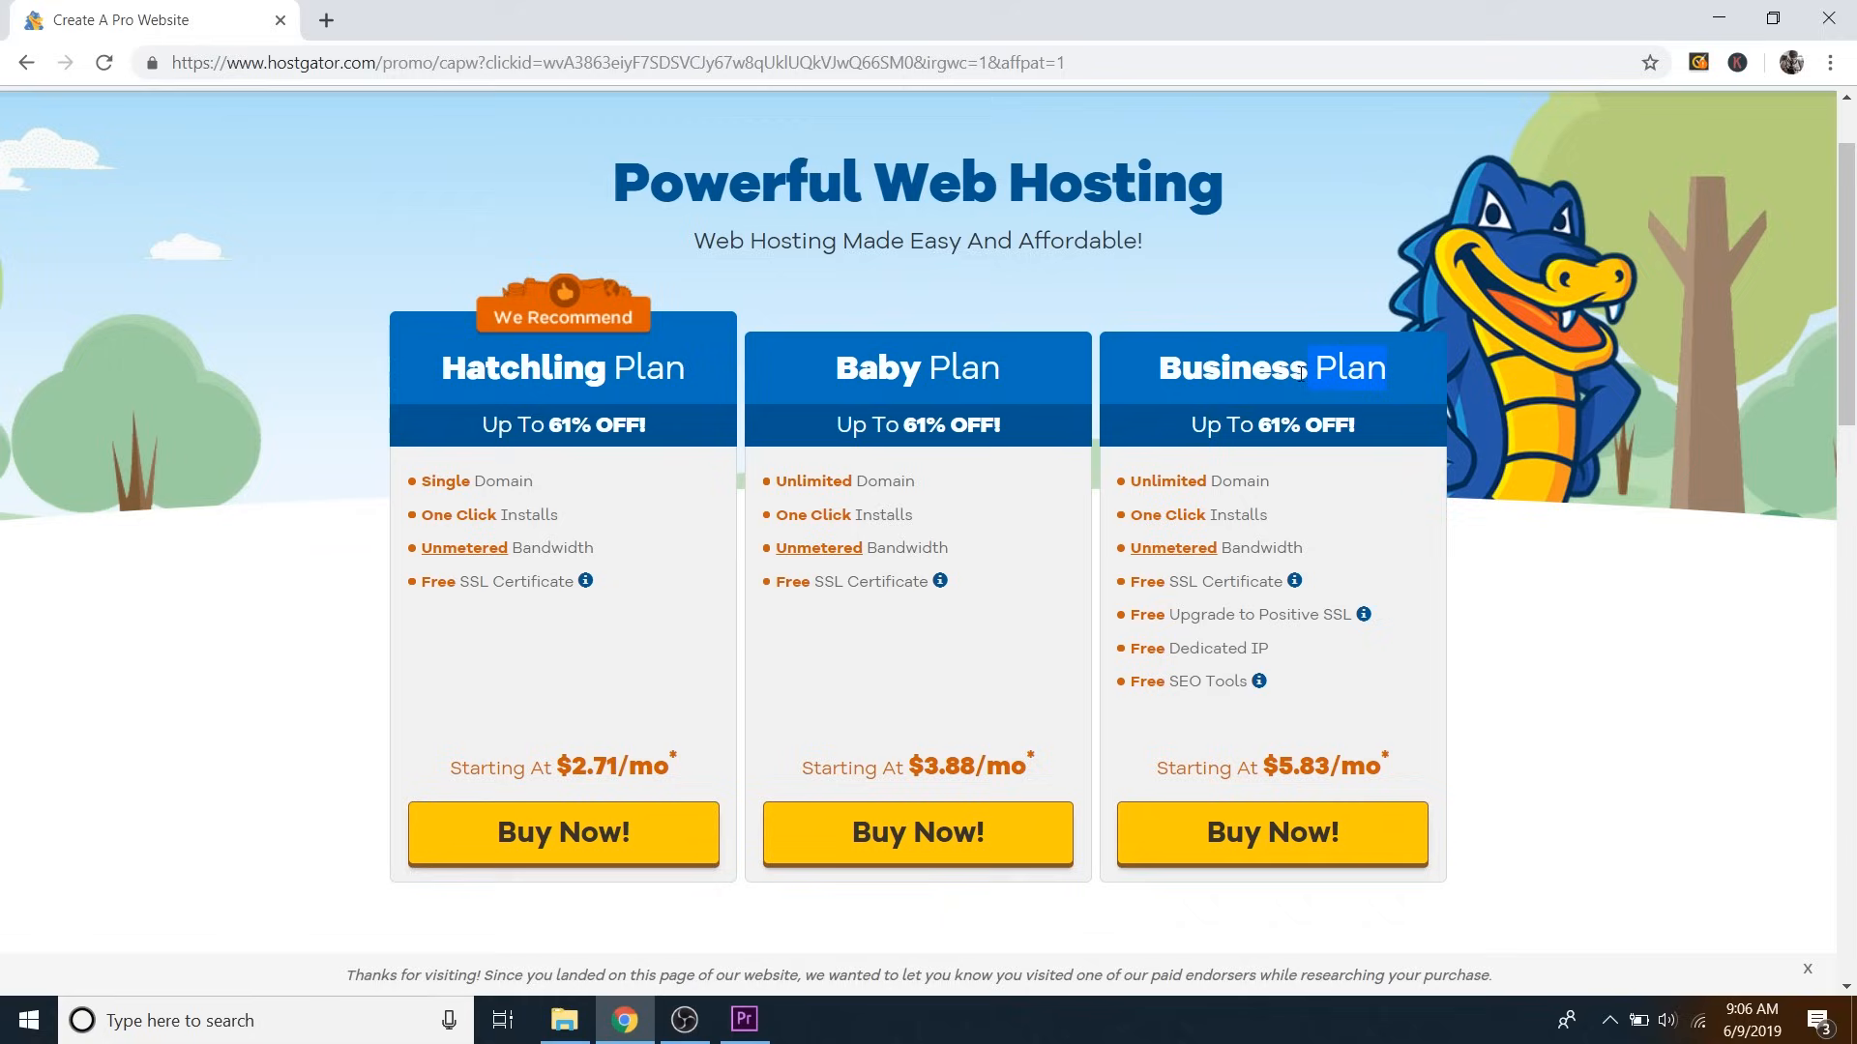
Highlight the Business Plan name, then start checkout for the Hatchling plan with Buy Now!
drag(1385, 367, 1189, 377)
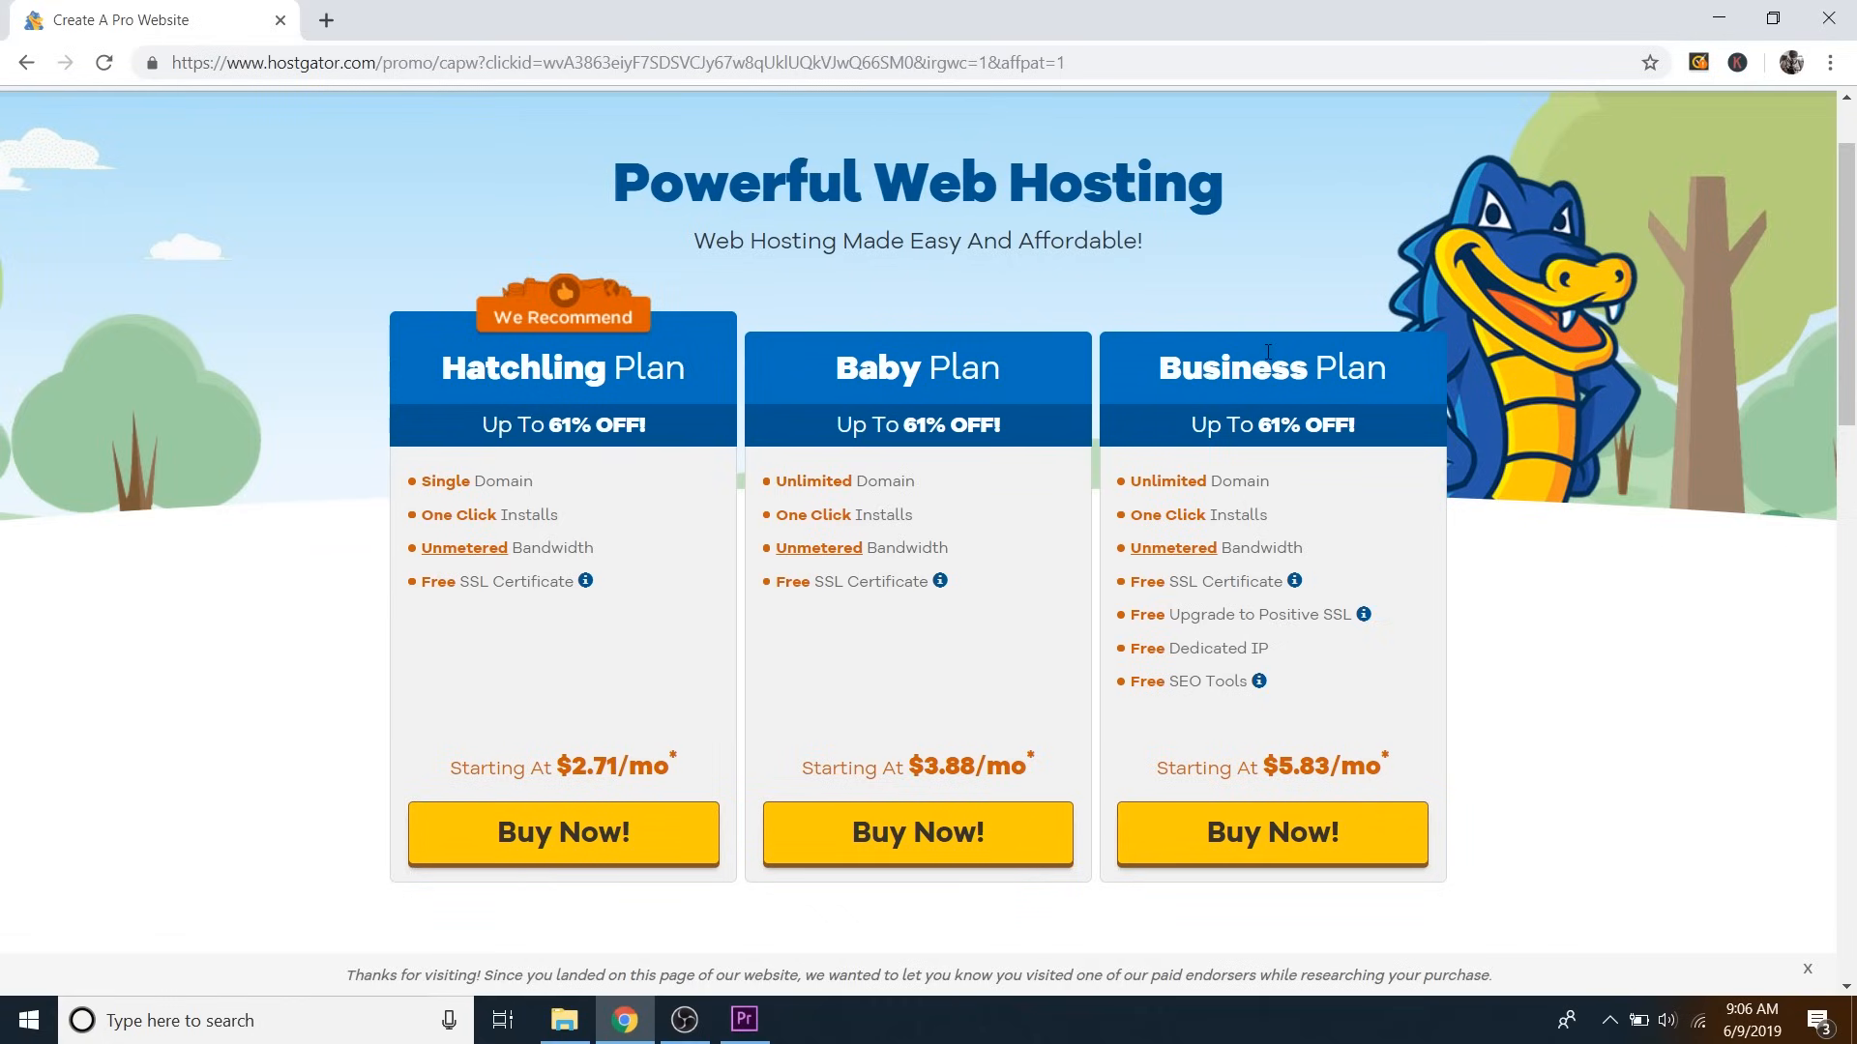
click(563, 831)
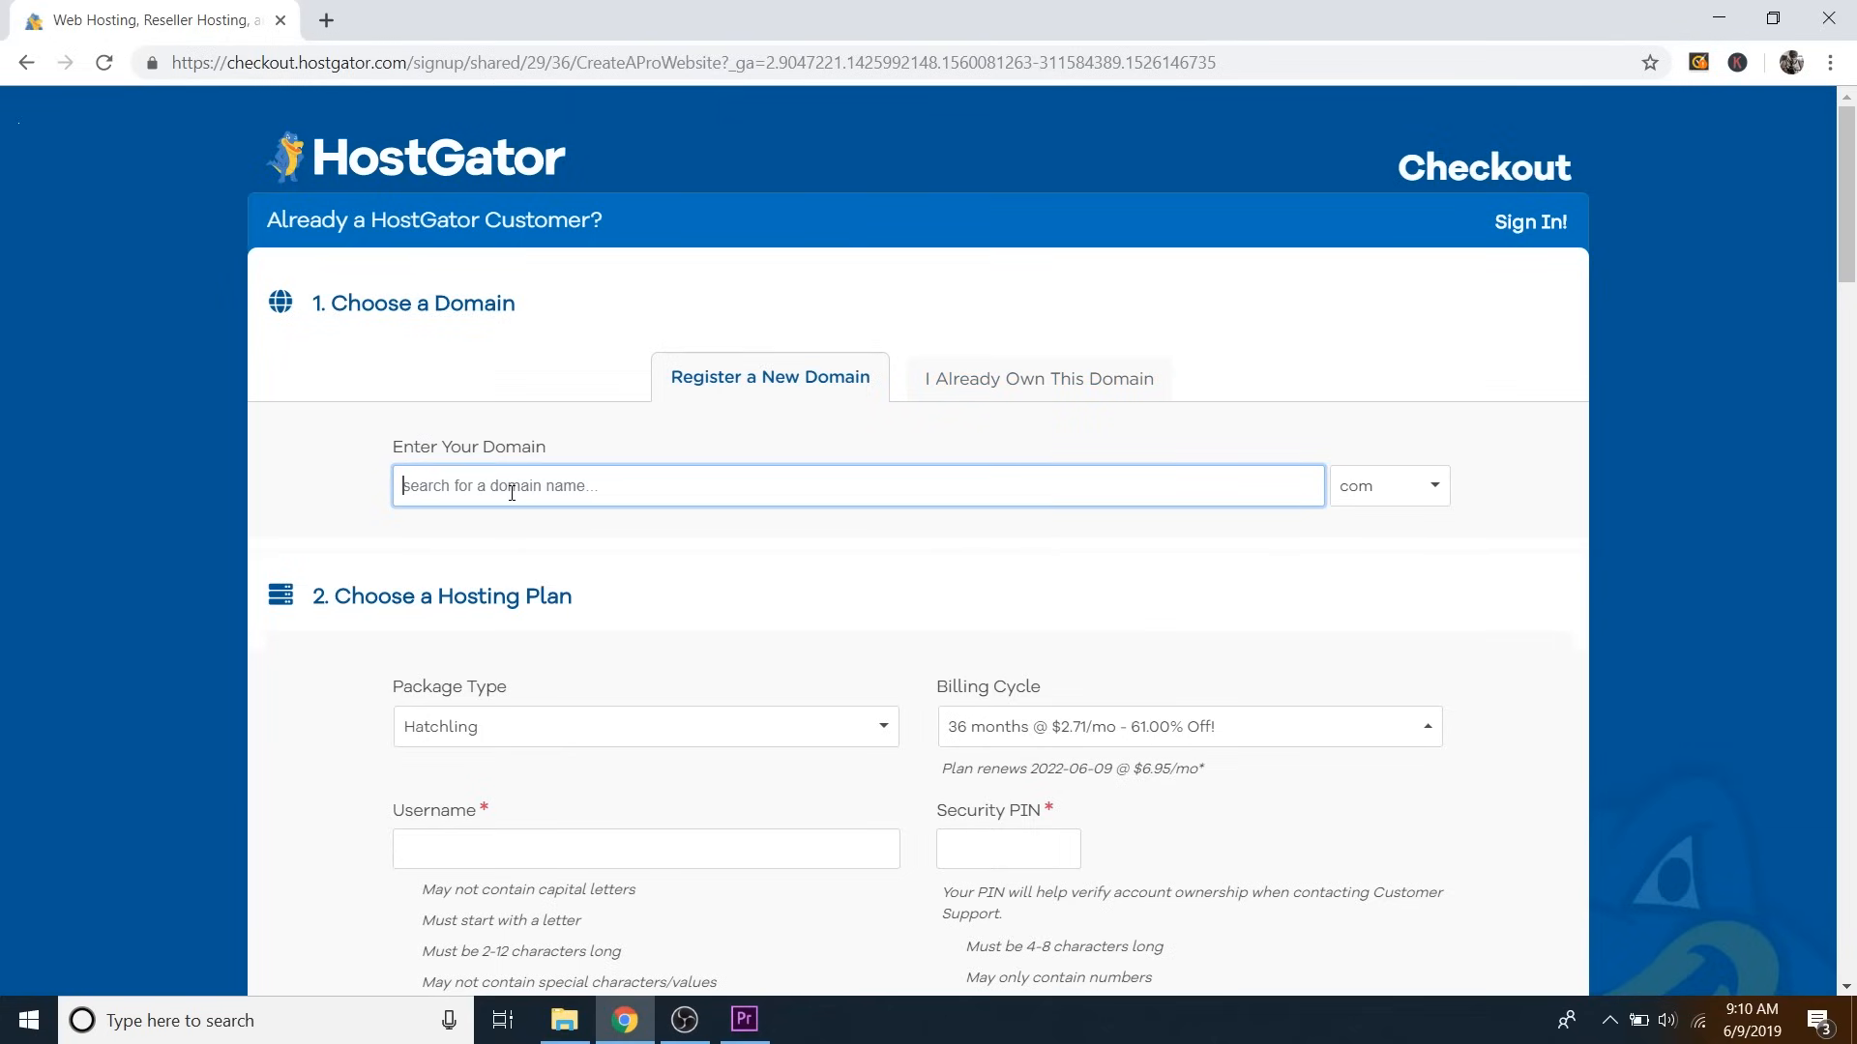
Search for elementorwebsite.com with the com extension and scroll past the domain results.
text(elementorwebsite)
key(Tab)
text(com)
key(Return)
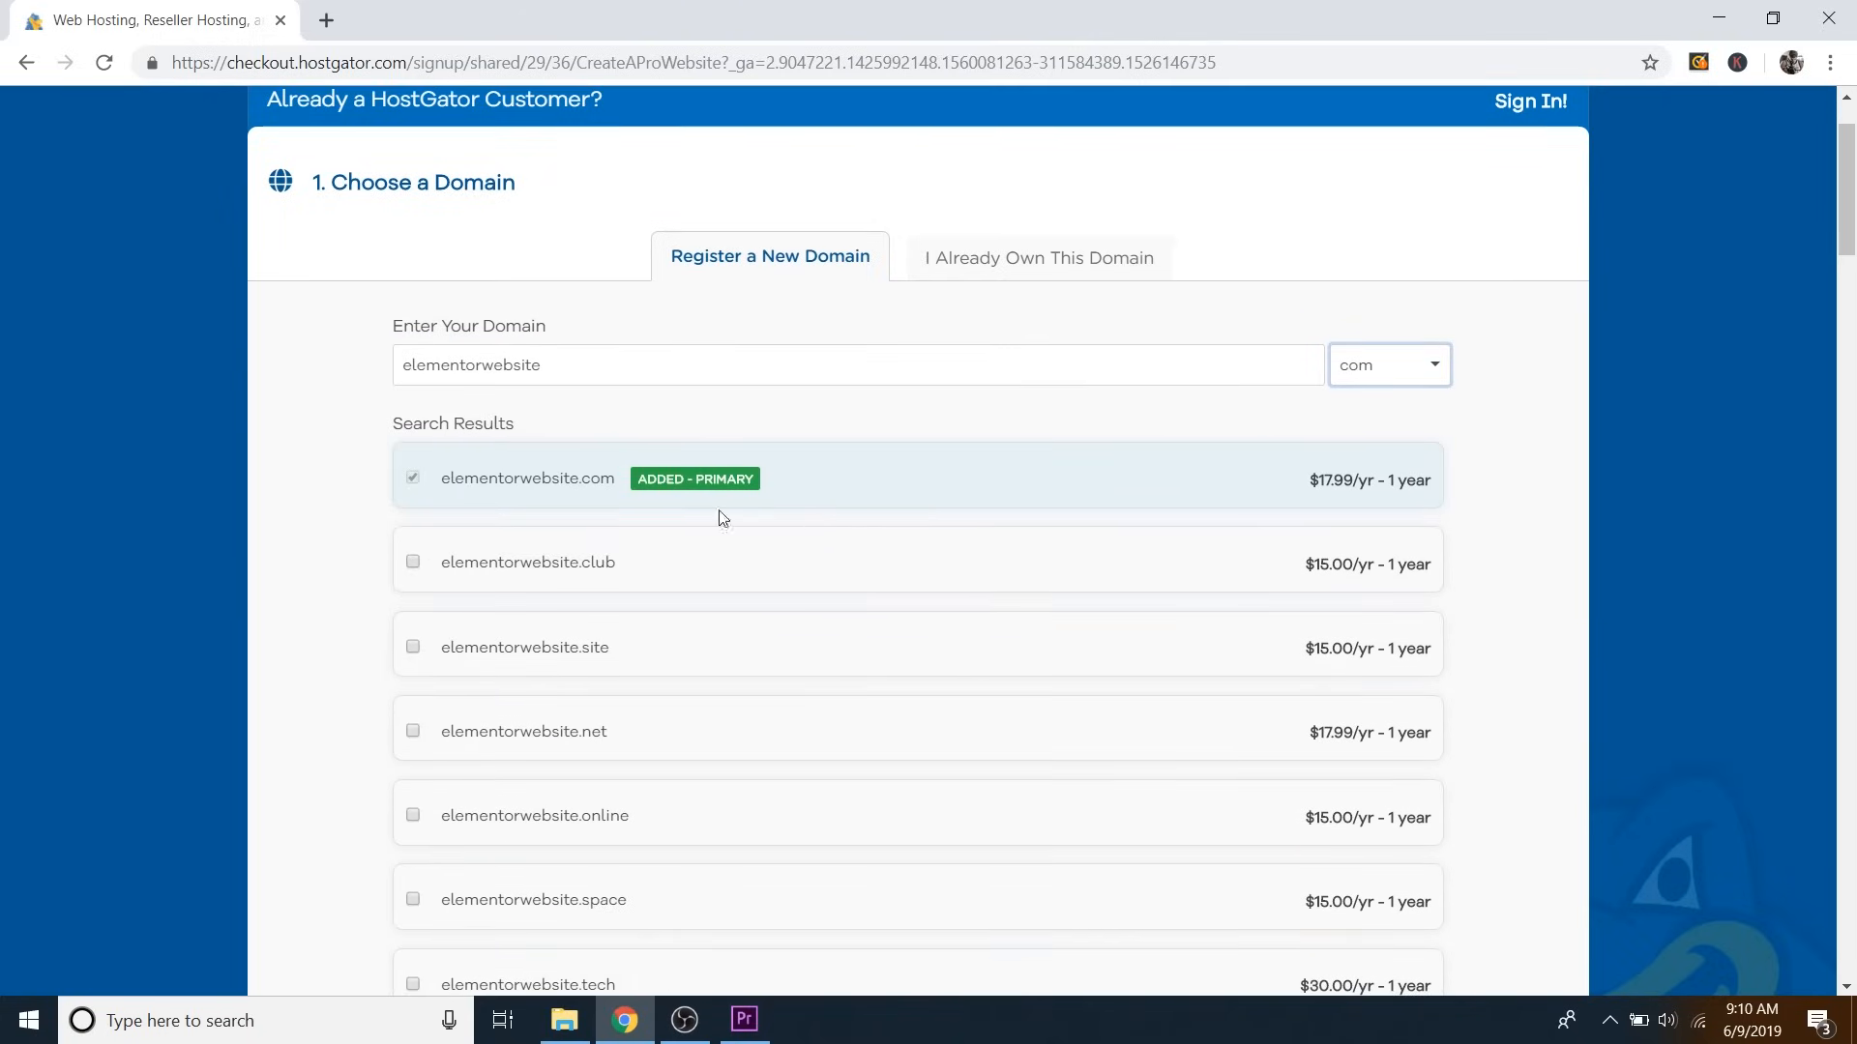
scroll(739, 580, down, 1)
scroll(655, 432, down, 2)
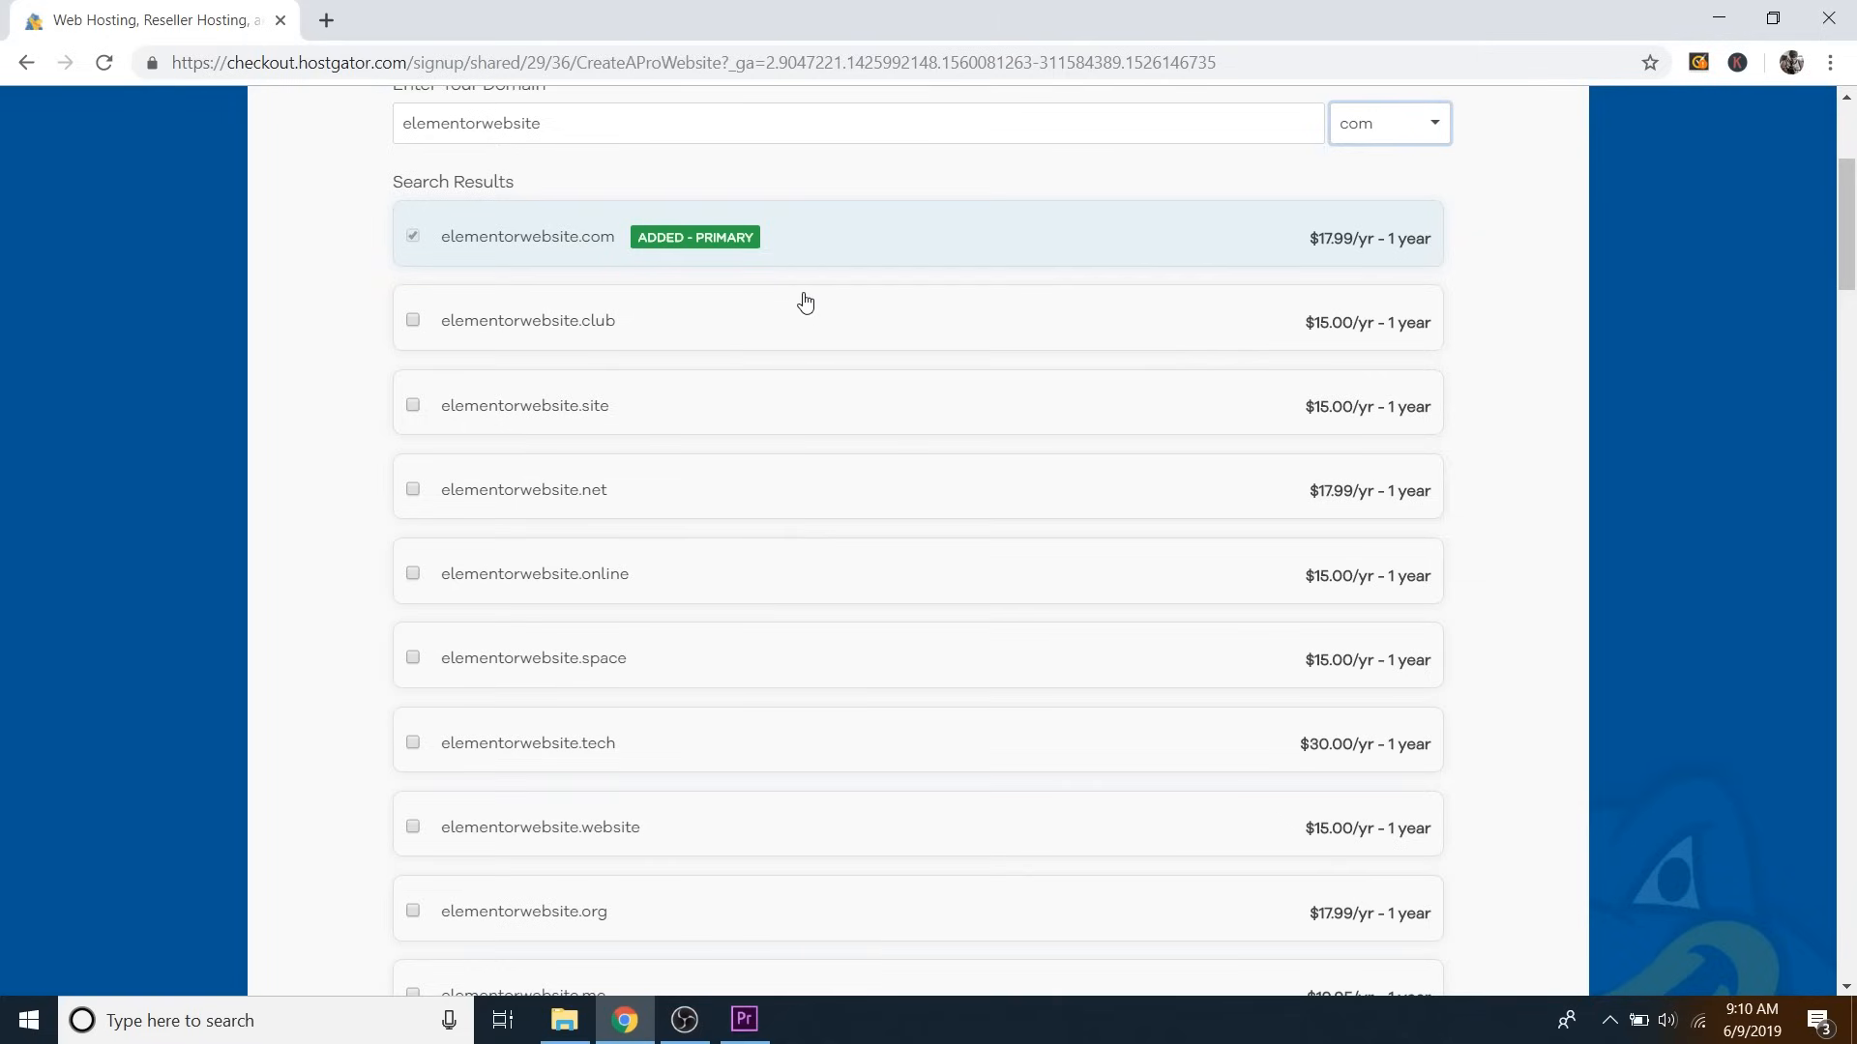
scroll(806, 295, down, 10)
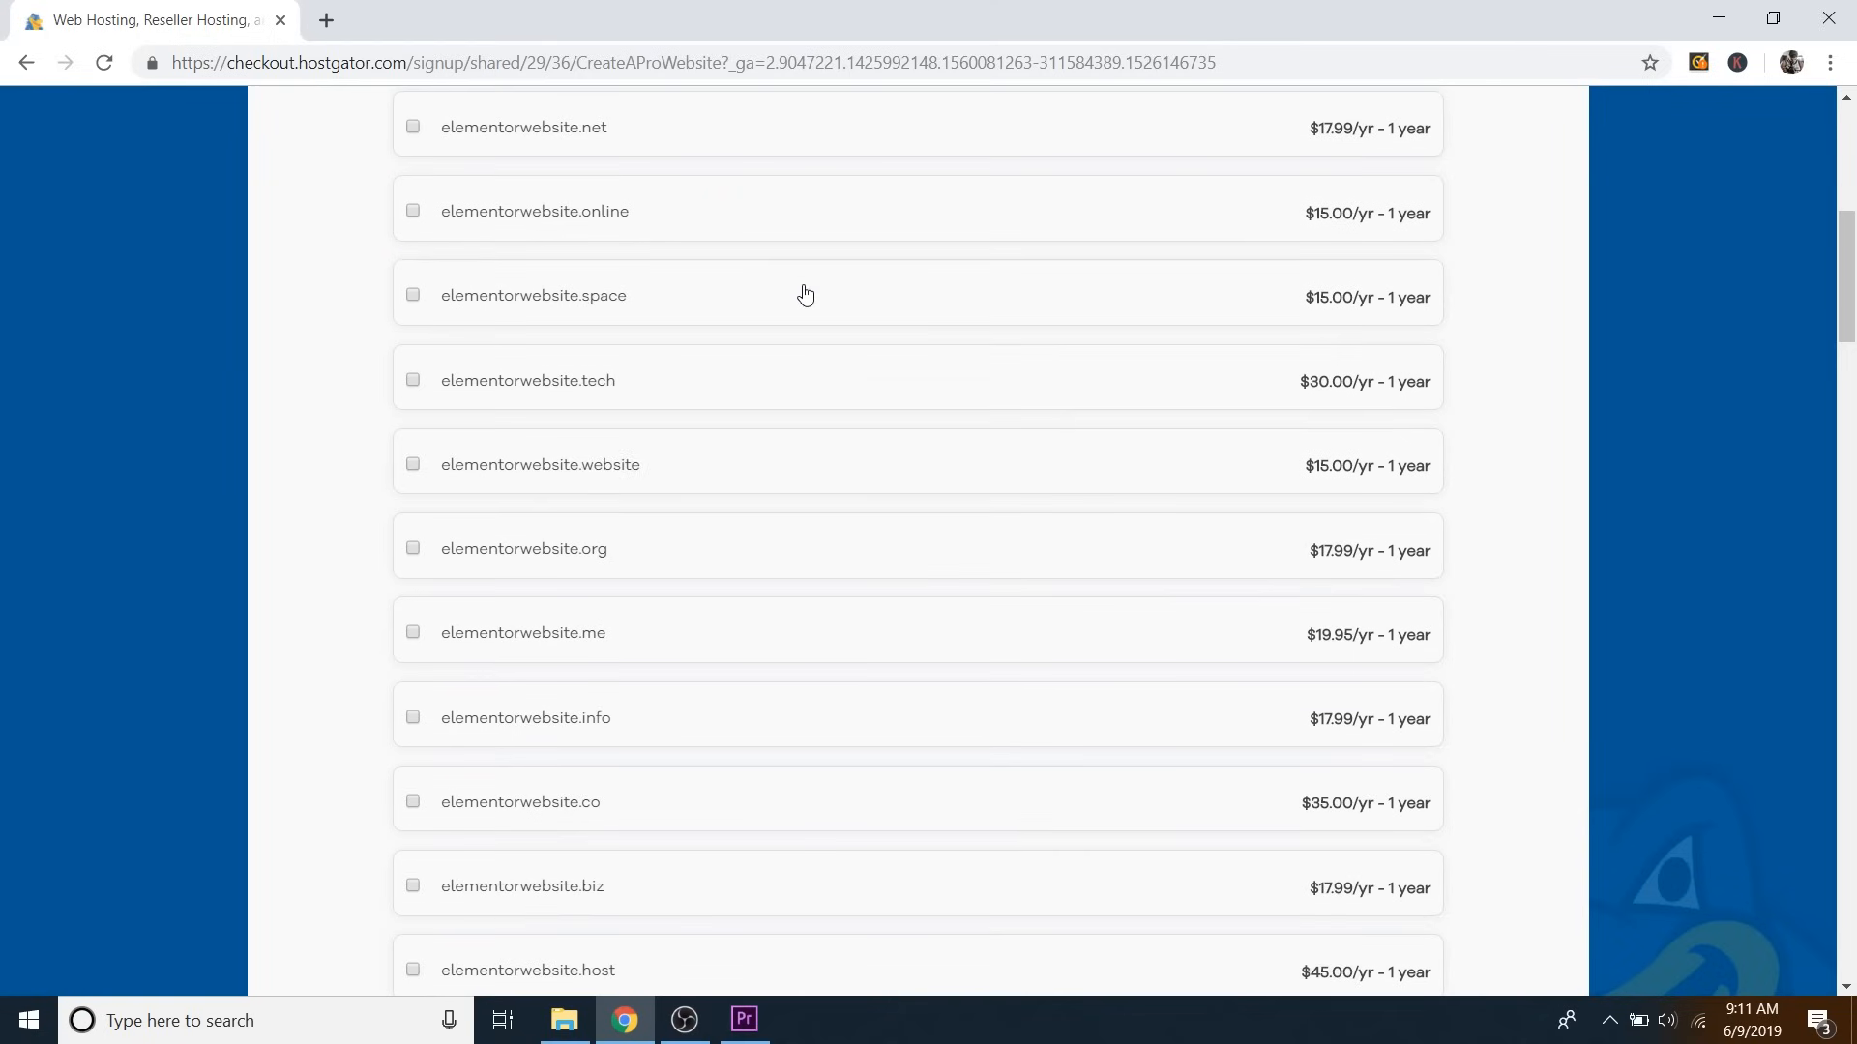
scroll(805, 295, down, 1)
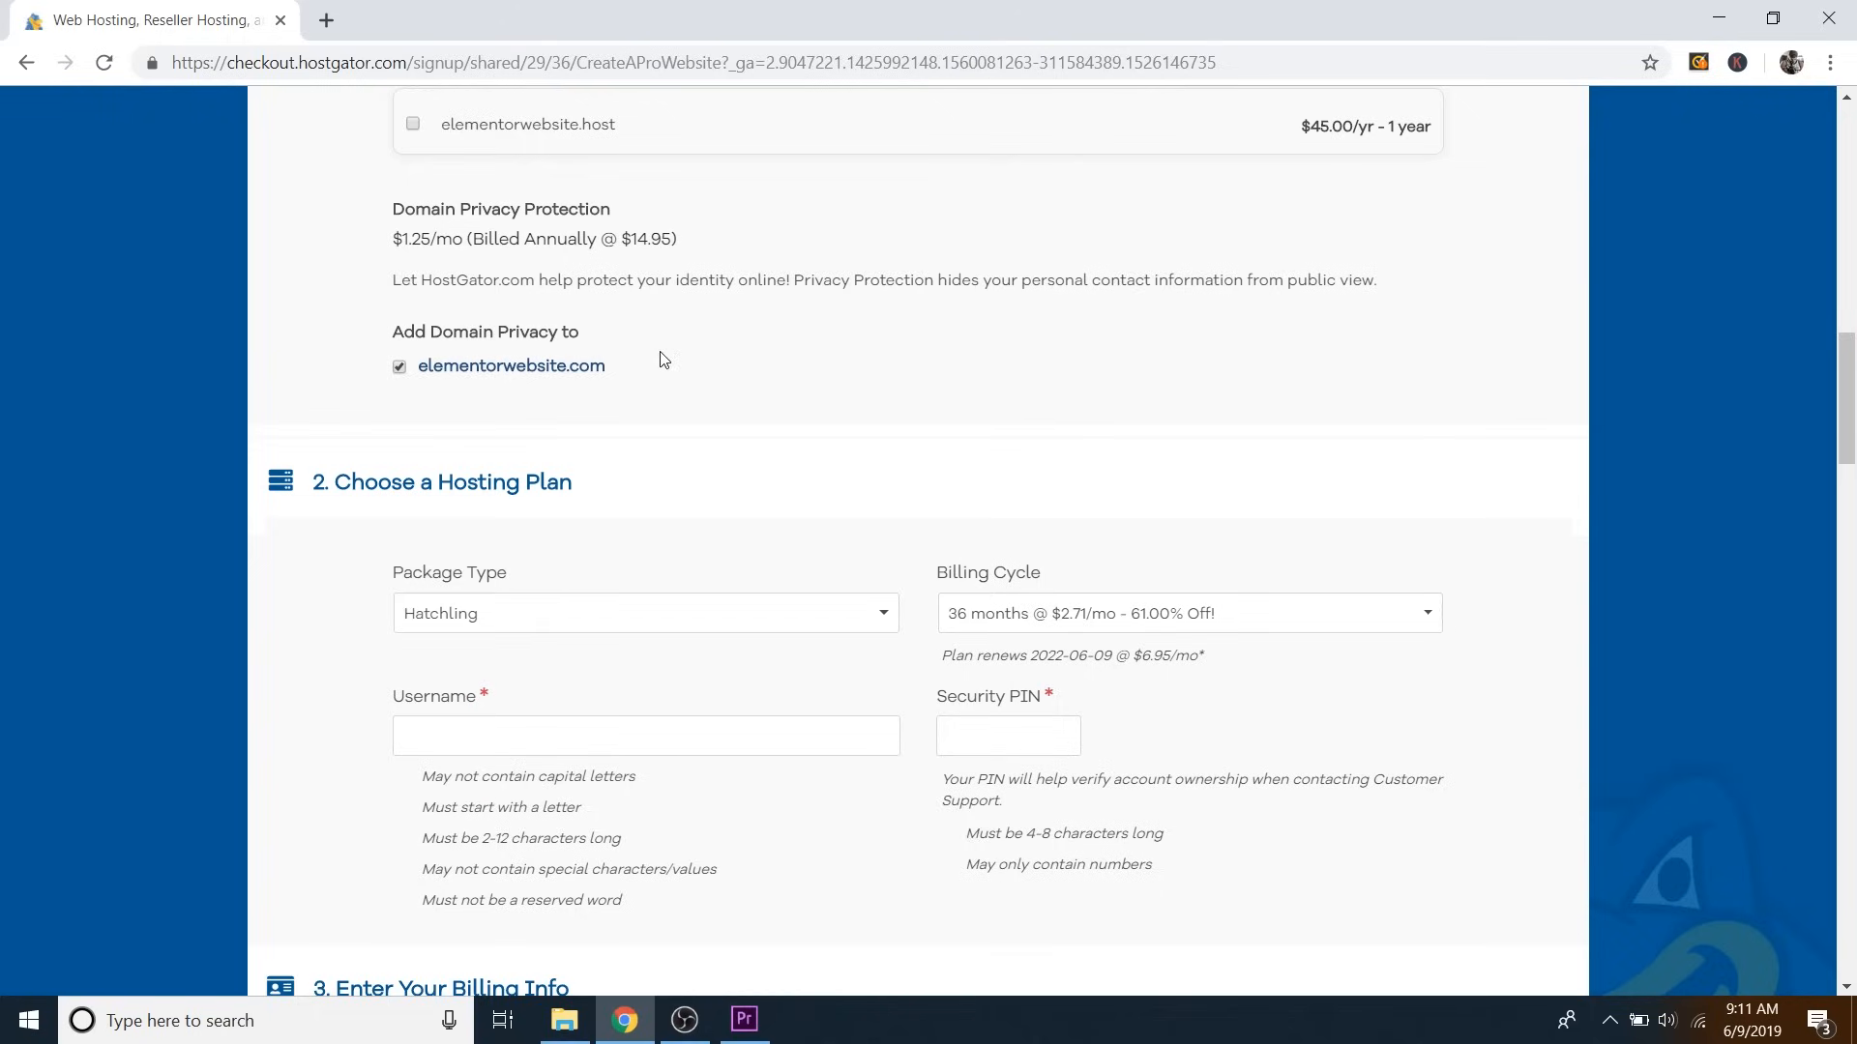
Switch the Hatchling billing cycle to 1 month @ $7.66/mo, after briefly choosing 12 months.
scroll(664, 360, down, 3)
scroll(926, 384, down, 1)
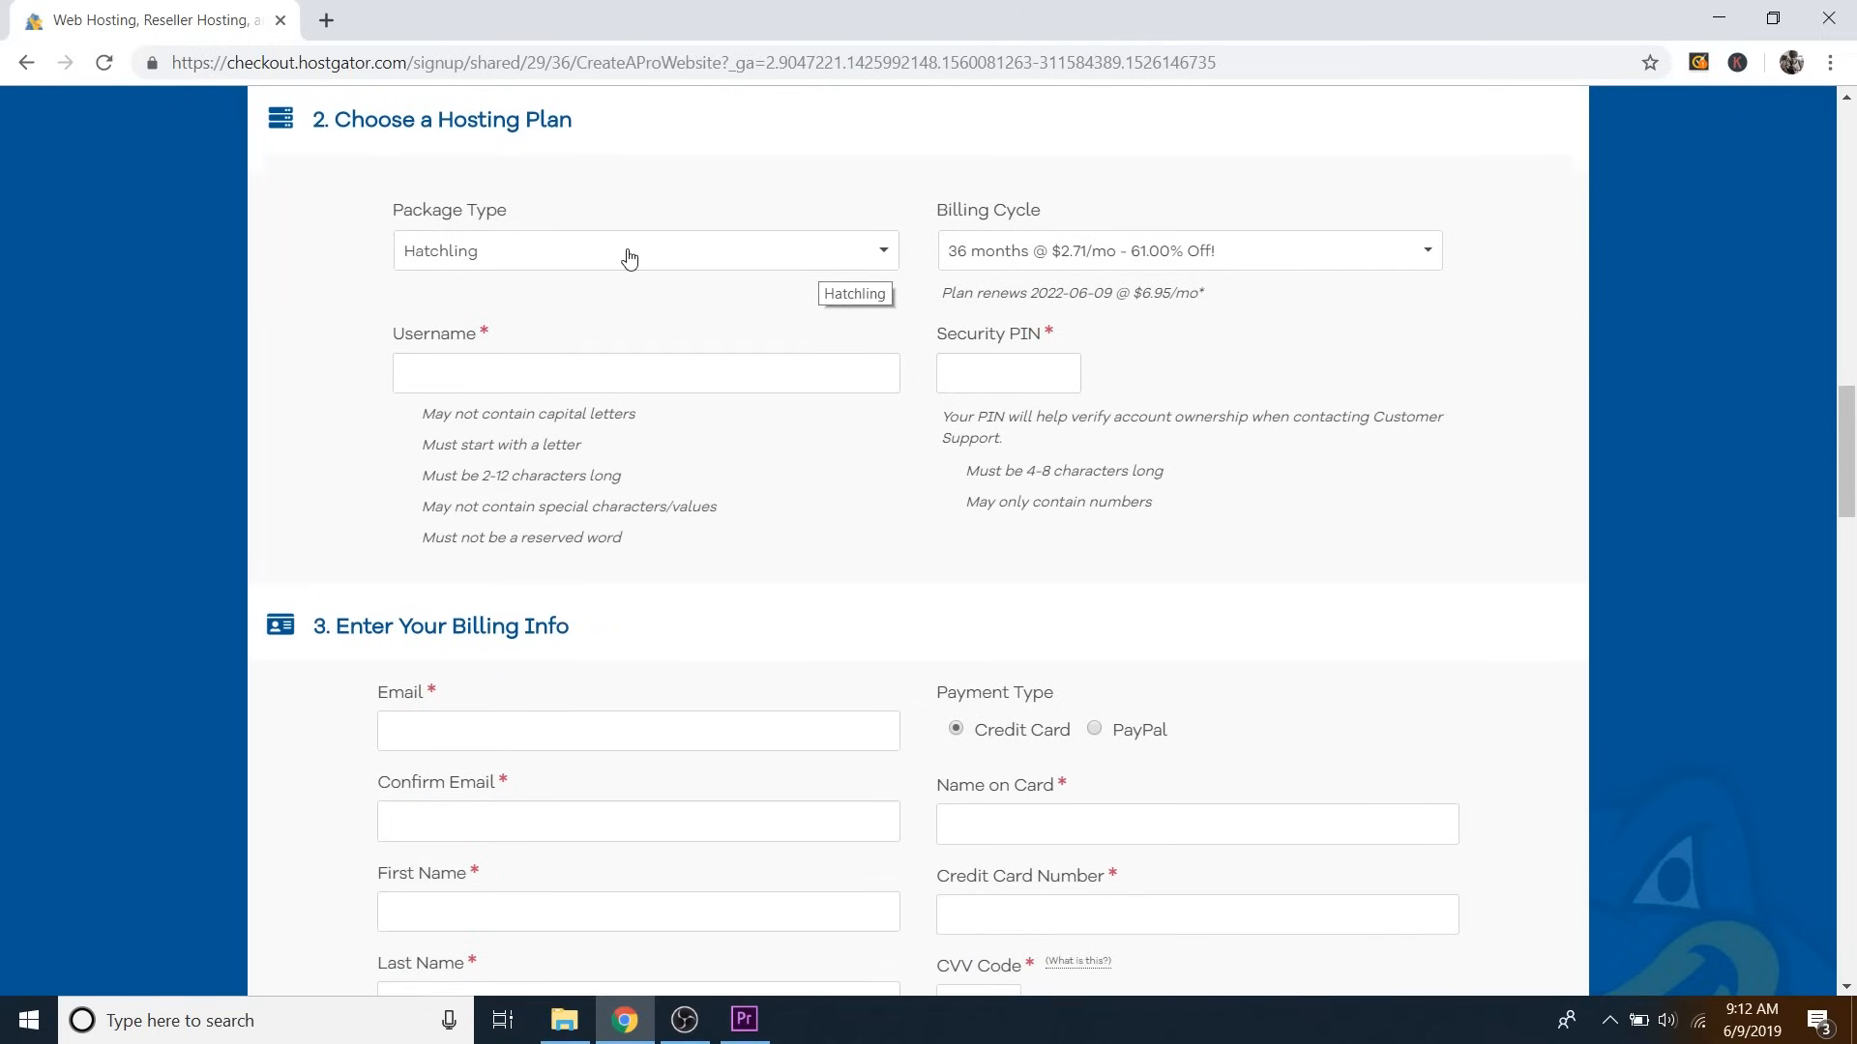
click(1146, 263)
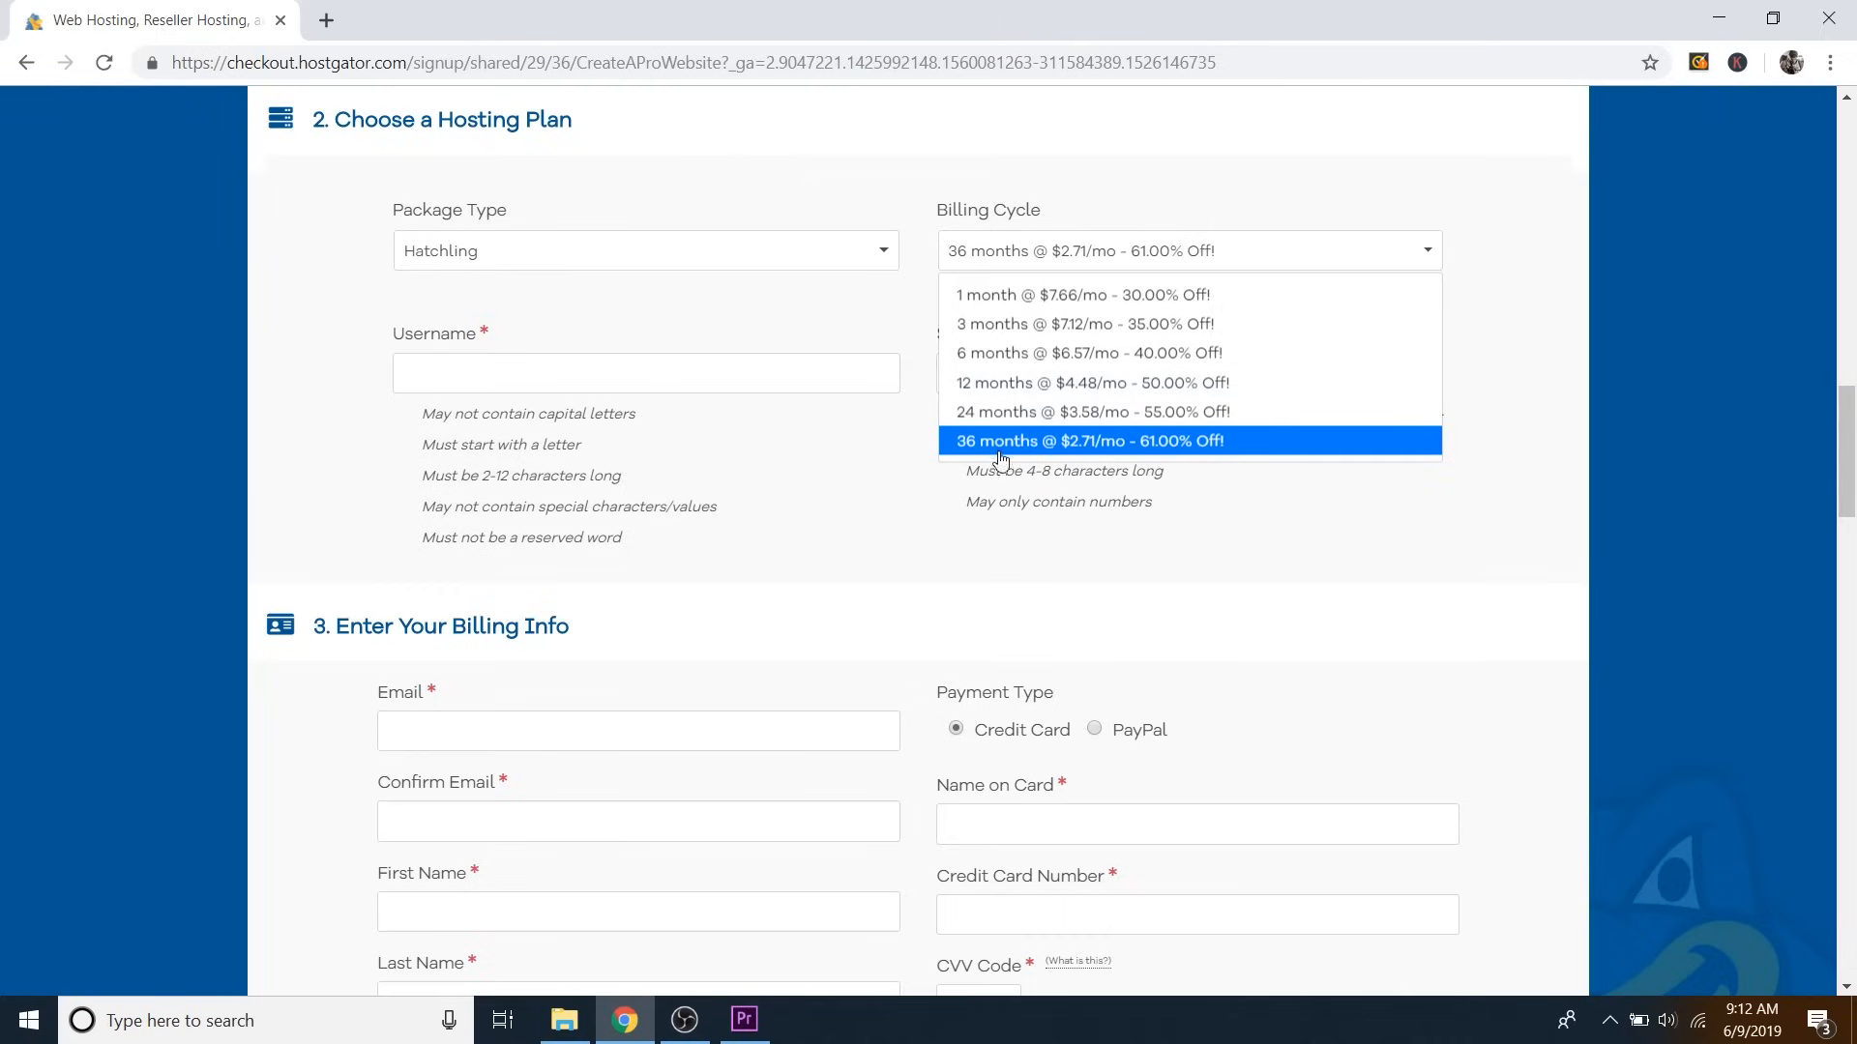
click(994, 385)
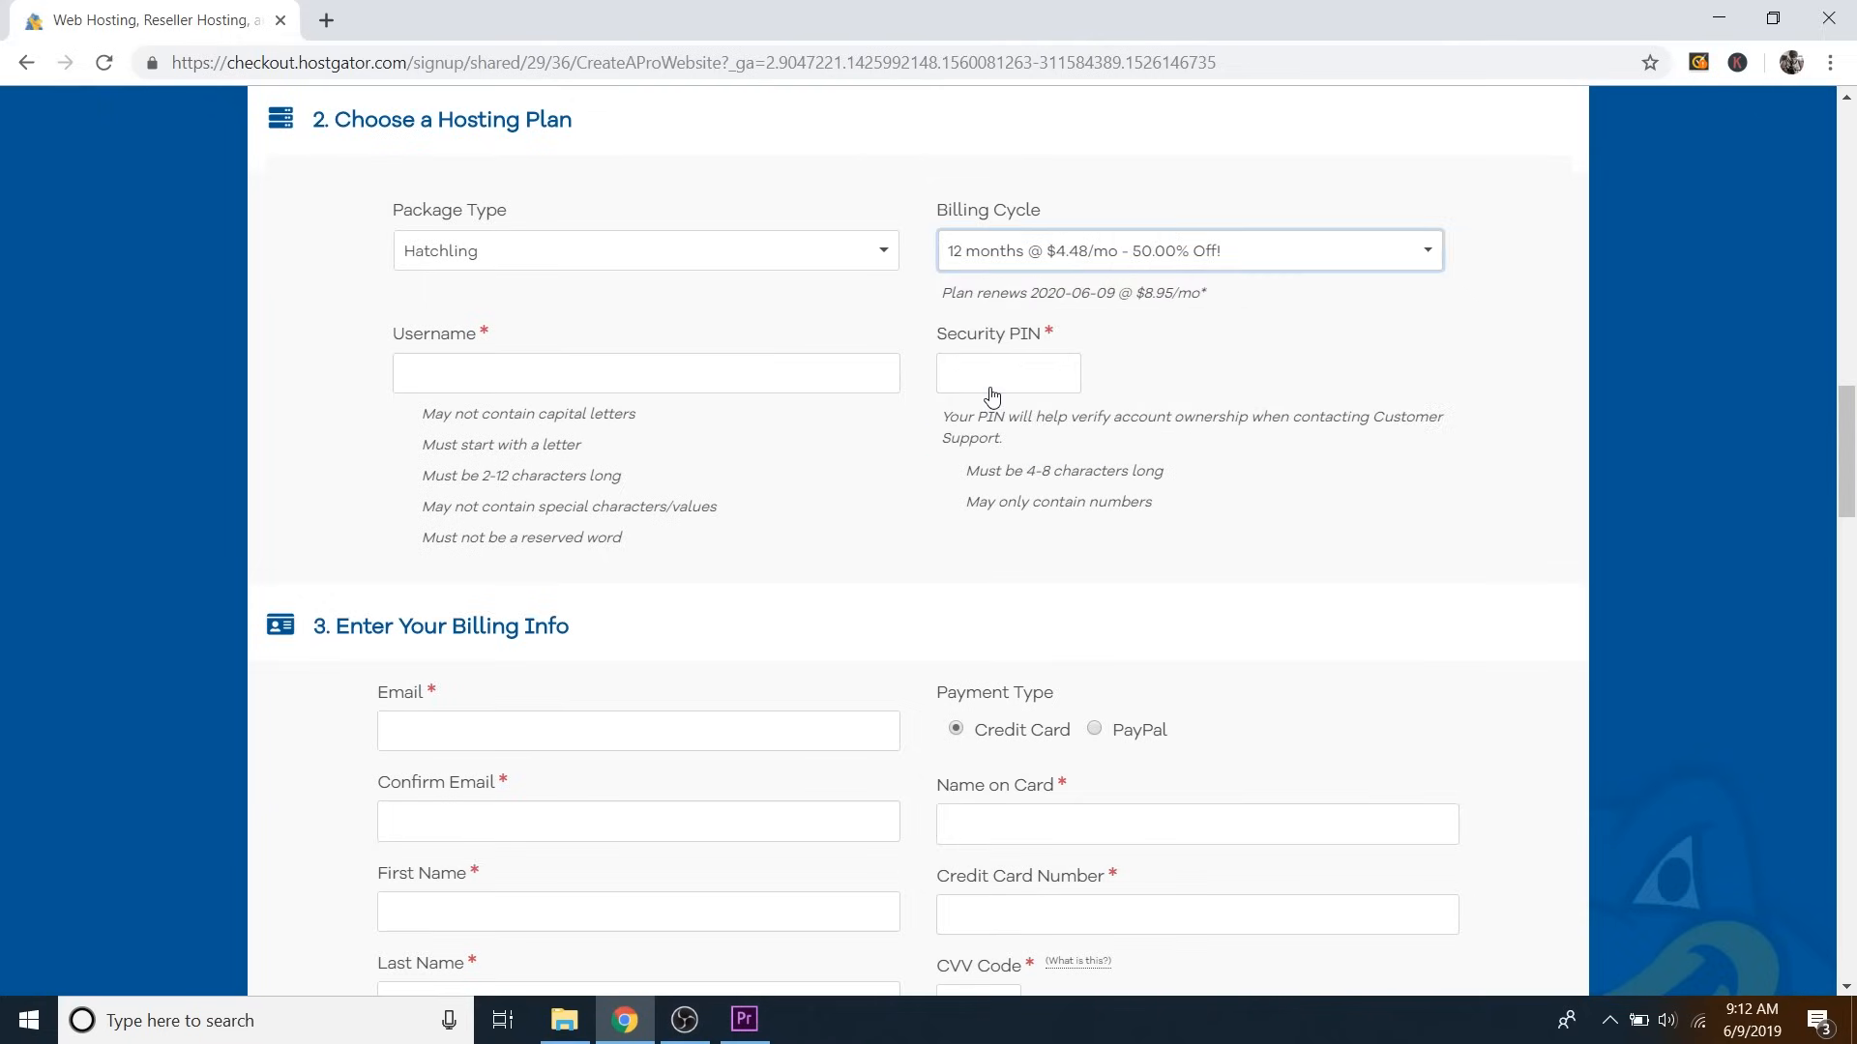
click(1006, 267)
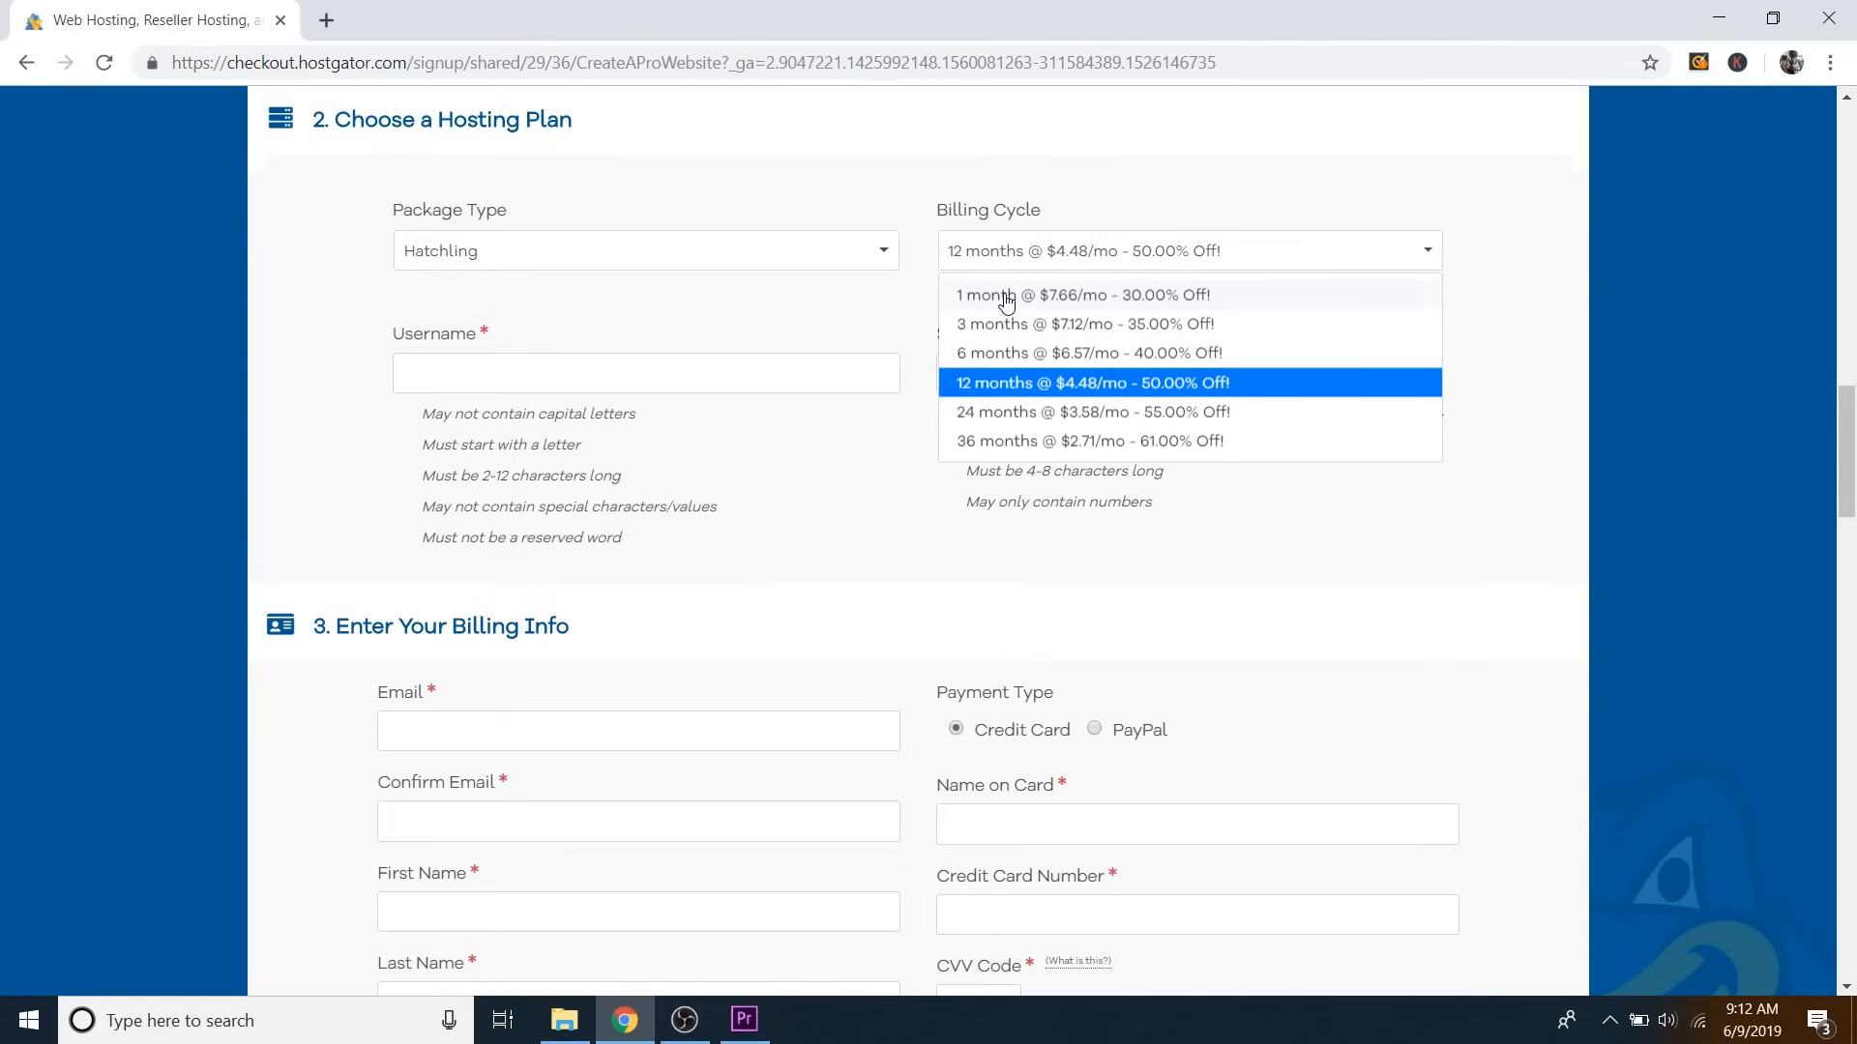
click(1007, 295)
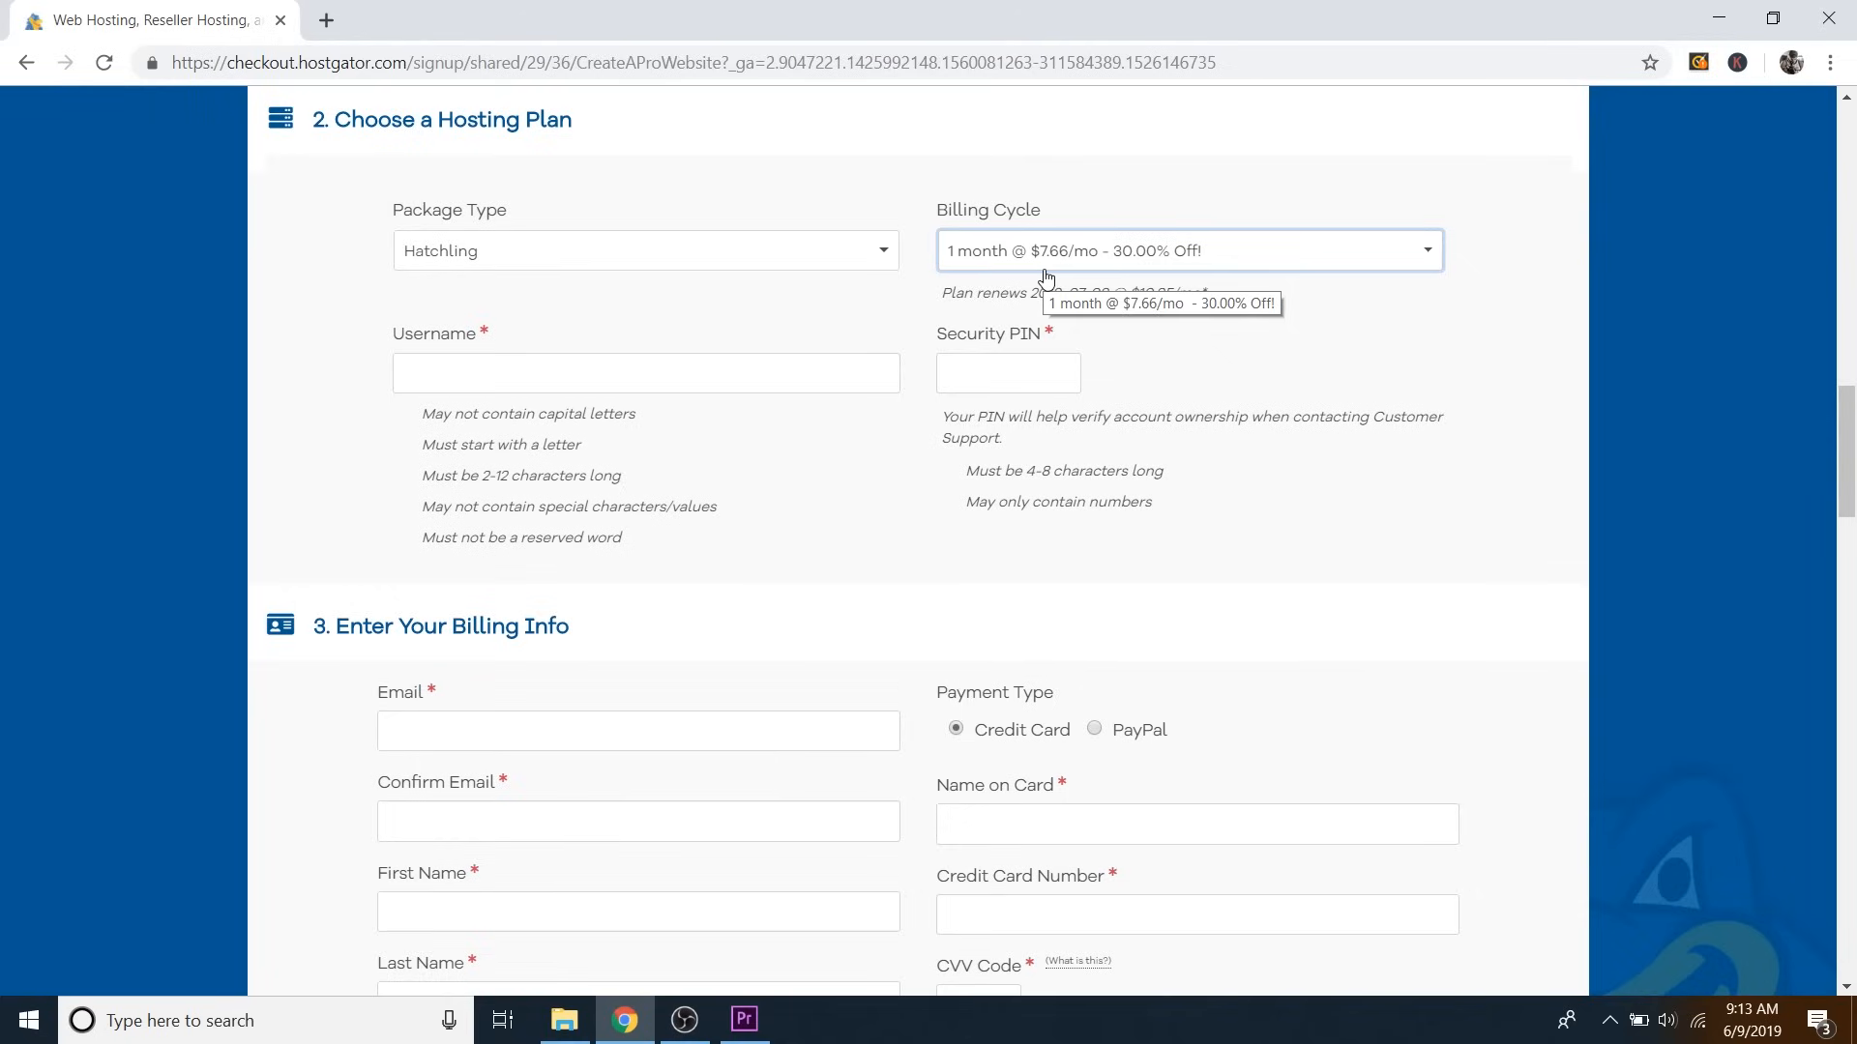
Enter the account username and a four-digit security PIN.
click(484, 376)
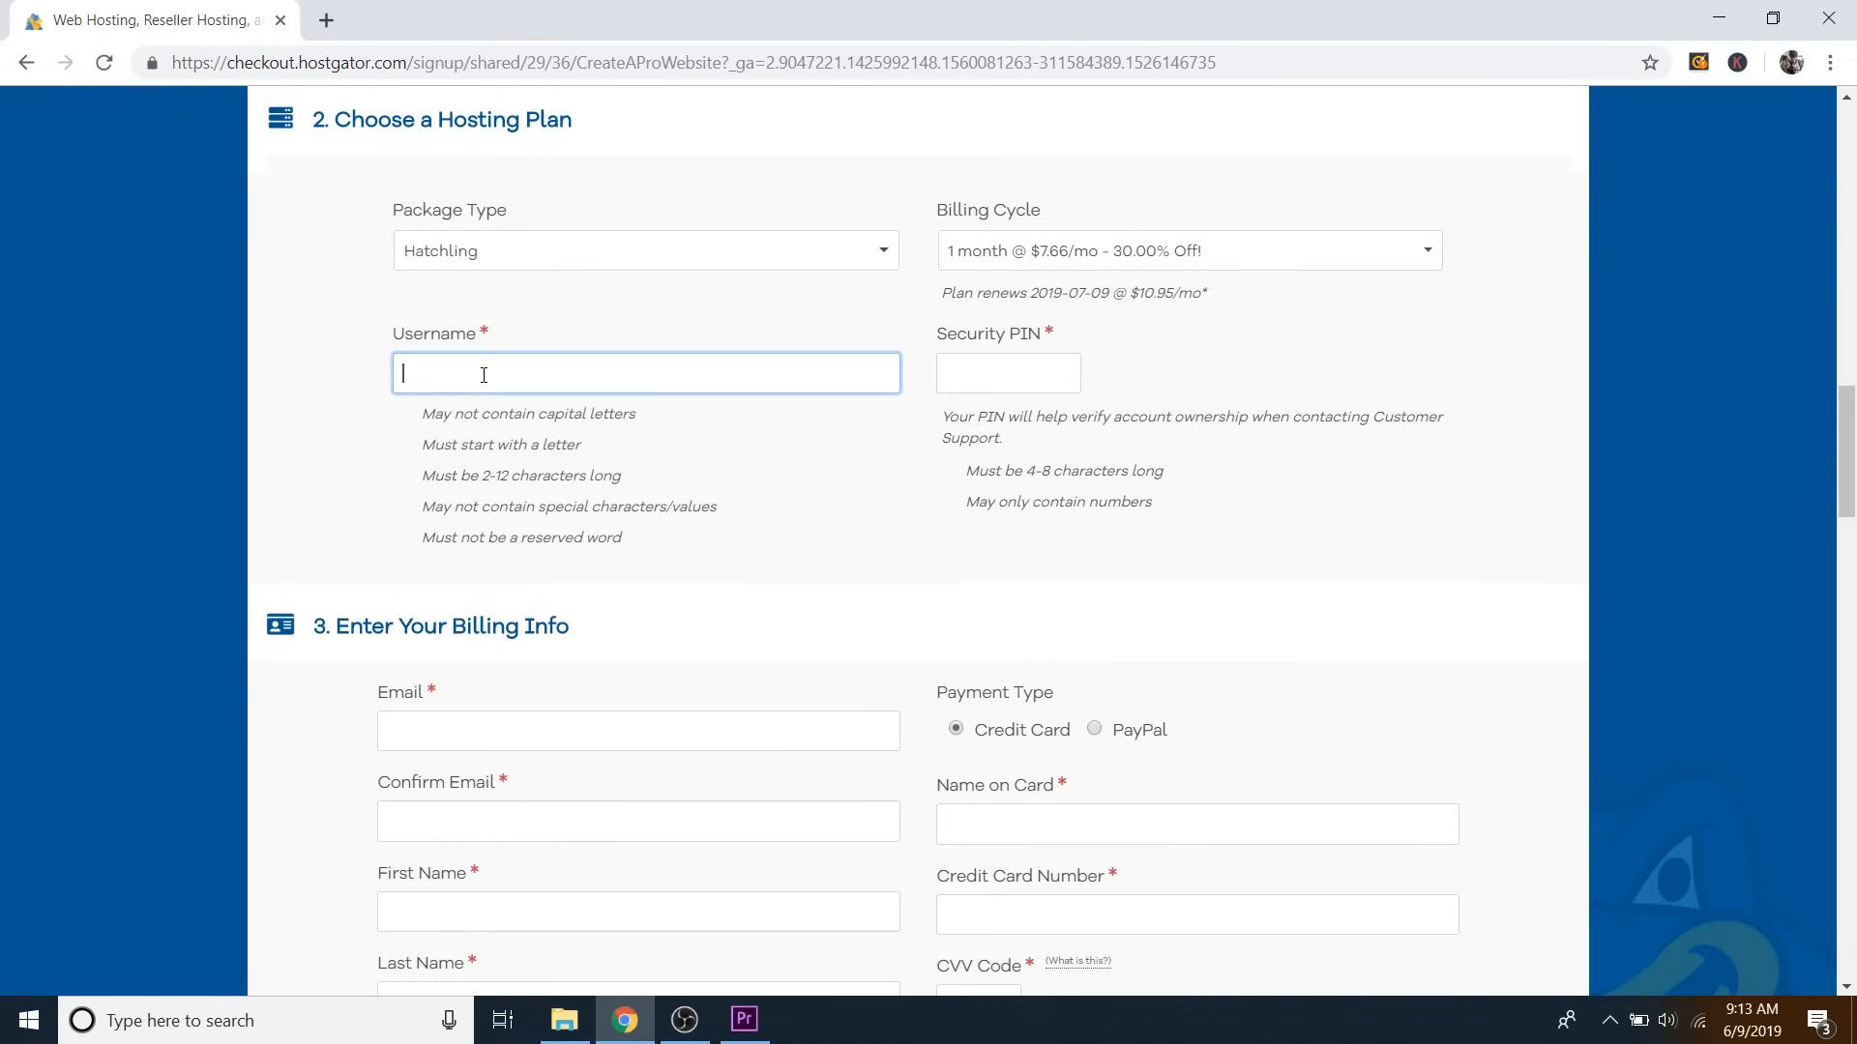
text(dale)
click(1013, 378)
text(1234)
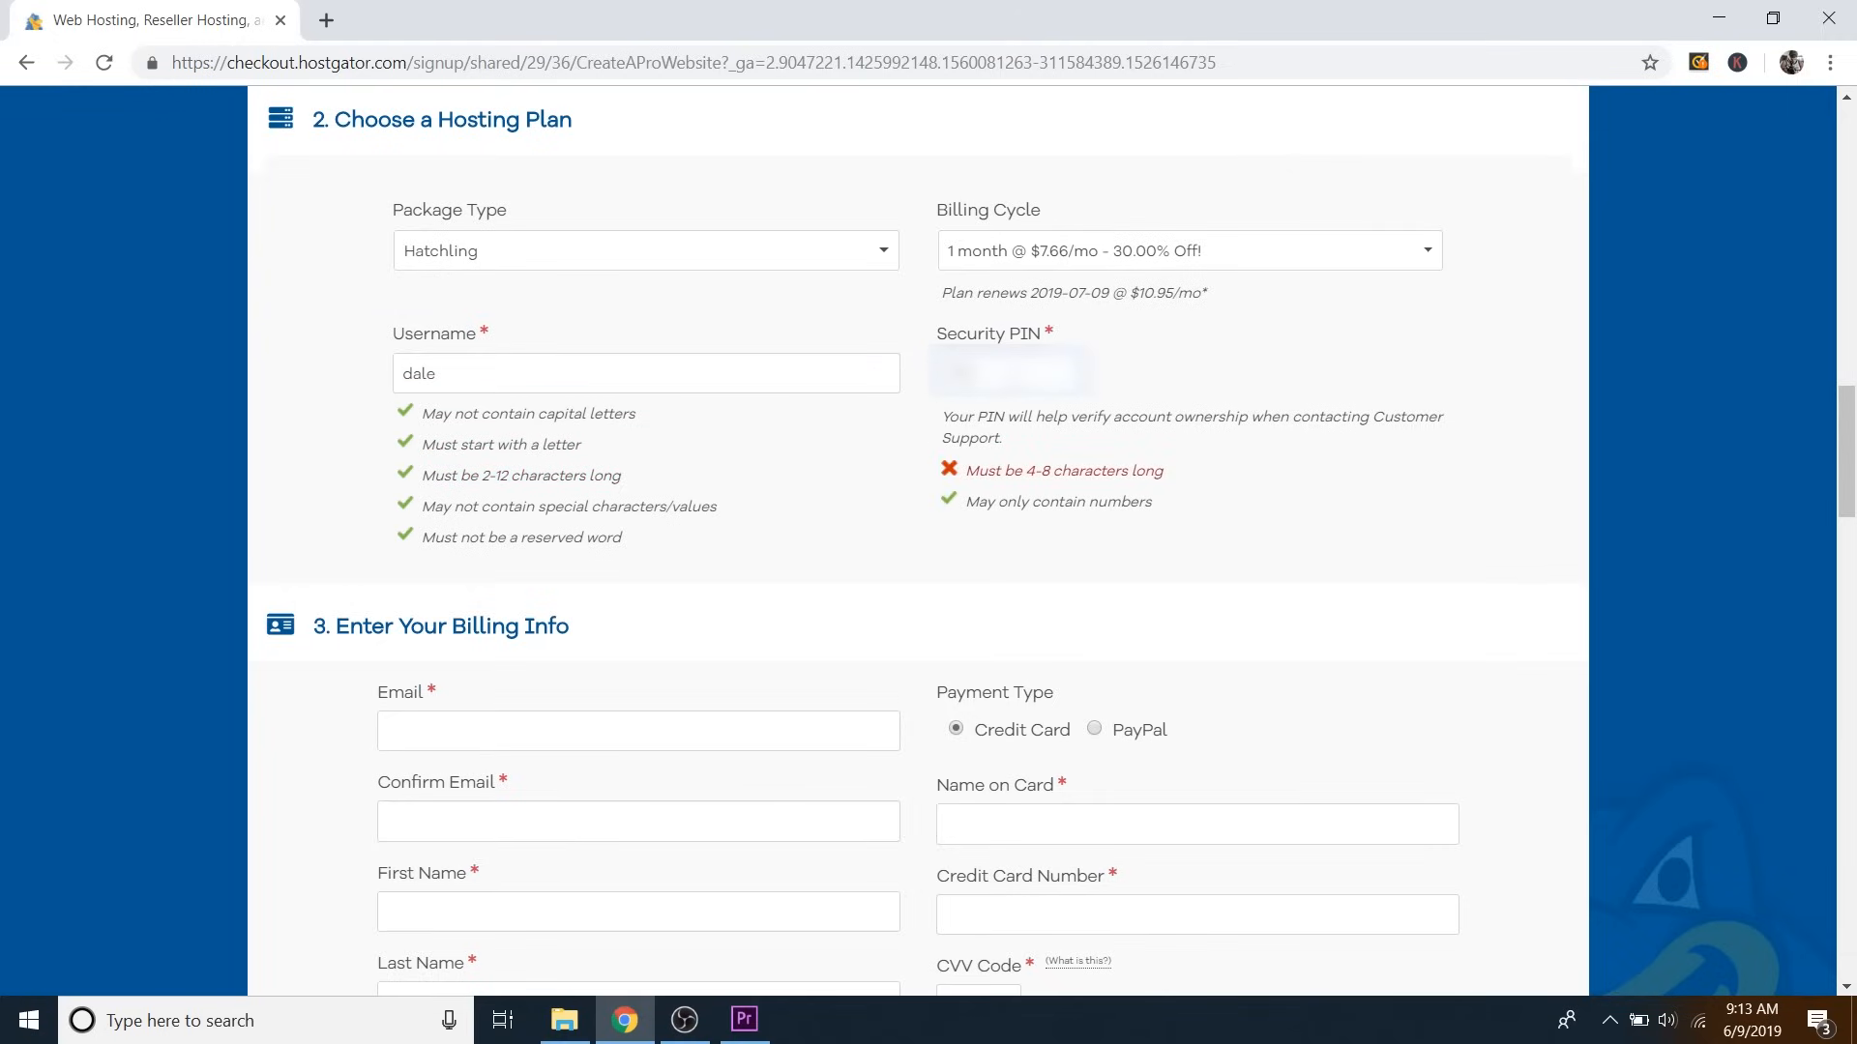
scroll(919, 478, down, 5)
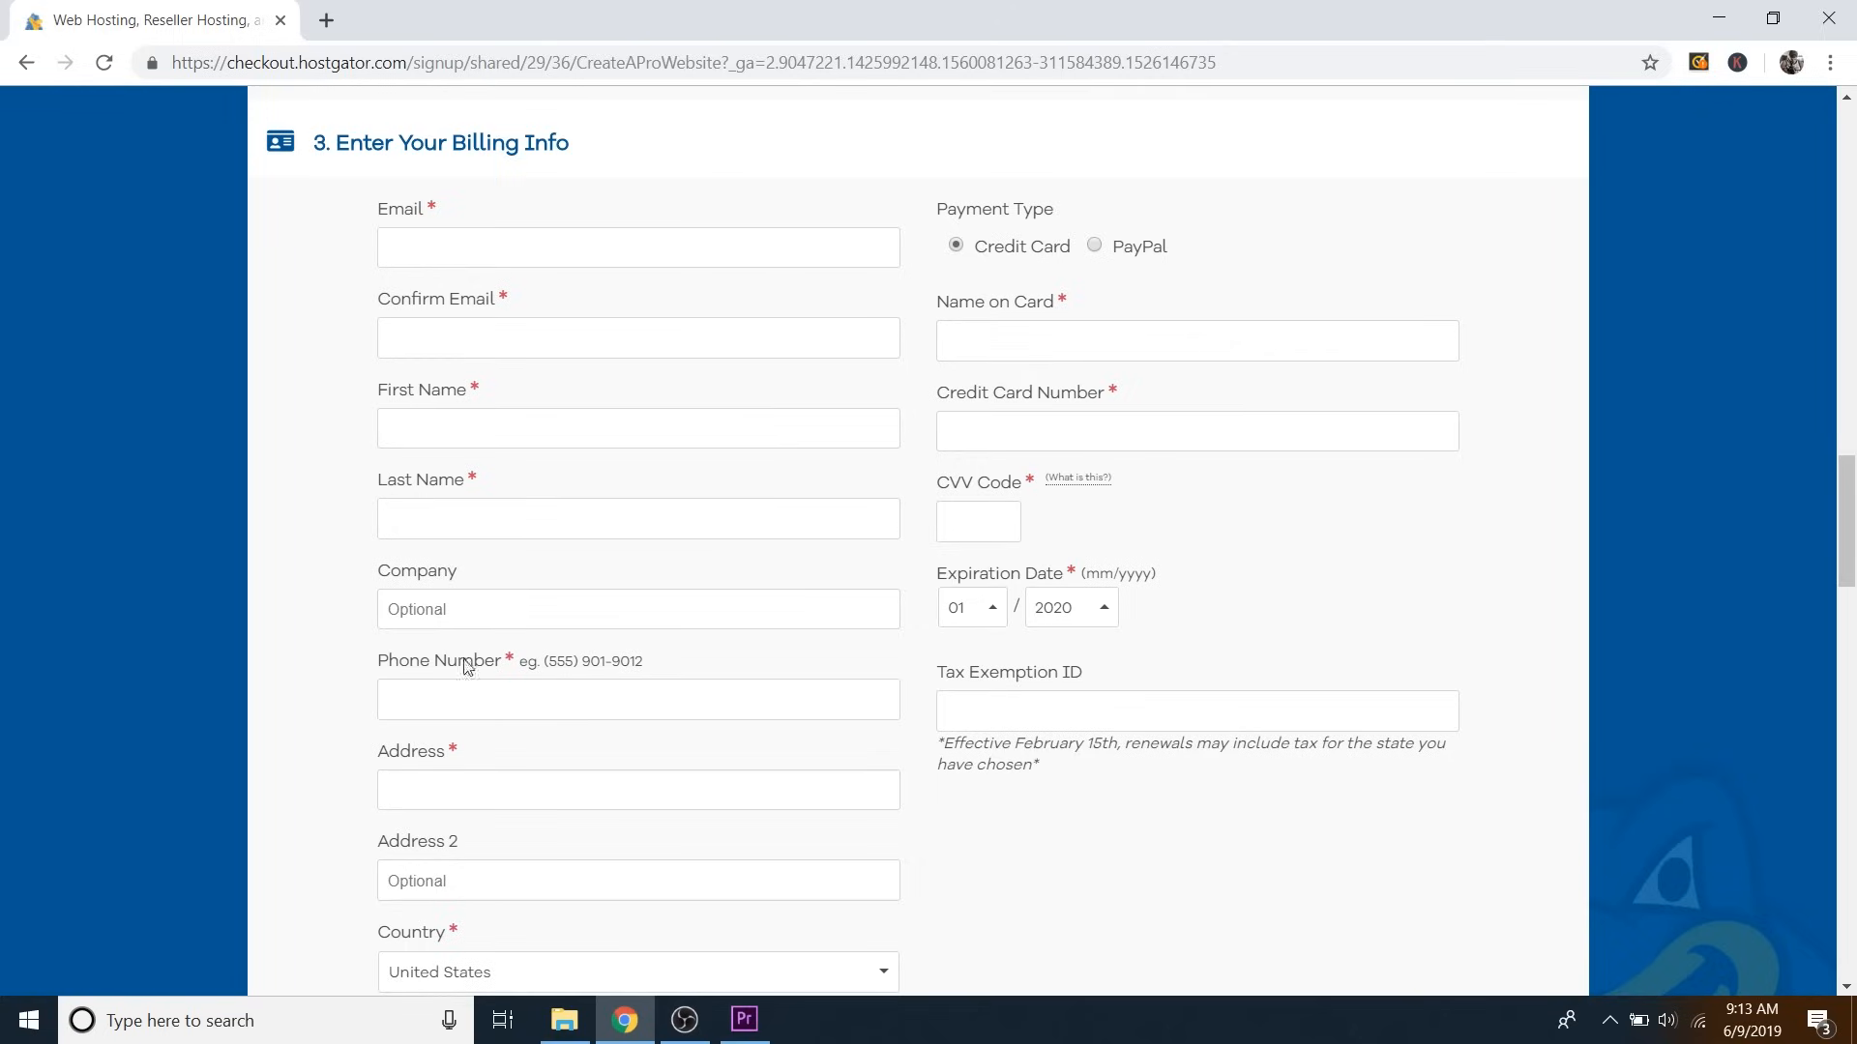
Fill in the billing contact's e-mail, name, phone and address, plus the card name, number and expiry.
click(523, 312)
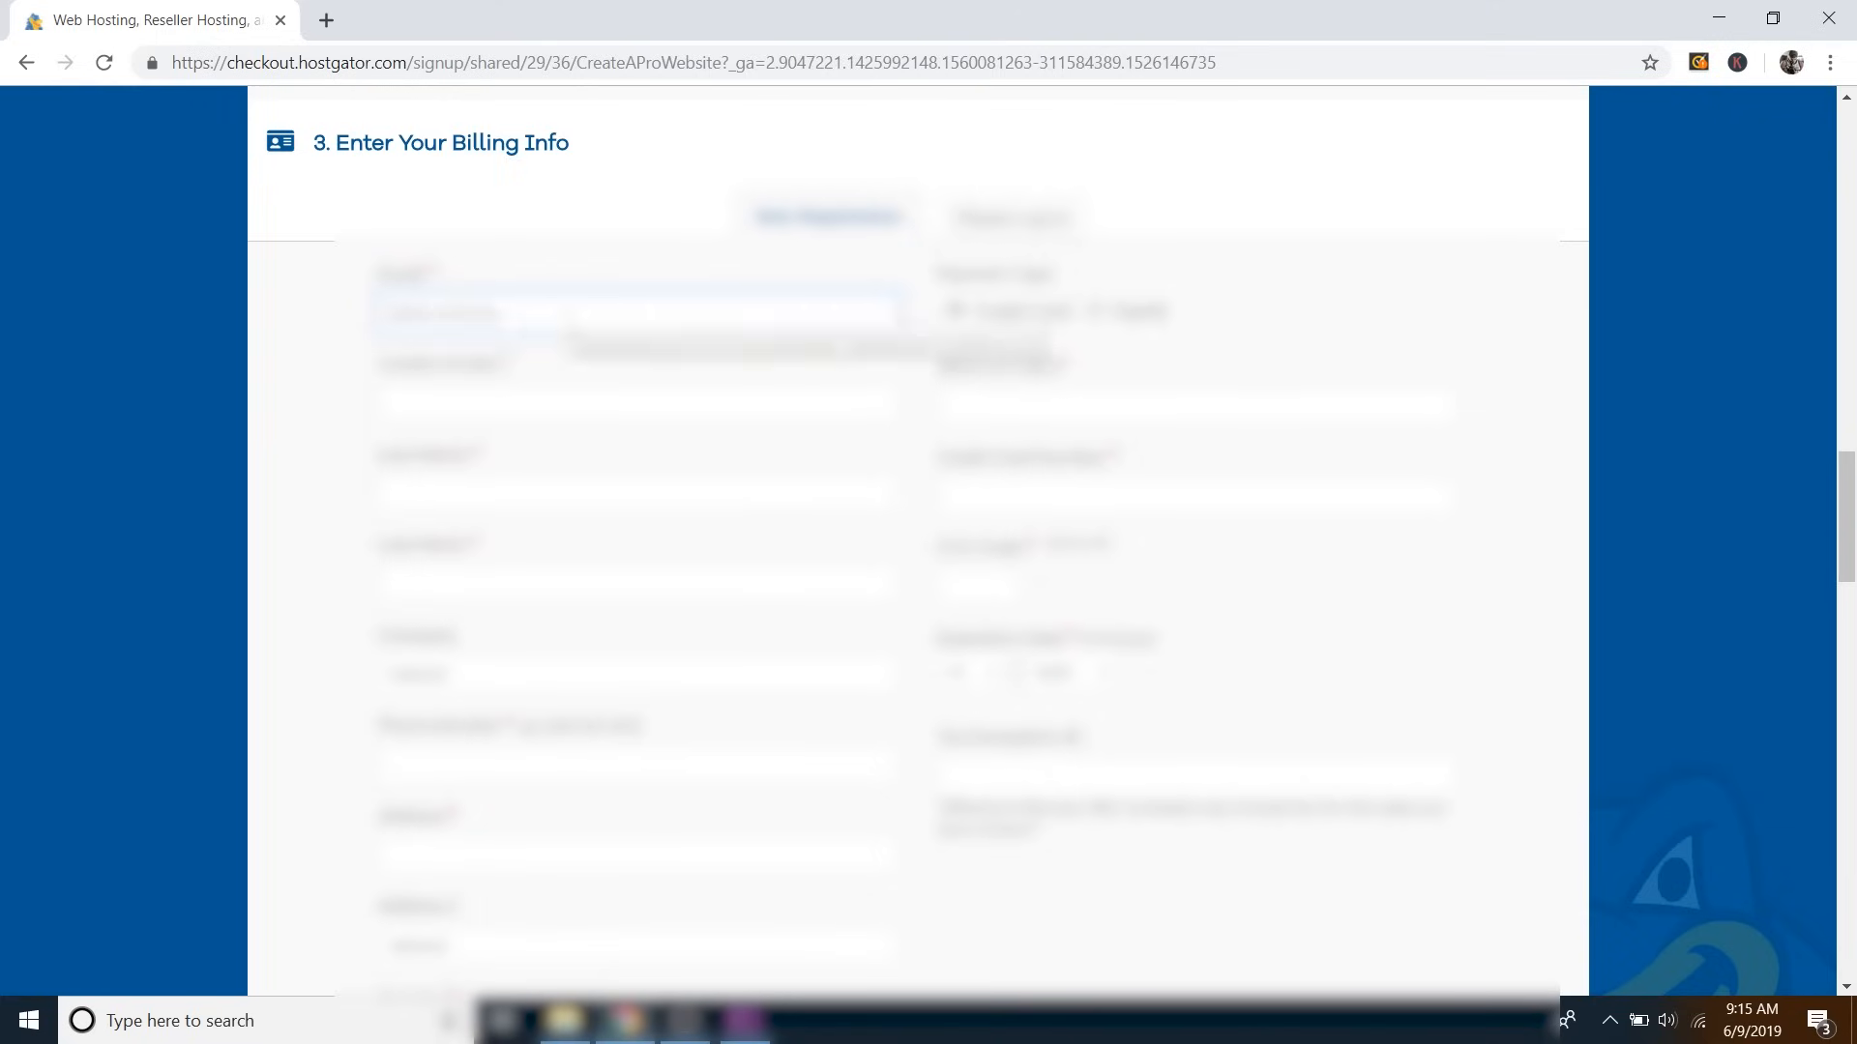
click(477, 406)
click(469, 495)
click(464, 584)
click(450, 764)
scroll(477, 663, down, 6)
click(476, 664)
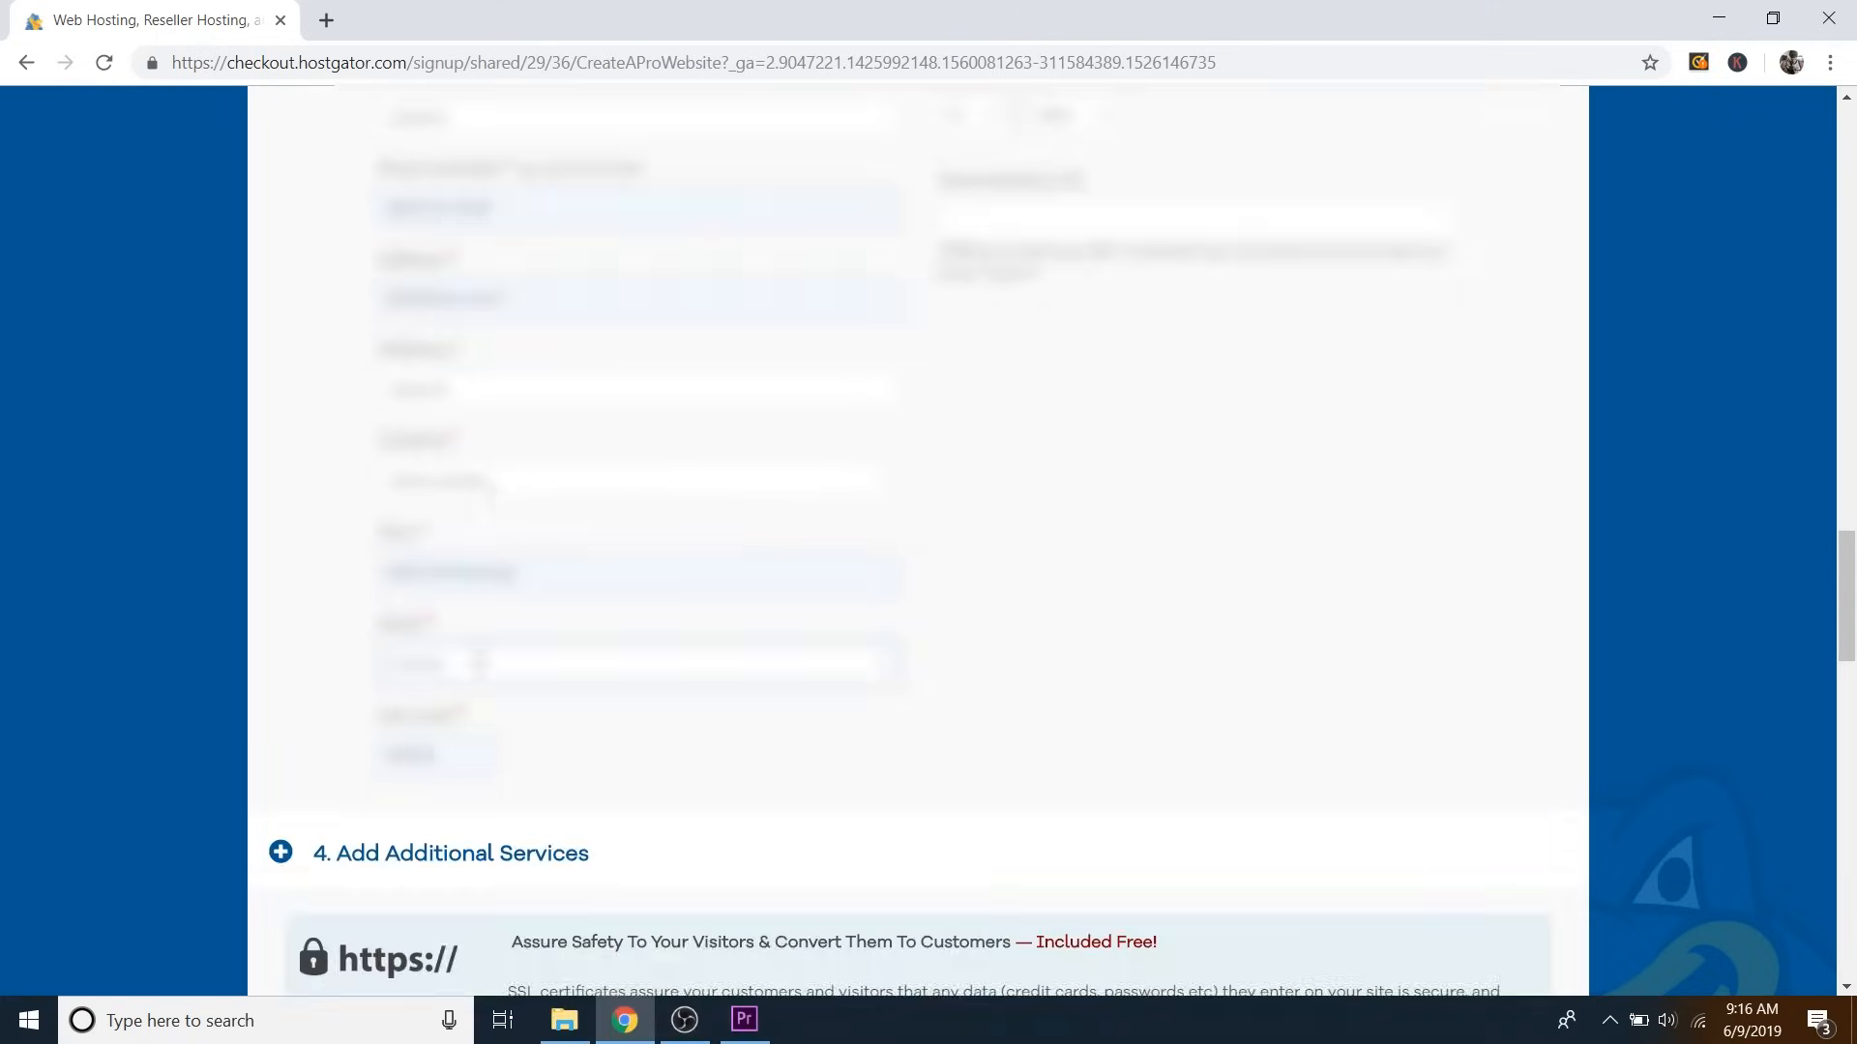
scroll(477, 663, up, 5)
click(1036, 335)
click(1016, 423)
click(986, 602)
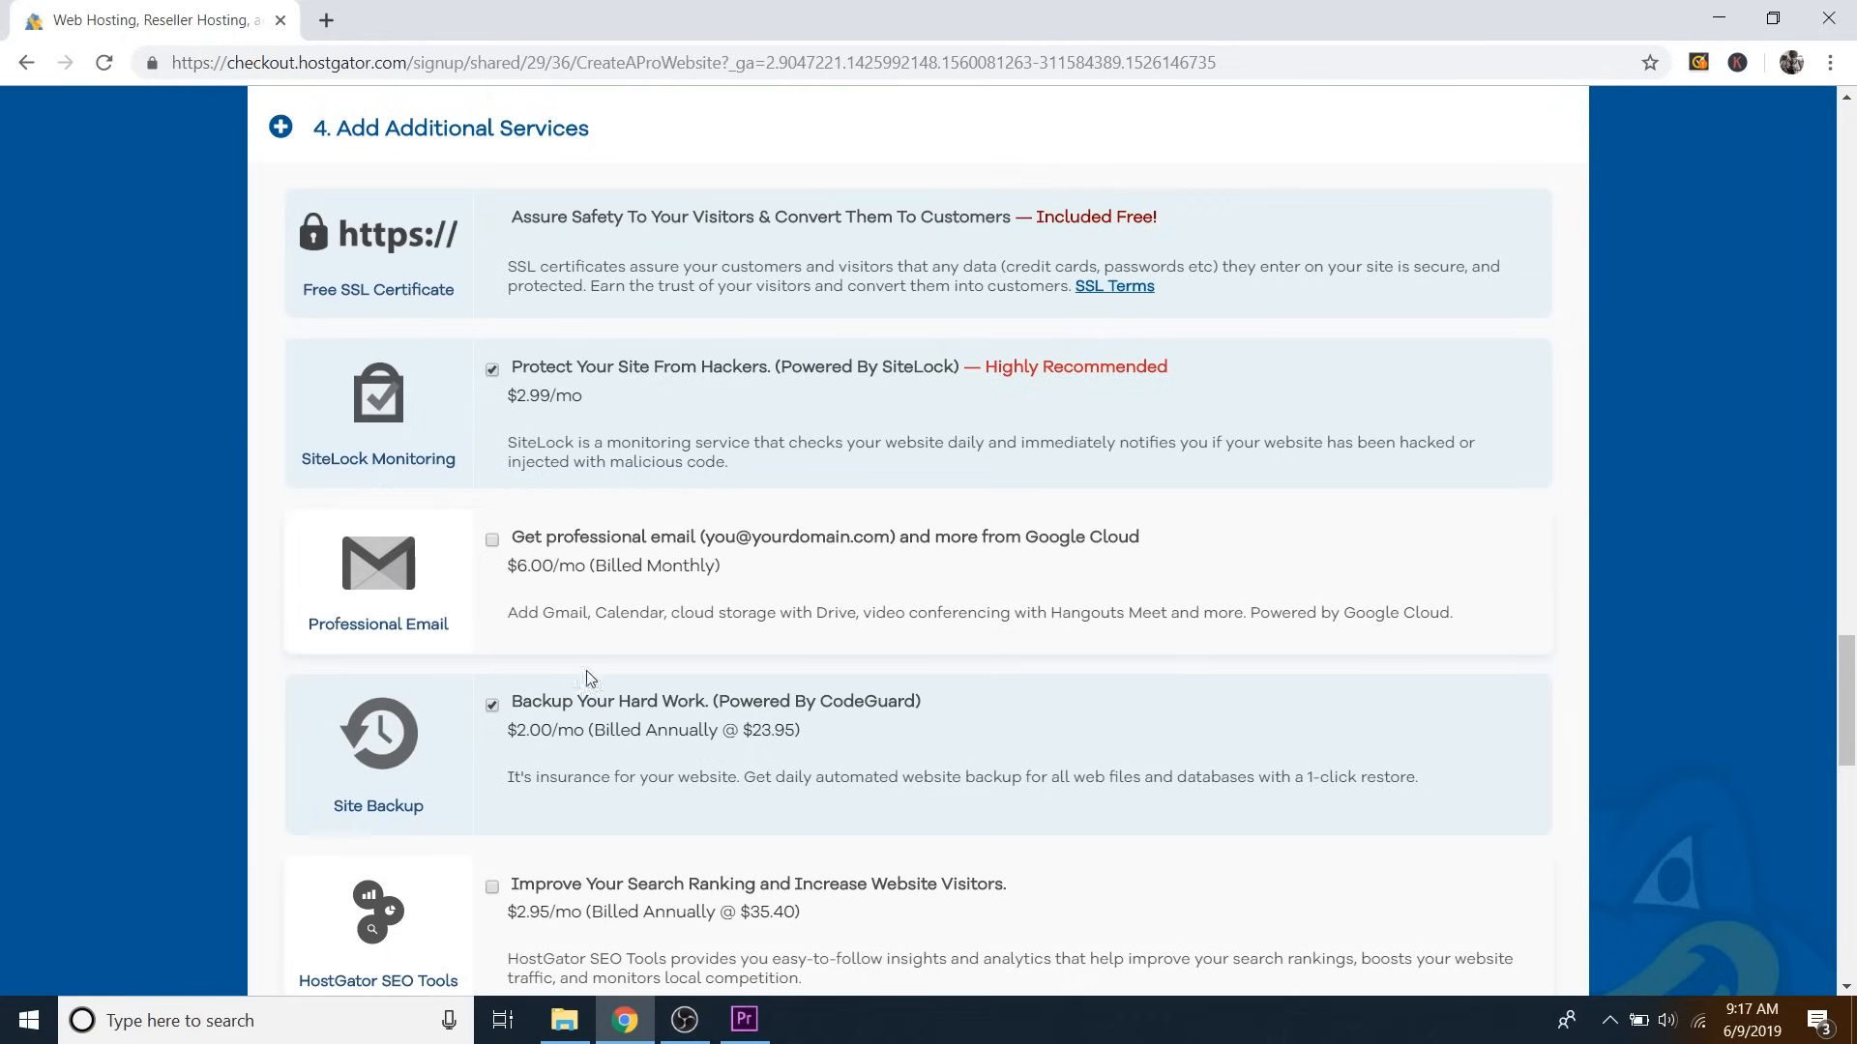
Uncheck SiteLock Monitoring and CodeGuard Site Backup, then scroll down to the order review.
click(492, 370)
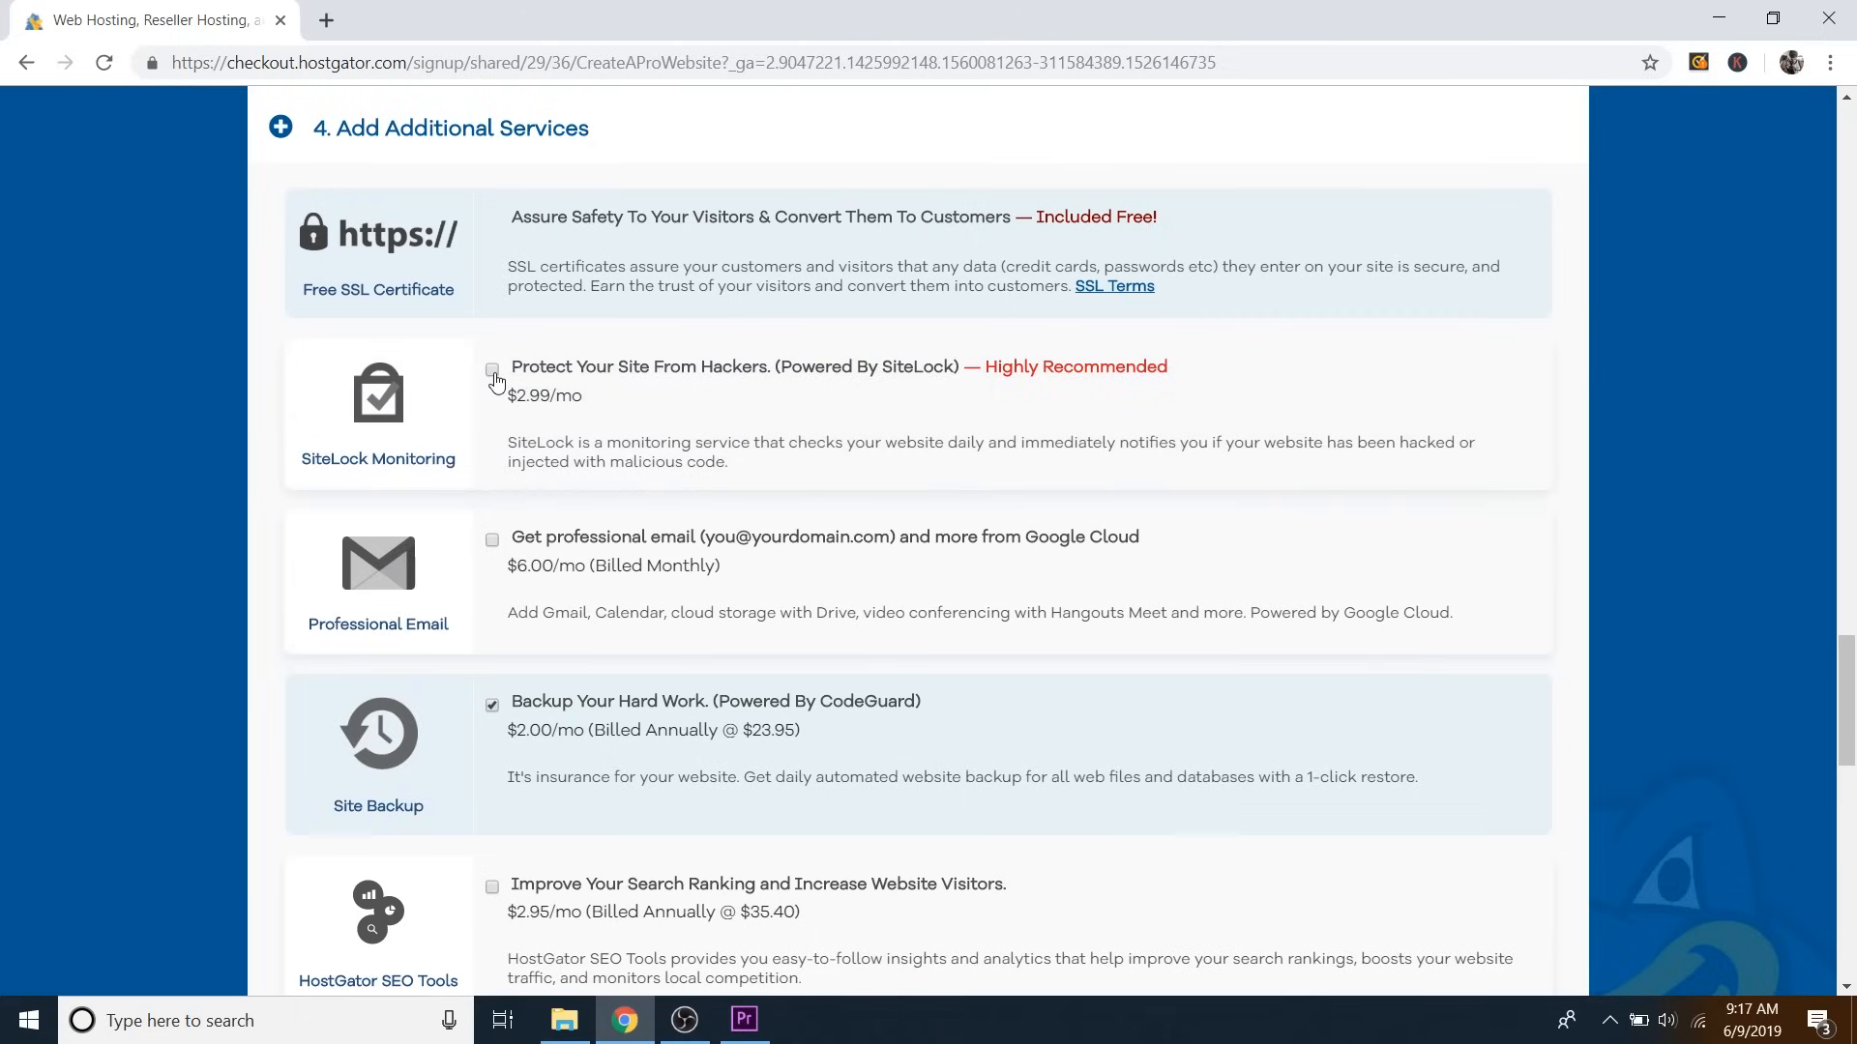
click(492, 711)
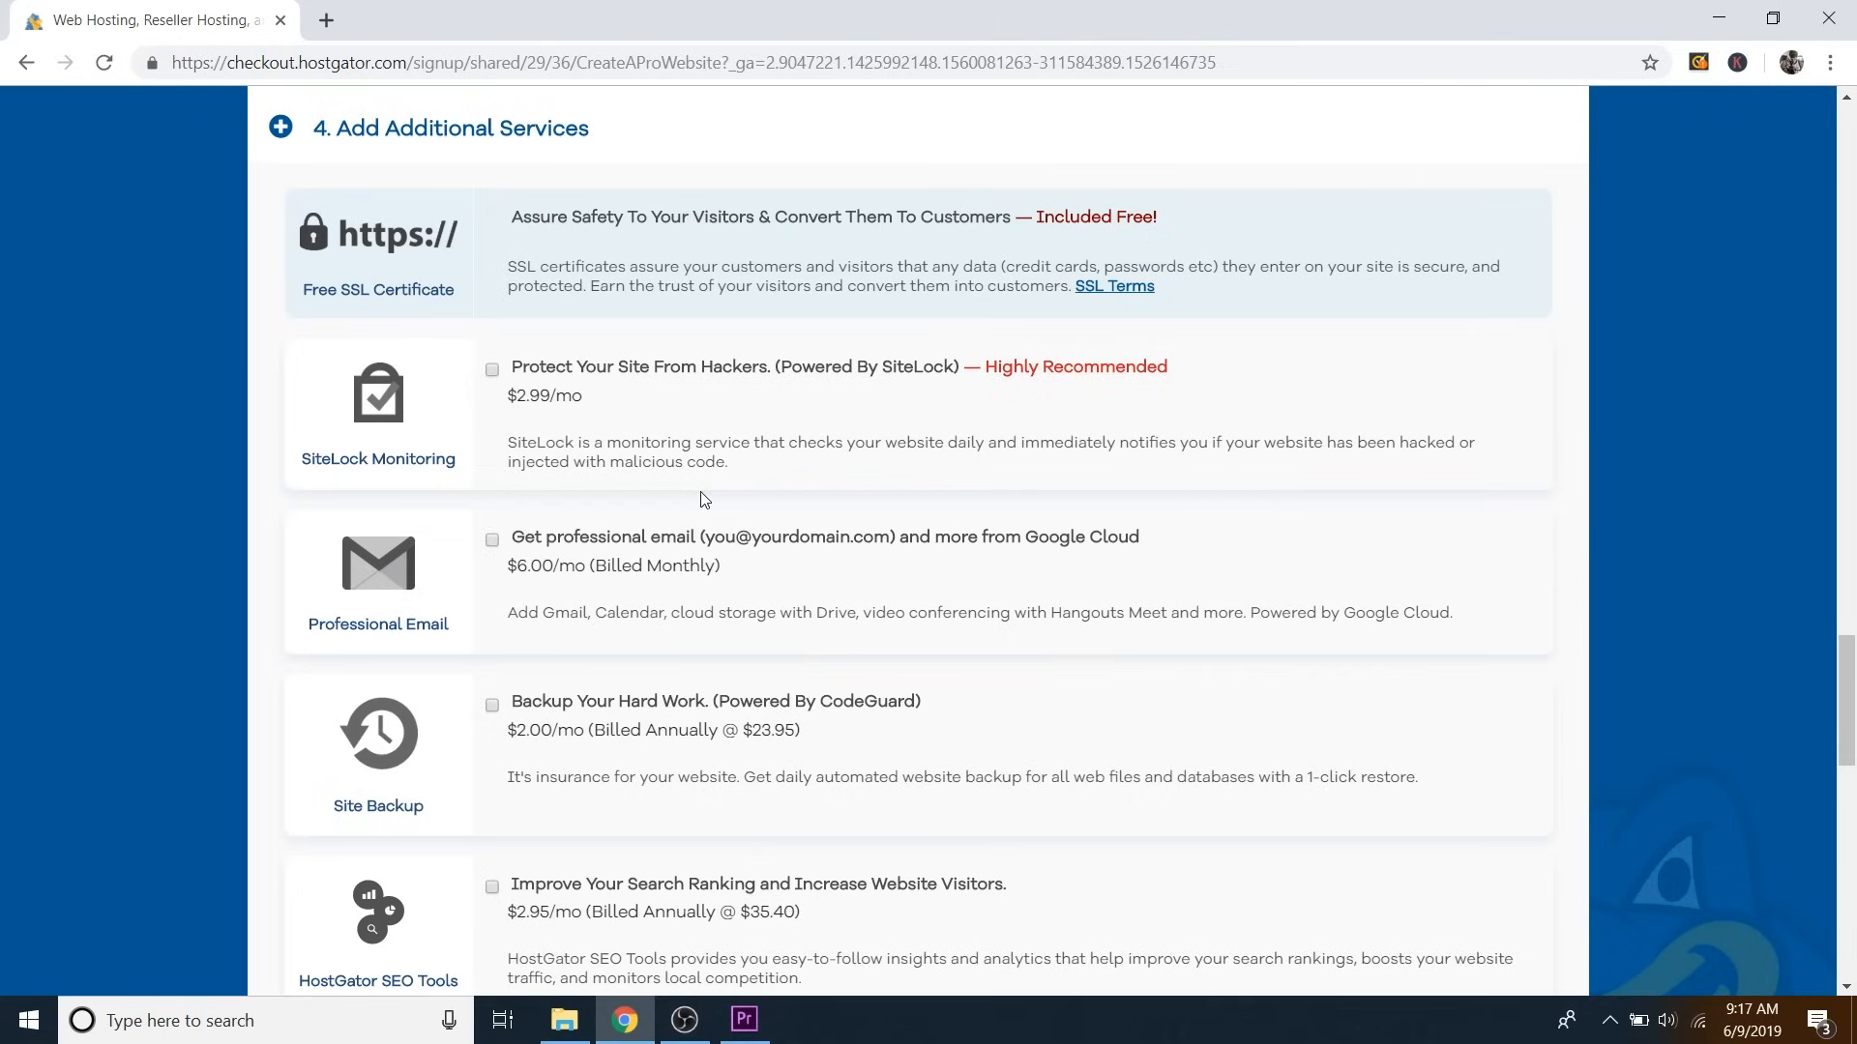
scroll(822, 472, down, 5)
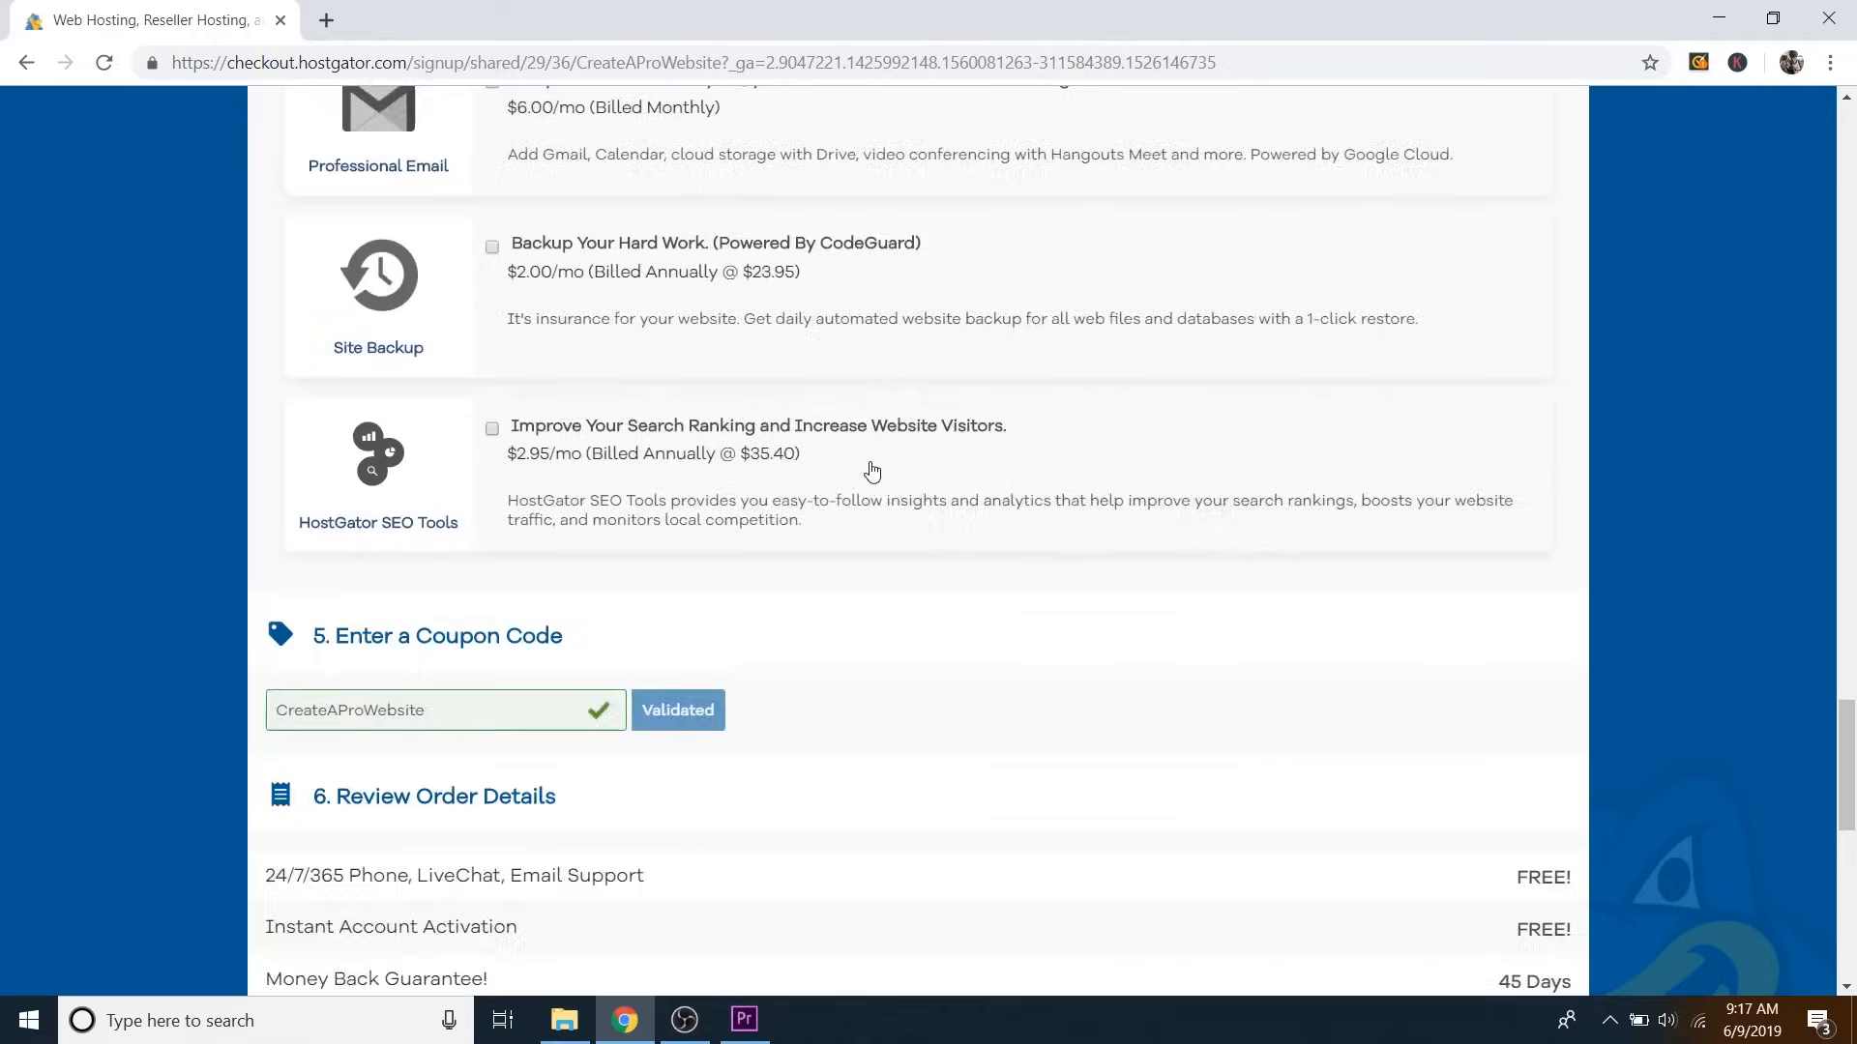
scroll(872, 472, down, 5)
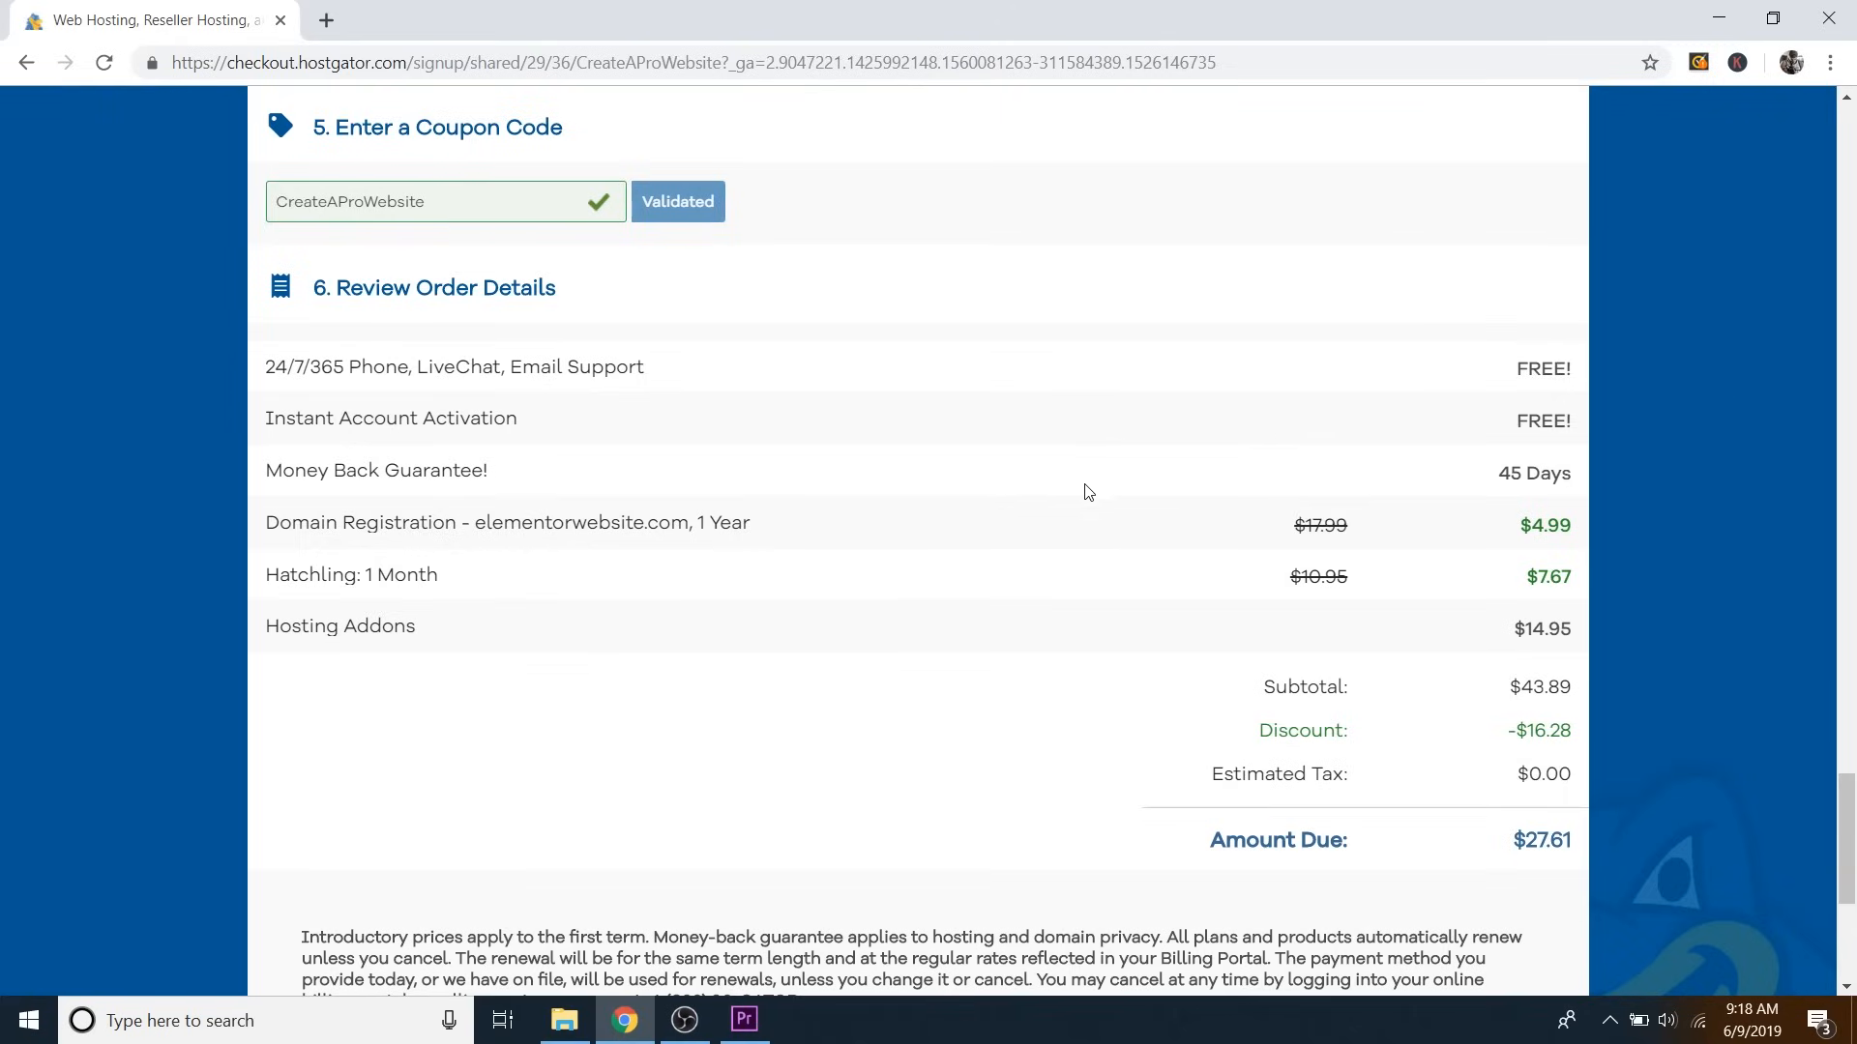
Highlight the domain registration, Hatchling 1-month and Hosting Addons prices in the order summary.
drag(1533, 525, 1590, 528)
drag(1540, 571, 1570, 576)
click(1551, 578)
drag(1540, 575, 1573, 577)
click(1554, 587)
drag(1531, 630, 1569, 625)
click(1561, 631)
Accept the terms of service and place the $27.61 hosting order.
scroll(1520, 624, down, 2)
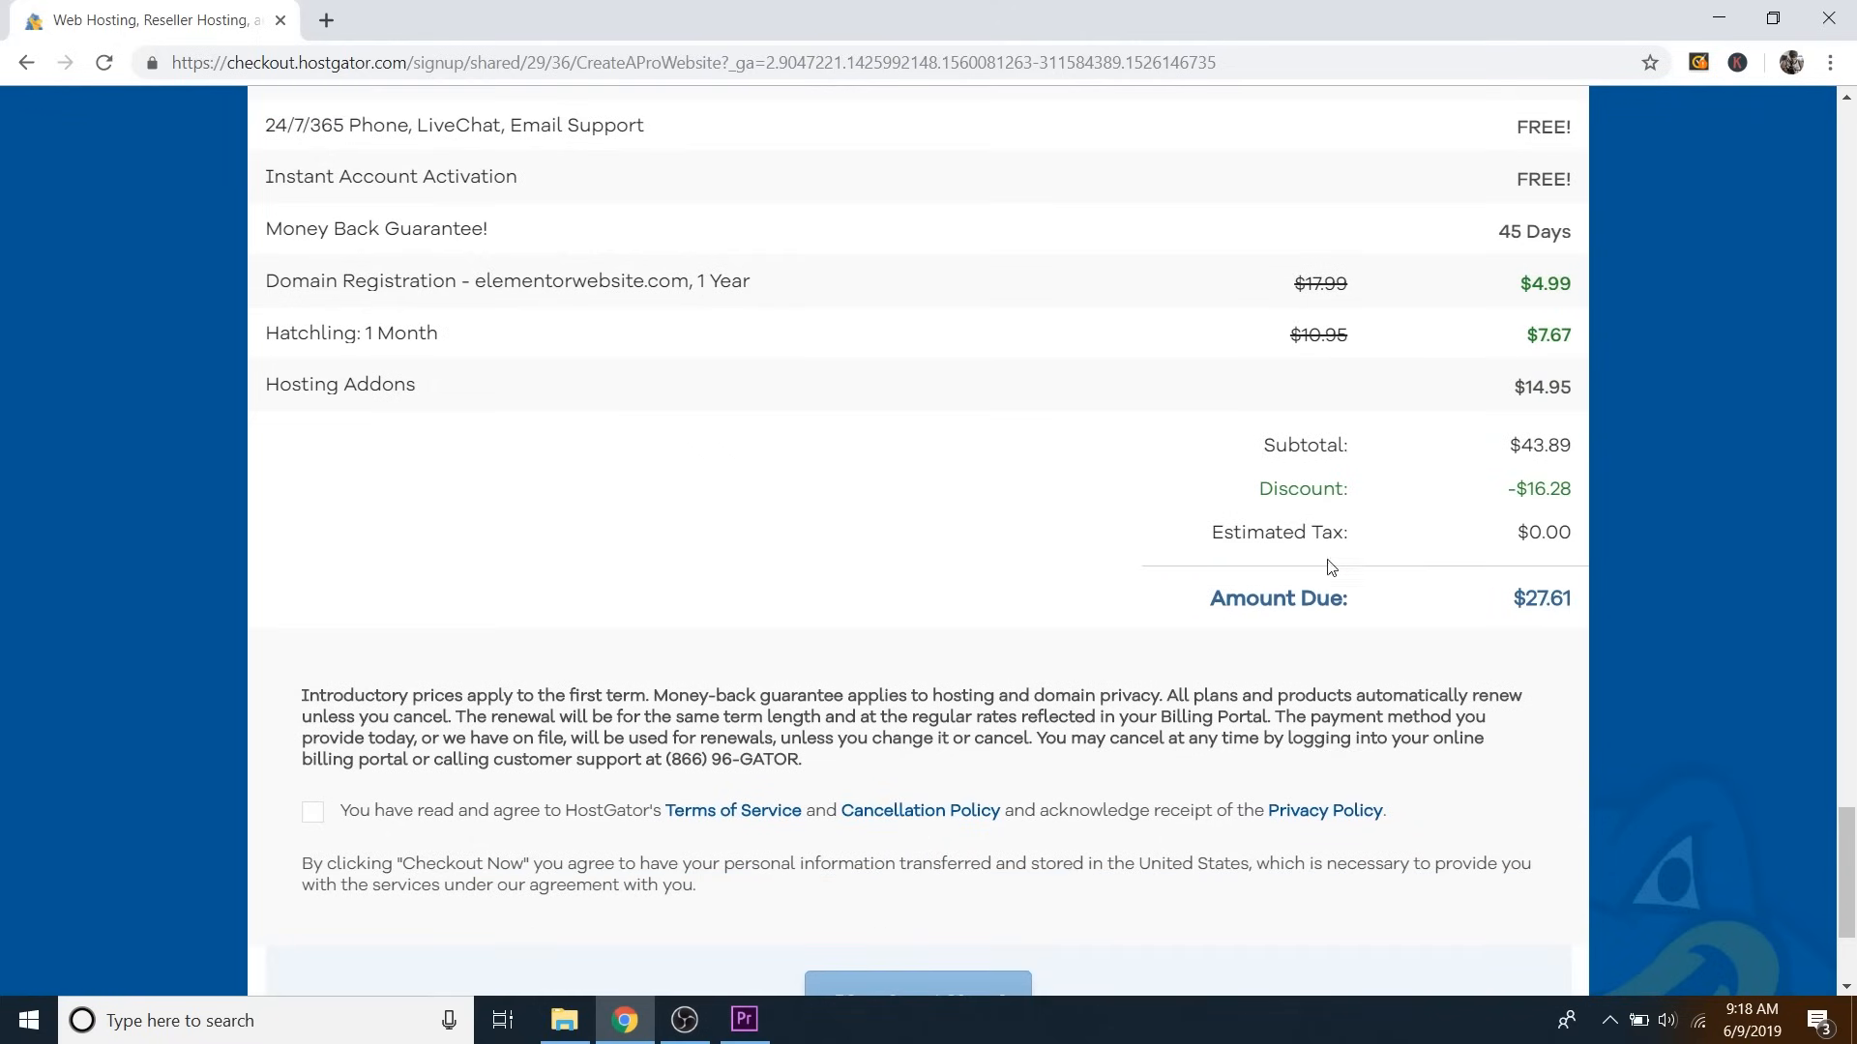
scroll(906, 468, down, 2)
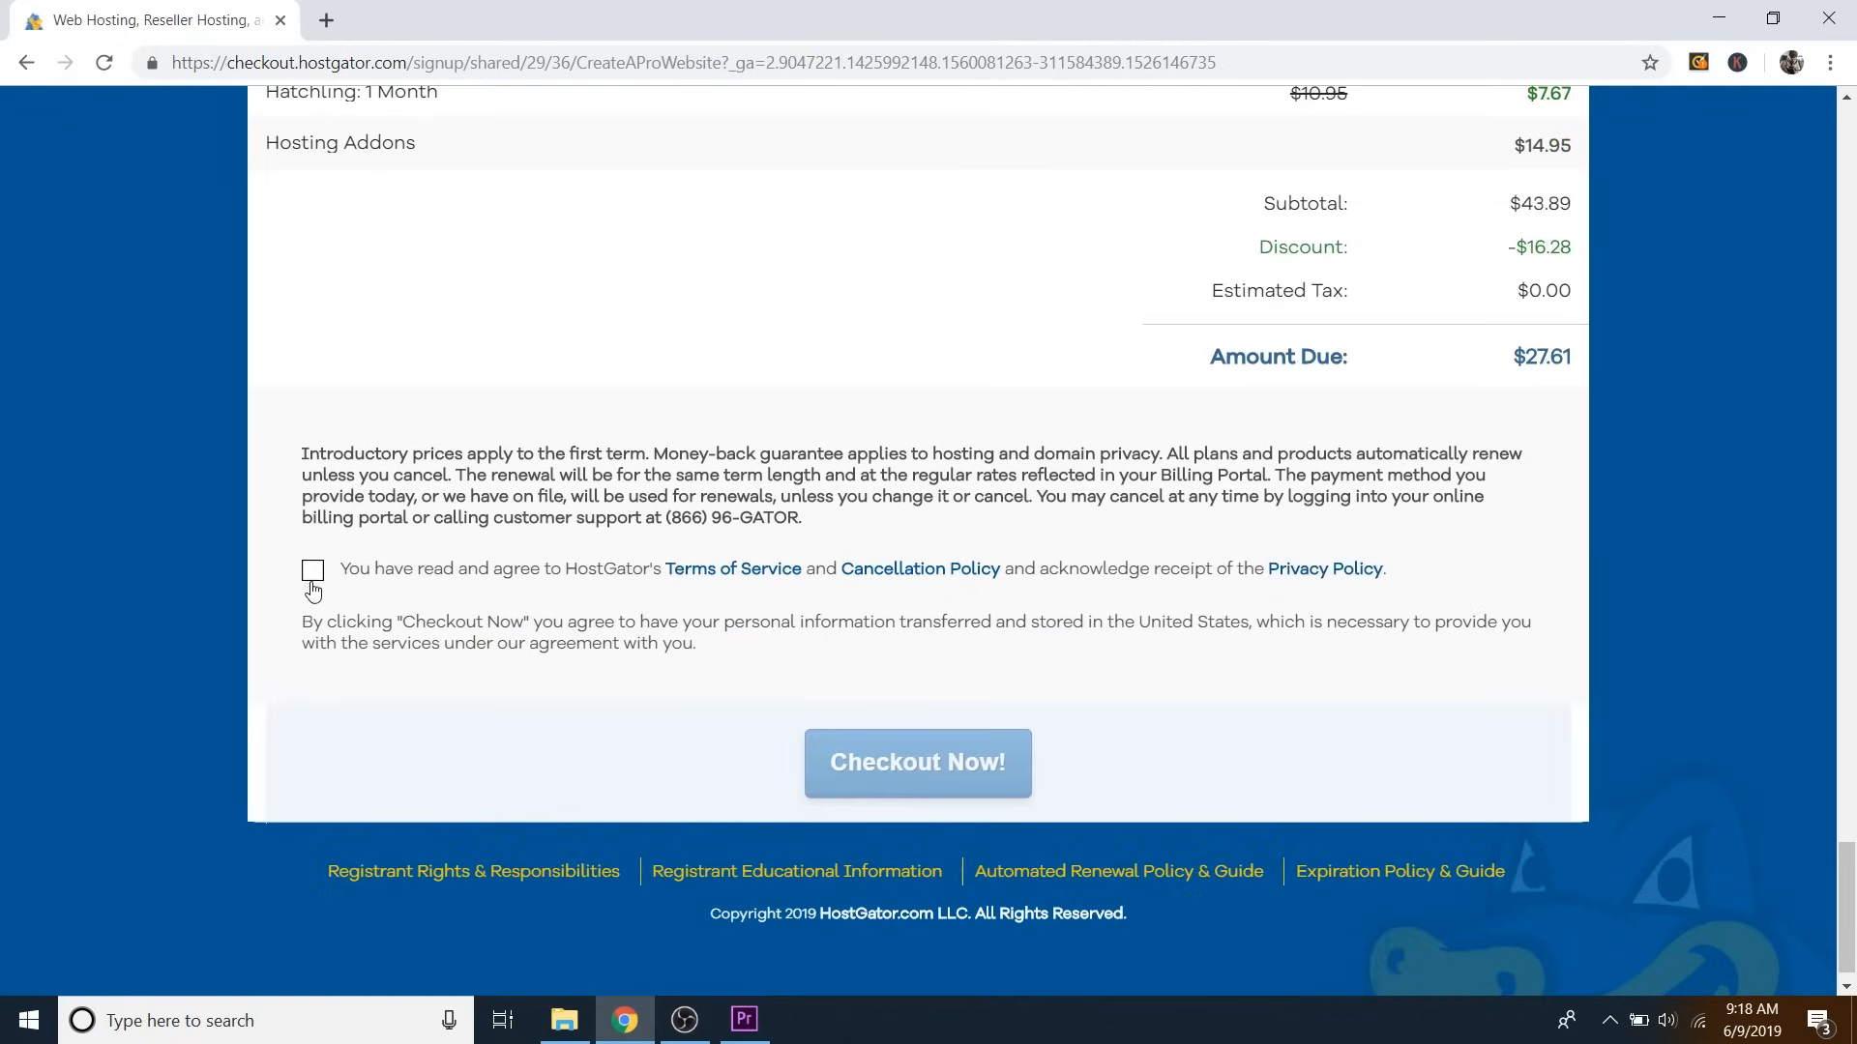
click(310, 575)
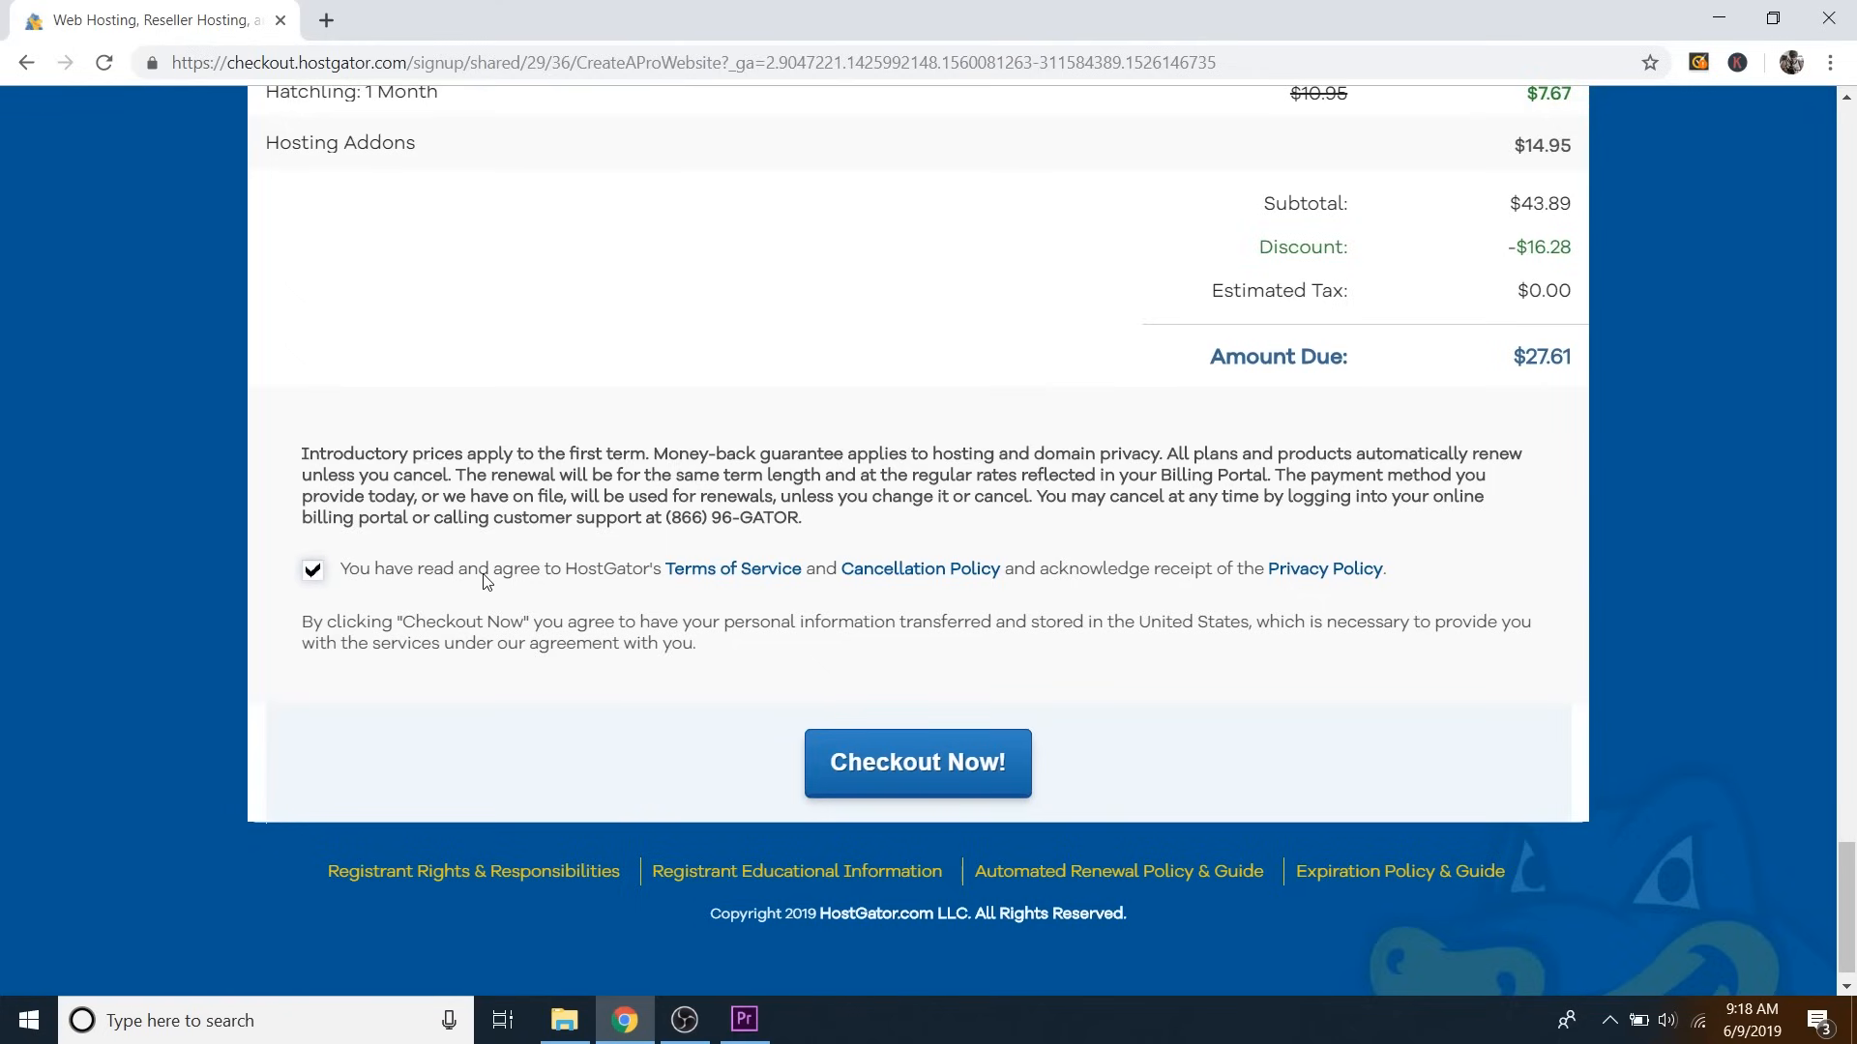
click(920, 783)
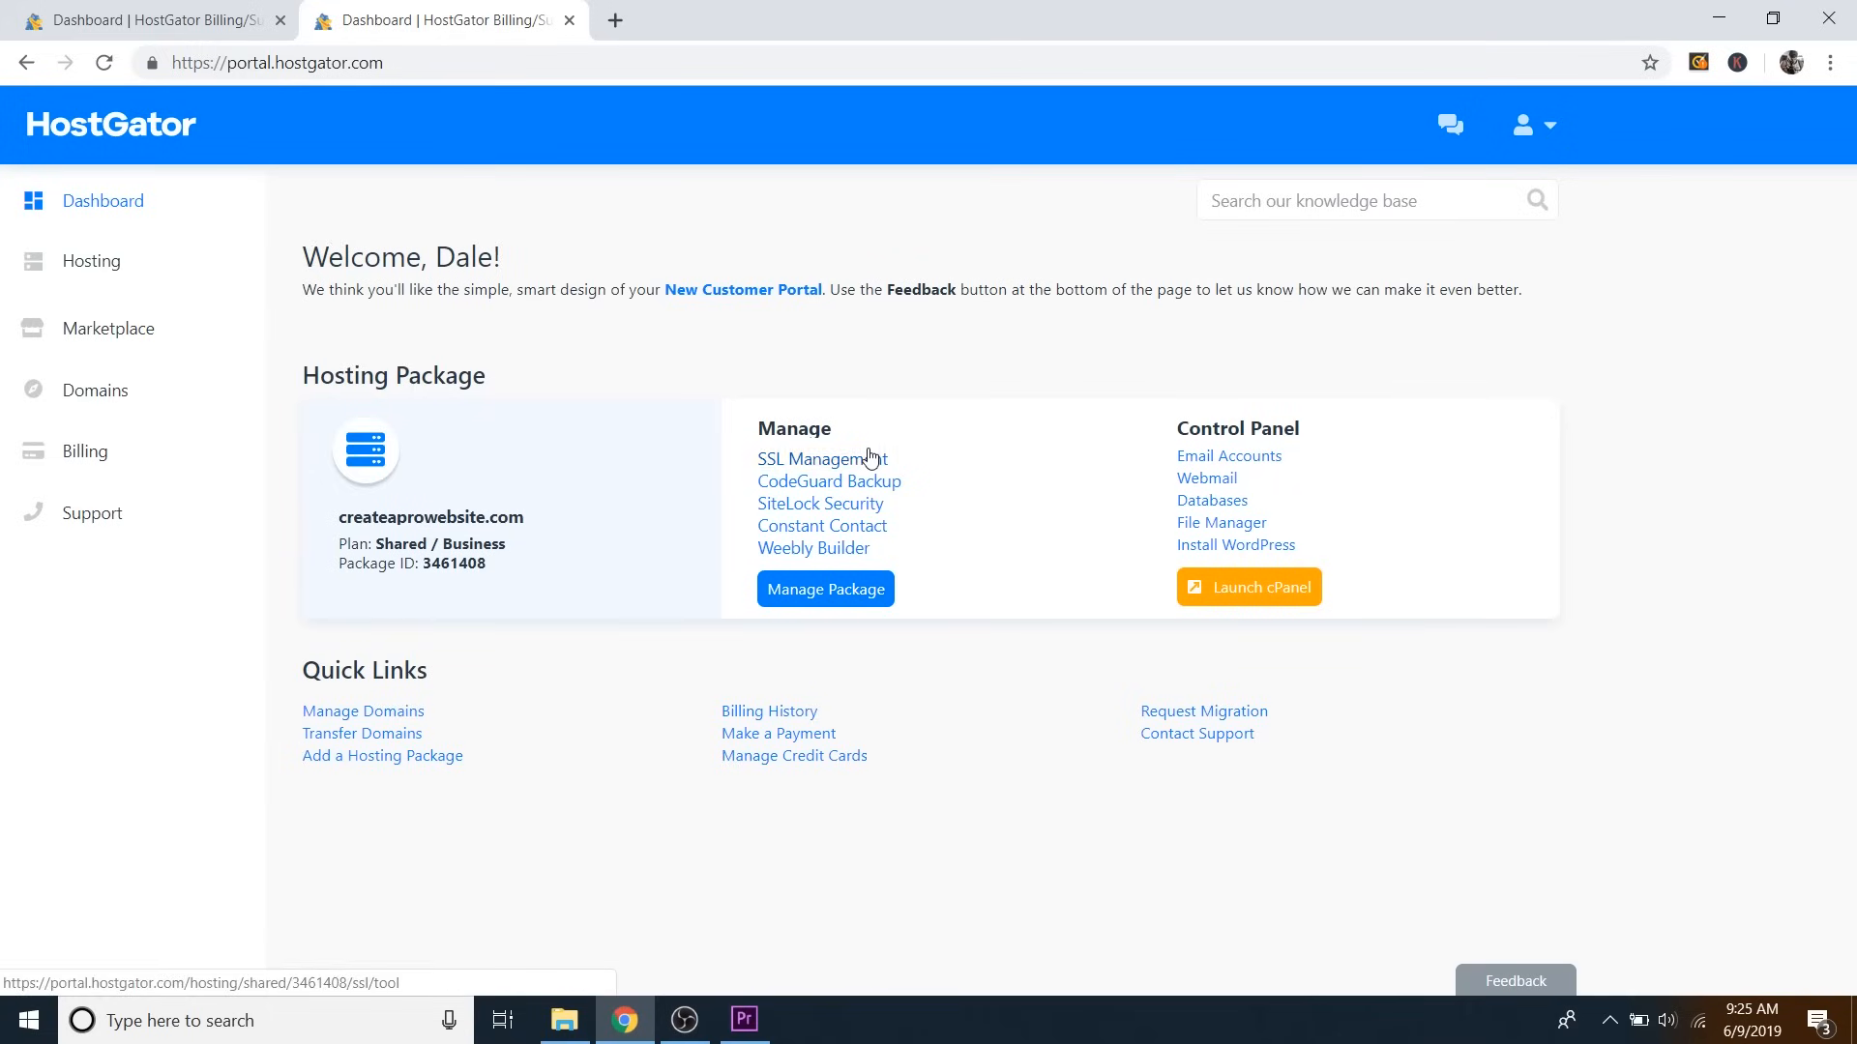
Go through Marketplace, One-Click Installs and Site Builder & CMS to the WordPress installer.
click(101, 330)
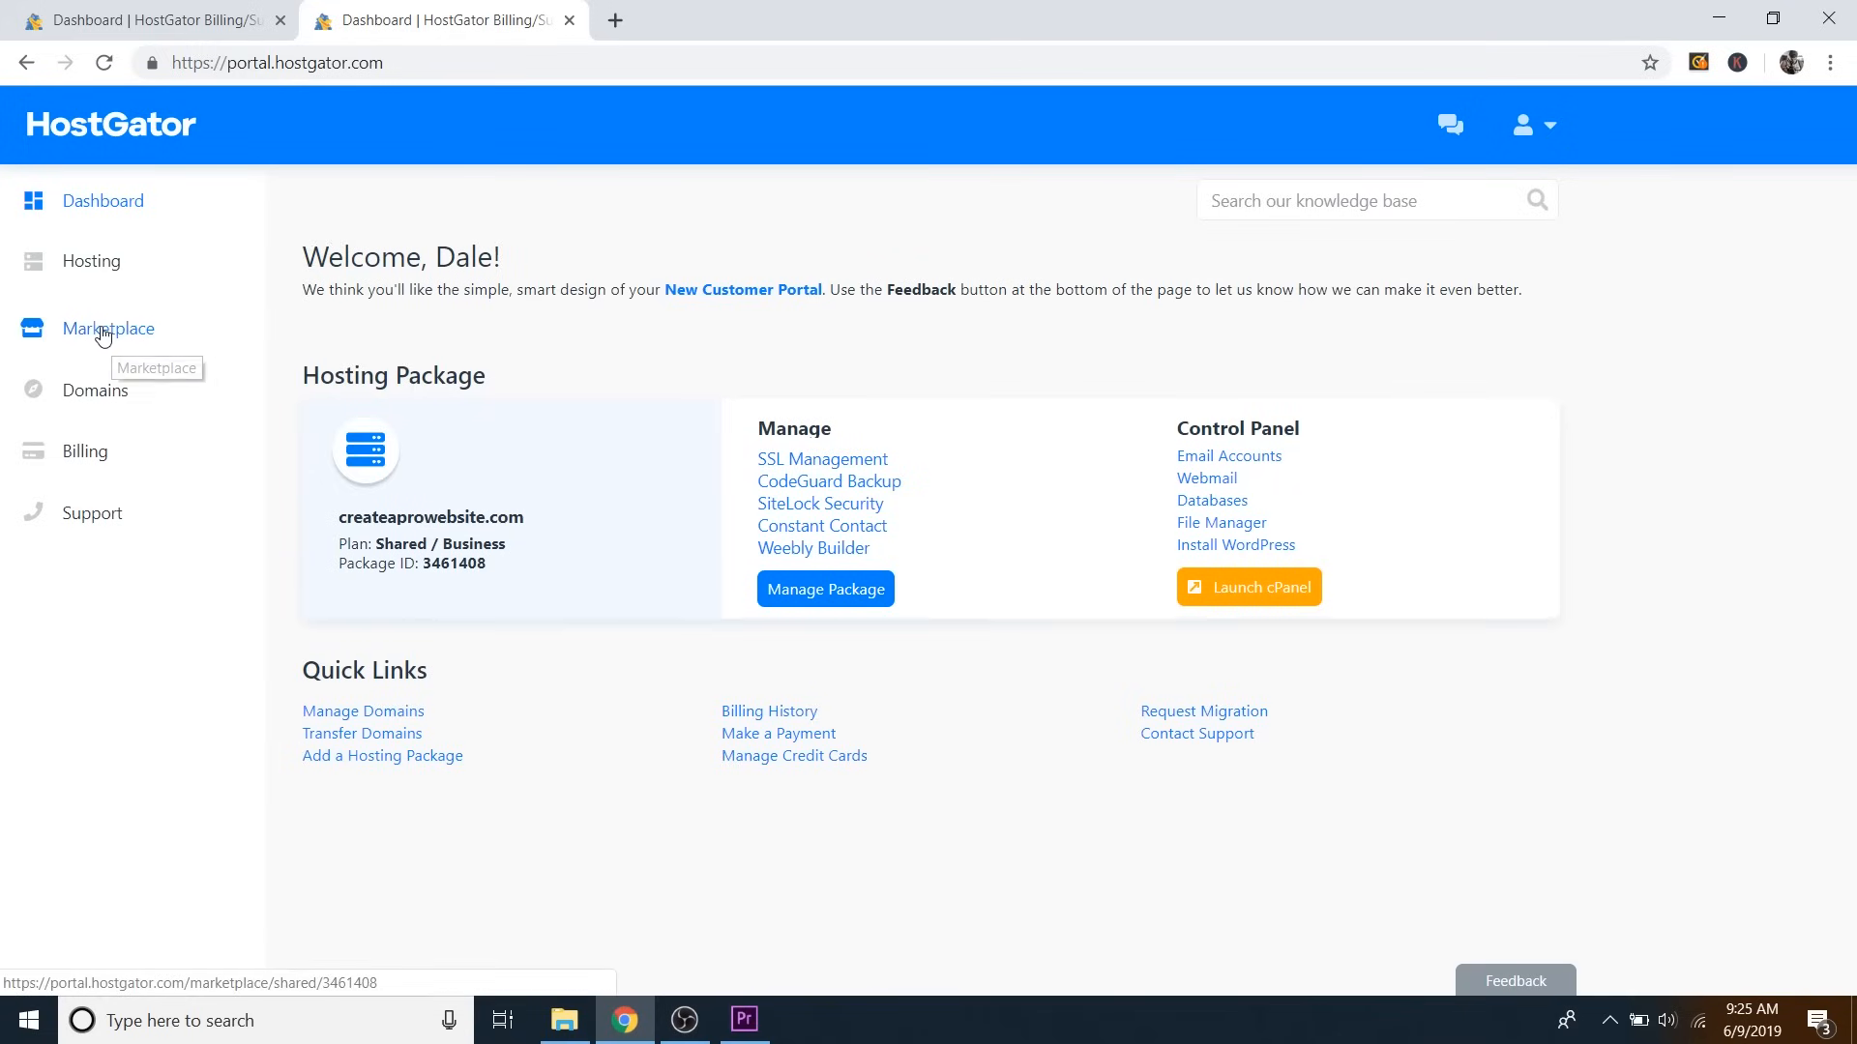
scroll(677, 353, down, 10)
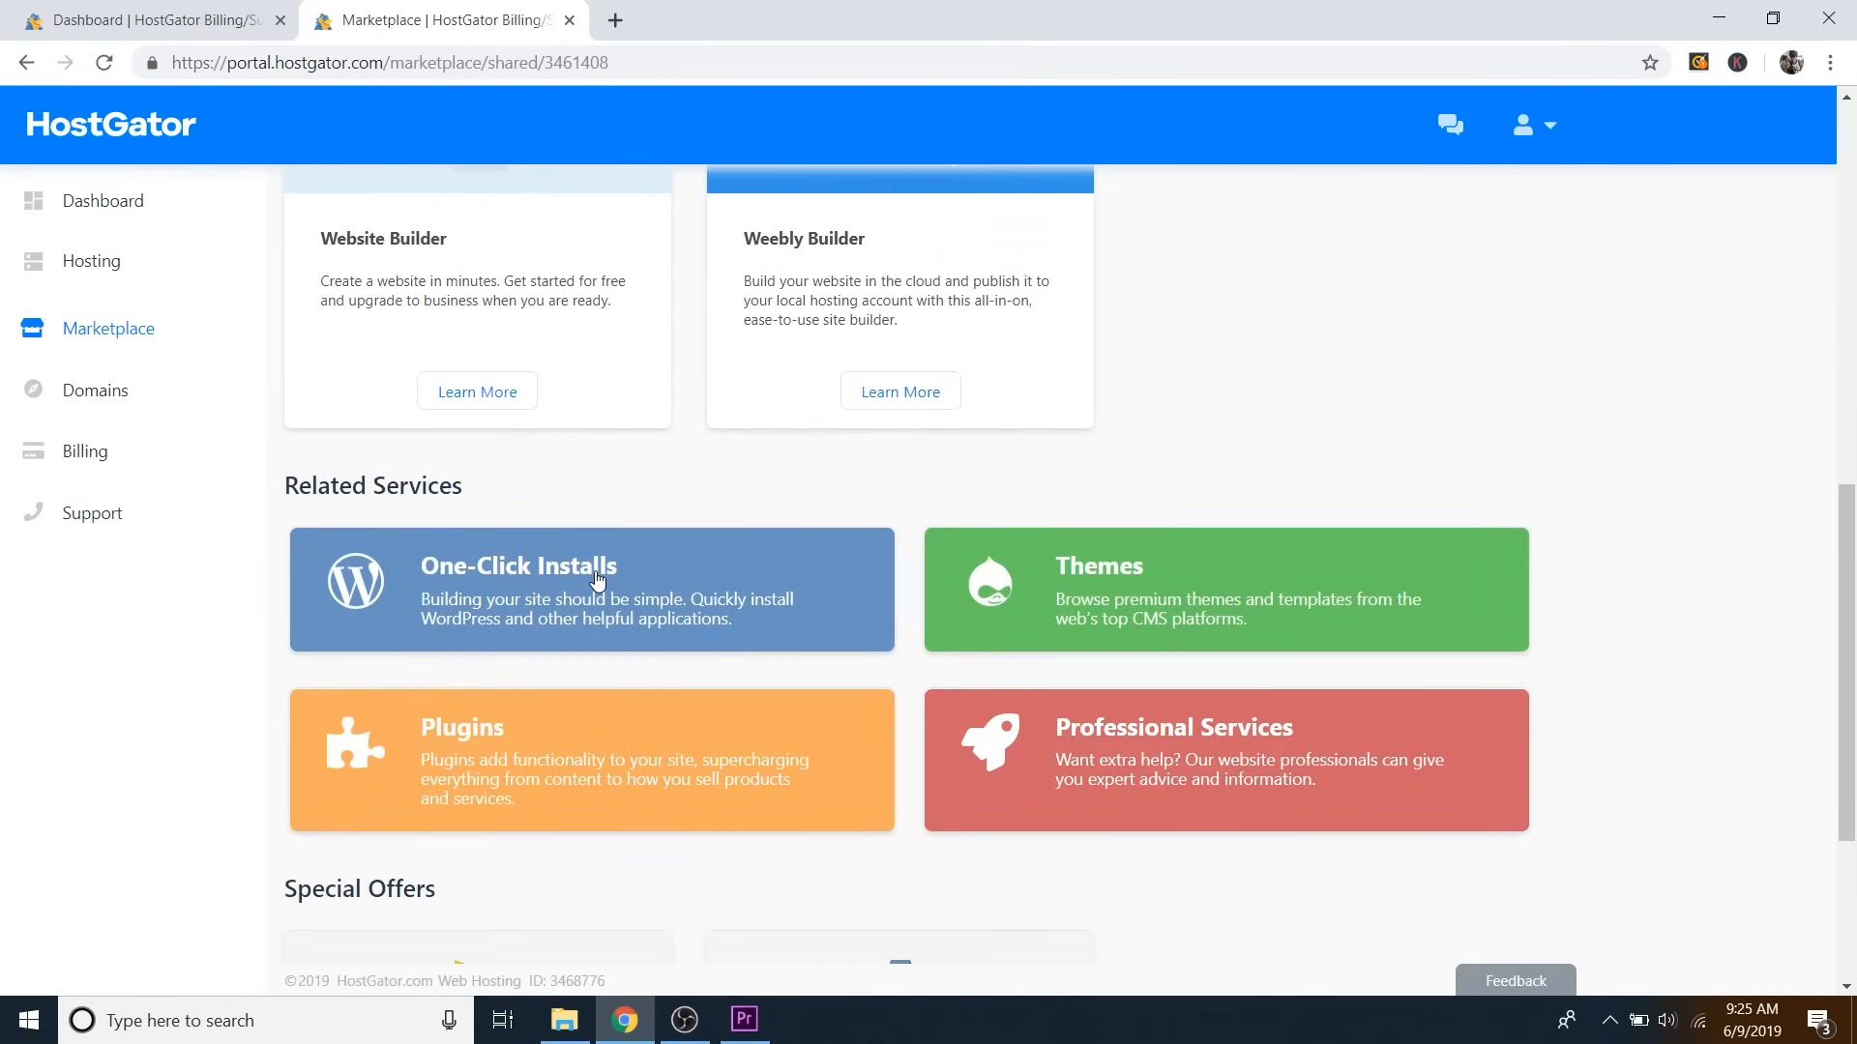
click(606, 591)
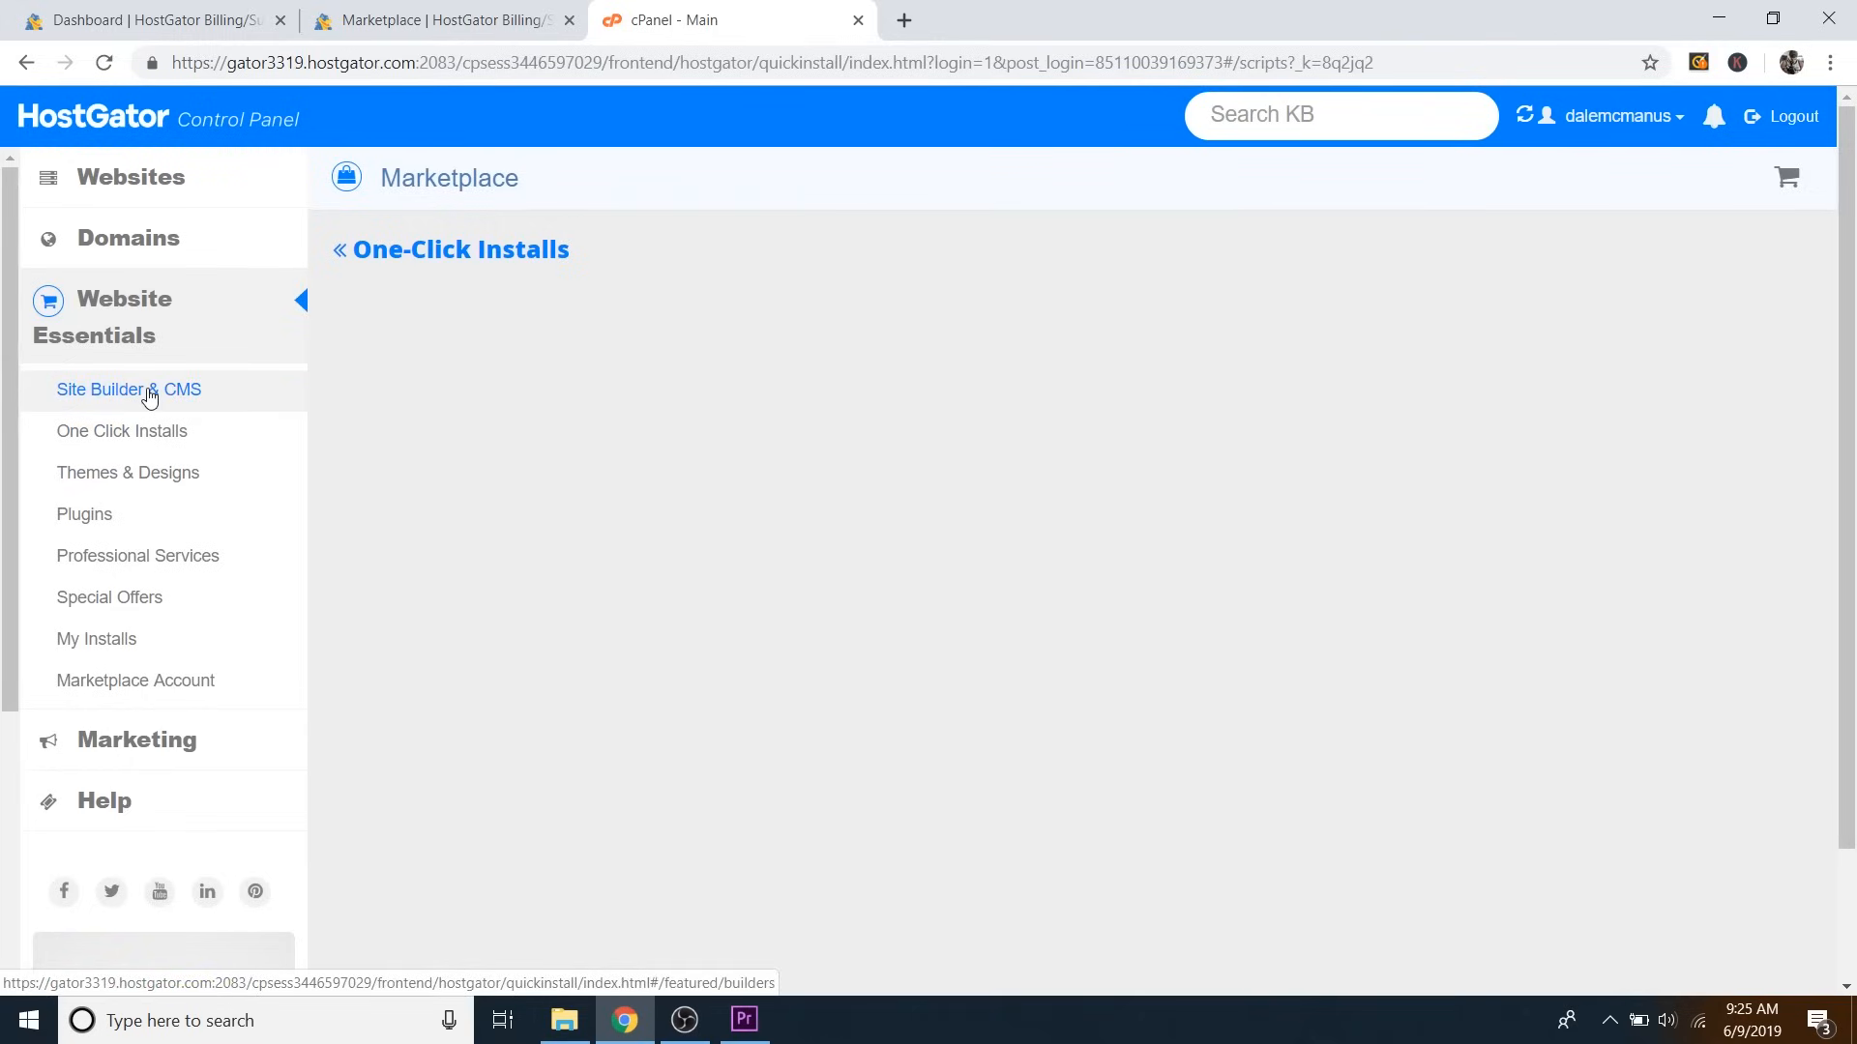
click(150, 398)
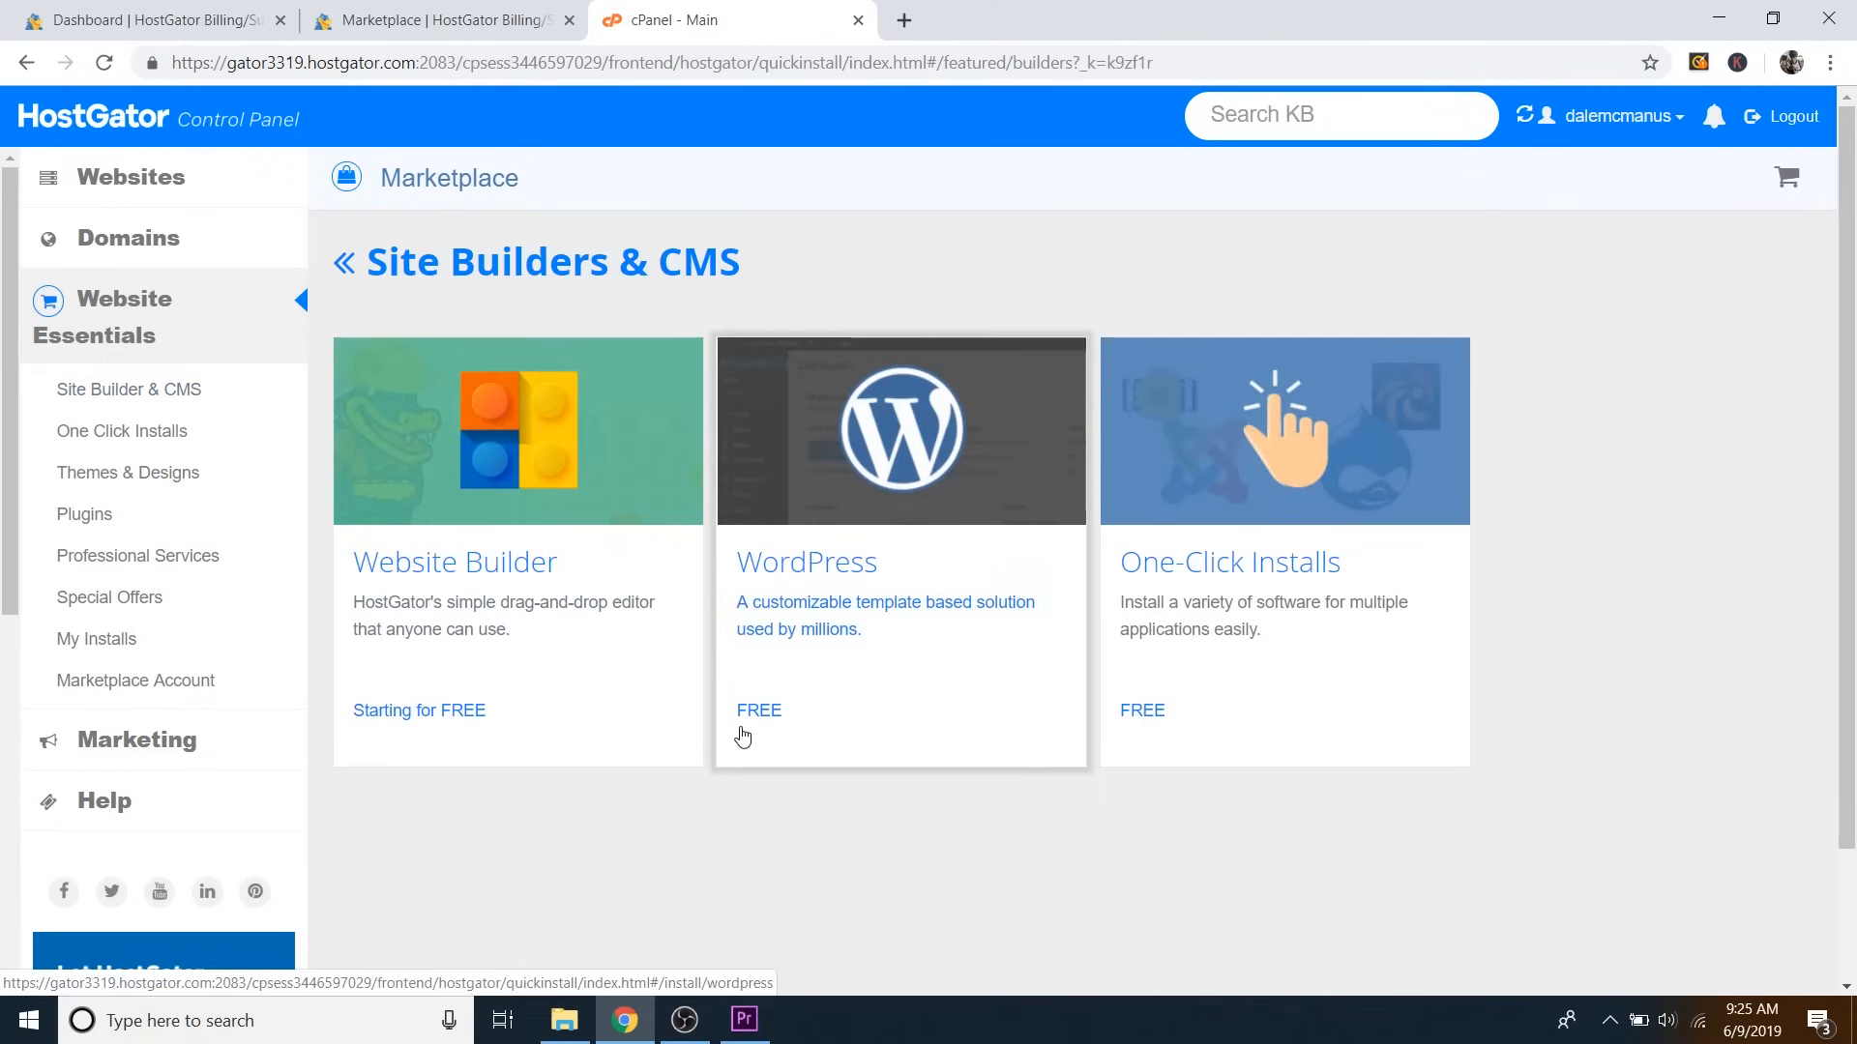
click(916, 469)
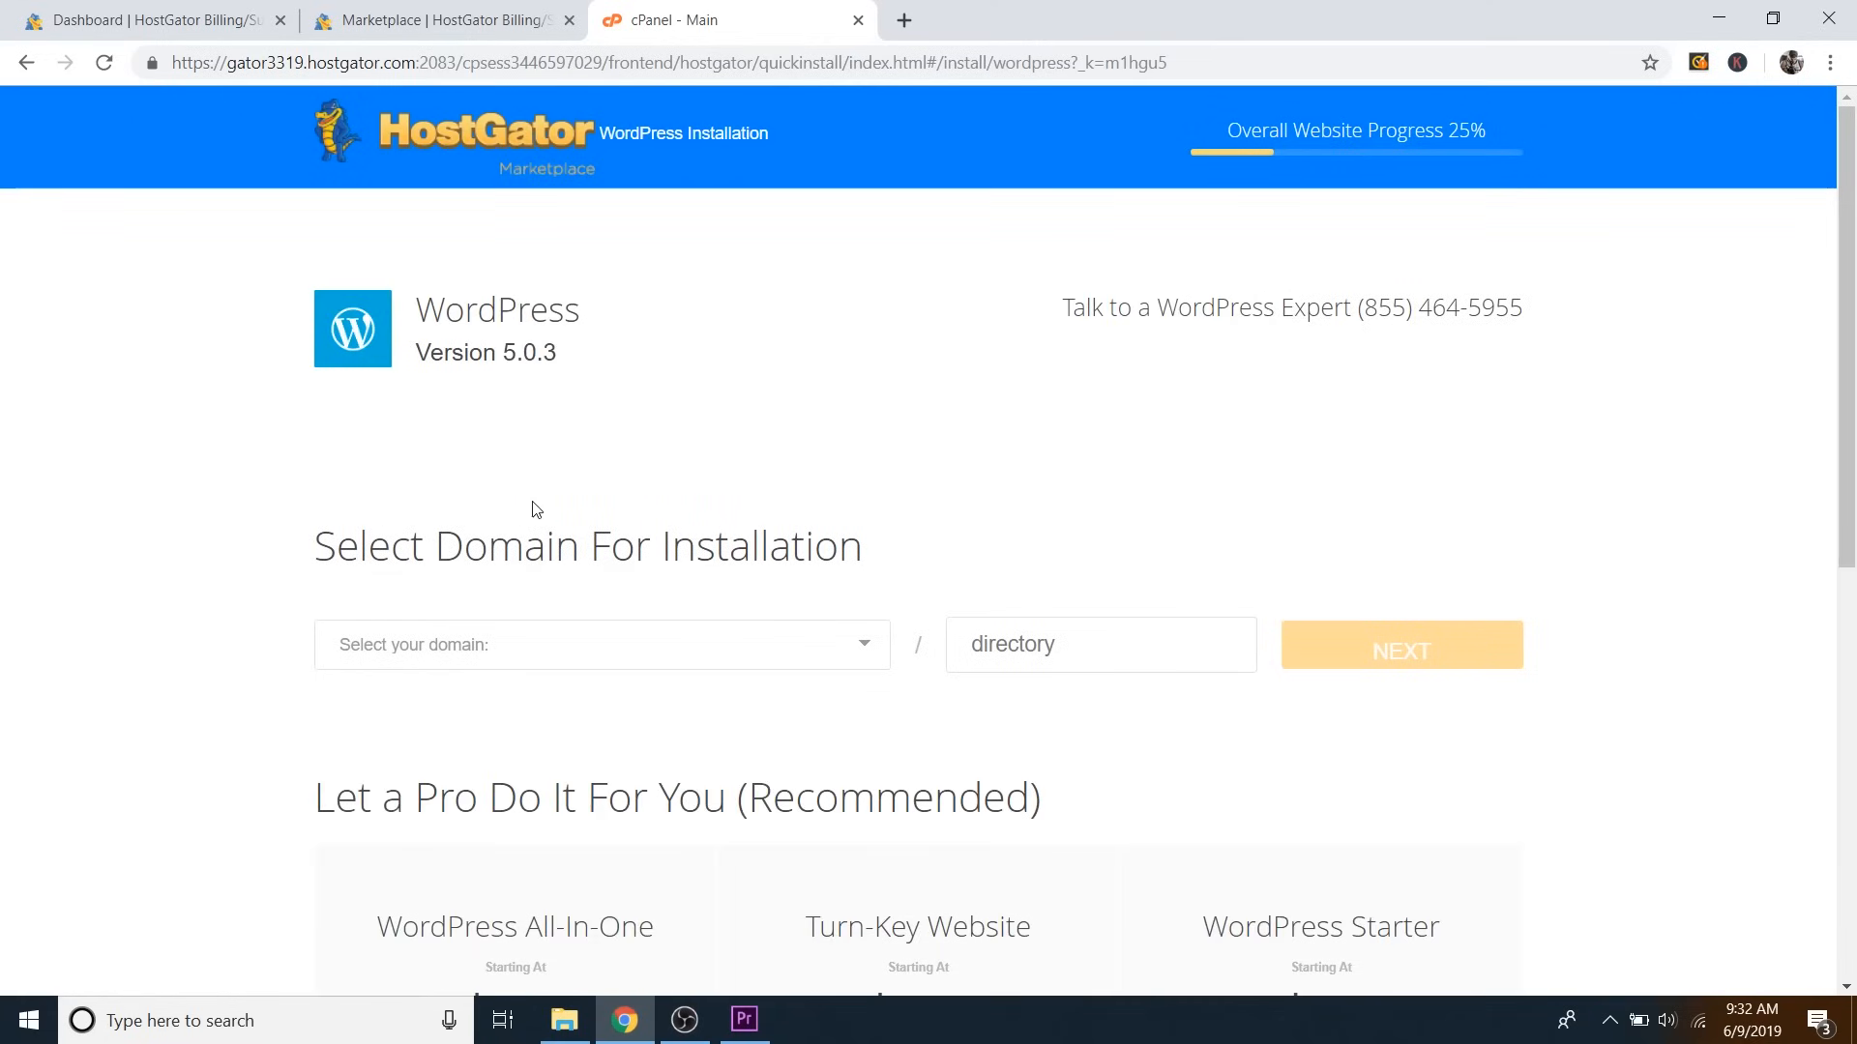
Pick elementorwebsite.com from the domain list for the WordPress install.
click(539, 656)
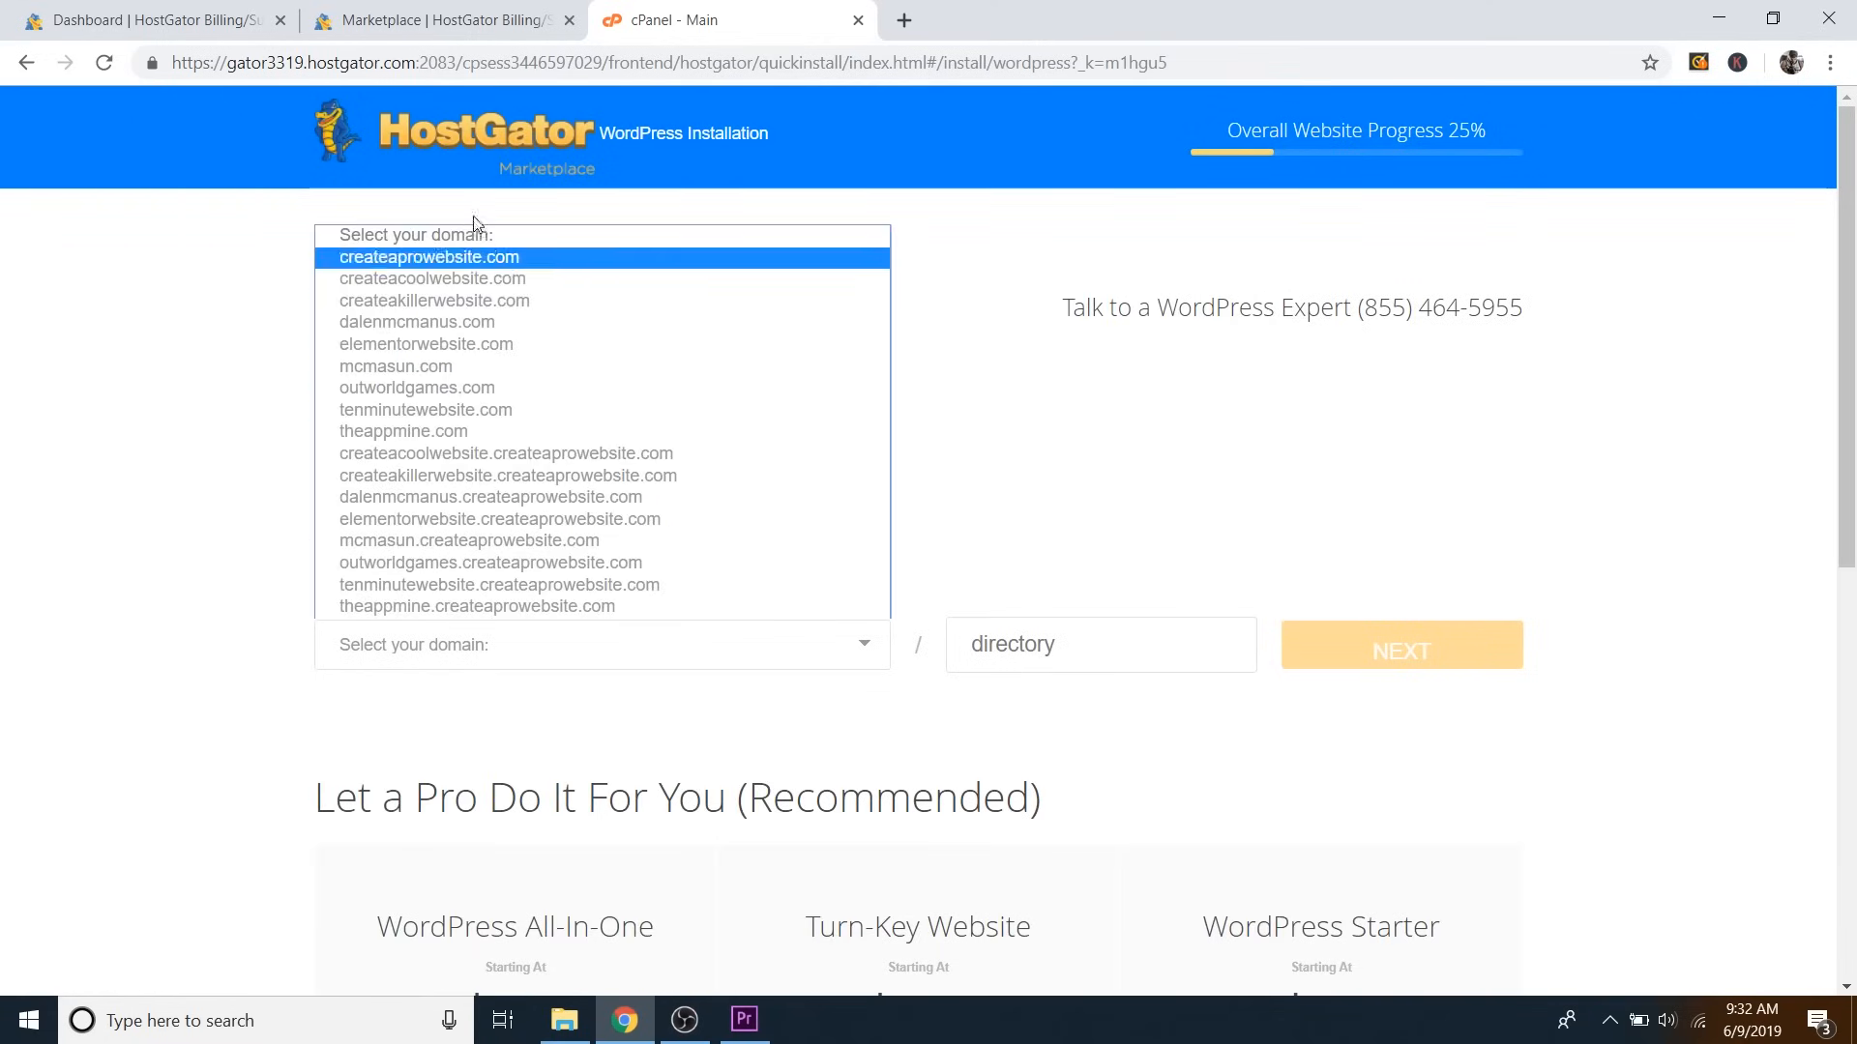
click(398, 346)
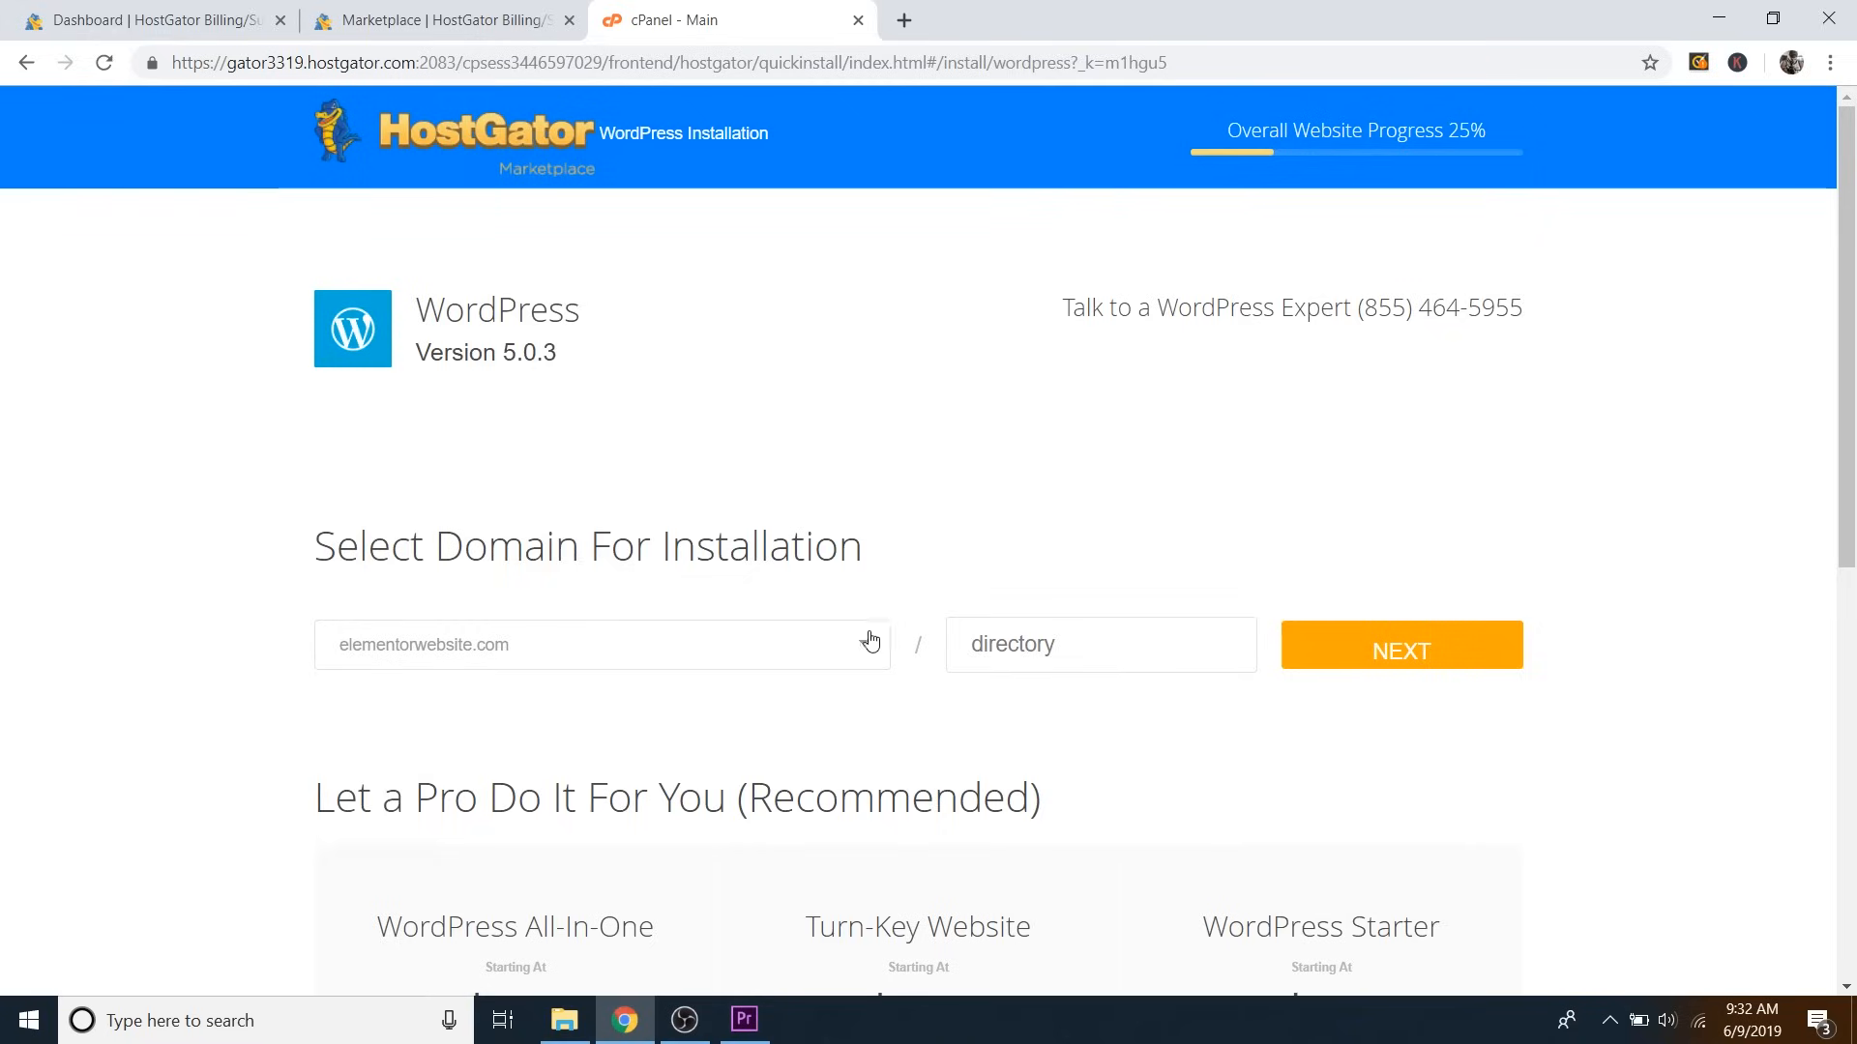
On the settings form, enter blog title 'Elementor Website', the admin username, and the admin's first and last name.
click(1397, 655)
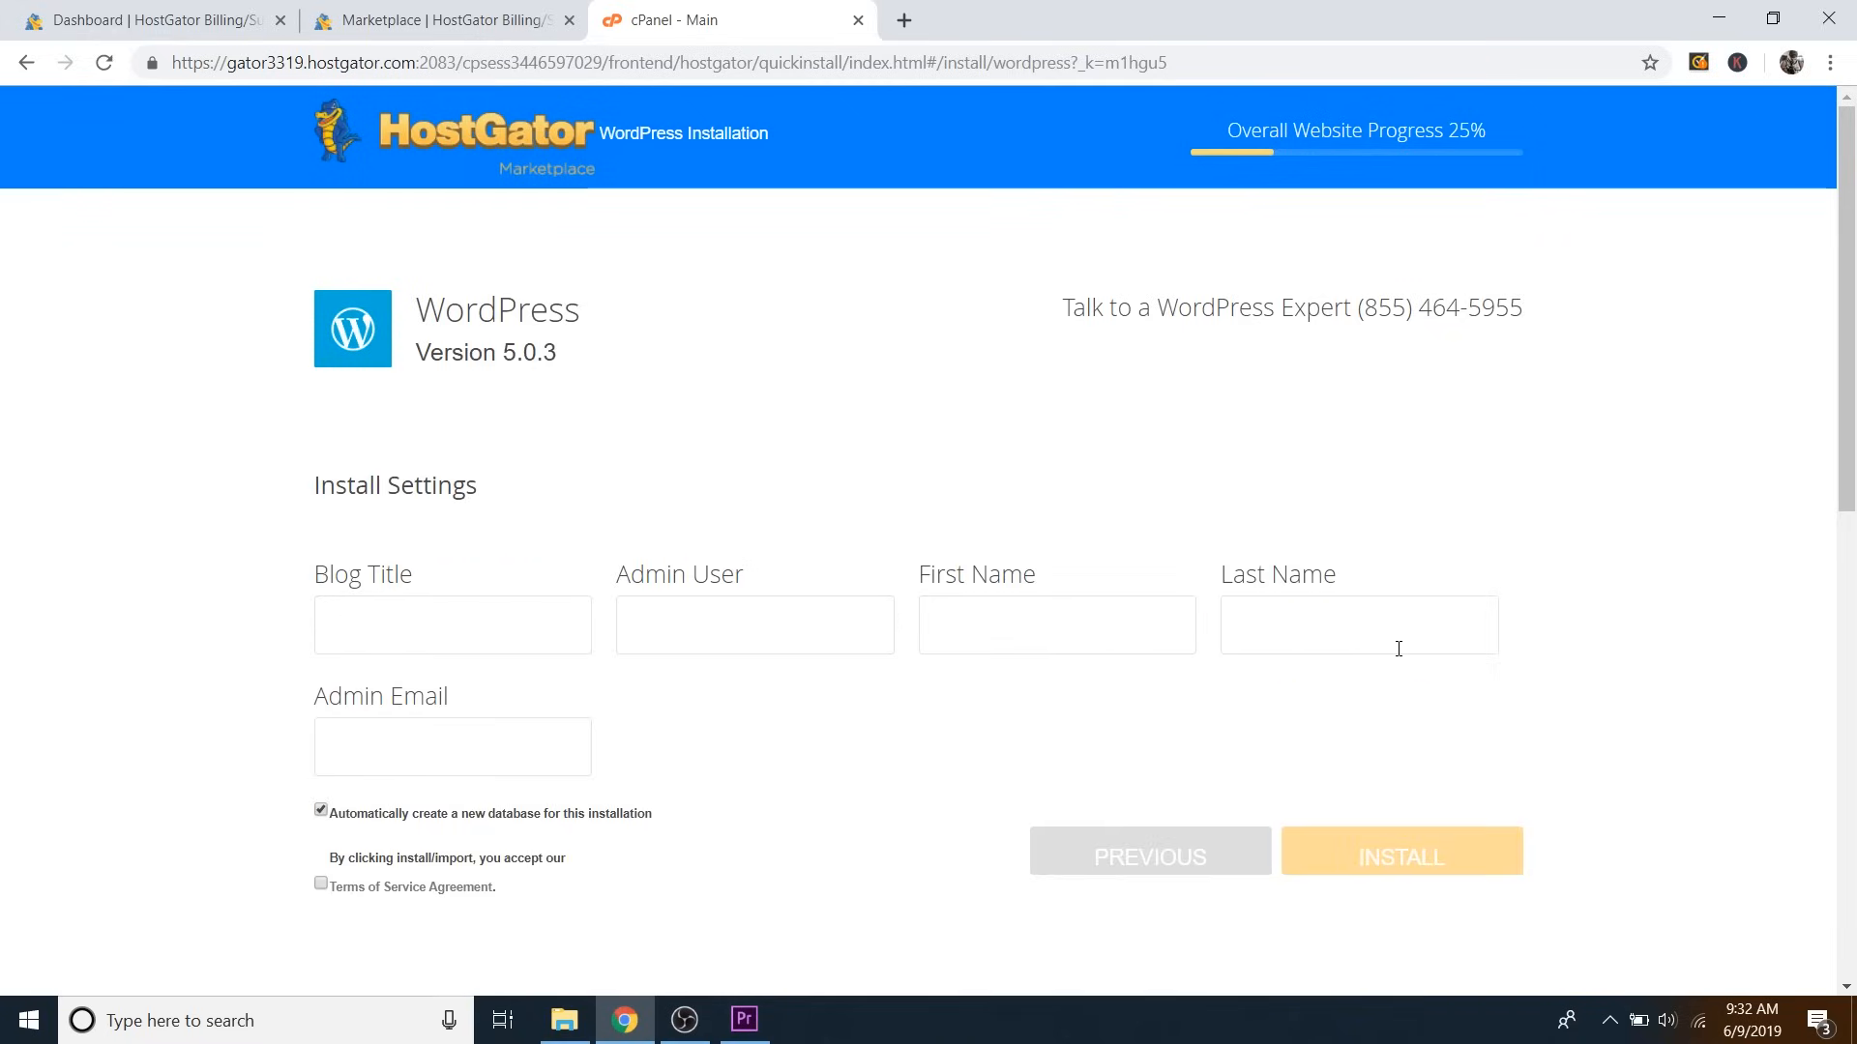
click(420, 626)
text(Elementor Website)
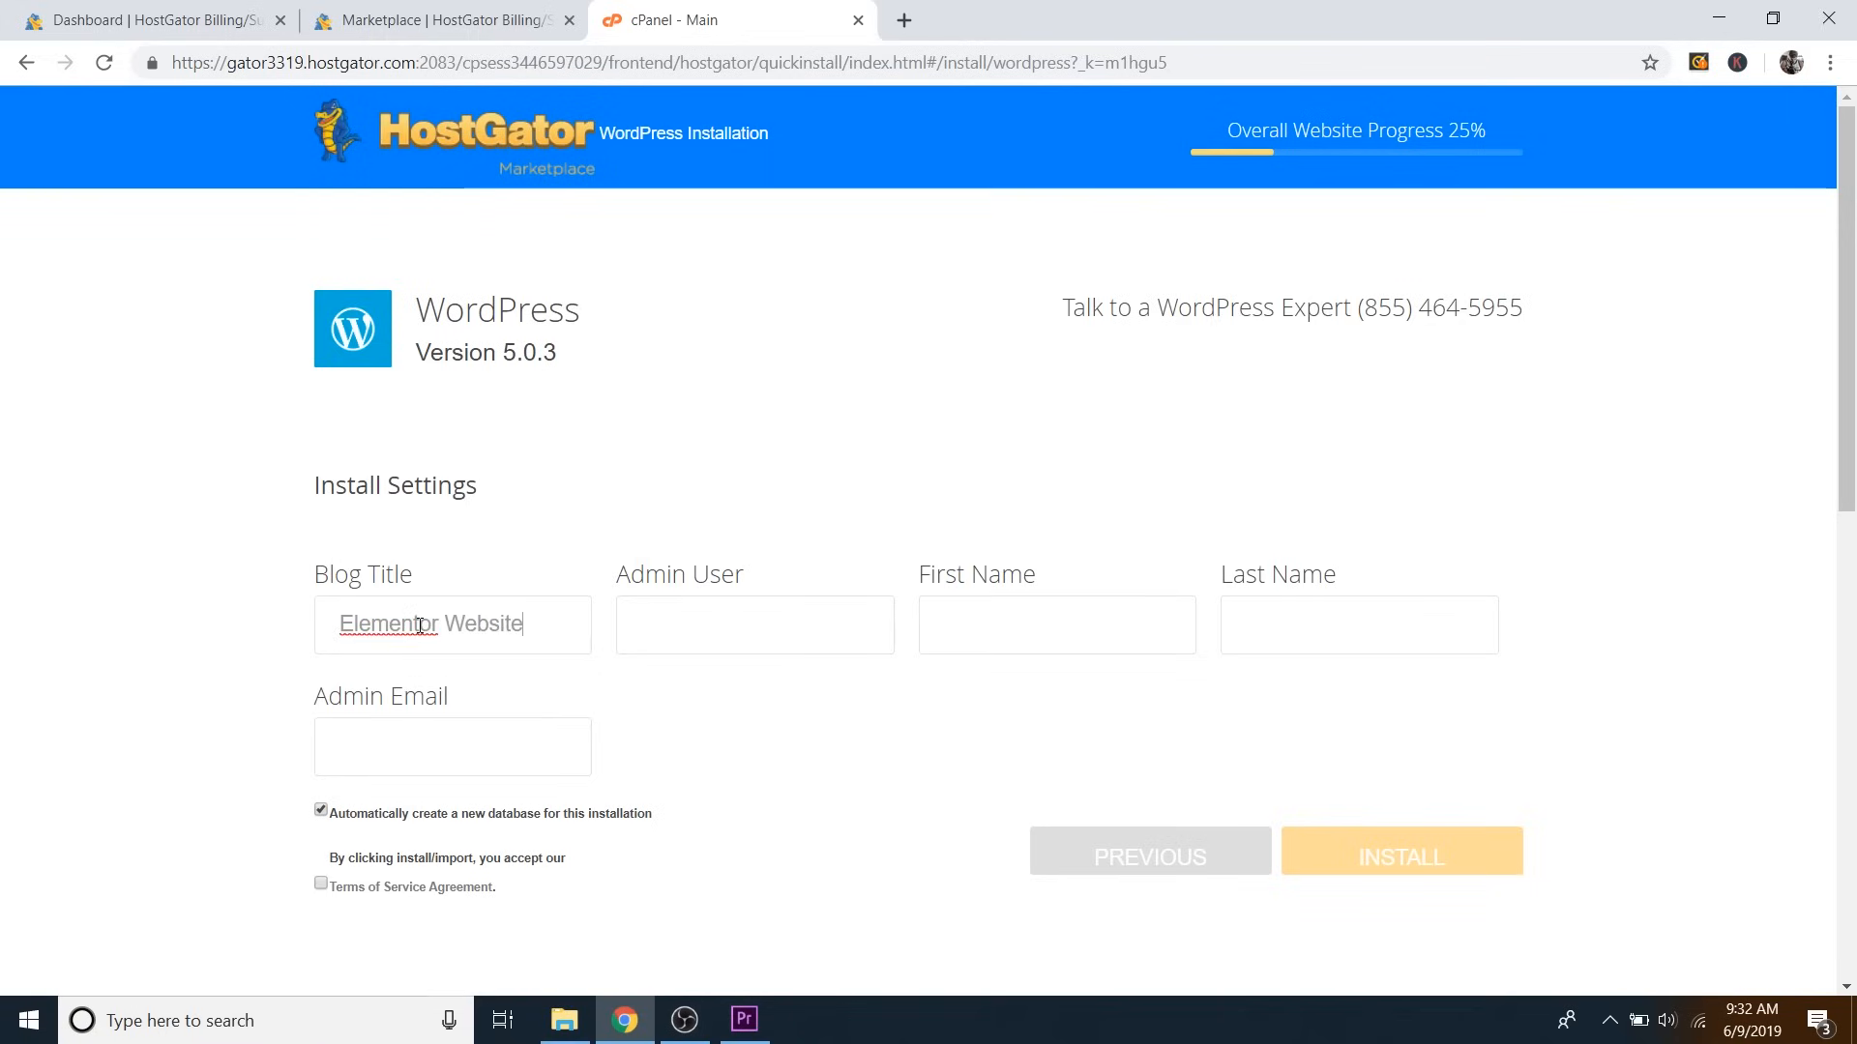
click(709, 625)
text(dale)
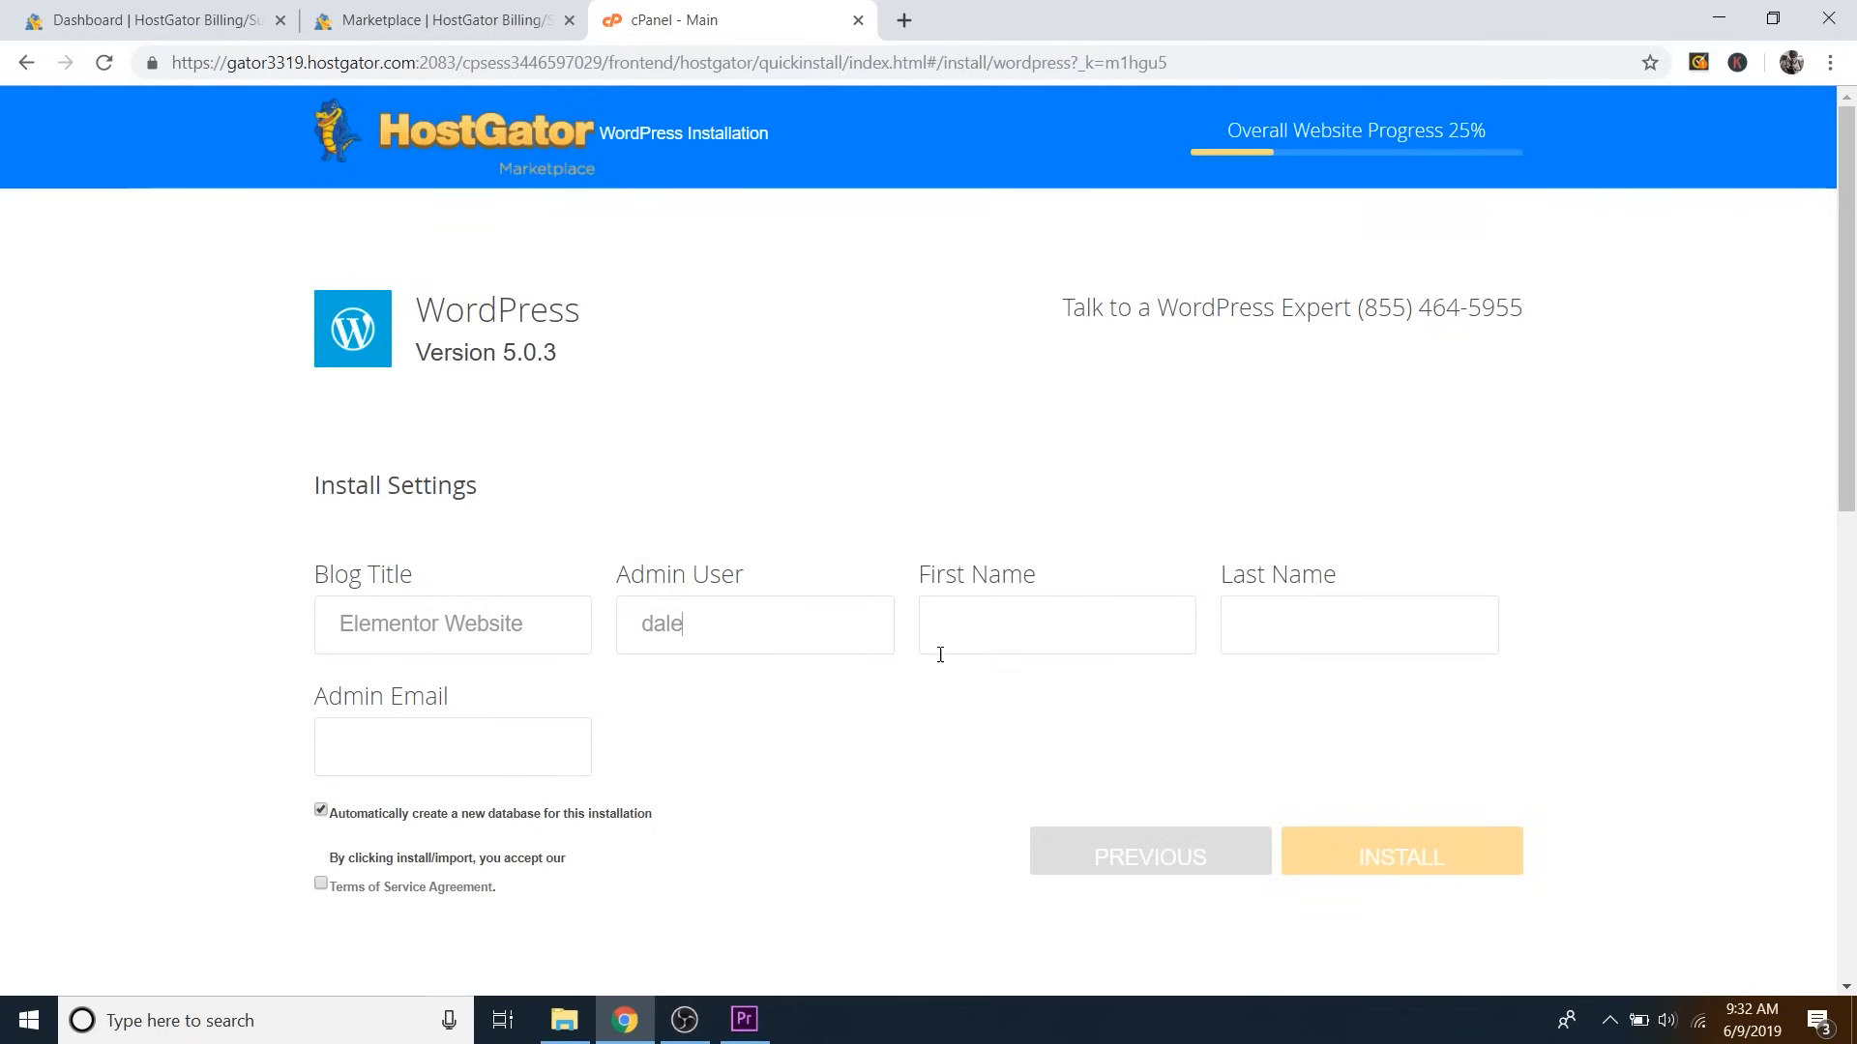
click(1014, 628)
text(Dale)
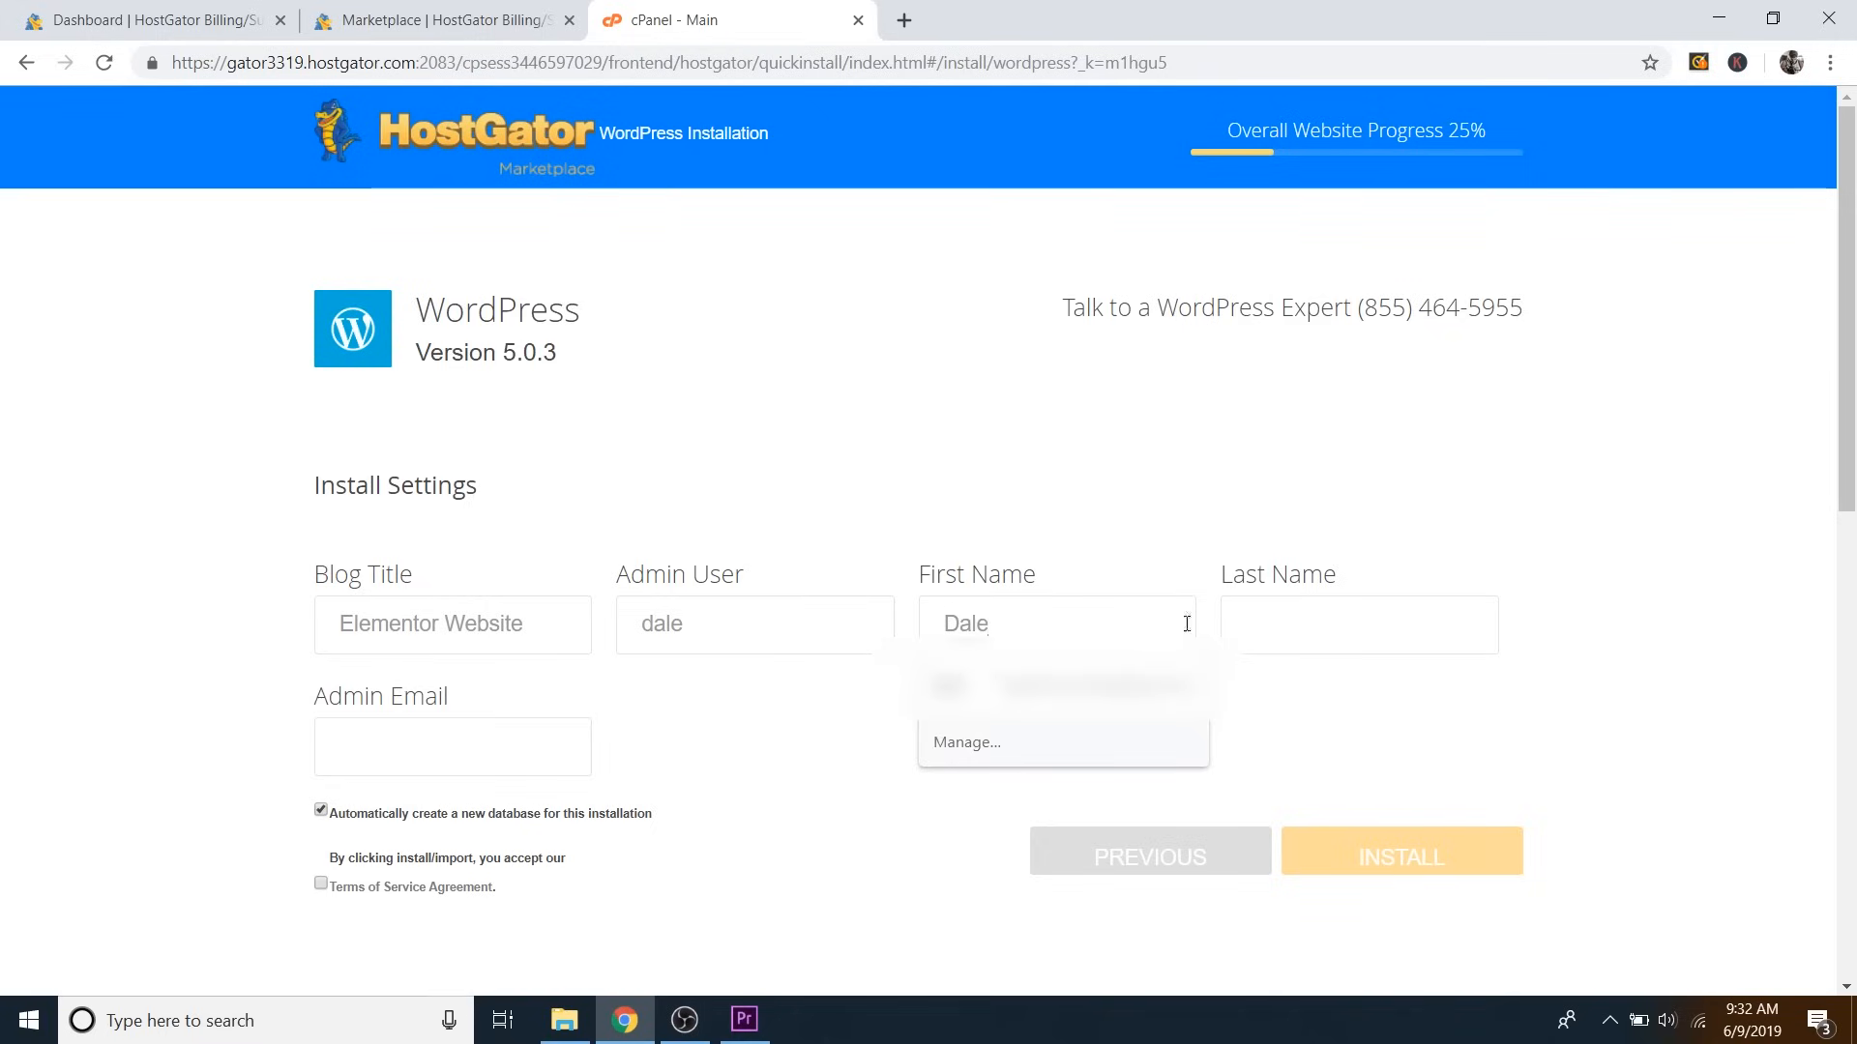
click(1326, 625)
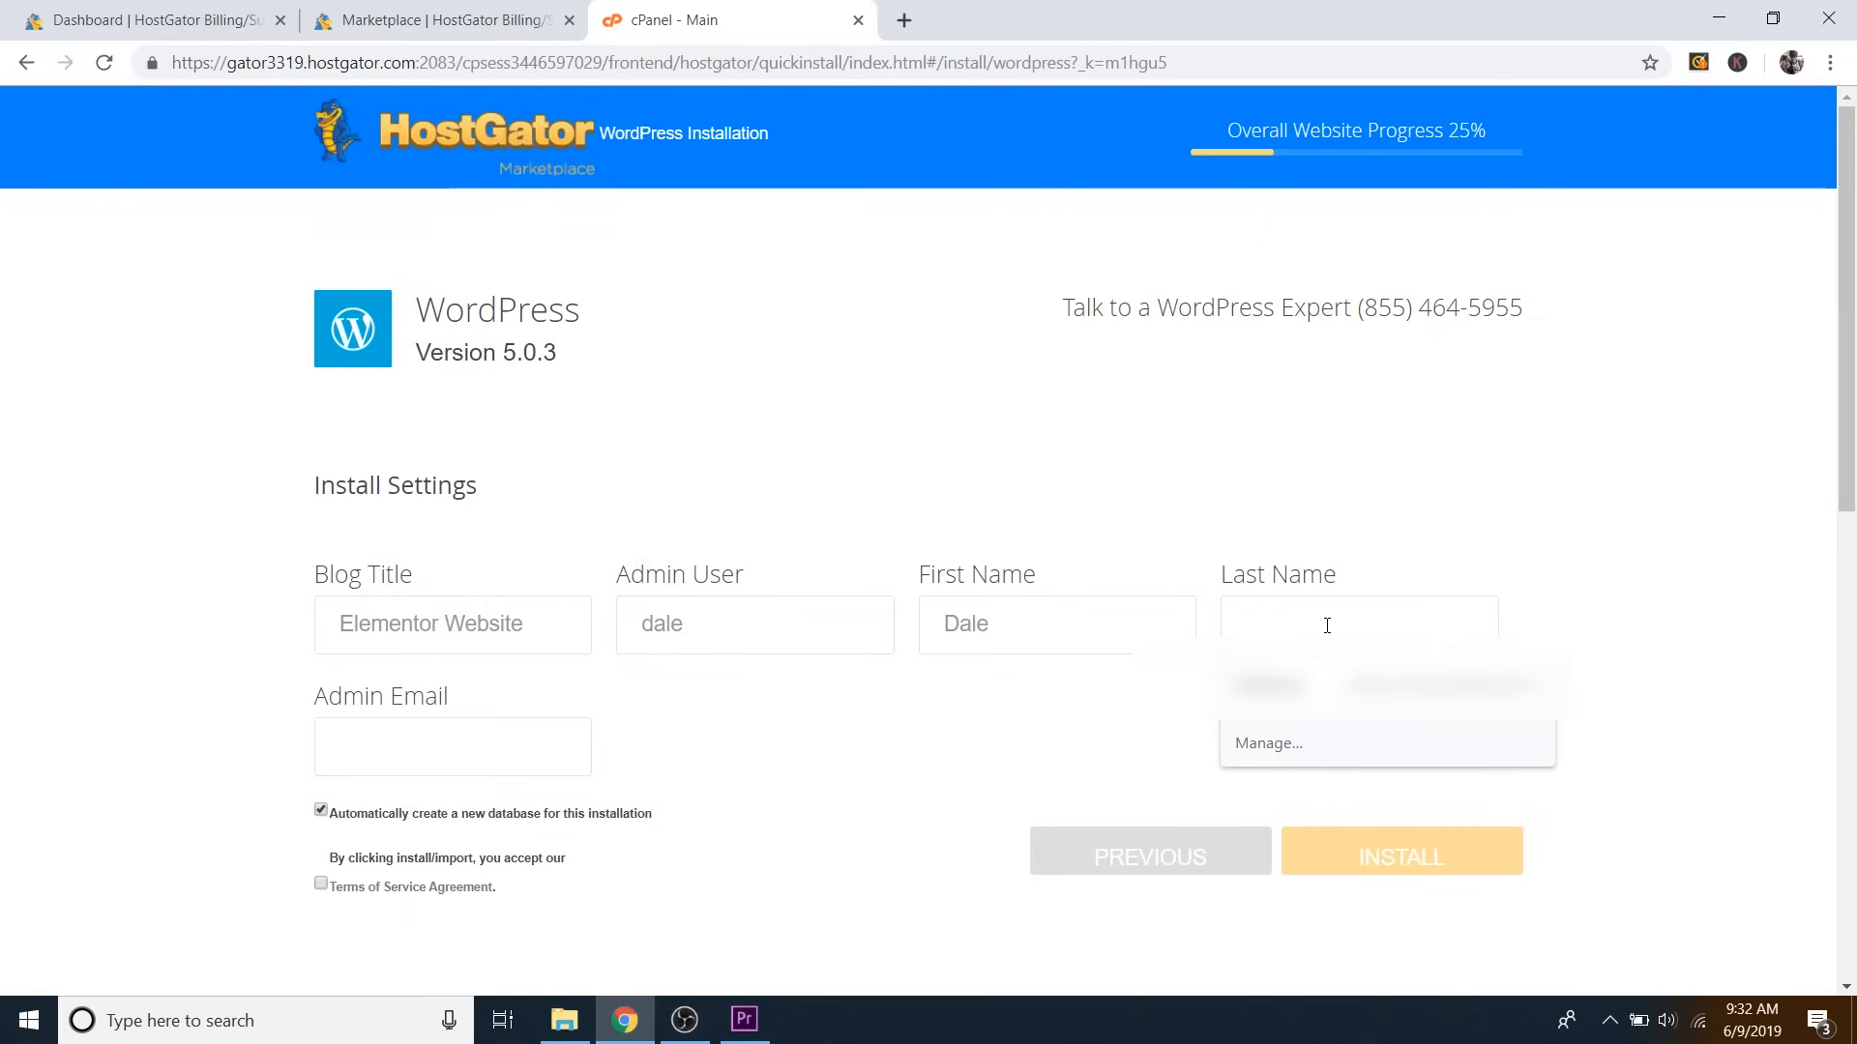
text(McManus)
click(1641, 593)
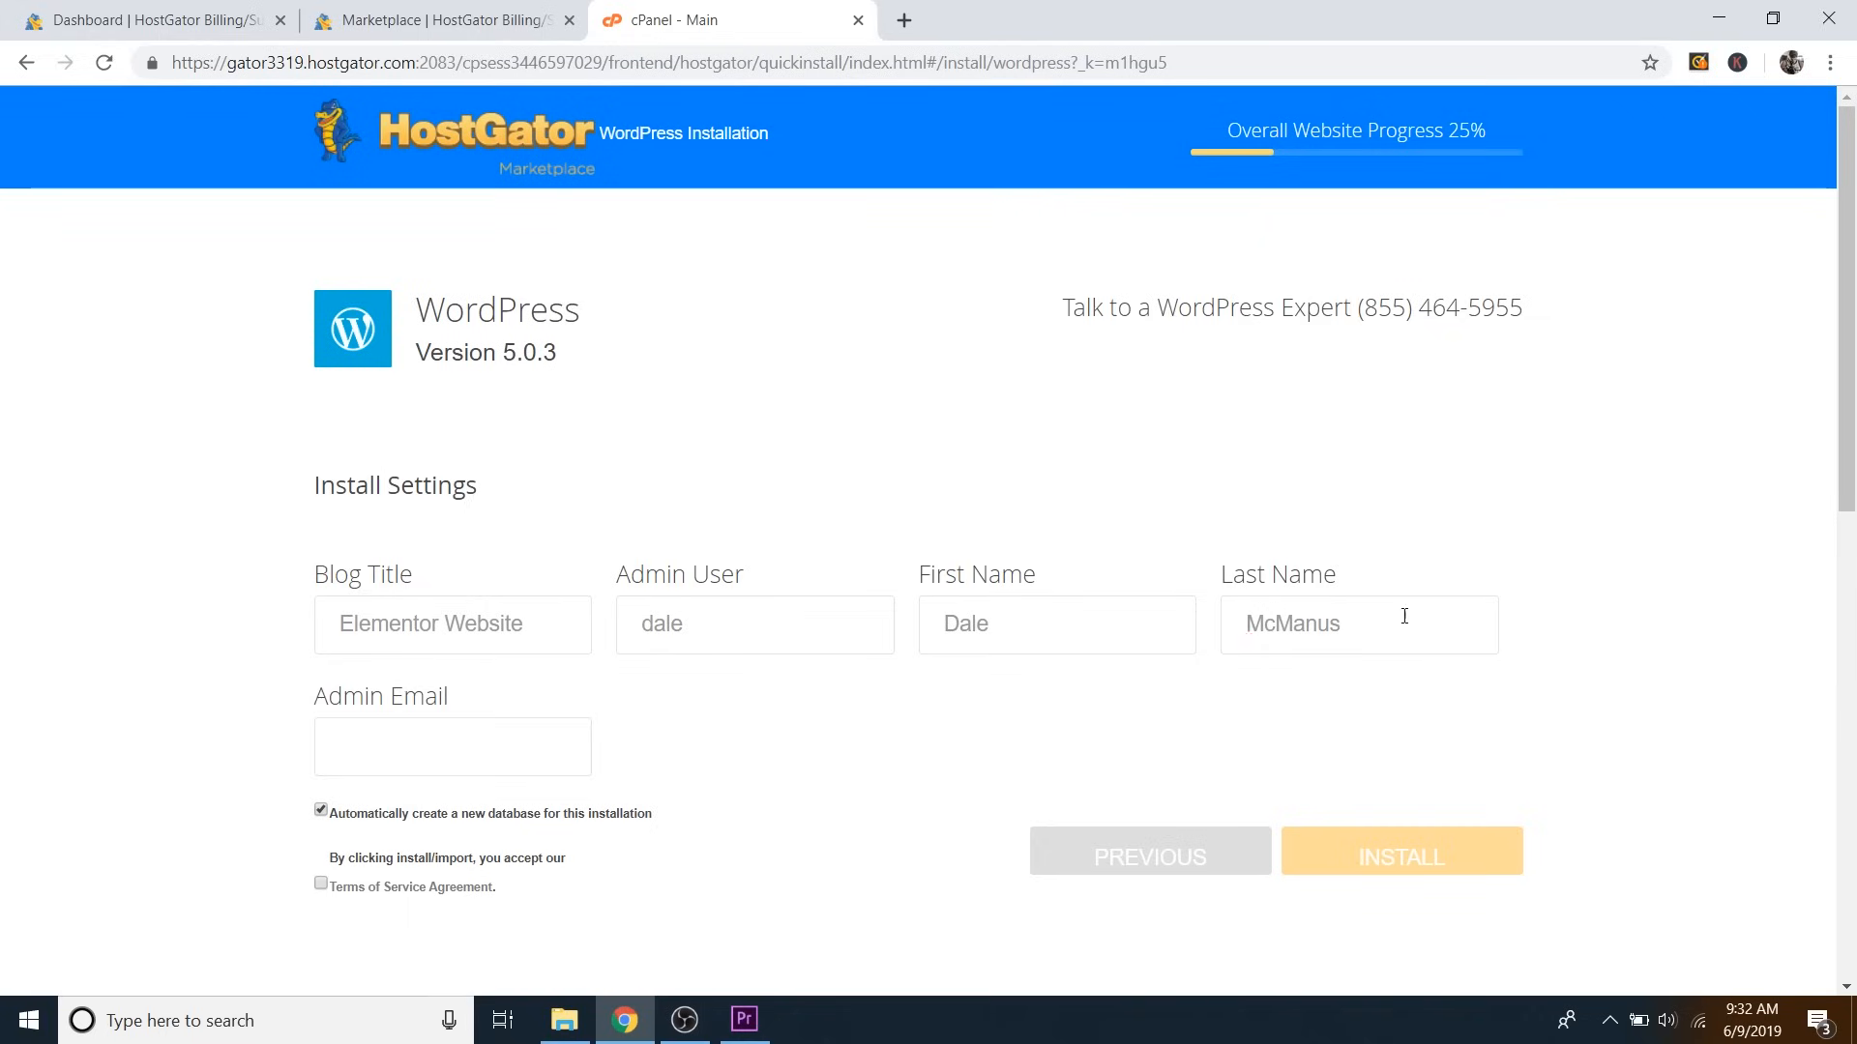
Enter the admin e-mail, accept the terms of service and start the installation.
click(418, 752)
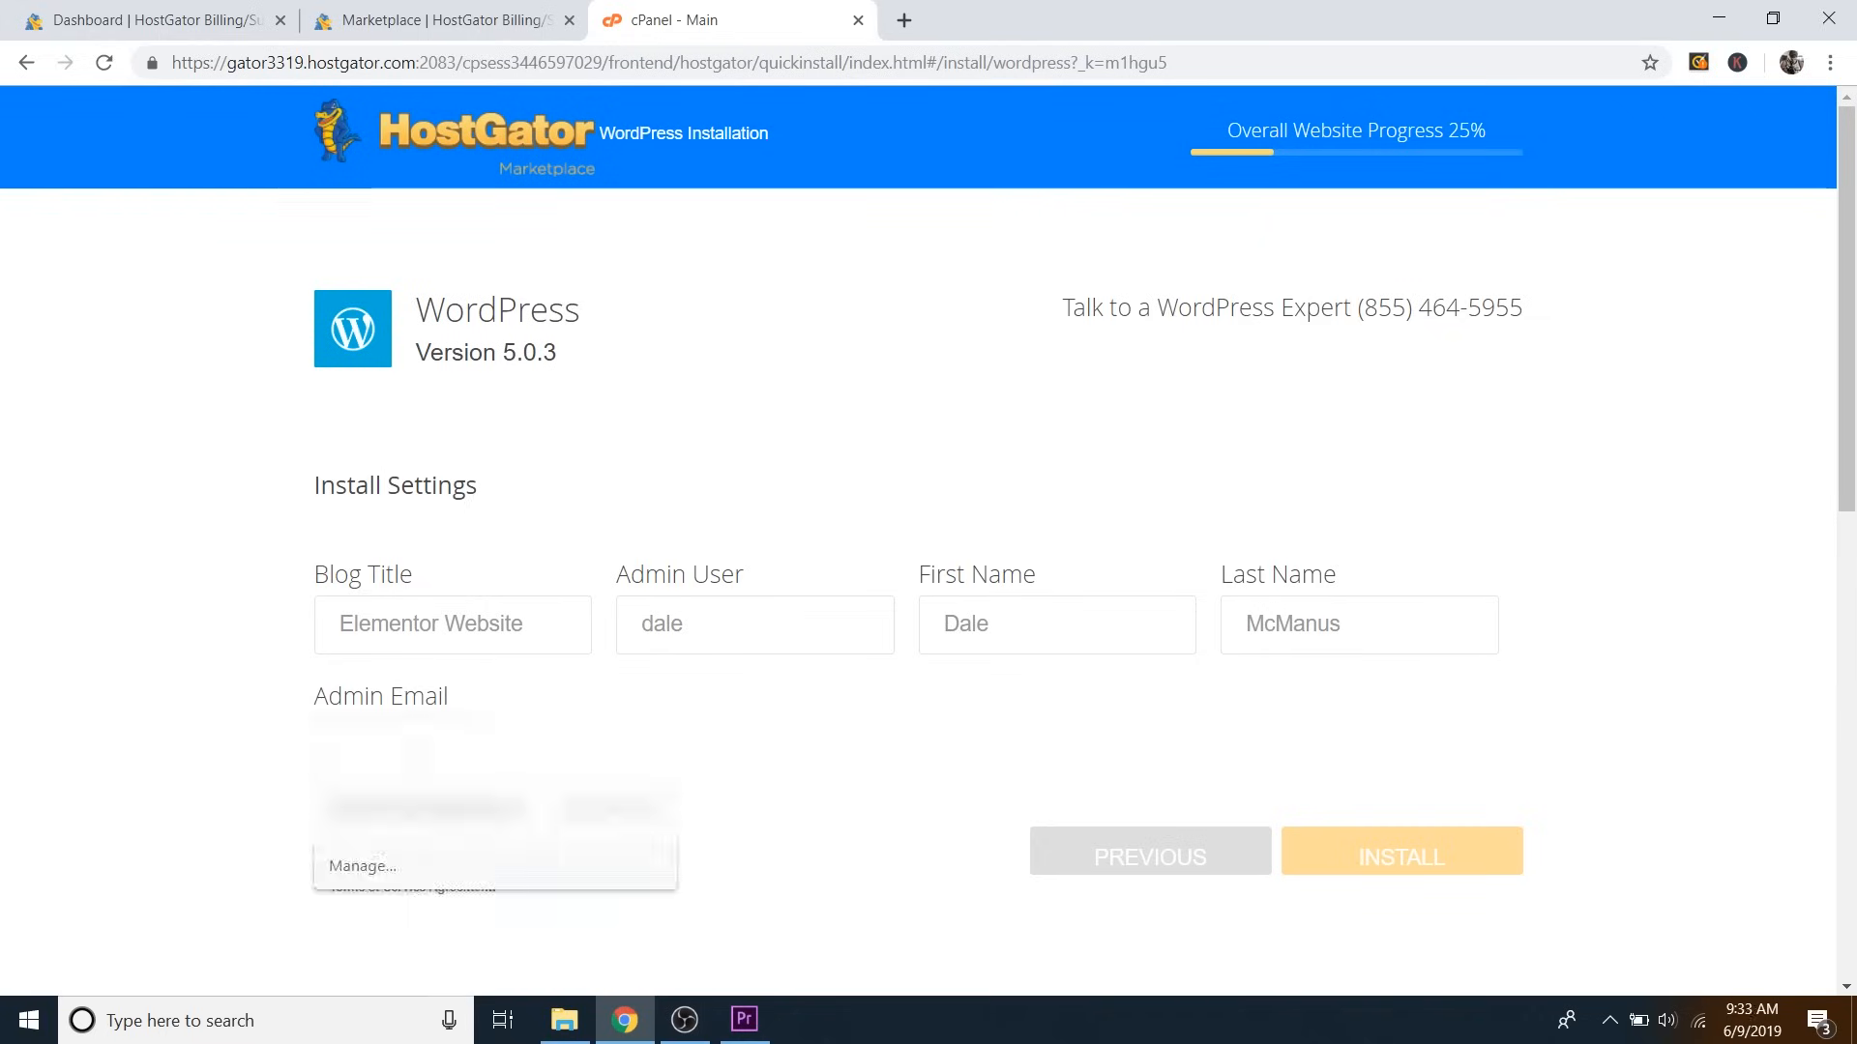
text(dalemcma)
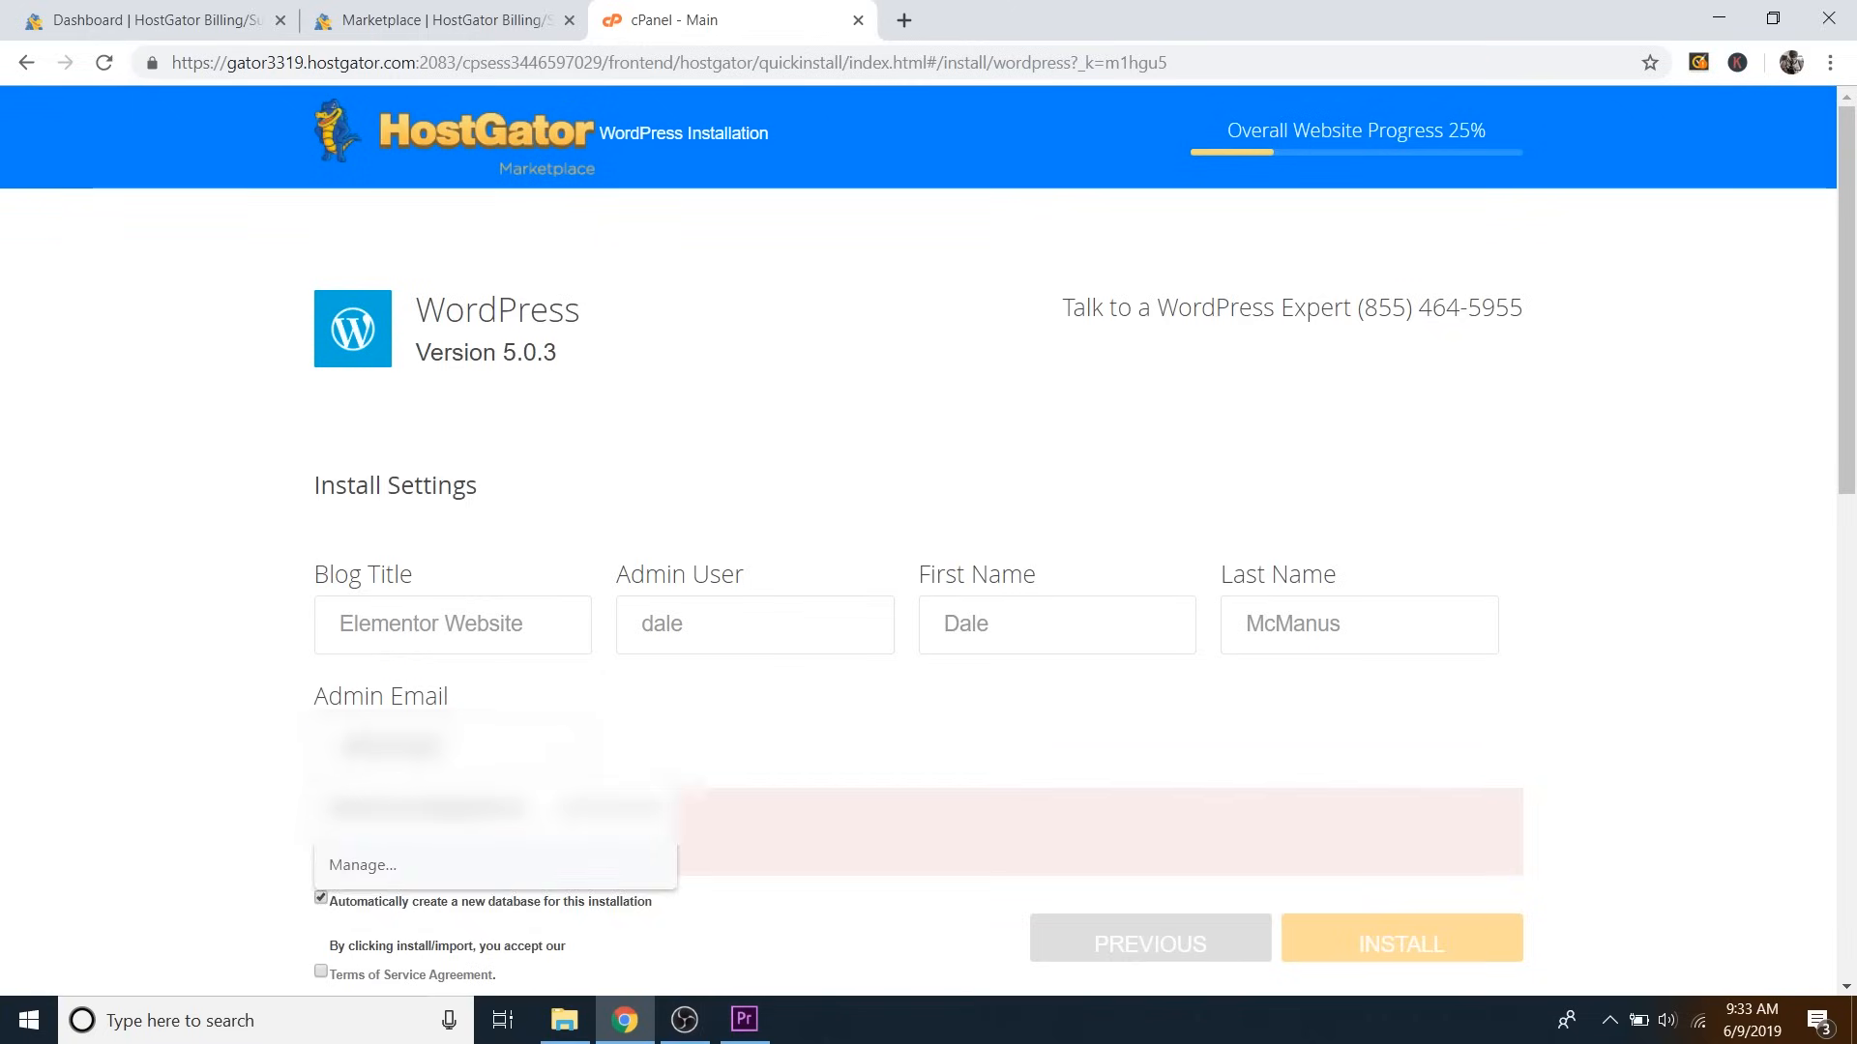
click(435, 809)
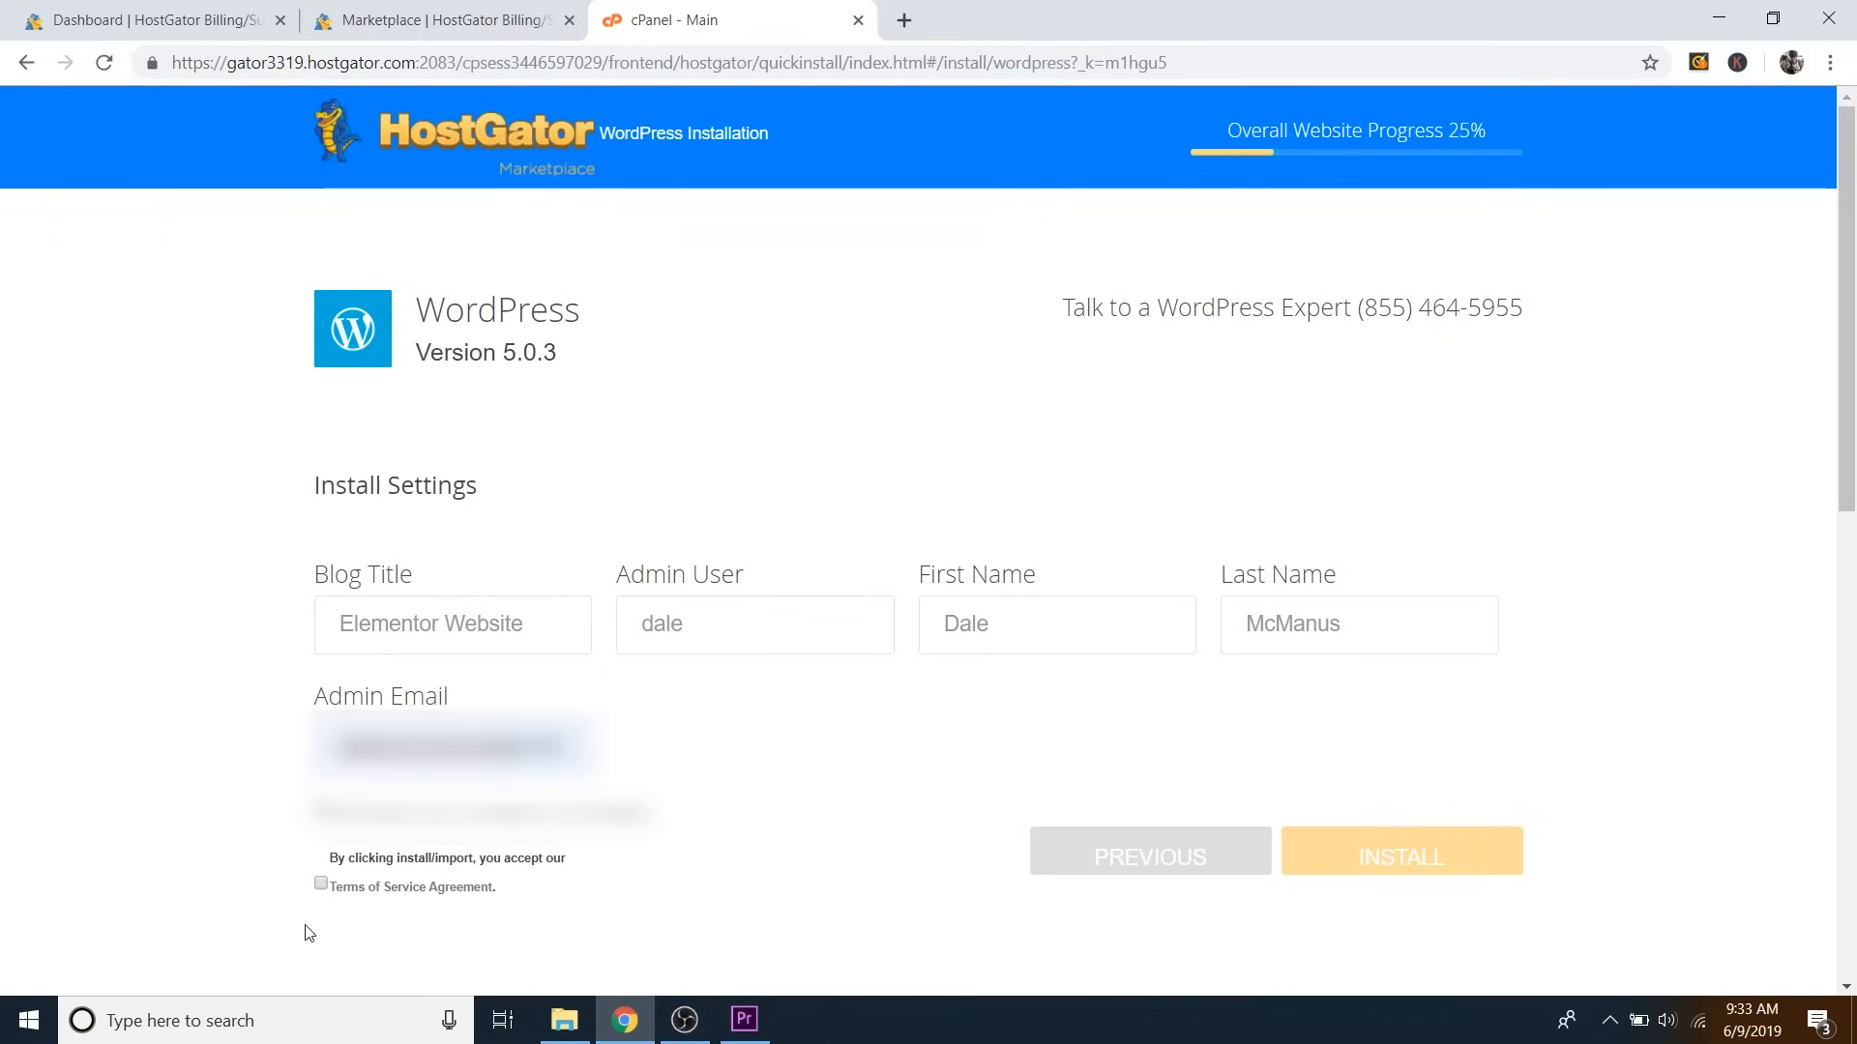
click(321, 884)
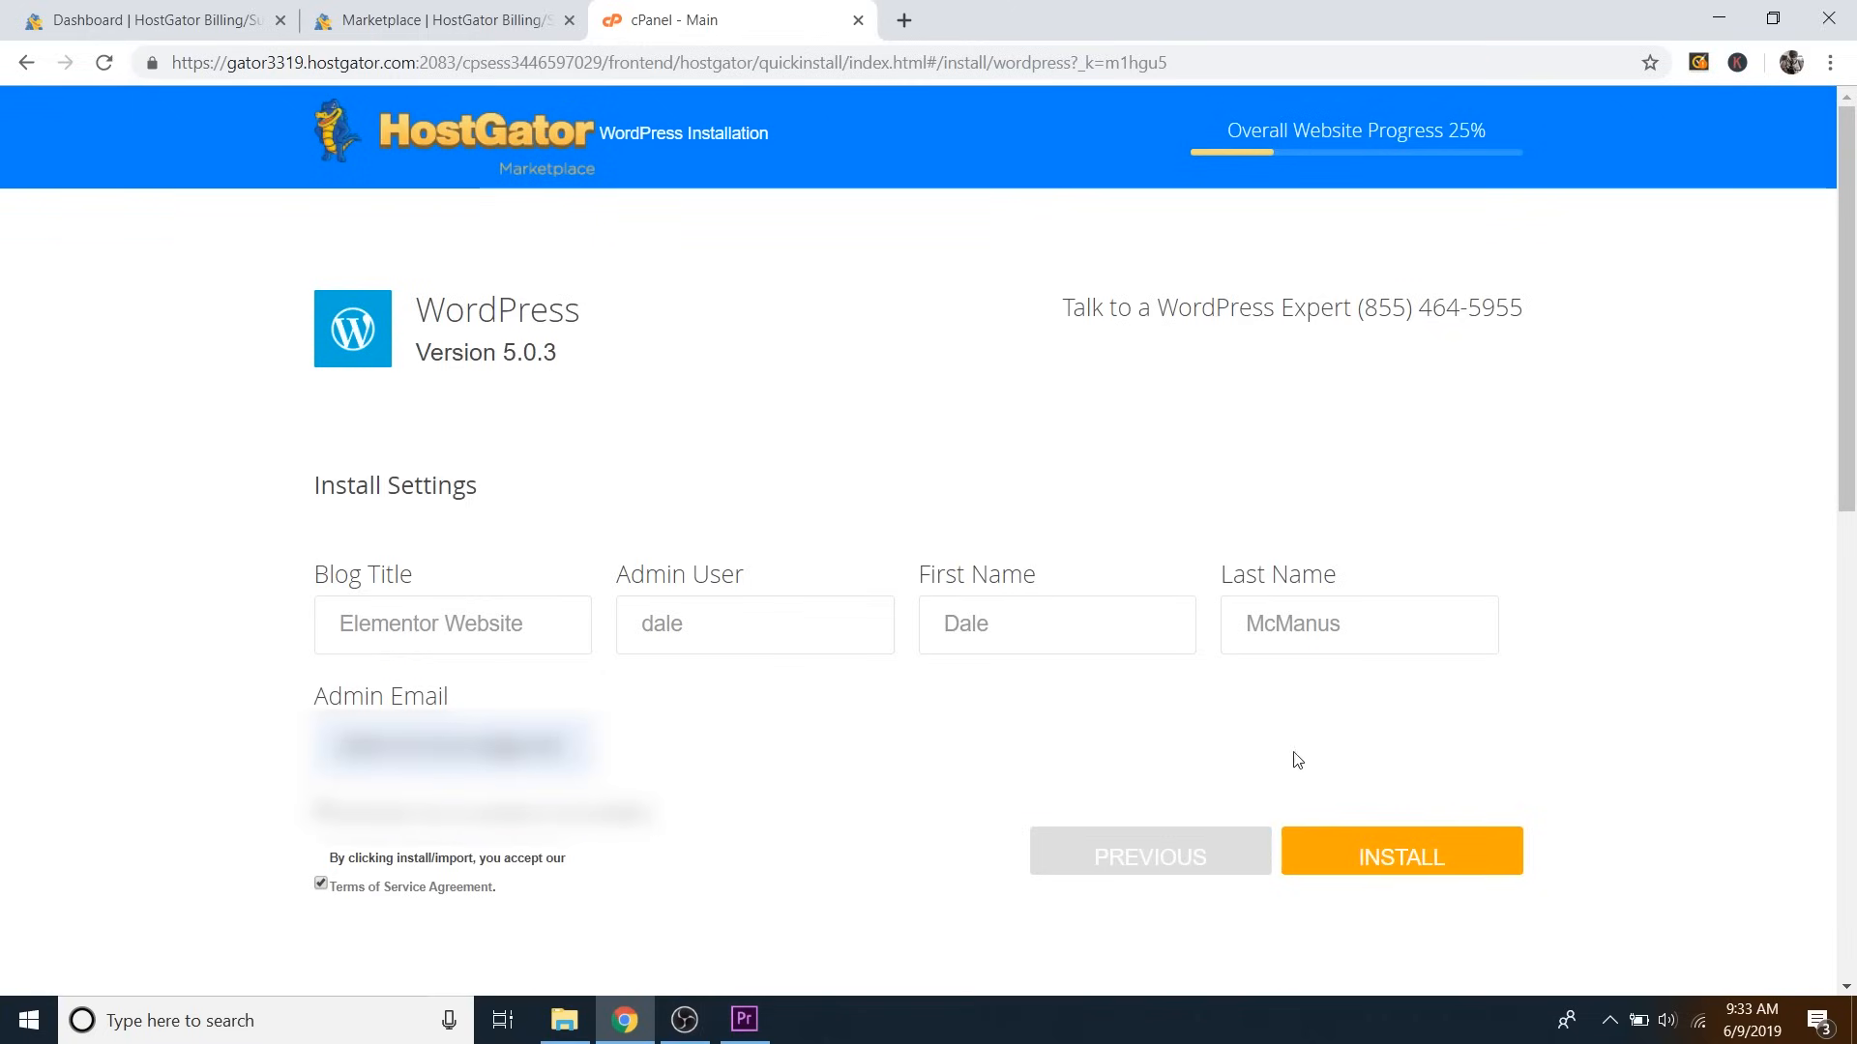
click(1397, 853)
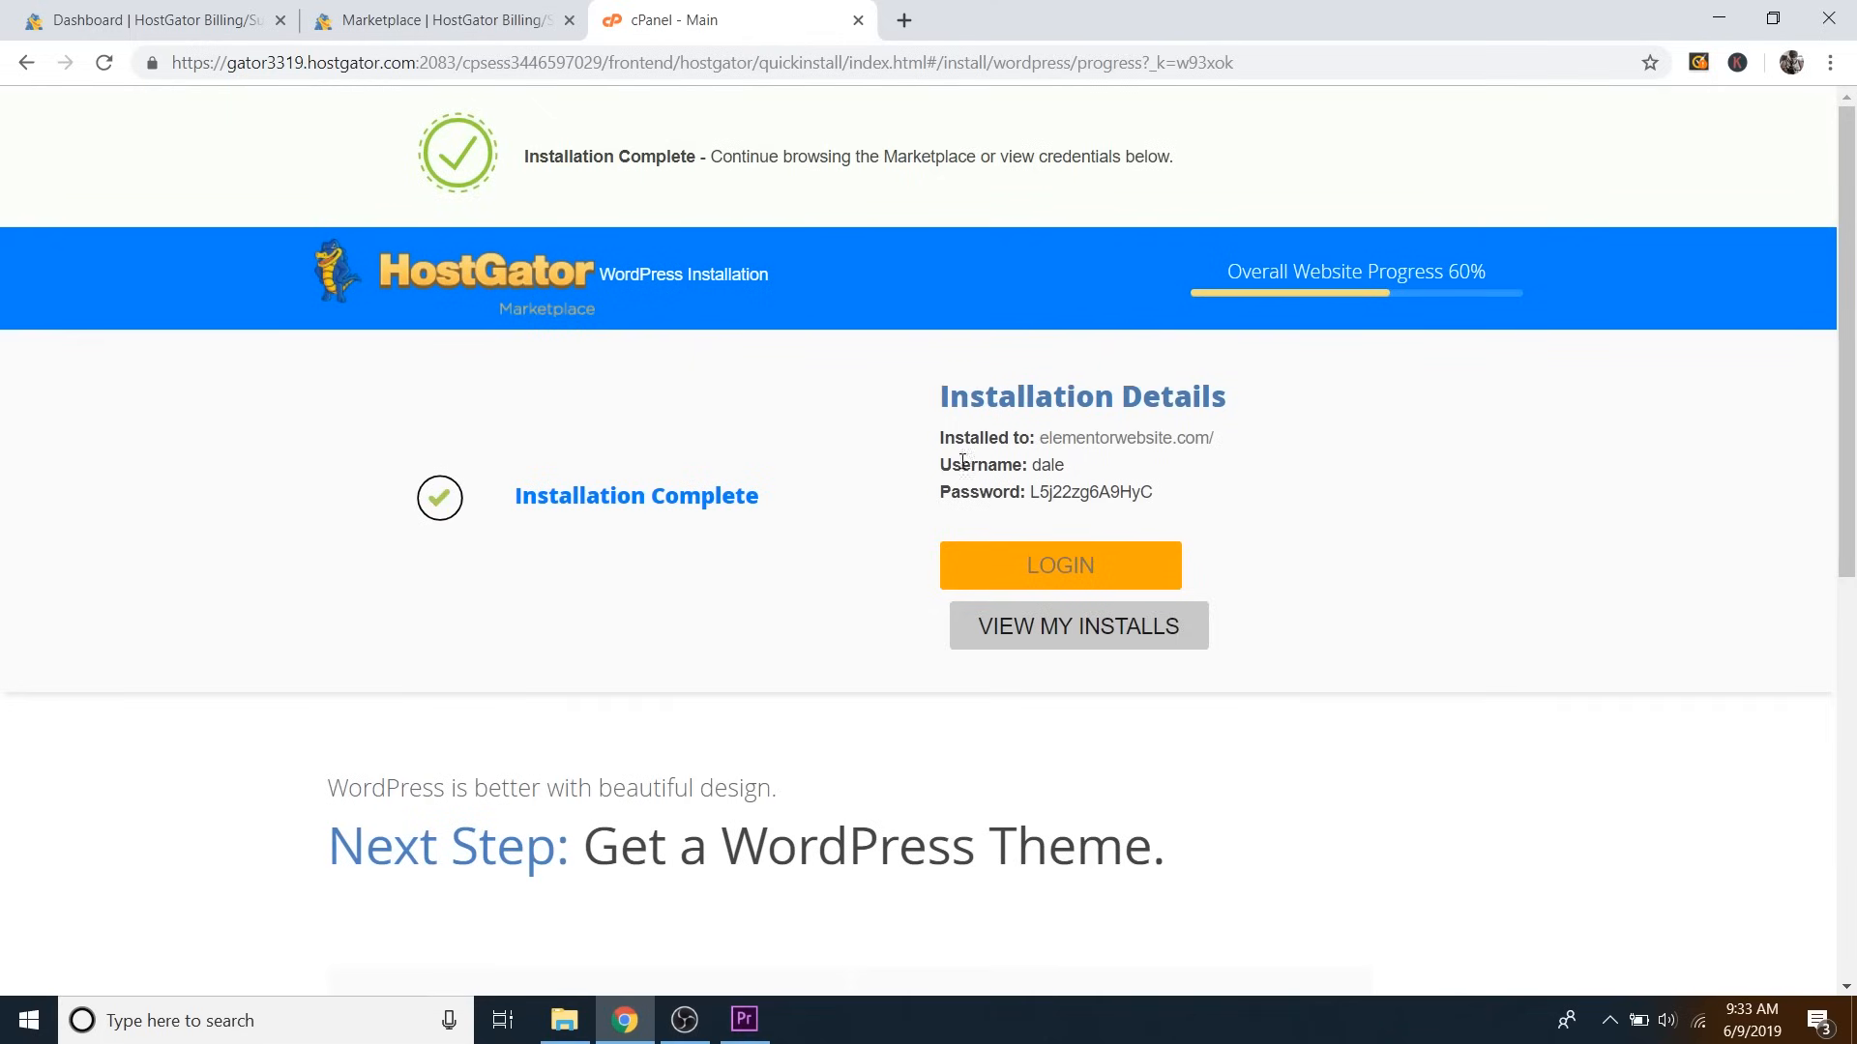
Copy the installation's login details, then try the admin login, which opens a Spectrum search page.
drag(941, 442, 1149, 491)
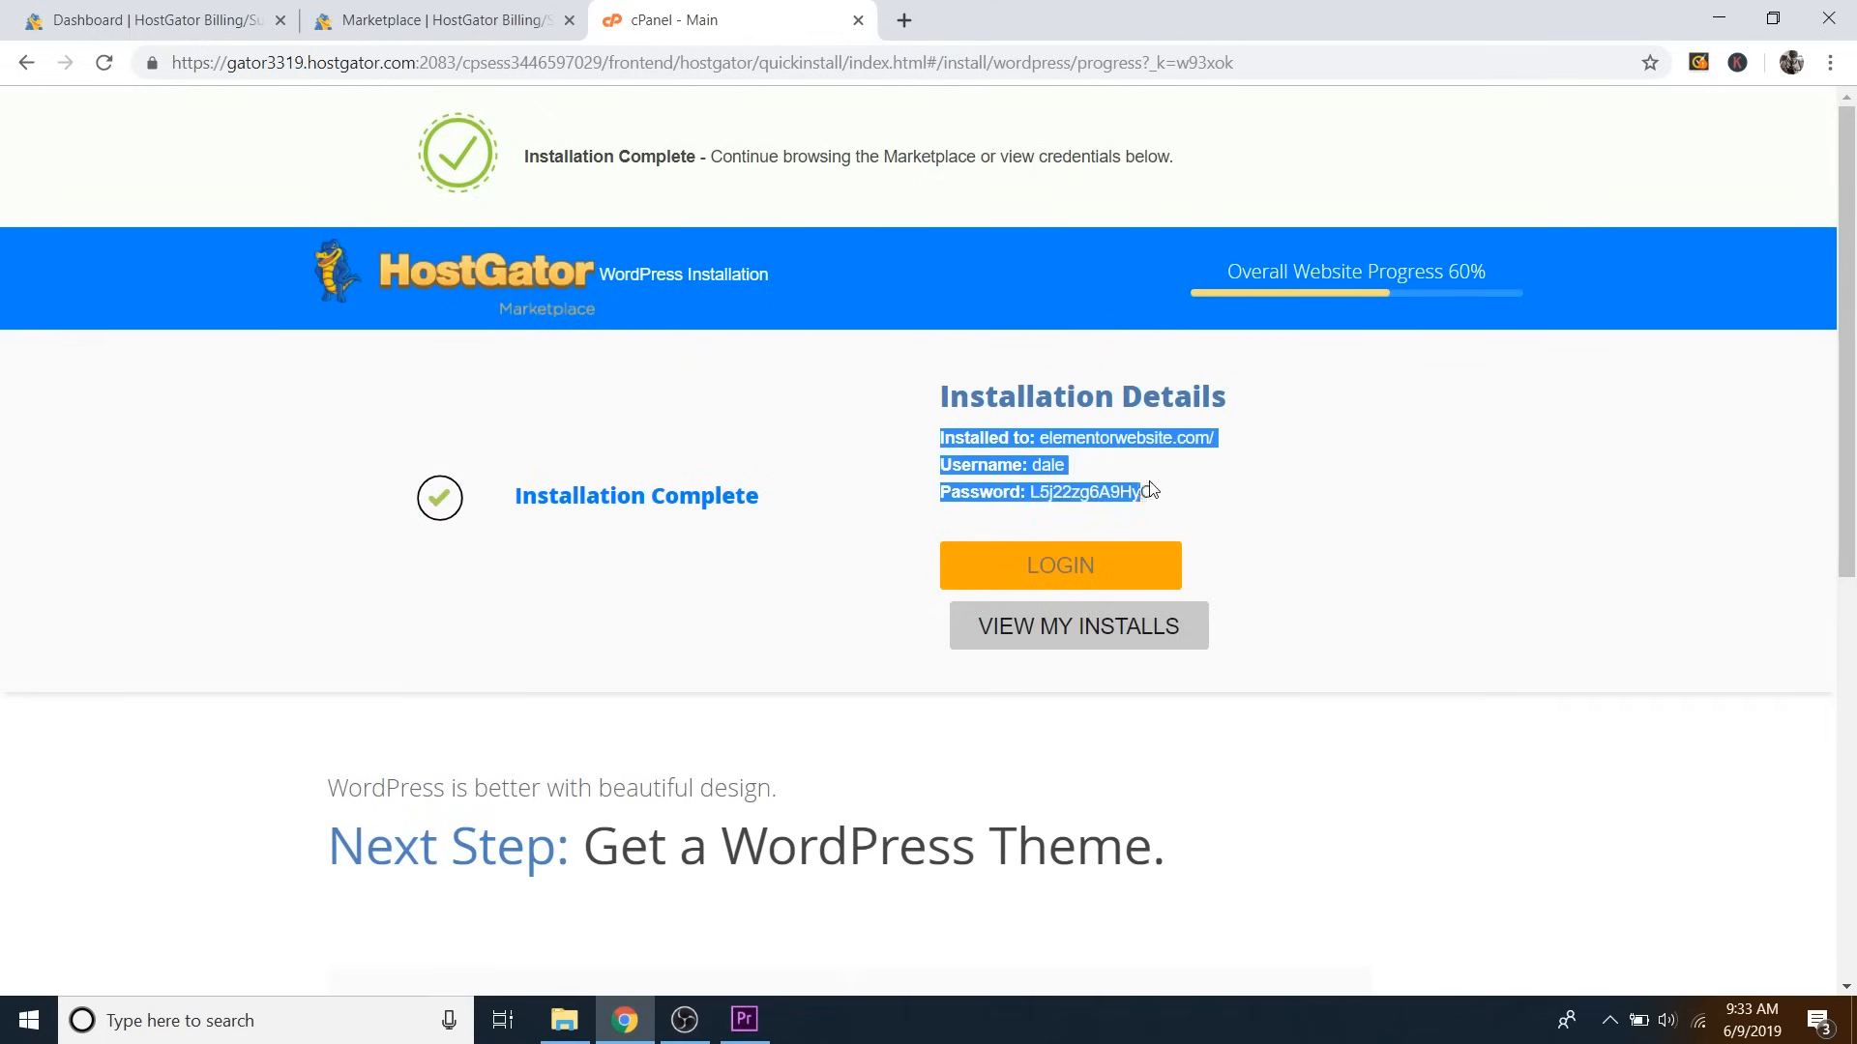
right_click(1110, 457)
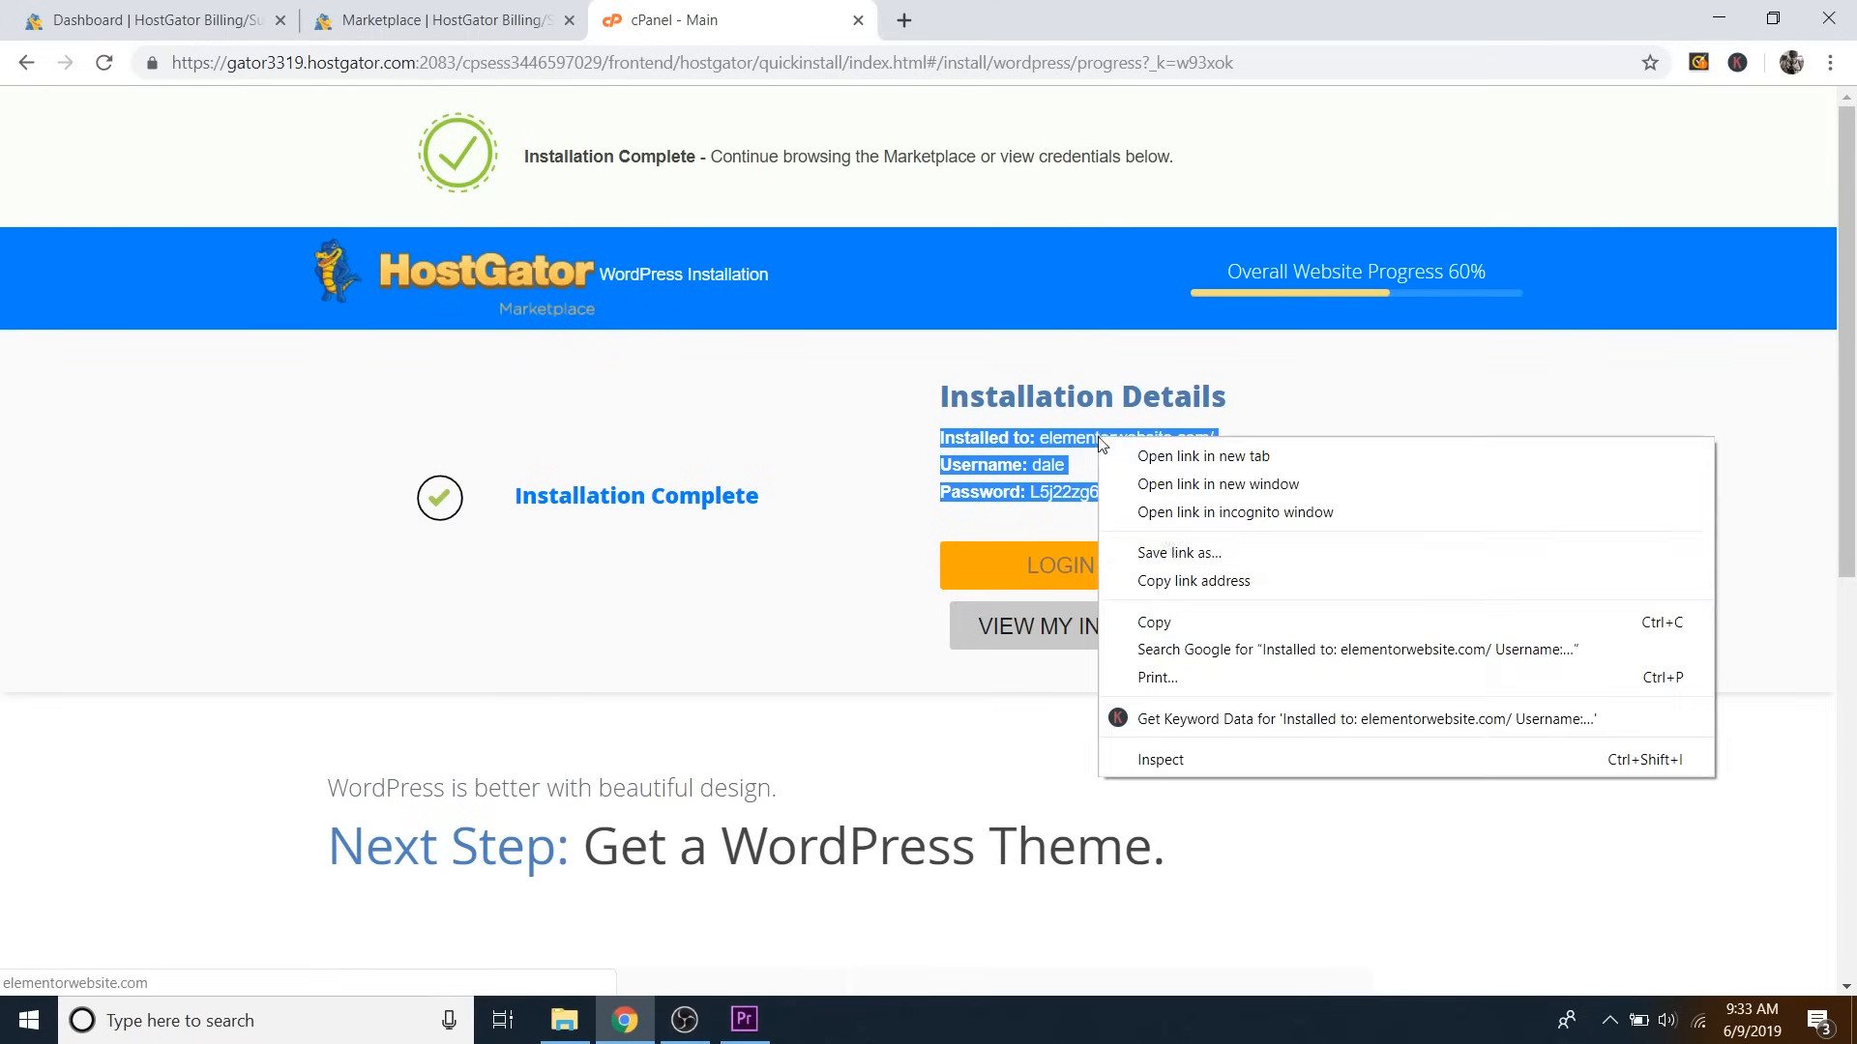
click(1224, 620)
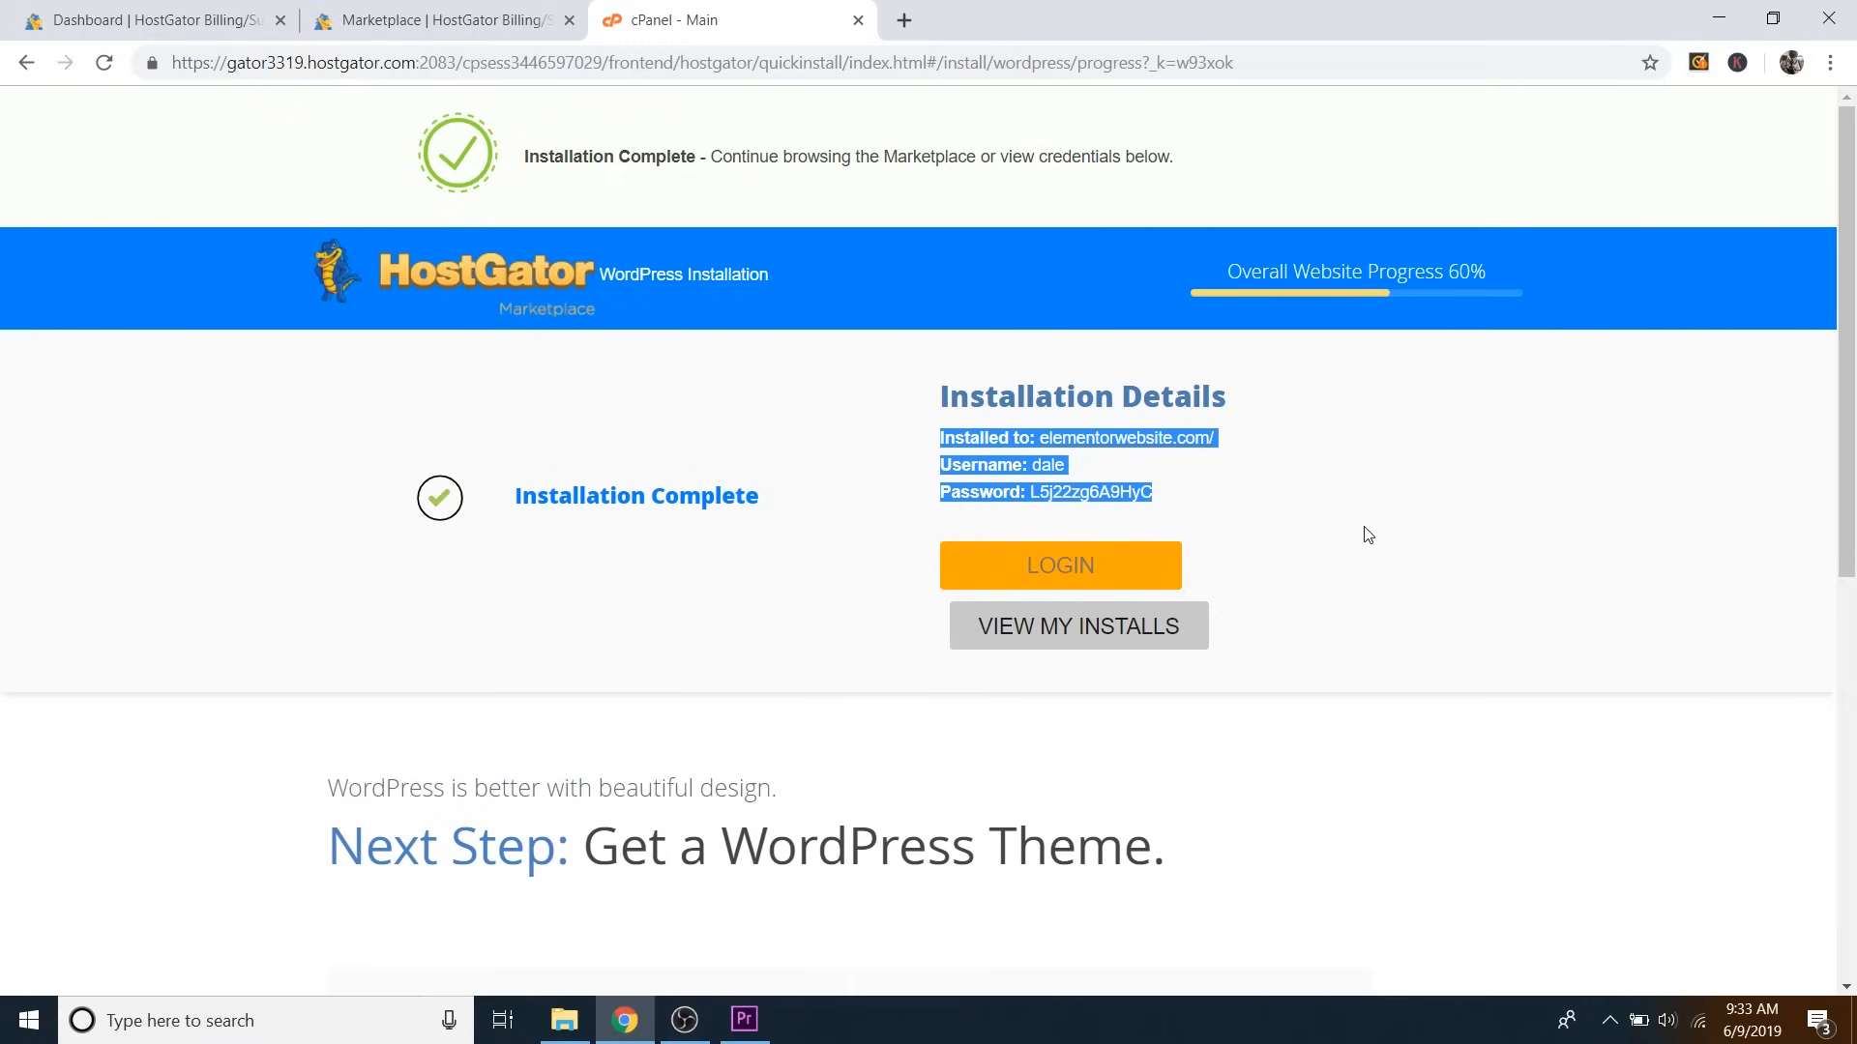
click(1286, 537)
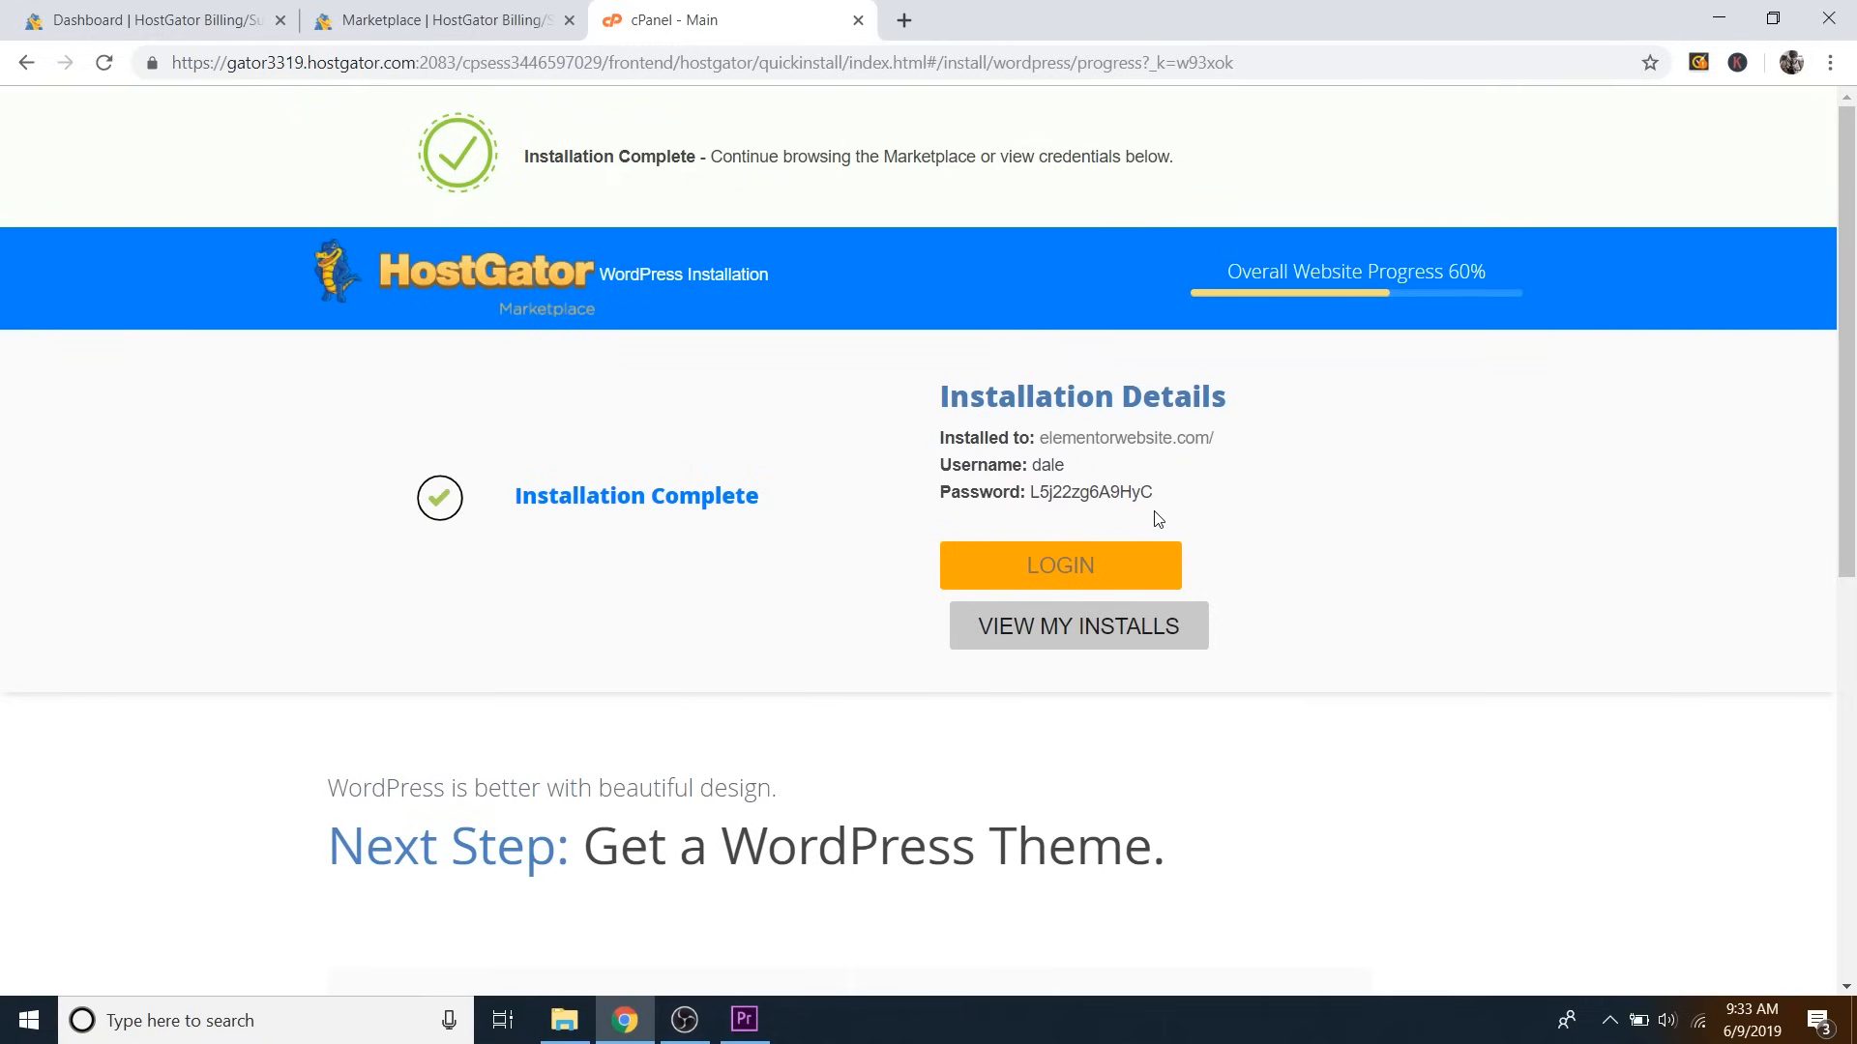
drag(1153, 495, 1035, 499)
click(1166, 497)
click(1108, 570)
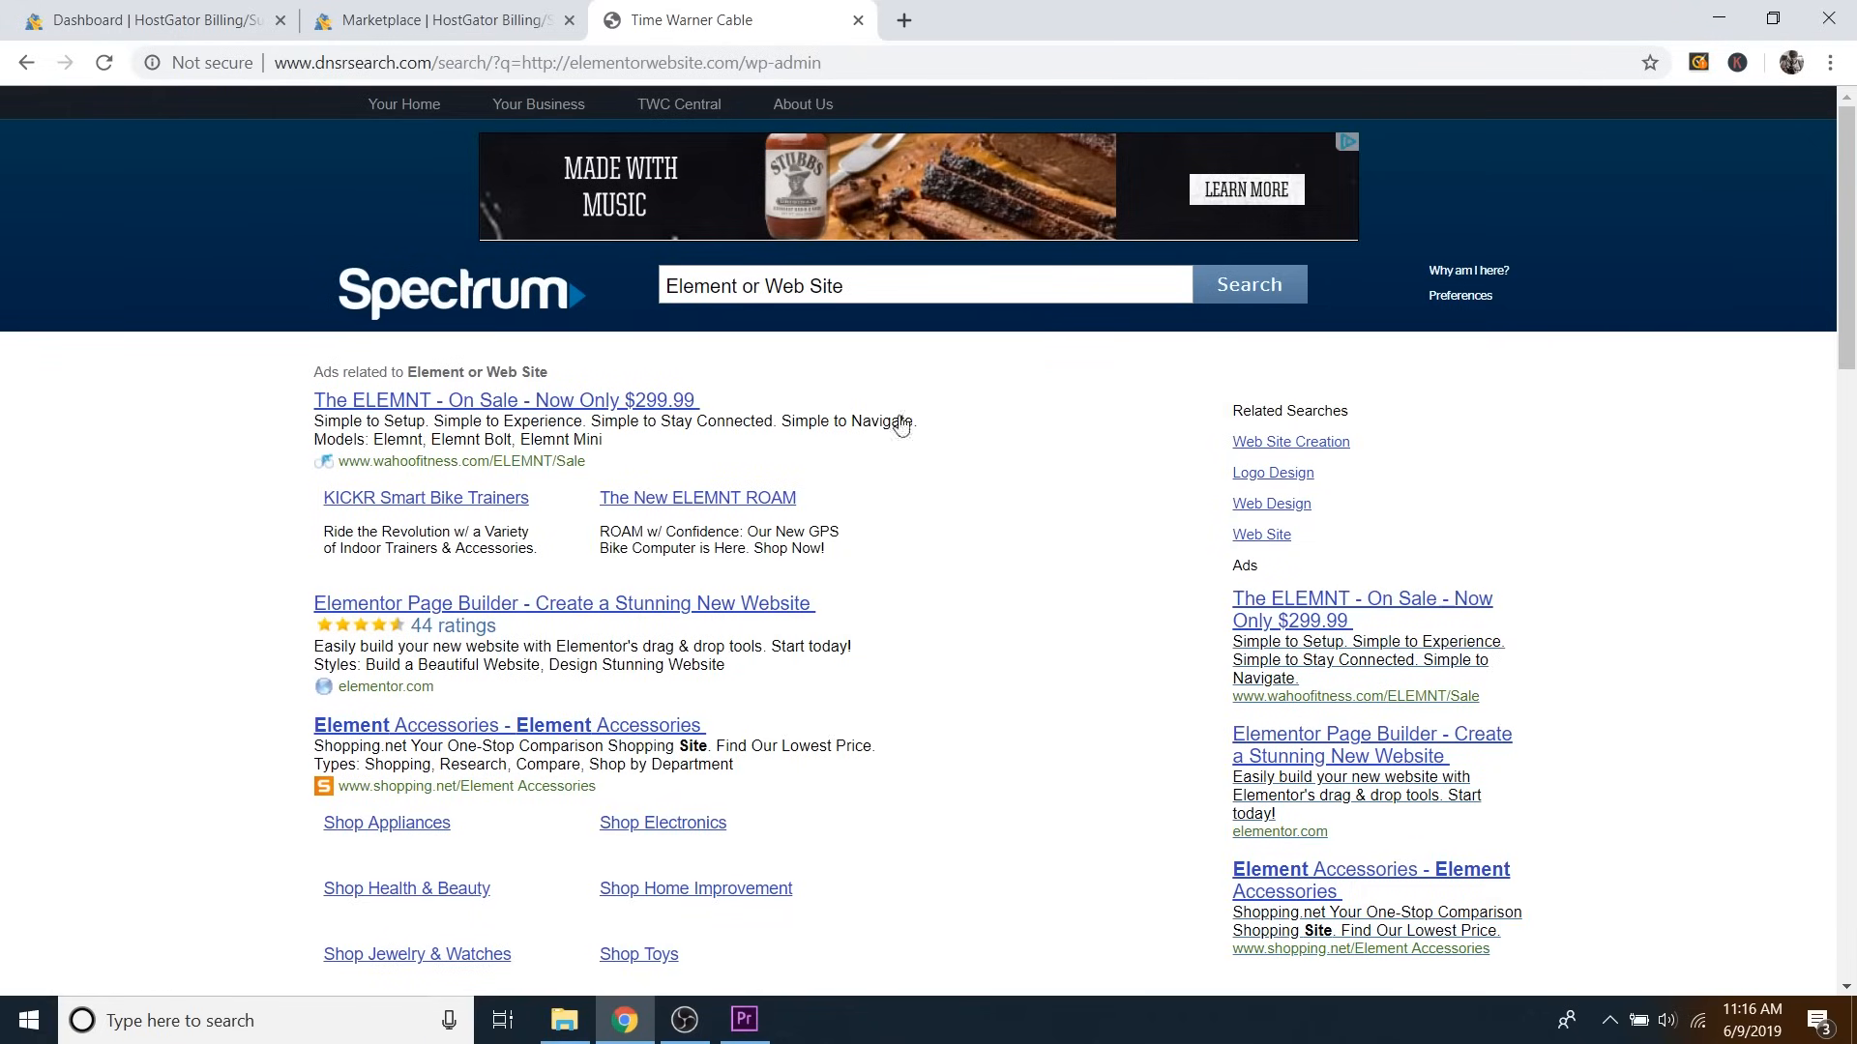
Go to elementorwebsite.com/wp-admin to reach the Elementor Website login page.
click(502, 63)
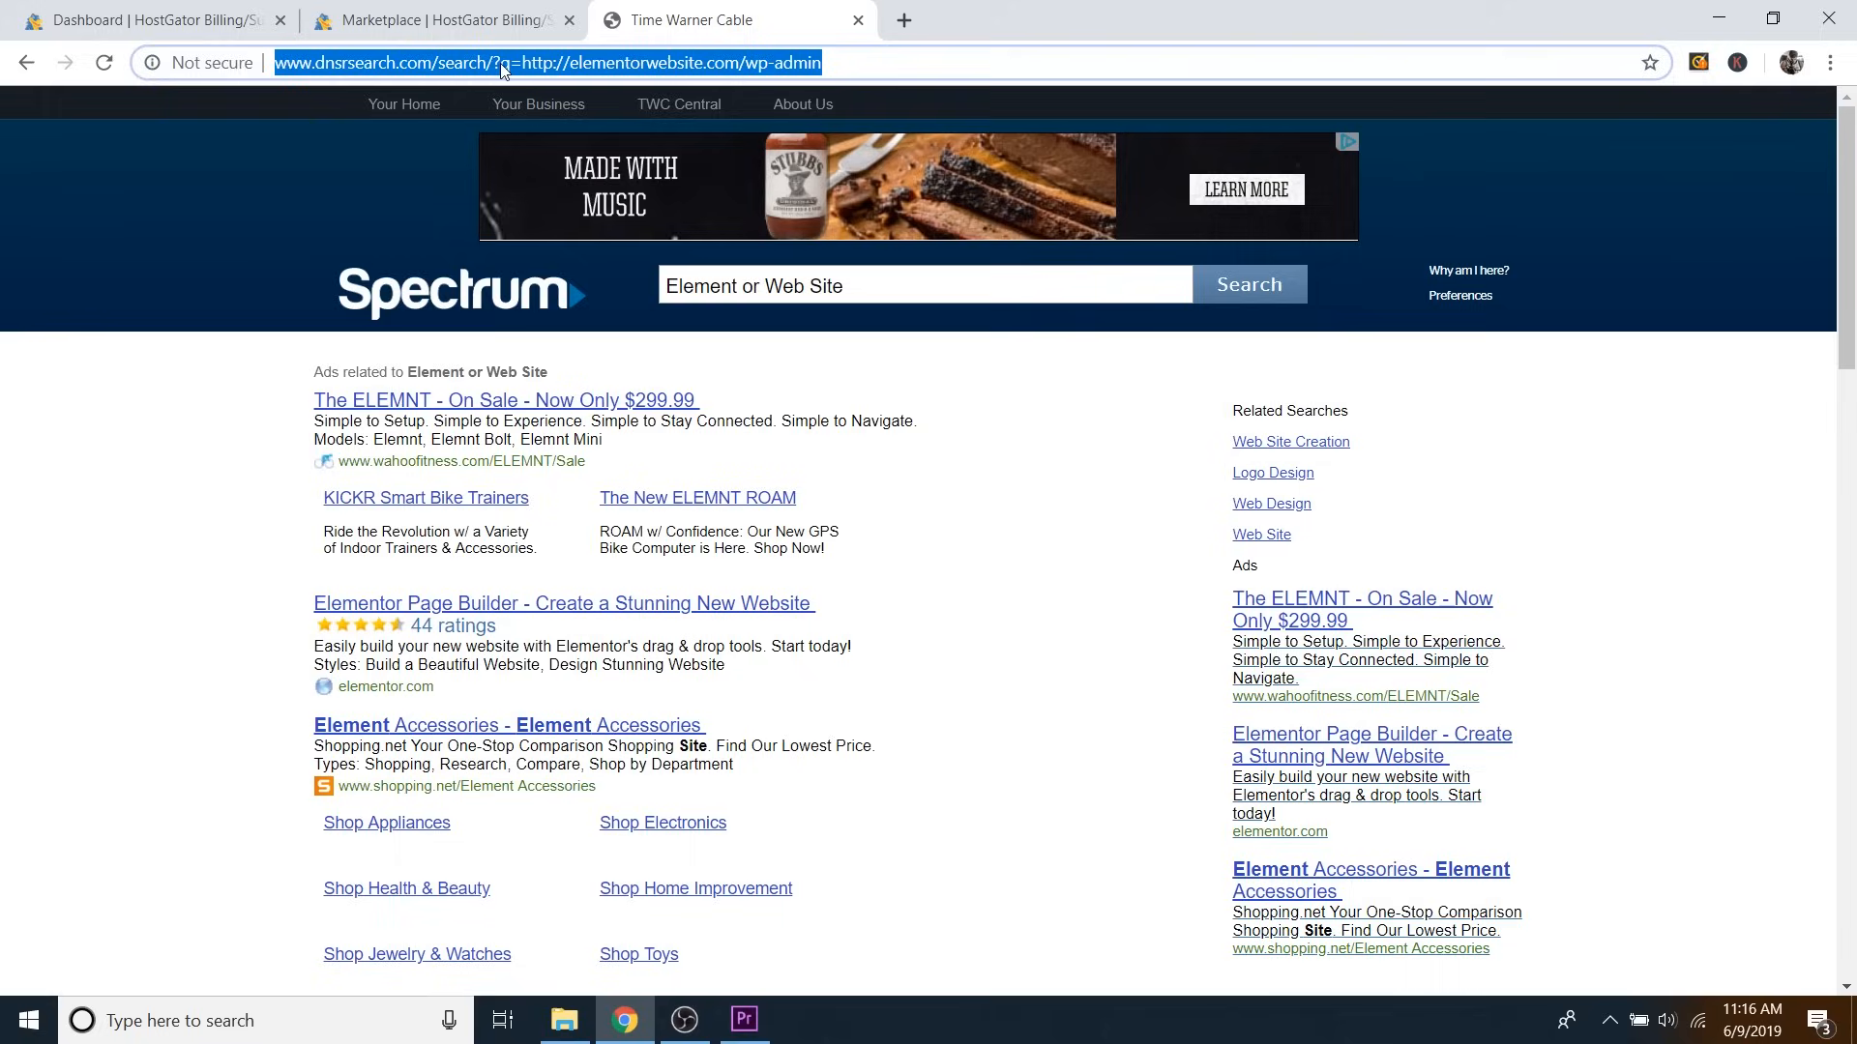
text(elementor)
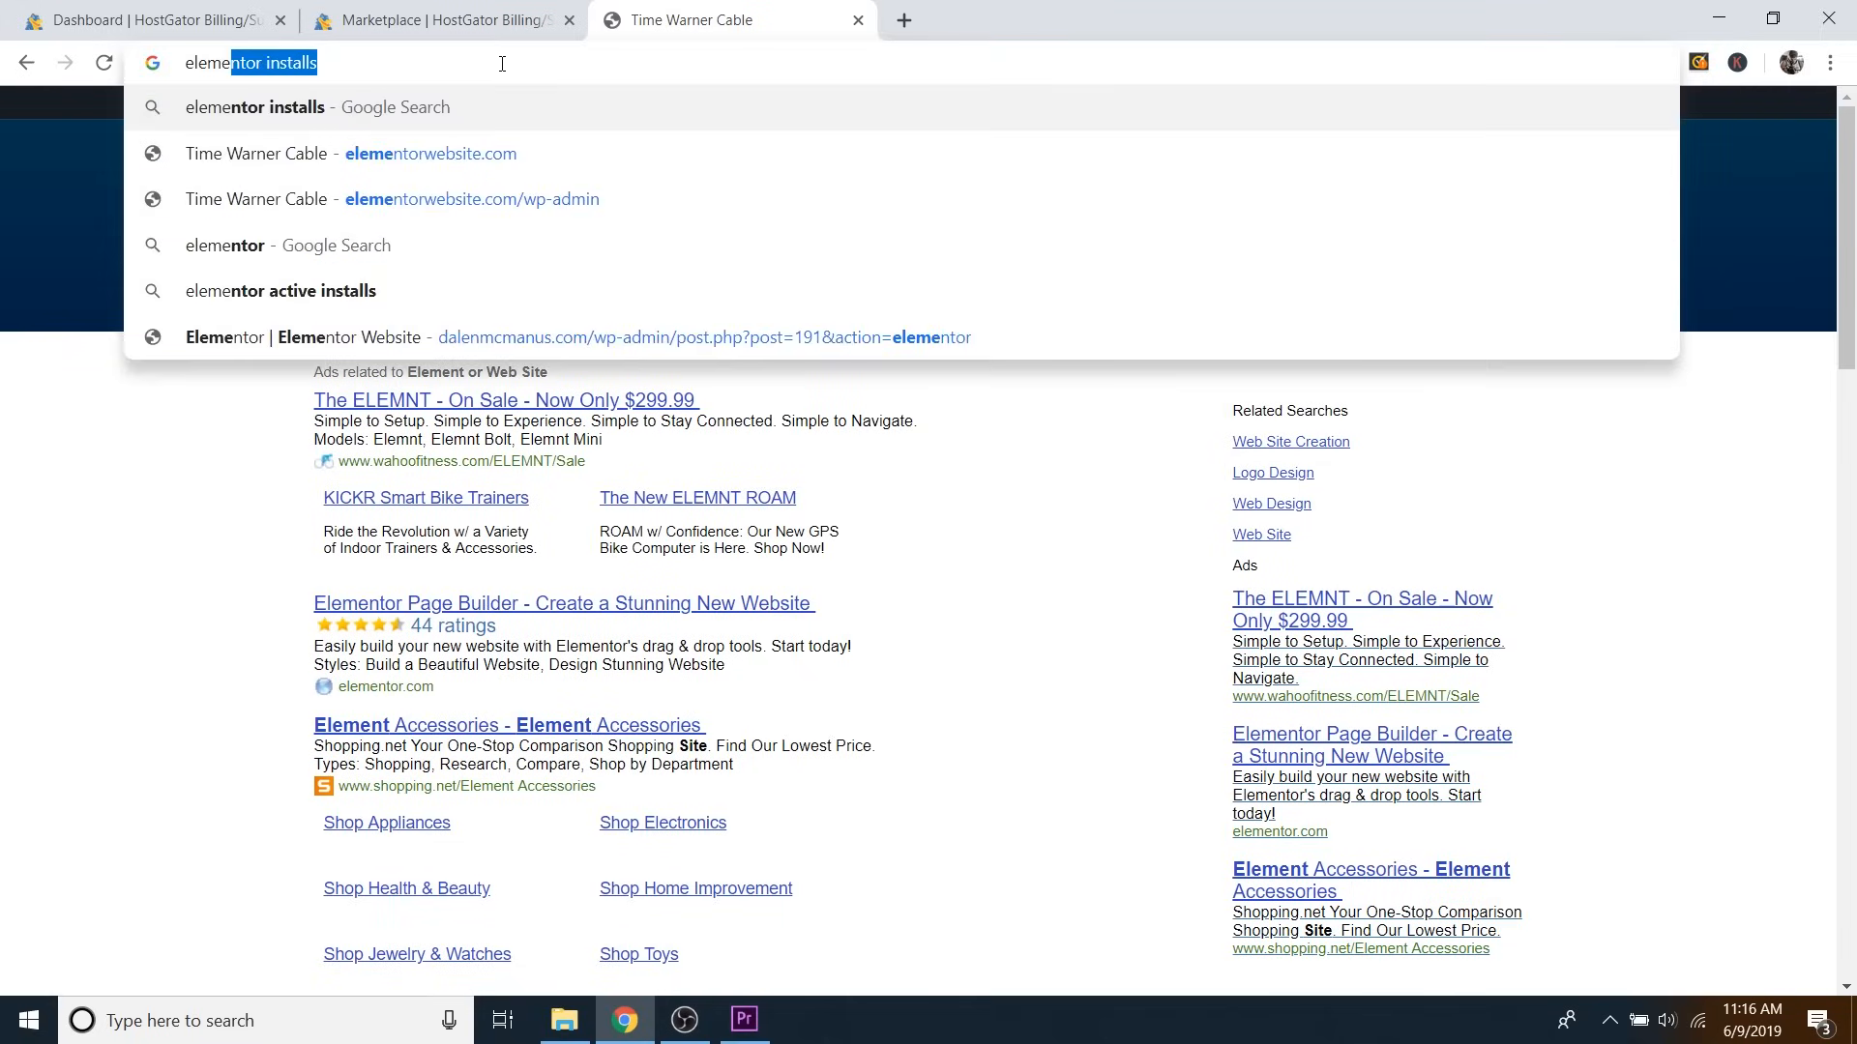
text(website.com)
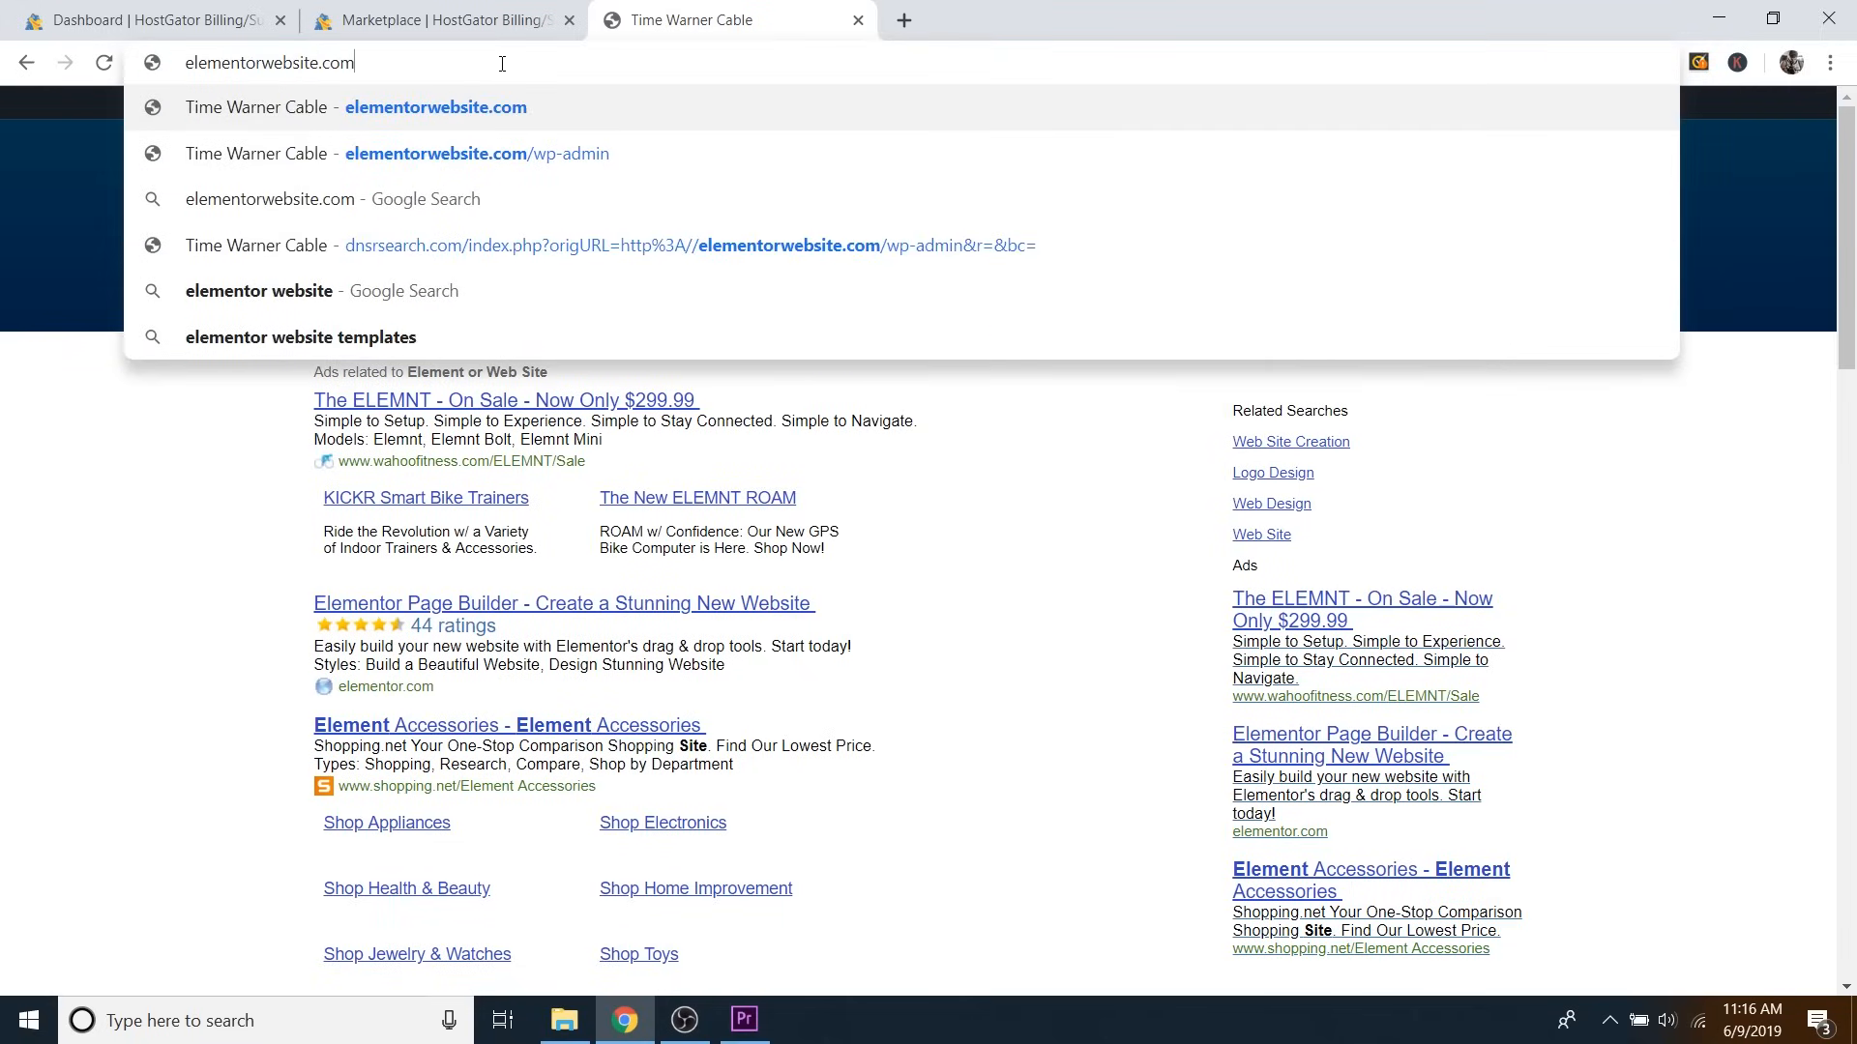
text(/)
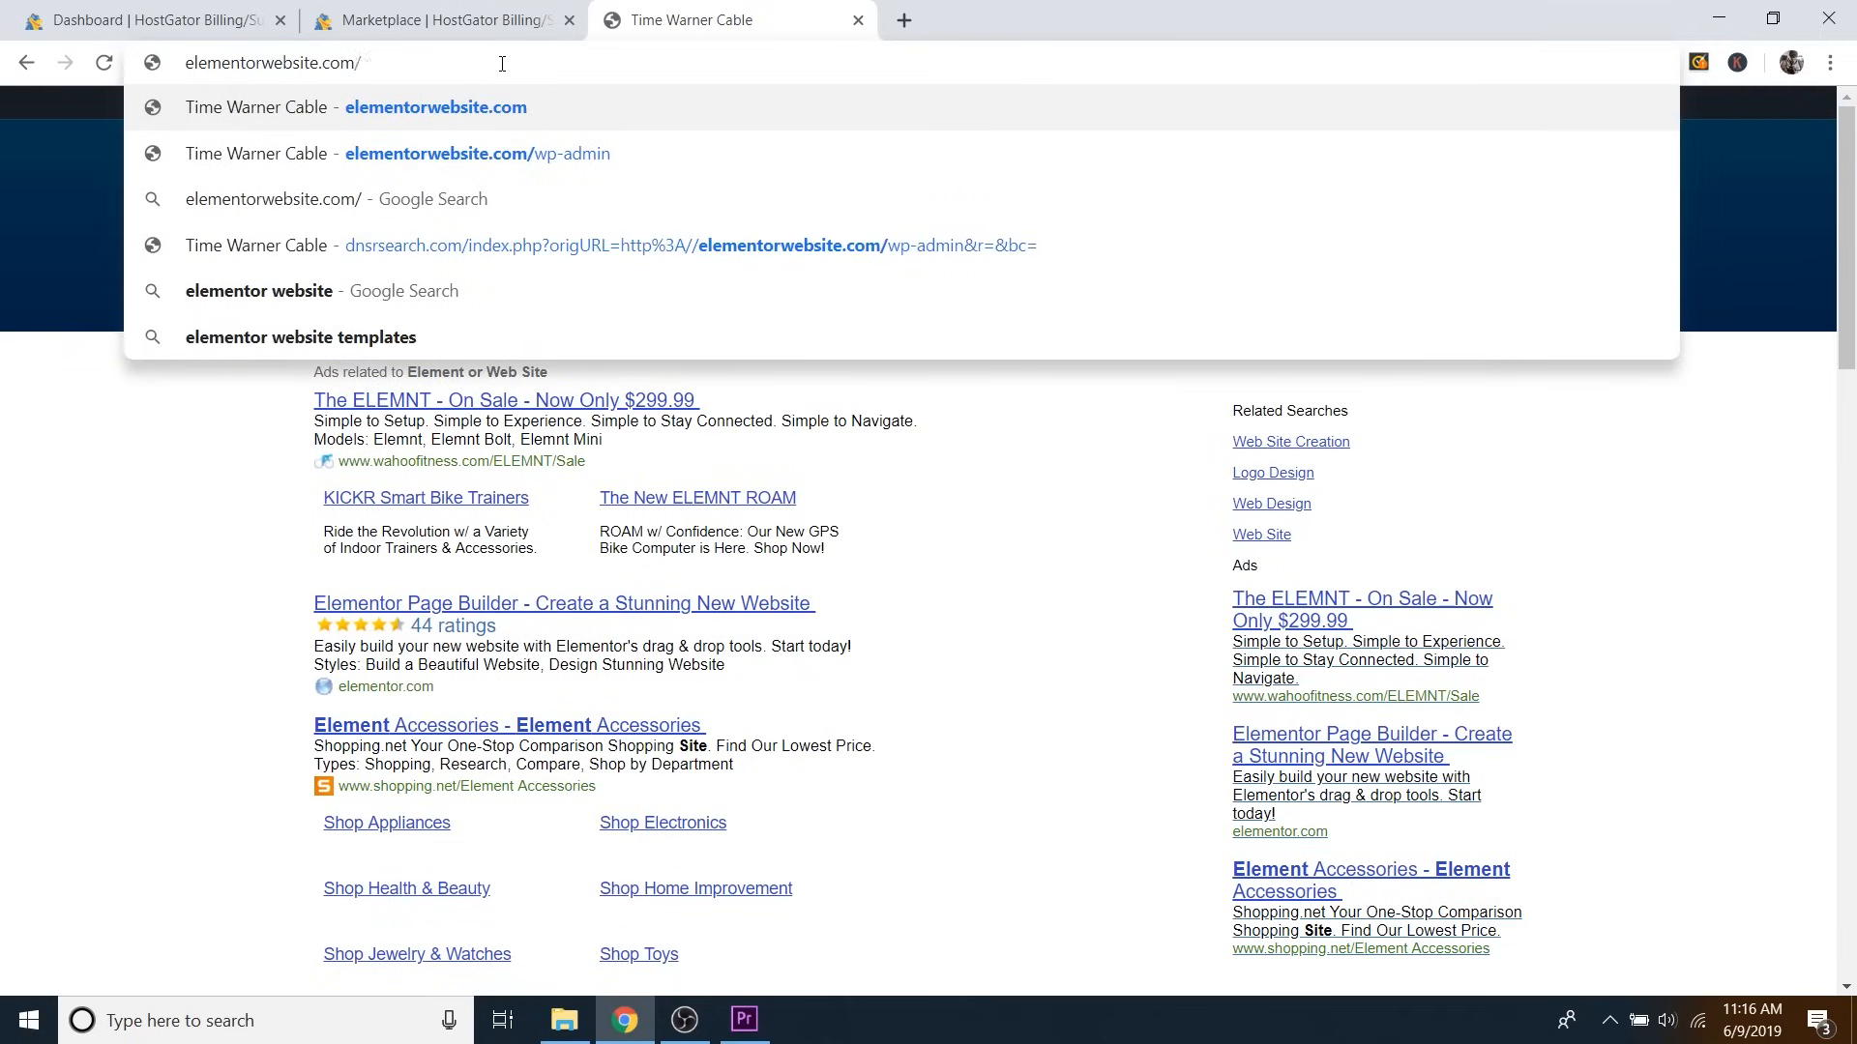
text(wp-admin)
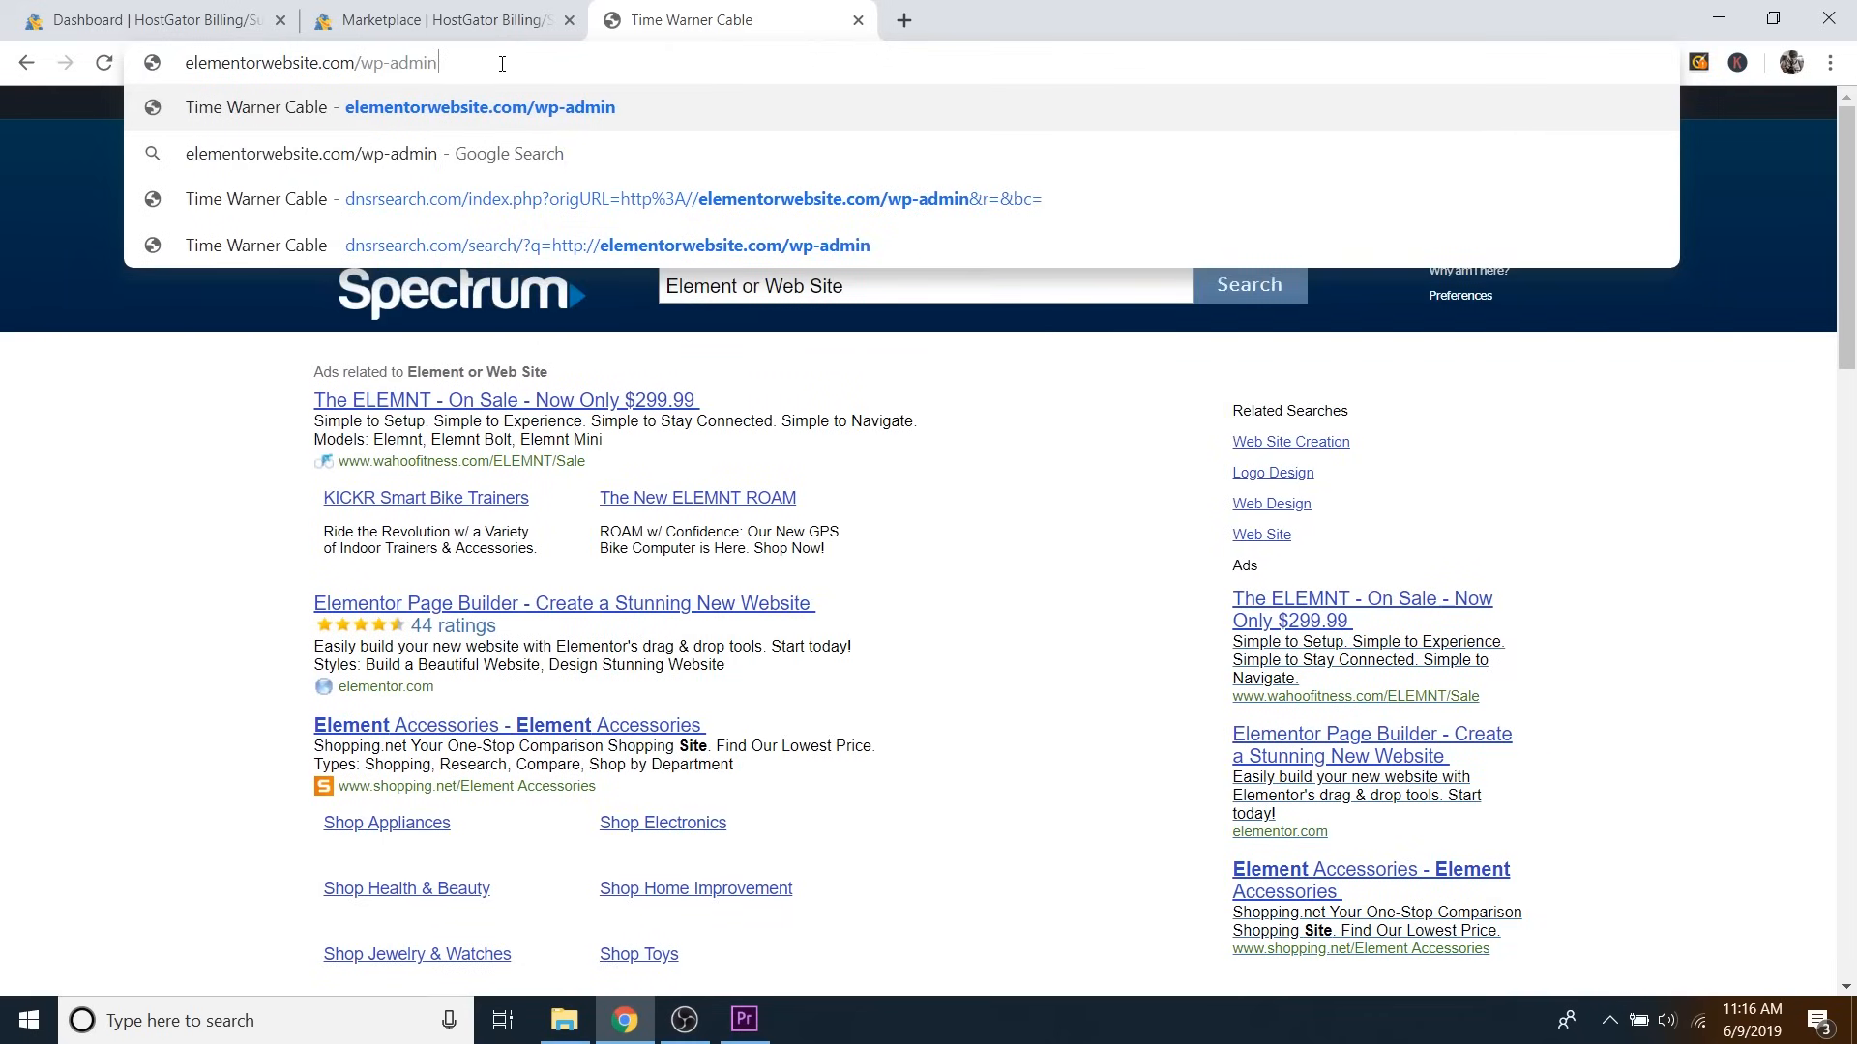
key(Return)
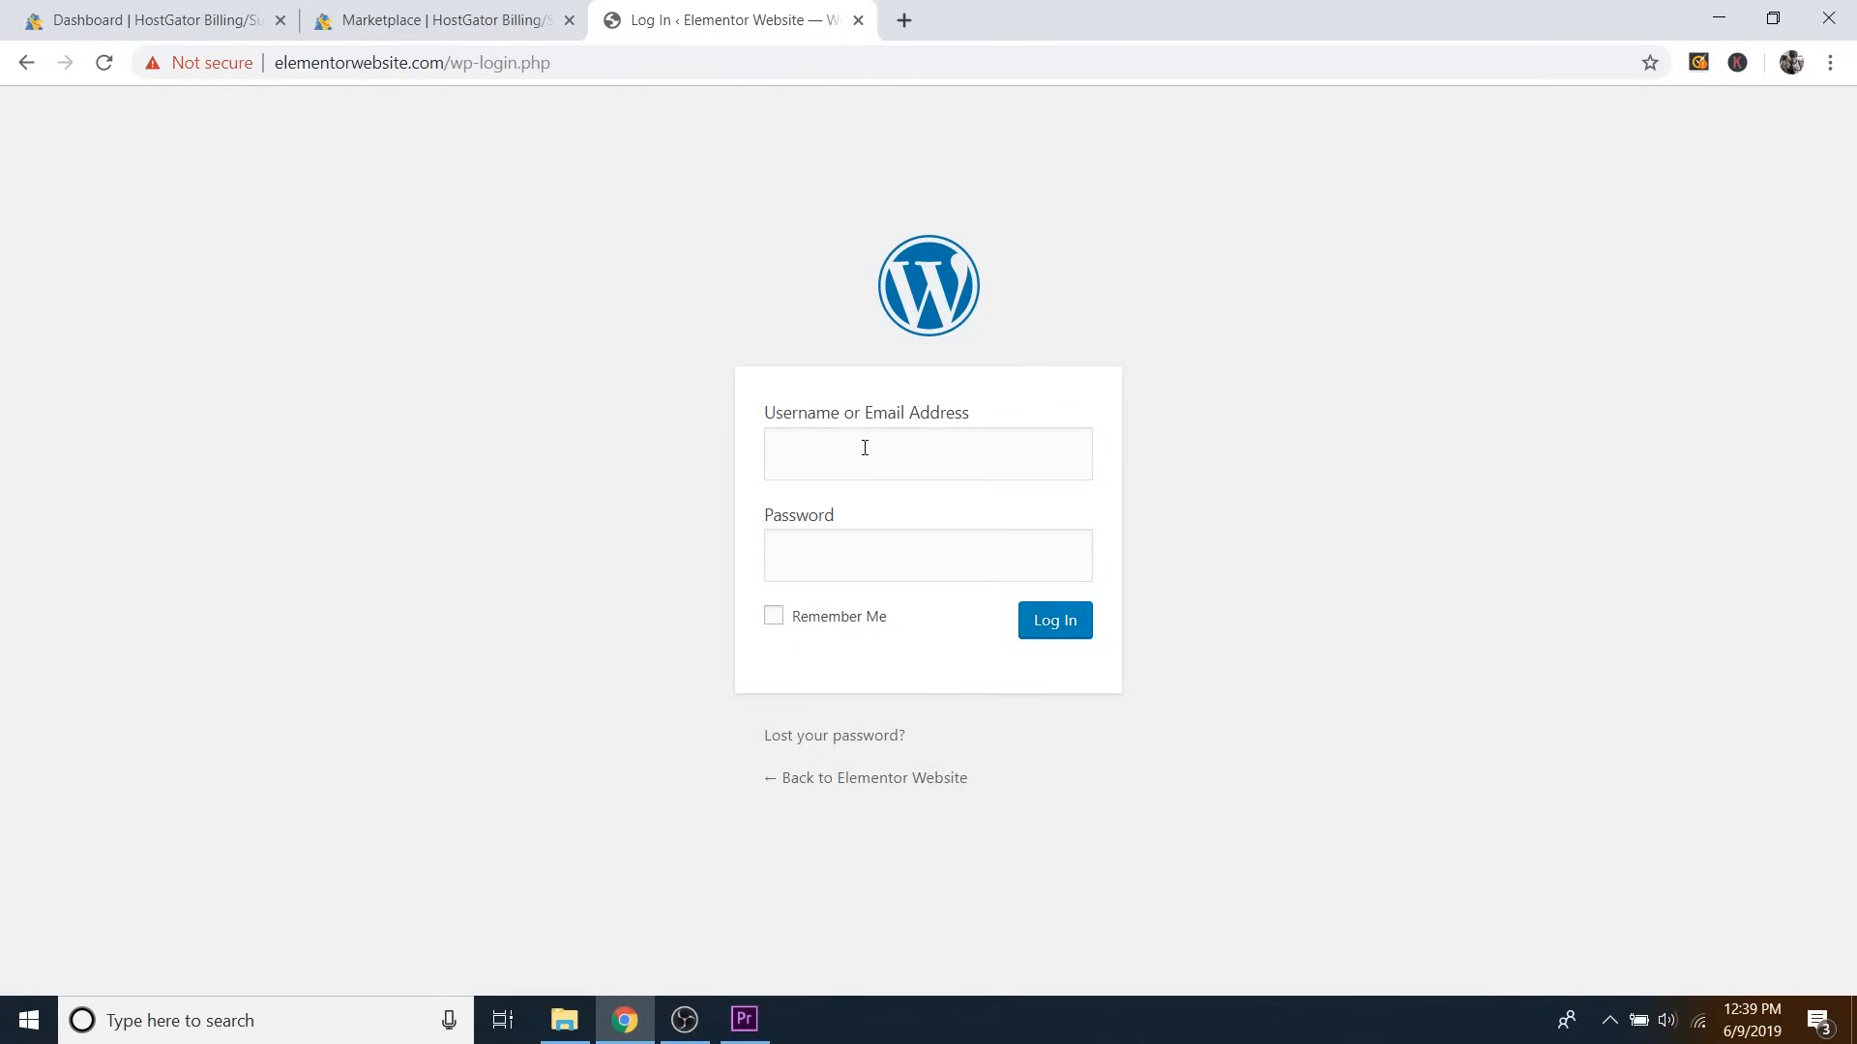
click(864, 448)
text(dale)
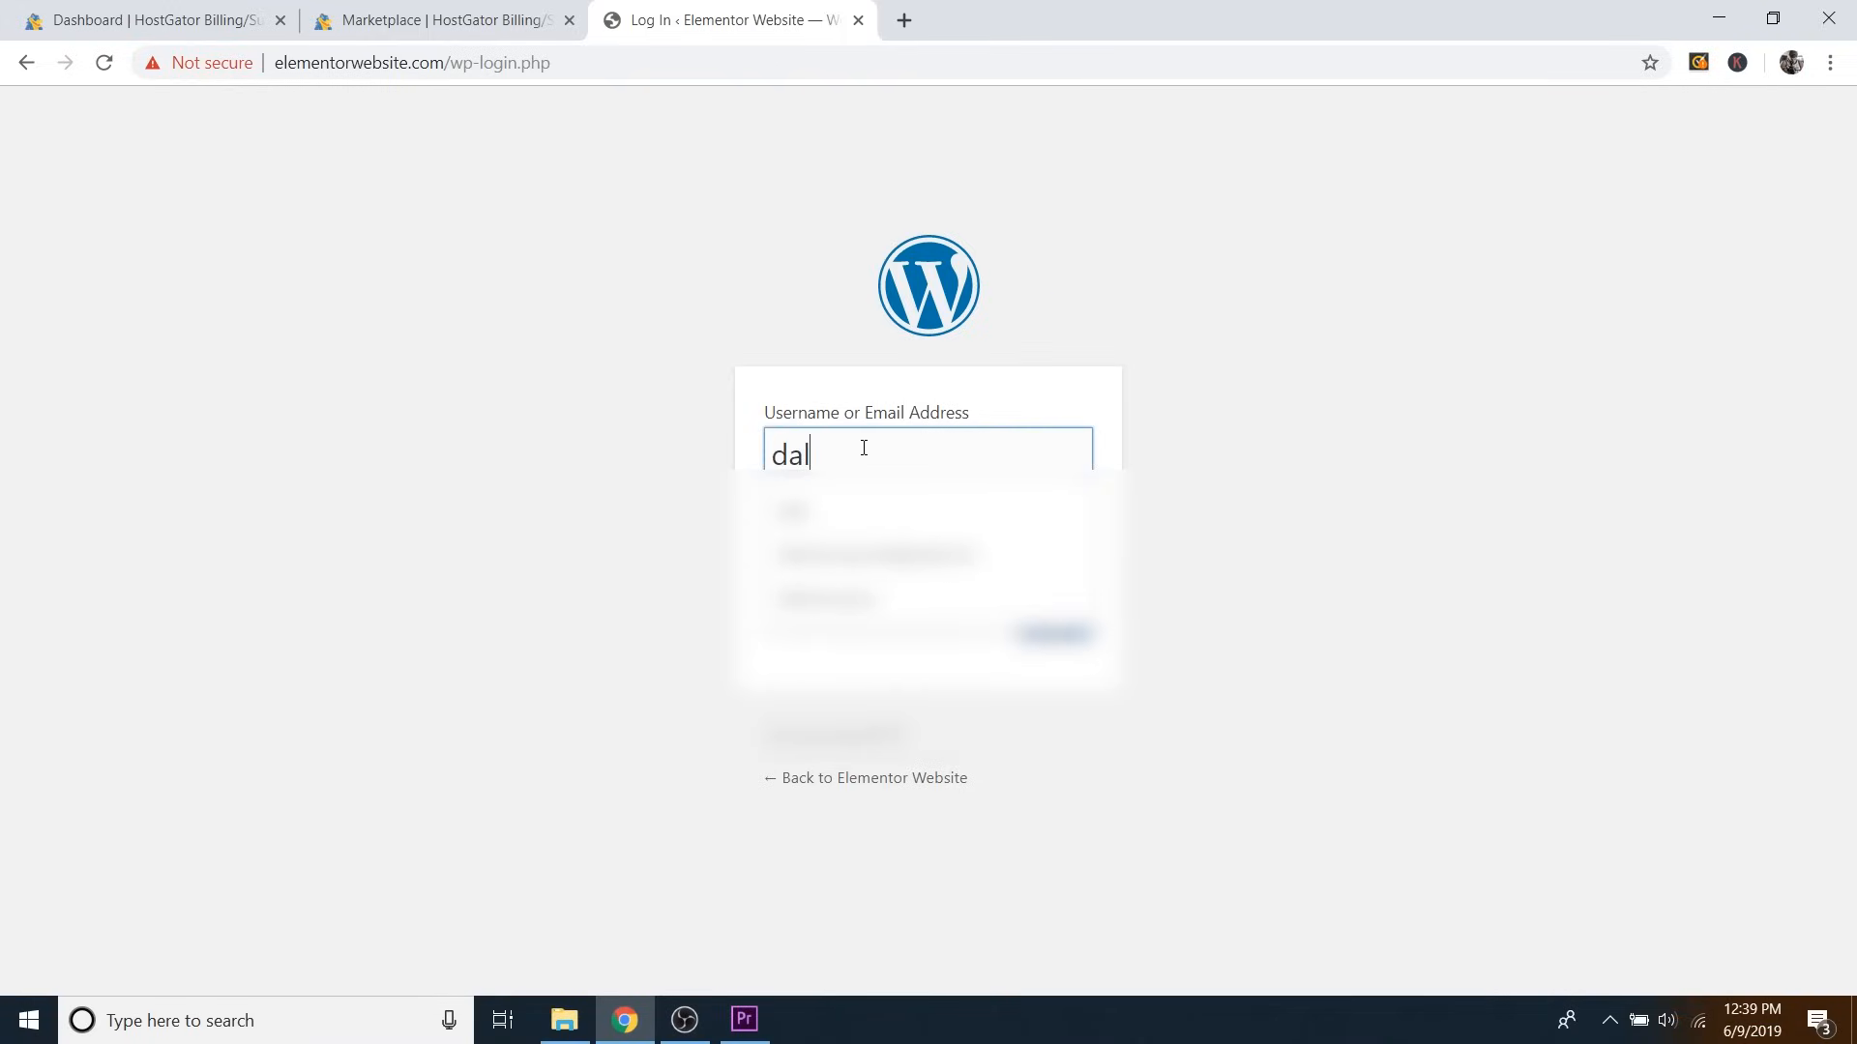
click(1217, 422)
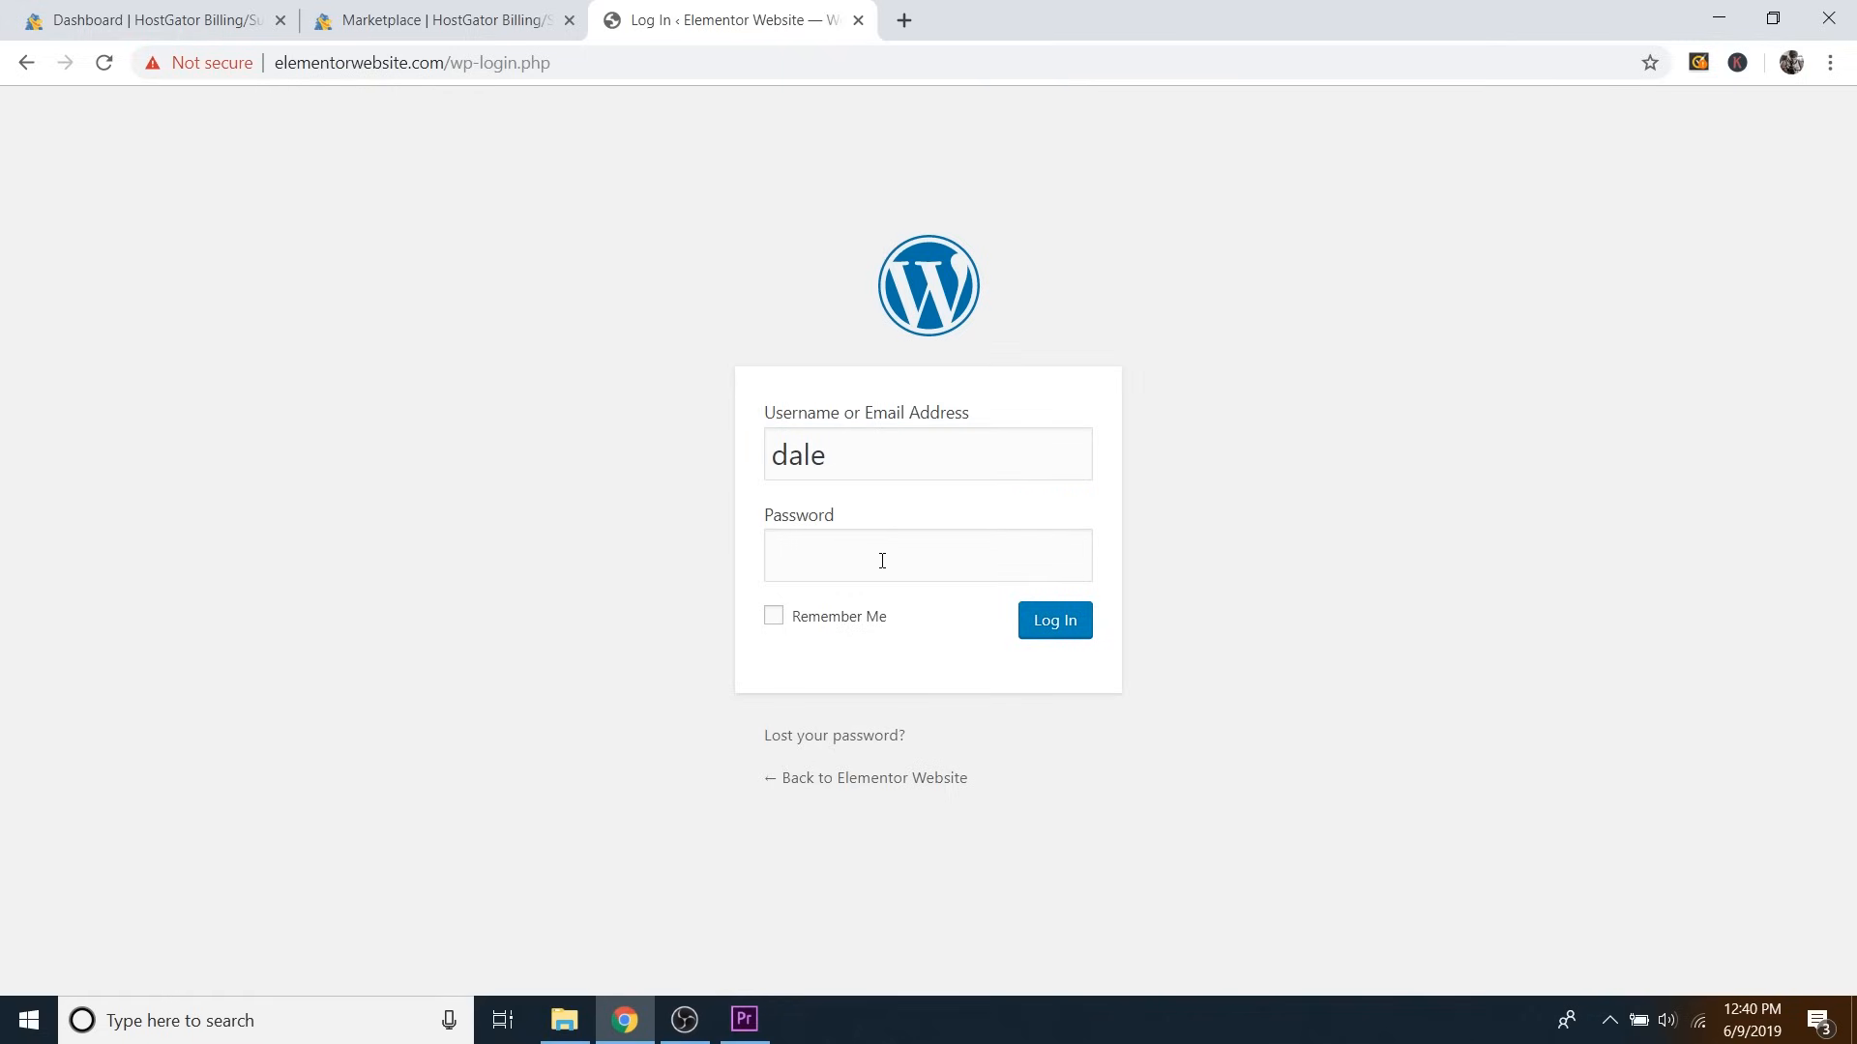
right_click(882, 561)
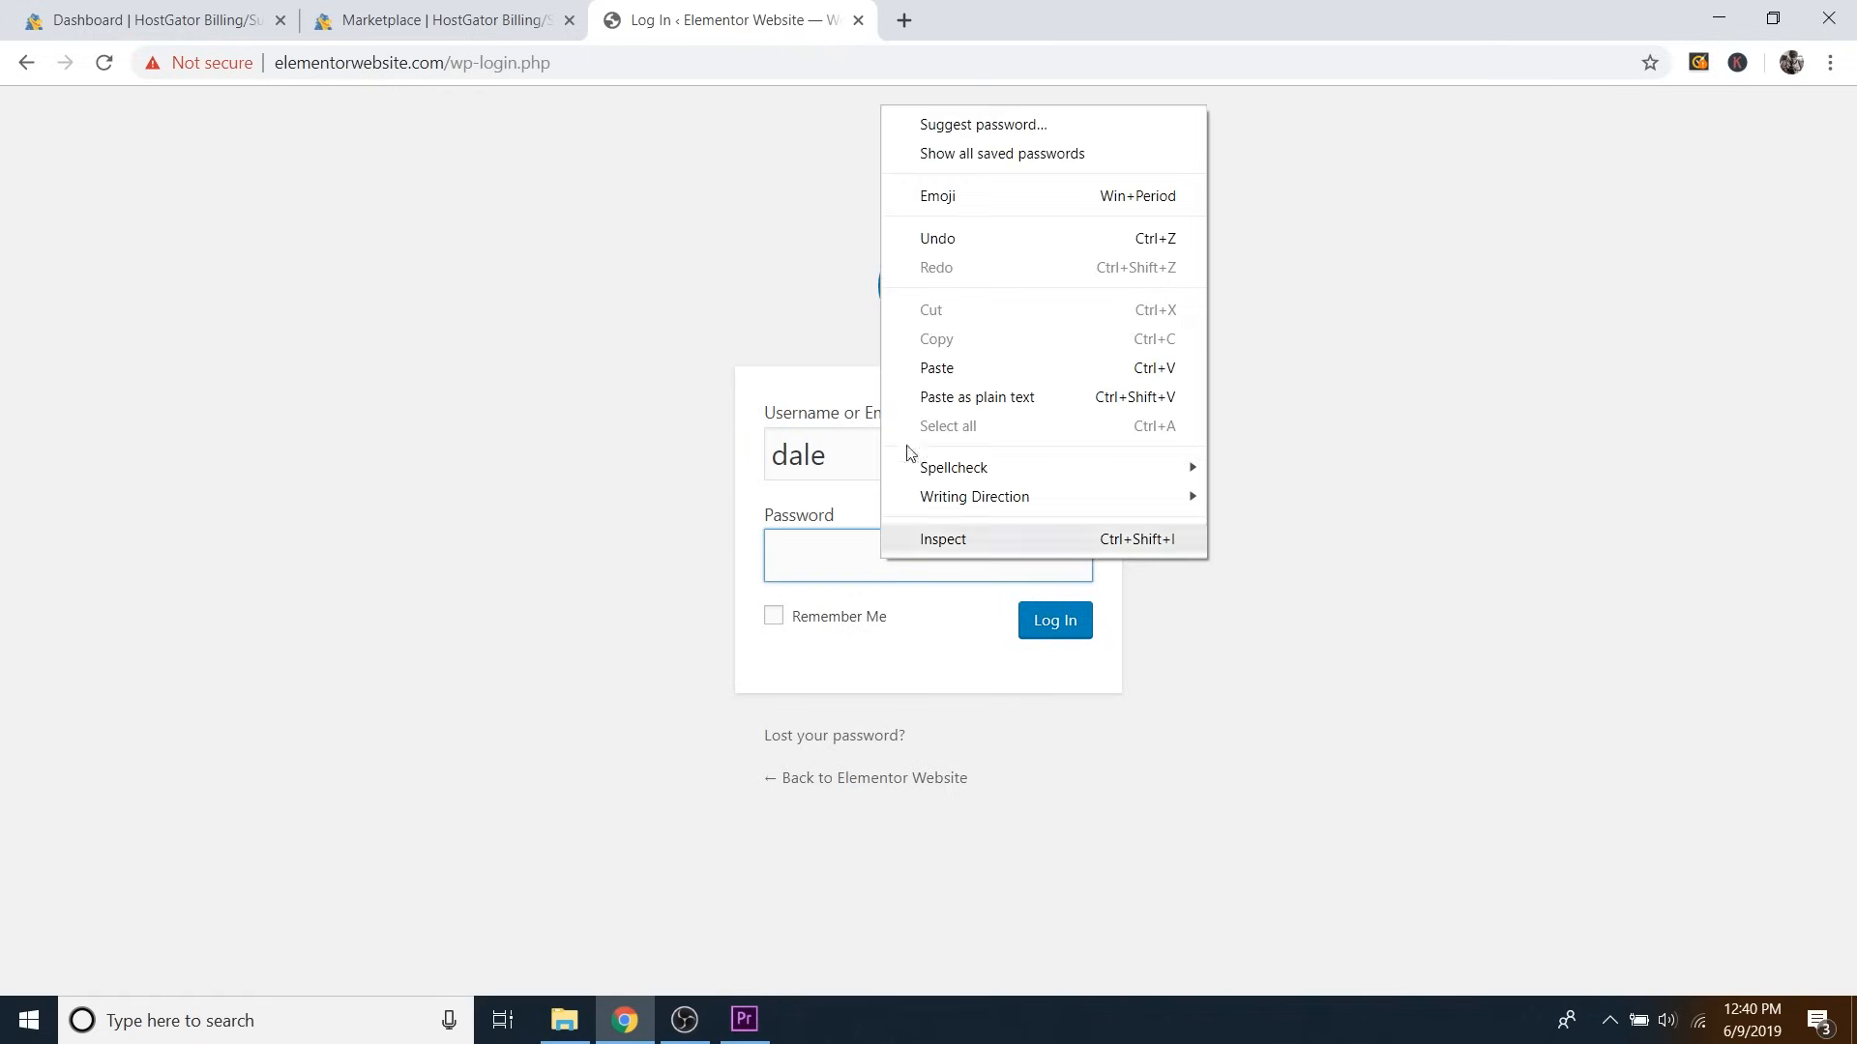
click(938, 369)
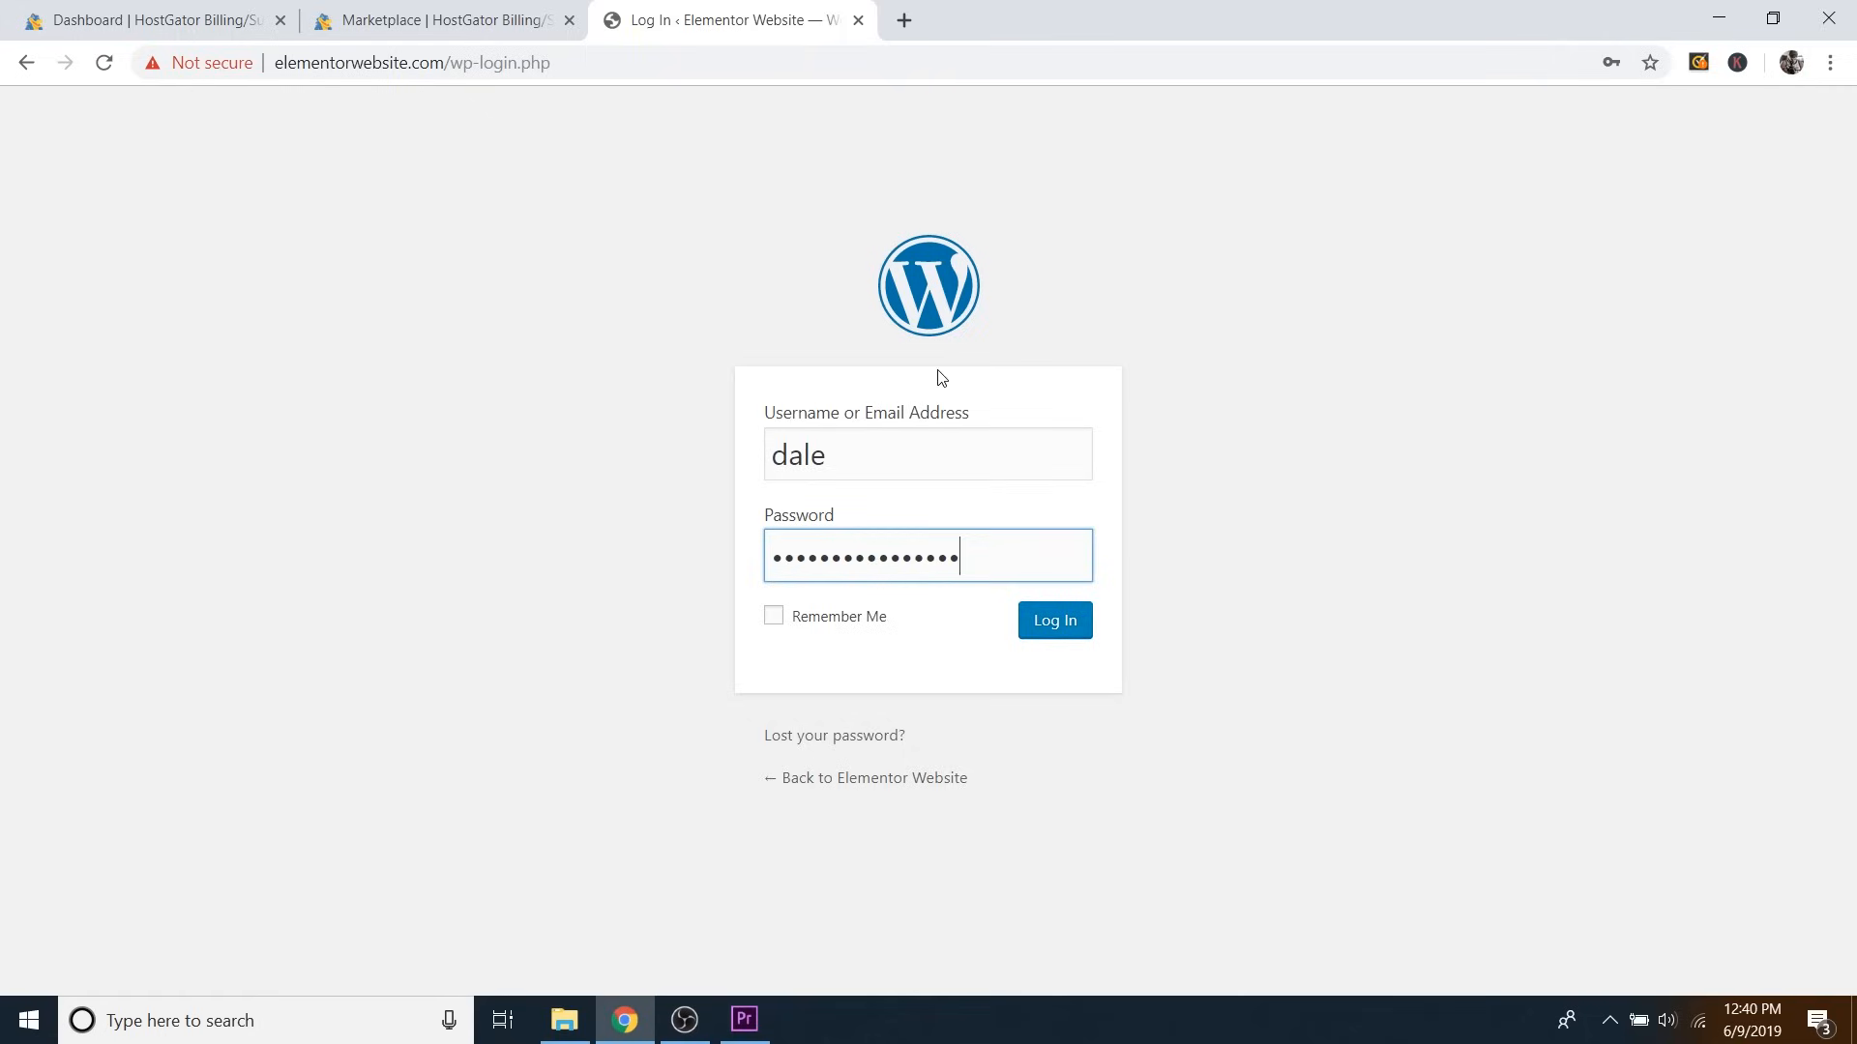
click(1055, 634)
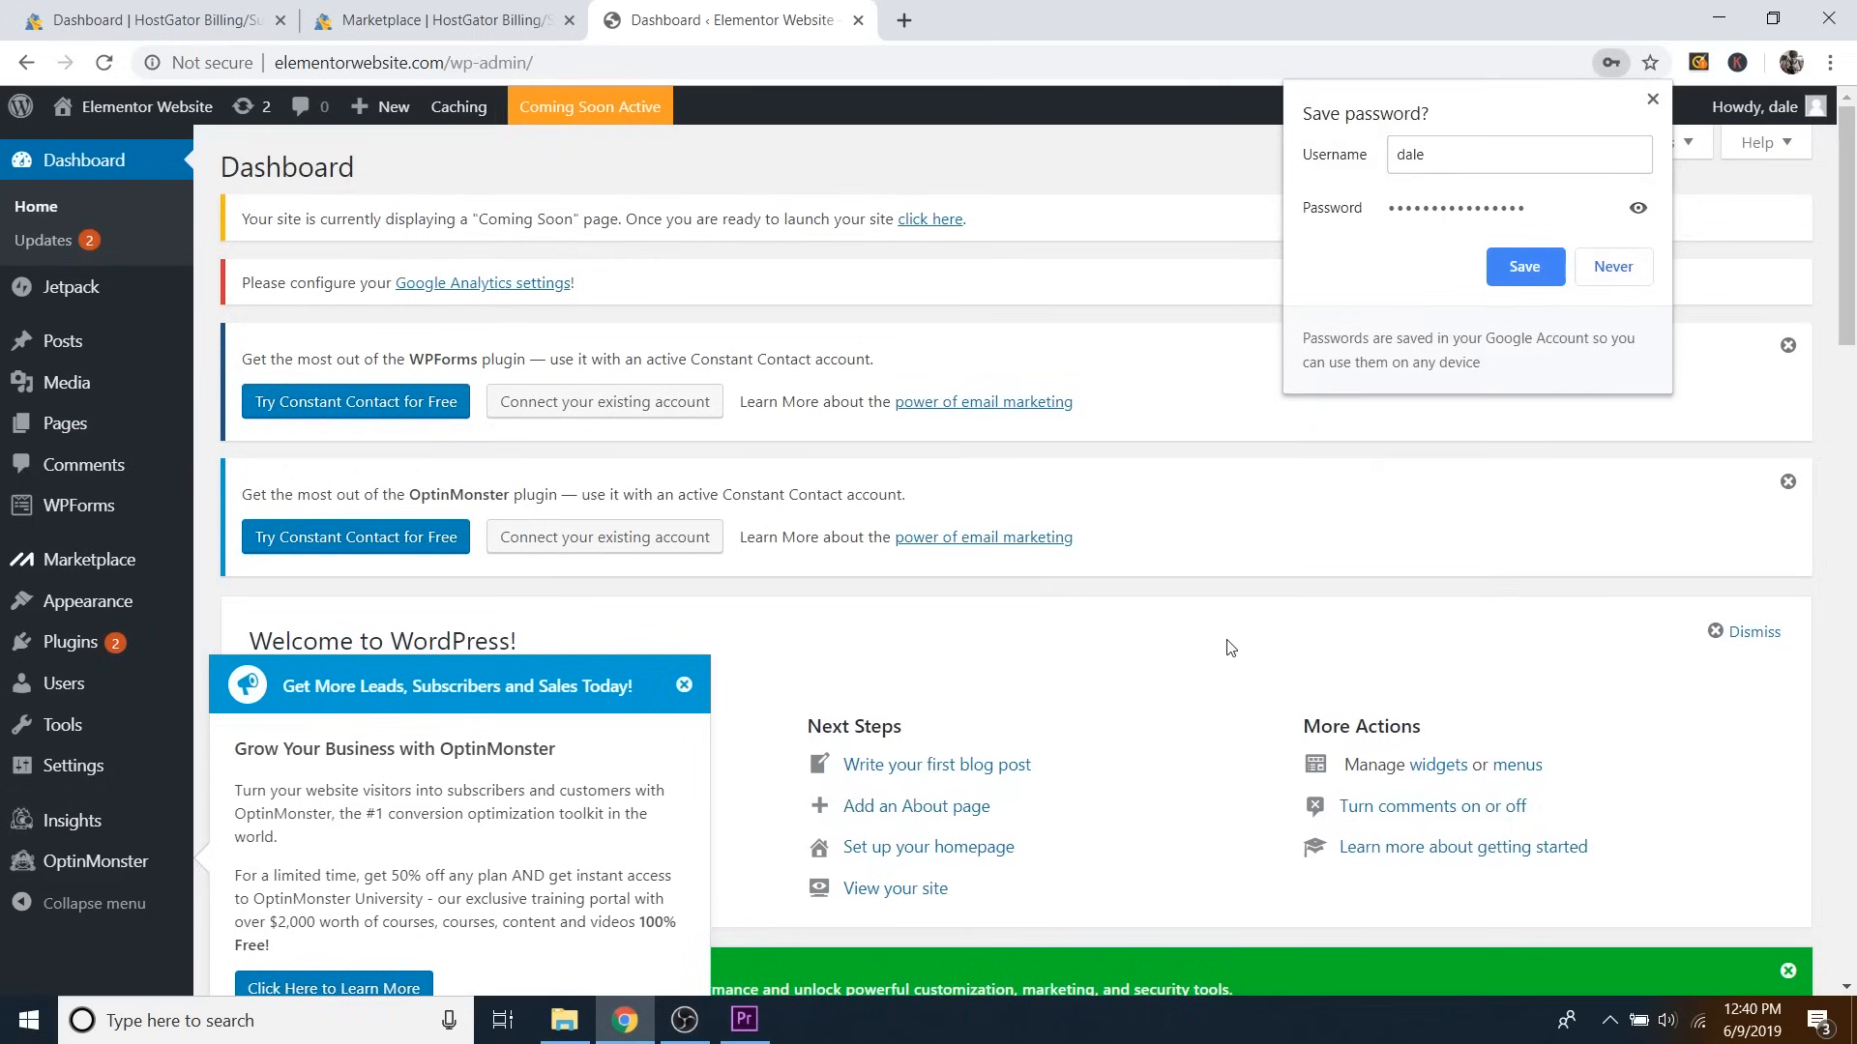
click(1625, 271)
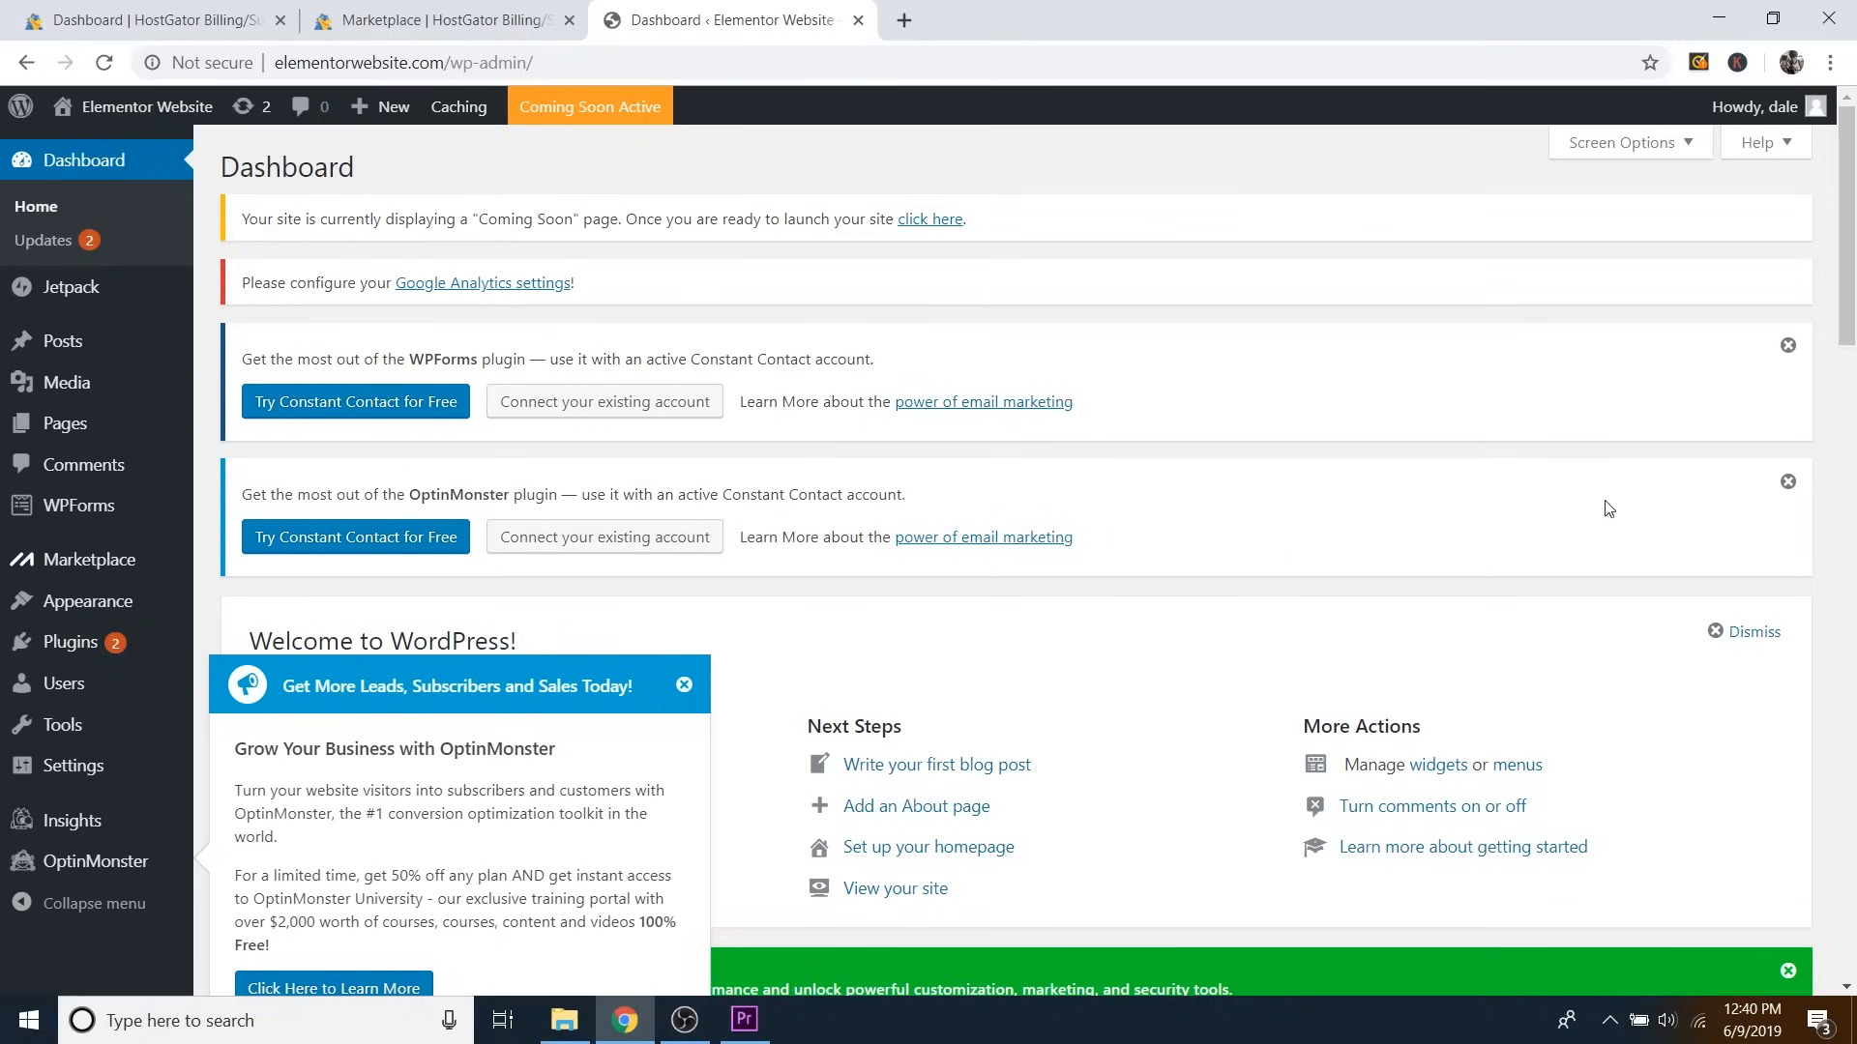
click(683, 684)
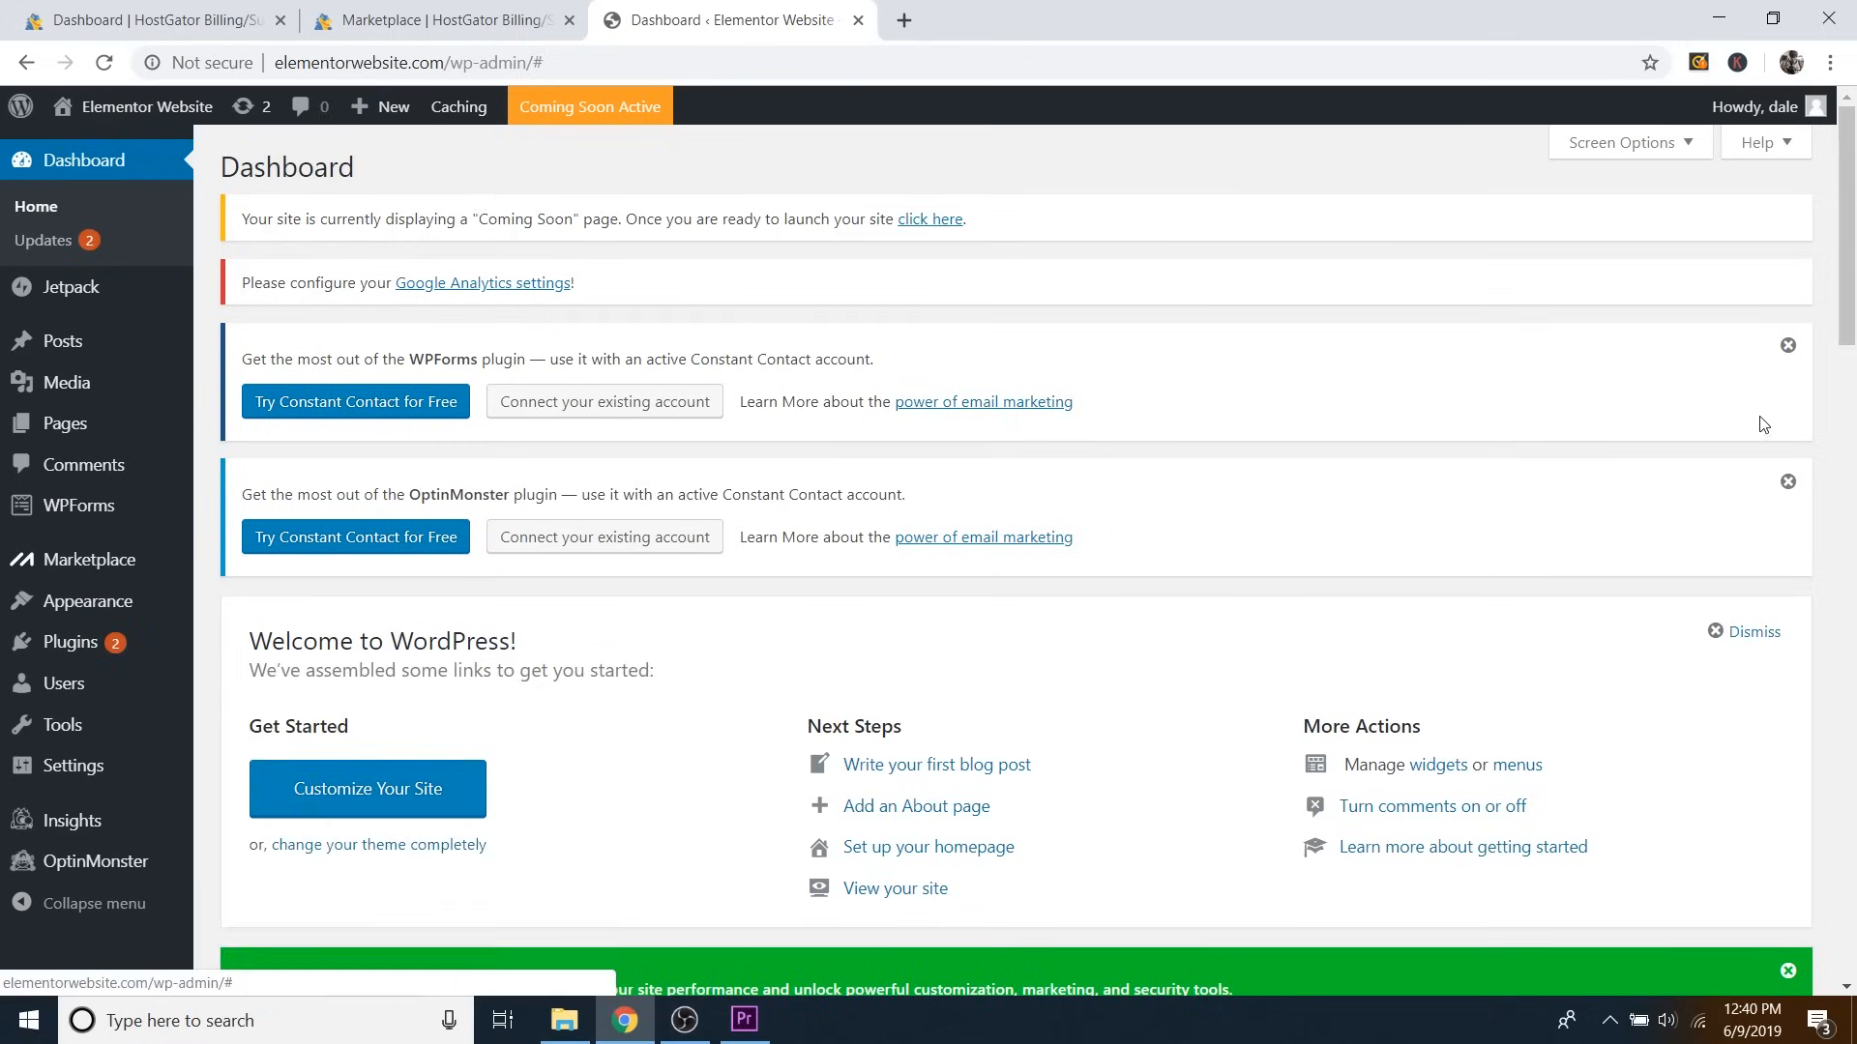
click(1788, 345)
click(1788, 346)
click(714, 362)
click(1250, 359)
click(710, 429)
click(709, 826)
click(710, 897)
click(1249, 430)
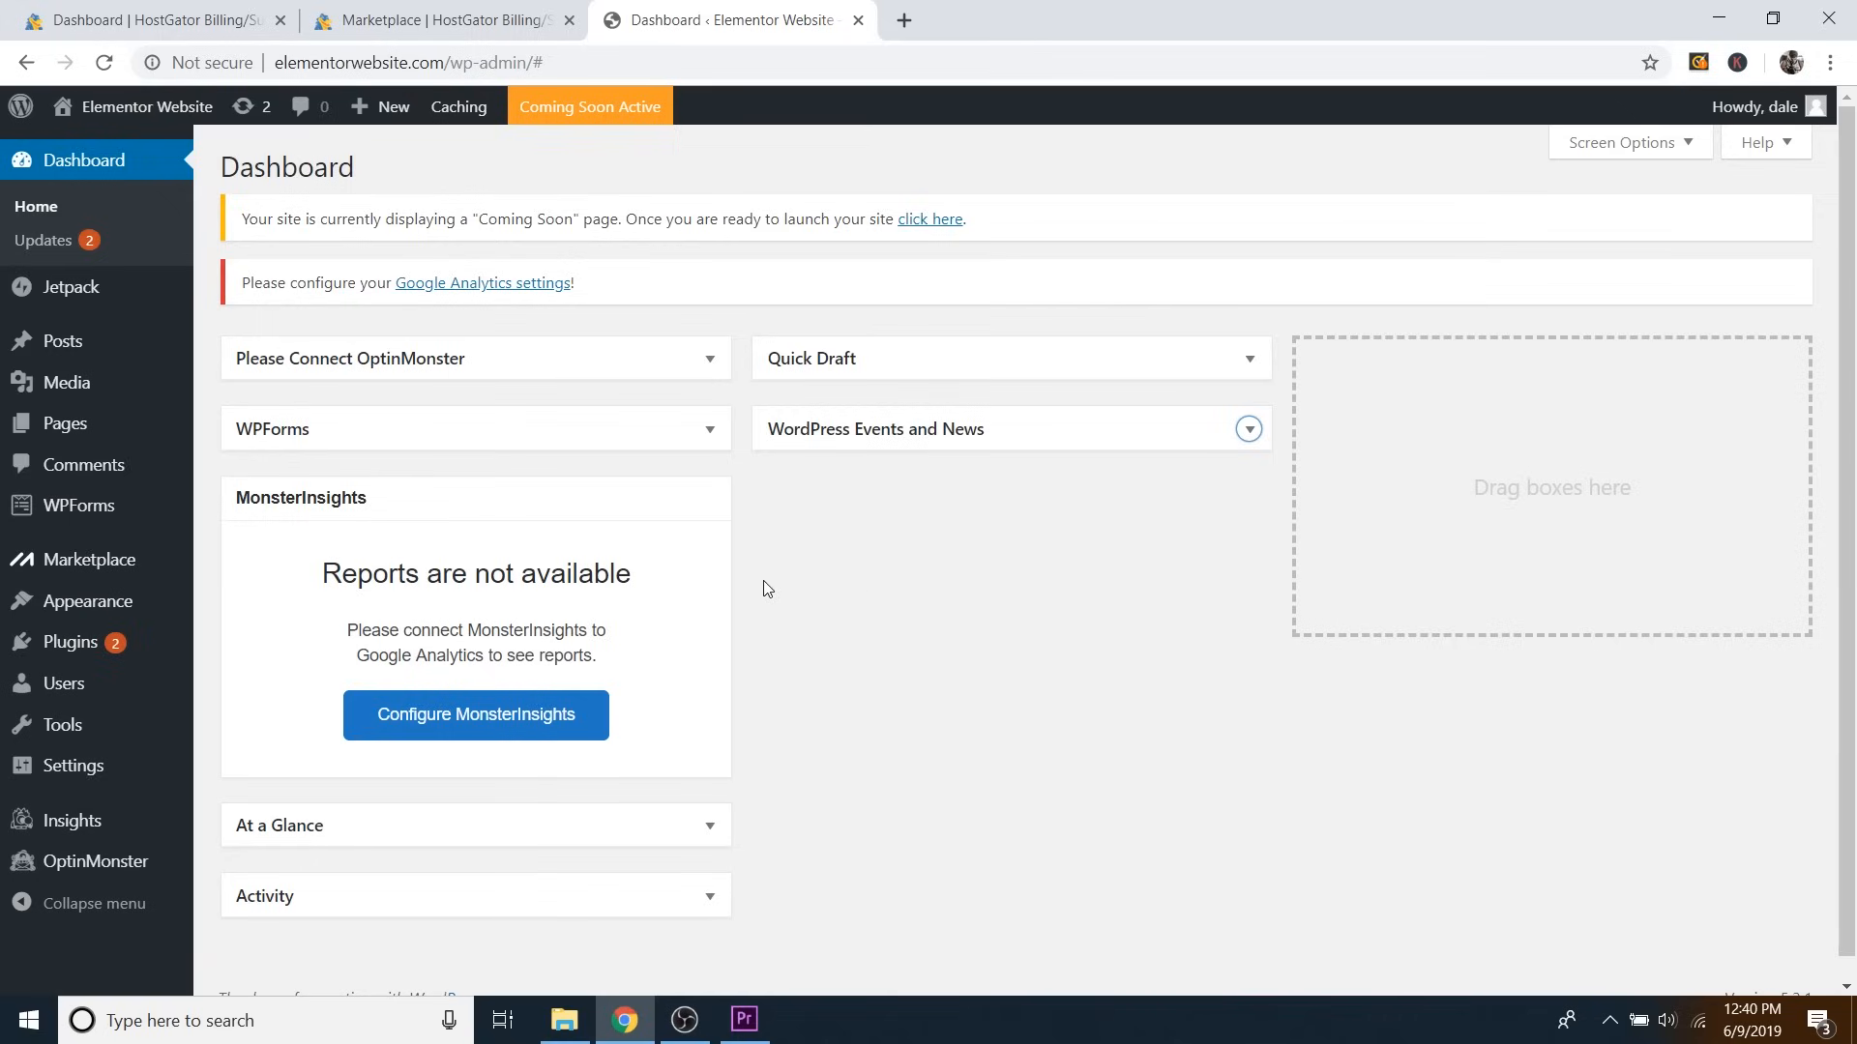
mouse_move(69, 692)
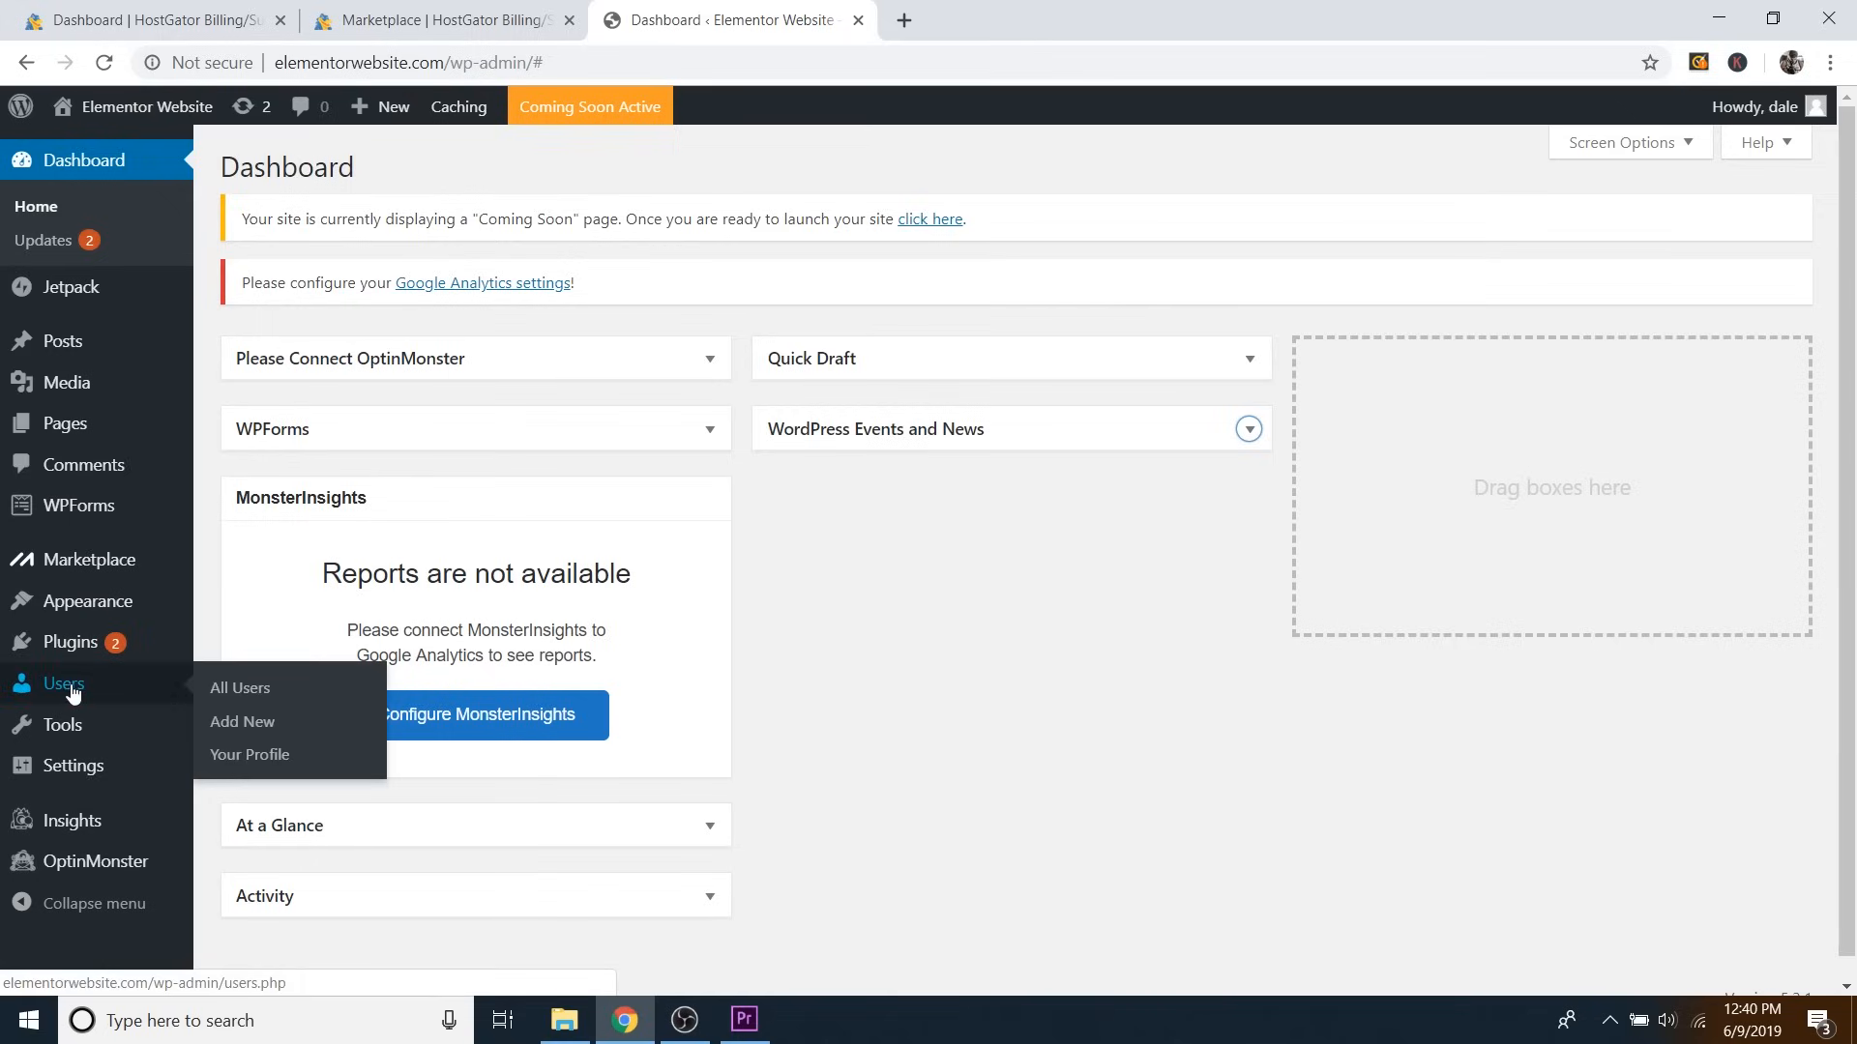
Open the administrator's profile under All Users and replace the generated password with your own strong one.
click(253, 693)
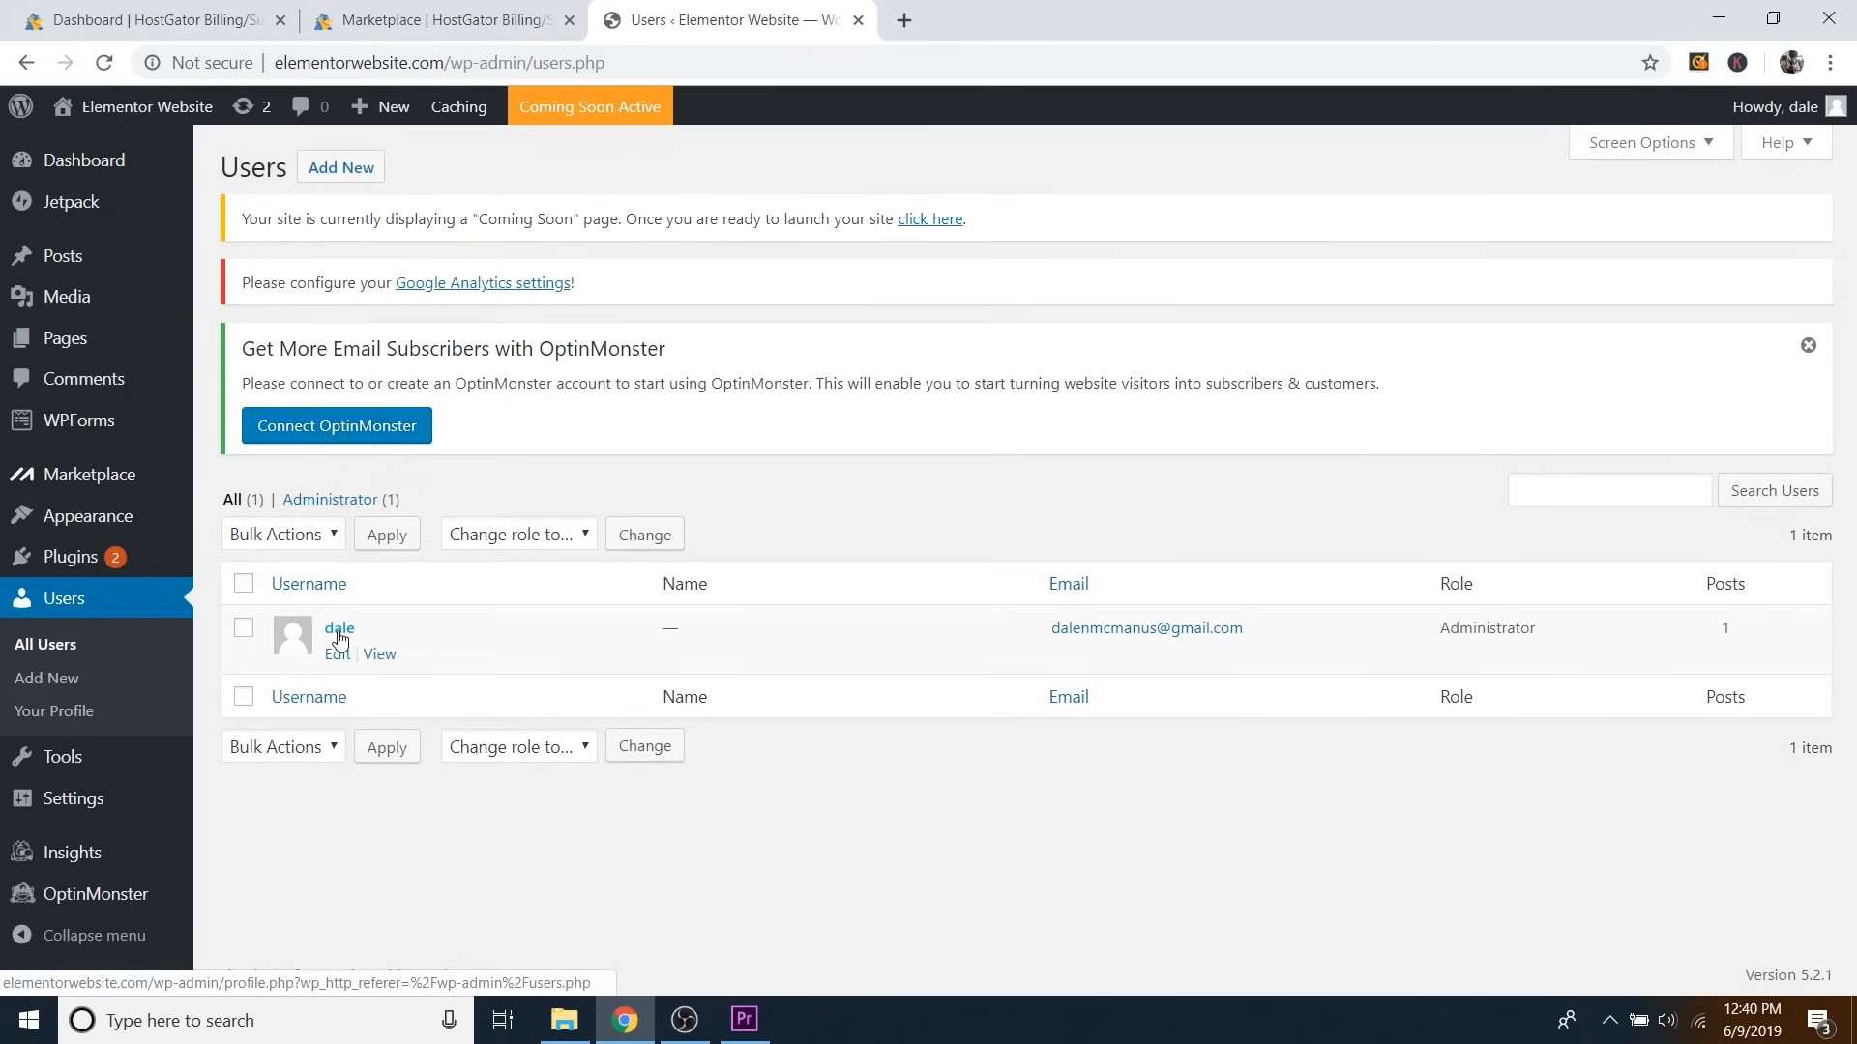
click(339, 629)
scroll(389, 626, down, 12)
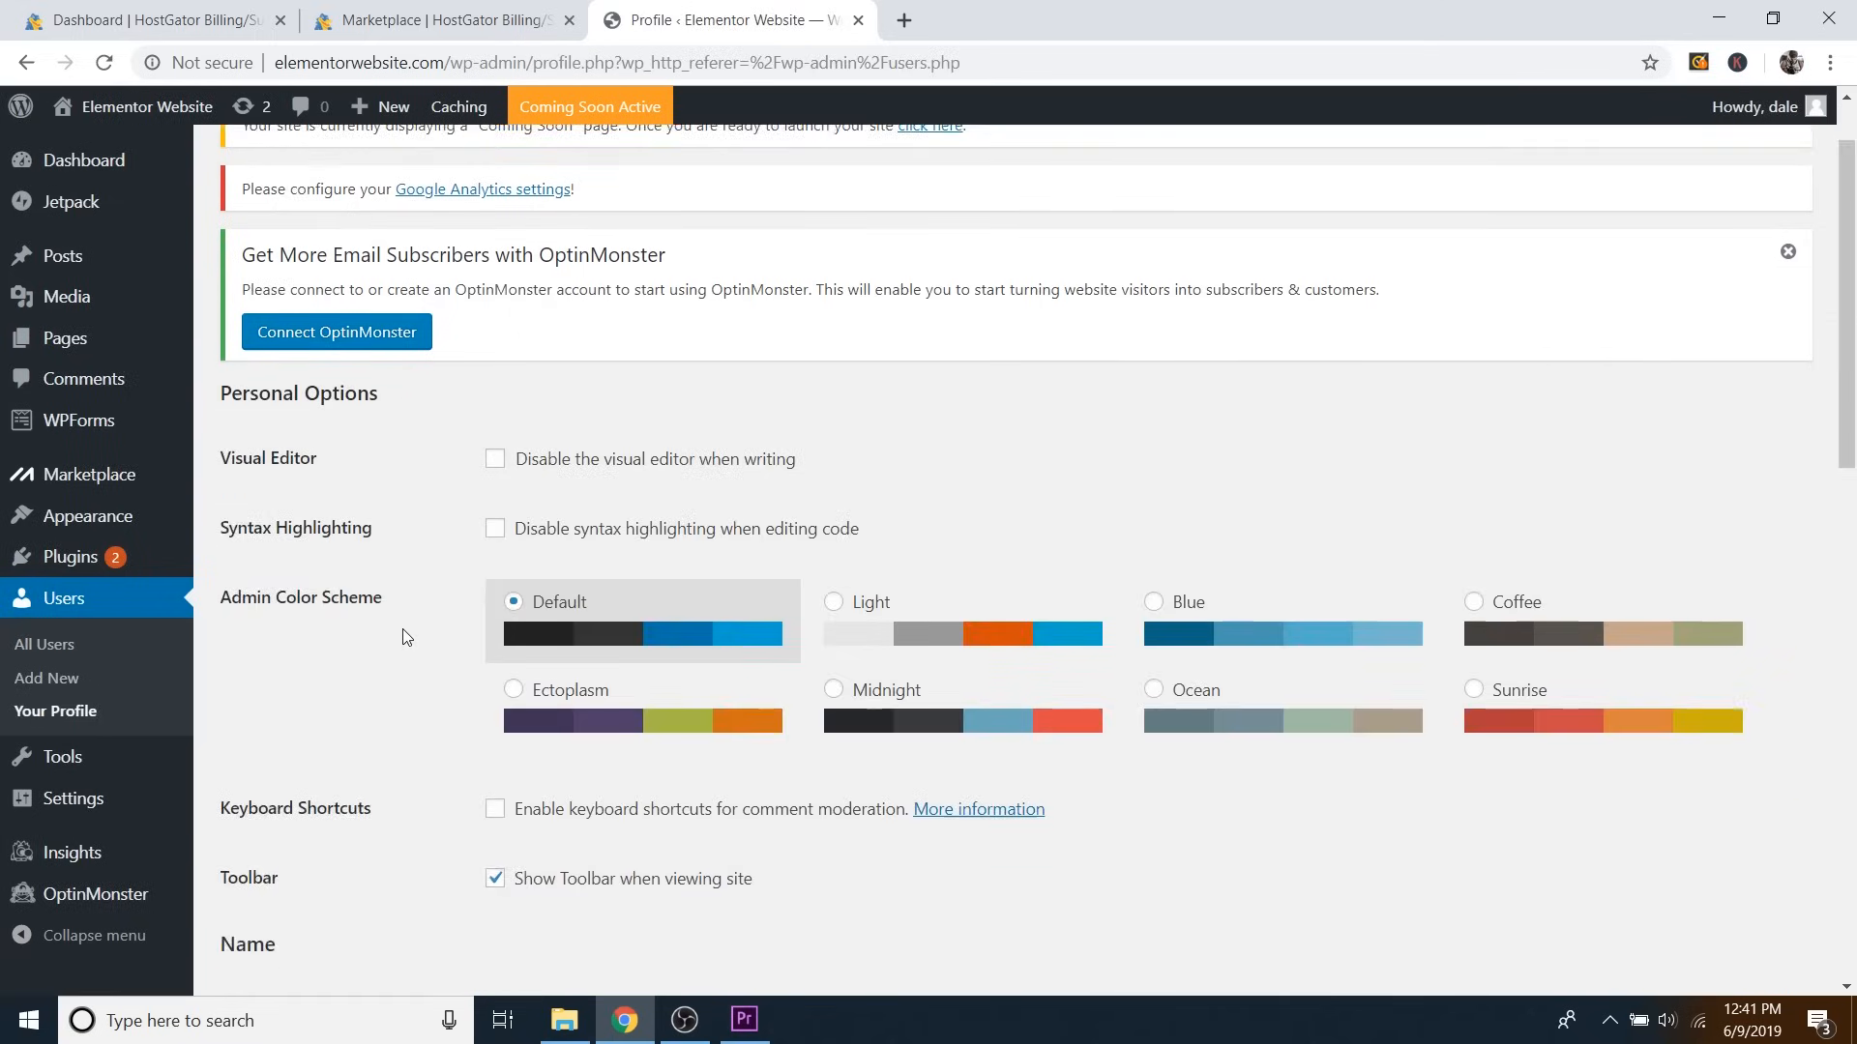
scroll(404, 647, down, 3)
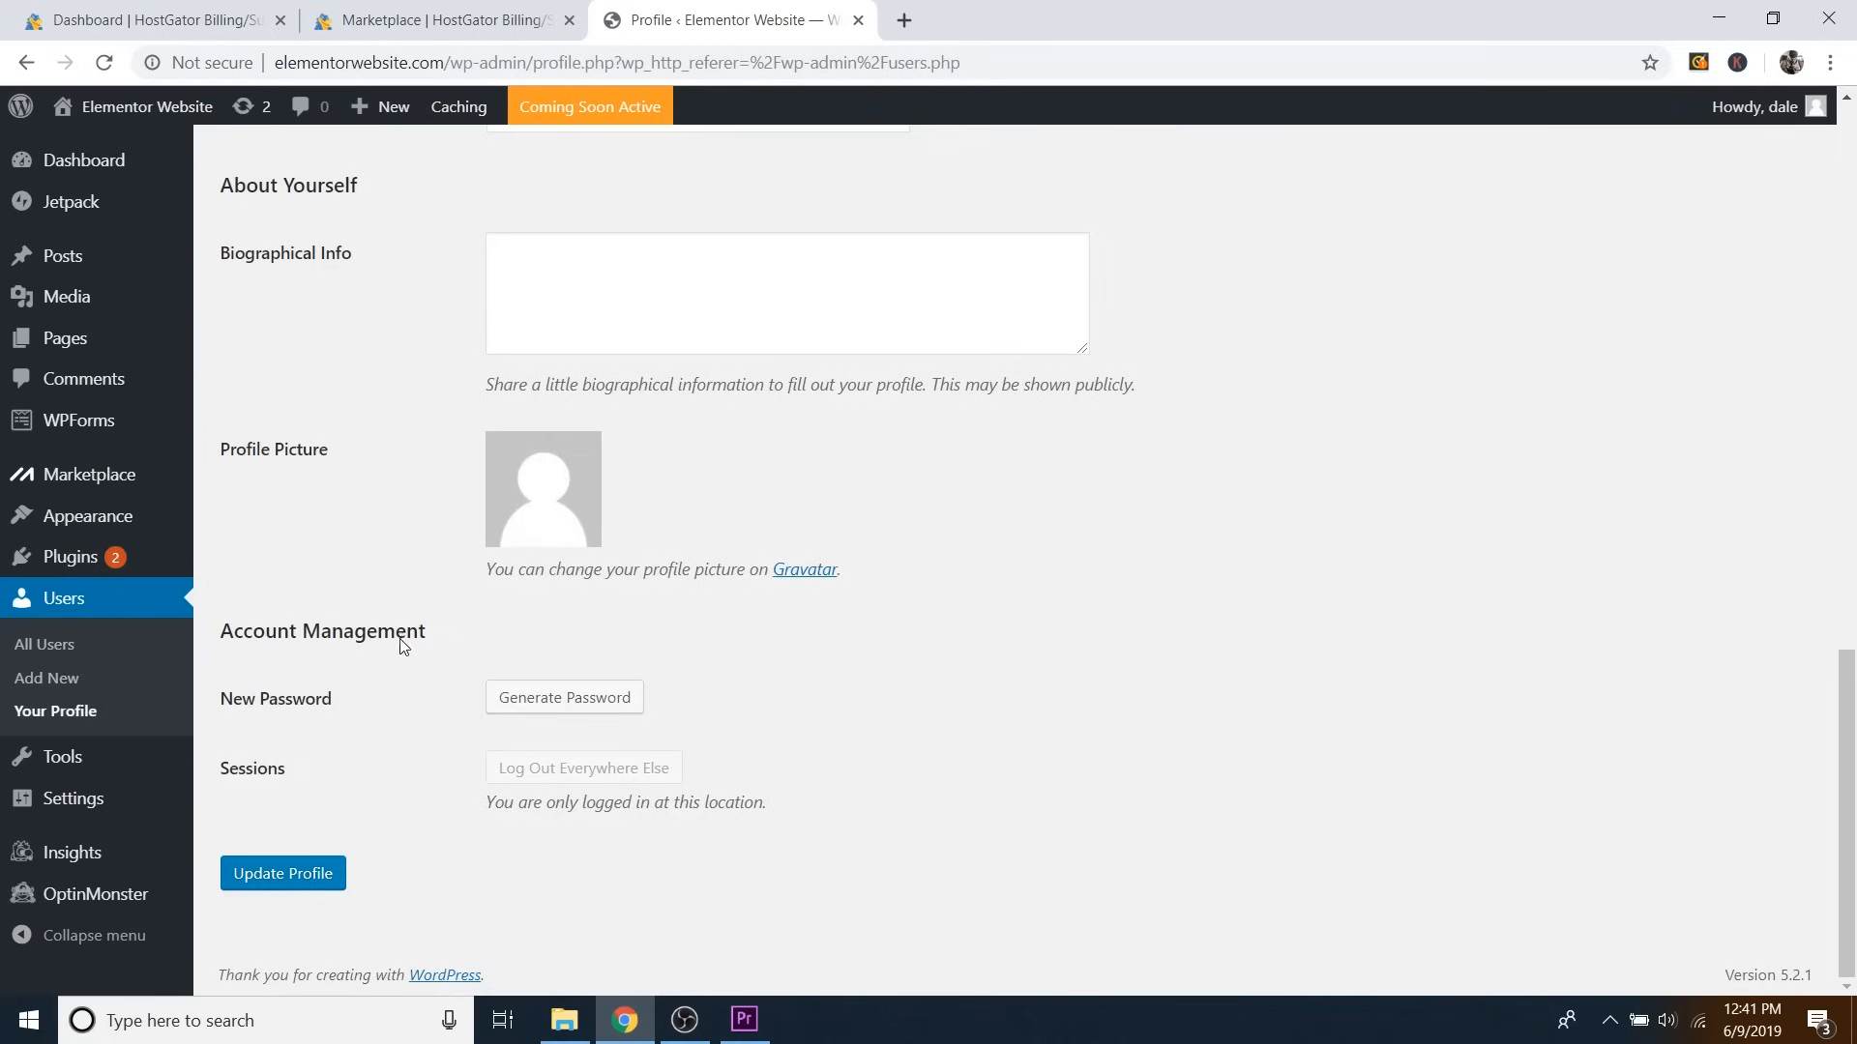
click(595, 700)
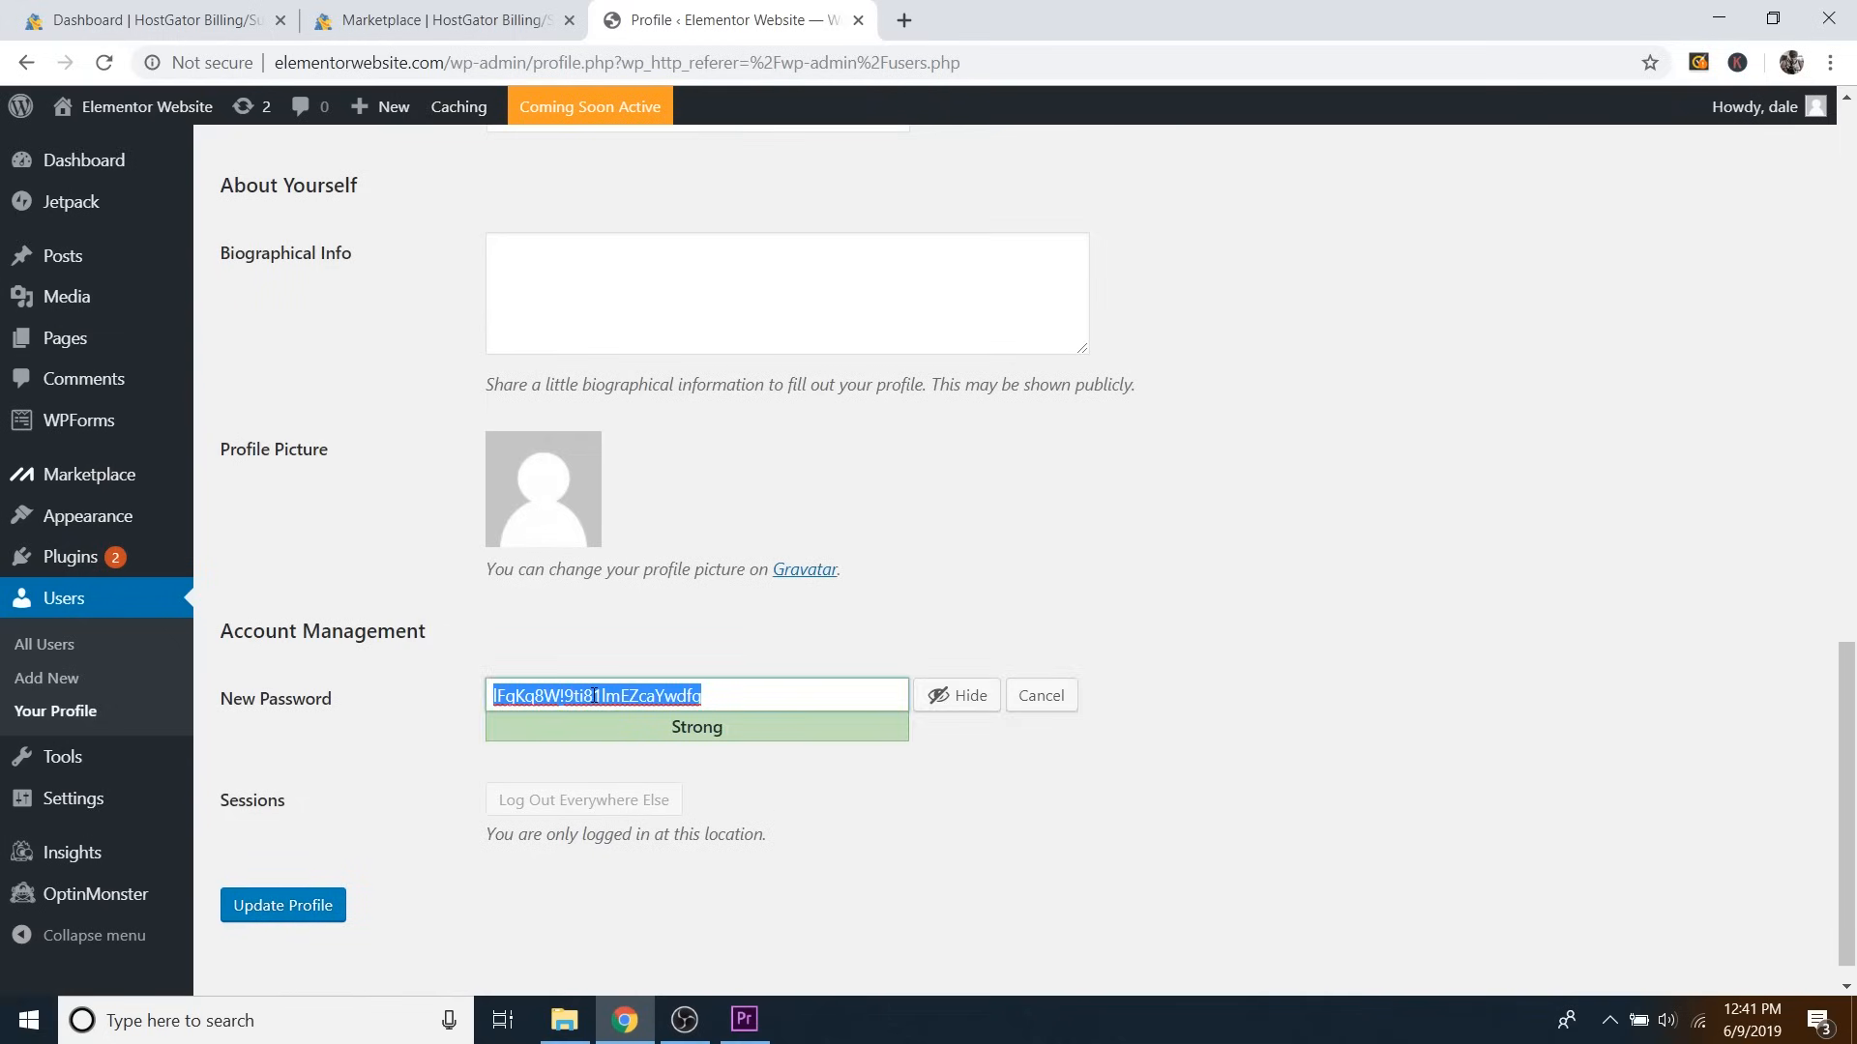
key(BackSpace)
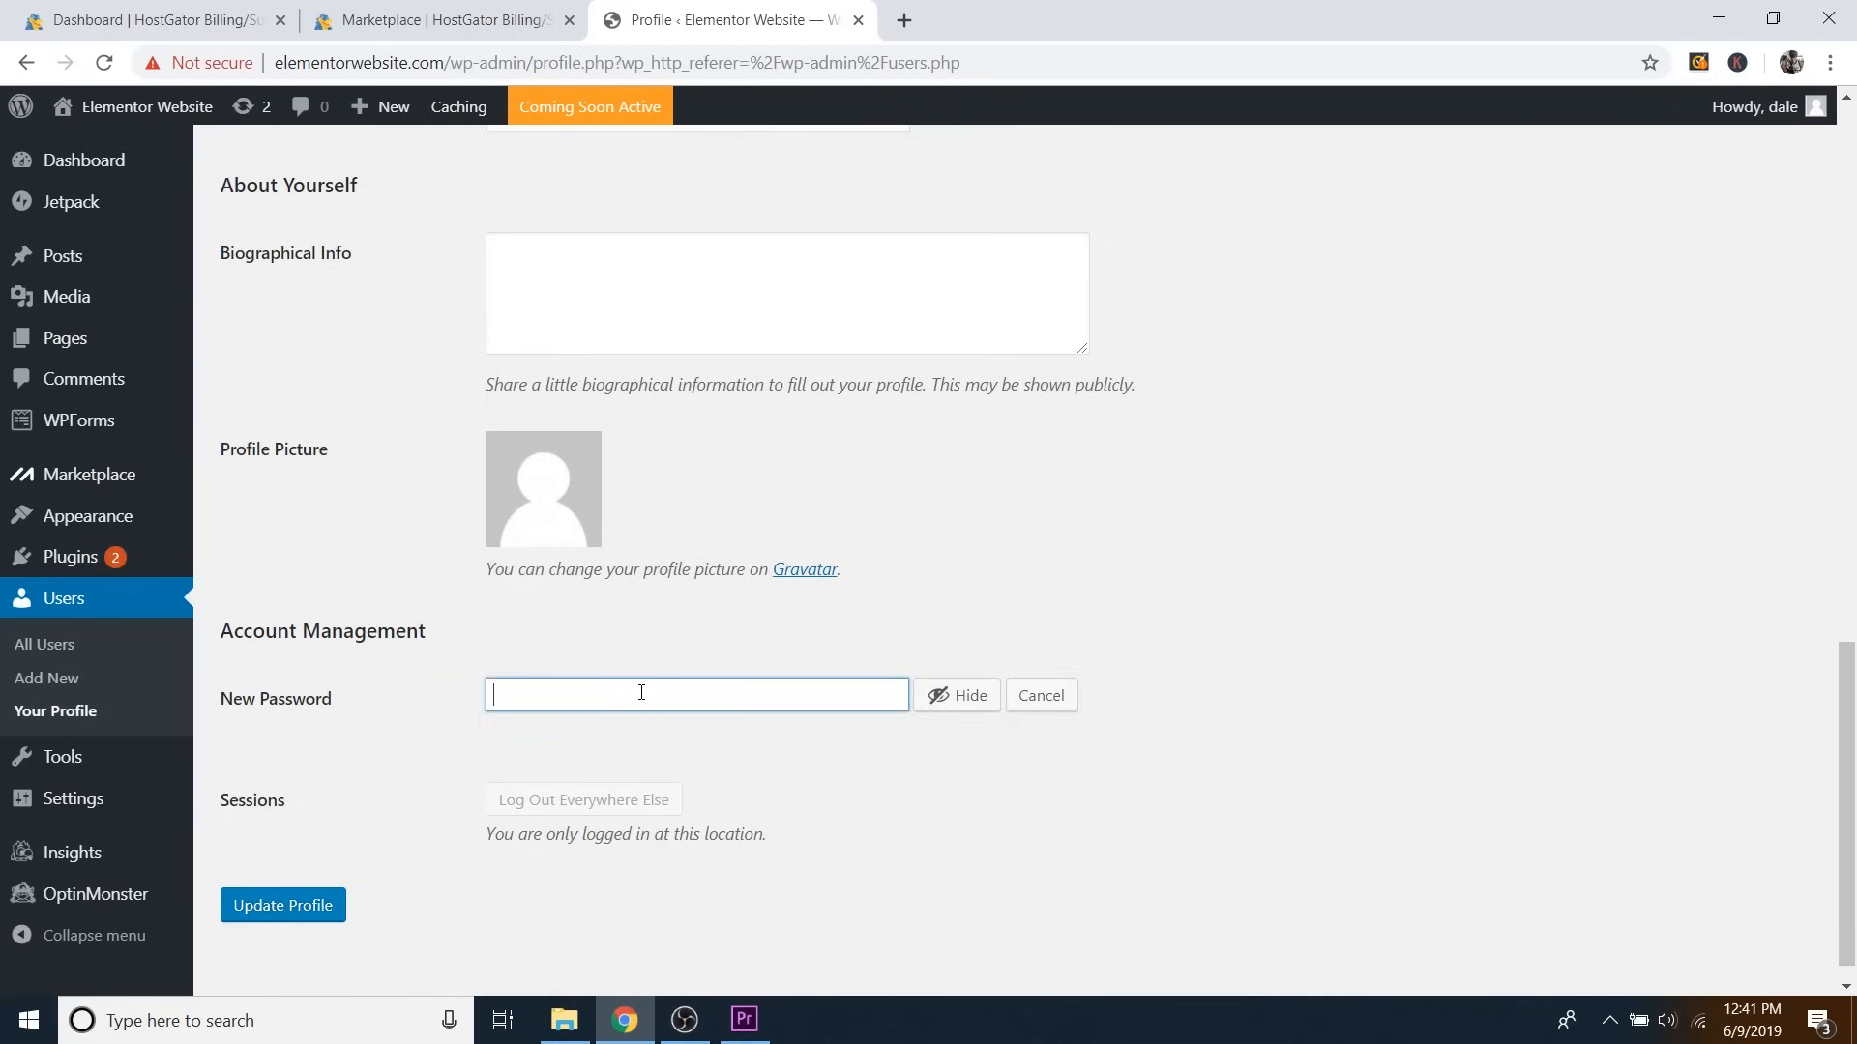
click(934, 695)
text(•••••••••••••)
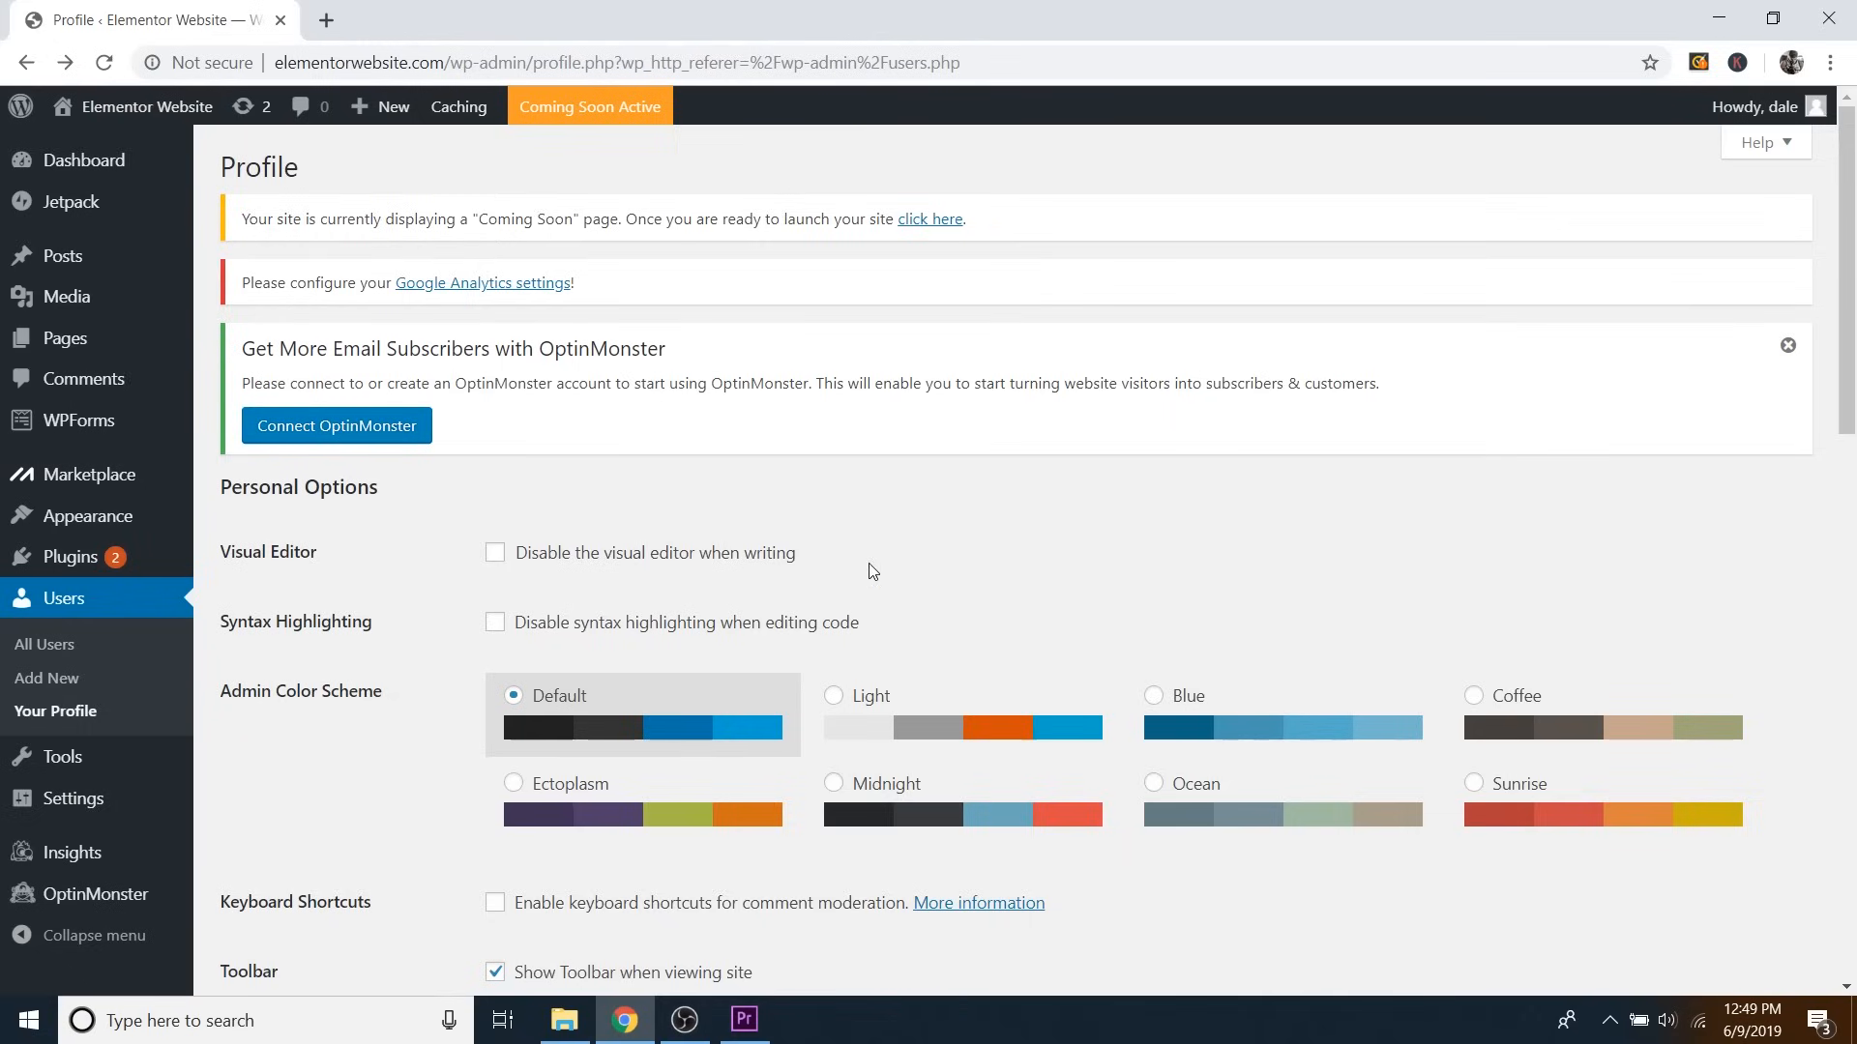
Go to Appearance > Themes and open Add New Theme to browse the featured themes.
mouse_move(95, 520)
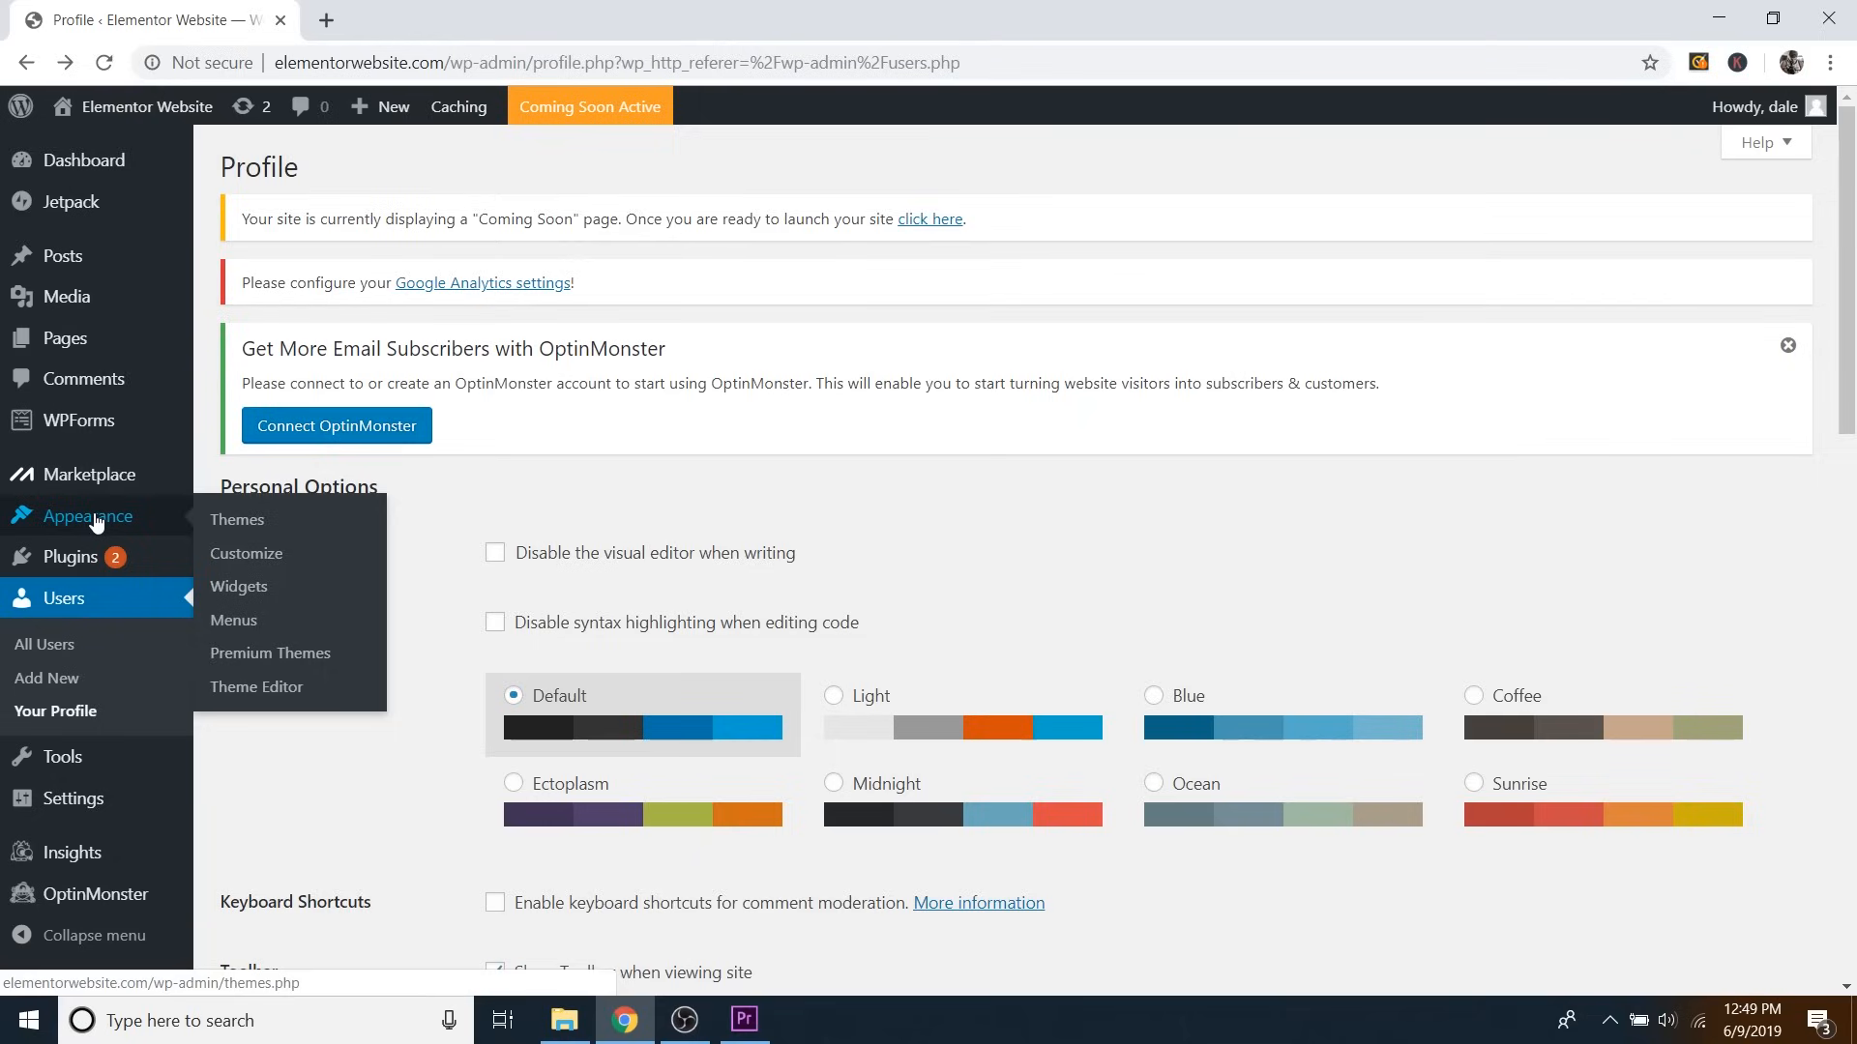
click(252, 527)
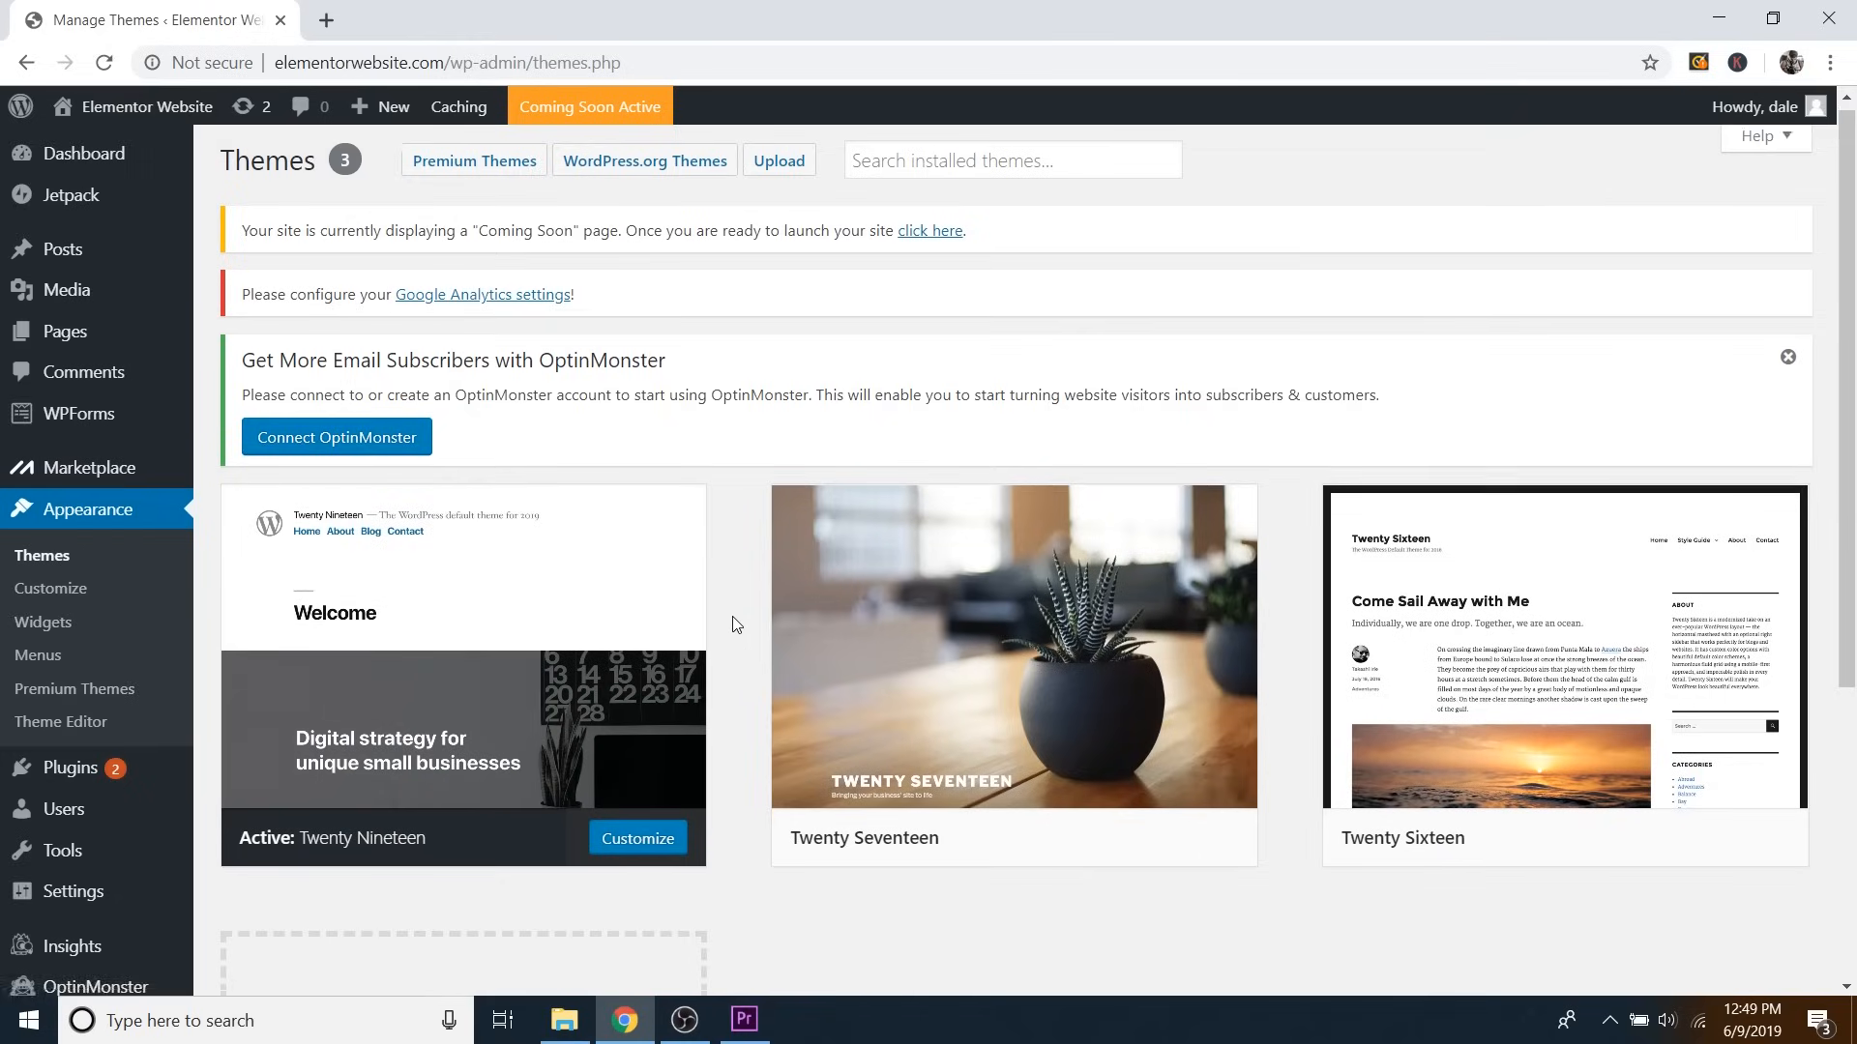
scroll(733, 620, down, 3)
scroll(733, 625, down, 1)
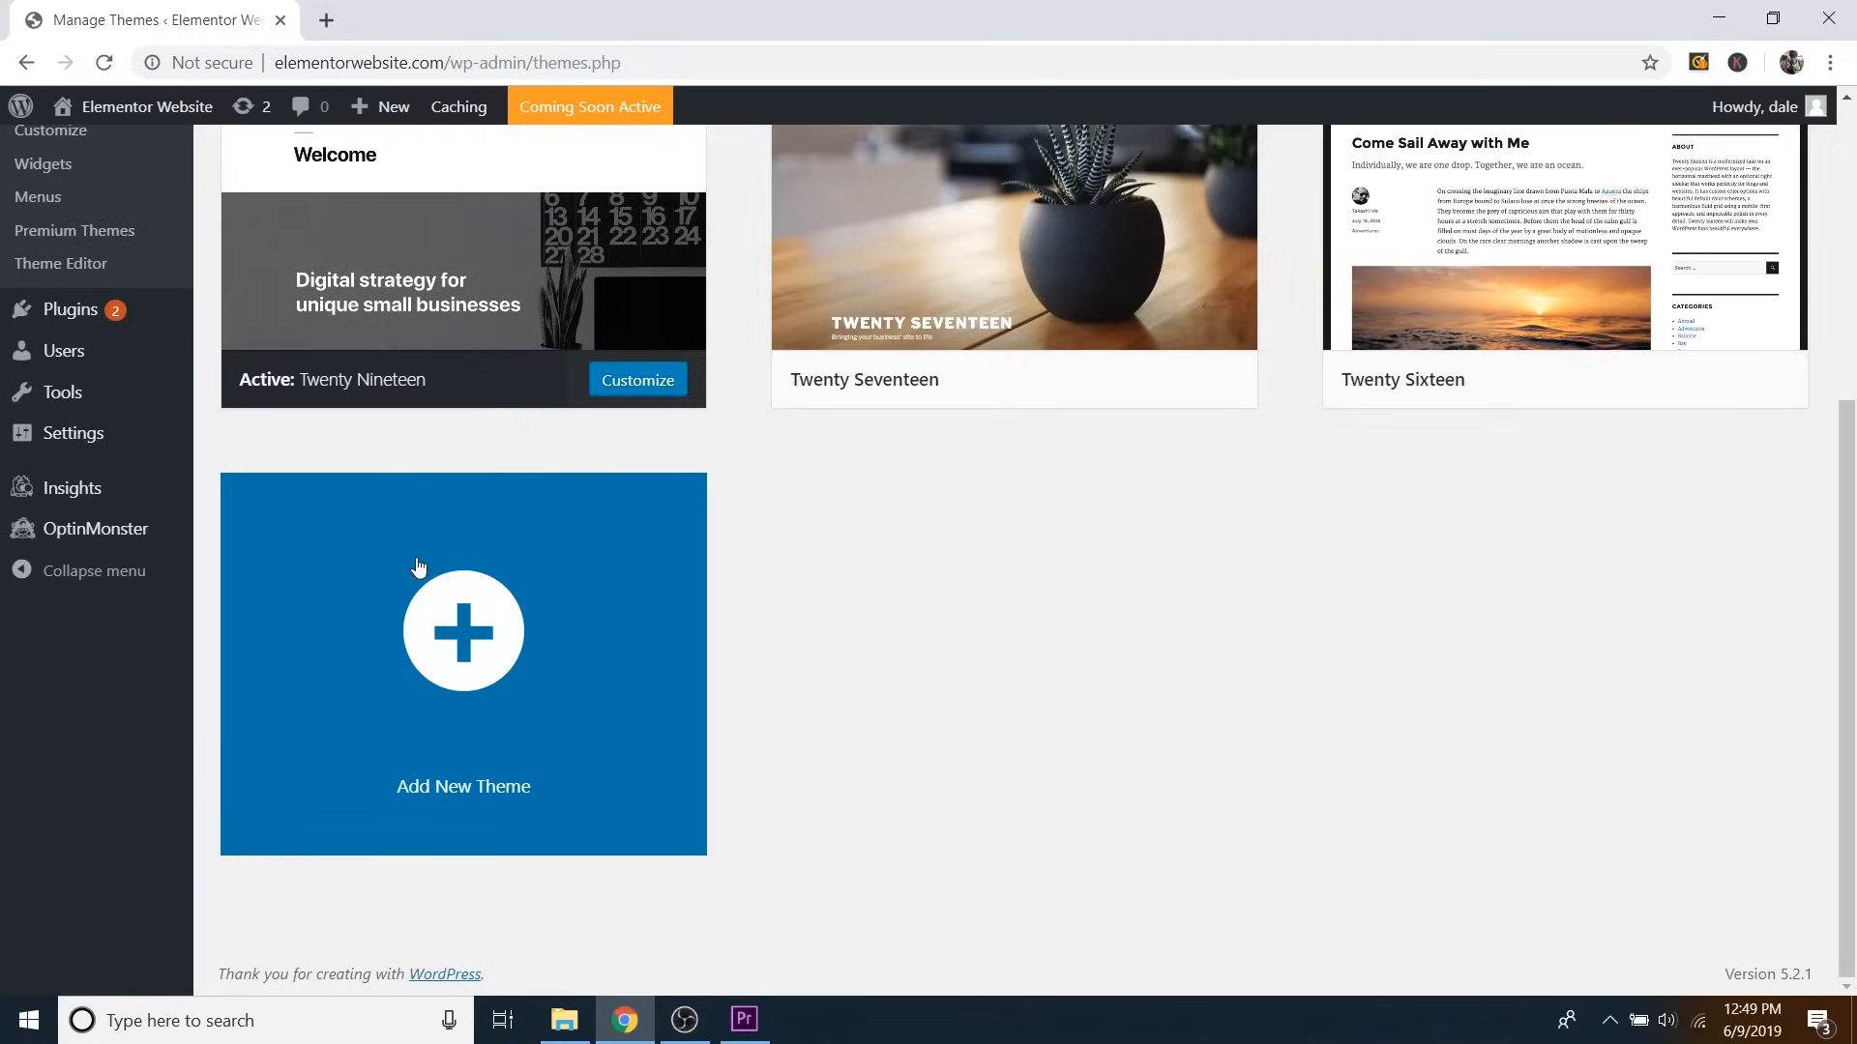
click(539, 635)
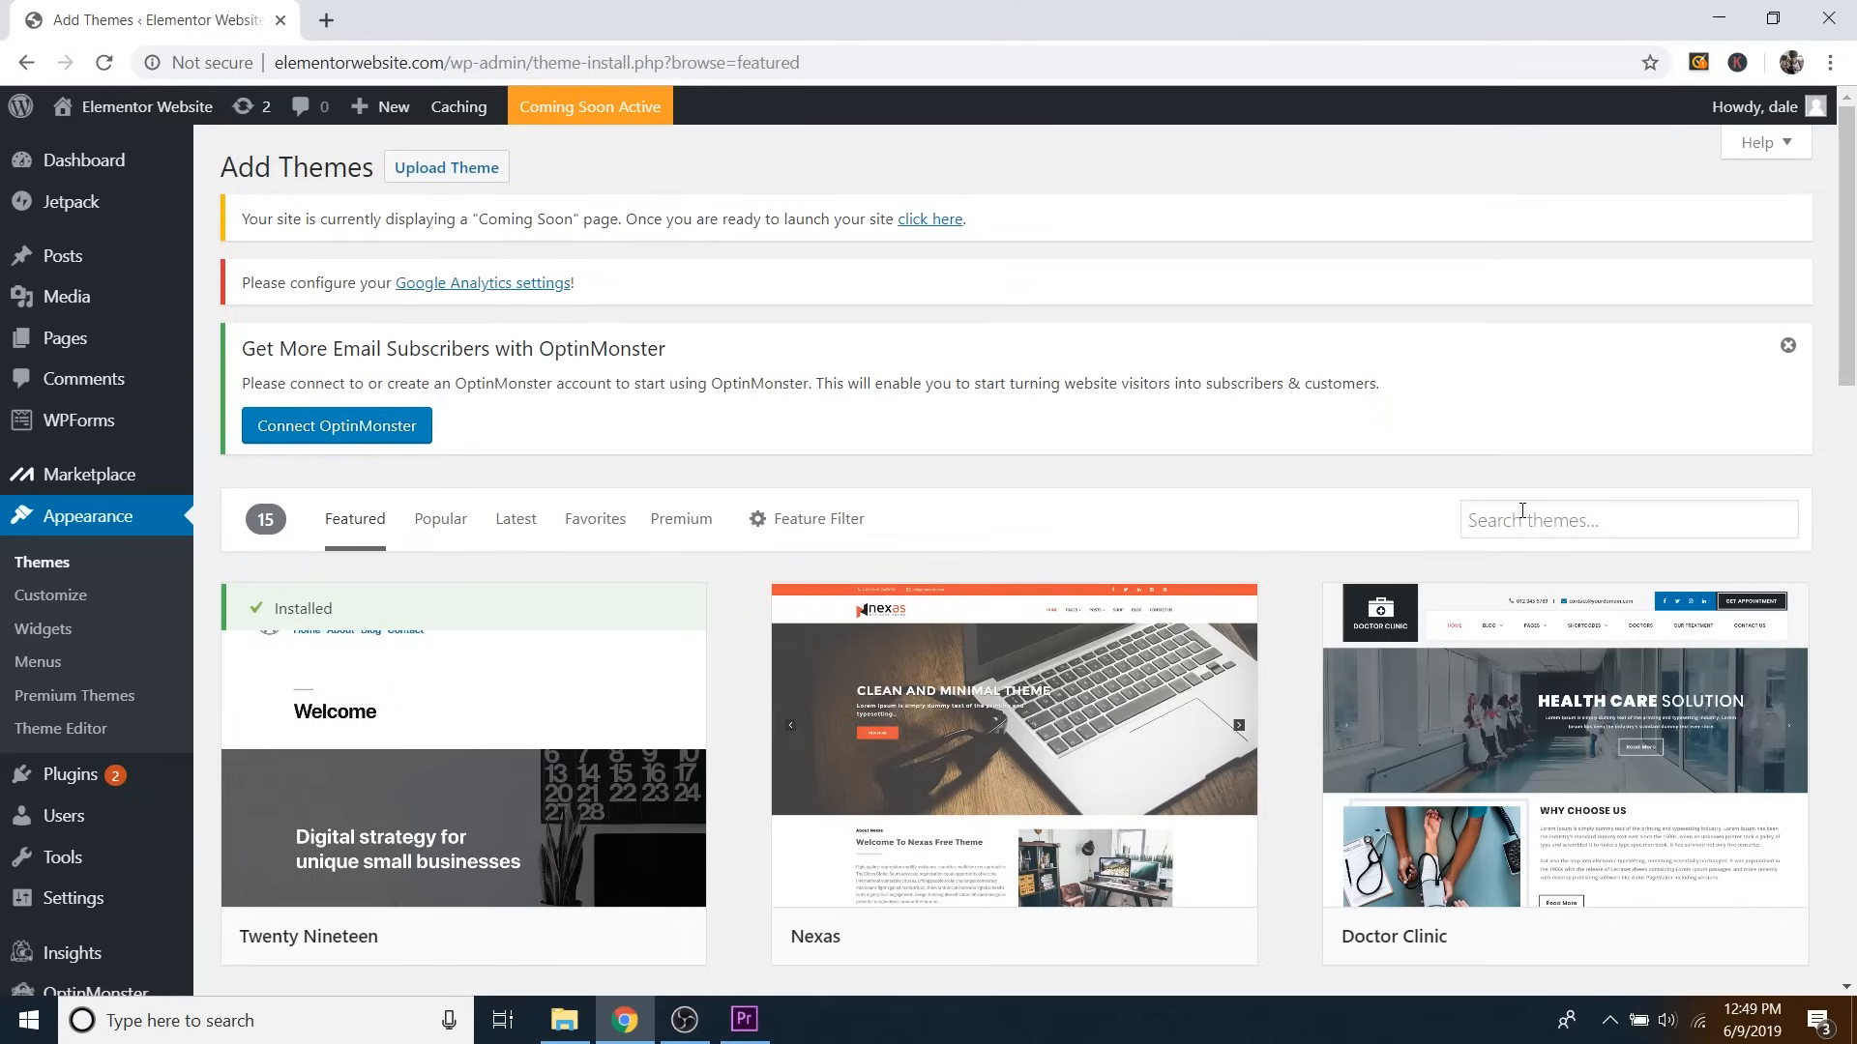
Search for 'ocean wp', then install and activate the OceanWP theme.
scroll(1522, 510, down, 1)
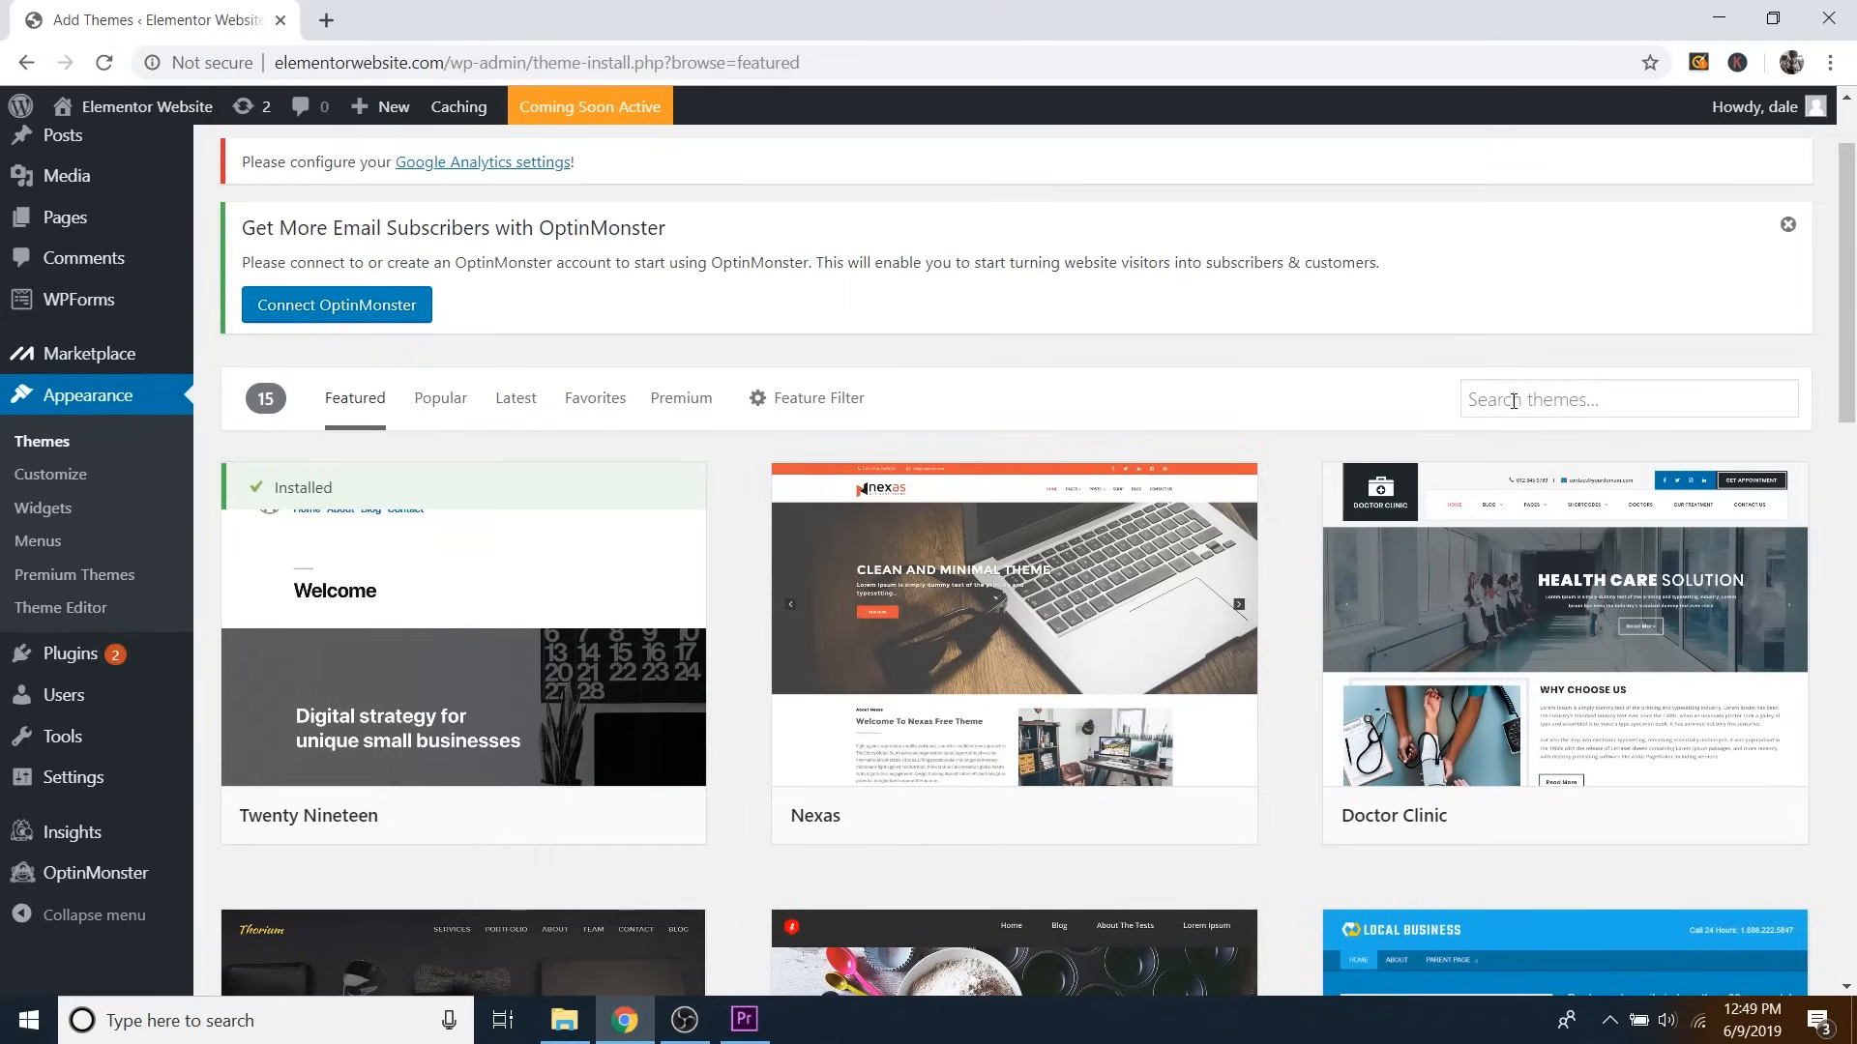
click(1513, 401)
text(ocean wp)
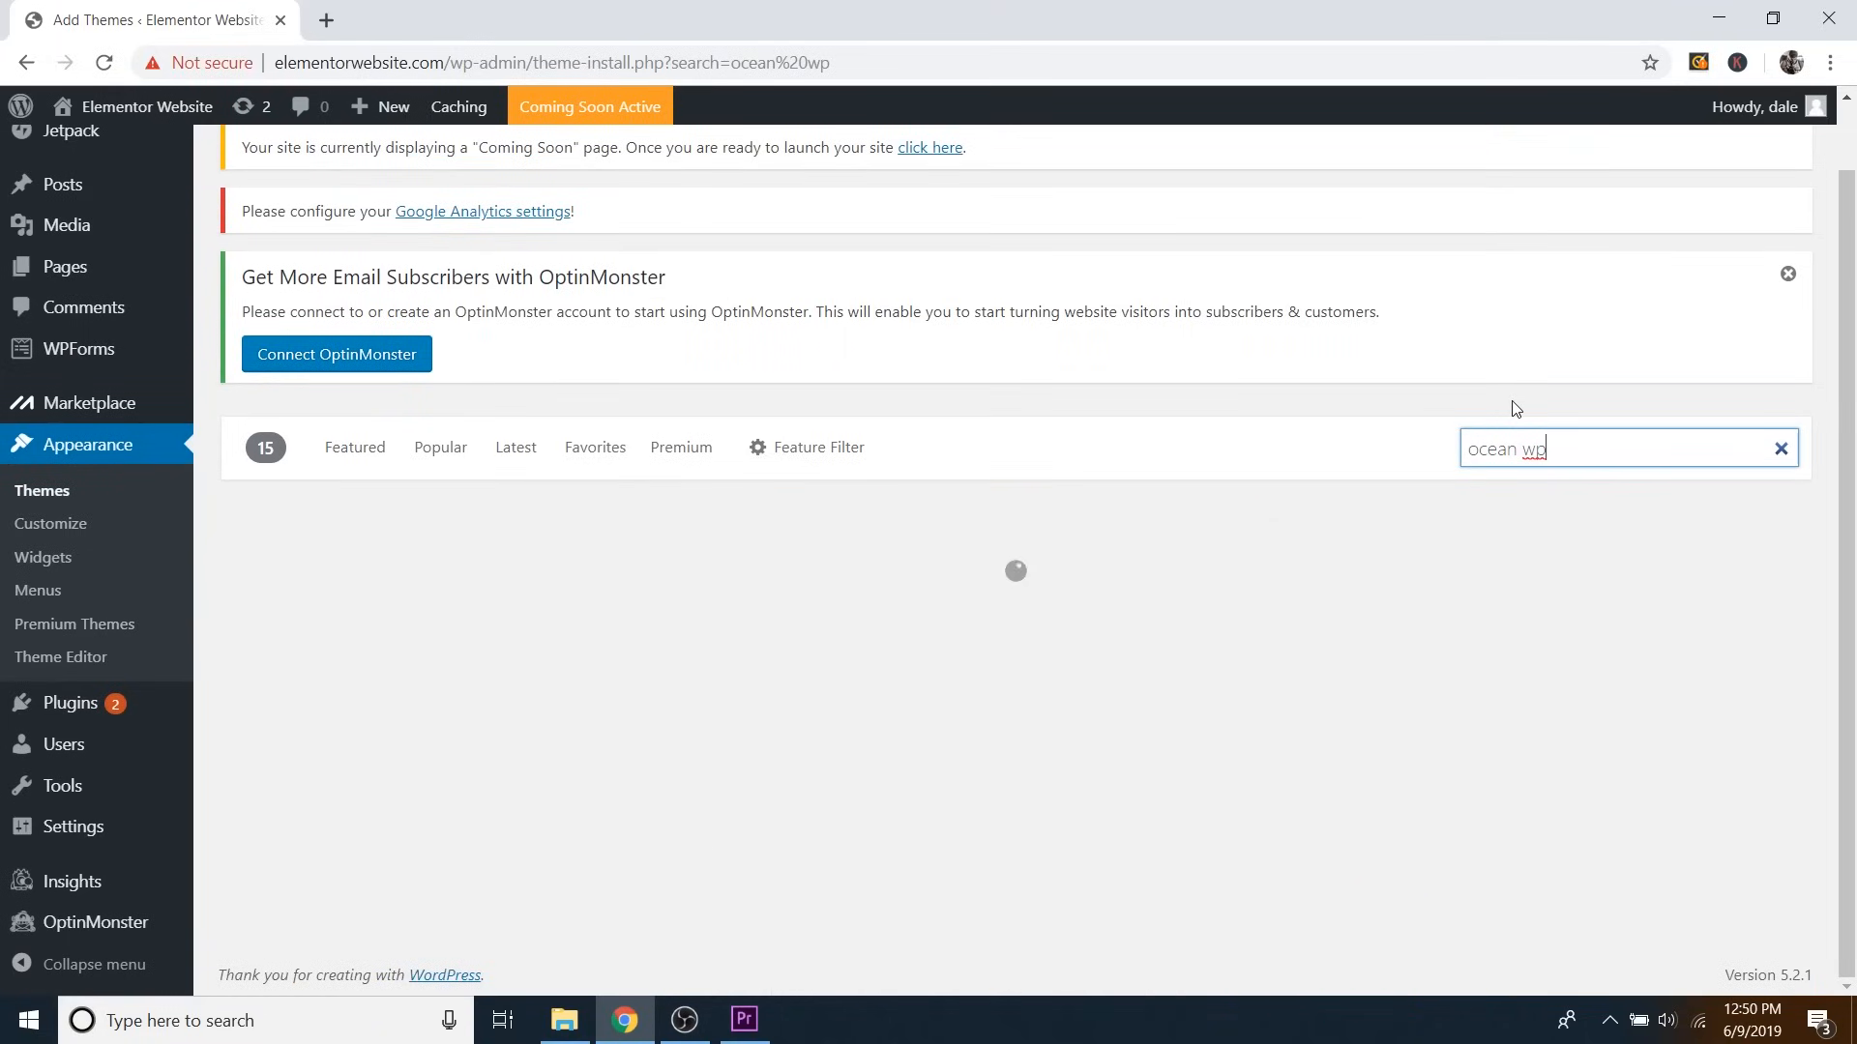
scroll(541, 484, down, 2)
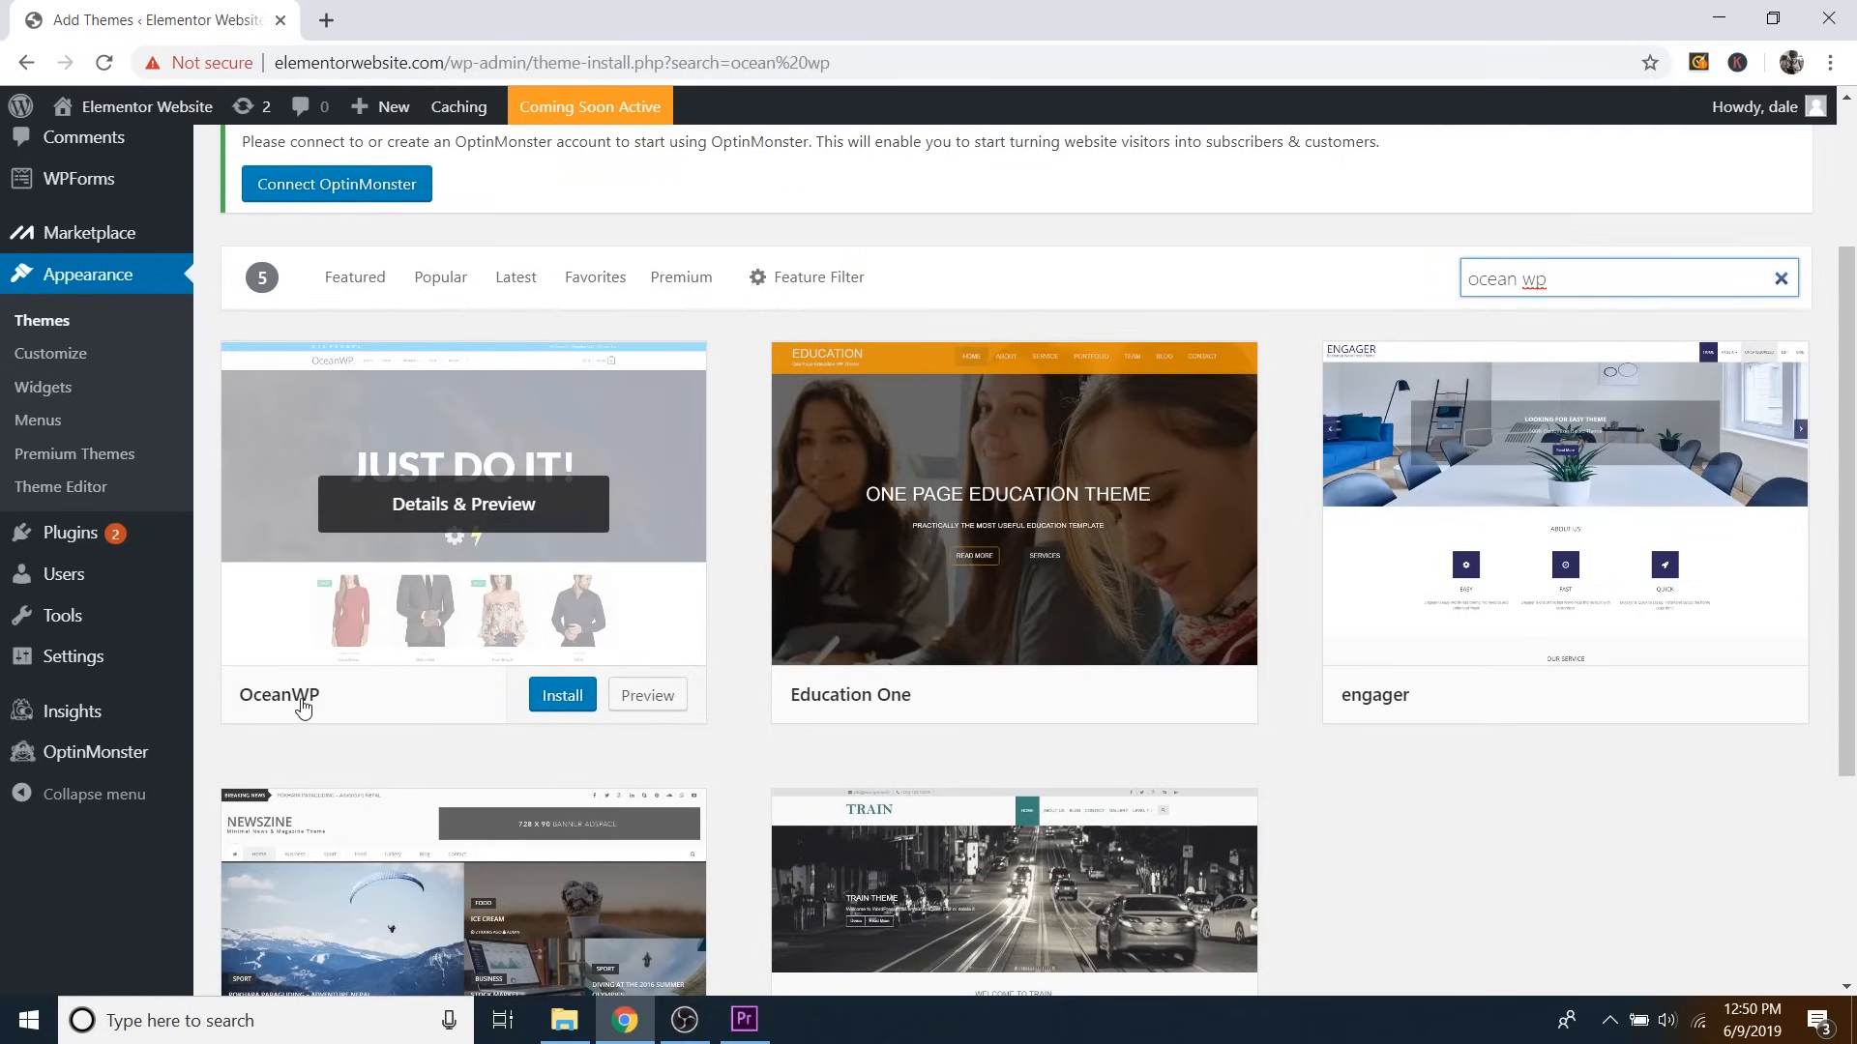
click(564, 705)
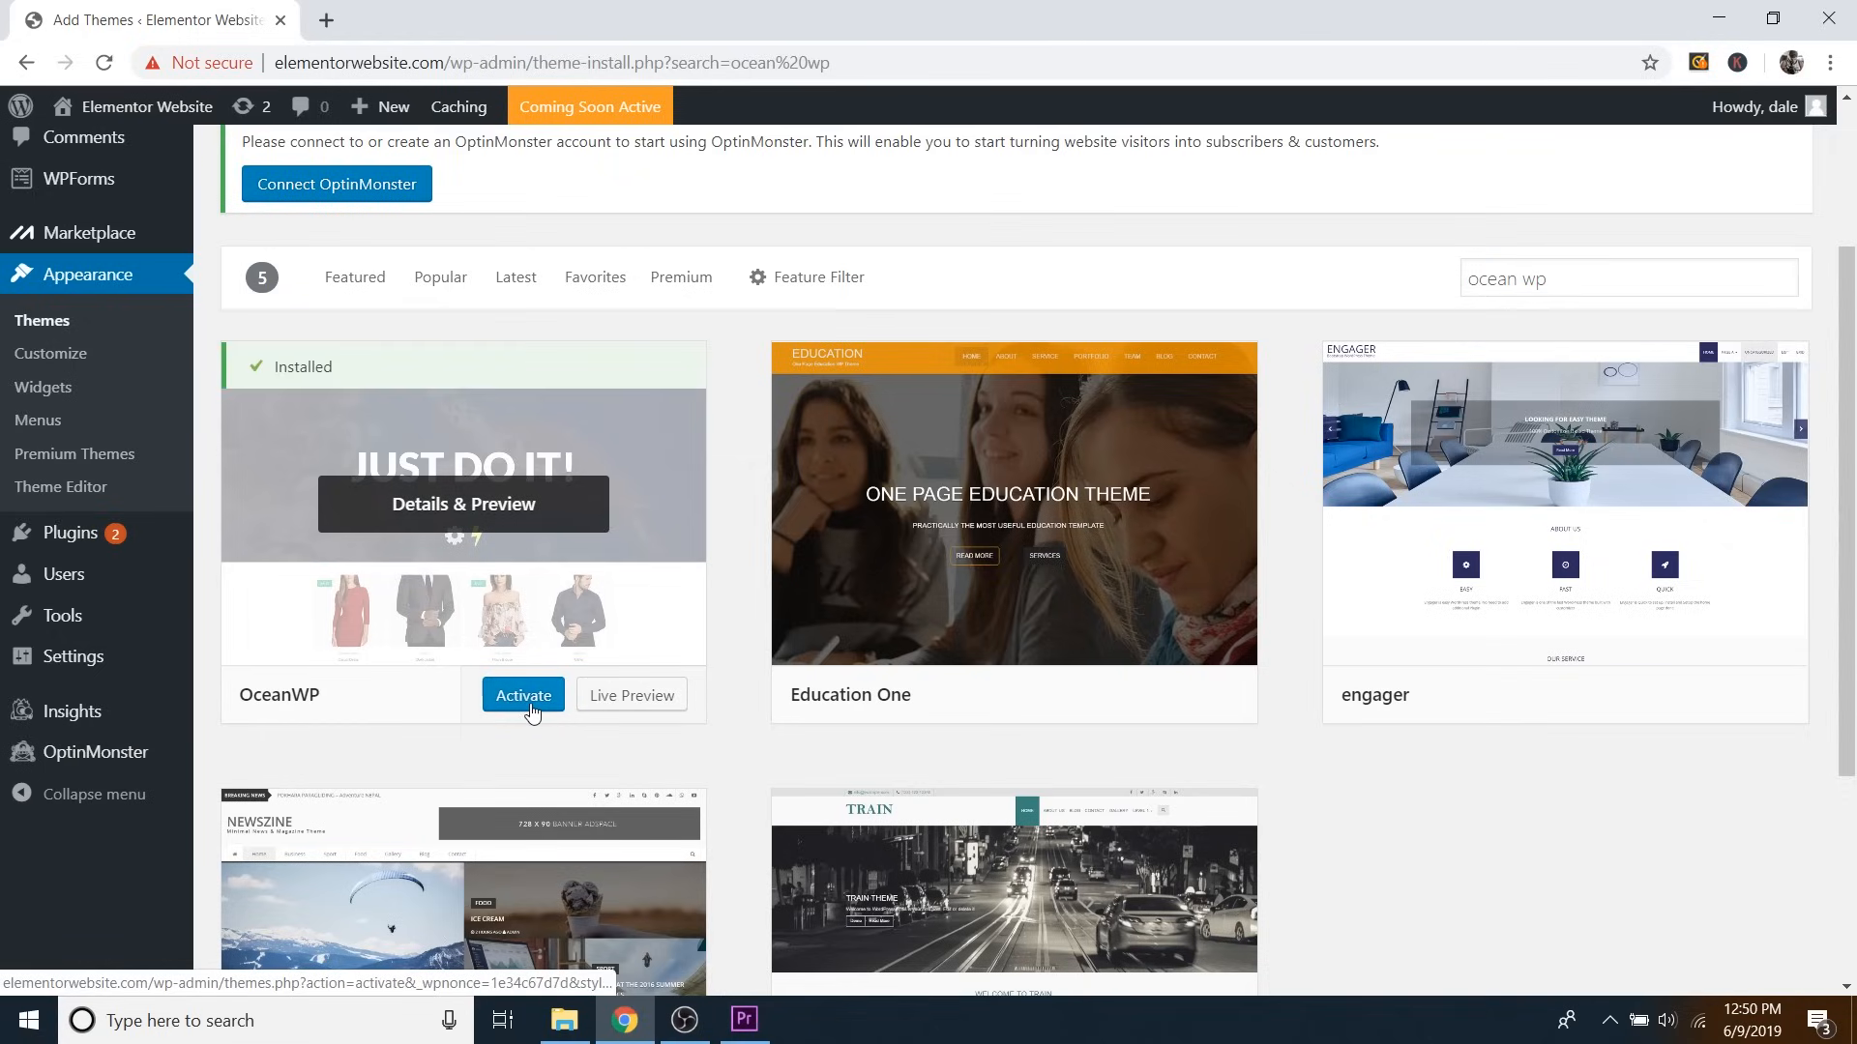
click(530, 705)
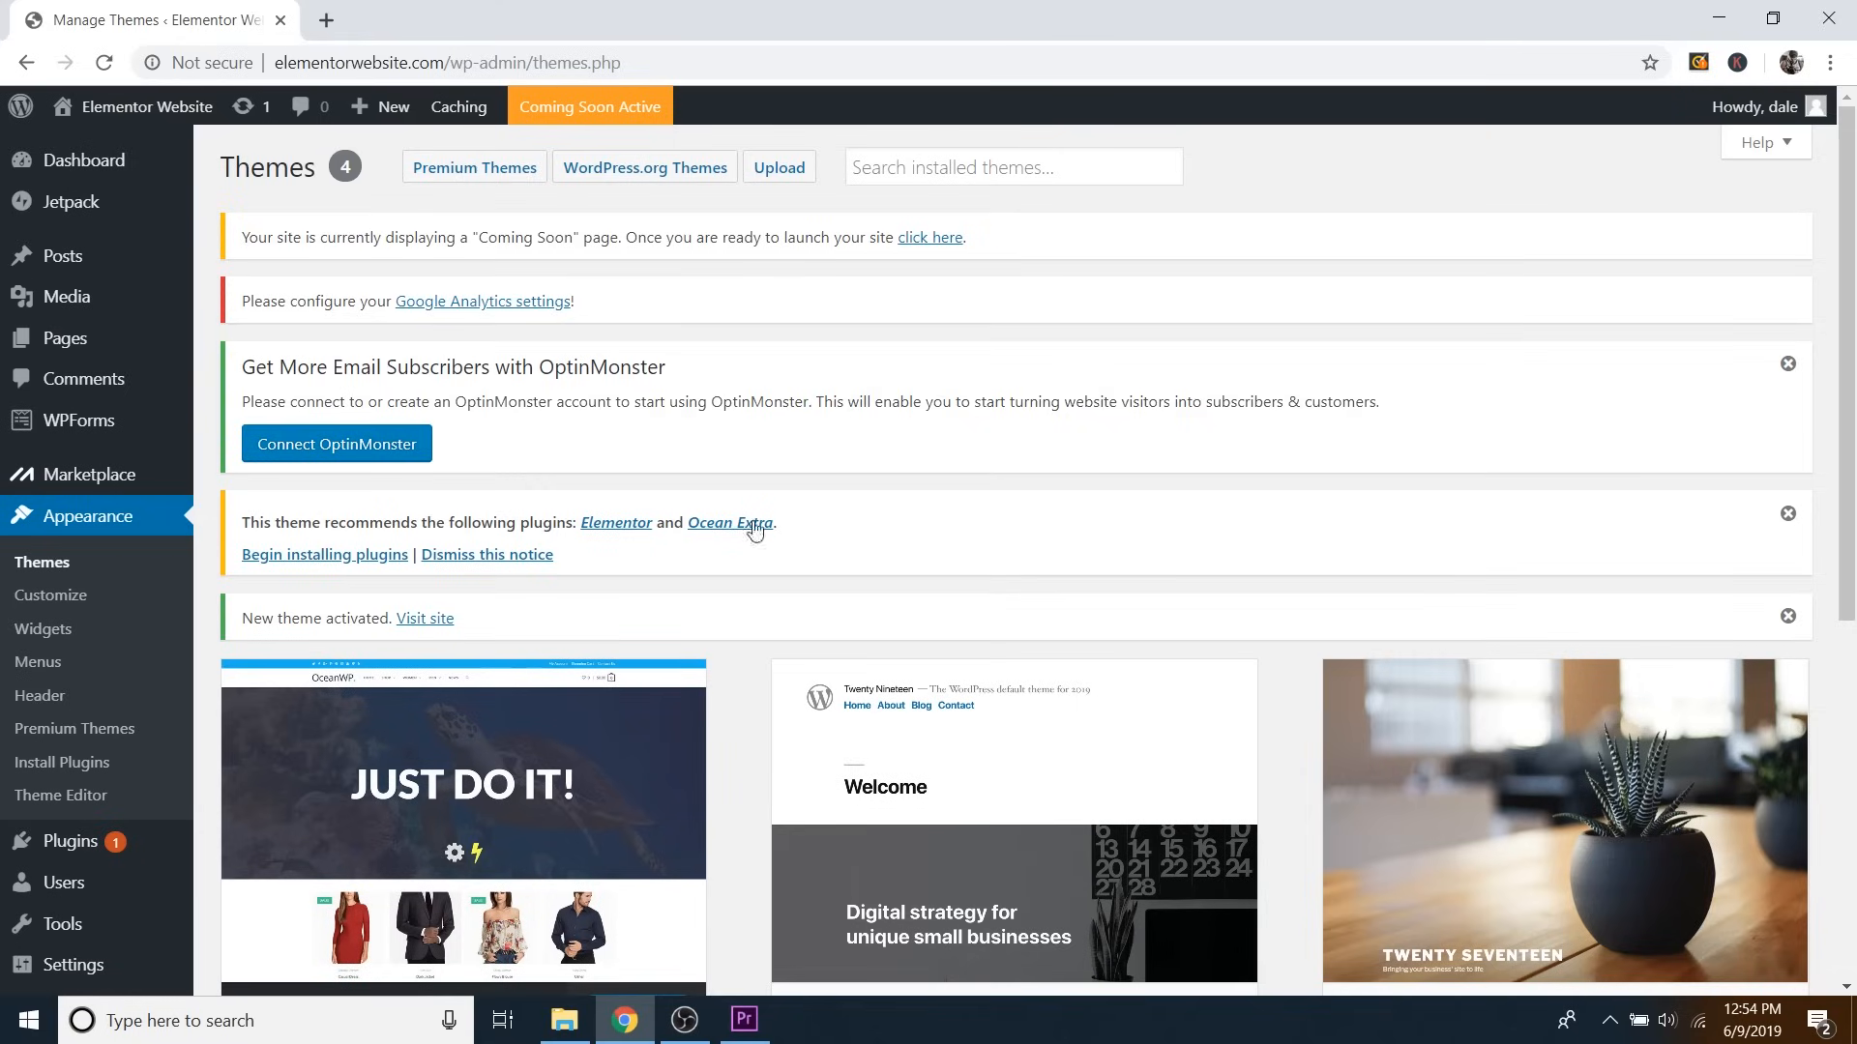
Confirm OceanWP is now the active theme among the four installed themes.
mouse_move(80, 851)
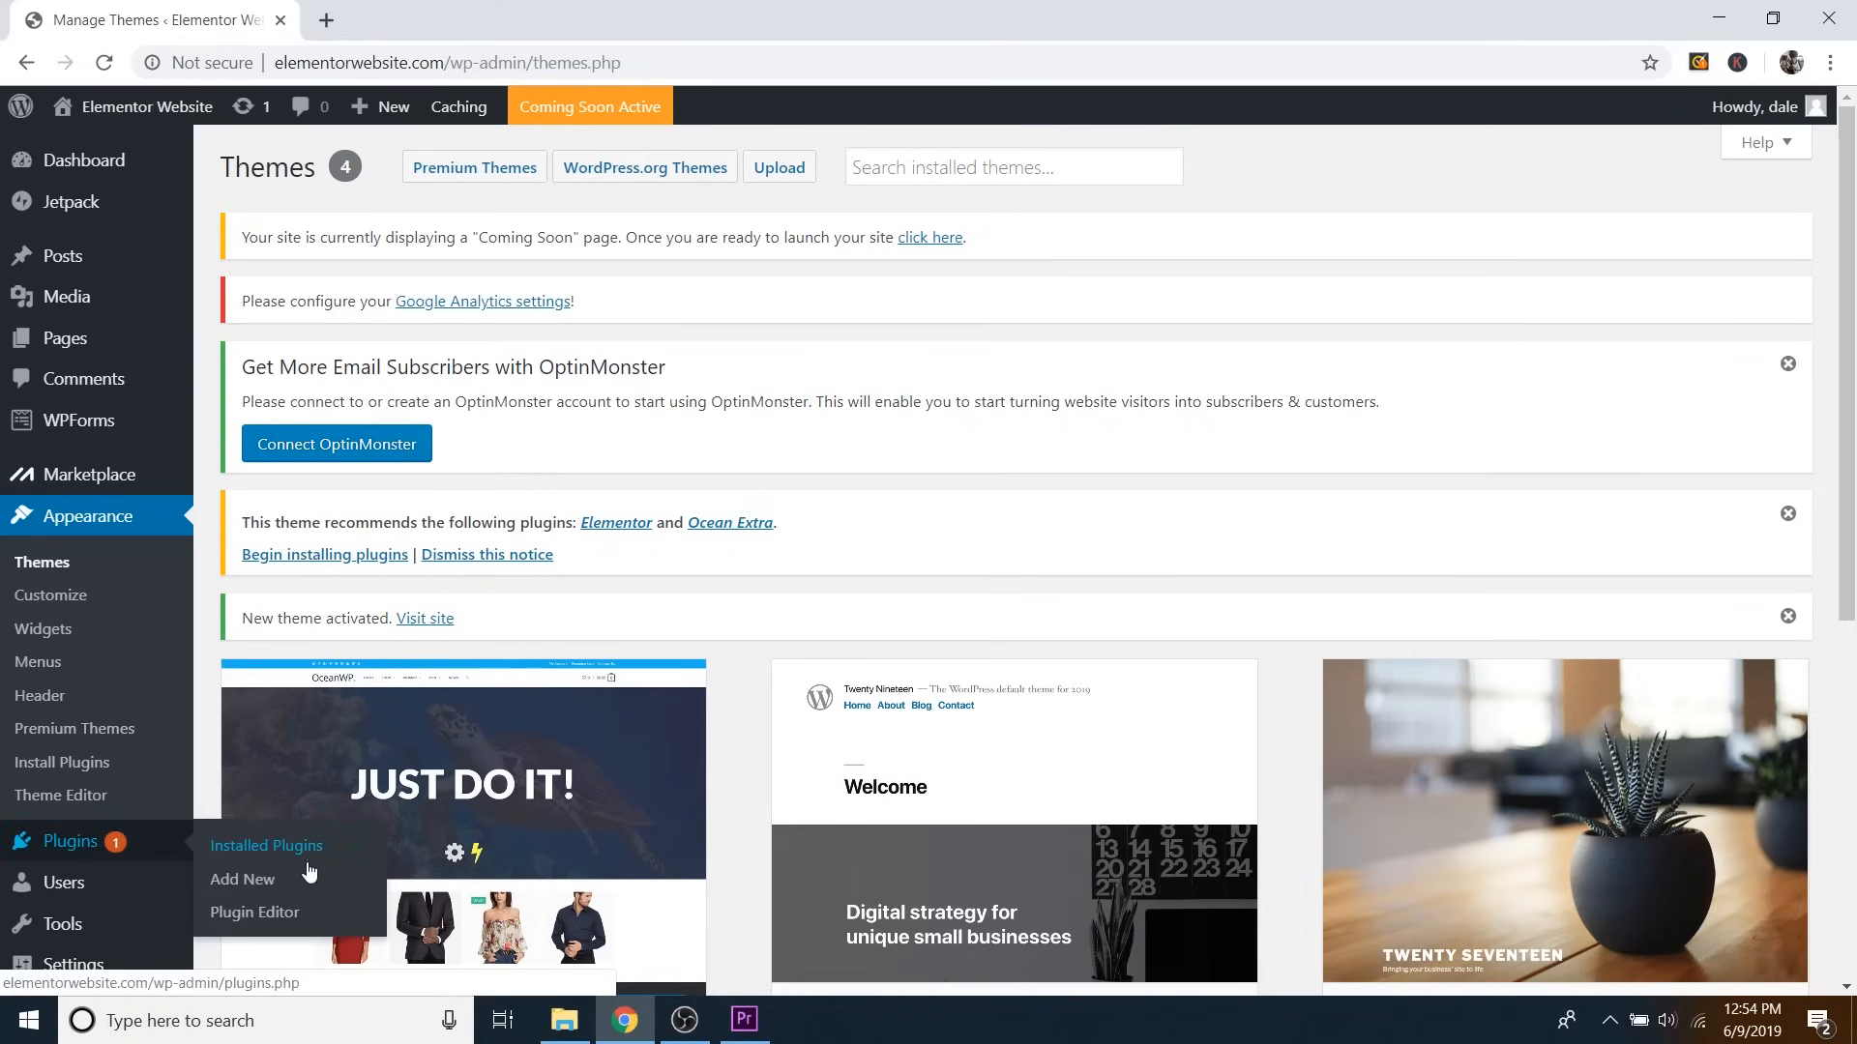
Search Plugins > Add New for 'elementor', then install and activate Elementor Page Builder.
click(254, 887)
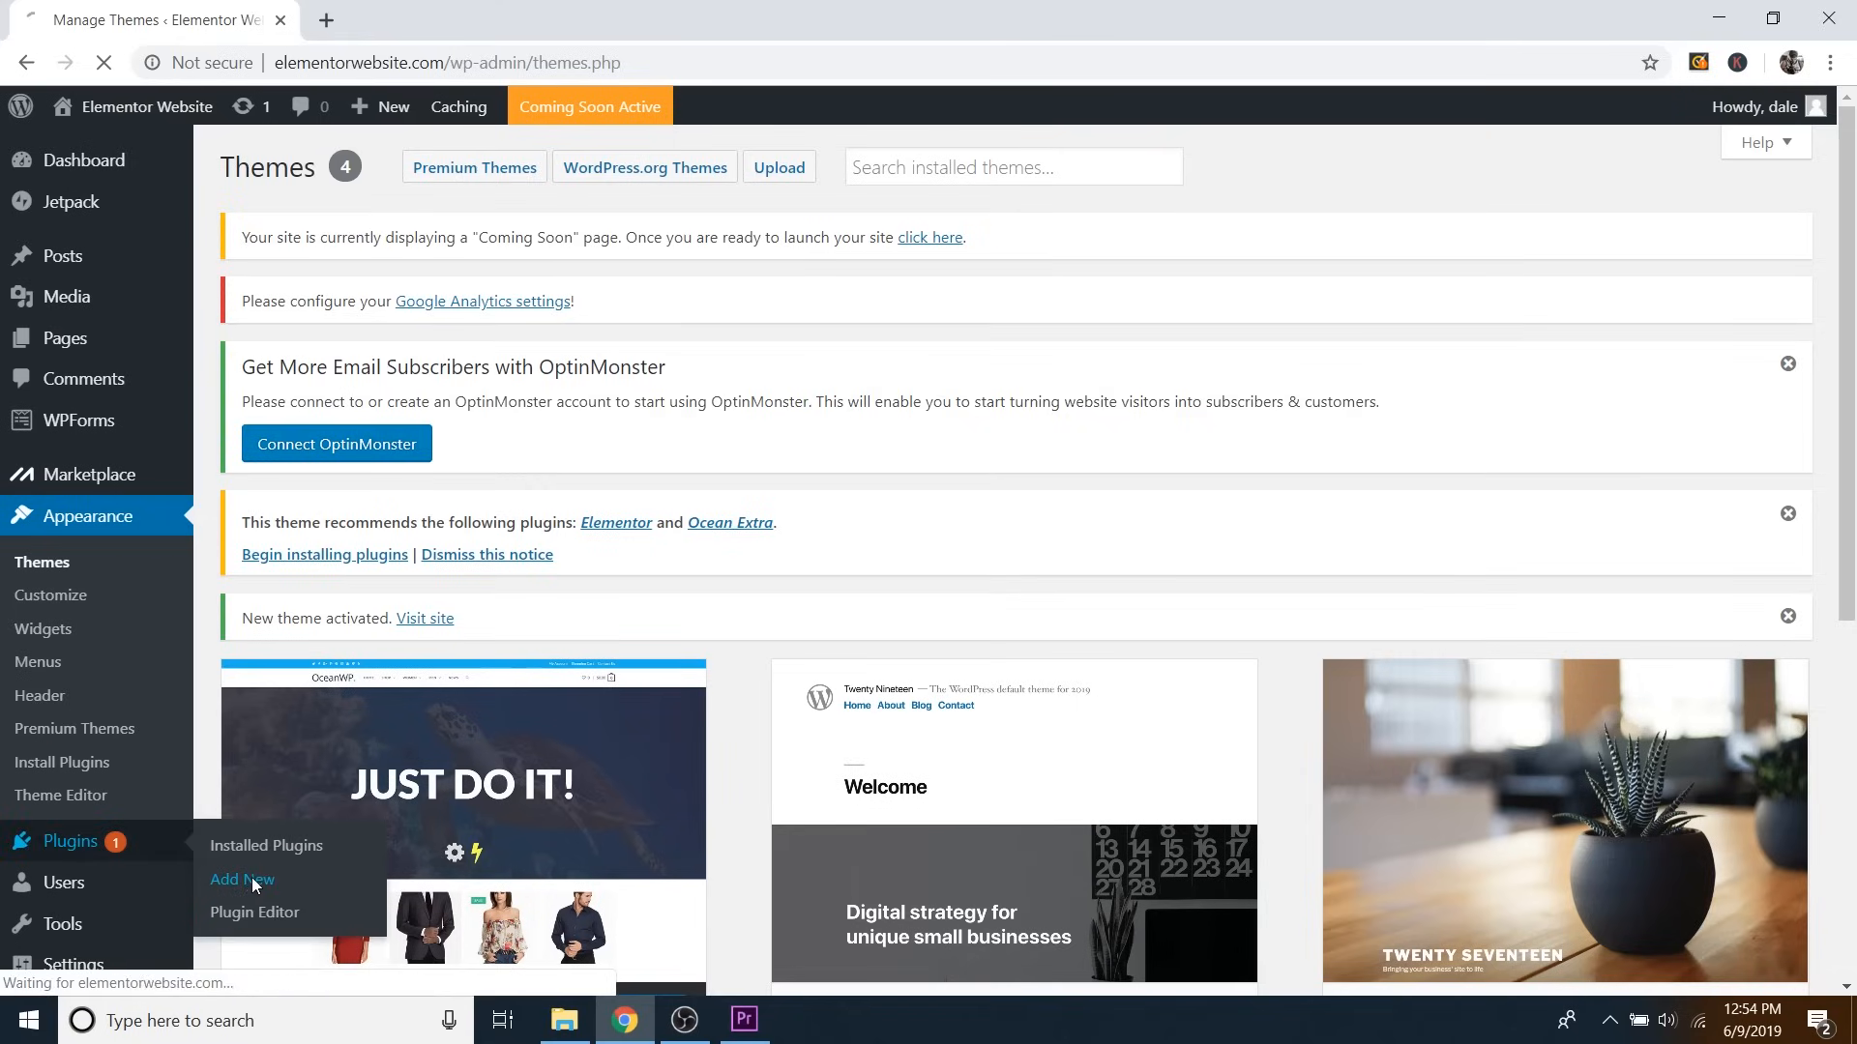
scroll(1305, 437, down, 3)
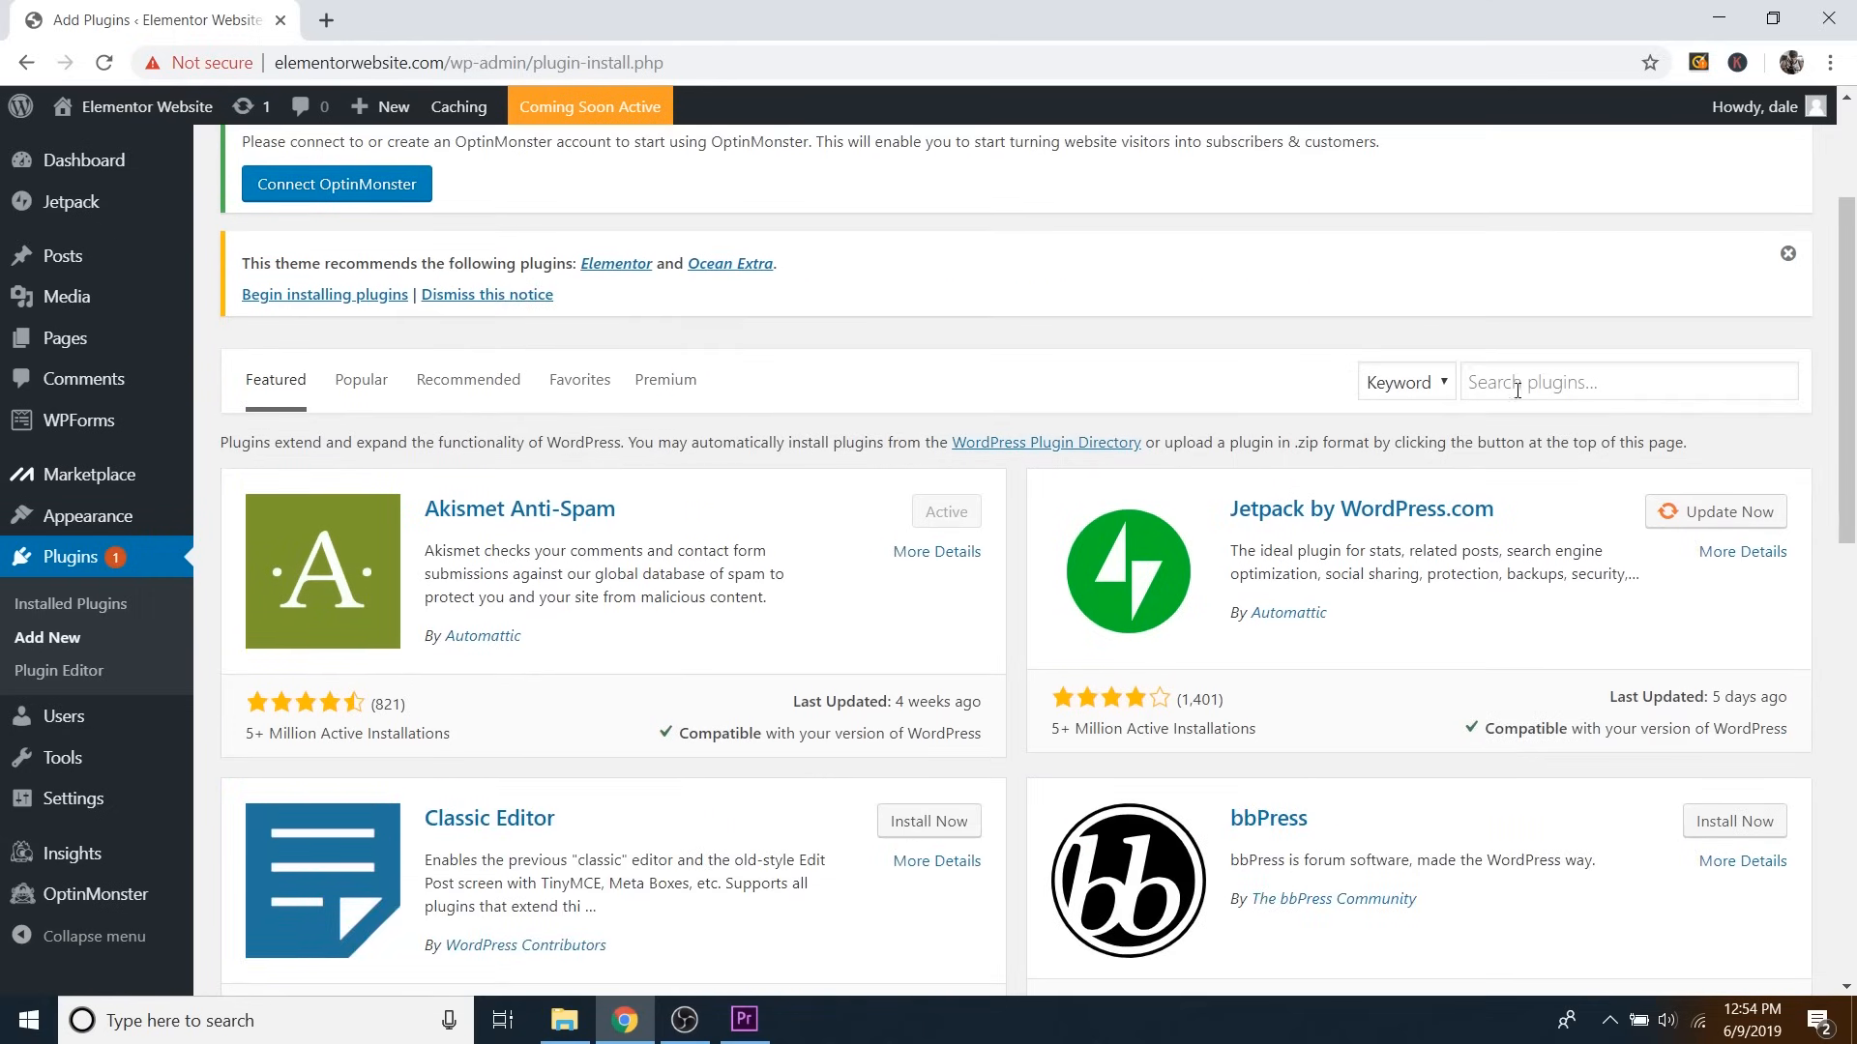
click(1507, 381)
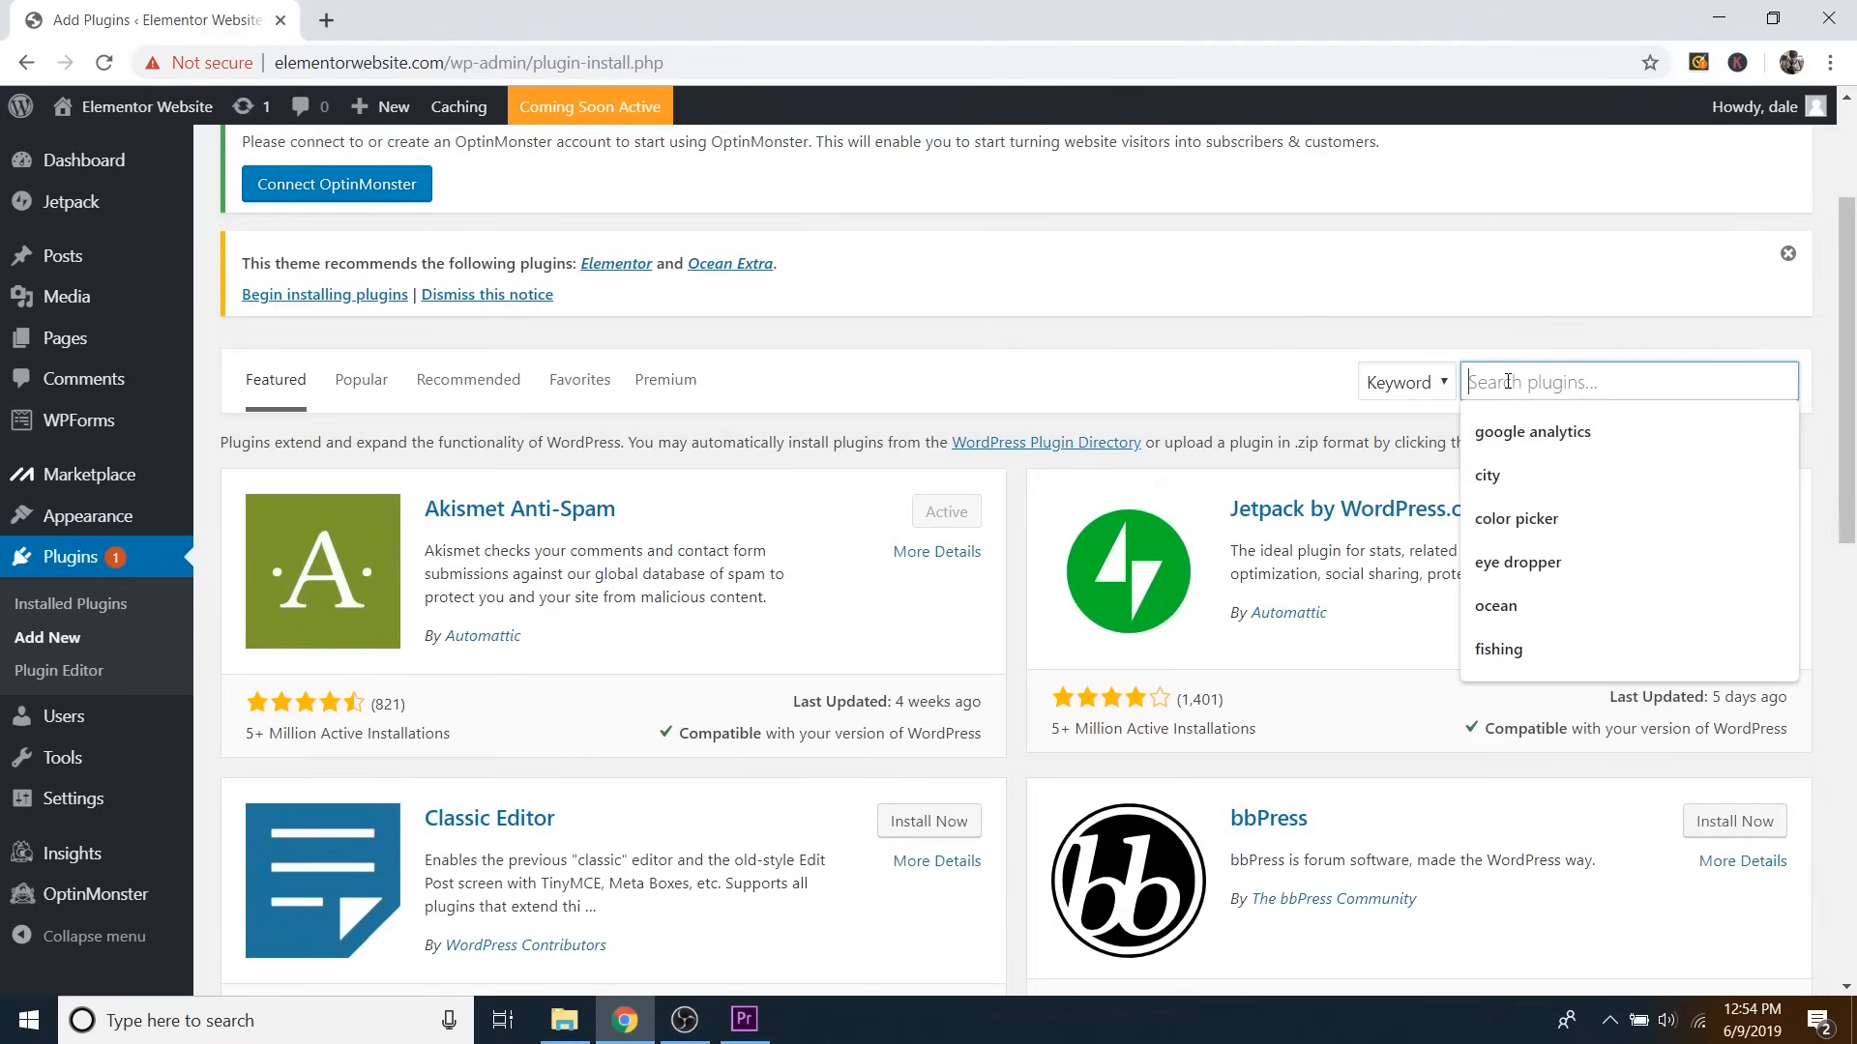
text(elementor)
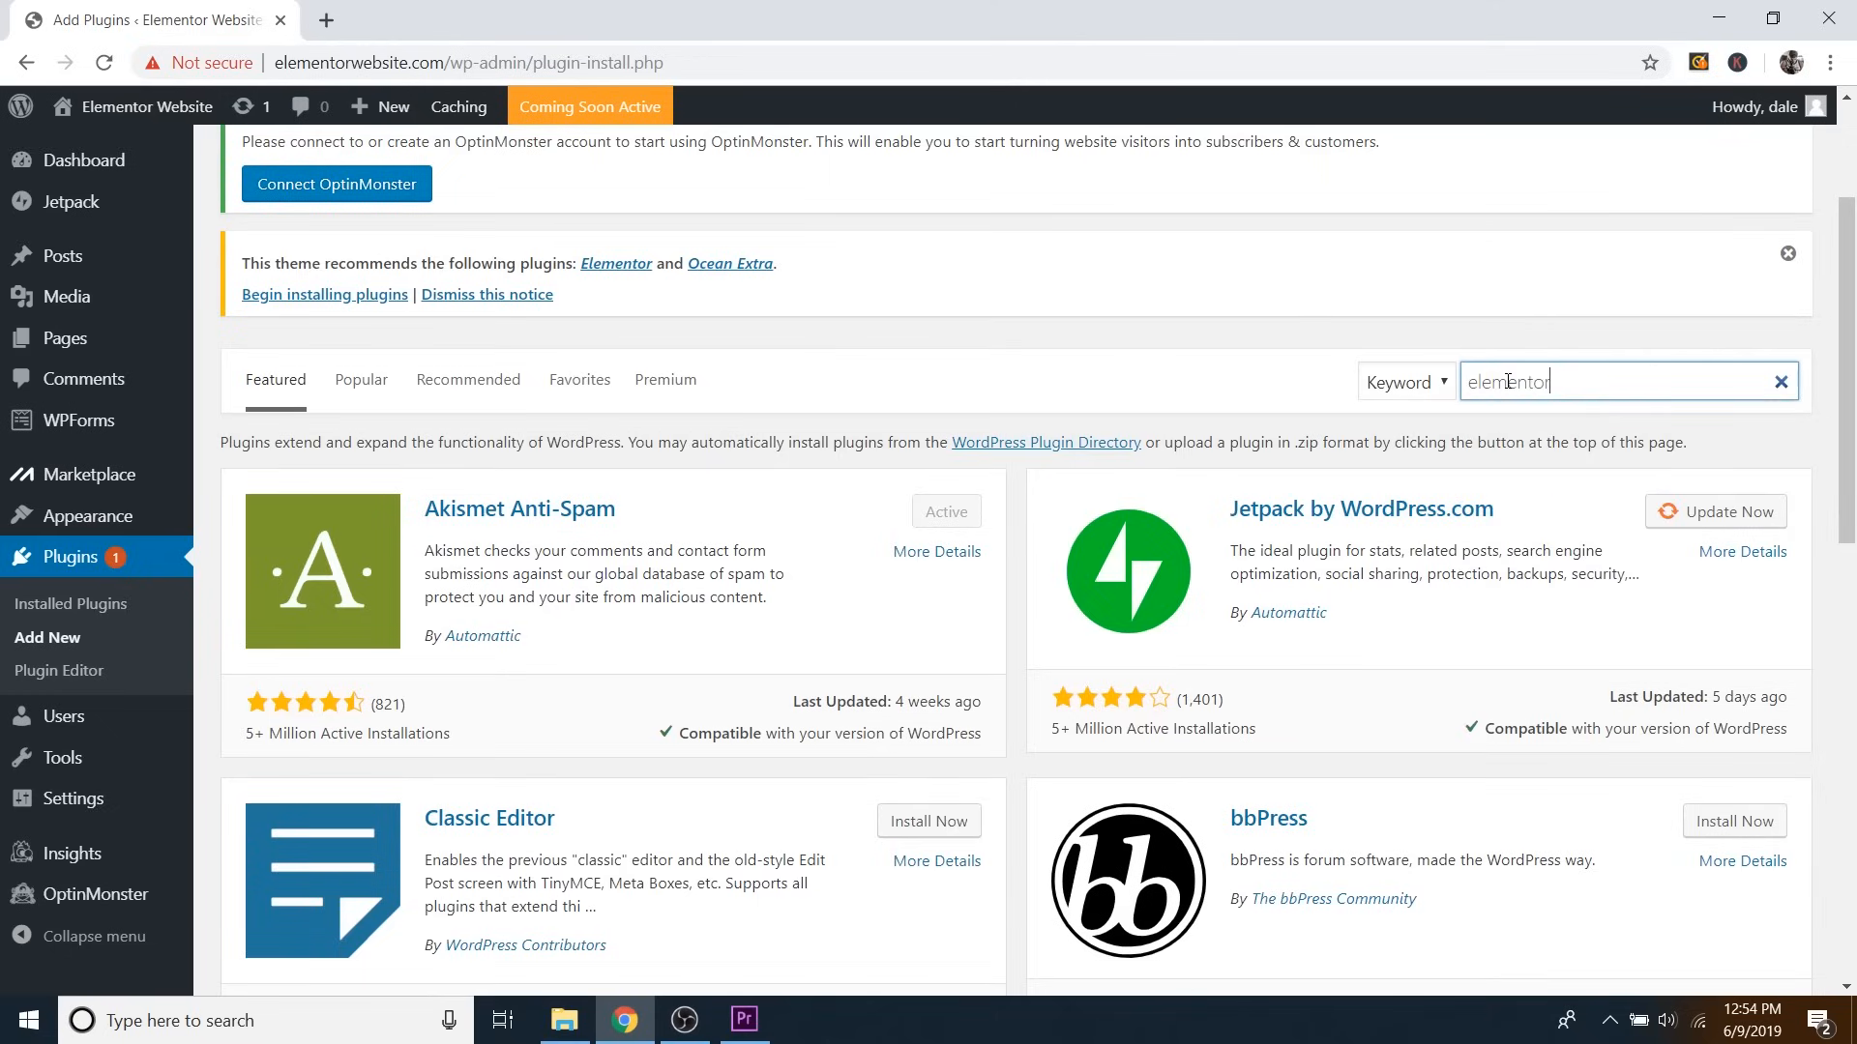
scroll(1151, 377, down, 3)
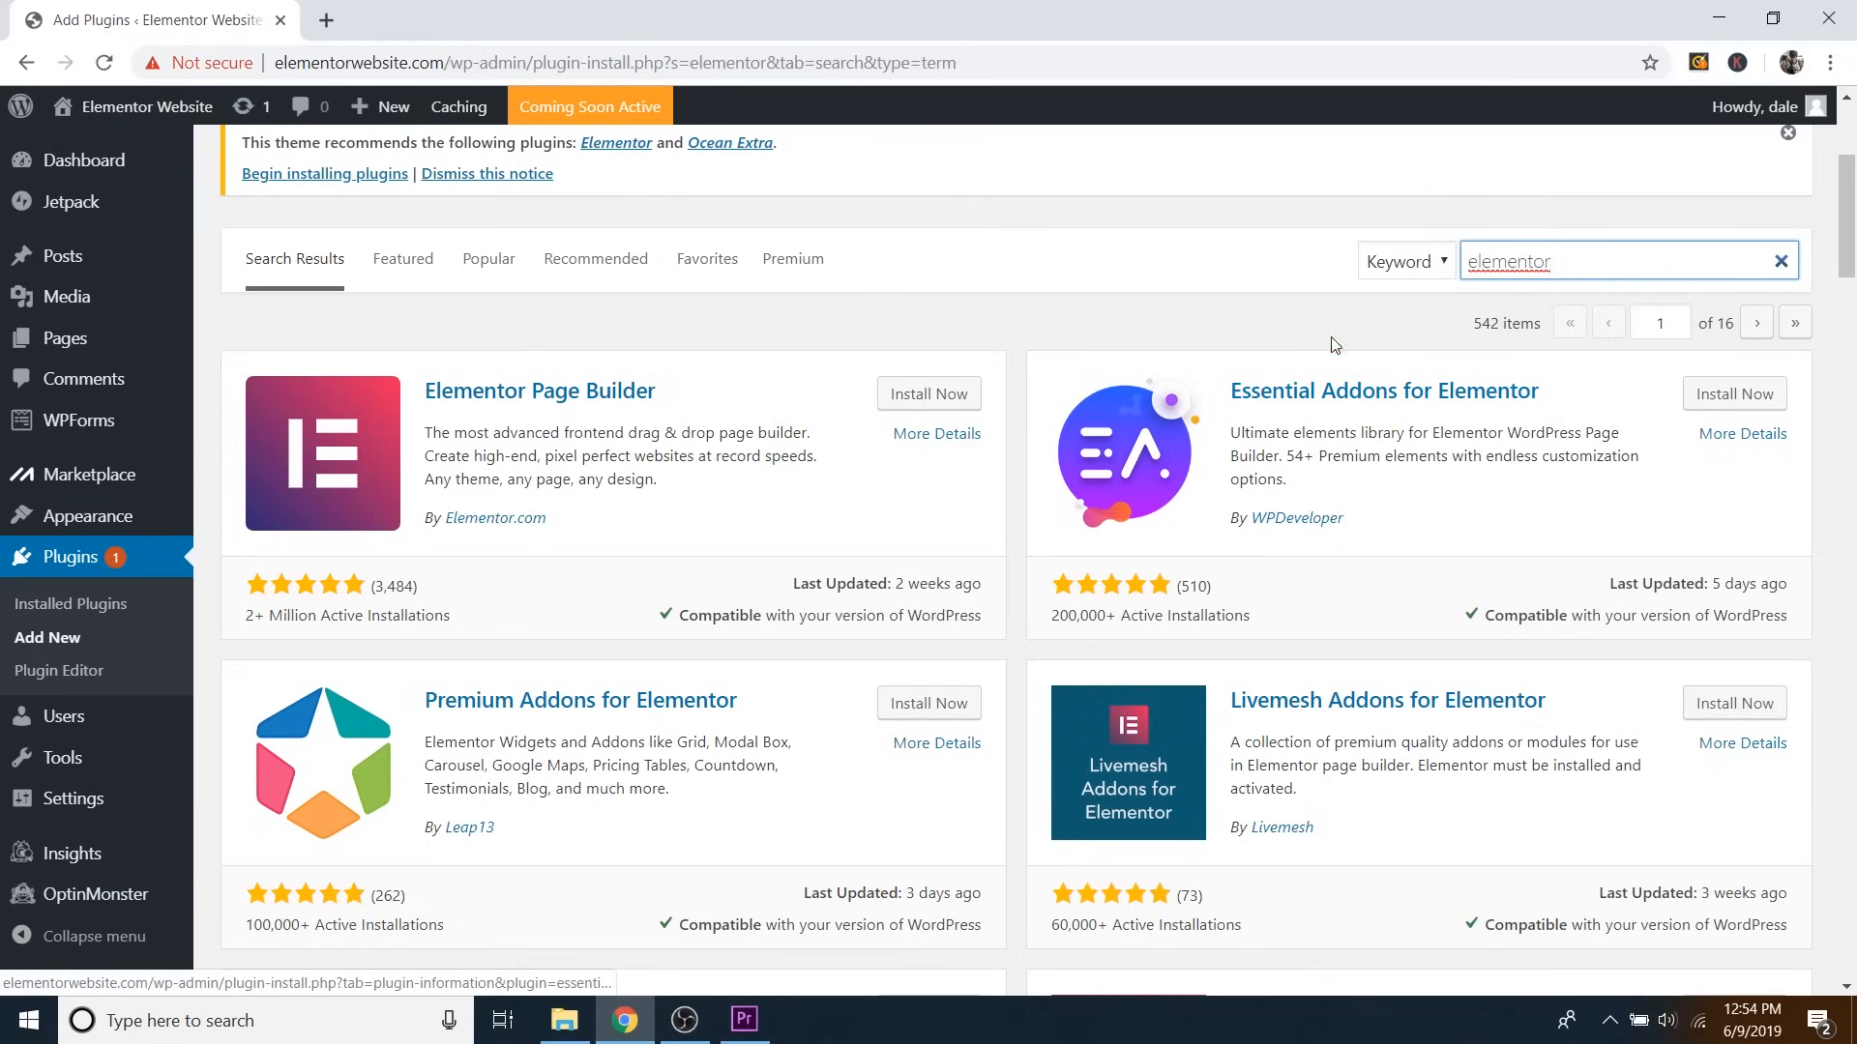
click(921, 397)
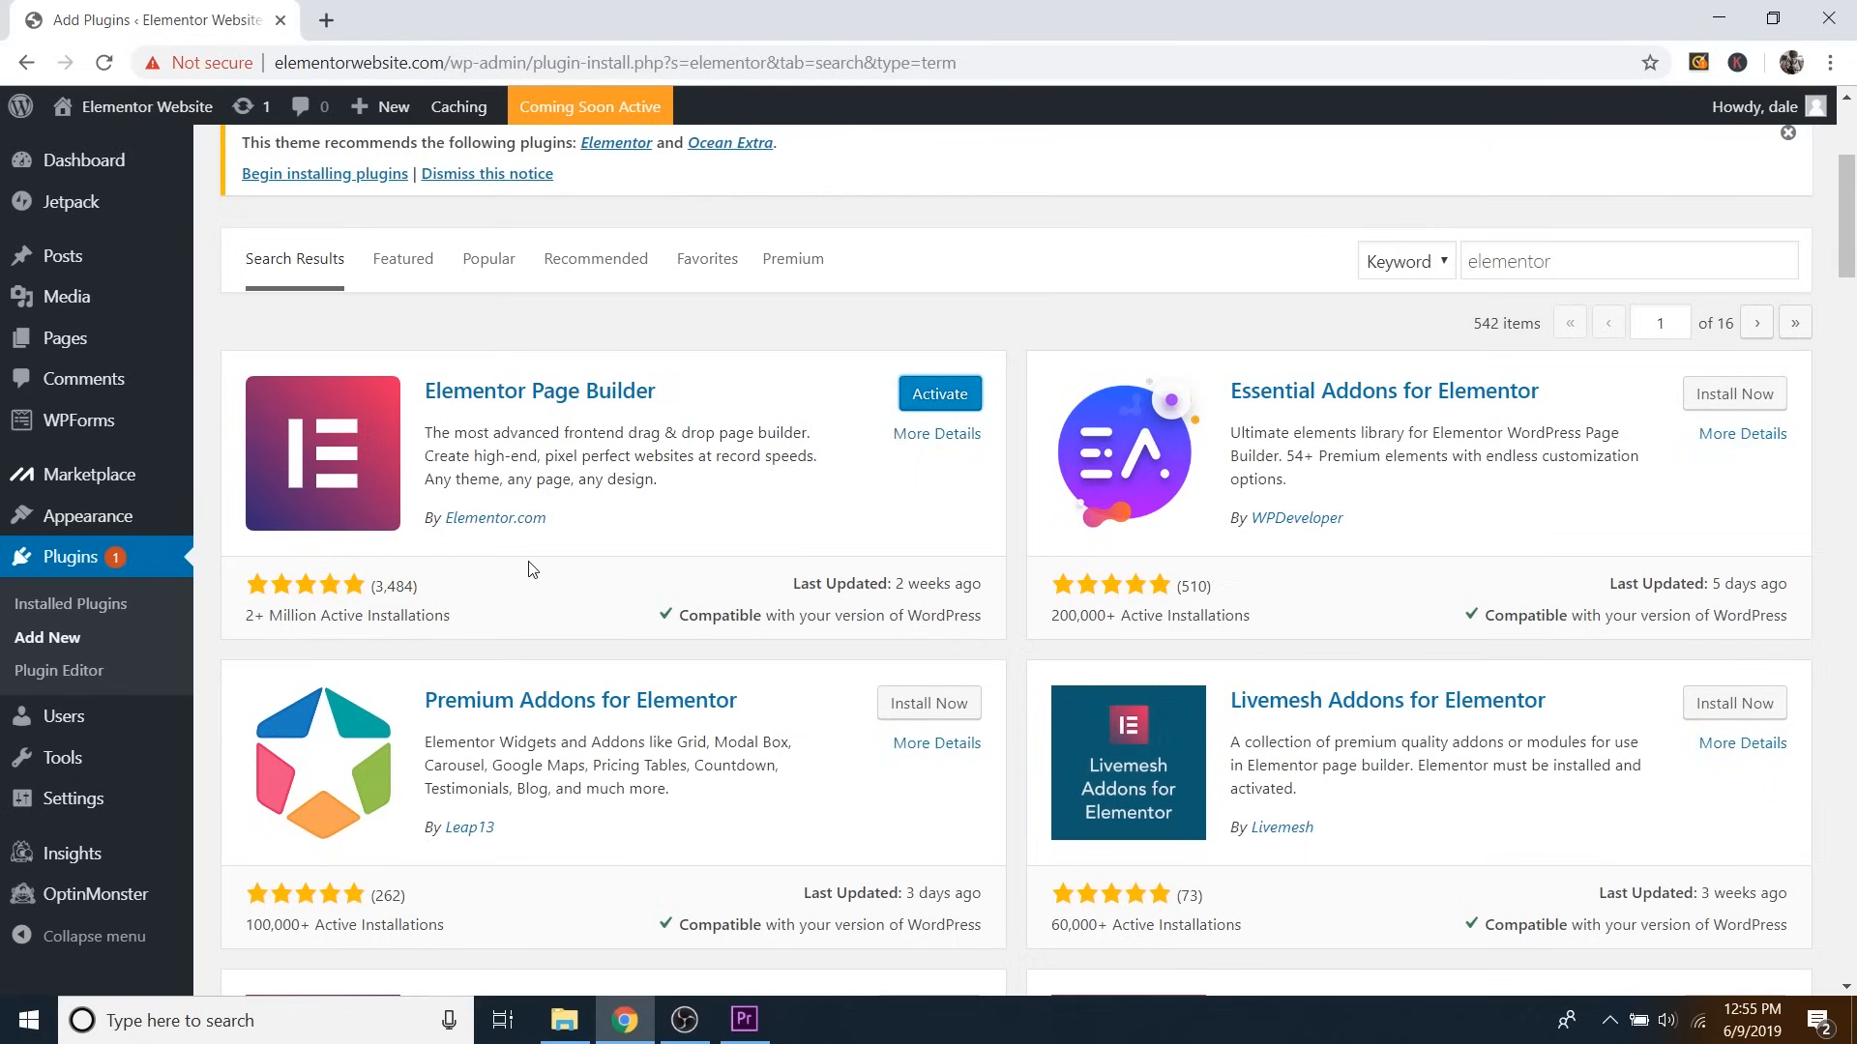
click(940, 395)
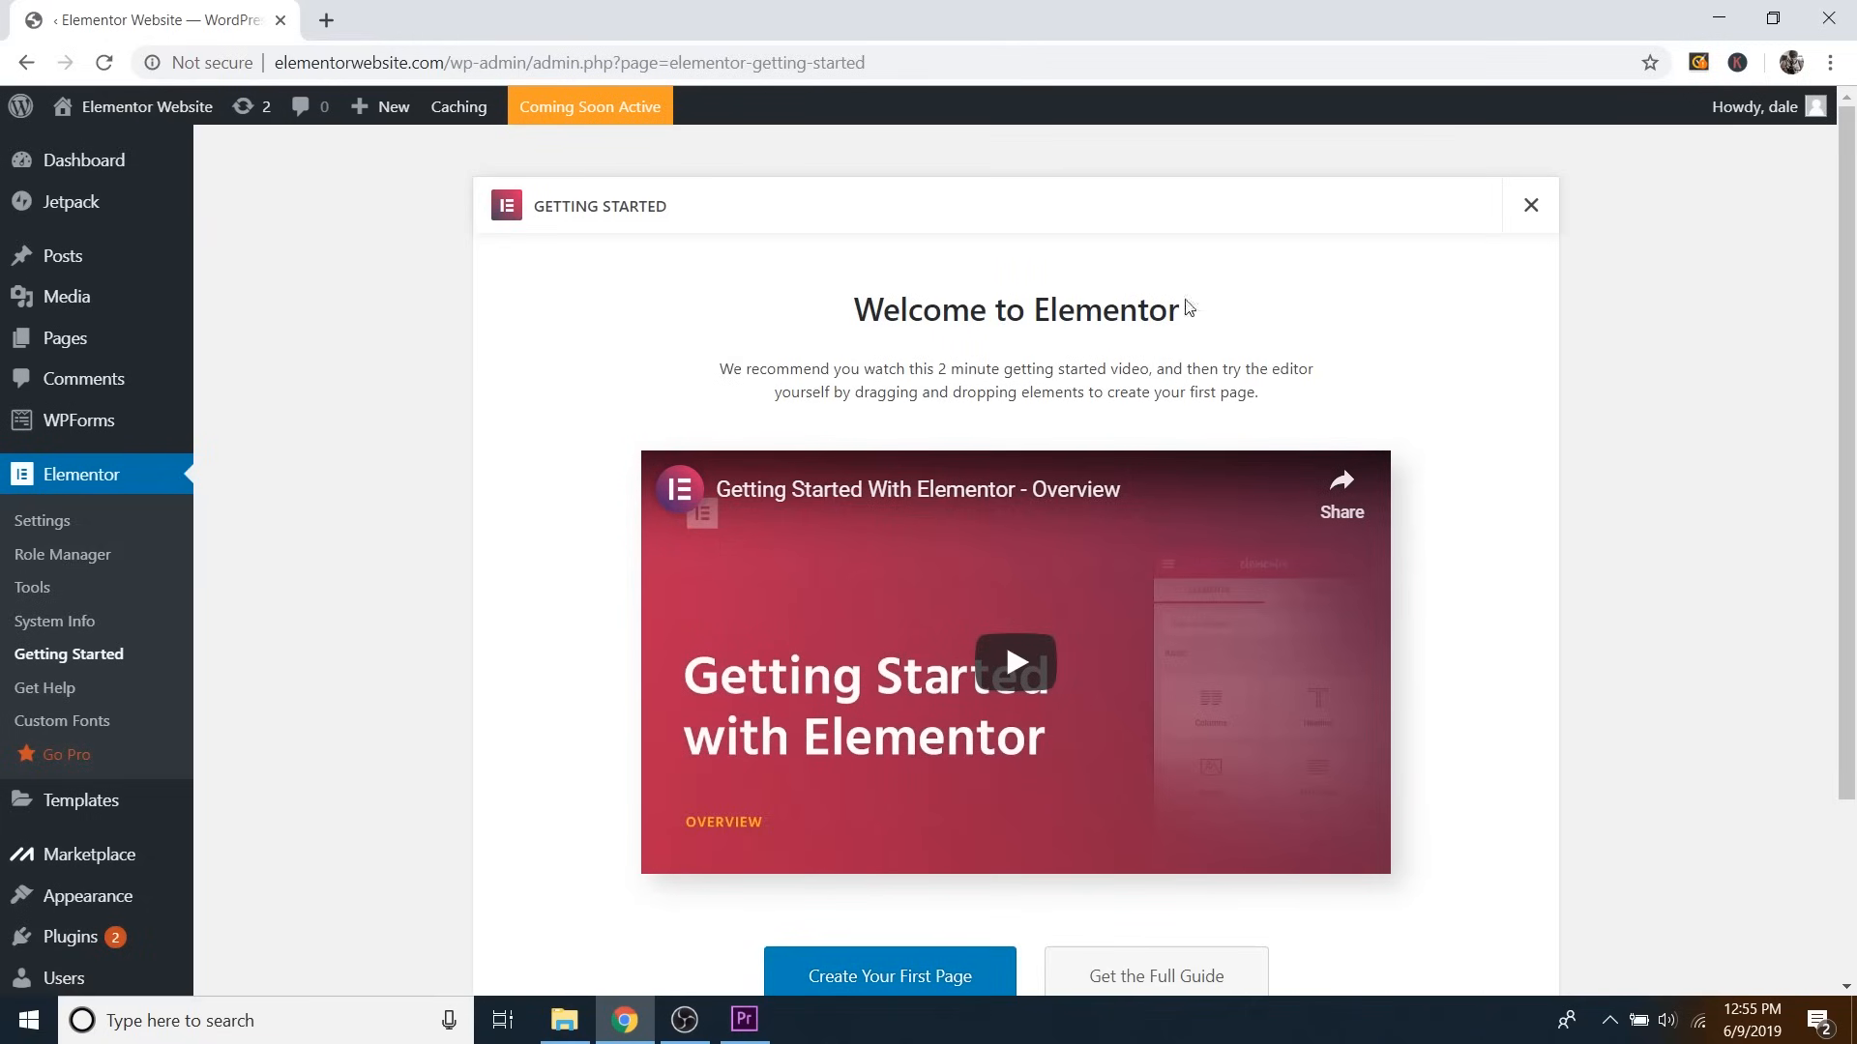
Skip the Elementor Getting Started welcome screen.
scroll(1168, 441, down, 3)
scroll(1257, 503, up, 3)
click(1538, 222)
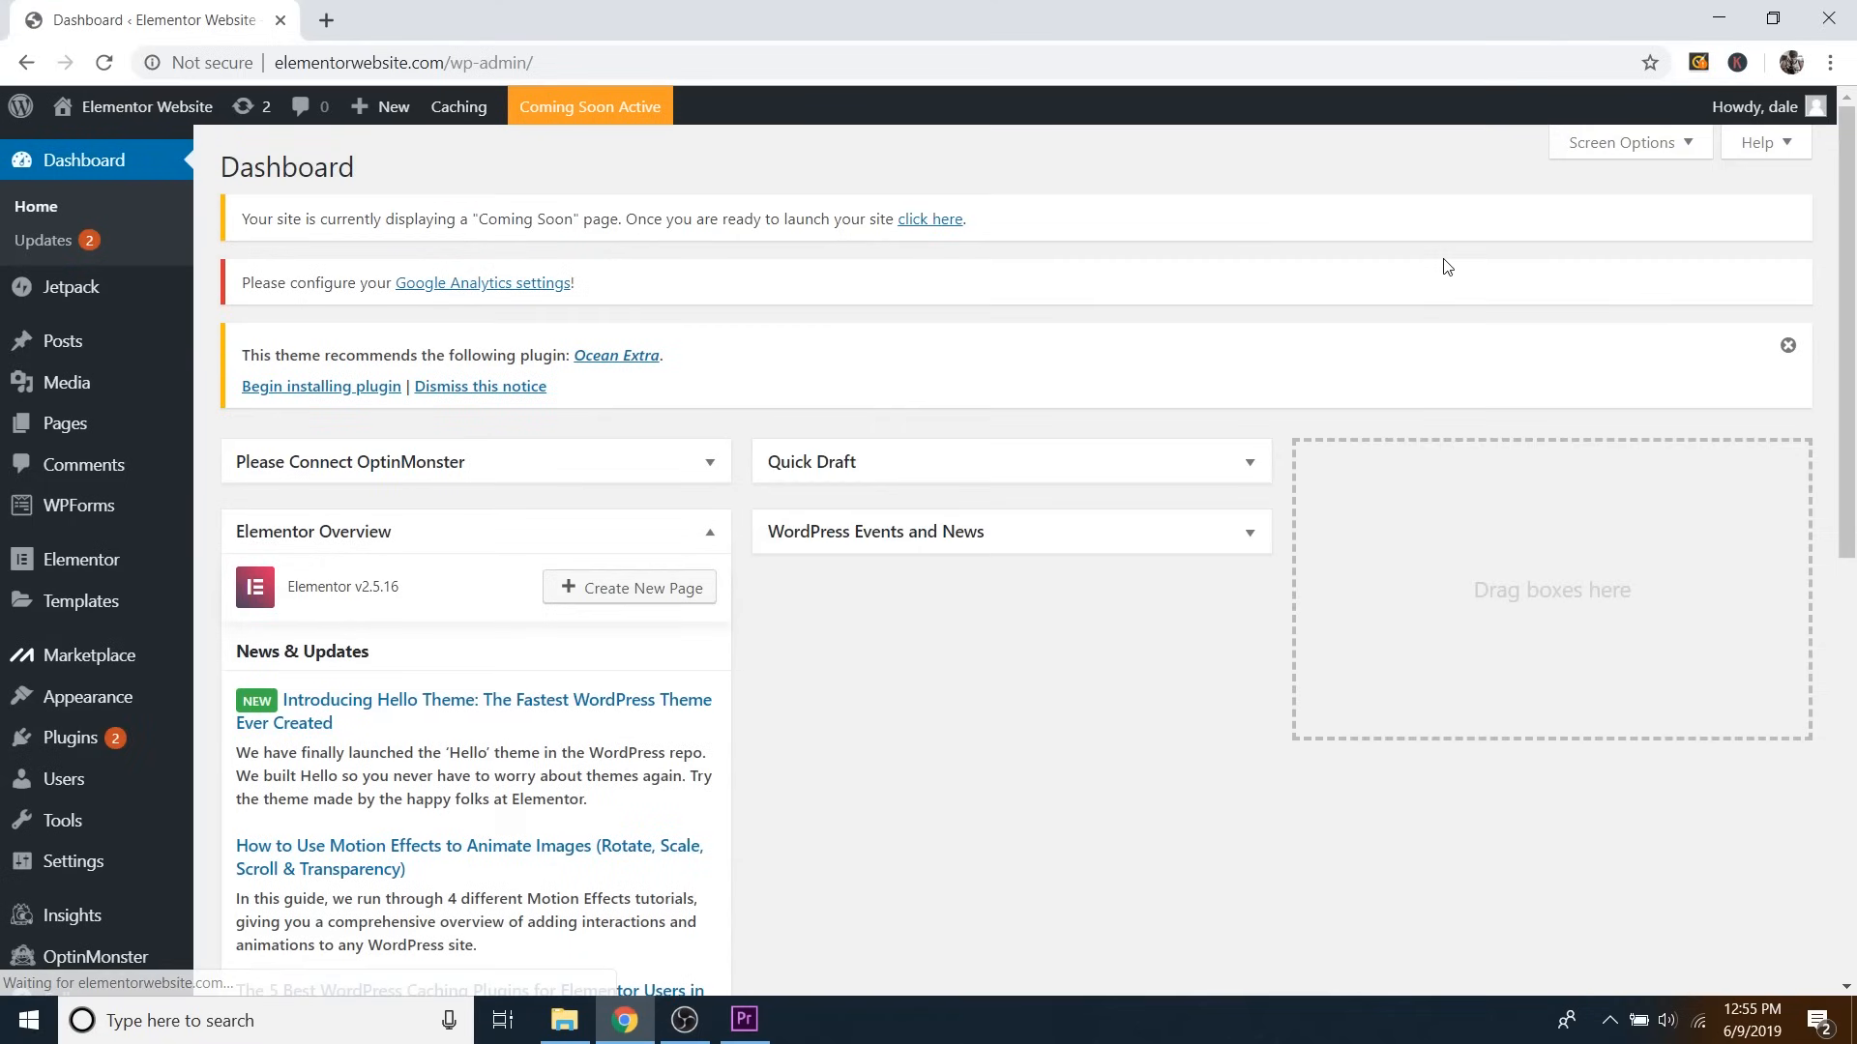
Search Plugins > Add New for elementor and install Essential Addons for Elementor.
mouse_move(46, 753)
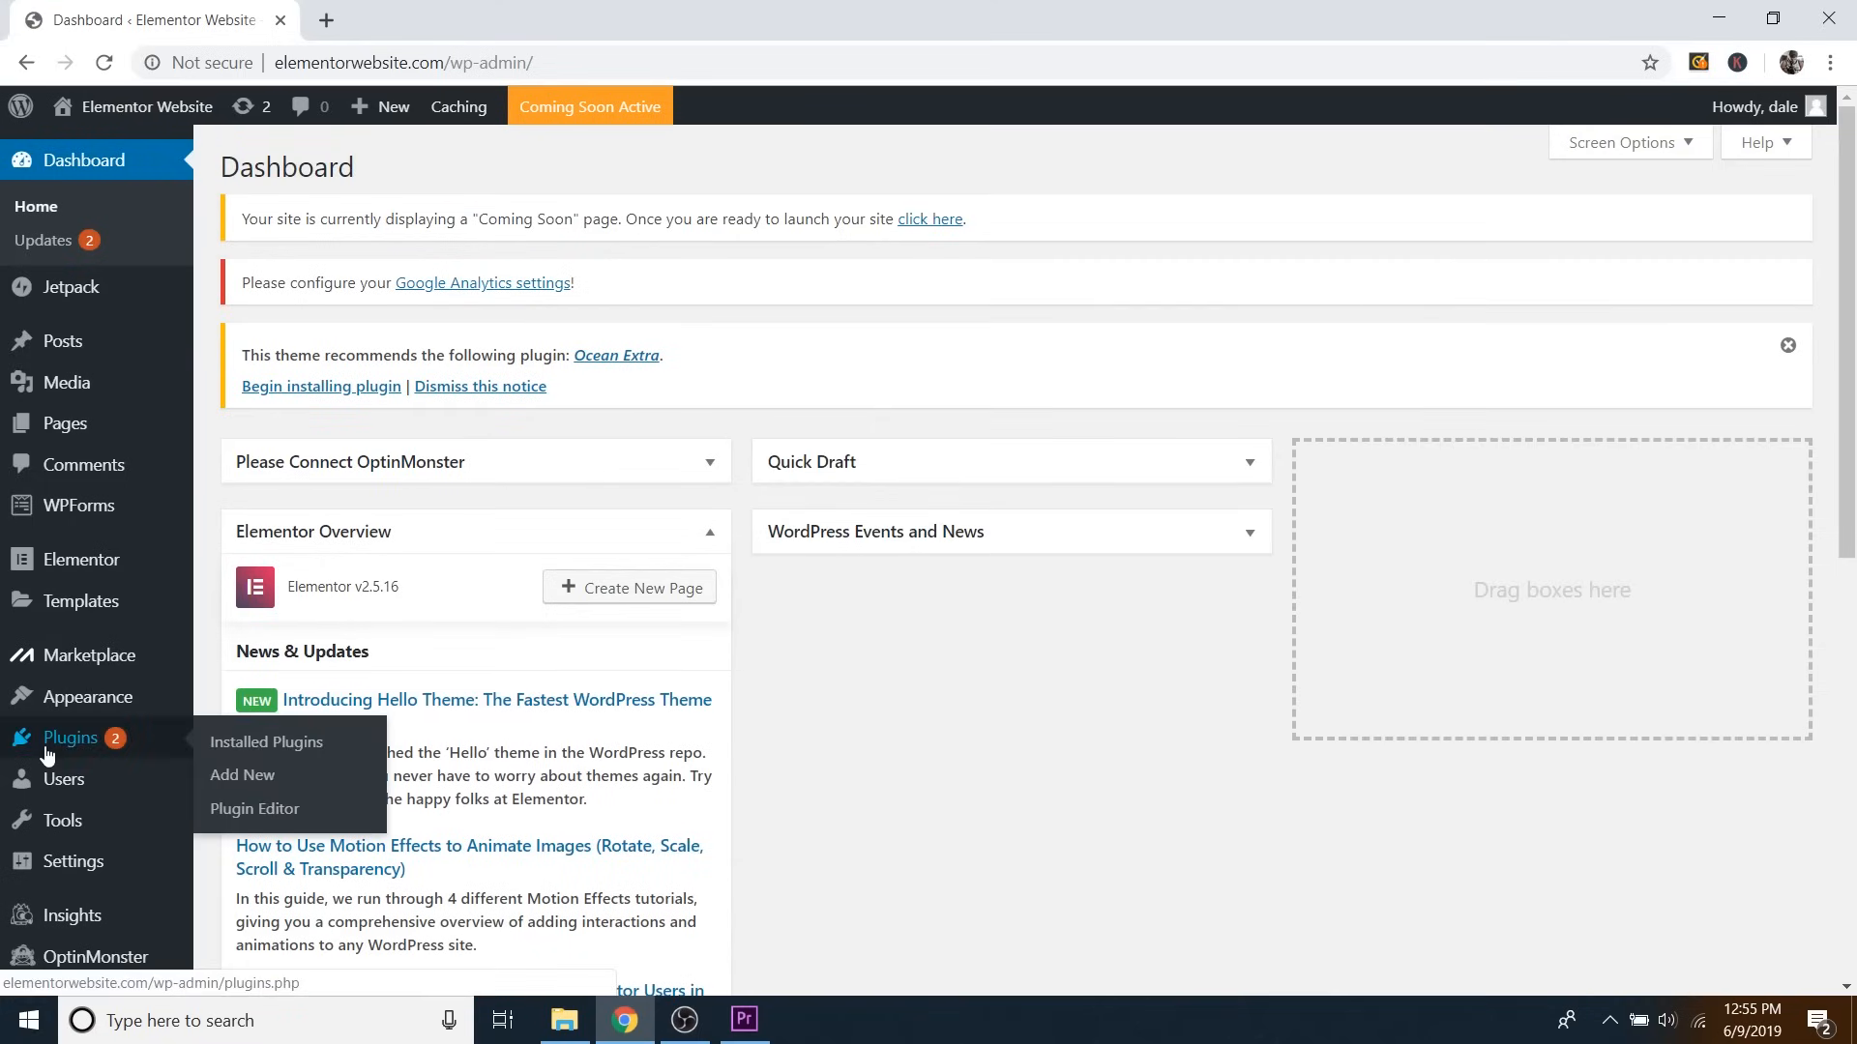
click(262, 776)
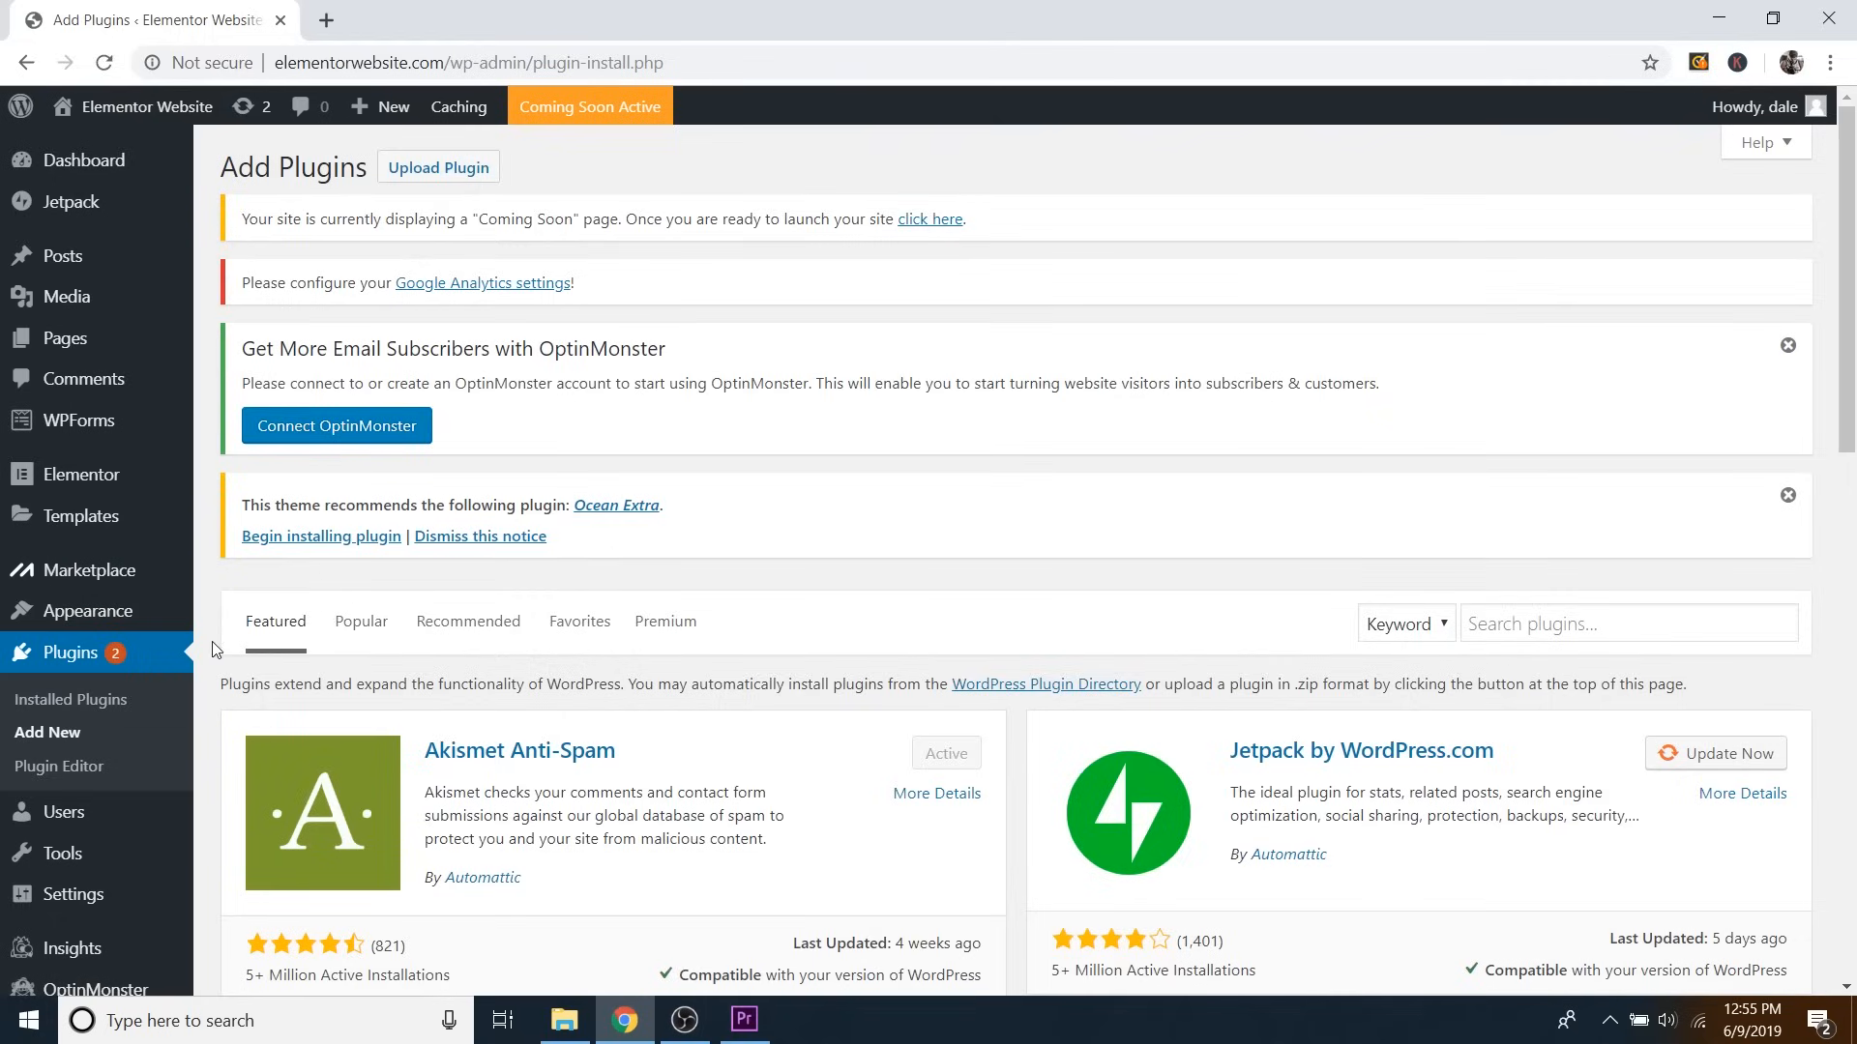
click(1492, 630)
text(elementor)
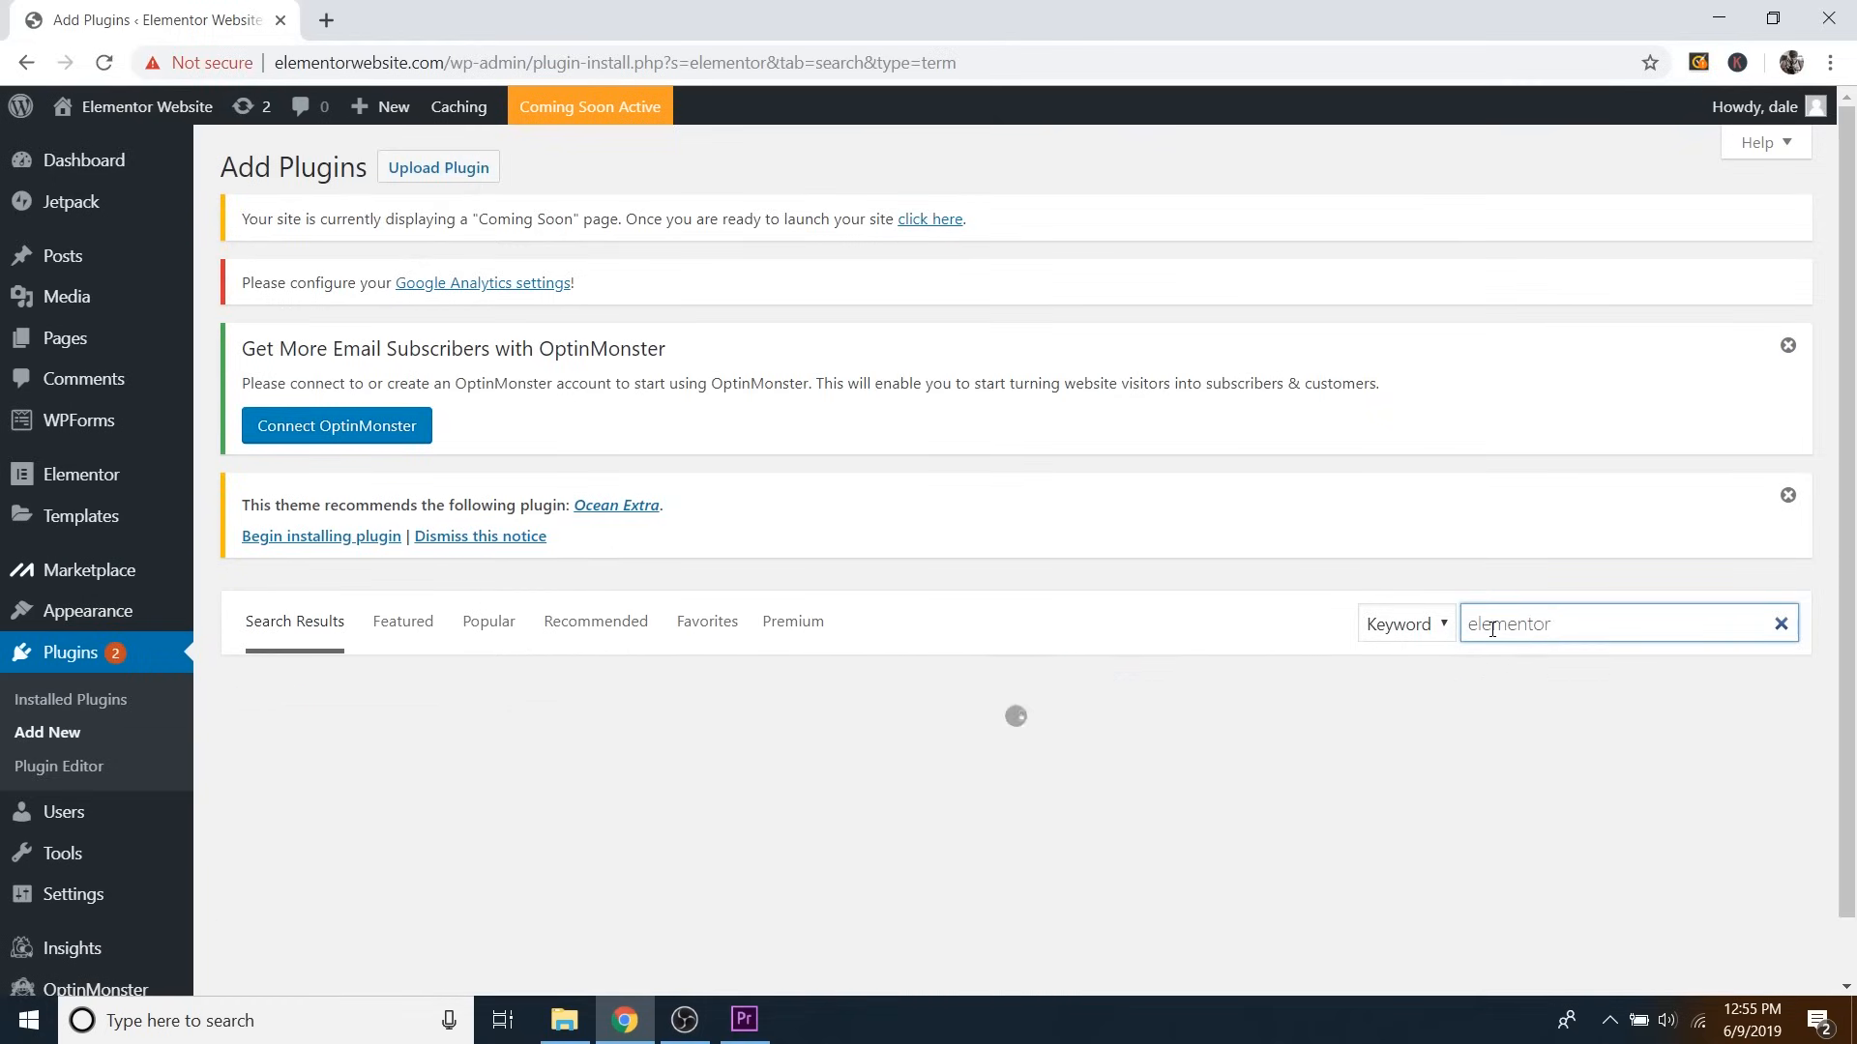
scroll(1495, 609, down, 4)
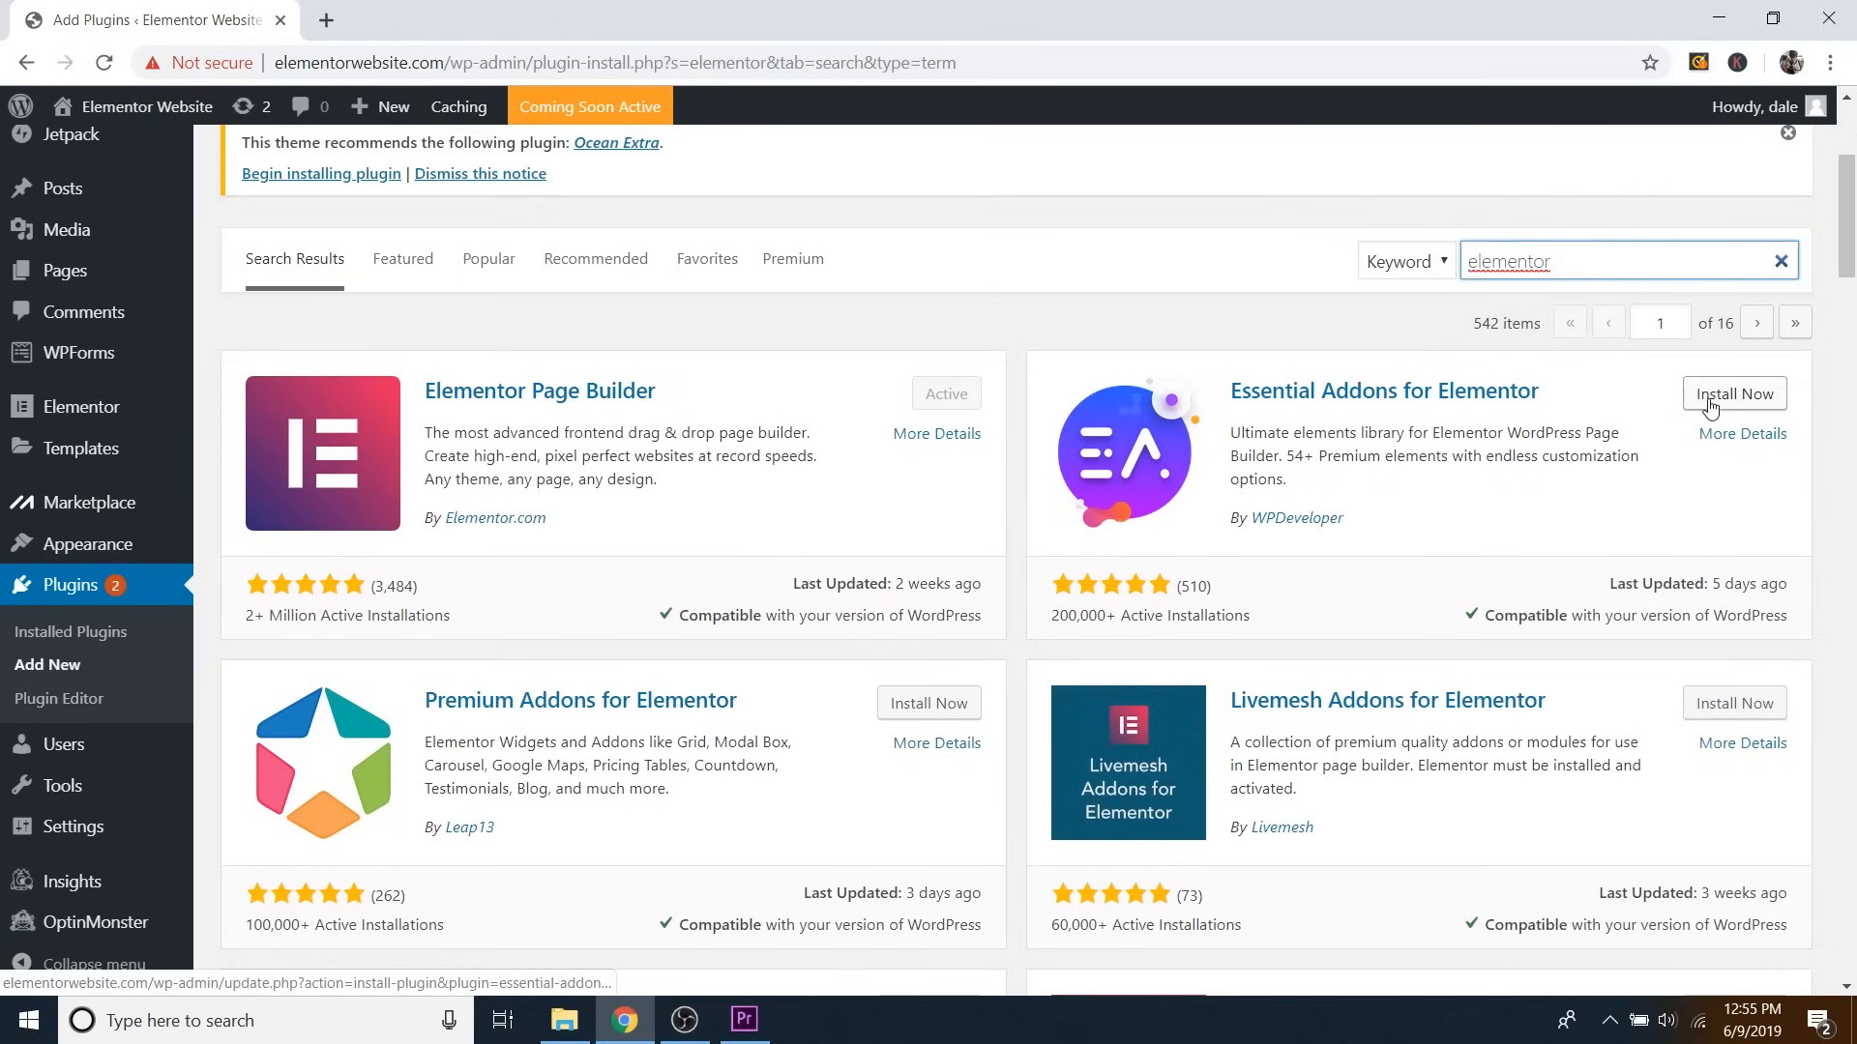
click(1710, 407)
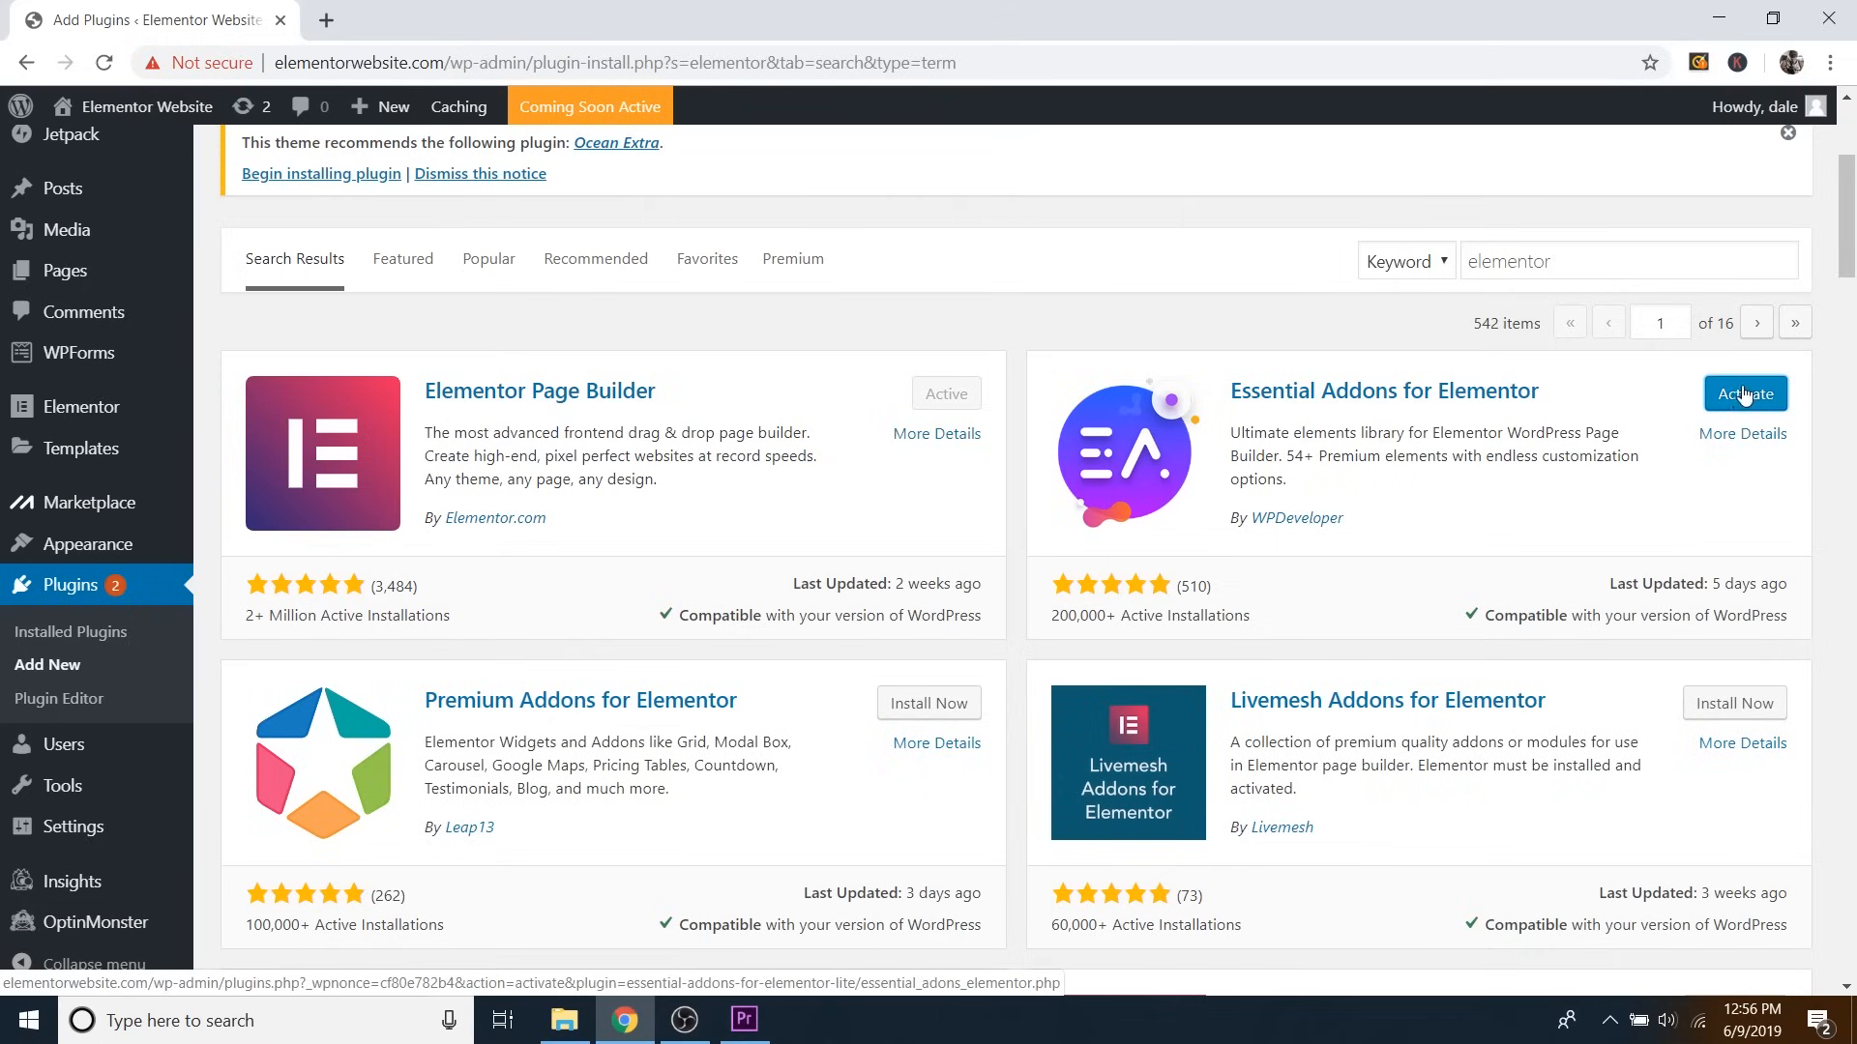
Activate Essential Addons for Elementor to reach its Settings page.
click(1746, 410)
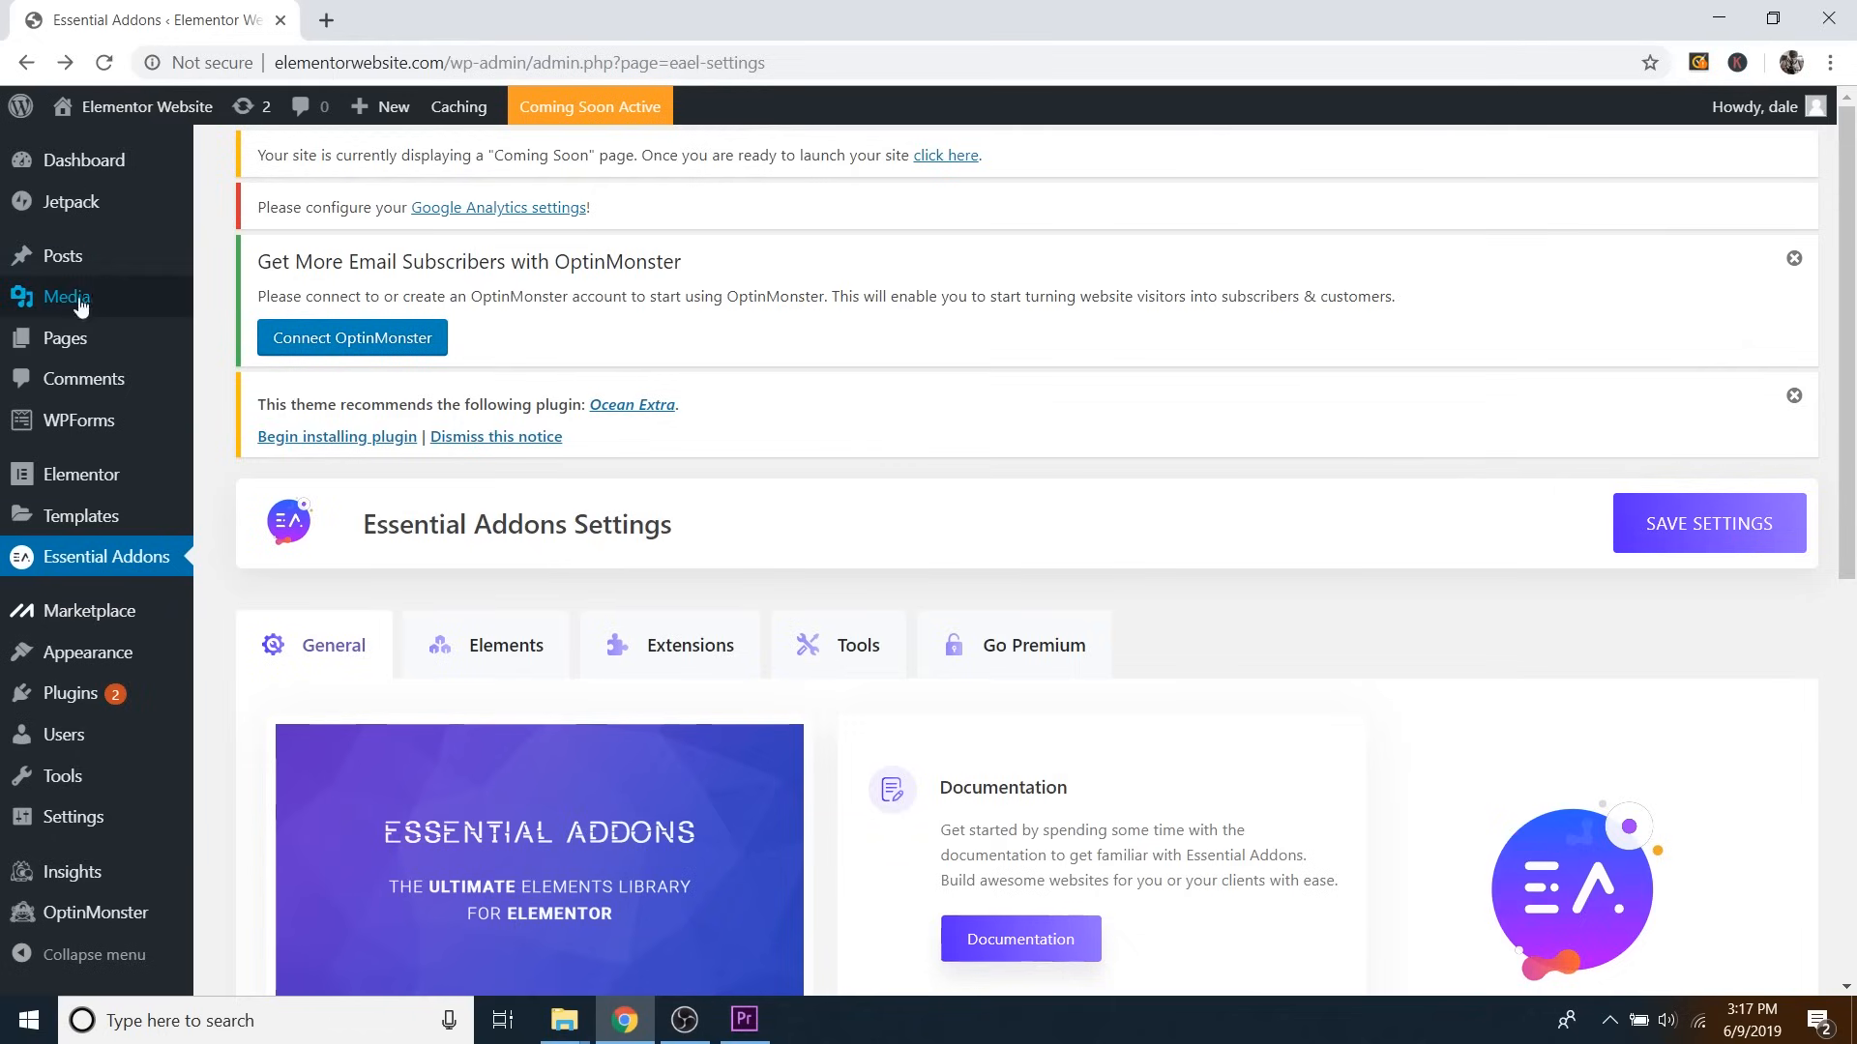
mouse_move(58, 345)
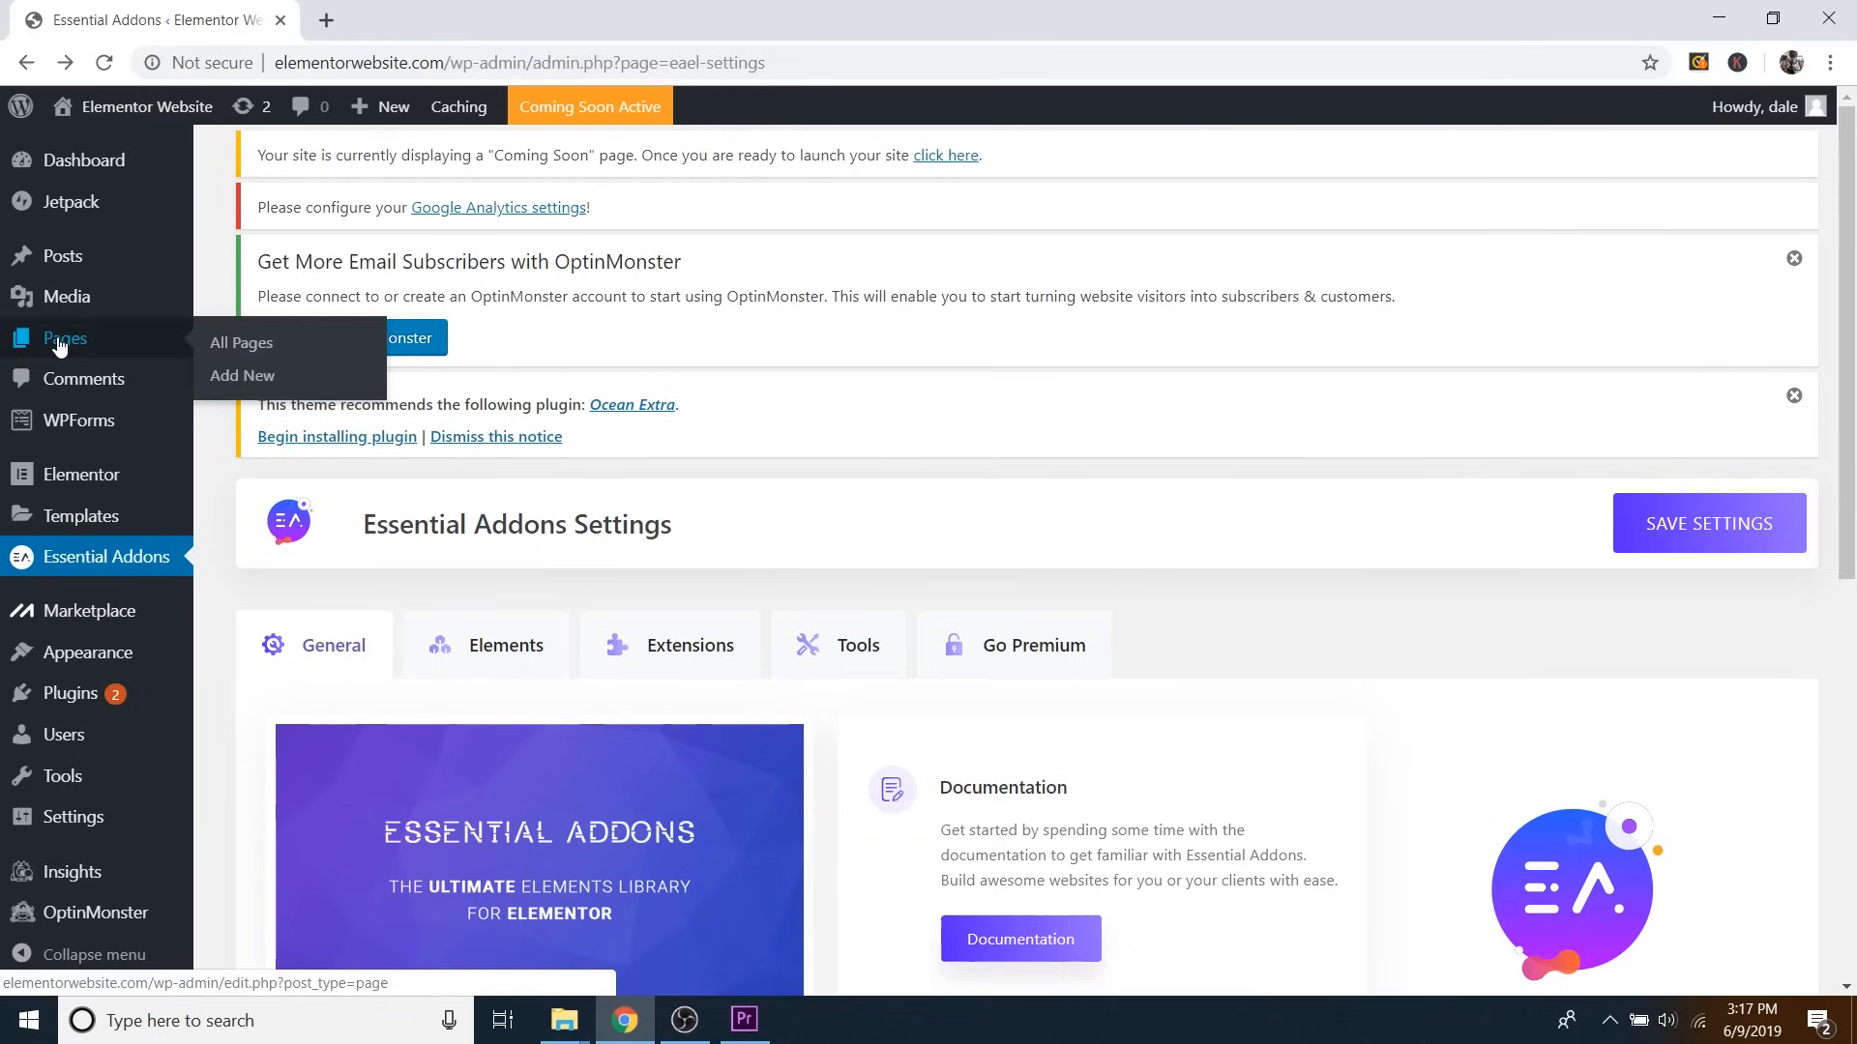
Create a page titled 'Homepage' using the Elementor Full Width template and publish it.
click(264, 384)
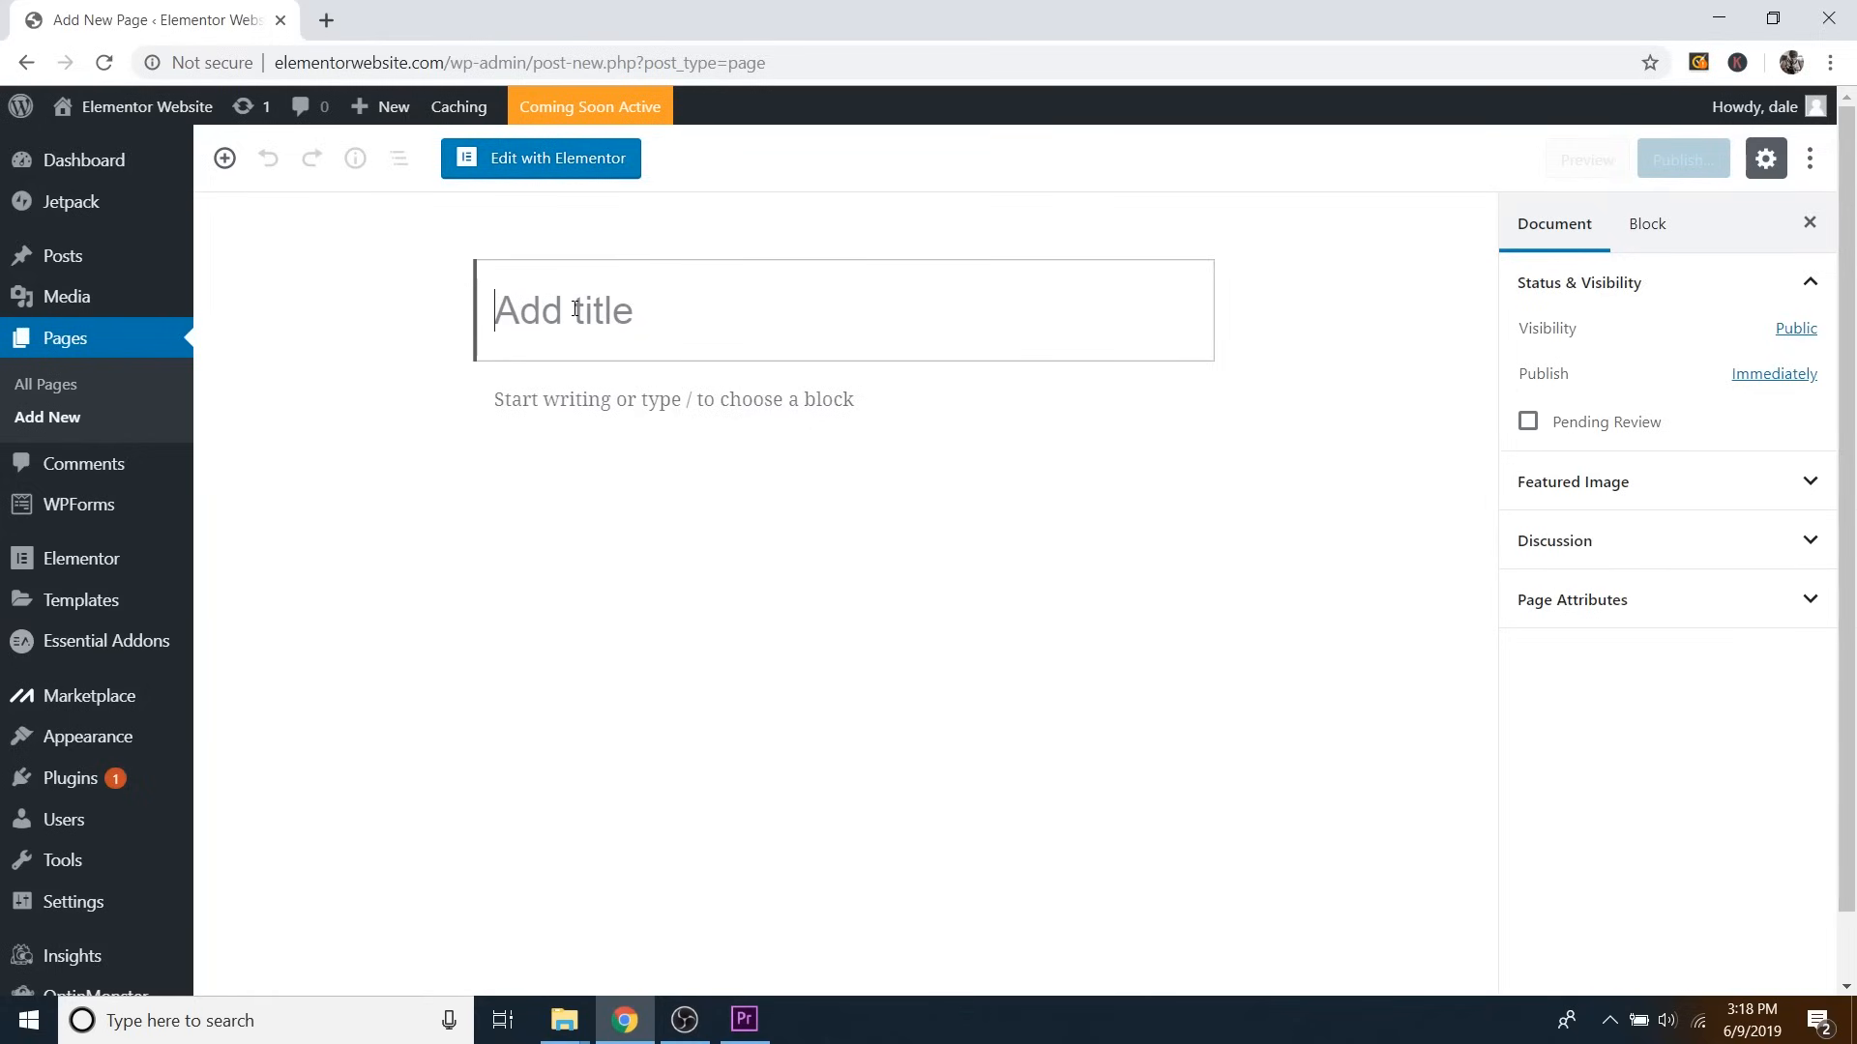
text(Homepage)
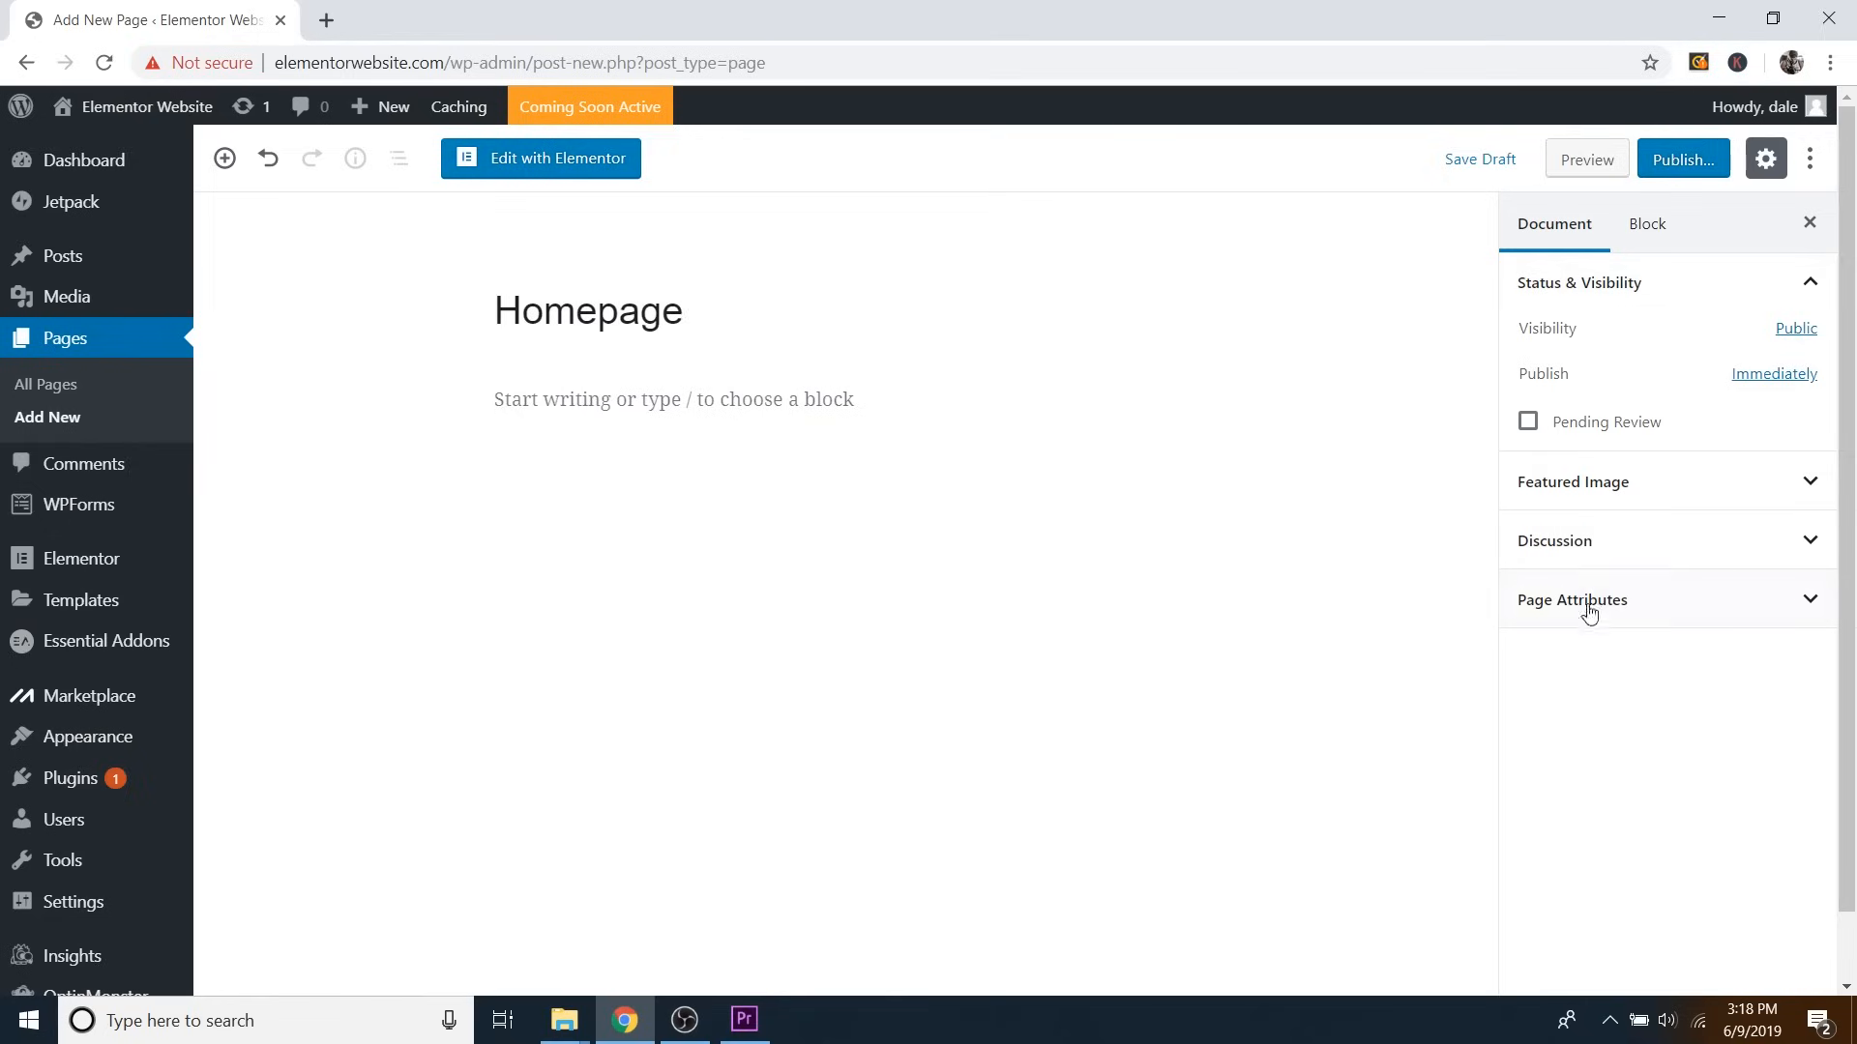
click(1699, 617)
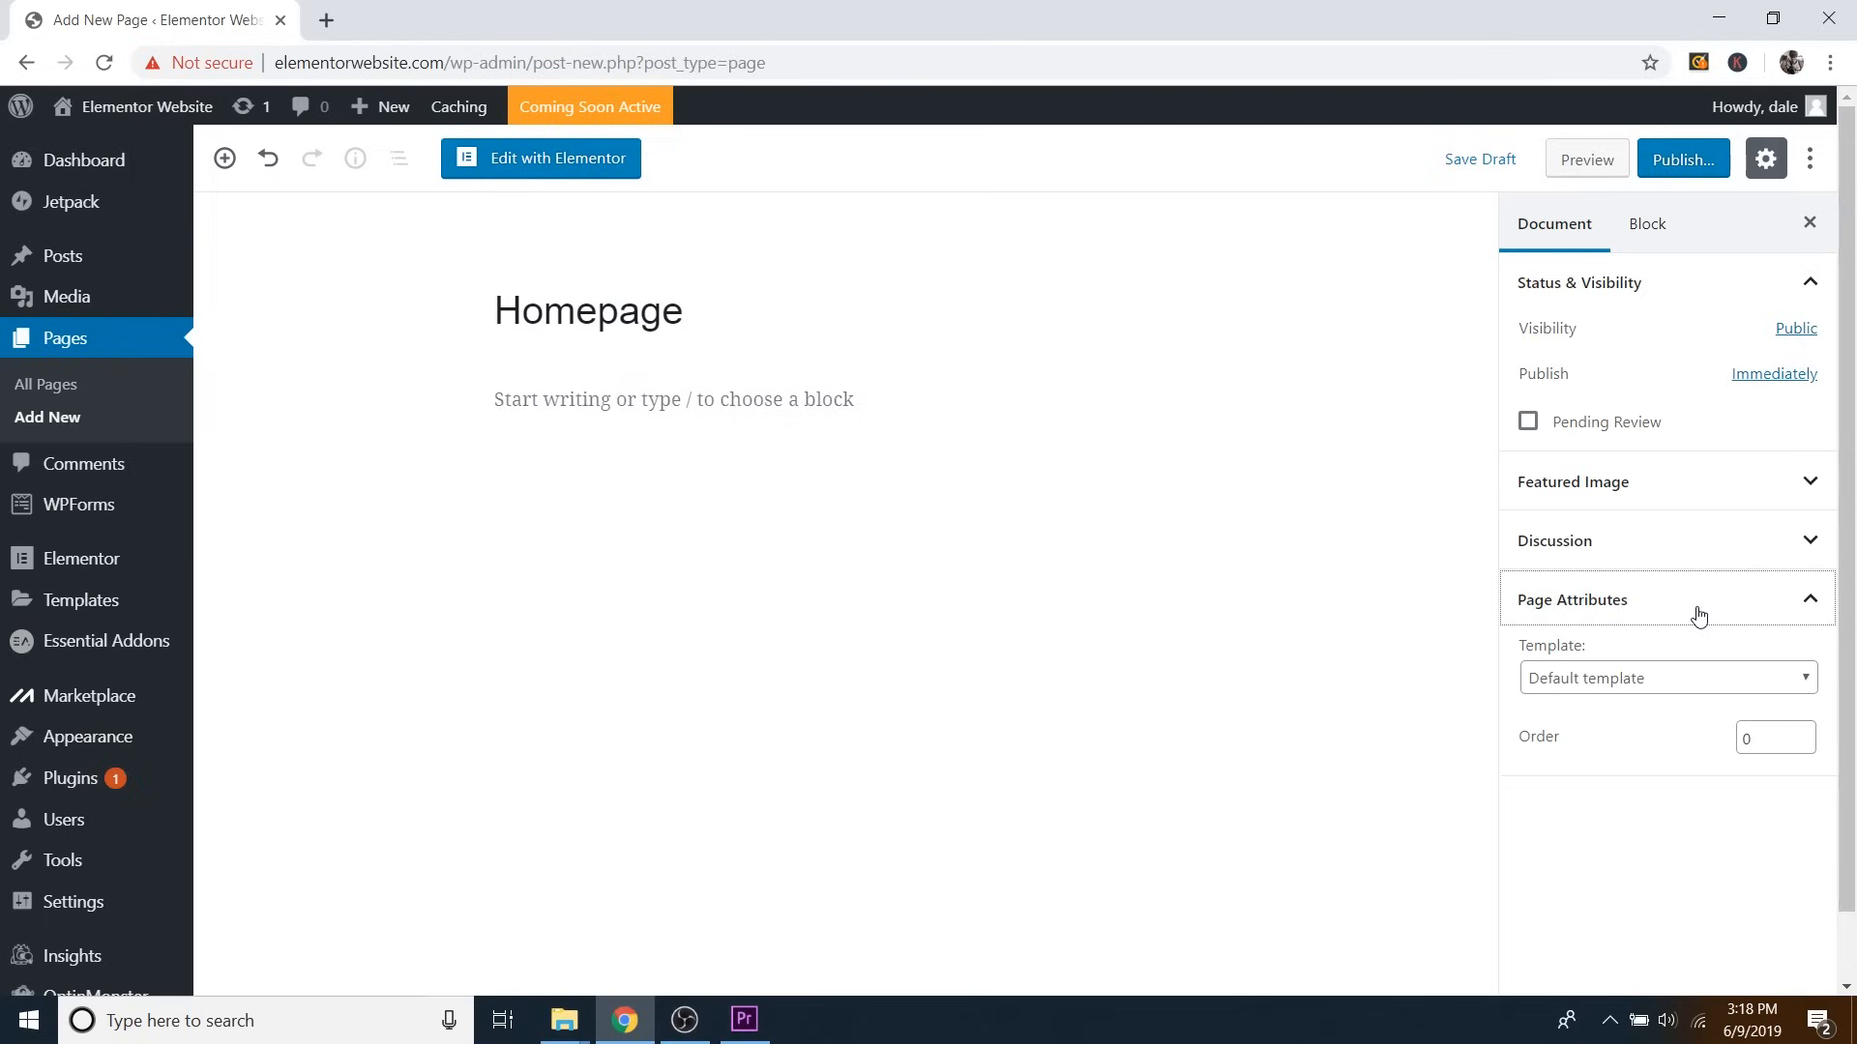
click(1628, 679)
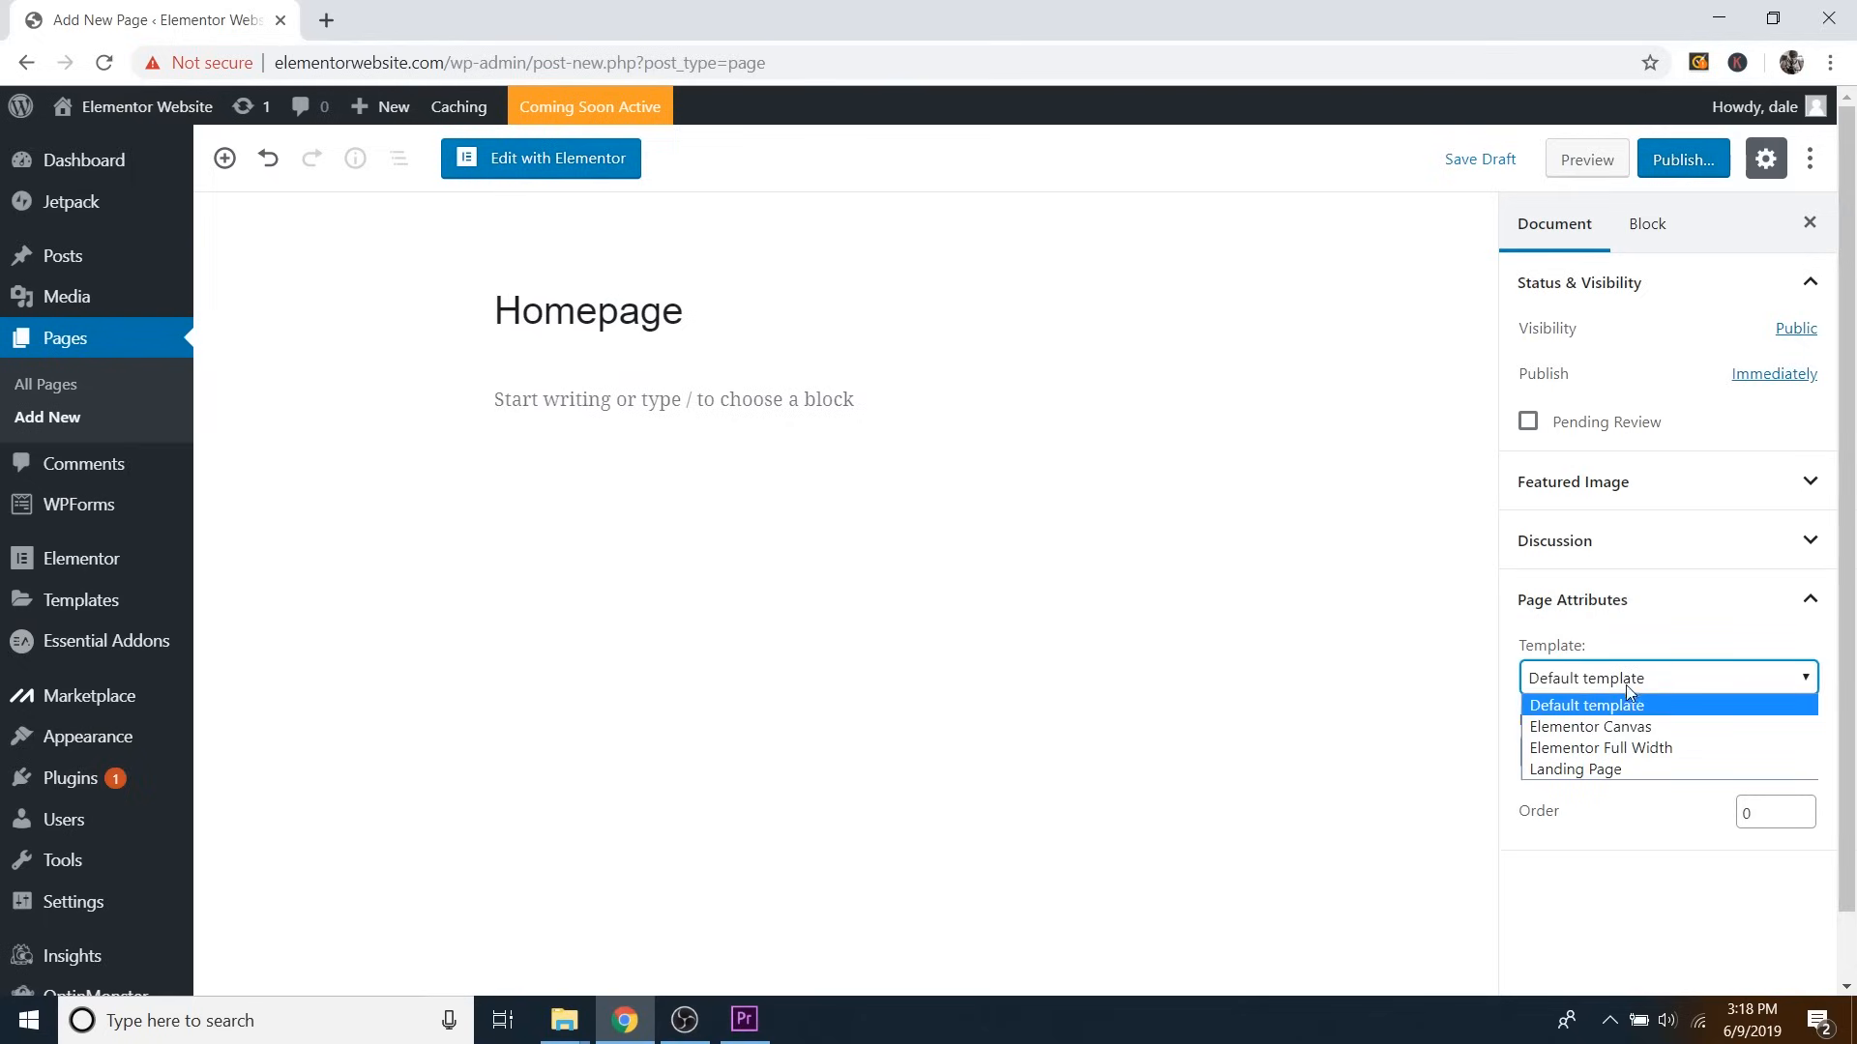
click(1623, 750)
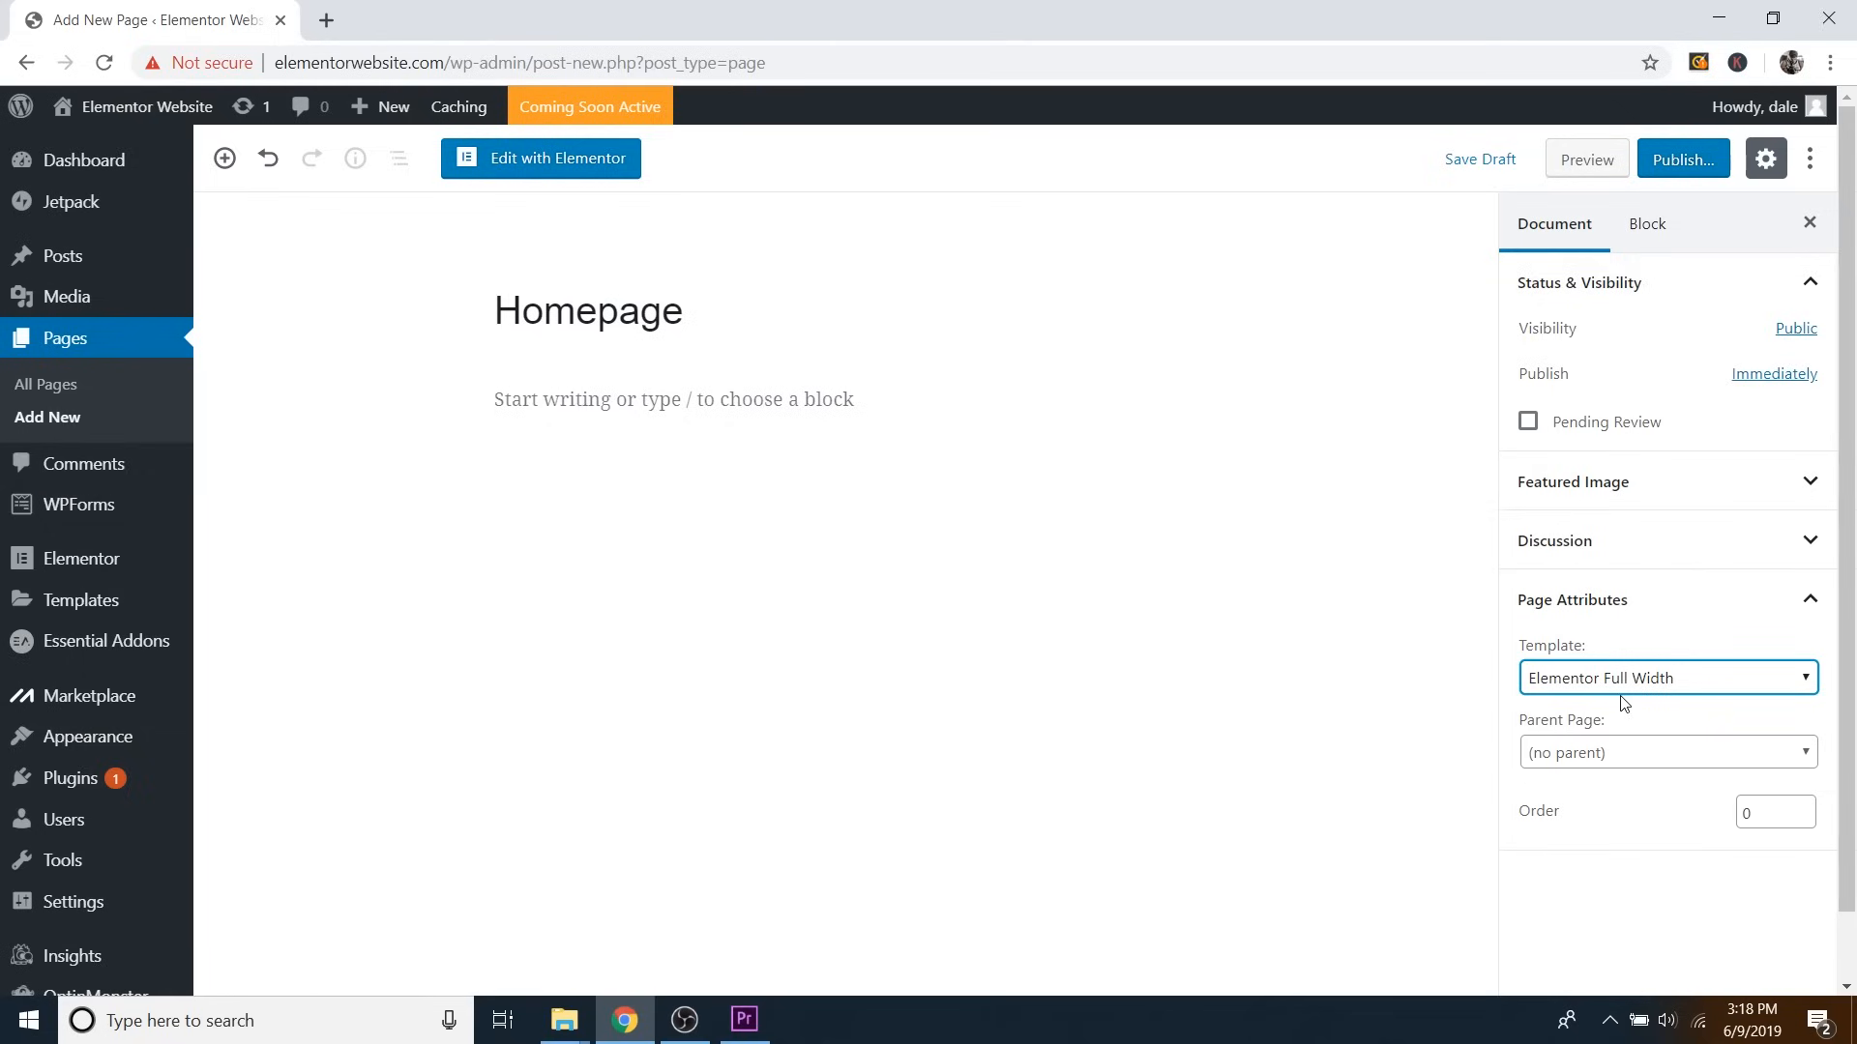
click(1680, 161)
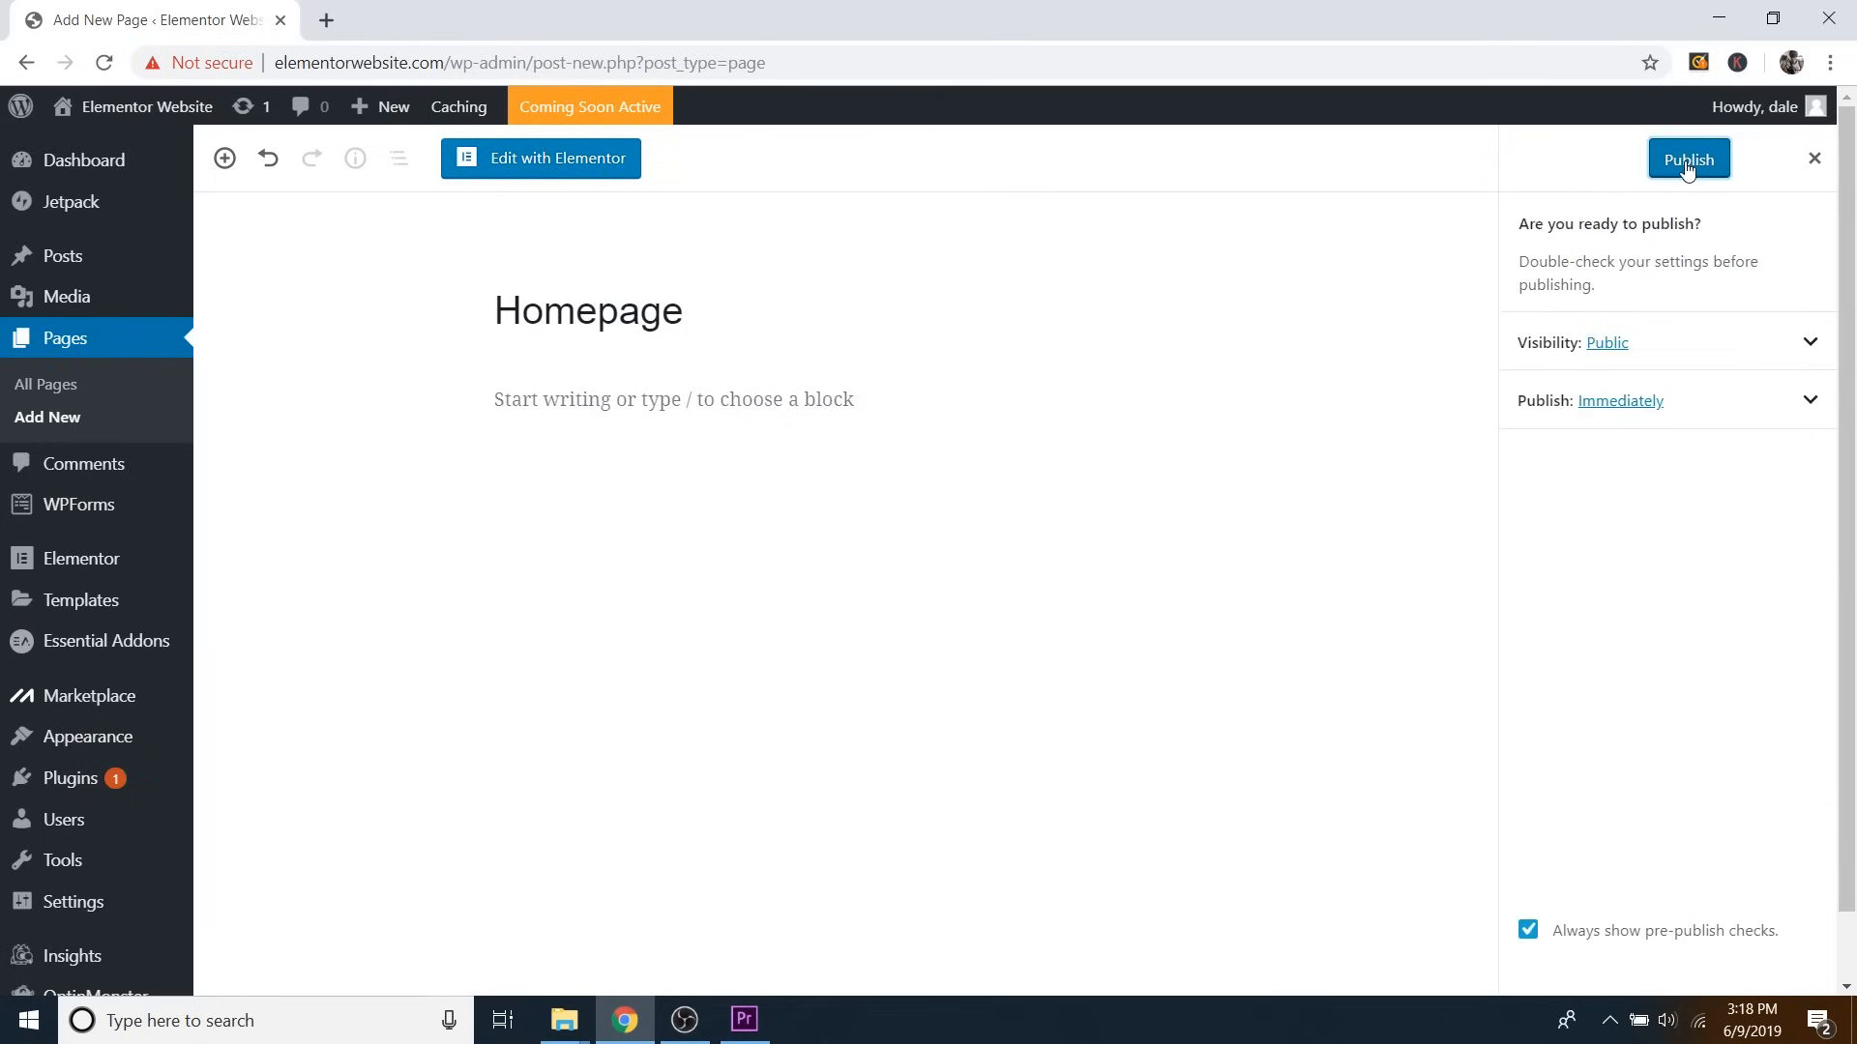
click(1686, 165)
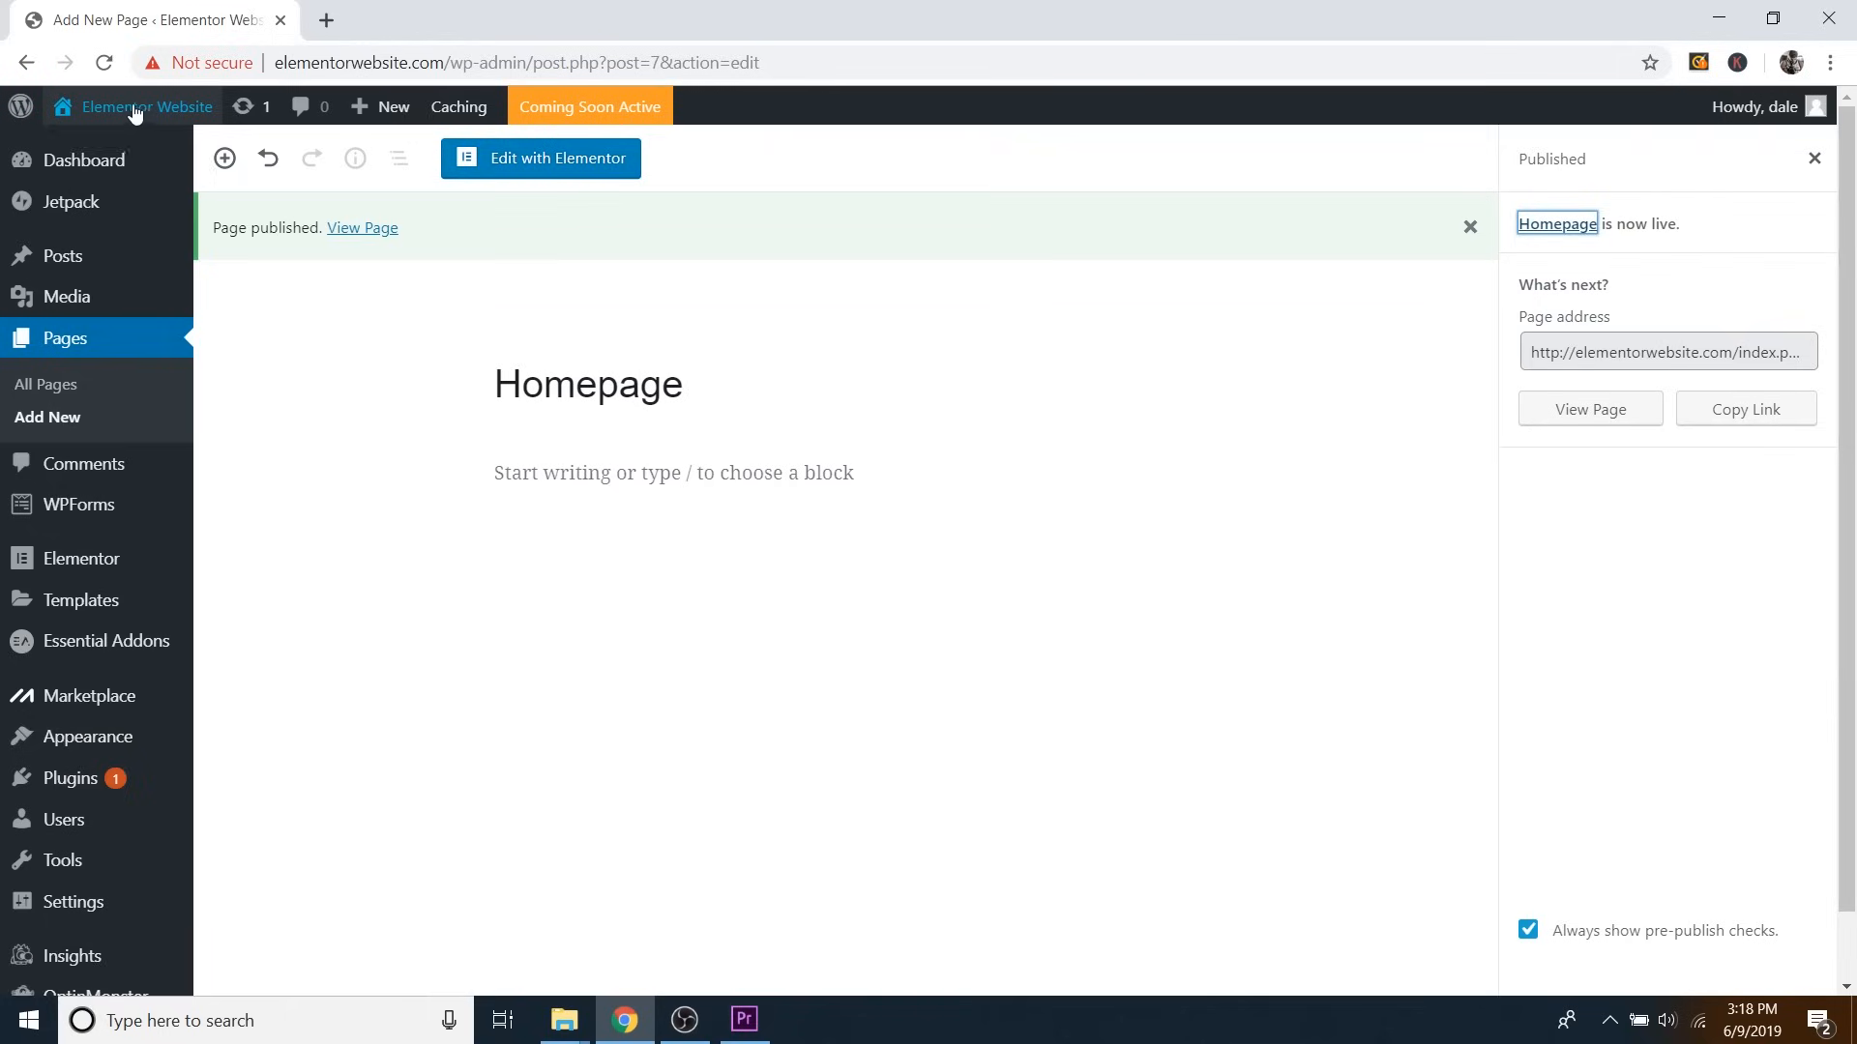
Visit the live site's front page, then launch the Customizer from the admin bar.
mouse_move(140, 114)
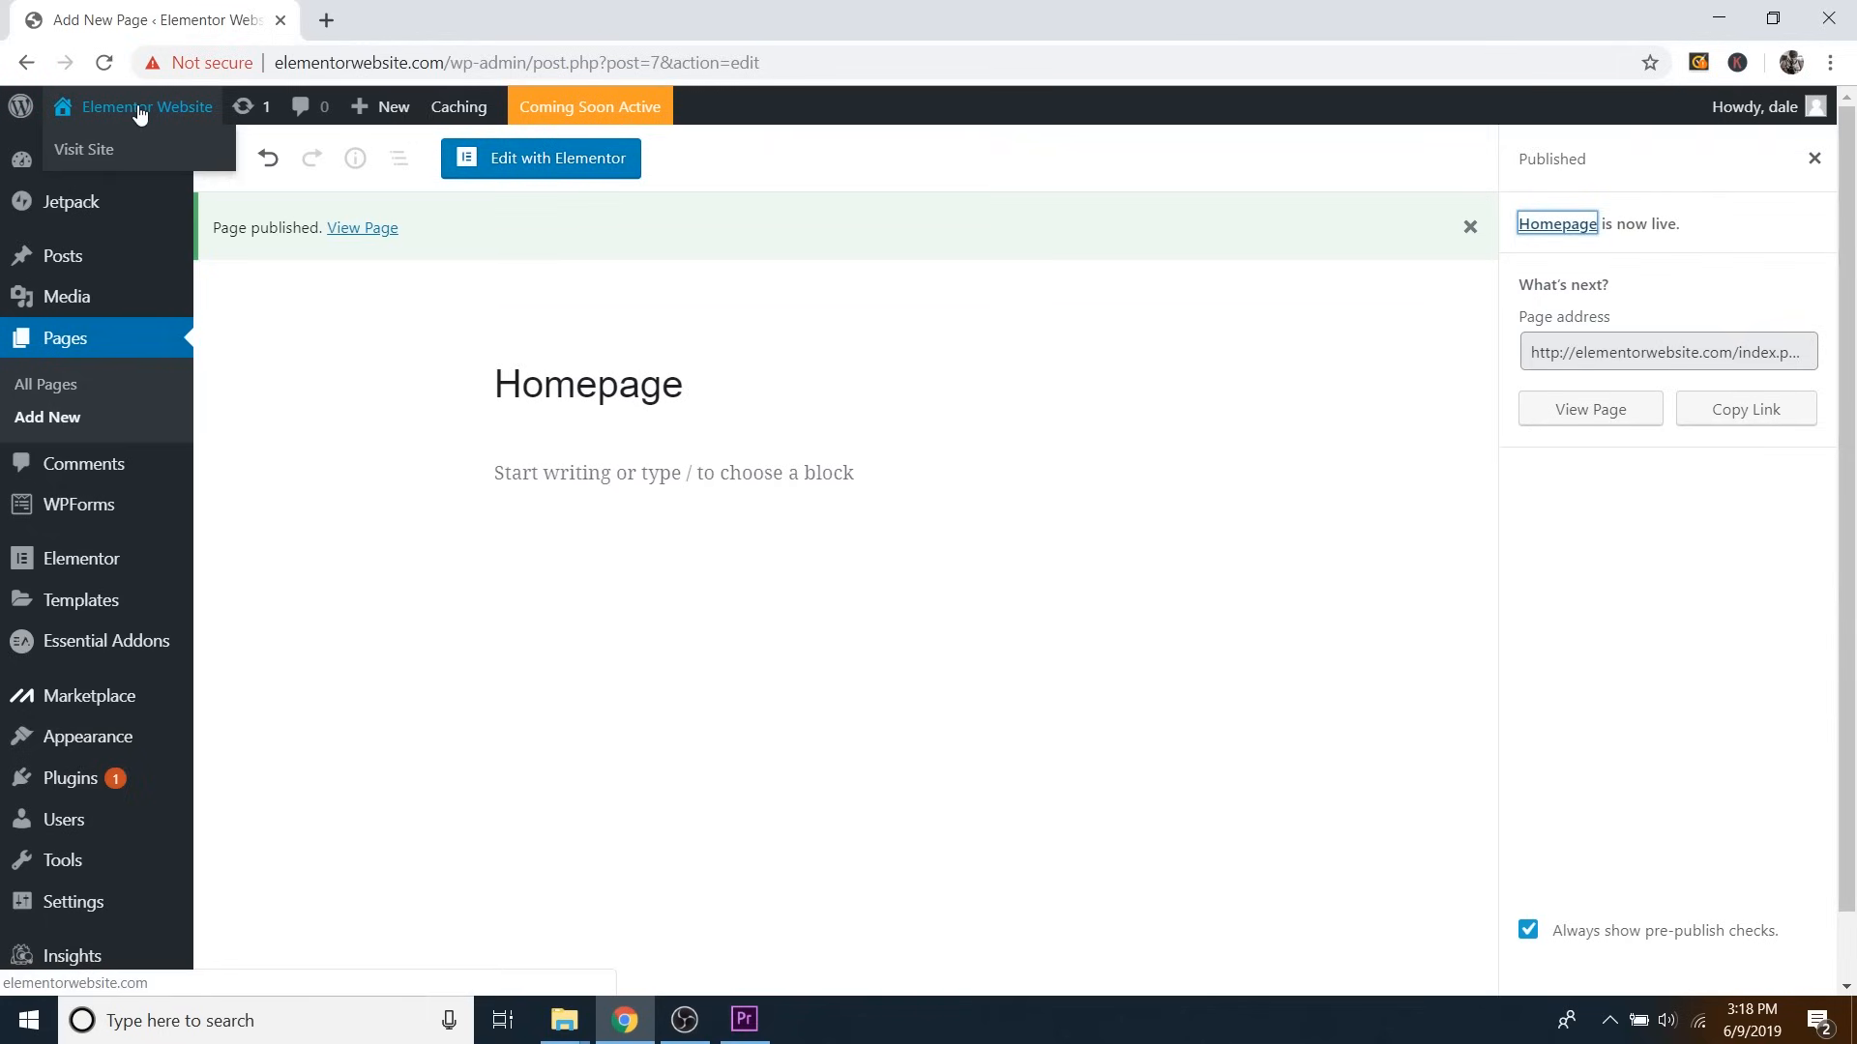
click(87, 150)
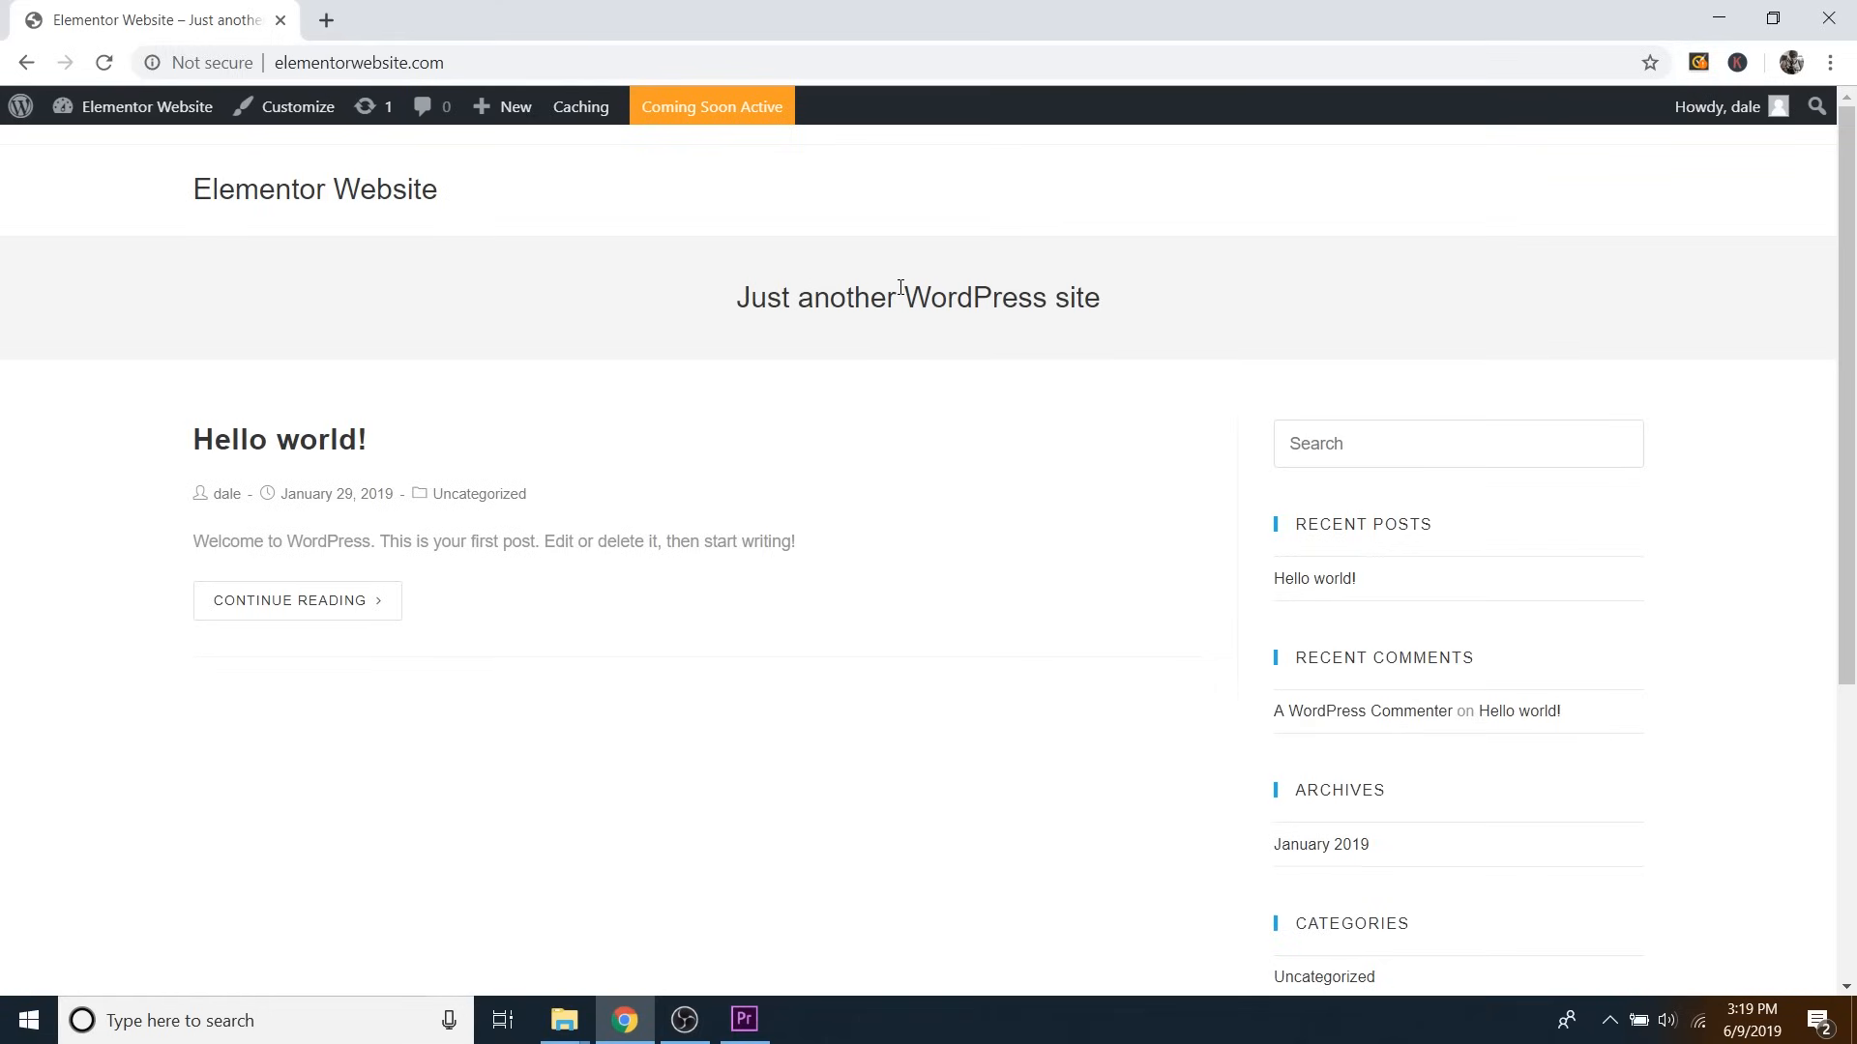
click(294, 114)
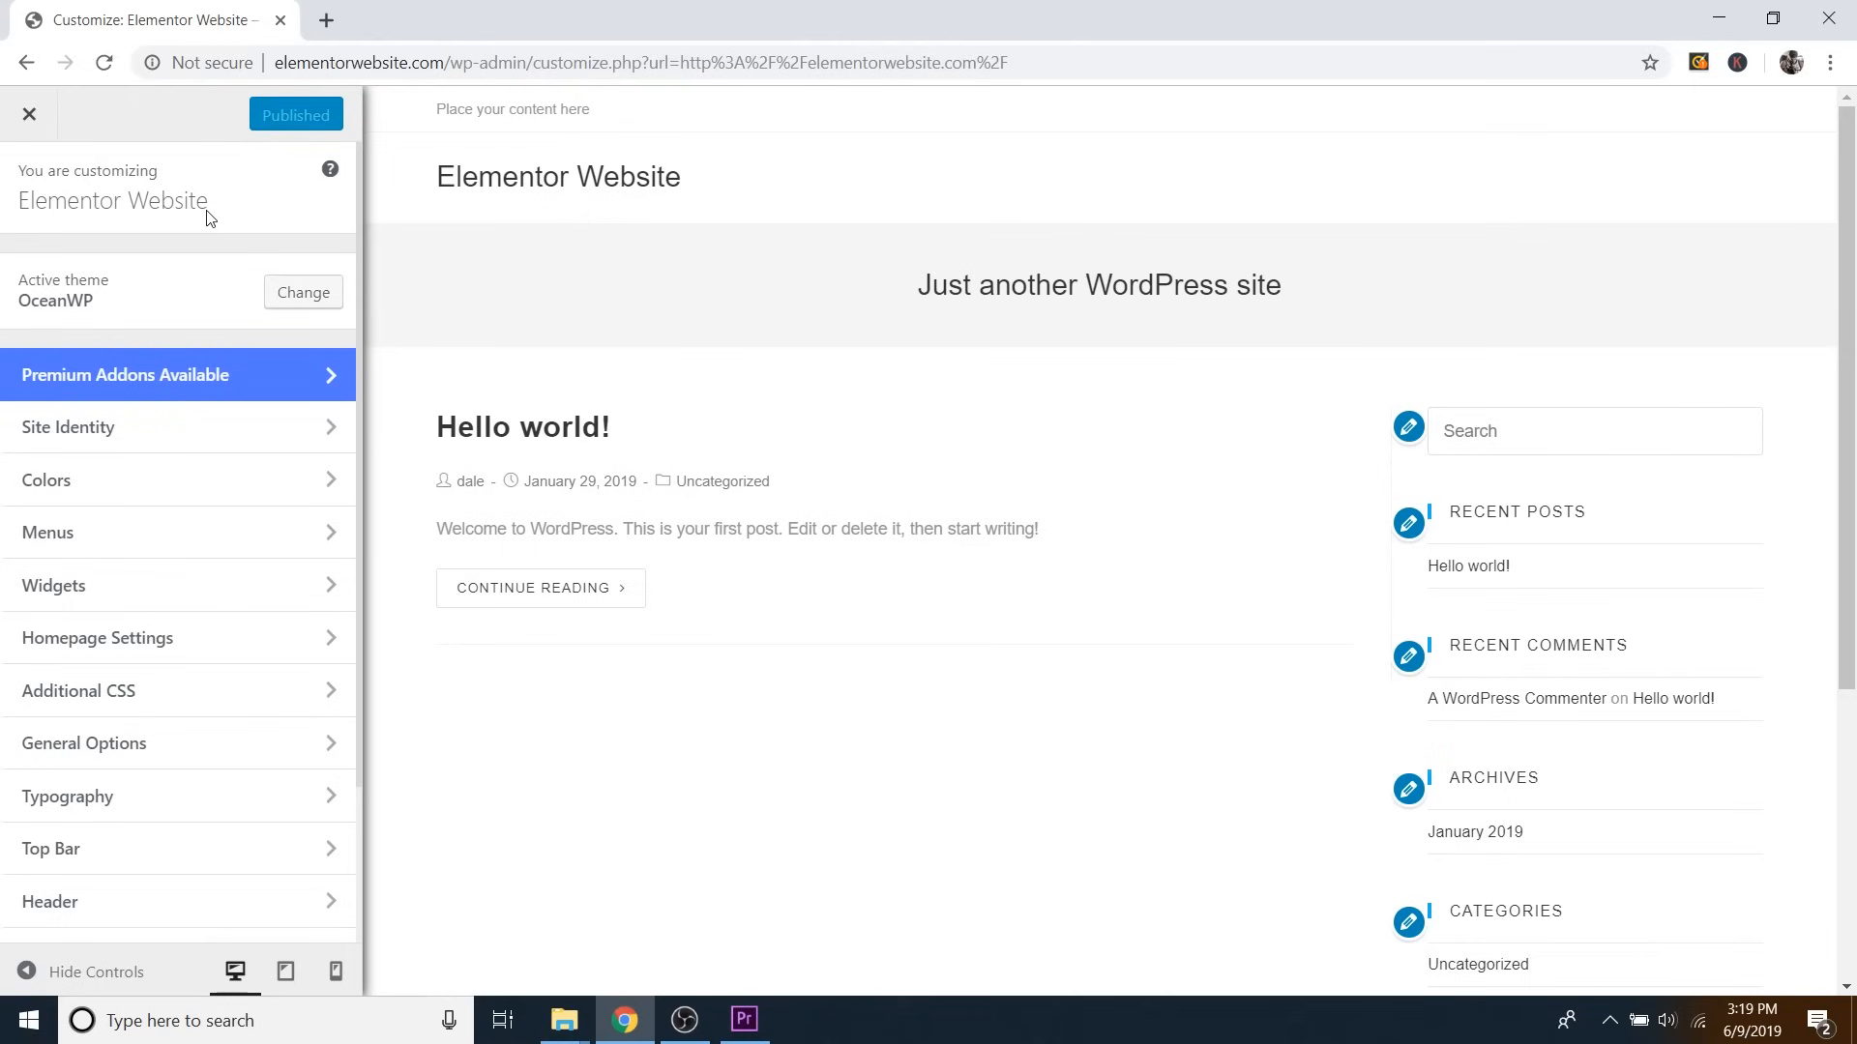
Set the homepage display to a static page, with 'Homepage' as the front page.
click(190, 642)
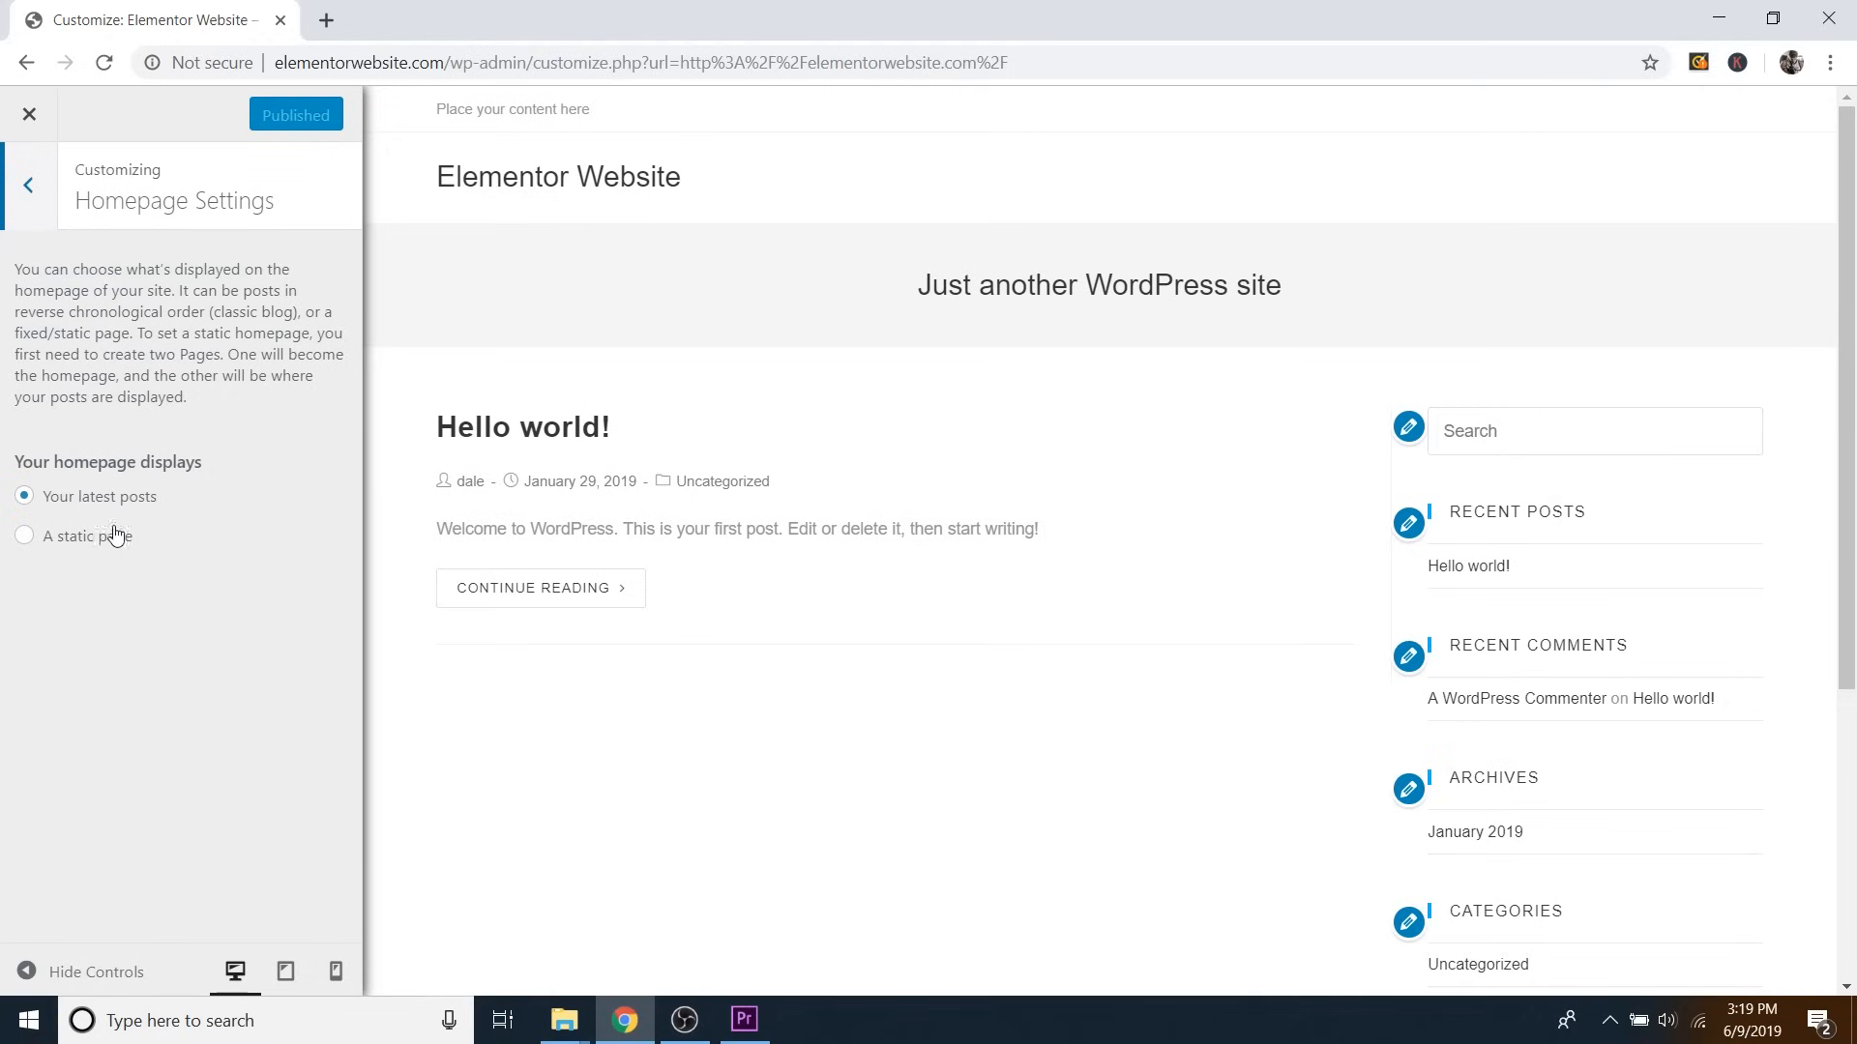
click(62, 546)
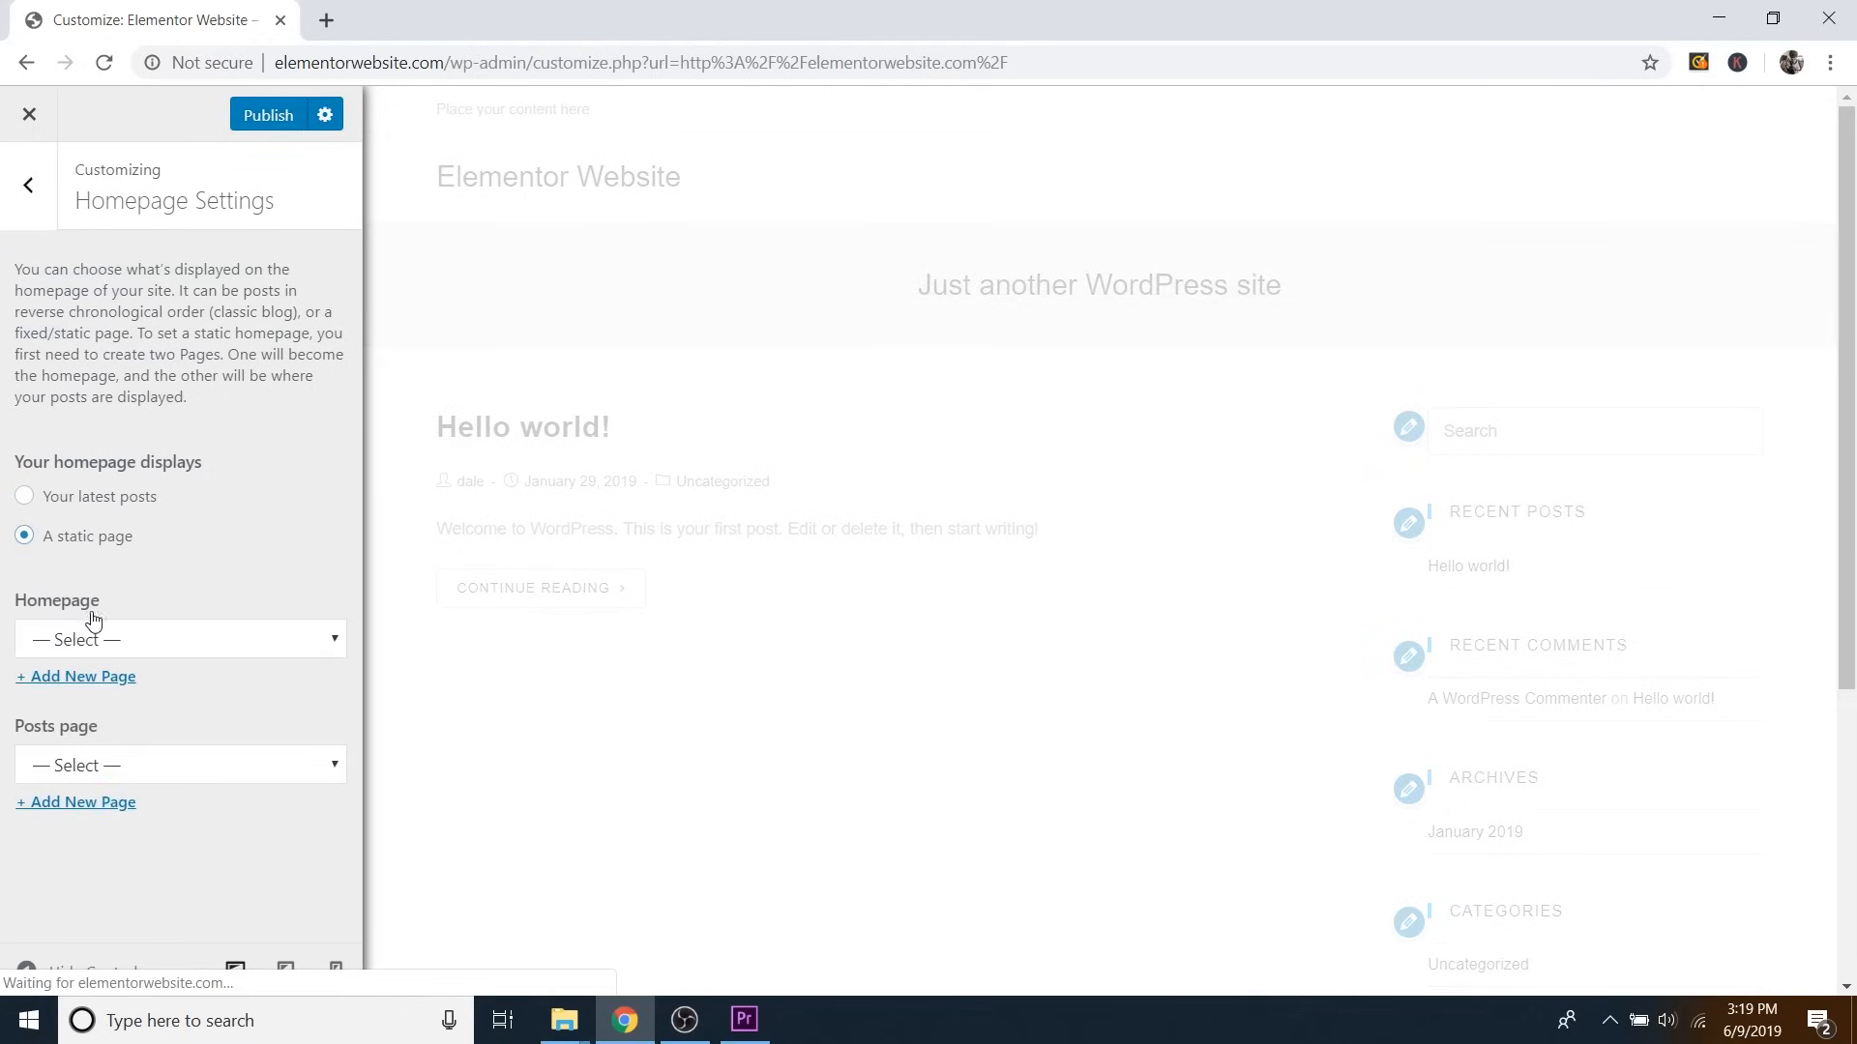
click(132, 641)
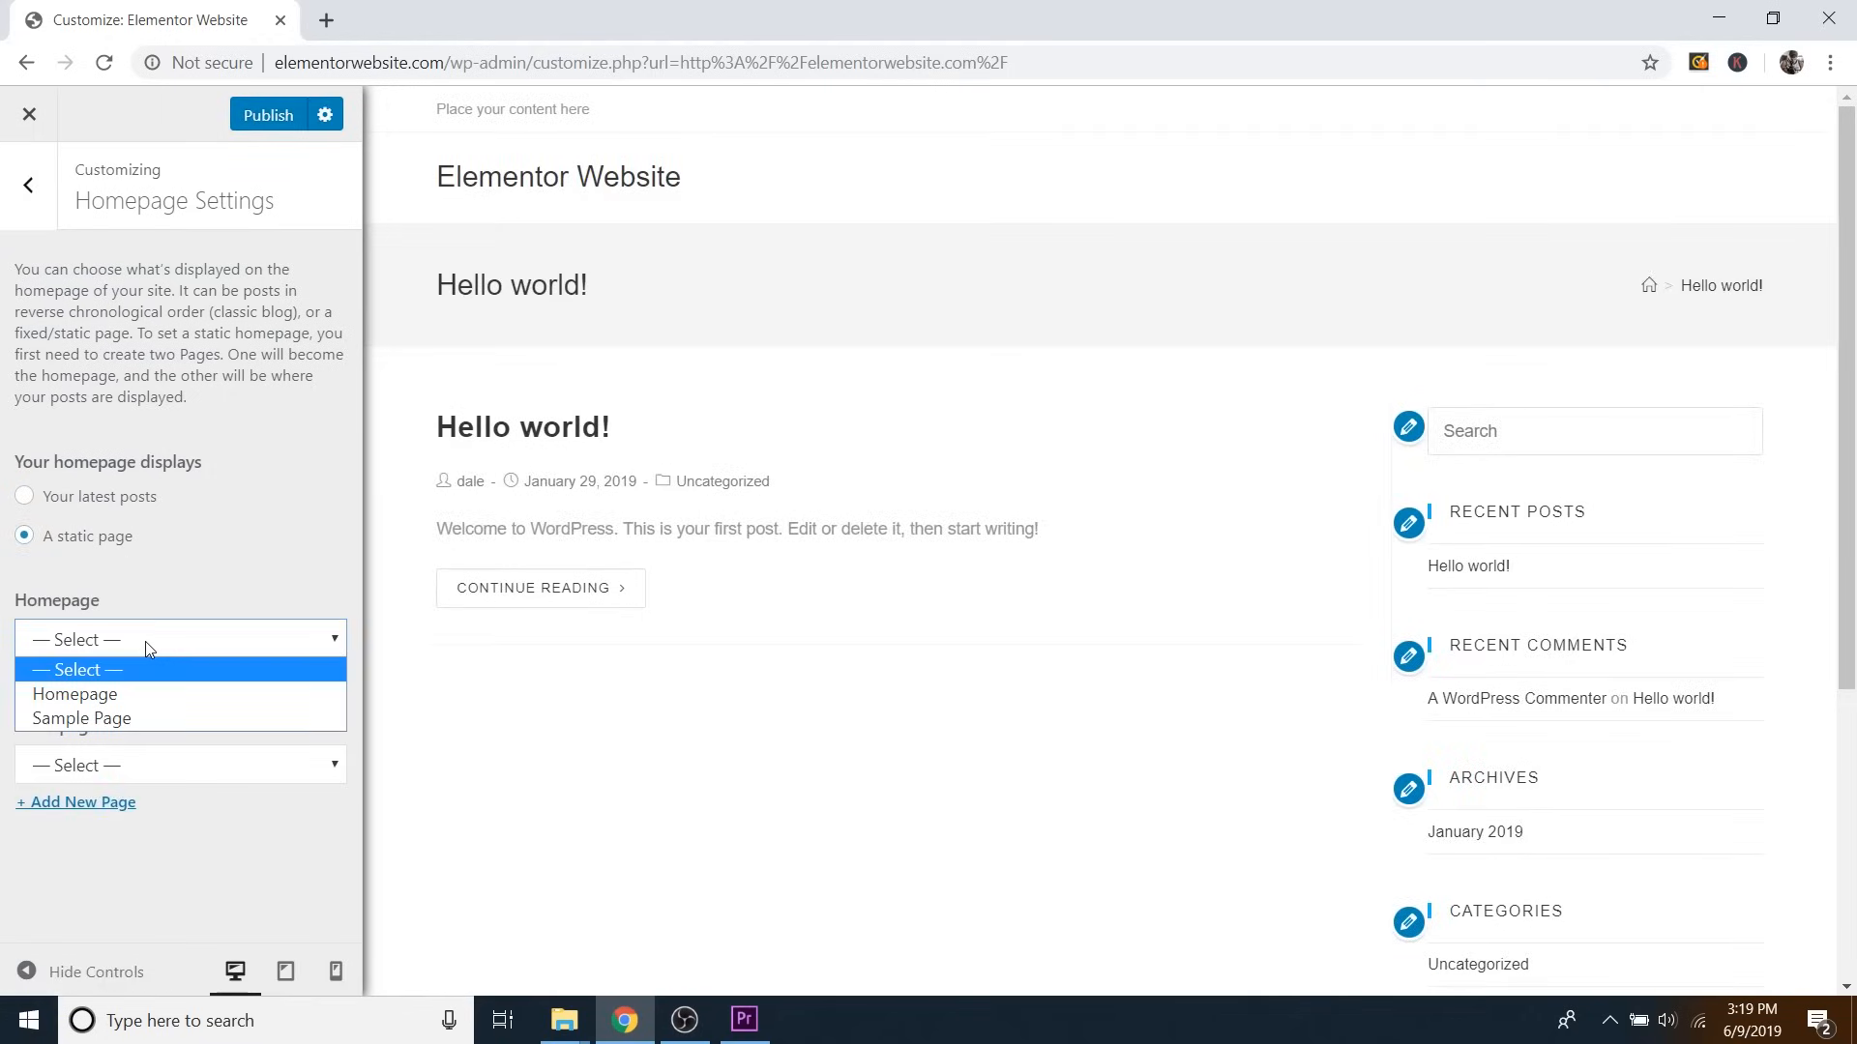
click(115, 695)
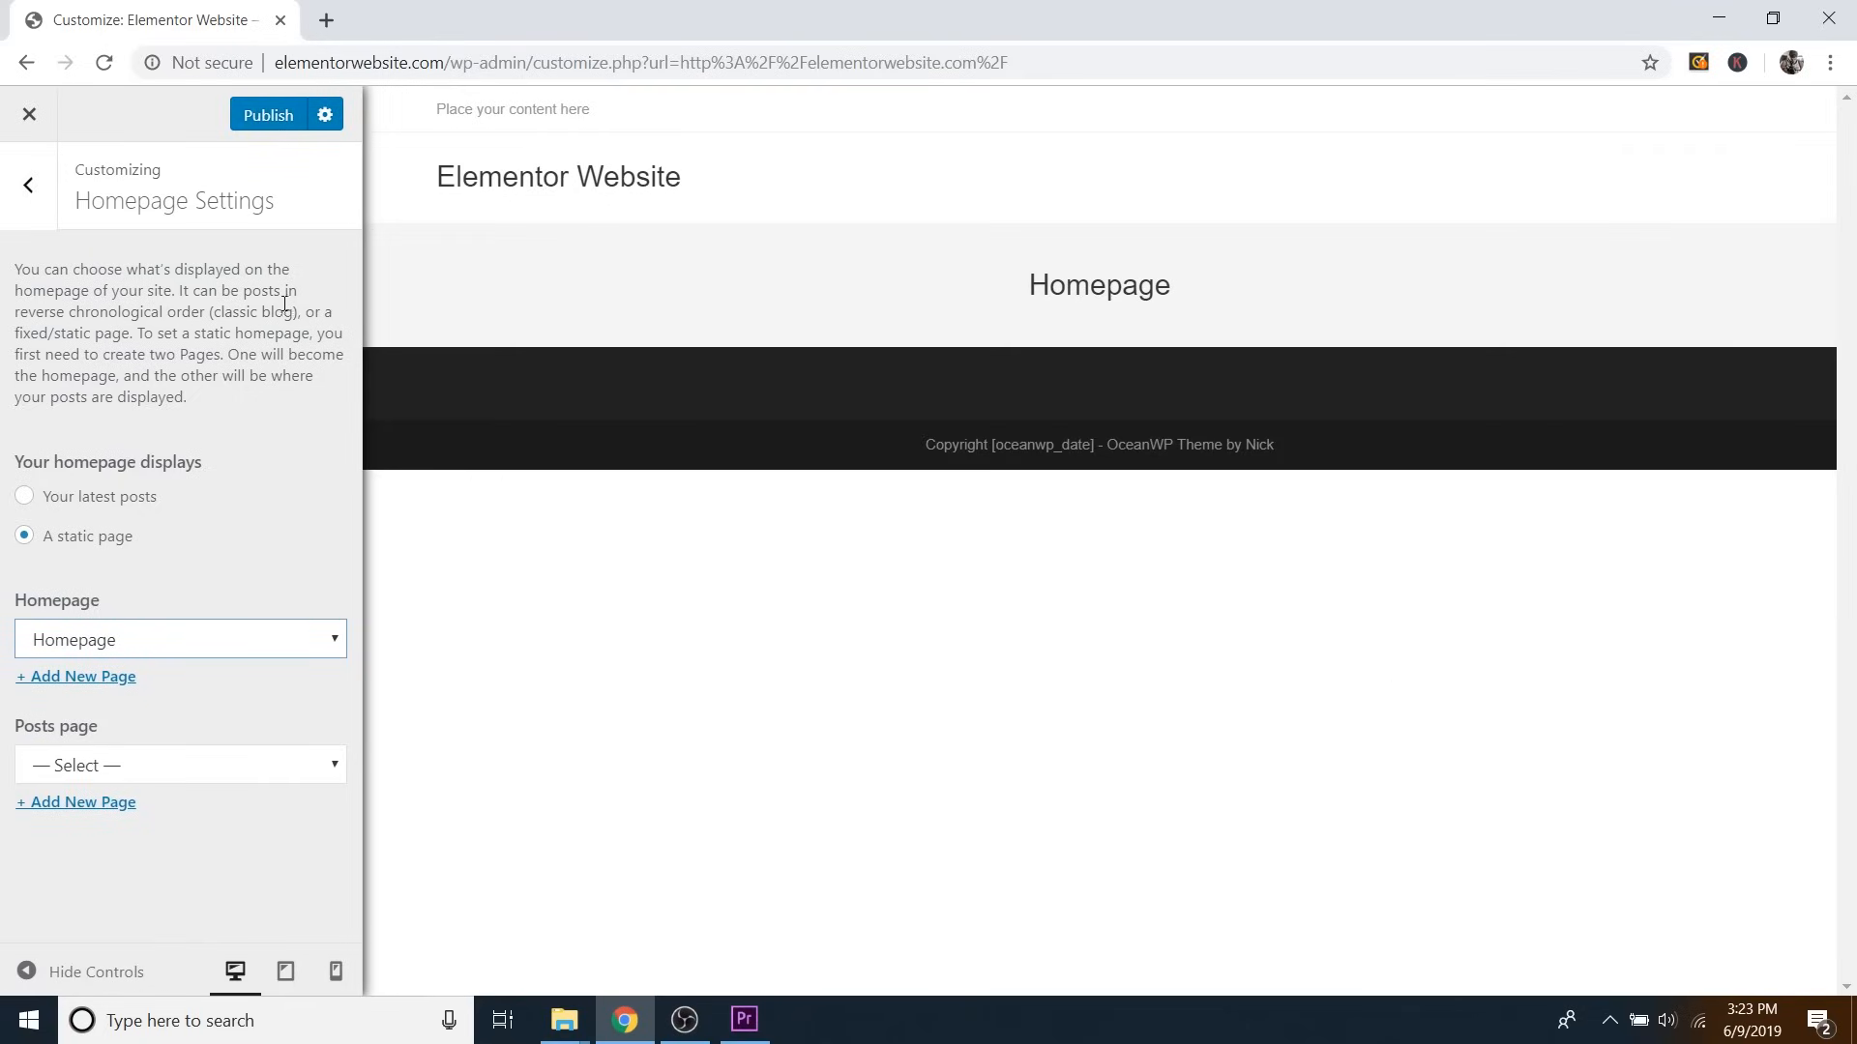
click(39, 201)
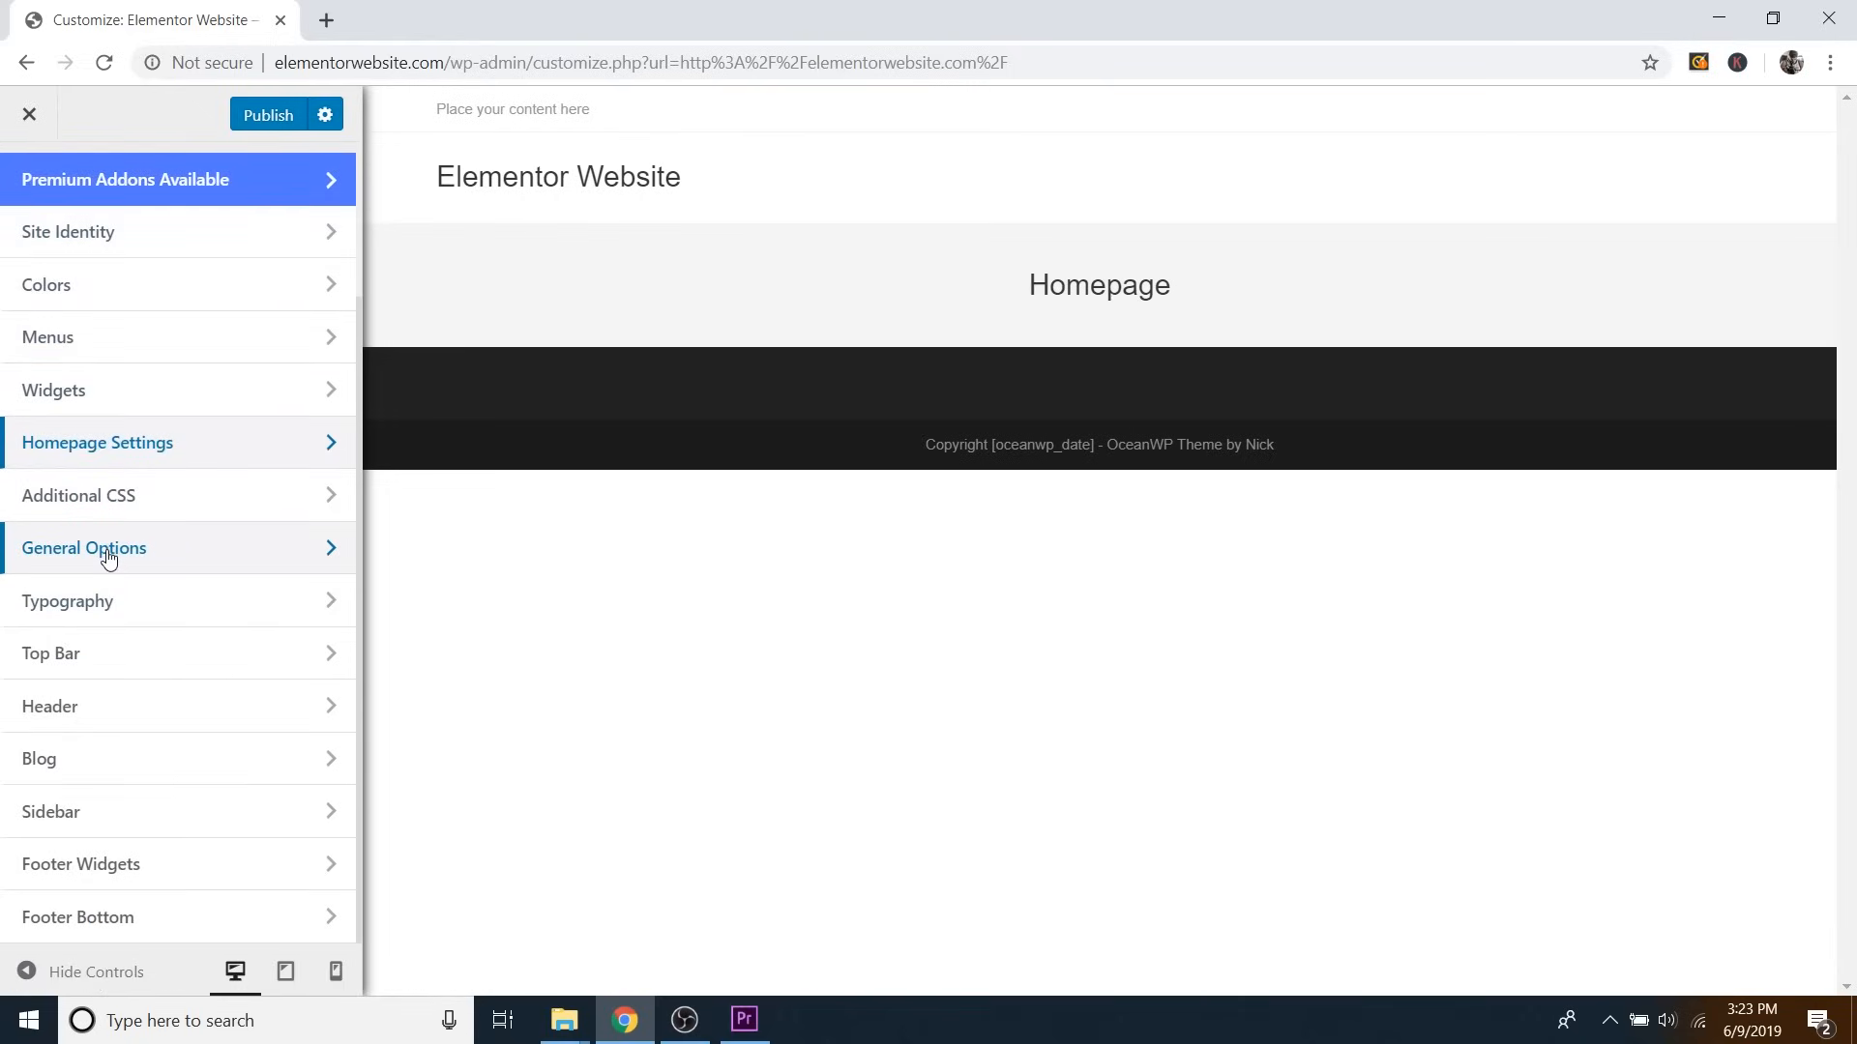
Set the Page Title style to Hidden in the theme's General Options.
click(155, 550)
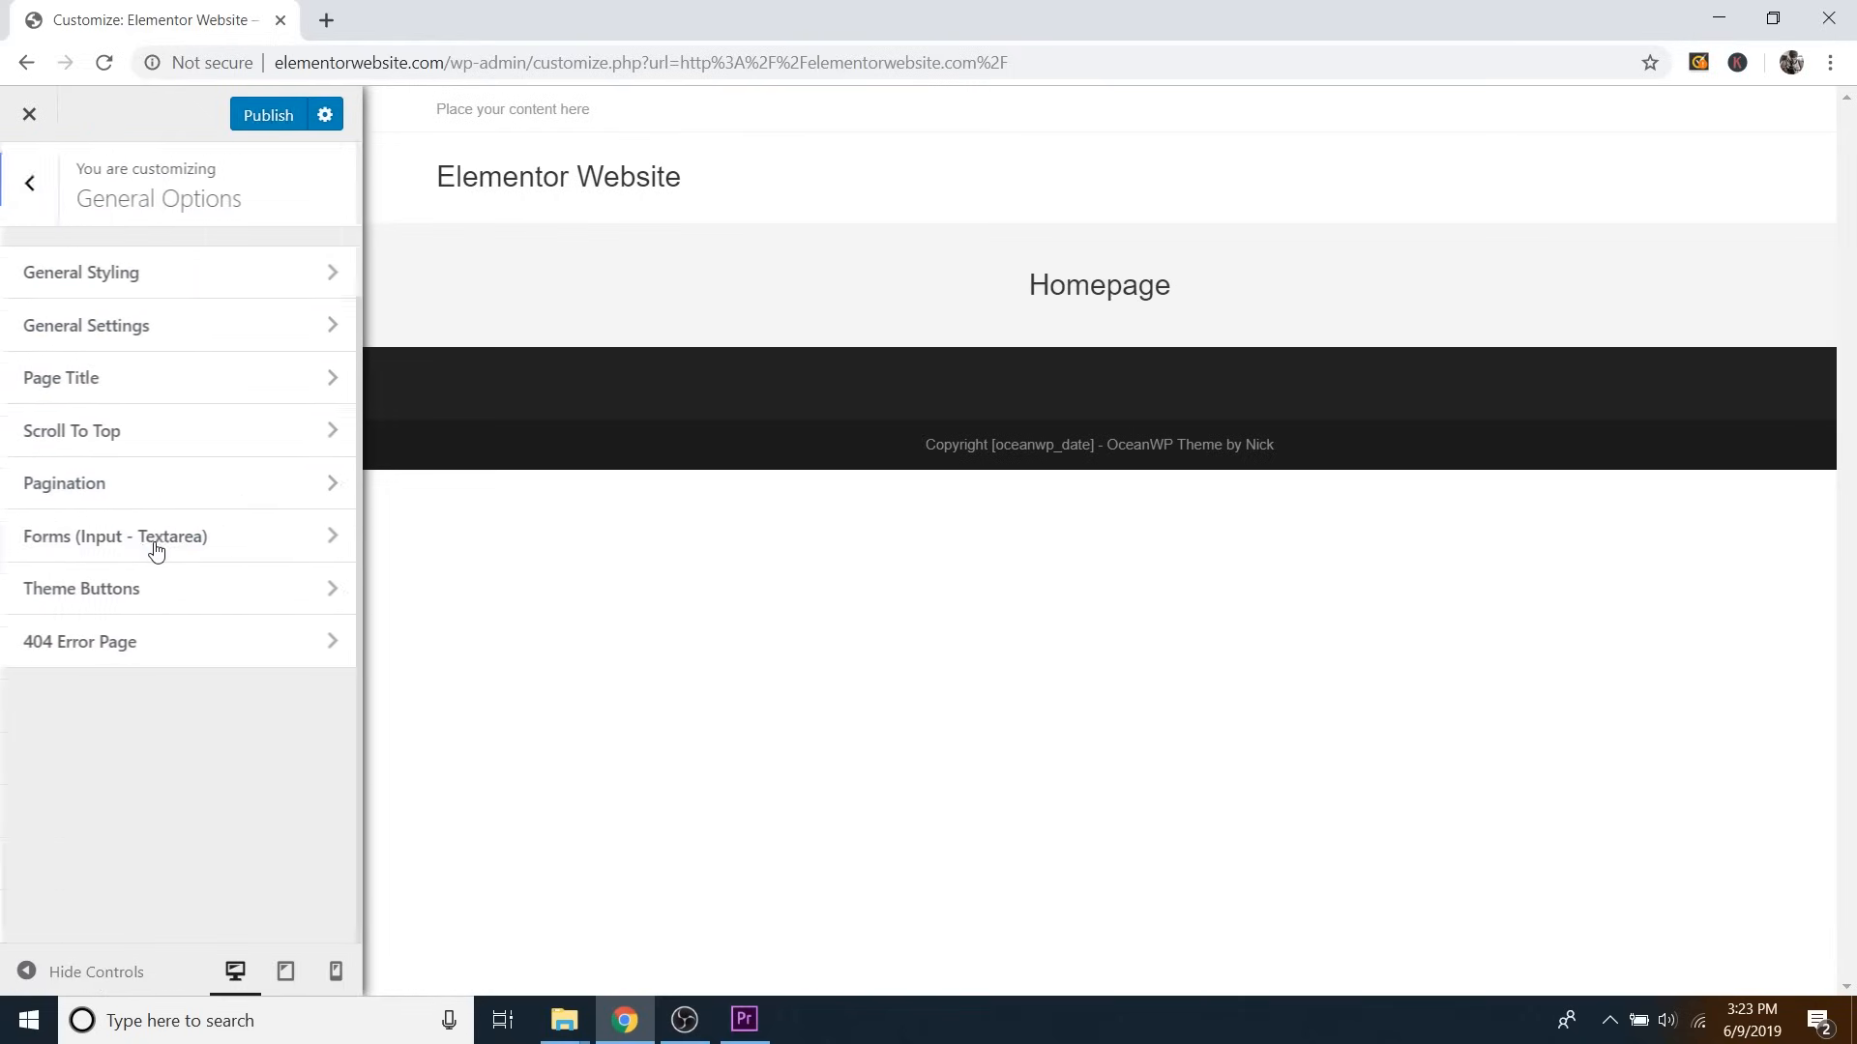
click(155, 380)
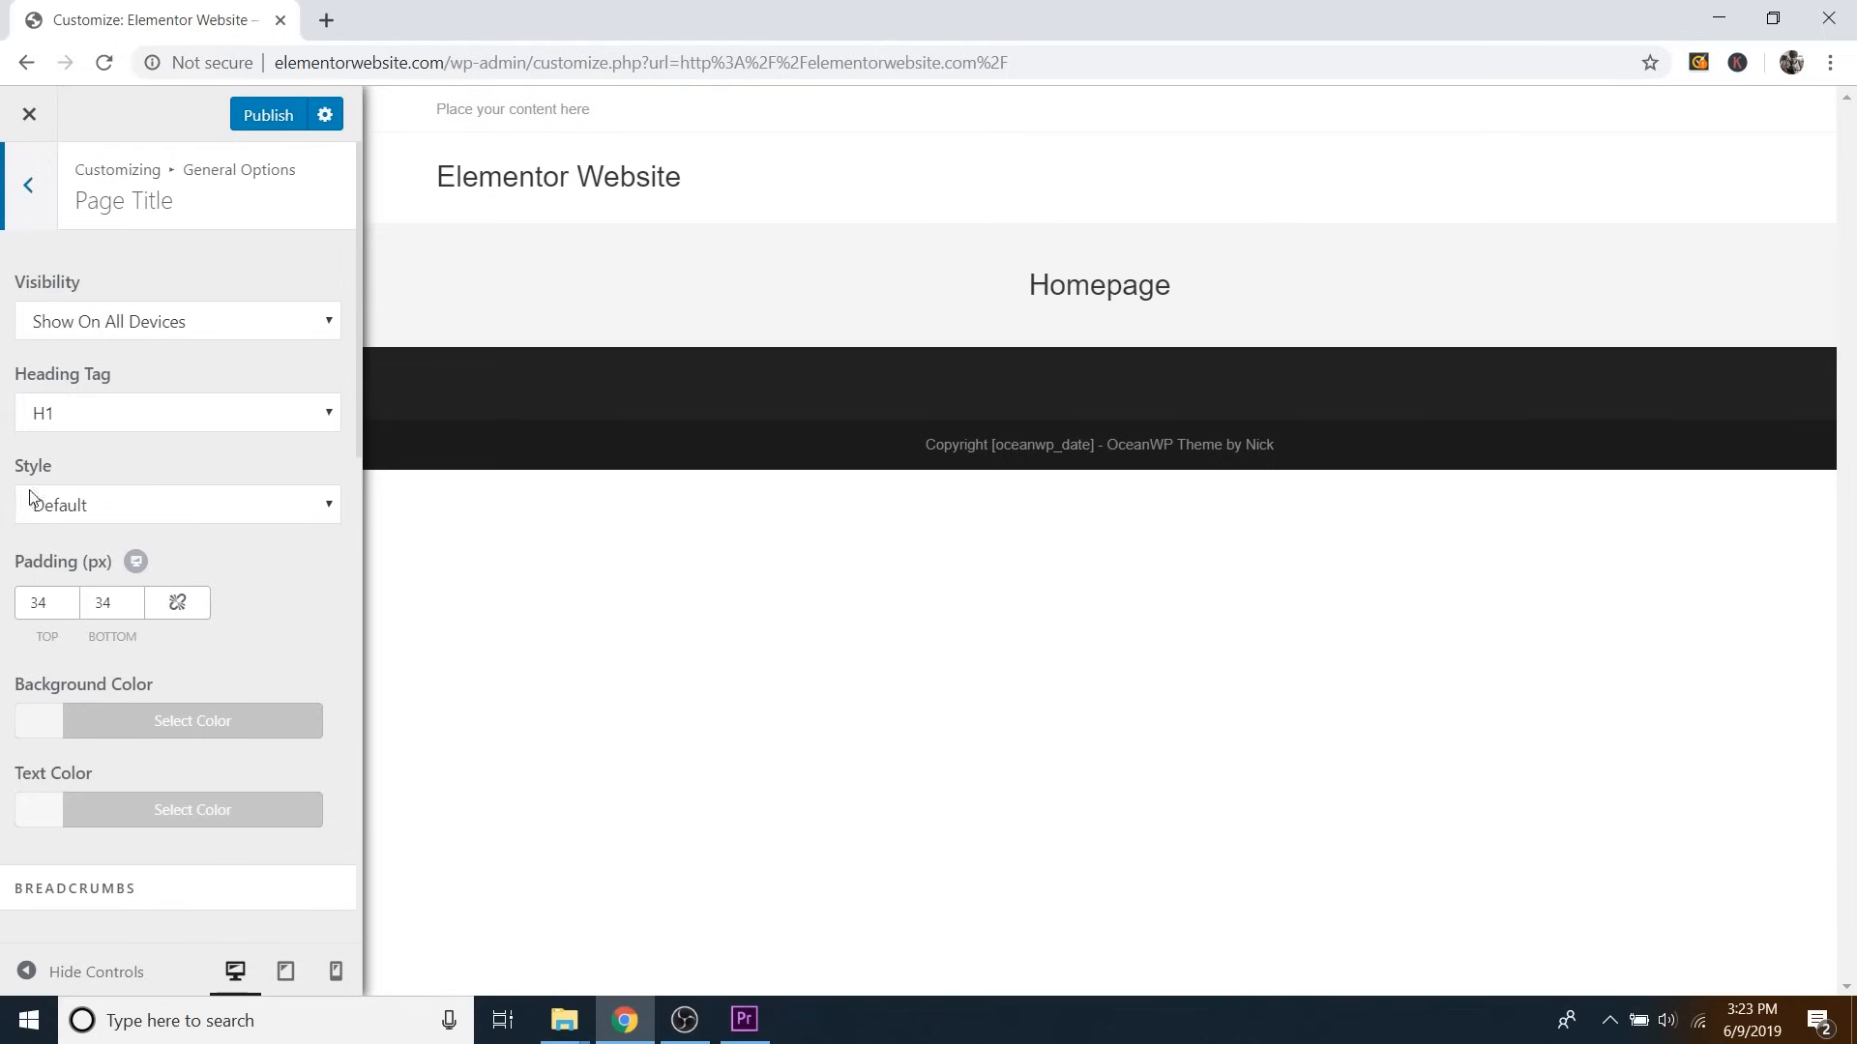
click(162, 509)
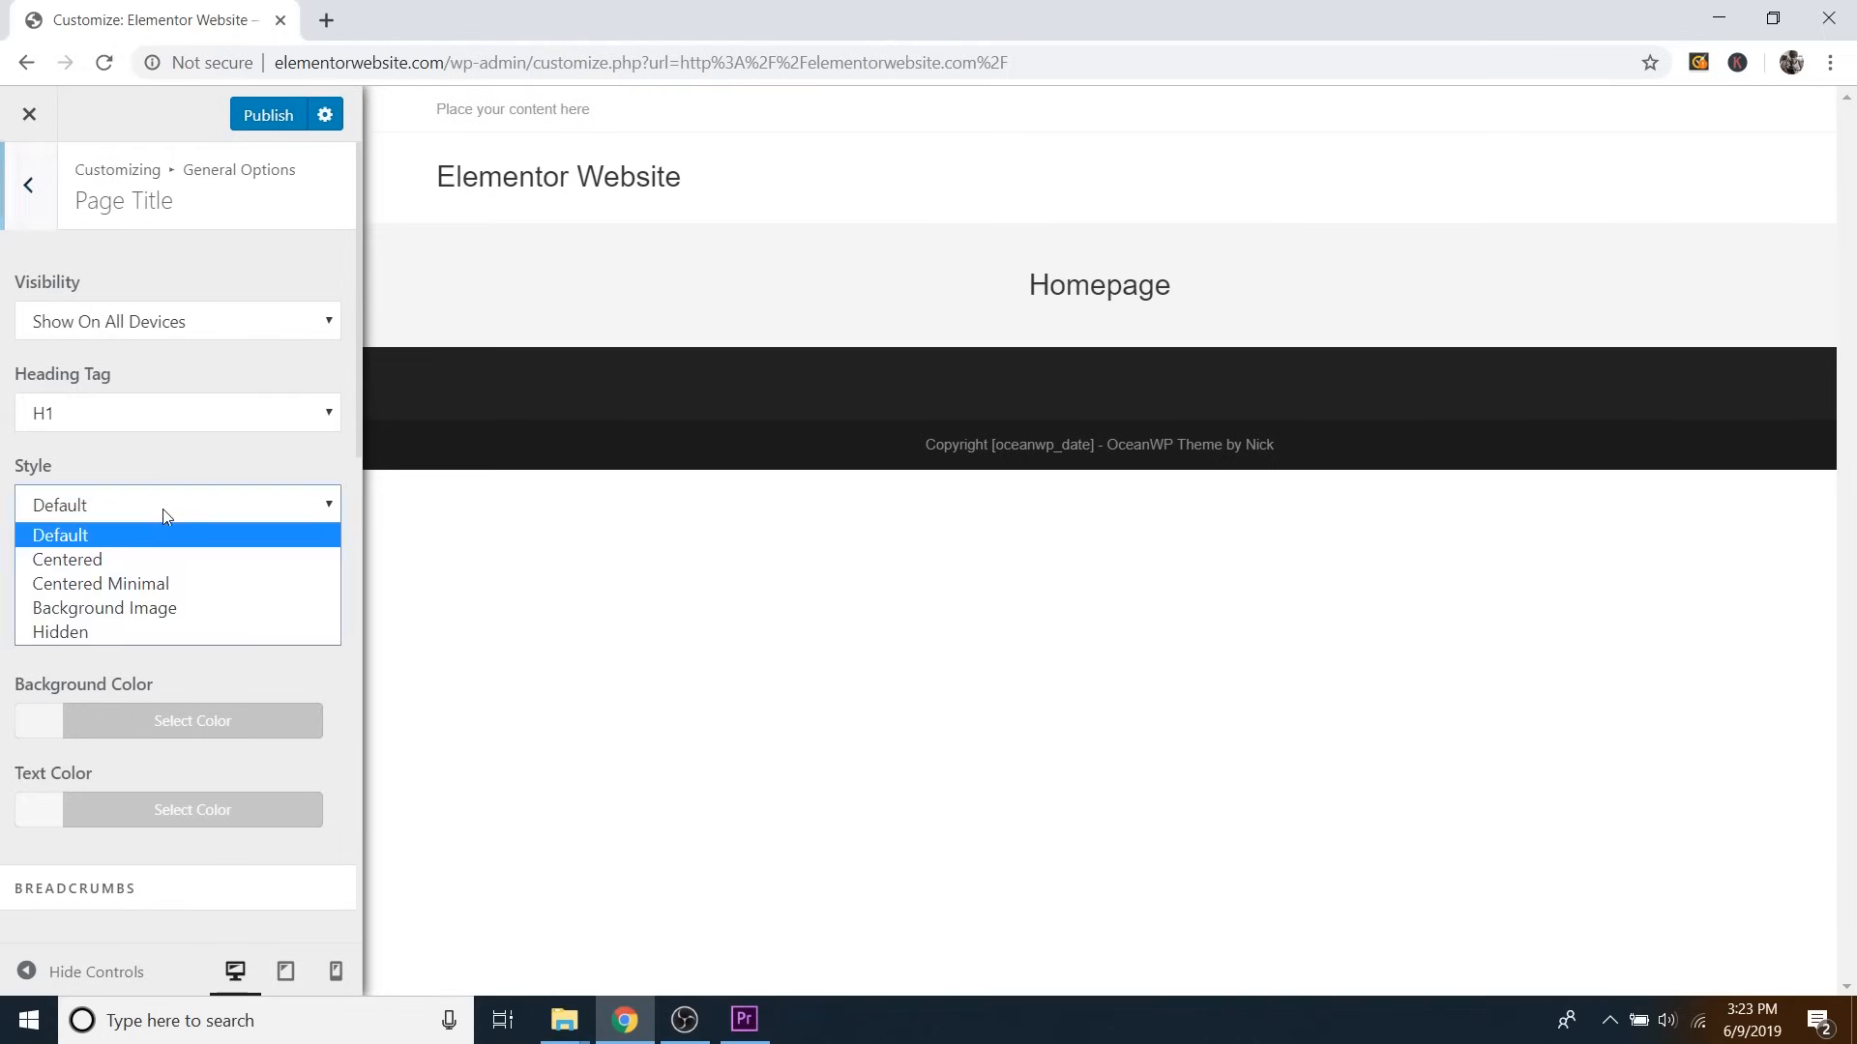
click(89, 633)
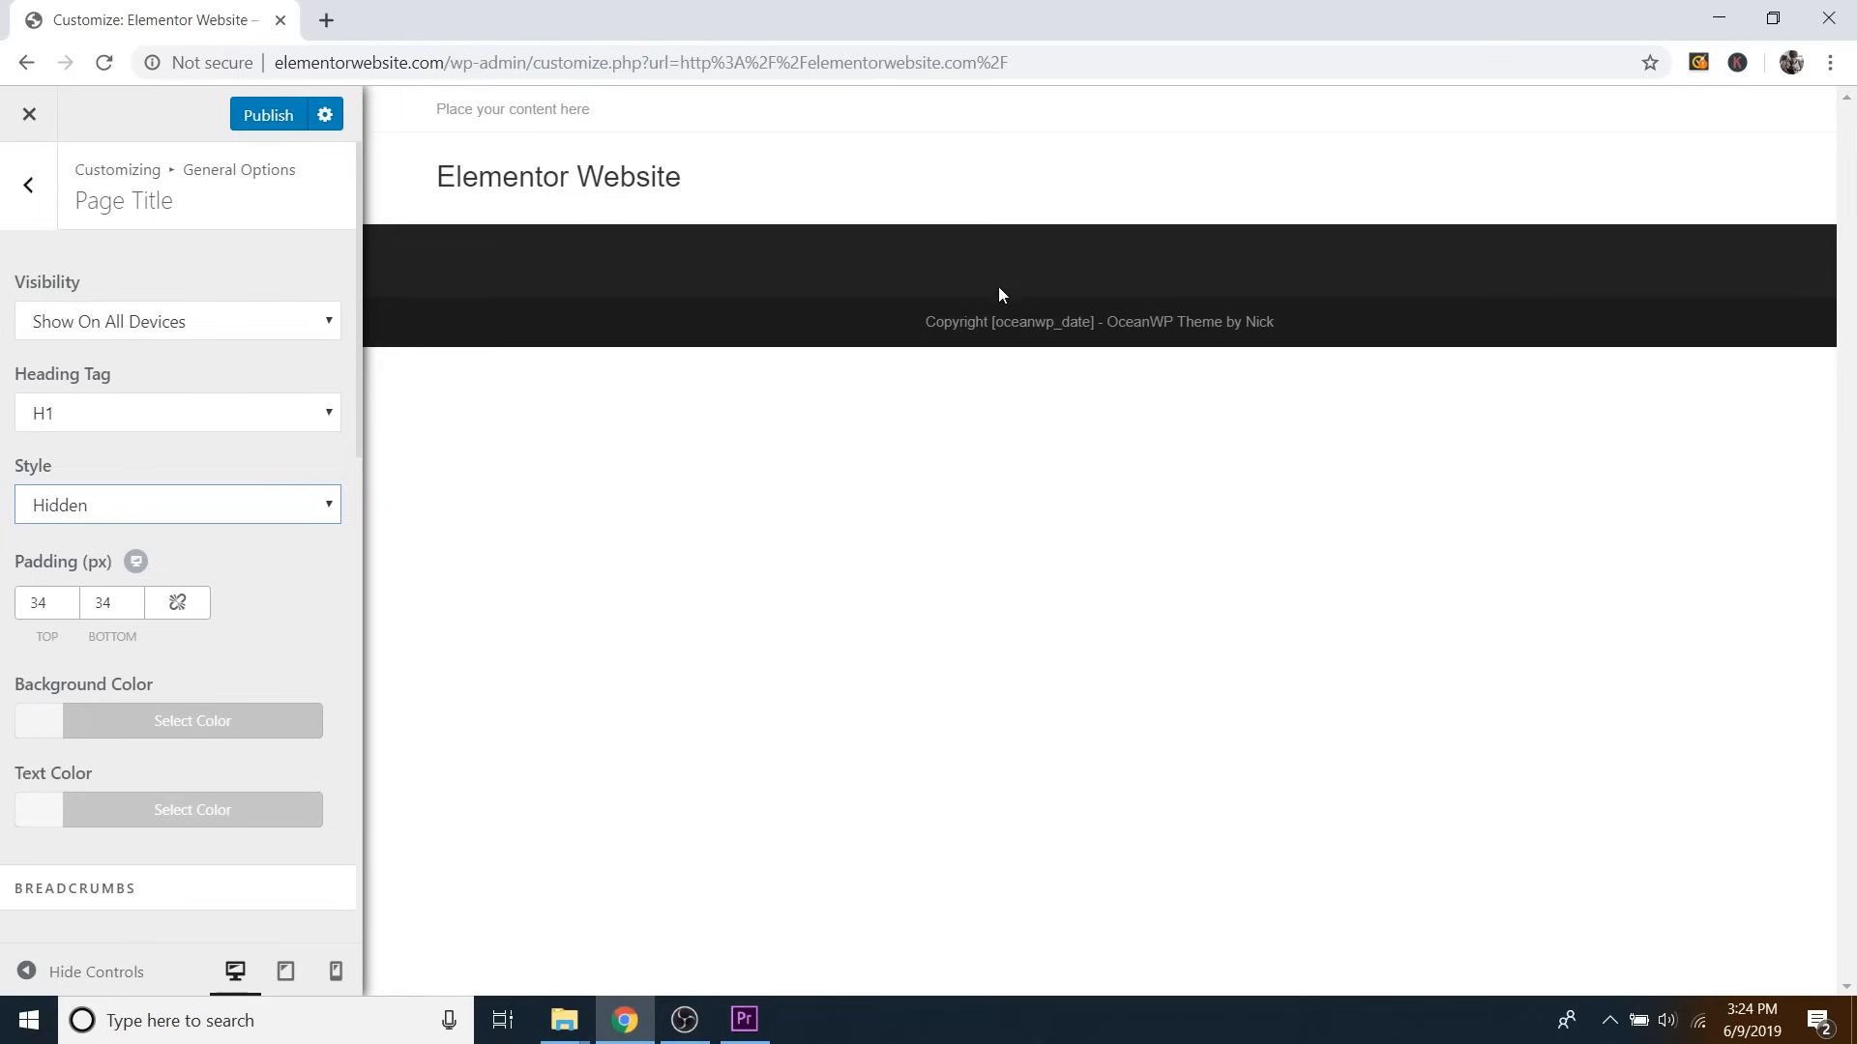
click(34, 194)
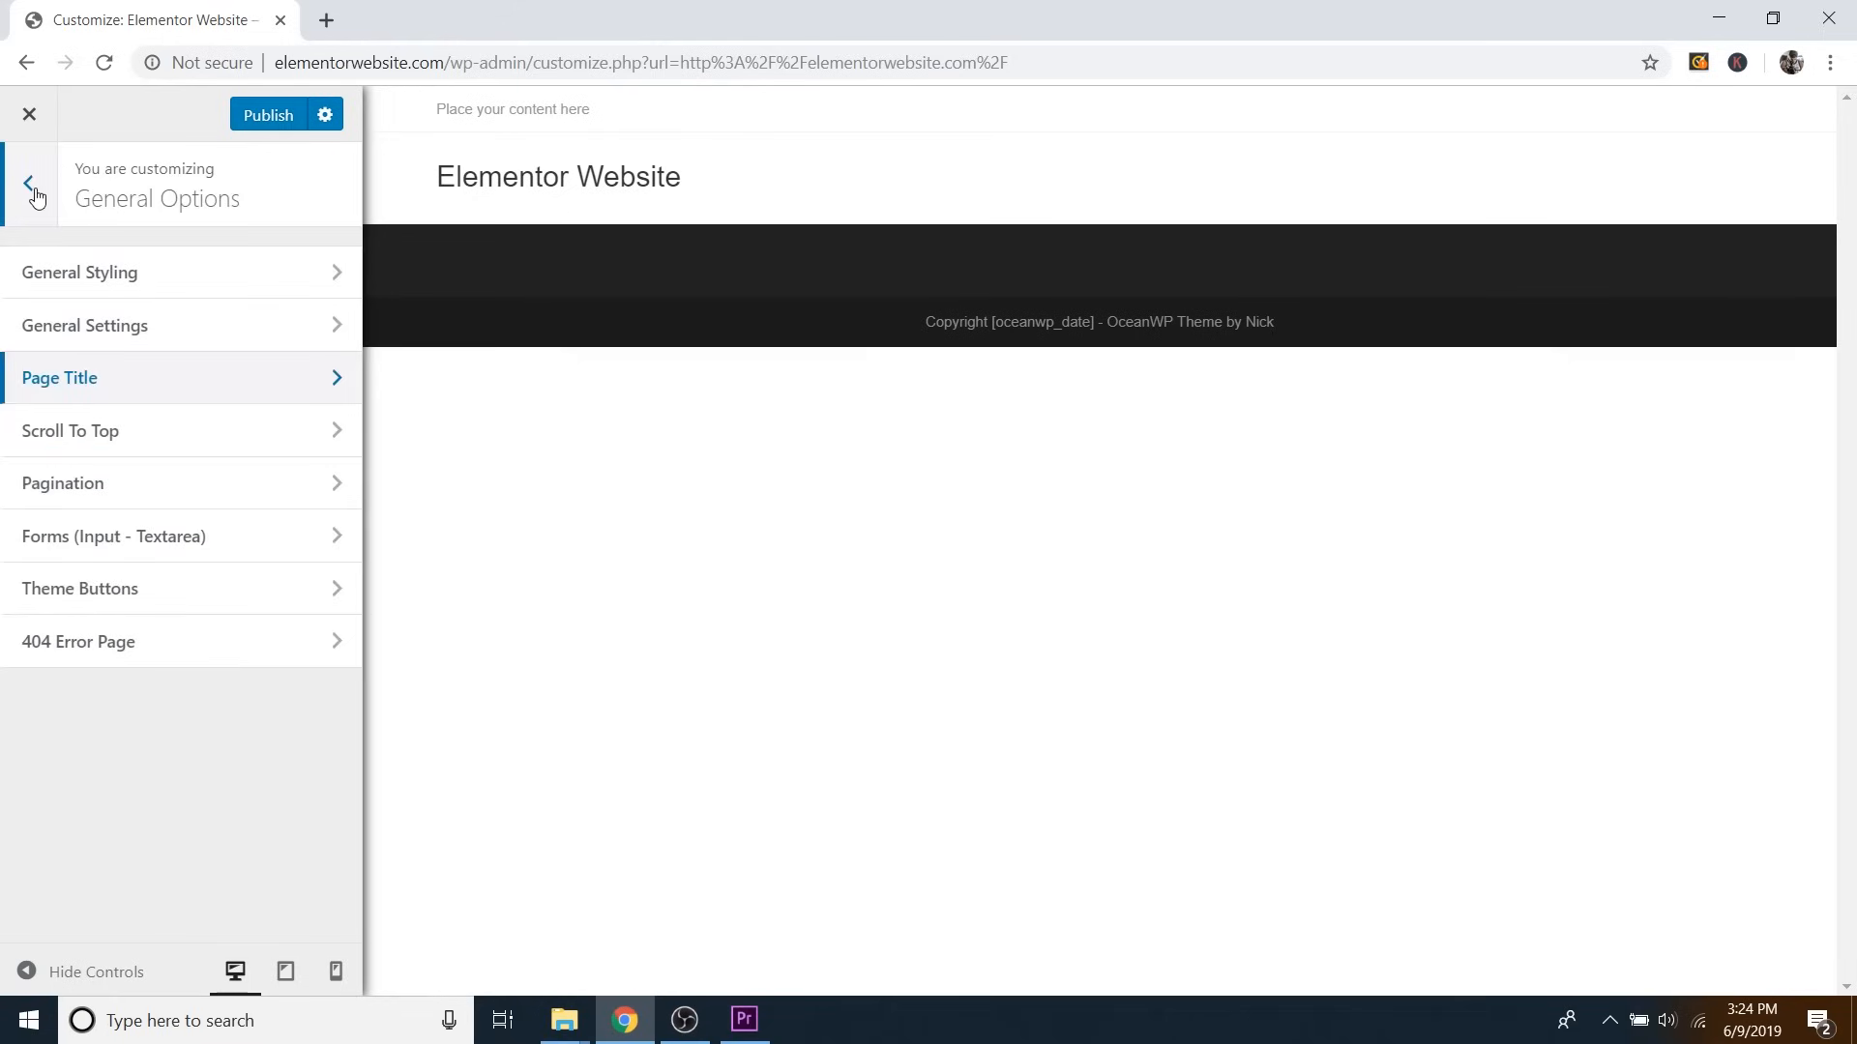
click(34, 194)
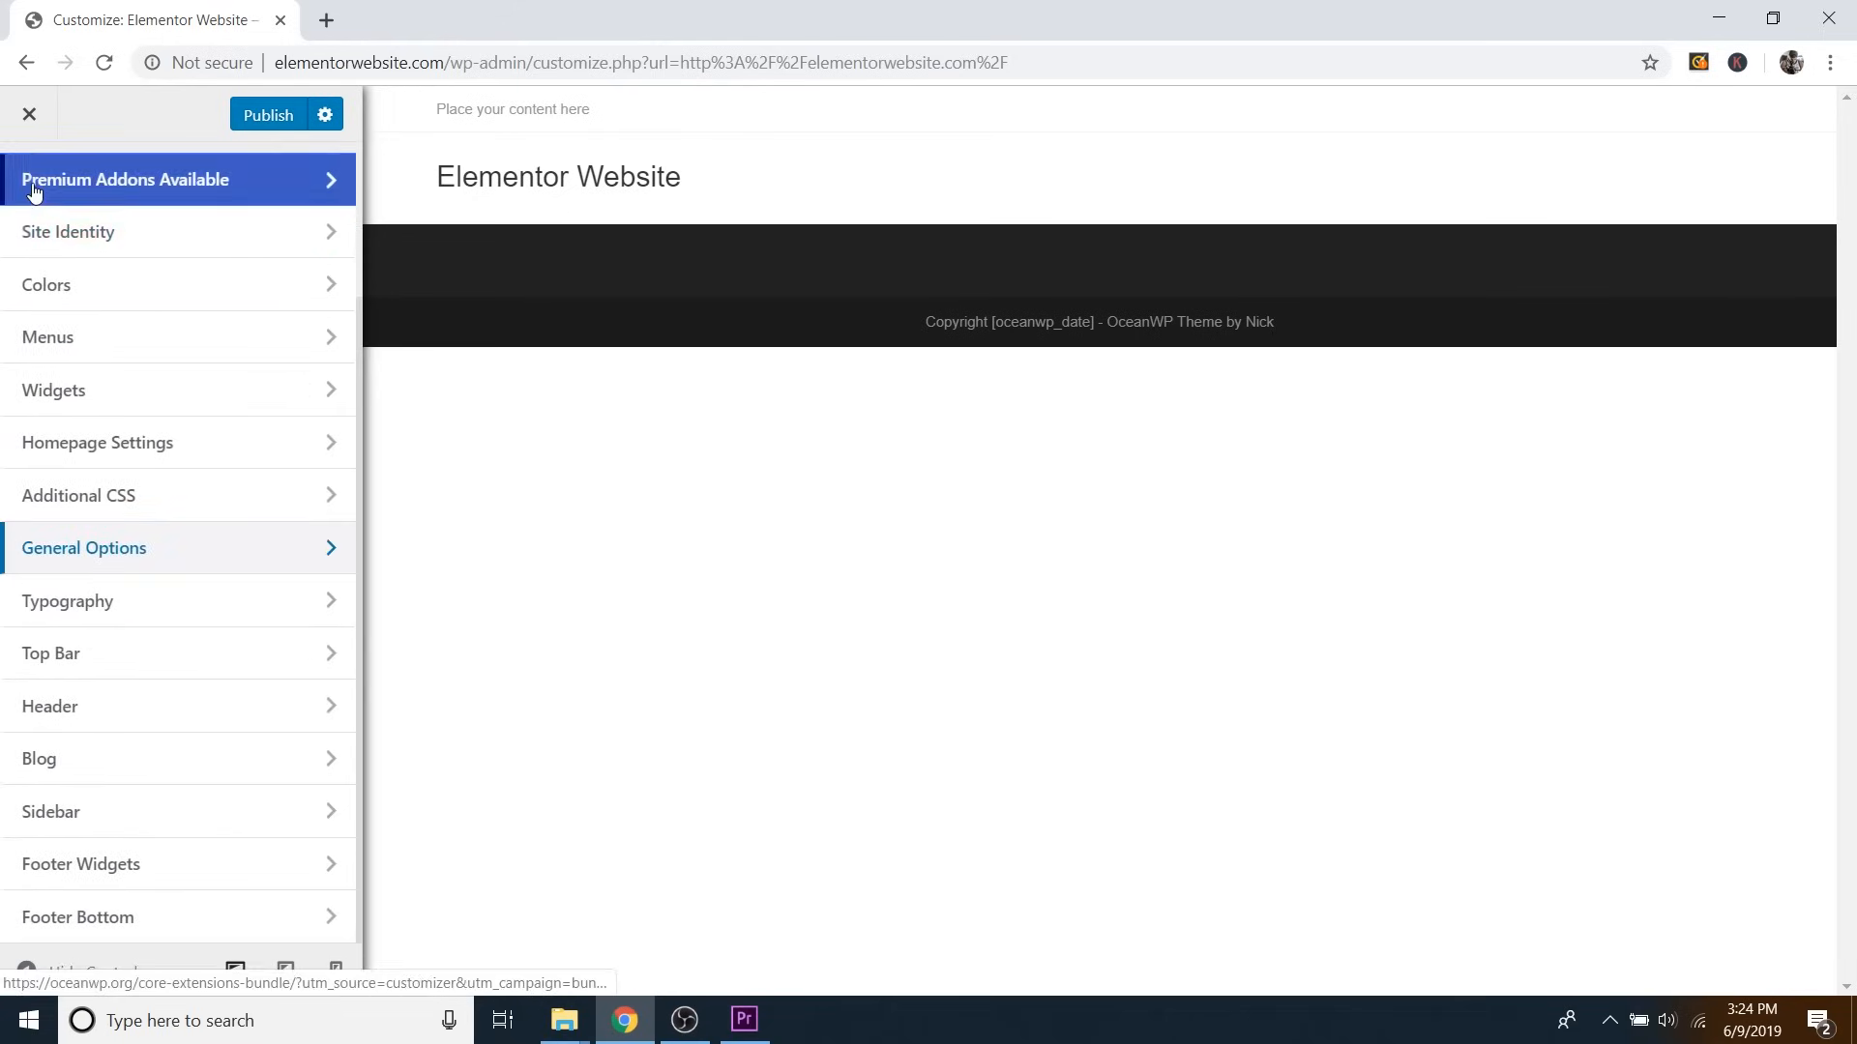
Replace the Footer Bottom copyright with 'Copyright 2019 - Elementor Website' and publish the changes.
click(104, 927)
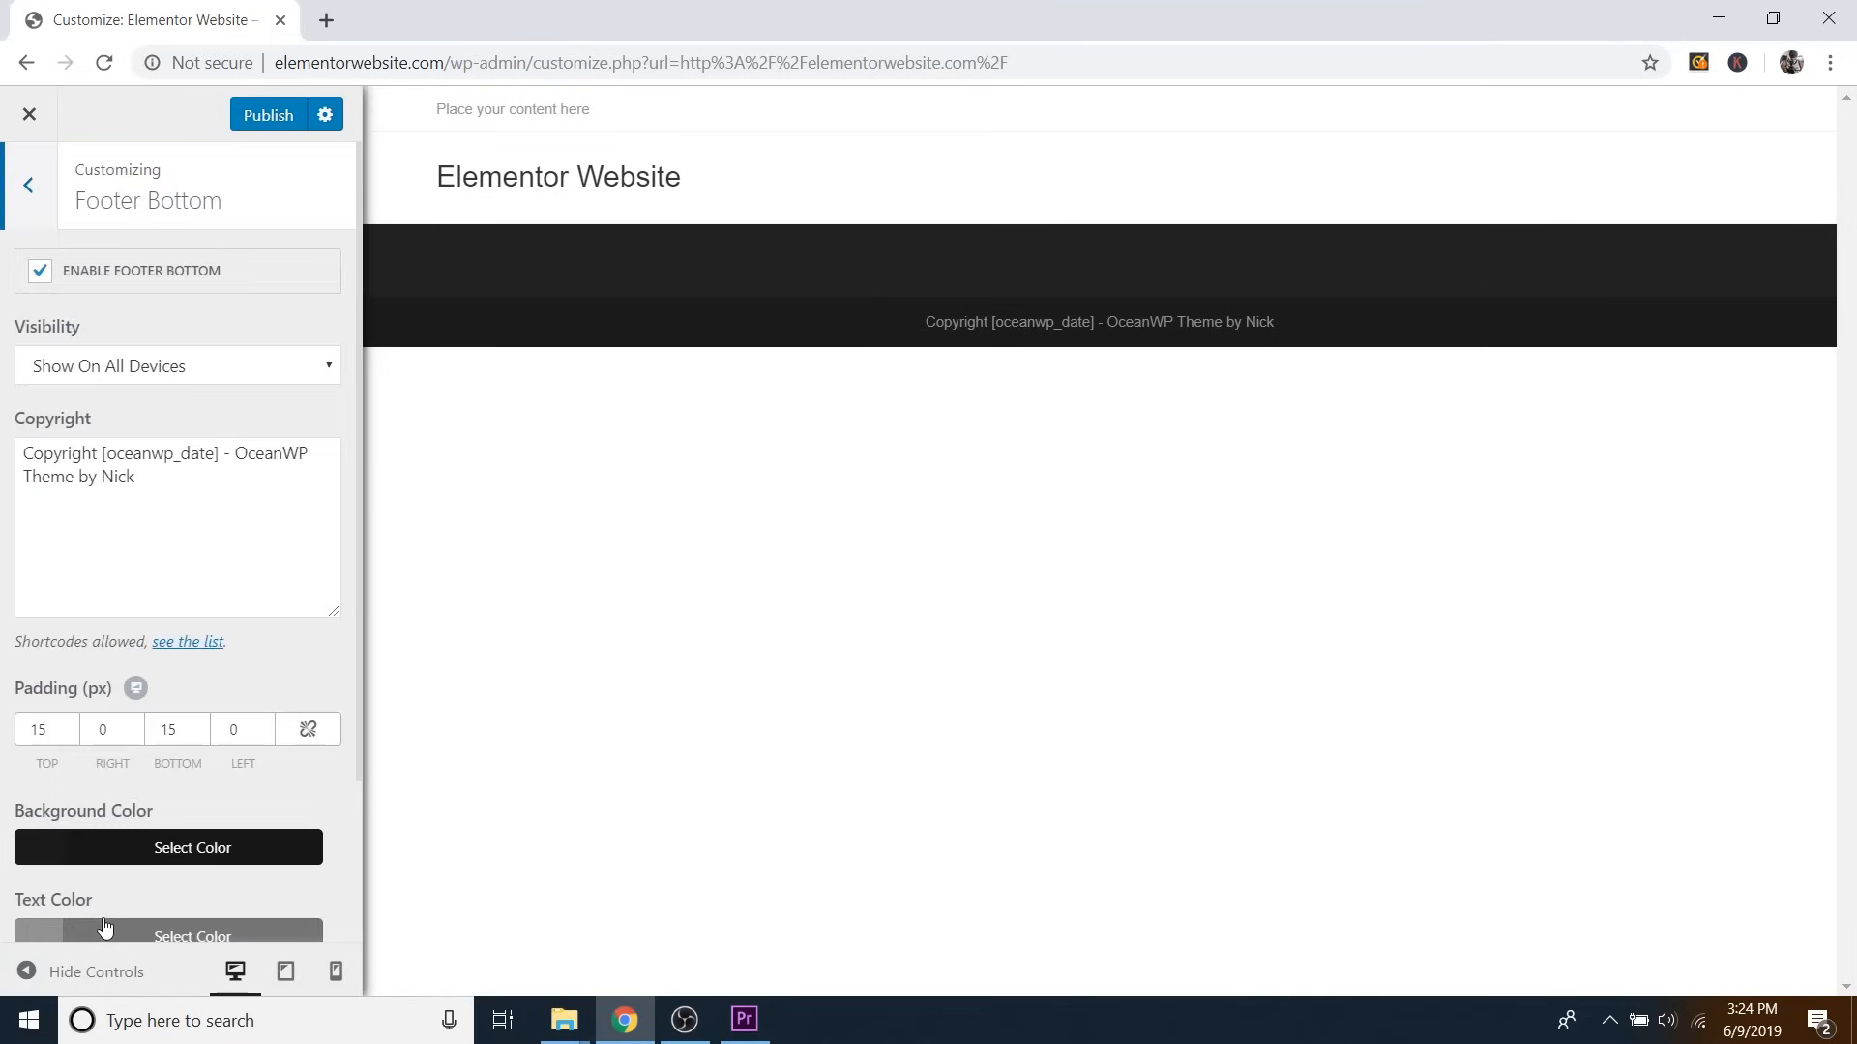
click(183, 491)
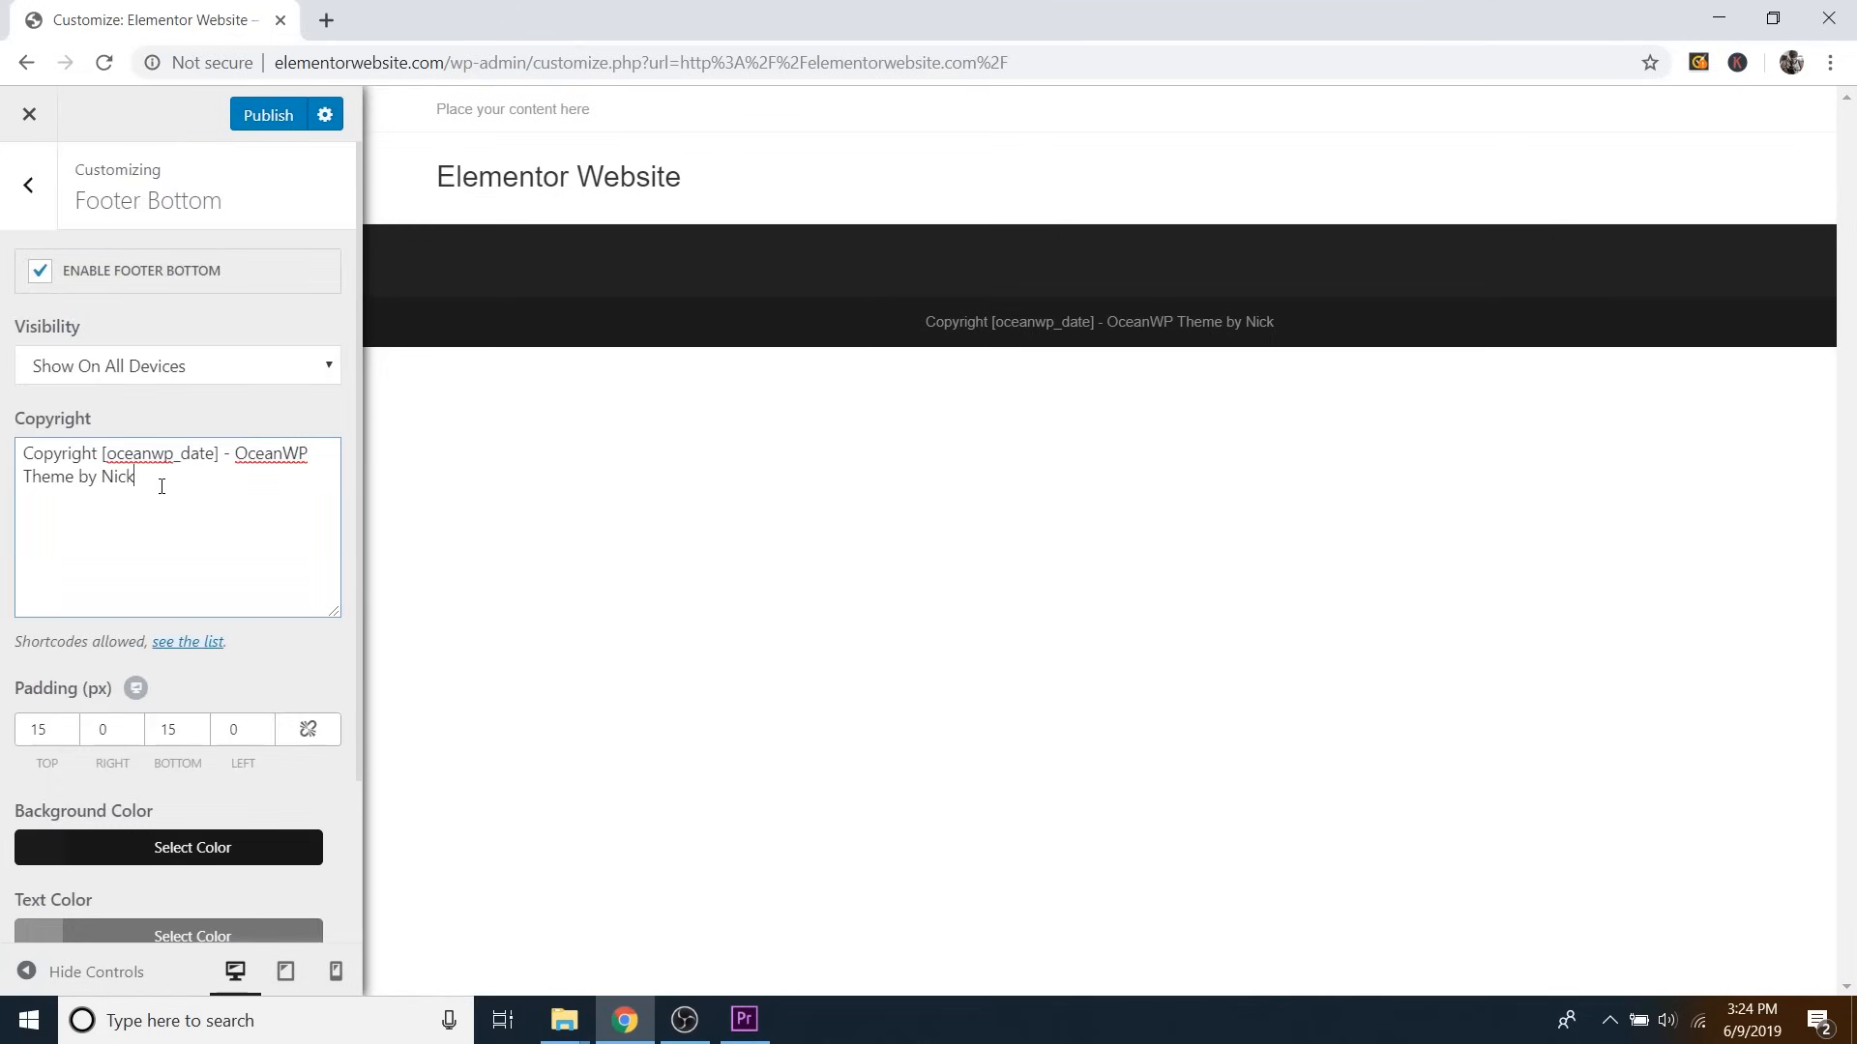
drag(112, 452, 221, 454)
text(2019)
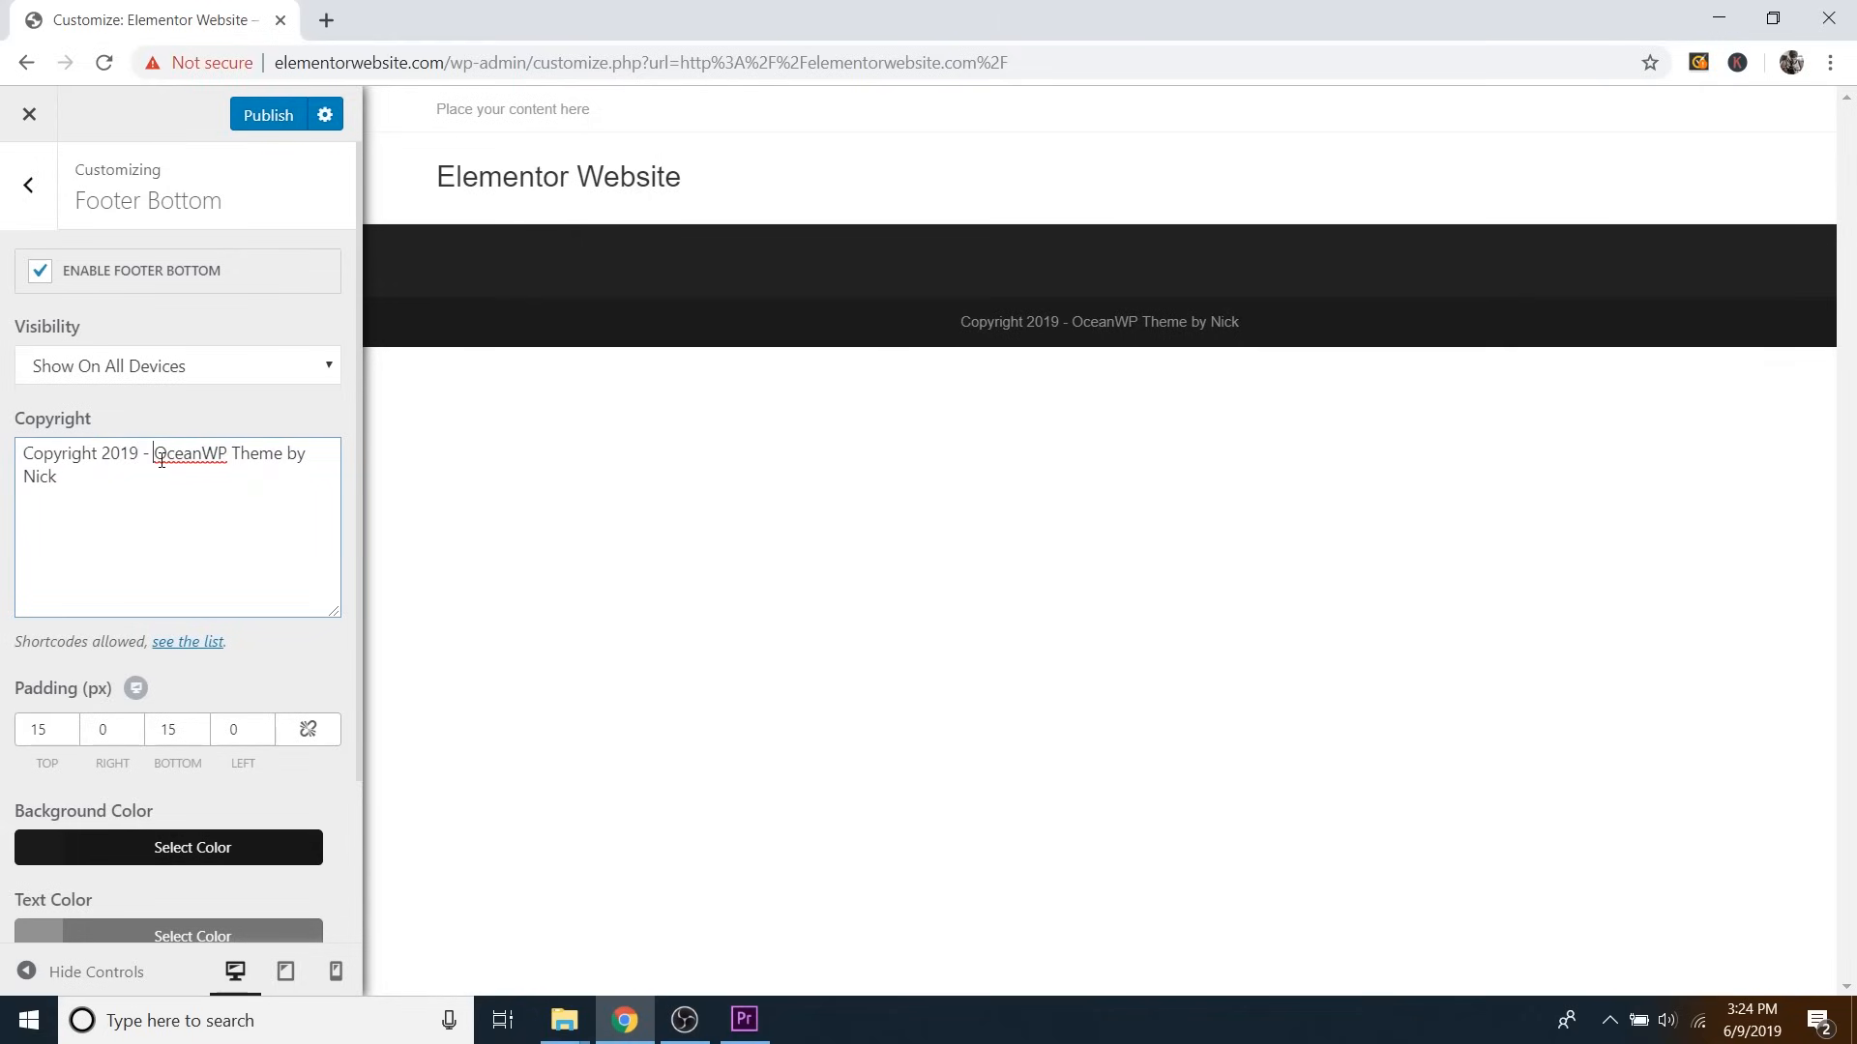
drag(160, 459, 301, 466)
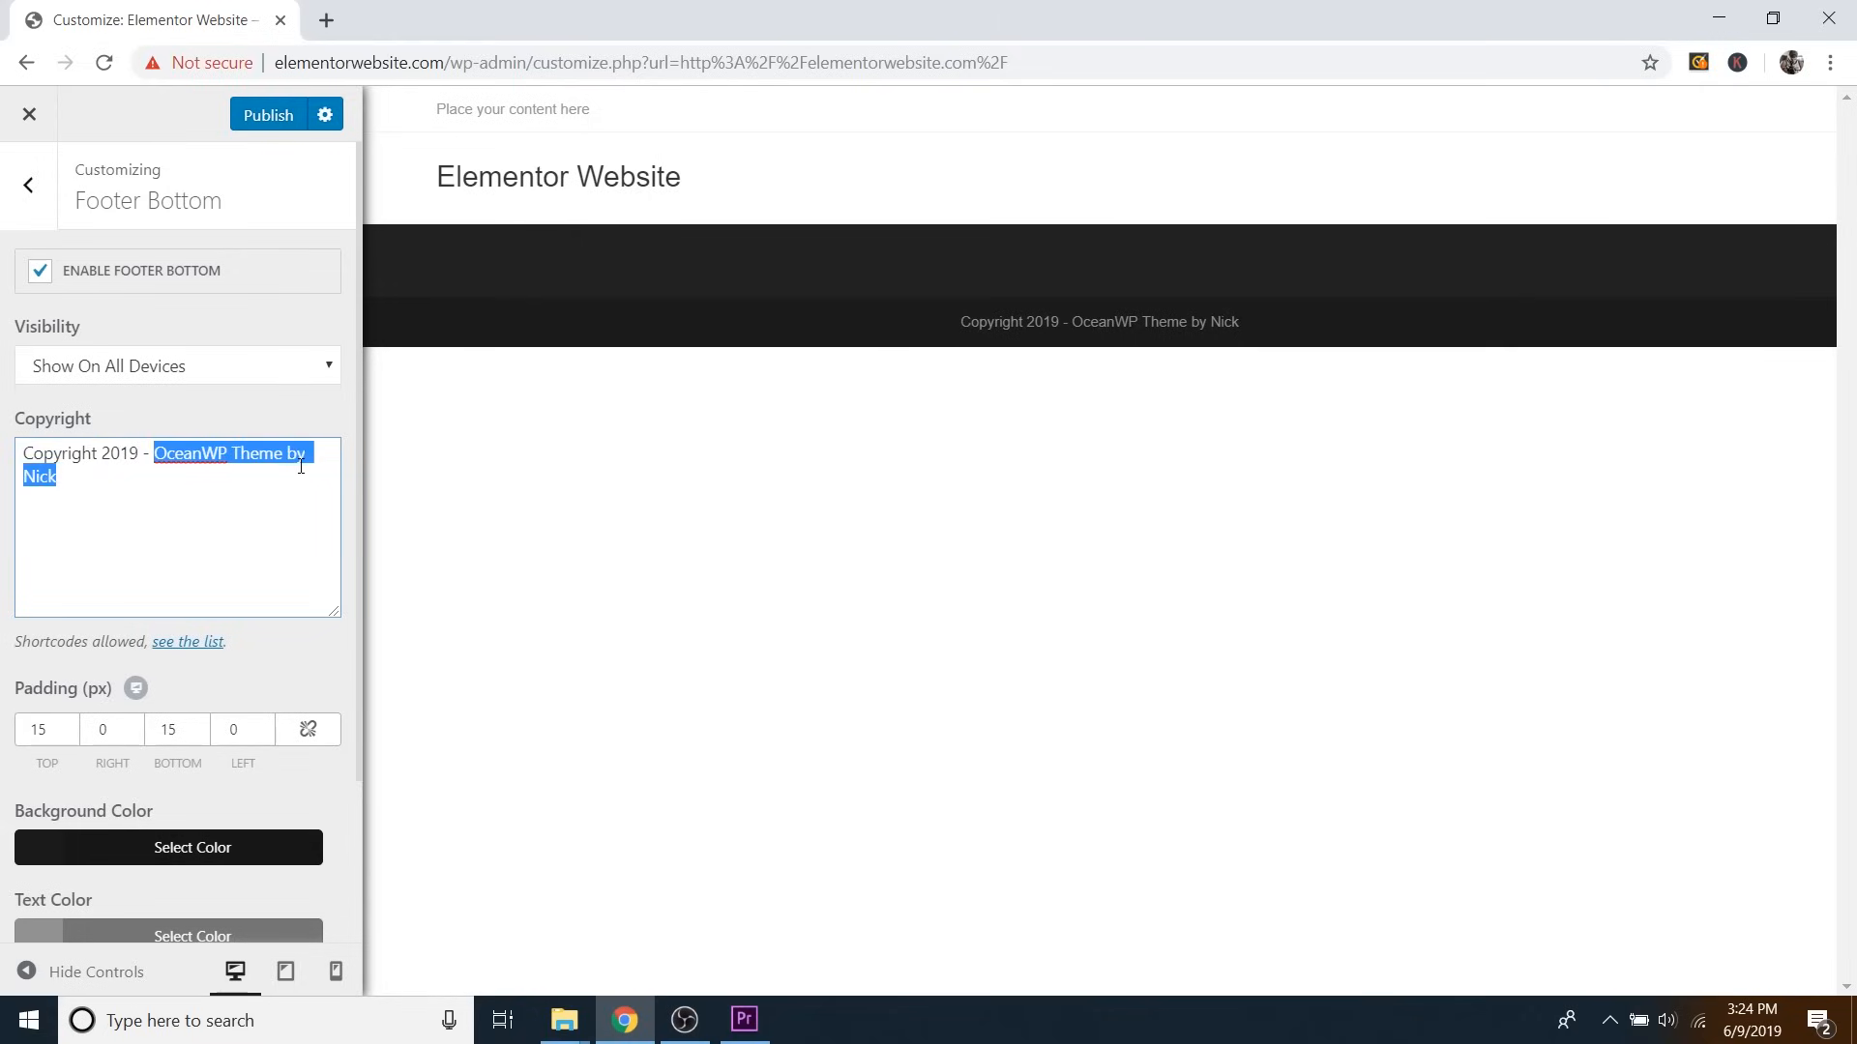
text(Elementor Web)
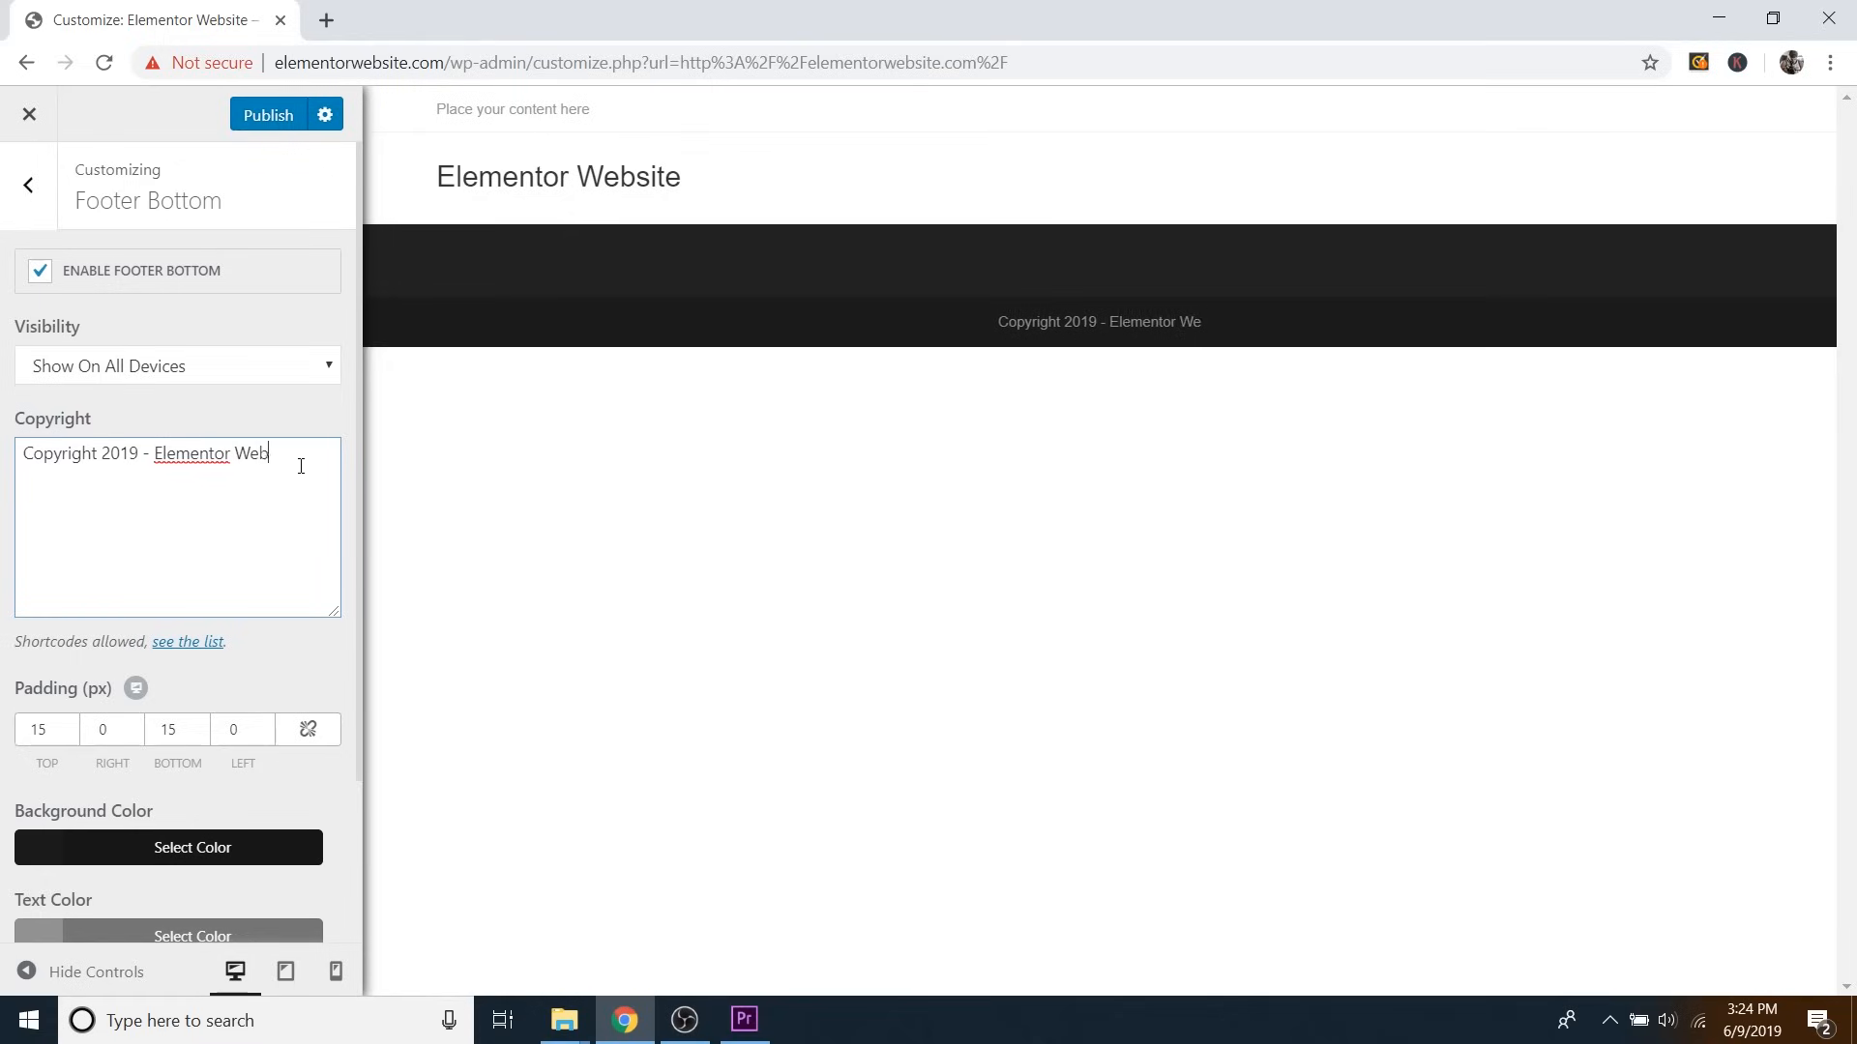
text(site)
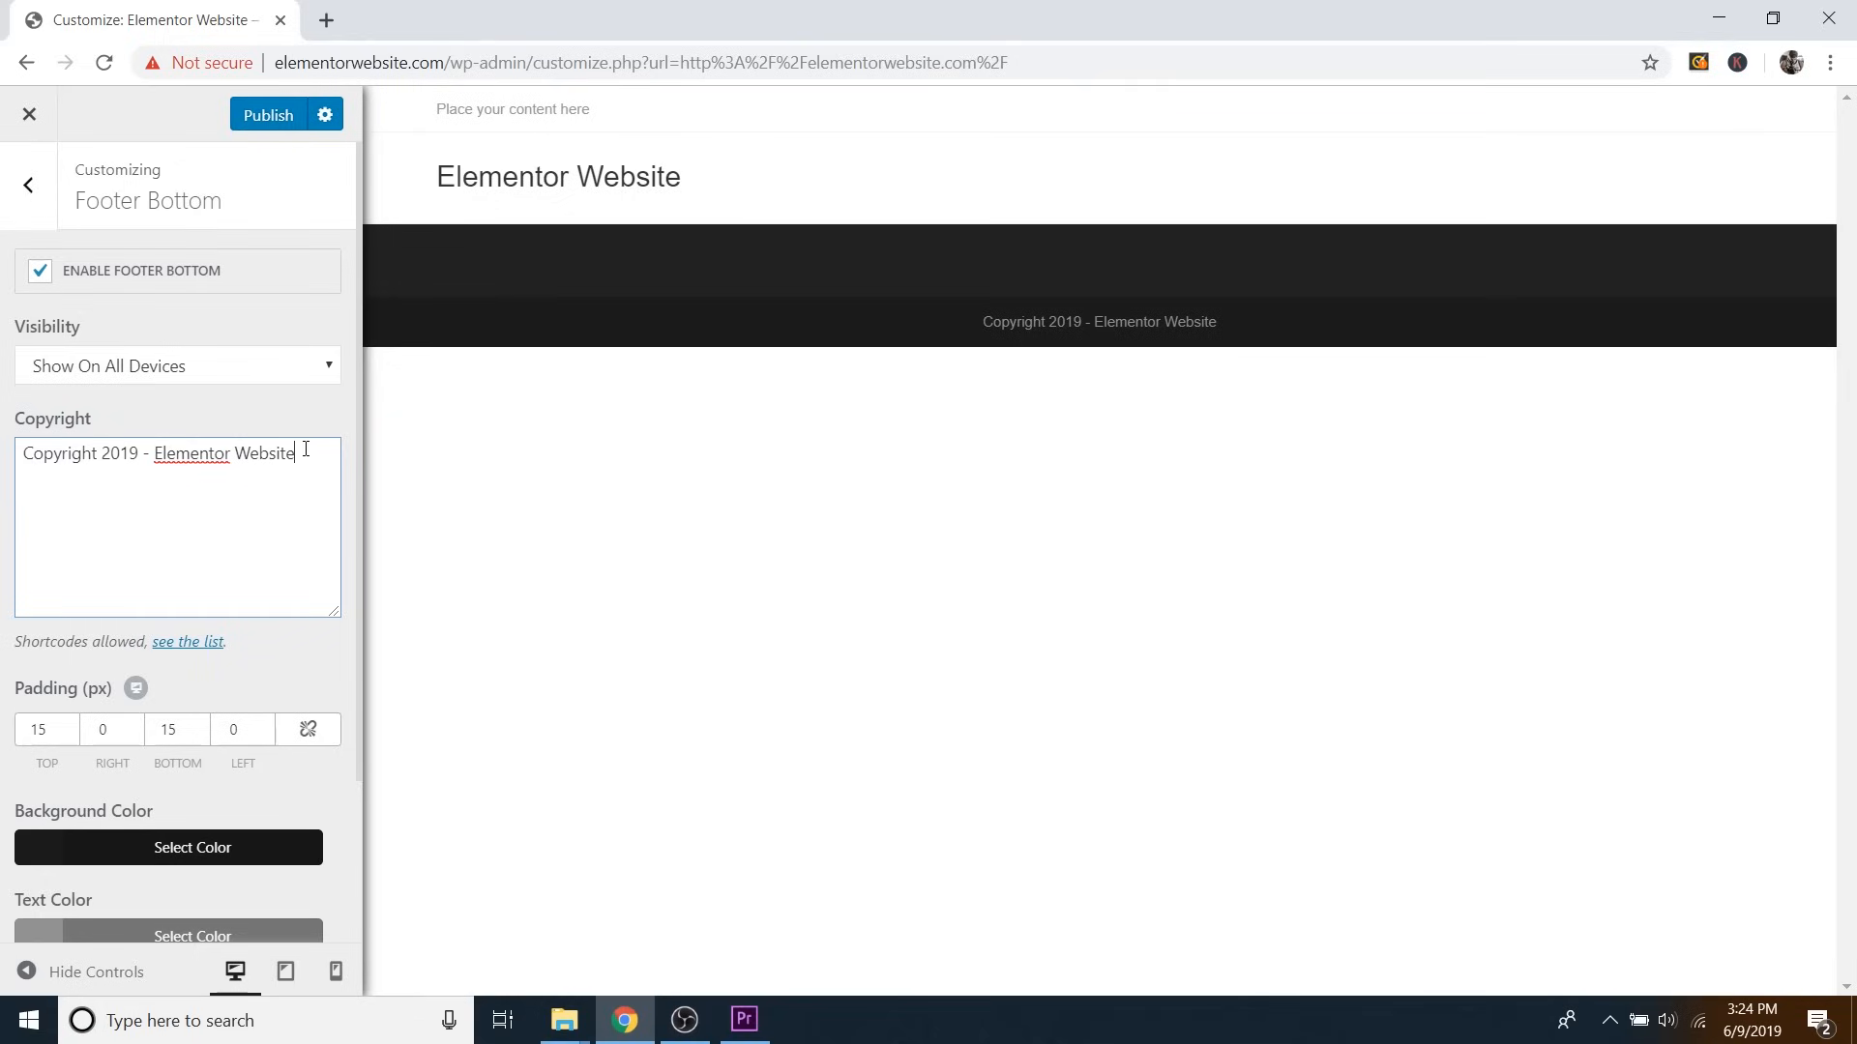
click(272, 120)
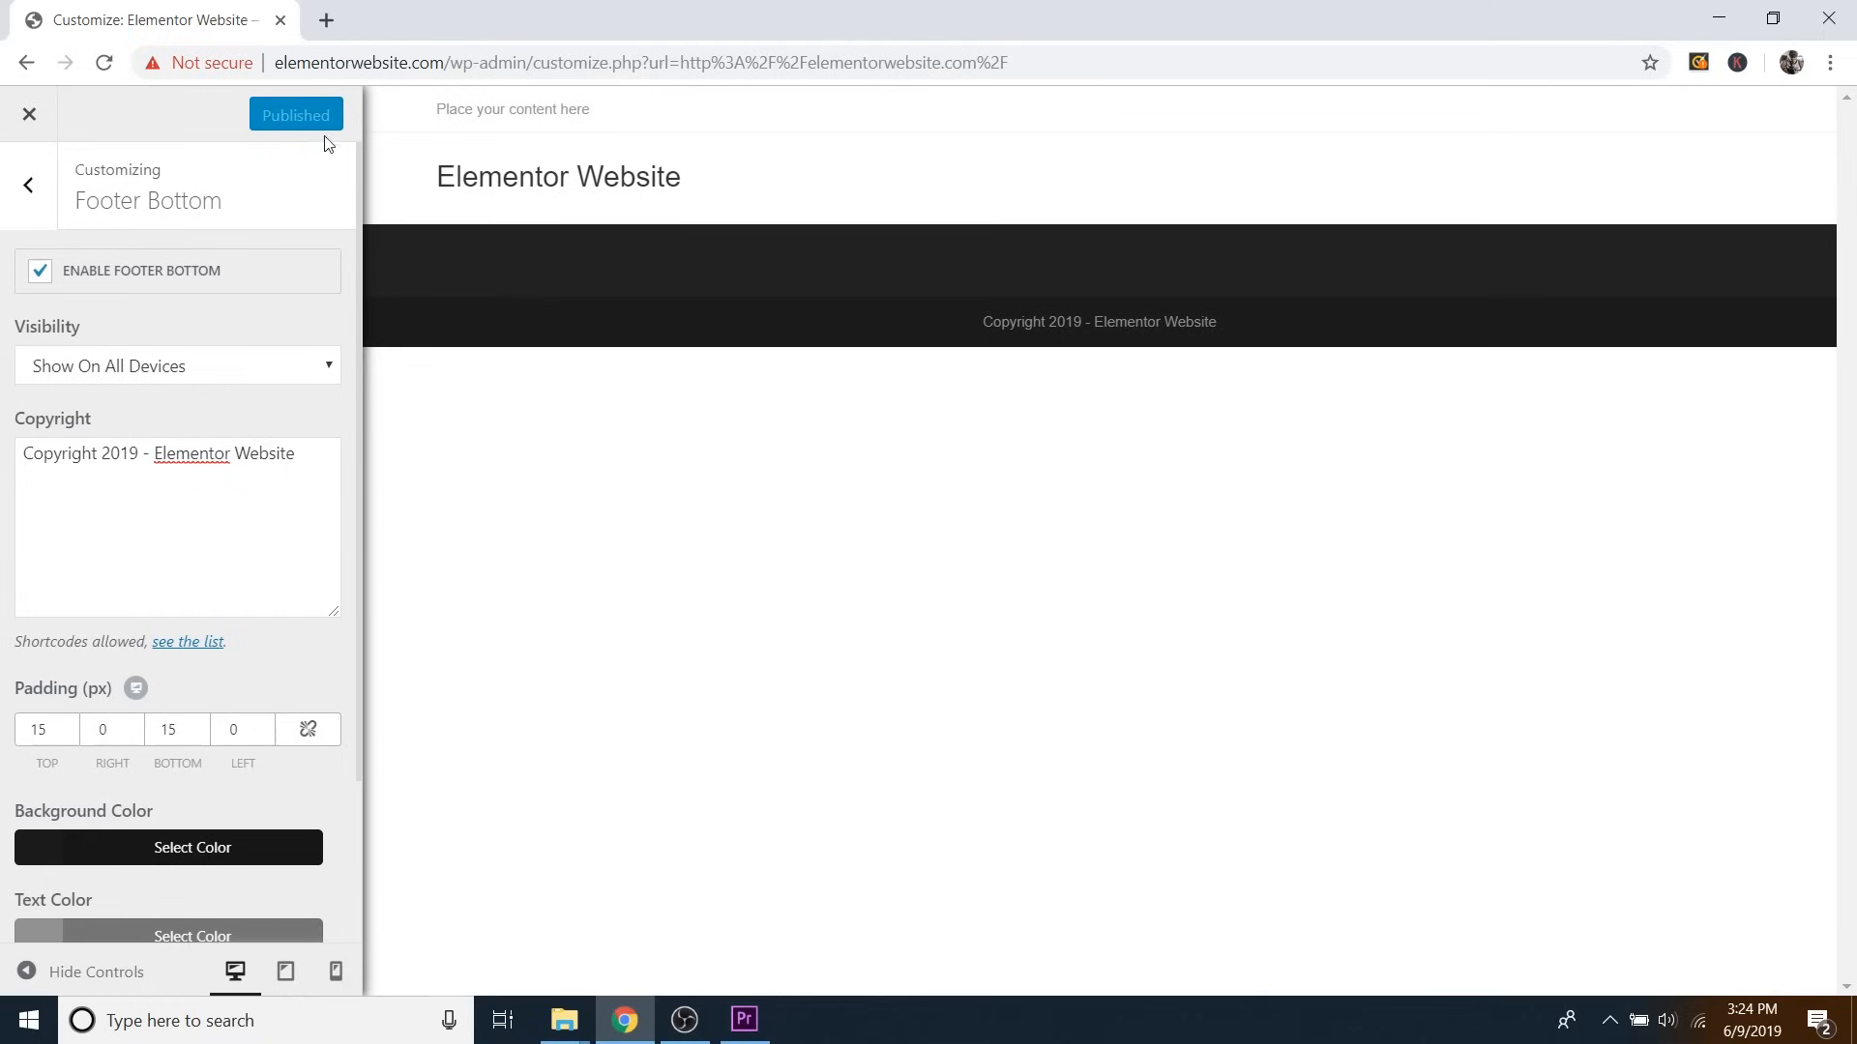
Exit the Customizer to the admin Dashboard and collapse the Elementor Overview box.
click(30, 115)
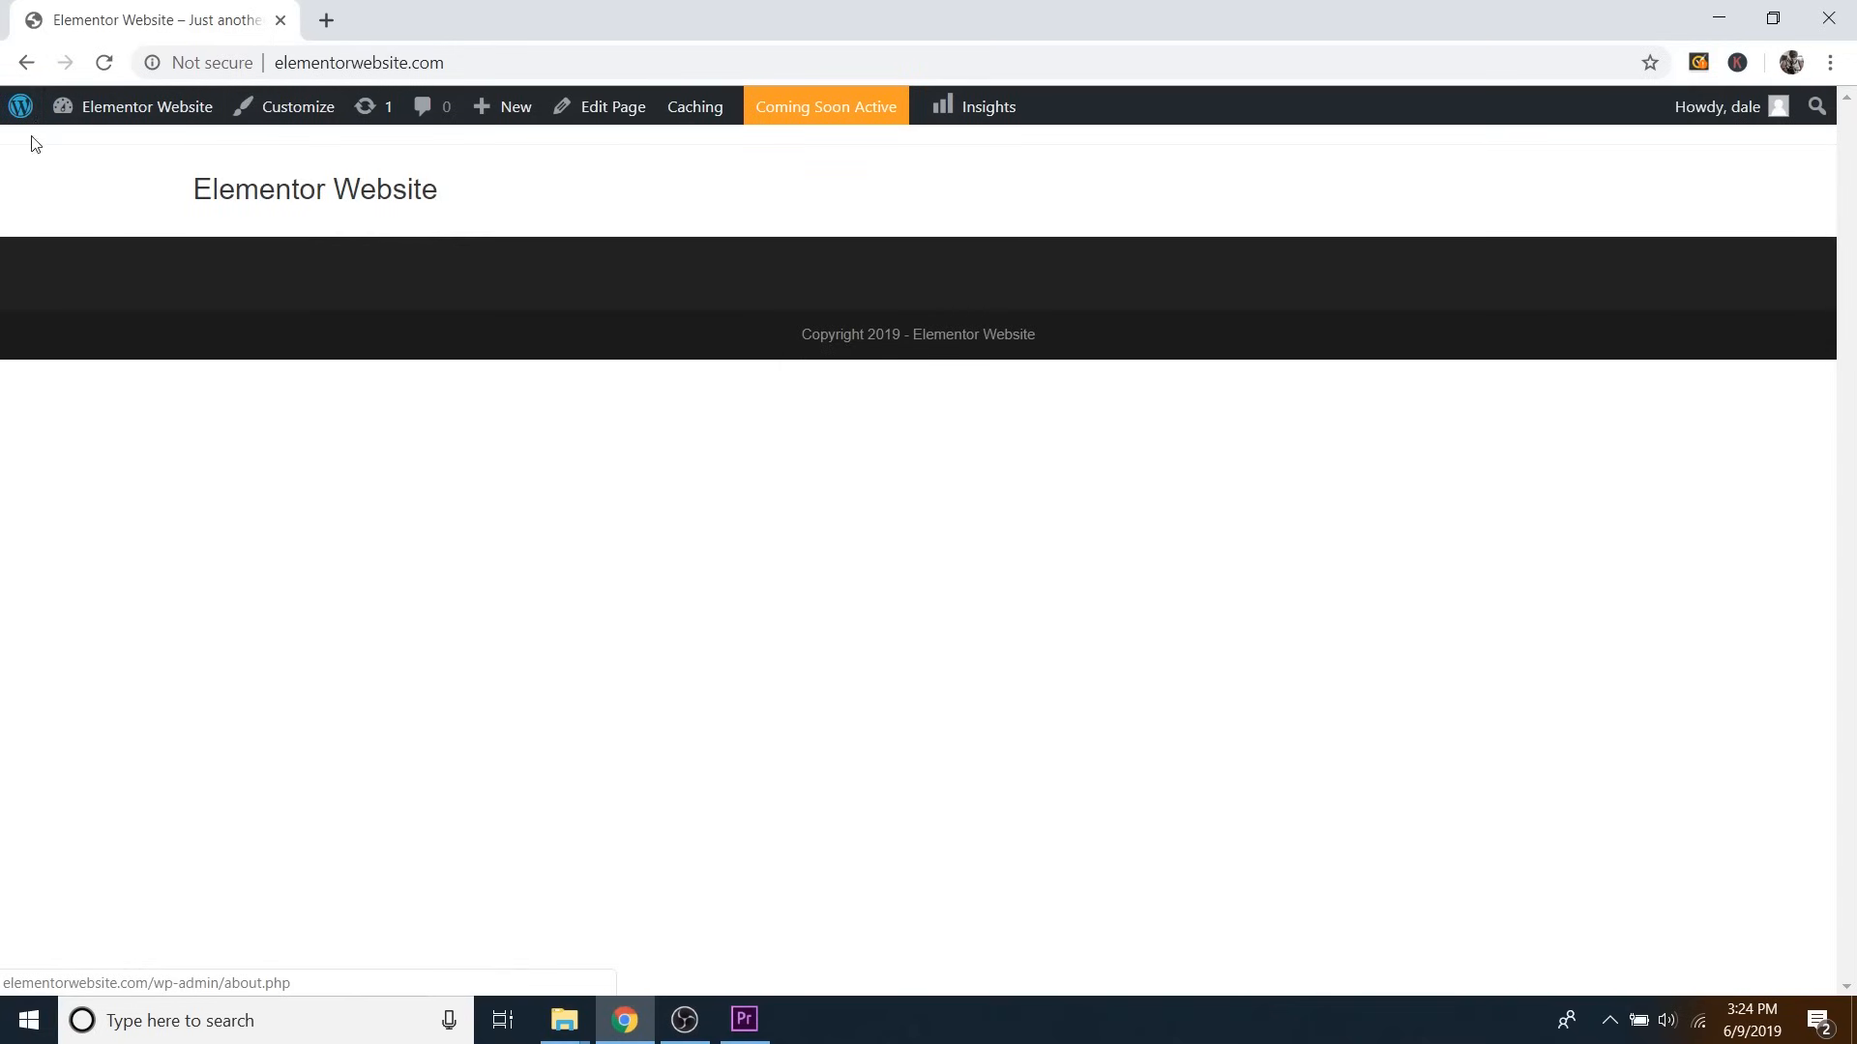
mouse_move(97, 126)
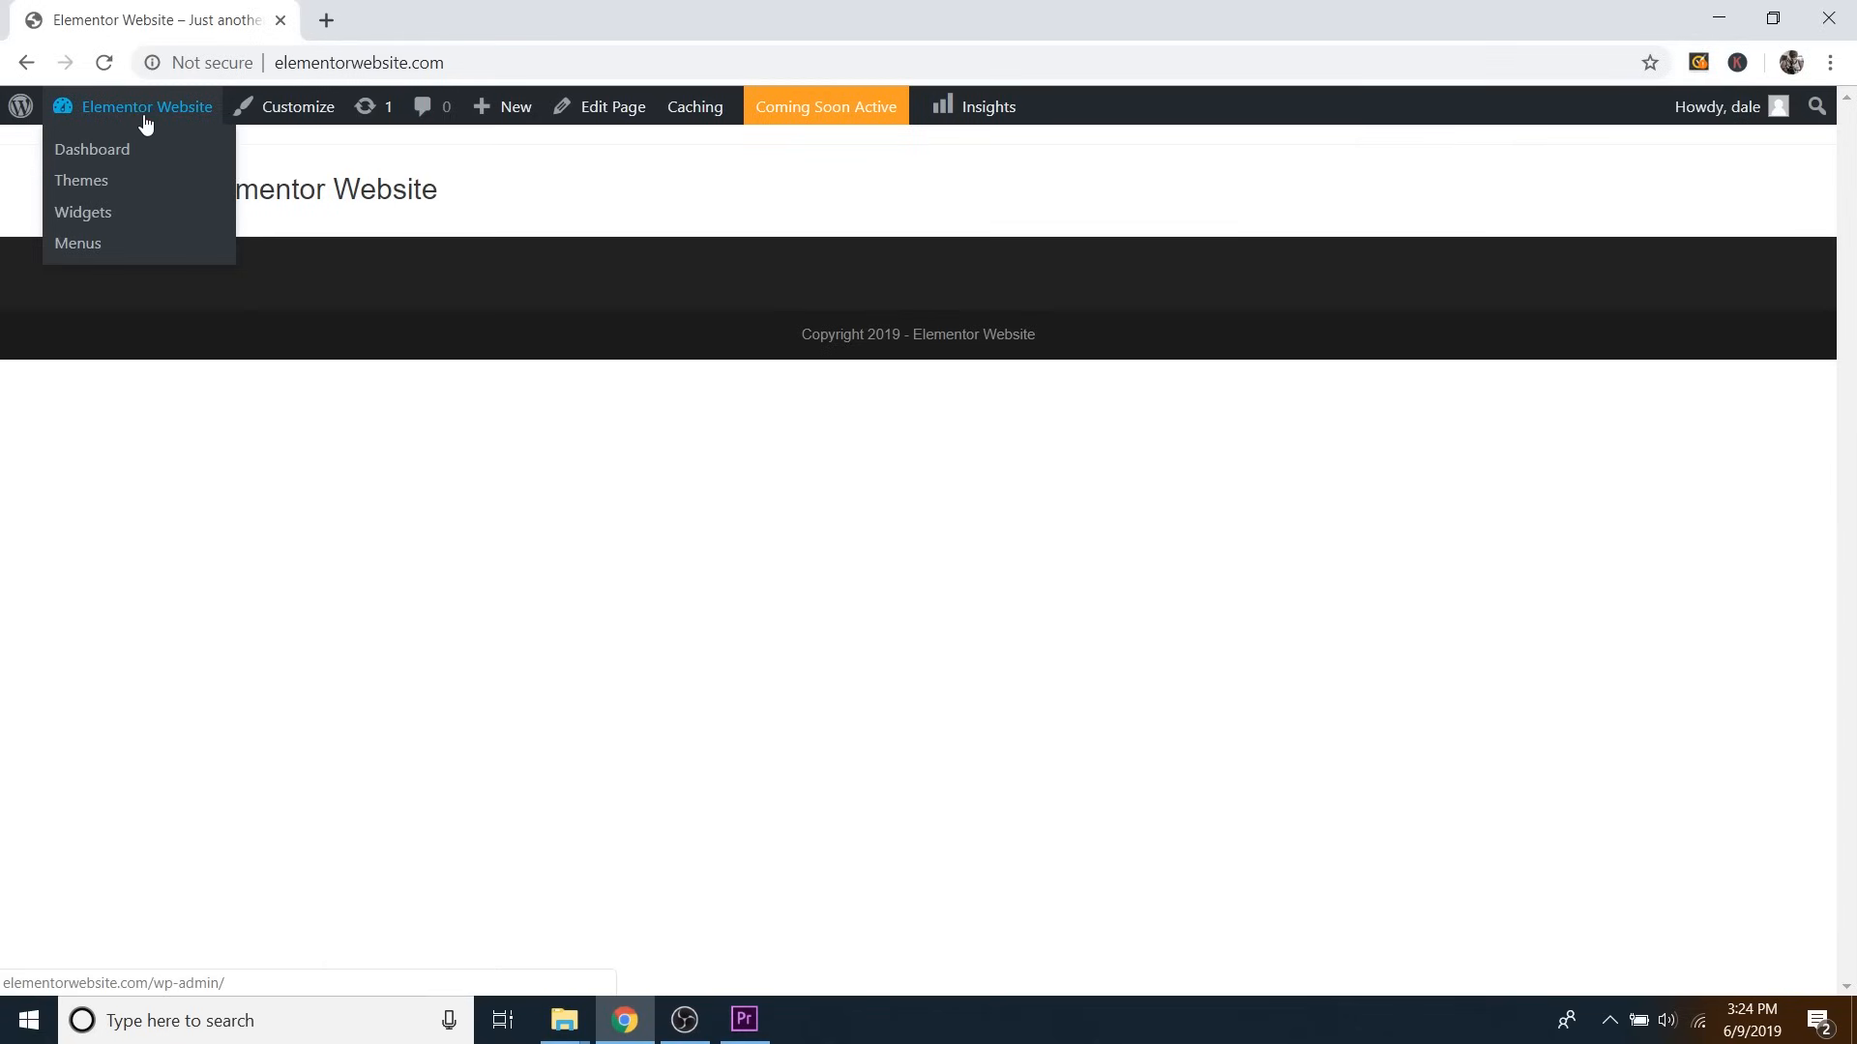
click(104, 162)
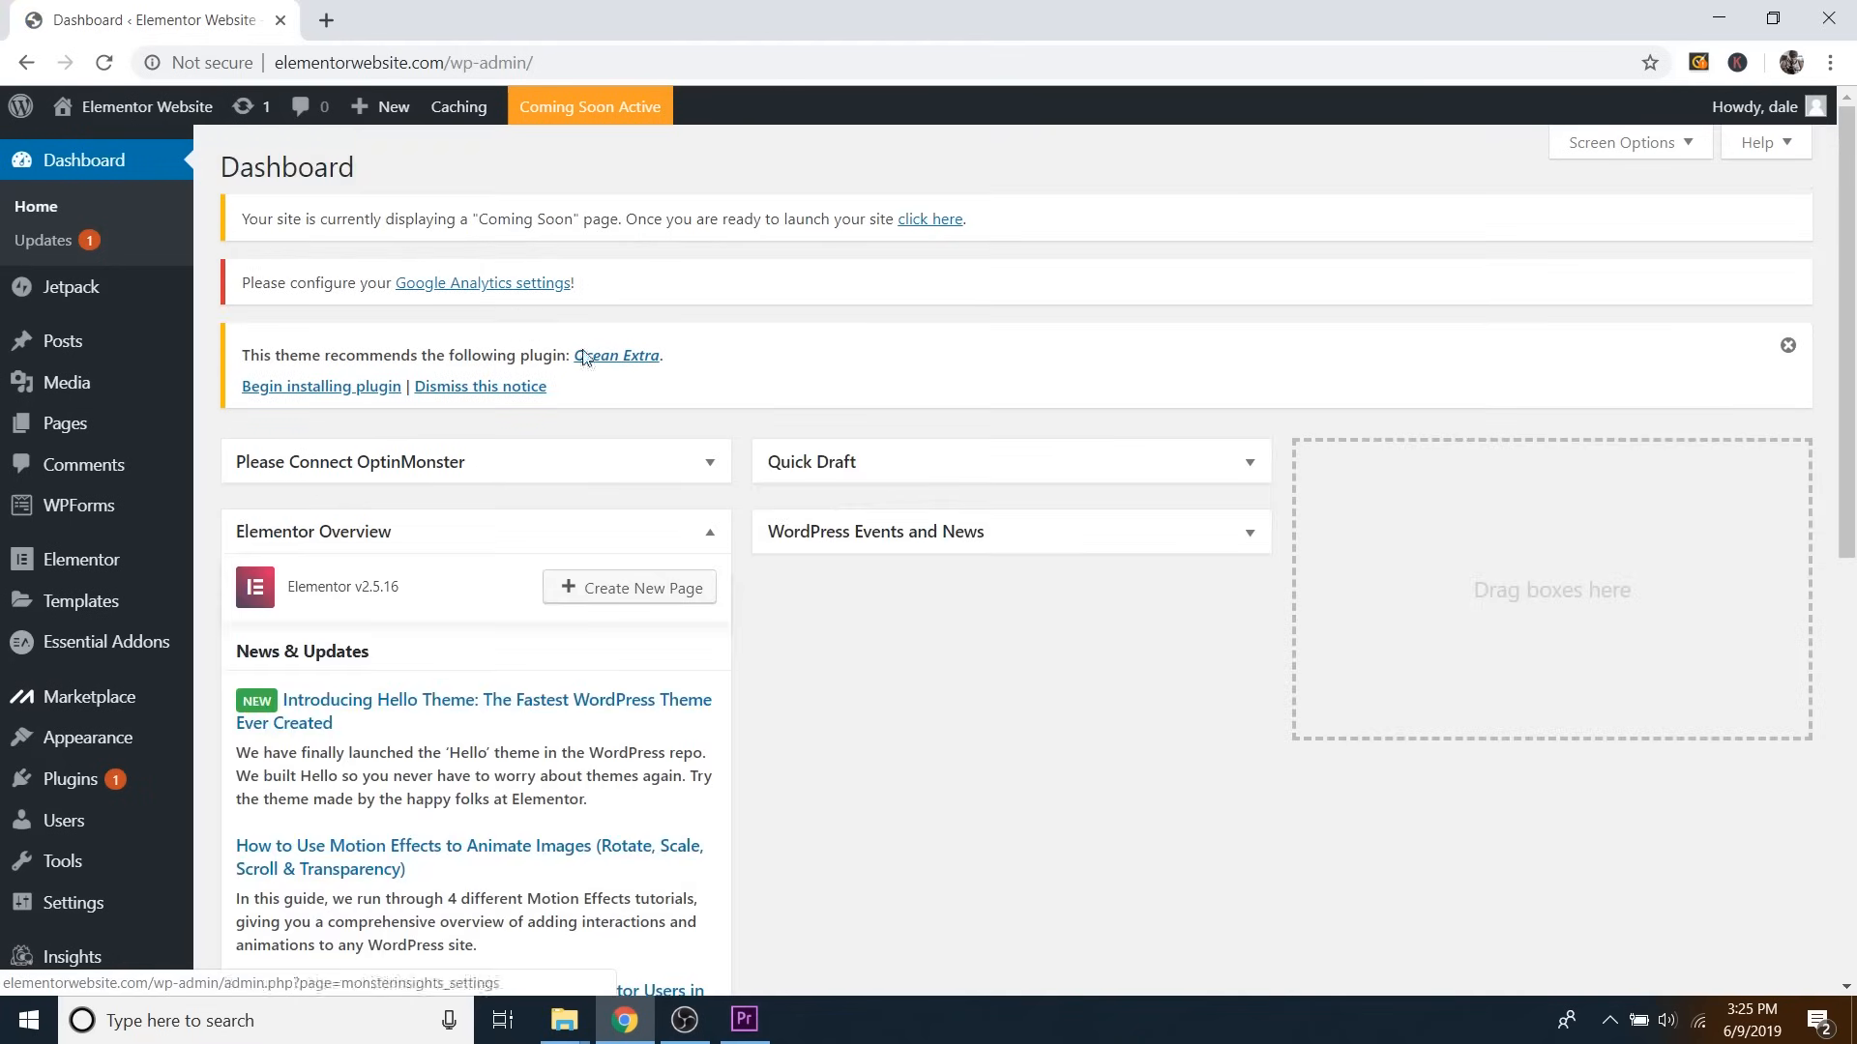
click(709, 533)
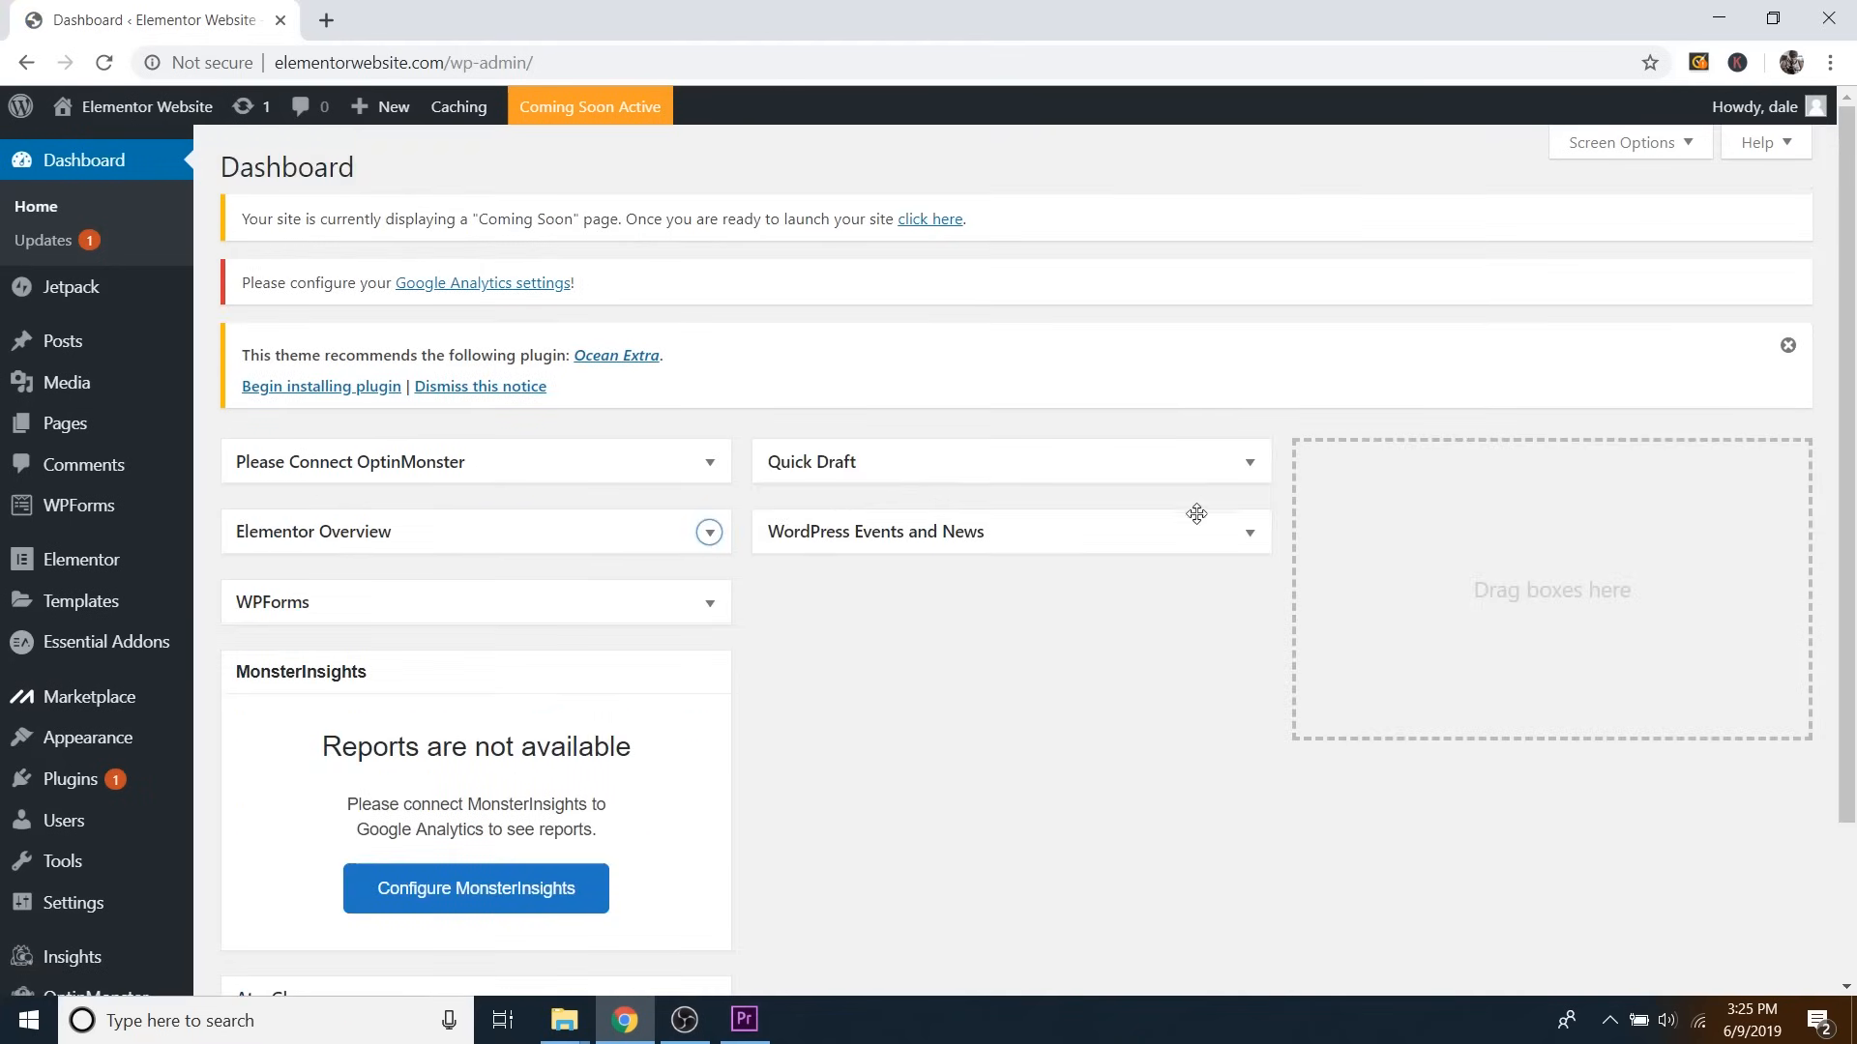
Go to Pages > All Pages to list the site's four pages.
scroll(1064, 561, down, 3)
scroll(1016, 561, up, 3)
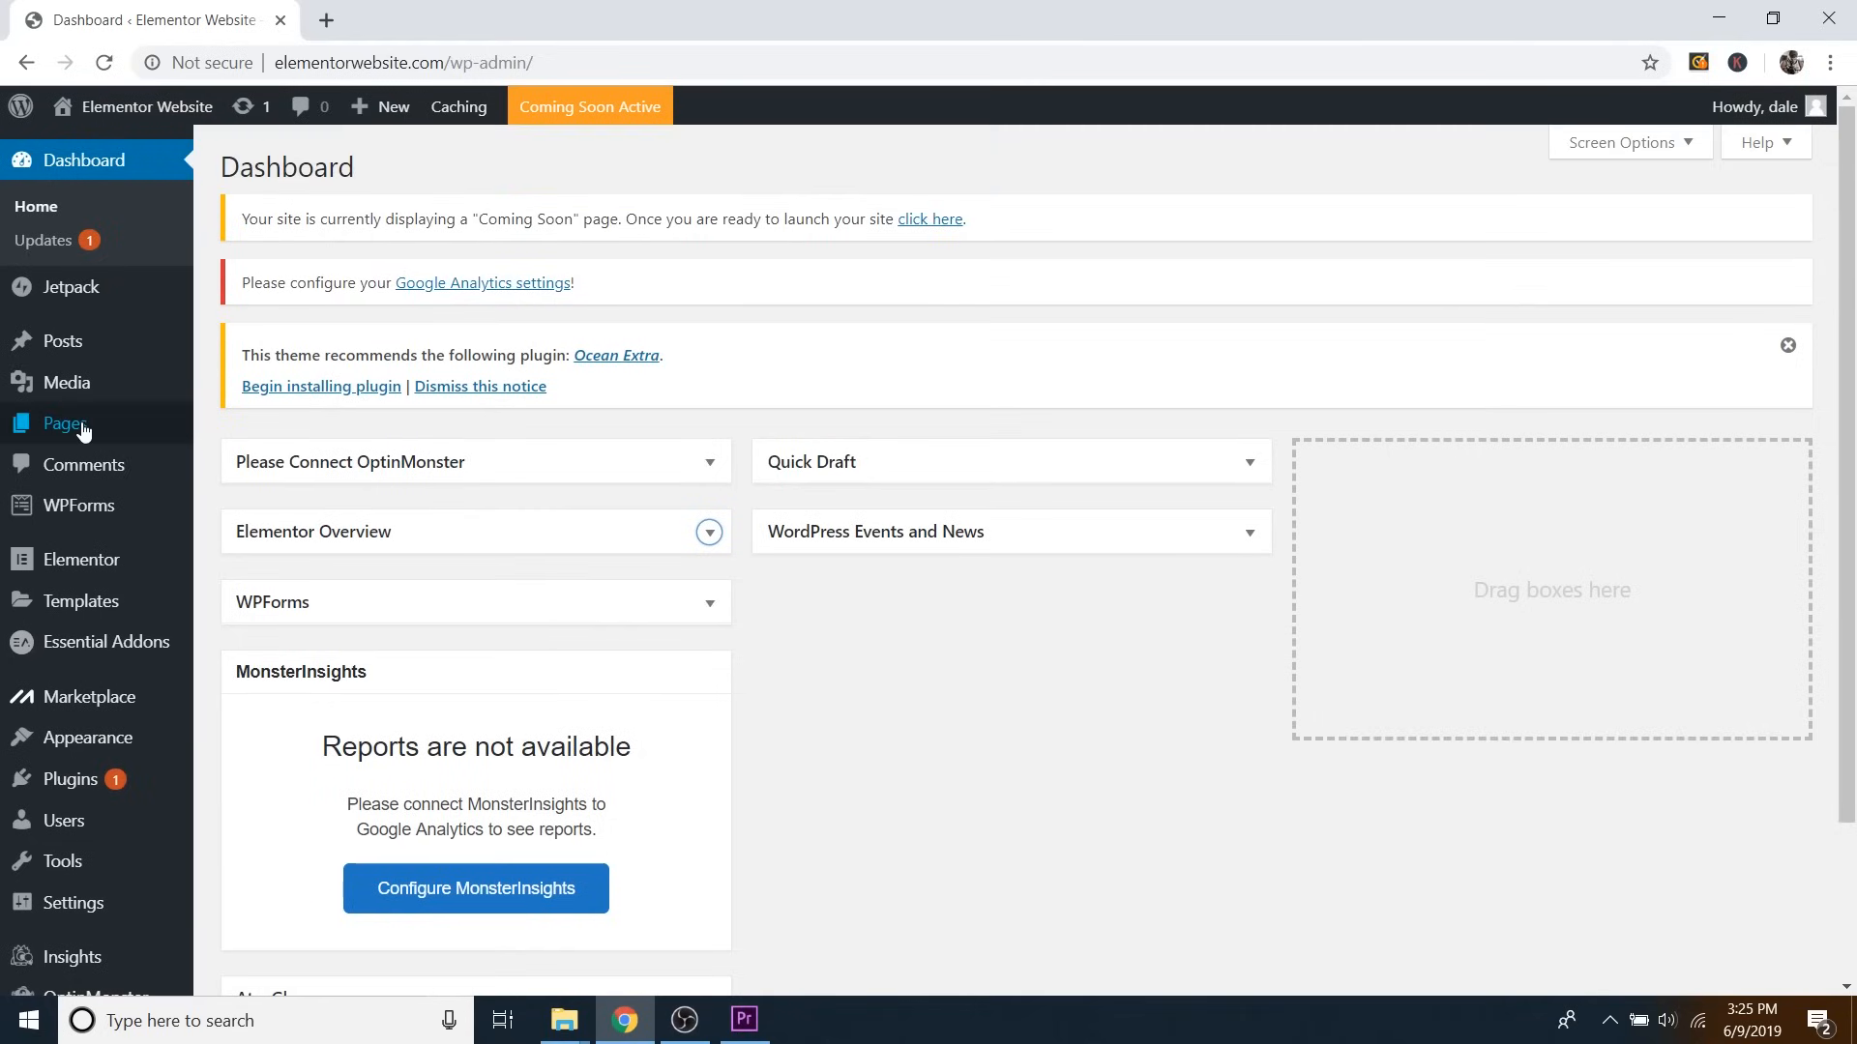
mouse_move(82, 423)
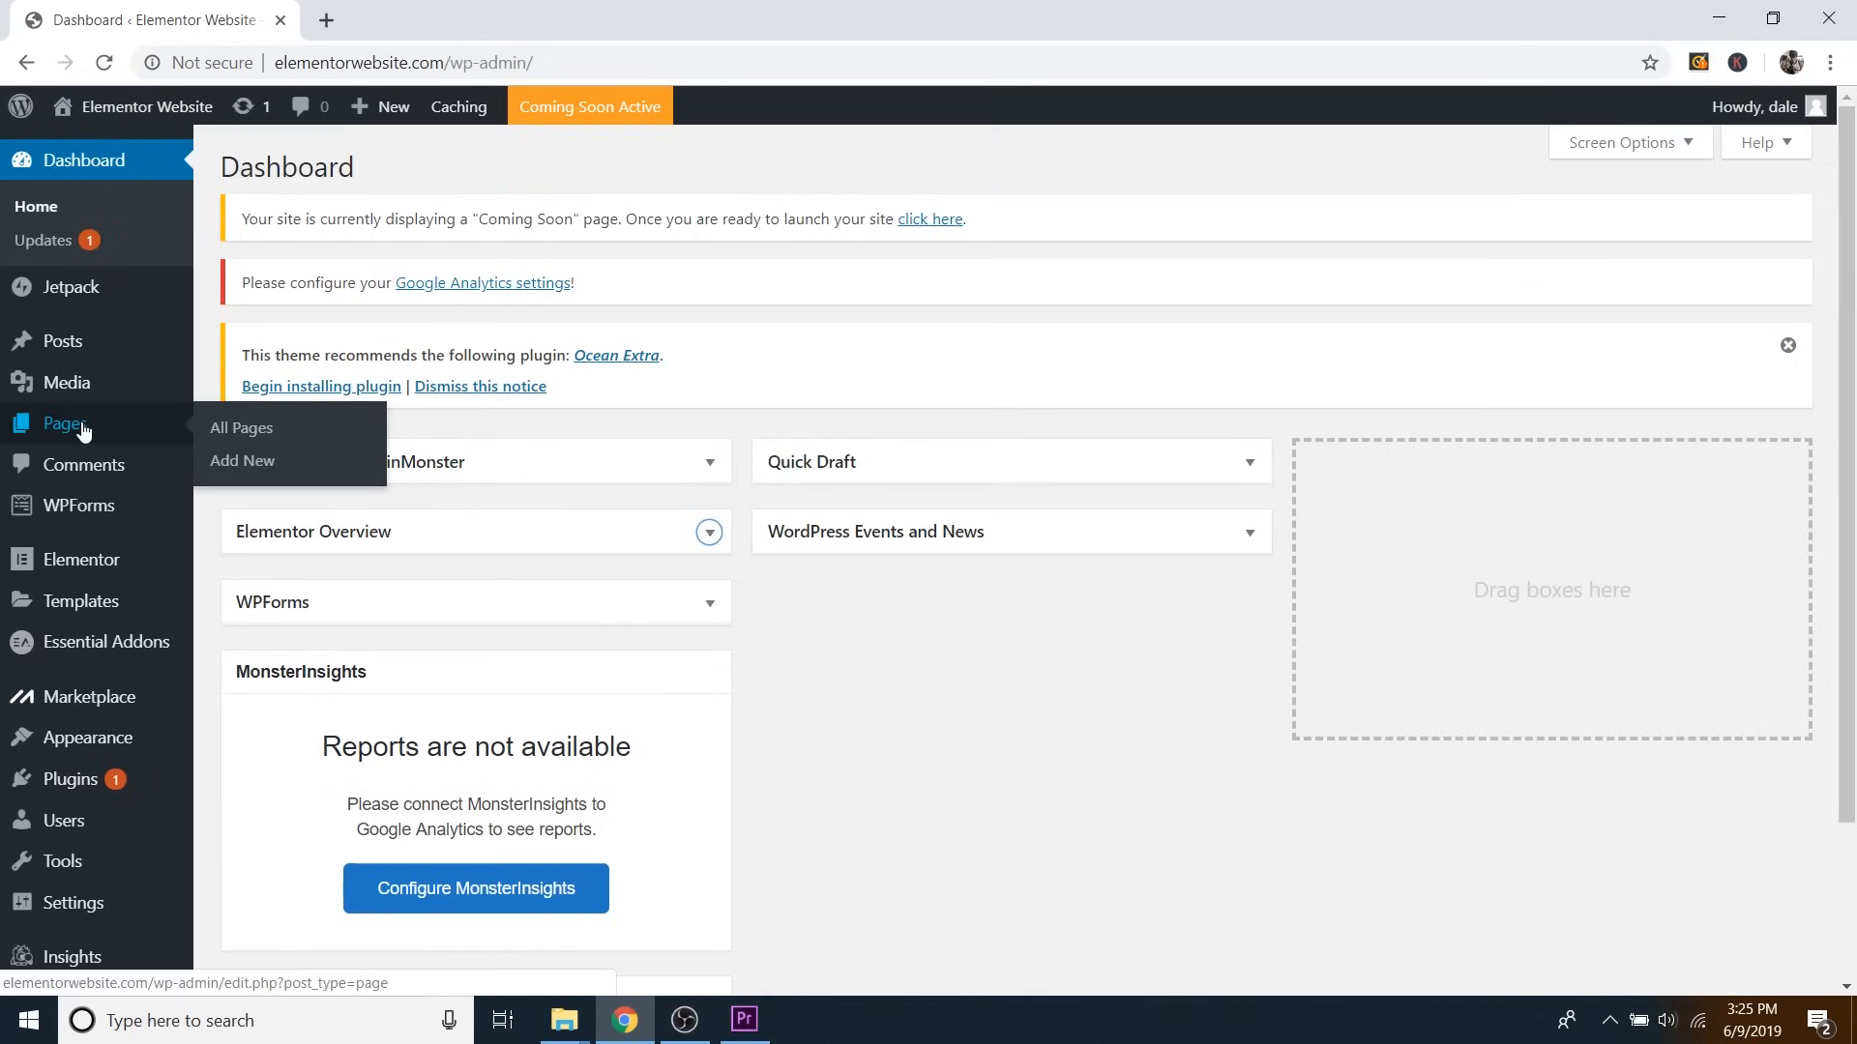
click(242, 428)
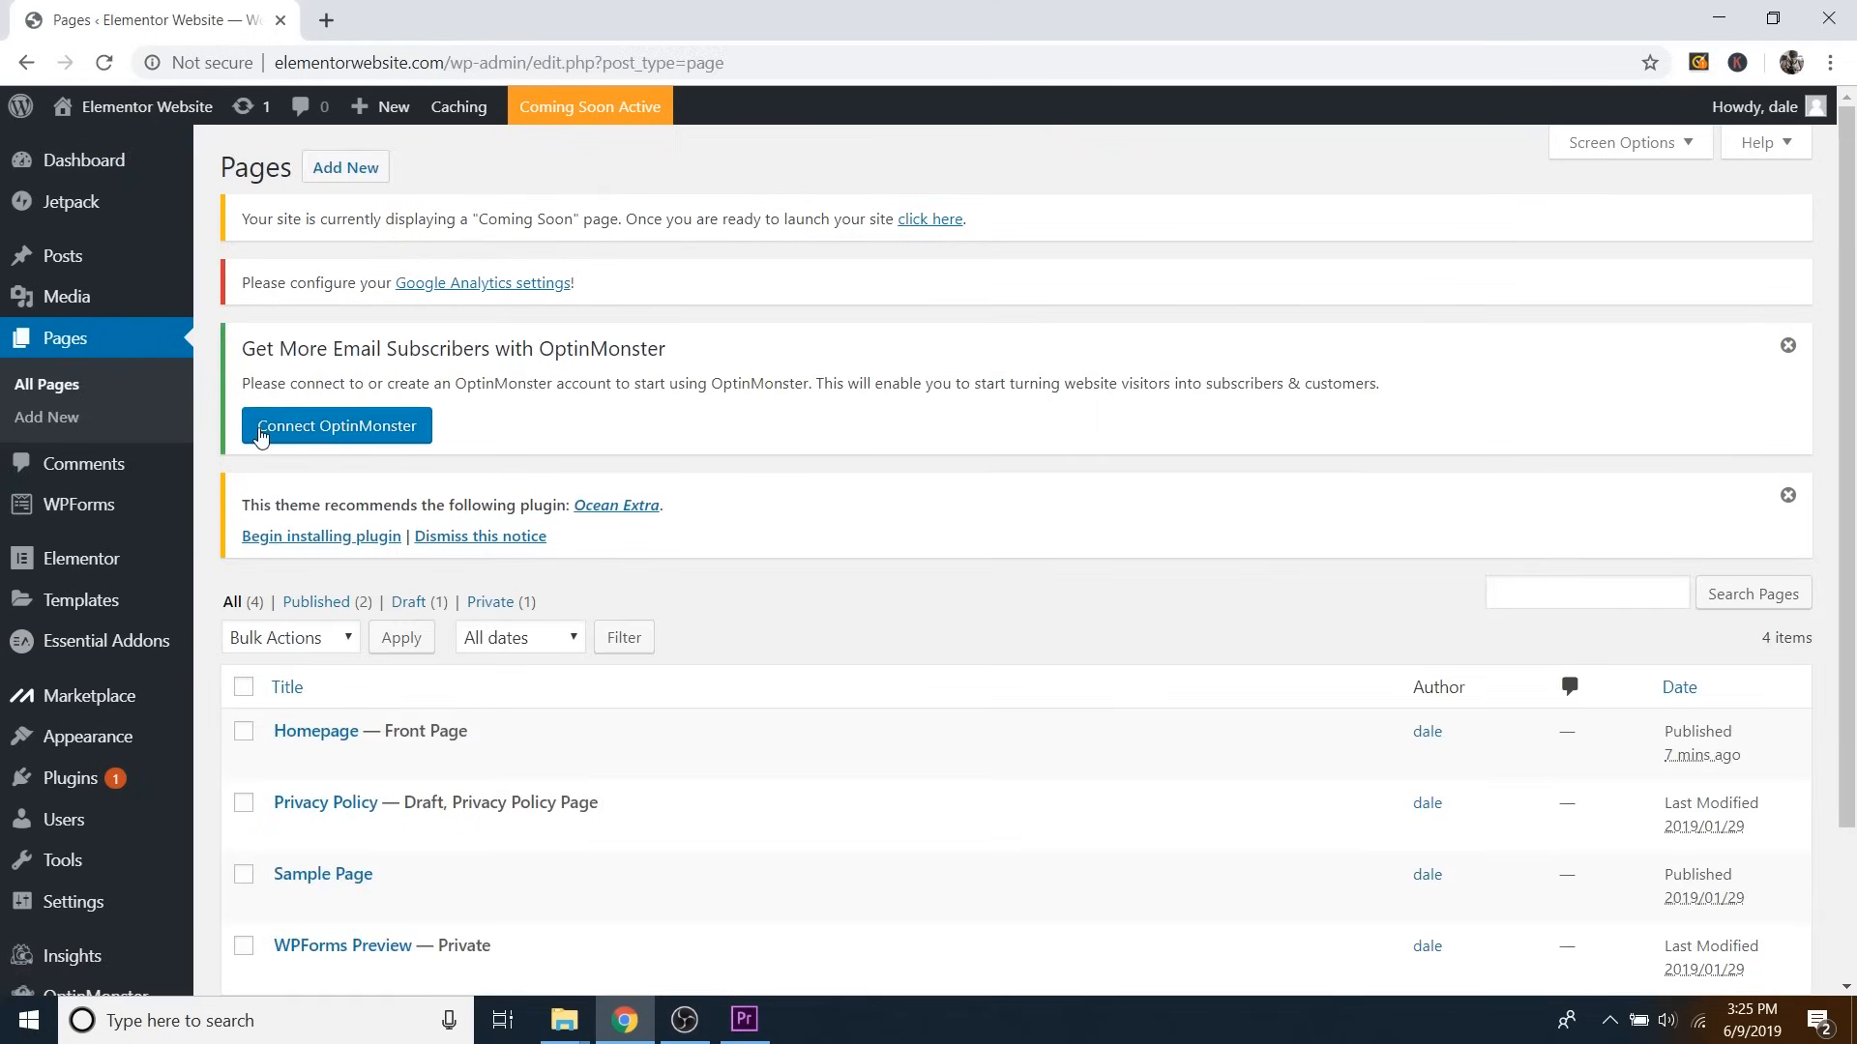
scroll(522, 414, down, 2)
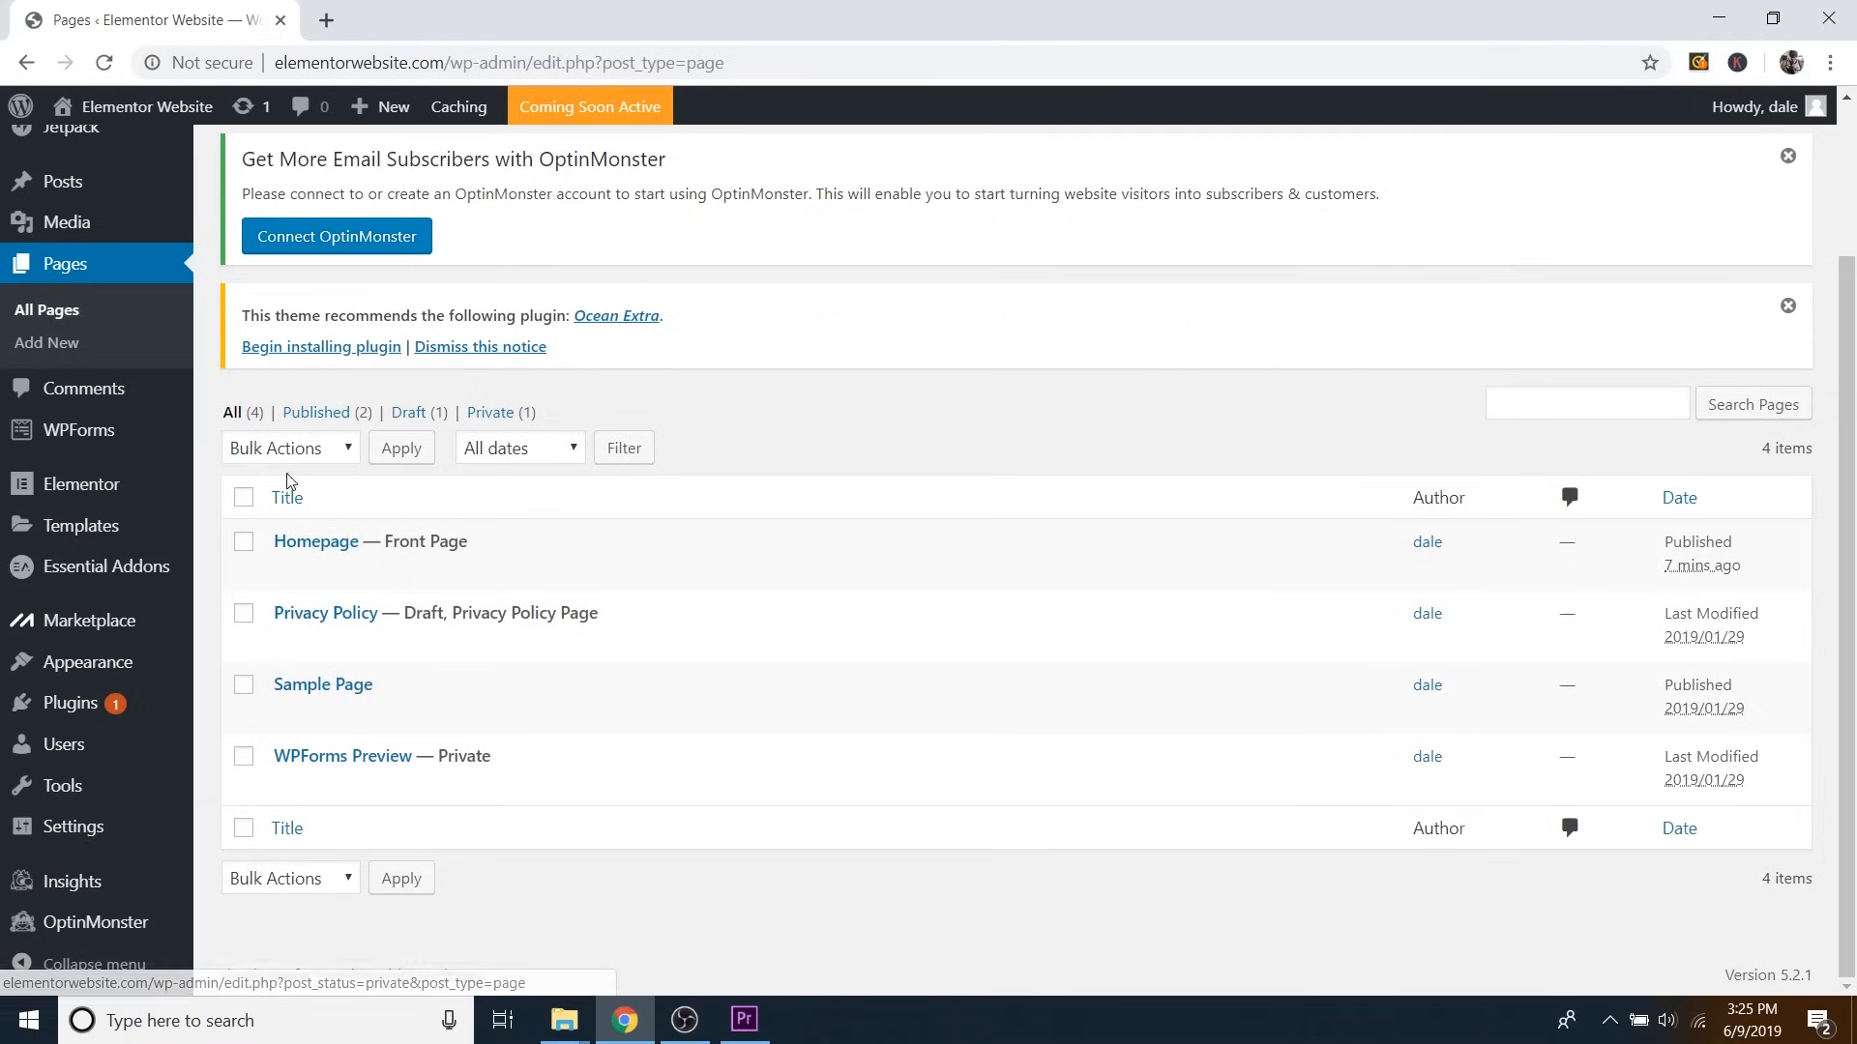
Open 'Homepage' with Edit with Elementor and browse the widget panel.
click(317, 542)
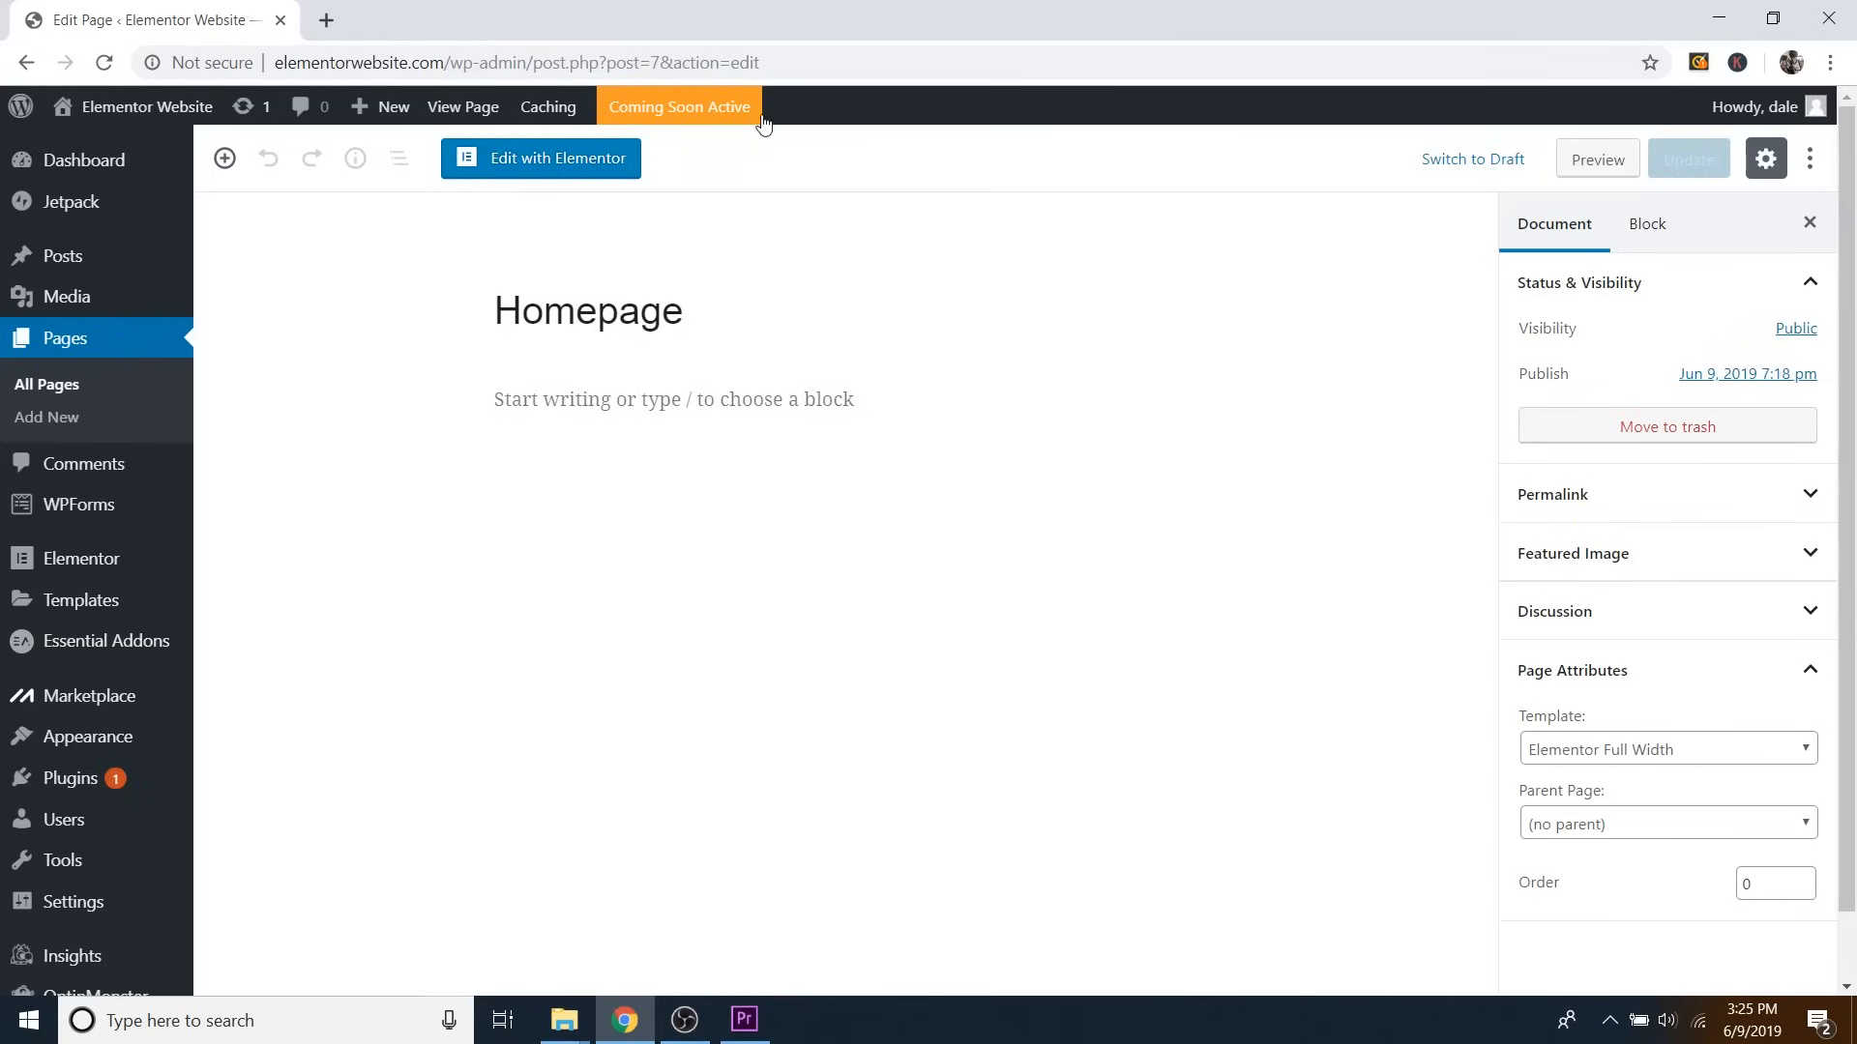
click(559, 170)
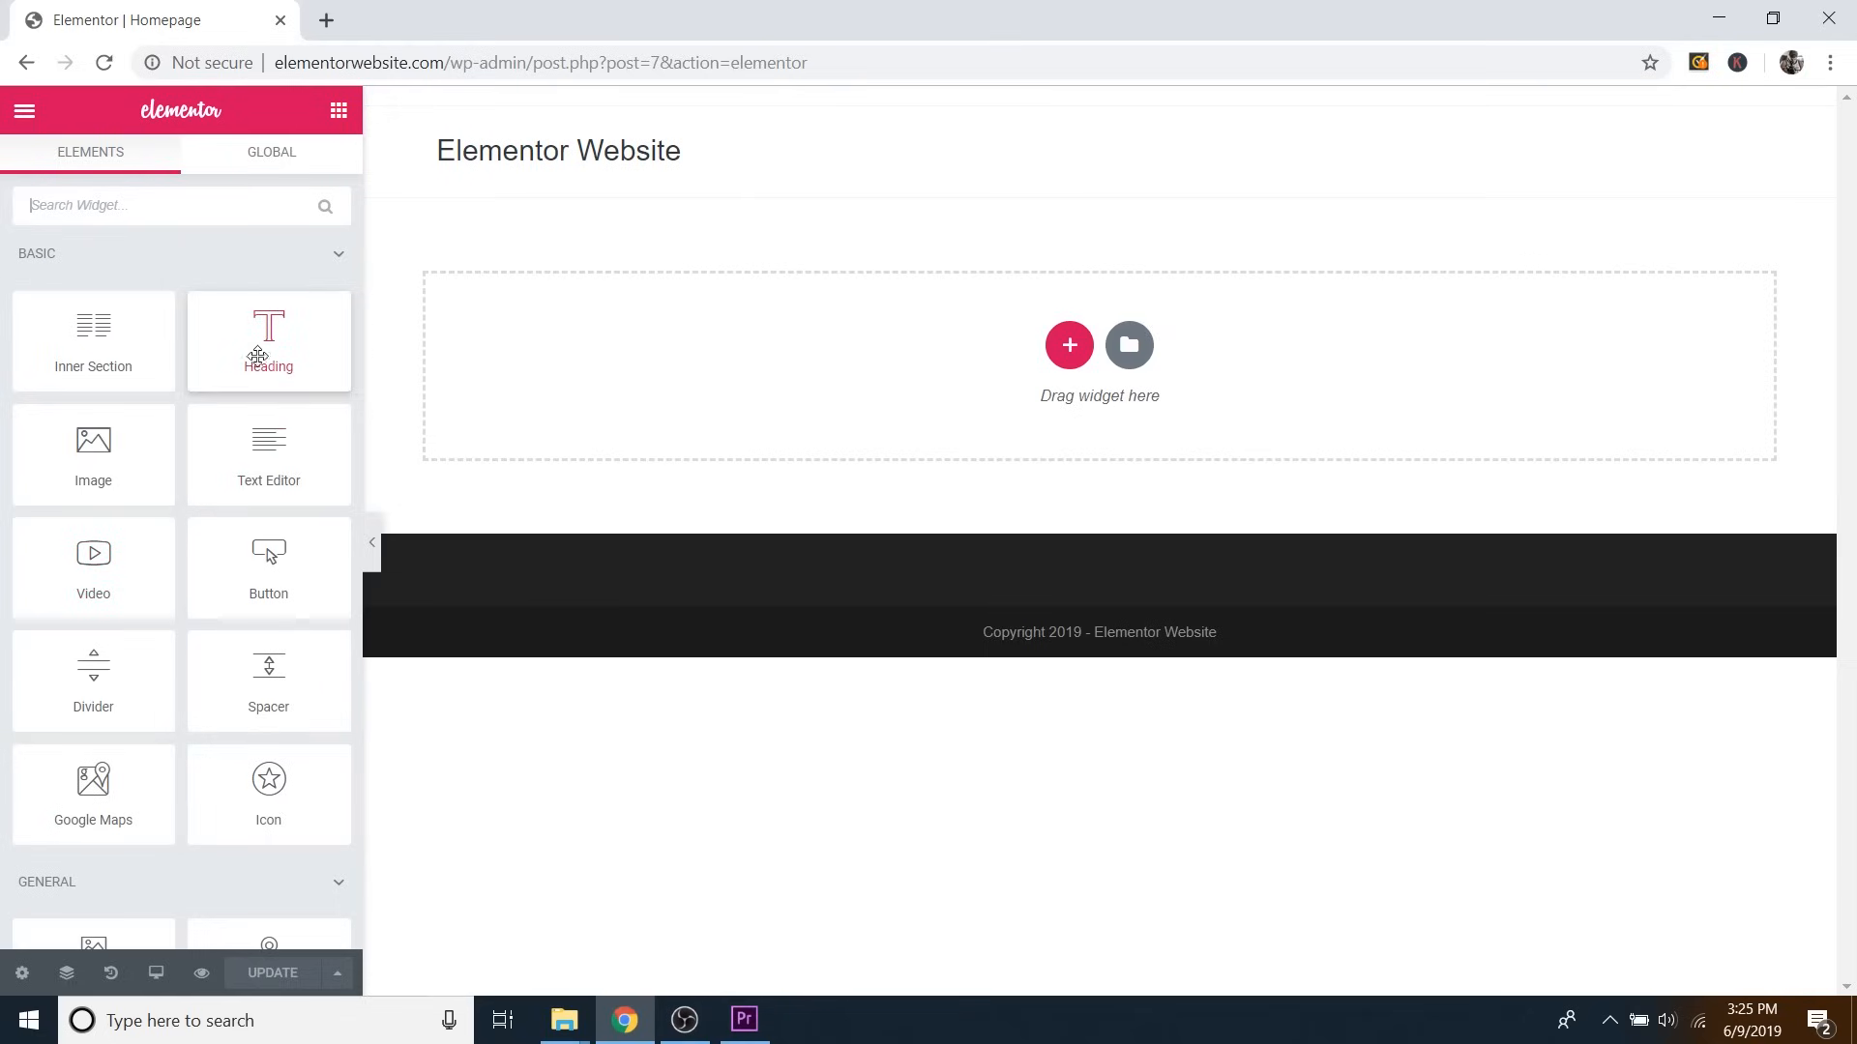
scroll(267, 415, down, 5)
scroll(276, 432, down, 10)
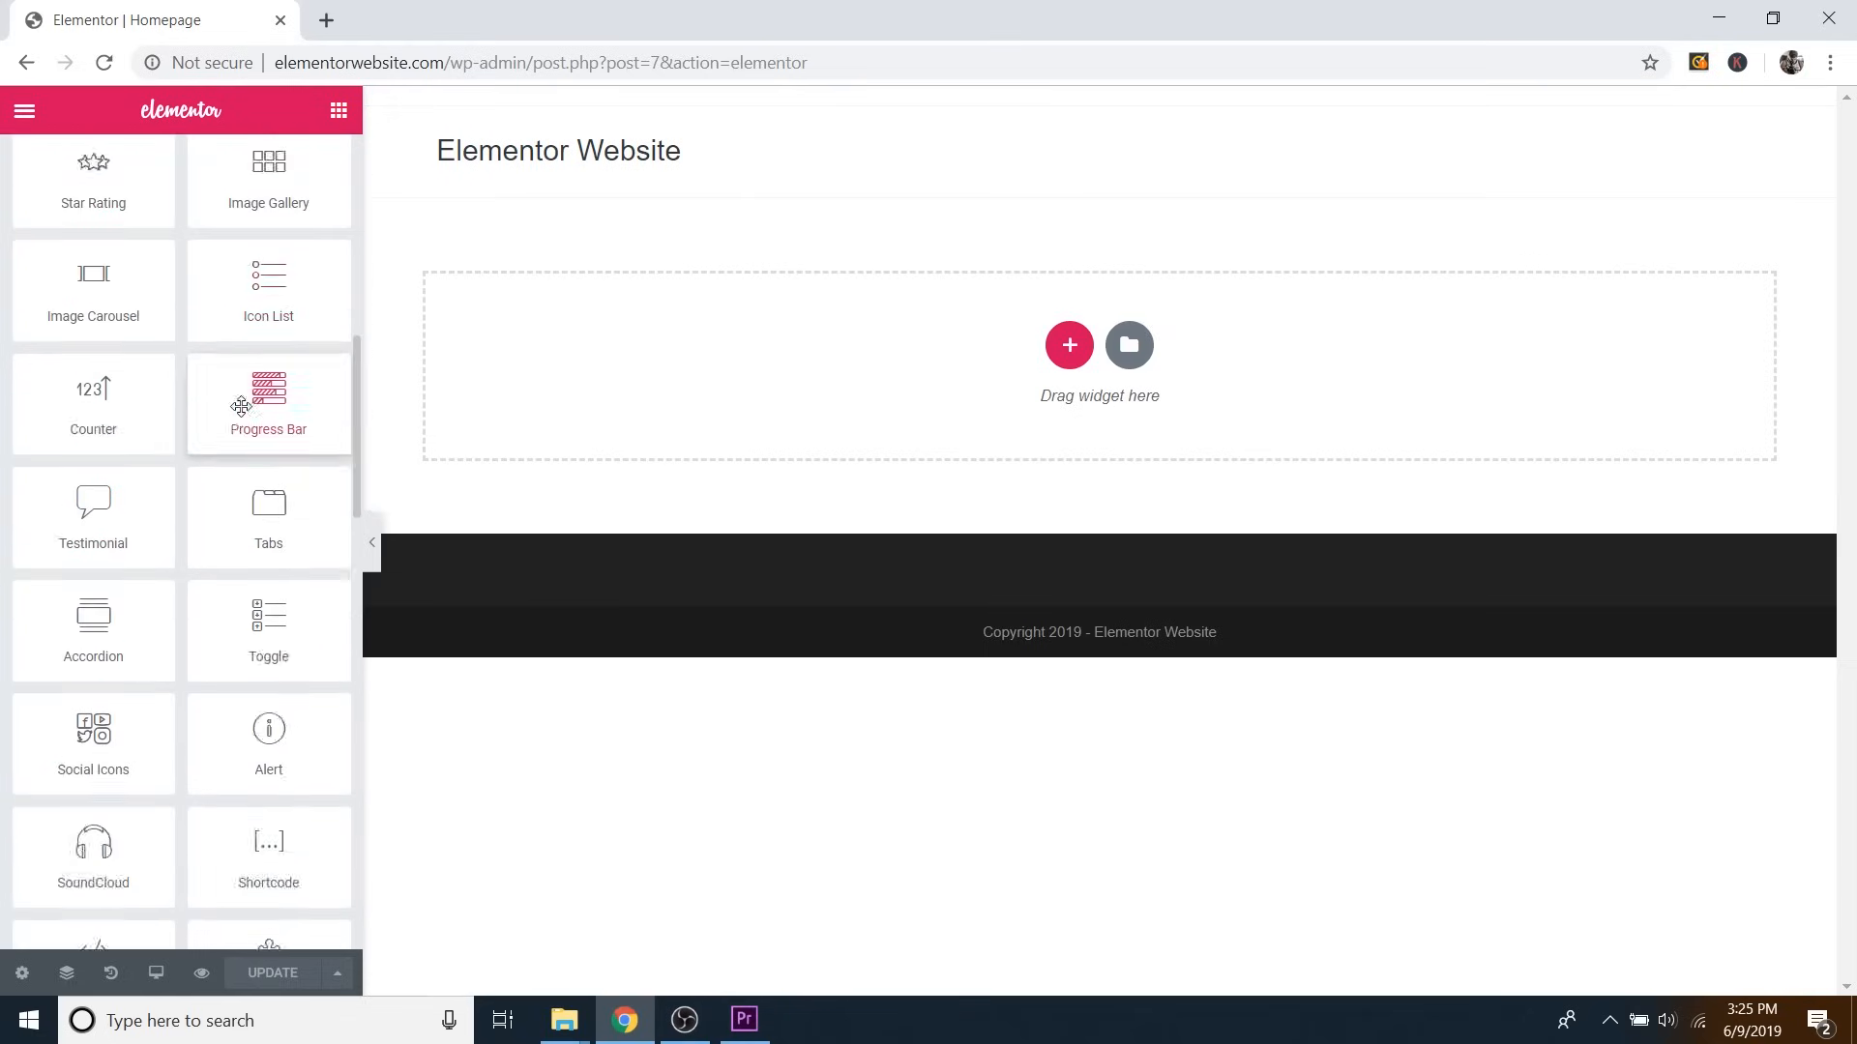
scroll(193, 469, up, 4)
scroll(212, 479, up, 10)
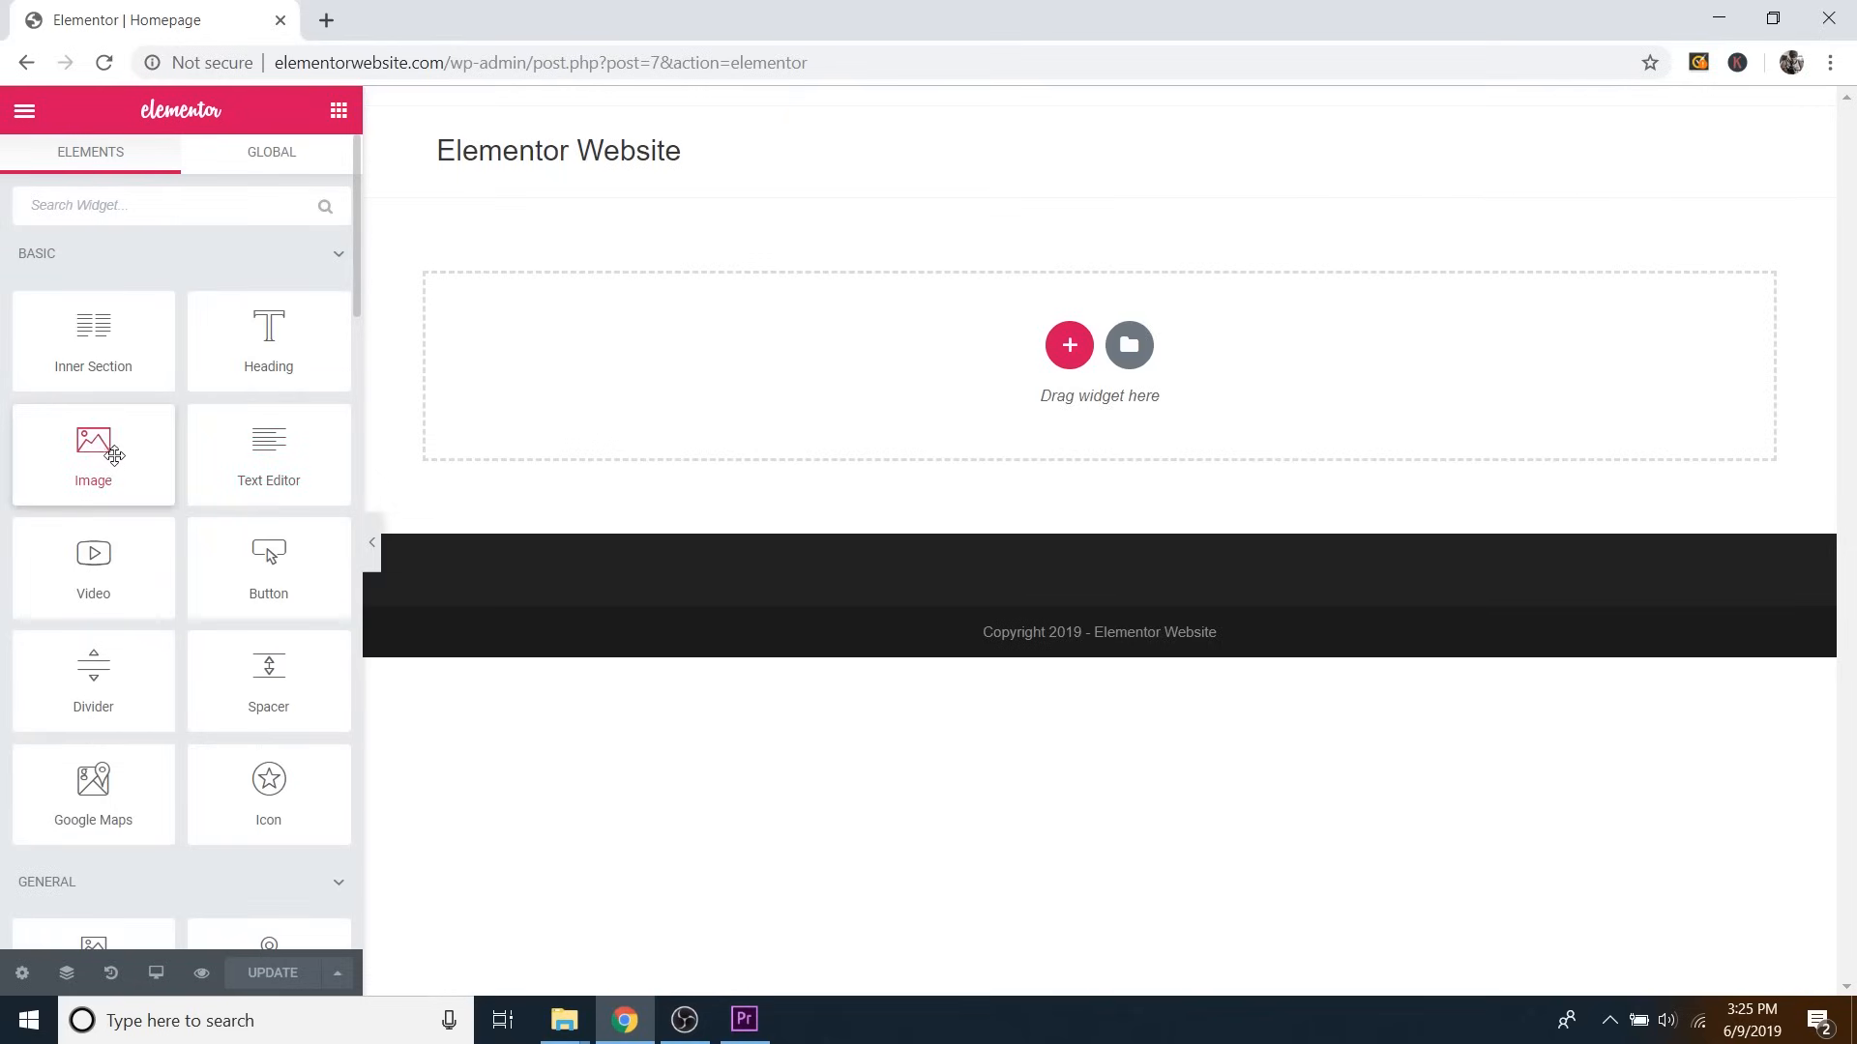
scroll(116, 481, down, 2)
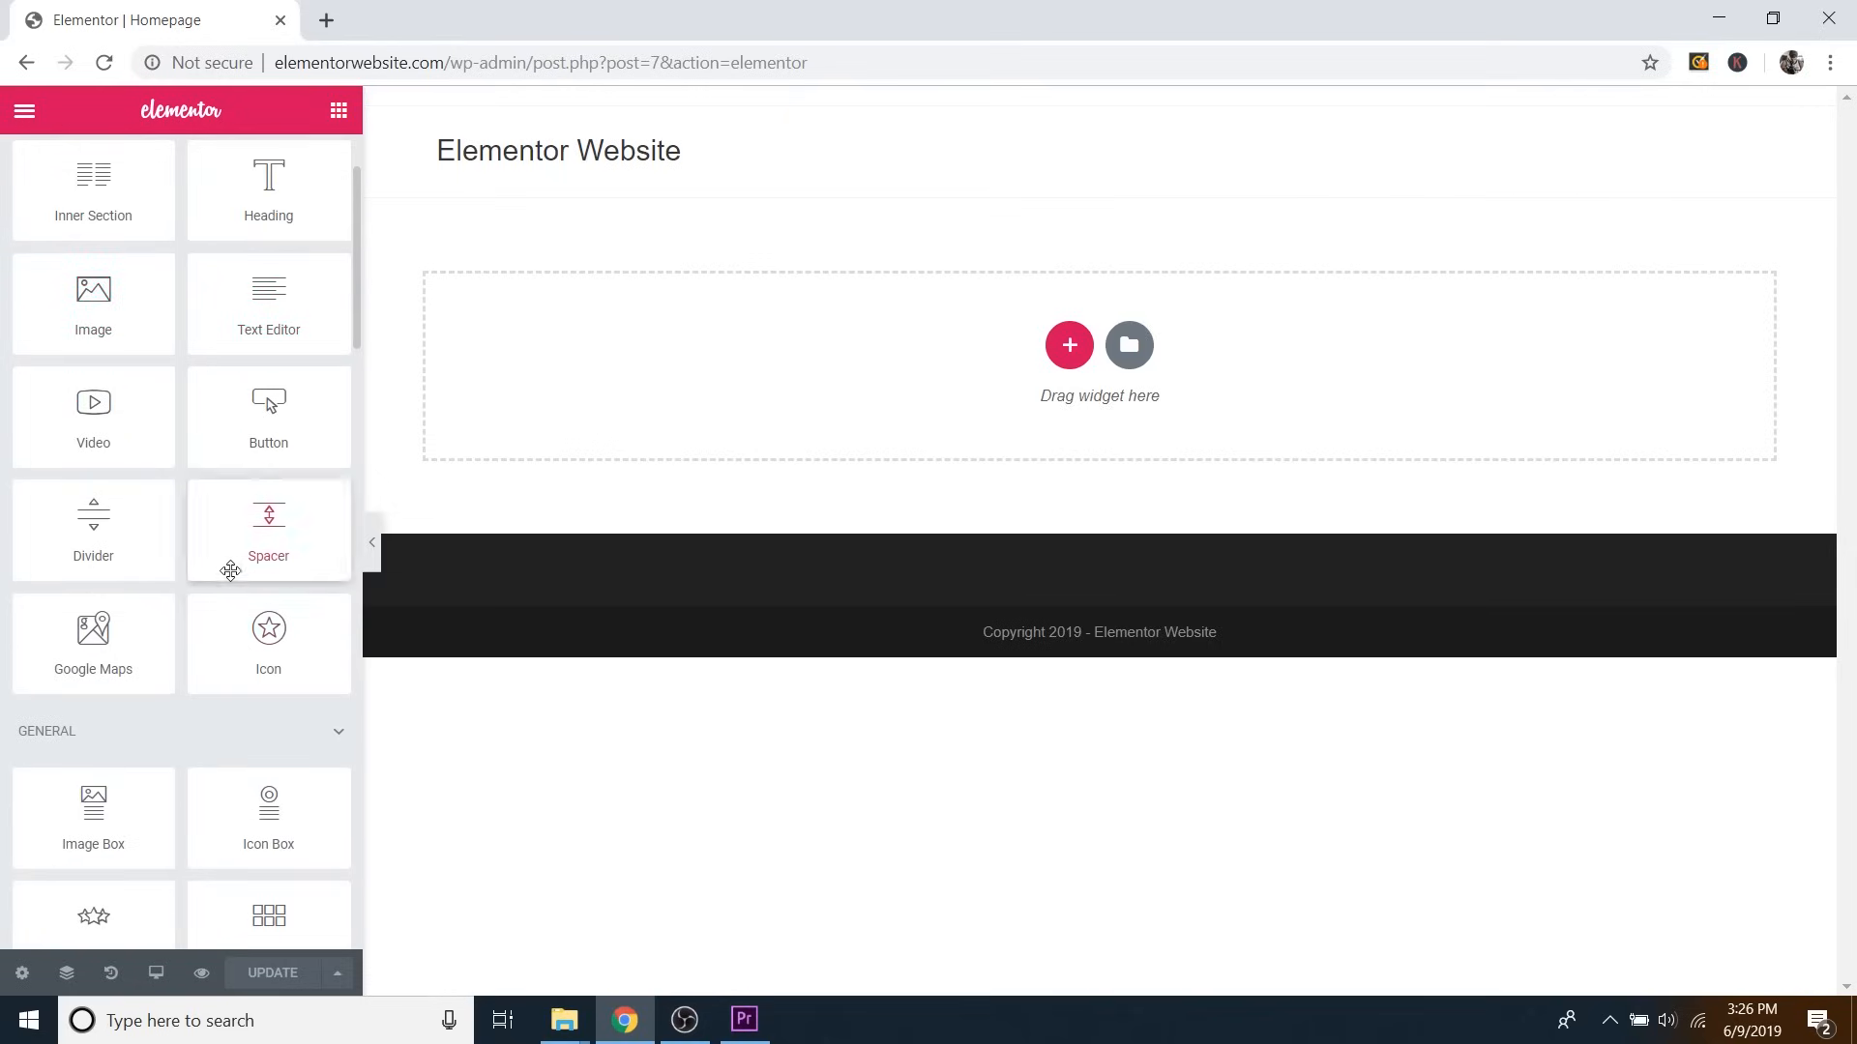
scroll(145, 532, down, 6)
scroll(175, 531, down, 5)
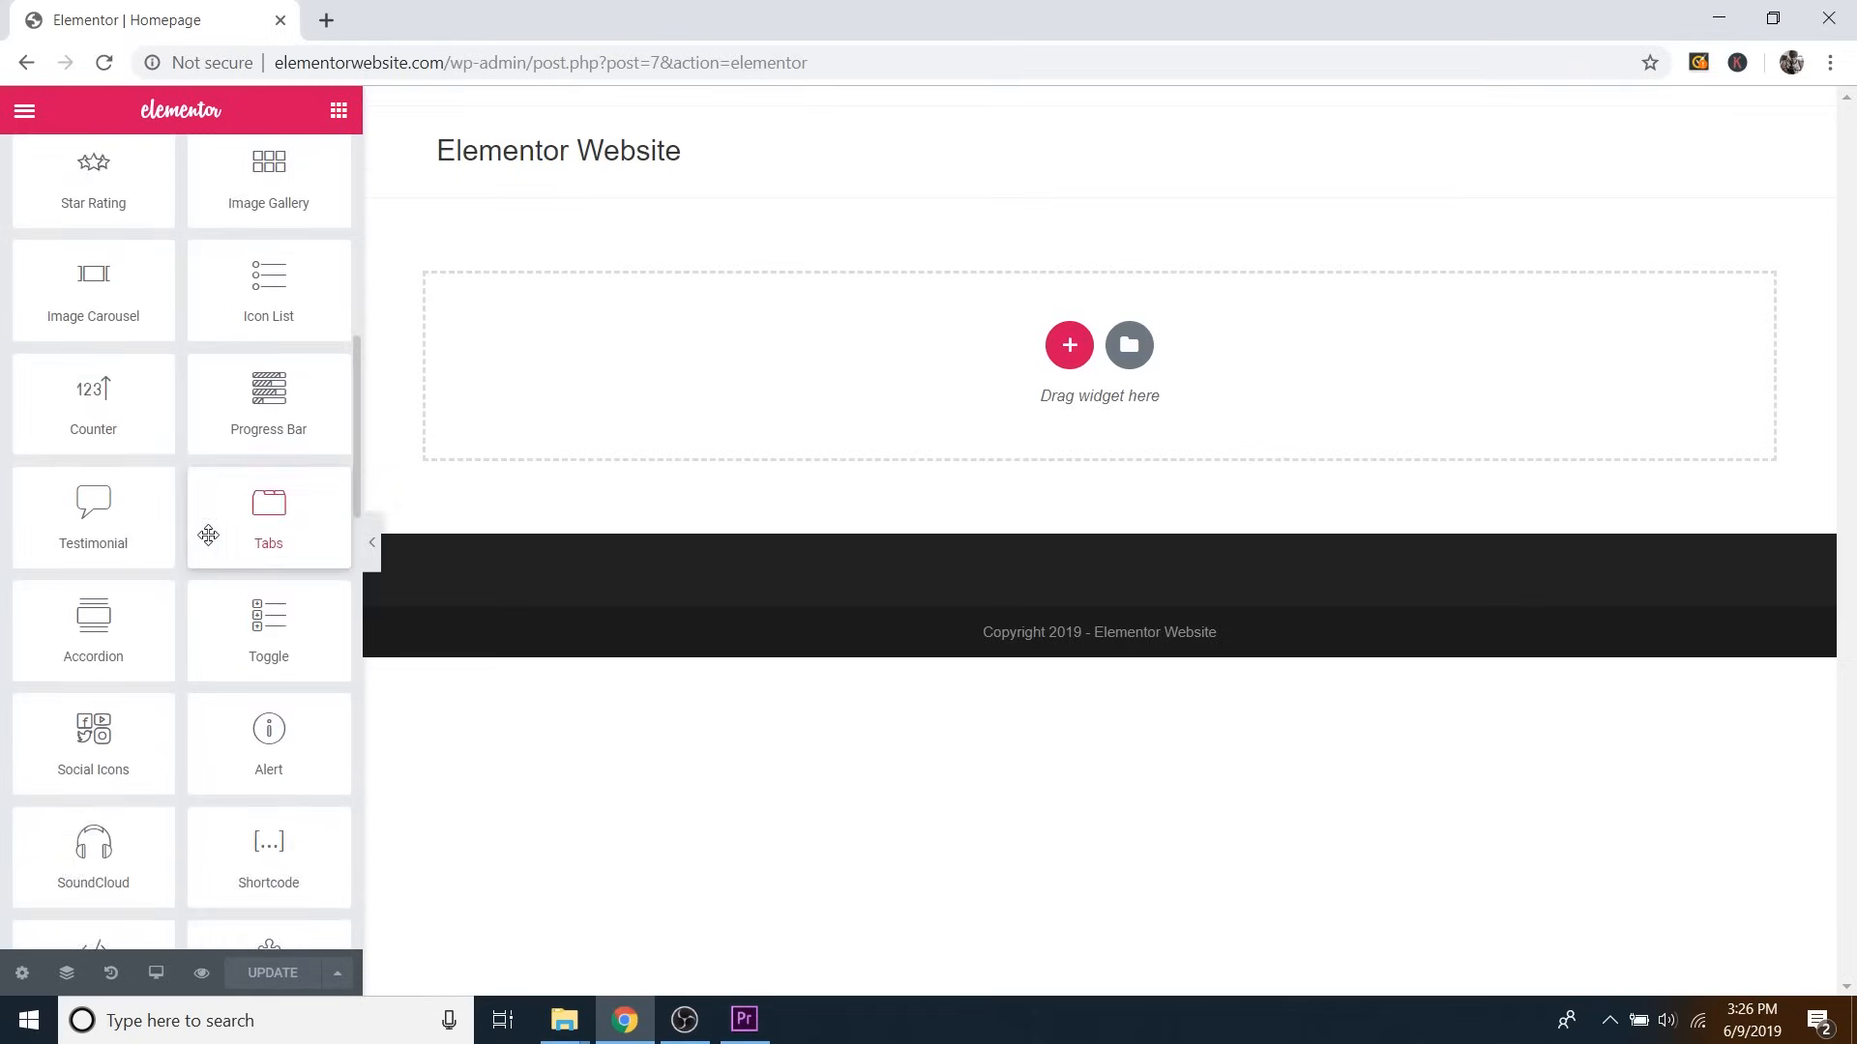
scroll(223, 585, up, 11)
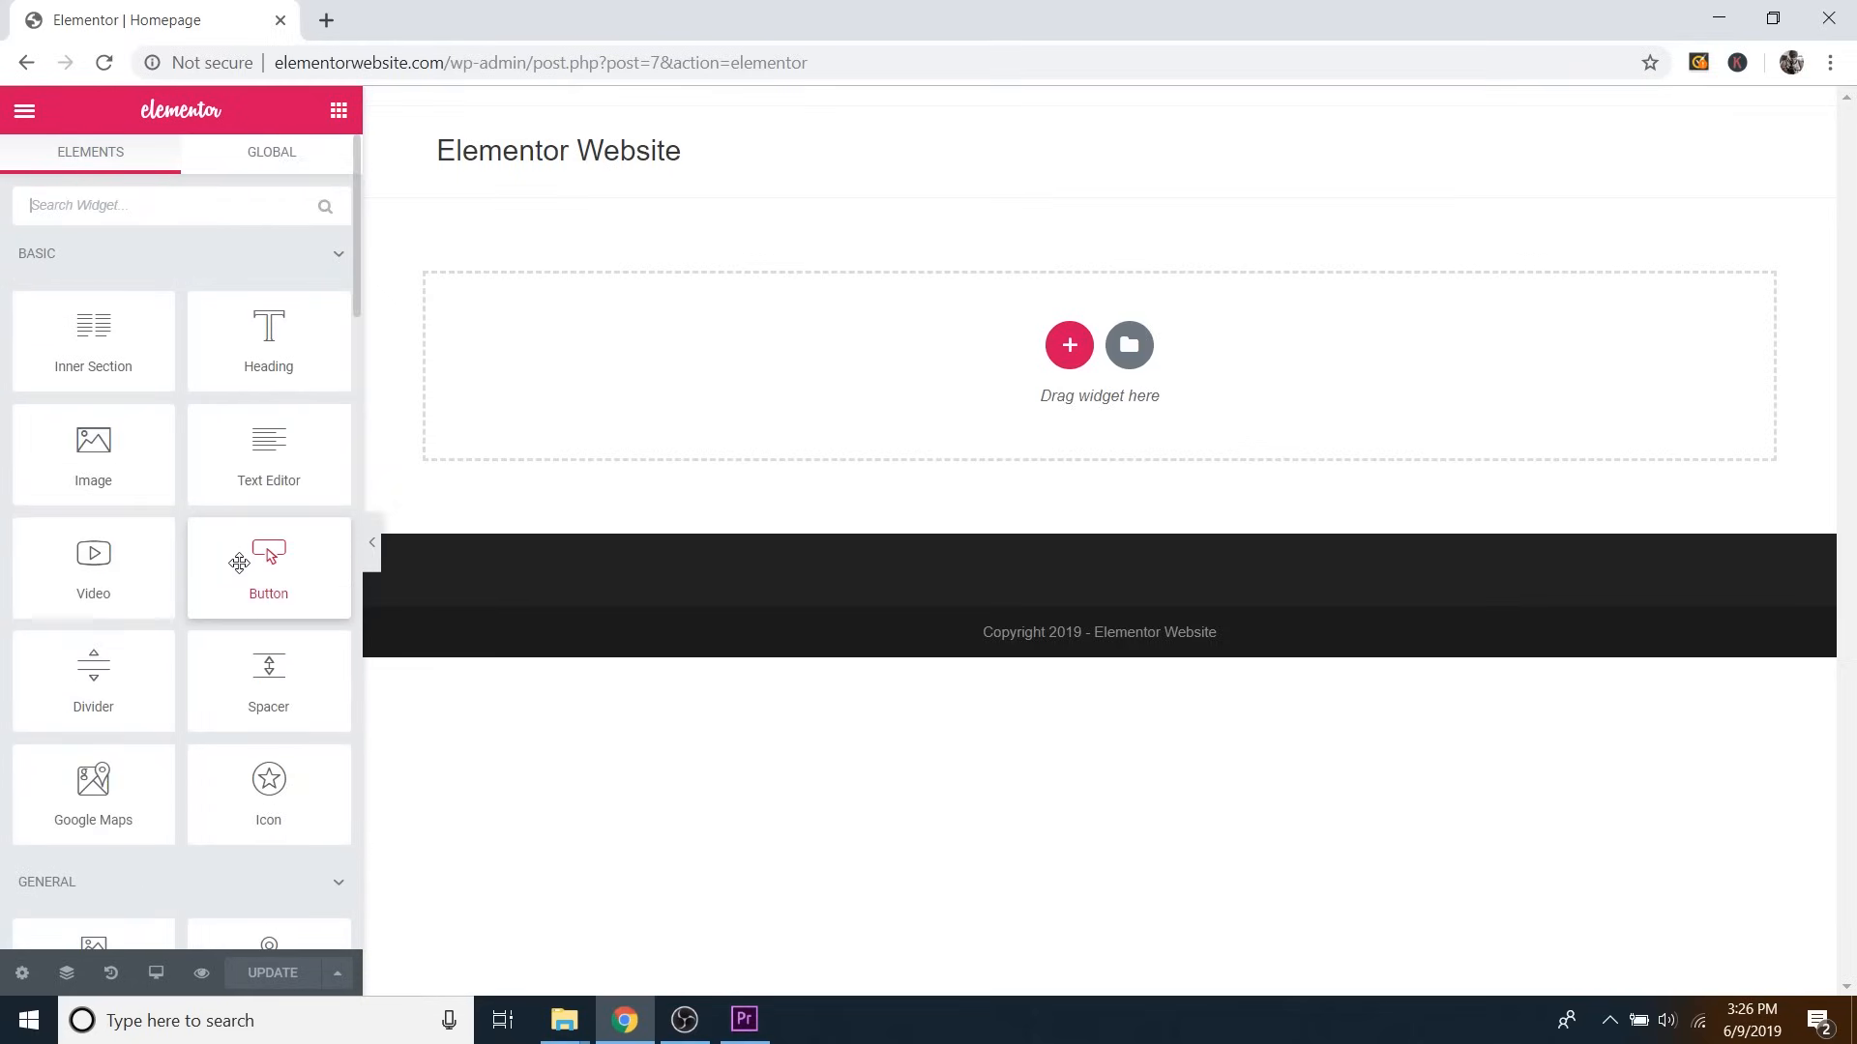
Add a new one-column section to the Homepage and select it.
click(1070, 357)
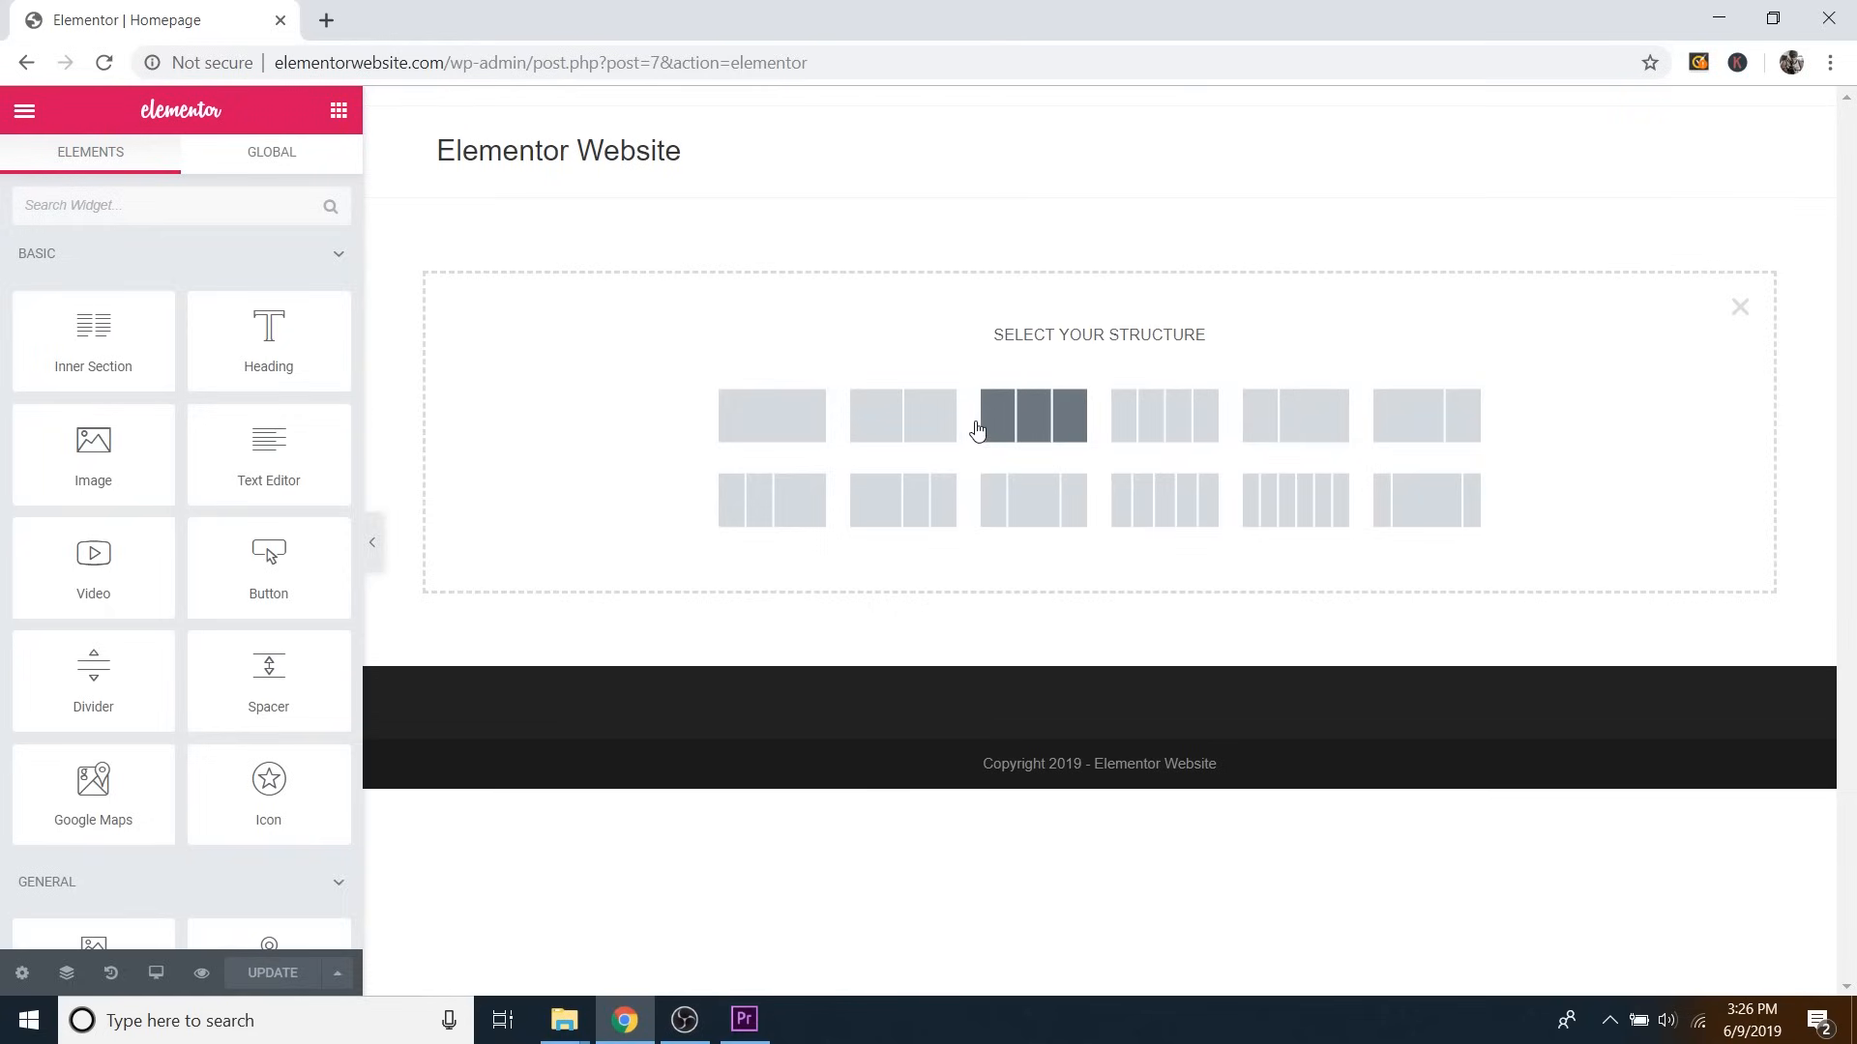
click(782, 424)
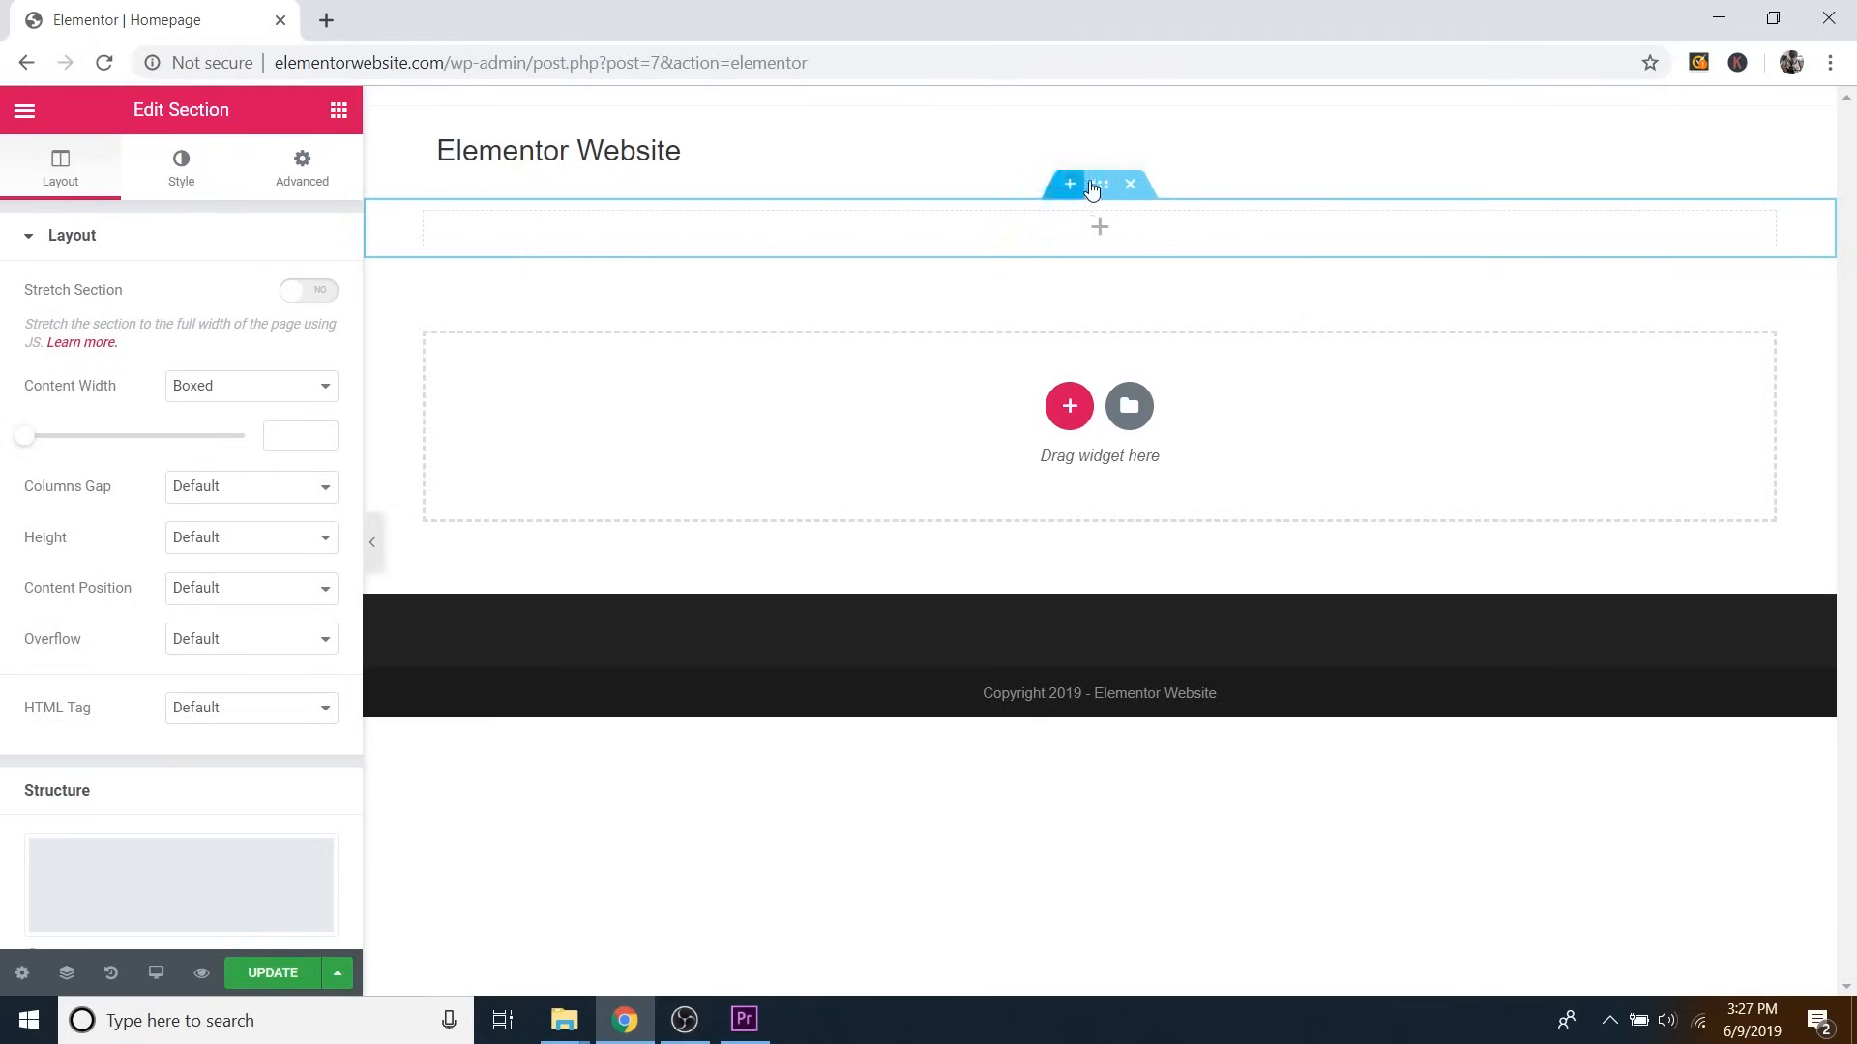
click(1099, 192)
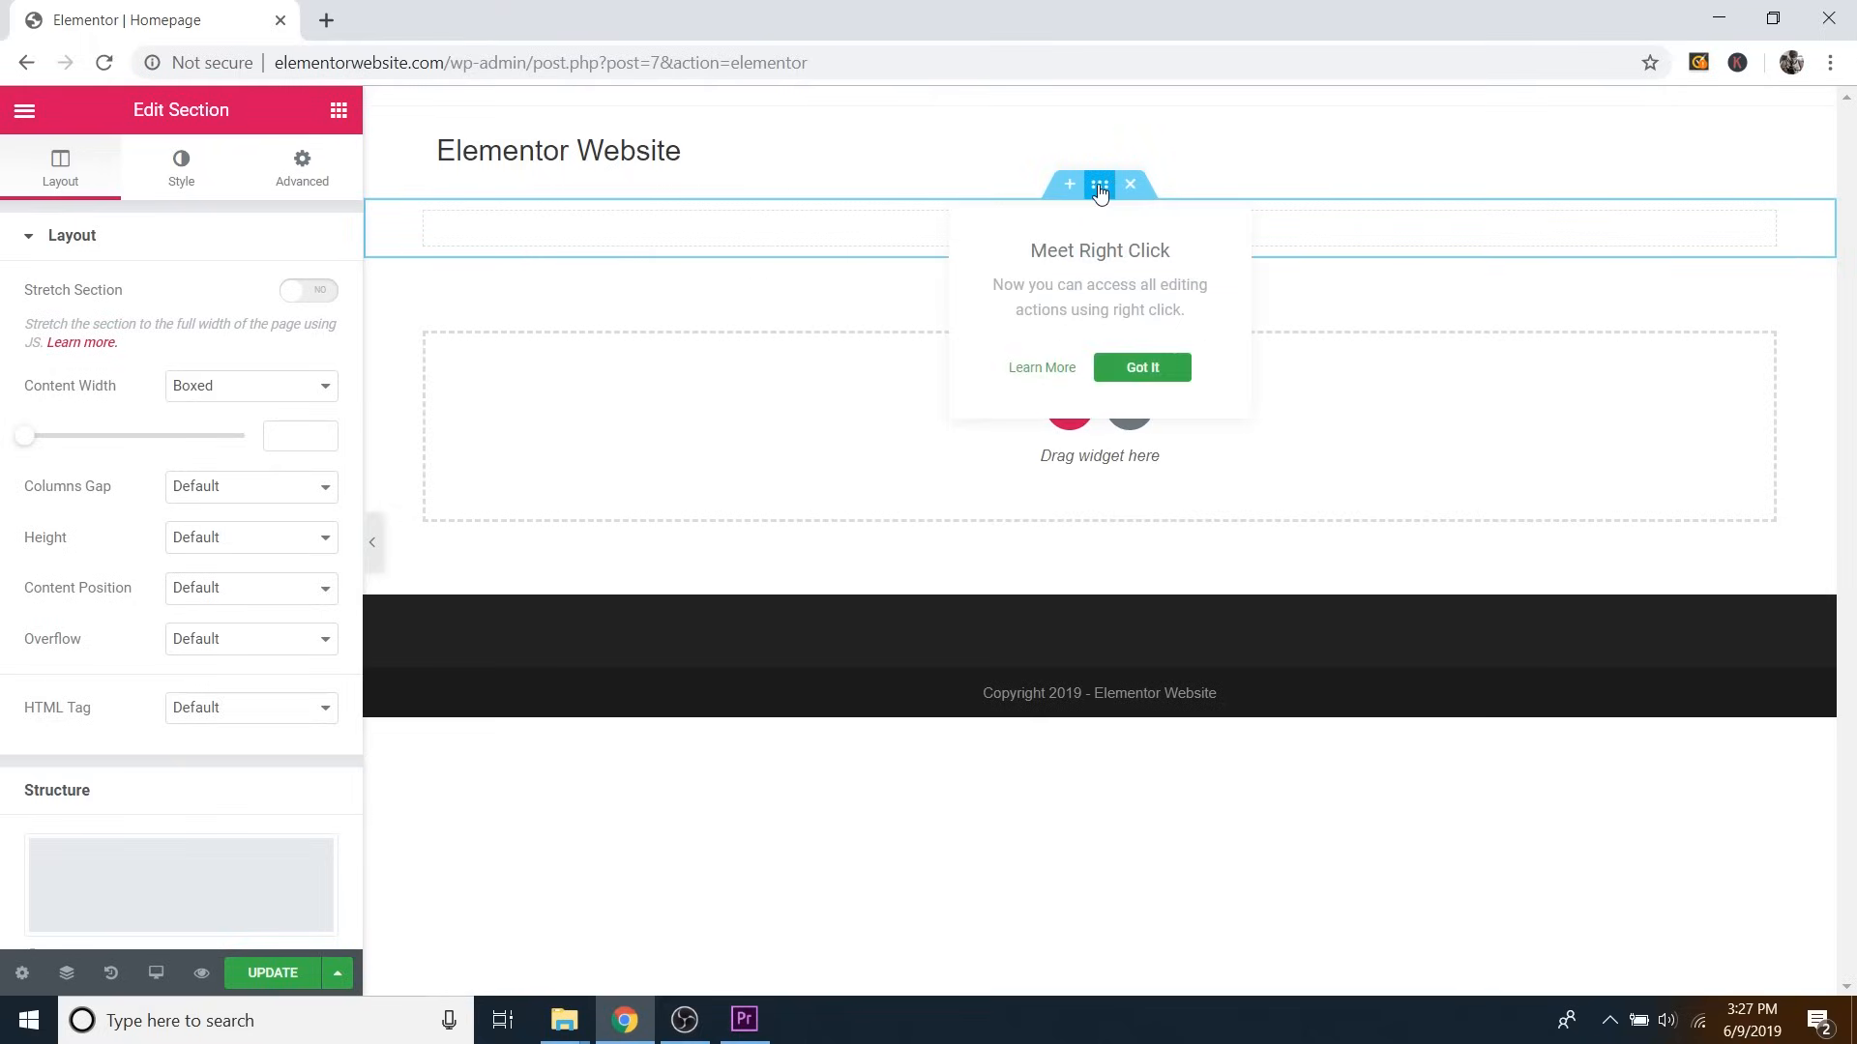
click(1142, 369)
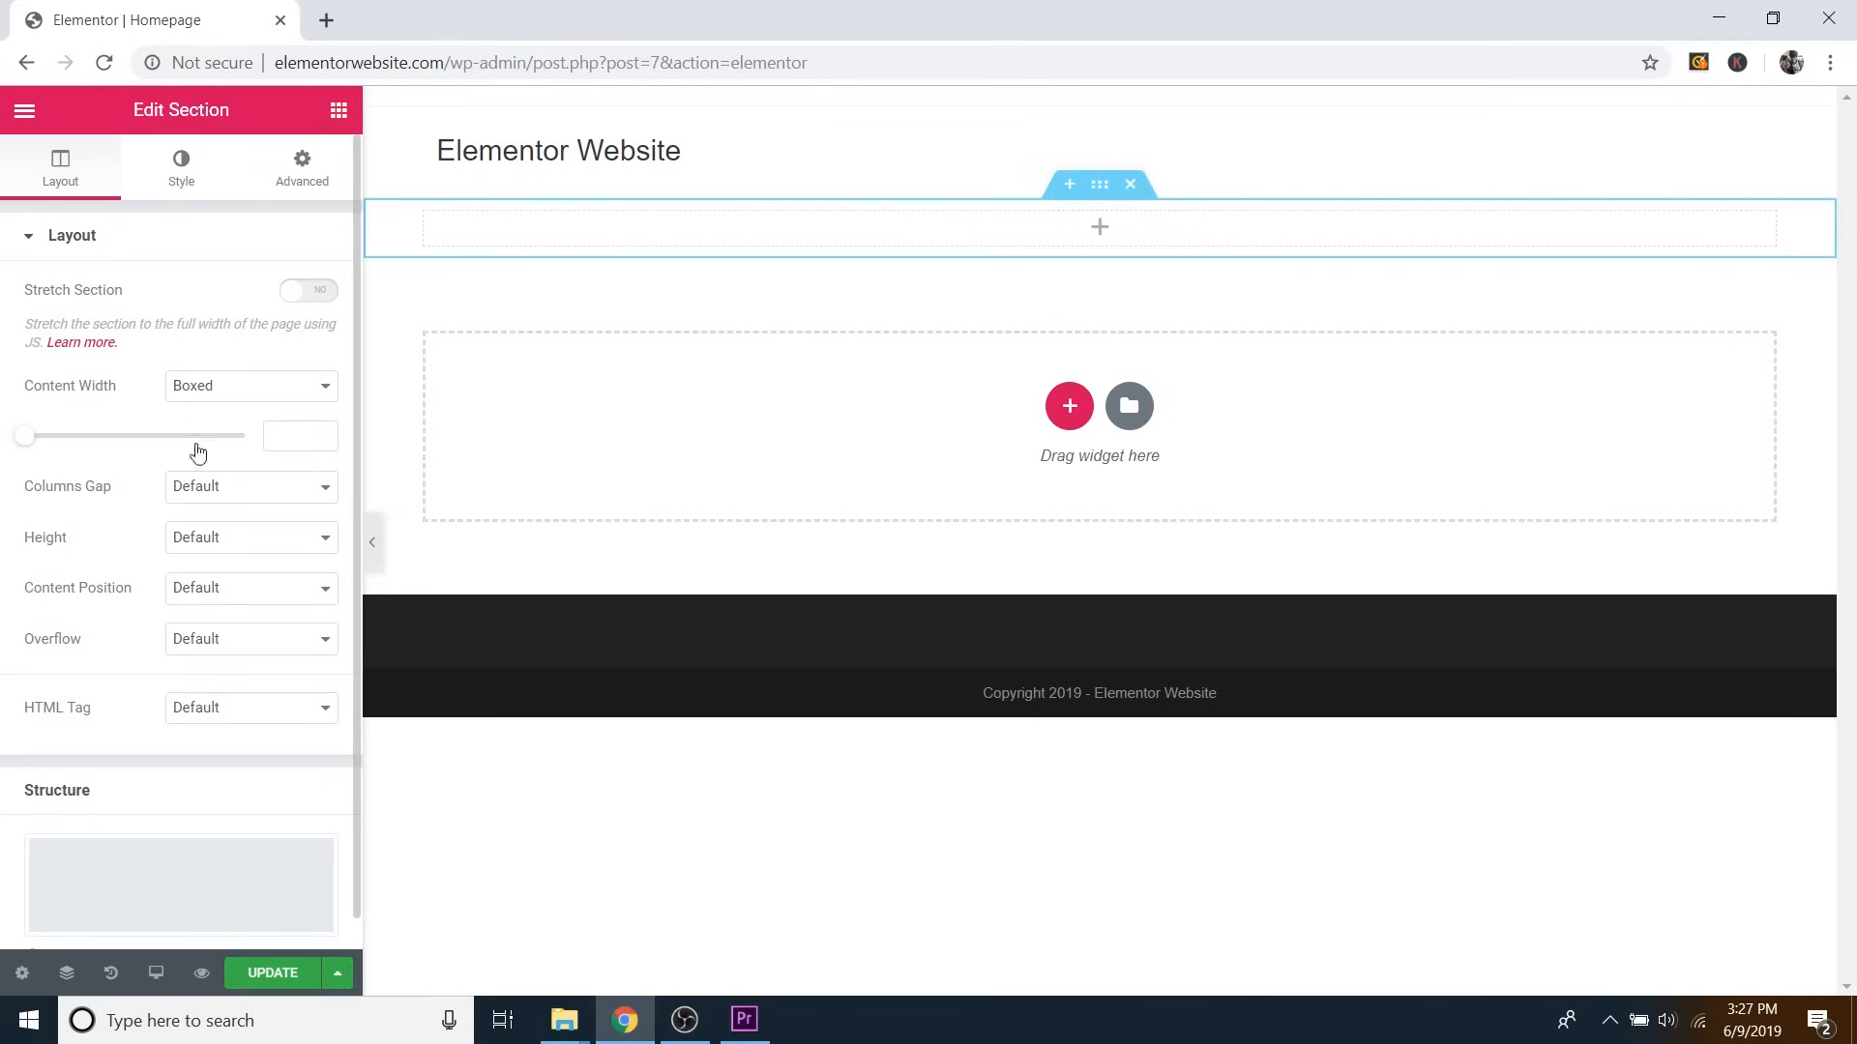
Set the section's height to Min Height with a minimum of 305 px.
click(225, 545)
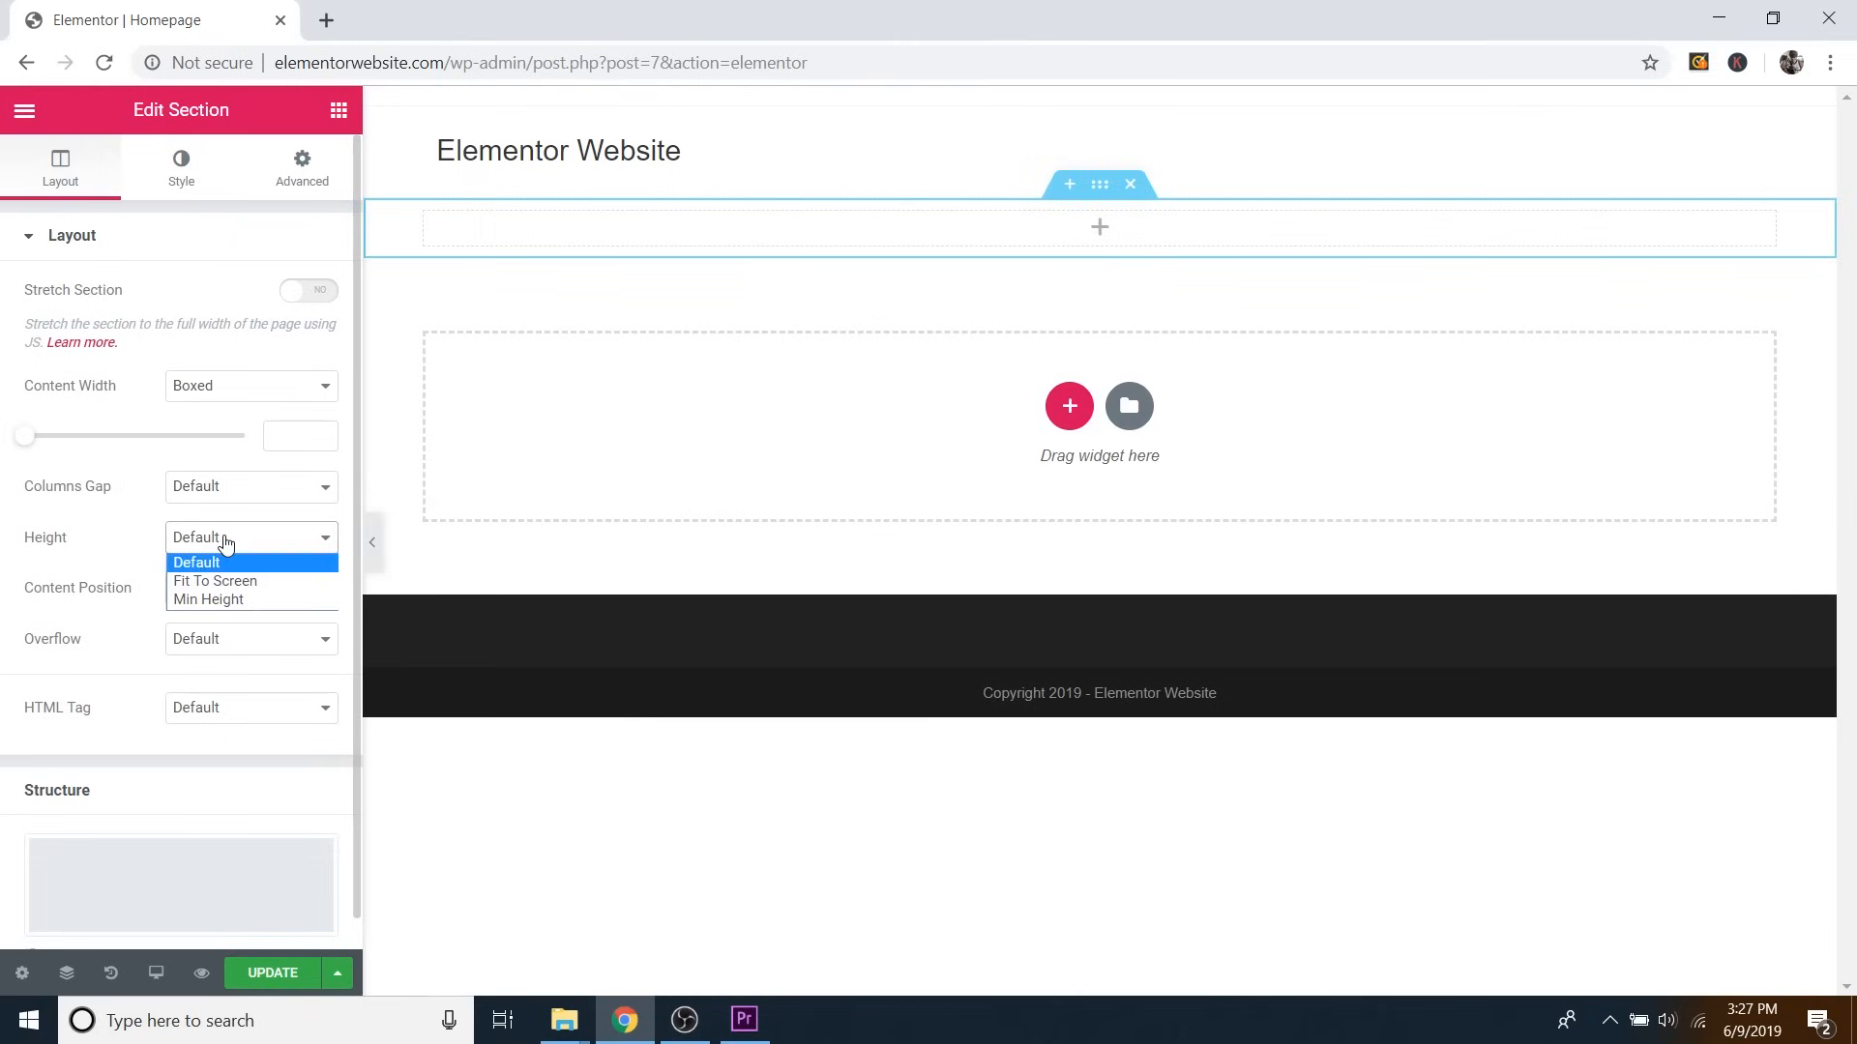
click(224, 601)
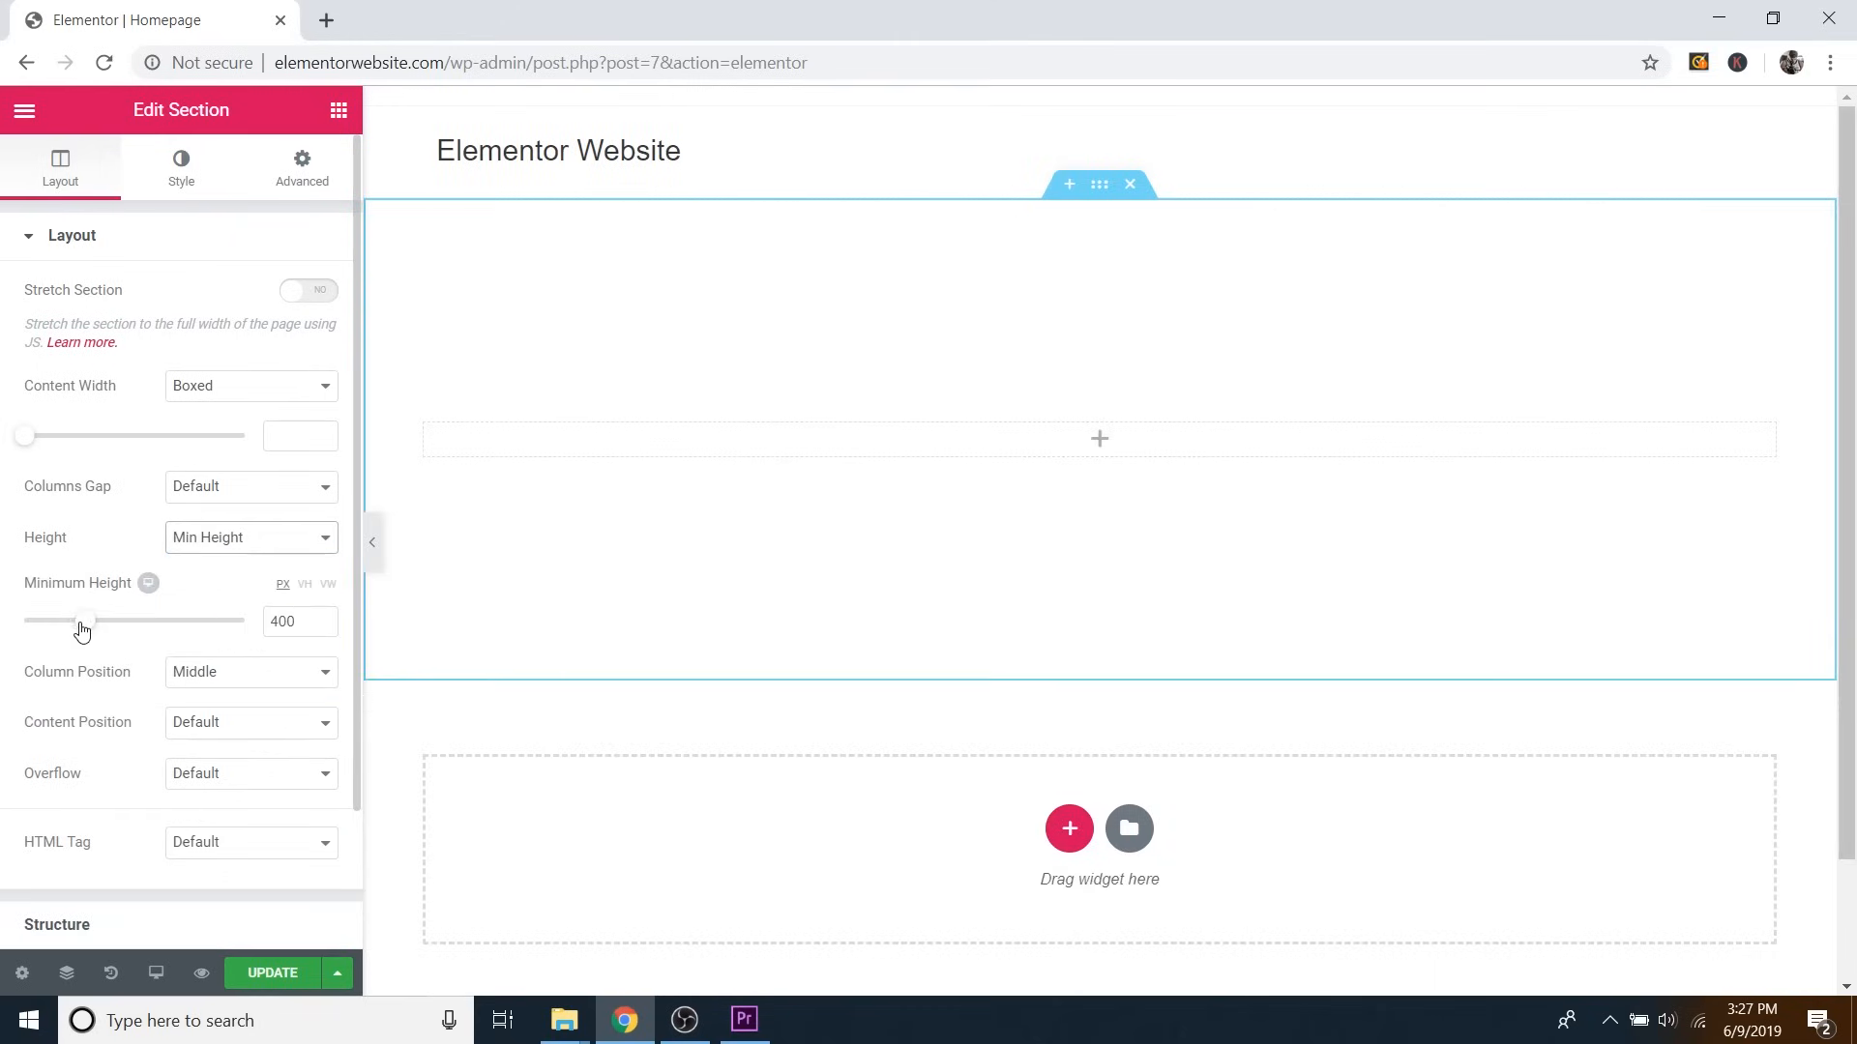
mouse_move(85, 620)
mouse_down()
mouse_move(128, 626)
mouse_move(18, 626)
mouse_move(70, 626)
mouse_up()
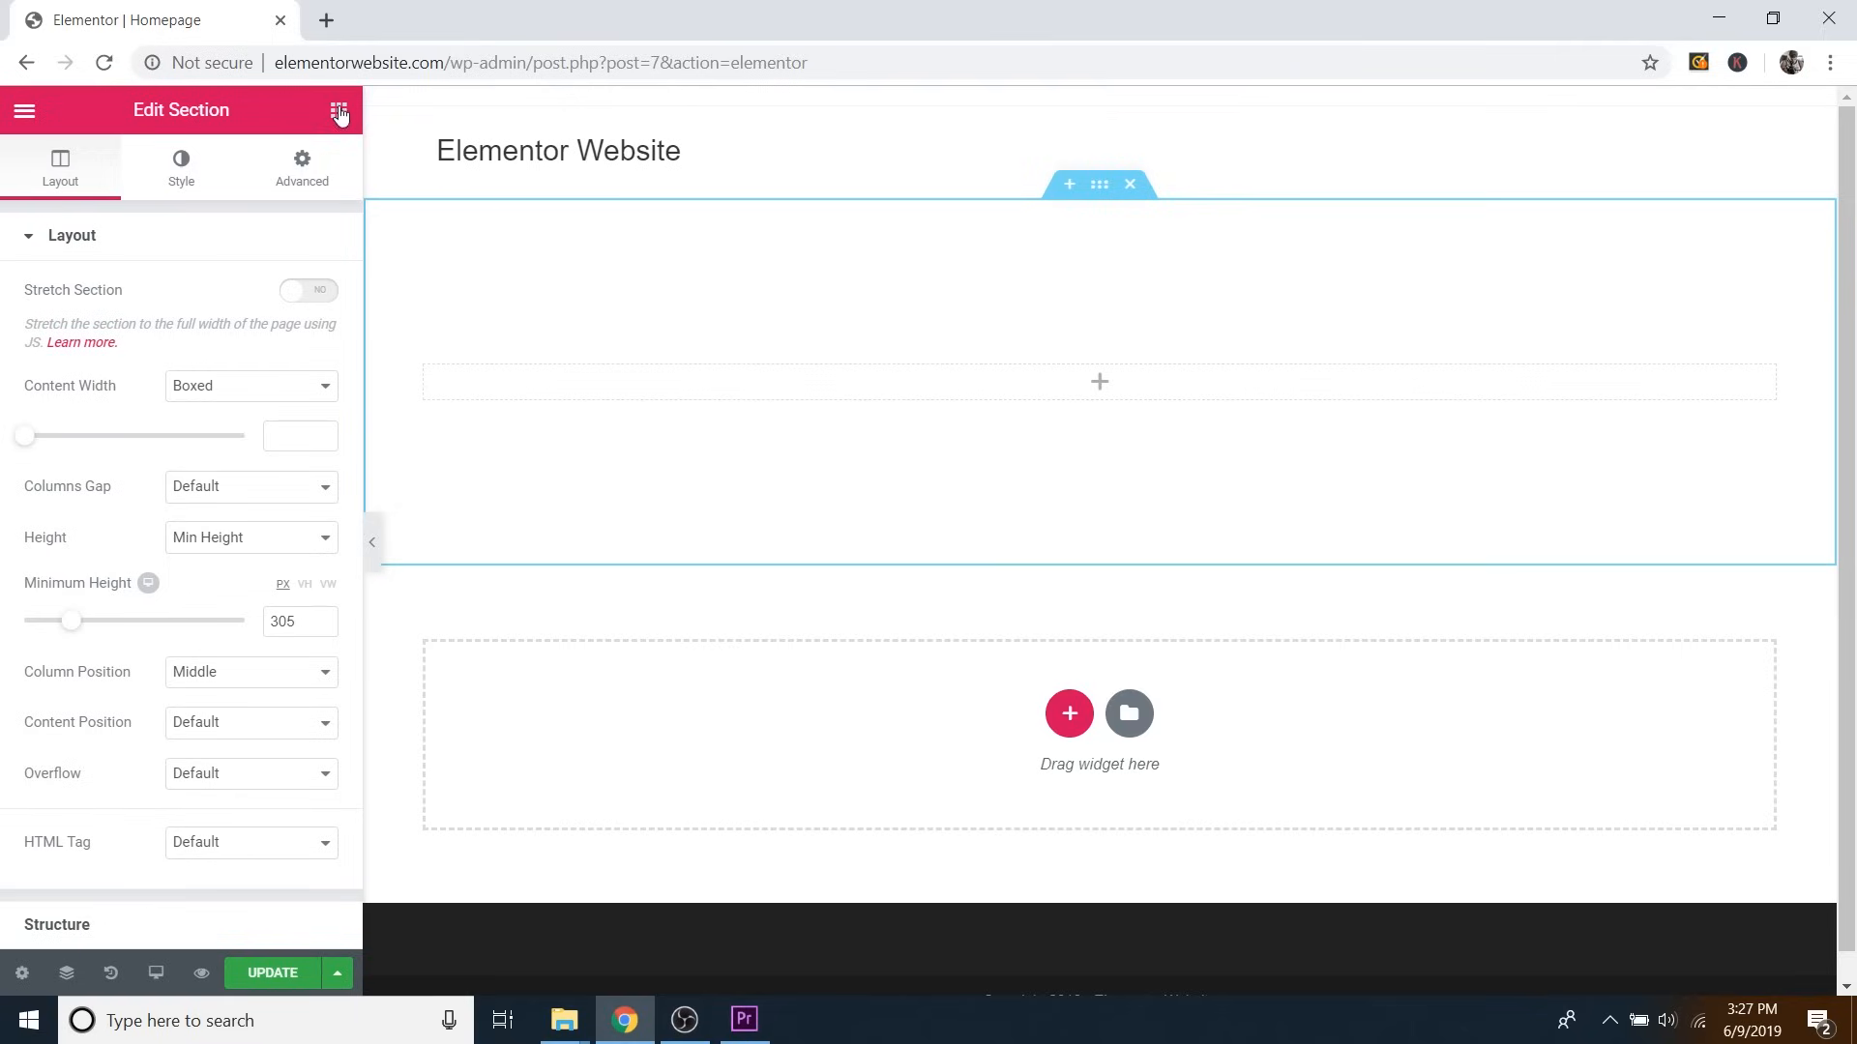
Place a Heading widget in the section reading 'How to Make a WordPress Website with'.
click(339, 114)
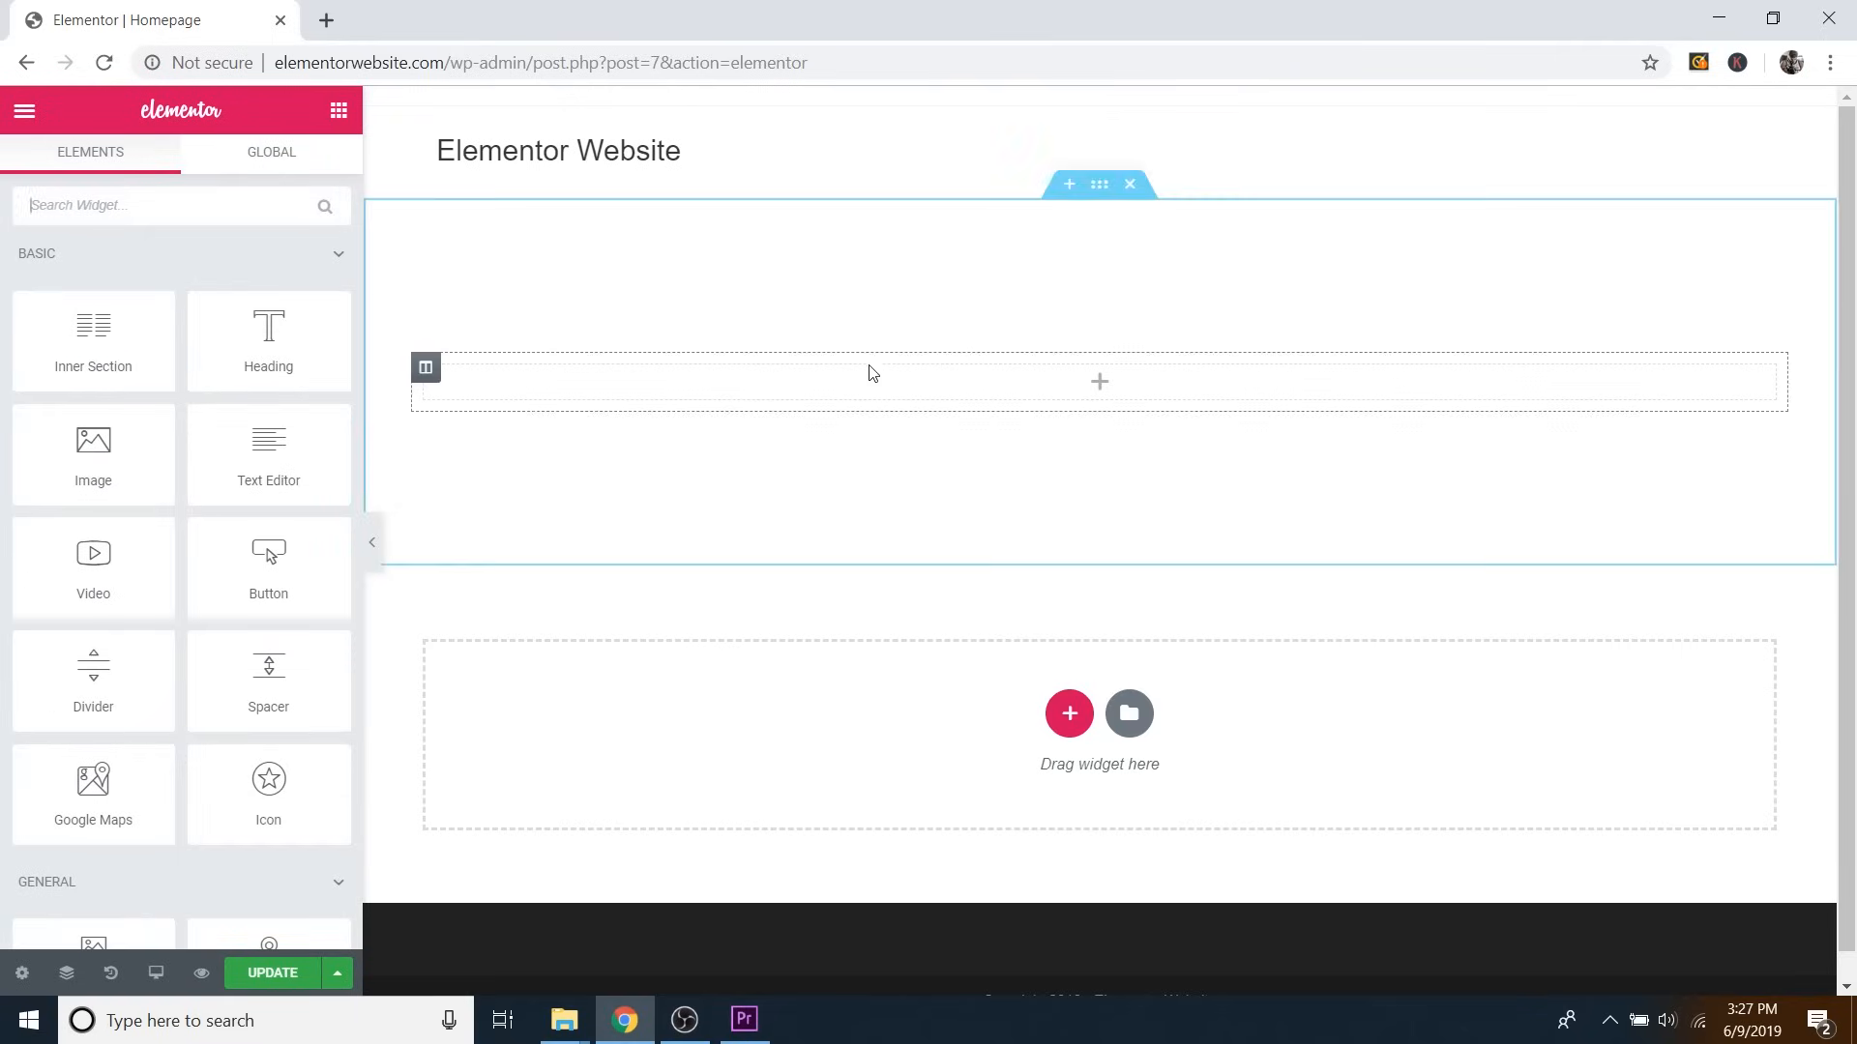
drag(263, 350, 1093, 387)
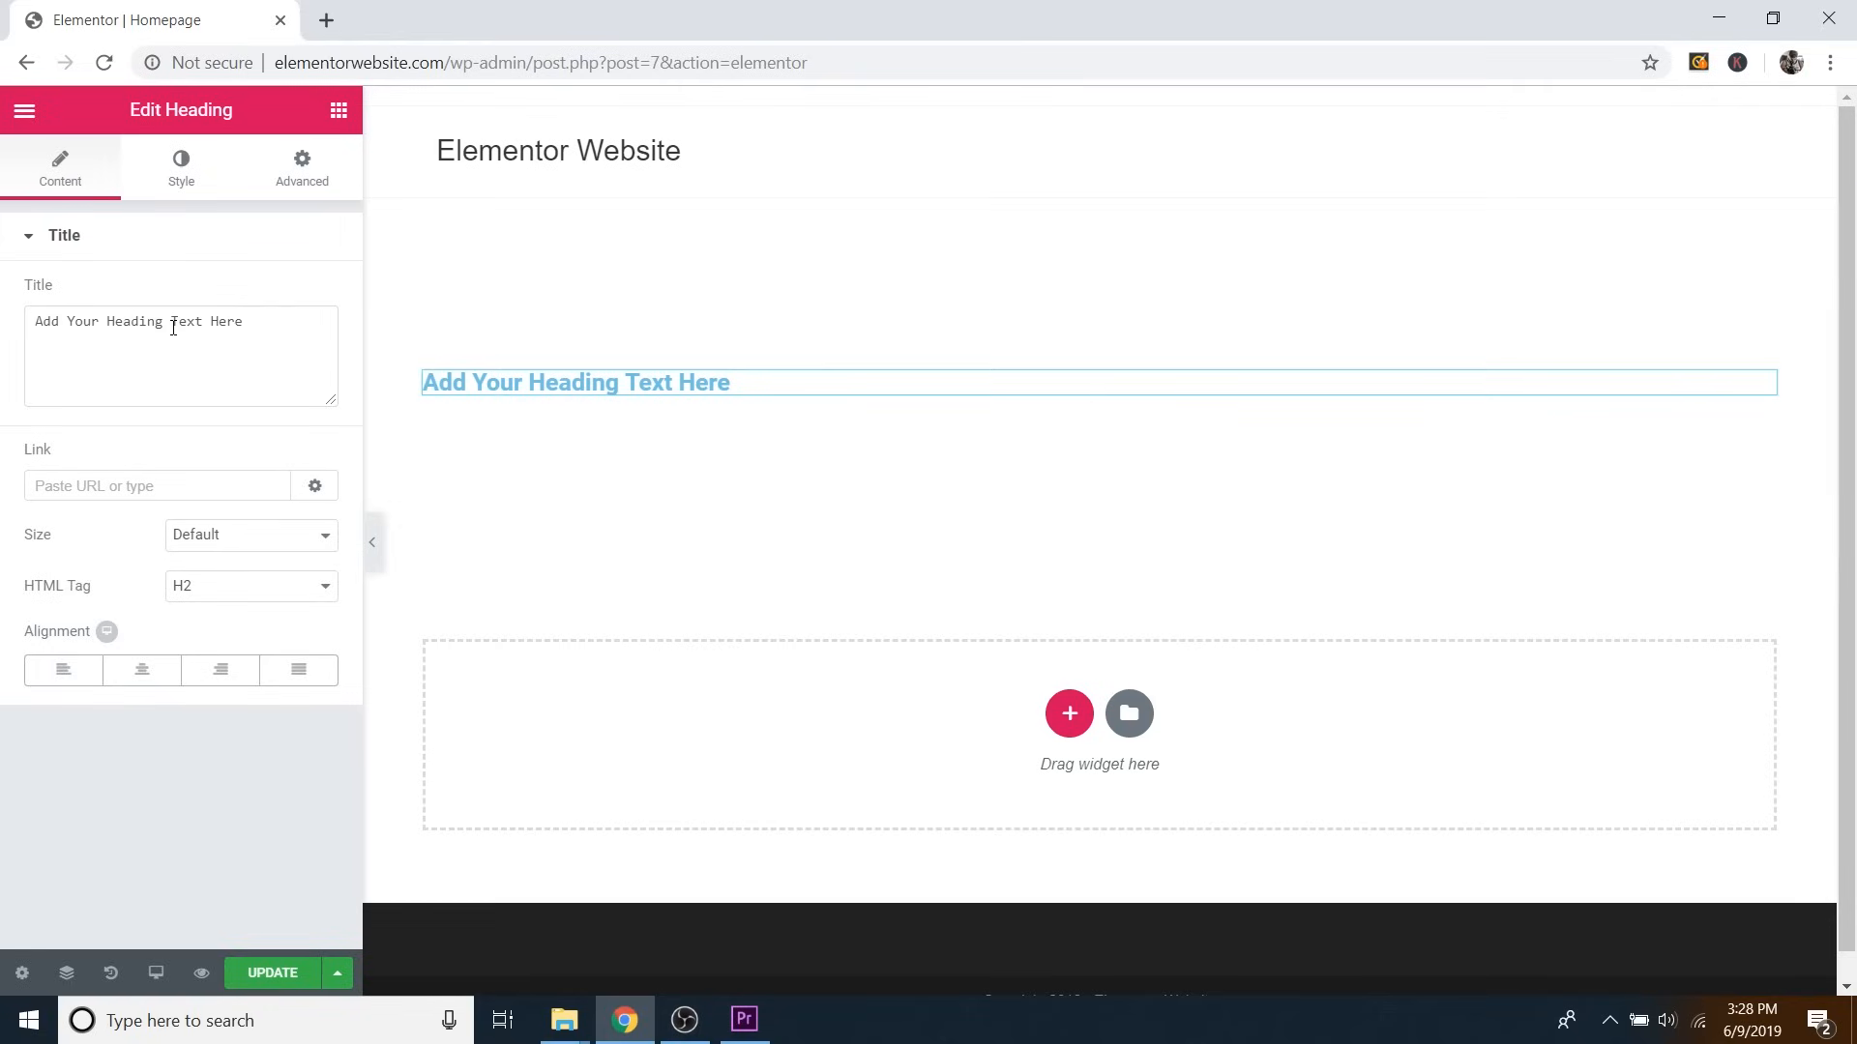
triple_click(173, 328)
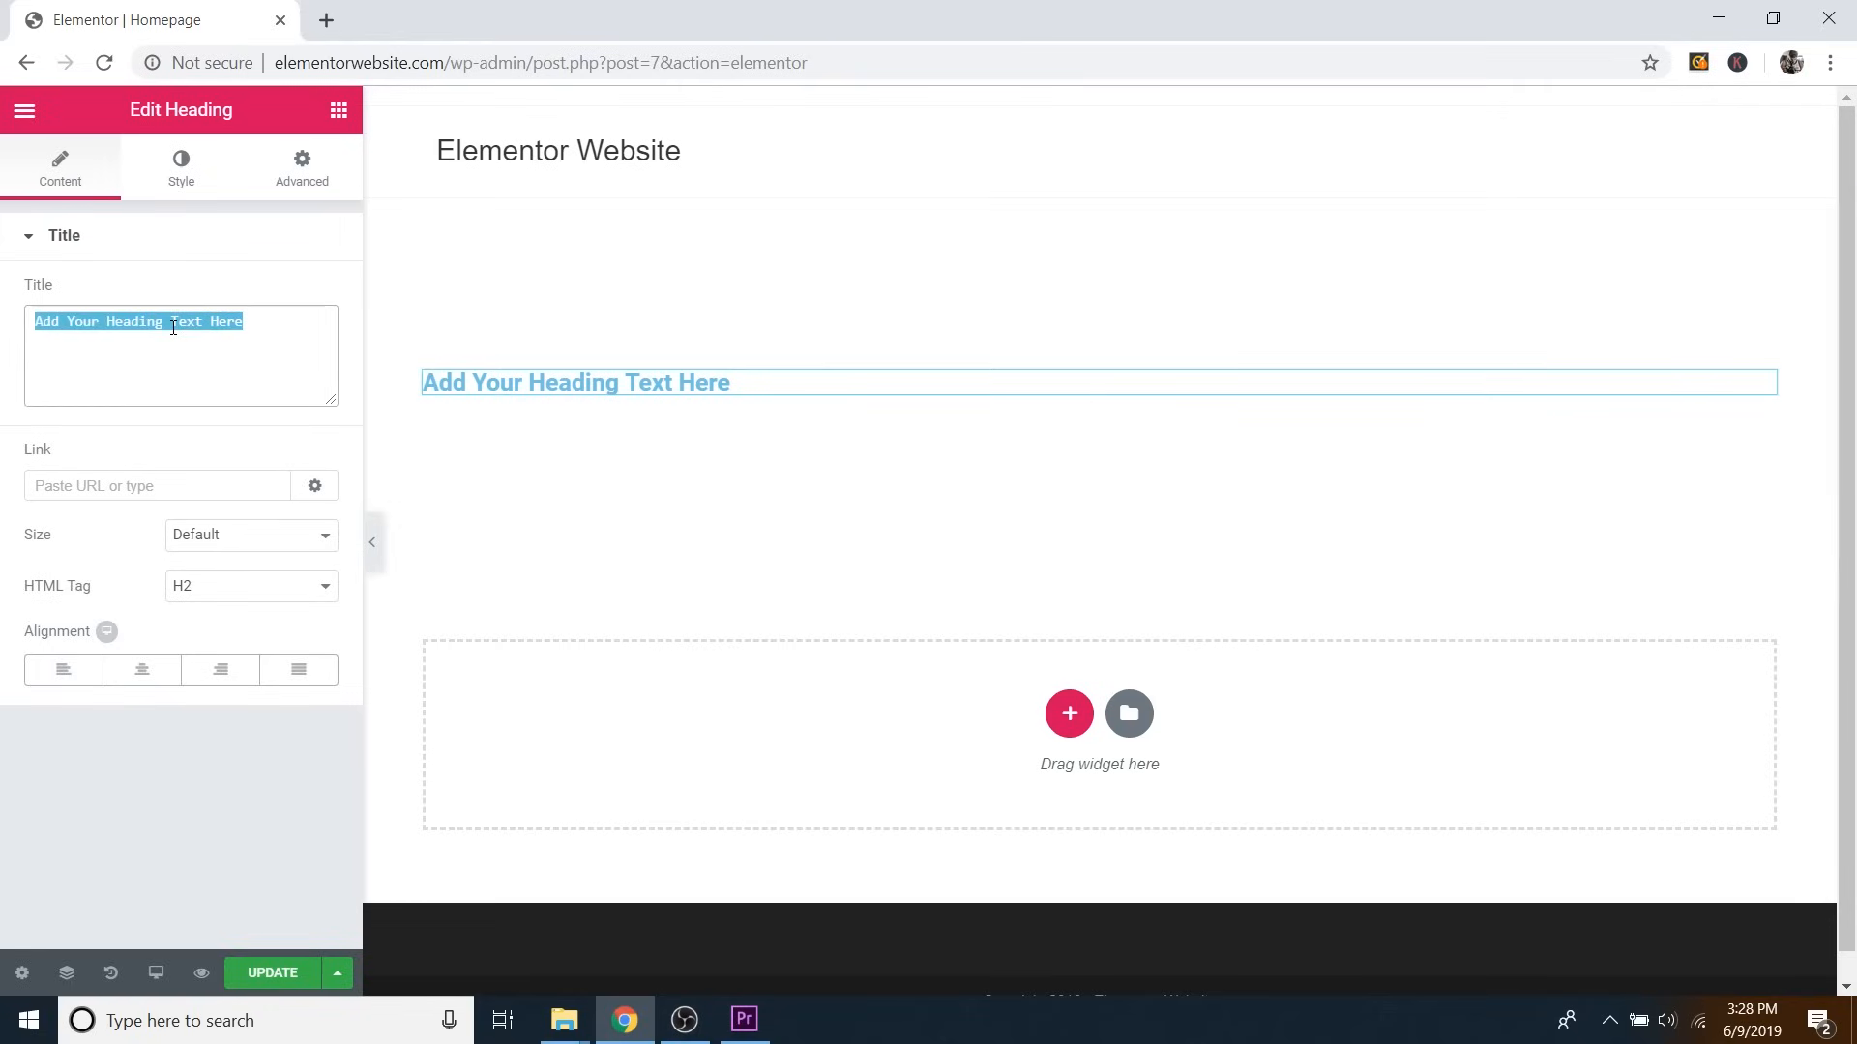
text(How)
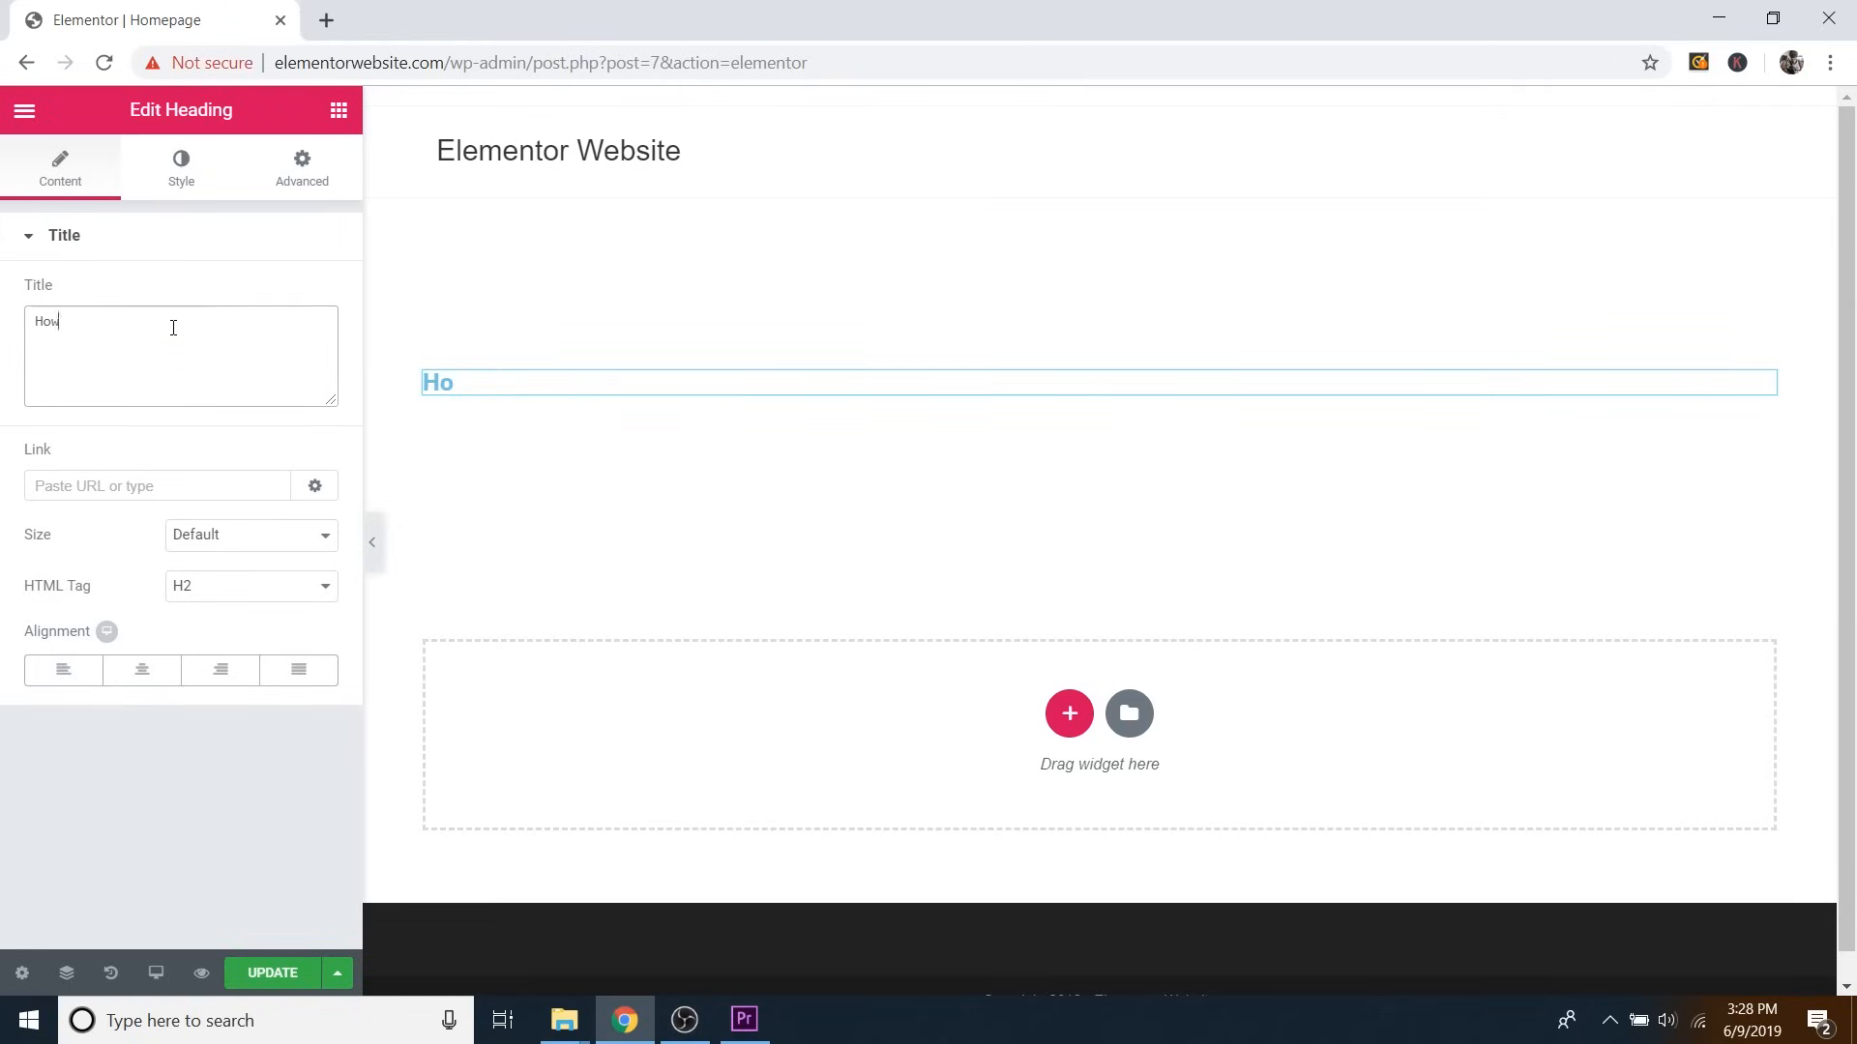
text( to Make a )
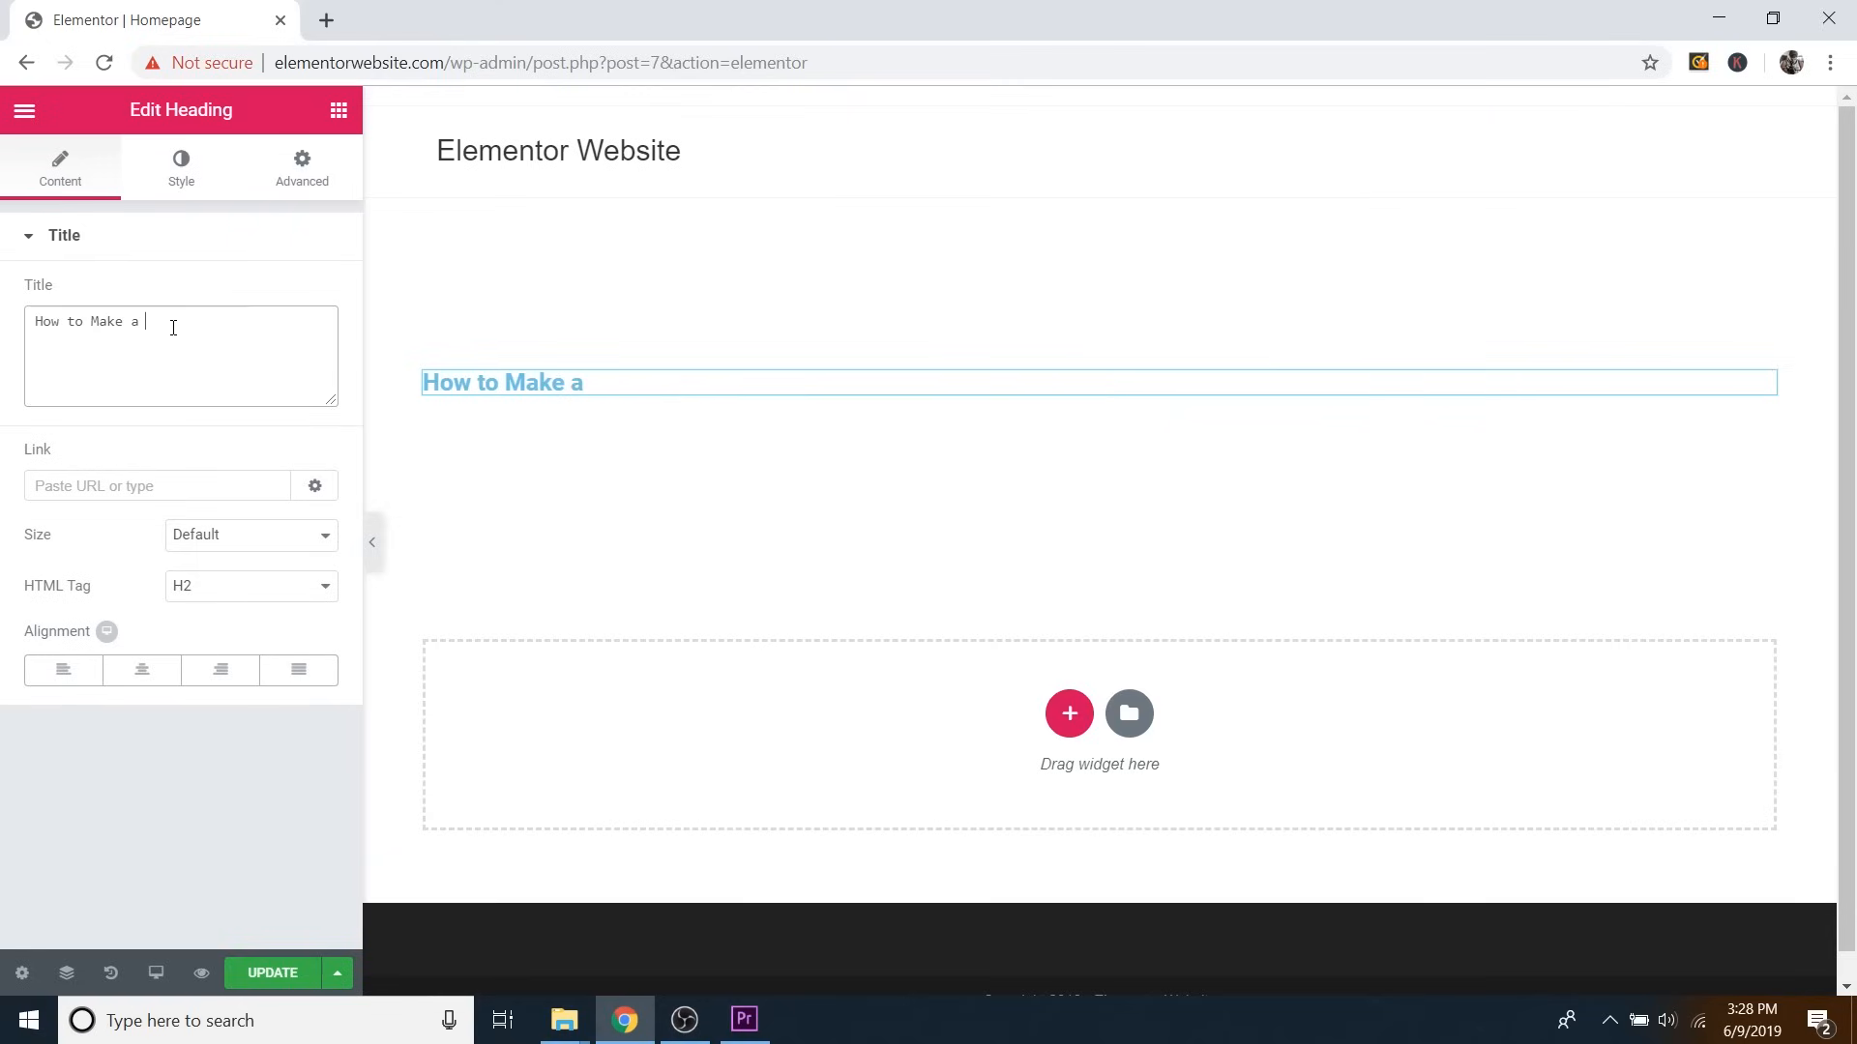
text(WordPress )
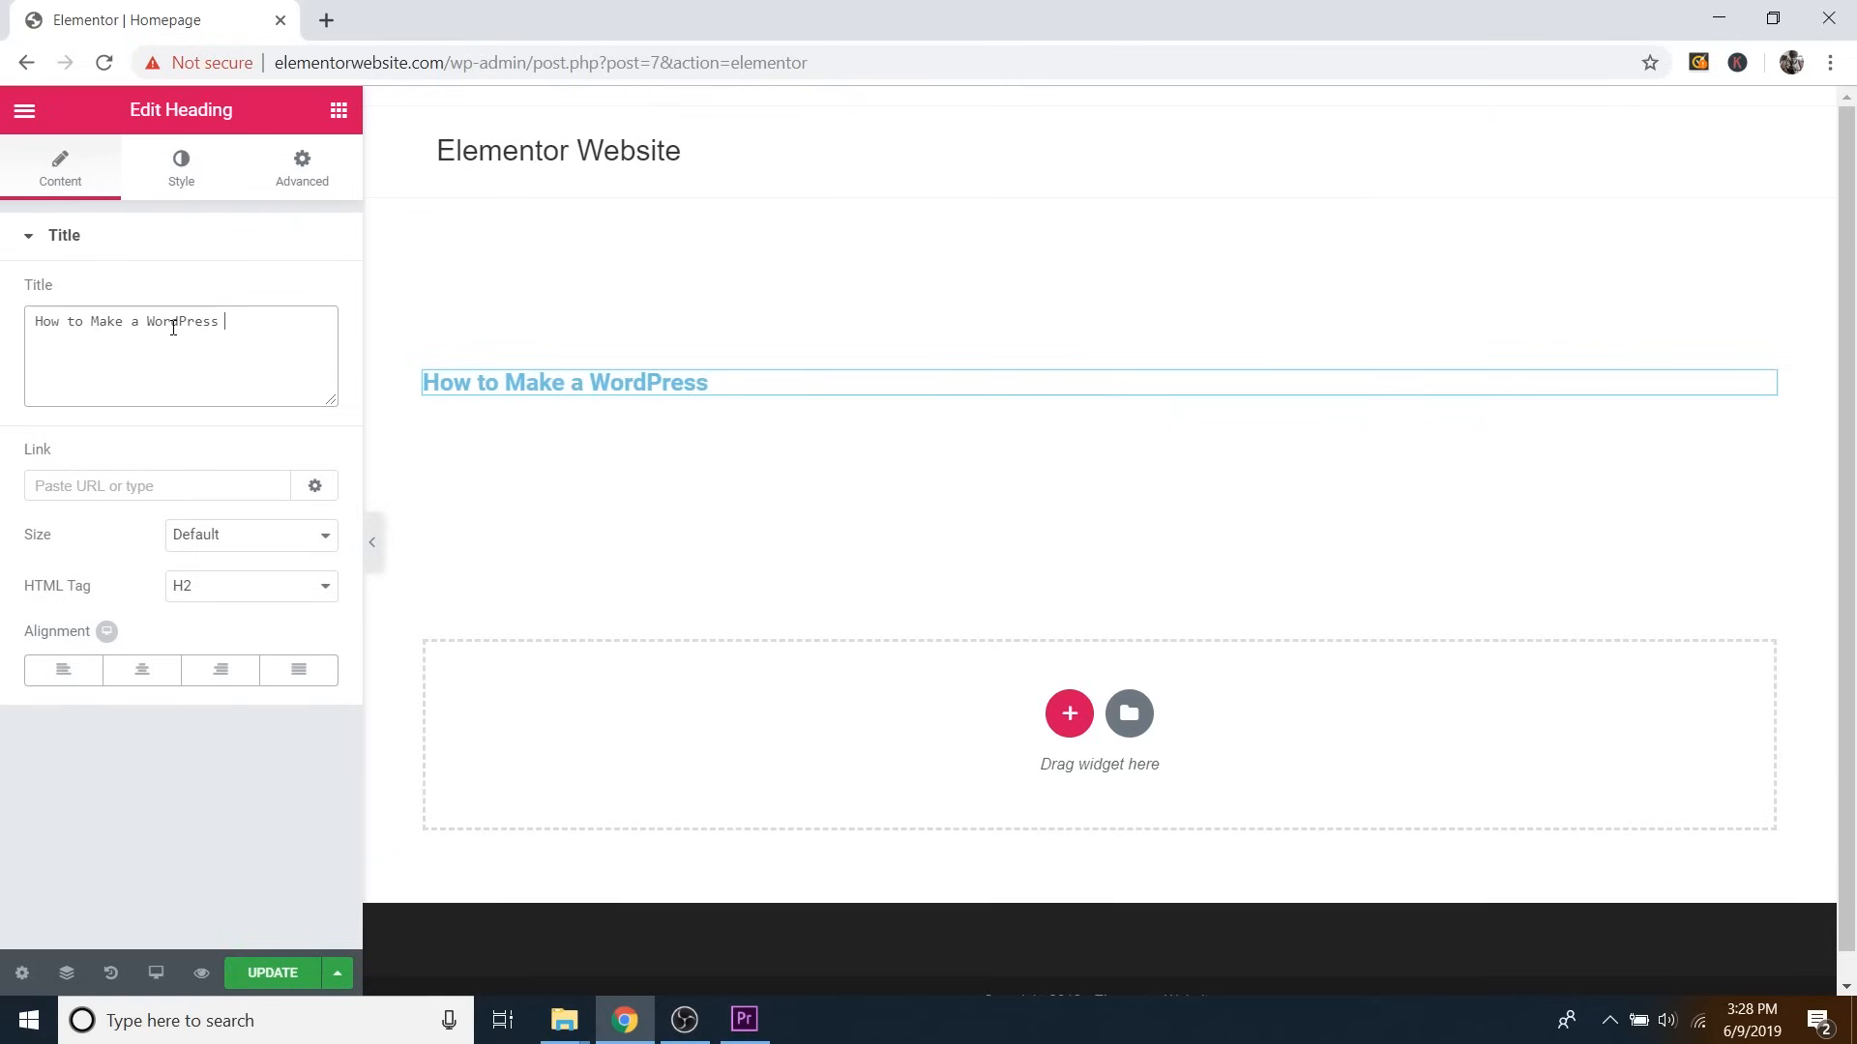
text(Website with)
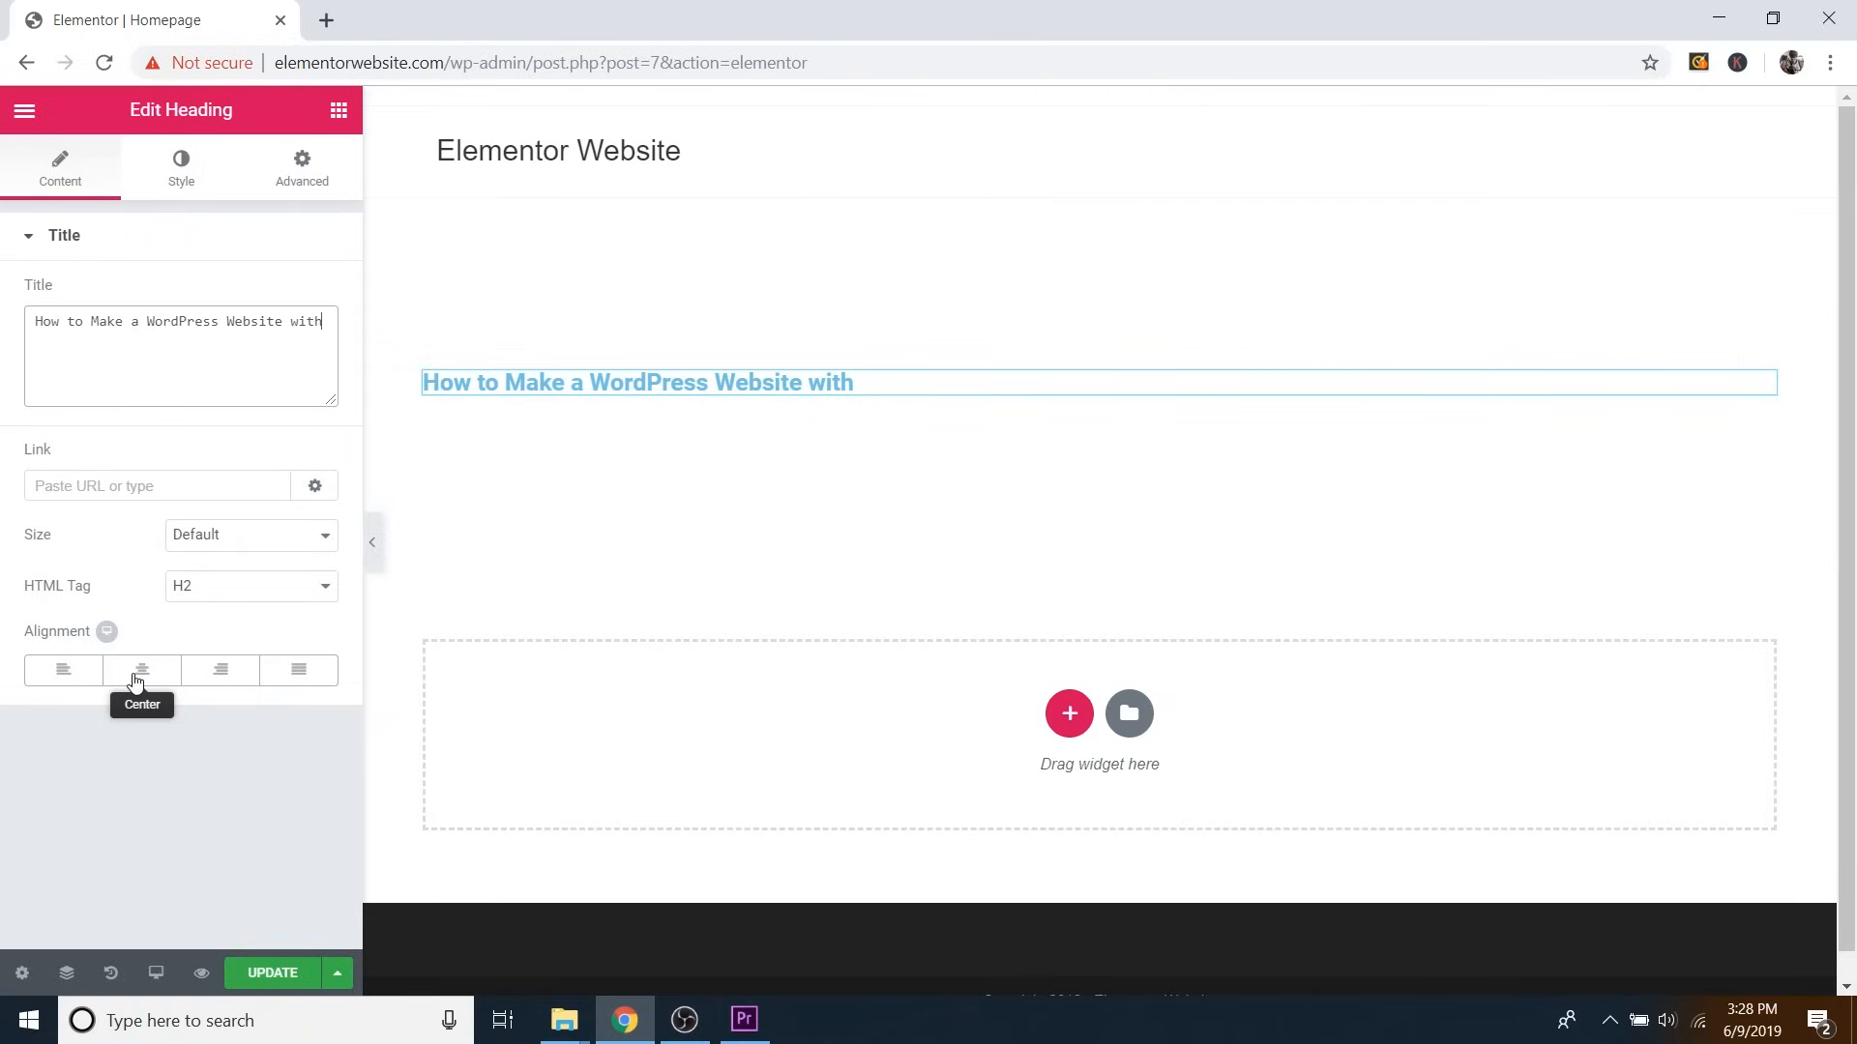
Centre the heading and leave its size at Default.
click(135, 682)
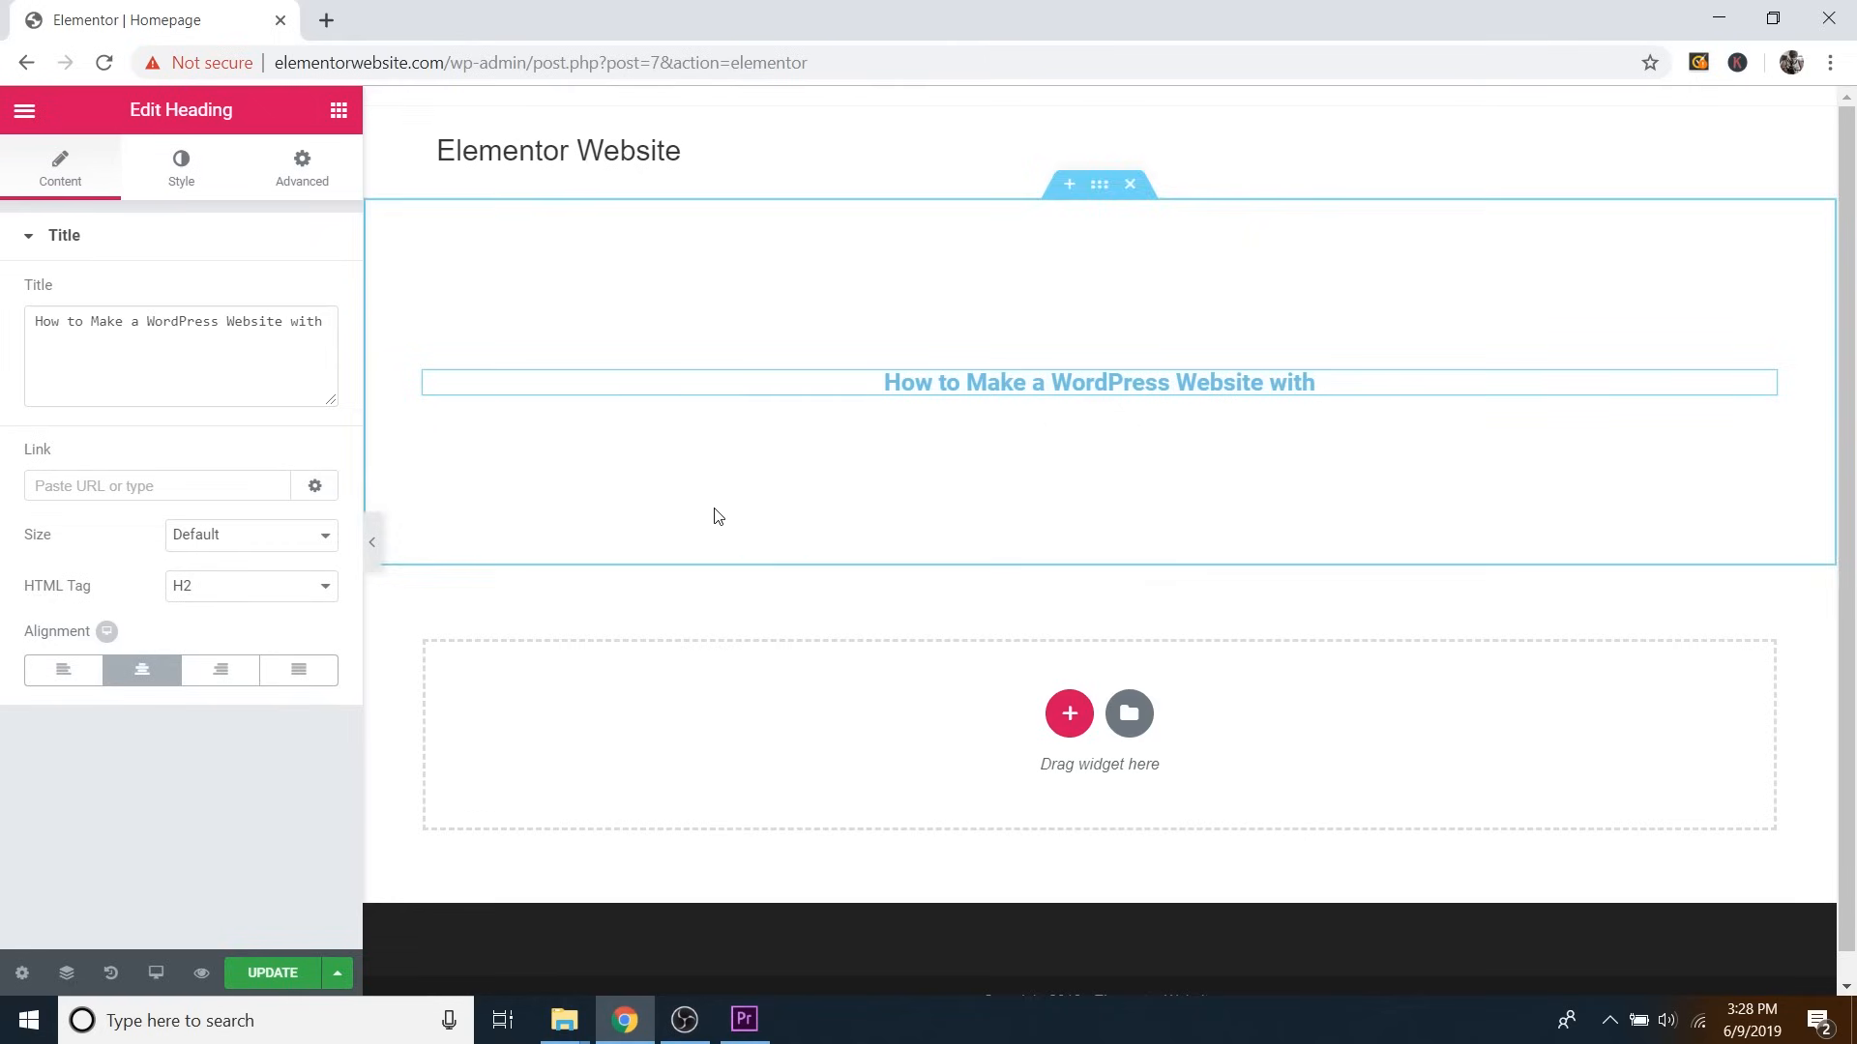
click(234, 537)
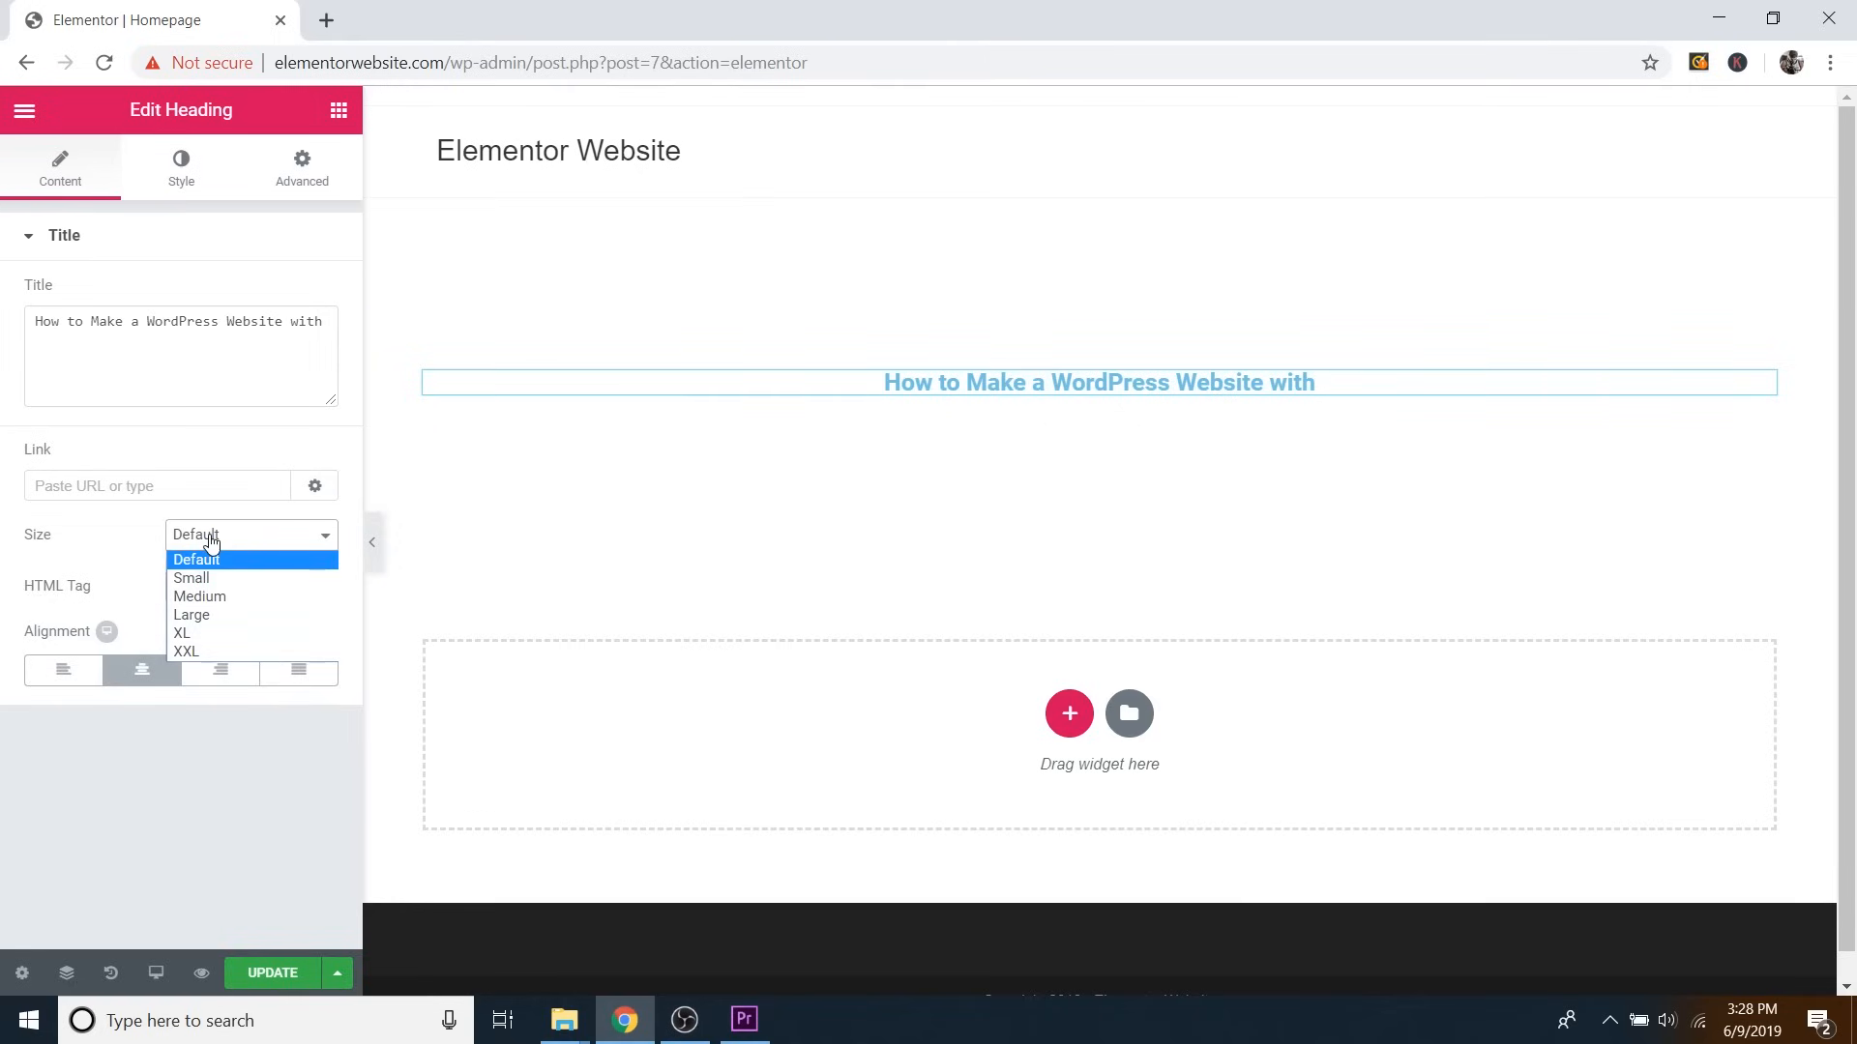
click(211, 539)
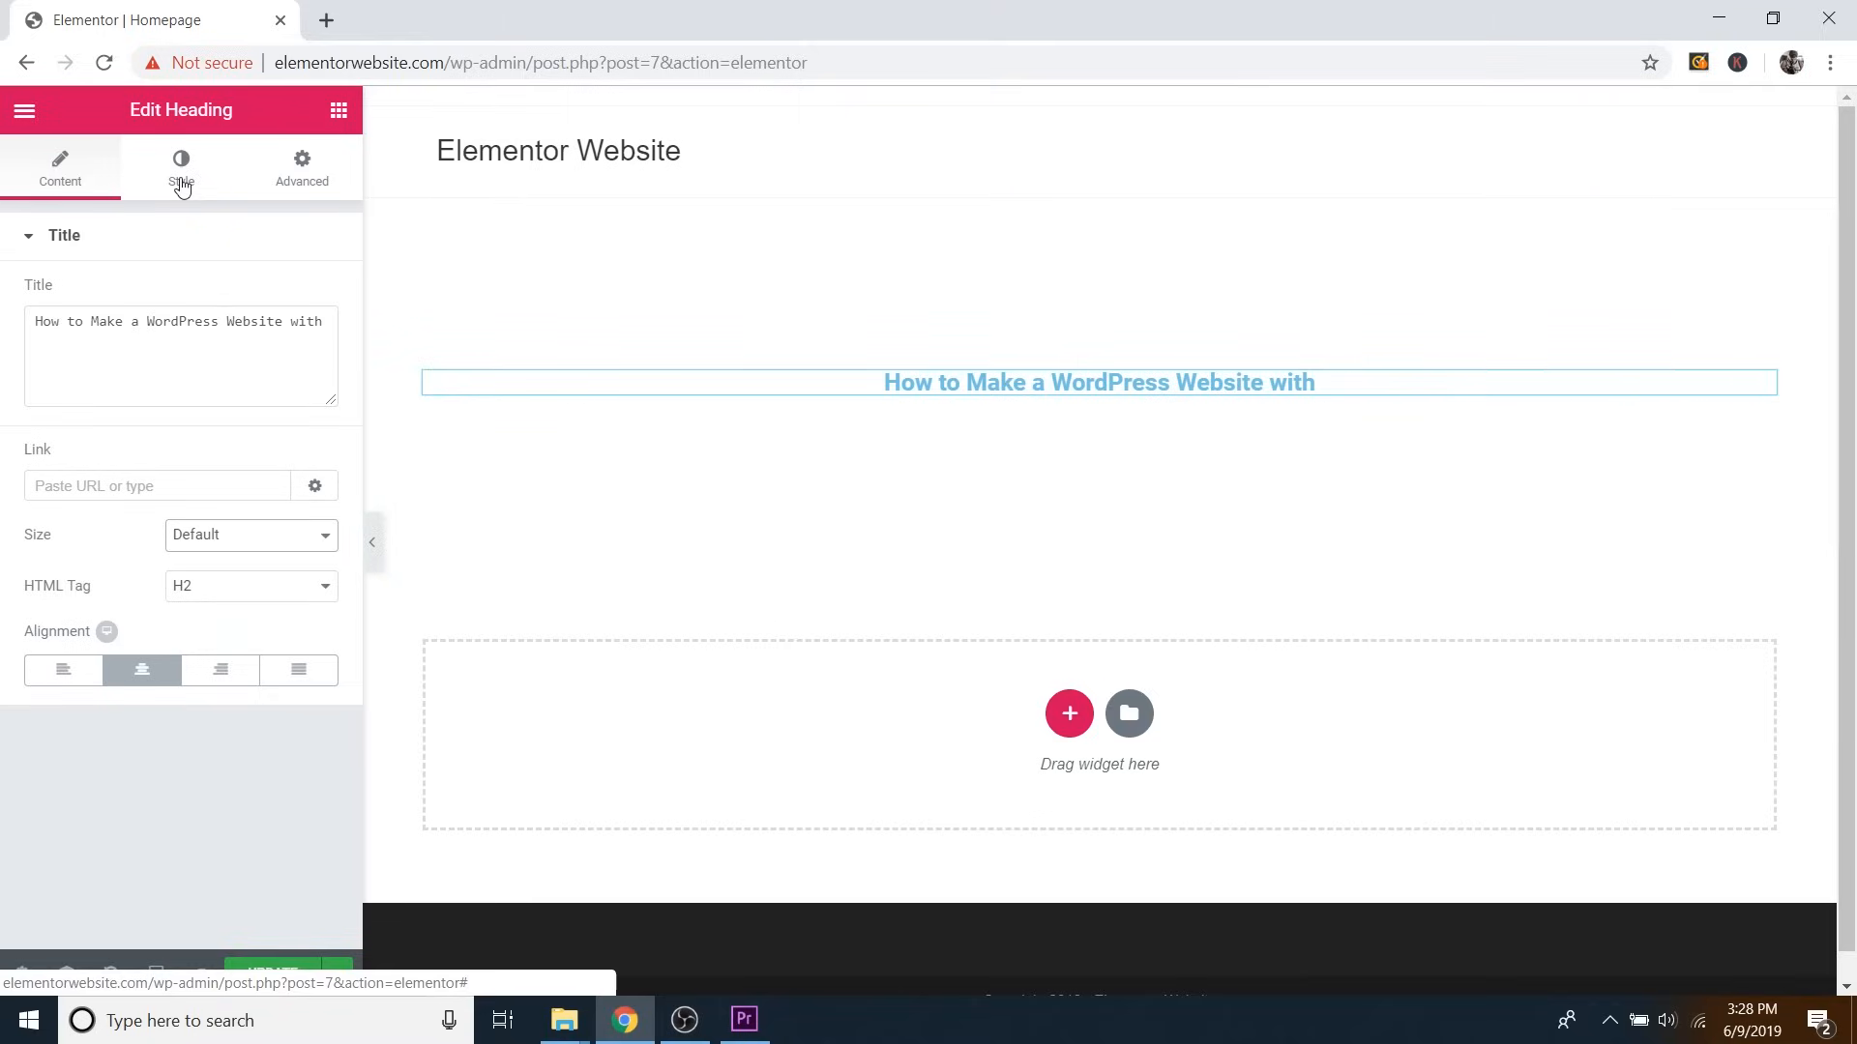
Change the heading's text colour from the default blue to black.
click(182, 186)
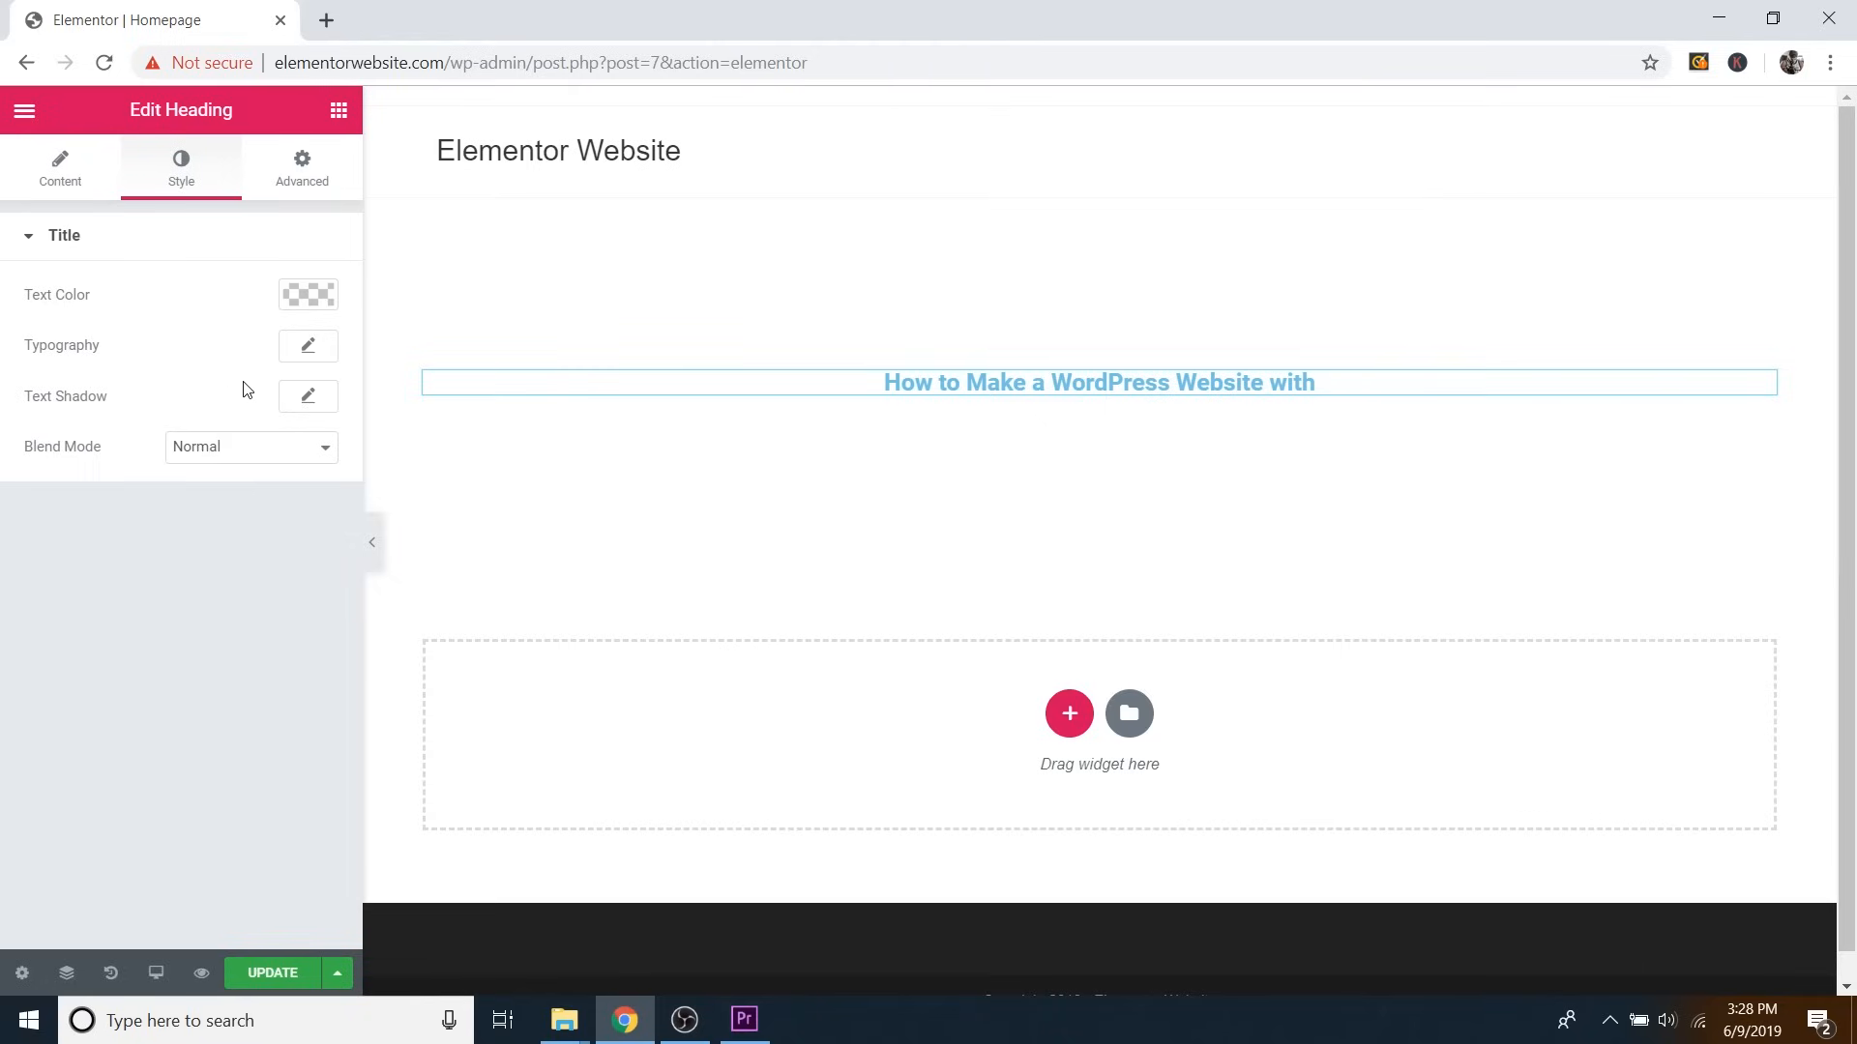
click(310, 299)
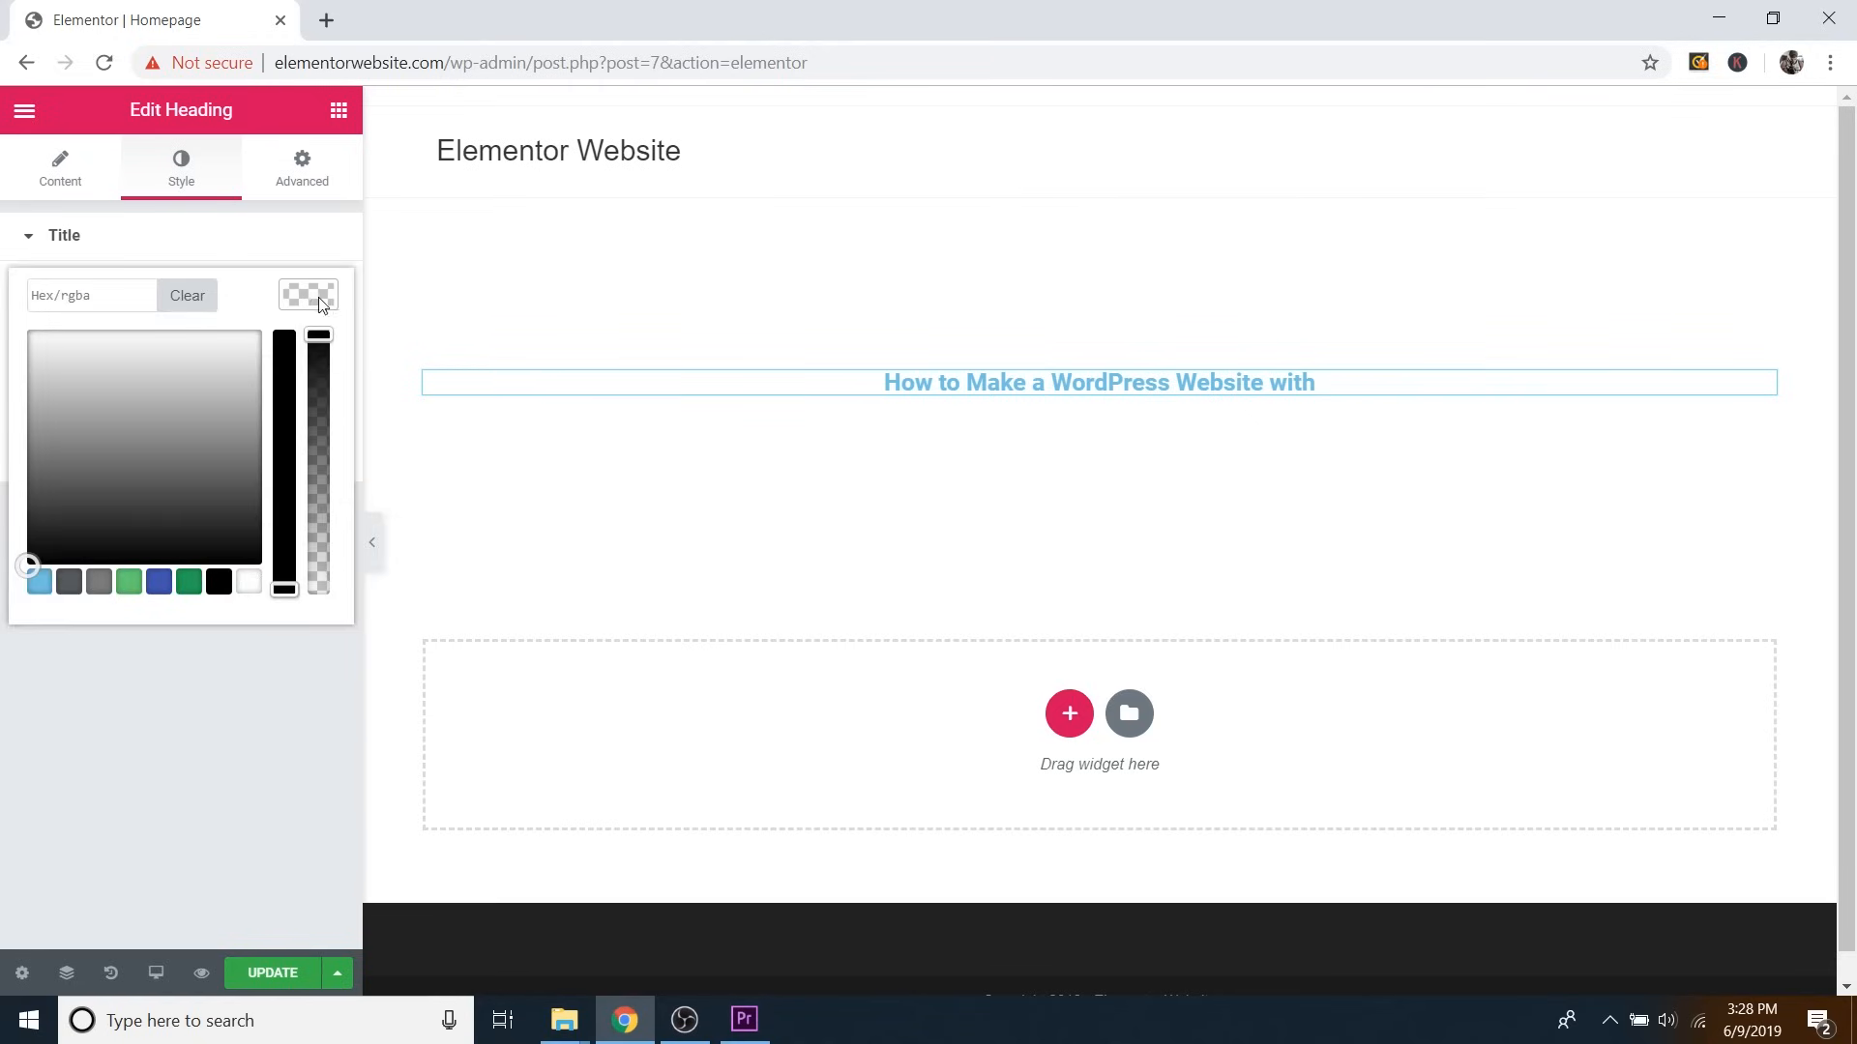
drag(152, 362, 101, 452)
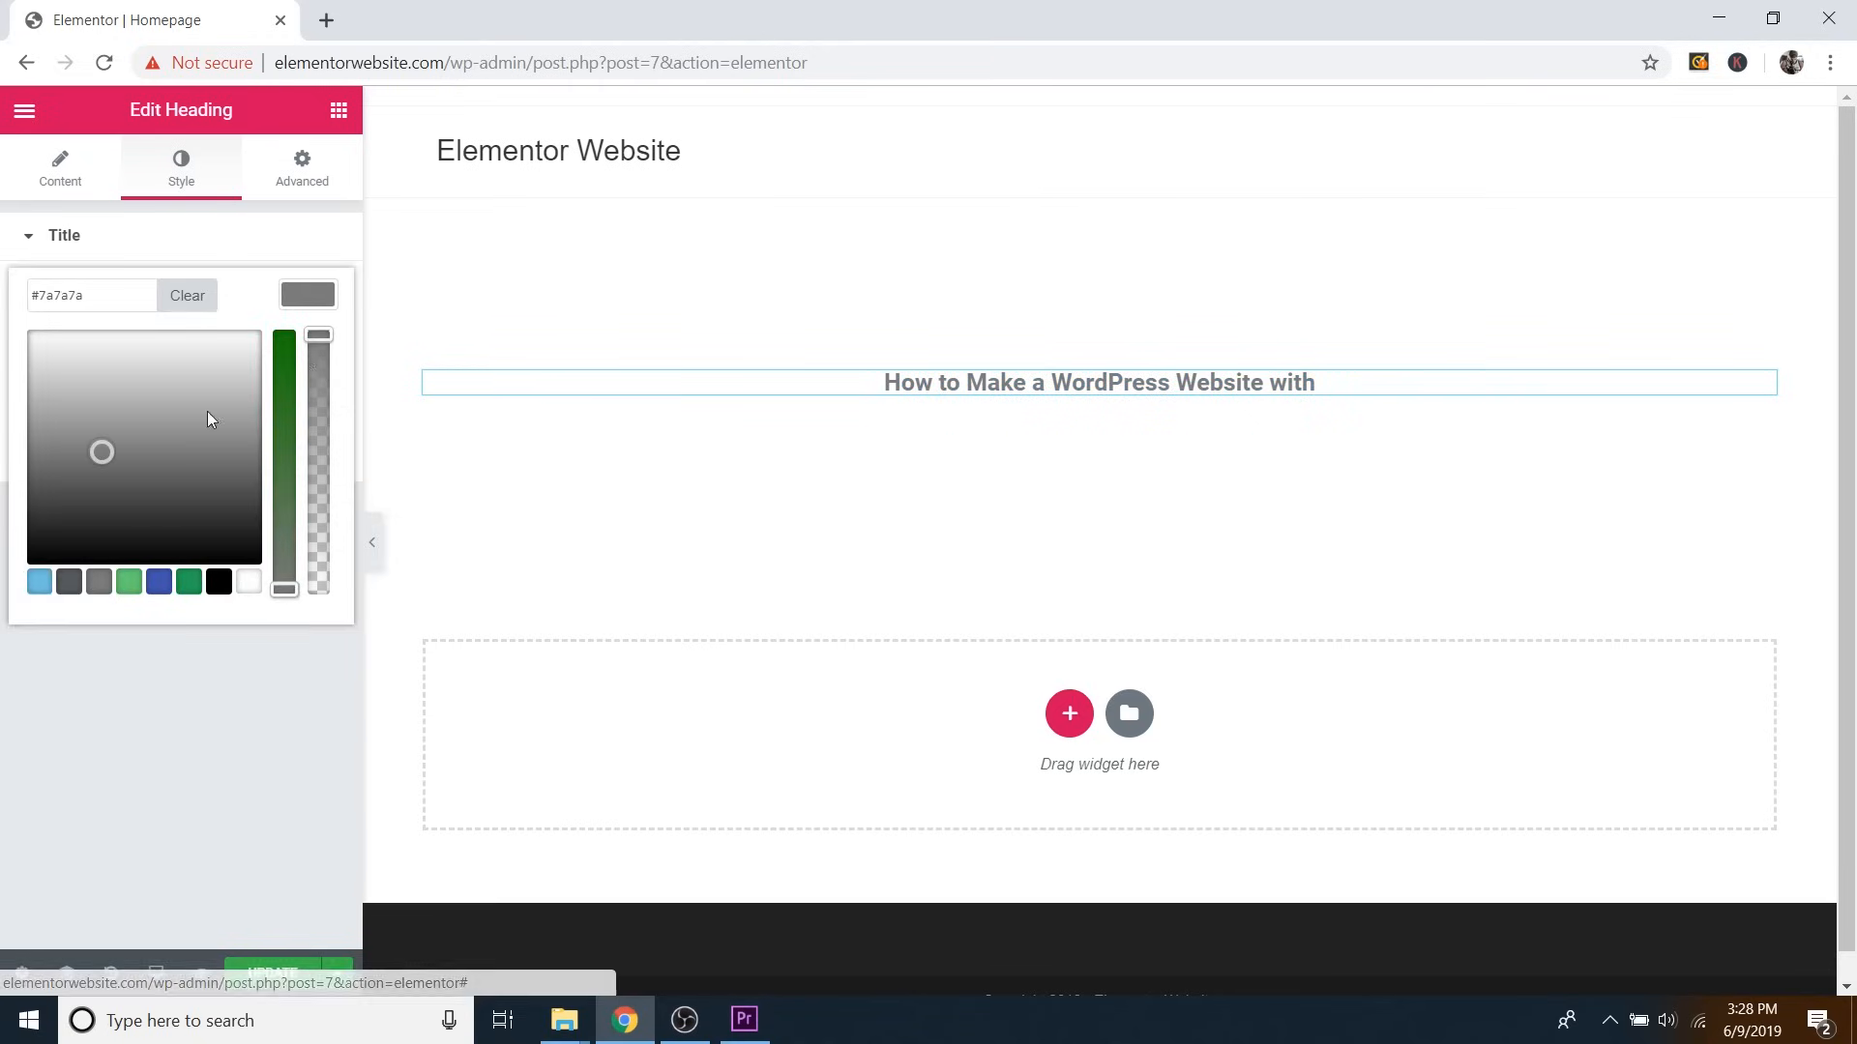
click(285, 360)
drag(83, 373, 219, 553)
click(311, 298)
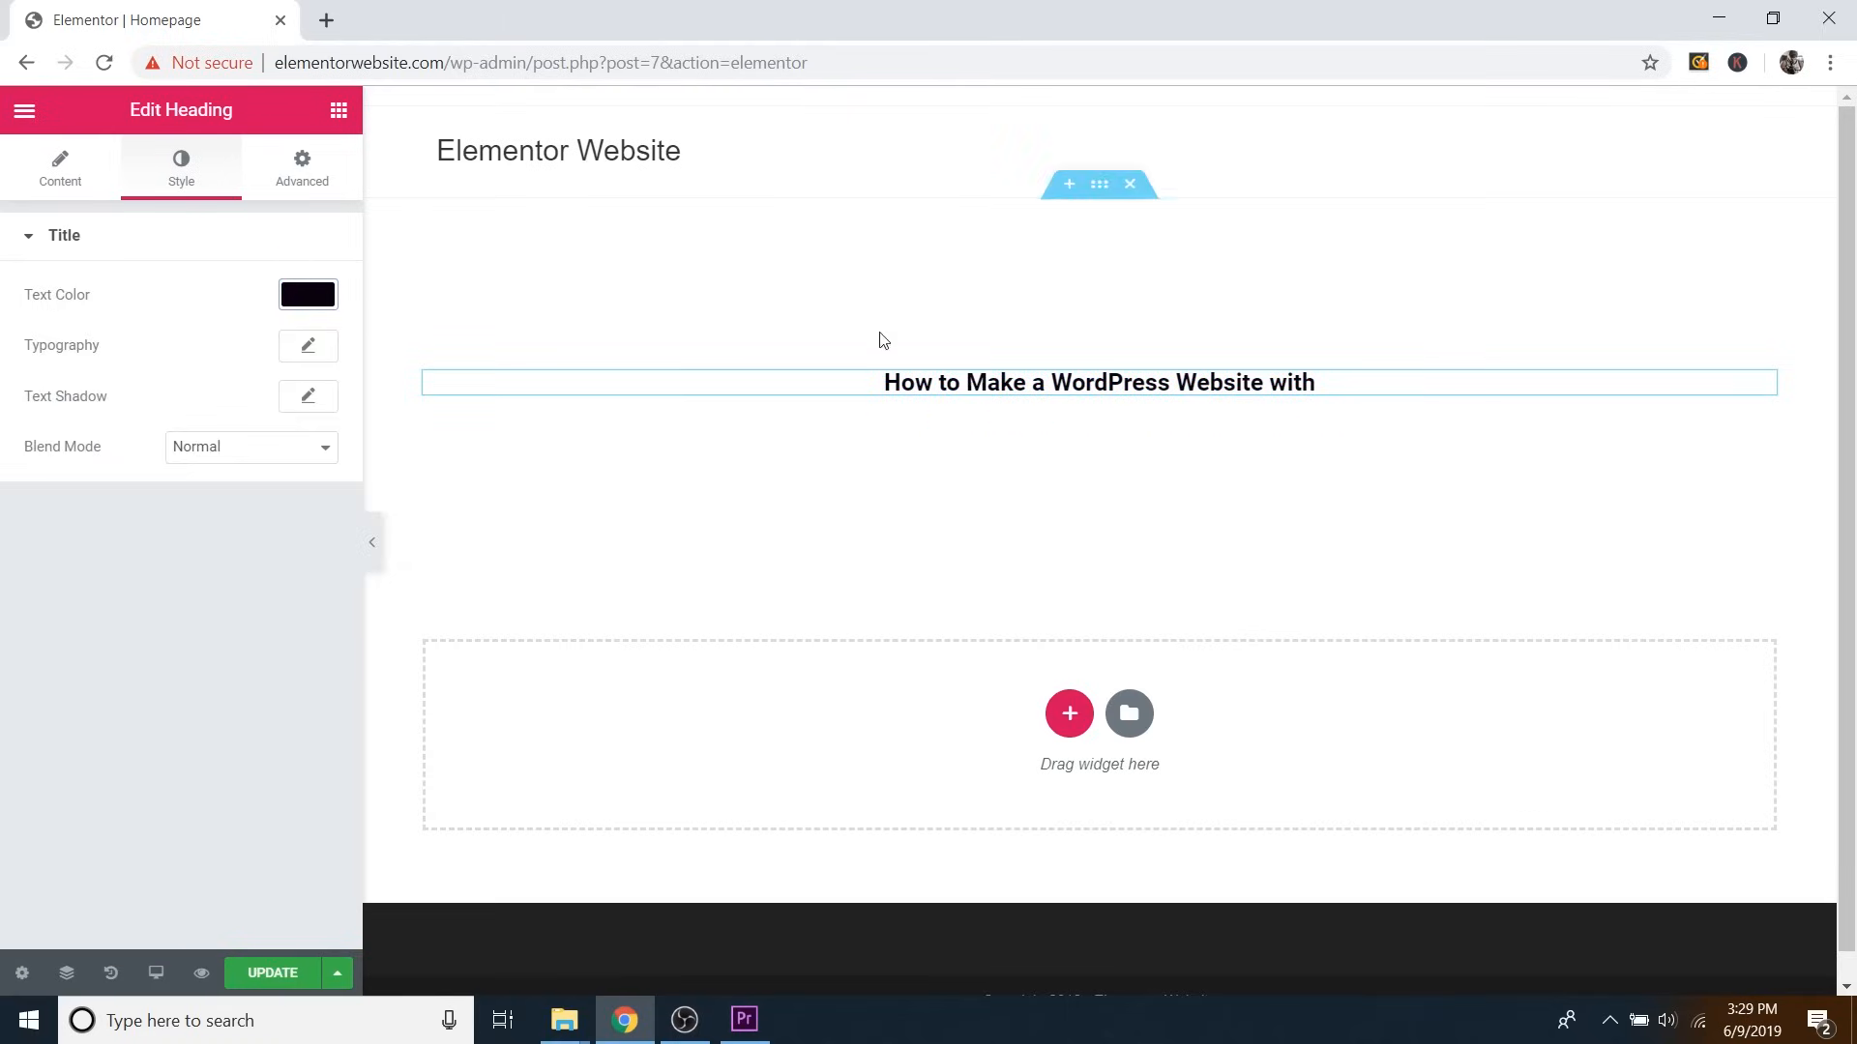
Set the heading font to Philosopher at 28 px, undoing a letter-spacing change.
click(309, 350)
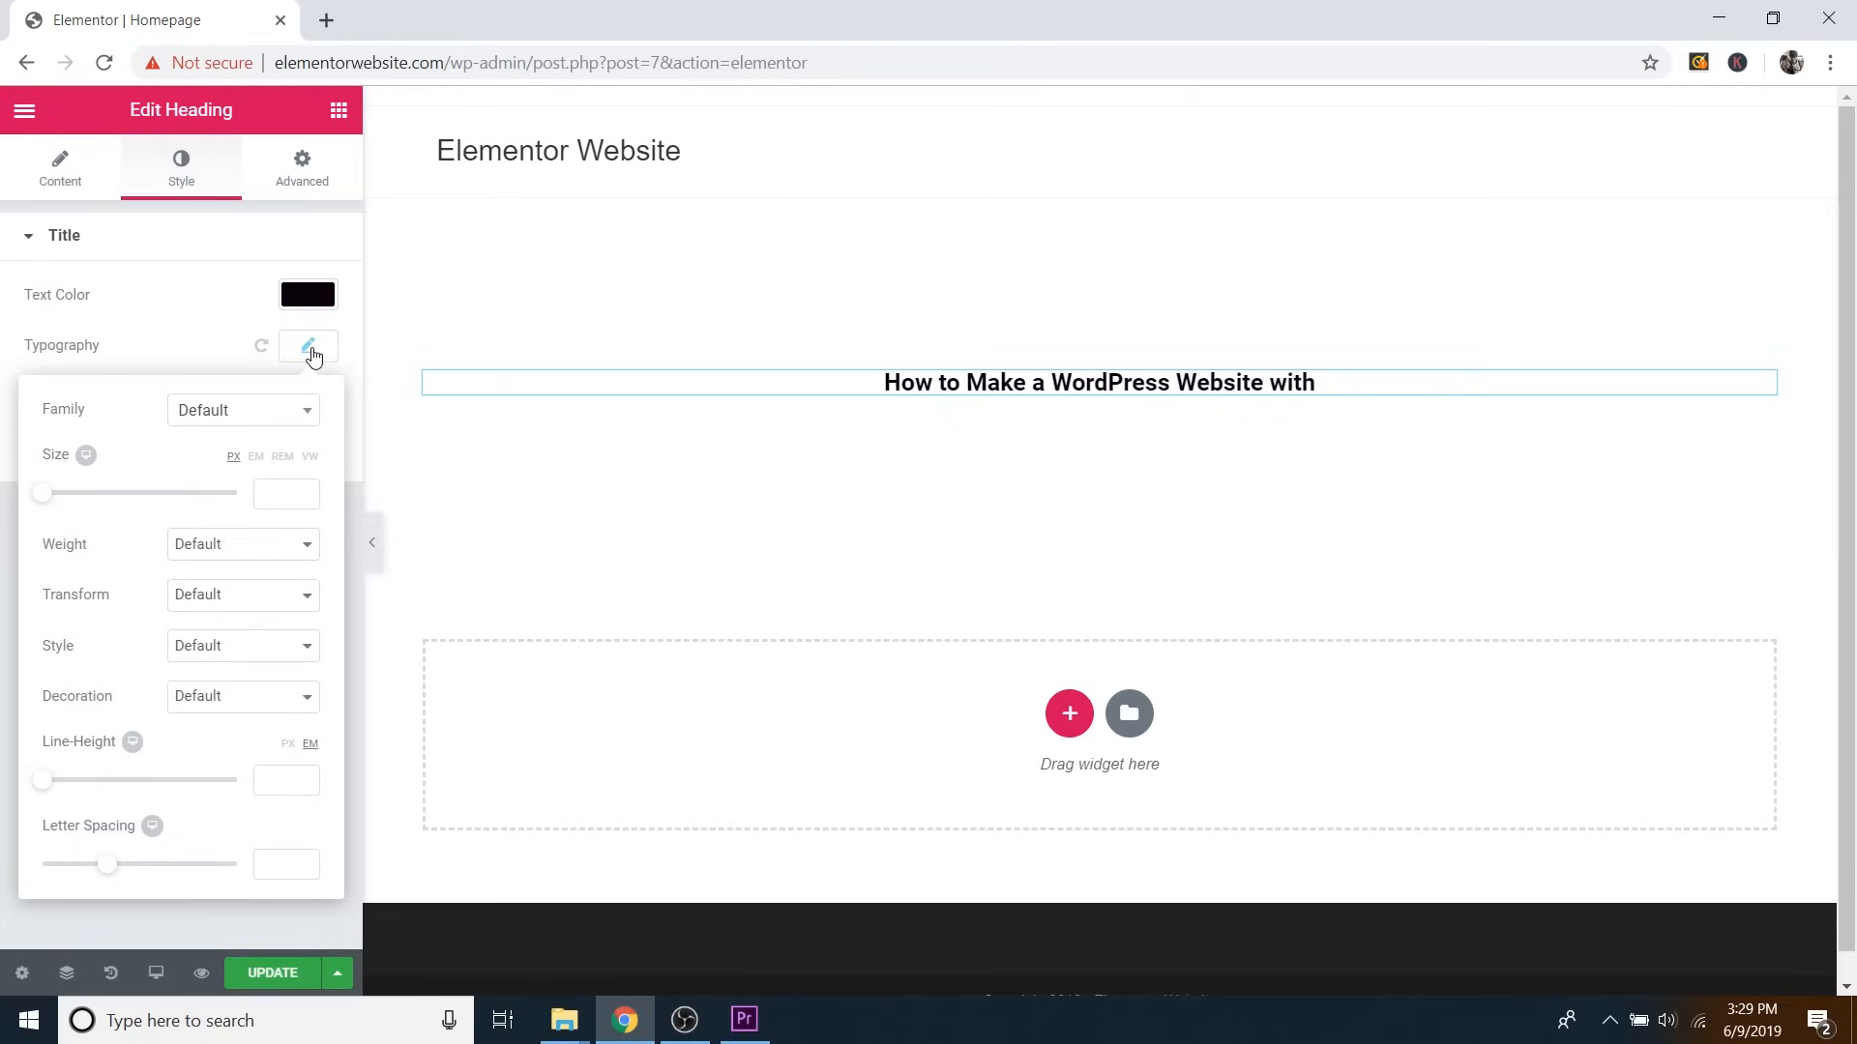
click(225, 414)
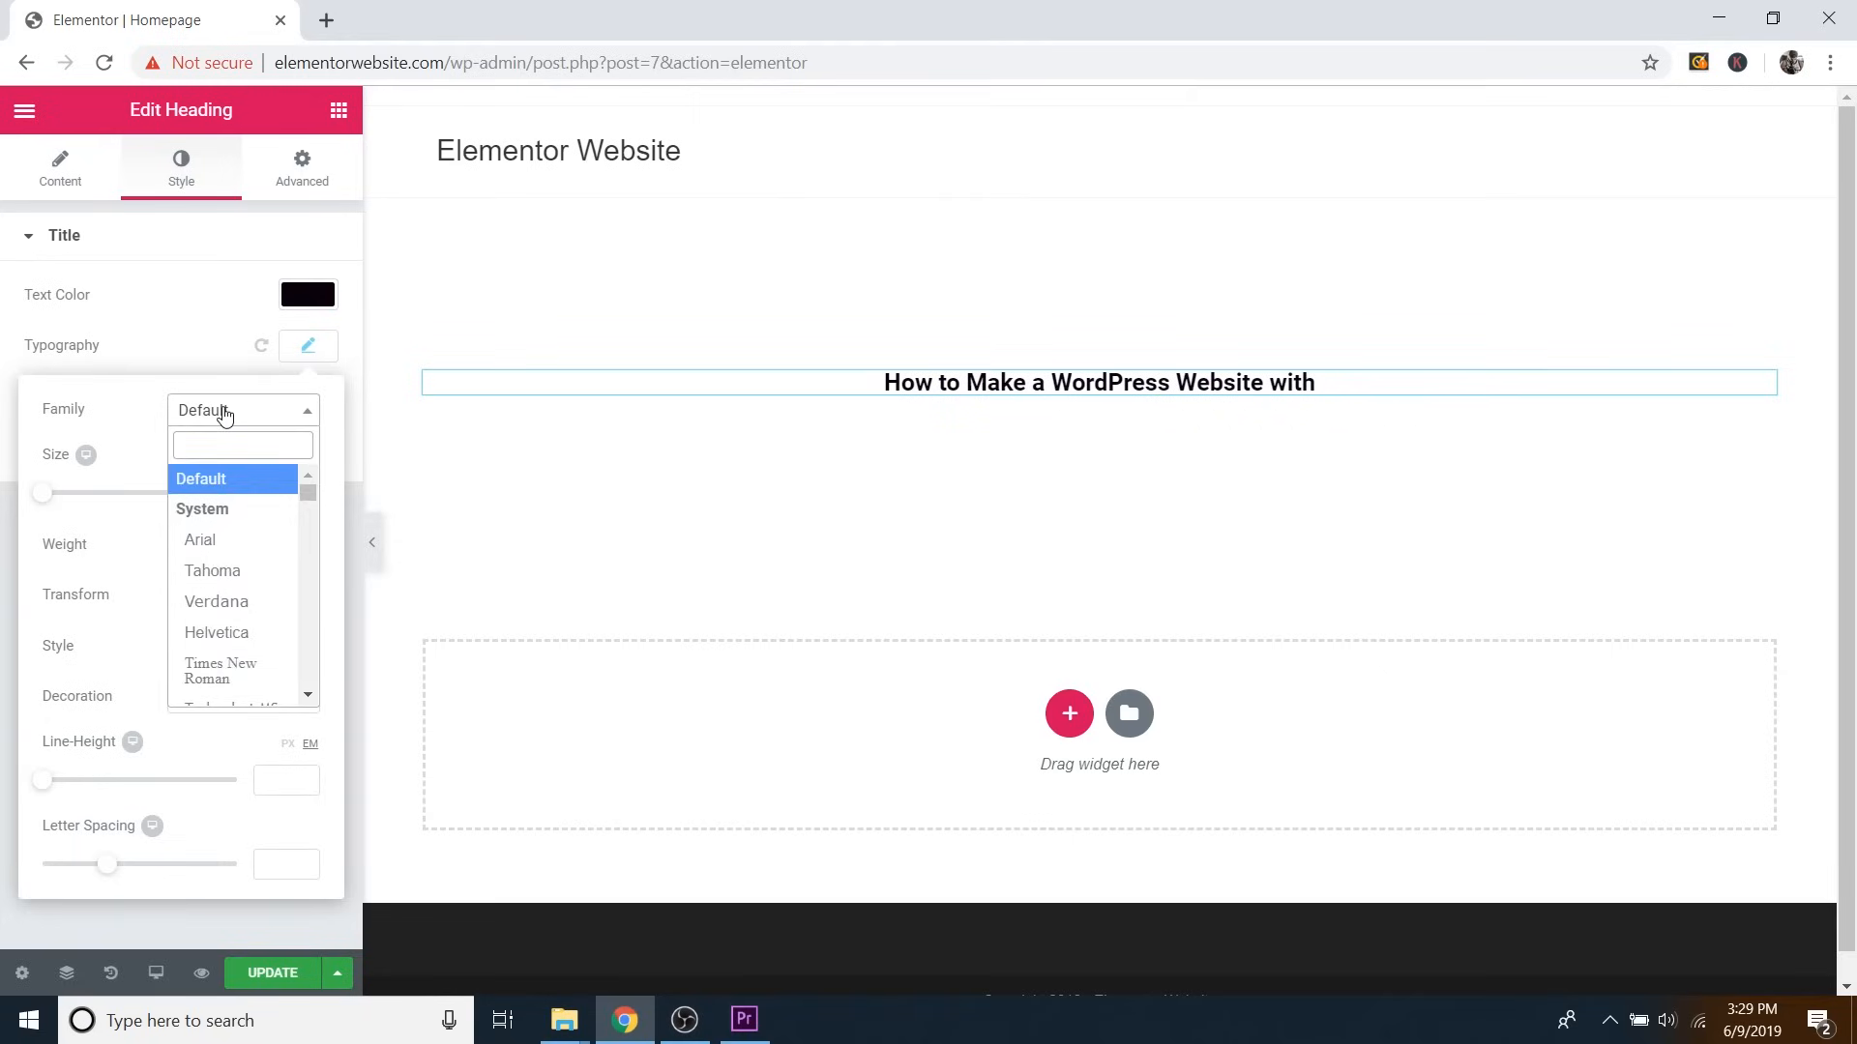
text(phi)
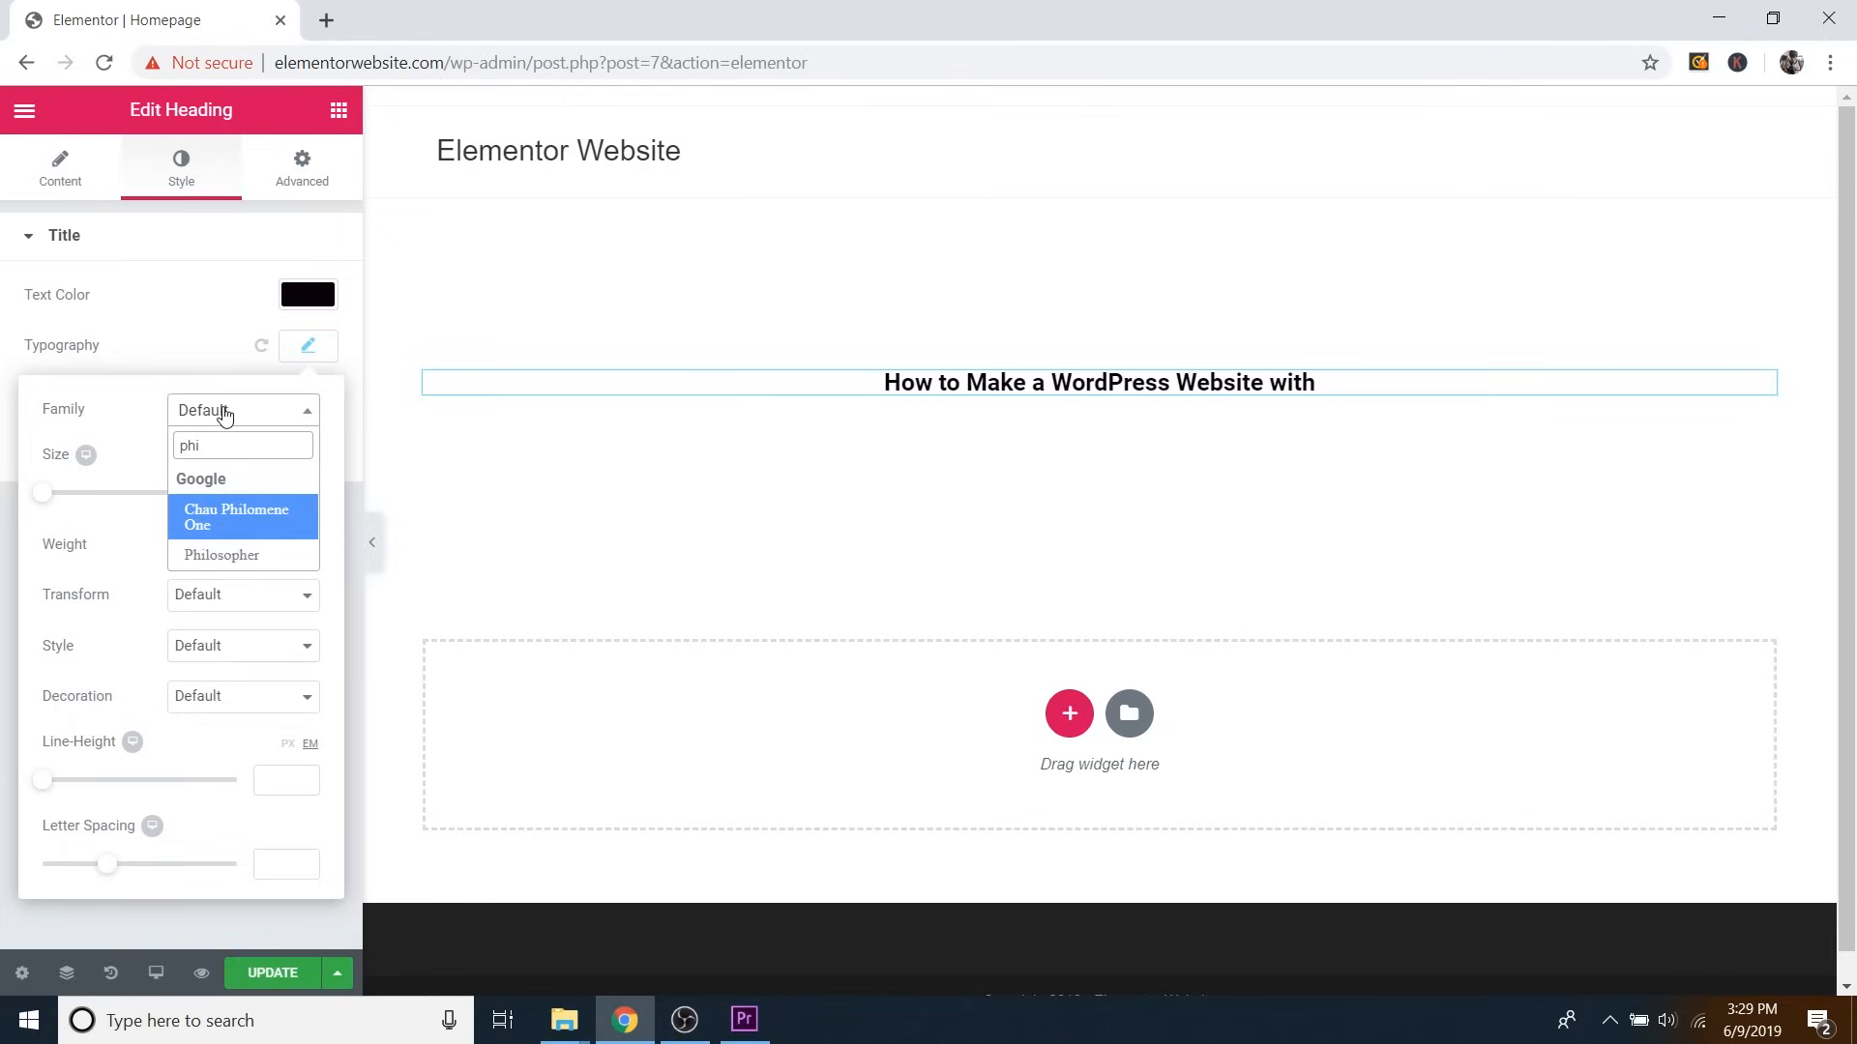
click(230, 555)
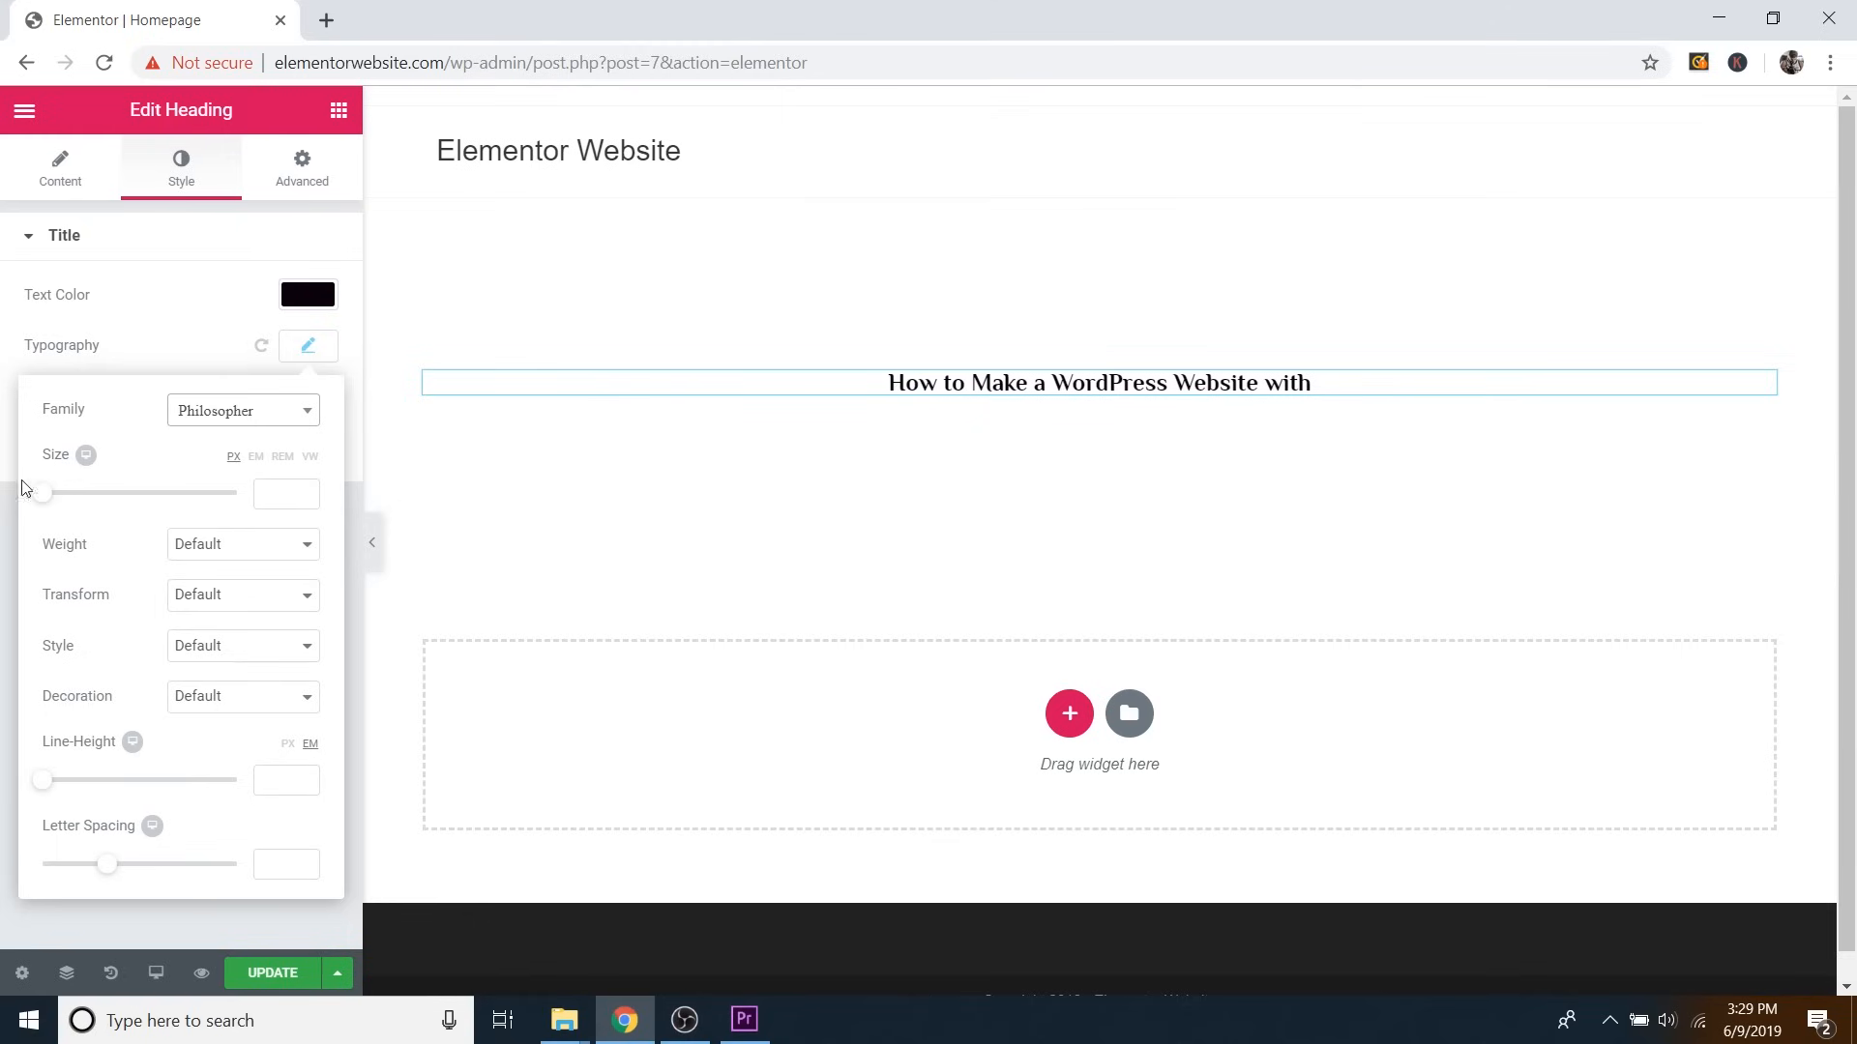
mouse_move(44, 501)
mouse_down()
mouse_move(150, 491)
mouse_move(71, 494)
mouse_up()
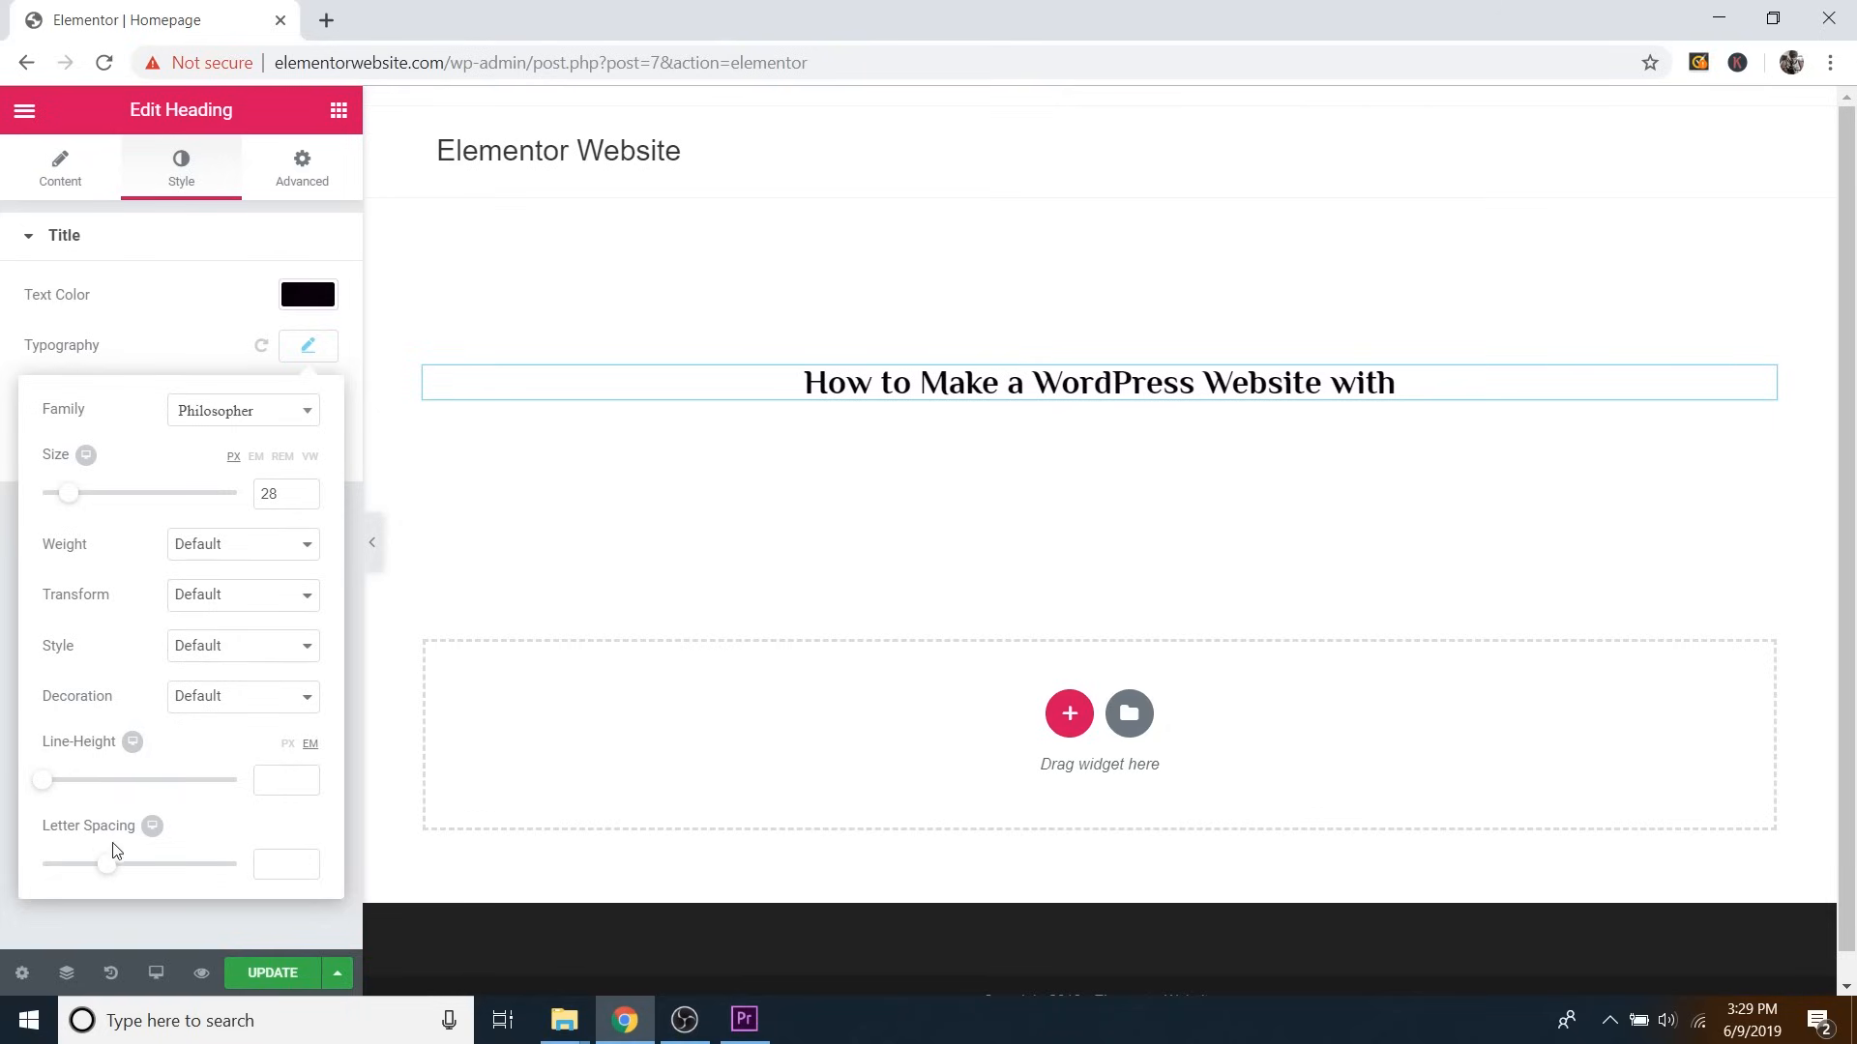
drag(110, 869, 61, 885)
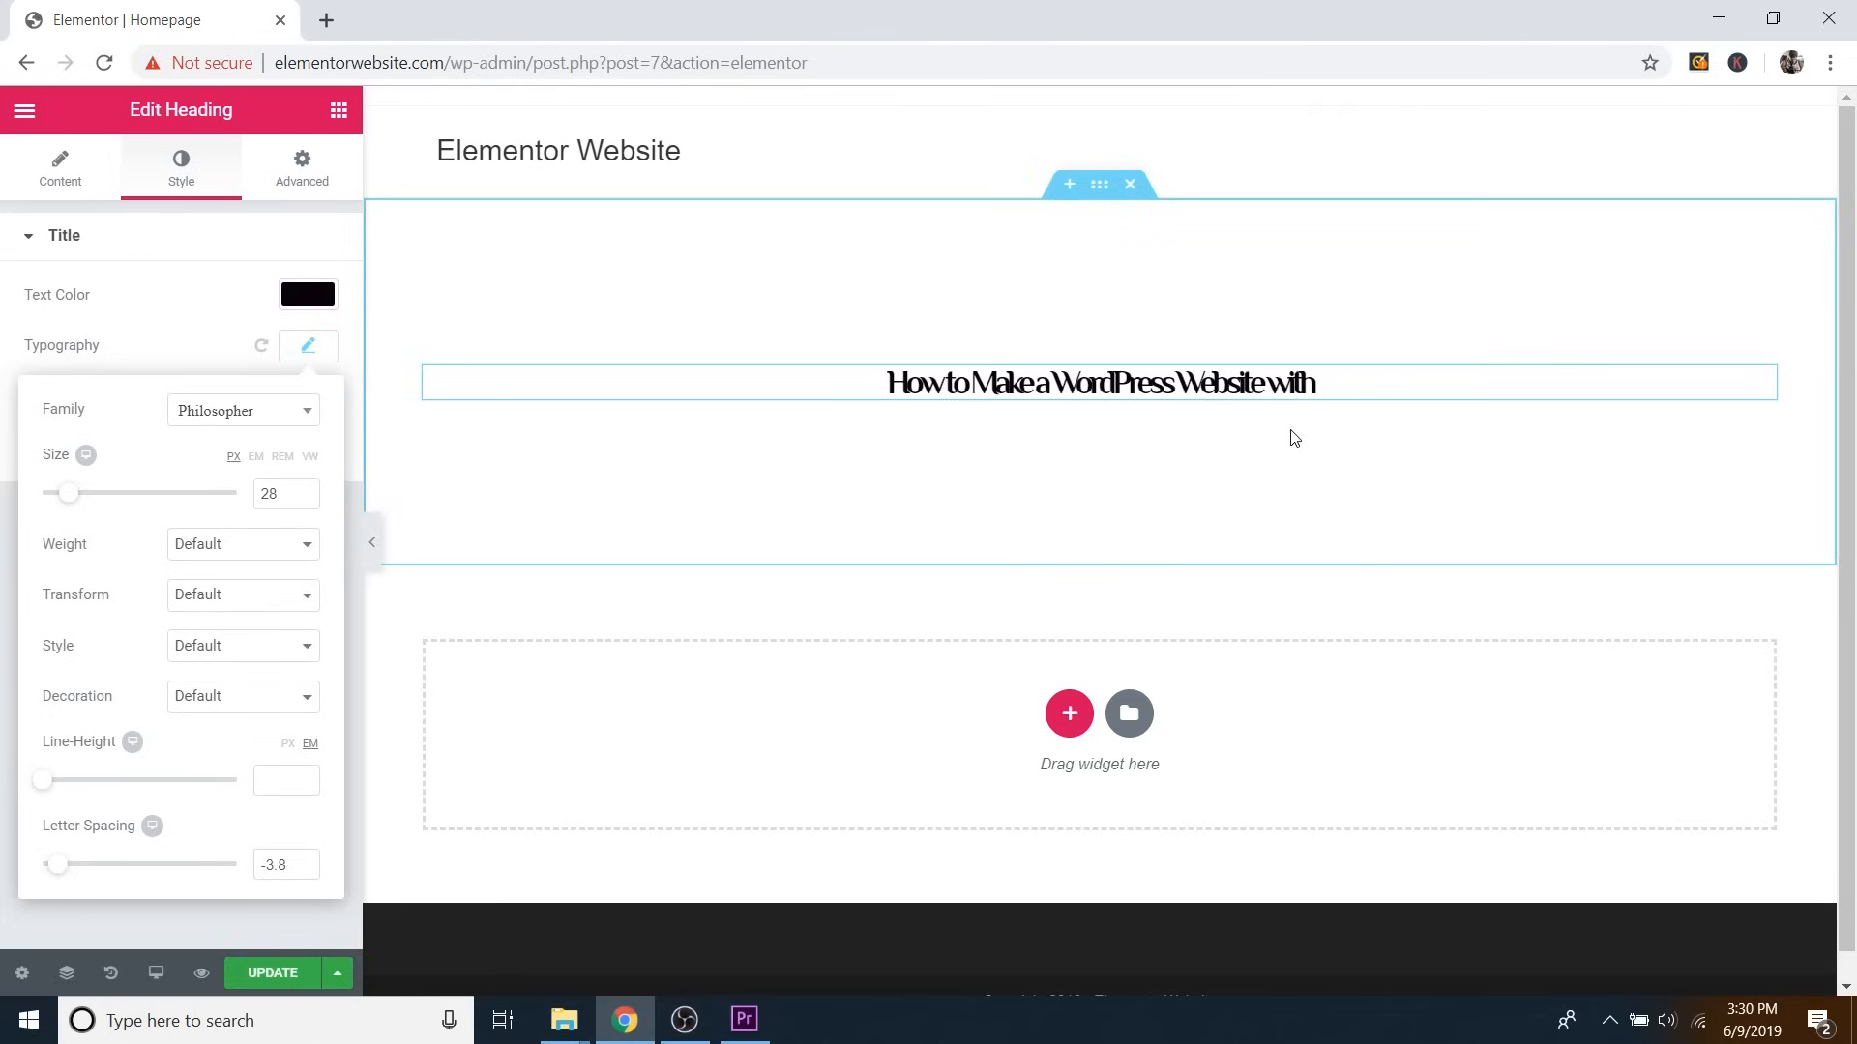
key(ctrl+z)
key(ctrl+z)
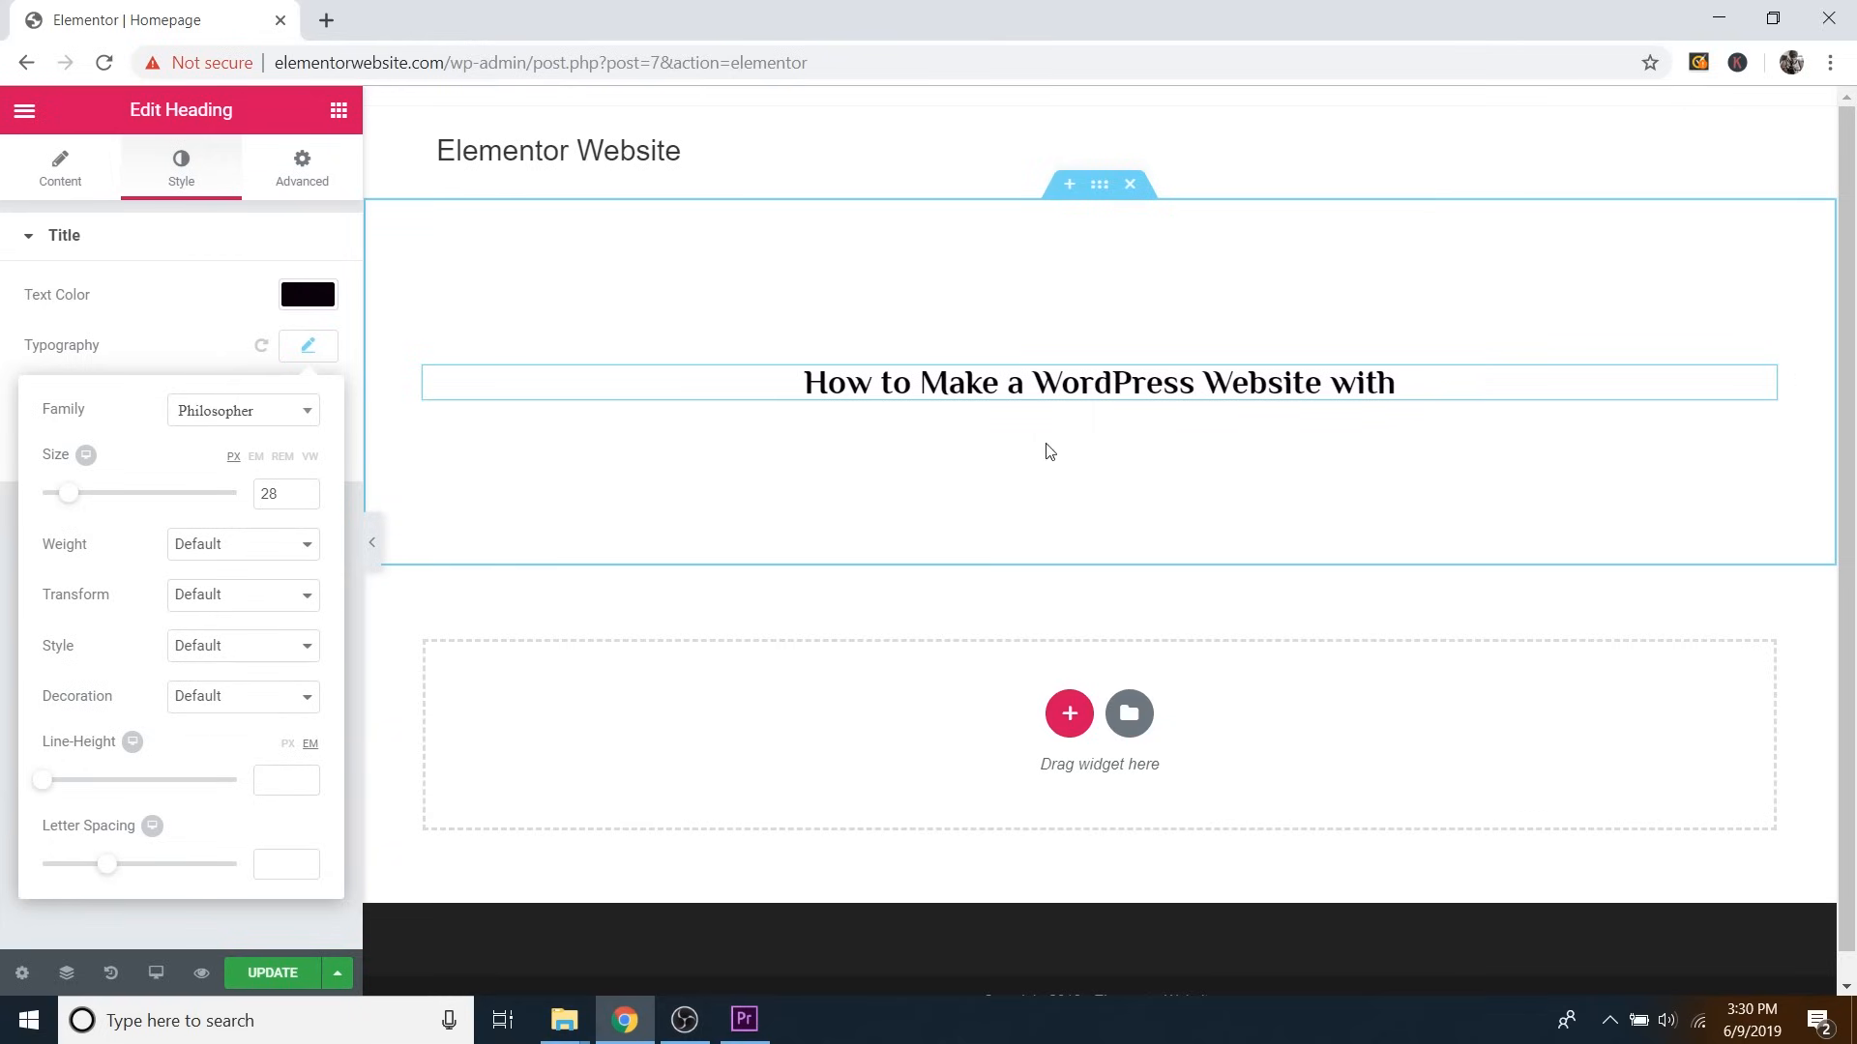
Give the section a Classic background filled with a light blue preset colour.
click(1105, 200)
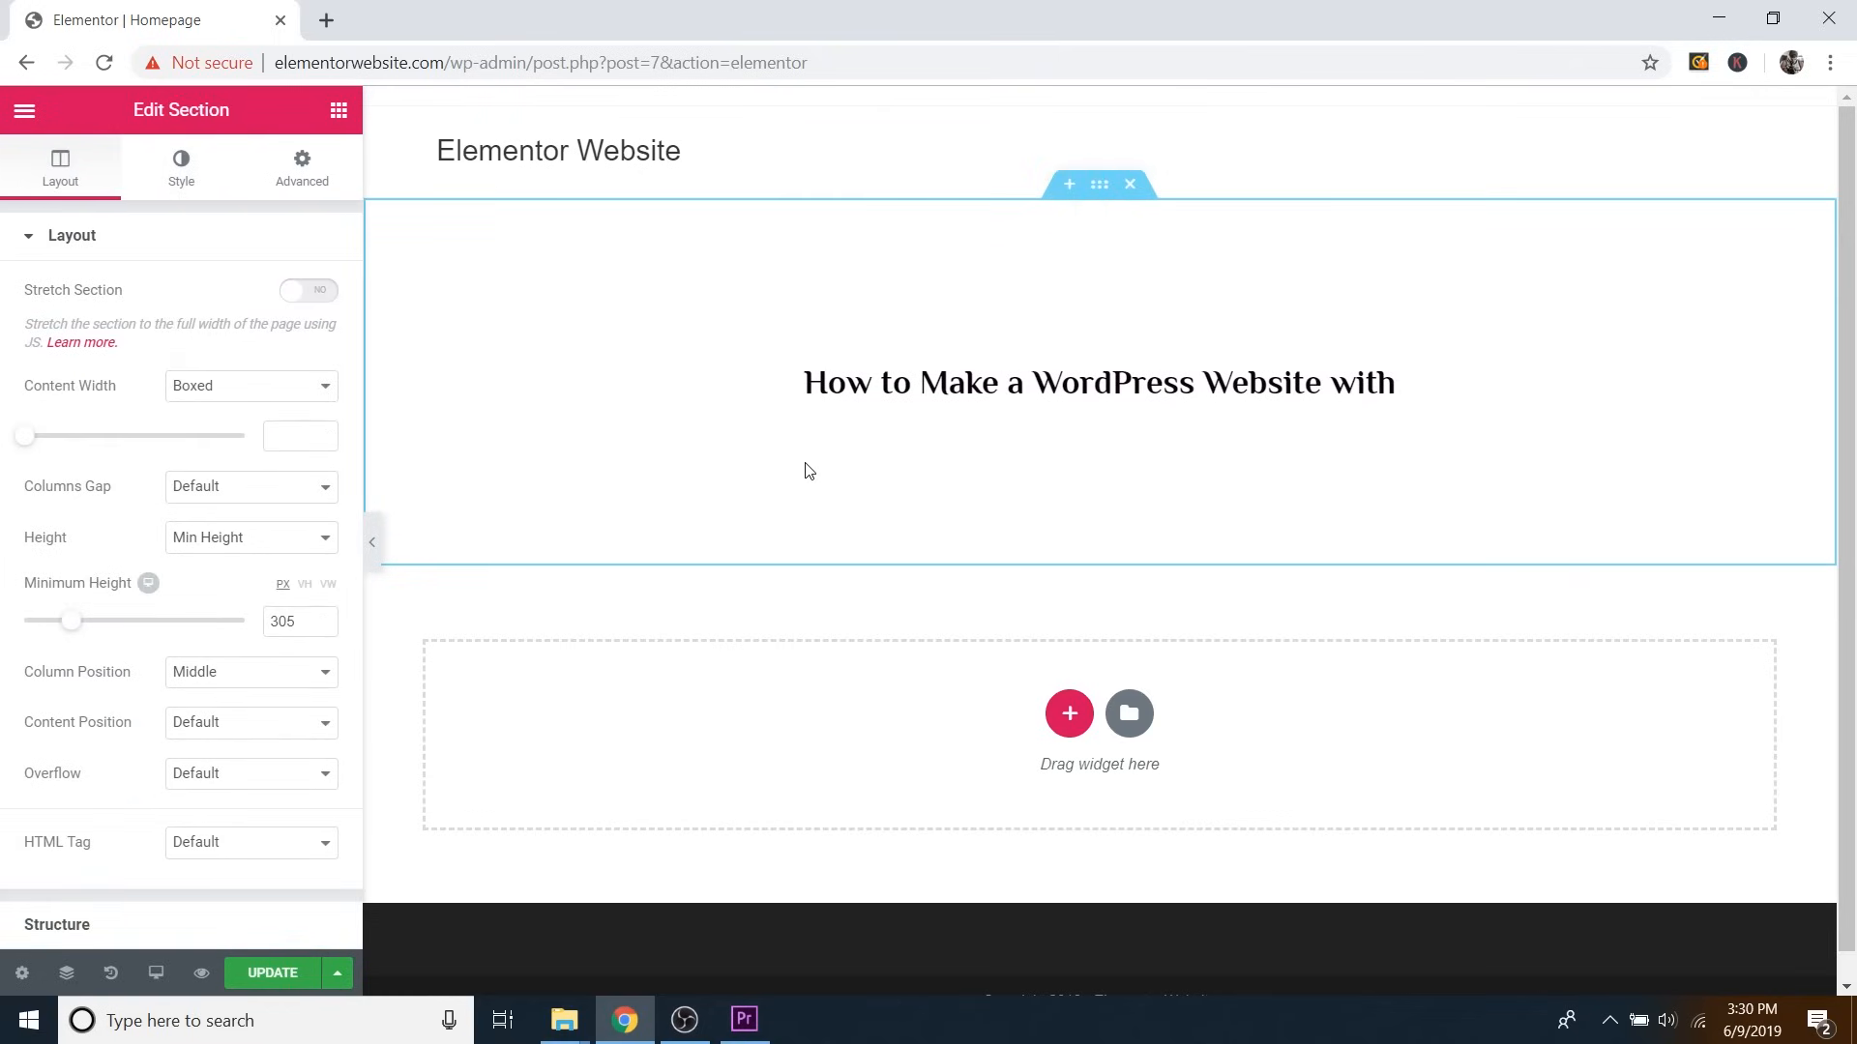
click(186, 184)
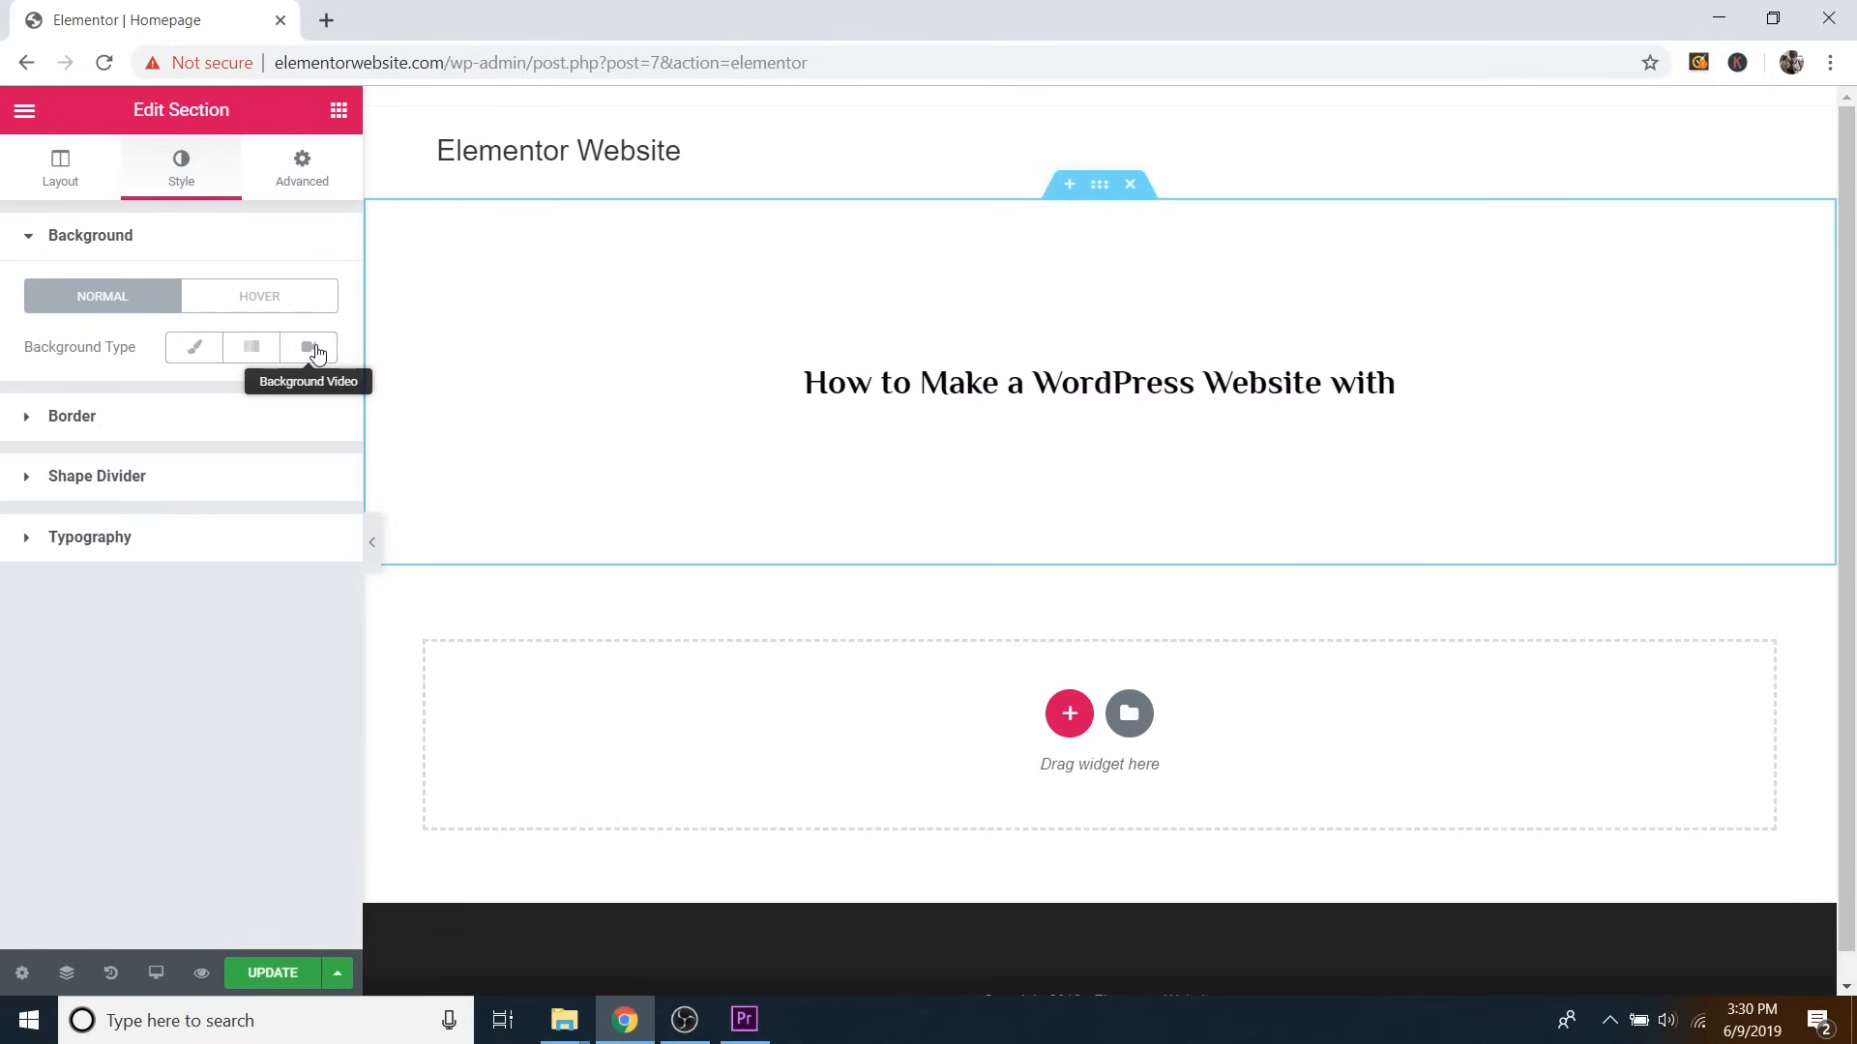
click(198, 352)
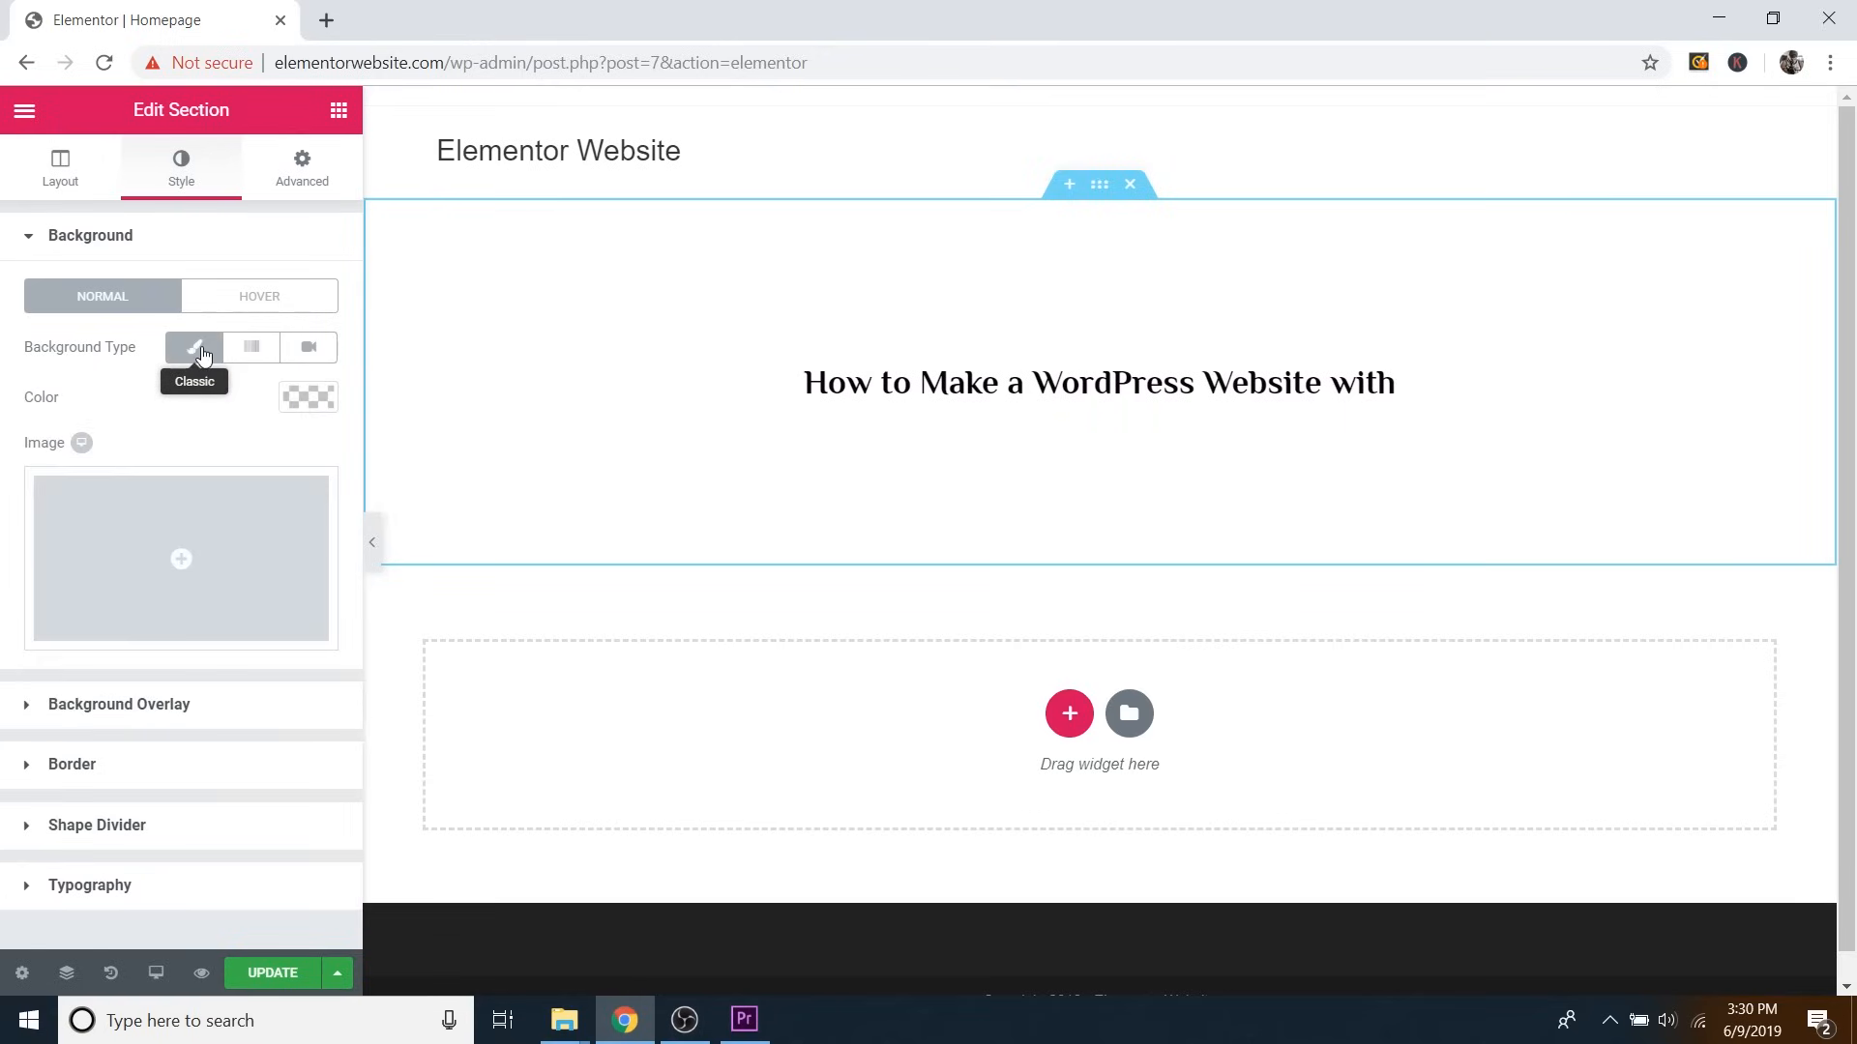
click(308, 399)
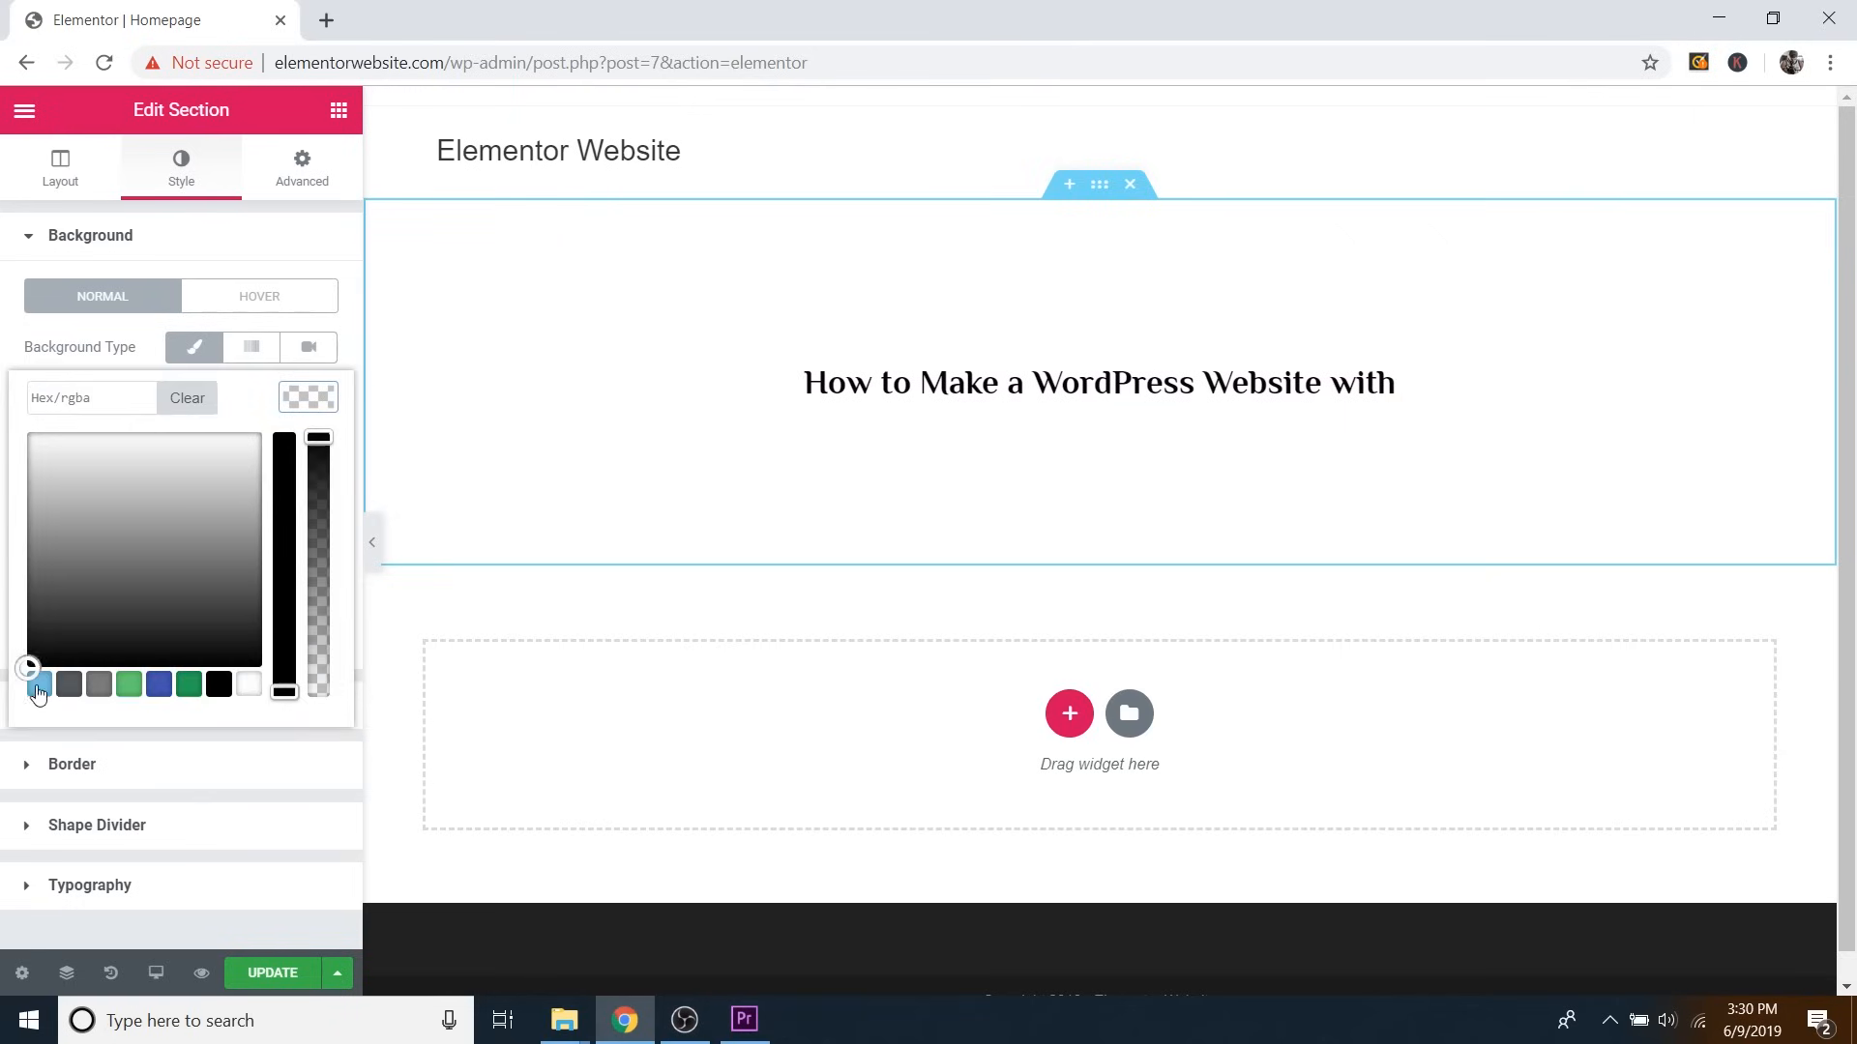
click(38, 686)
drag(112, 564, 36, 406)
click(306, 401)
click(303, 402)
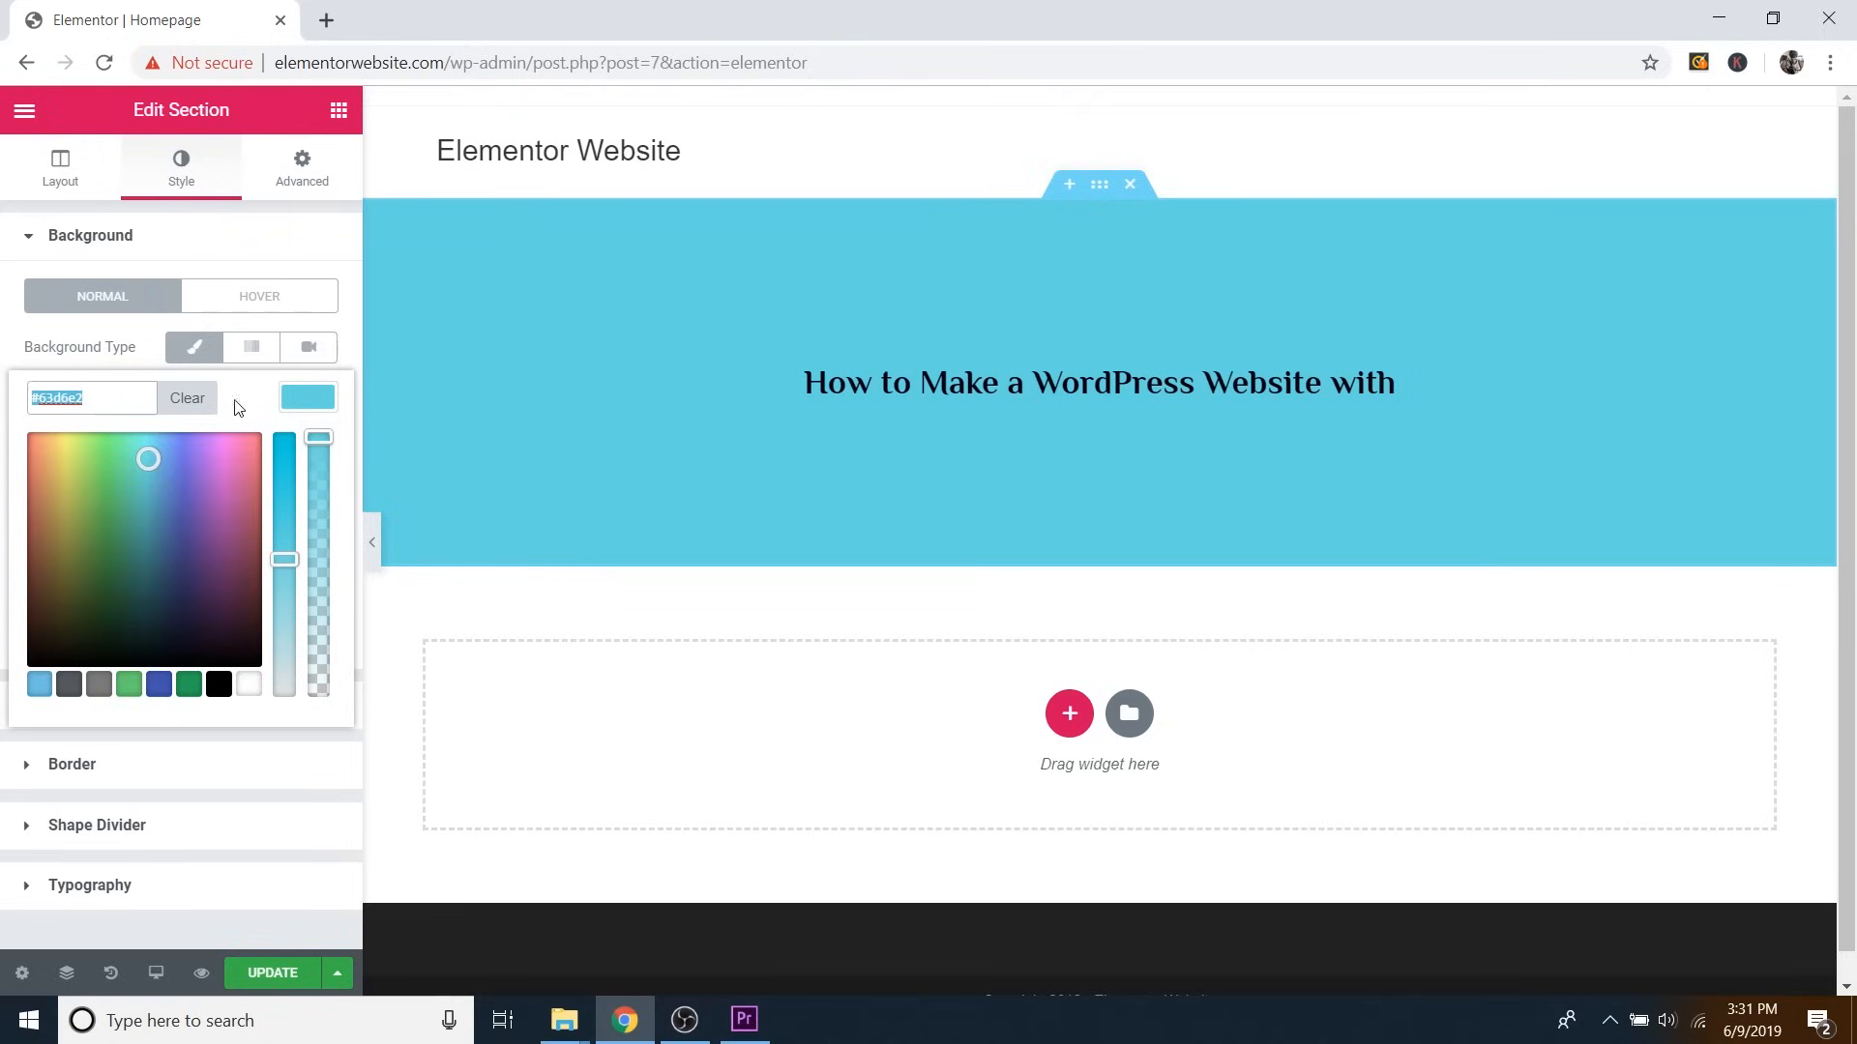
Switch the hero background to a gradient whose second colour is dark teal.
click(296, 398)
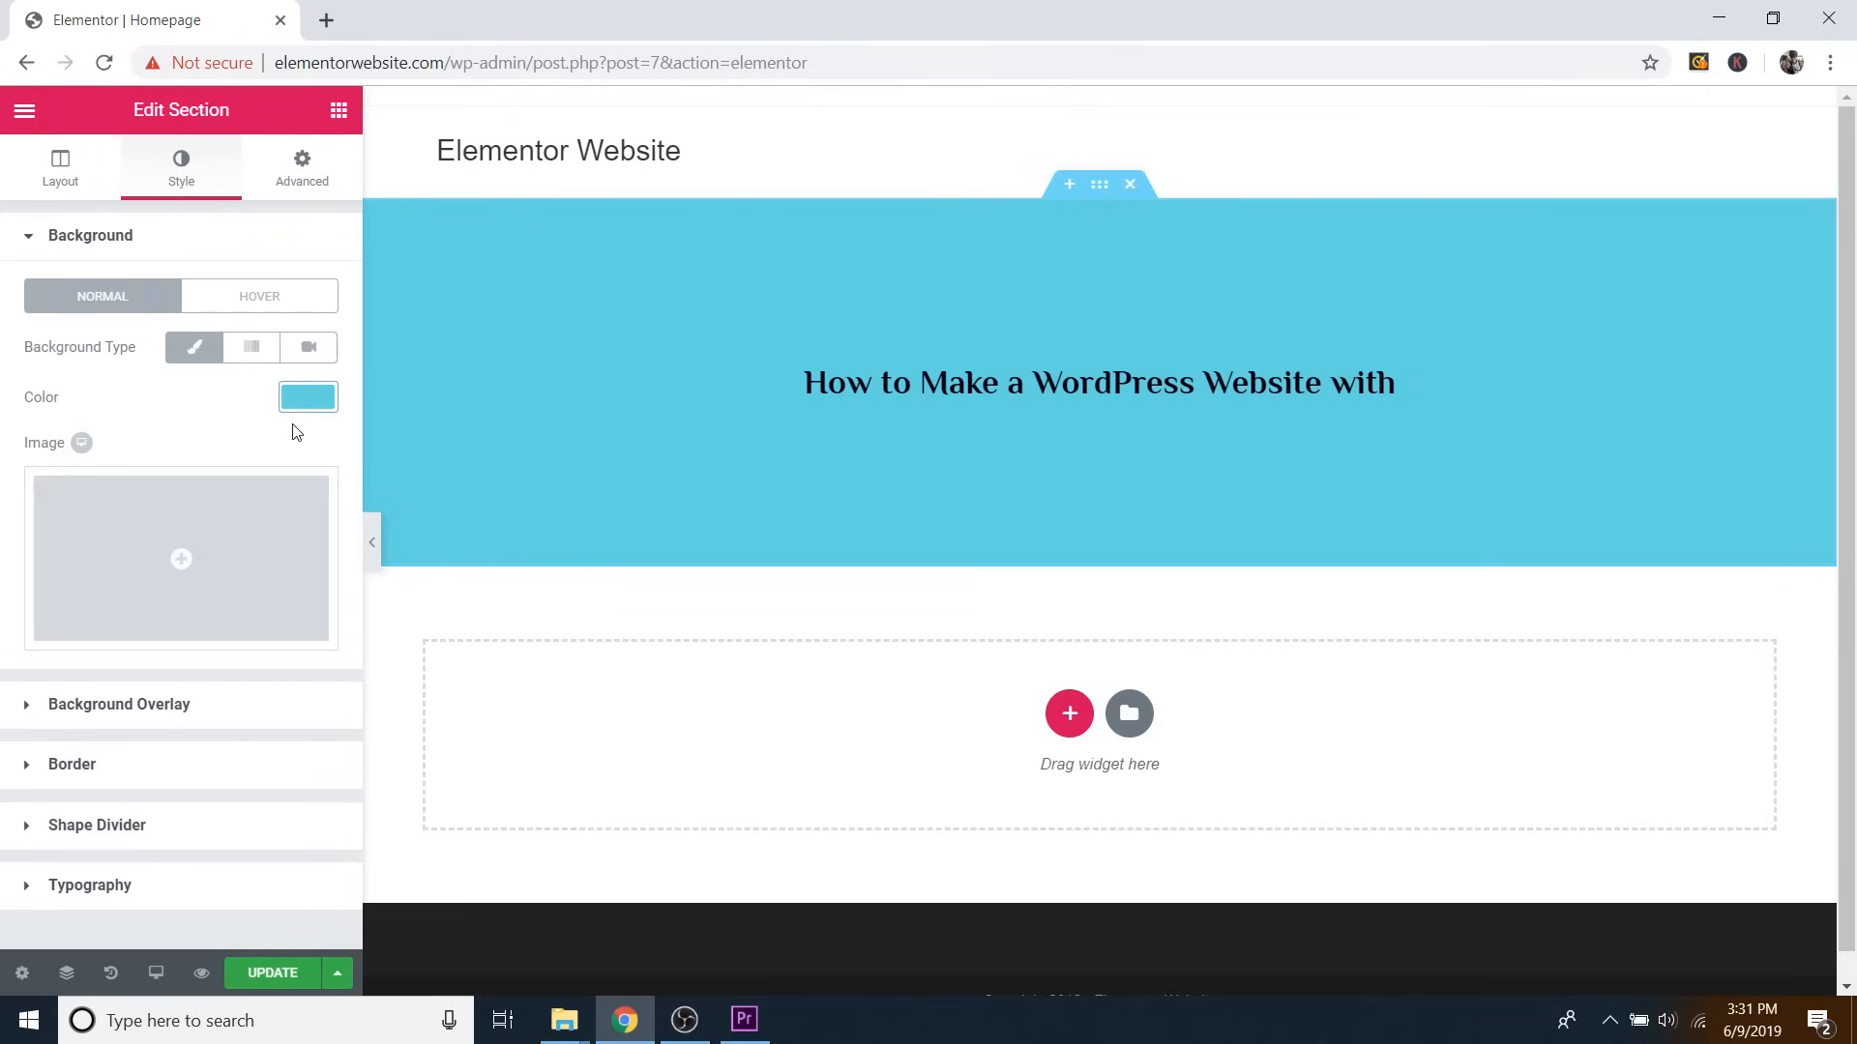
click(248, 350)
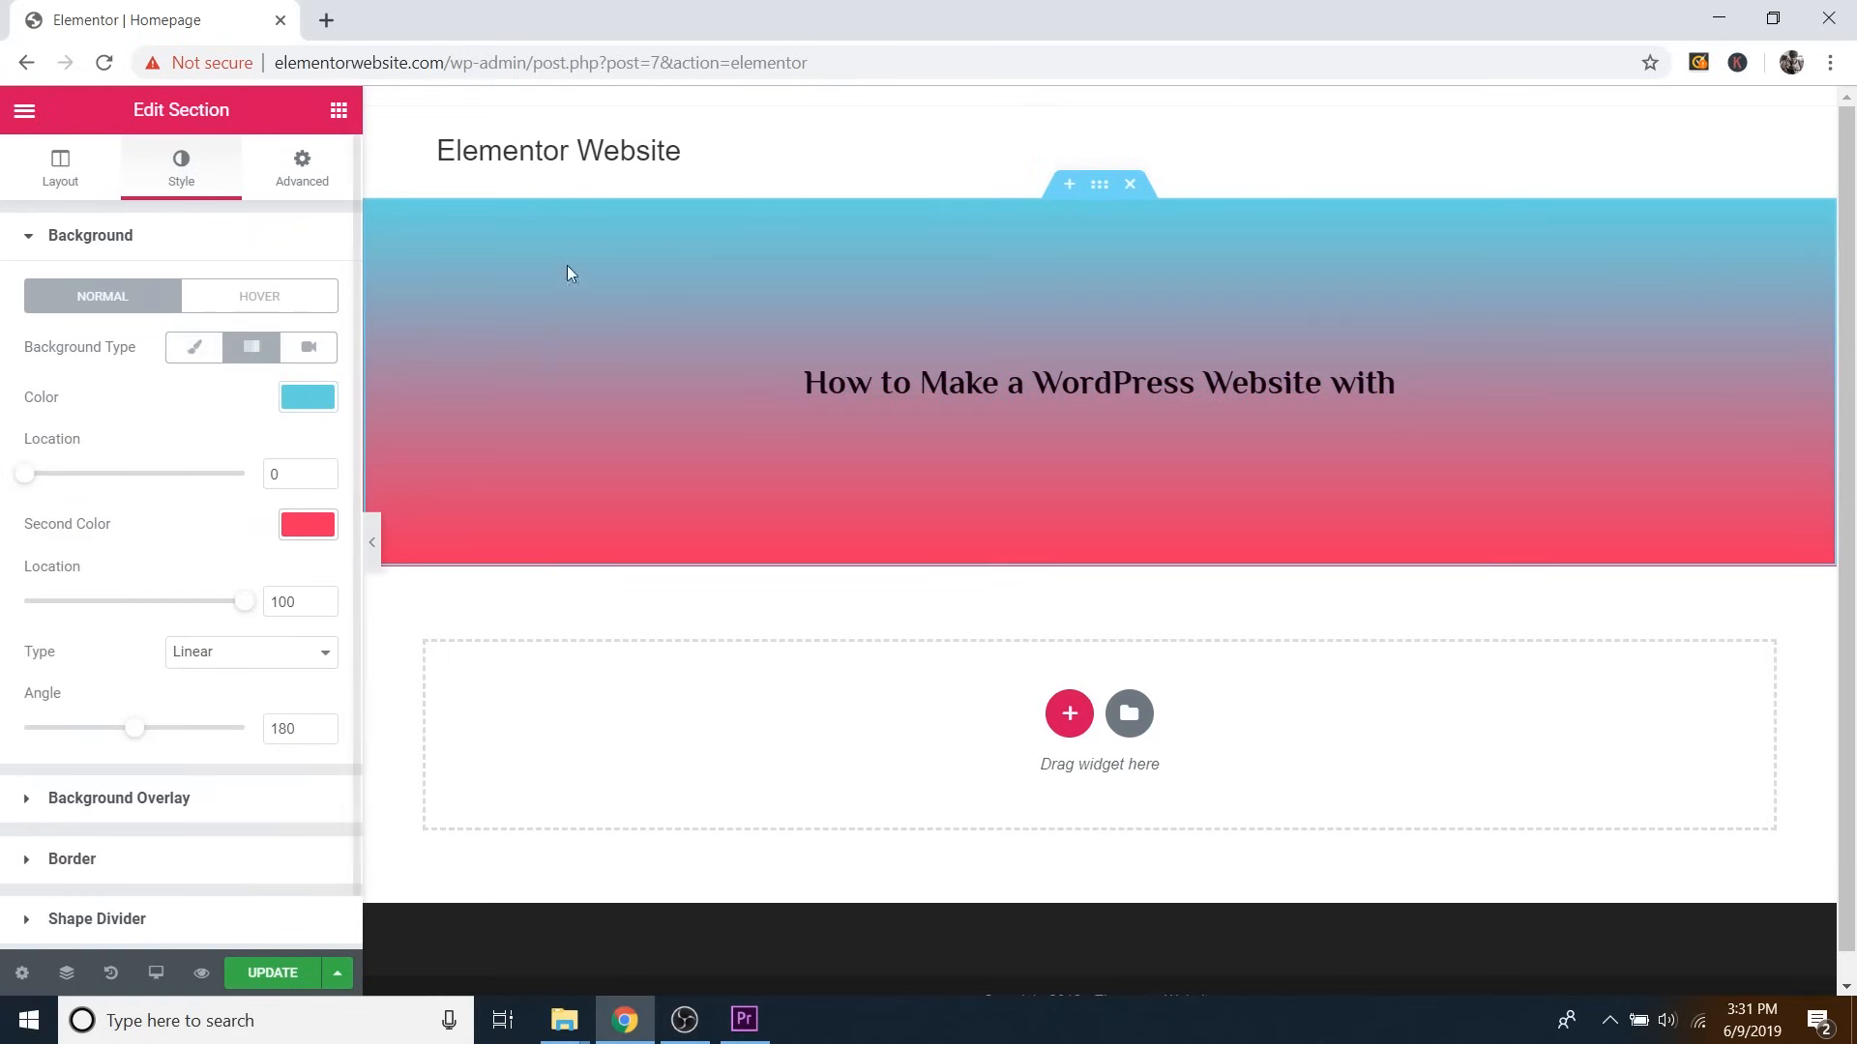
click(306, 527)
click(183, 597)
drag(182, 596, 157, 703)
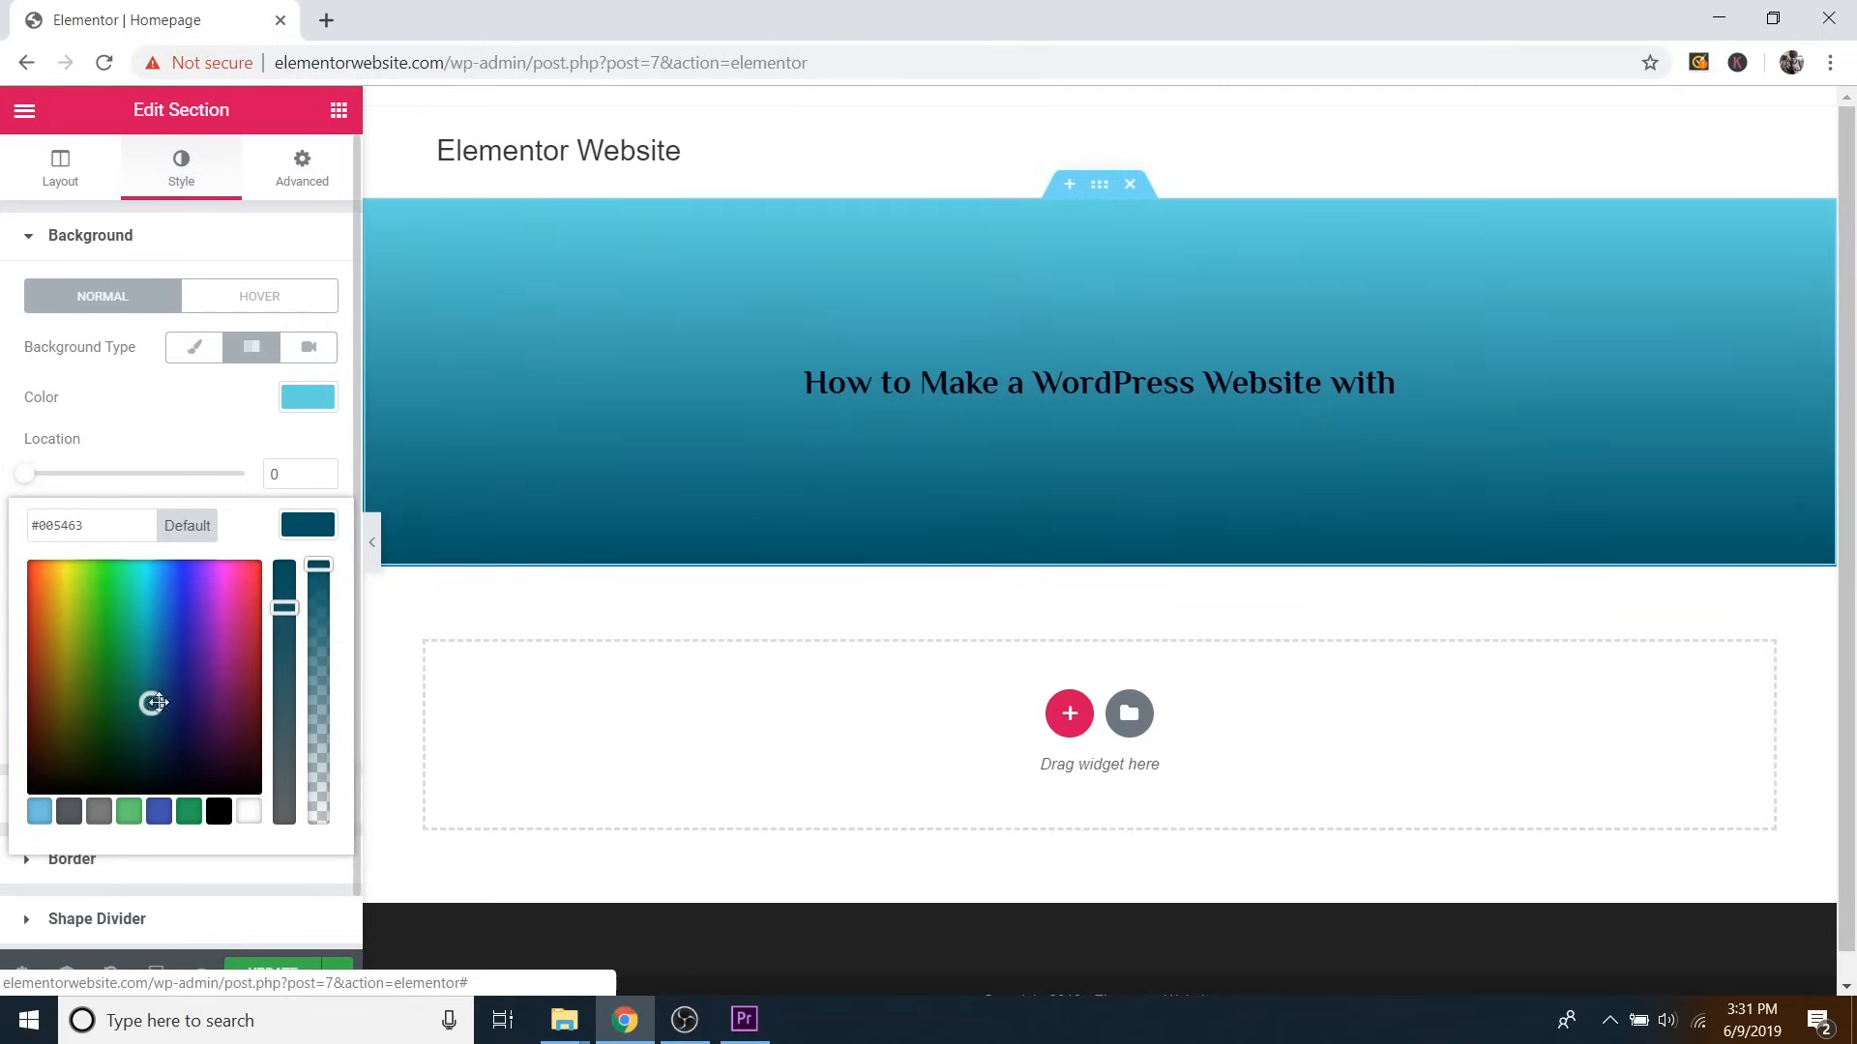
click(307, 527)
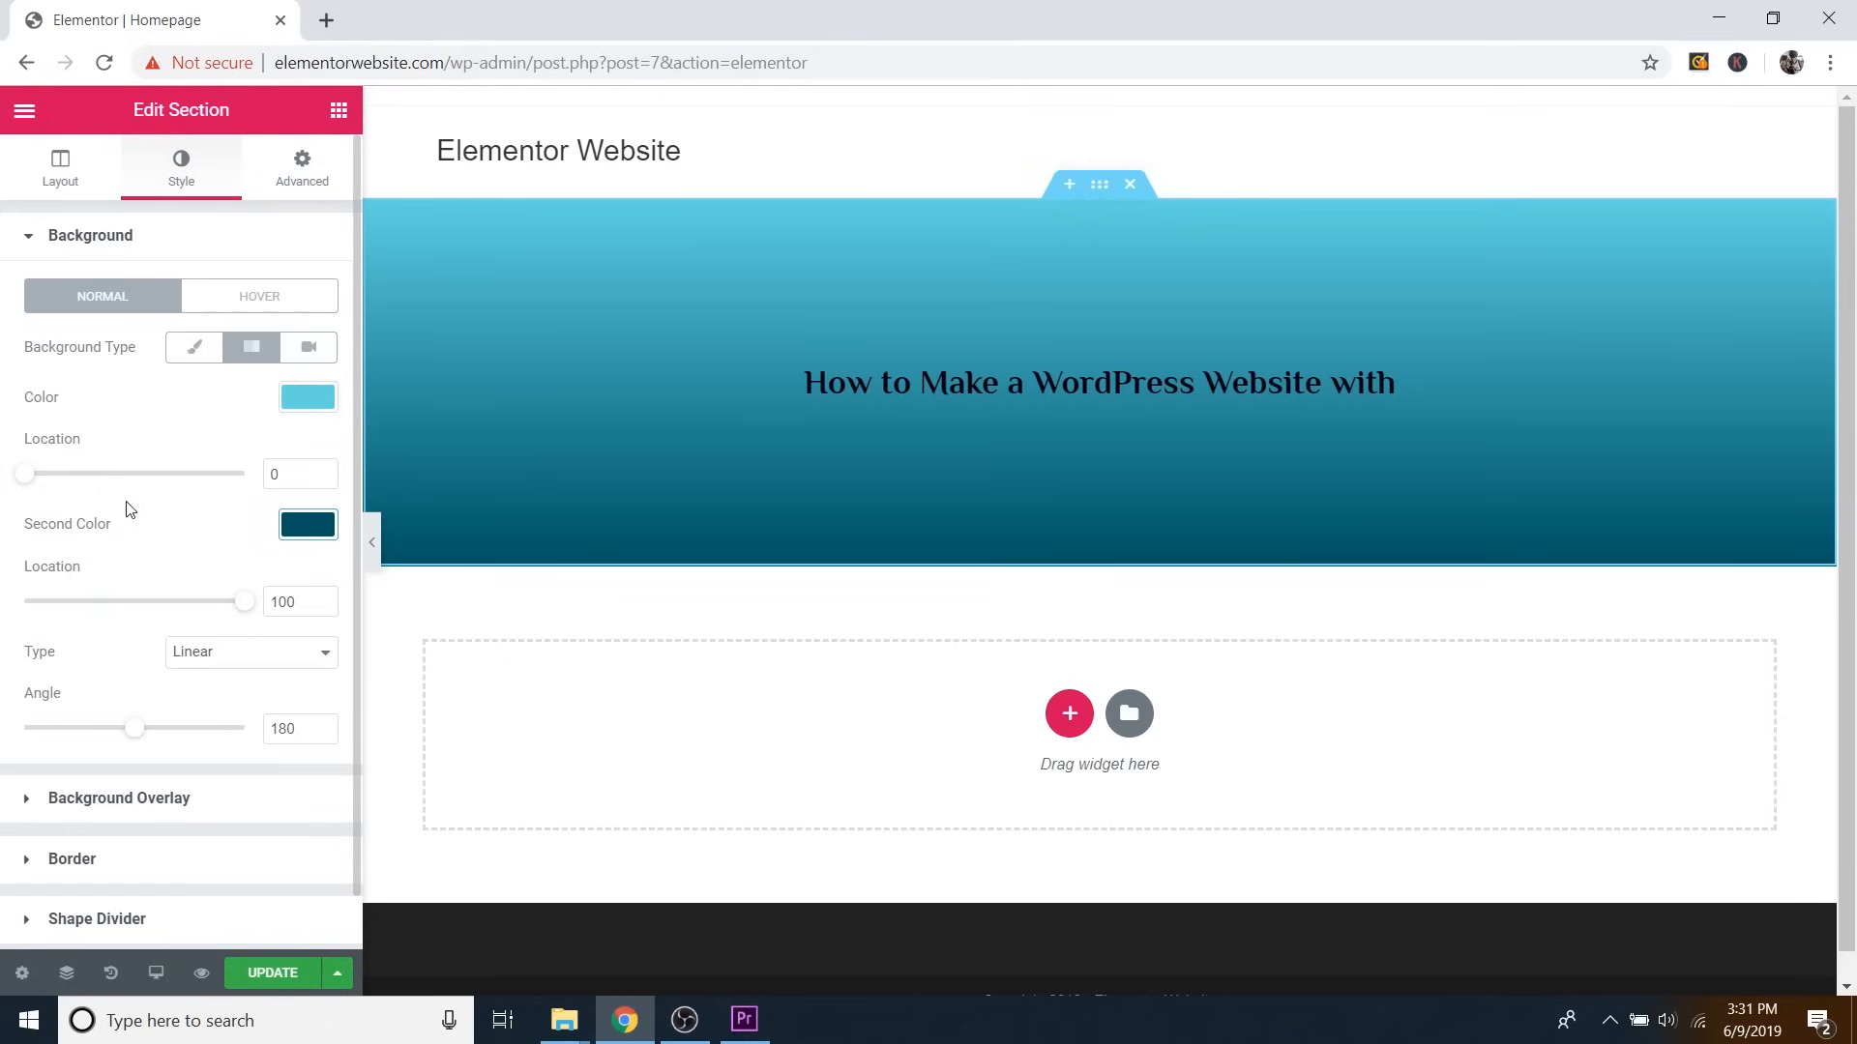
Adjust the gradient locations to 20 and 79 and tilt the angle to 170.
drag(21, 485, 128, 496)
drag(243, 601, 159, 607)
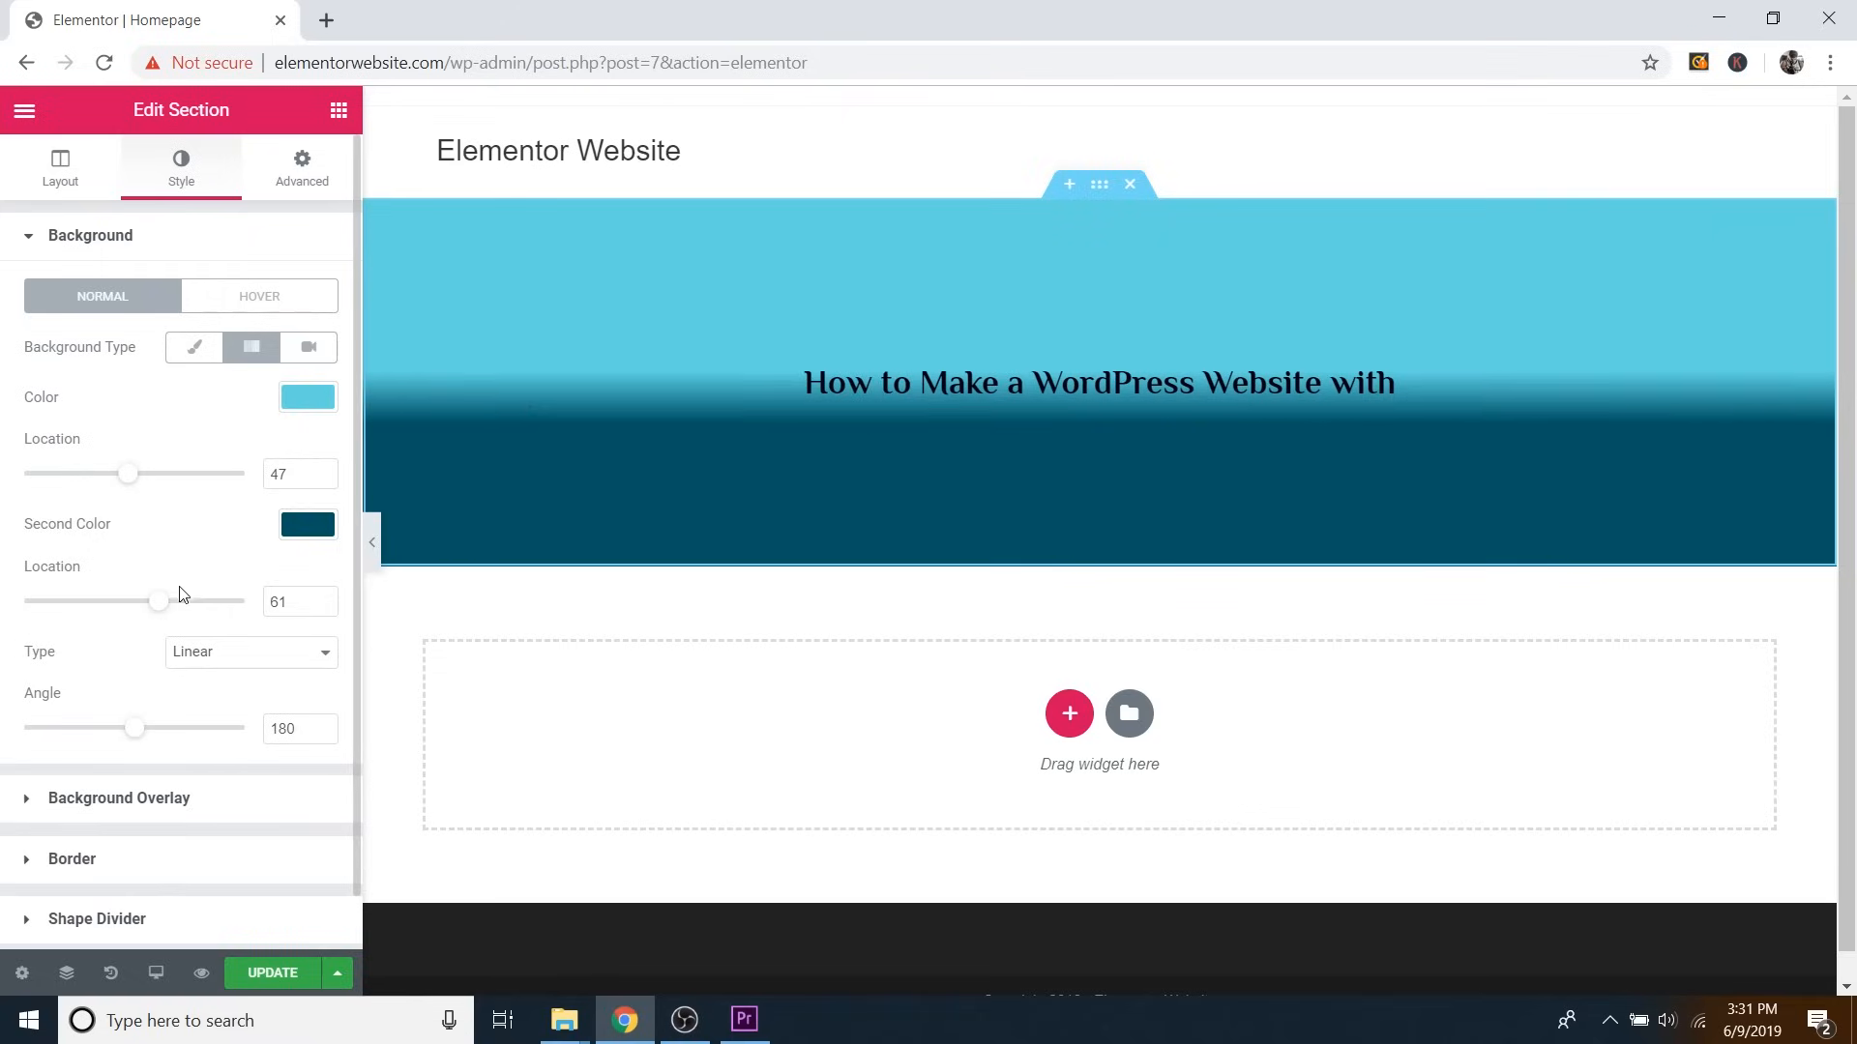
drag(159, 601, 140, 602)
drag(127, 474, 160, 490)
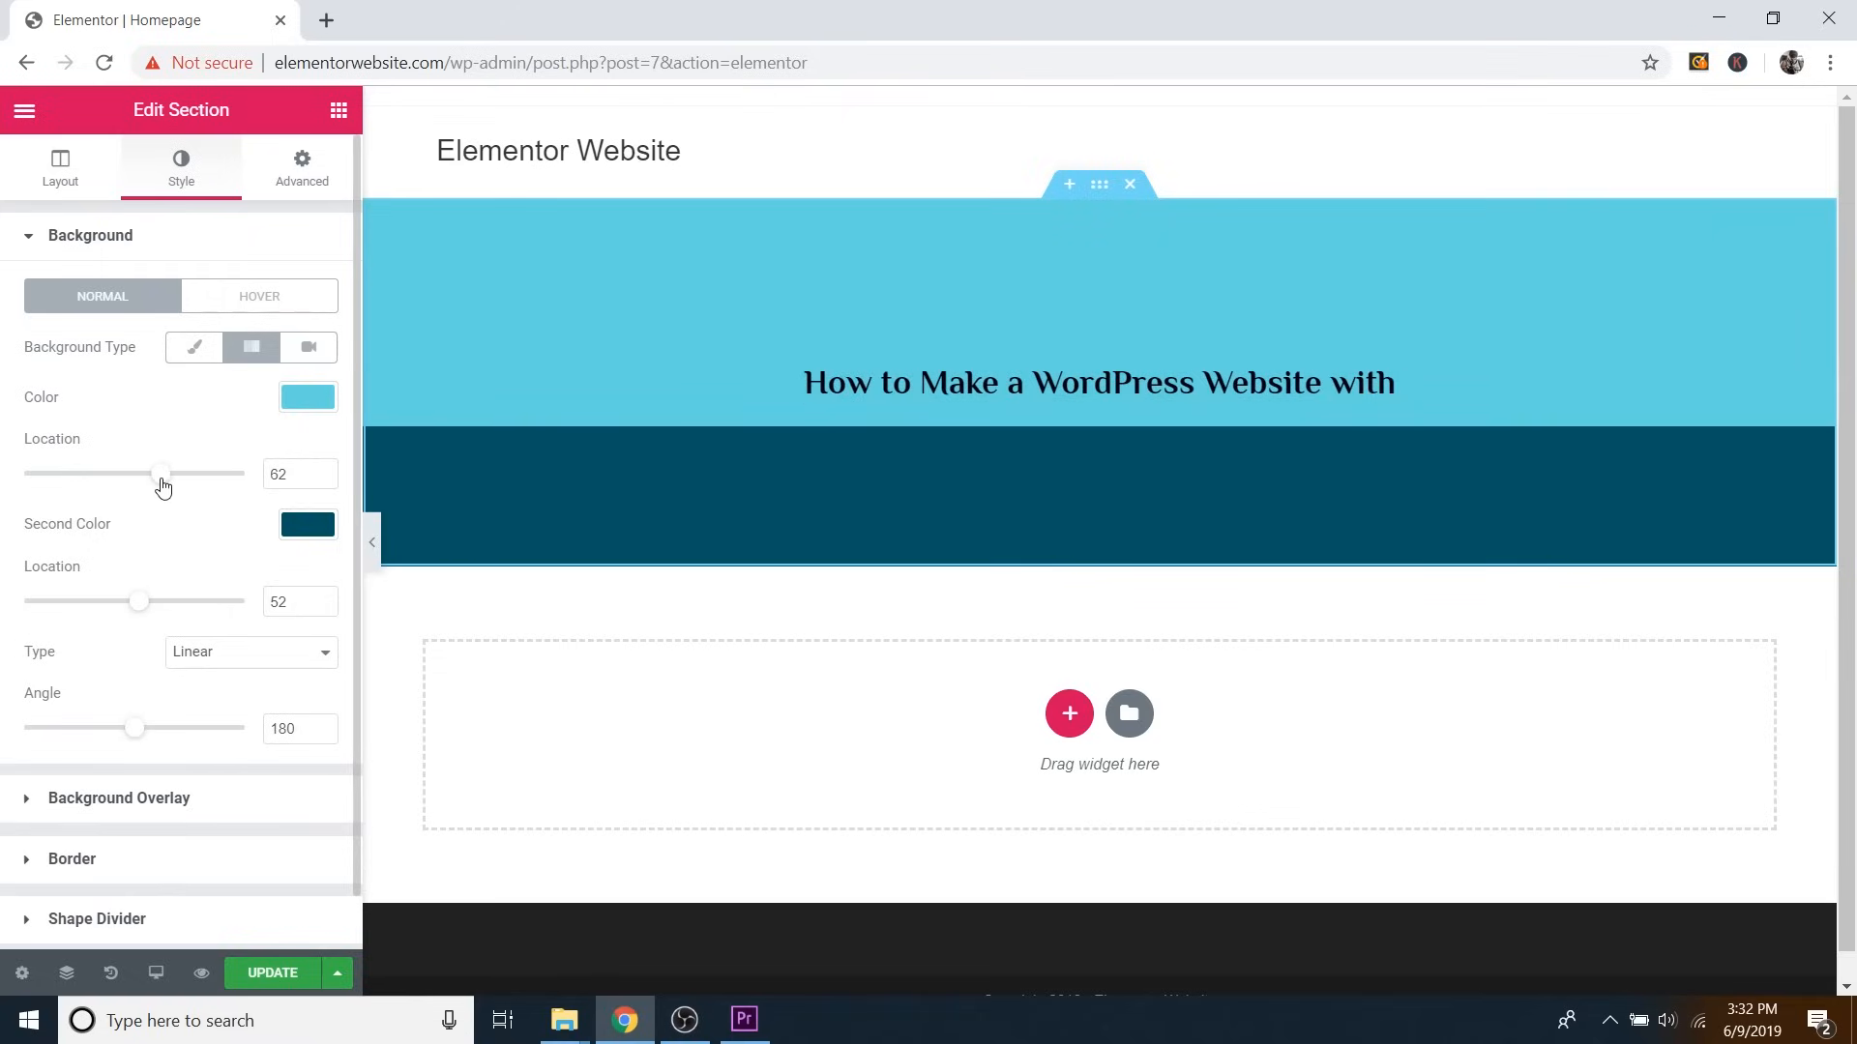
drag(131, 603, 110, 606)
drag(161, 477, 161, 483)
mouse_move(132, 737)
mouse_down()
mouse_move(152, 738)
mouse_move(127, 733)
mouse_up()
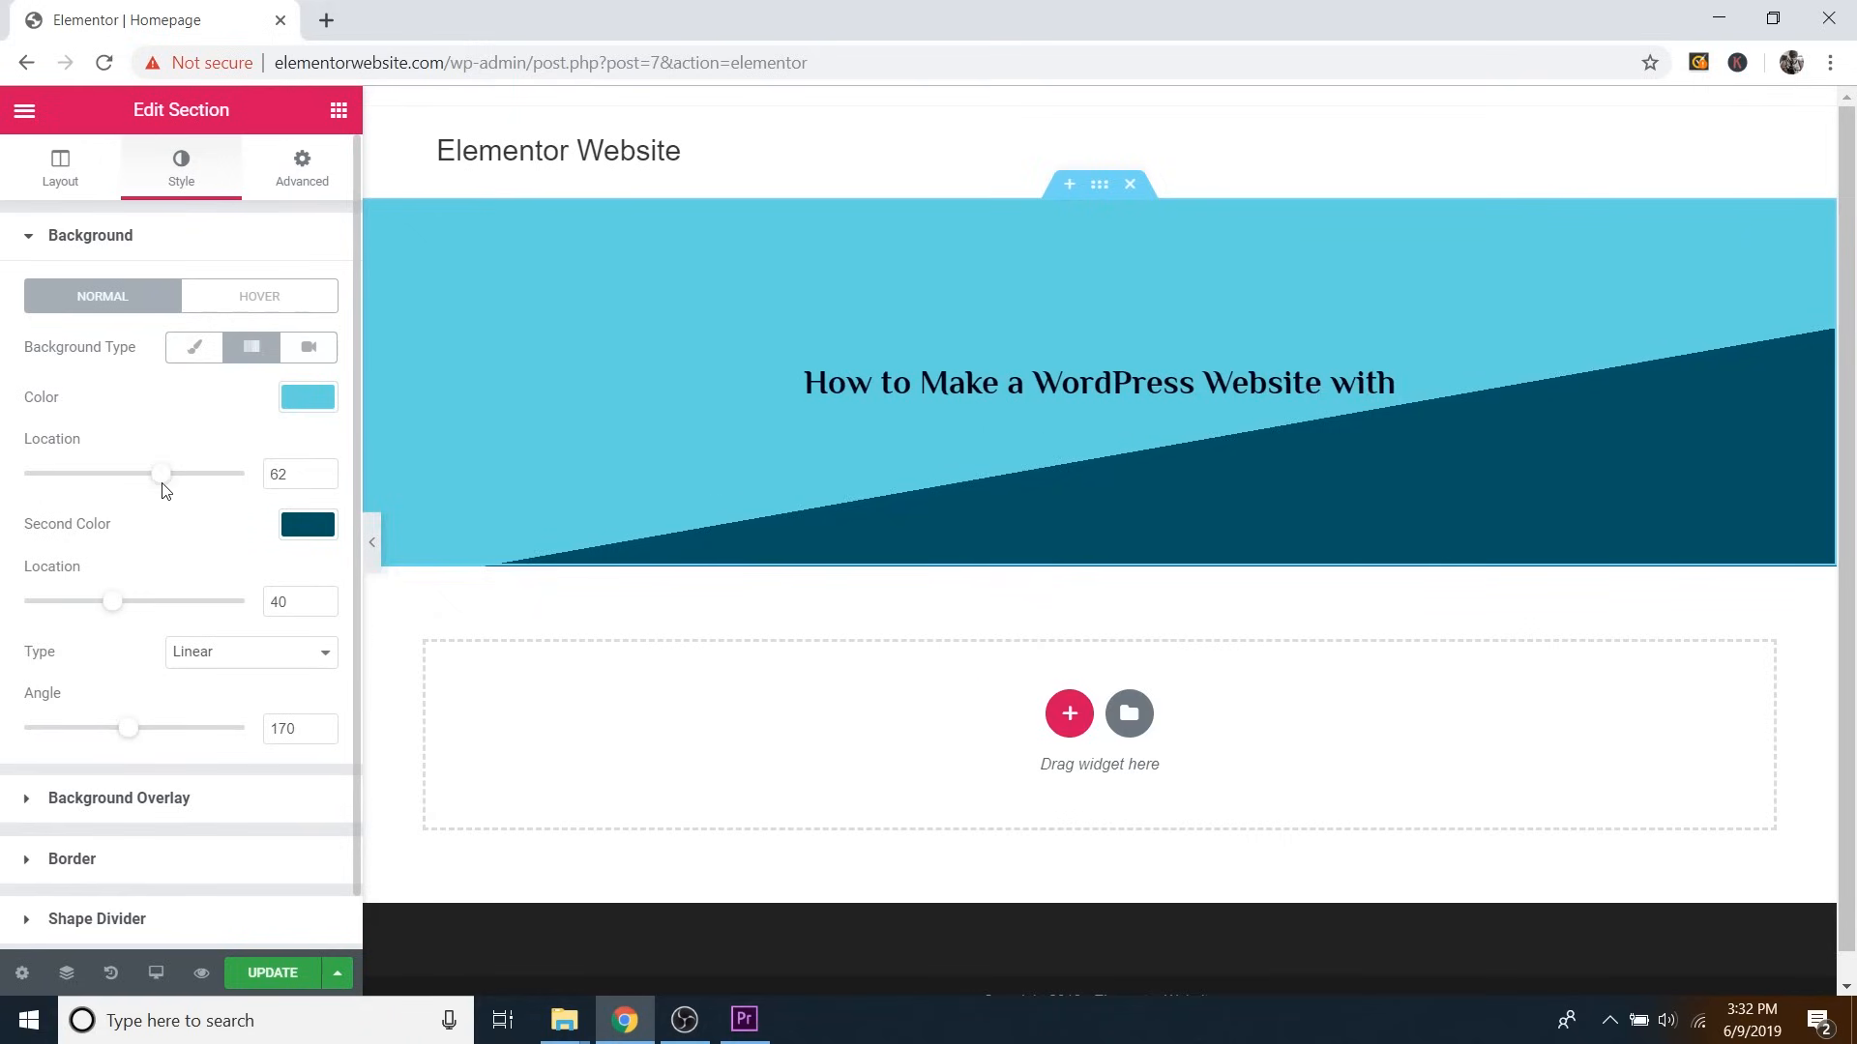
drag(164, 491, 108, 497)
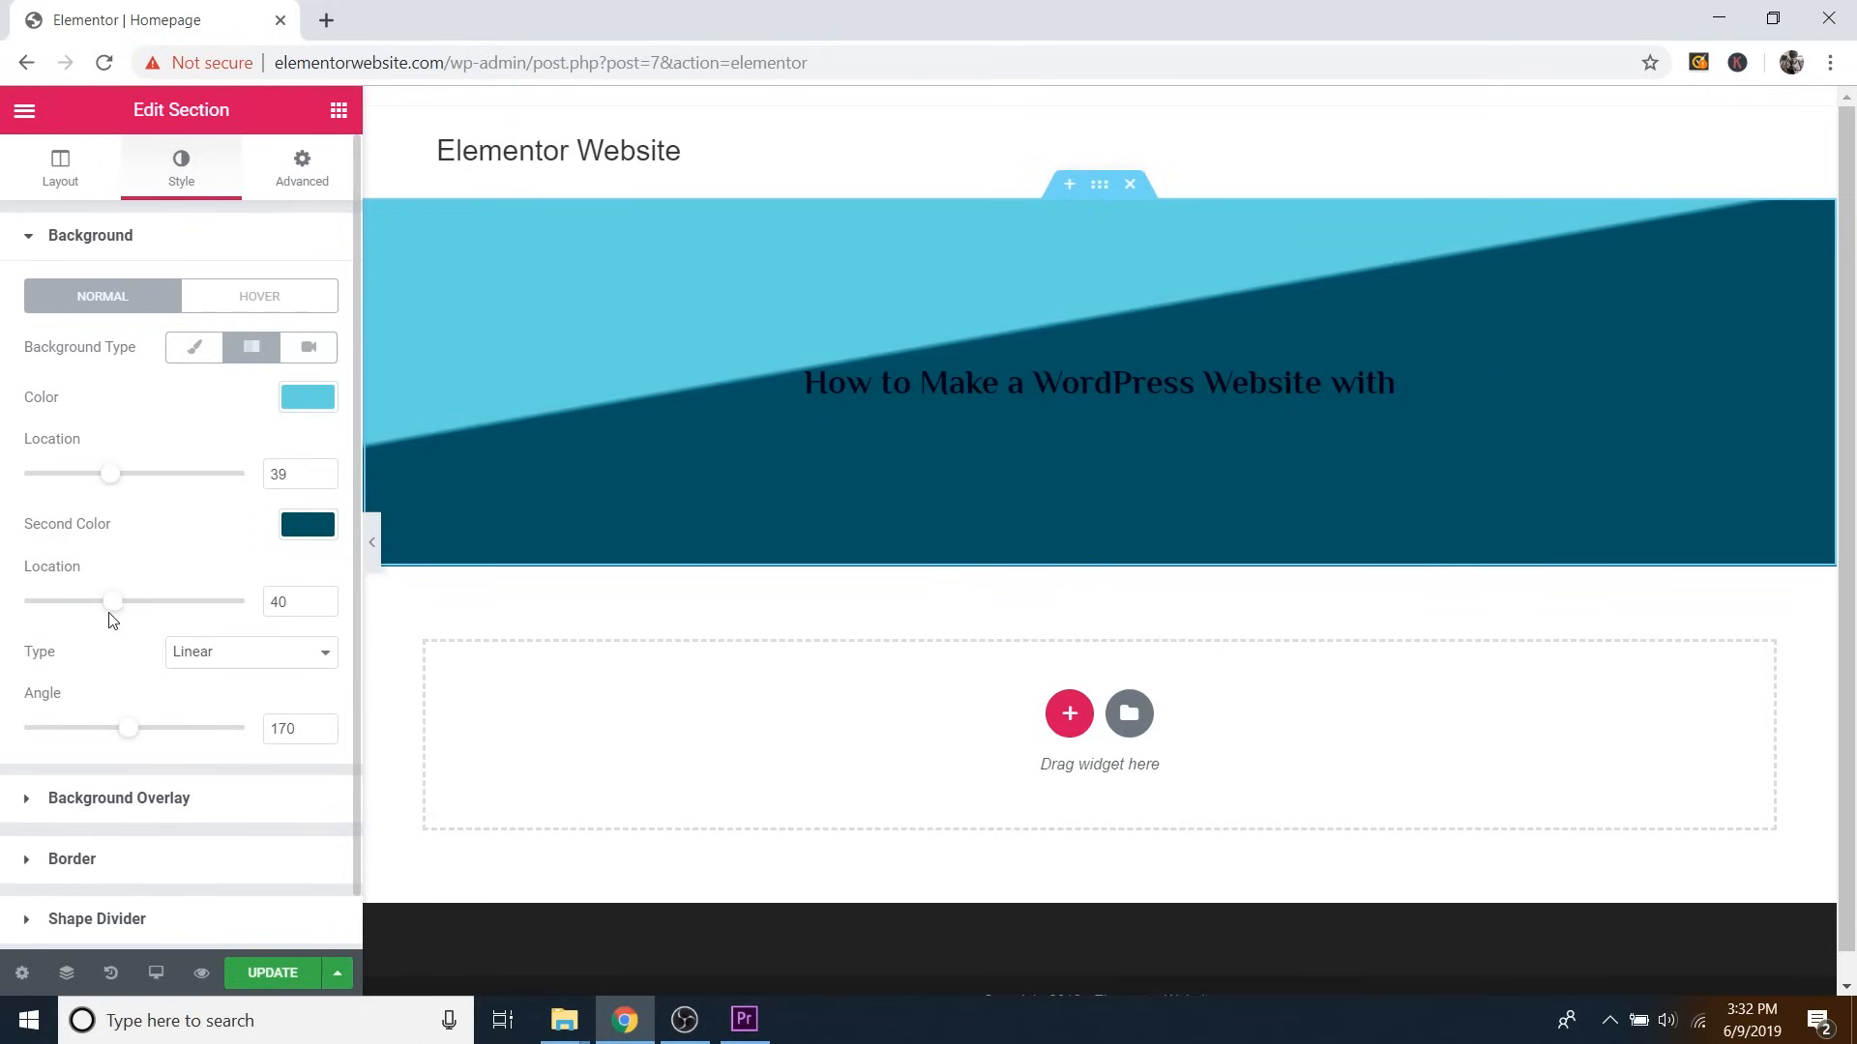
drag(113, 602, 201, 608)
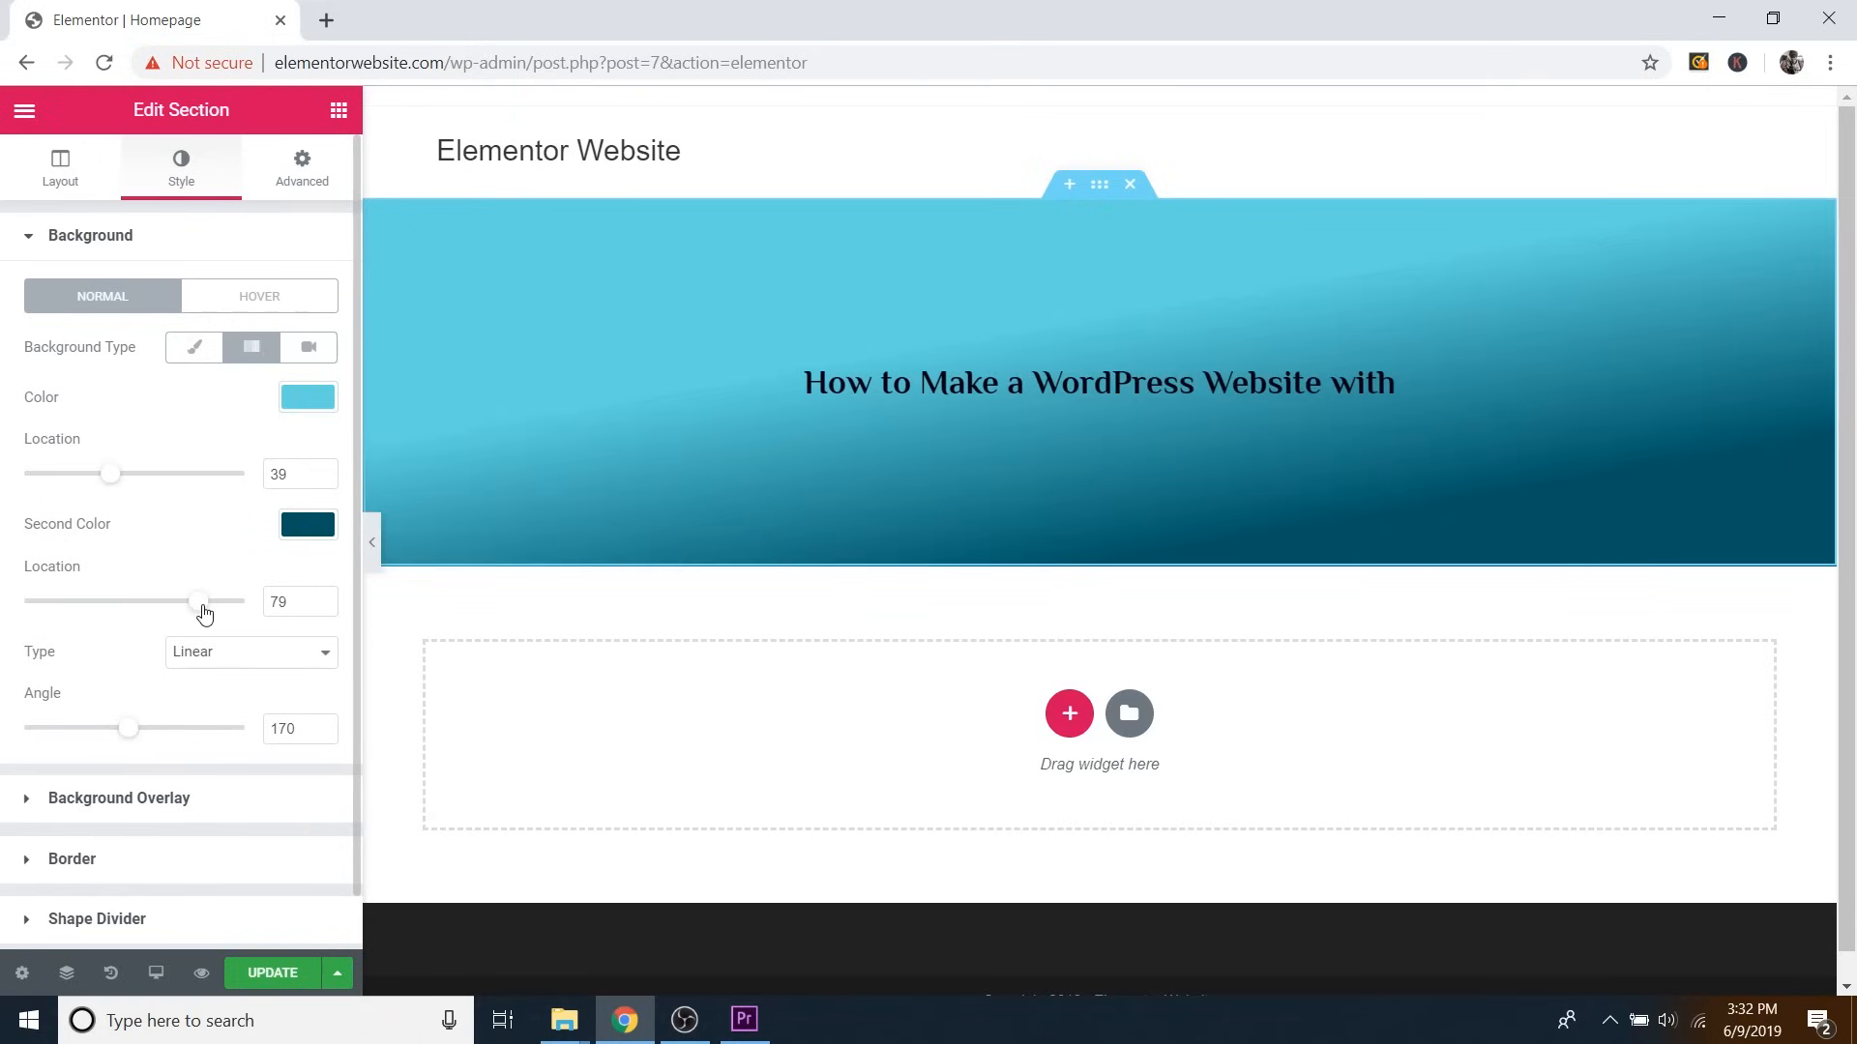
drag(111, 476, 68, 483)
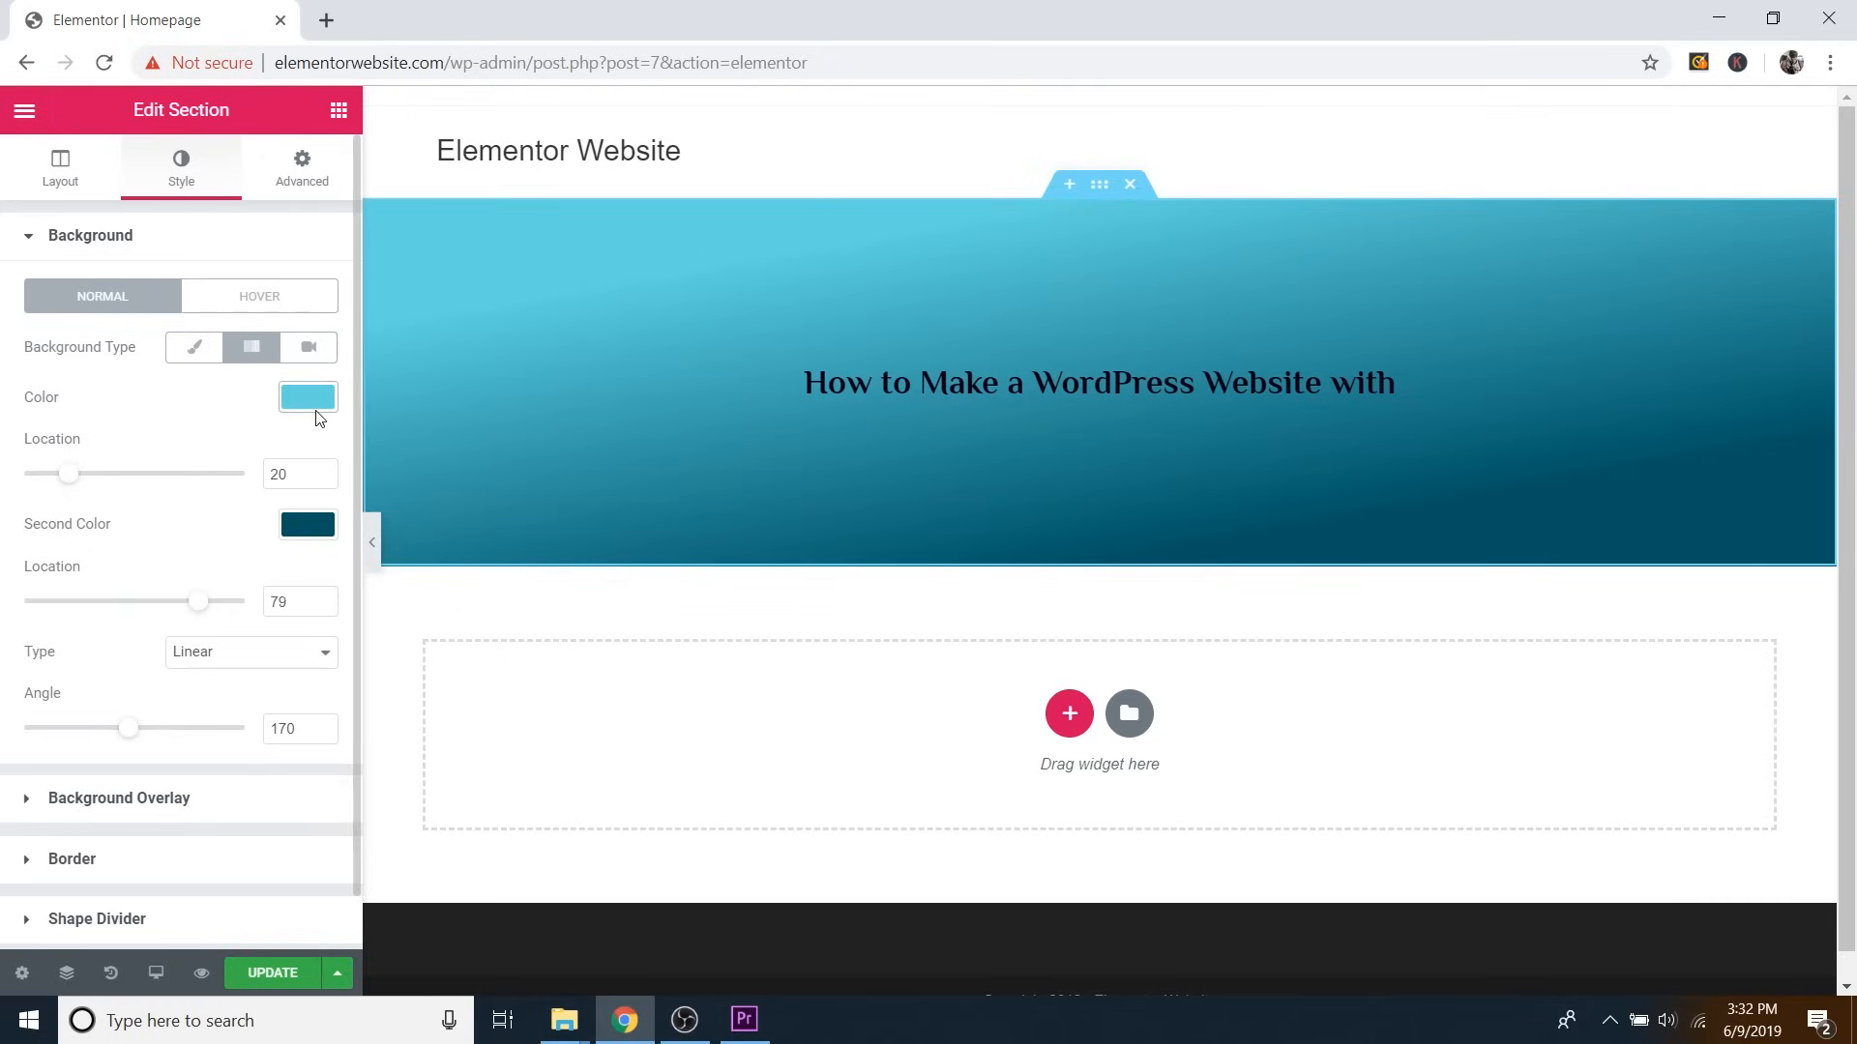
Try a video background, then revert the hero section to a classic solid light-blue fill.
click(308, 347)
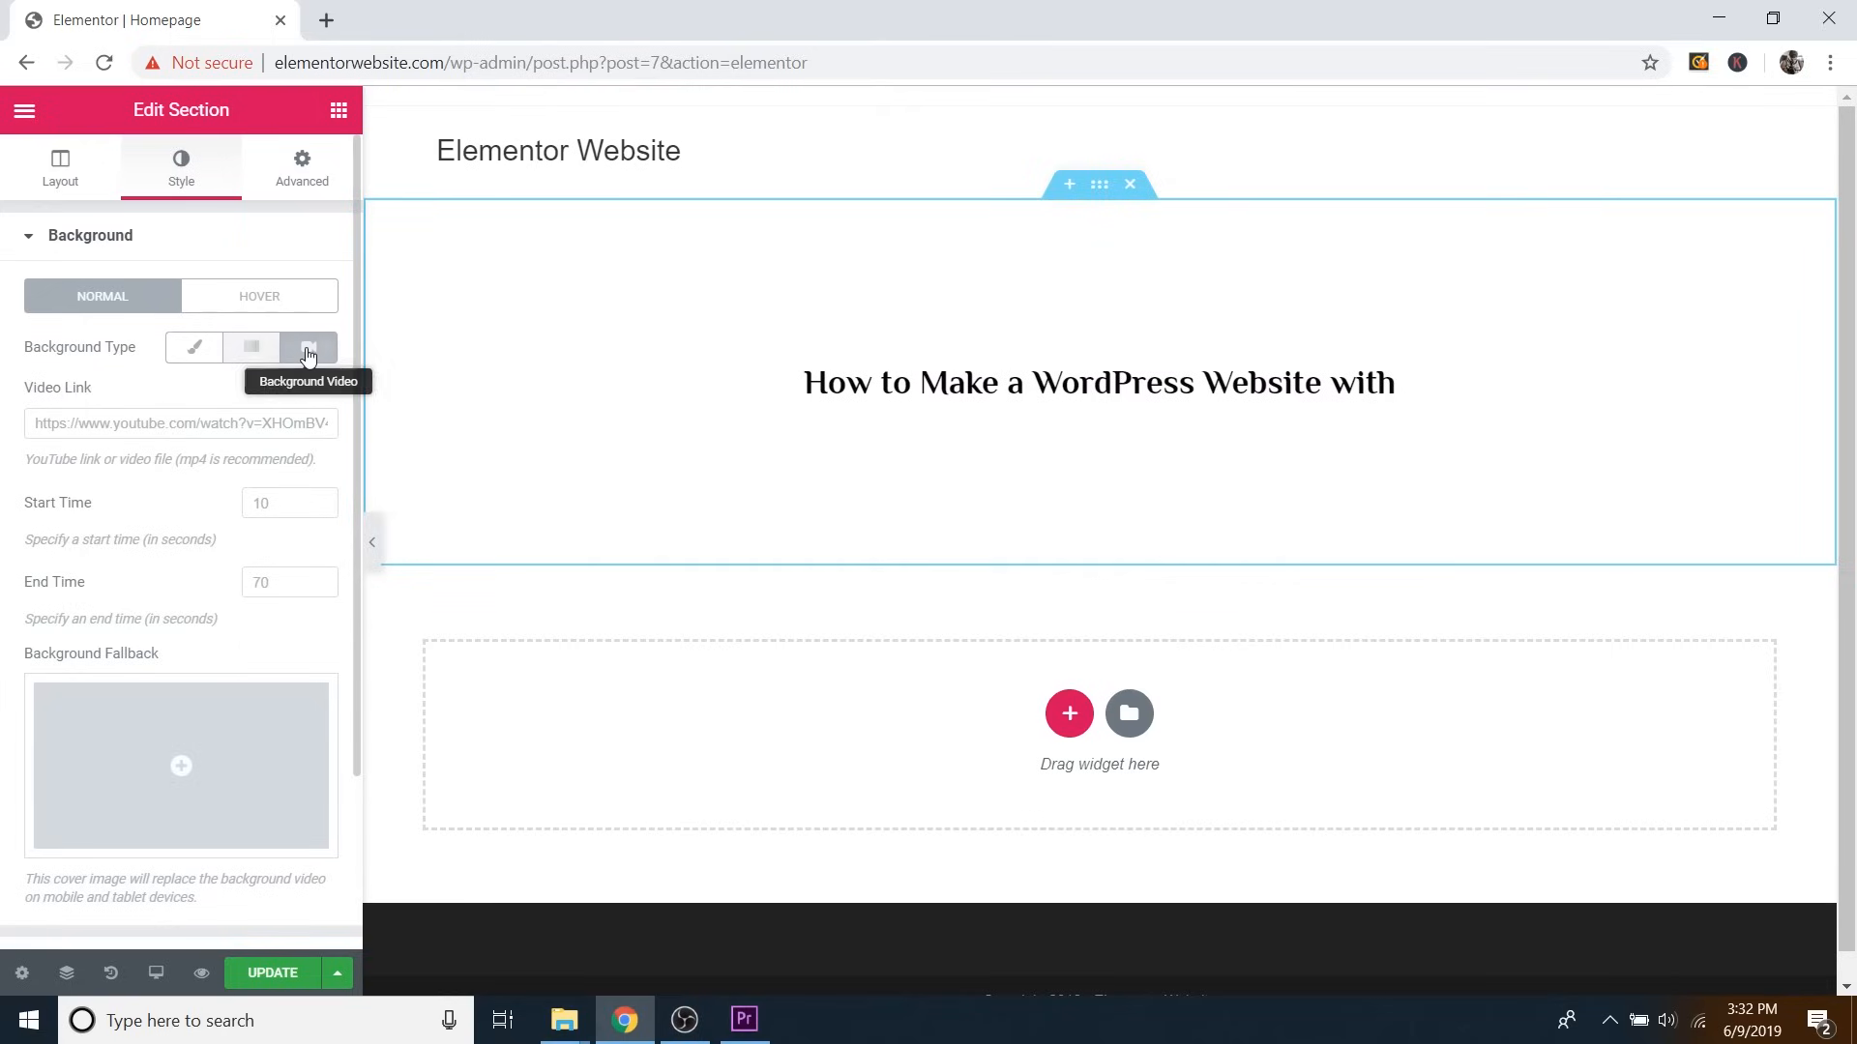
click(145, 423)
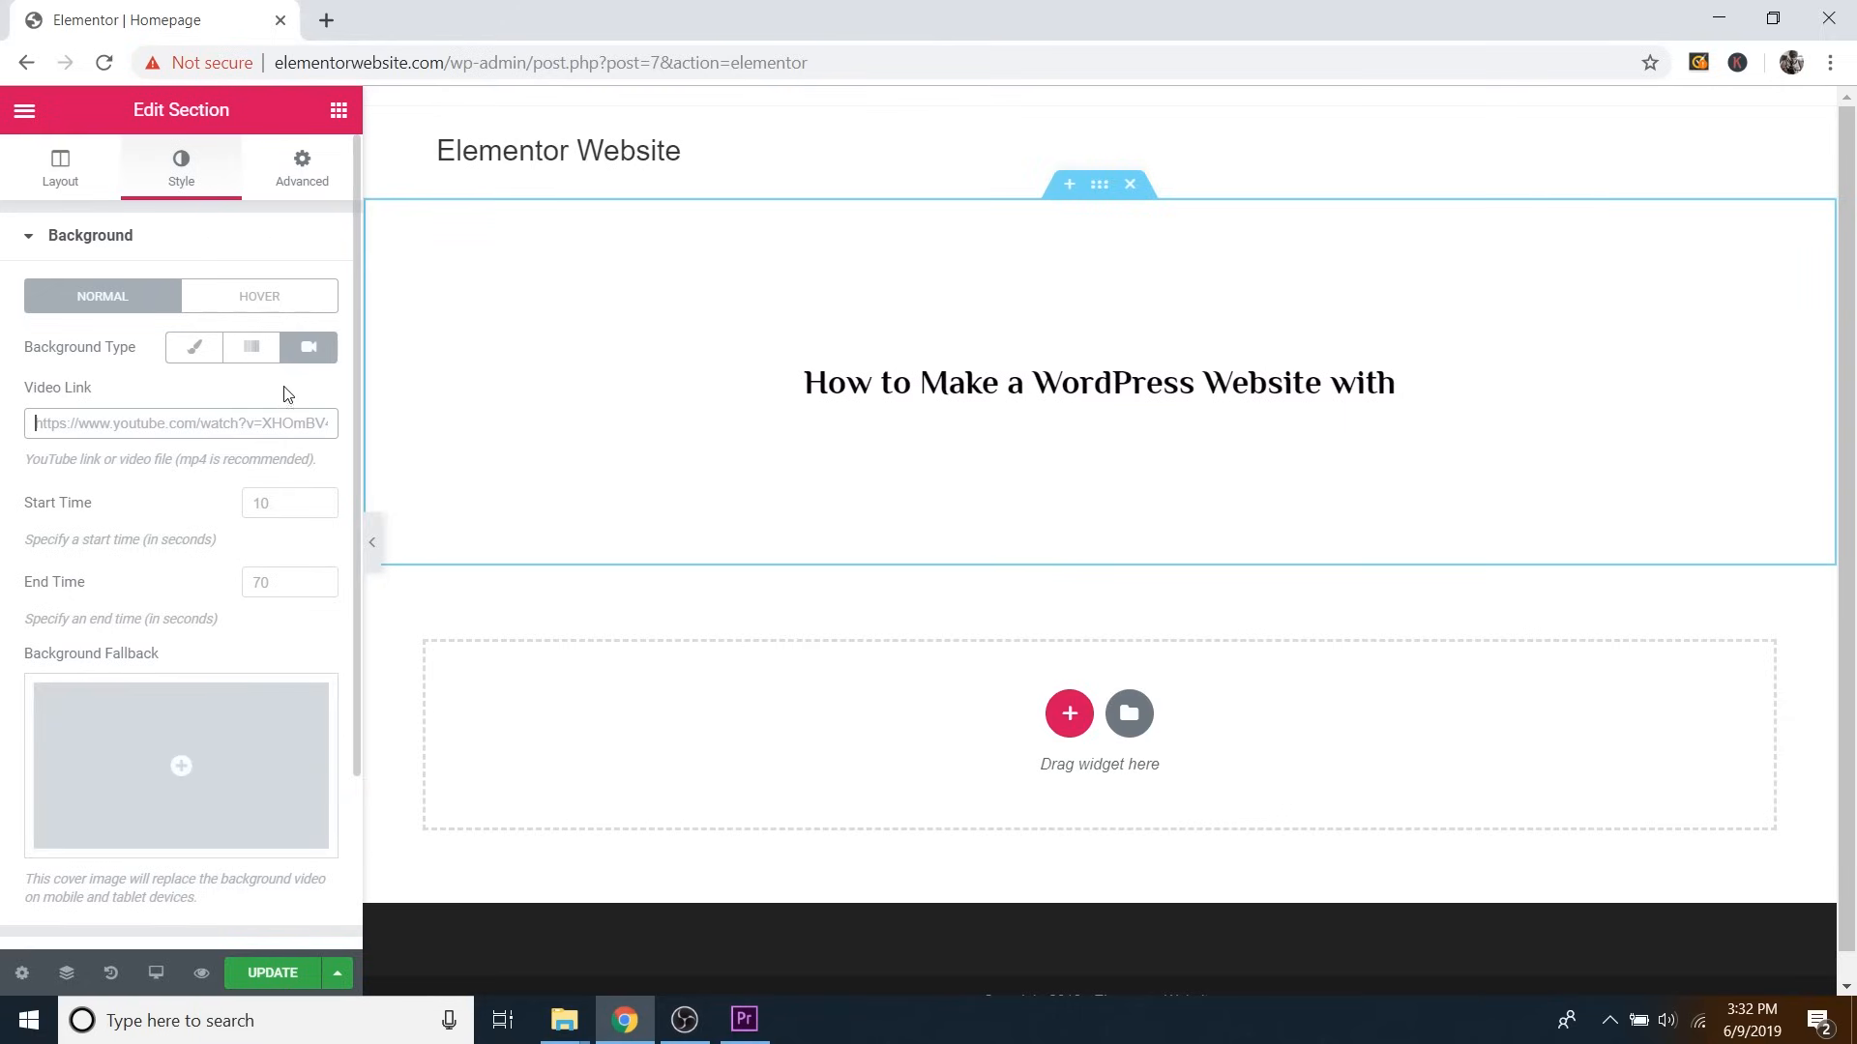
click(190, 354)
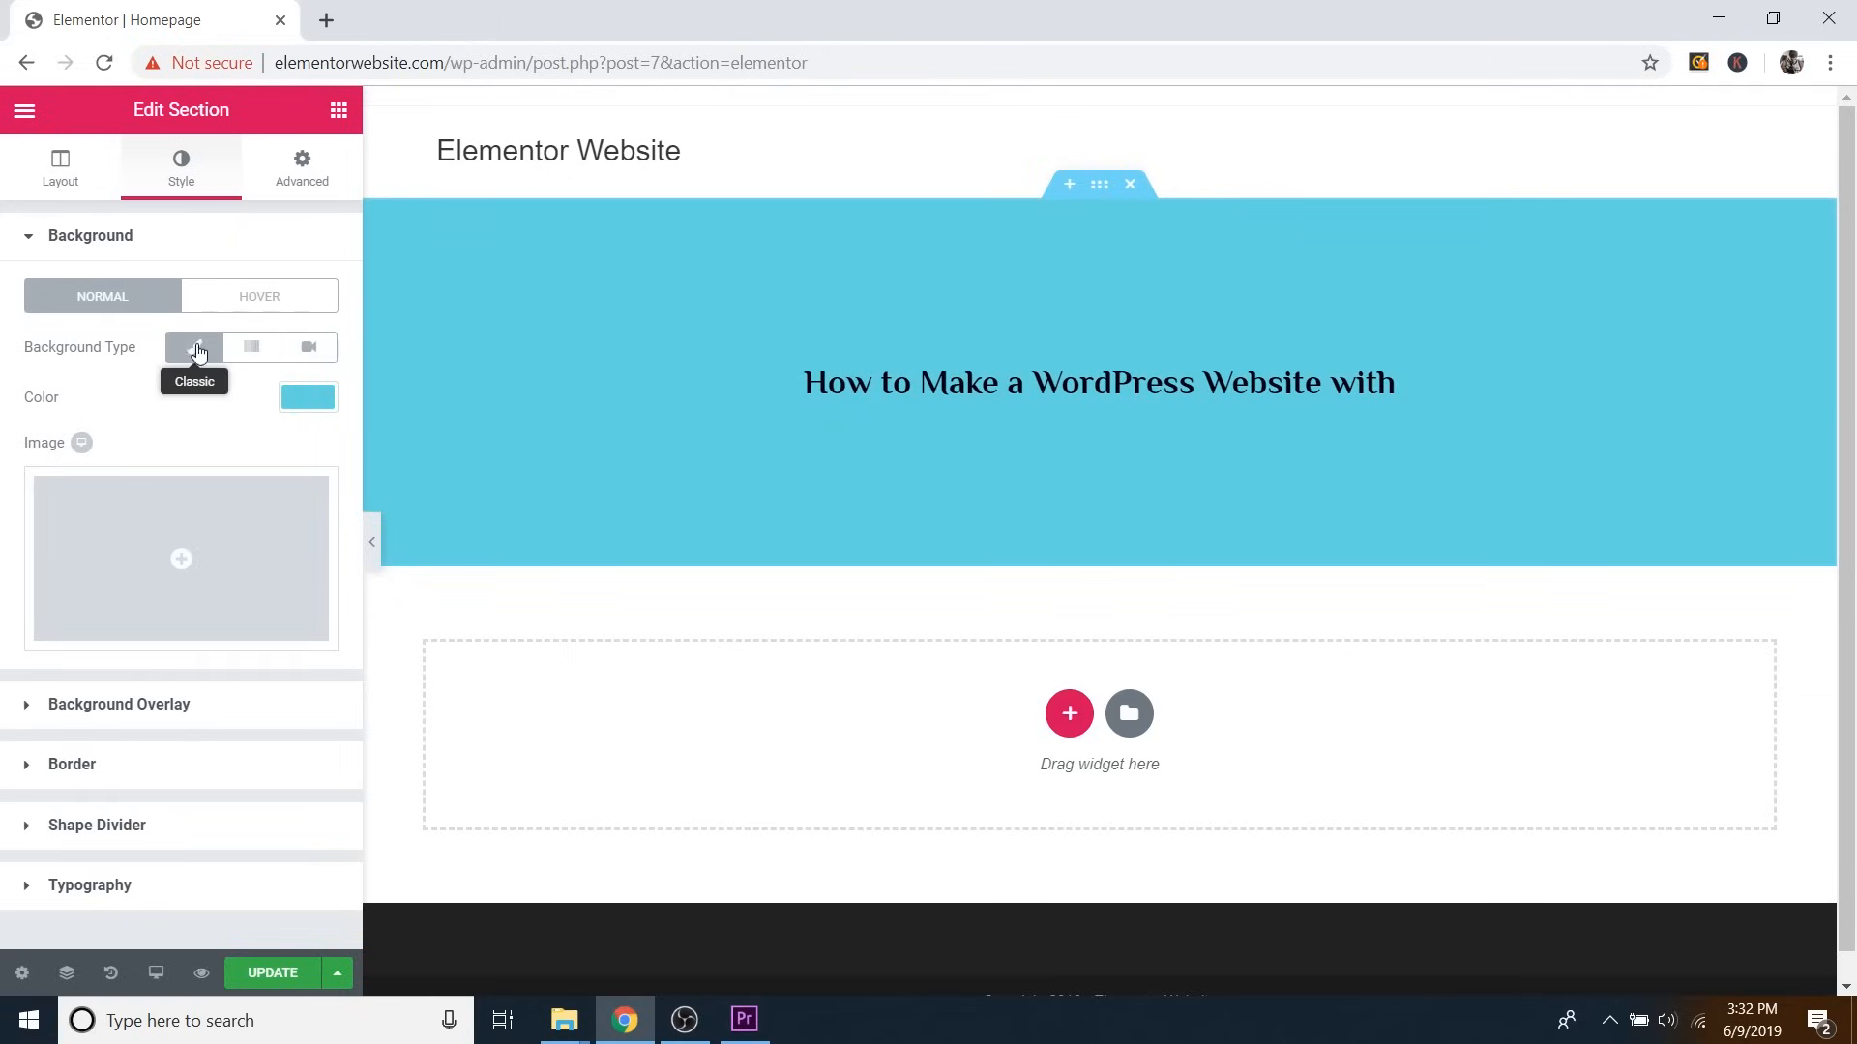
click(196, 350)
click(196, 350)
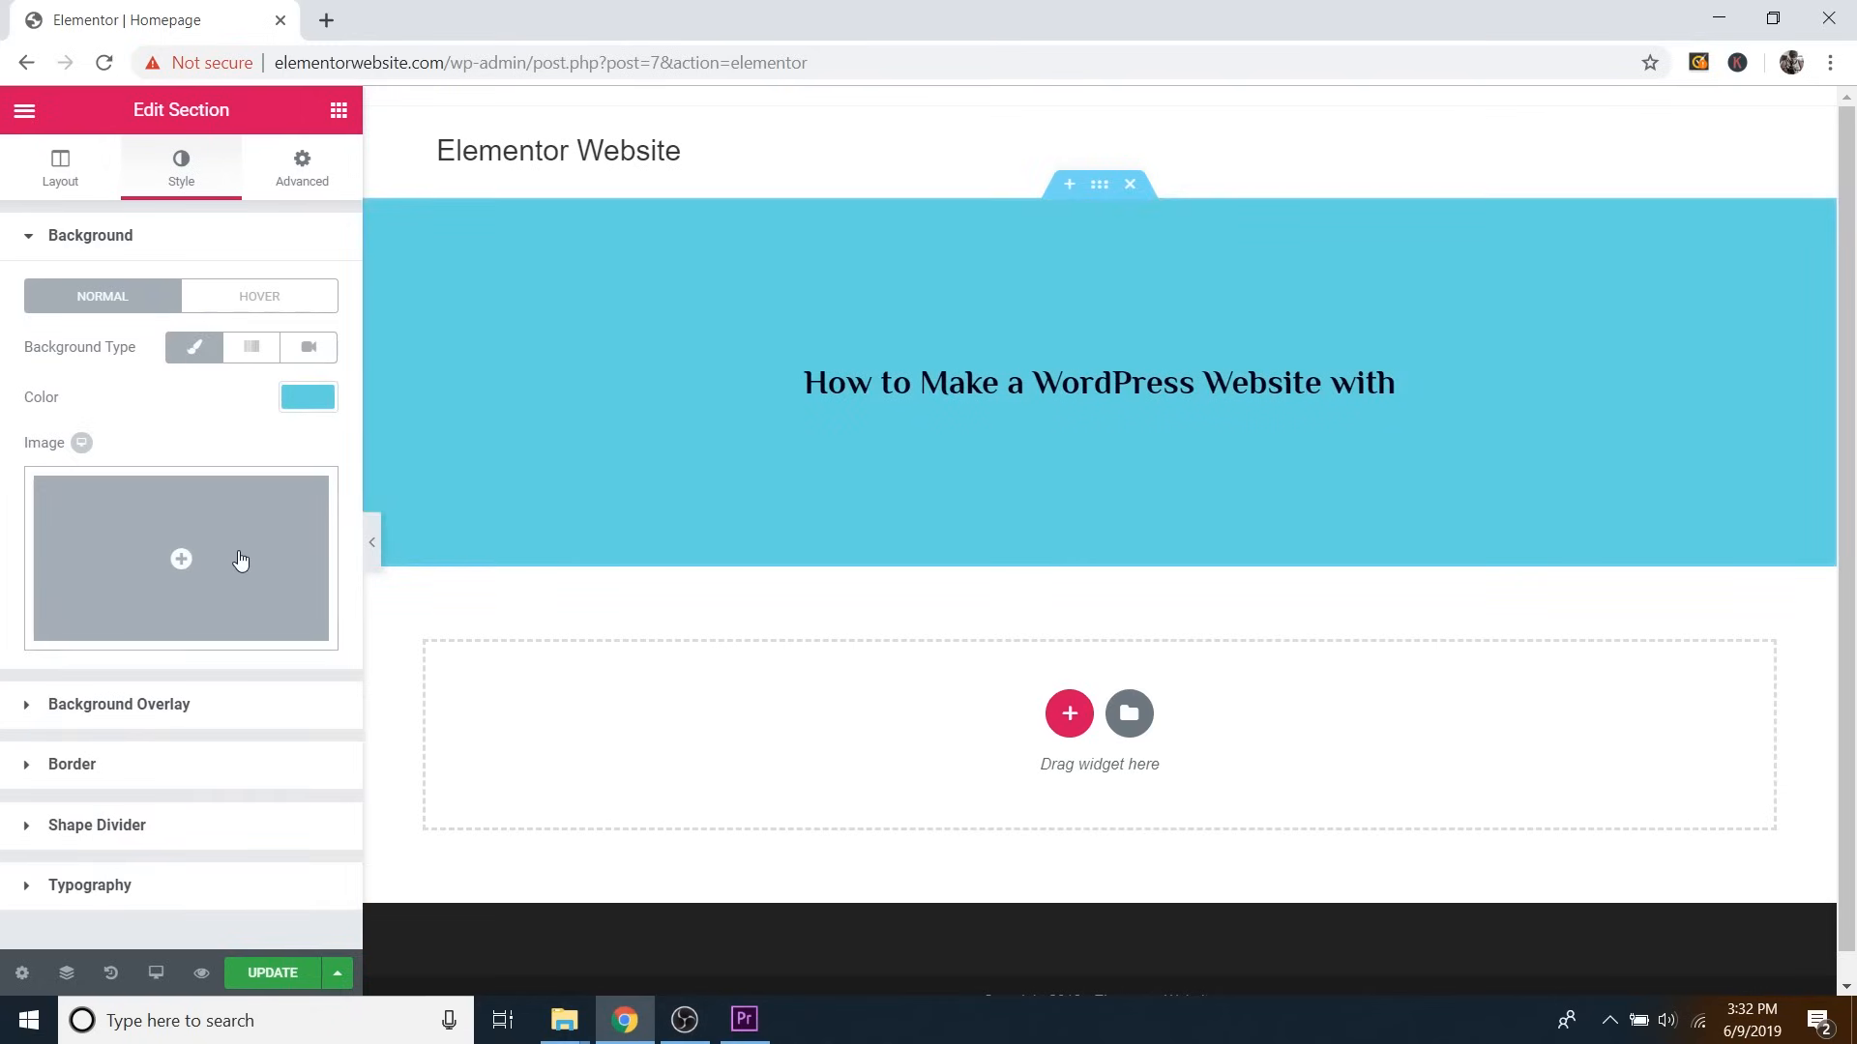
Upload Main Image from the Follow Along Images folder and select it as the section background.
click(237, 561)
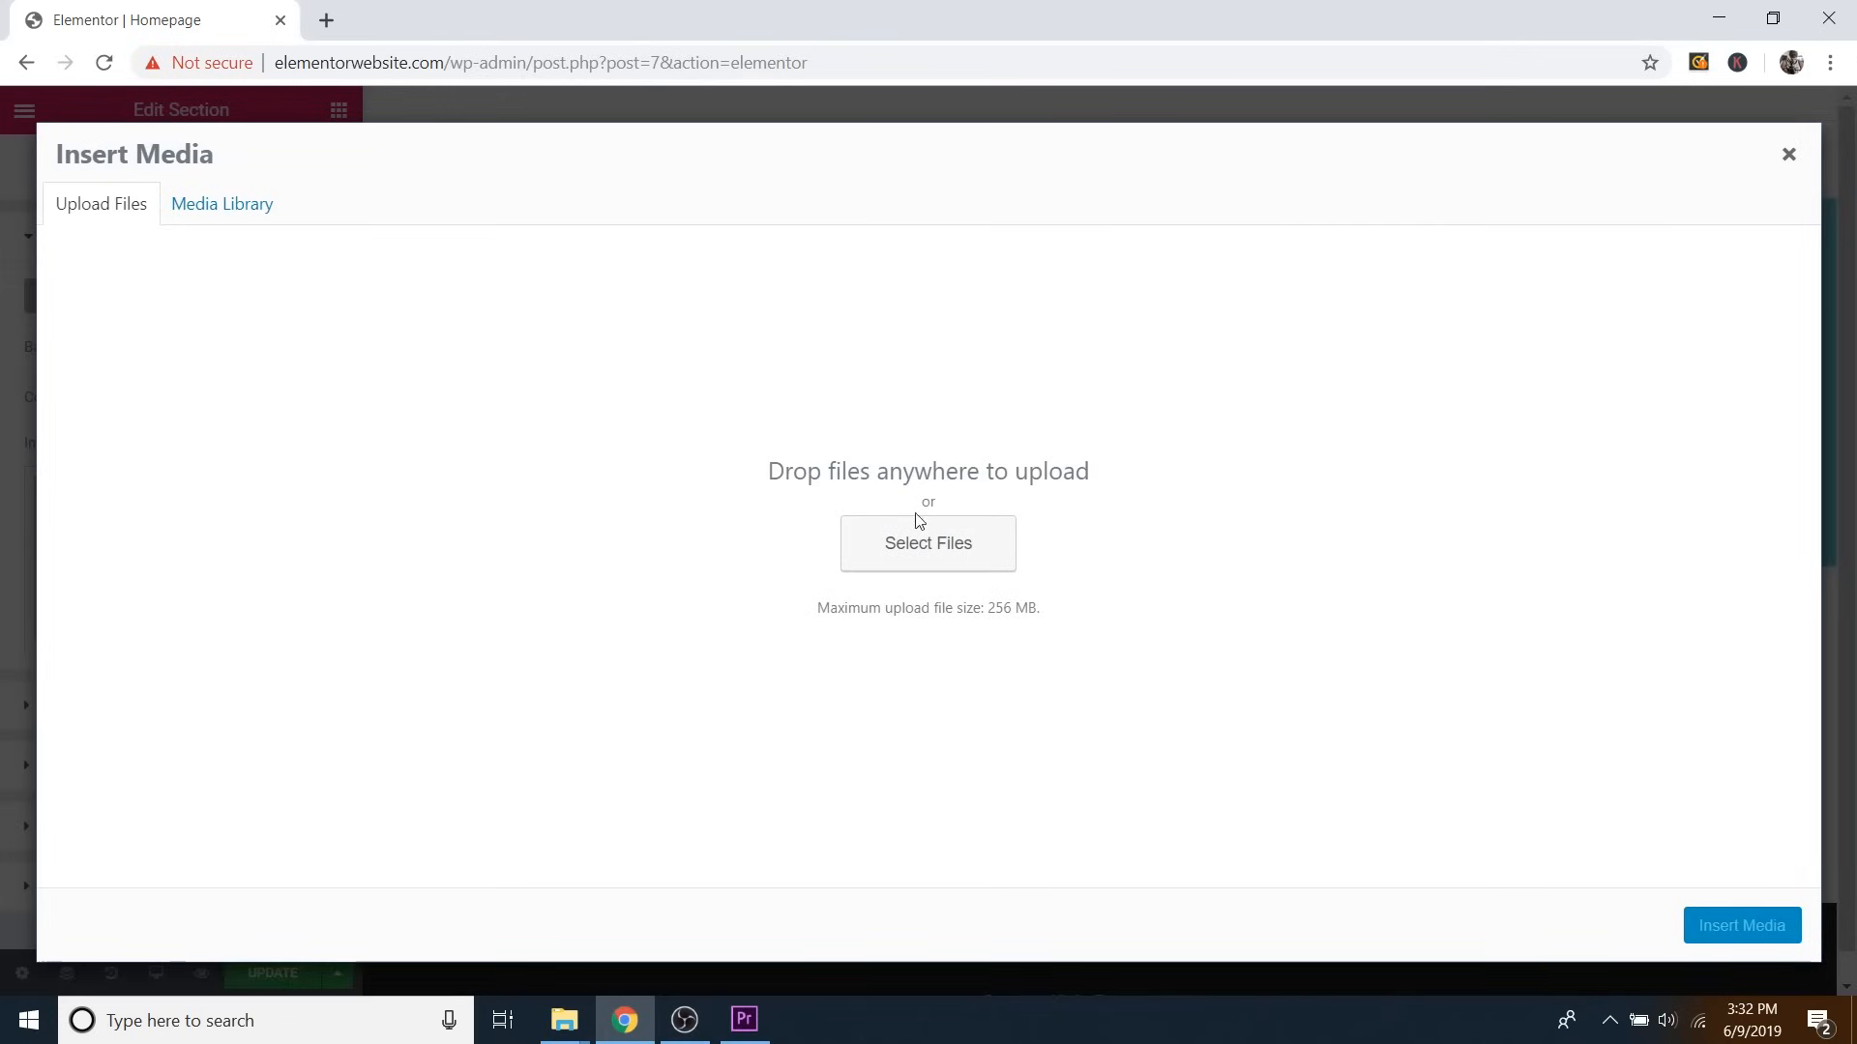
click(953, 547)
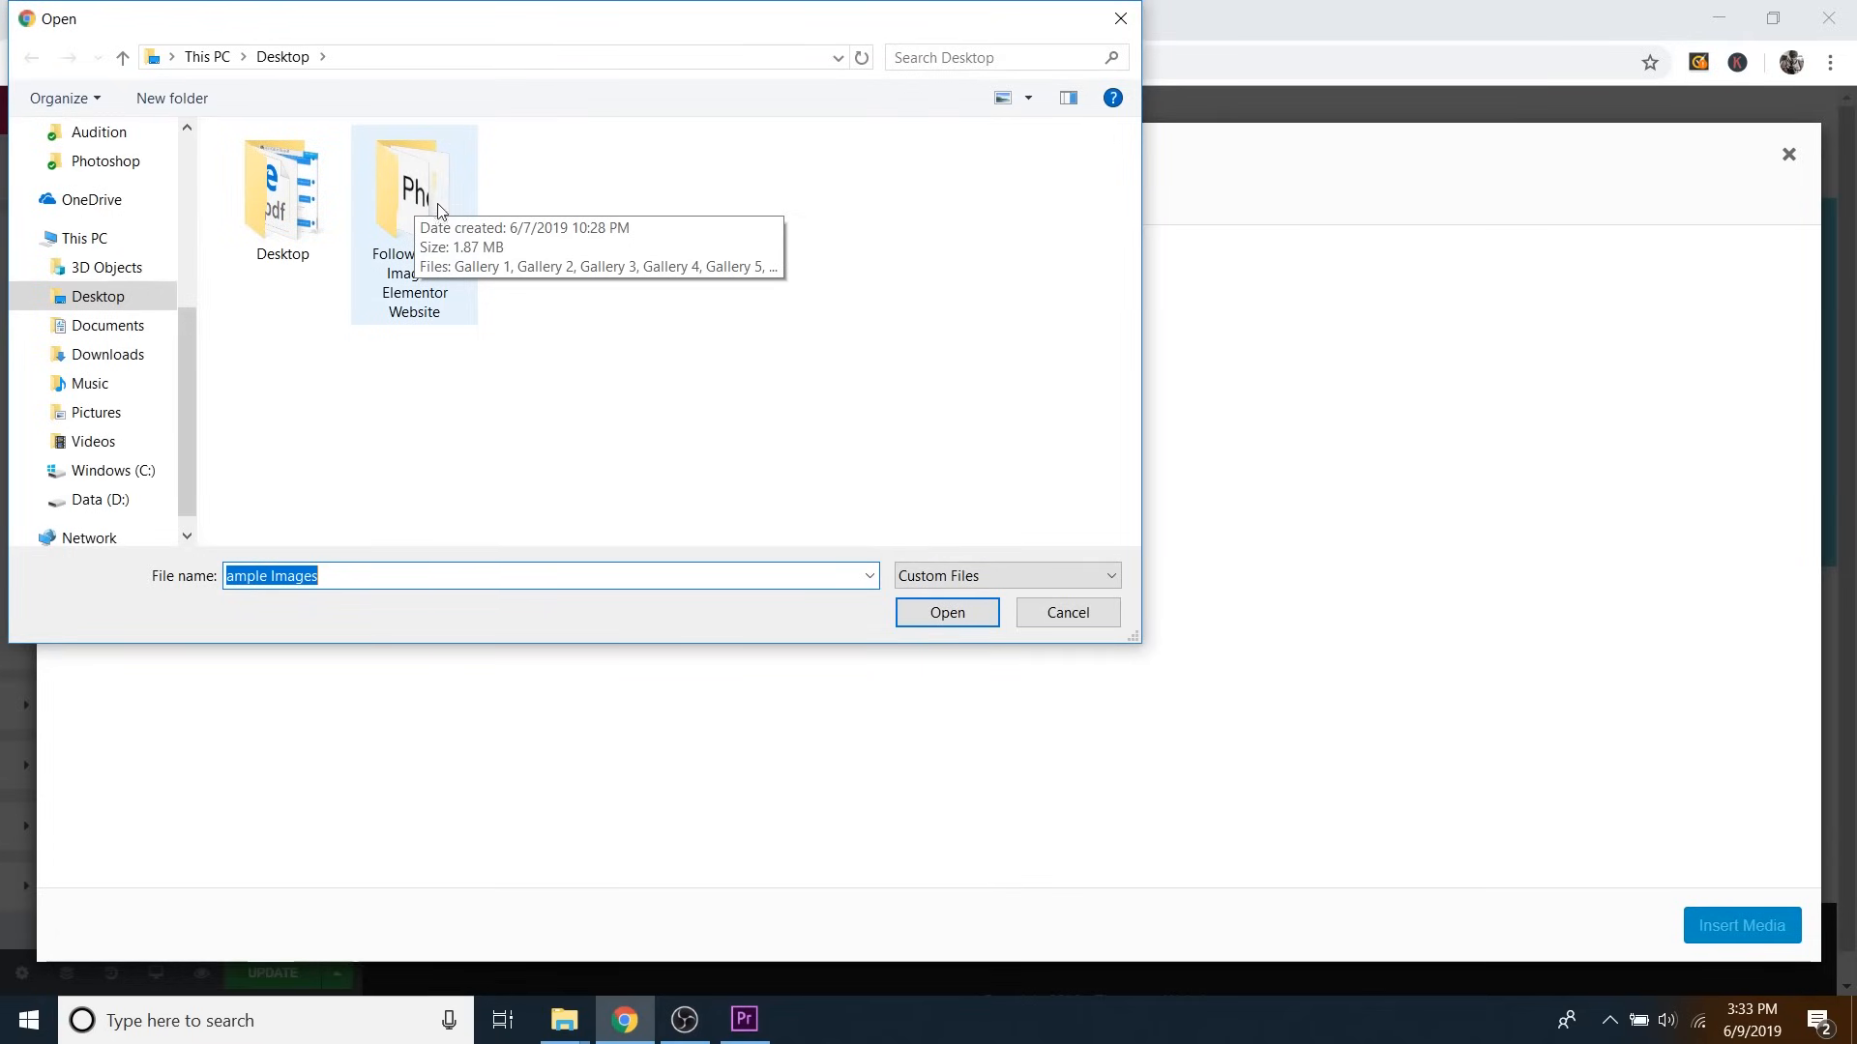
double_click(407, 230)
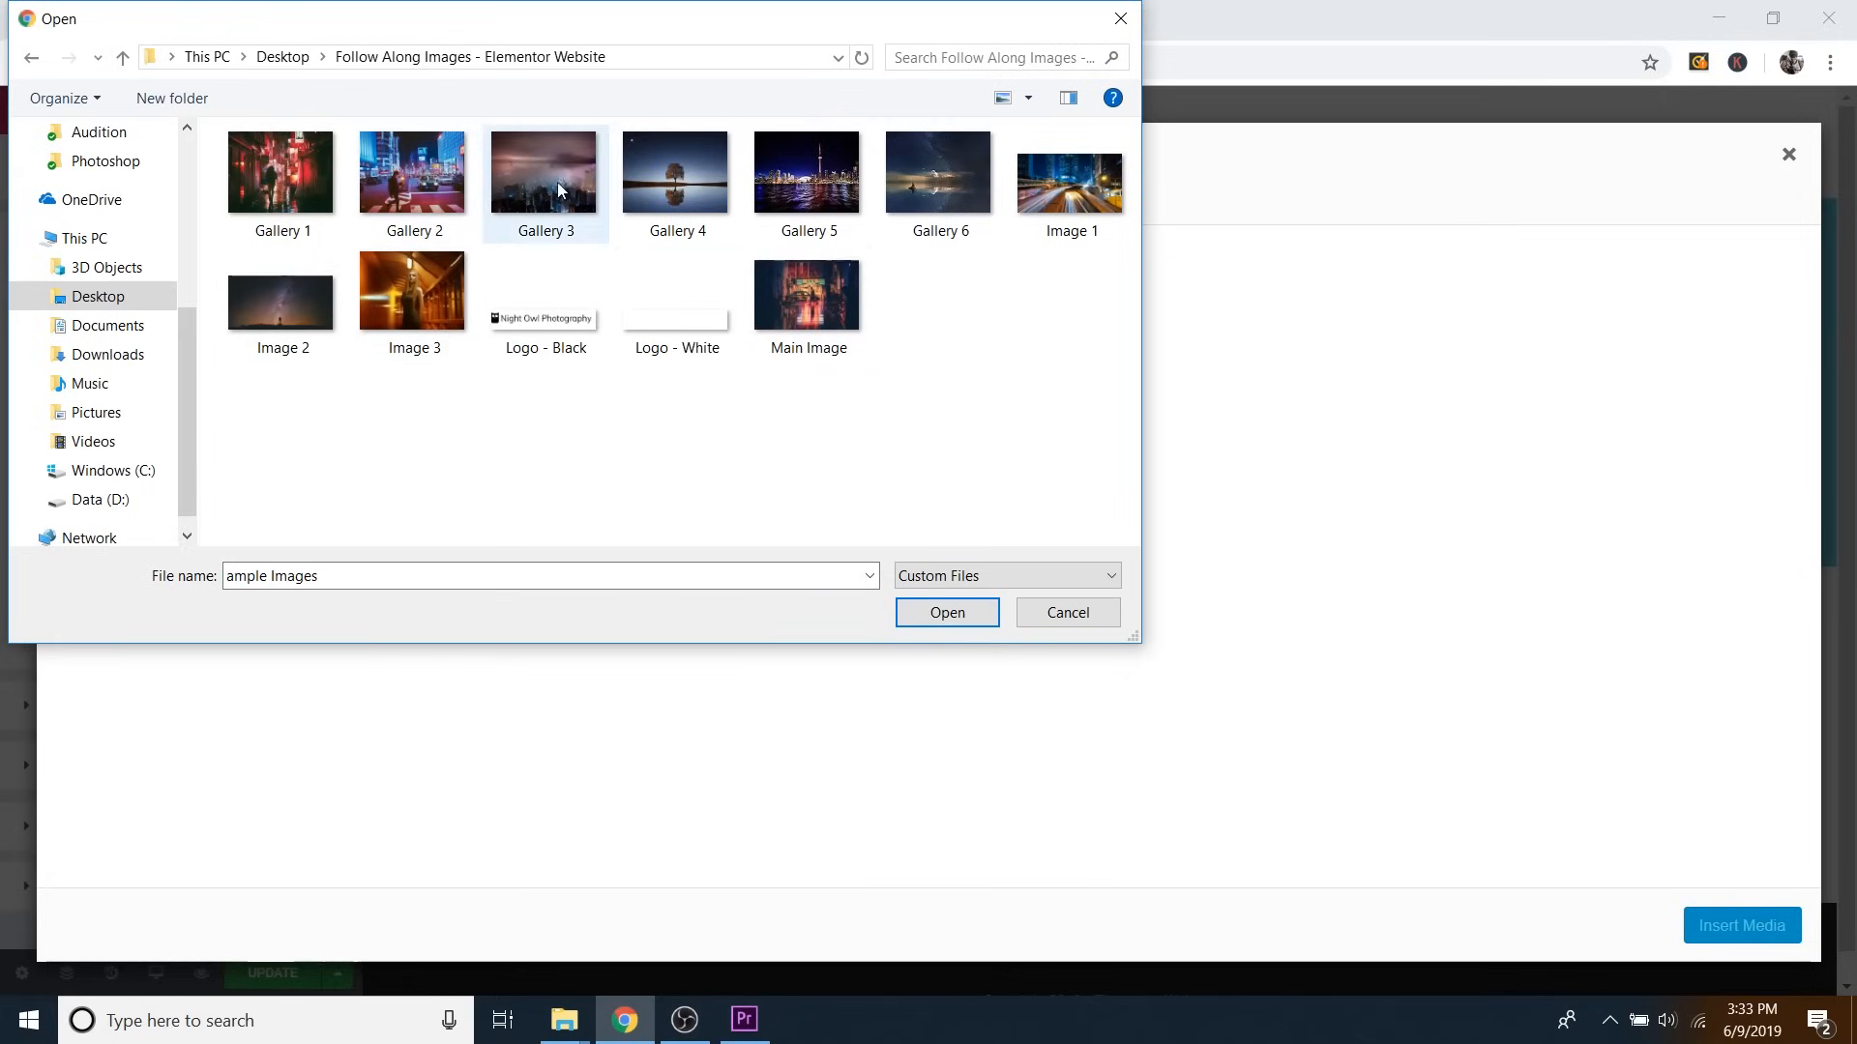
click(841, 313)
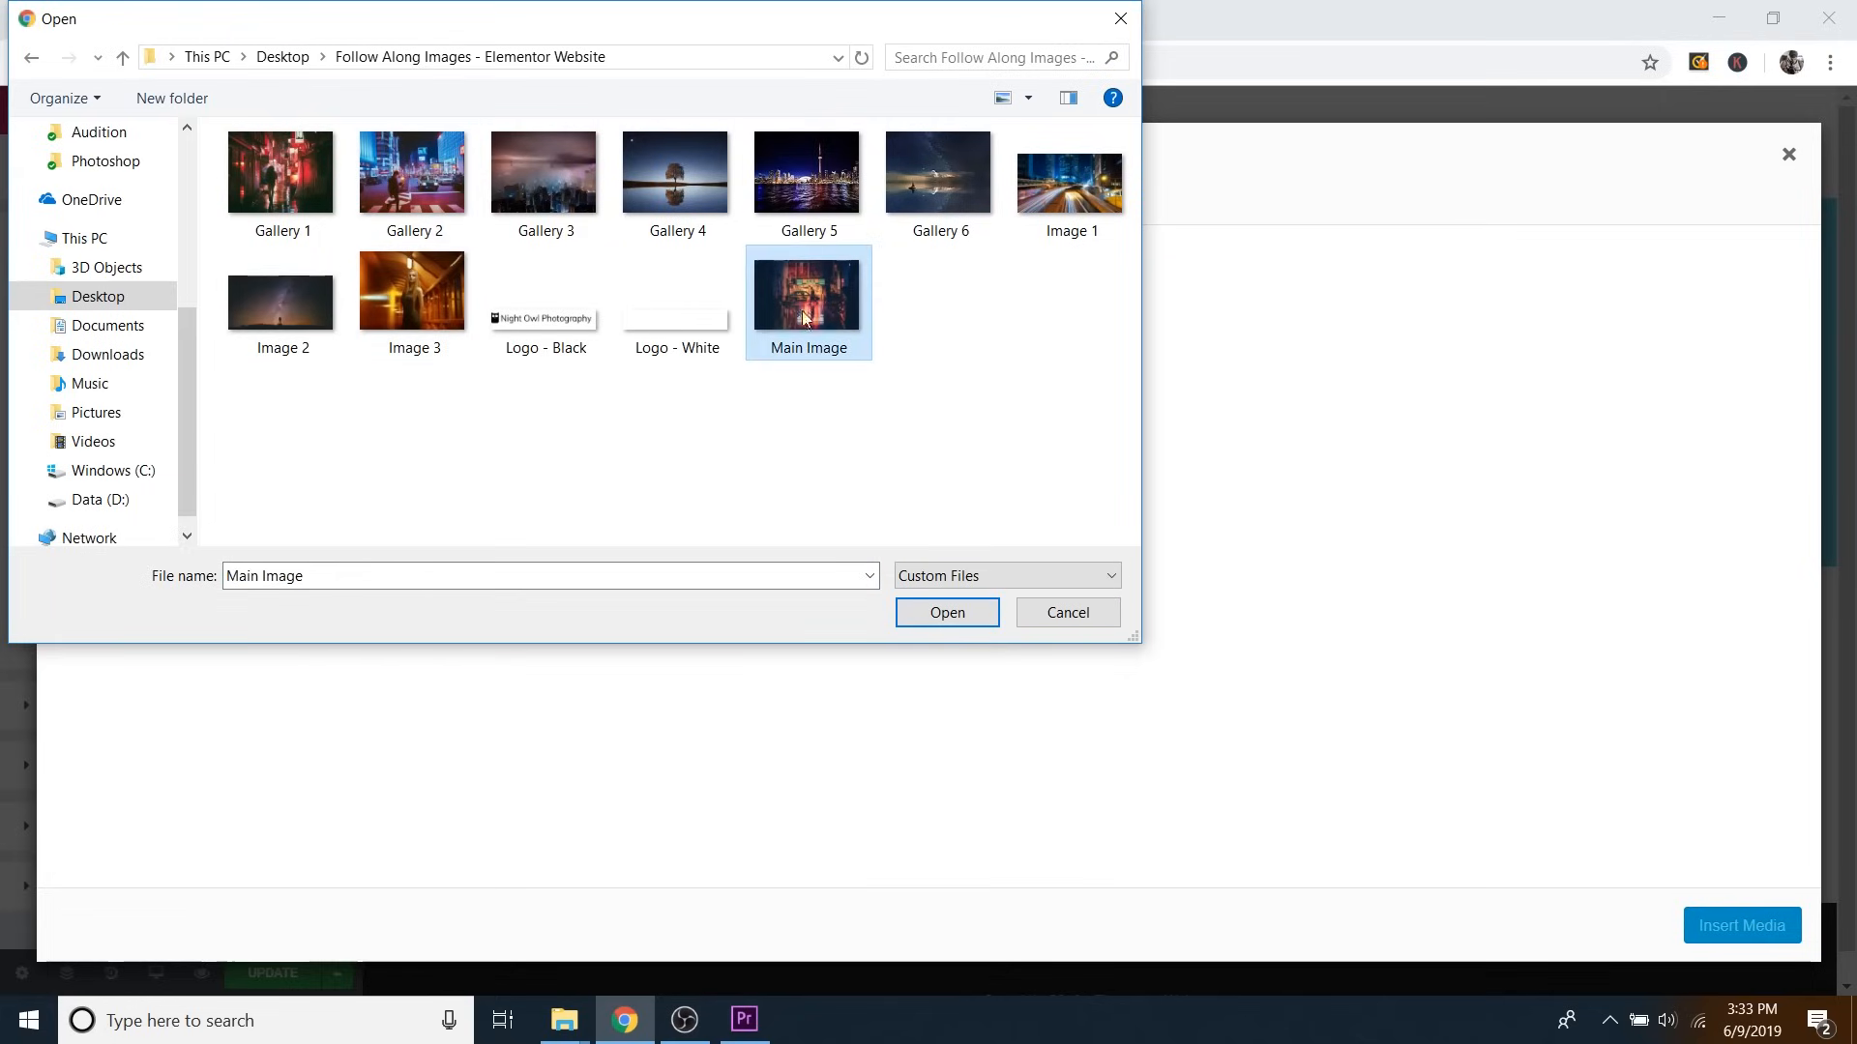
click(960, 619)
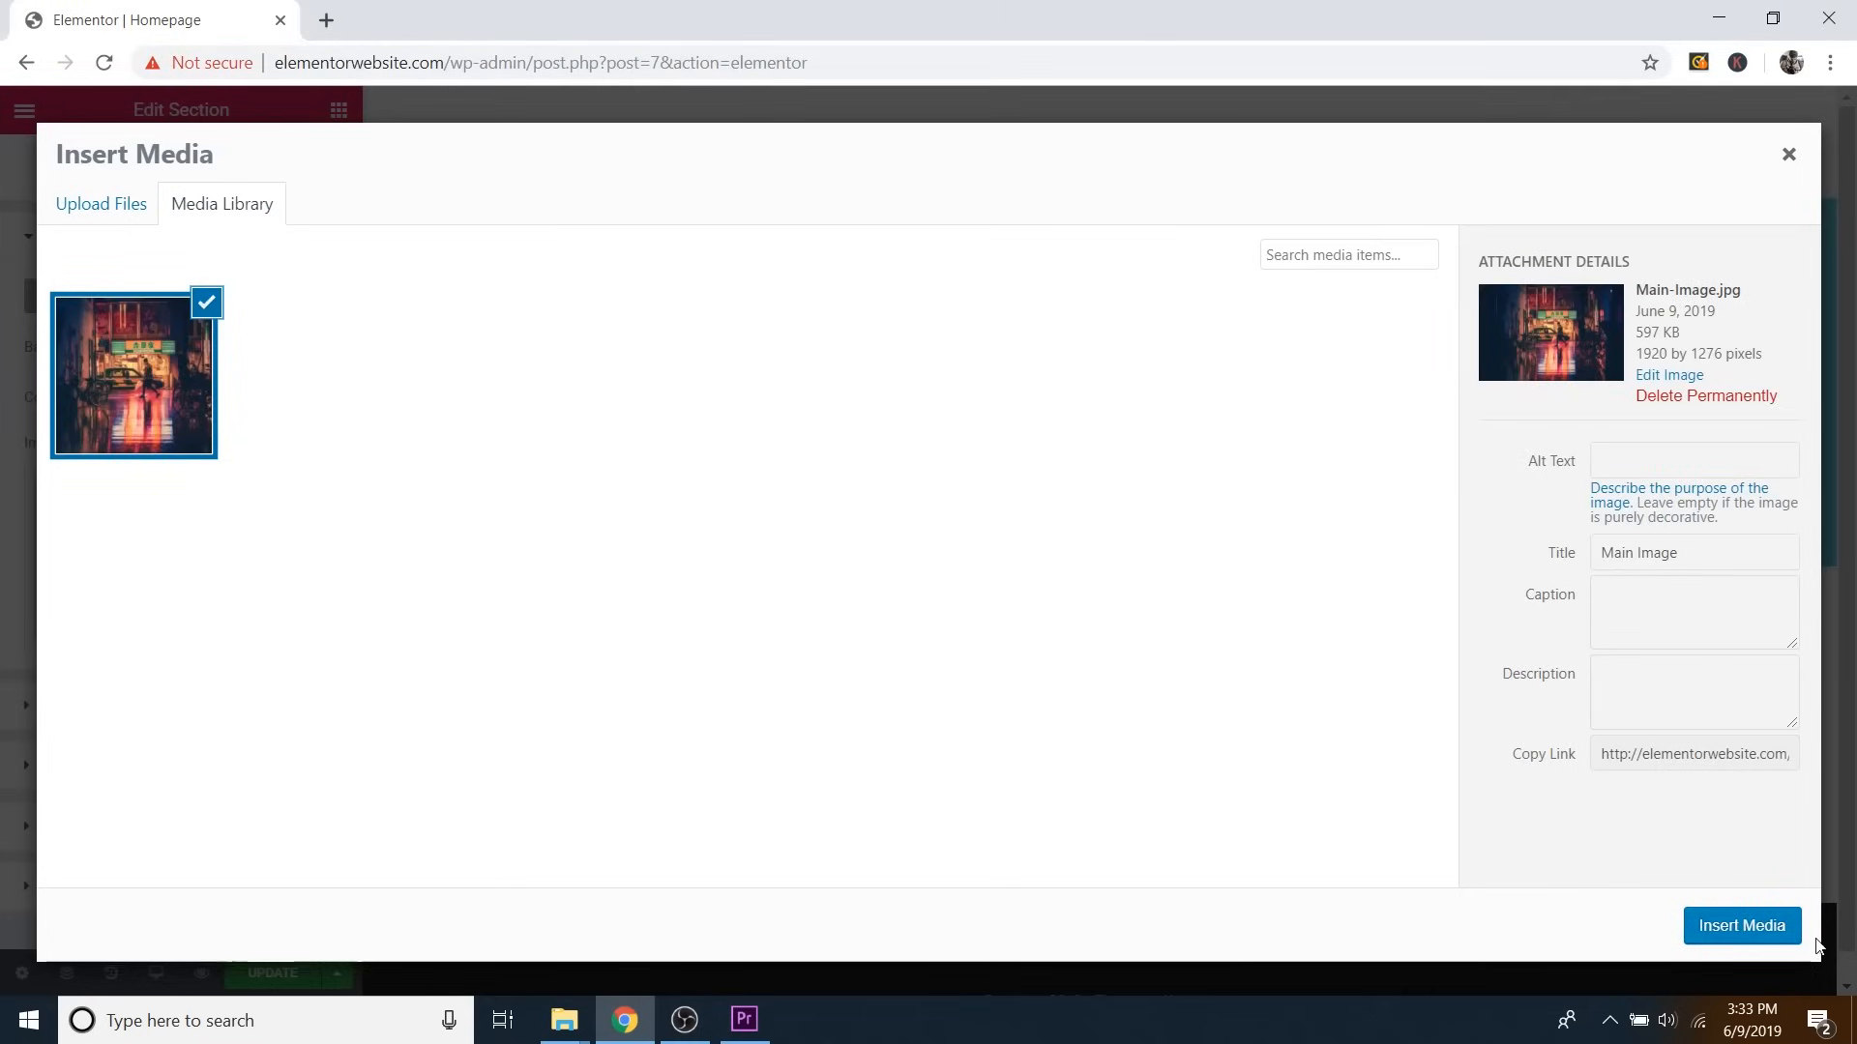
click(1741, 926)
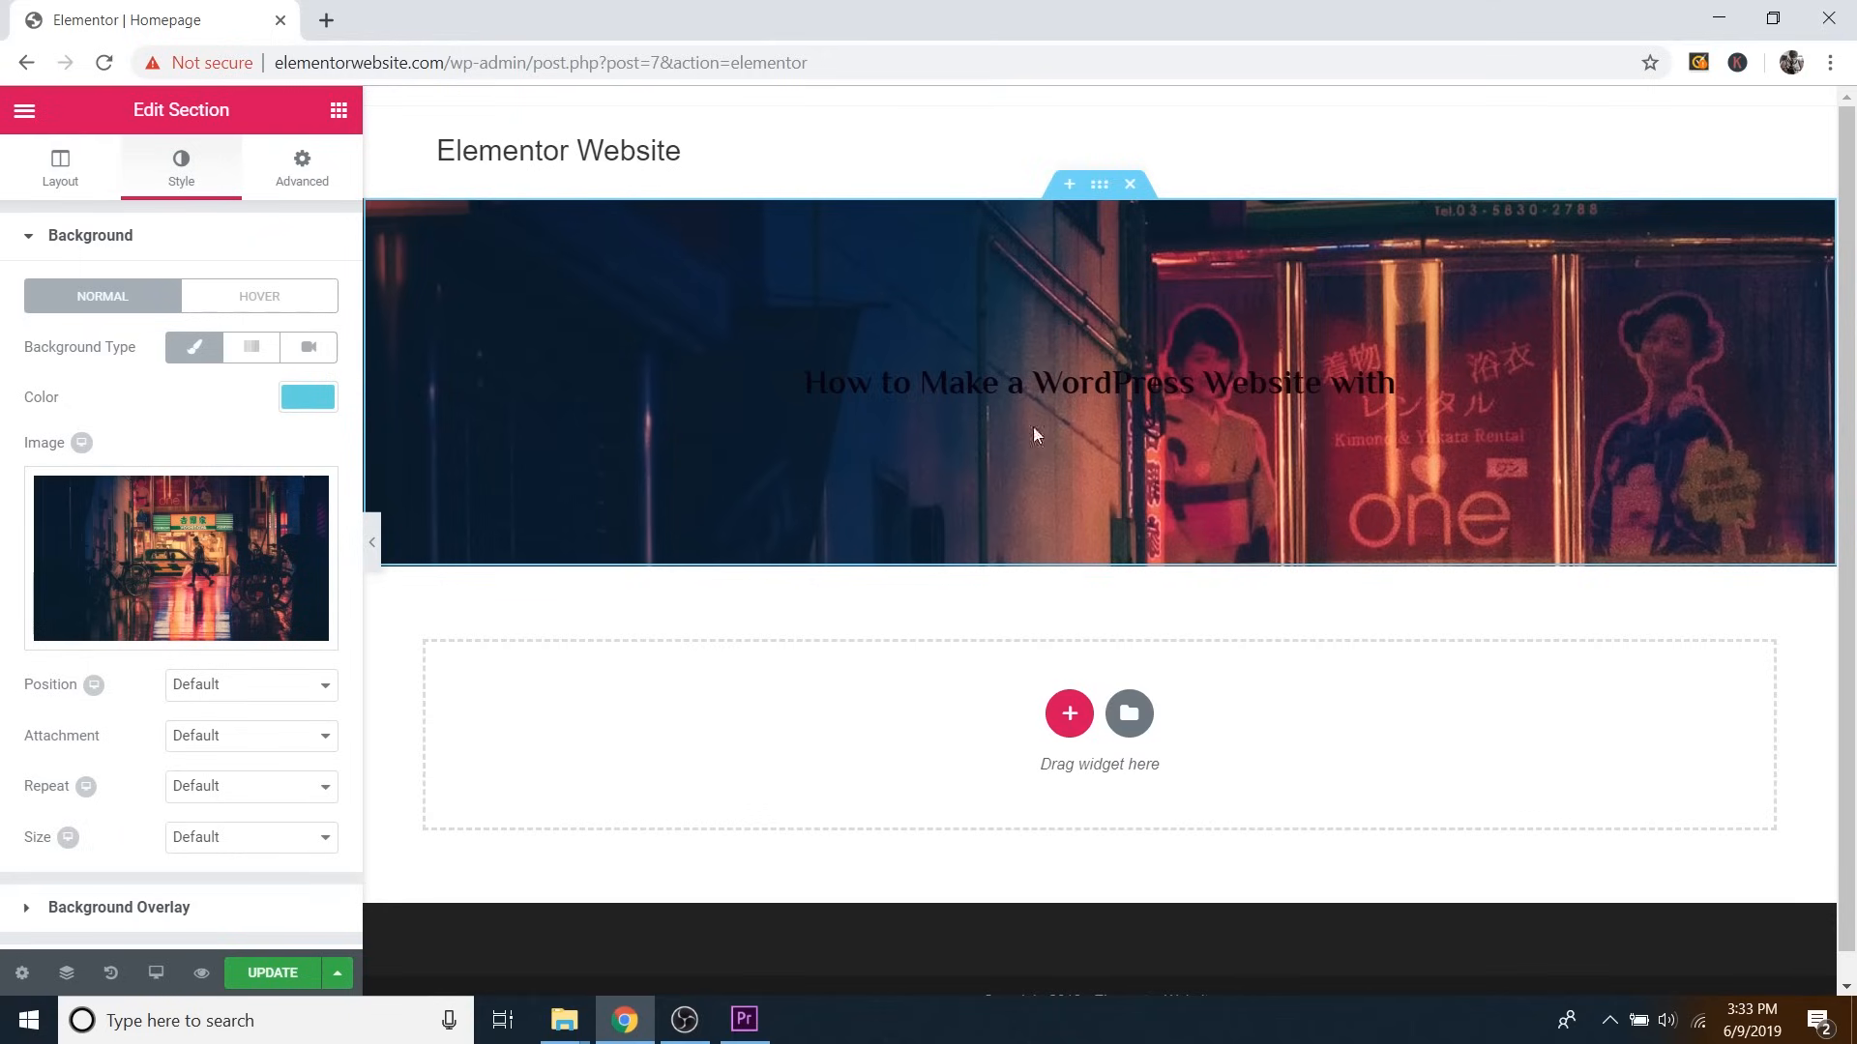
Set the background image position to Center Center, then change it to Top Center.
mouse_move(189, 611)
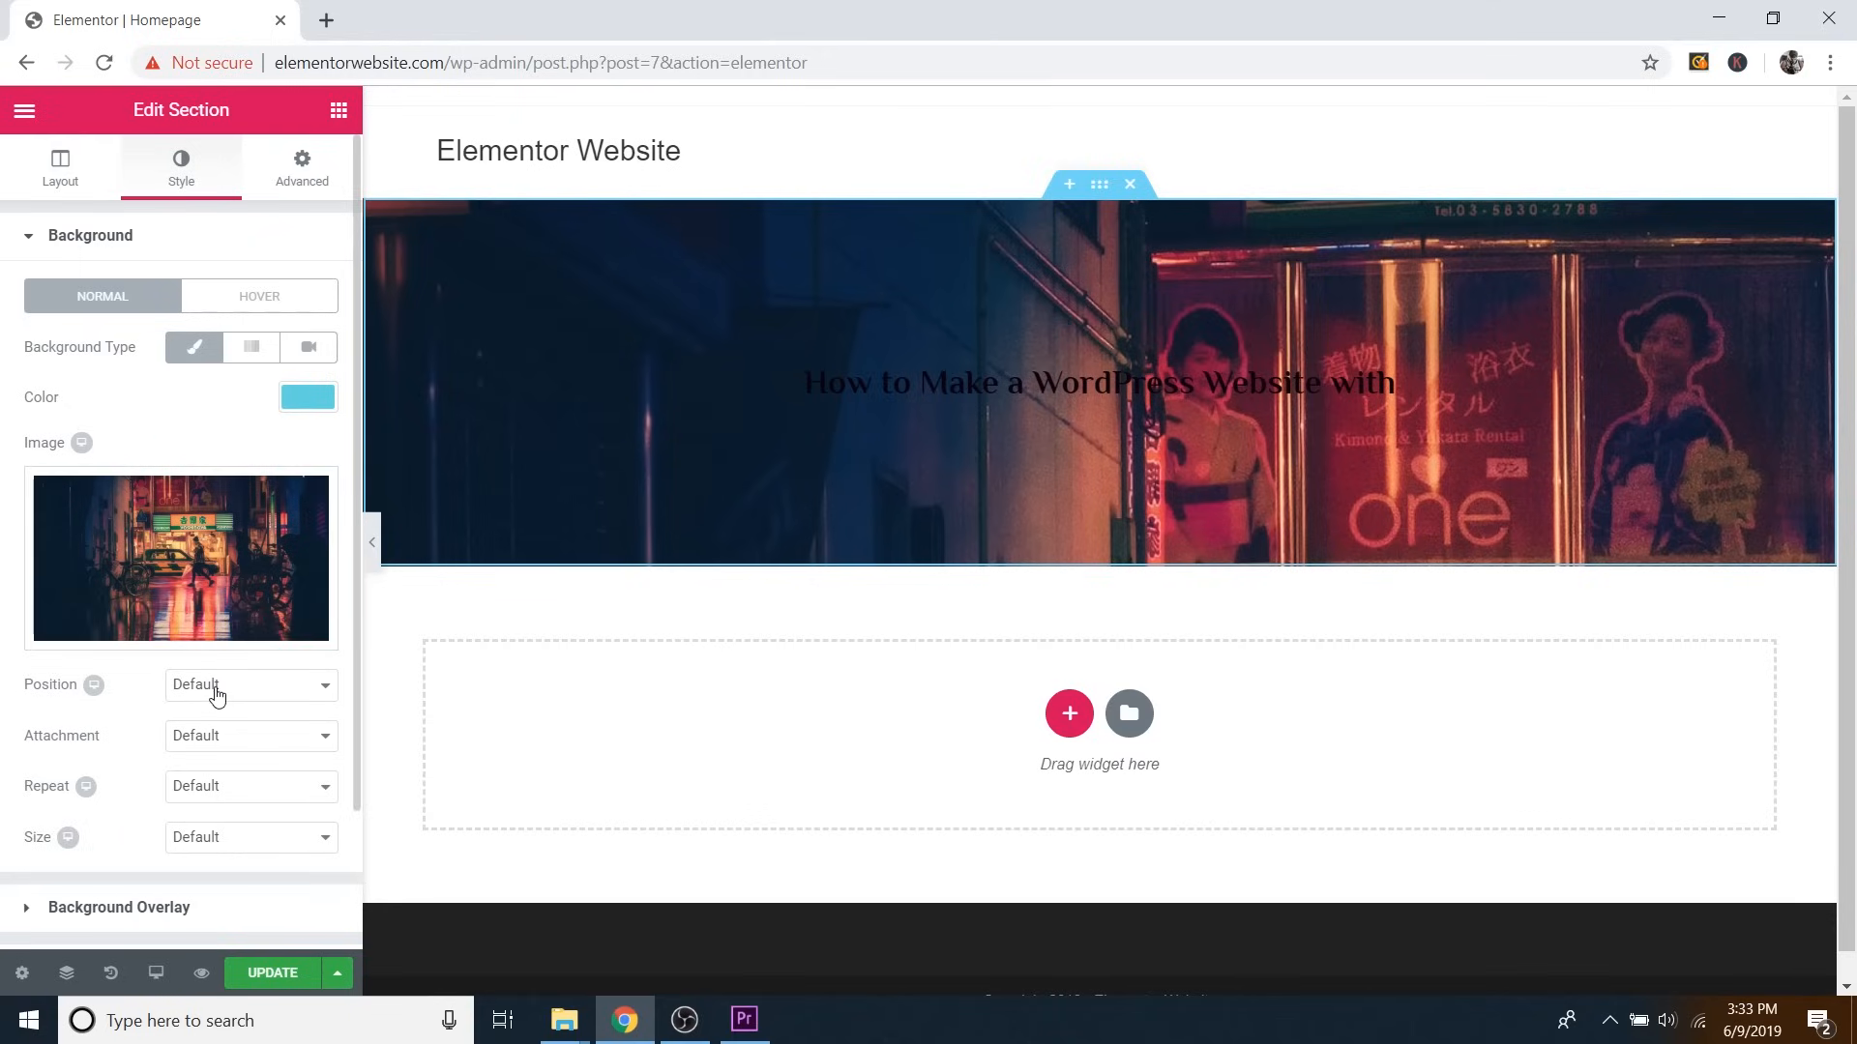
click(217, 695)
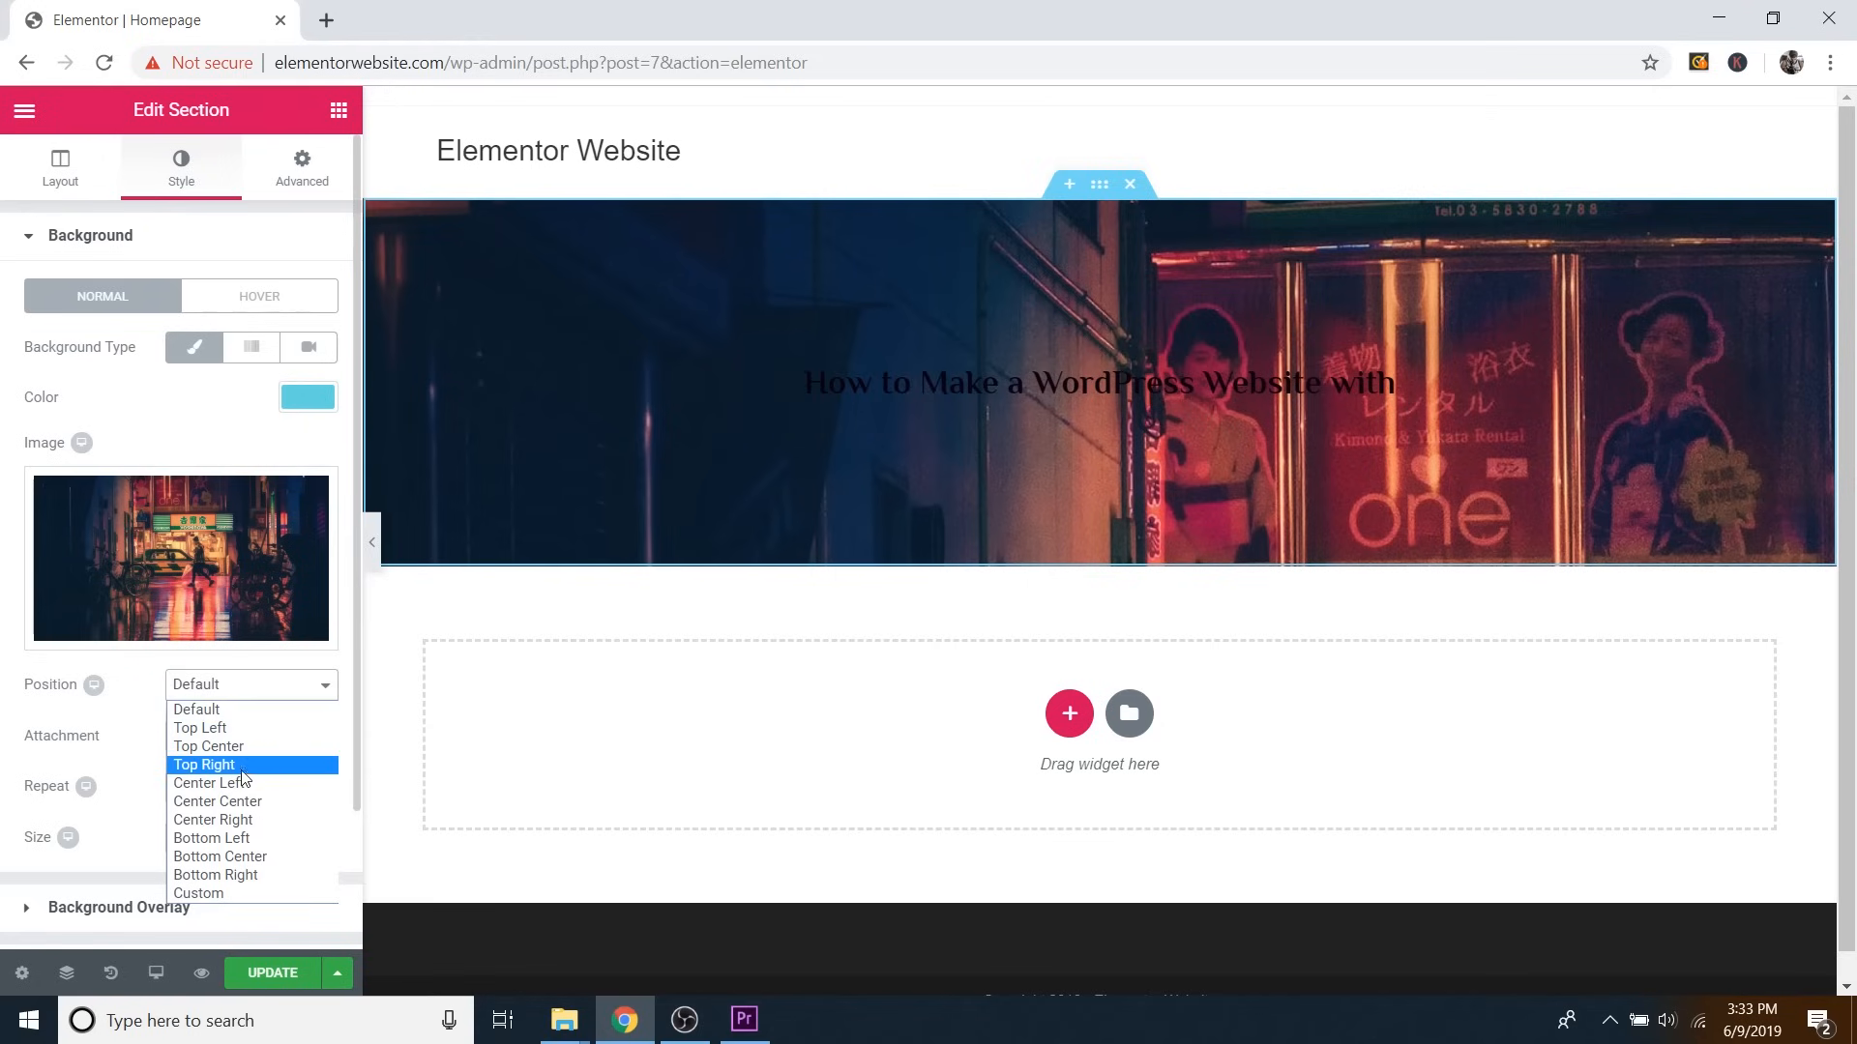
click(226, 803)
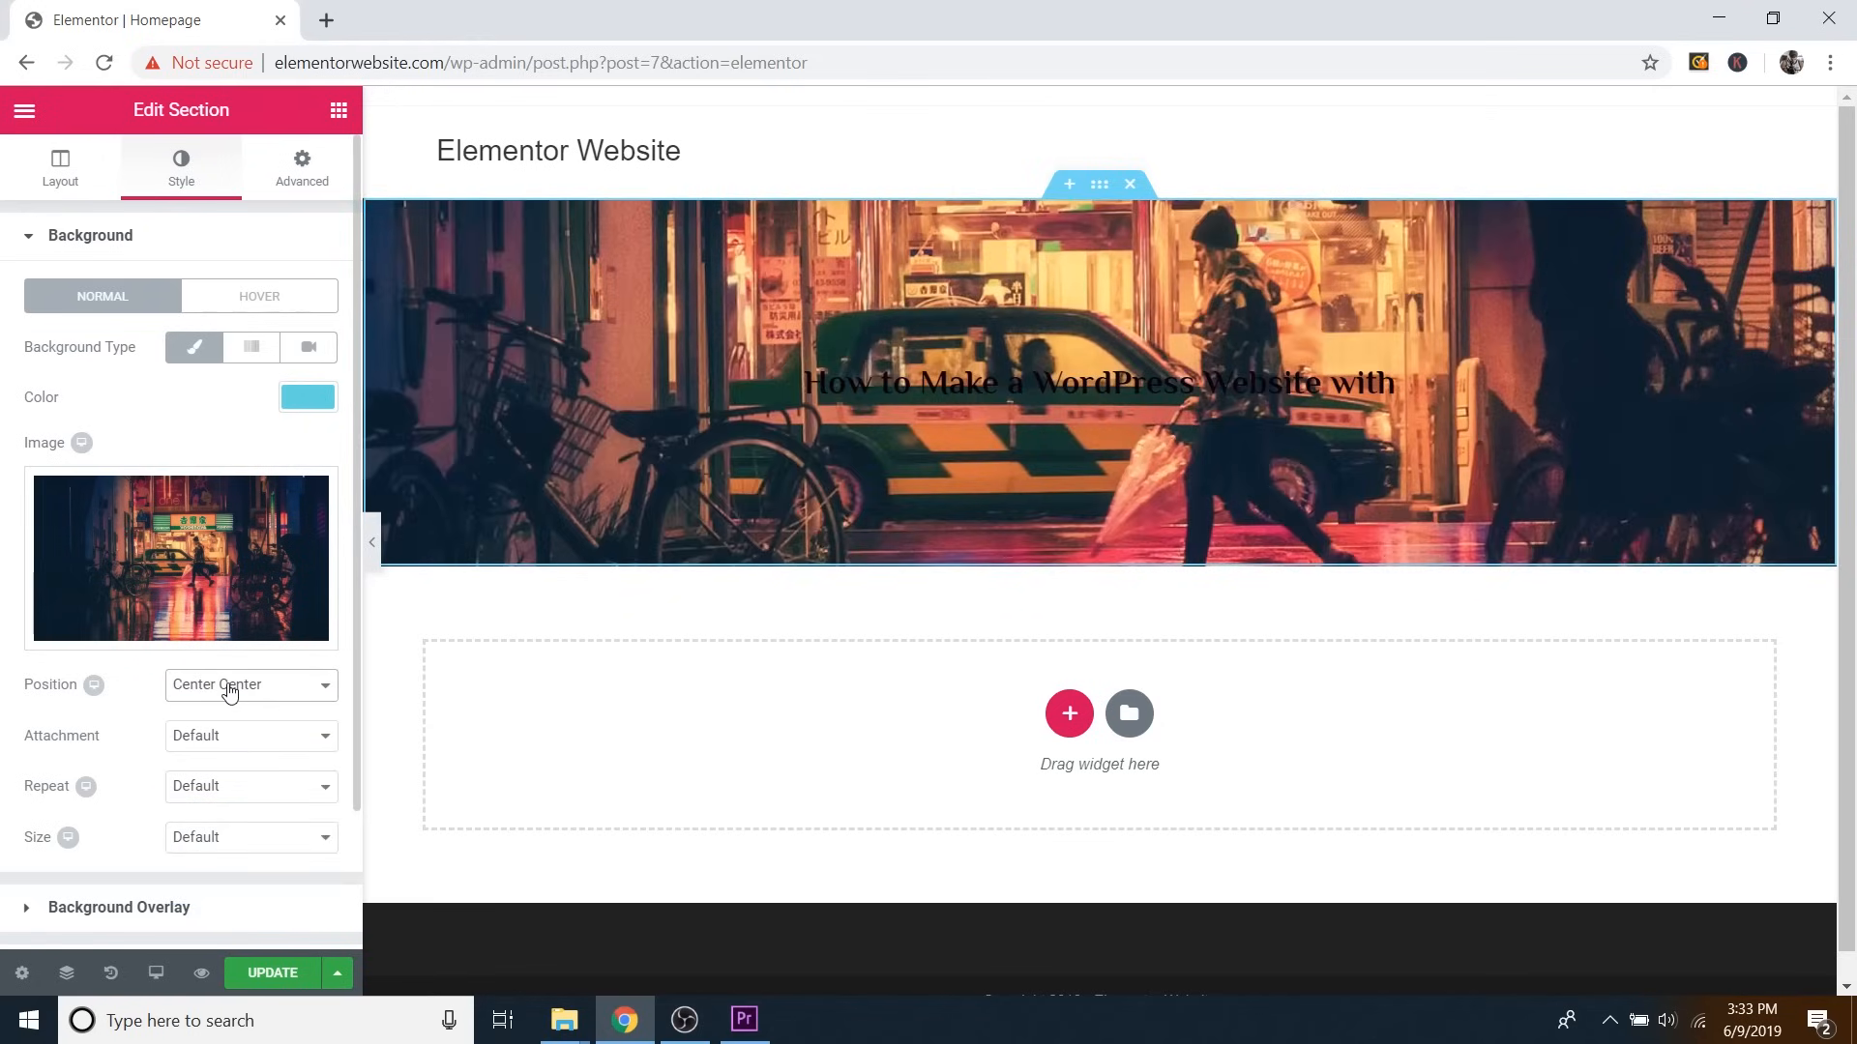
click(228, 686)
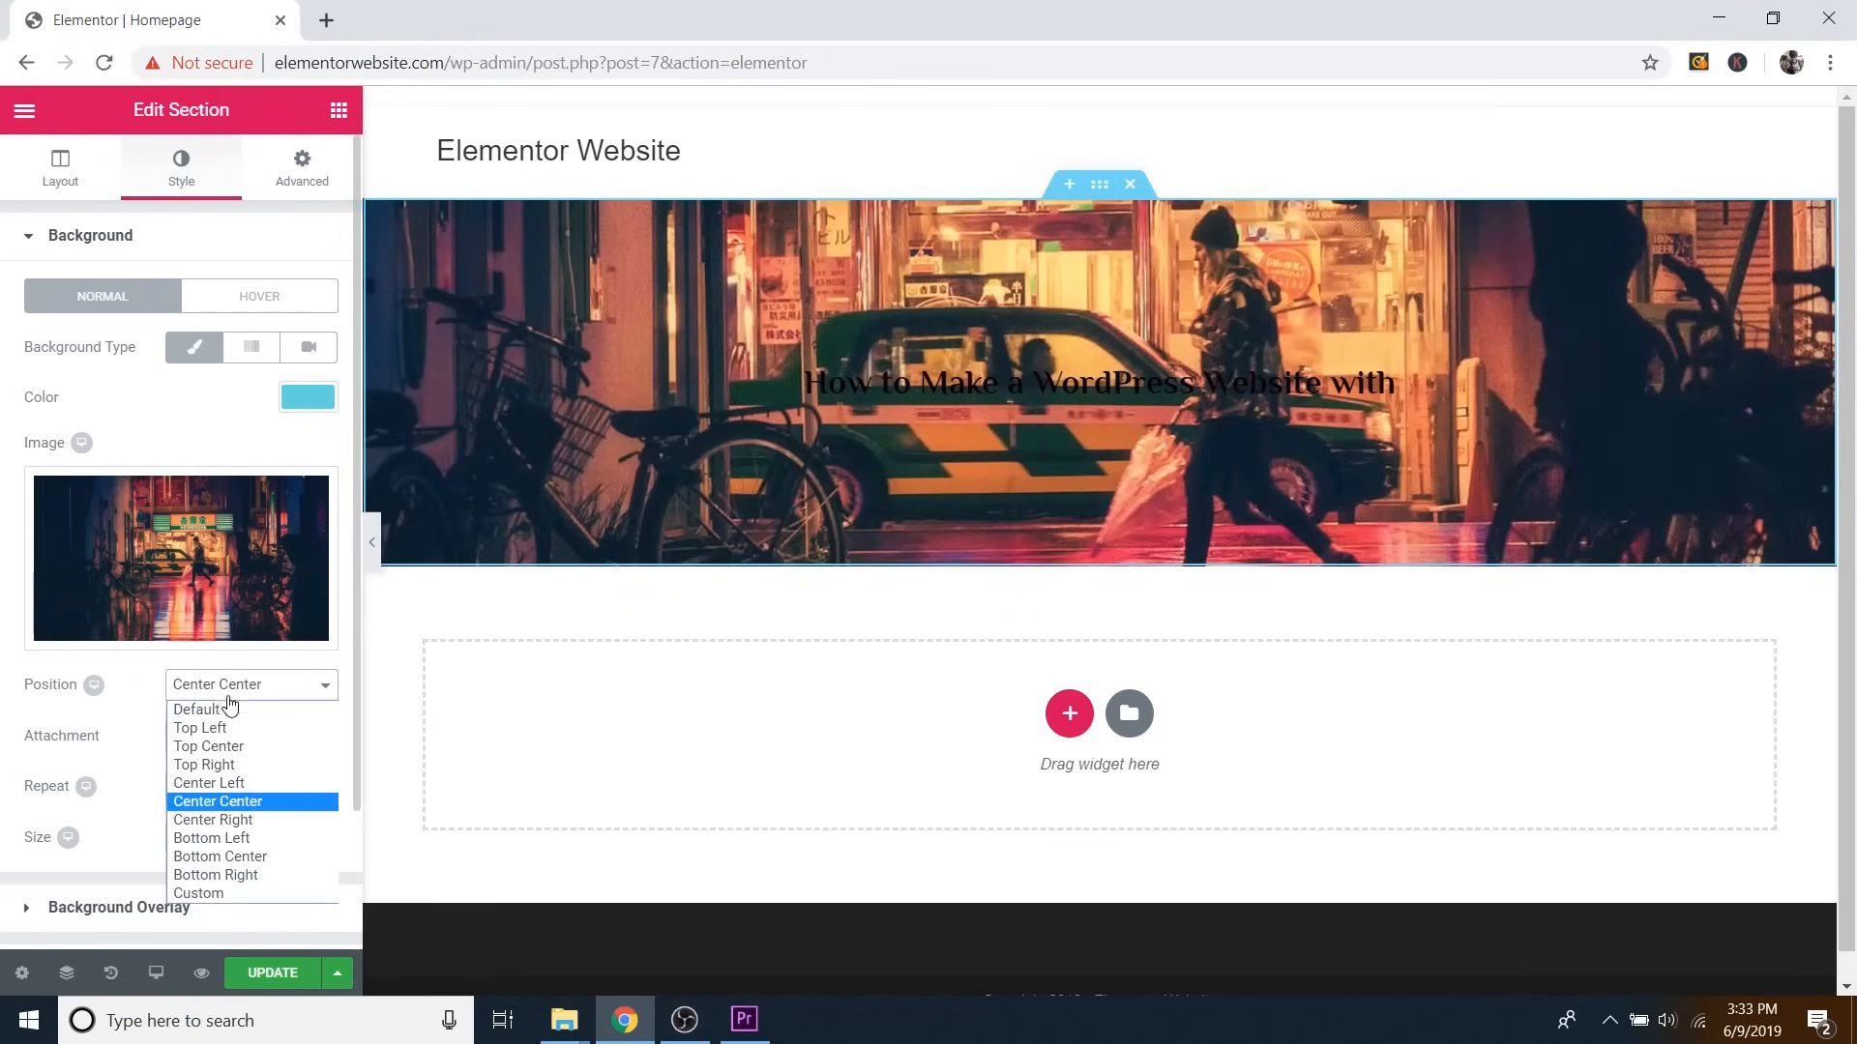
click(227, 751)
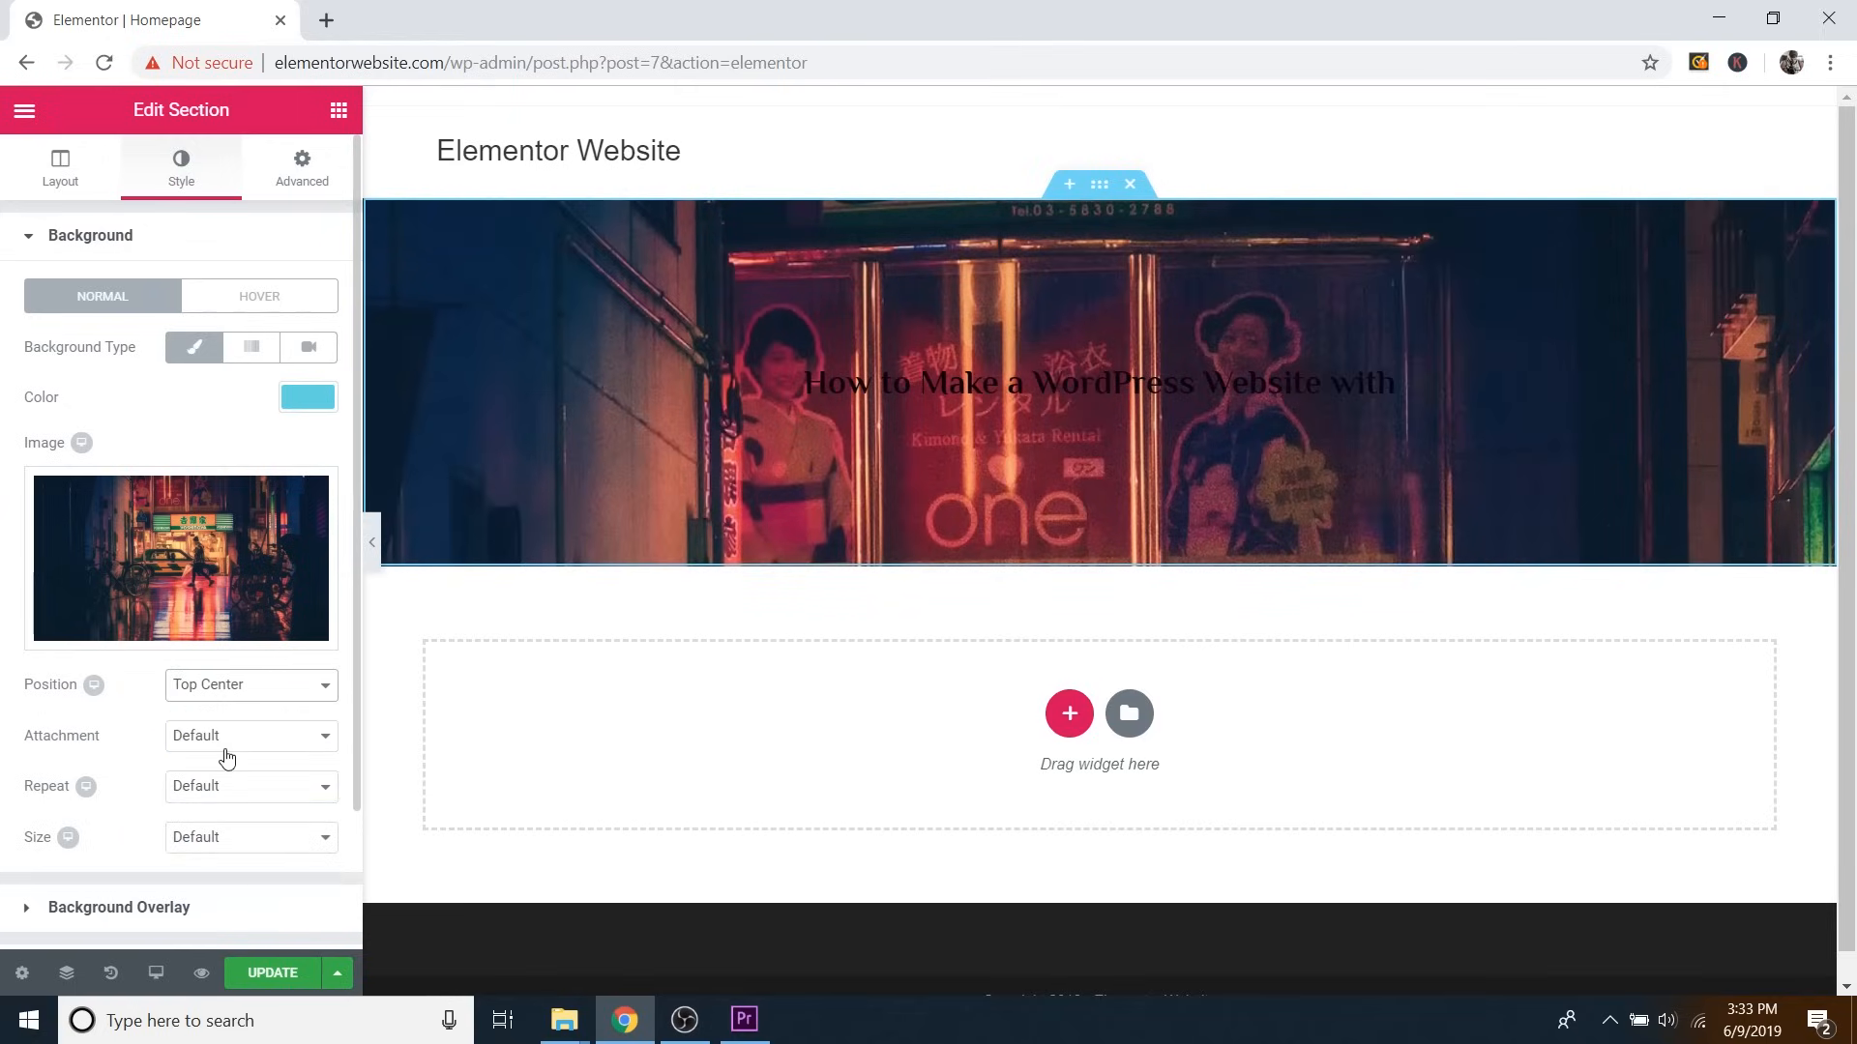
click(249, 691)
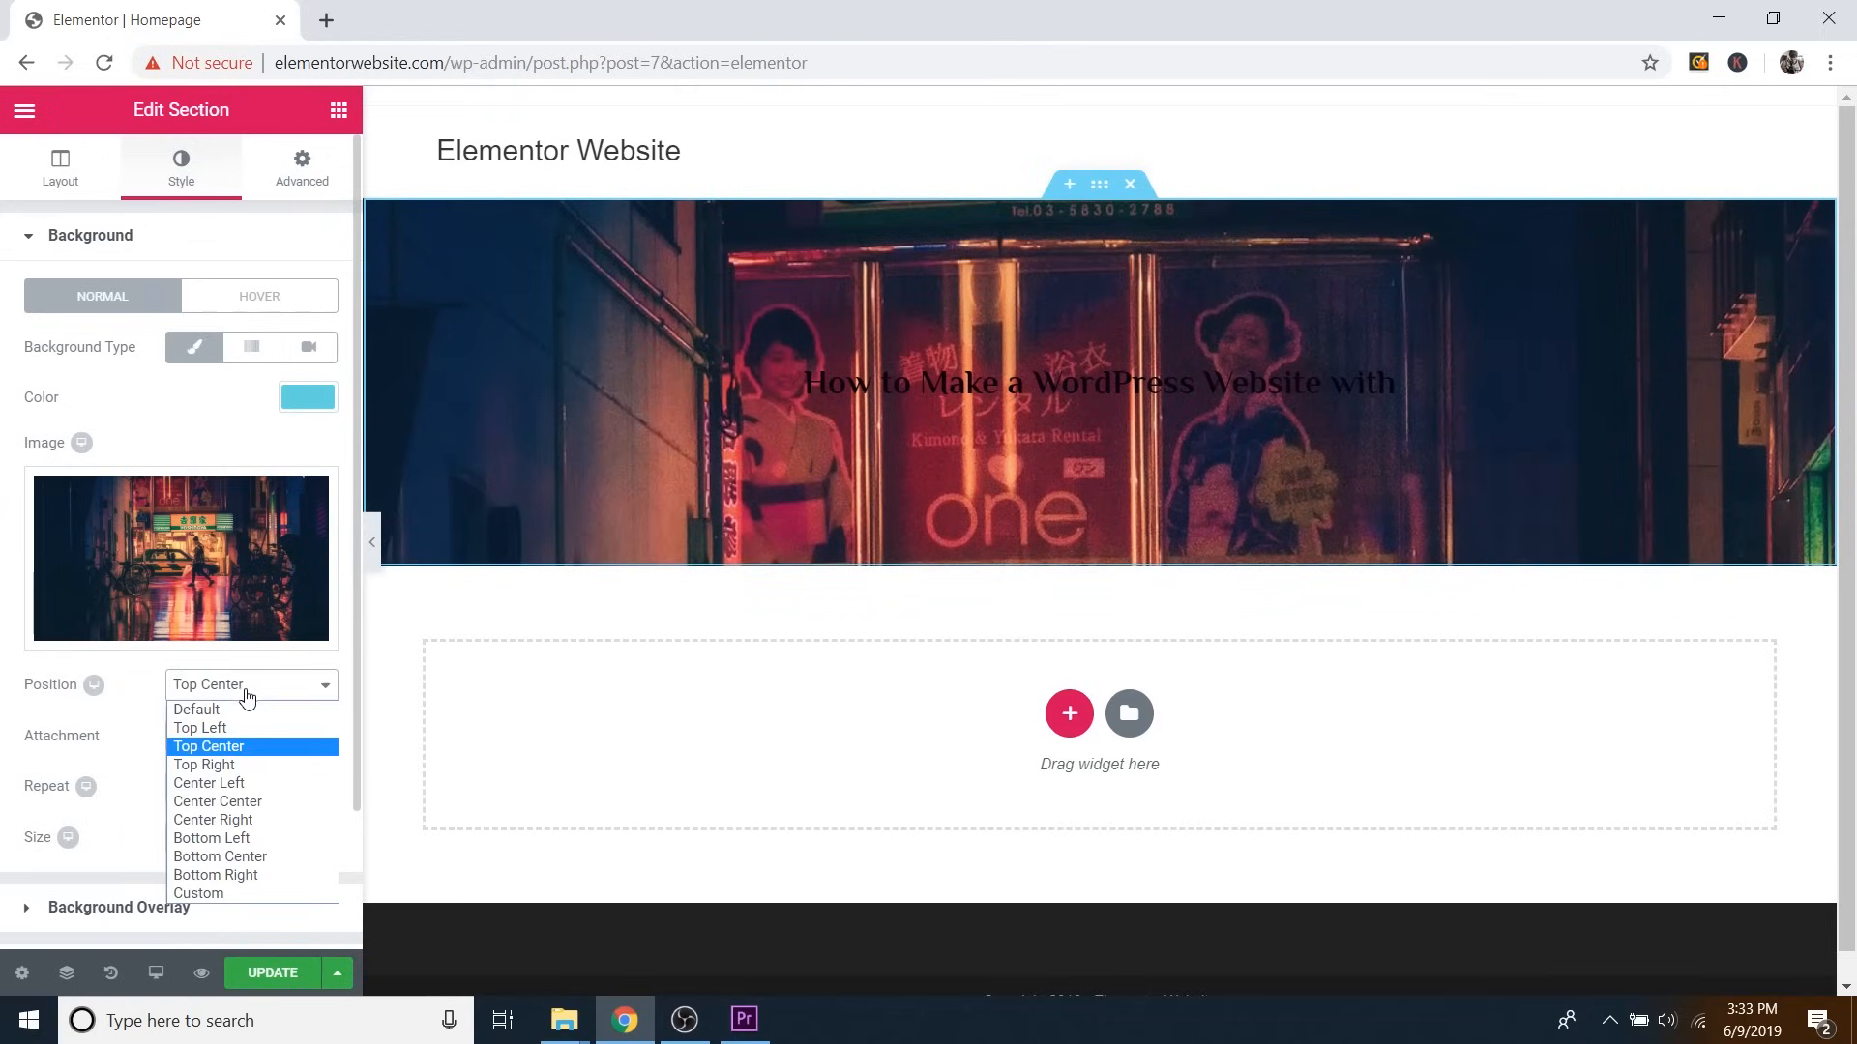
Center the hero background image and set its attachment to Fixed.
click(256, 803)
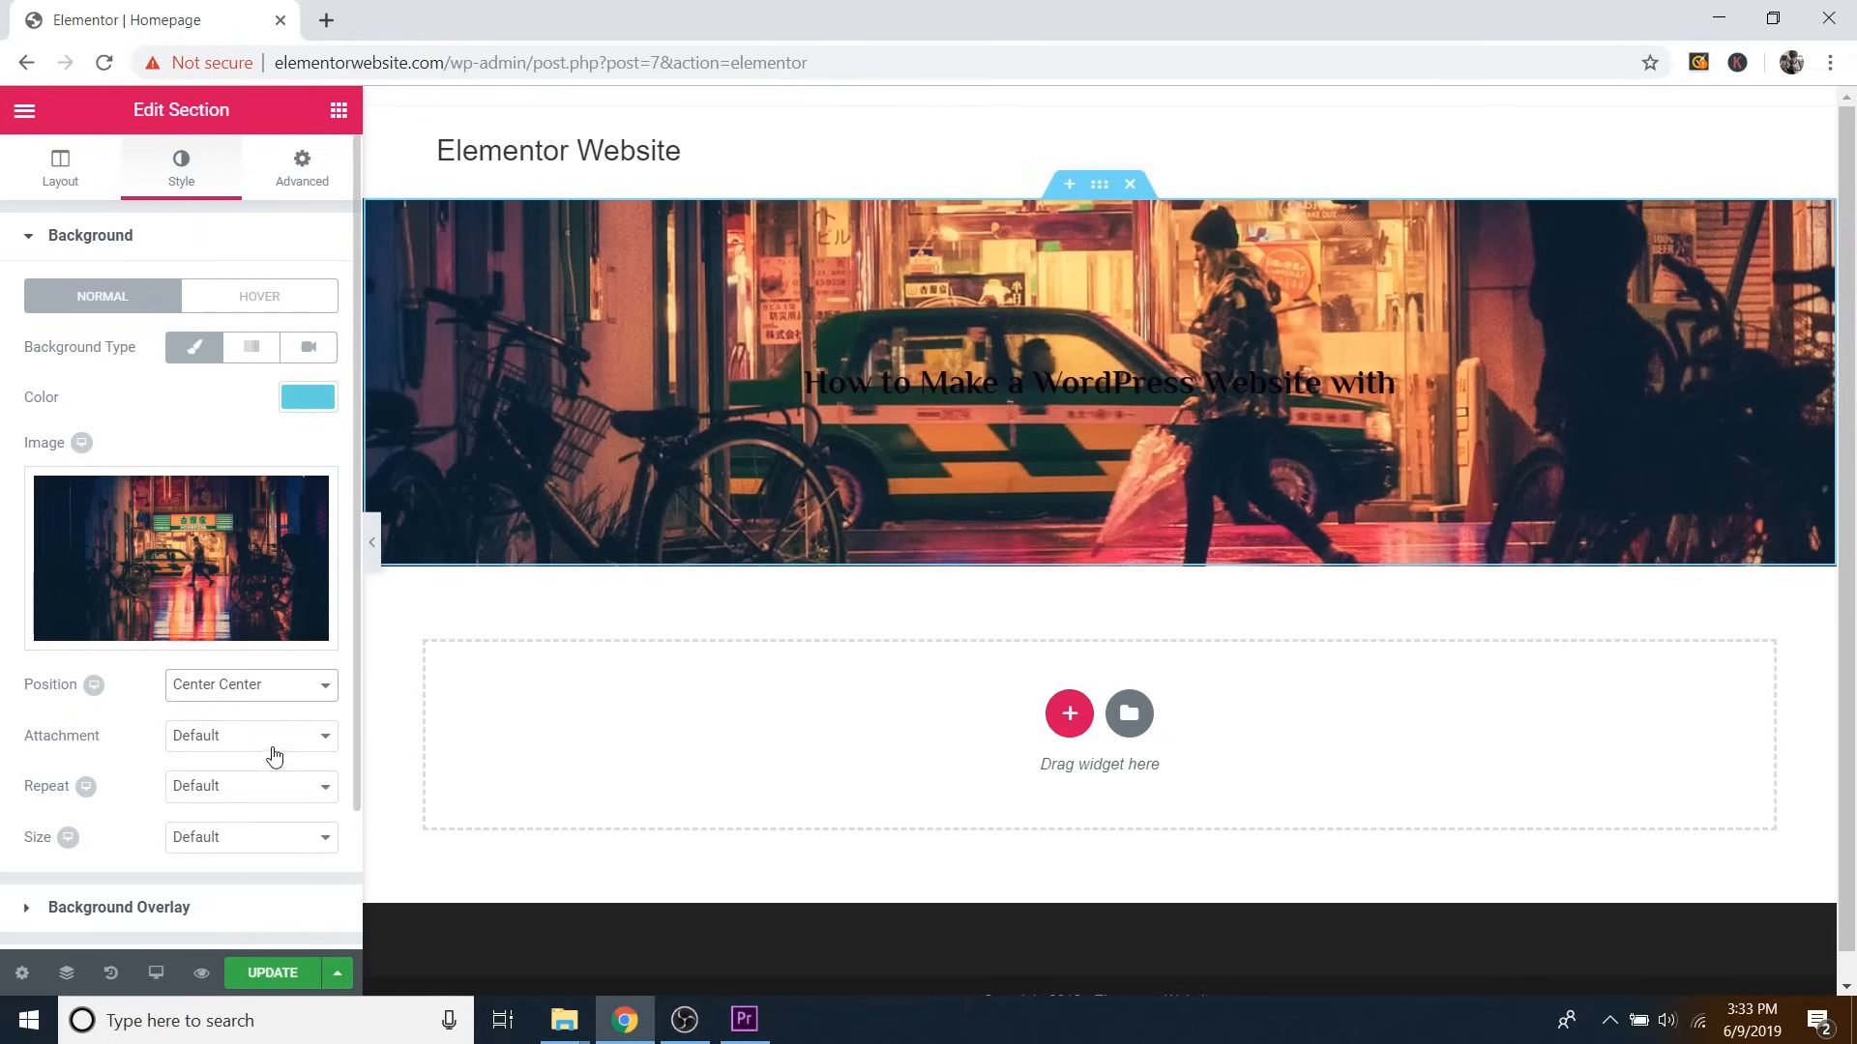
click(222, 740)
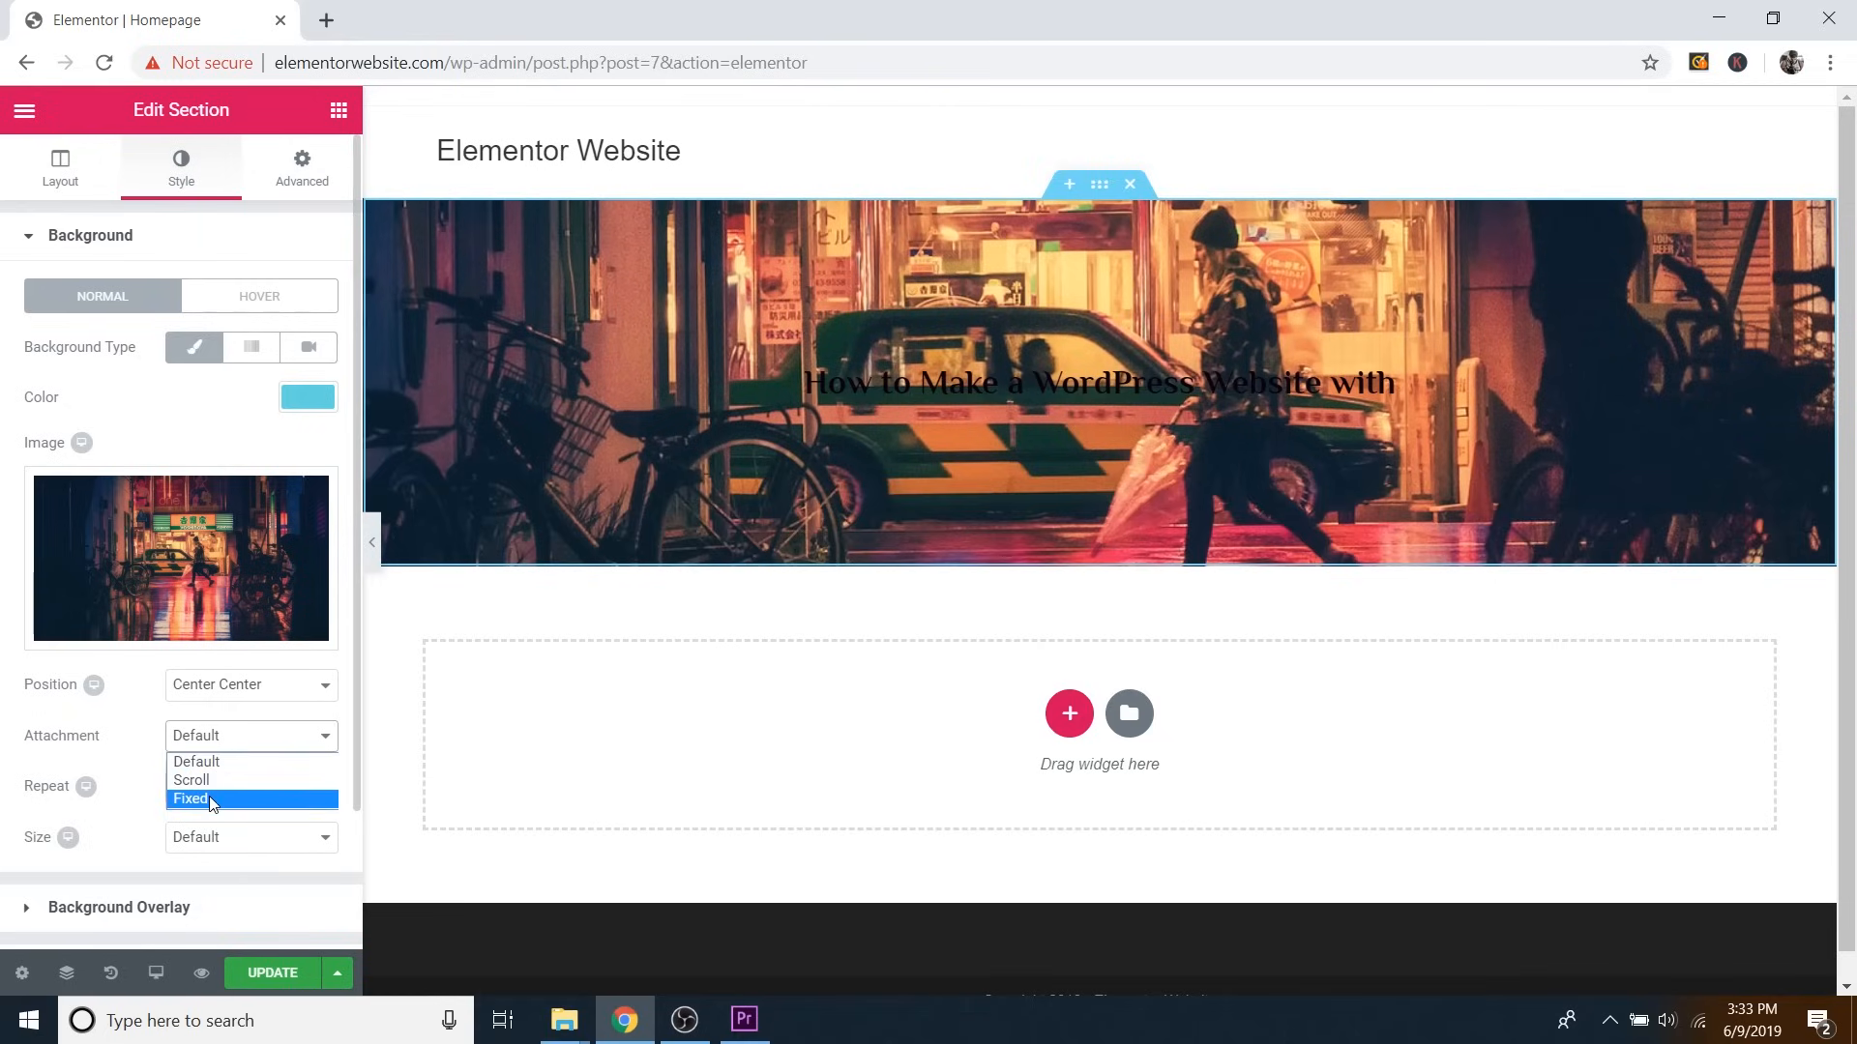
click(210, 782)
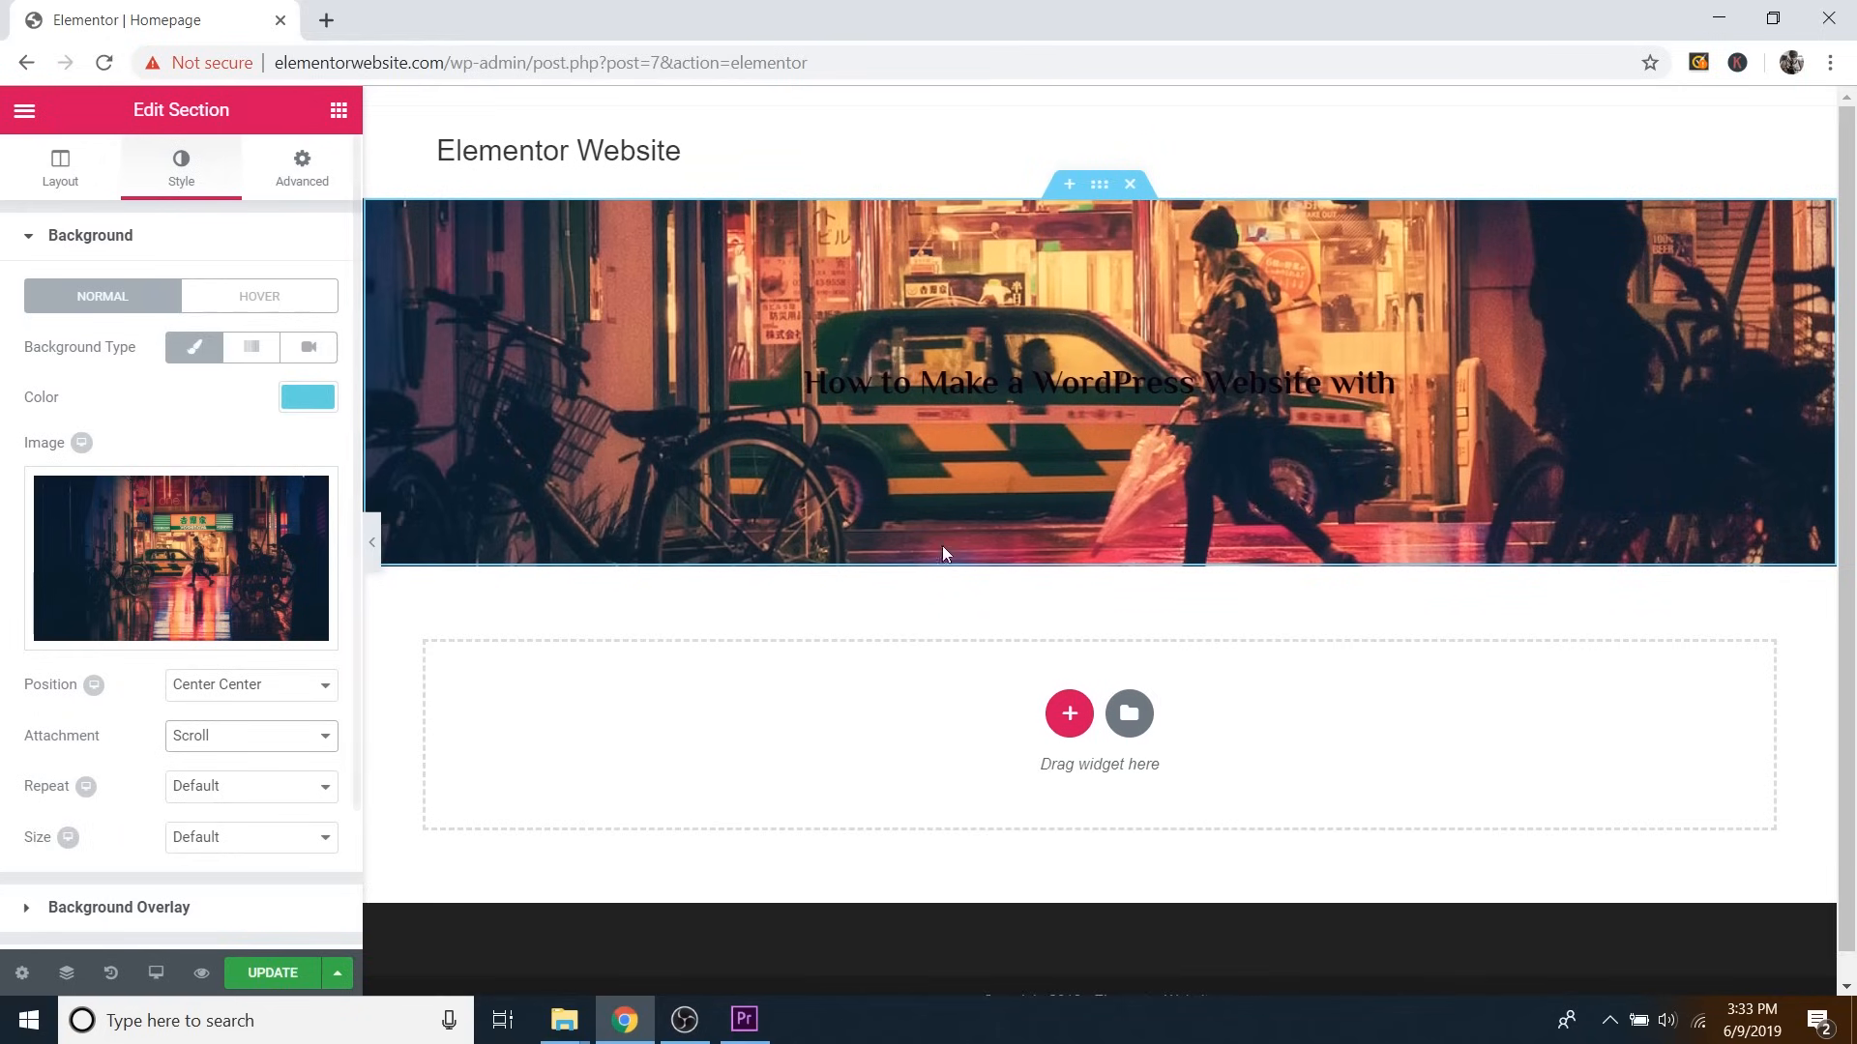
scroll(935, 643, down, 1)
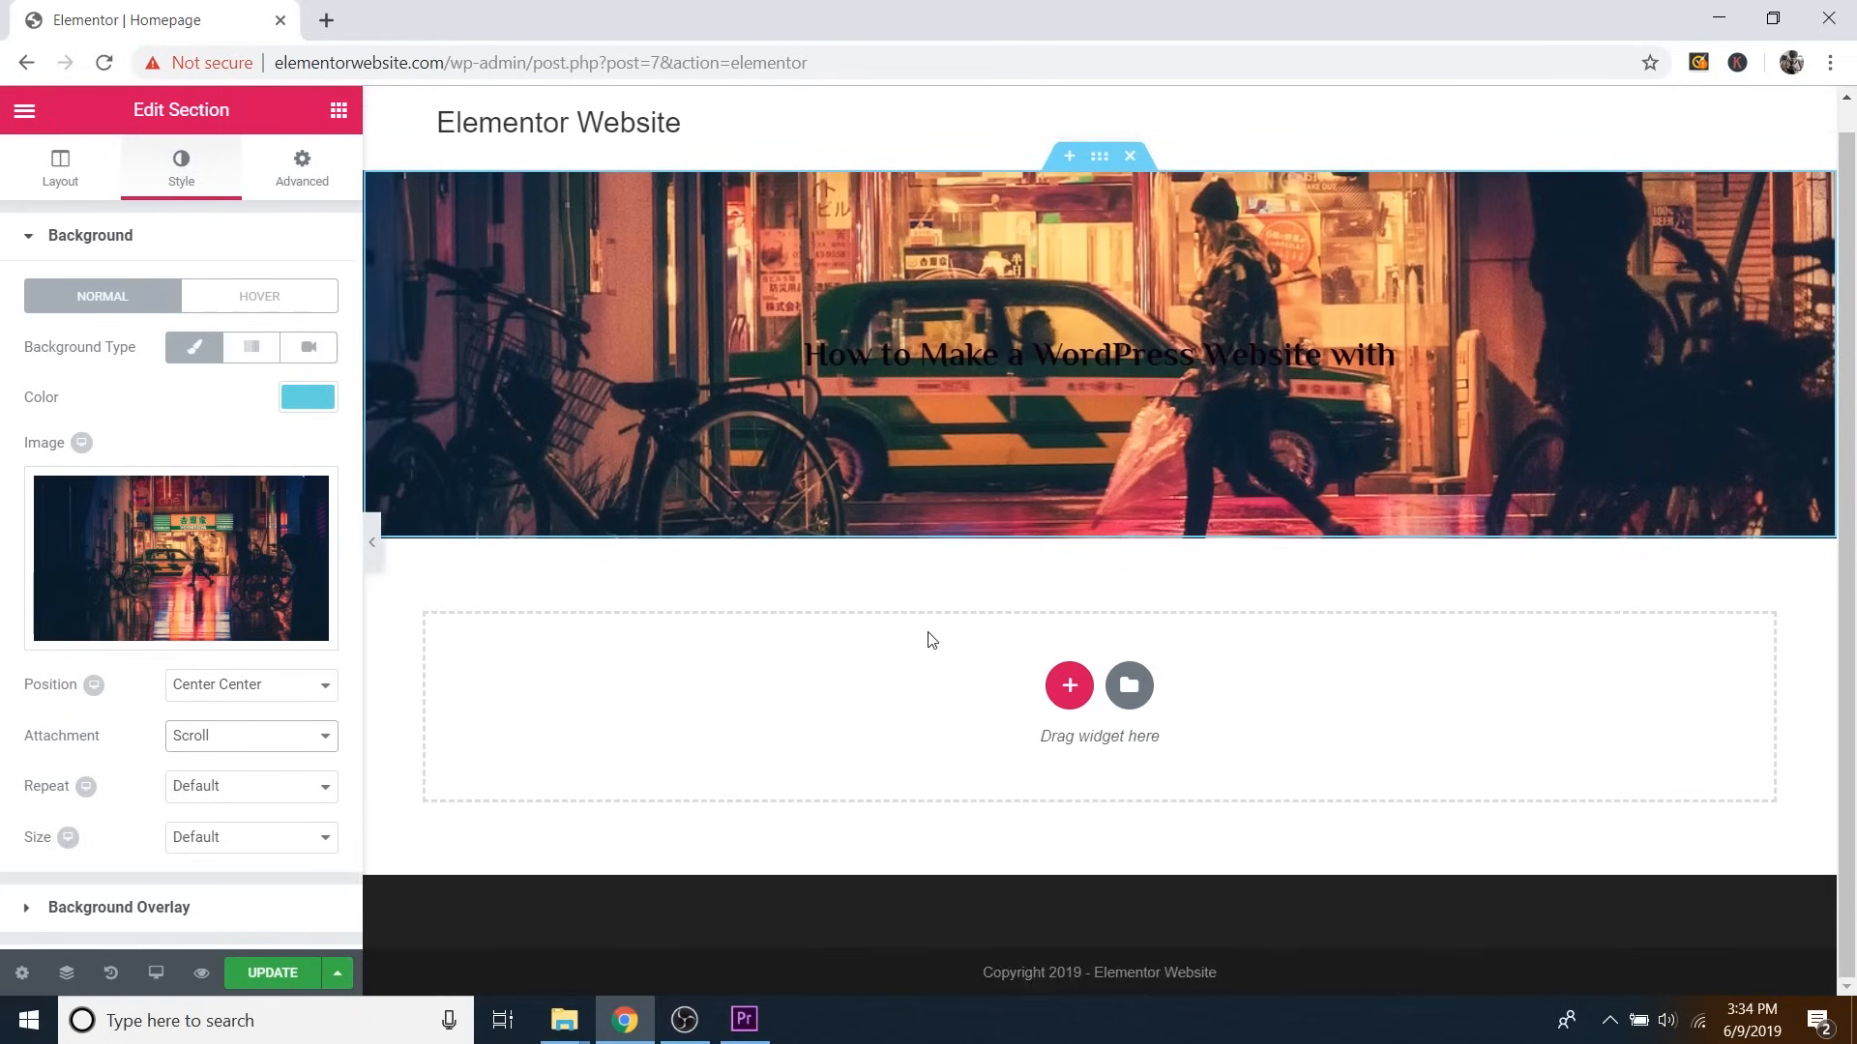
scroll(933, 638, up, 1)
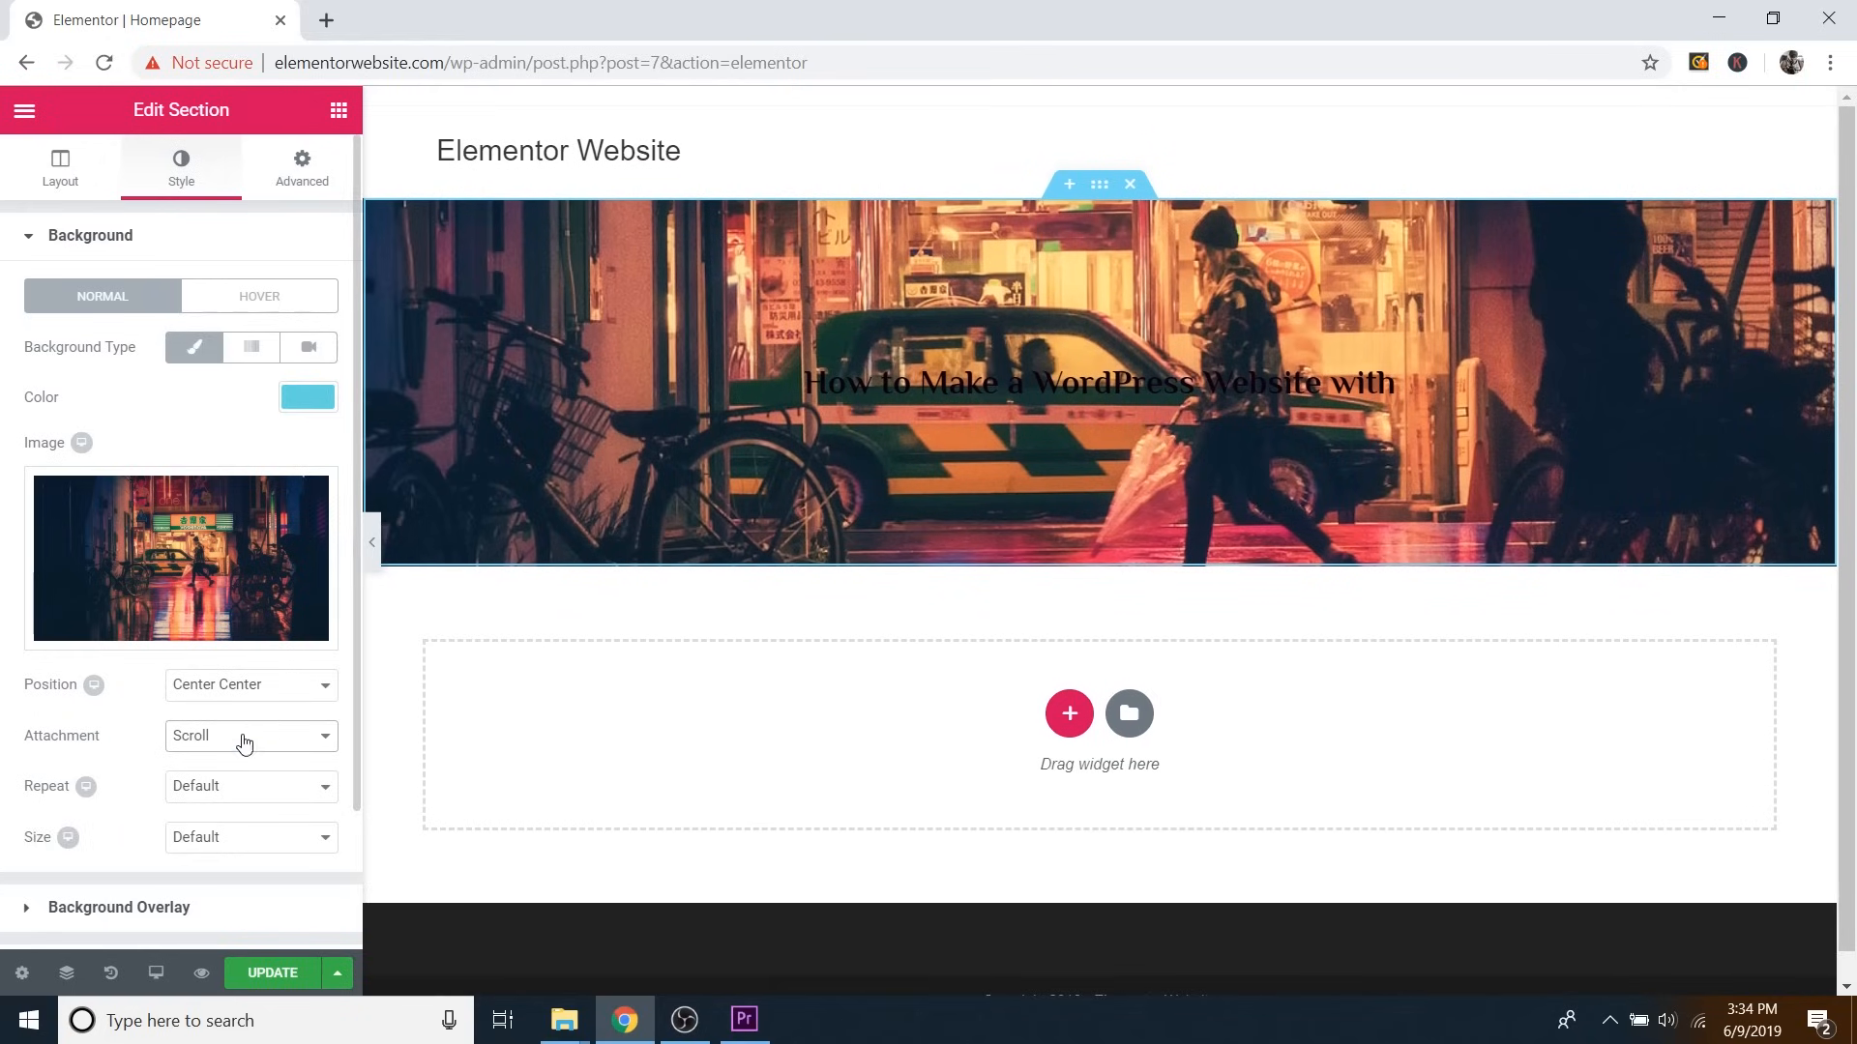
click(241, 739)
click(226, 803)
scroll(774, 638, down, 1)
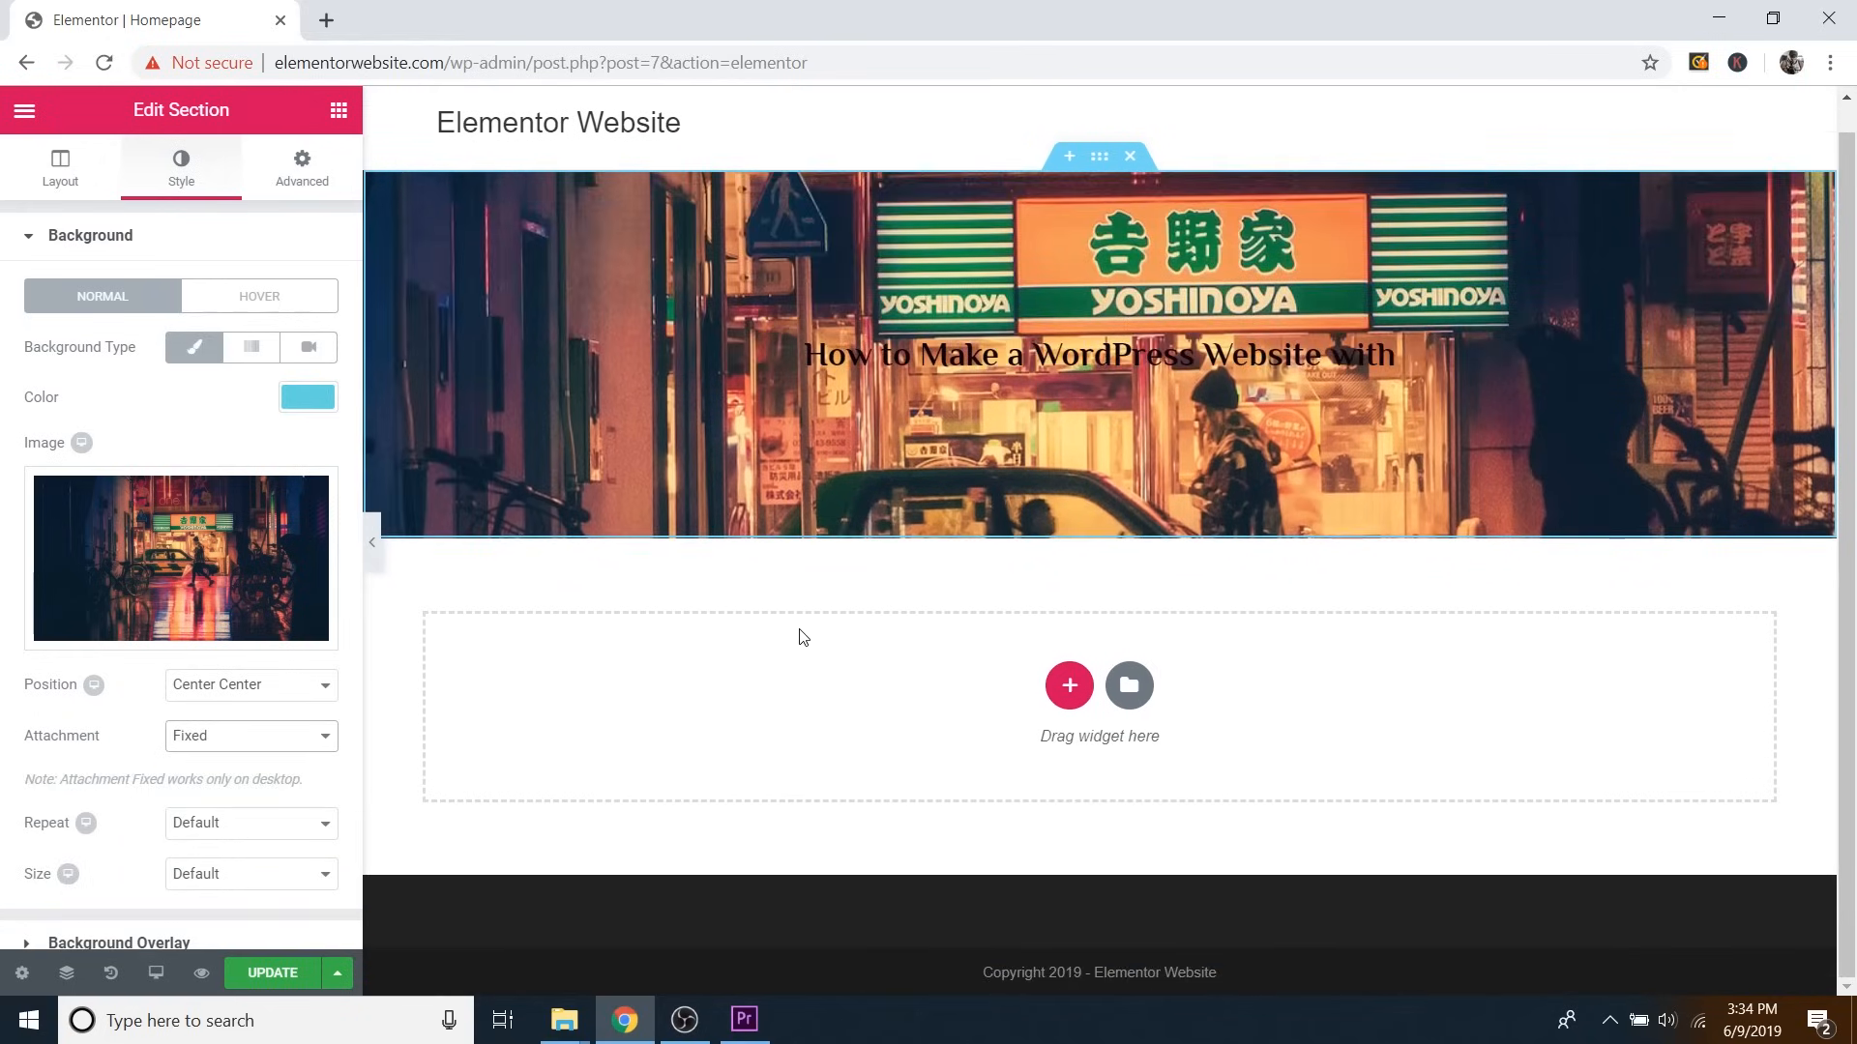
scroll(800, 636, up, 1)
scroll(801, 635, down, 1)
scroll(801, 636, up, 1)
scroll(801, 638, down, 1)
scroll(800, 638, up, 1)
scroll(800, 638, down, 1)
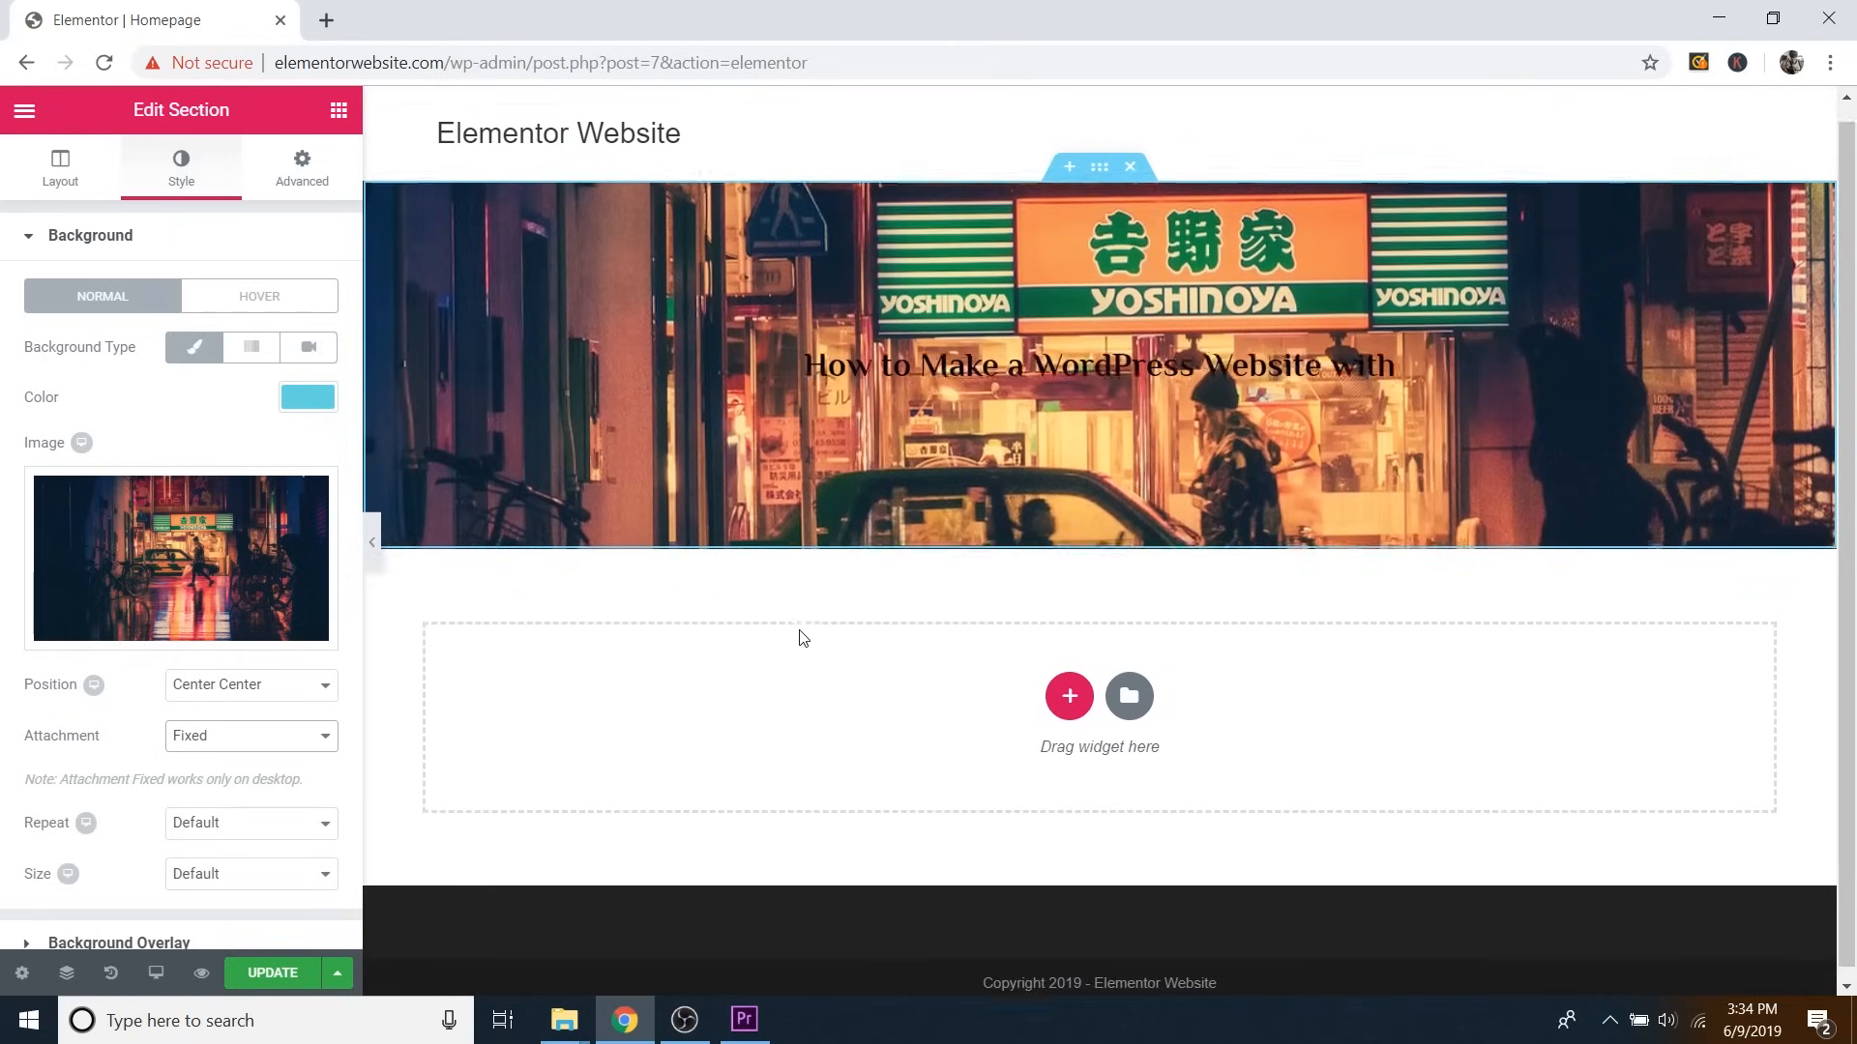
scroll(801, 638, up, 1)
scroll(801, 638, down, 1)
scroll(802, 641, up, 1)
scroll(803, 641, down, 1)
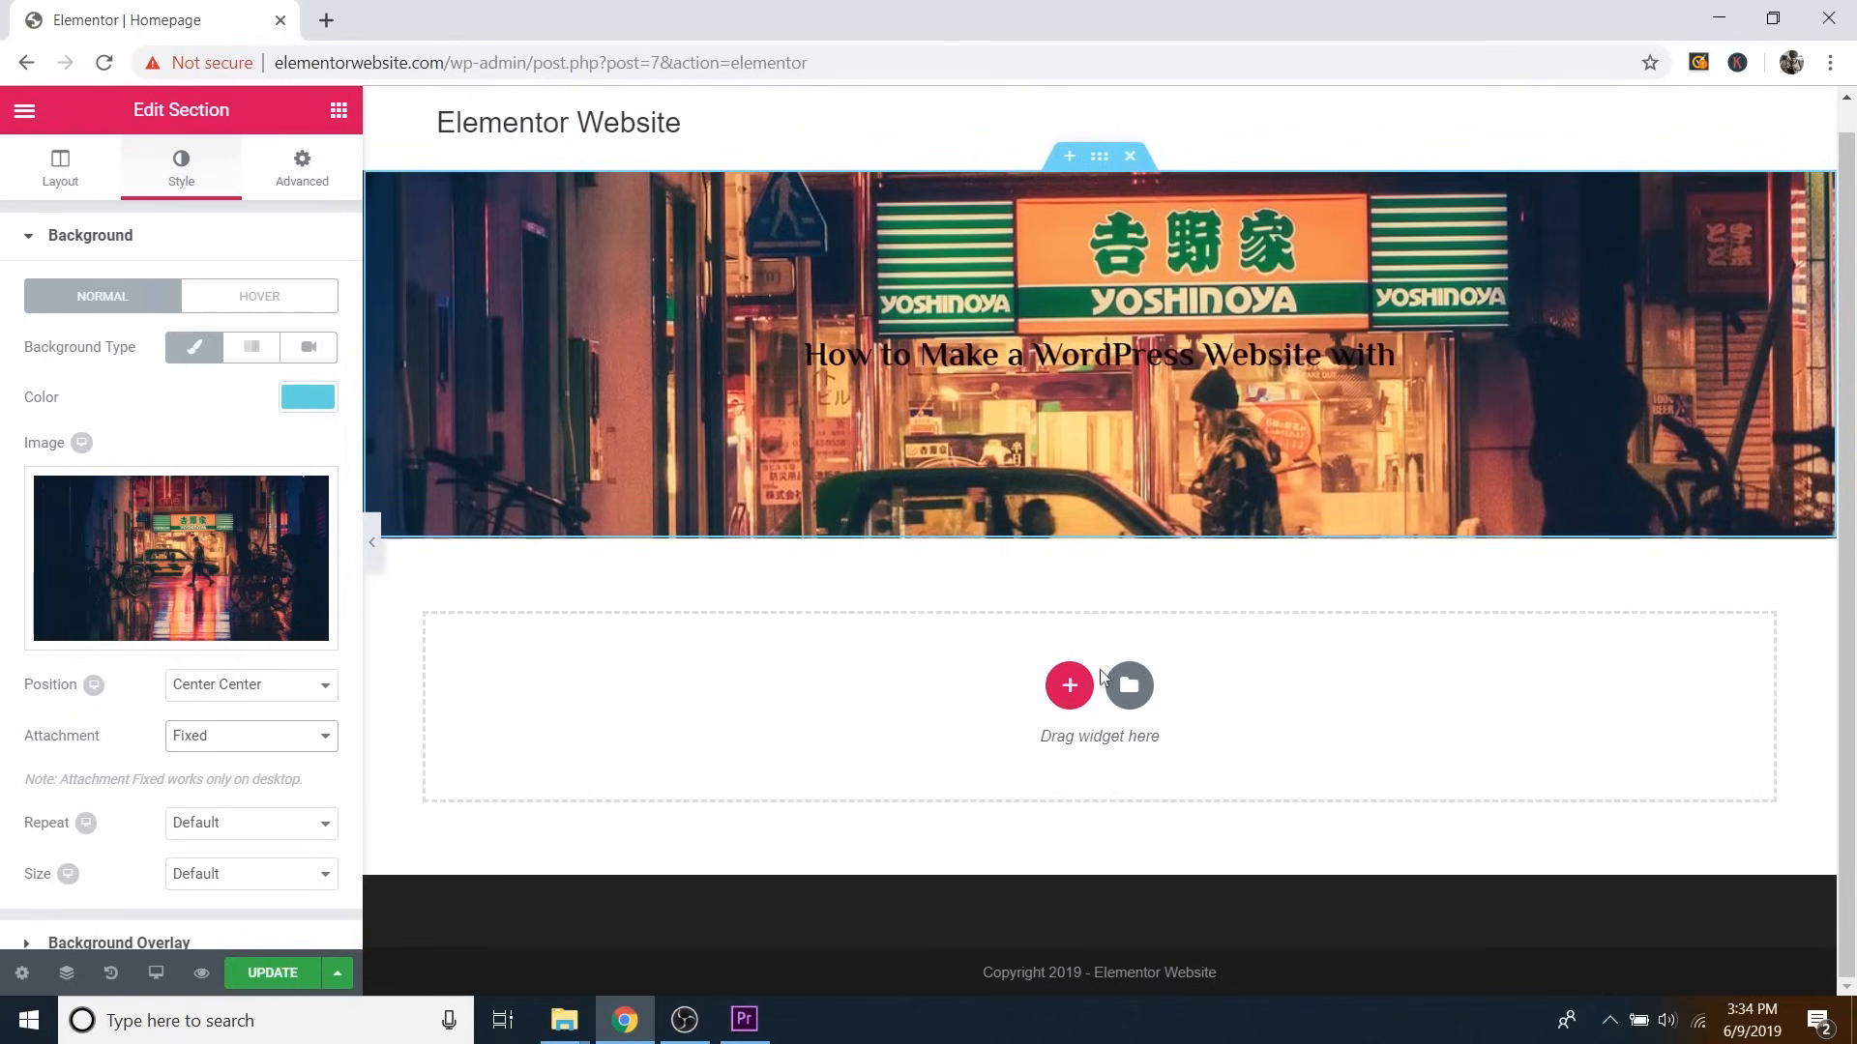
Add a one-column section below the hero with Min Height set to 637 px.
click(1068, 686)
click(784, 756)
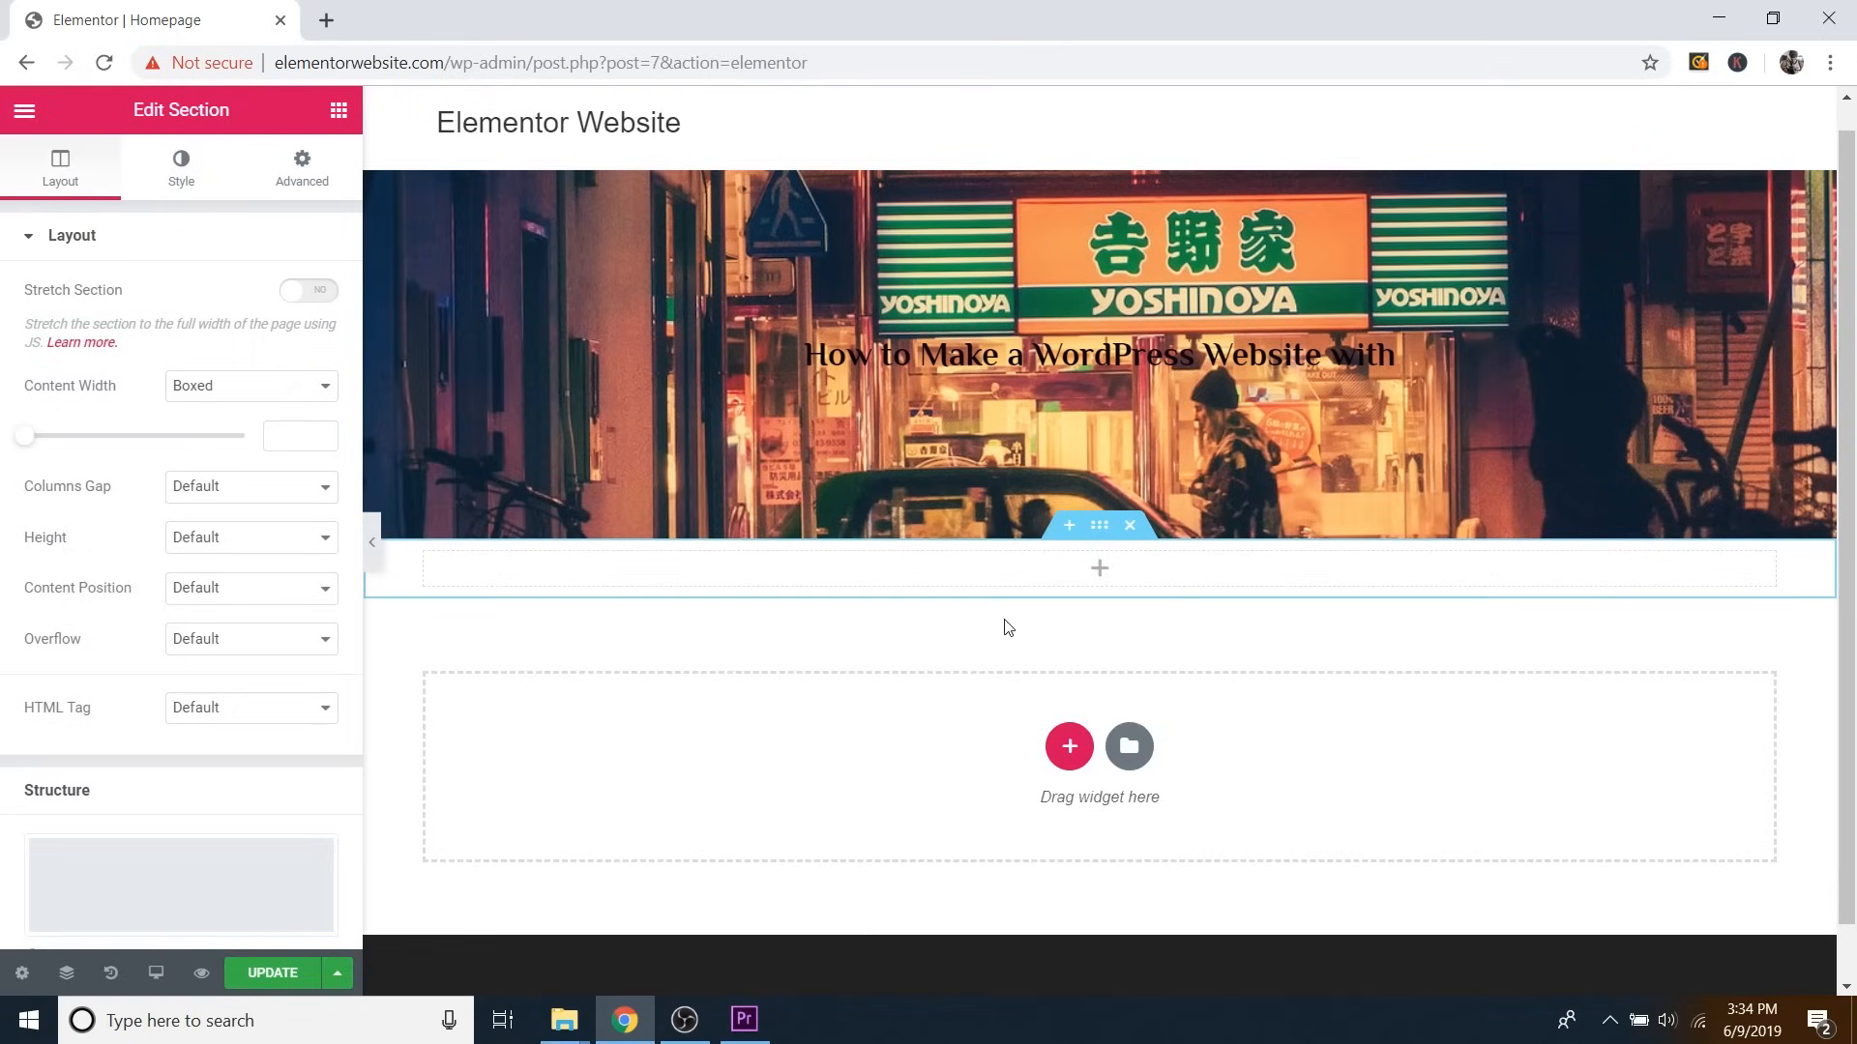
click(228, 543)
click(213, 600)
drag(99, 624, 135, 624)
scroll(744, 583, down, 6)
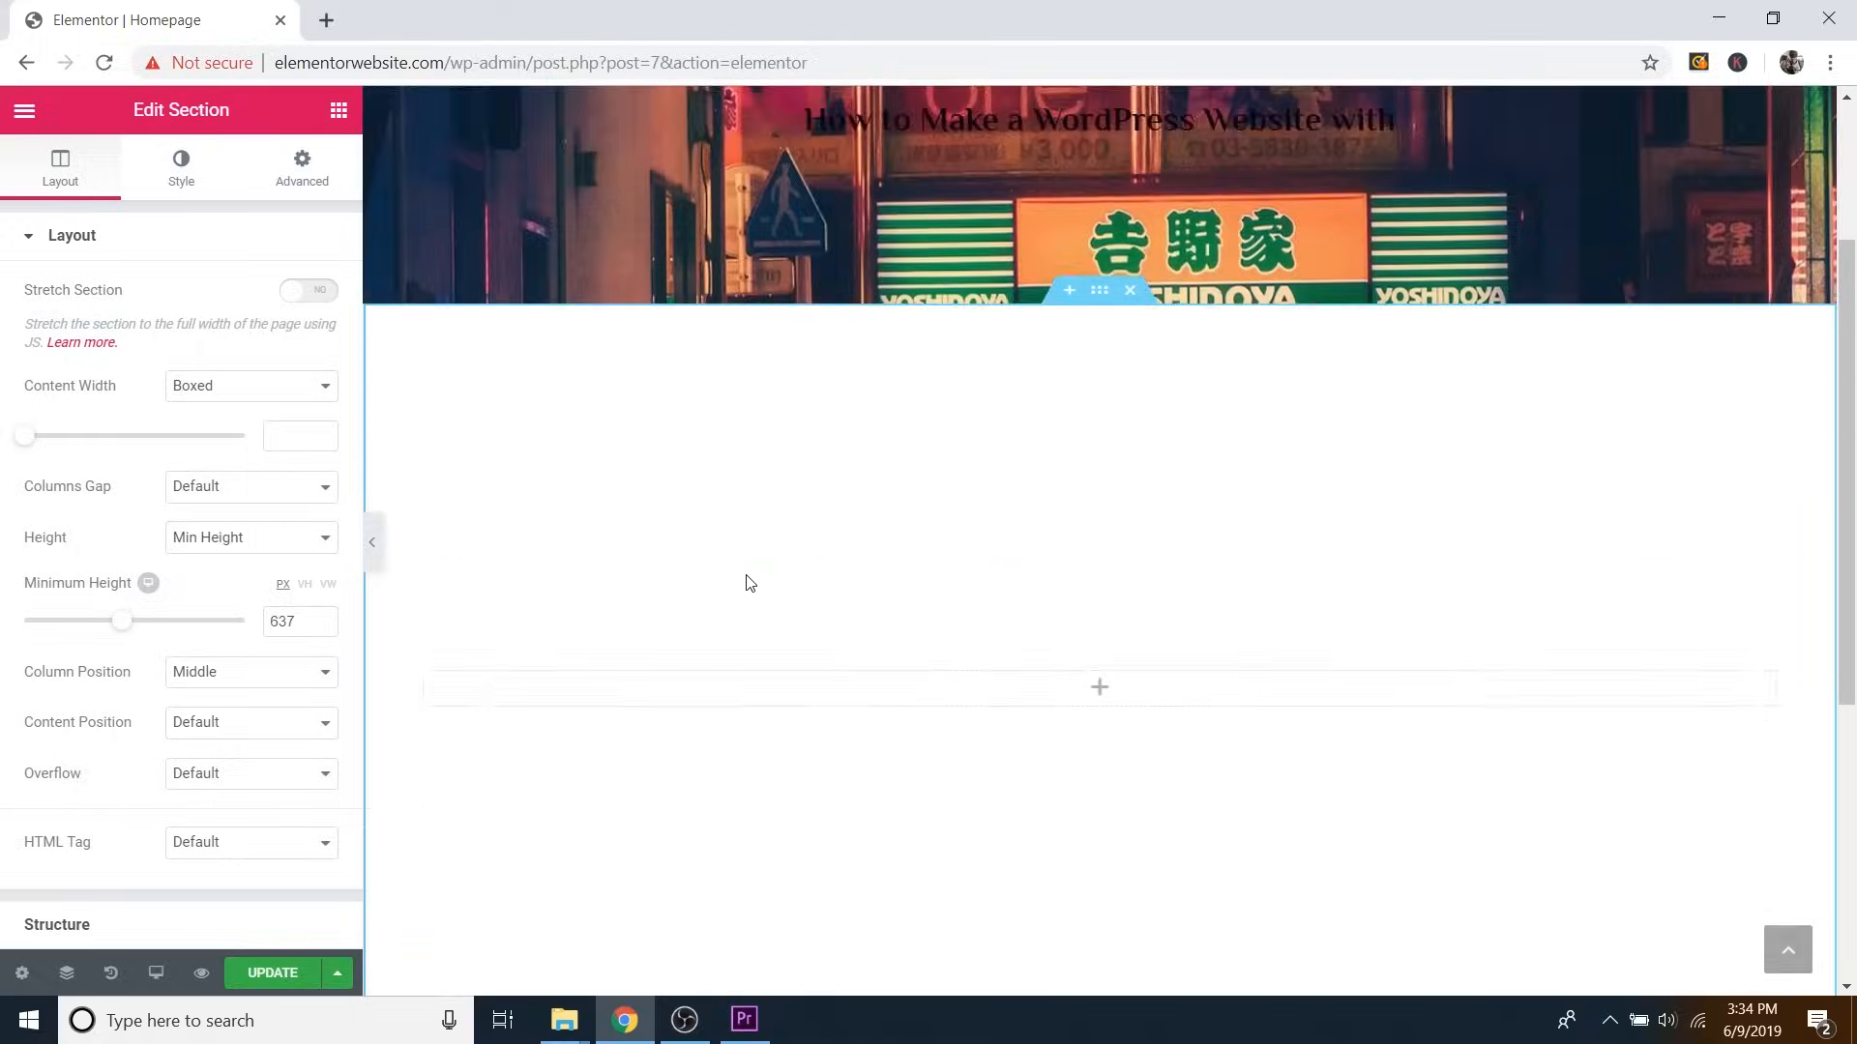
scroll(746, 584, up, 6)
scroll(750, 585, down, 2)
scroll(751, 586, up, 2)
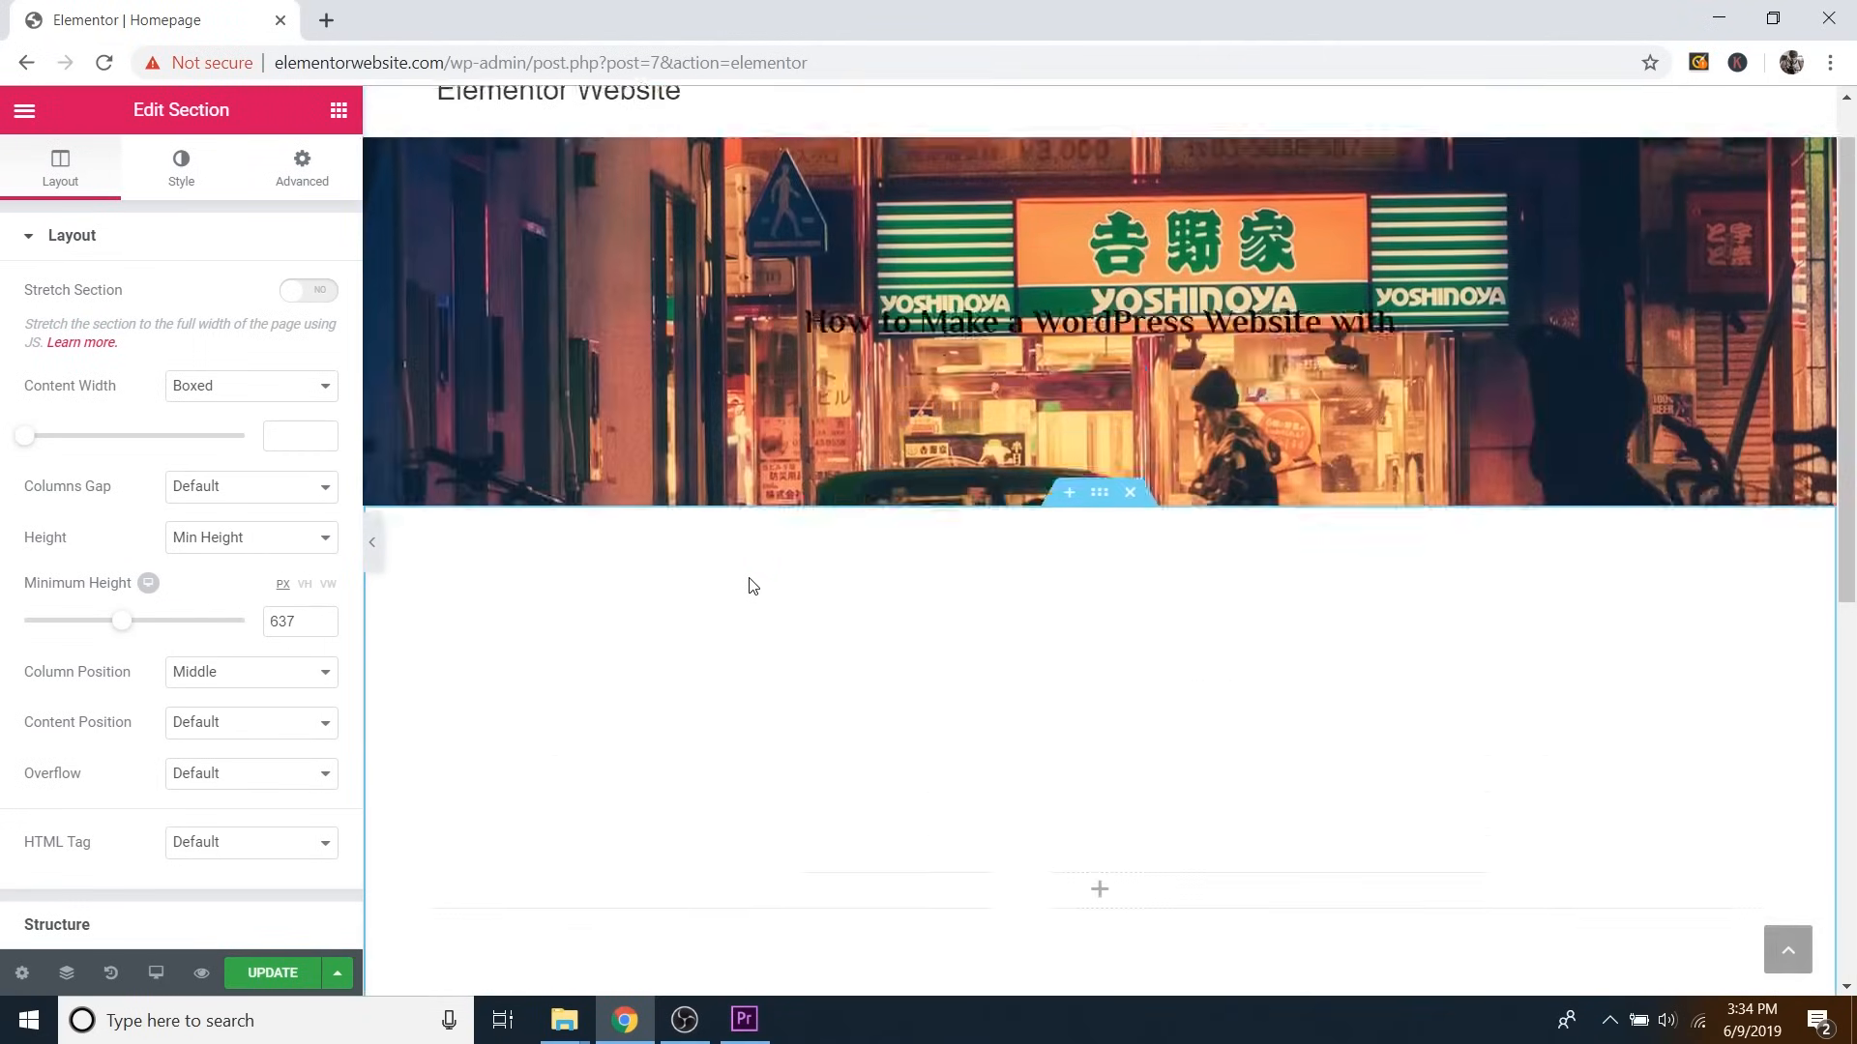
scroll(751, 587, down, 2)
scroll(753, 588, up, 3)
scroll(754, 588, down, 1)
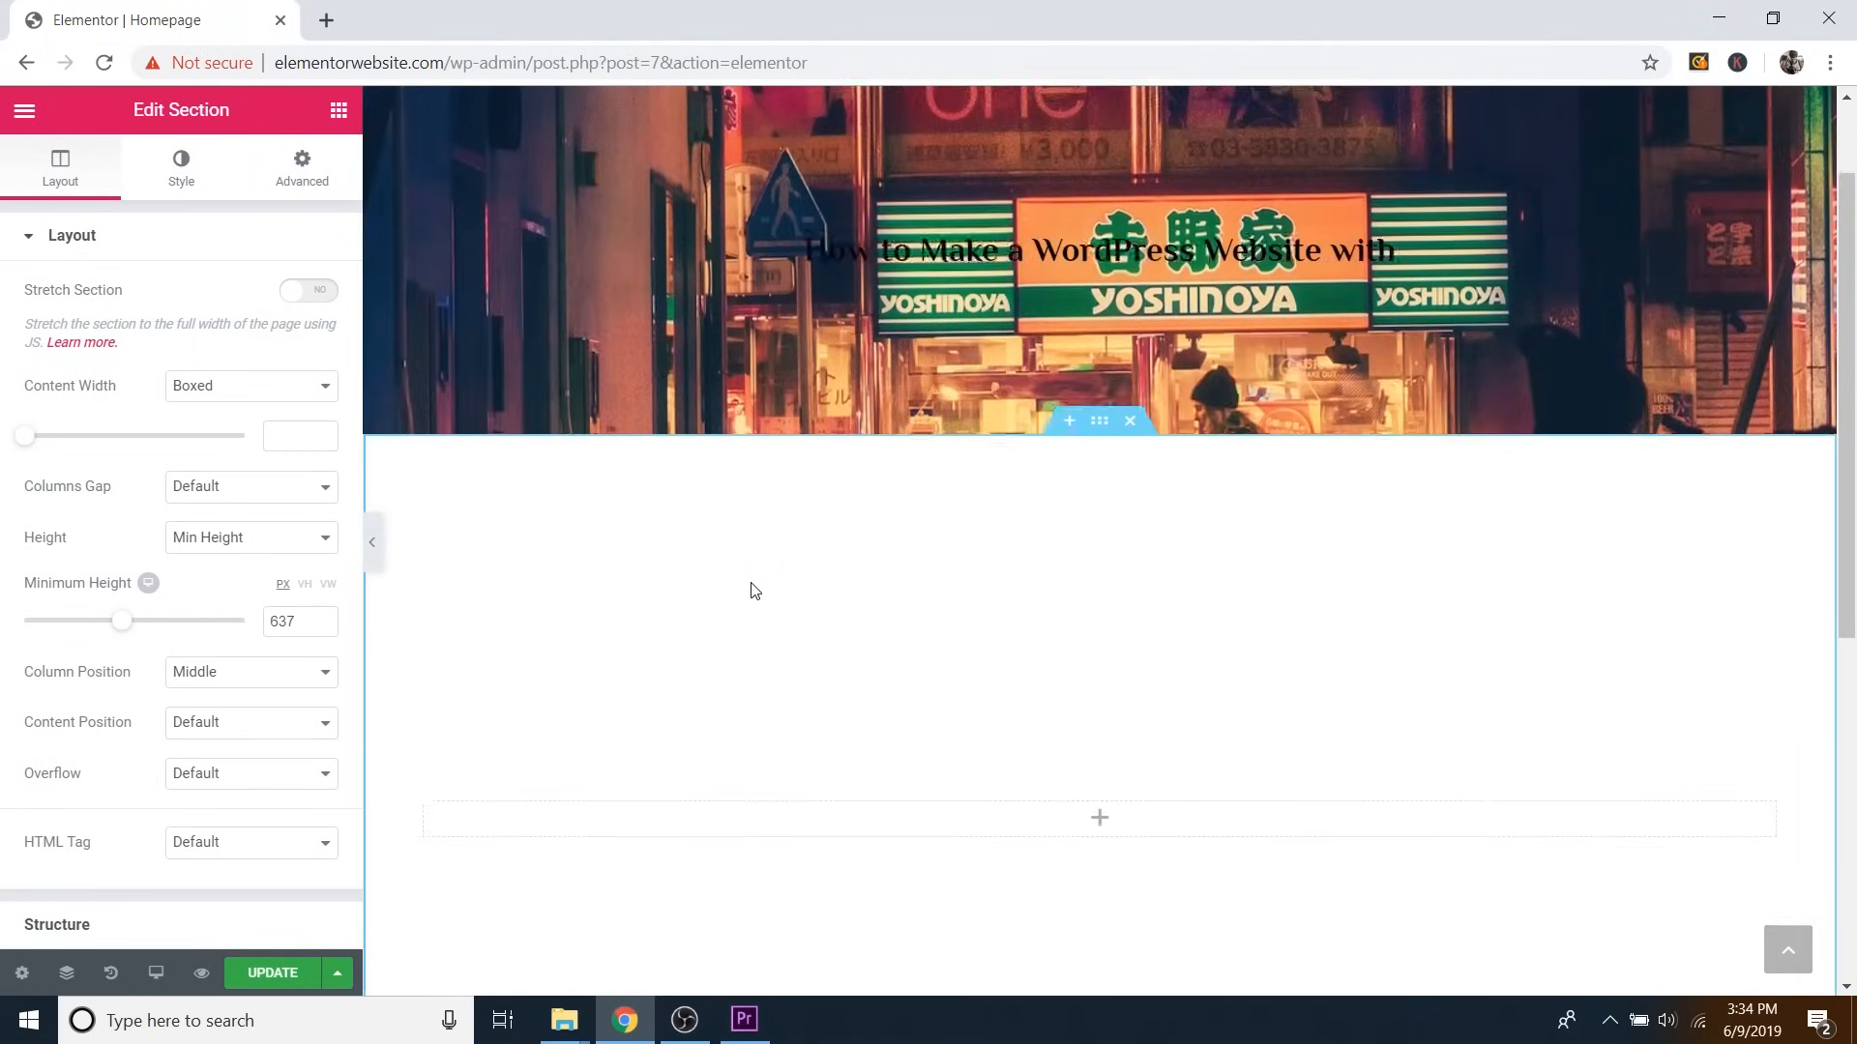
scroll(755, 589, up, 1)
scroll(754, 589, down, 3)
scroll(755, 590, up, 2)
scroll(753, 589, up, 1)
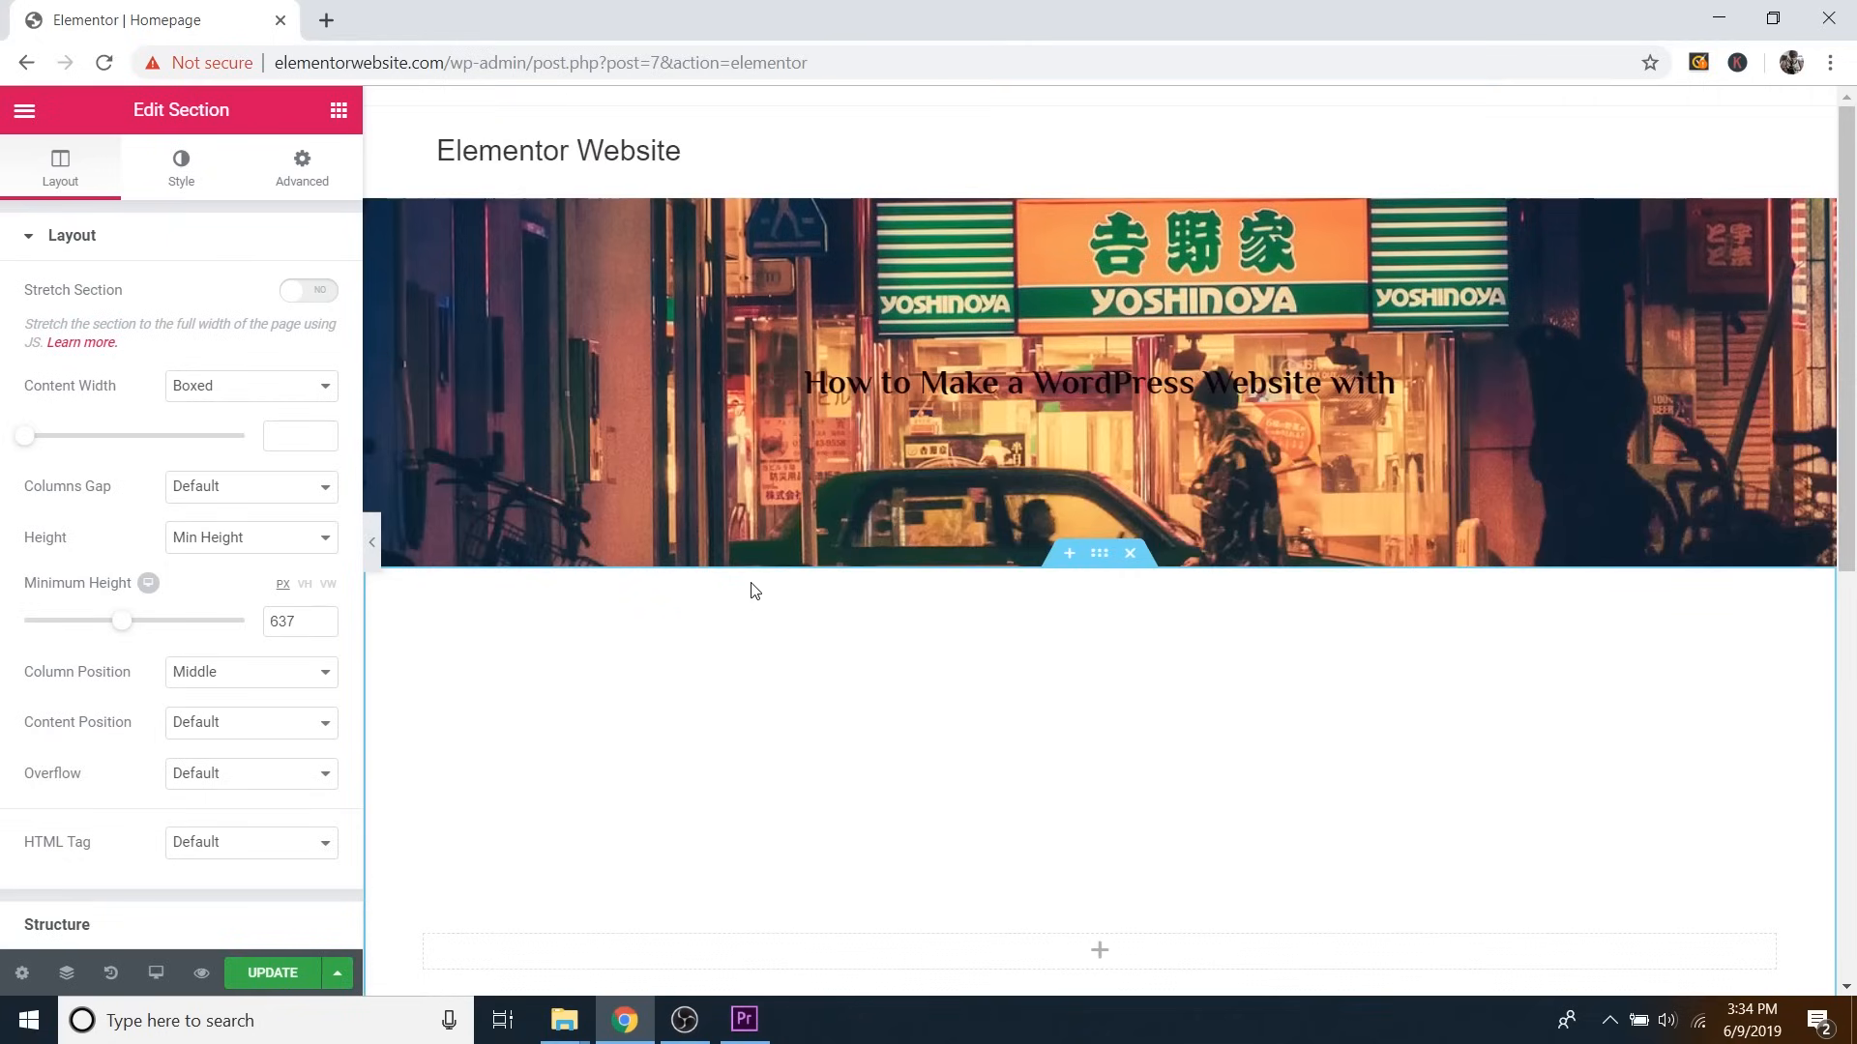
scroll(995, 473, down, 1)
scroll(995, 480, up, 1)
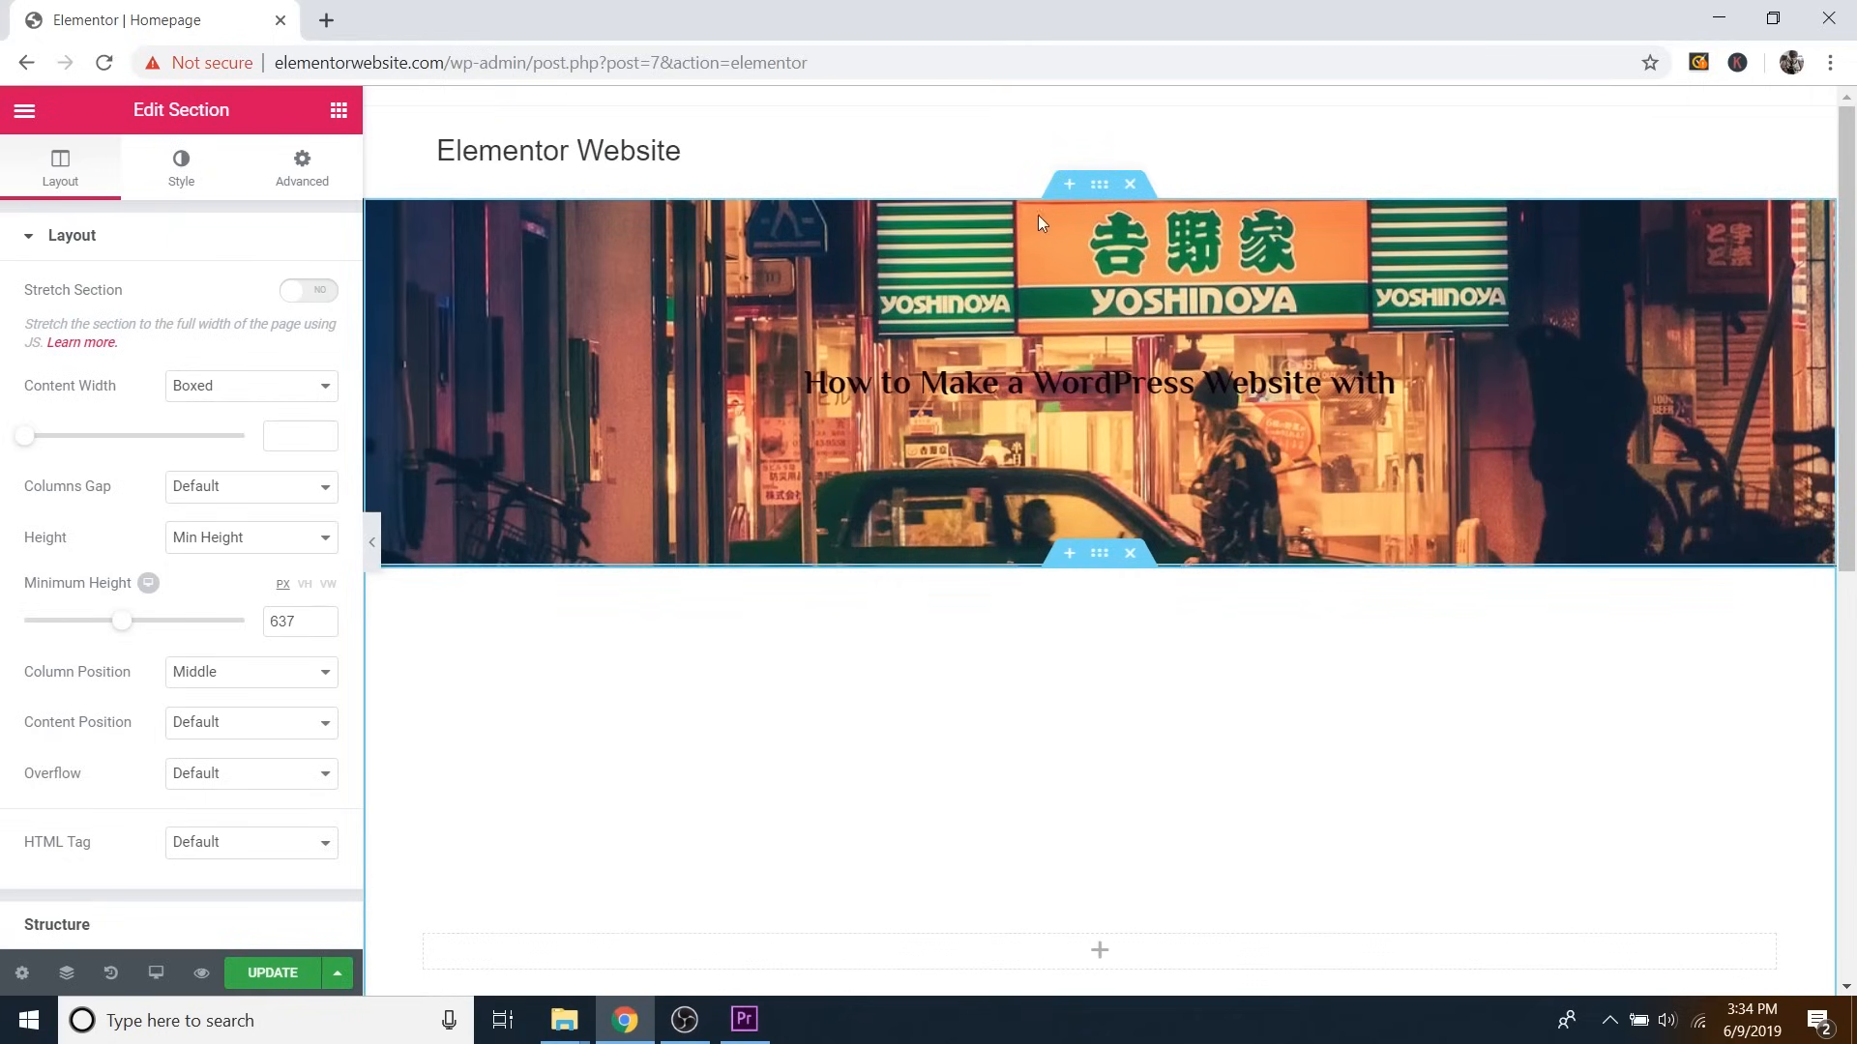
Keep the background repeat at Default, set size to Cover, and preview it full width.
click(1100, 184)
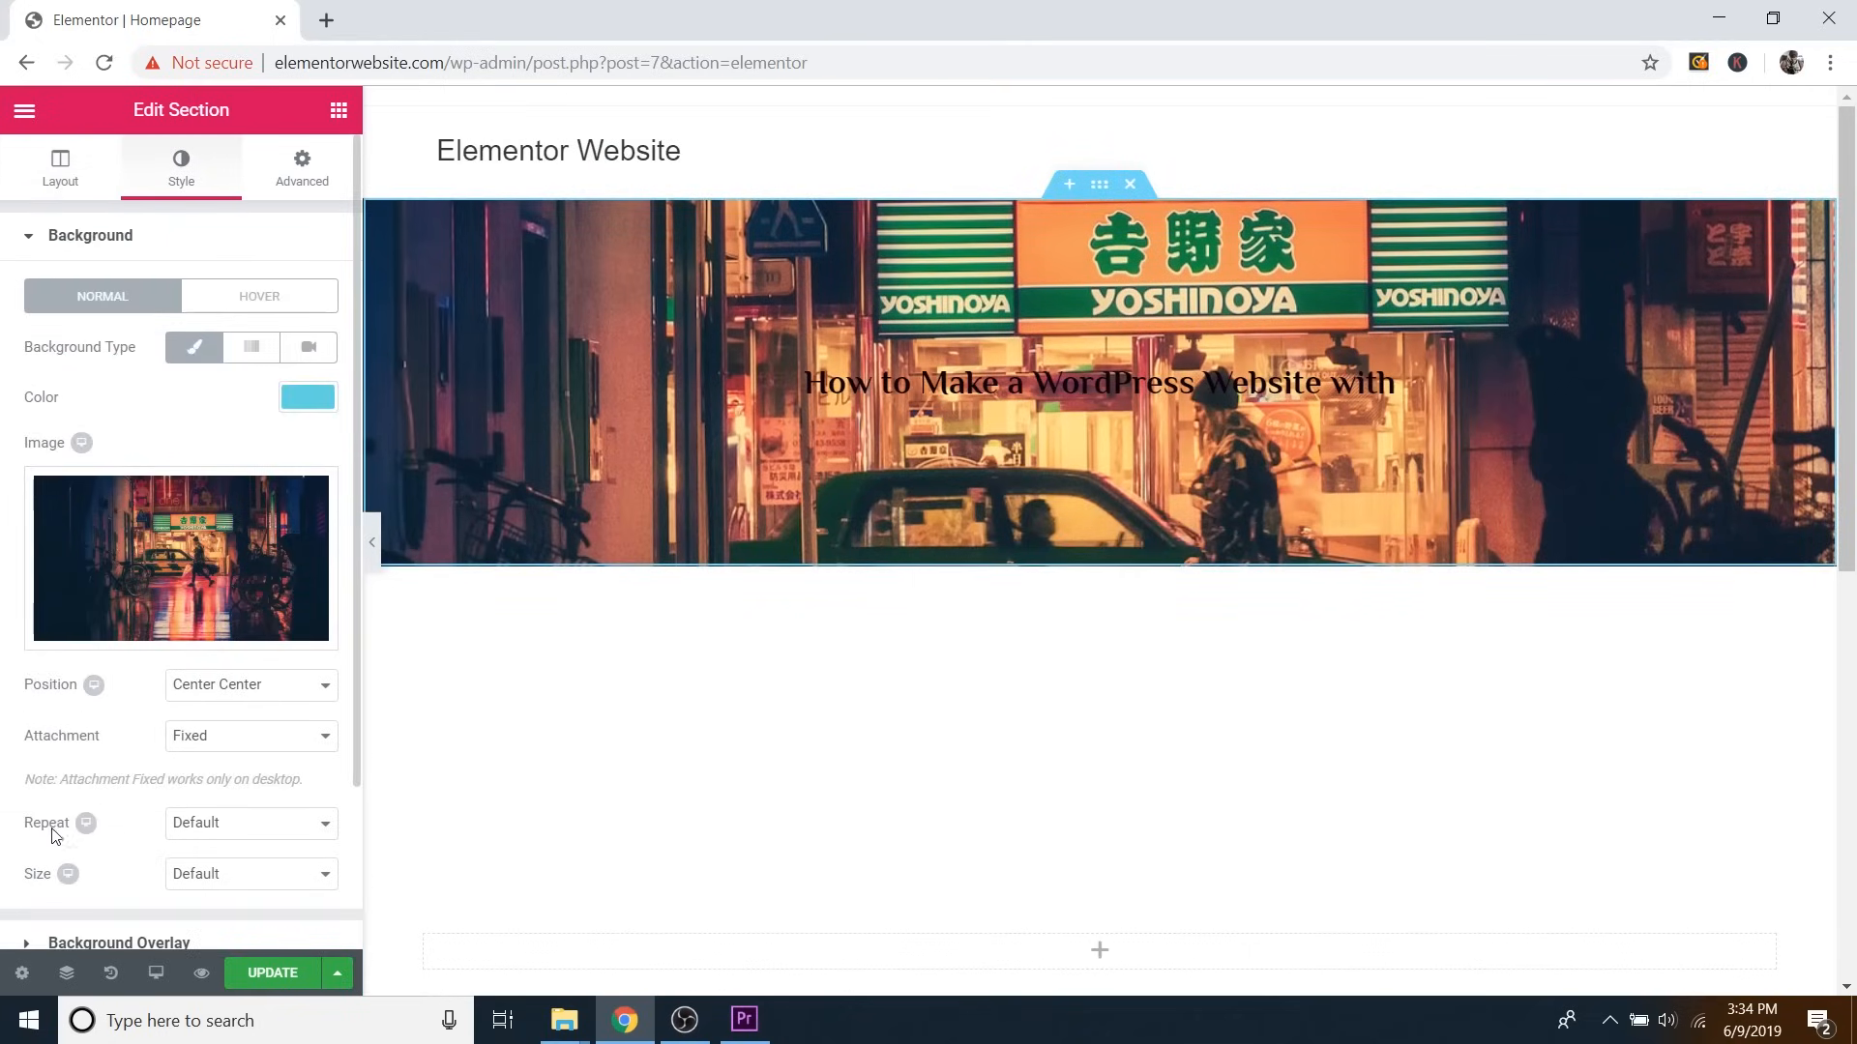
click(209, 825)
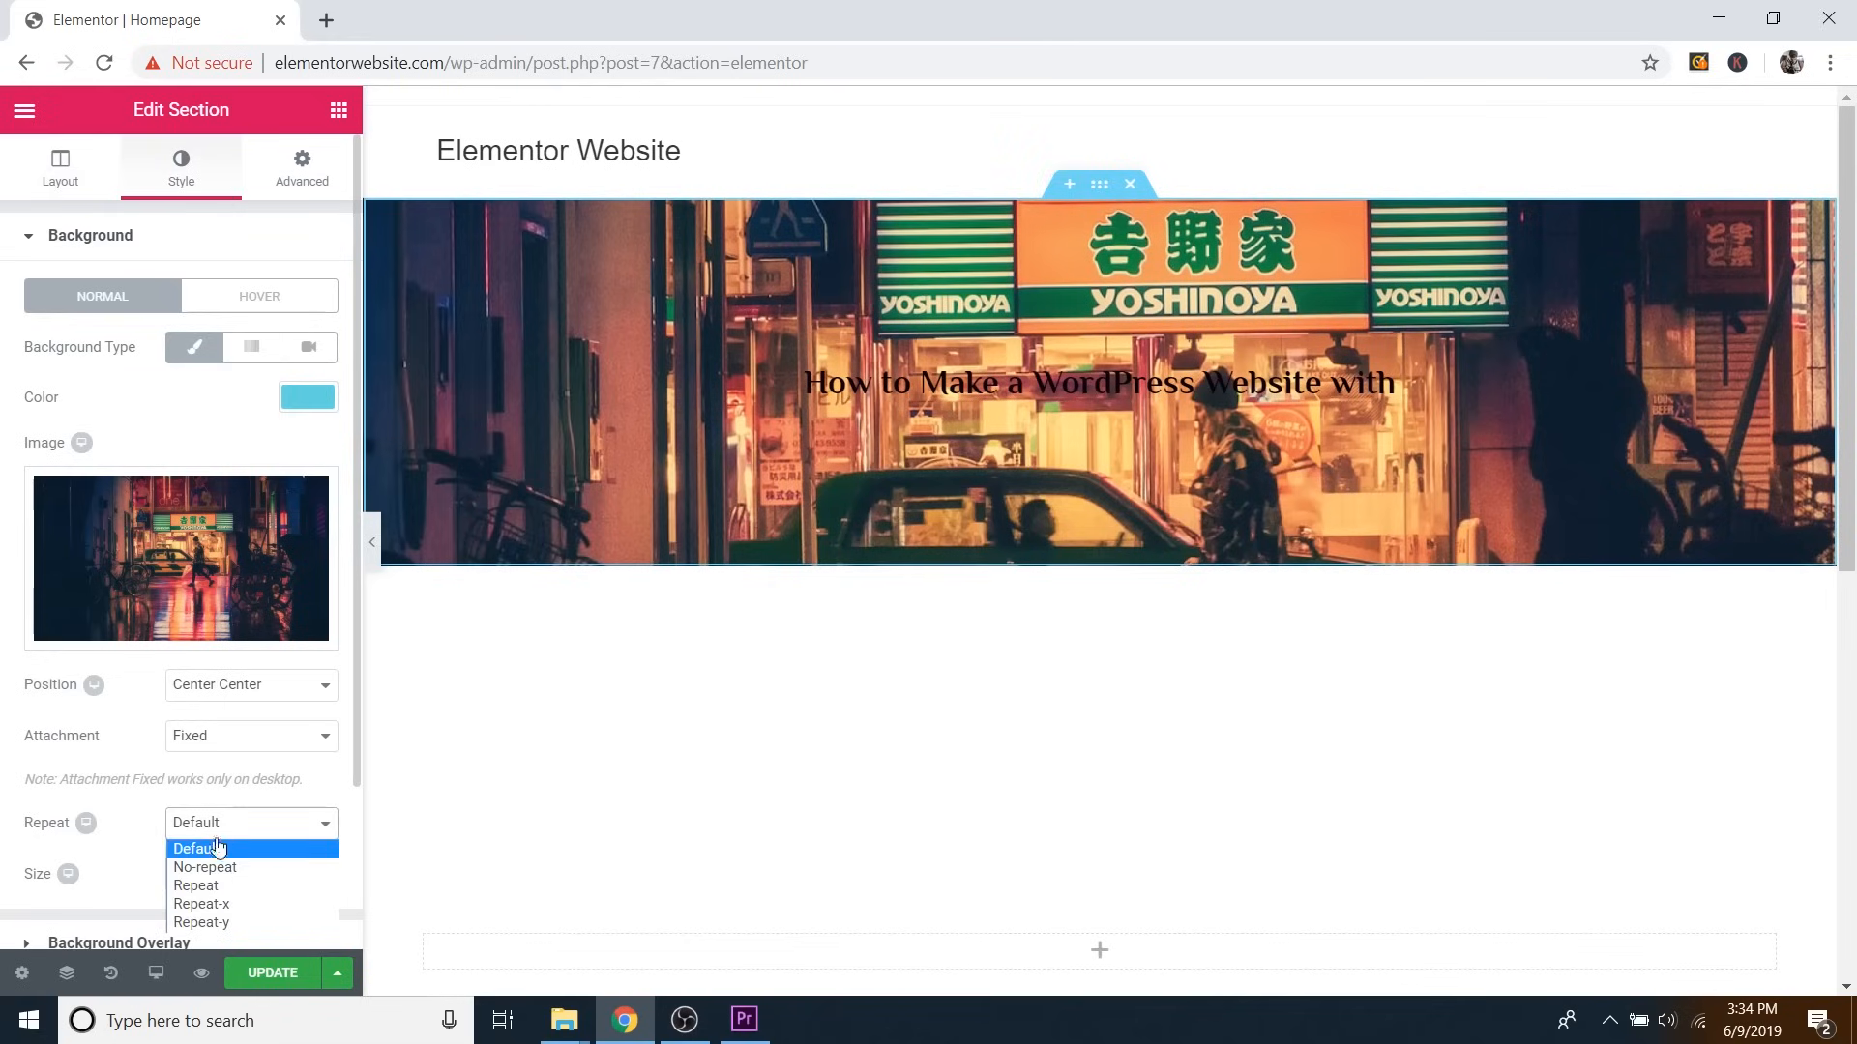
click(218, 848)
click(232, 878)
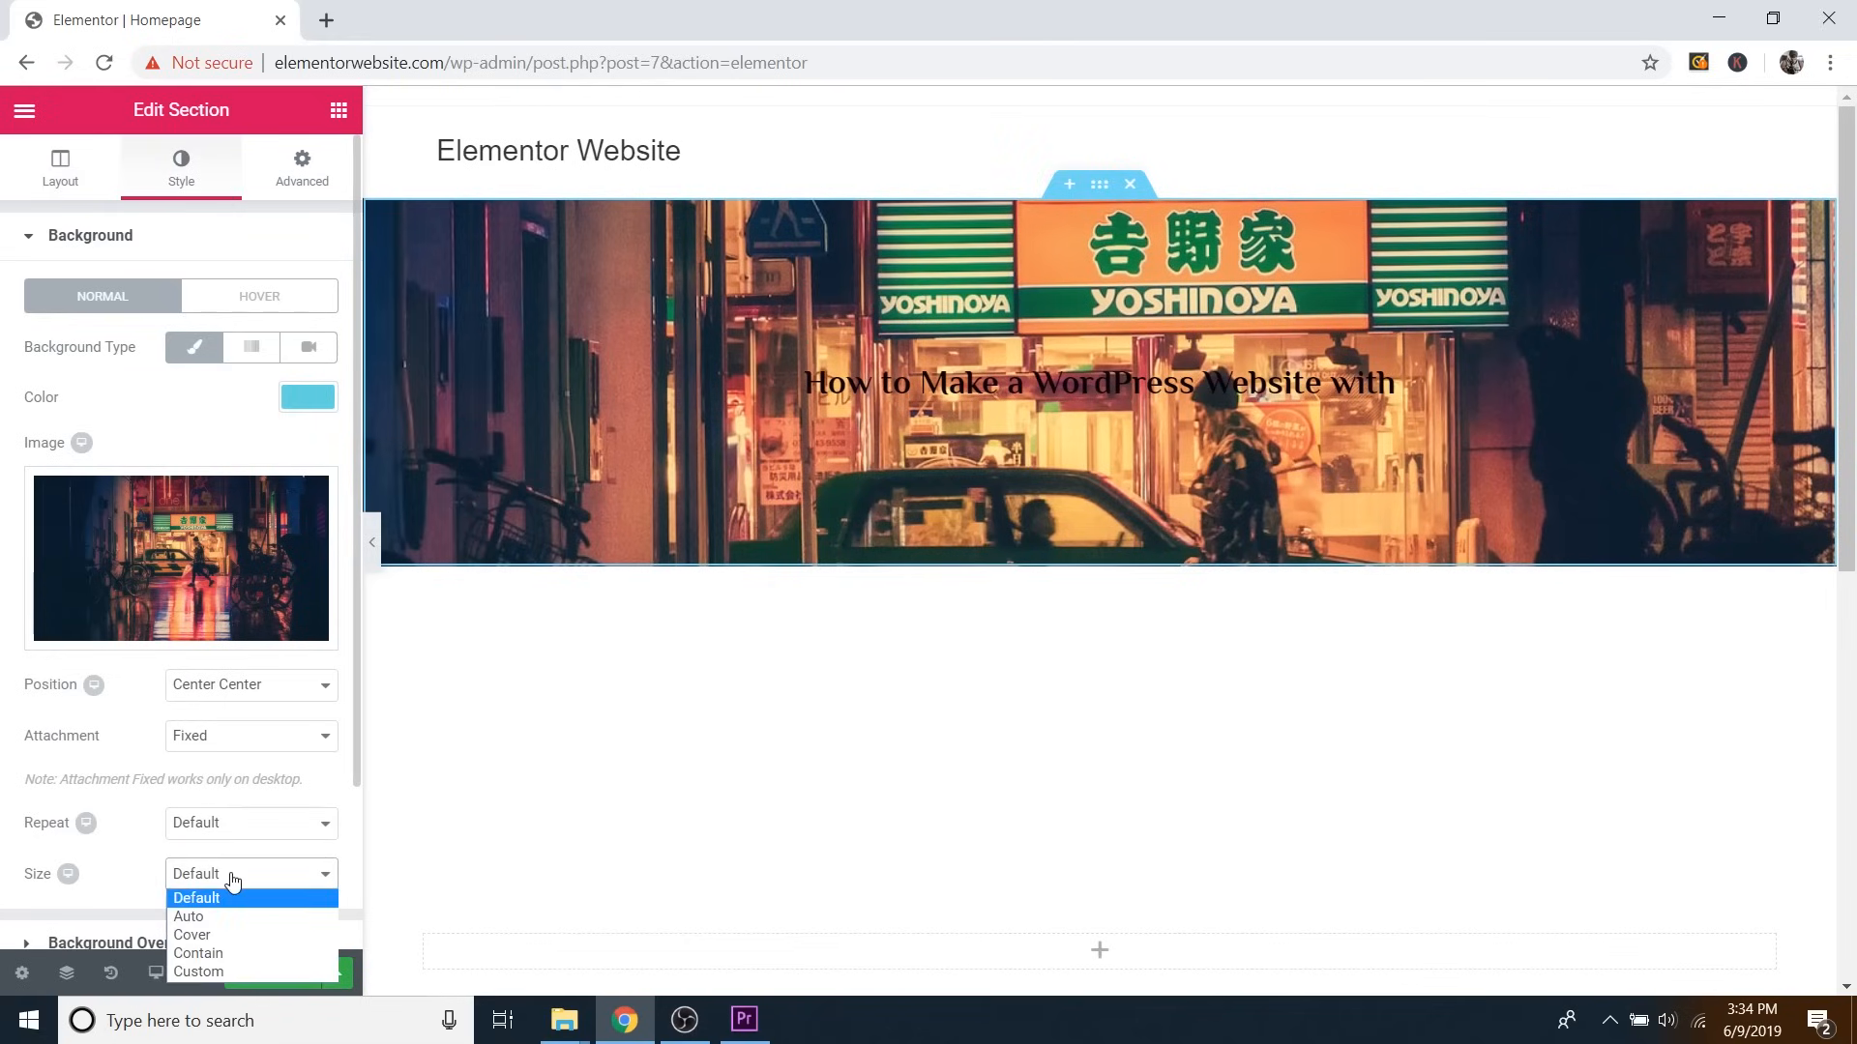
click(206, 937)
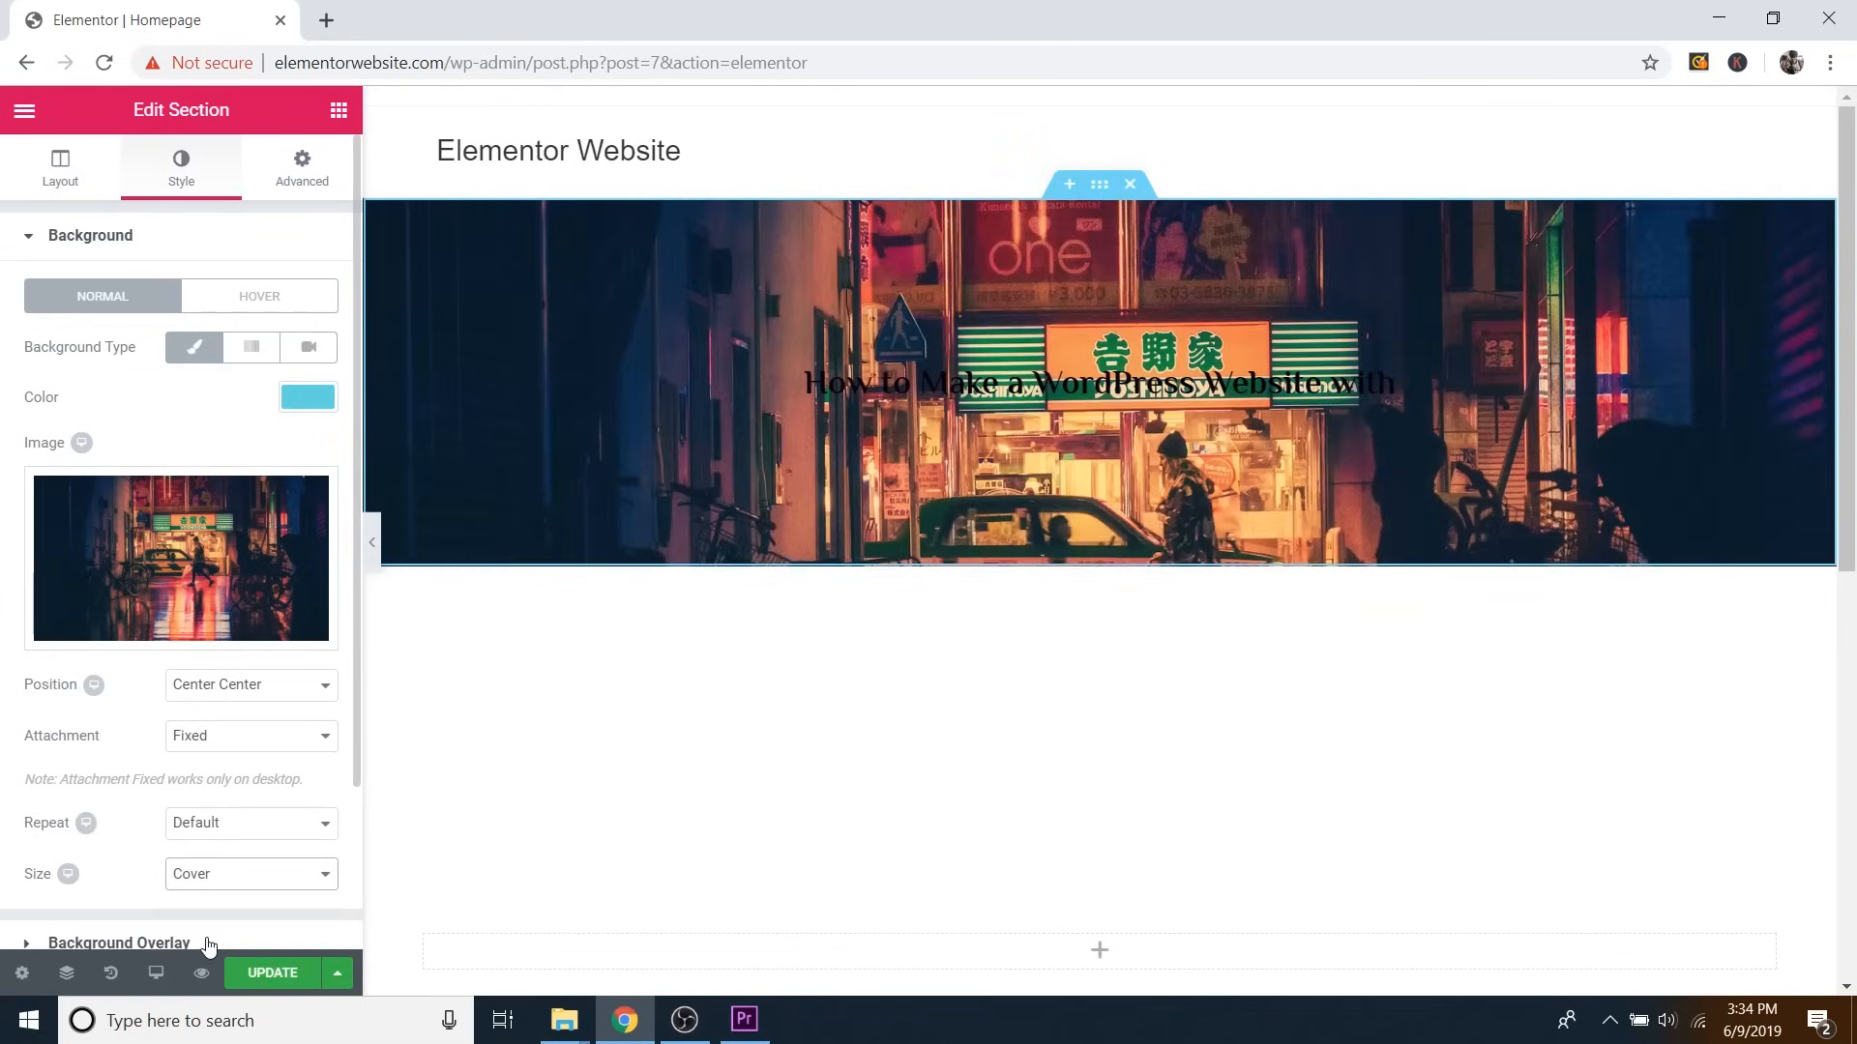
scroll(759, 629, down, 2)
scroll(766, 633, up, 2)
scroll(764, 634, down, 3)
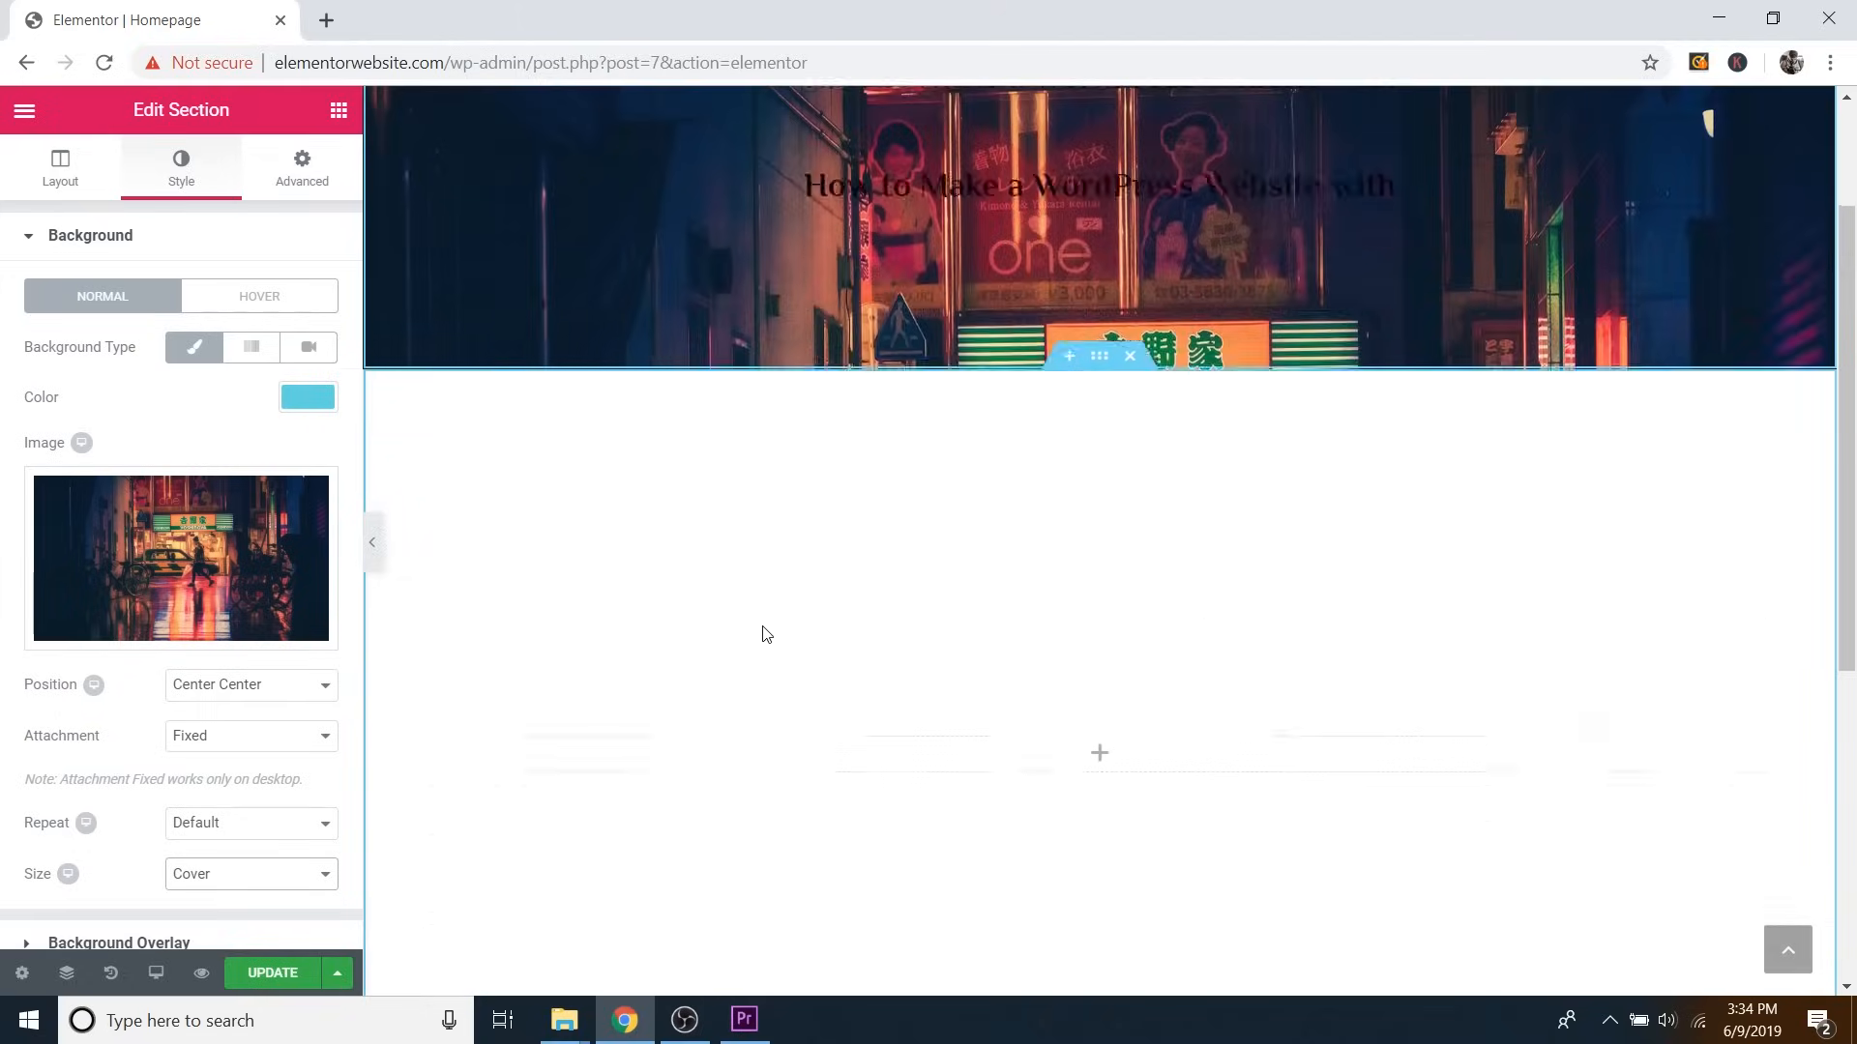
scroll(763, 634, up, 3)
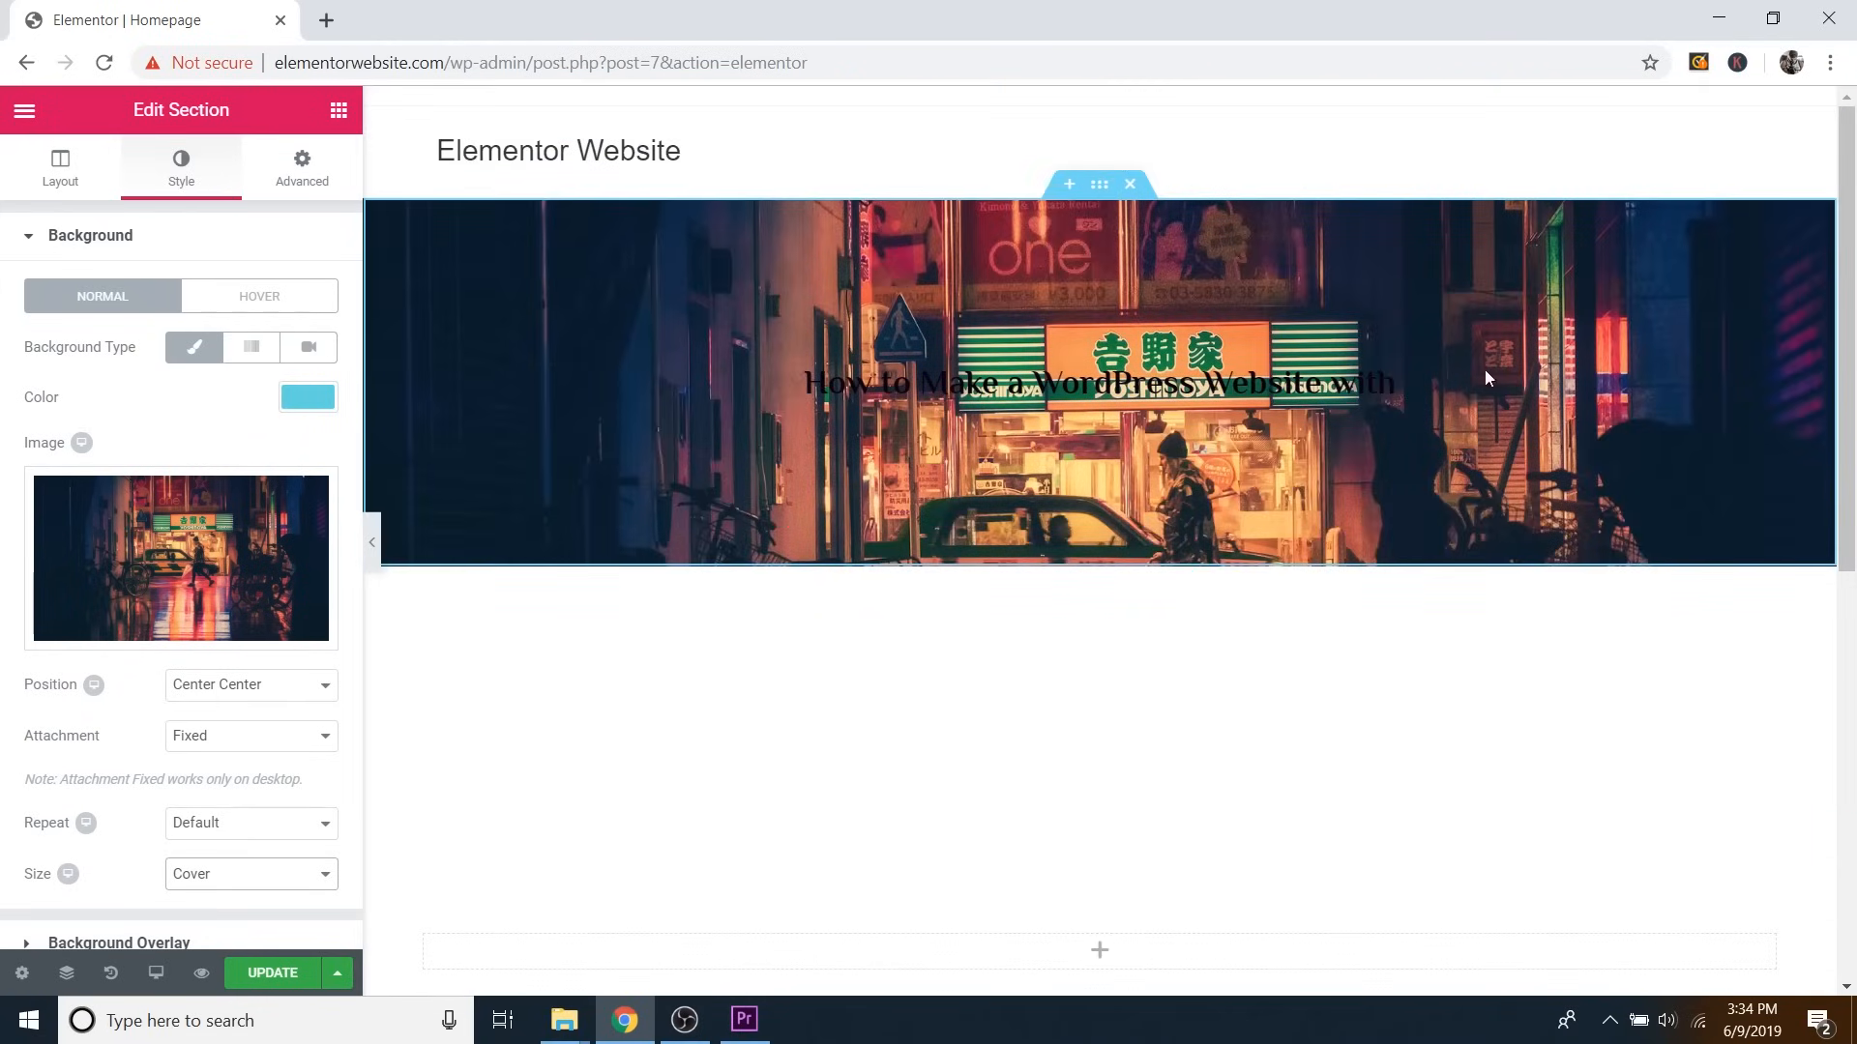
click(374, 543)
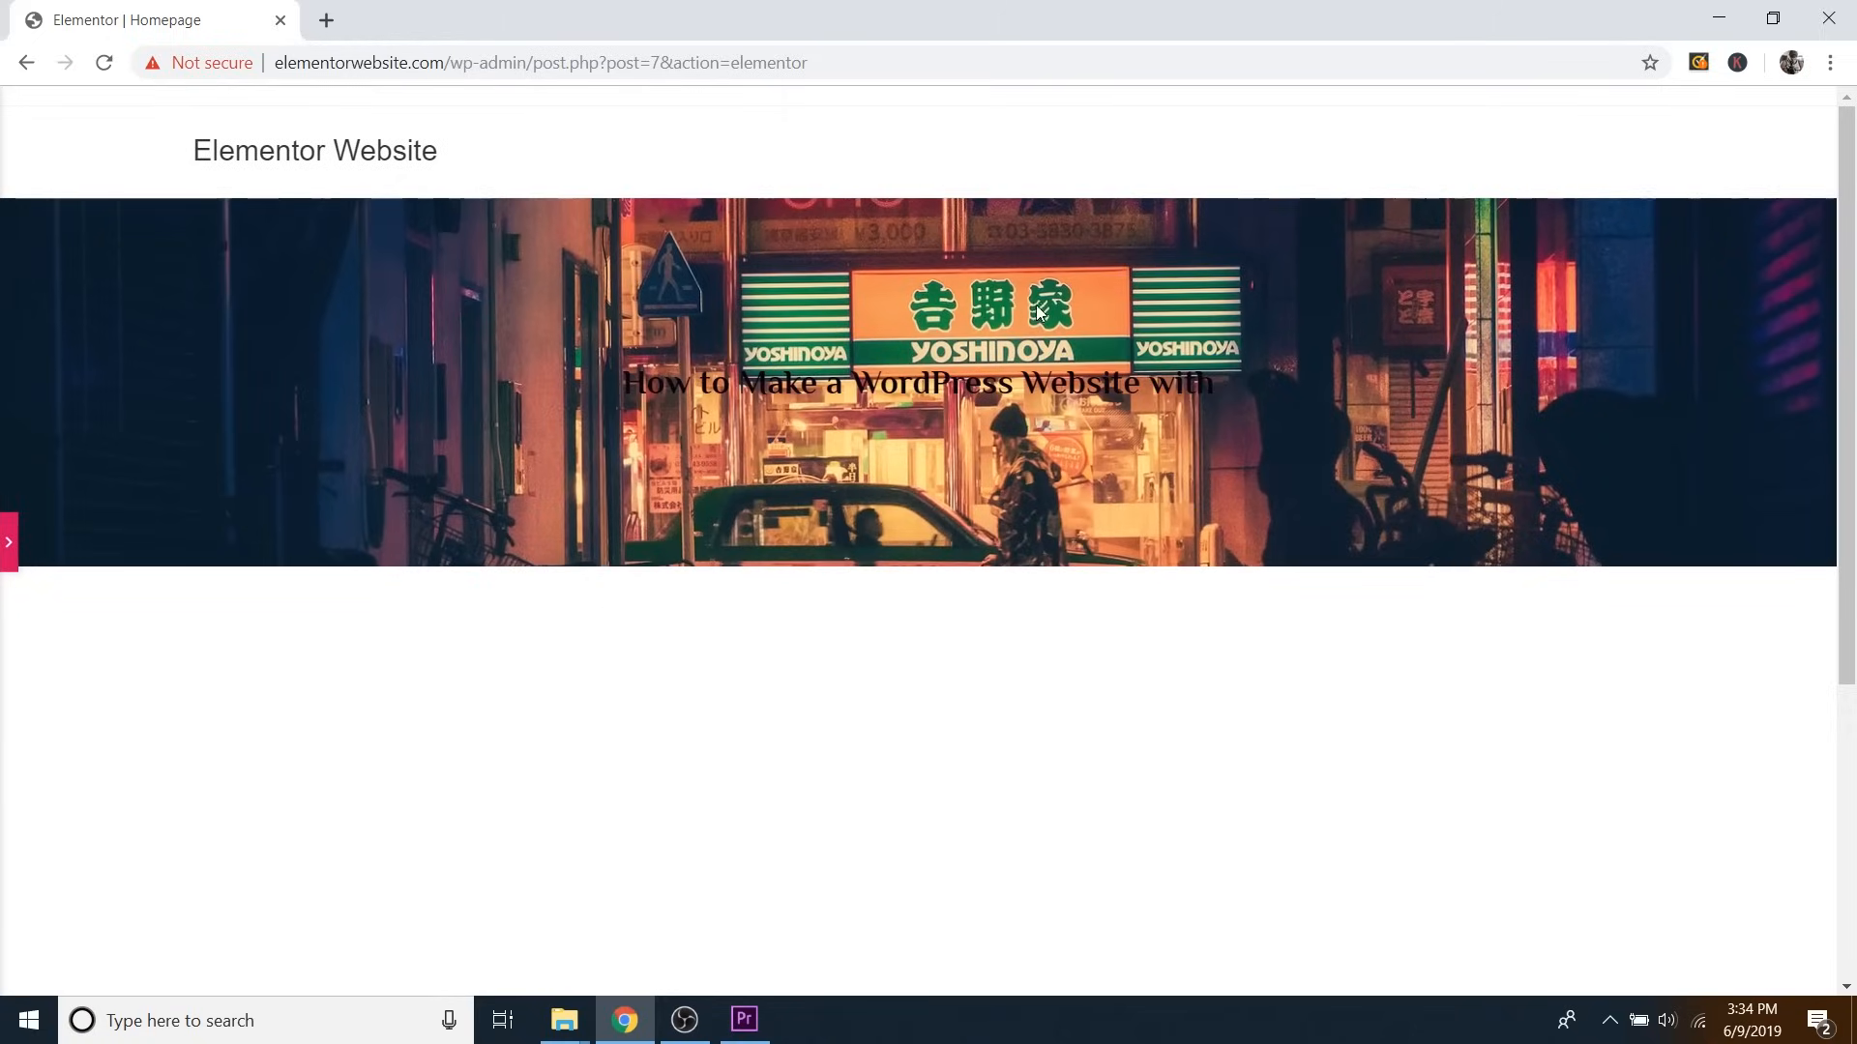
click(9, 546)
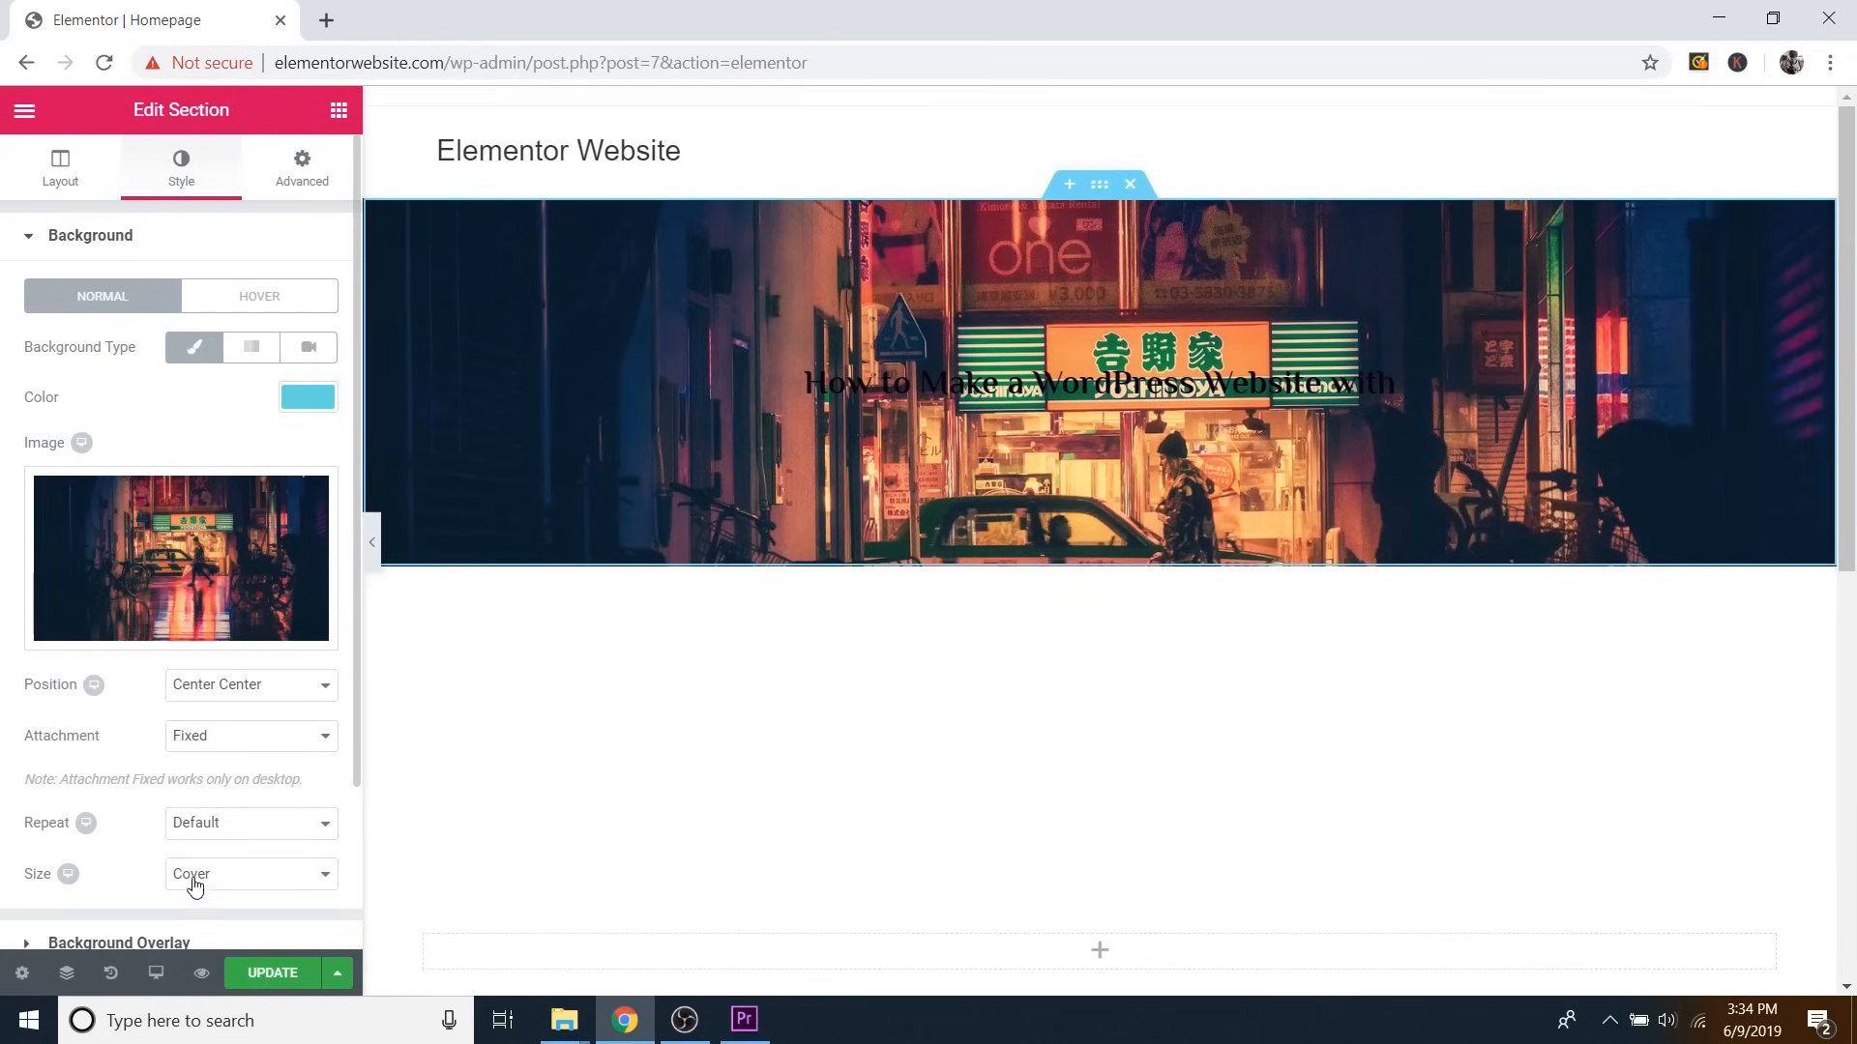
scroll(138, 714, down, 2)
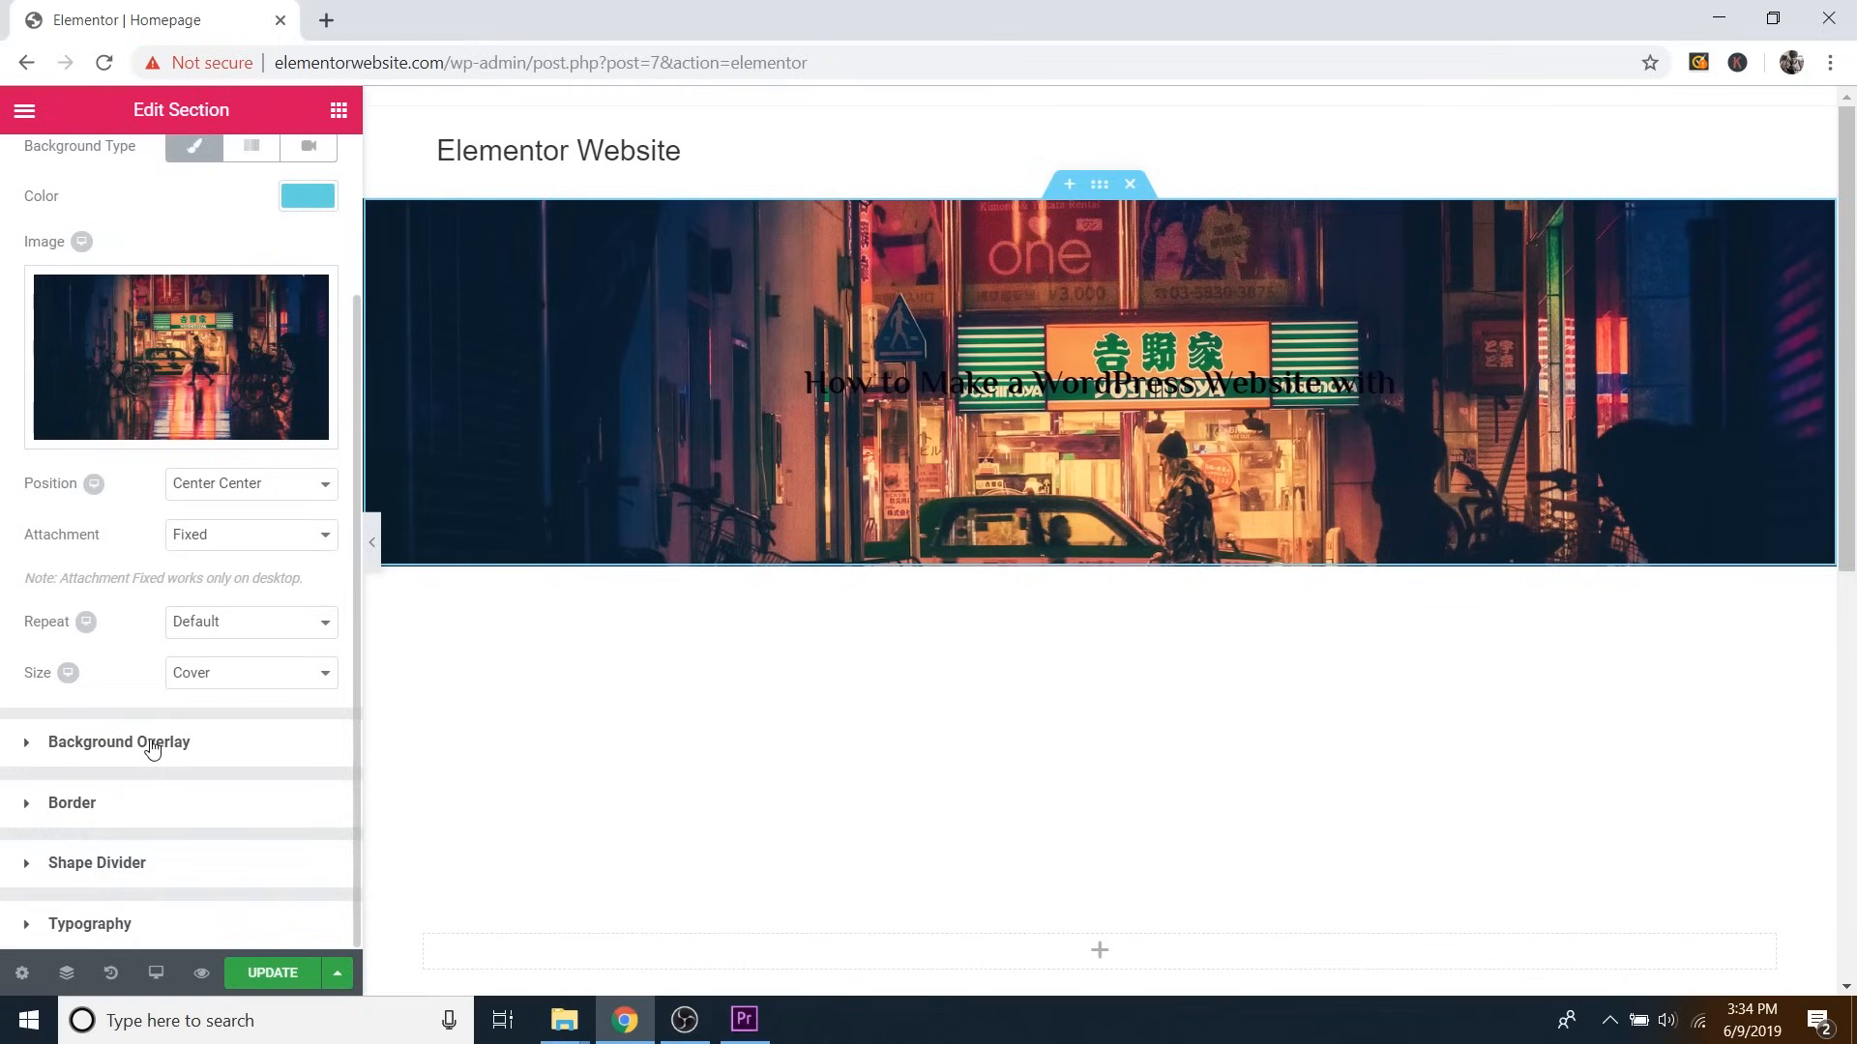
Add a classic near-black #0c0c0c background overlay at 0.5 opacity over the hero image.
click(152, 743)
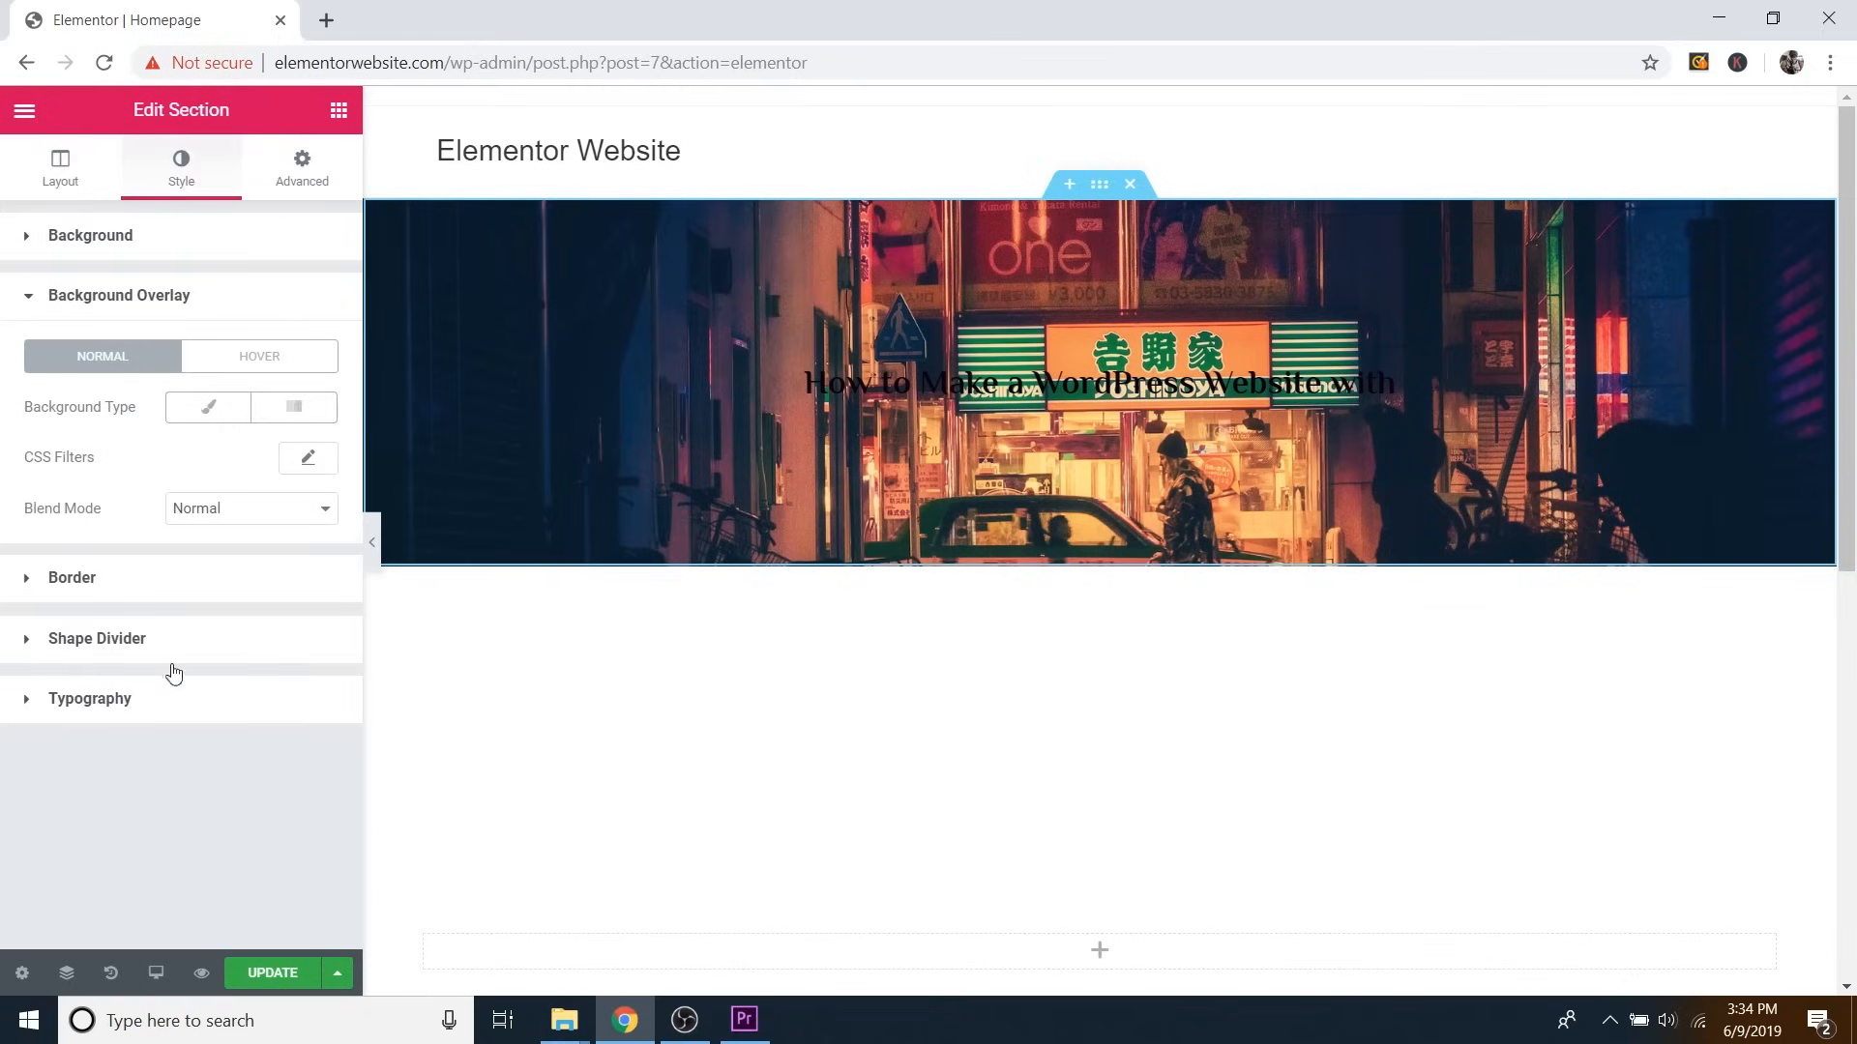
click(209, 411)
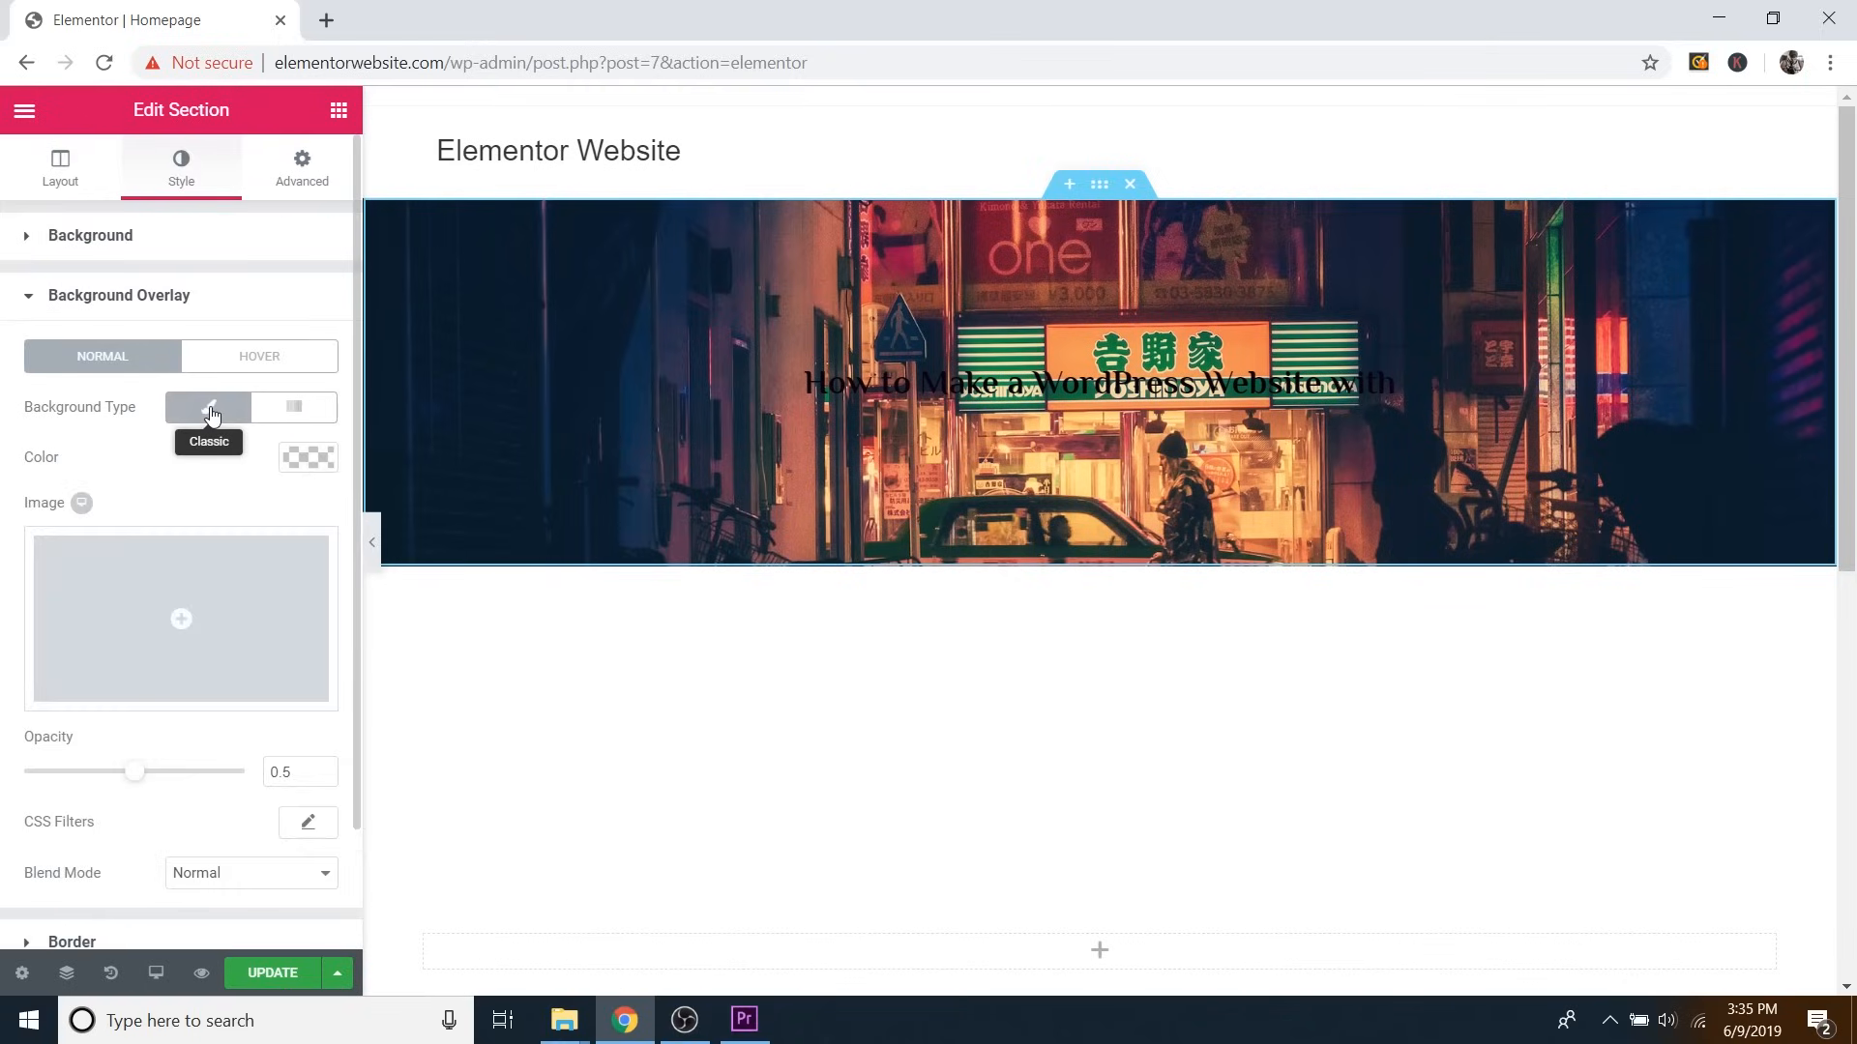
click(306, 458)
drag(114, 504, 5, 458)
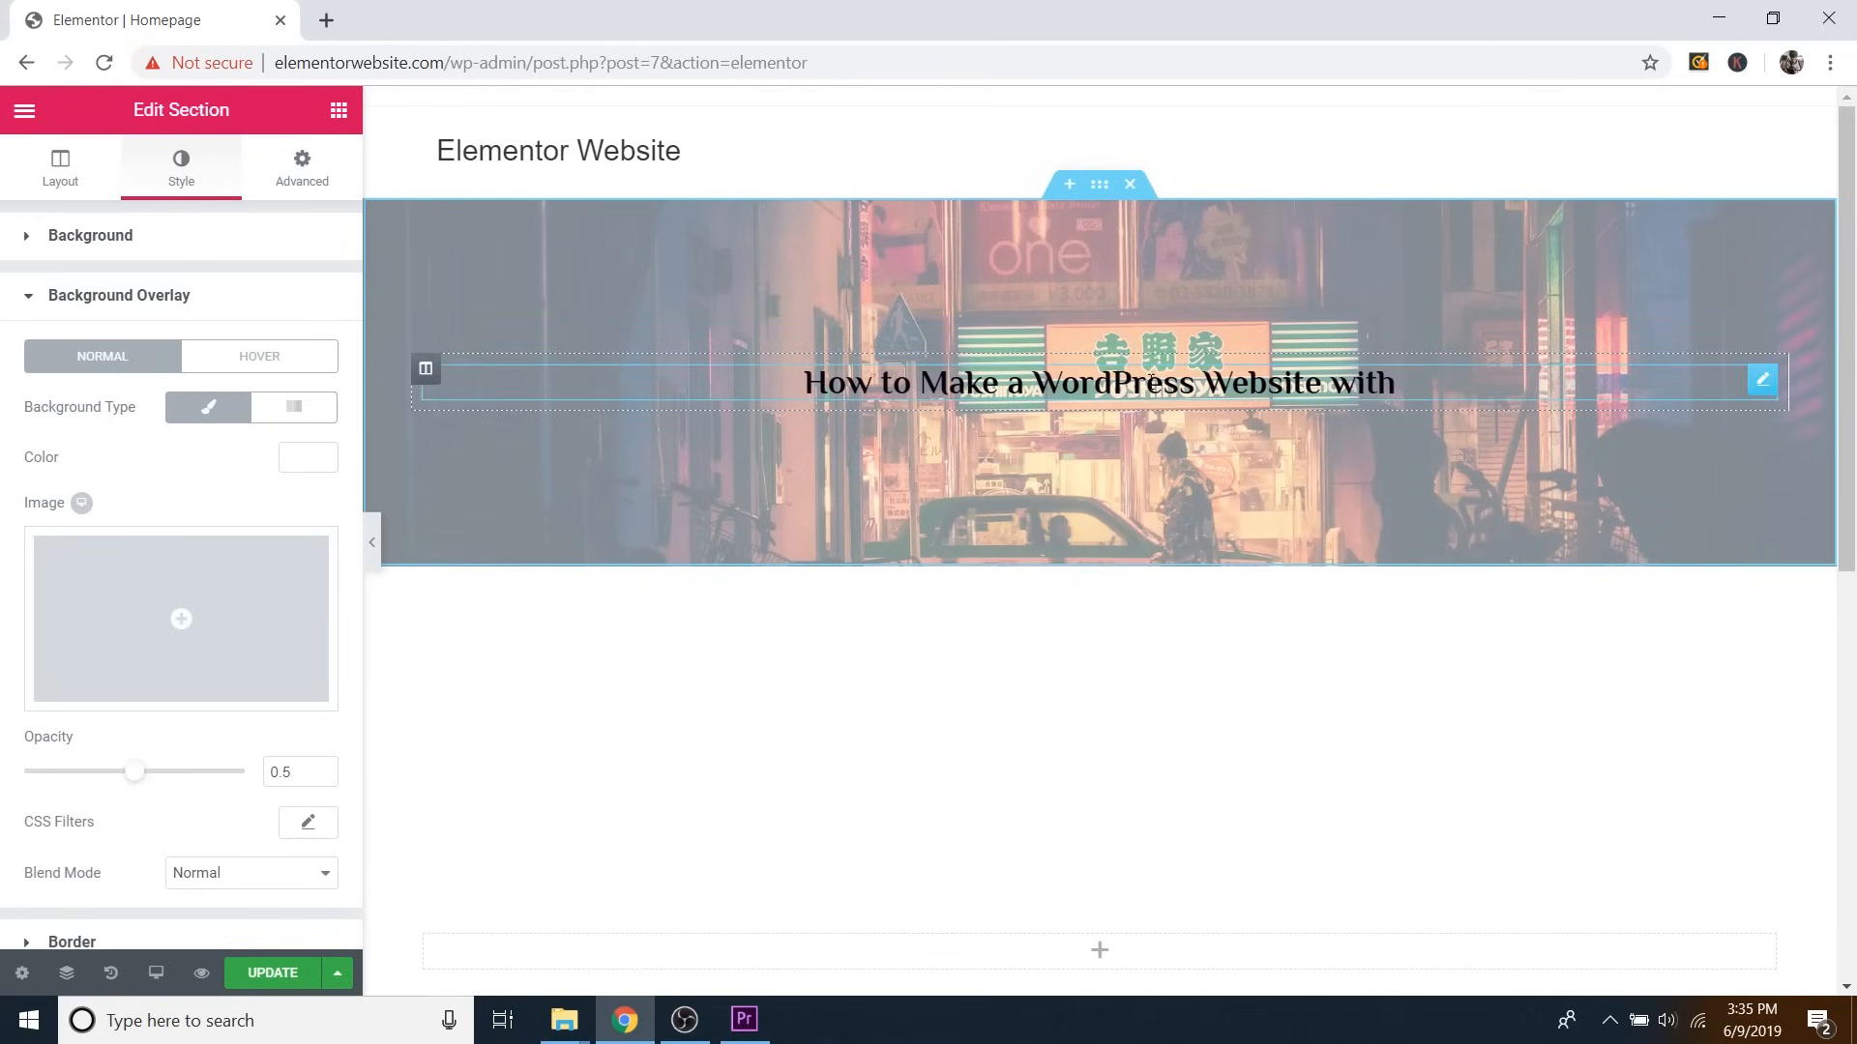
click(305, 474)
drag(124, 580, 3, 783)
click(320, 459)
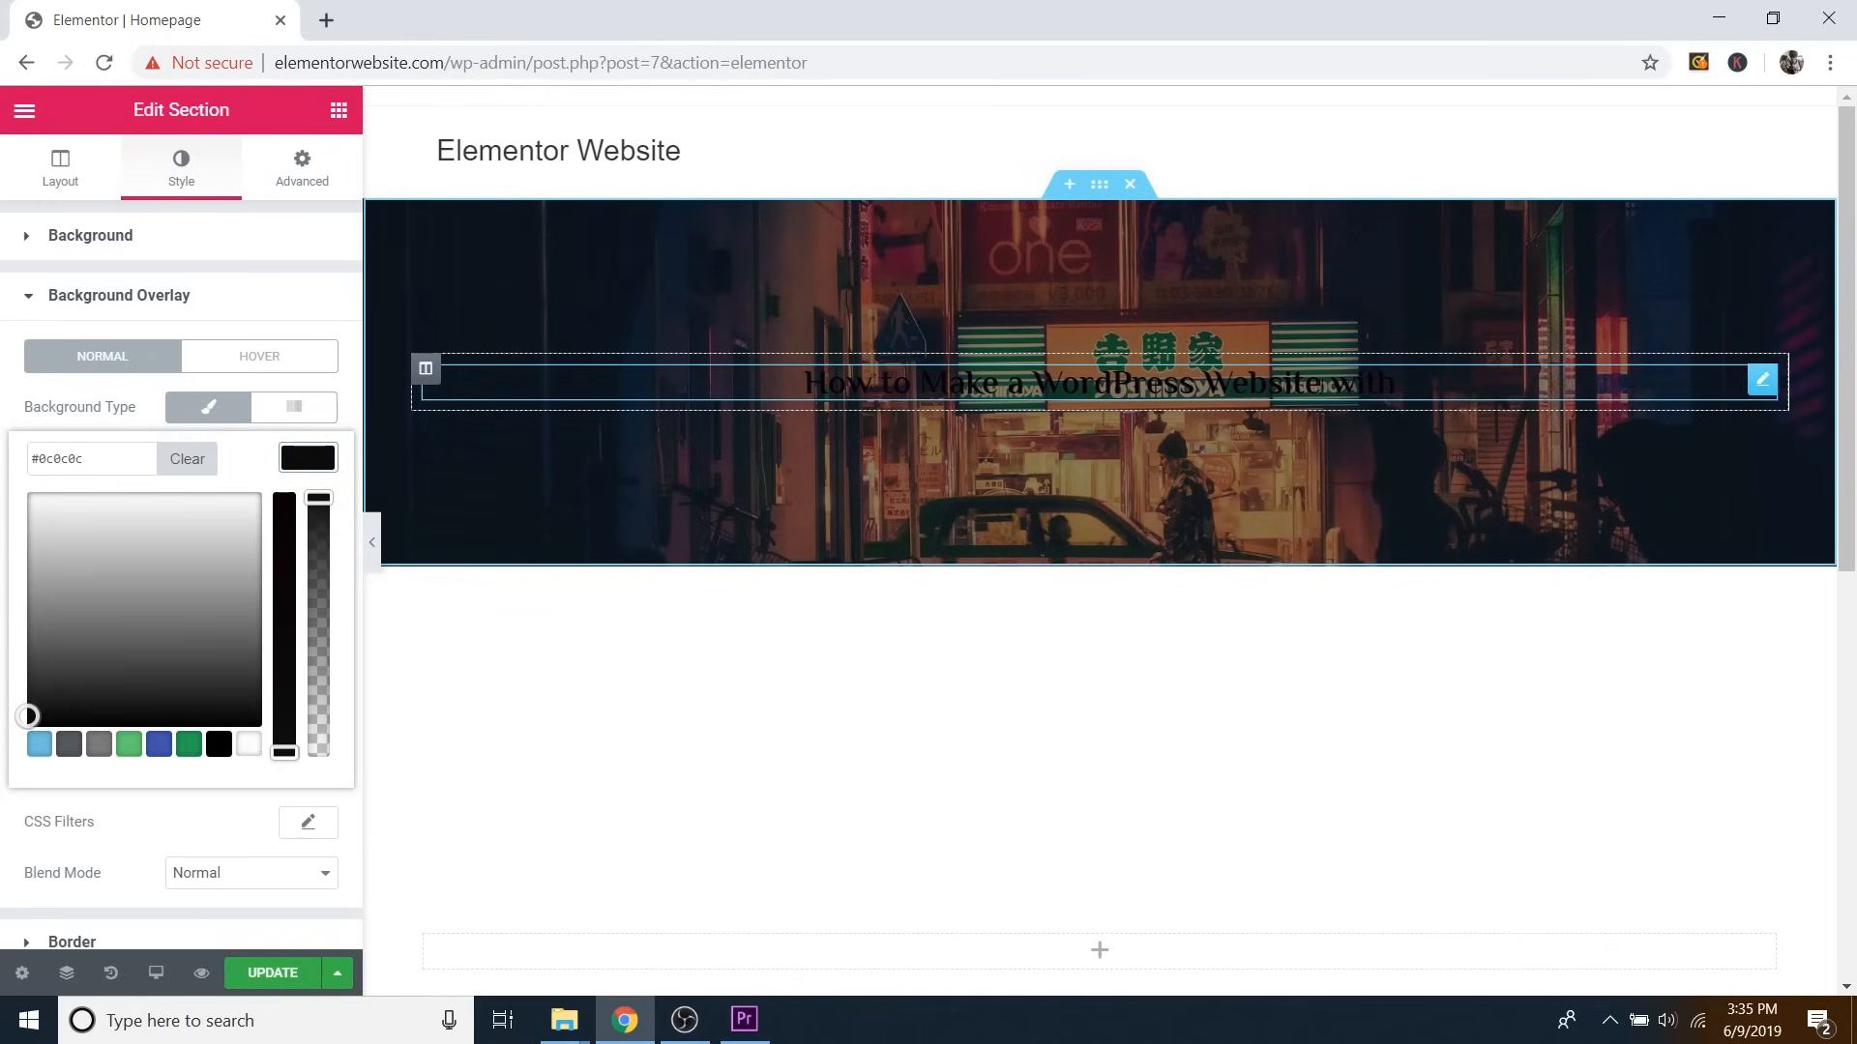
click(1762, 383)
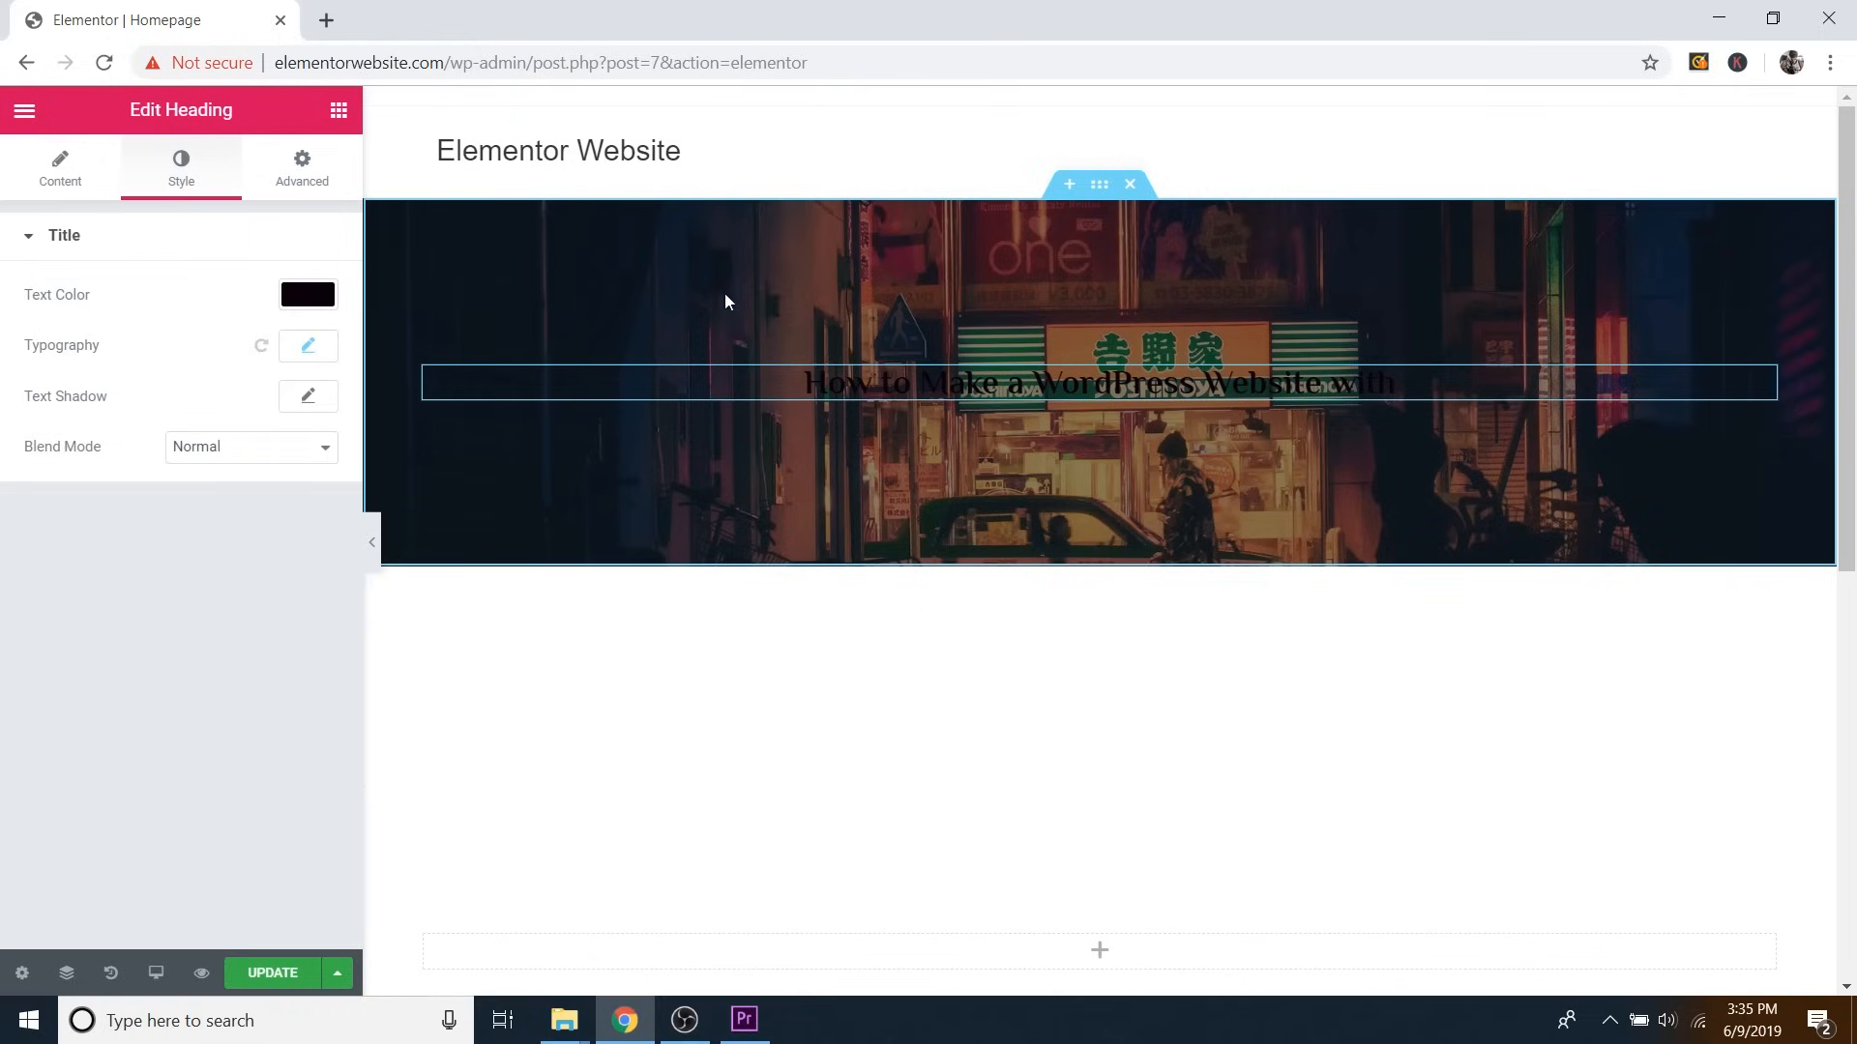
Make the heading's text colour white.
click(321, 306)
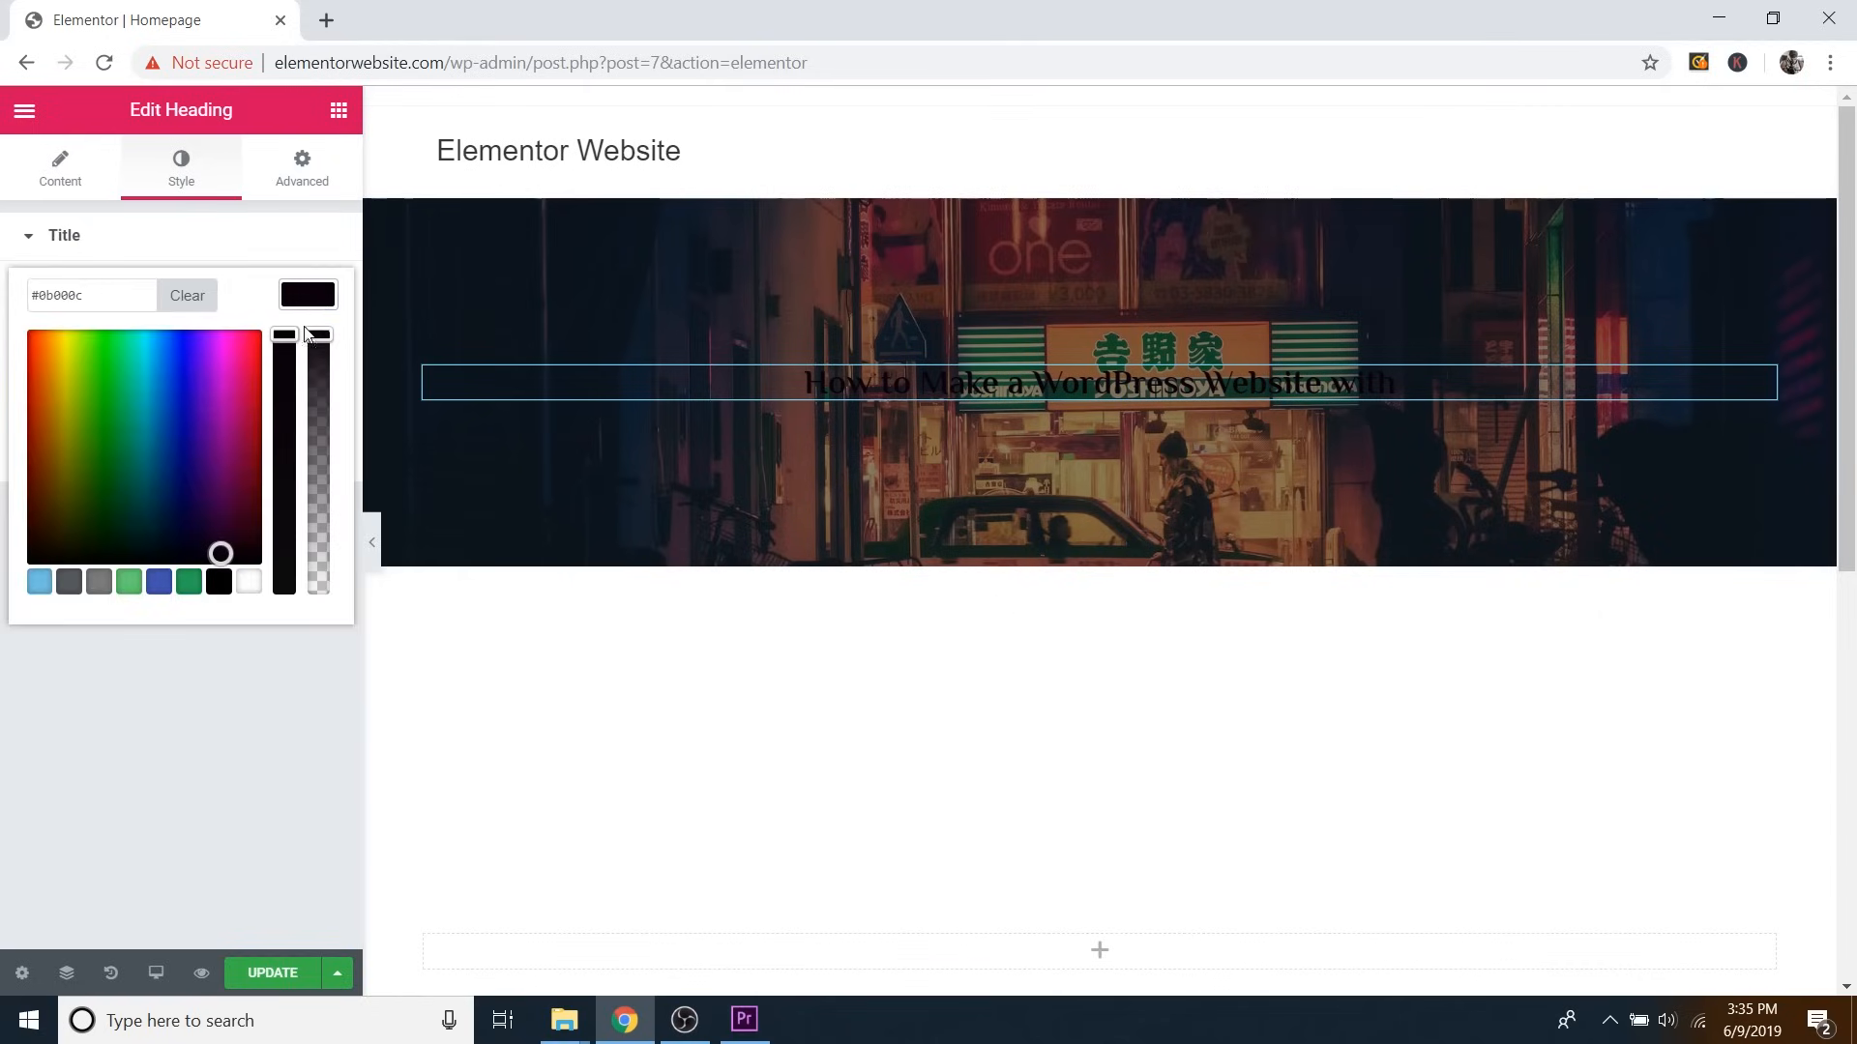
click(249, 584)
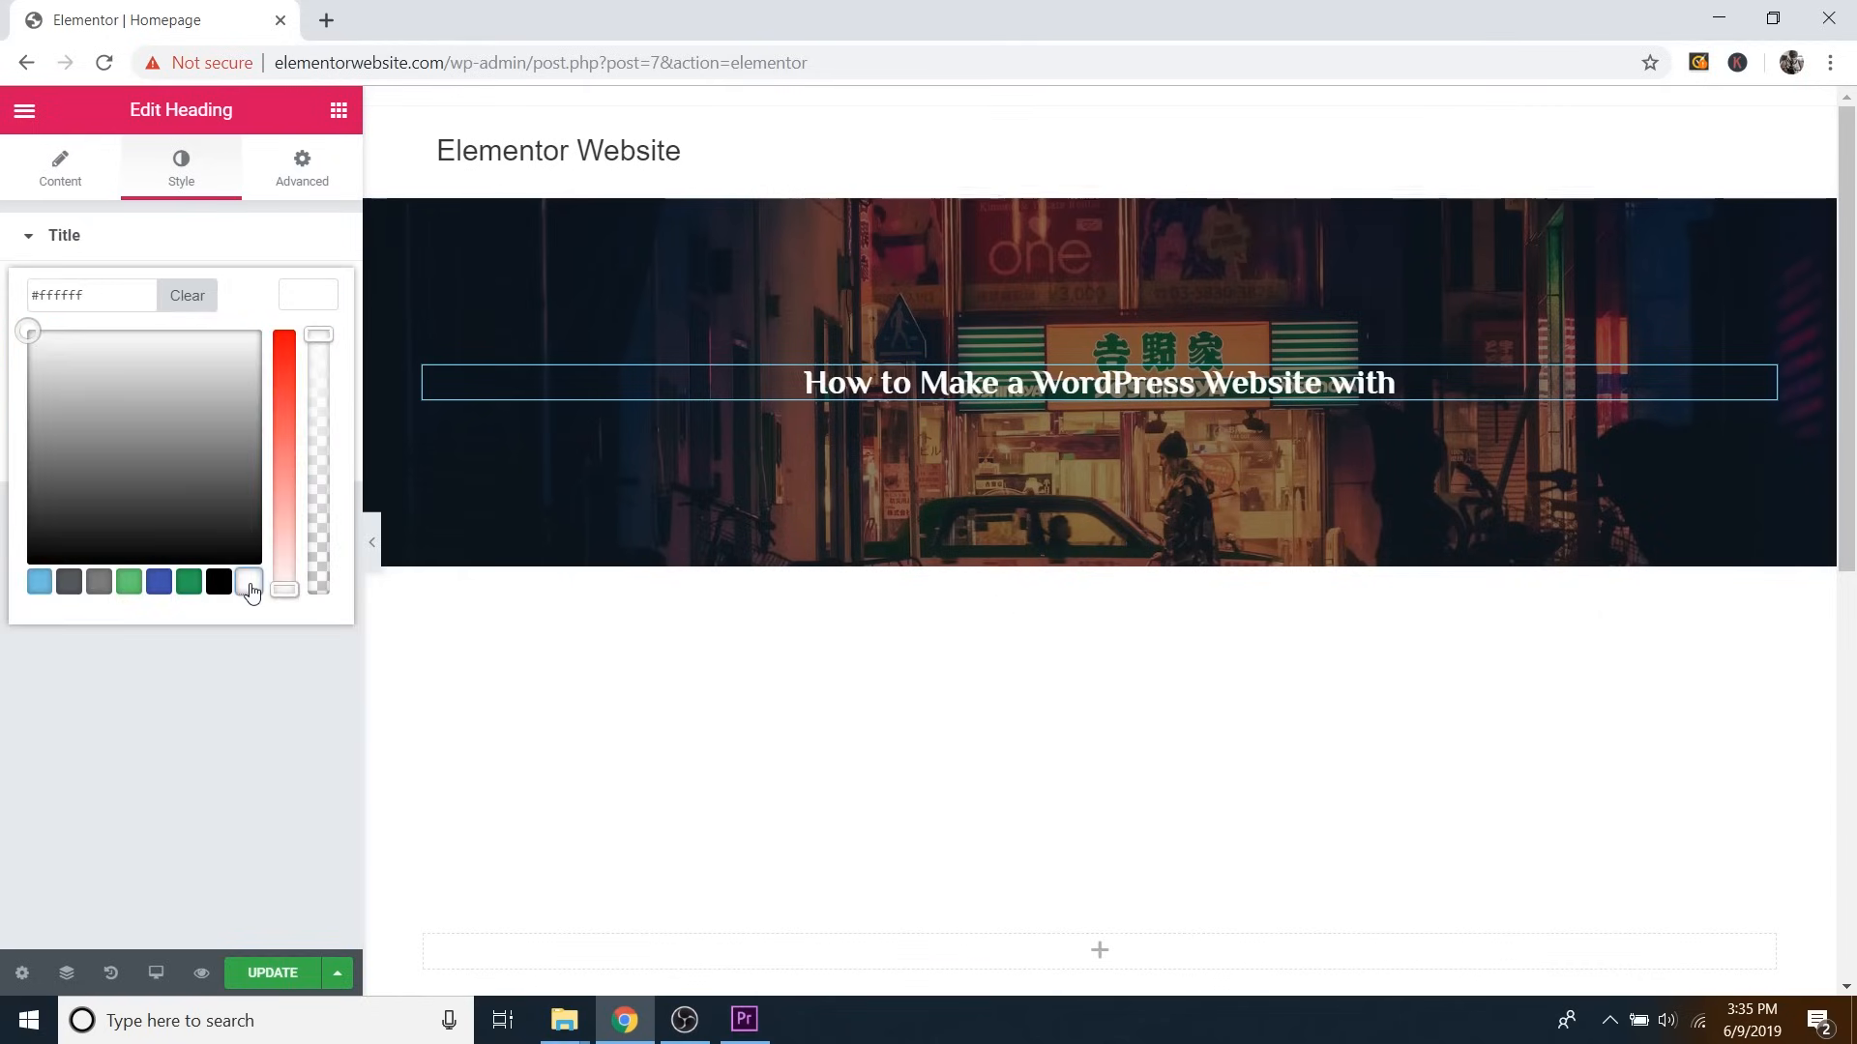
click(325, 306)
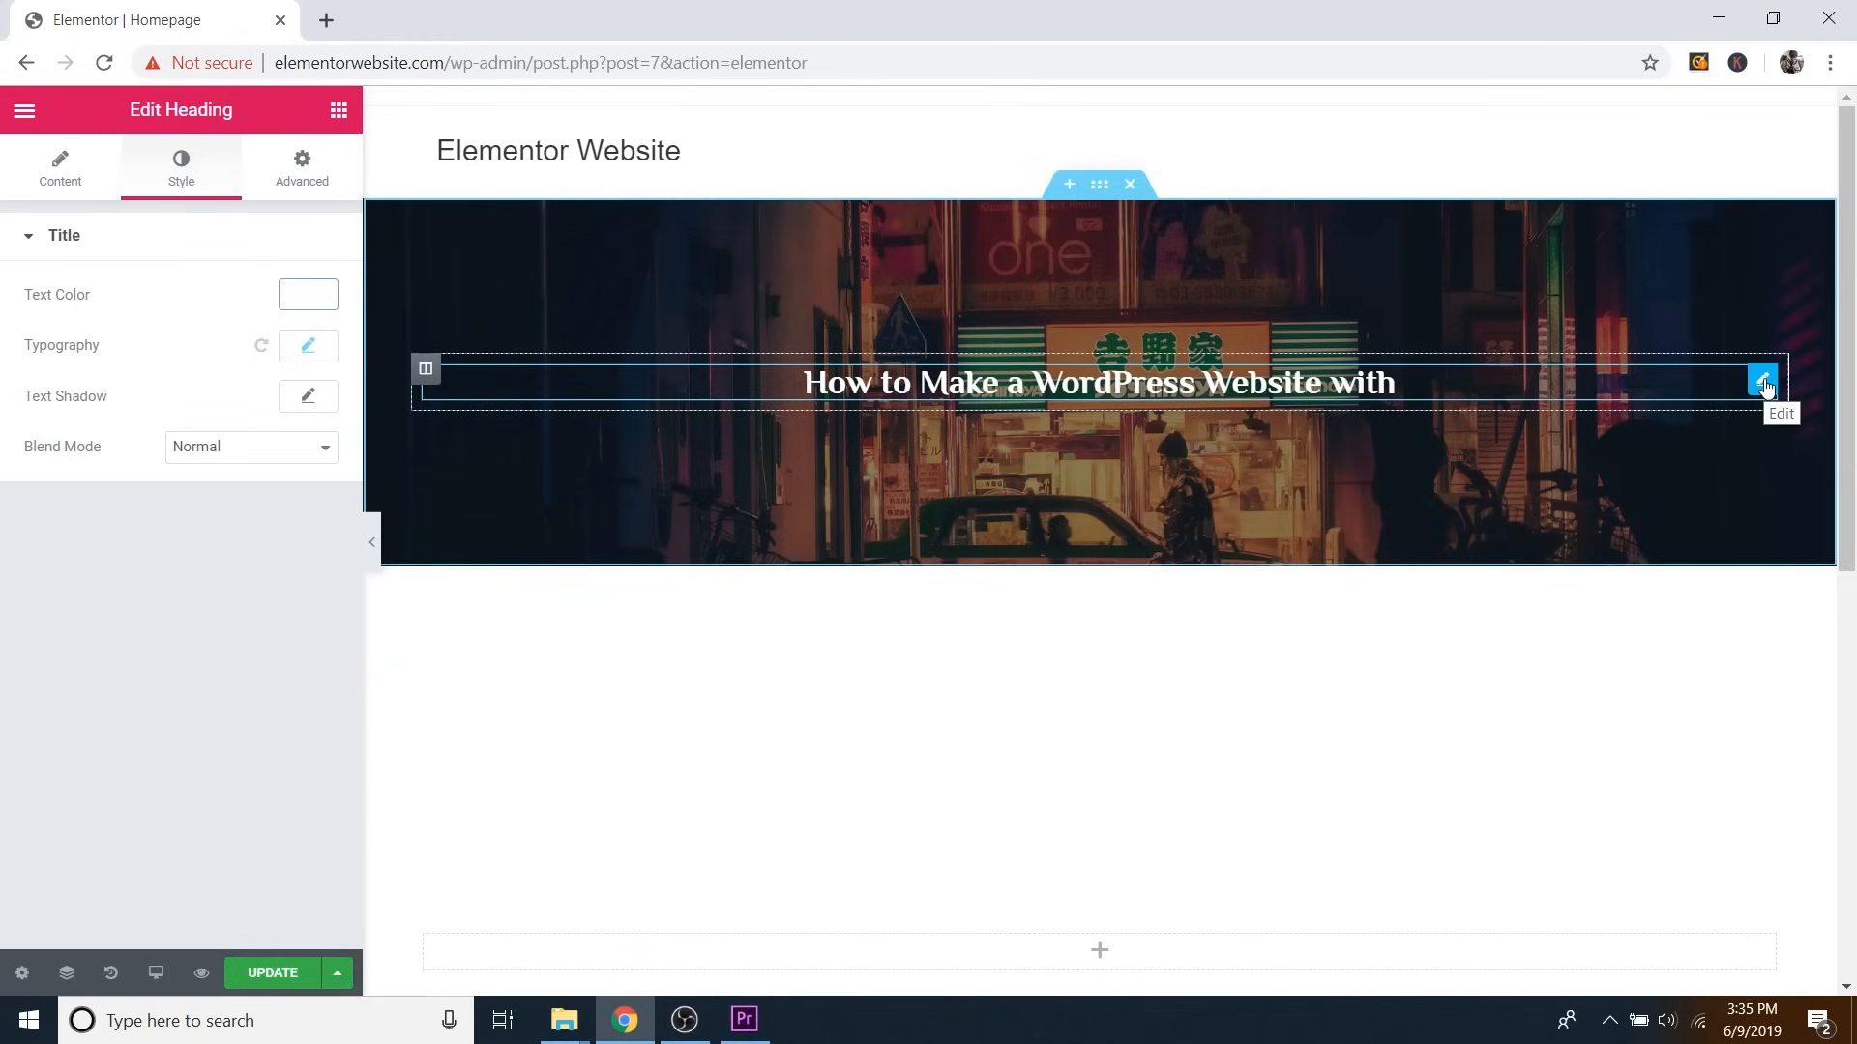
Duplicate the heading below itself and retitle the copy 'ELEMENTOR'.
right_click(1764, 387)
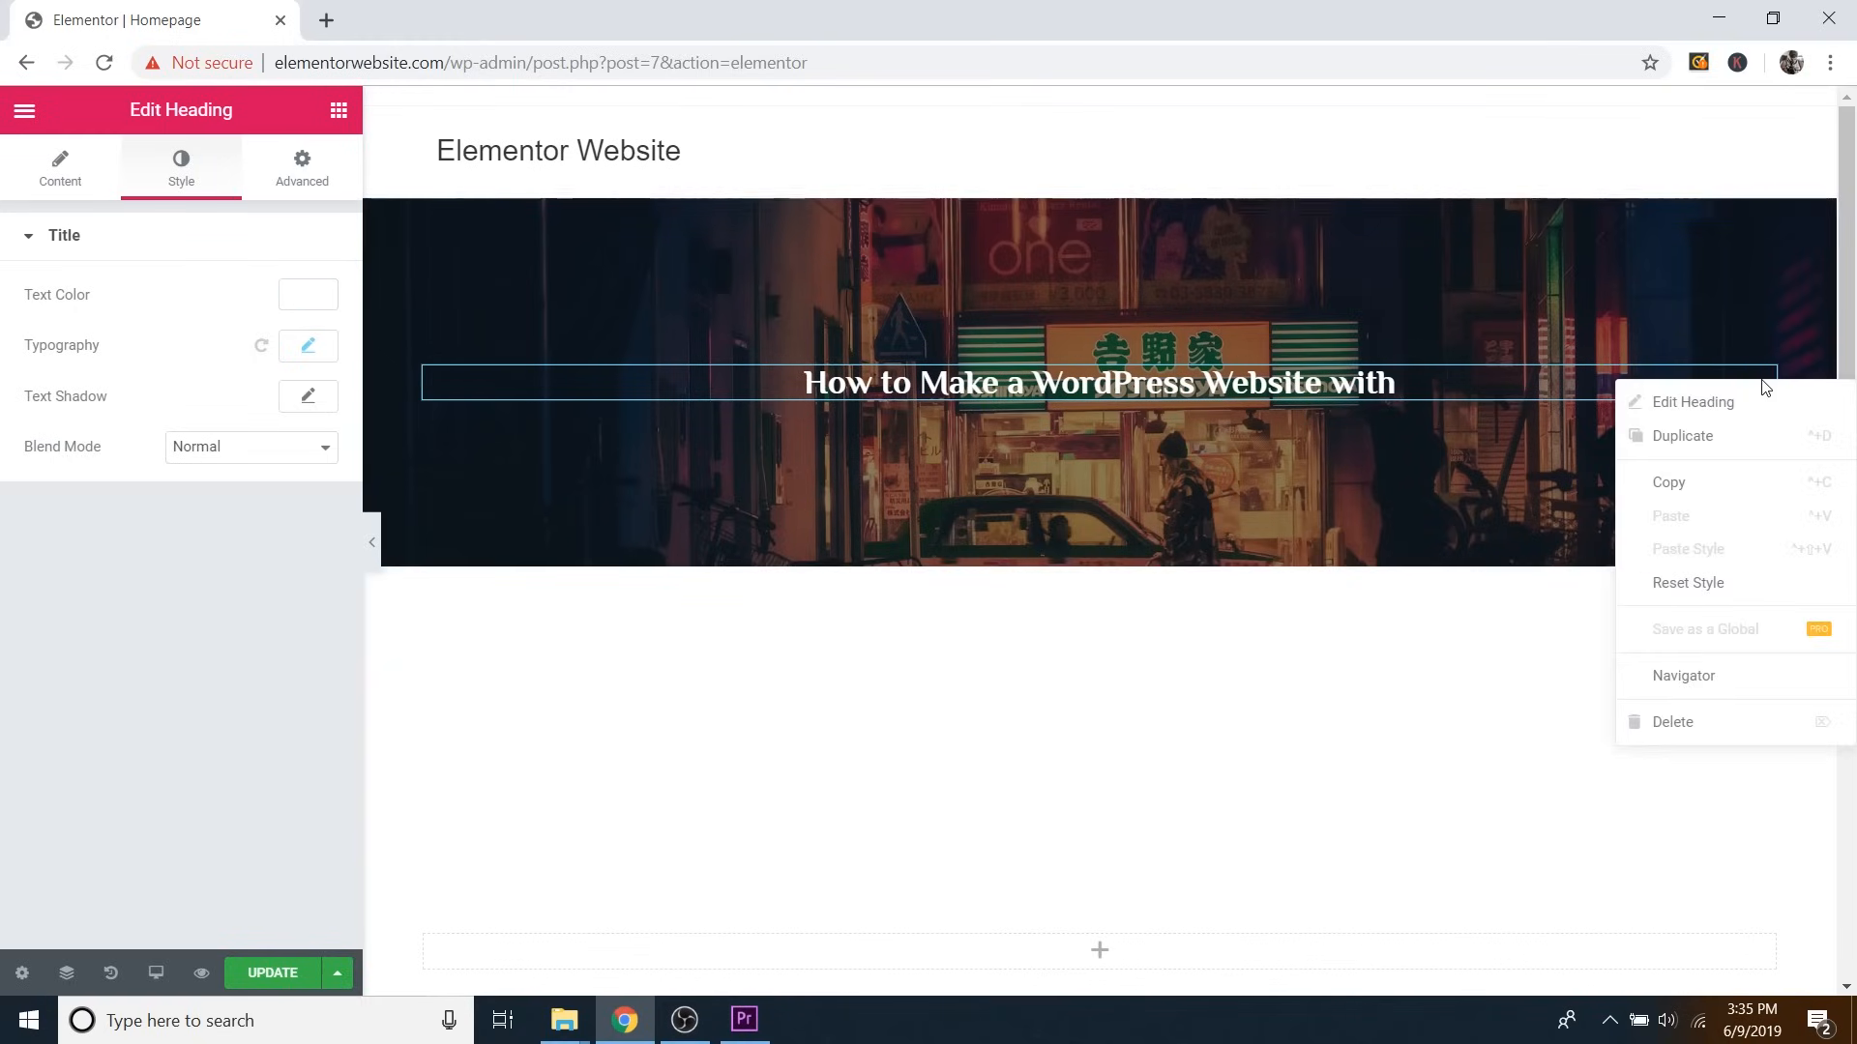
click(1730, 444)
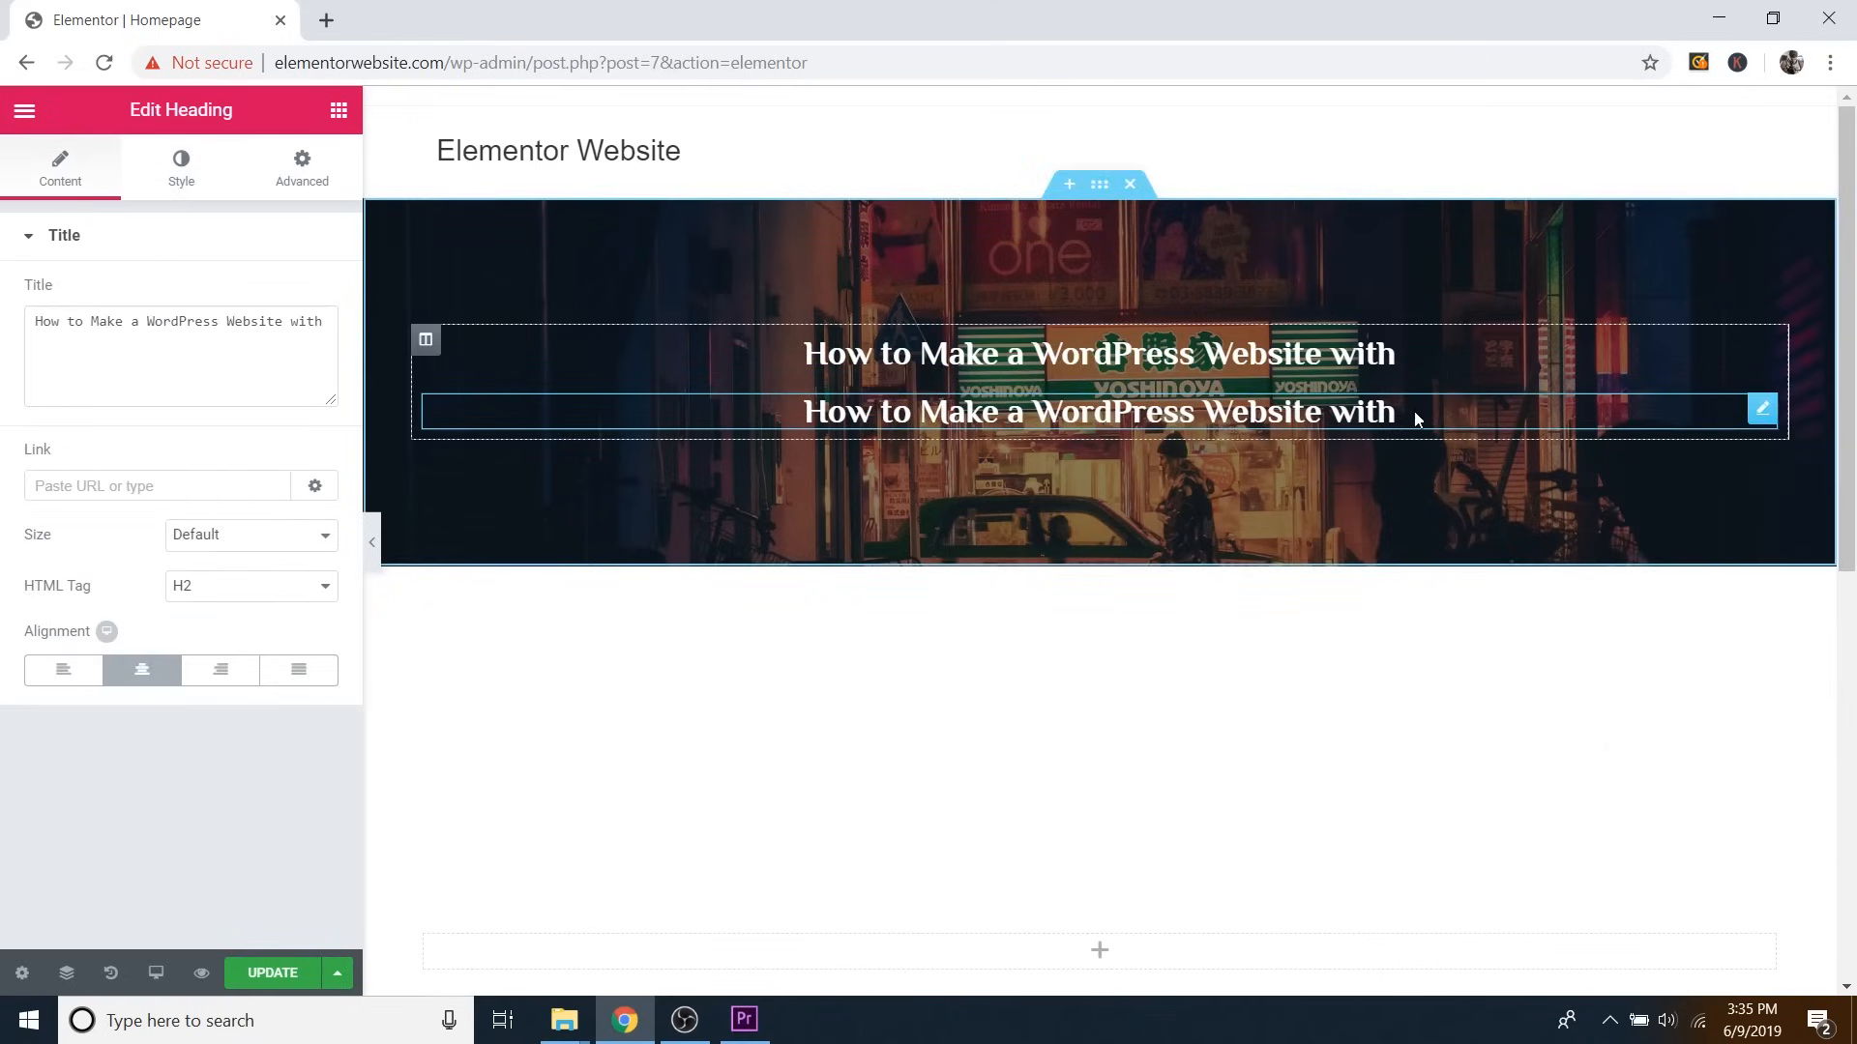
double_click(248, 327)
triple_click(247, 332)
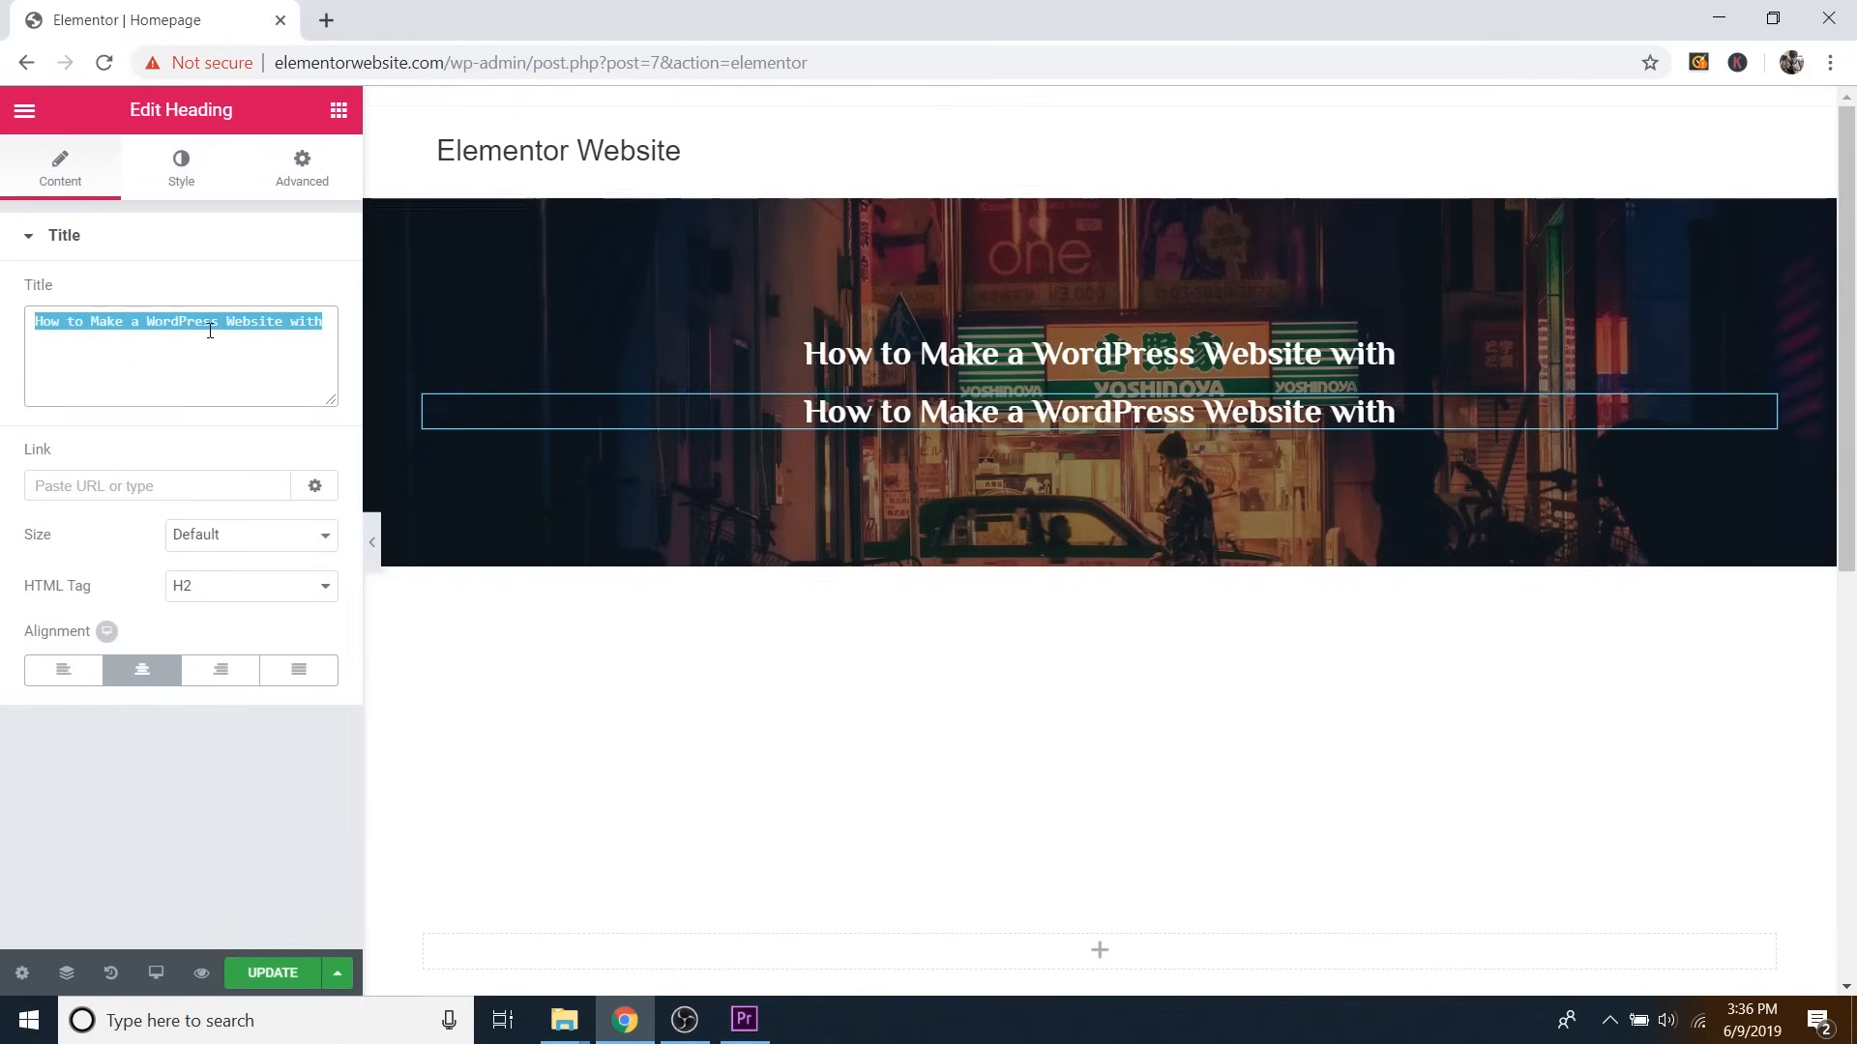
text(Elementor)
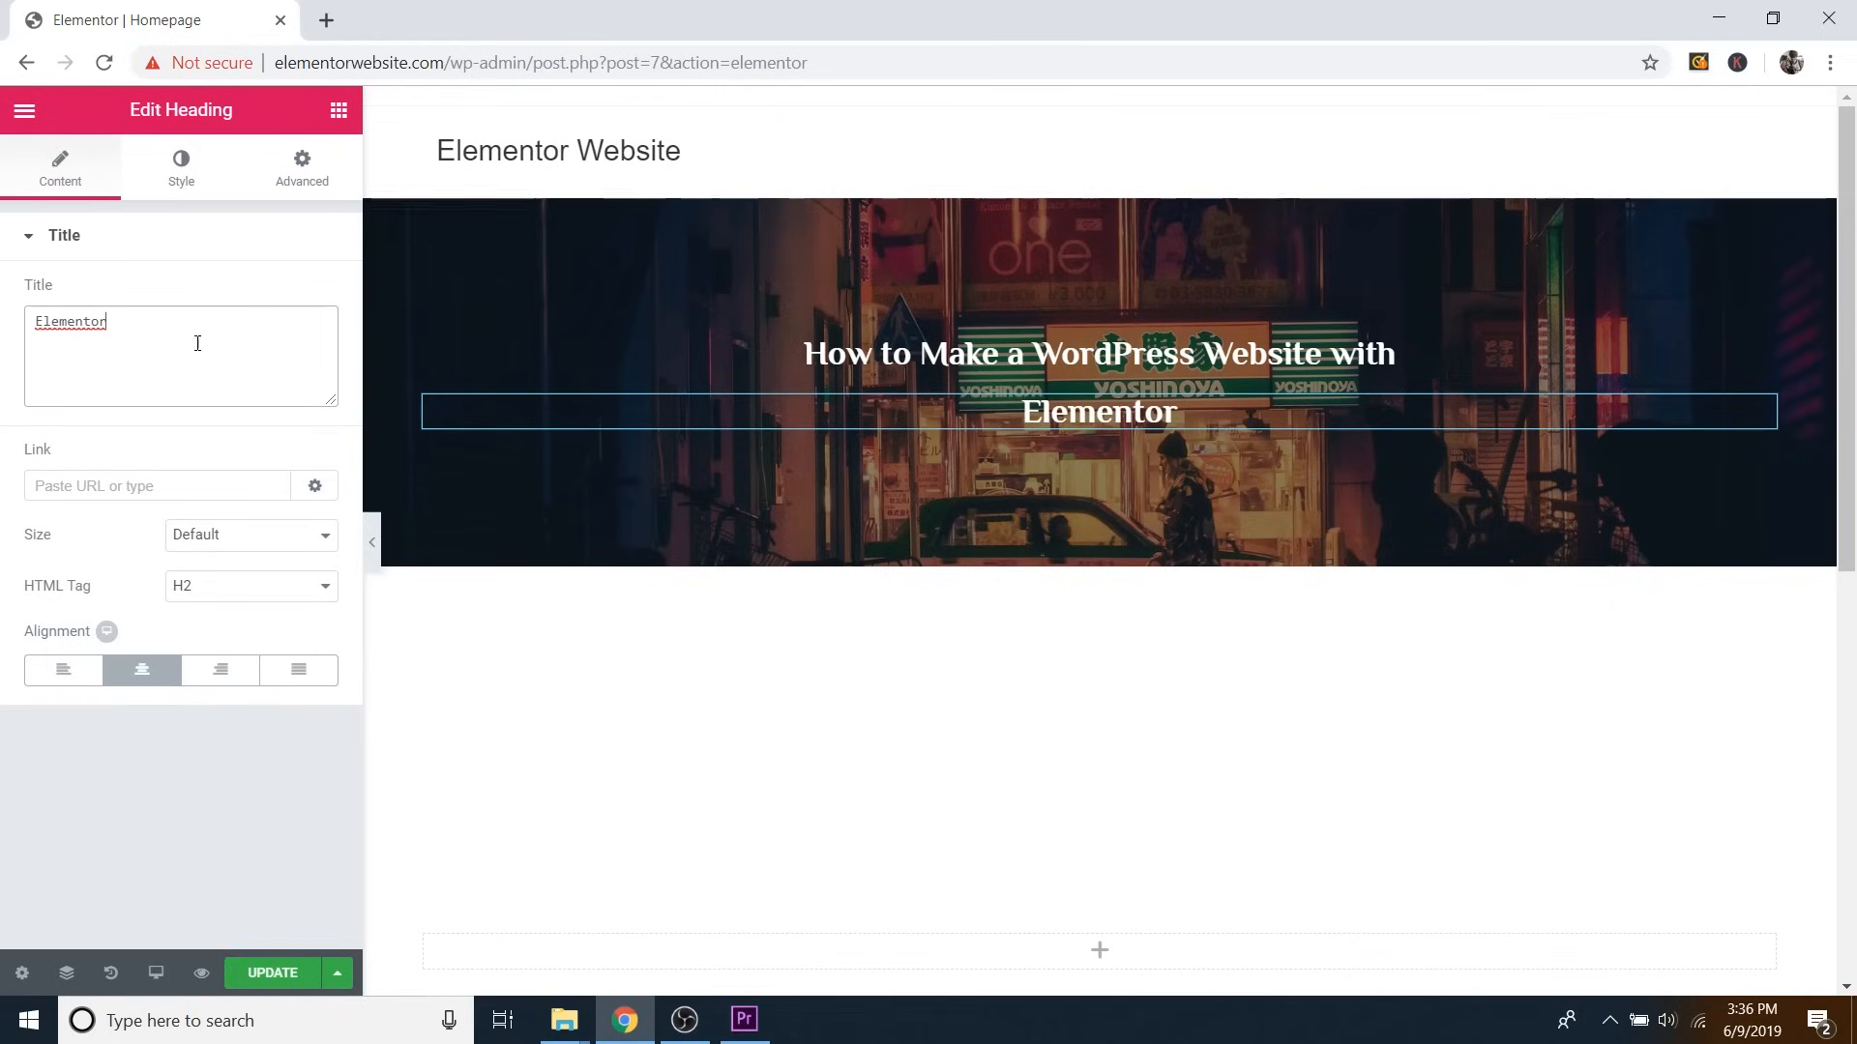
key(ctrl+a)
text(ELE)
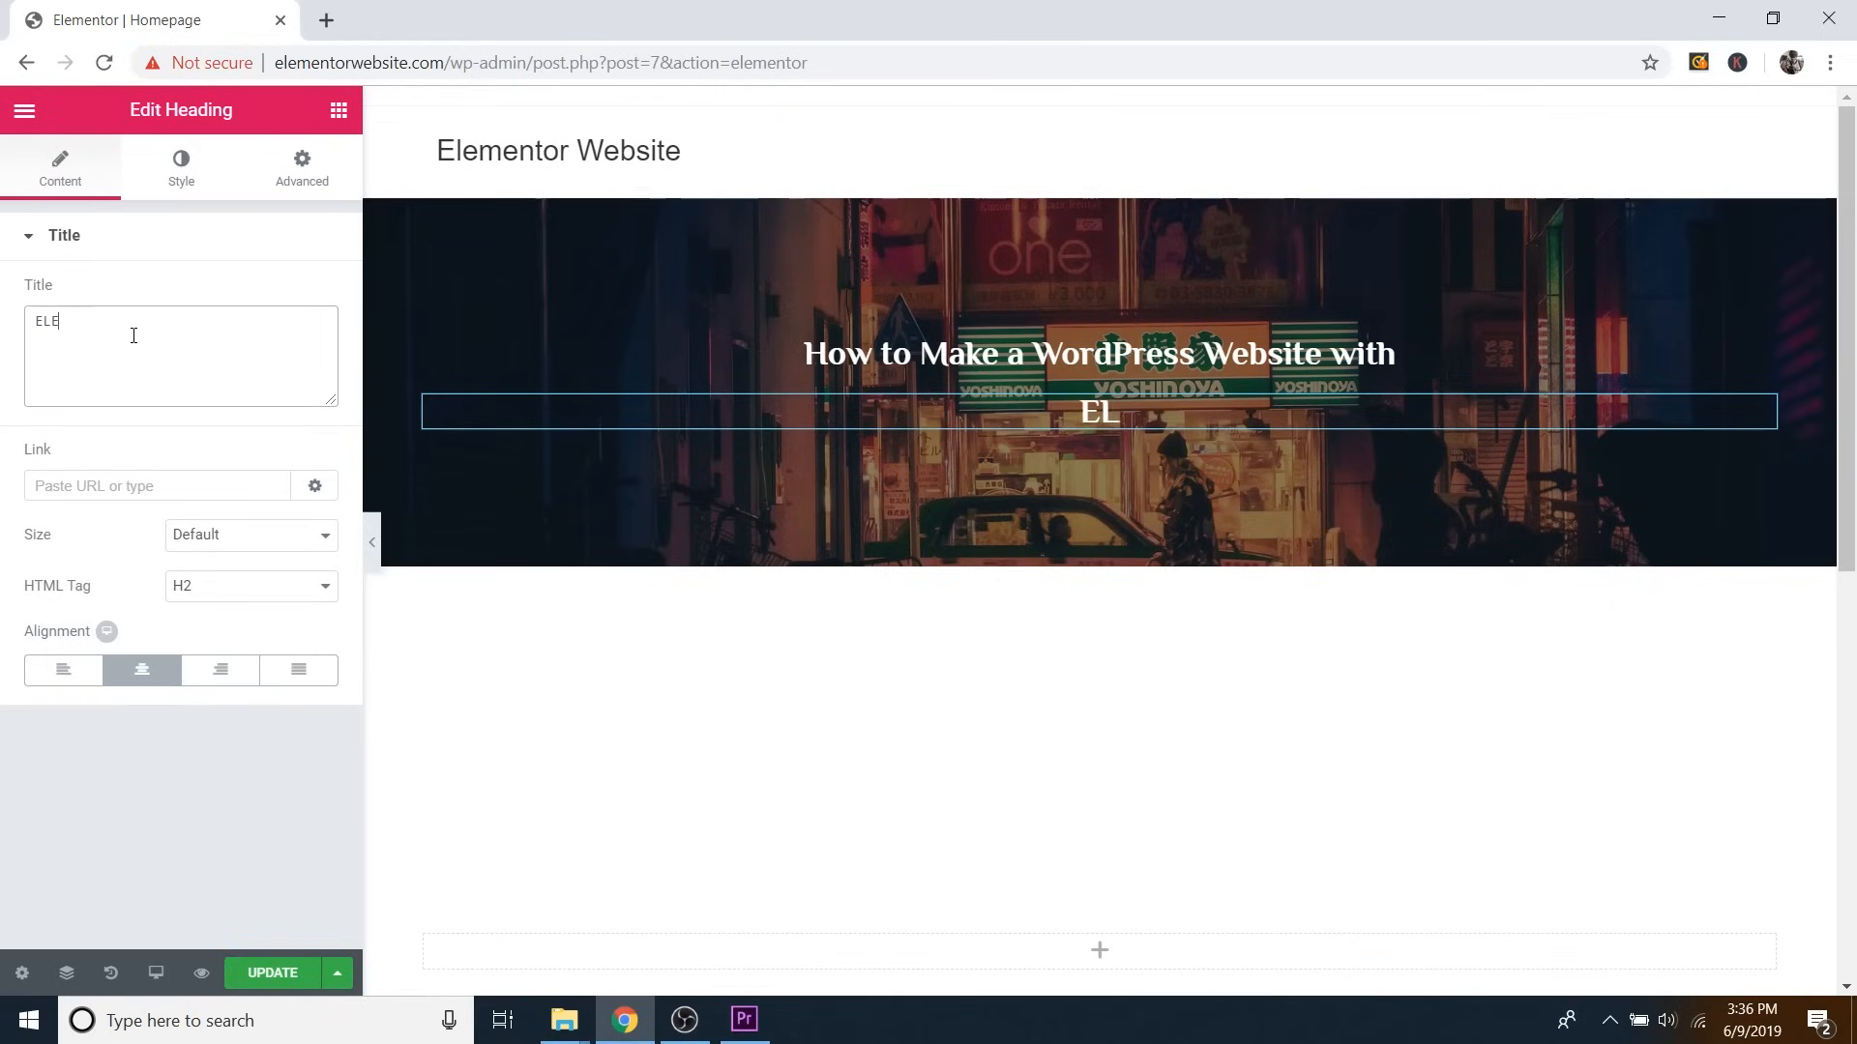
key(BackSpace)
text(EMENTOR)
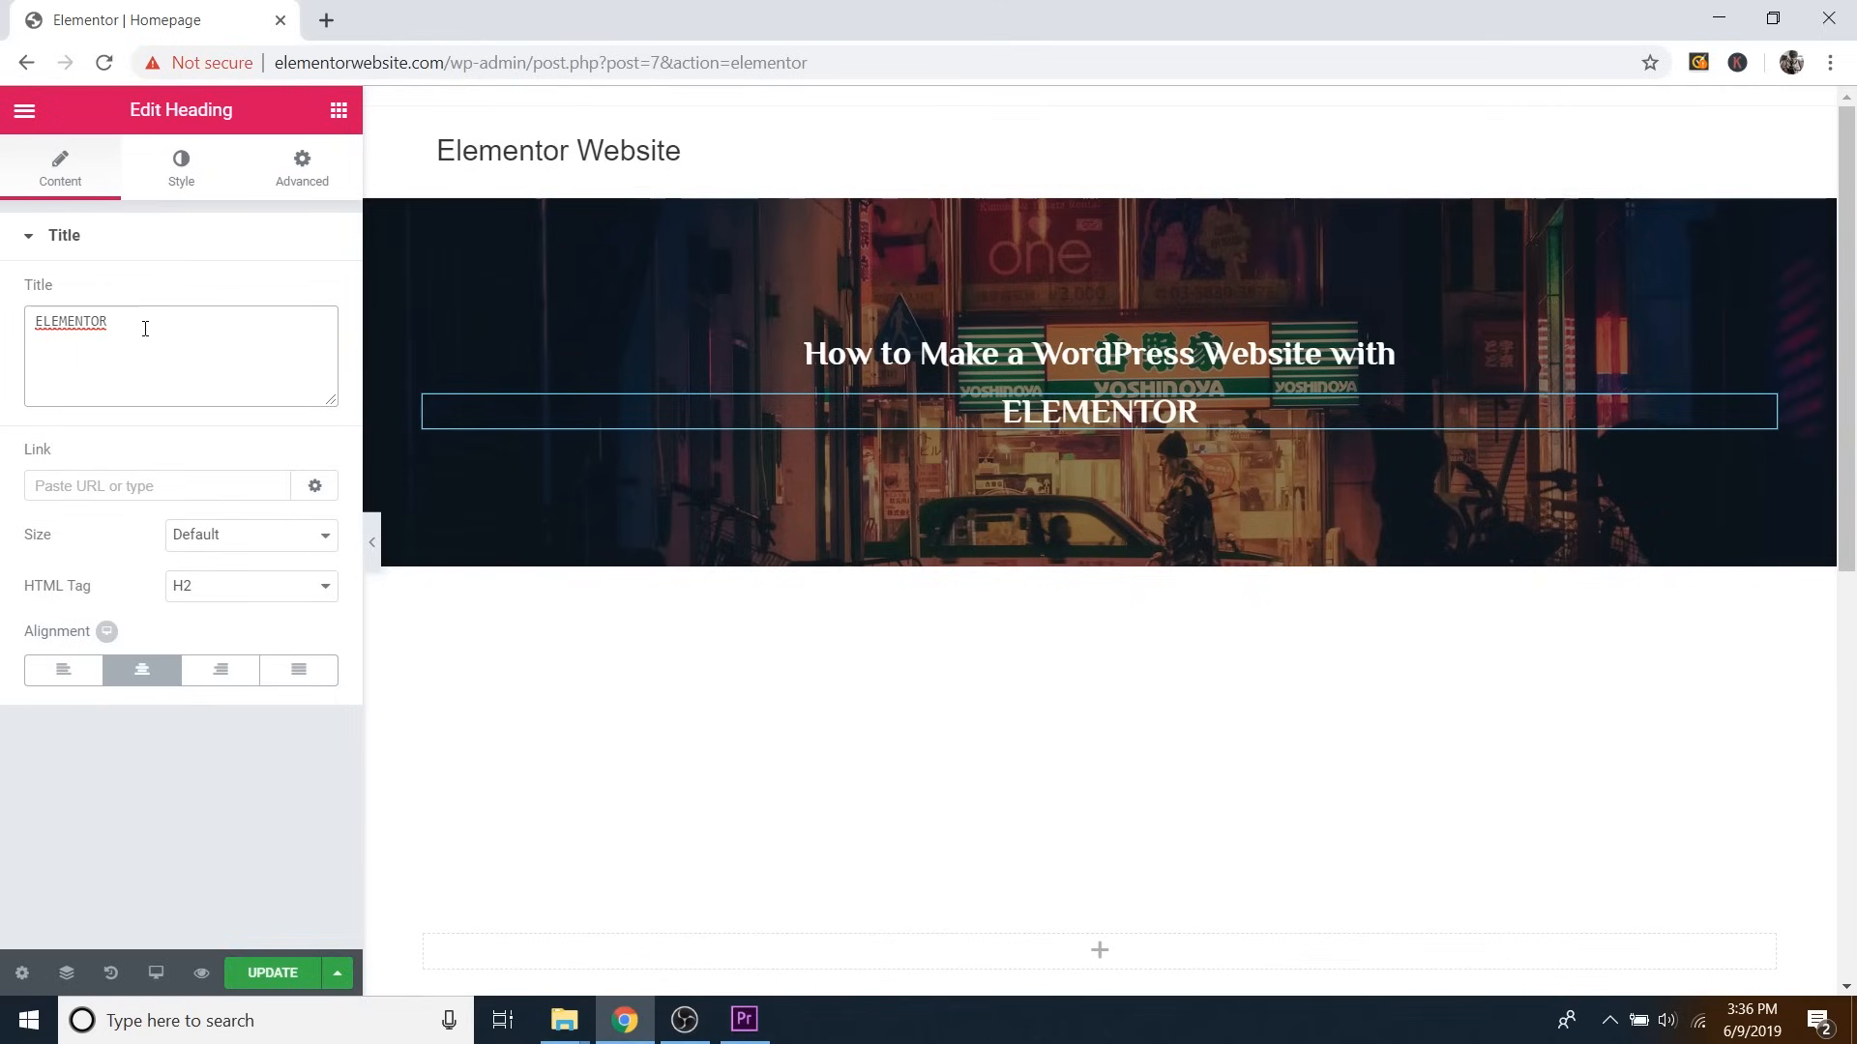
click(195, 184)
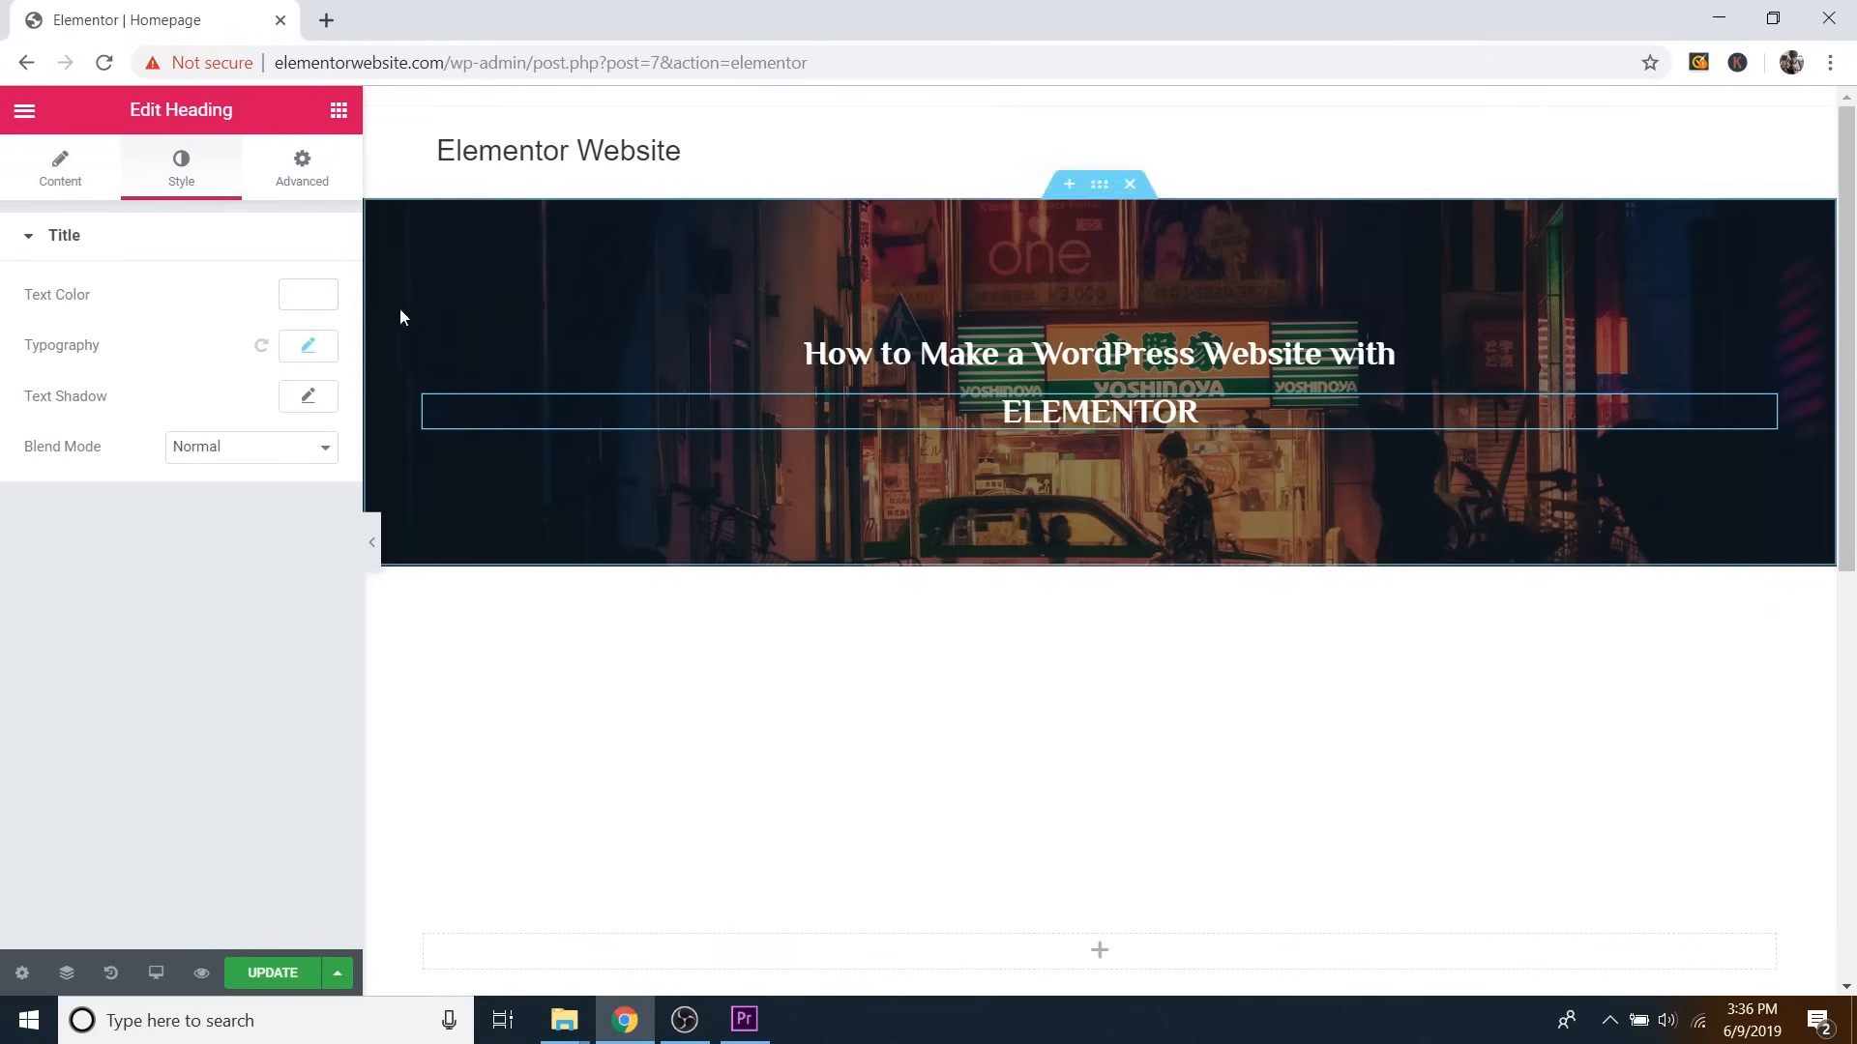
click(309, 347)
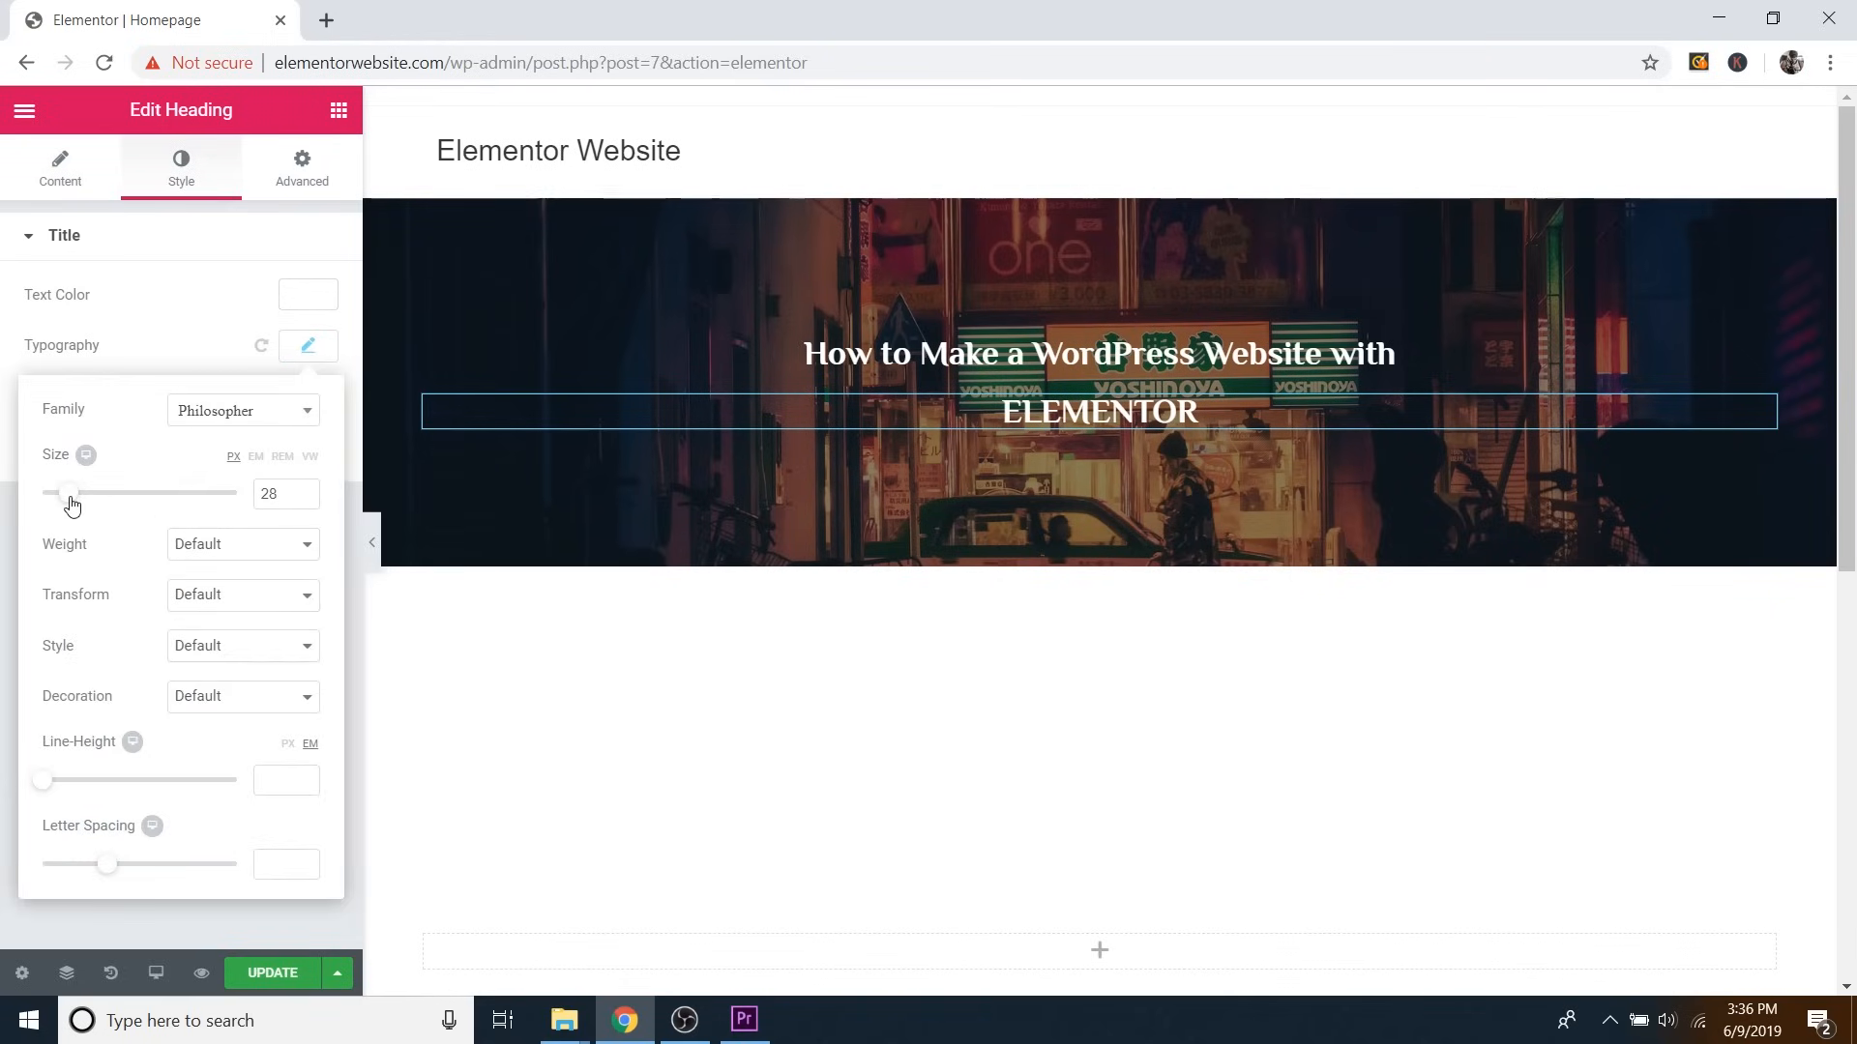
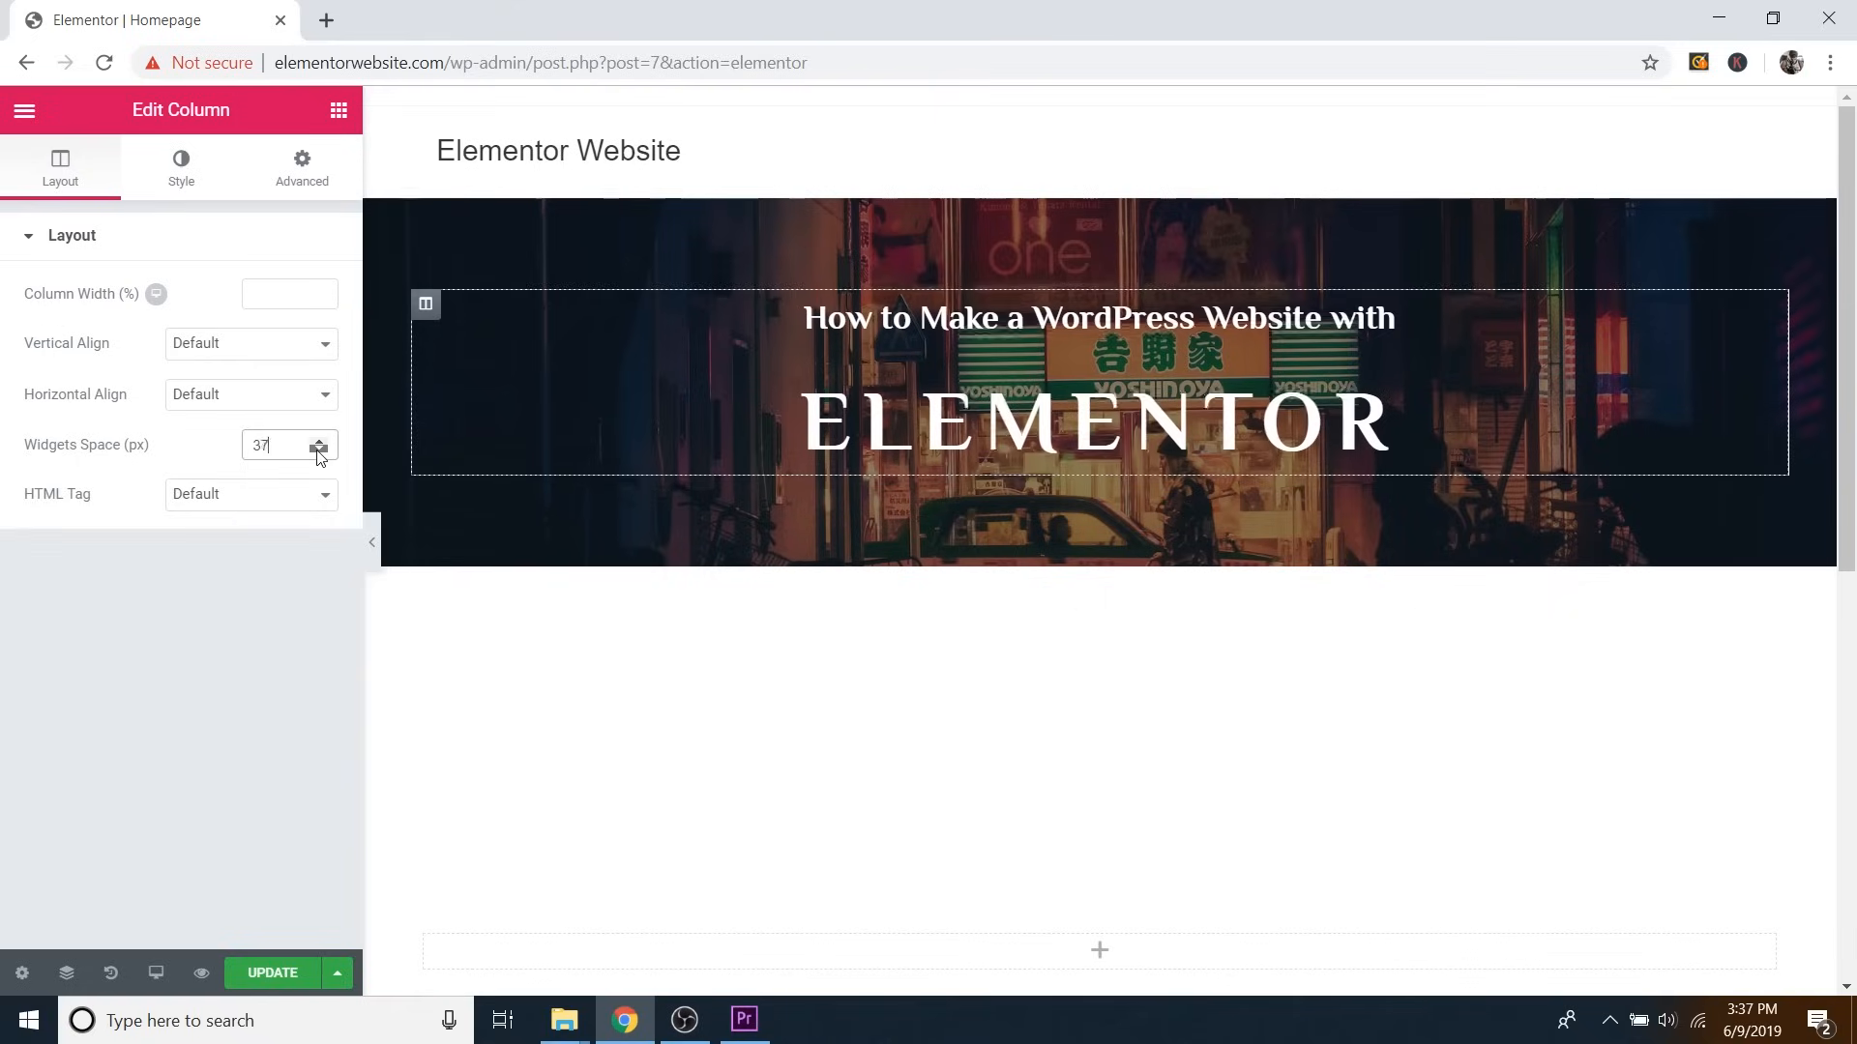
Set the column's widget spacing to 1 and raise the hero section's minimum height to 677 px.
drag(301, 444, 227, 454)
text(1)
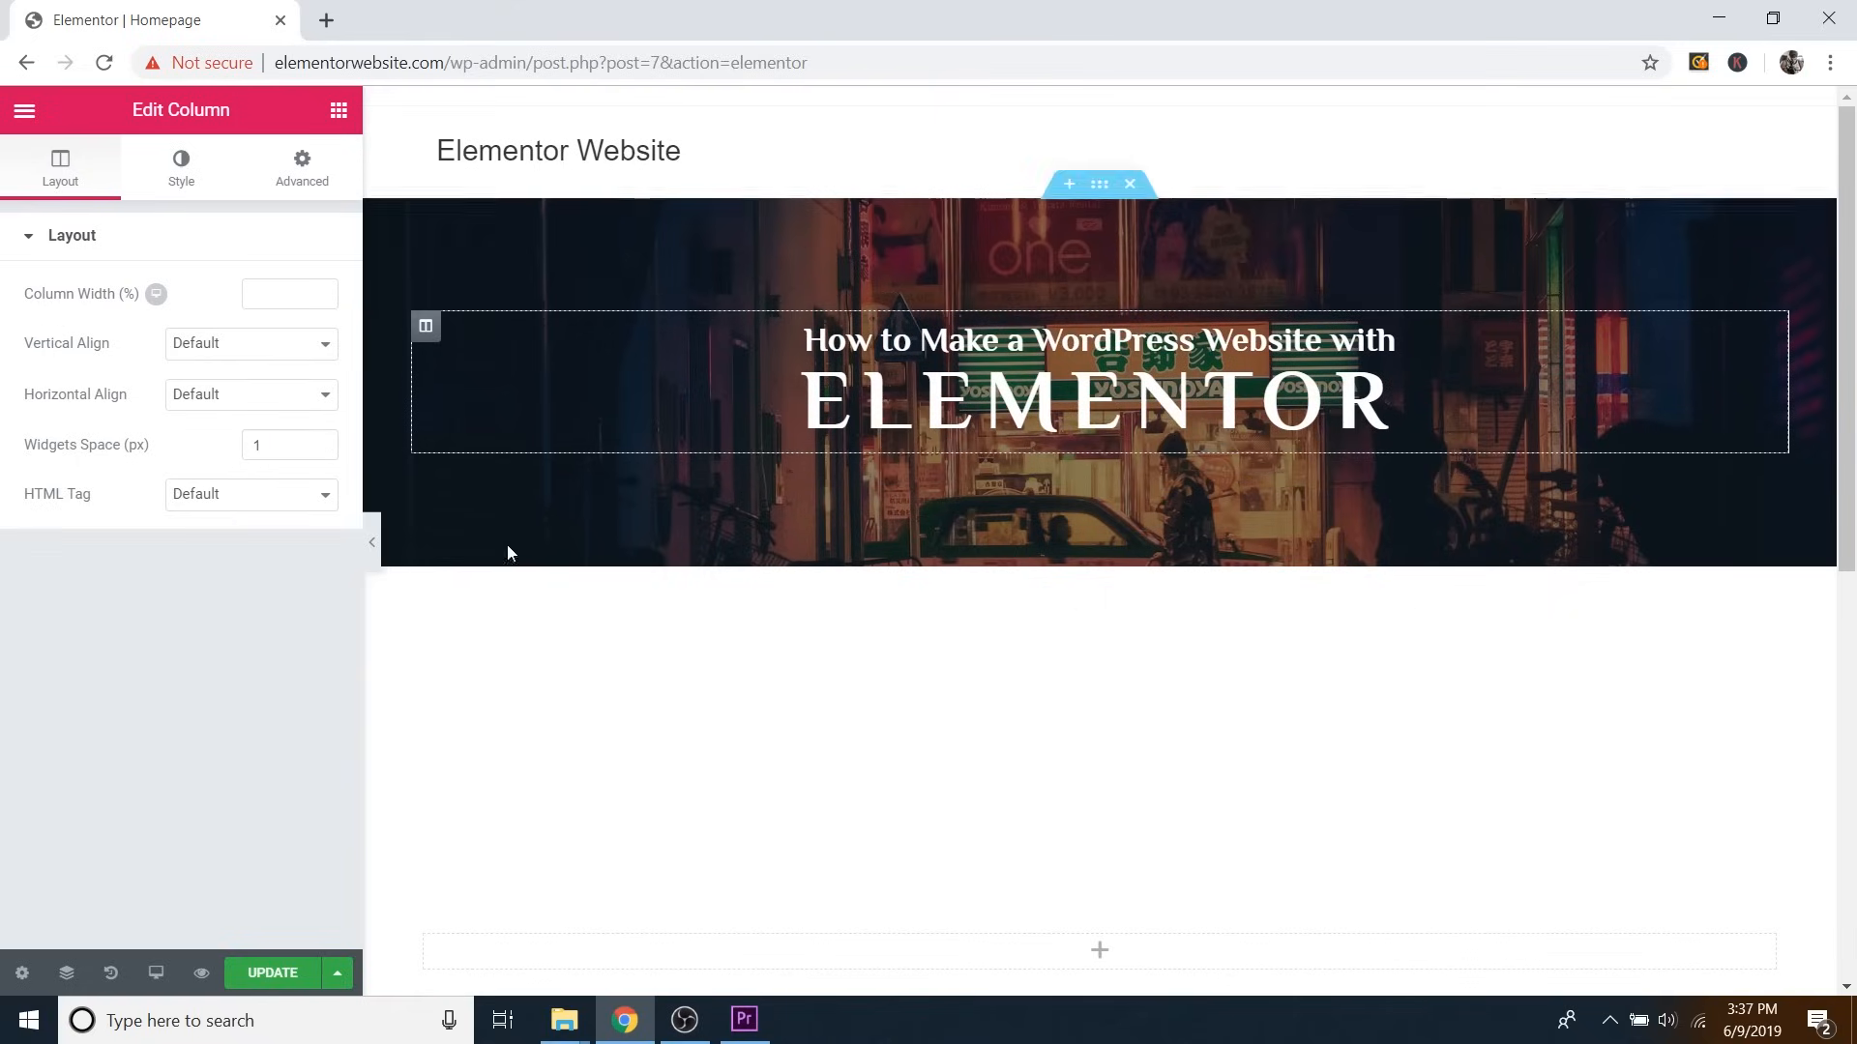
click(1100, 189)
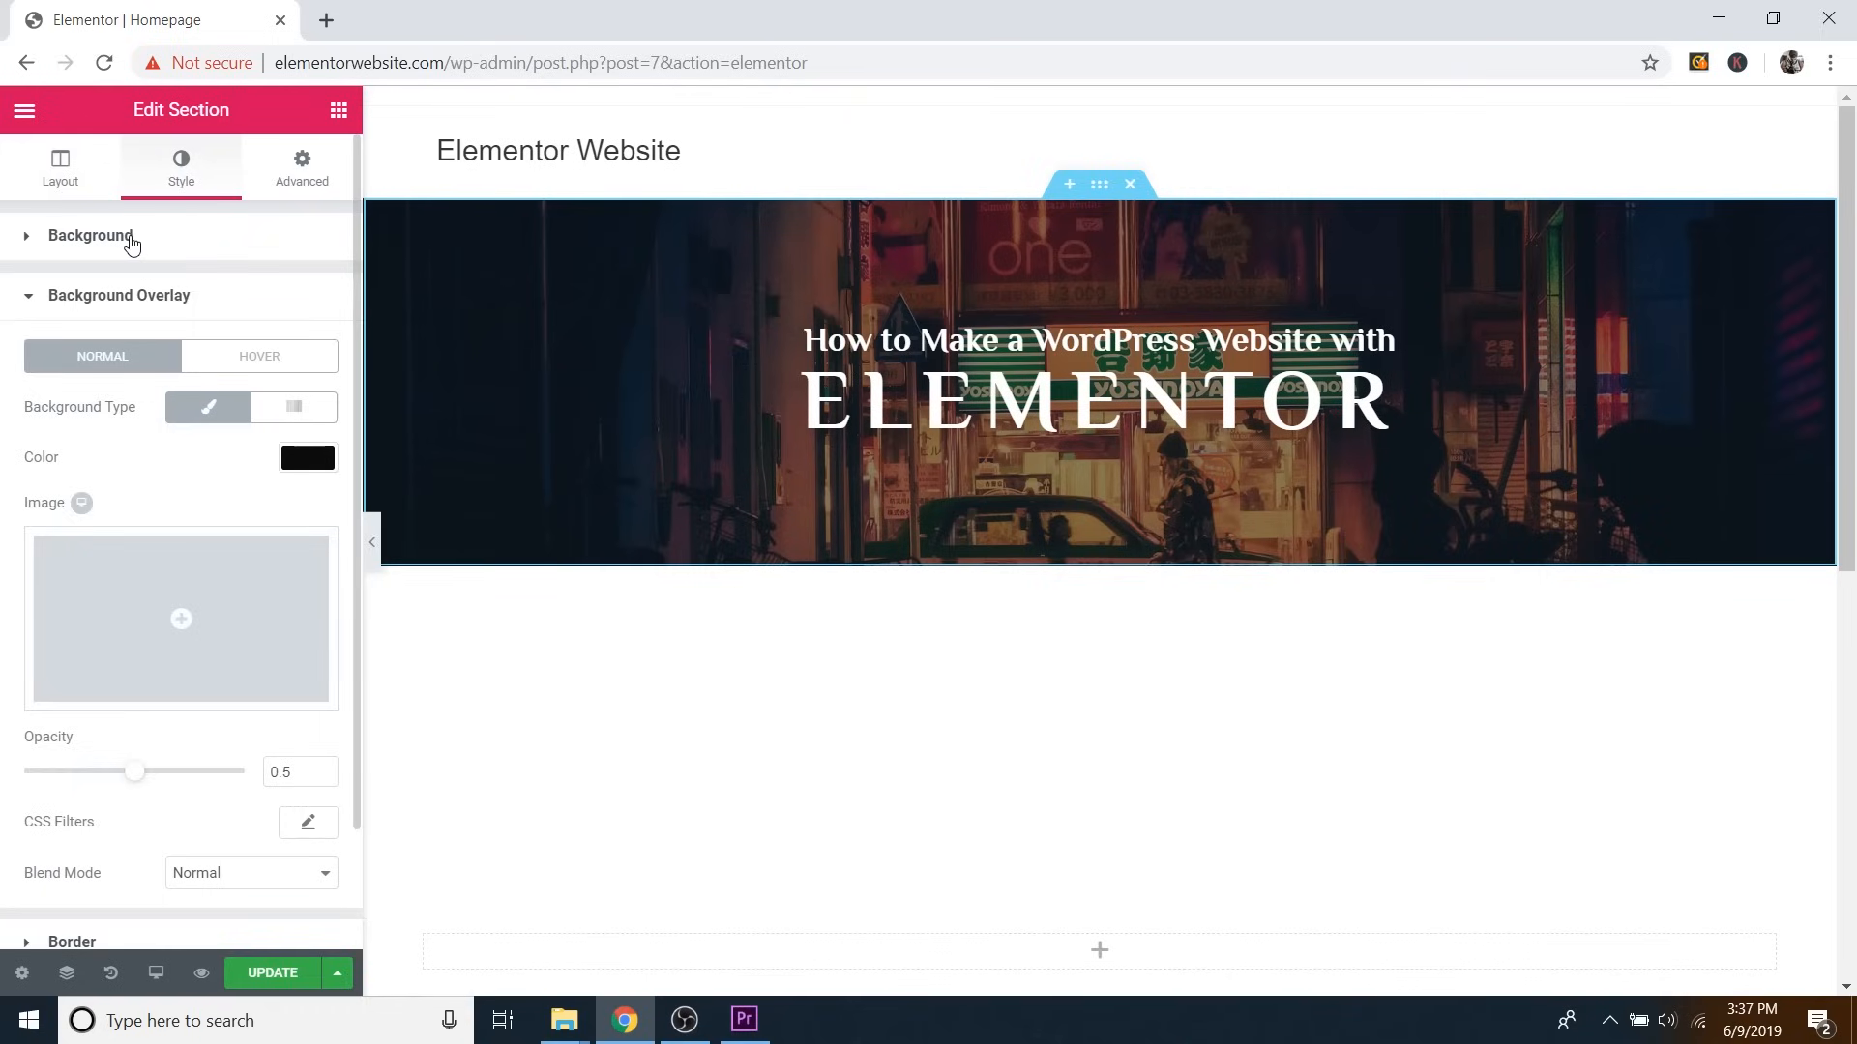
click(85, 190)
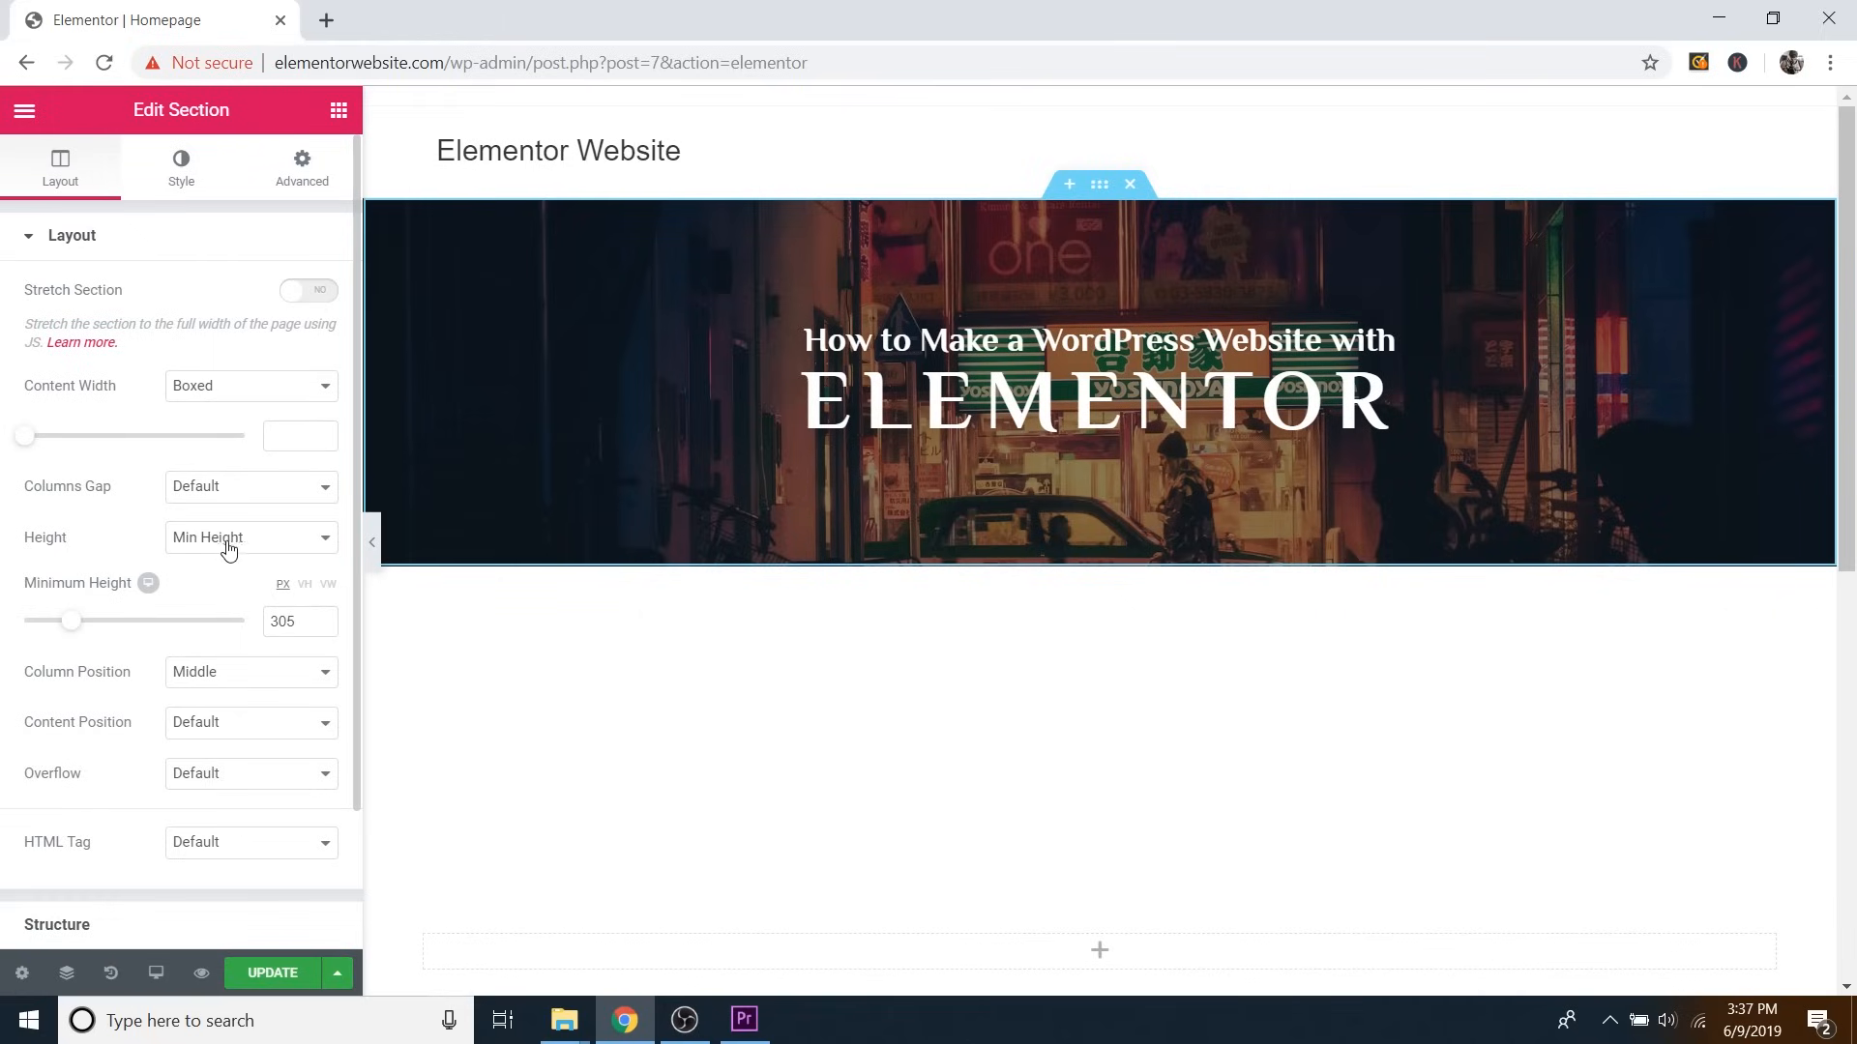
drag(61, 630, 128, 630)
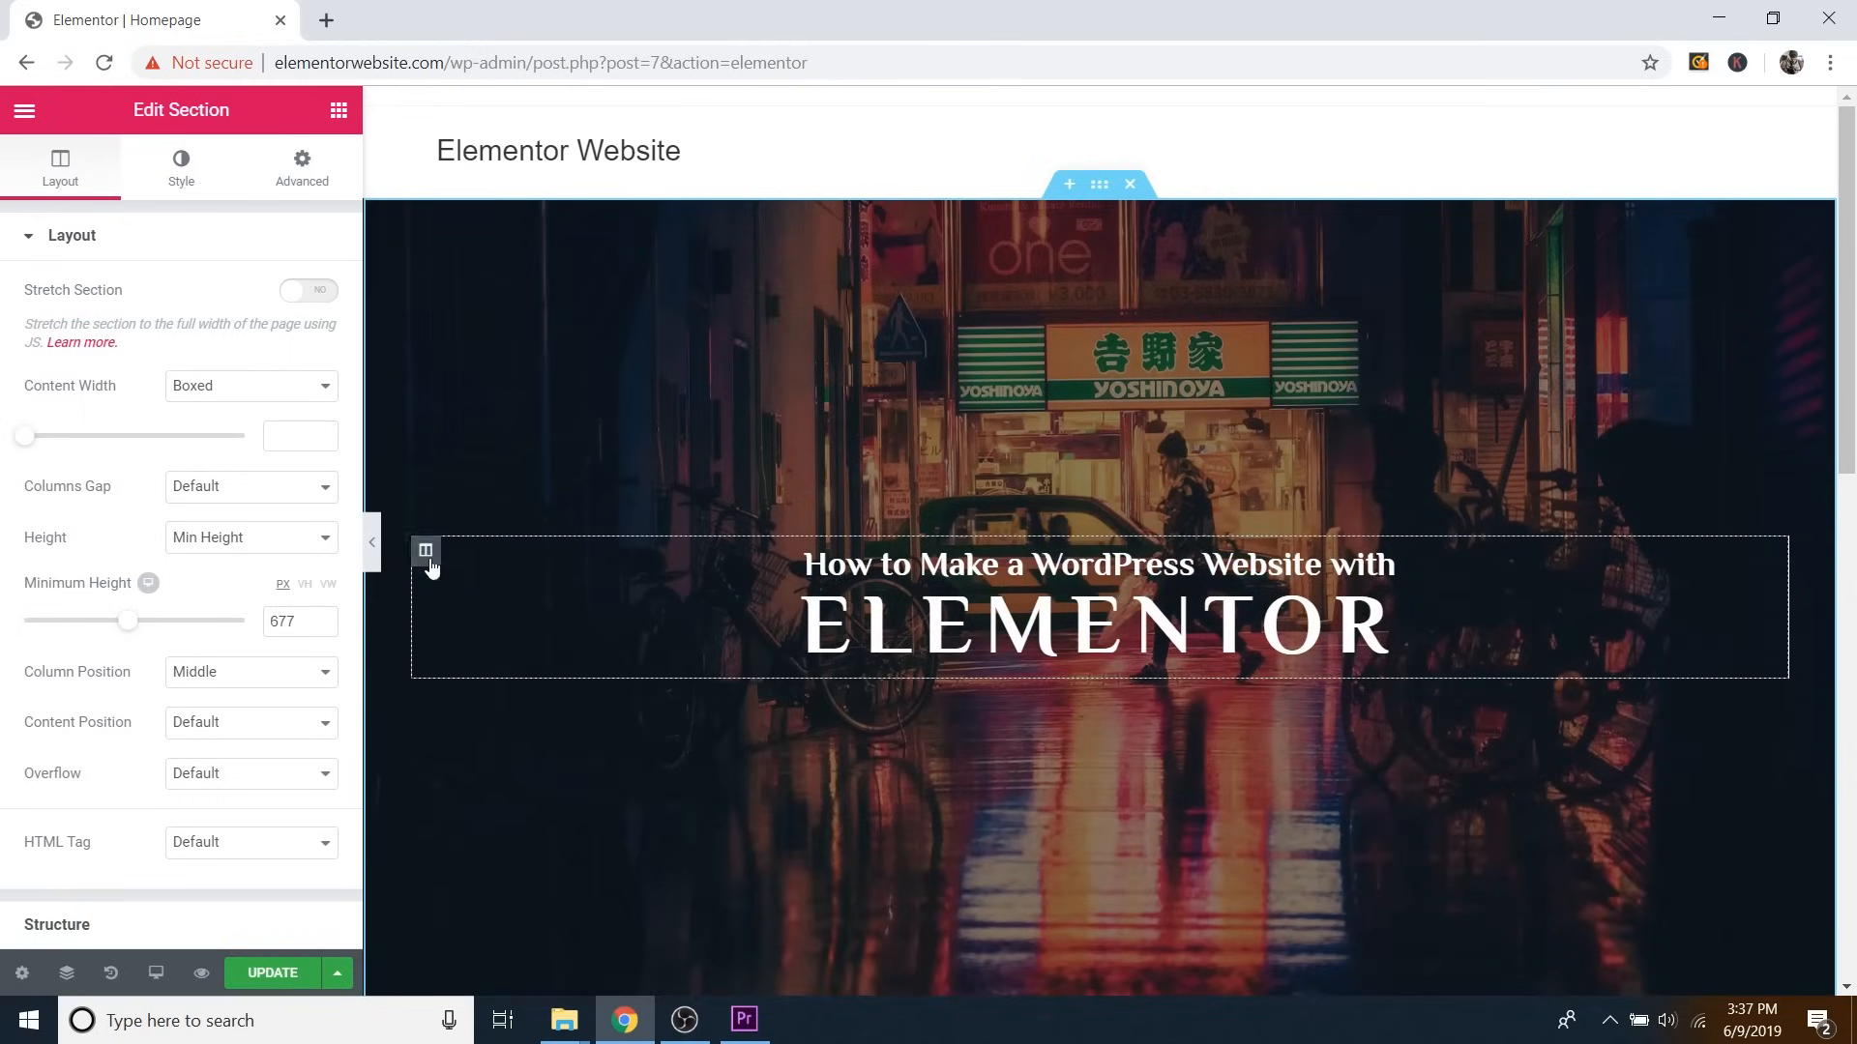
click(375, 538)
scroll(522, 486, down, 3)
scroll(522, 486, up, 3)
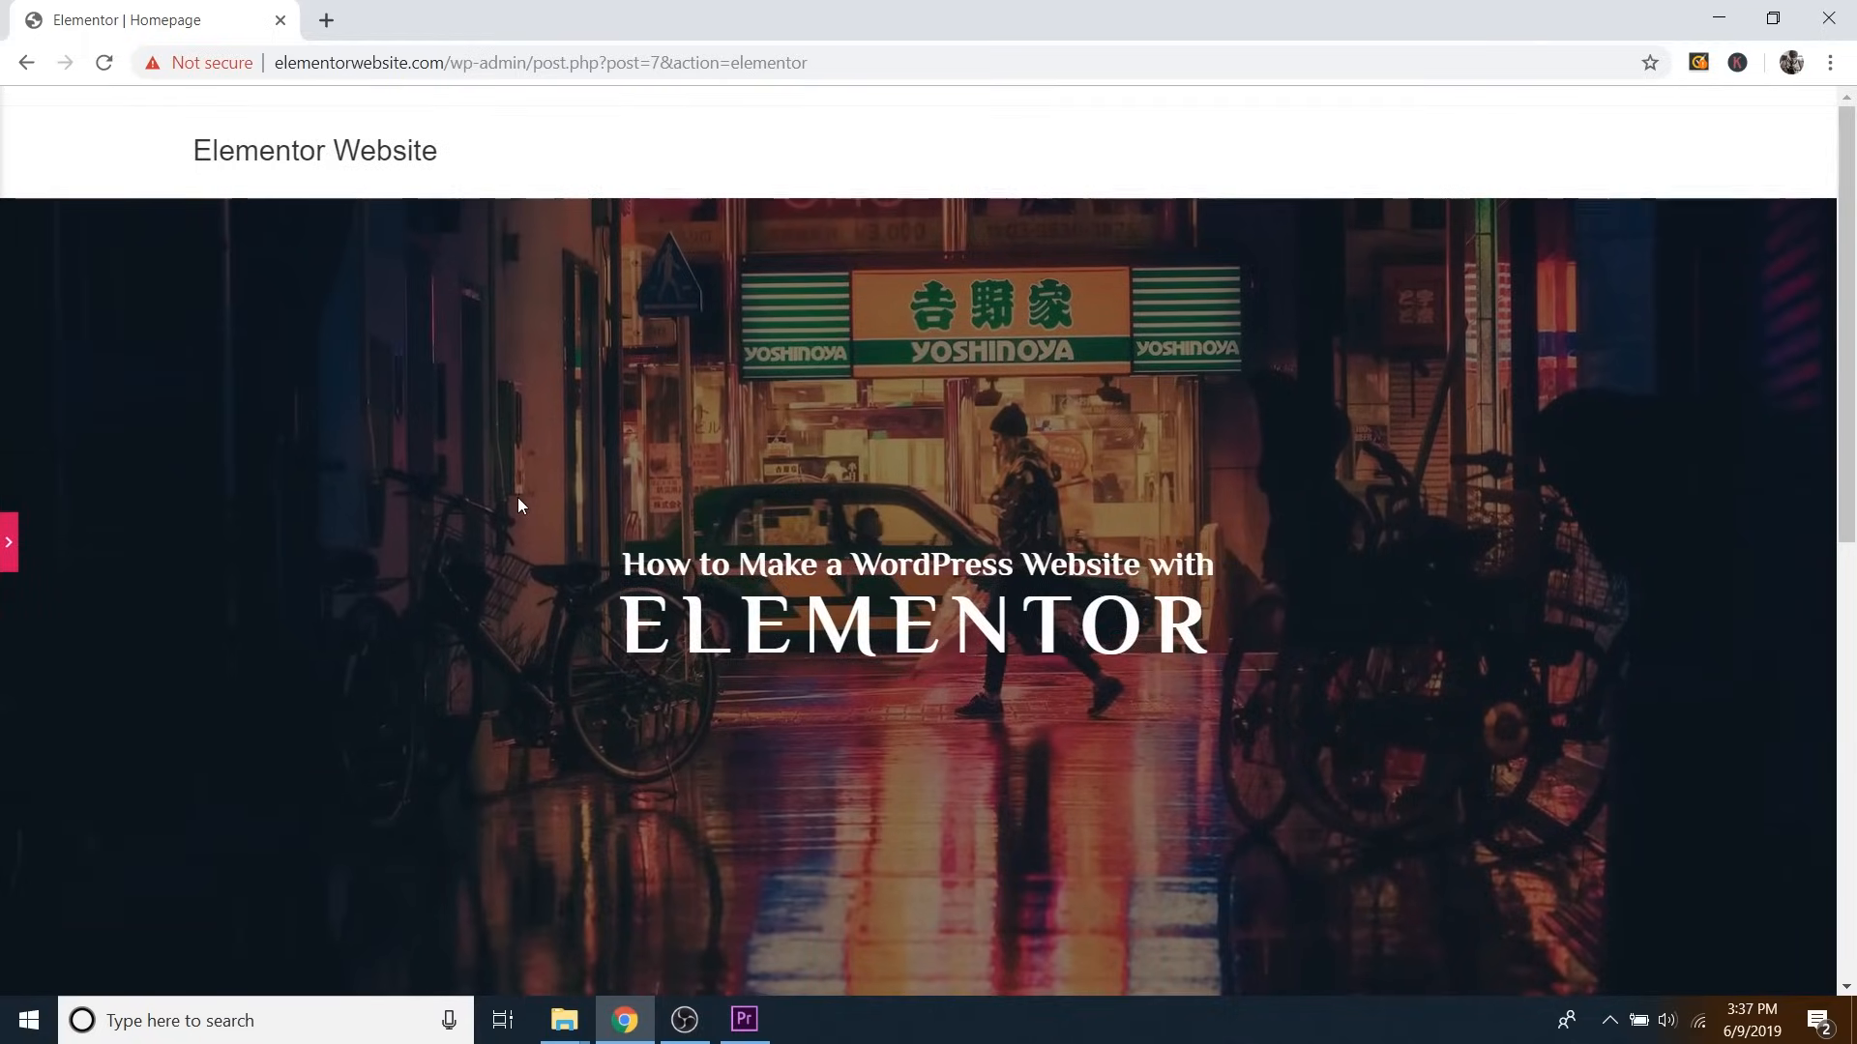
scroll(519, 502, down, 2)
scroll(518, 503, up, 2)
scroll(519, 503, down, 1)
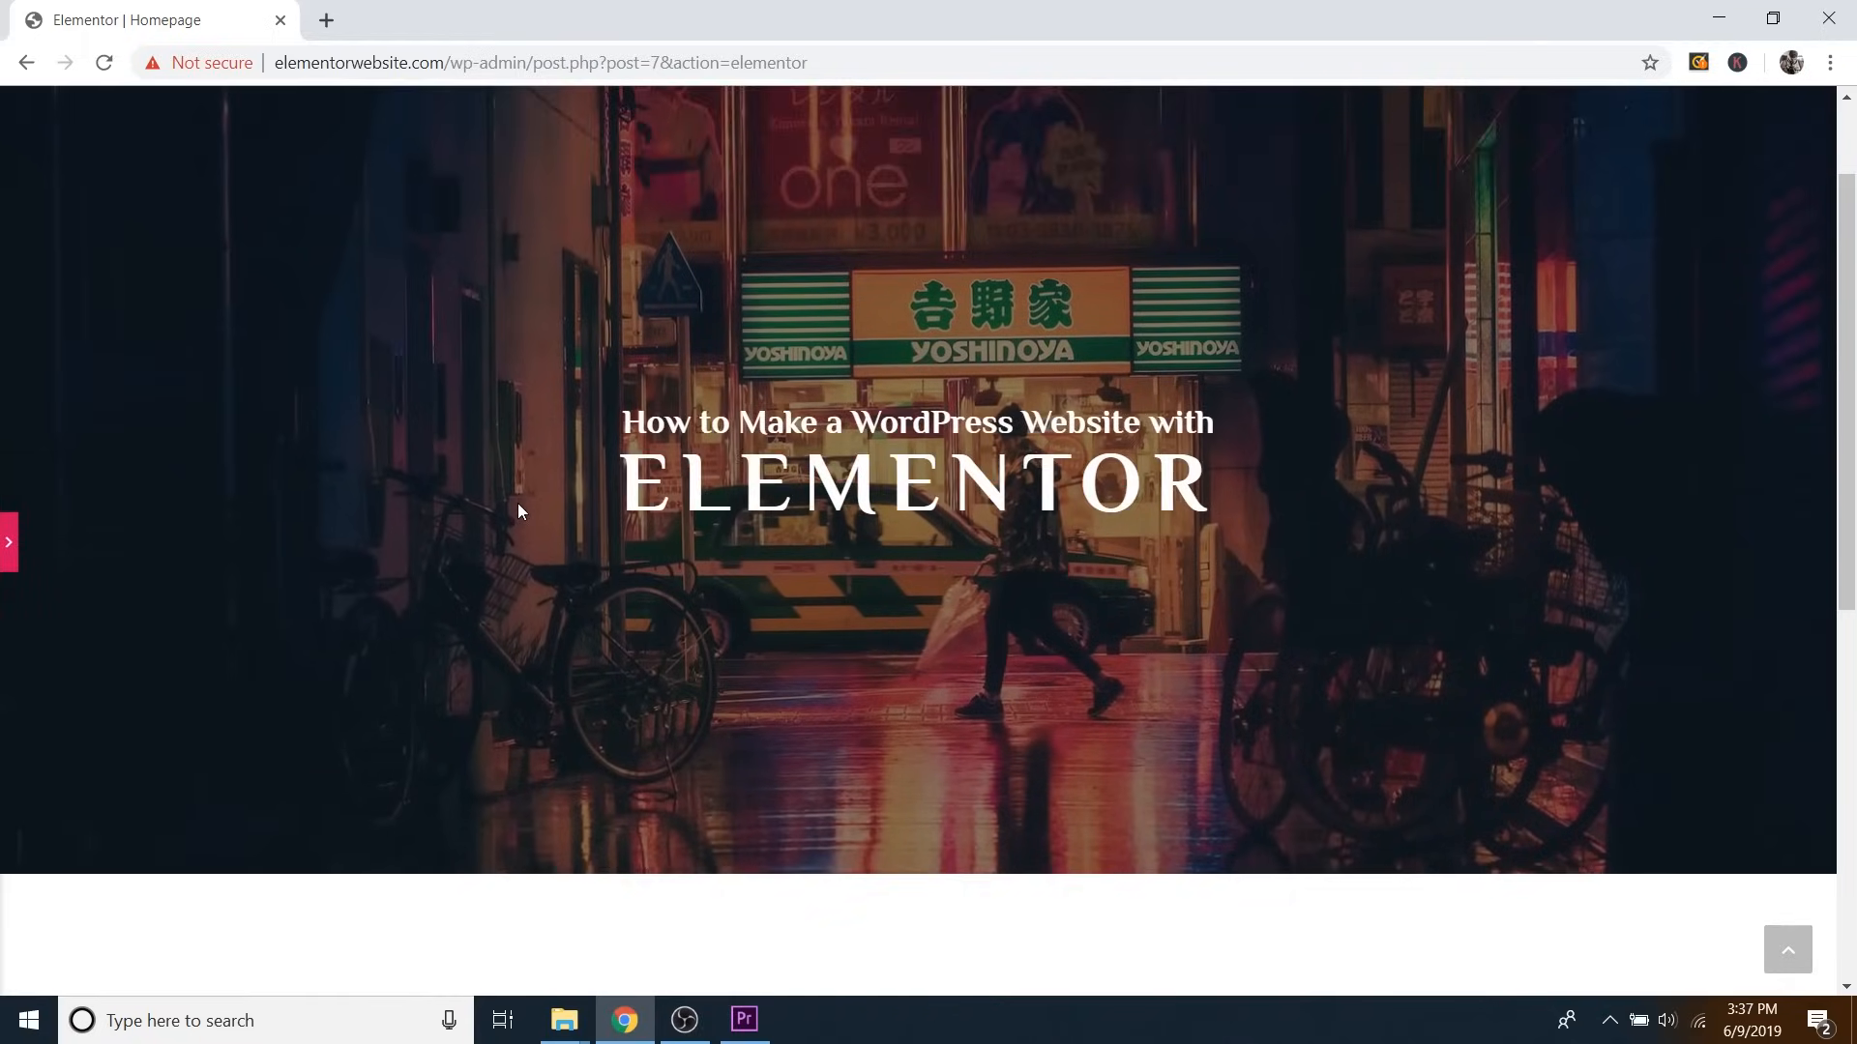
scroll(518, 503, up, 1)
scroll(514, 502, down, 1)
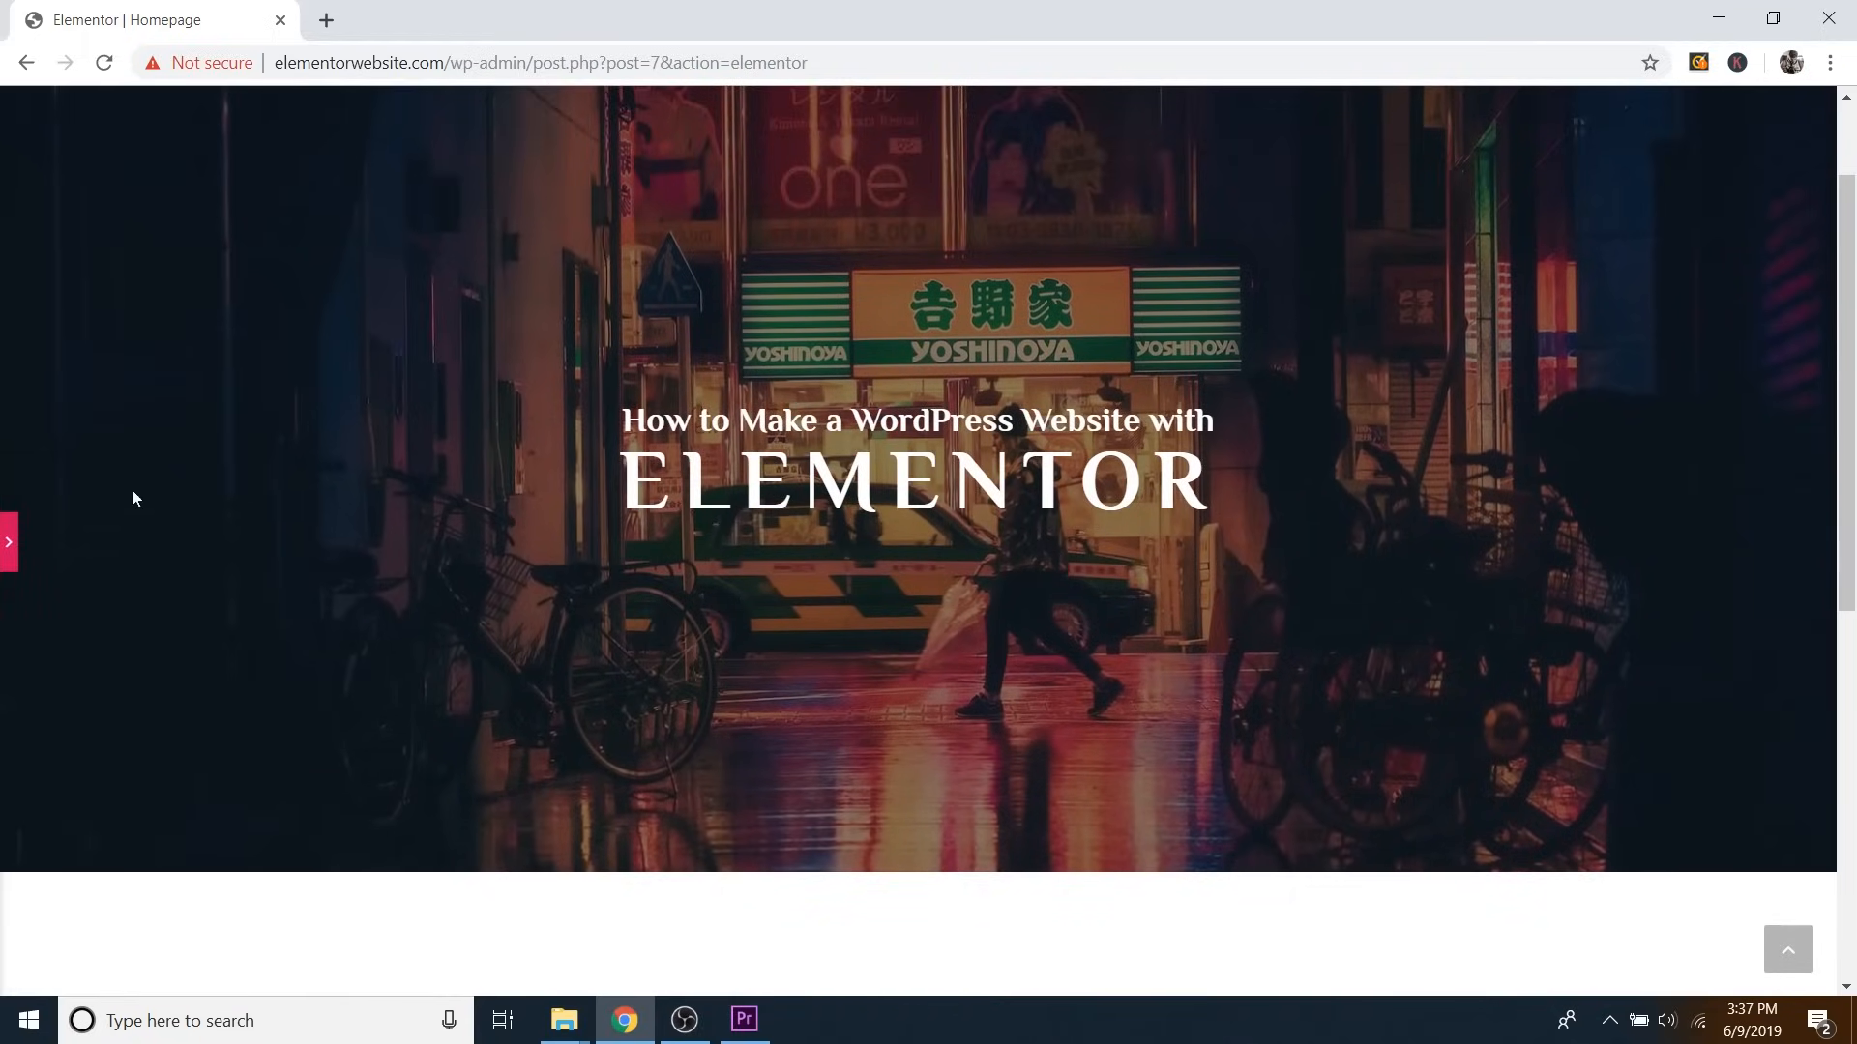
click(9, 543)
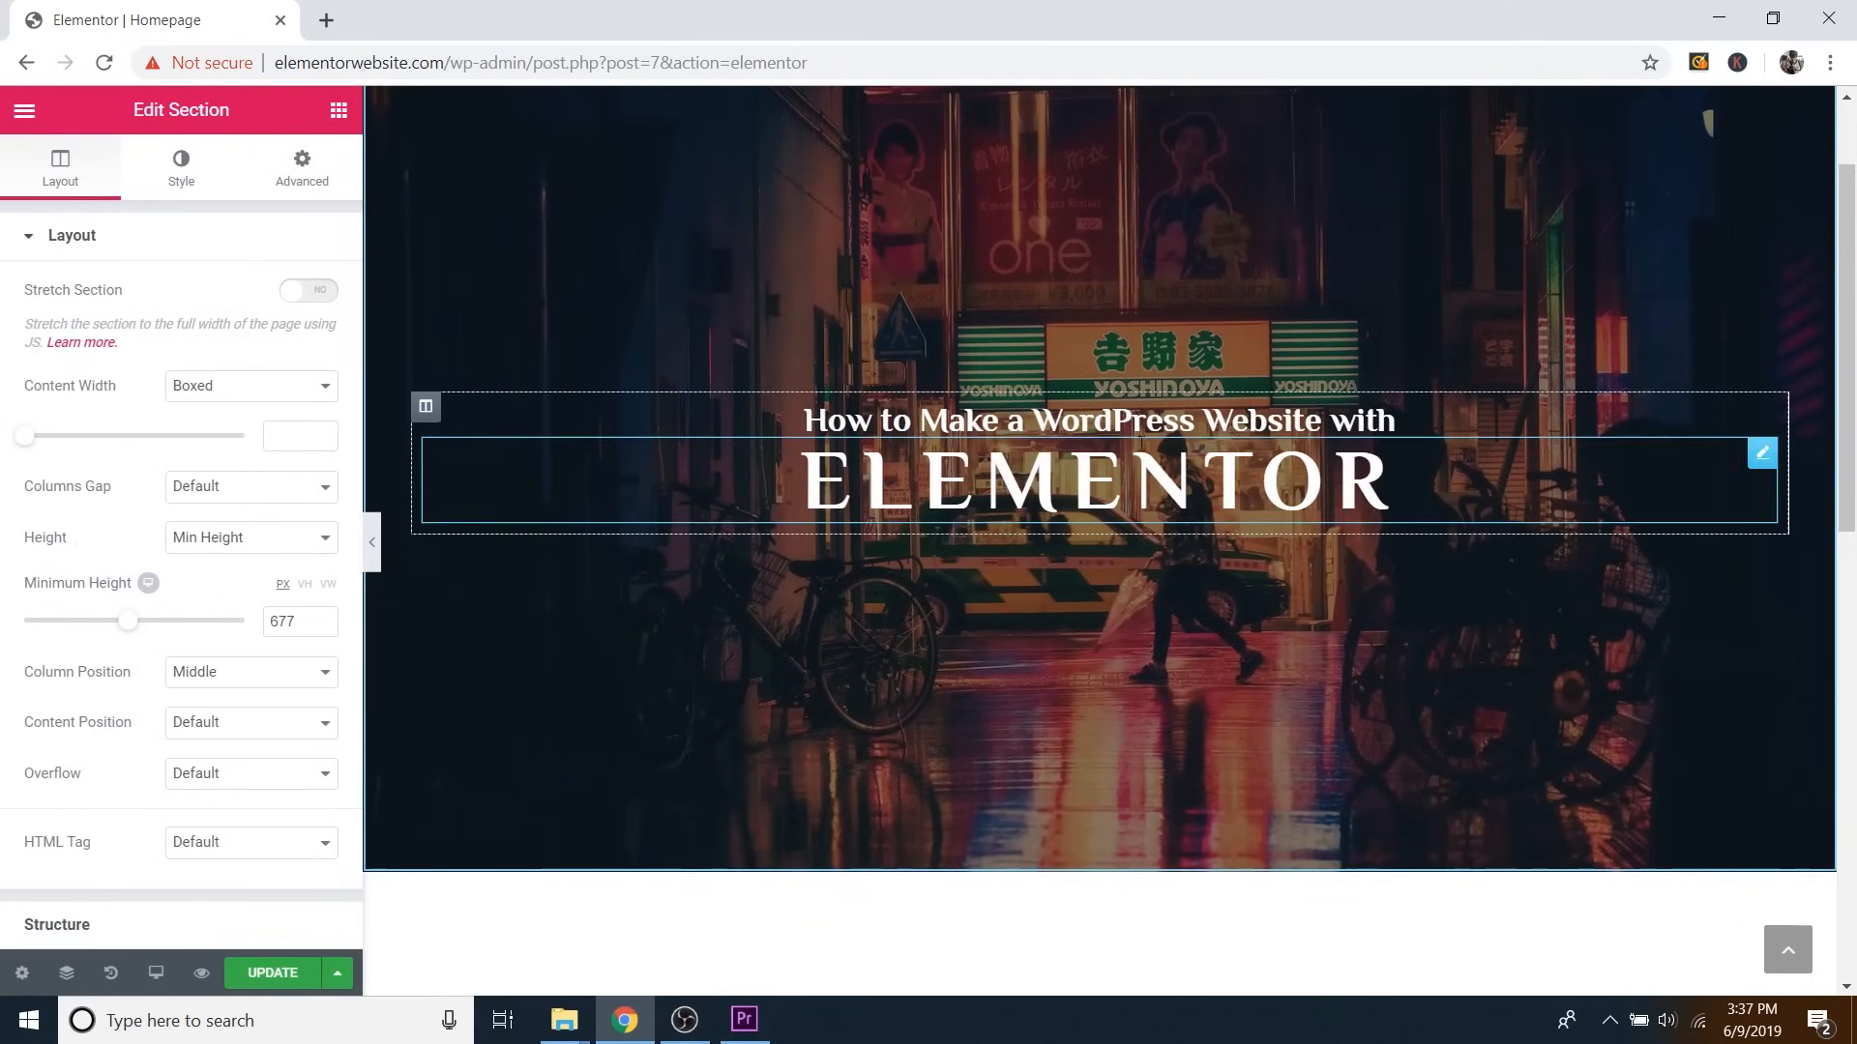
Give the ELEMENTOR heading an opaque black text shadow with blur 7 and horizontal offset 2.
click(1764, 457)
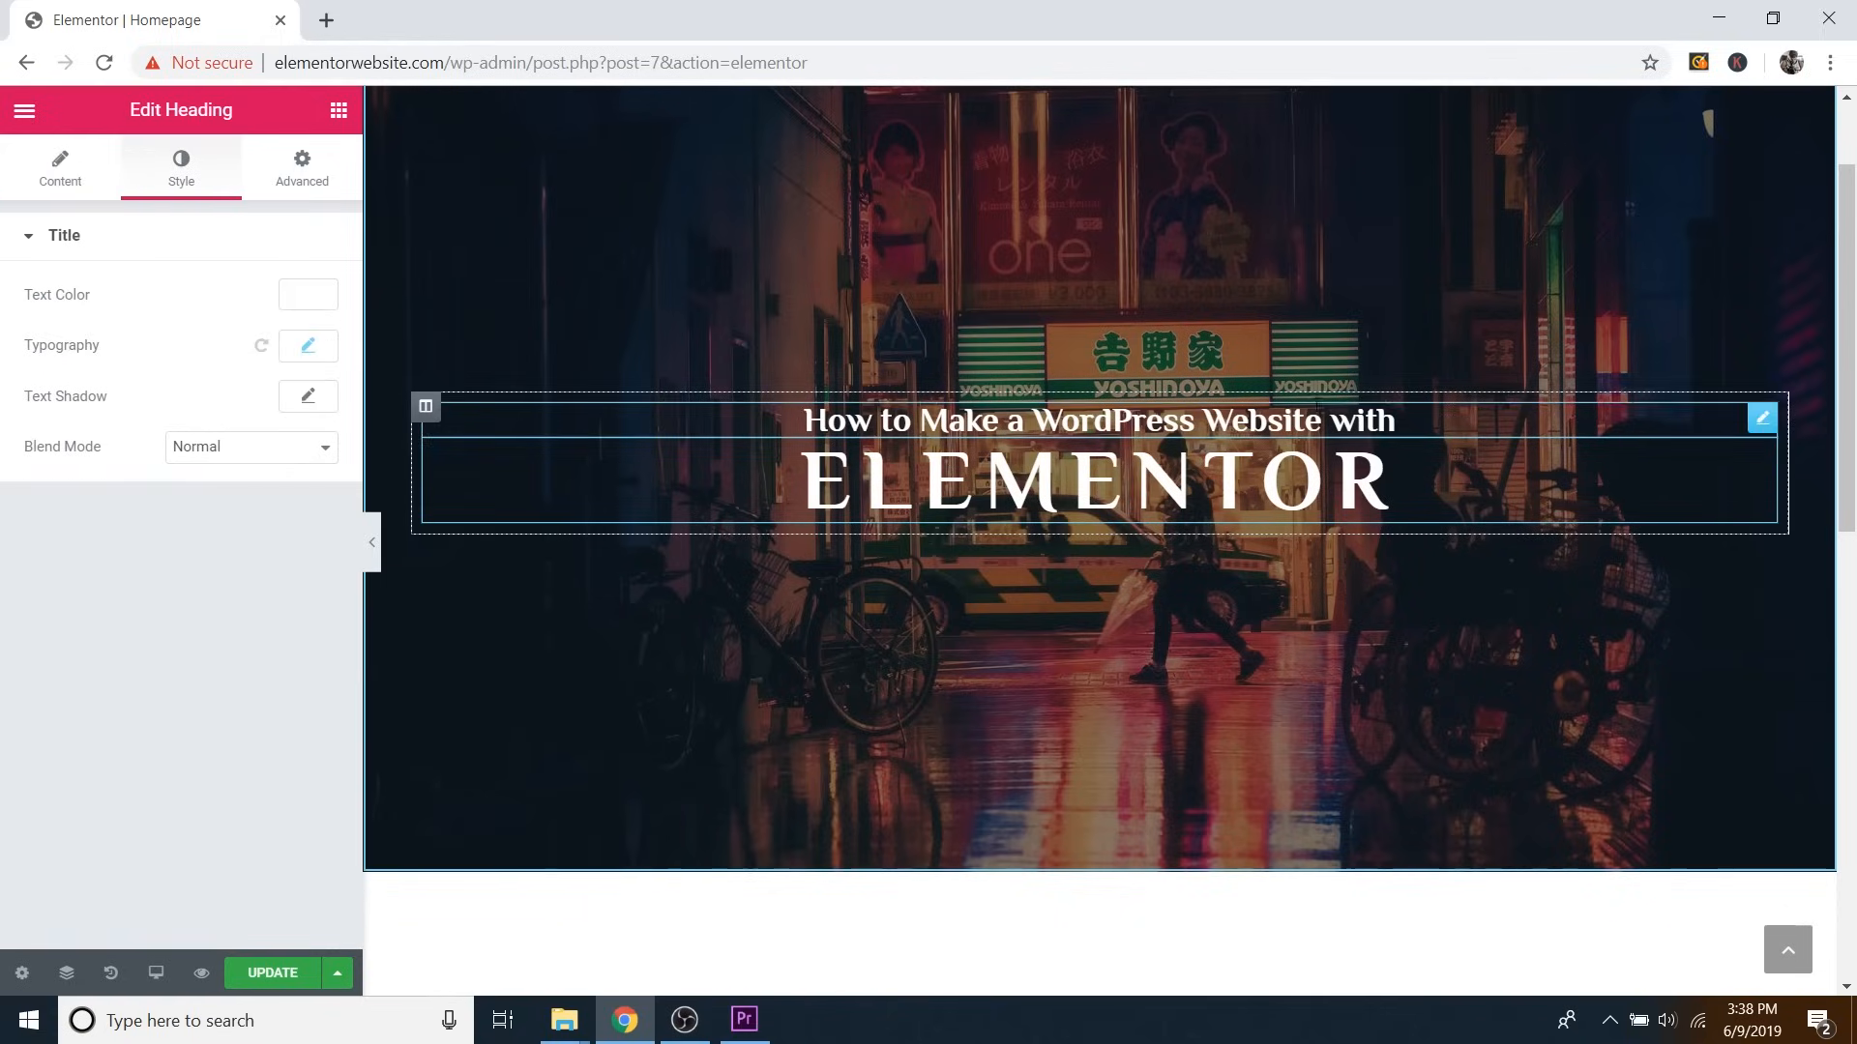
click(309, 398)
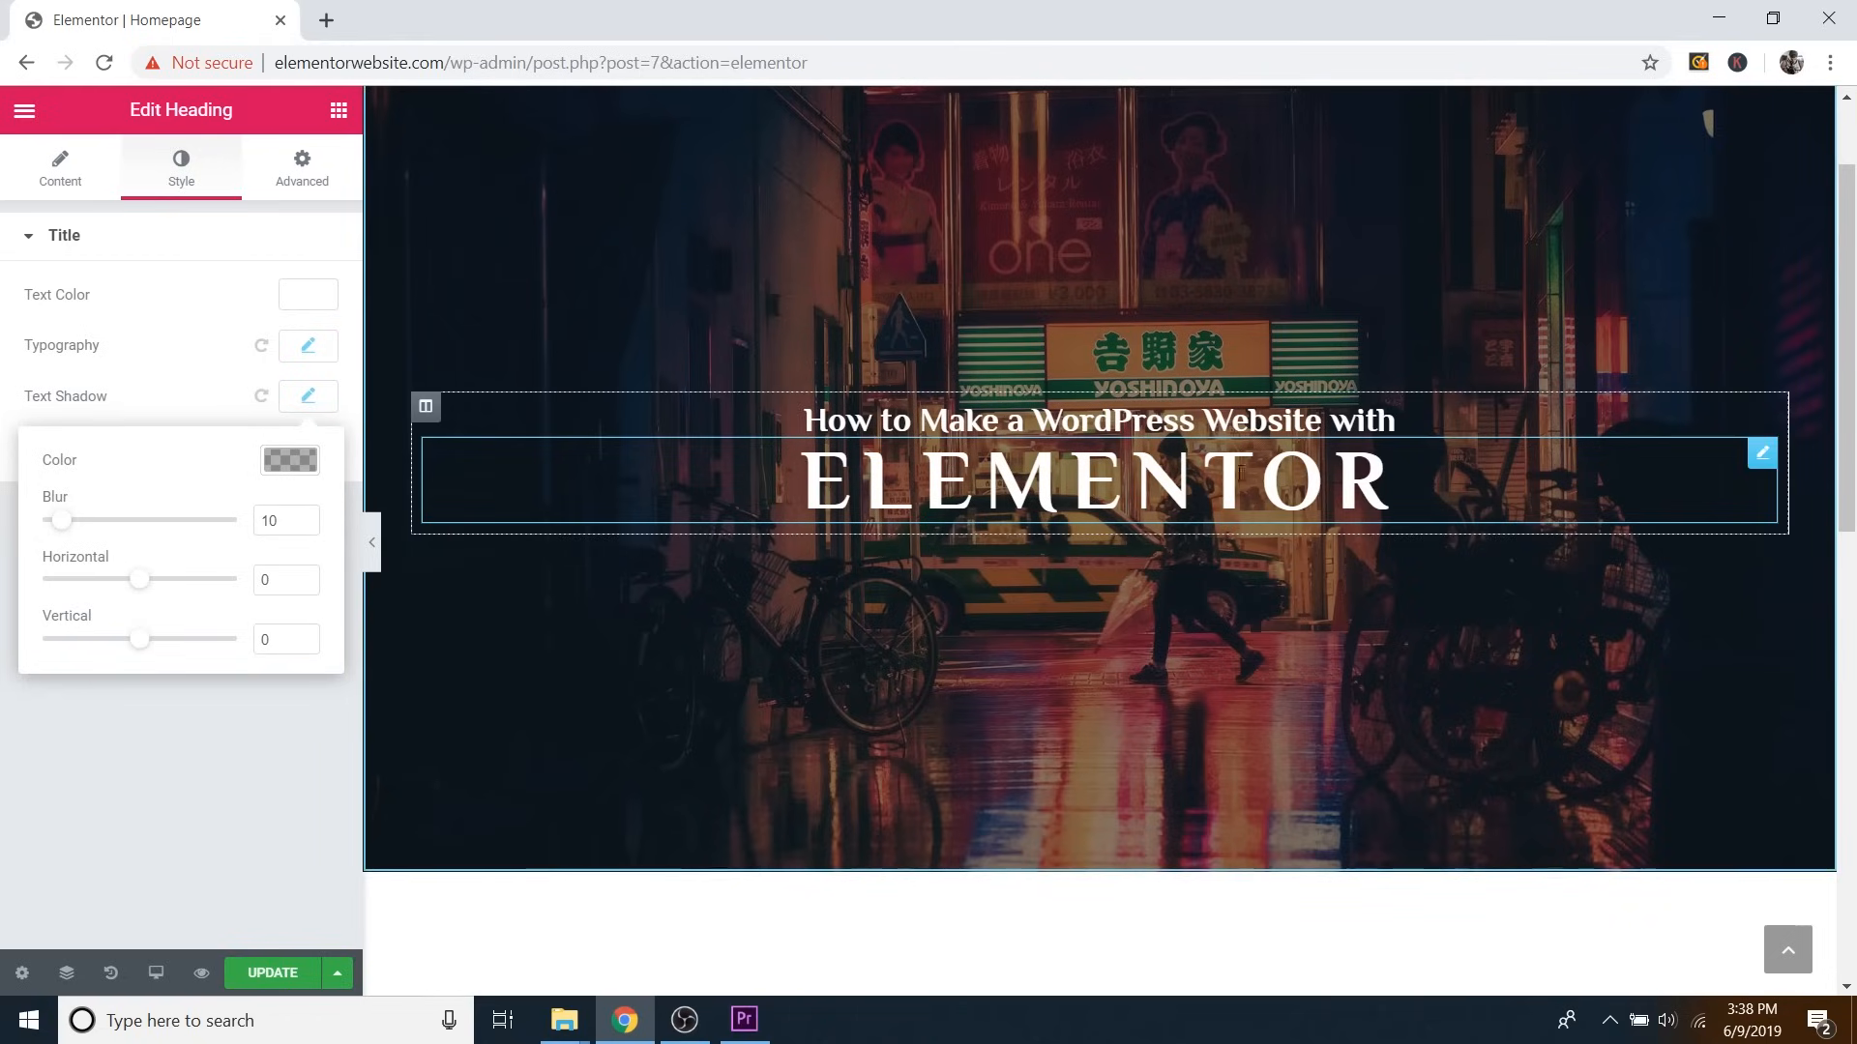
click(289, 462)
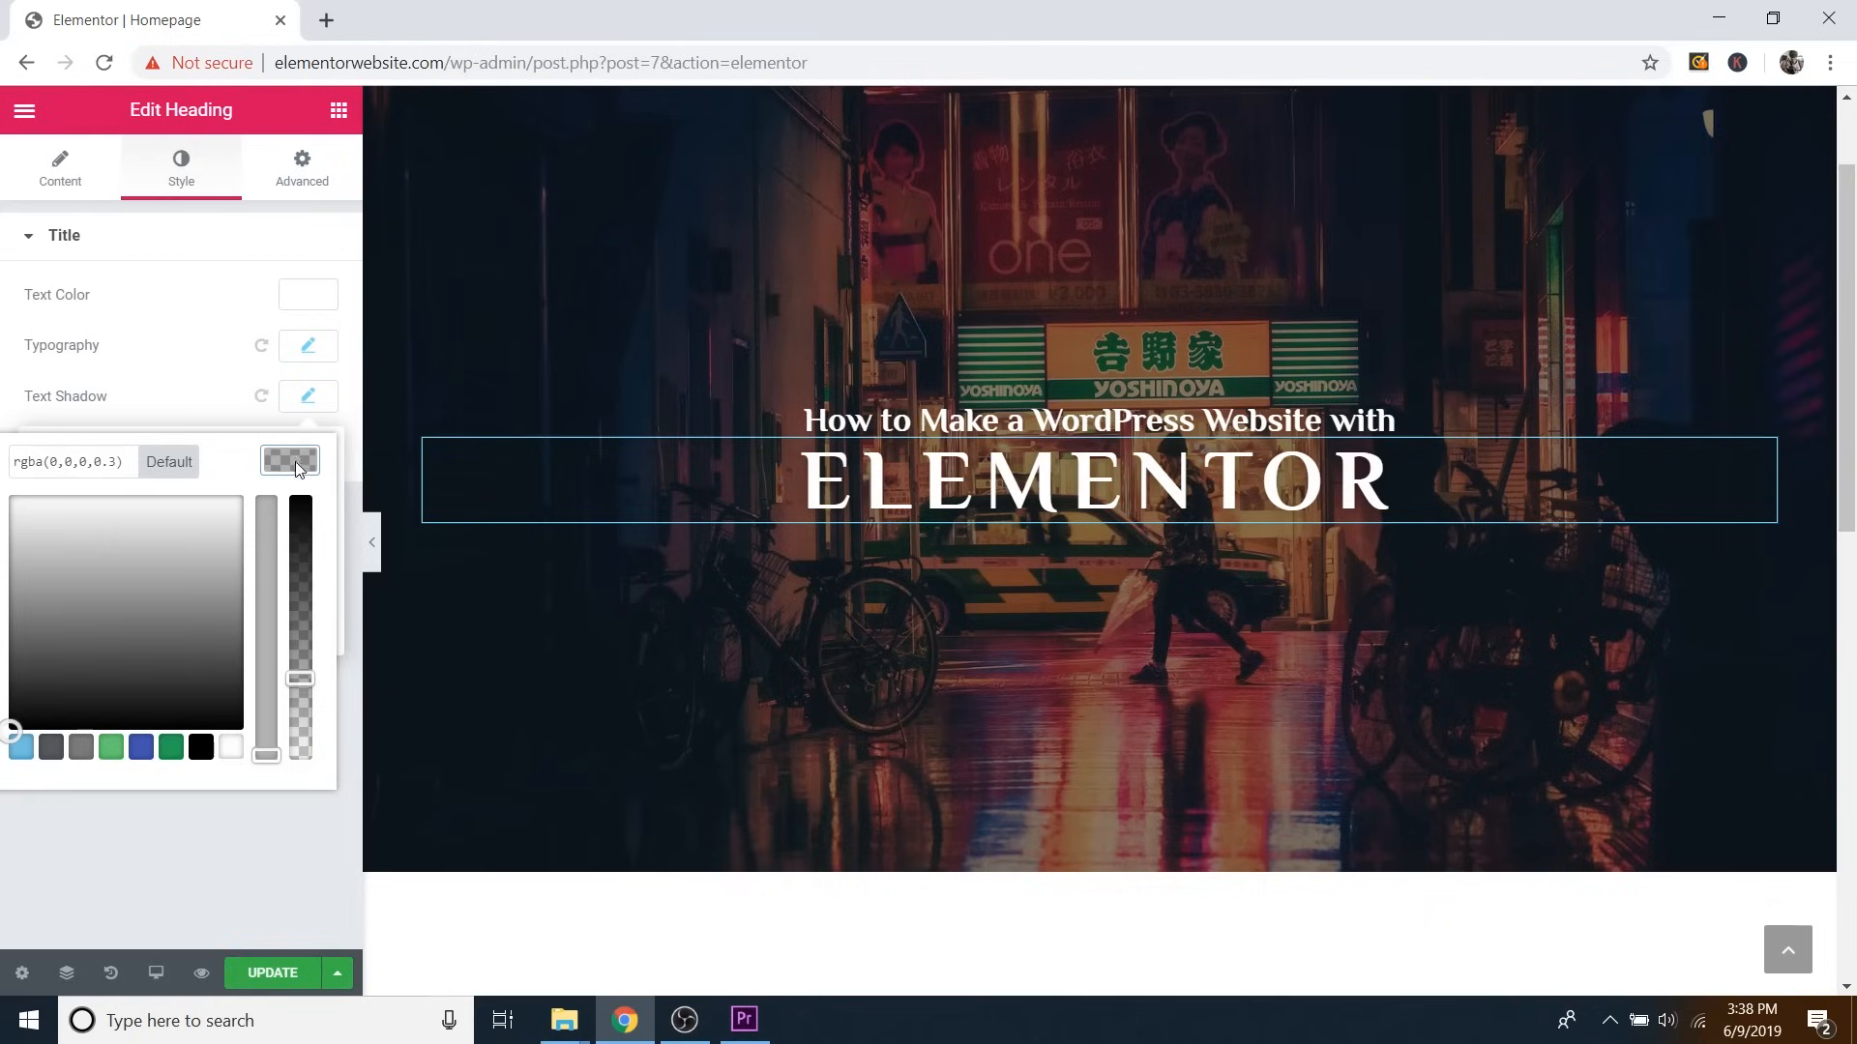
drag(300, 678, 306, 522)
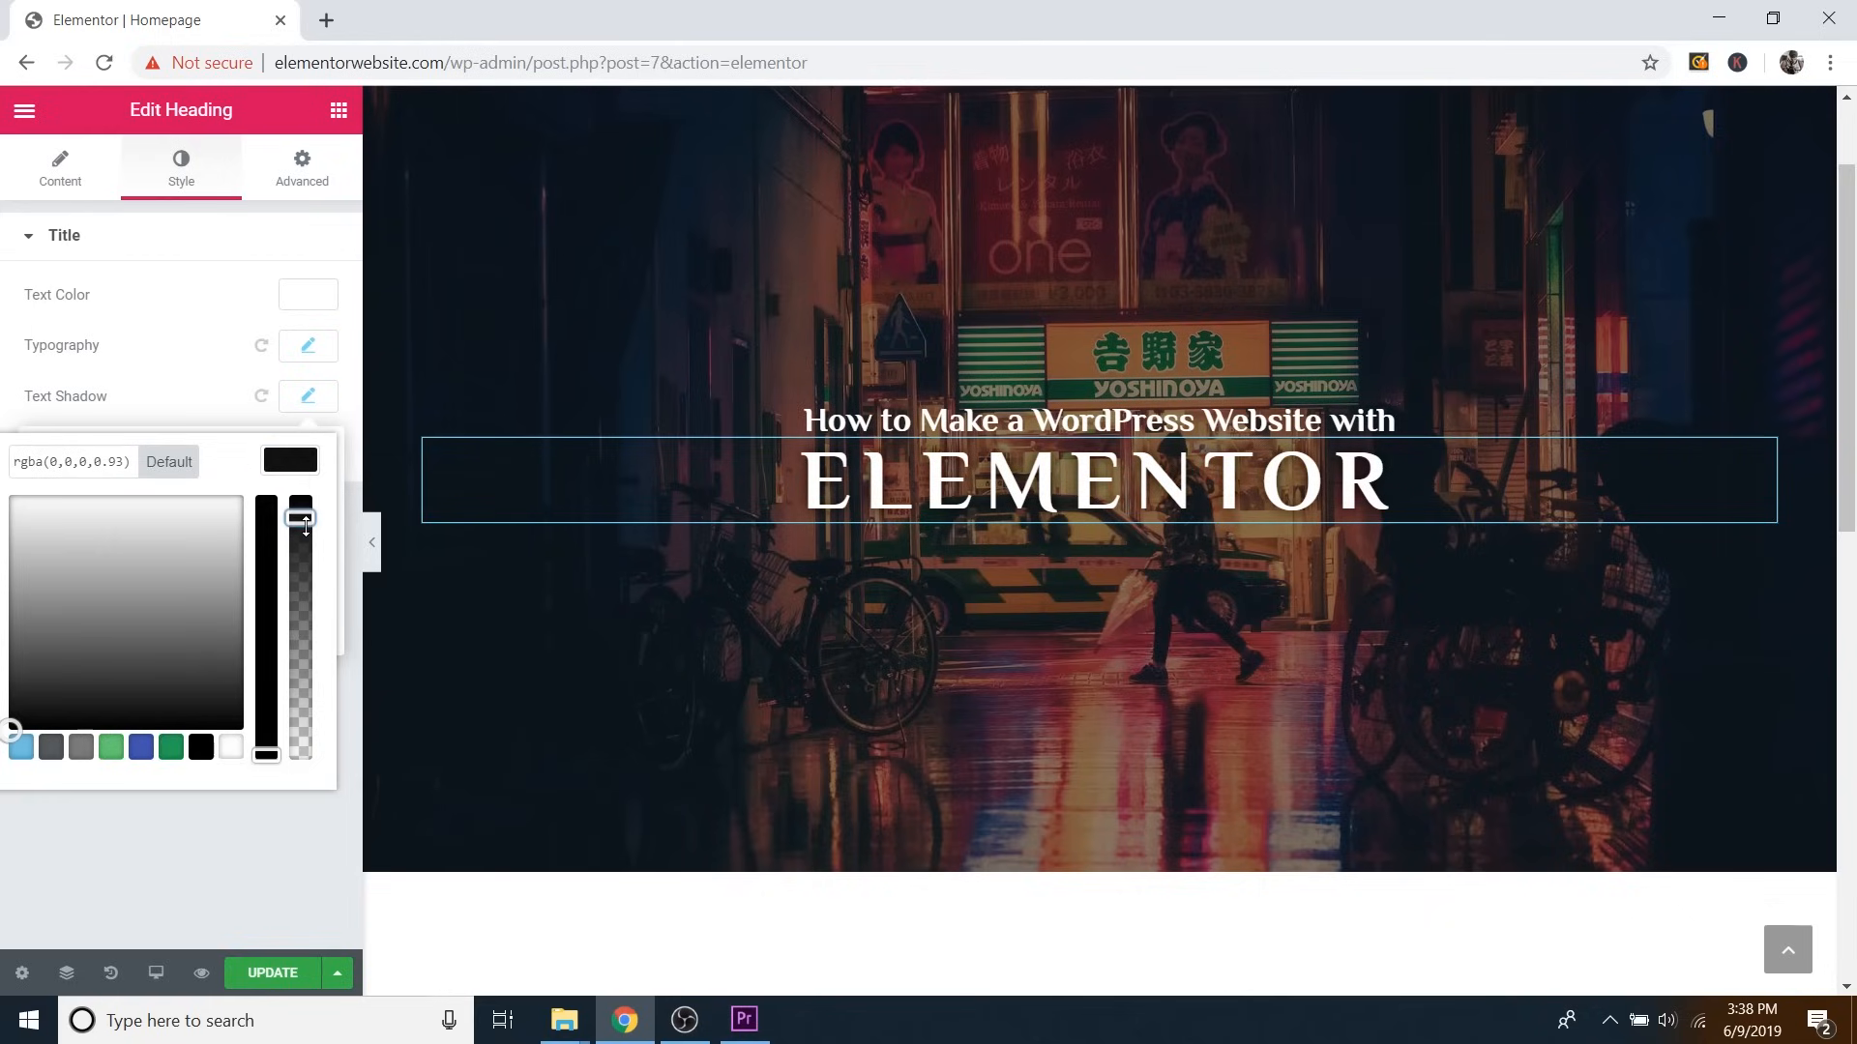
click(293, 473)
drag(126, 587, 140, 648)
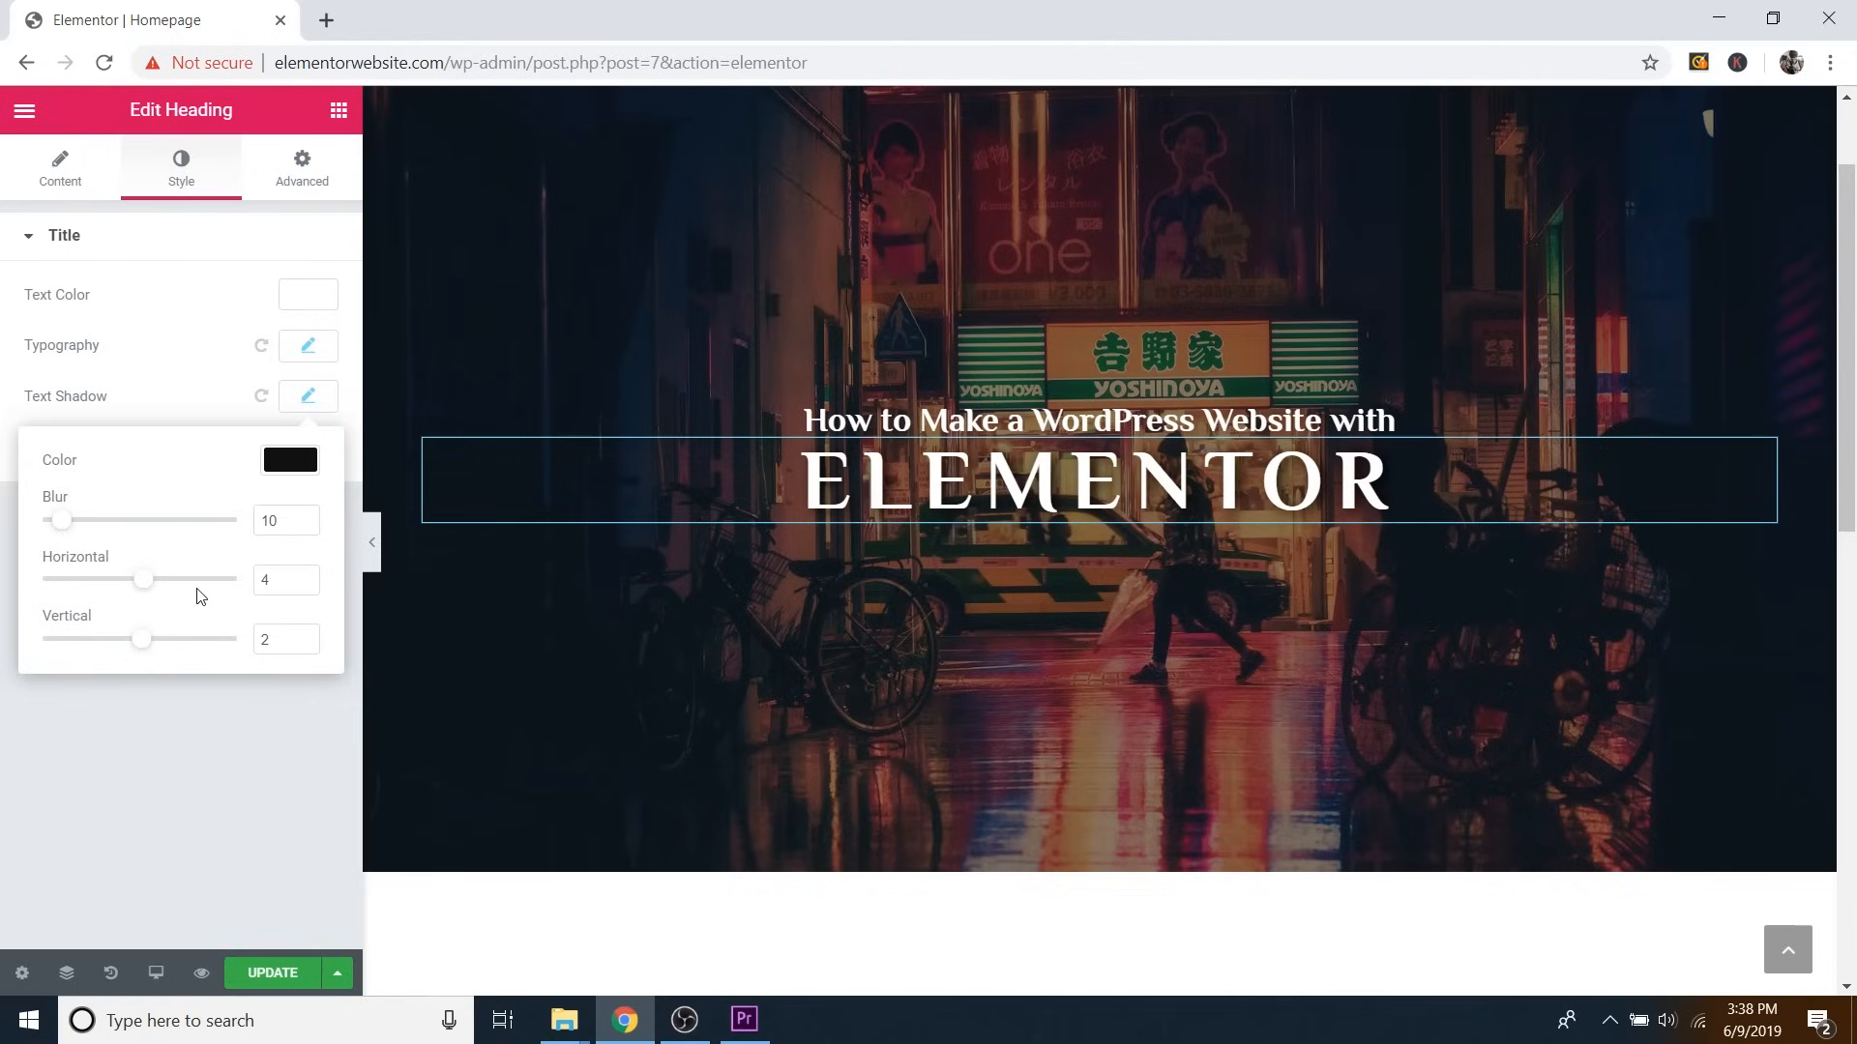
mouse_move(70, 535)
mouse_down()
mouse_move(165, 531)
mouse_move(53, 540)
mouse_up()
click(304, 585)
click(304, 585)
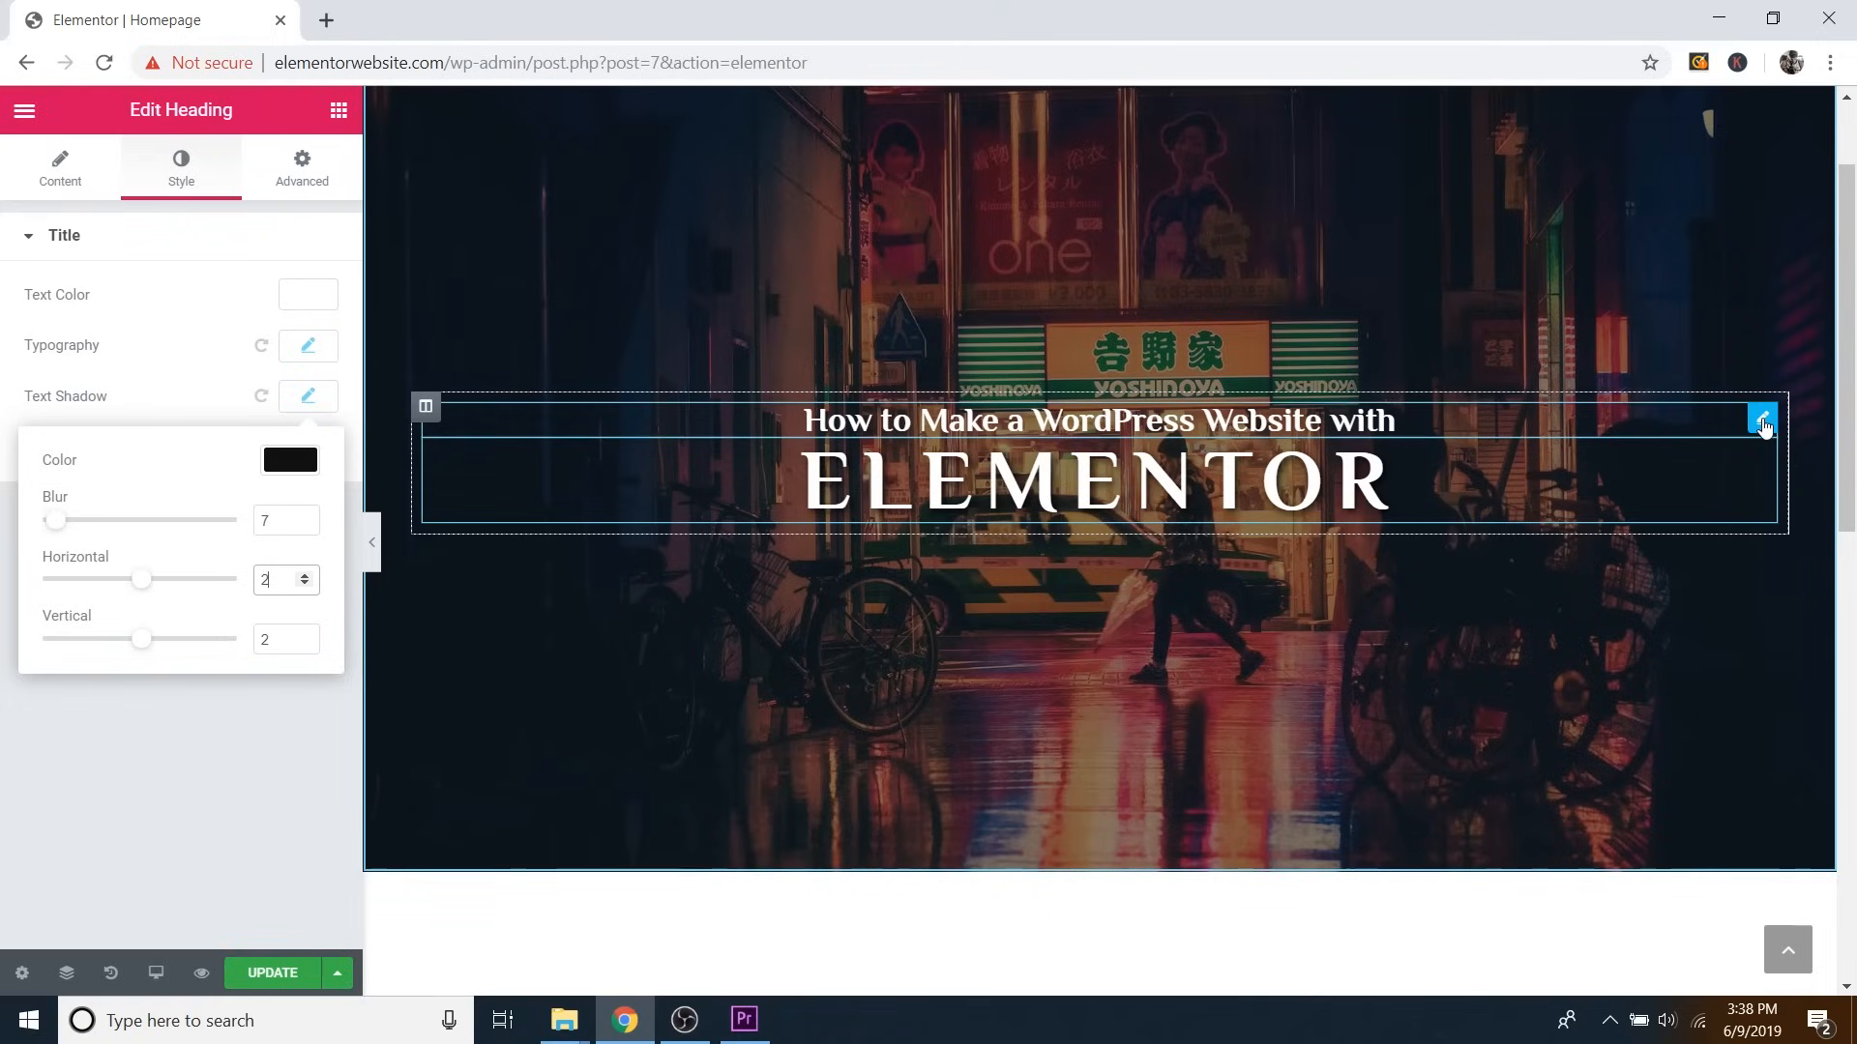
Add a dark 0.86-opacity text shadow to the subtitle heading, offset right and down.
click(1762, 421)
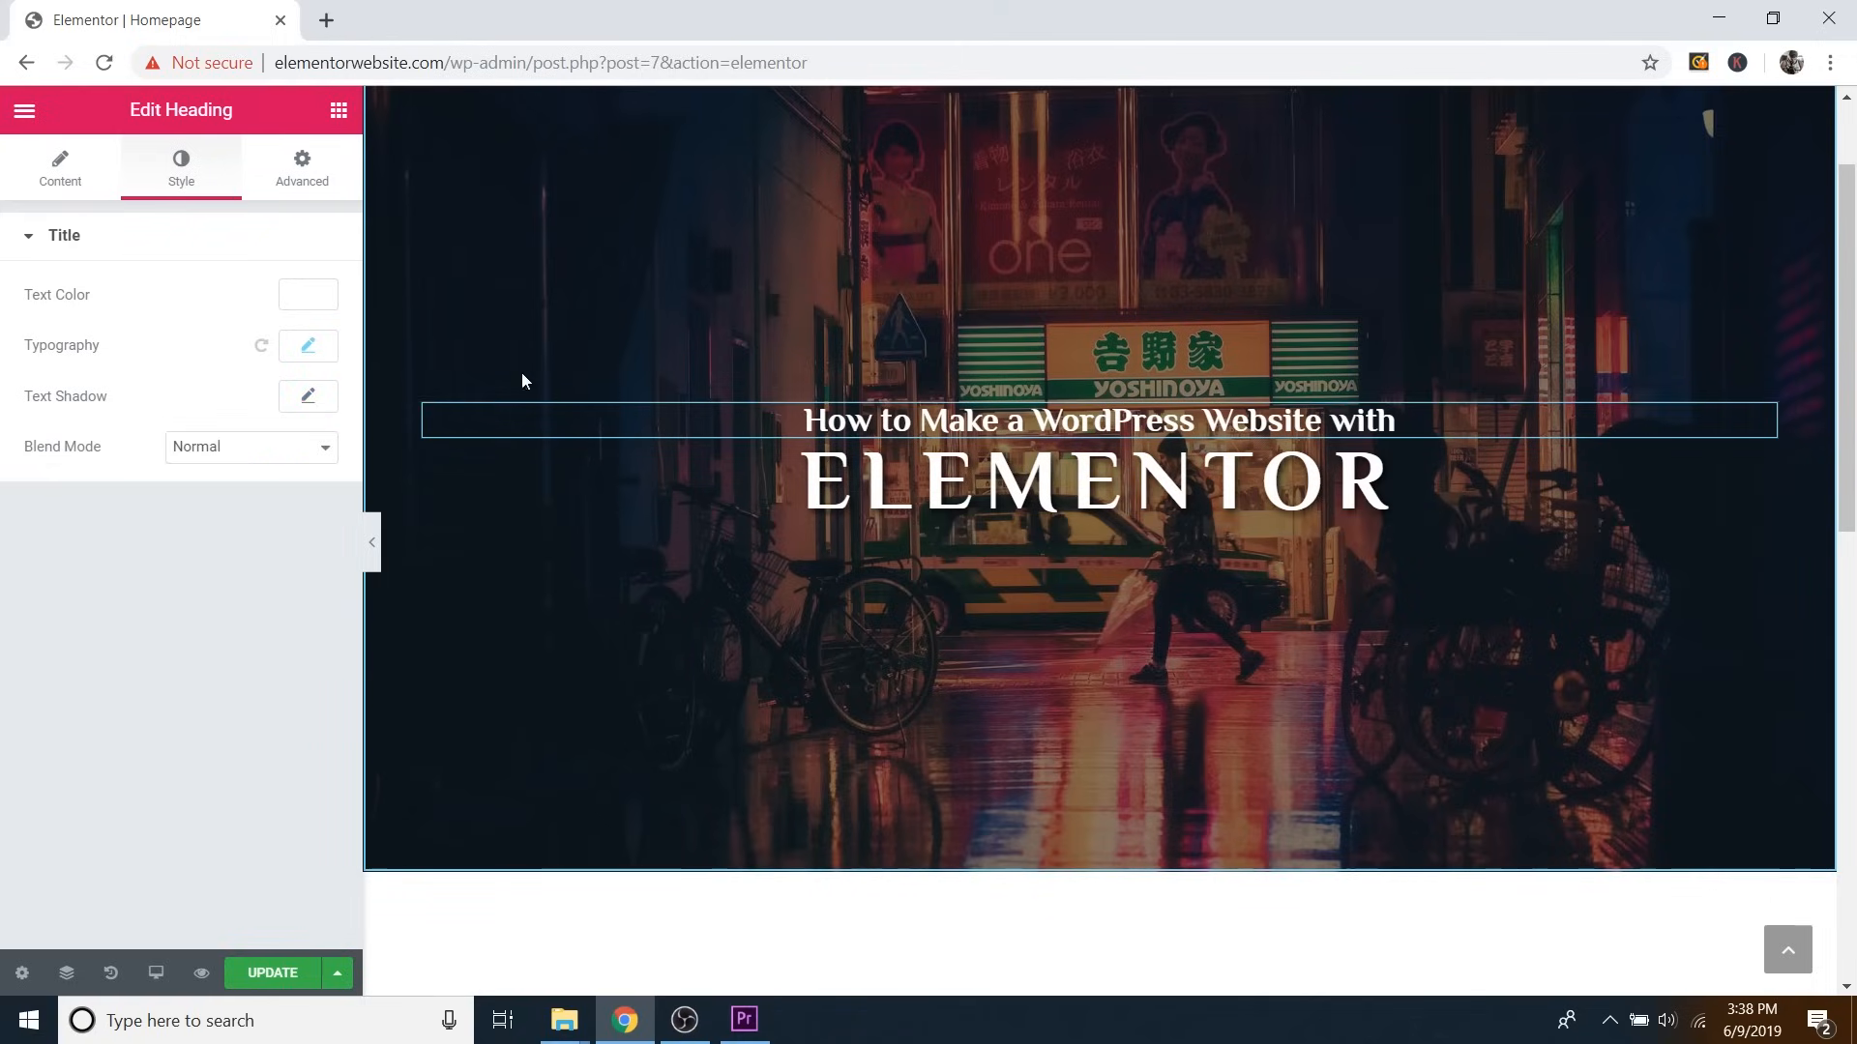
click(309, 400)
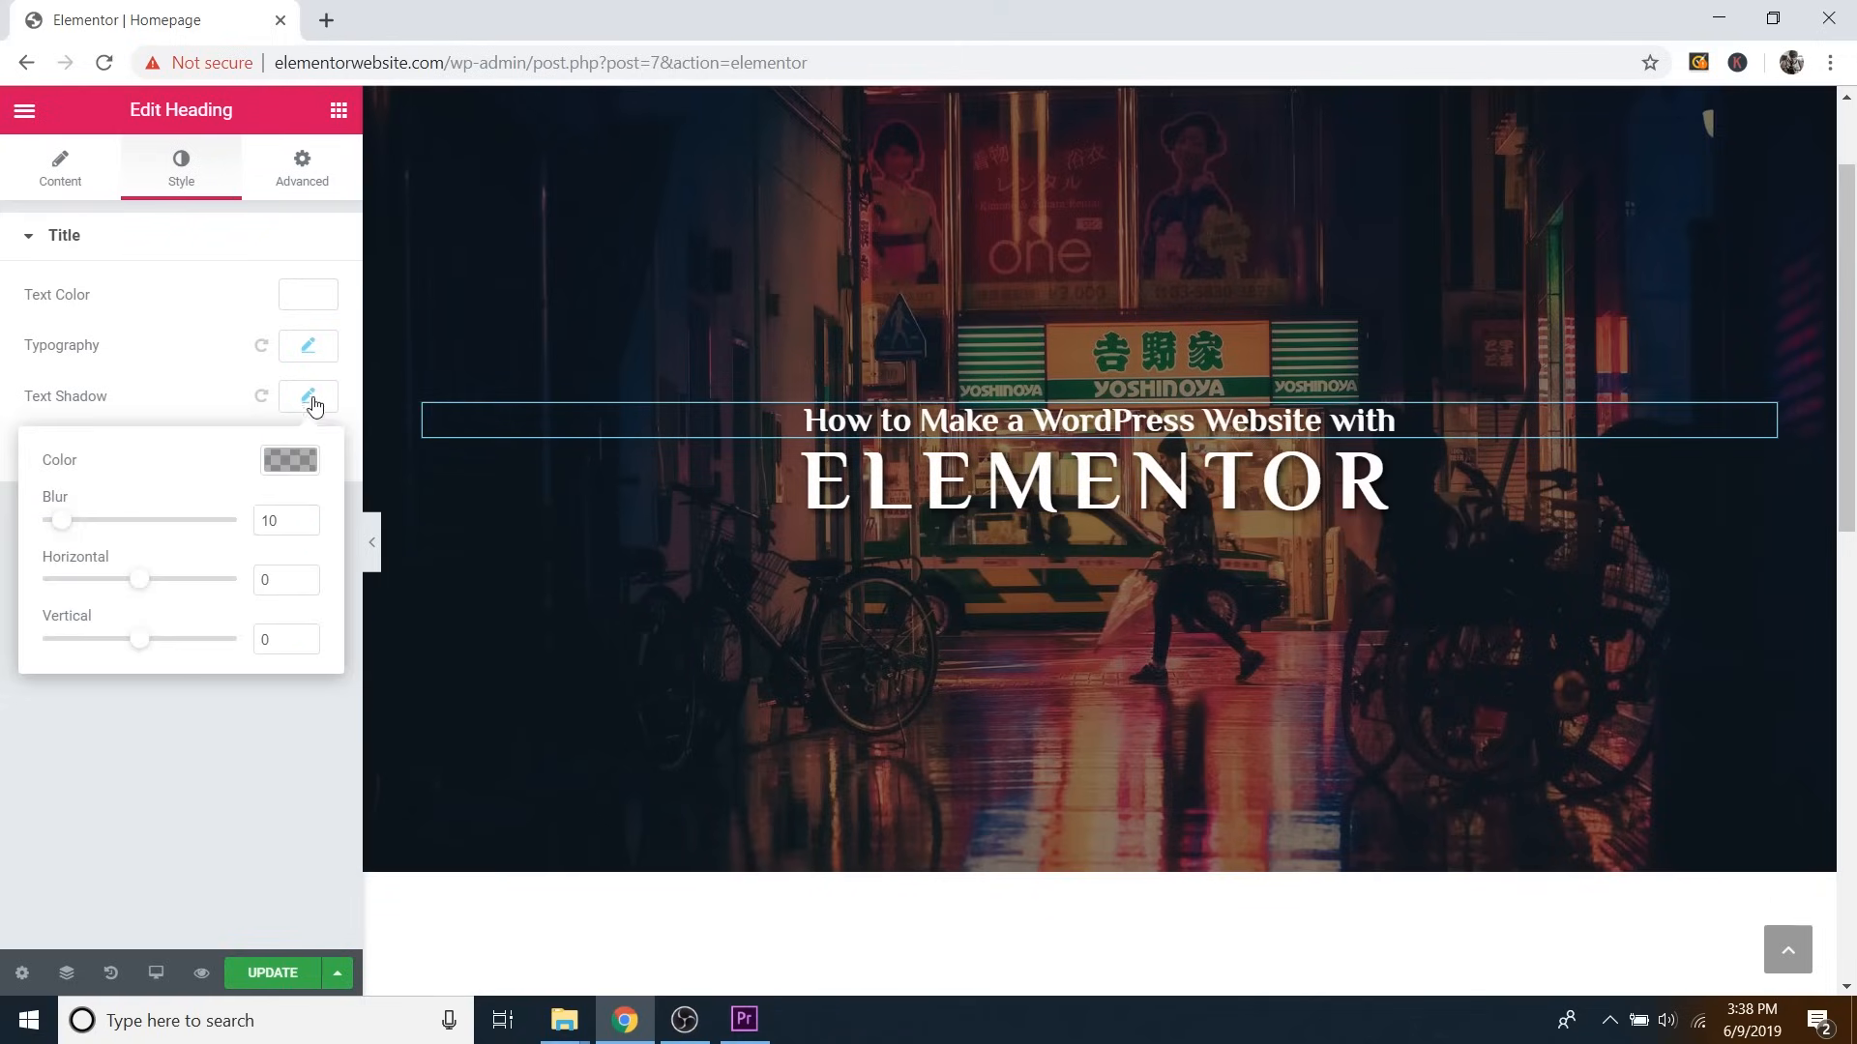
click(291, 461)
drag(299, 600, 296, 538)
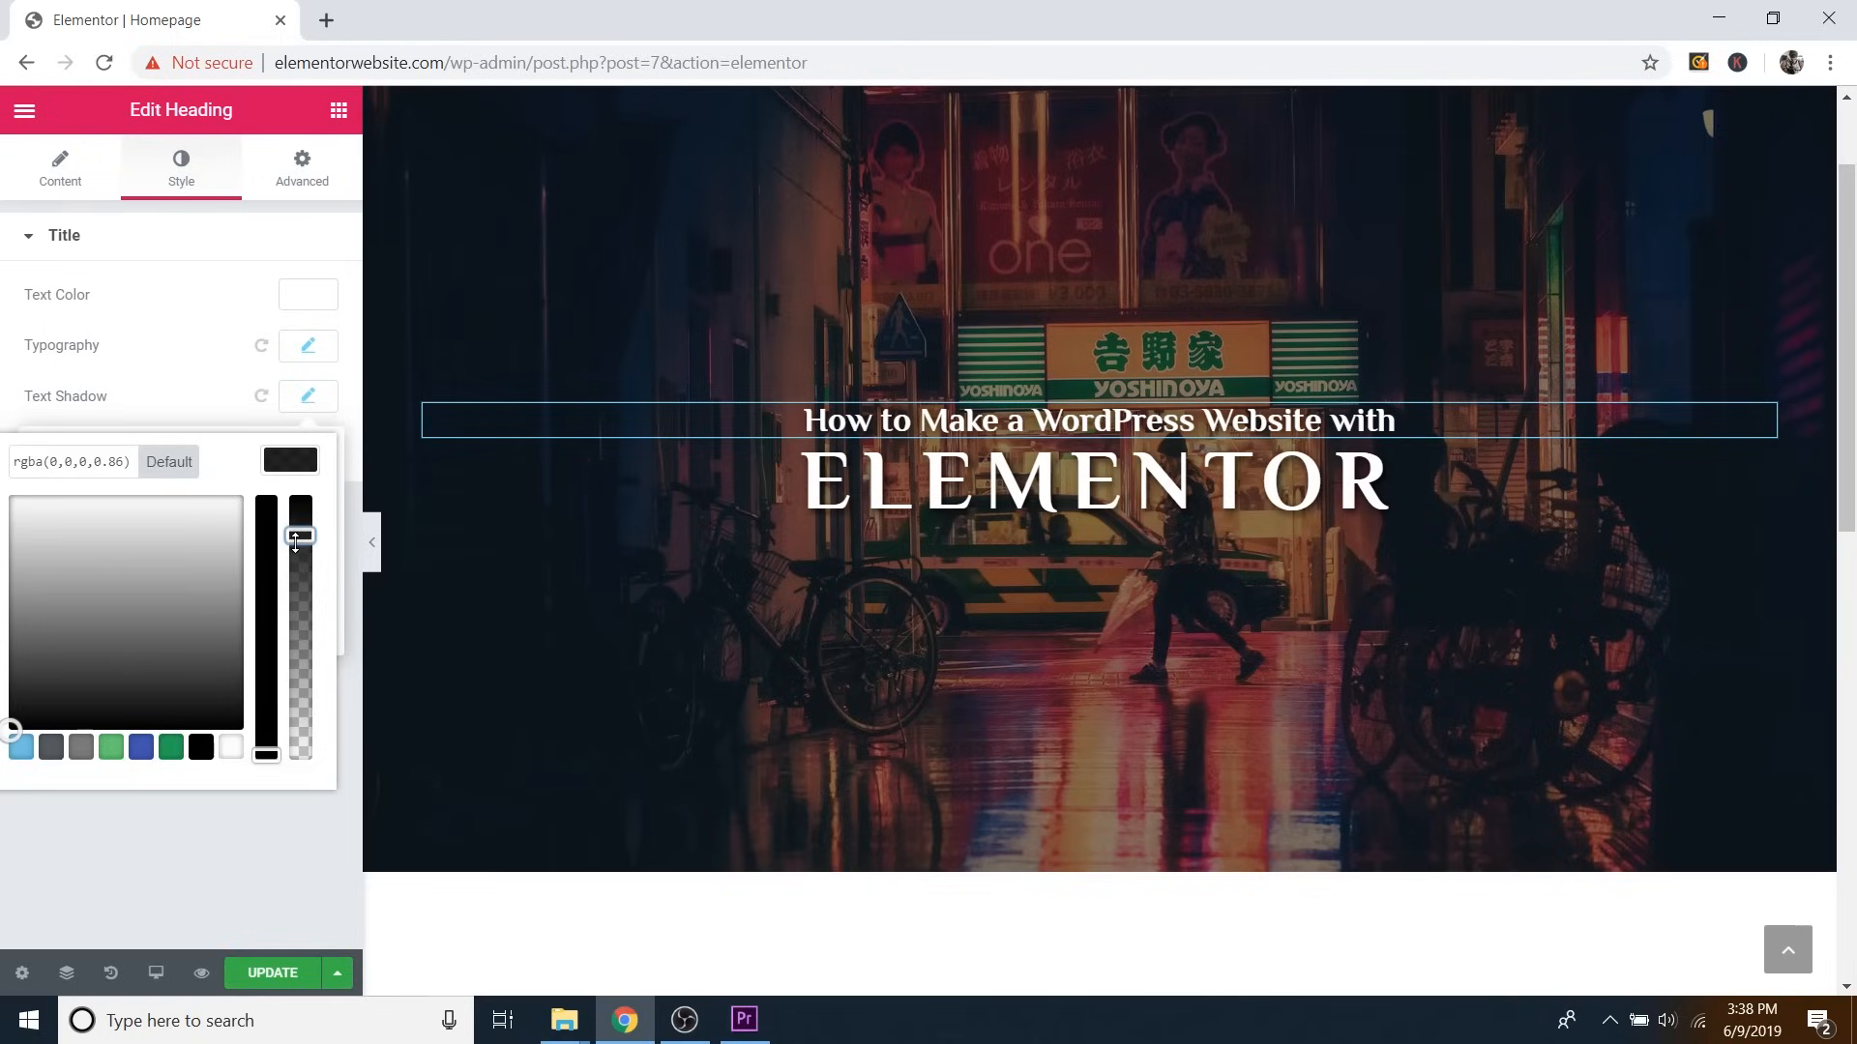
click(294, 461)
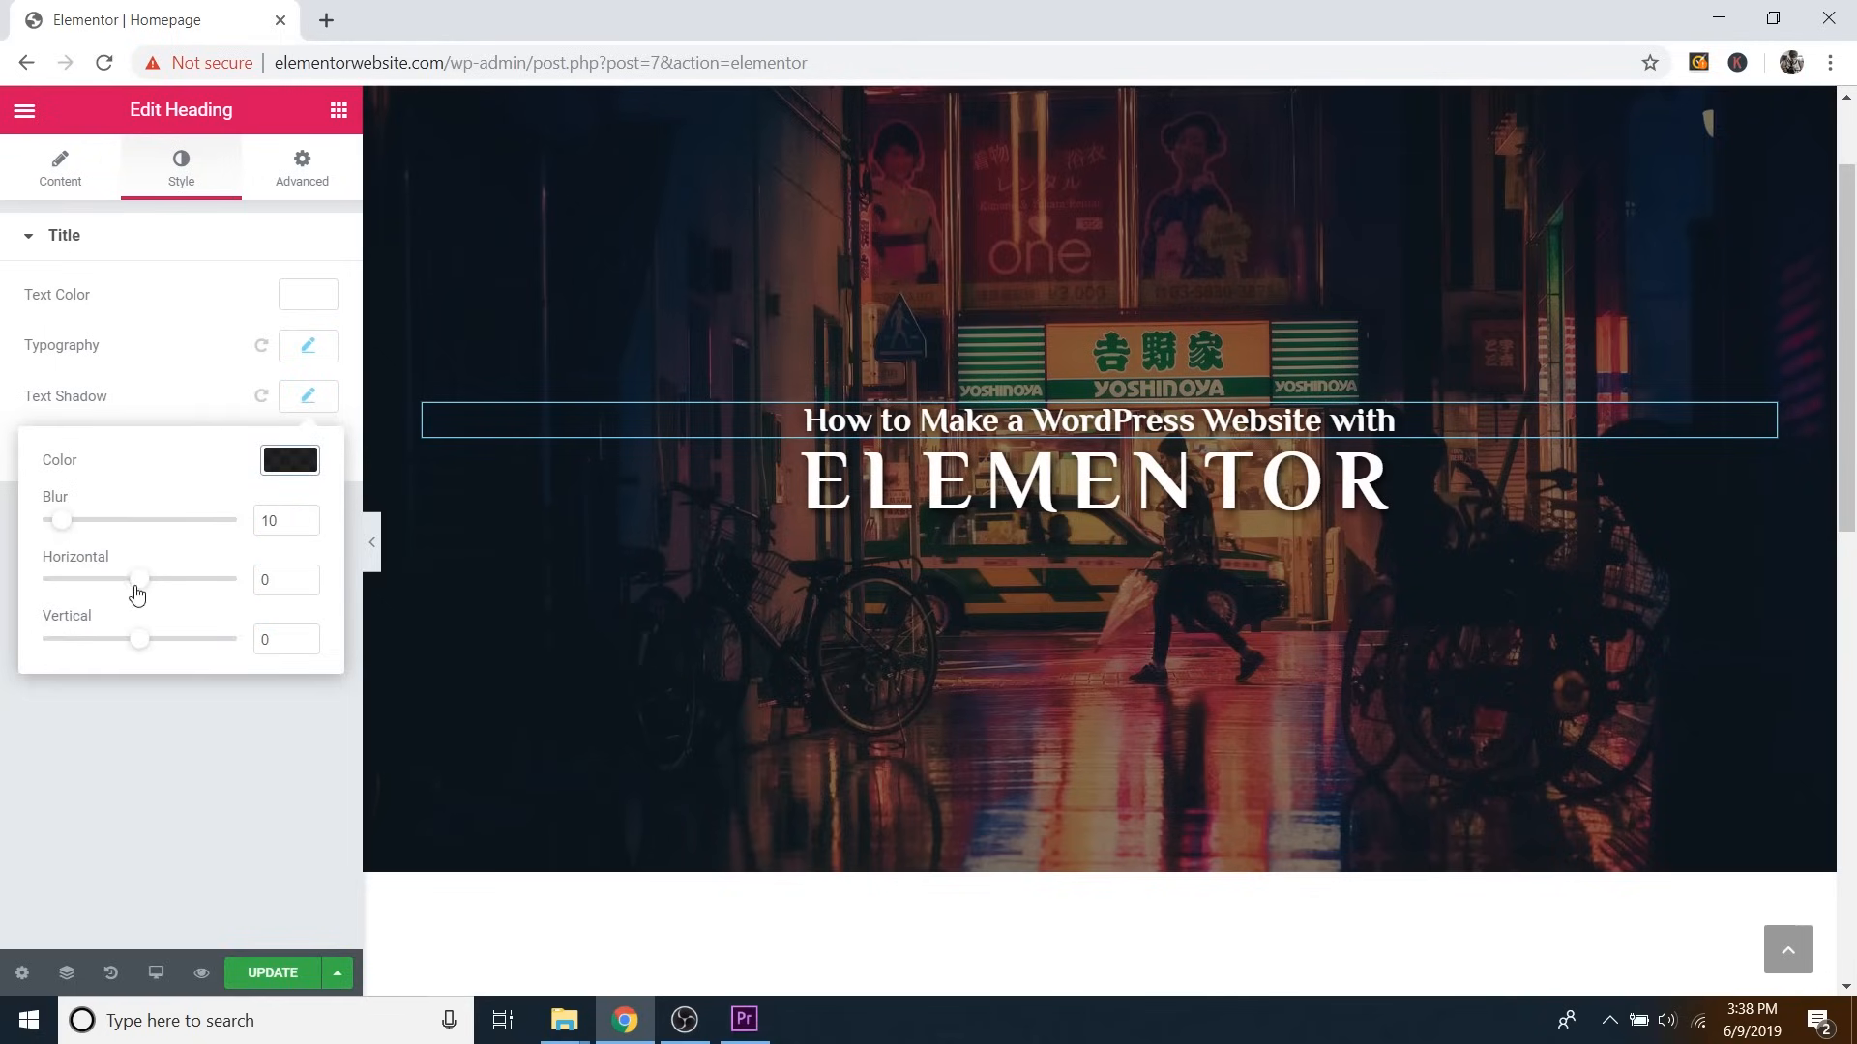
click(306, 578)
click(306, 578)
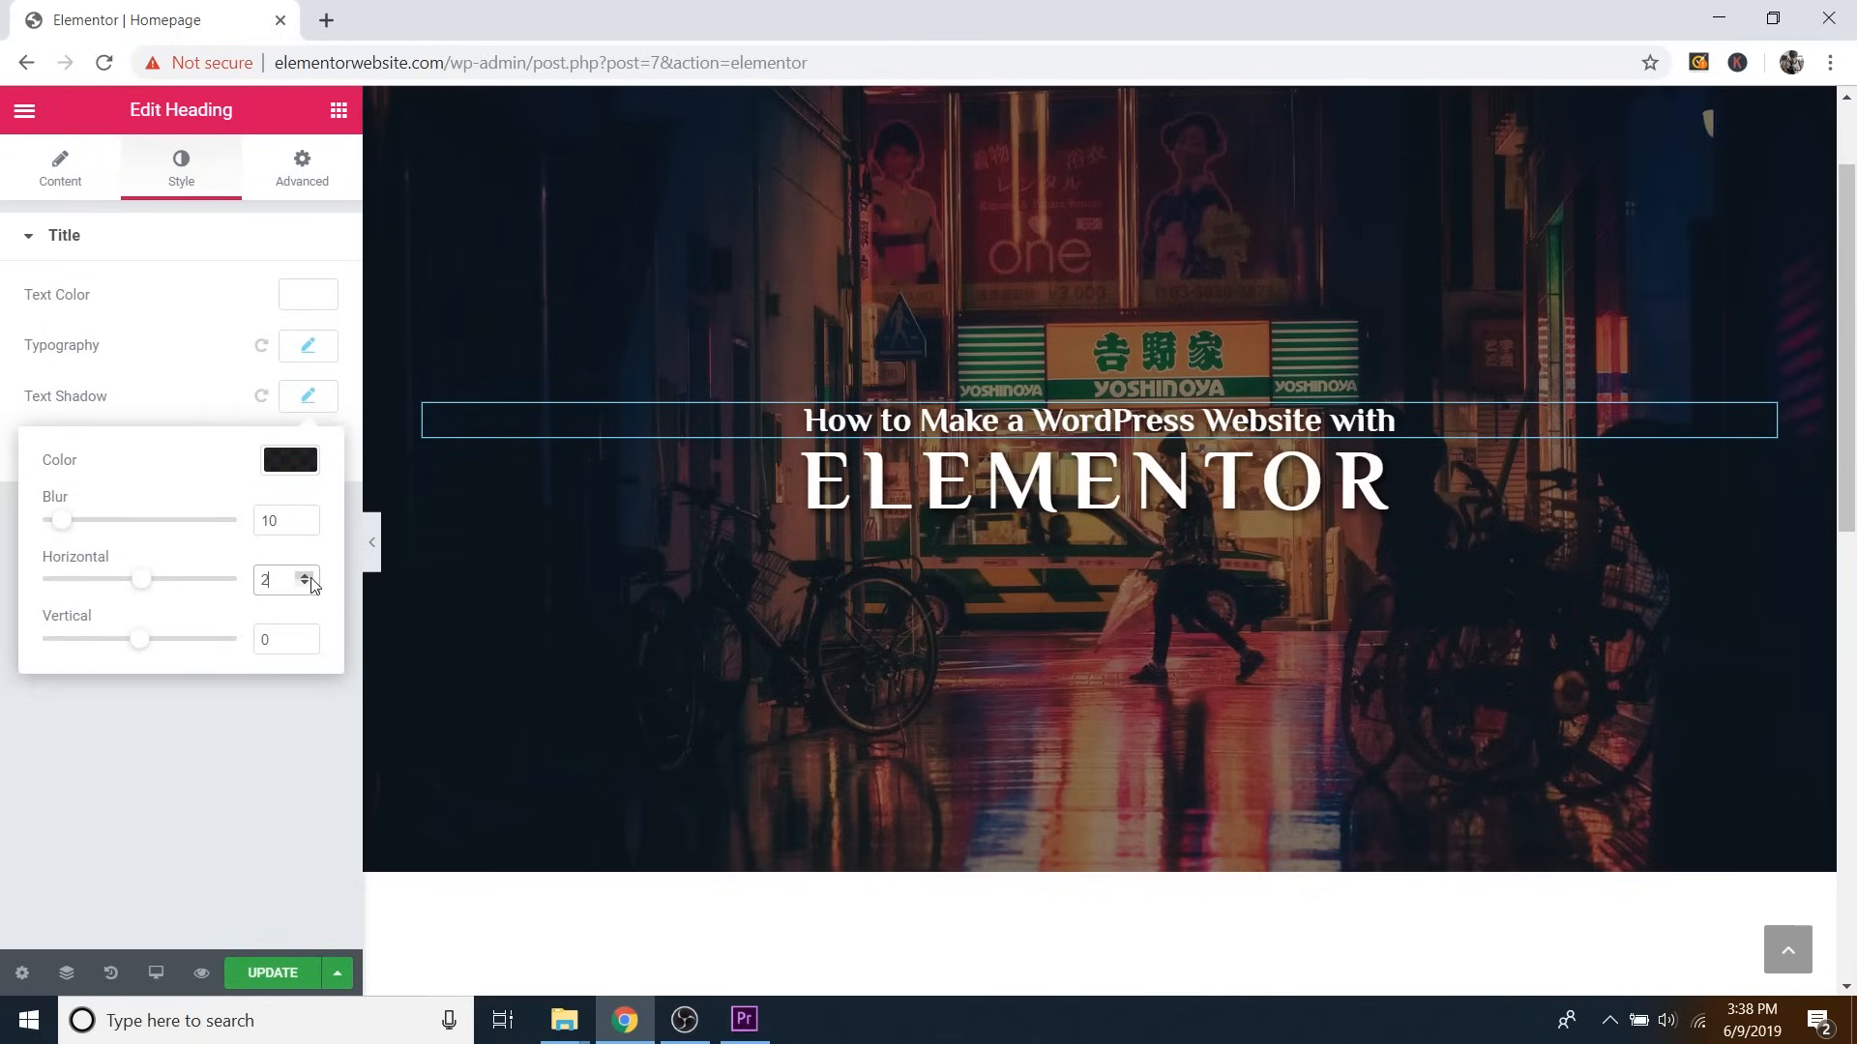
click(306, 637)
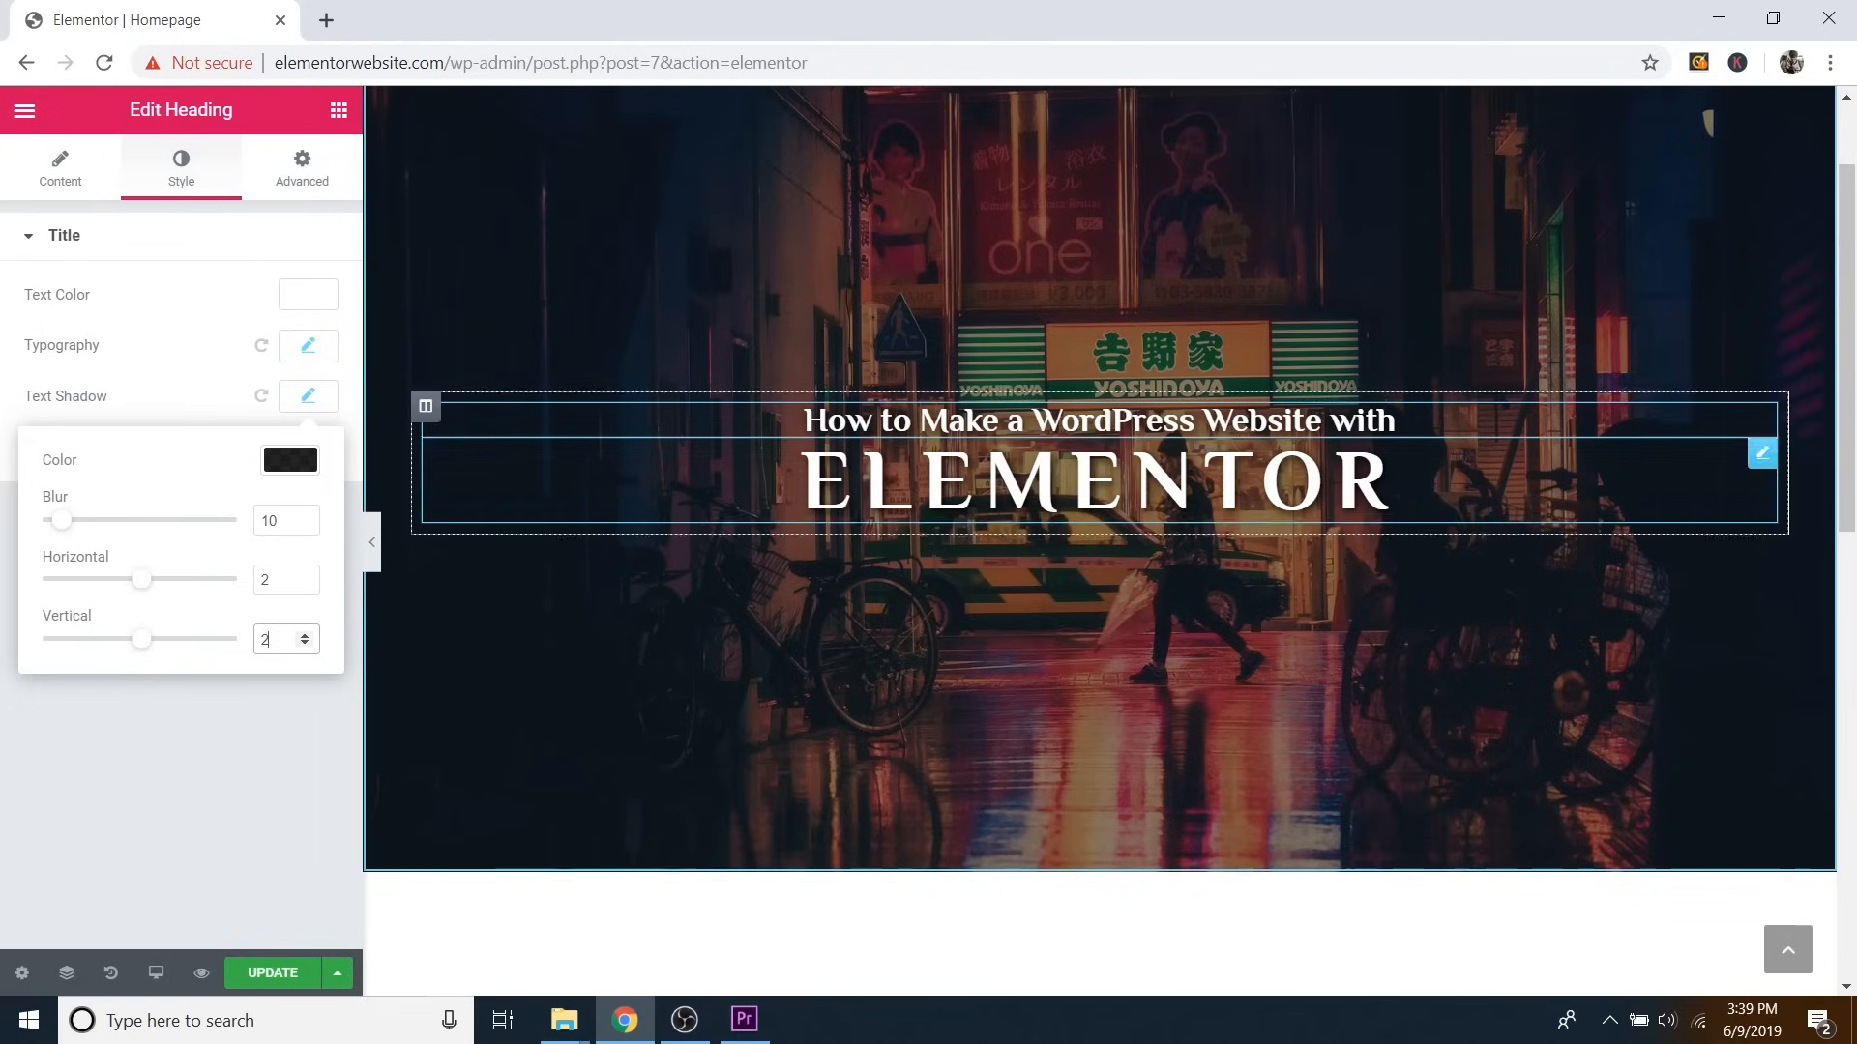
click(338, 112)
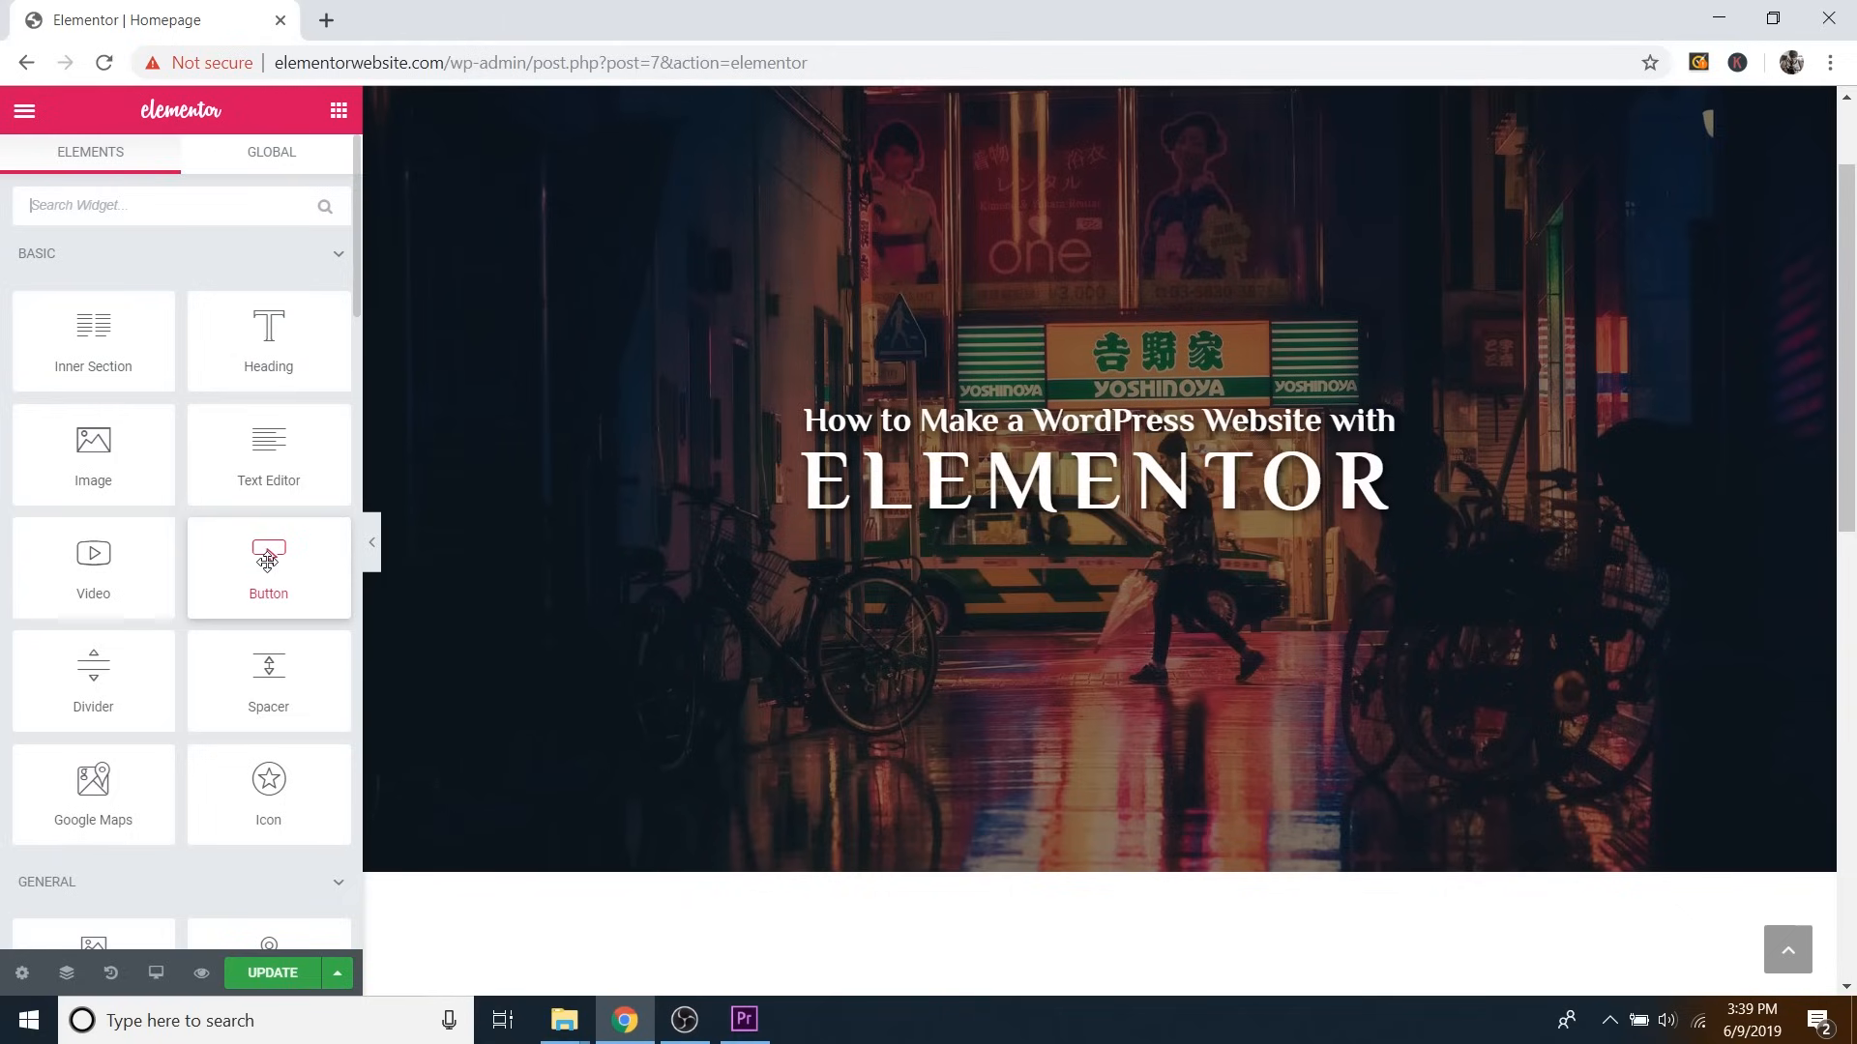
Drop a Button widget under the ELEMENTOR heading and set its alignment to Center.
drag(251, 572, 1073, 519)
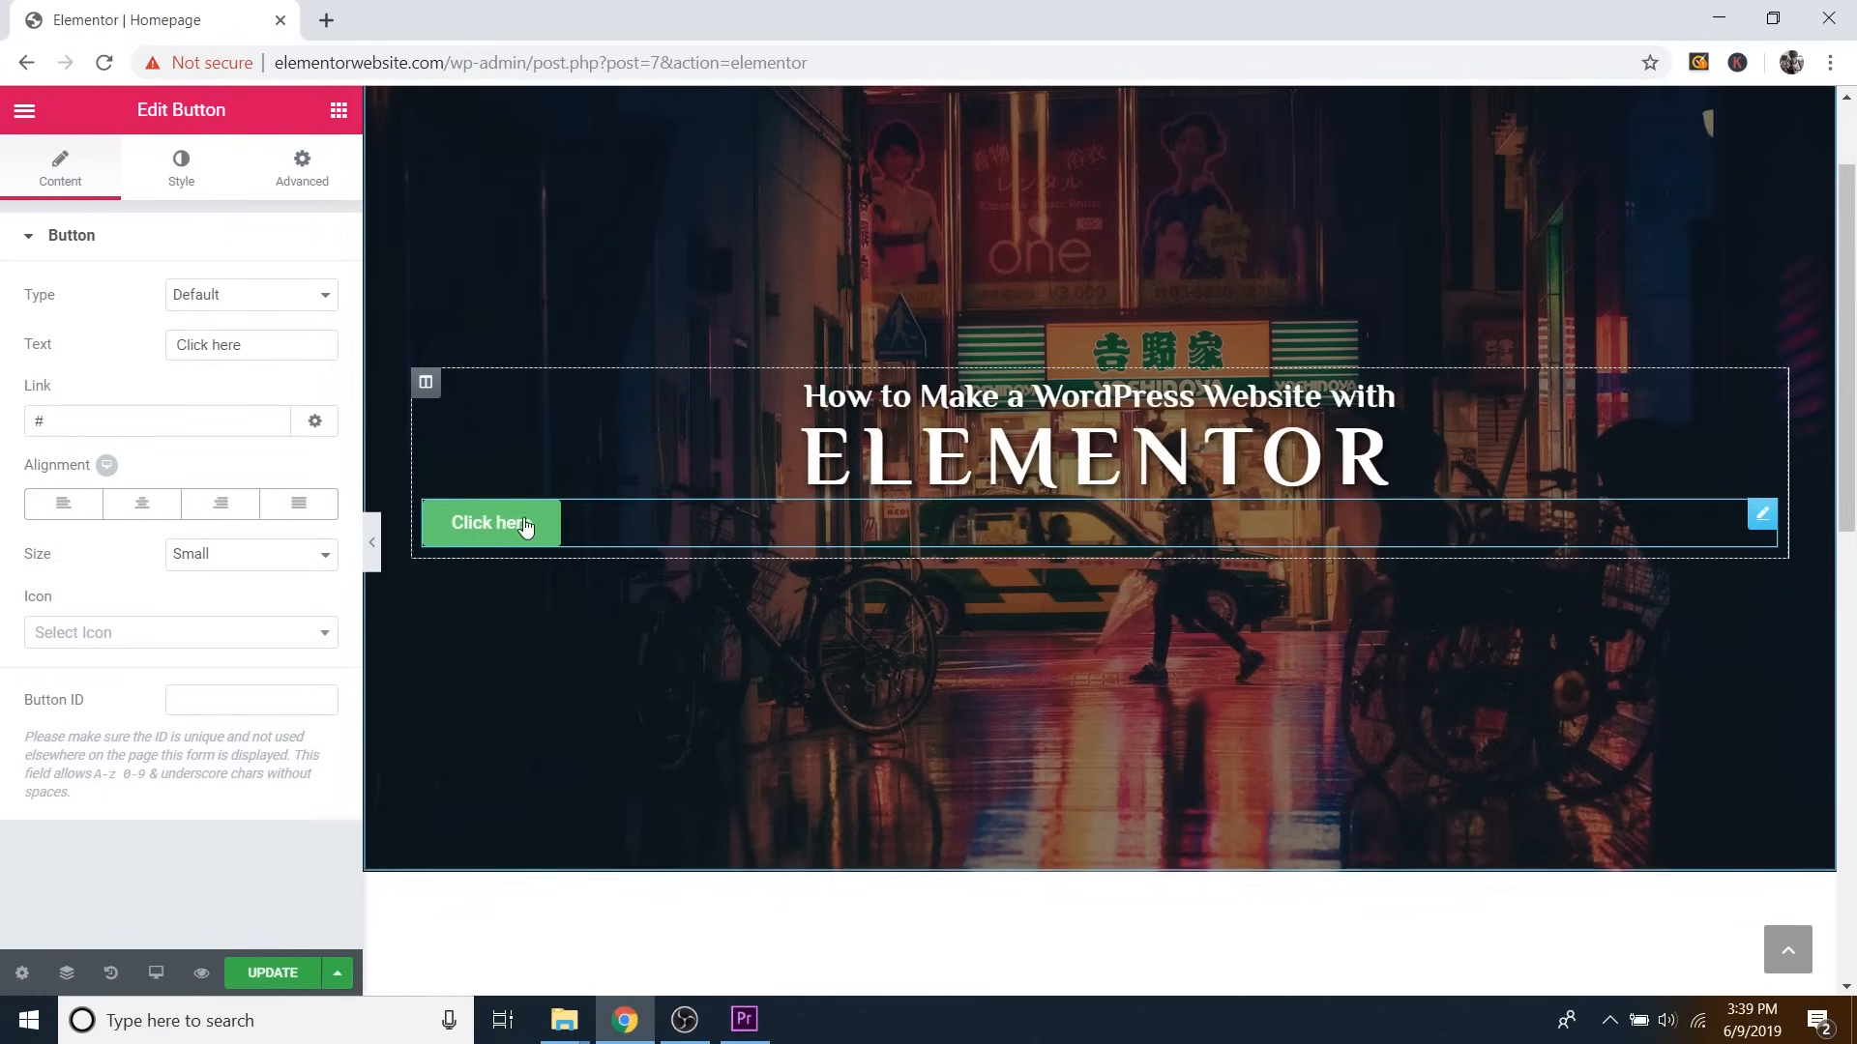
click(148, 513)
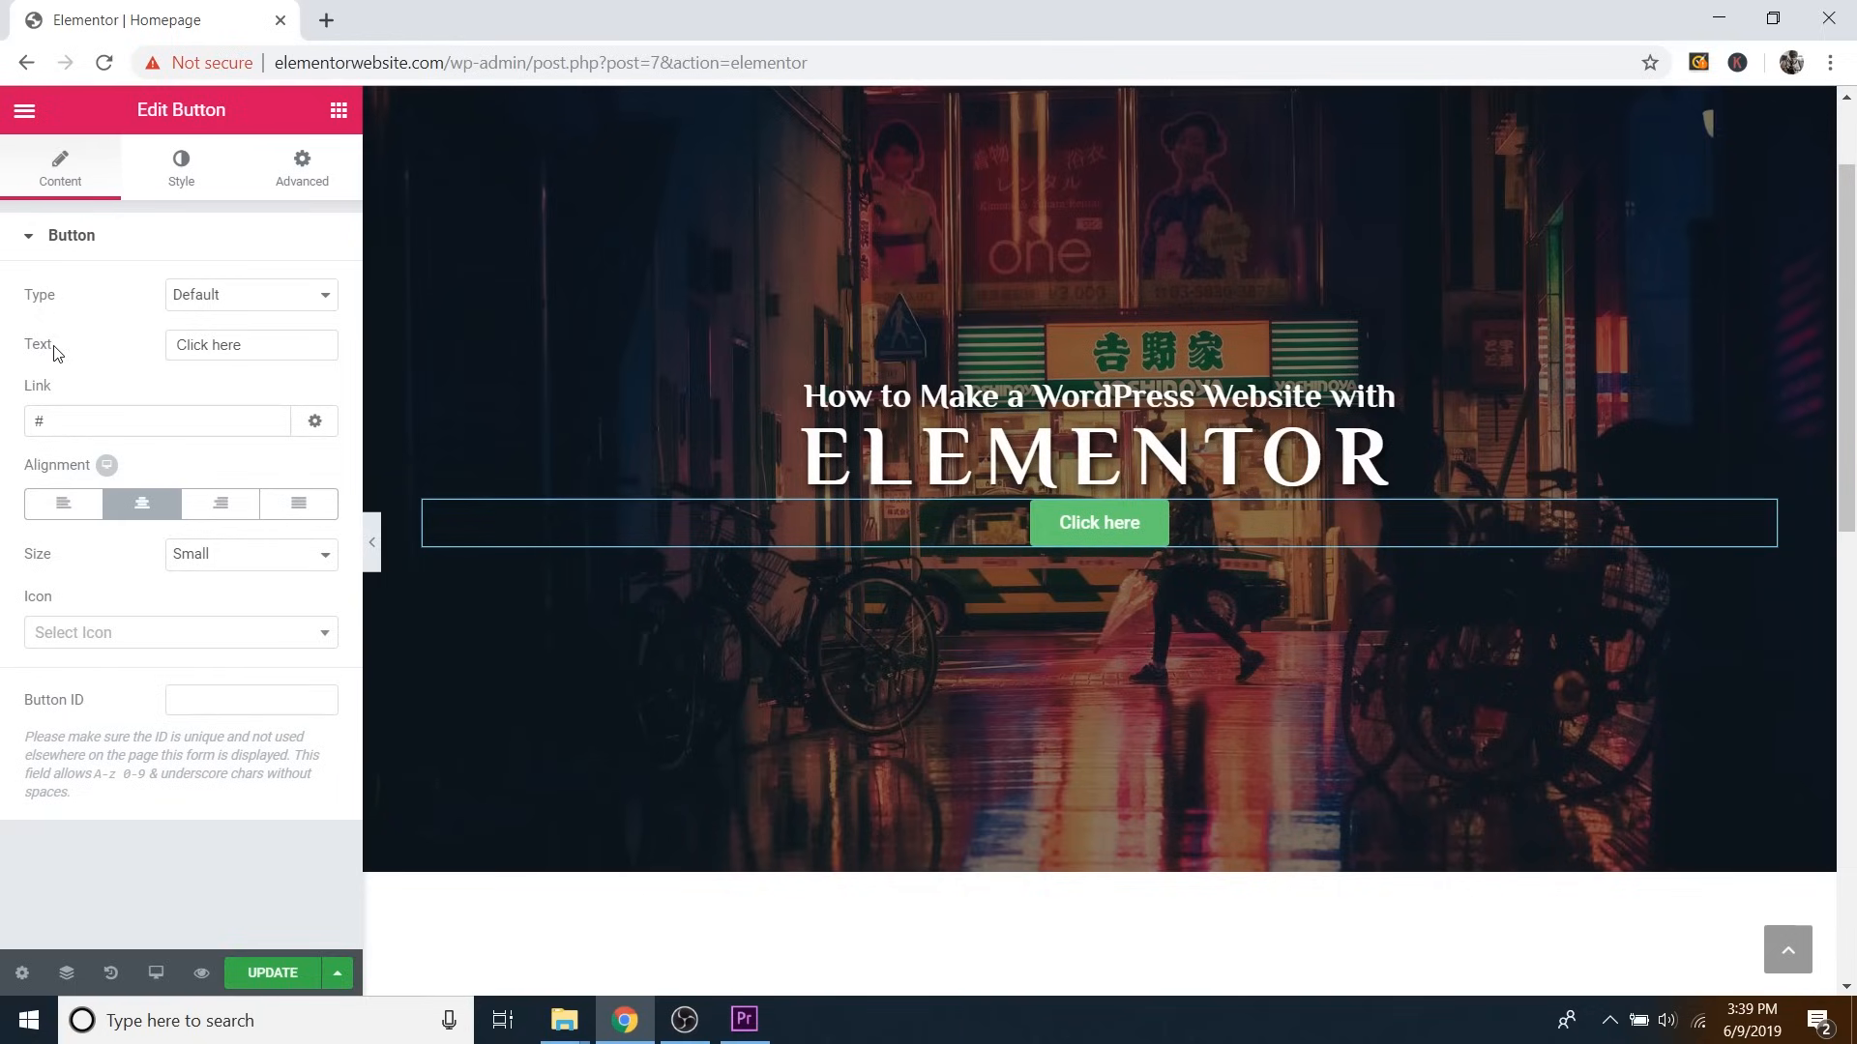
Change the button label to 'Learn More' and clear the # placeholder link.
triple_click(236, 345)
text(L)
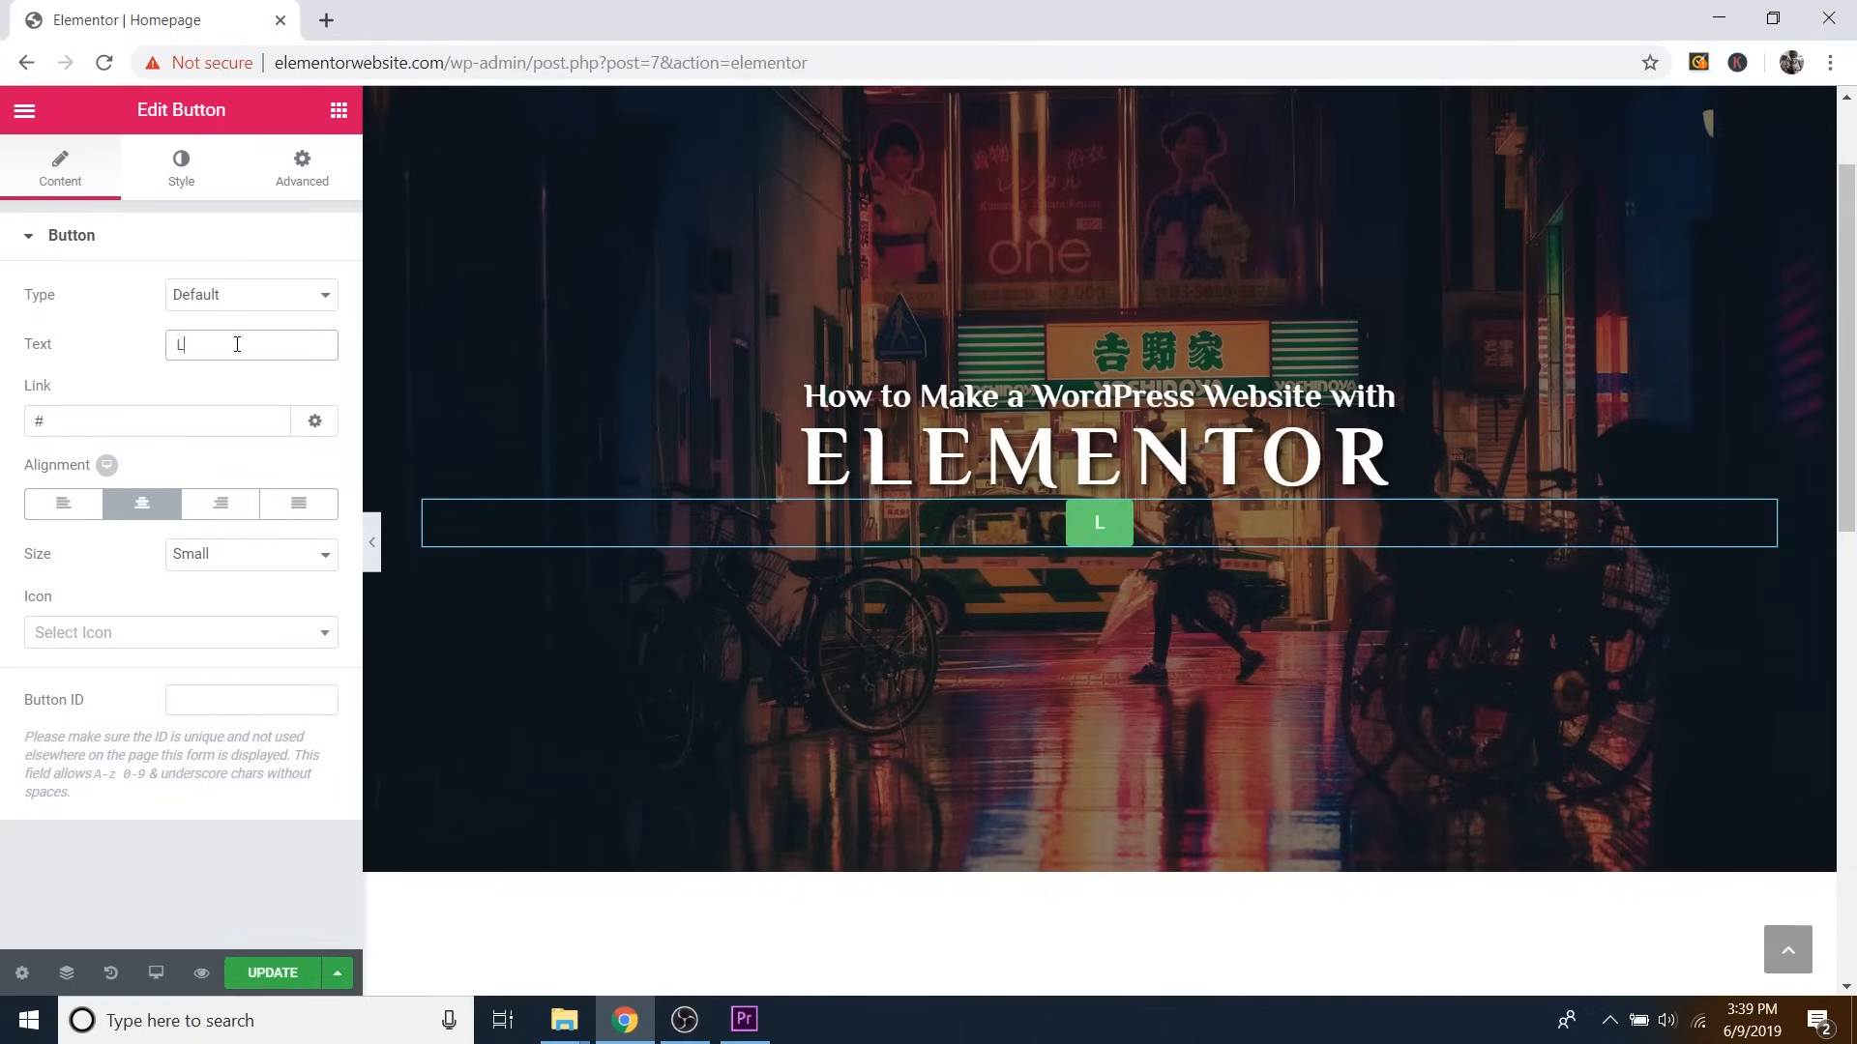
text(earn More)
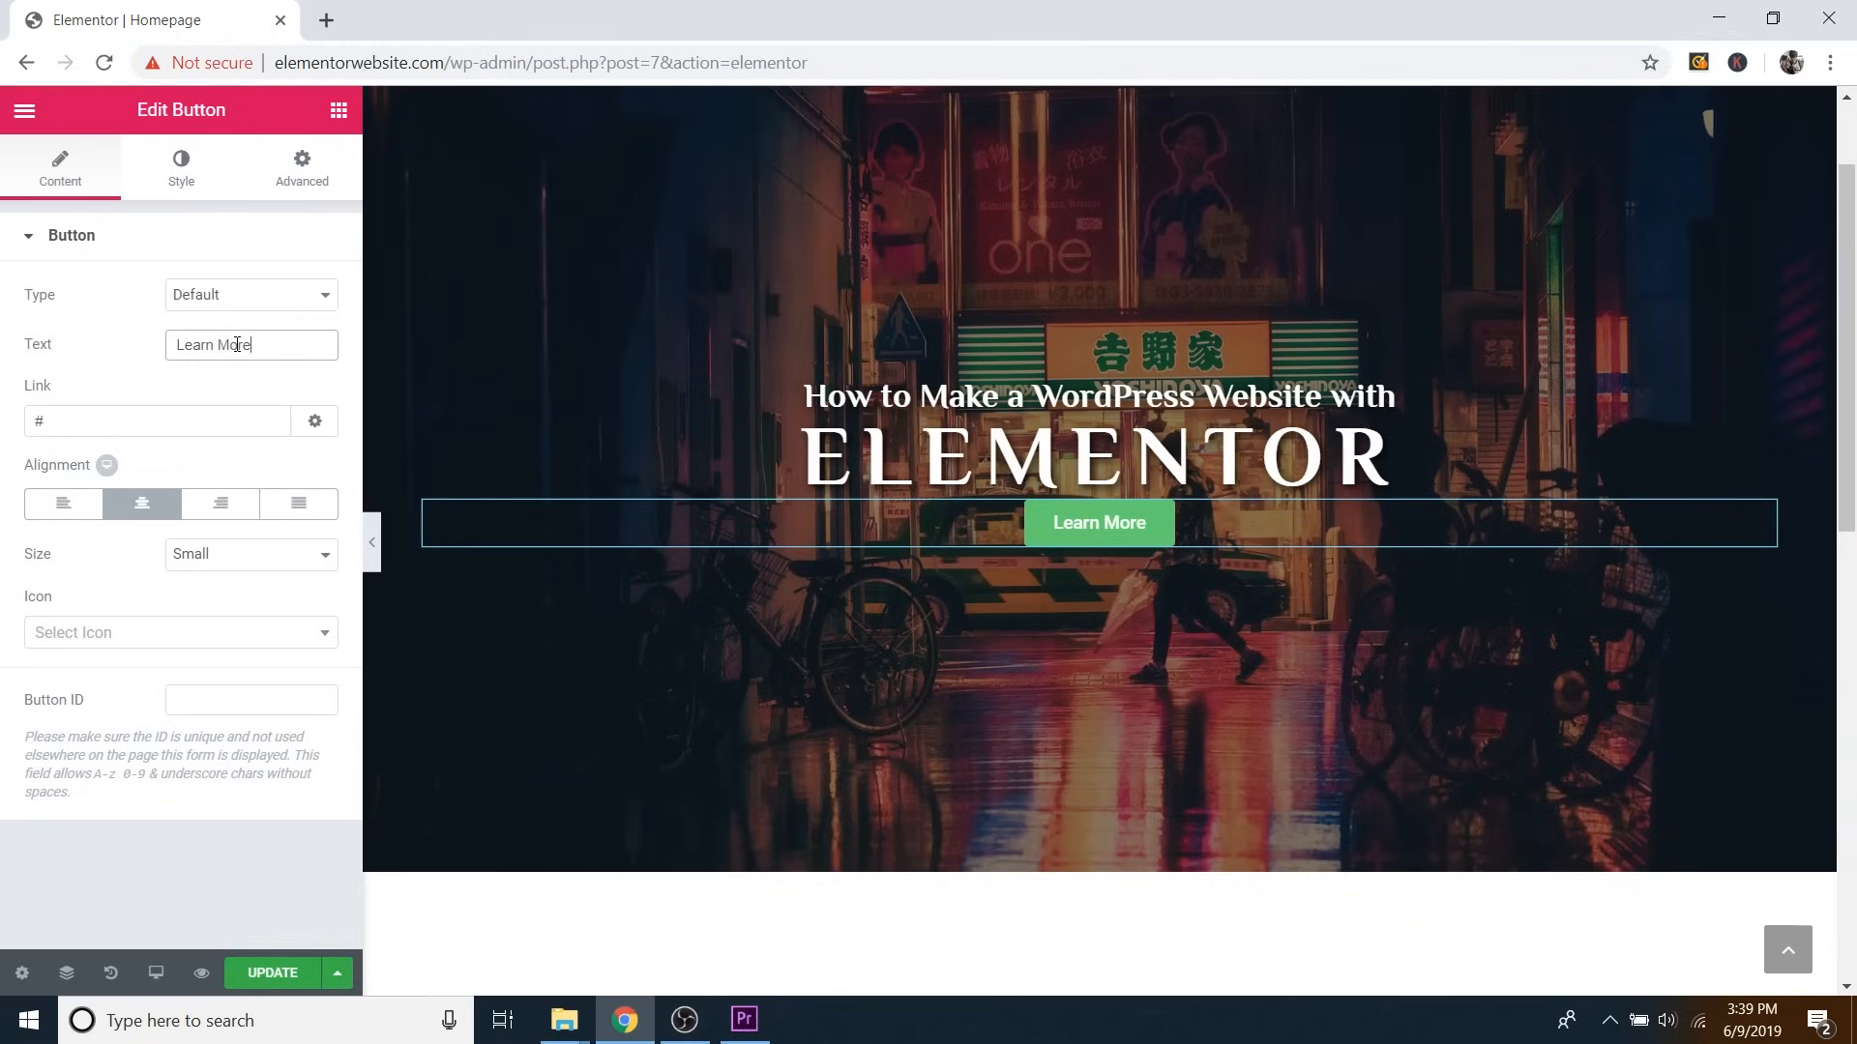
click(127, 424)
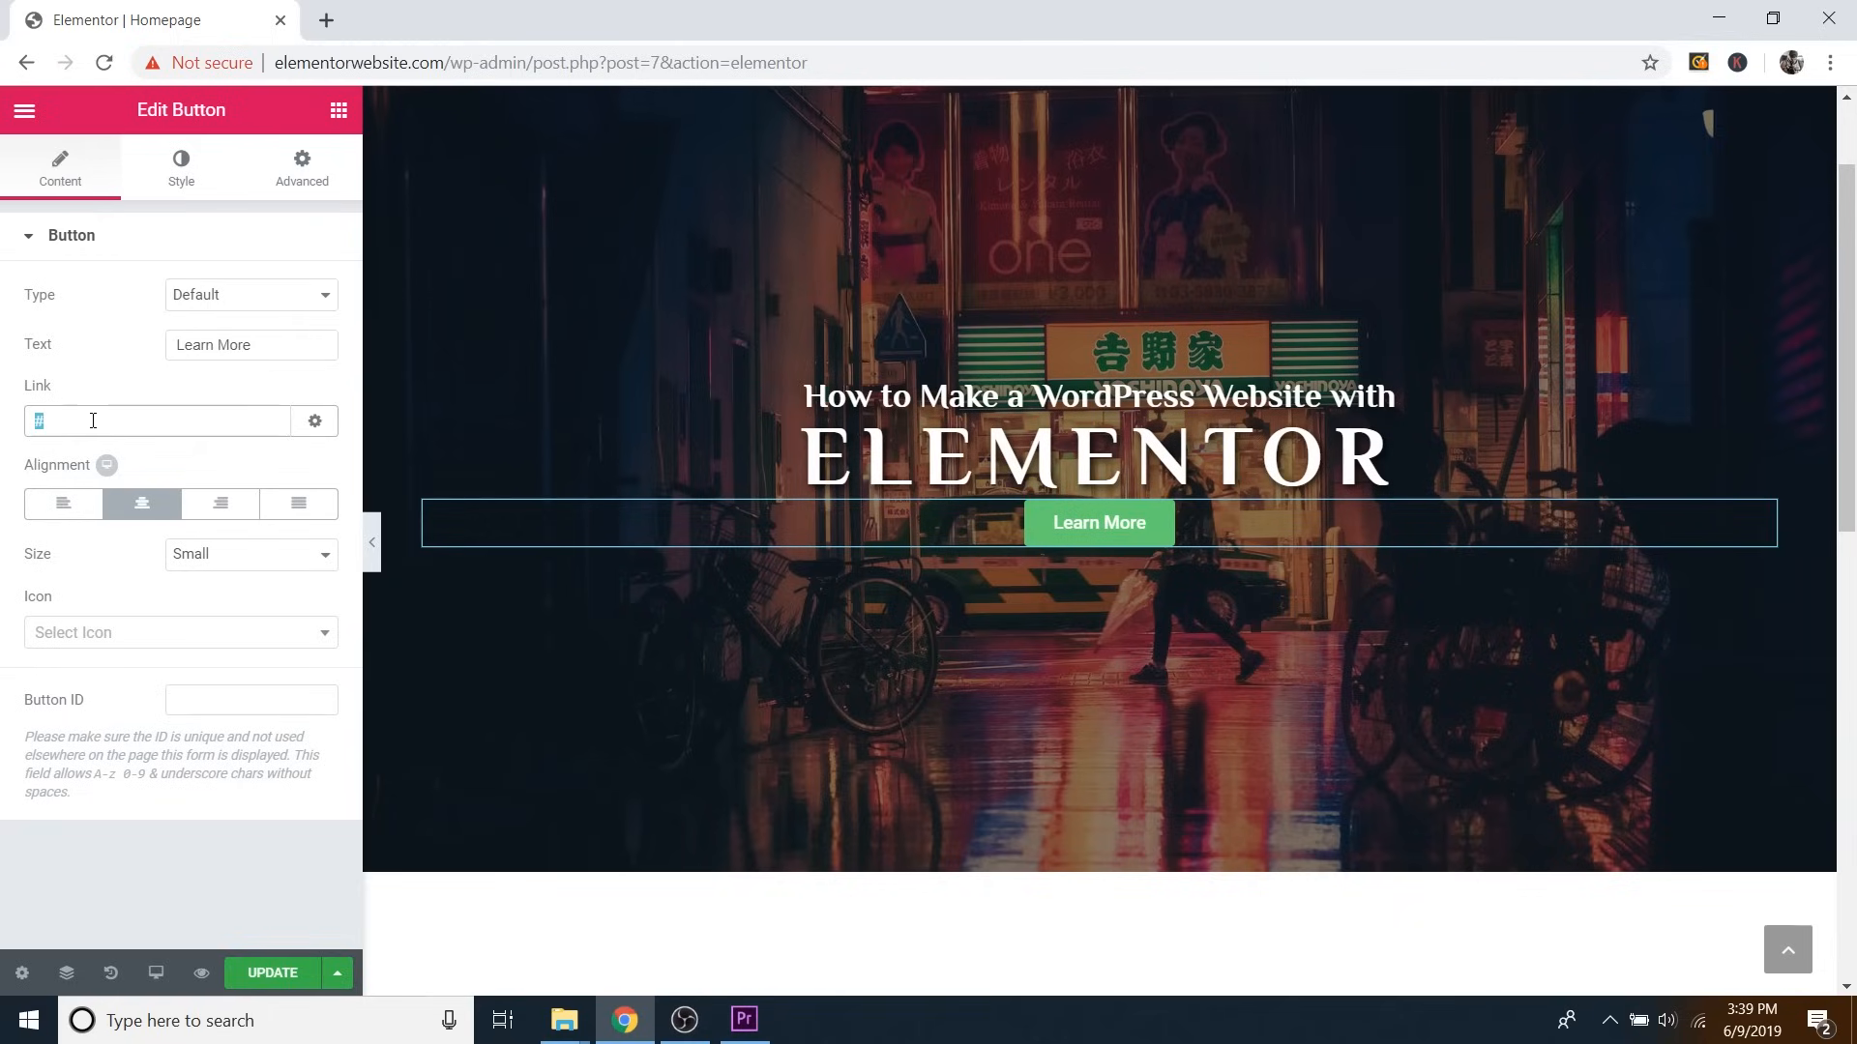
key(BackSpace)
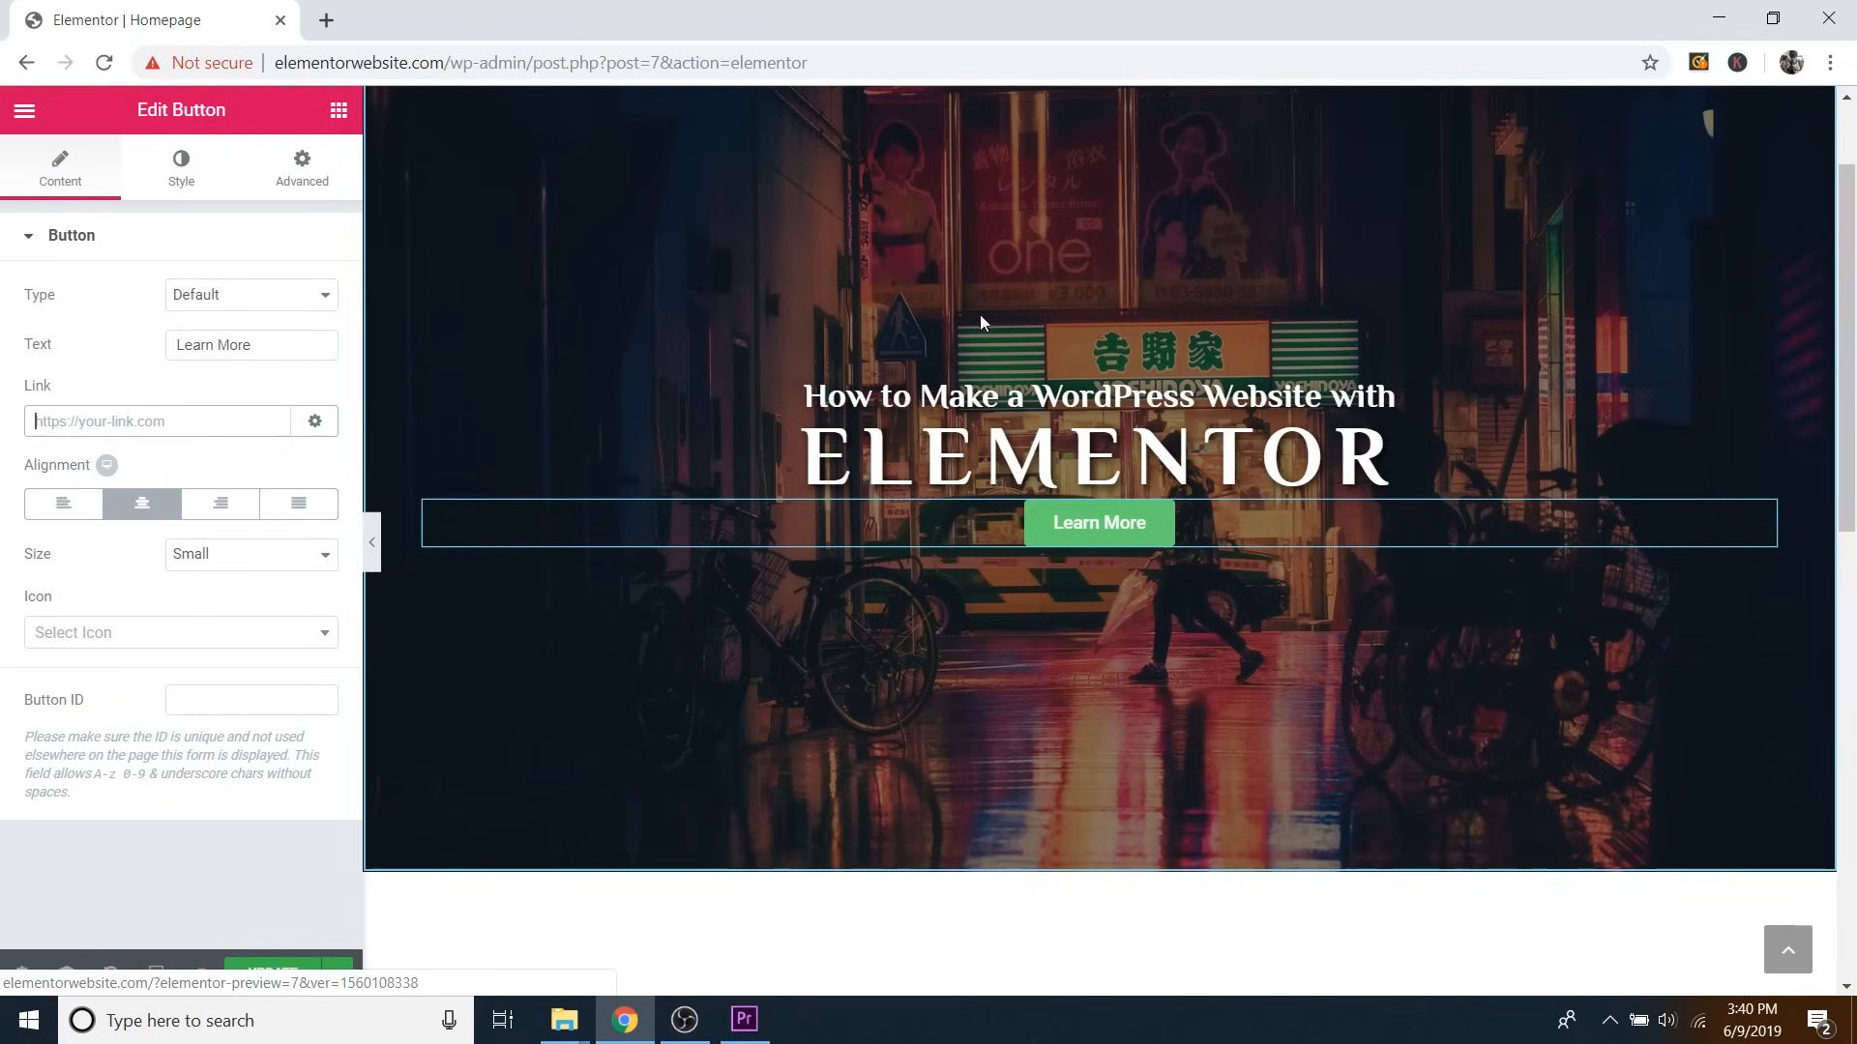
right_click(88, 420)
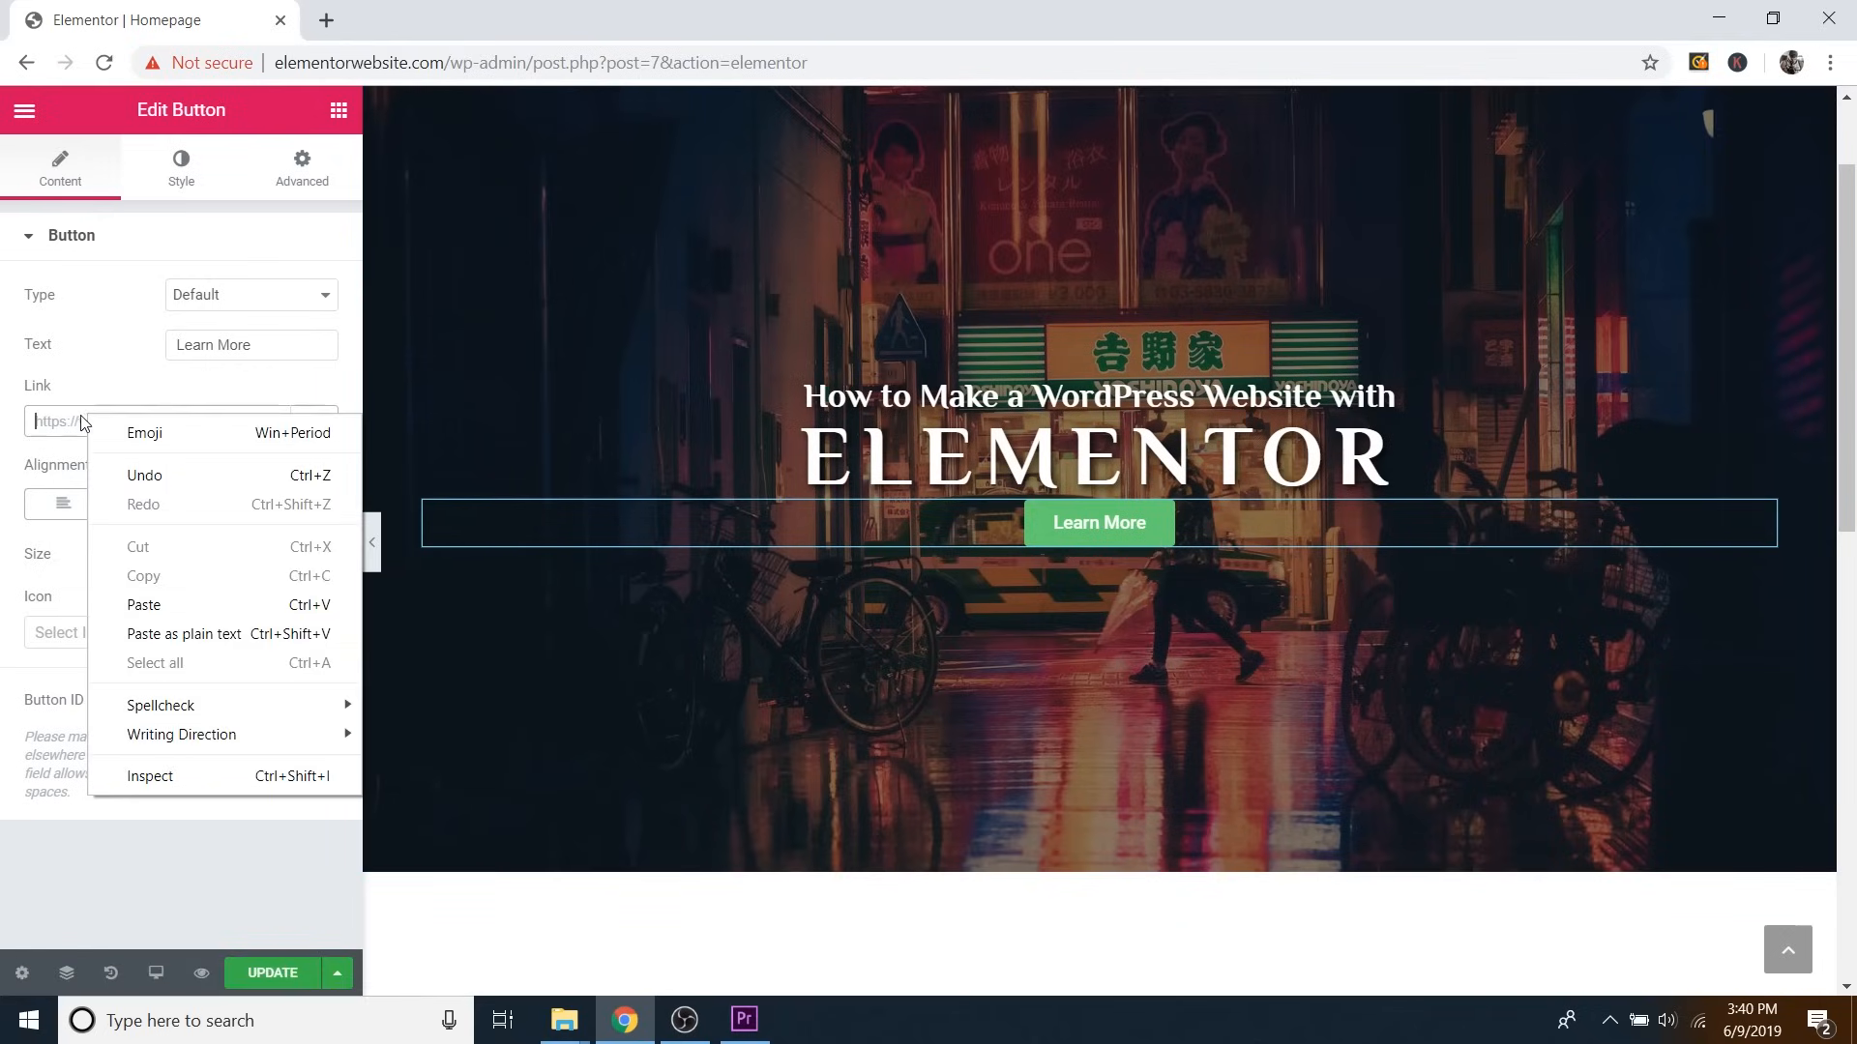
click(43, 423)
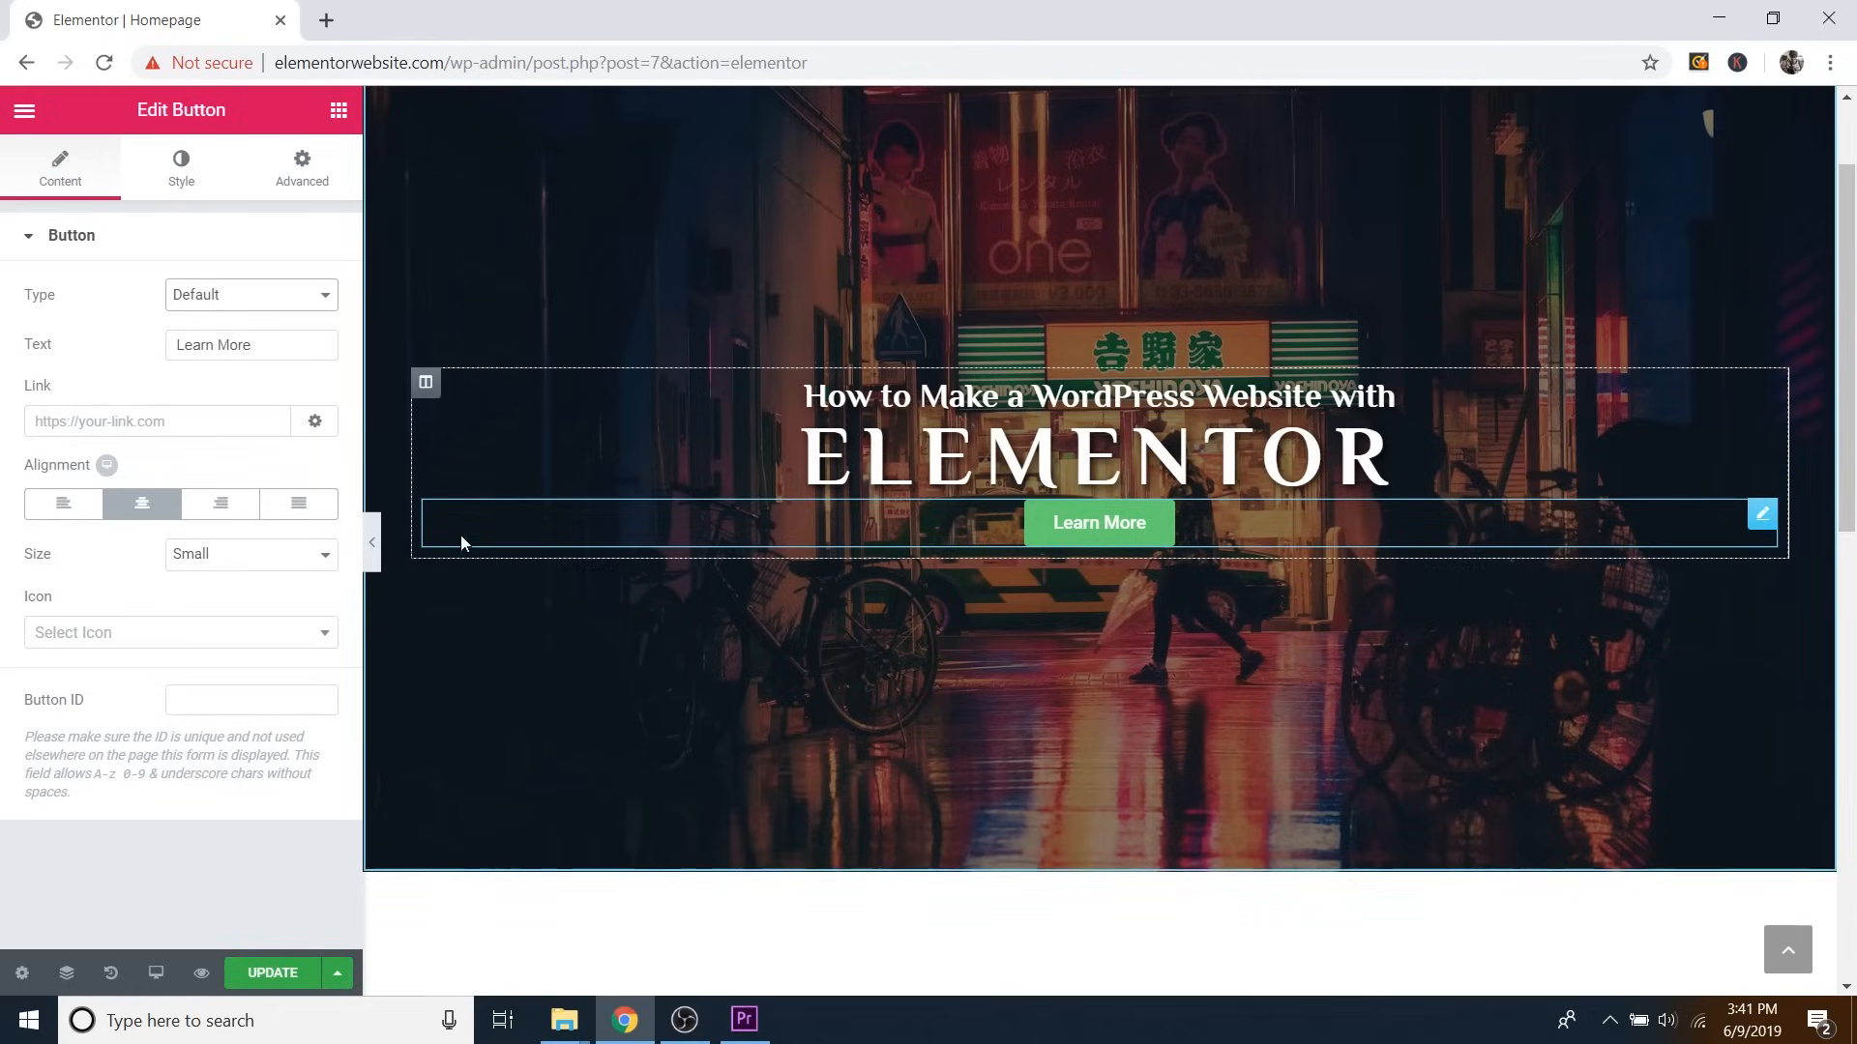
Set the button size to Small.
click(217, 558)
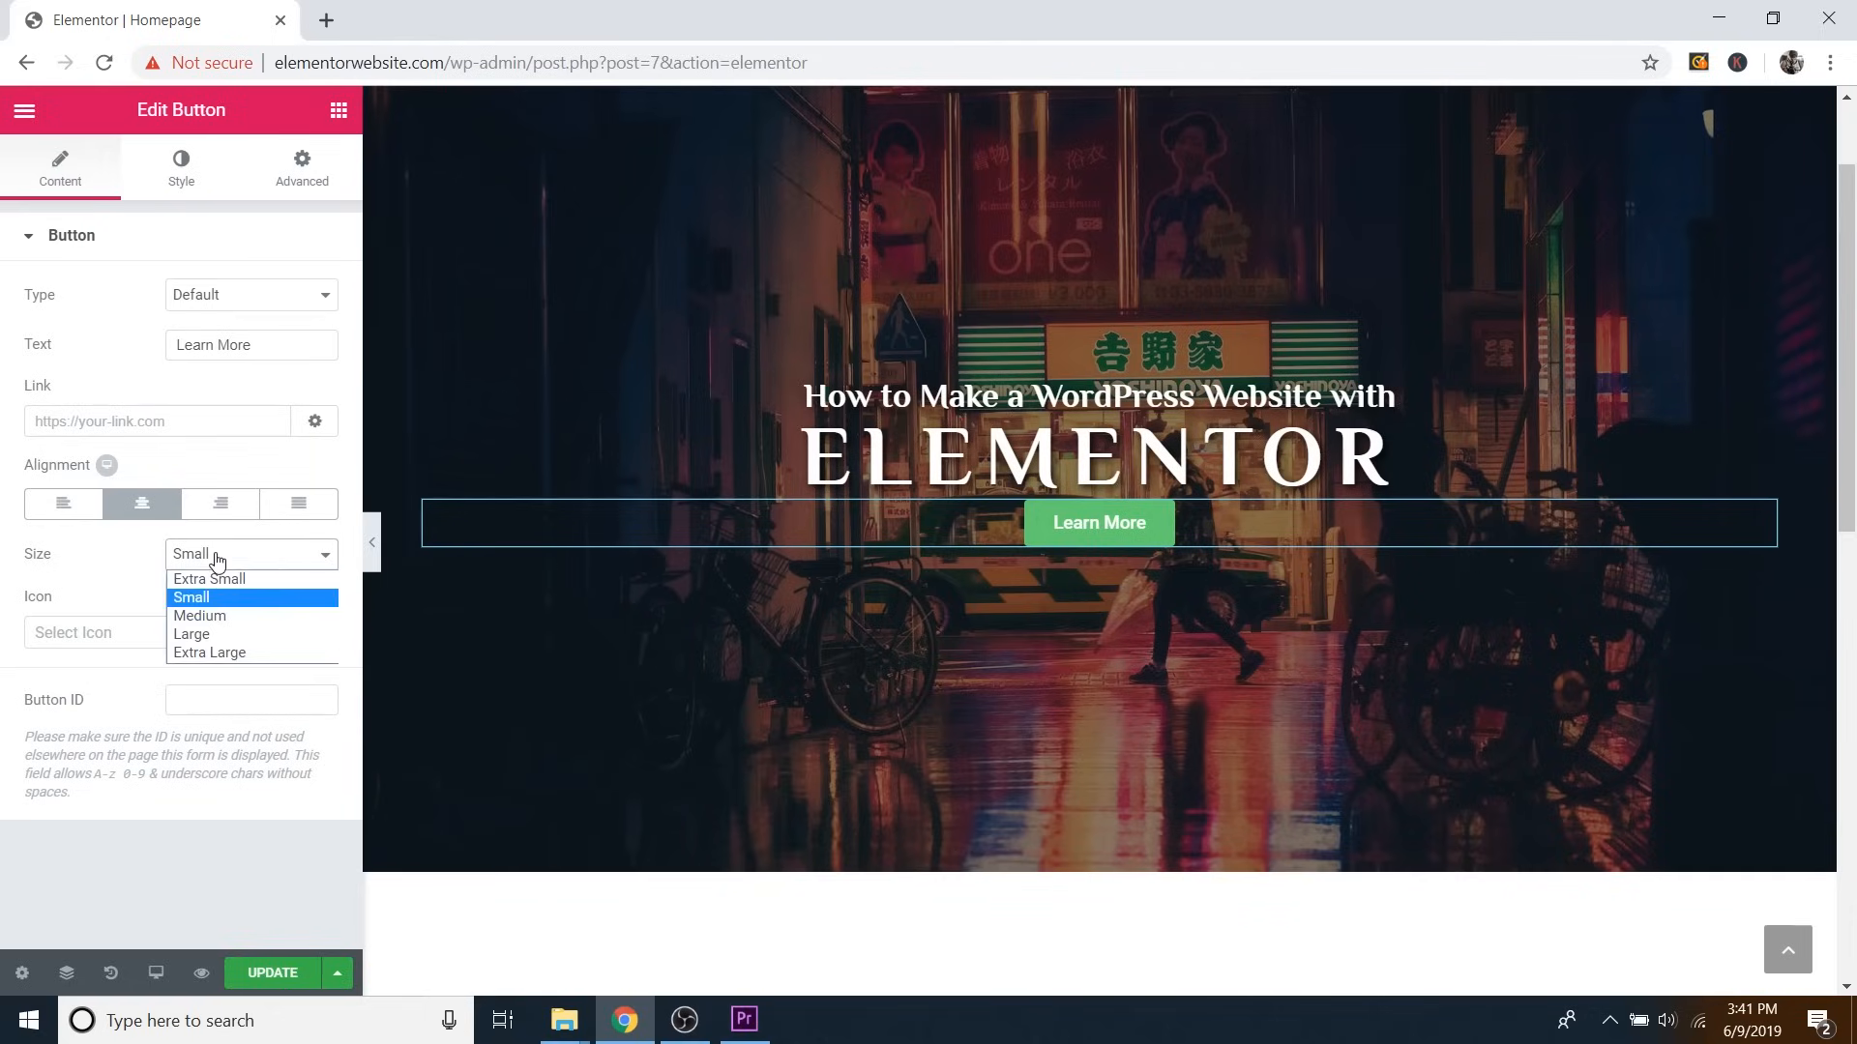
click(214, 576)
click(215, 559)
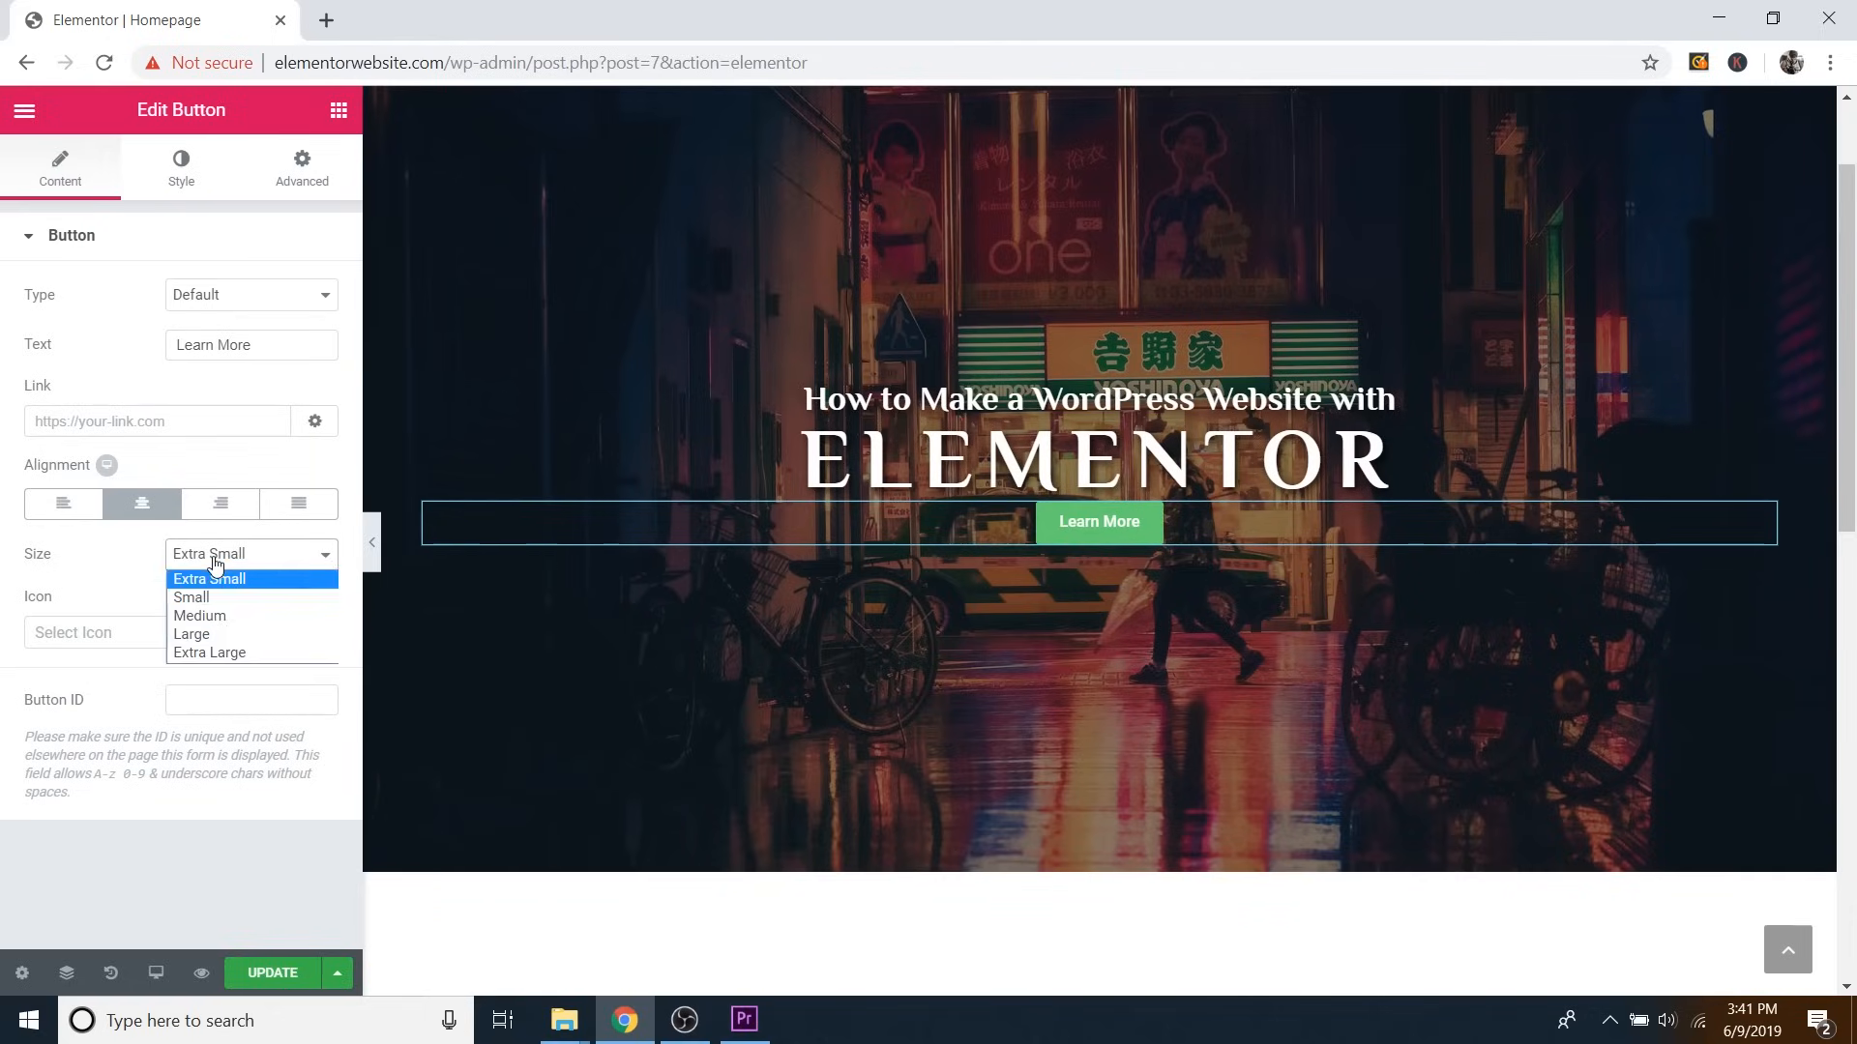
click(212, 635)
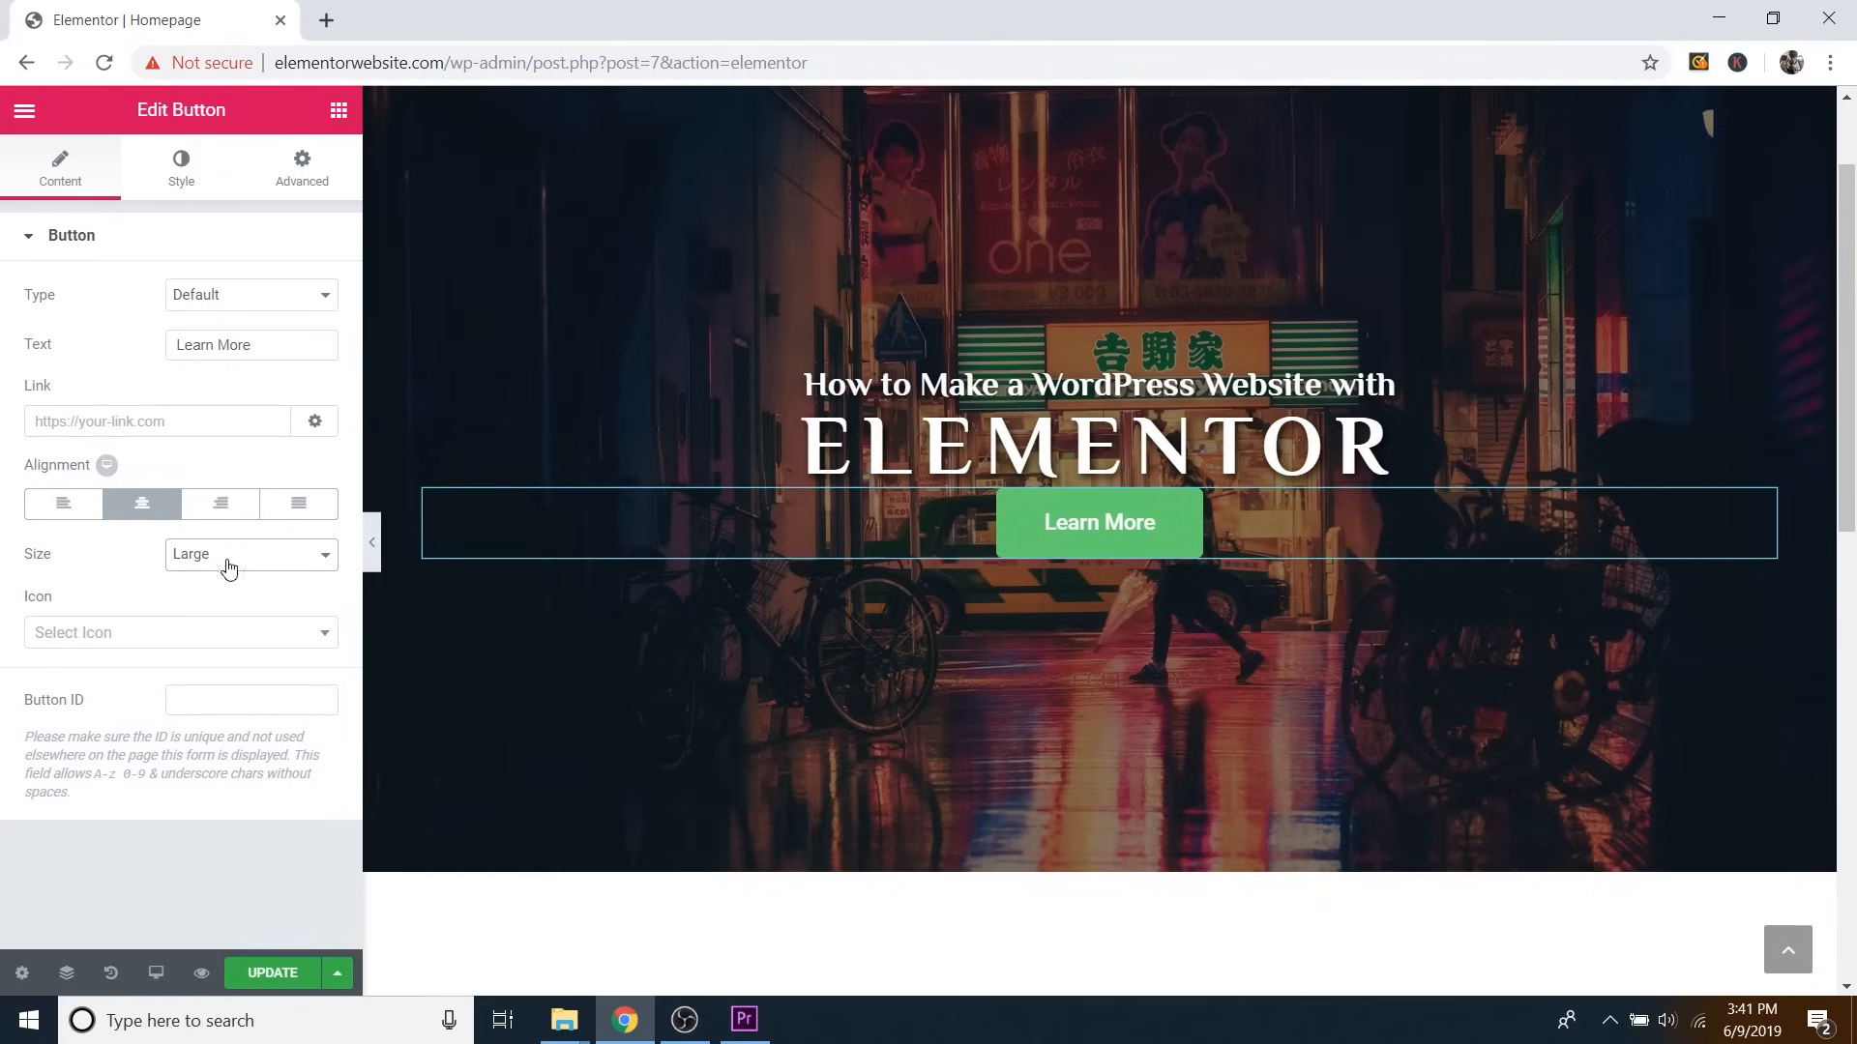
click(228, 568)
click(215, 649)
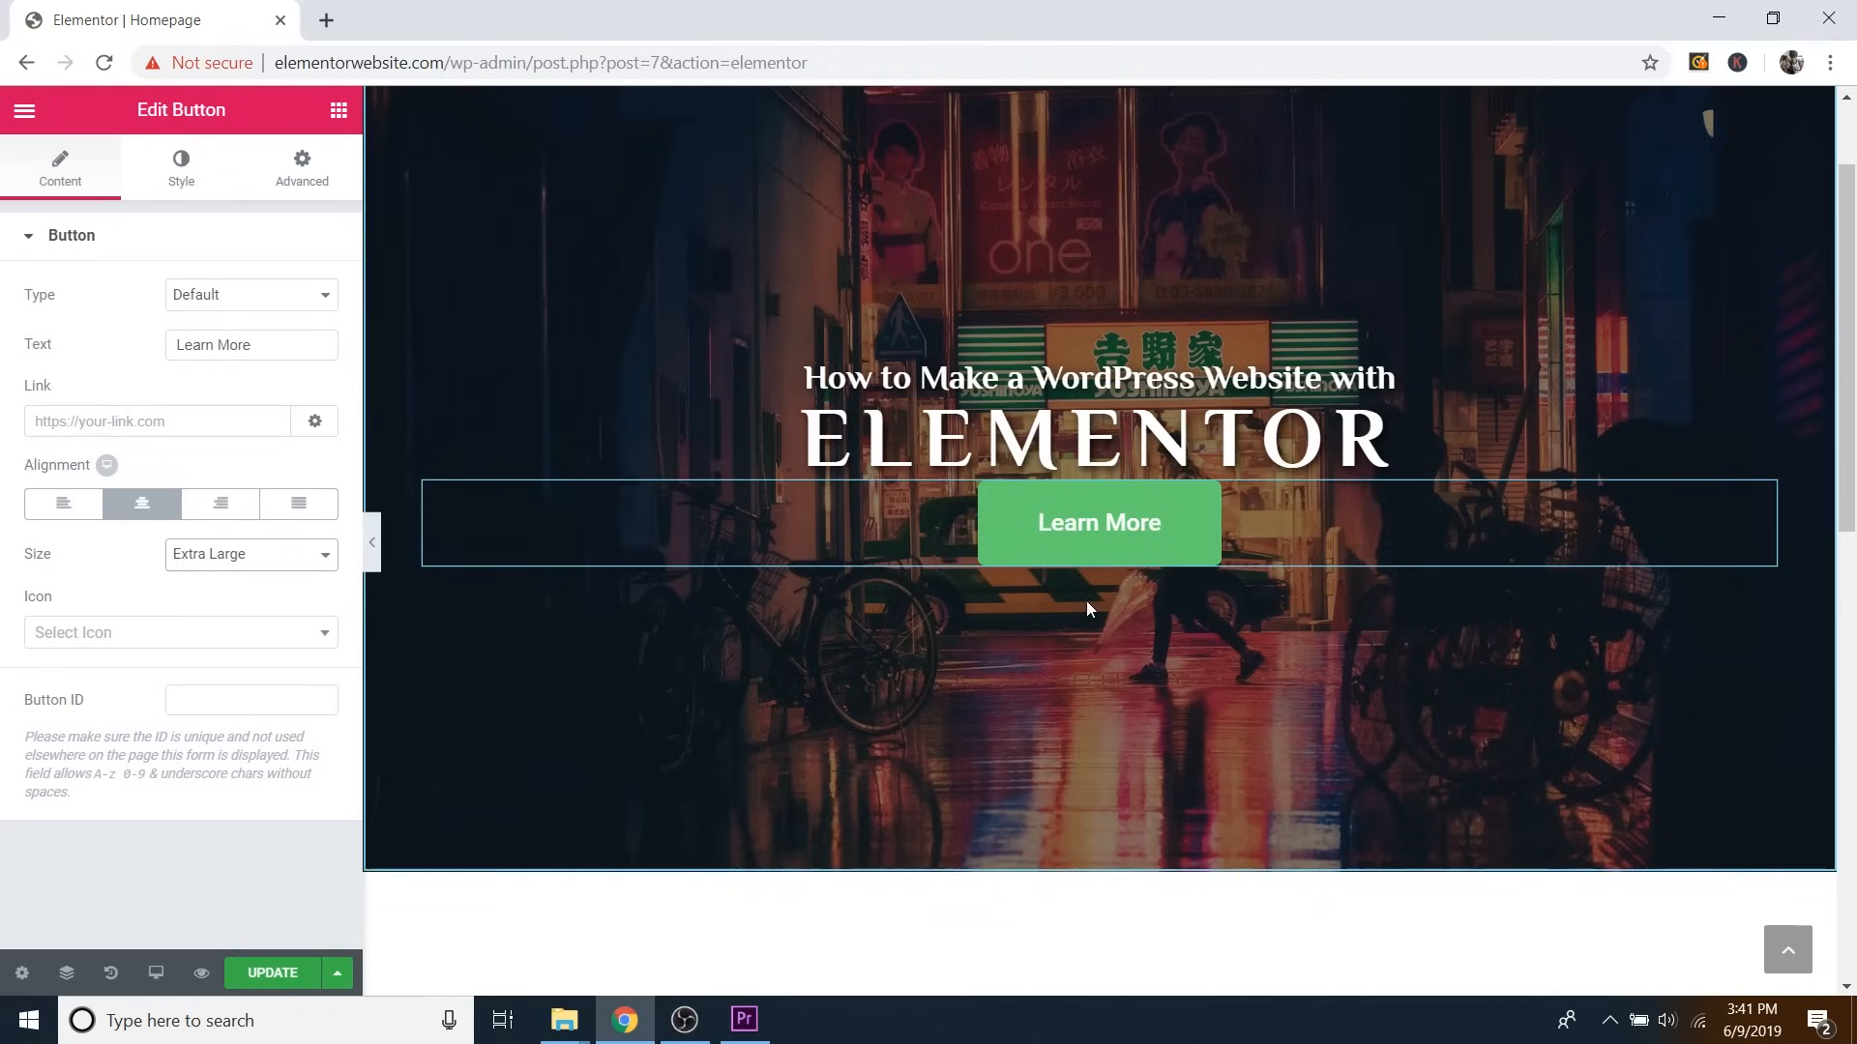
click(247, 560)
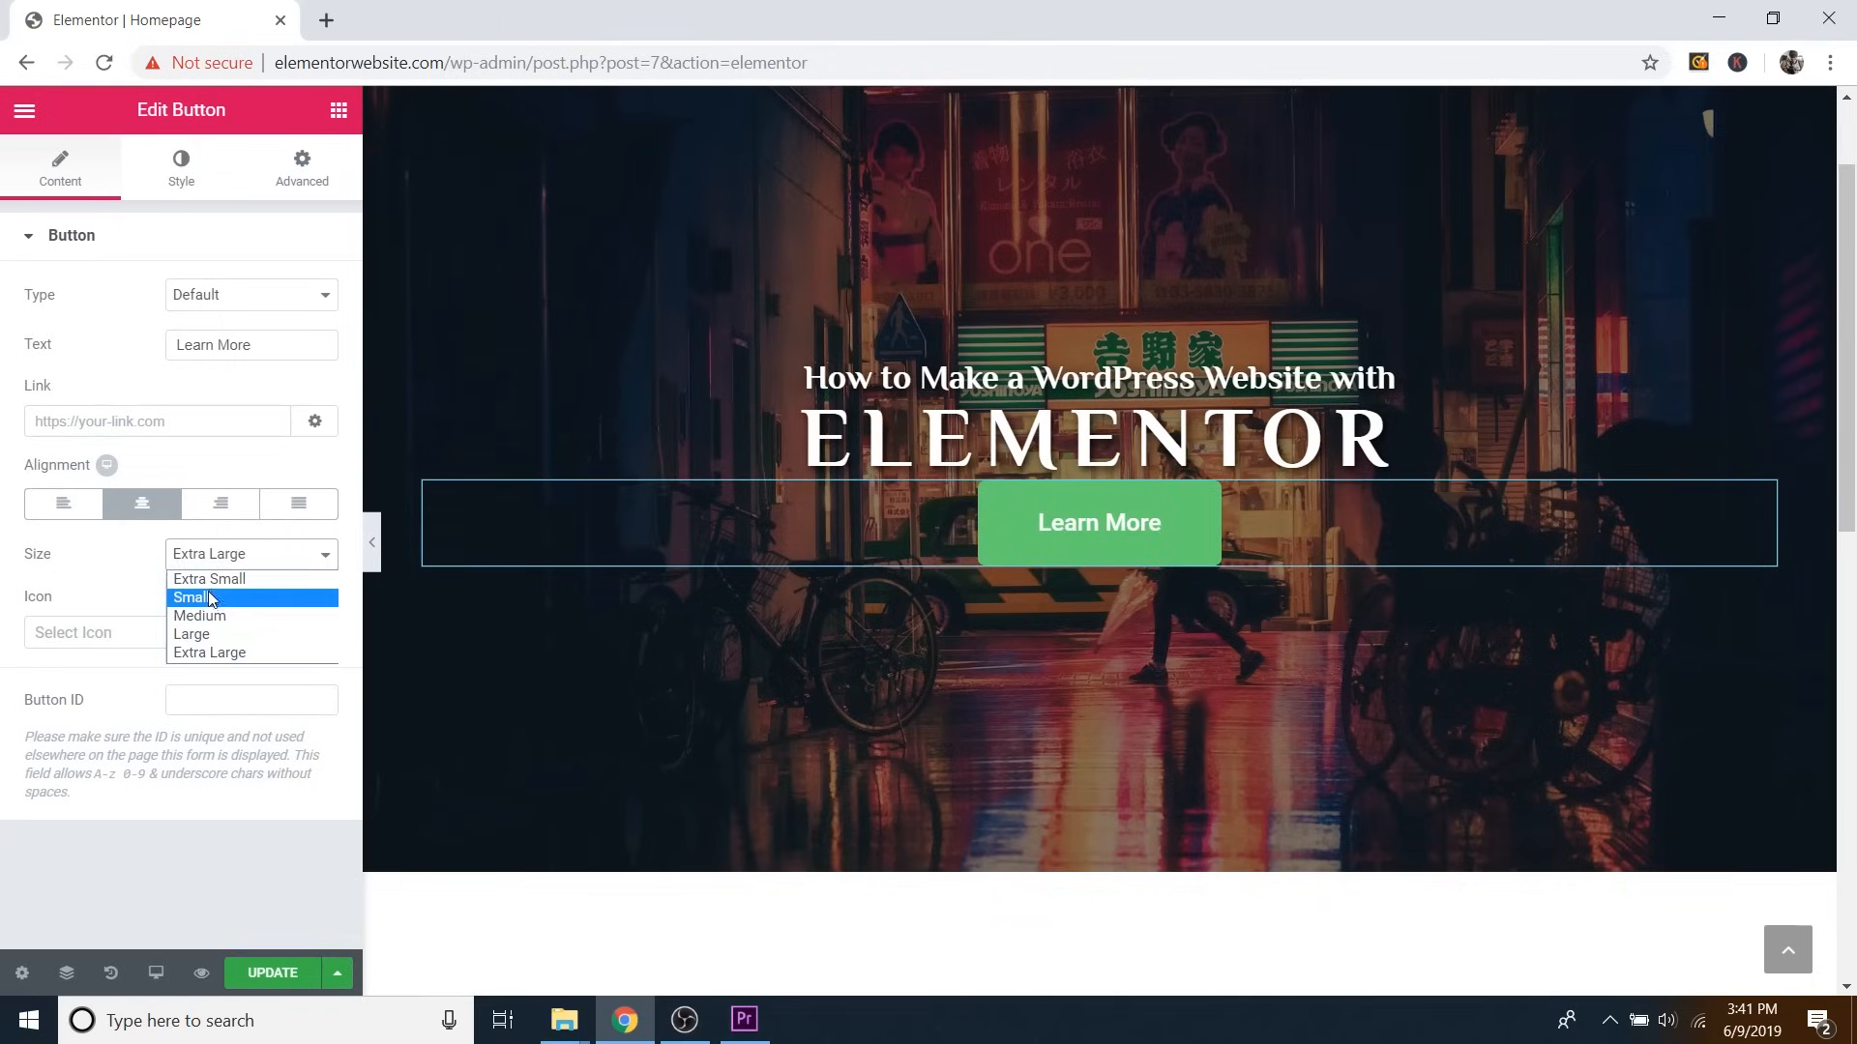
click(211, 600)
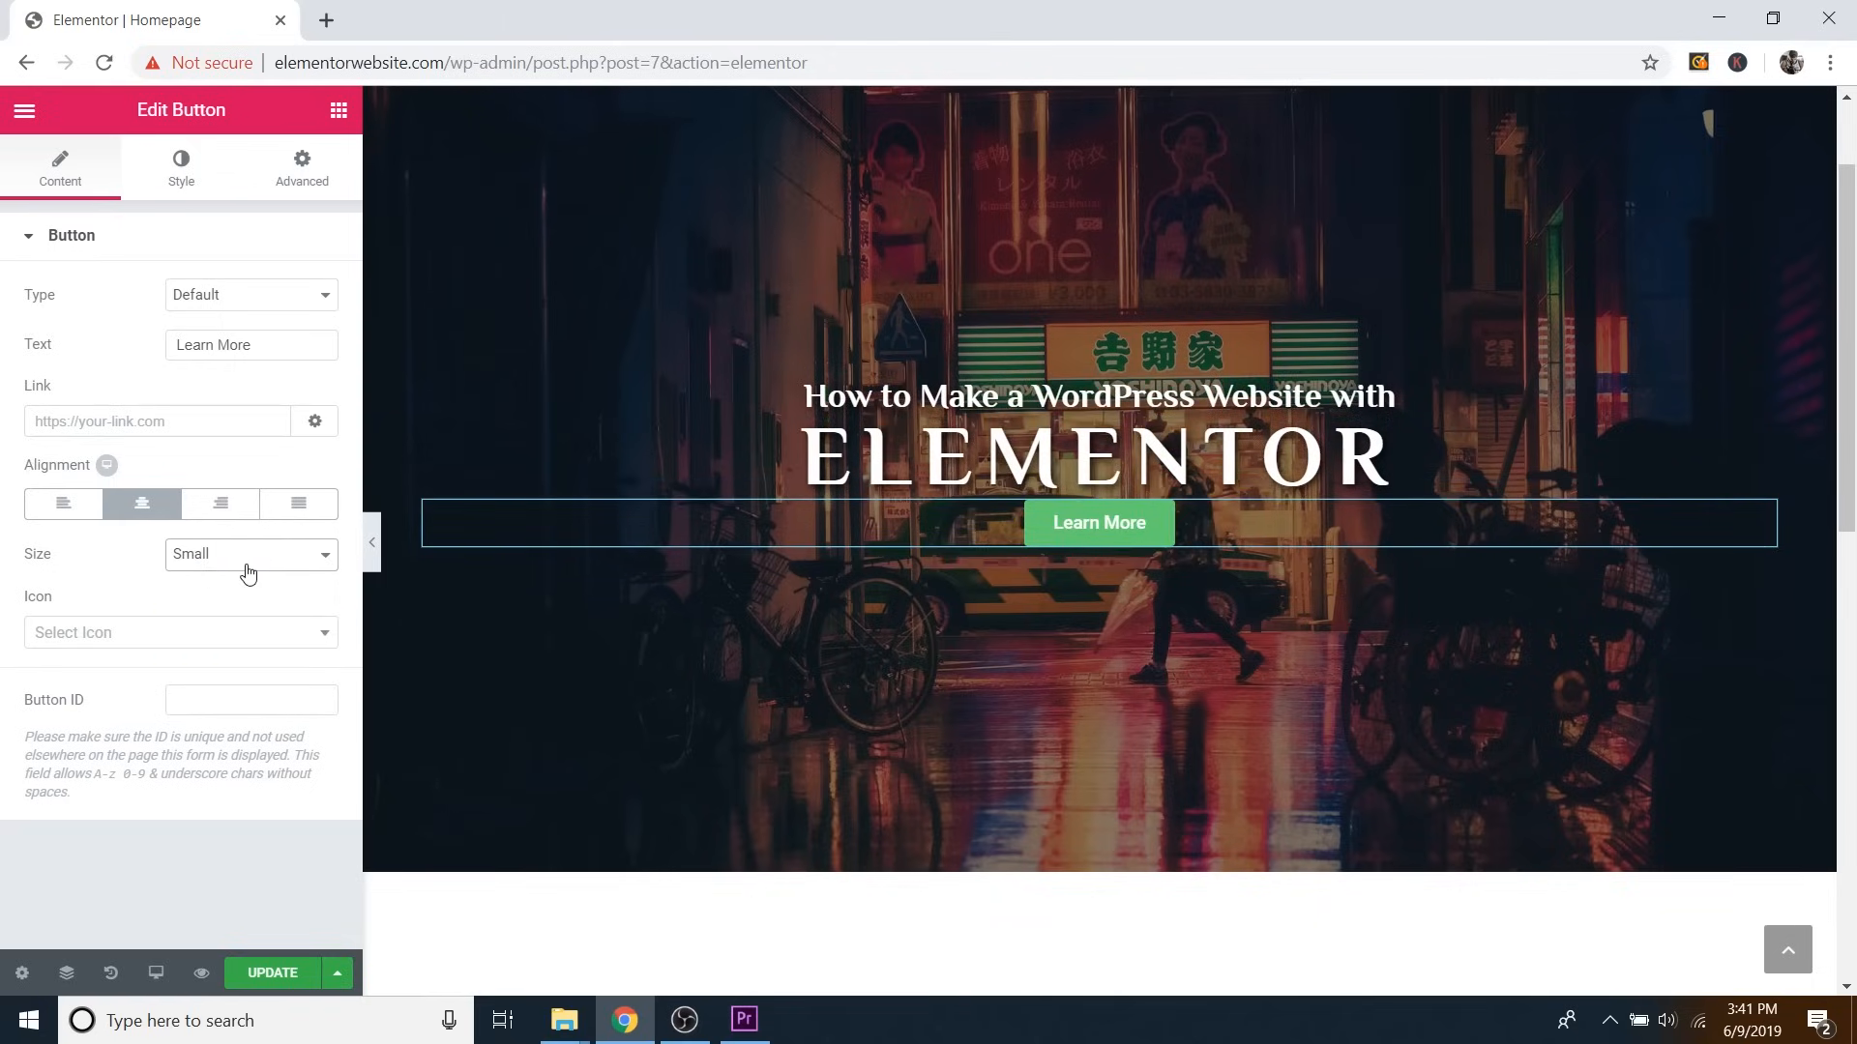
Add an angle-down icon to the button, positioned before the text.
click(119, 645)
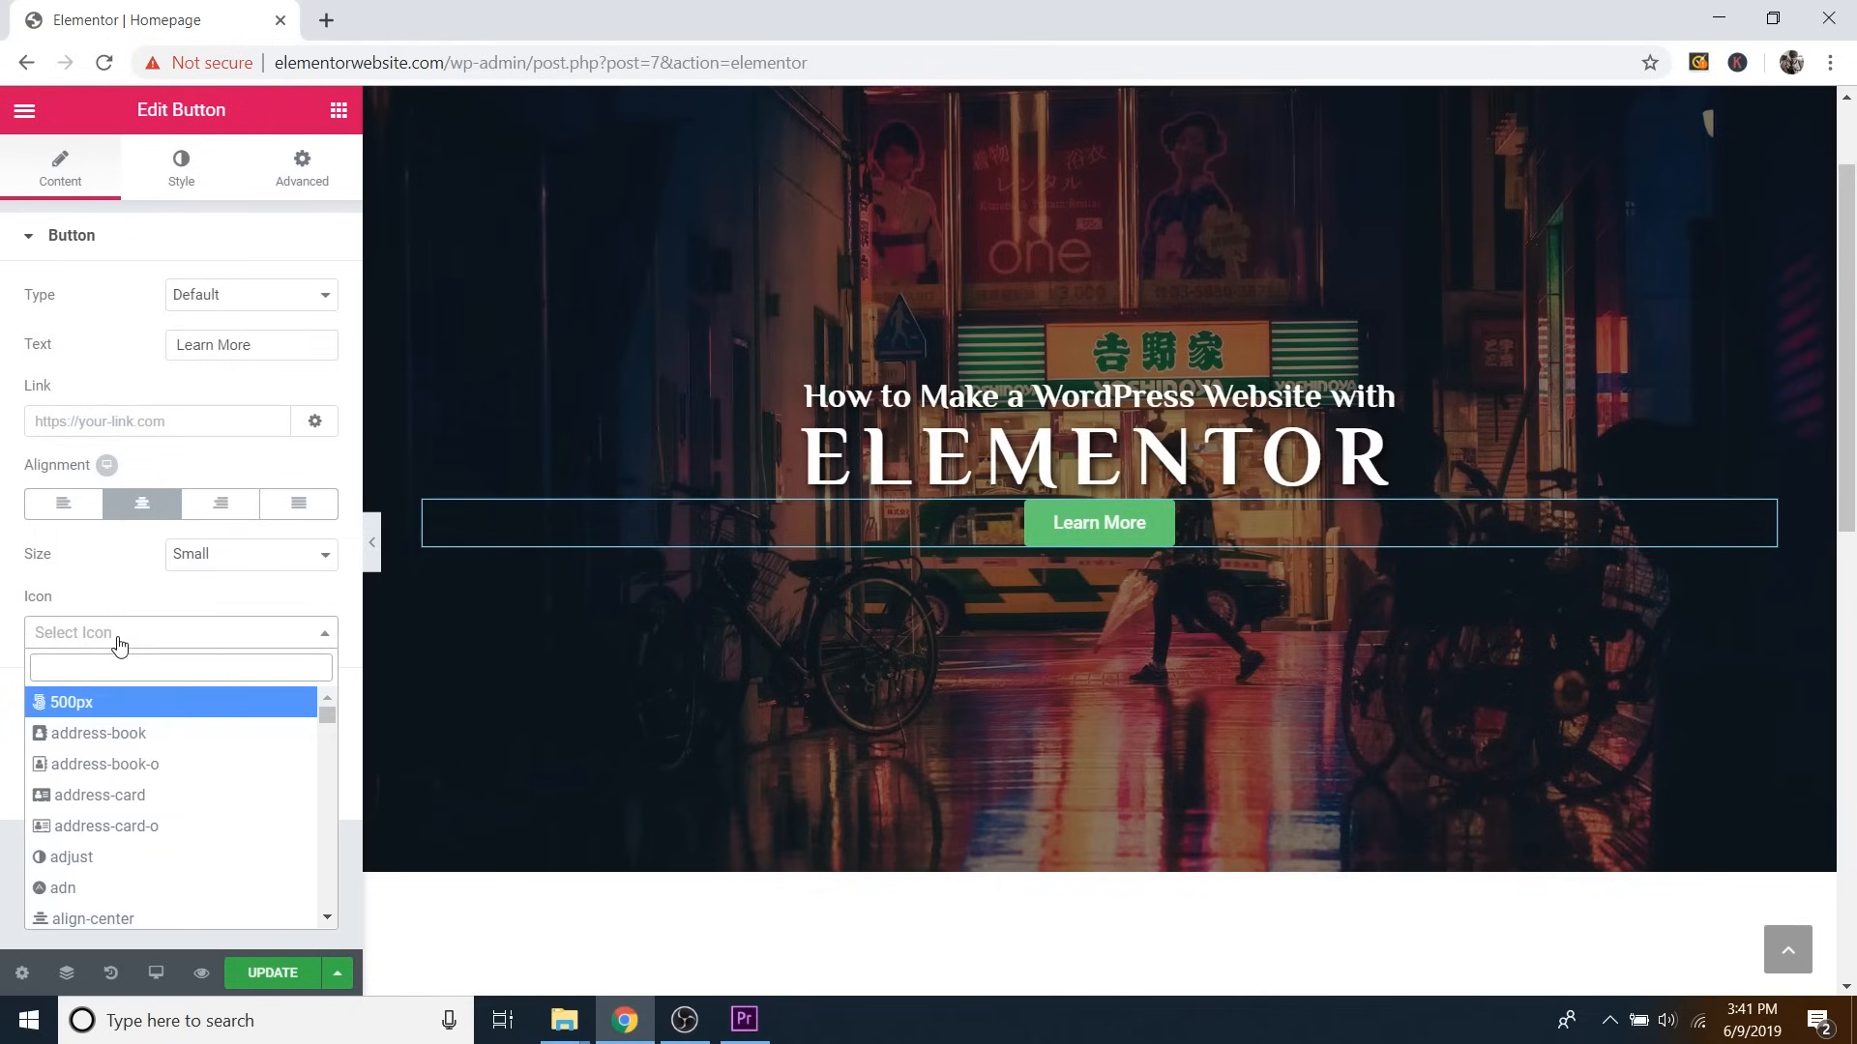
scroll(97, 721, down, 5)
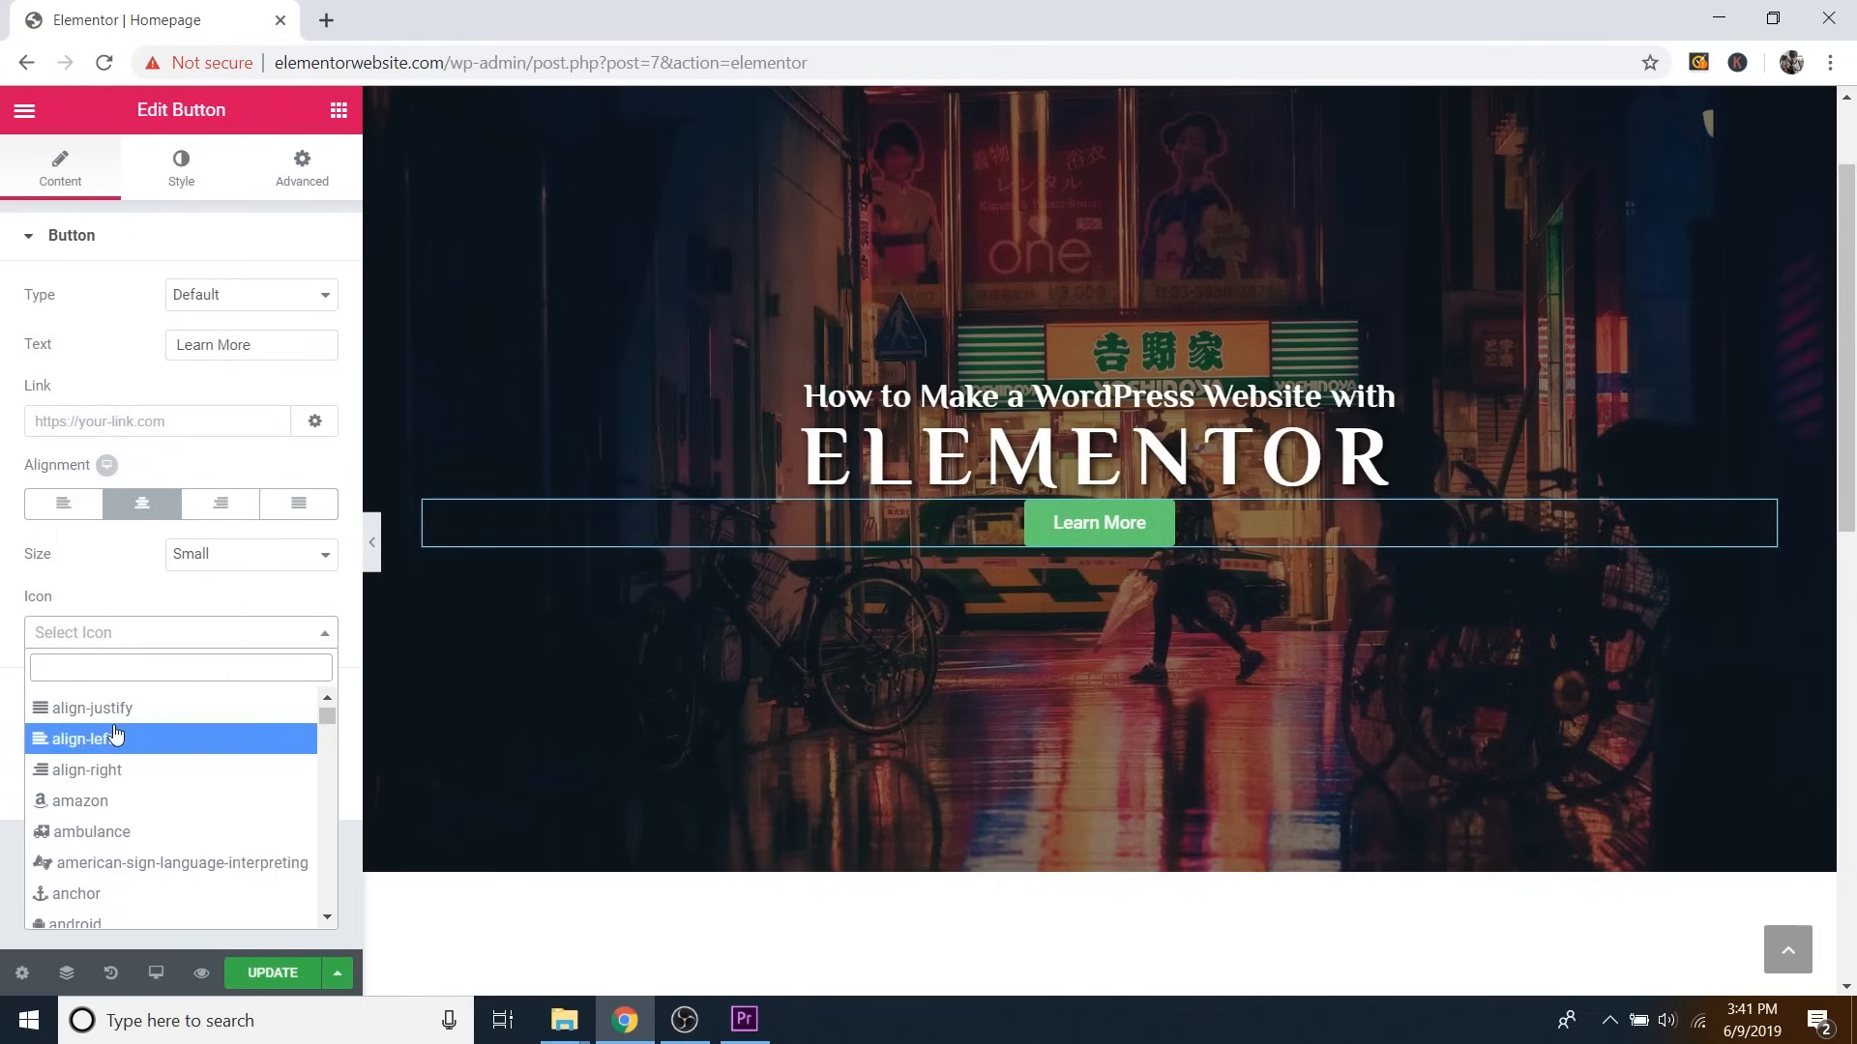
scroll(114, 734, down, 5)
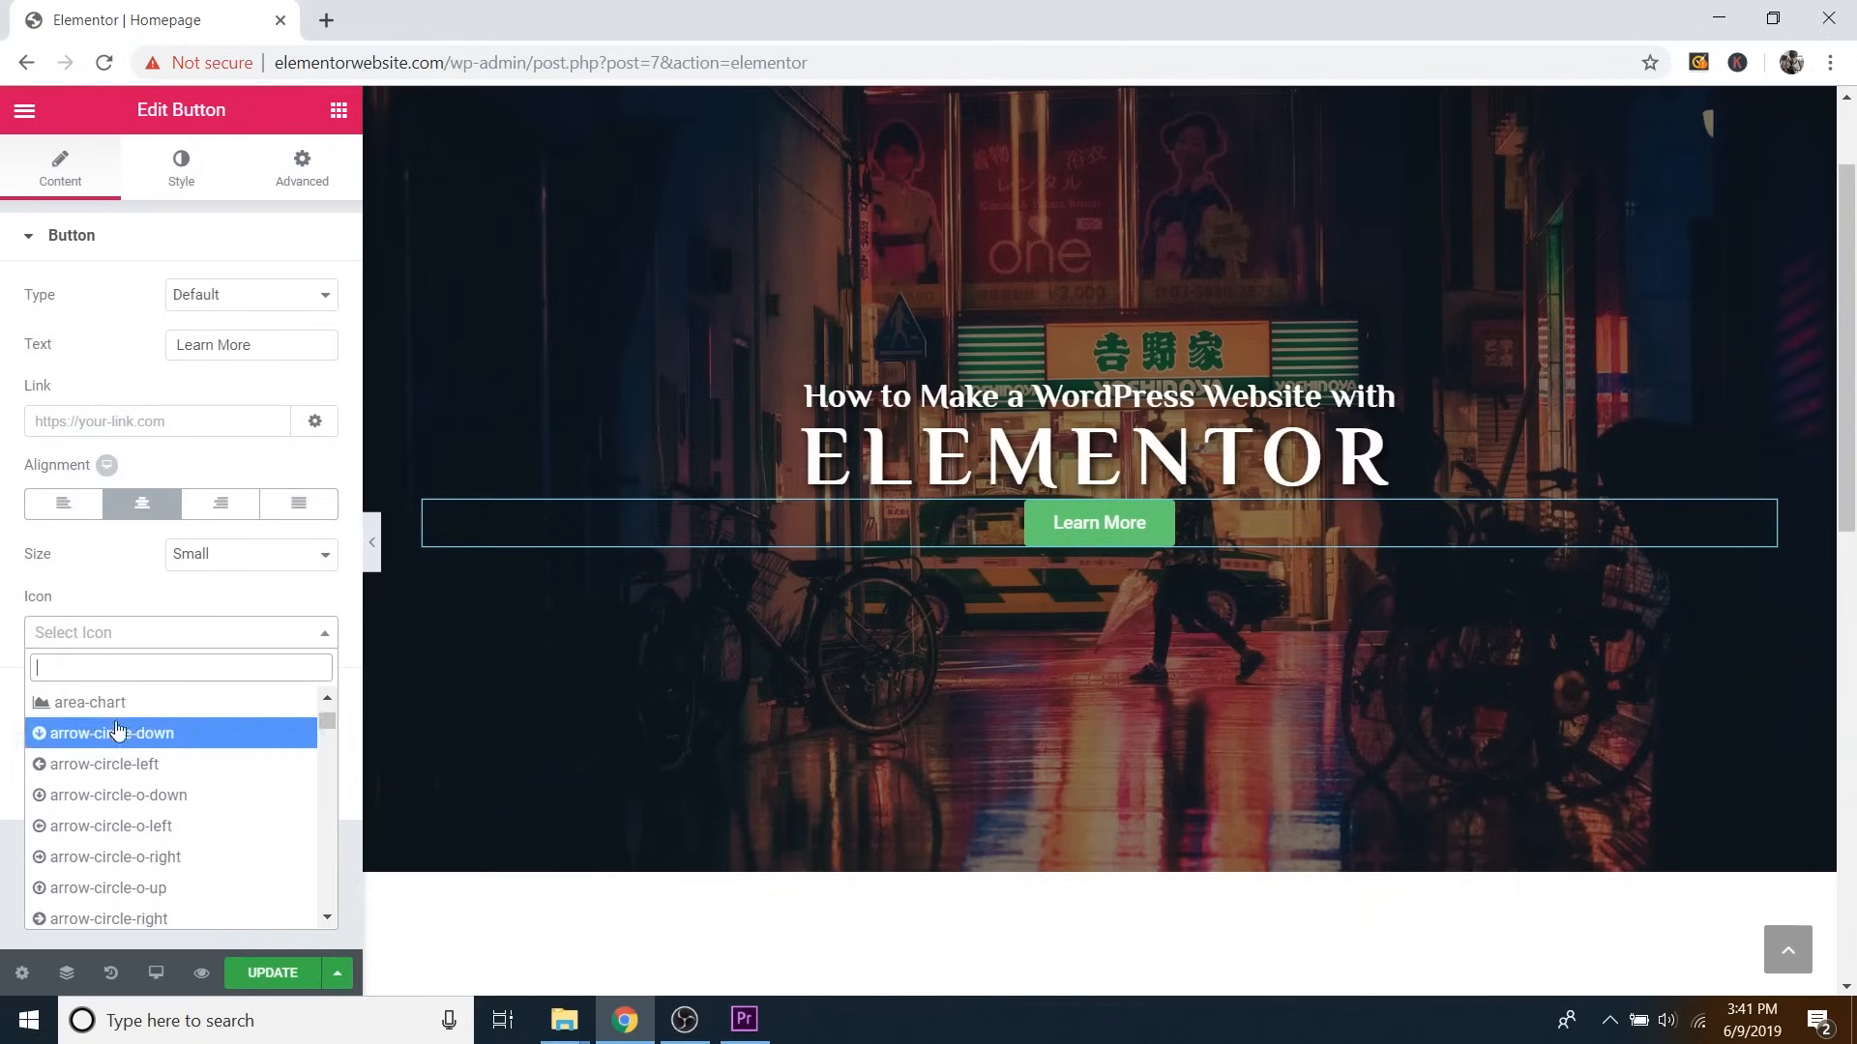
scroll(116, 735, up, 3)
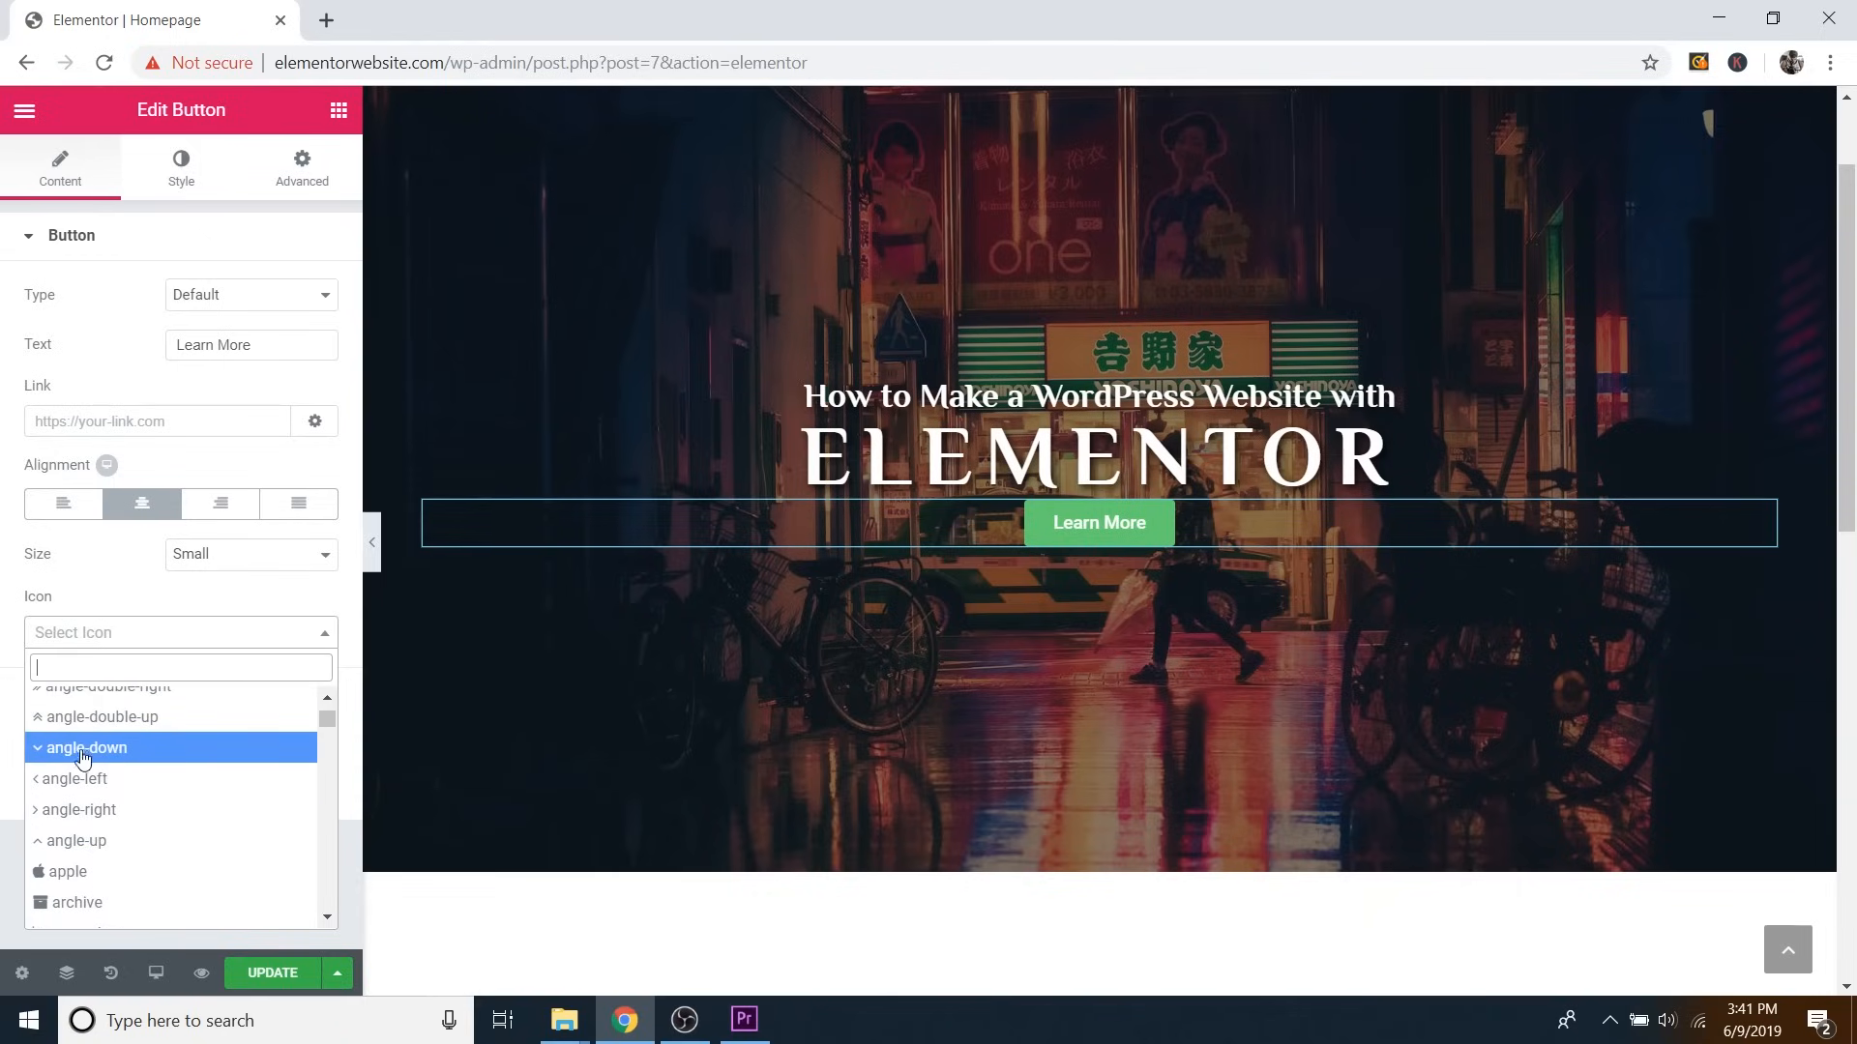
click(73, 754)
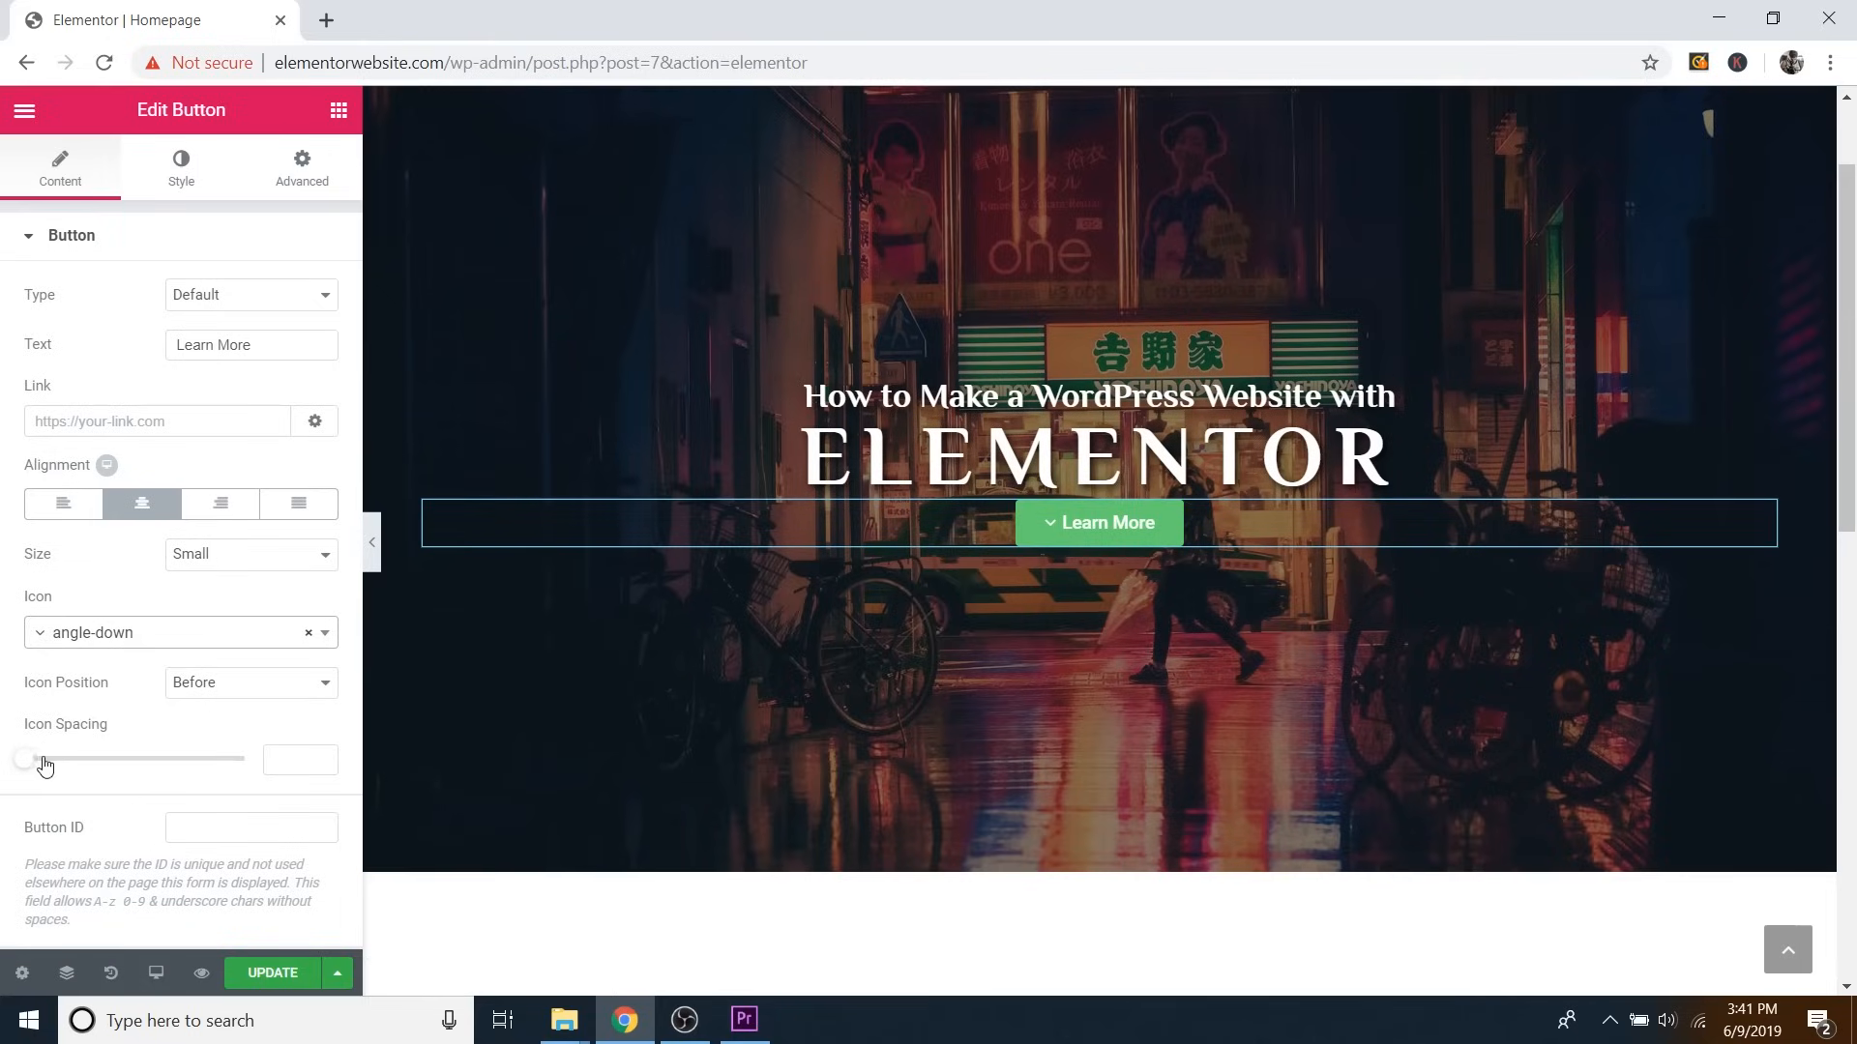
click(232, 694)
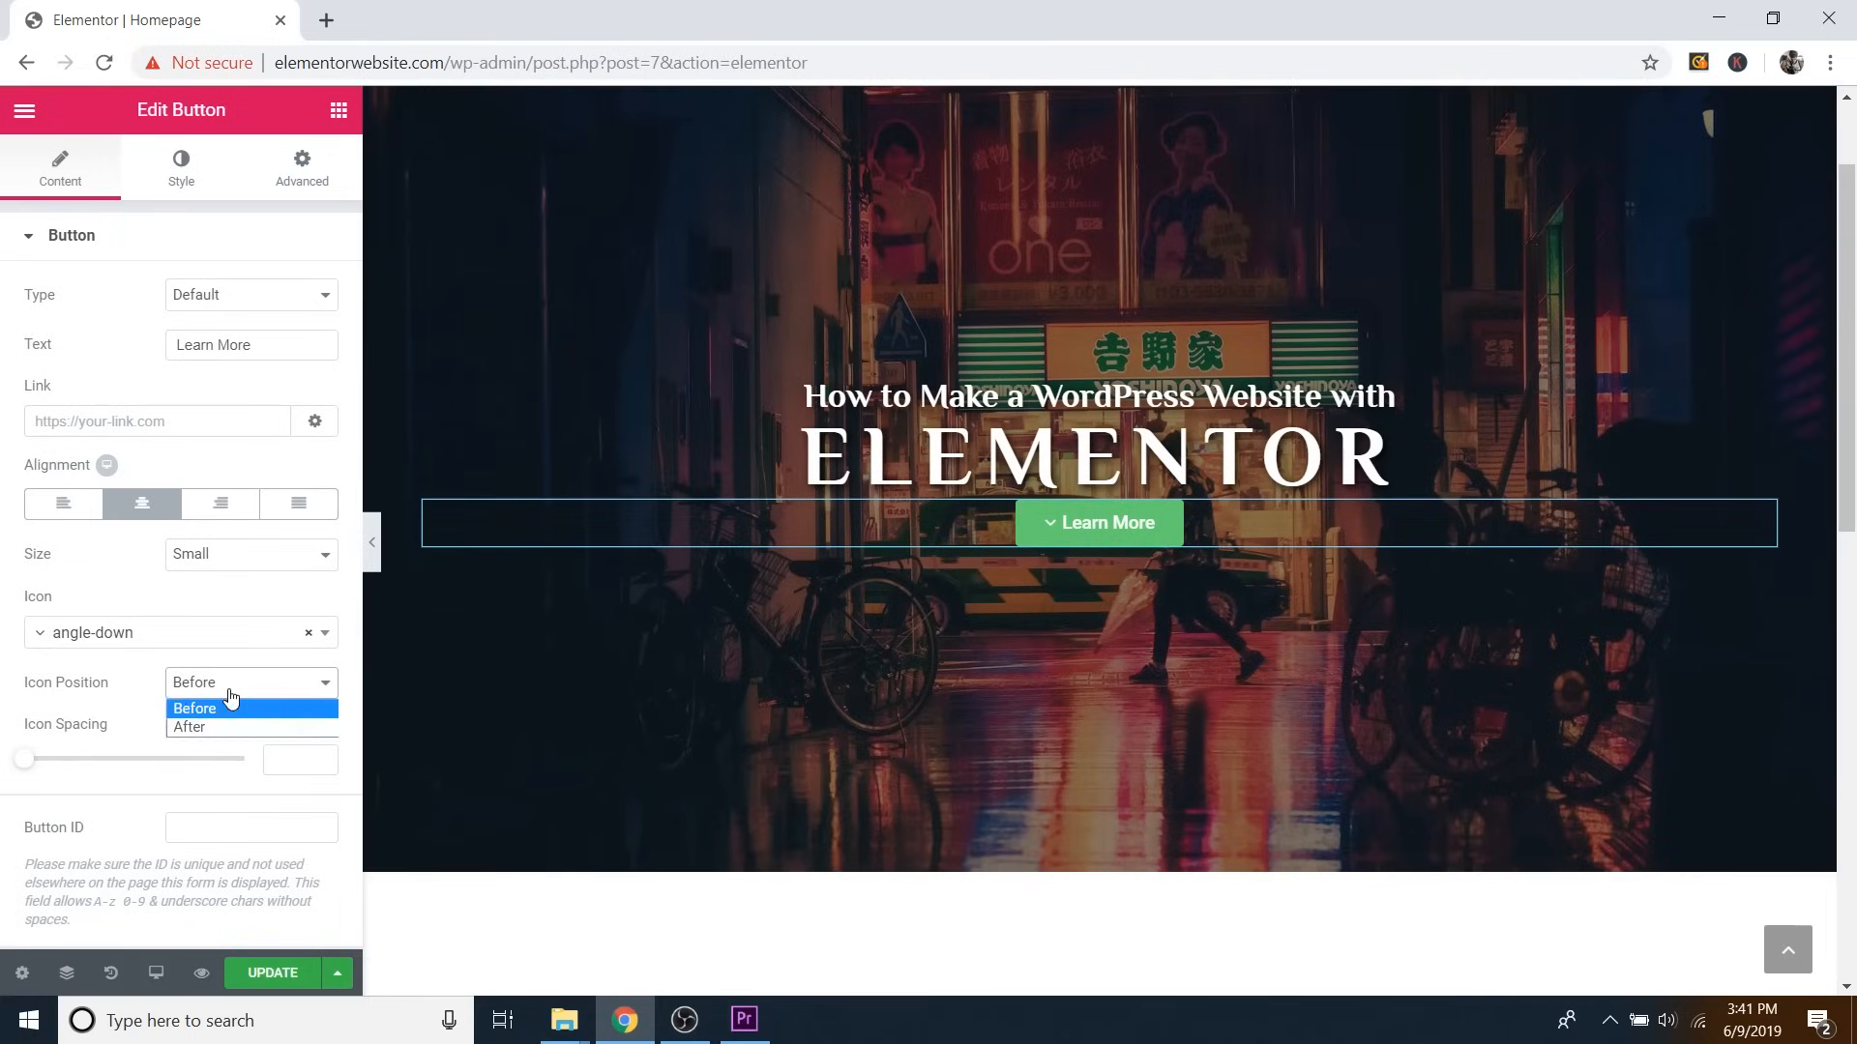
click(213, 728)
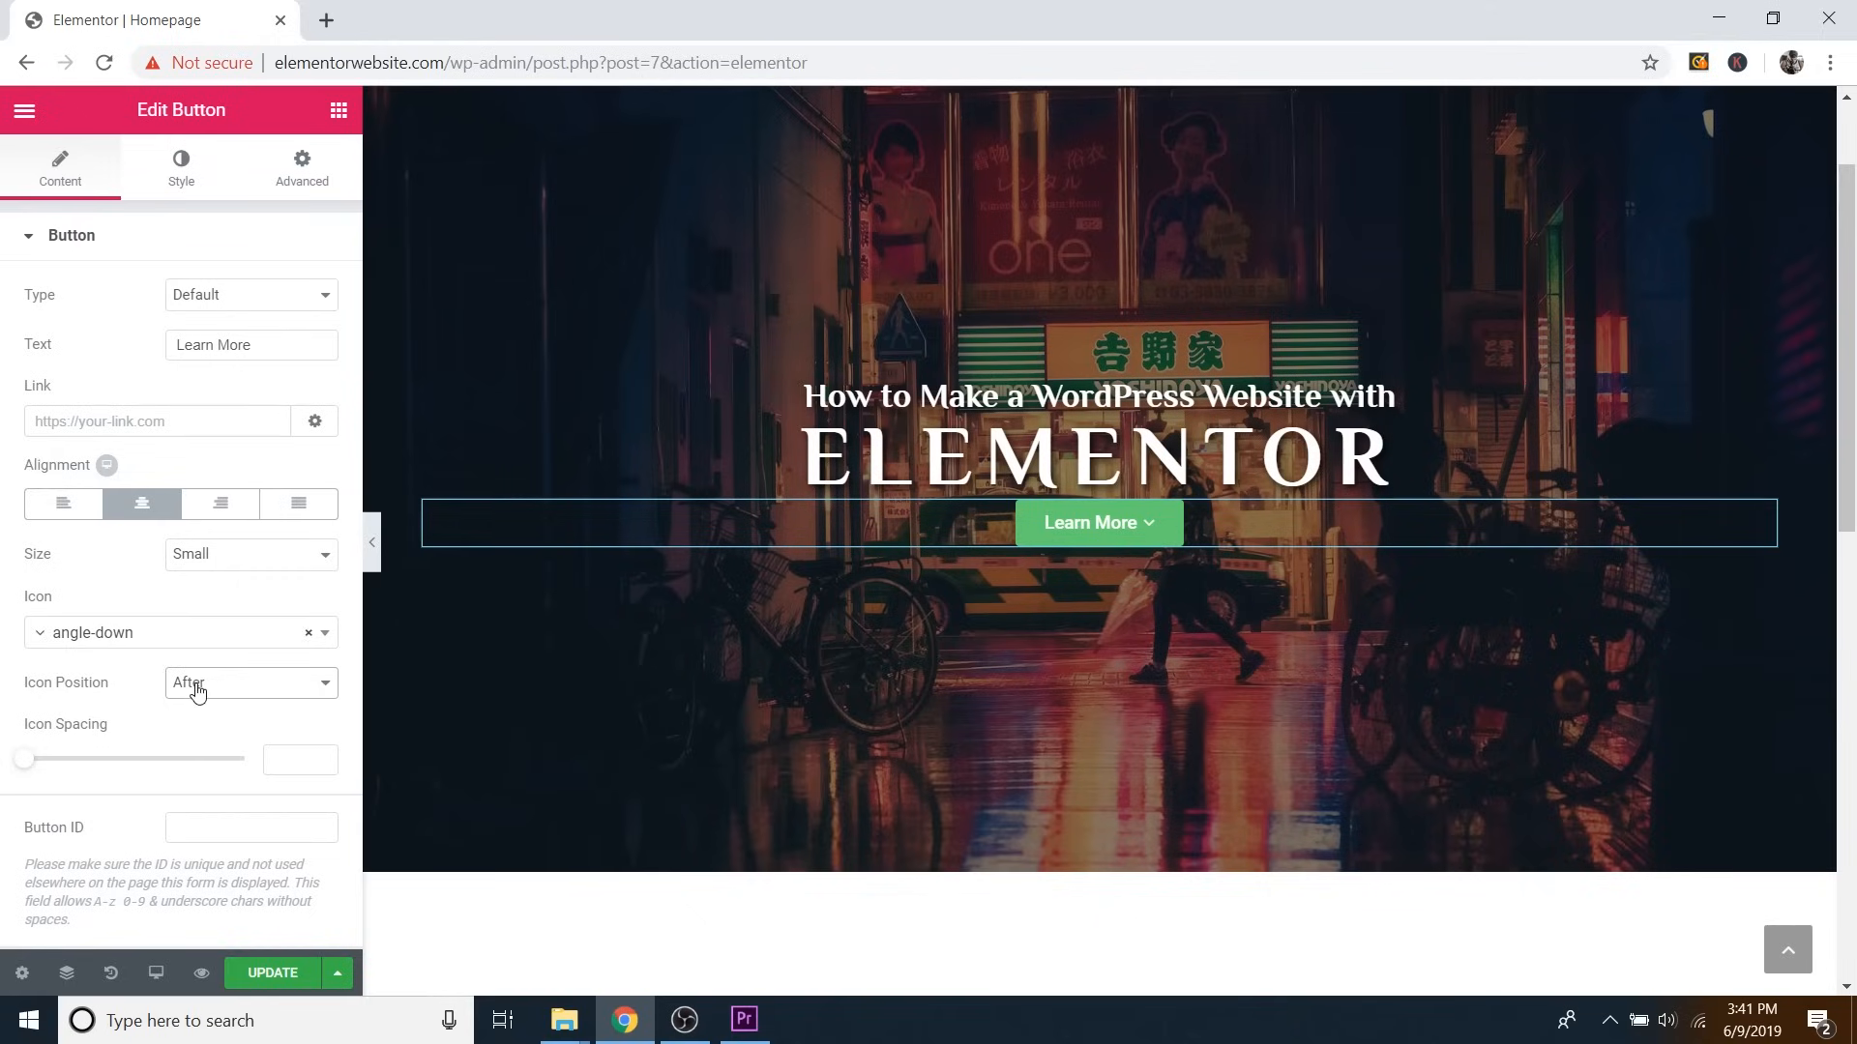
click(194, 693)
click(205, 712)
click(191, 181)
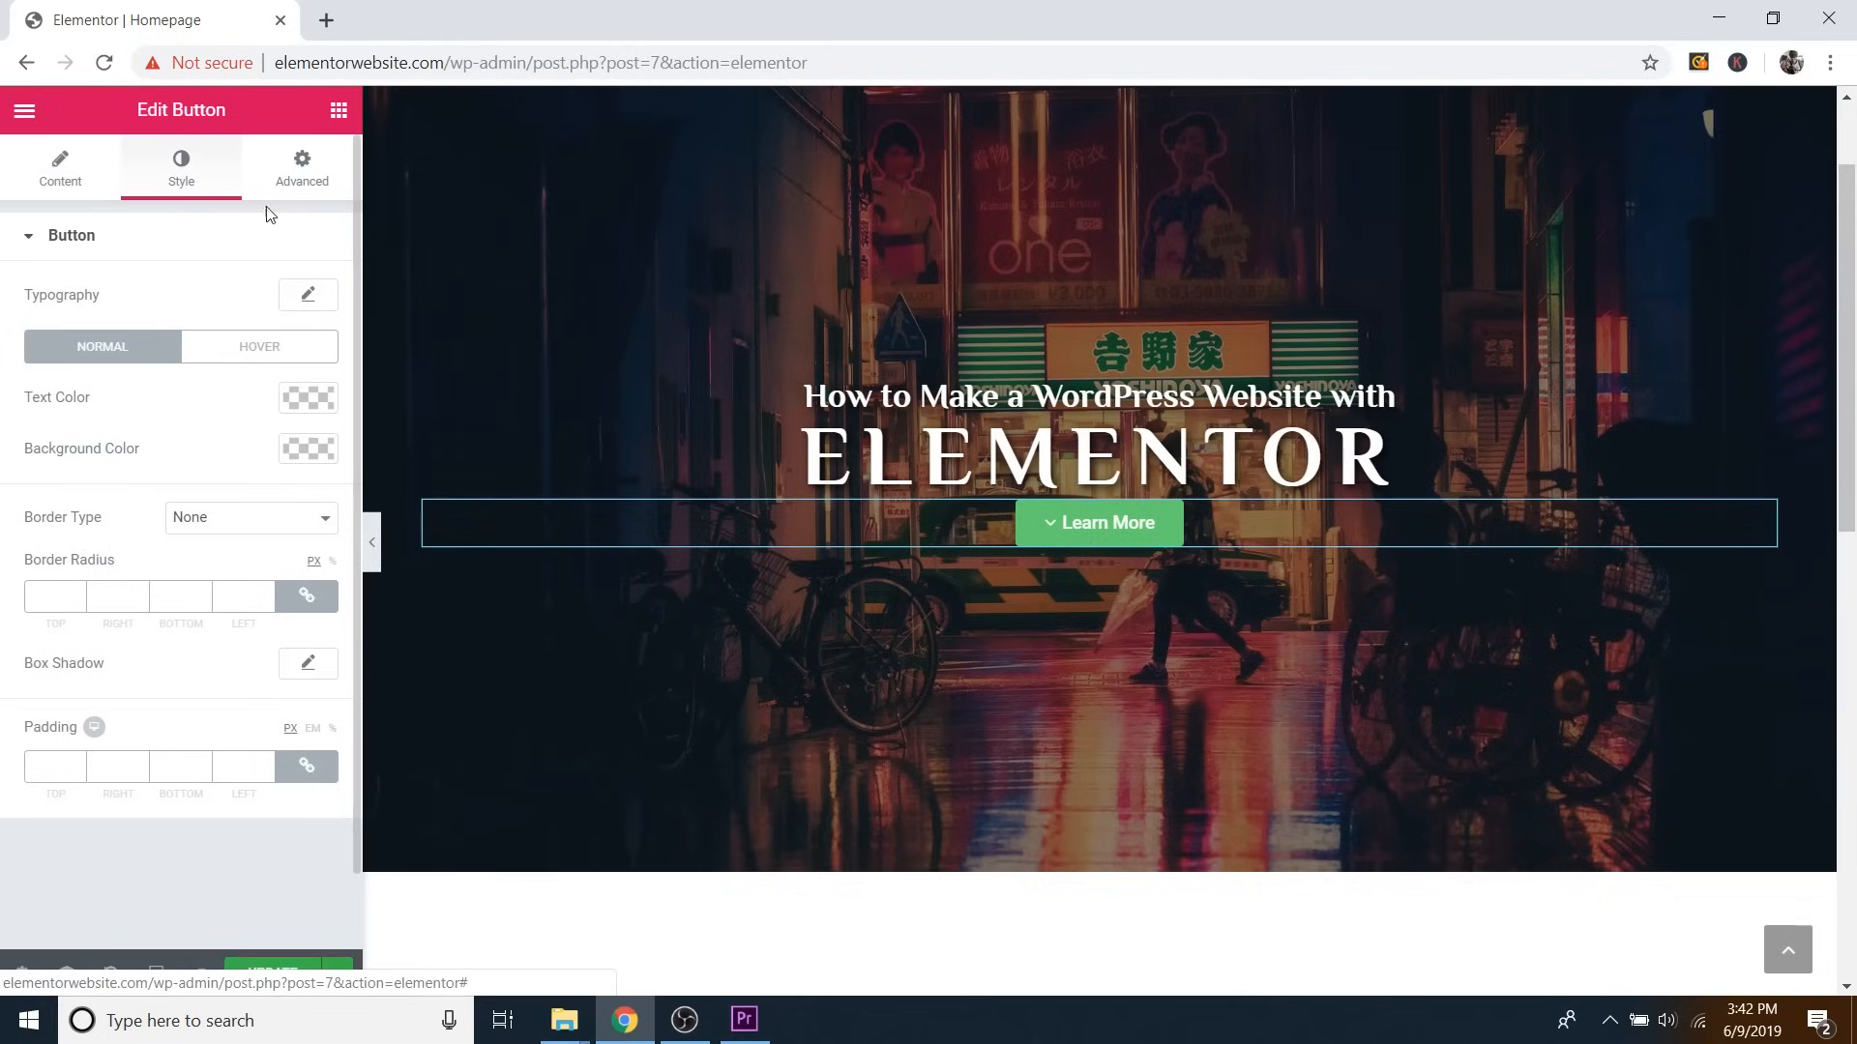
Set the button typography to the Muli font family at Bold weight.
click(311, 296)
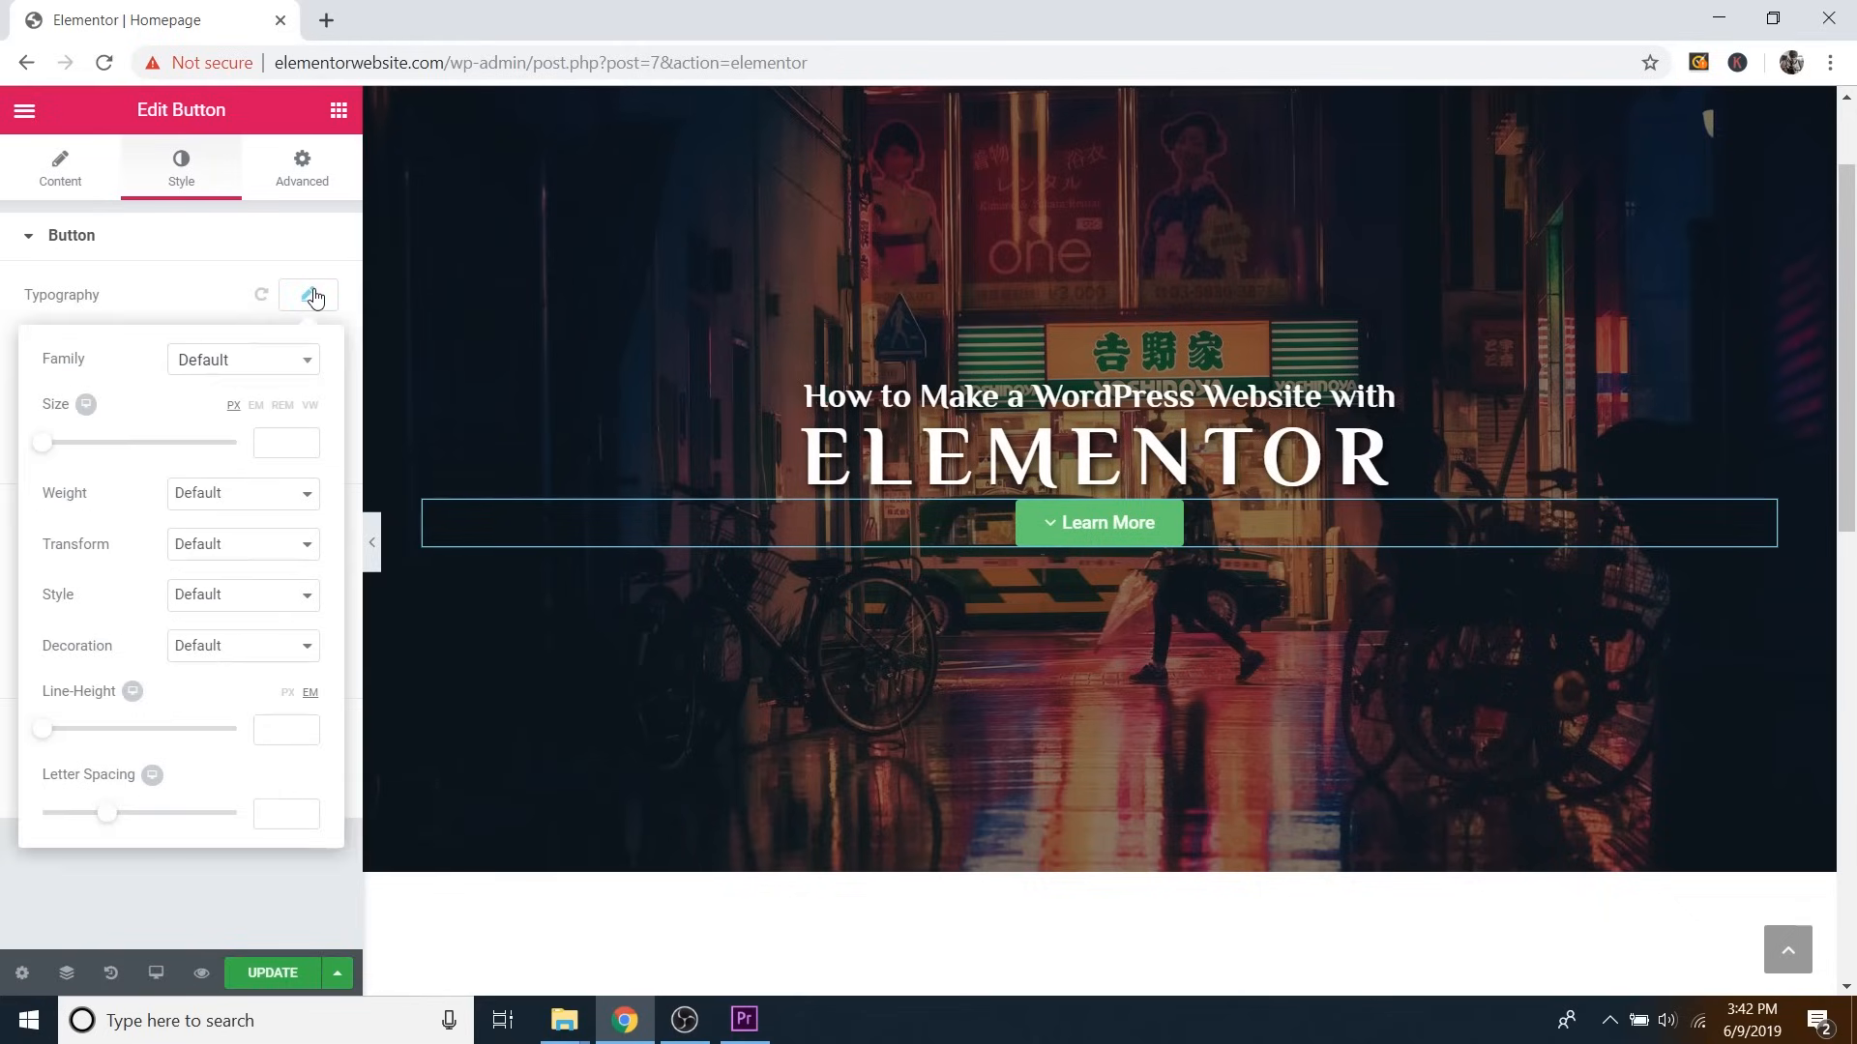
click(286, 361)
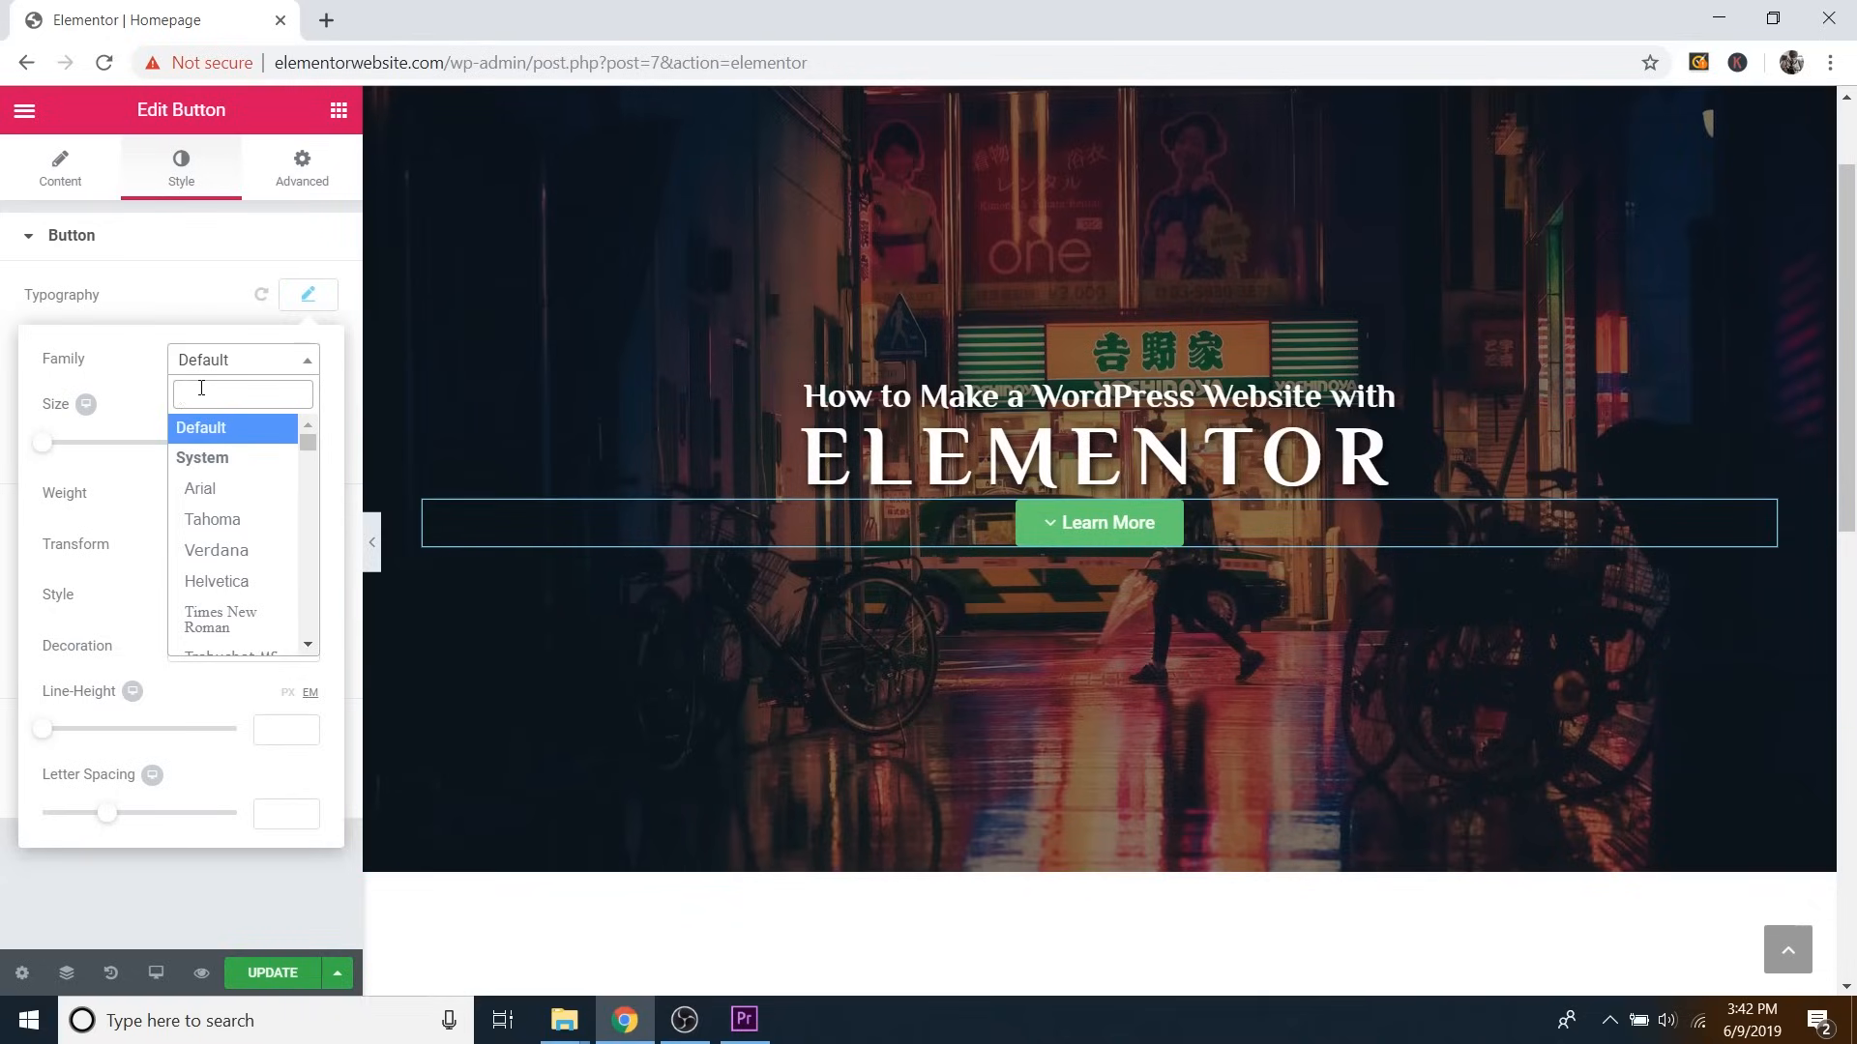
text(muli)
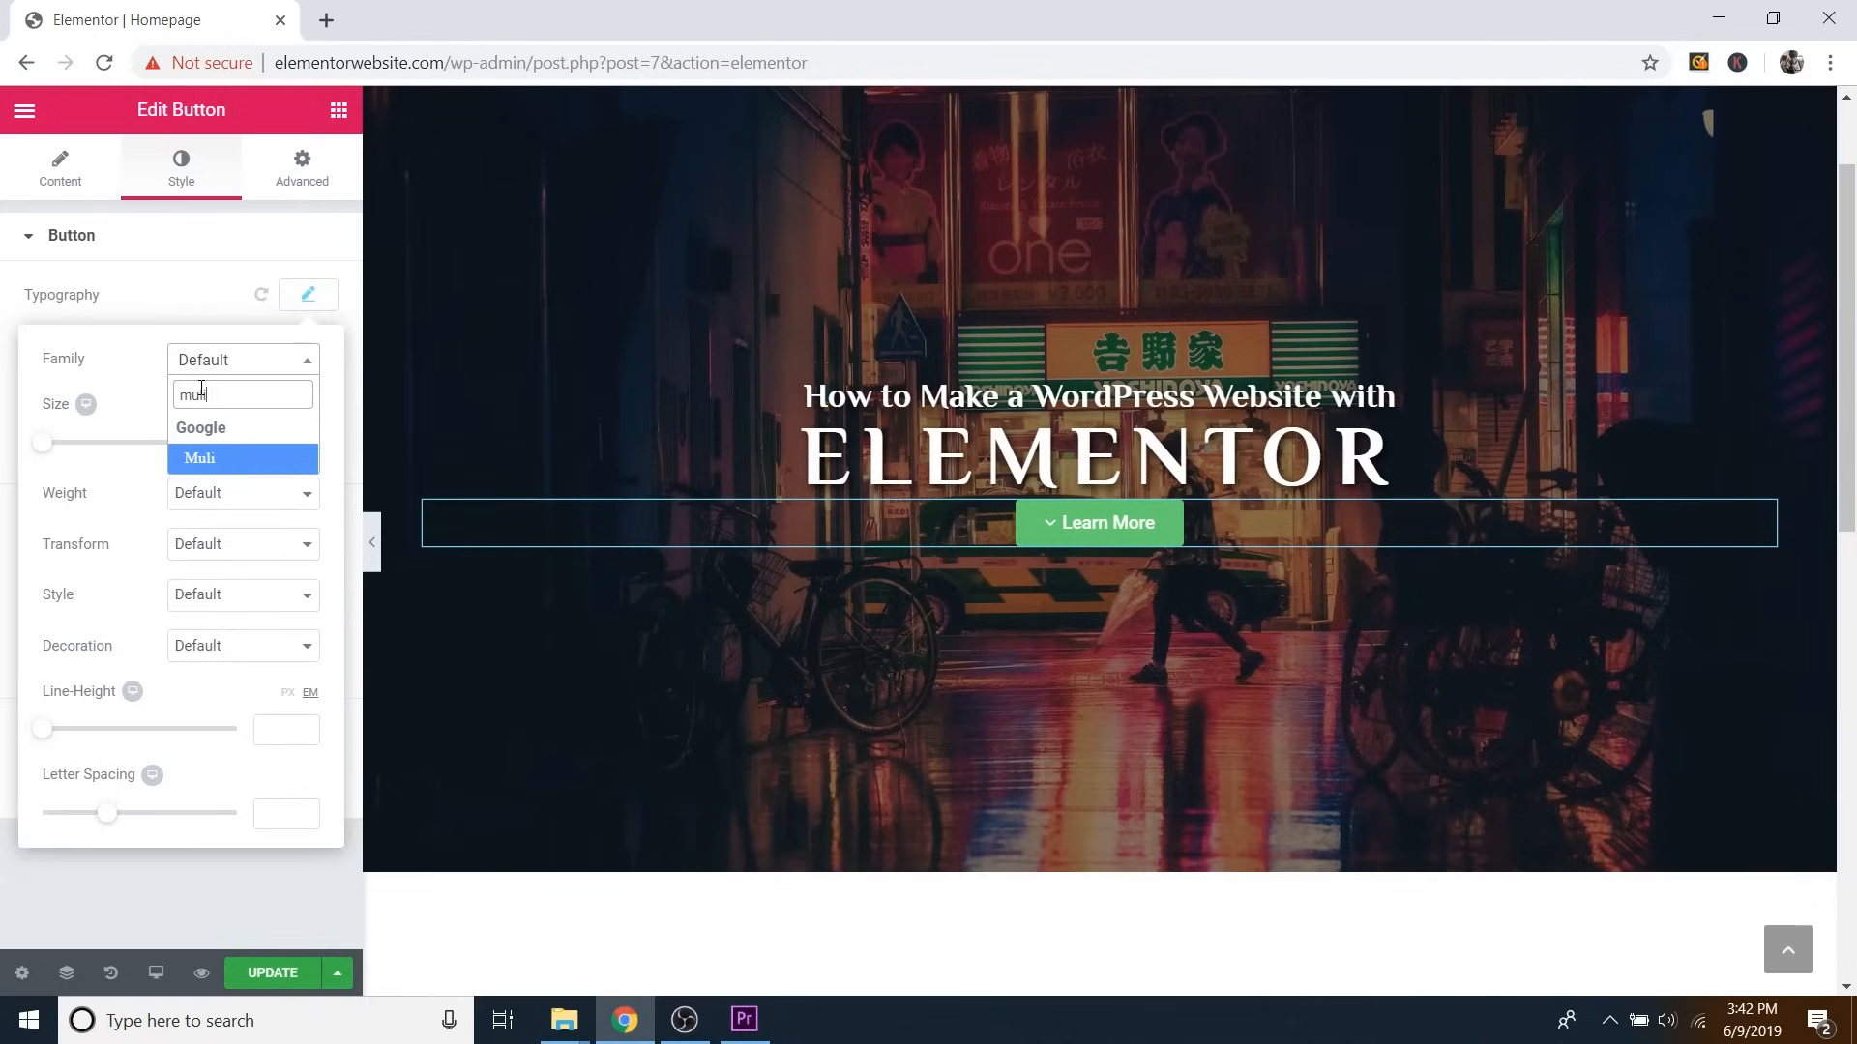
click(227, 471)
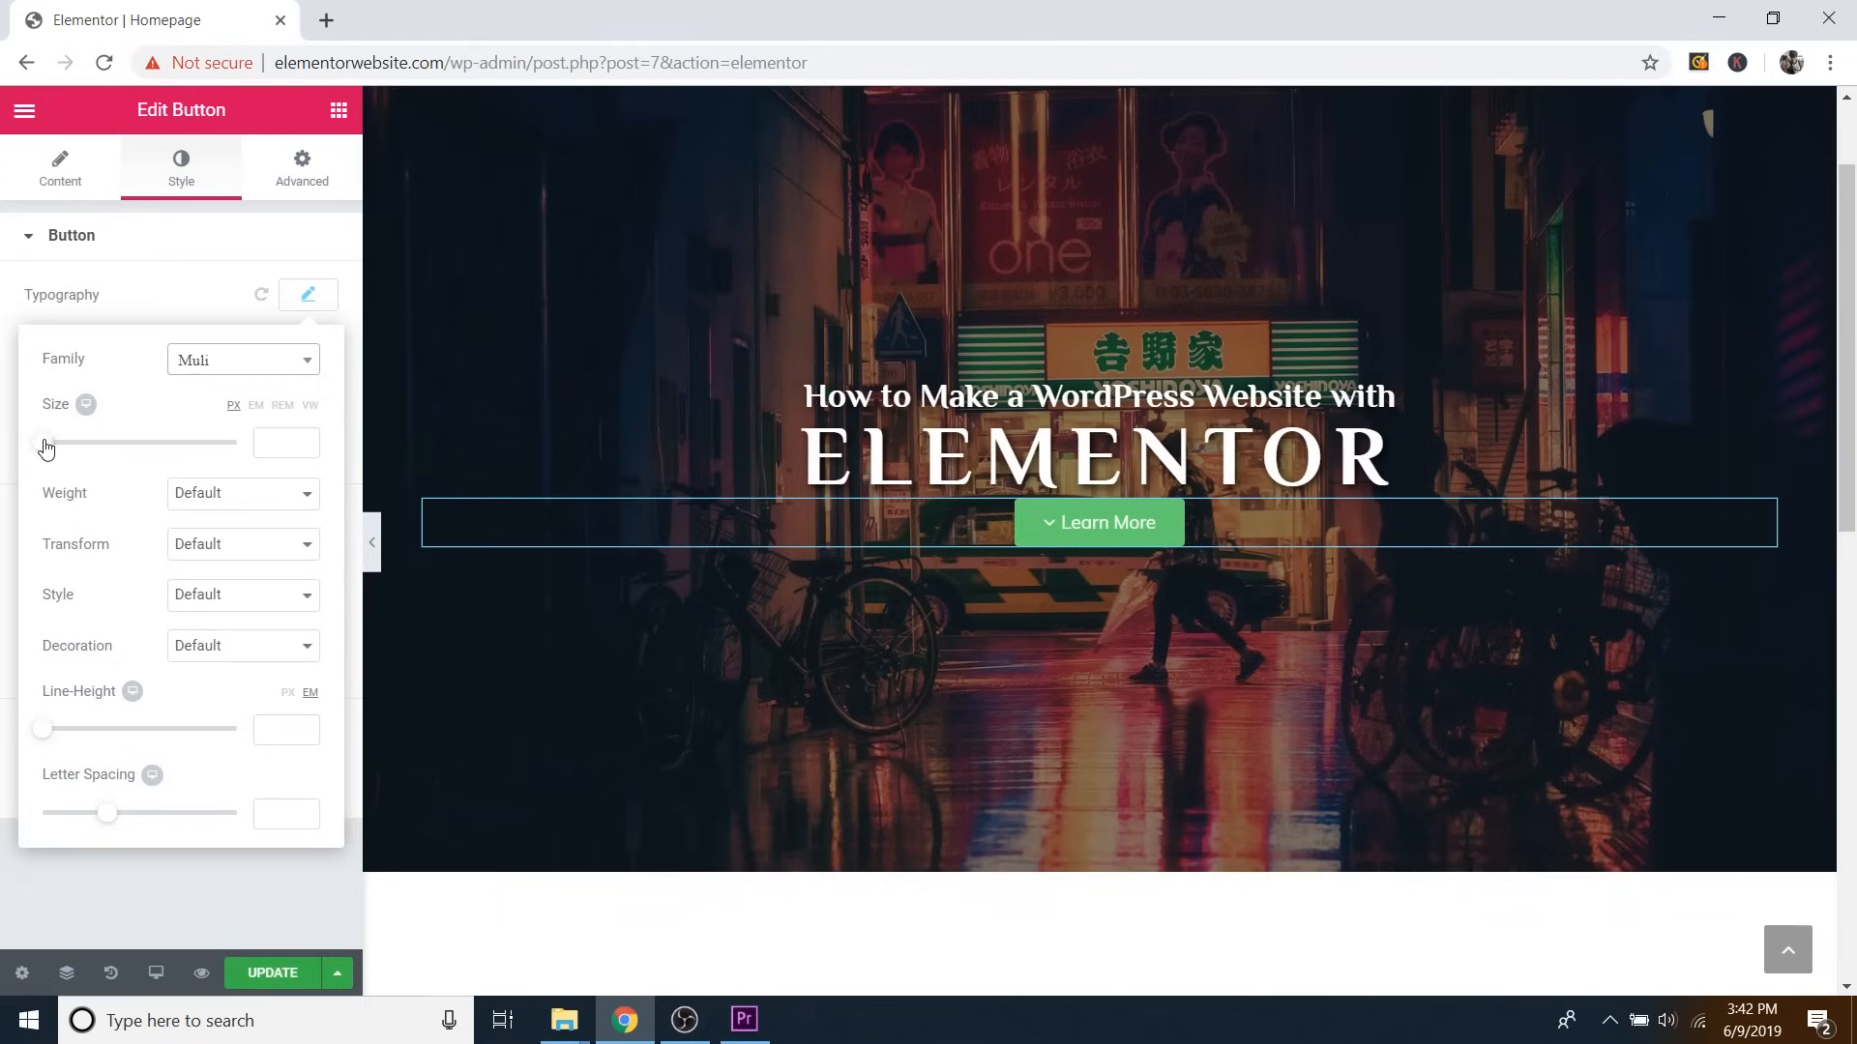
click(213, 501)
click(205, 722)
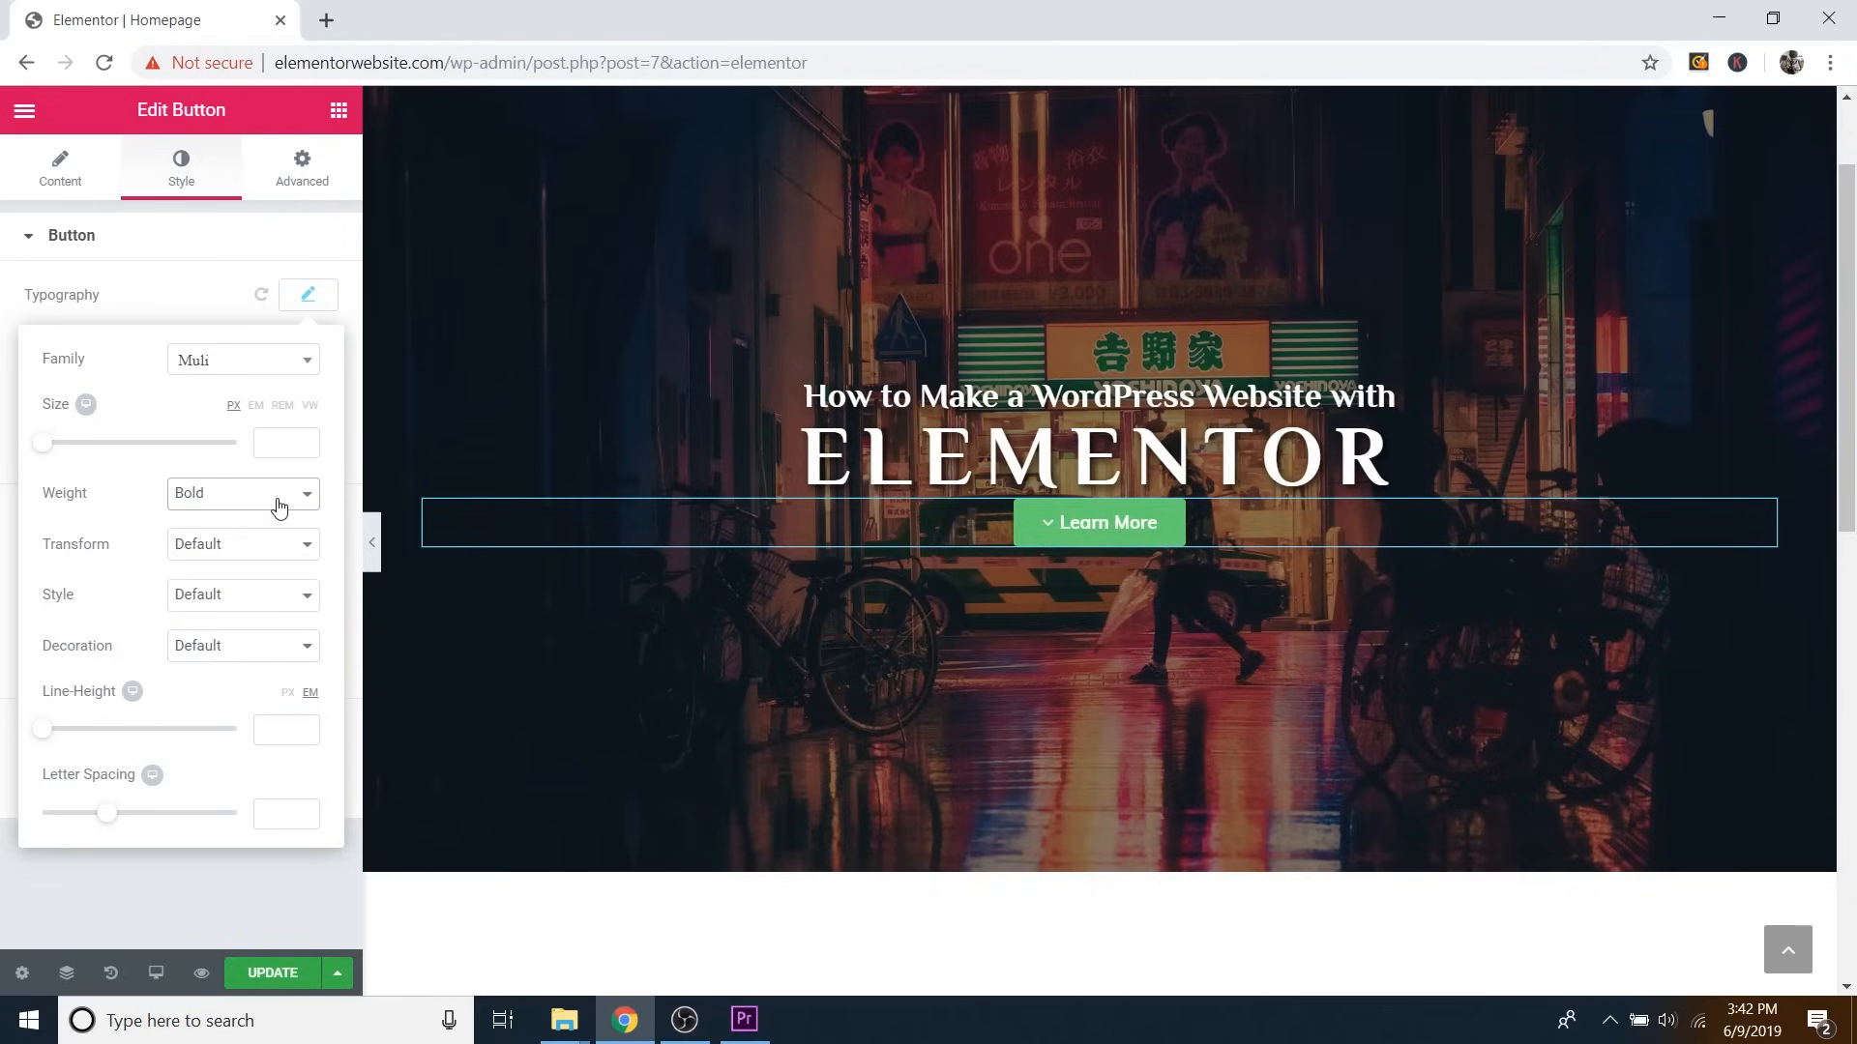
click(319, 300)
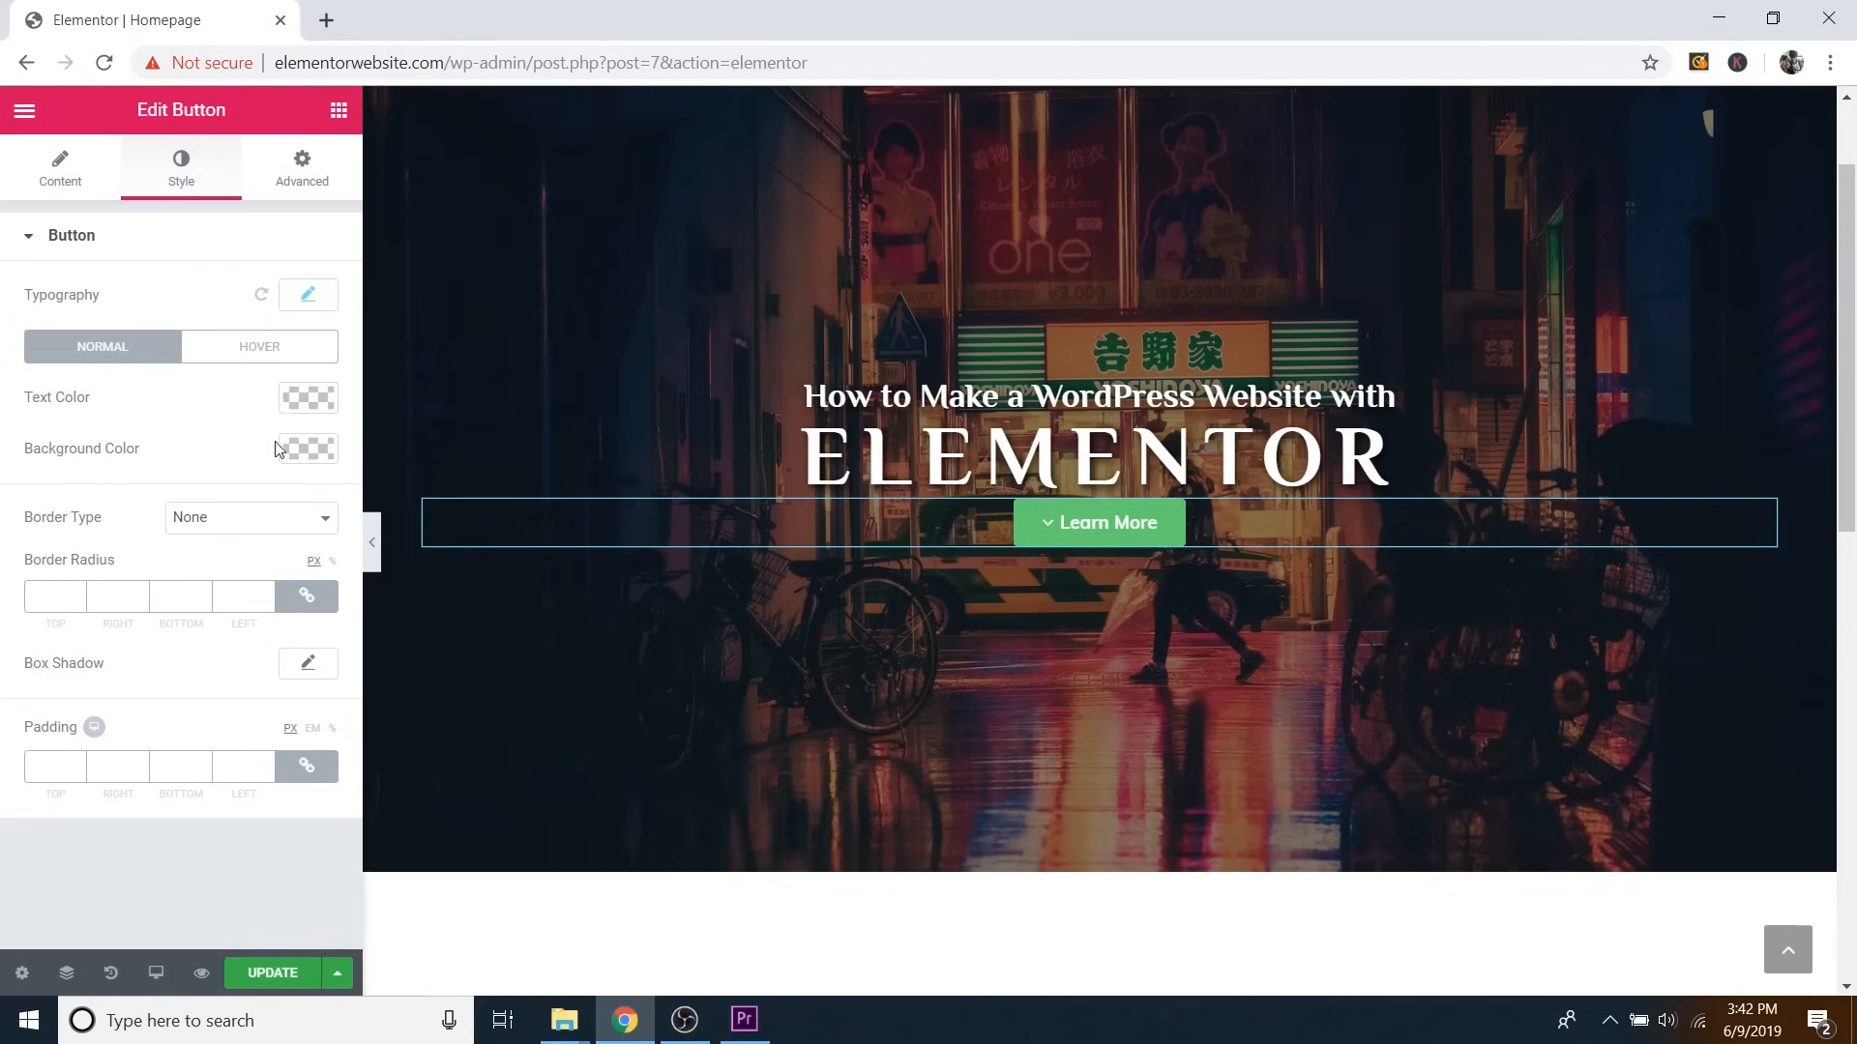
Change the button background colour to cyan-blue #25bdce.
click(306, 452)
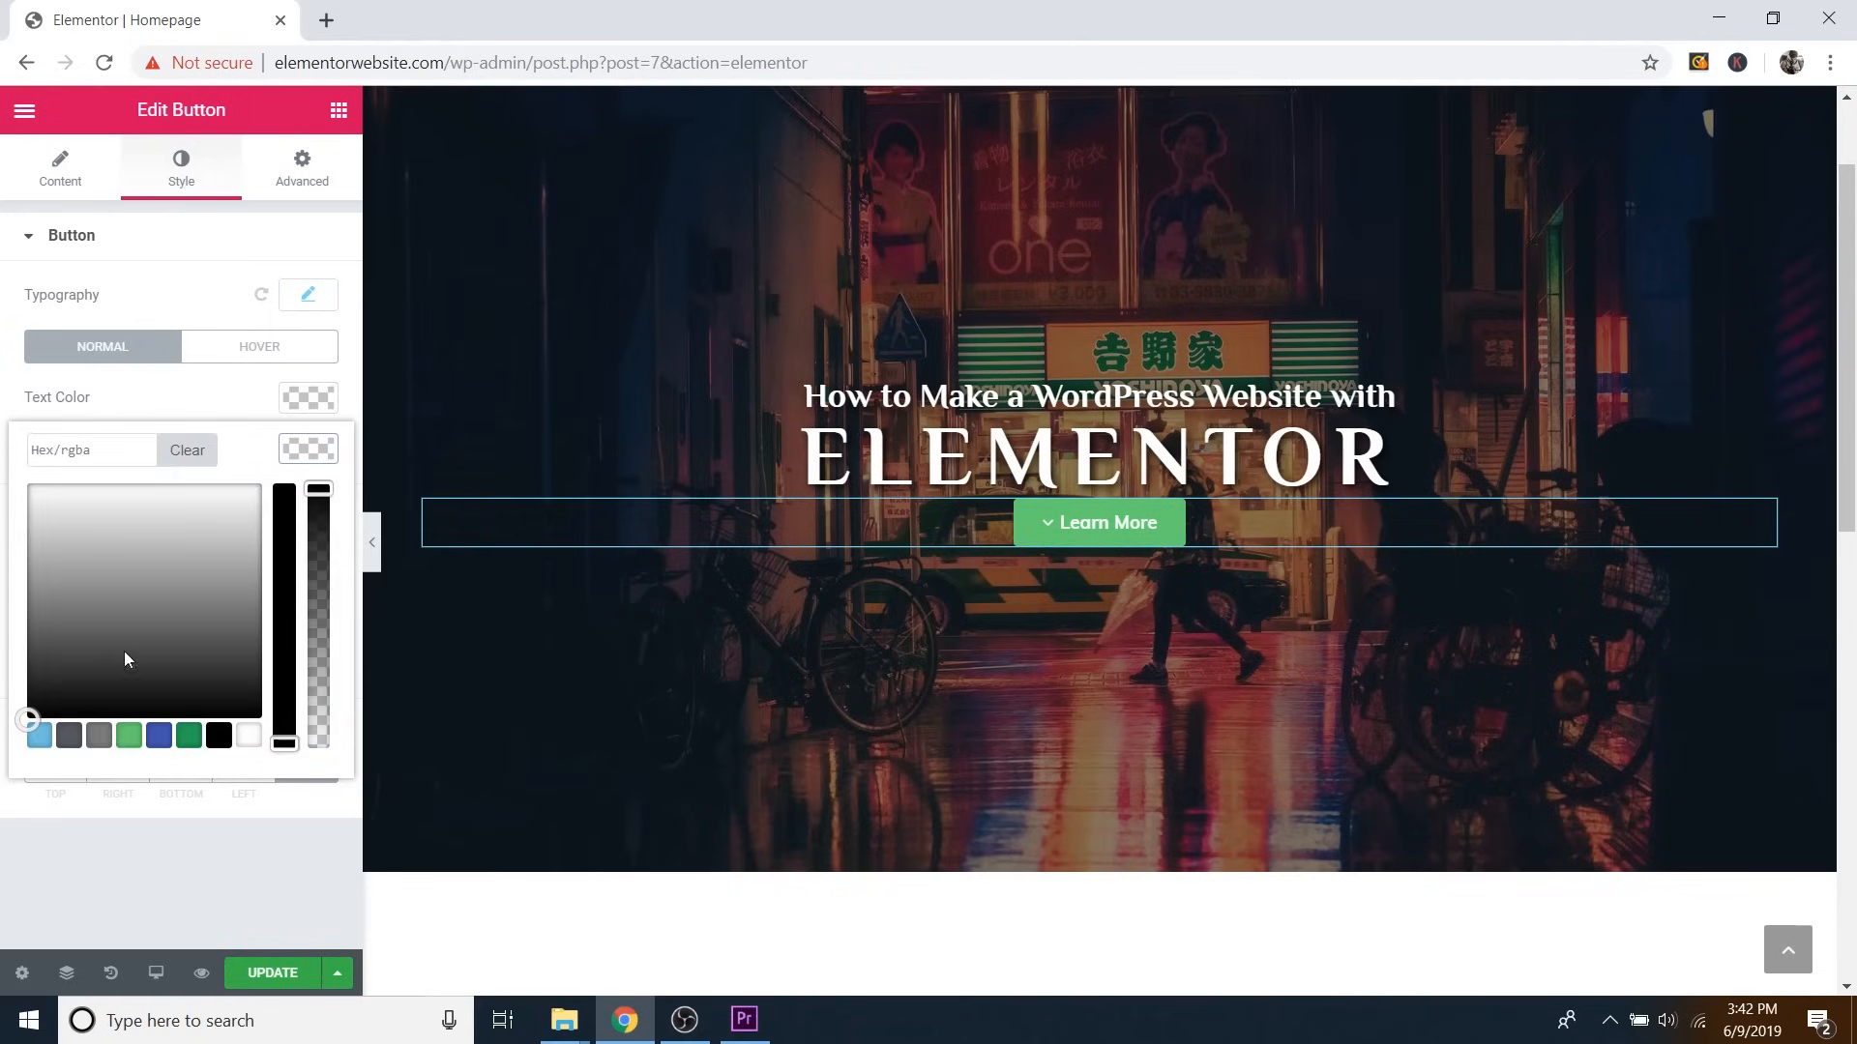
click(50, 735)
drag(118, 646, 175, 552)
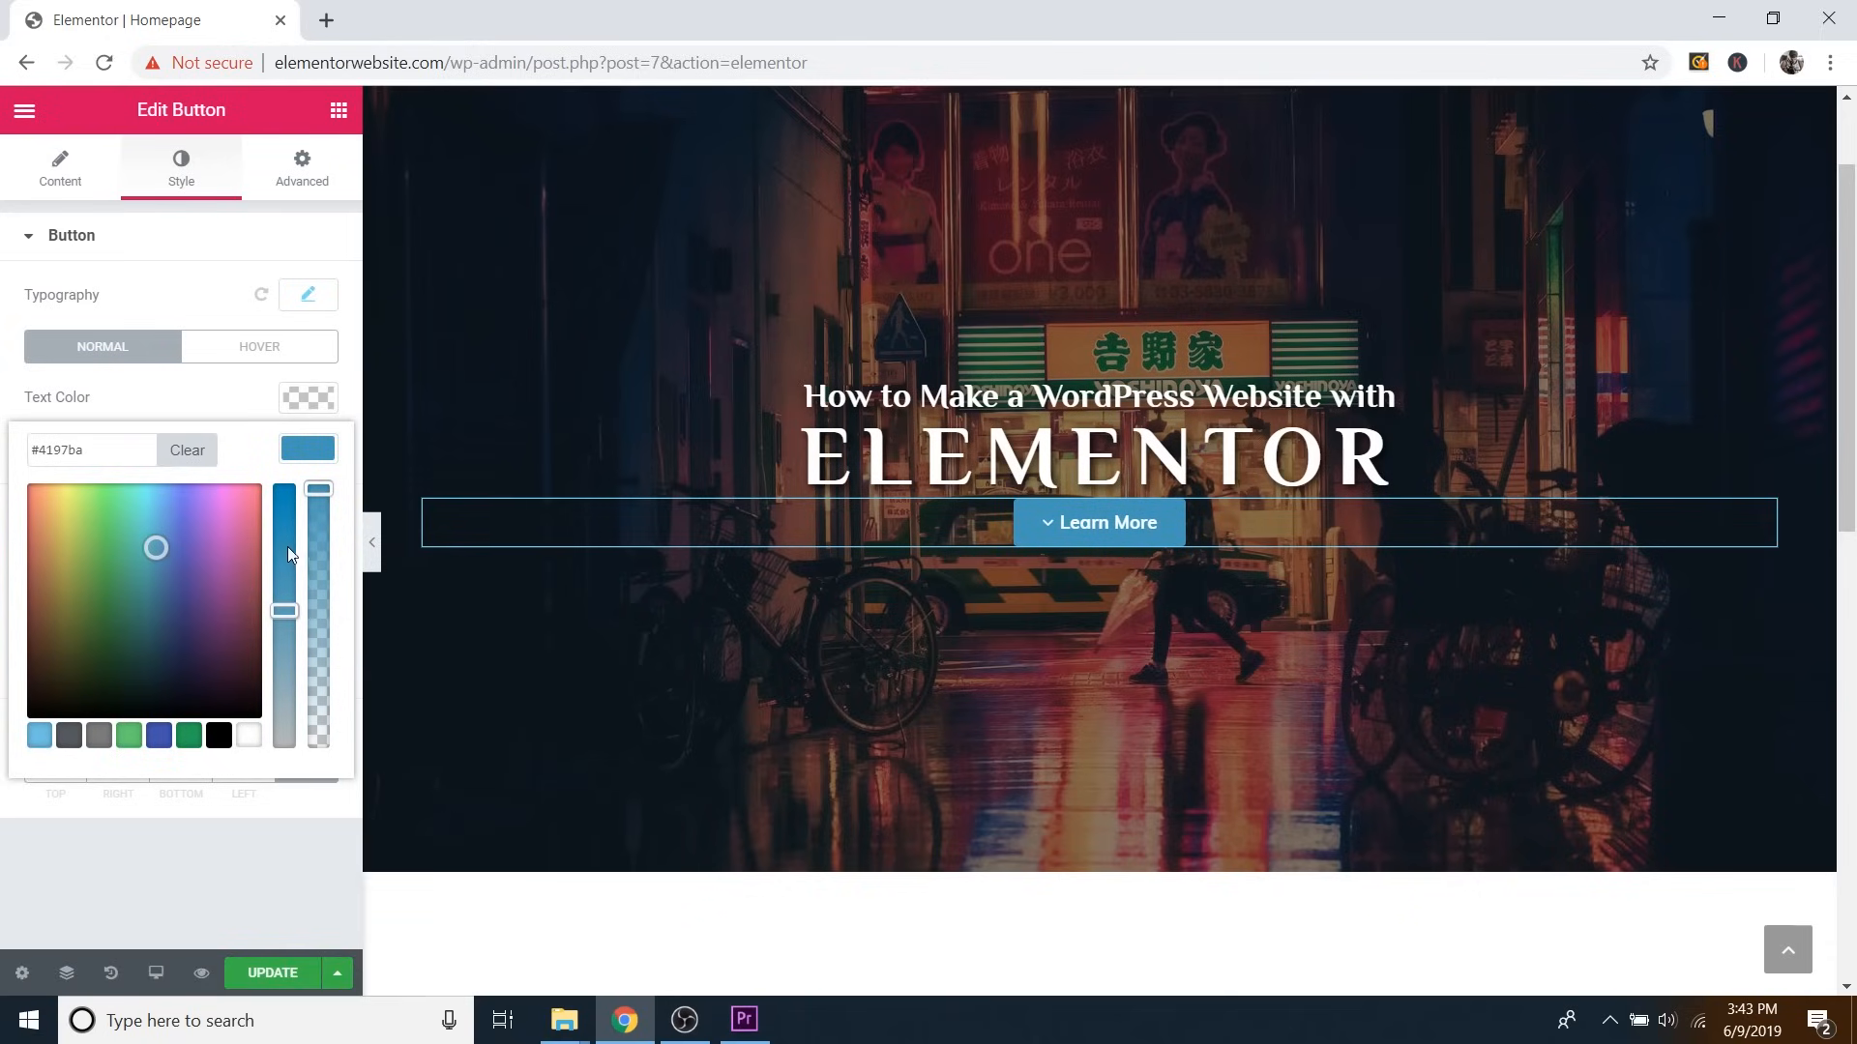
drag(287, 609, 288, 498)
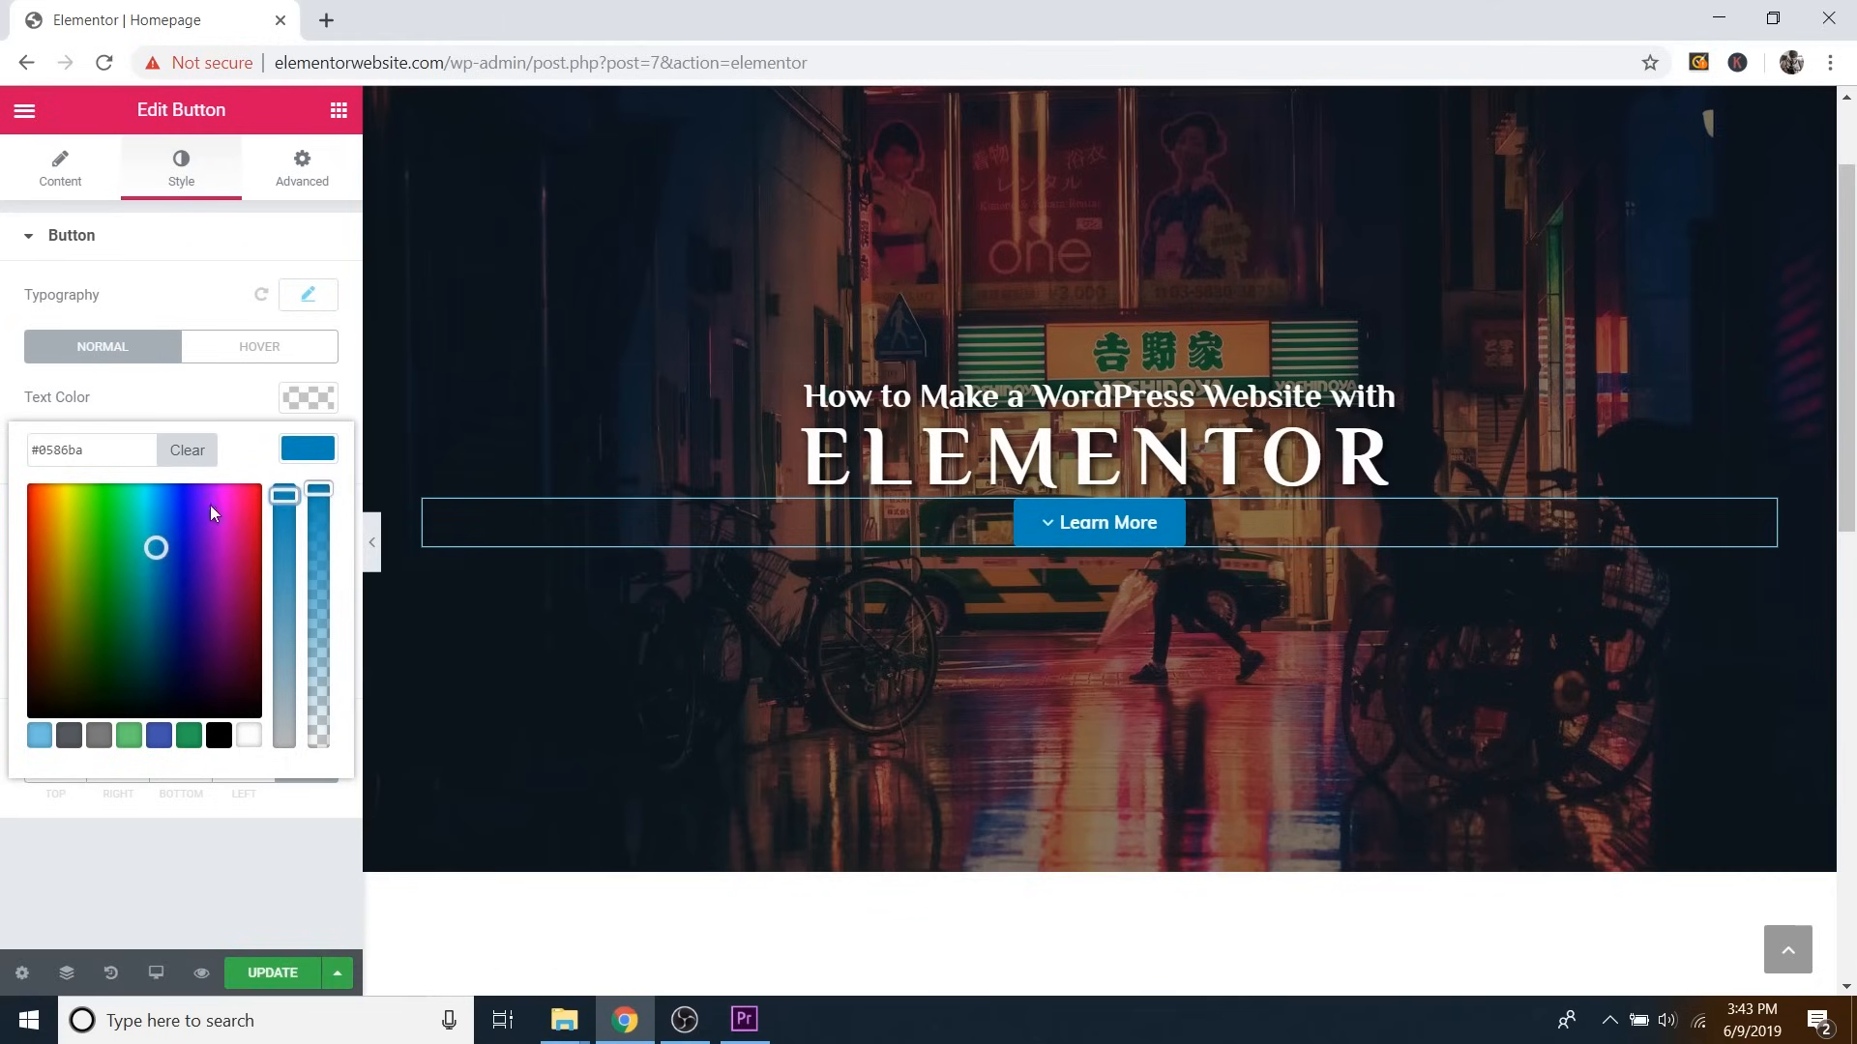
drag(288, 515, 322, 550)
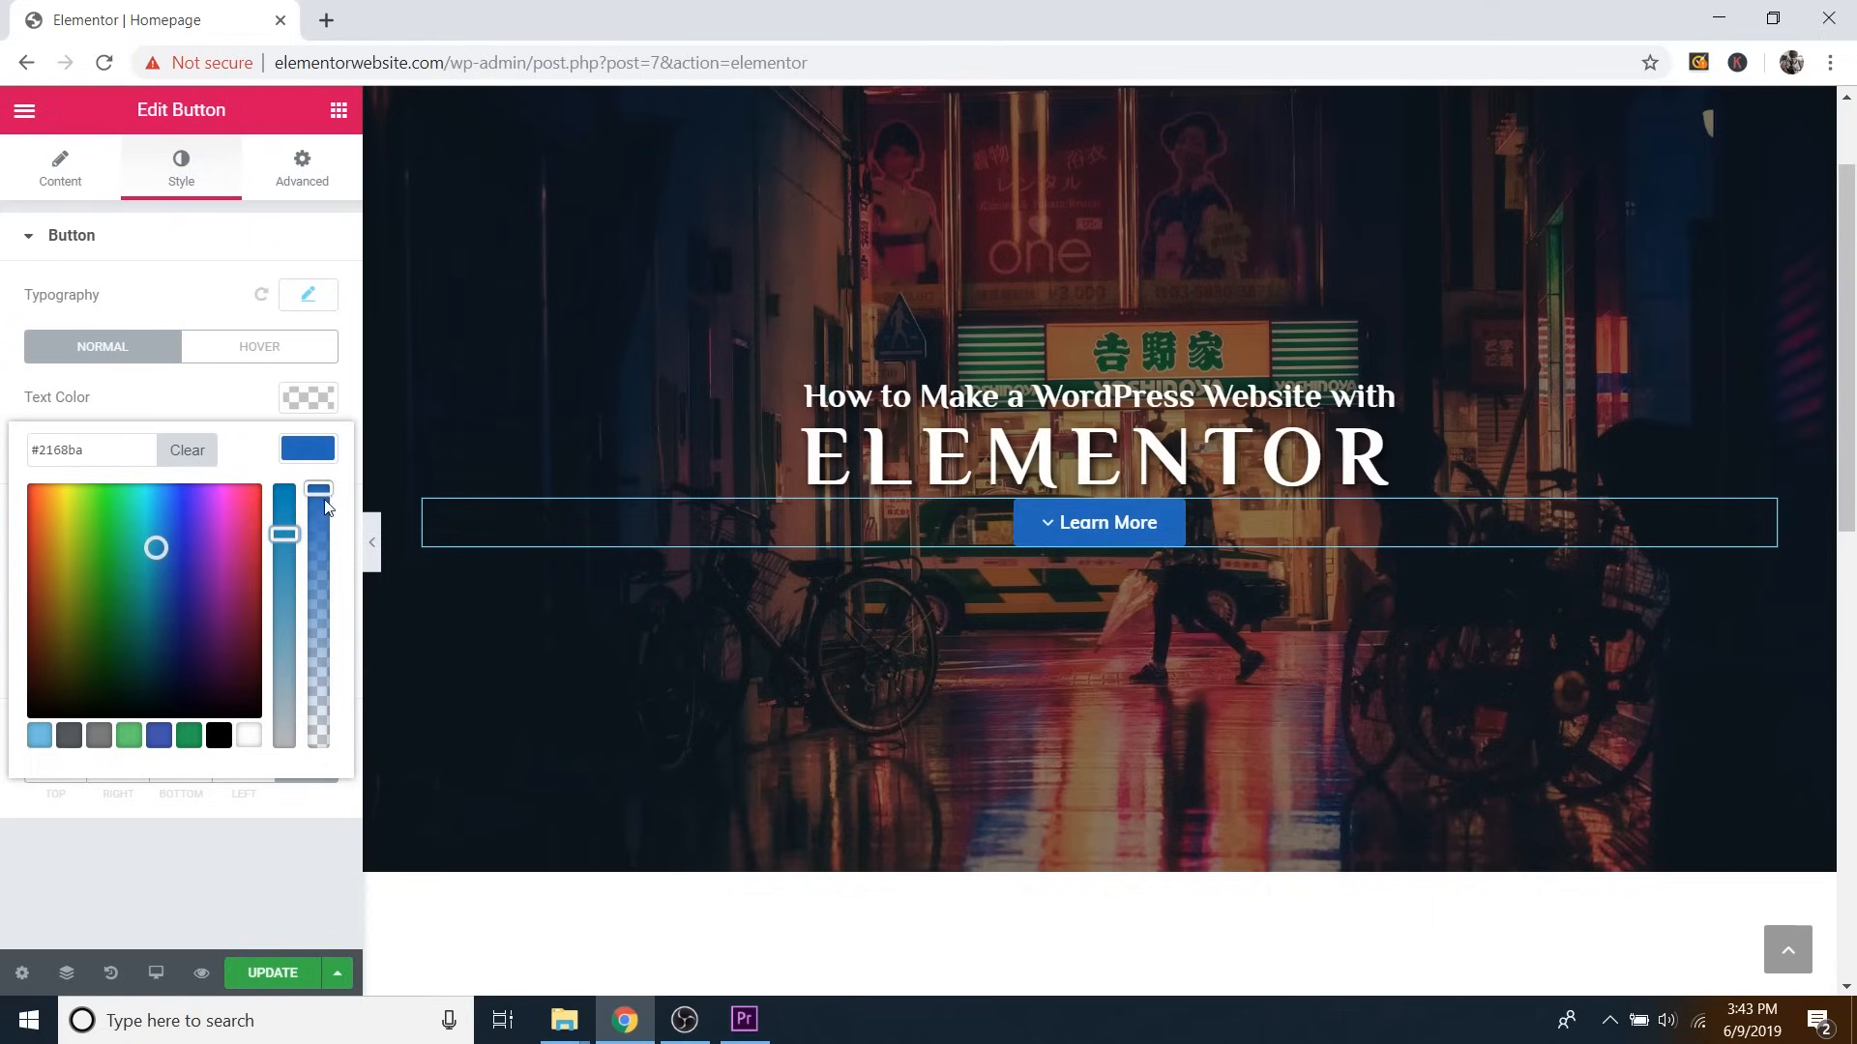
mouse_move(319, 489)
mouse_down()
mouse_move(314, 638)
mouse_move(325, 492)
mouse_up()
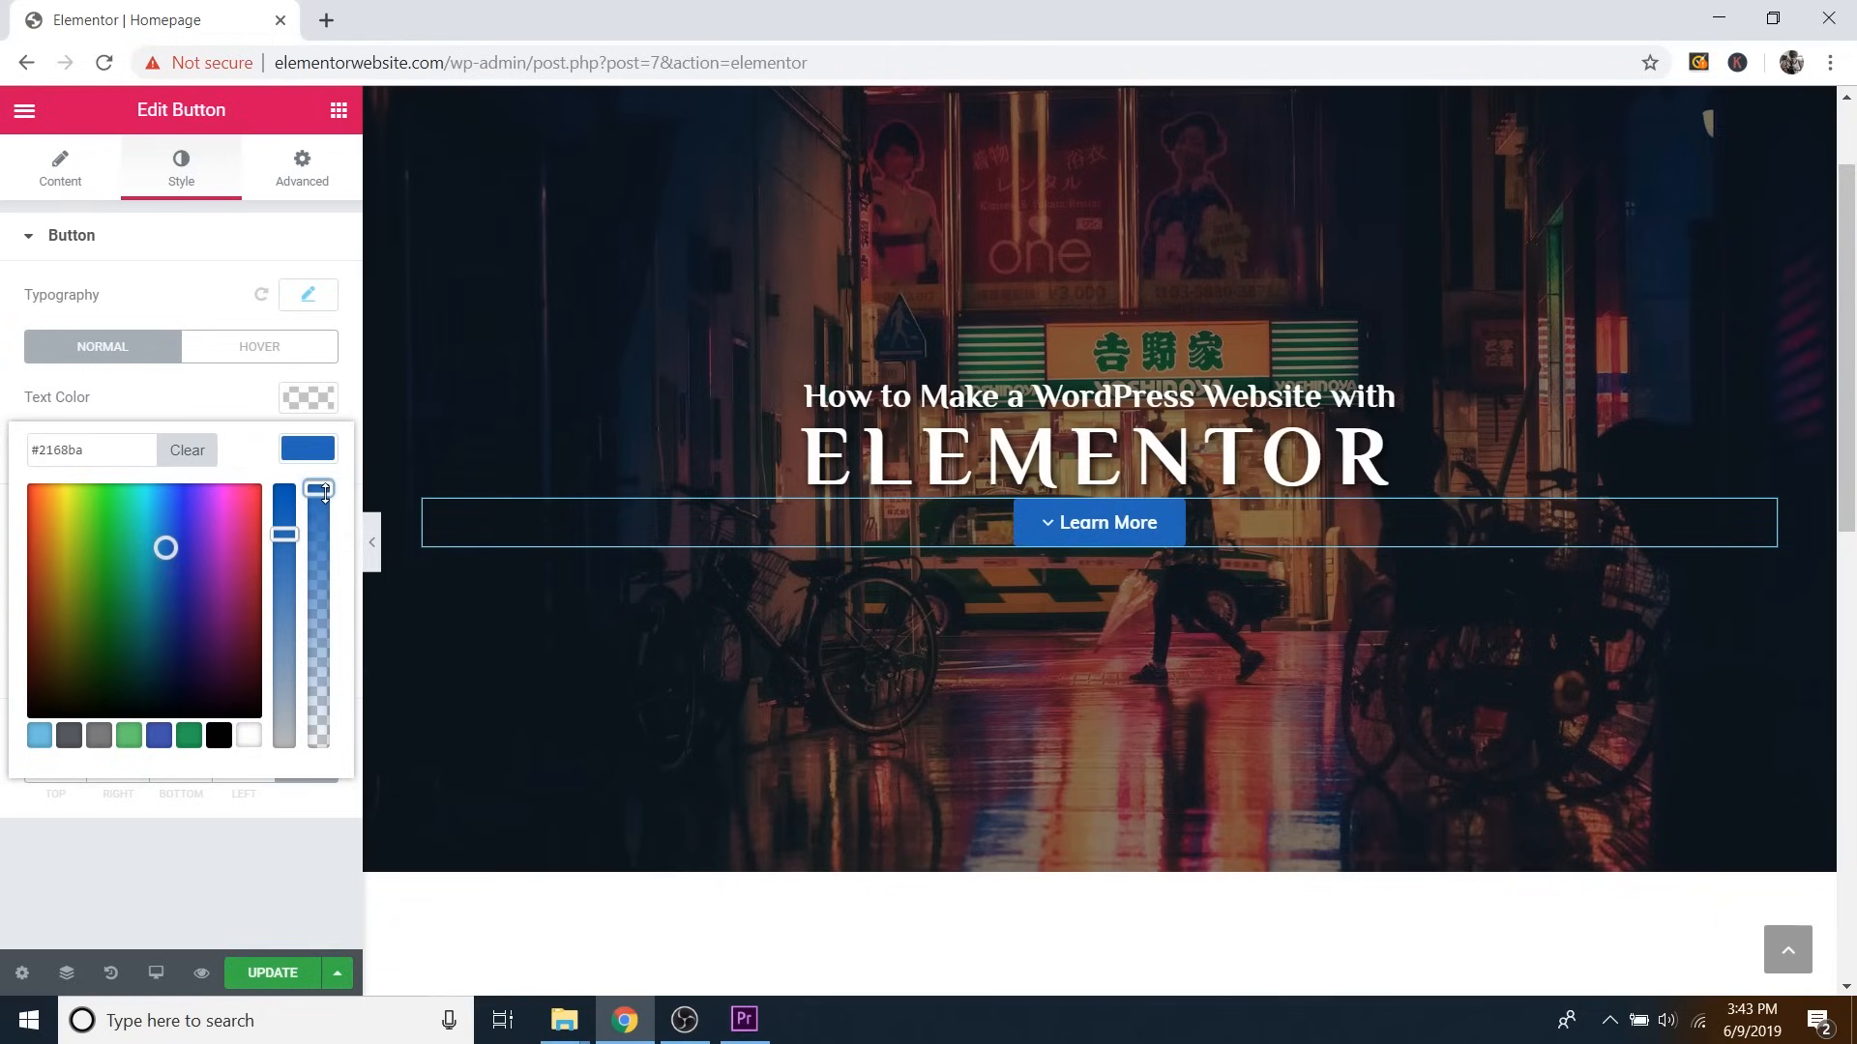
drag(167, 547, 154, 539)
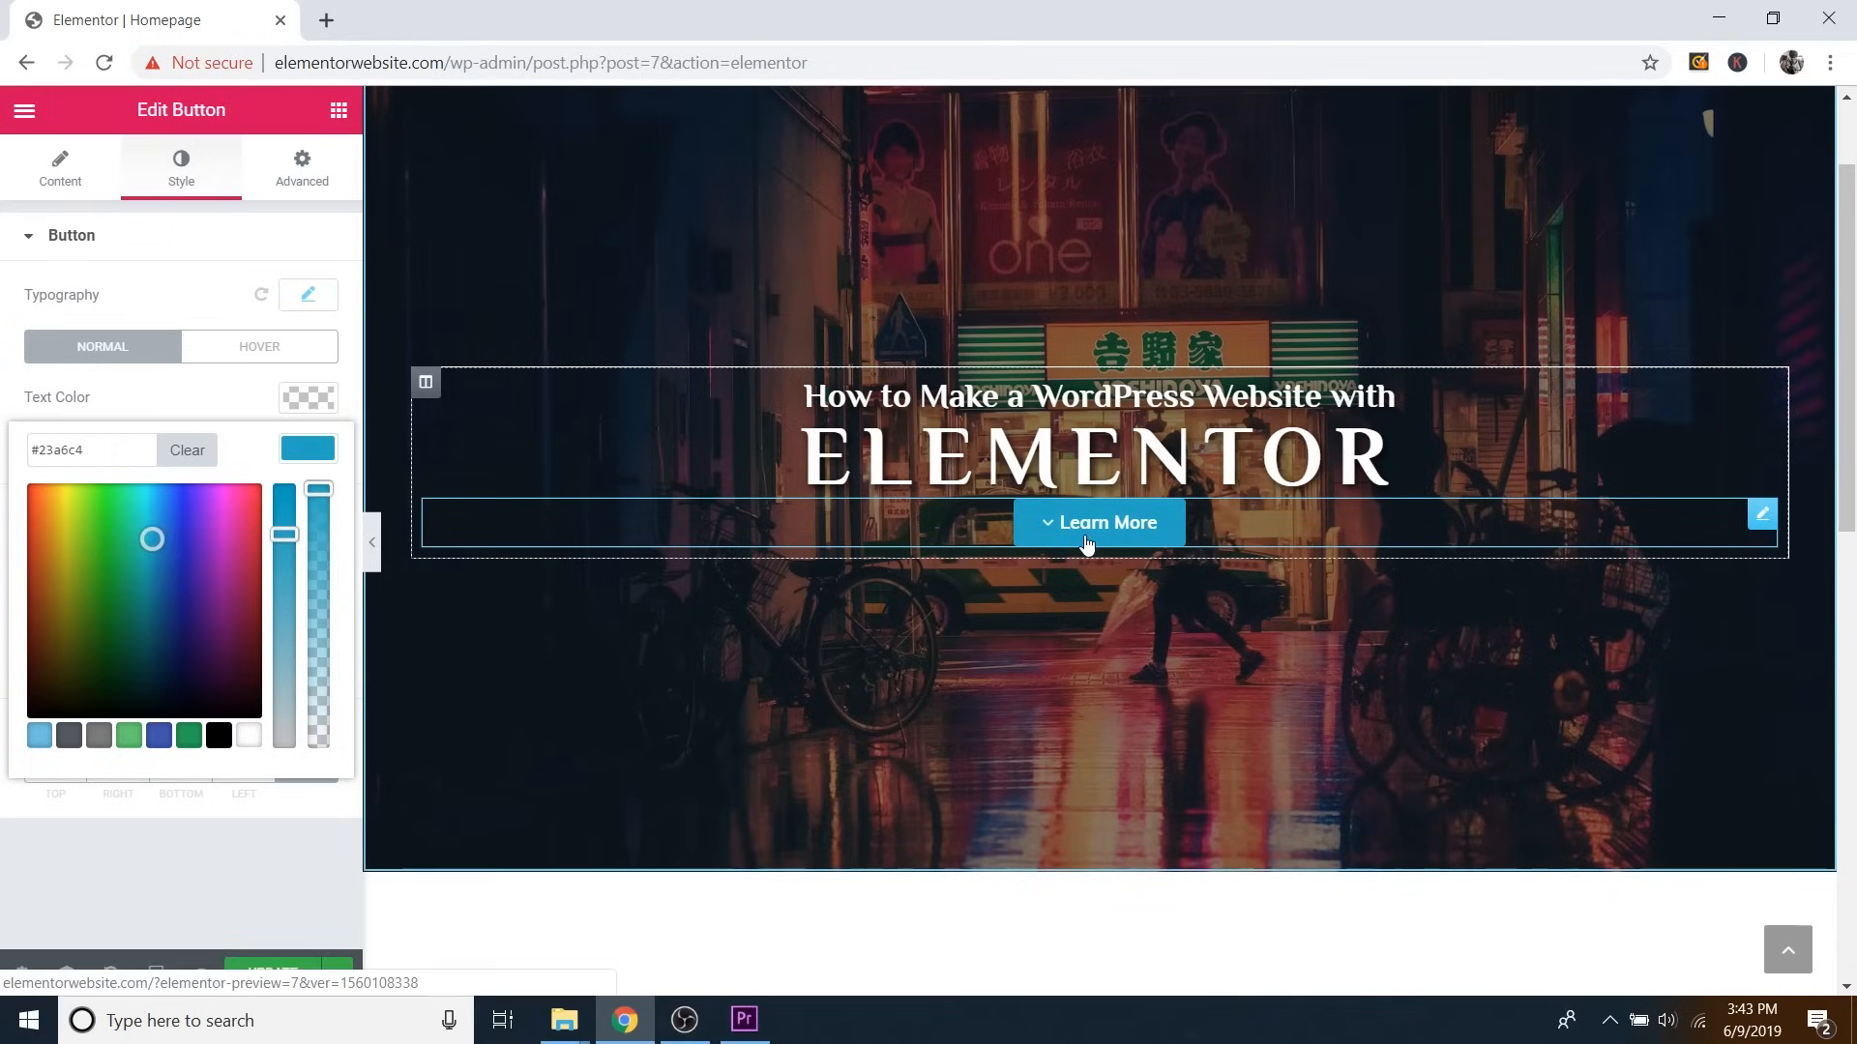
drag(152, 538, 47, 519)
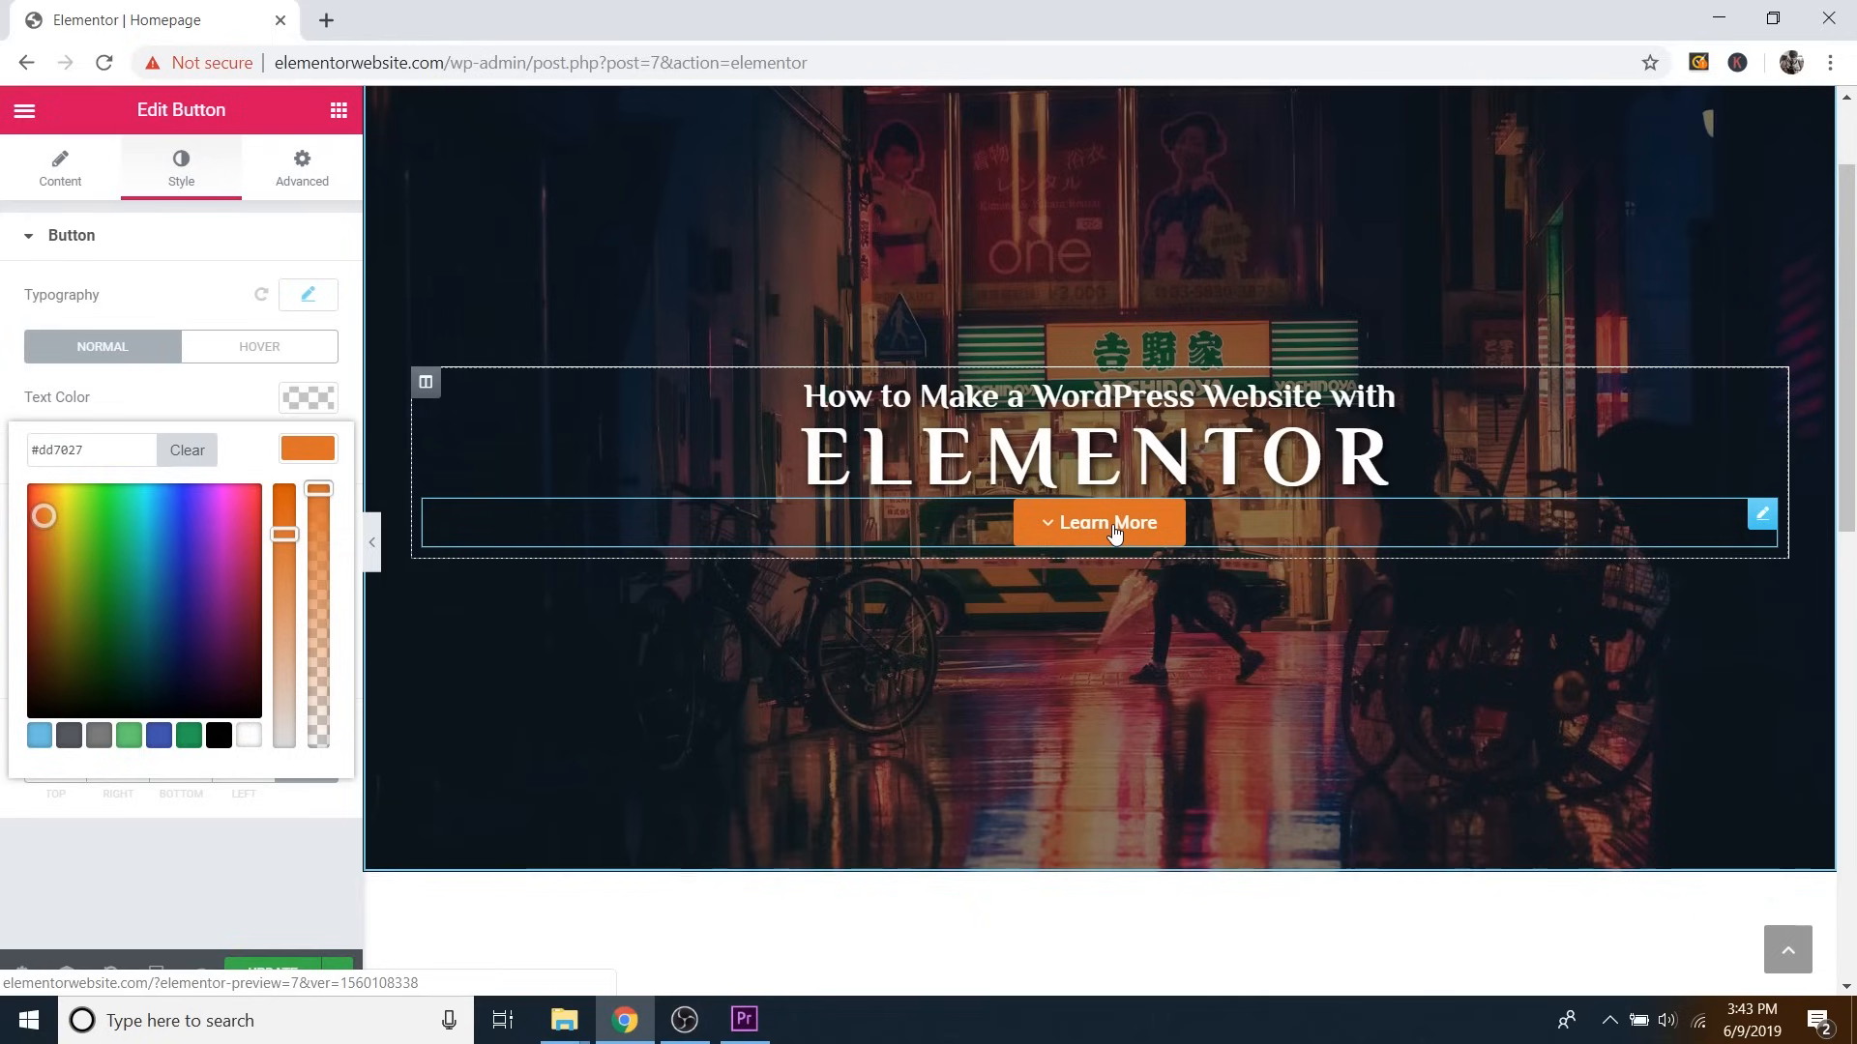
click(72, 517)
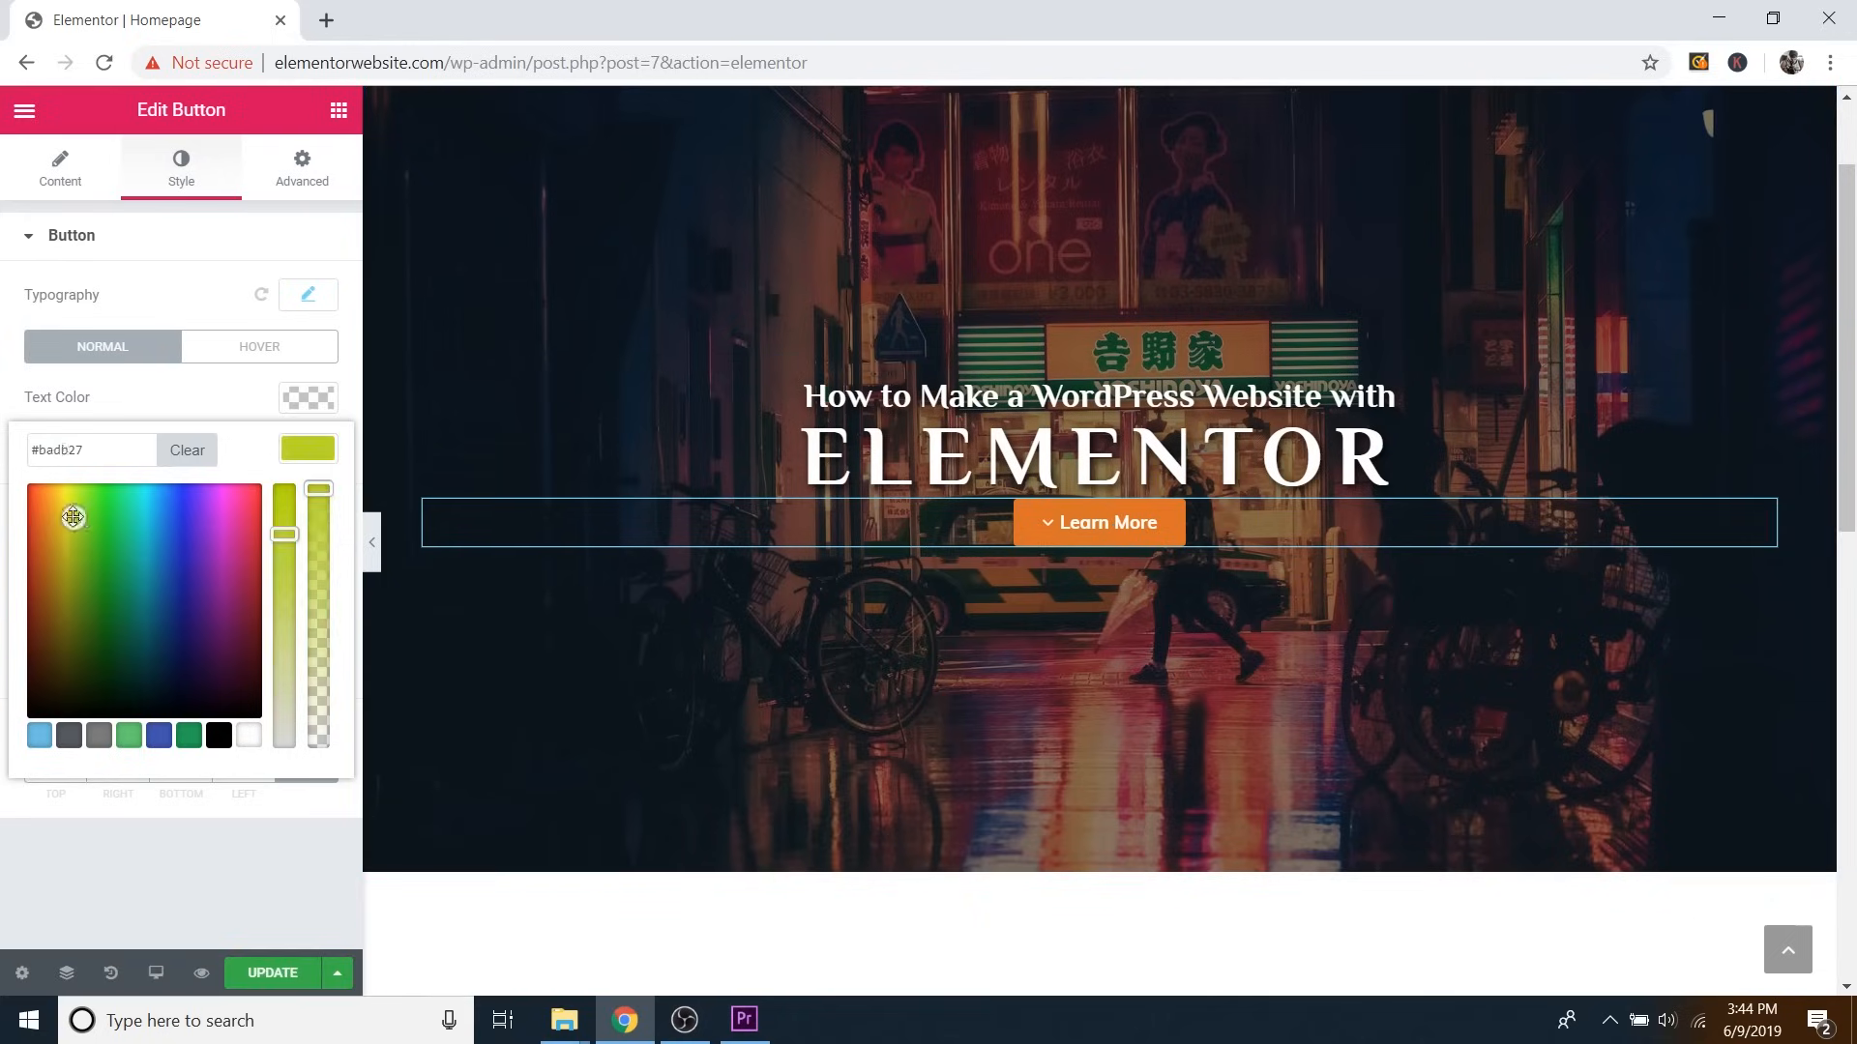
drag(73, 518, 148, 529)
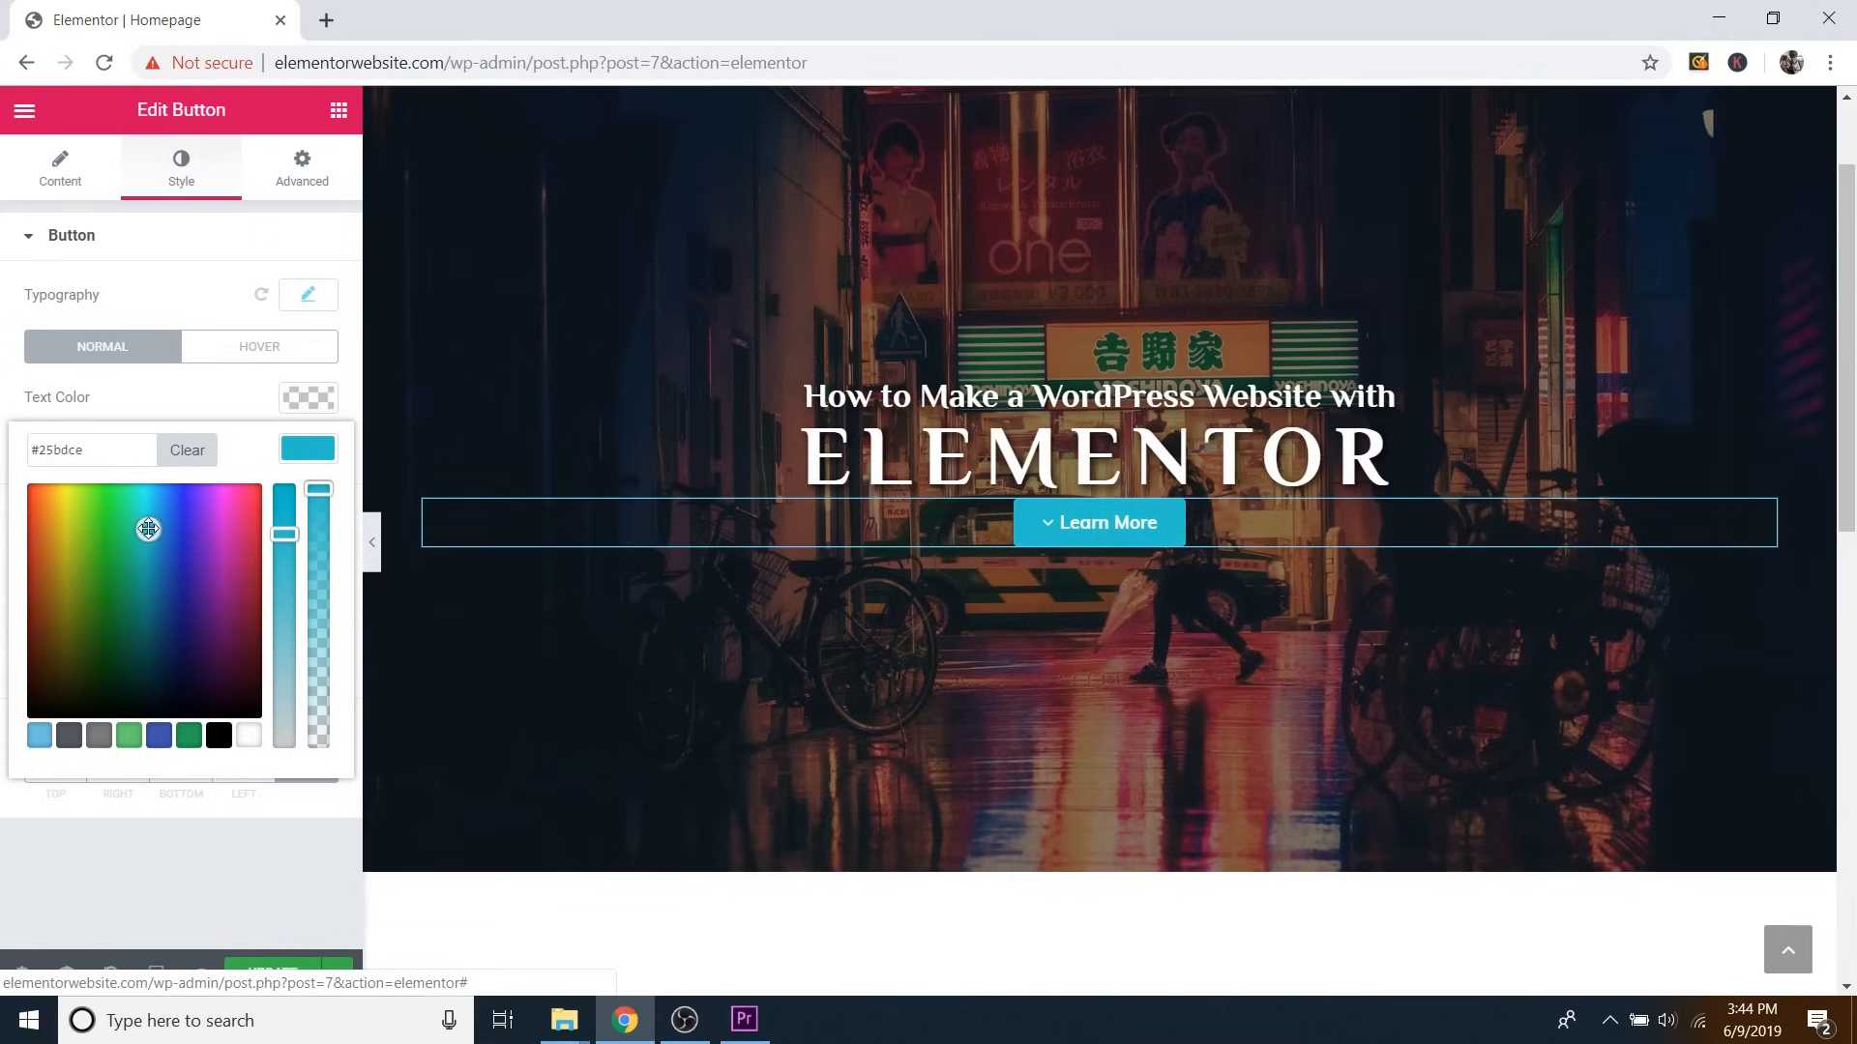
click(314, 456)
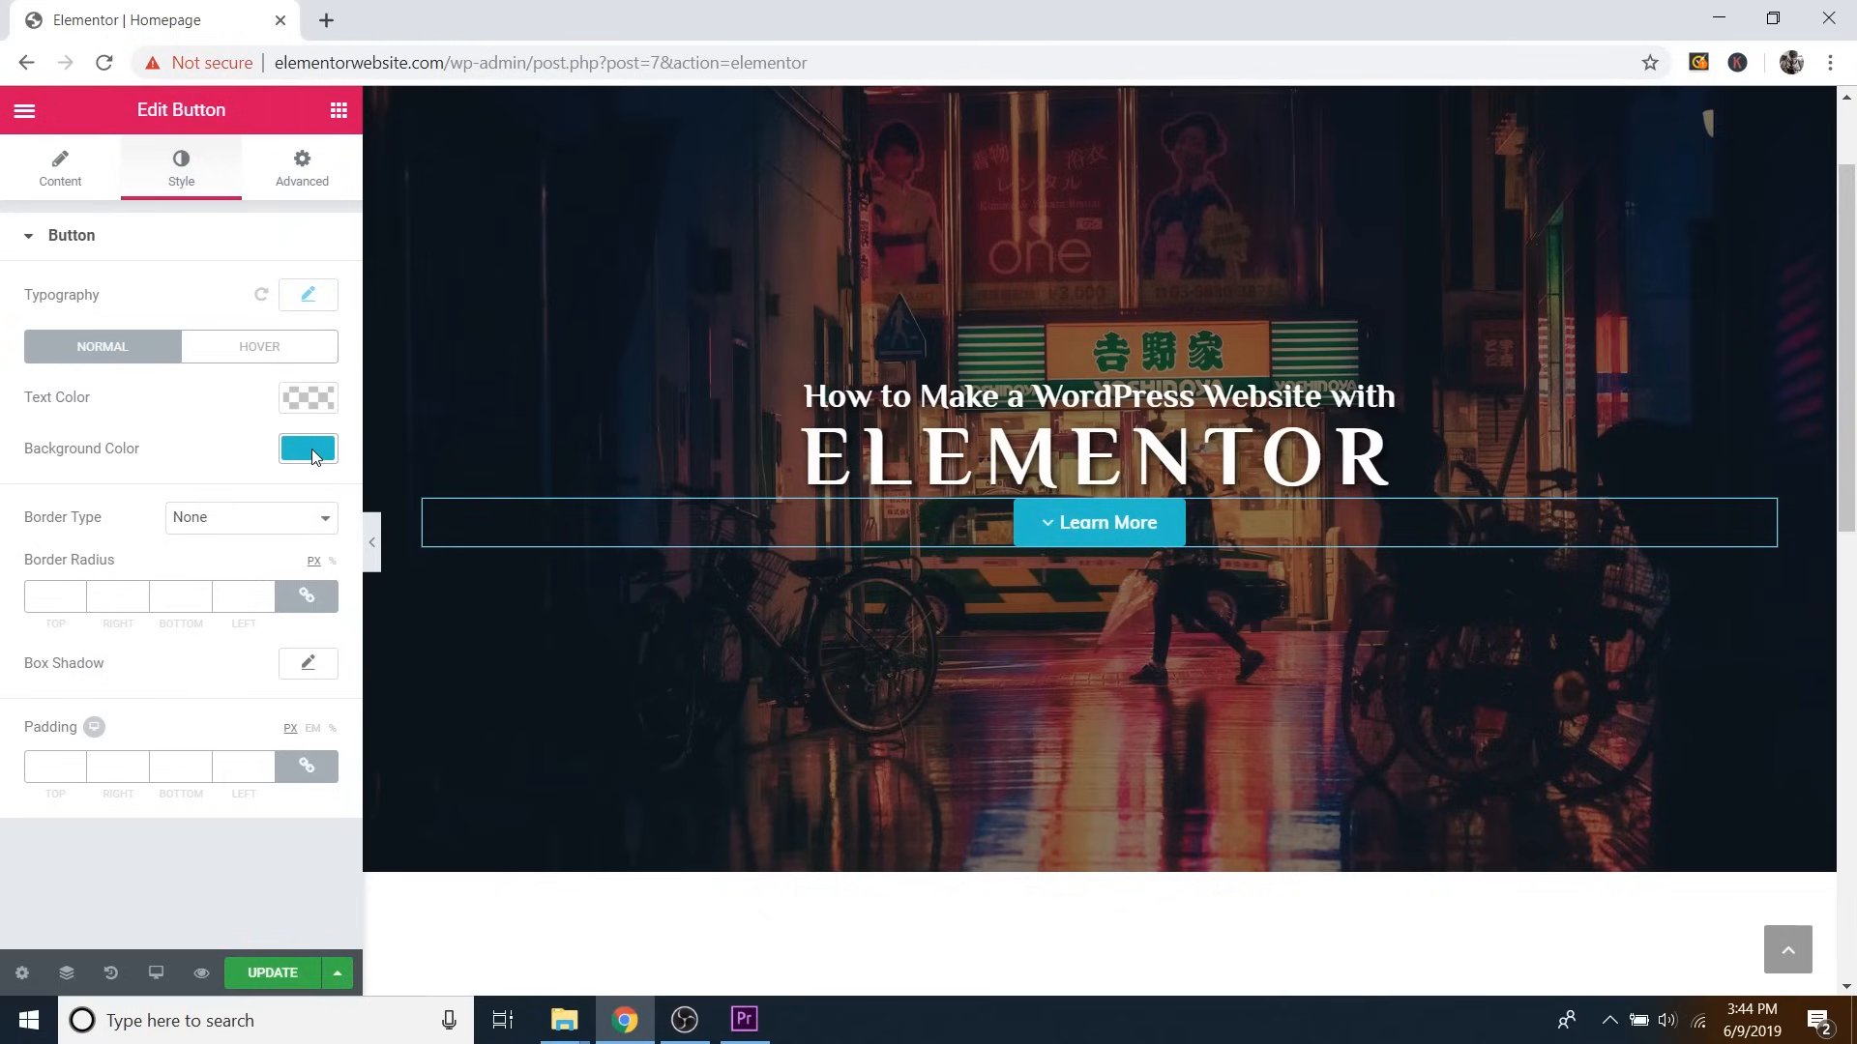
Set the button border type to Solid with a border width of 0.
click(233, 534)
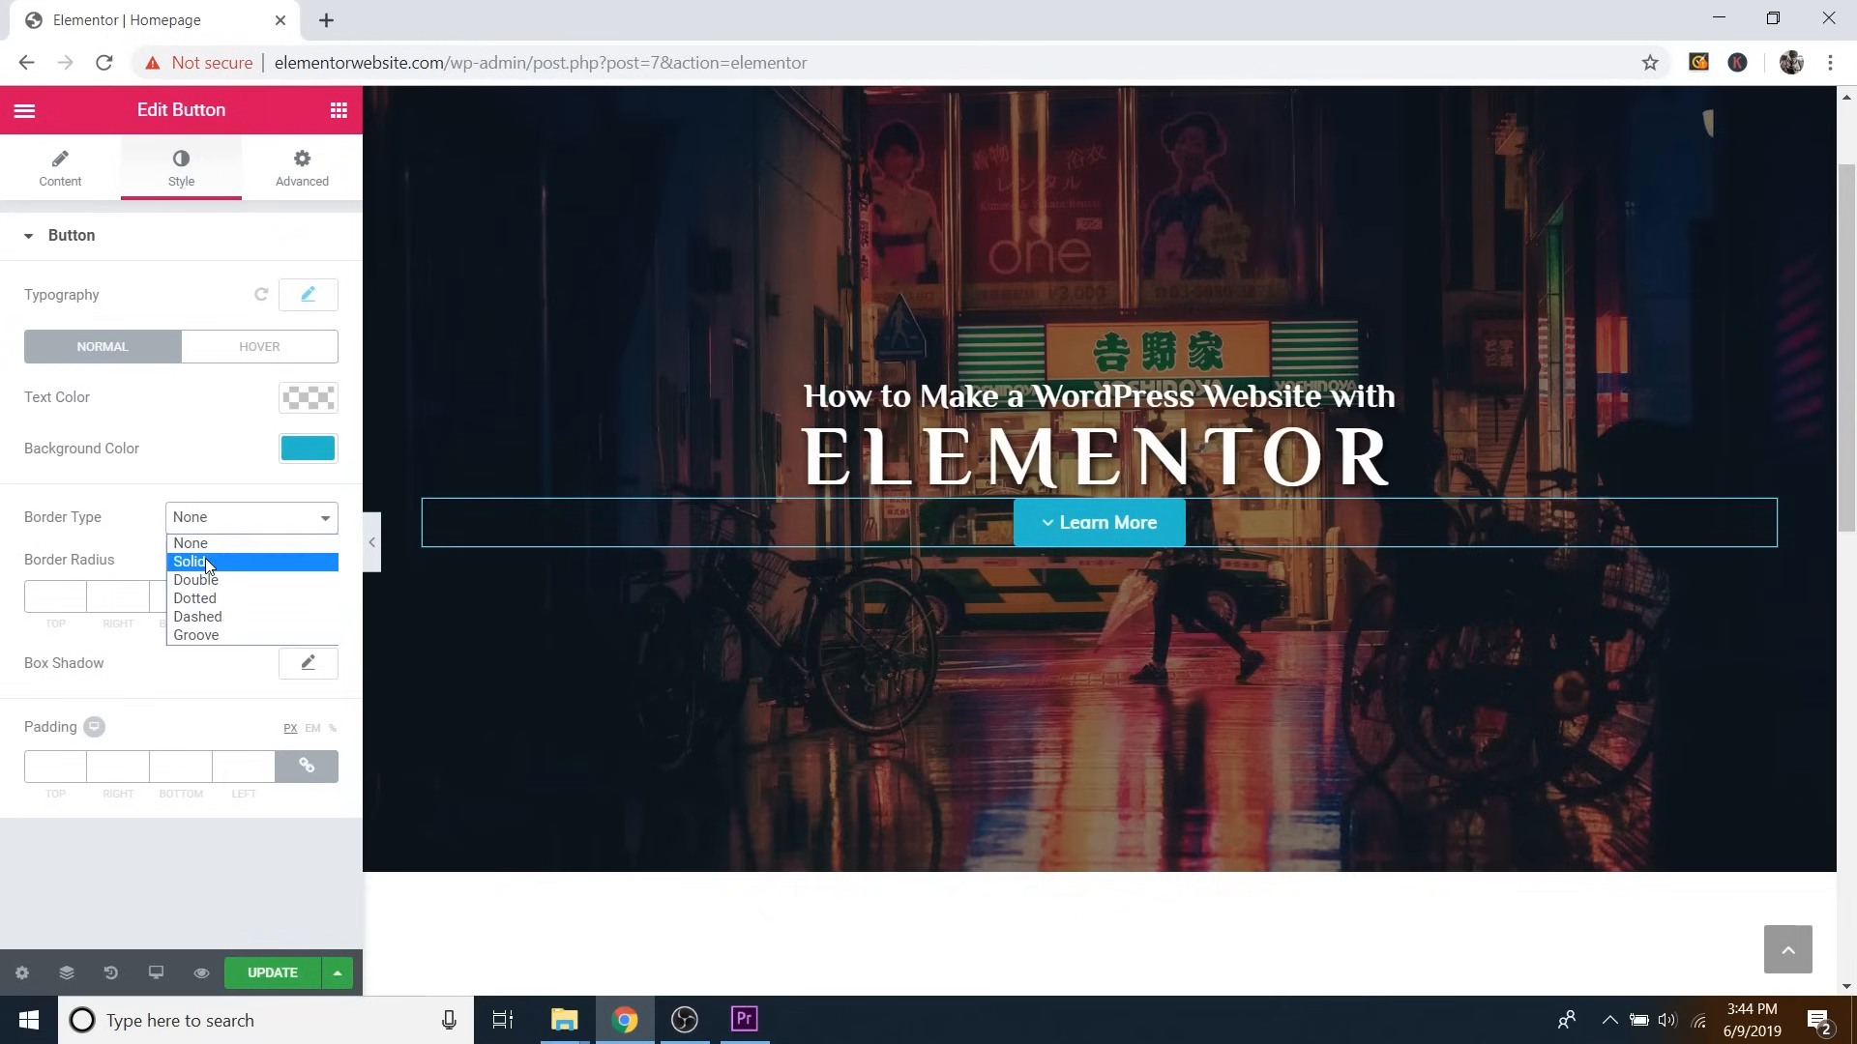
click(206, 562)
click(225, 518)
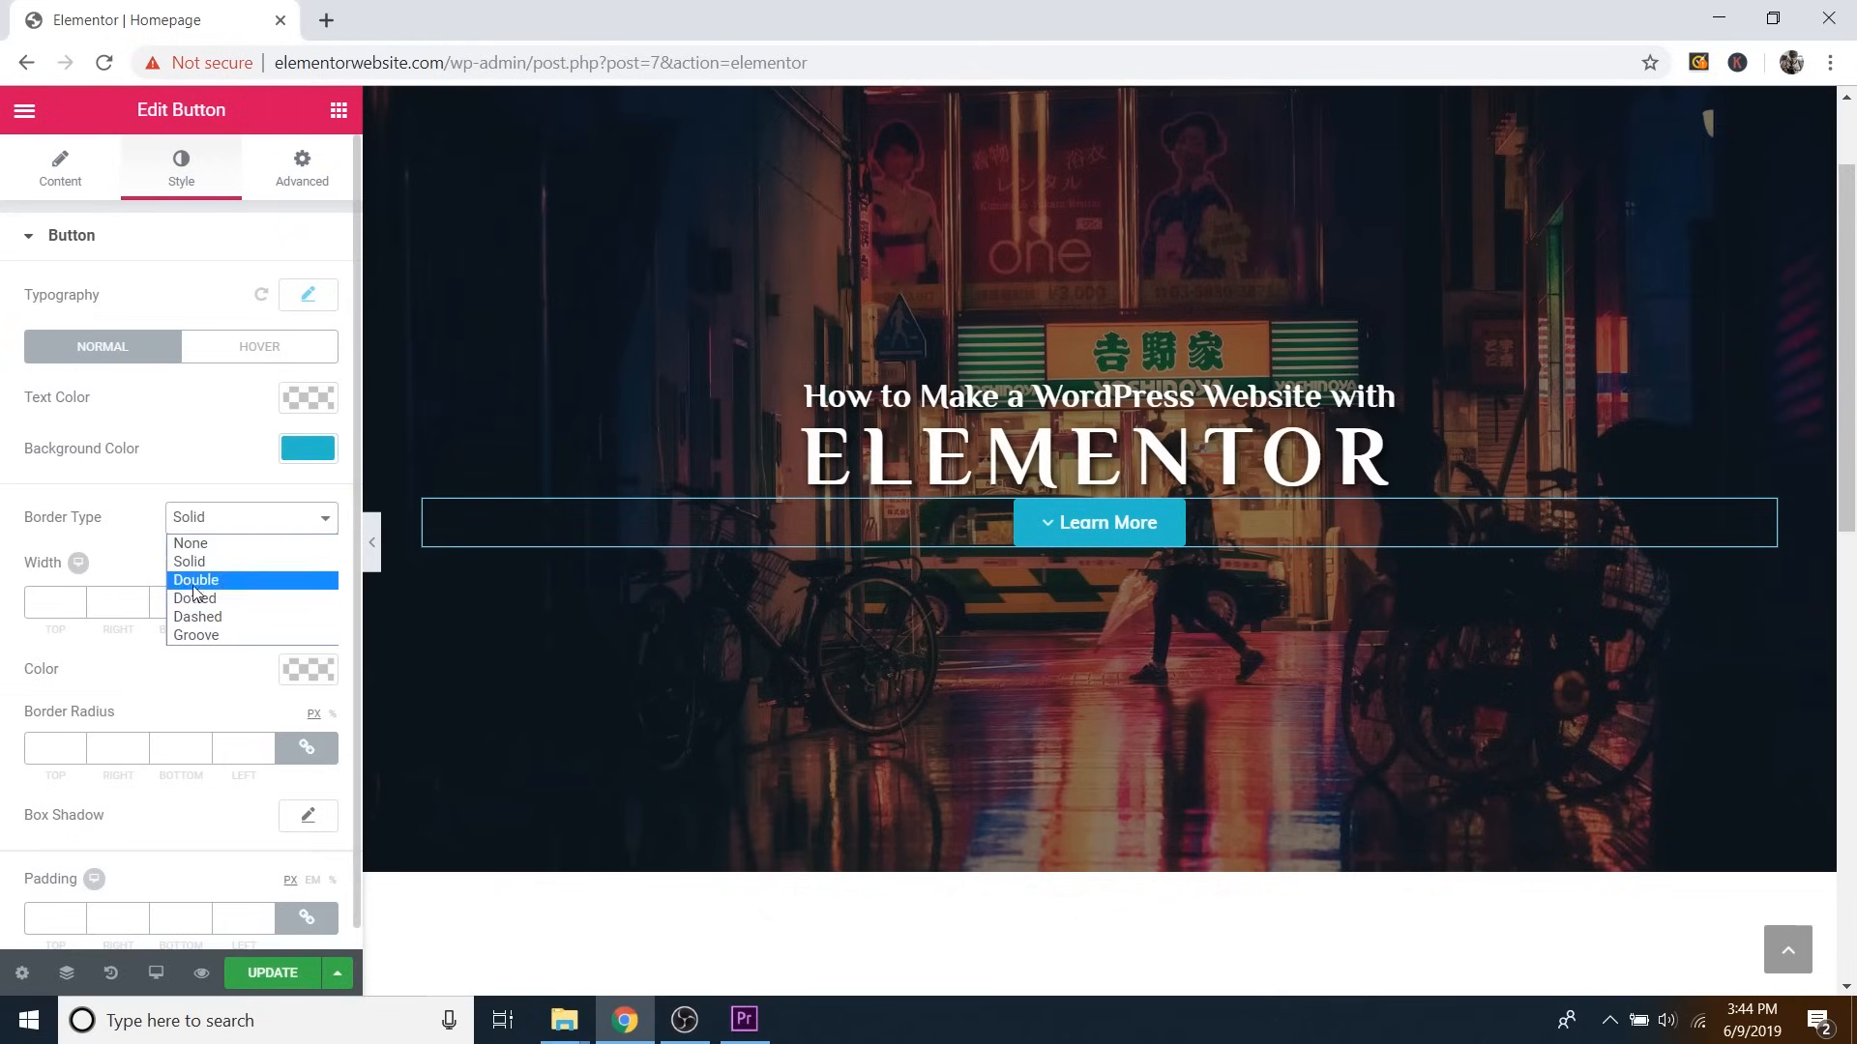
click(201, 562)
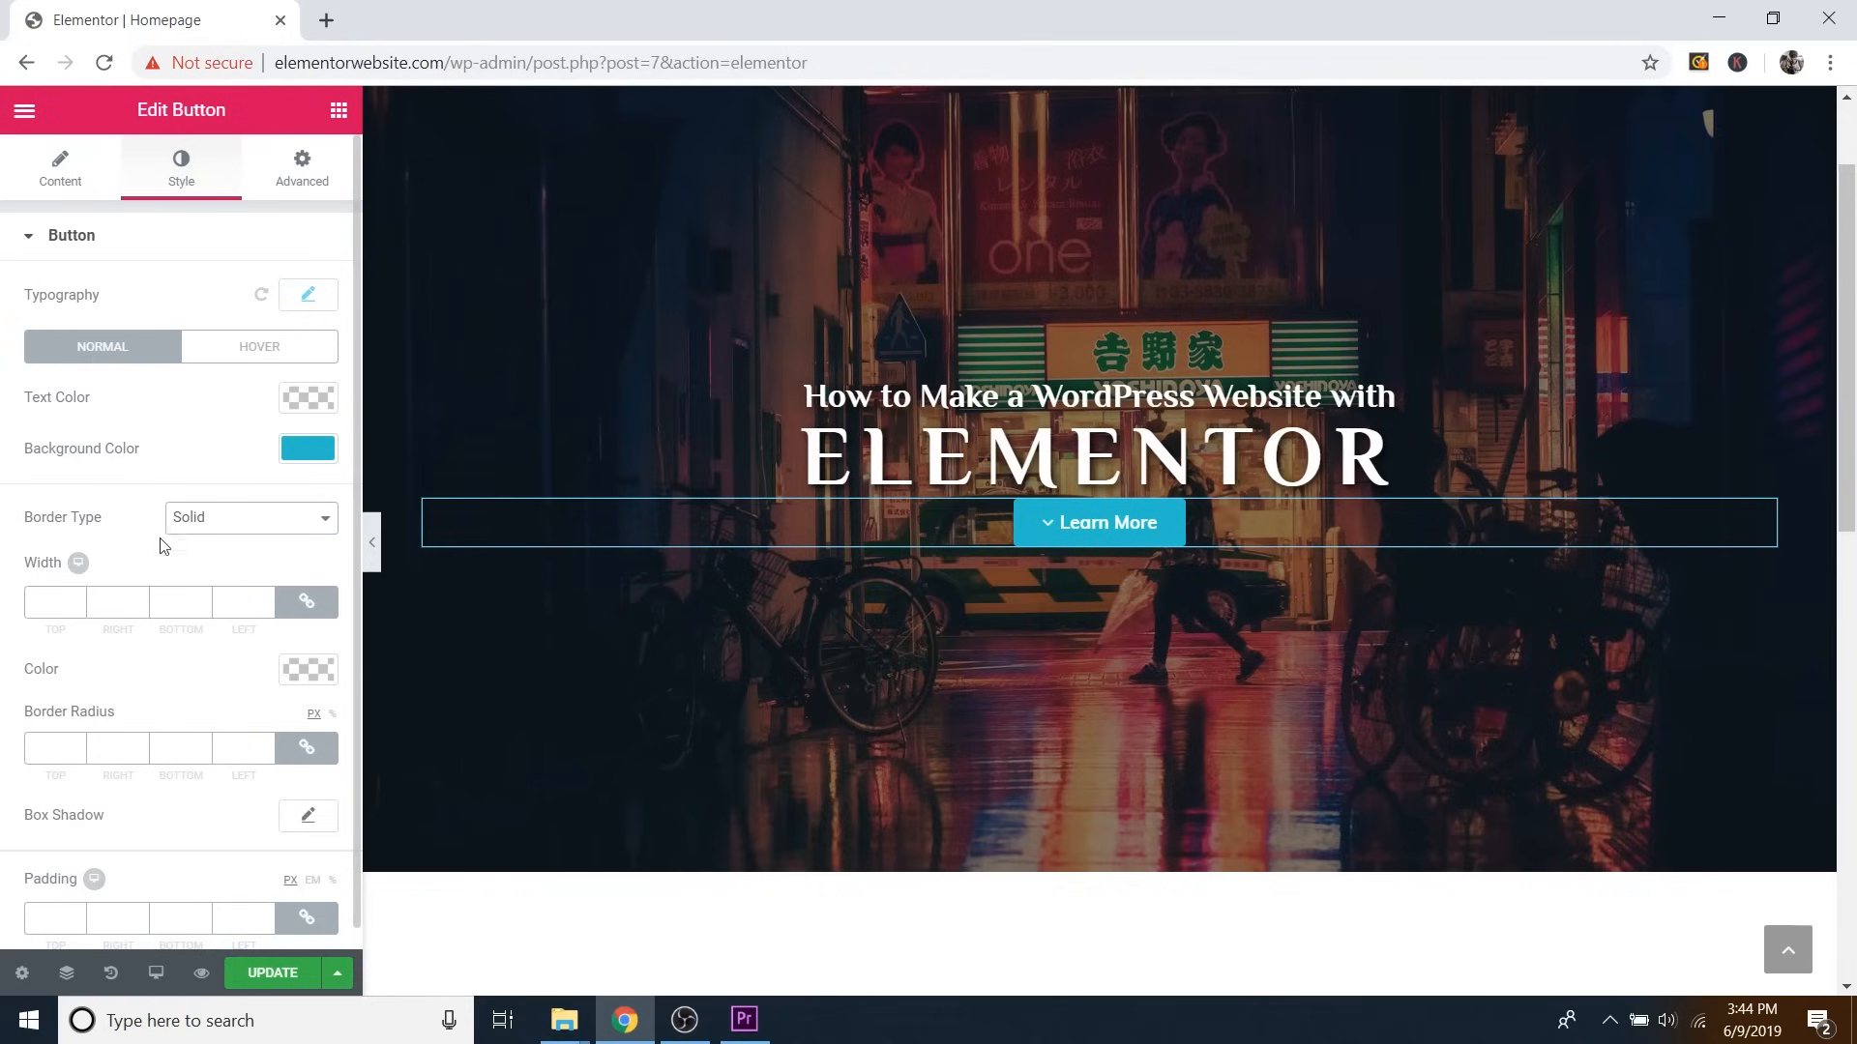
click(78, 599)
click(78, 599)
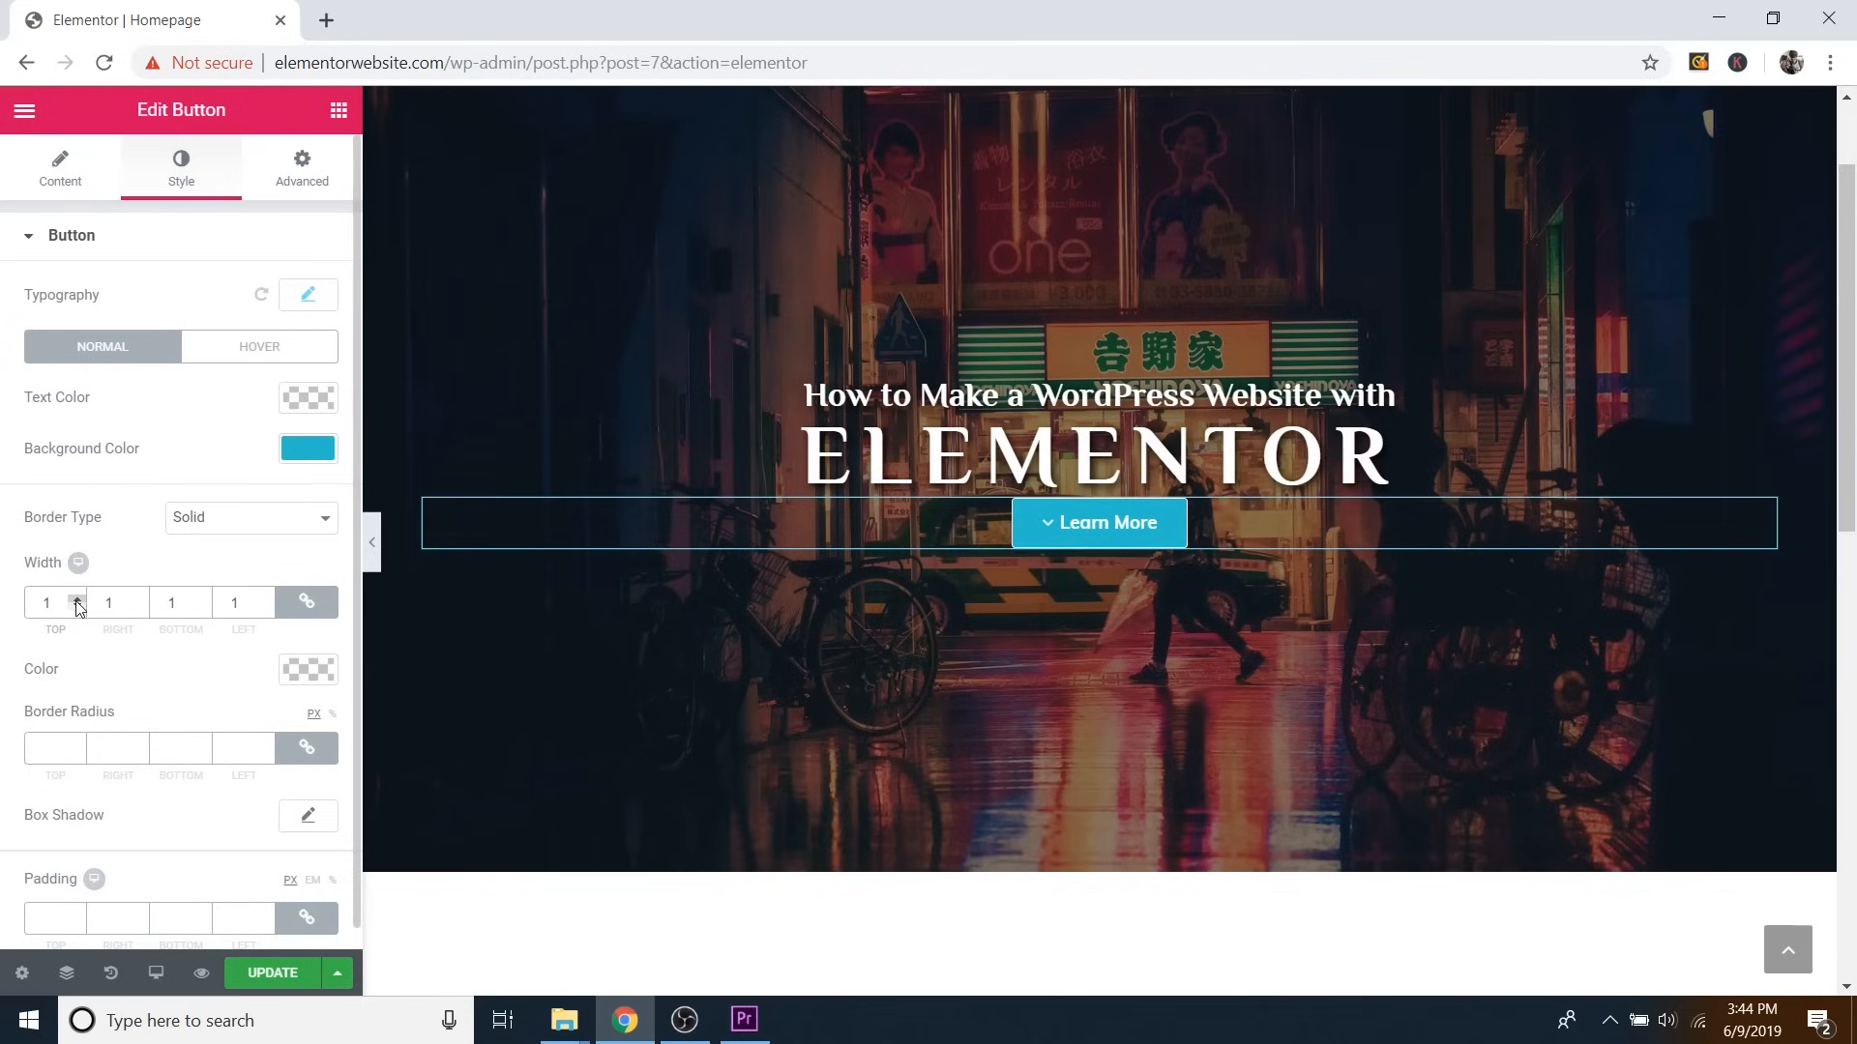
click(78, 599)
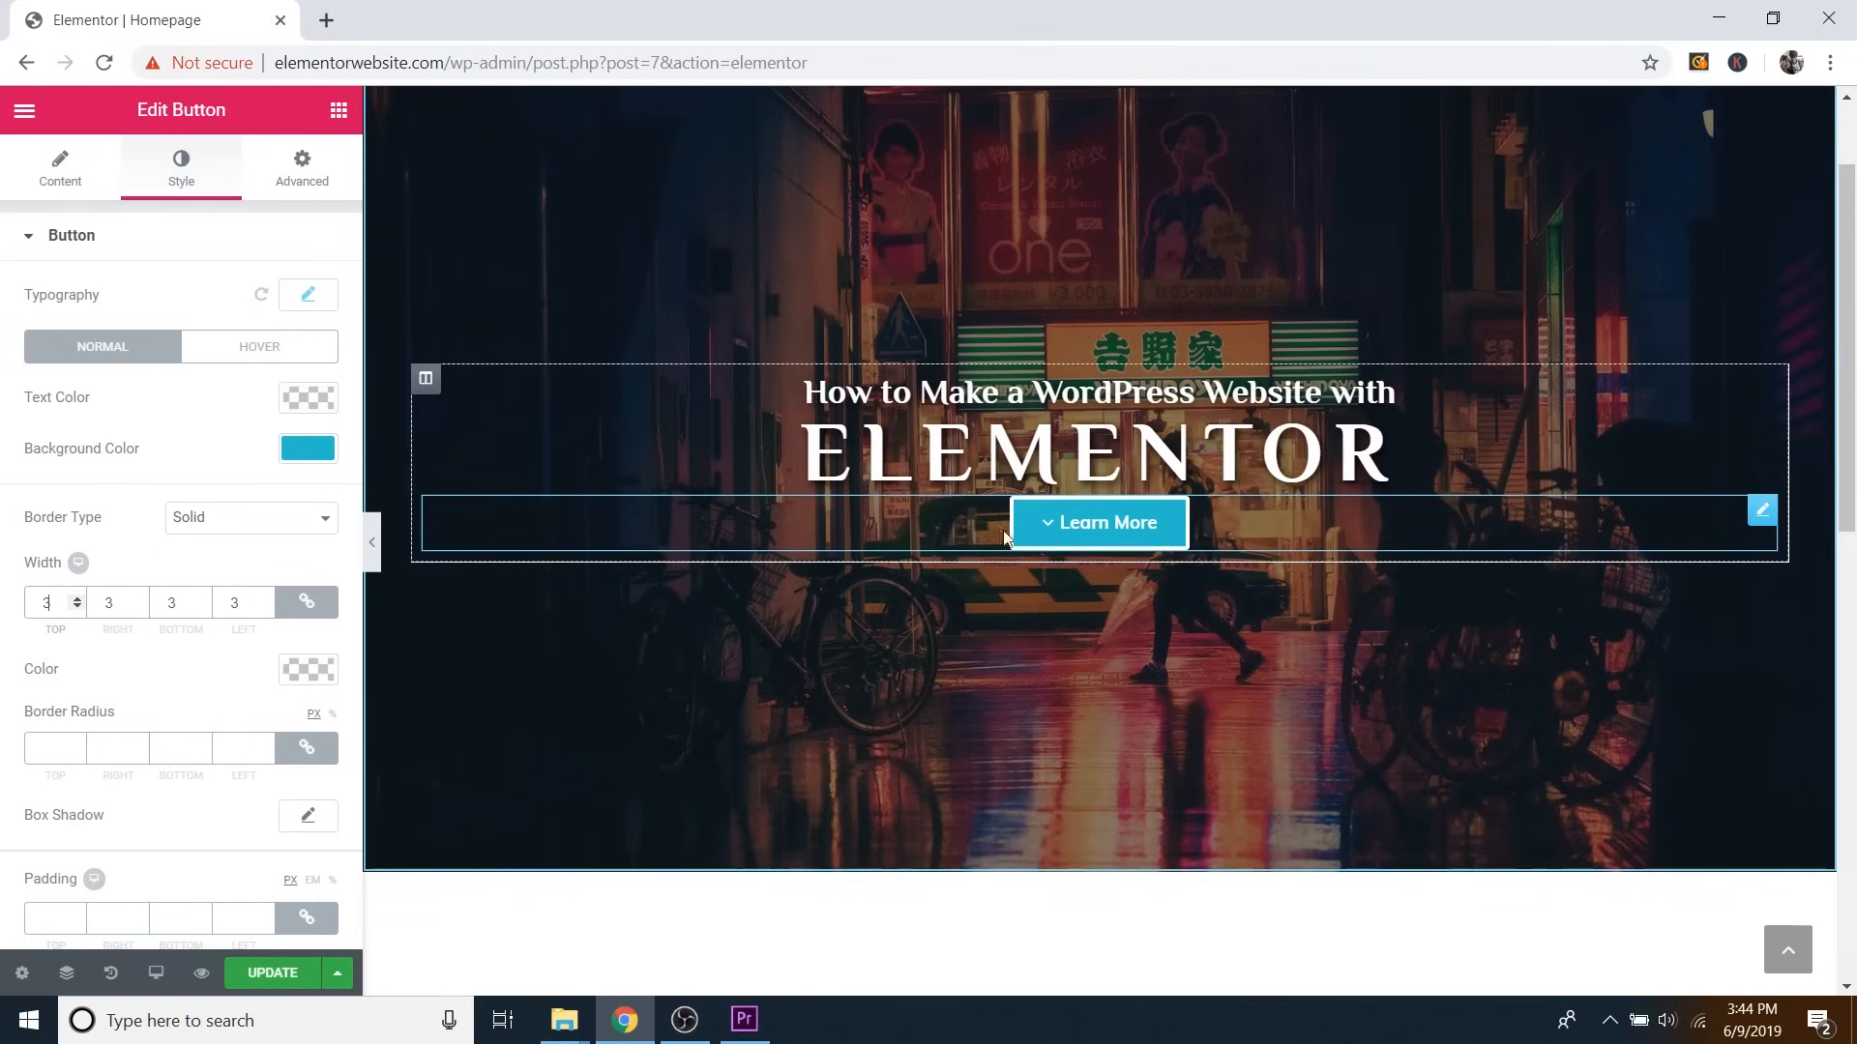
click(79, 607)
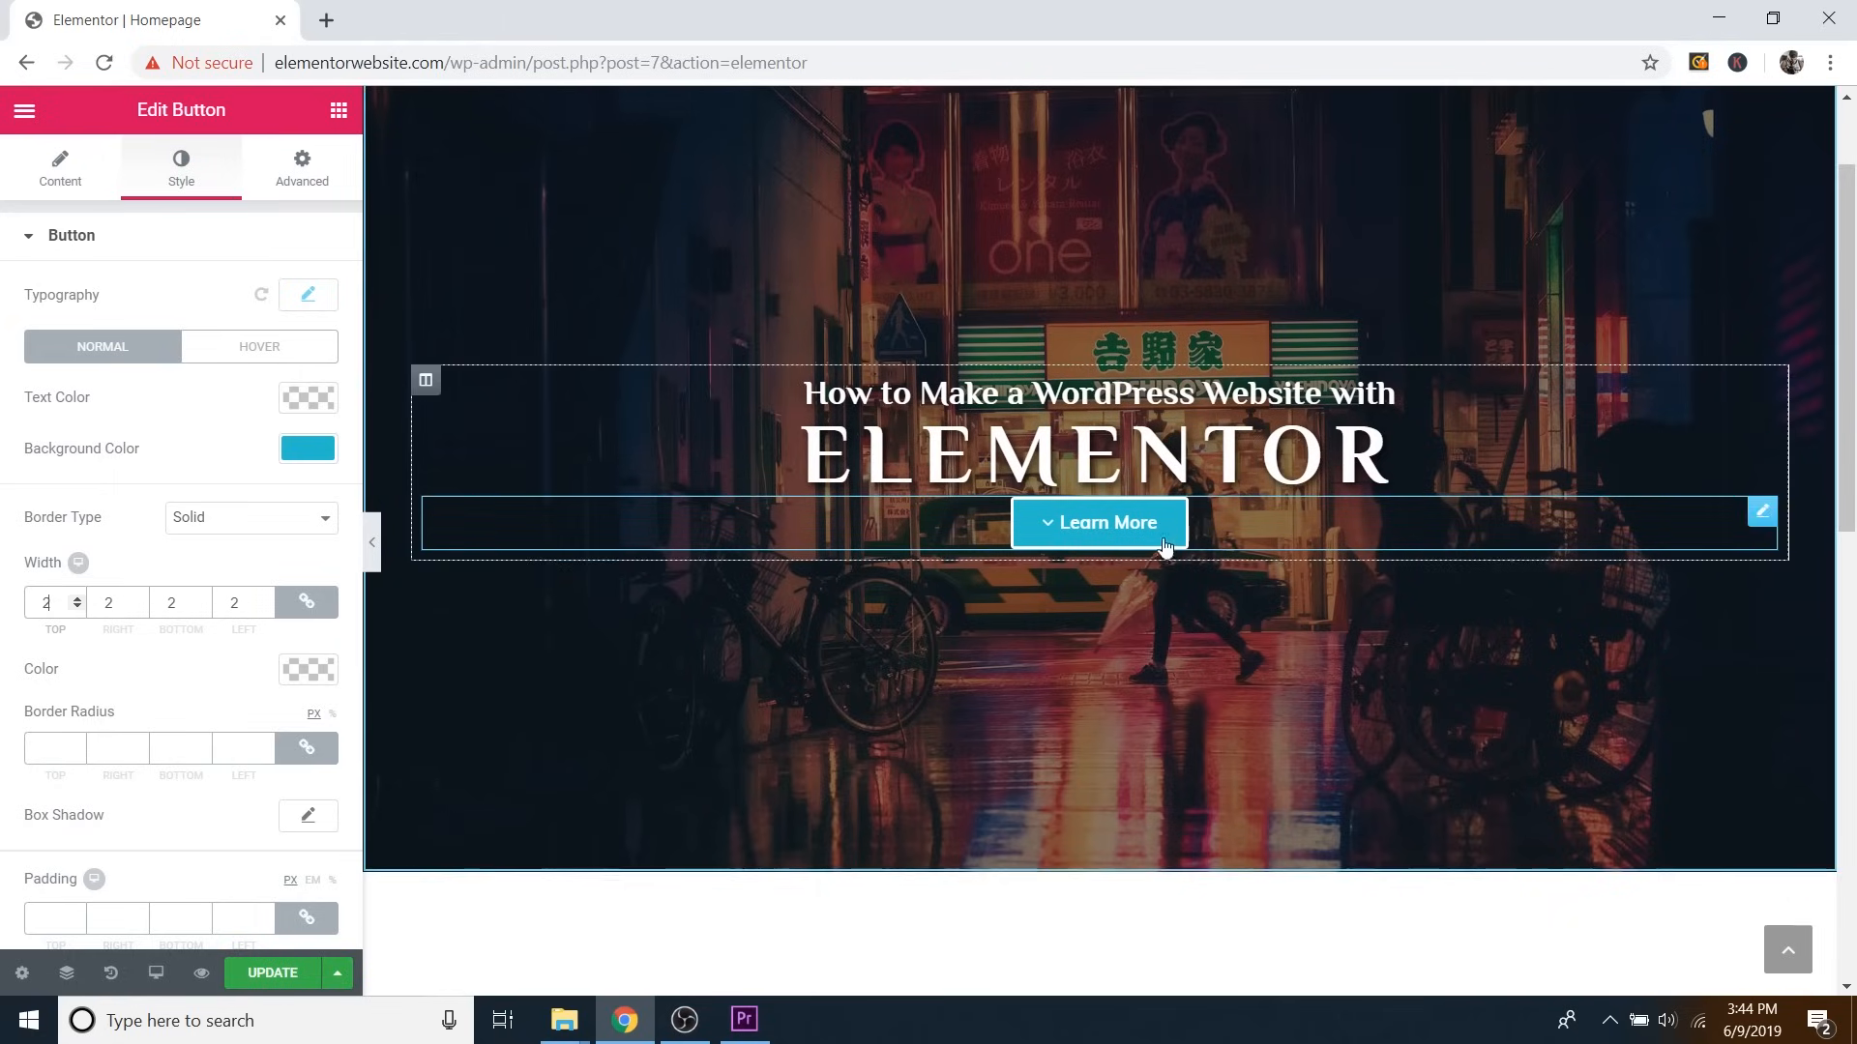
click(76, 608)
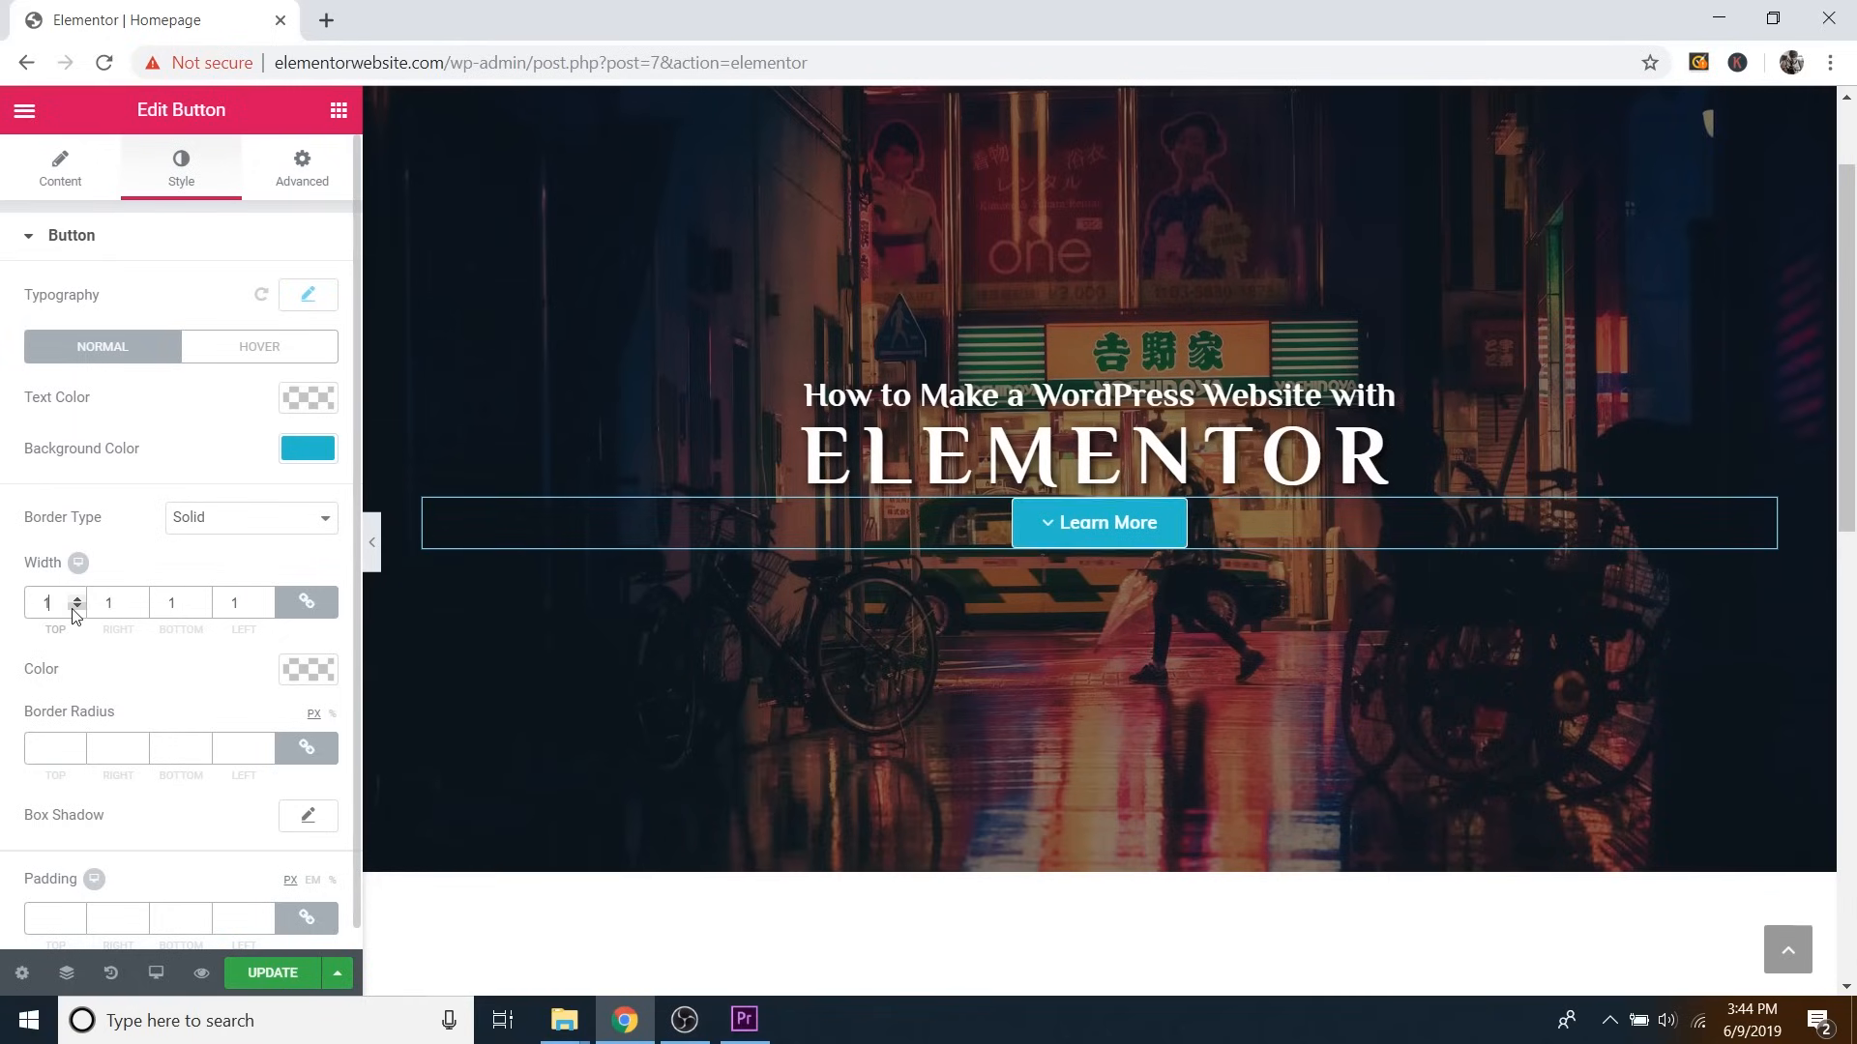
click(76, 607)
click(236, 522)
click(210, 539)
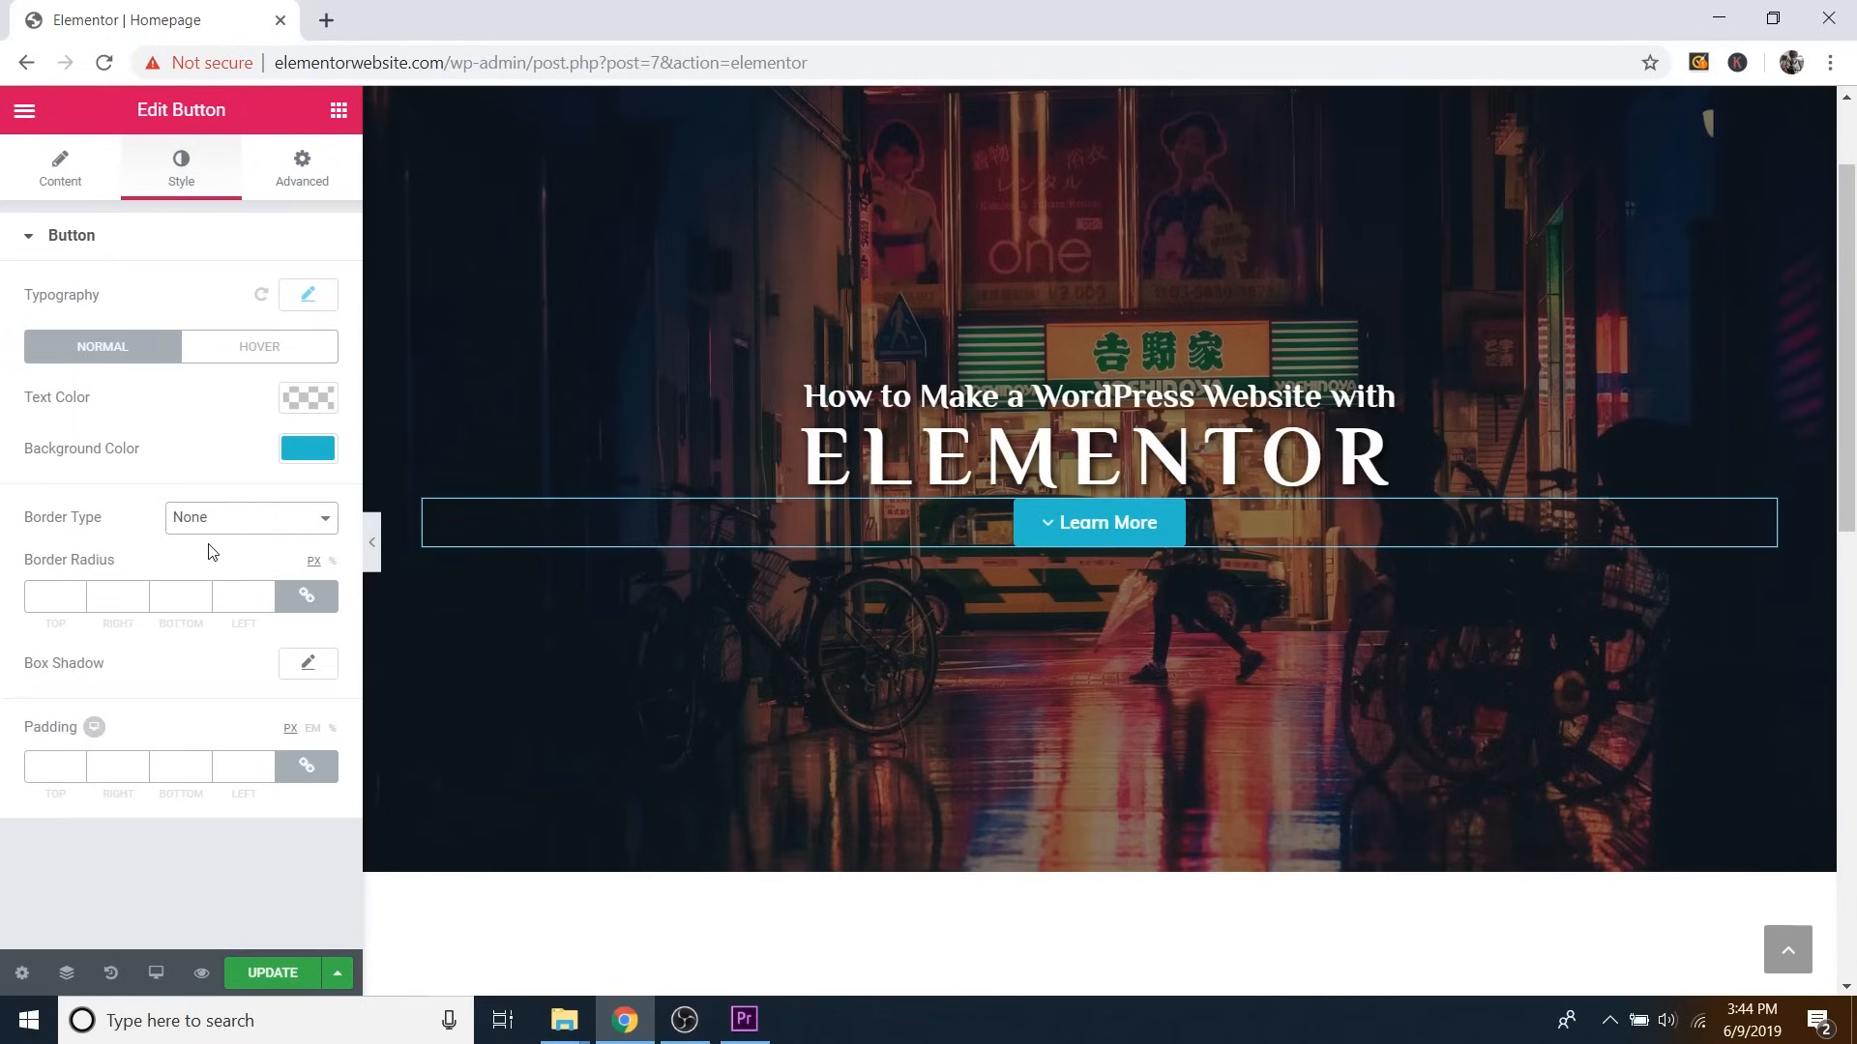
click(241, 527)
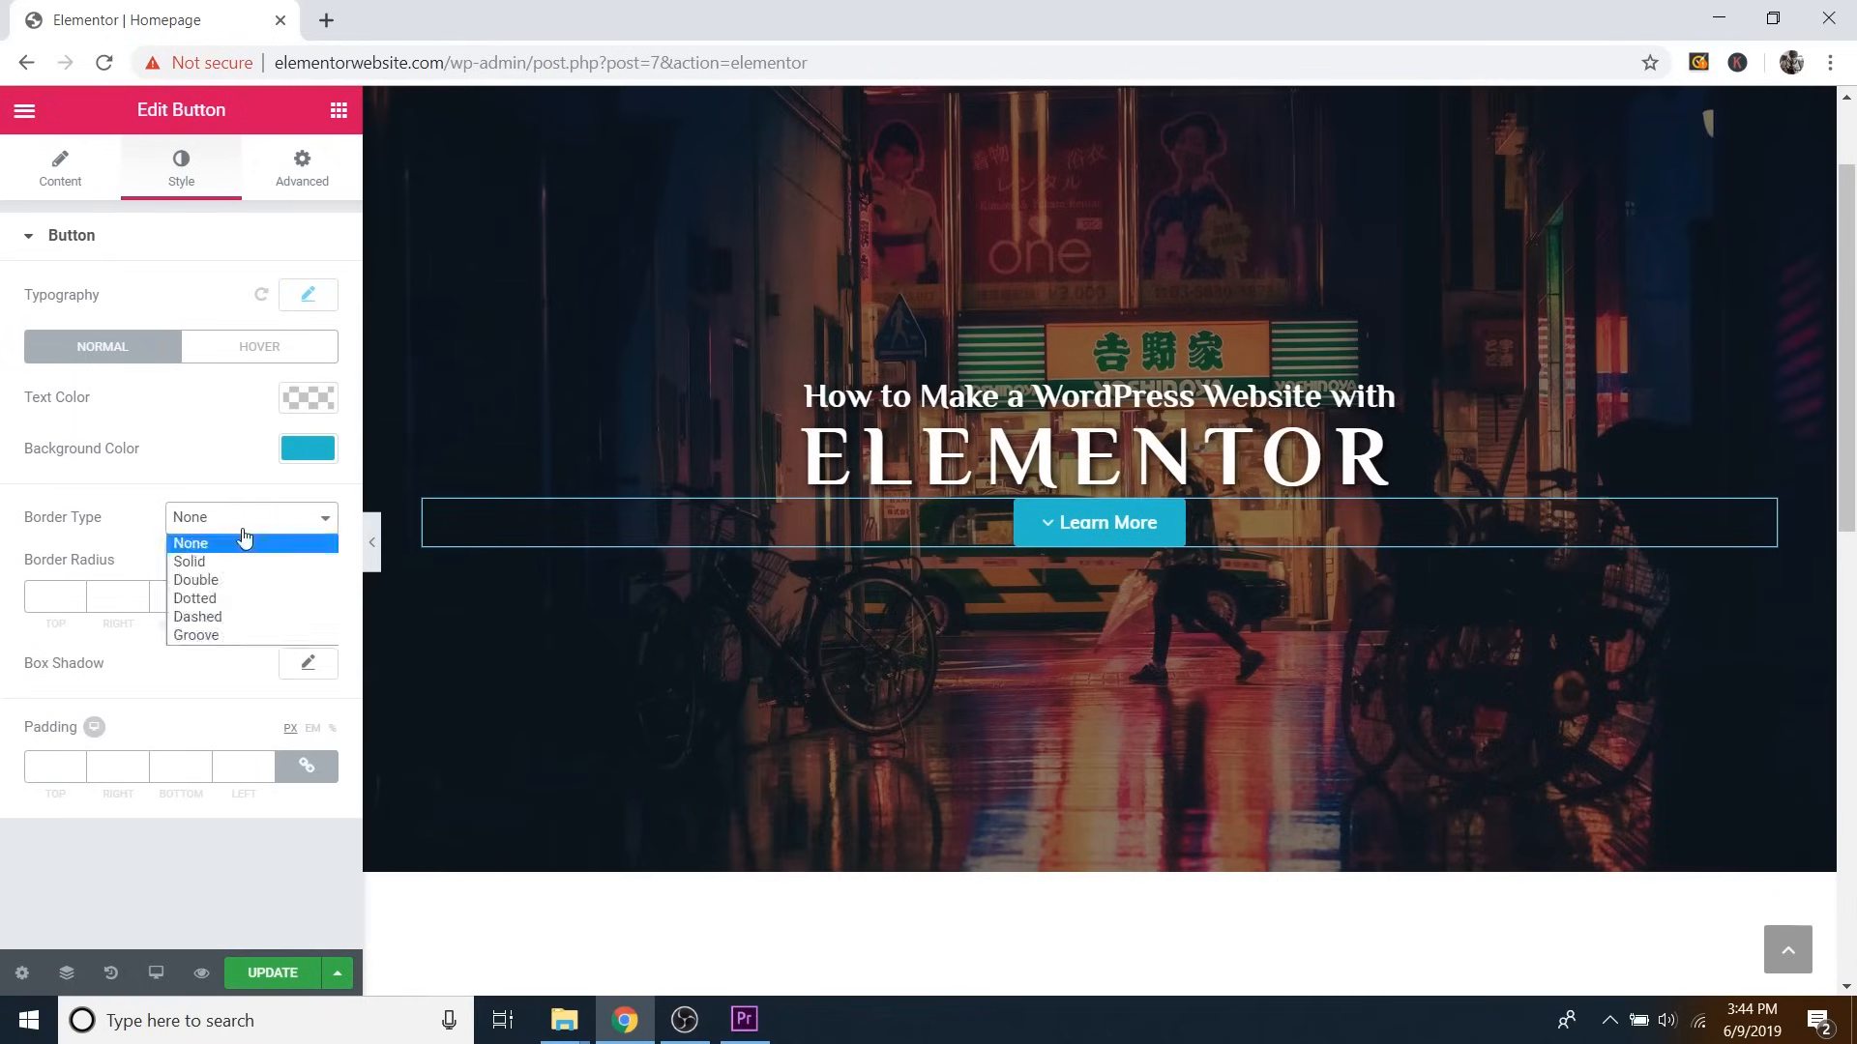
click(199, 564)
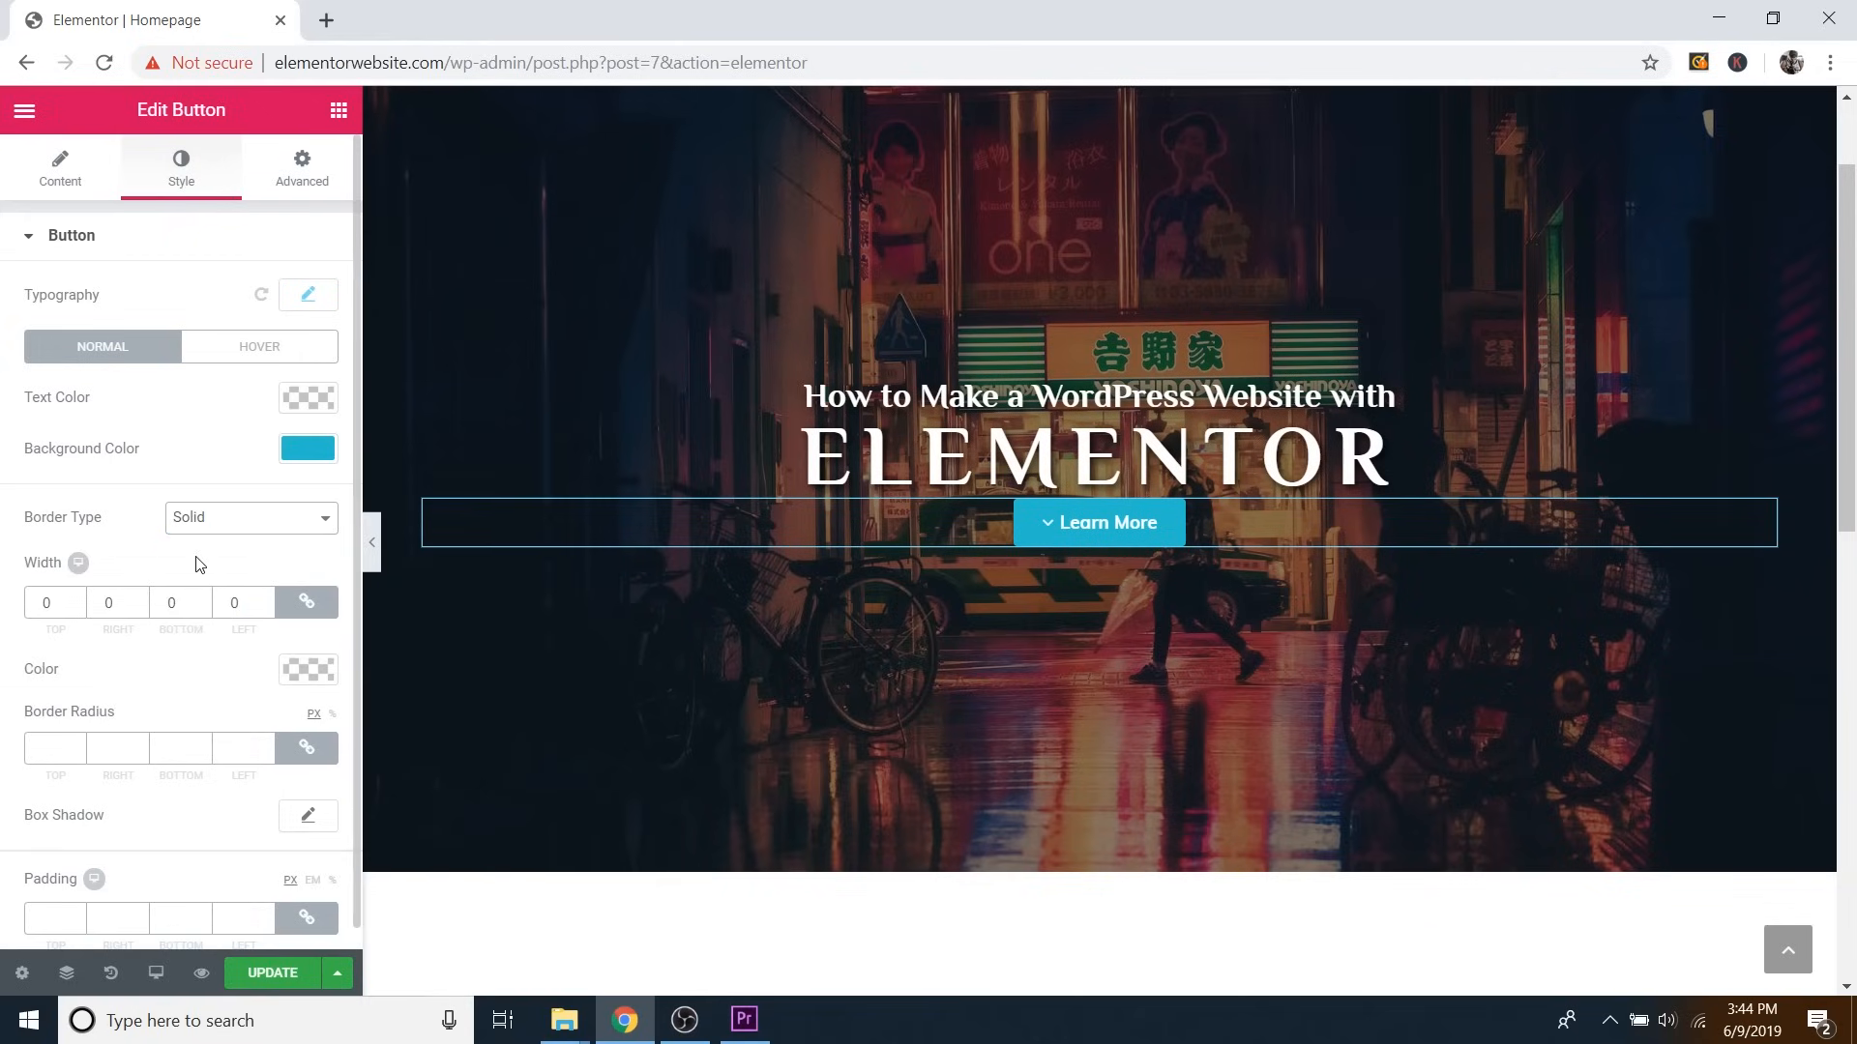
Round the button corners with a 52 px border radius for a pill shape.
double_click(77, 745)
click(77, 746)
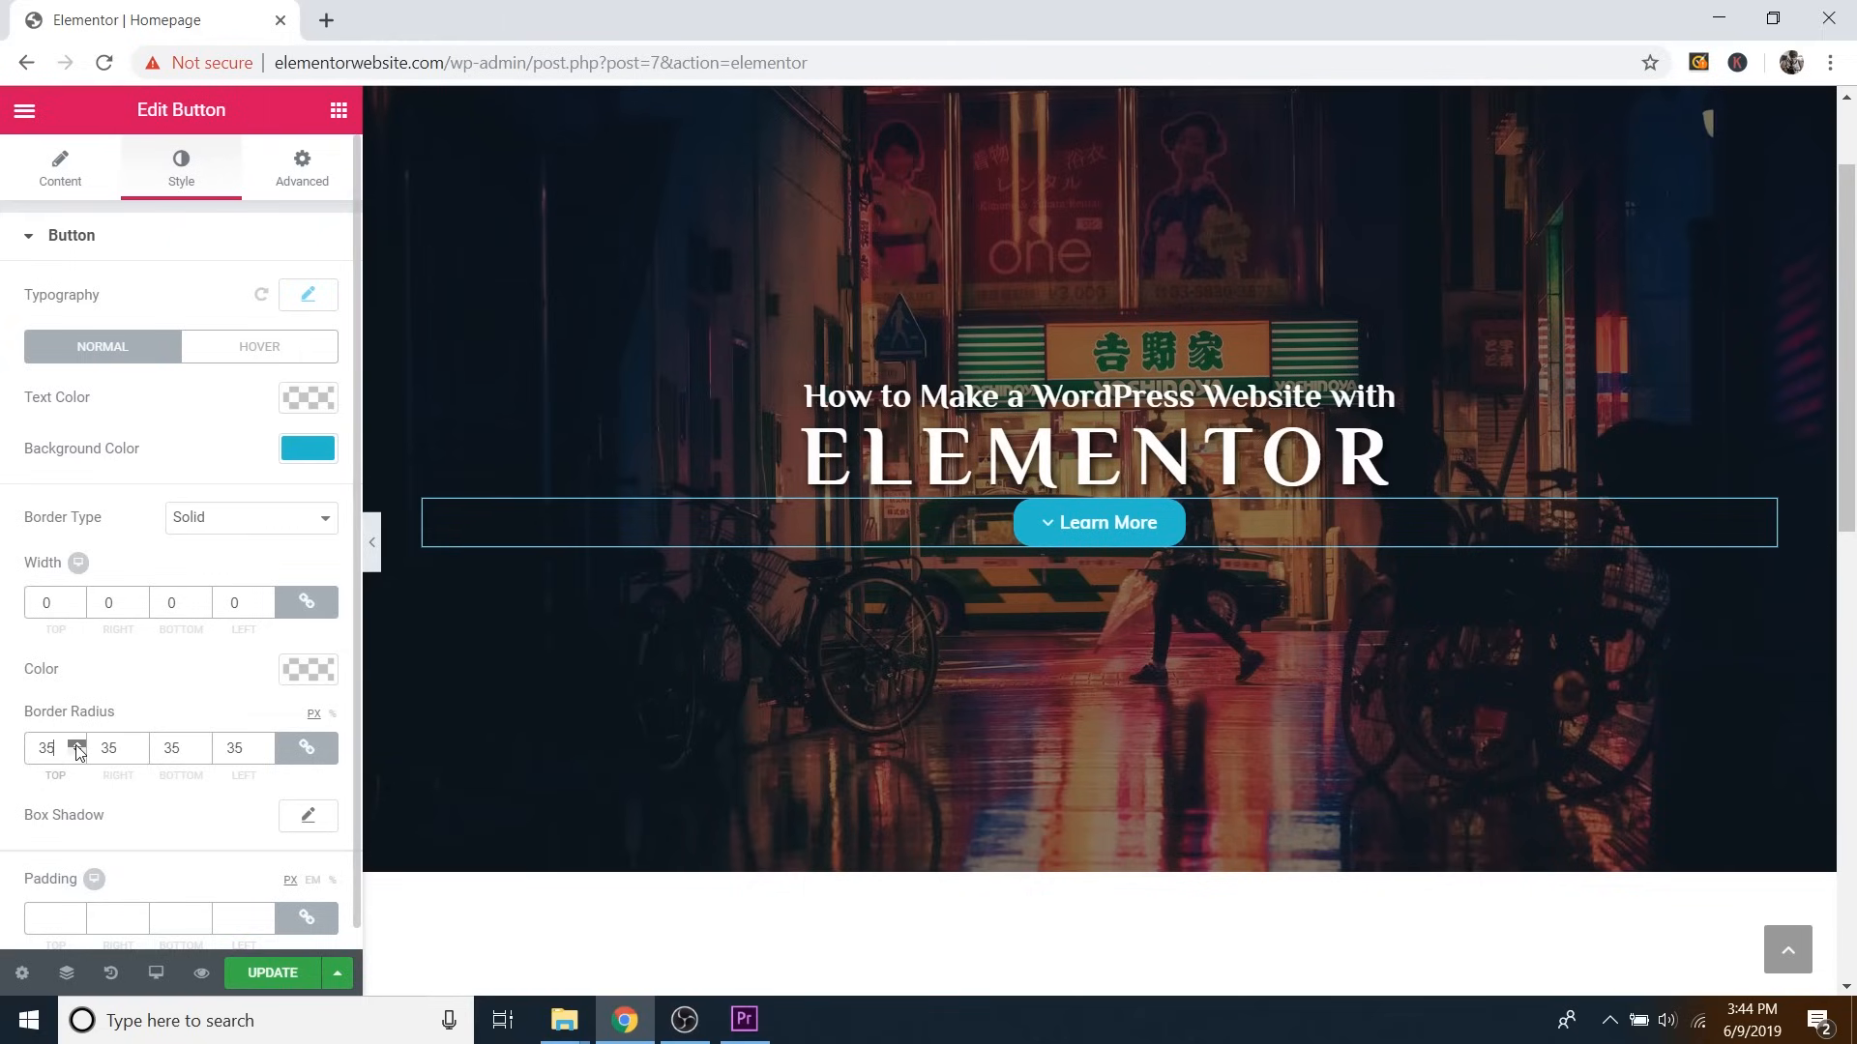
click(76, 746)
click(371, 542)
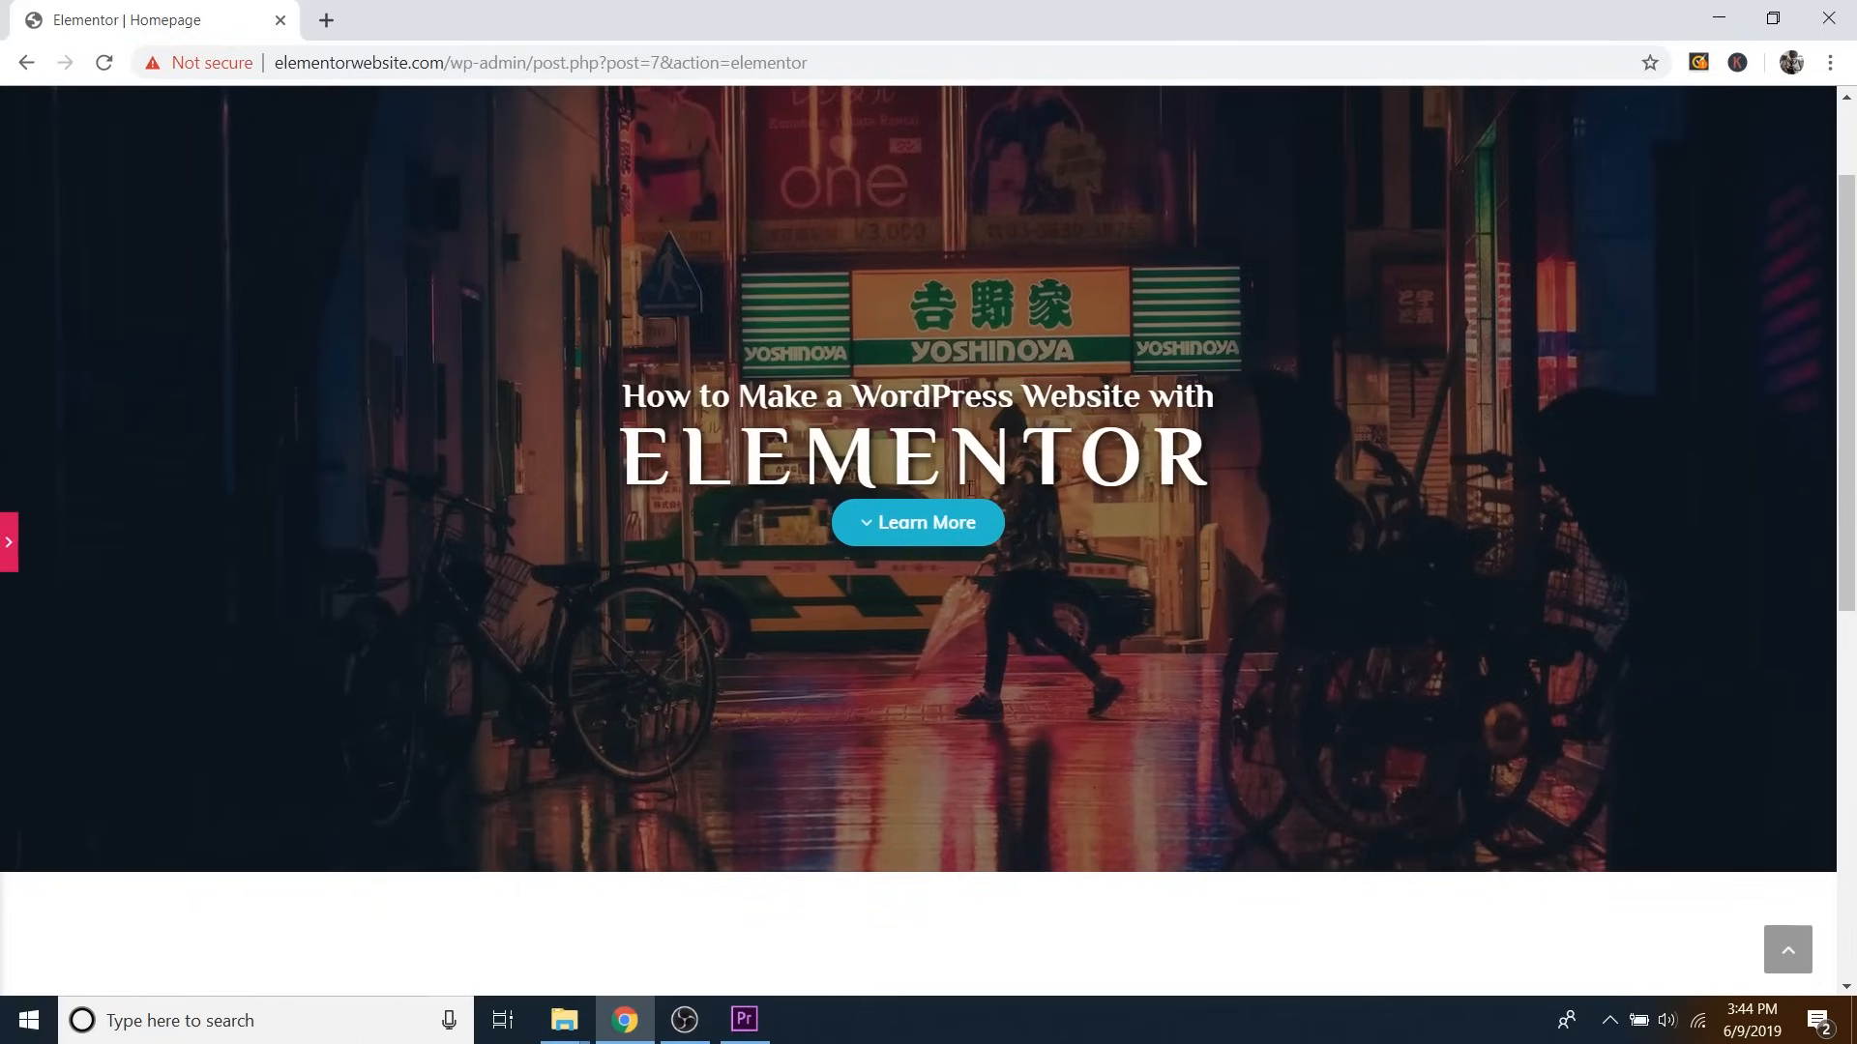
click(9, 542)
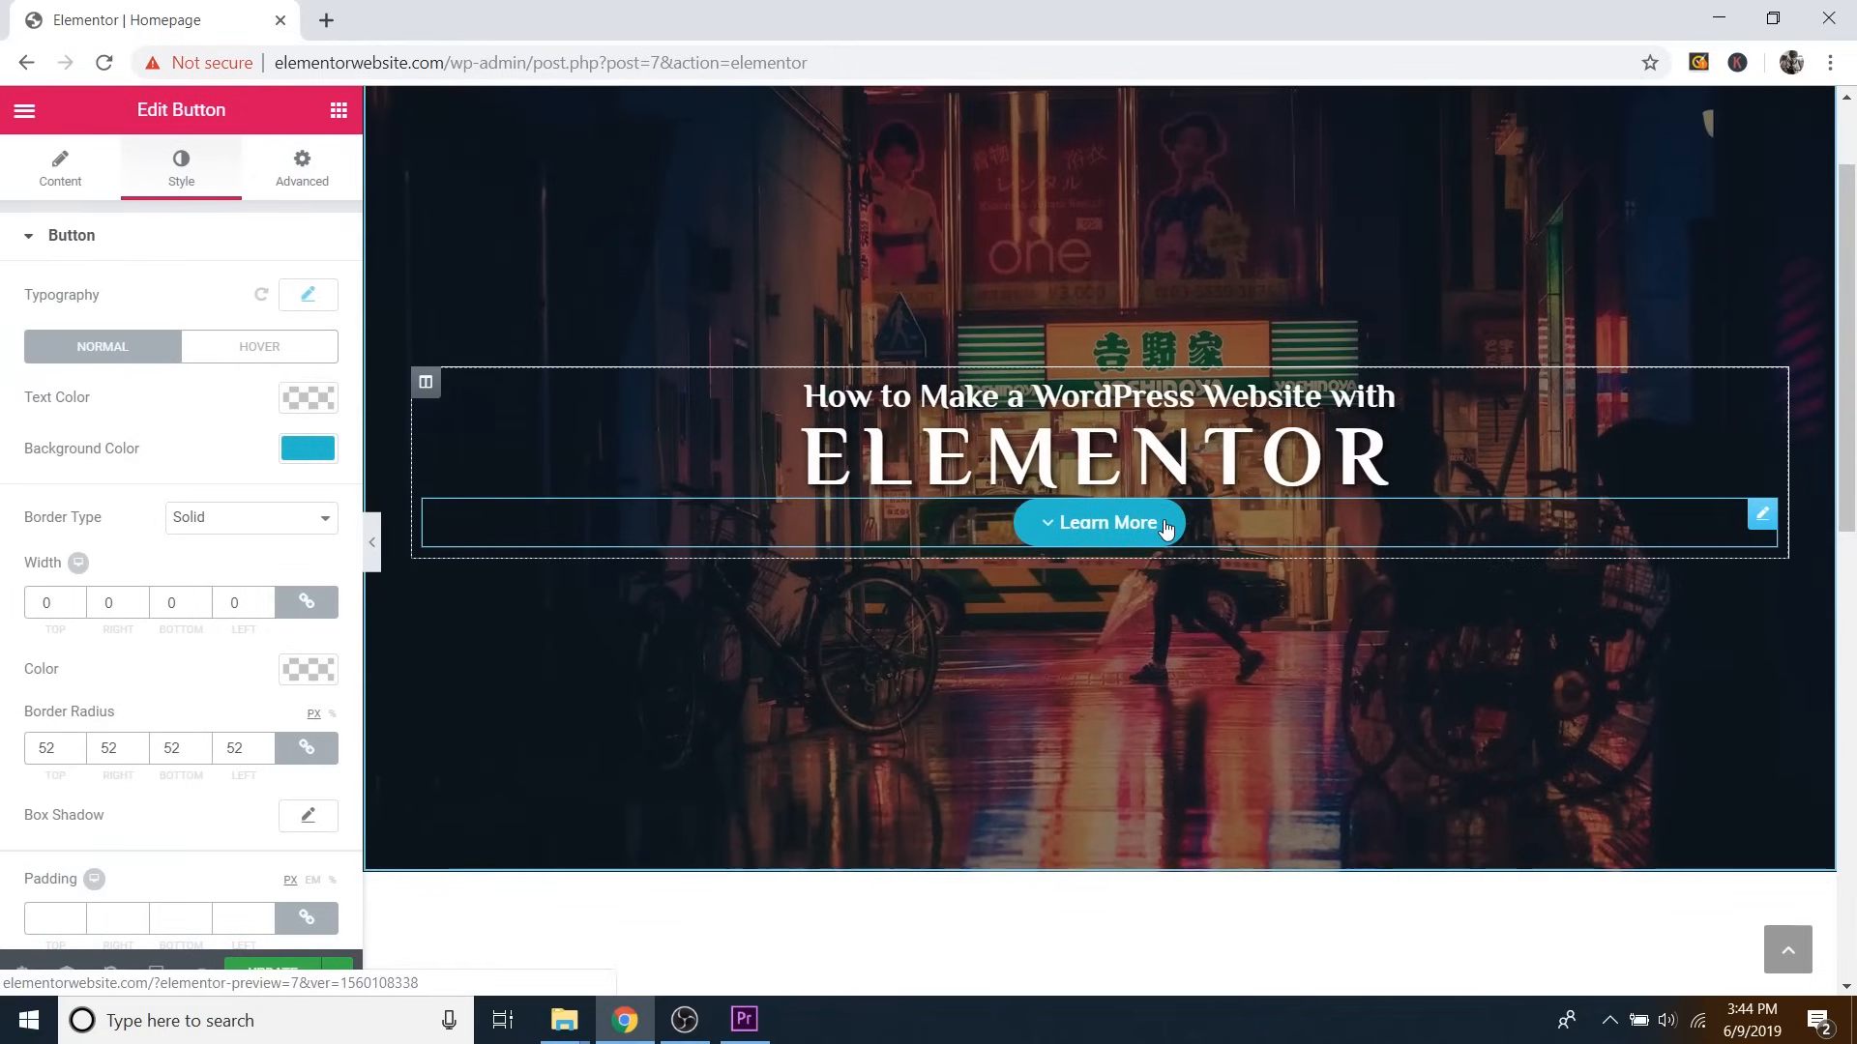
Add a 0.89-opacity dark box shadow to the button: blur 10, horizontal 2, vertical 2.
click(309, 818)
scroll(228, 809, down, 3)
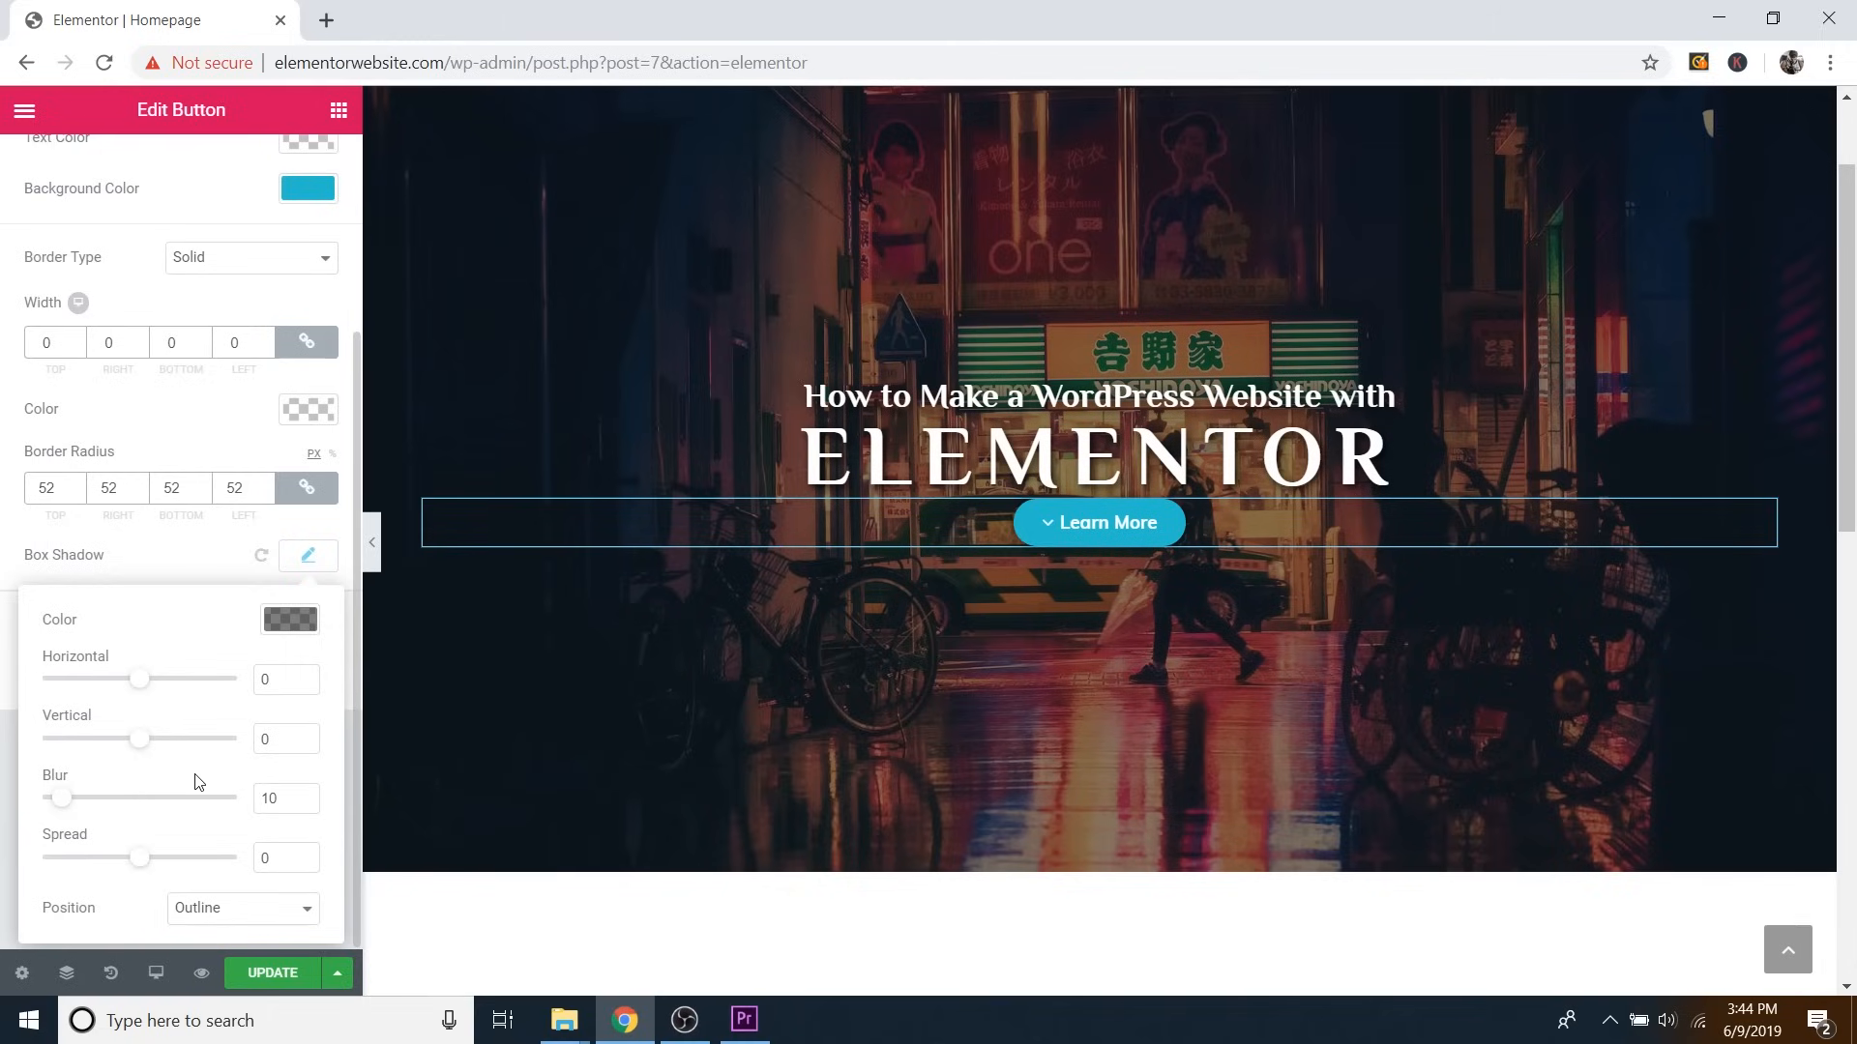
click(300, 633)
drag(300, 785, 299, 754)
drag(309, 689, 310, 694)
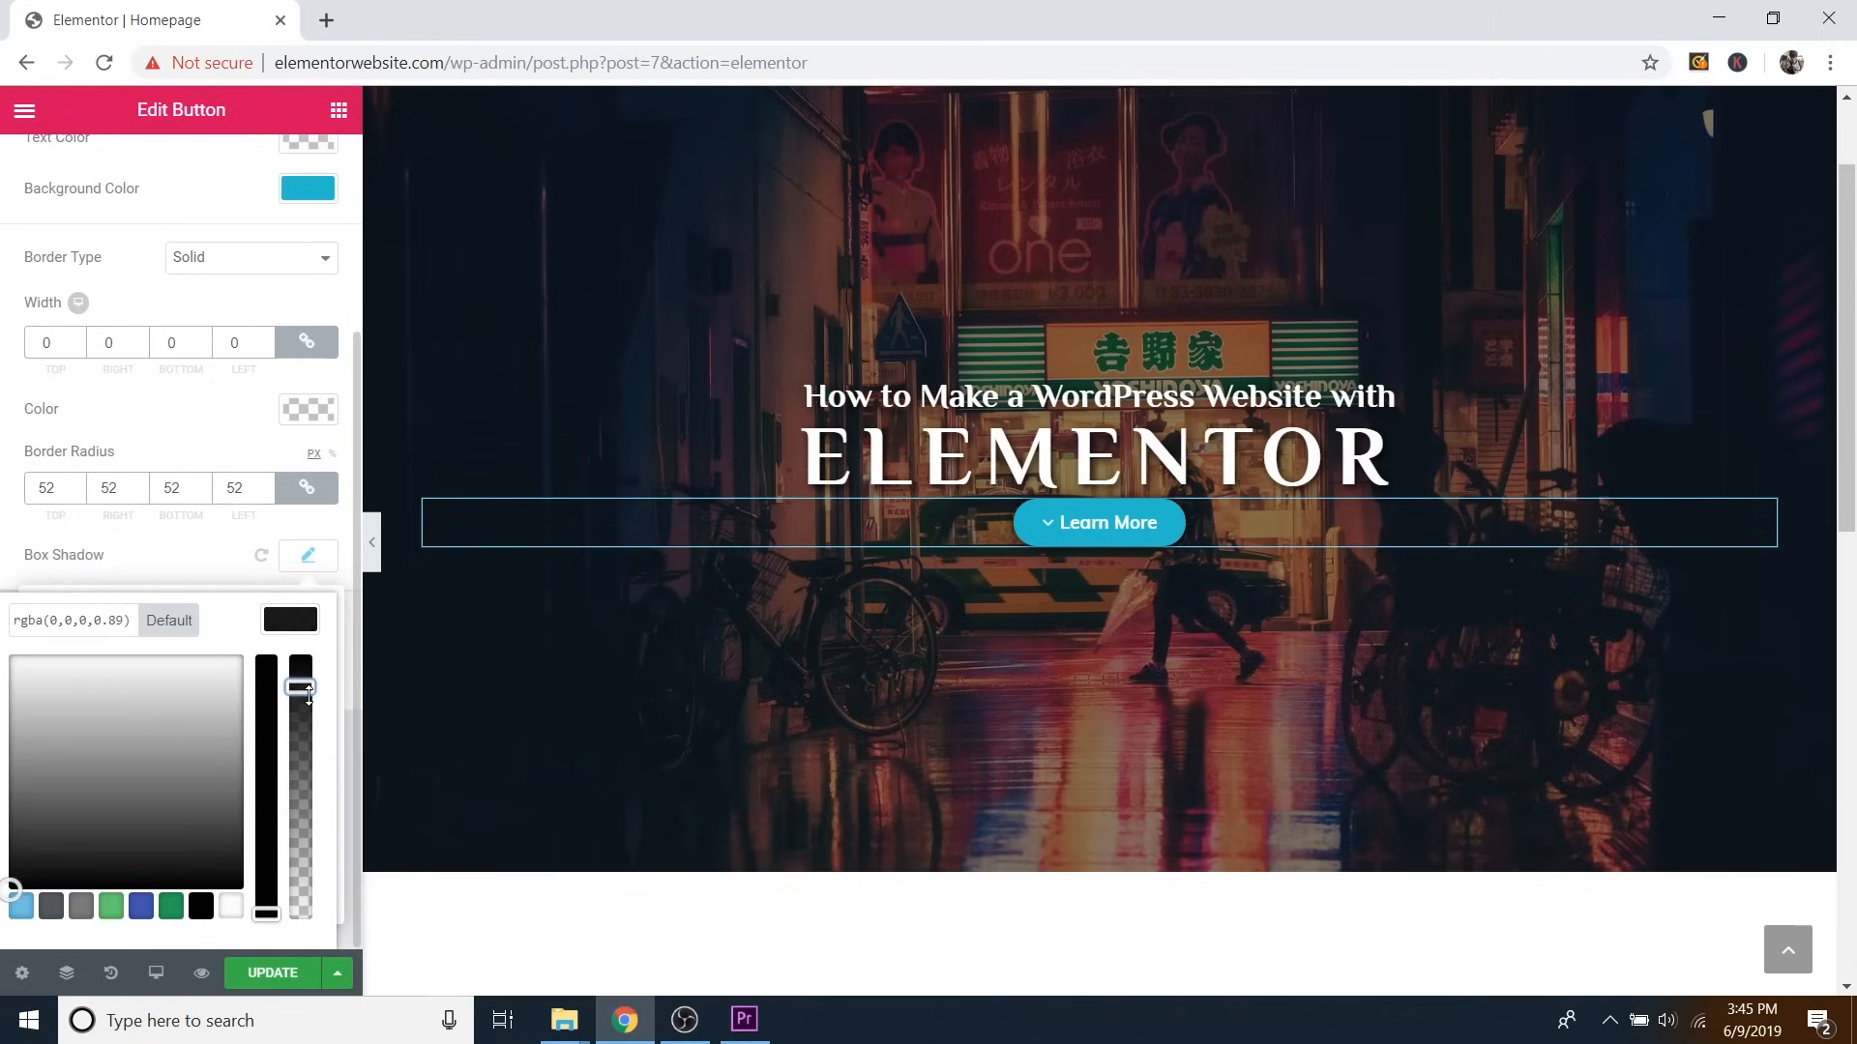
click(307, 555)
click(309, 559)
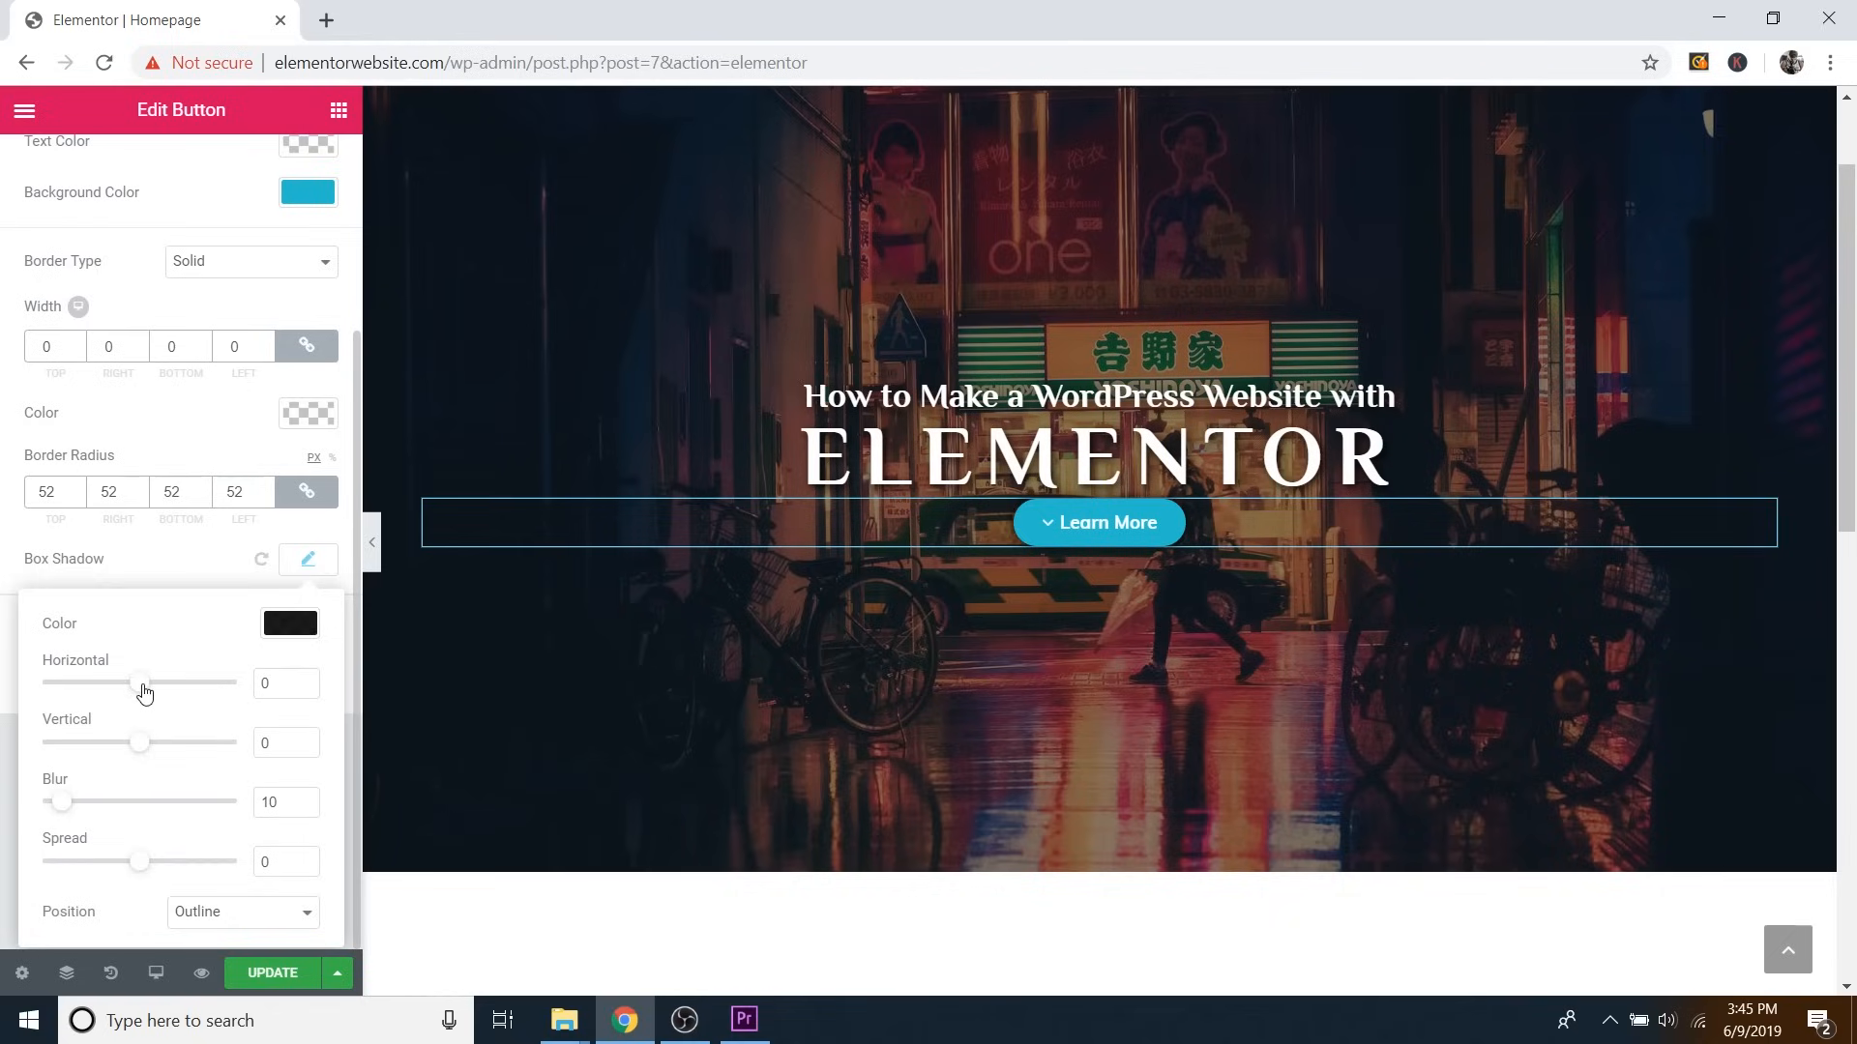
drag(144, 692, 153, 689)
click(309, 691)
click(304, 680)
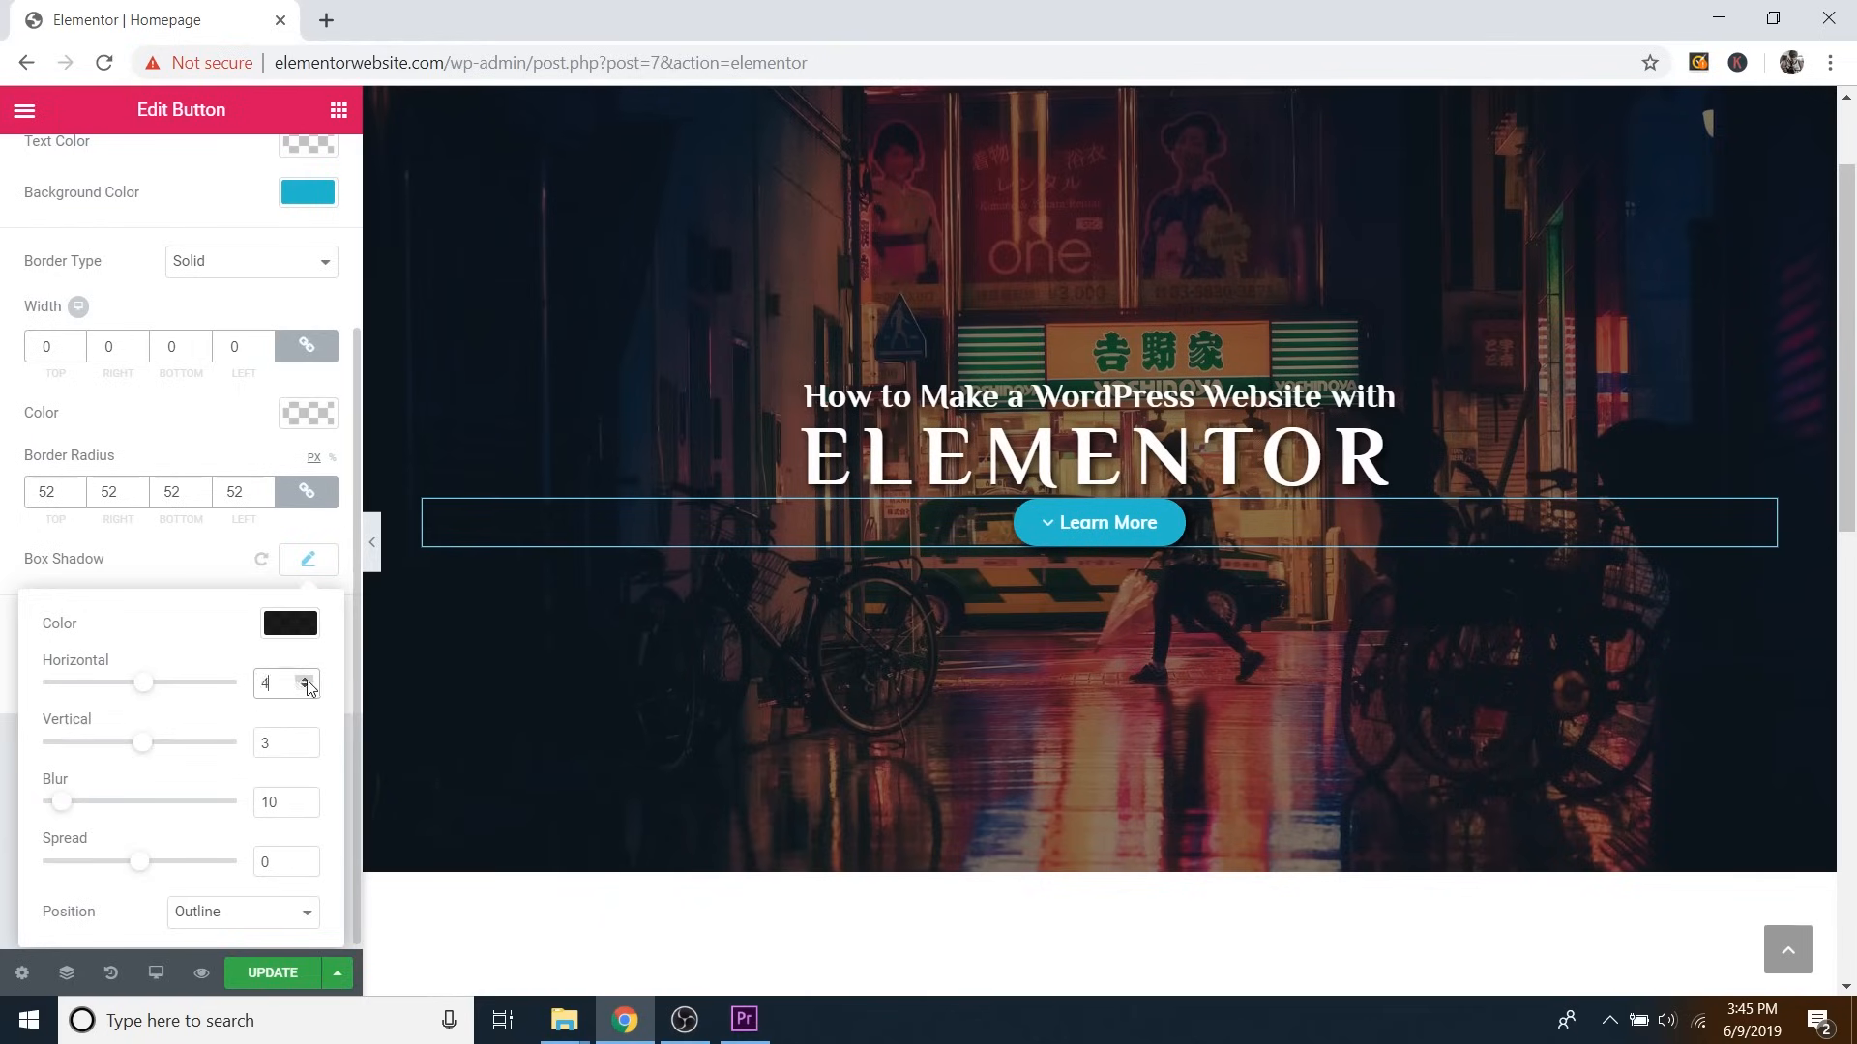
click(307, 689)
click(307, 748)
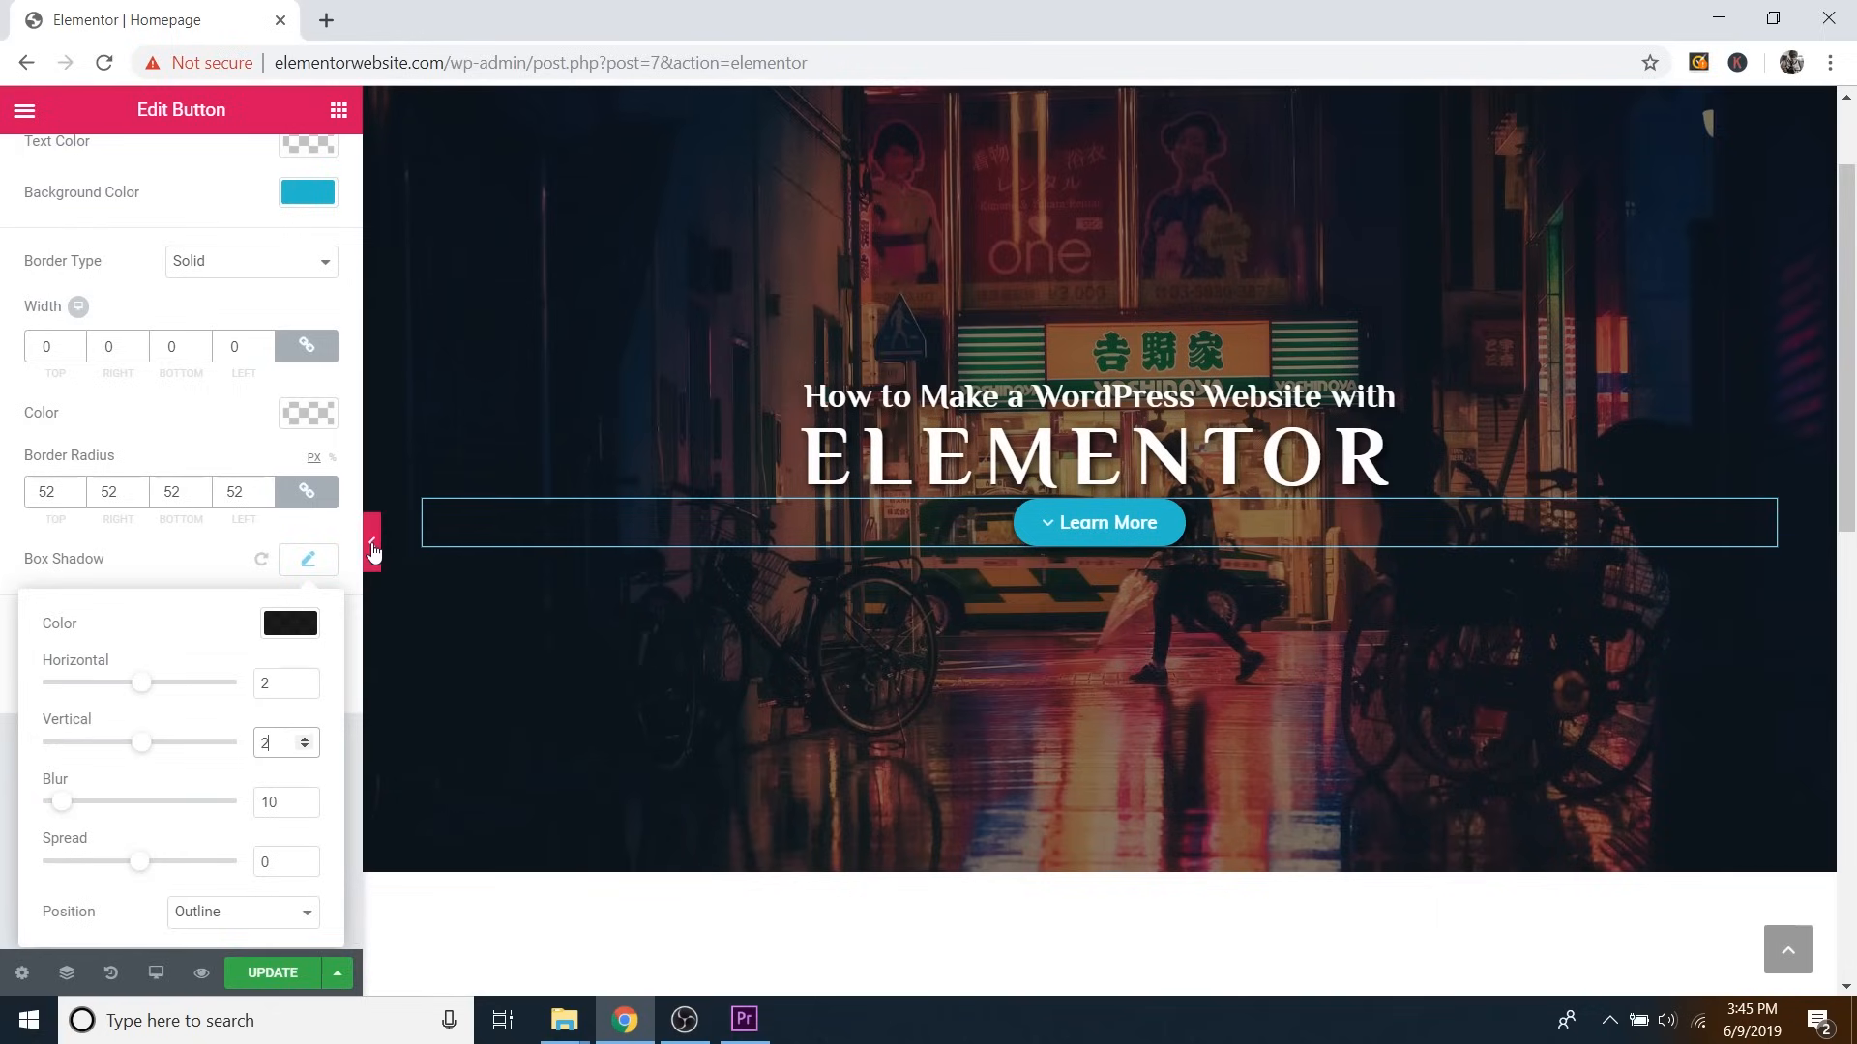
click(307, 559)
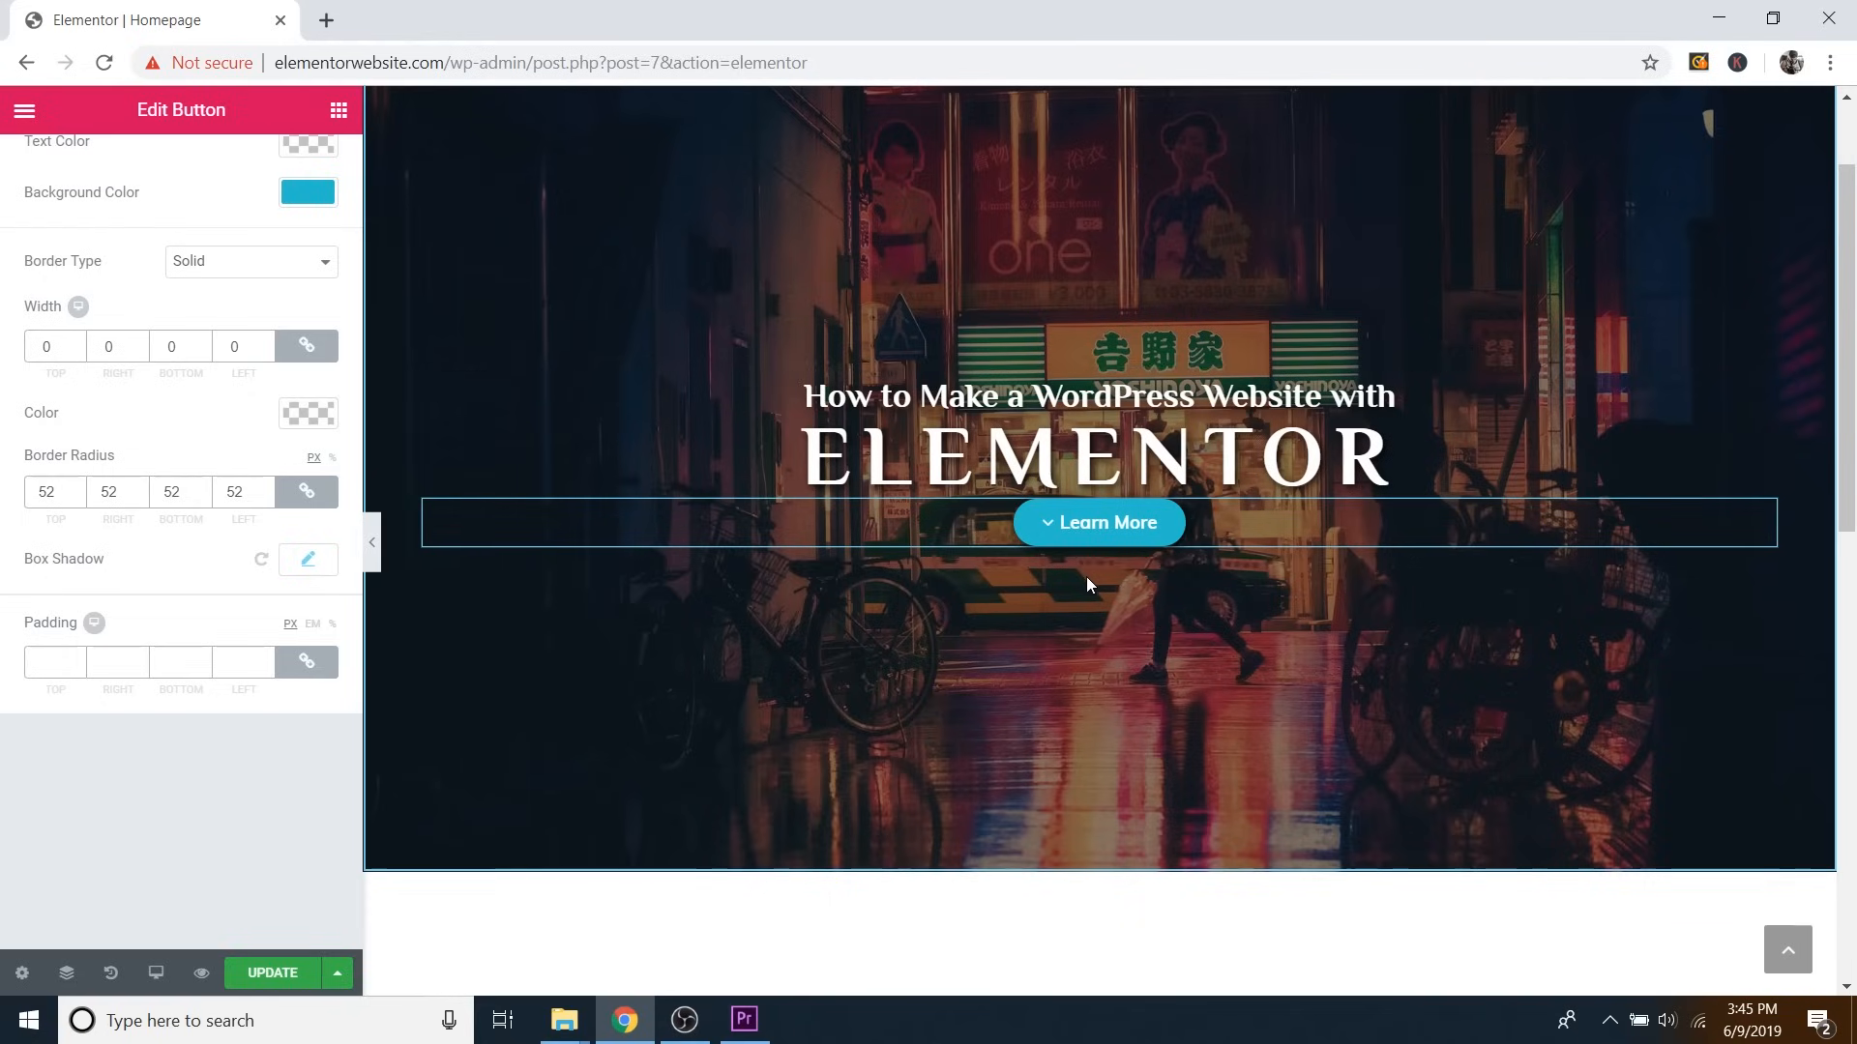
scroll(288, 573, up, 3)
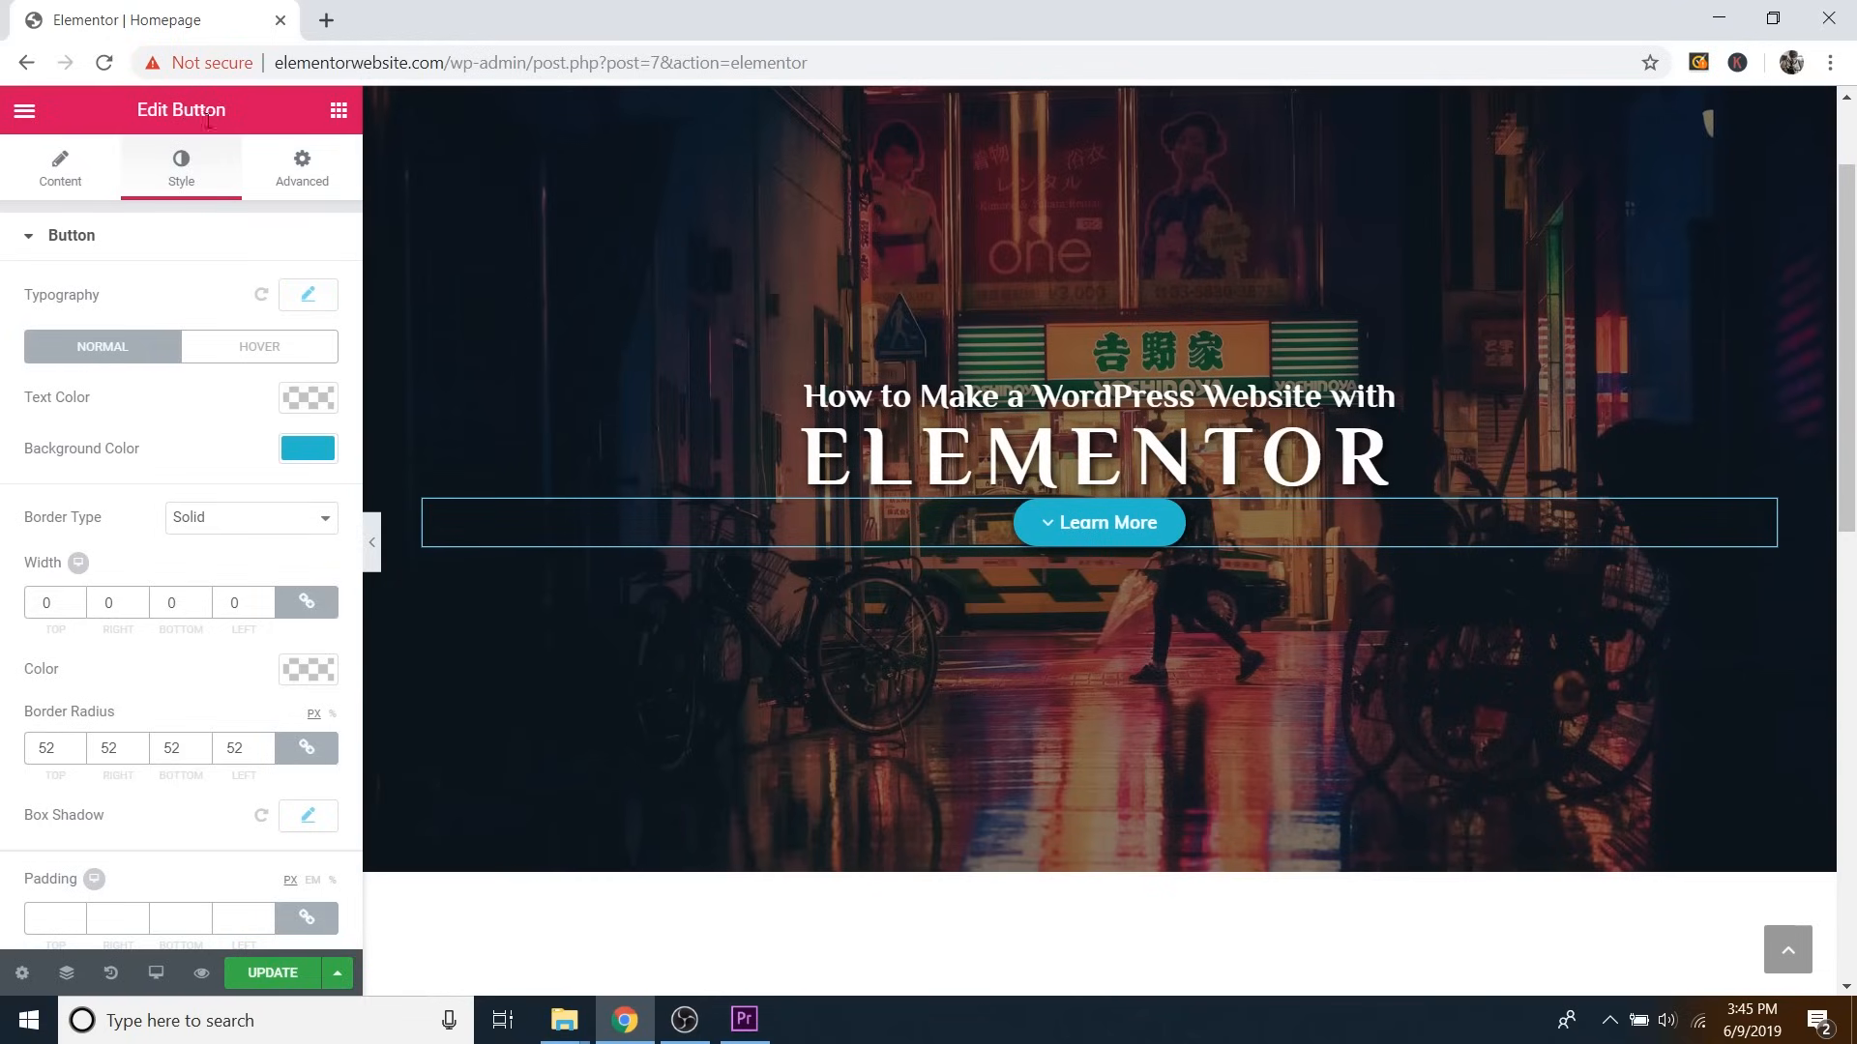
Set the button widget's linked padding to 30 px on all four sides.
click(302, 179)
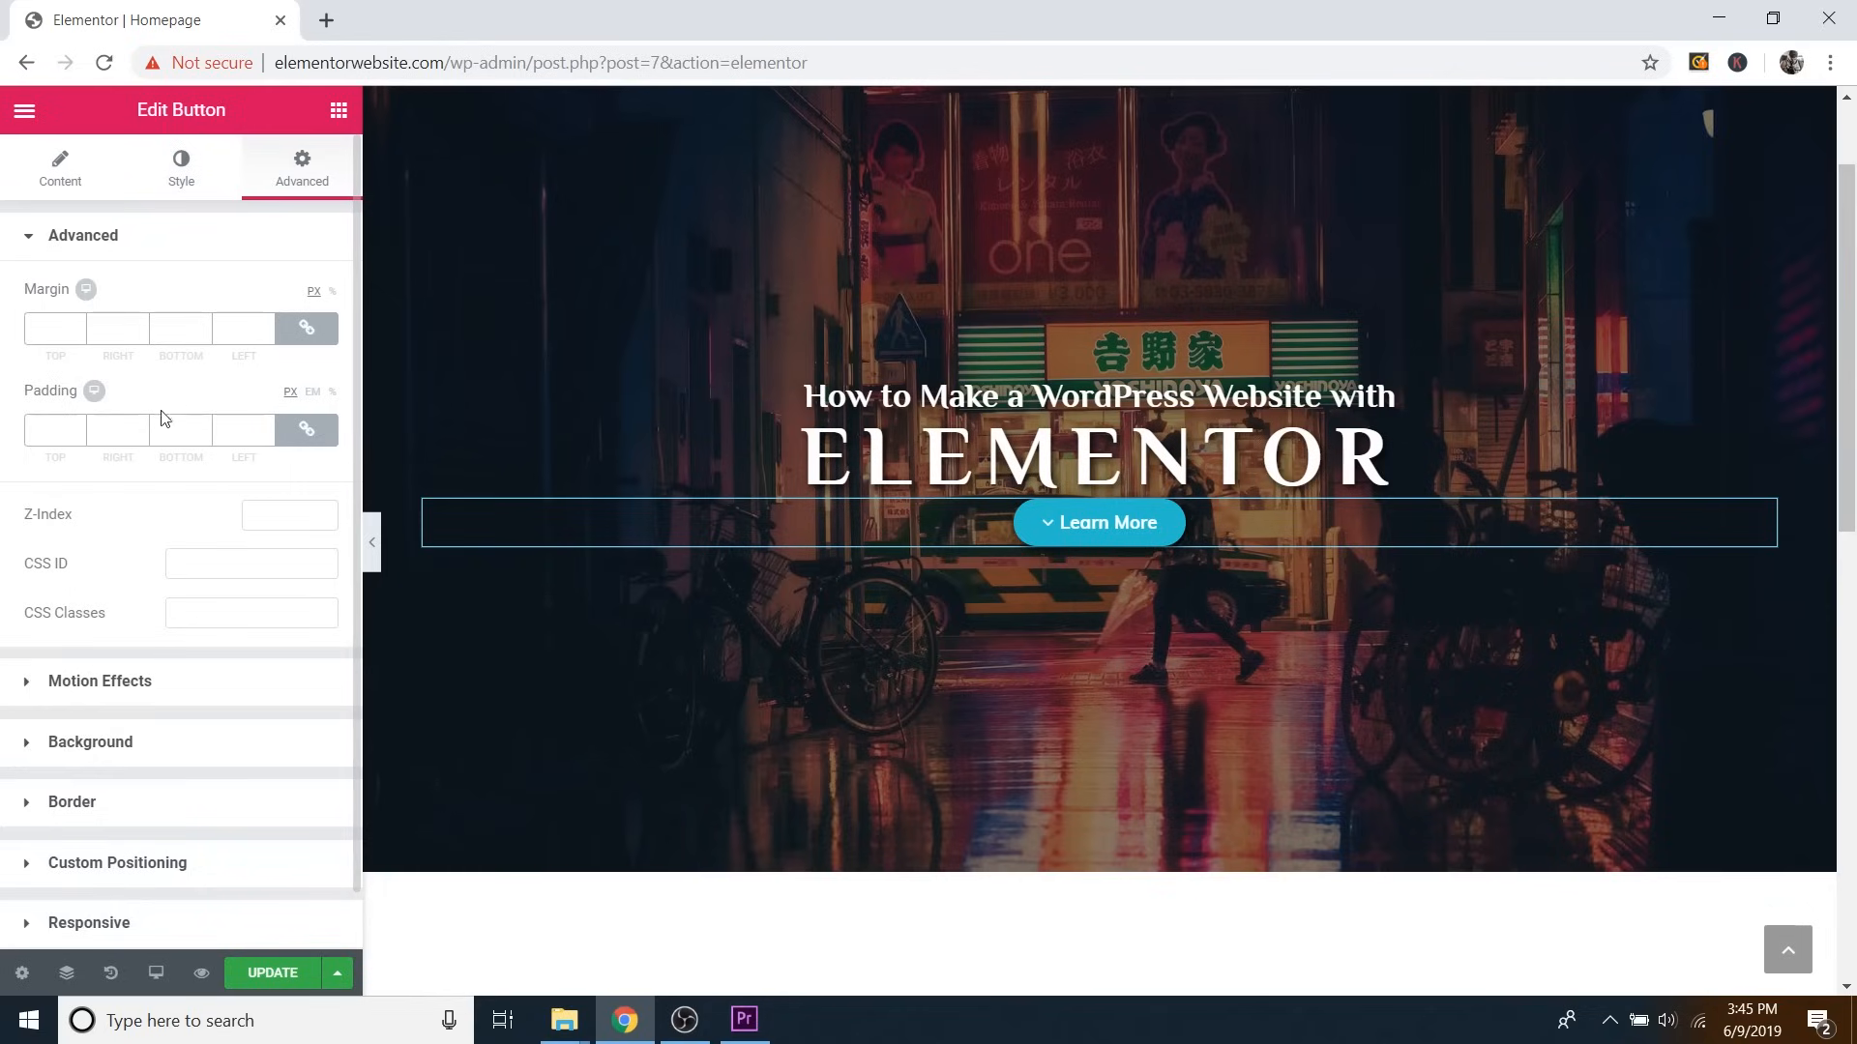
click(78, 426)
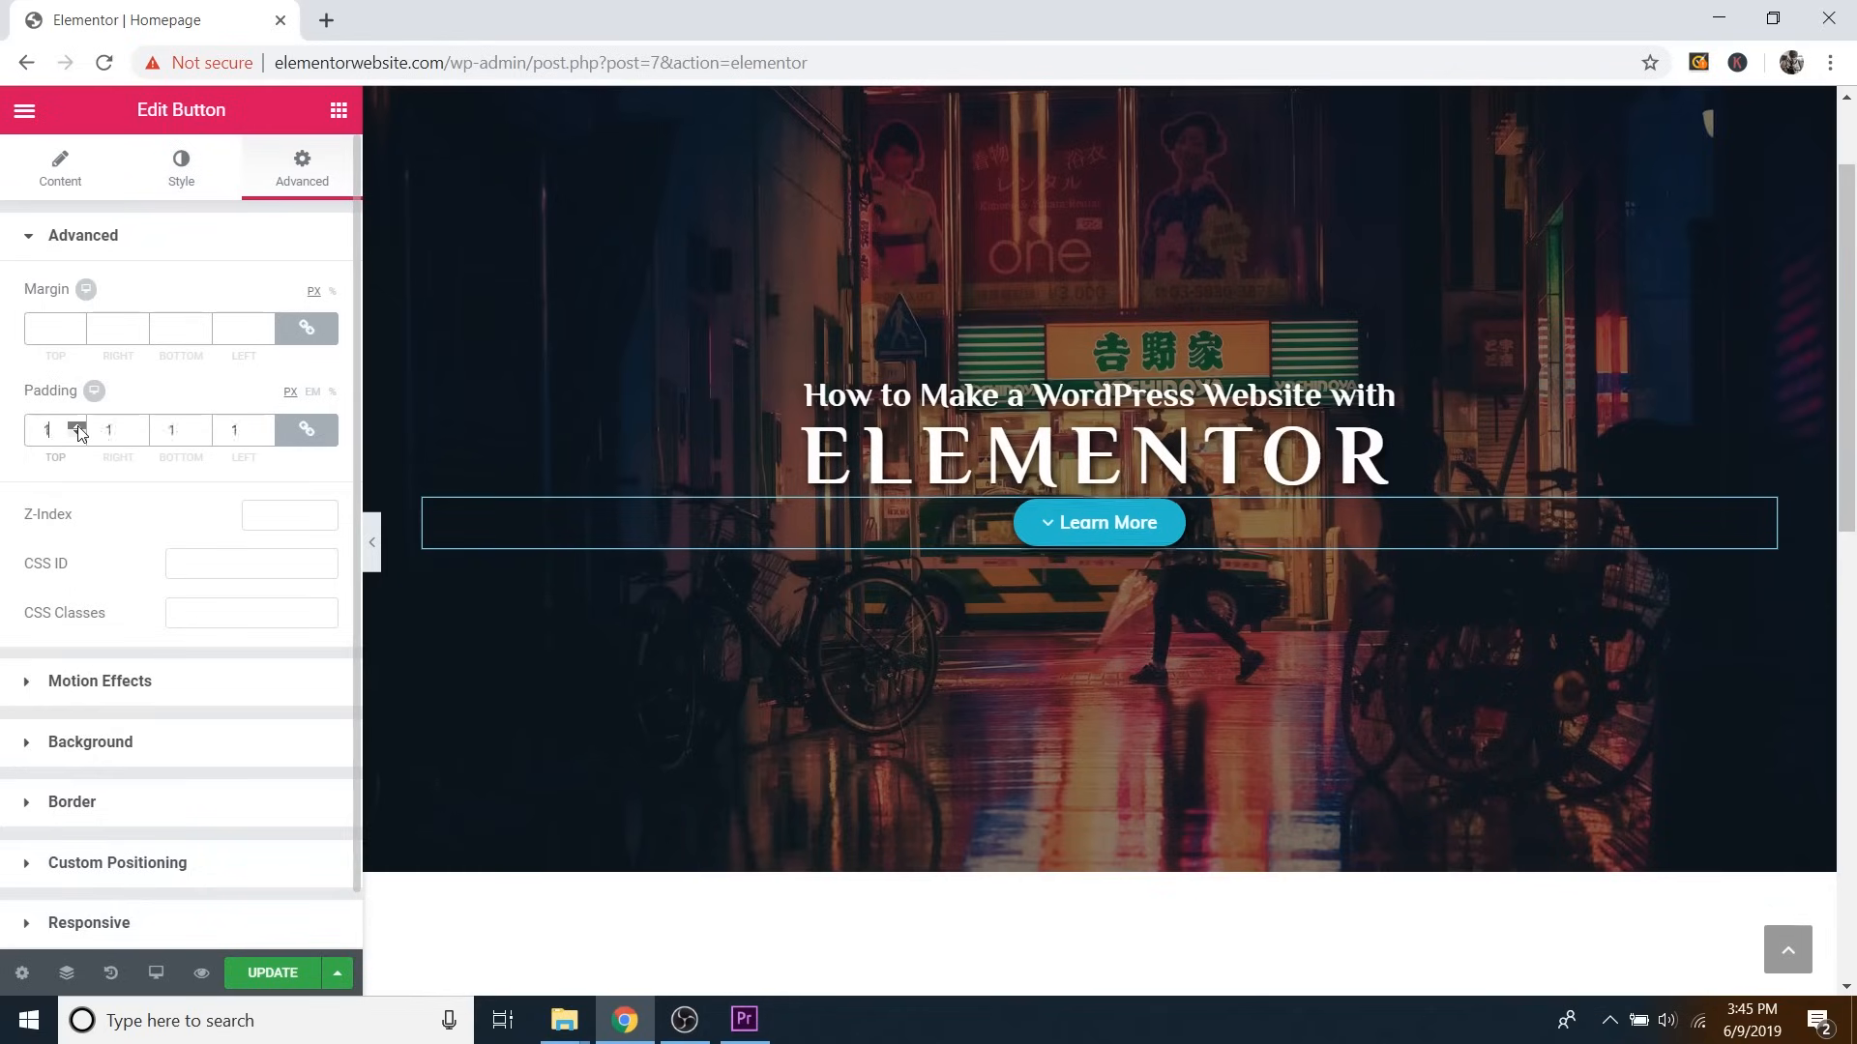
click(77, 427)
click(78, 426)
click(77, 427)
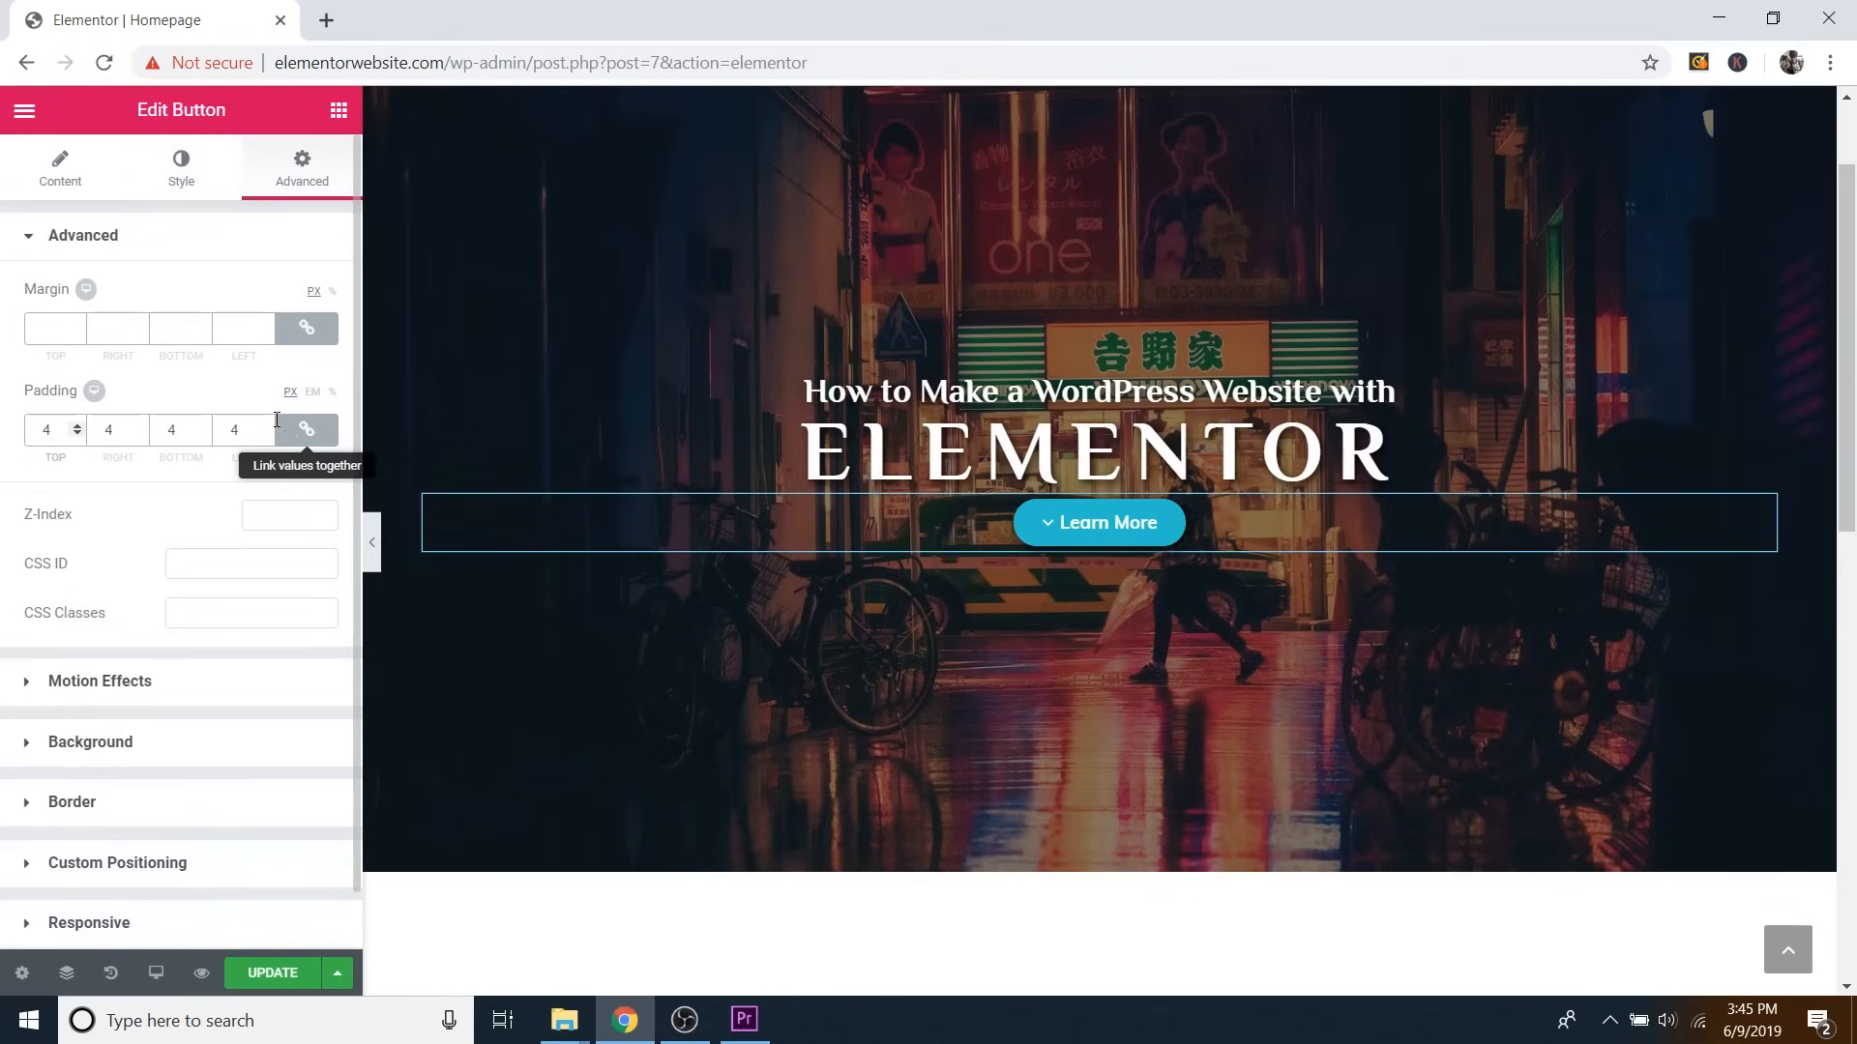
click(79, 427)
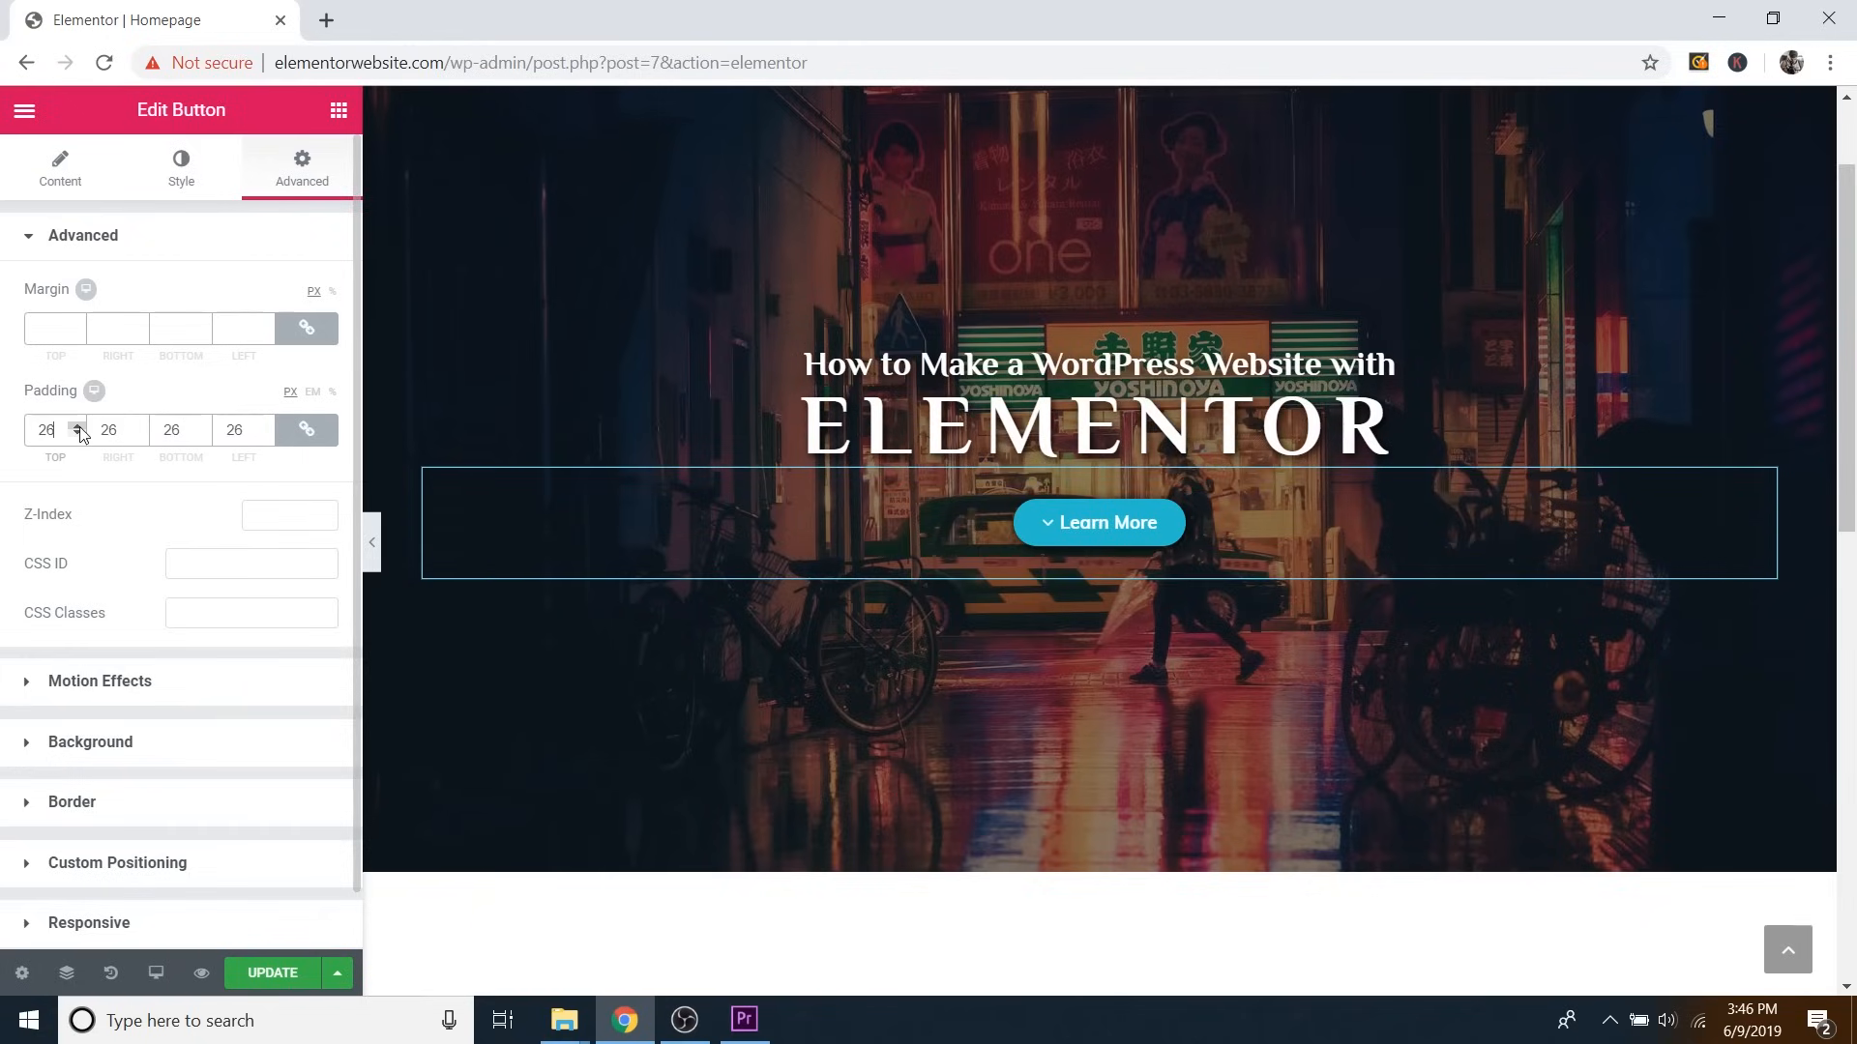
click(80, 426)
click(80, 427)
click(79, 426)
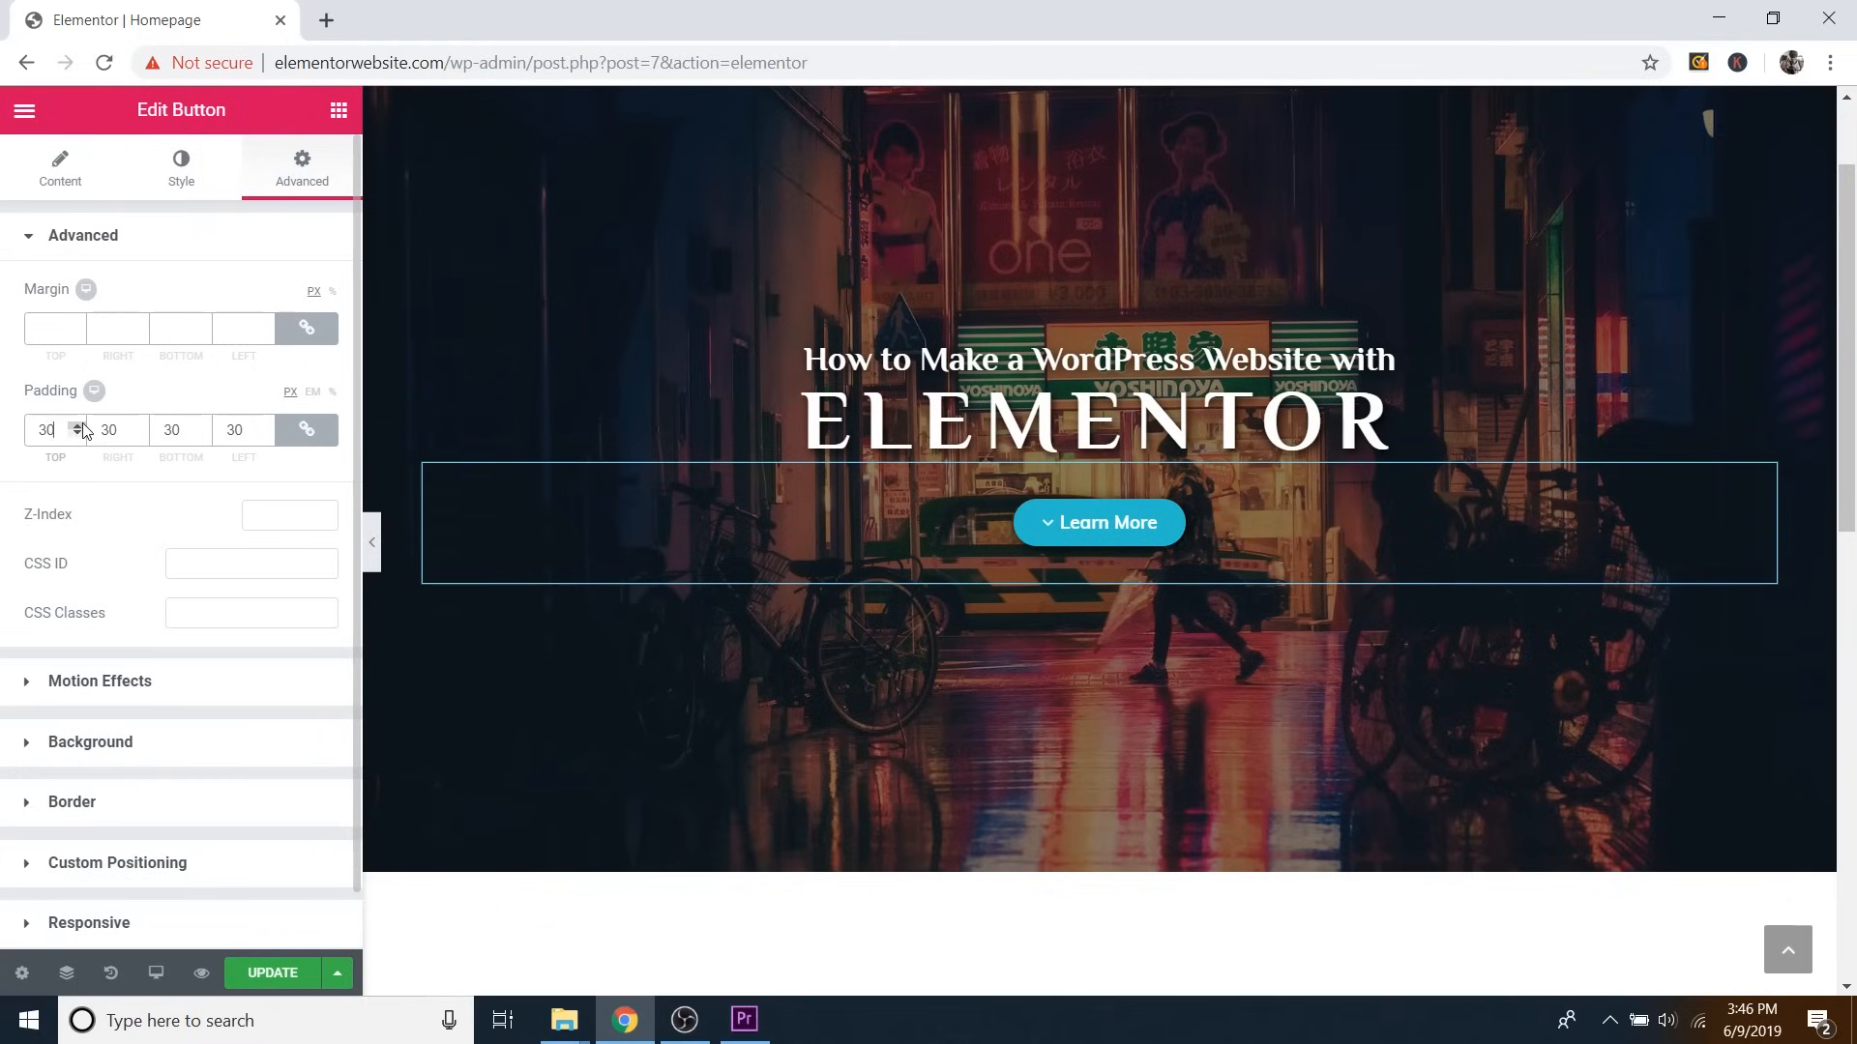
click(79, 427)
click(79, 427)
click(79, 426)
click(78, 426)
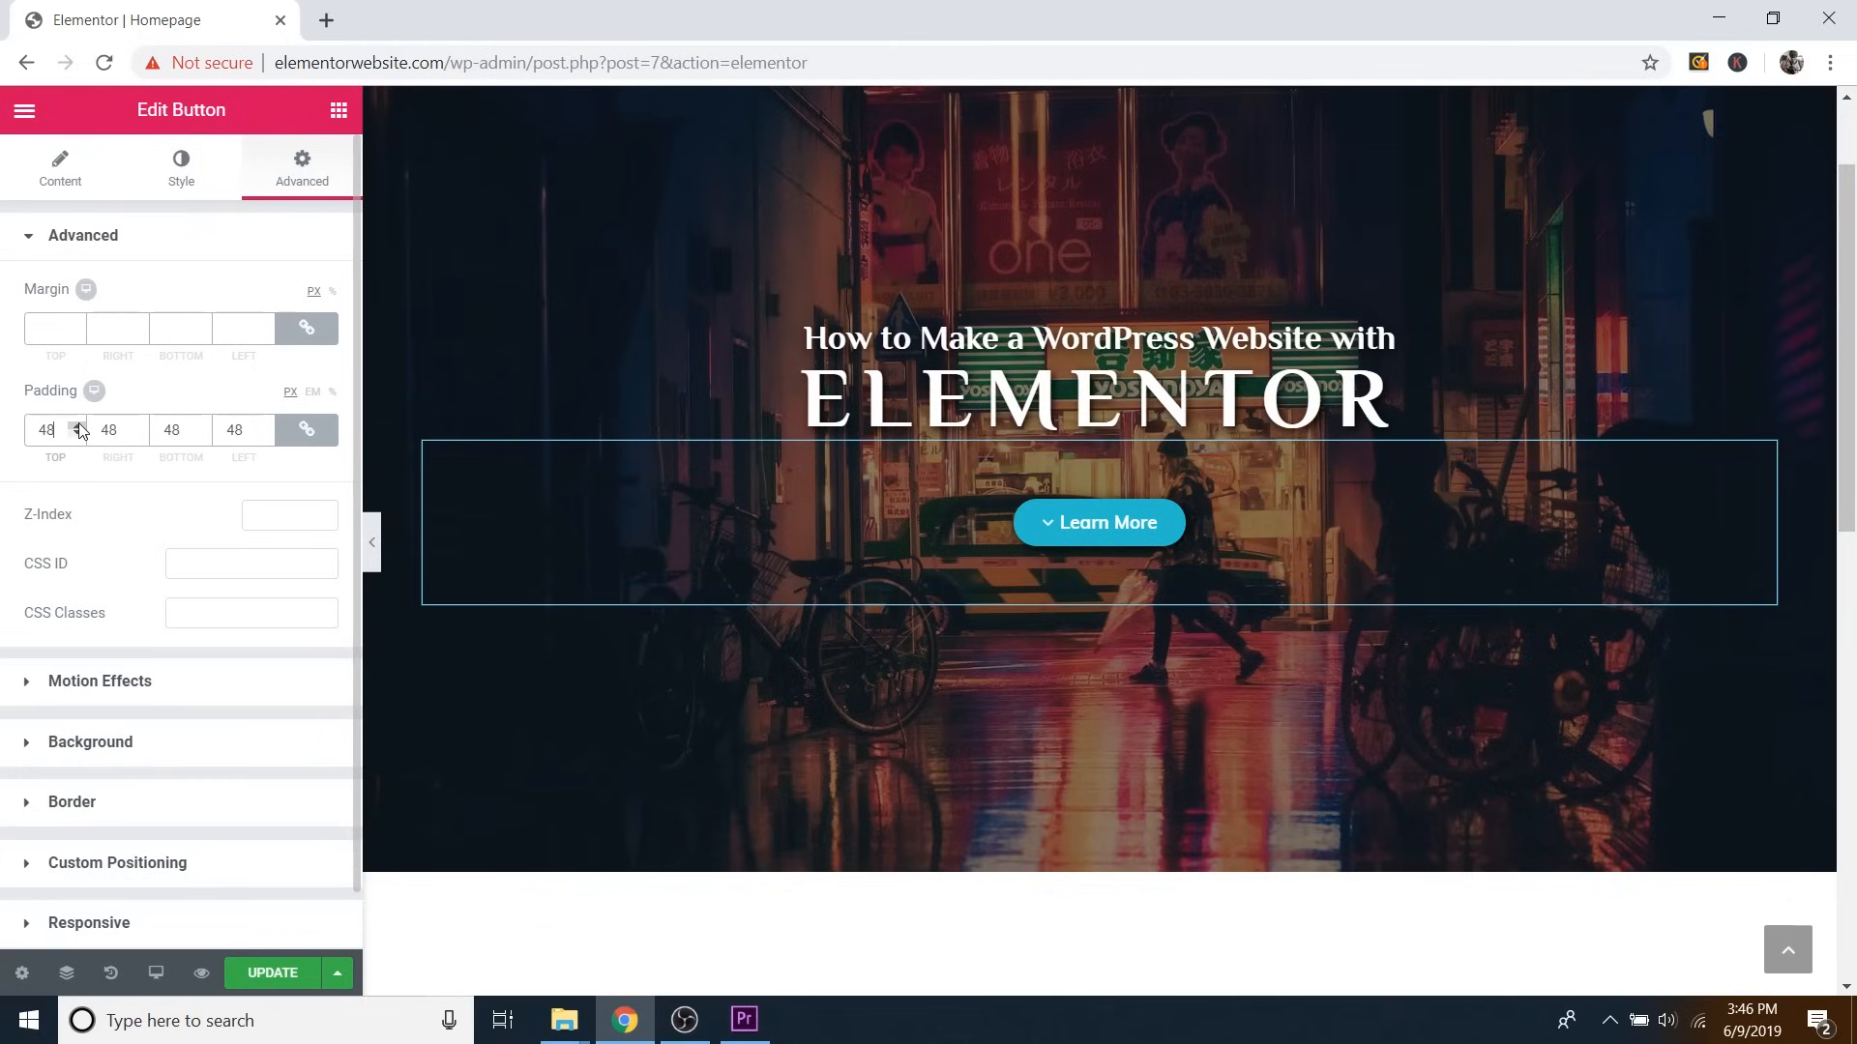
click(78, 435)
click(78, 435)
click(78, 435)
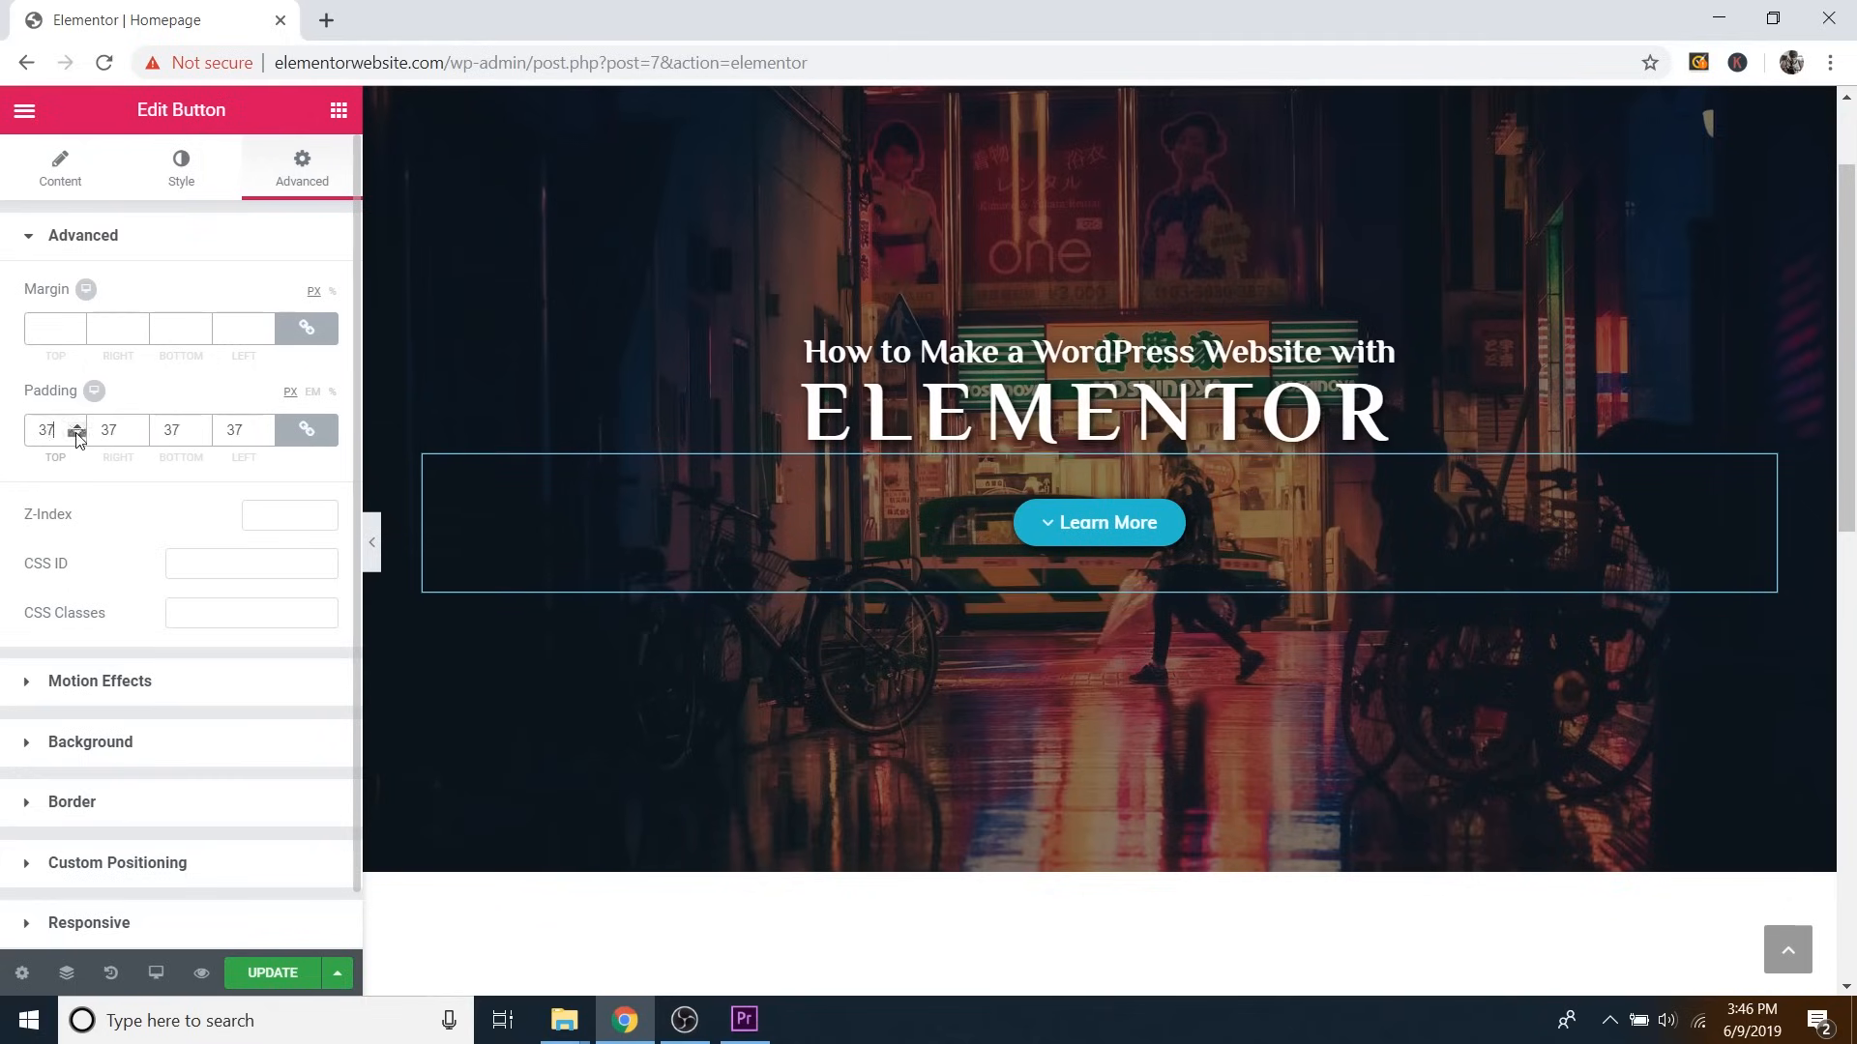
click(78, 435)
click(79, 435)
click(79, 436)
click(78, 435)
click(78, 435)
click(78, 435)
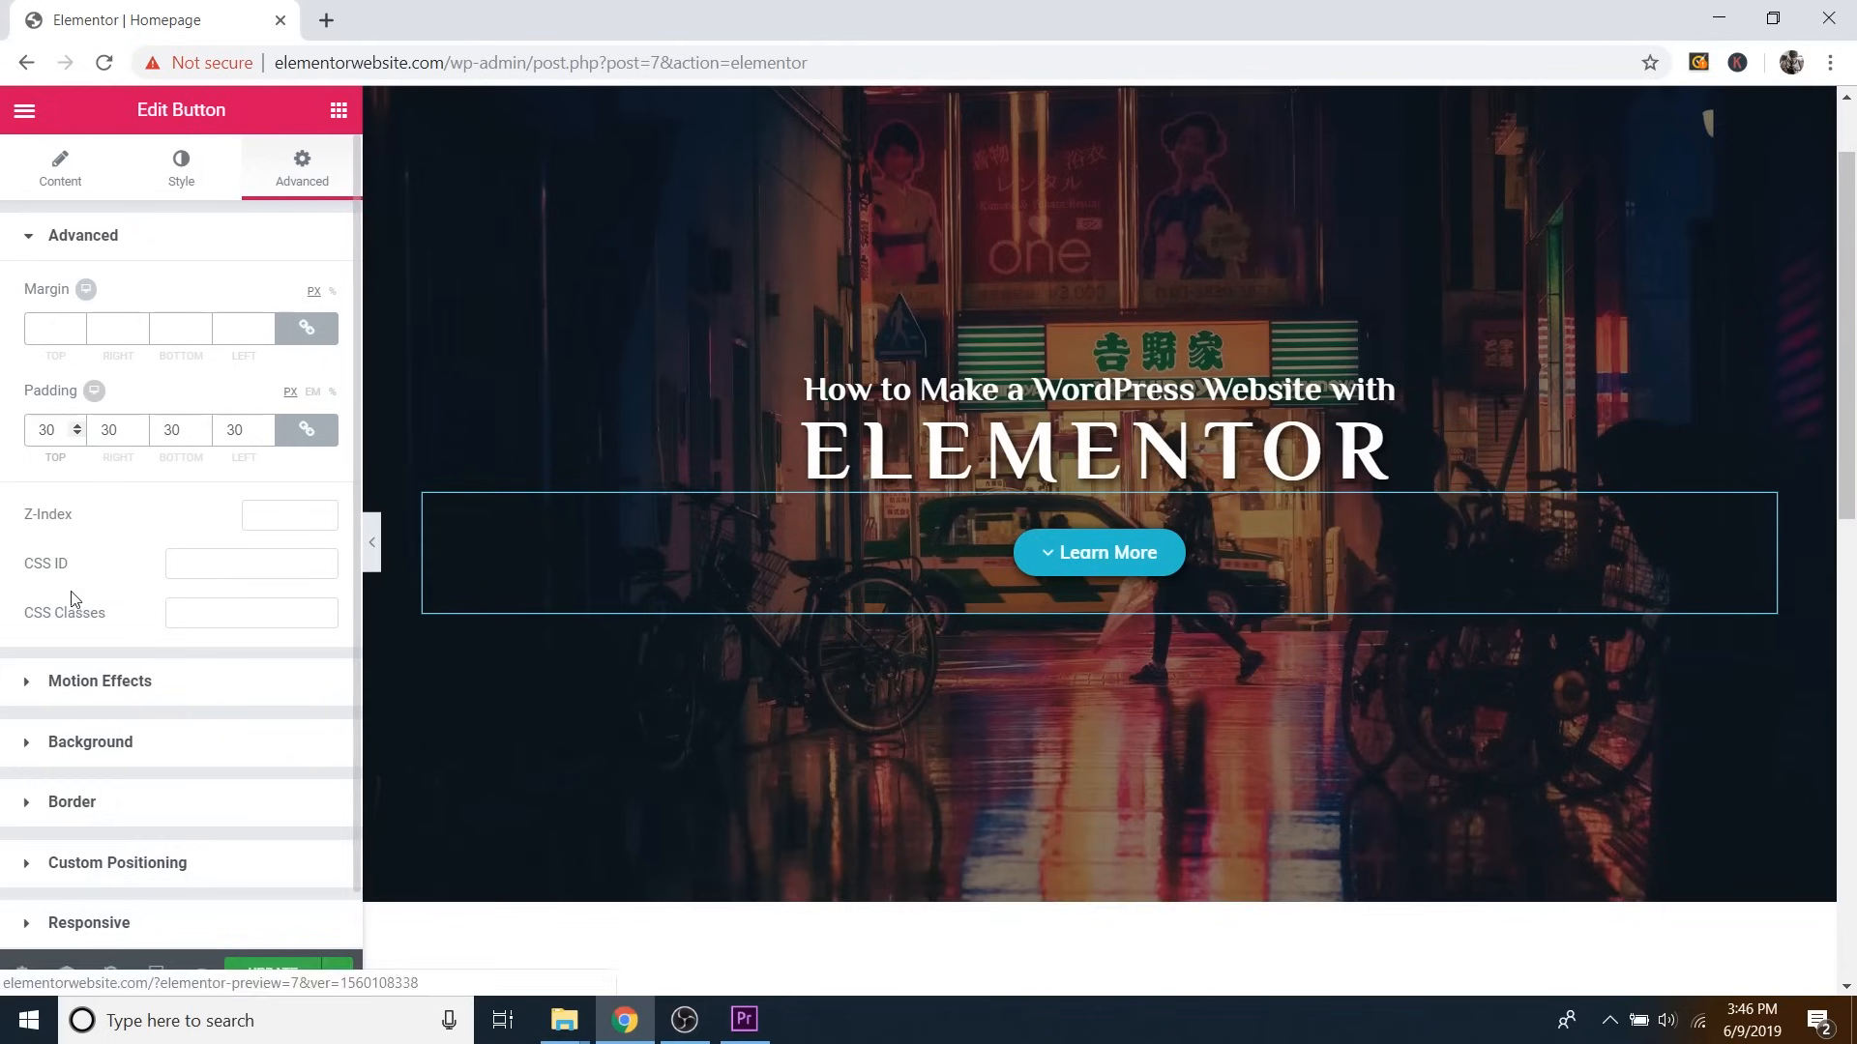
click(83, 688)
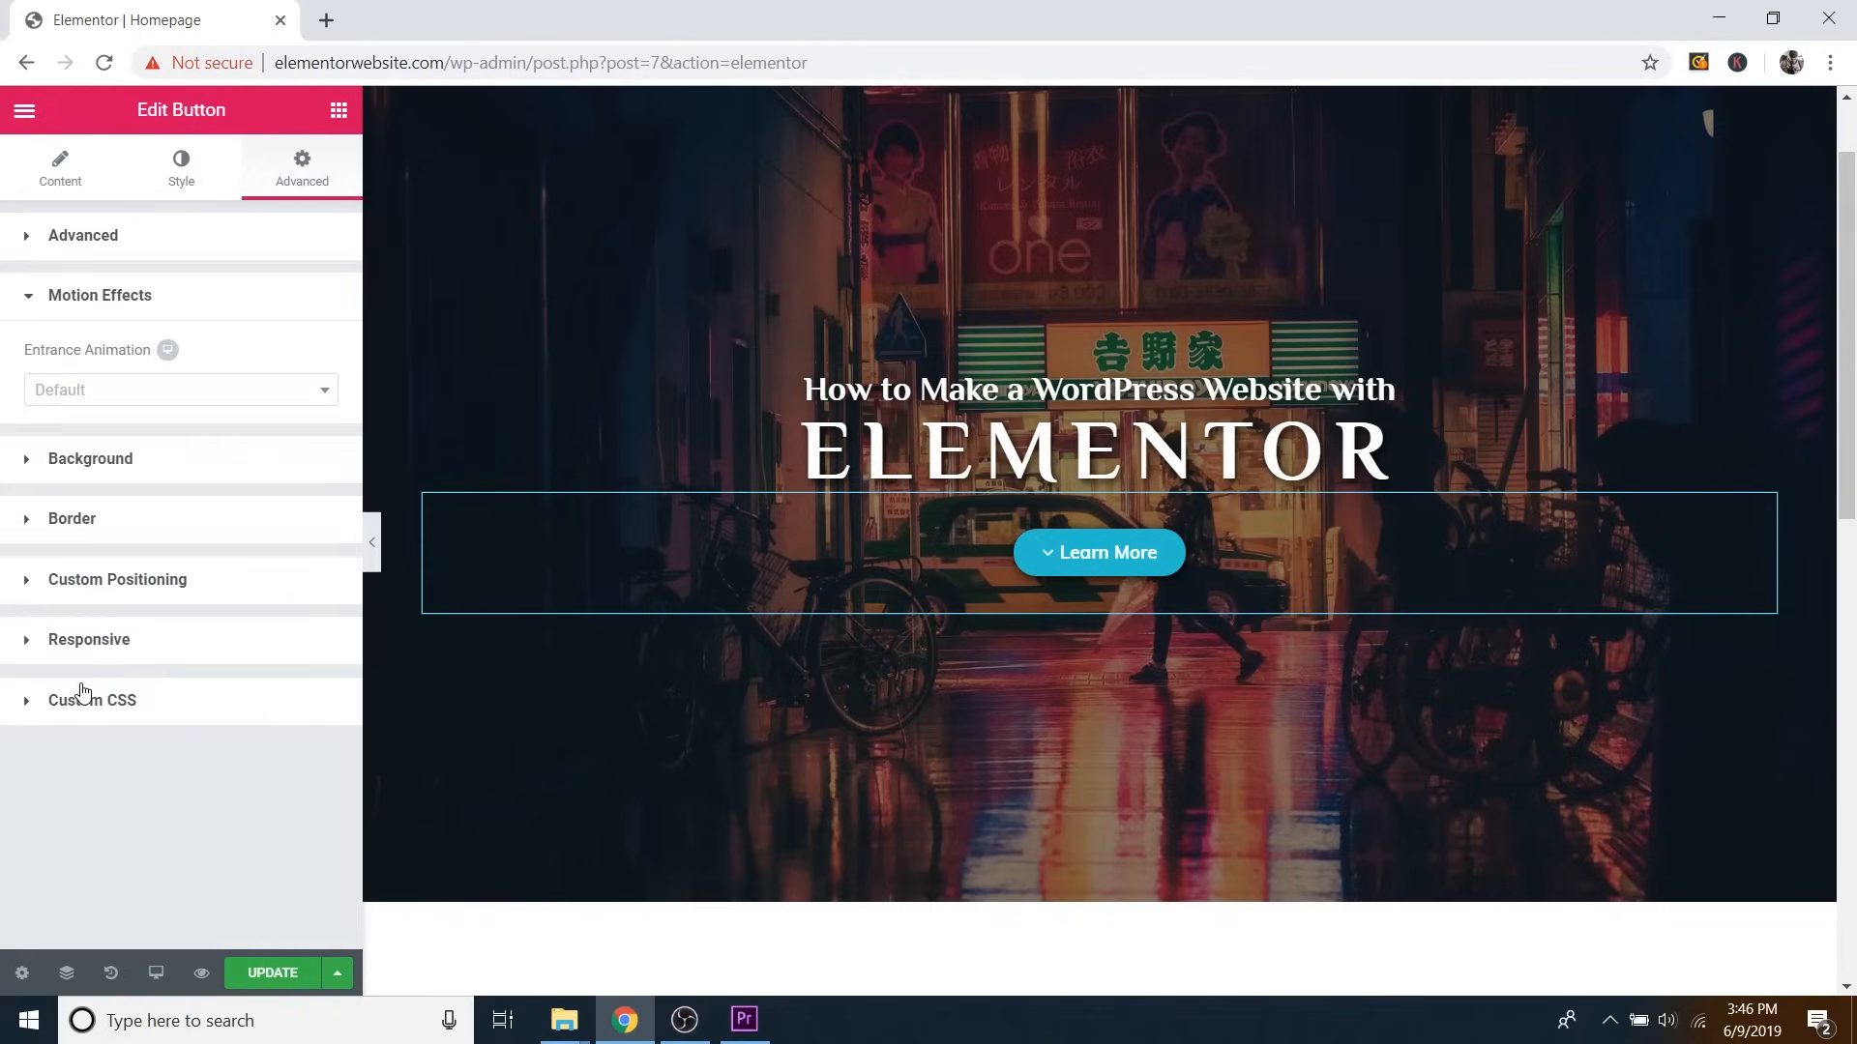
Apply a Fade In entrance animation to the Learn More button and update the page.
click(111, 392)
click(82, 519)
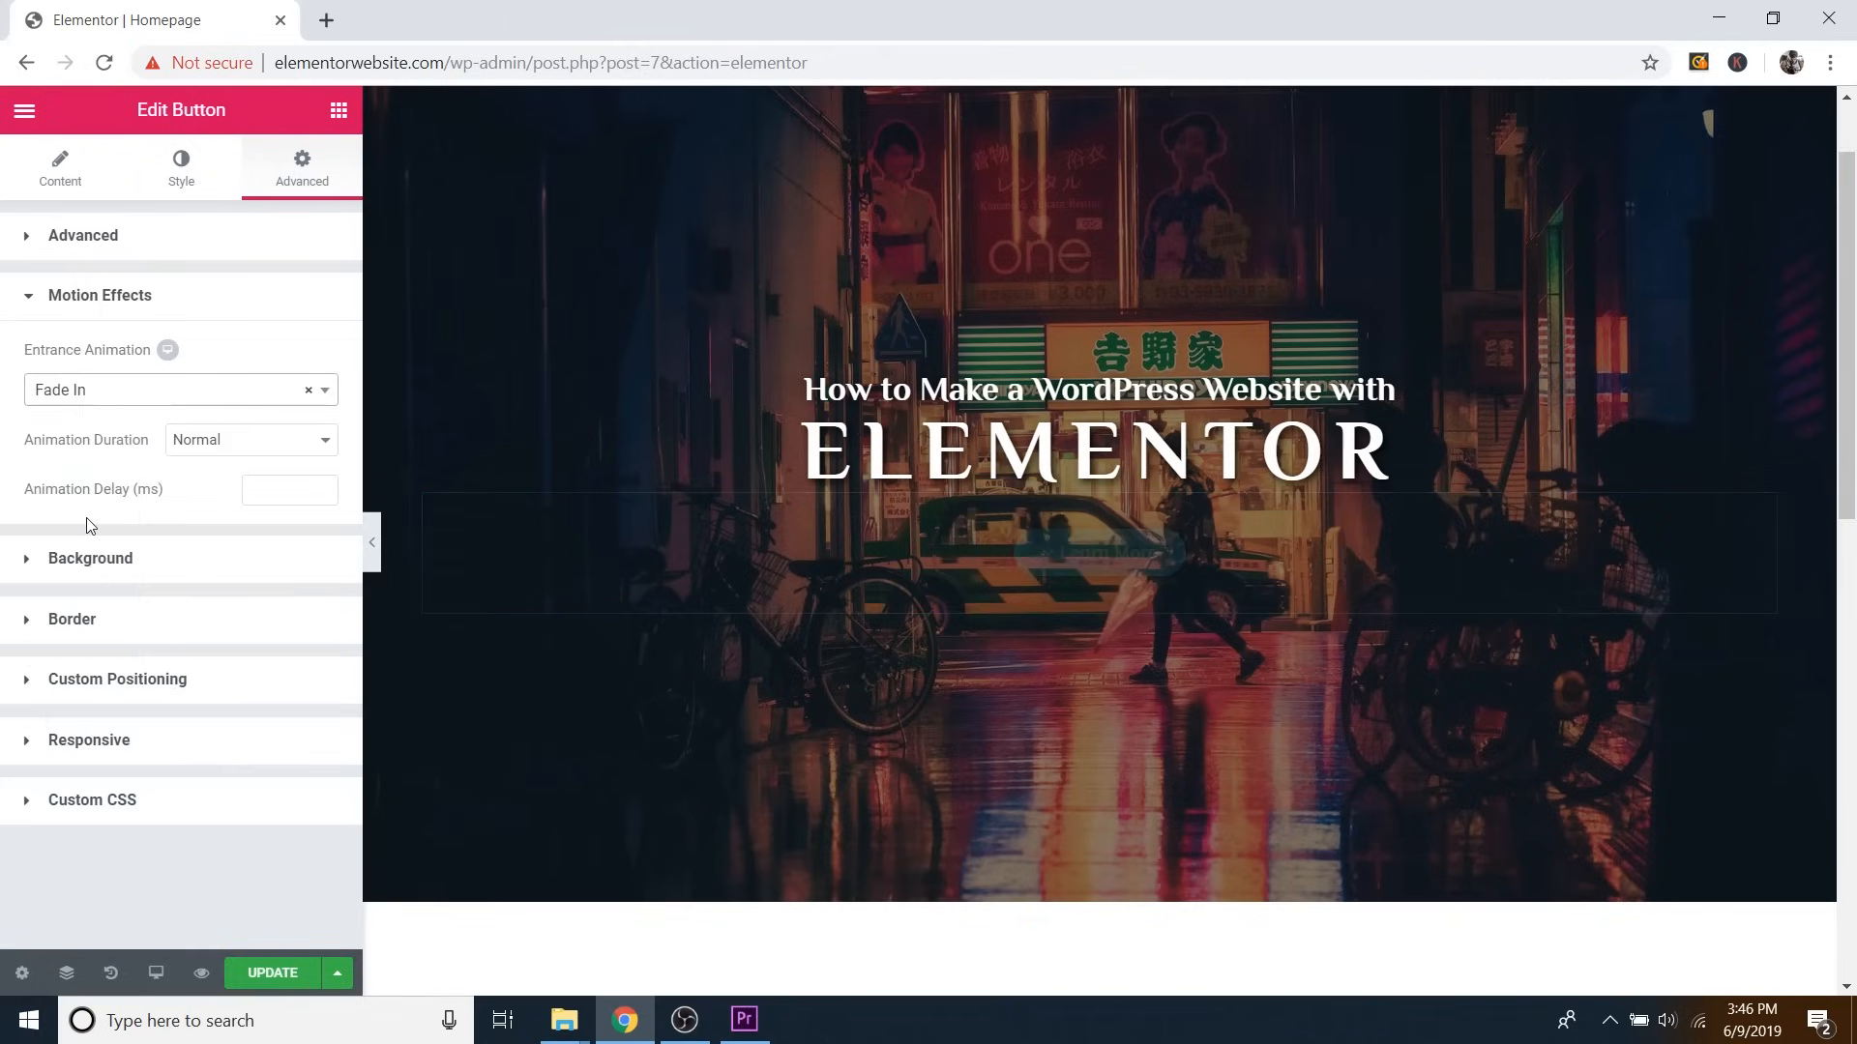
click(279, 975)
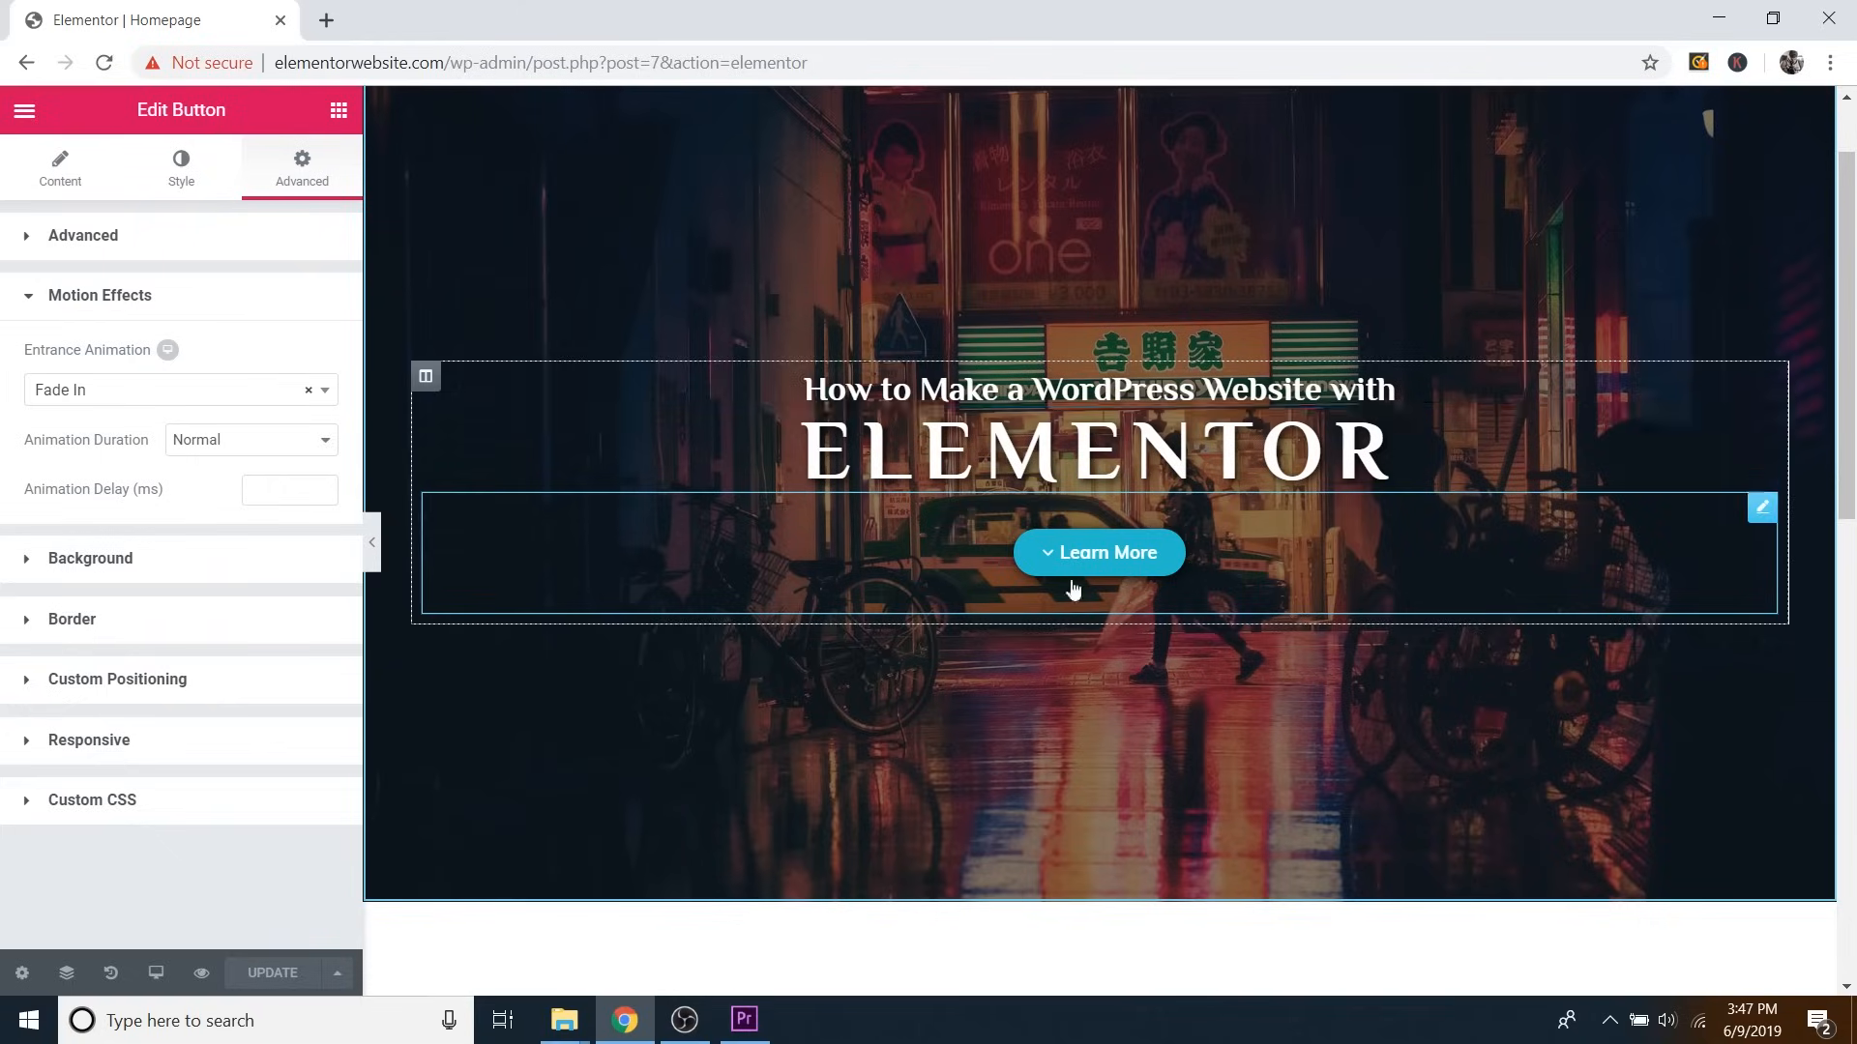
Preview the homepage in a new tab, scroll through it, then close it to return to the editor.
click(202, 975)
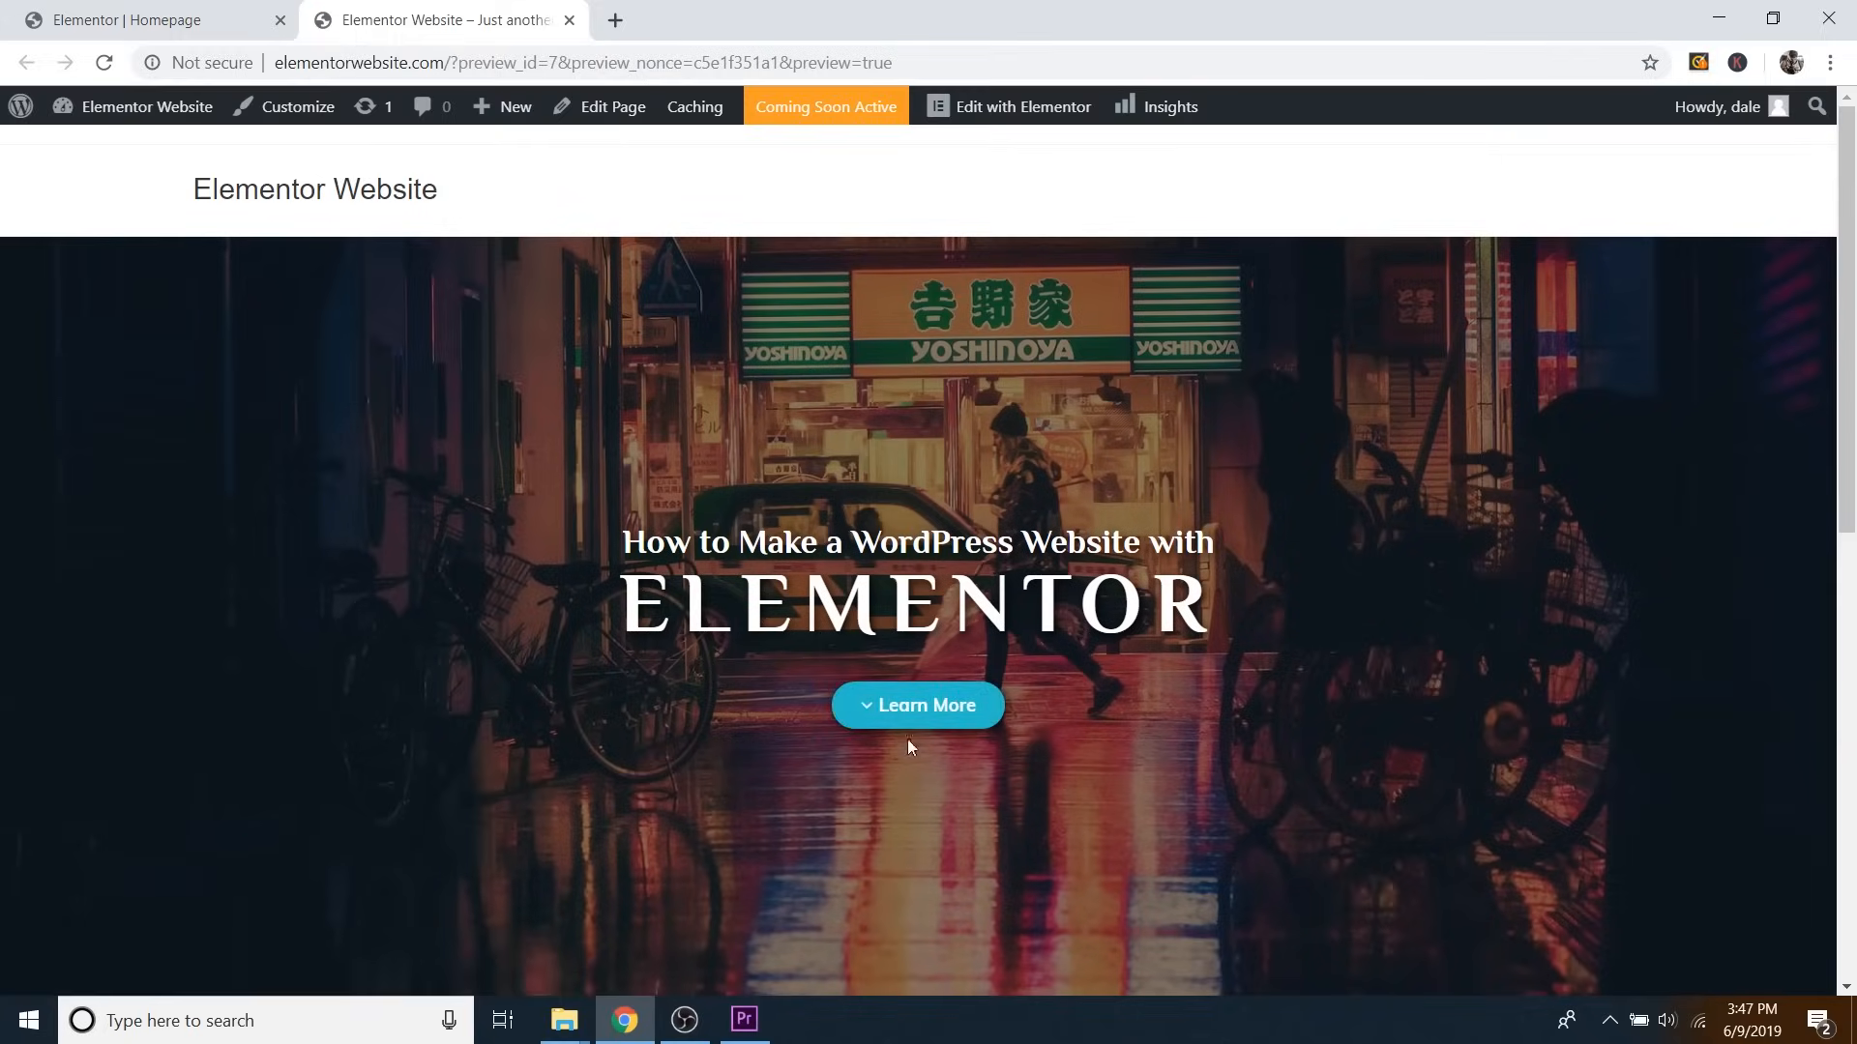
scroll(878, 713, down, 1)
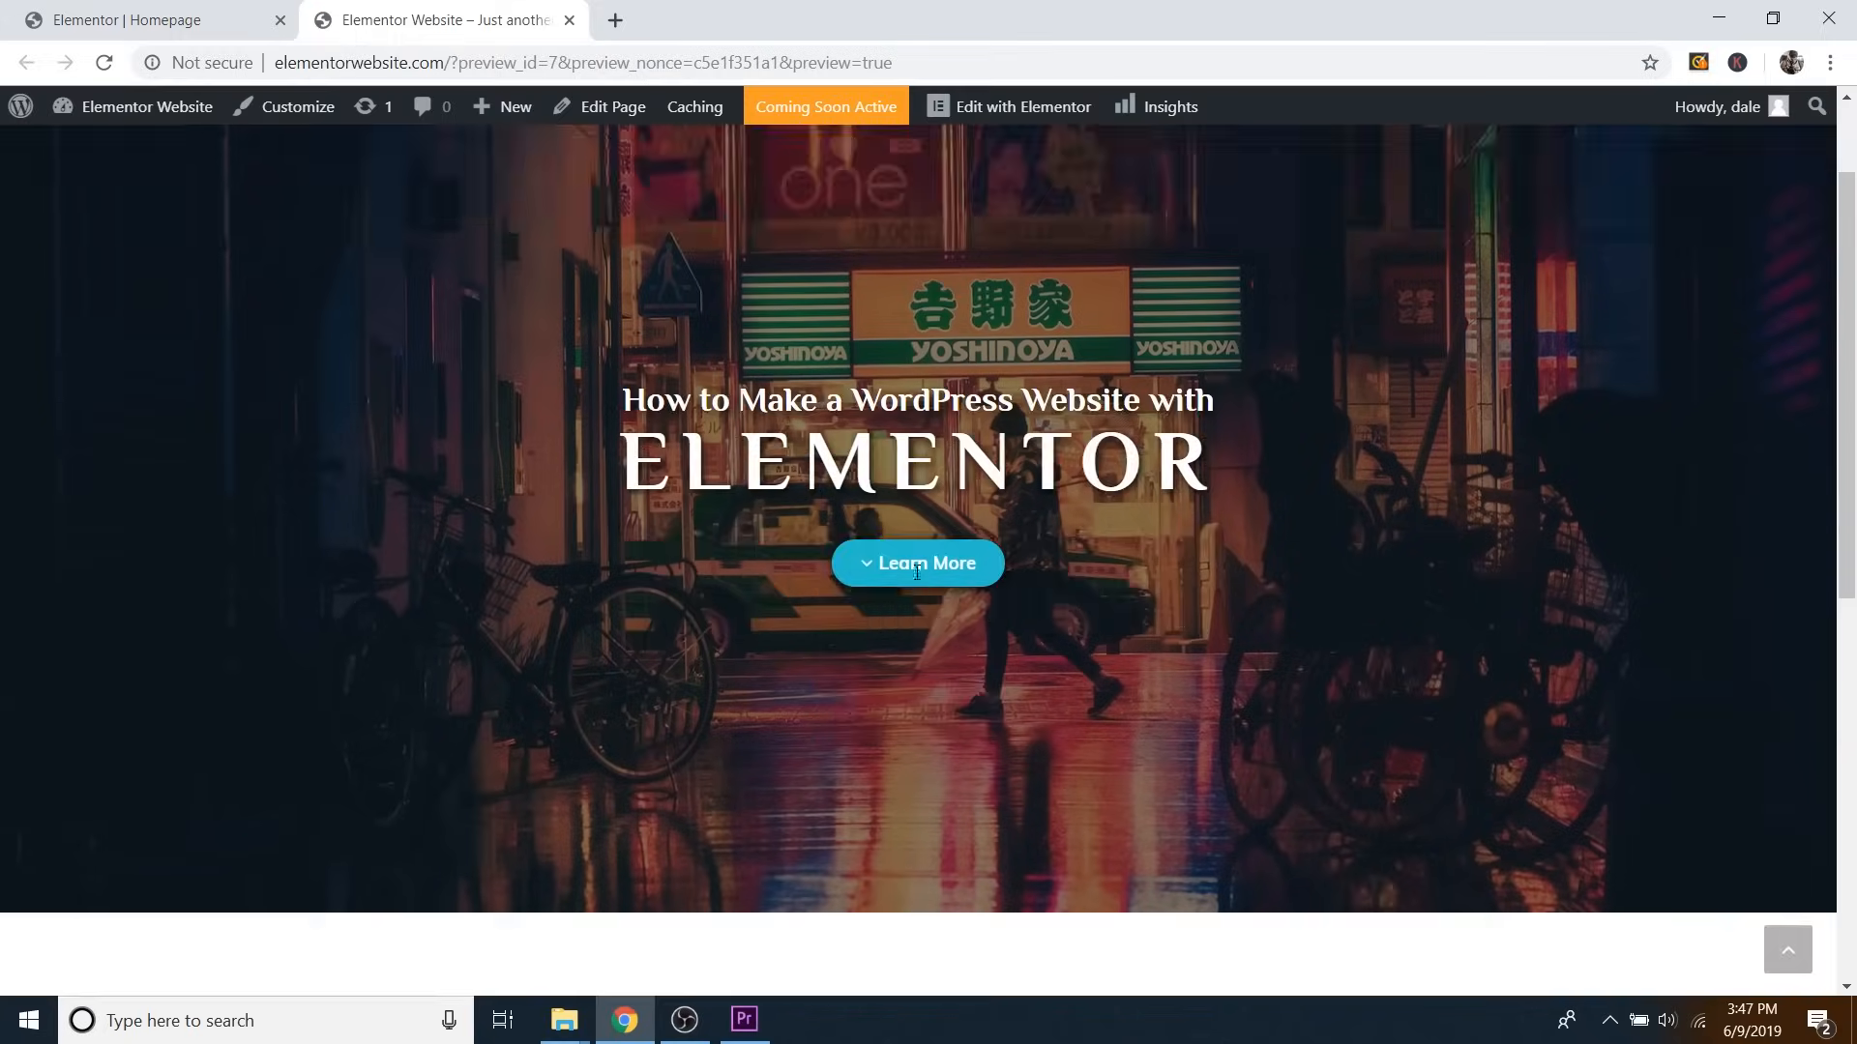
scroll(963, 607, up, 1)
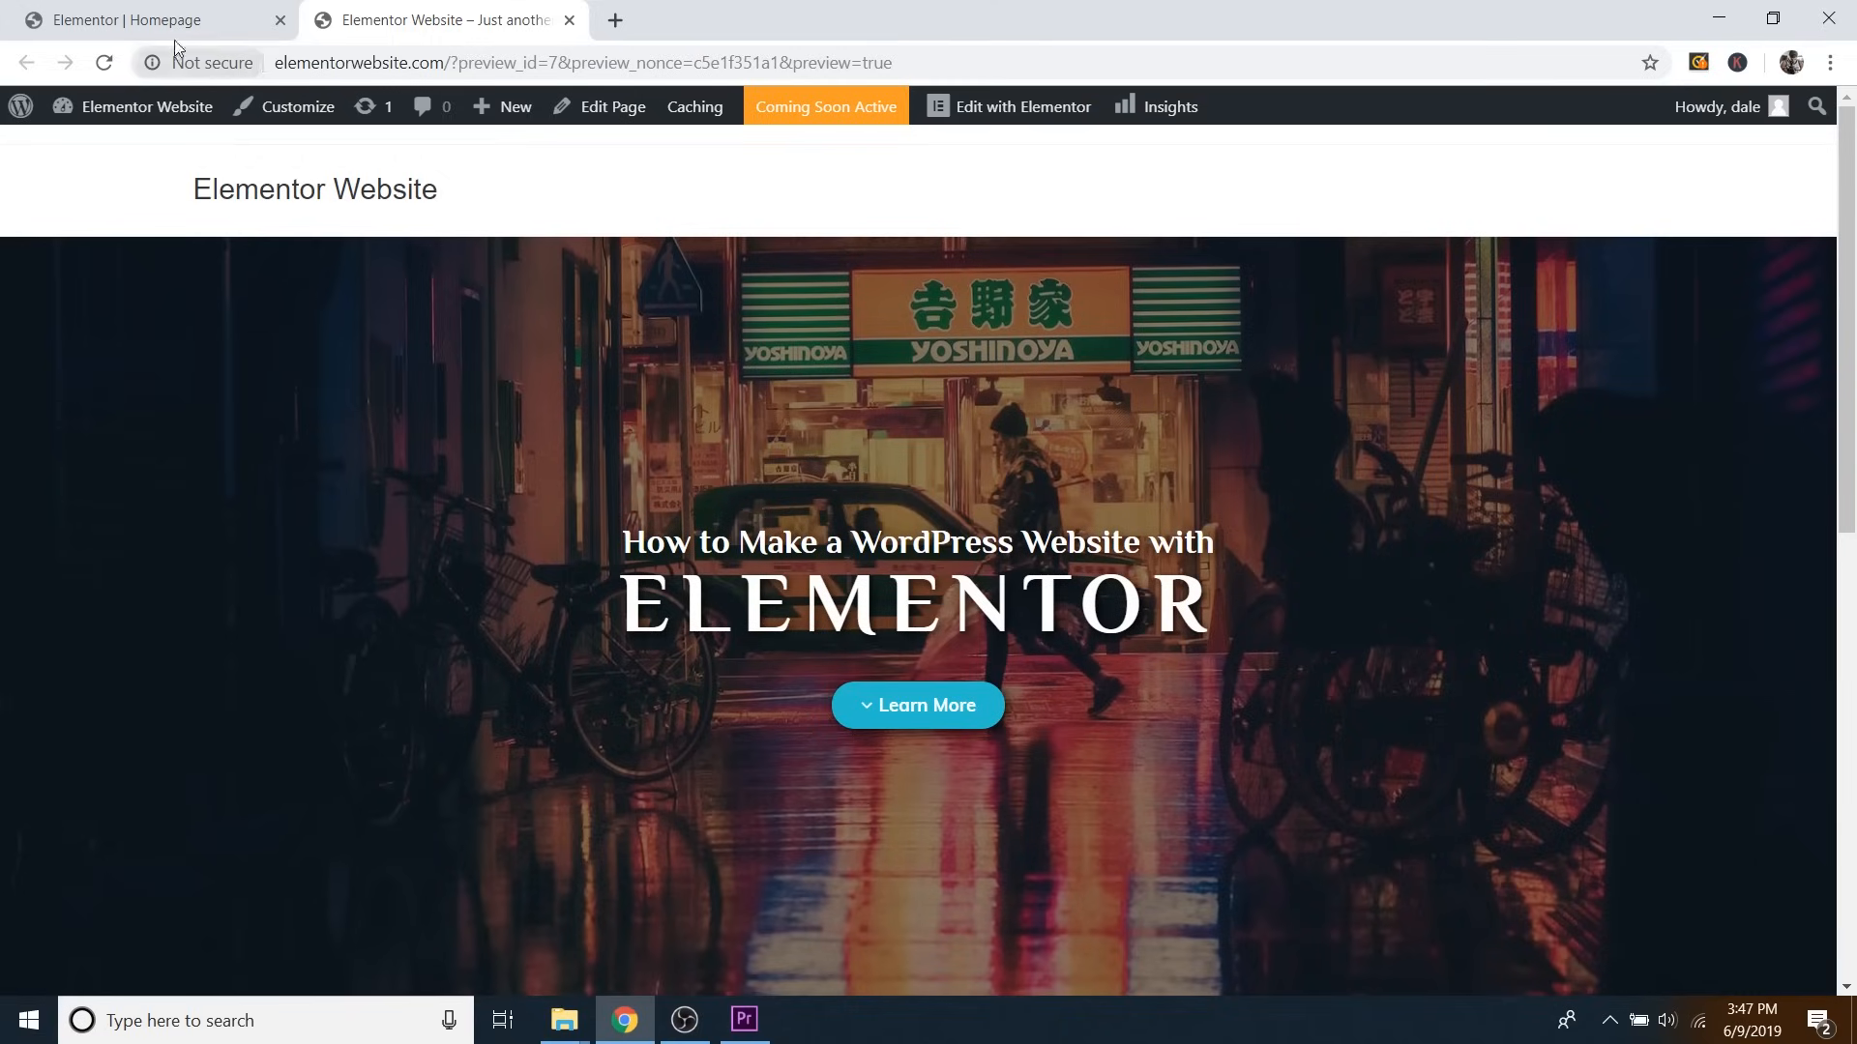
click(569, 20)
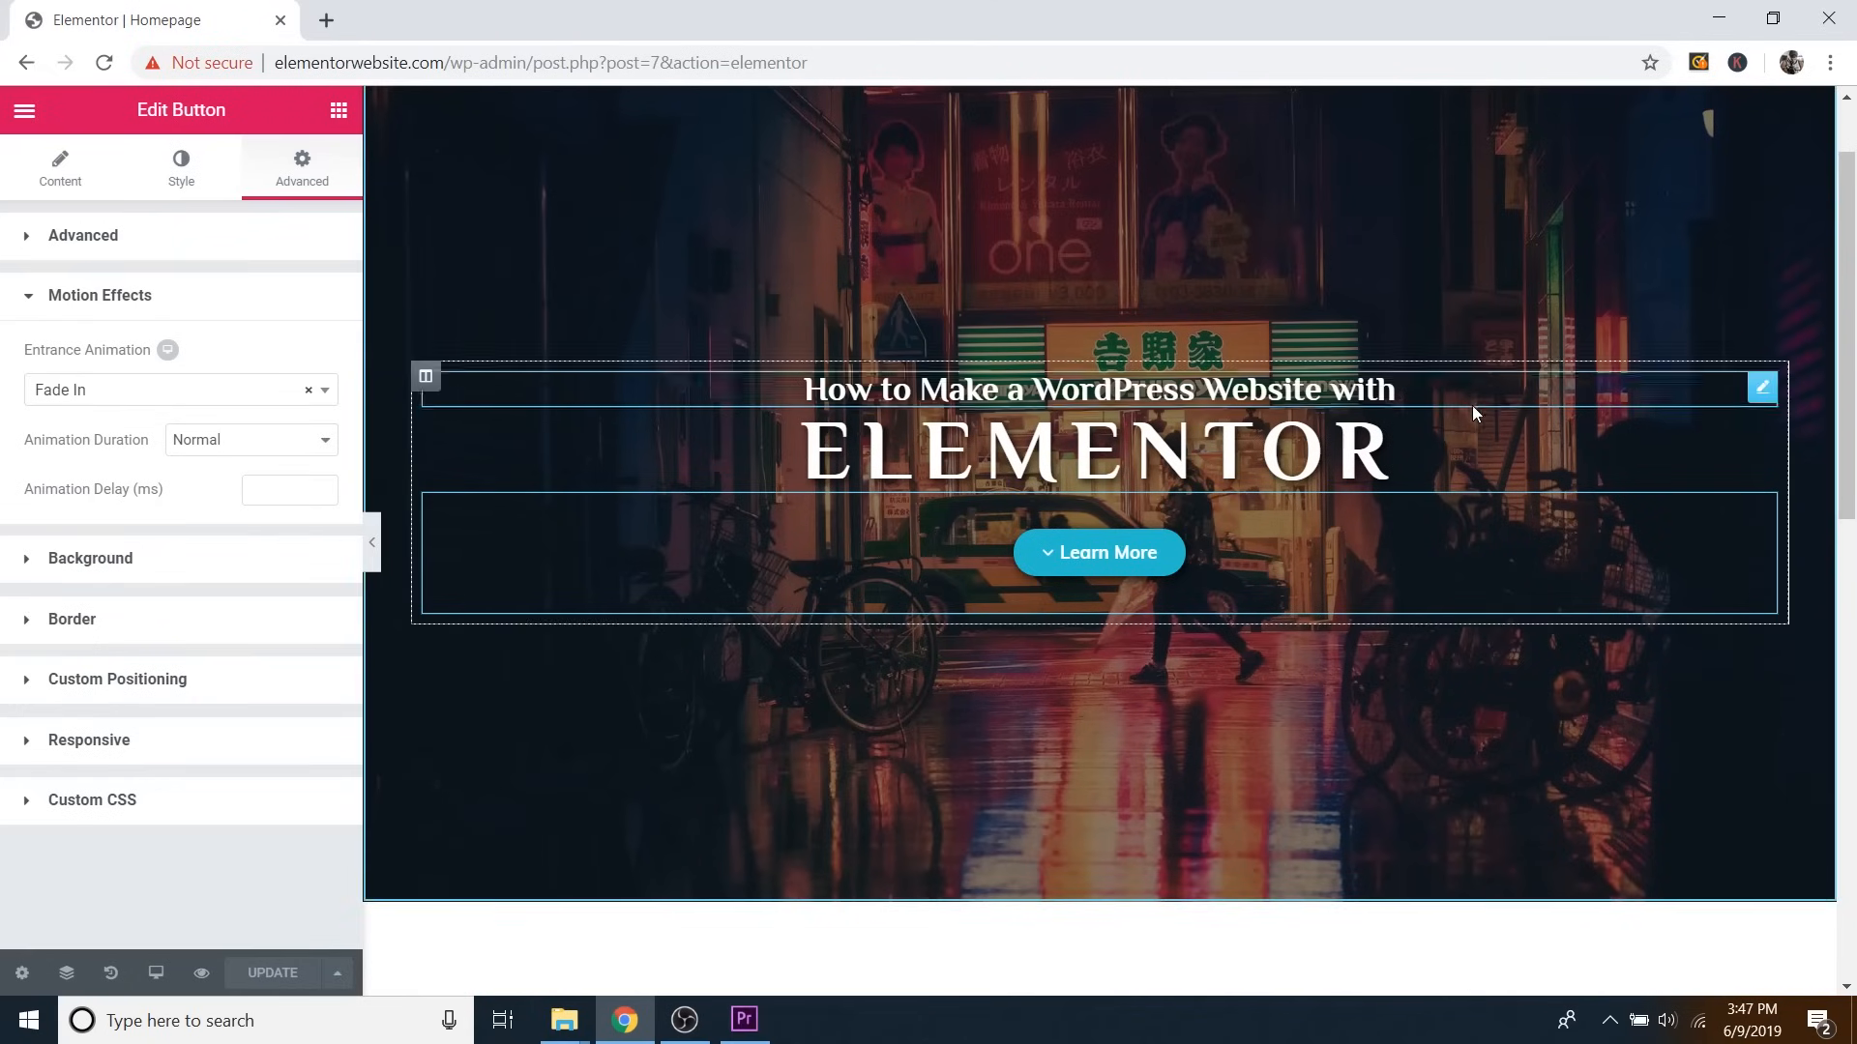
Give the tagline heading a Fade In entrance animation under Advanced > Motion Effects.
click(1764, 390)
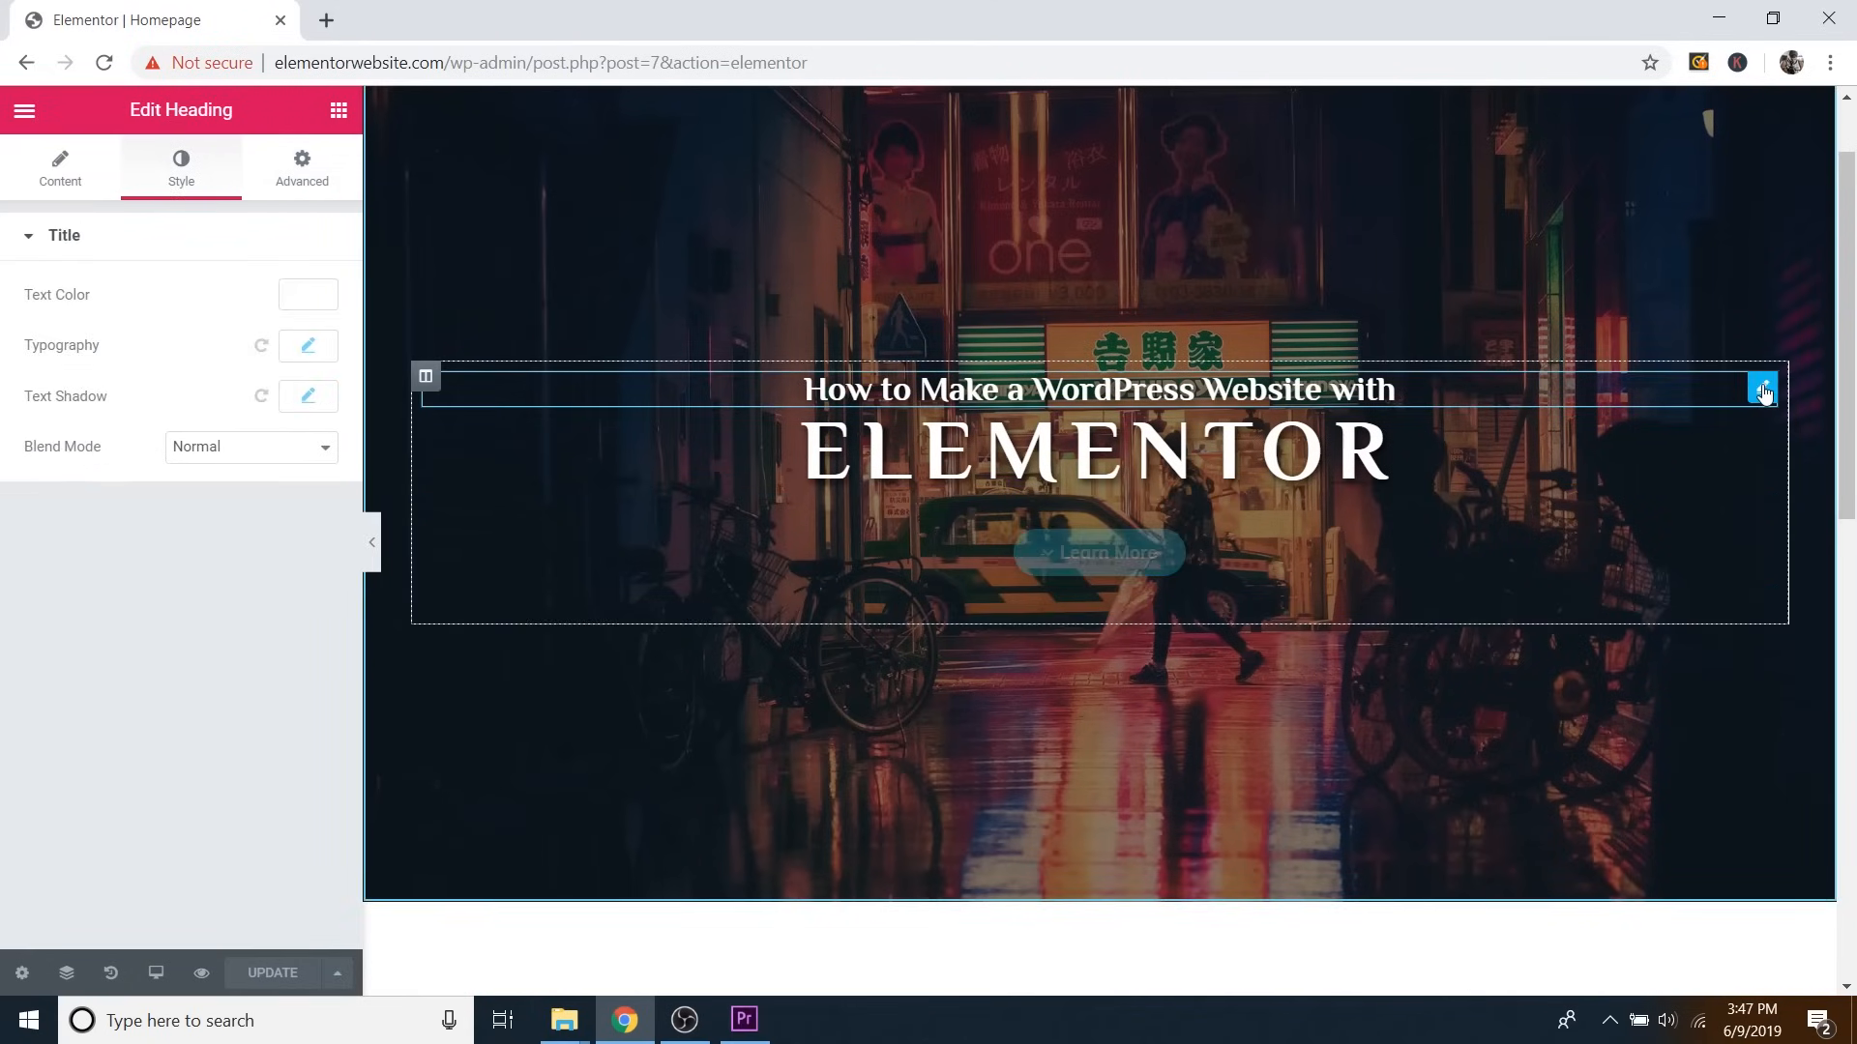
click(295, 184)
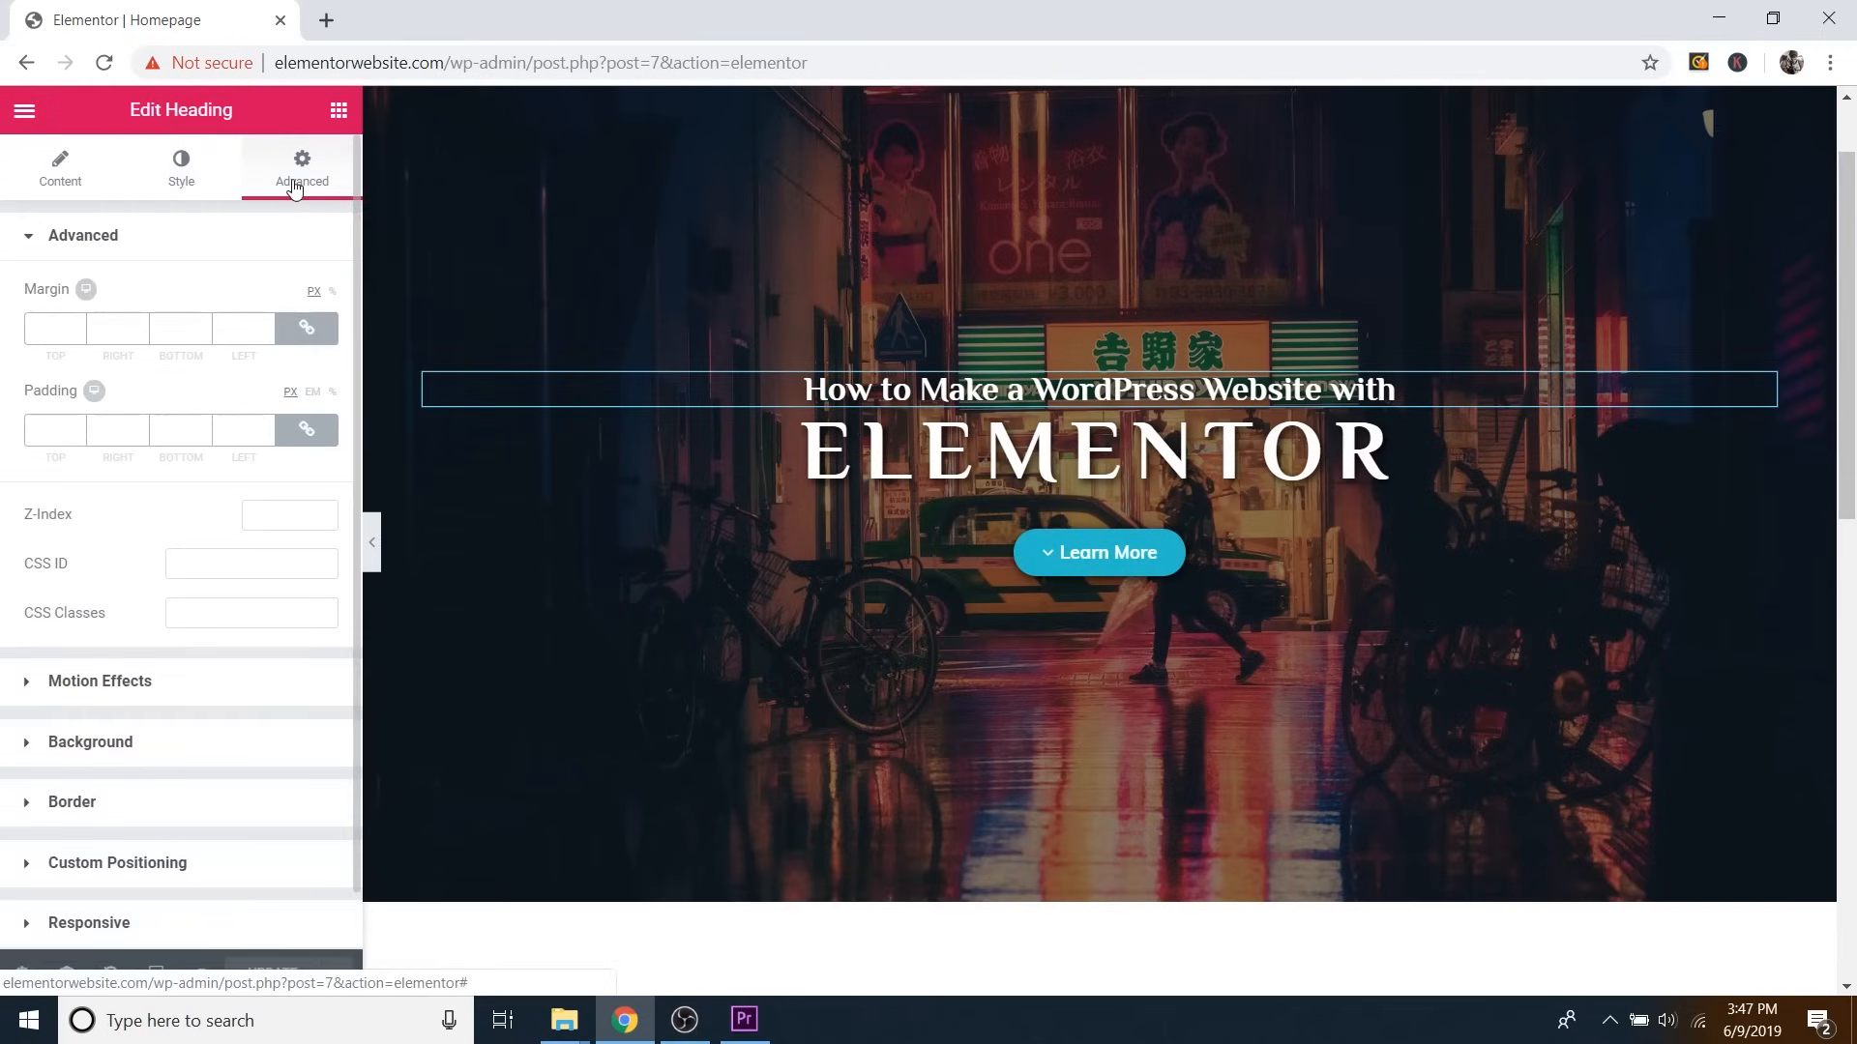
click(138, 700)
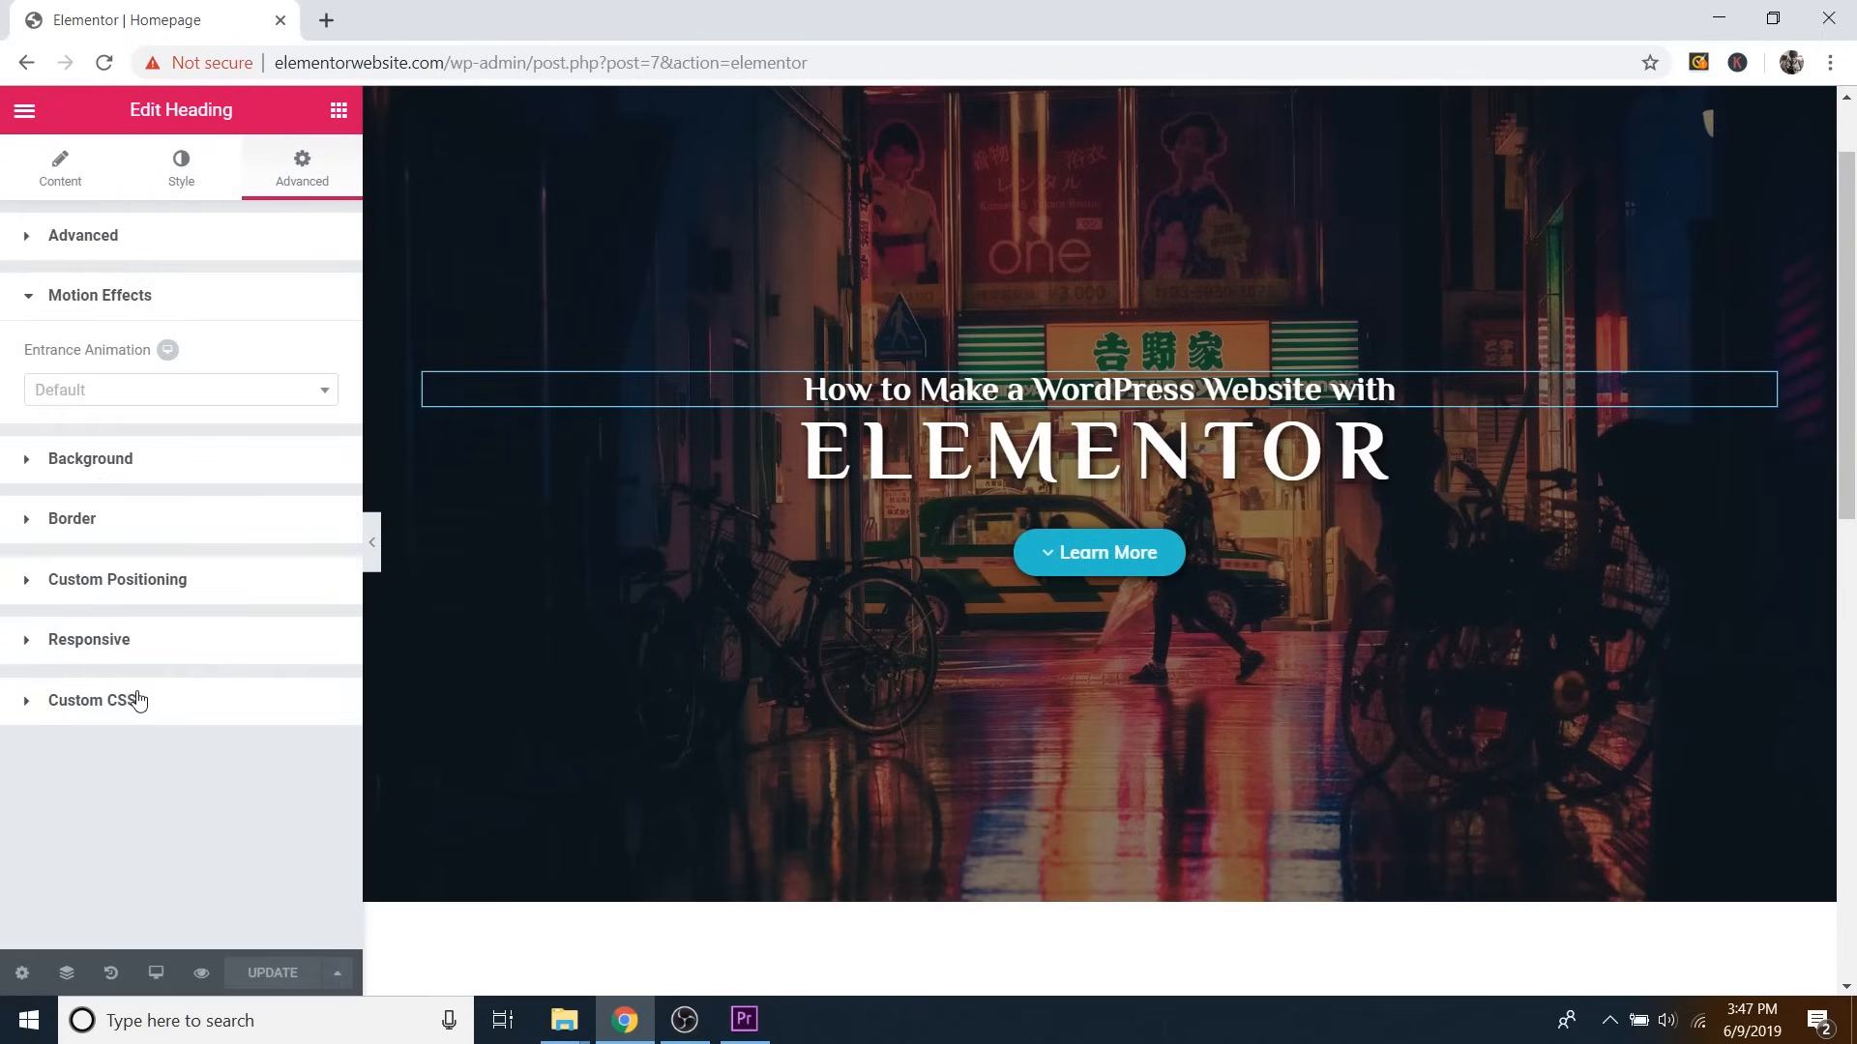
click(135, 391)
click(95, 515)
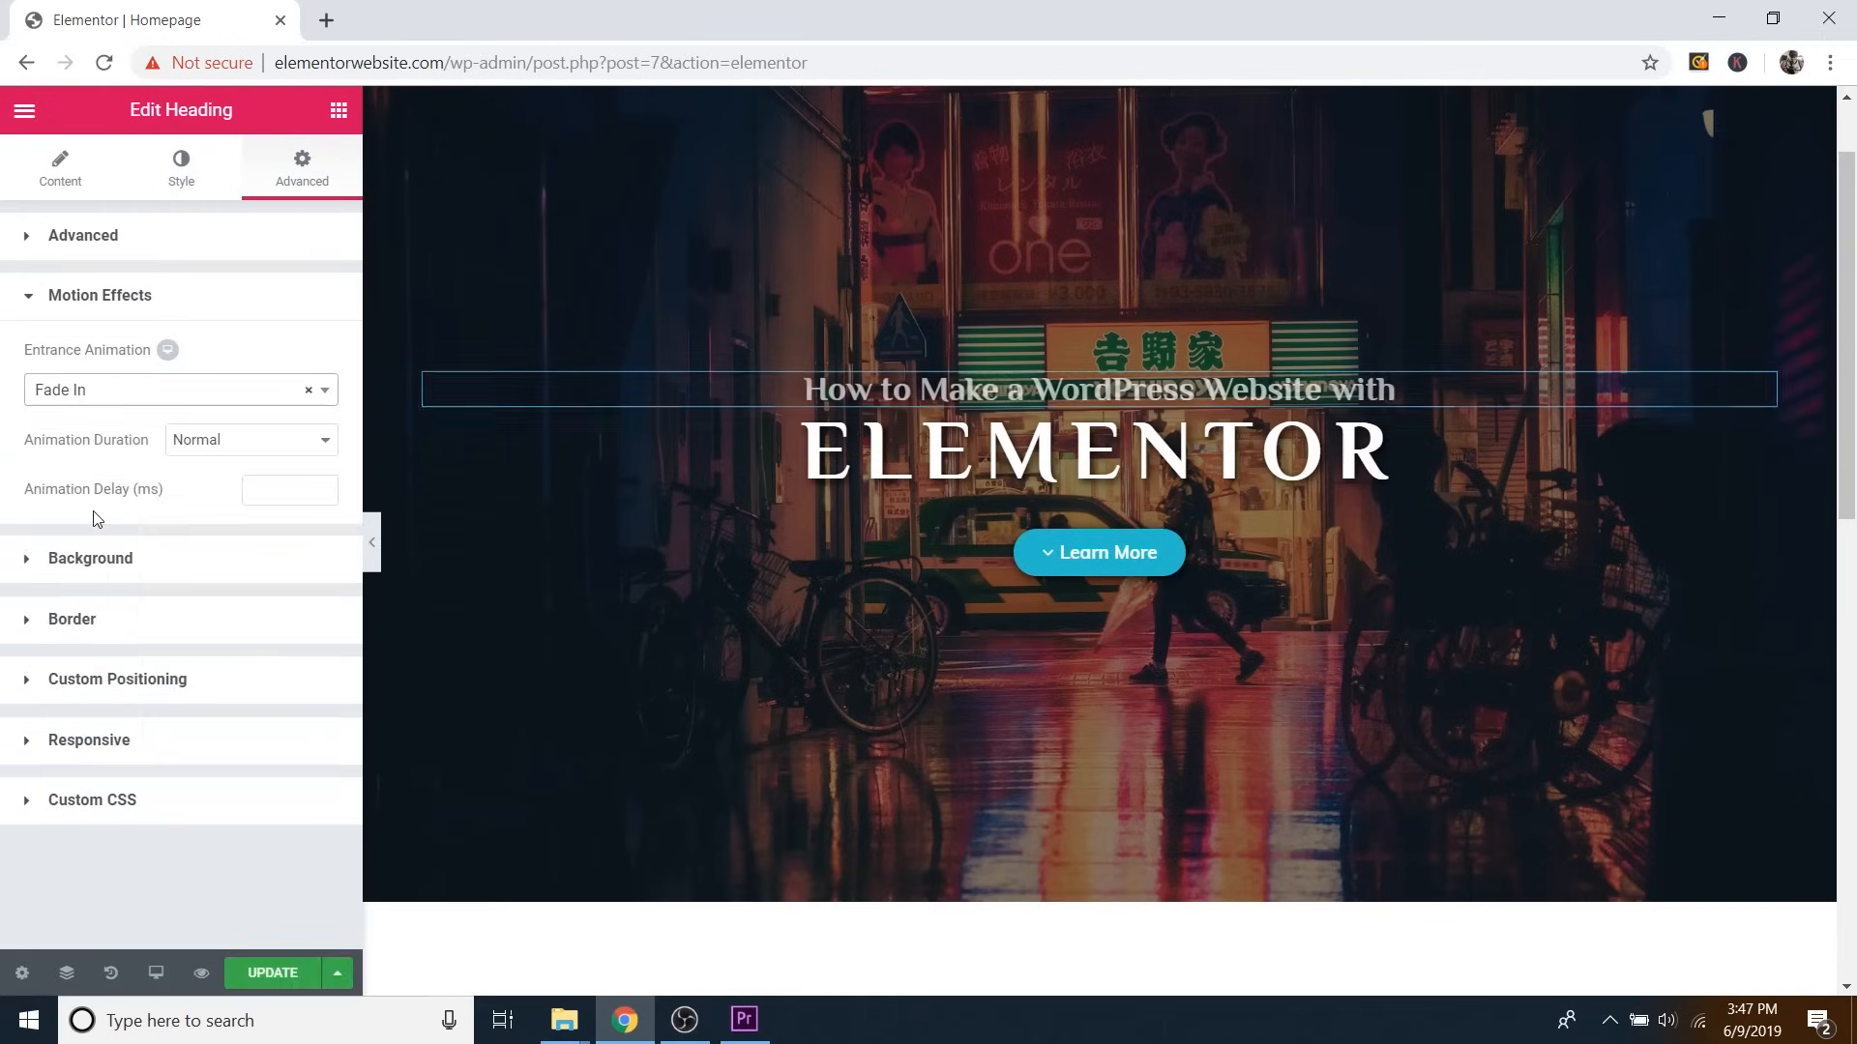
Try Zoom In, Bounce In and Rotate In on the tagline, then settle on Fade In at Normal duration.
click(88, 391)
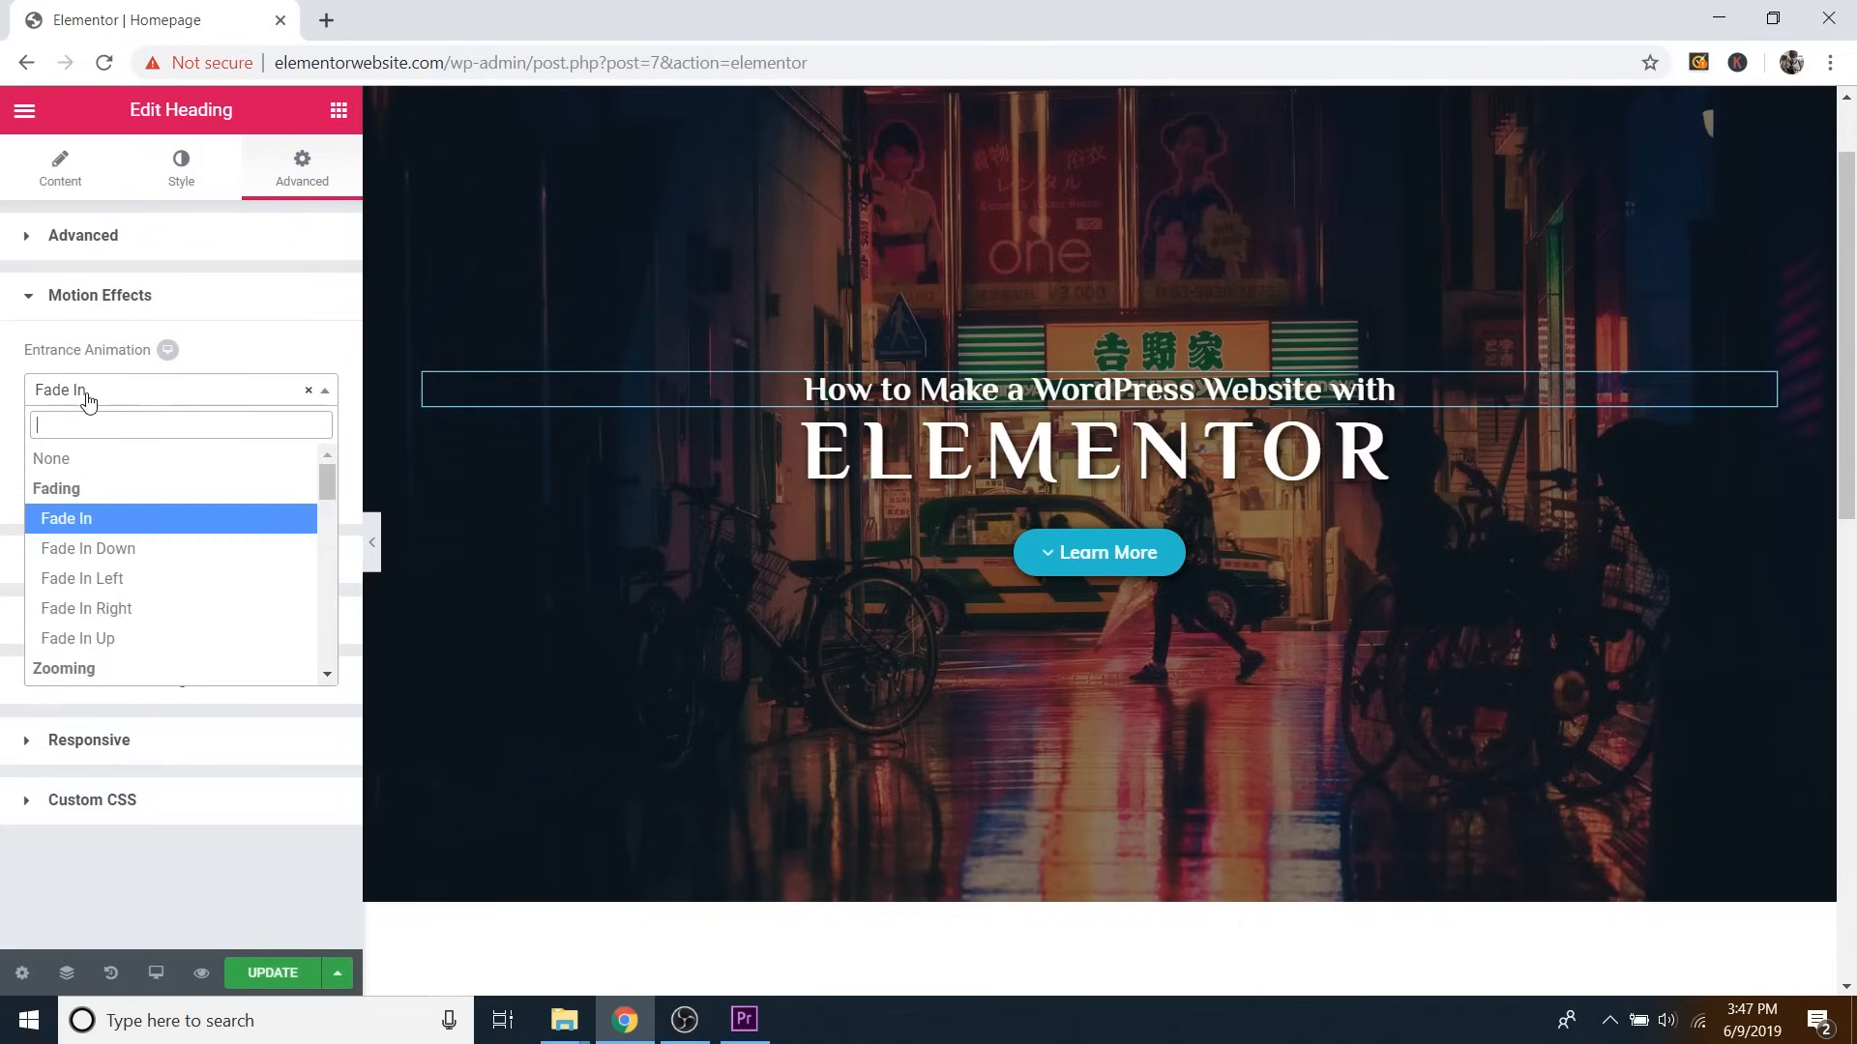
scroll(111, 503, down, 3)
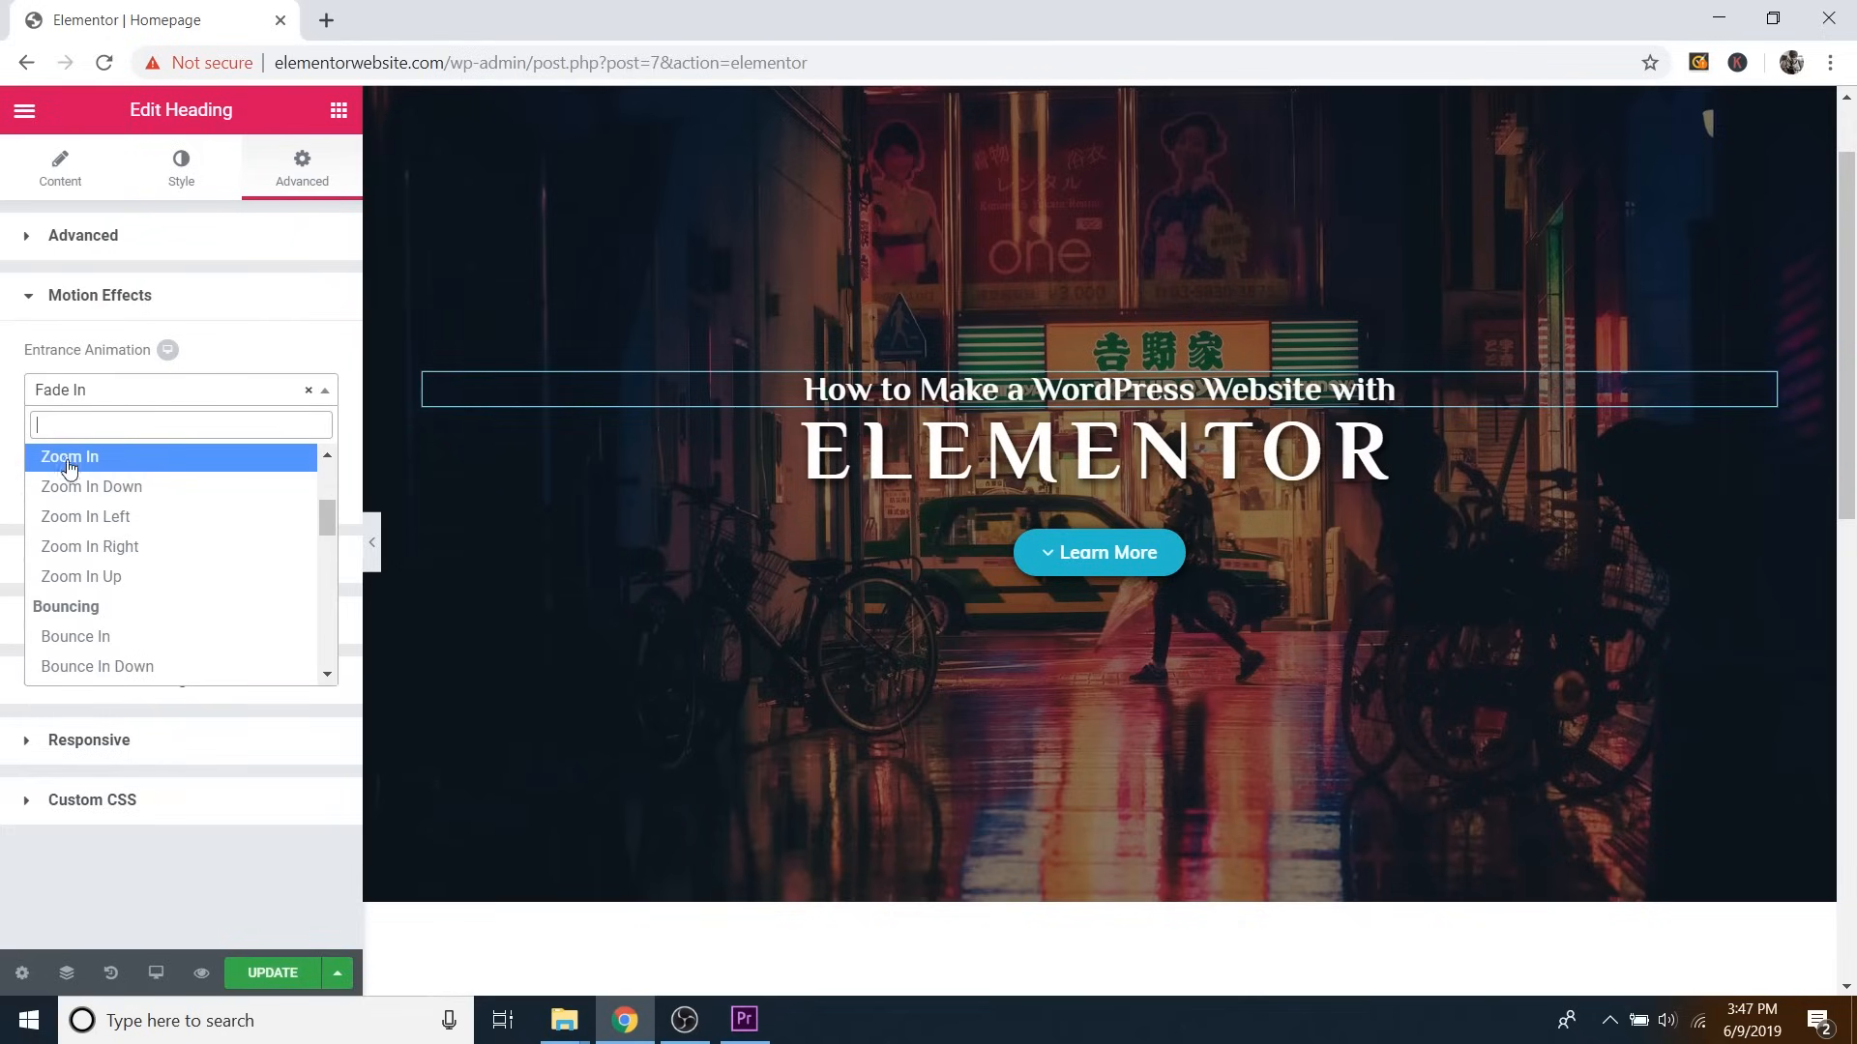
click(73, 457)
click(102, 389)
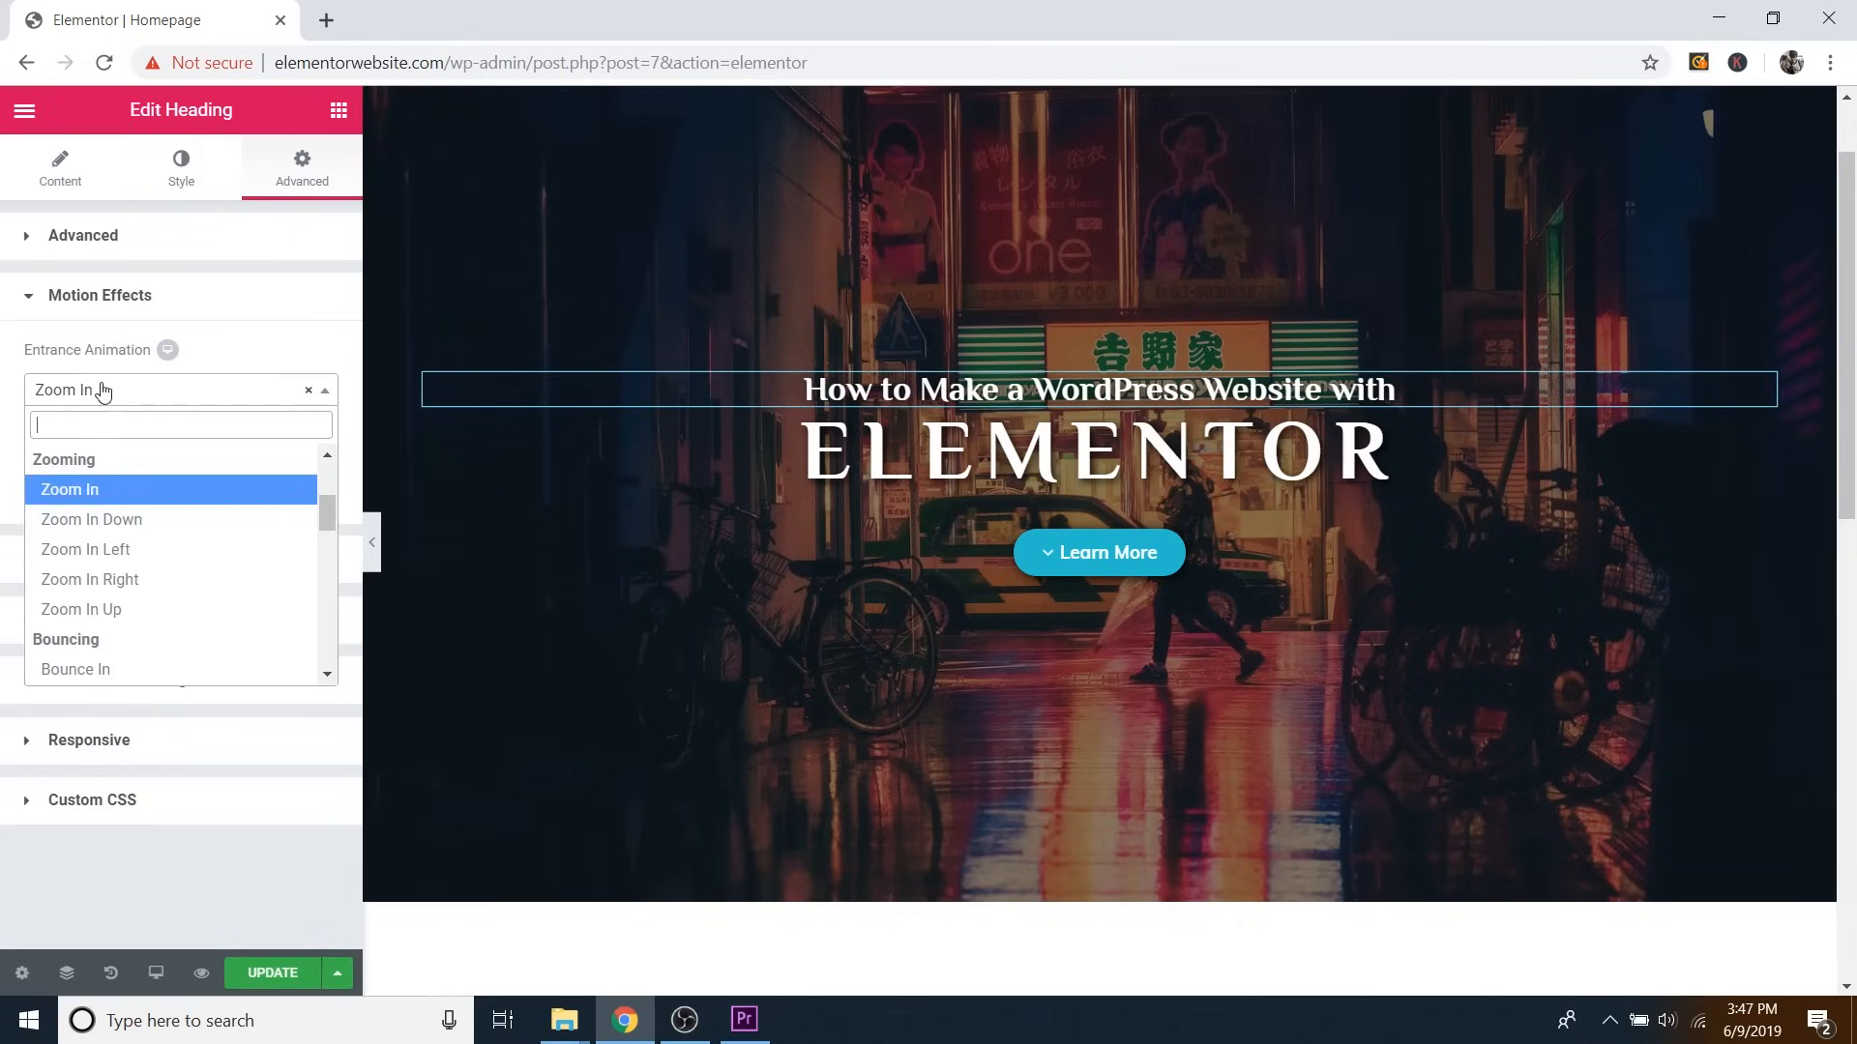
scroll(114, 556, down, 2)
click(103, 546)
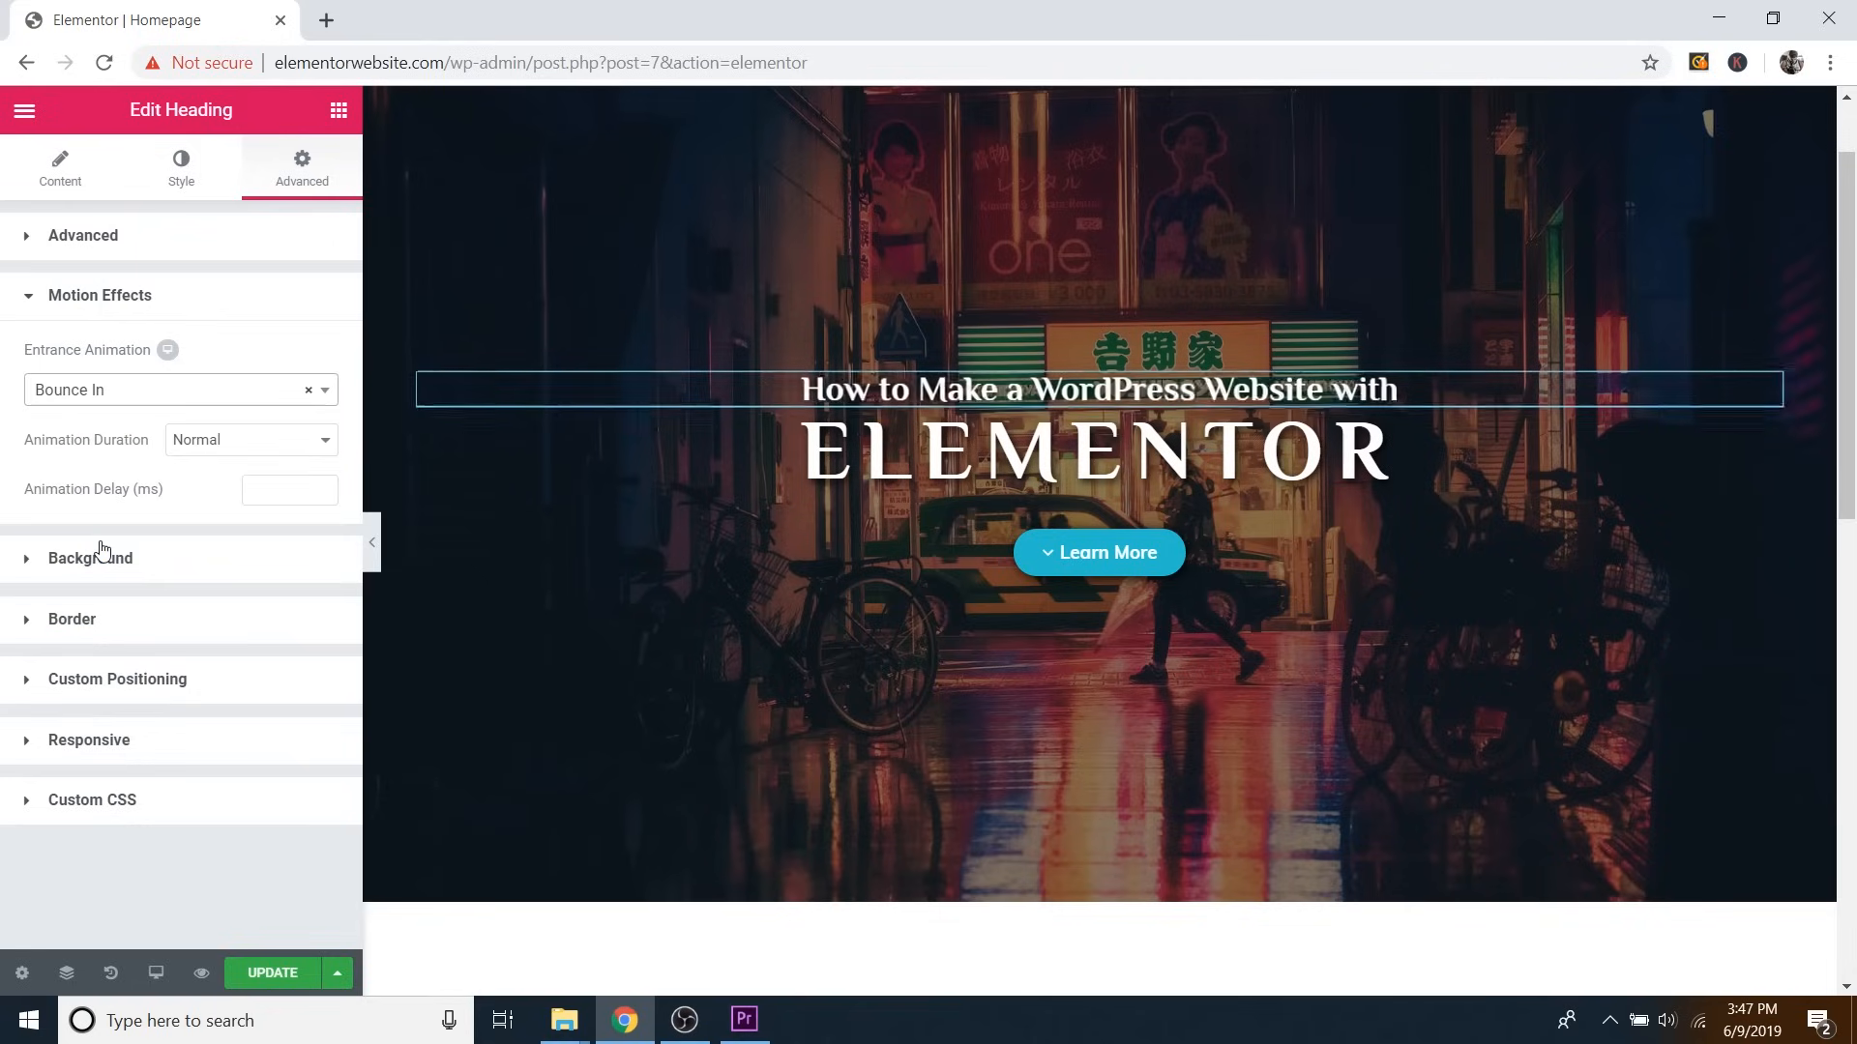
click(87, 394)
scroll(109, 558, down, 3)
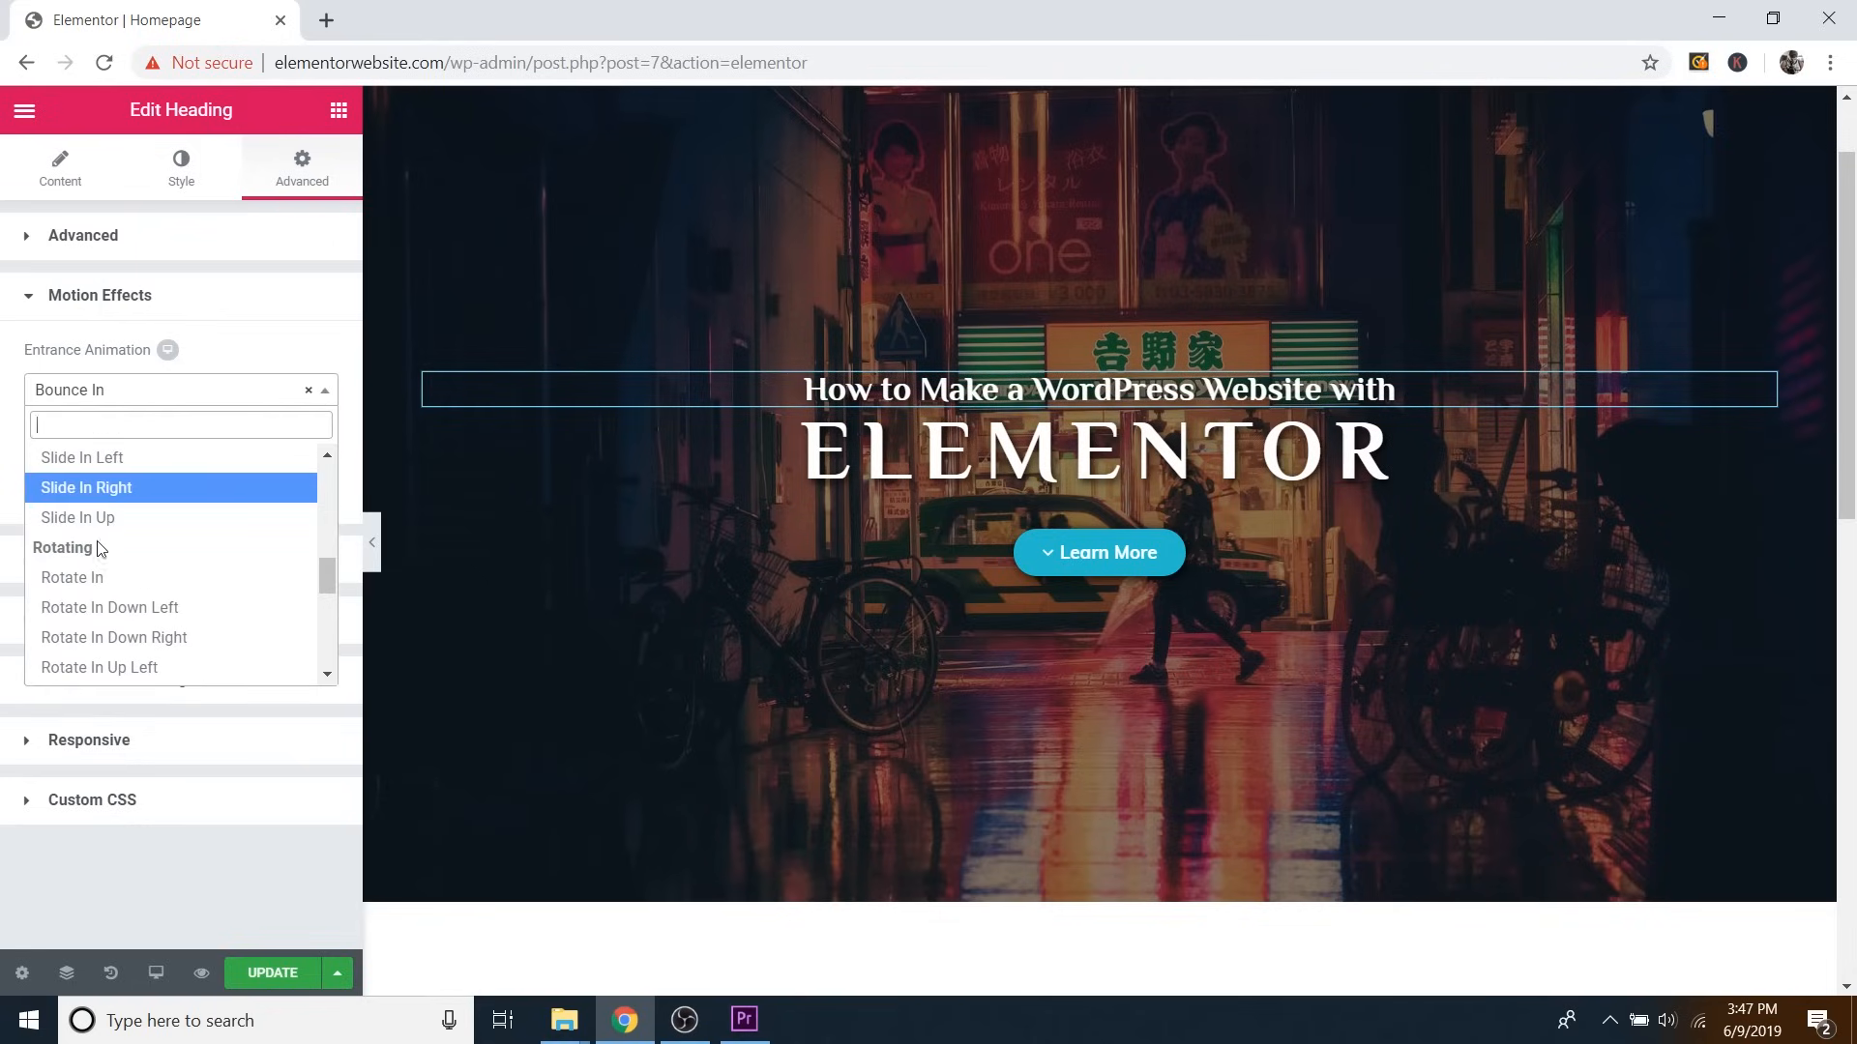
click(79, 578)
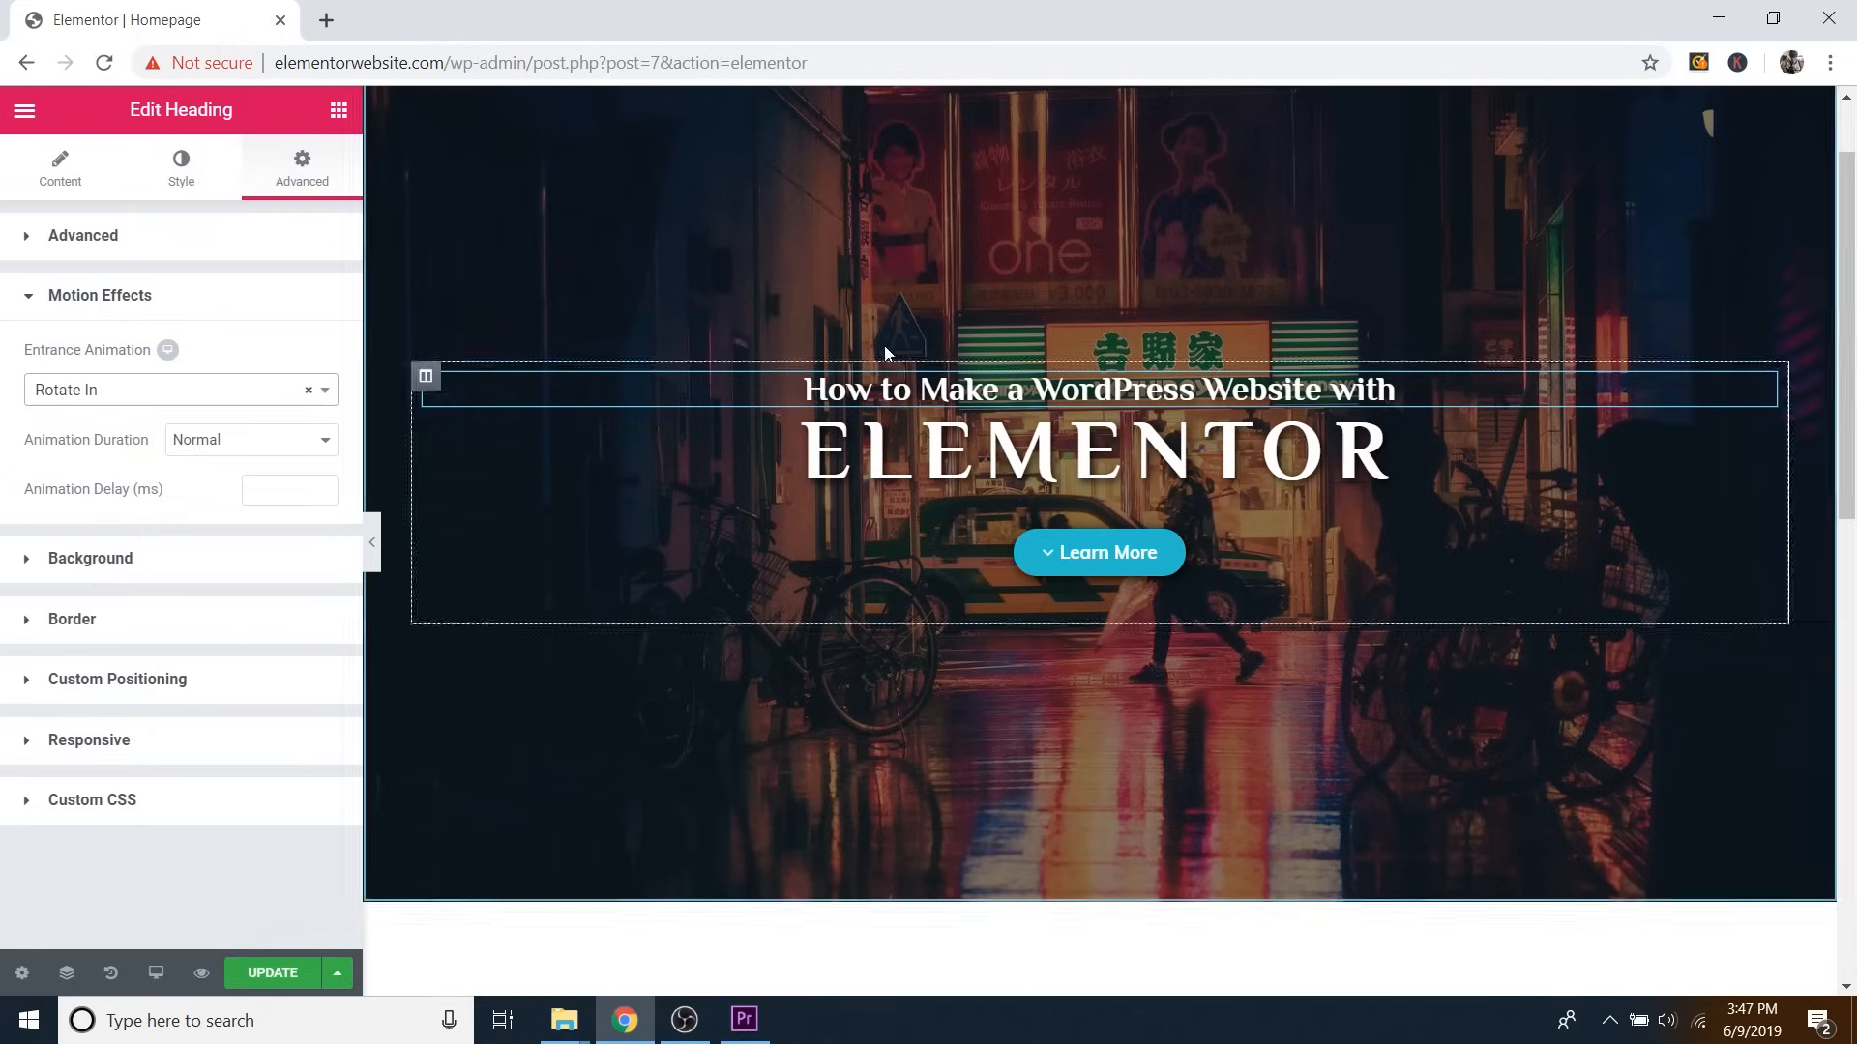
click(126, 392)
scroll(131, 541, up, 8)
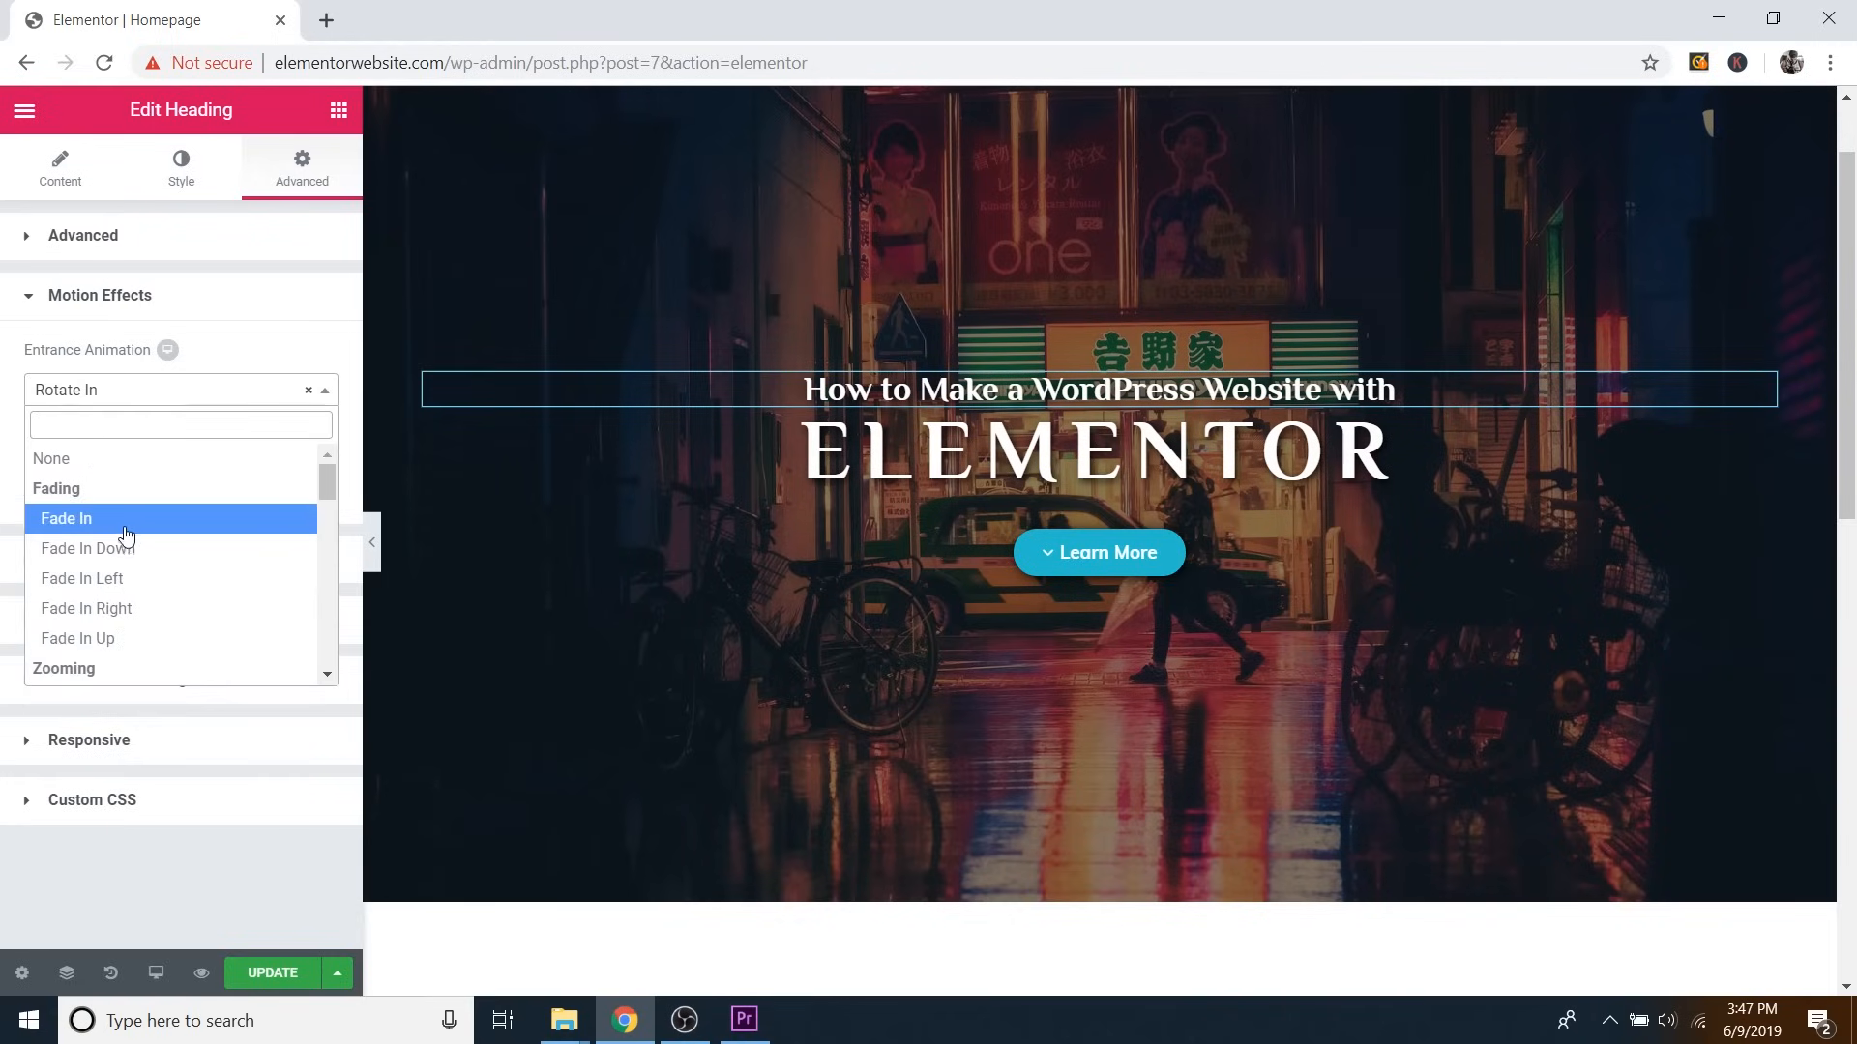
click(126, 535)
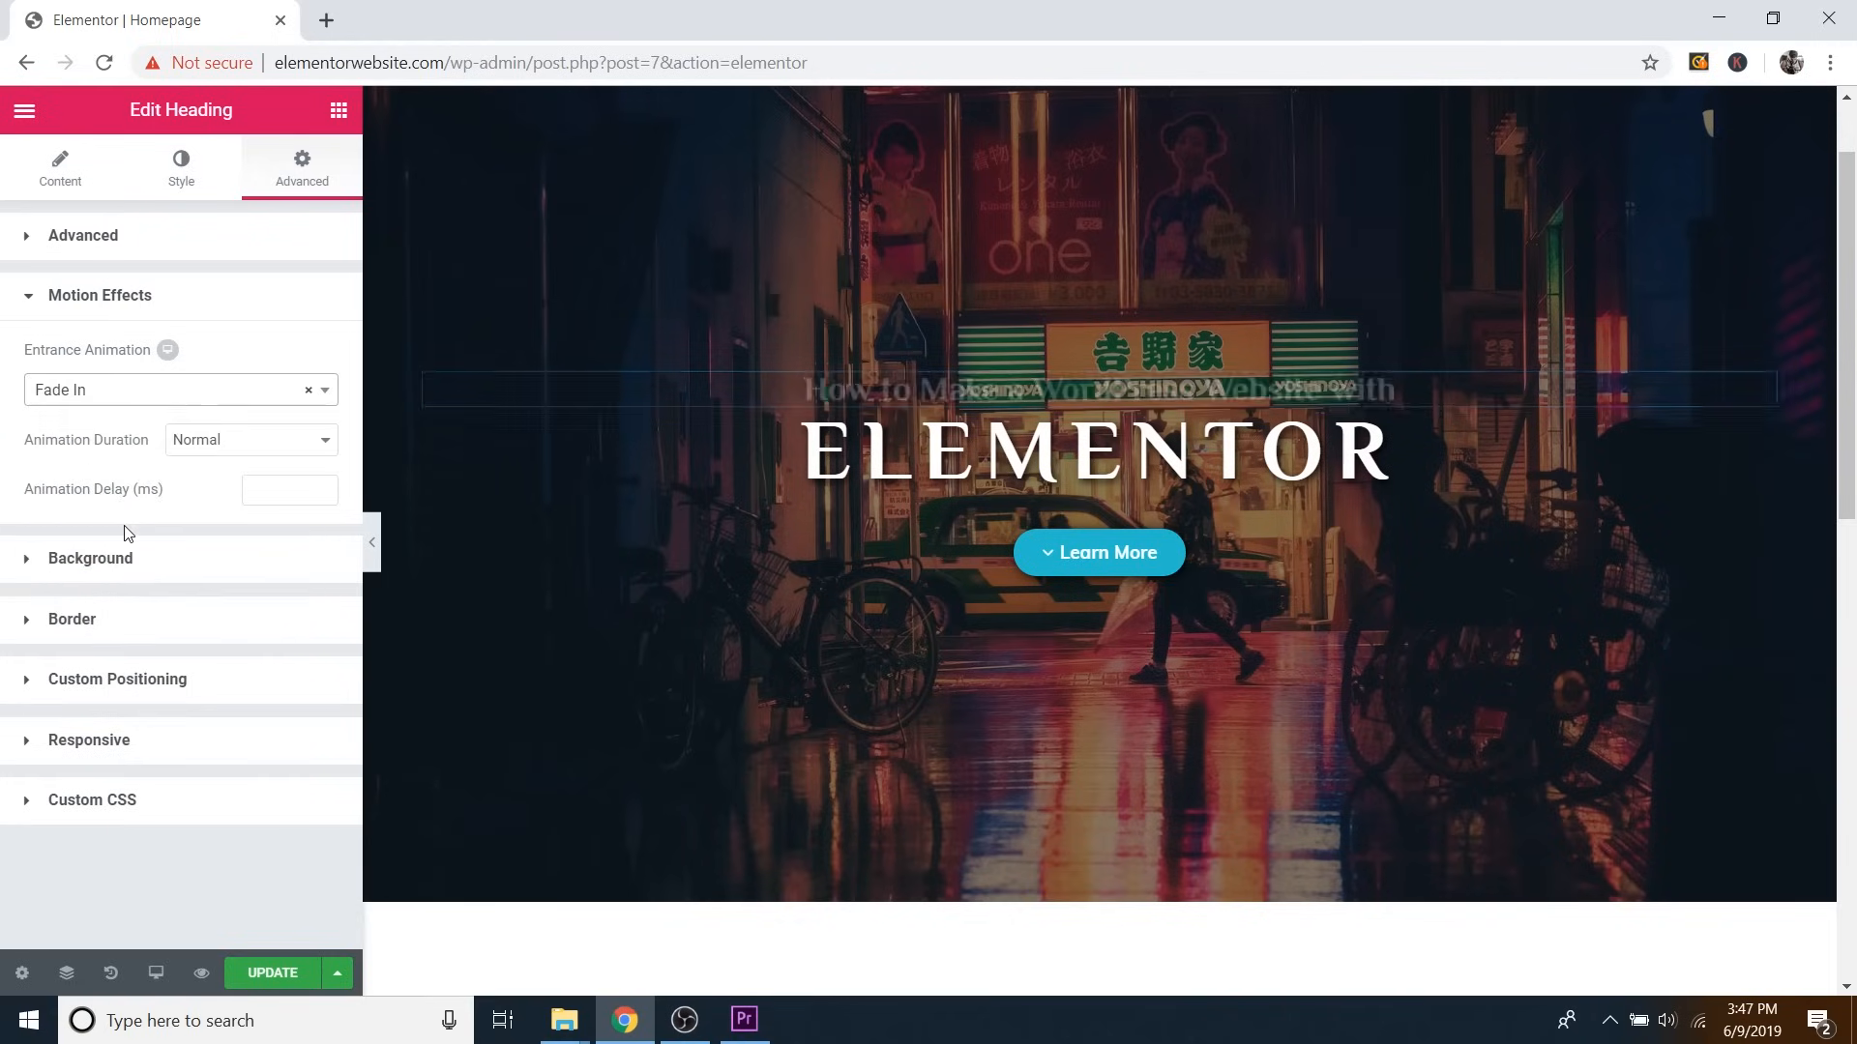
click(299, 448)
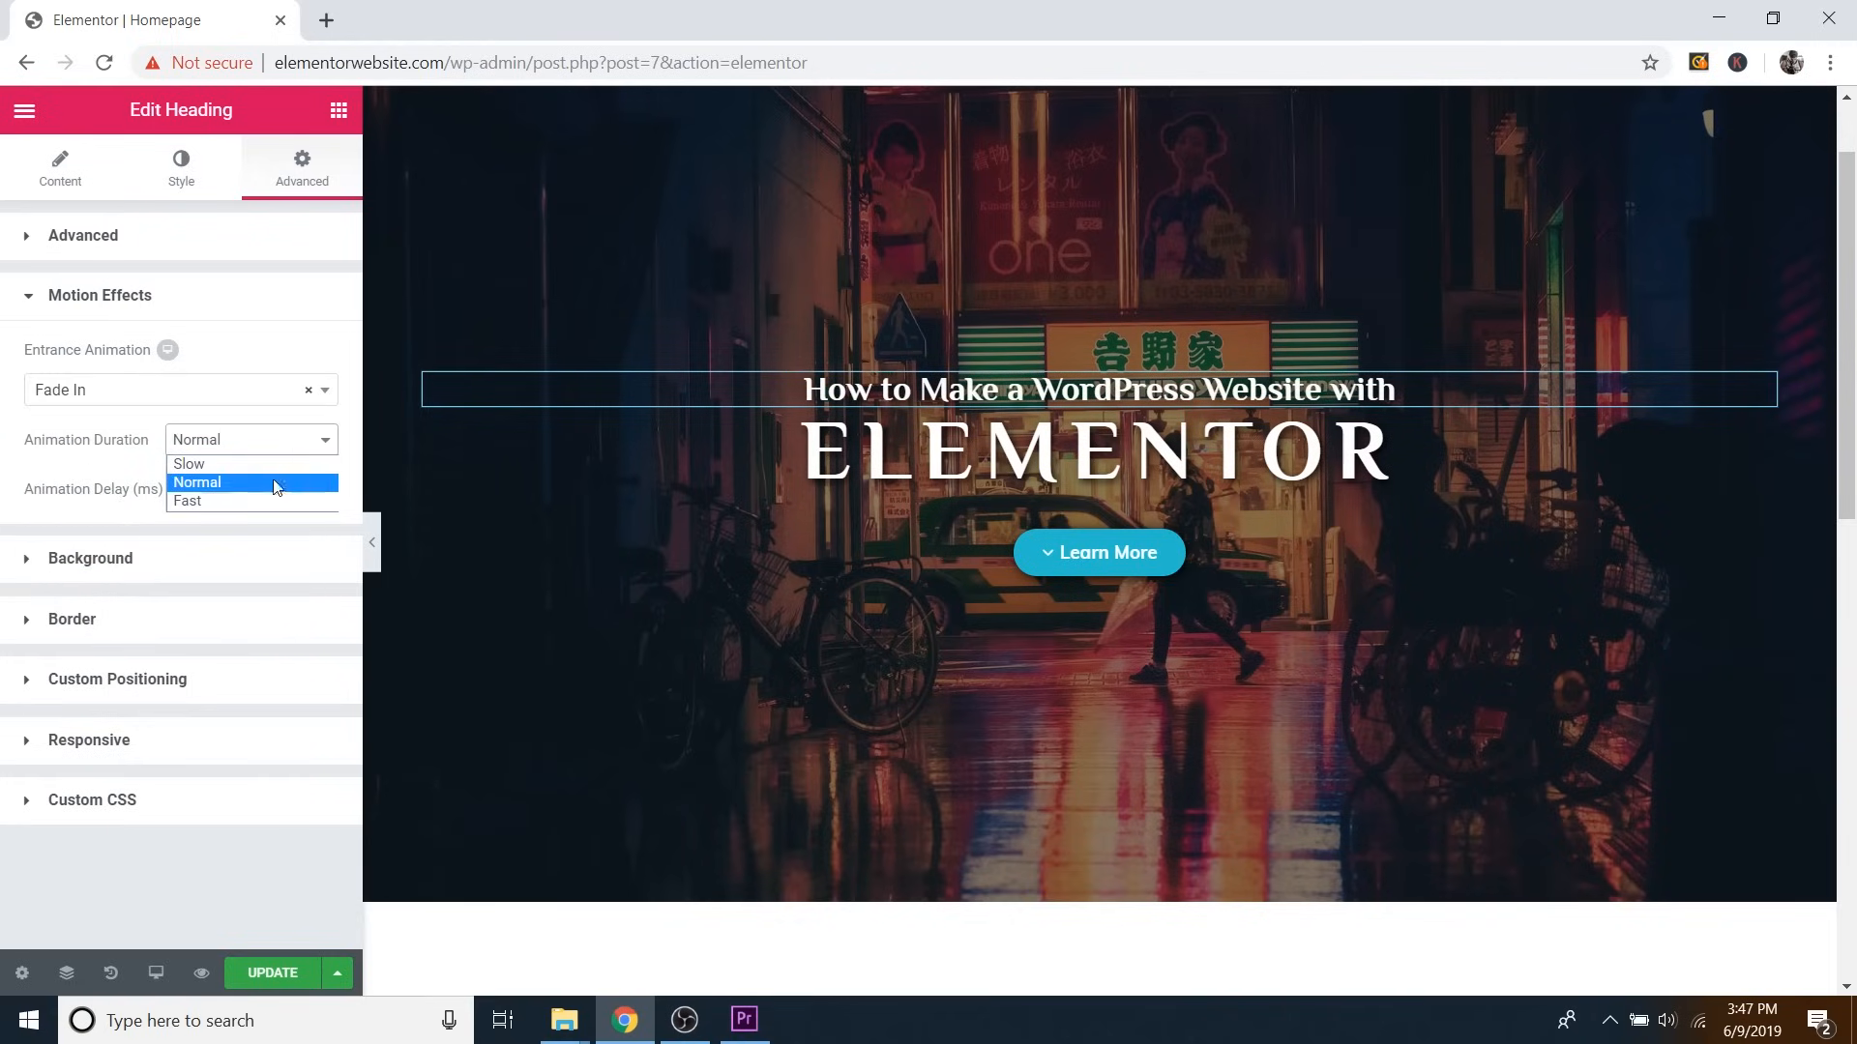
click(265, 477)
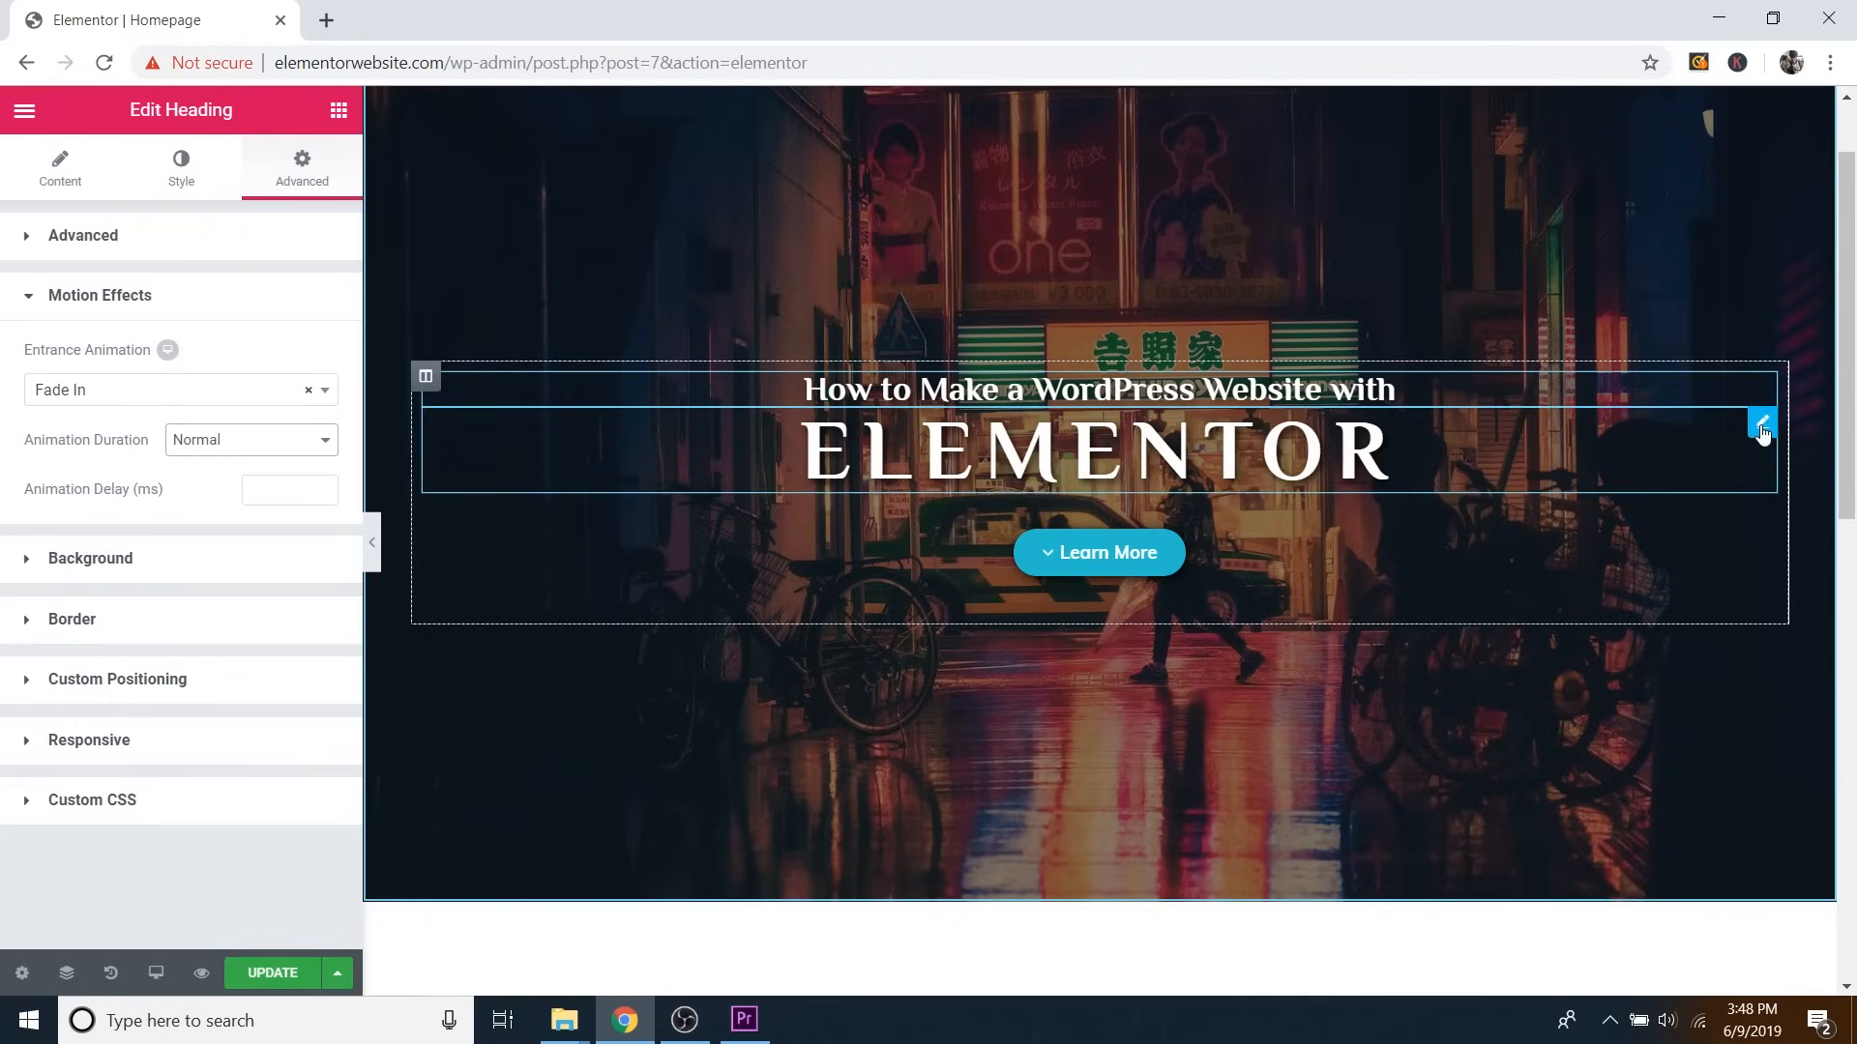
Give the ELEMENTOR heading a Fade In entrance animation and preview the page.
click(1762, 426)
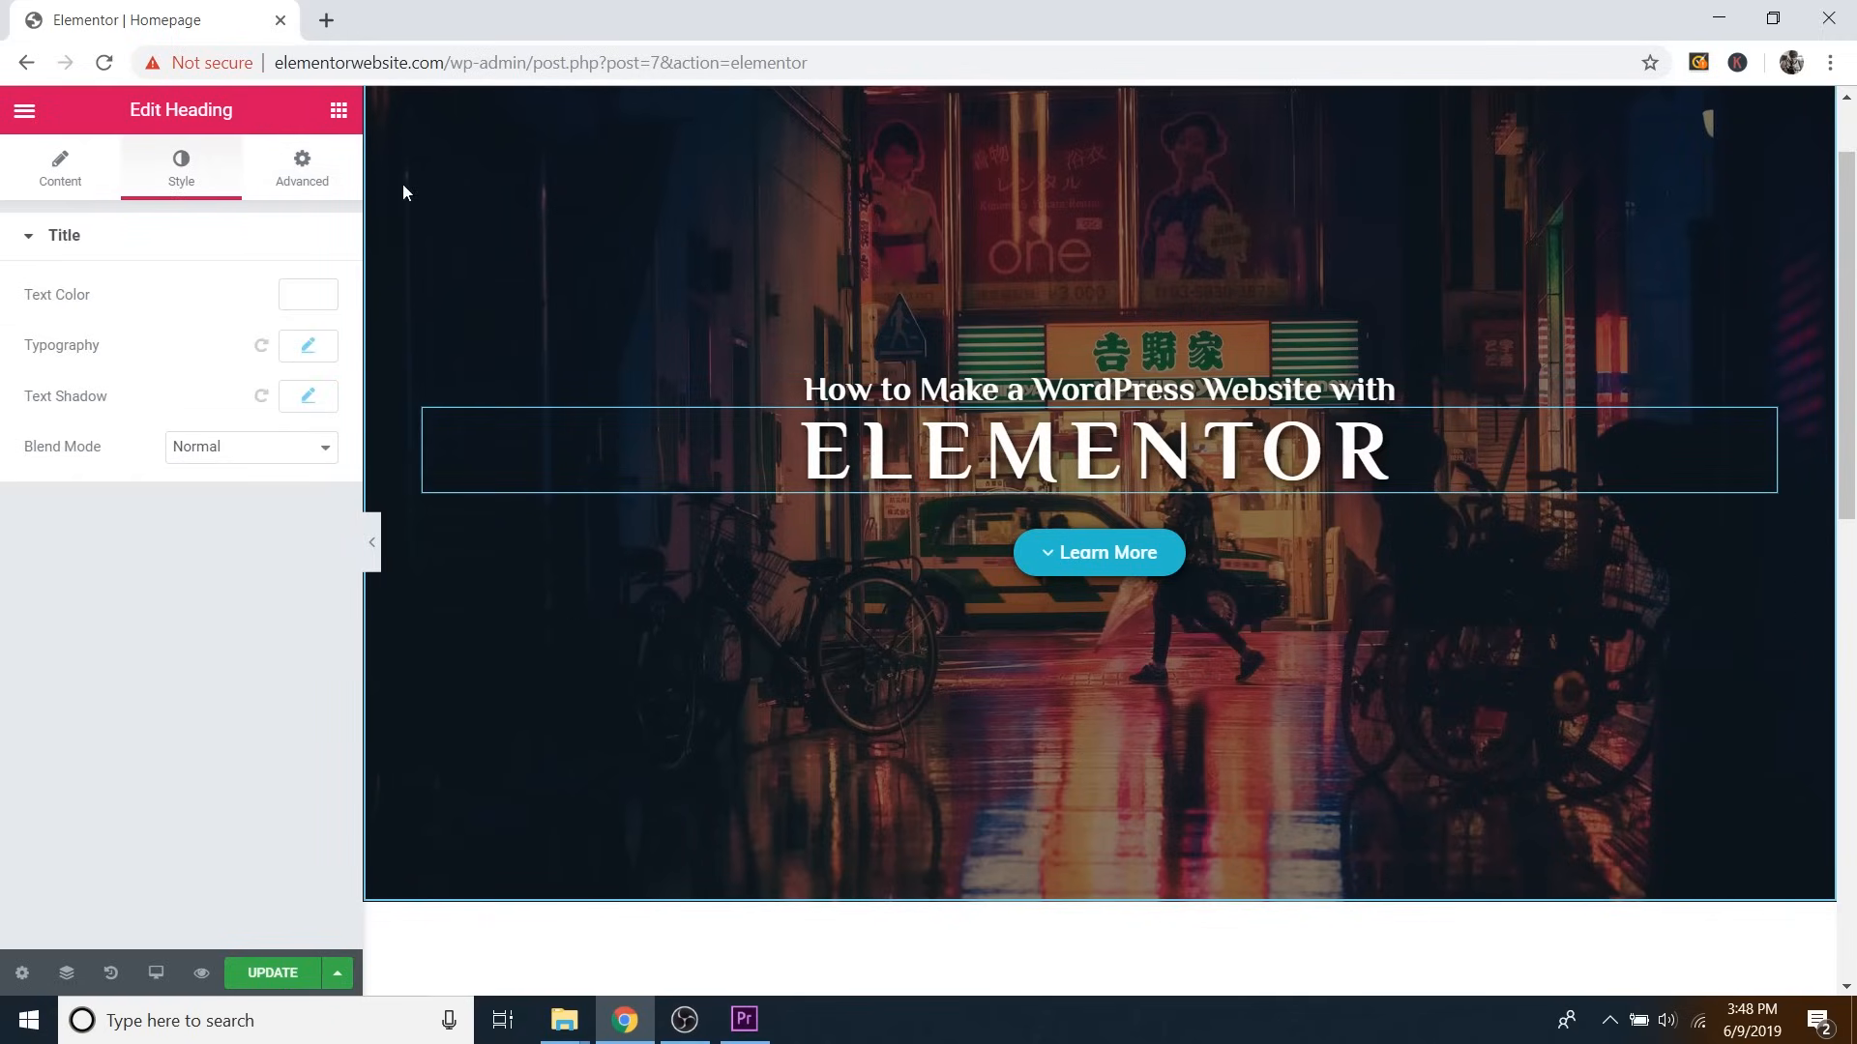
click(287, 179)
click(126, 685)
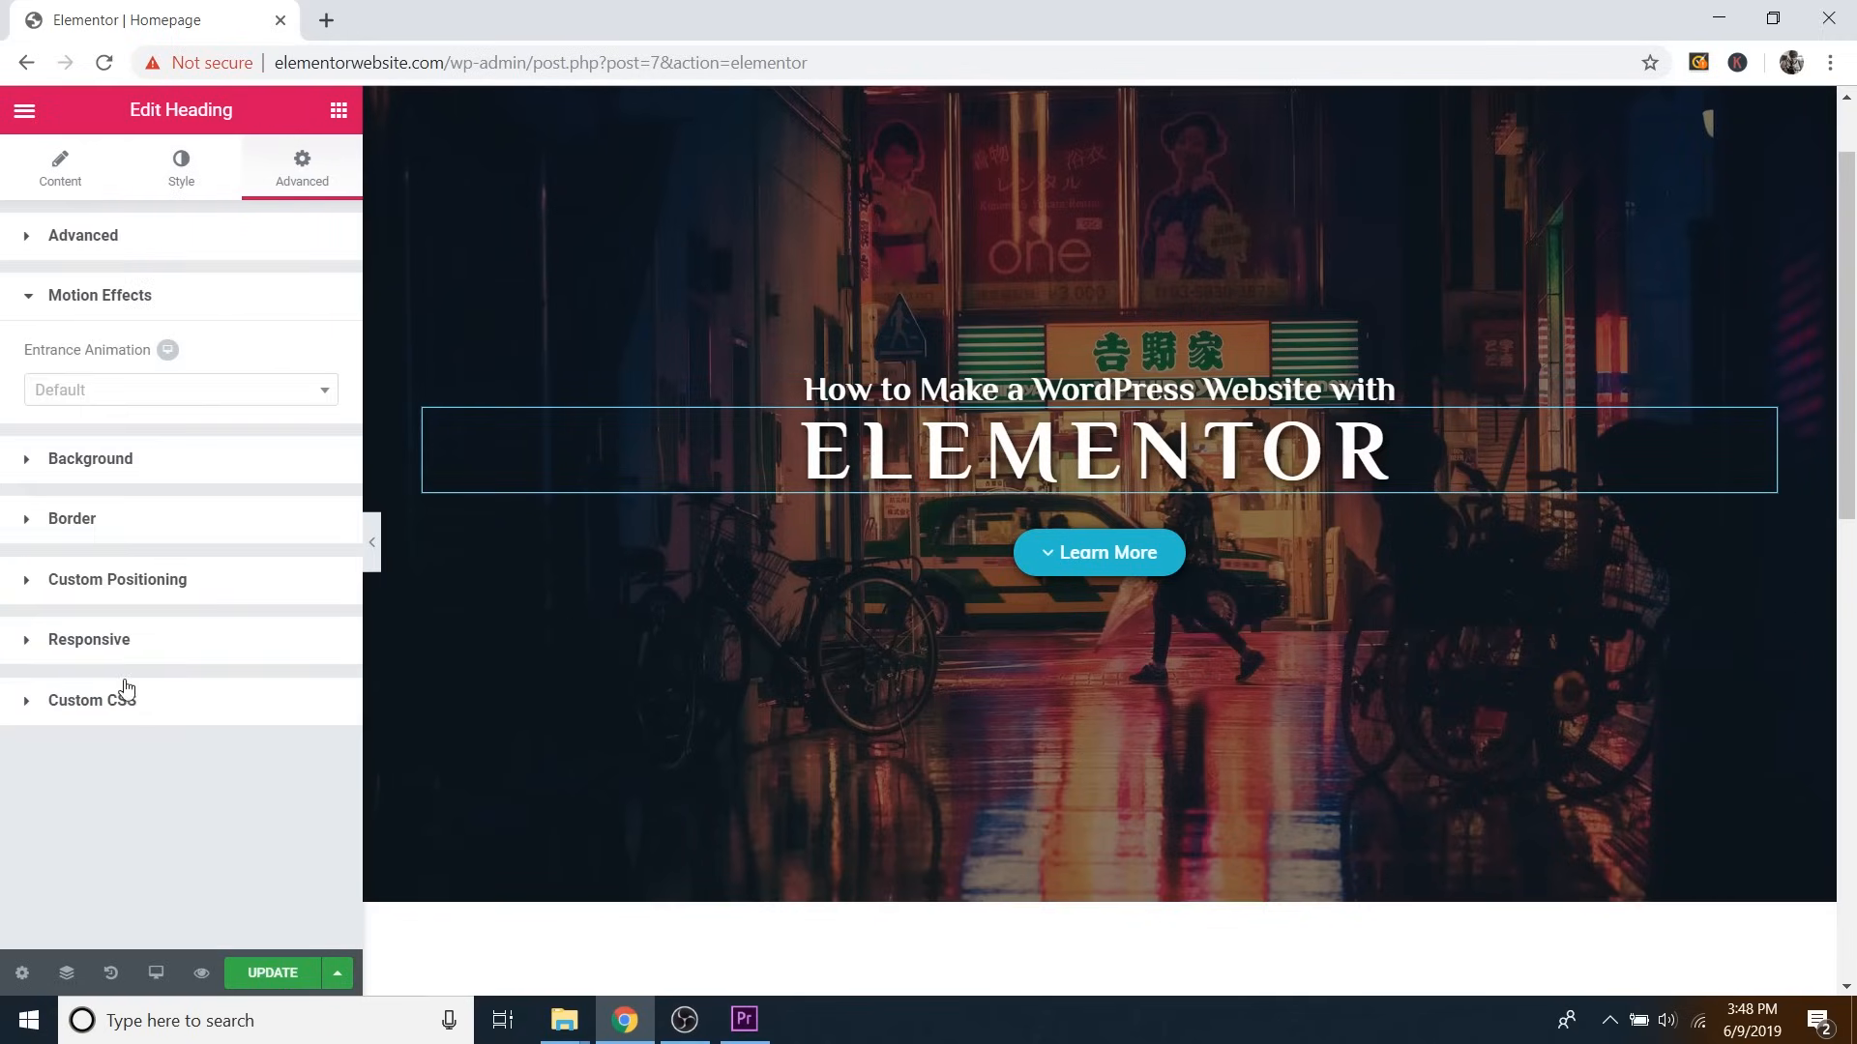
click(119, 391)
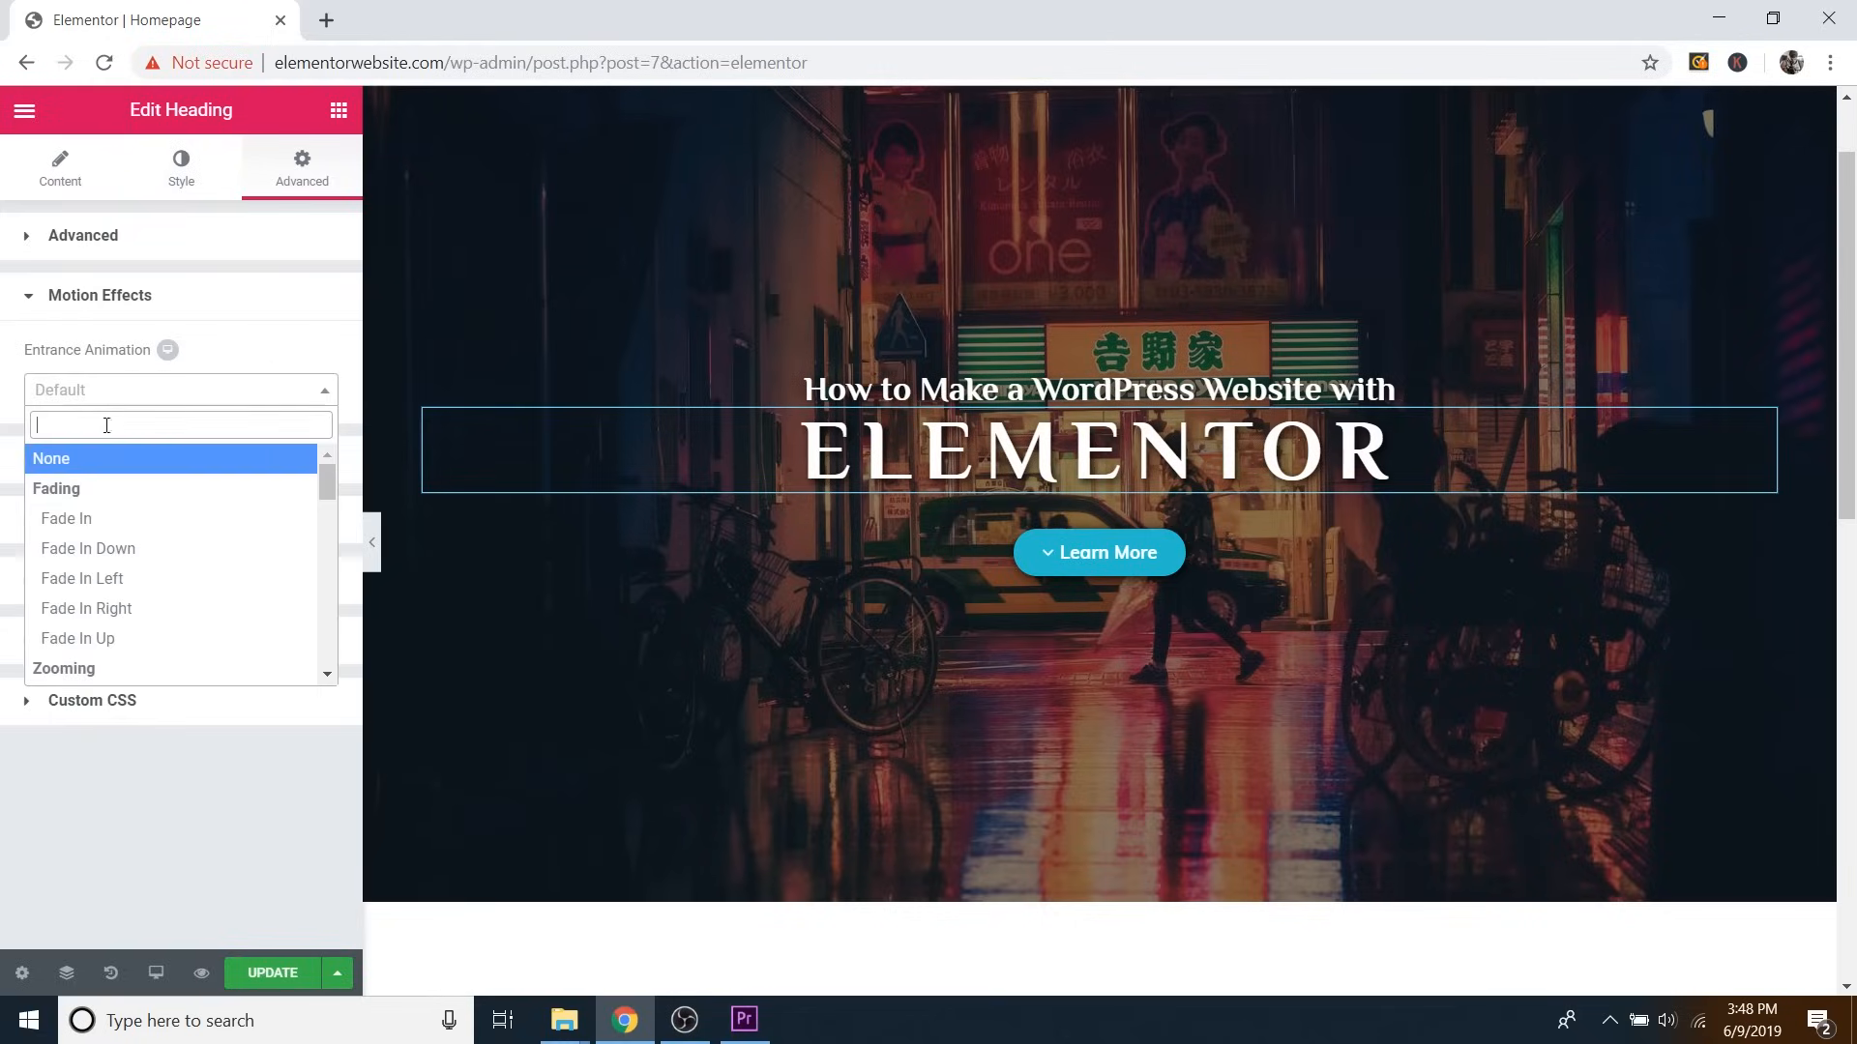
click(64, 517)
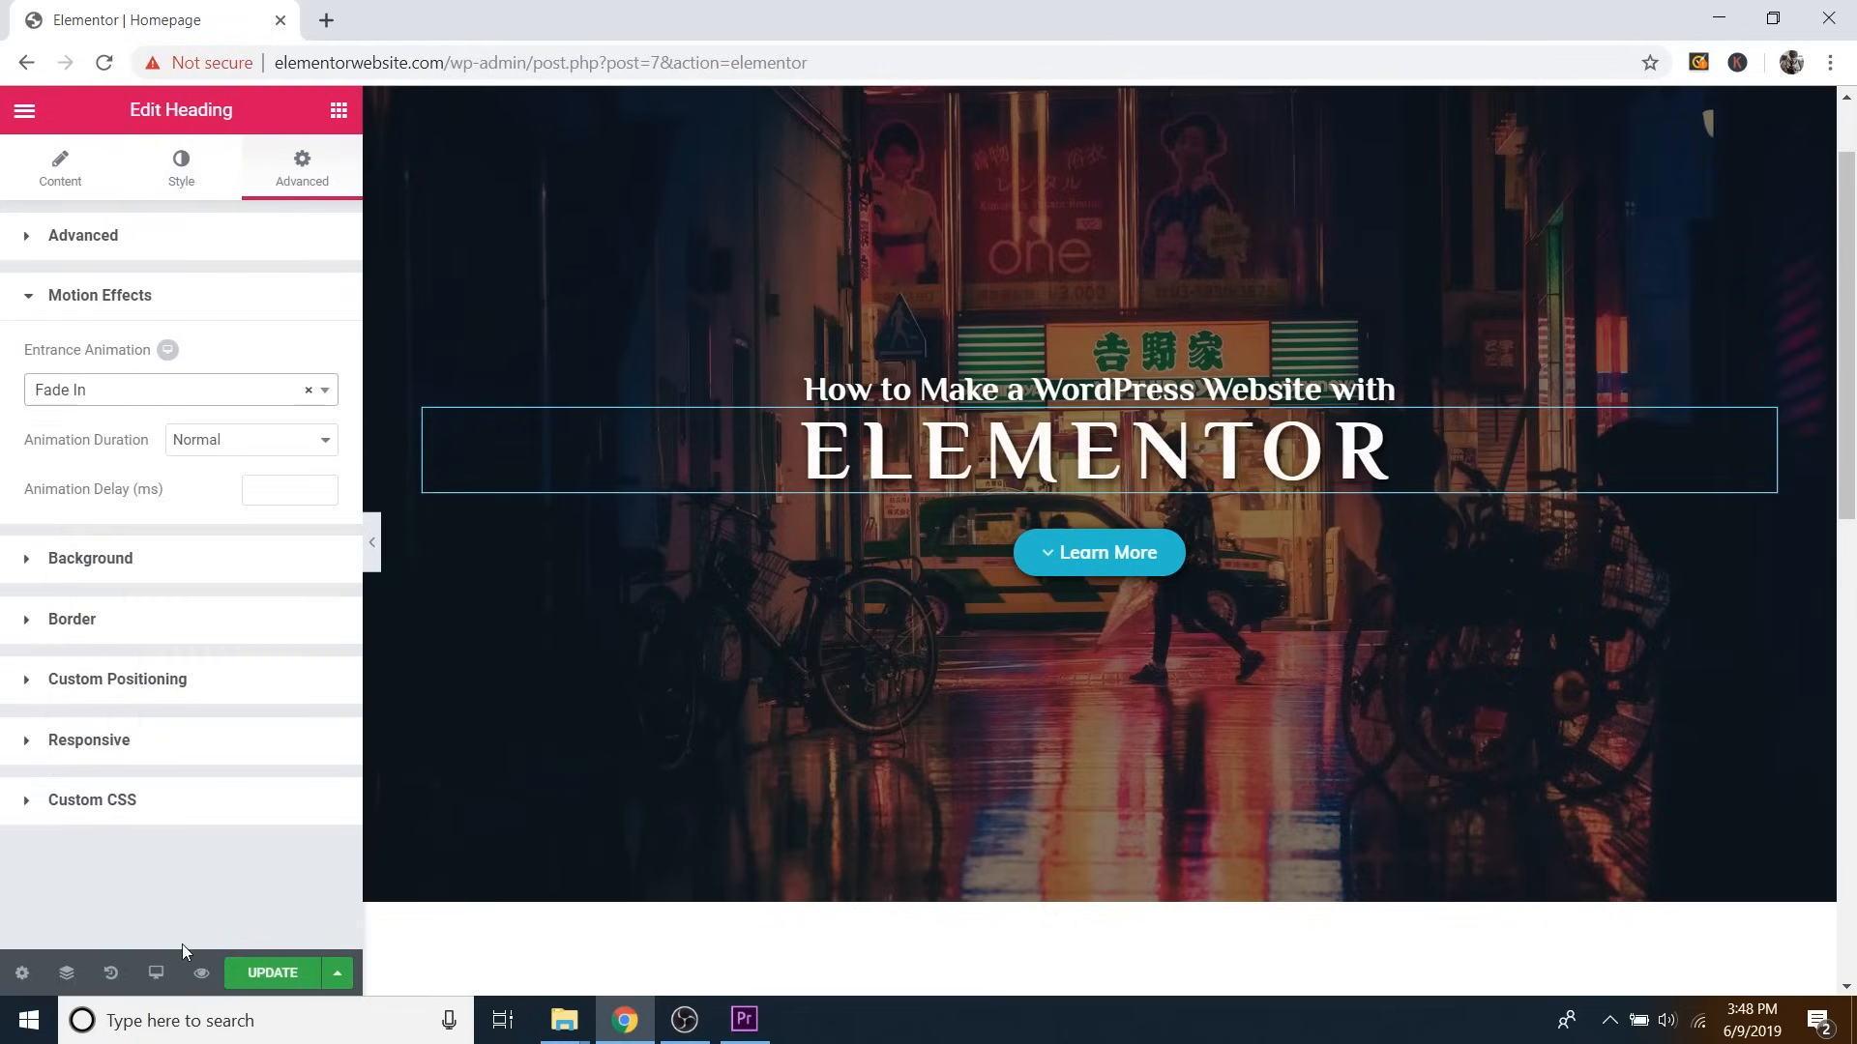
click(203, 974)
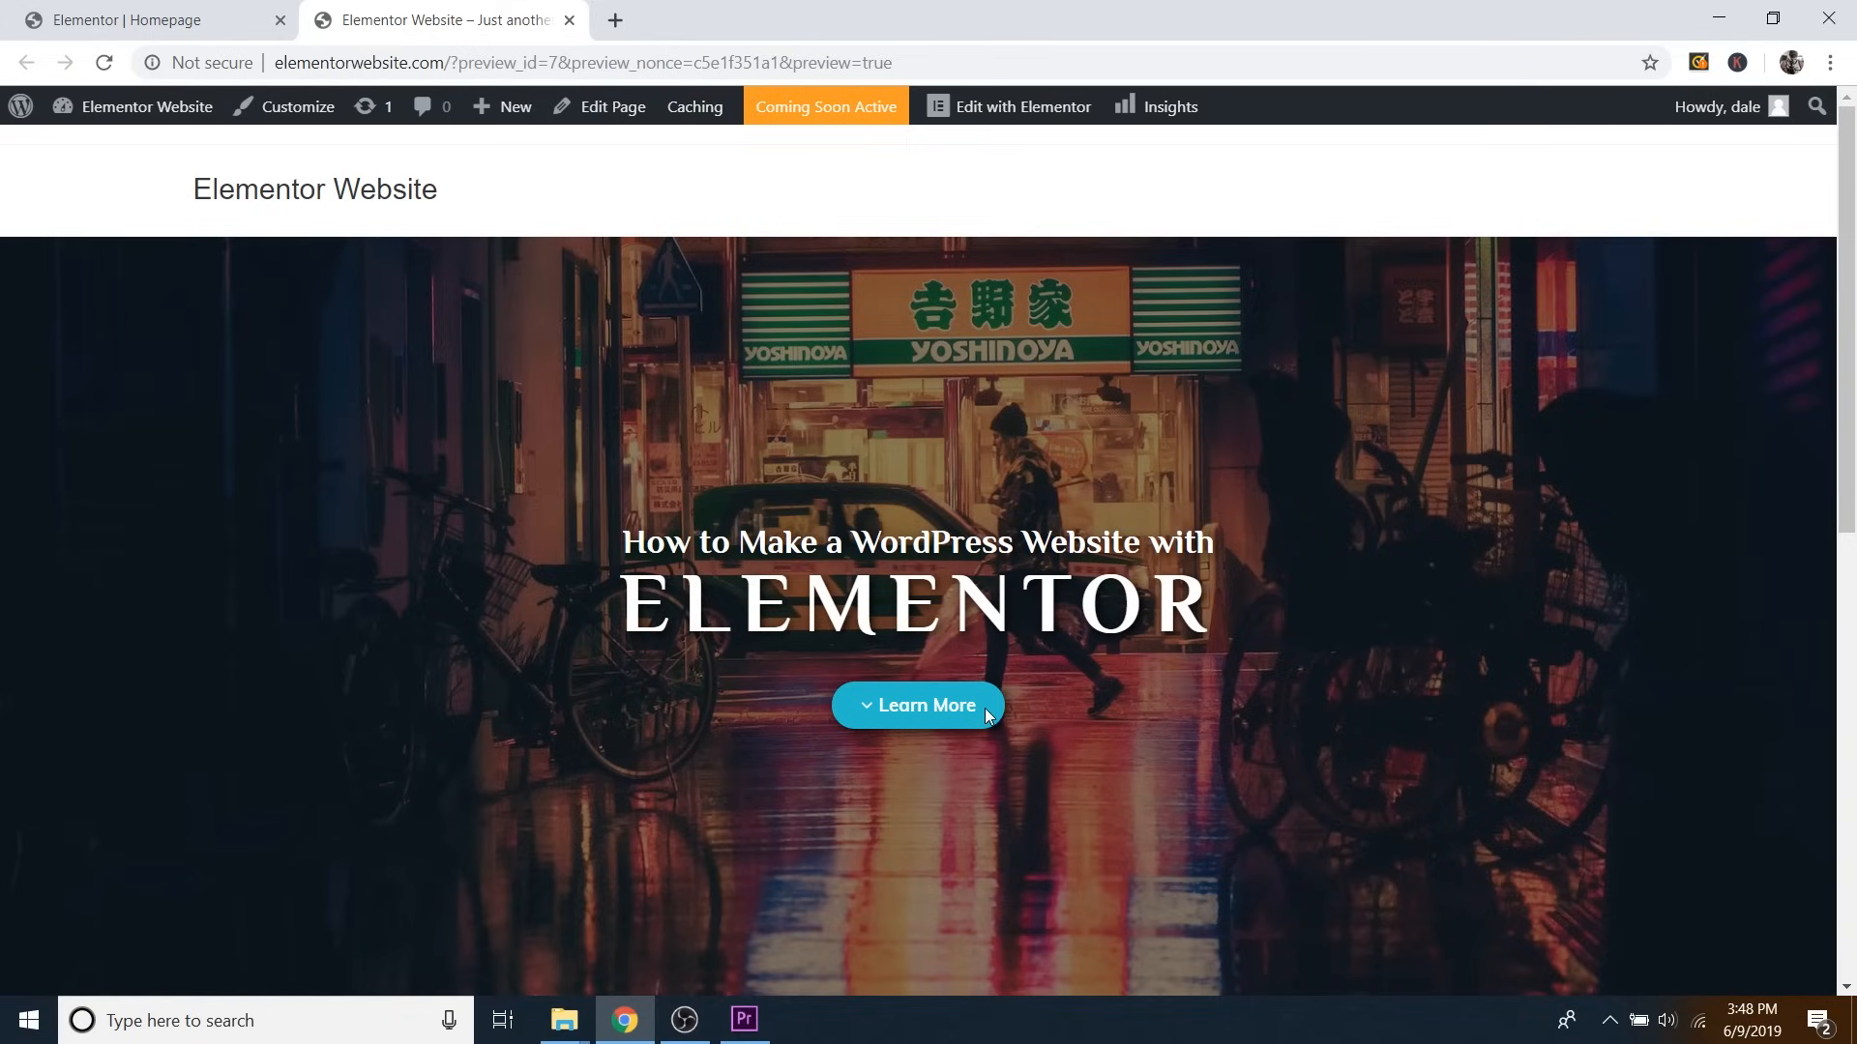
Close the preview, update the page, and scroll the canvas to check the hero.
click(570, 20)
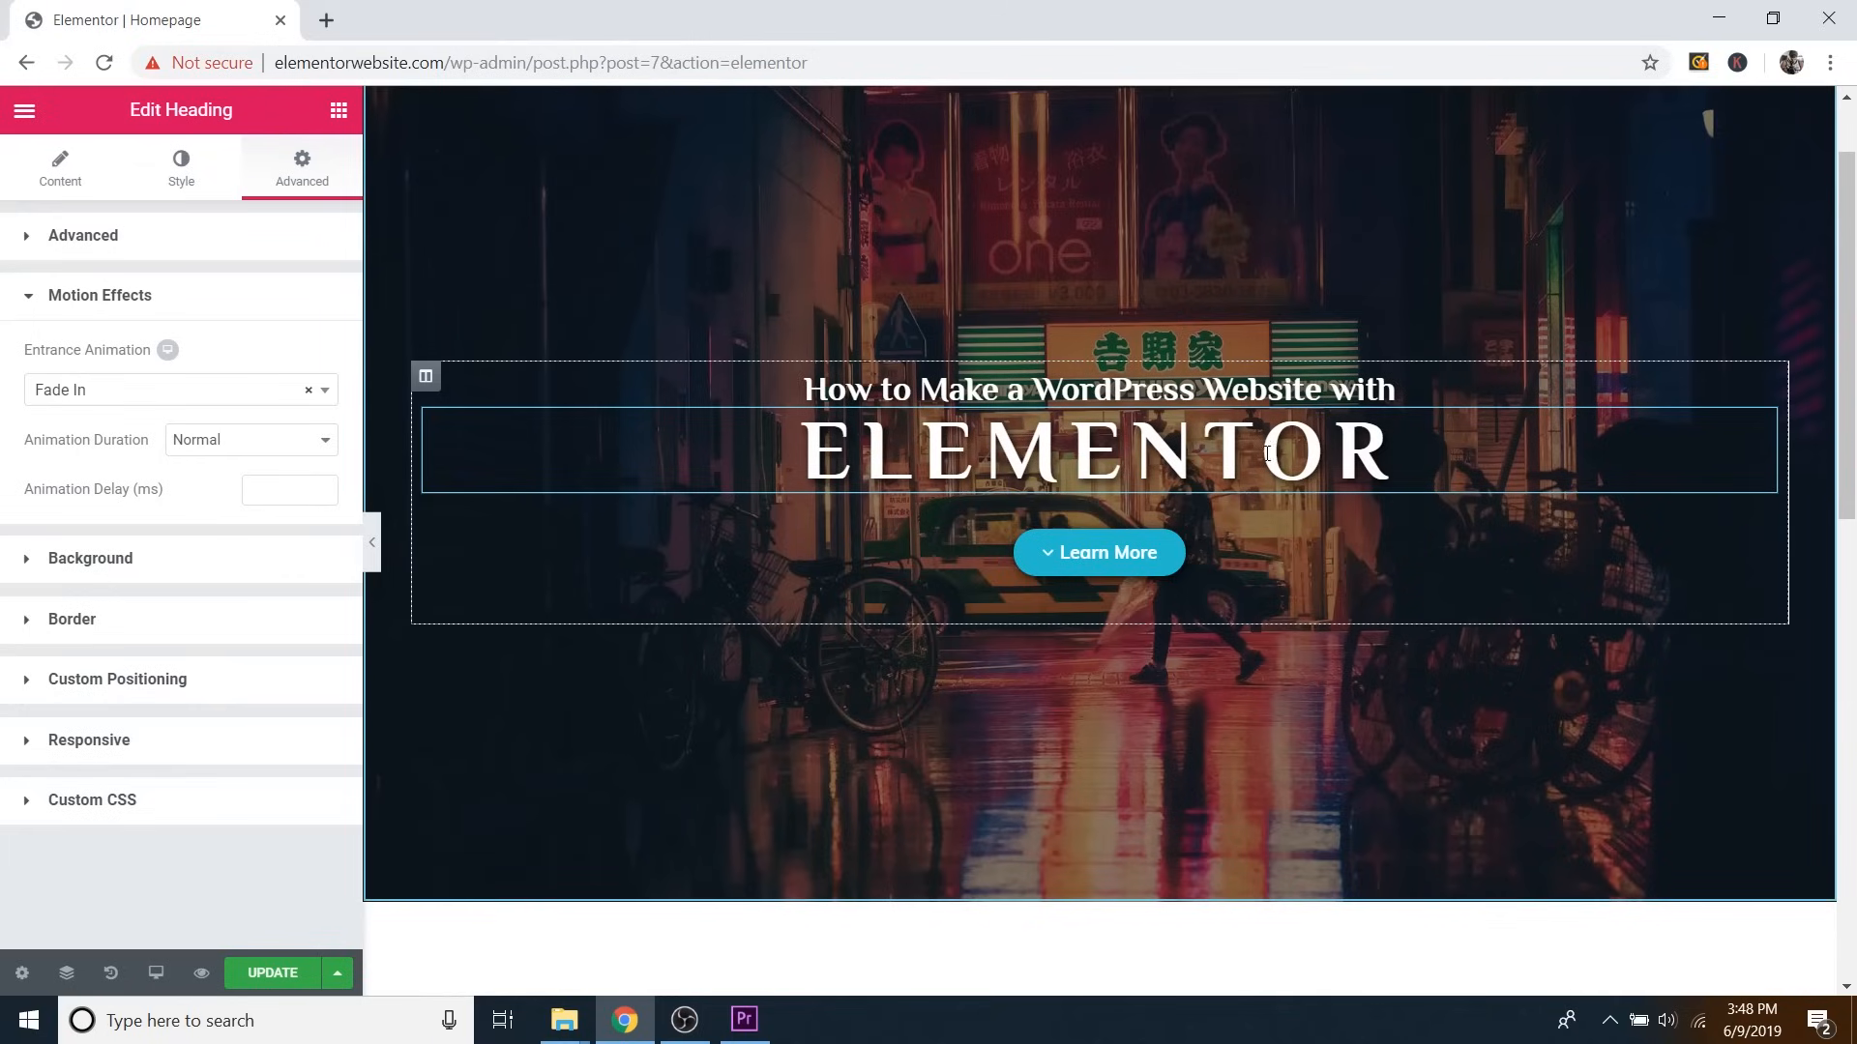
click(273, 975)
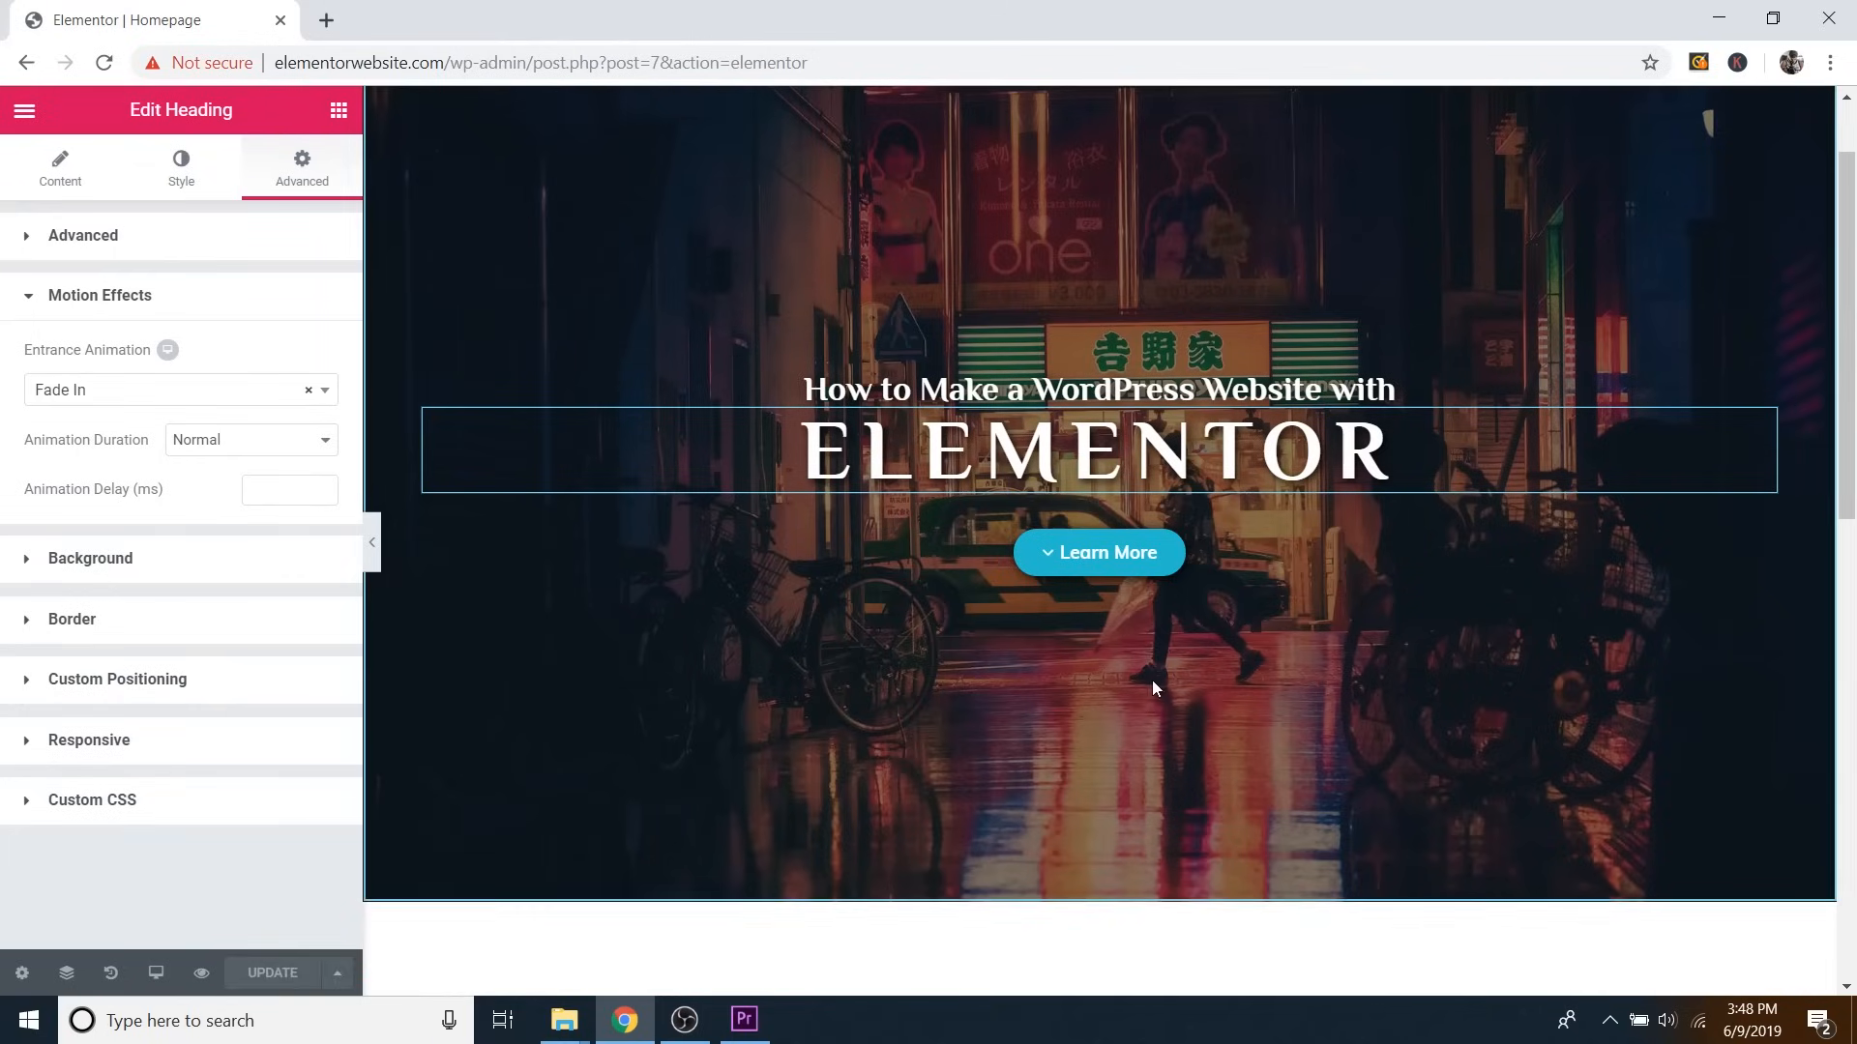
scroll(1152, 681, up, 2)
scroll(1155, 681, down, 2)
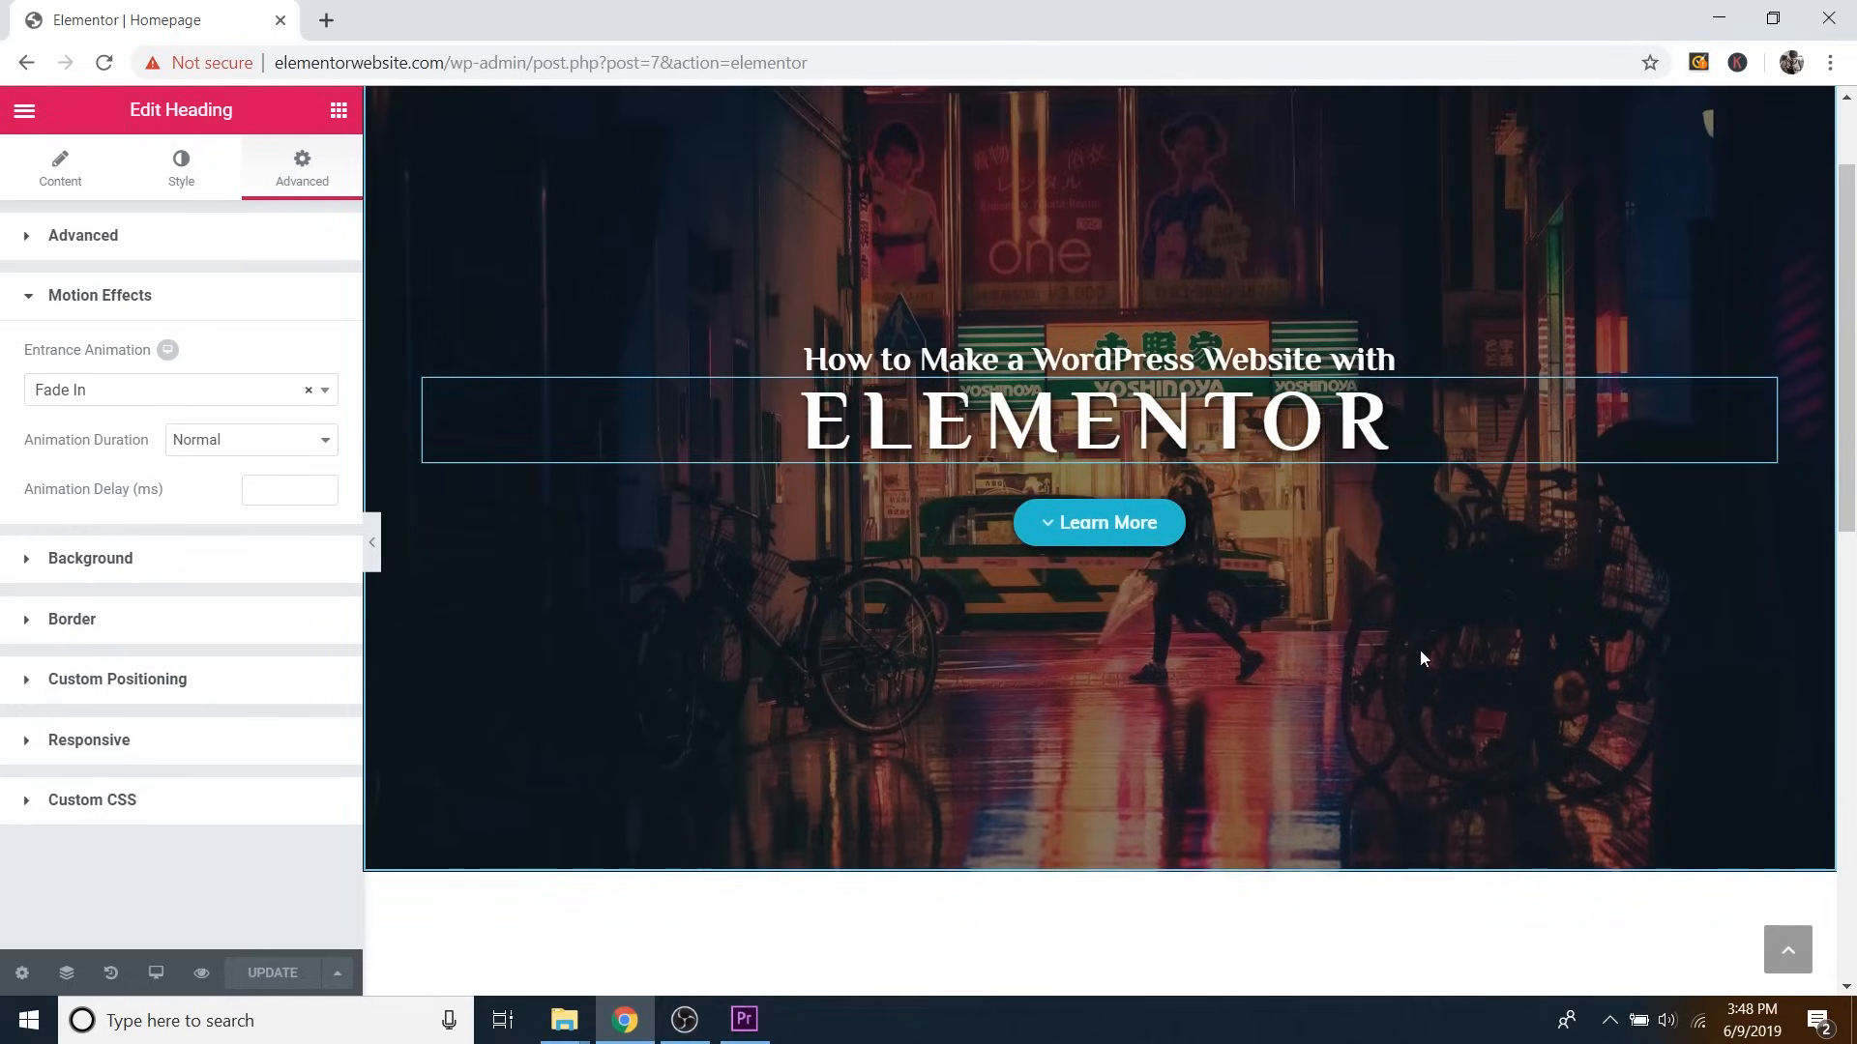
scroll(1373, 542, up, 2)
scroll(1315, 551, down, 2)
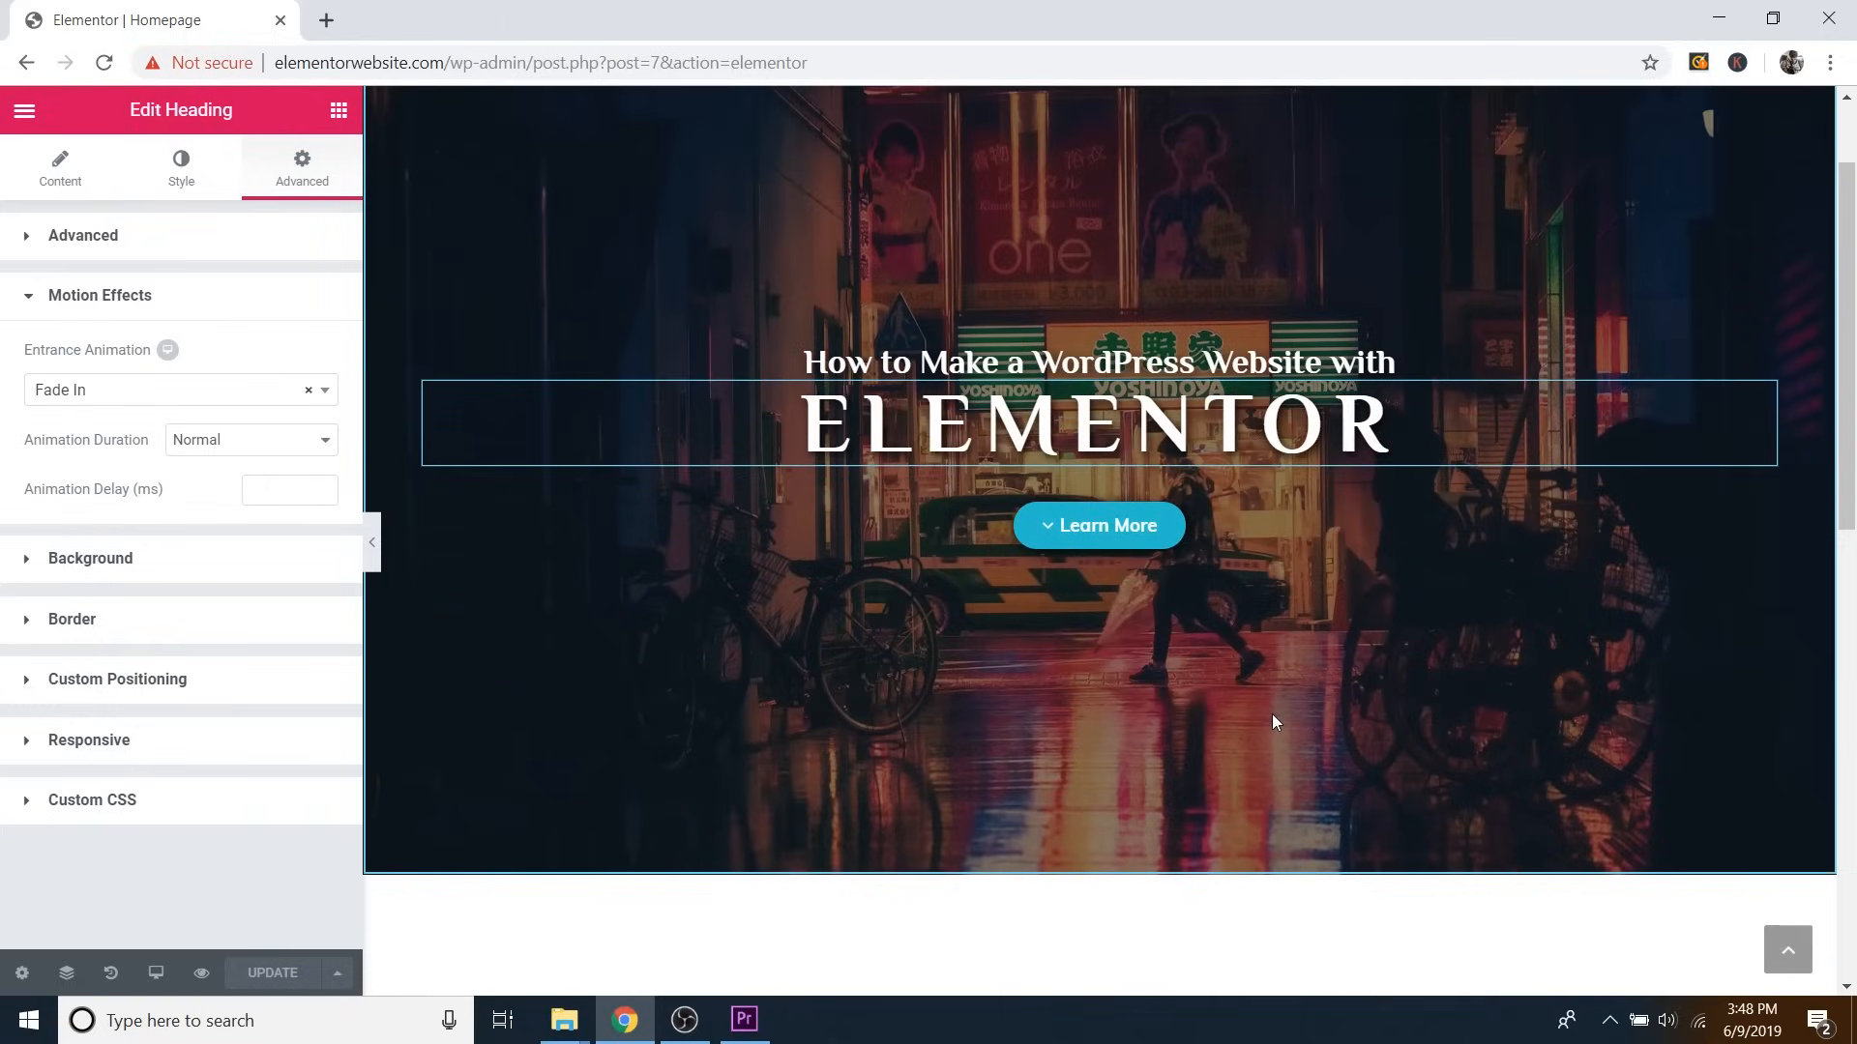
scroll(1272, 714, up, 2)
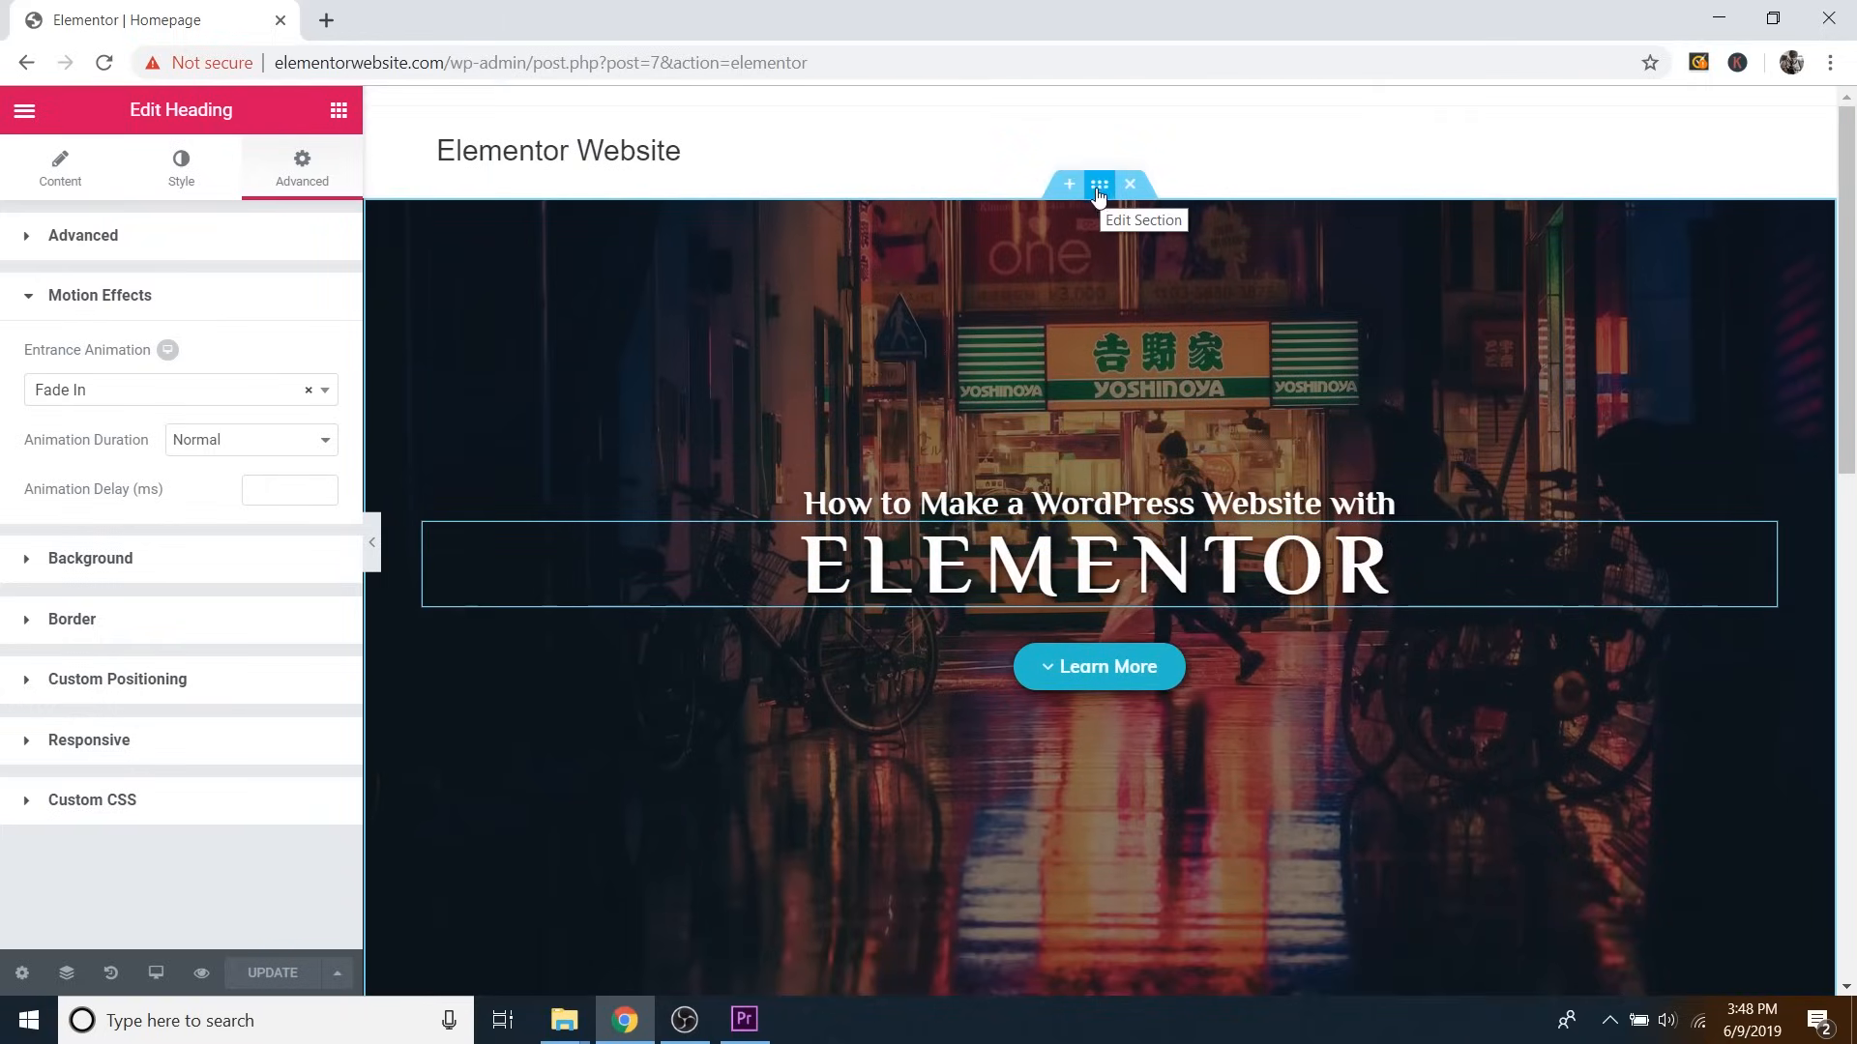
Add a Mountains shape divider to the top of the hero section.
click(1099, 186)
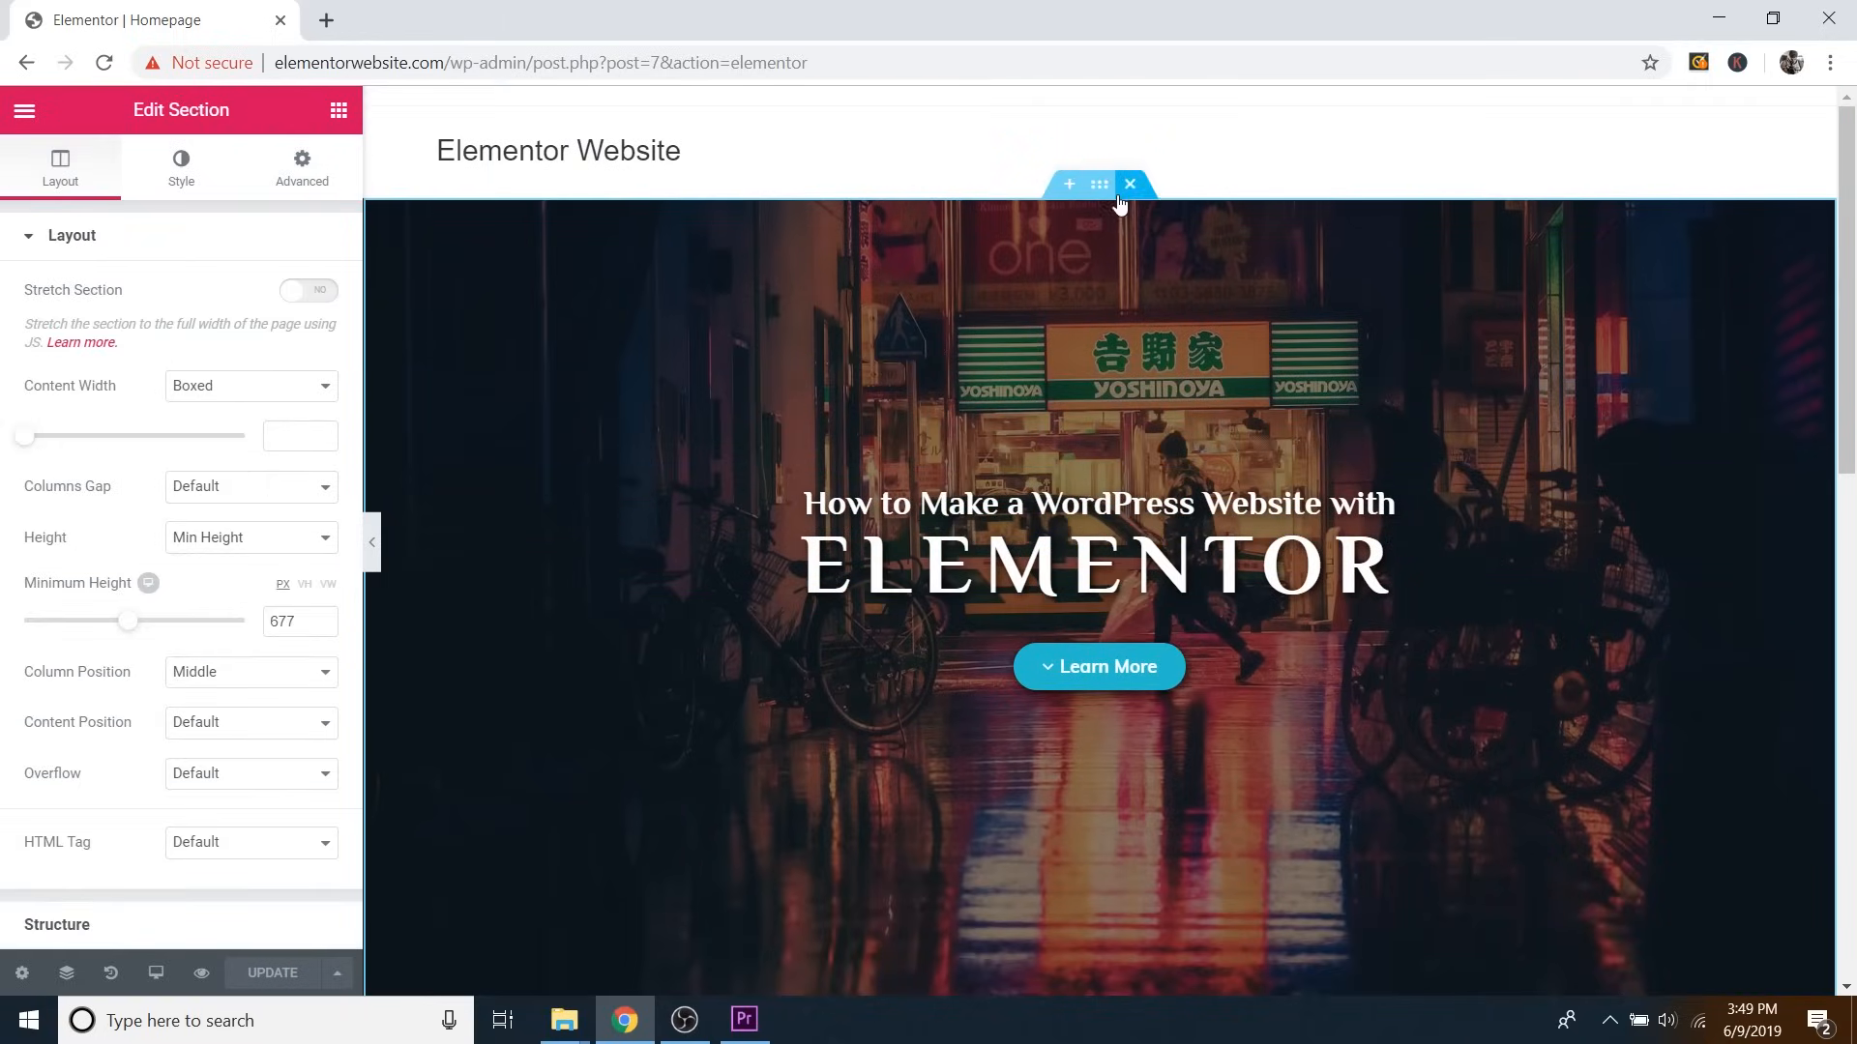
click(184, 175)
scroll(252, 368, down, 1)
scroll(253, 386, down, 3)
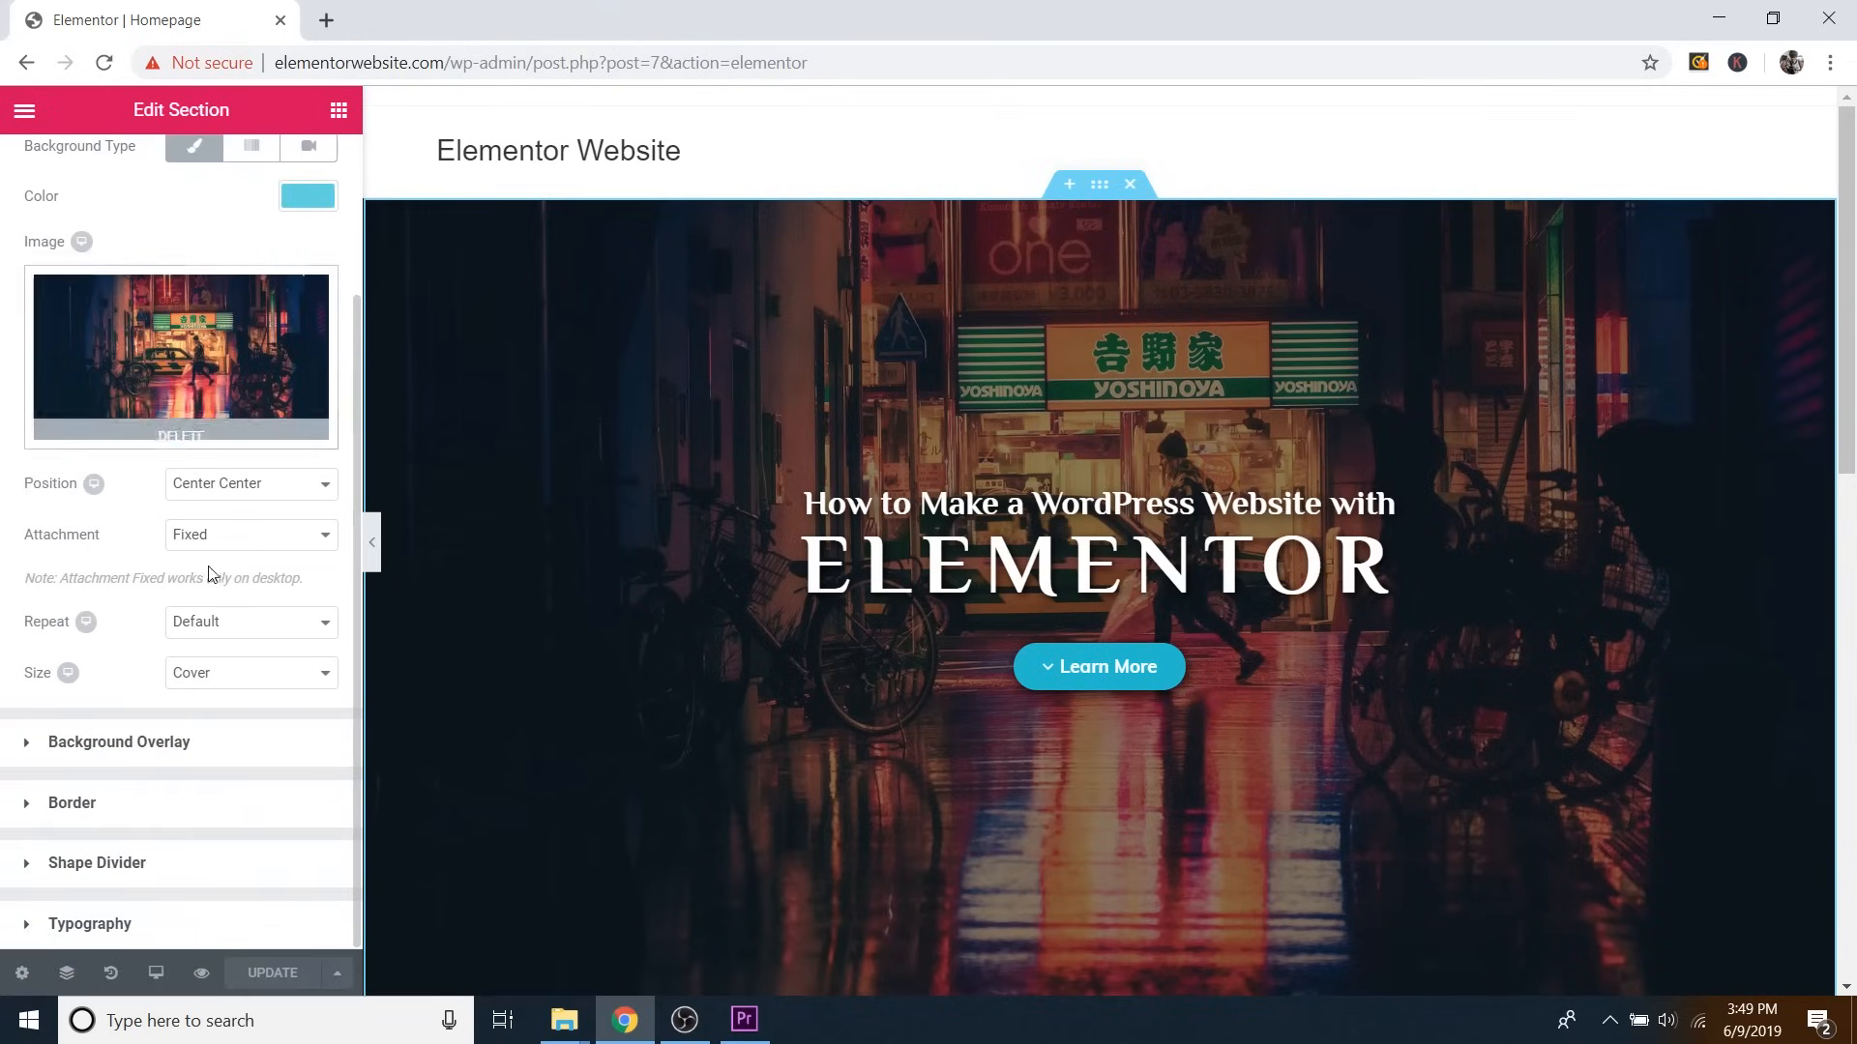
click(92, 864)
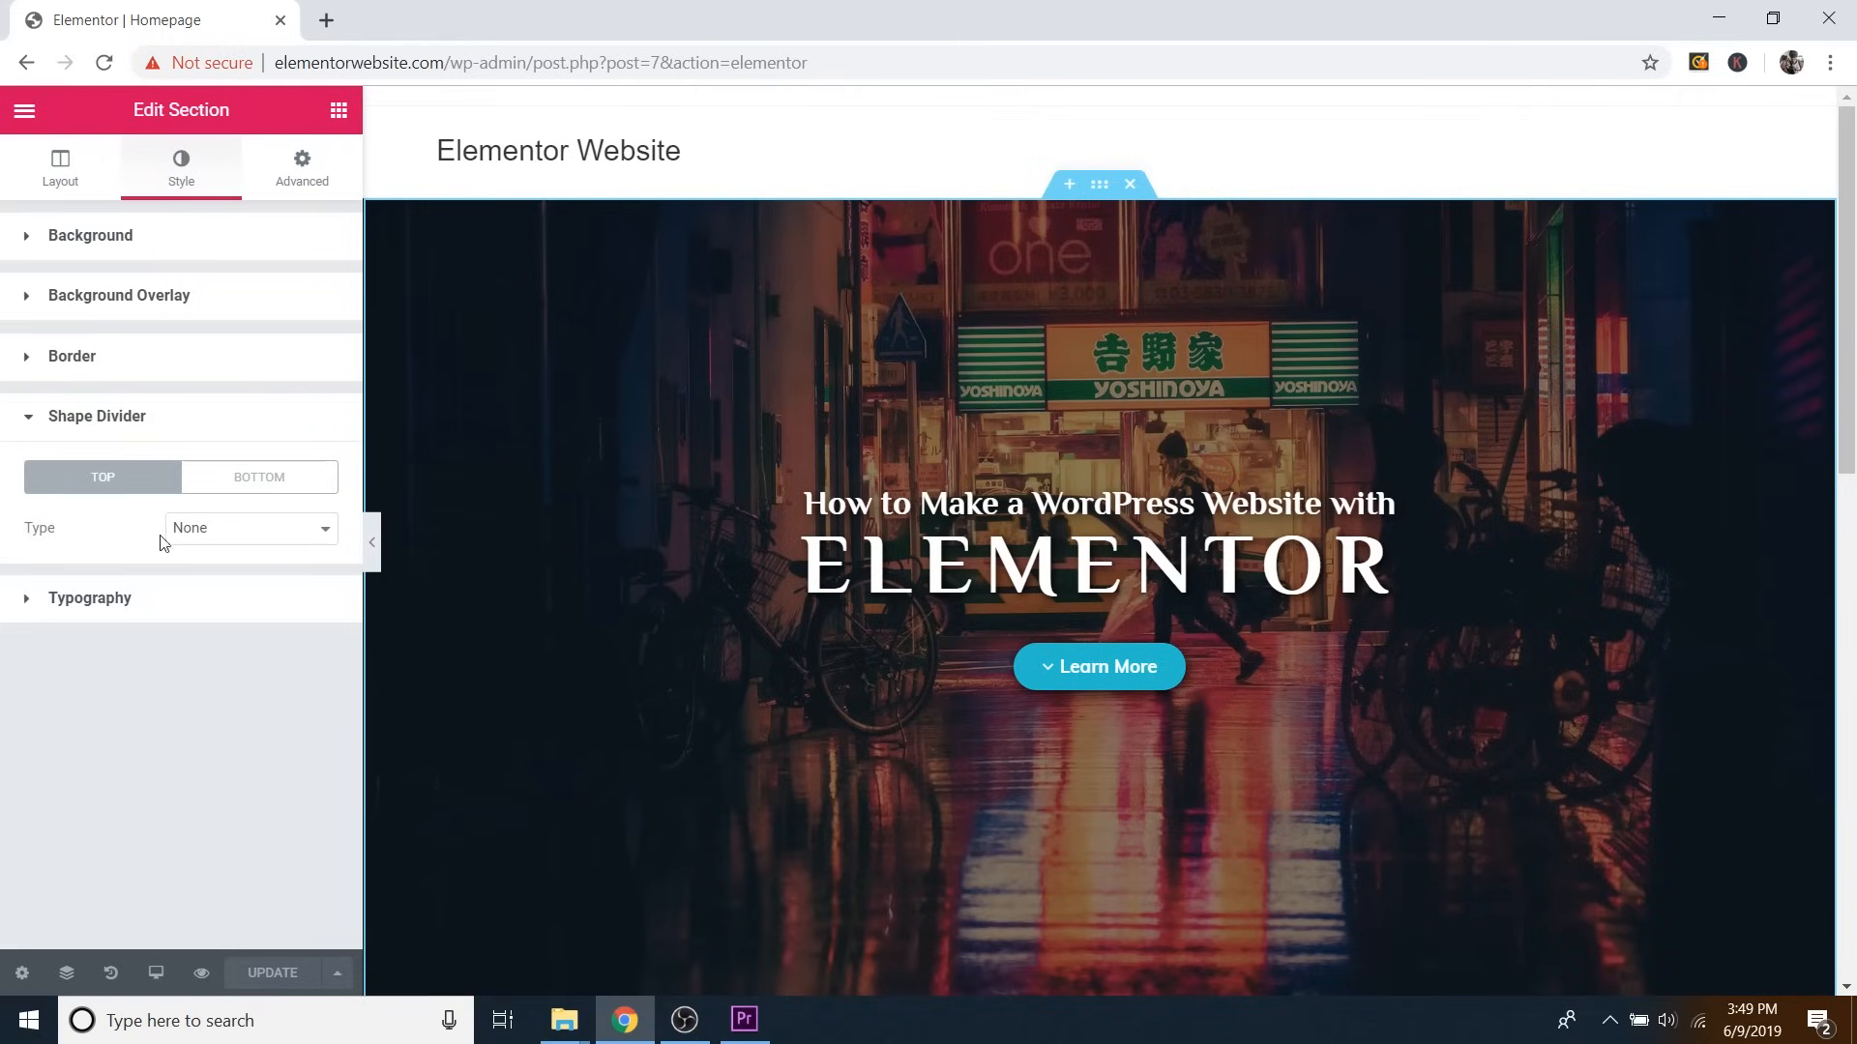
click(217, 534)
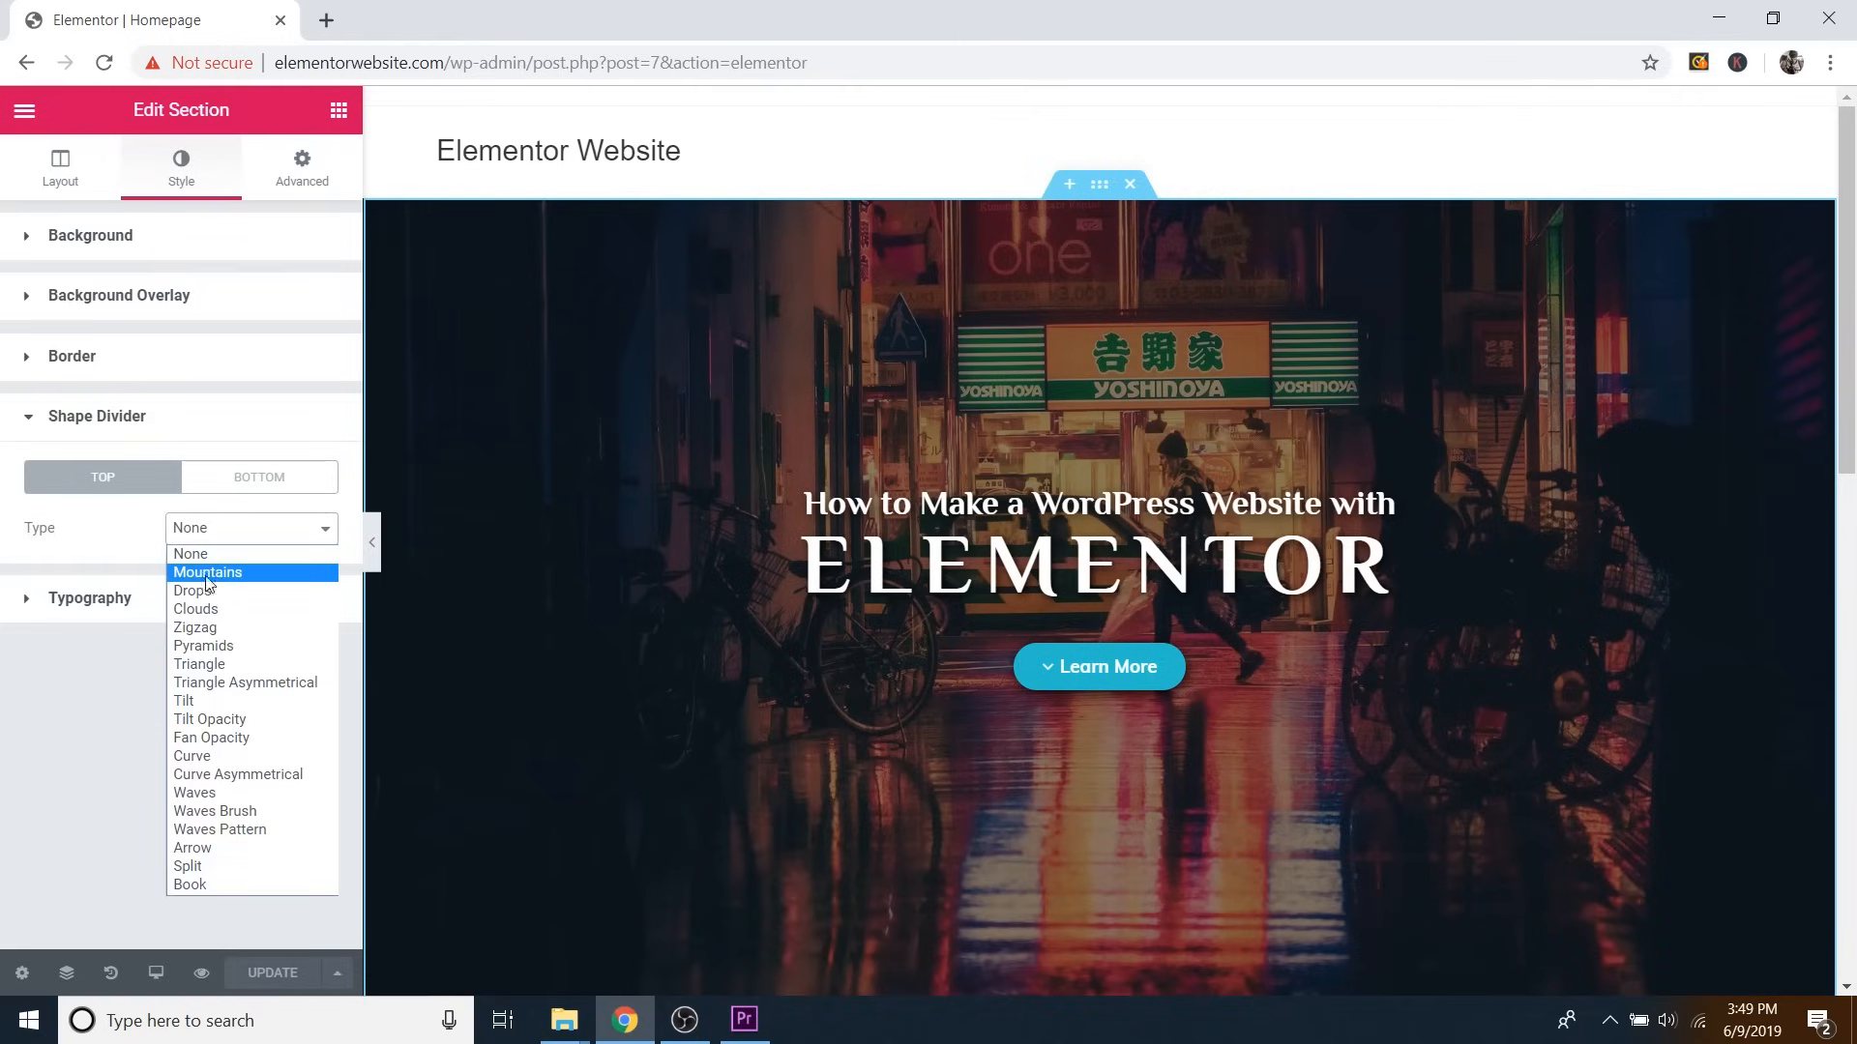
click(214, 573)
scroll(961, 453, down, 2)
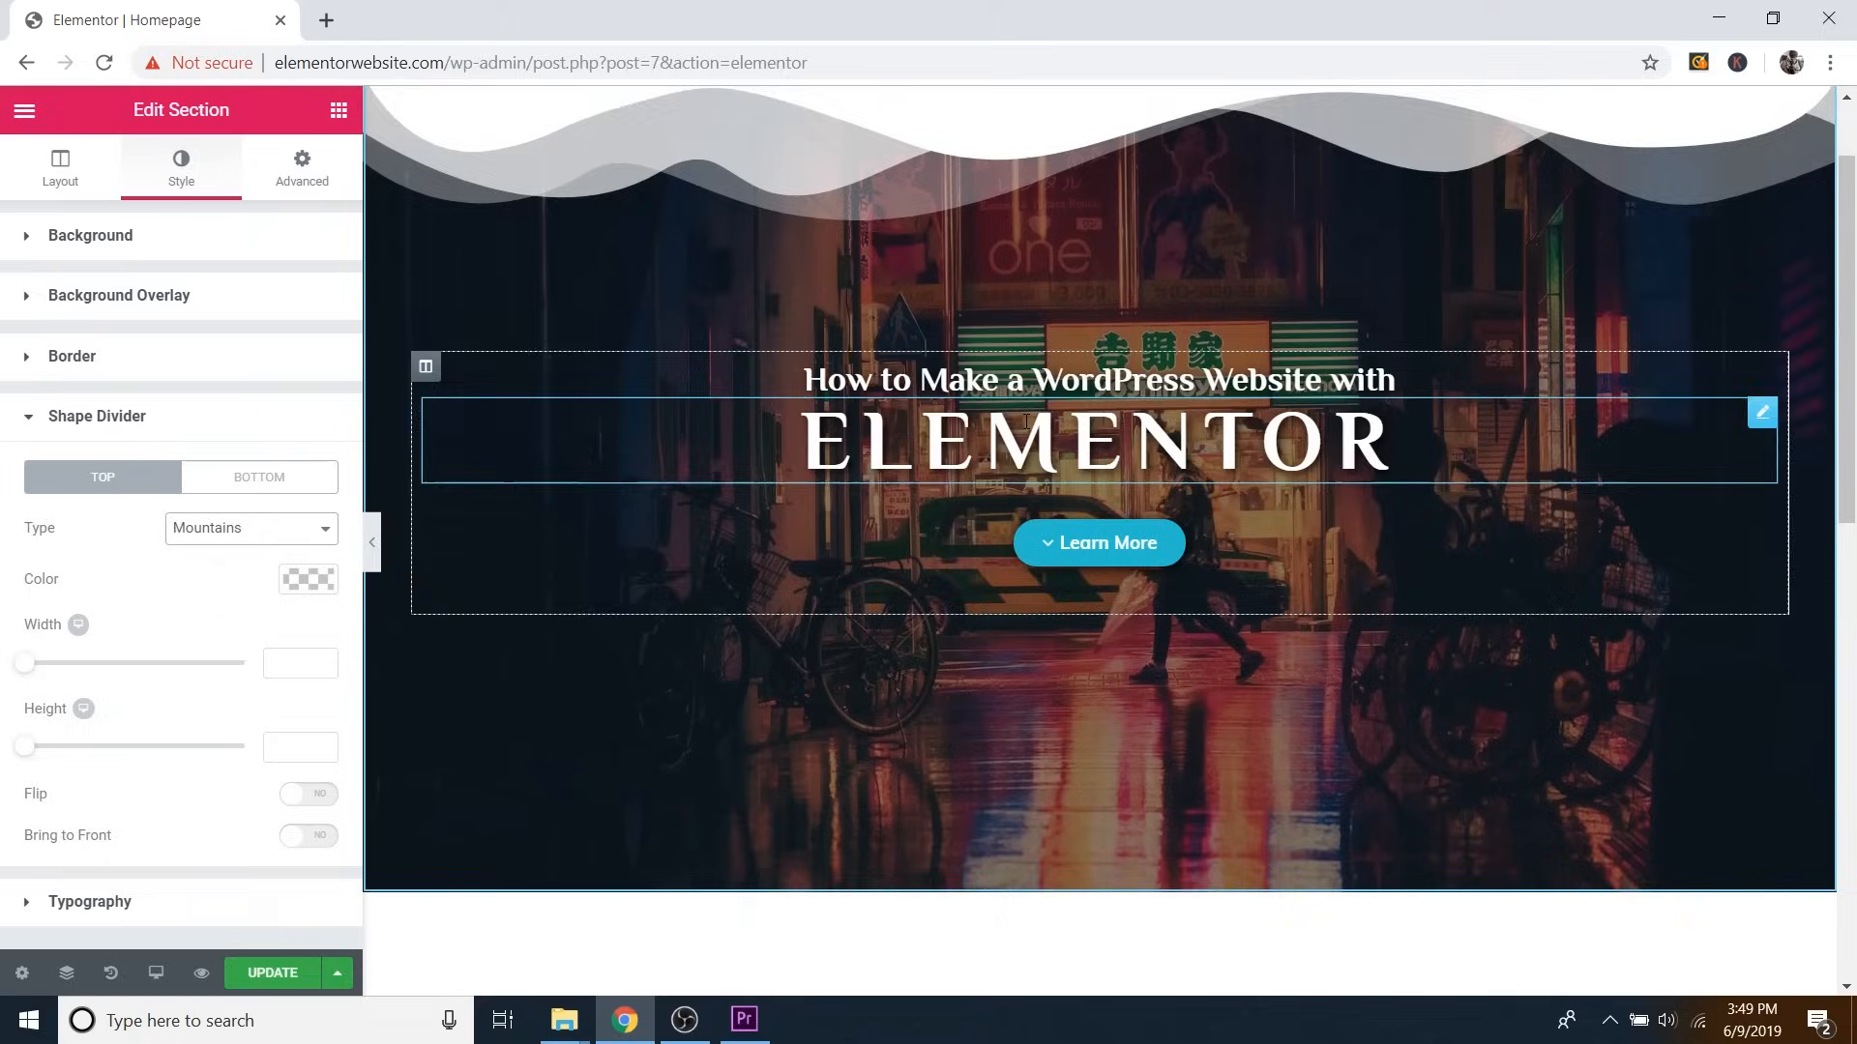
scroll(855, 201, up, 2)
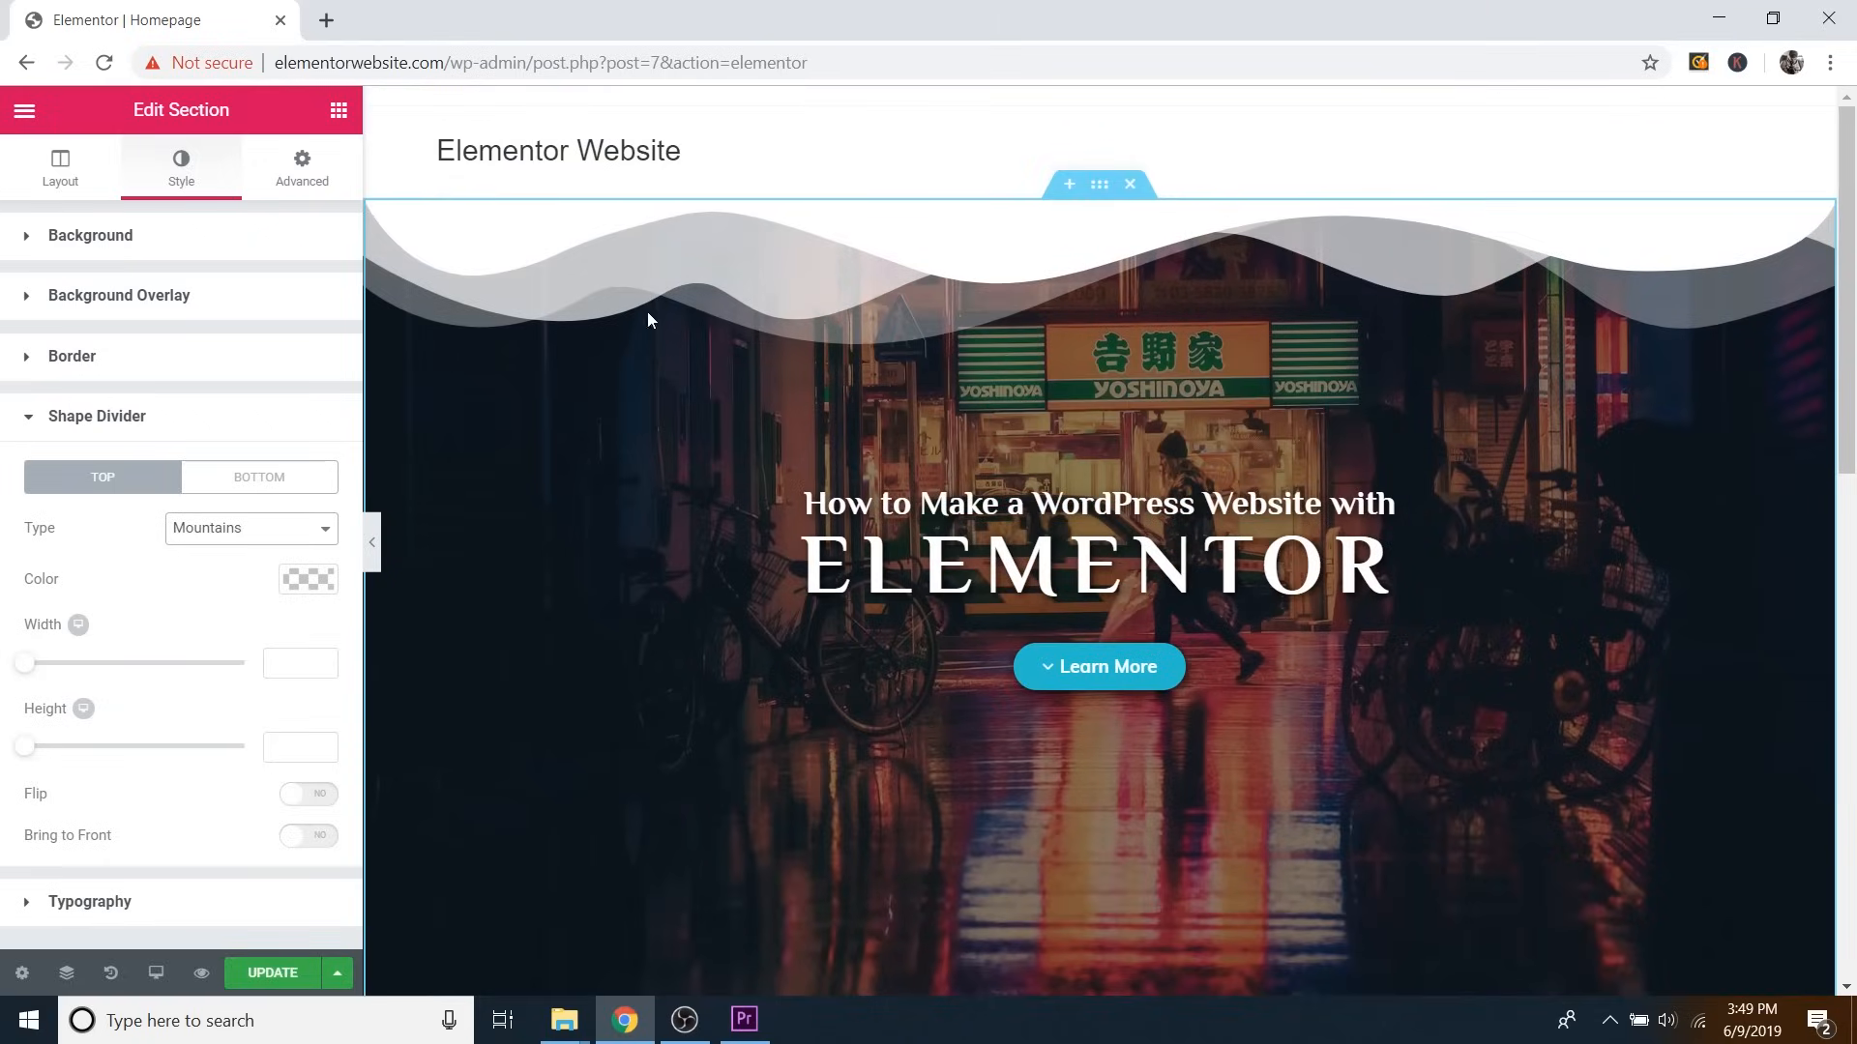
Add a Mountains shape divider to the hero's bottom edge too.
click(258, 483)
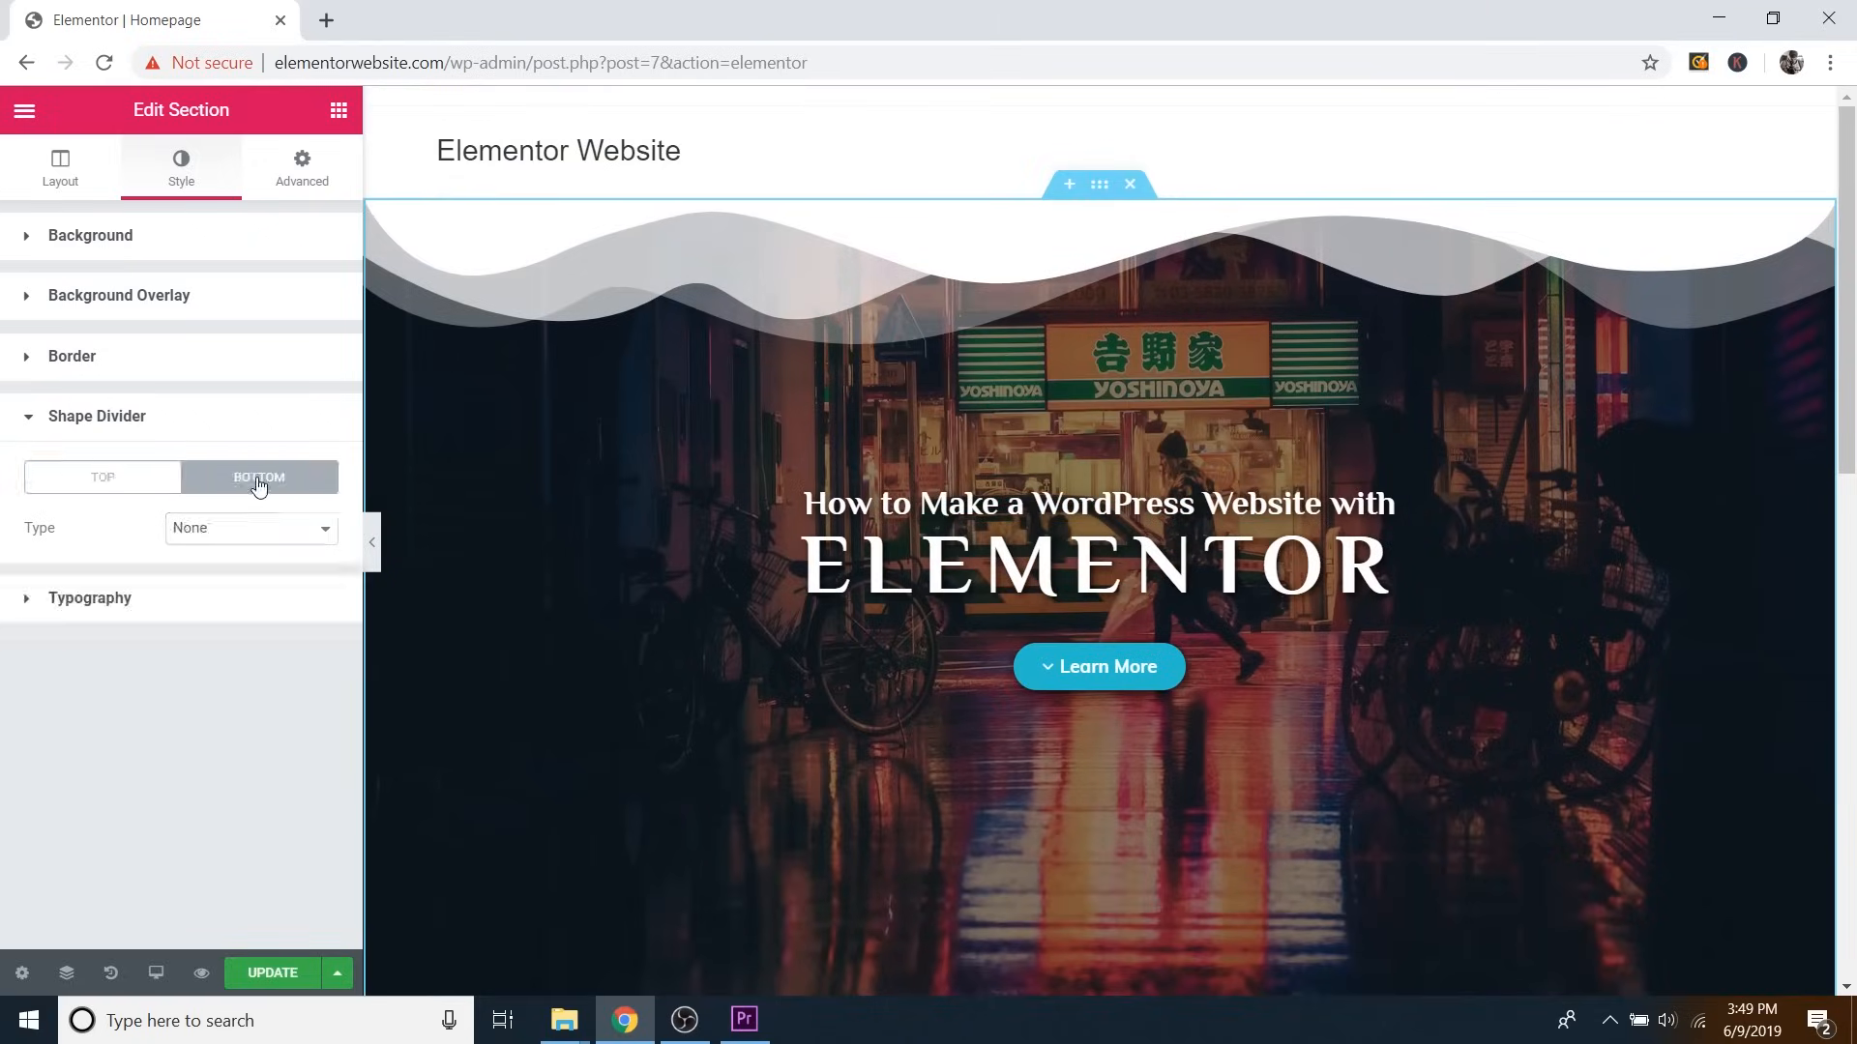
click(256, 534)
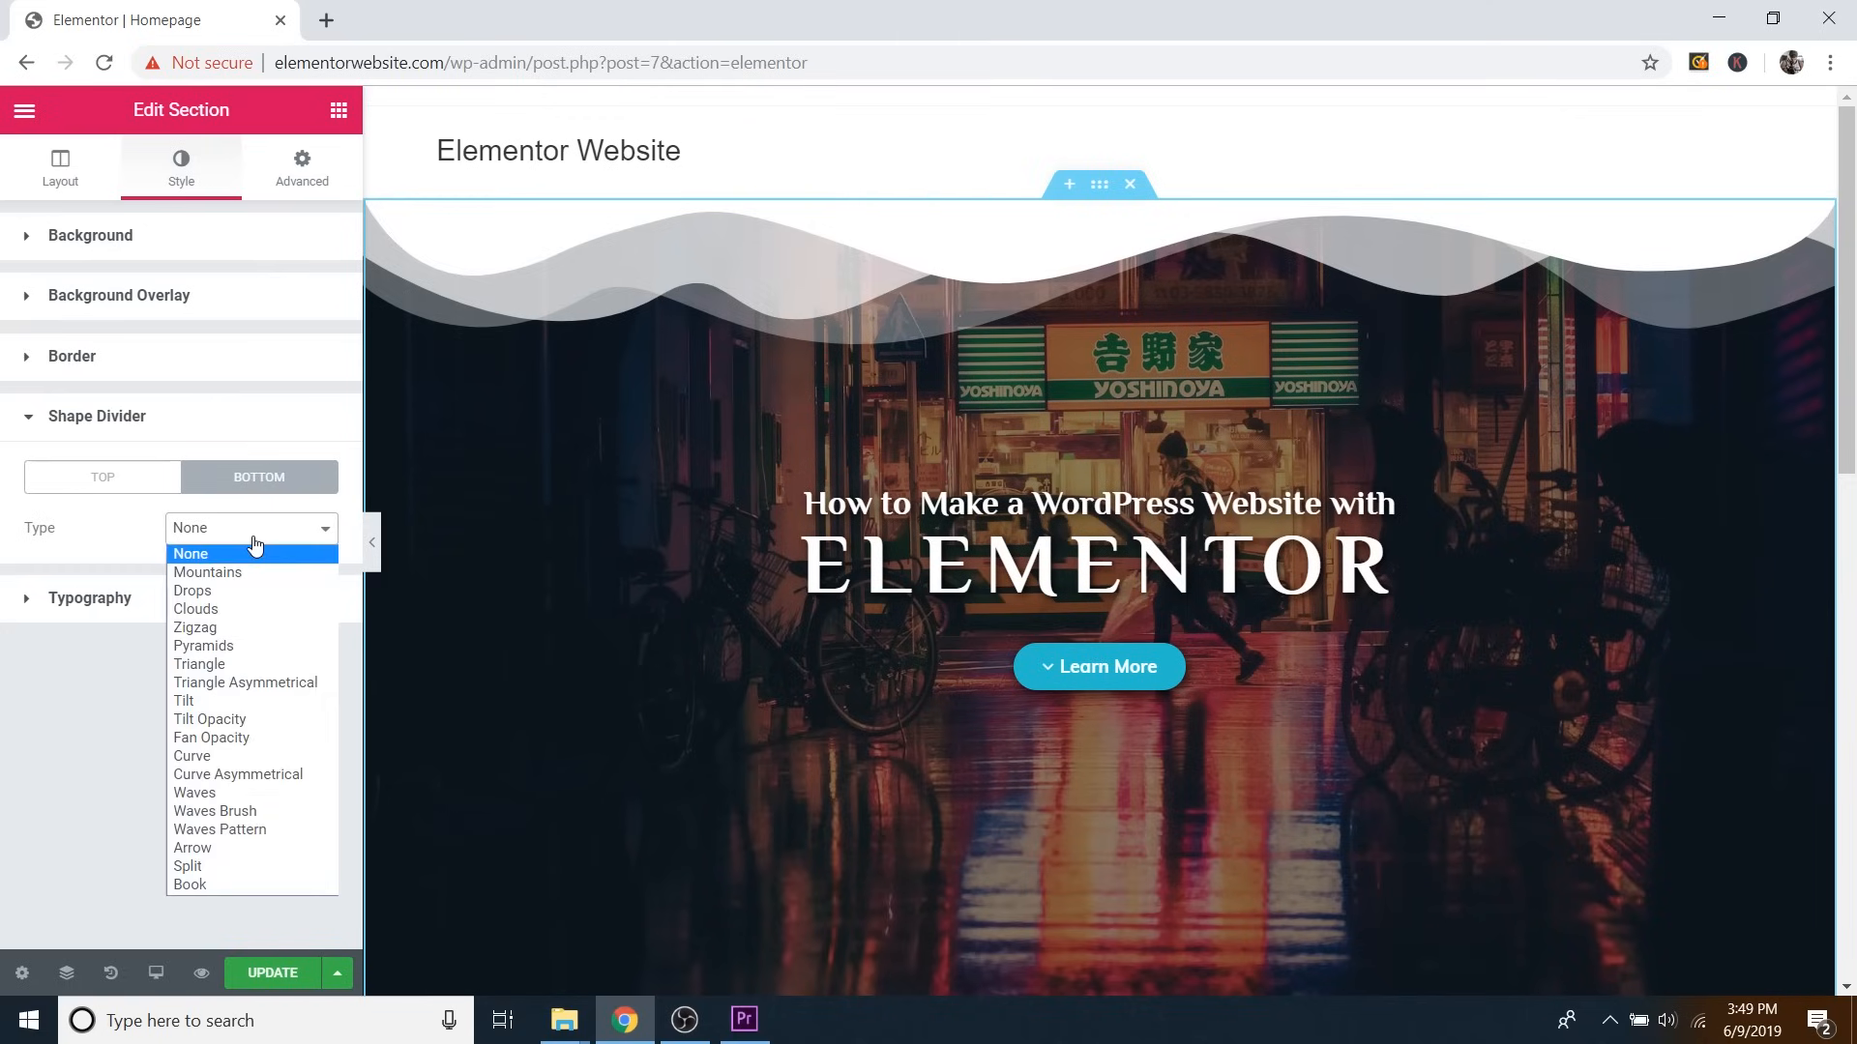
click(249, 572)
scroll(1077, 466, down, 1)
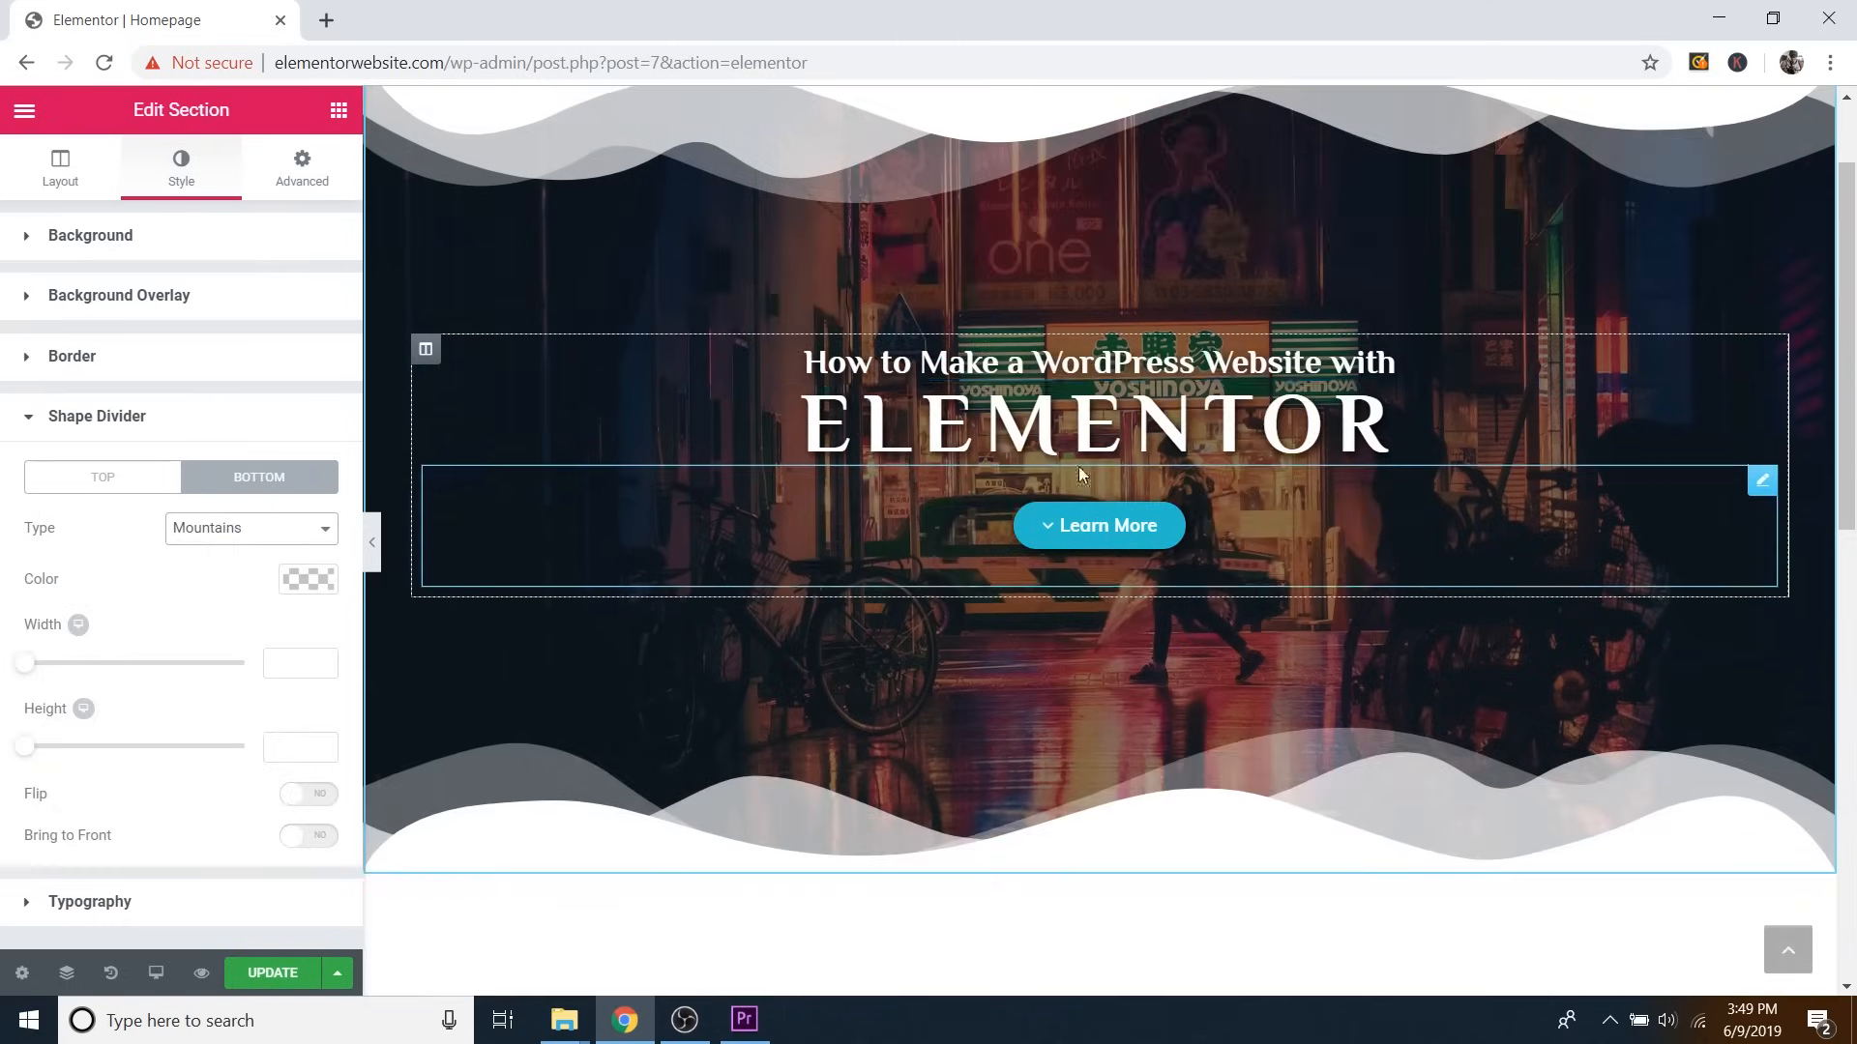
scroll(1002, 447, up, 1)
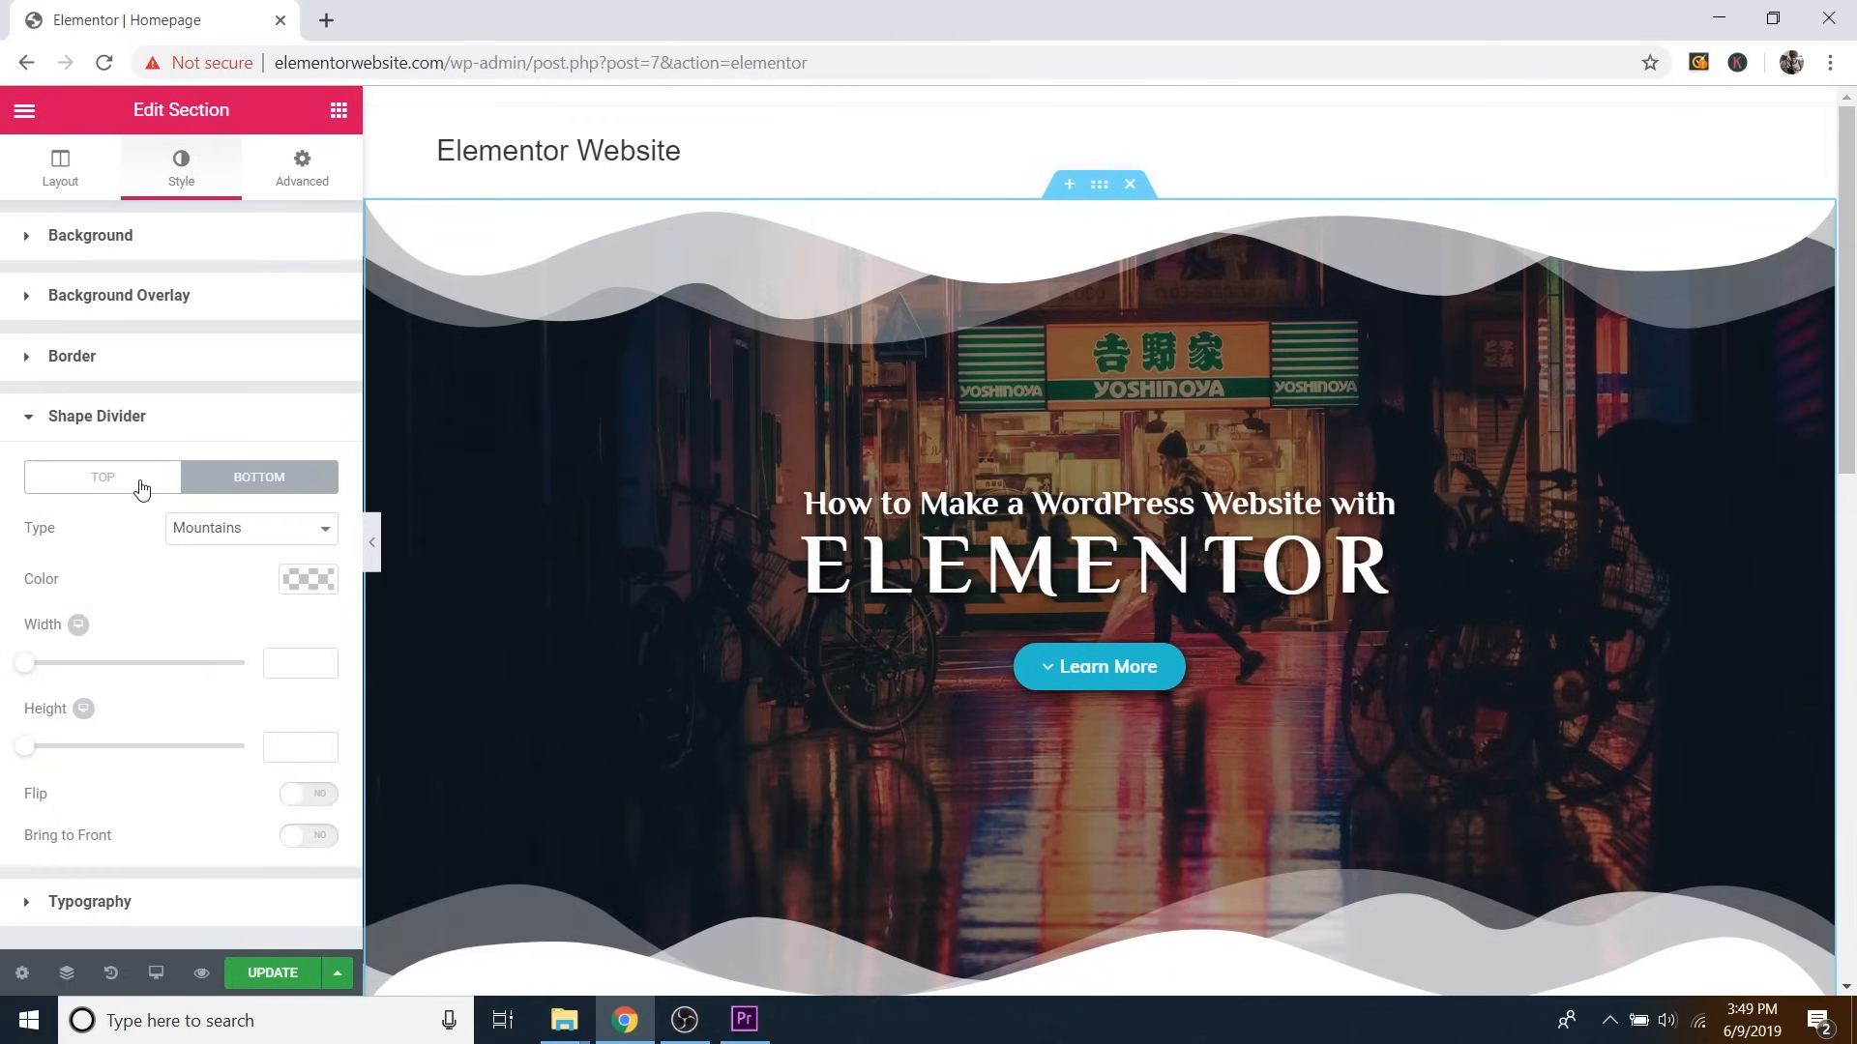
Set the hero's top shape divider type to None.
click(140, 481)
click(215, 534)
click(214, 556)
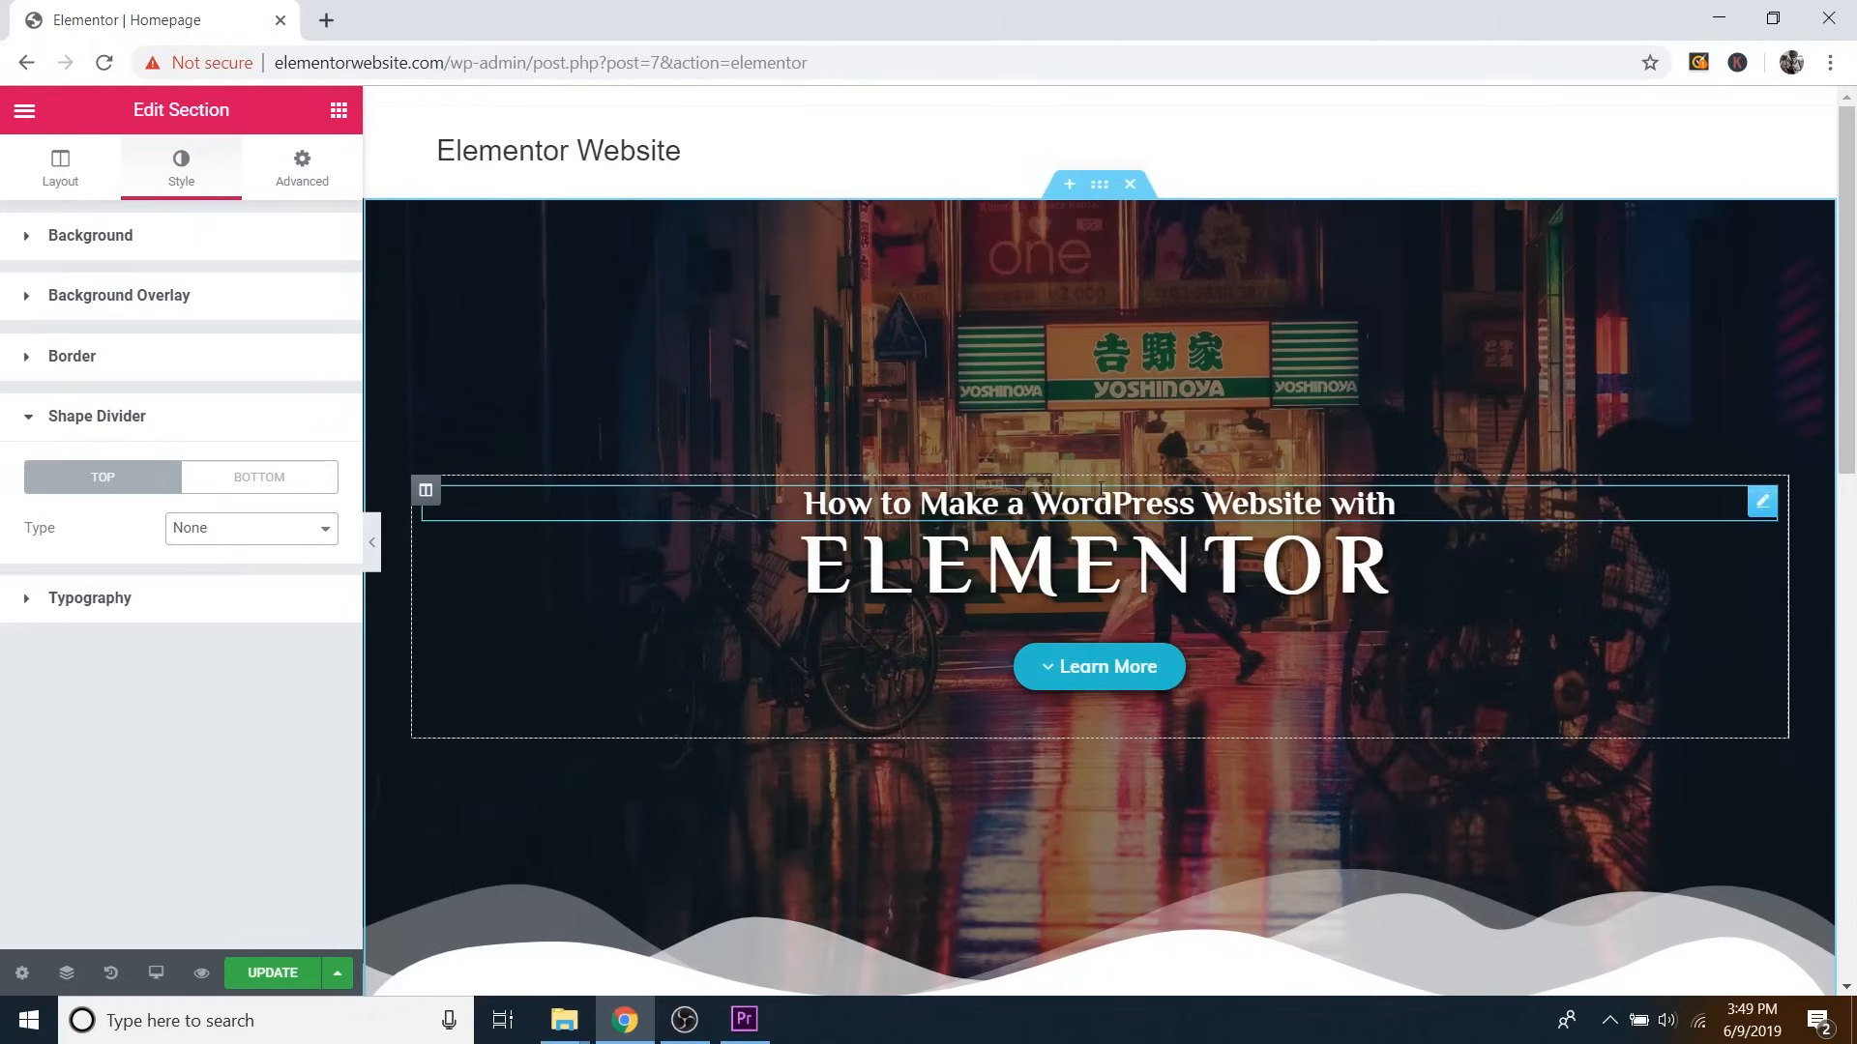
scroll(1302, 534, down, 1)
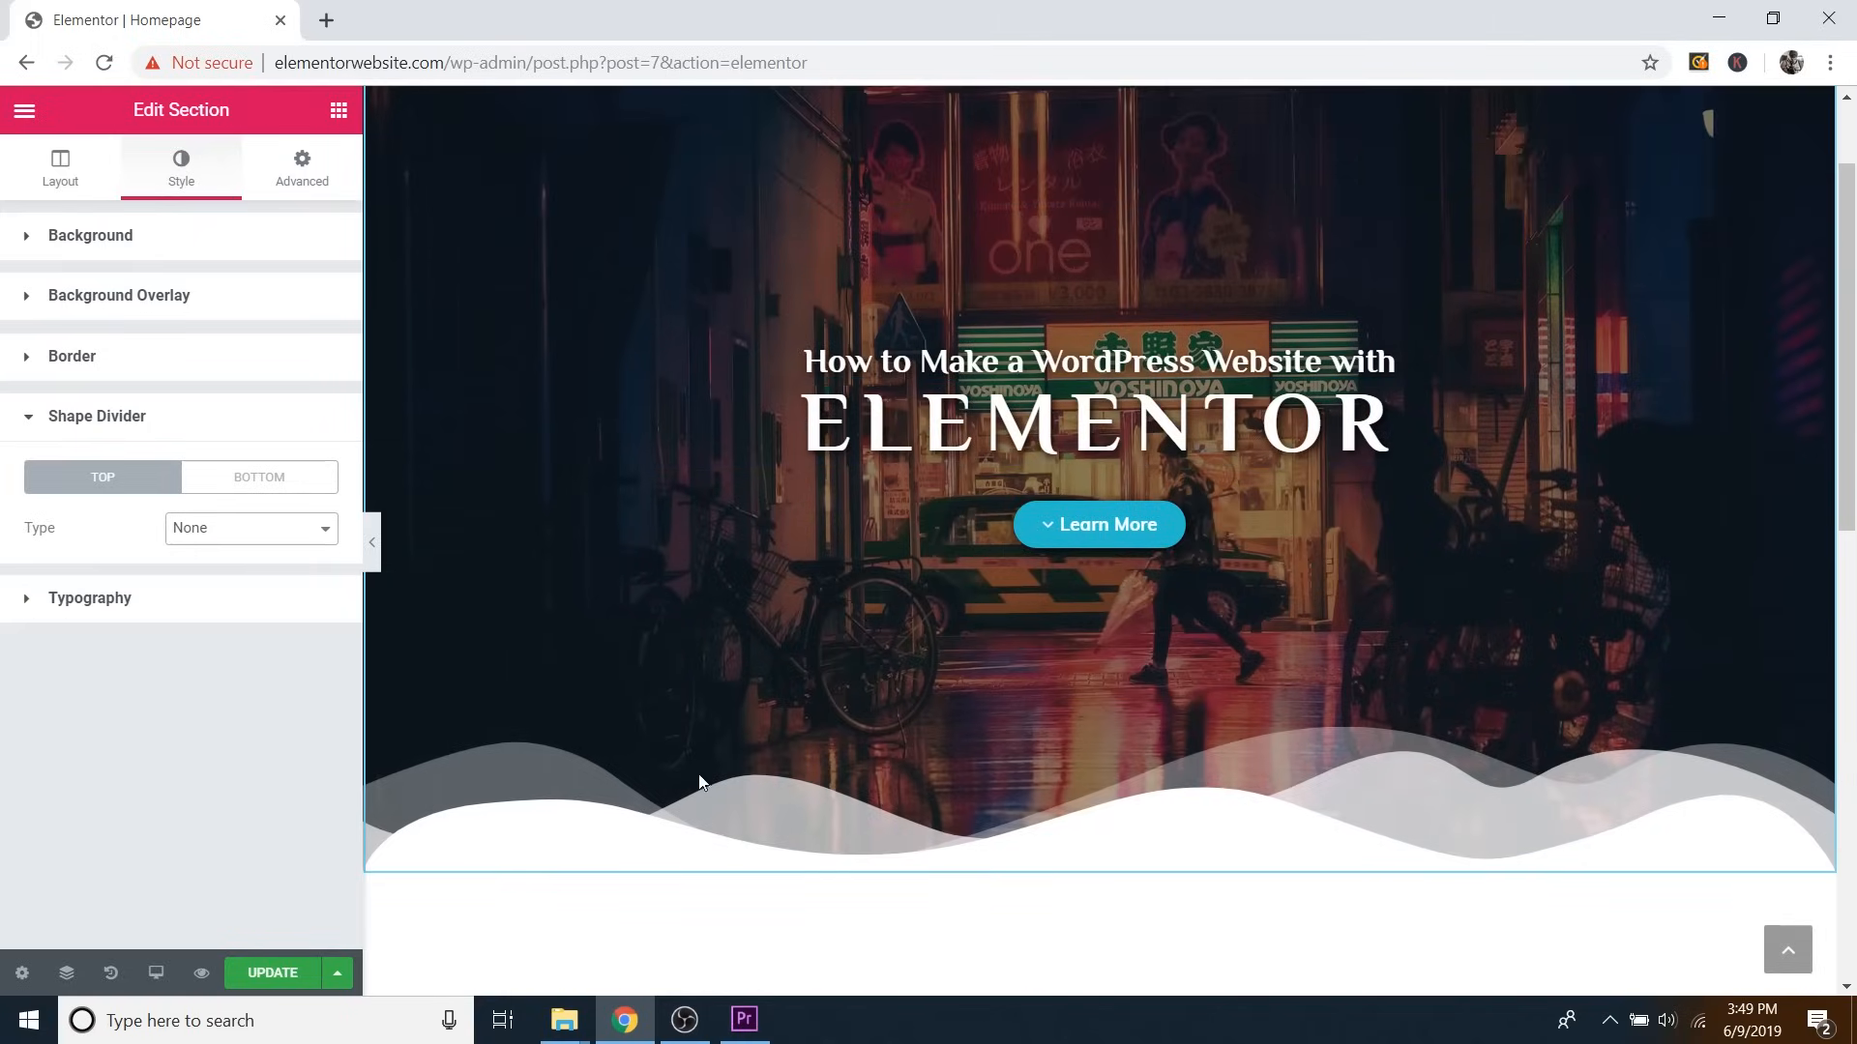
Widen the bottom mountains divider and make it lower and flatter.
click(255, 478)
click(140, 488)
click(255, 473)
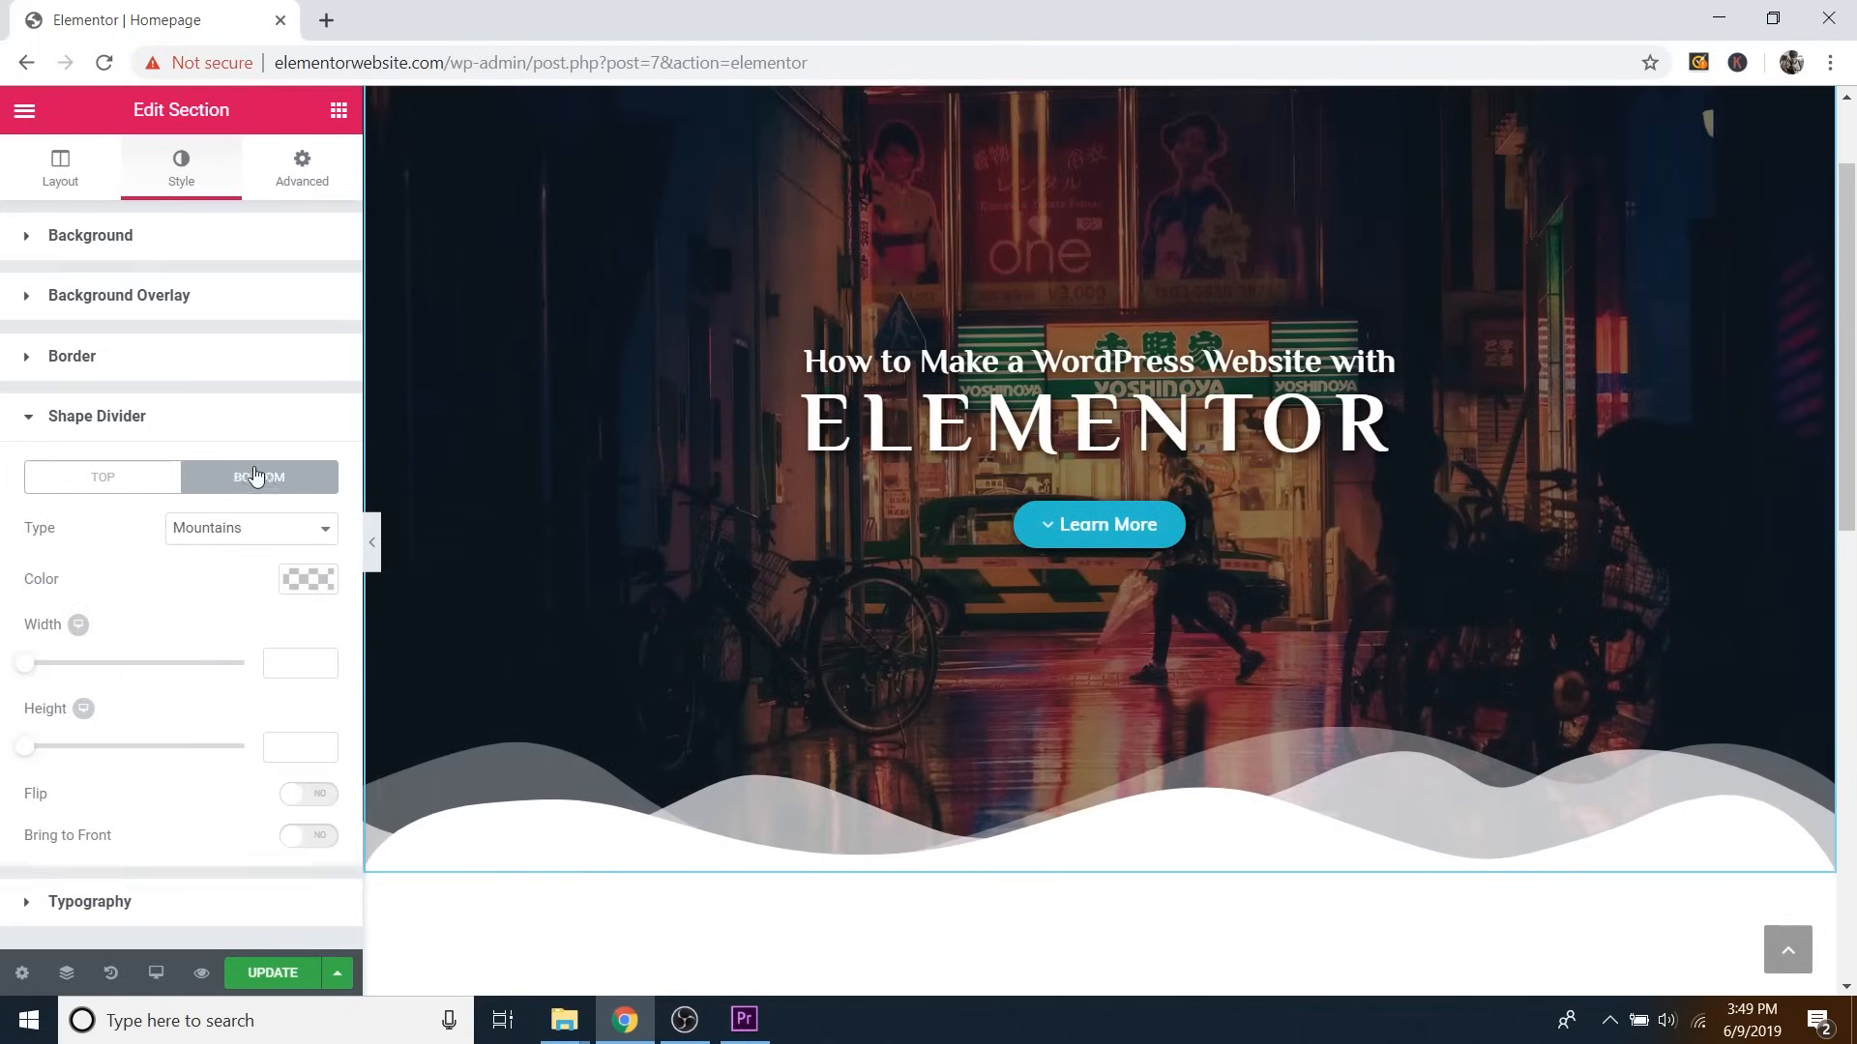
click(161, 474)
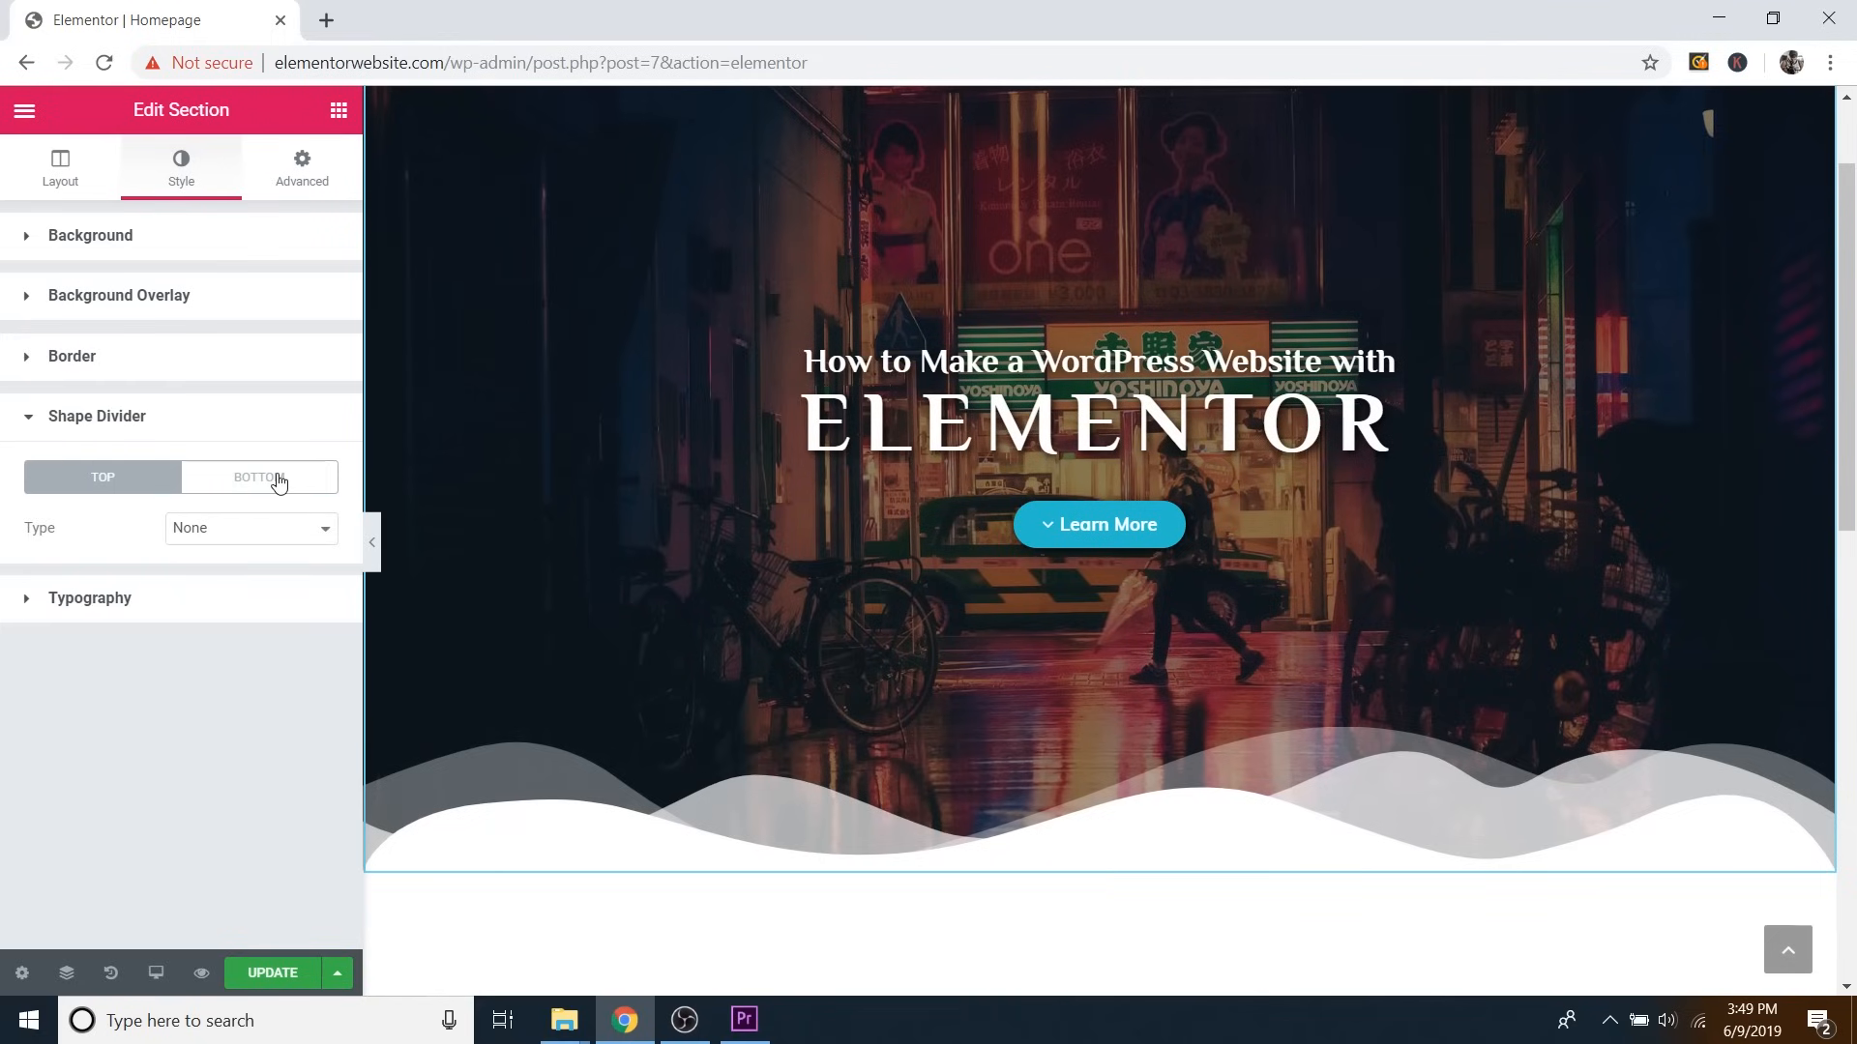
click(278, 482)
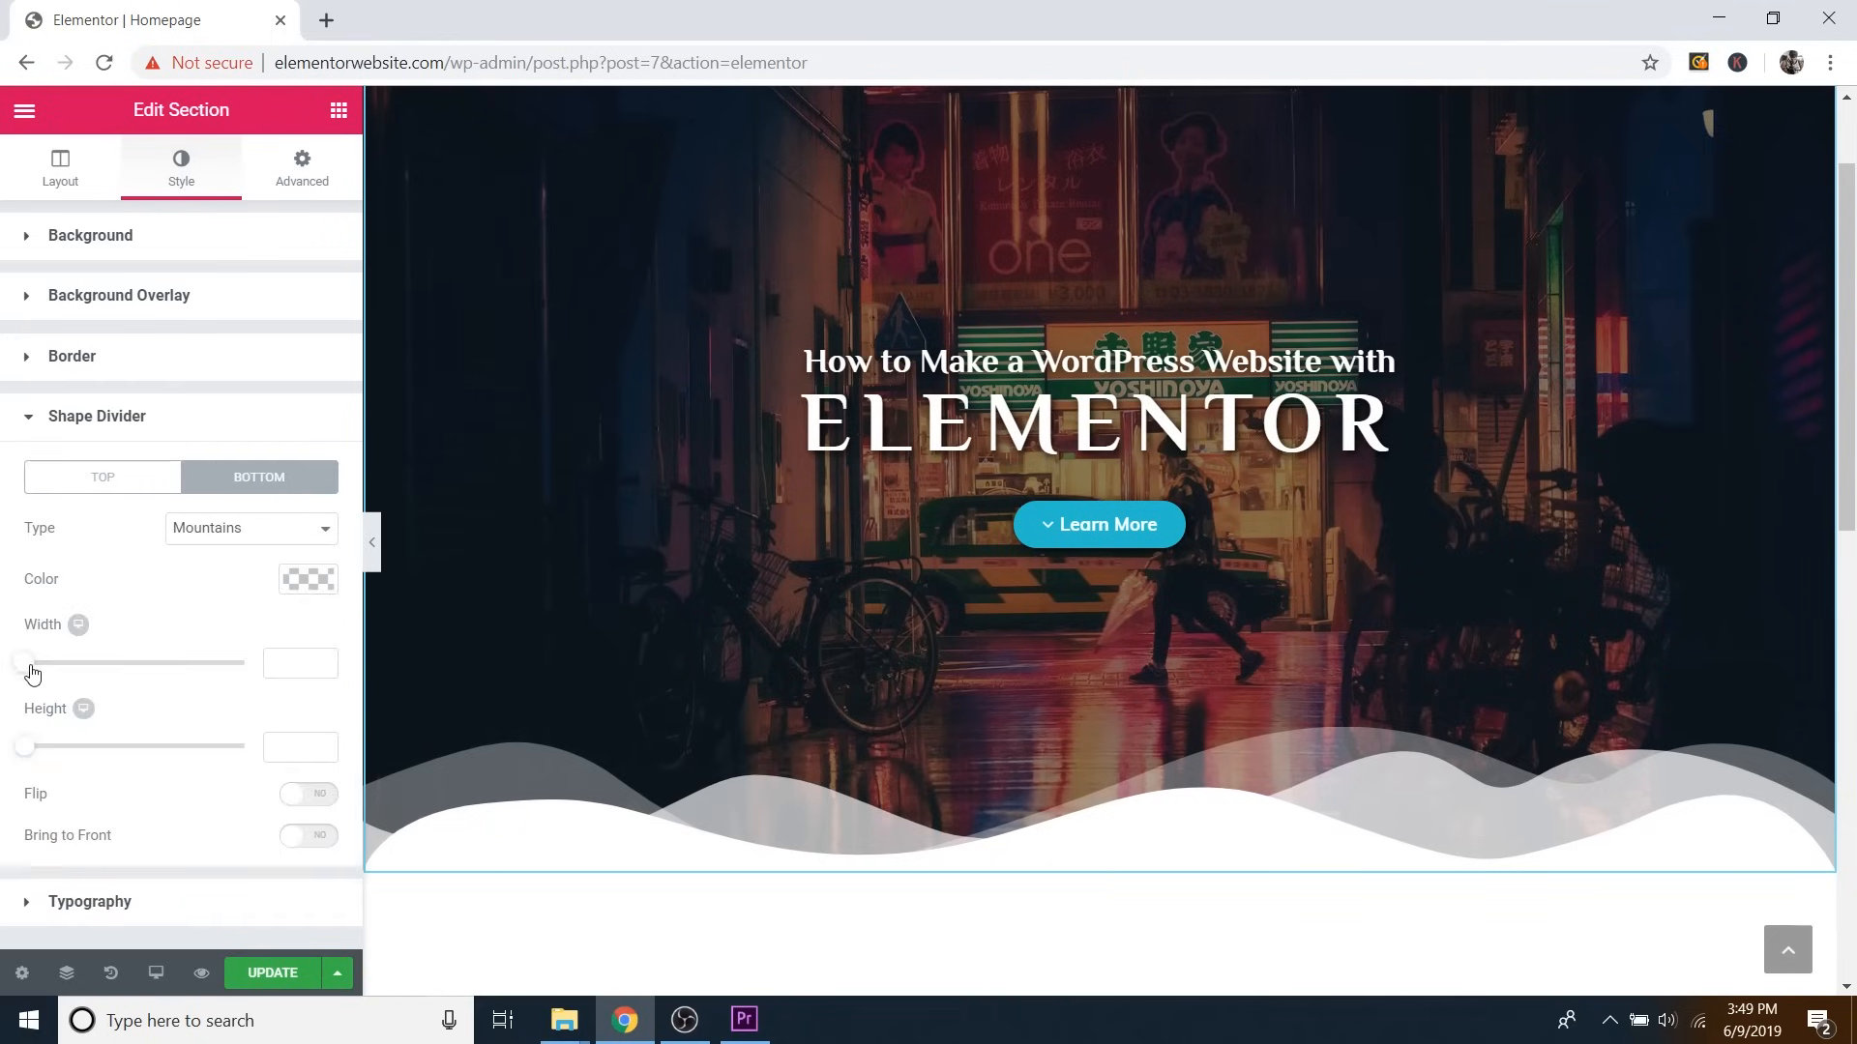
drag(35, 667, 208, 664)
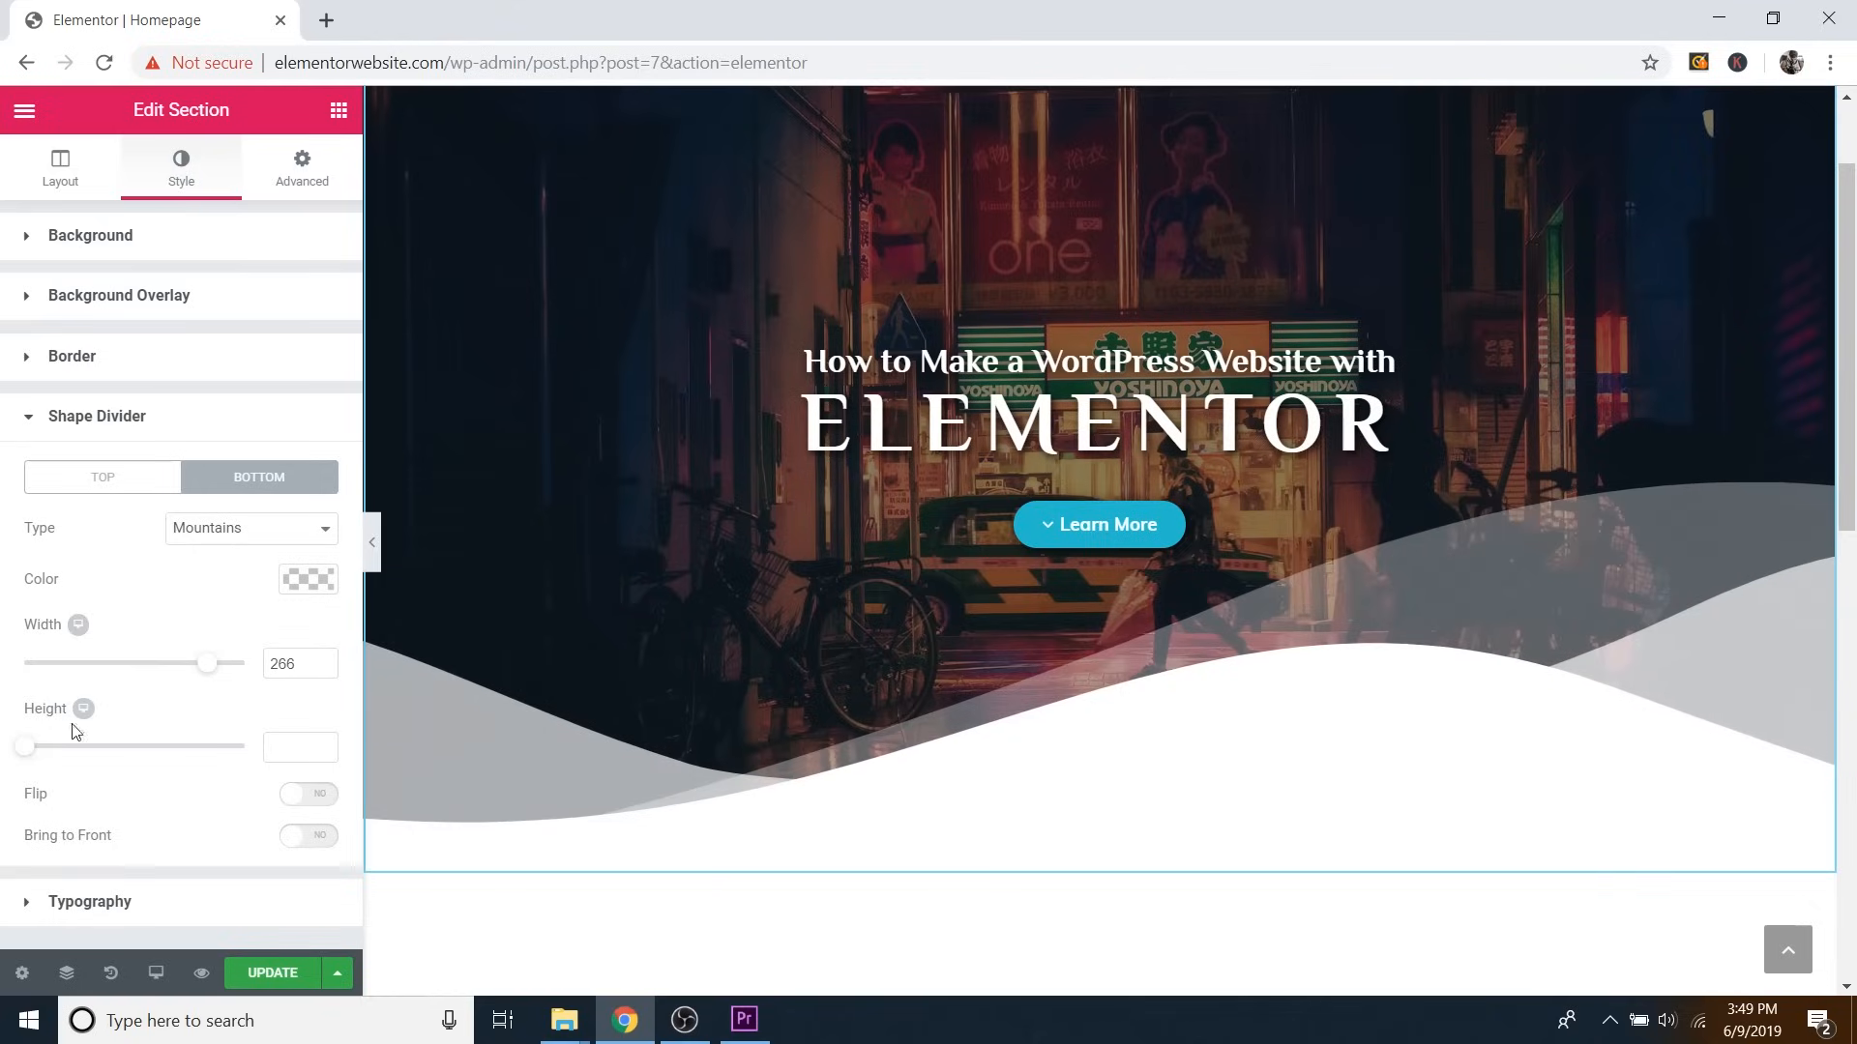
drag(26, 753, 91, 748)
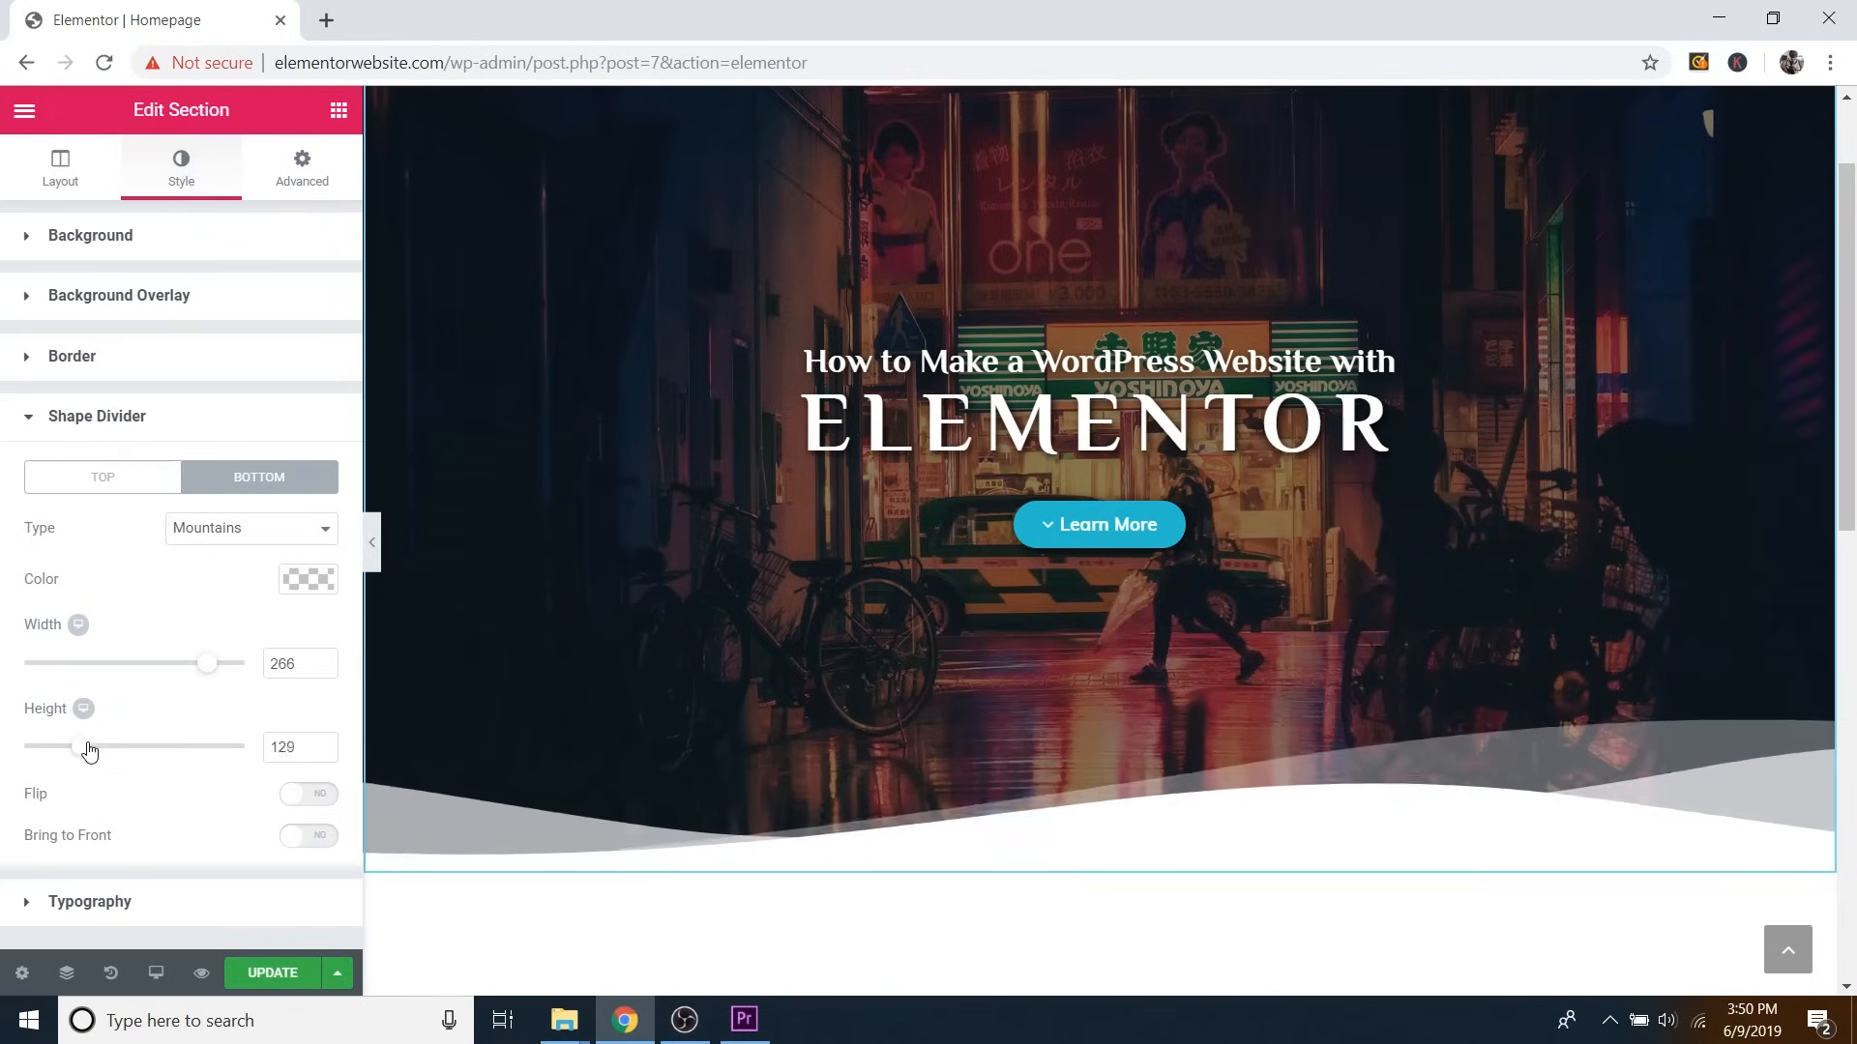
Try Drops, then switch the bottom divider to a Curve at width 151 and height 63.
click(243, 536)
click(206, 594)
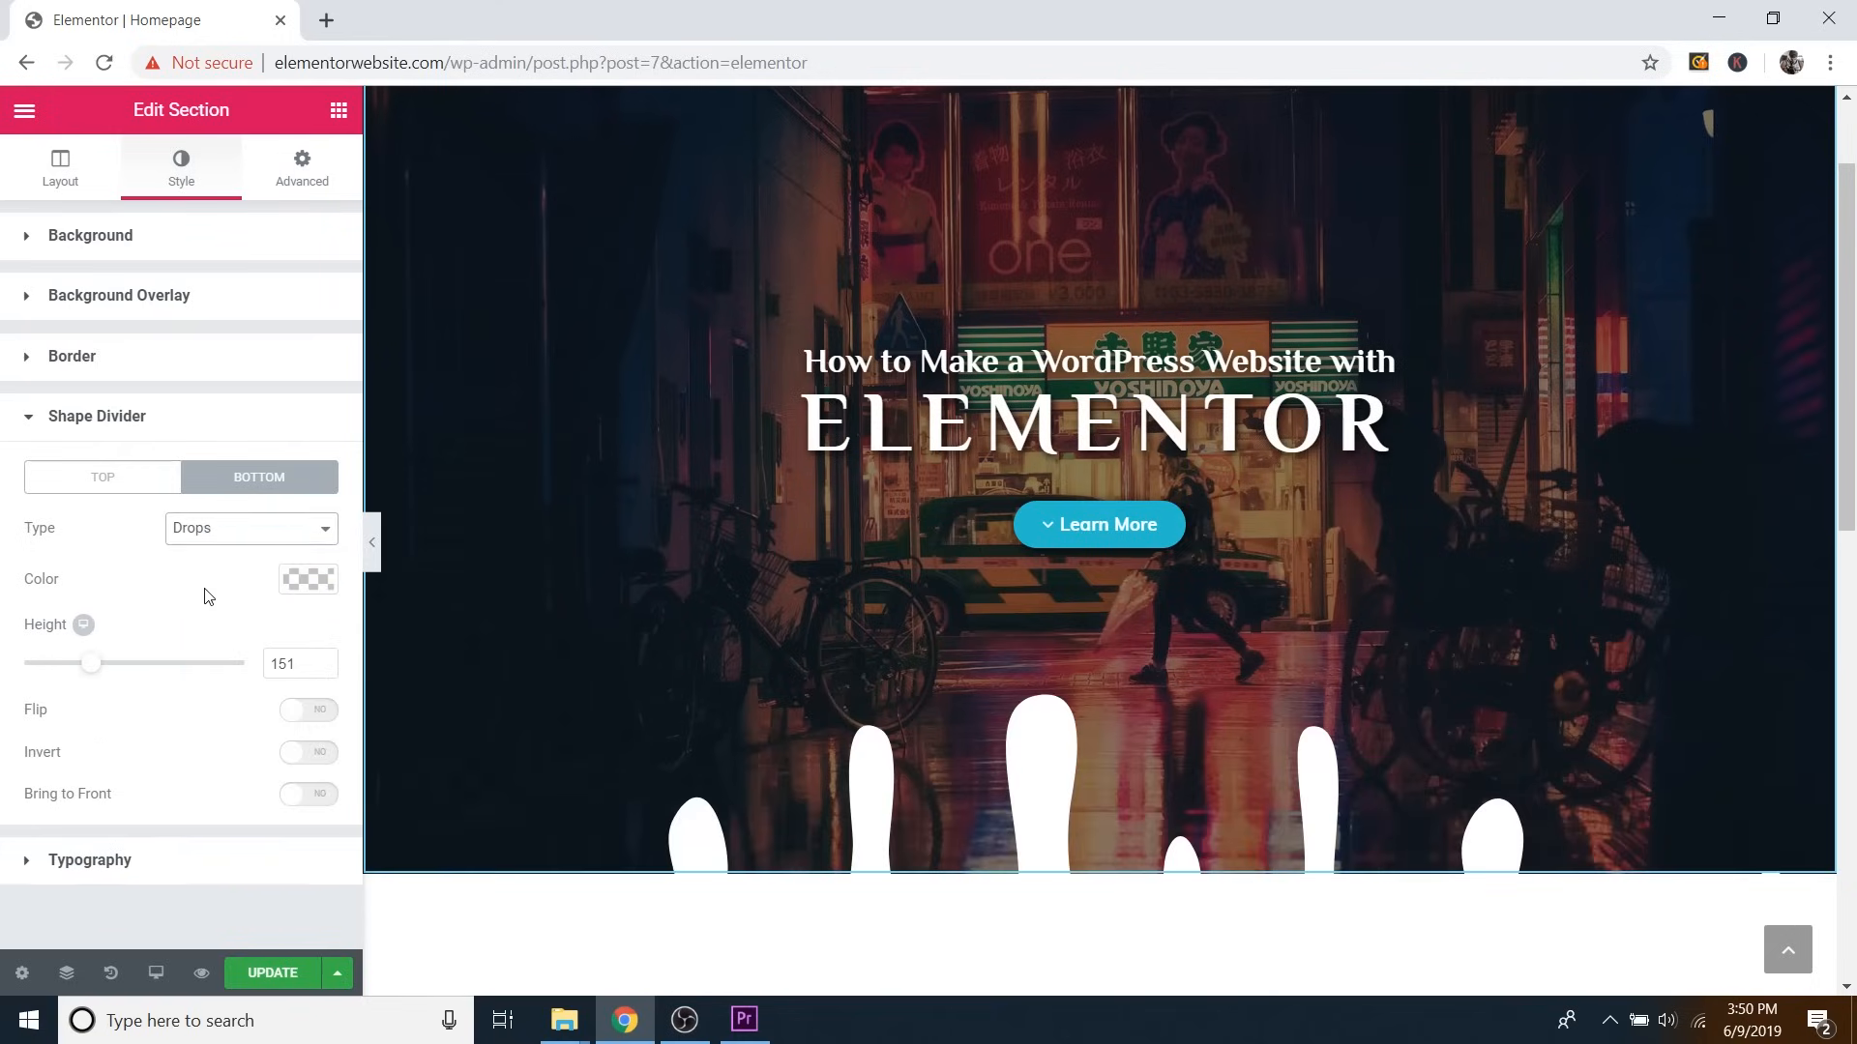
mouse_move(91, 677)
mouse_down()
mouse_move(70, 676)
mouse_move(100, 677)
mouse_up()
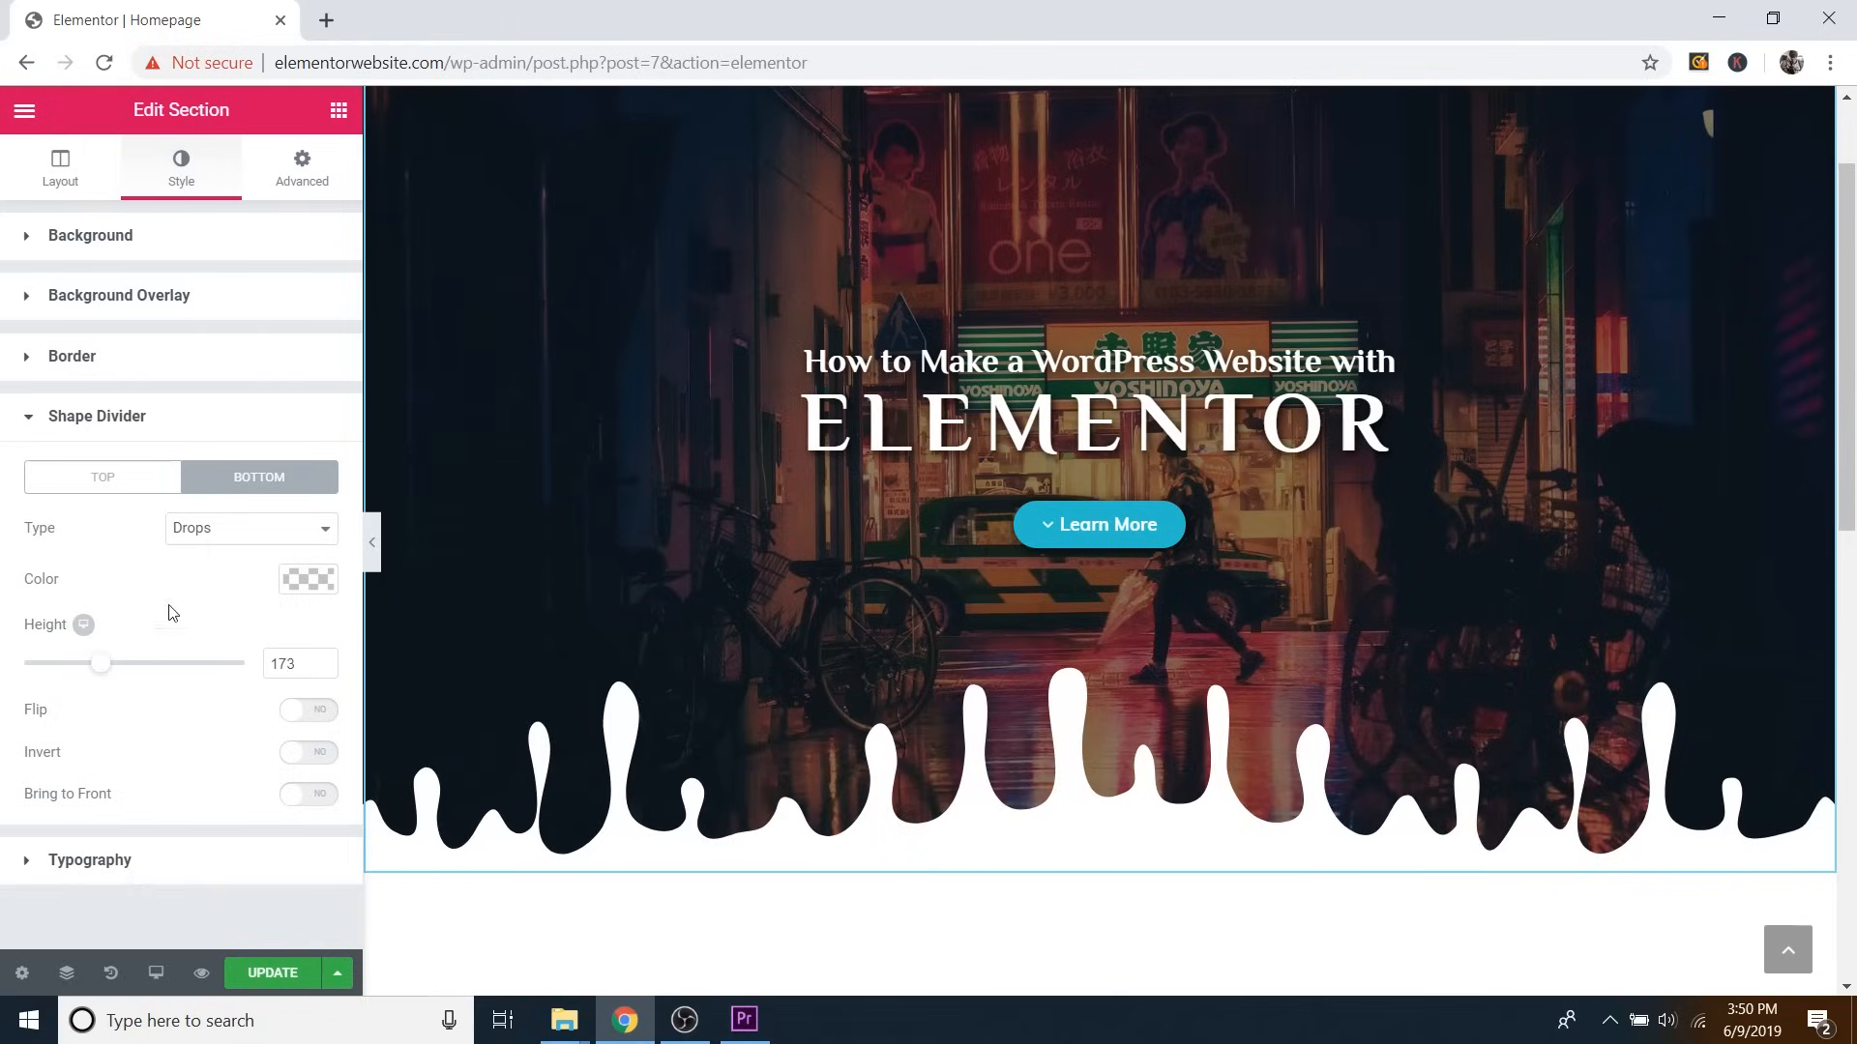
click(253, 537)
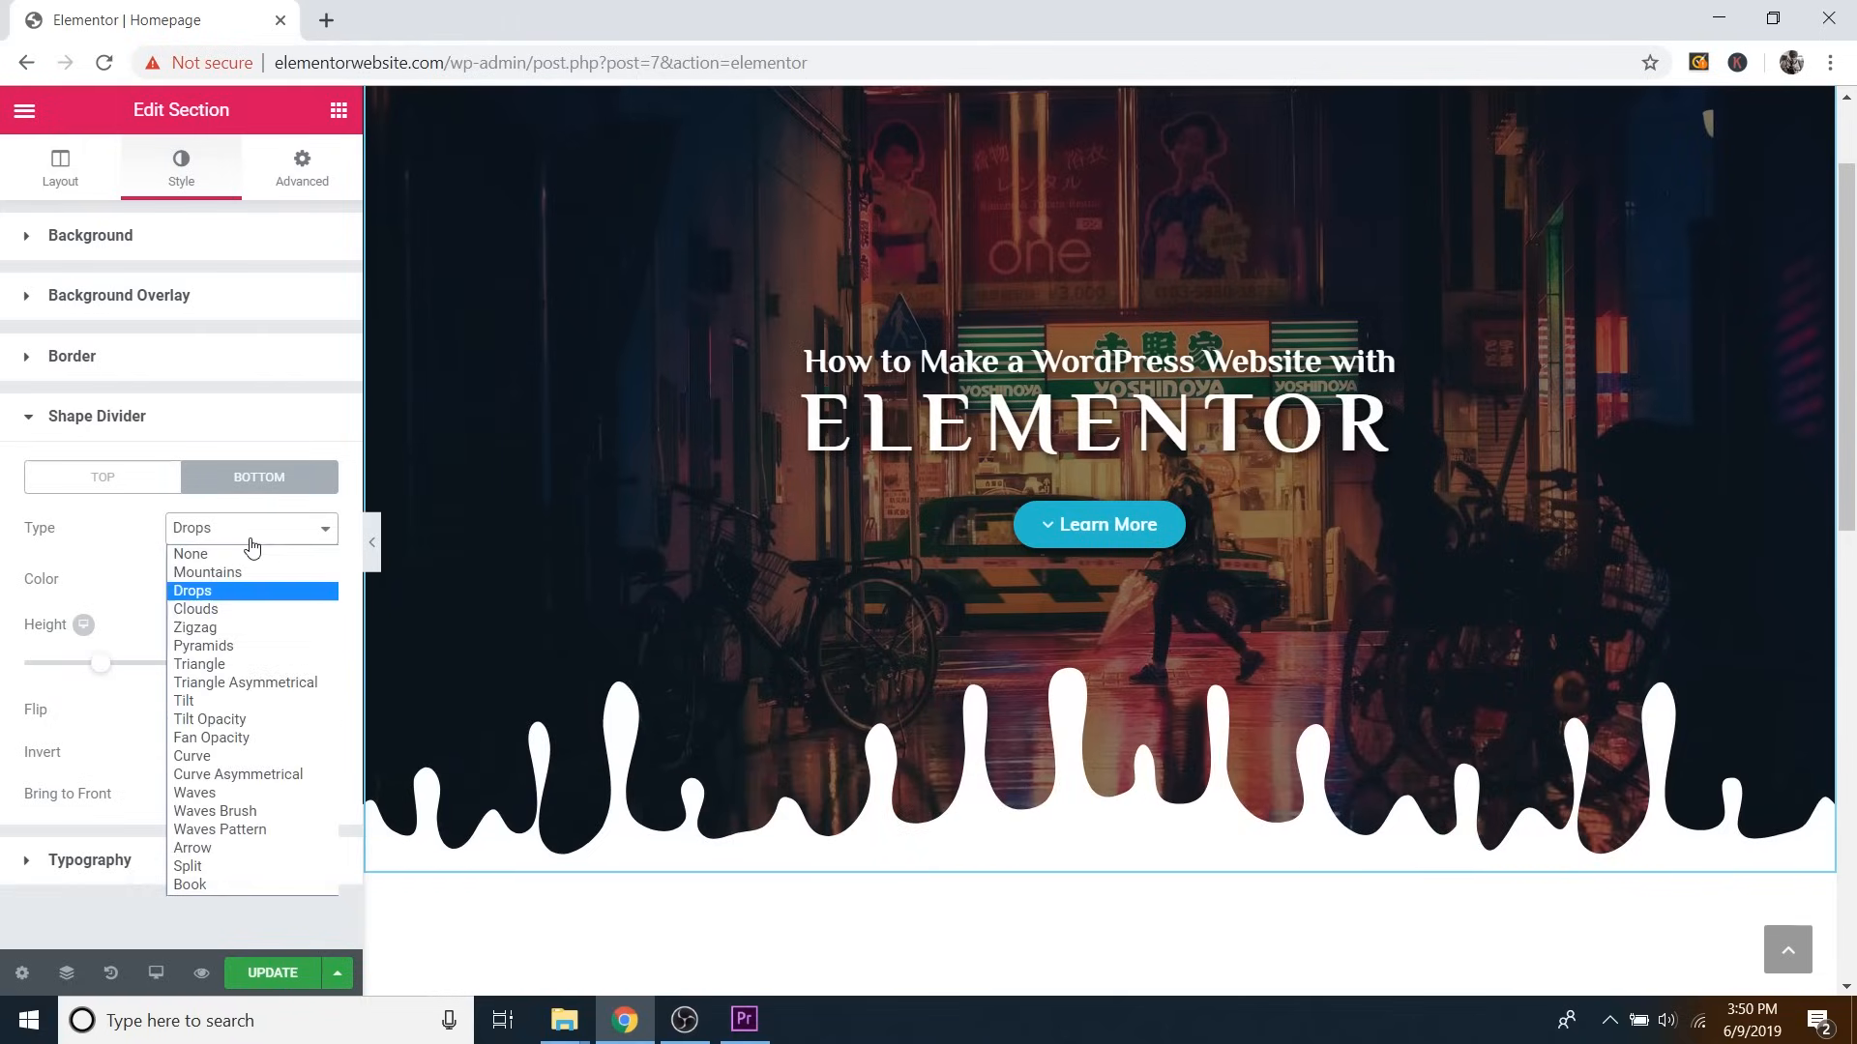
click(213, 757)
drag(173, 674, 52, 747)
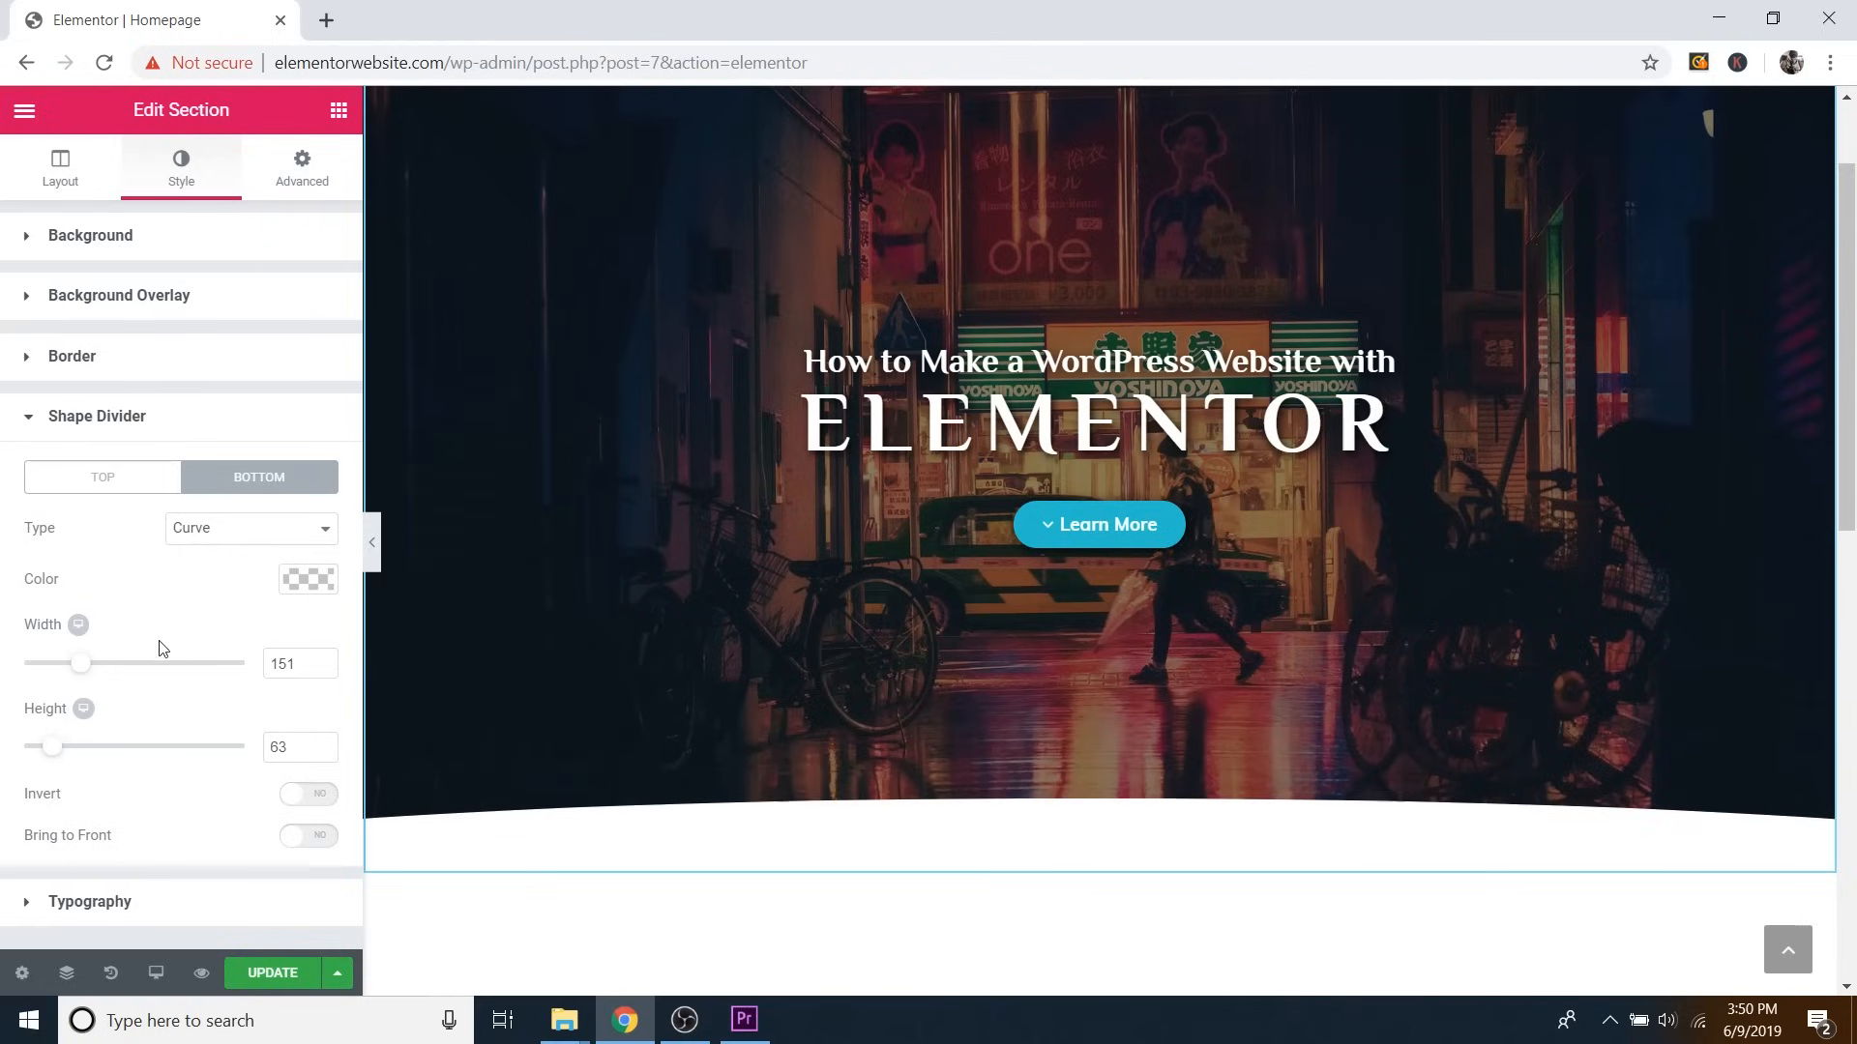
Set the bottom shape divider to None and update the page.
click(269, 530)
click(216, 548)
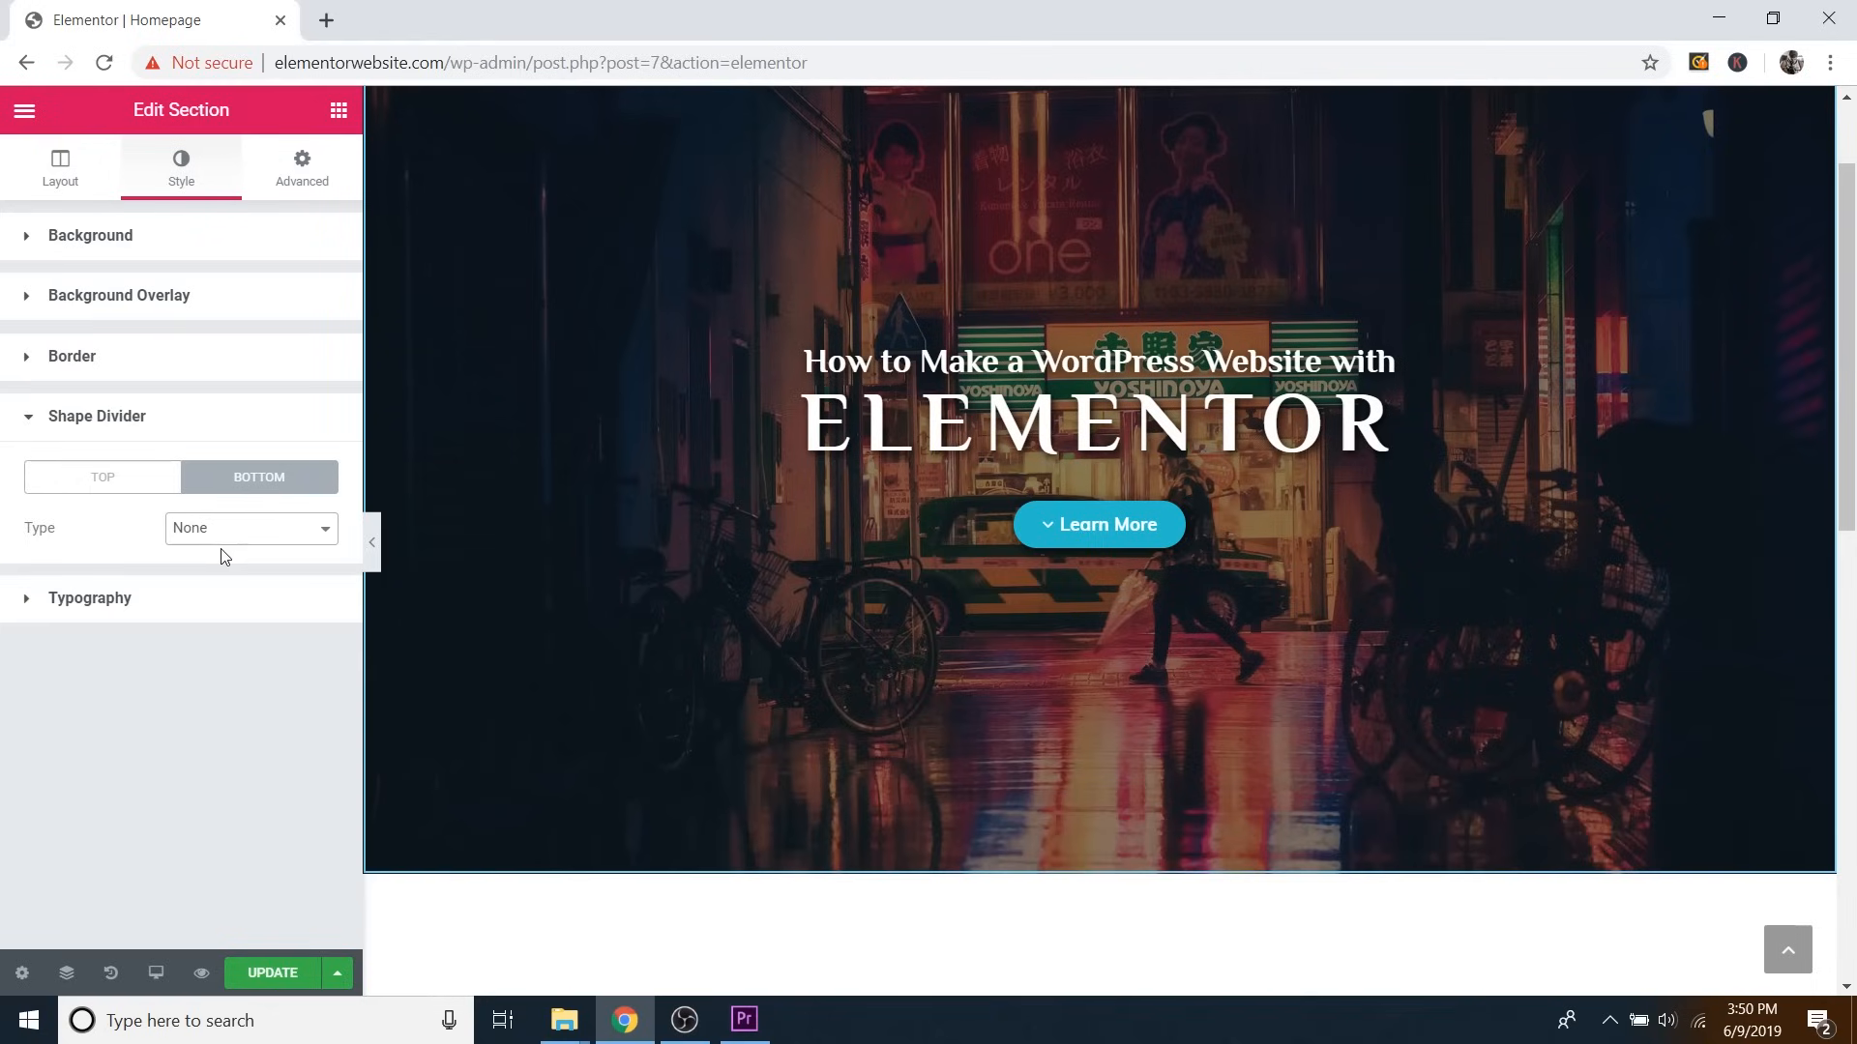
click(147, 490)
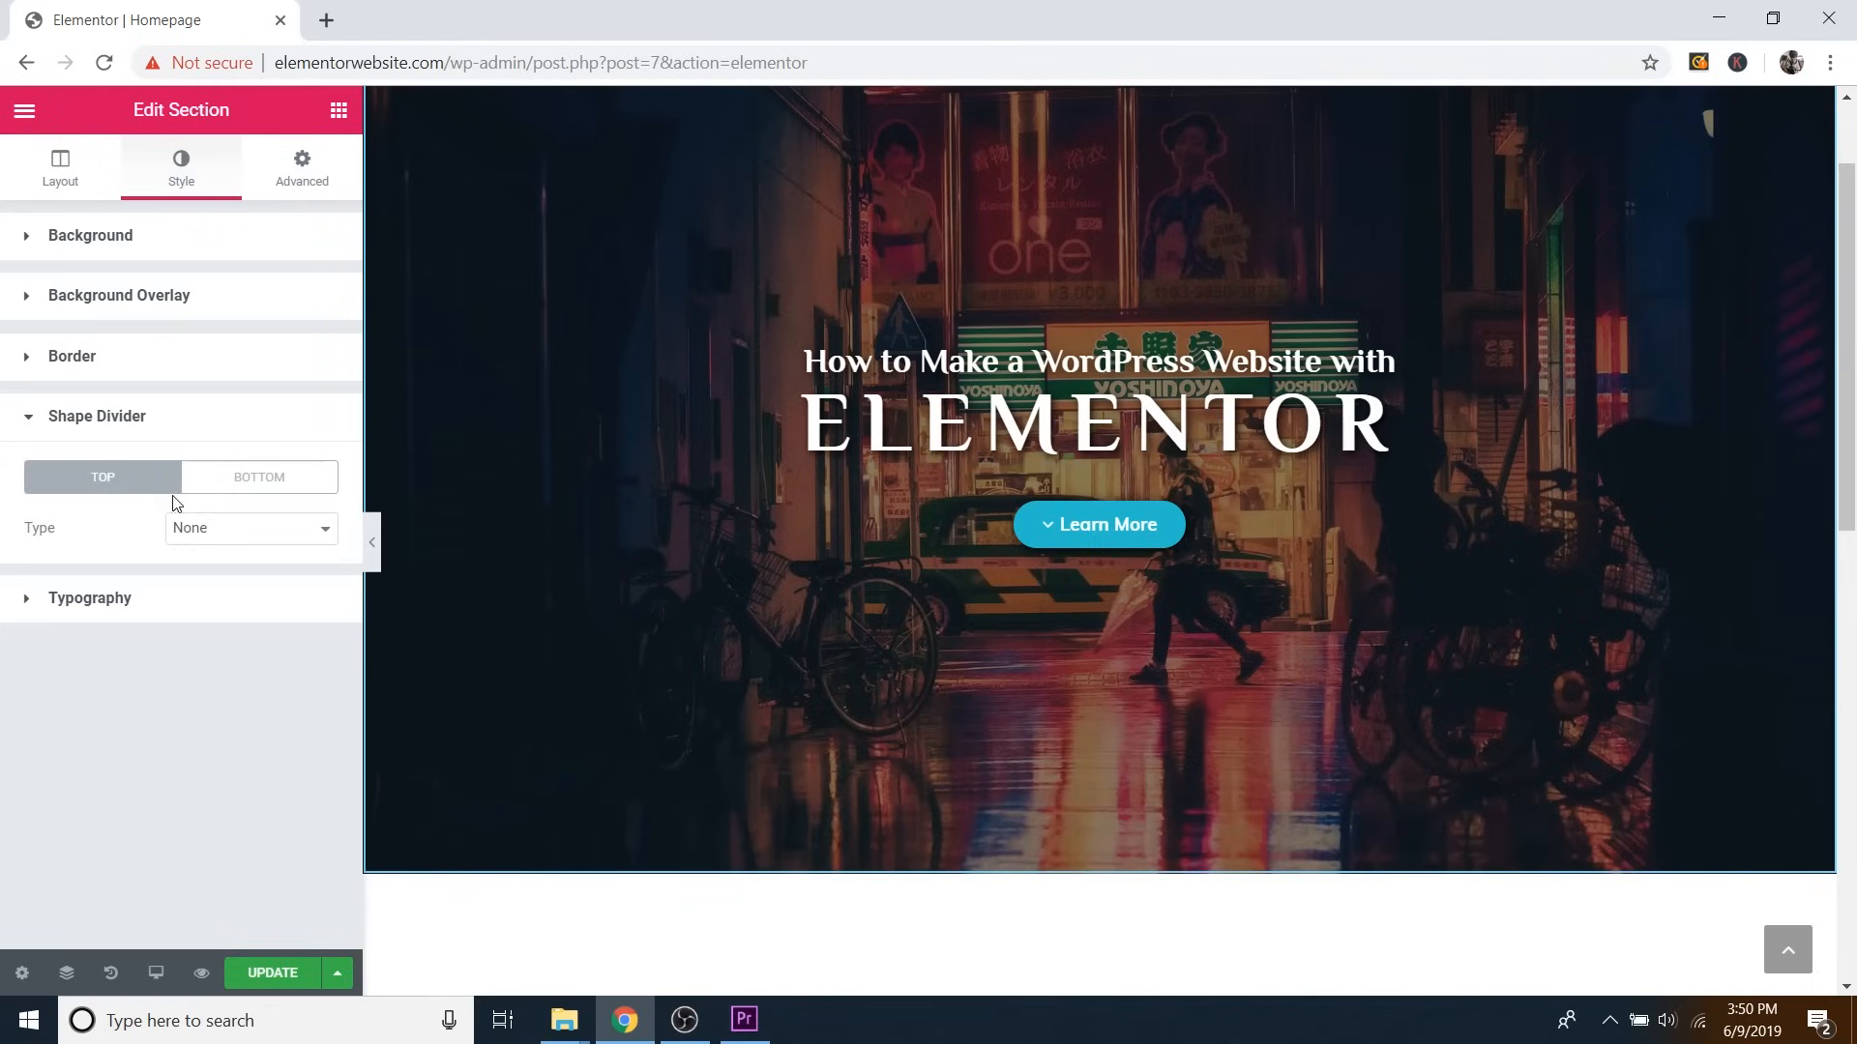
click(291, 978)
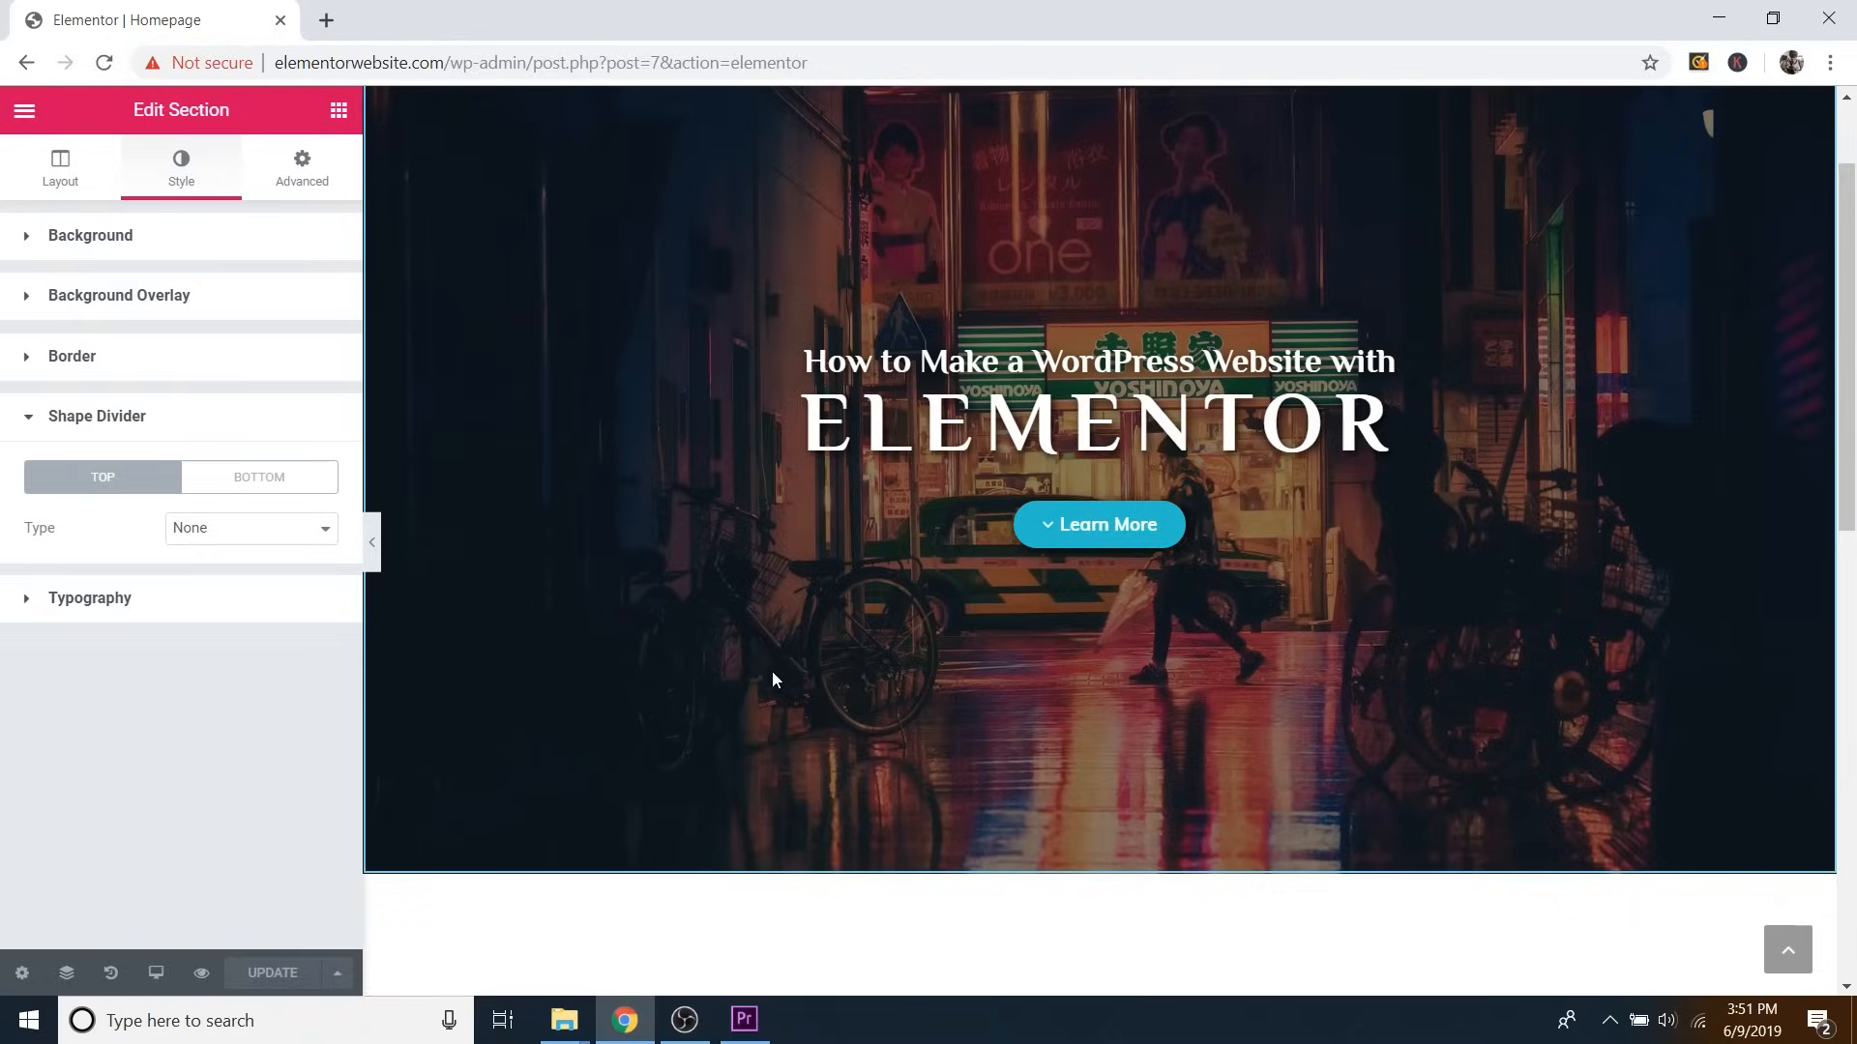
Delete the empty section below the hero.
scroll(802, 667, down, 4)
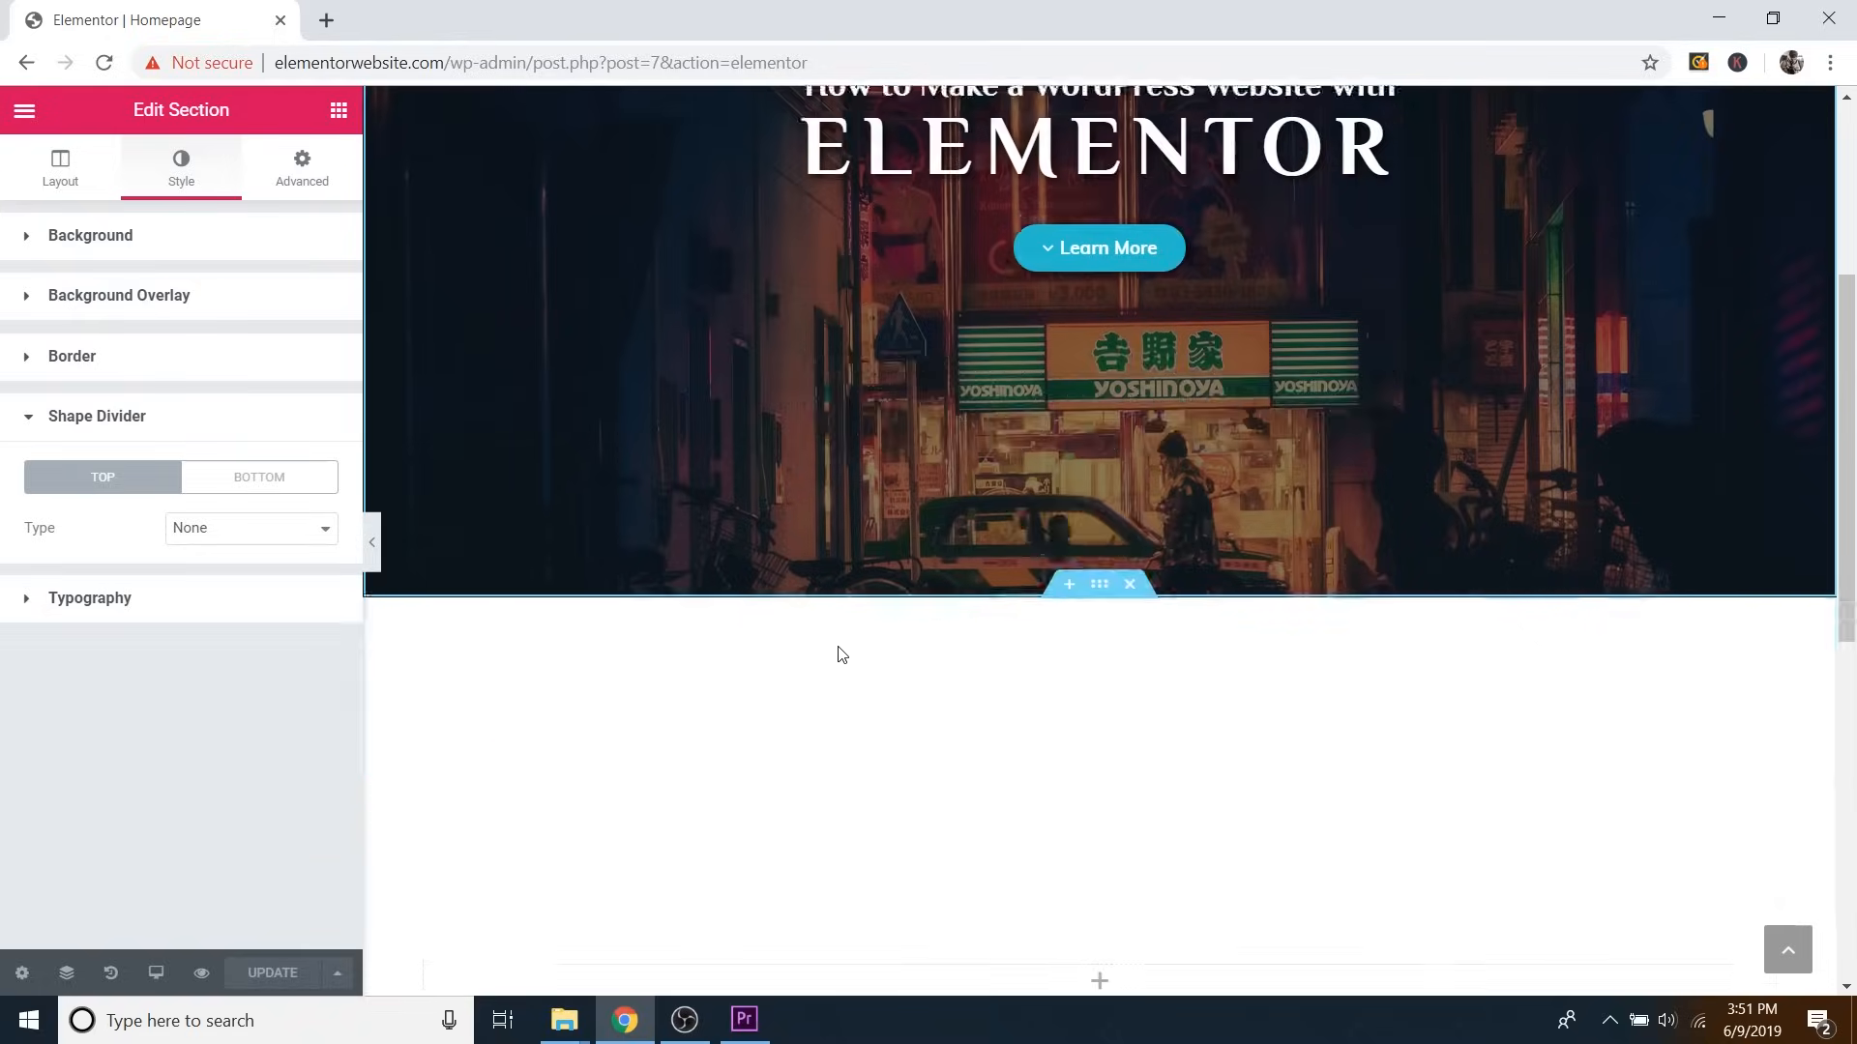
scroll(861, 643, down, 2)
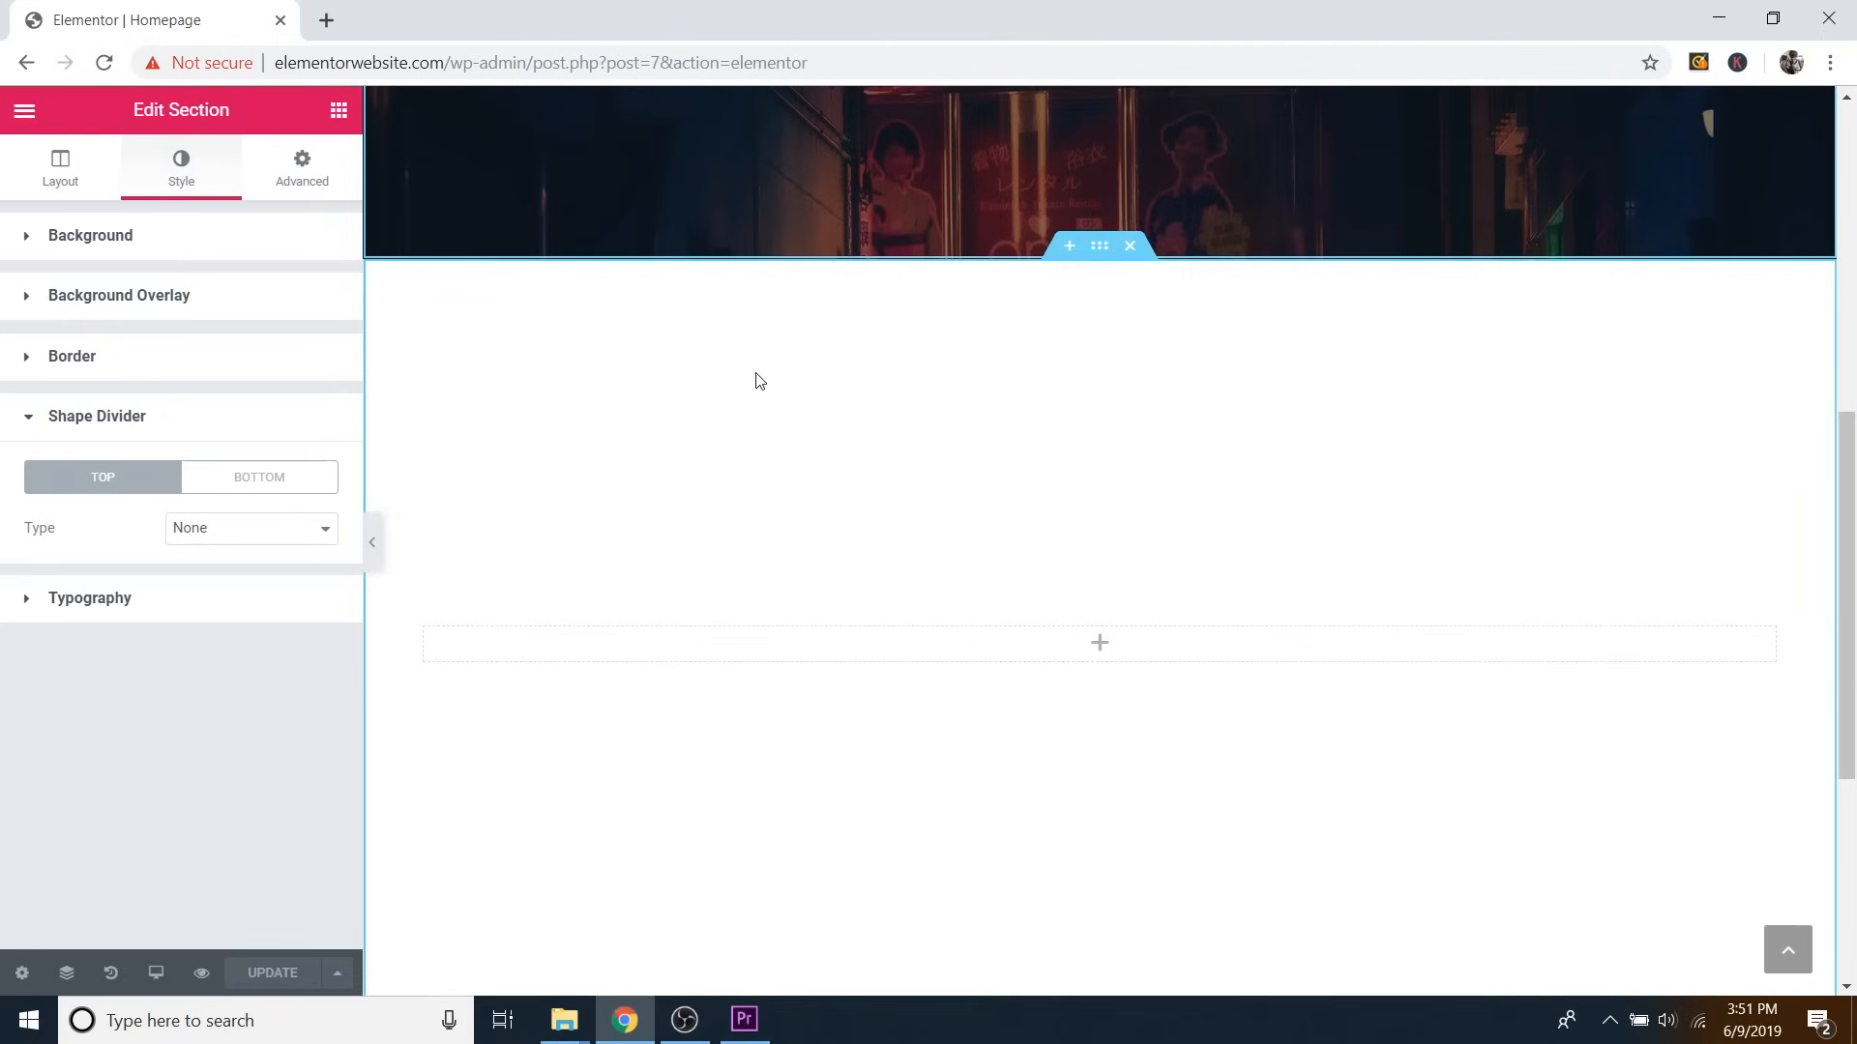
click(1132, 248)
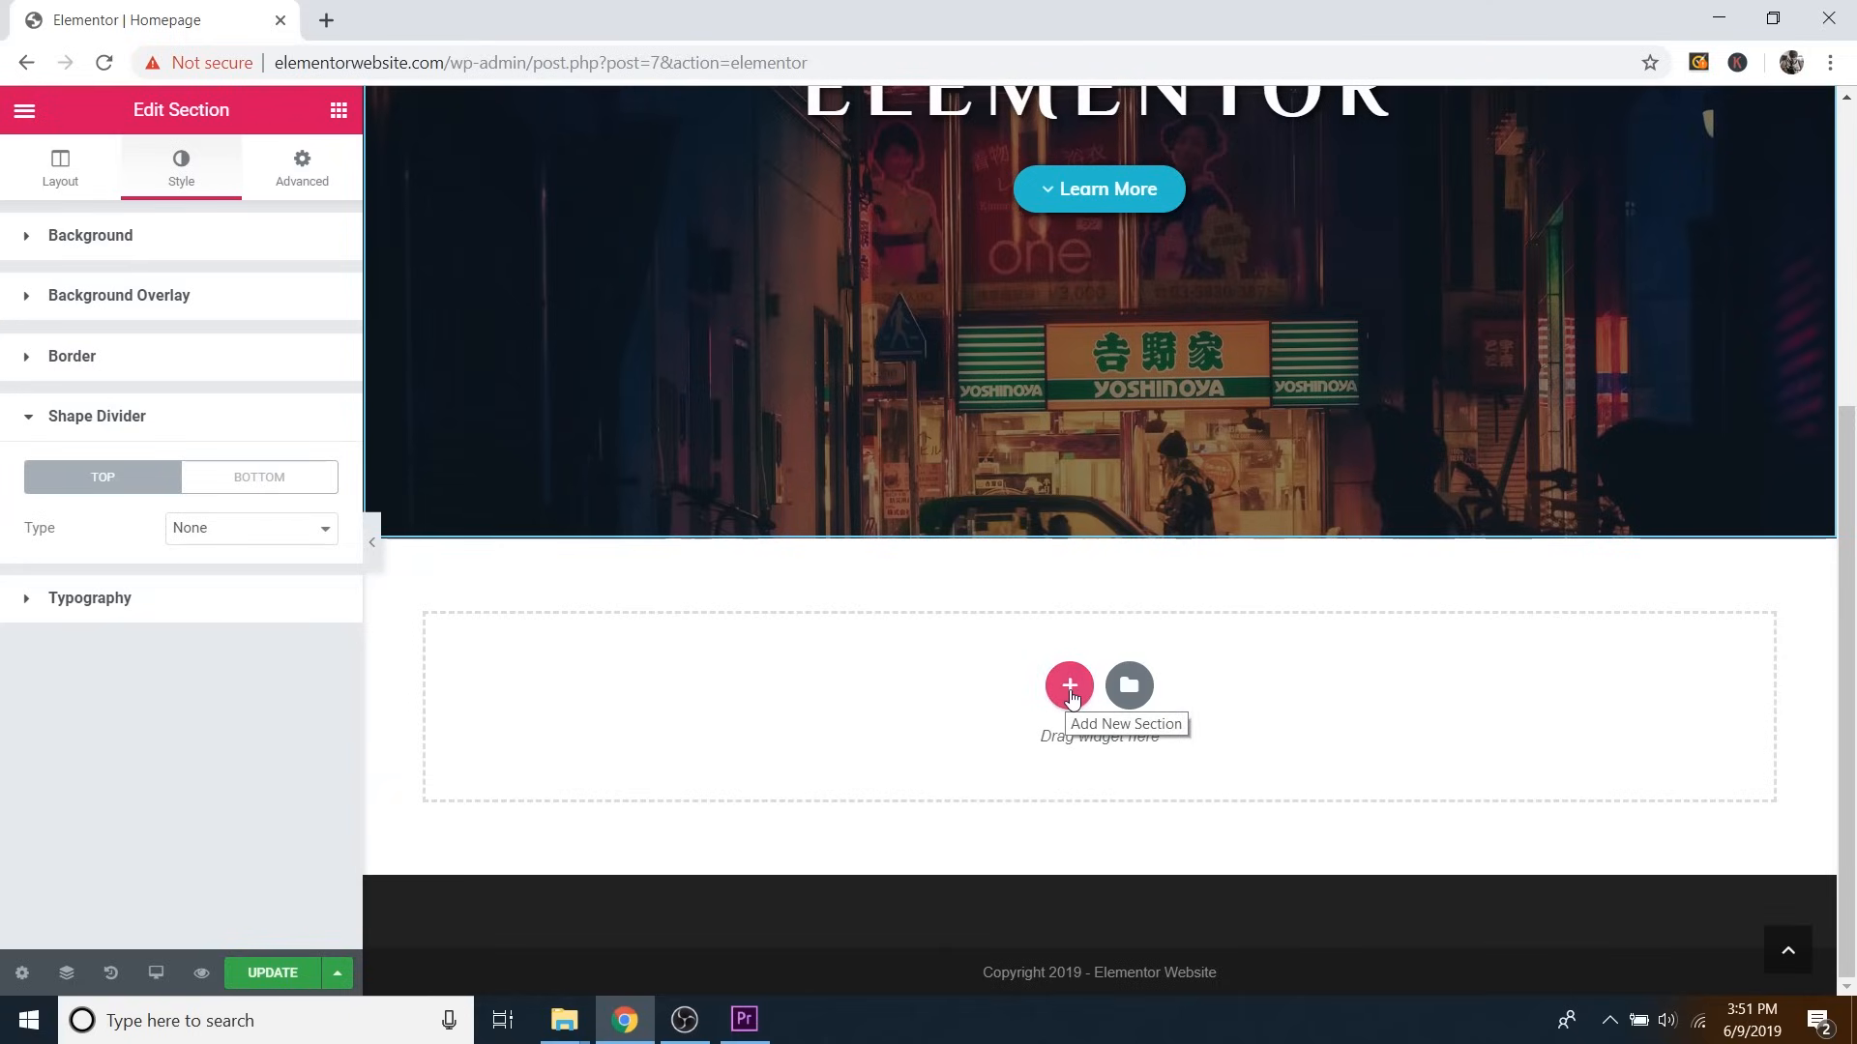
Insert a new two-column section, then remove a trial image widget from it.
click(1069, 686)
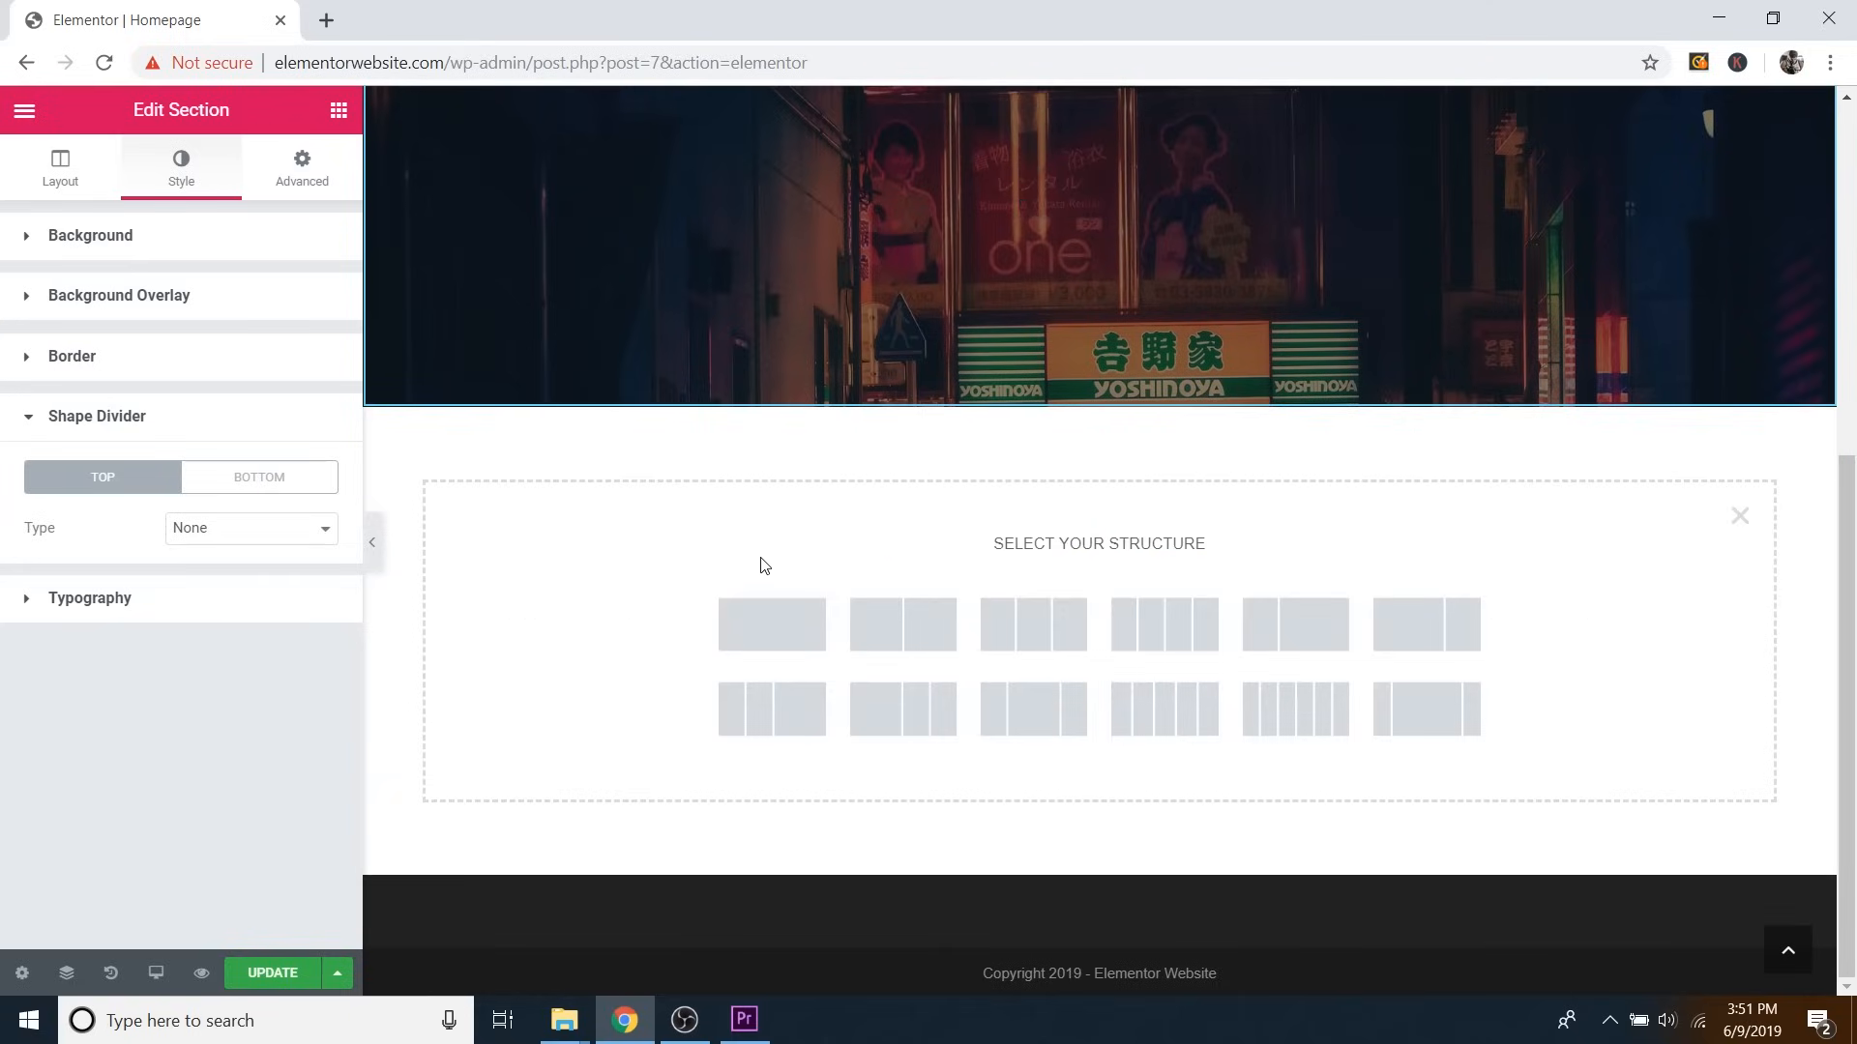
click(880, 628)
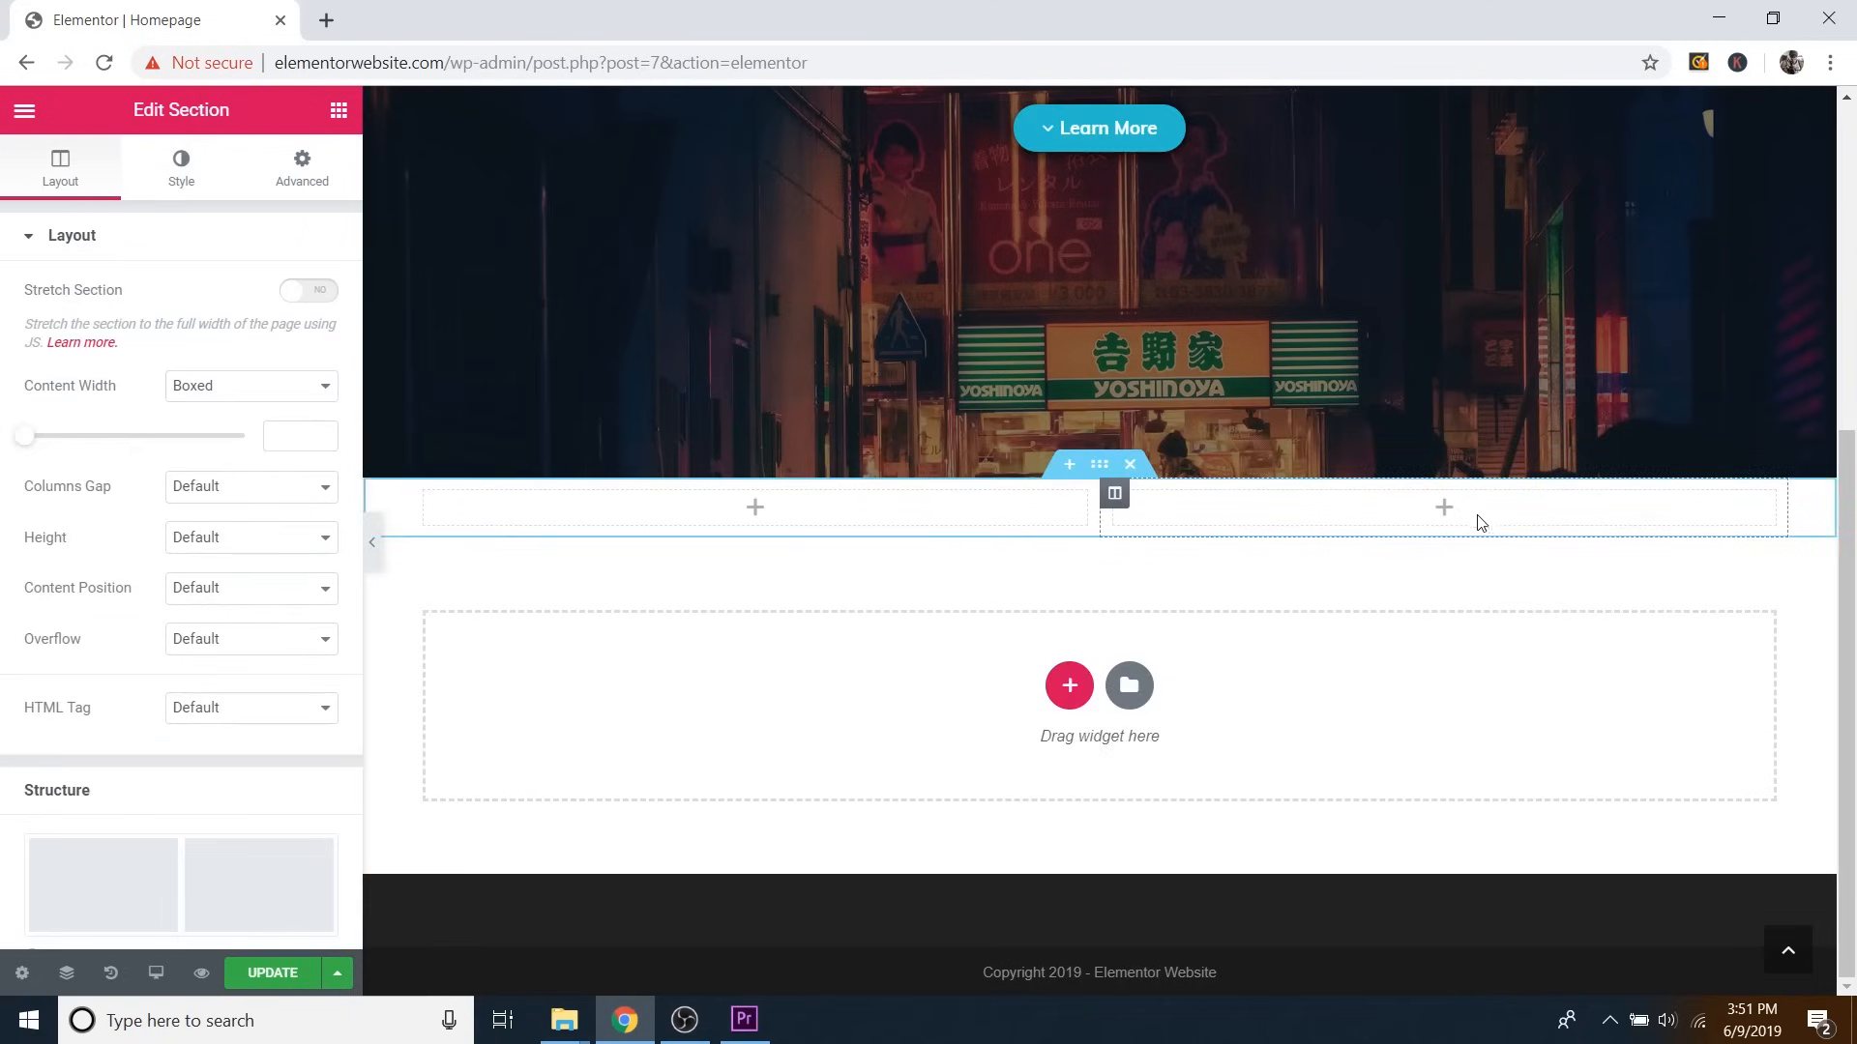
click(338, 114)
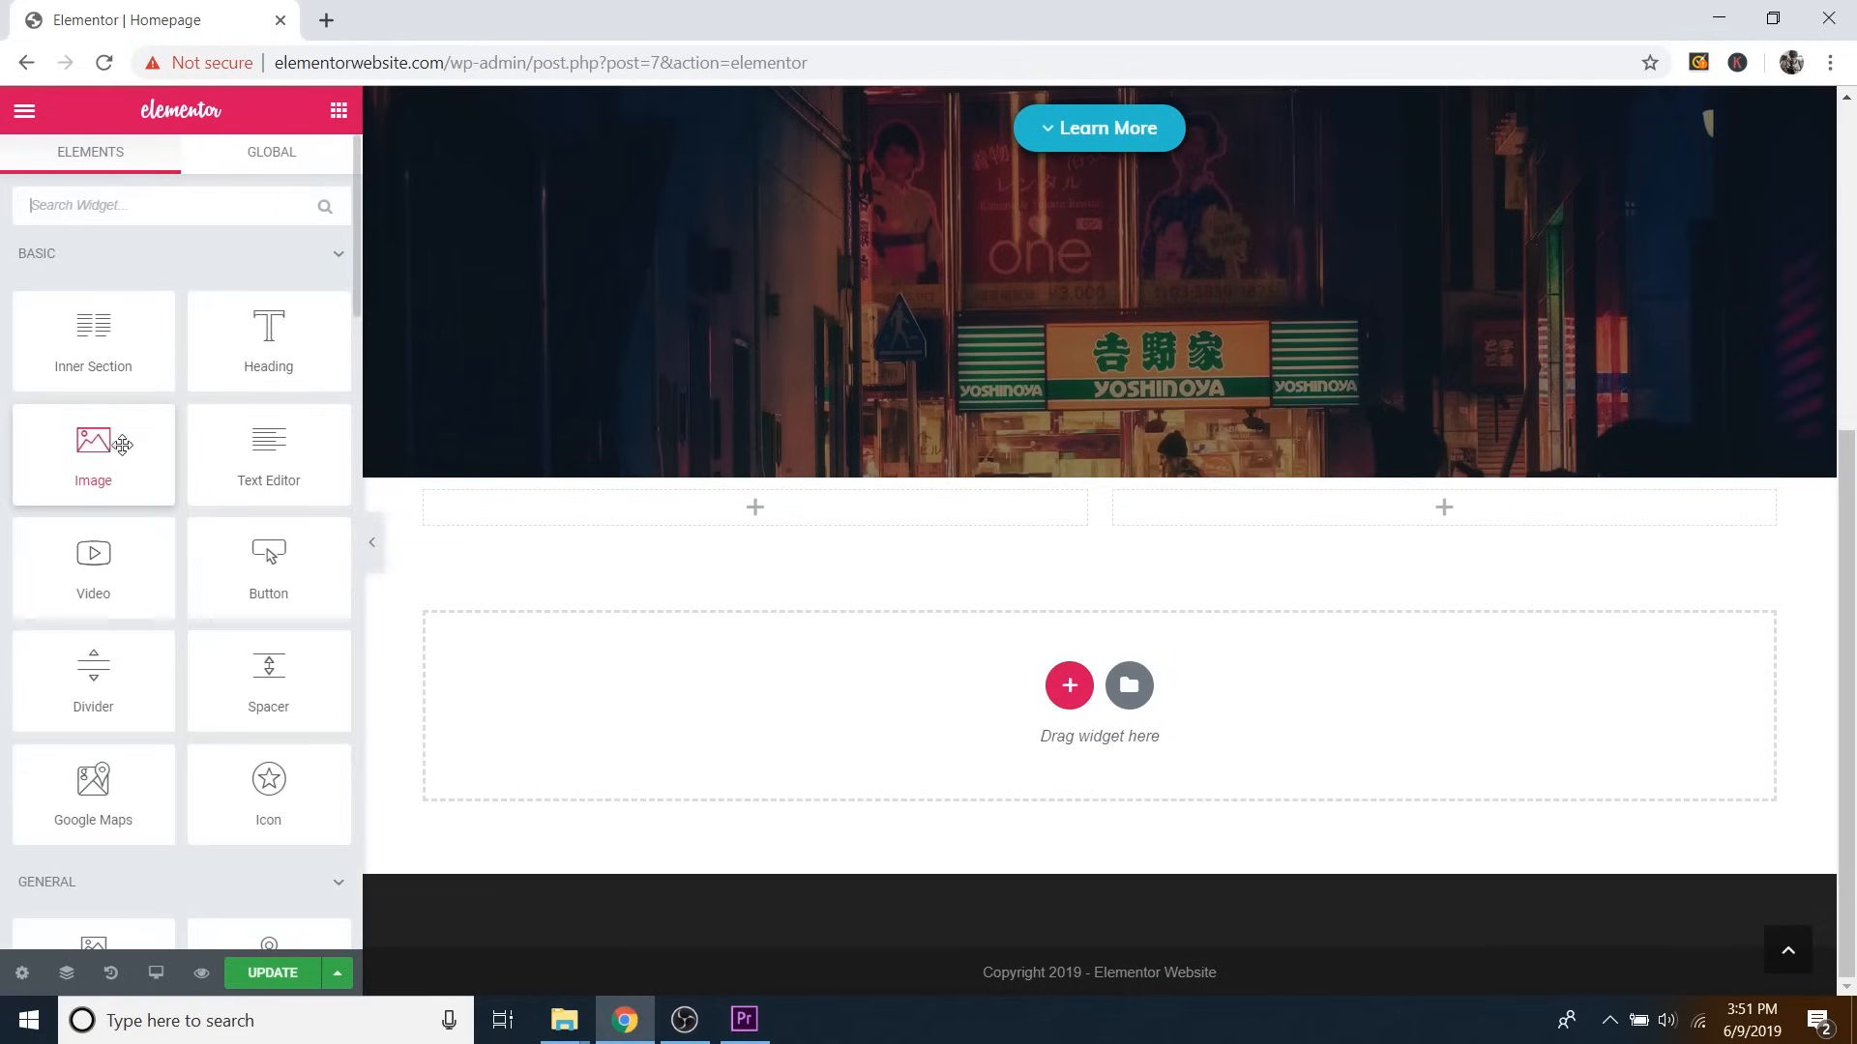
drag(60, 453, 677, 514)
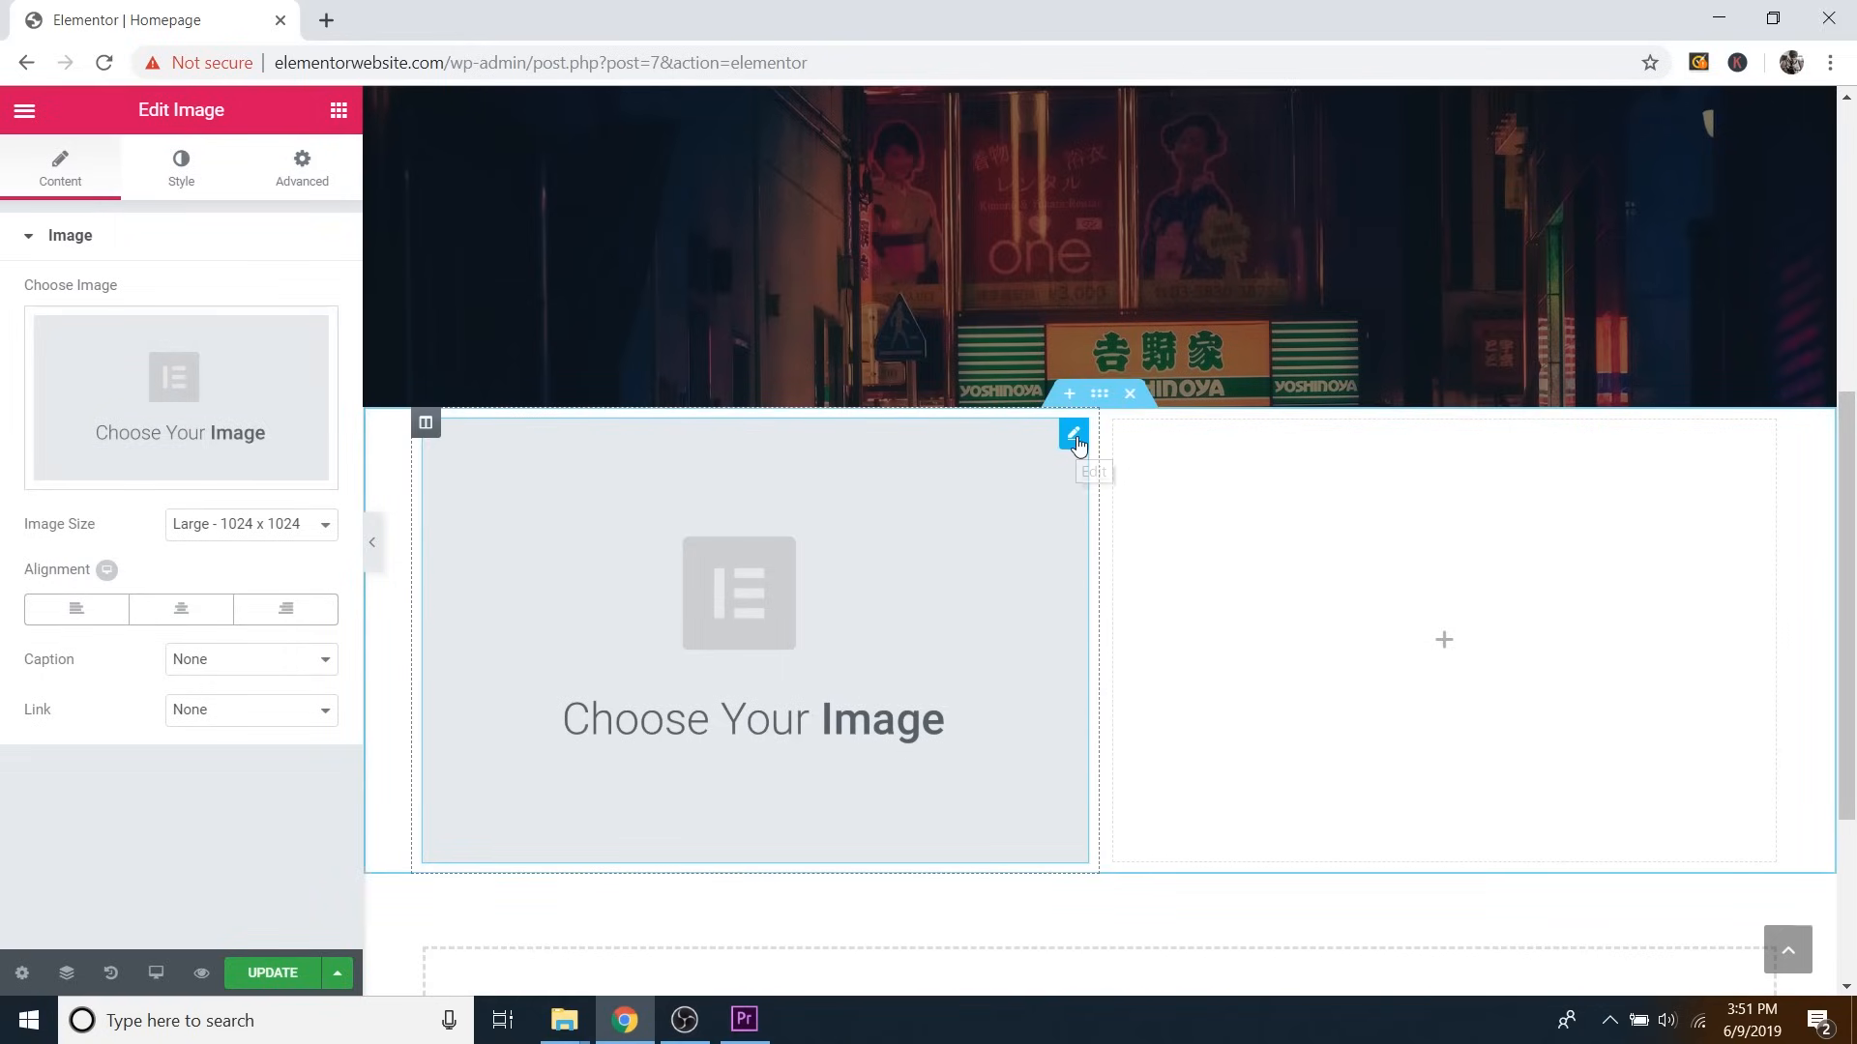
right_click(1078, 443)
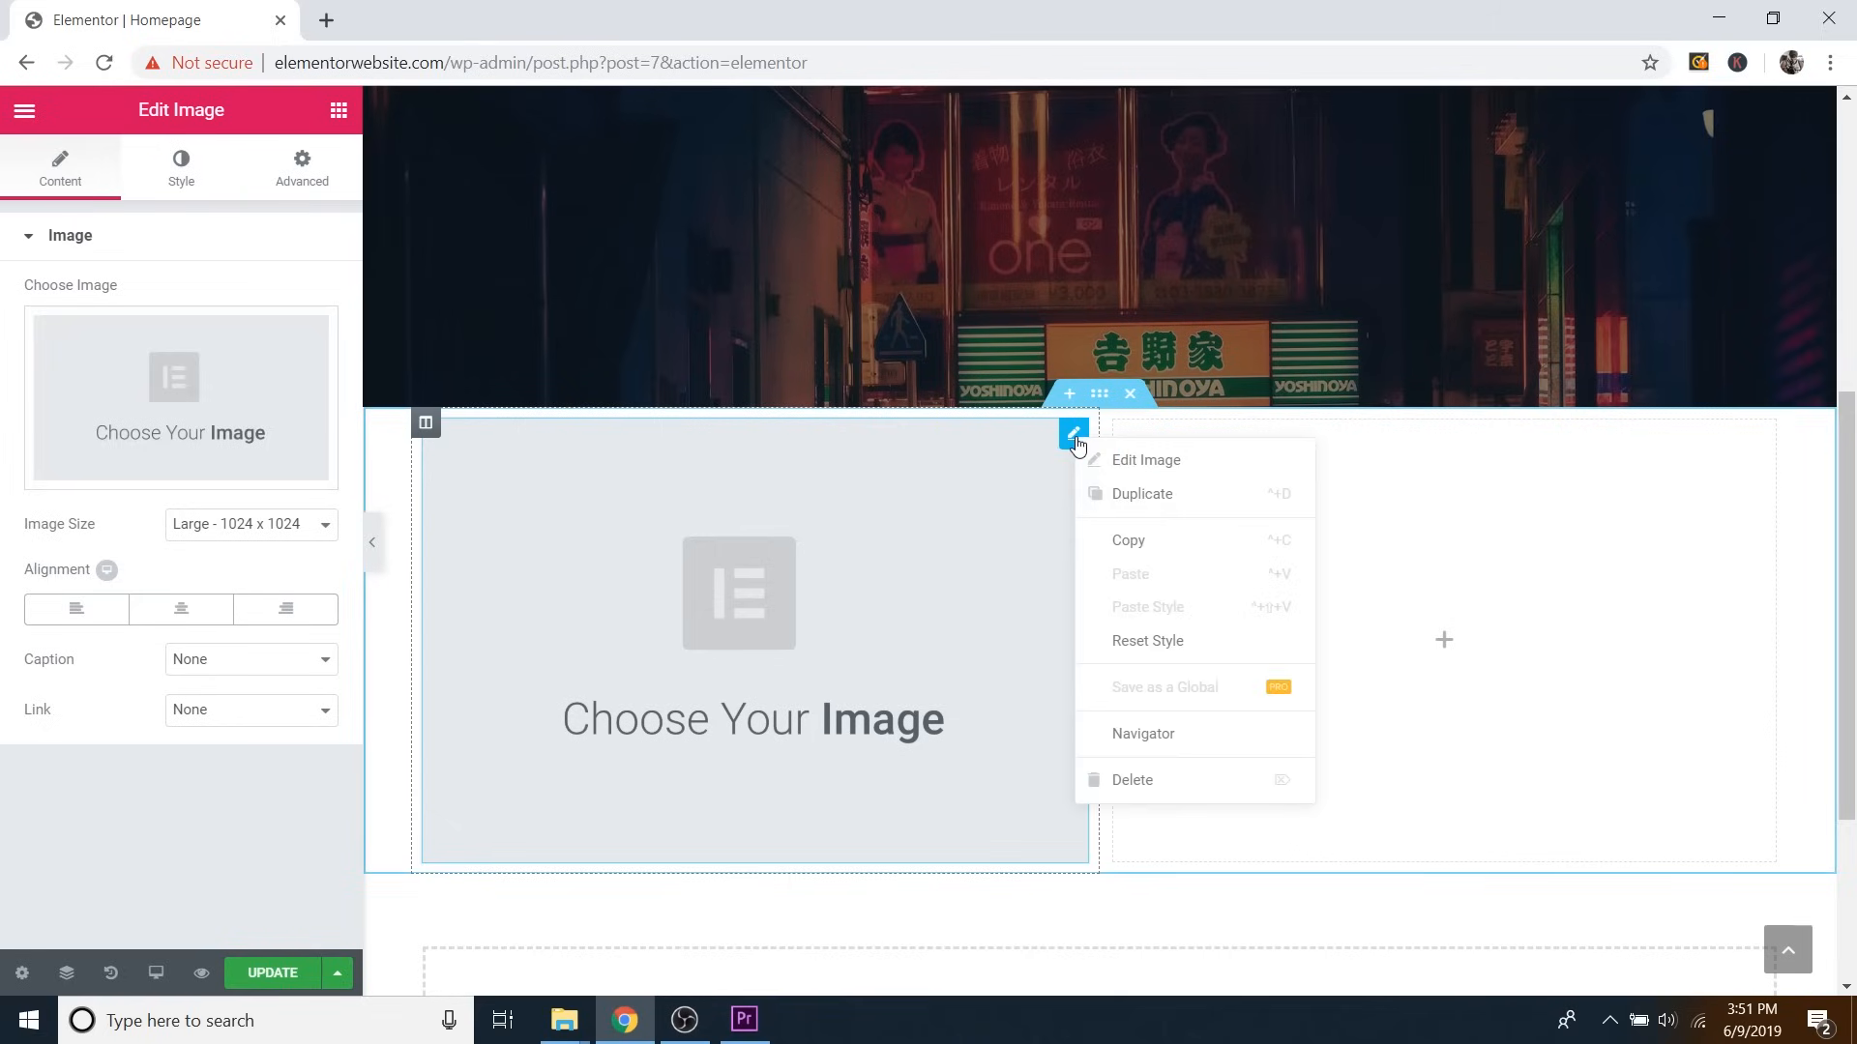
click(1126, 781)
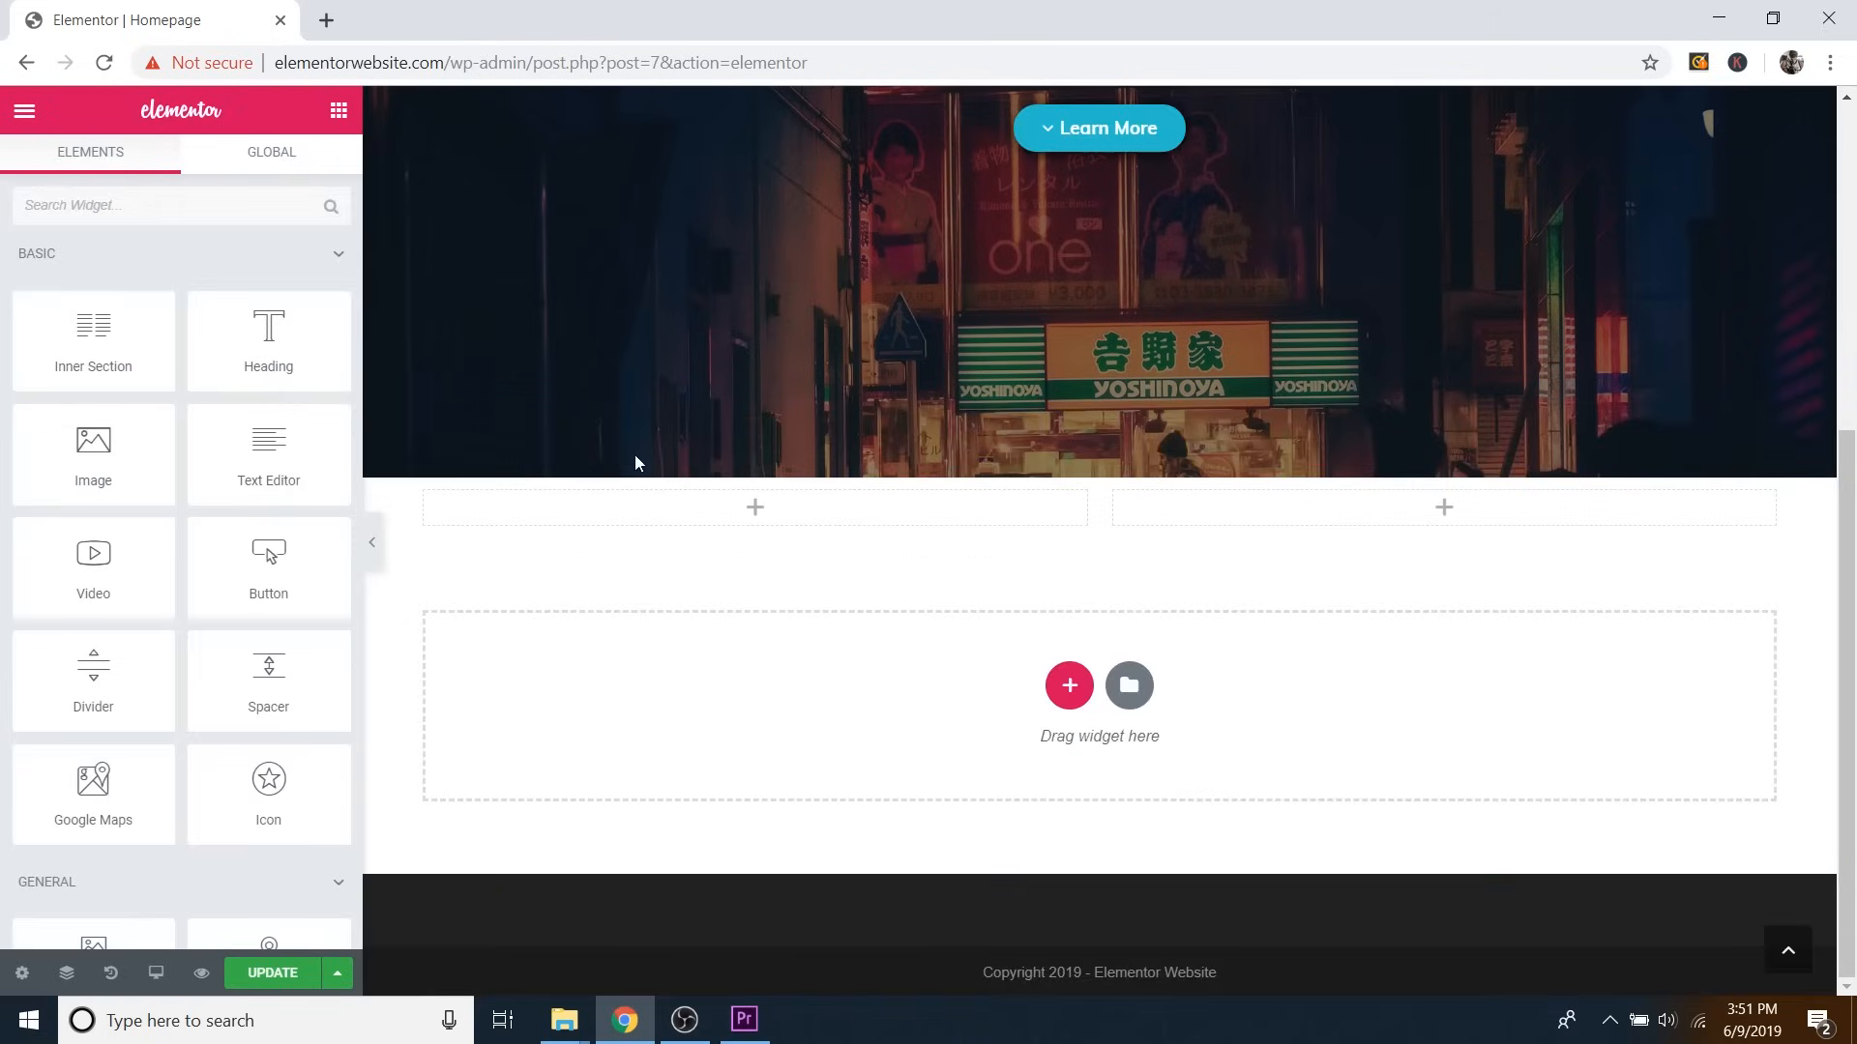
Place a star icon and a London Eye map widget in the left column.
scroll(136, 542, down, 2)
scroll(223, 576, down, 2)
drag(276, 498, 750, 539)
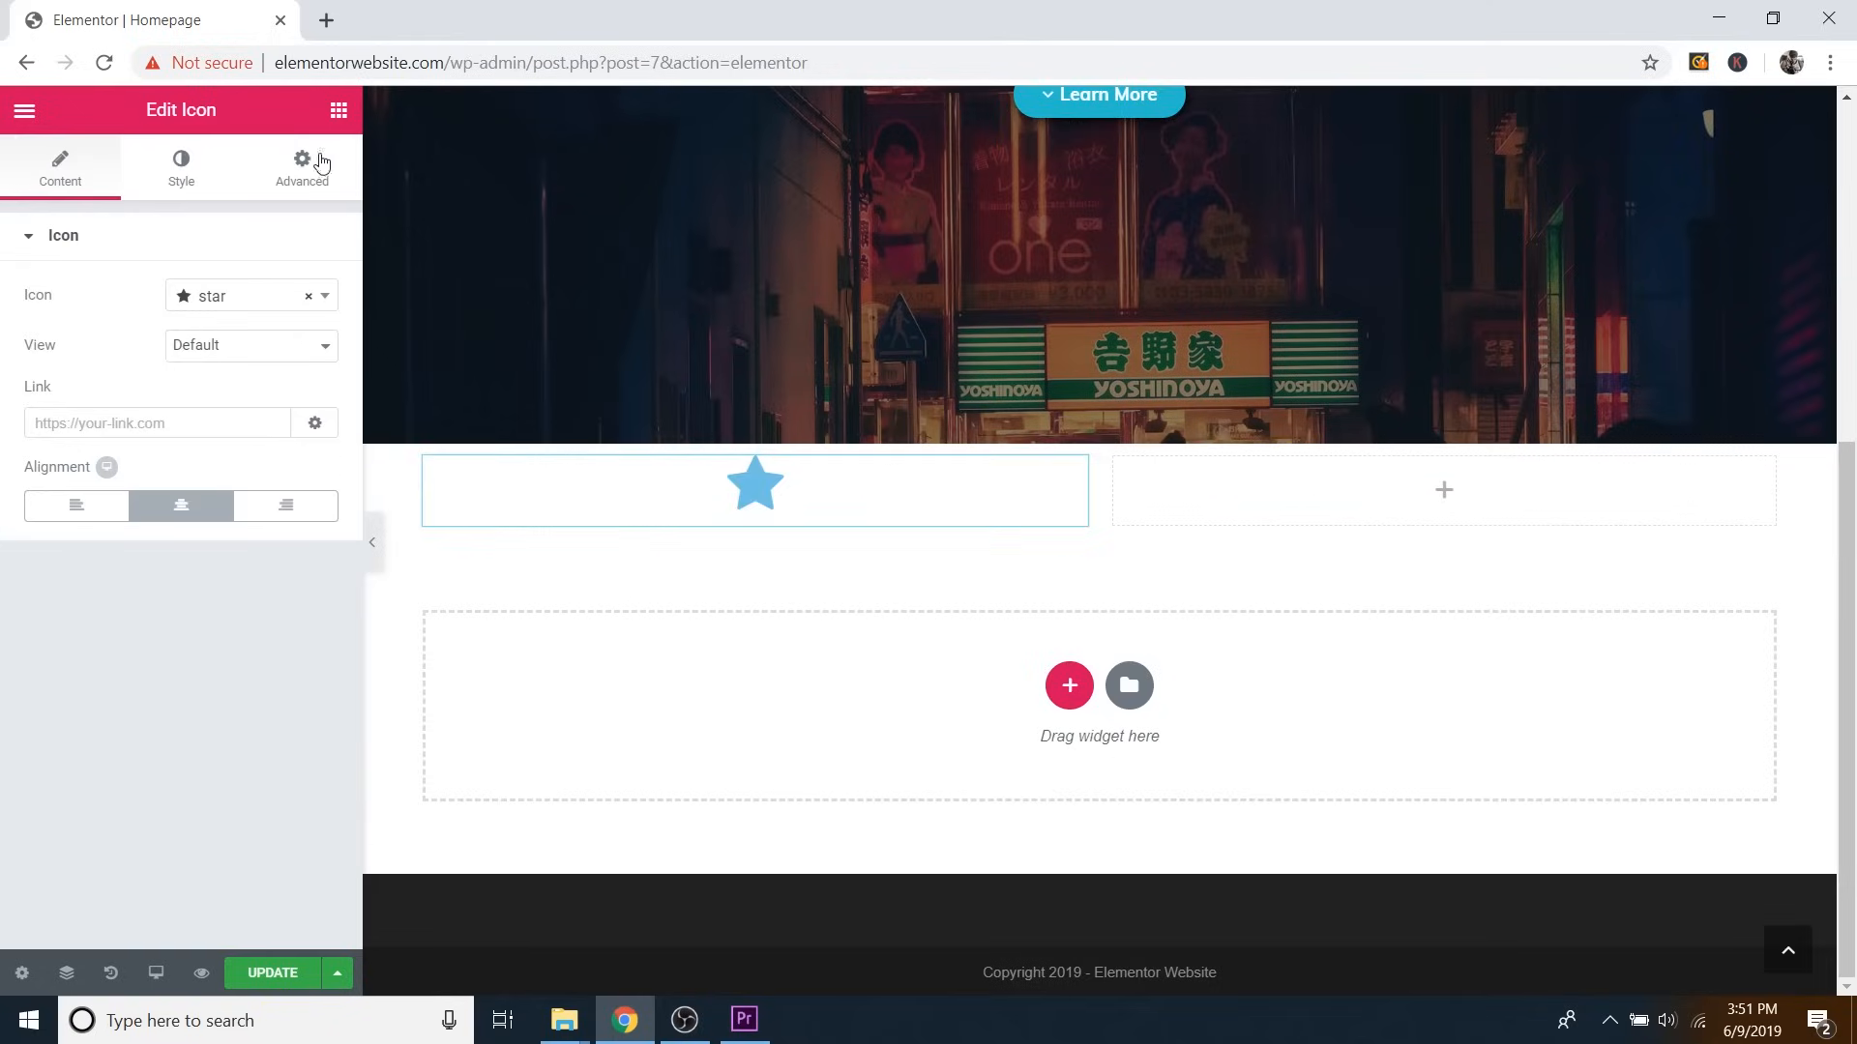
click(338, 109)
scroll(184, 580, down, 3)
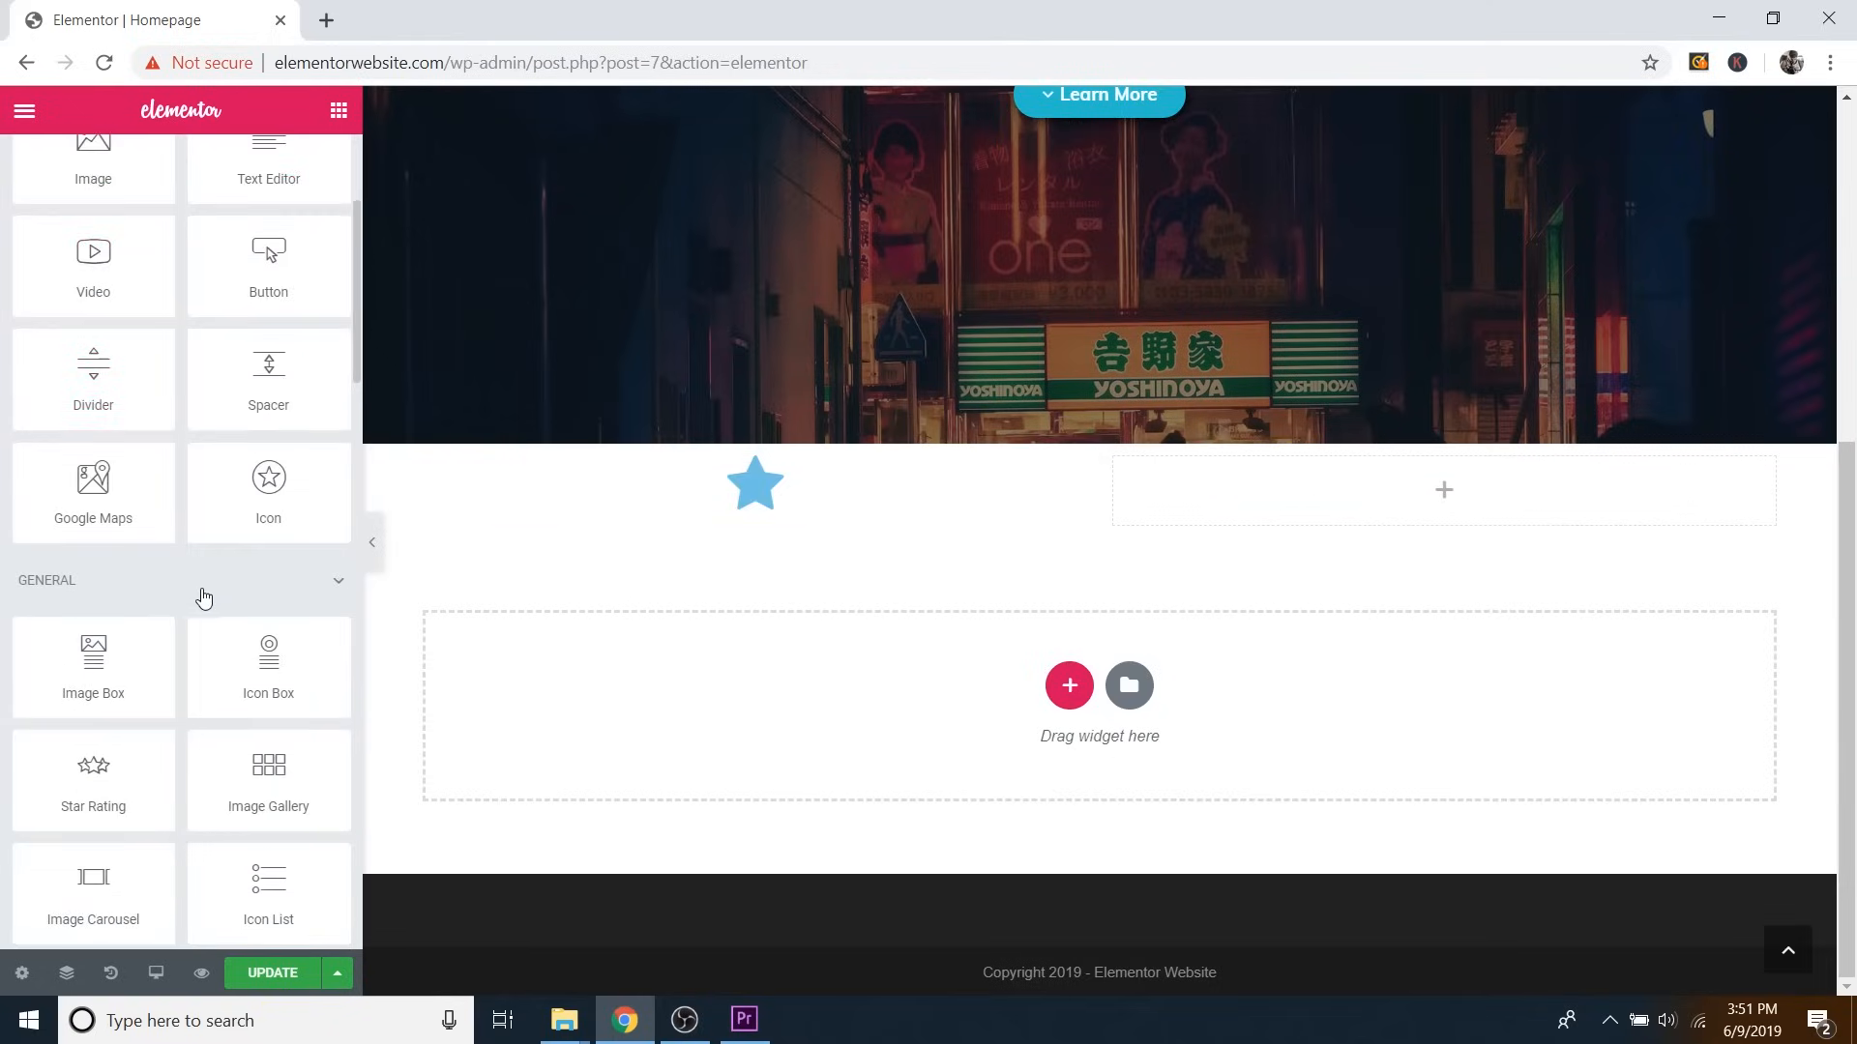
scroll(203, 598, down, 1)
drag(93, 349, 834, 517)
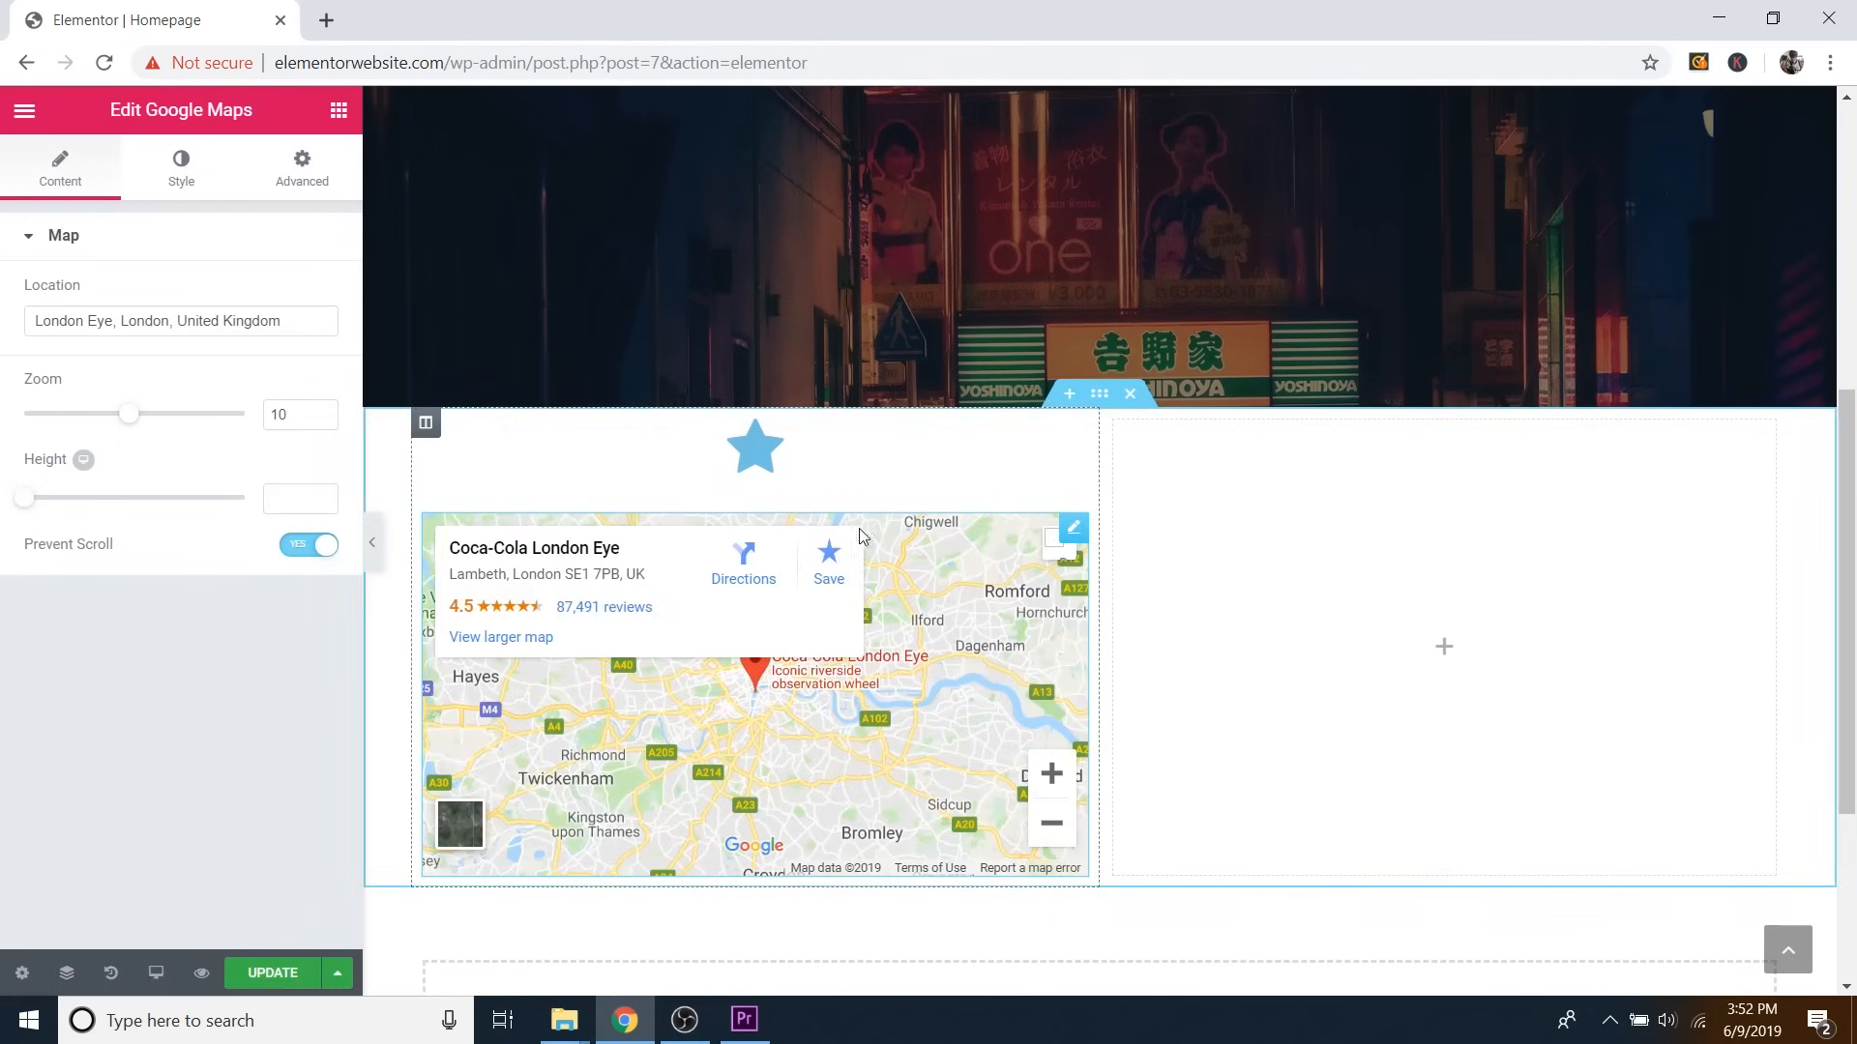
Add a My Skill progress bar to the right column and set its percentage to 79.
click(338, 109)
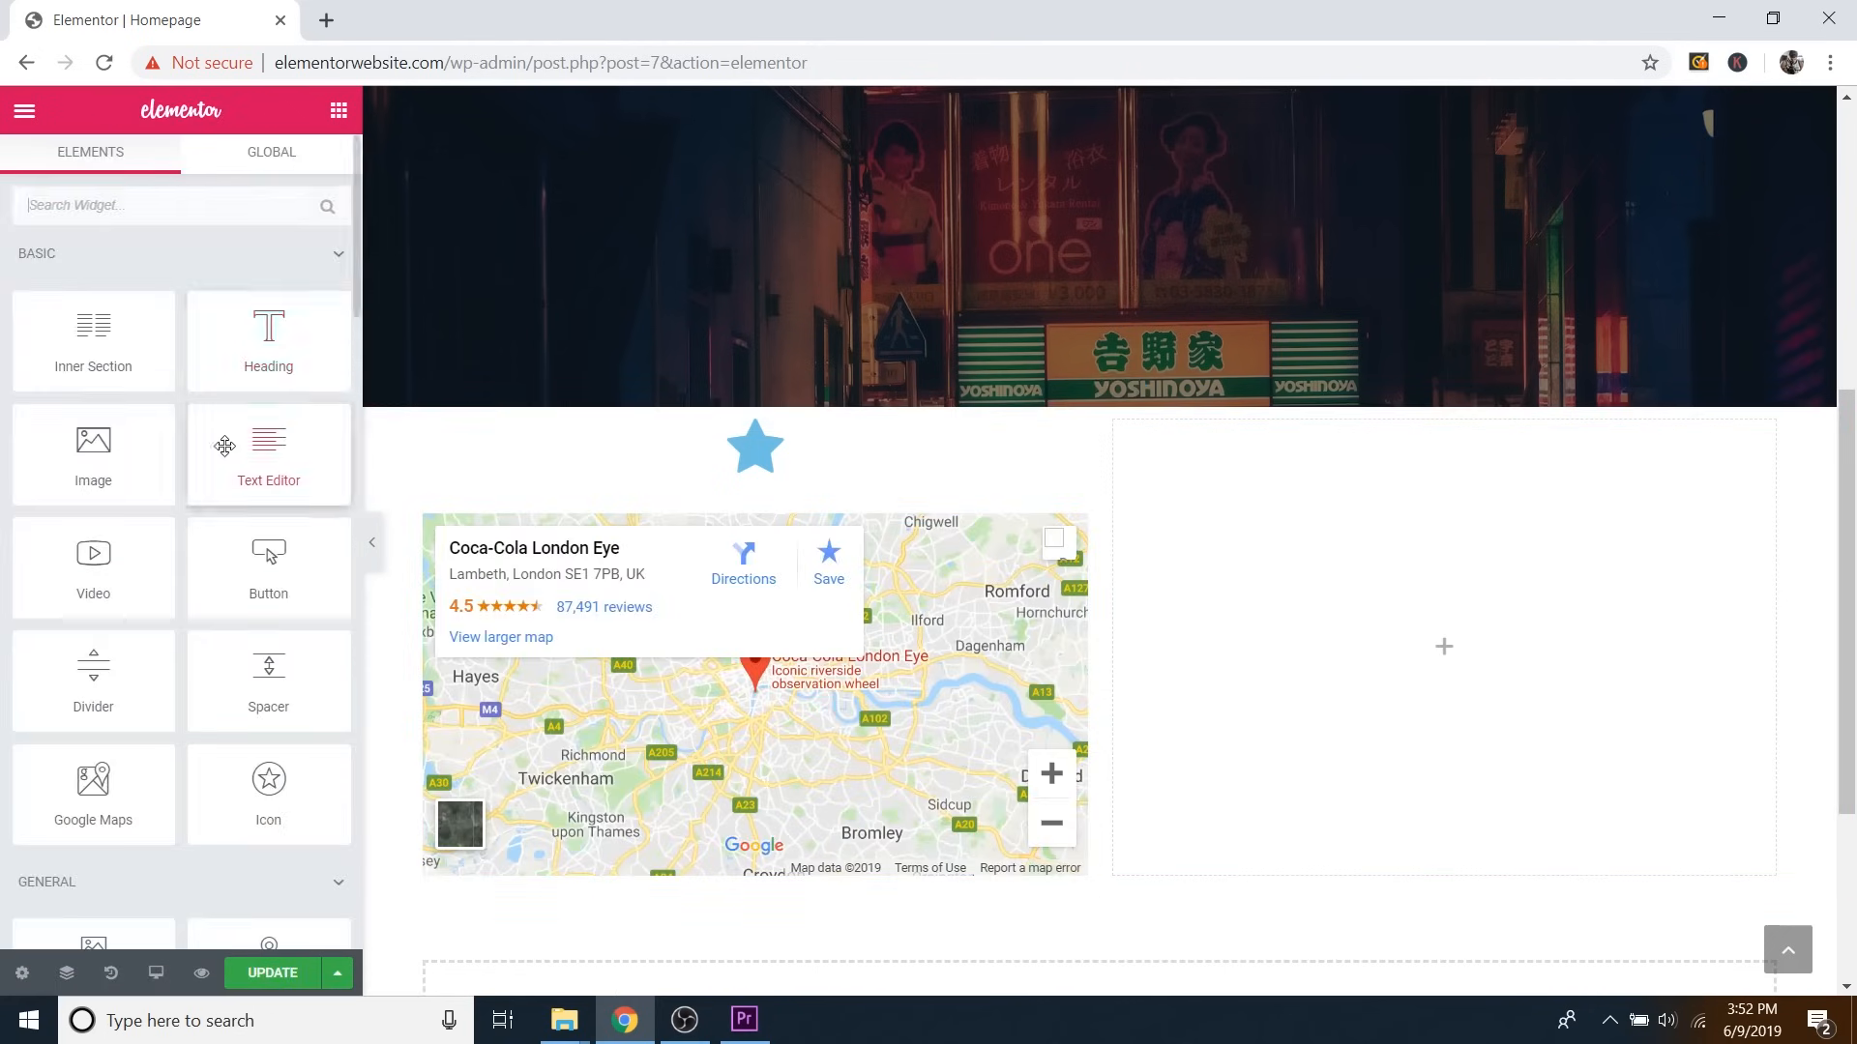
scroll(220, 539, down, 5)
scroll(220, 539, down, 3)
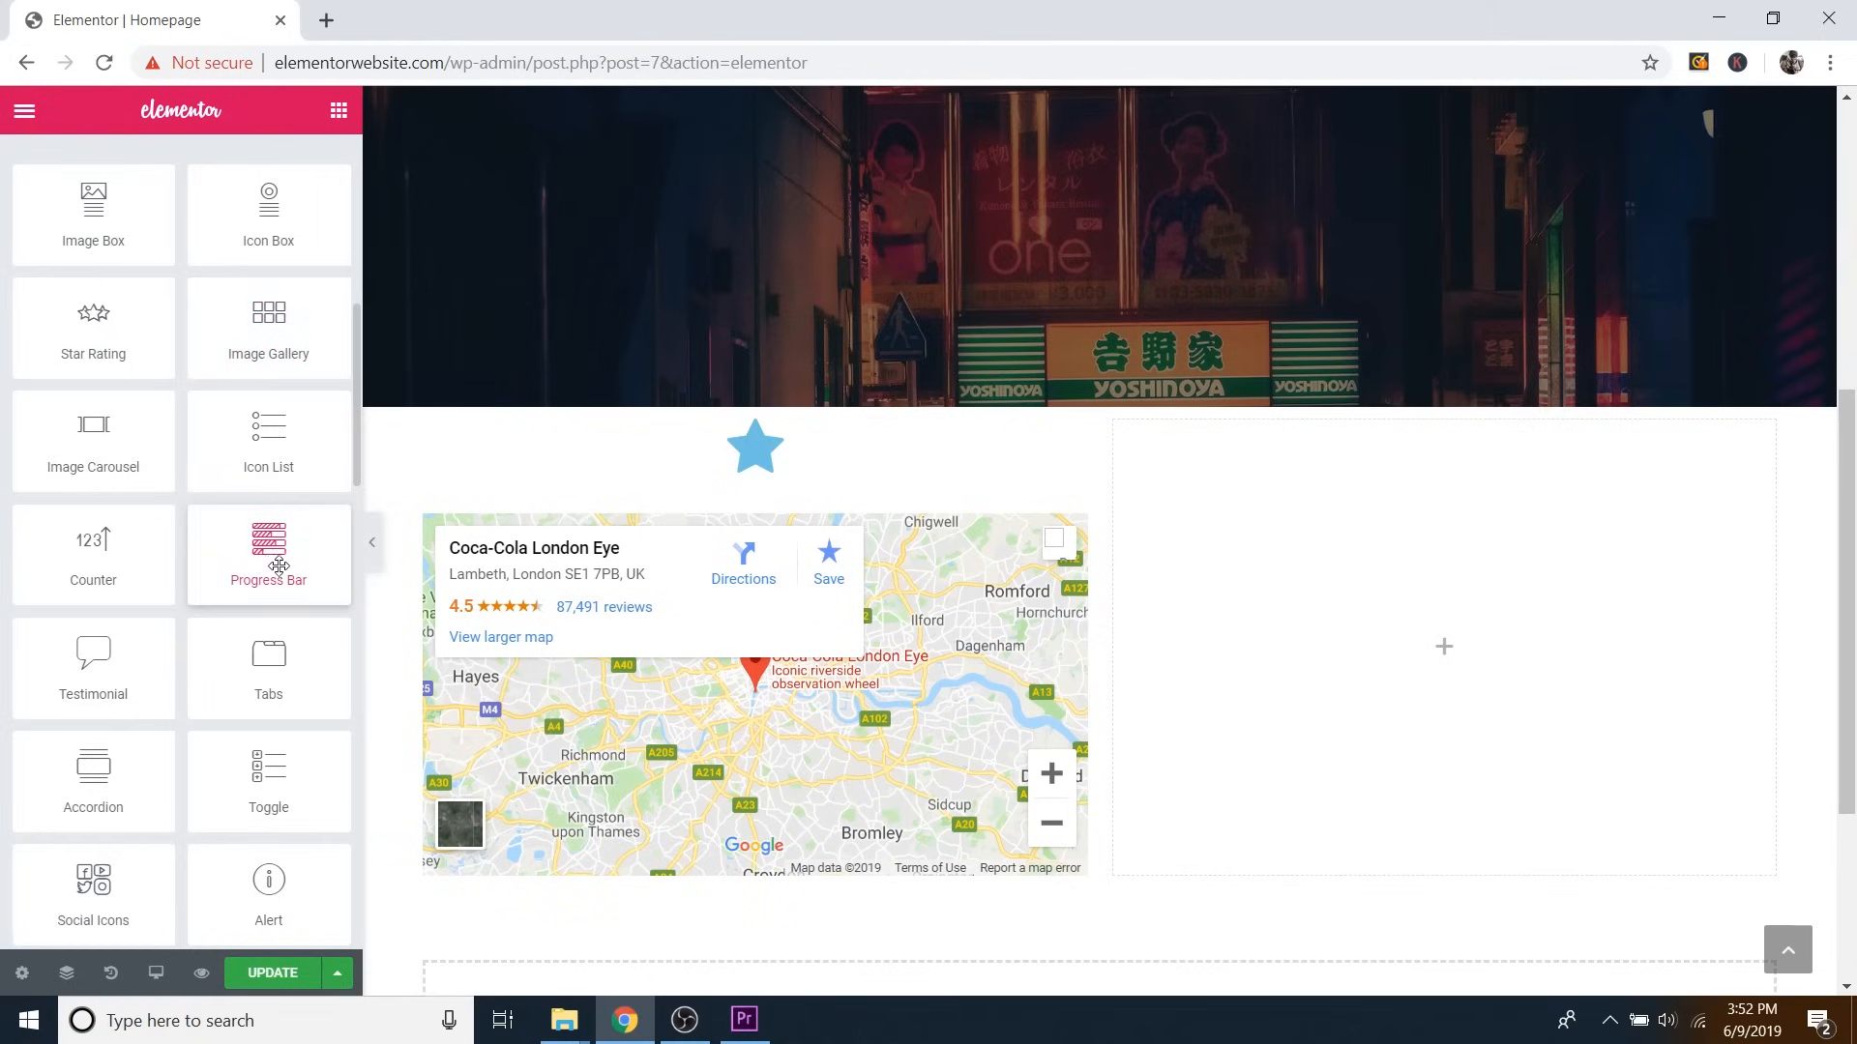
drag(271, 561, 1475, 634)
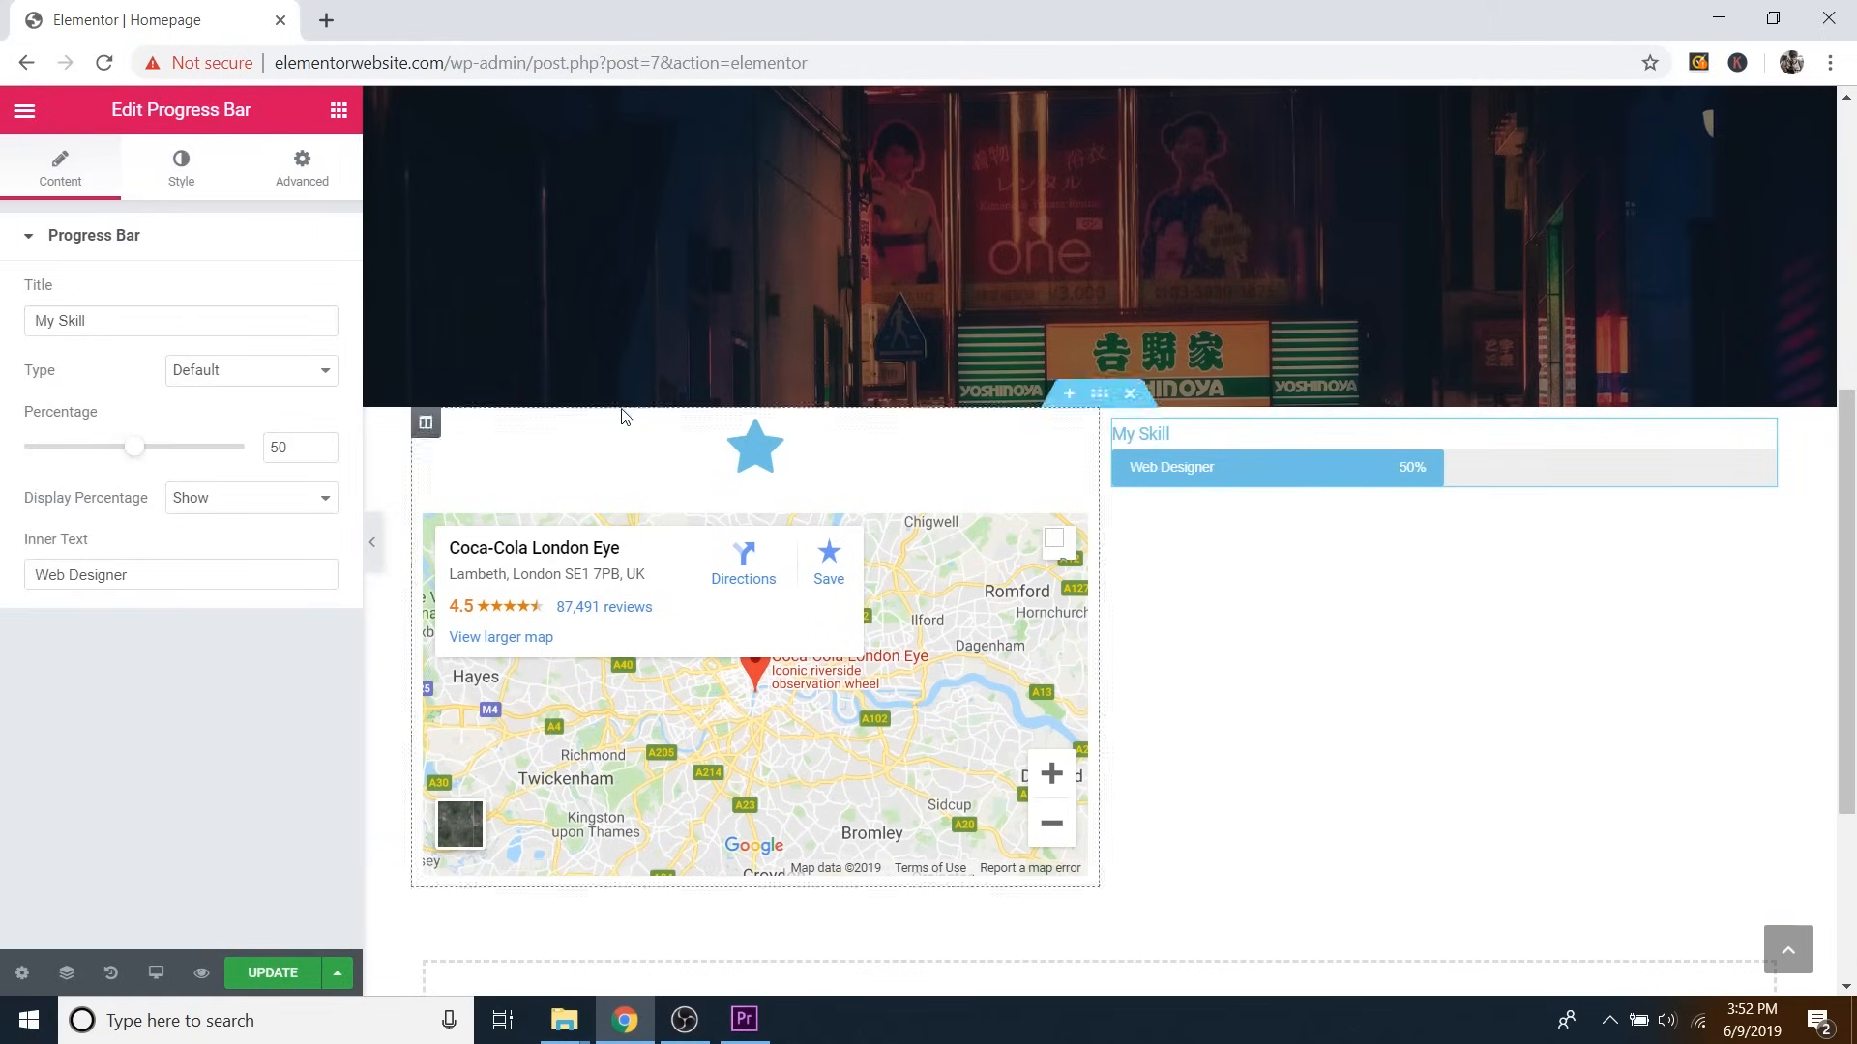
drag(124, 457, 200, 452)
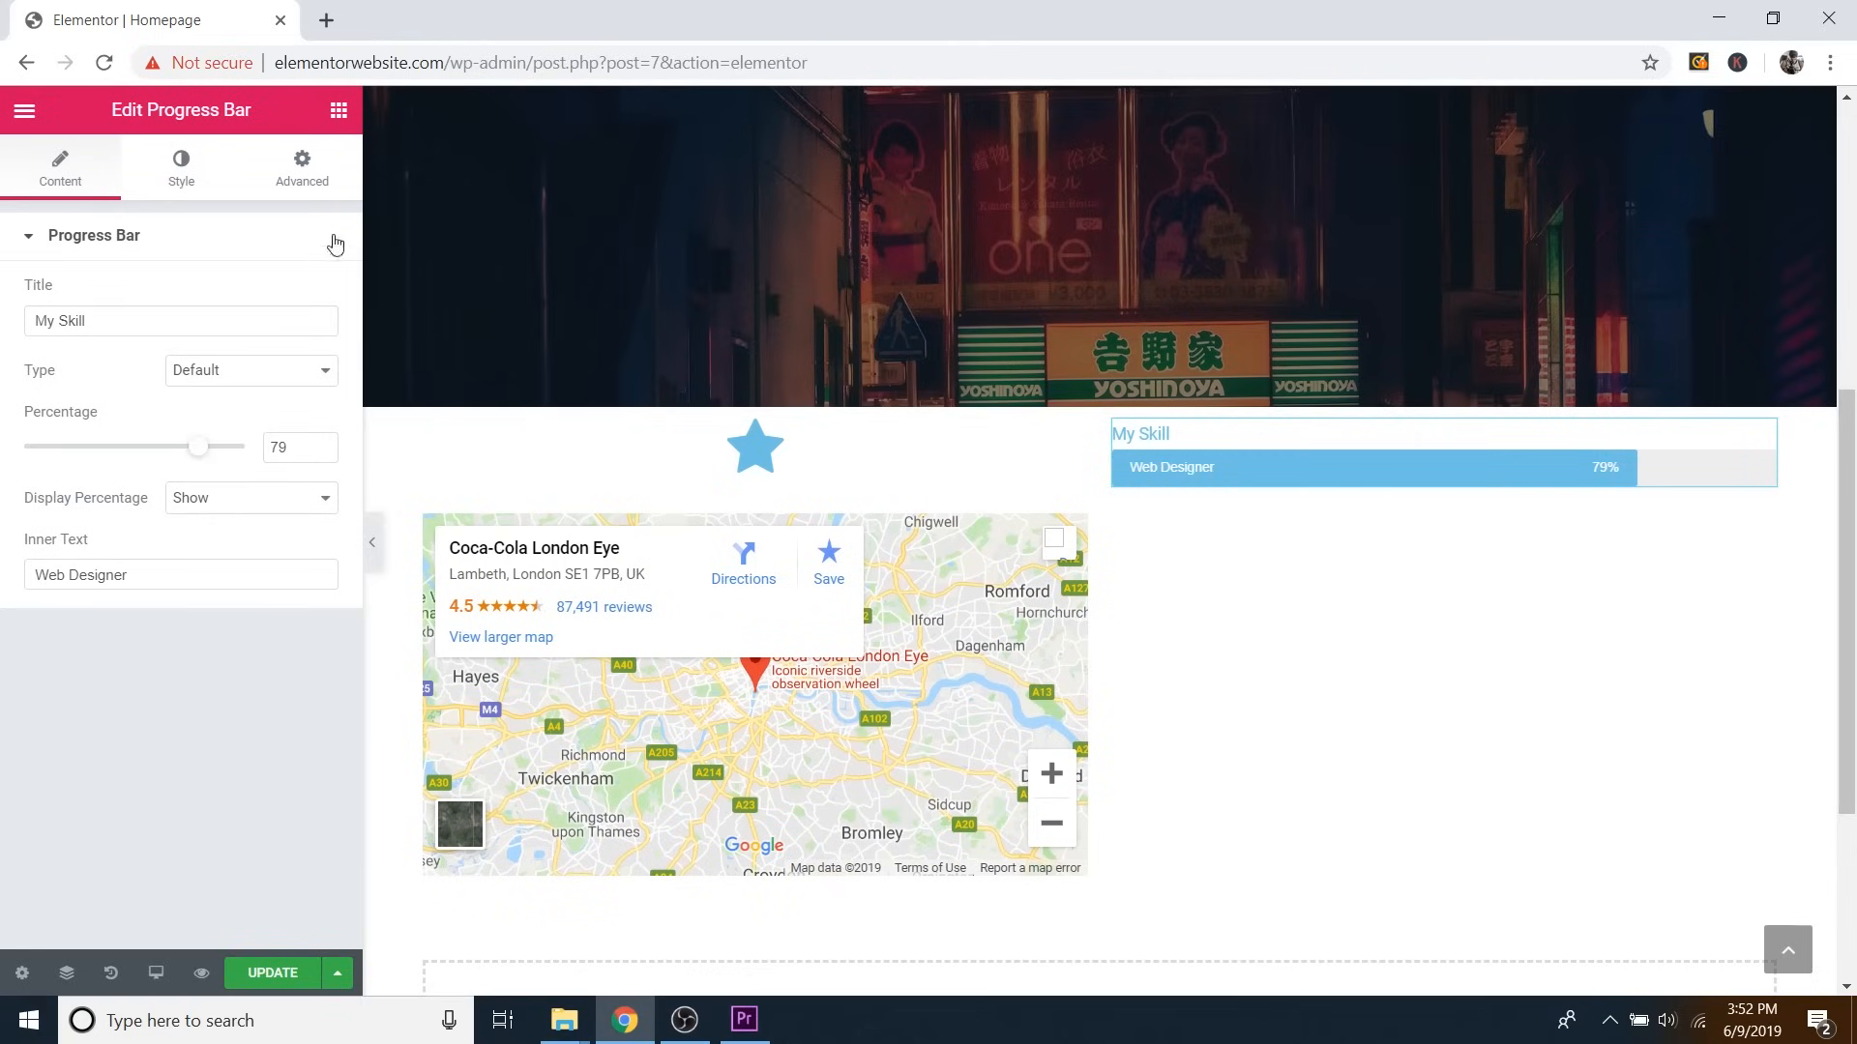
click(339, 110)
Place Facebook, Twitter and Google+ social icons under the My Skill bar and view their Advanced settings.
scroll(203, 606, down, 10)
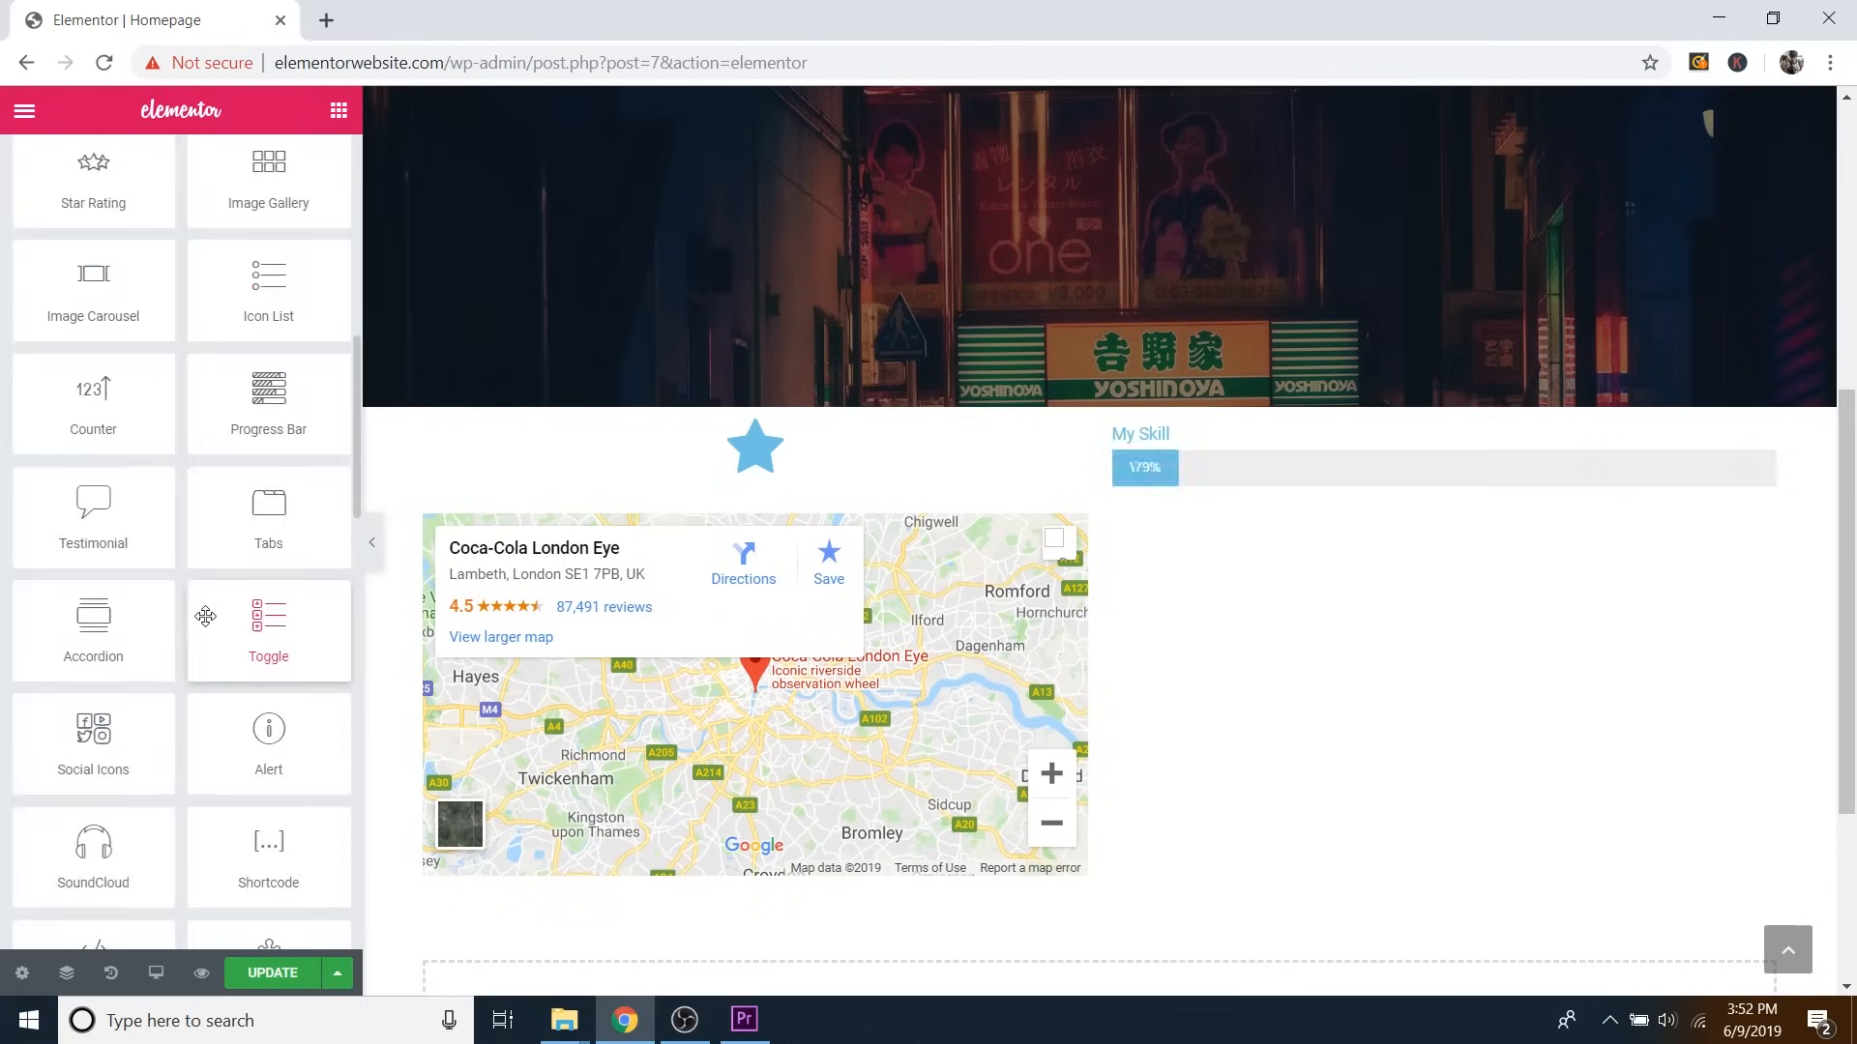
scroll(203, 648, down, 2)
drag(93, 585, 1483, 513)
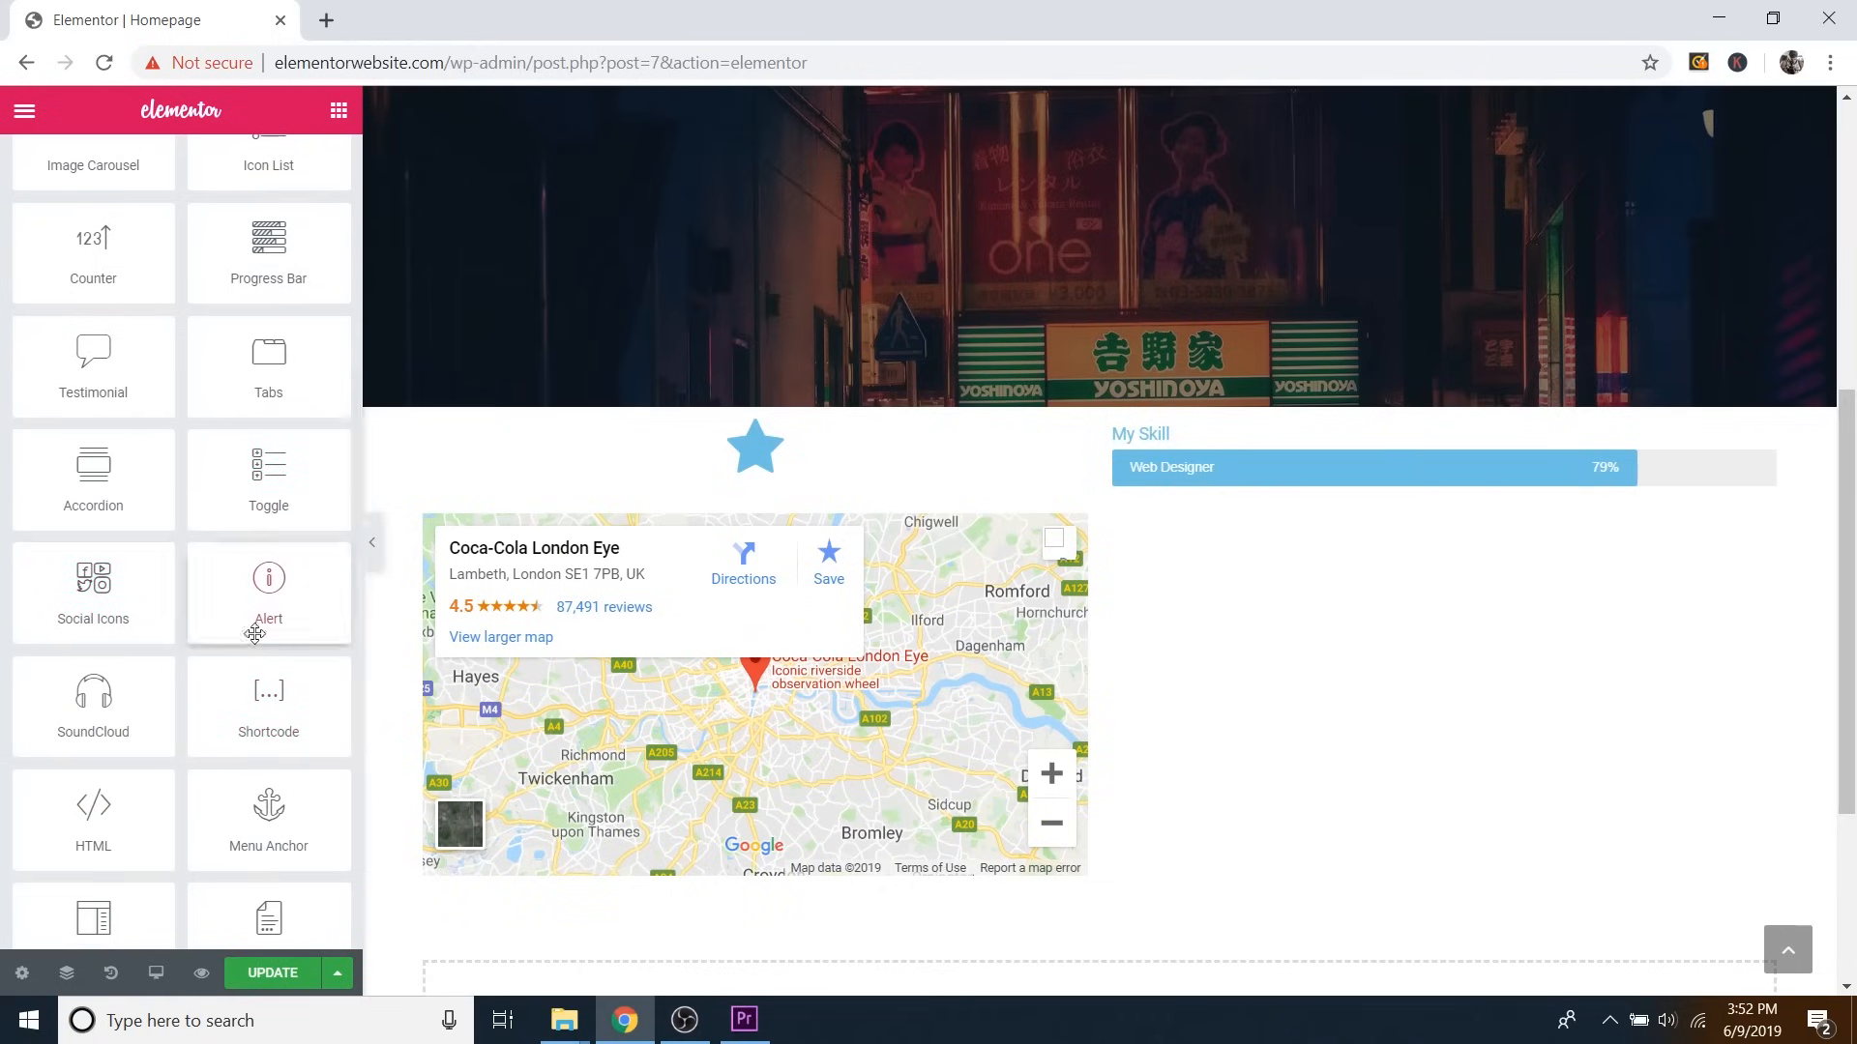
drag(70, 603, 1354, 497)
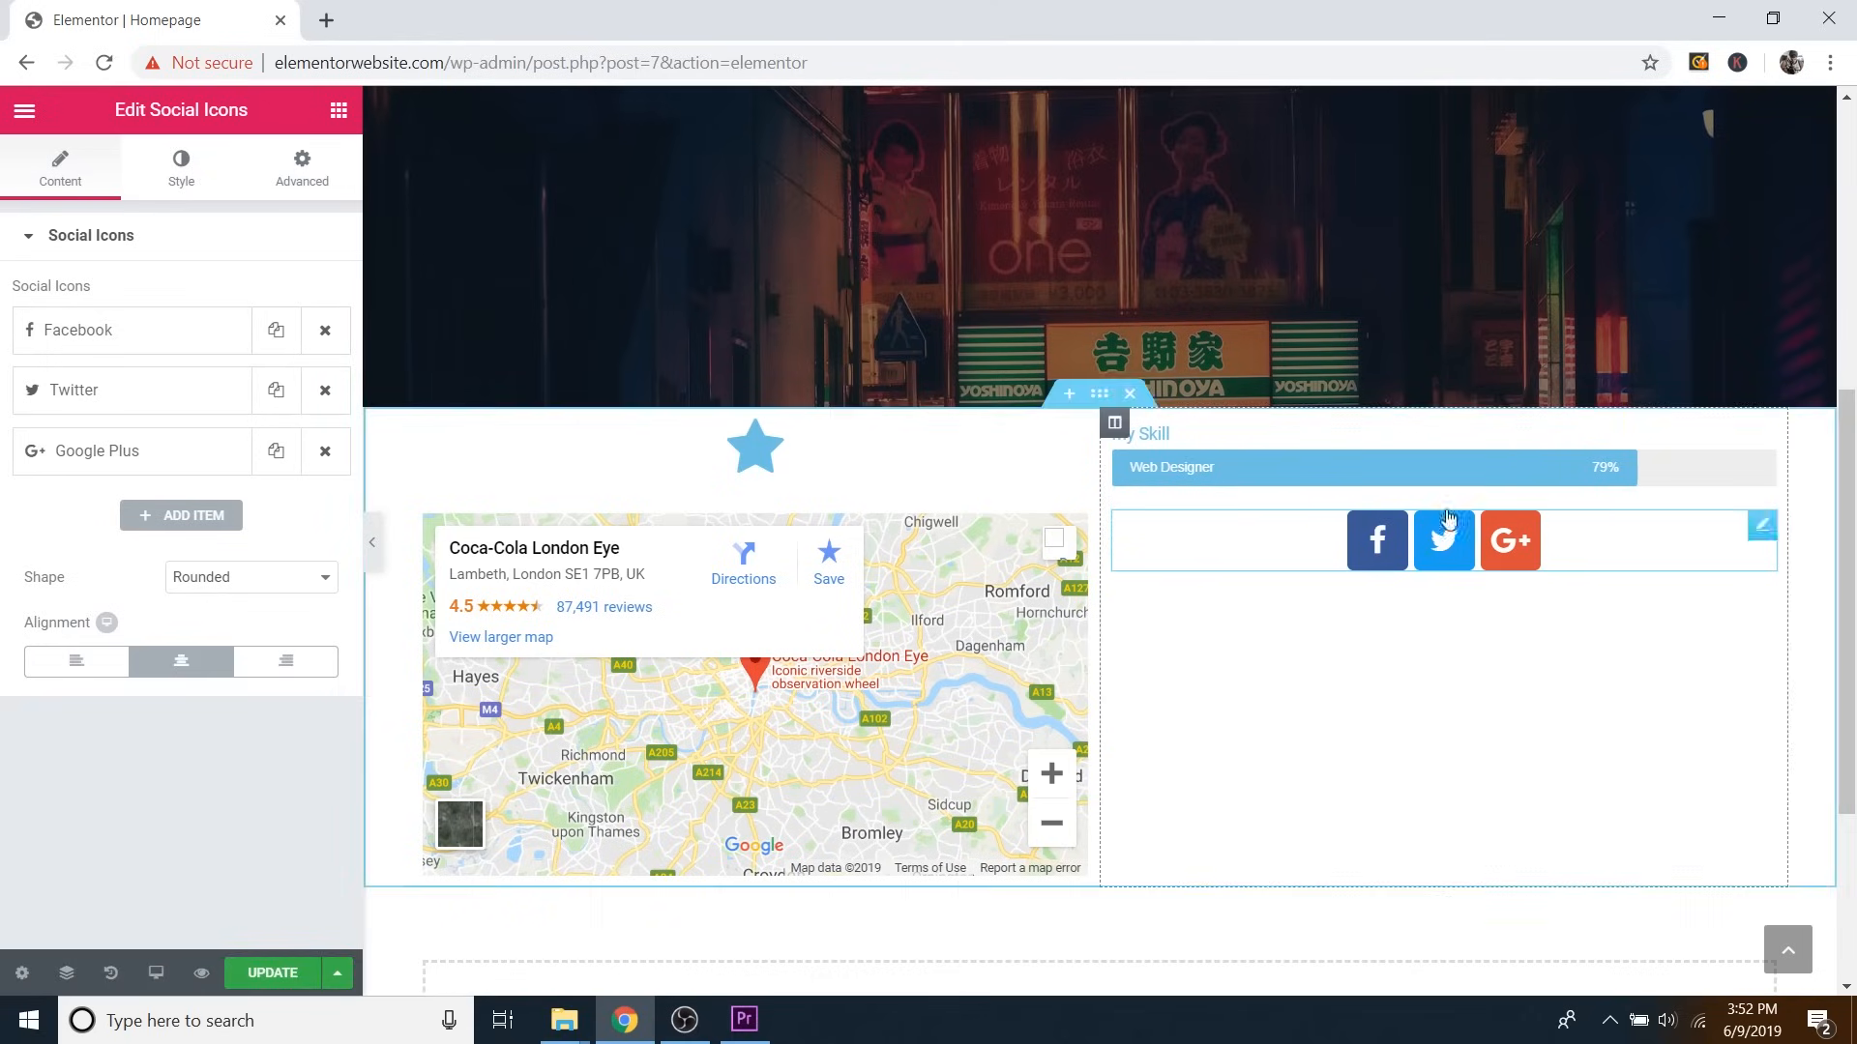
click(302, 184)
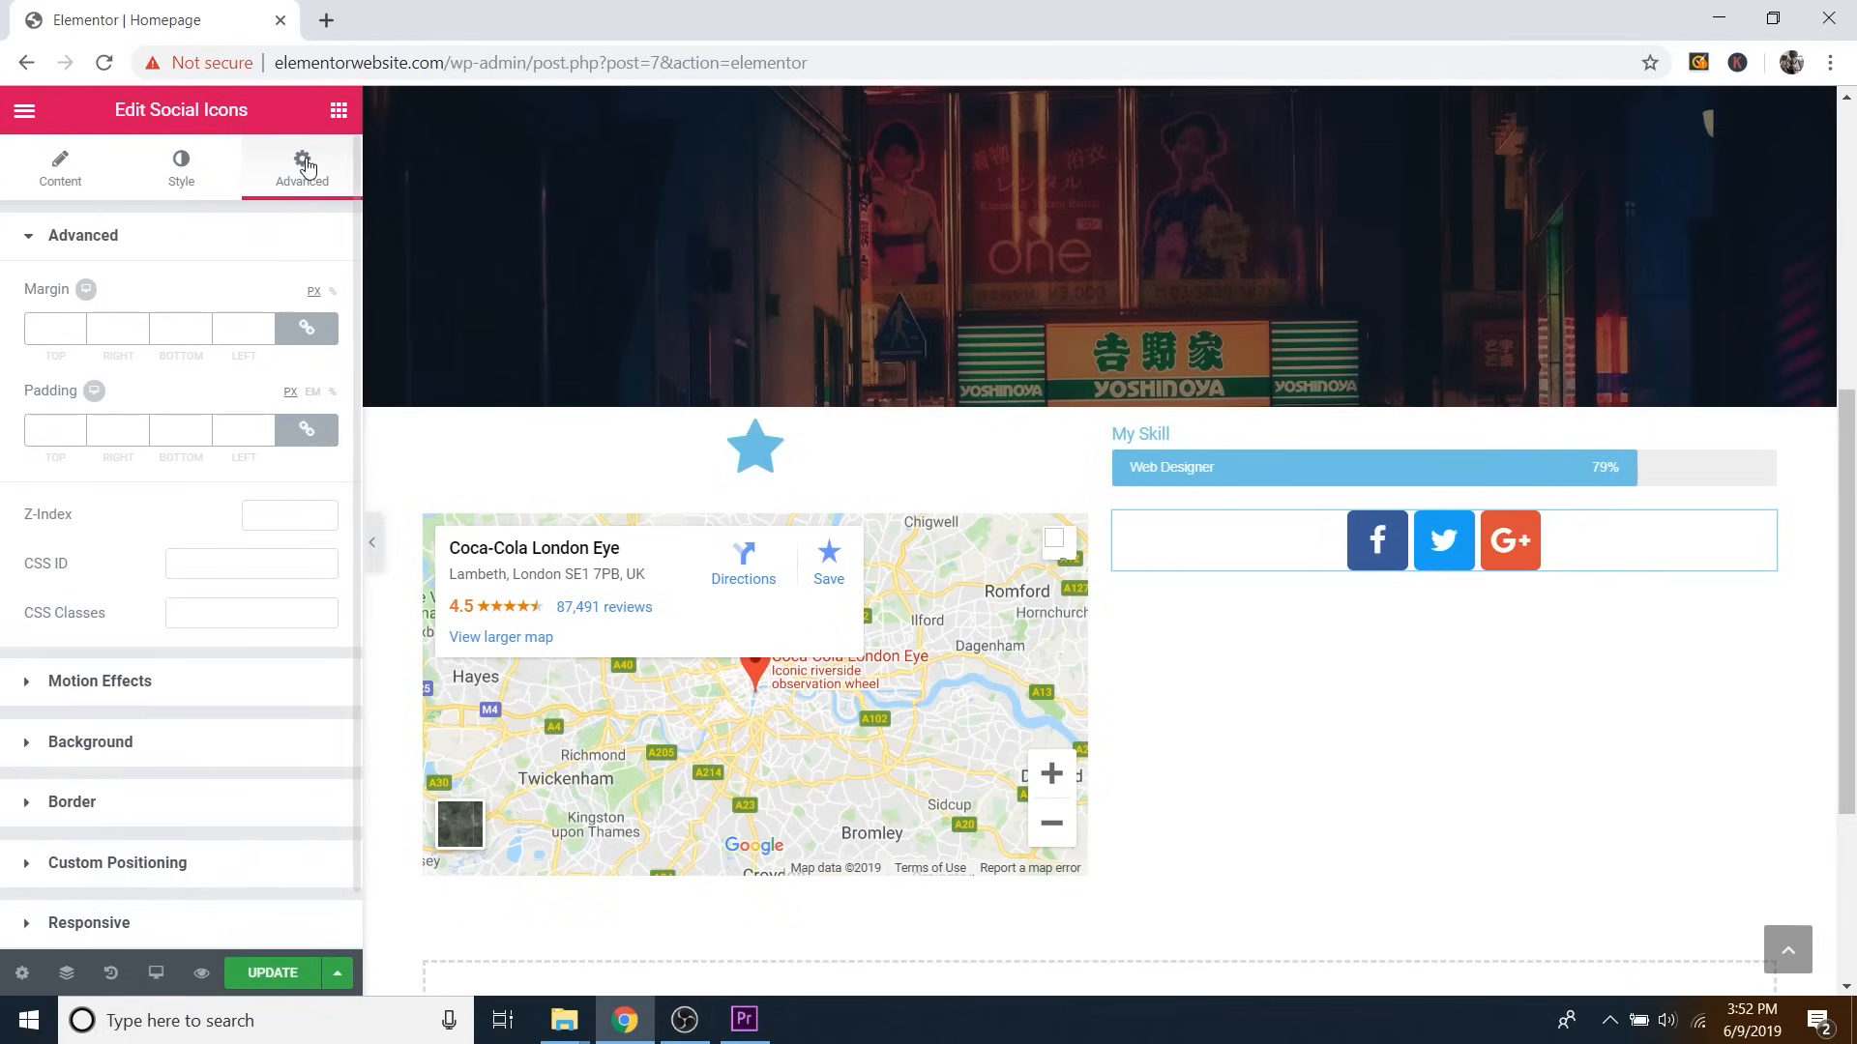
scroll(1308, 613, up, 5)
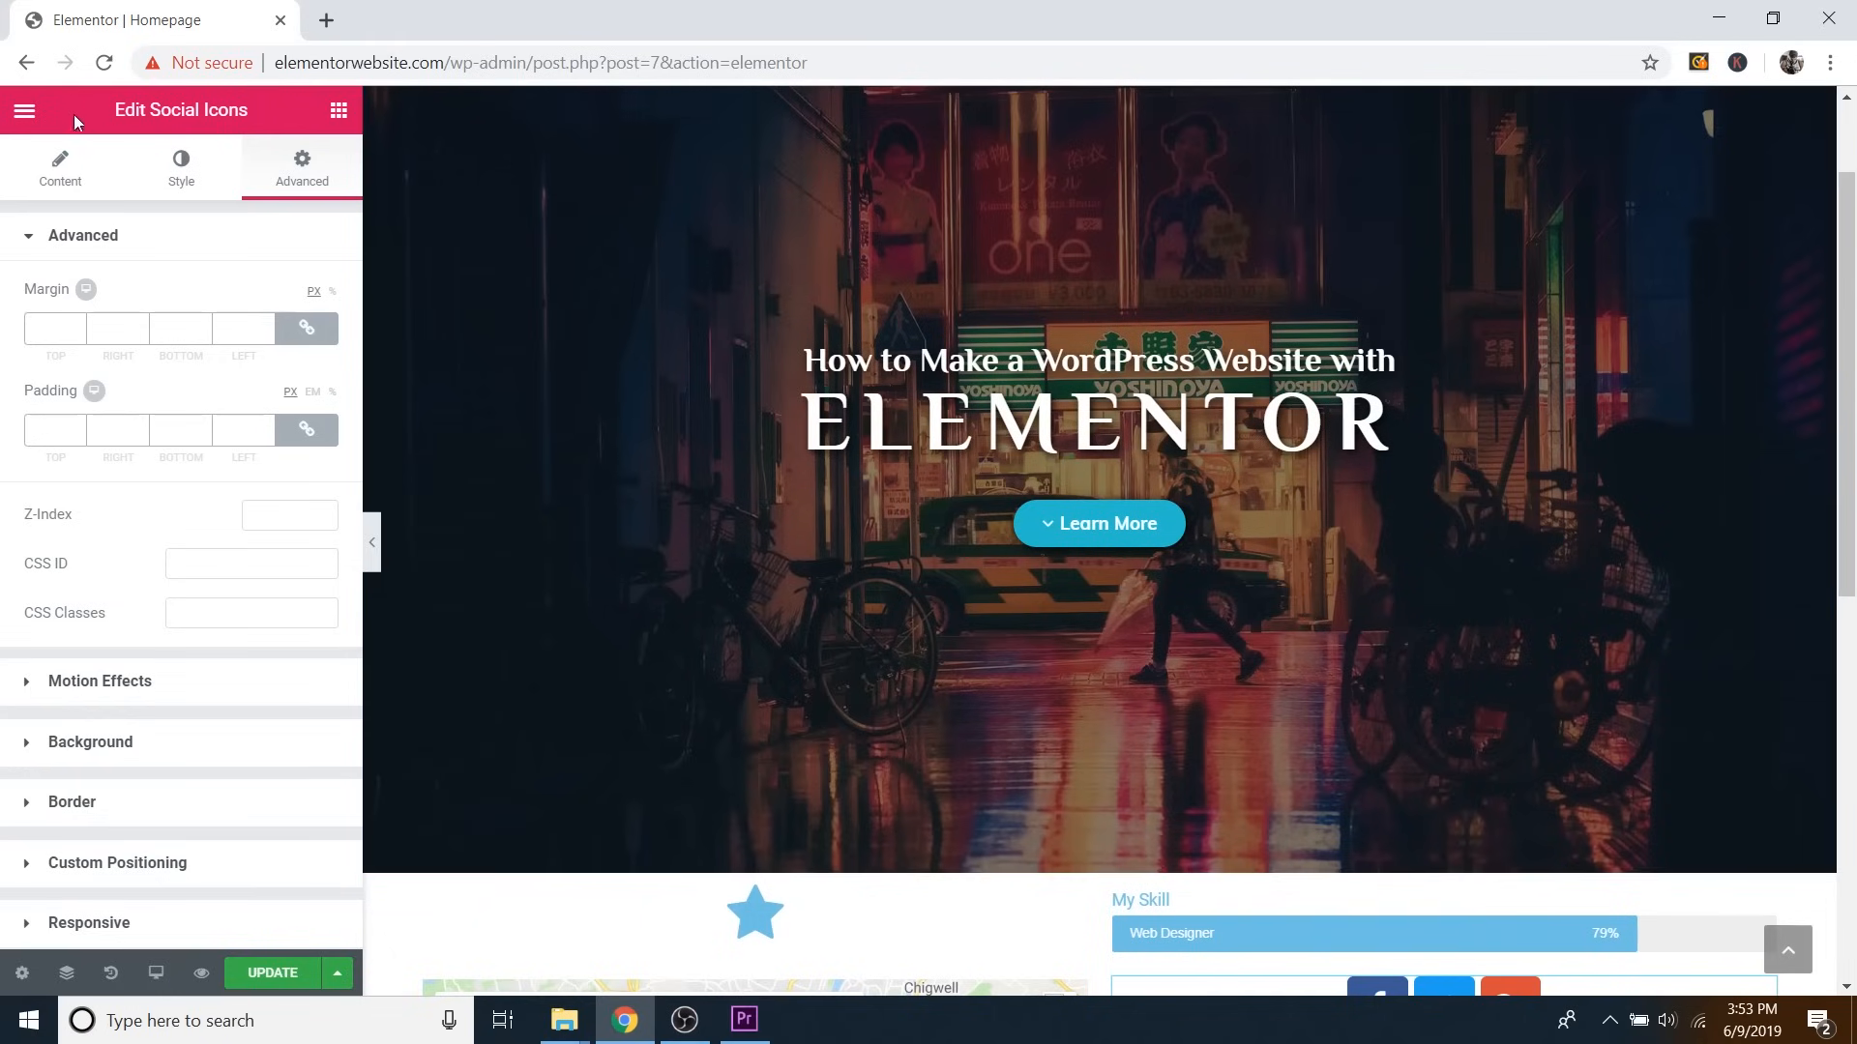
Exit the Elementor editor to the WordPress dashboard, confirming Leave.
click(24, 115)
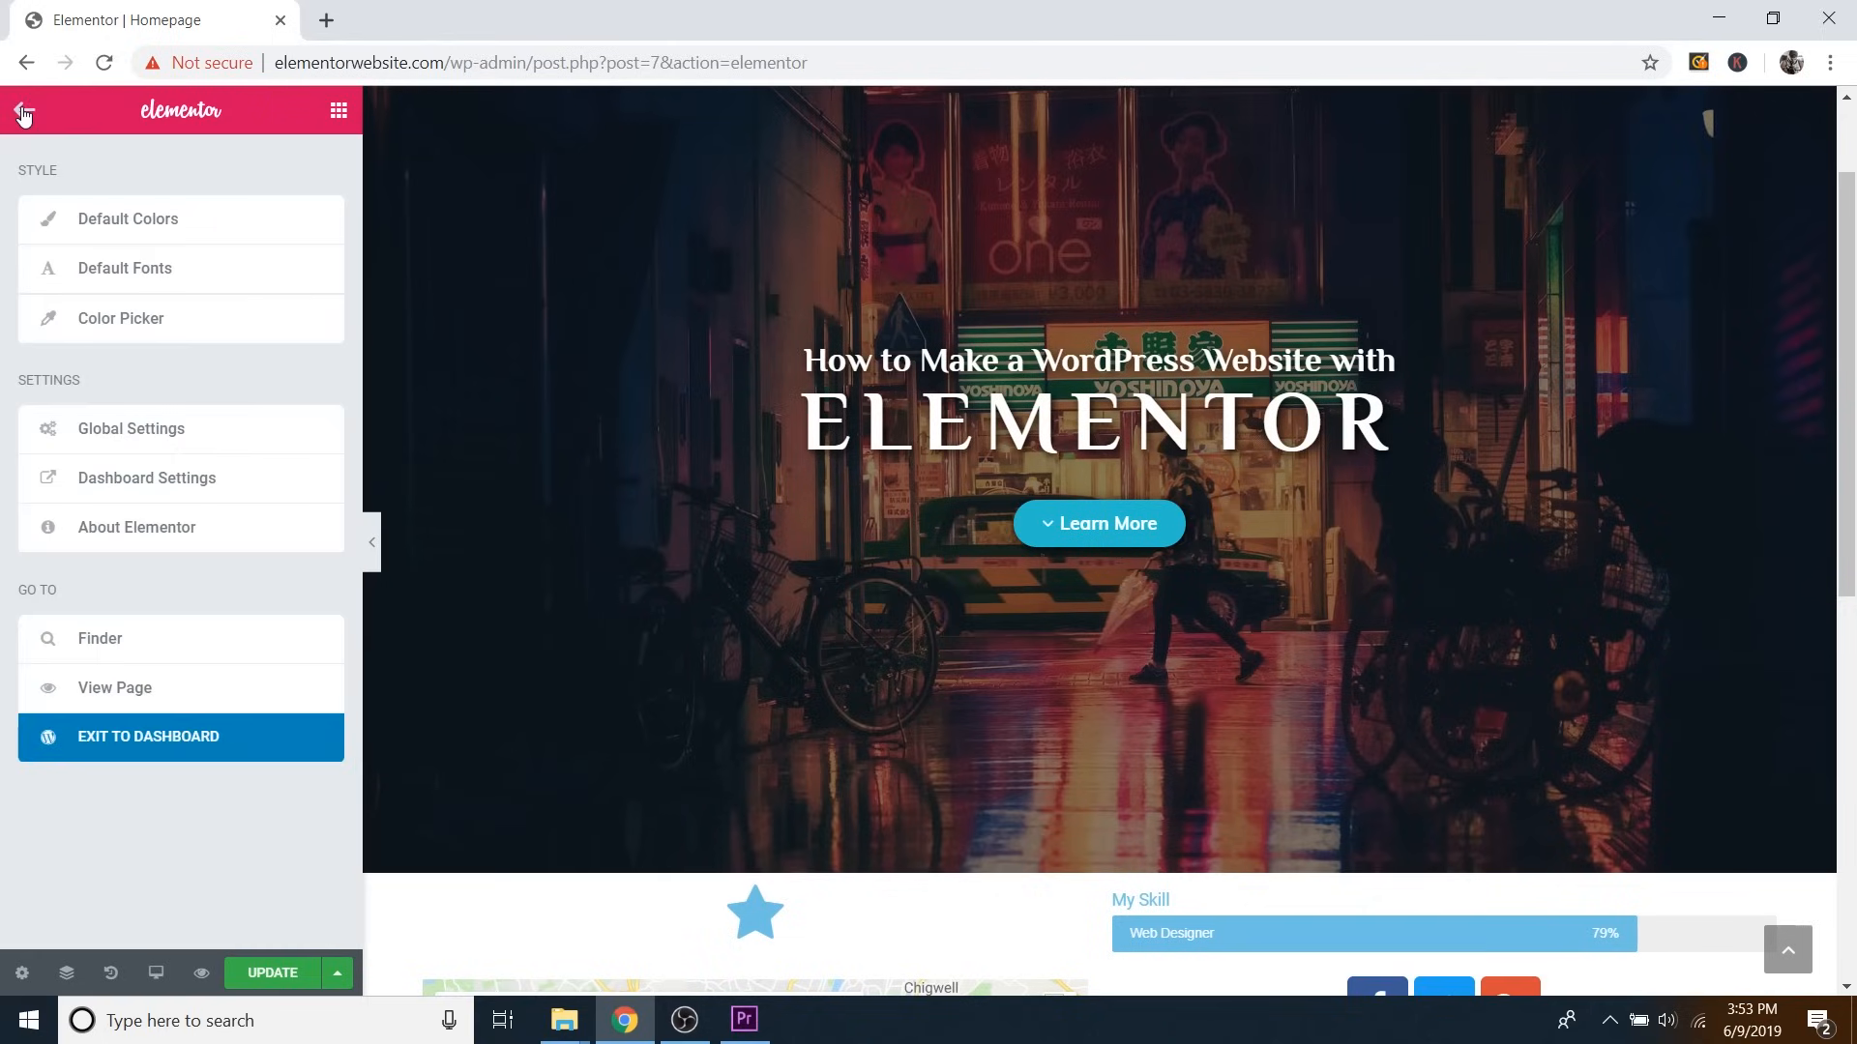
click(174, 745)
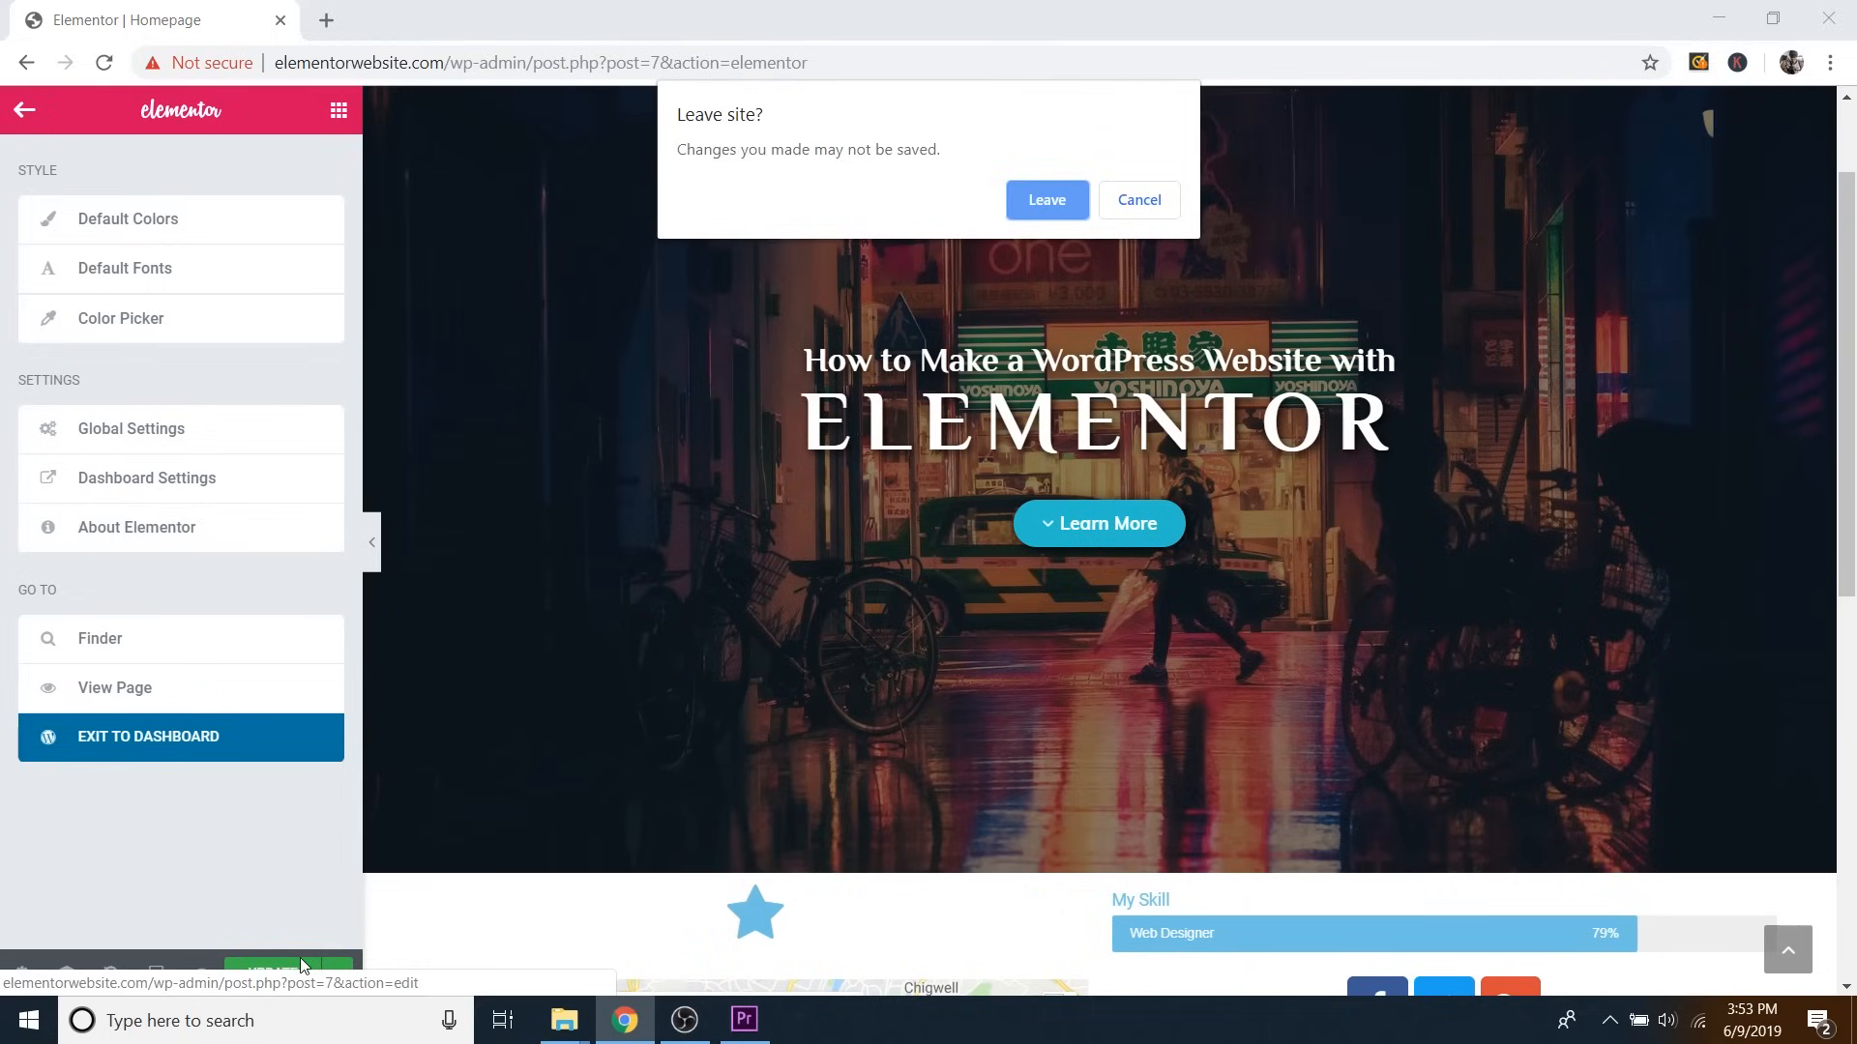
click(1046, 206)
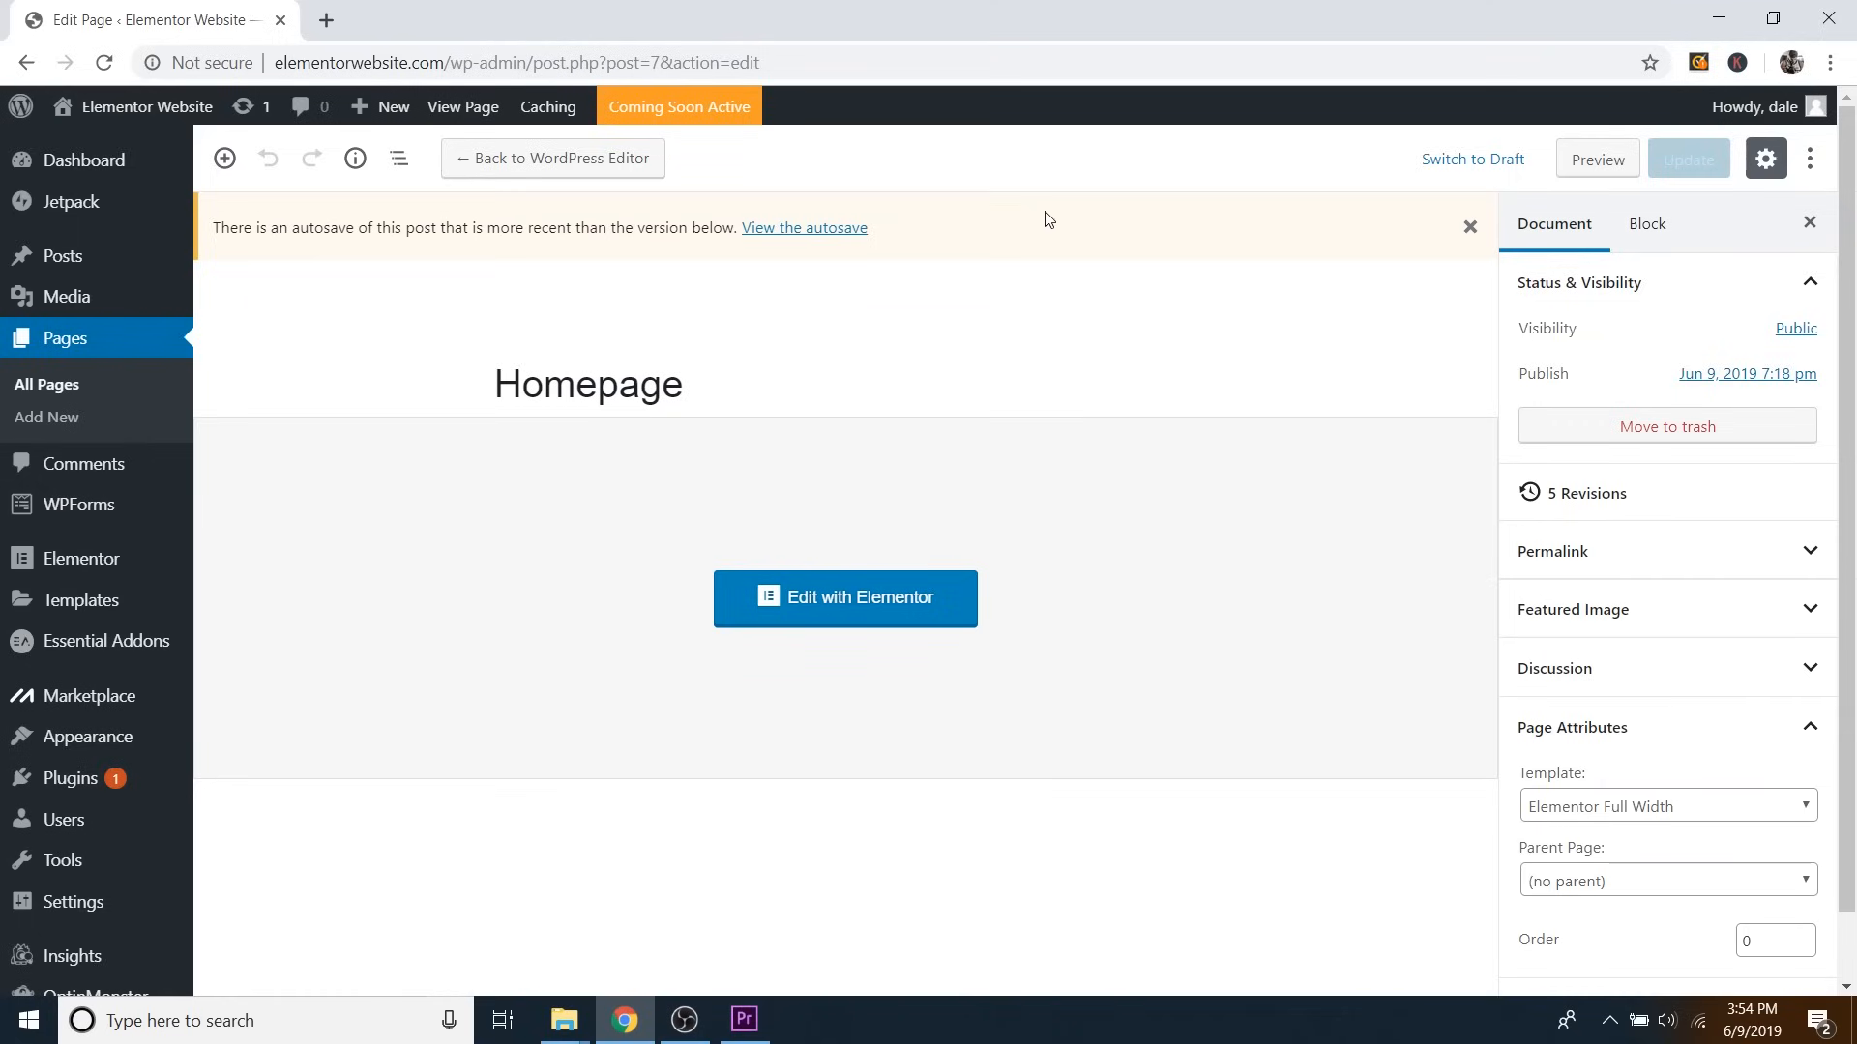
Go to Templates > Add New, dismiss the dialog, and bring up Import Templates.
mouse_move(70, 607)
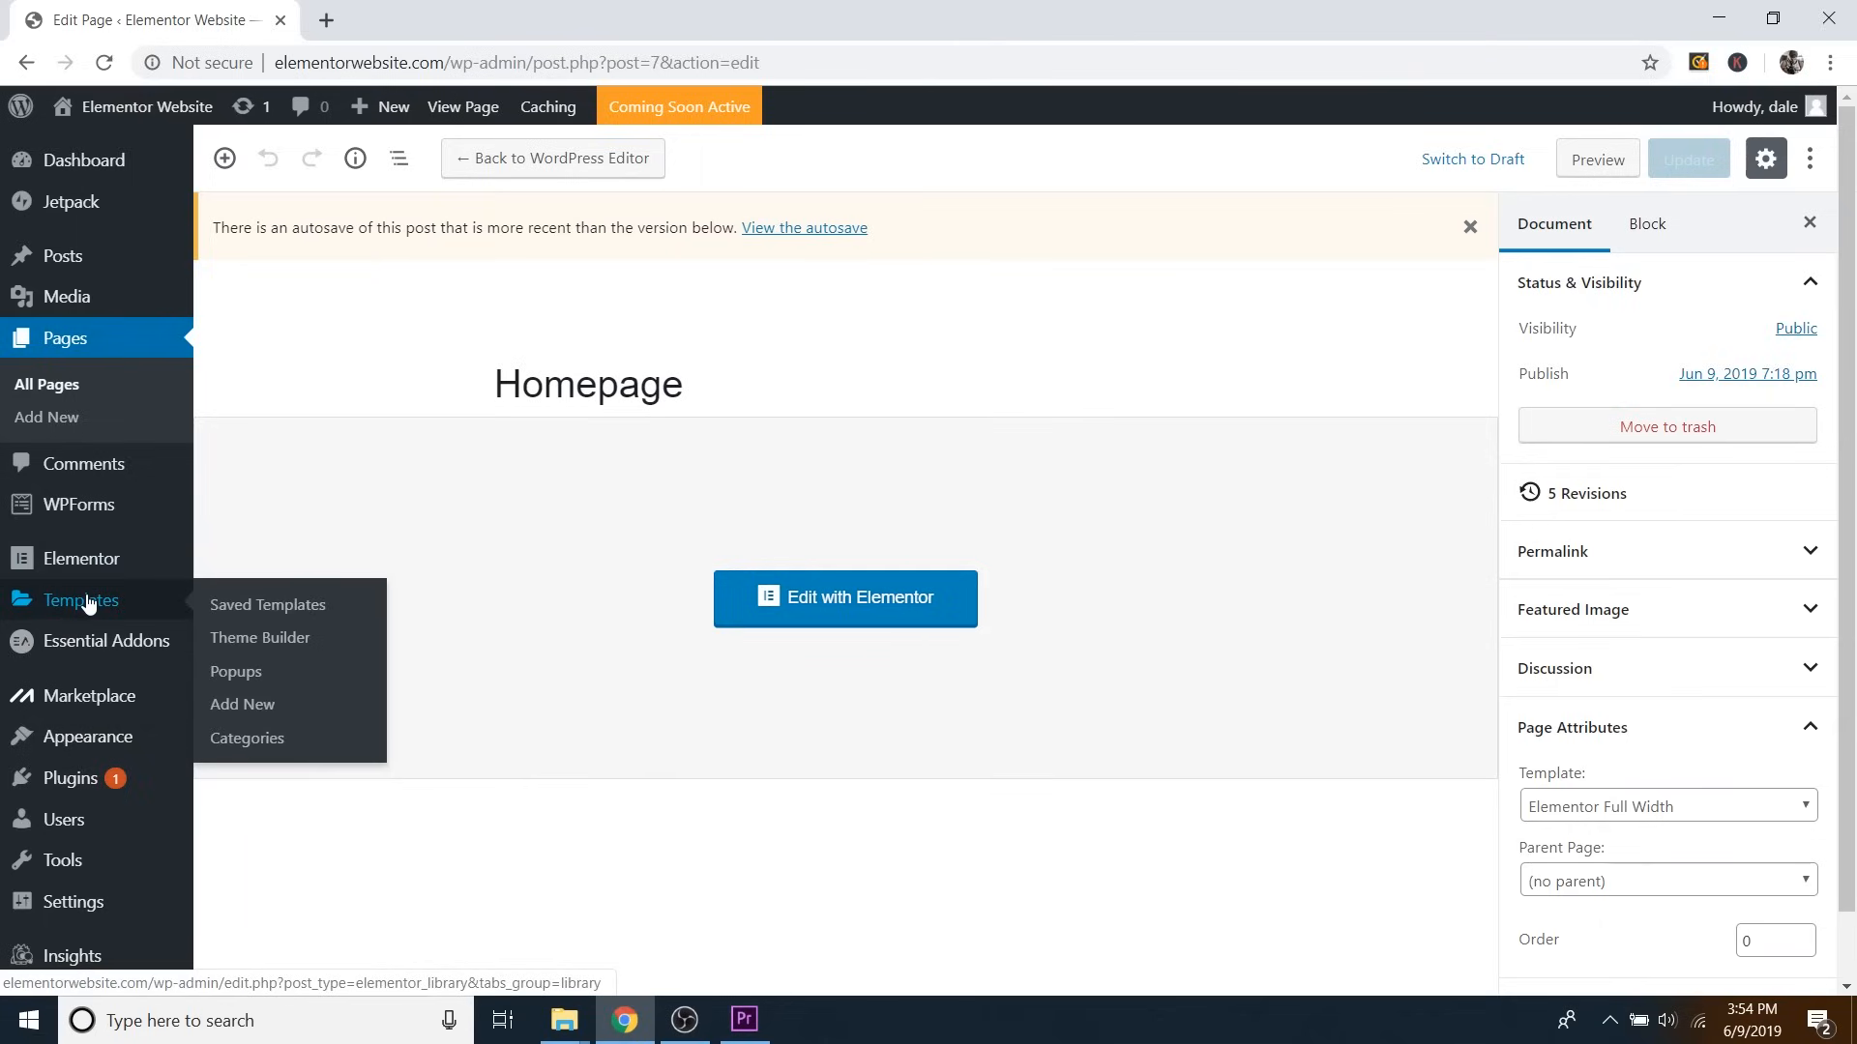
click(263, 710)
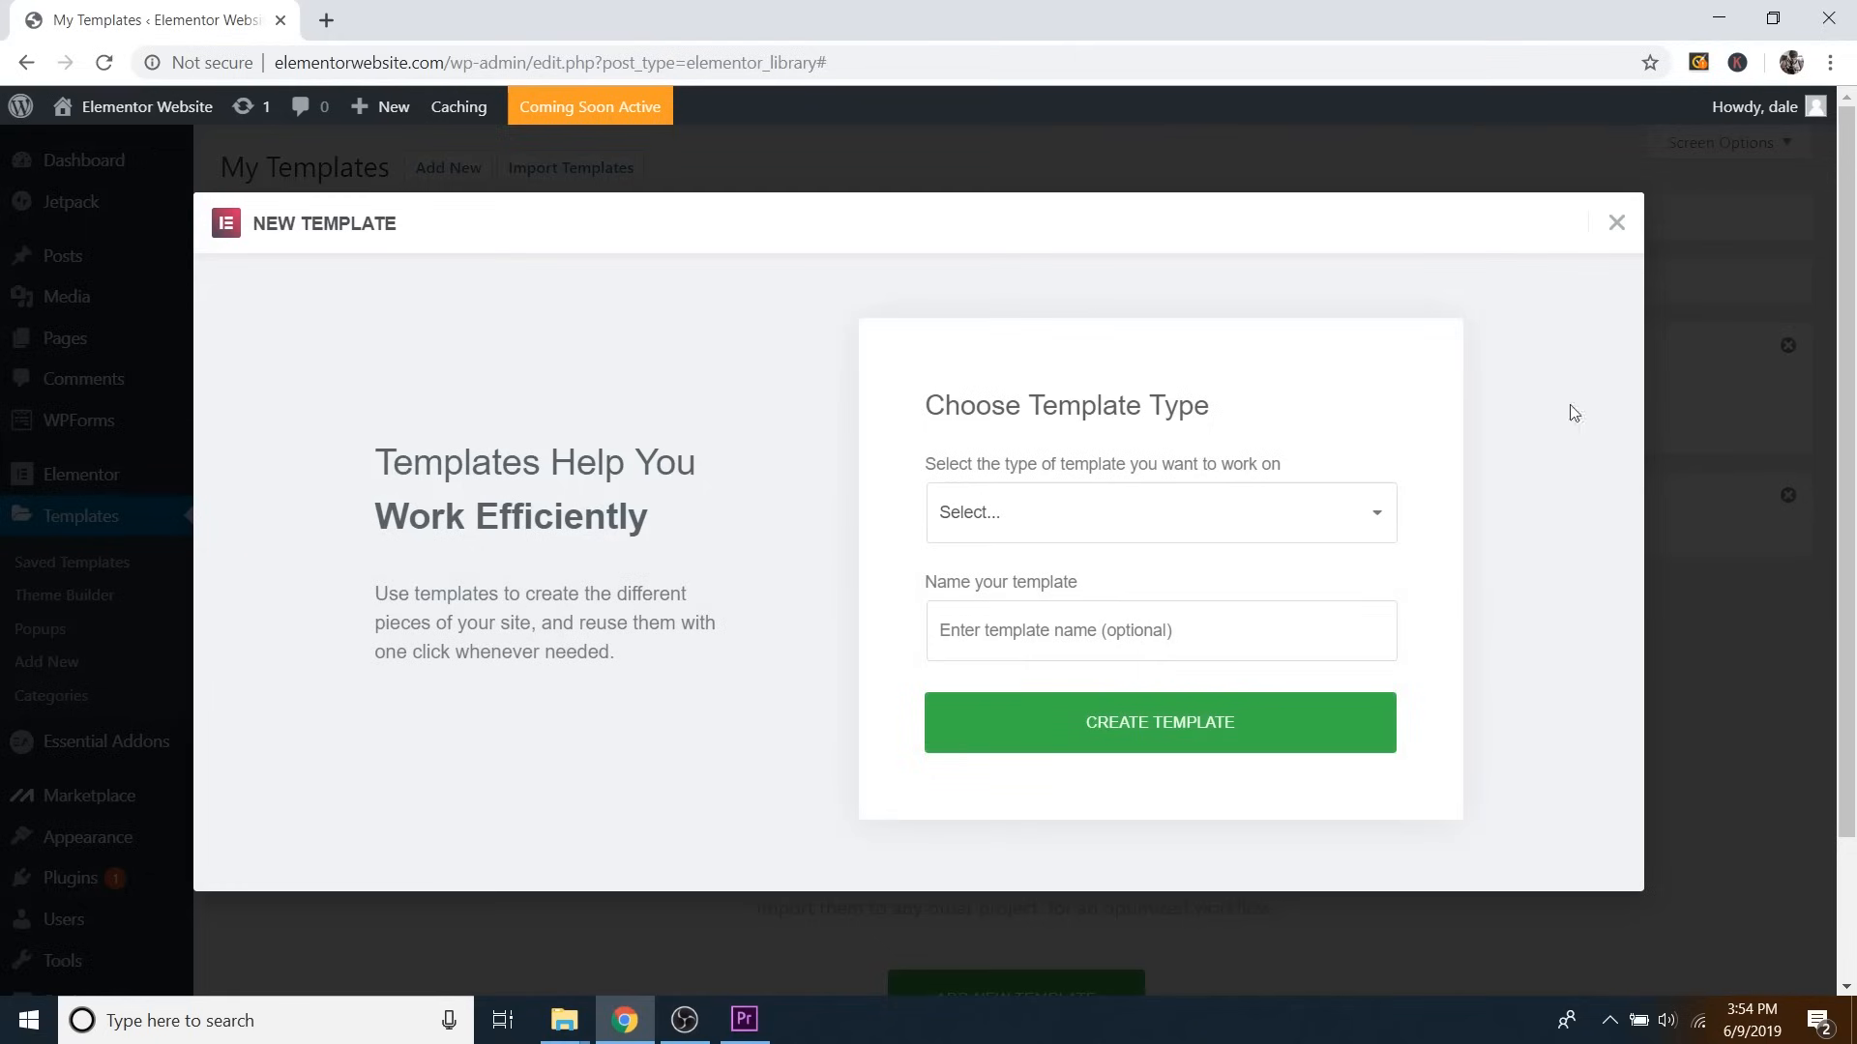
click(1613, 225)
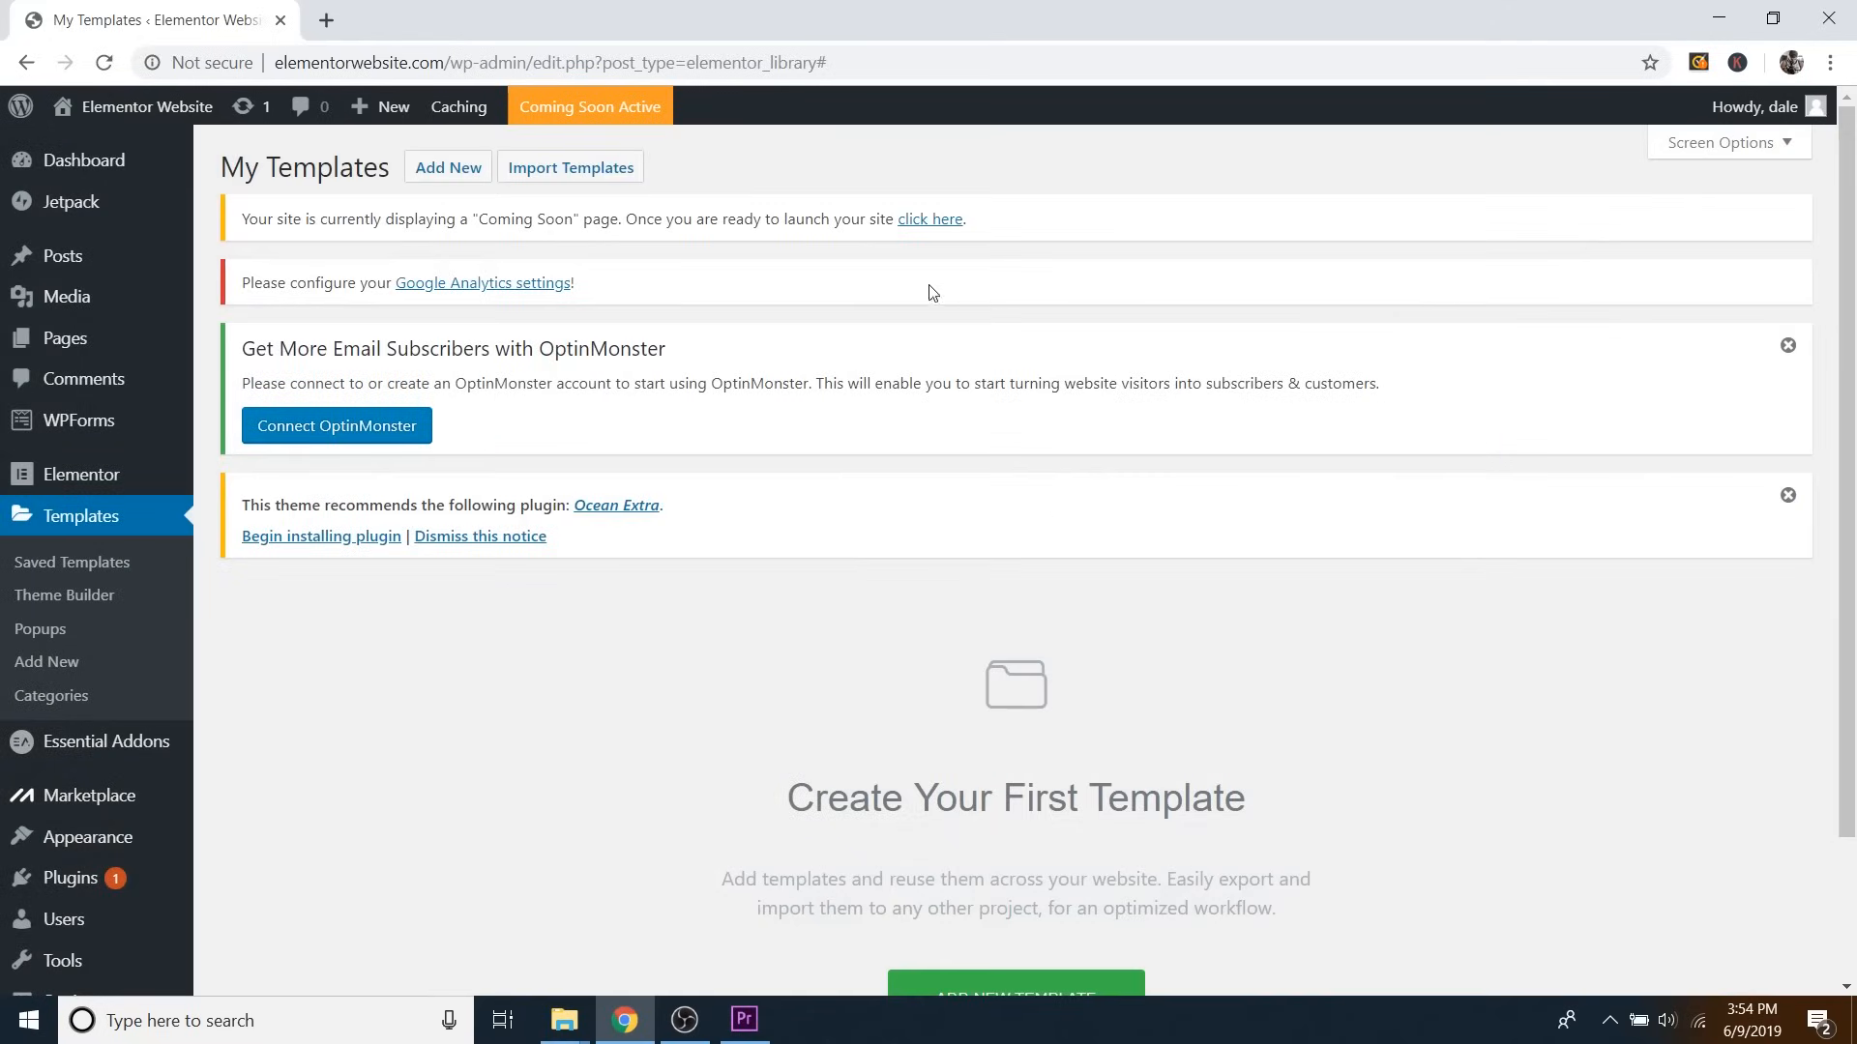
click(567, 174)
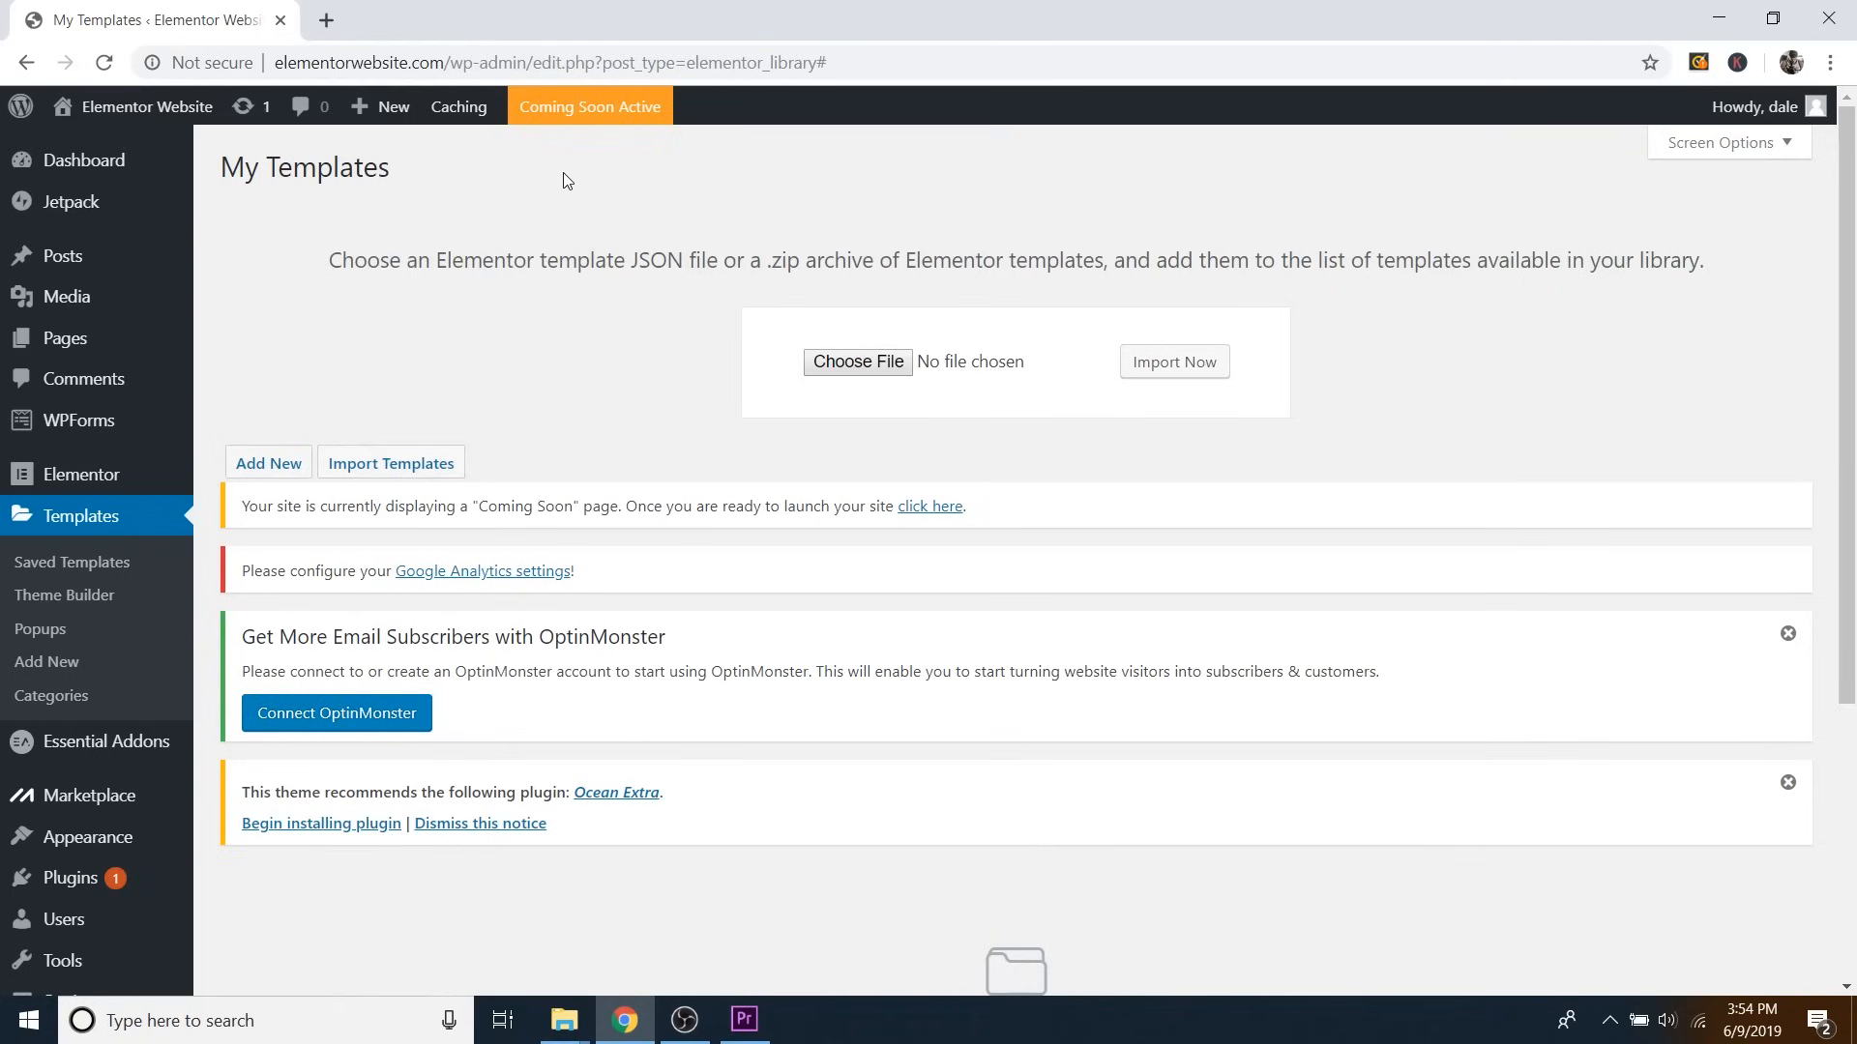
Import the Elementor Website – CAPW JSON file from the Desktop into My Templates.
click(865, 361)
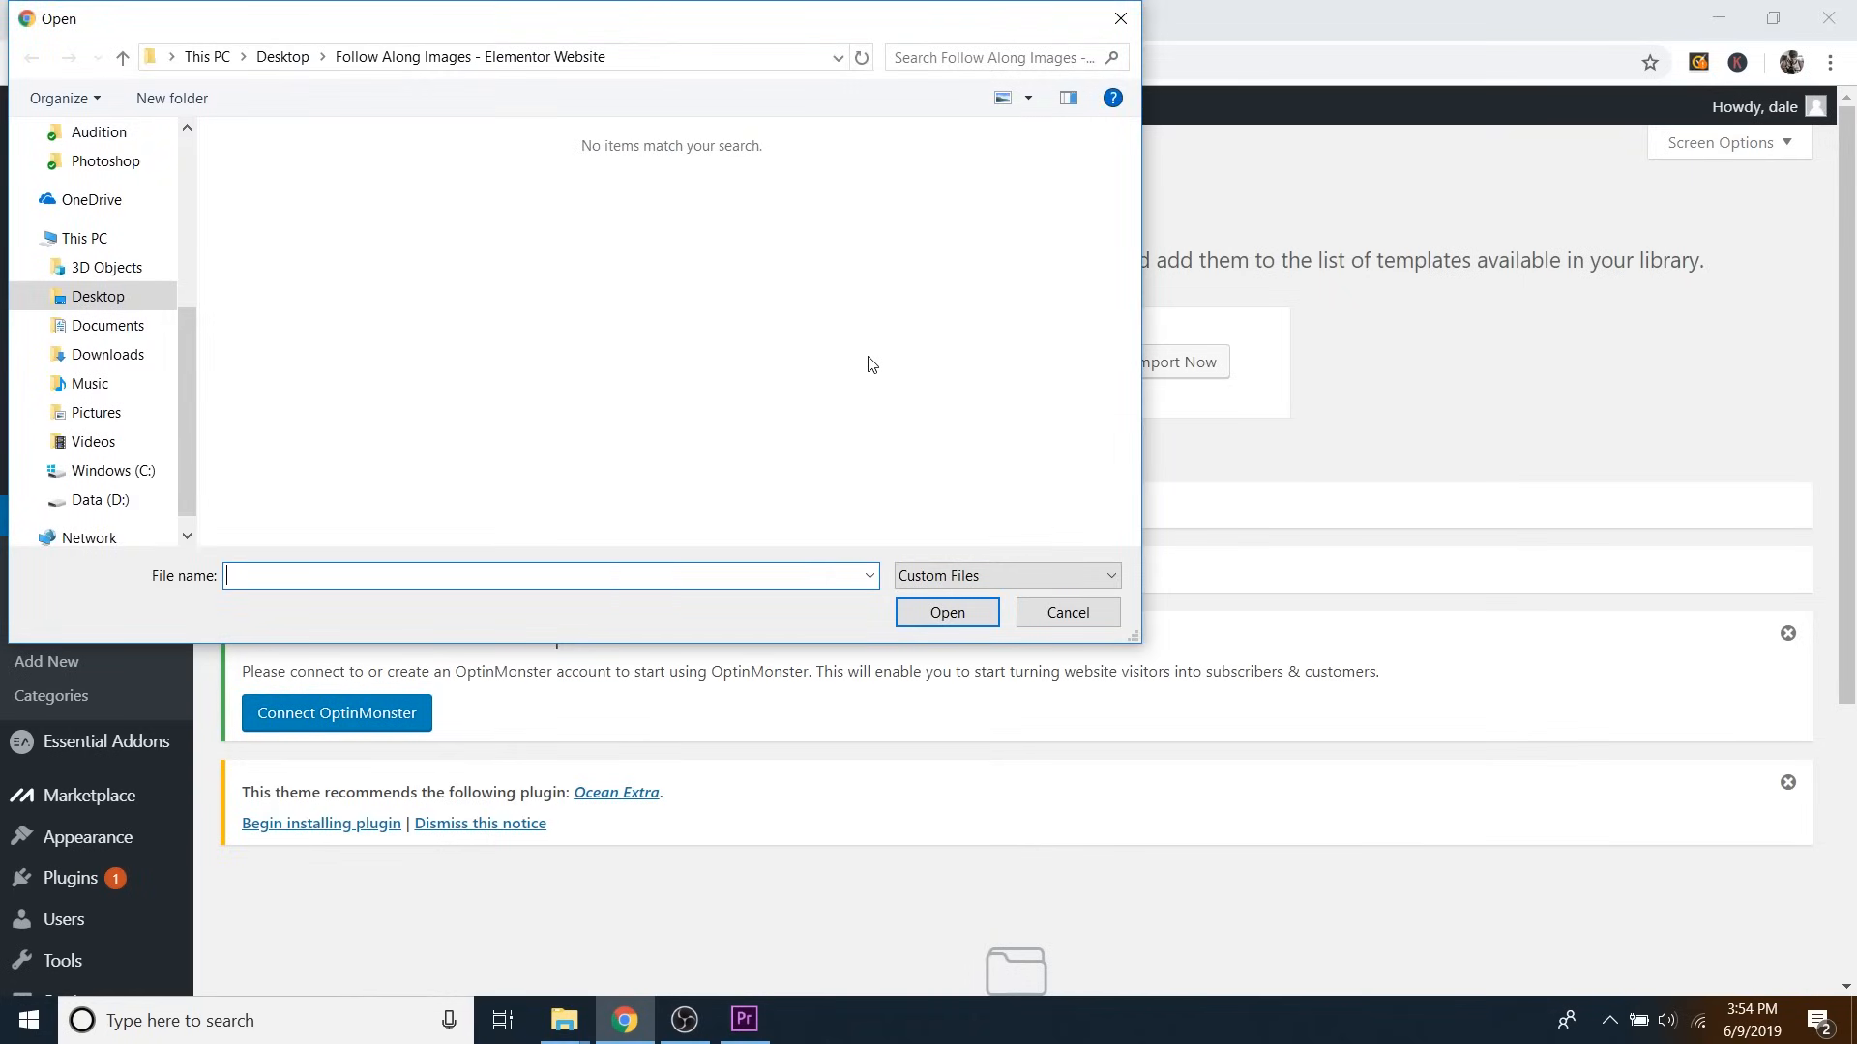
click(282, 58)
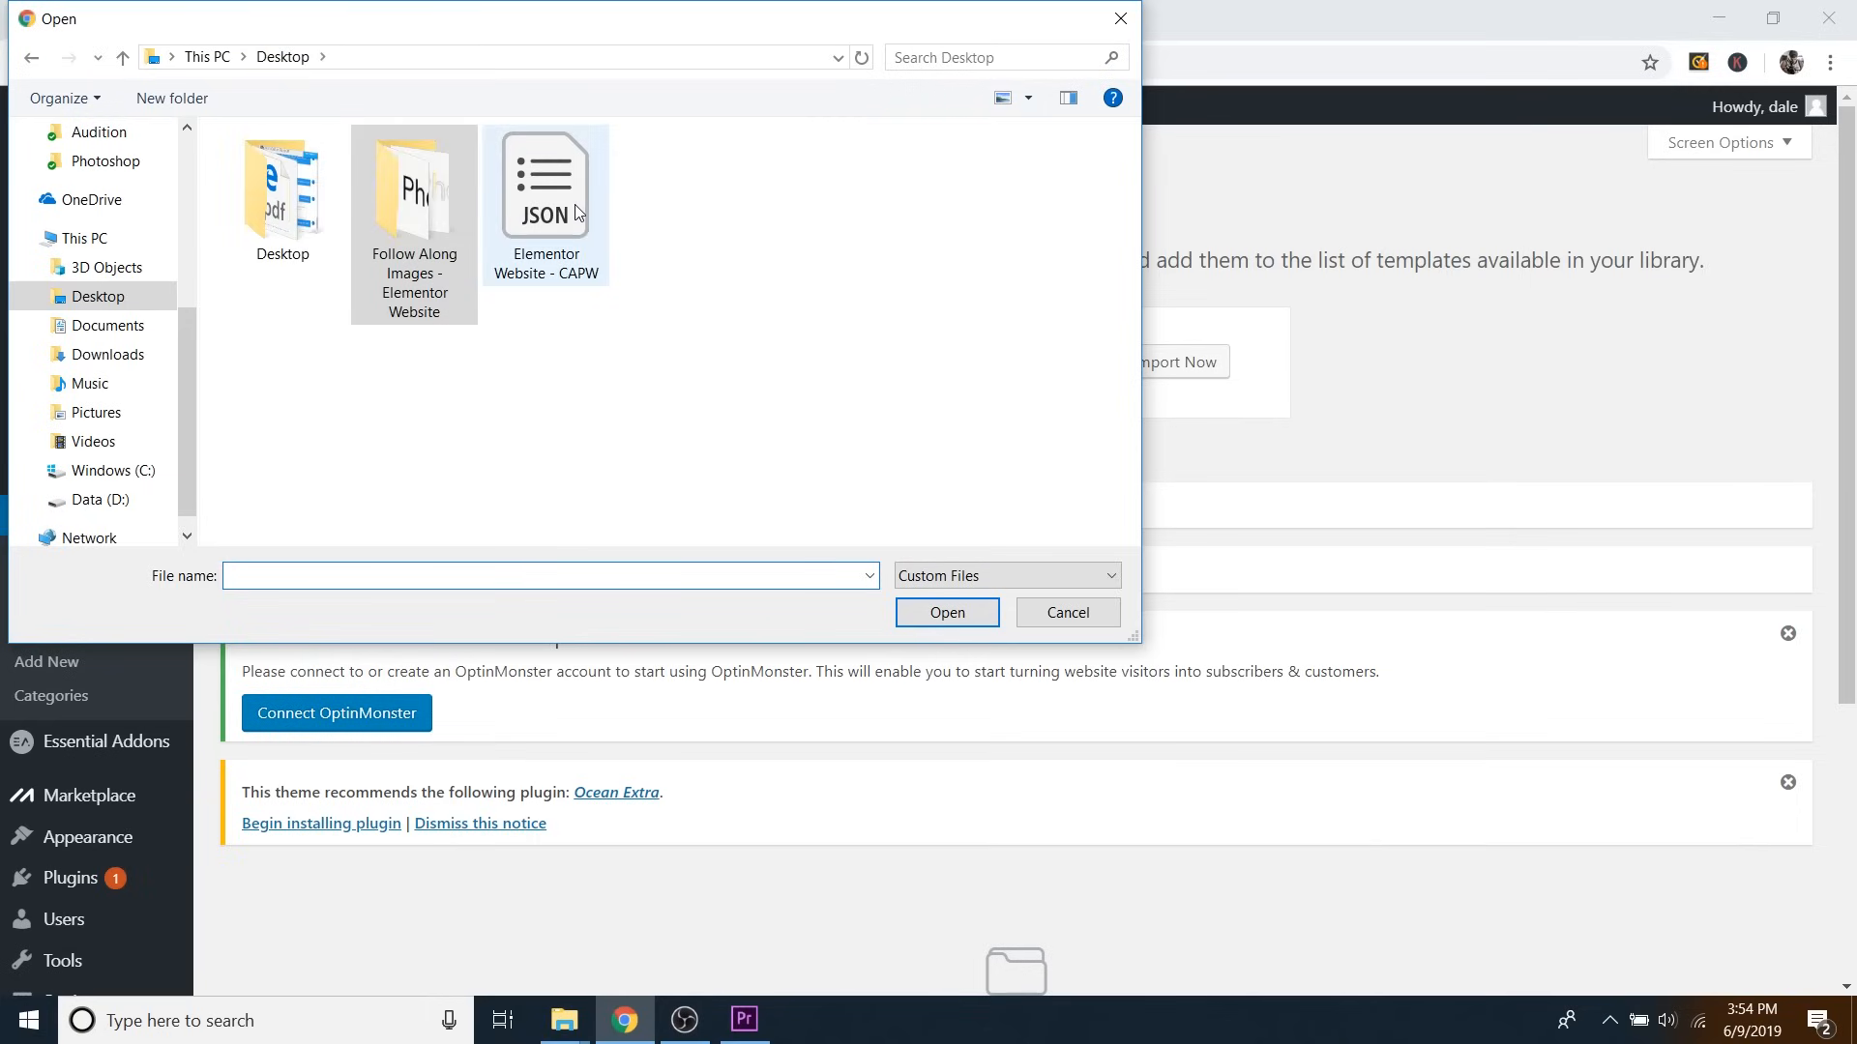
click(578, 212)
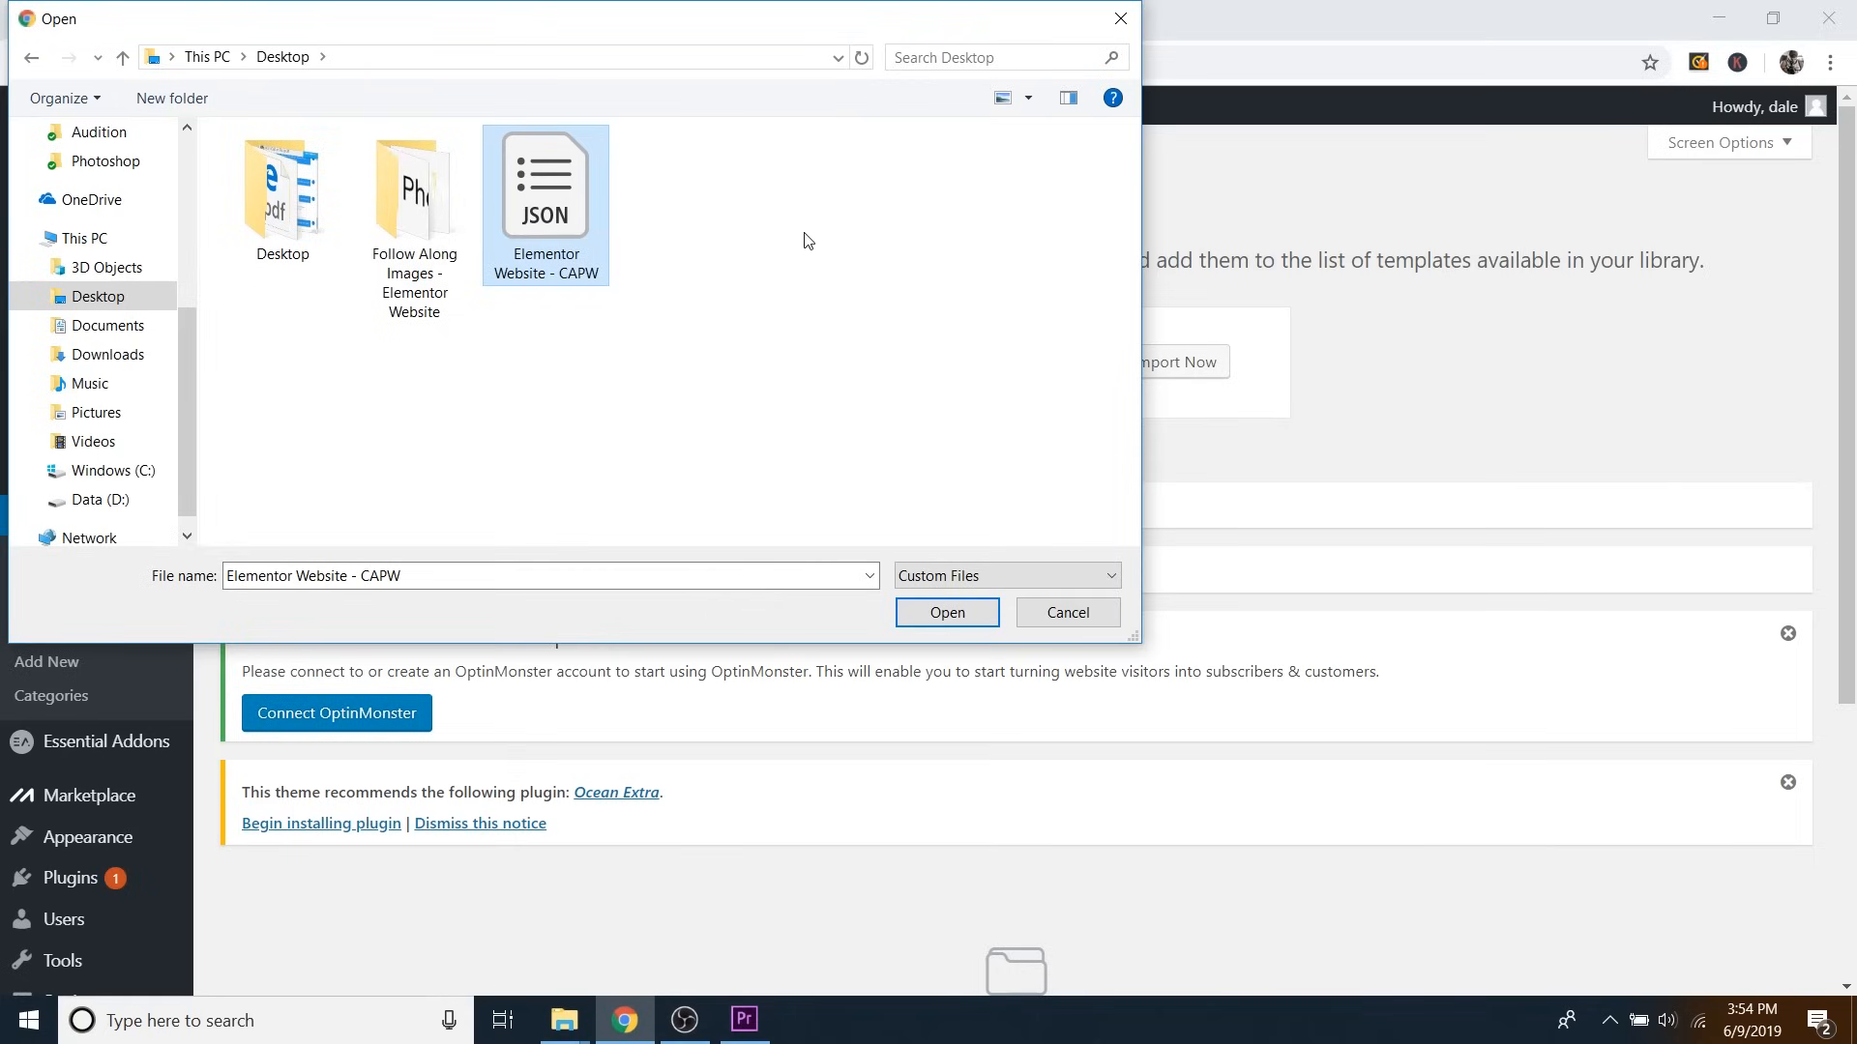
click(943, 613)
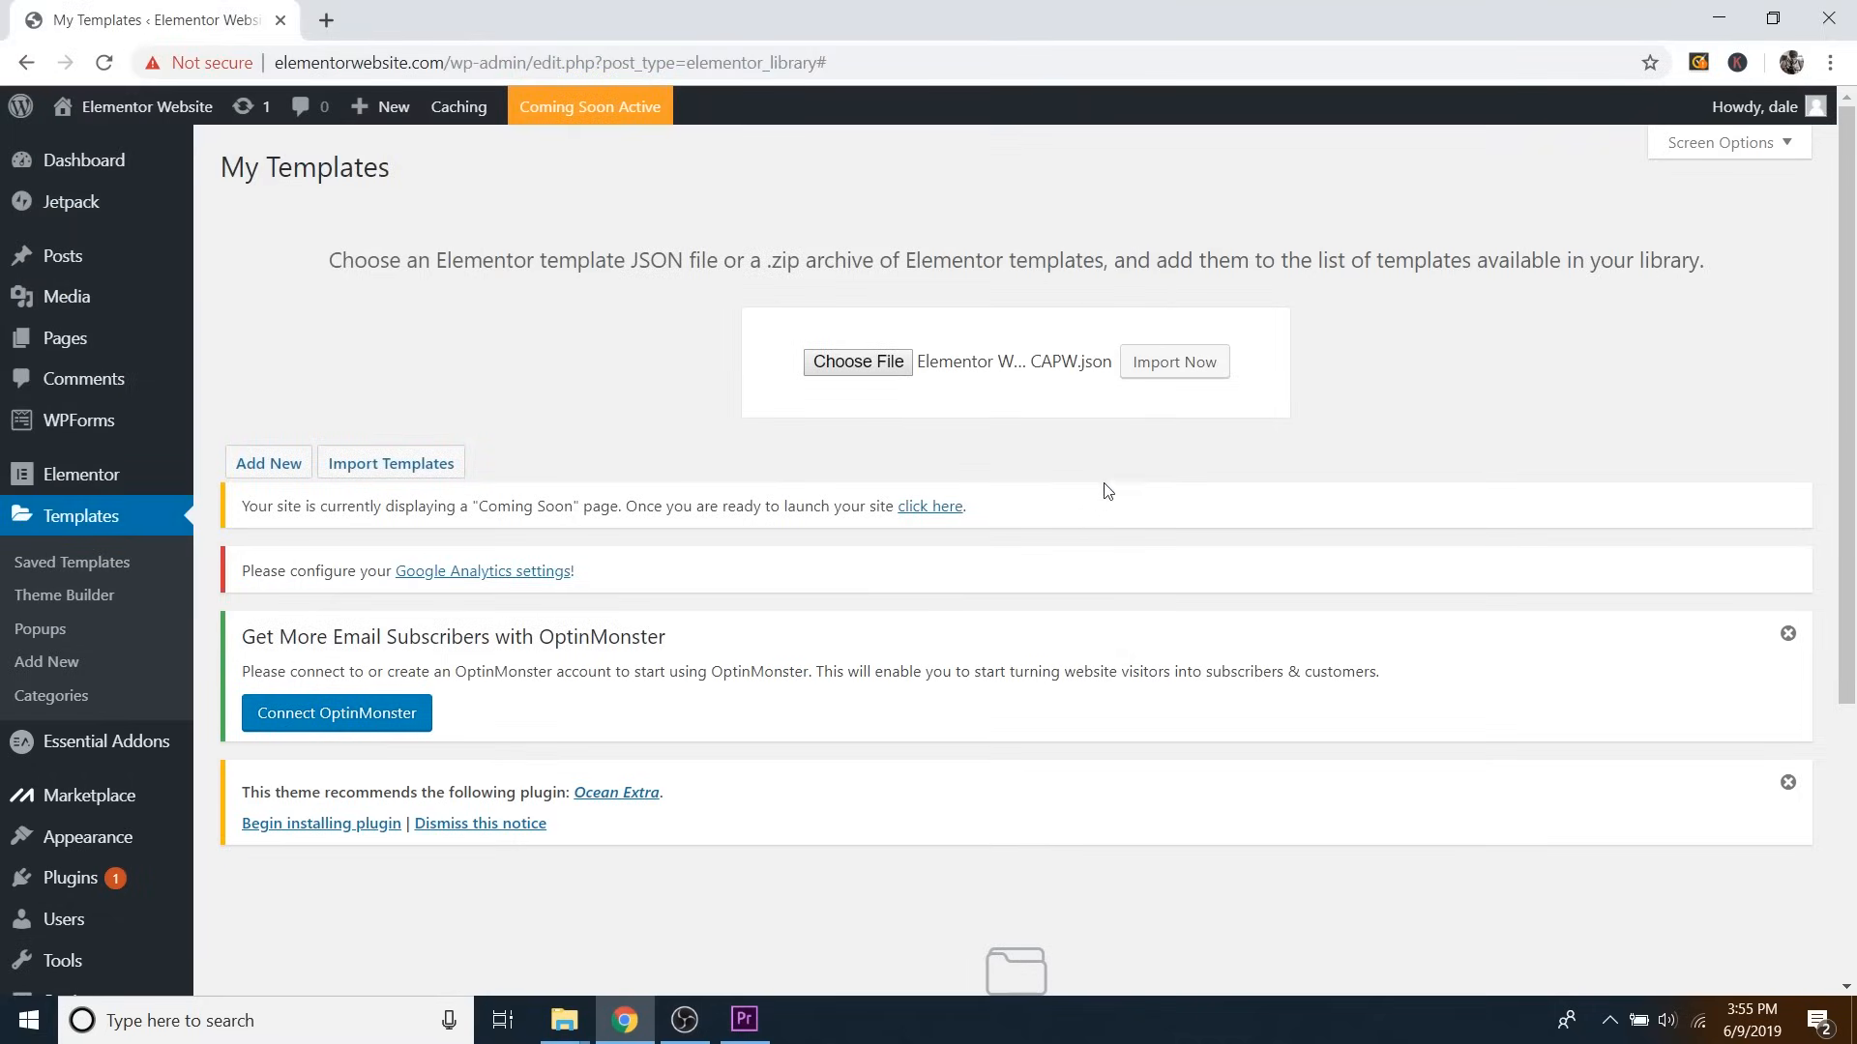
click(1163, 366)
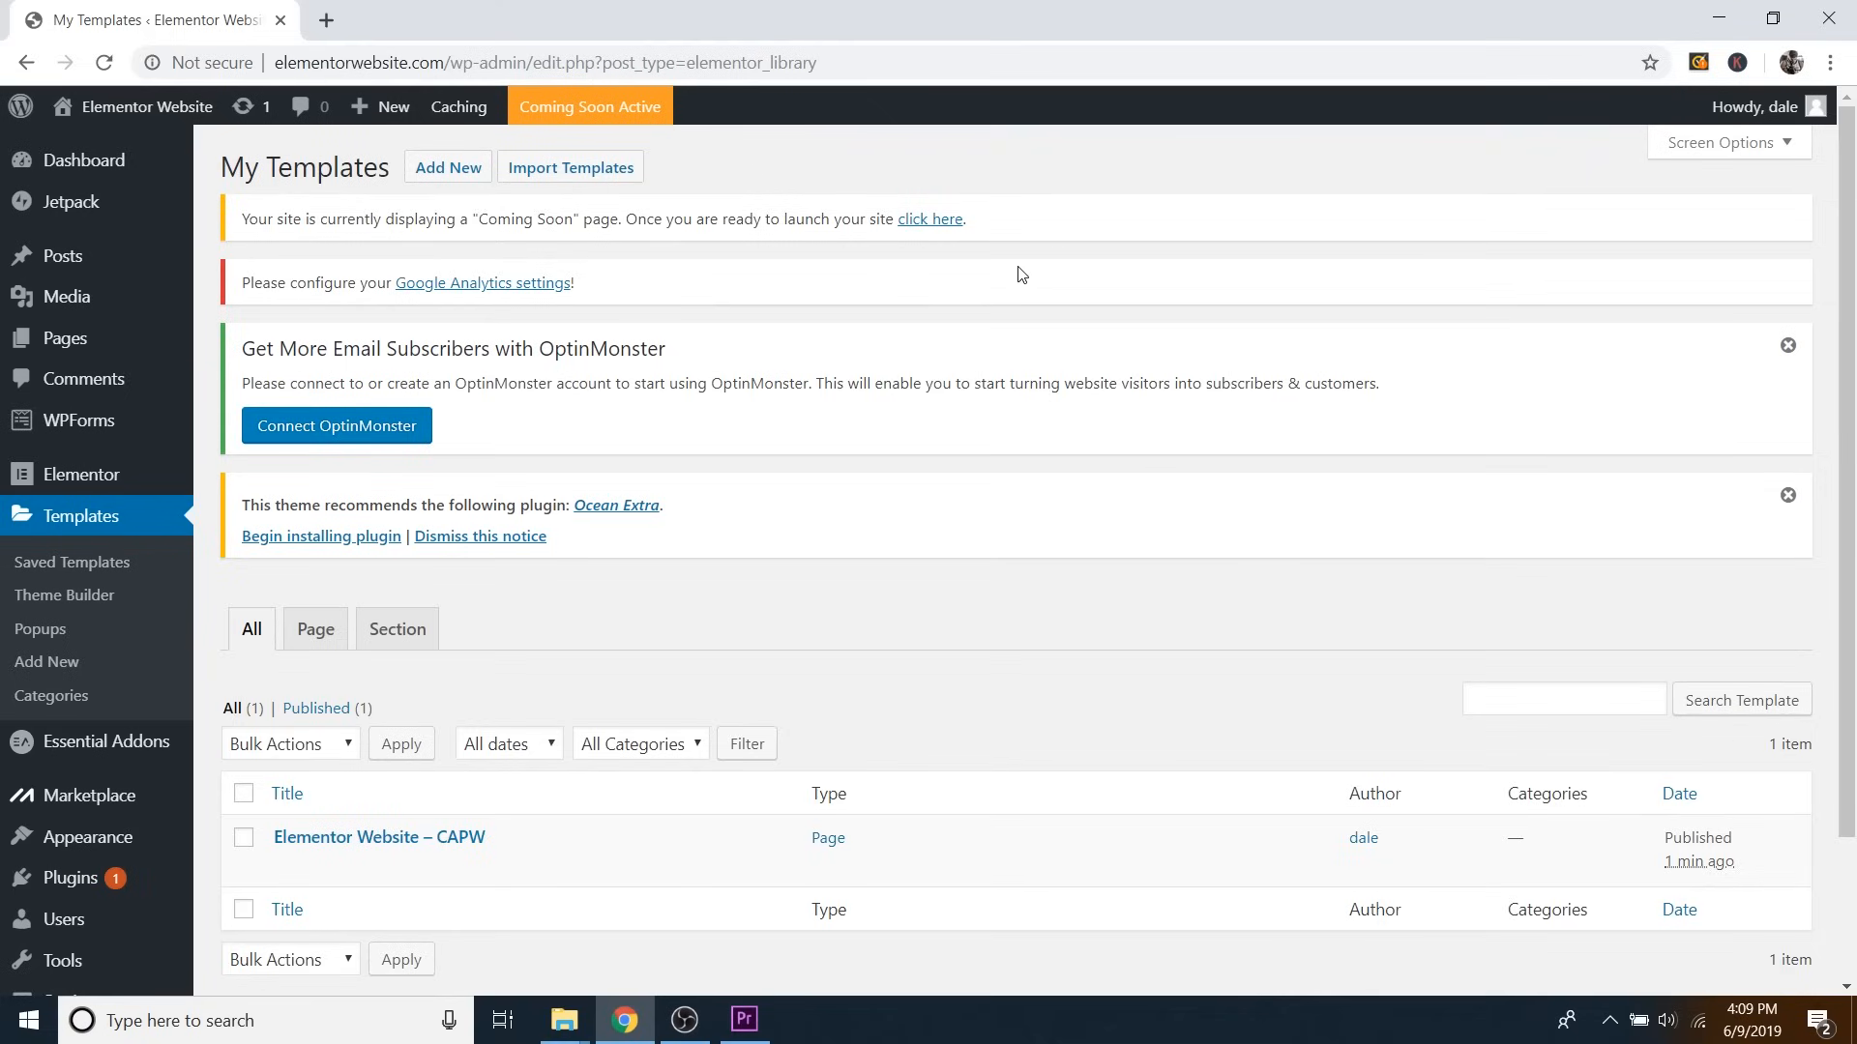
Visit the site and open the homepage with Edit with Elementor.
mouse_move(329, 840)
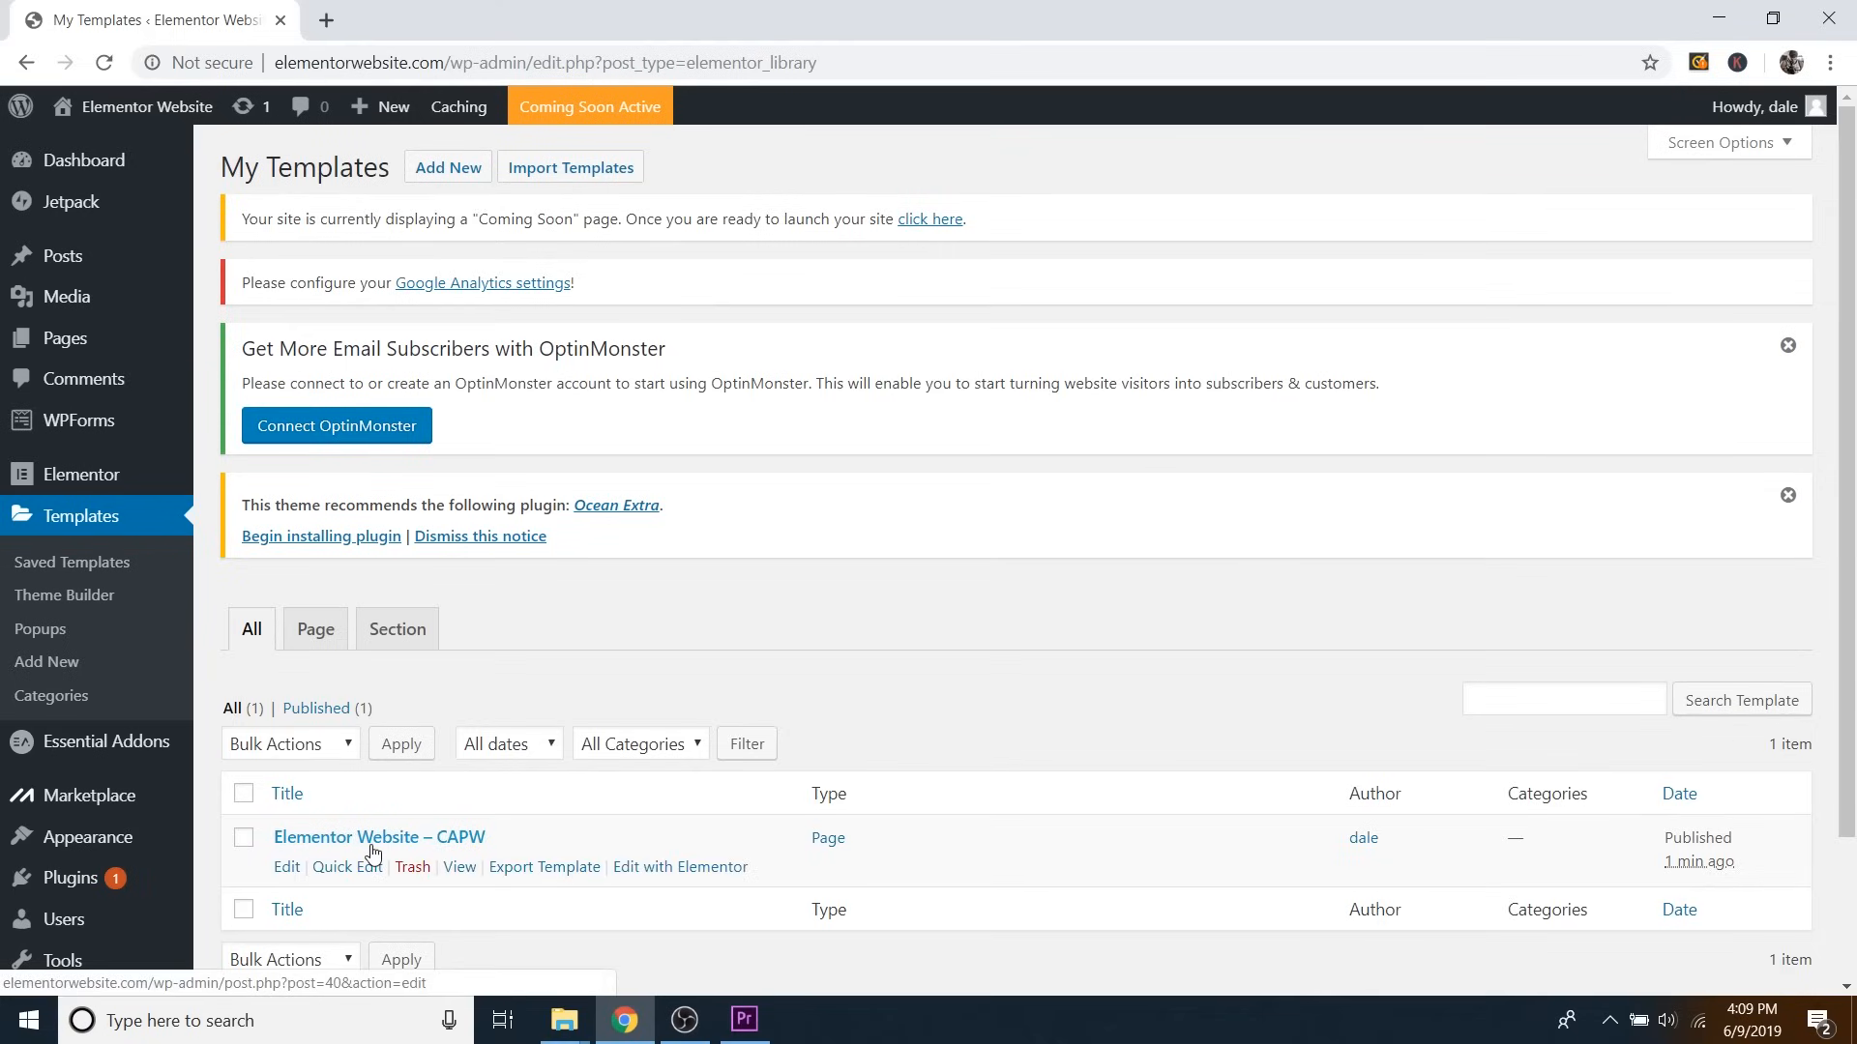
mouse_move(176, 113)
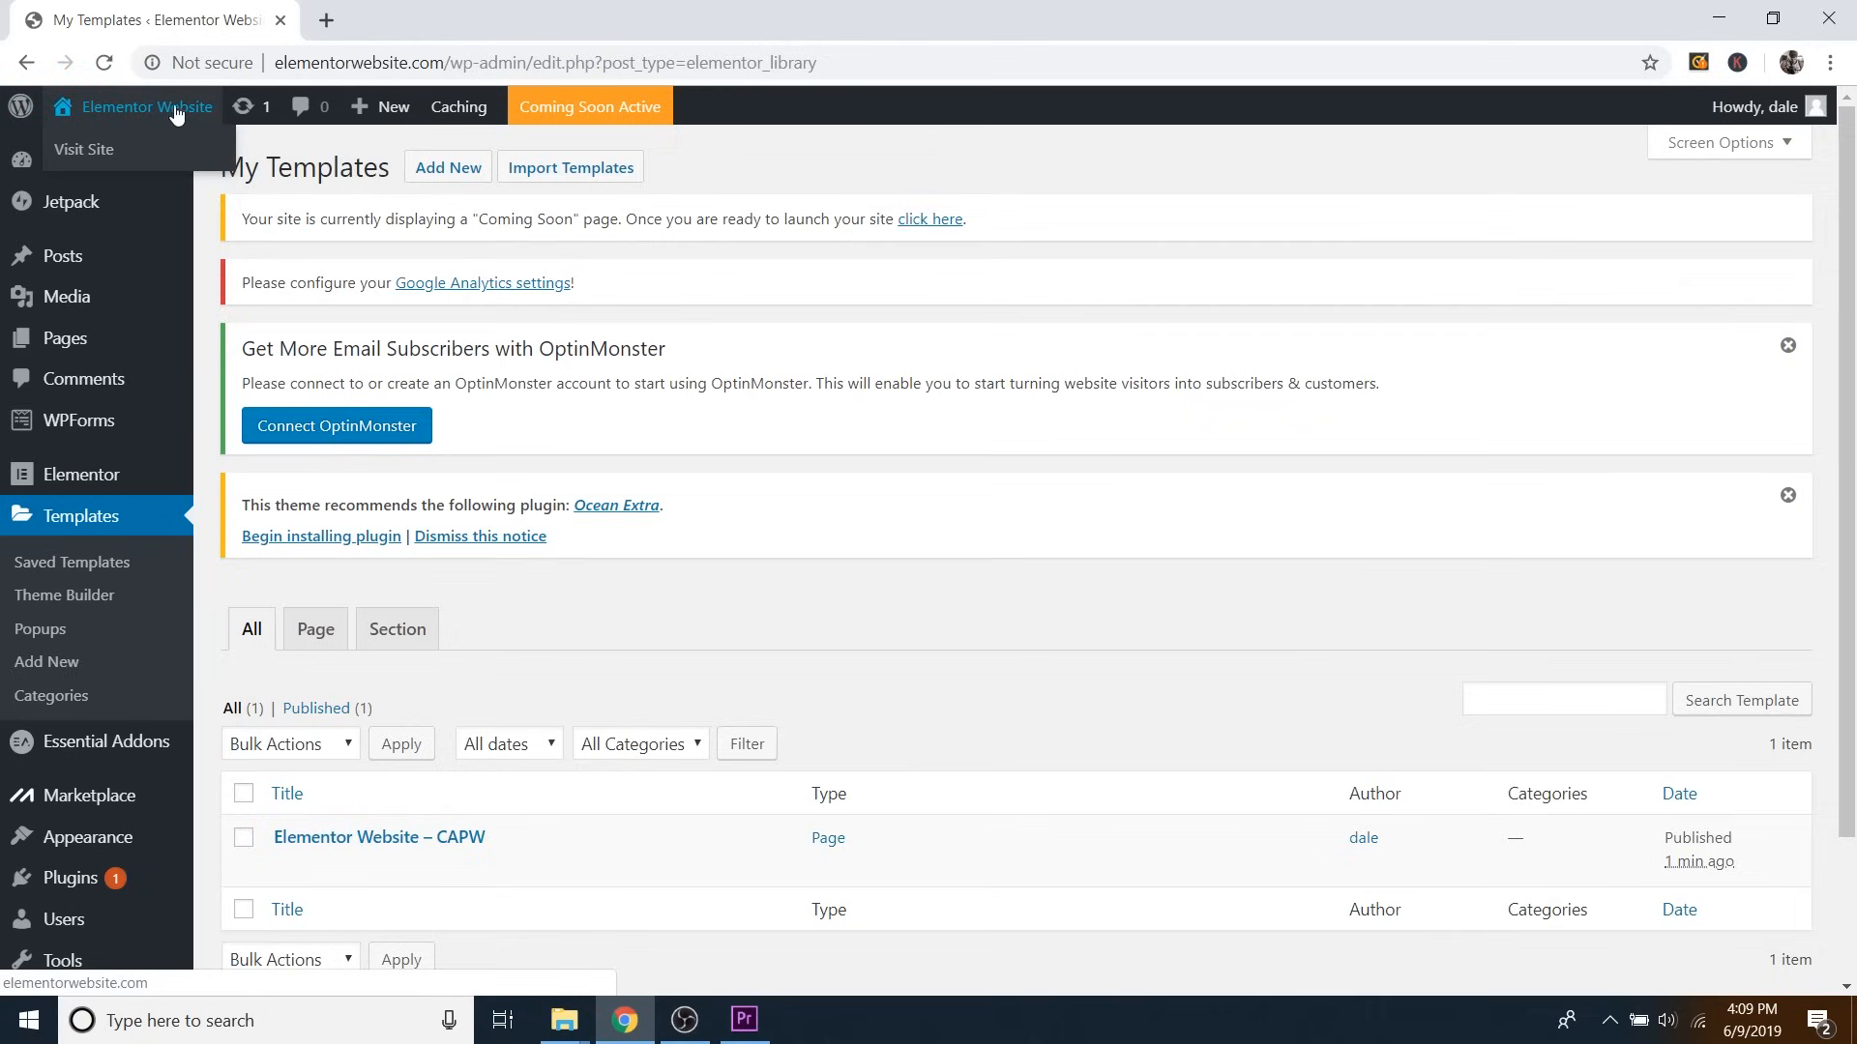
click(85, 150)
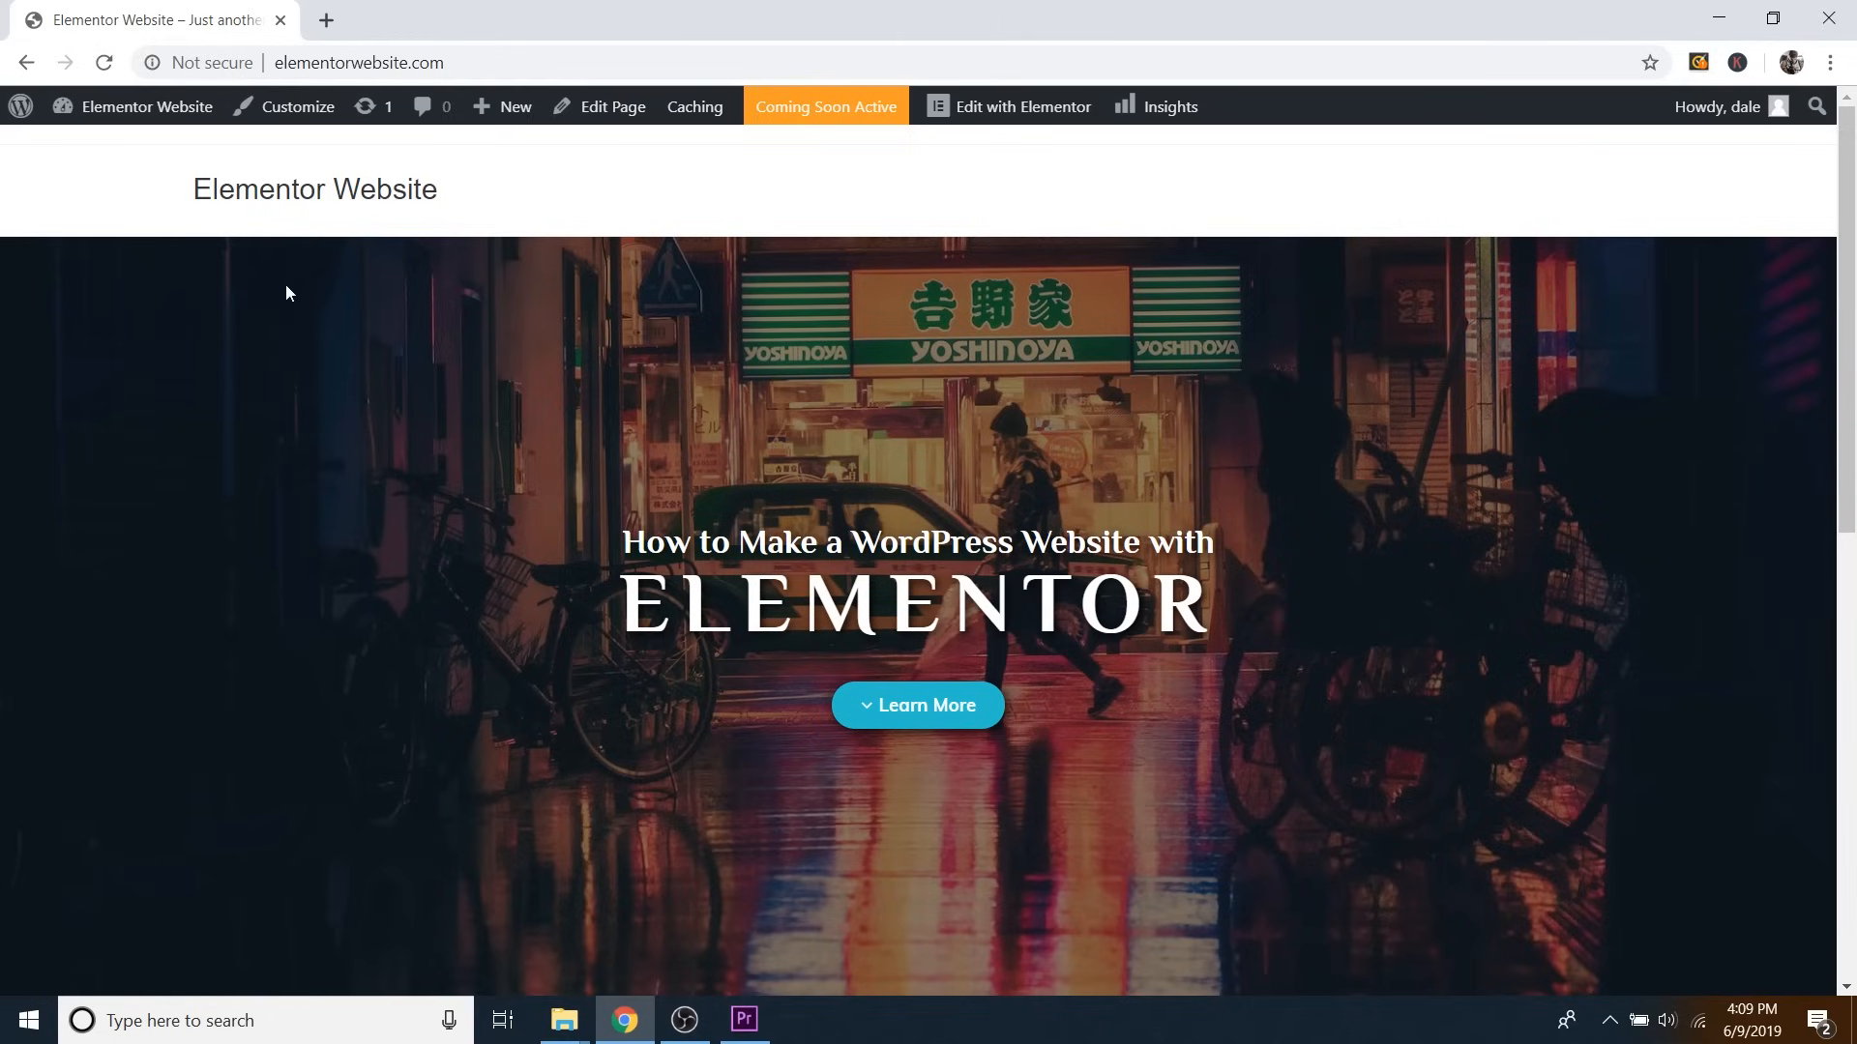
click(1017, 114)
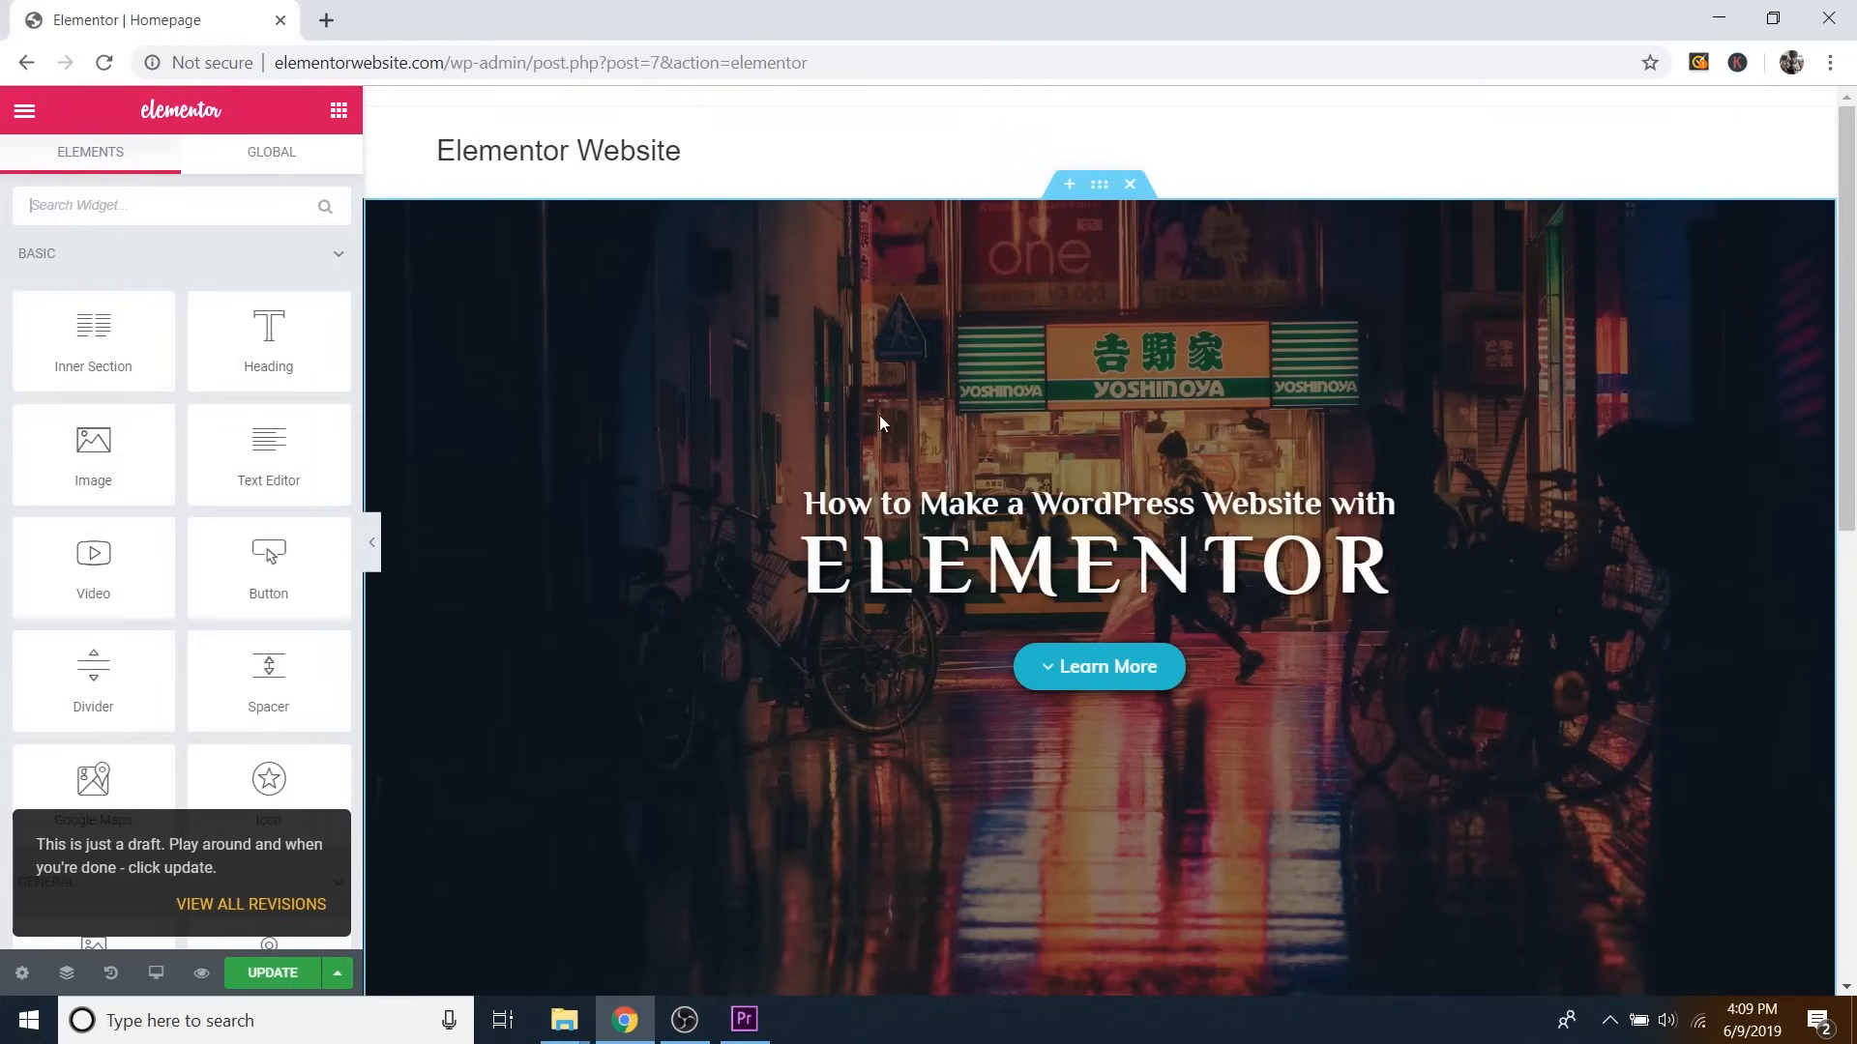
Delete the hero section and the star, map and skills section from the homepage.
scroll(879, 415, down, 2)
scroll(1193, 316, up, 2)
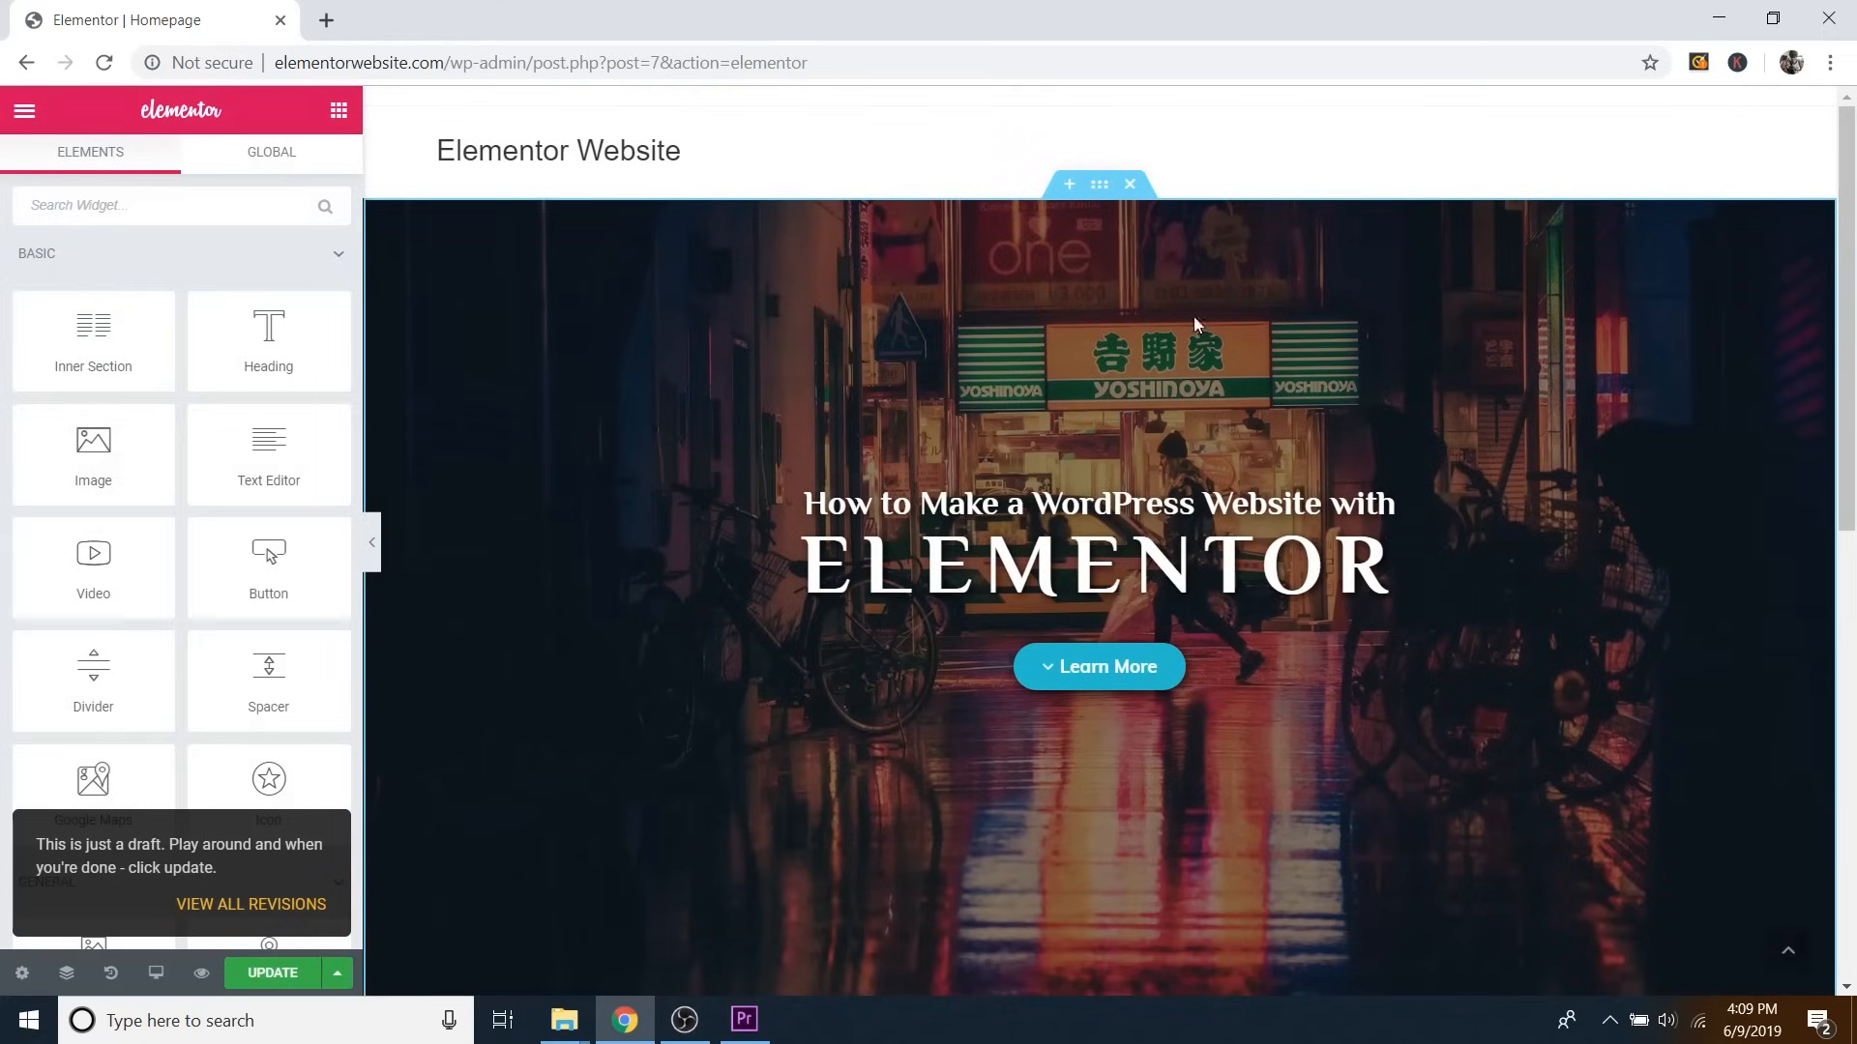
click(1131, 186)
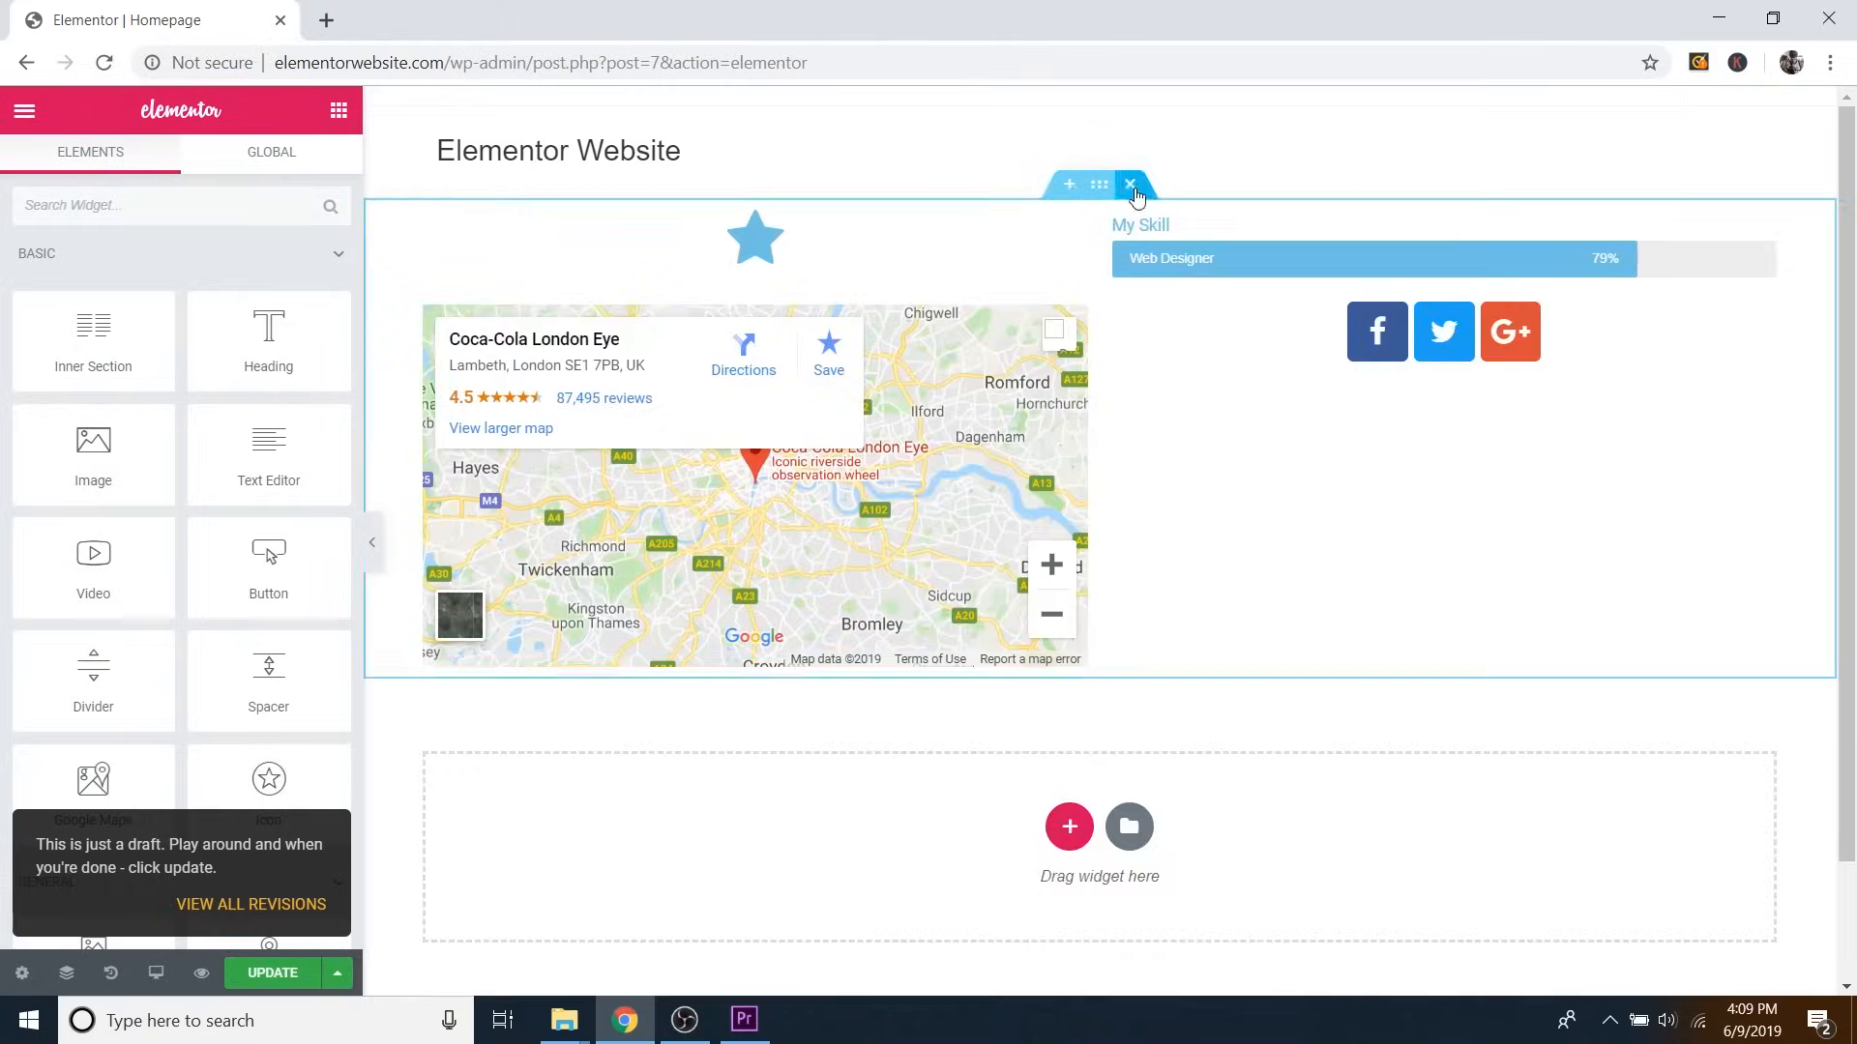
click(1131, 185)
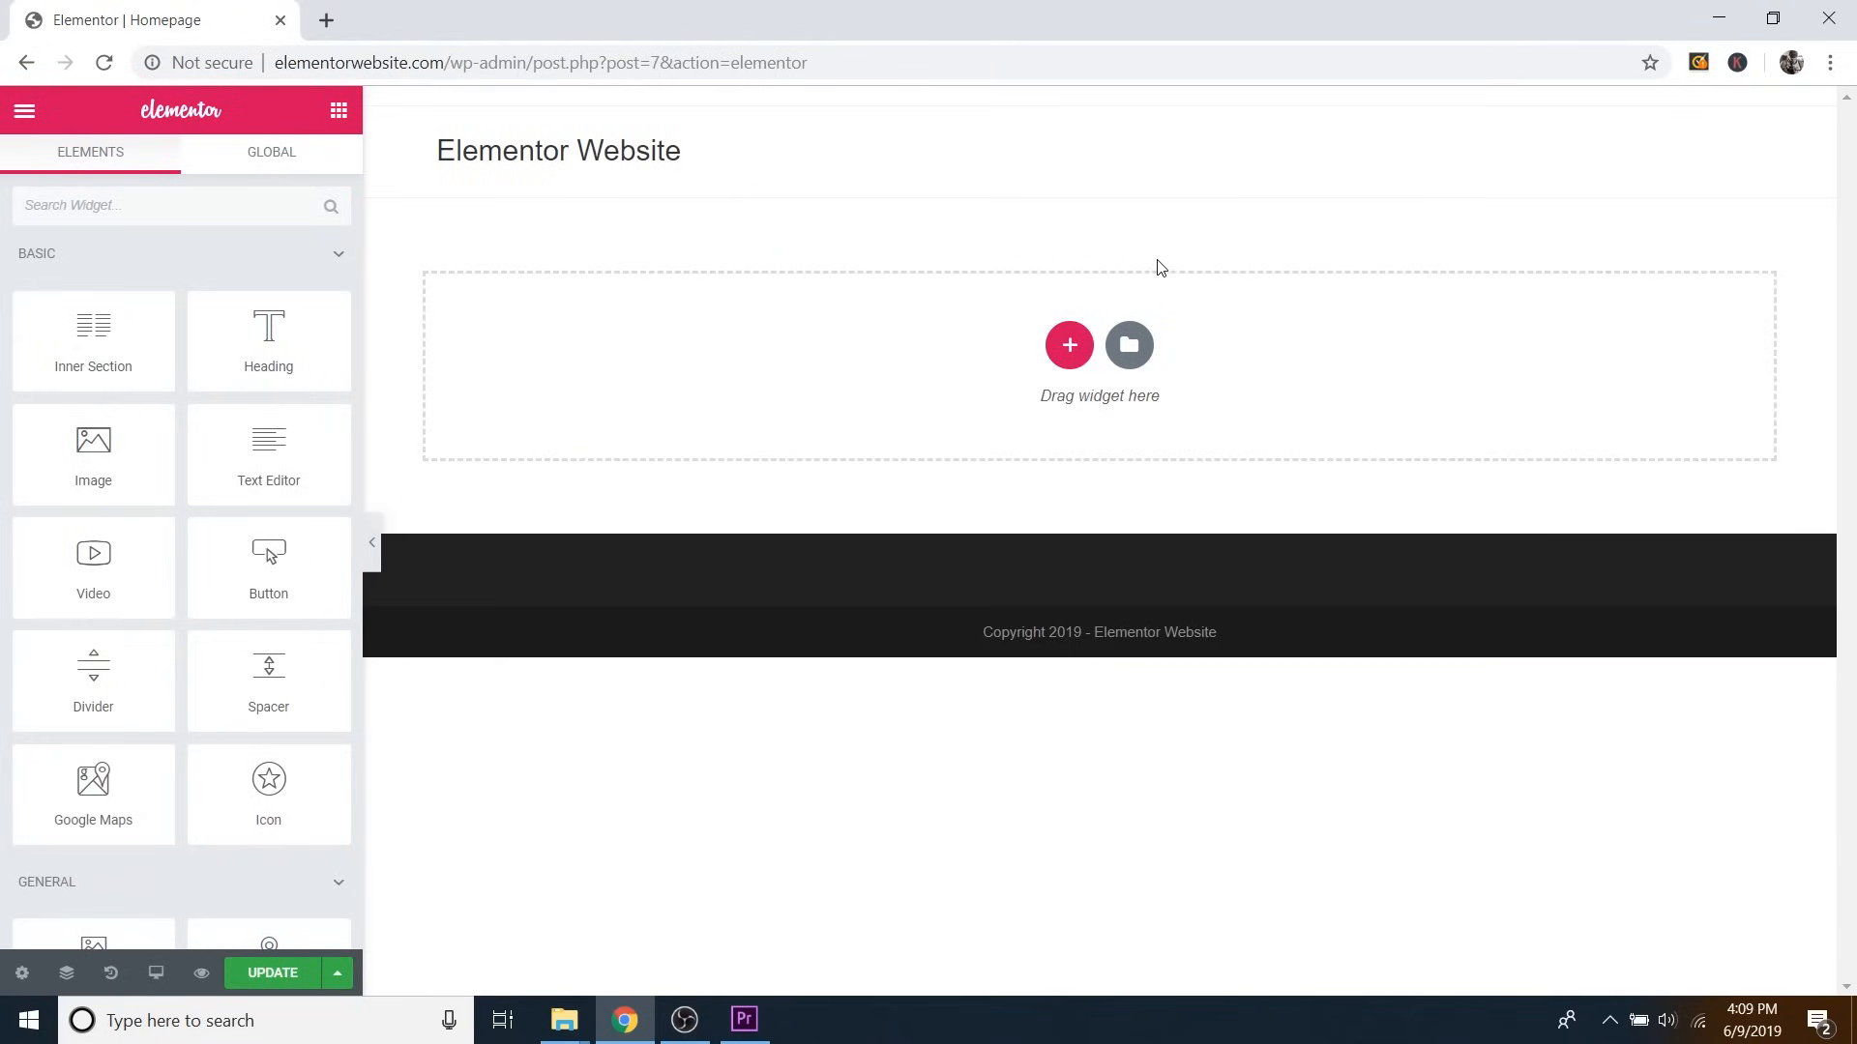
Insert the saved Elementor Website – CAPW template from My Templates in the library.
click(1131, 348)
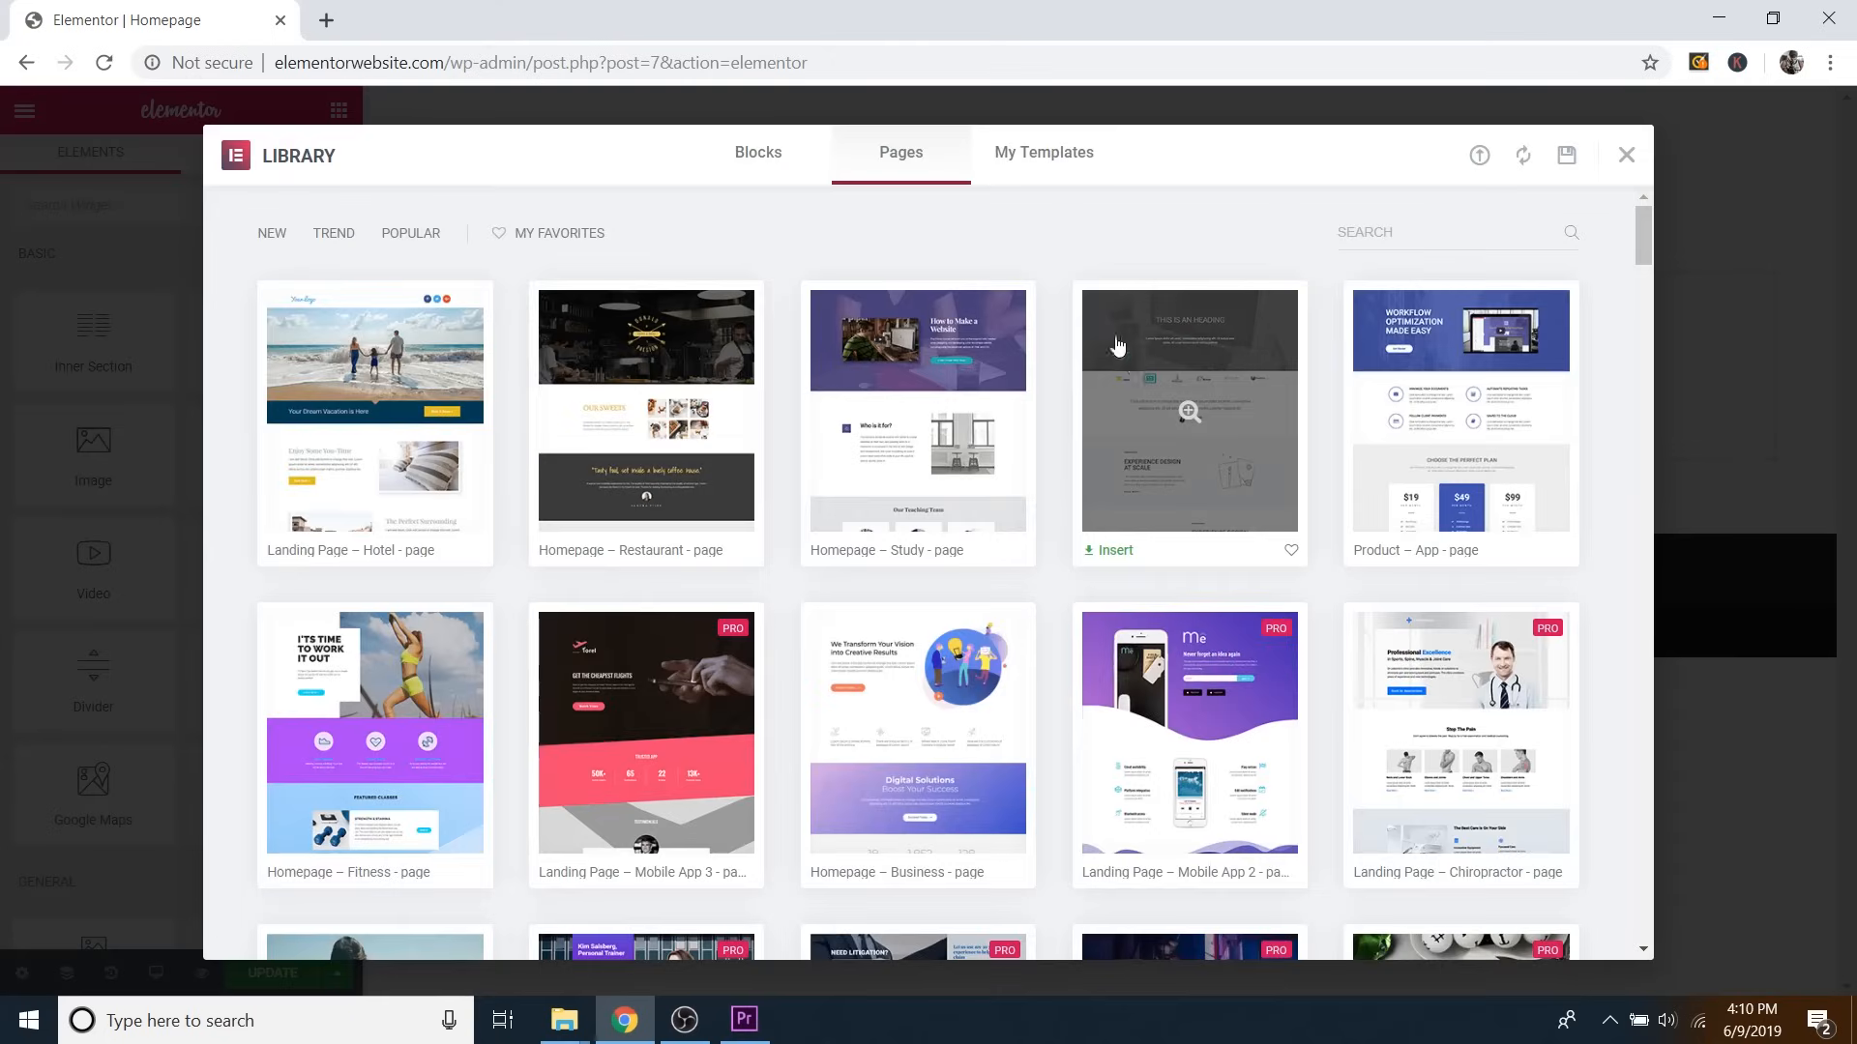
click(1035, 166)
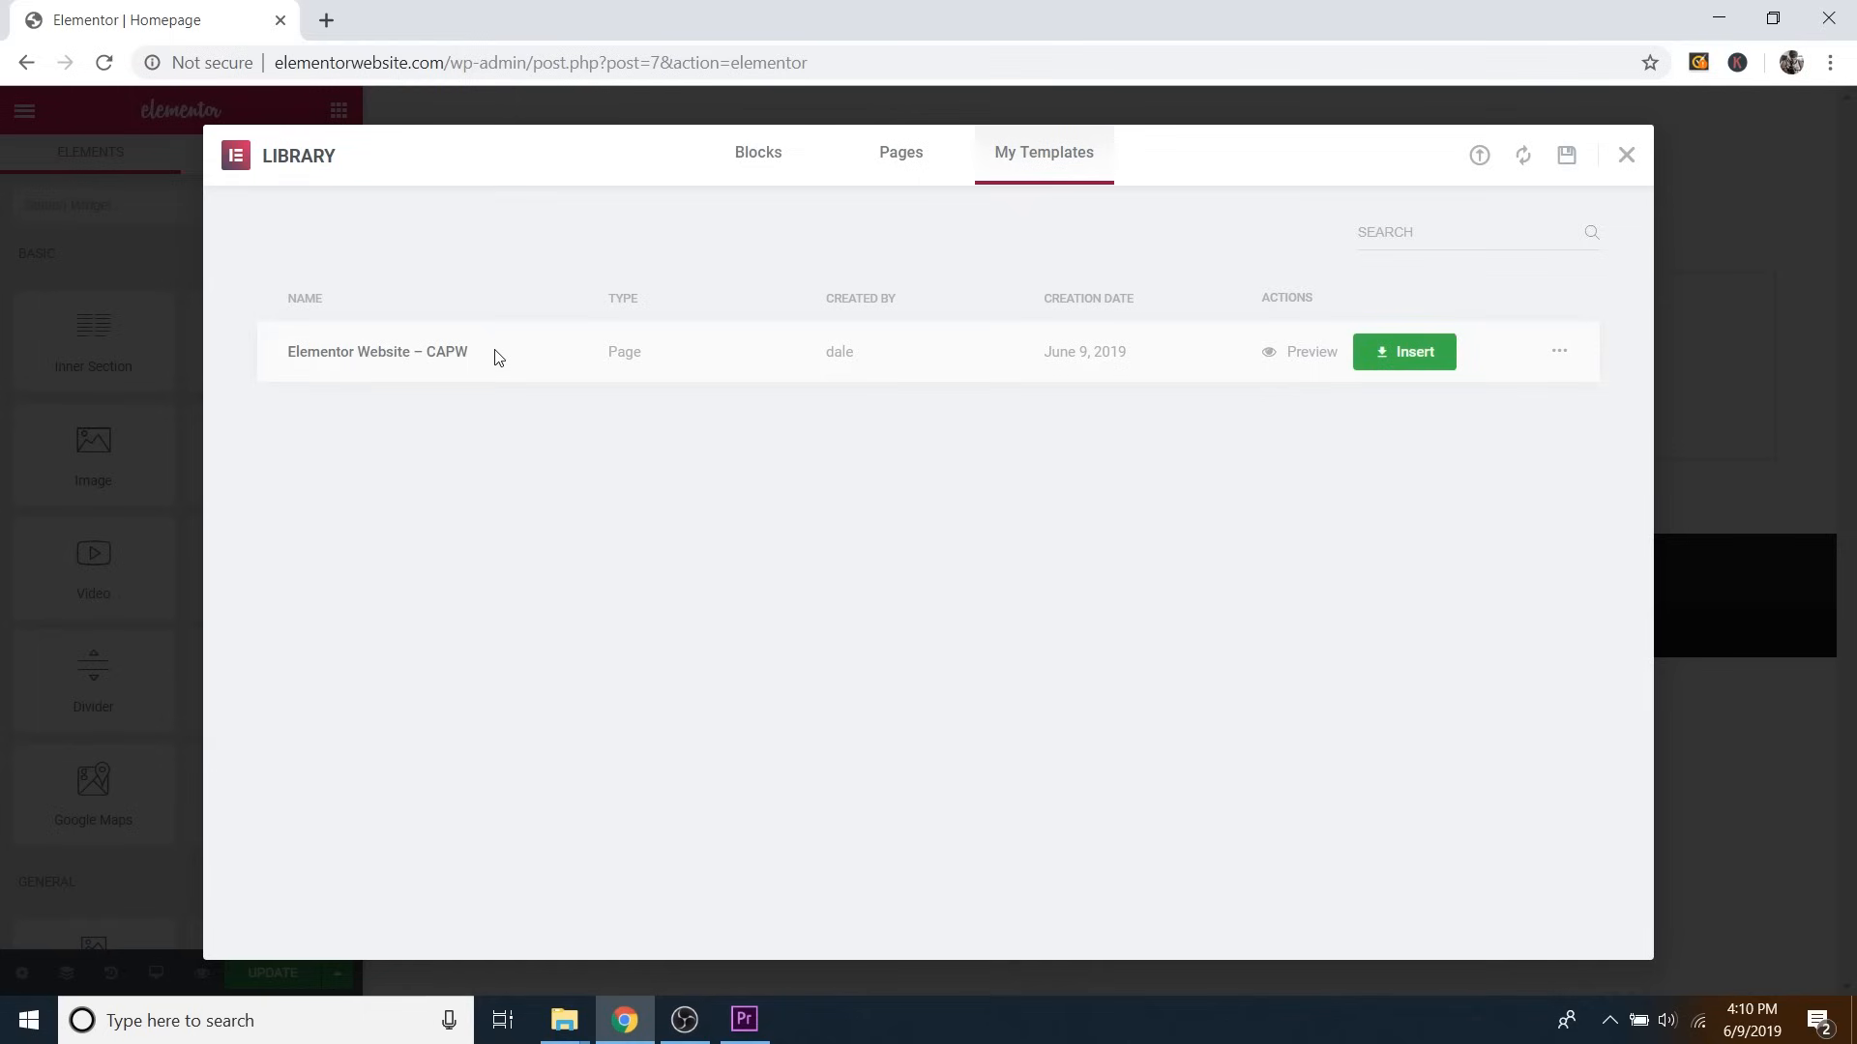
click(1407, 363)
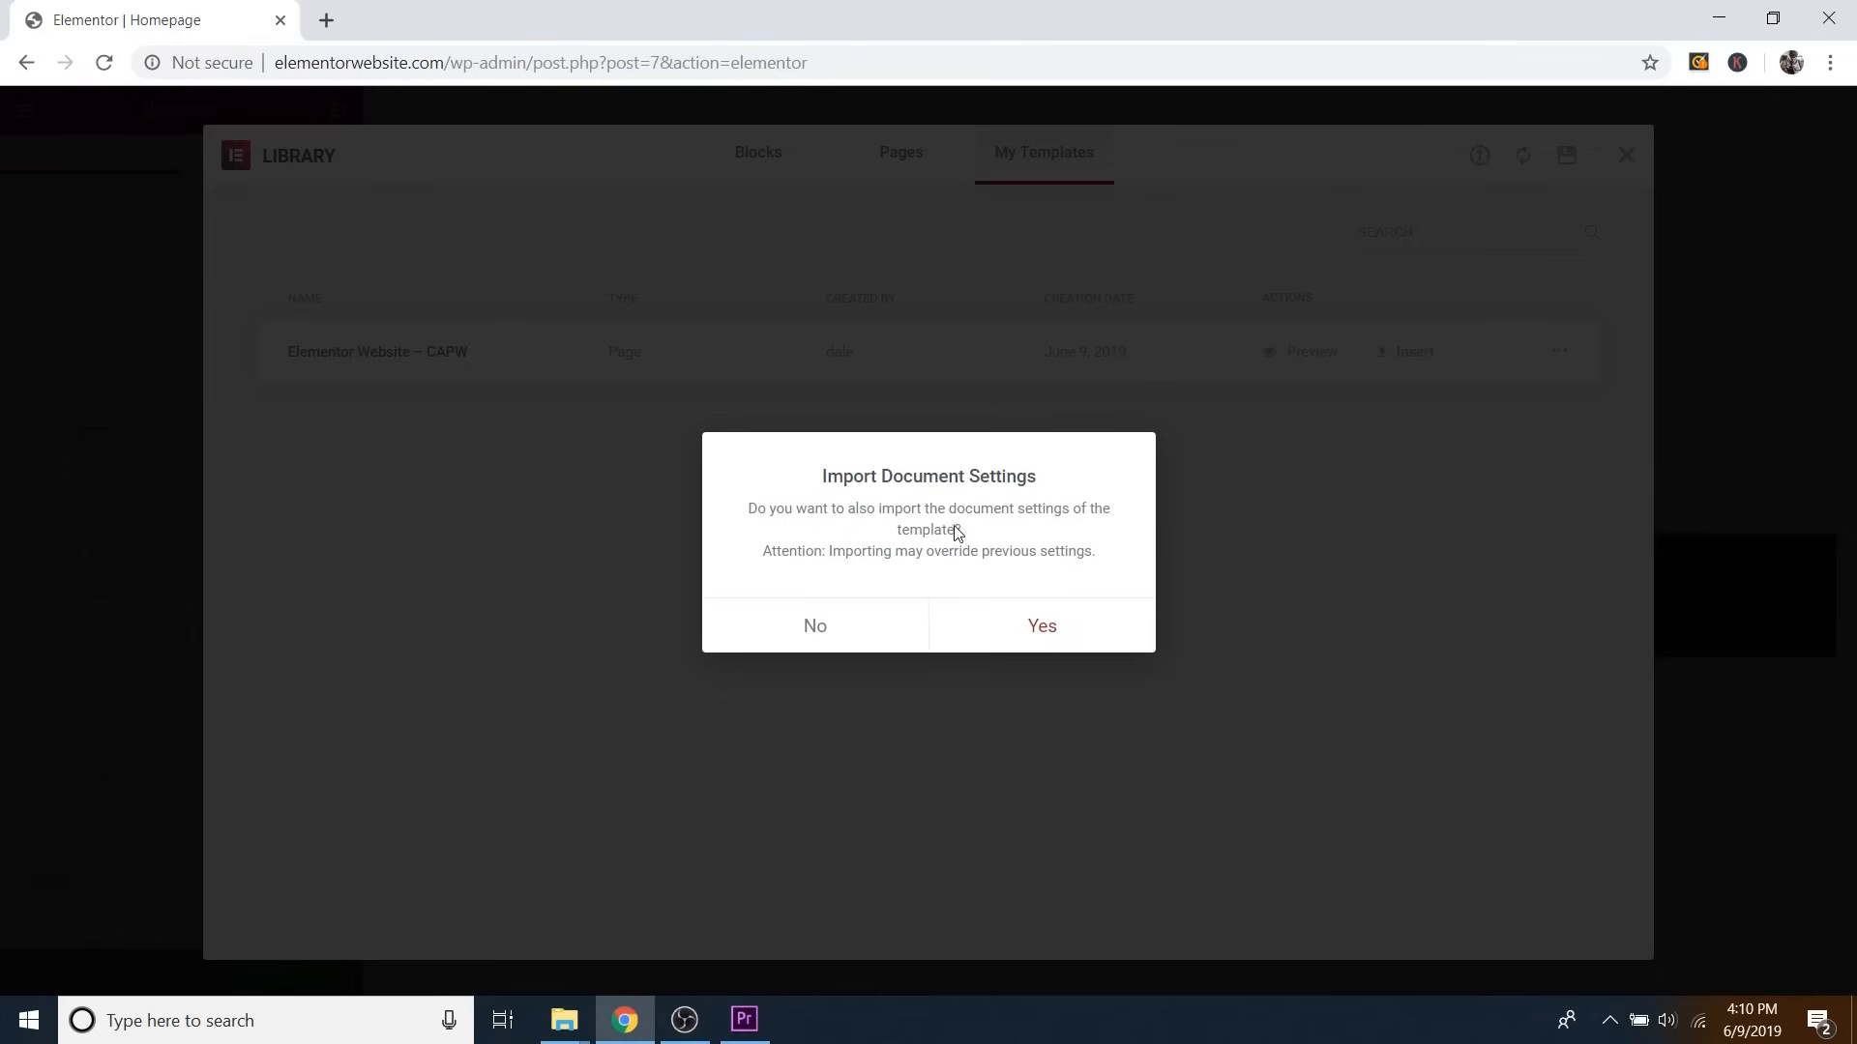
click(1039, 636)
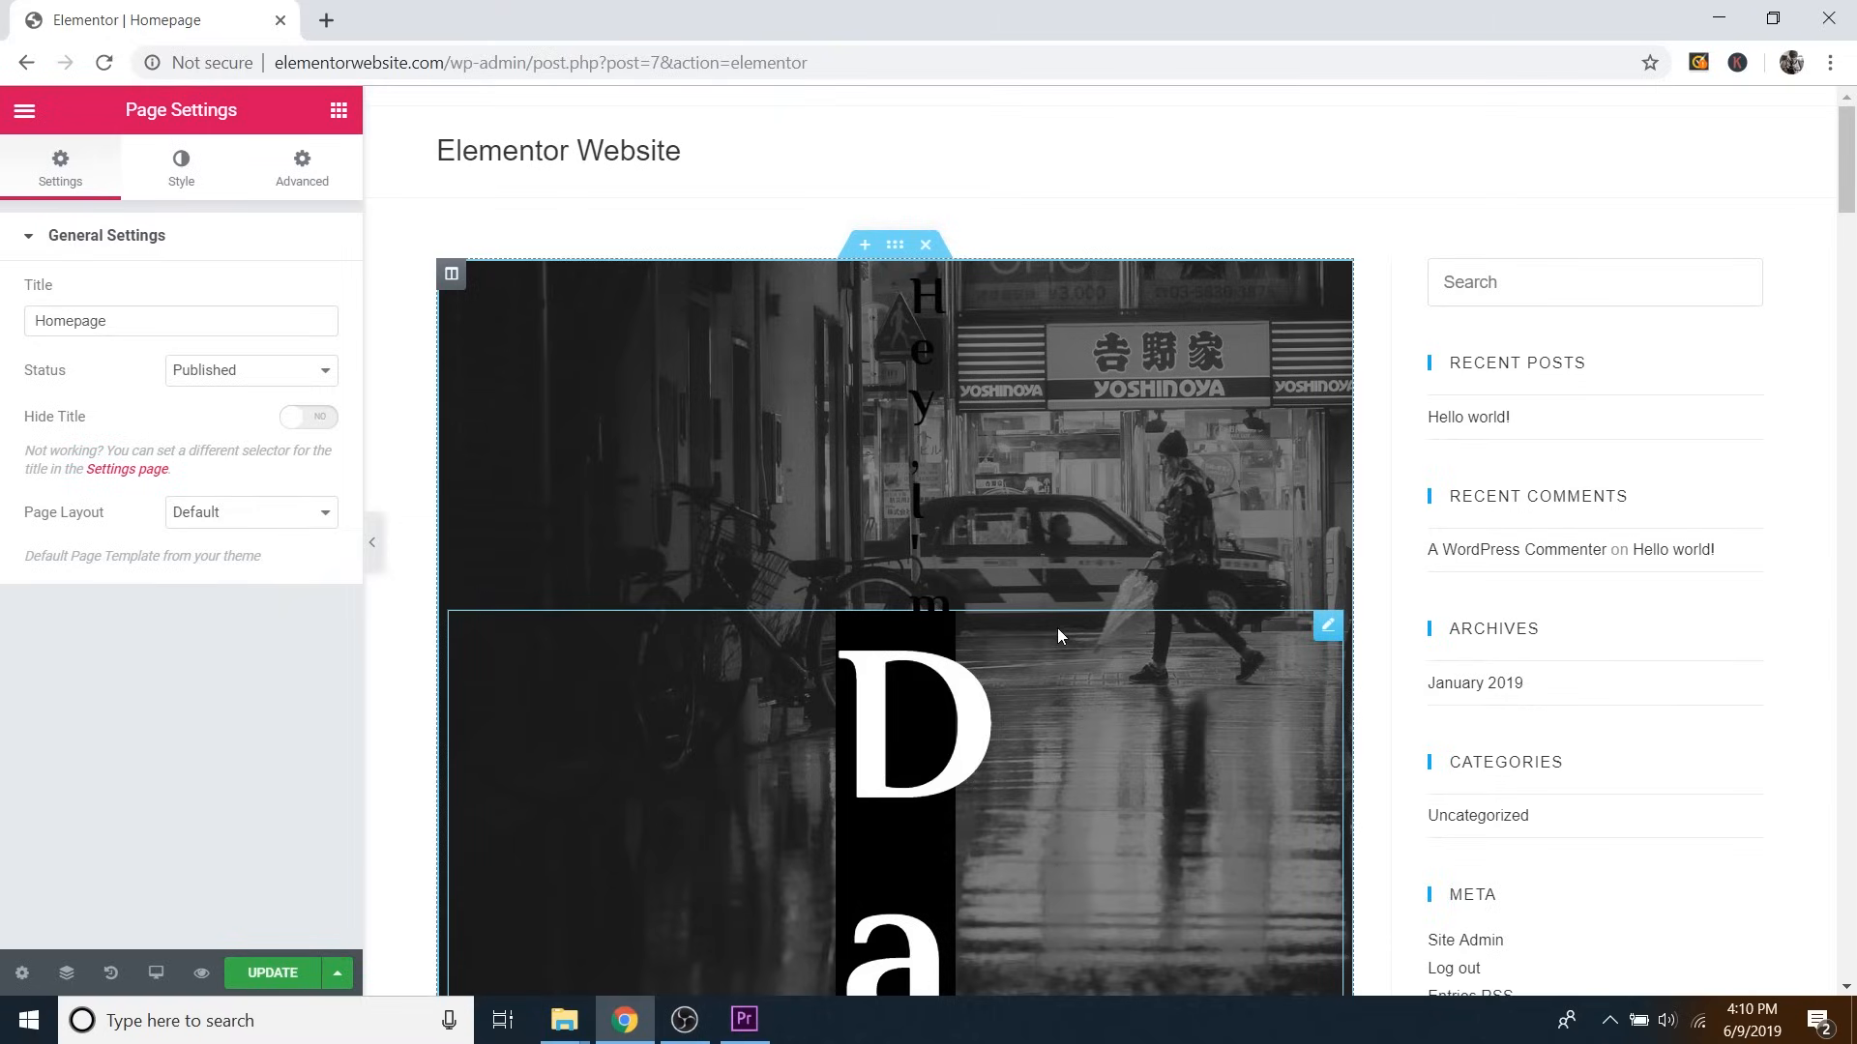
scroll(1156, 444, down, 13)
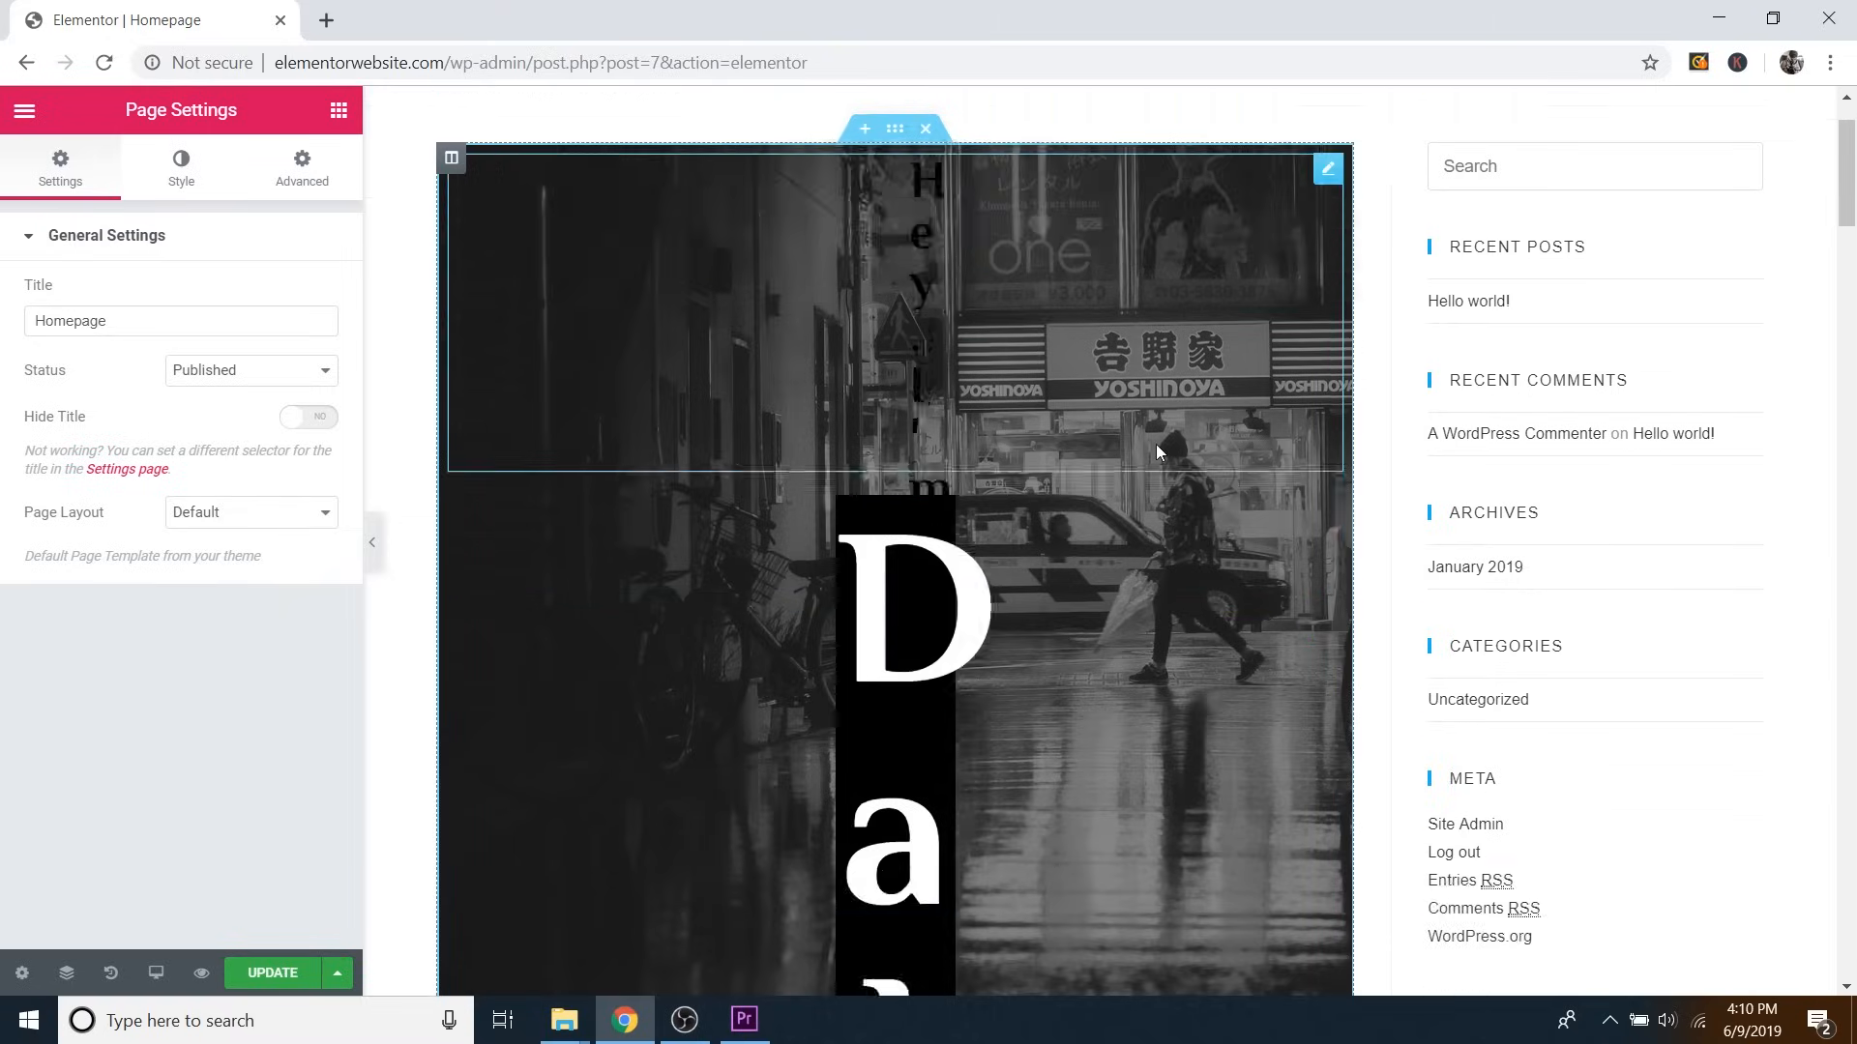
scroll(1362, 518, up, 13)
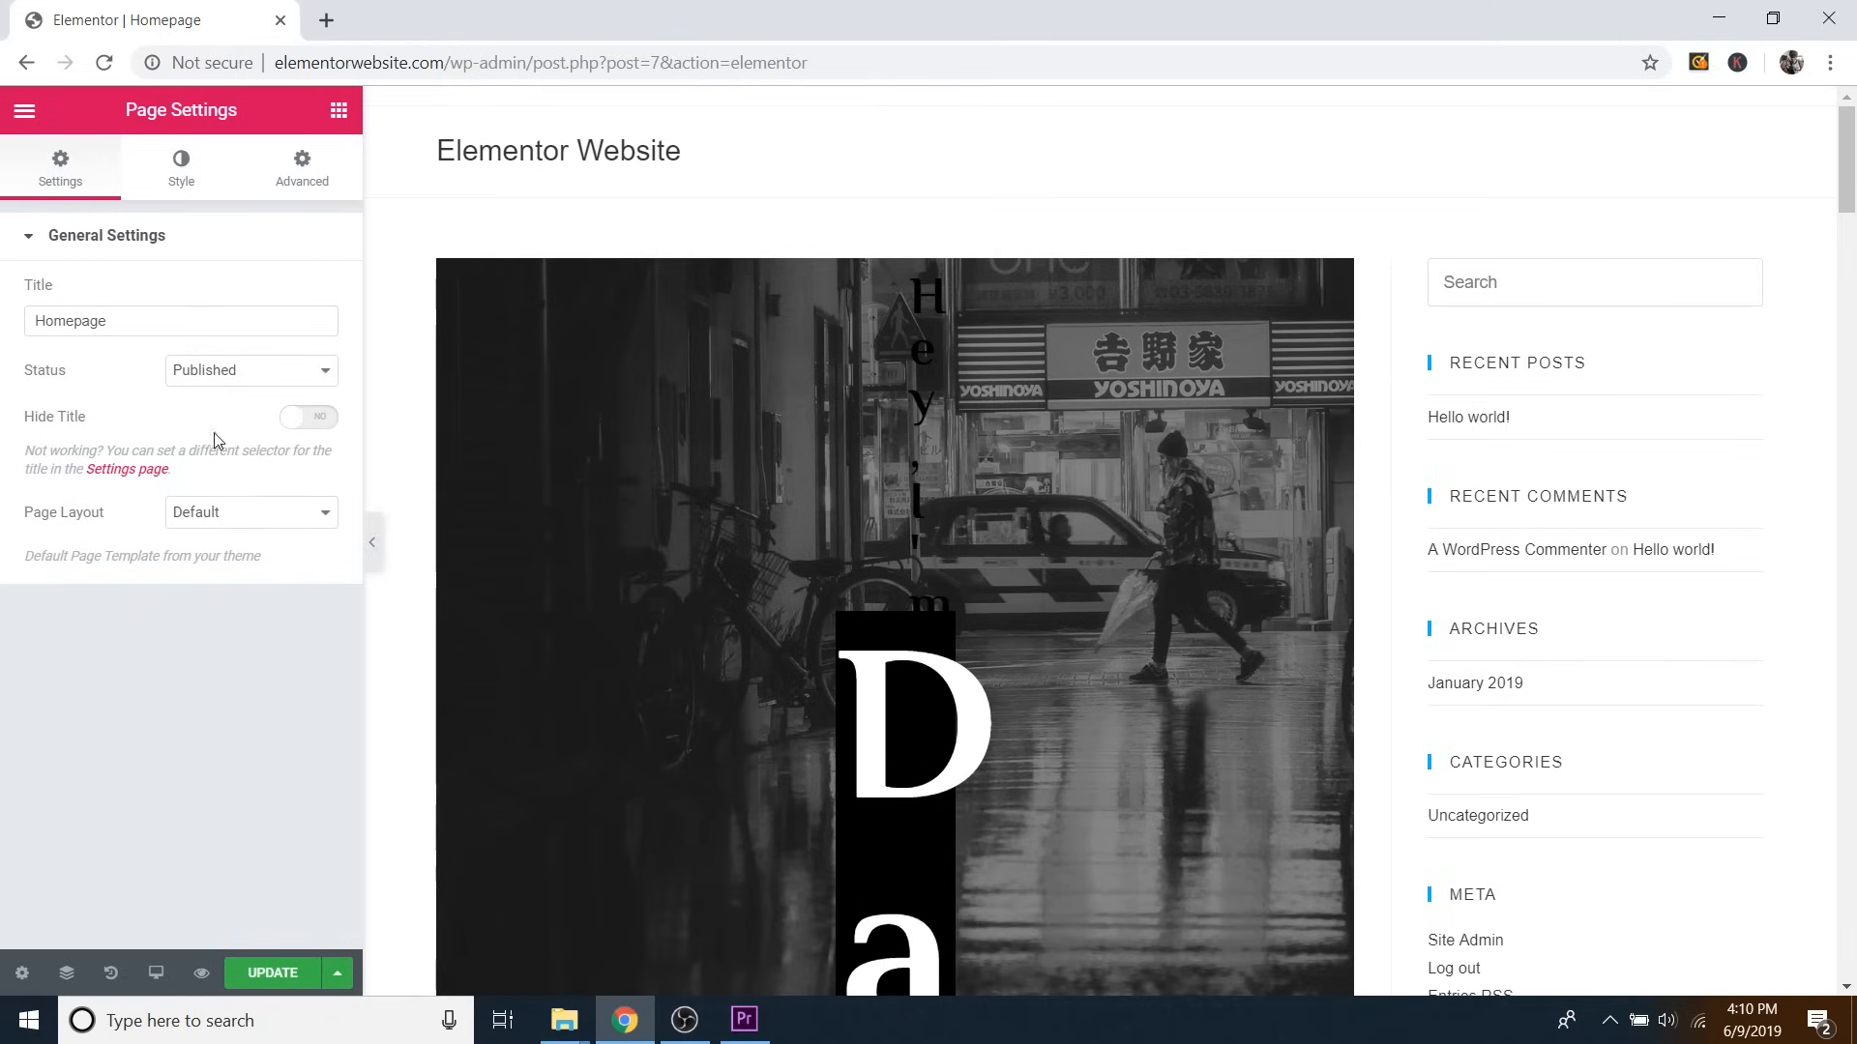
Set the homepage's Page Layout to Elementor Full Width and collapse the editing panel.
click(213, 522)
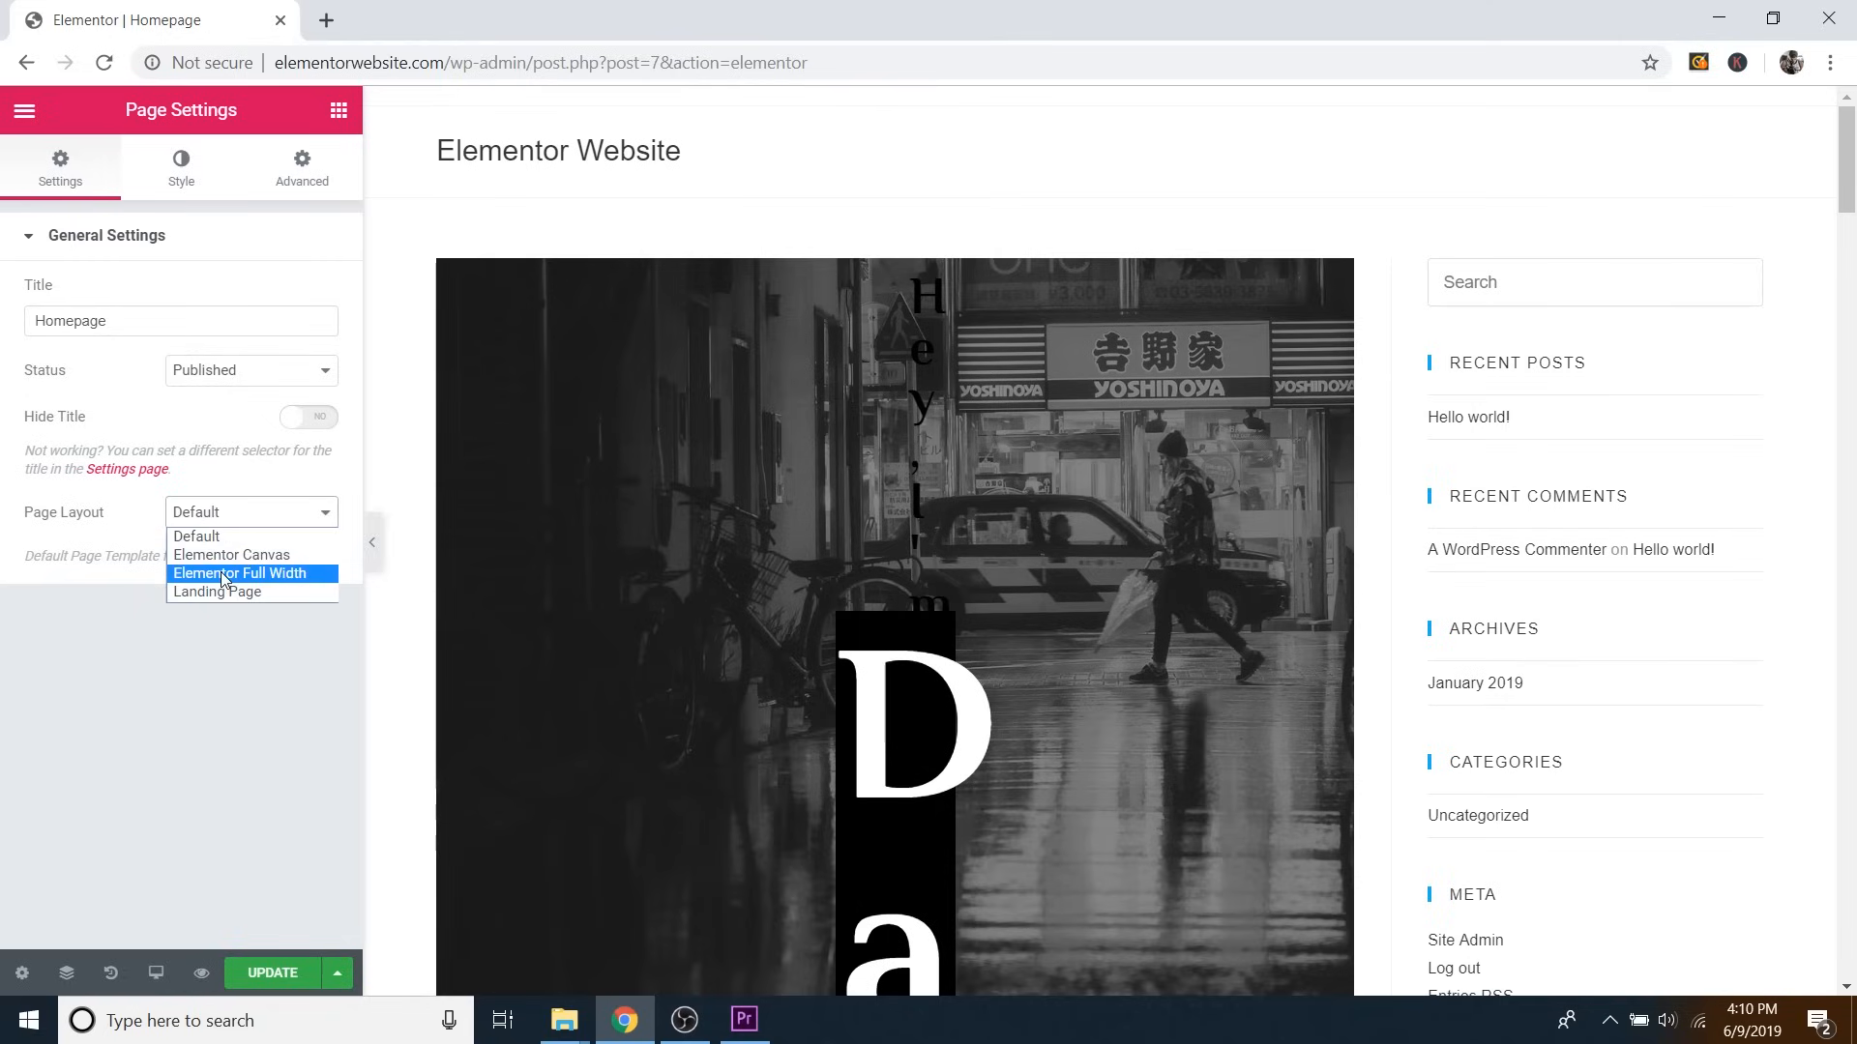
click(217, 573)
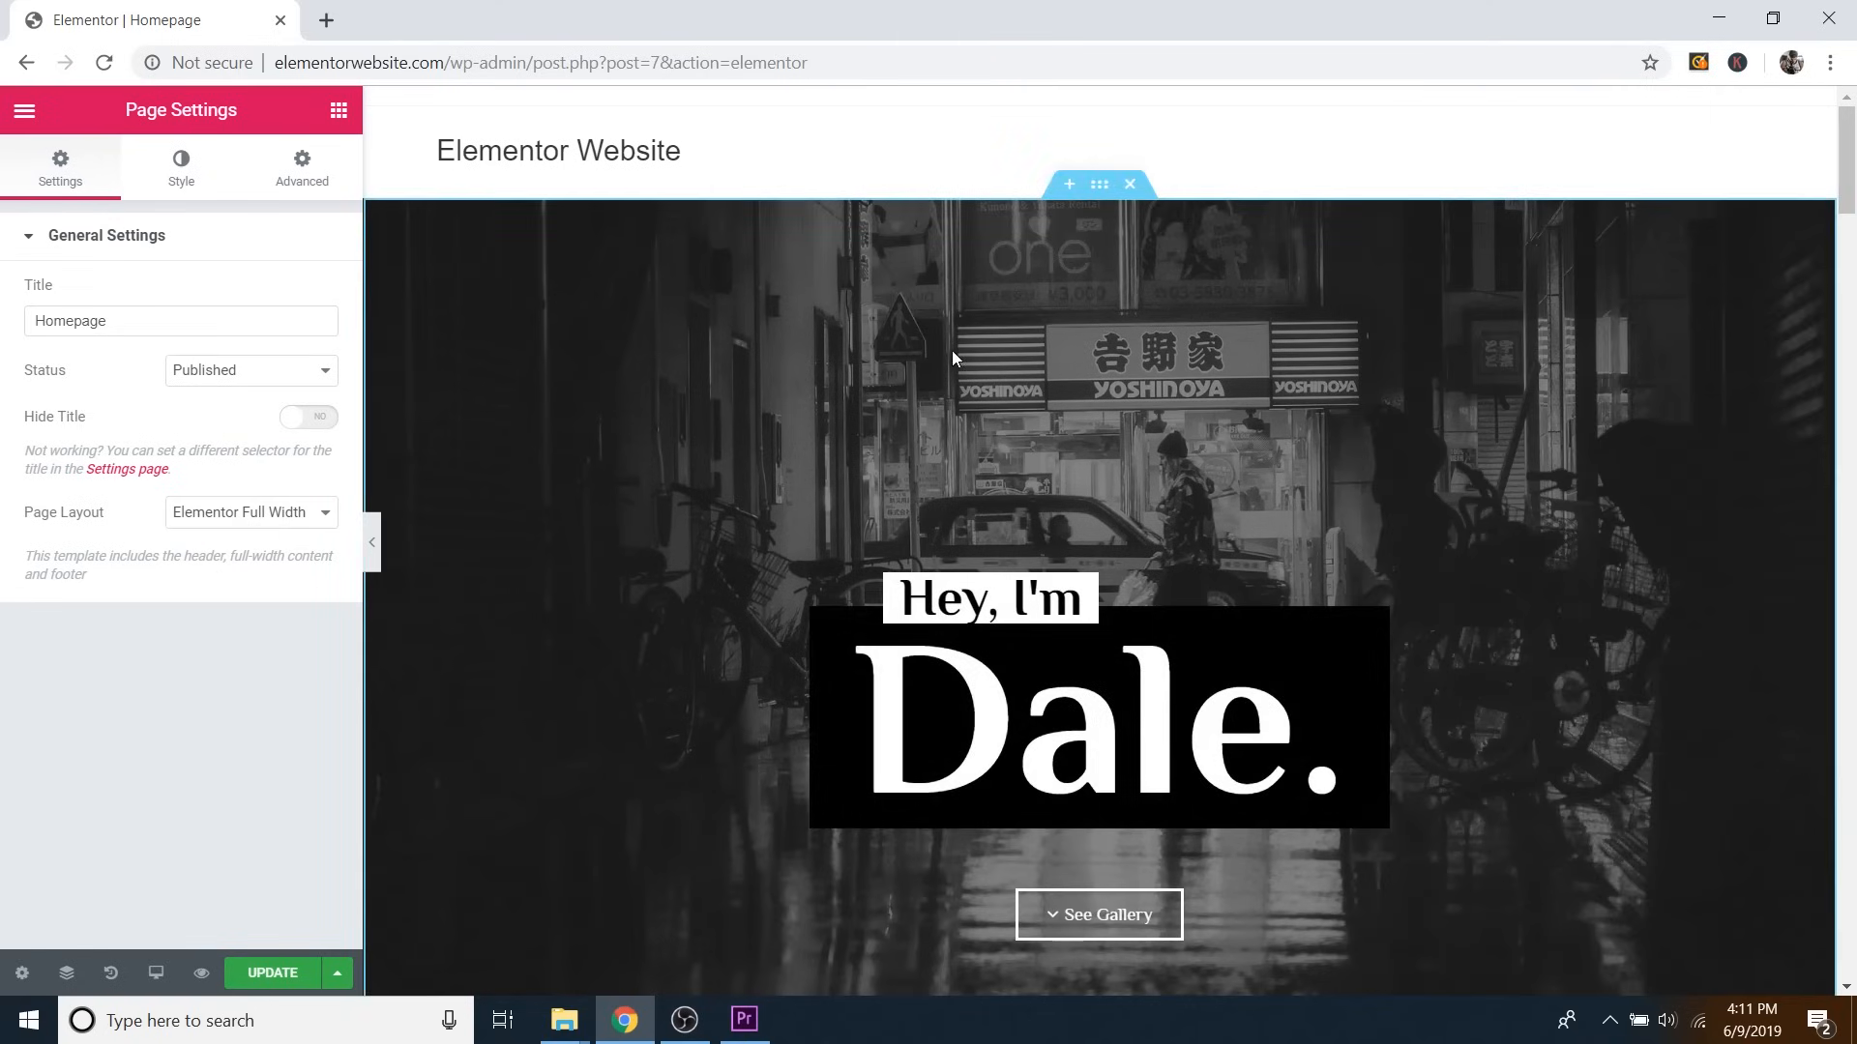
scroll(1225, 524, down, 3)
scroll(1111, 321, down, 2)
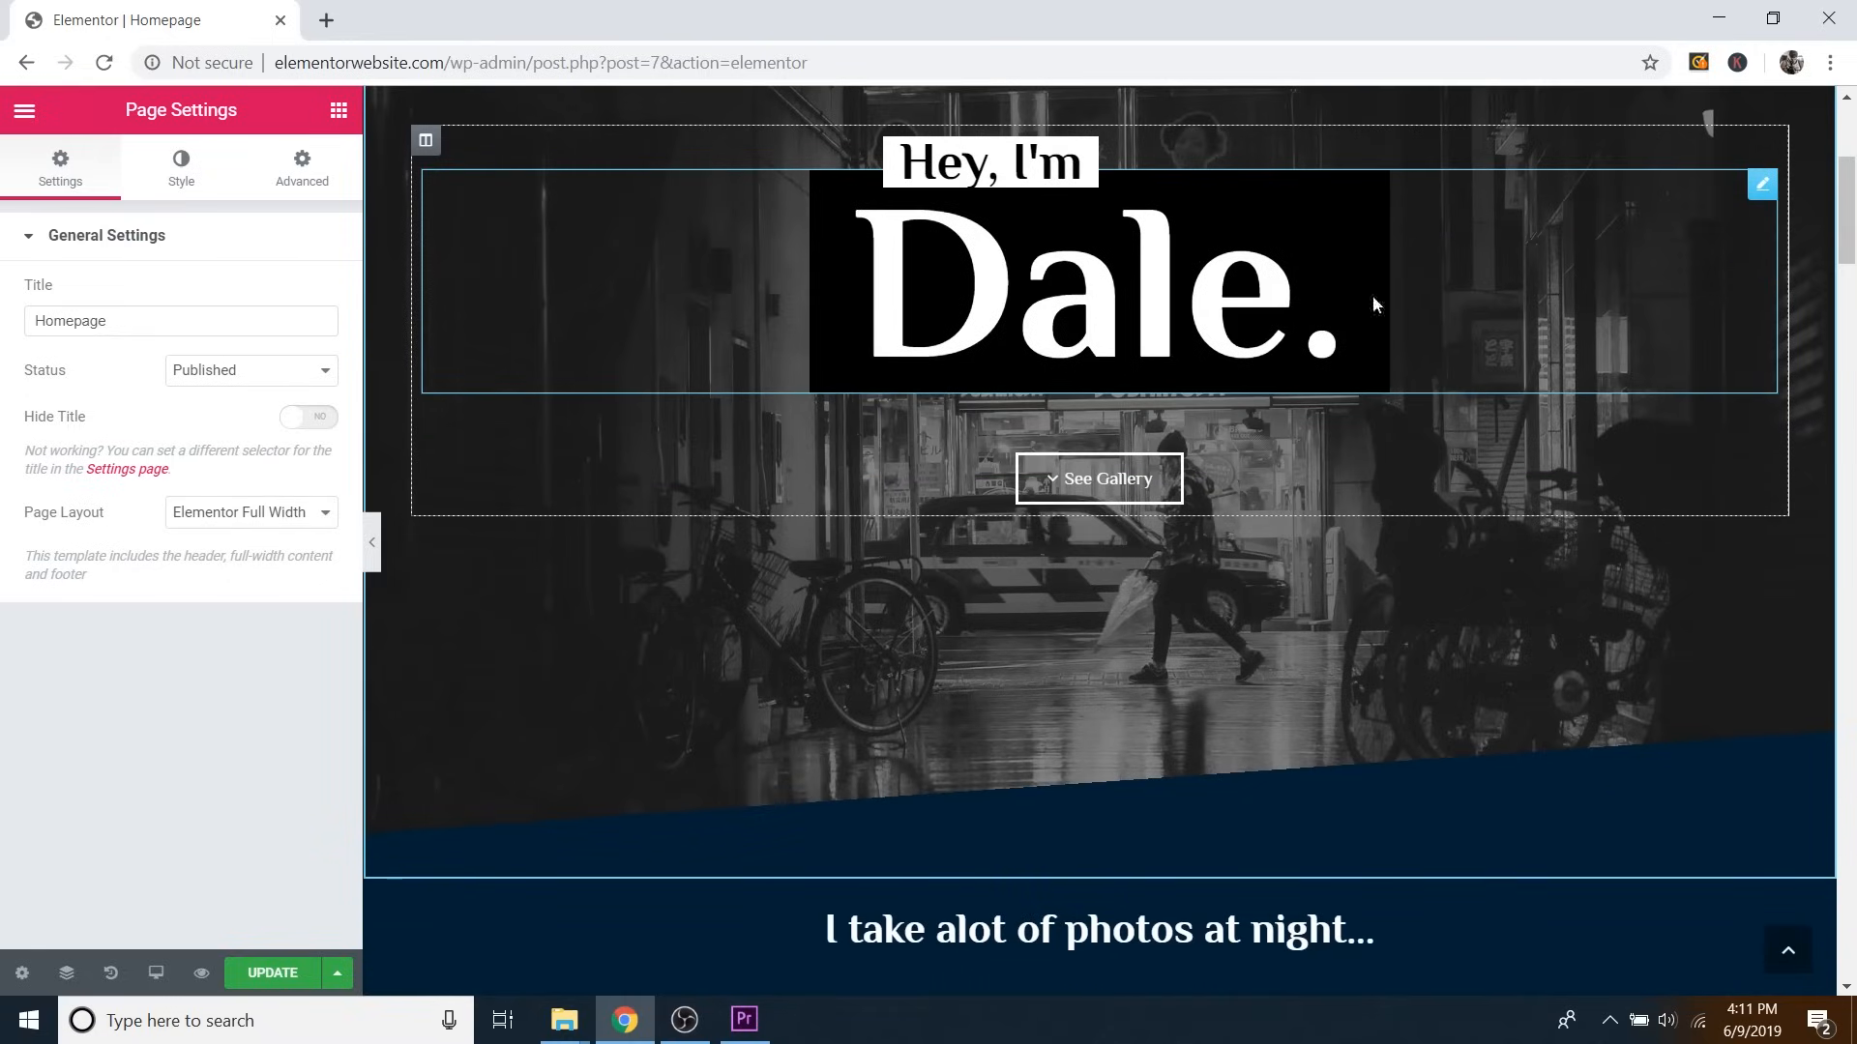
click(371, 544)
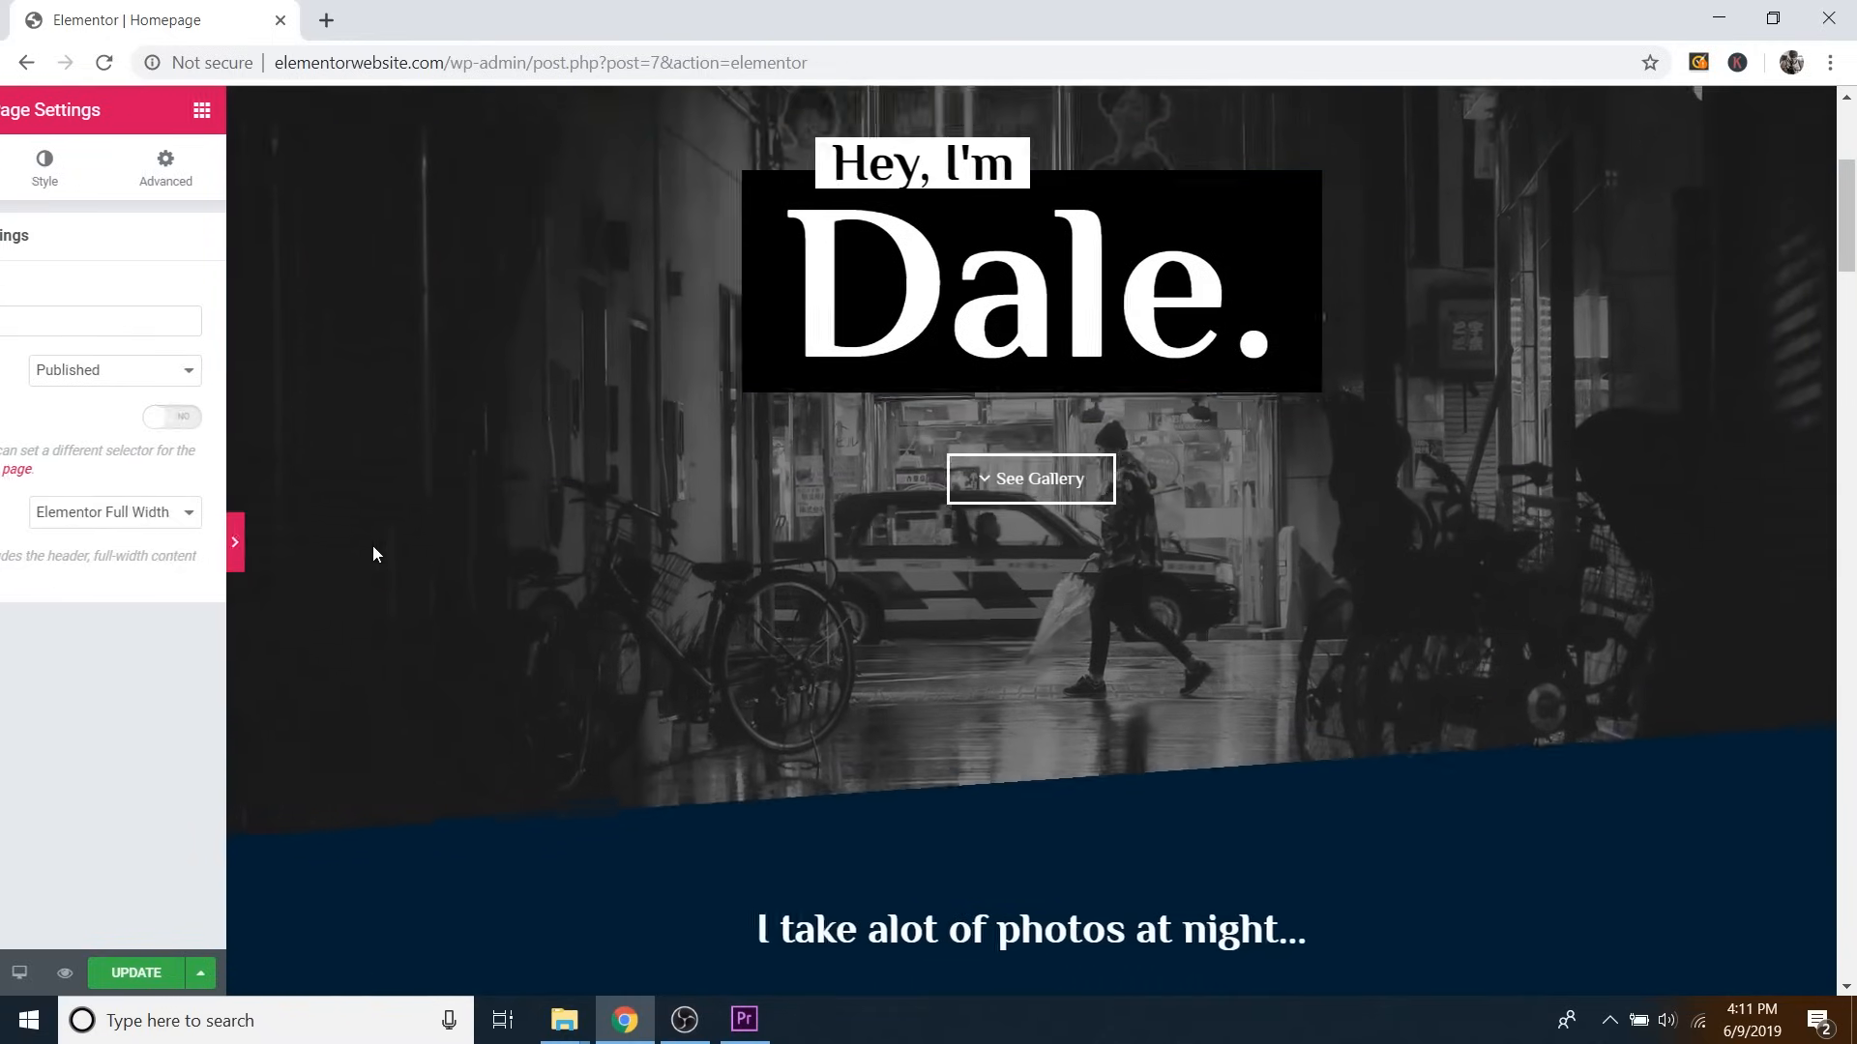
Scroll the full-width homepage down to the footer and back up, then restore the editing panel.
scroll(1329, 547, down, 12)
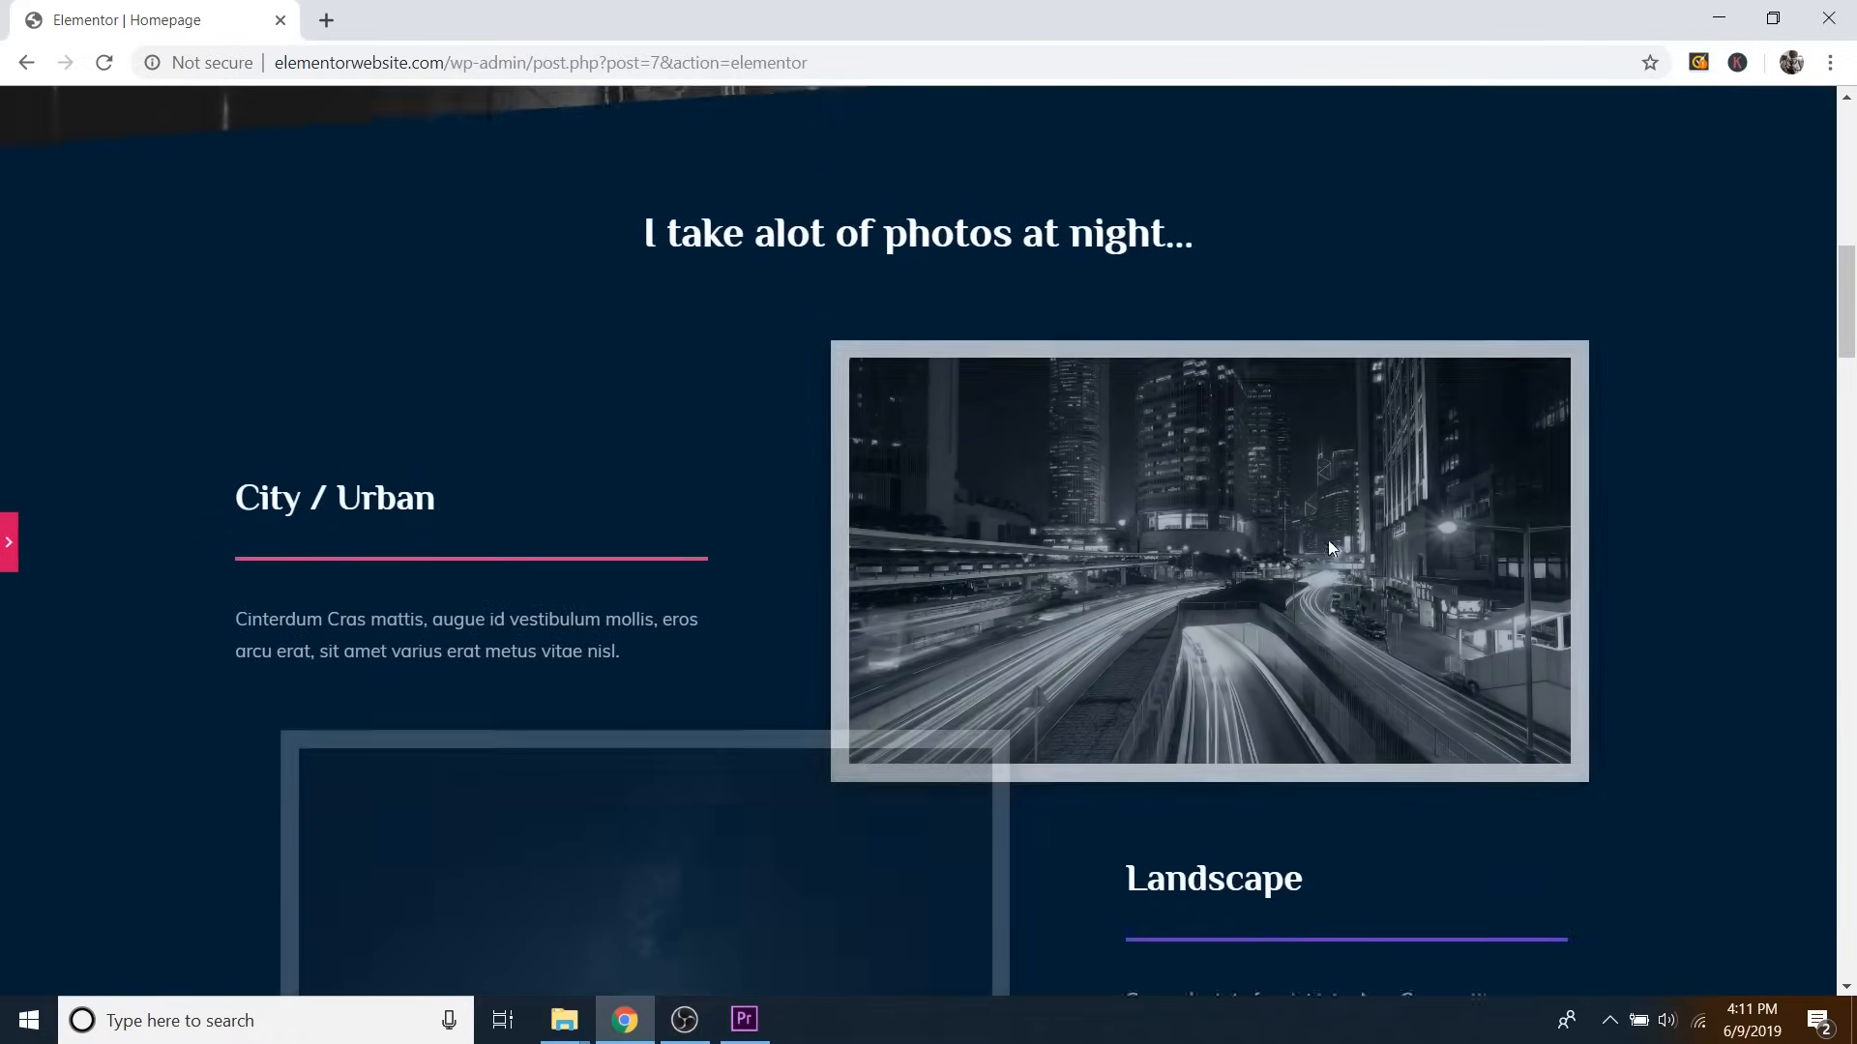
scroll(1329, 548, down, 6)
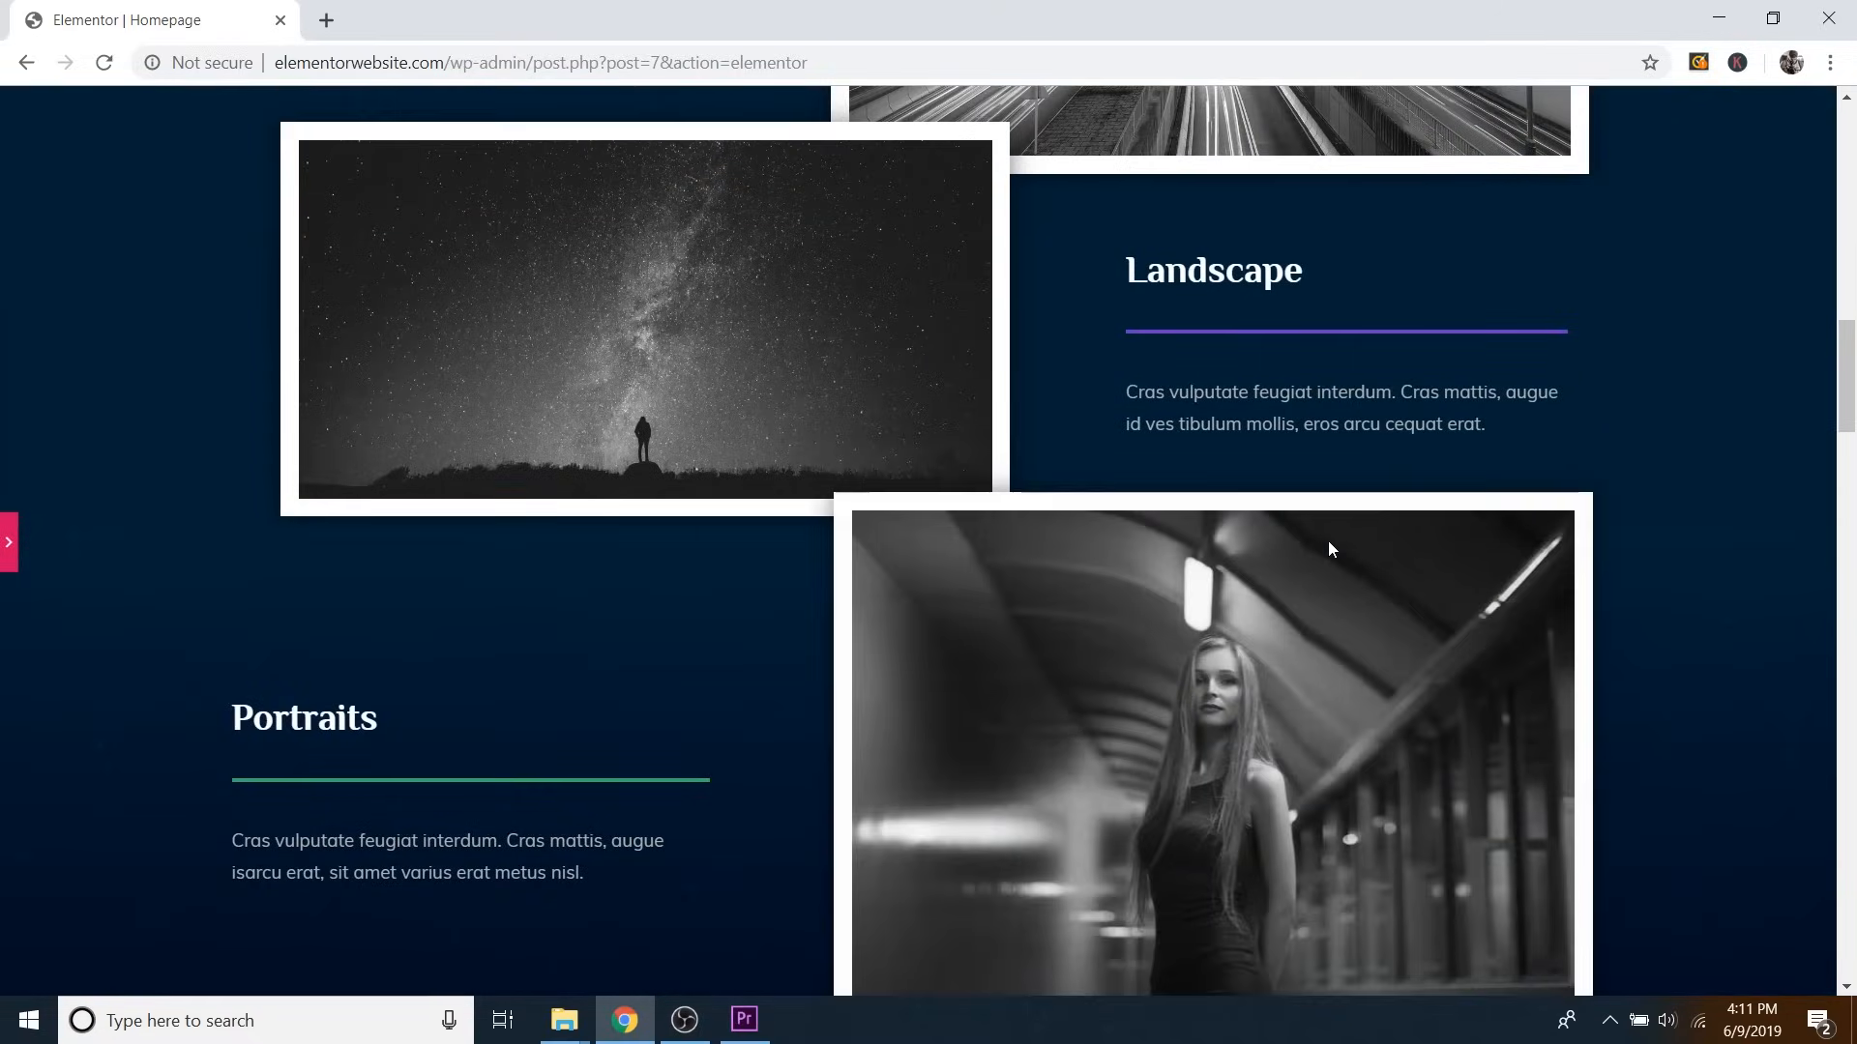
scroll(1329, 547, down, 5)
scroll(1335, 549, up, 20)
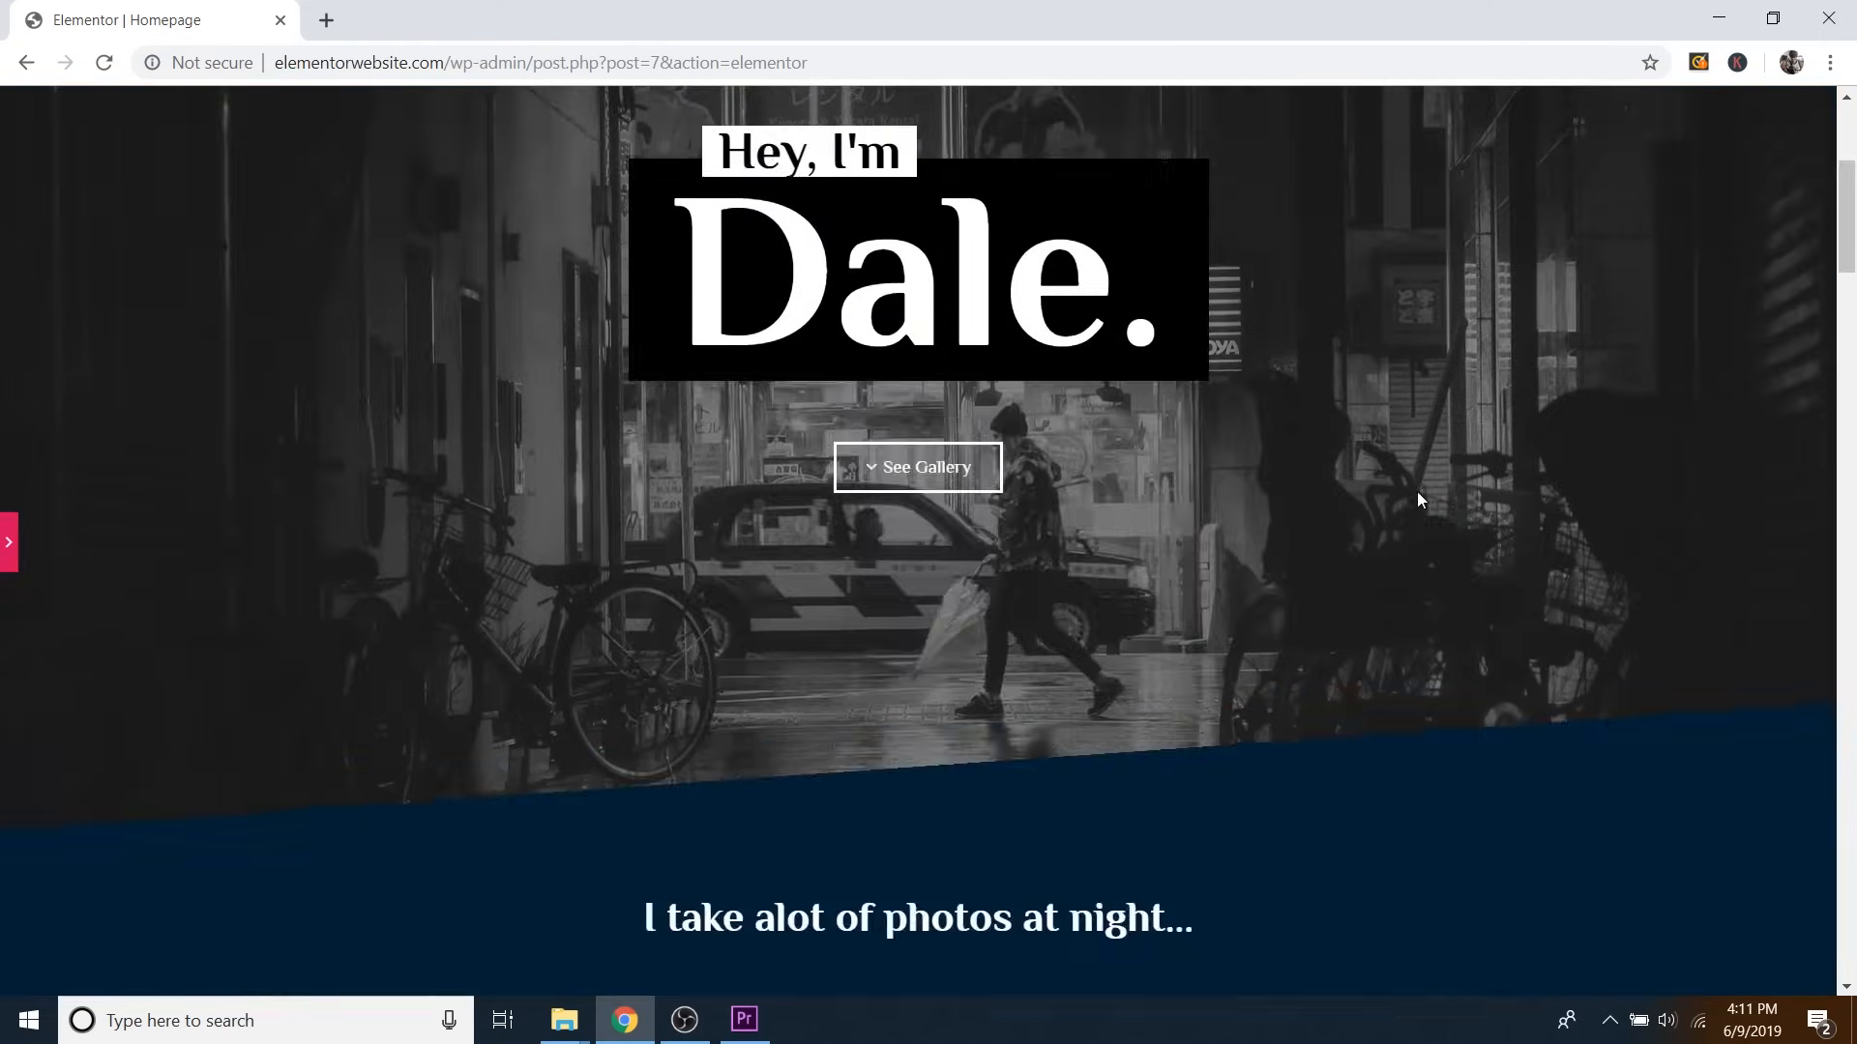
scroll(1278, 561, down, 11)
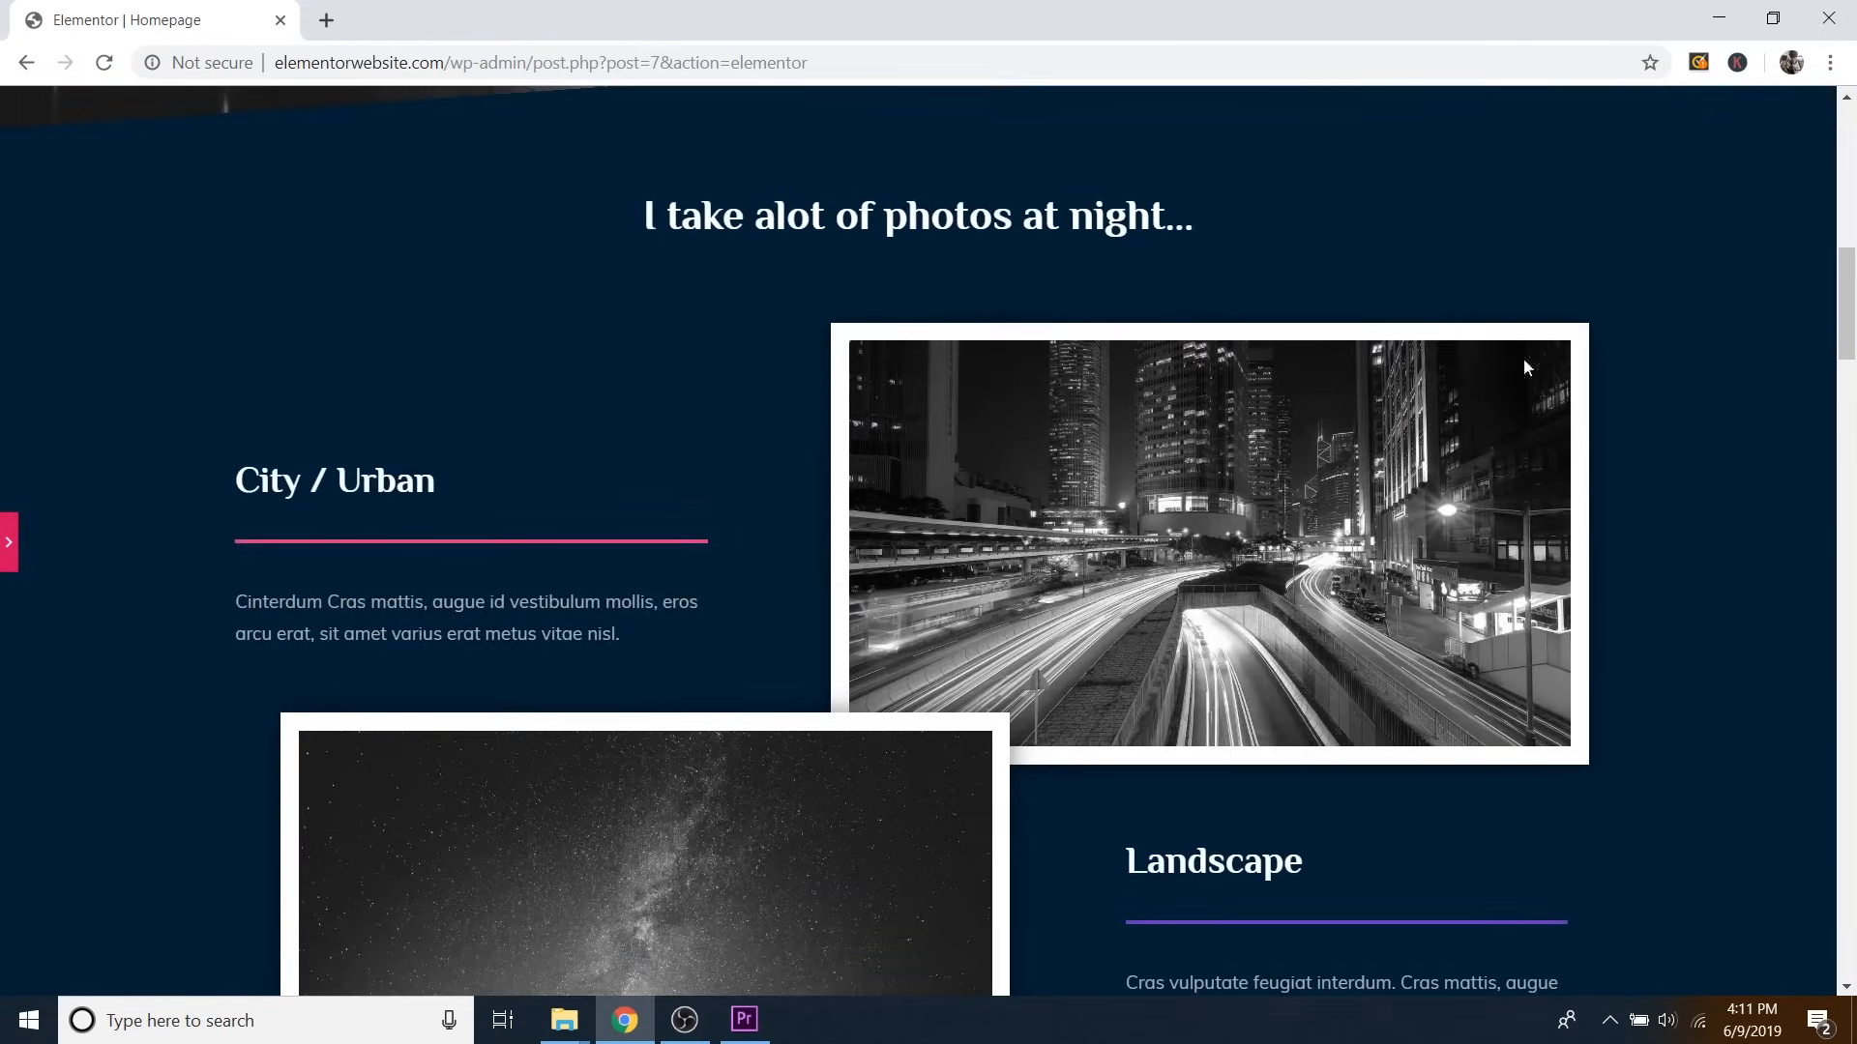
scroll(1087, 558, down, 12)
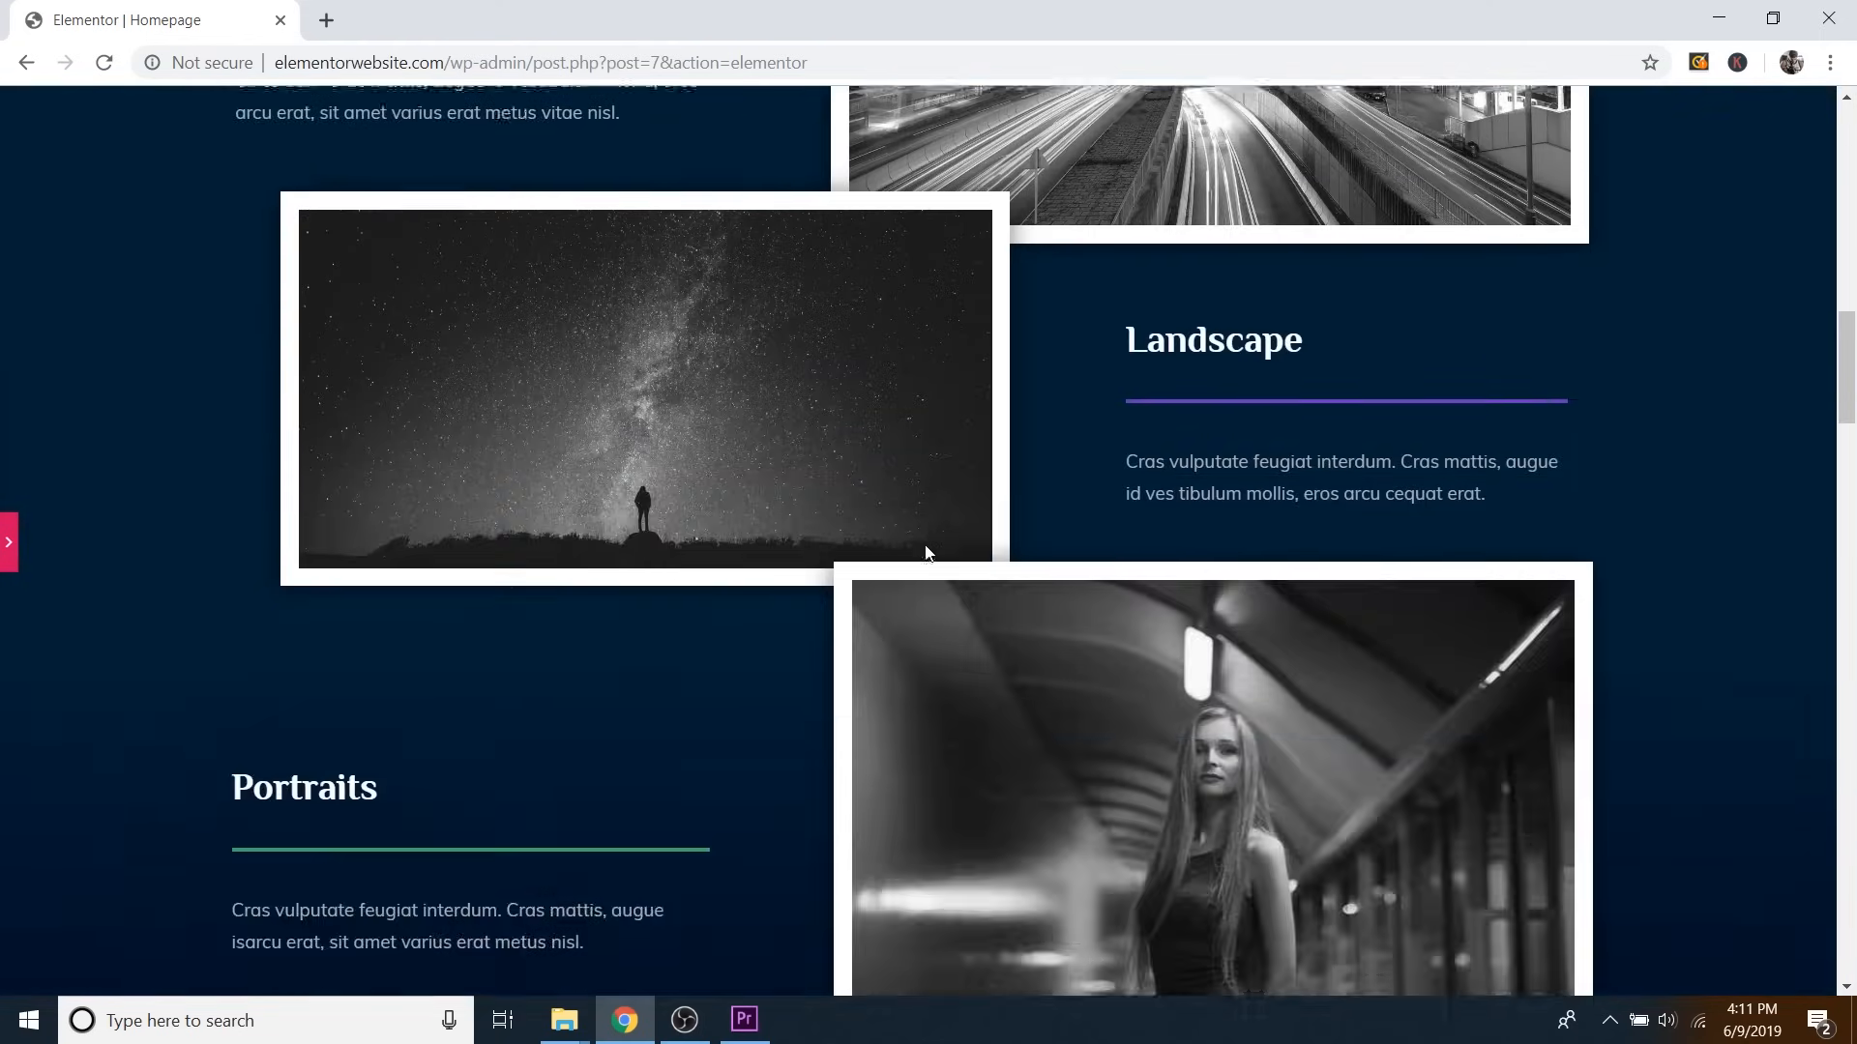
scroll(1125, 508, down, 3)
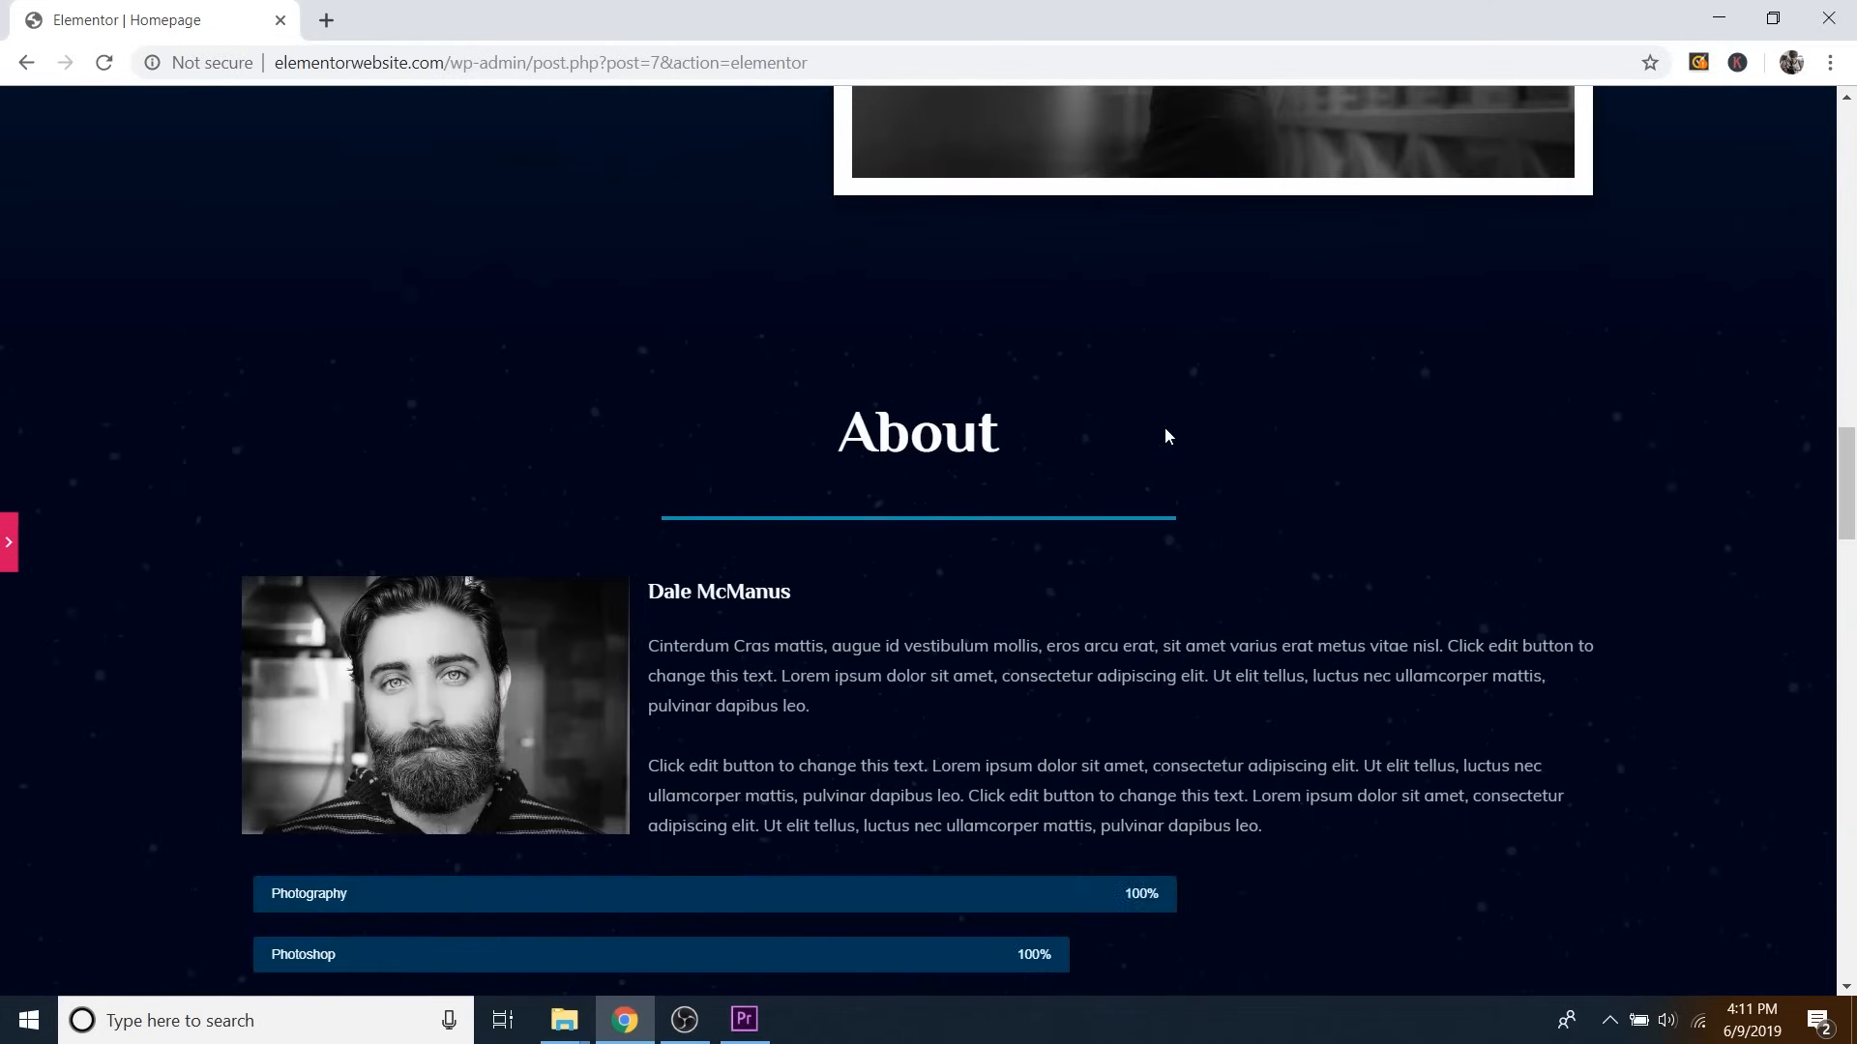
scroll(1164, 431, down, 3)
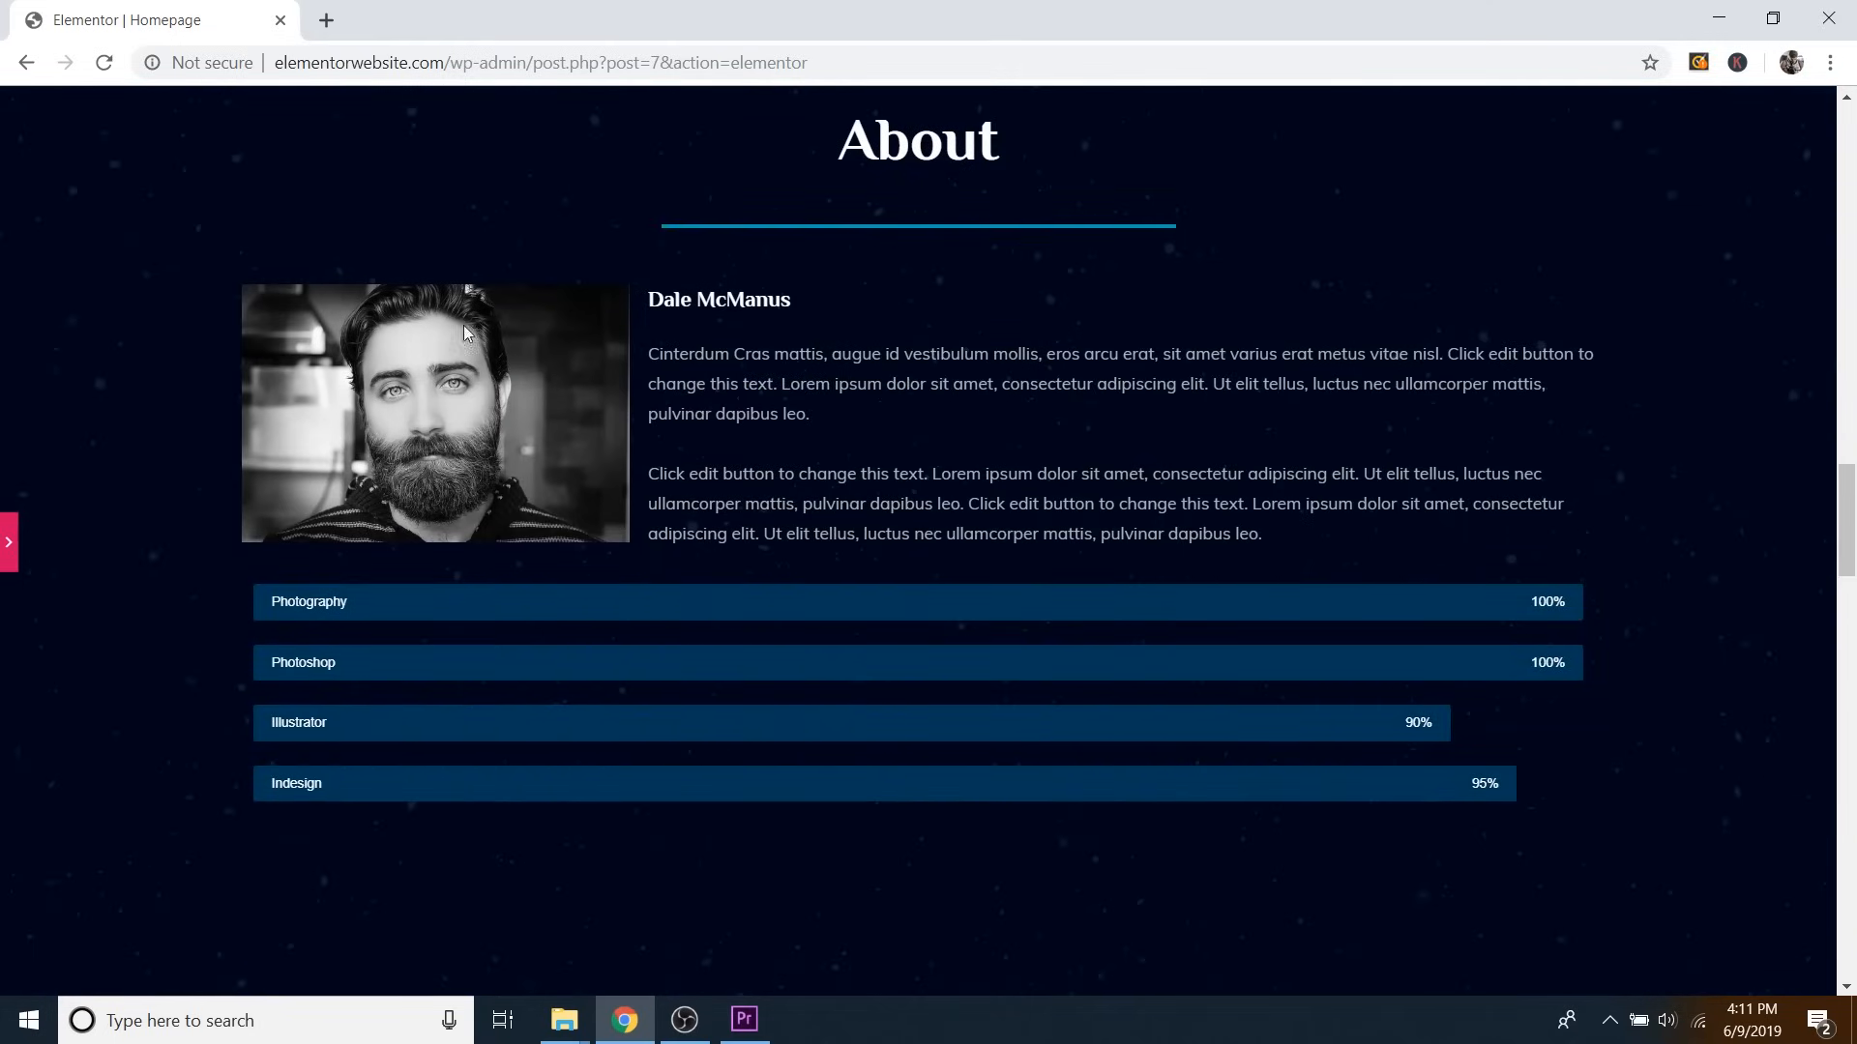
scroll(1063, 280, down, 3)
scroll(1164, 305, up, 3)
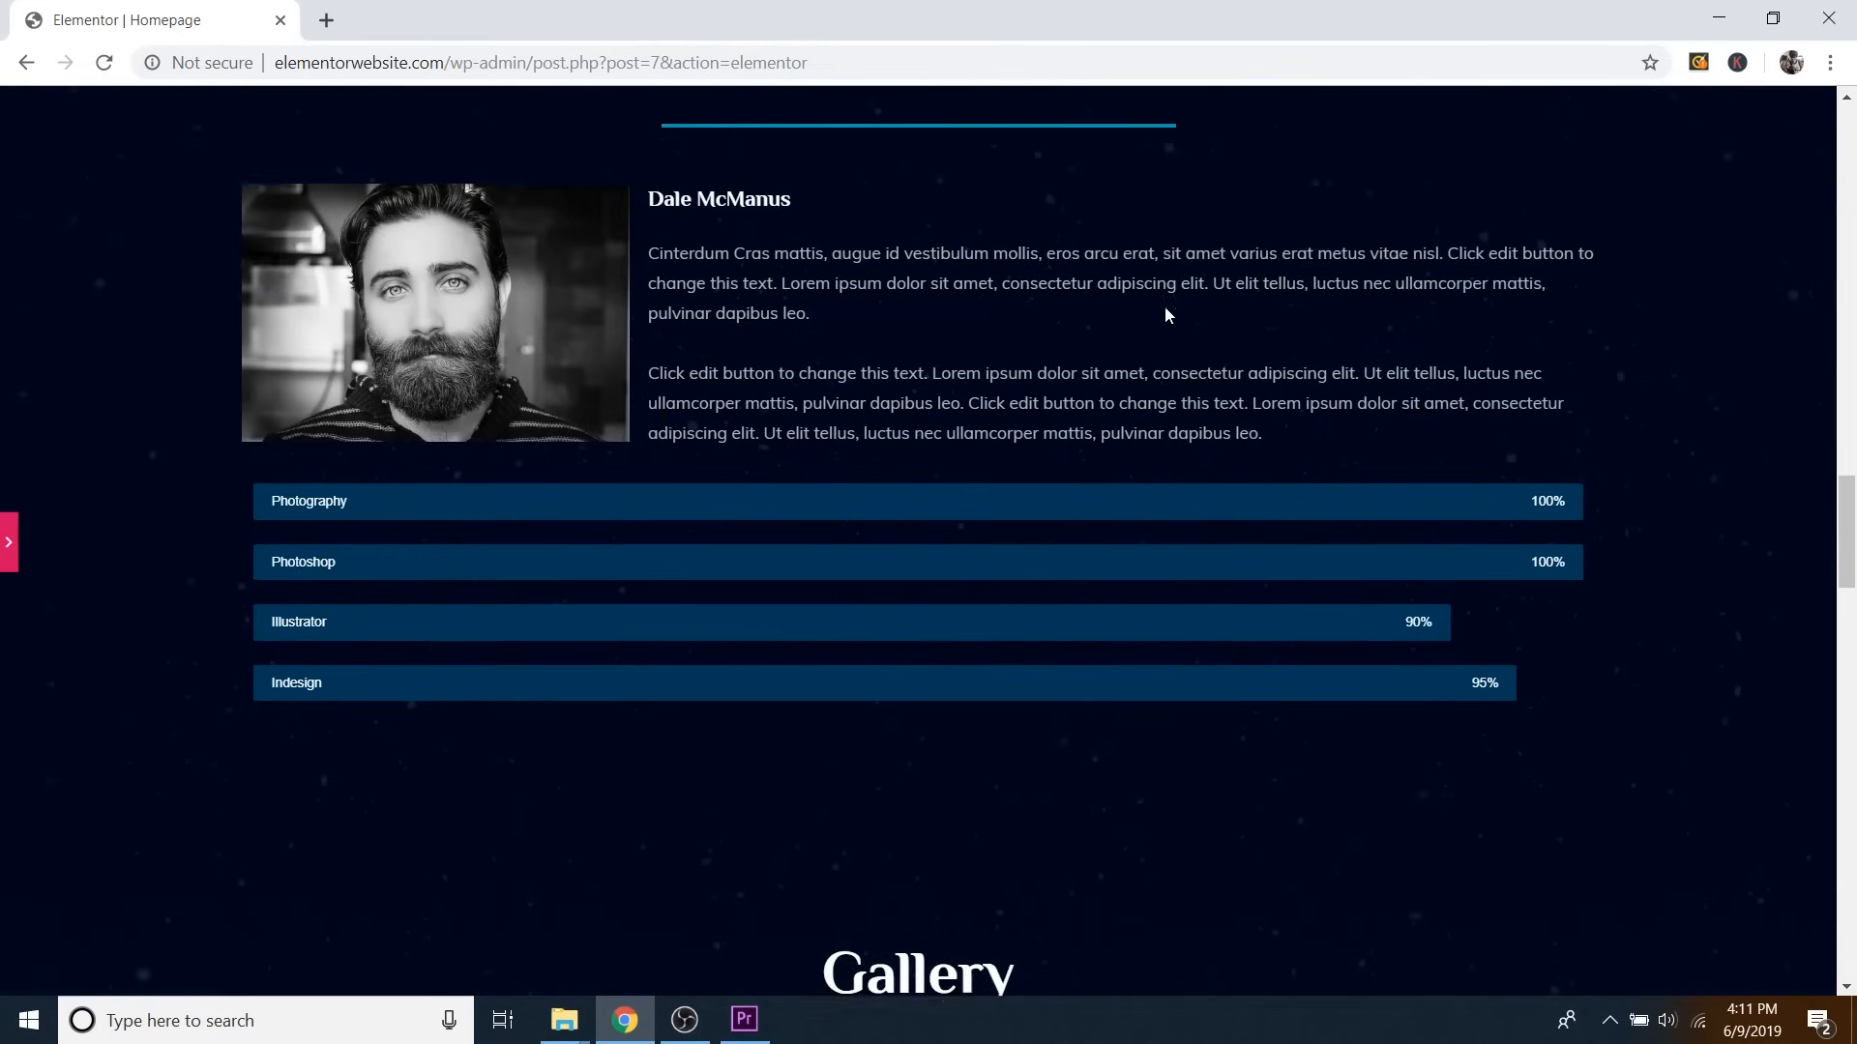
scroll(1143, 312, down, 3)
scroll(1143, 315, down, 15)
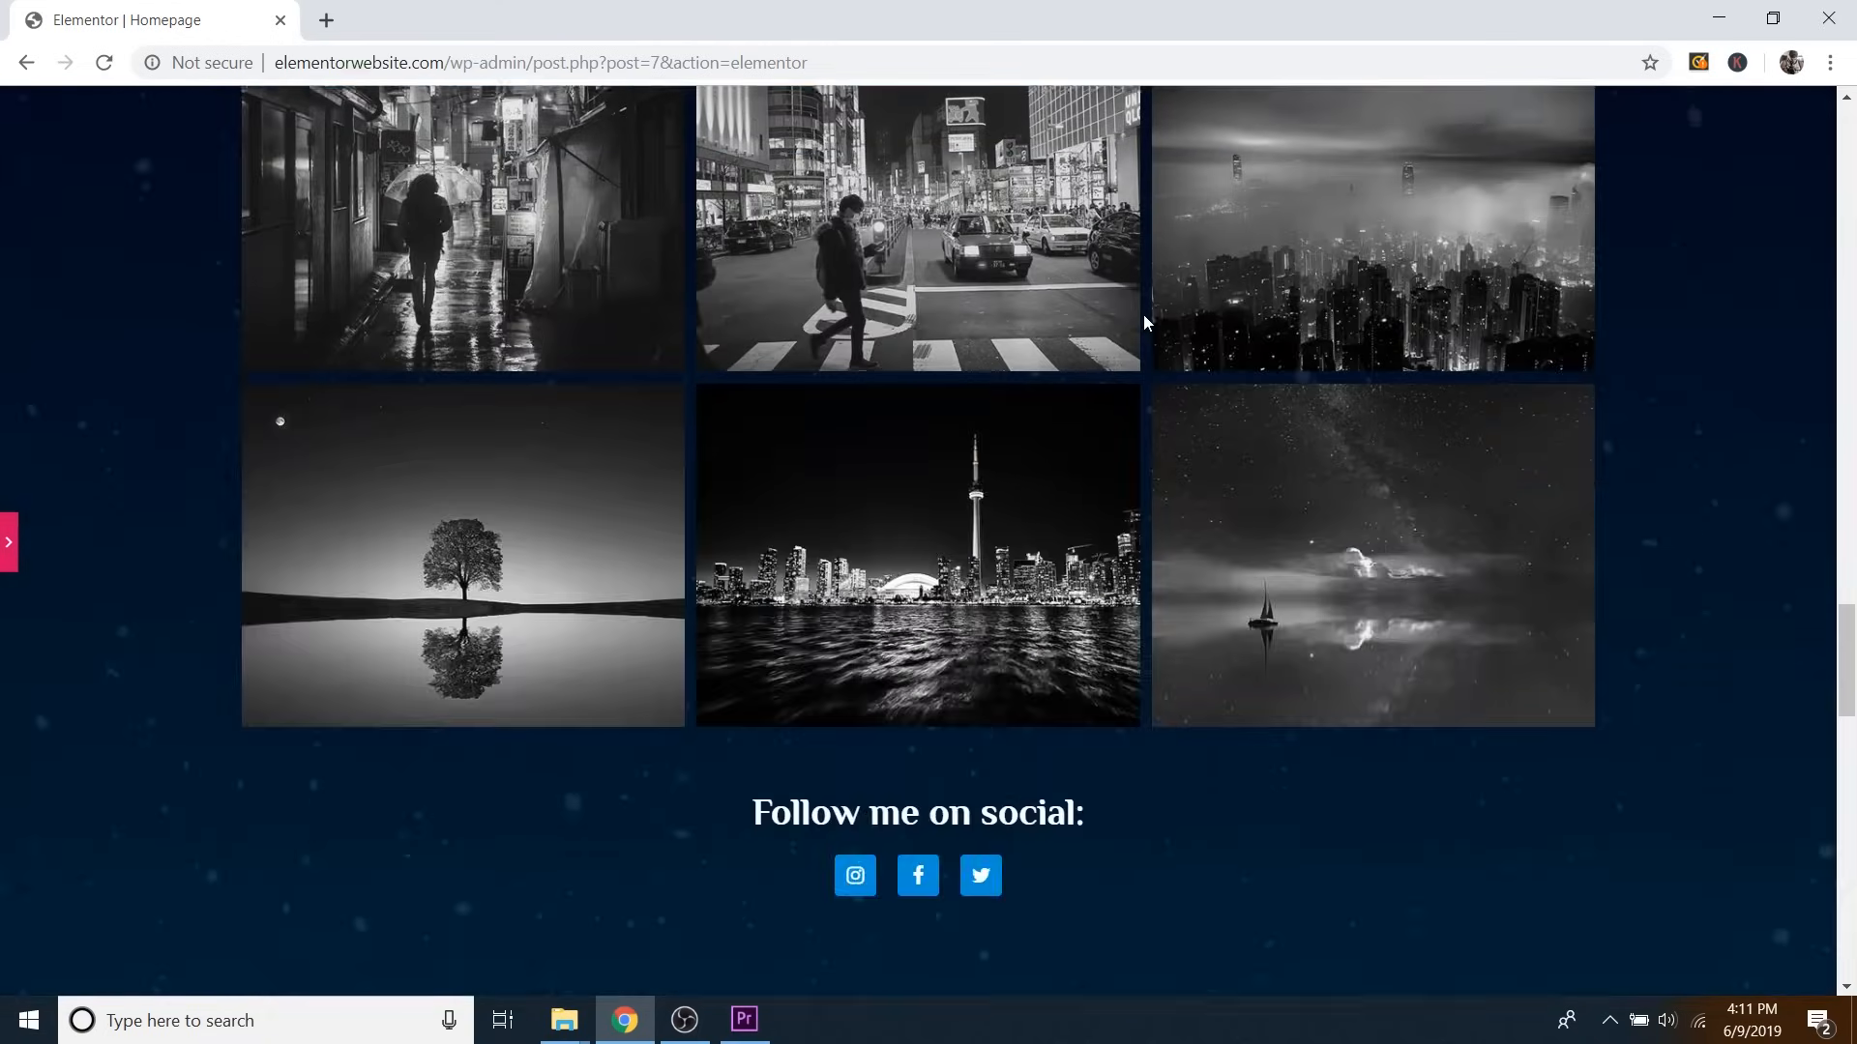
scroll(1143, 319, down, 12)
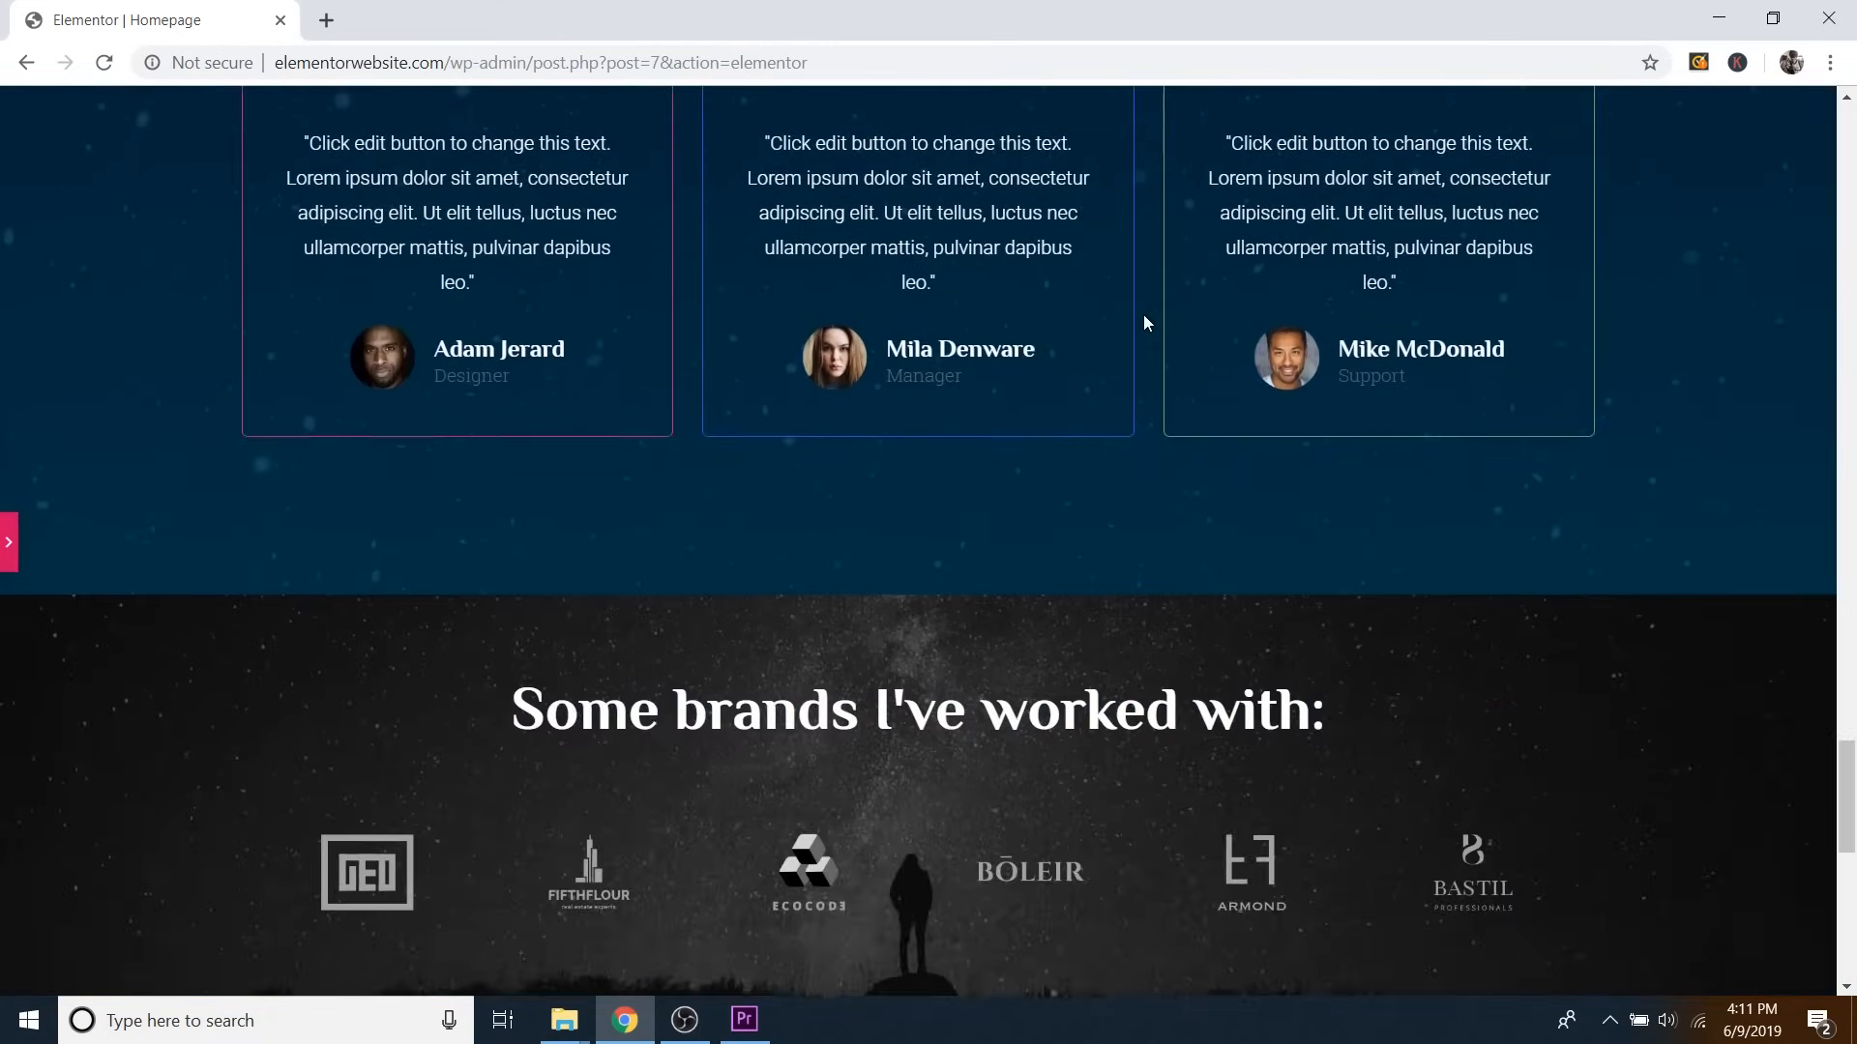
scroll(1145, 319, down, 3)
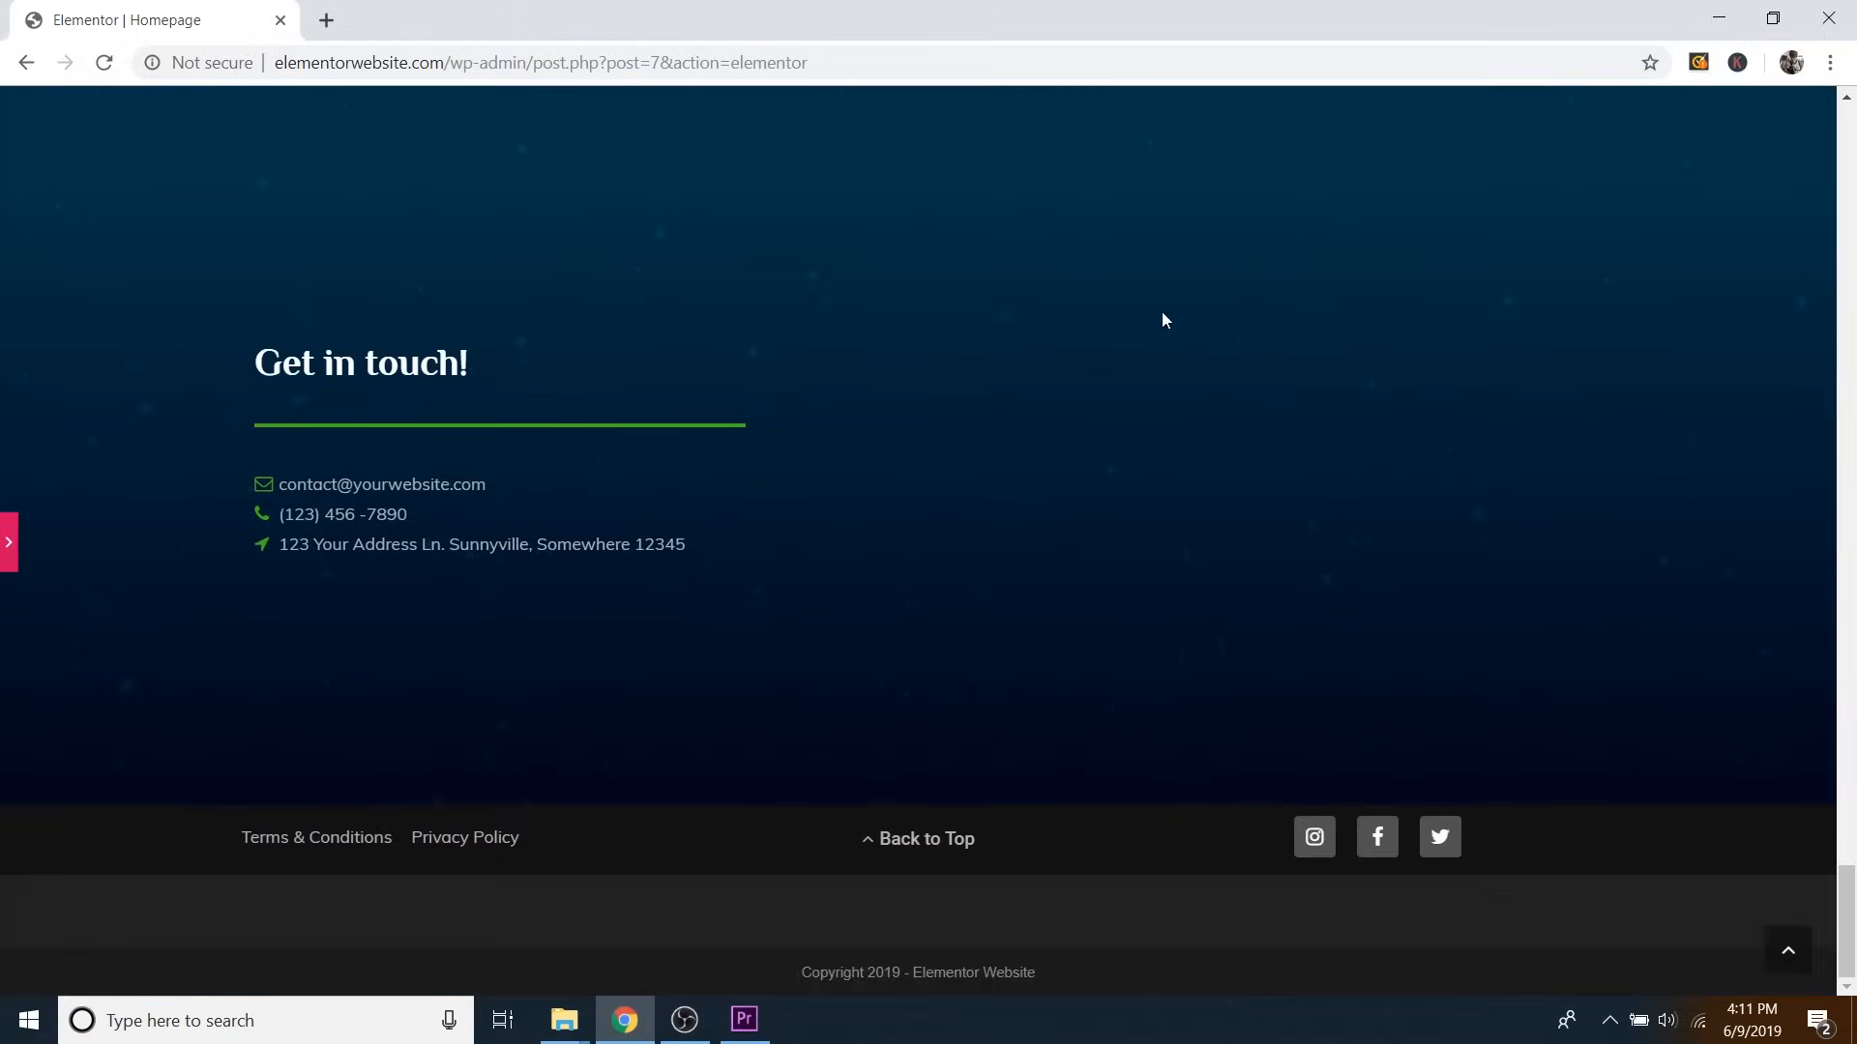
scroll(1298, 373, up, 2)
scroll(1353, 570, down, 2)
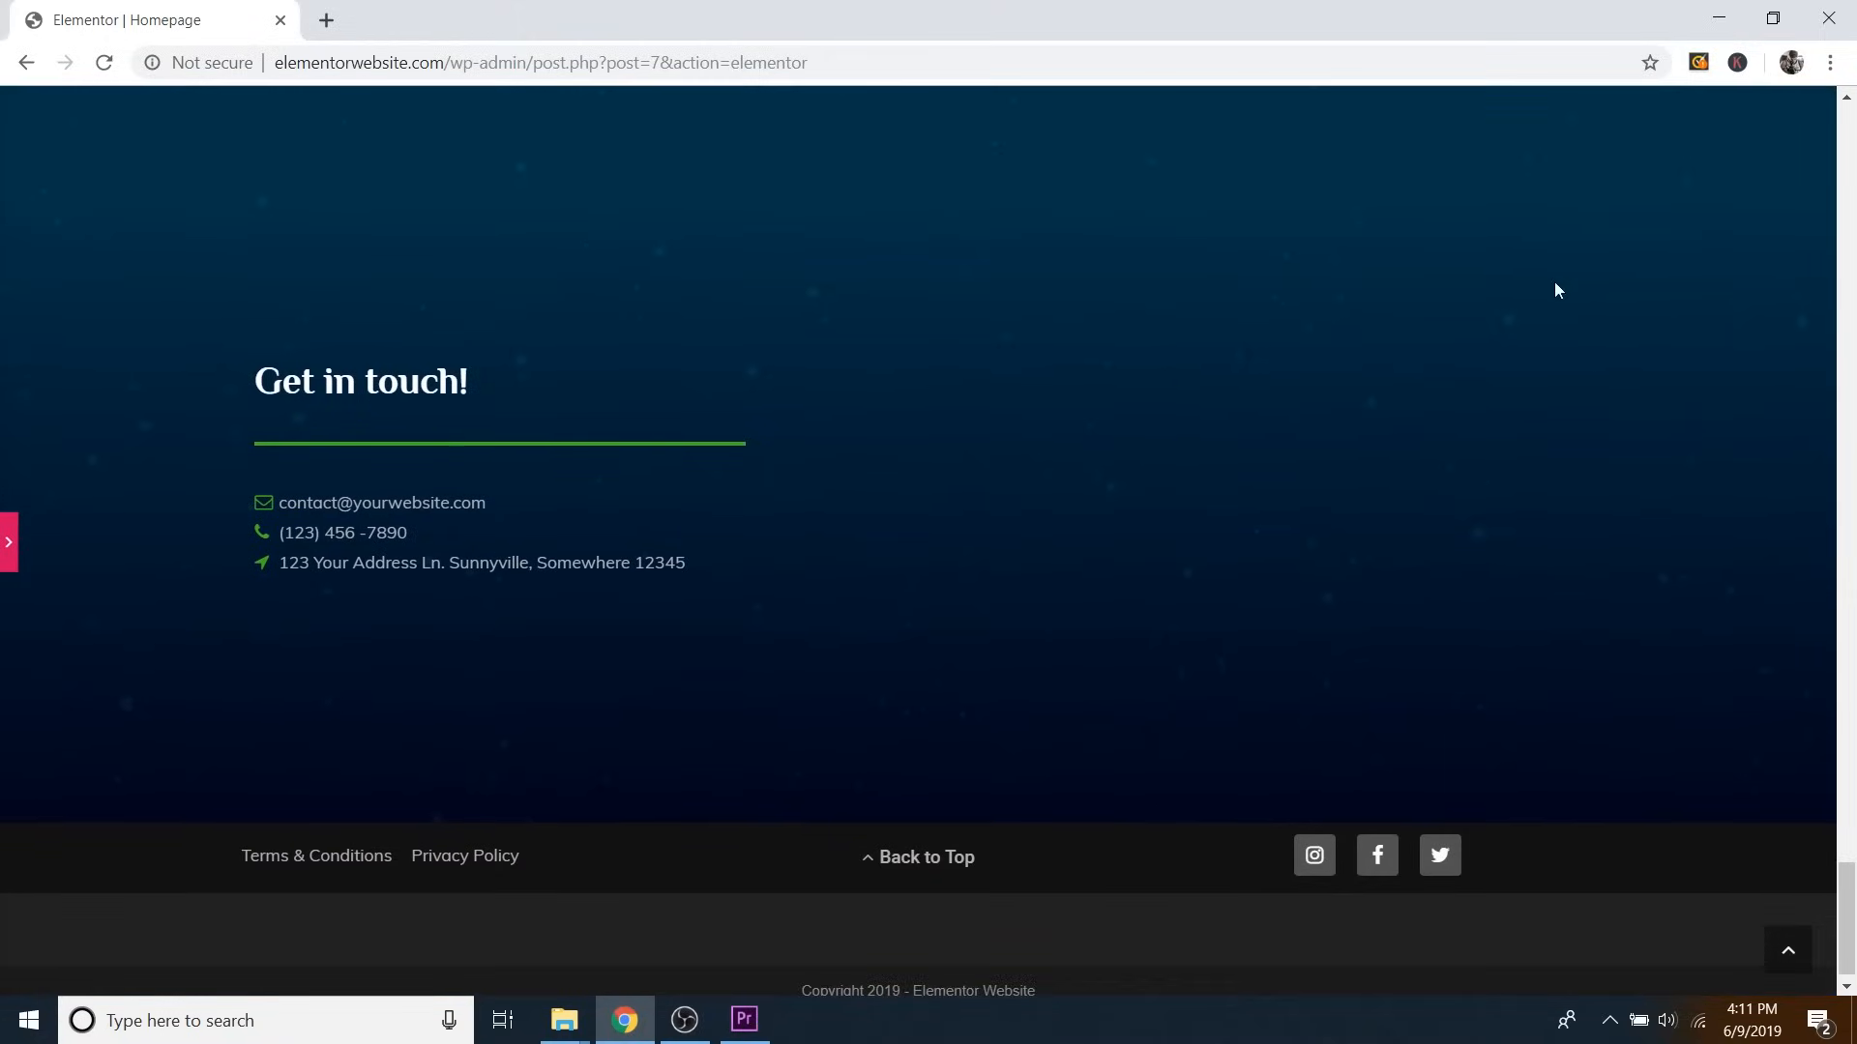
scroll(1160, 541, up, 2)
scroll(1418, 566, down, 2)
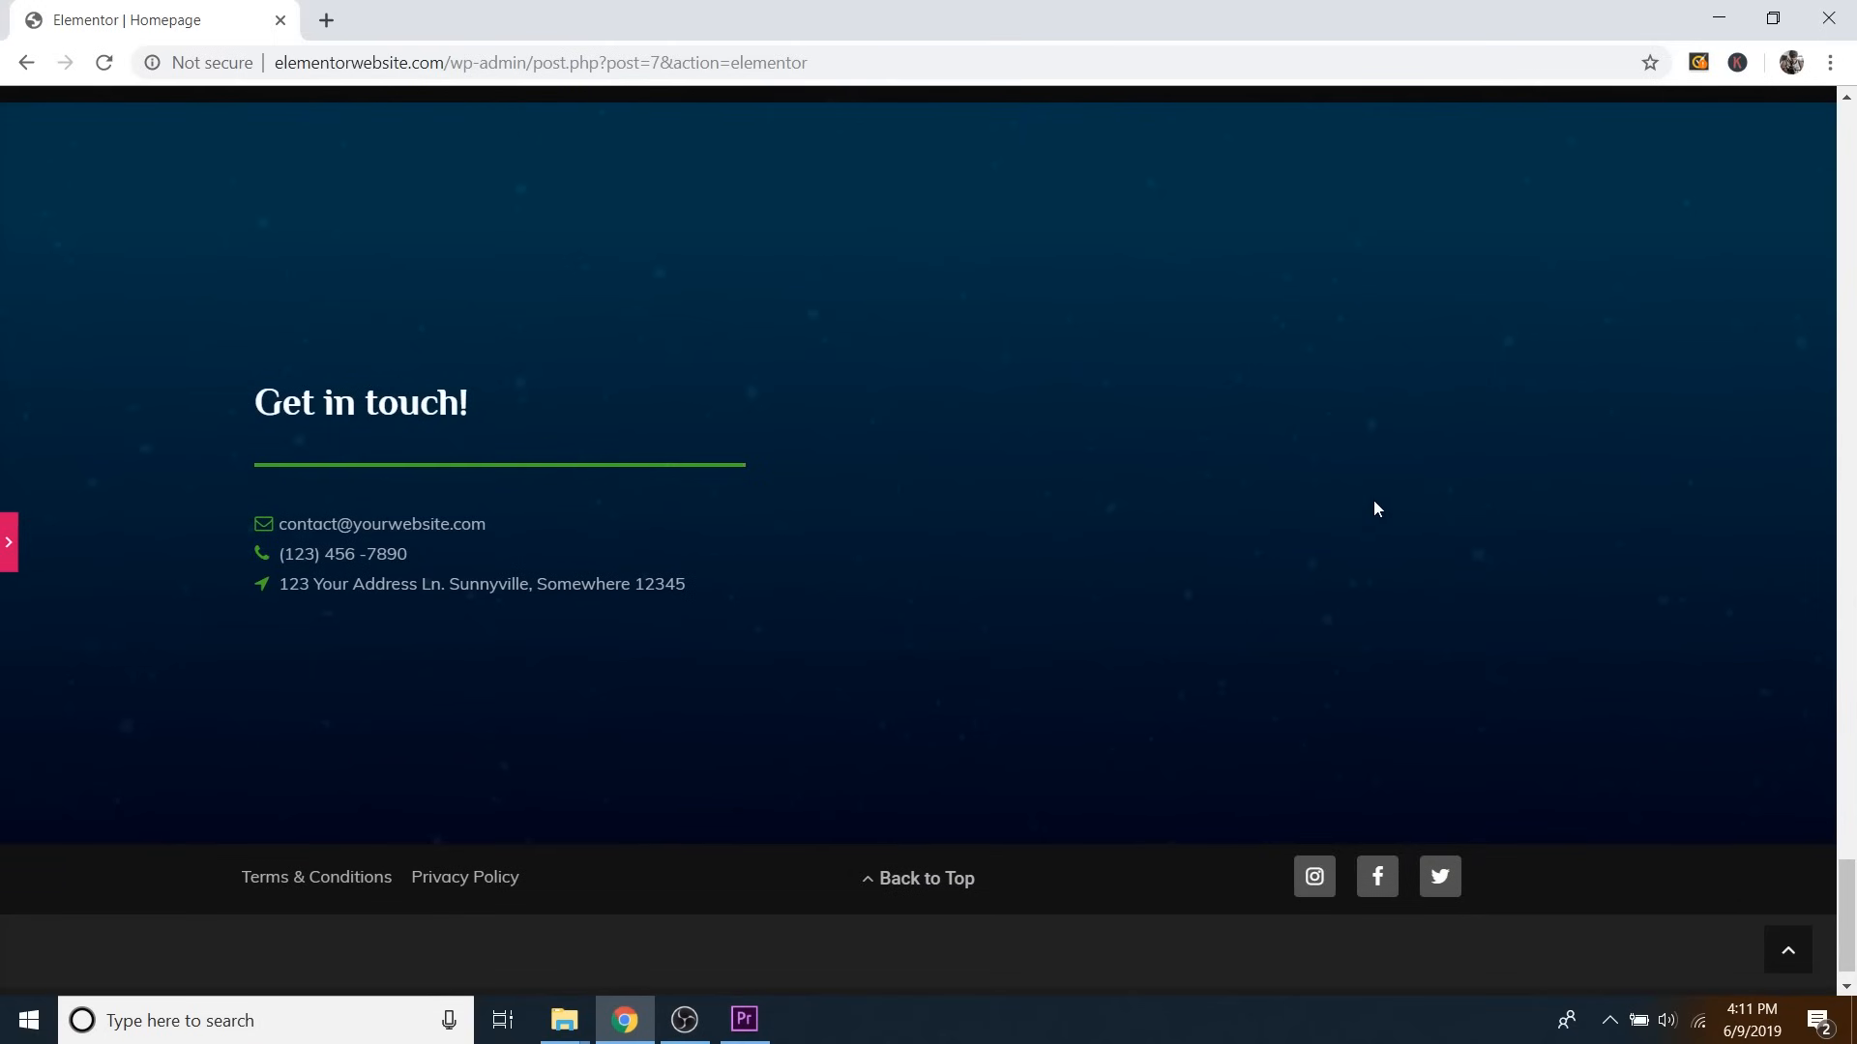
scroll(1366, 490, up, 20)
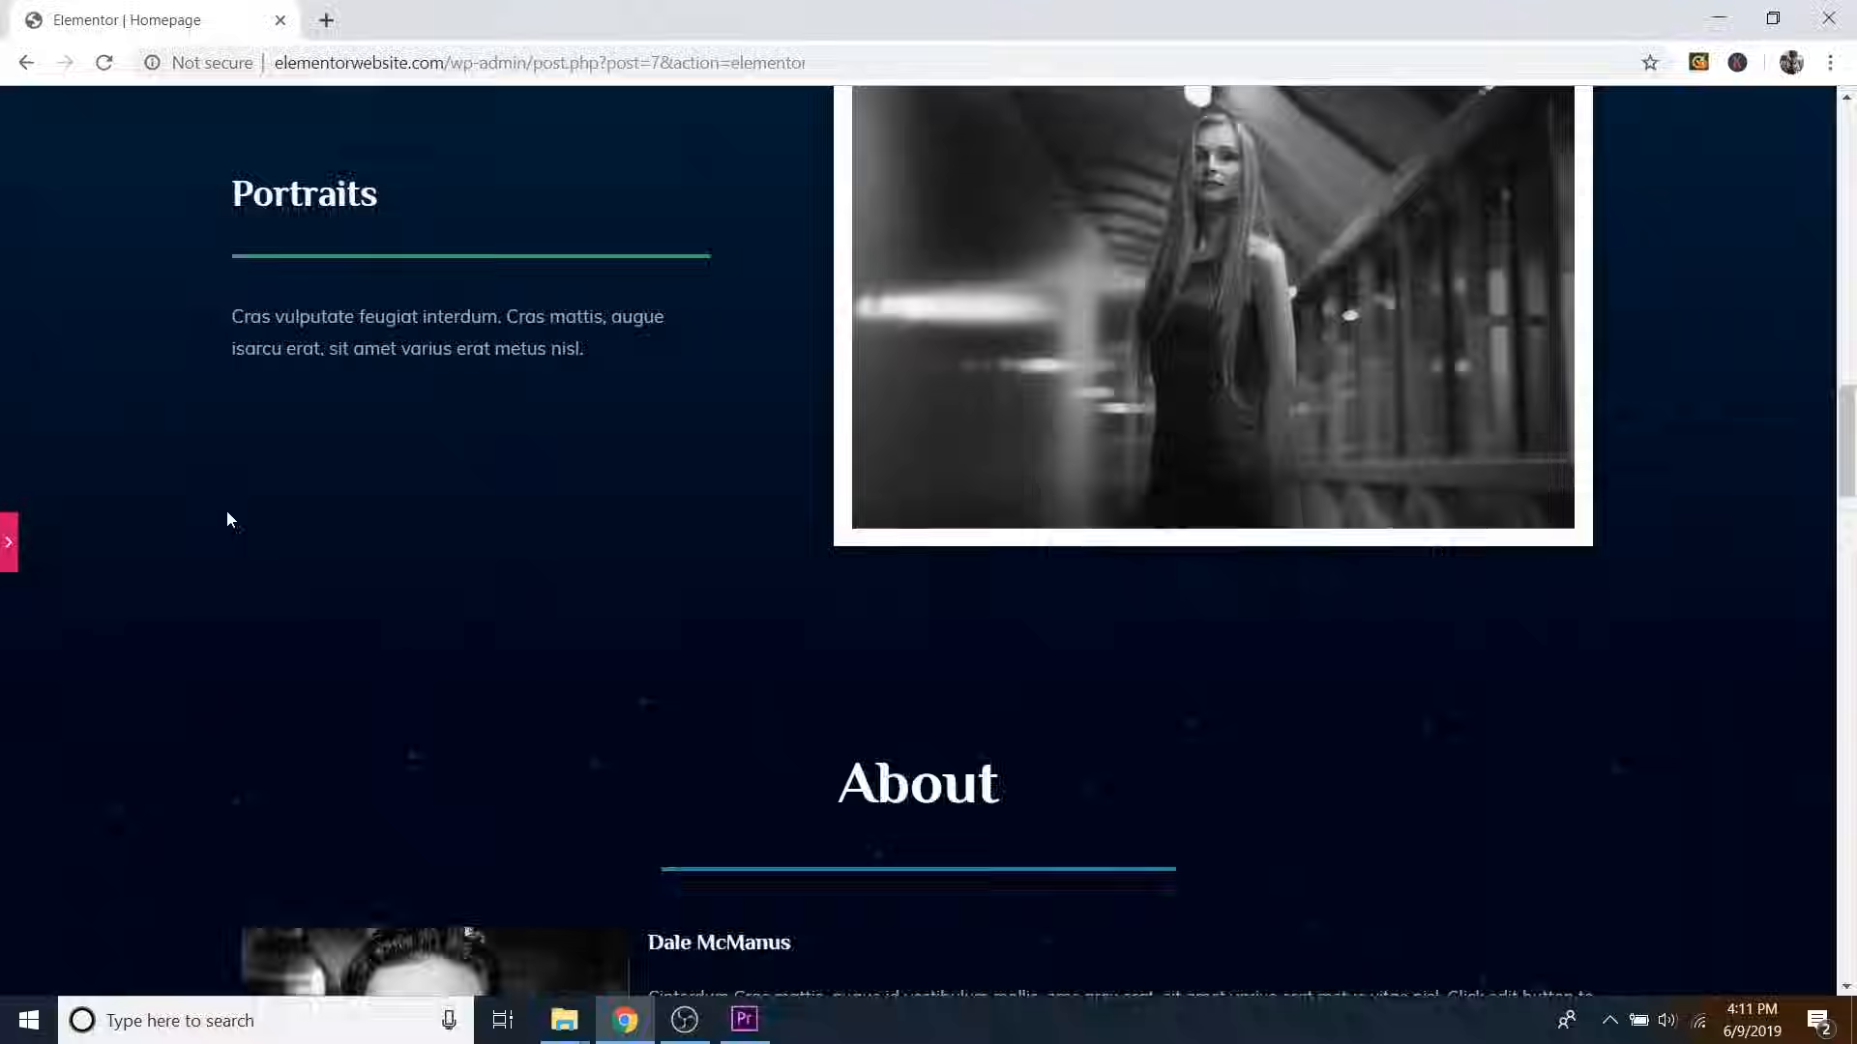
scroll(242, 503, up, 15)
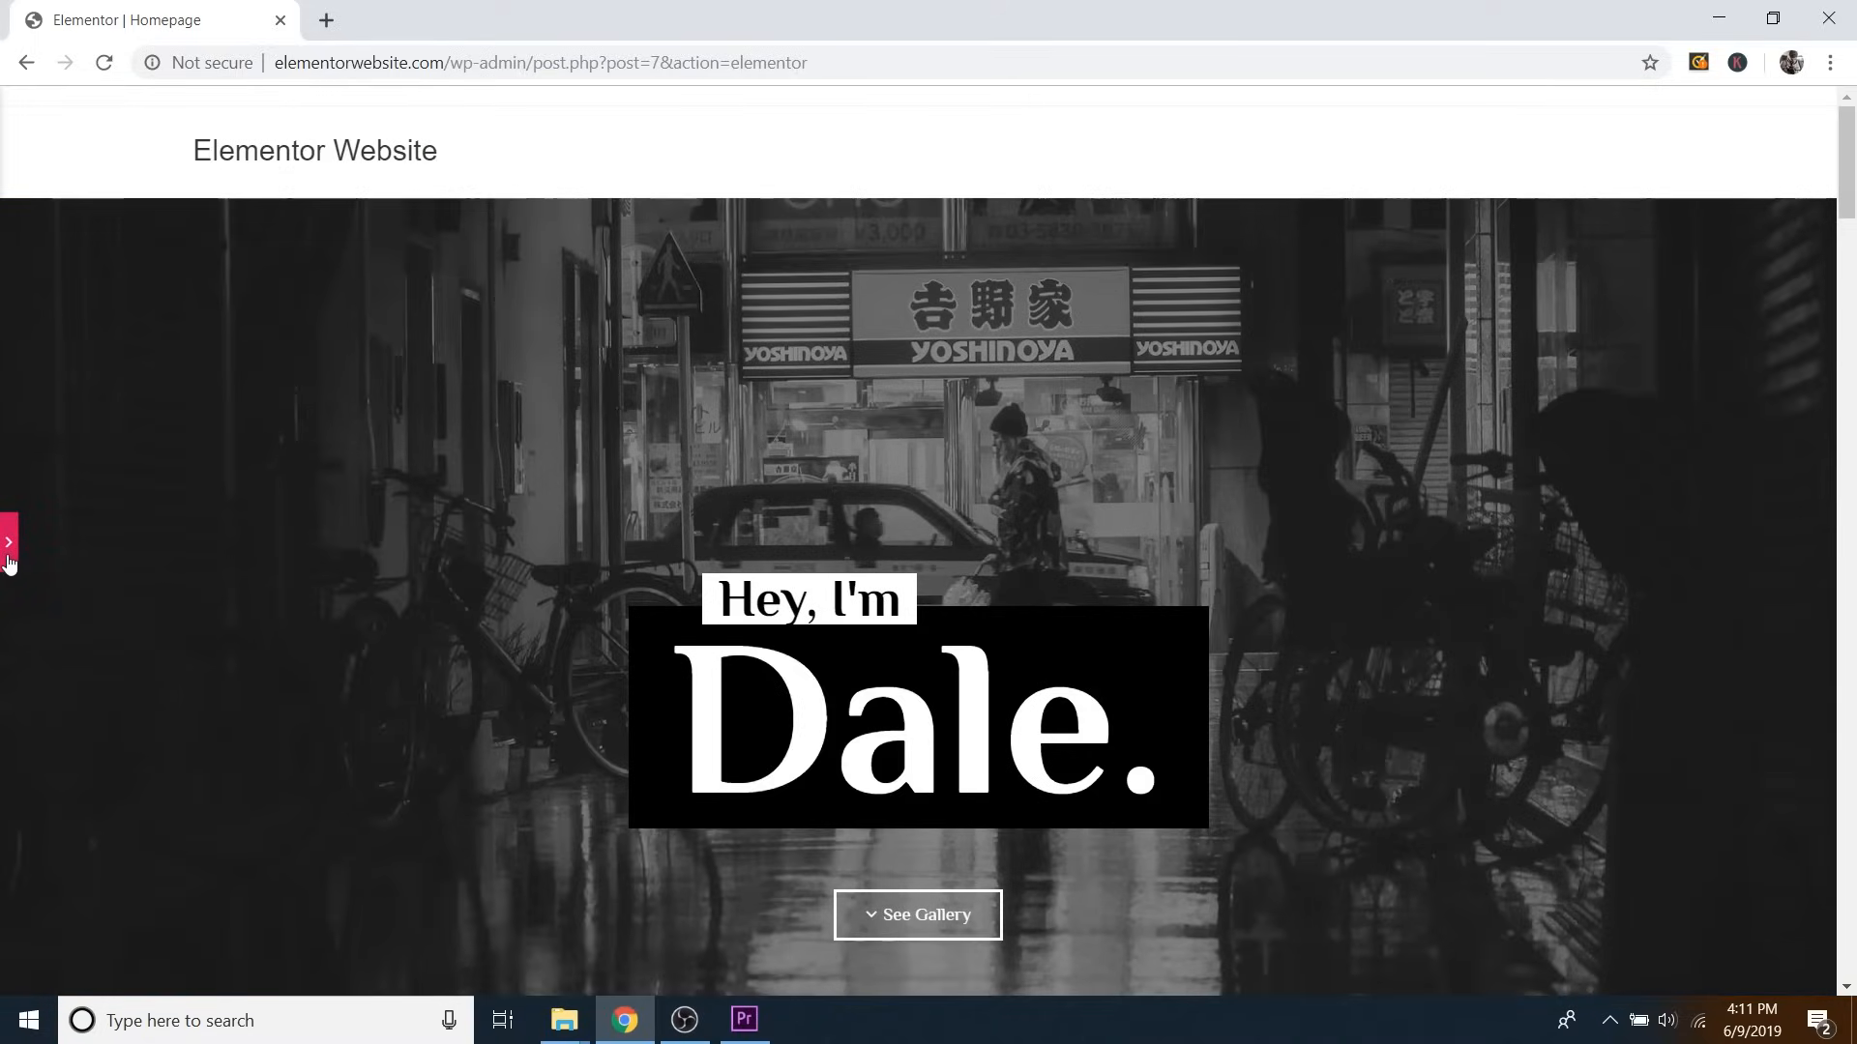
click(9, 556)
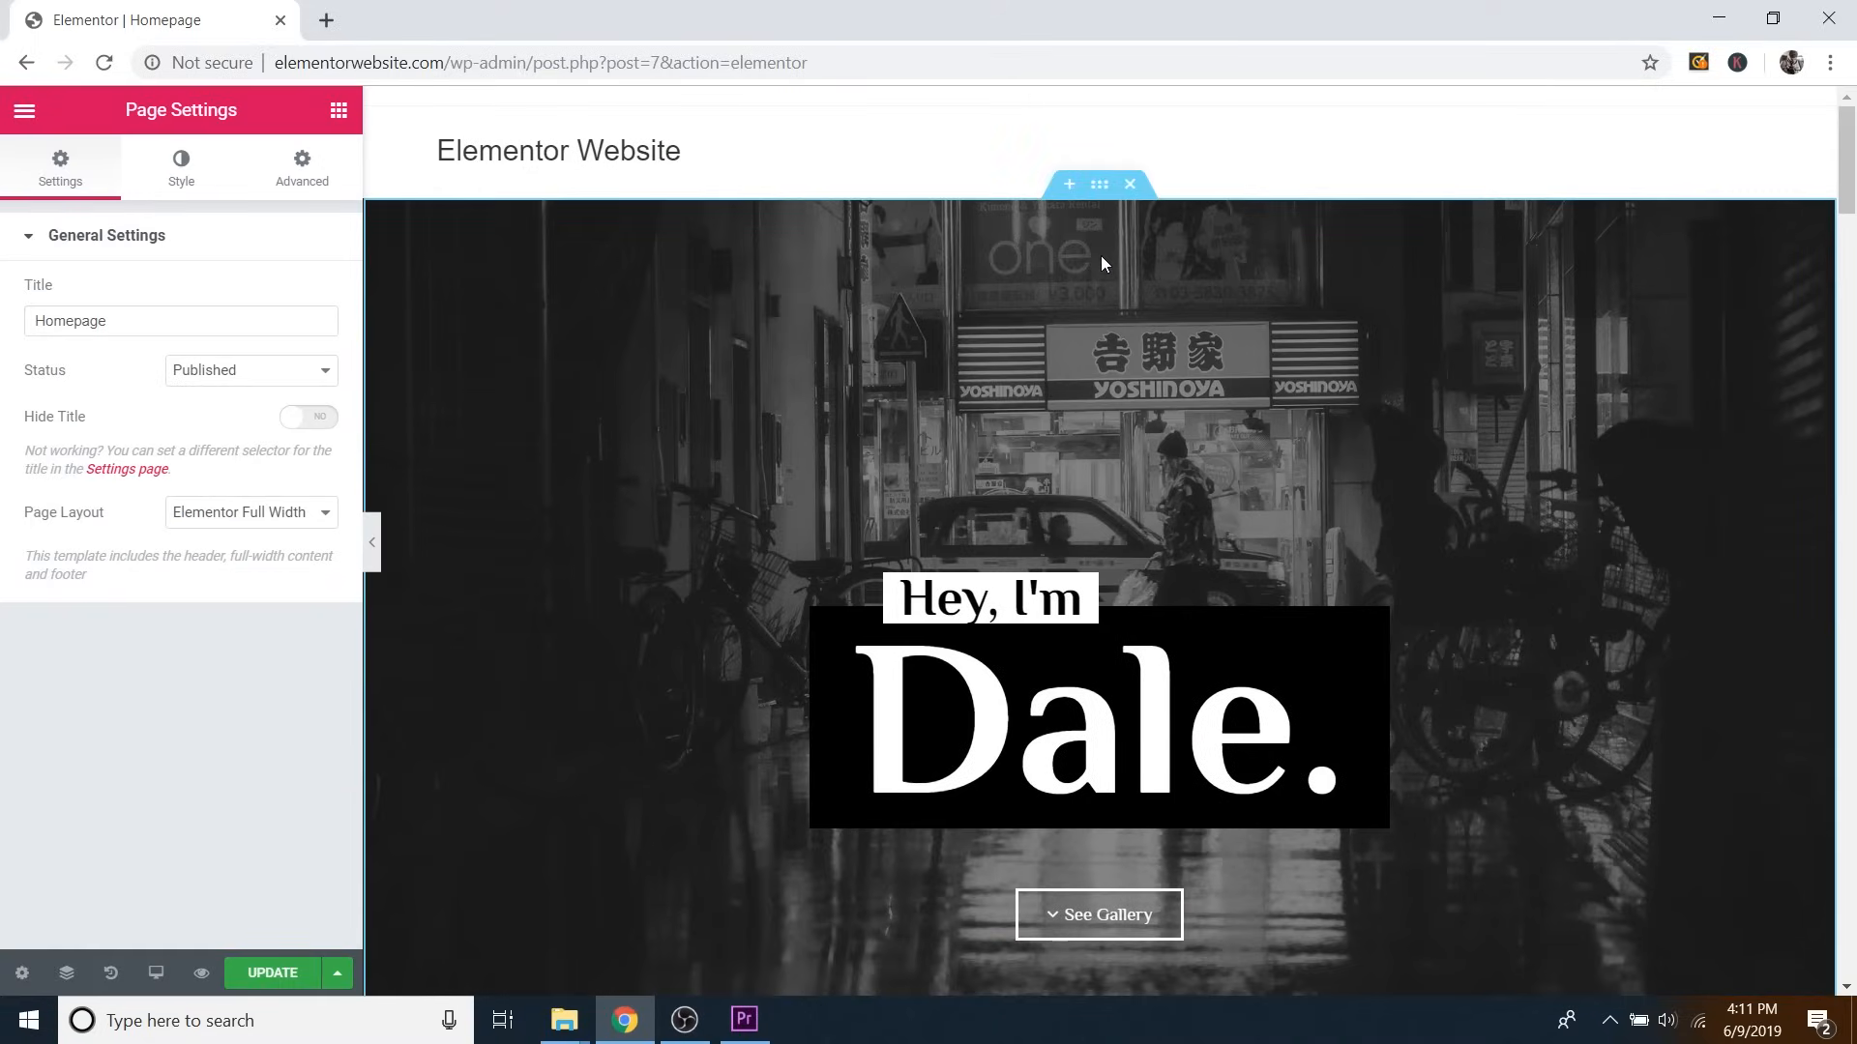
Delete the black-and-white street photo from the hero section's Style background settings.
click(1099, 189)
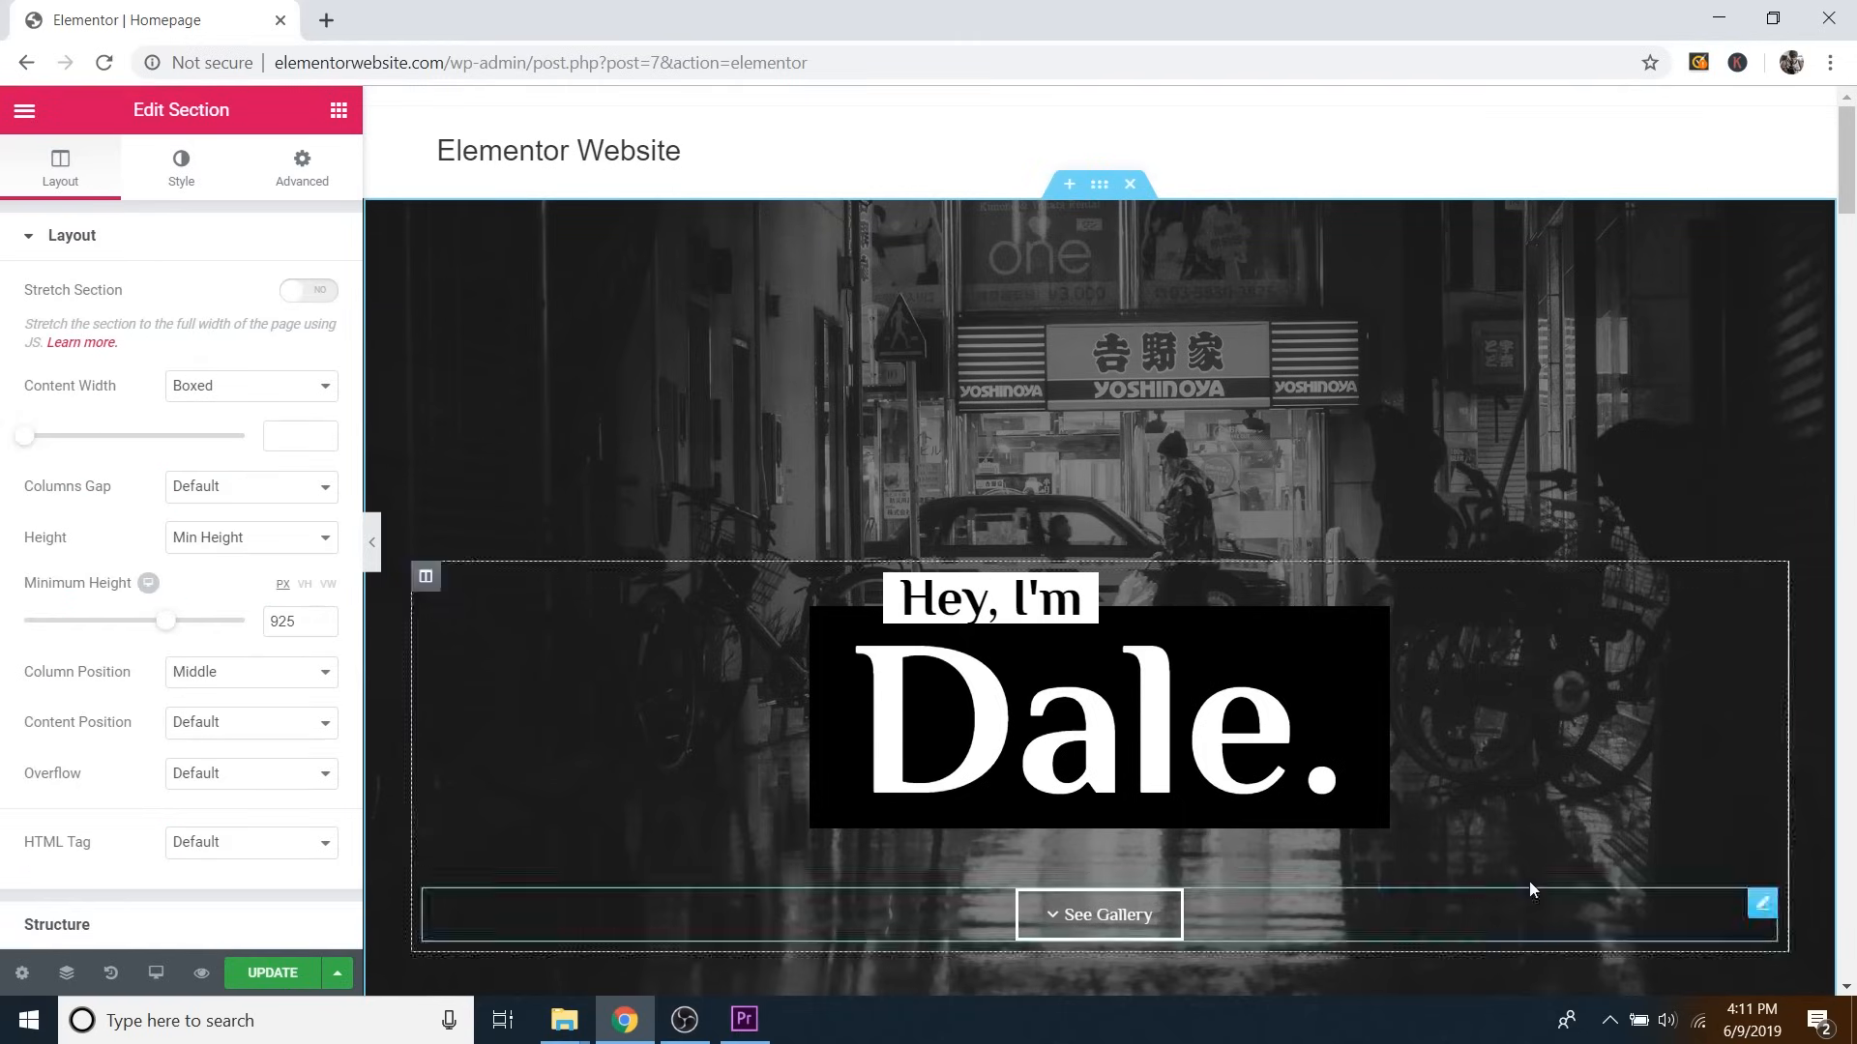
click(184, 181)
mouse_move(219, 537)
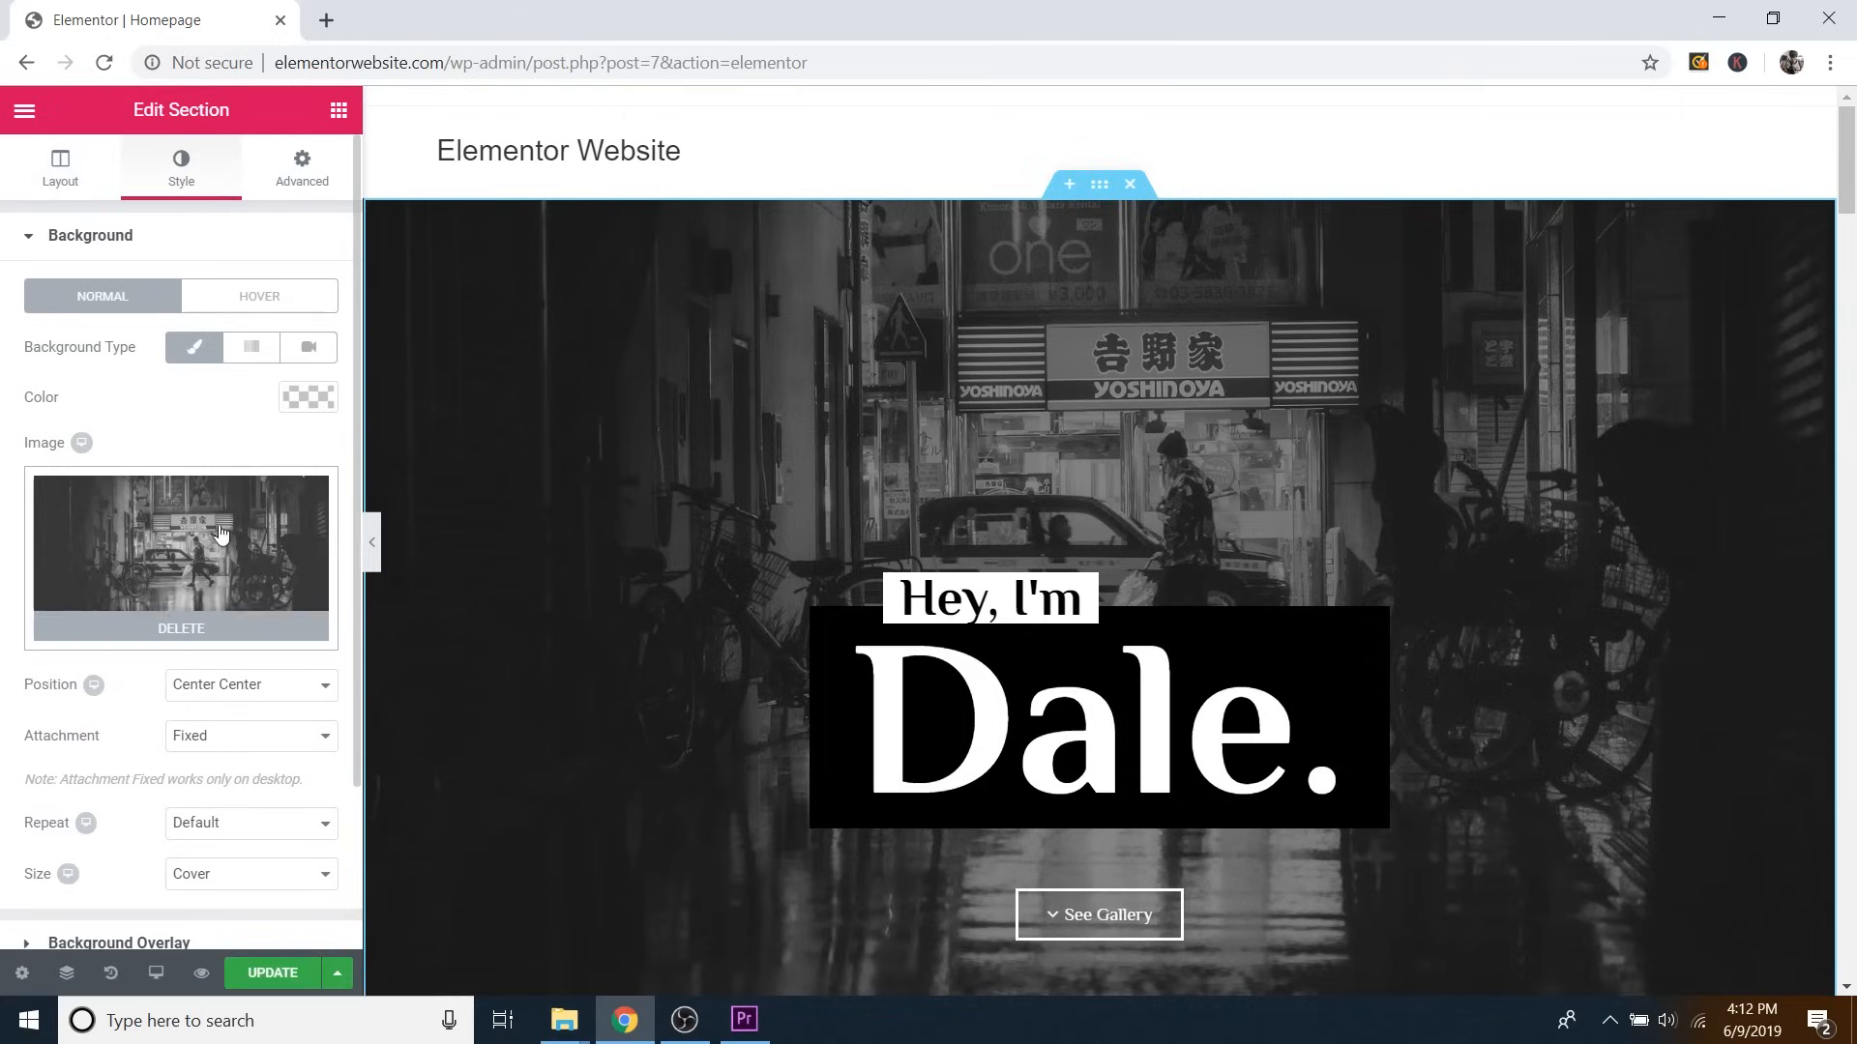
click(218, 630)
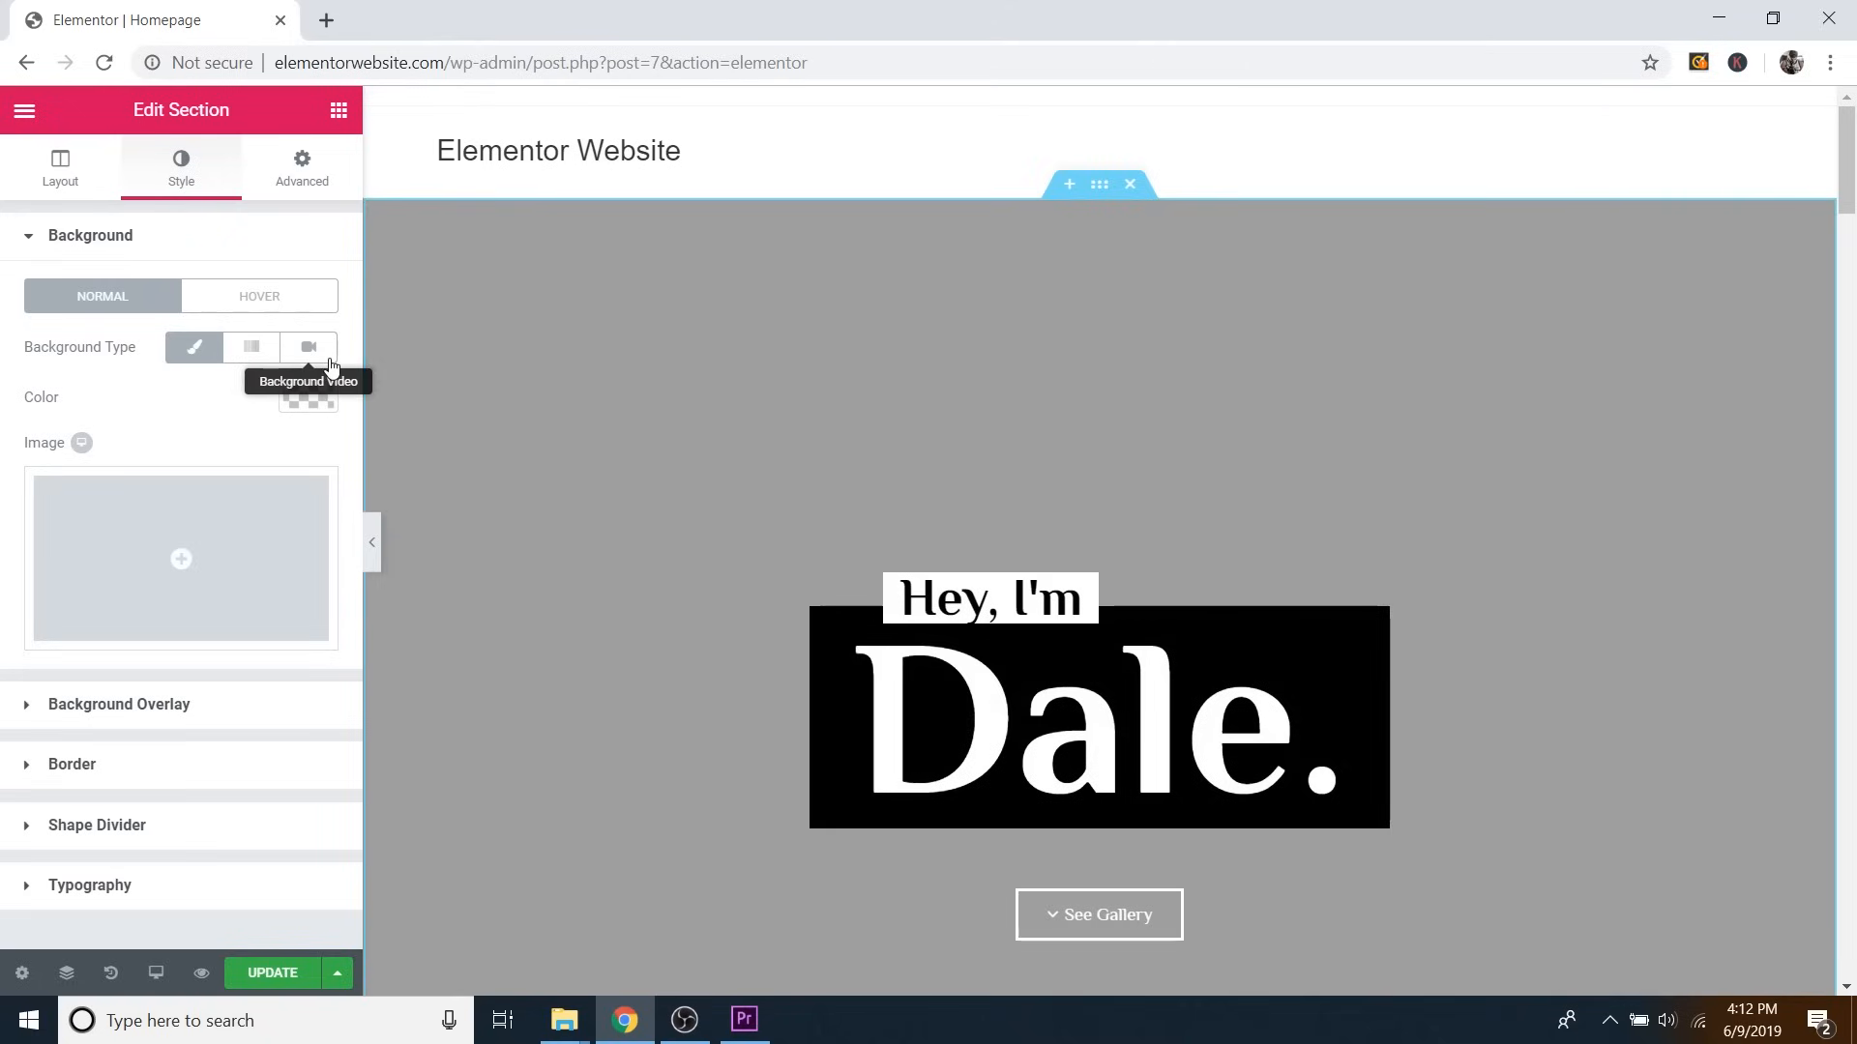
Choose Main-Image.jpg from the Media Library as the hero section's background image.
click(256, 522)
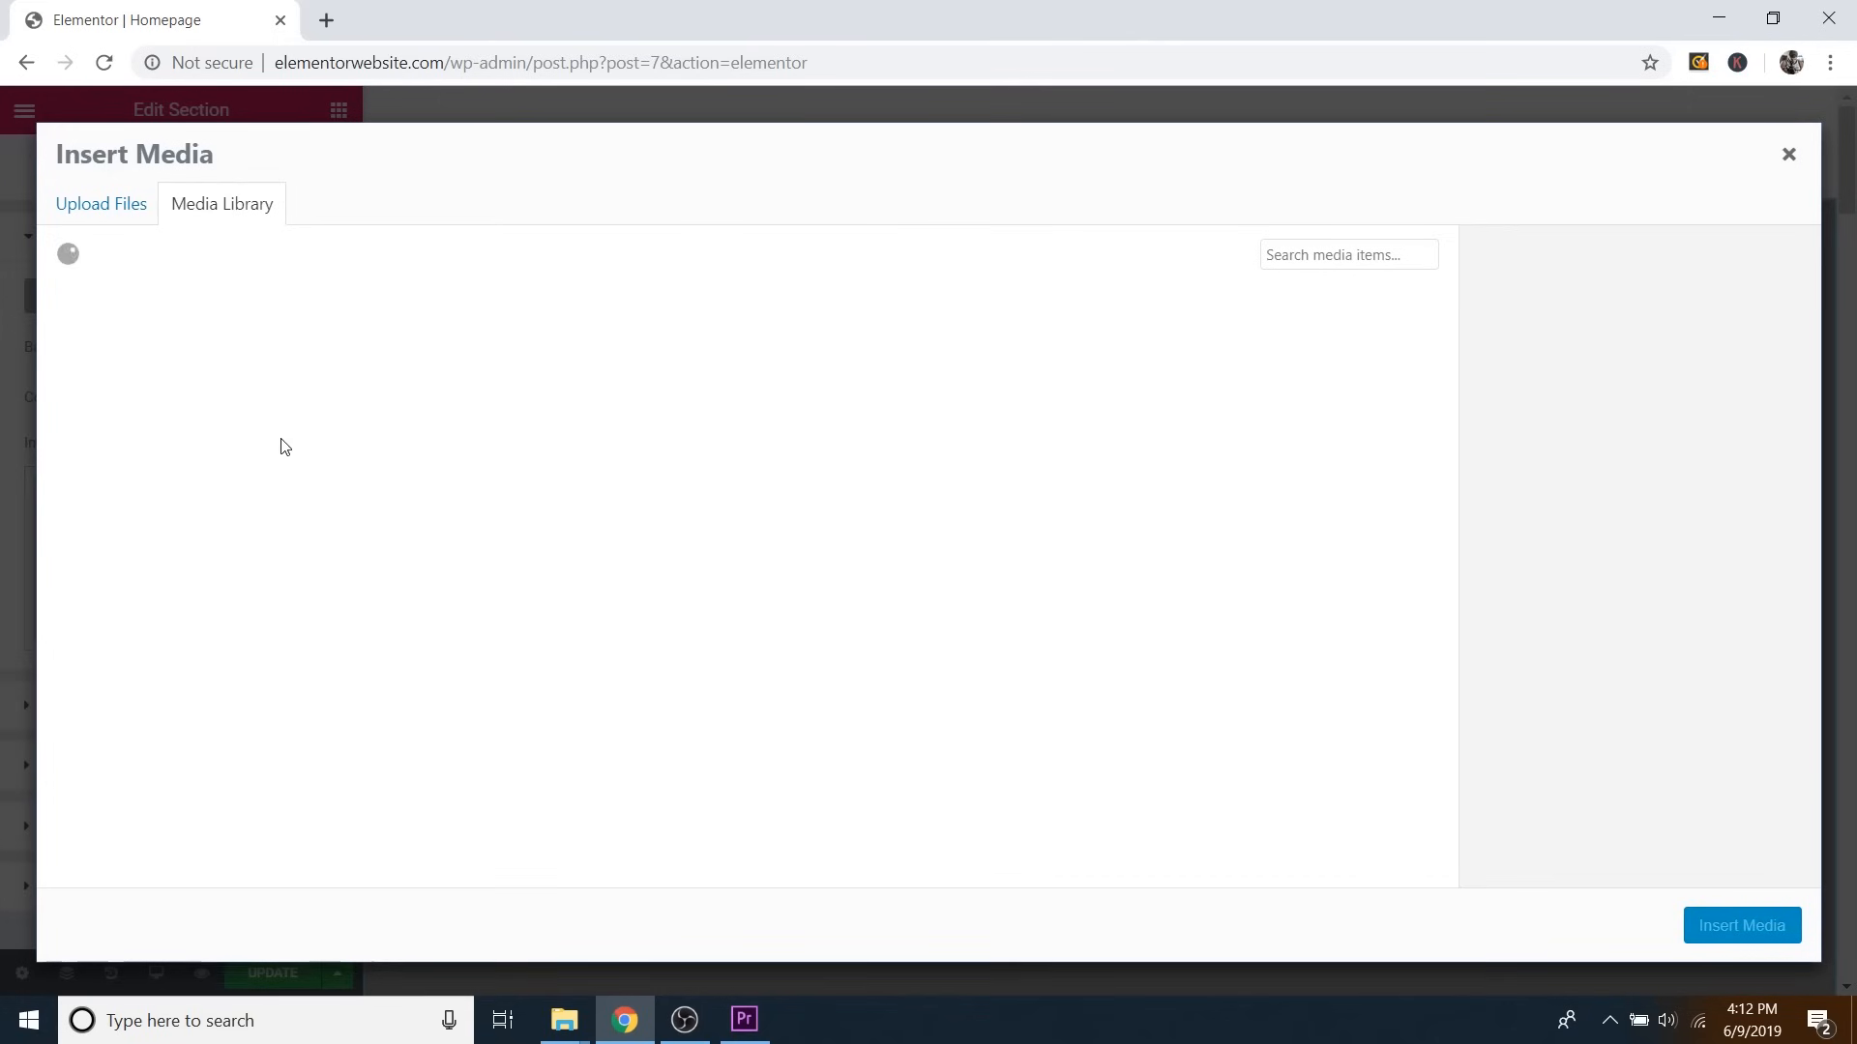
click(115, 207)
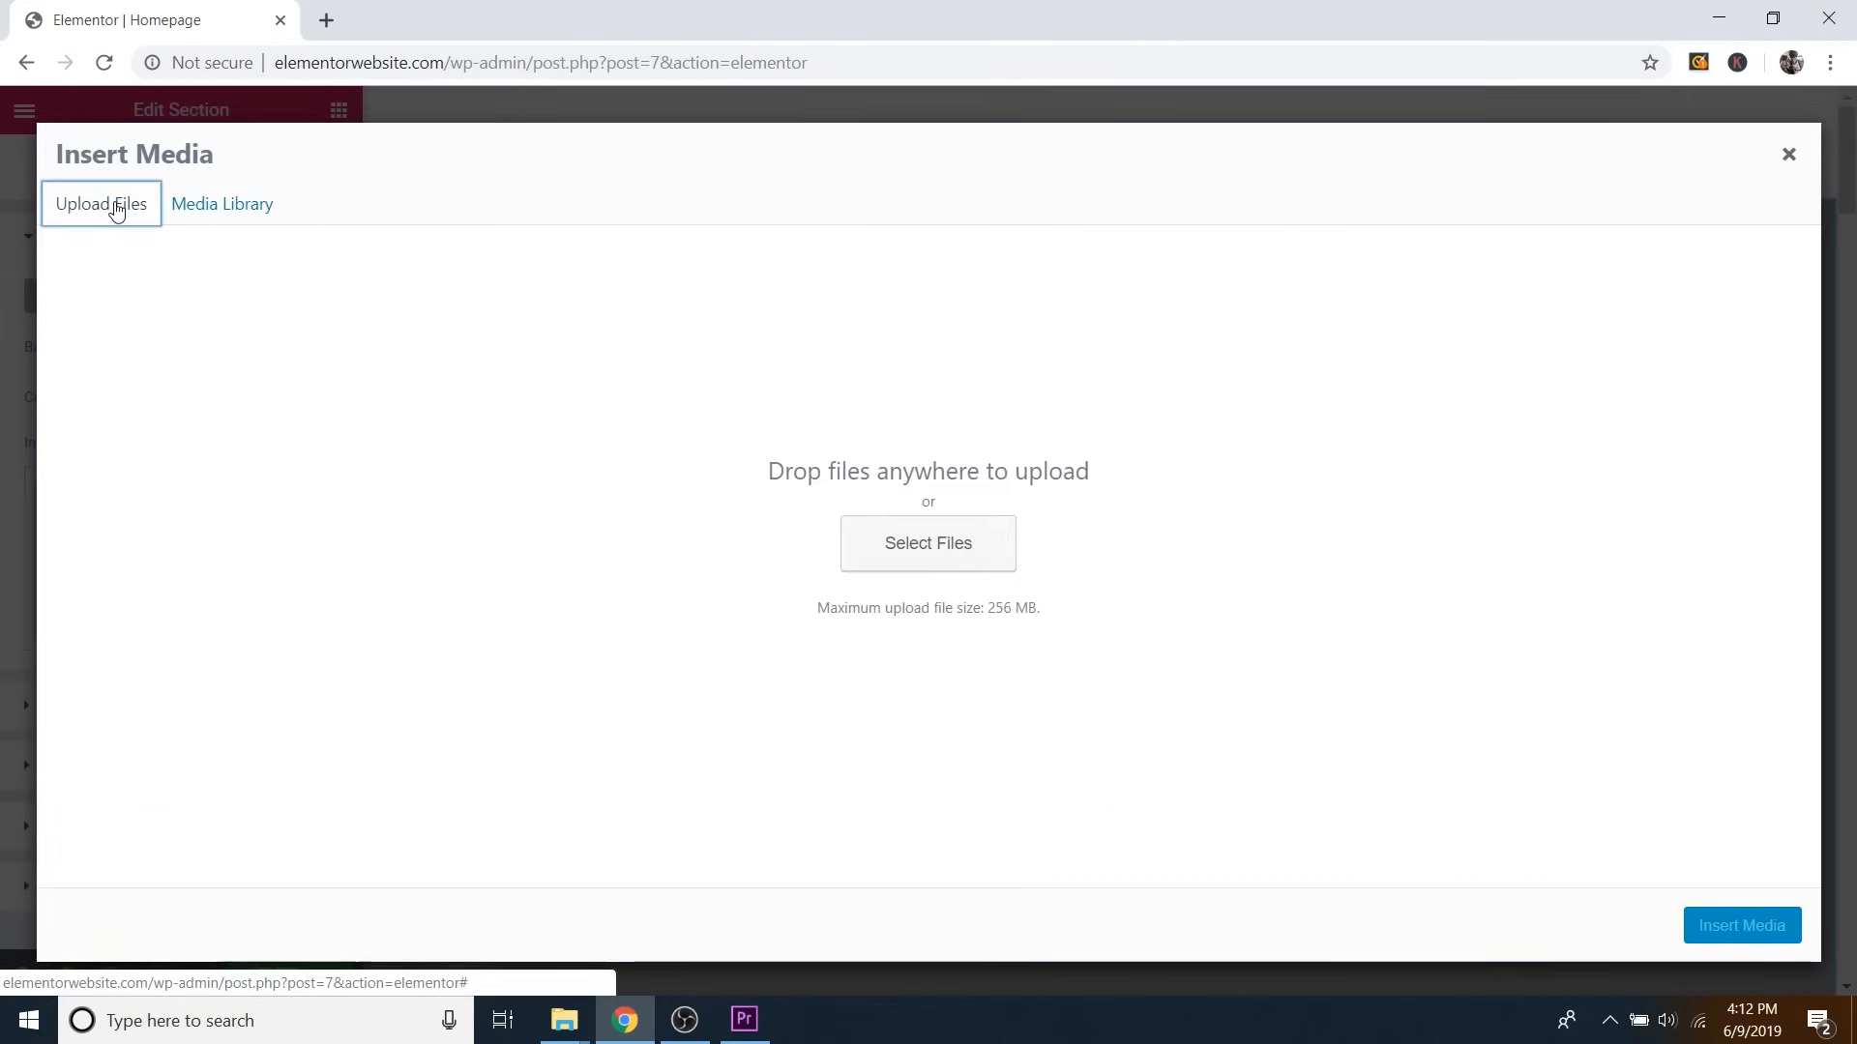
click(198, 207)
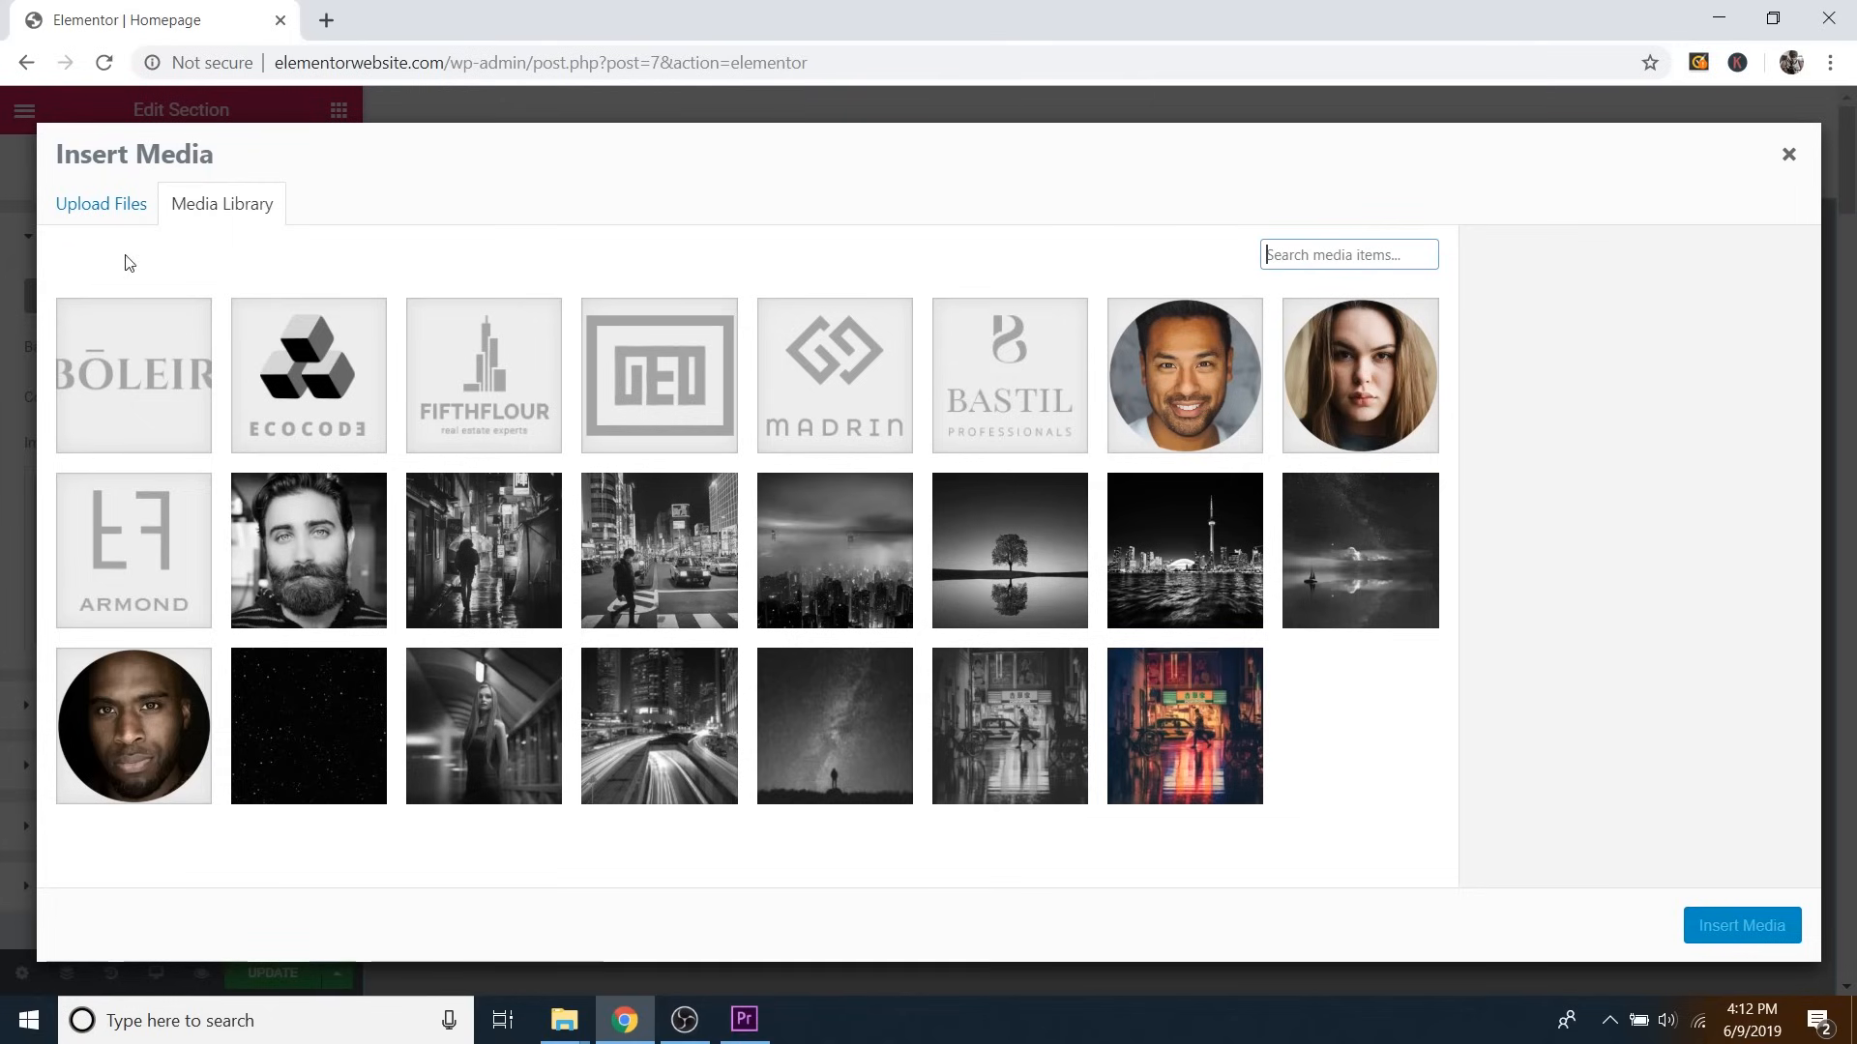
click(1216, 723)
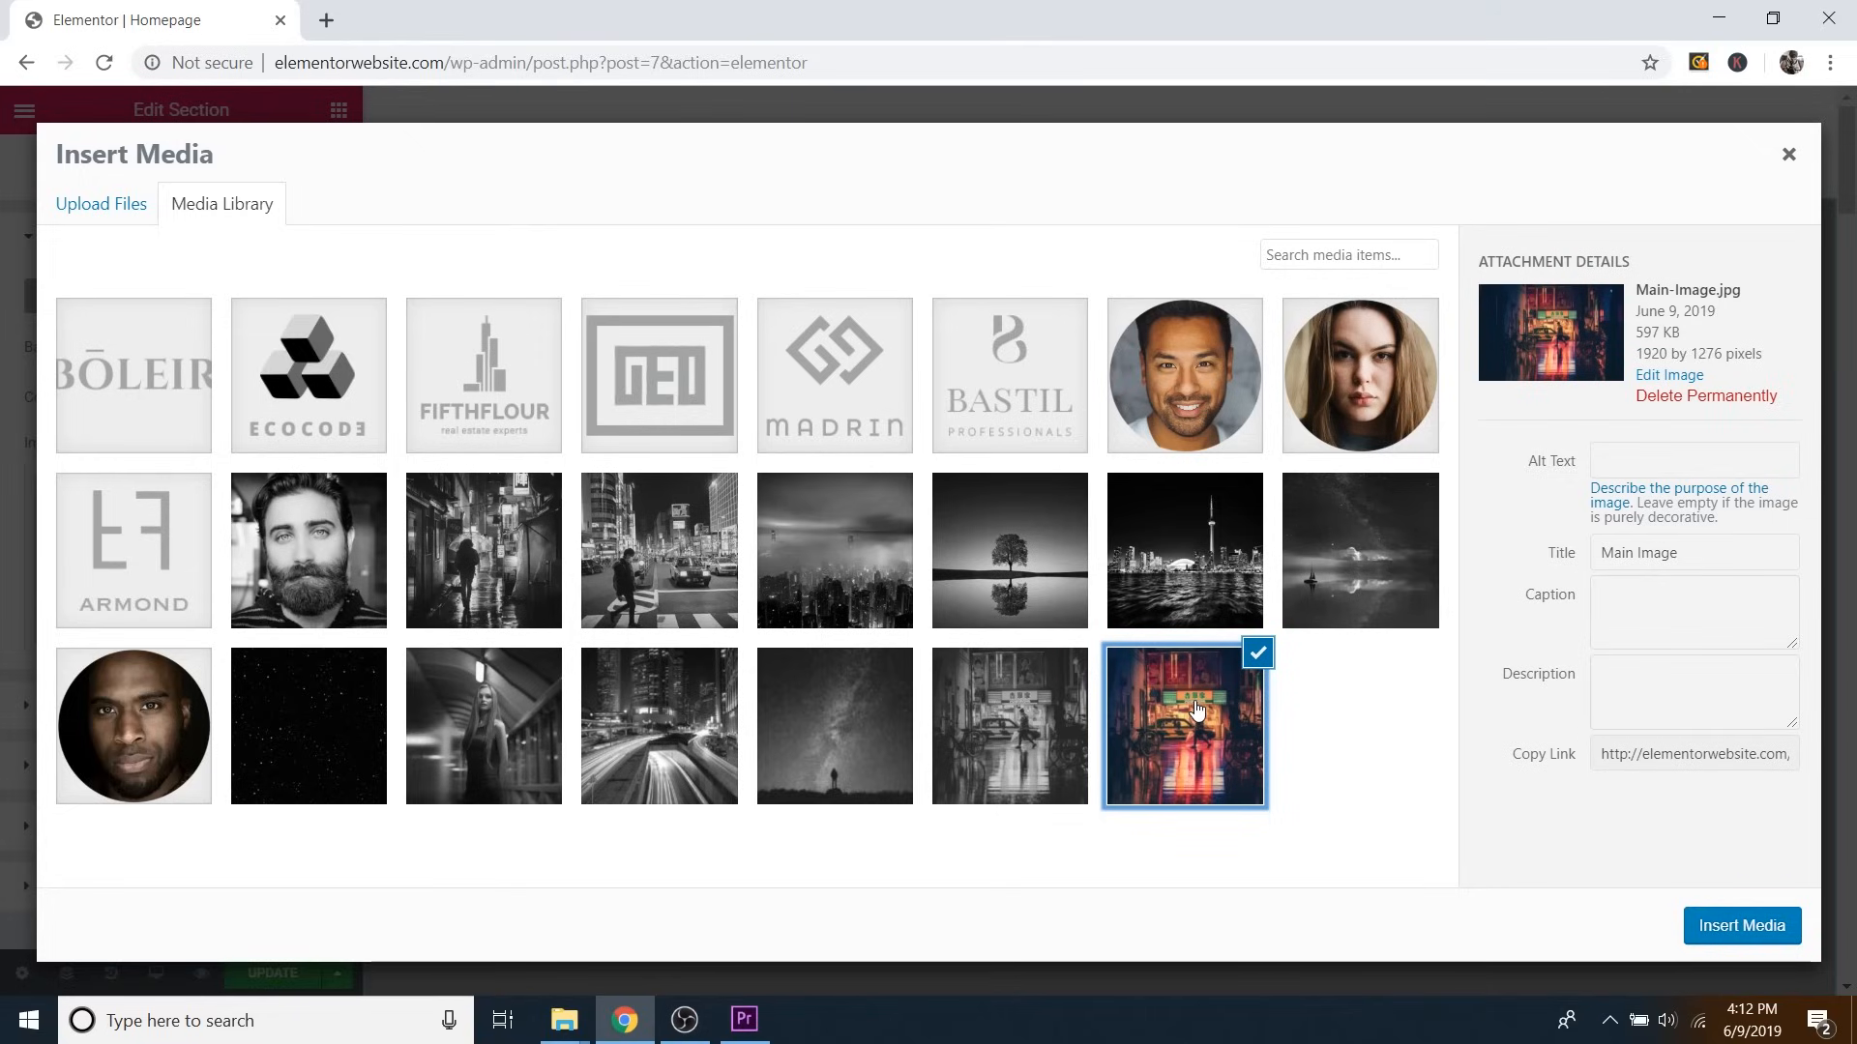
click(1736, 928)
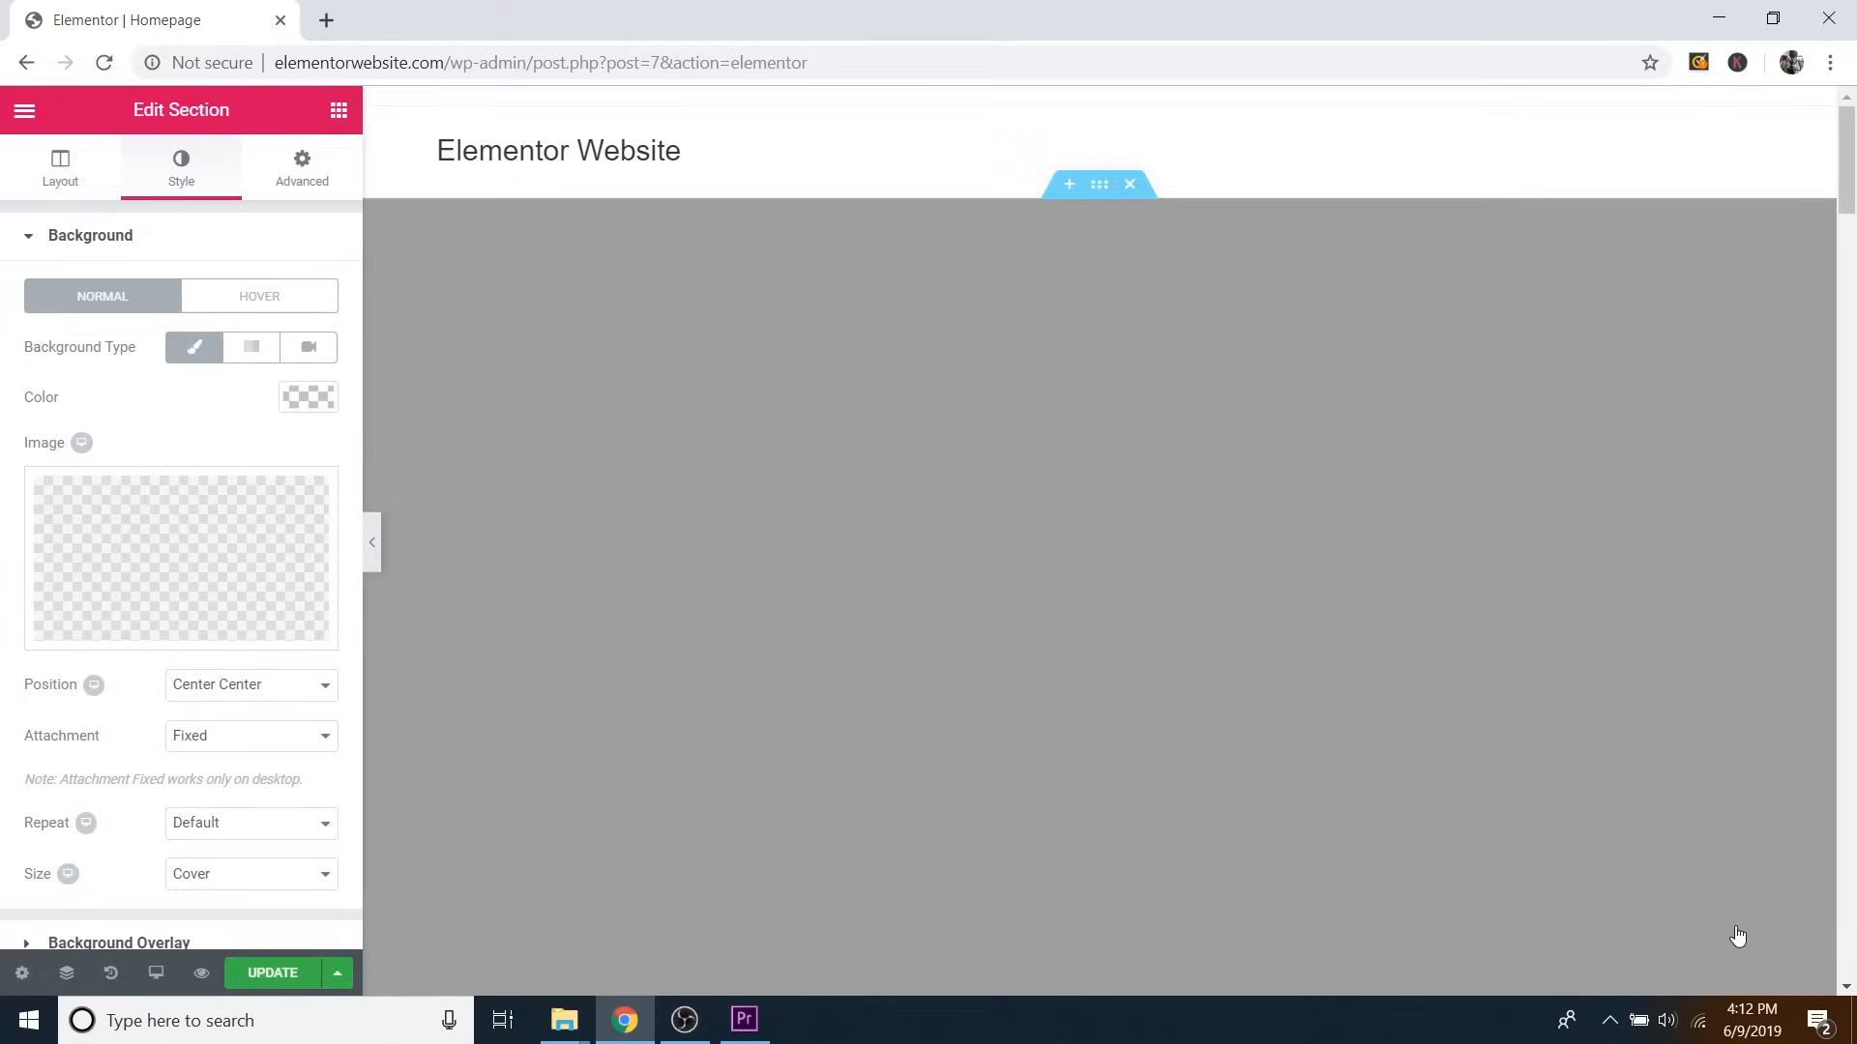
scroll(1459, 493, down, 1)
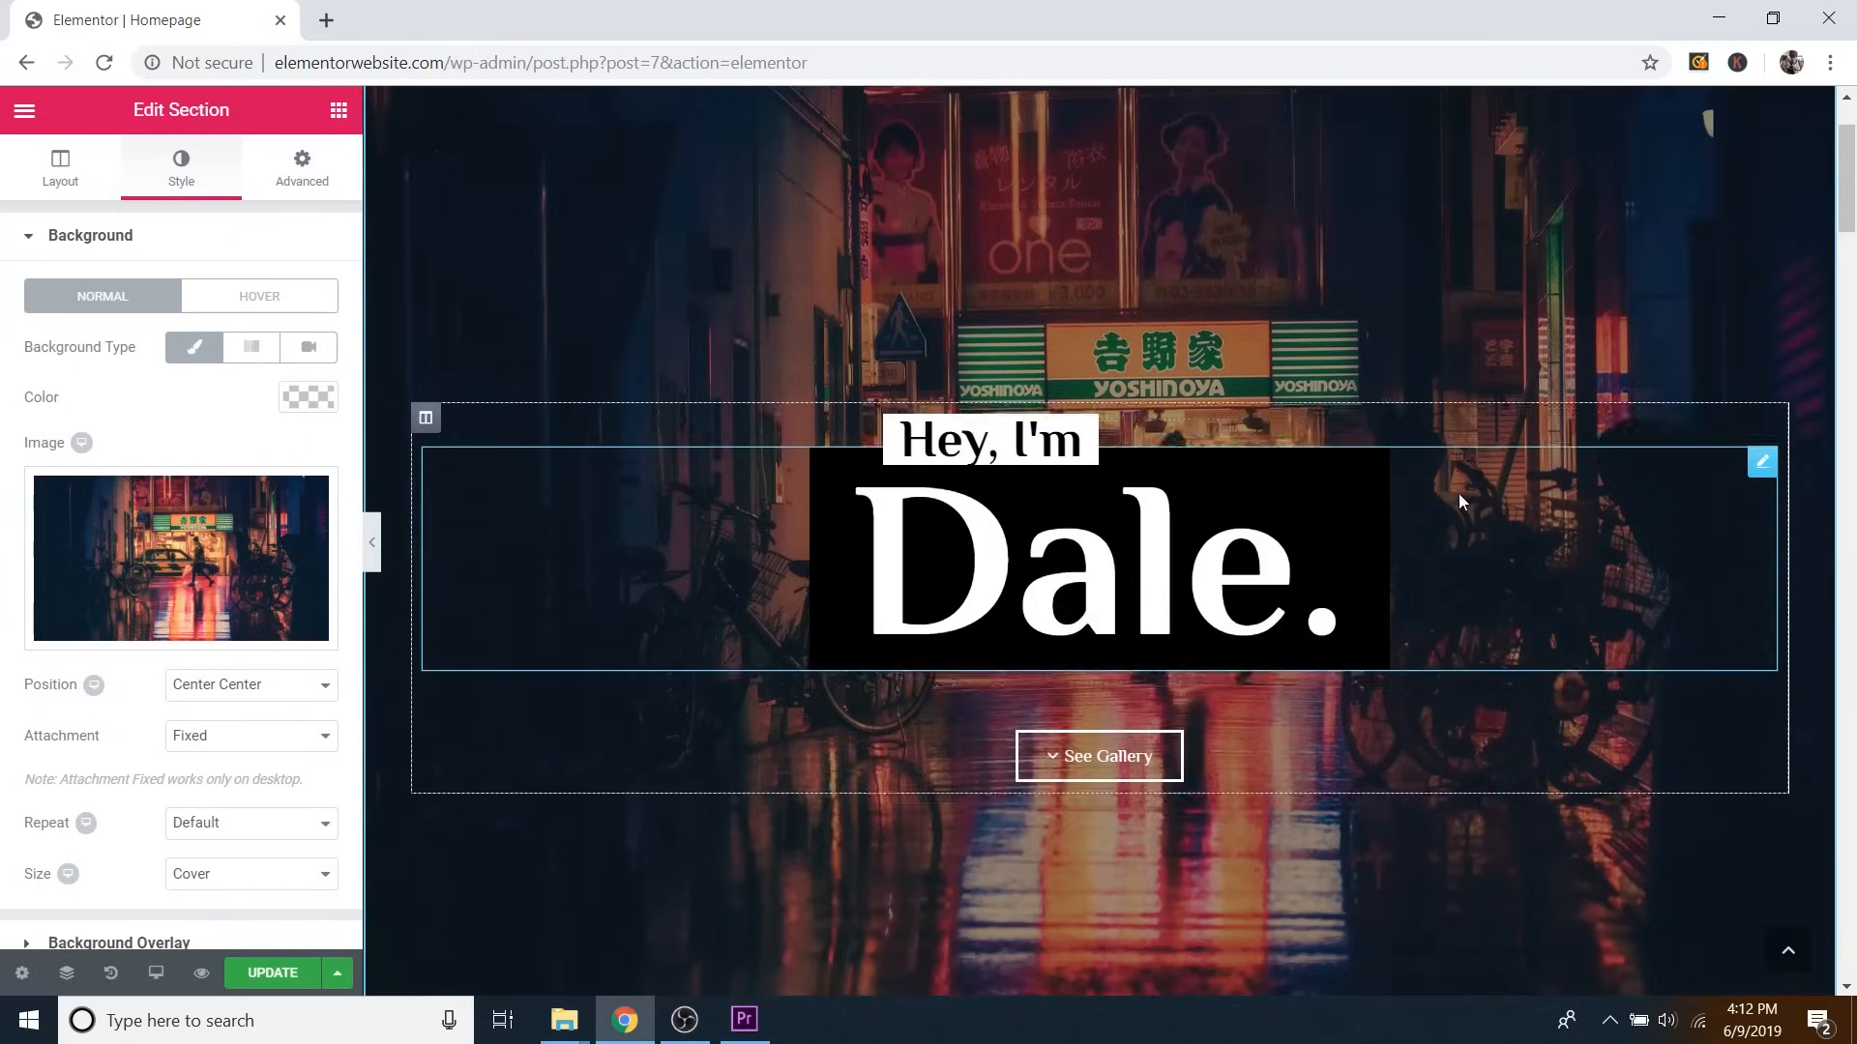
scroll(1571, 553, up, 3)
scroll(1279, 470, down, 2)
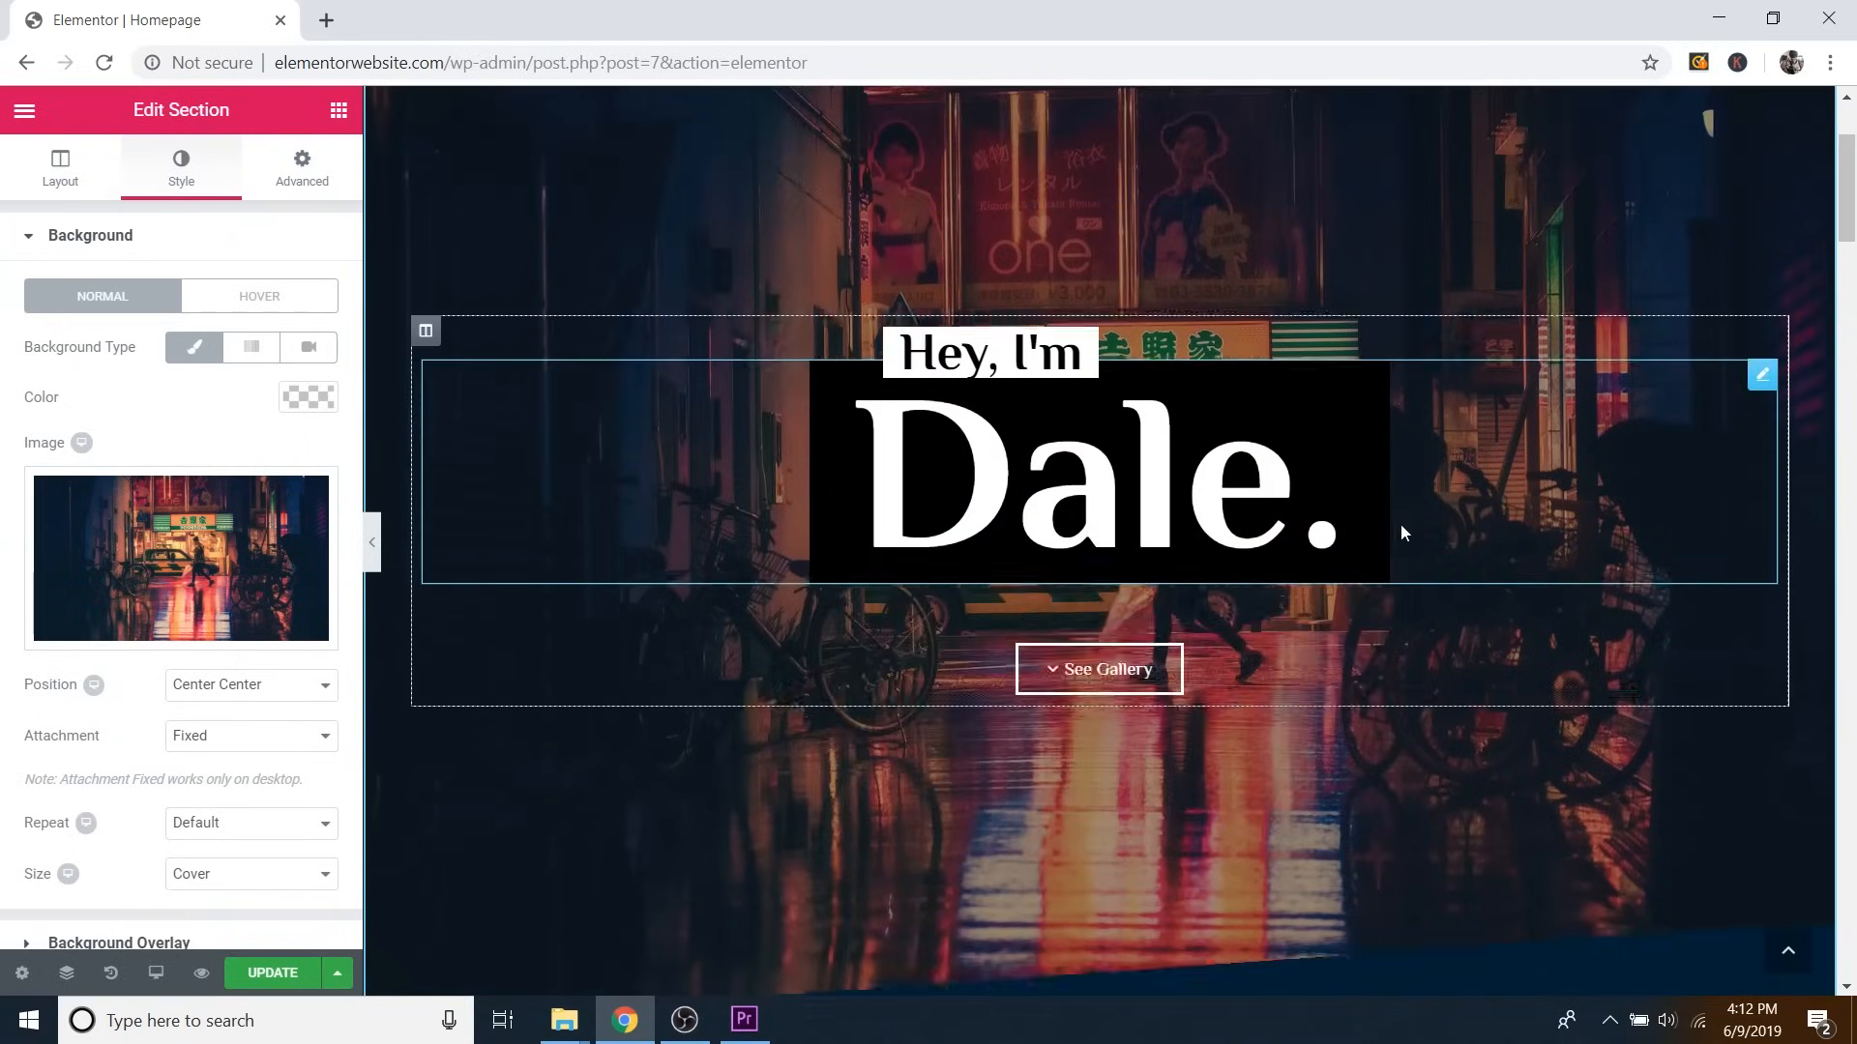
scroll(1605, 282, up, 2)
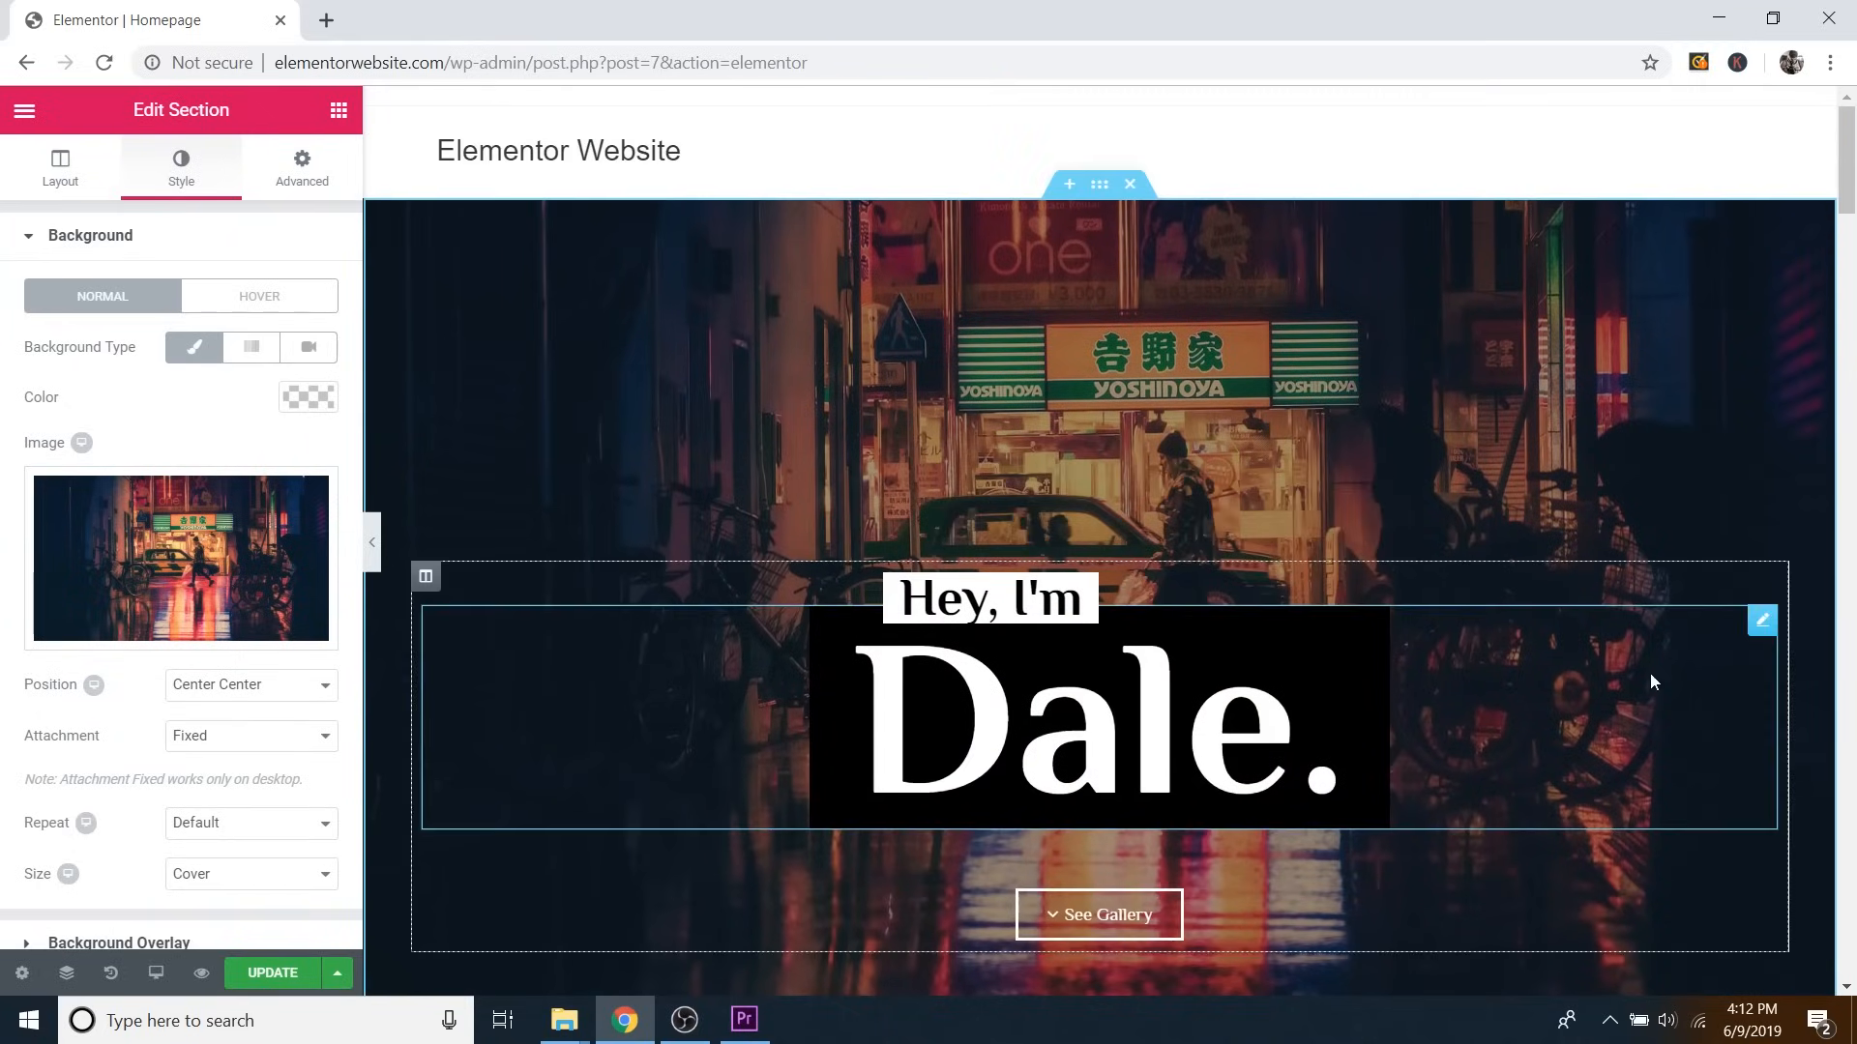
scroll(1247, 420, down, 2)
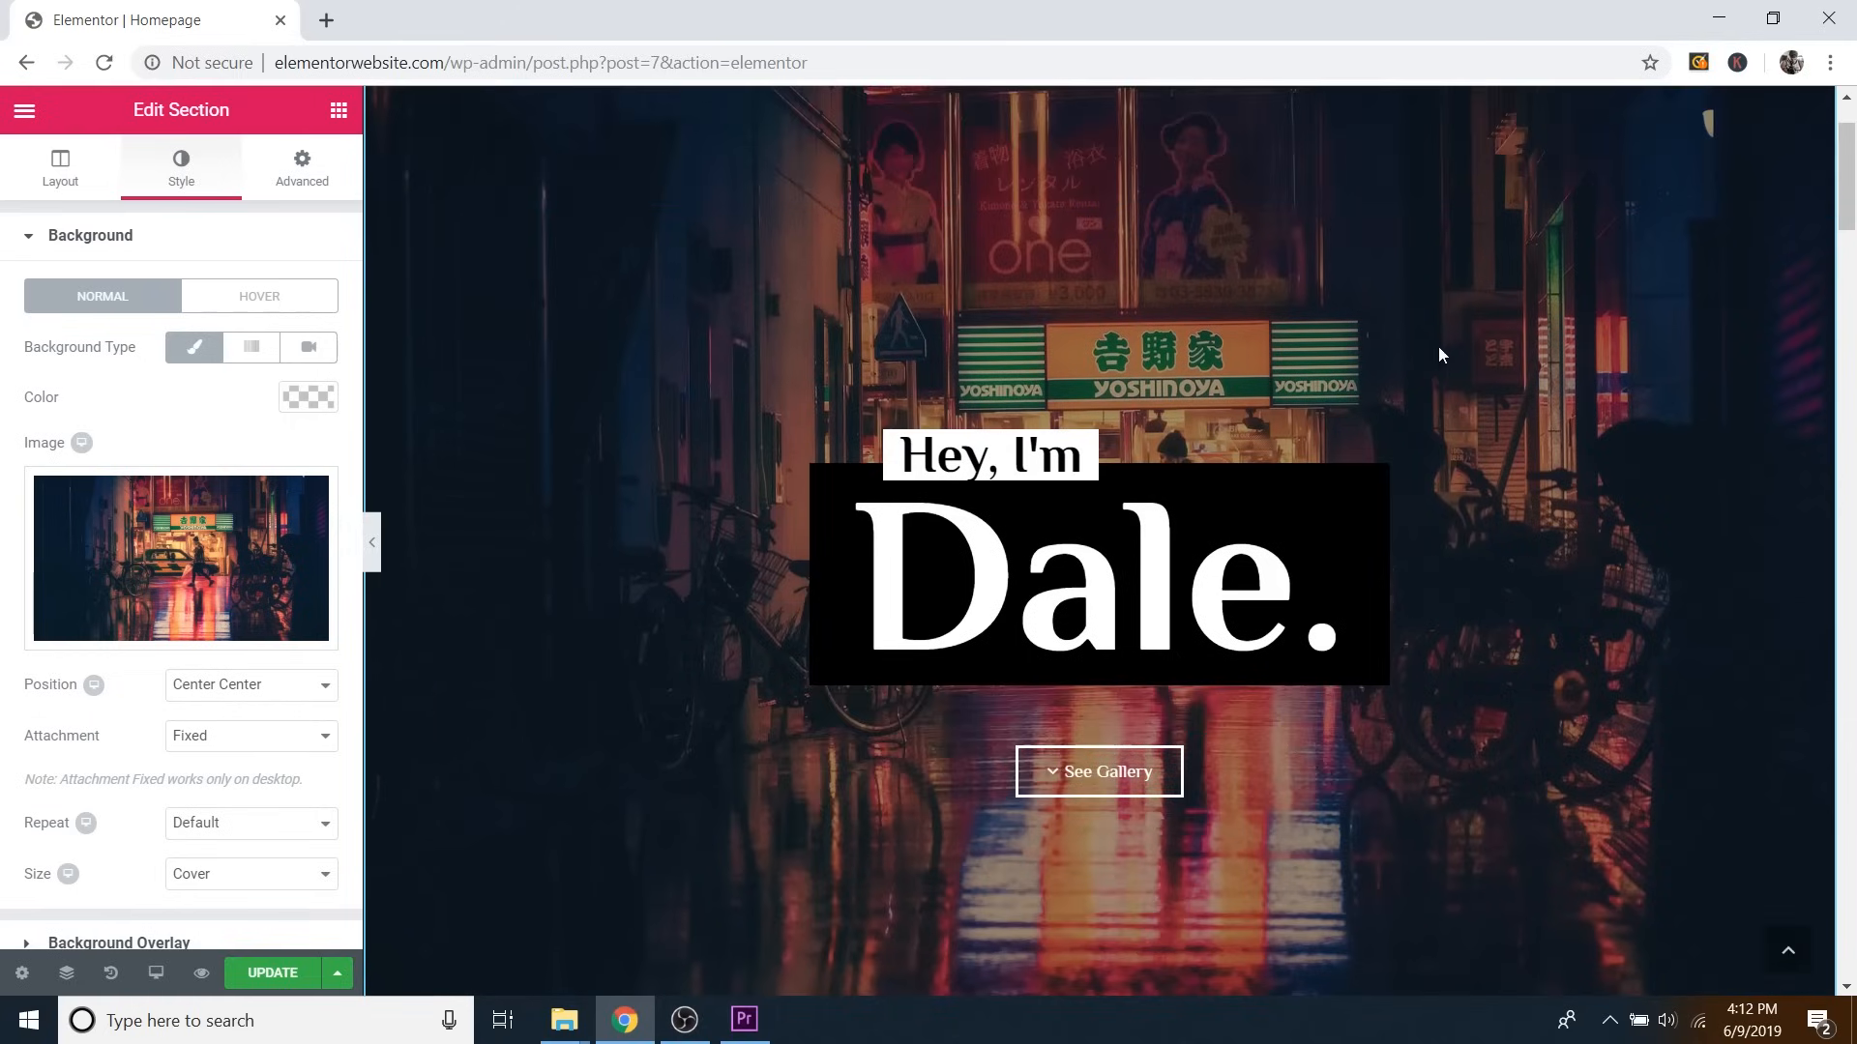
scroll(1478, 586, up, 2)
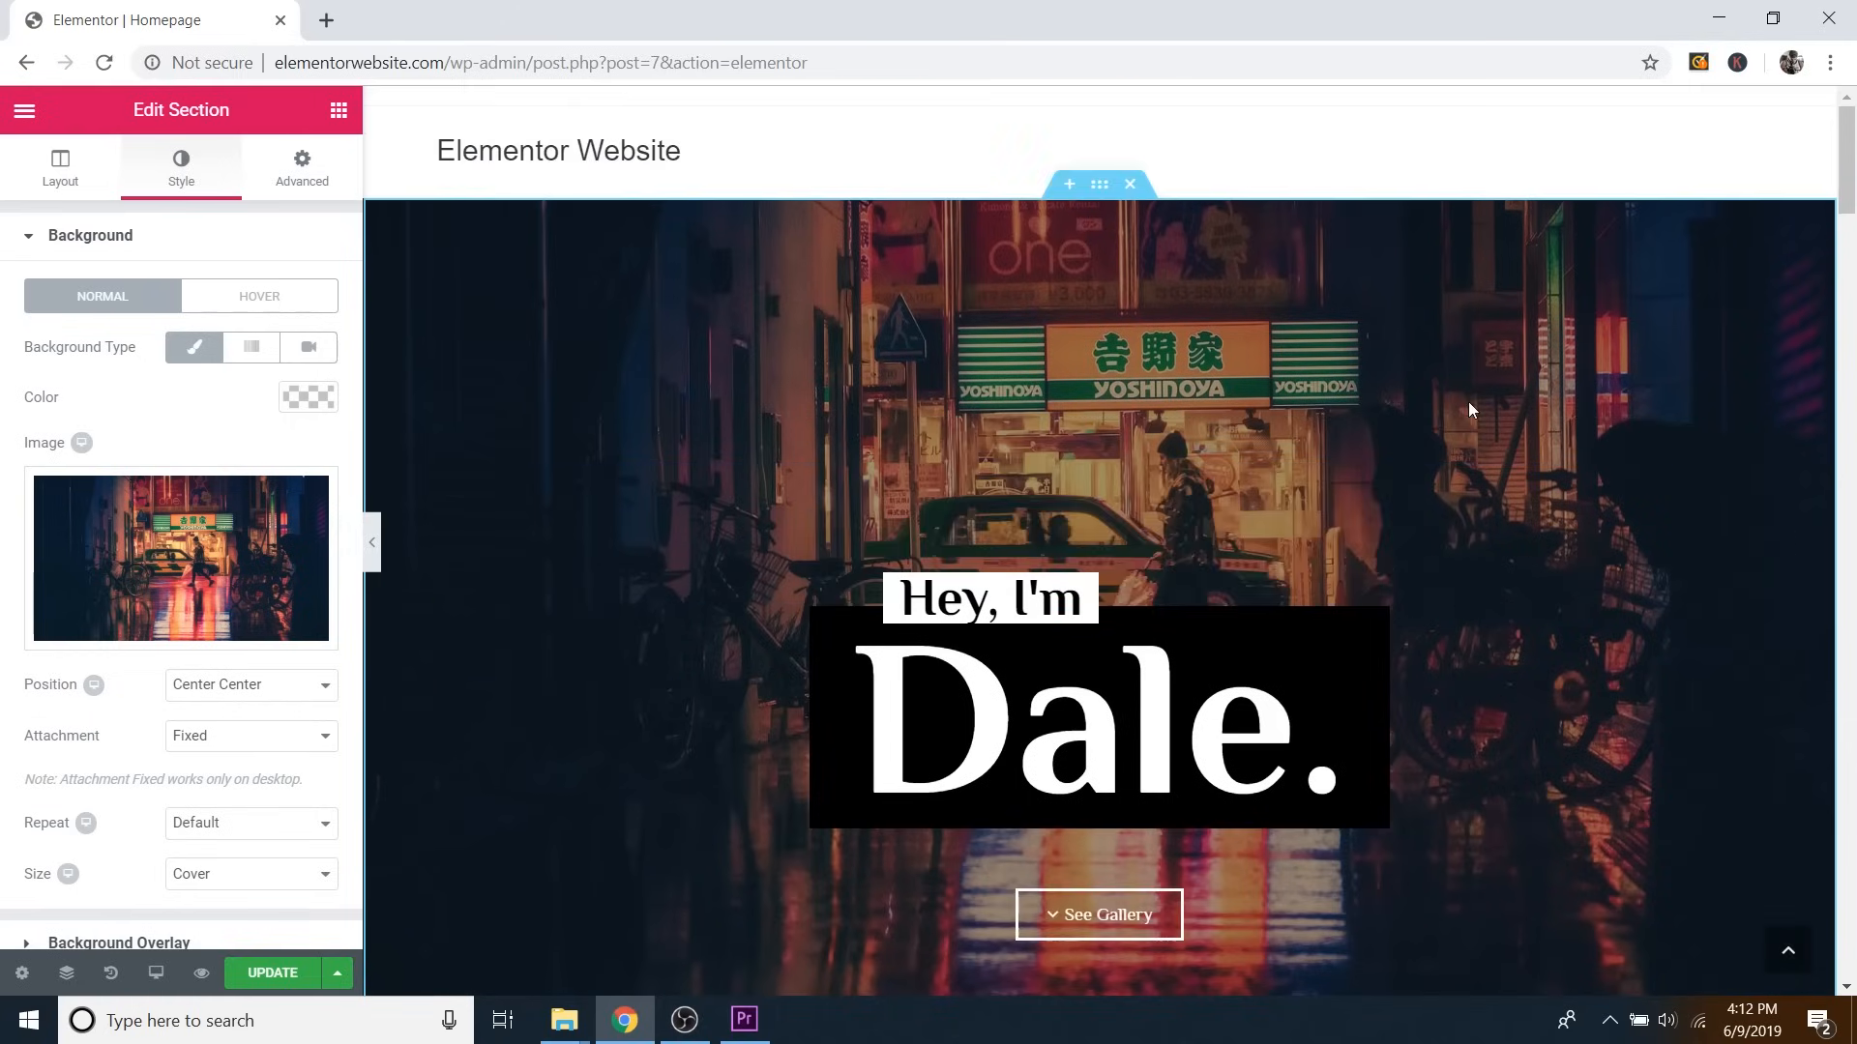
scroll(1284, 468, down, 2)
scroll(1354, 464, up, 2)
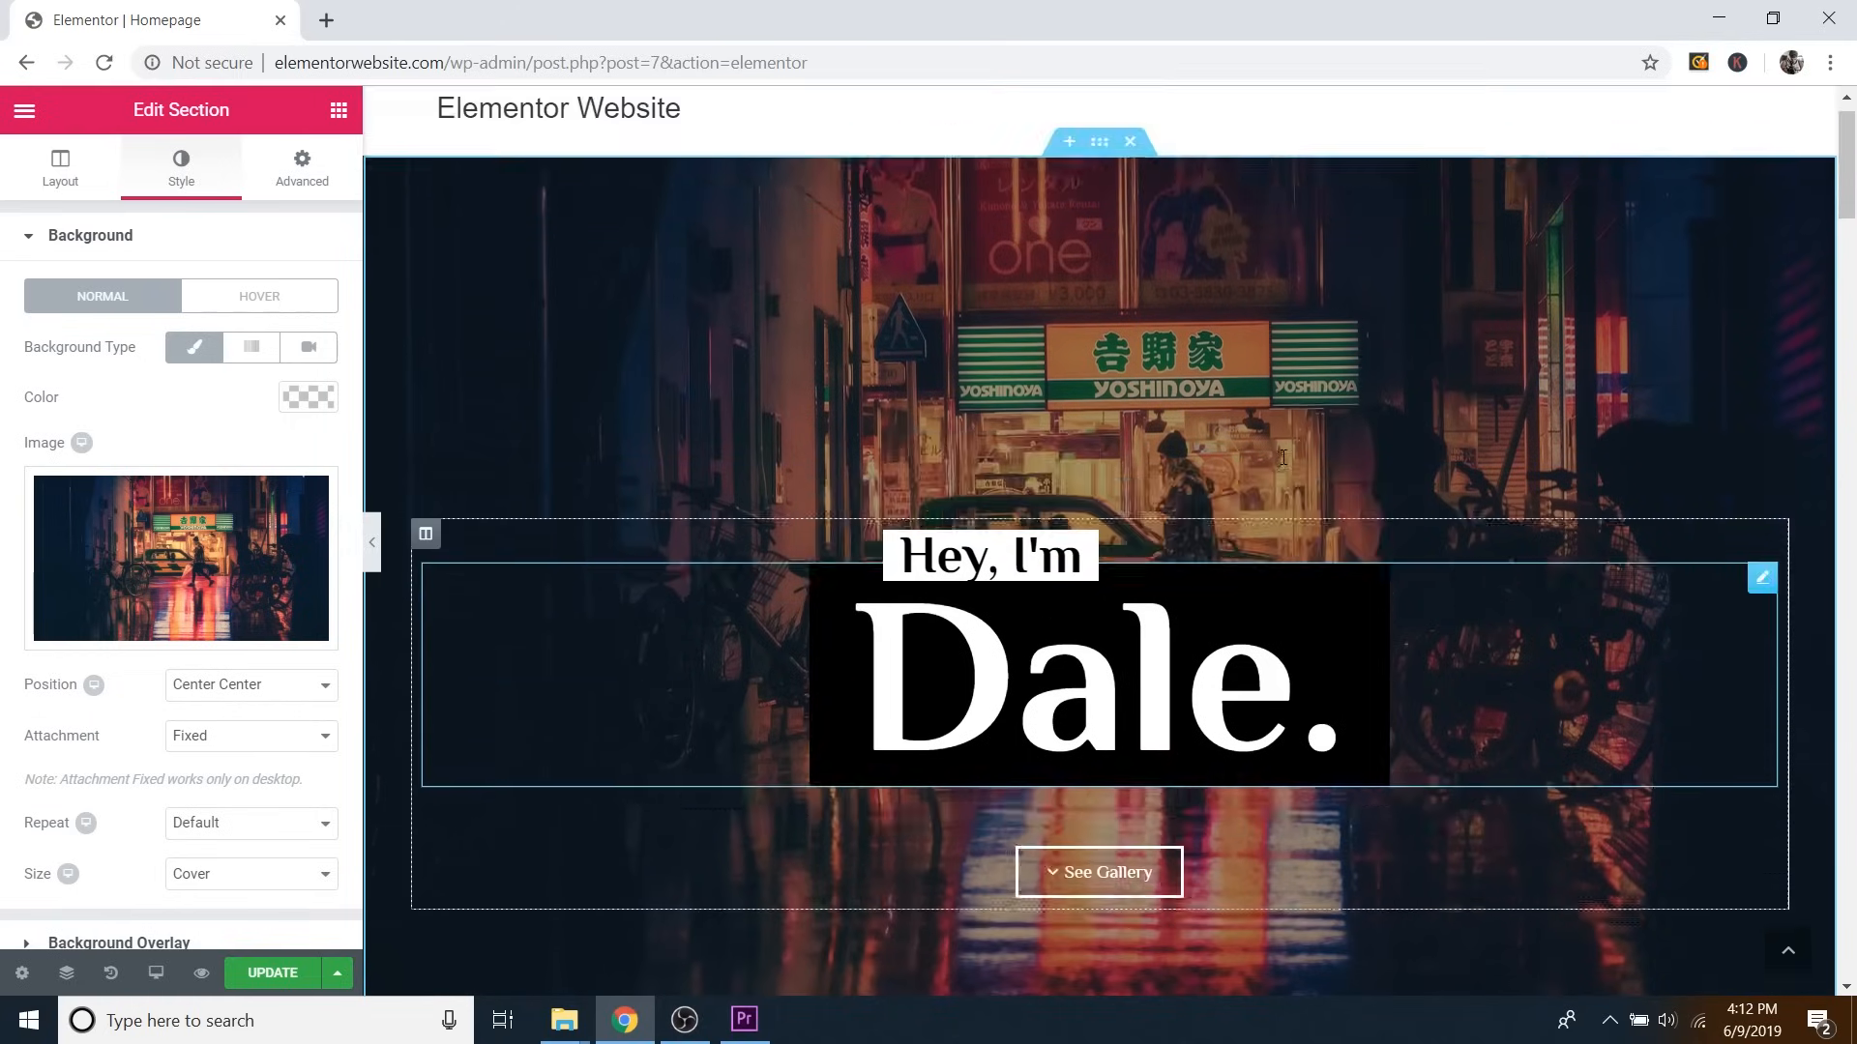
scroll(1425, 460, down, 2)
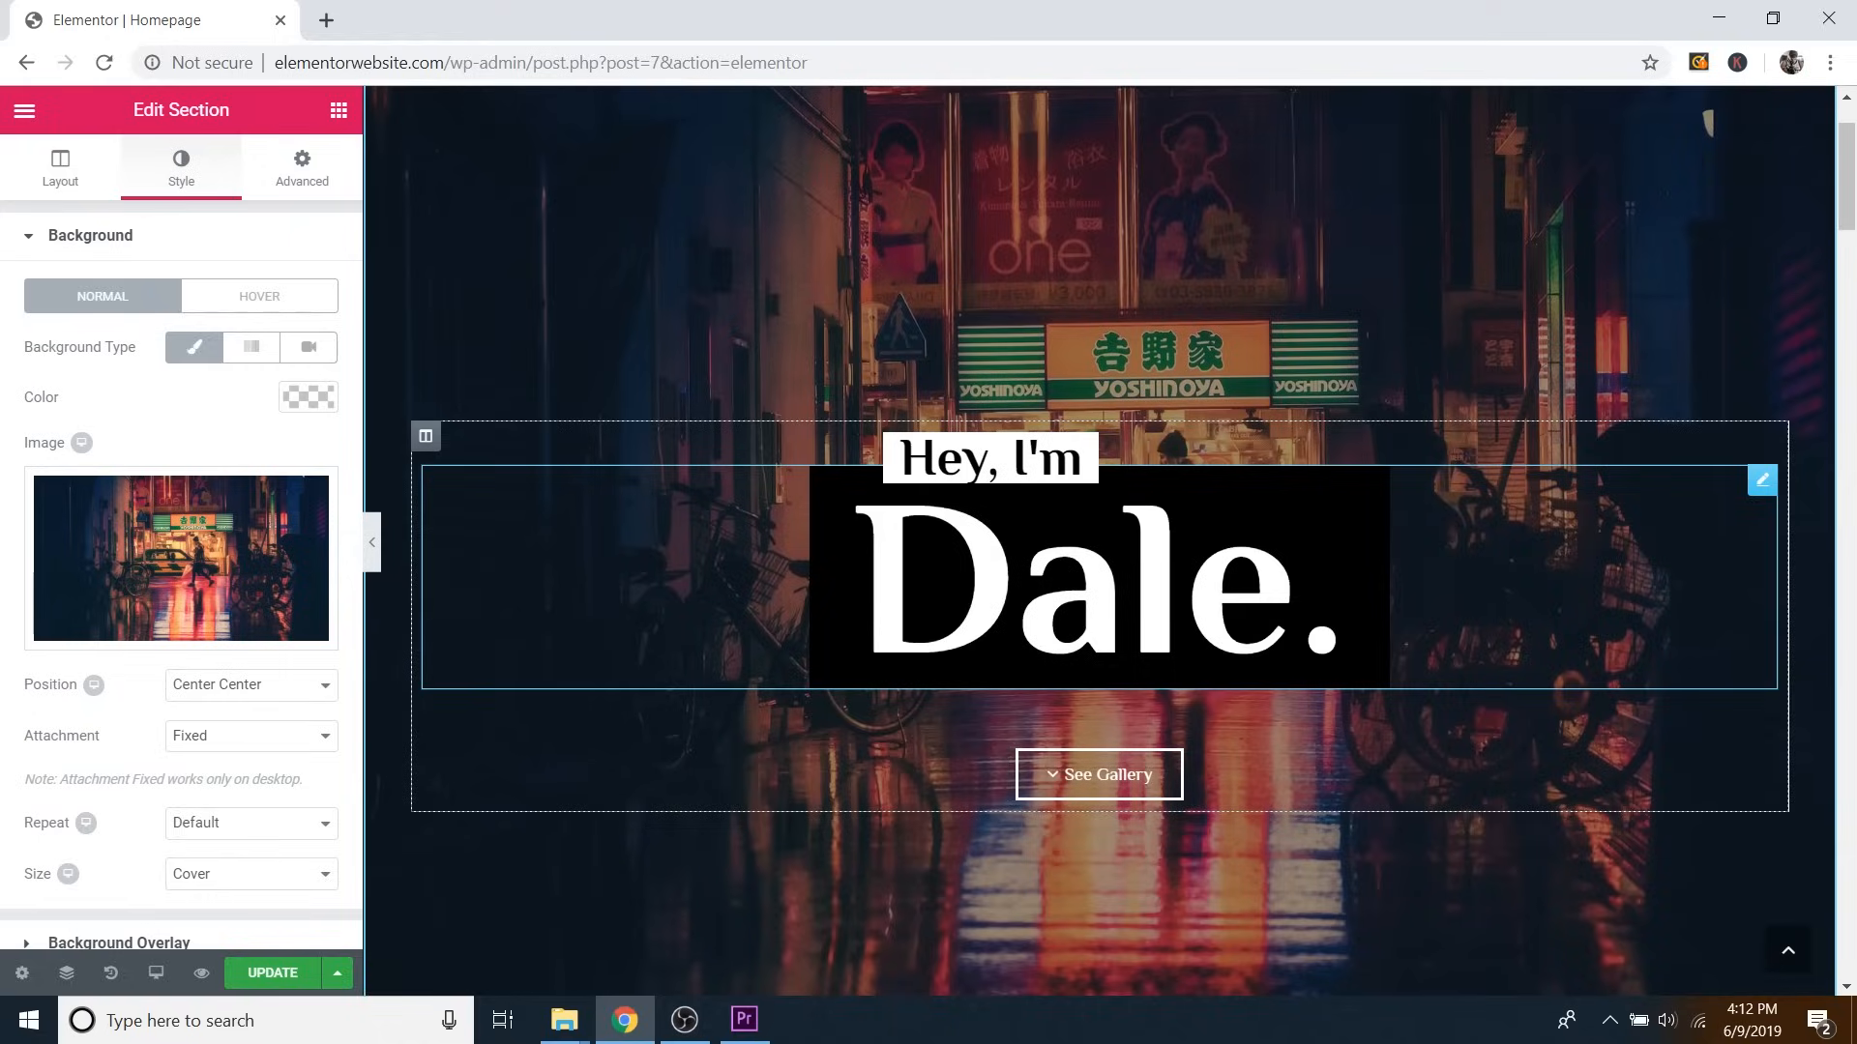
click(1207, 561)
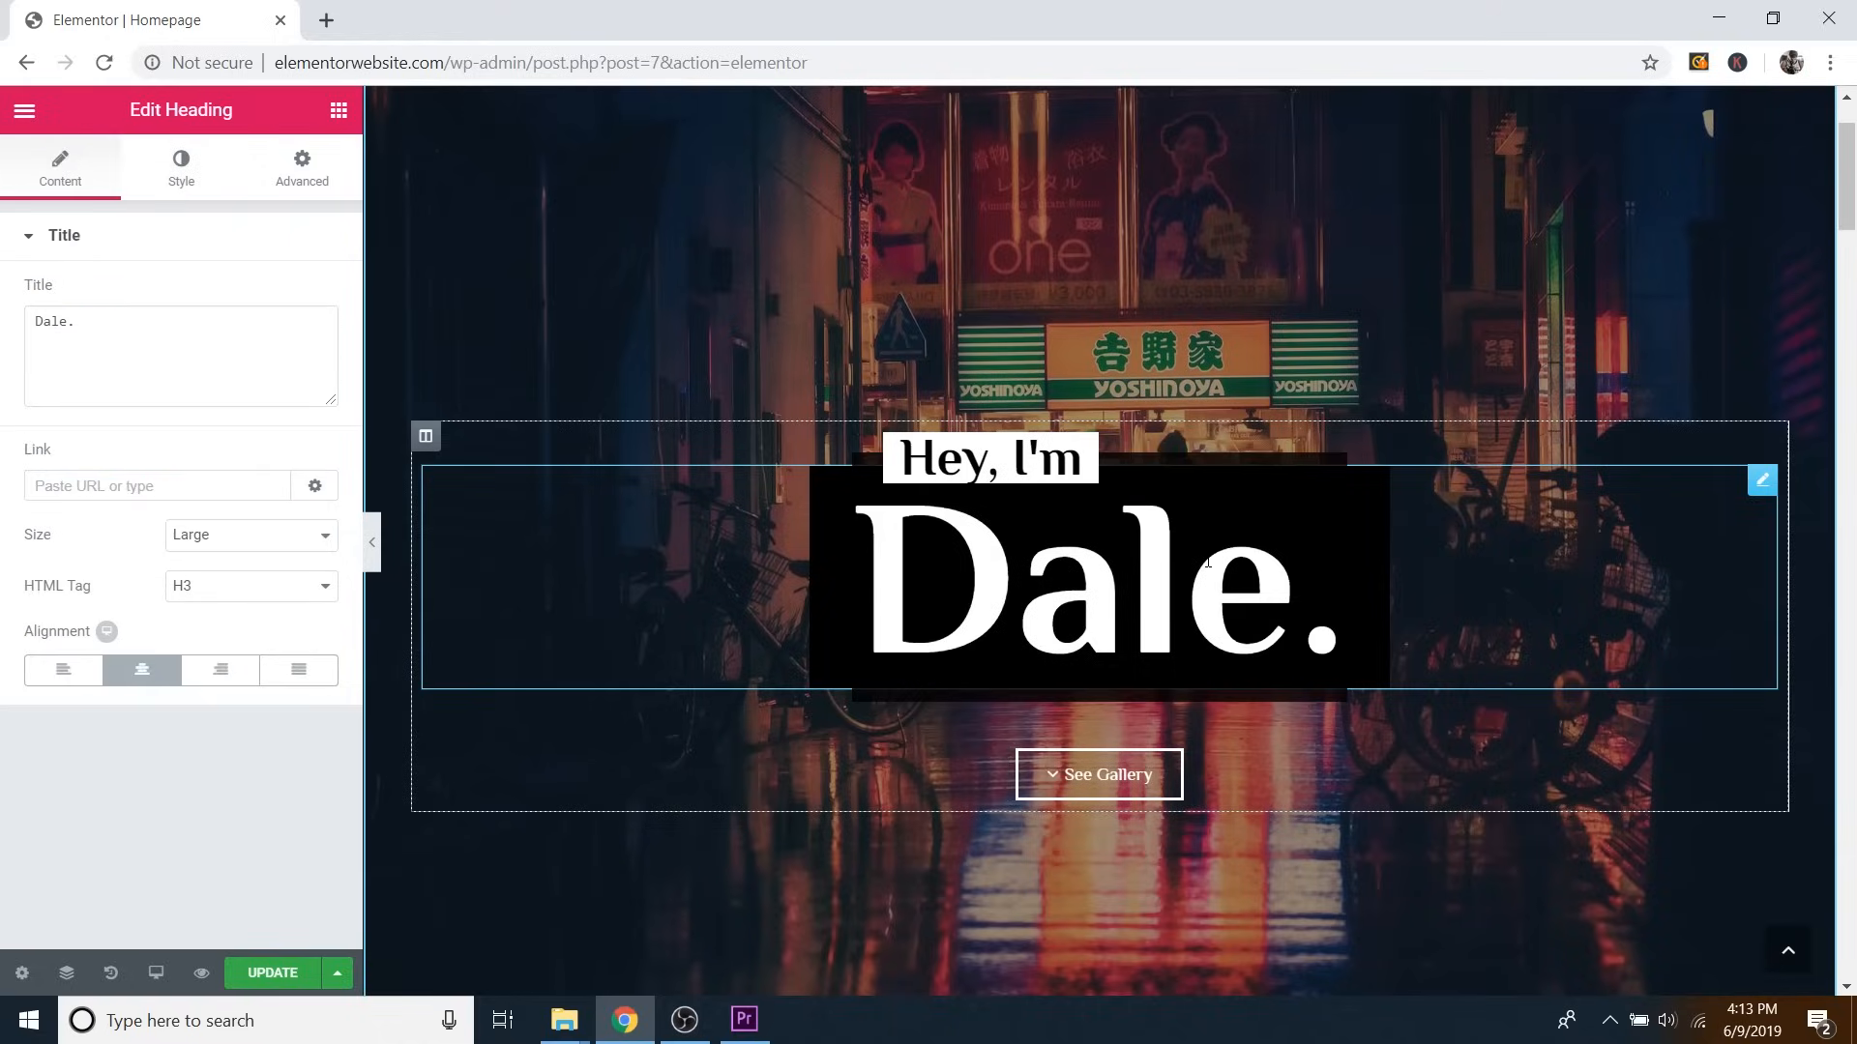
Change the hero heading's name from 'Dale.' to 'Matthew.' and check it in the full-width view.
click(142, 359)
key(shift+Left)
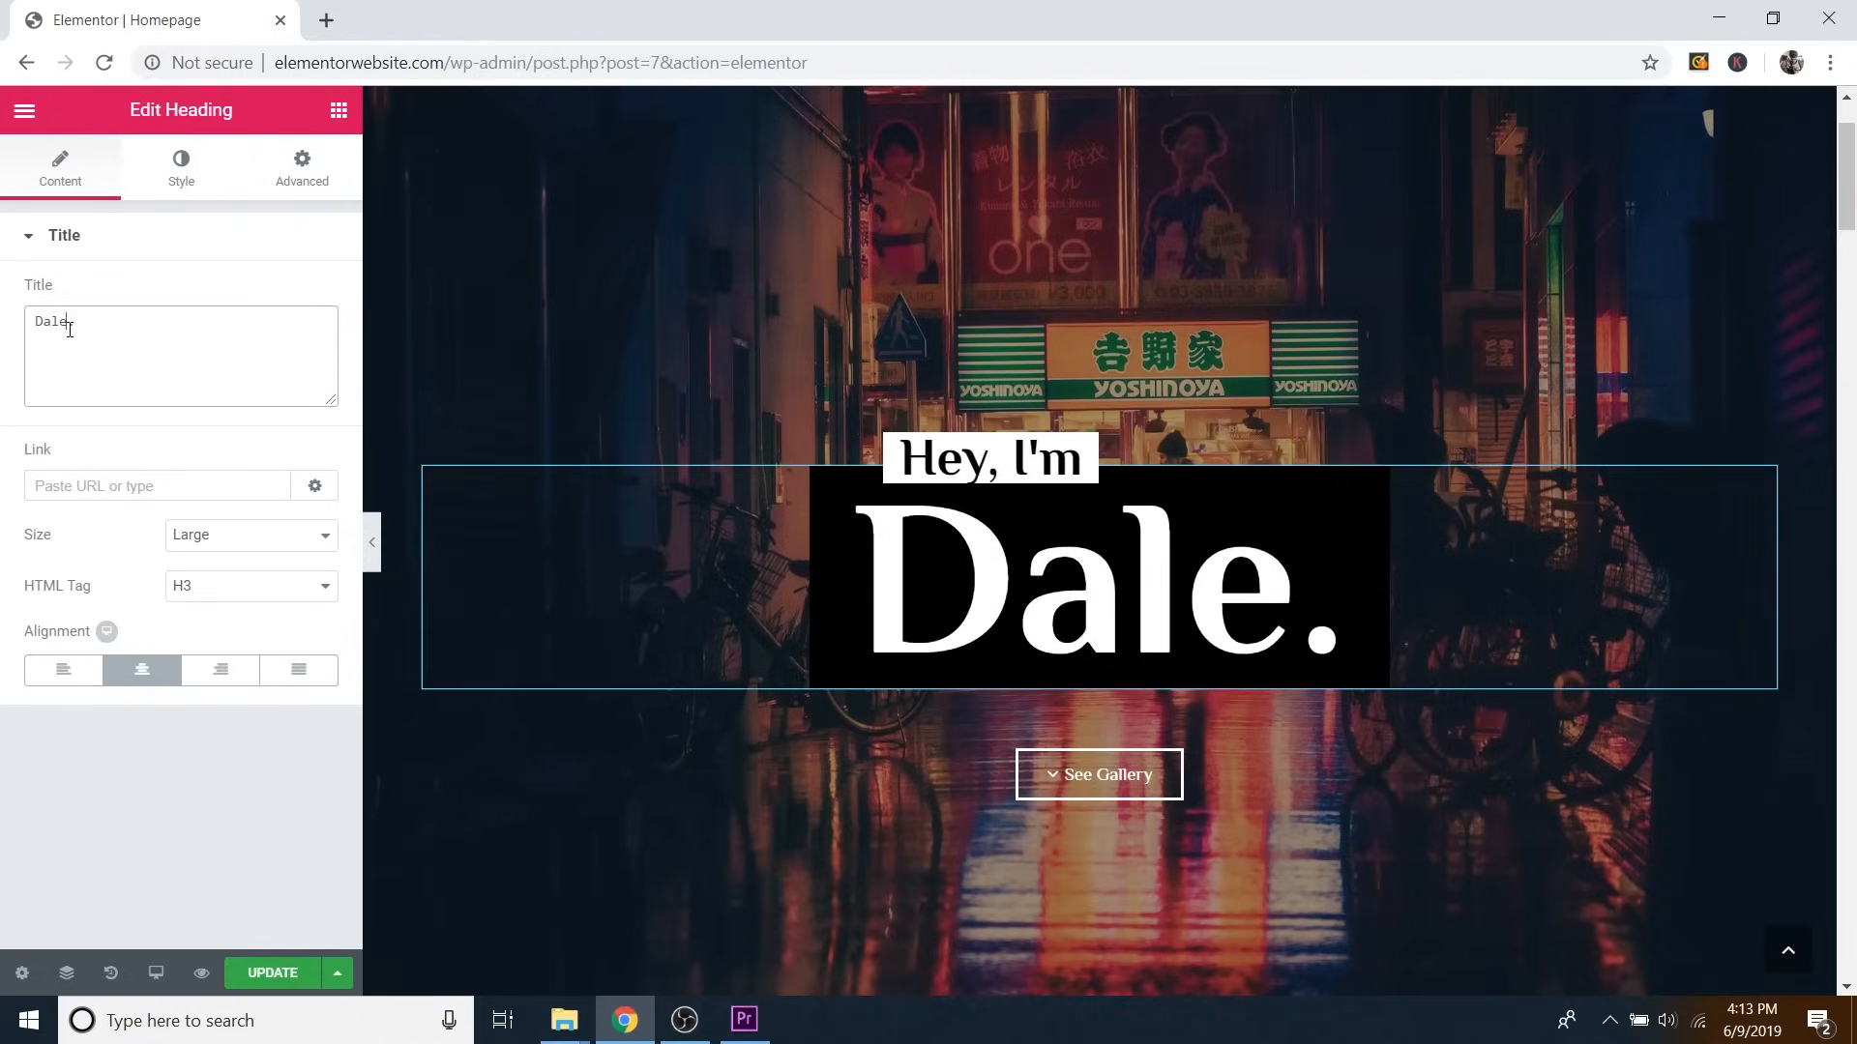
drag(69, 330, 32, 331)
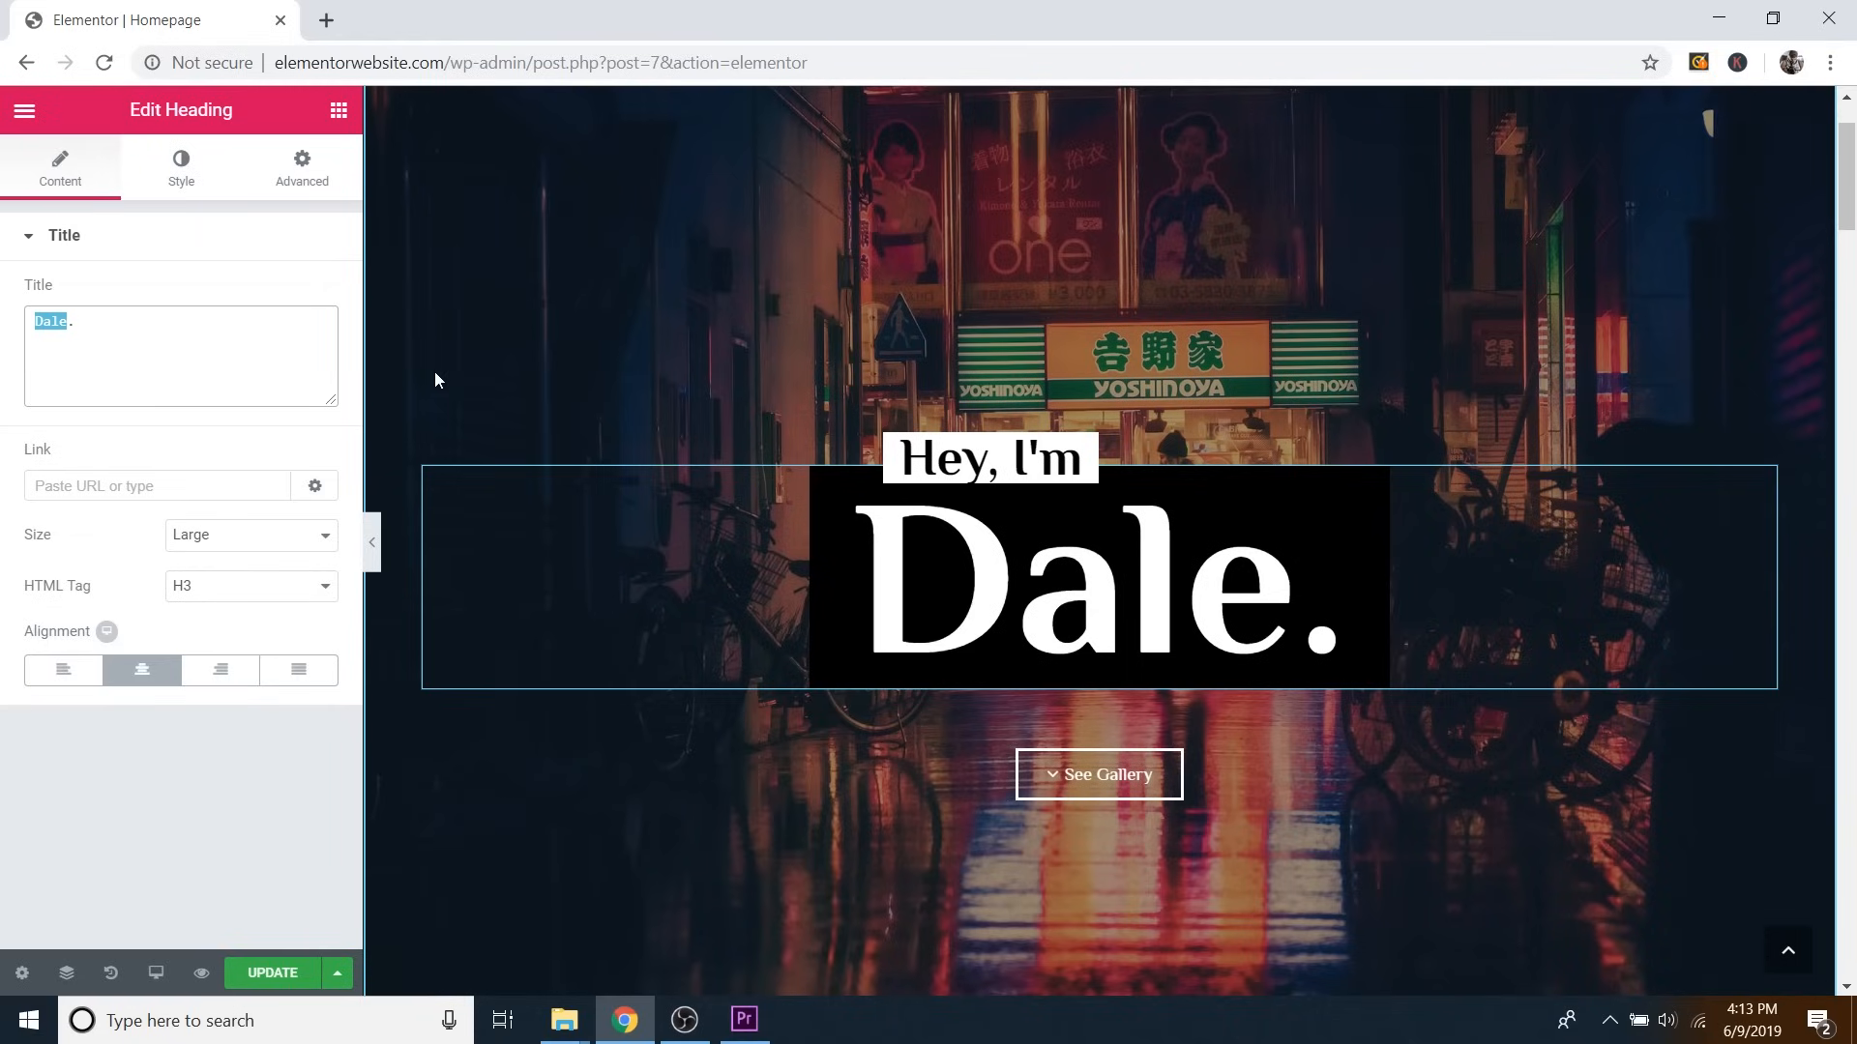
text(Jerry.)
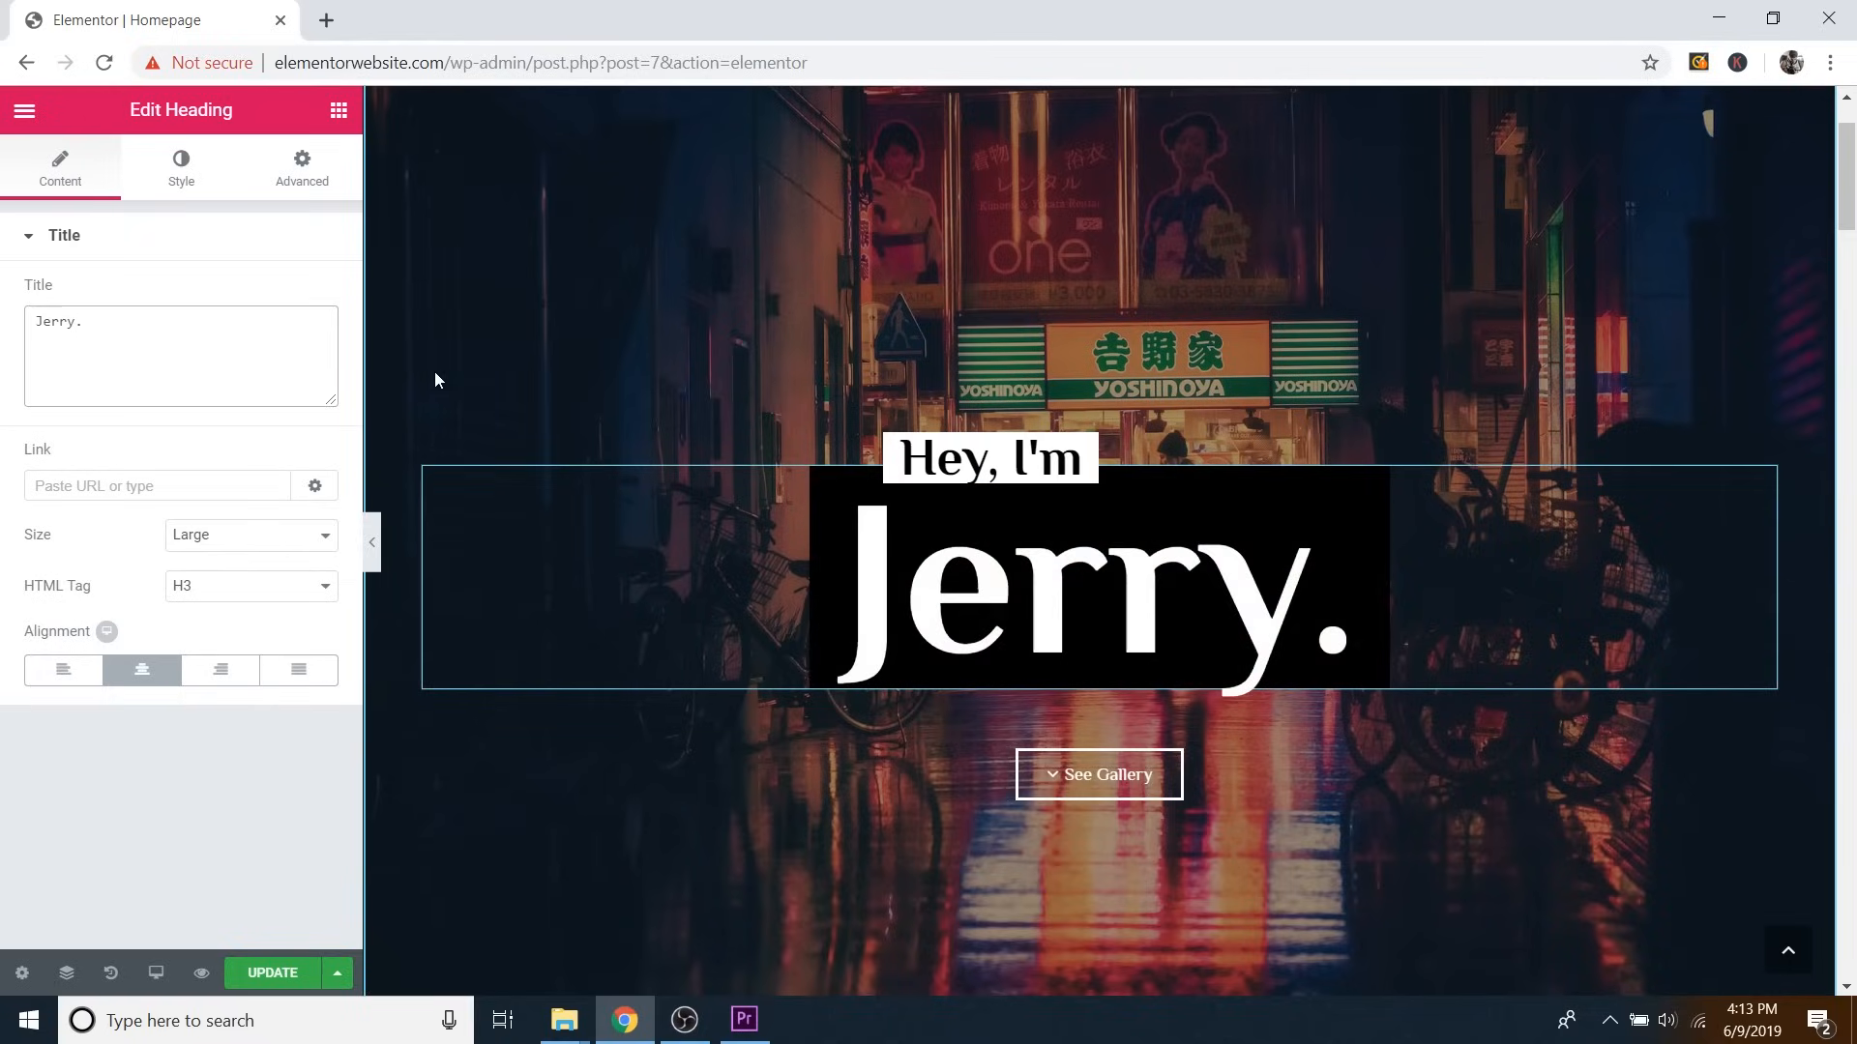
key(BackSpace)
key(BackSpace)
key(BackSpace)
key(BackSpace)
key(BackSpace)
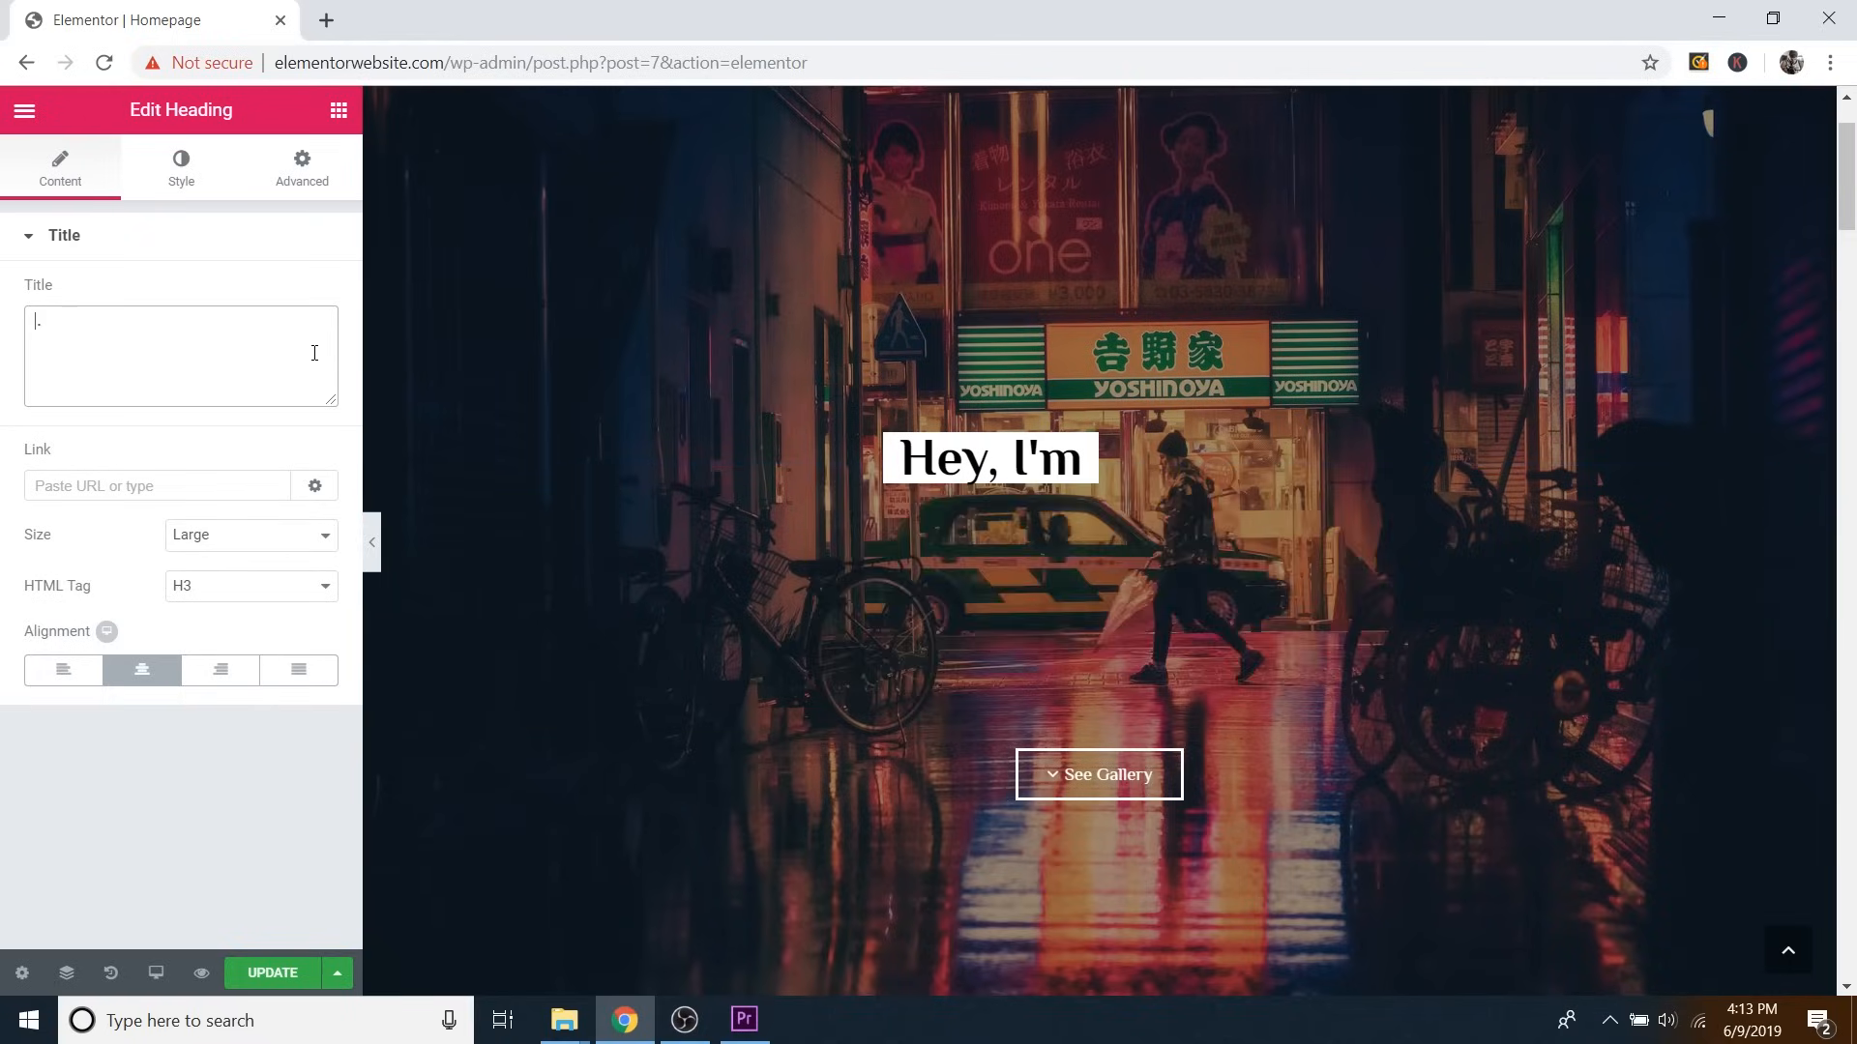
text(Matthew)
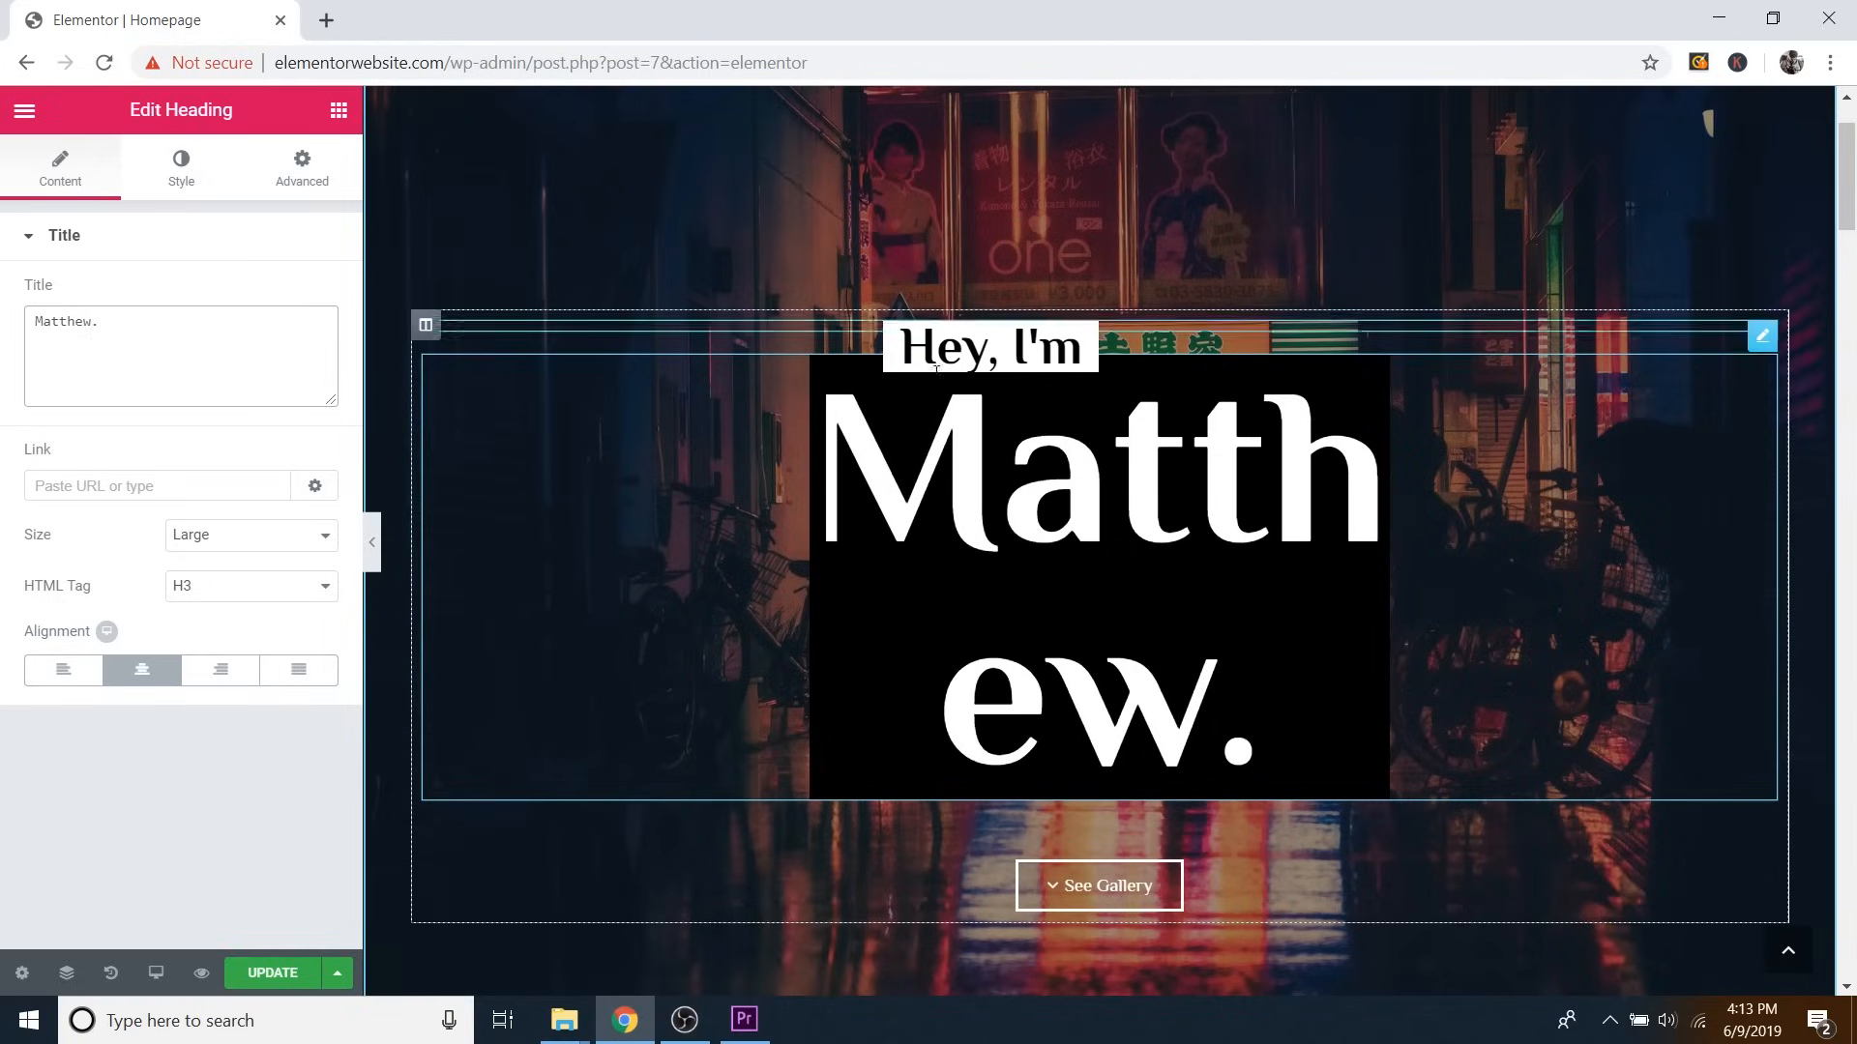
click(374, 553)
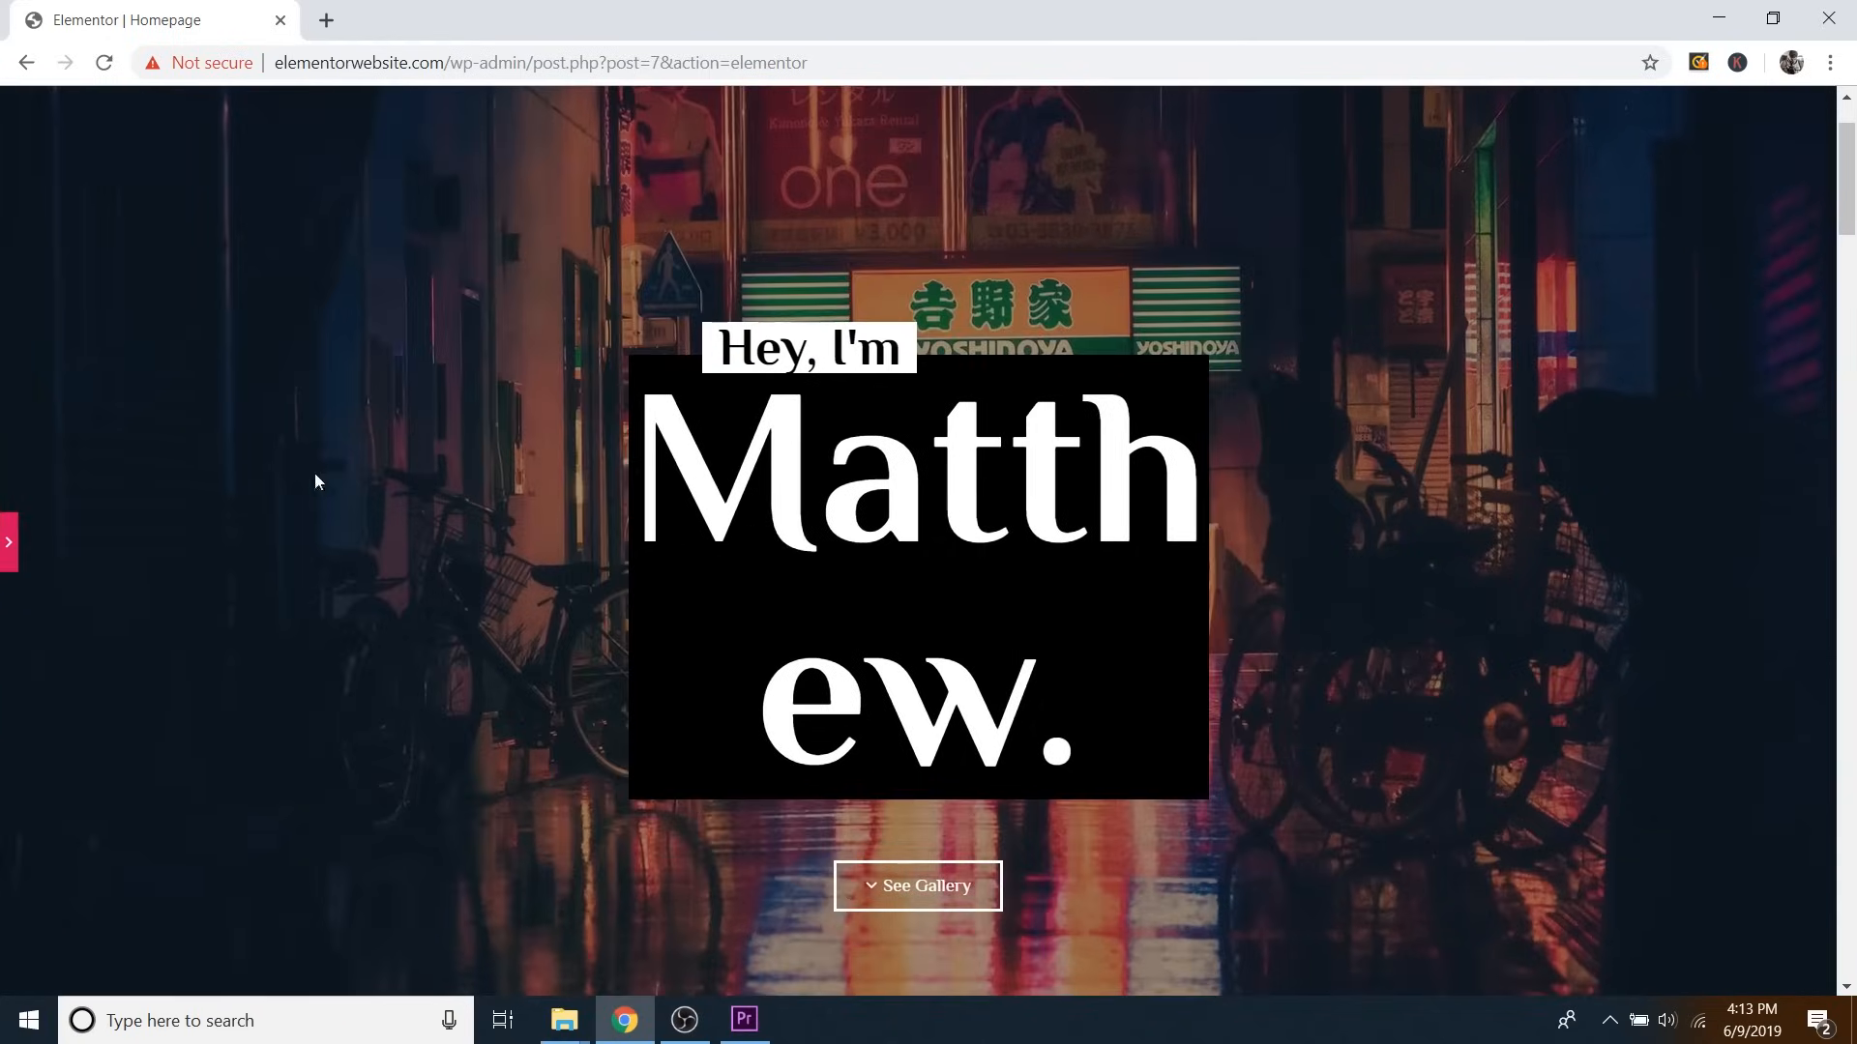
click(10, 544)
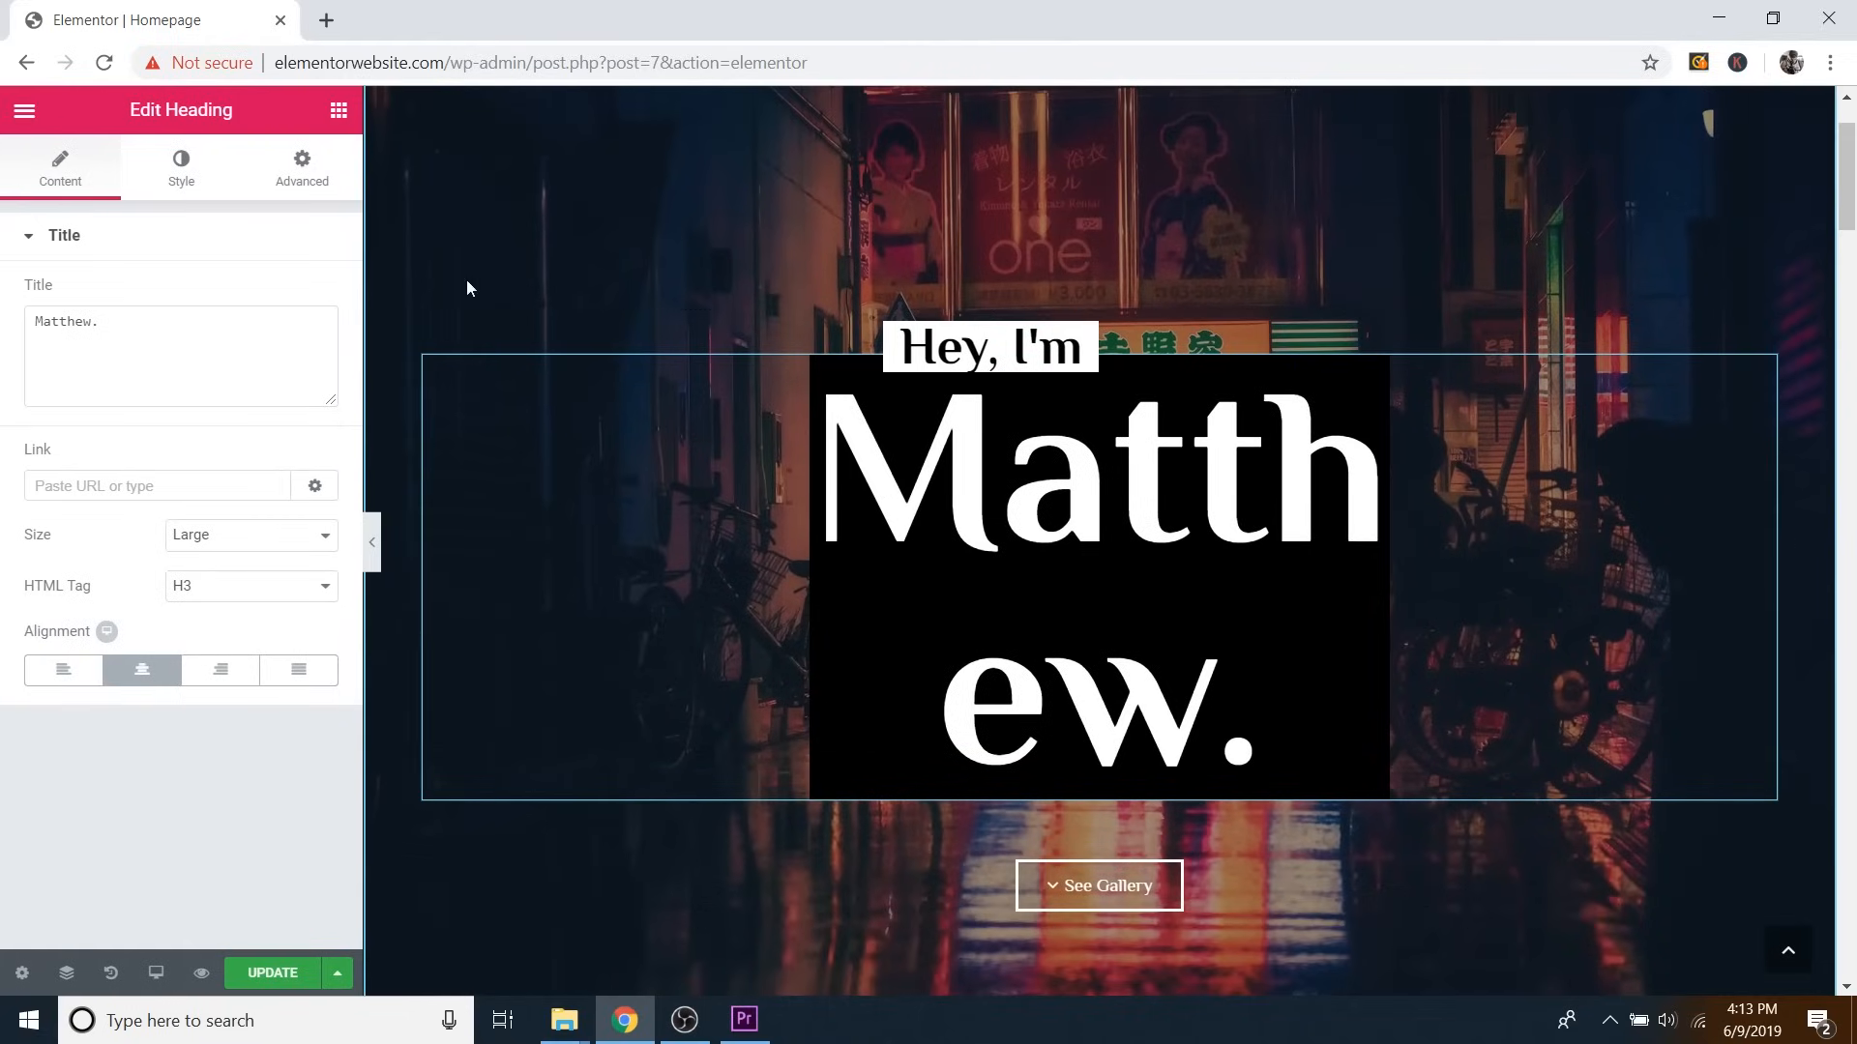
Step the heading's right and left margins down from 320 to about 180 px, then undo the last change.
click(299, 186)
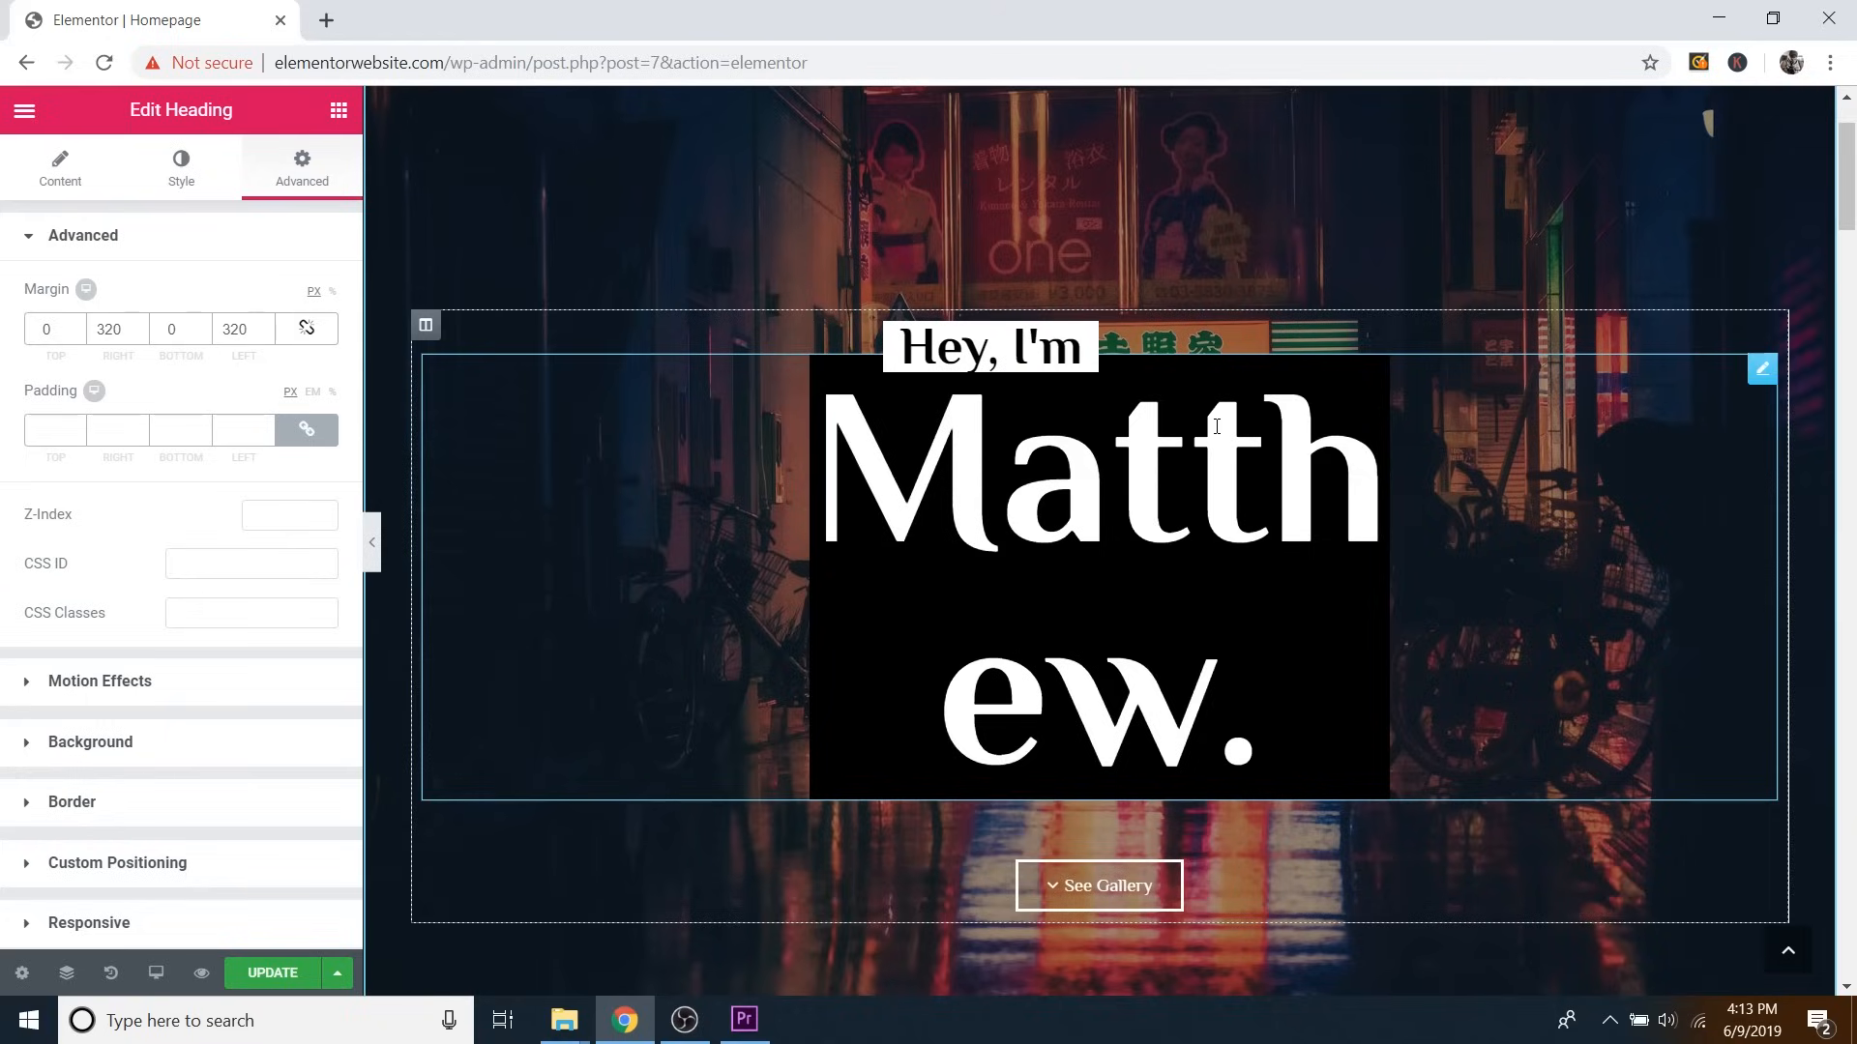
click(140, 335)
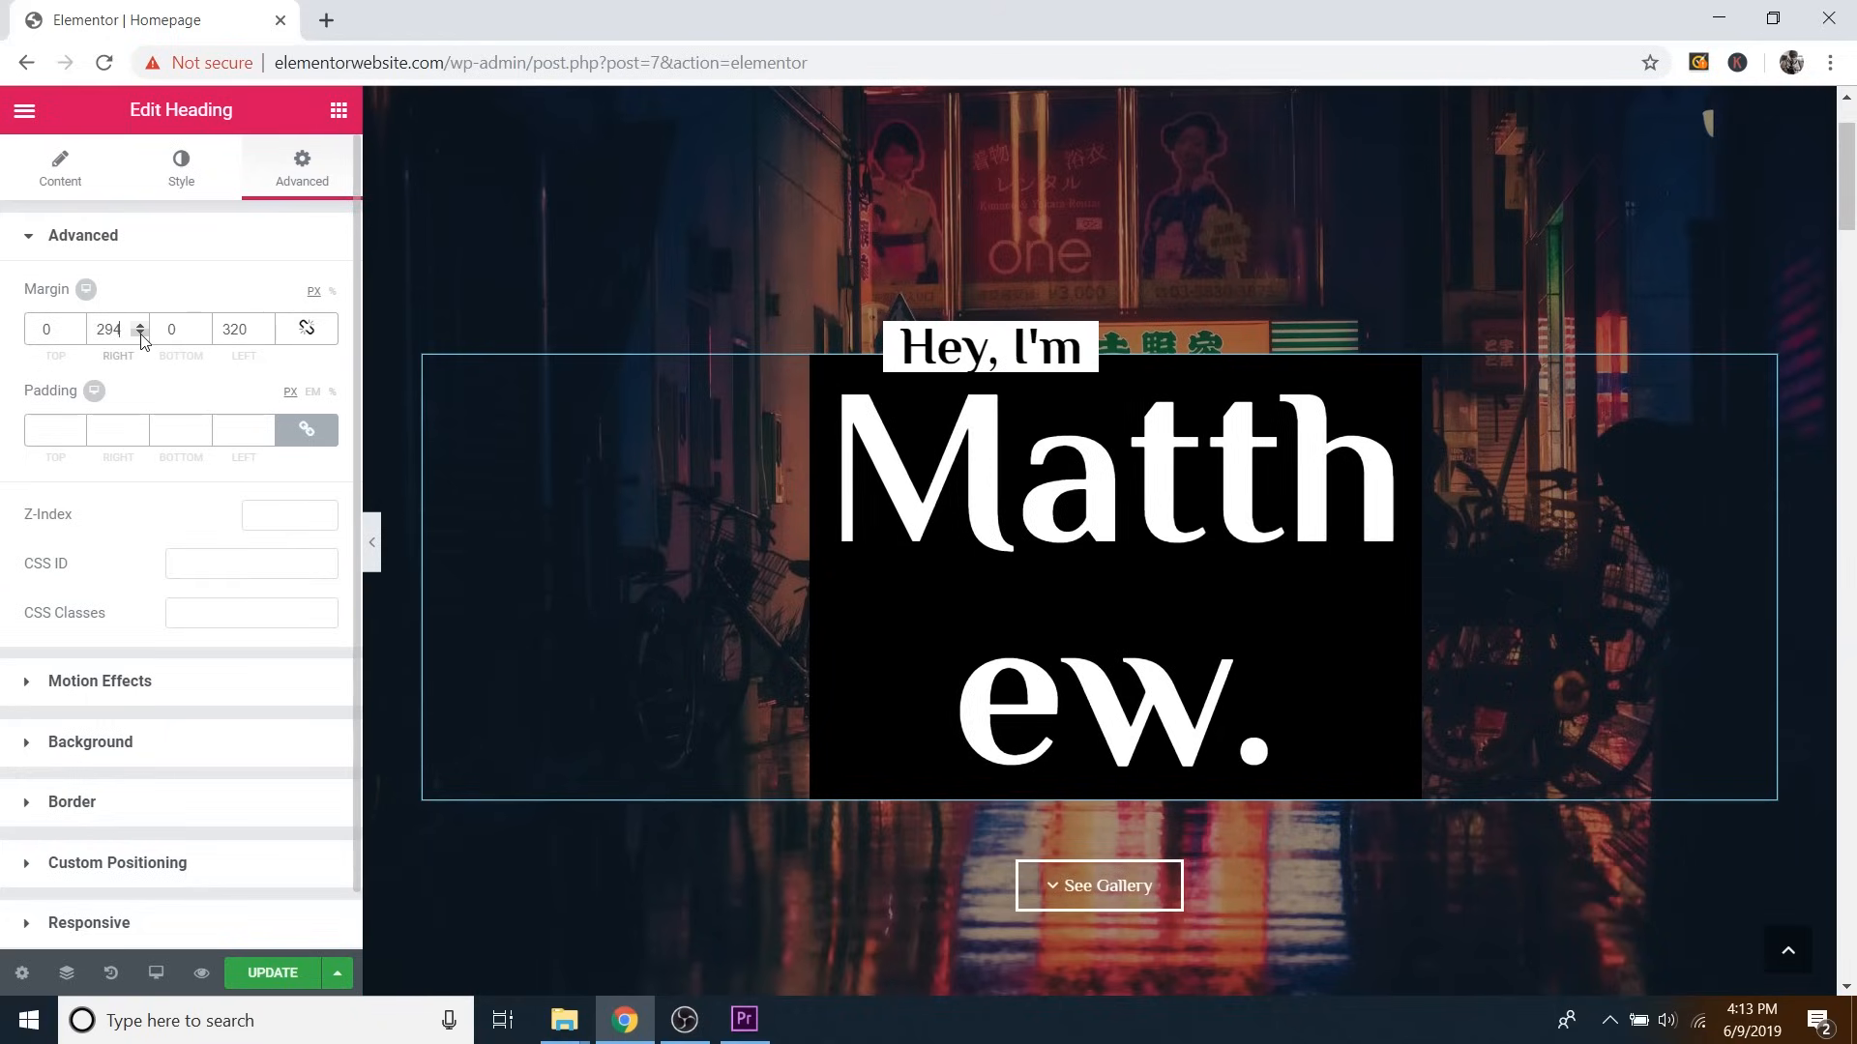
click(266, 335)
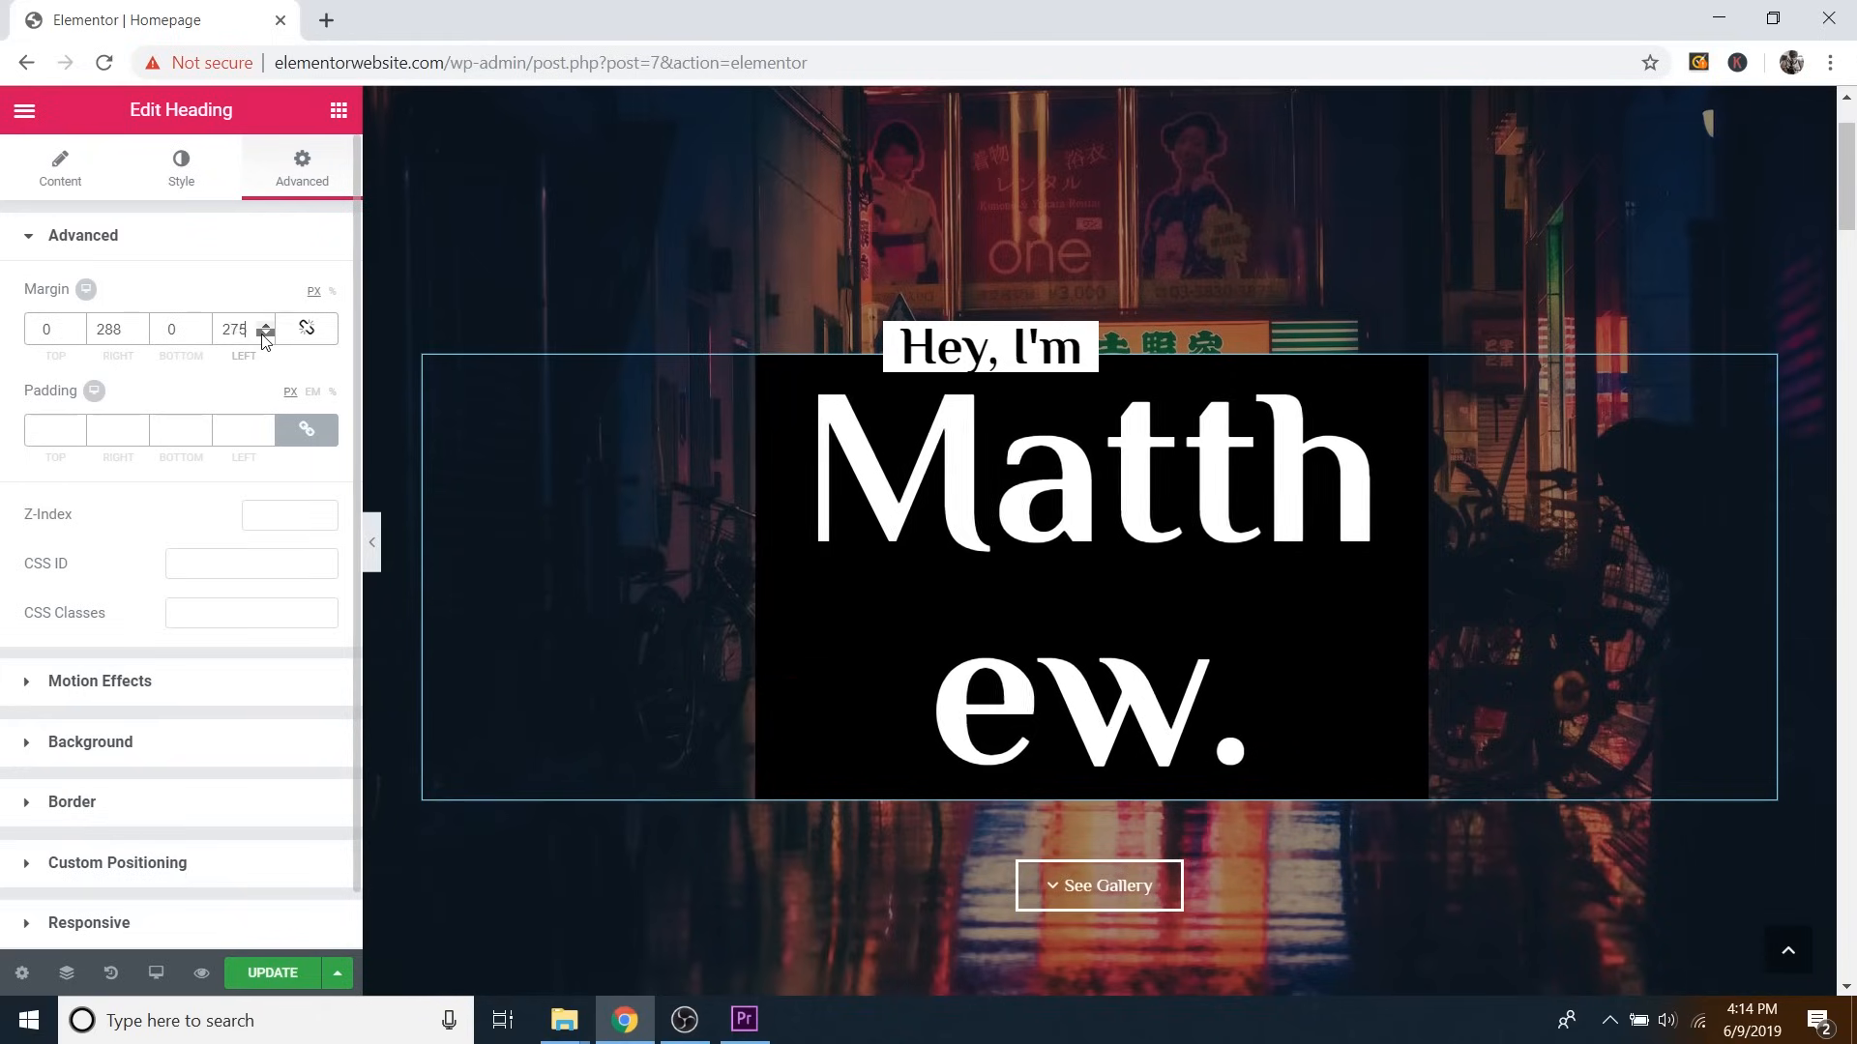
click(140, 335)
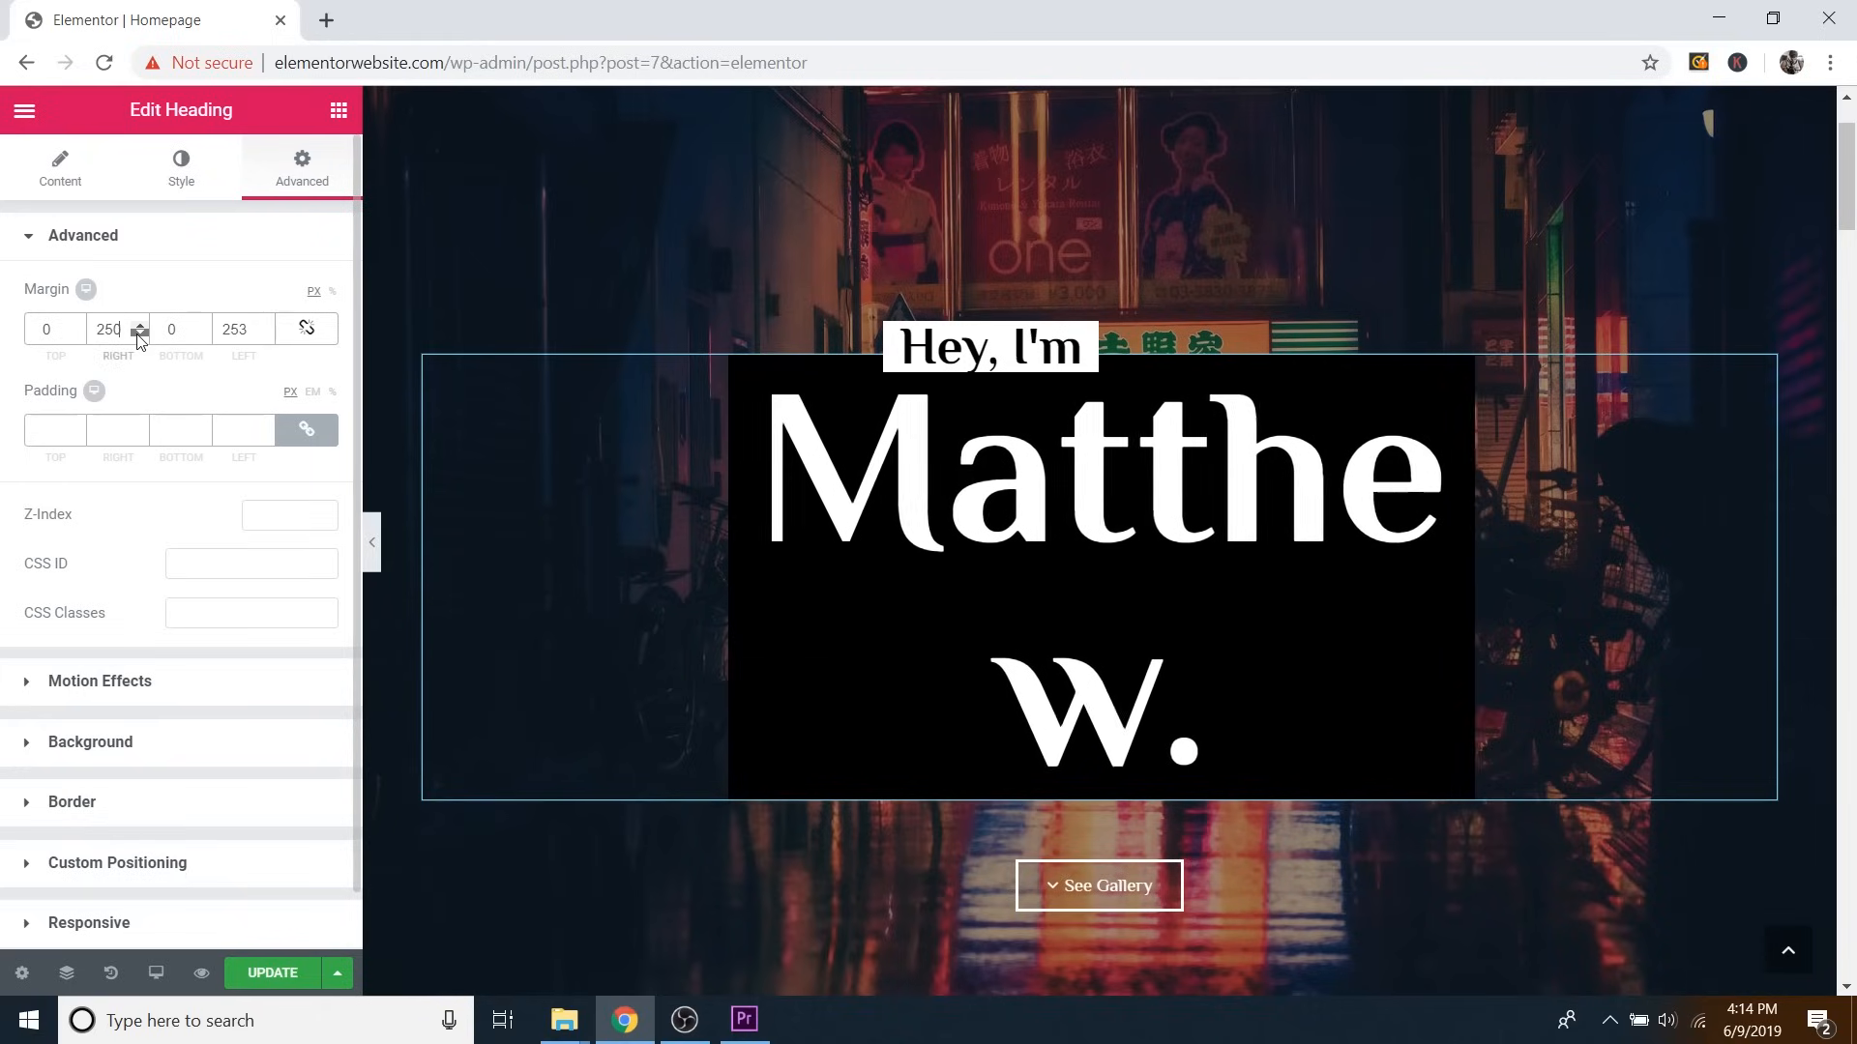
click(268, 334)
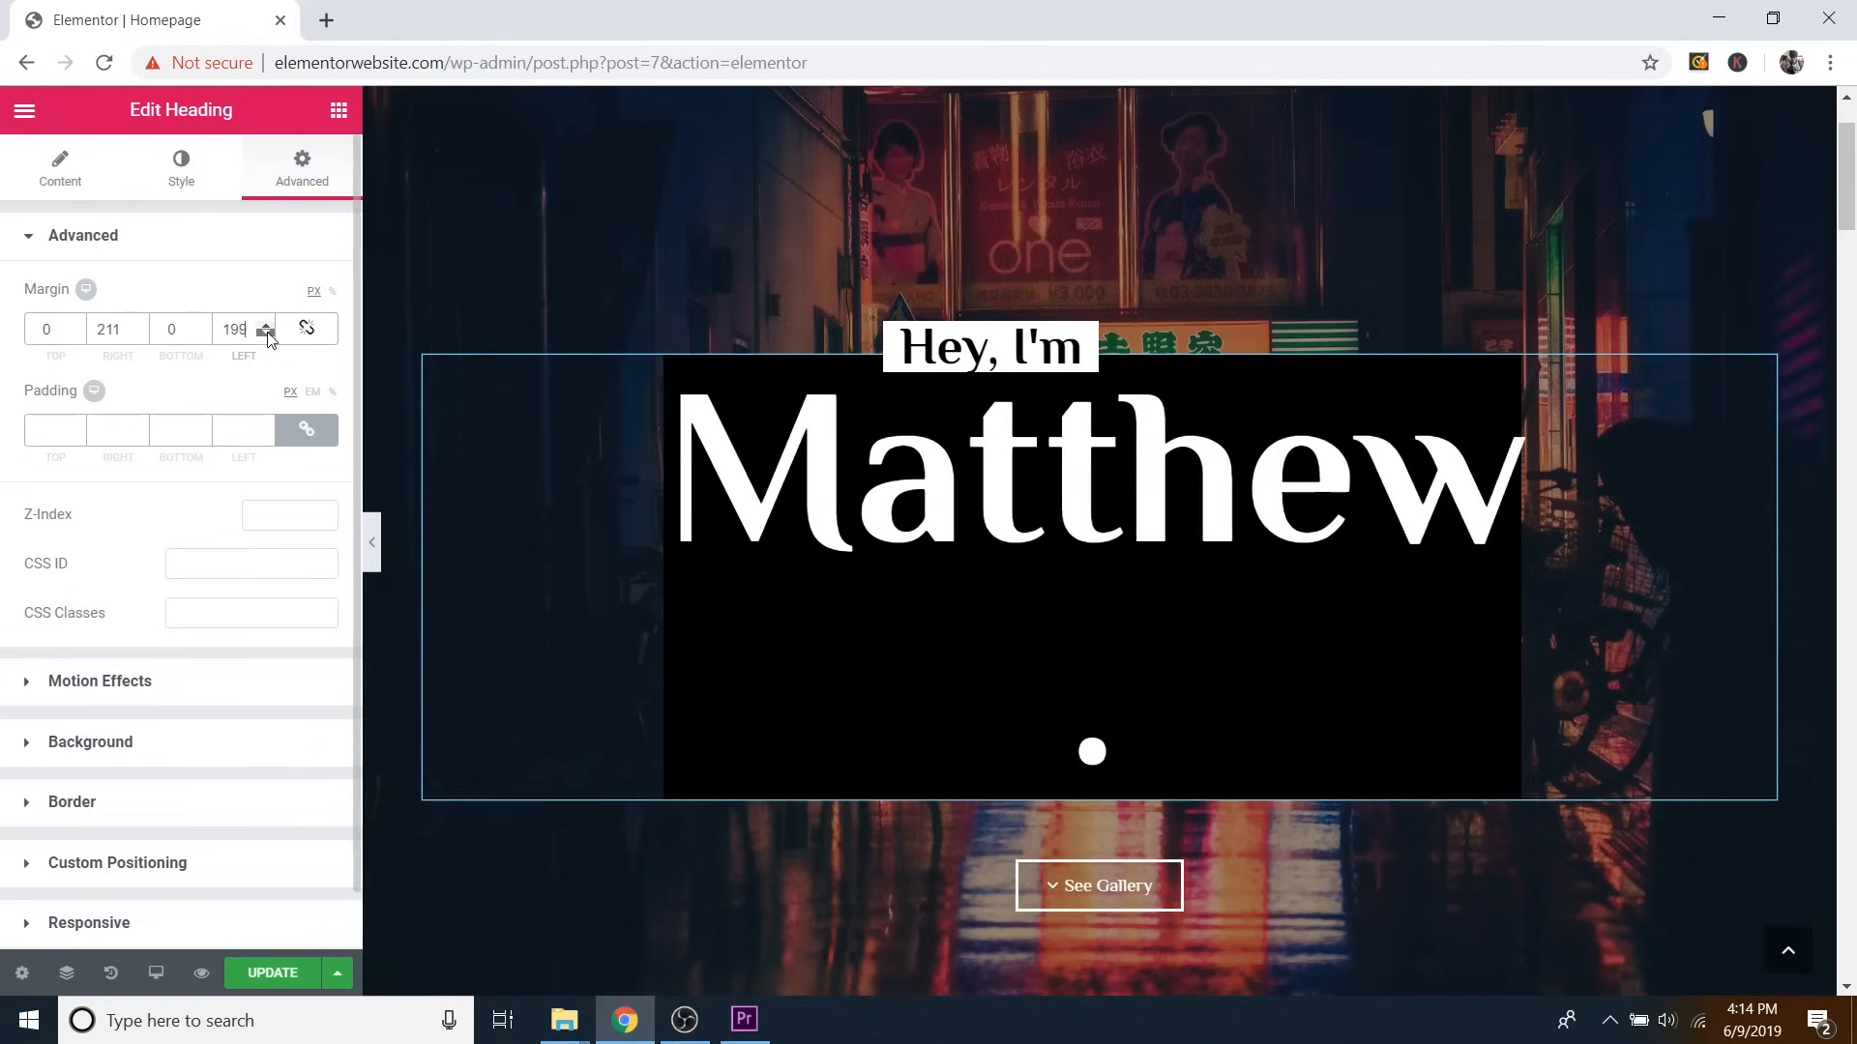
click(139, 334)
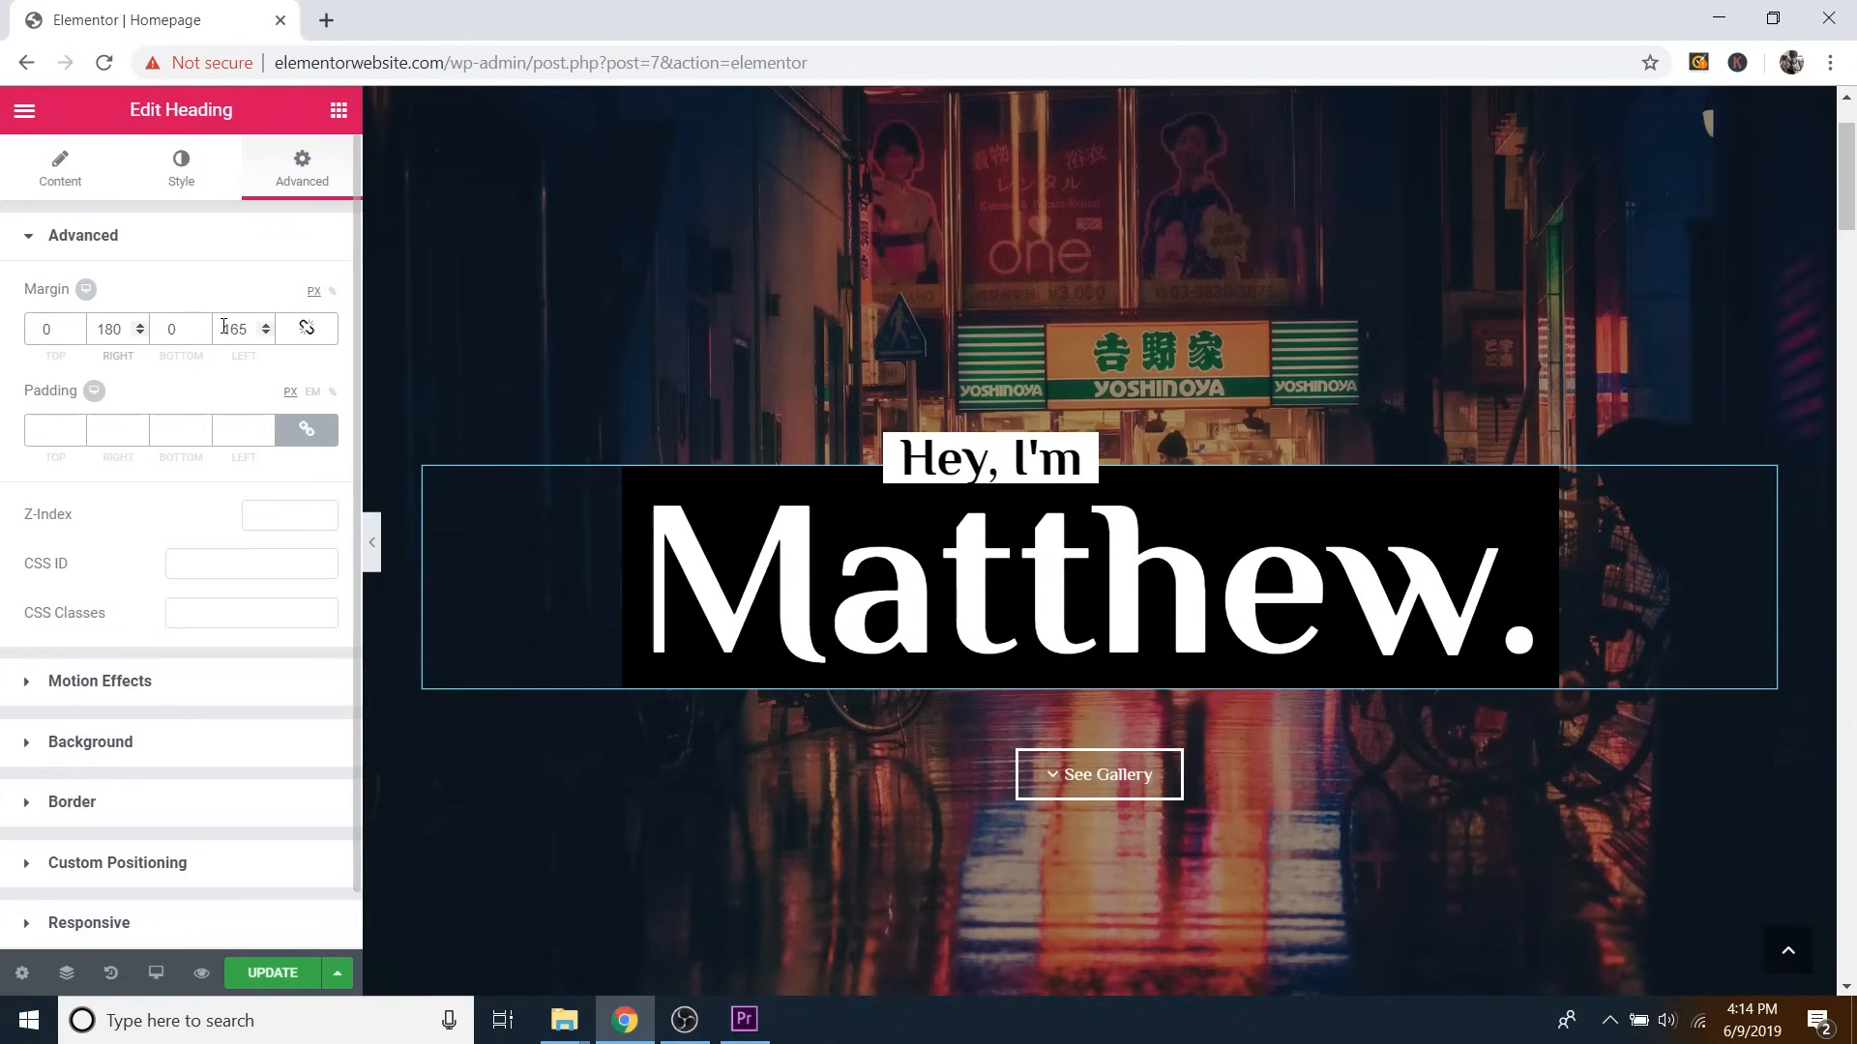
click(271, 326)
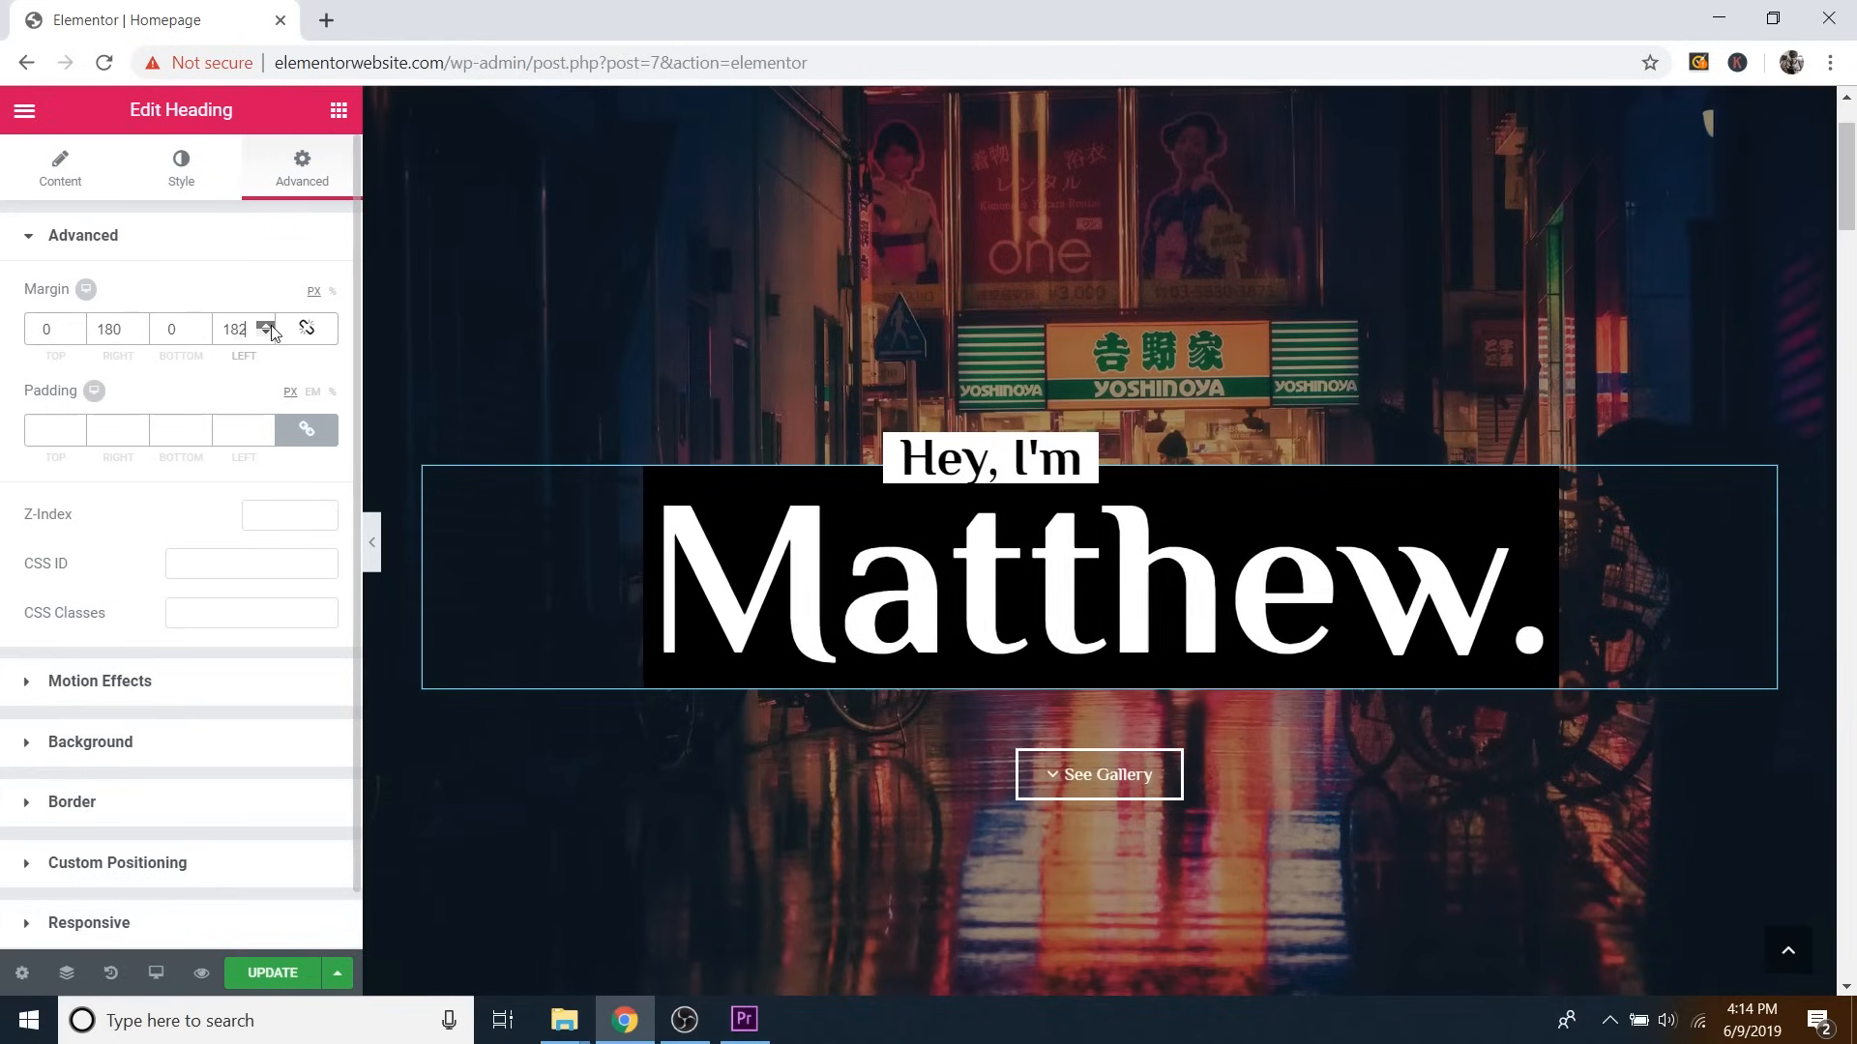
click(267, 334)
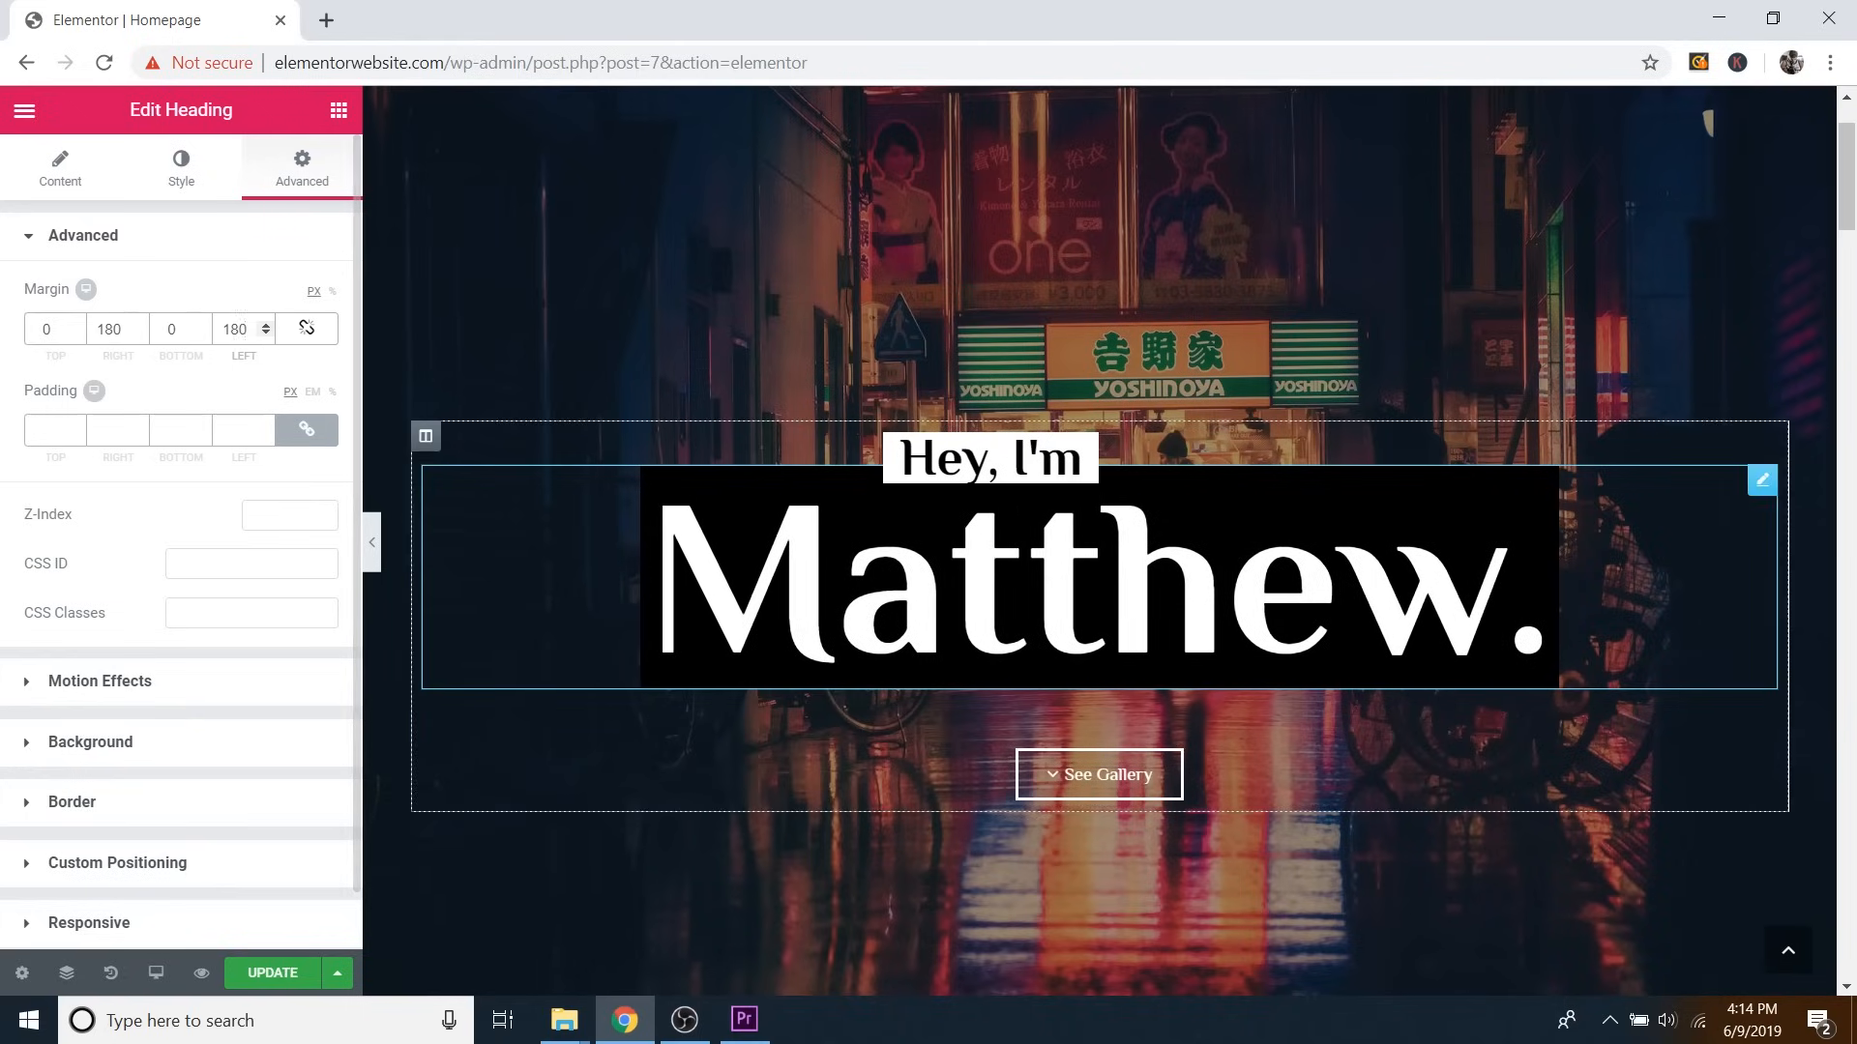
scroll(1100, 541, down, 1)
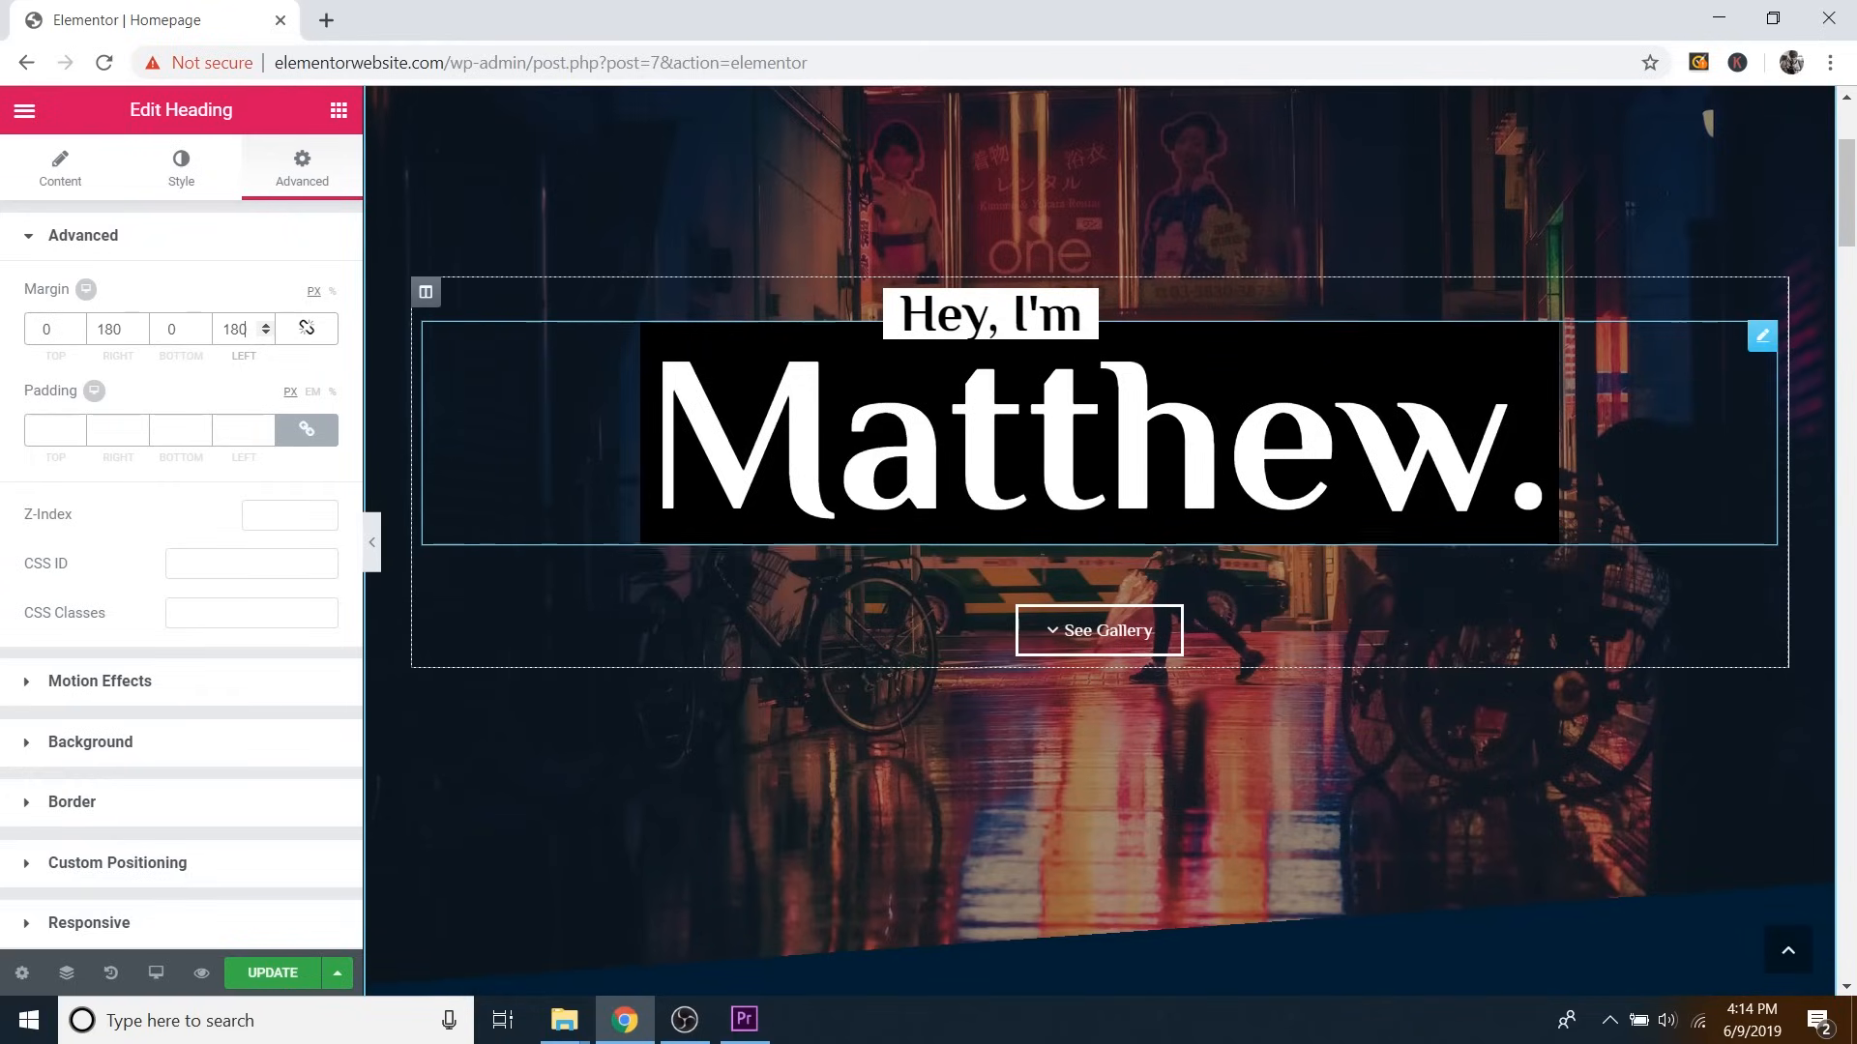
scroll(1099, 522, up, 1)
scroll(1100, 522, down, 1)
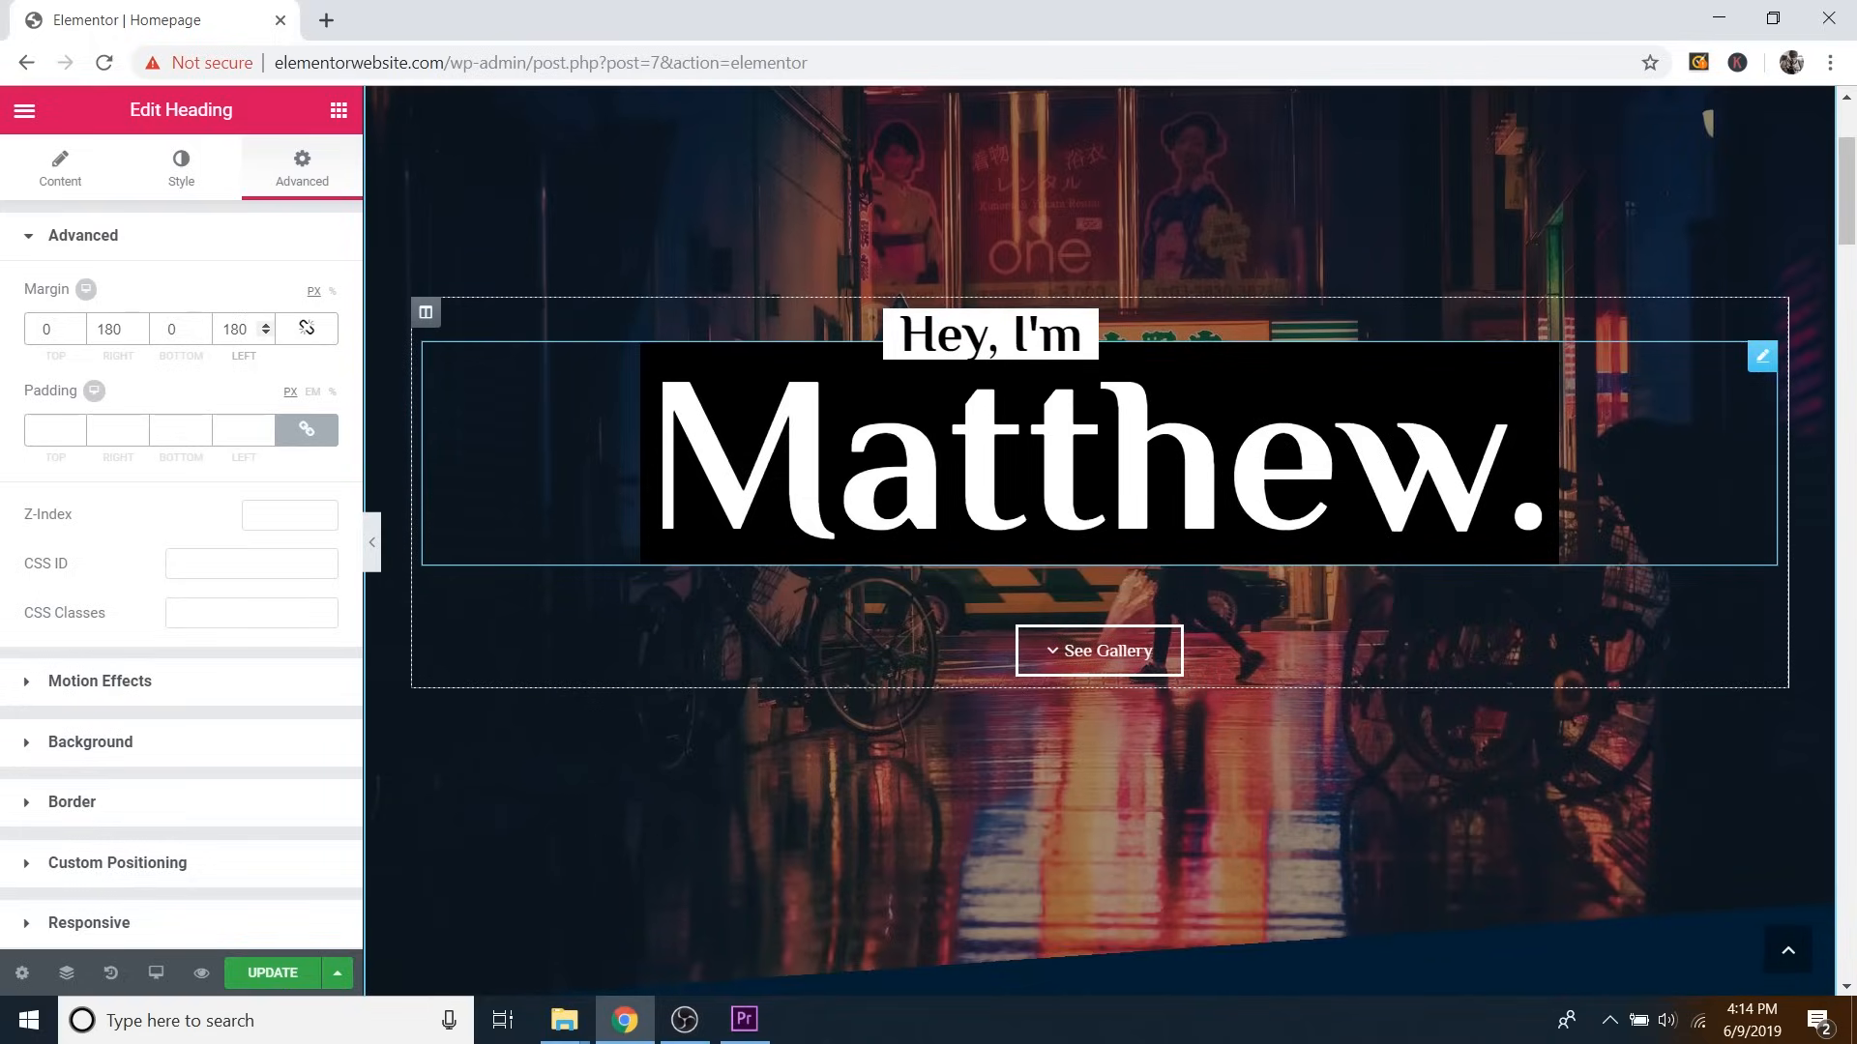
click(248, 473)
key(ctrl+z)
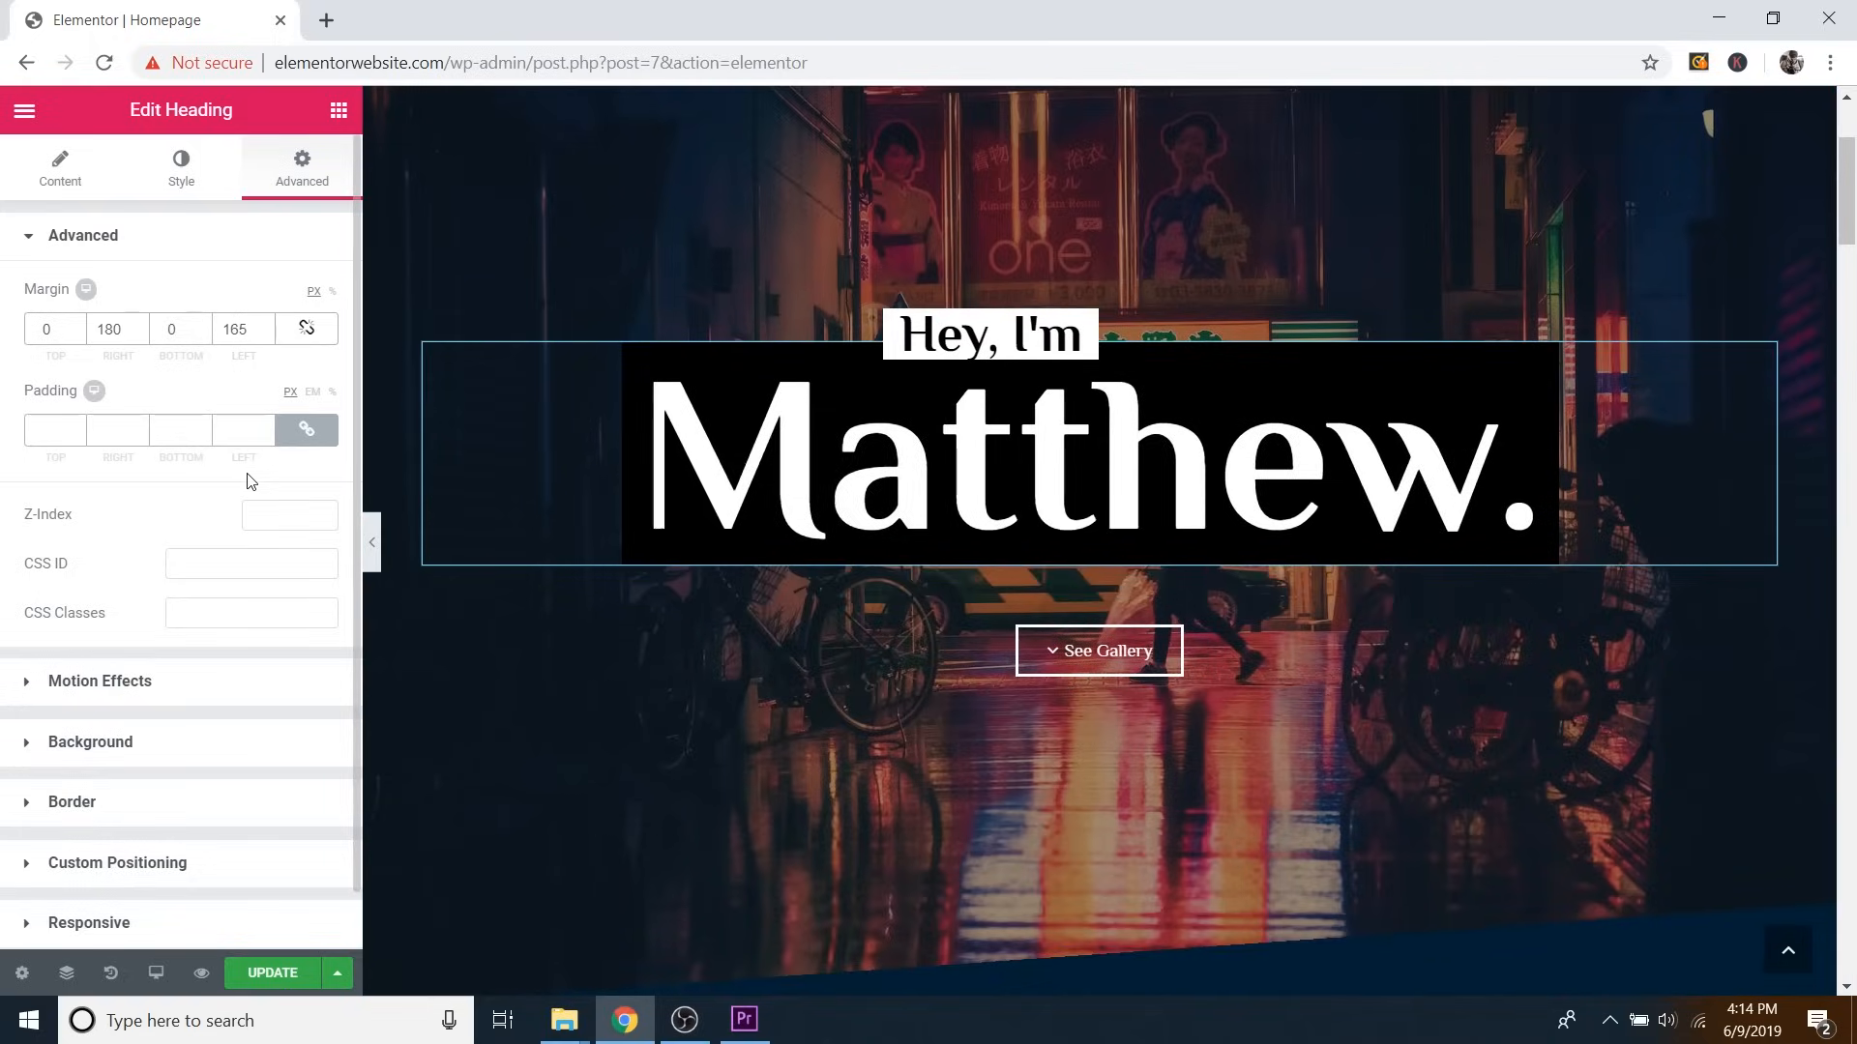
Undo the remaining margin edit, confirm the heading's Fade In entrance animation, and preview the page.
key(ctrl+z)
key(ctrl+z)
key(ctrl+z)
key(ctrl+z)
key(ctrl+z)
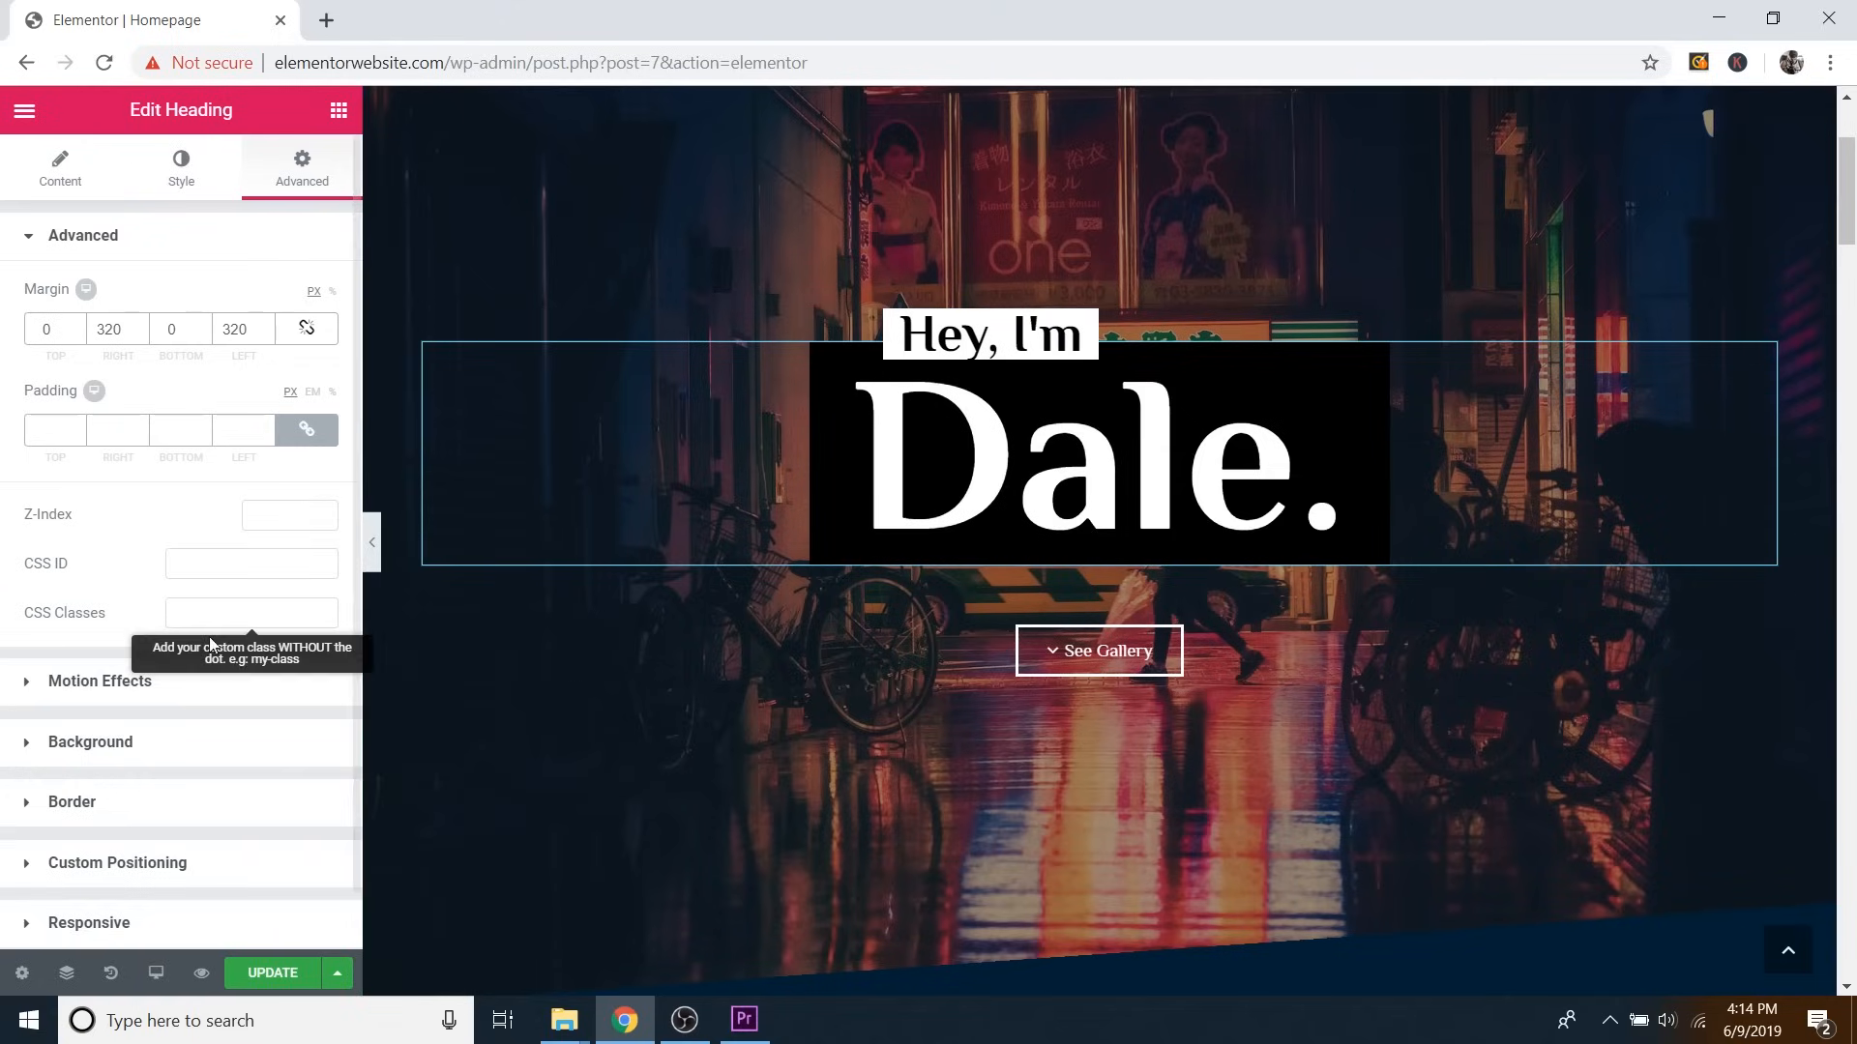
click(100, 694)
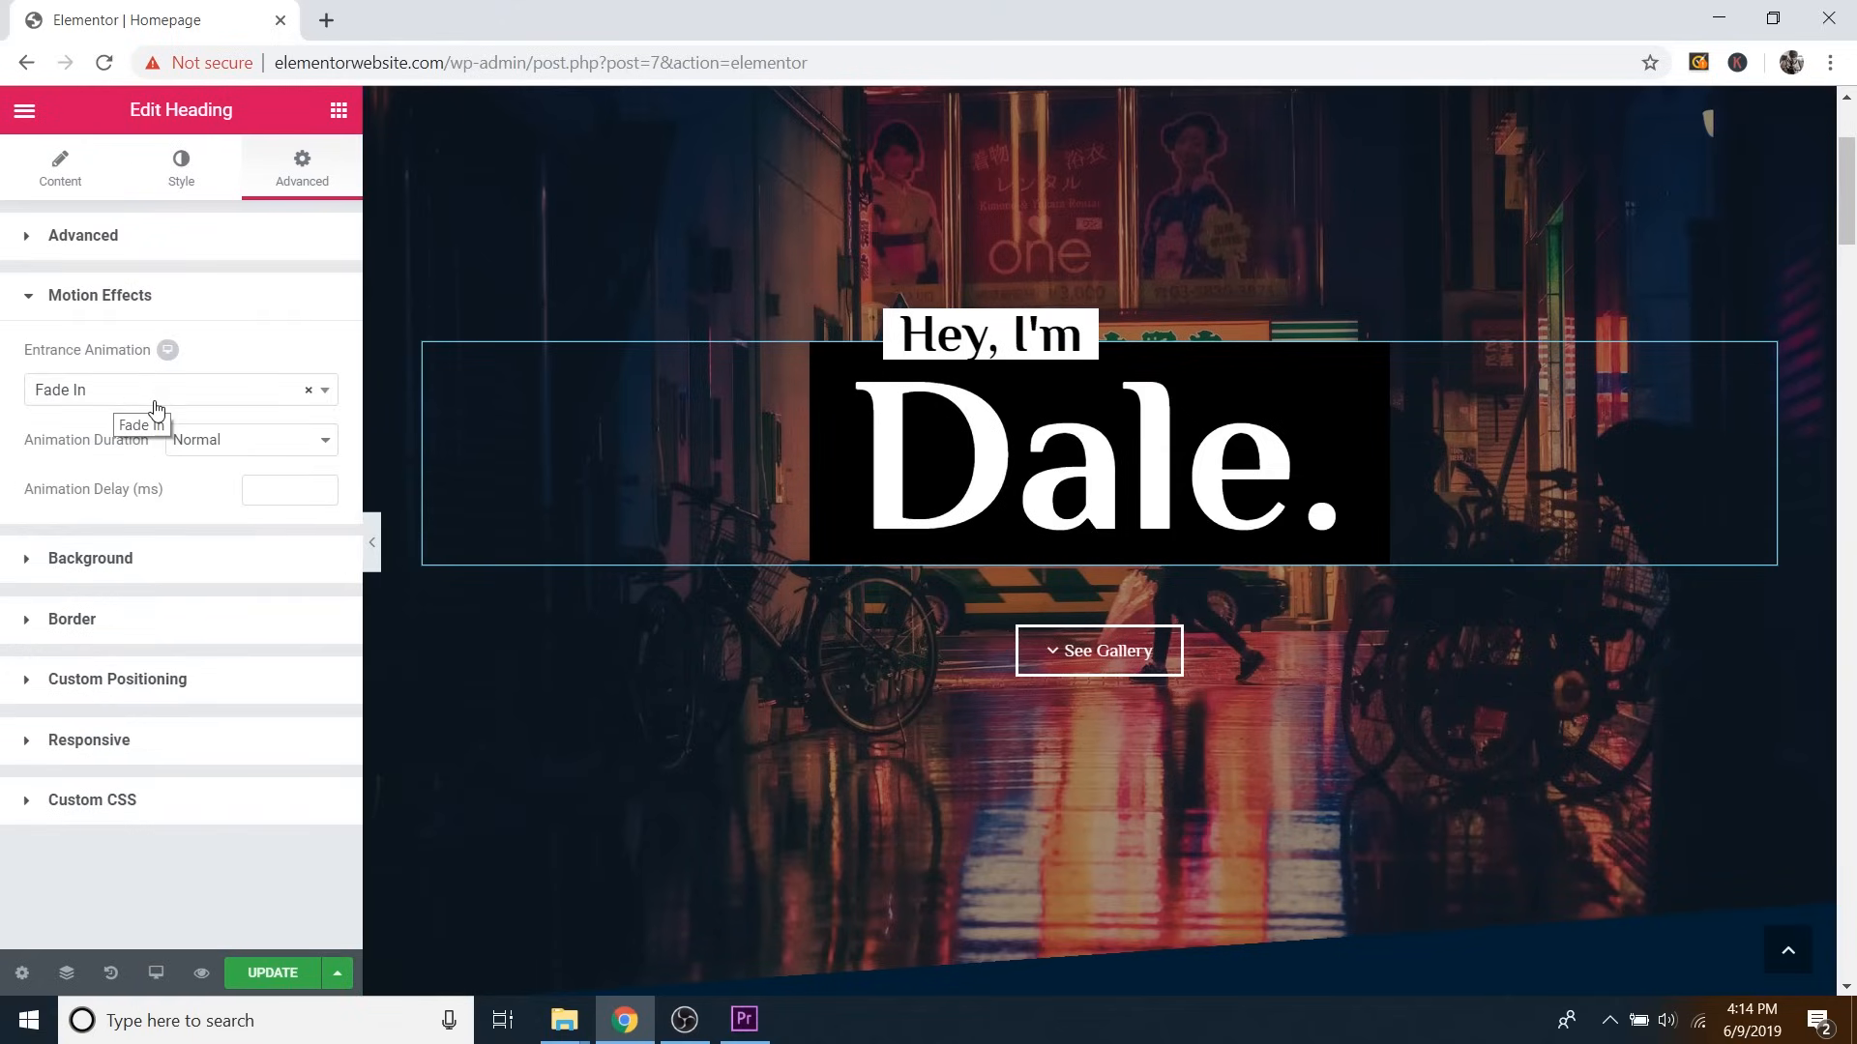
click(201, 974)
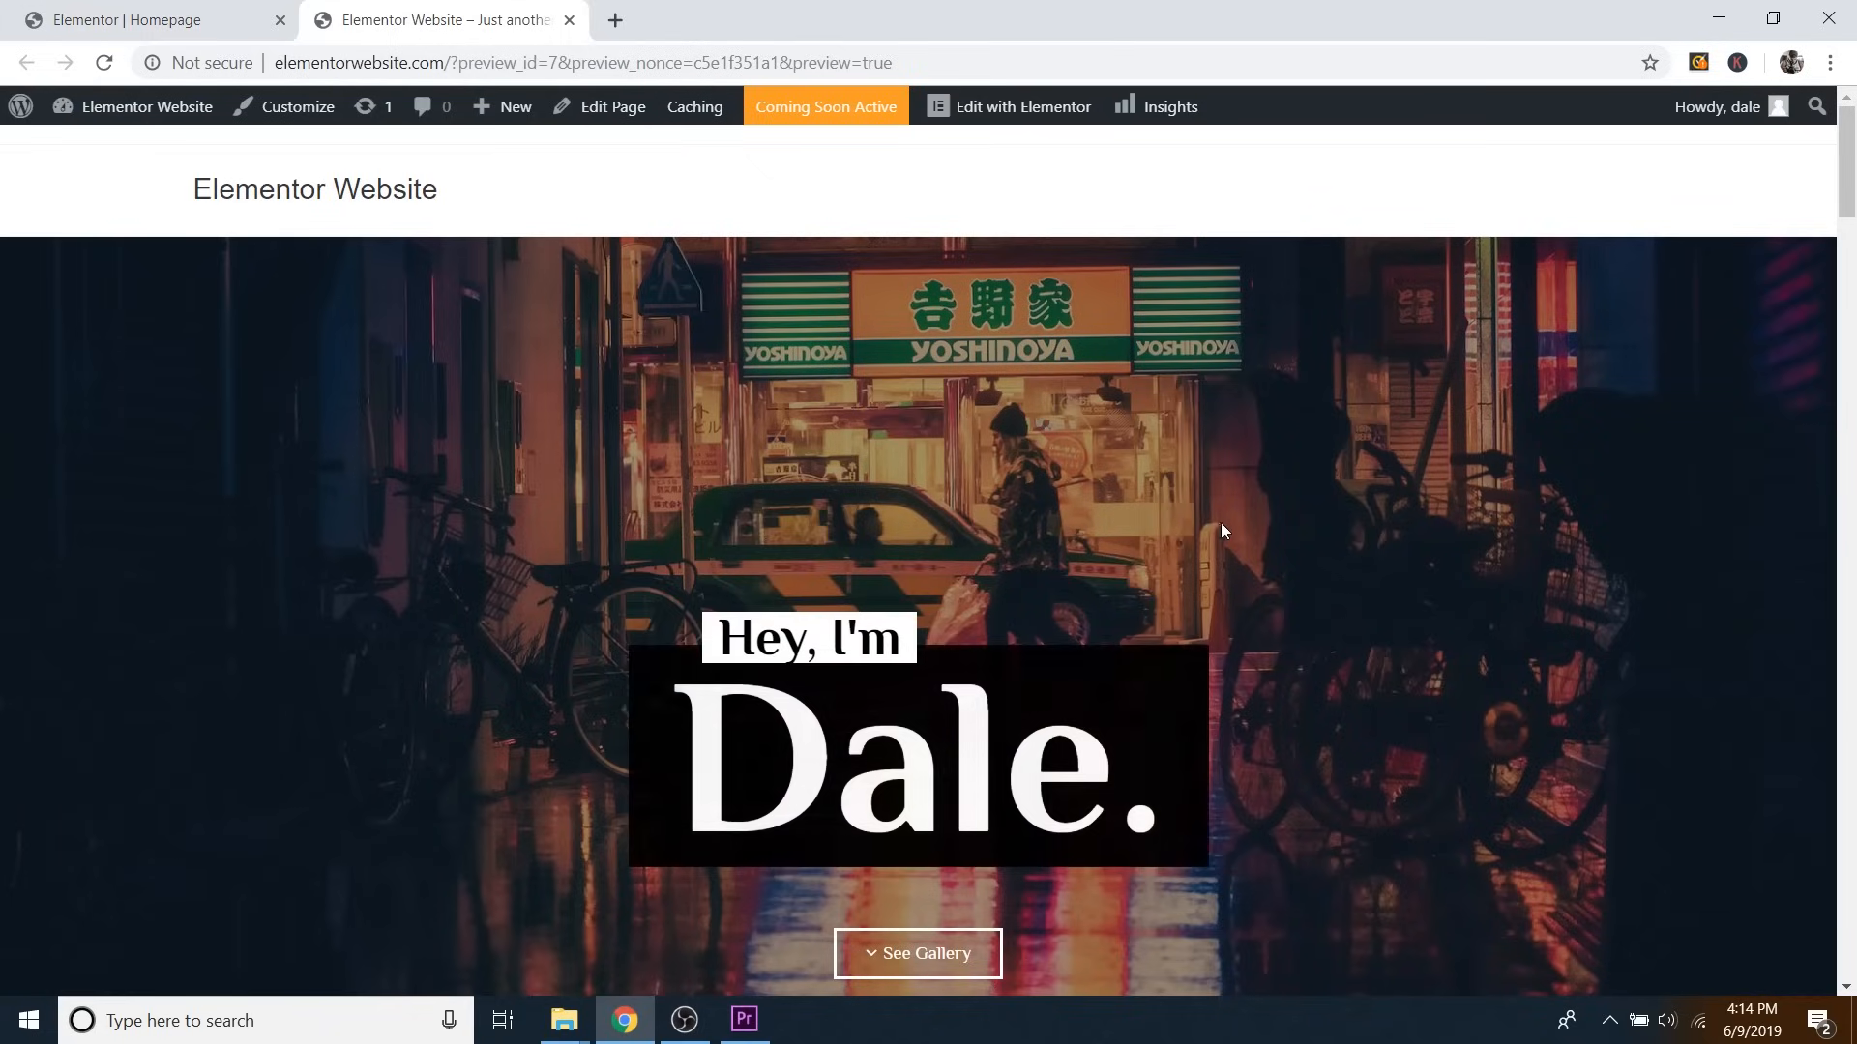
click(570, 19)
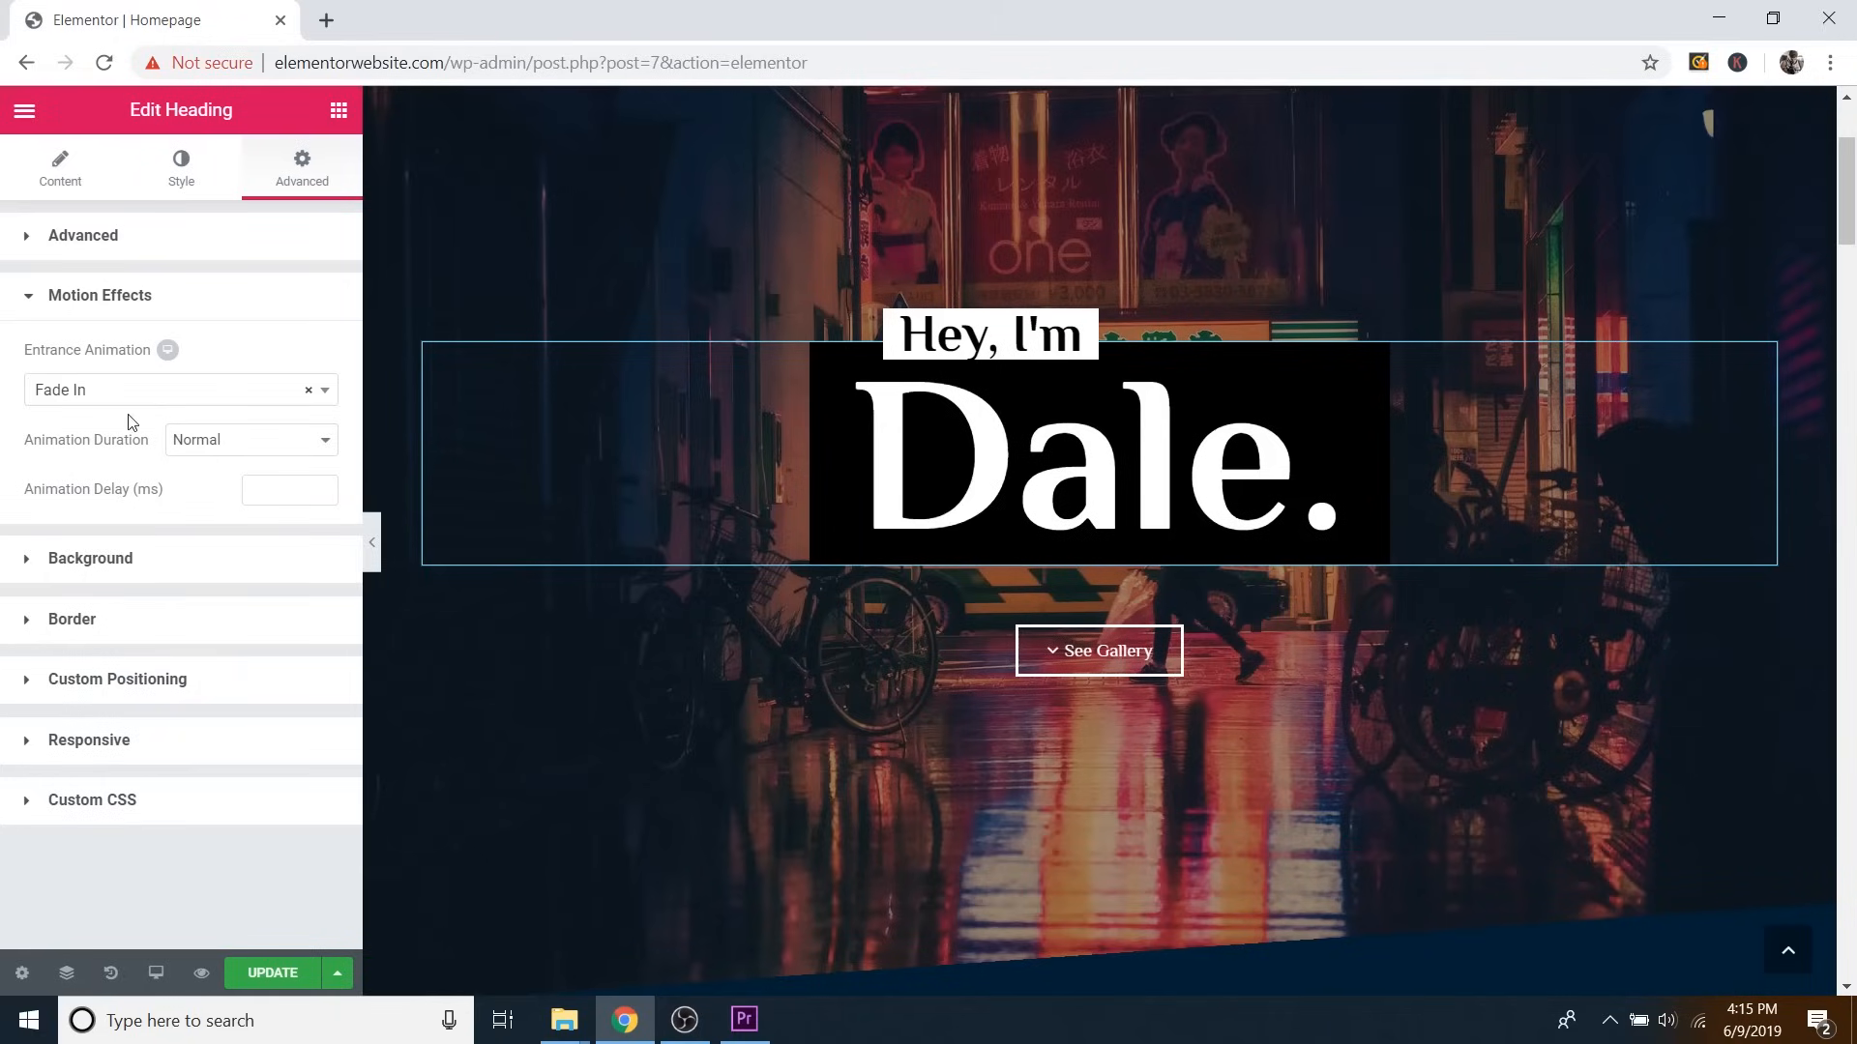
click(145, 295)
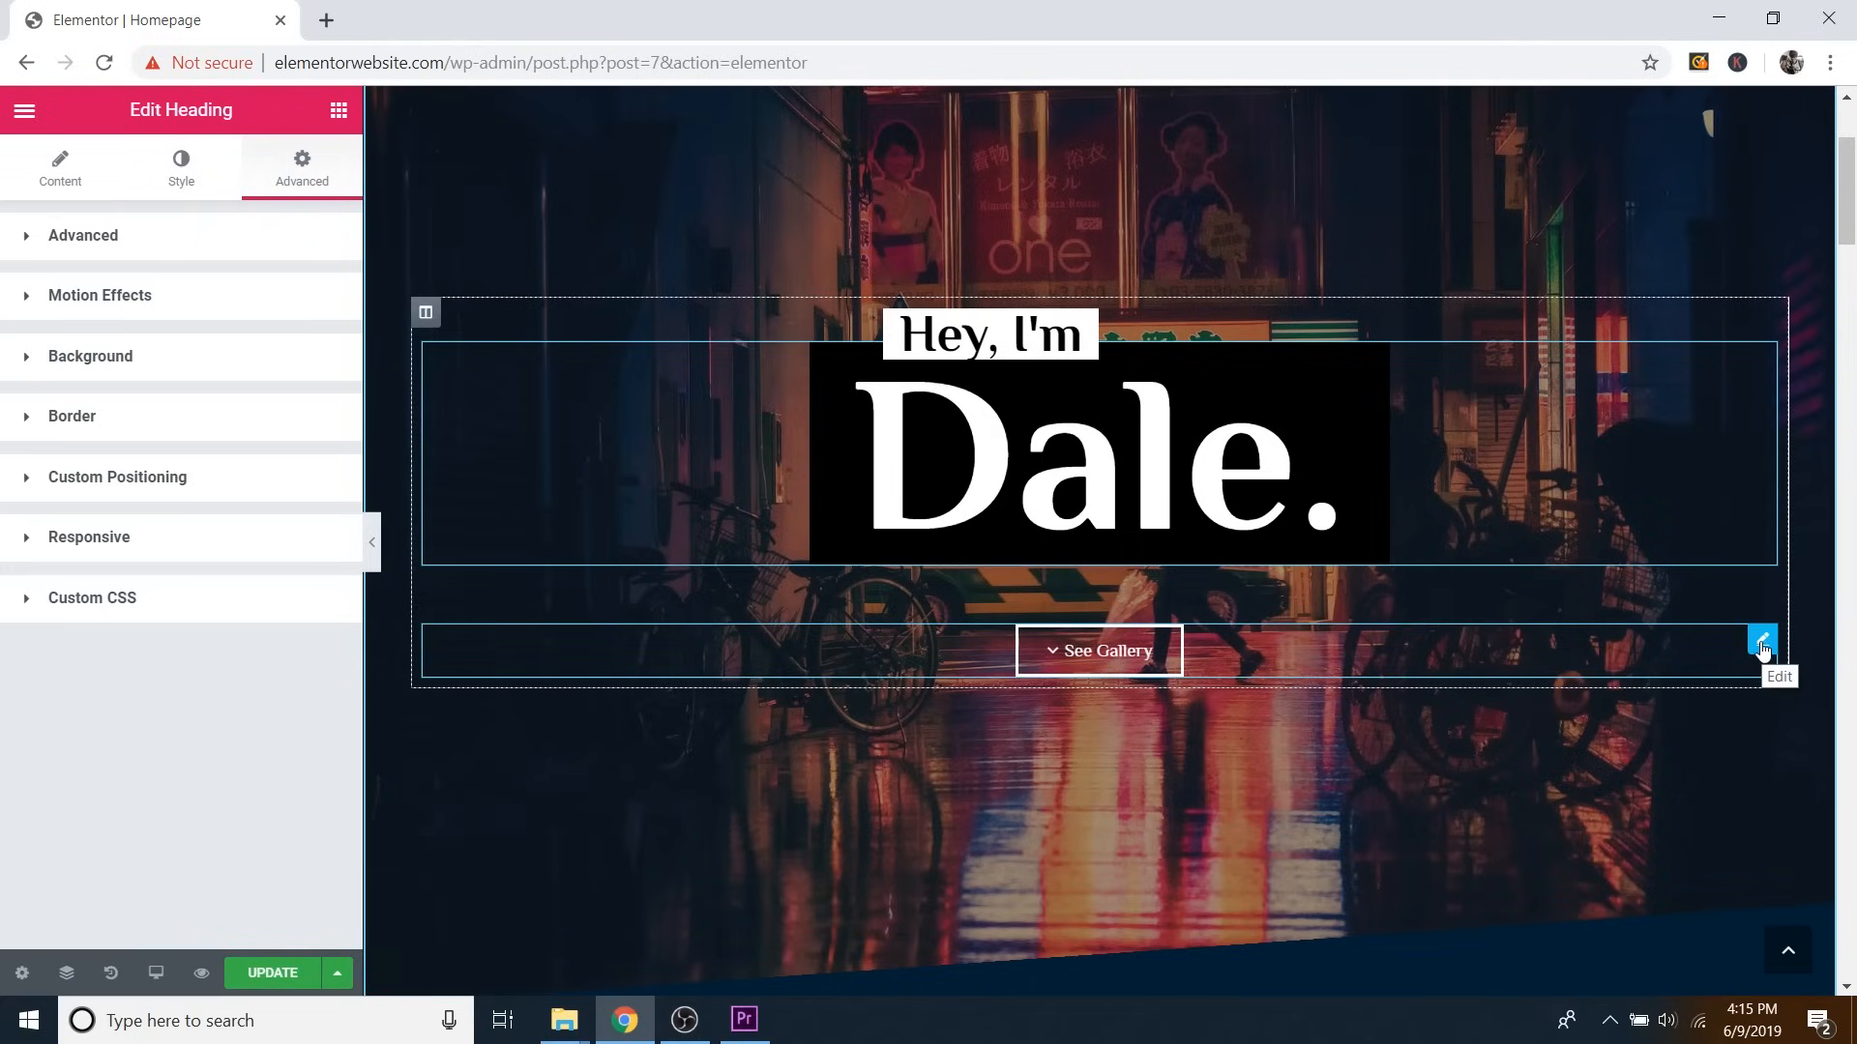
Inspect the See Gallery button's #gallery link and test that it jumps to the Gallery section.
click(1762, 649)
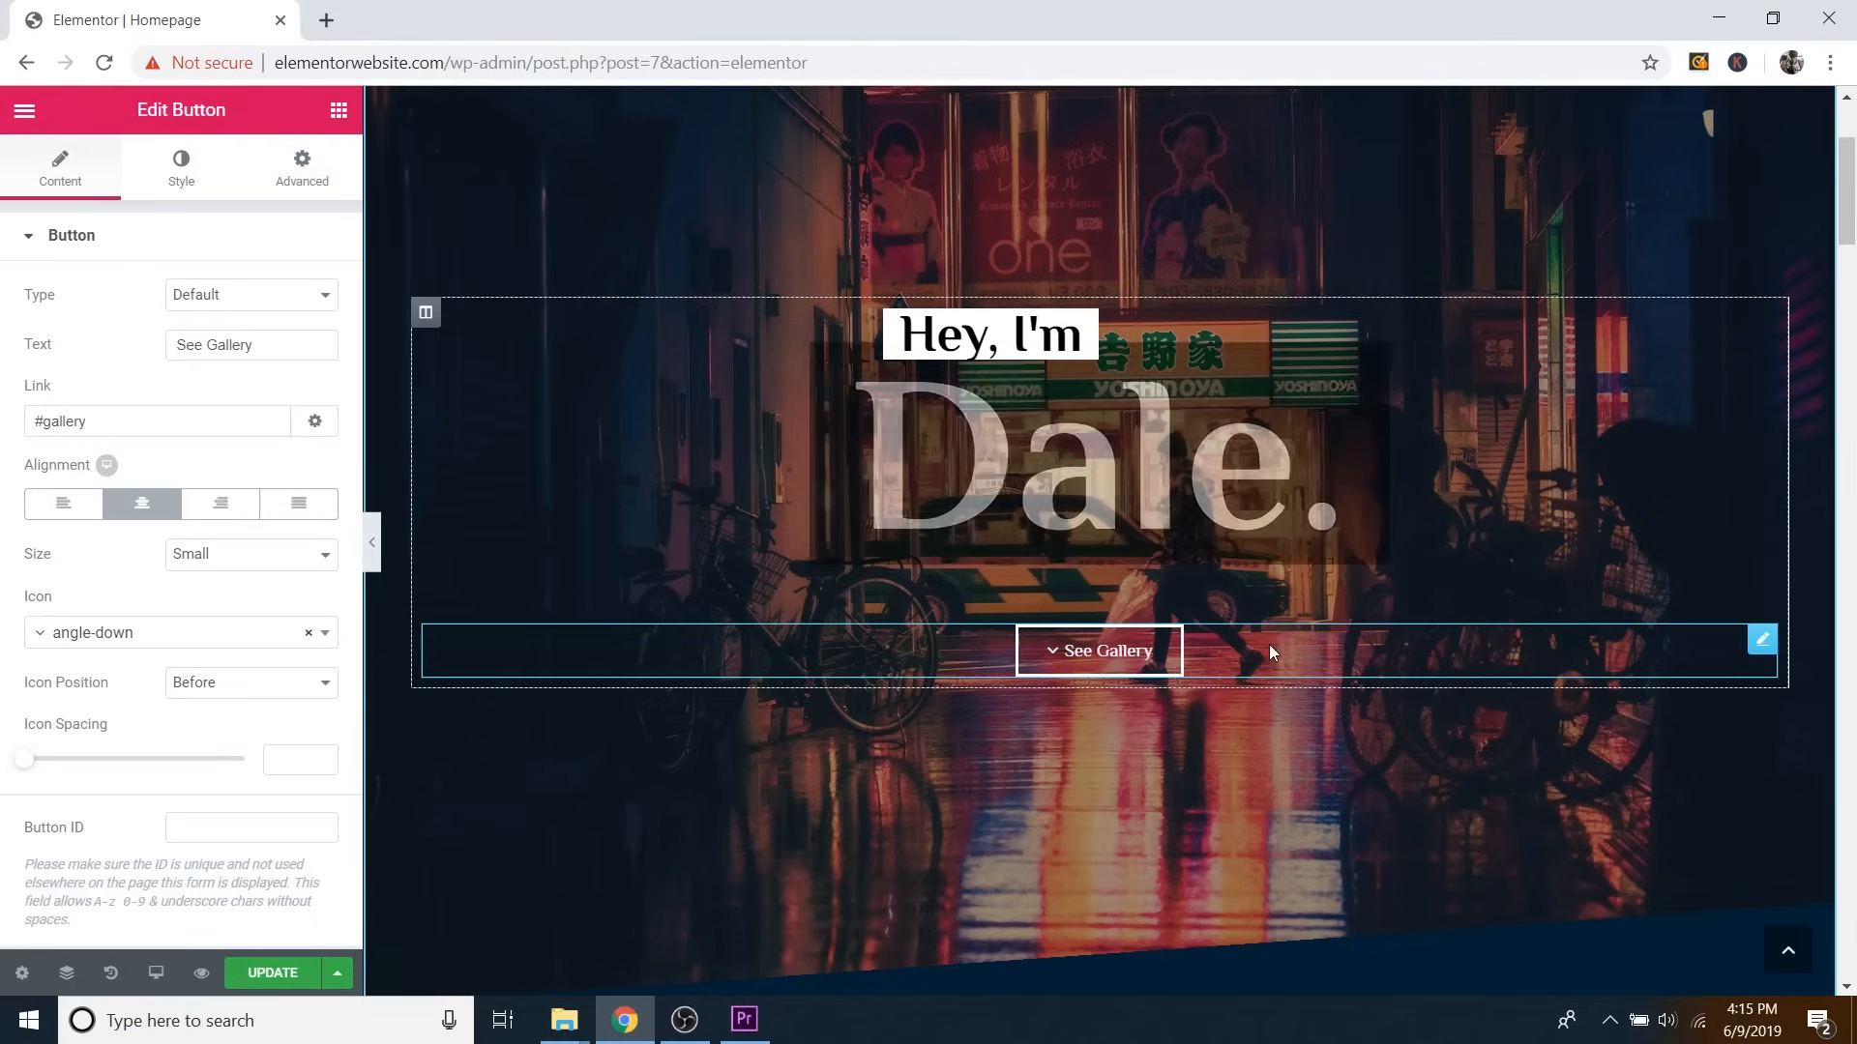
click(234, 346)
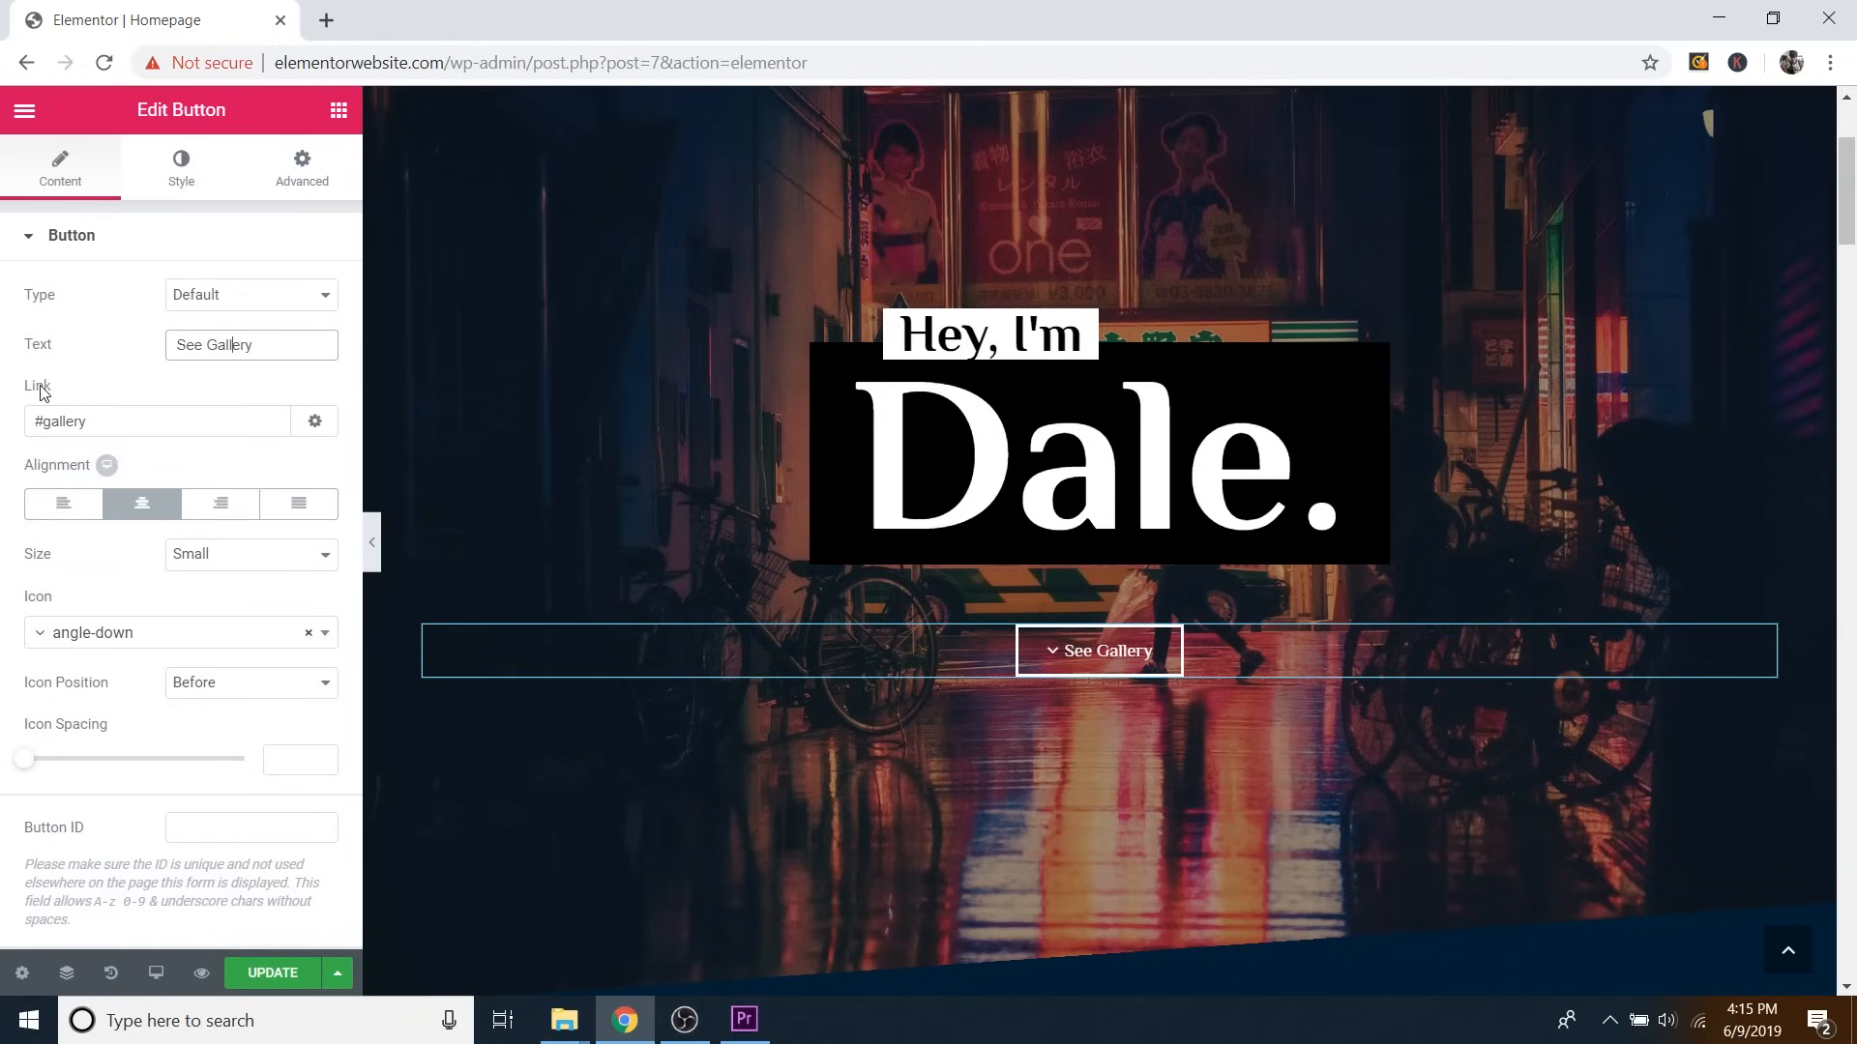
drag(32, 421, 79, 421)
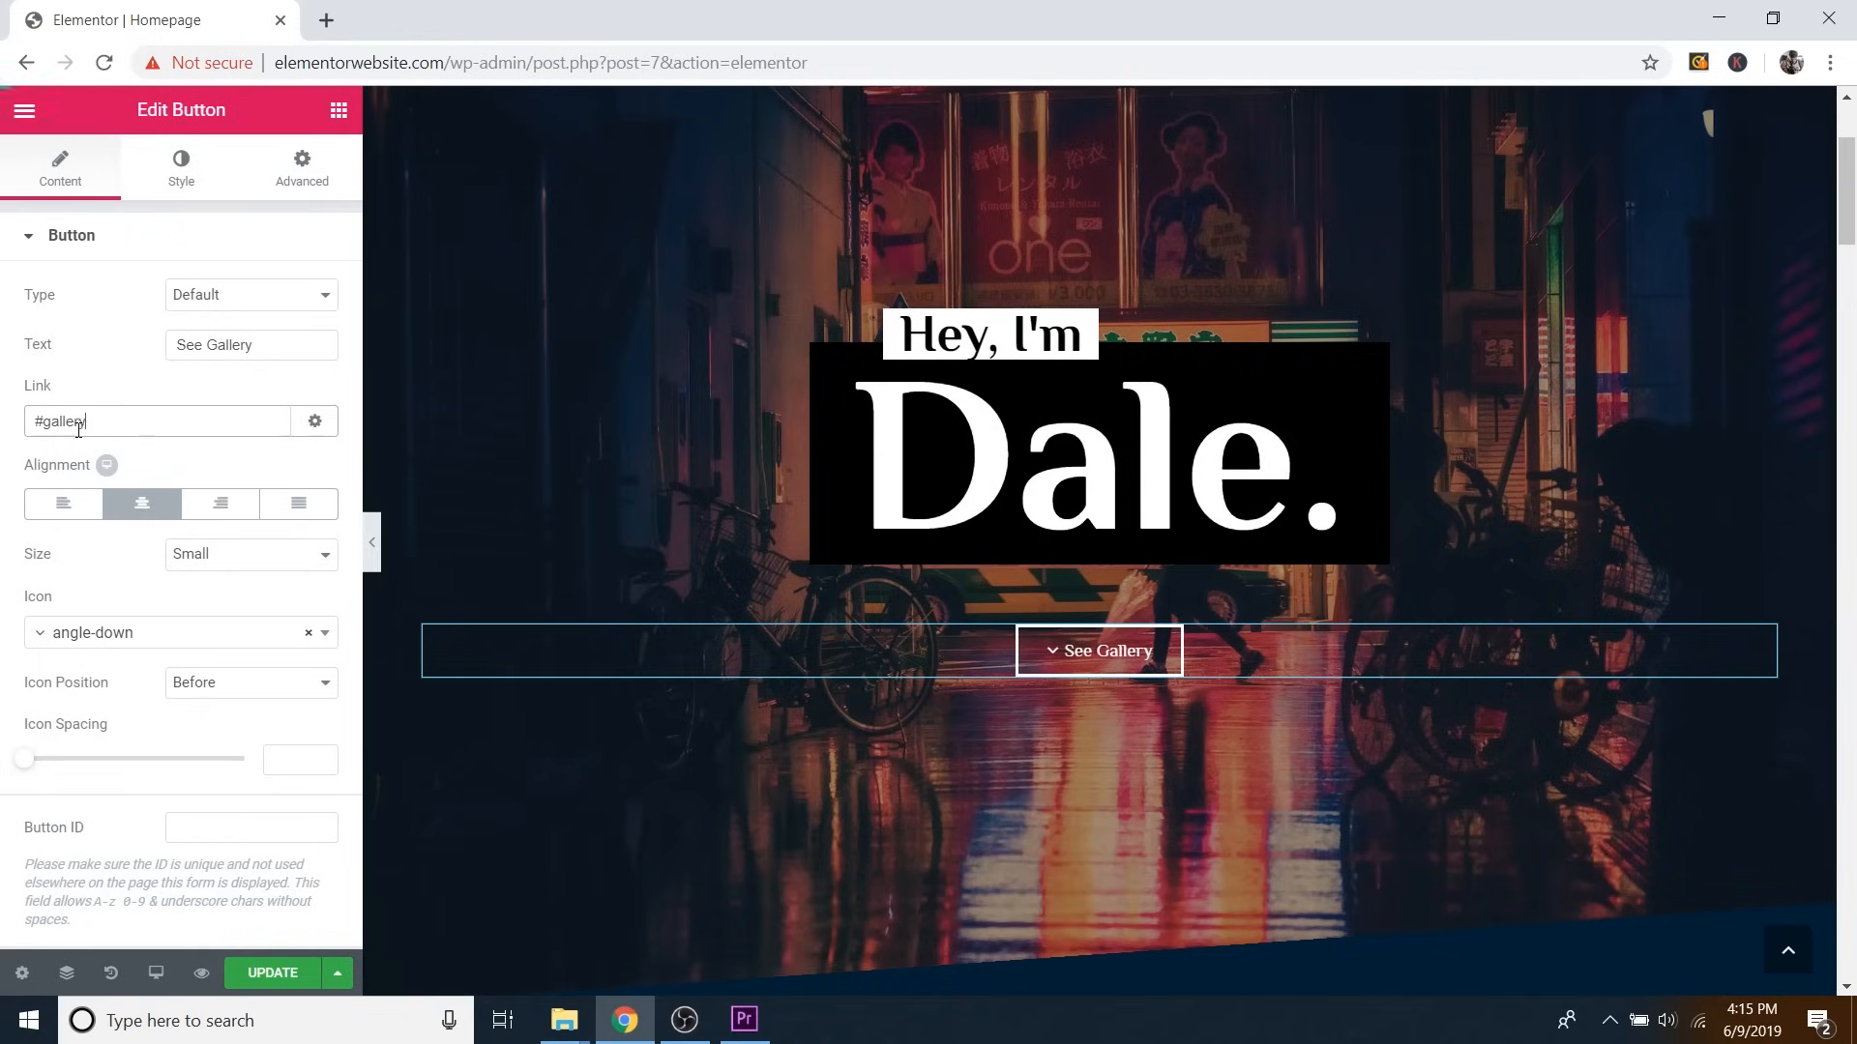
click(1161, 660)
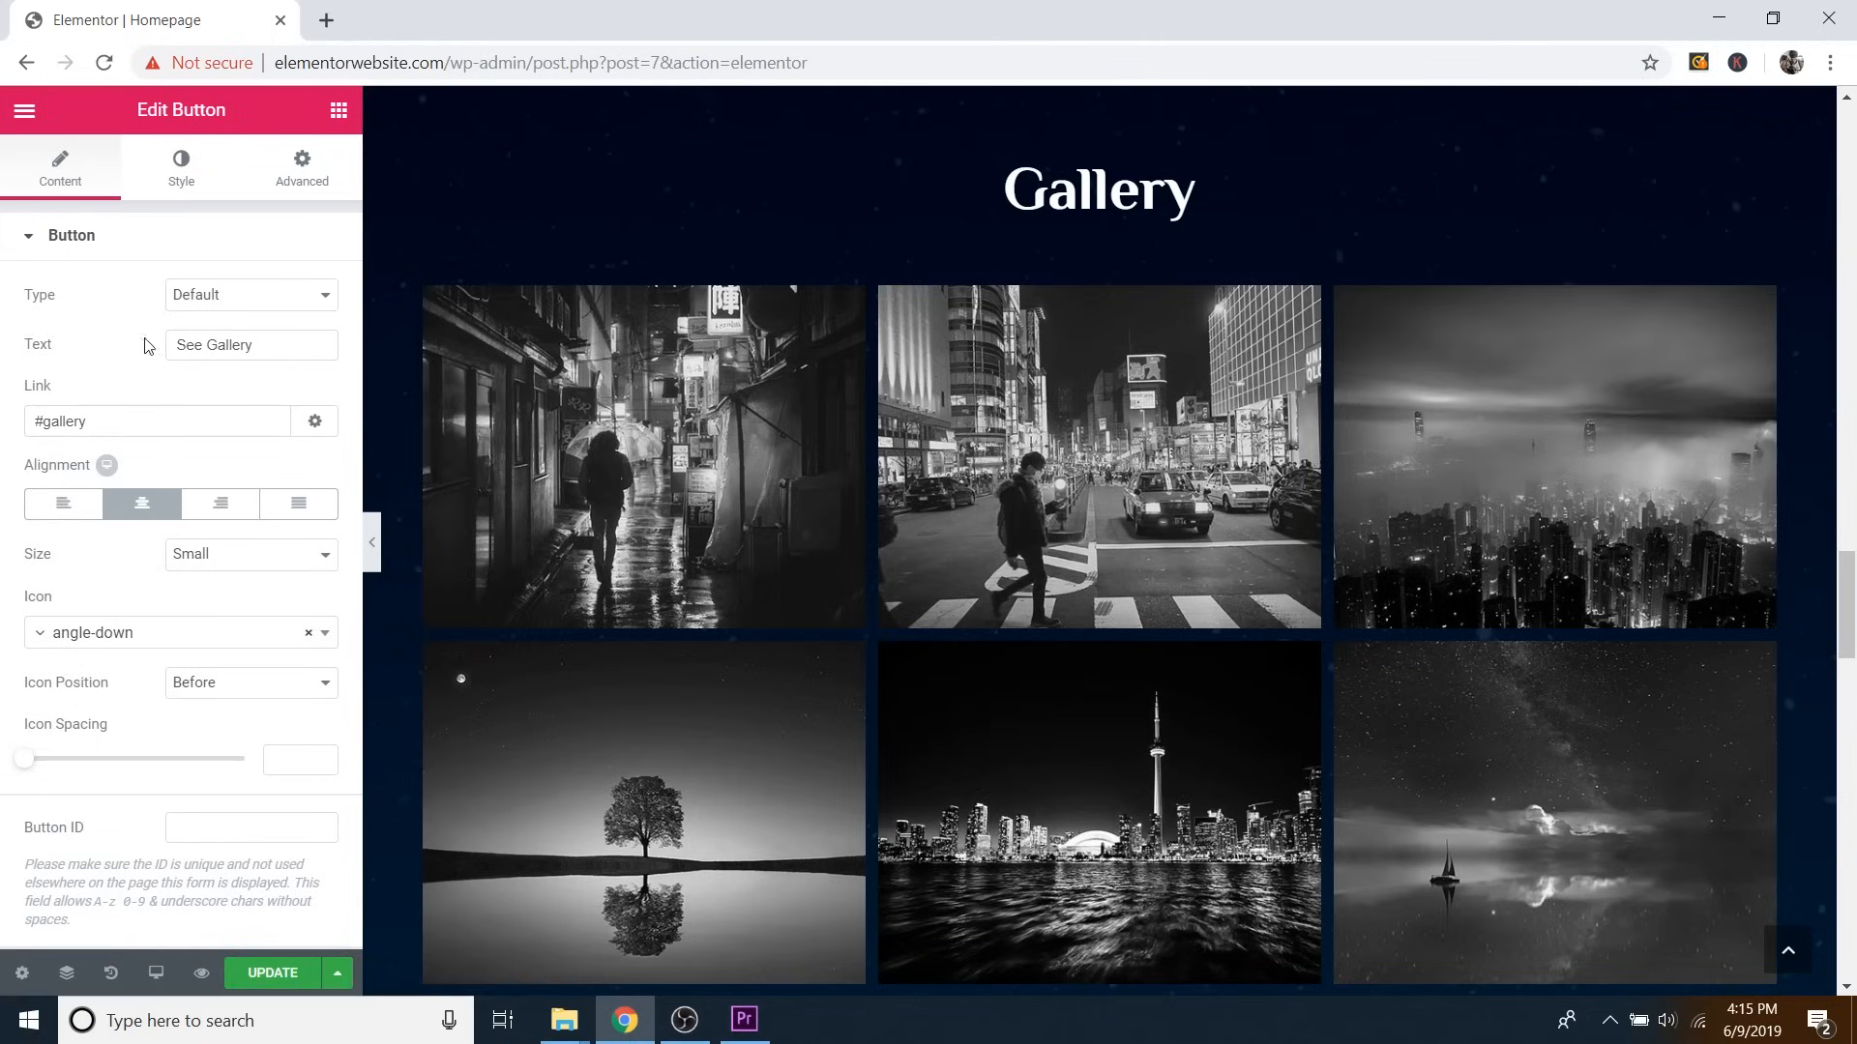
drag(46, 421, 75, 423)
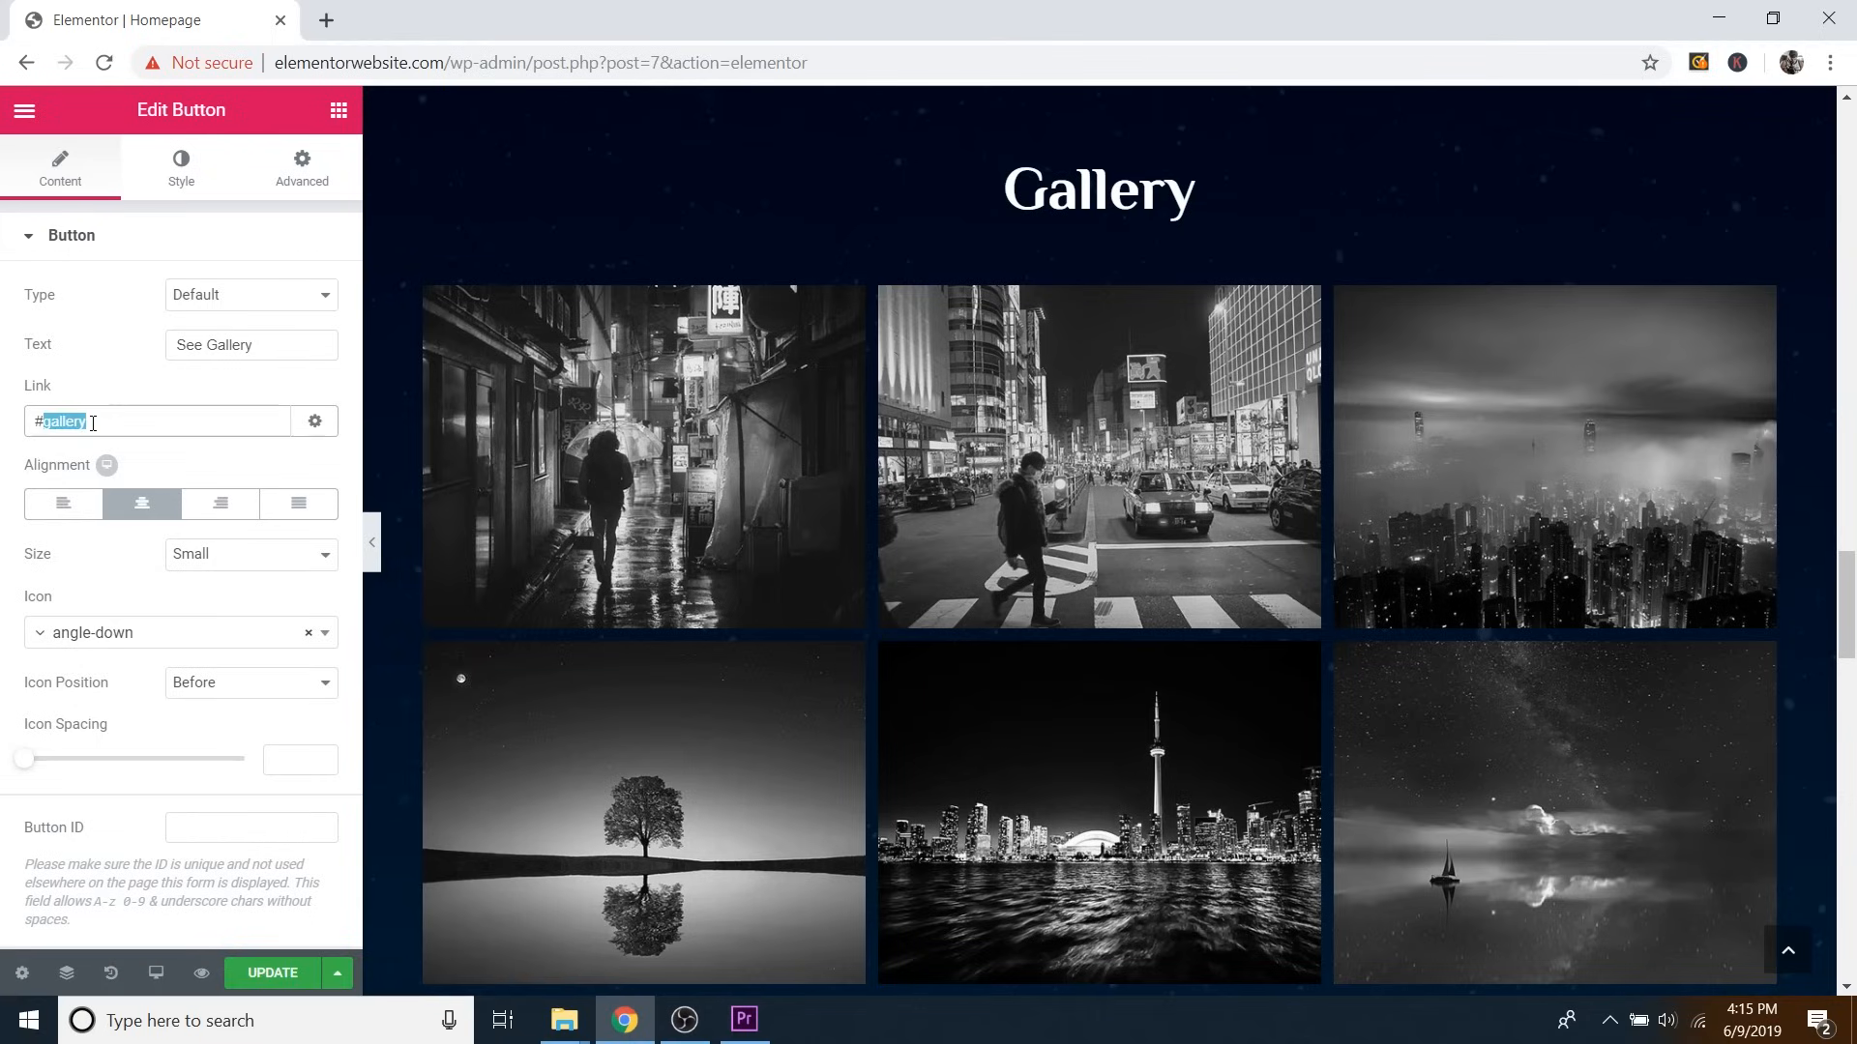
Confirm the Gallery section's Advanced CSS ID reads 'gallery', matching the button link.
scroll(1150, 377, up, 2)
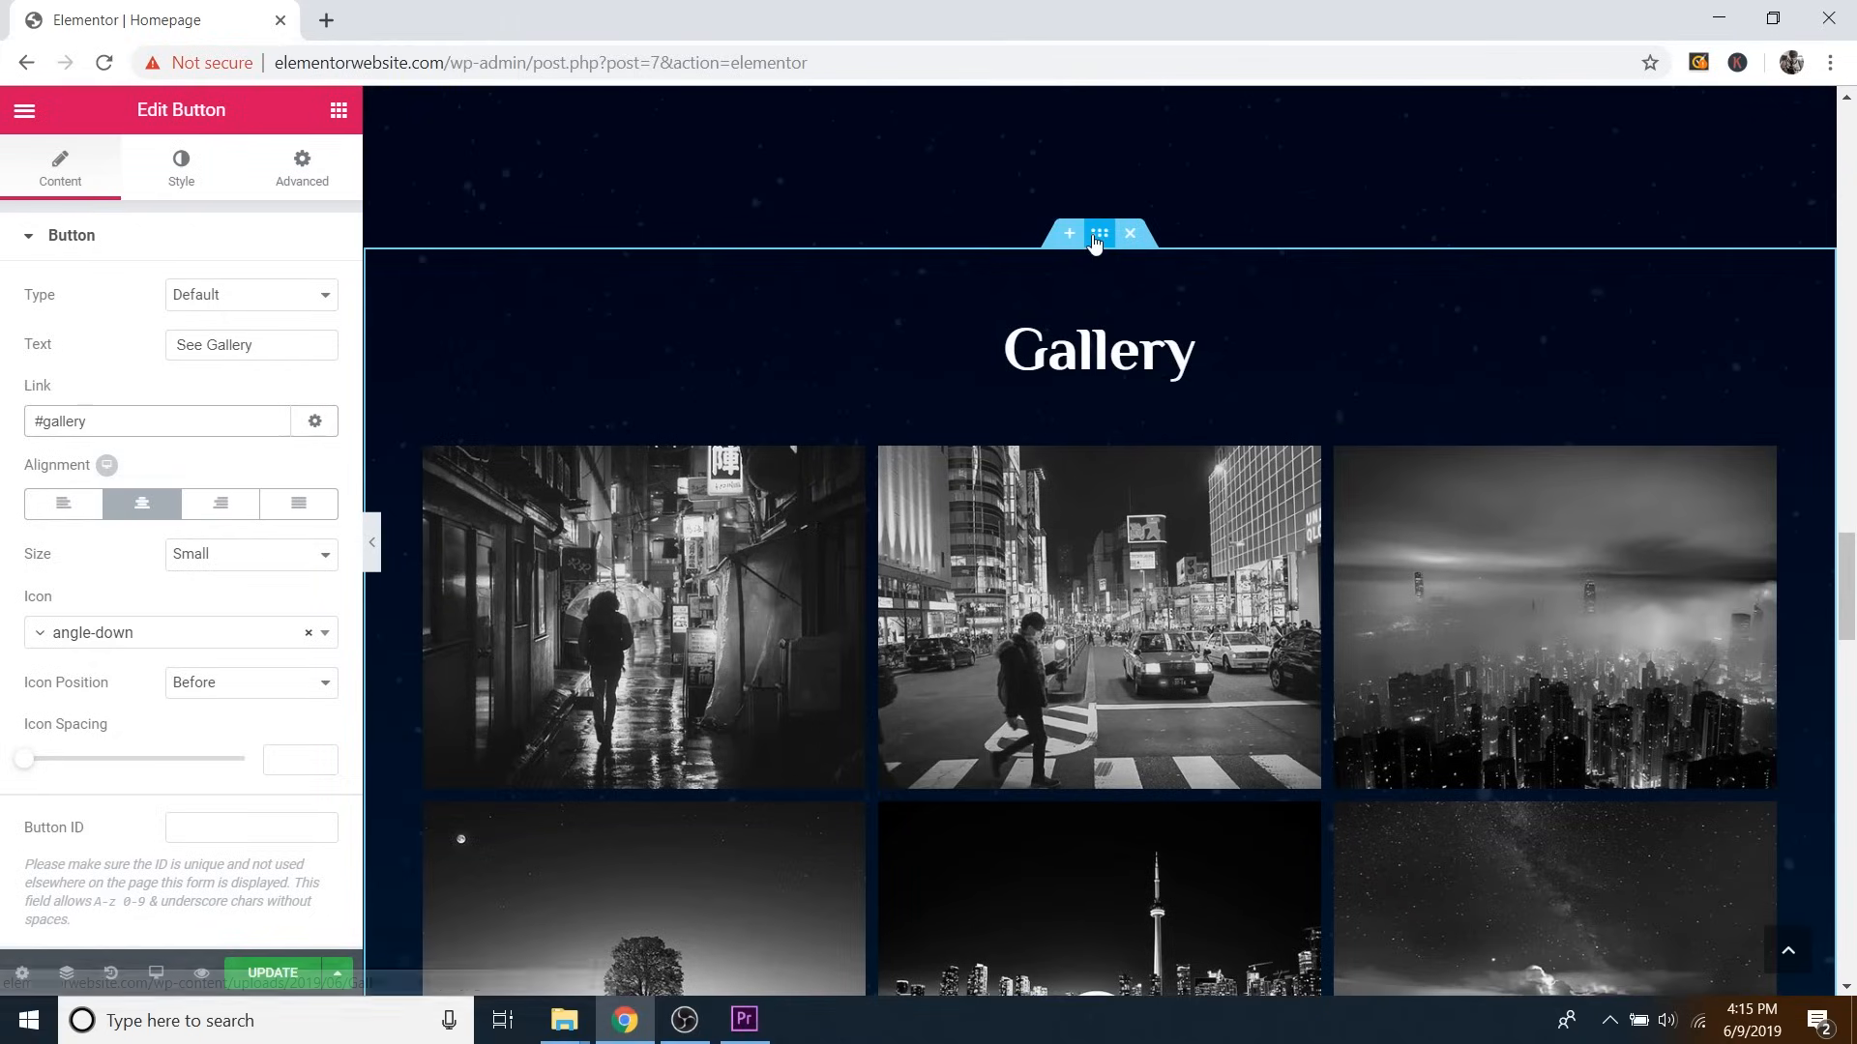
click(1107, 241)
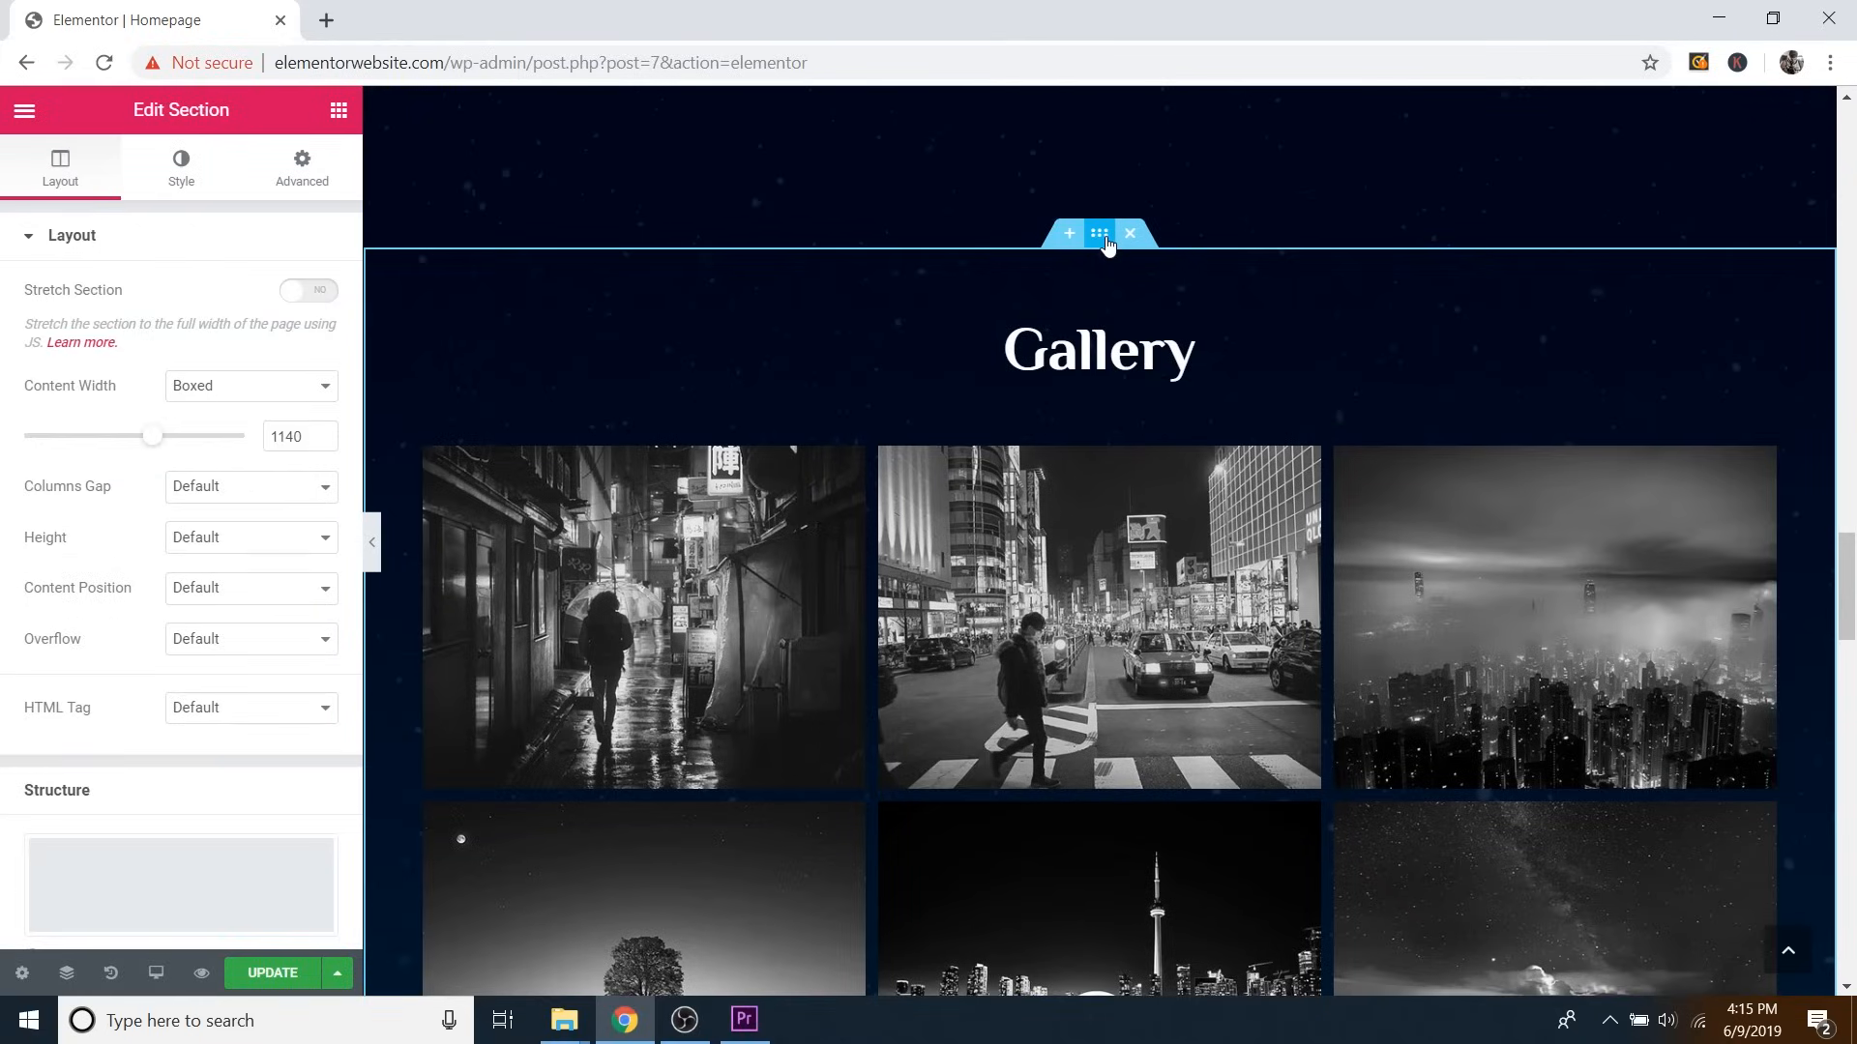
click(304, 183)
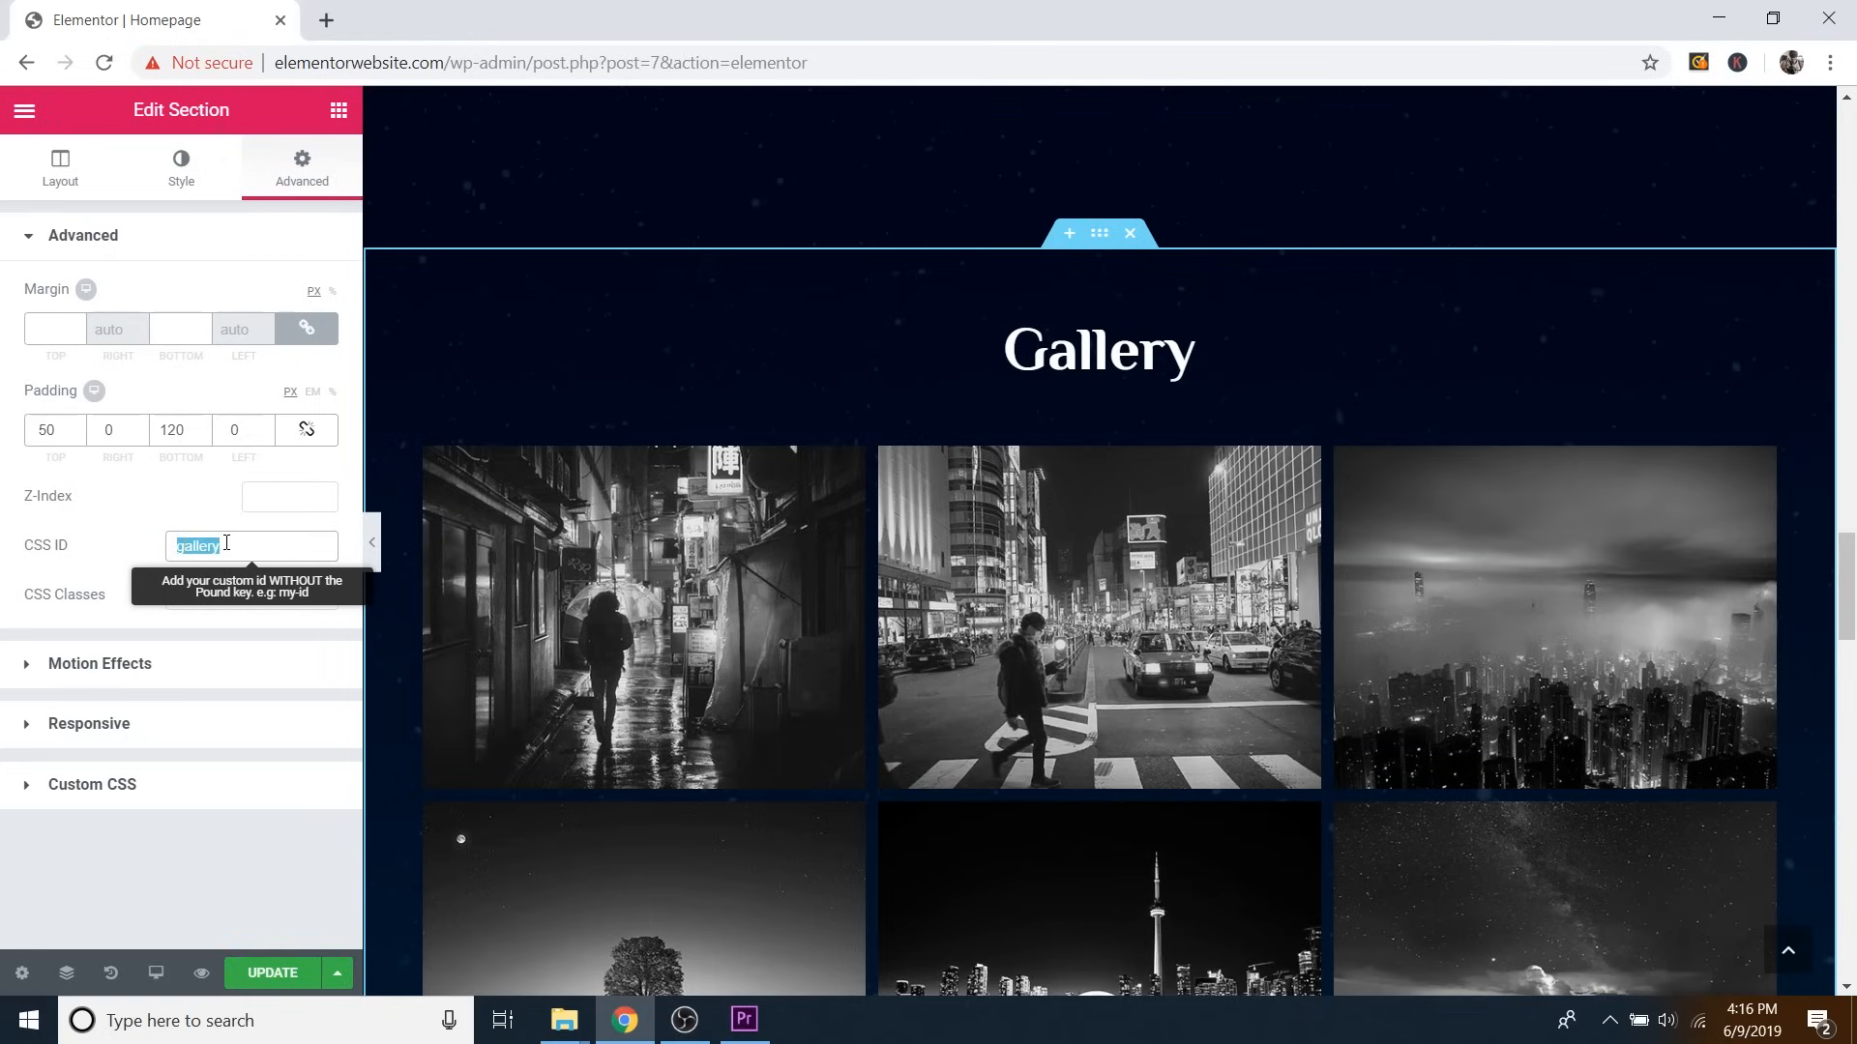
scroll(1146, 461, up, 15)
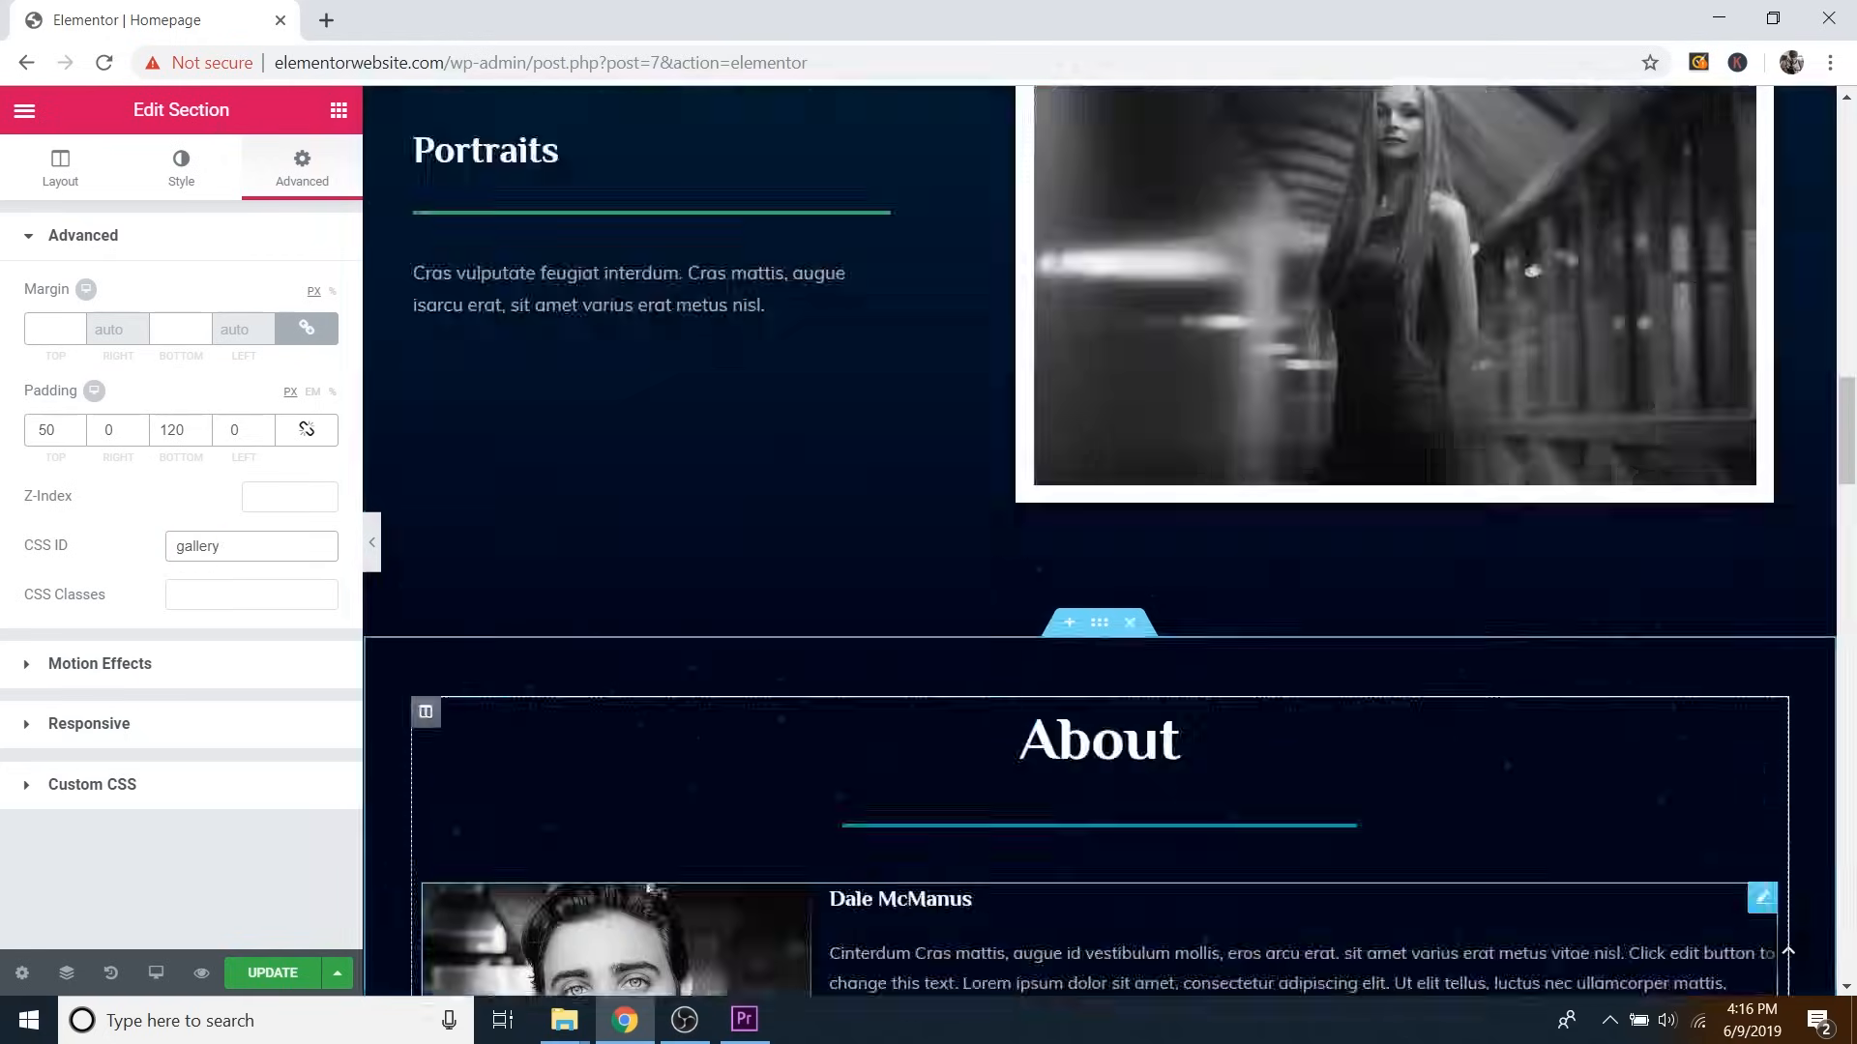
scroll(1146, 454, up, 8)
scroll(1174, 559, down, 4)
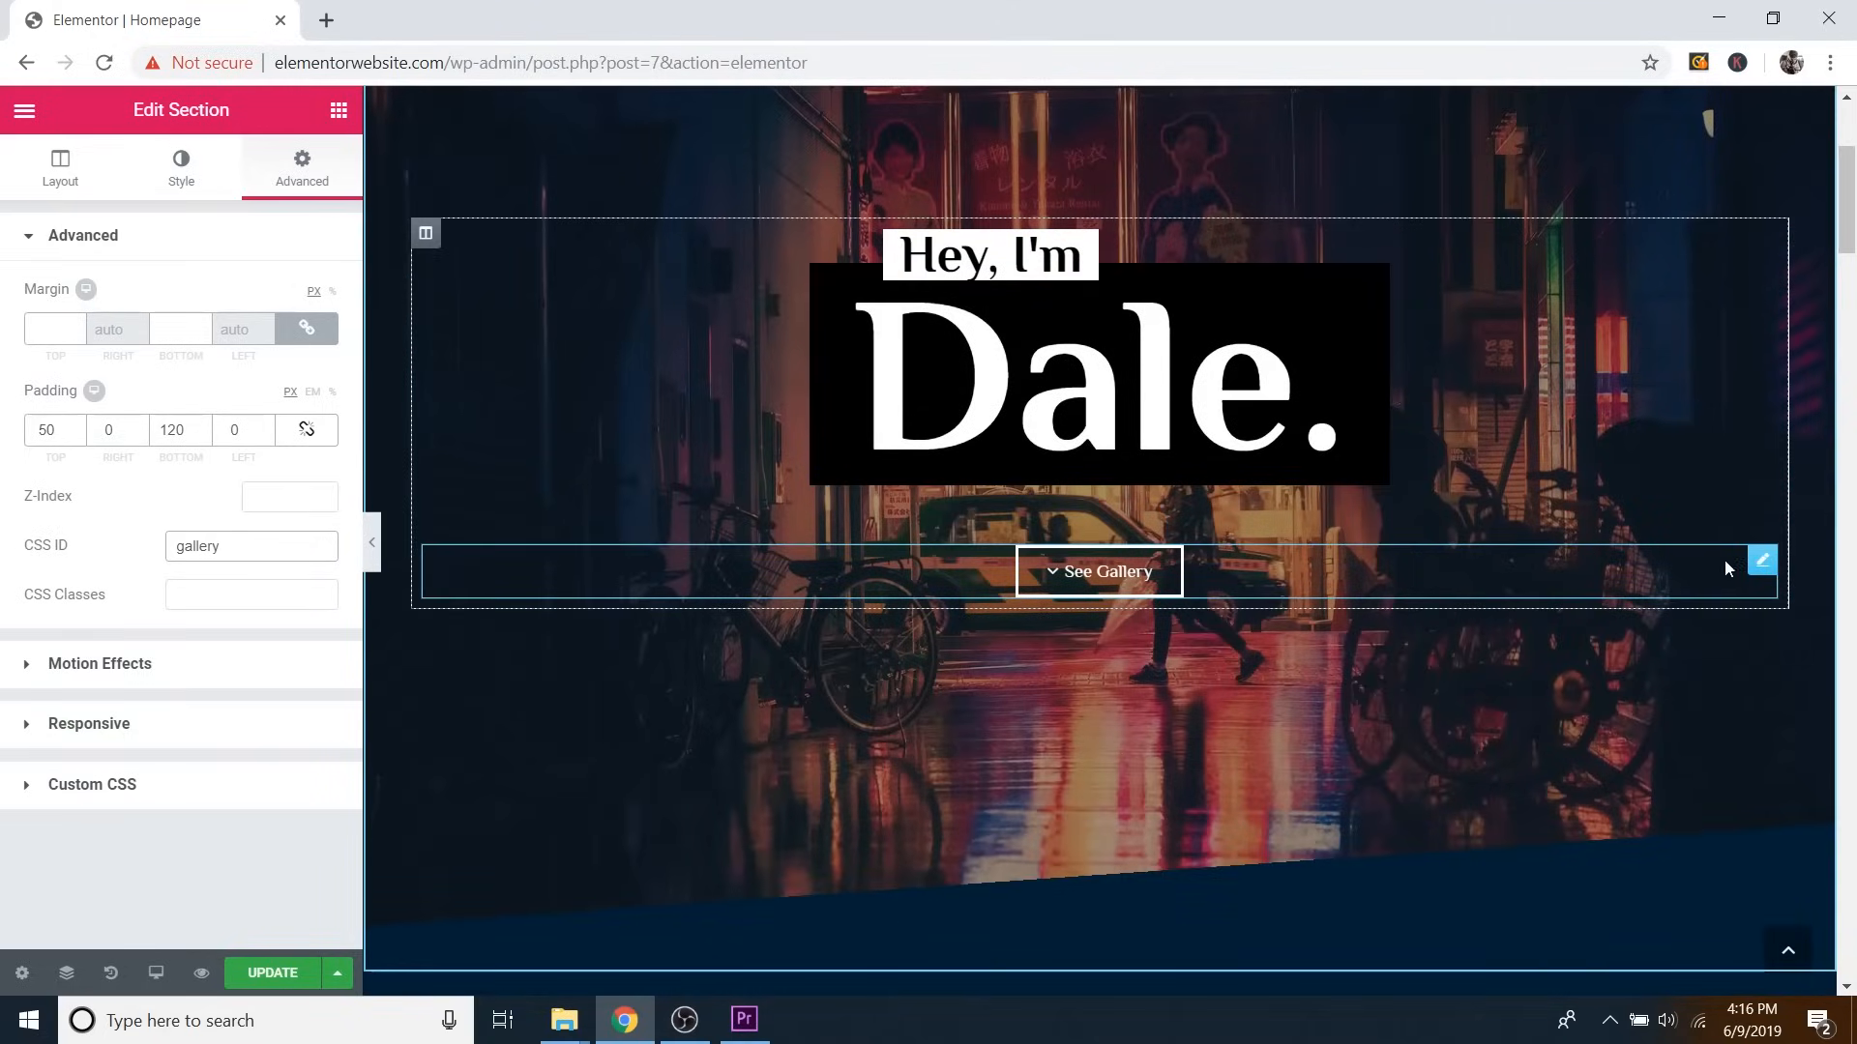
click(1762, 561)
Set the See Gallery button's Background Color to bright blue #11a6d8 in its Style settings.
drag(137, 422, 65, 422)
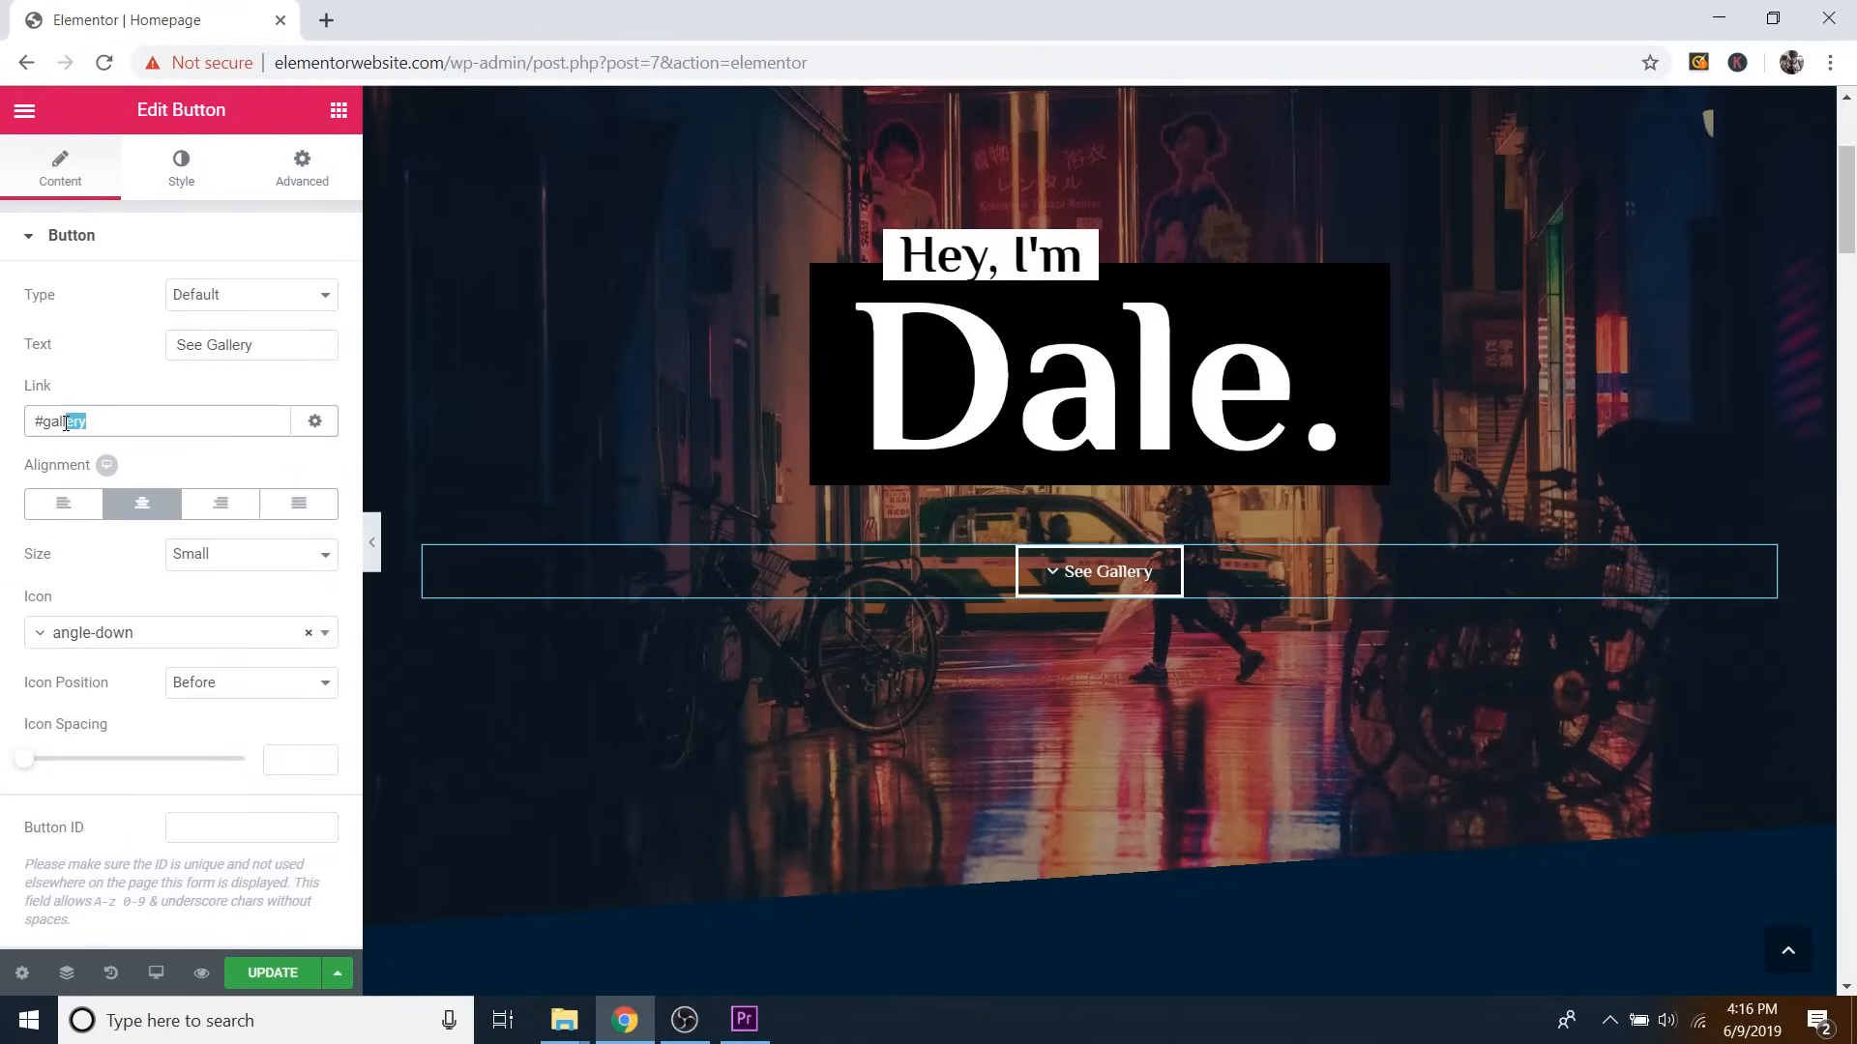
click(208, 432)
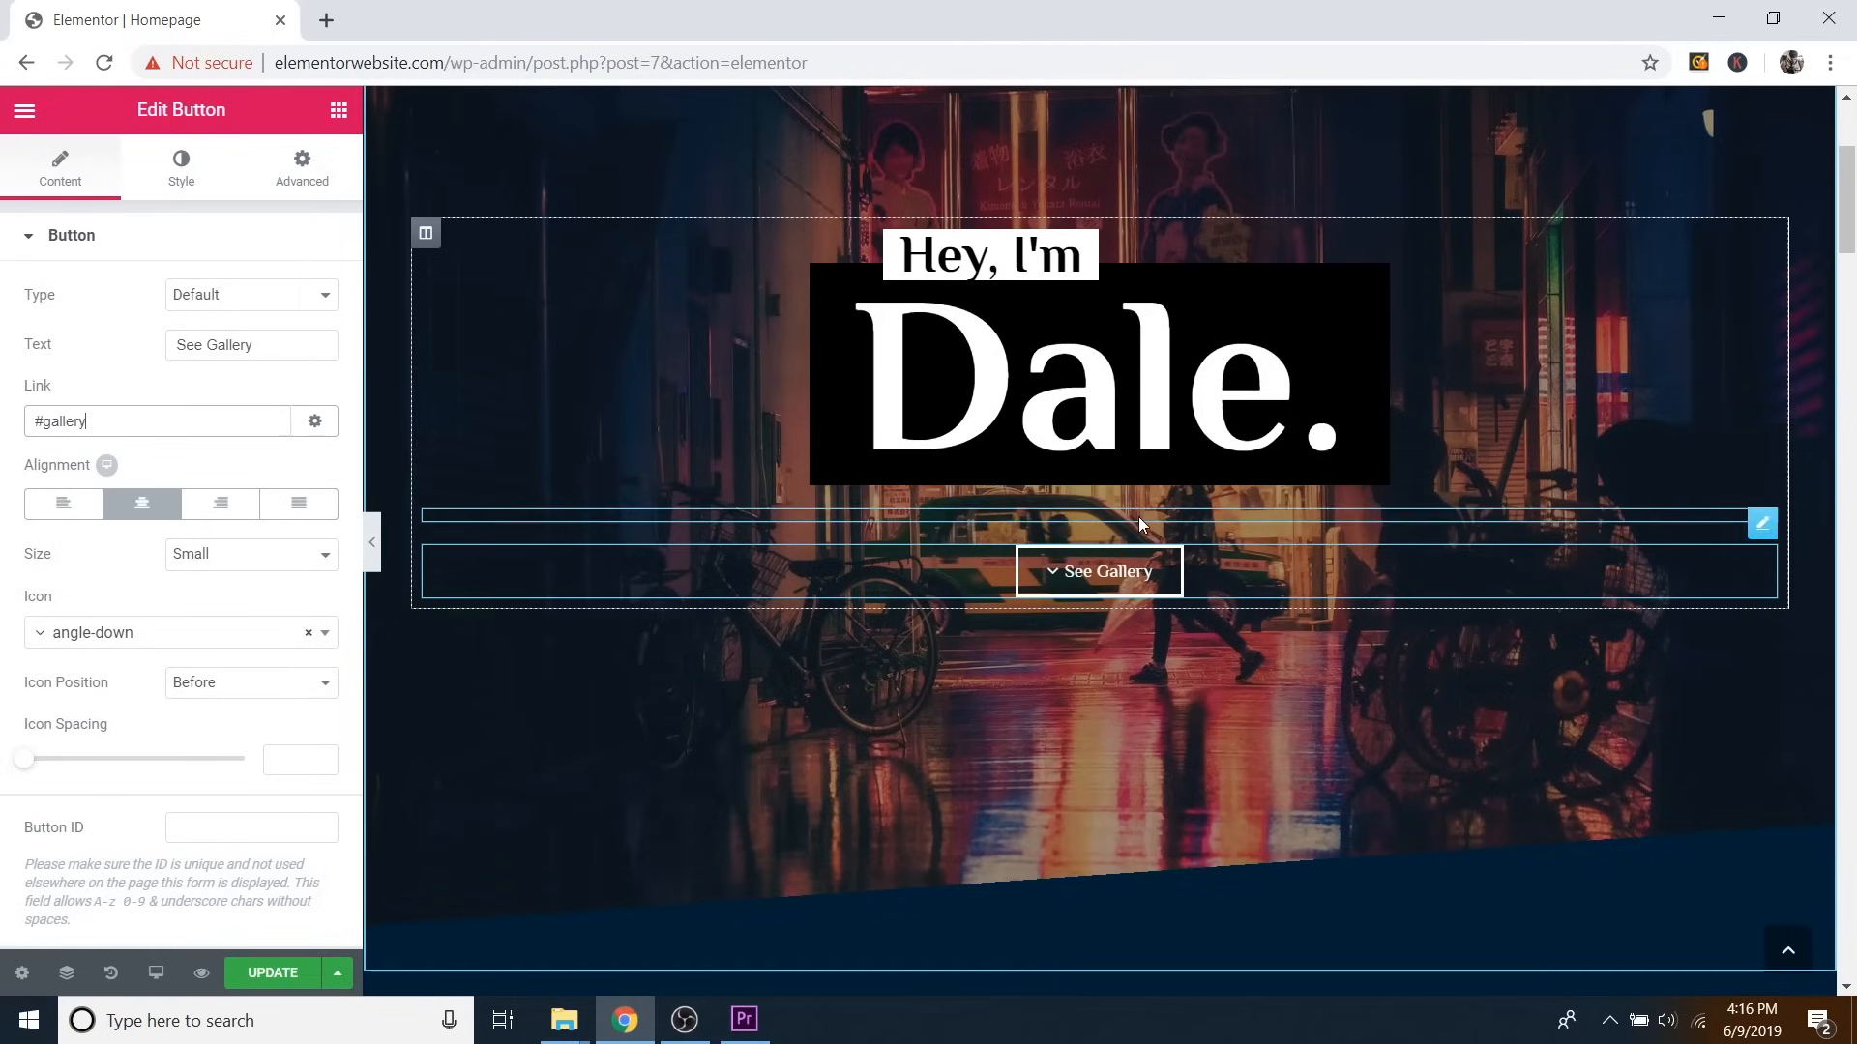
click(183, 183)
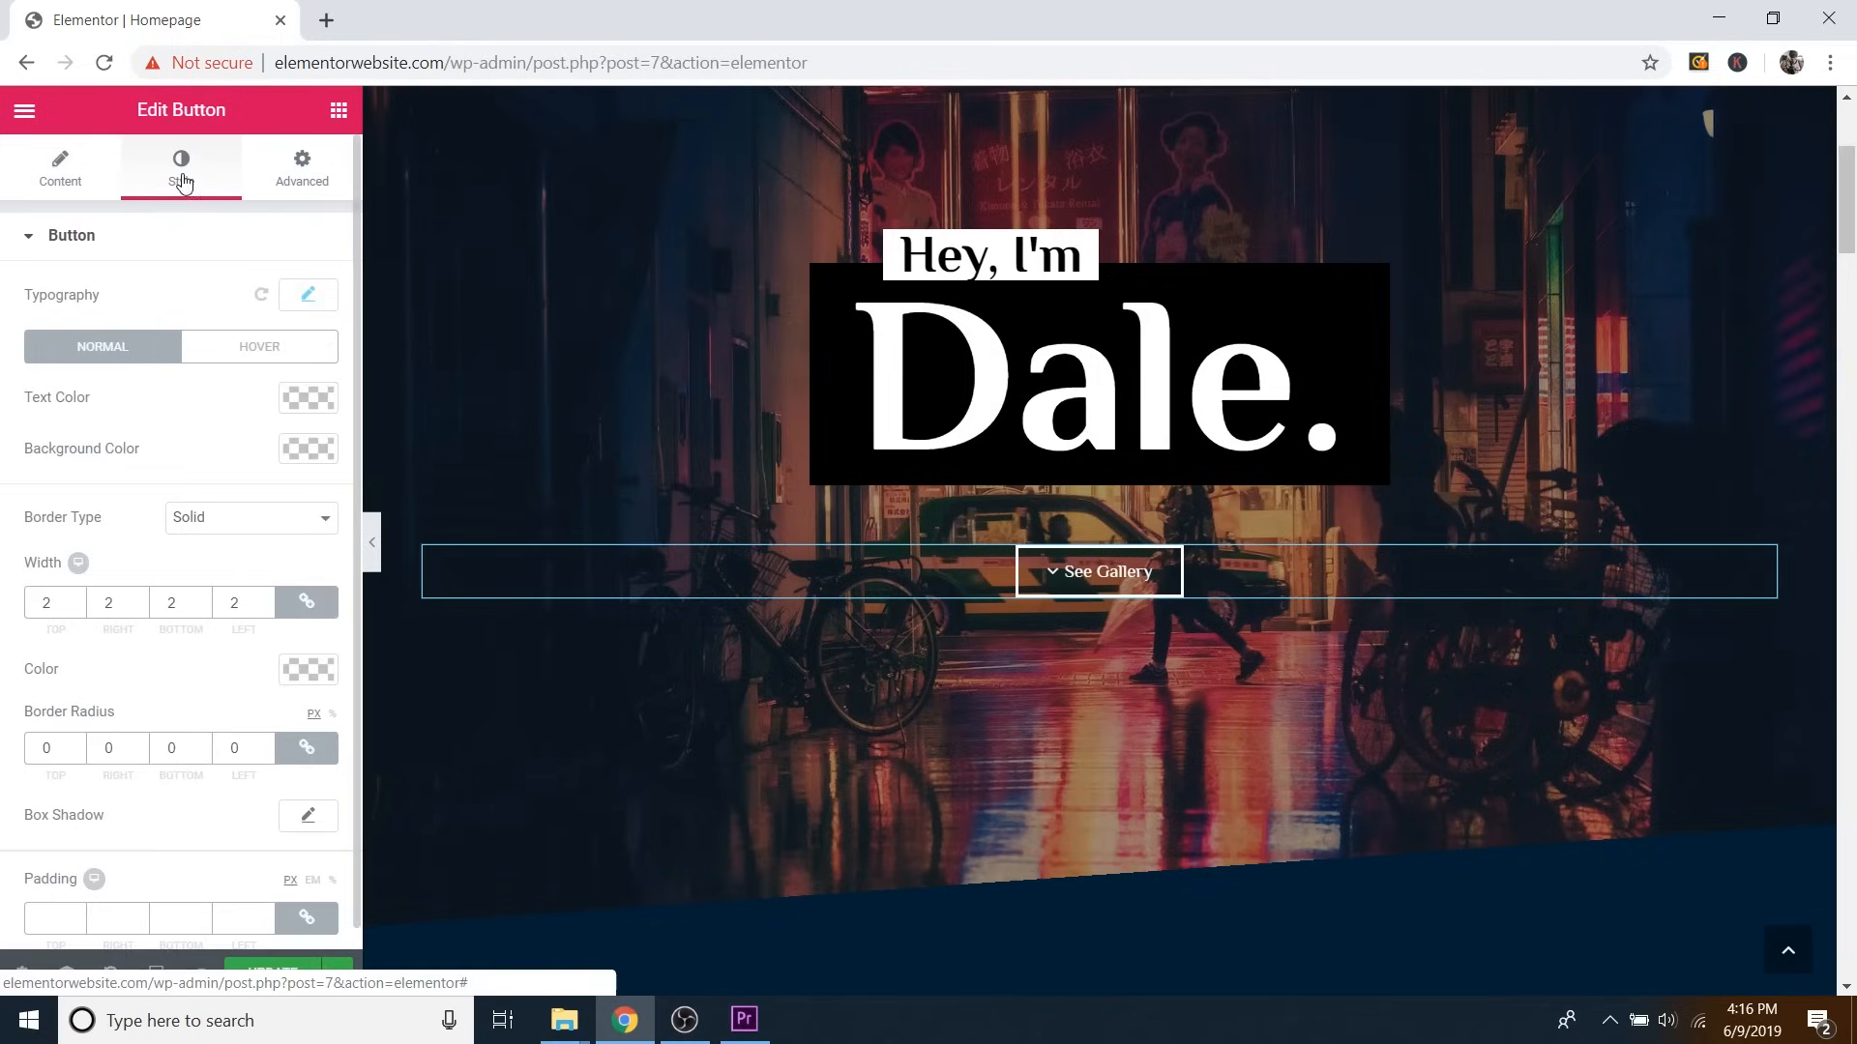
click(319, 451)
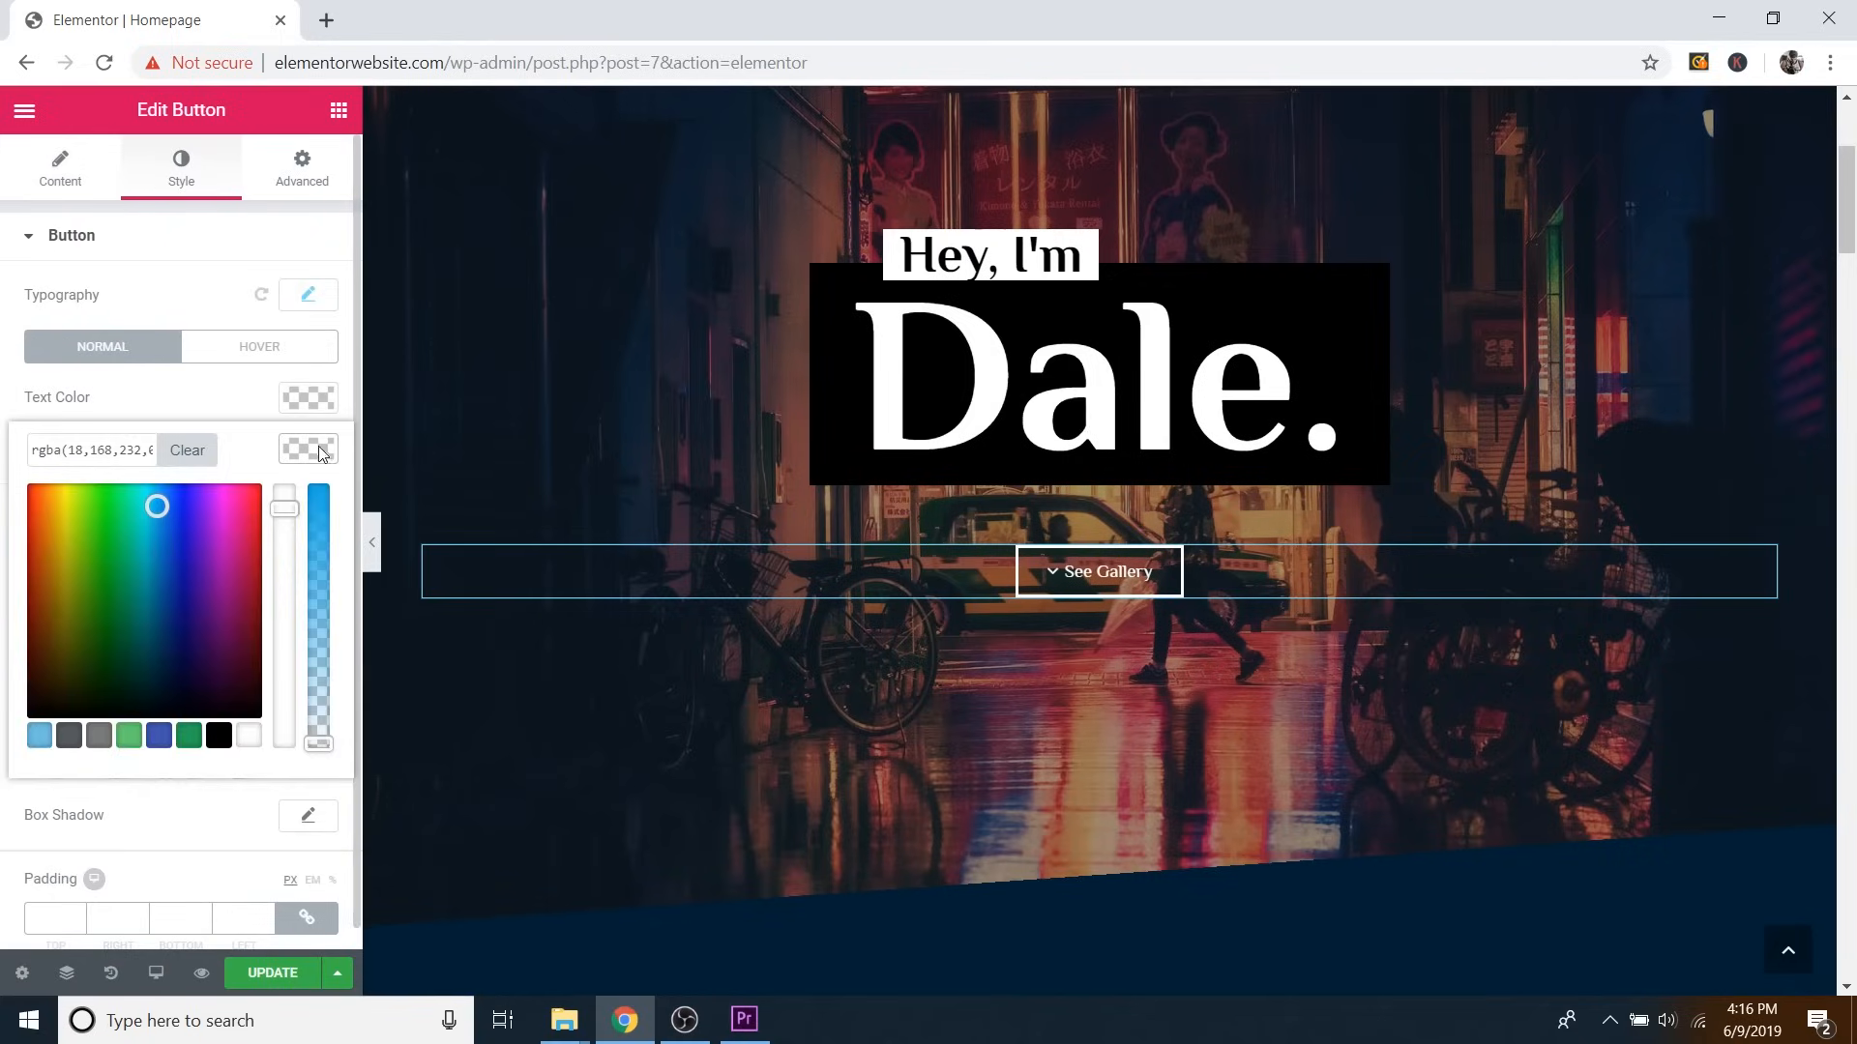
drag(157, 506, 136, 520)
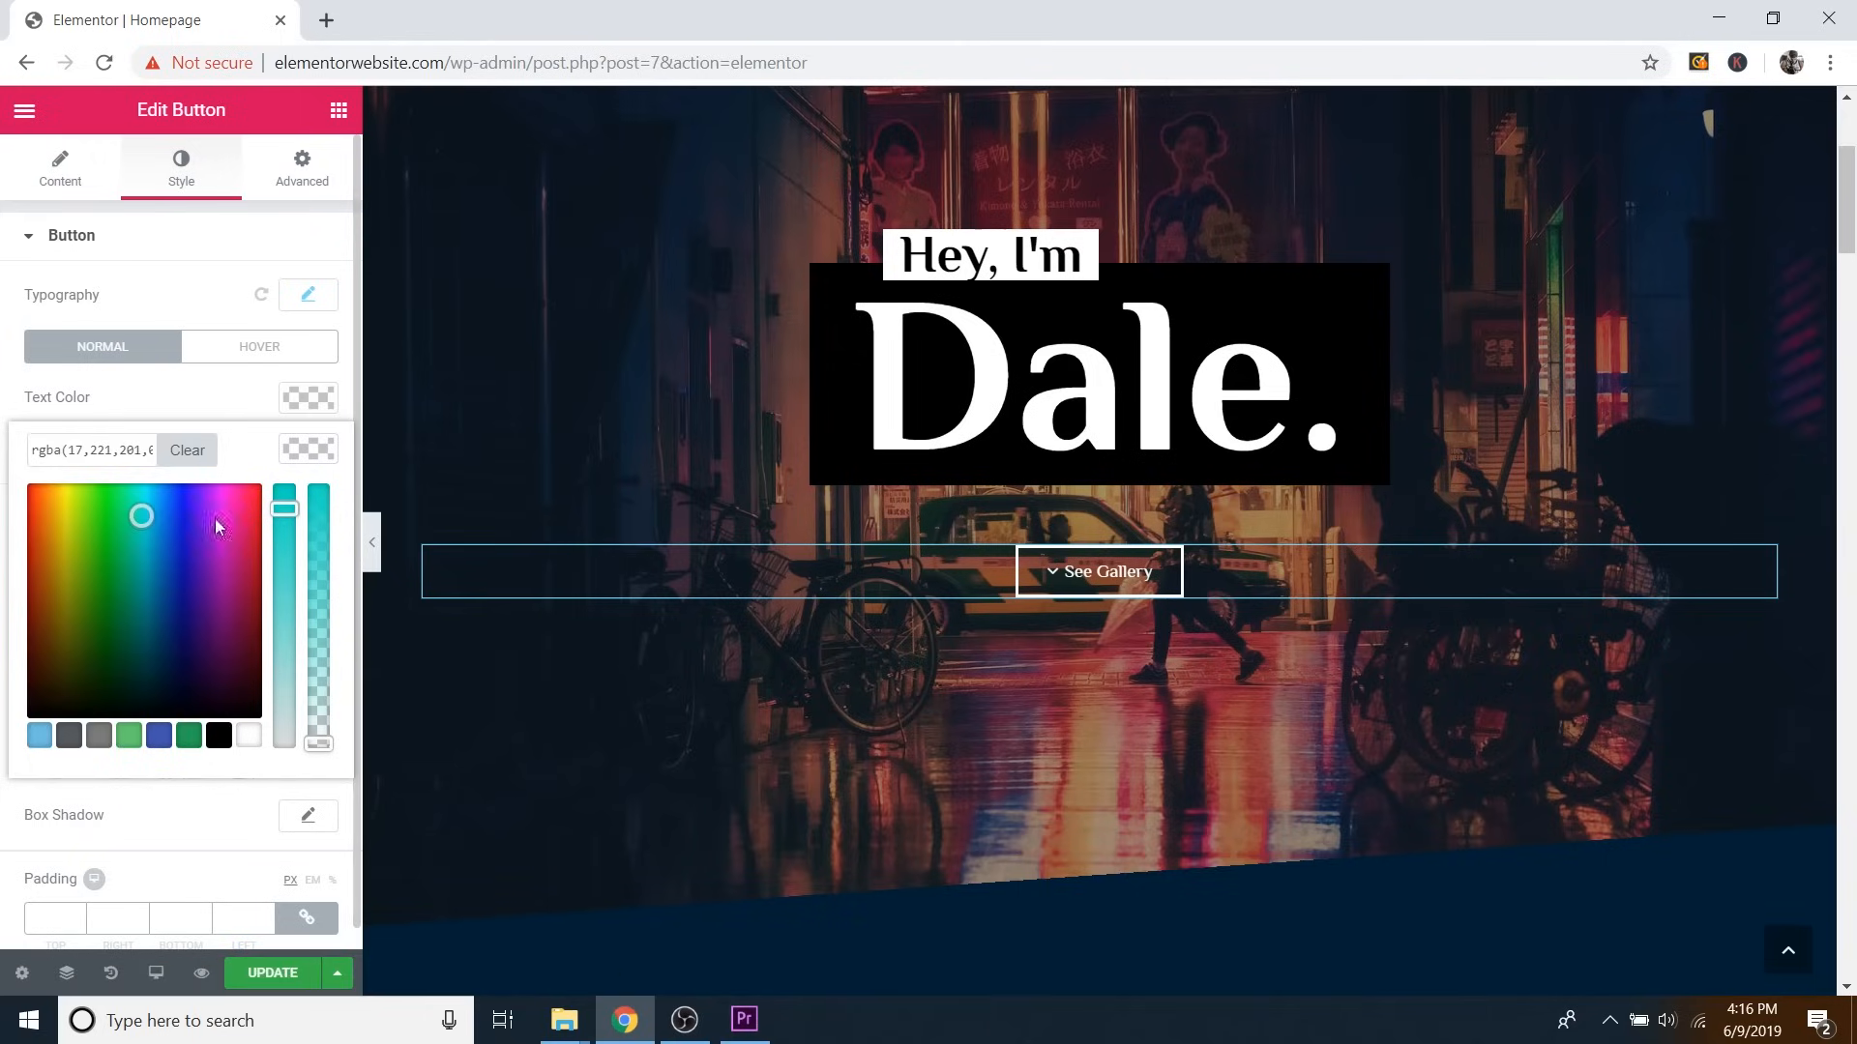
drag(319, 578, 343, 494)
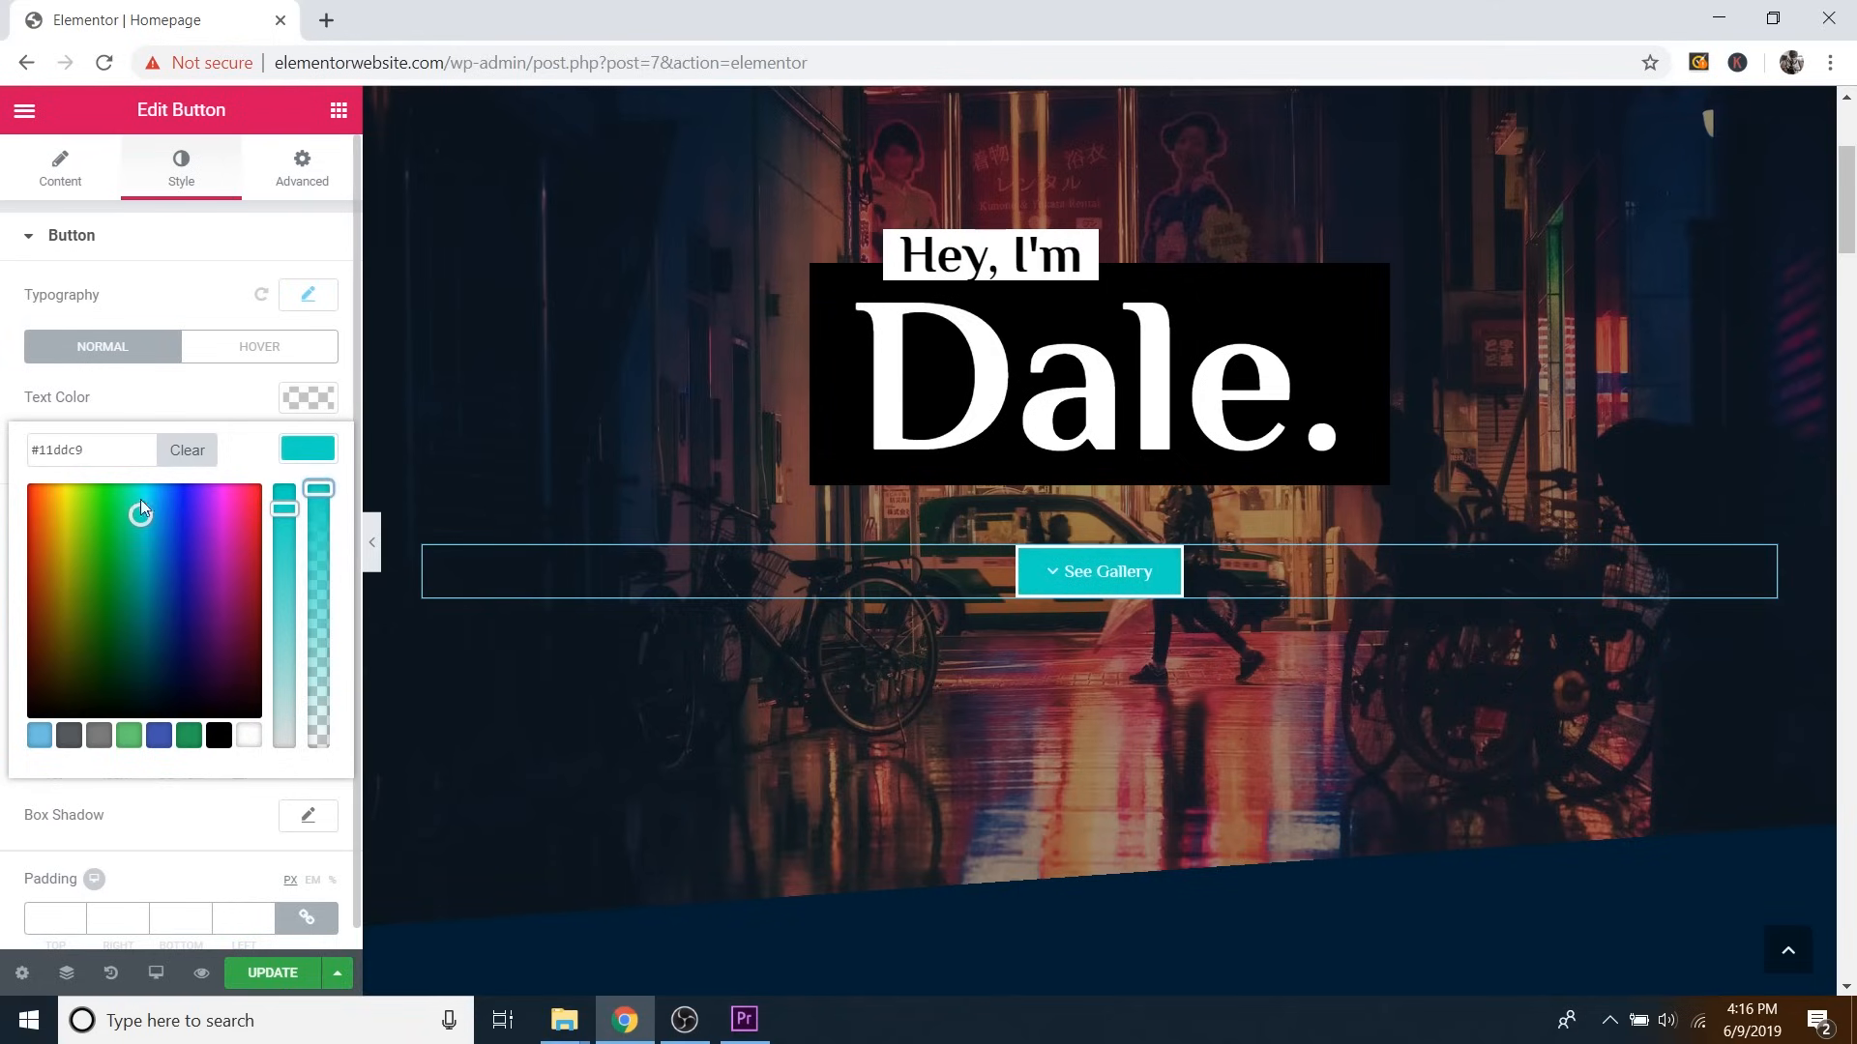
drag(140, 517, 152, 524)
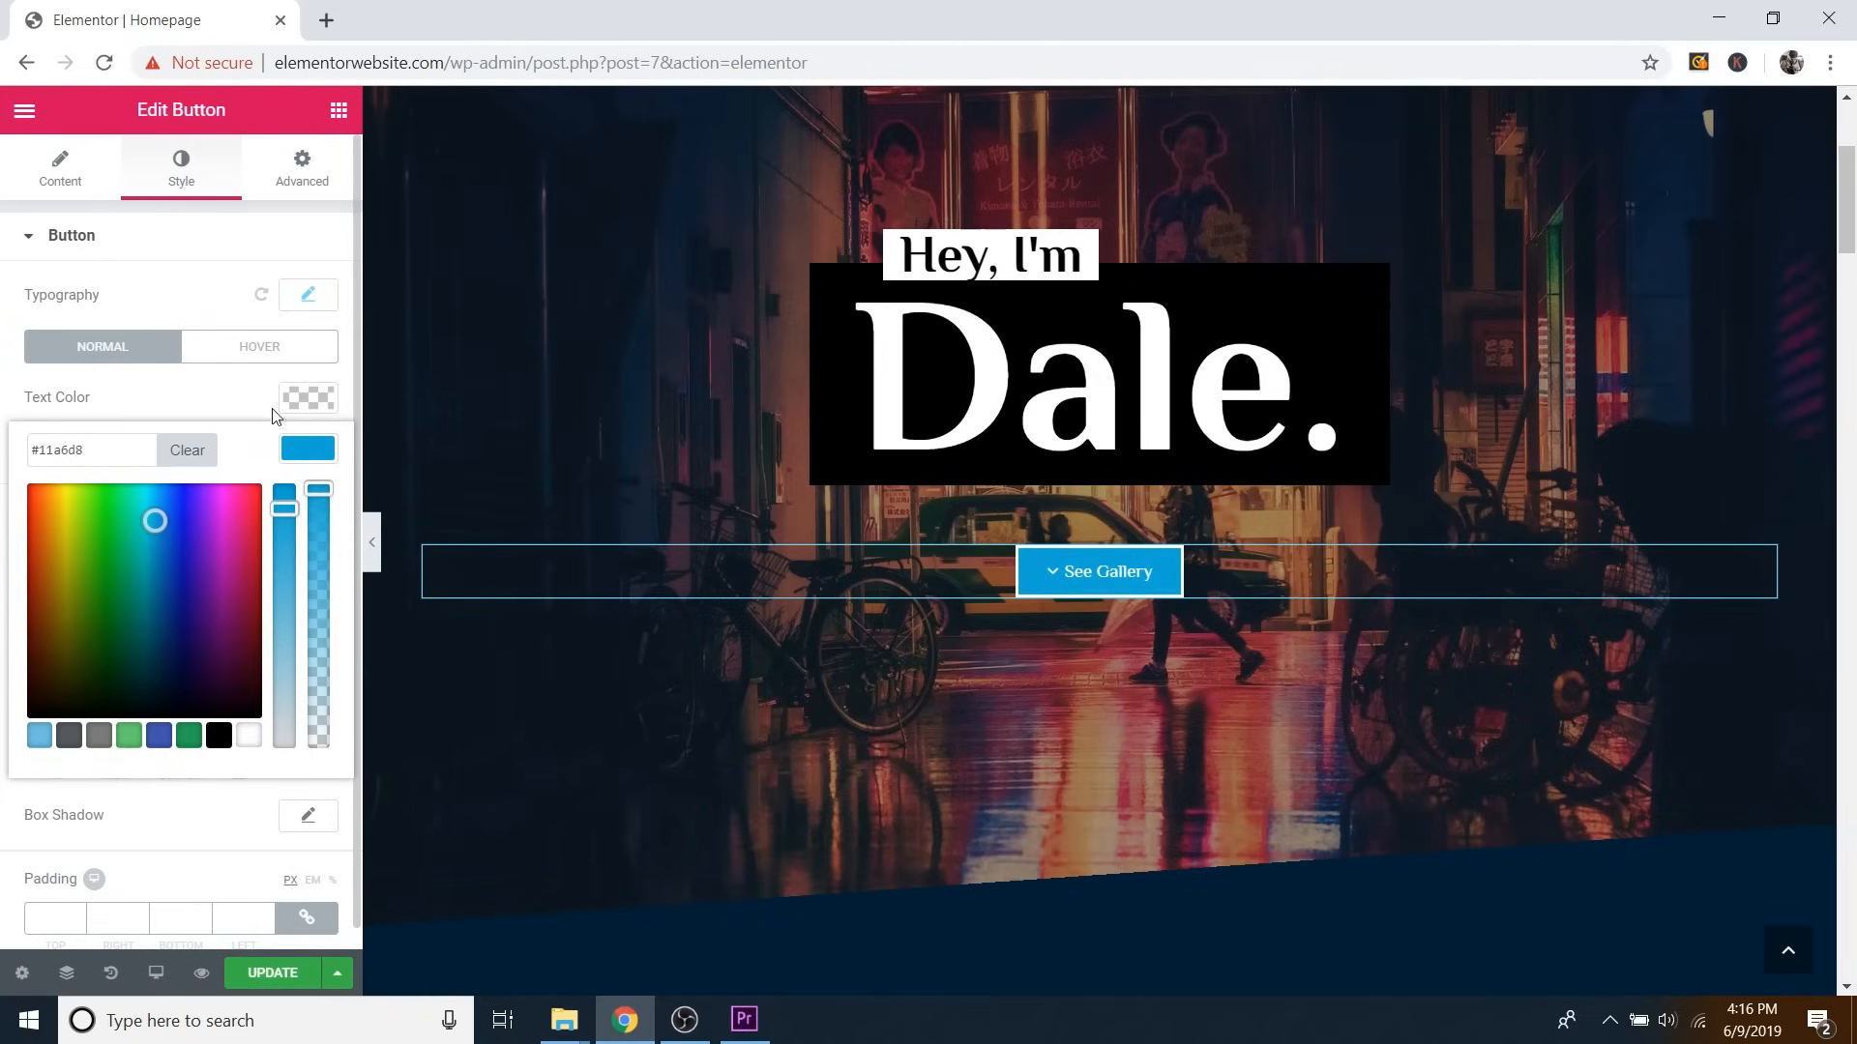
Set the See Gallery button's hover background colour to dark blue #016587.
click(259, 350)
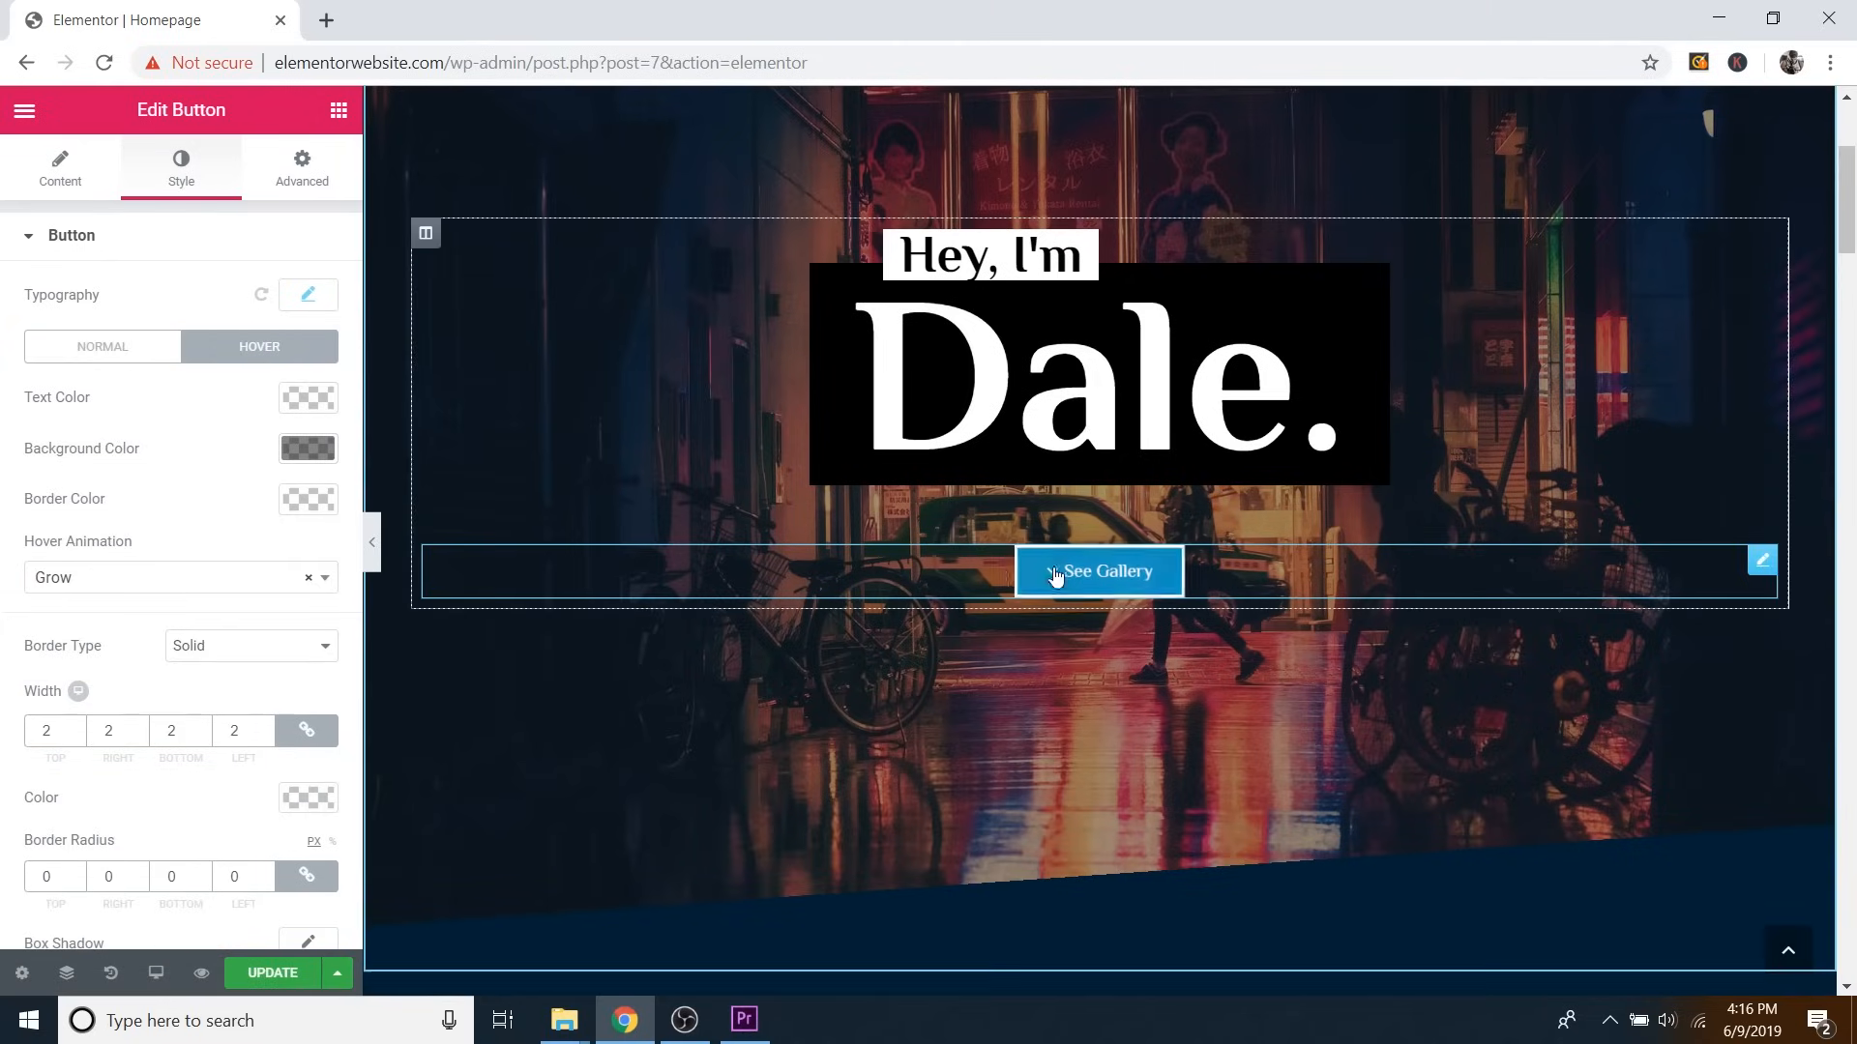
click(307, 448)
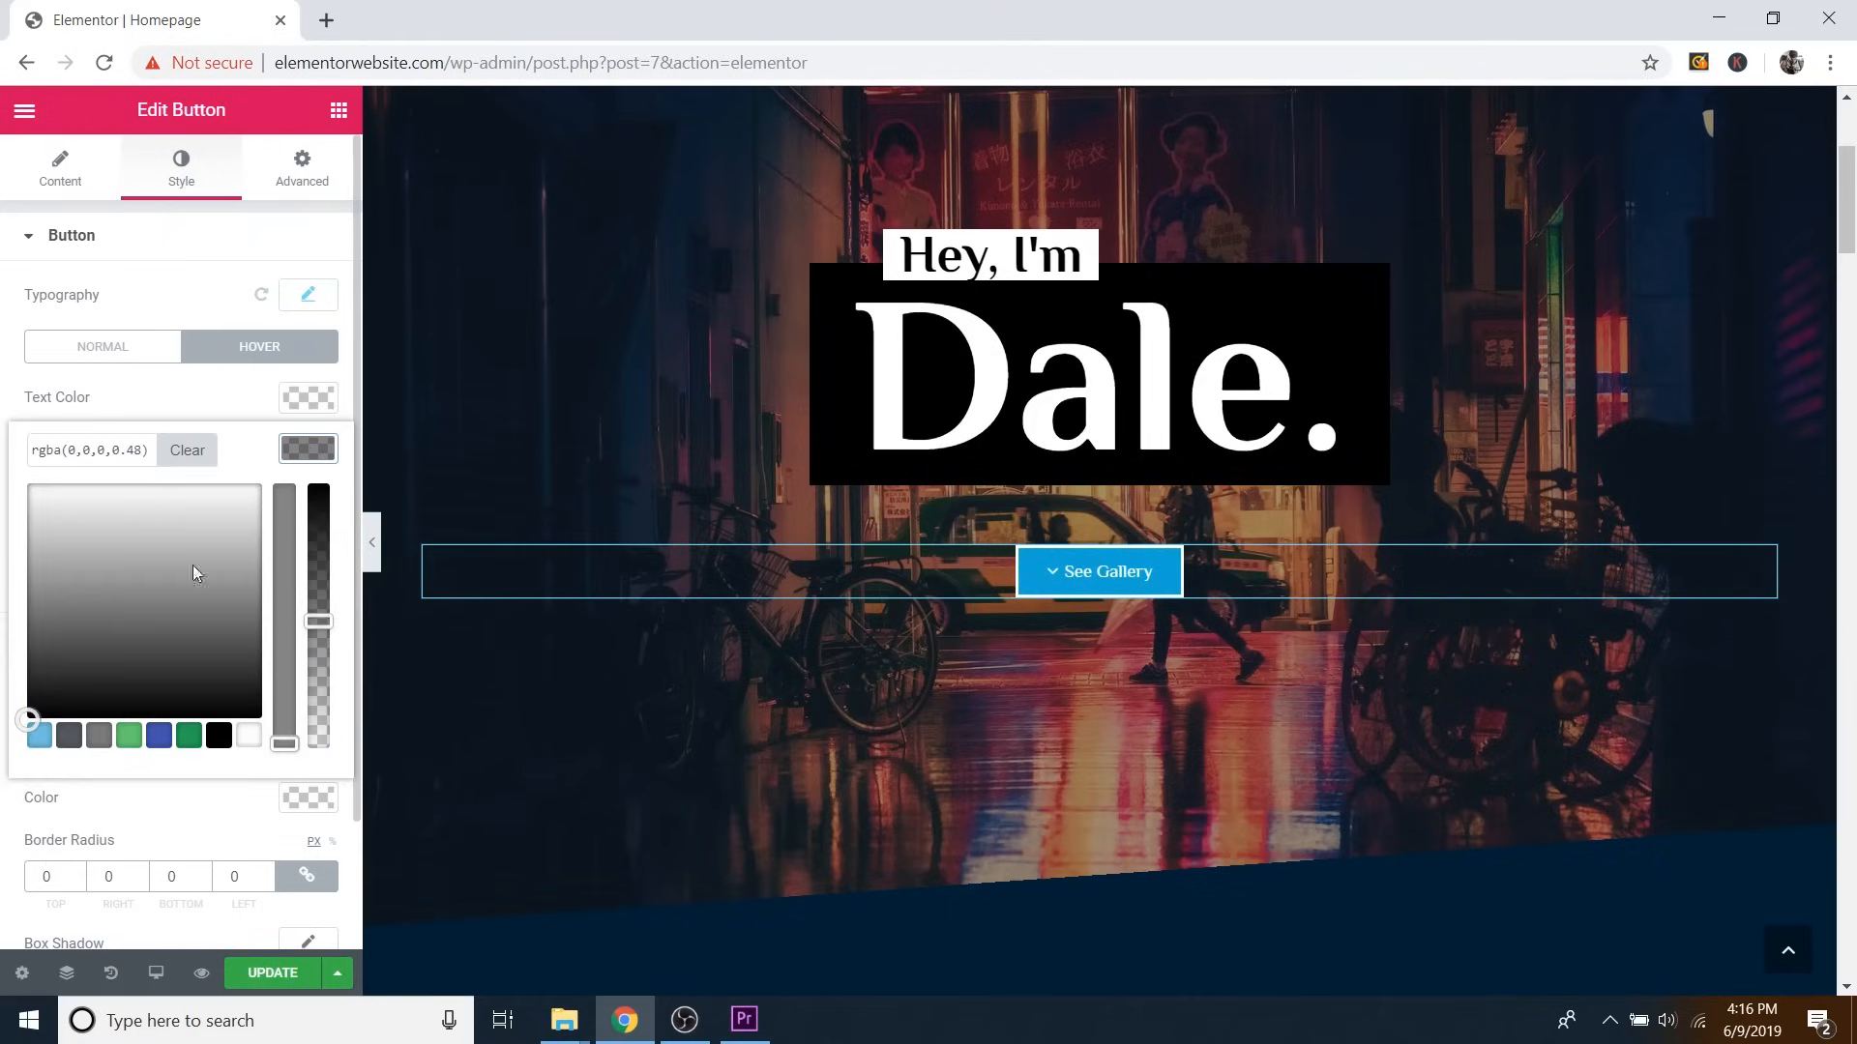
click(37, 733)
drag(153, 542, 162, 597)
click(286, 490)
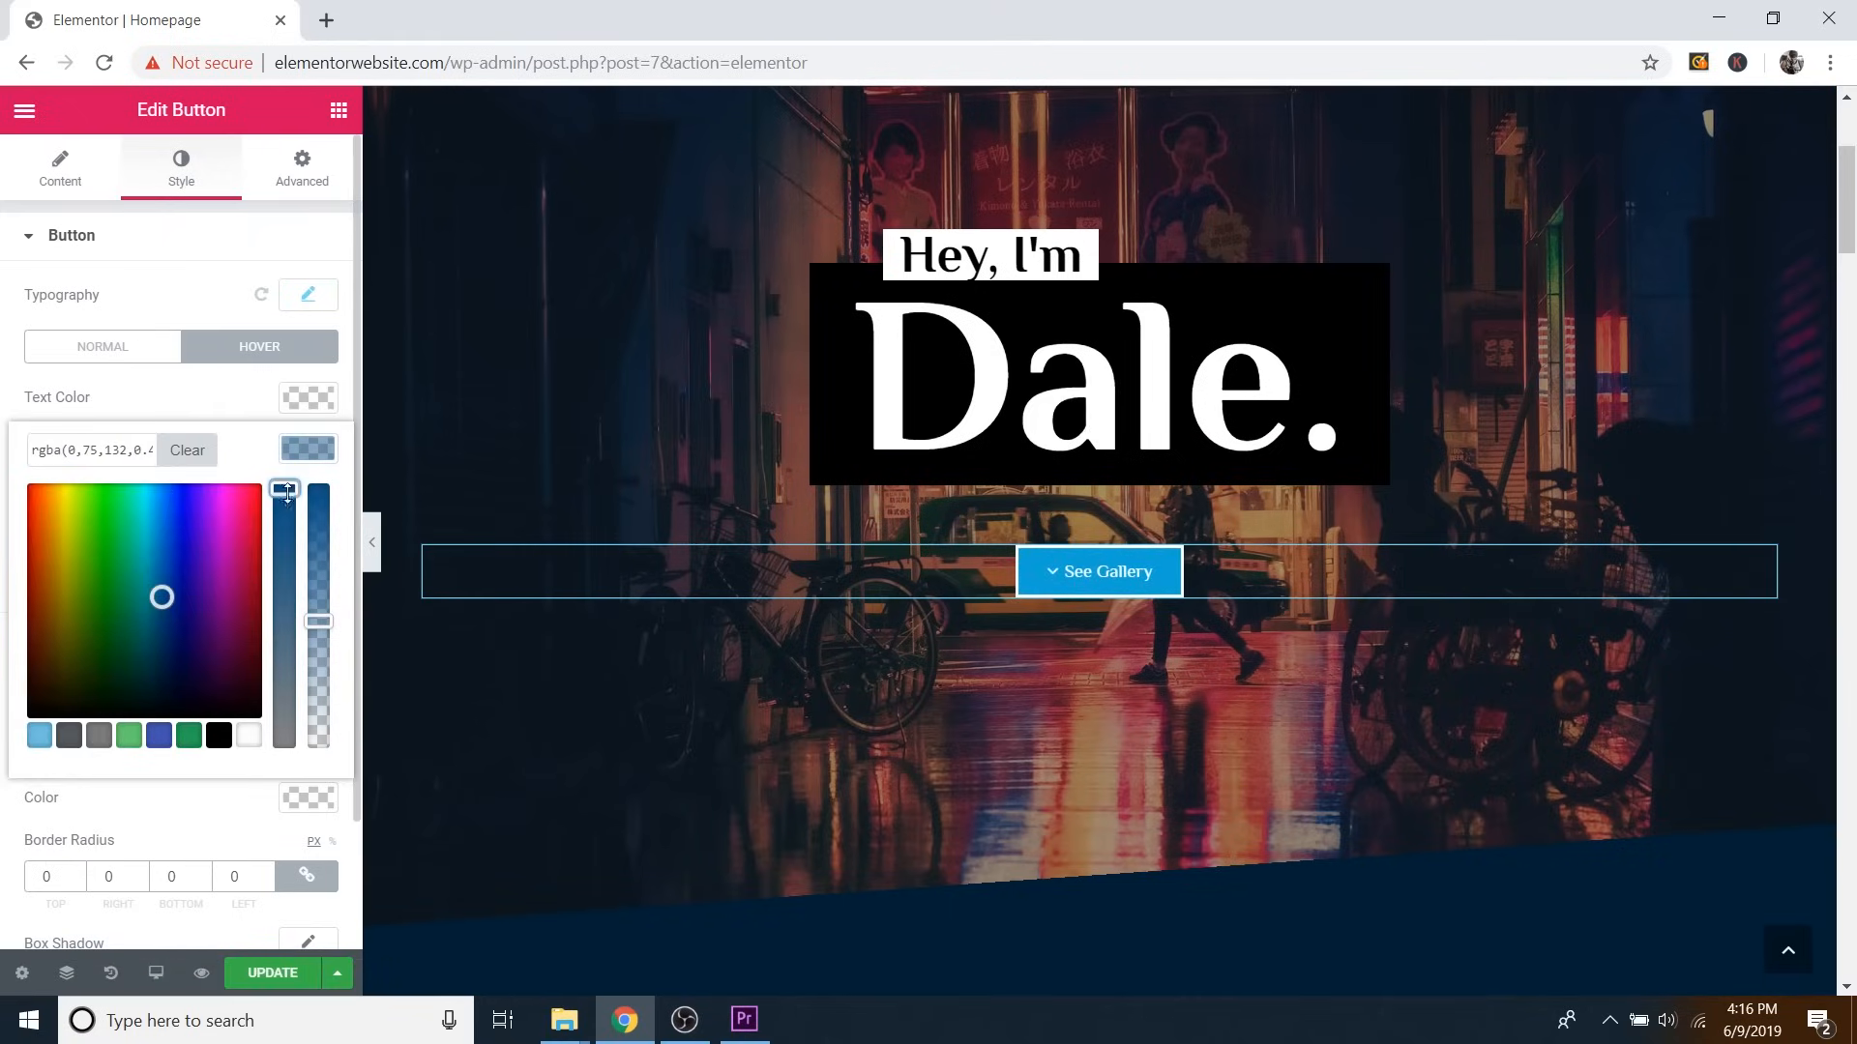
click(160, 594)
drag(160, 593, 154, 583)
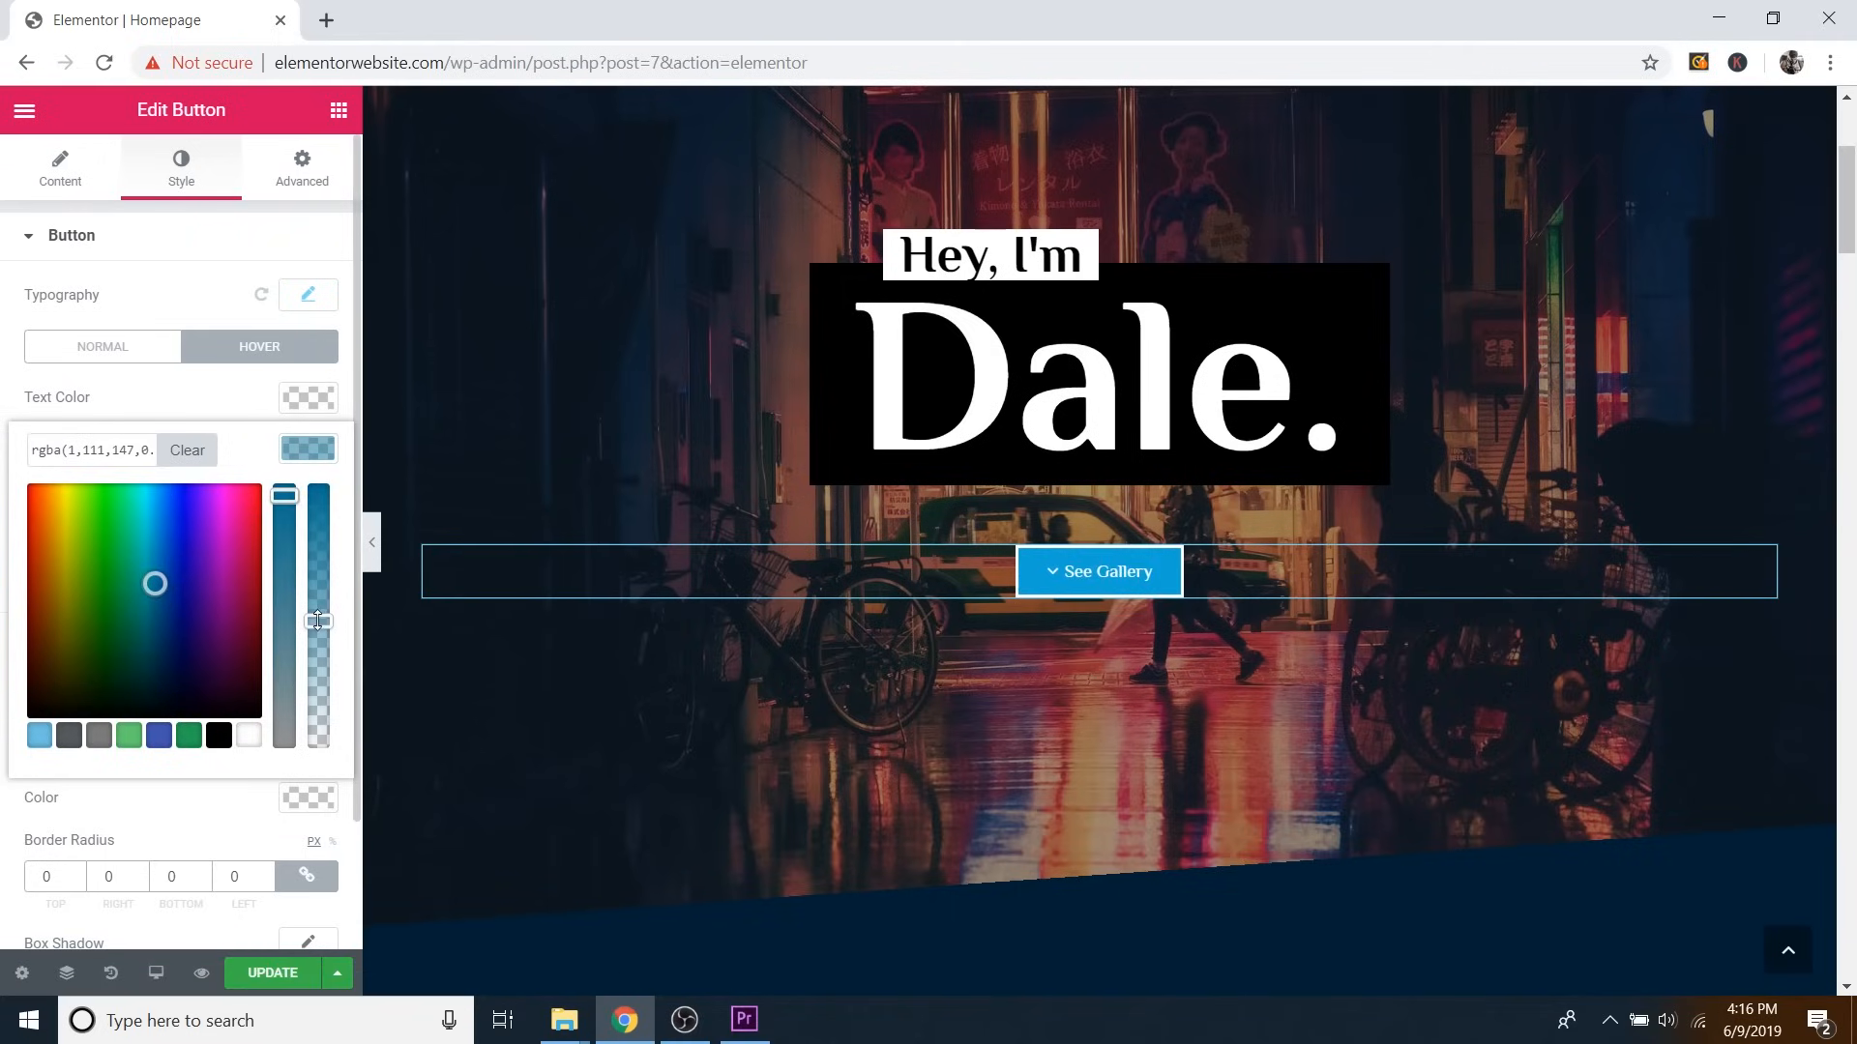
drag(319, 621, 320, 486)
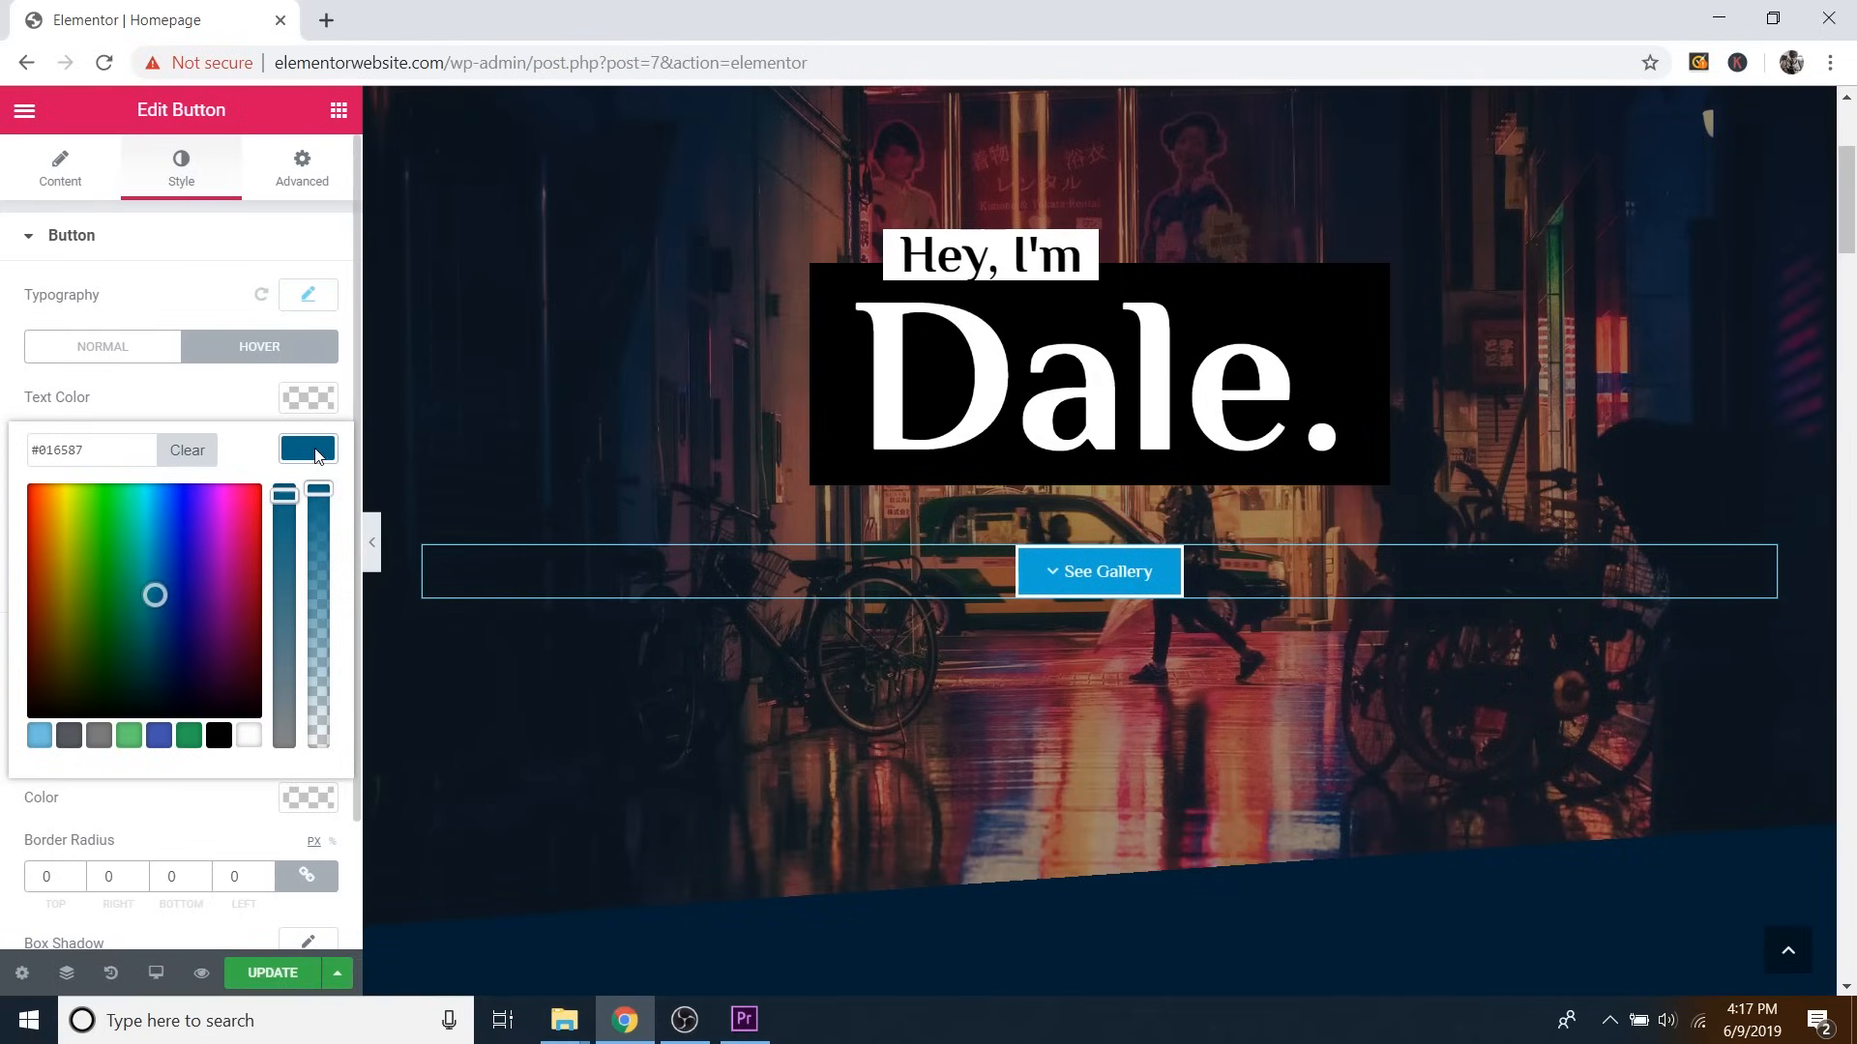
click(651, 493)
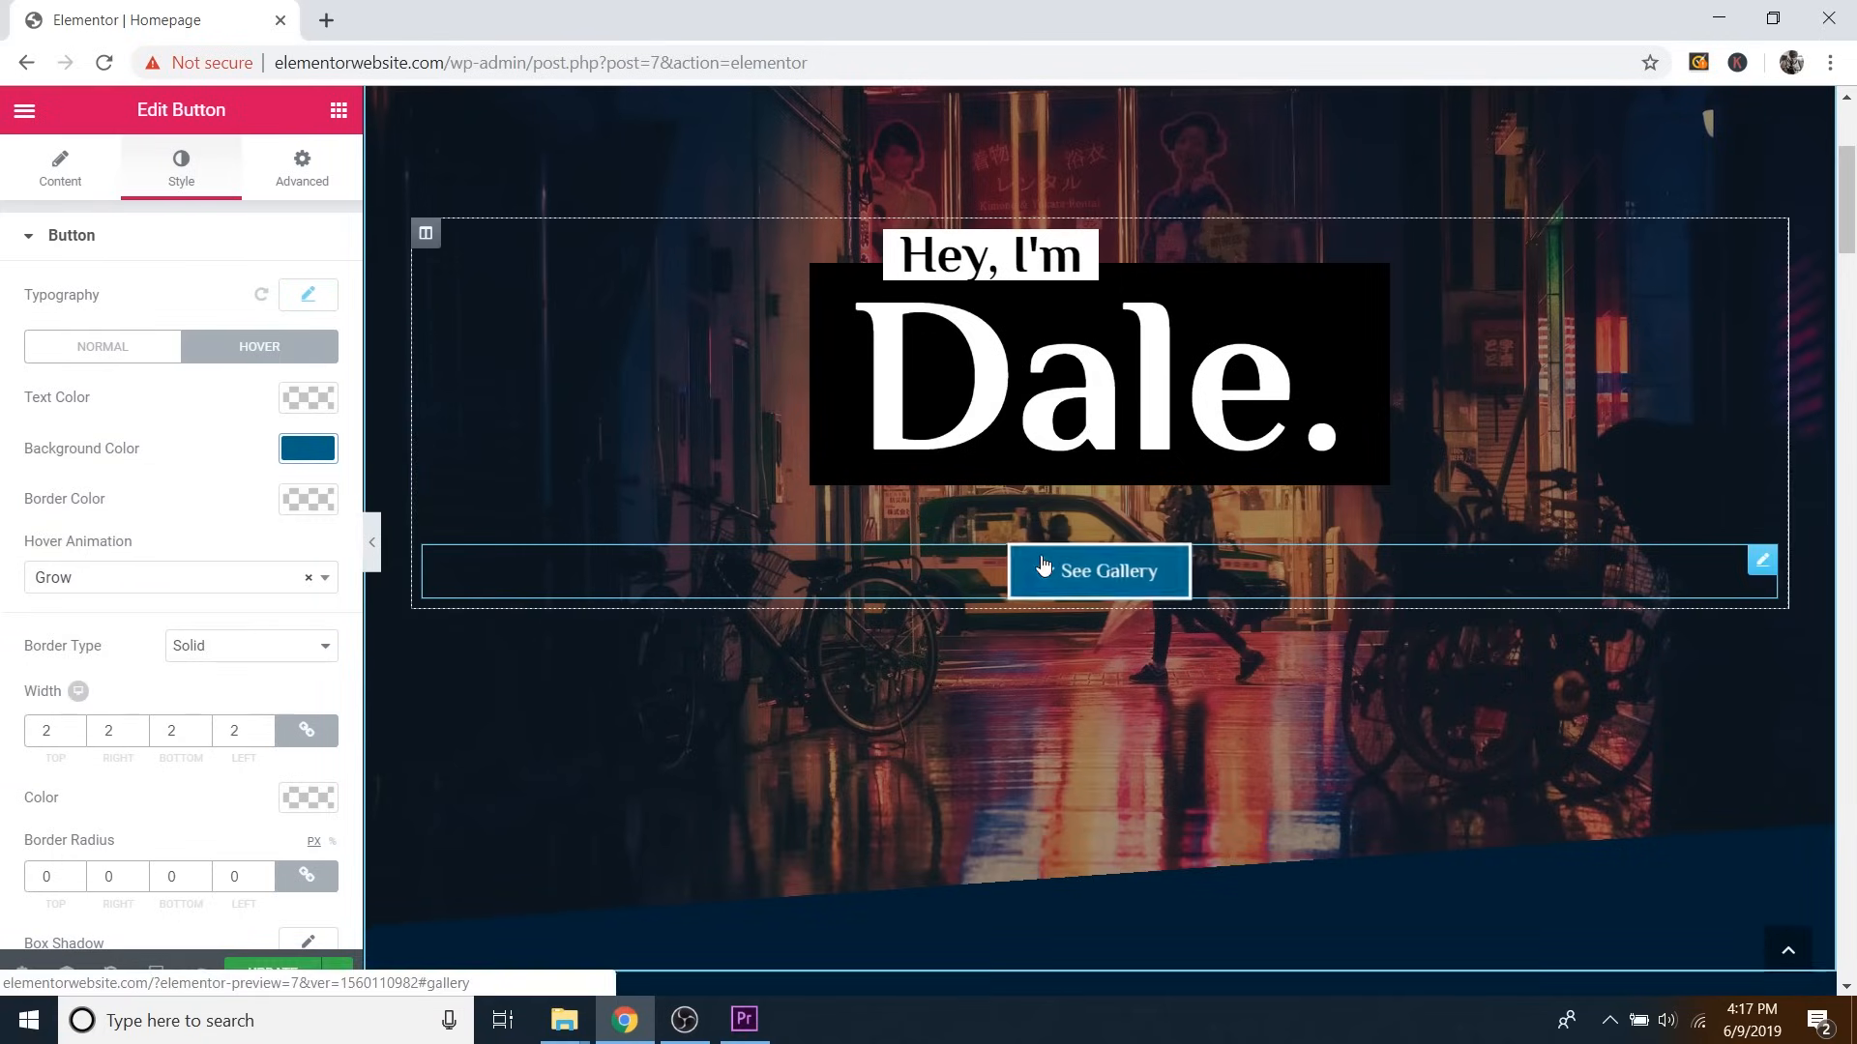
Reduce the button's border width to 0 on all sides.
click(215, 658)
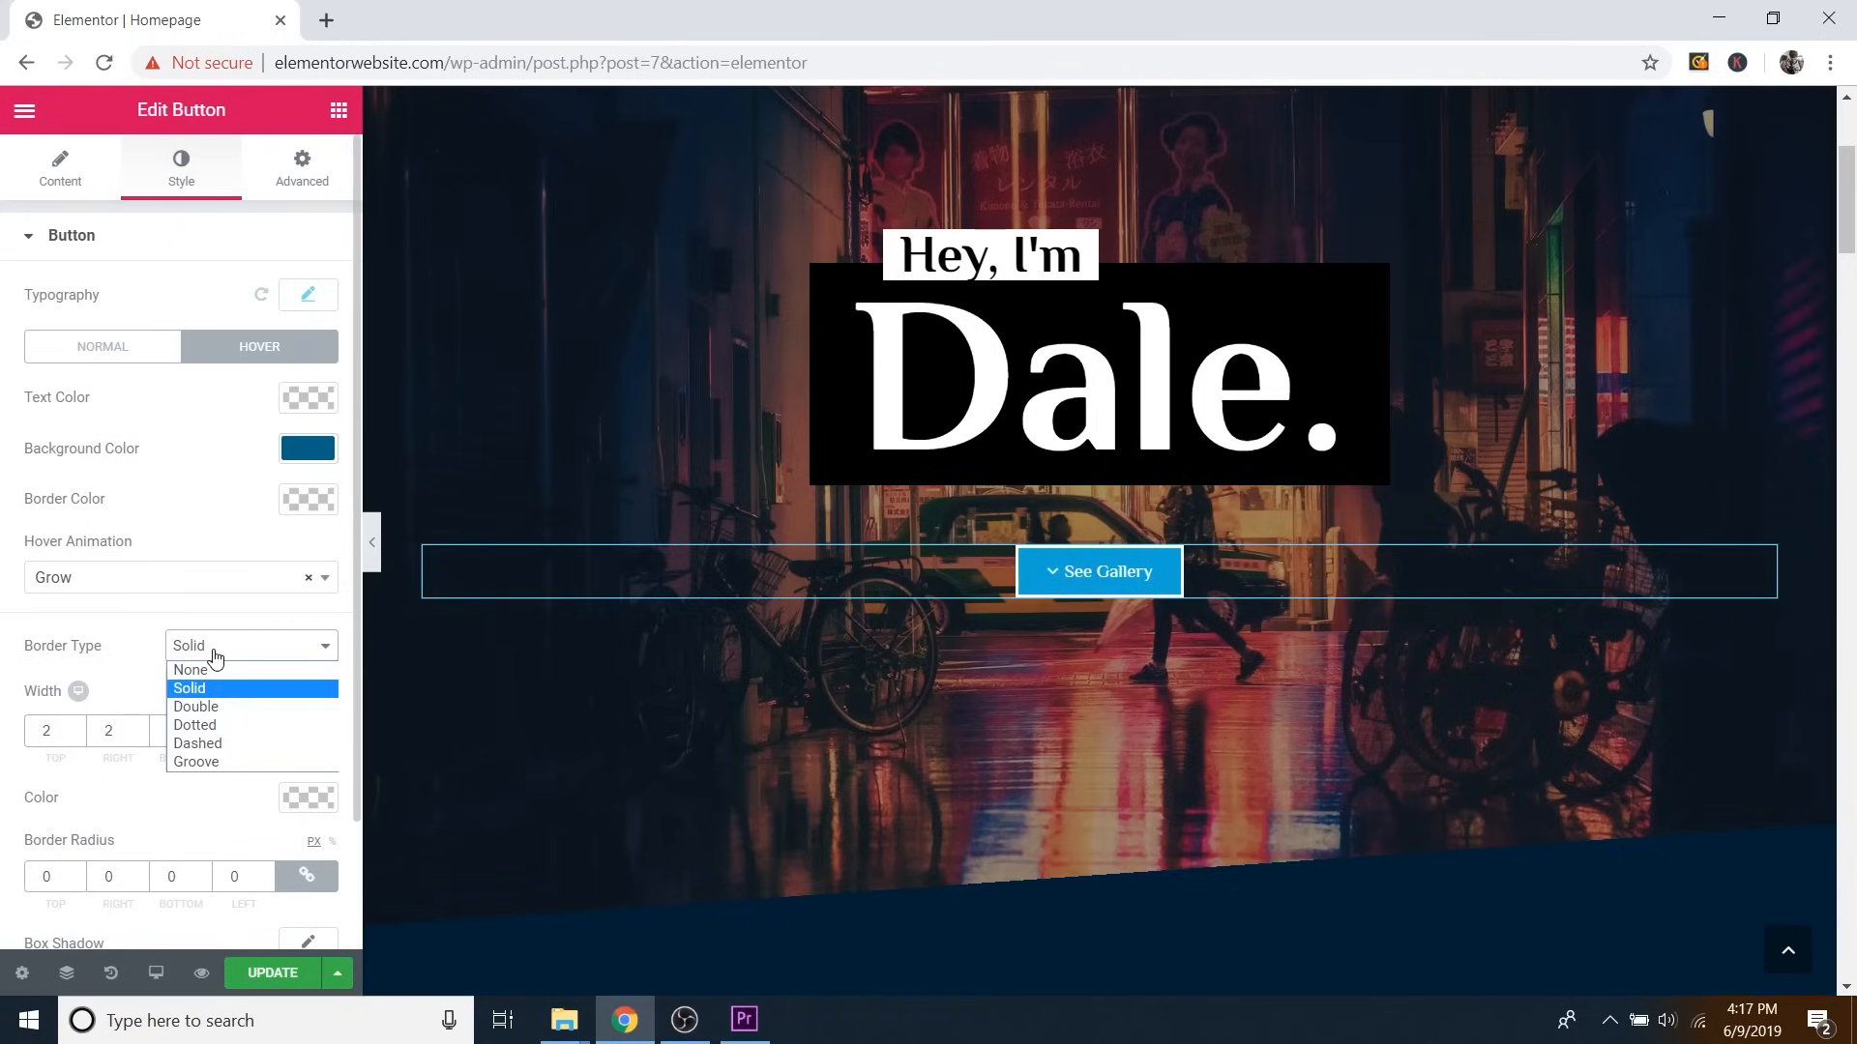
click(145, 688)
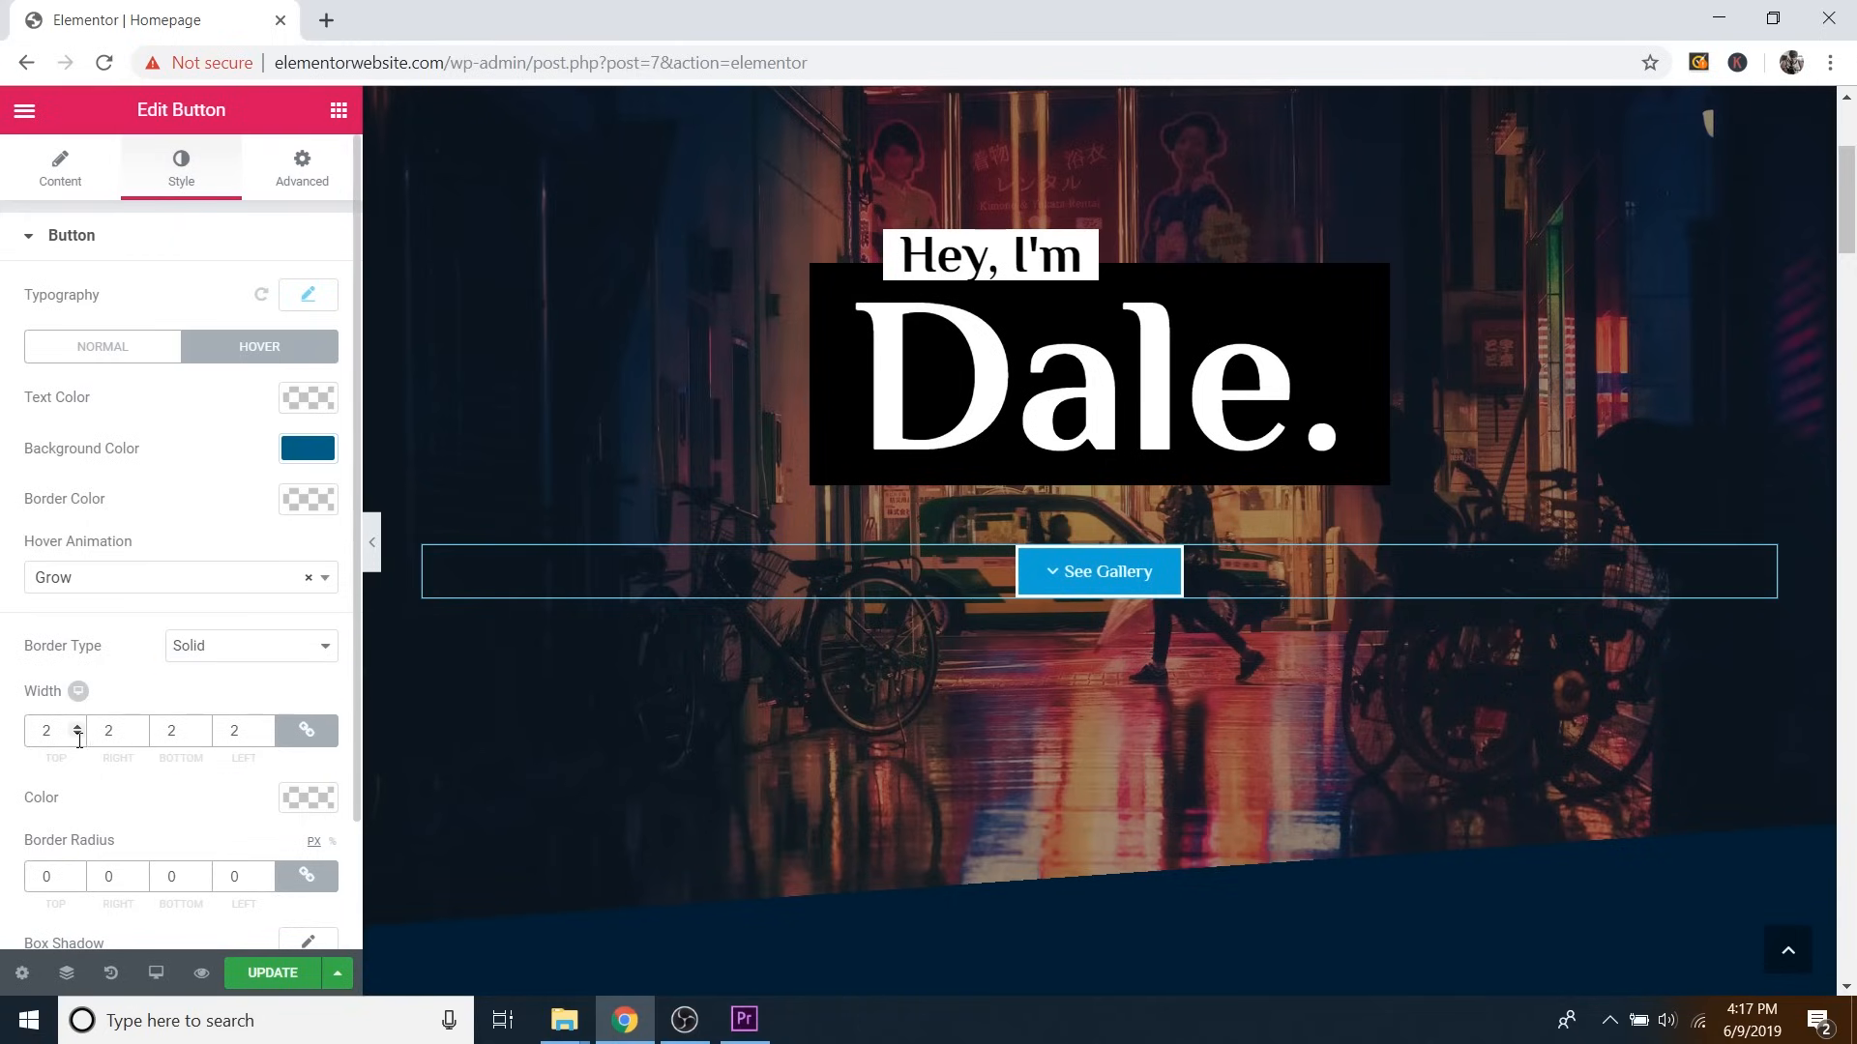
click(77, 736)
click(77, 737)
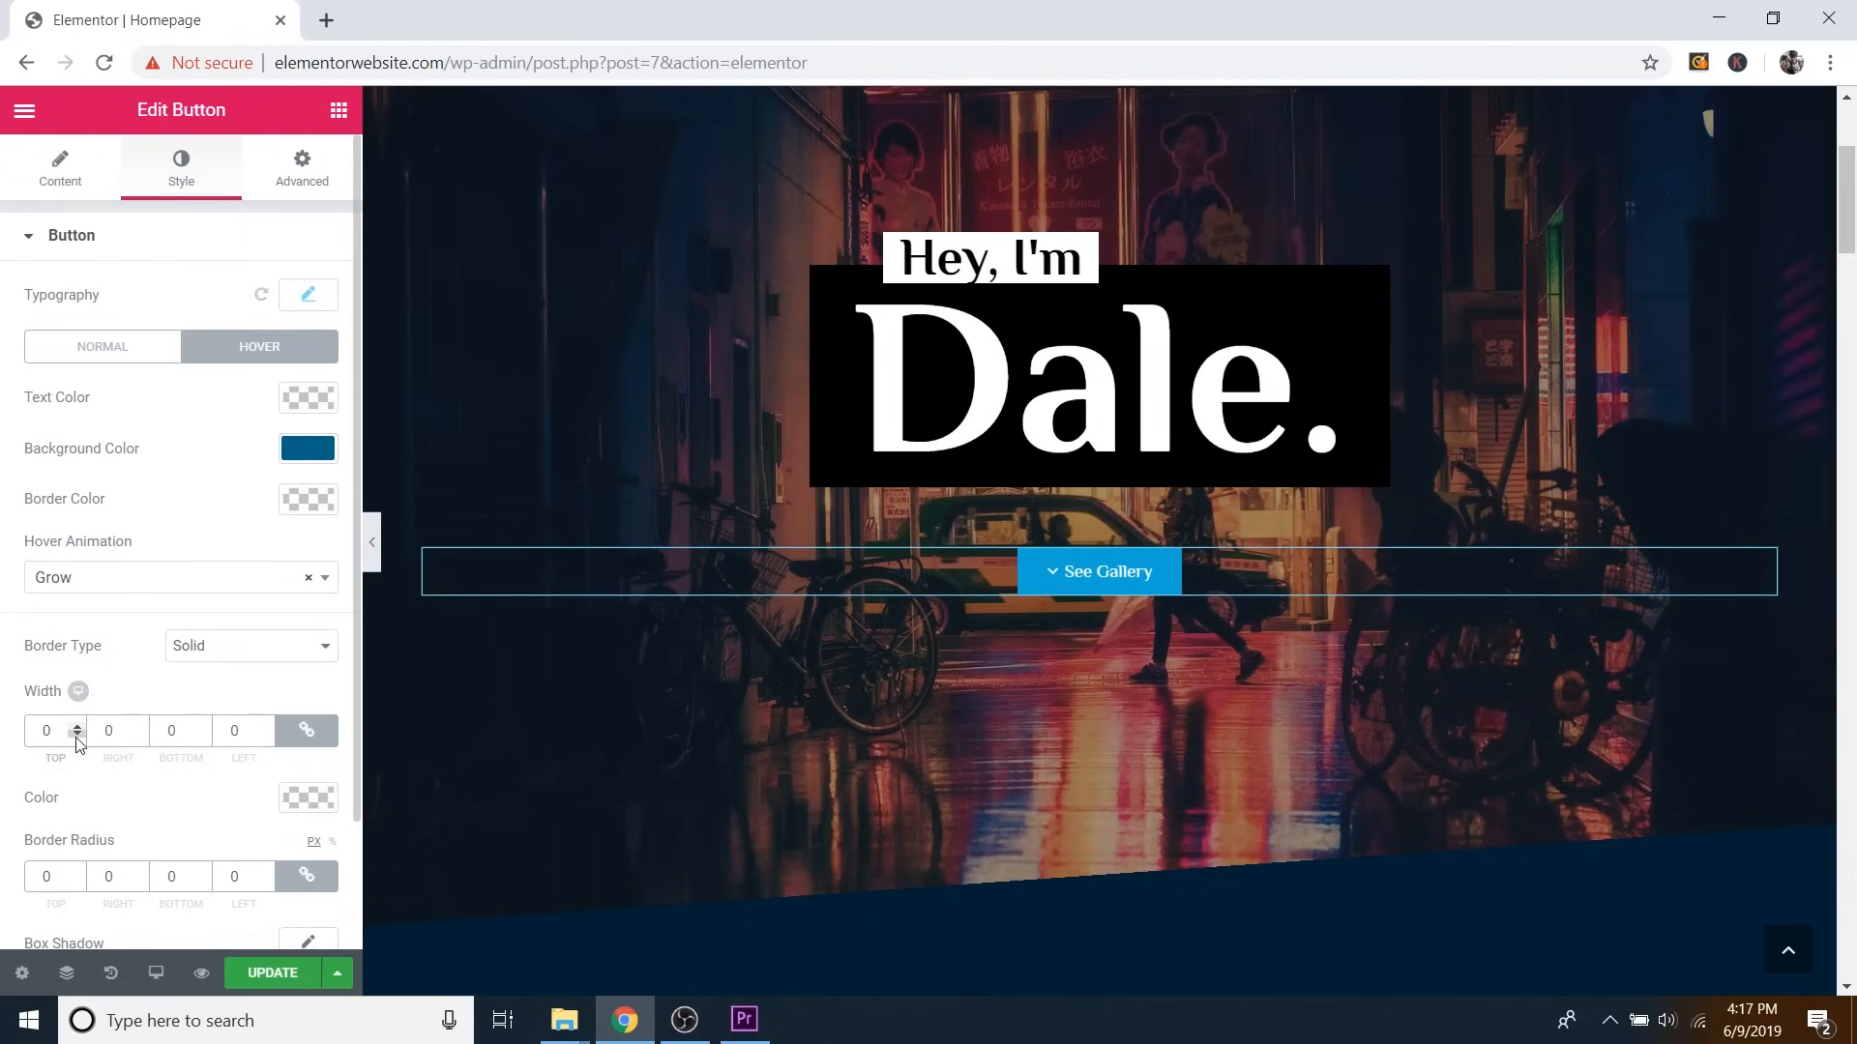
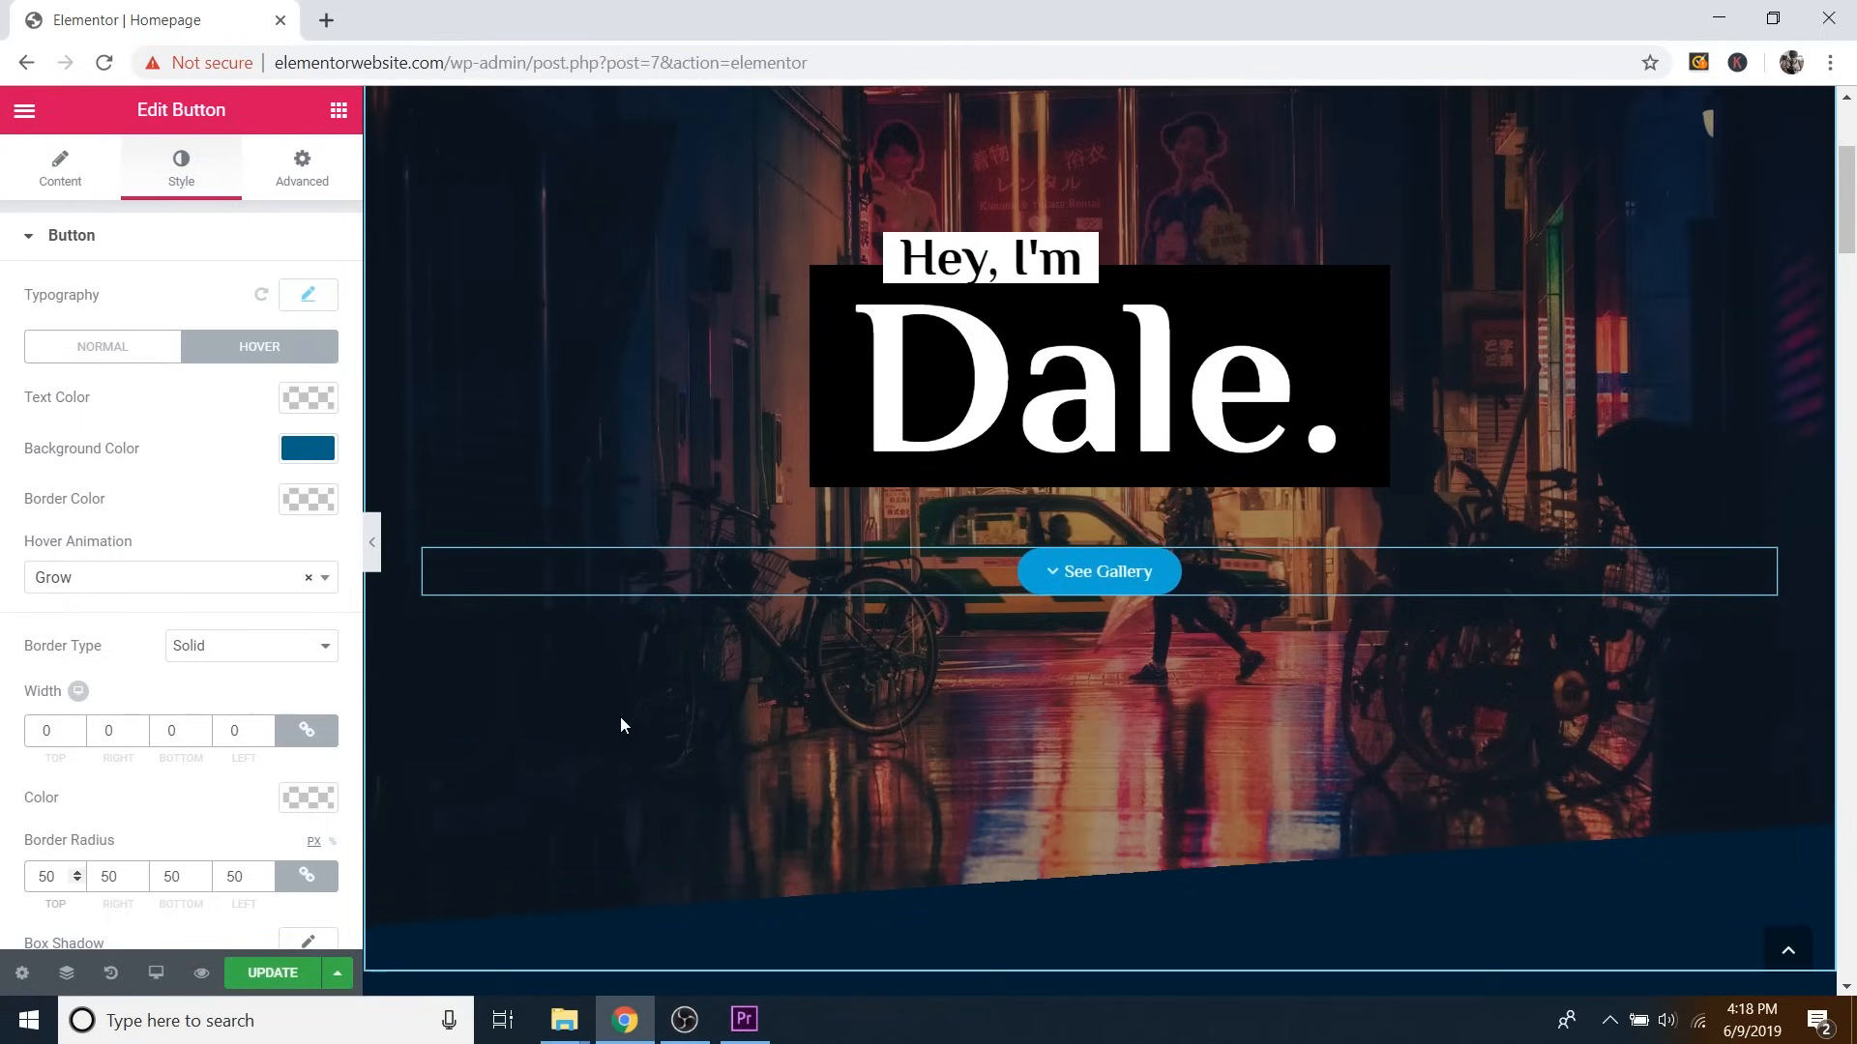
Collapse the Elementor panel so the homepage preview spans the full browser width.
scroll(871, 619, down, 6)
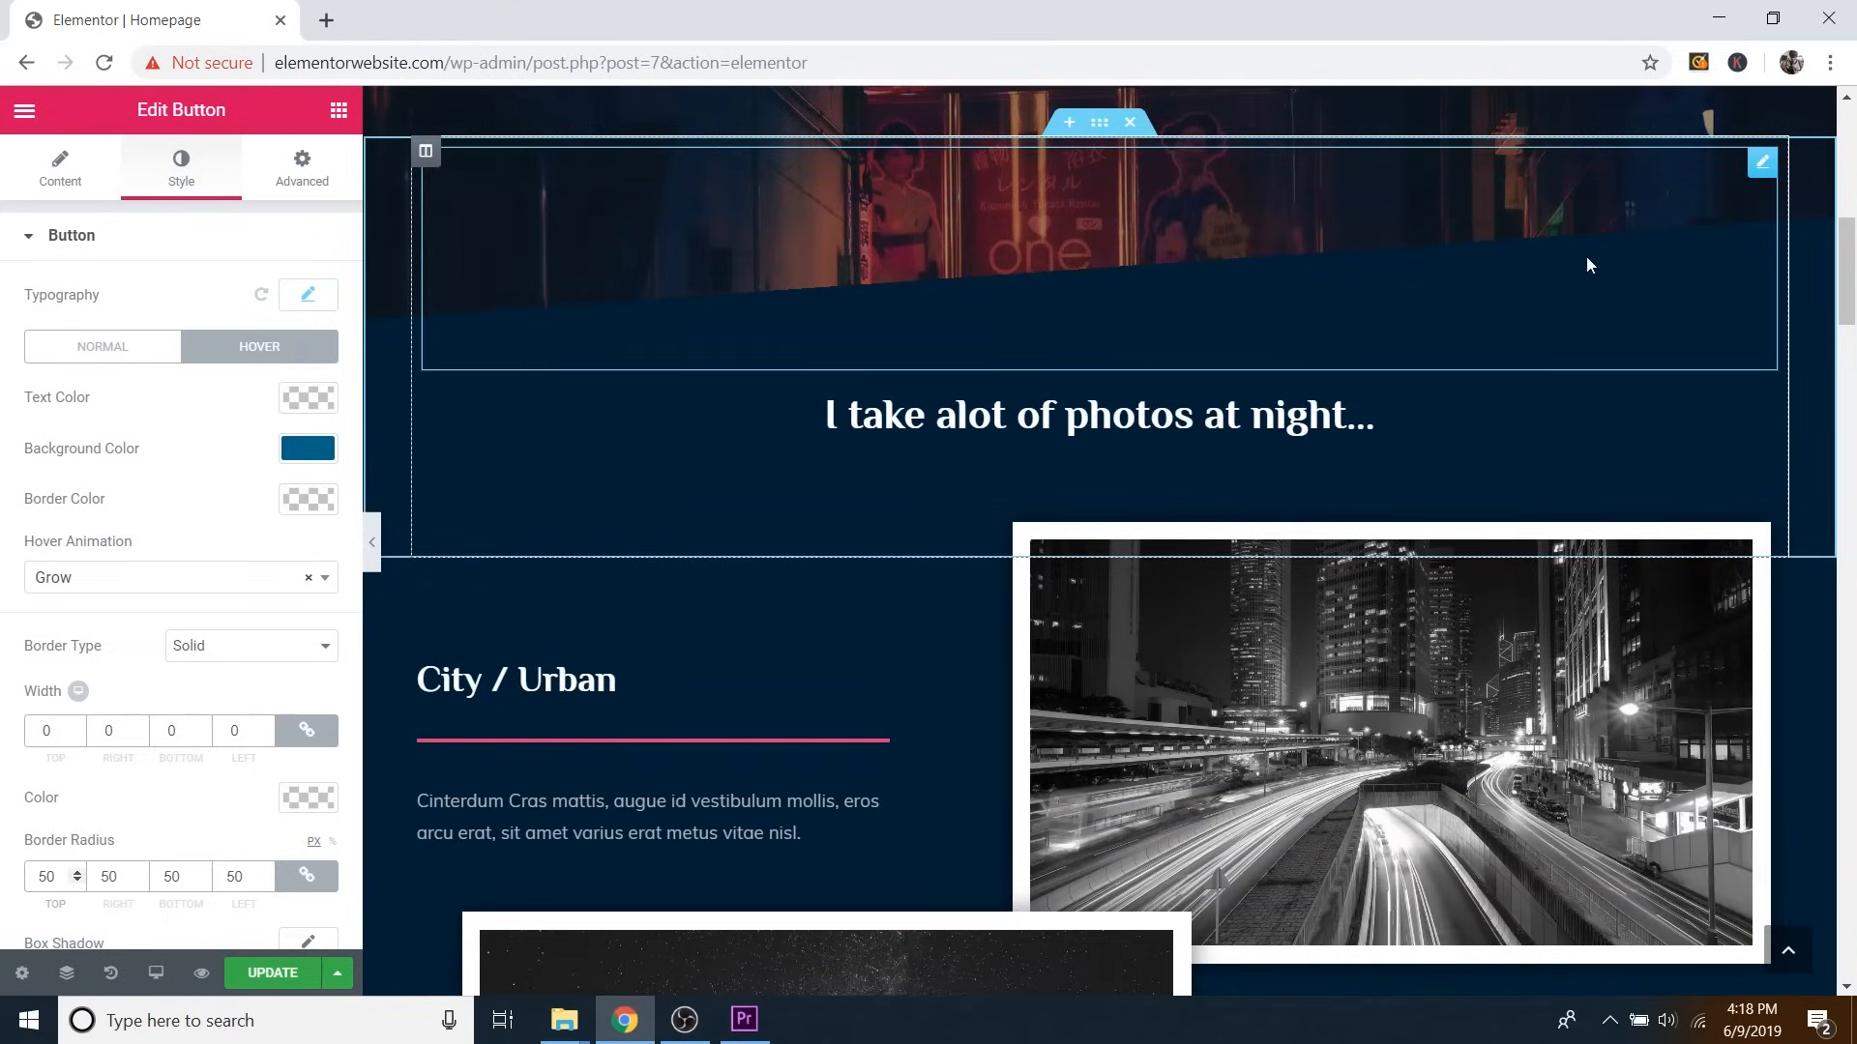
scroll(646, 535, up, 2)
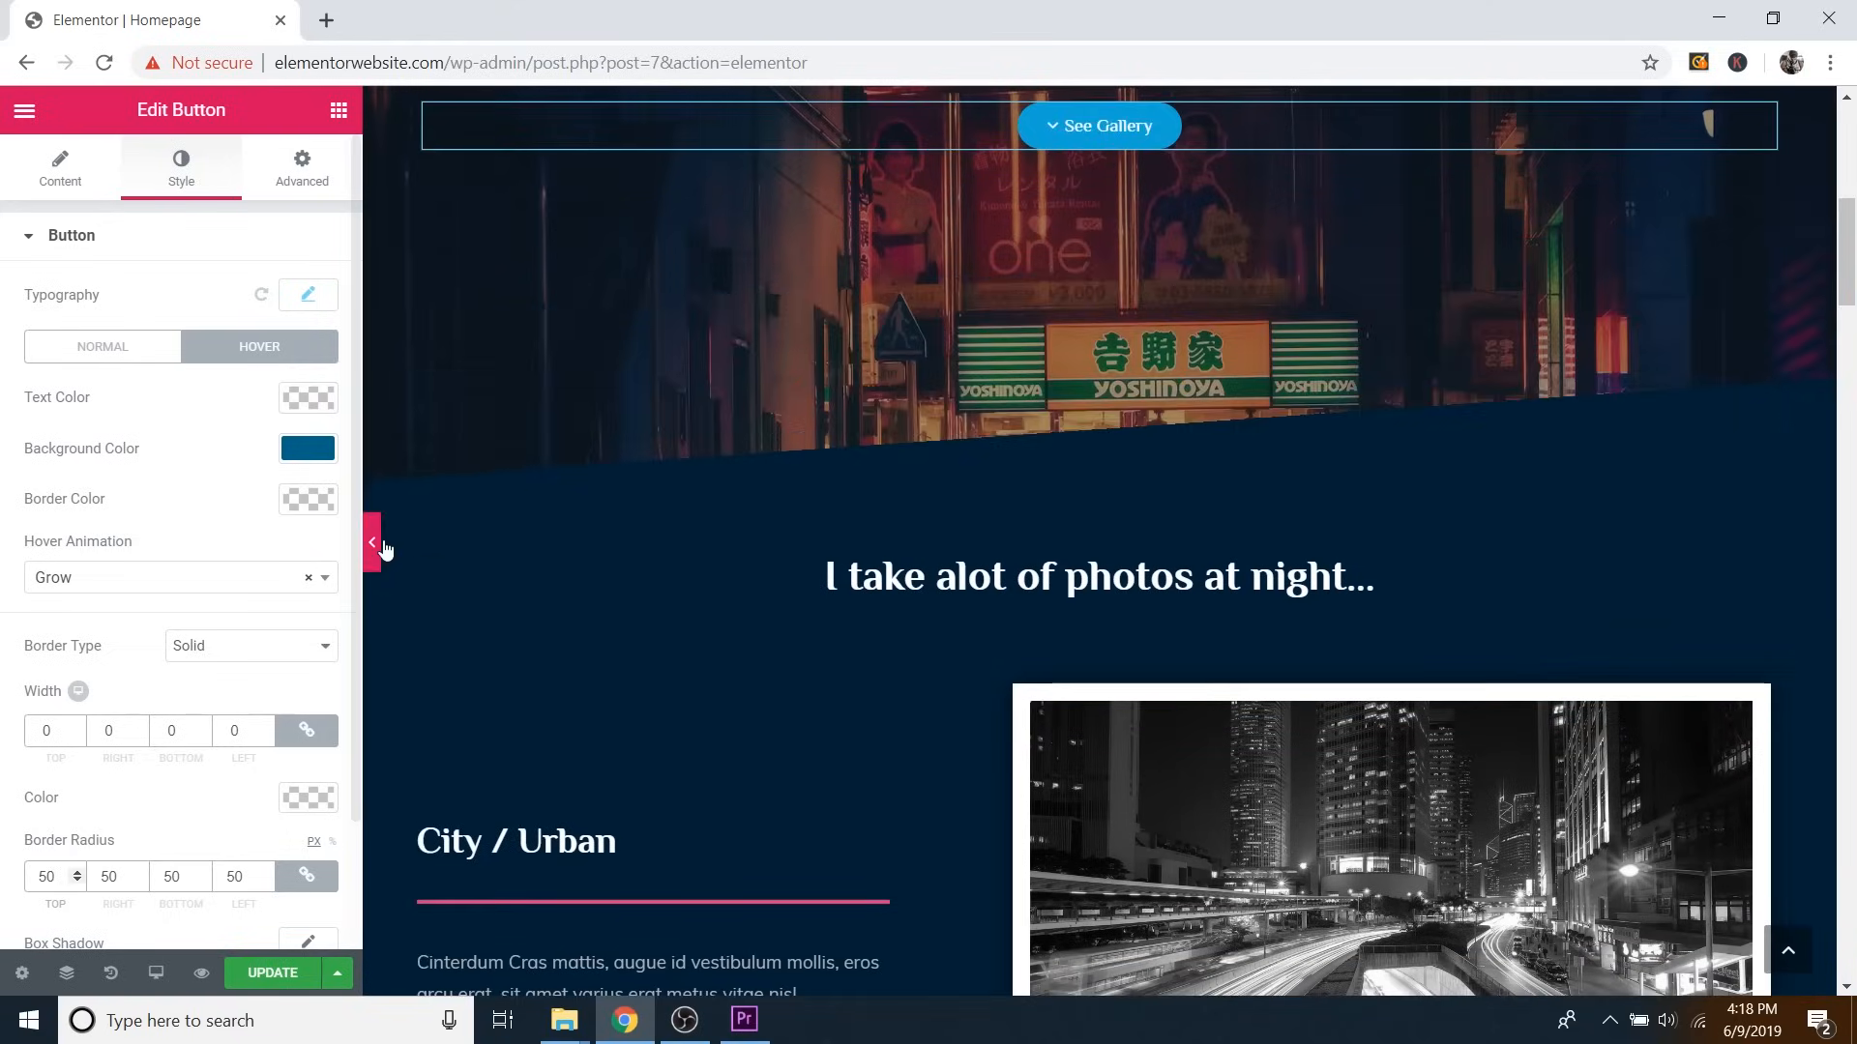
click(372, 542)
Scroll the full-width homepage from the night-photos gallery down to the brands, then reopen the Elementor panel.
scroll(879, 408, down, 6)
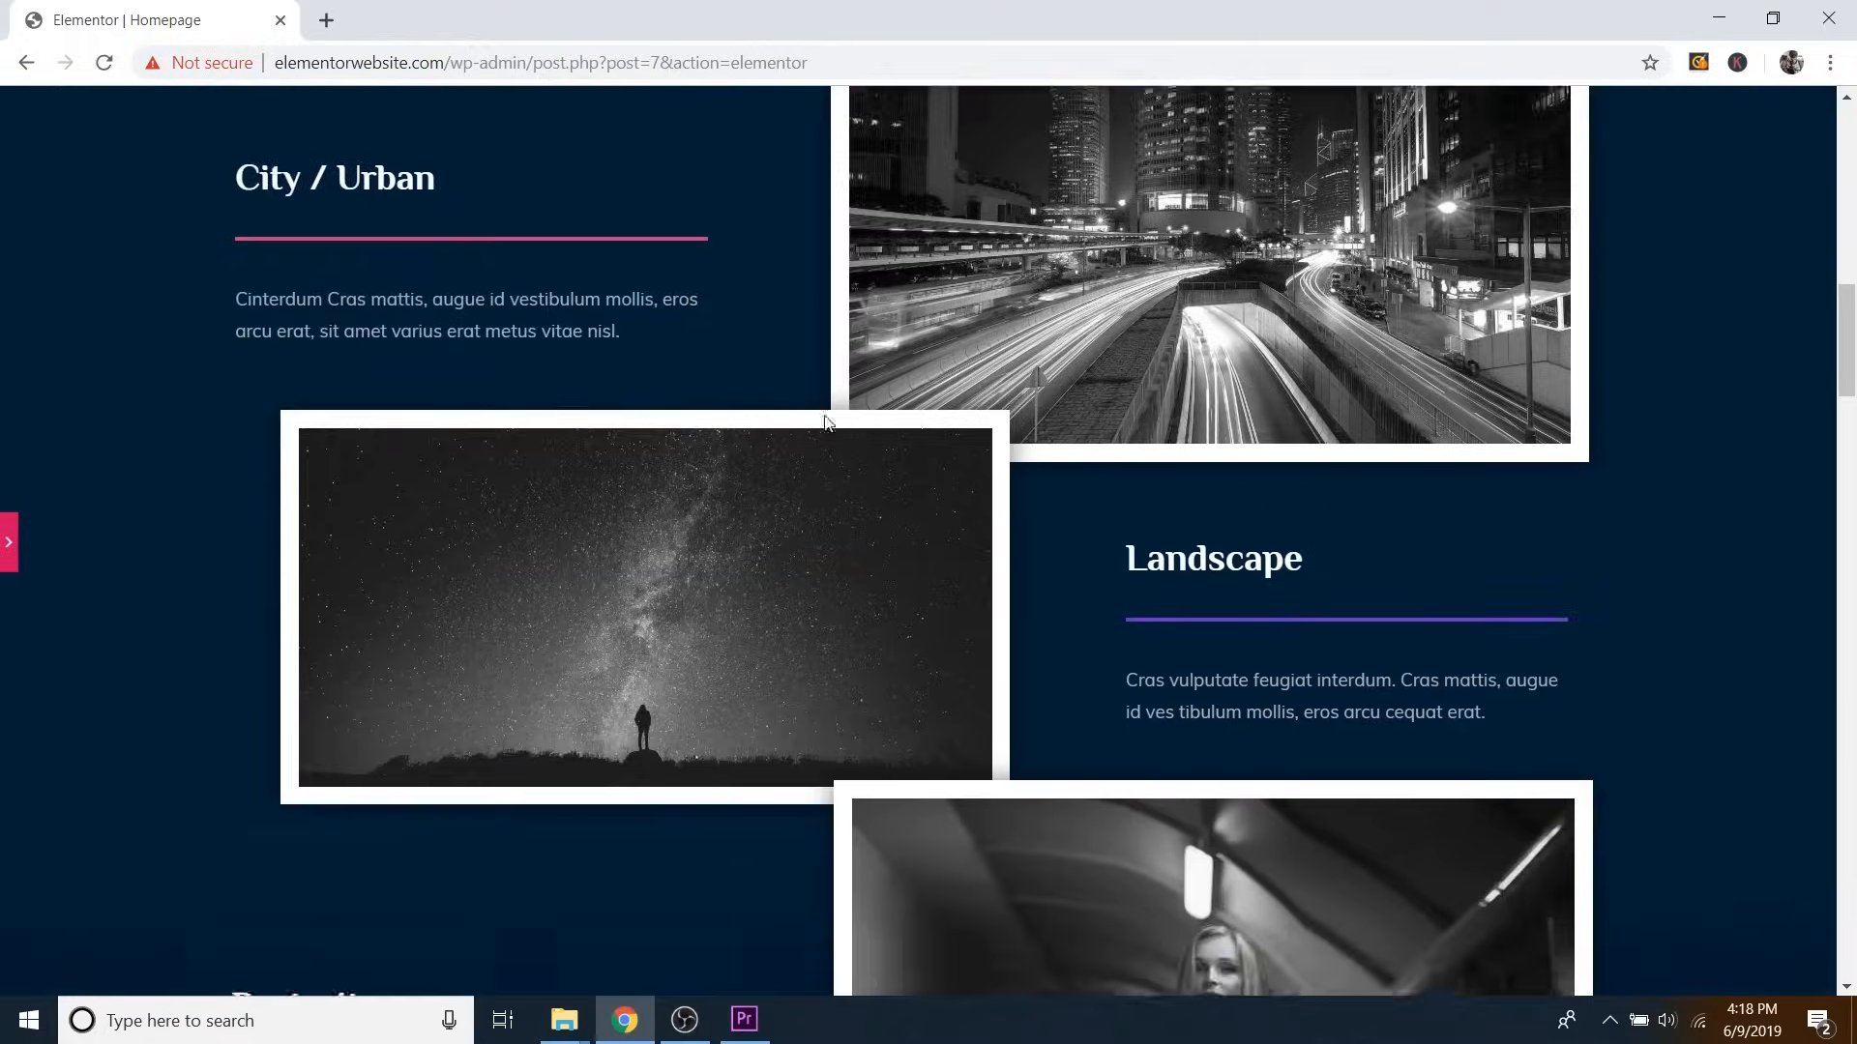
scroll(825, 421, up, 3)
scroll(825, 422, down, 10)
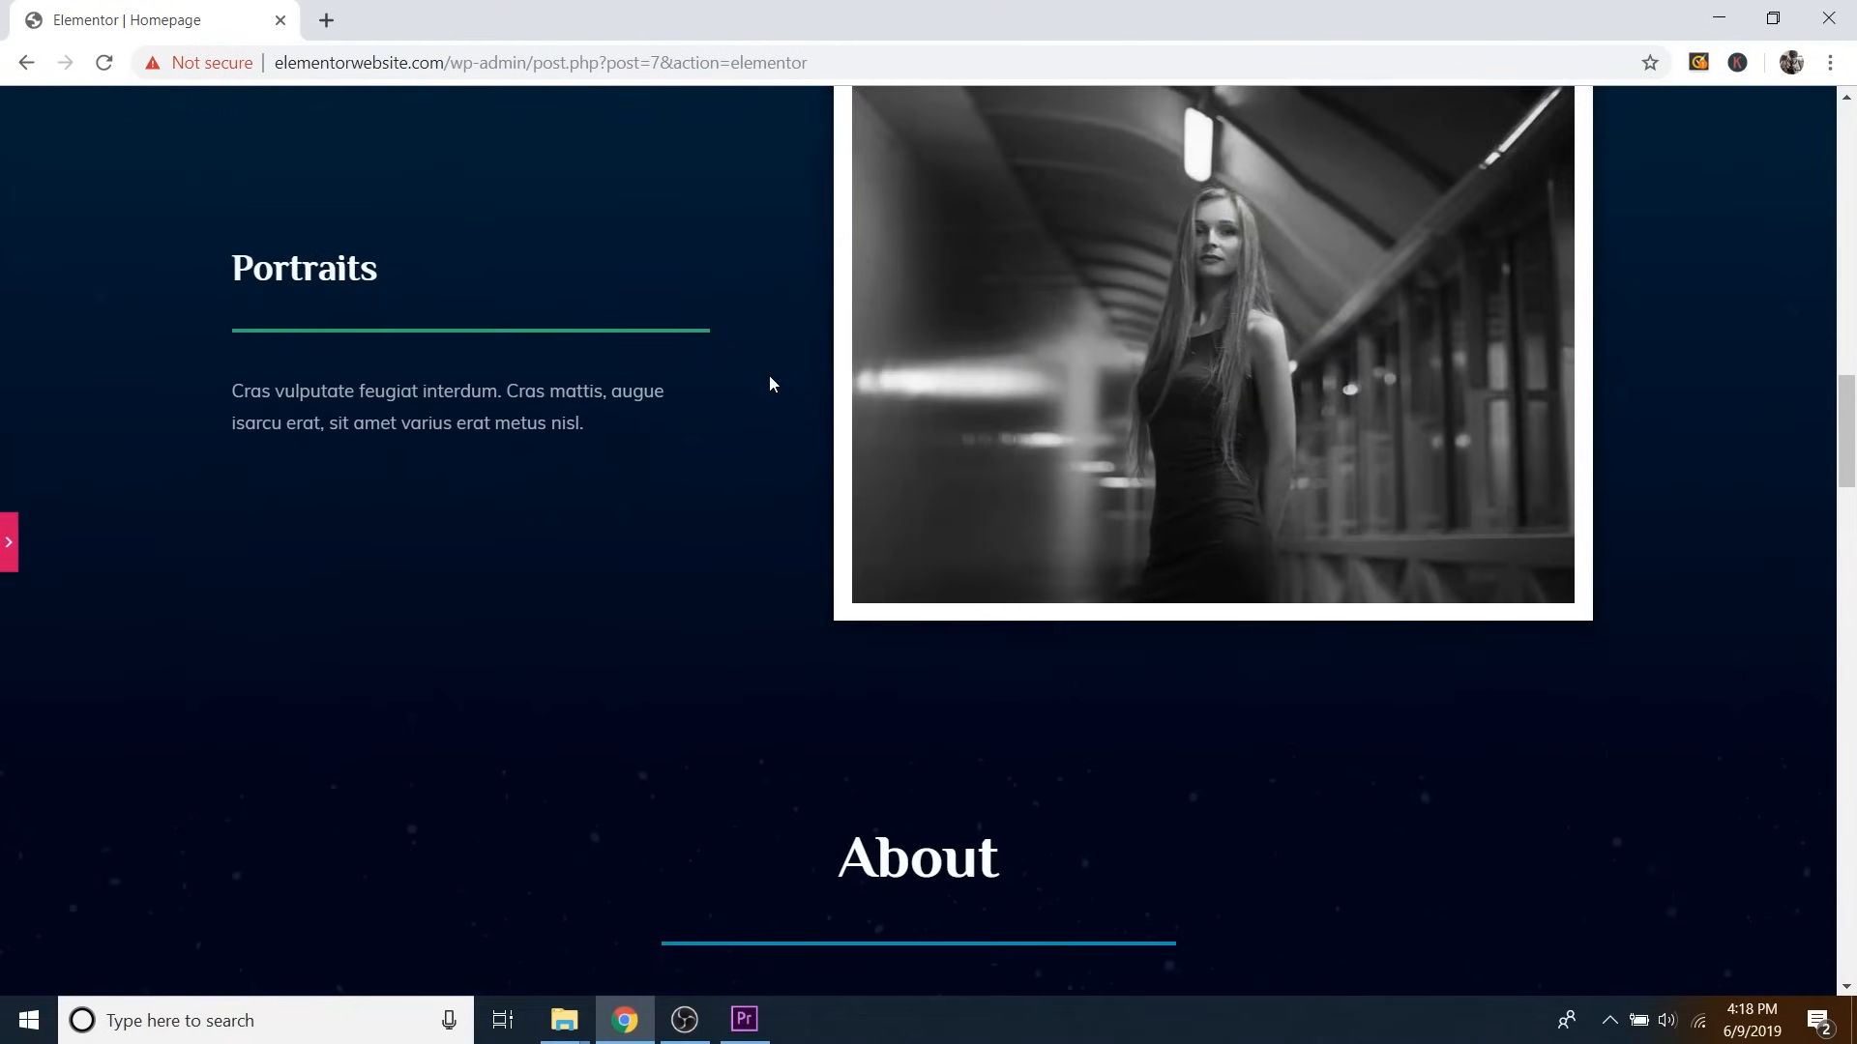
scroll(713, 538, down, 3)
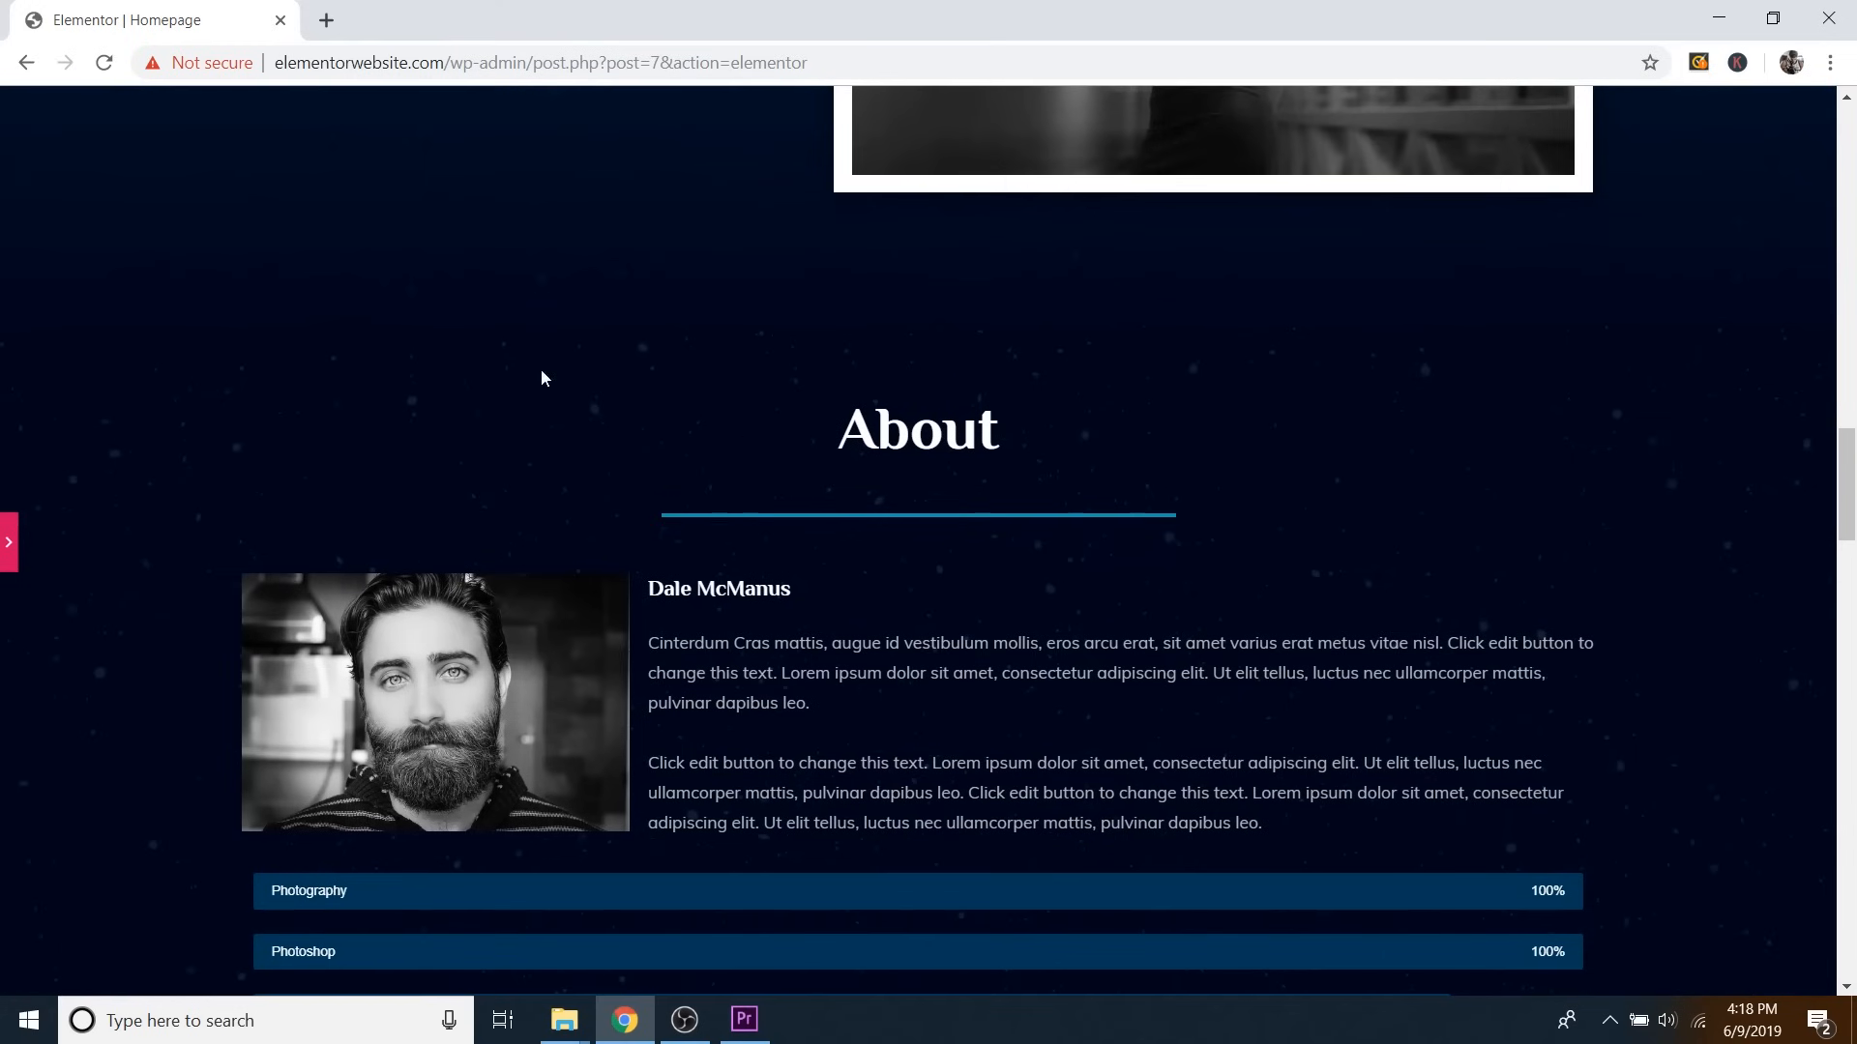
scroll(849, 655, up, 8)
scroll(849, 654, down, 20)
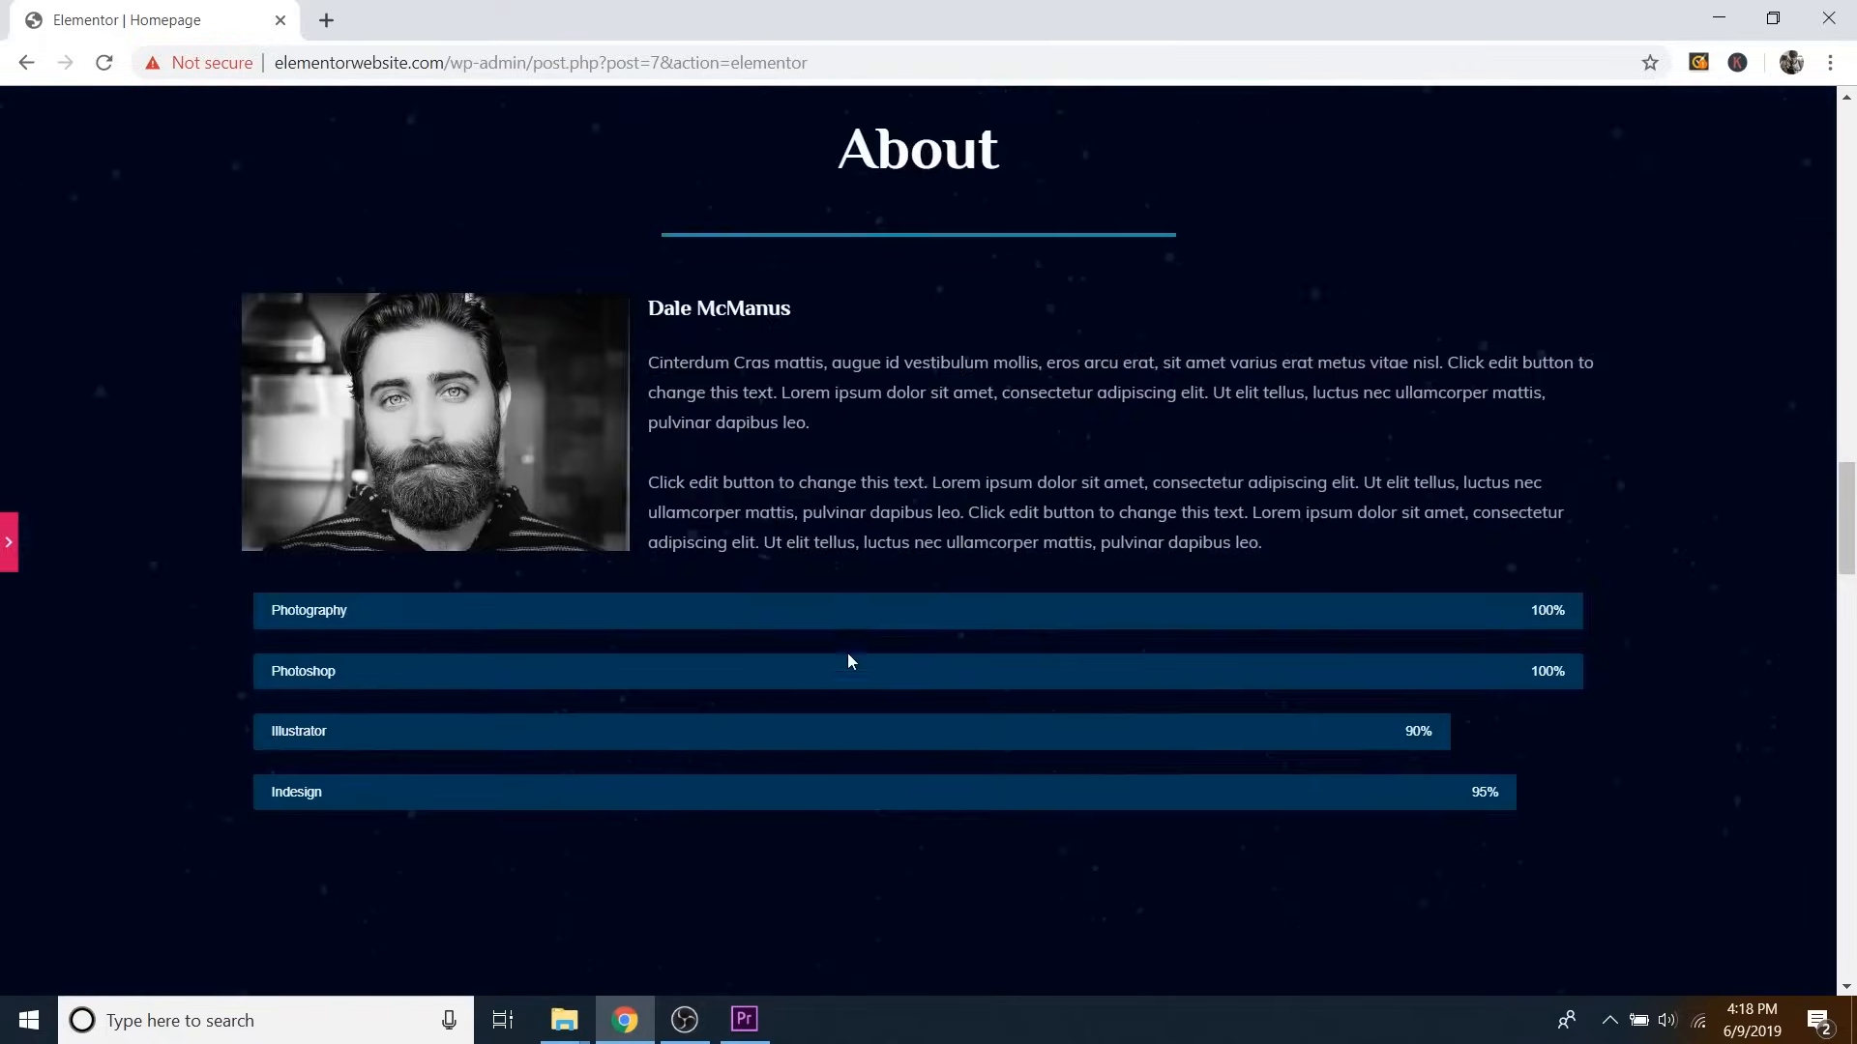
scroll(958, 628, down, 12)
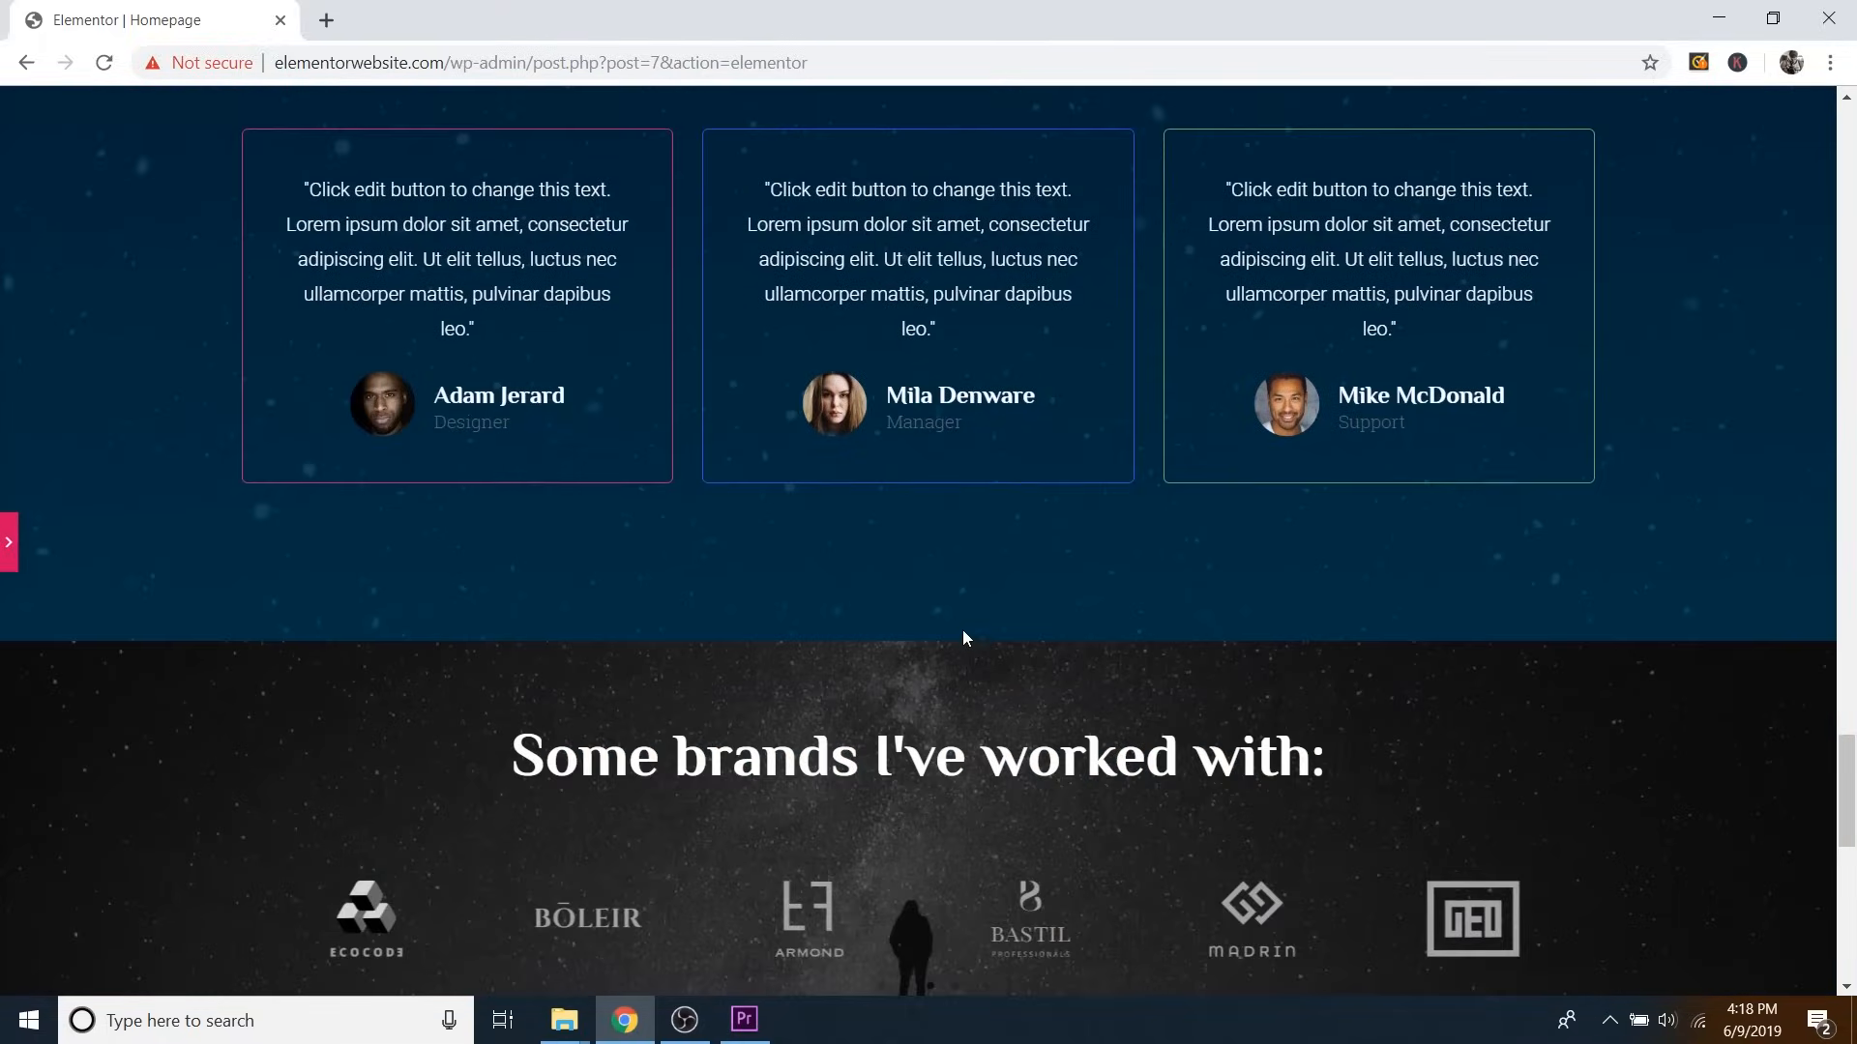
scroll(958, 629, up, 7)
scroll(952, 624, up, 15)
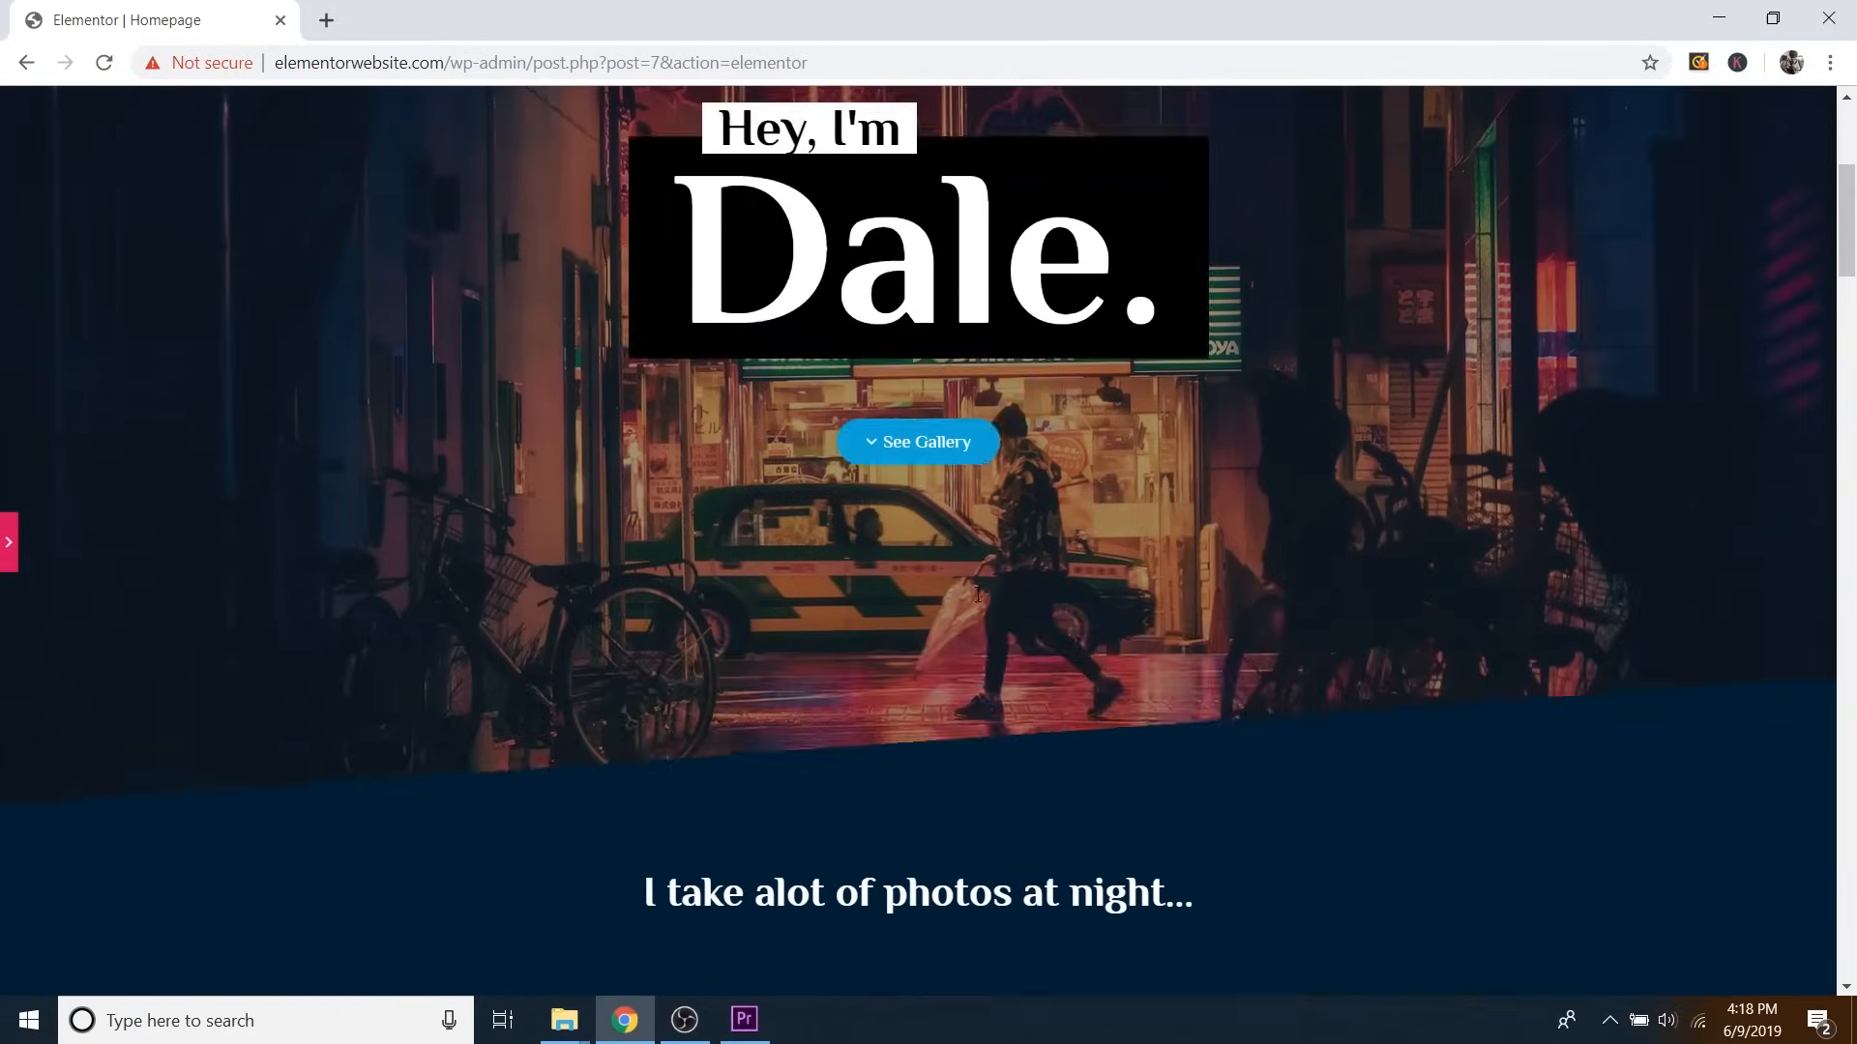
scroll(965, 677, down, 1)
scroll(964, 681, down, 2)
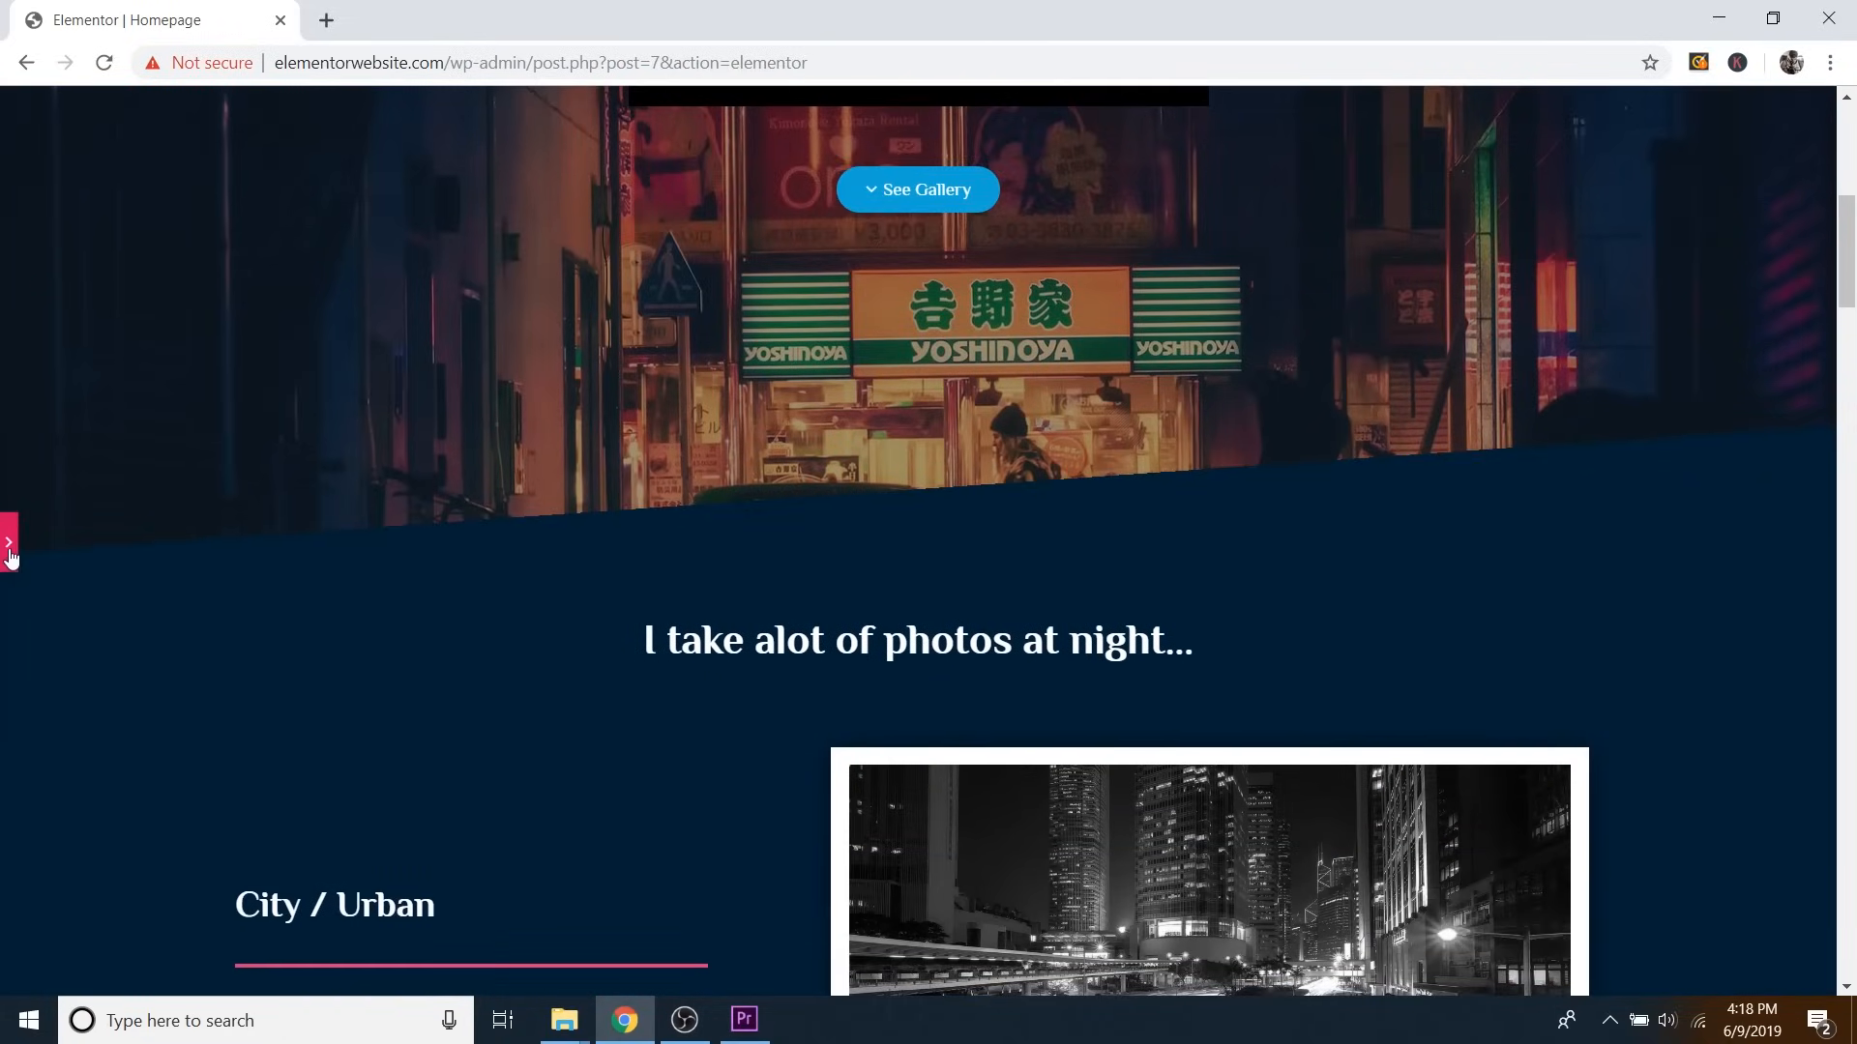
click(9, 547)
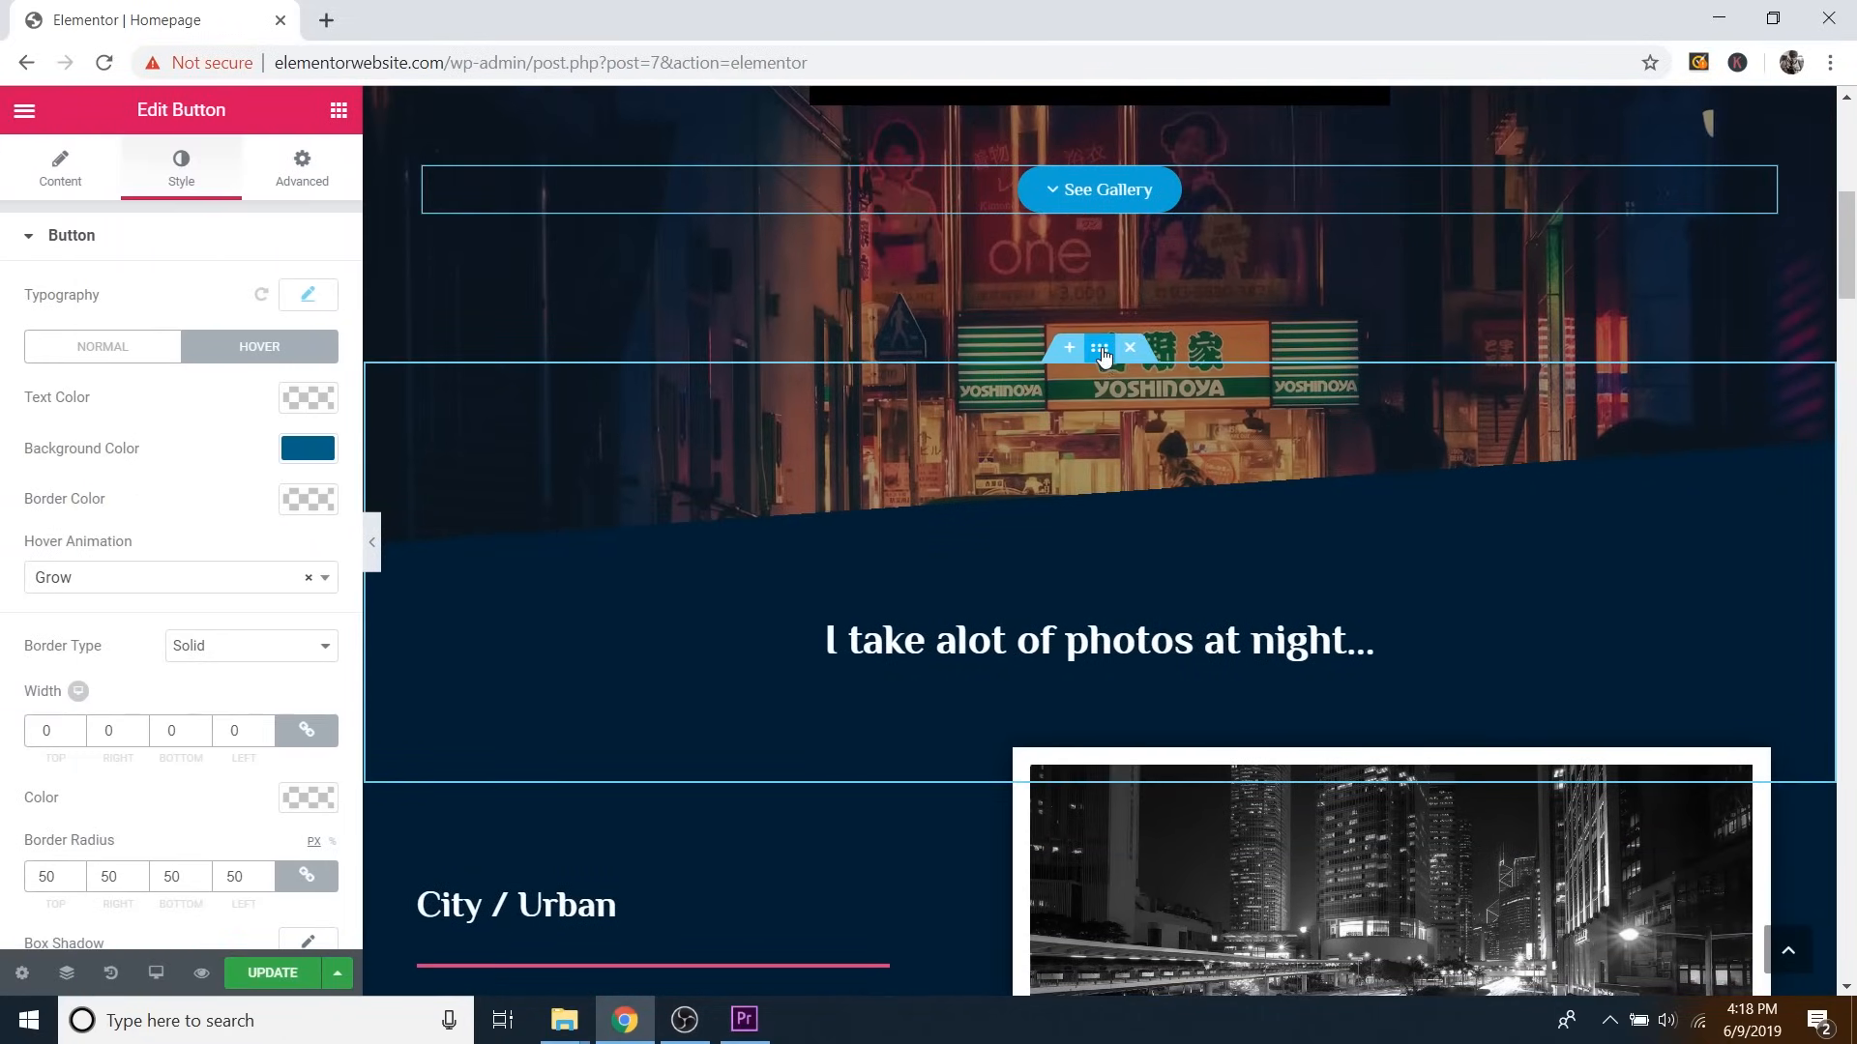
Select the night-photos section and bring up its Style > Background gradient settings.
click(1103, 356)
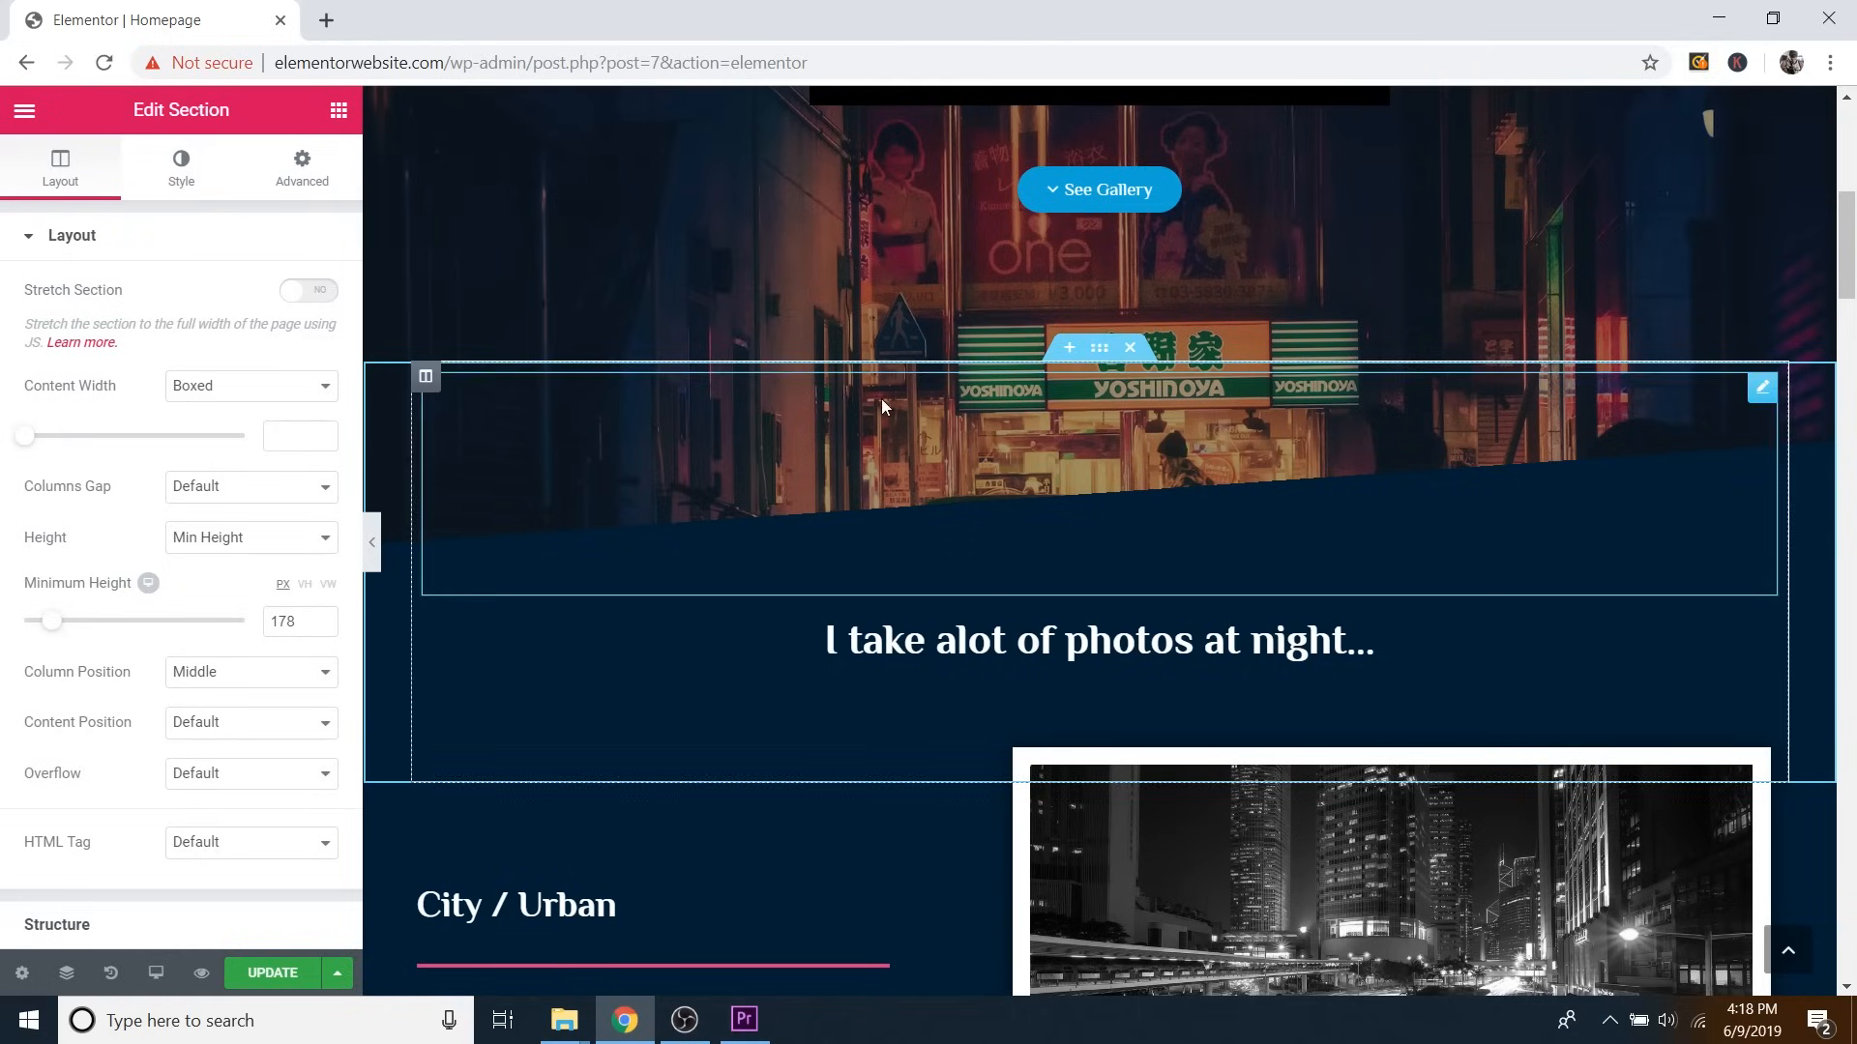
click(195, 192)
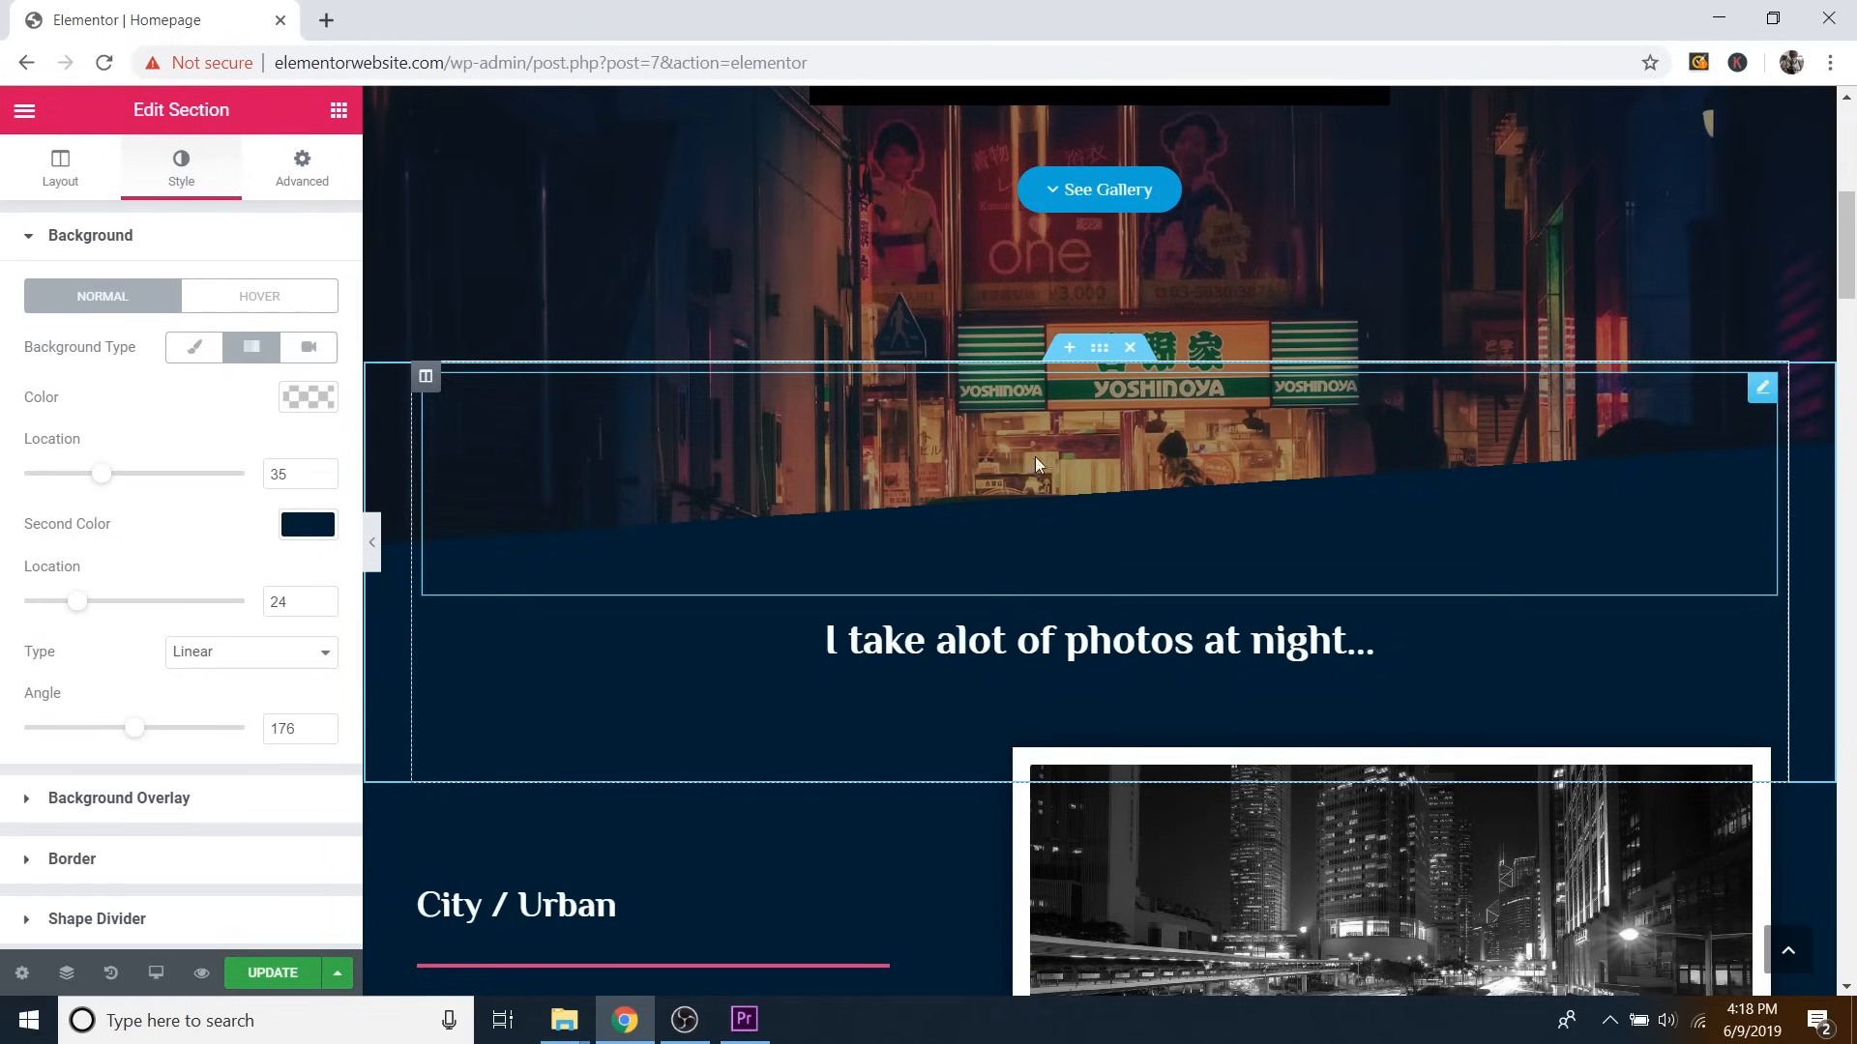
scroll(1431, 473, up, 3)
scroll(1389, 515, down, 1)
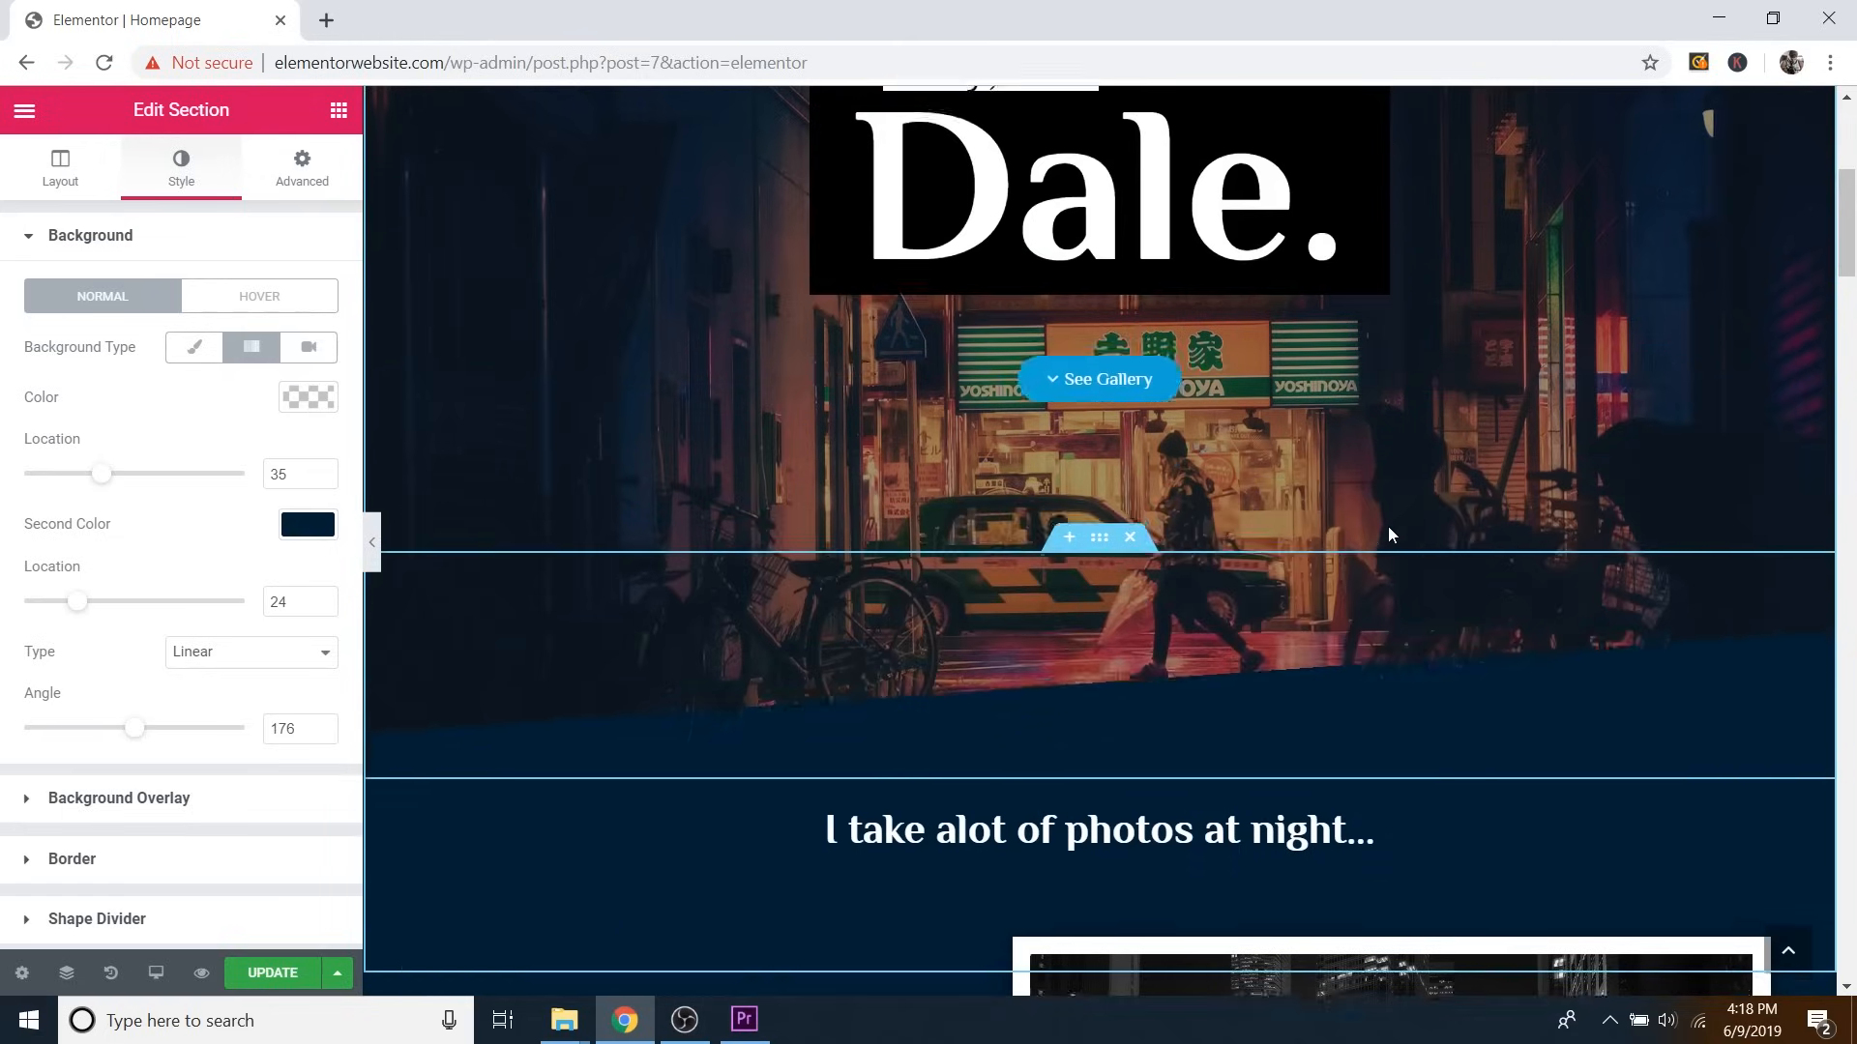
scroll(1389, 526, up, 2)
scroll(1389, 528, down, 3)
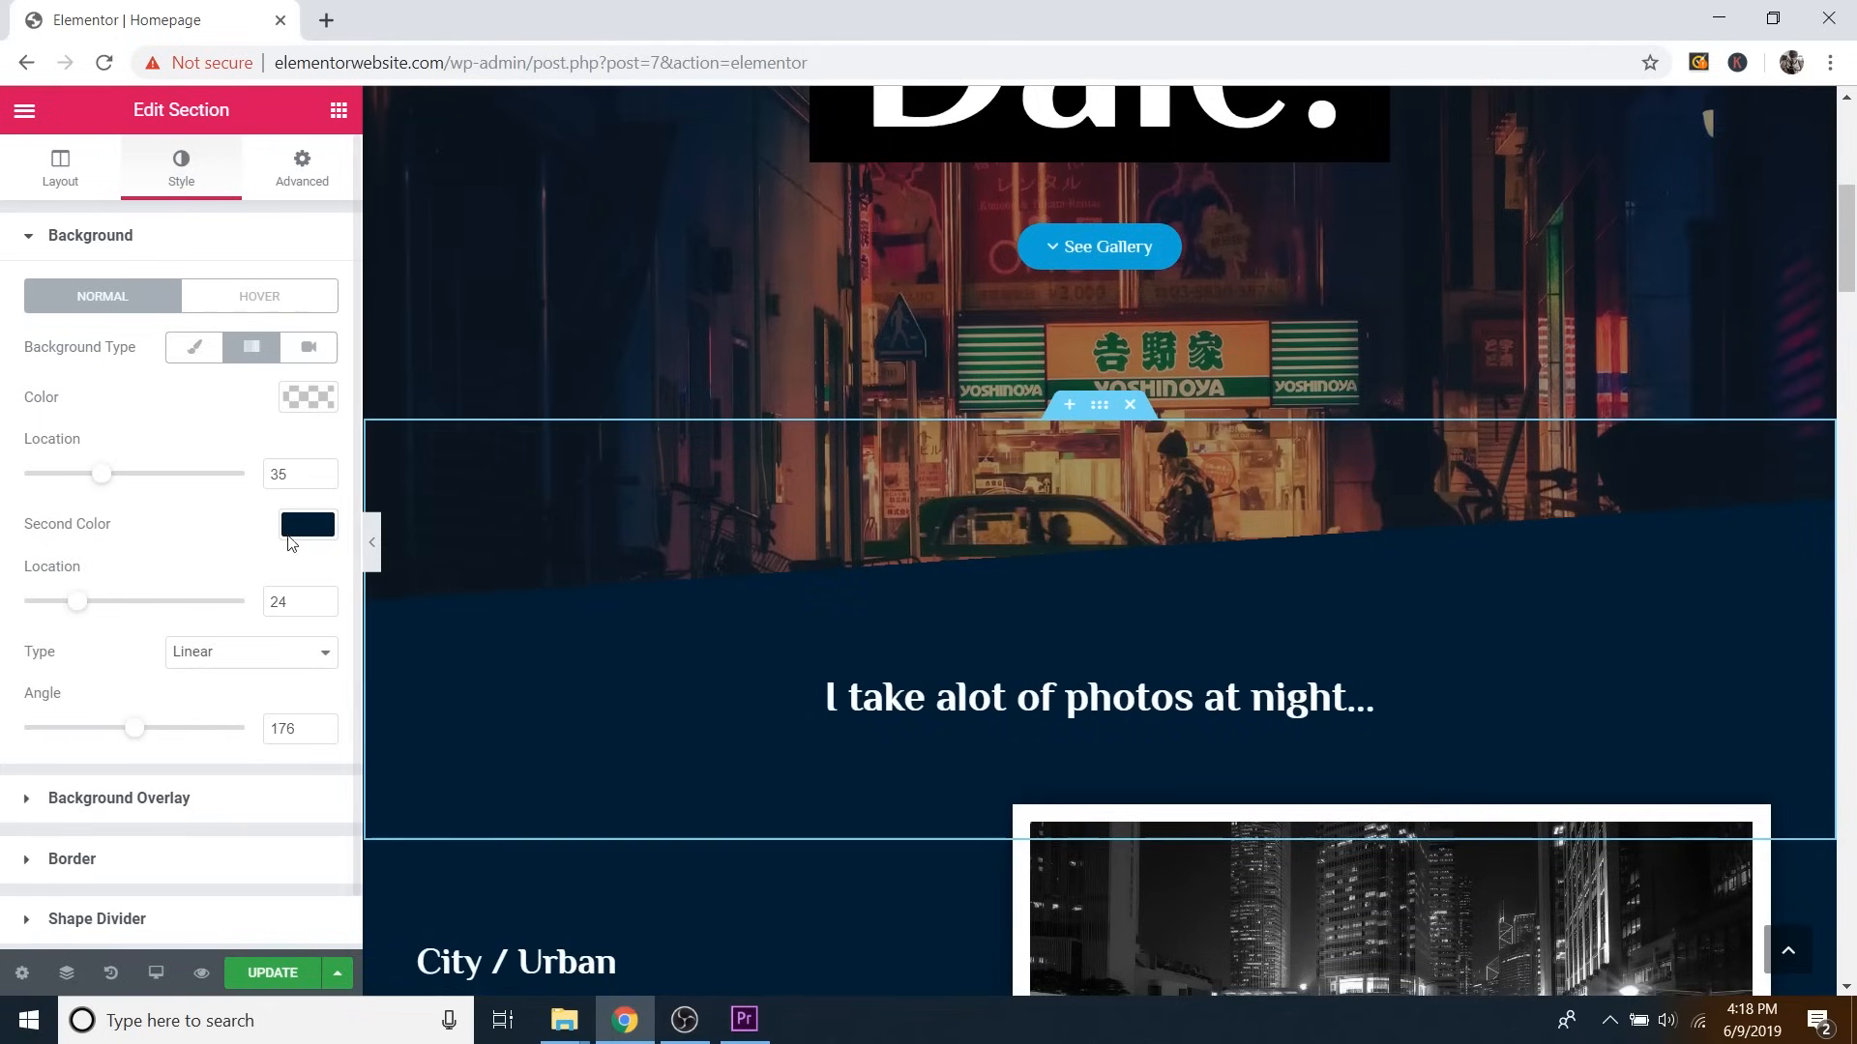
Try a lighter teal as the gradient's Second Color, then close the picker leaving it dark navy.
click(304, 528)
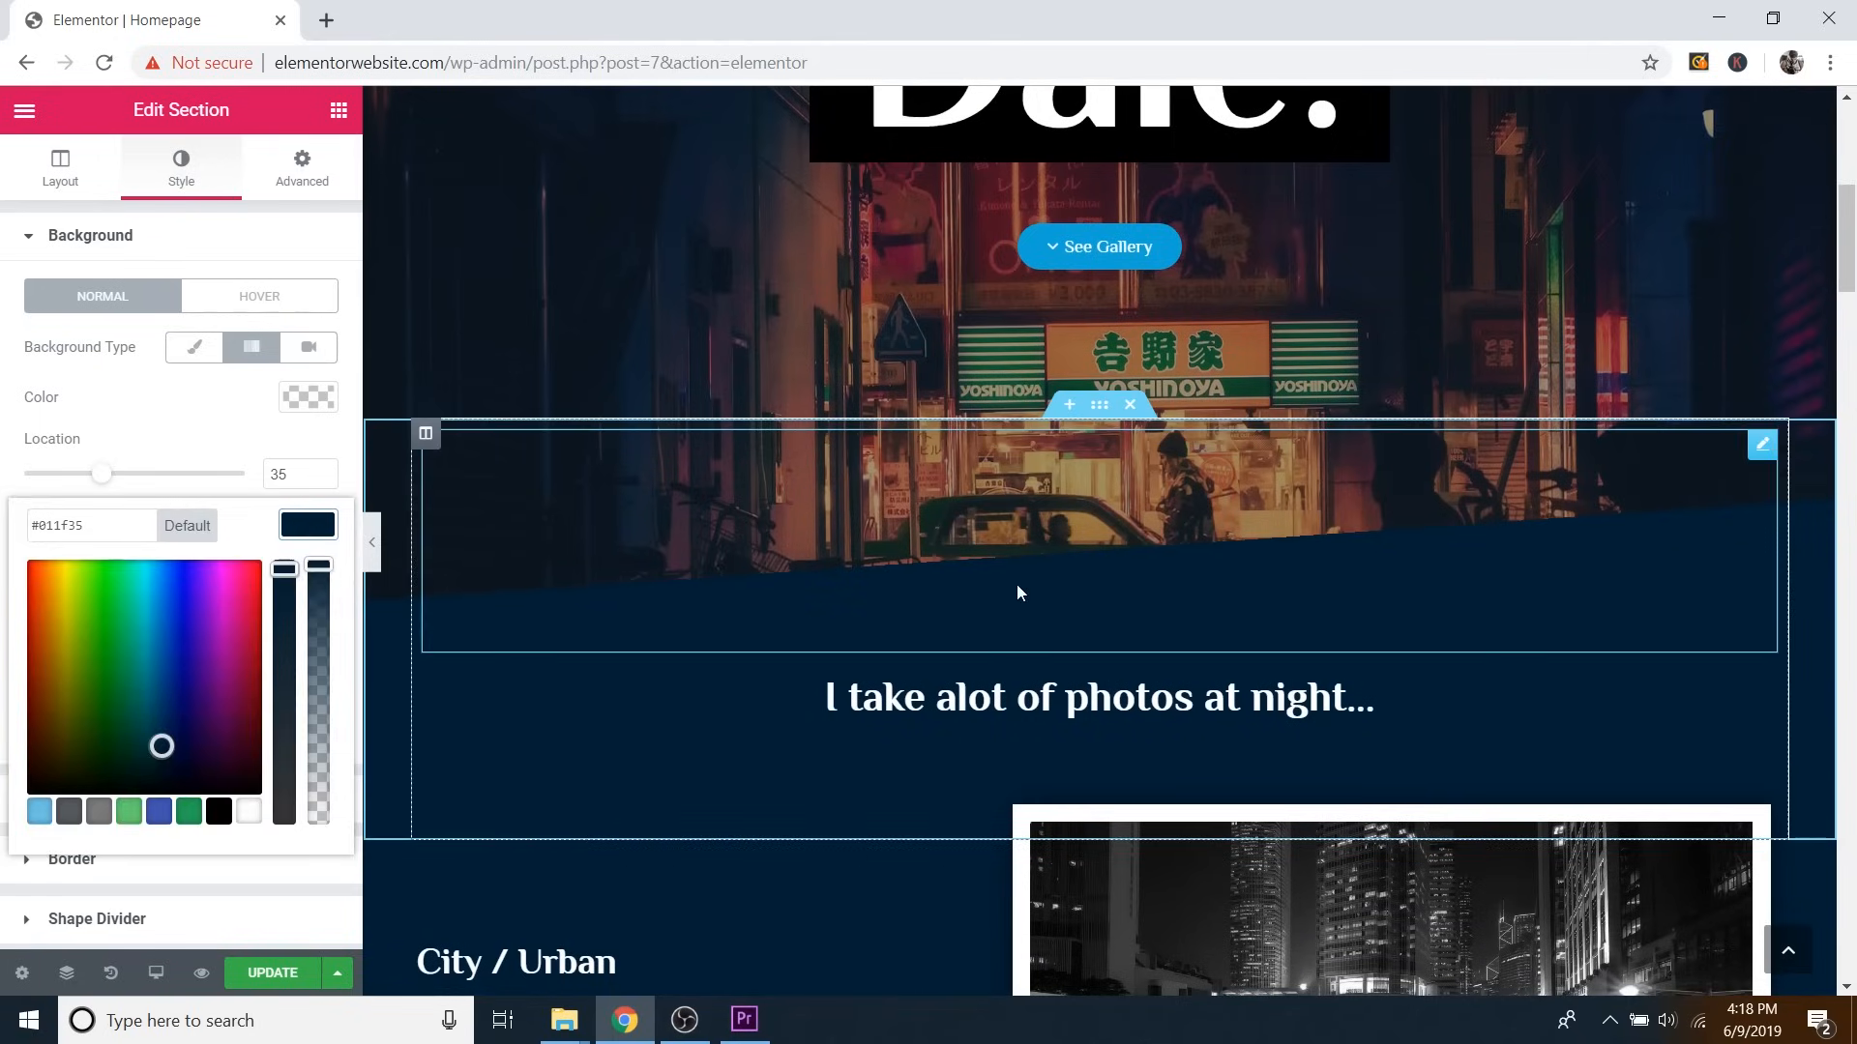
drag(161, 745, 150, 704)
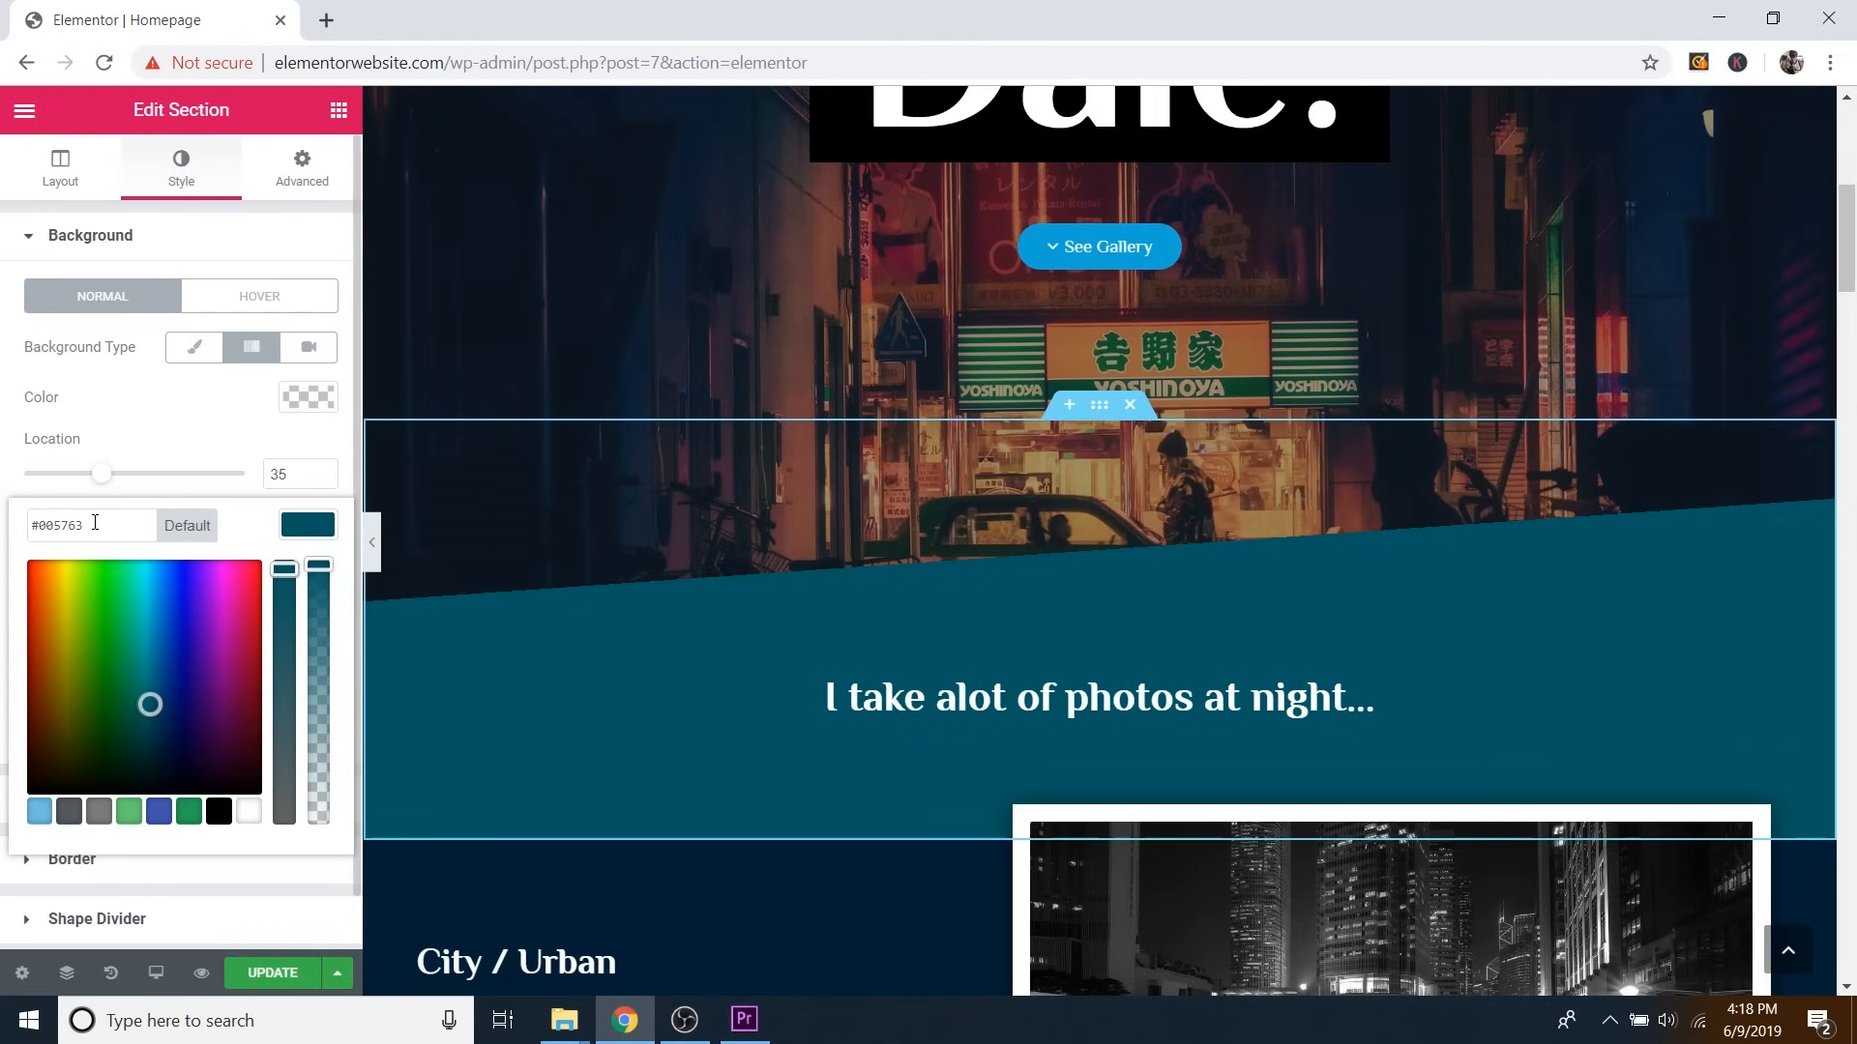
drag(95, 522, 36, 532)
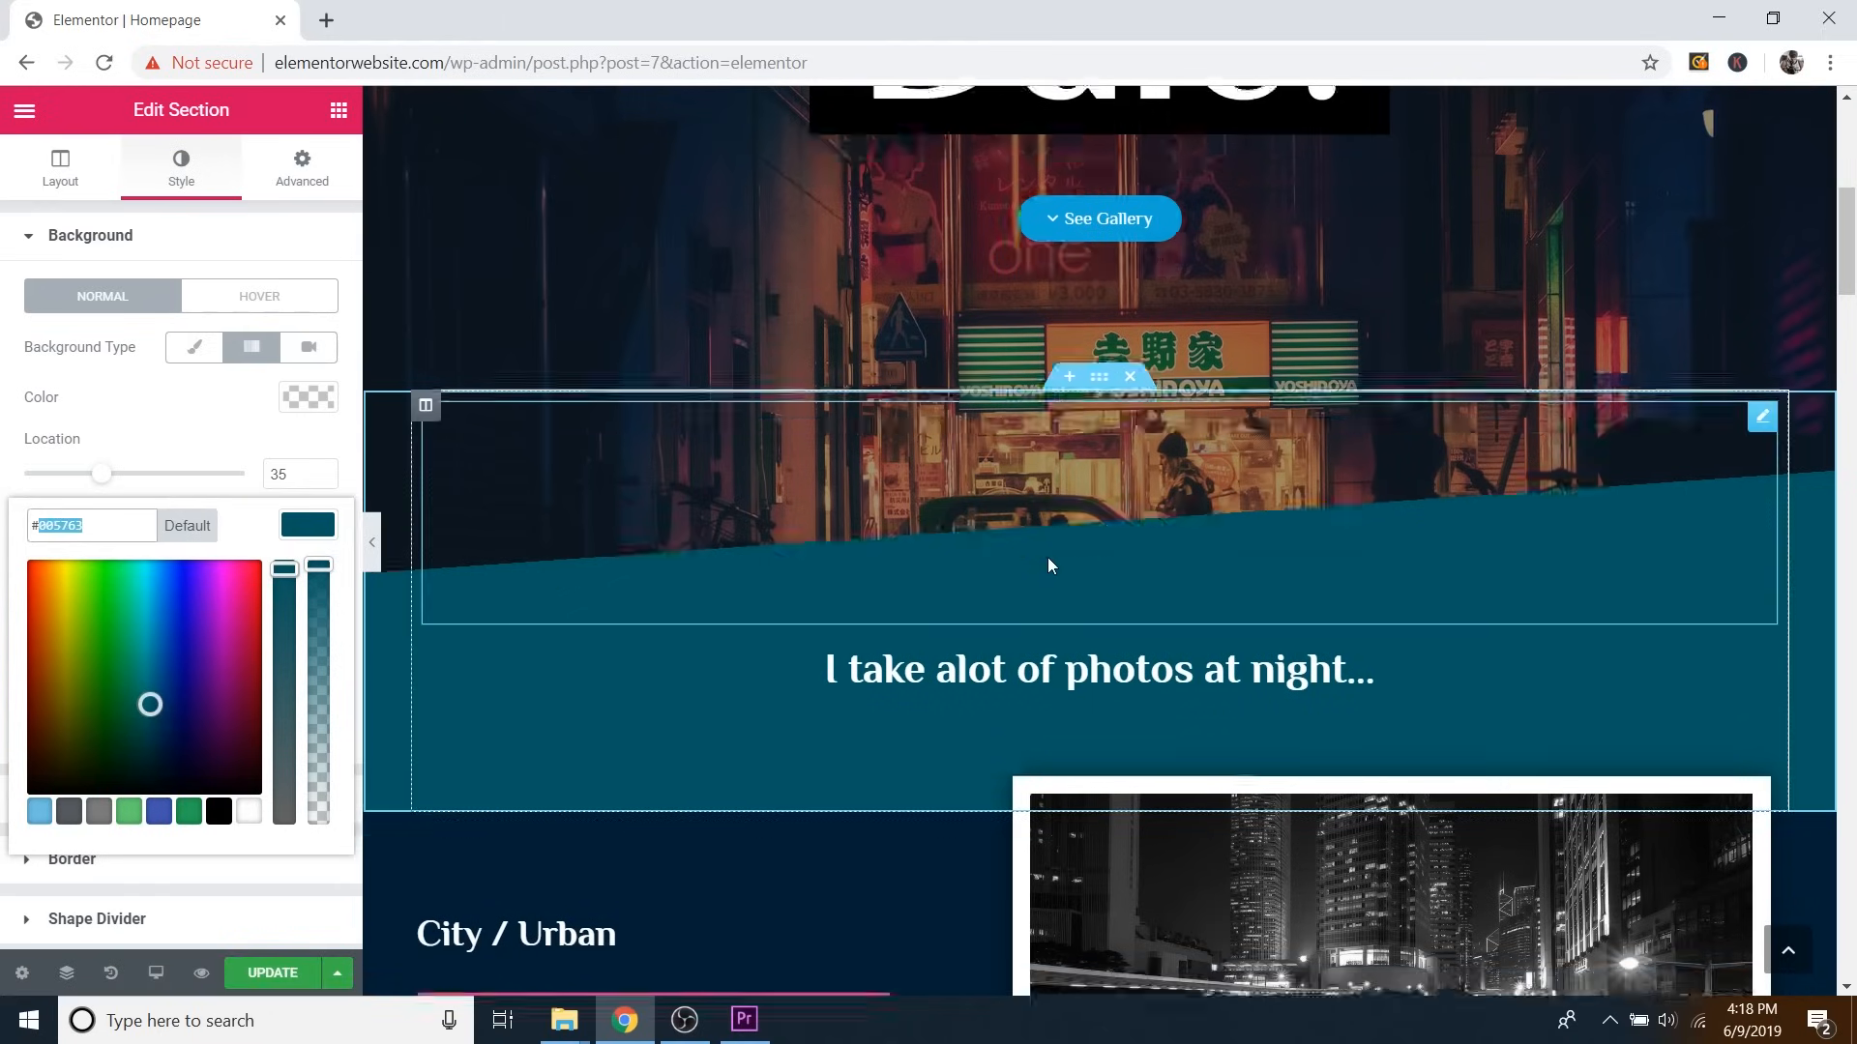
scroll(1049, 561, down, 5)
scroll(1064, 469, down, 5)
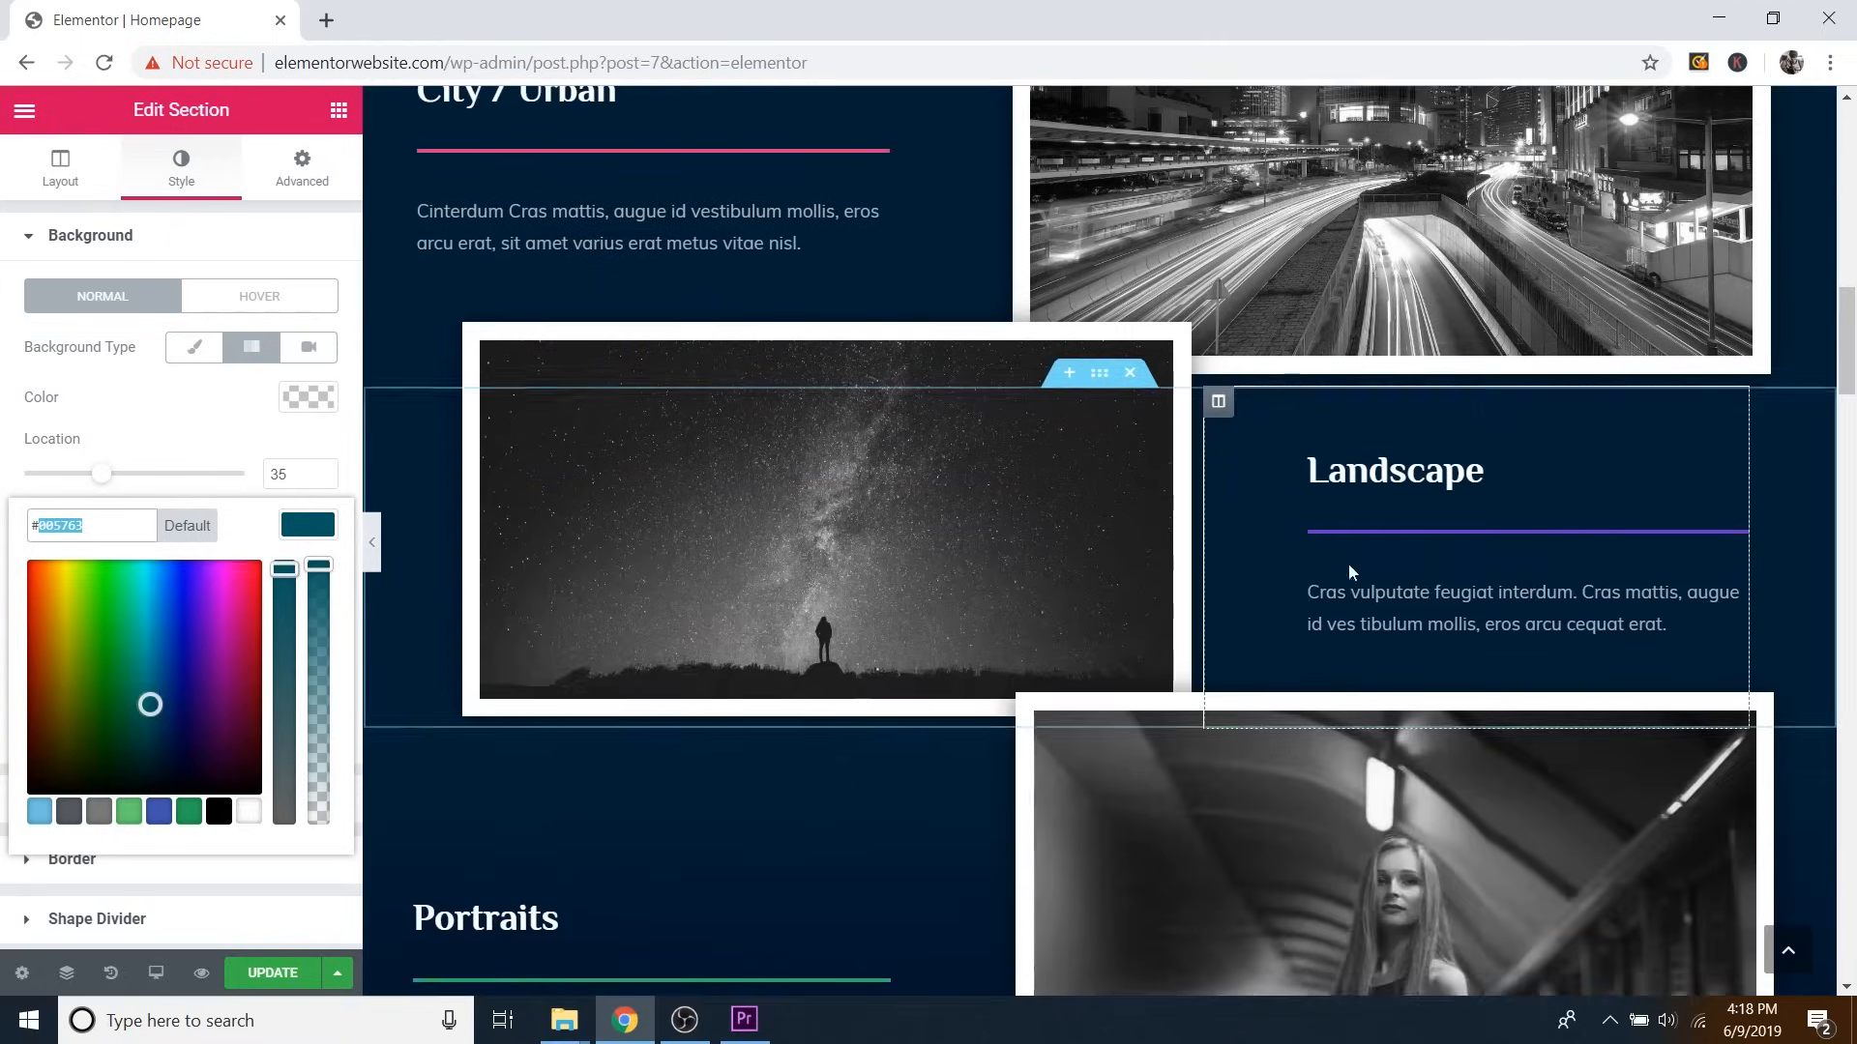
scroll(1151, 795, up, 2)
scroll(1003, 751, up, 10)
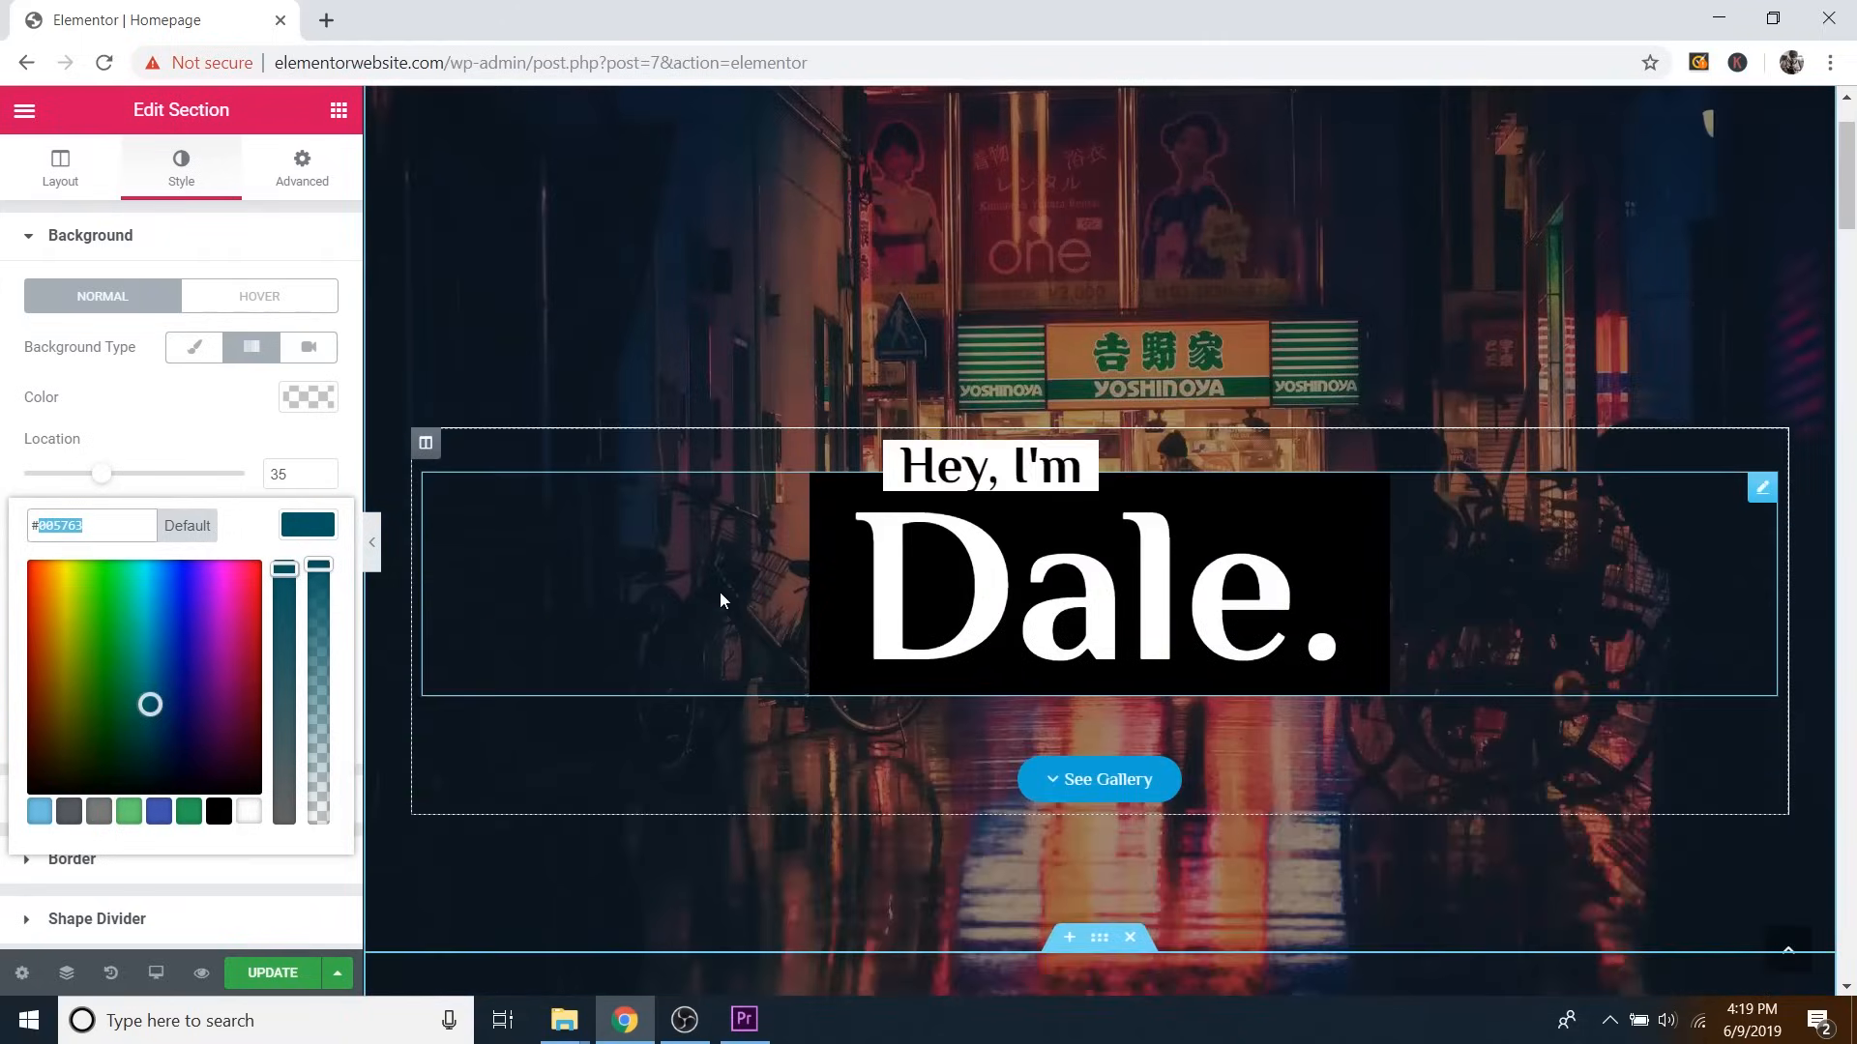
scroll(720, 591, down, 3)
scroll(874, 571, down, 3)
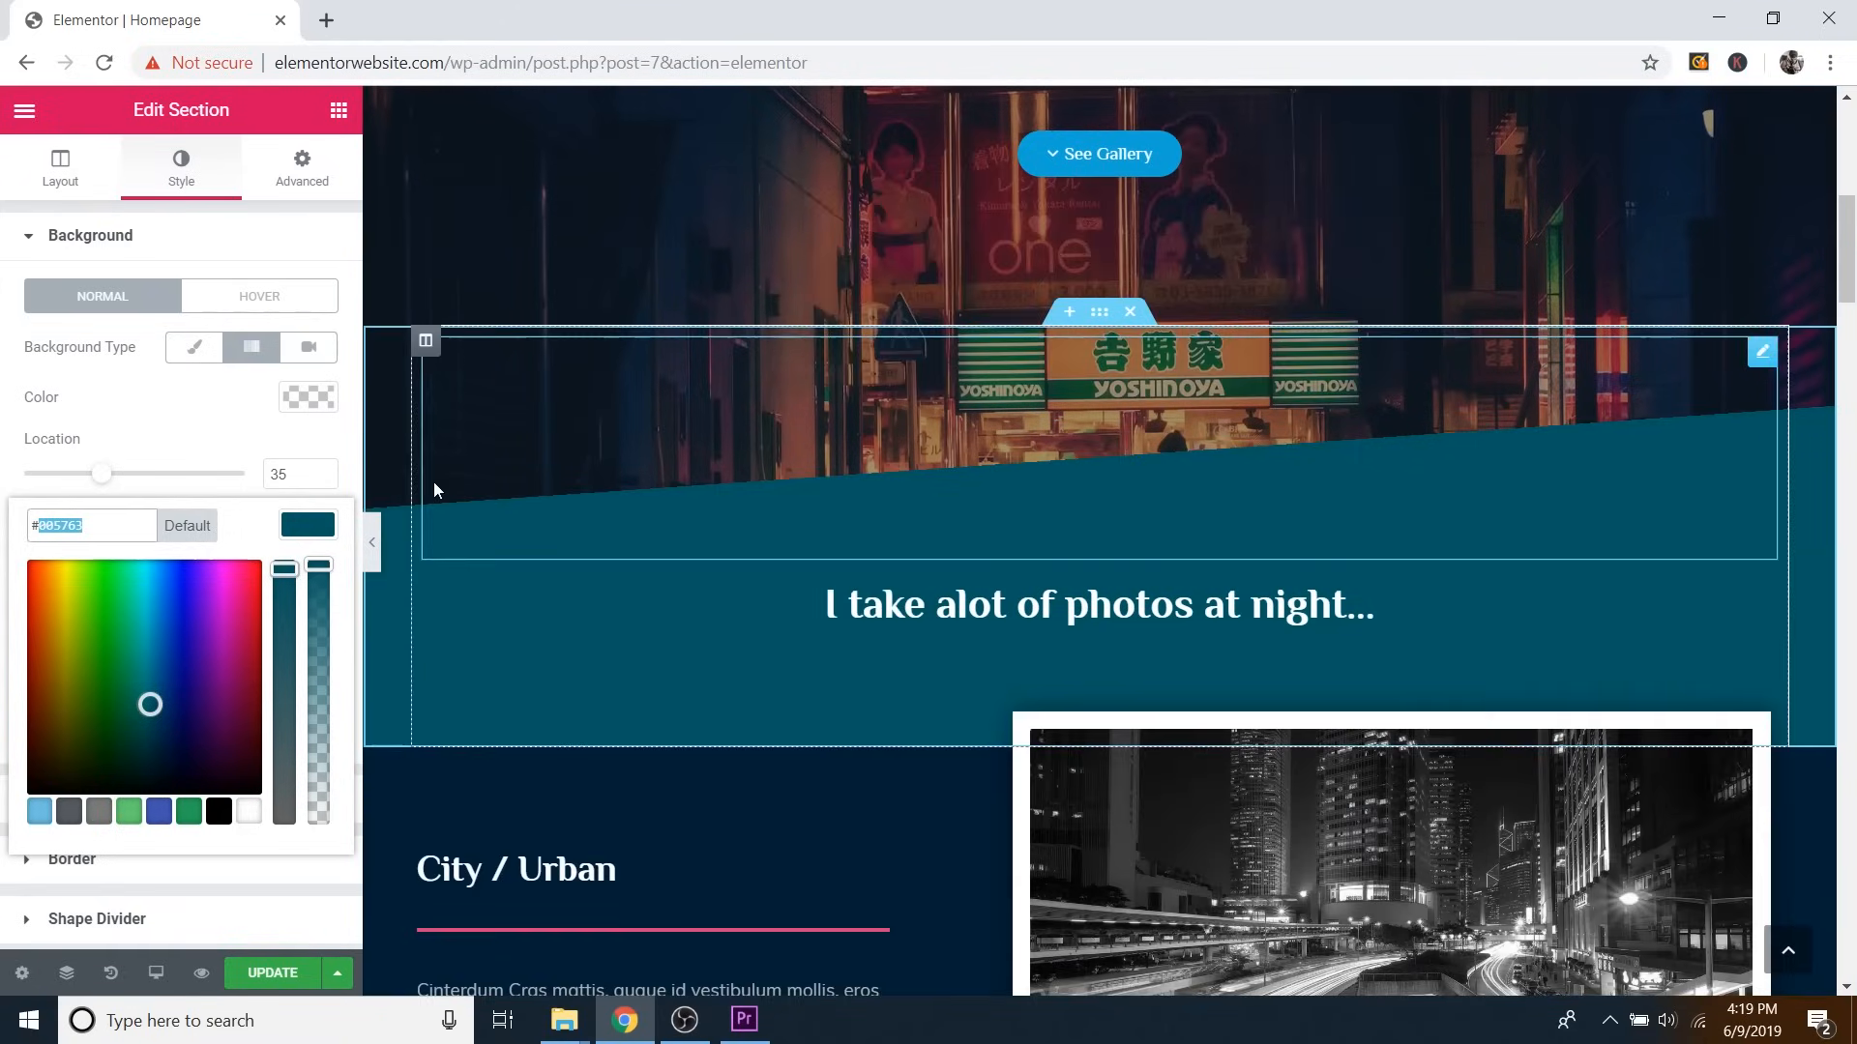
click(304, 449)
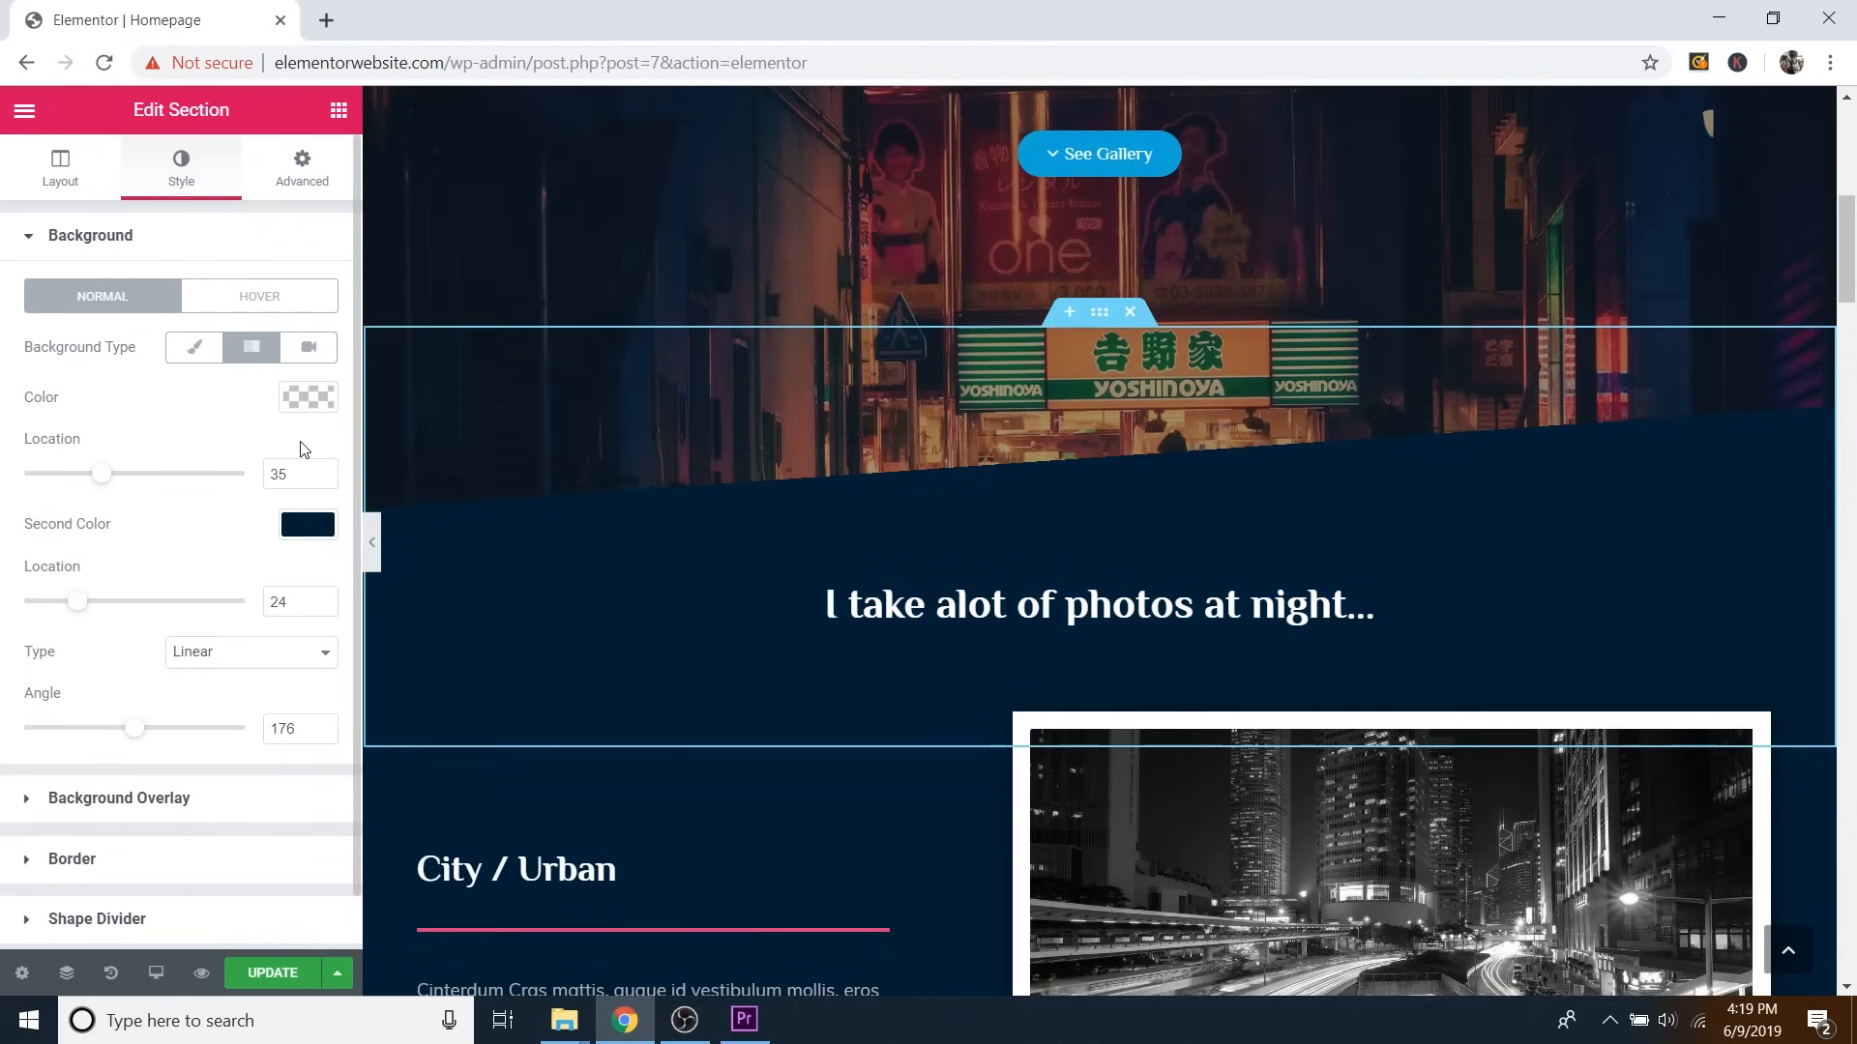
scroll(314, 438, down, 1)
Add a Divider widget beneath the City / Urban heading's pink line.
scroll(261, 564, up, 1)
scroll(997, 515, down, 1)
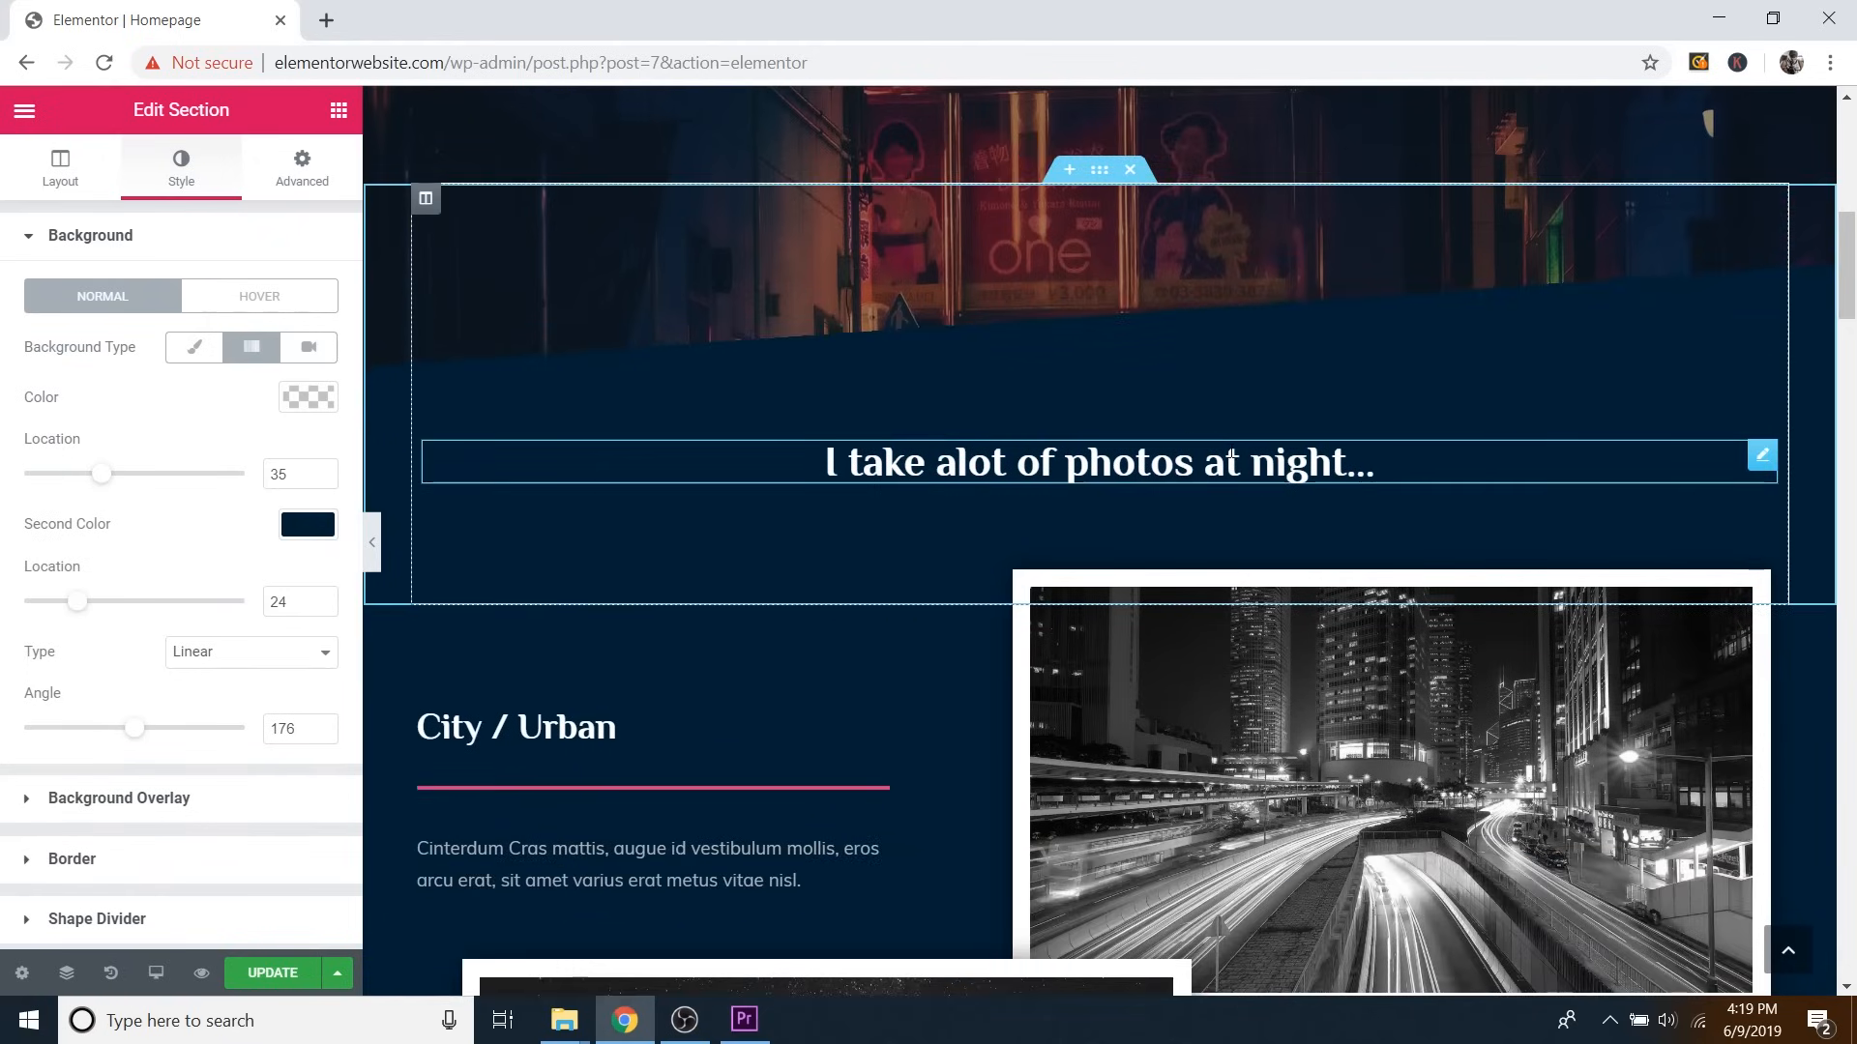
click(1232, 455)
scroll(1083, 501, down, 2)
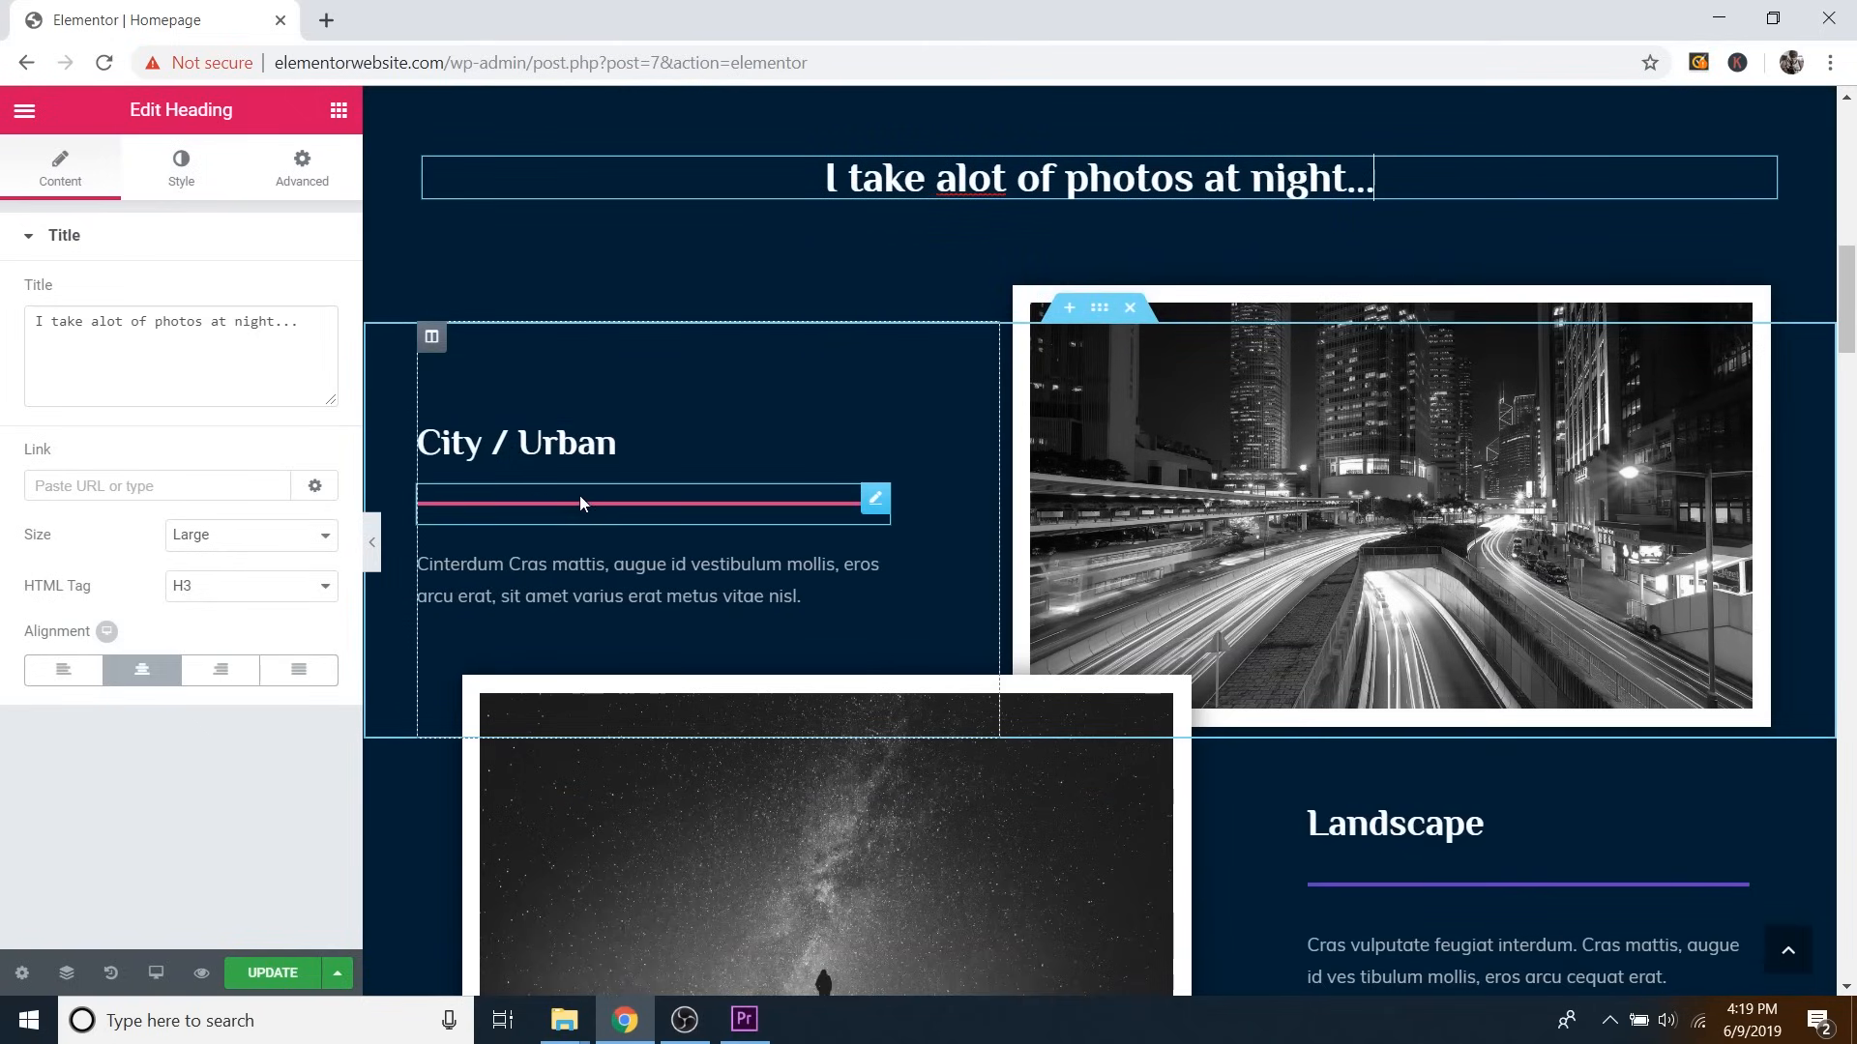
click(338, 113)
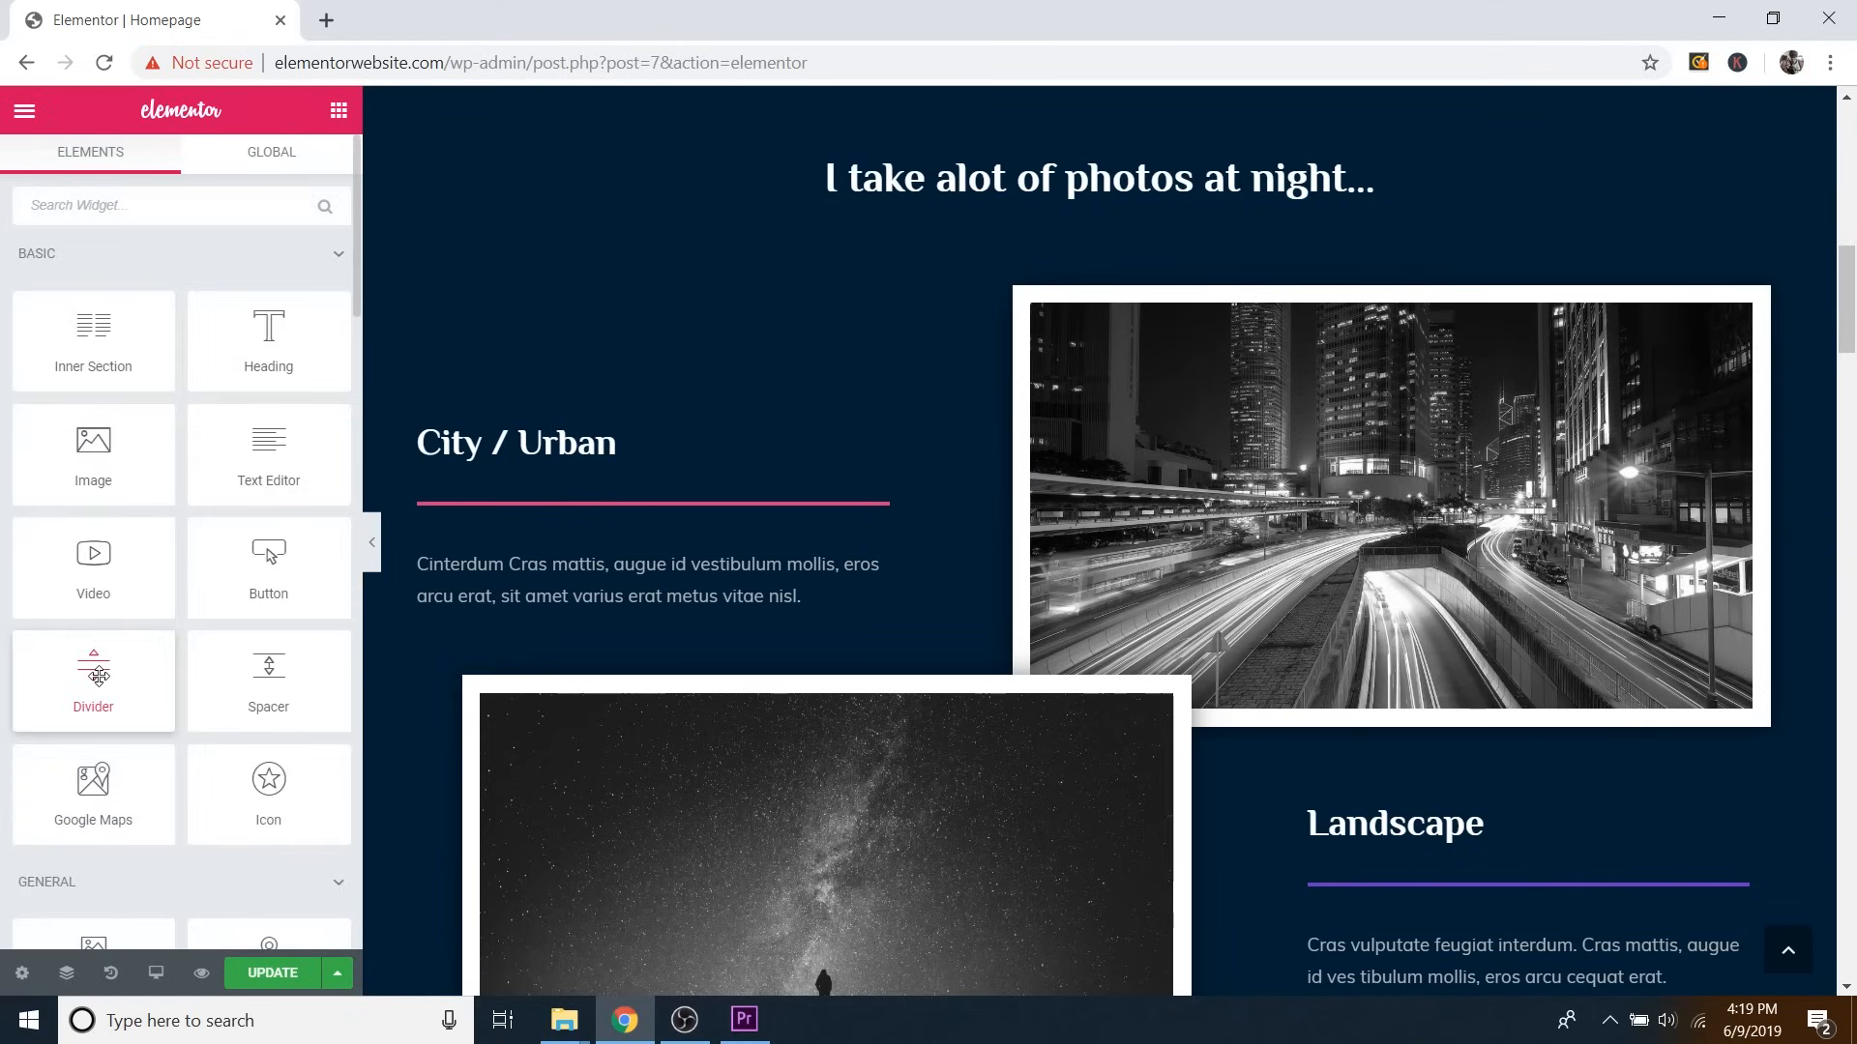
drag(97, 677, 571, 514)
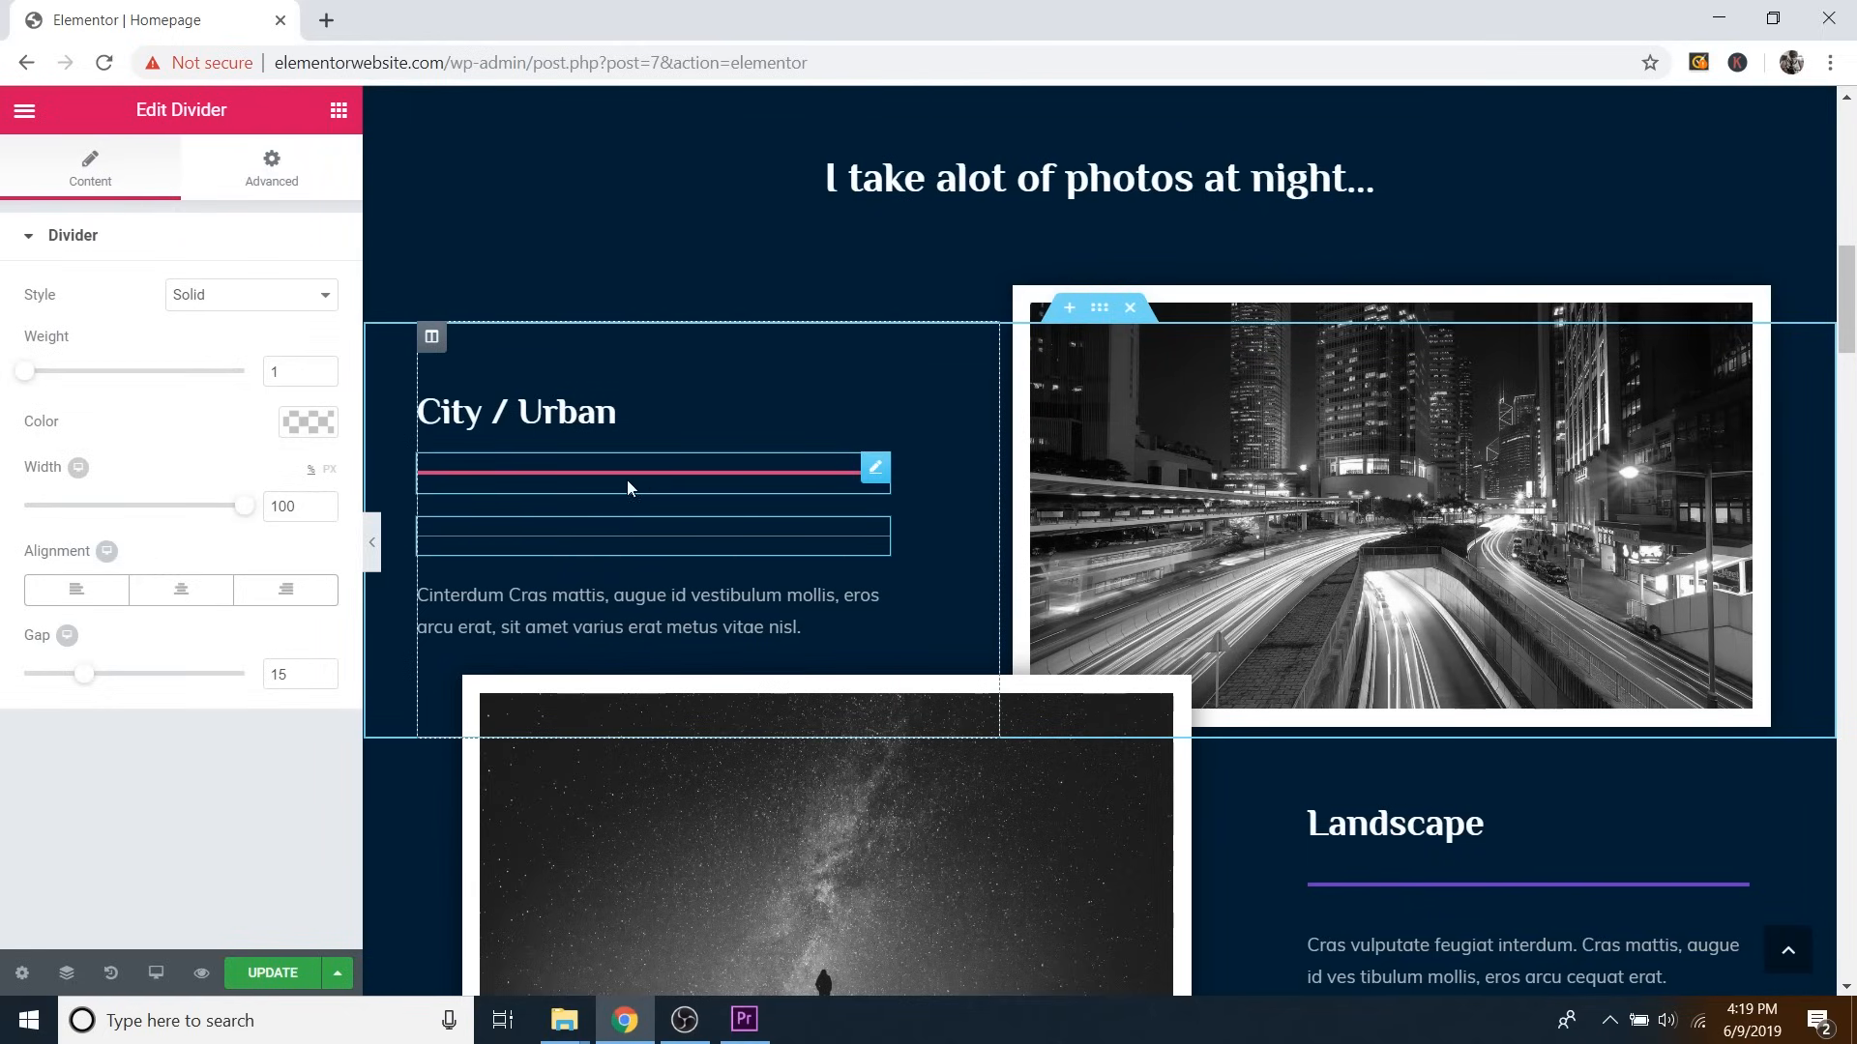
Give the new divider weight 3, width 27 and centred alignment.
drag(27, 383, 68, 381)
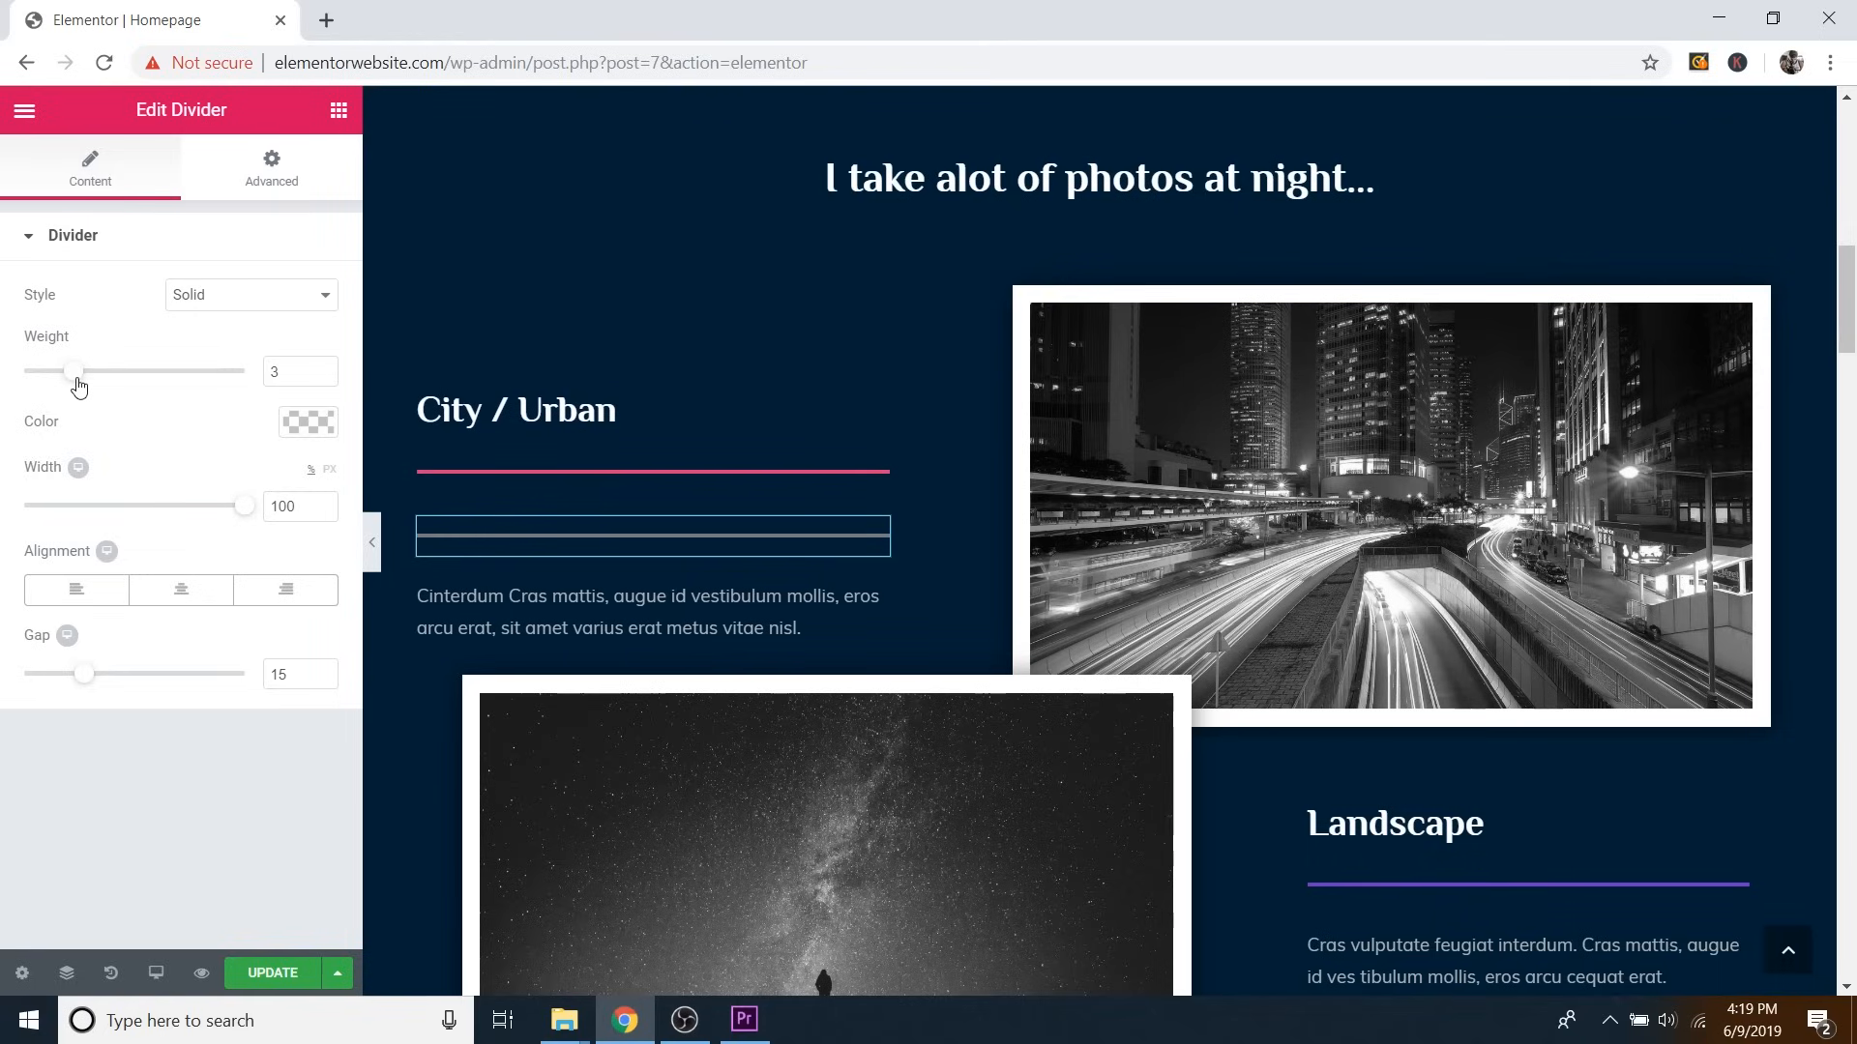
drag(248, 520, 86, 517)
click(187, 594)
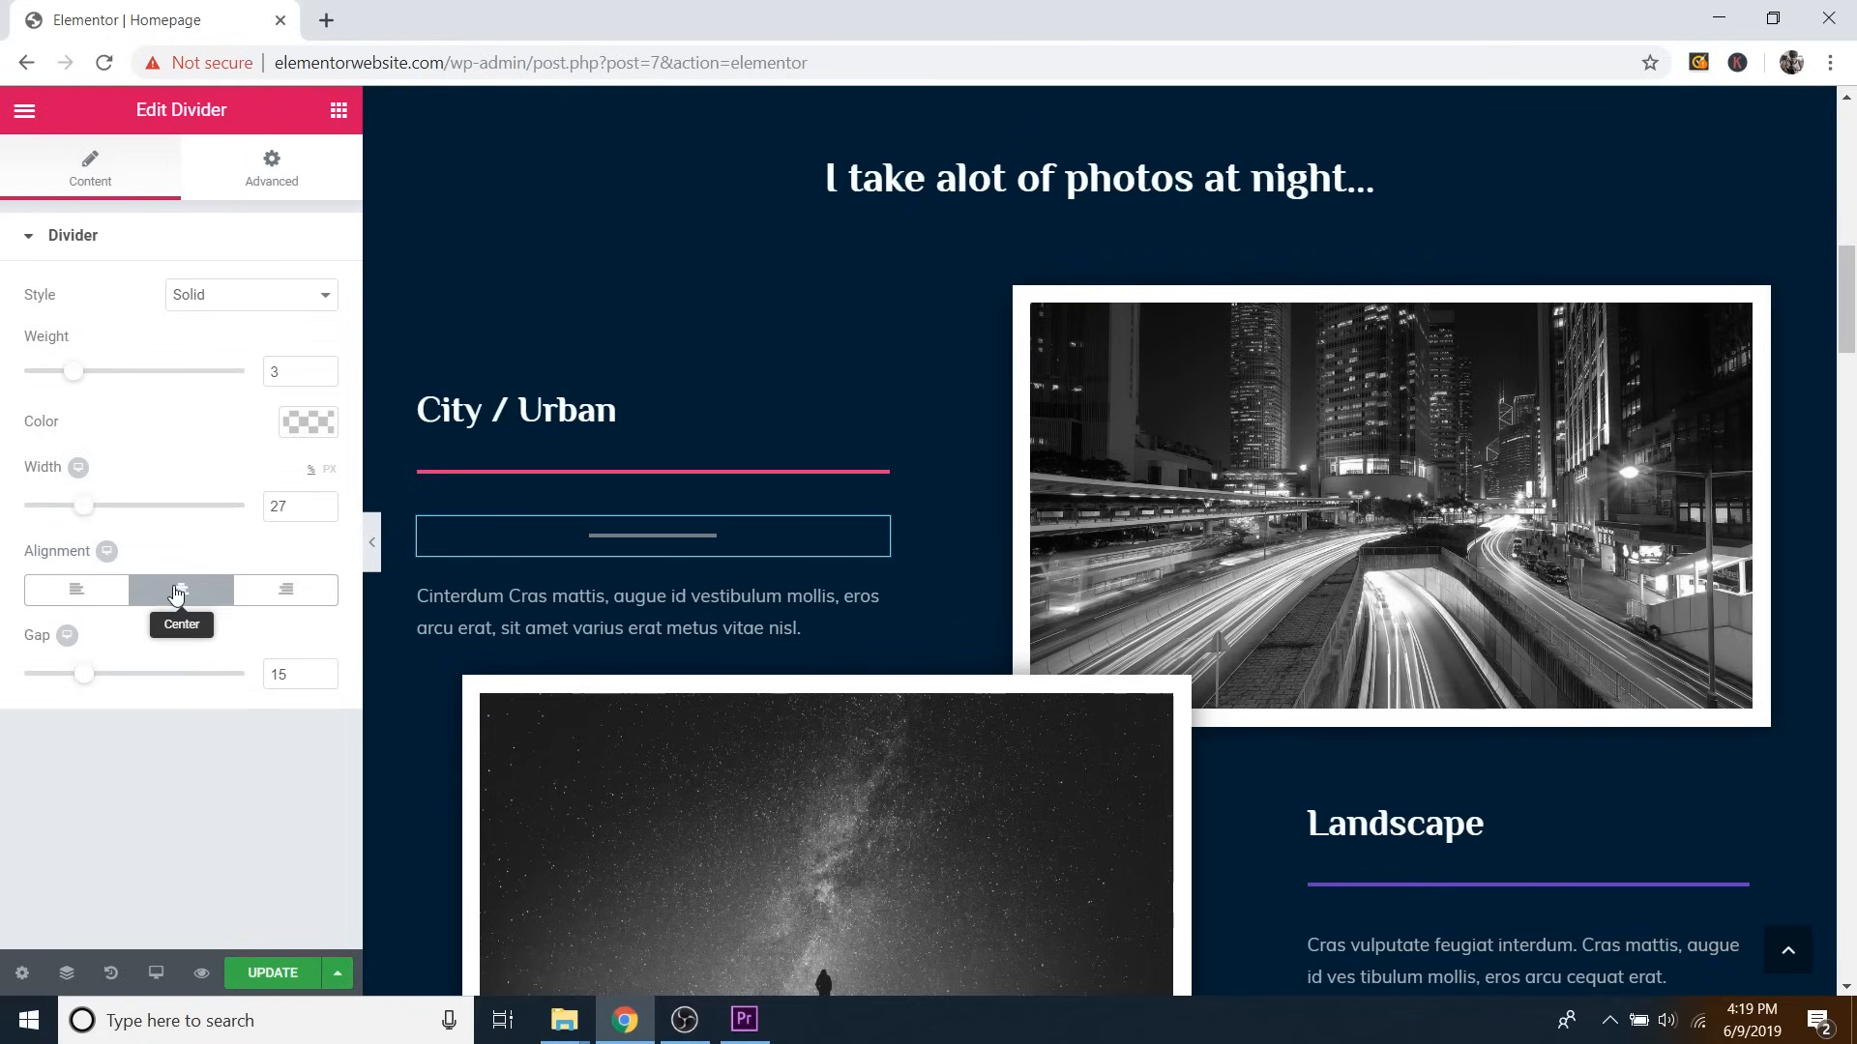
click(290, 592)
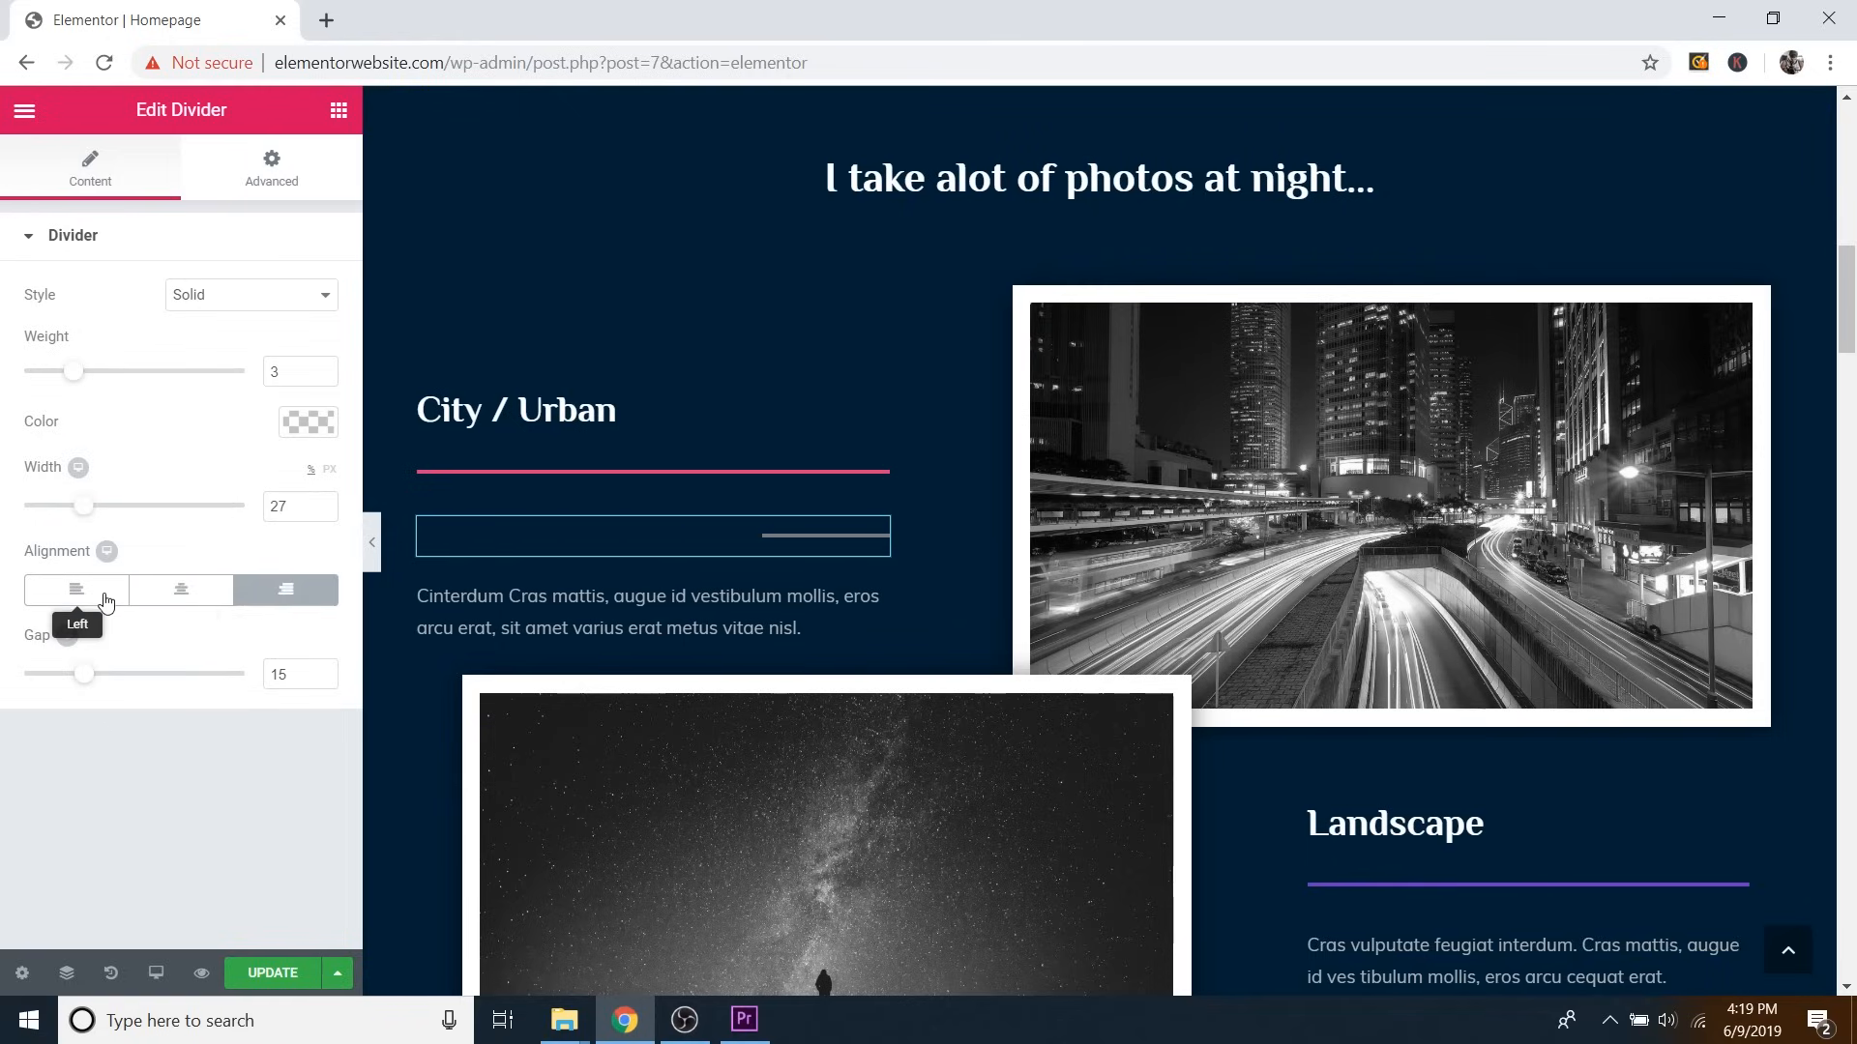
click(121, 602)
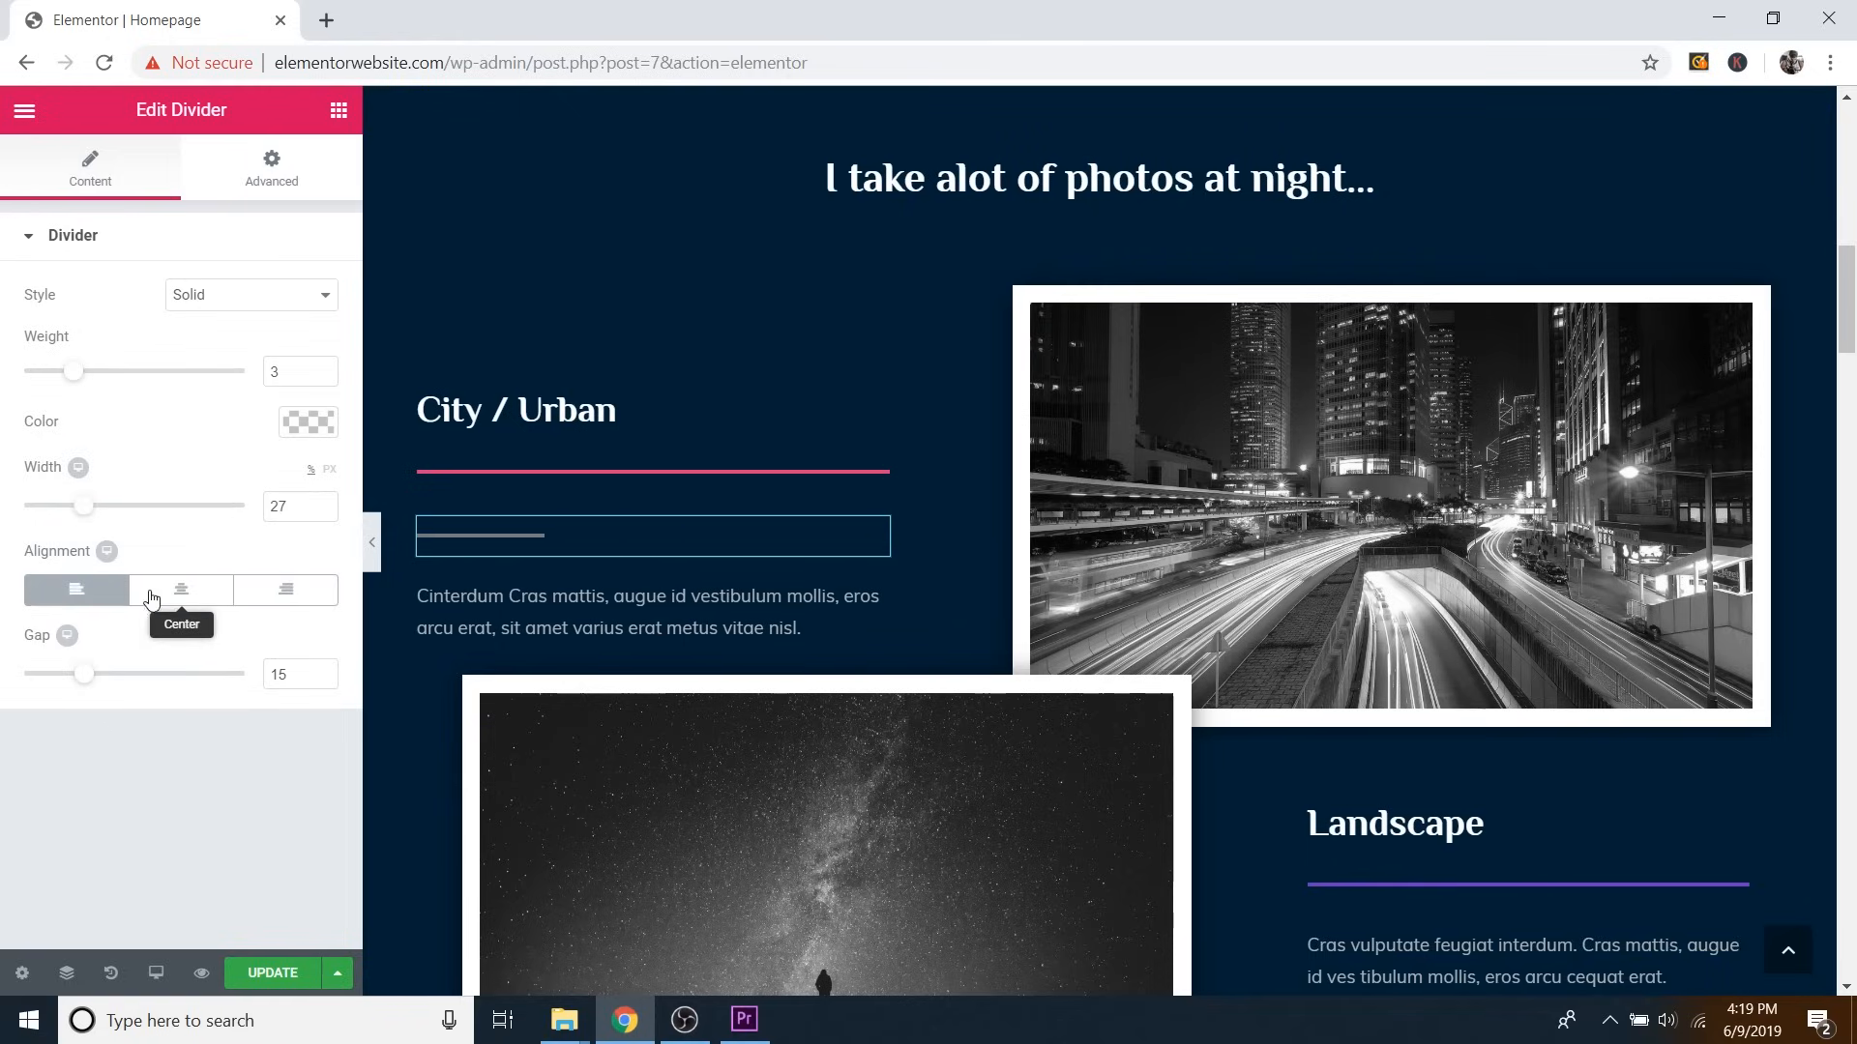
click(172, 593)
Add spacing around the divider, then delete the extra short grey divider under City / Urban.
drag(84, 674, 151, 685)
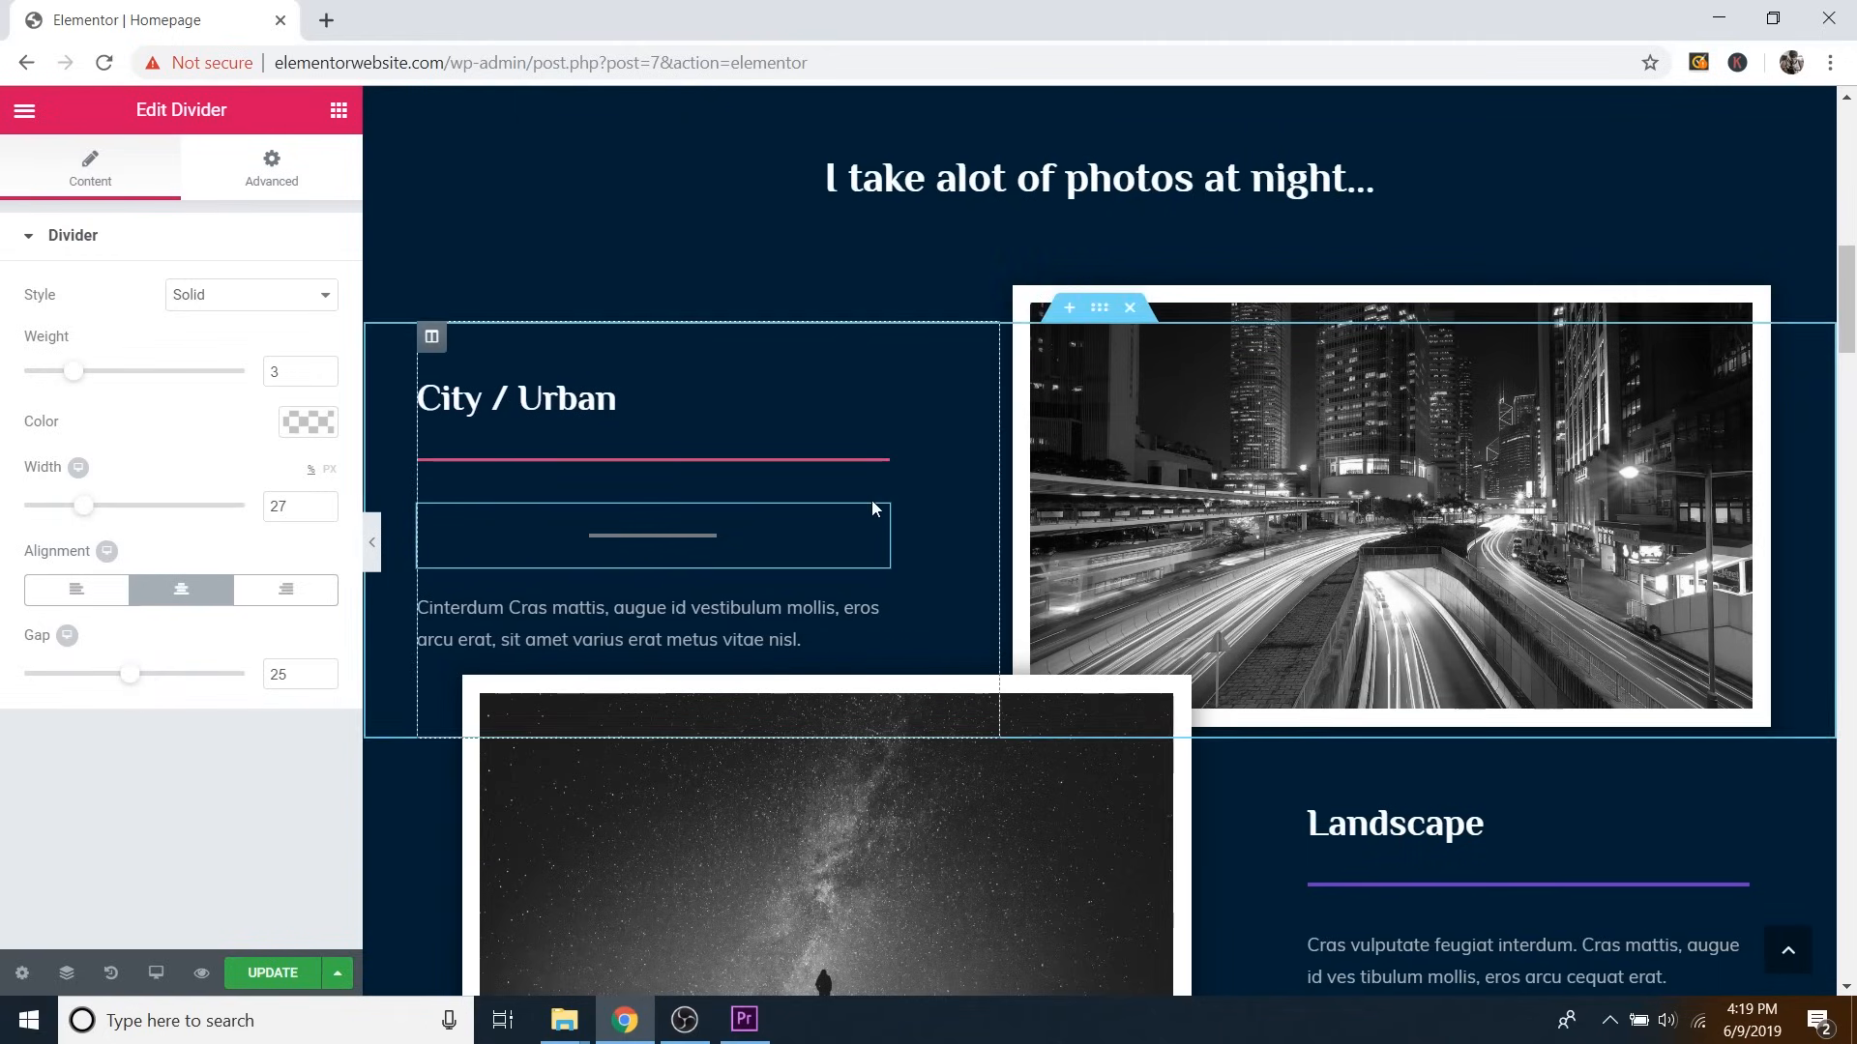
right_click(876, 527)
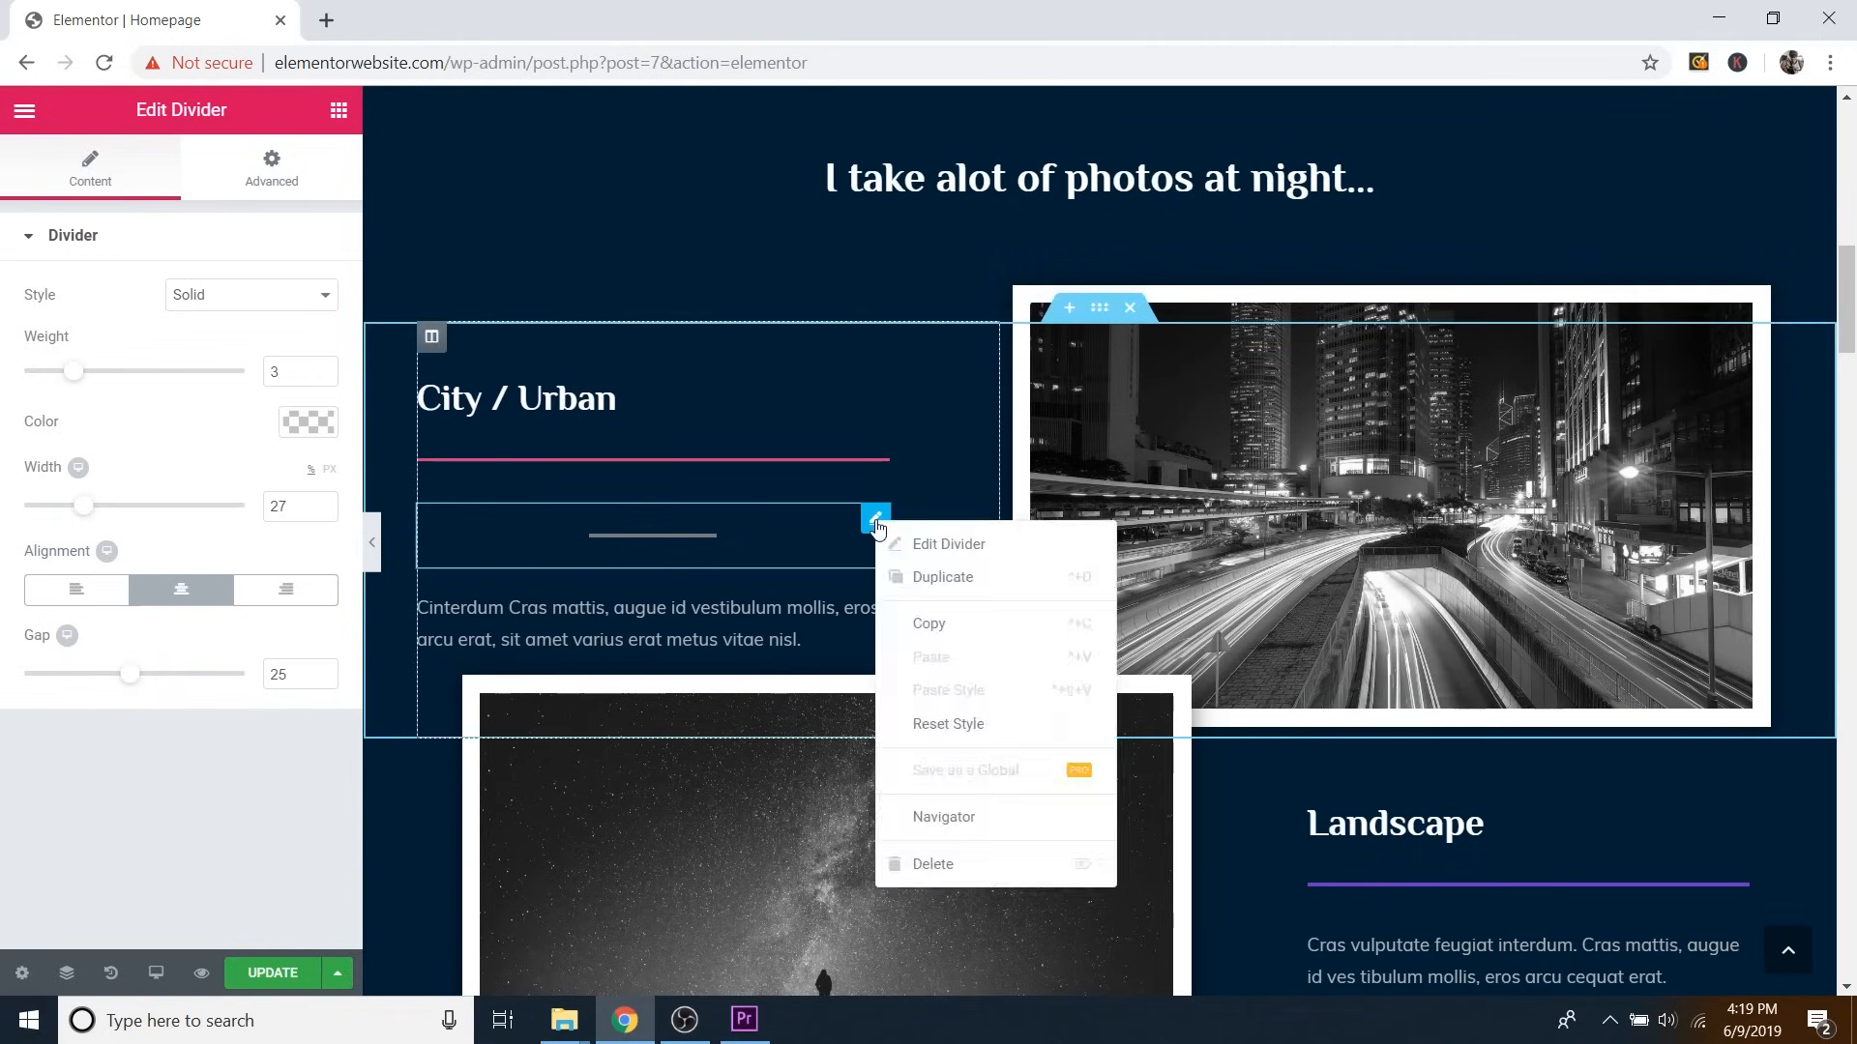
click(943, 859)
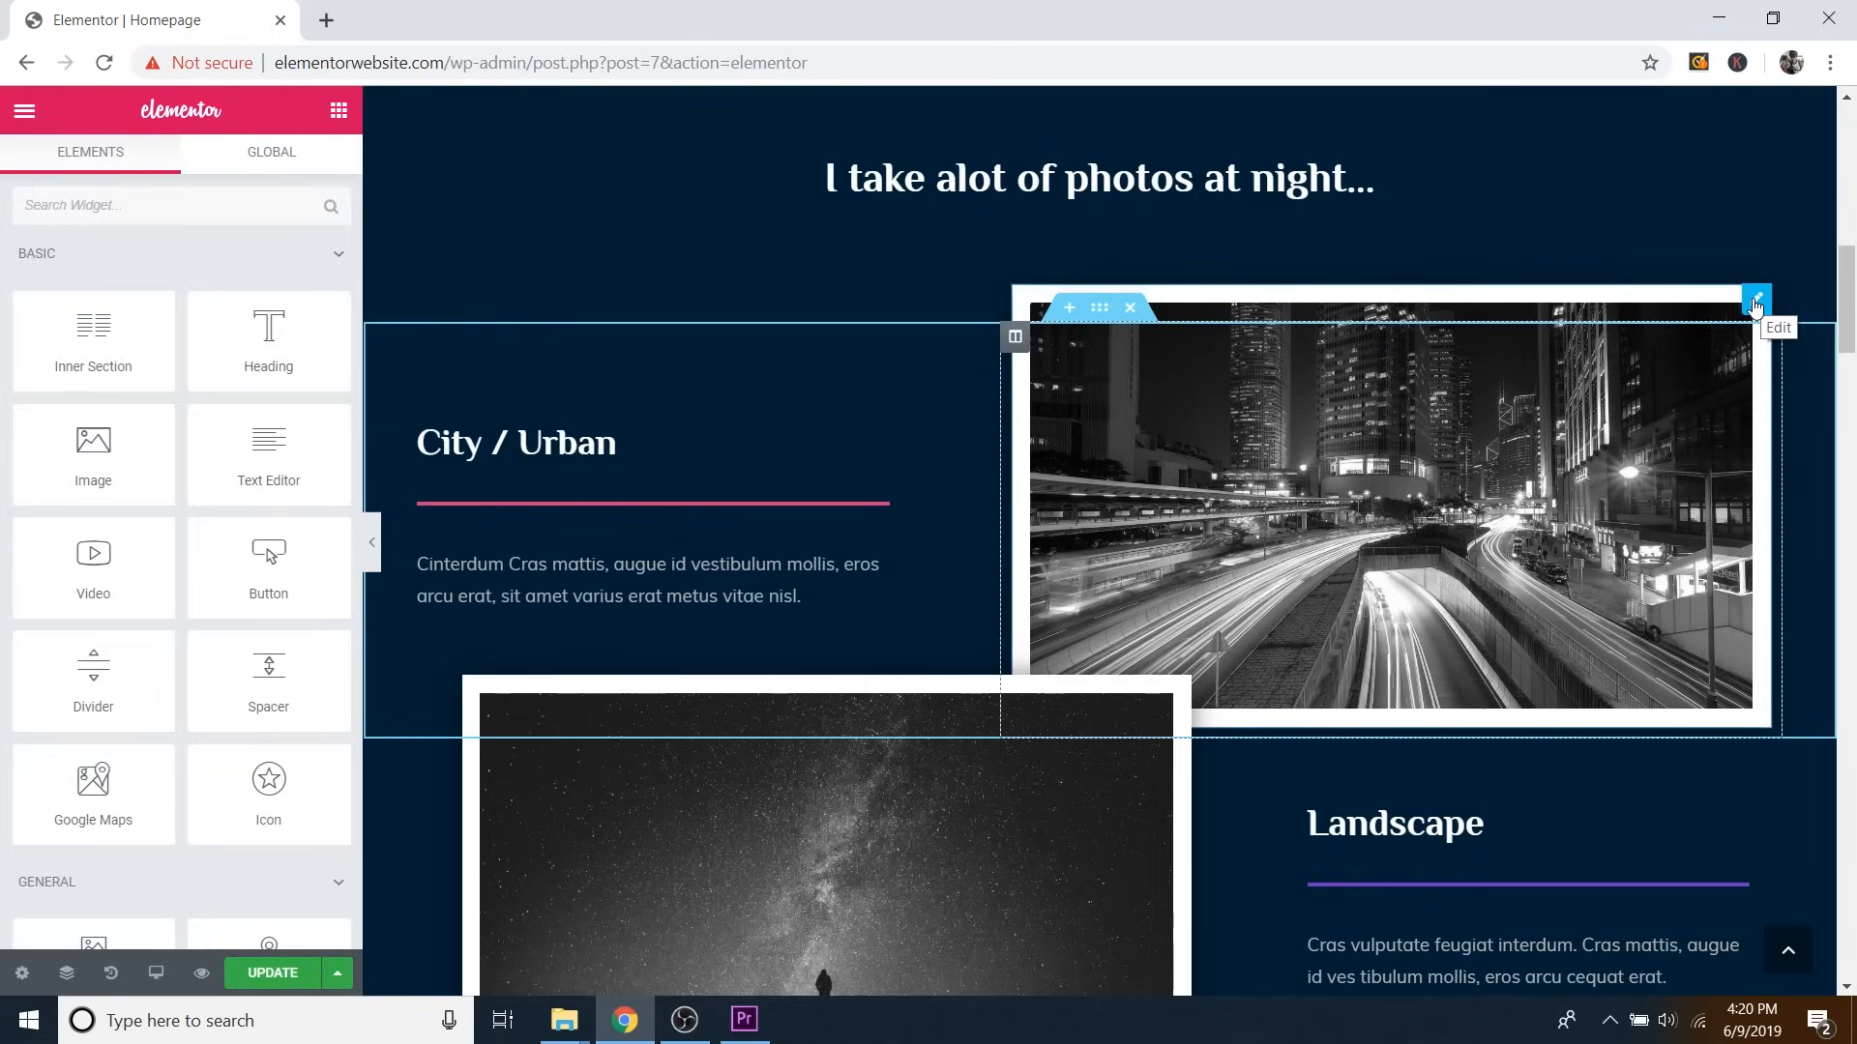
Replace the black-and-white City / Urban photo with Image 1 uploaded from the Follow Along Images folder.
click(1757, 302)
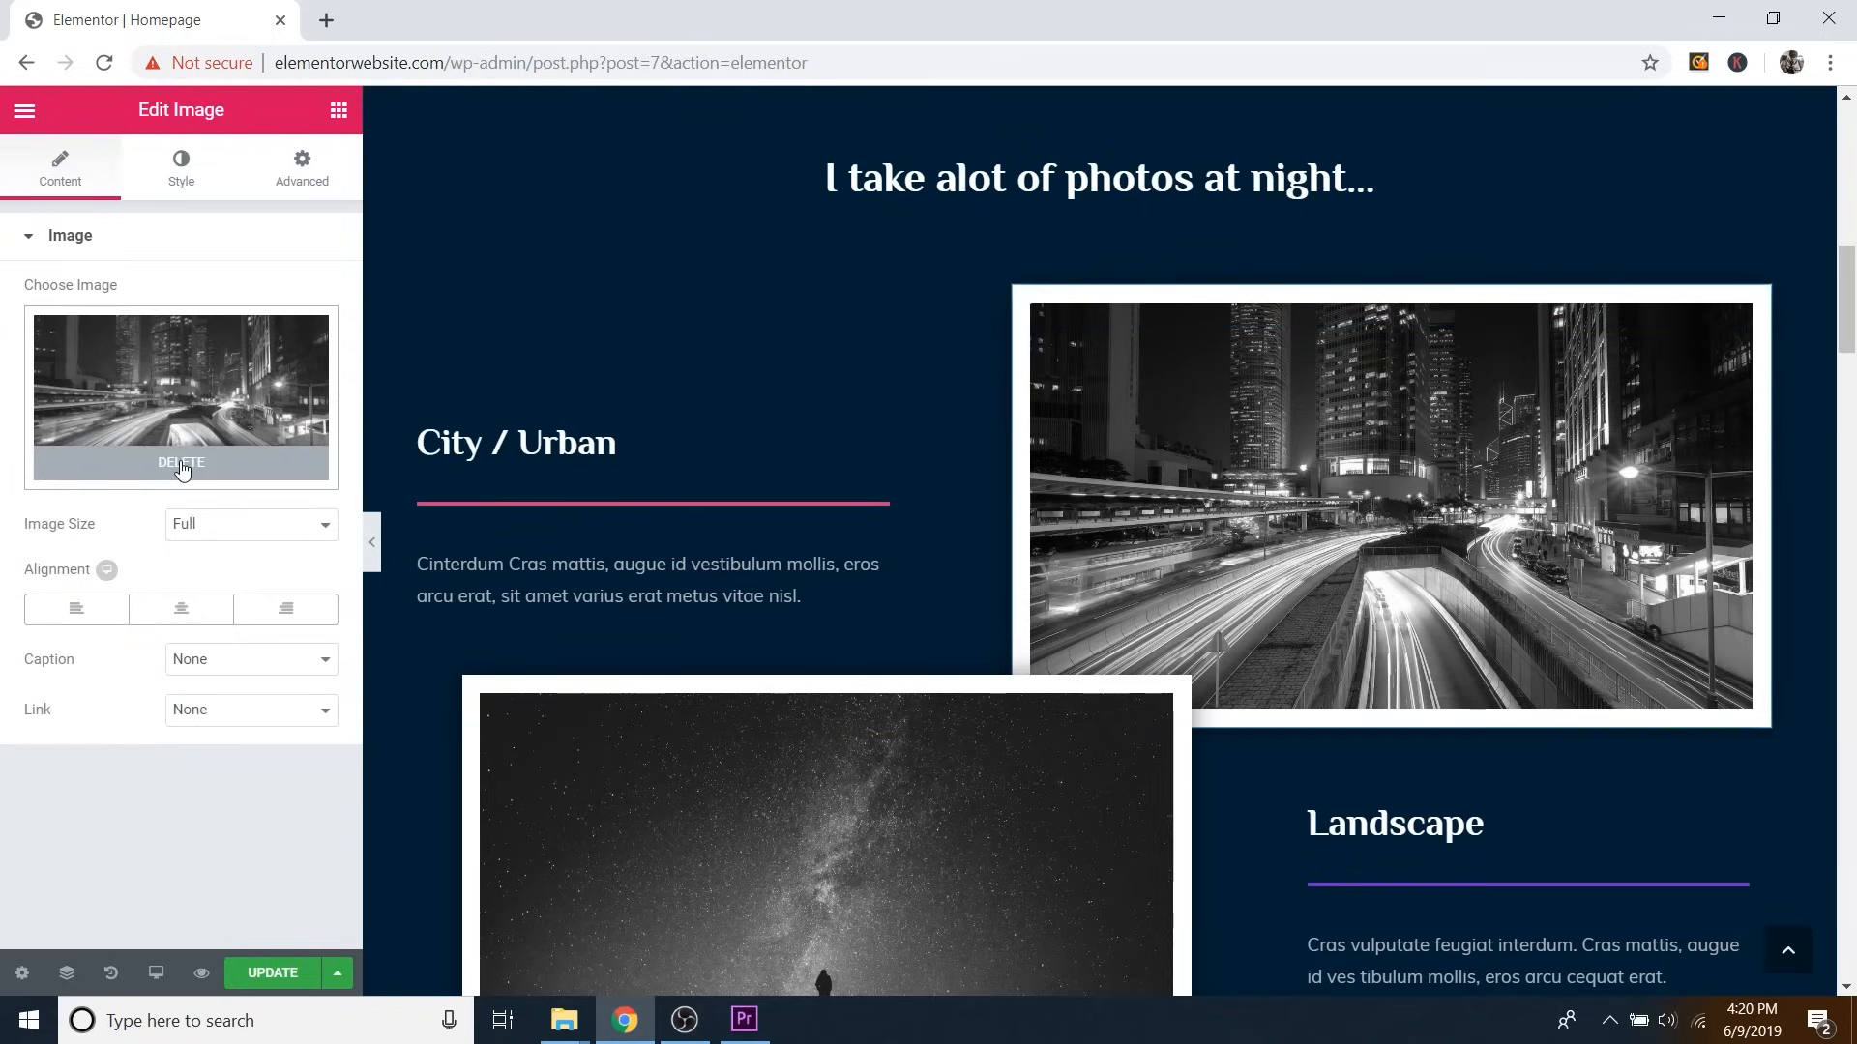
click(183, 465)
click(229, 396)
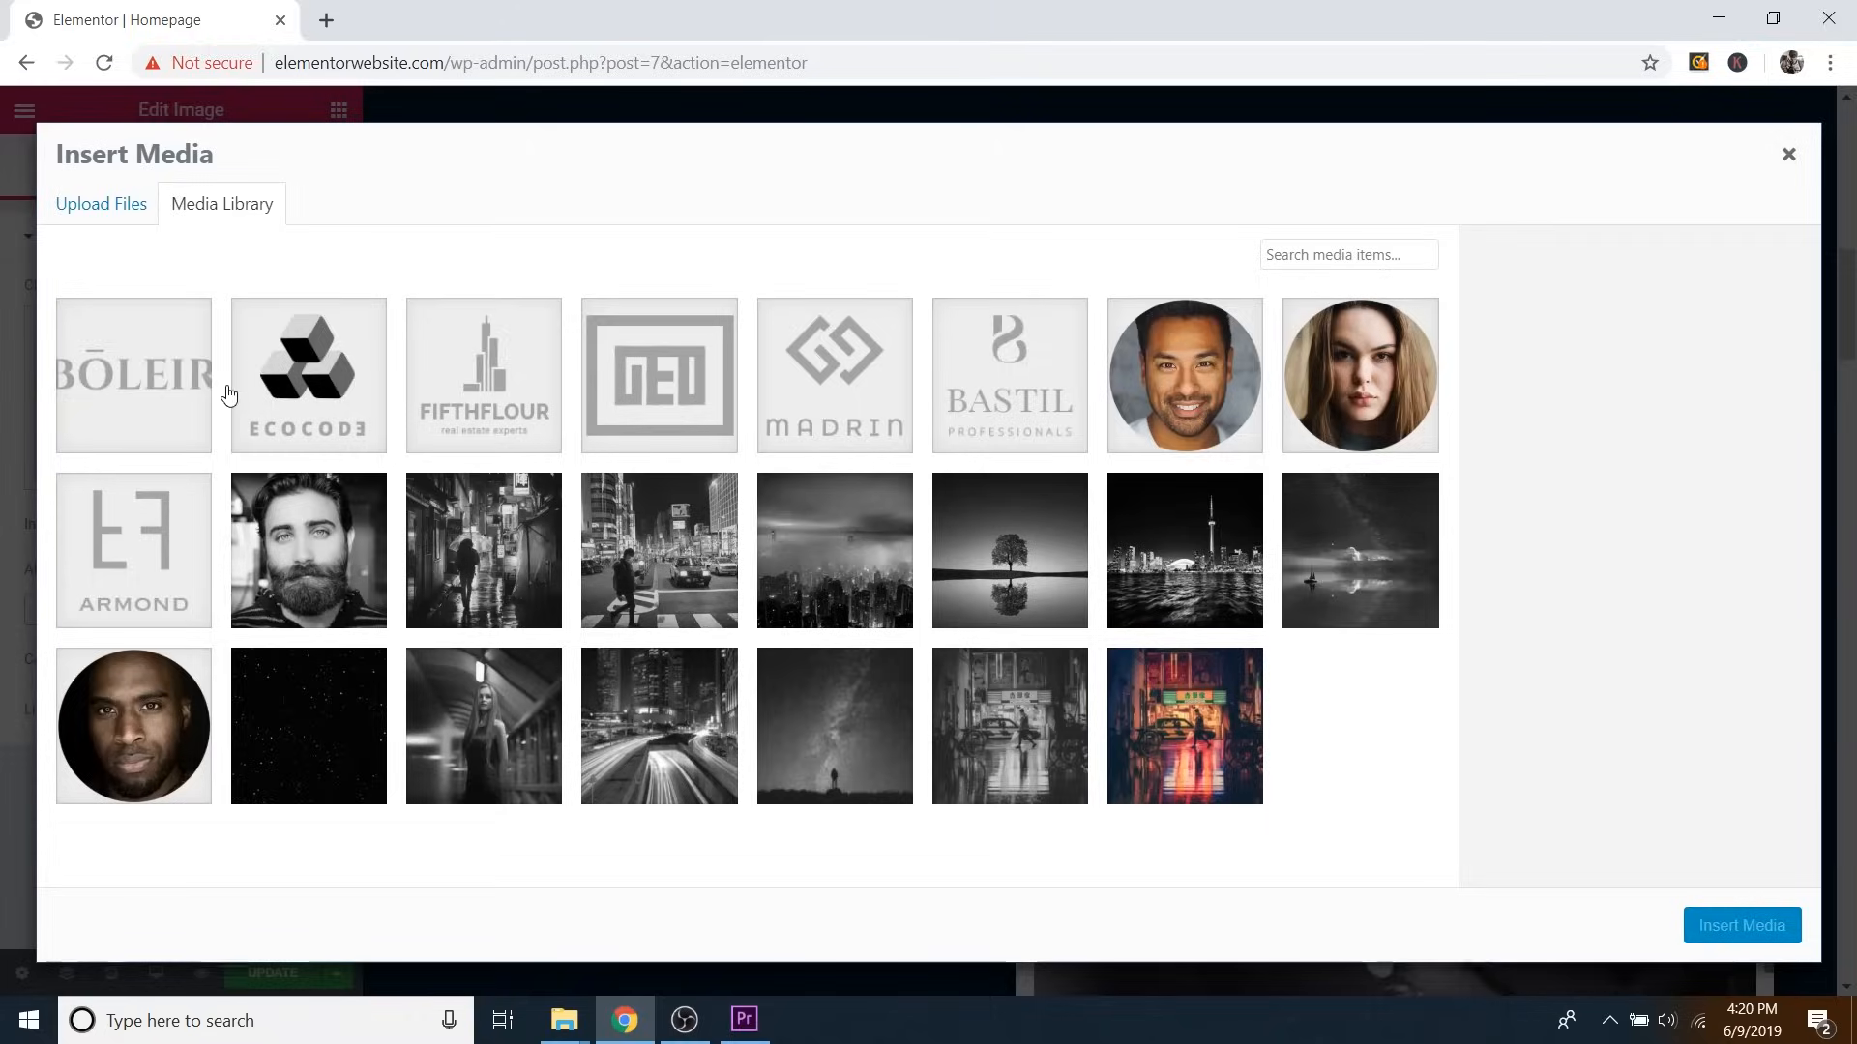
click(93, 222)
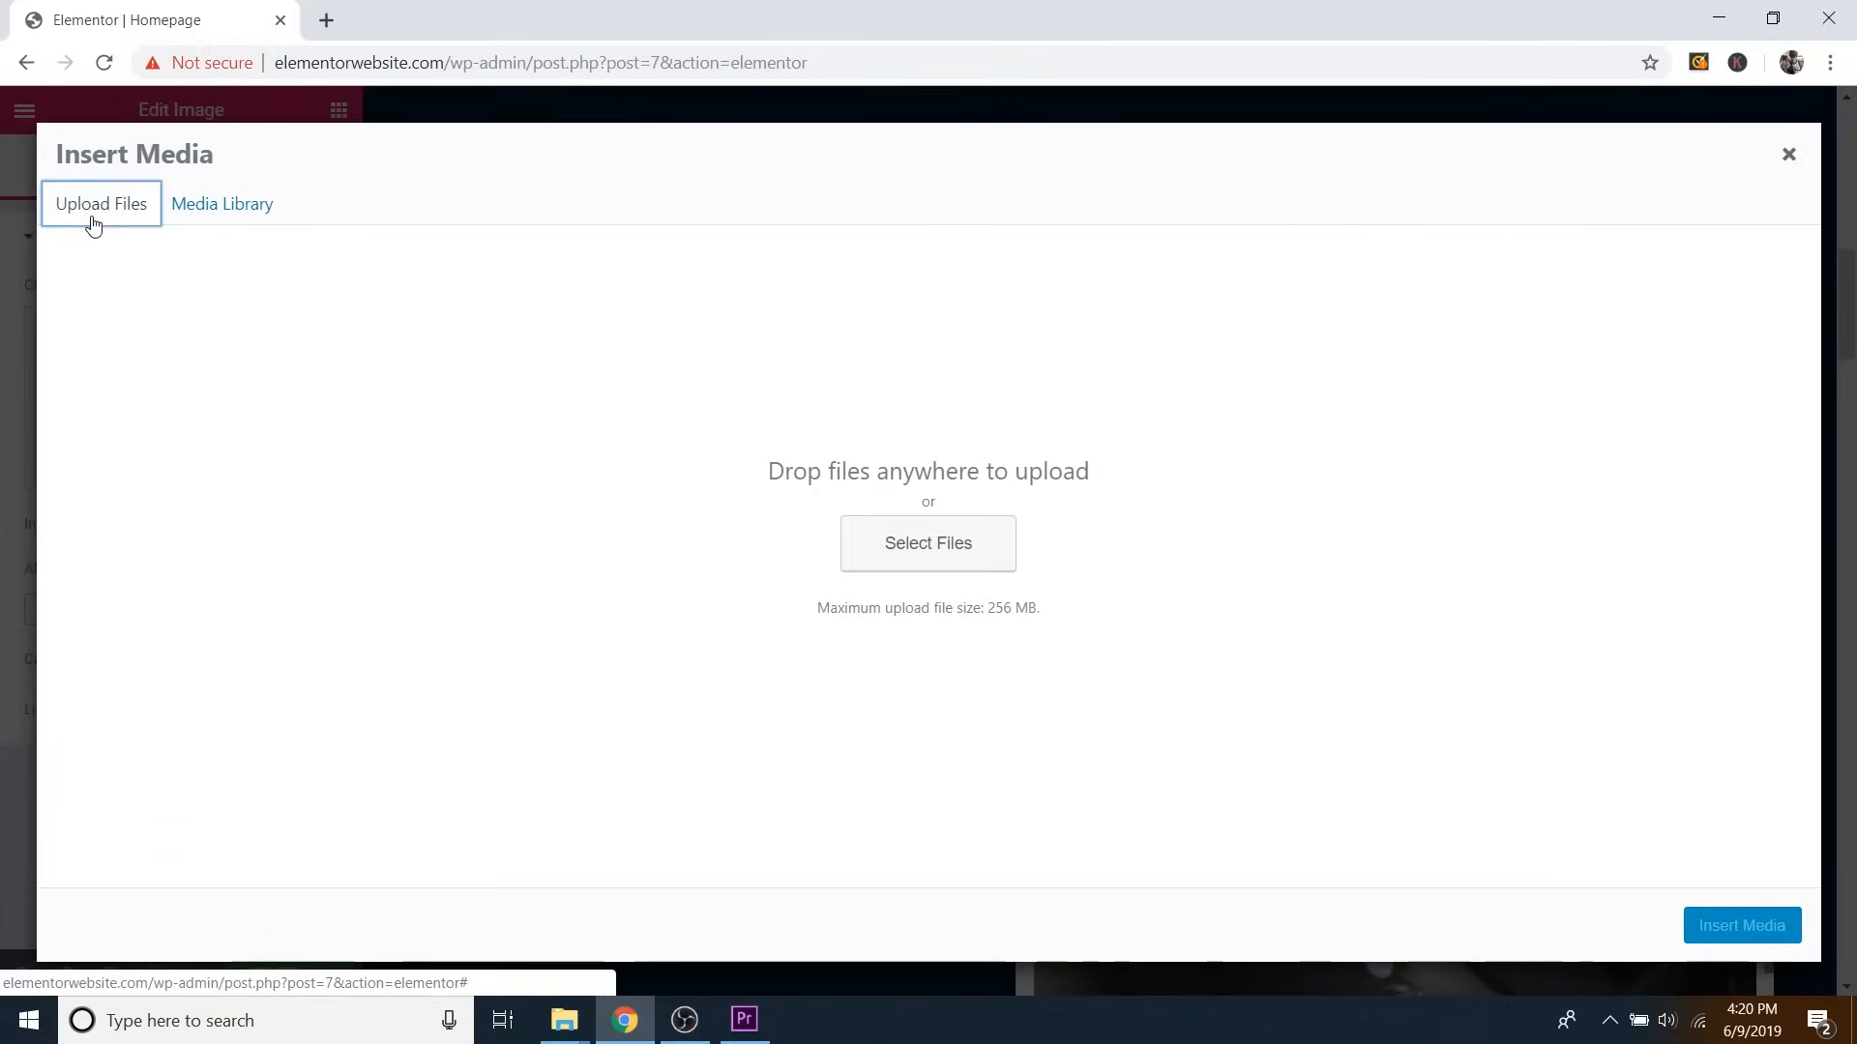
click(929, 561)
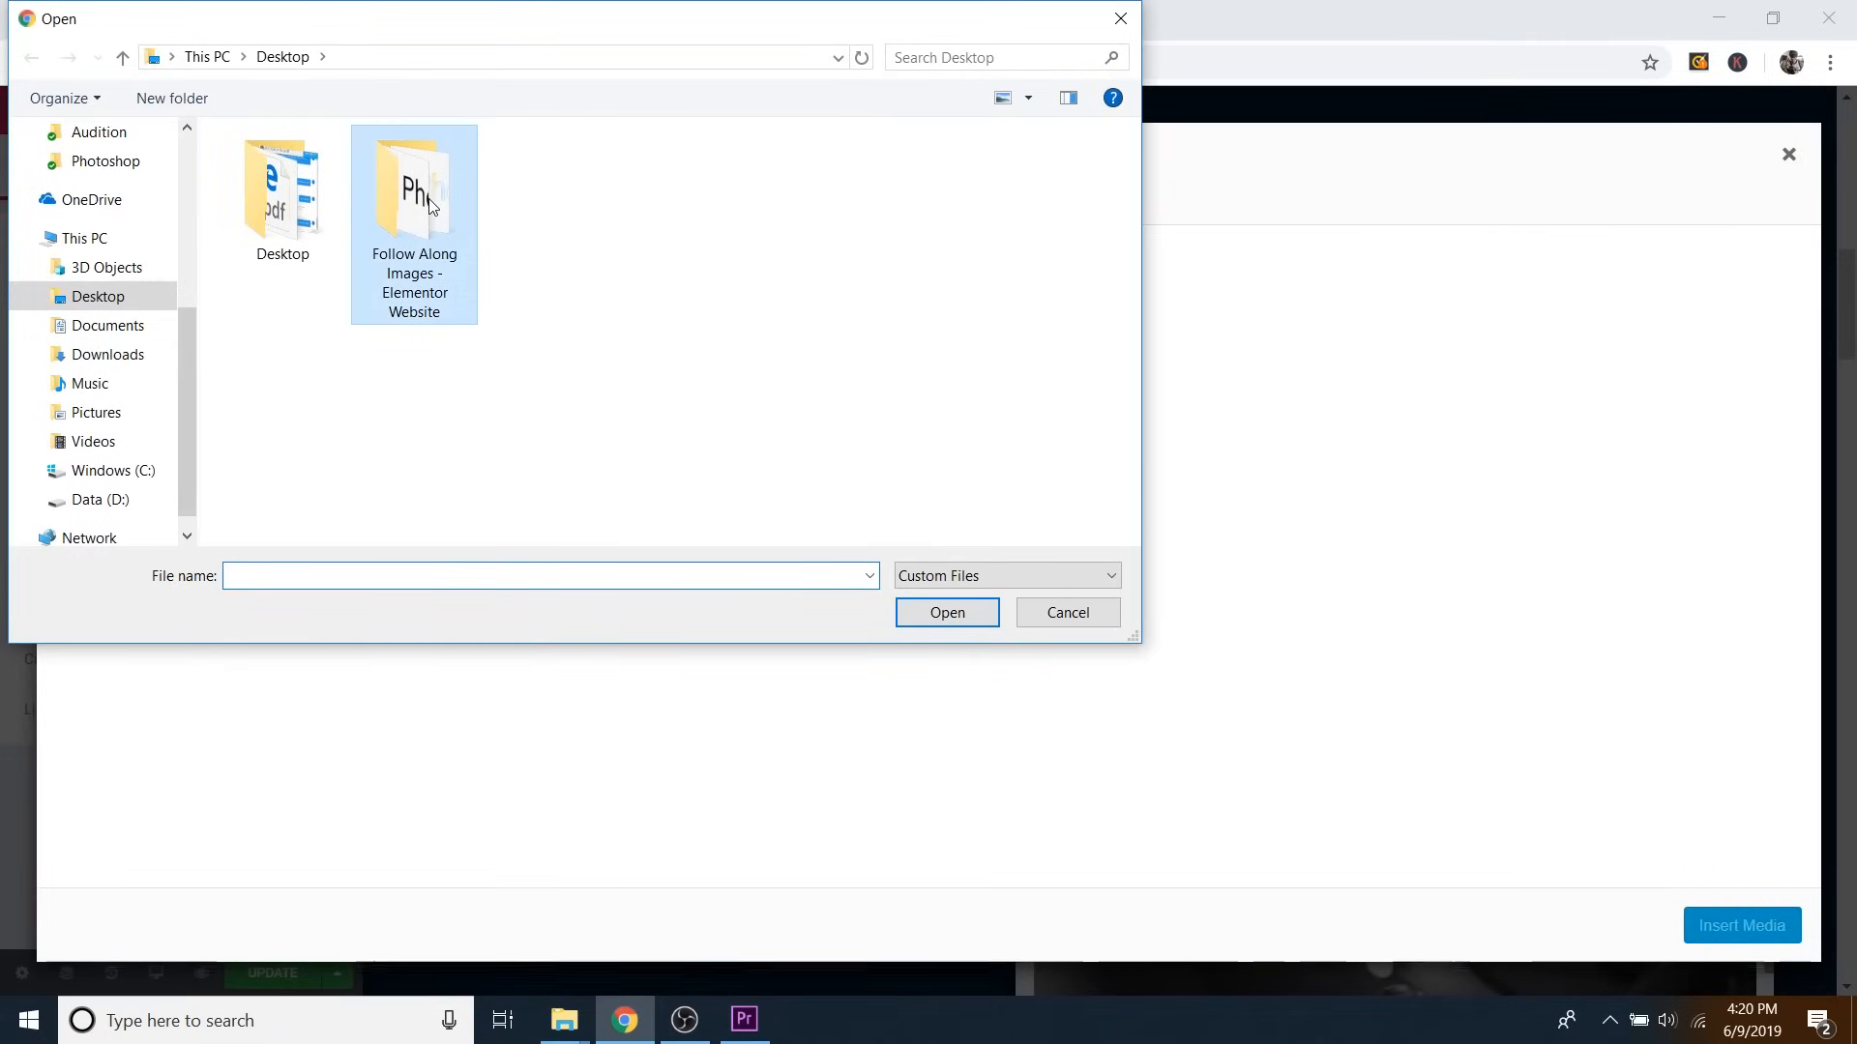
double_click(428, 199)
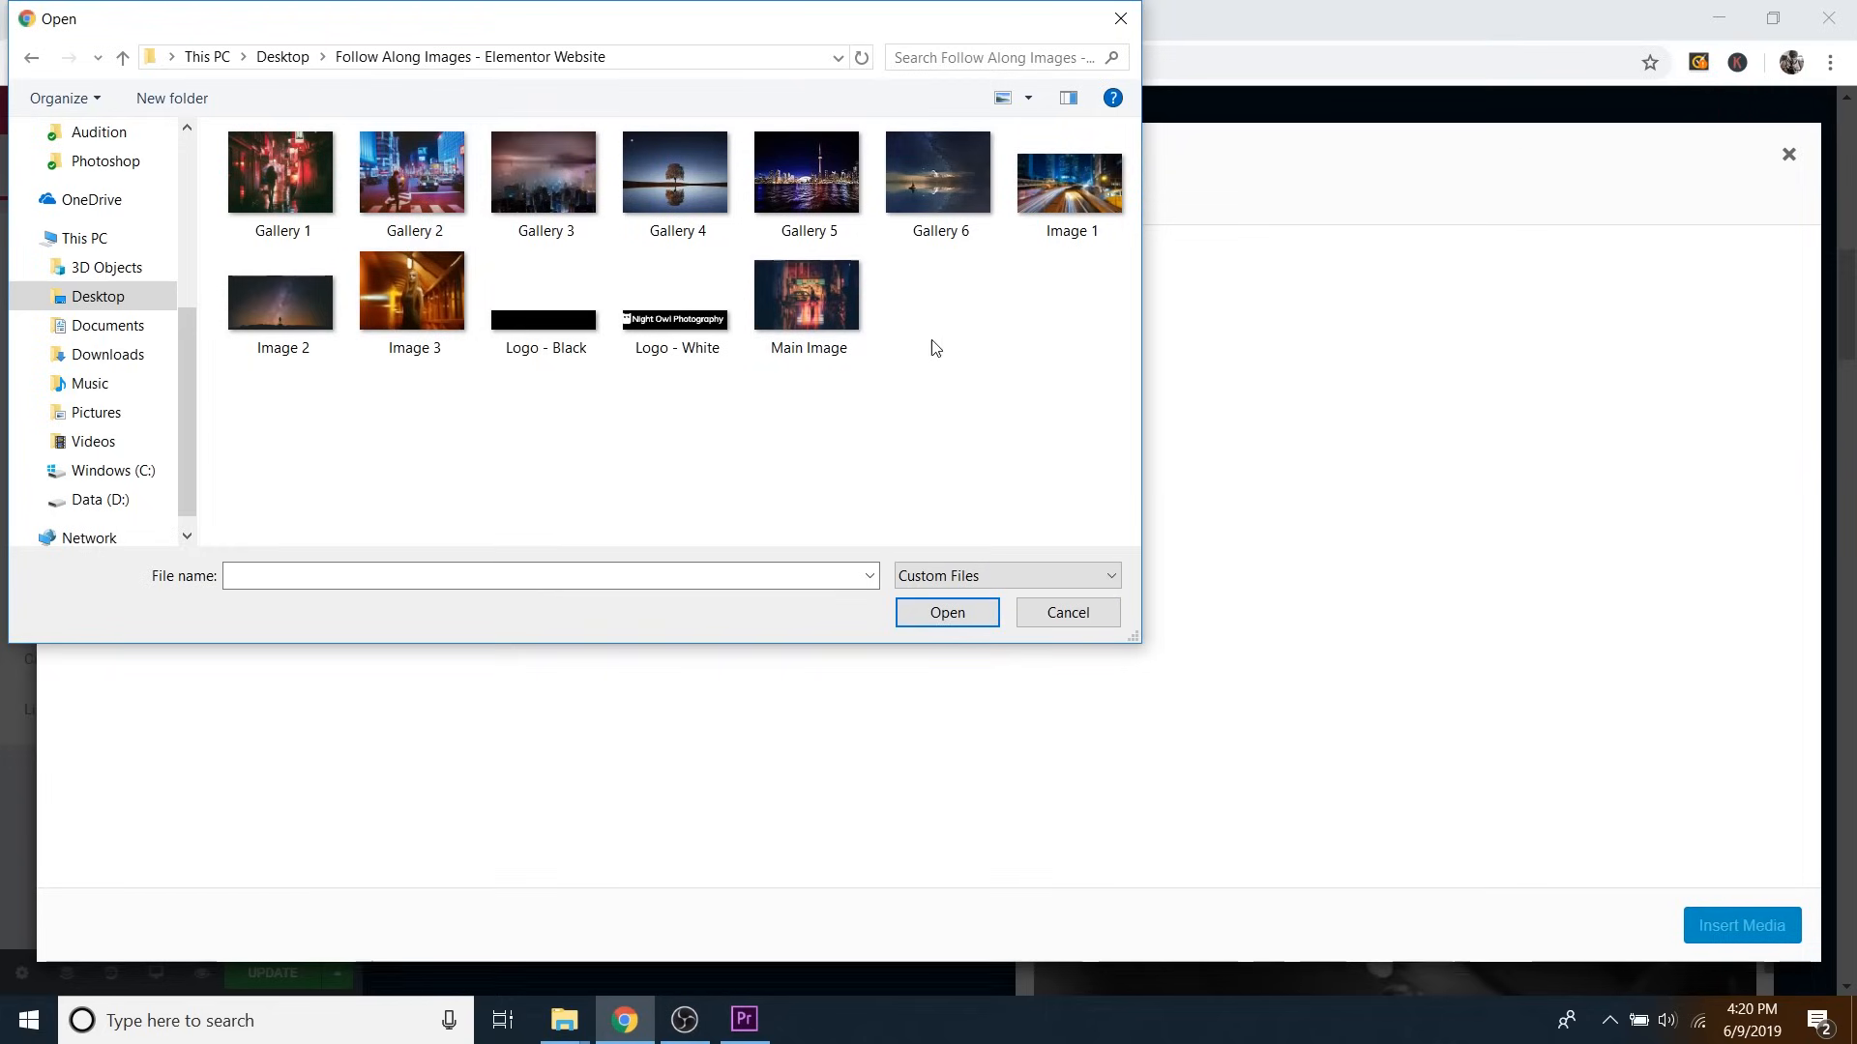
click(1063, 201)
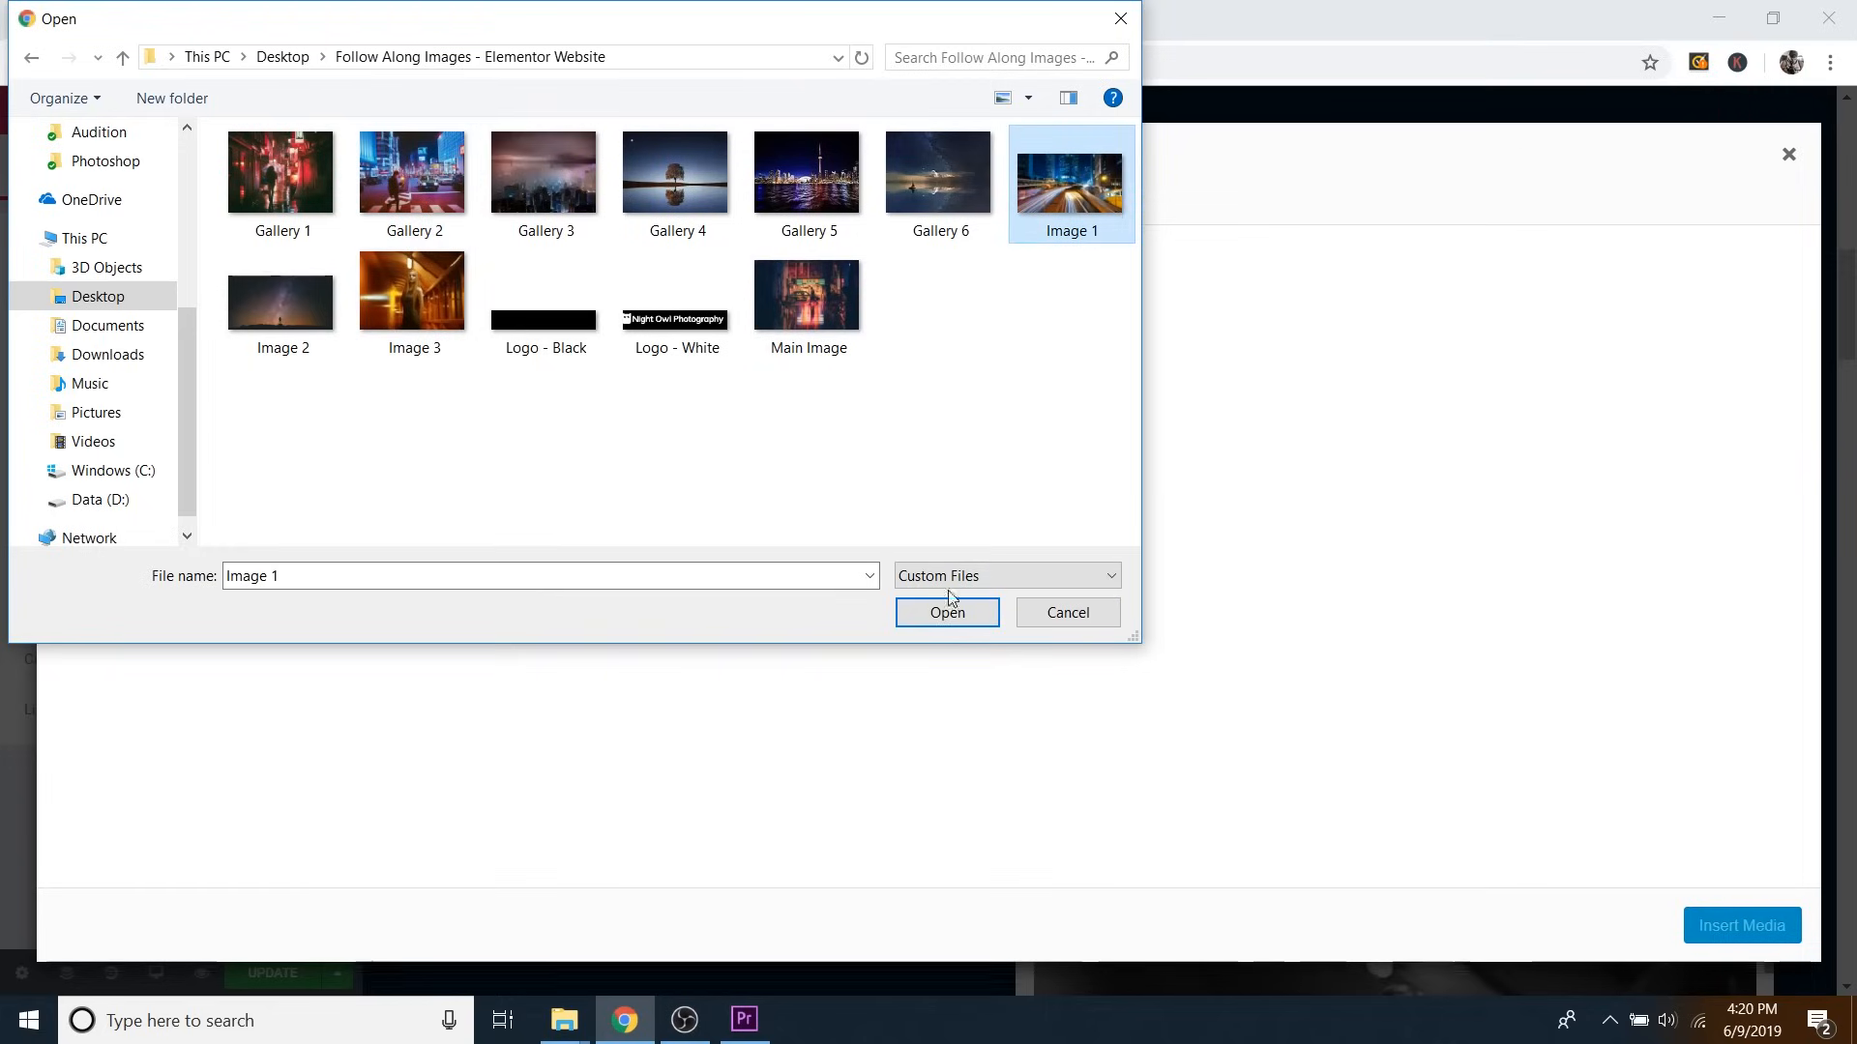
click(949, 617)
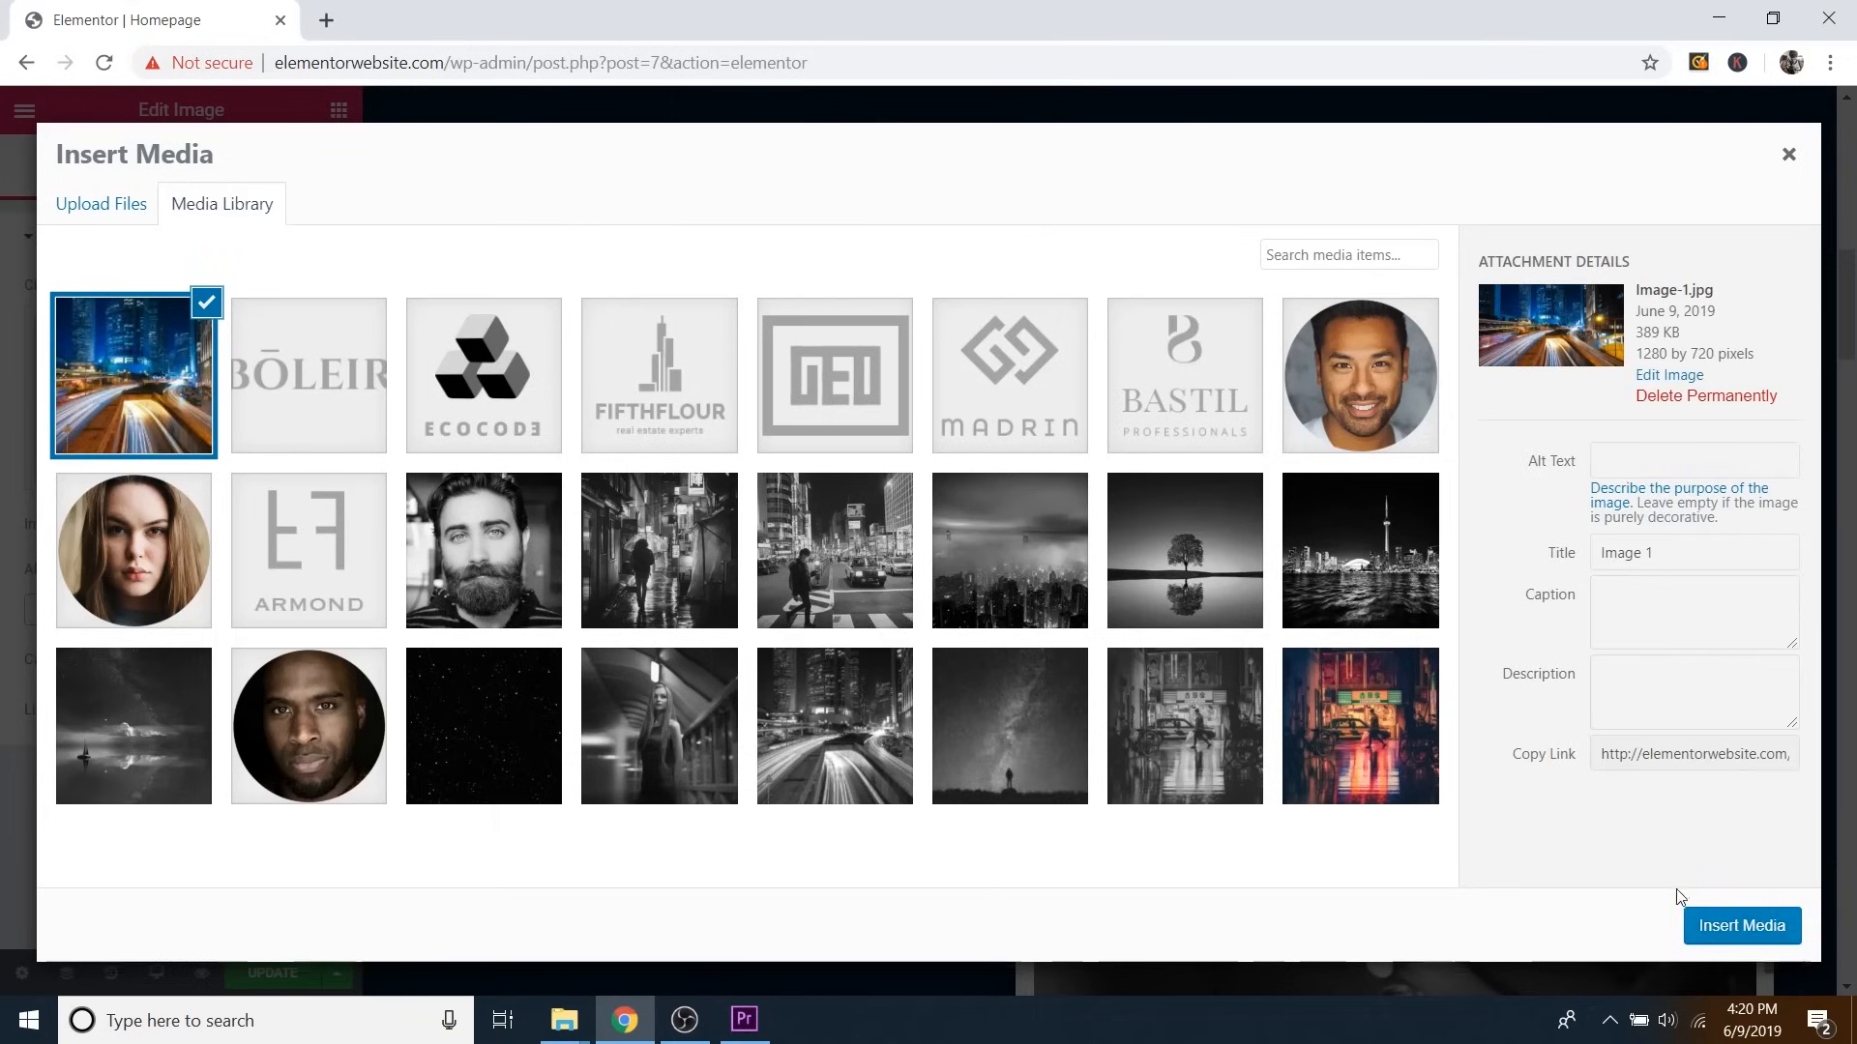
click(1743, 926)
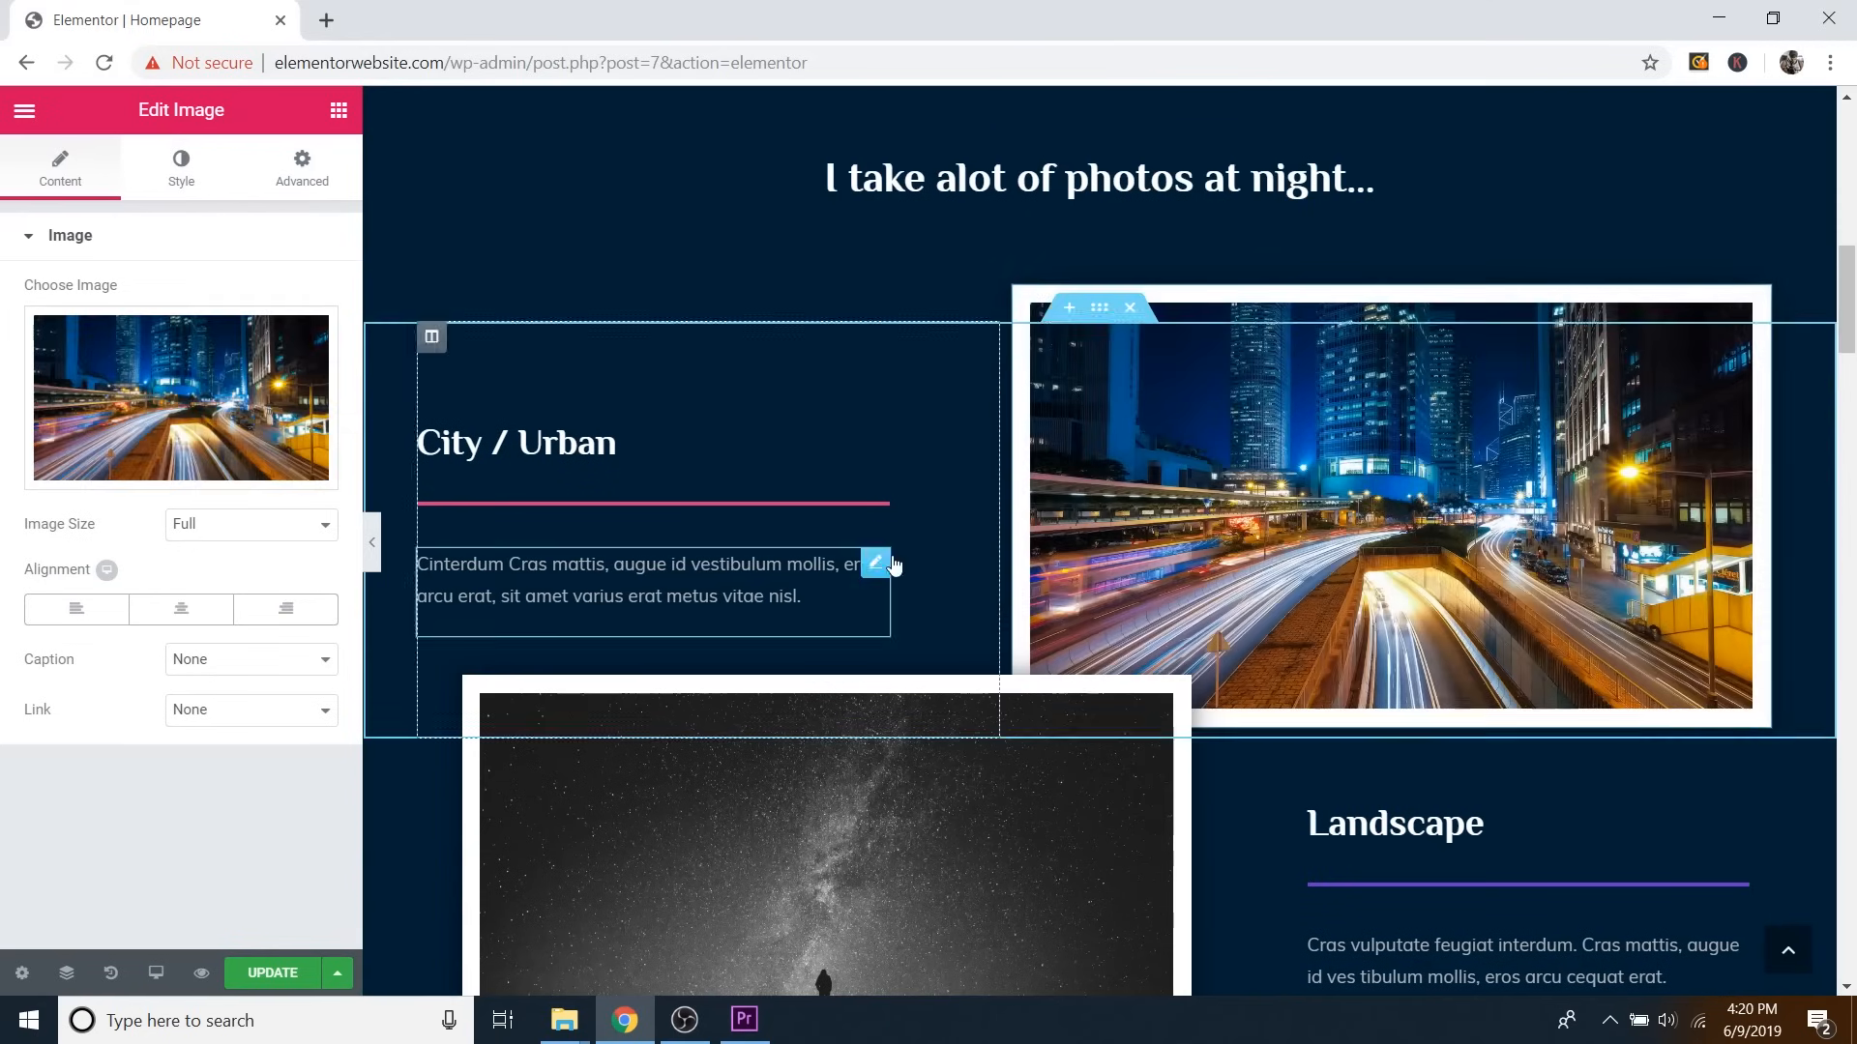
scroll(1296, 565, down, 3)
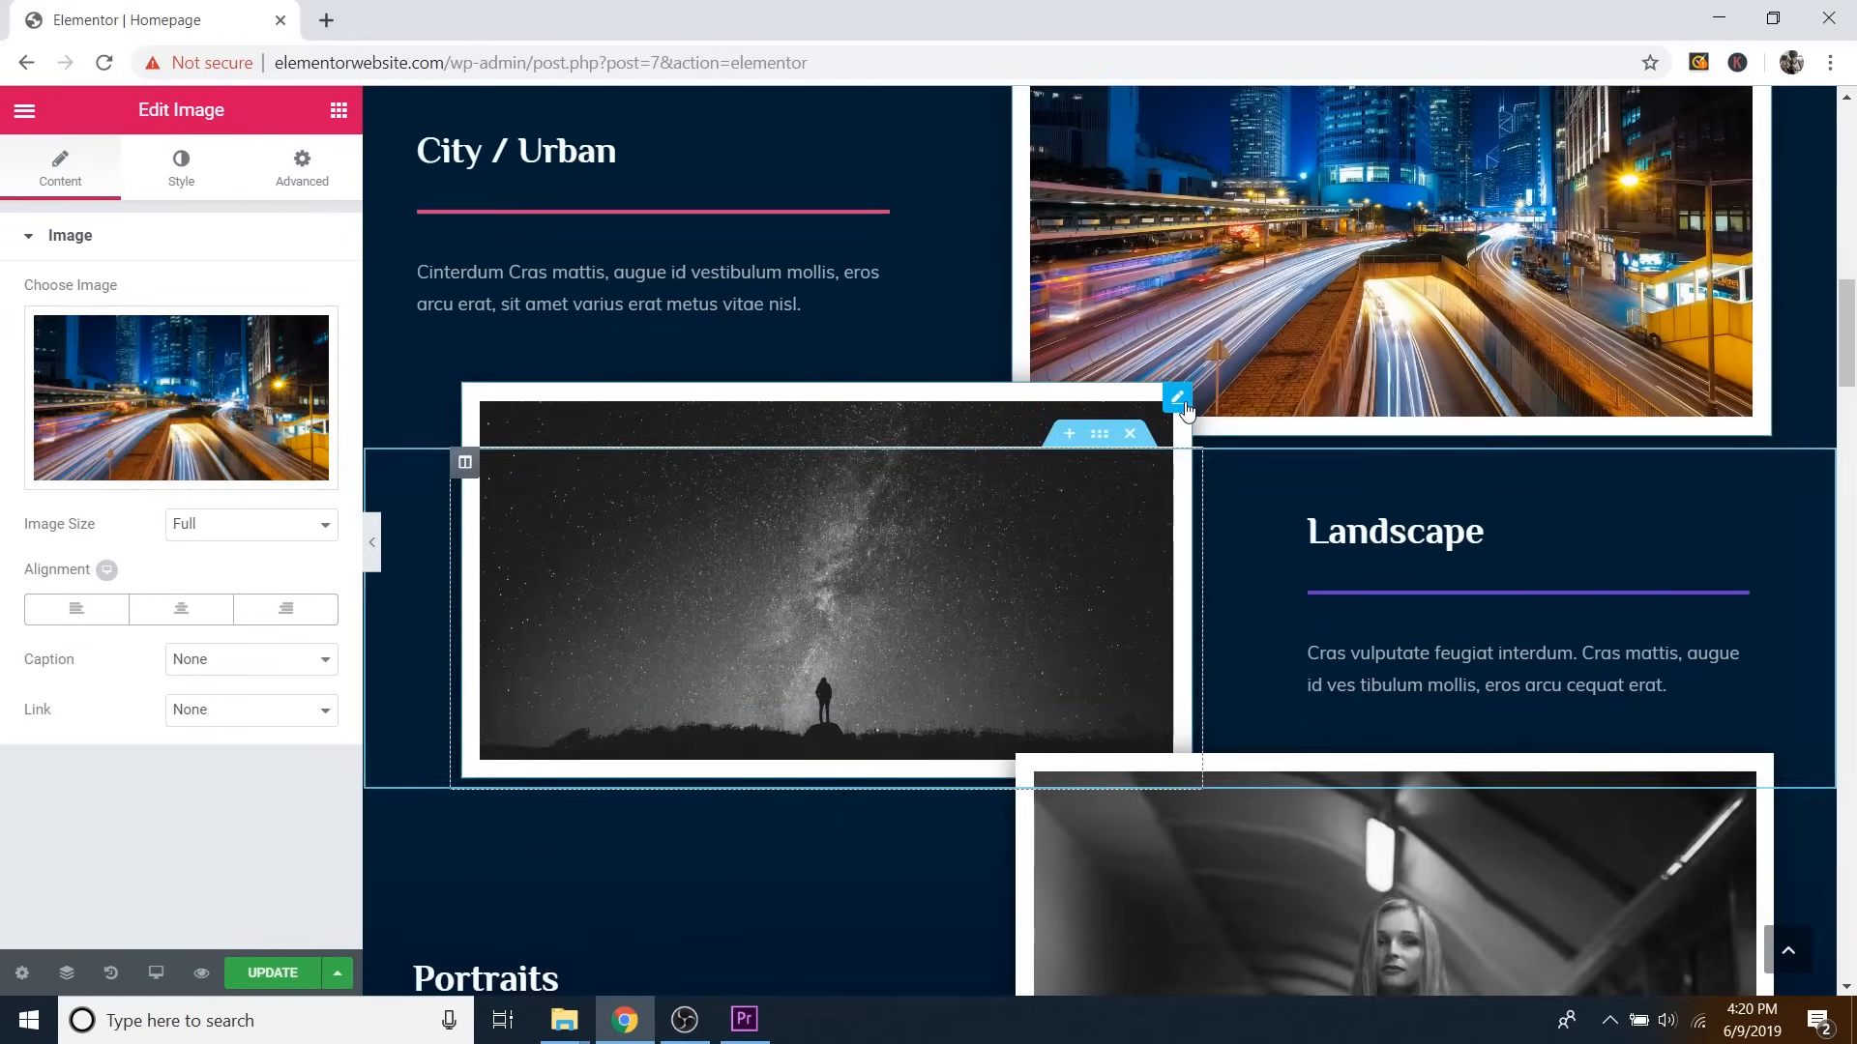
Upload Image 2 and Image 3, and place the Milky Way Image 2 in the Landscape section.
click(1180, 400)
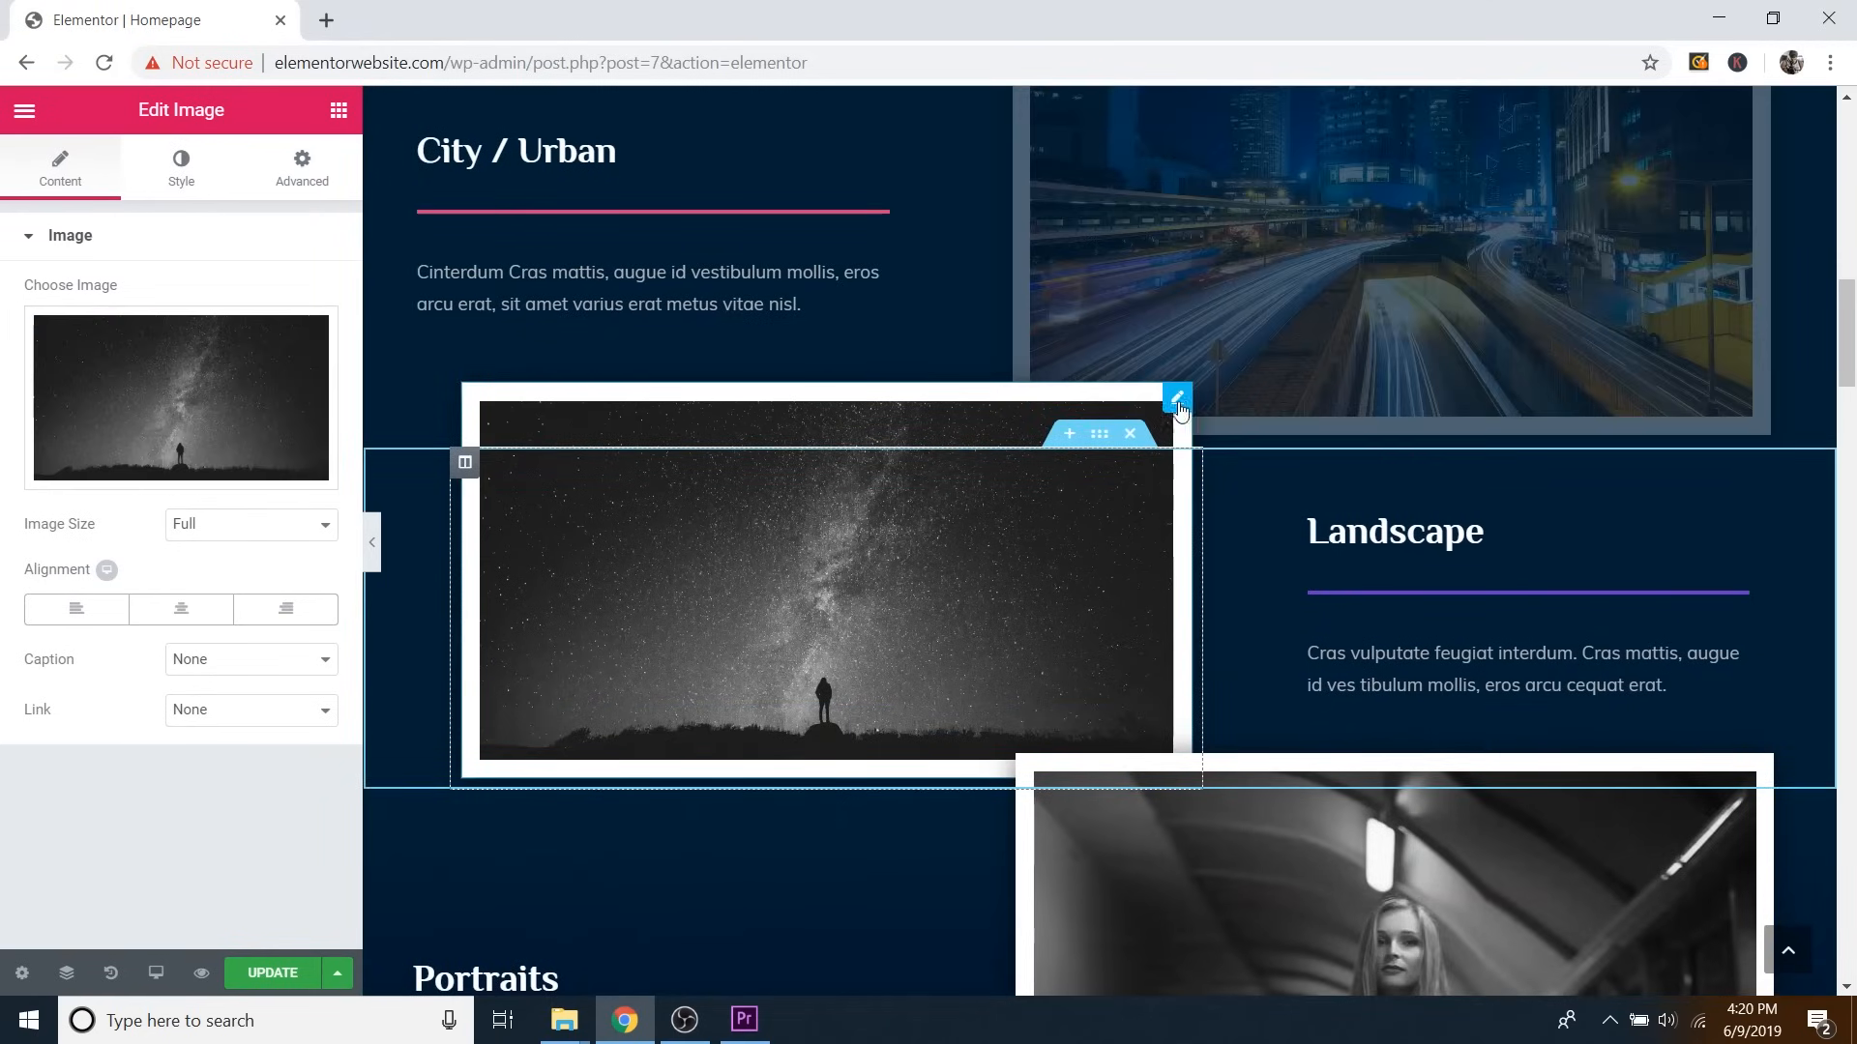
click(253, 406)
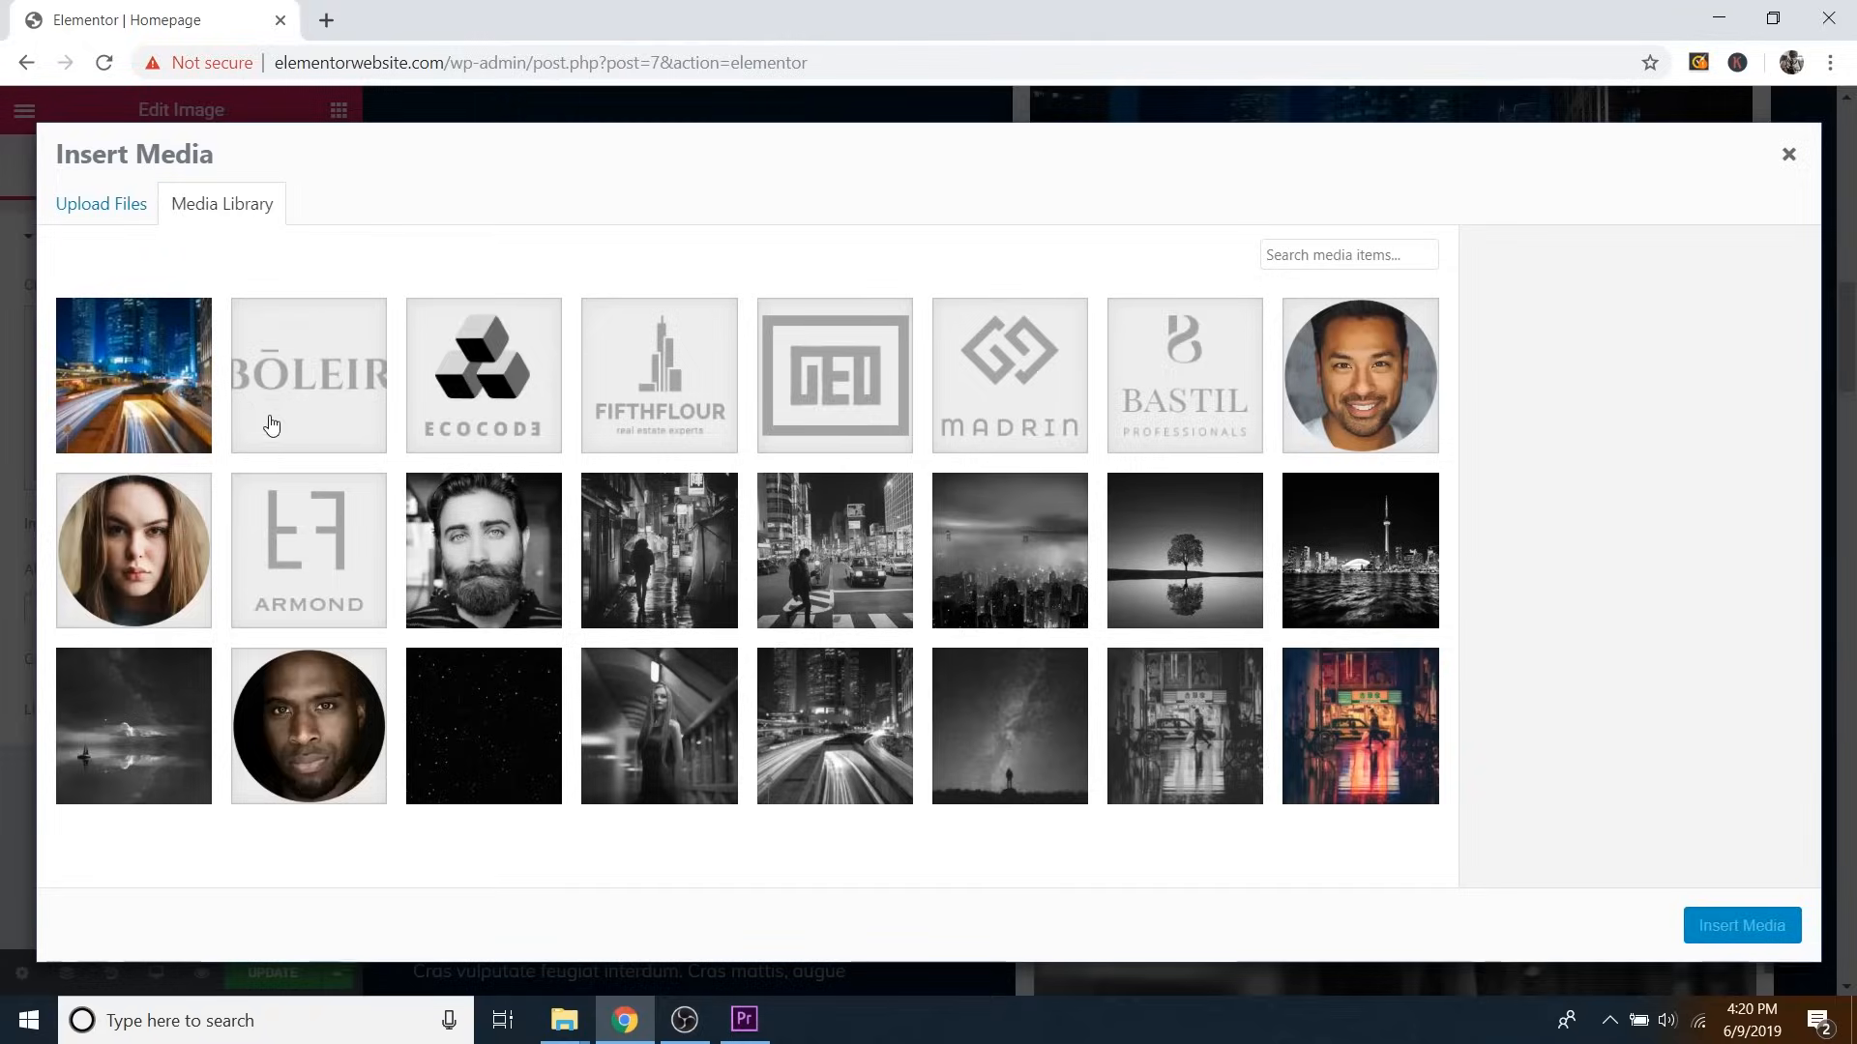
click(120, 211)
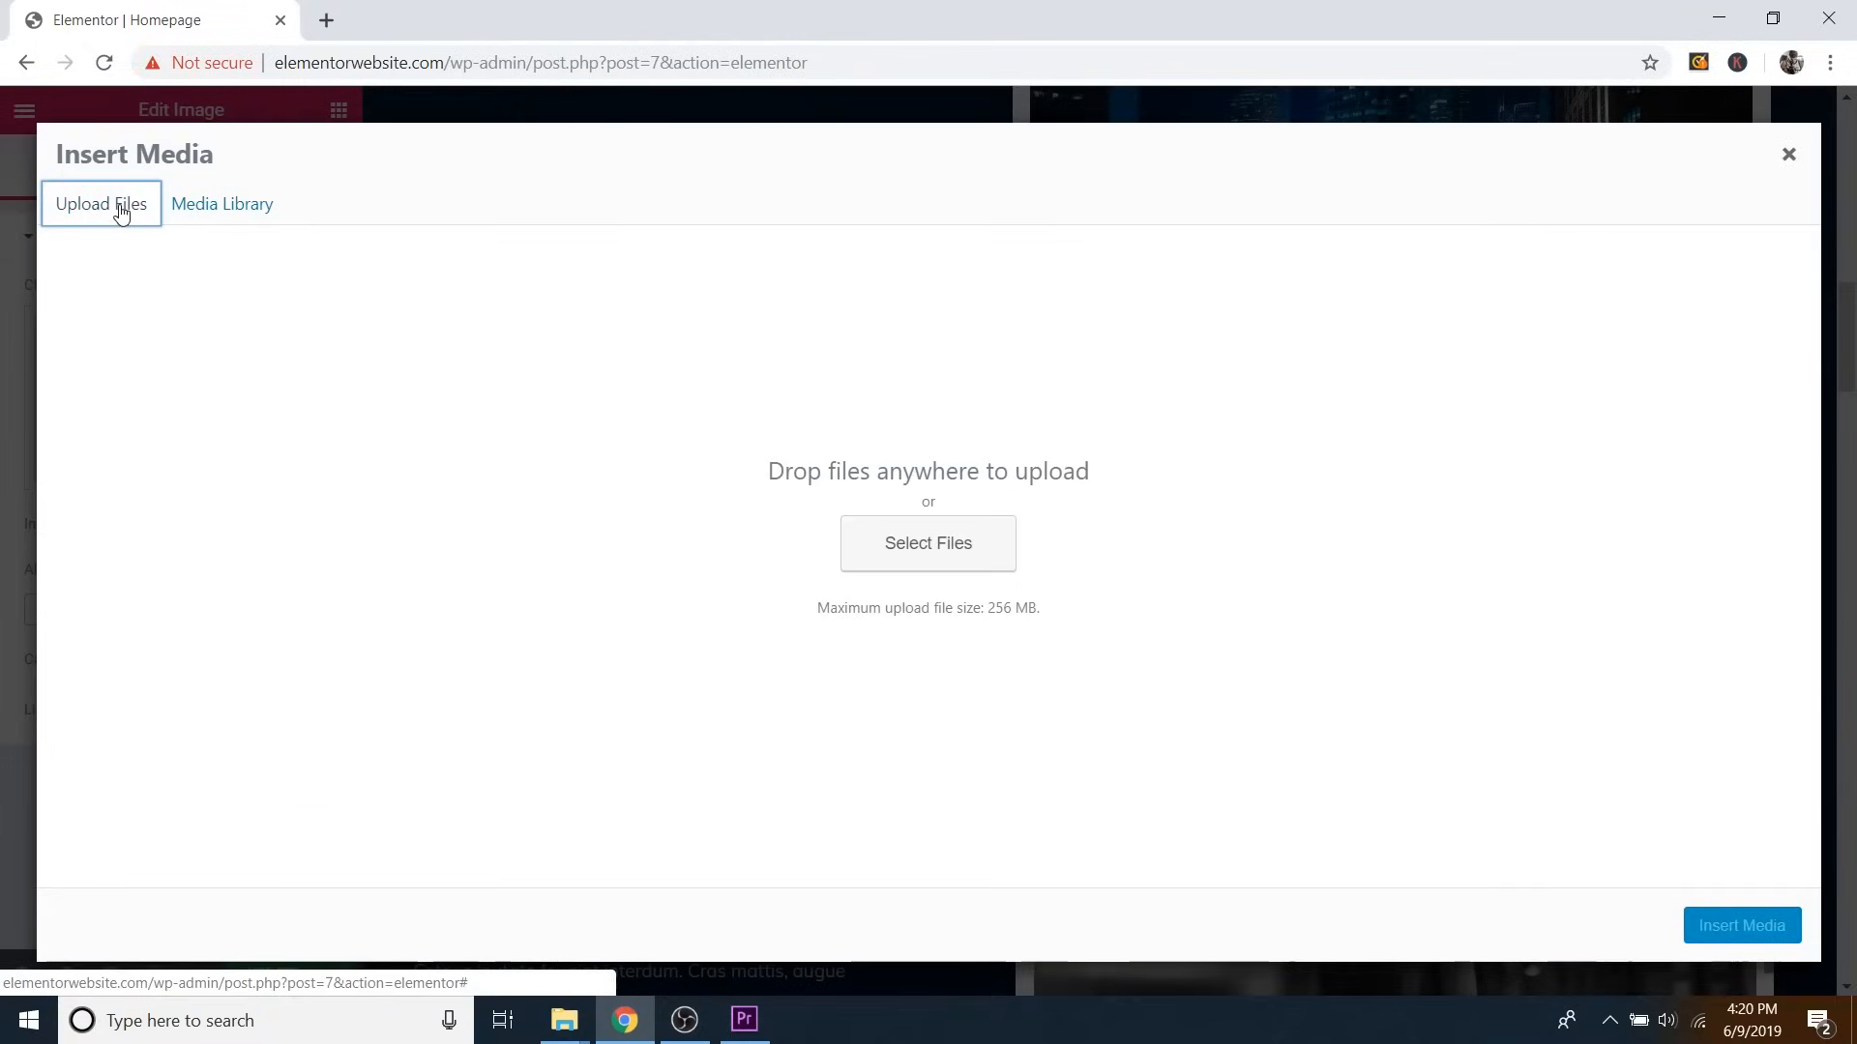
click(947, 542)
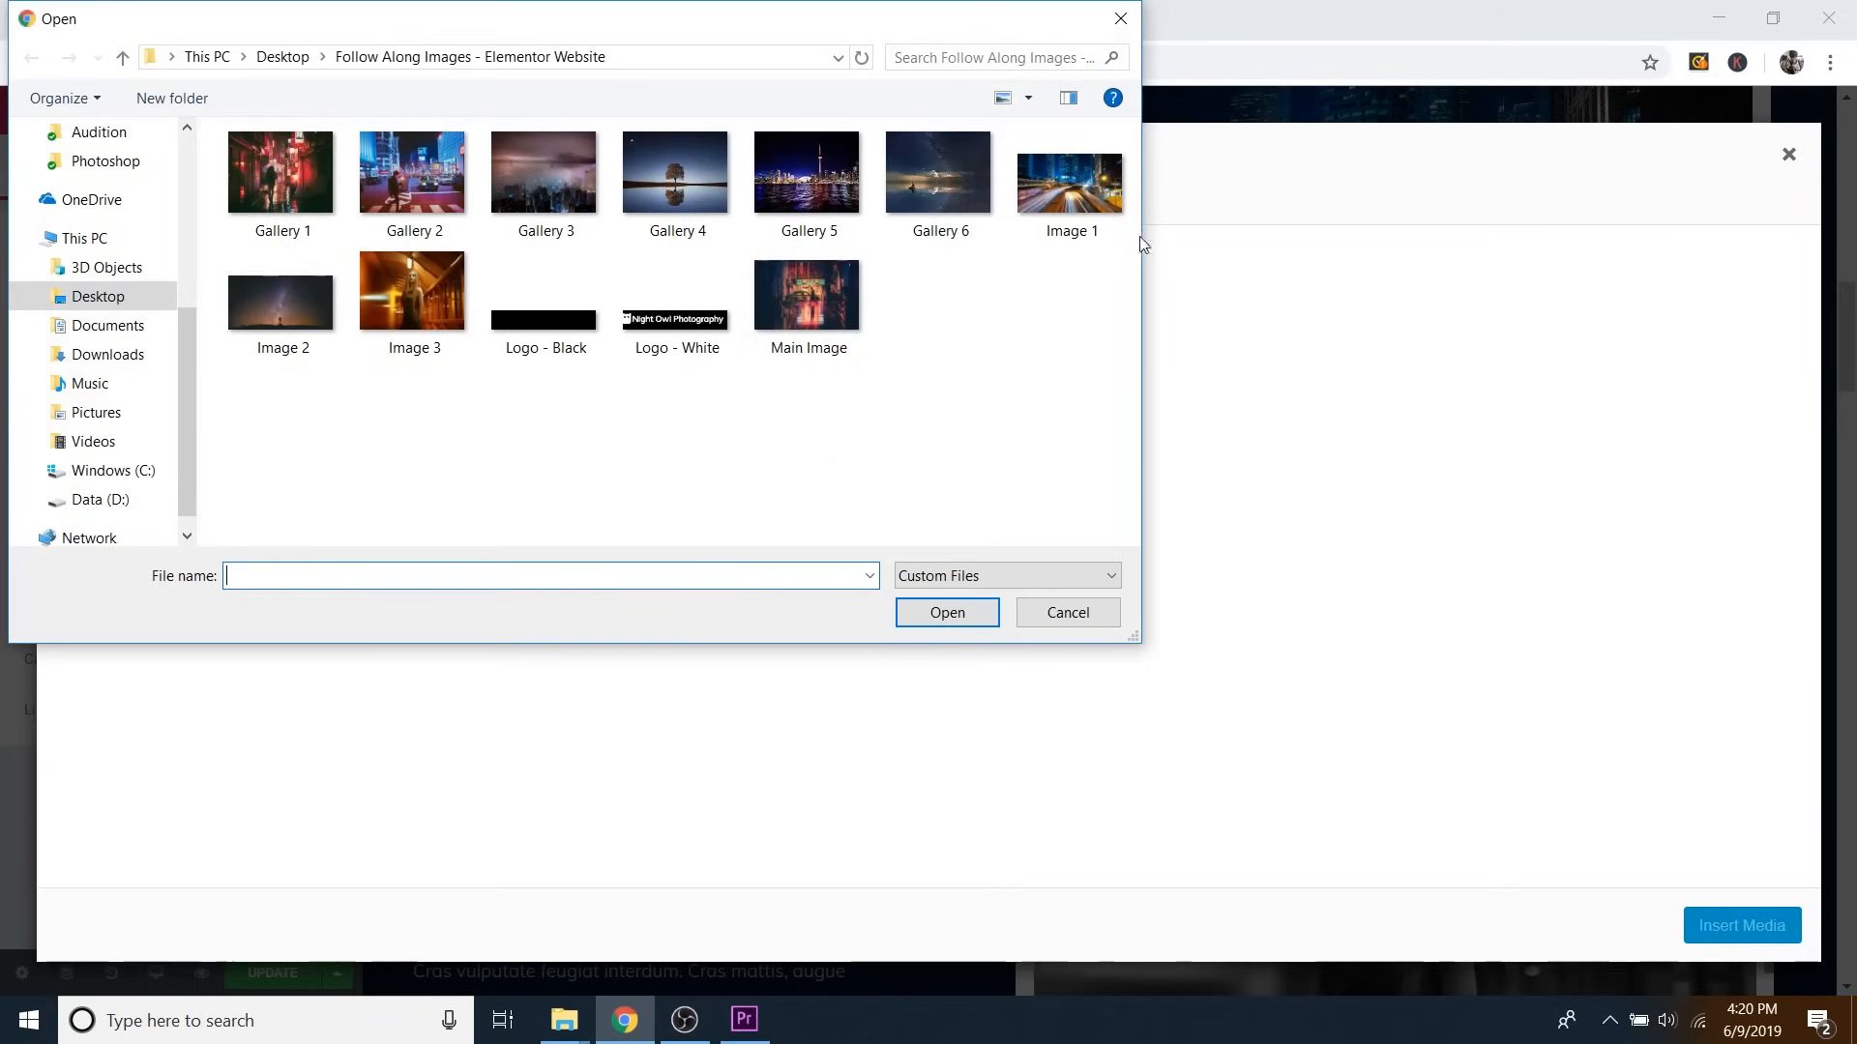
click(1052, 184)
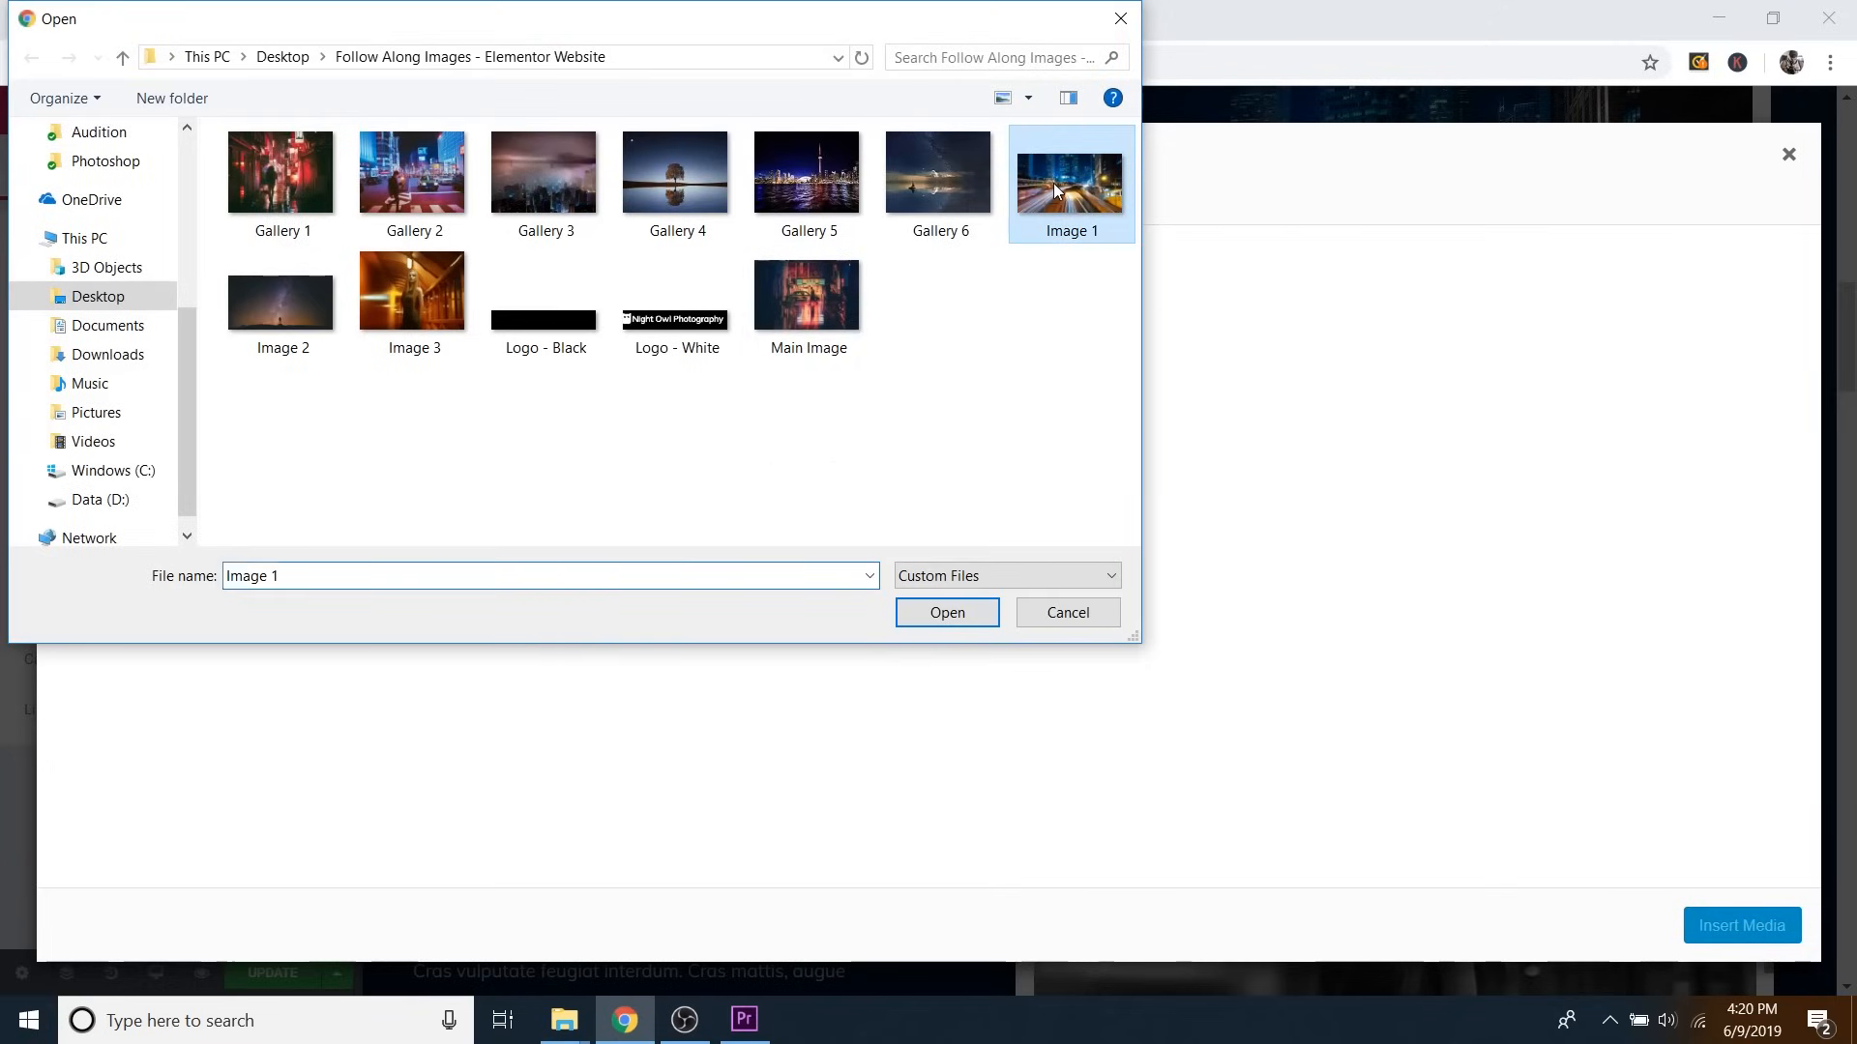
click(280, 302)
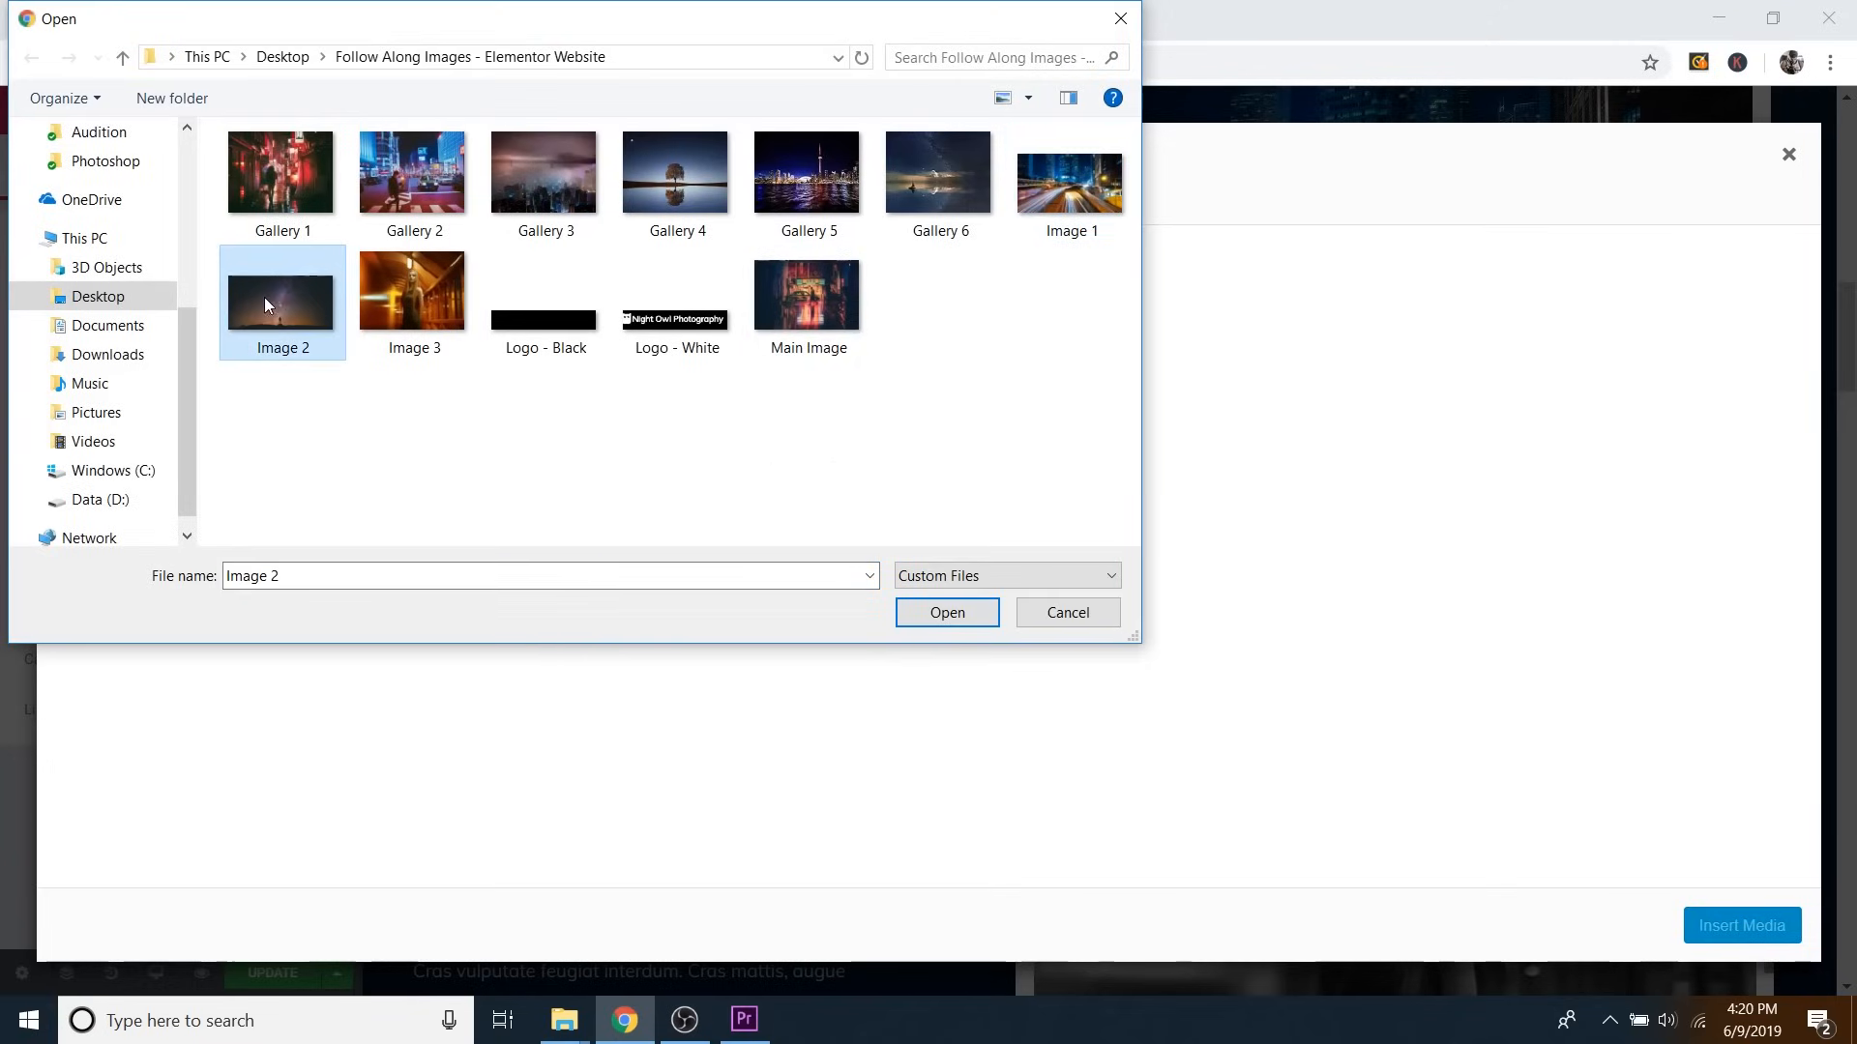
ctrl+click(400, 296)
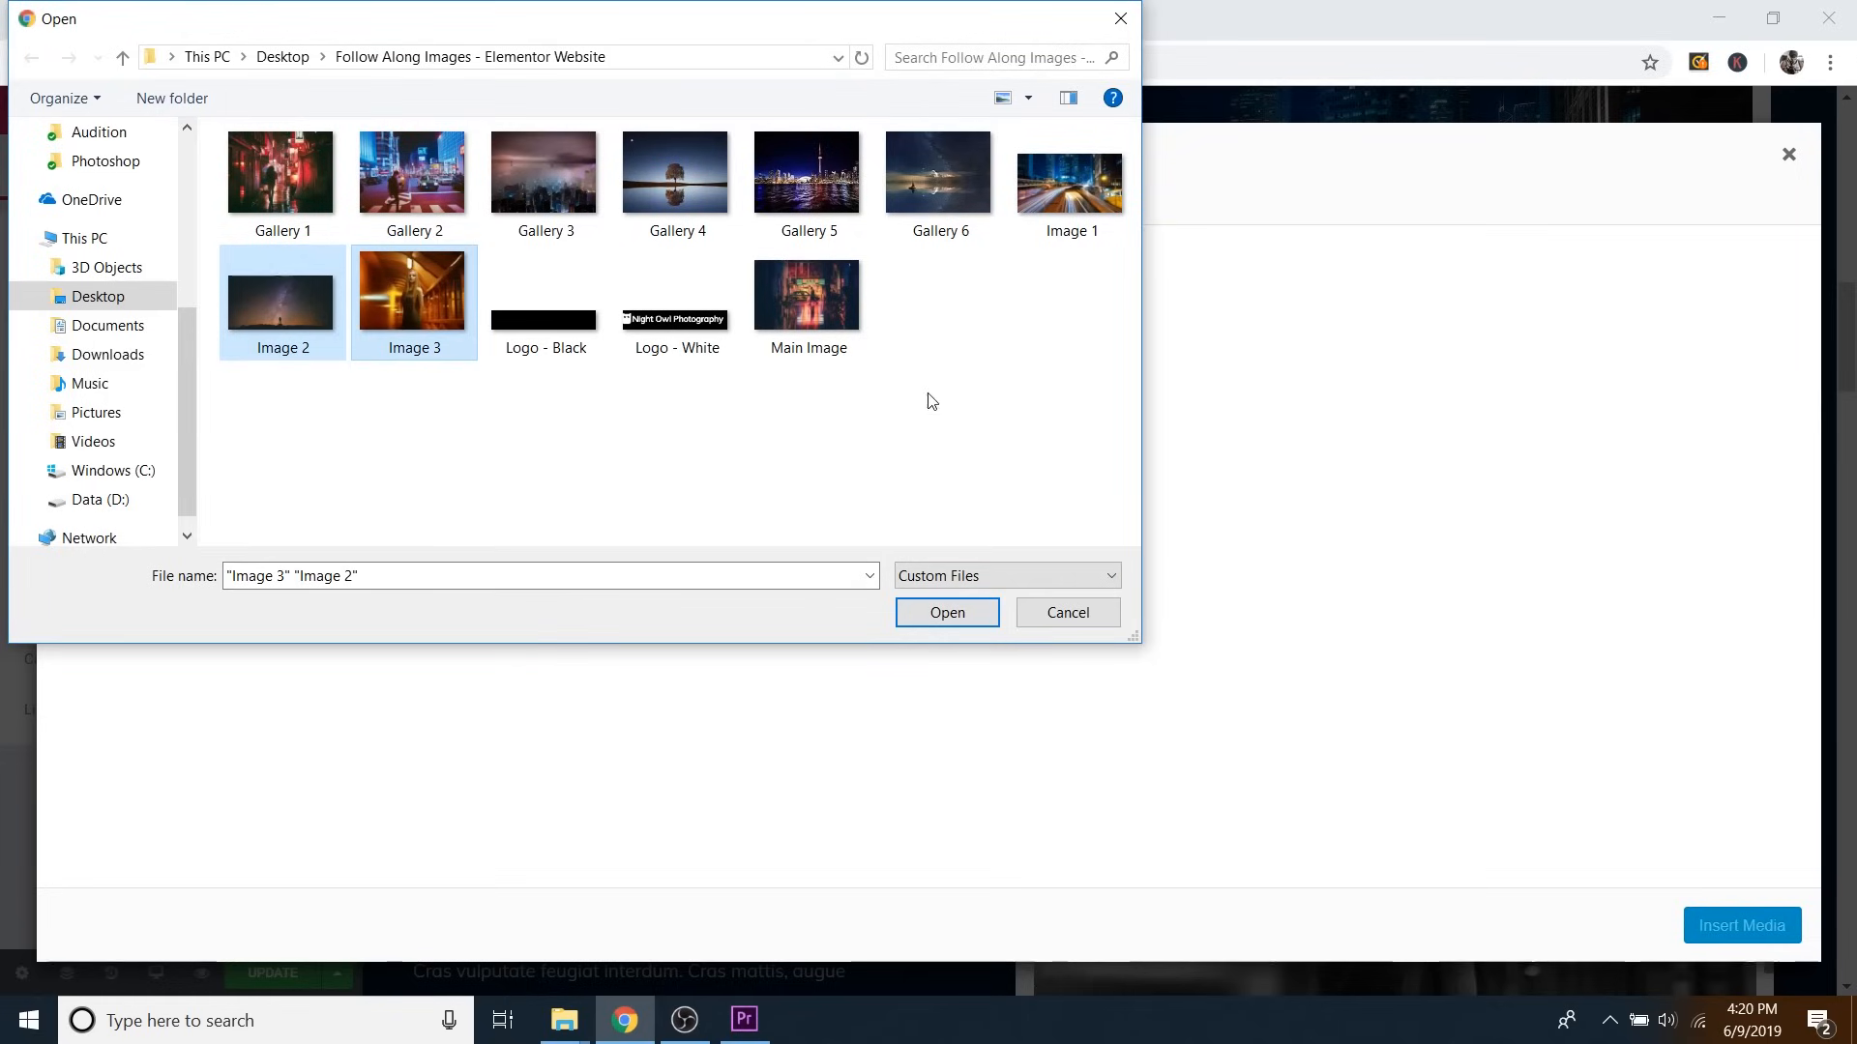
click(966, 617)
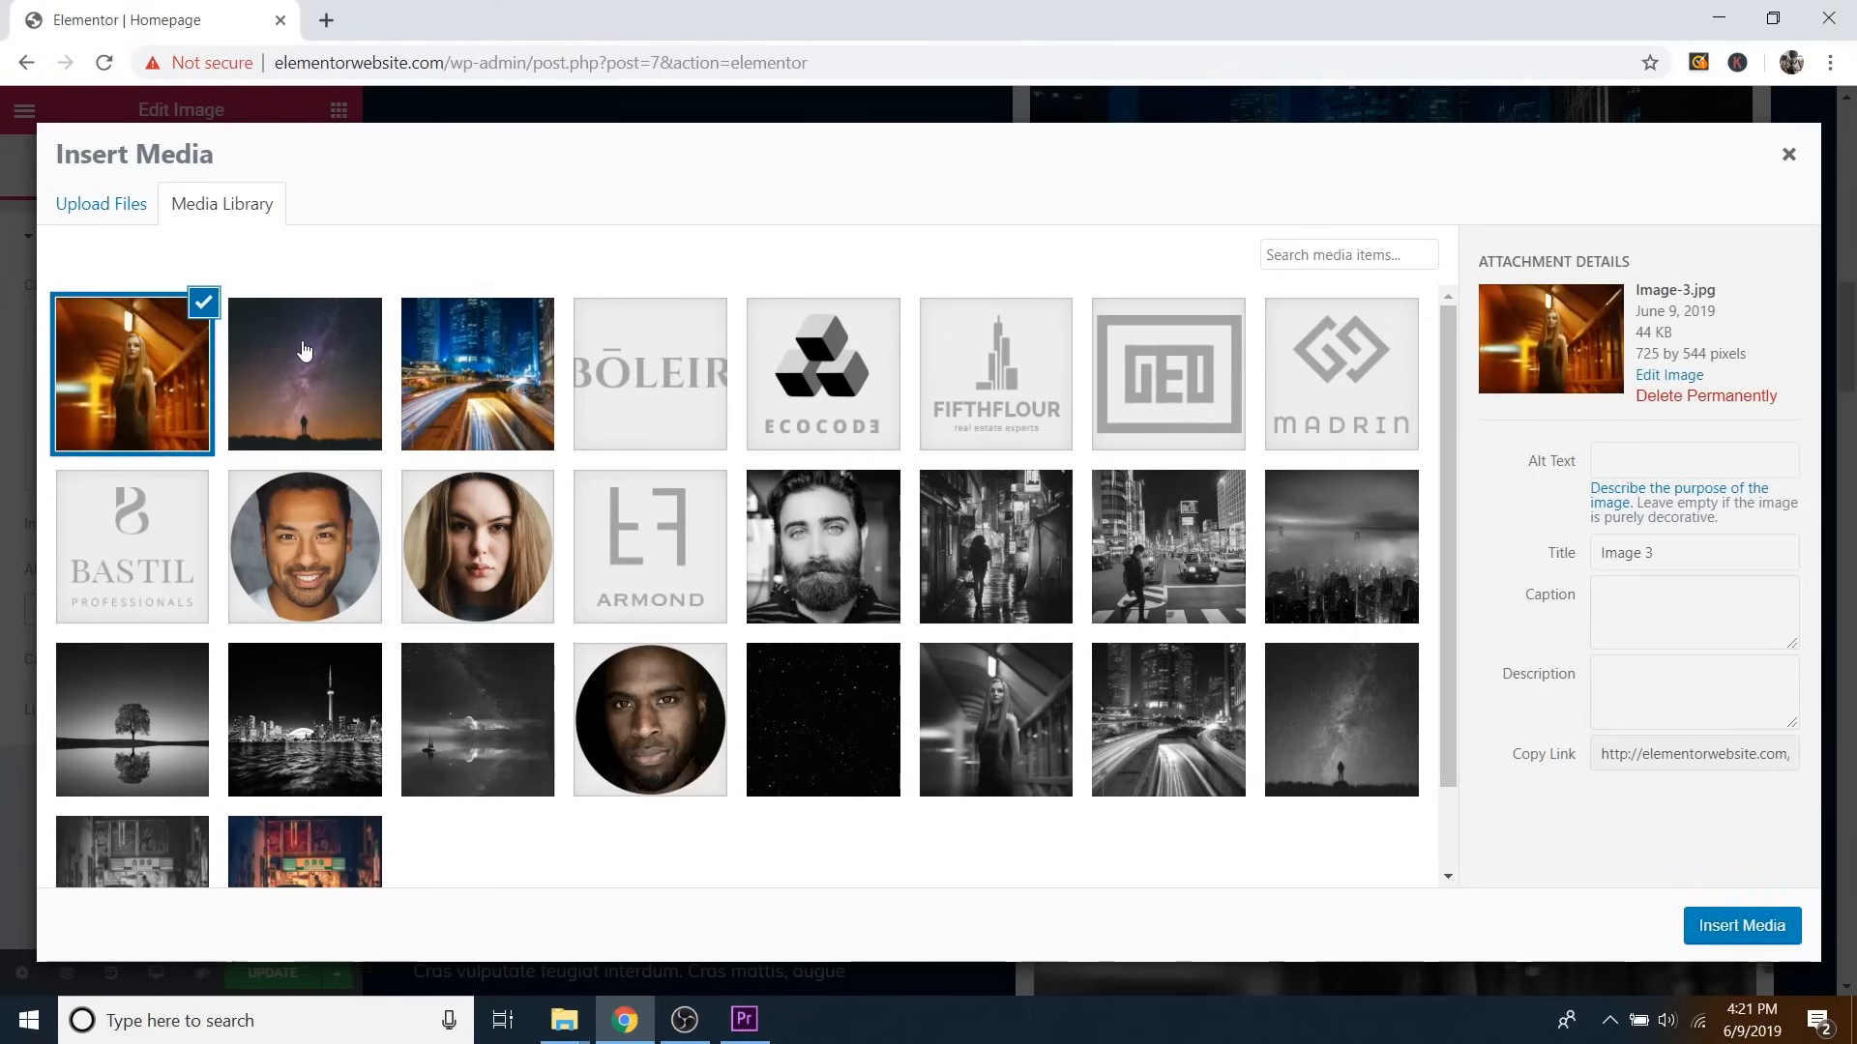
click(305, 351)
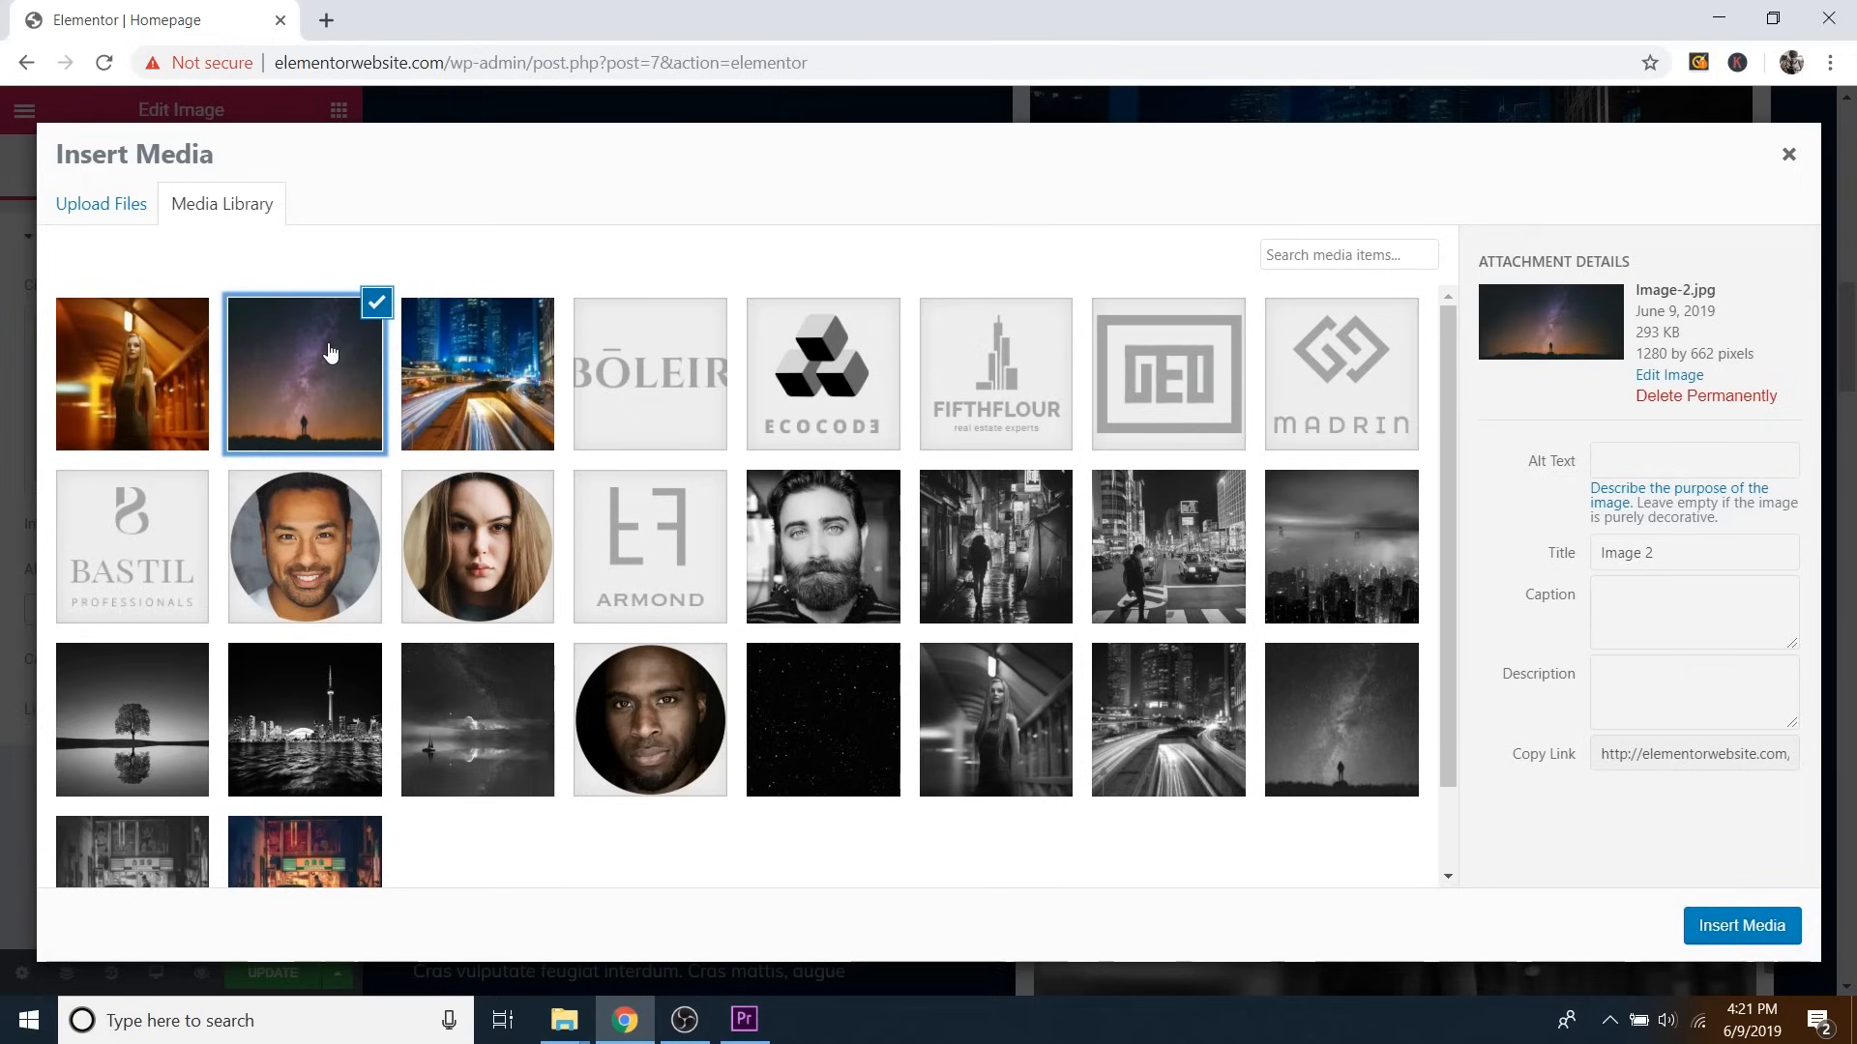
click(1741, 927)
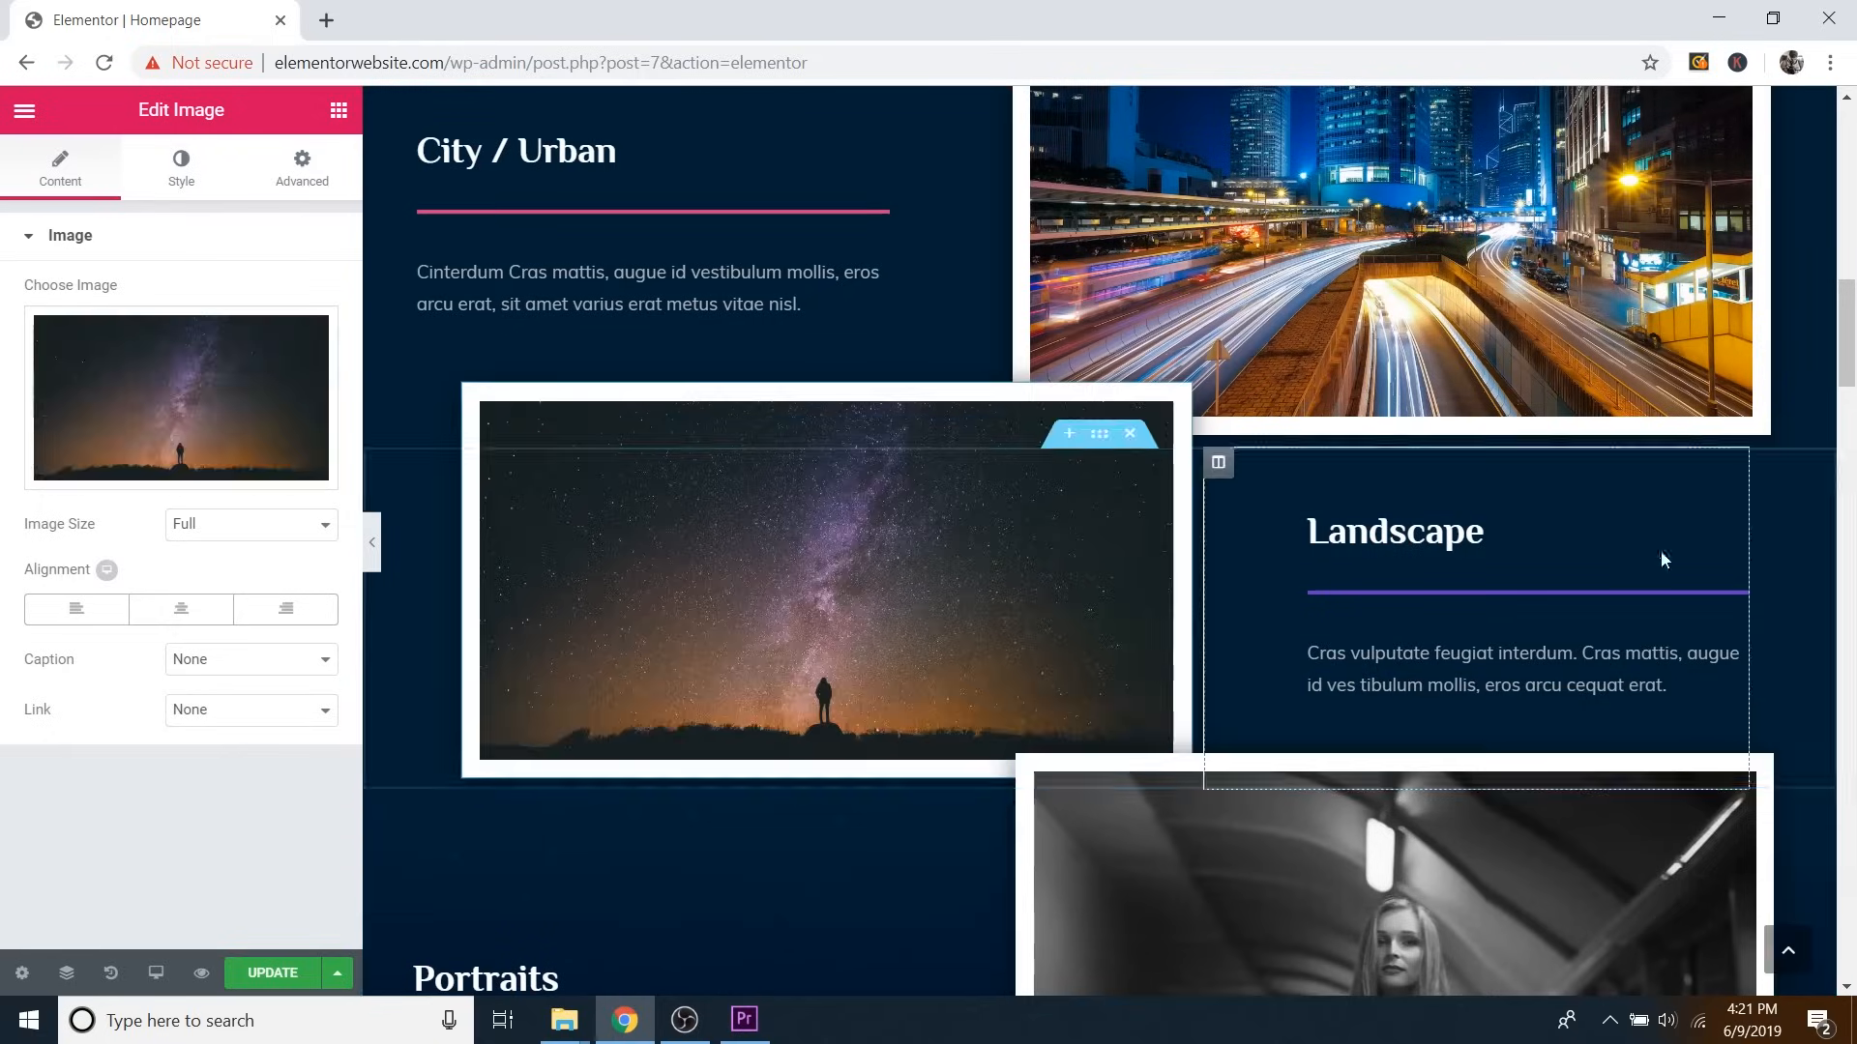
scroll(1661, 559, down, 5)
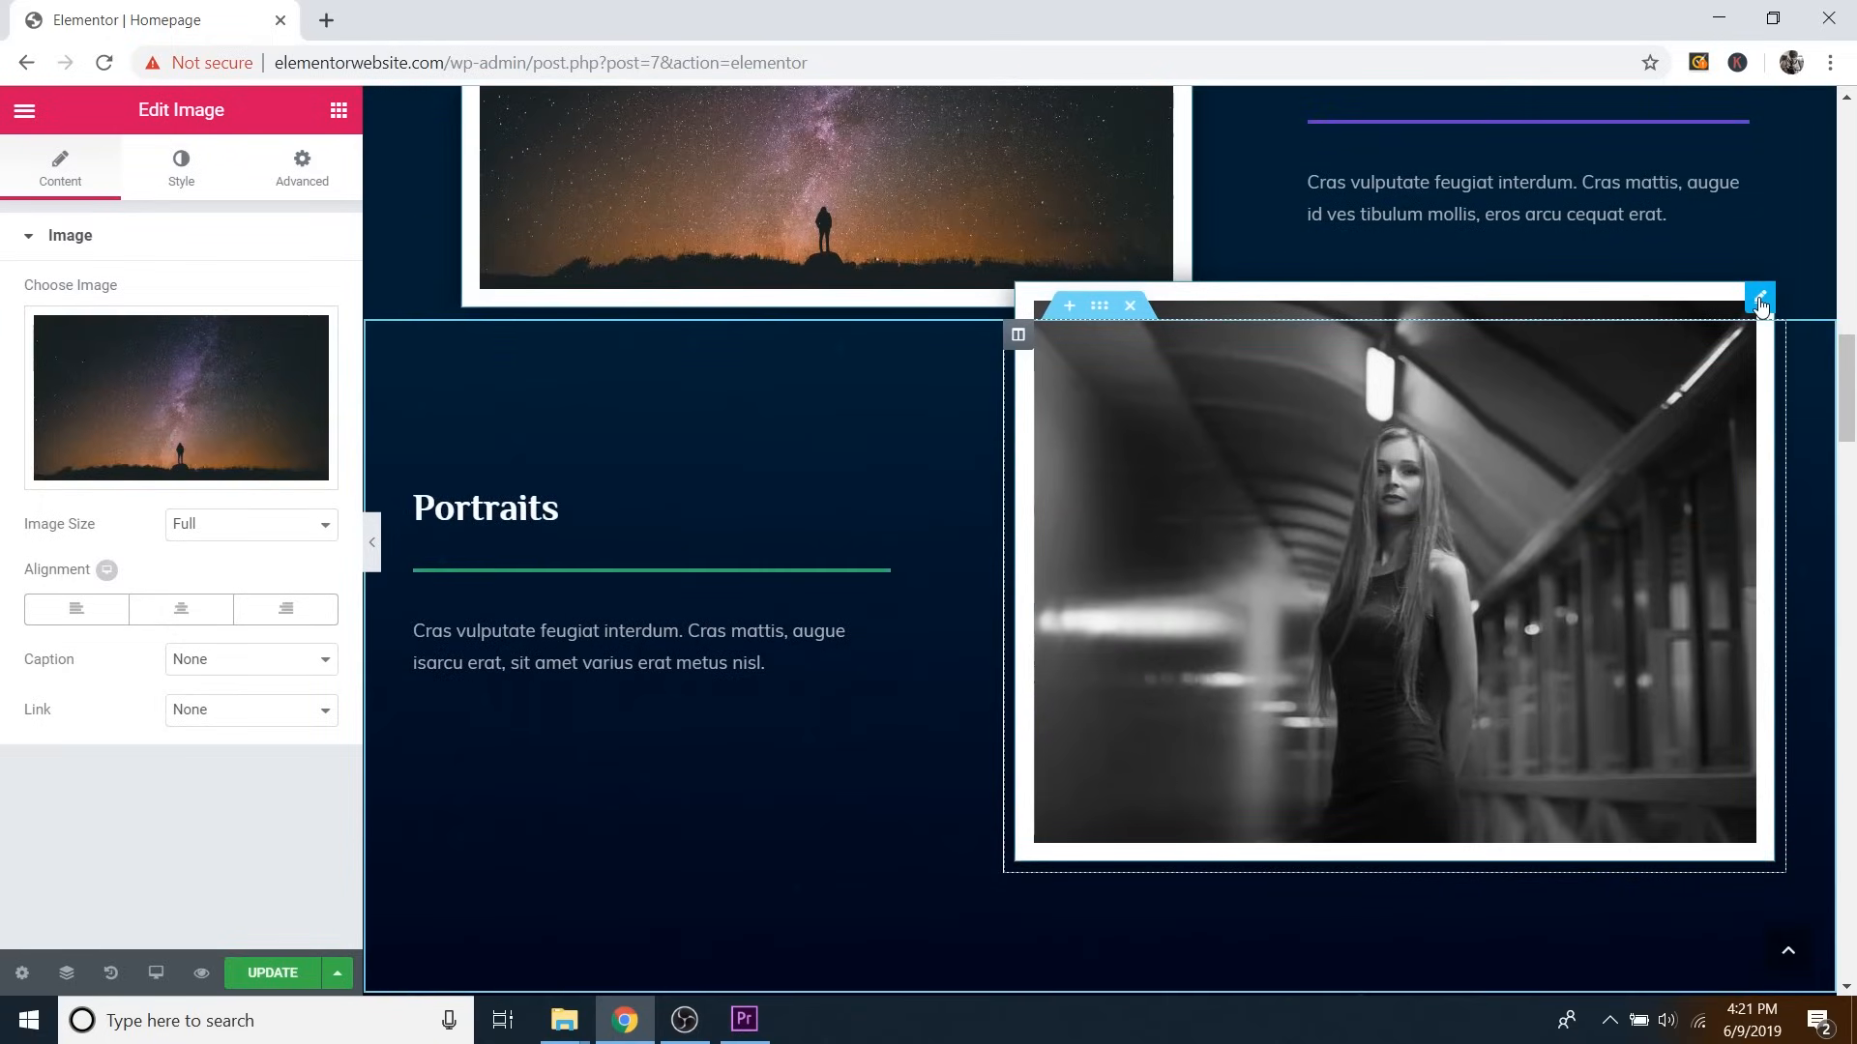
Replace the black-and-white Portraits photo with the colour Image-3 from the media library.
click(1760, 305)
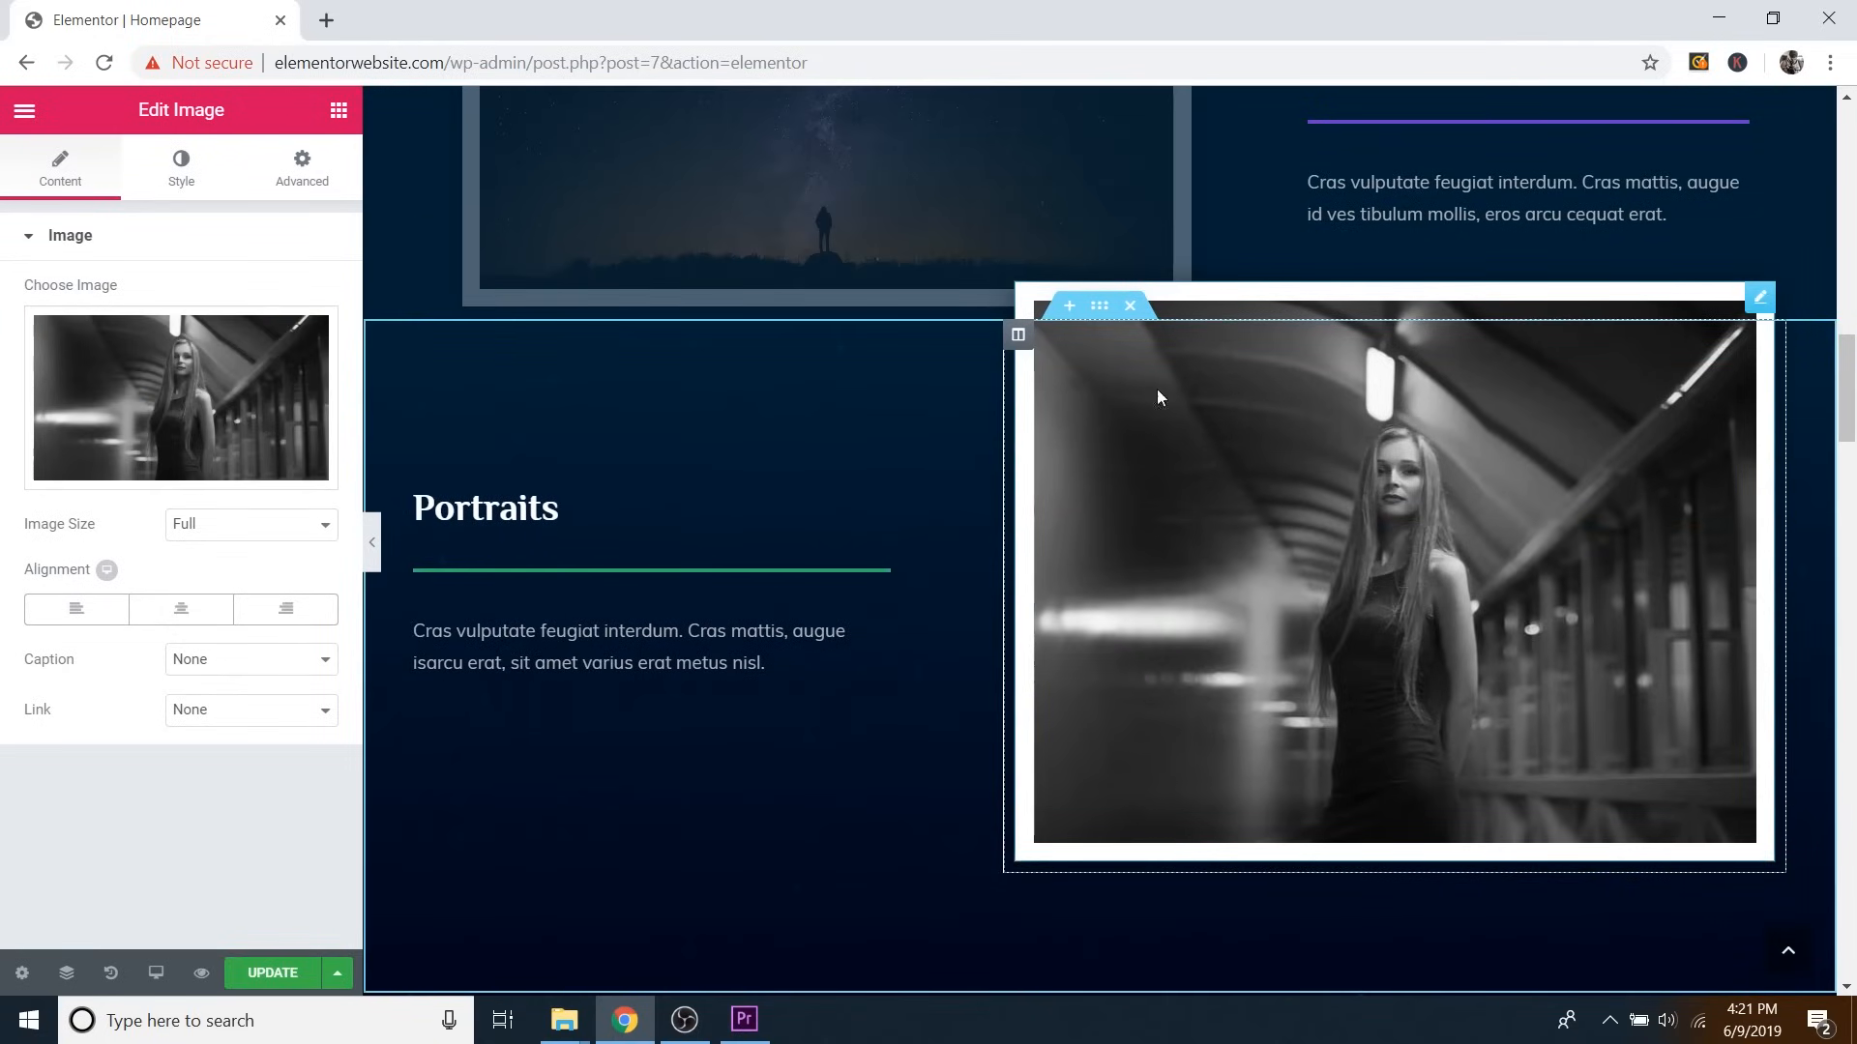
click(216, 474)
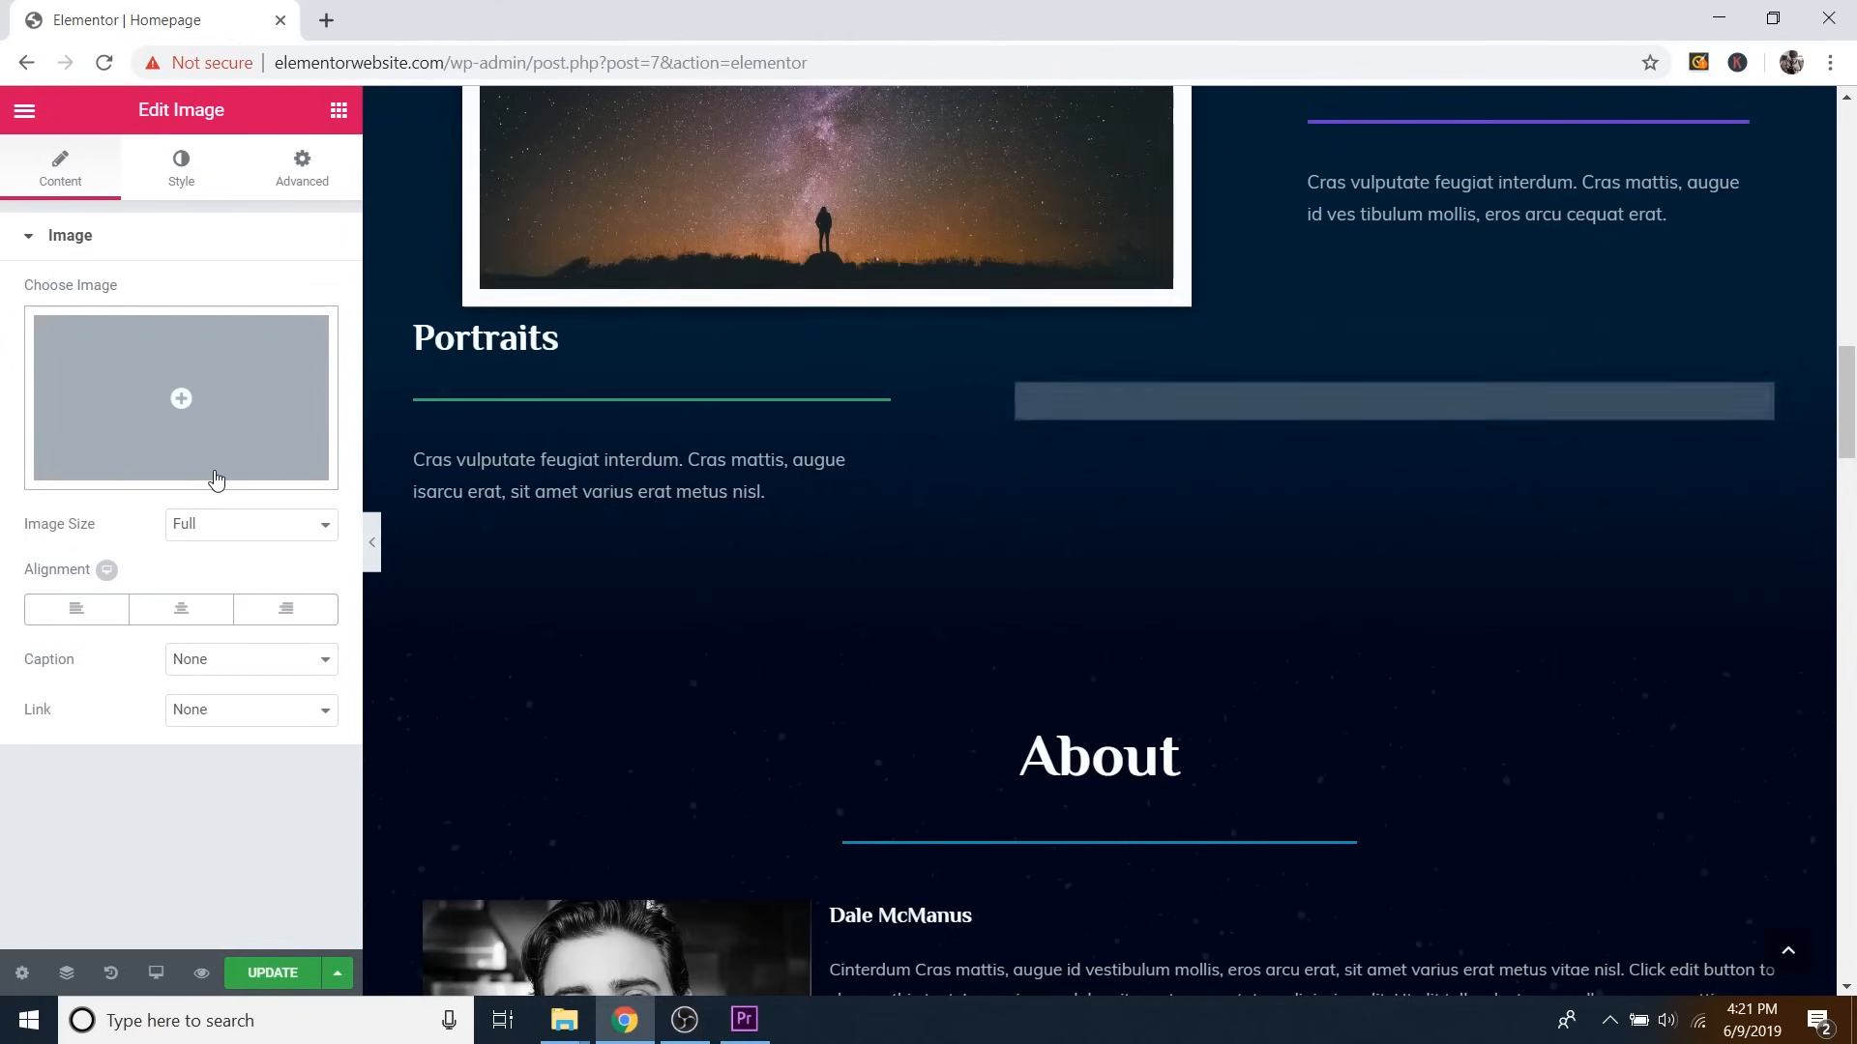
click(250, 405)
click(150, 392)
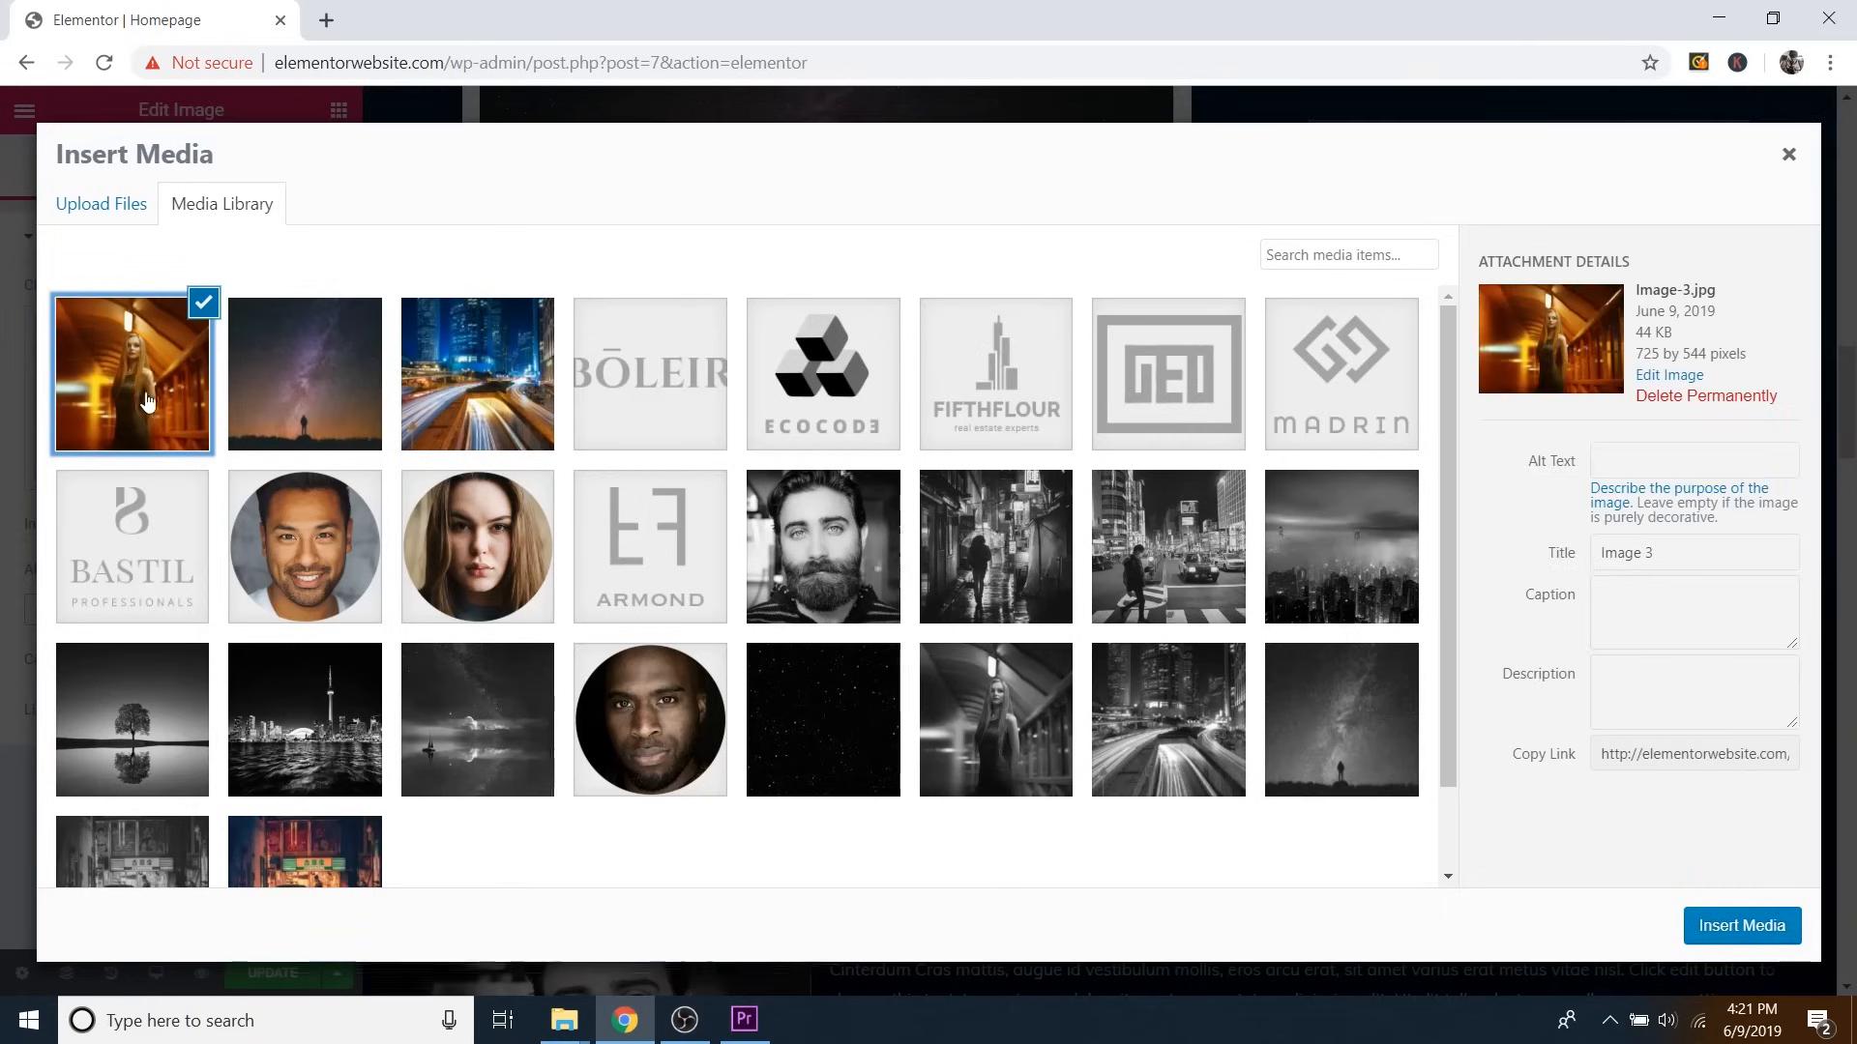
click(1741, 926)
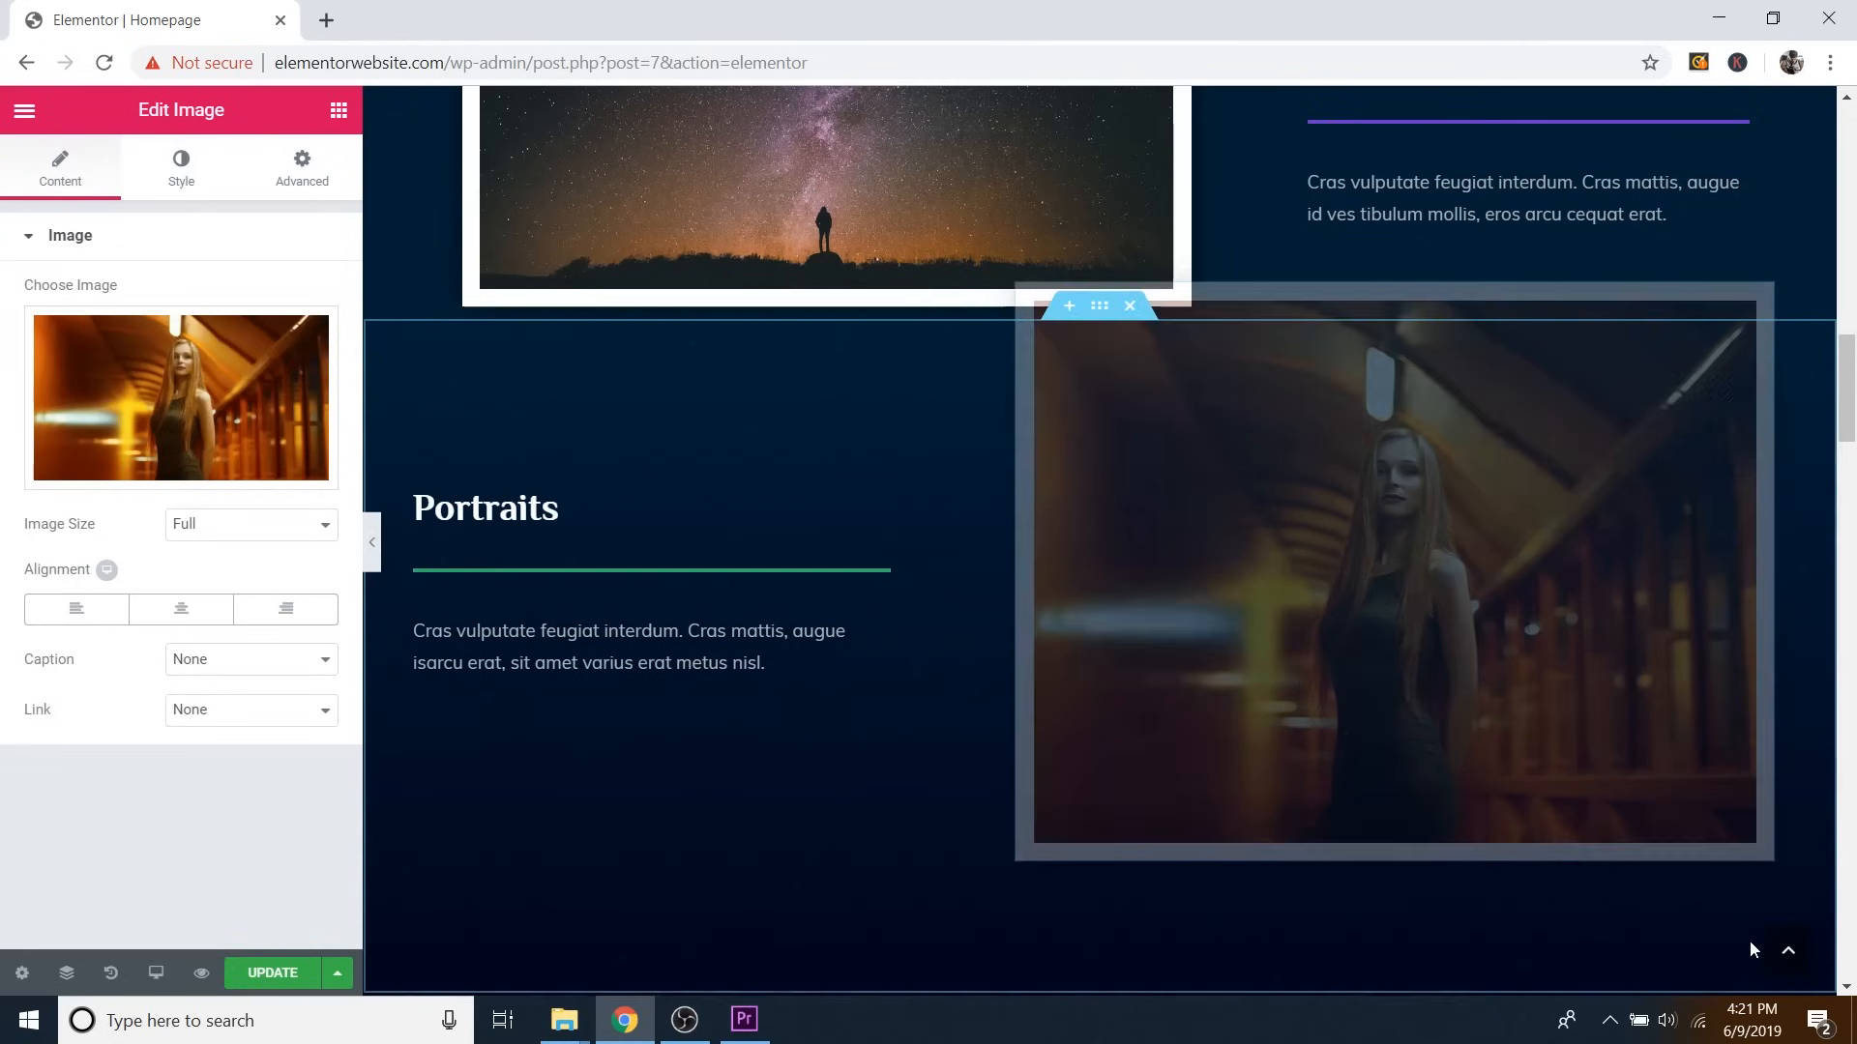
Preview the page full-width down to the About section's bio and skill bars, then restore the panel.
scroll(1550, 756, up, 4)
scroll(1547, 762, up, 10)
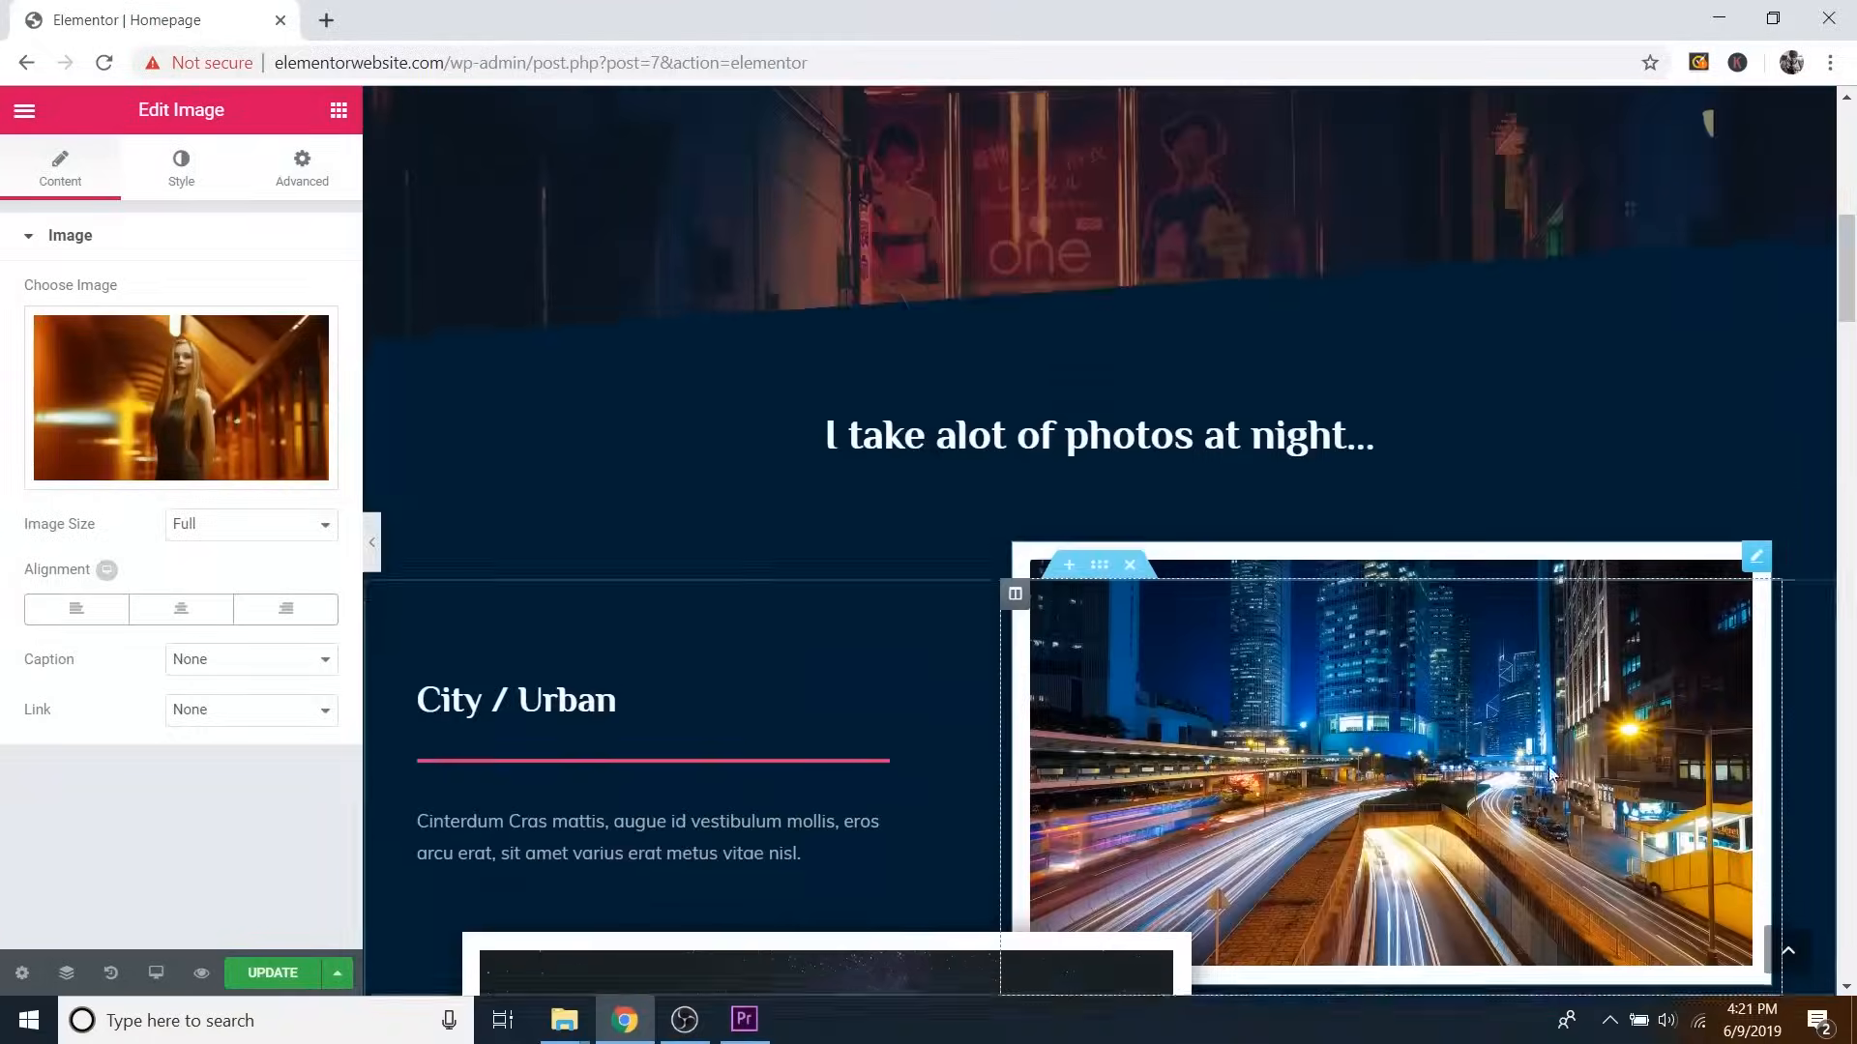
scroll(1558, 786, down, 10)
scroll(1559, 798, down, 6)
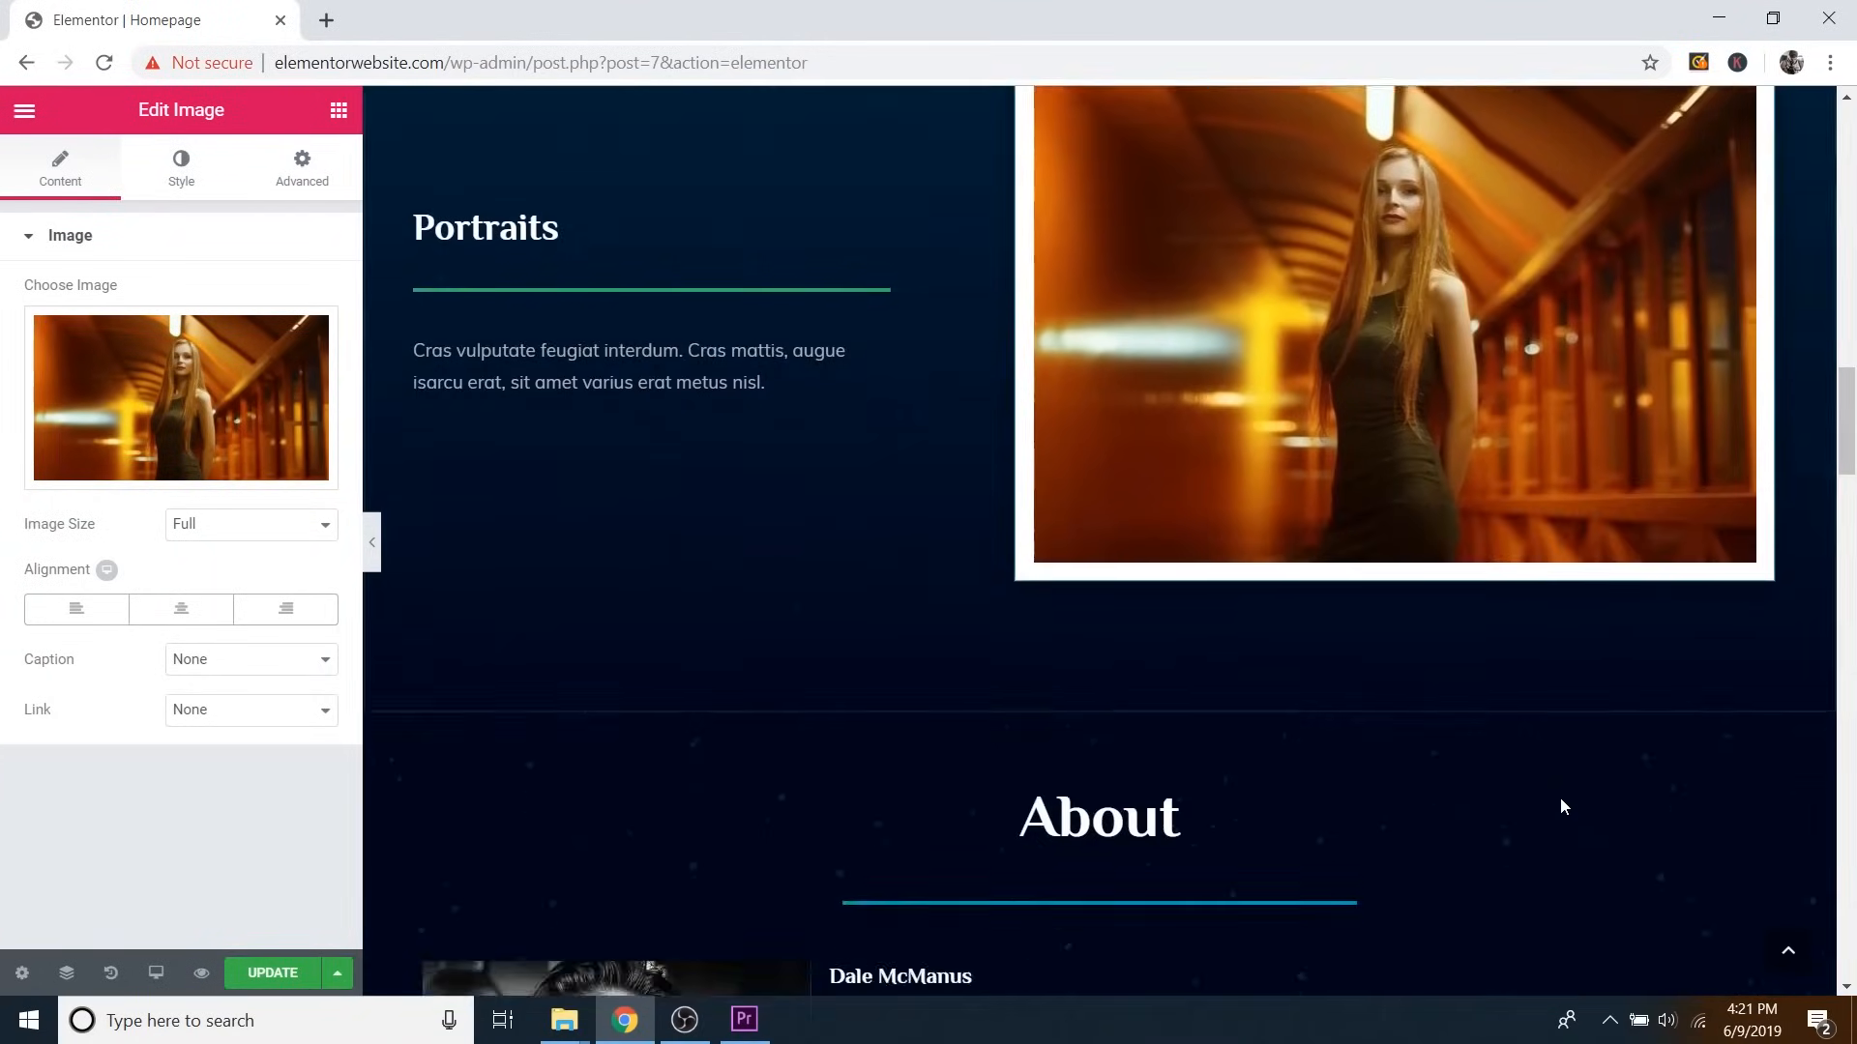
scroll(1567, 808, up, 12)
scroll(1568, 844, down, 12)
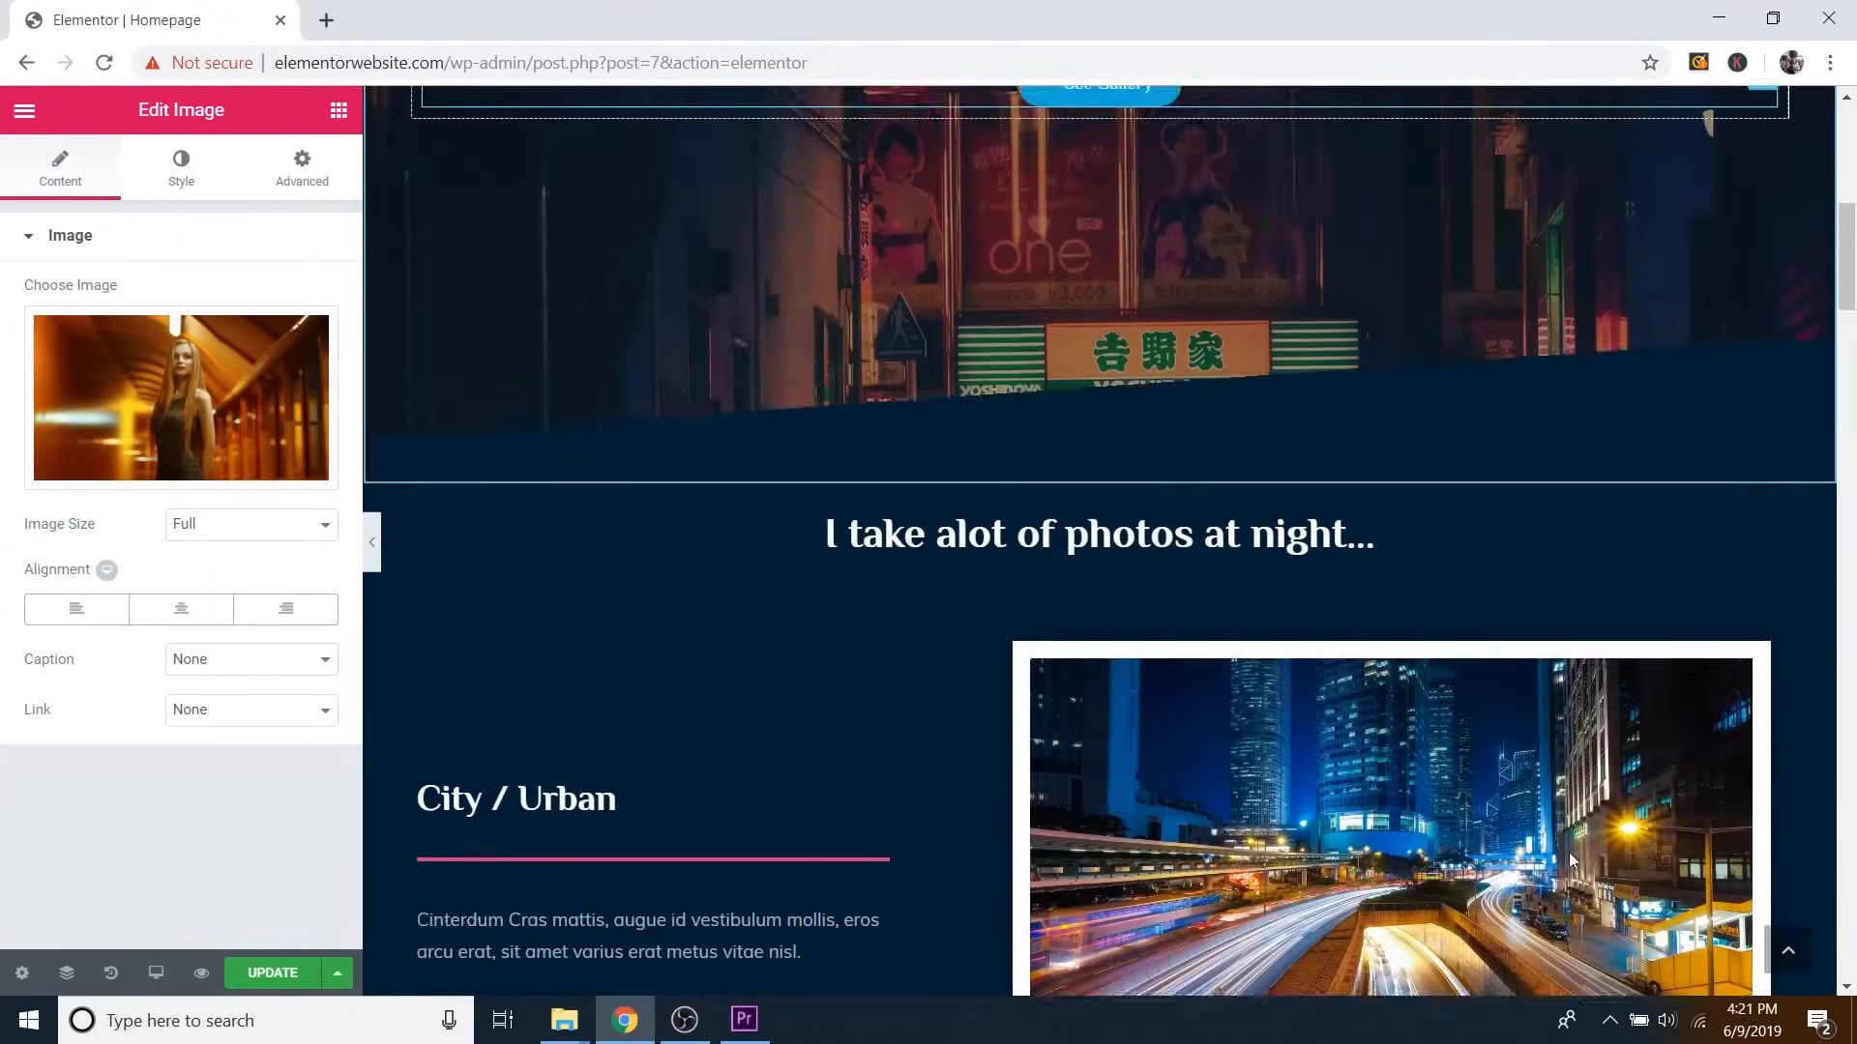
scroll(1571, 858, up, 3)
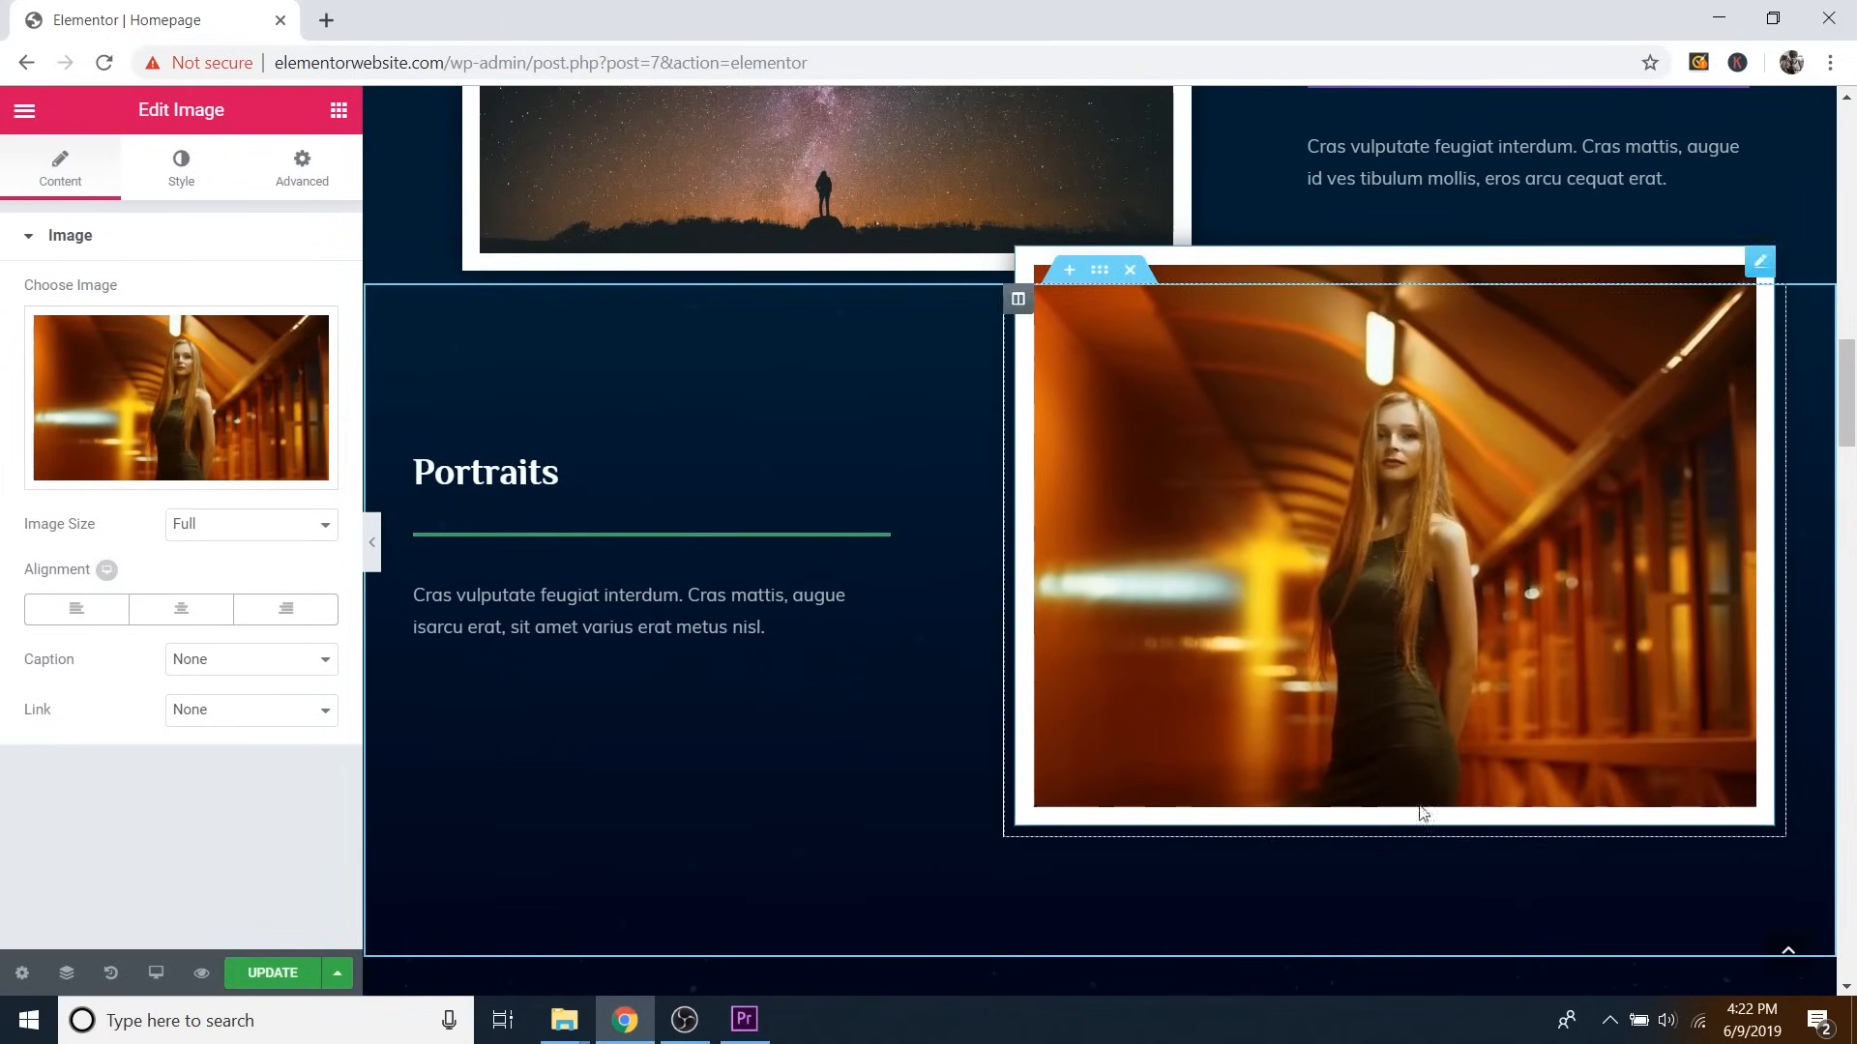
scroll(970, 642, down, 7)
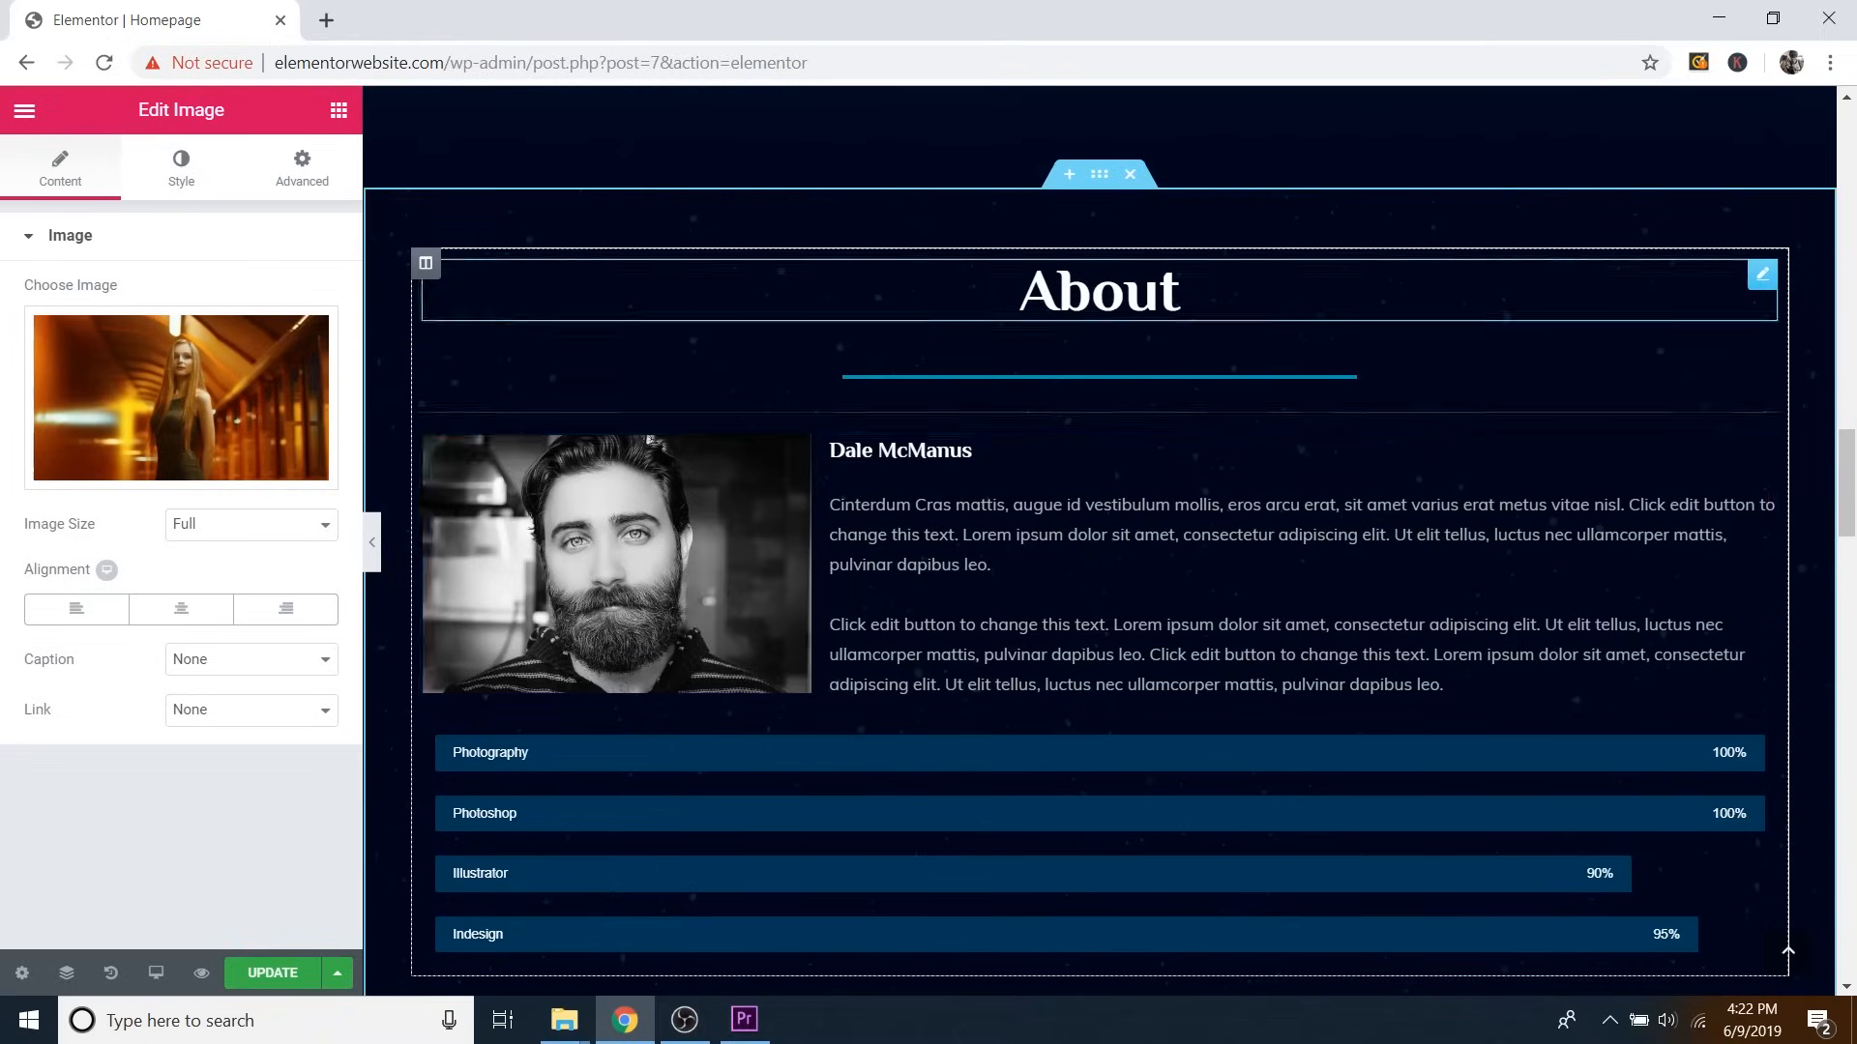
click(372, 541)
scroll(530, 414, up, 3)
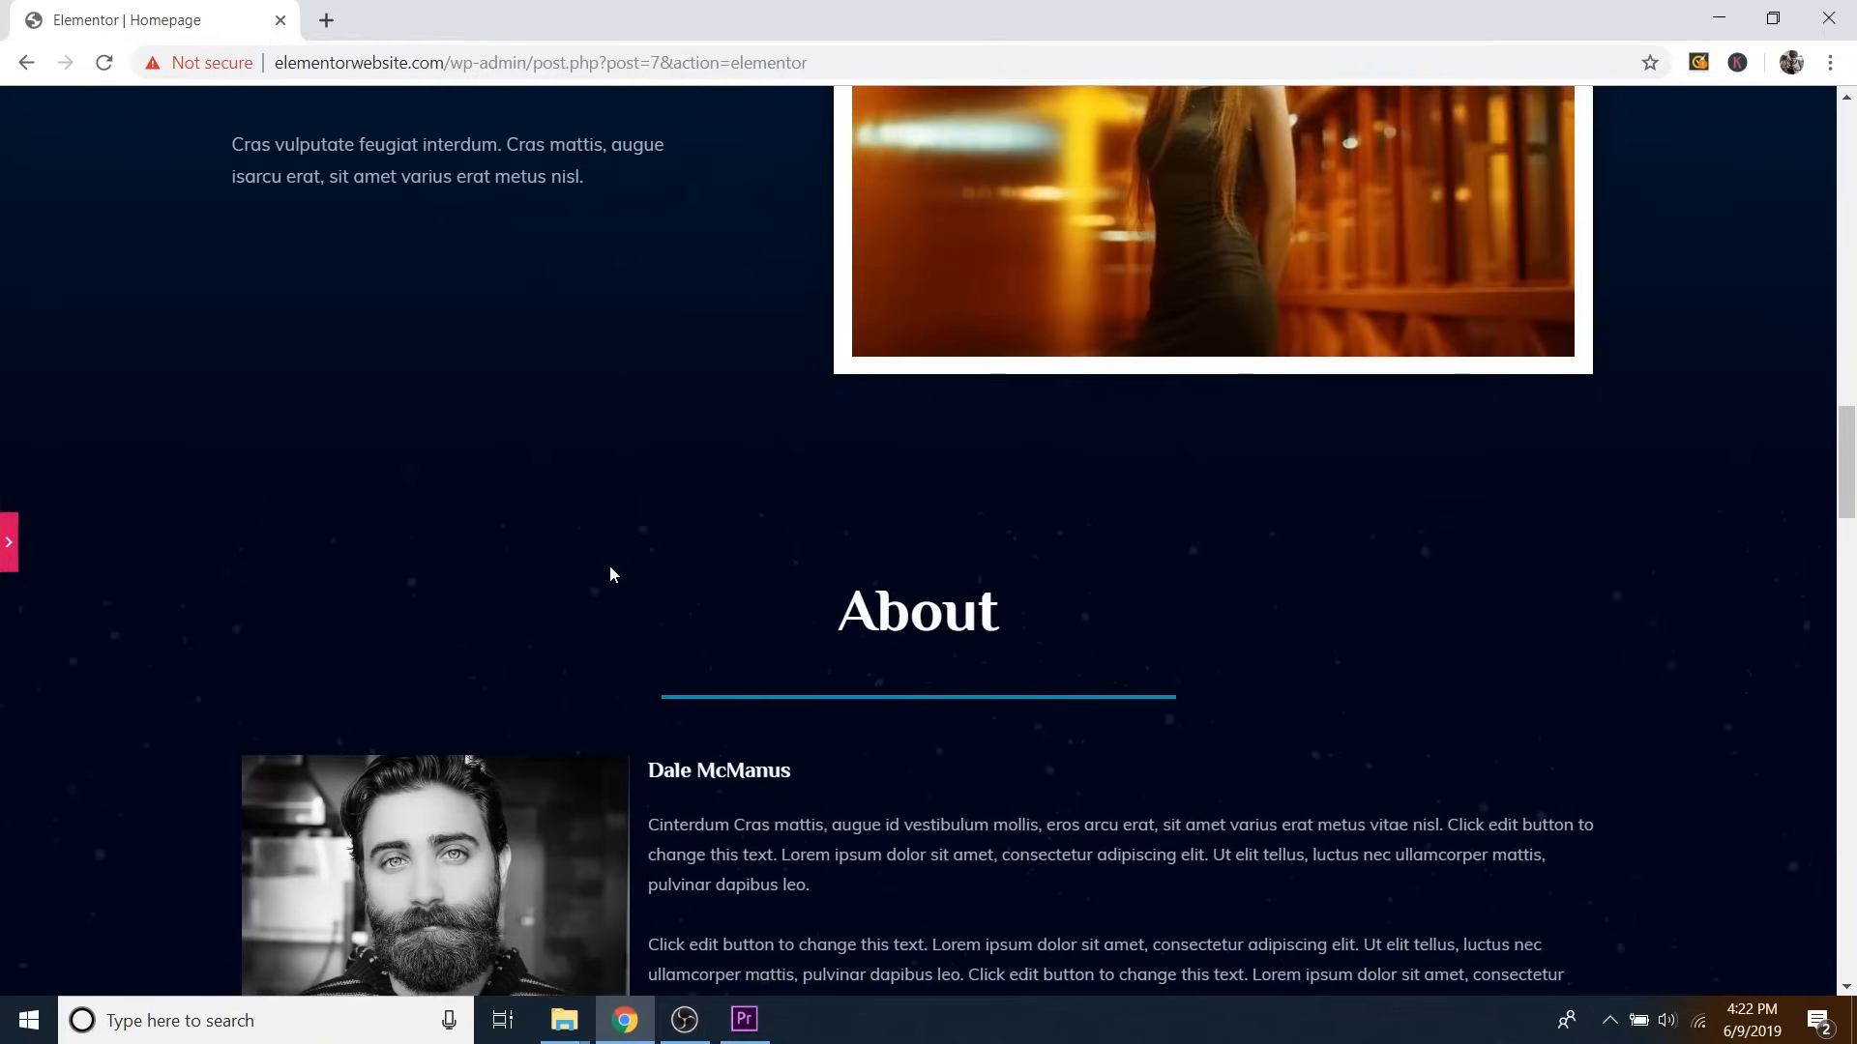
scroll(609, 566, up, 2)
scroll(827, 556, down, 5)
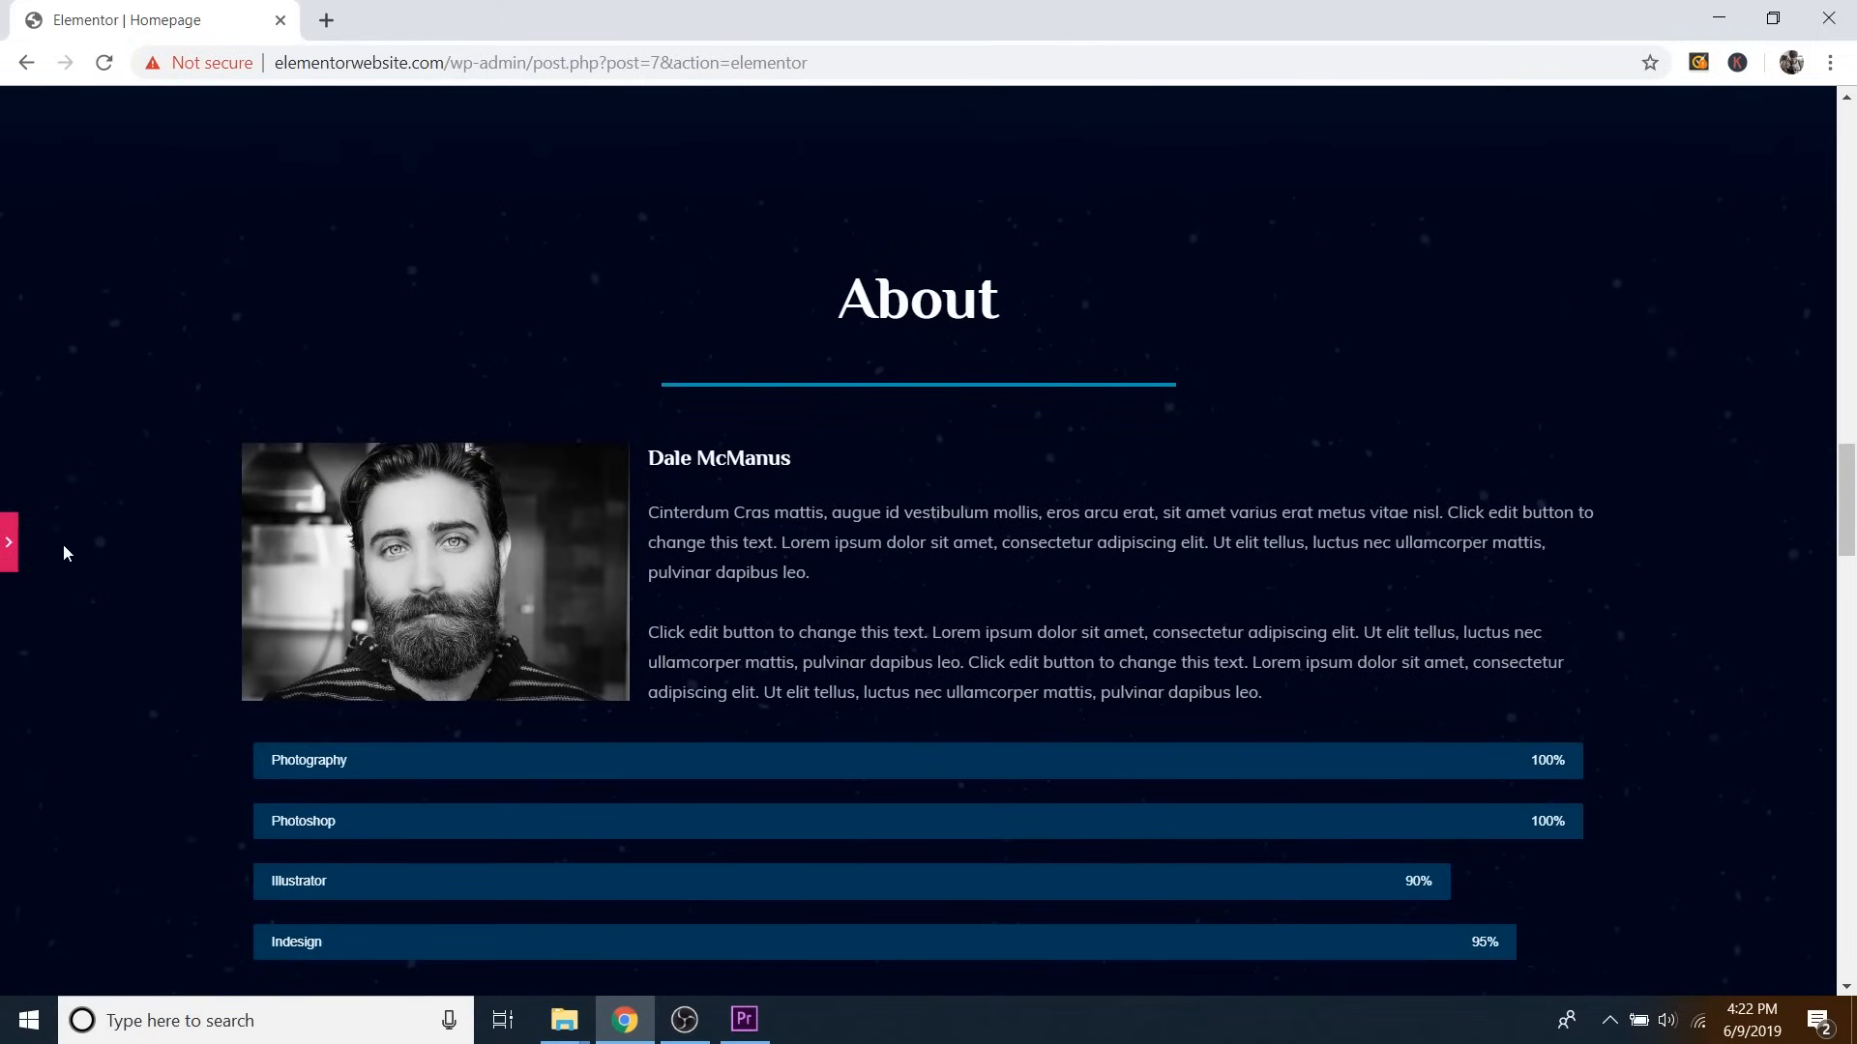
click(15, 559)
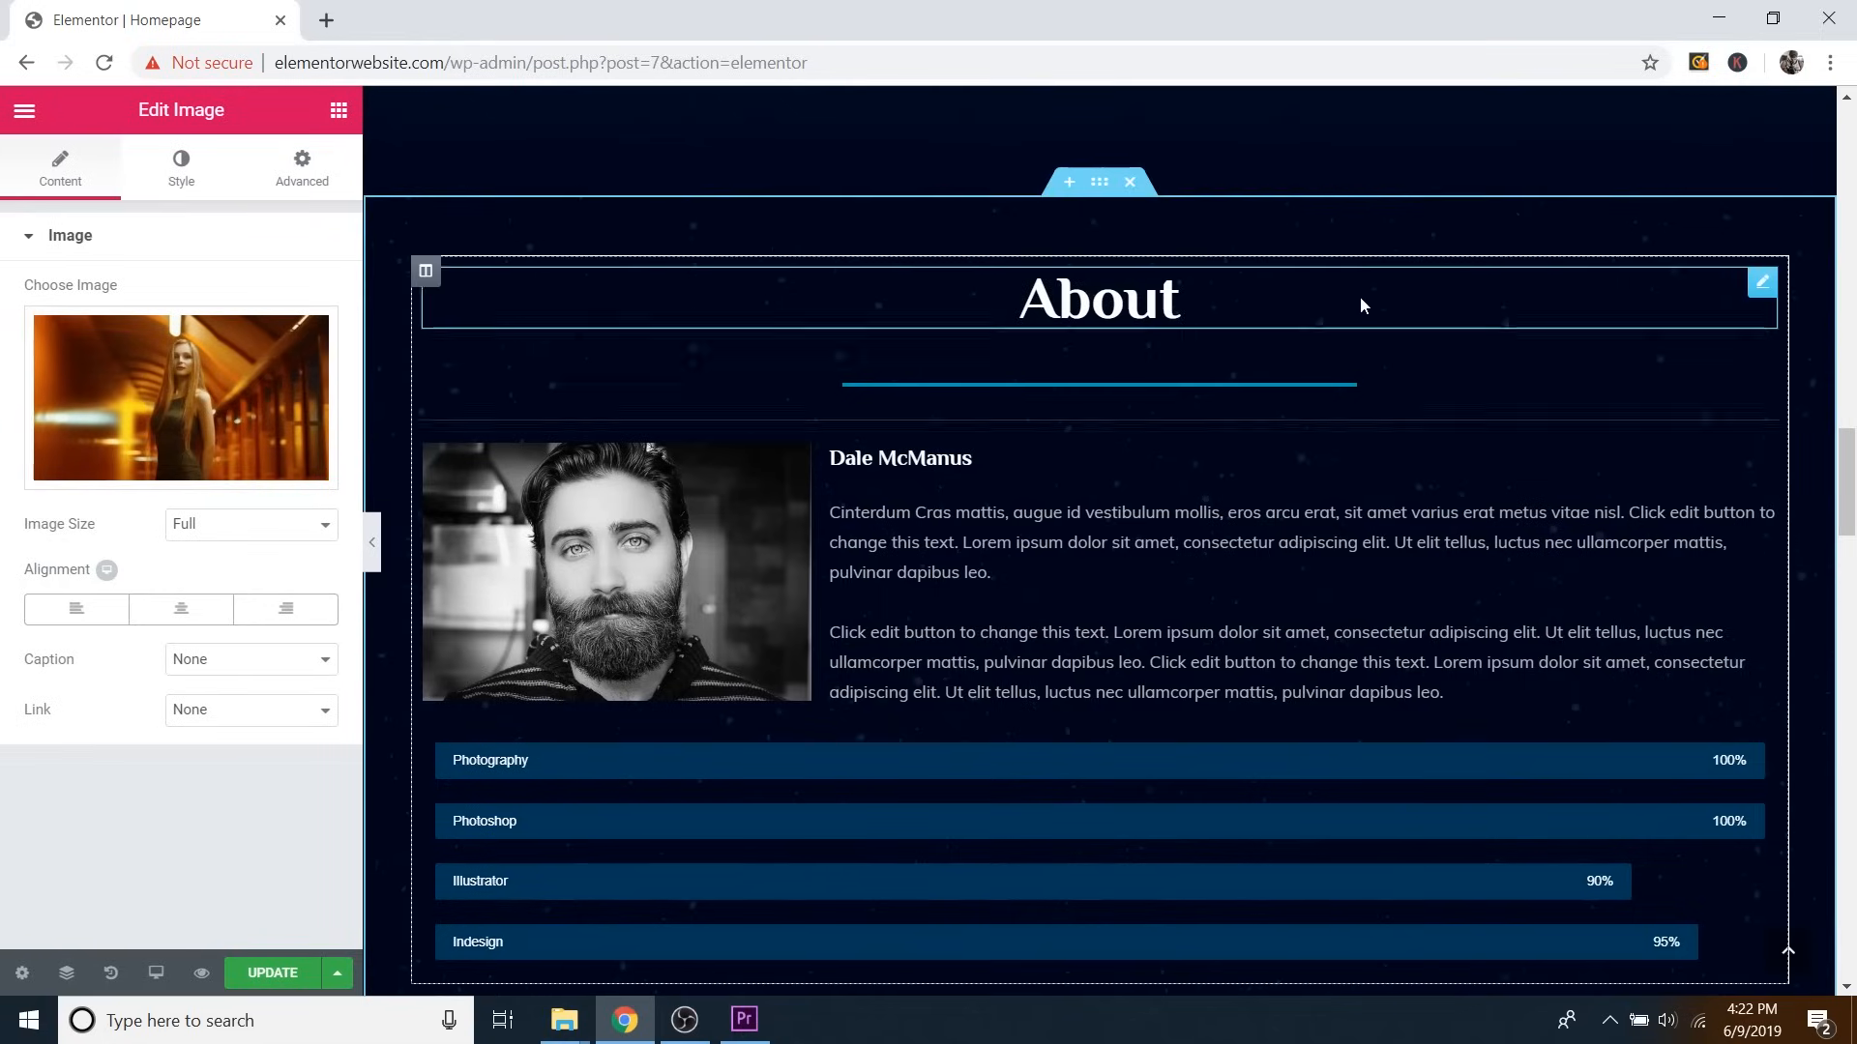
Select the About section, check its dark background colour, and expand its starry Background Overlay settings.
click(1096, 197)
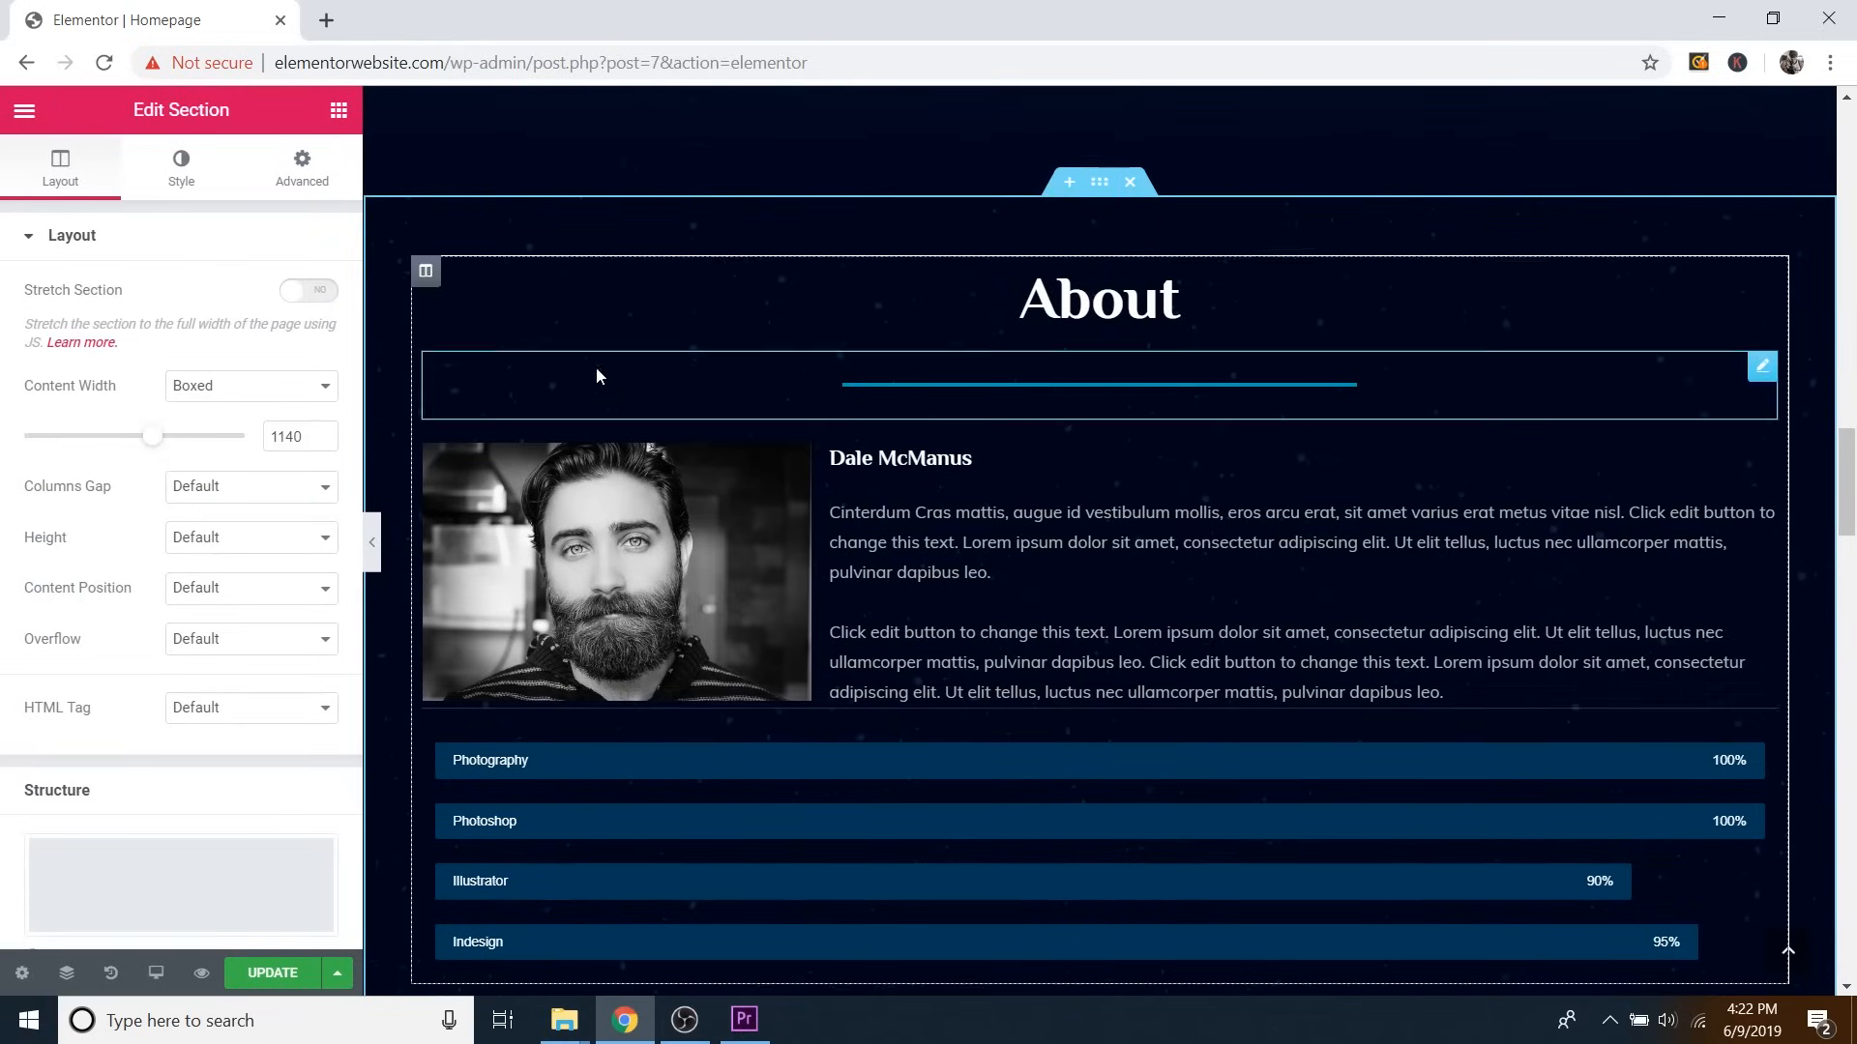
click(179, 174)
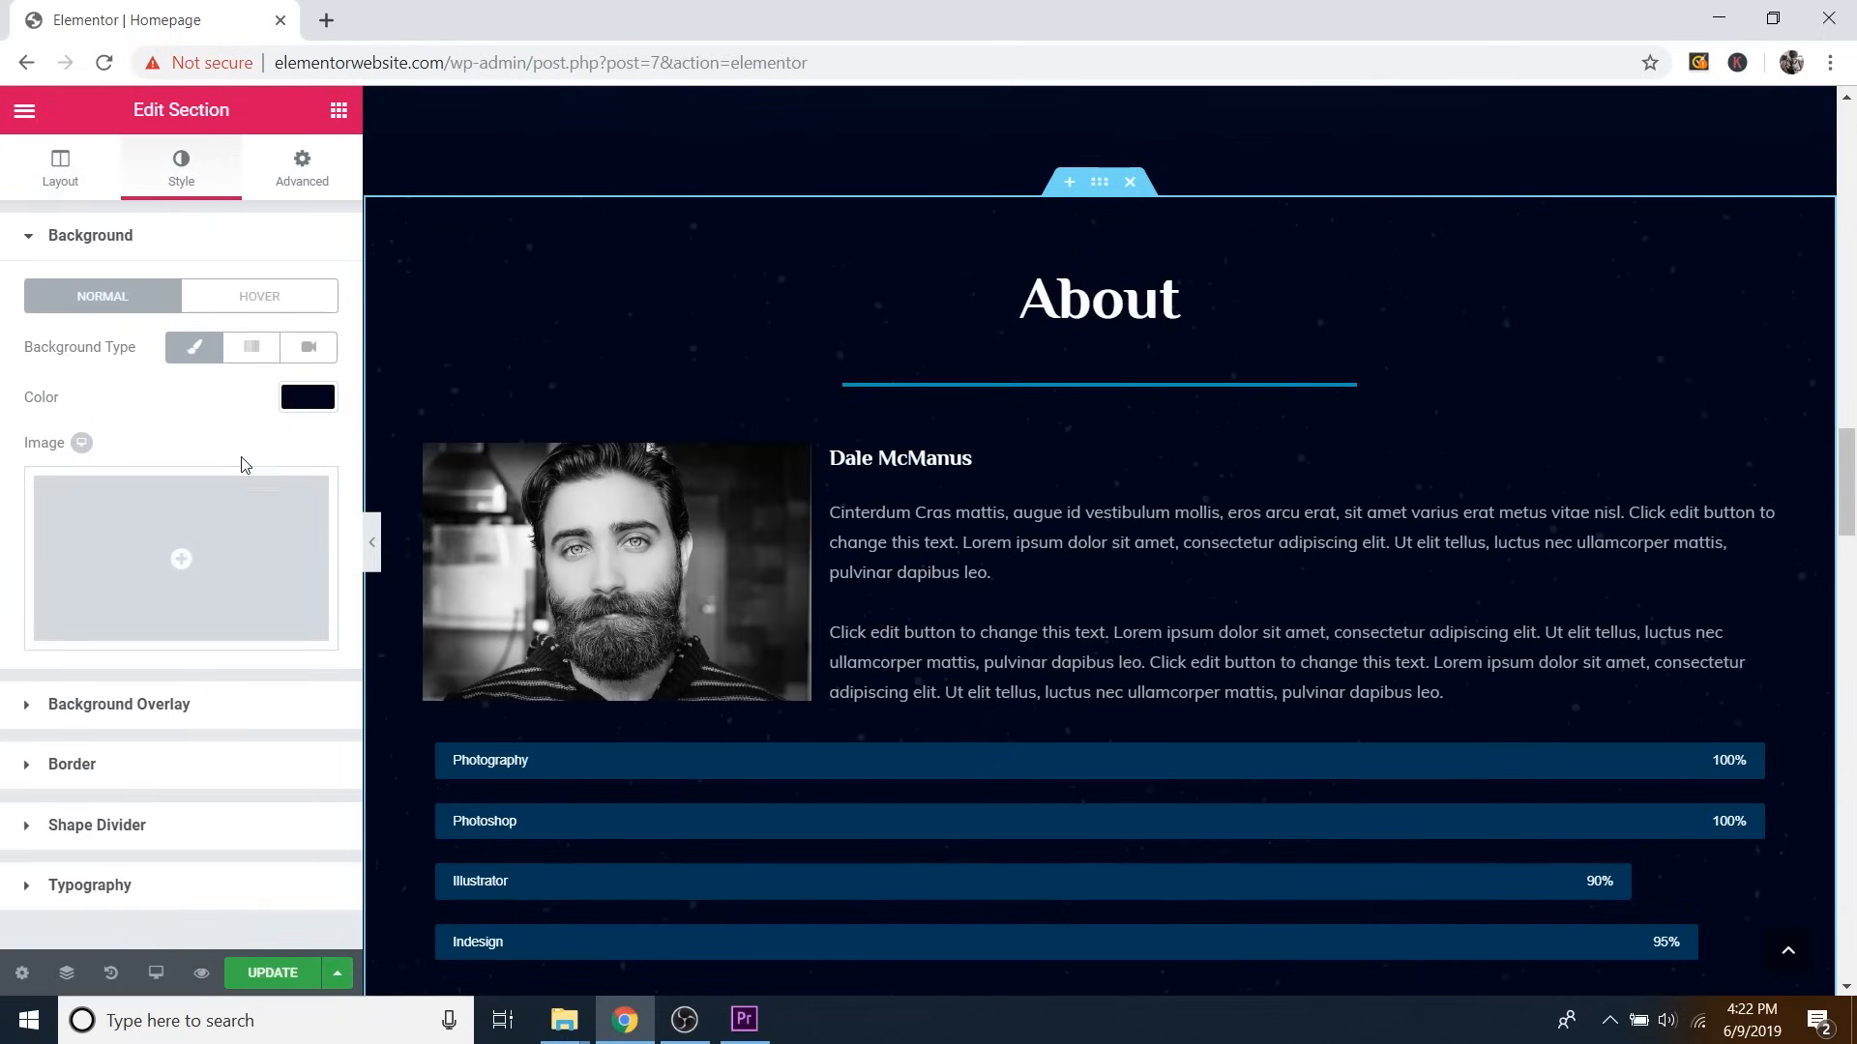
click(308, 397)
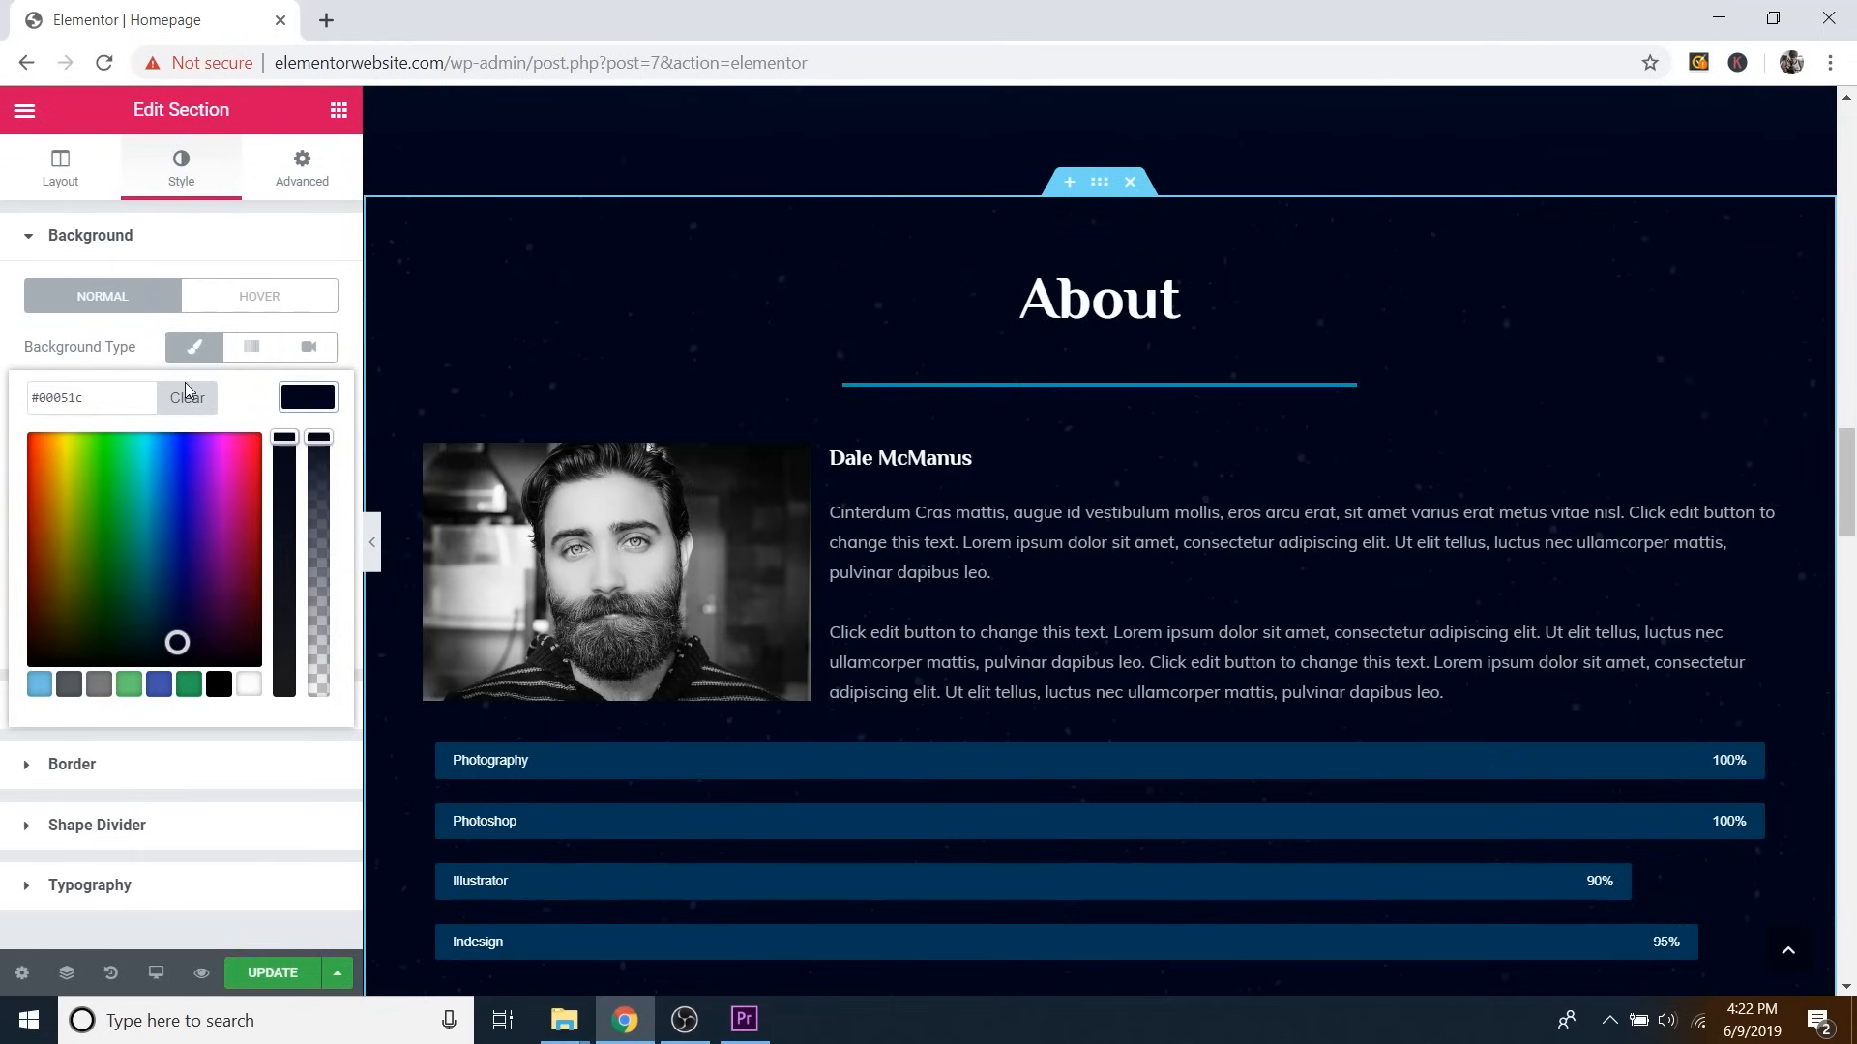
click(300, 400)
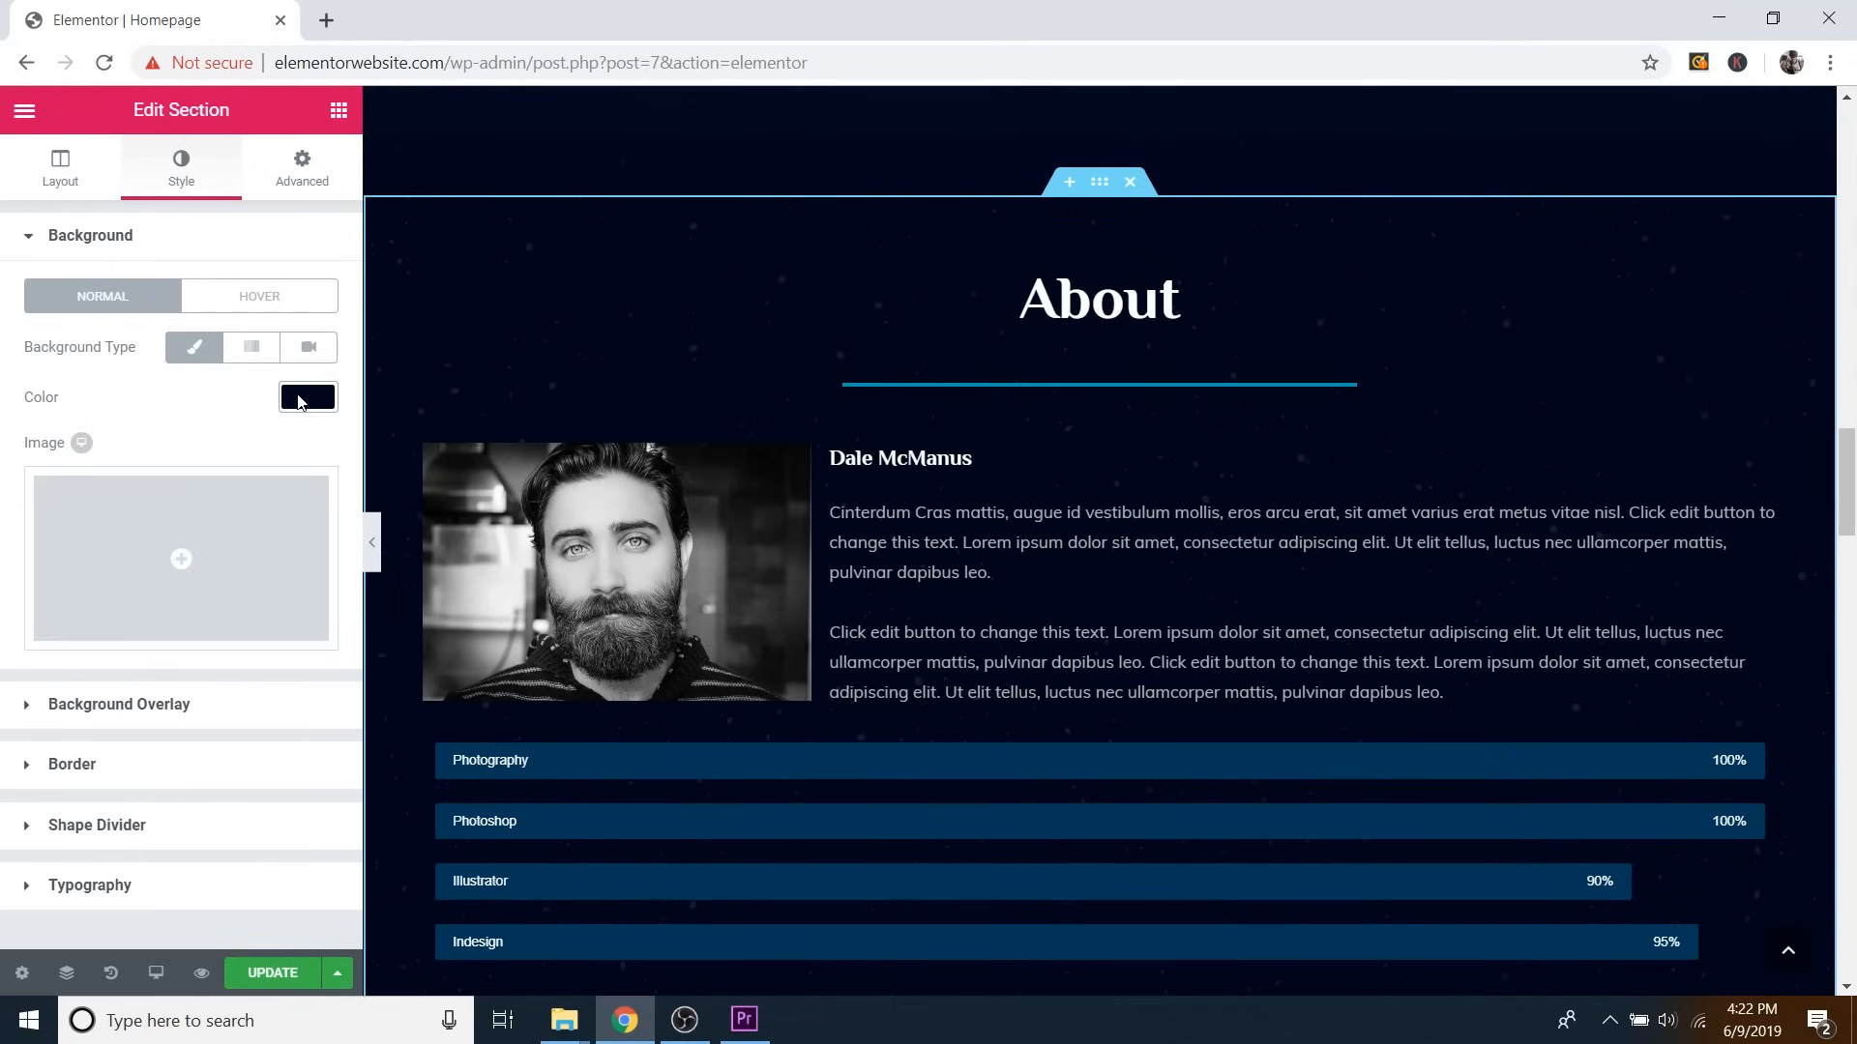
click(160, 716)
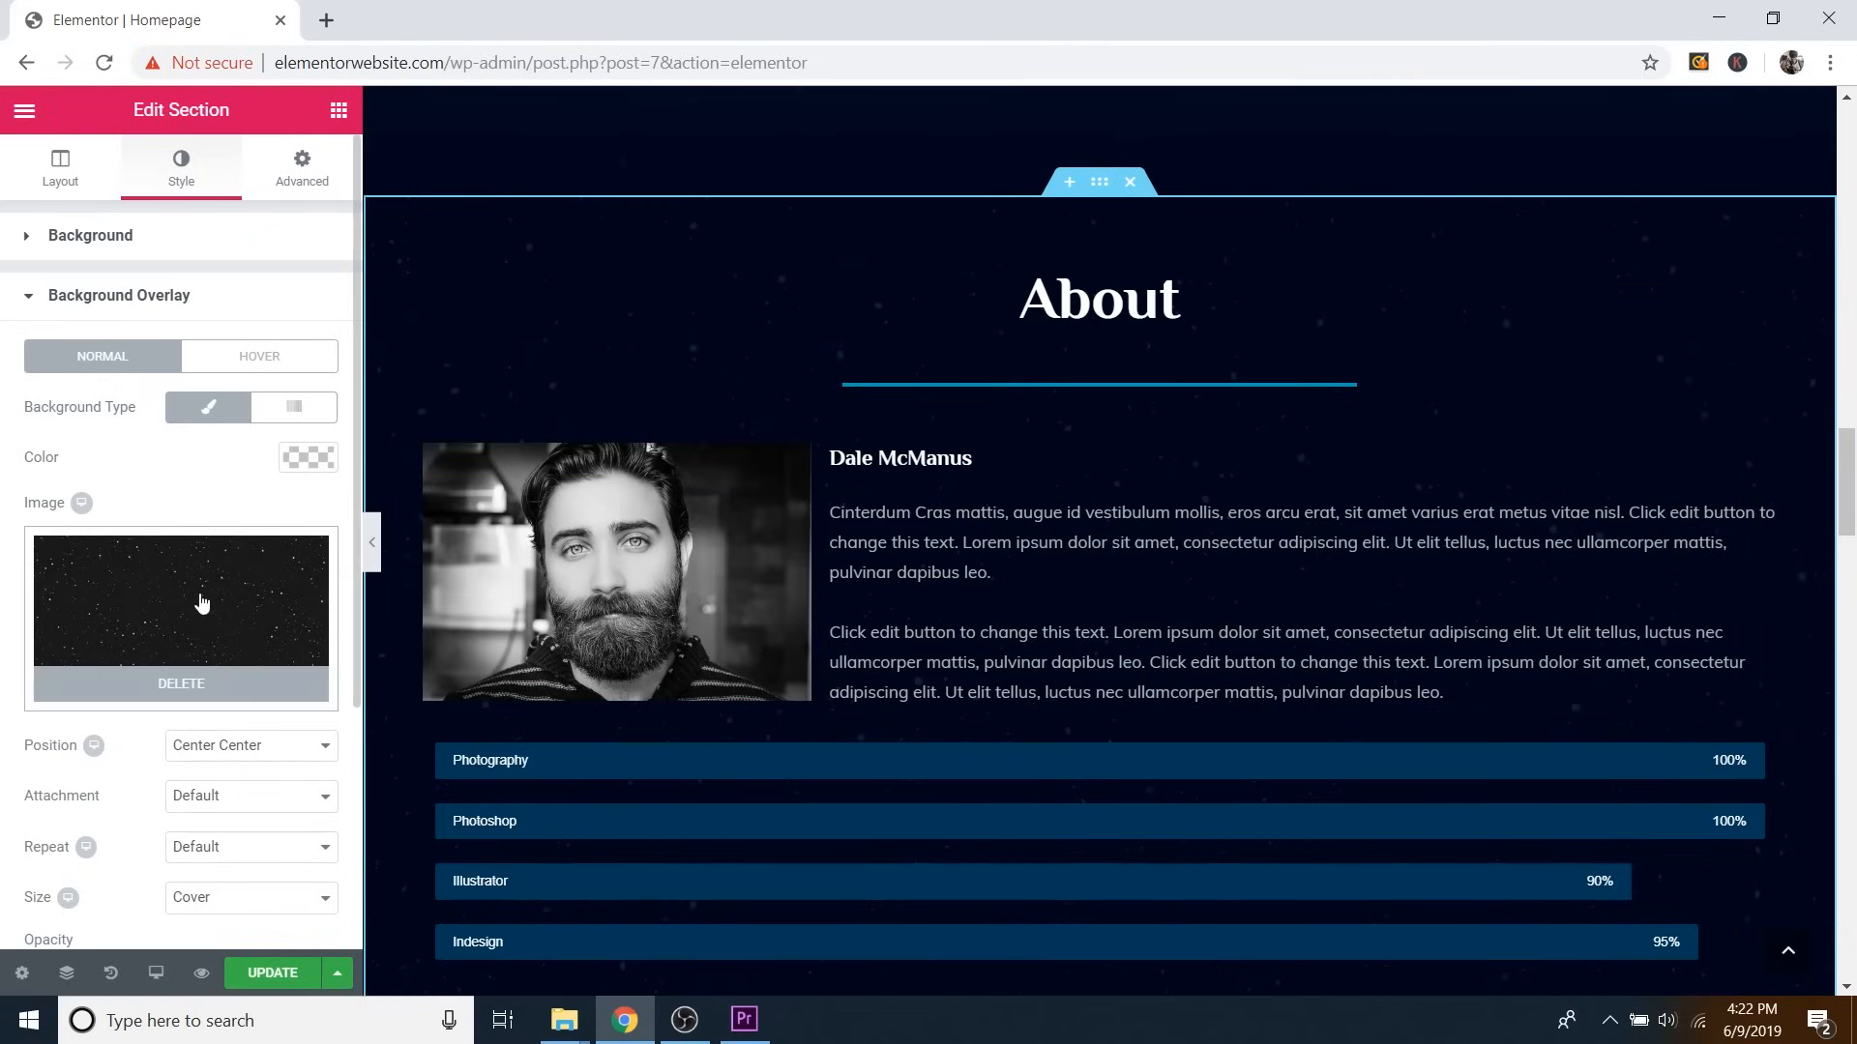
Test stronger and weaker overlay opacities, settle the starry overlay at 0.1, then preview full-width.
scroll(198, 600, down, 2)
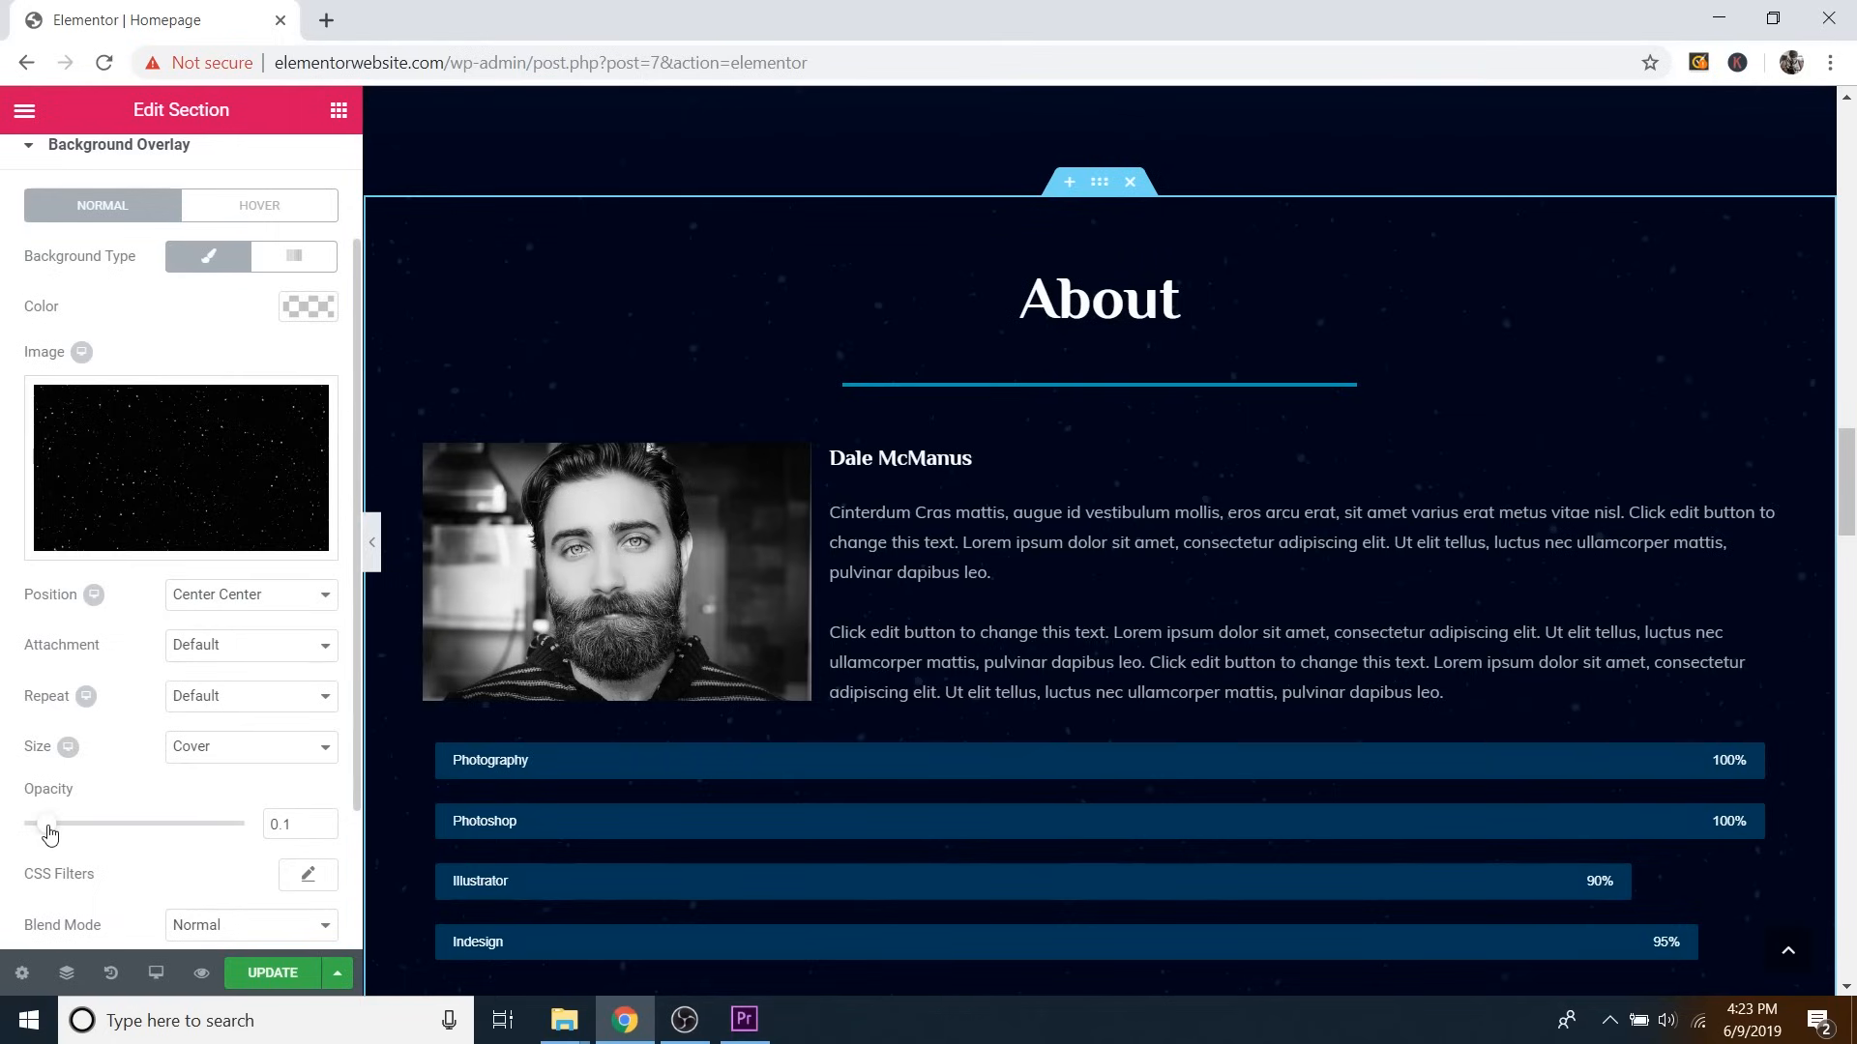
drag(71, 833, 179, 843)
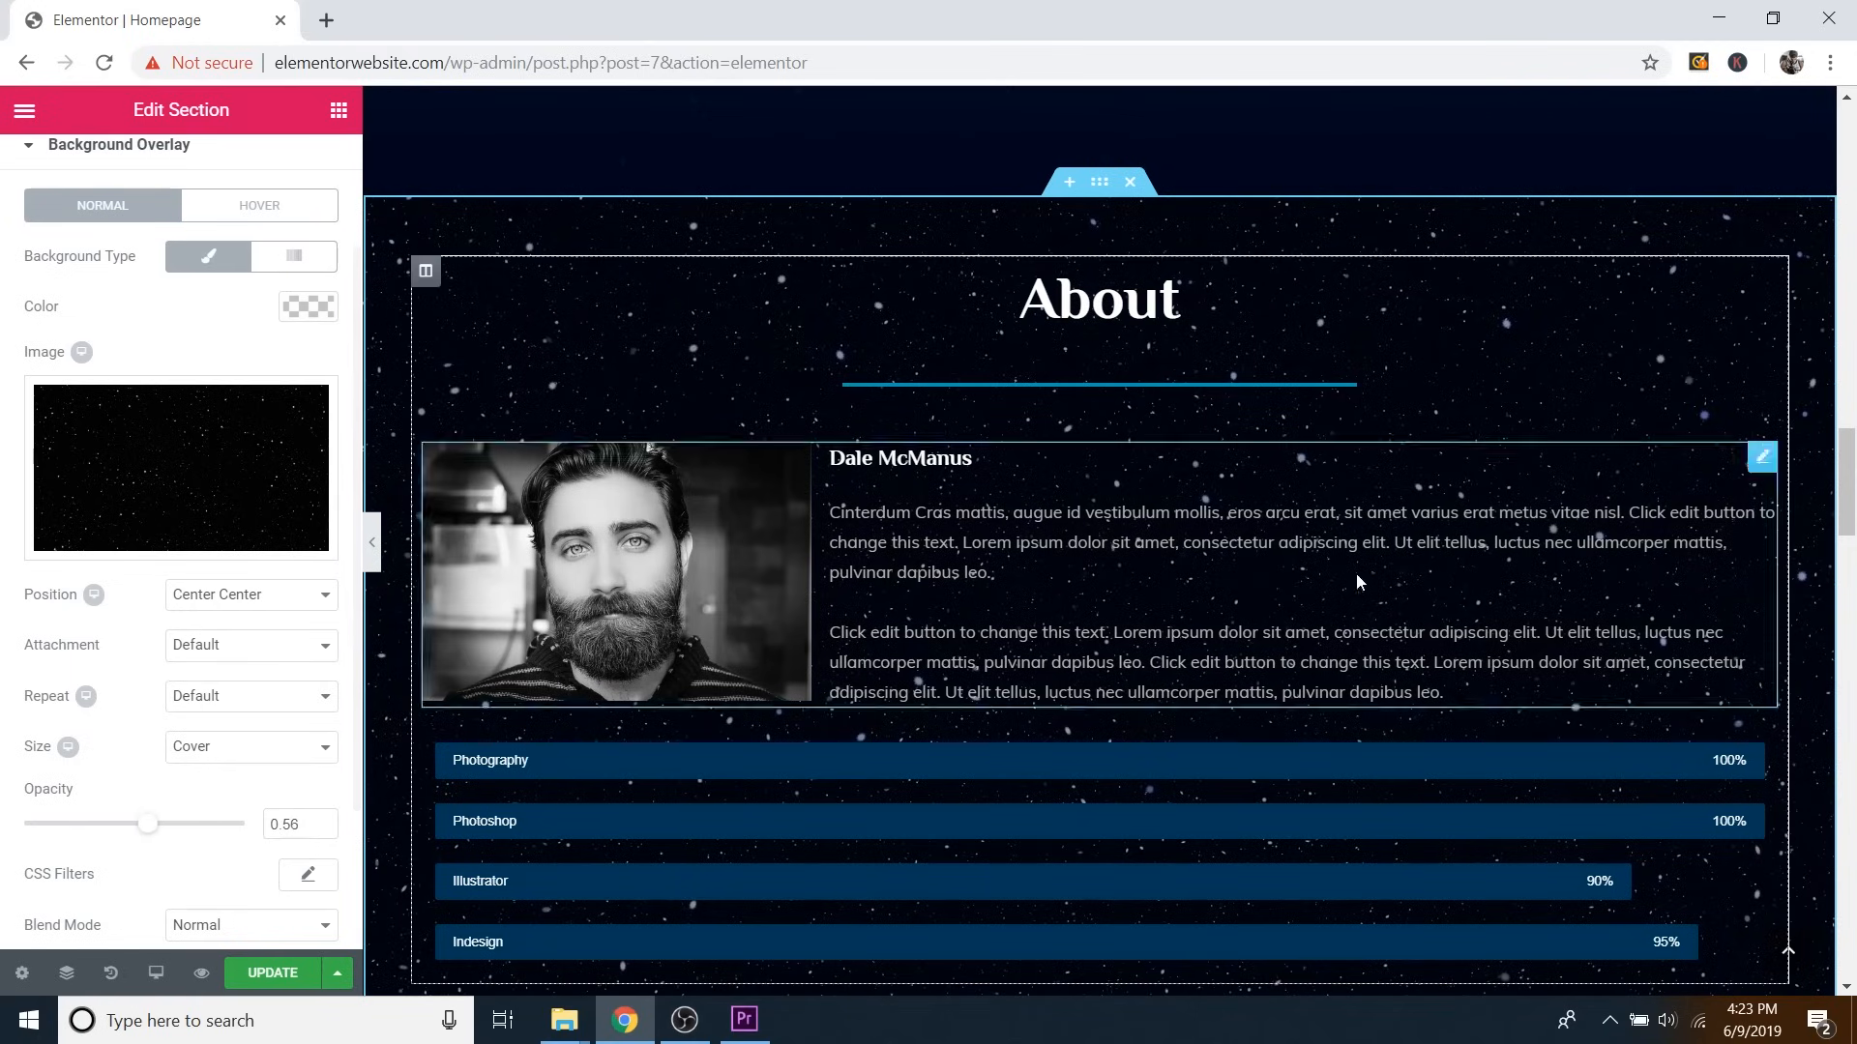
scroll(1302, 786, down, 2)
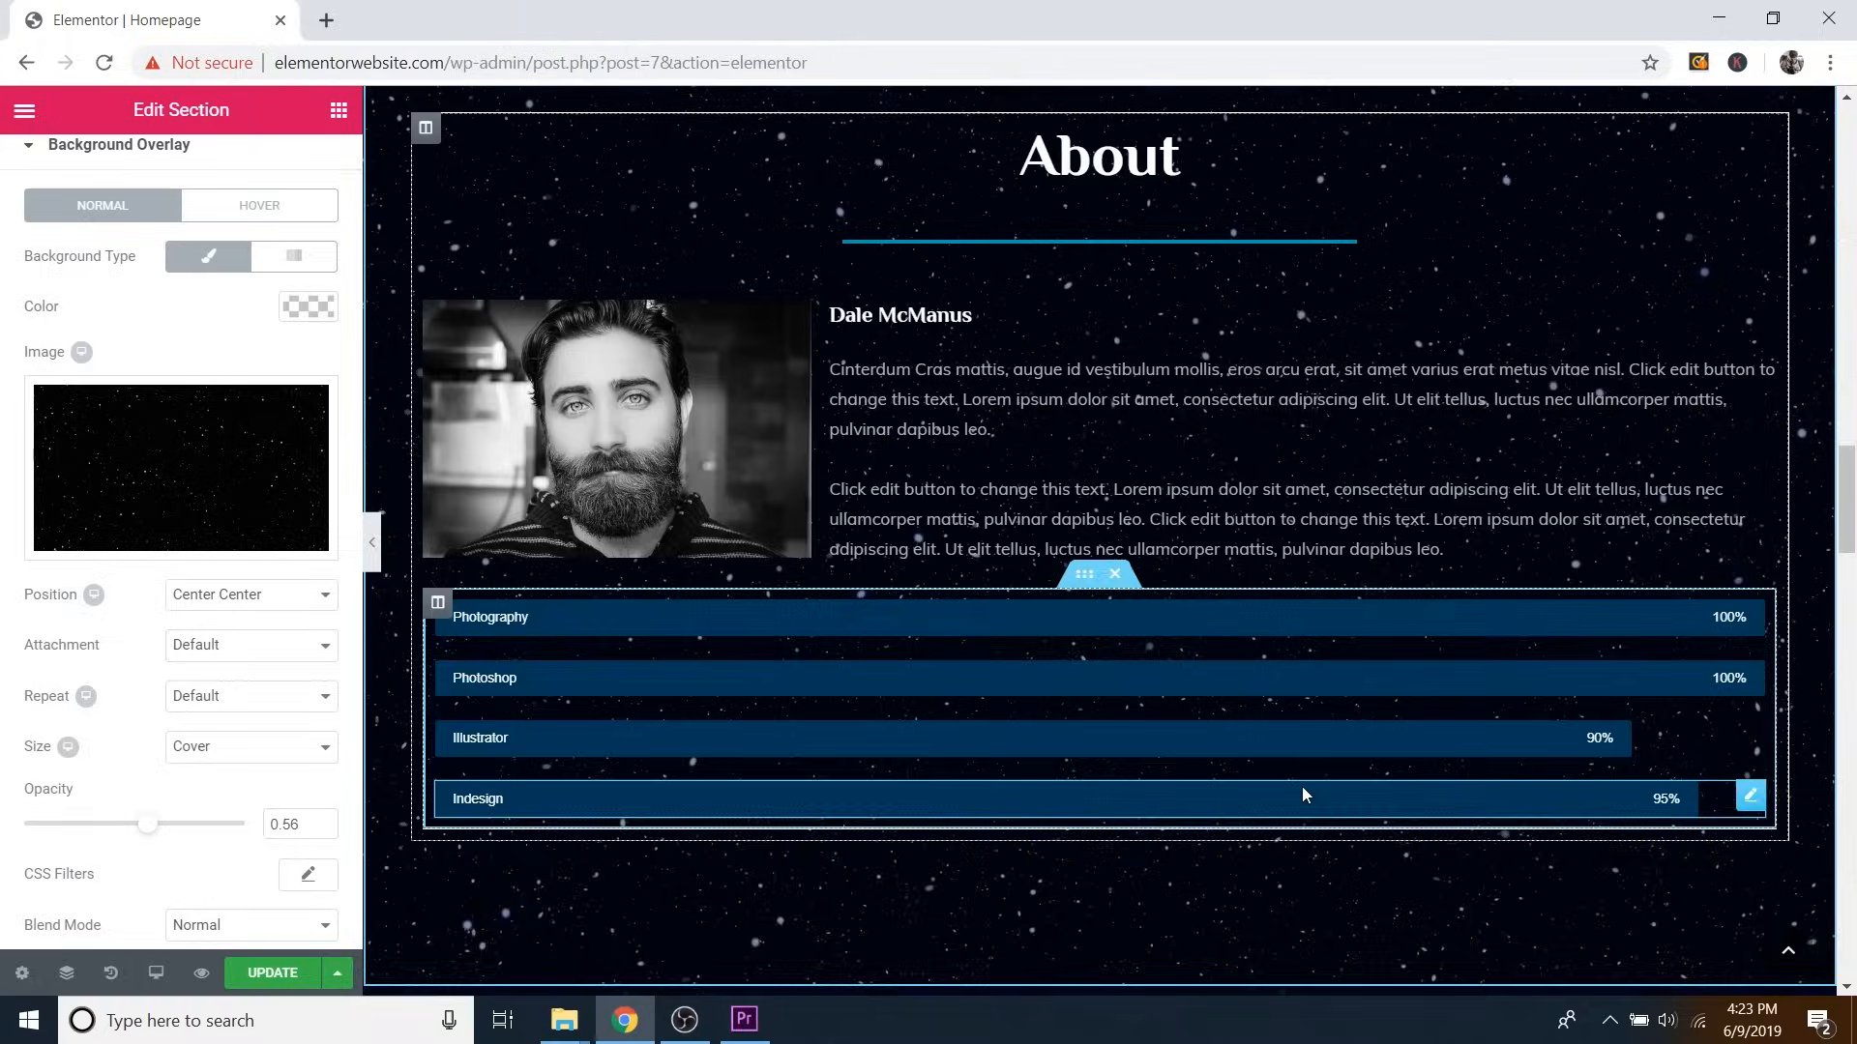
scroll(1301, 786, up, 2)
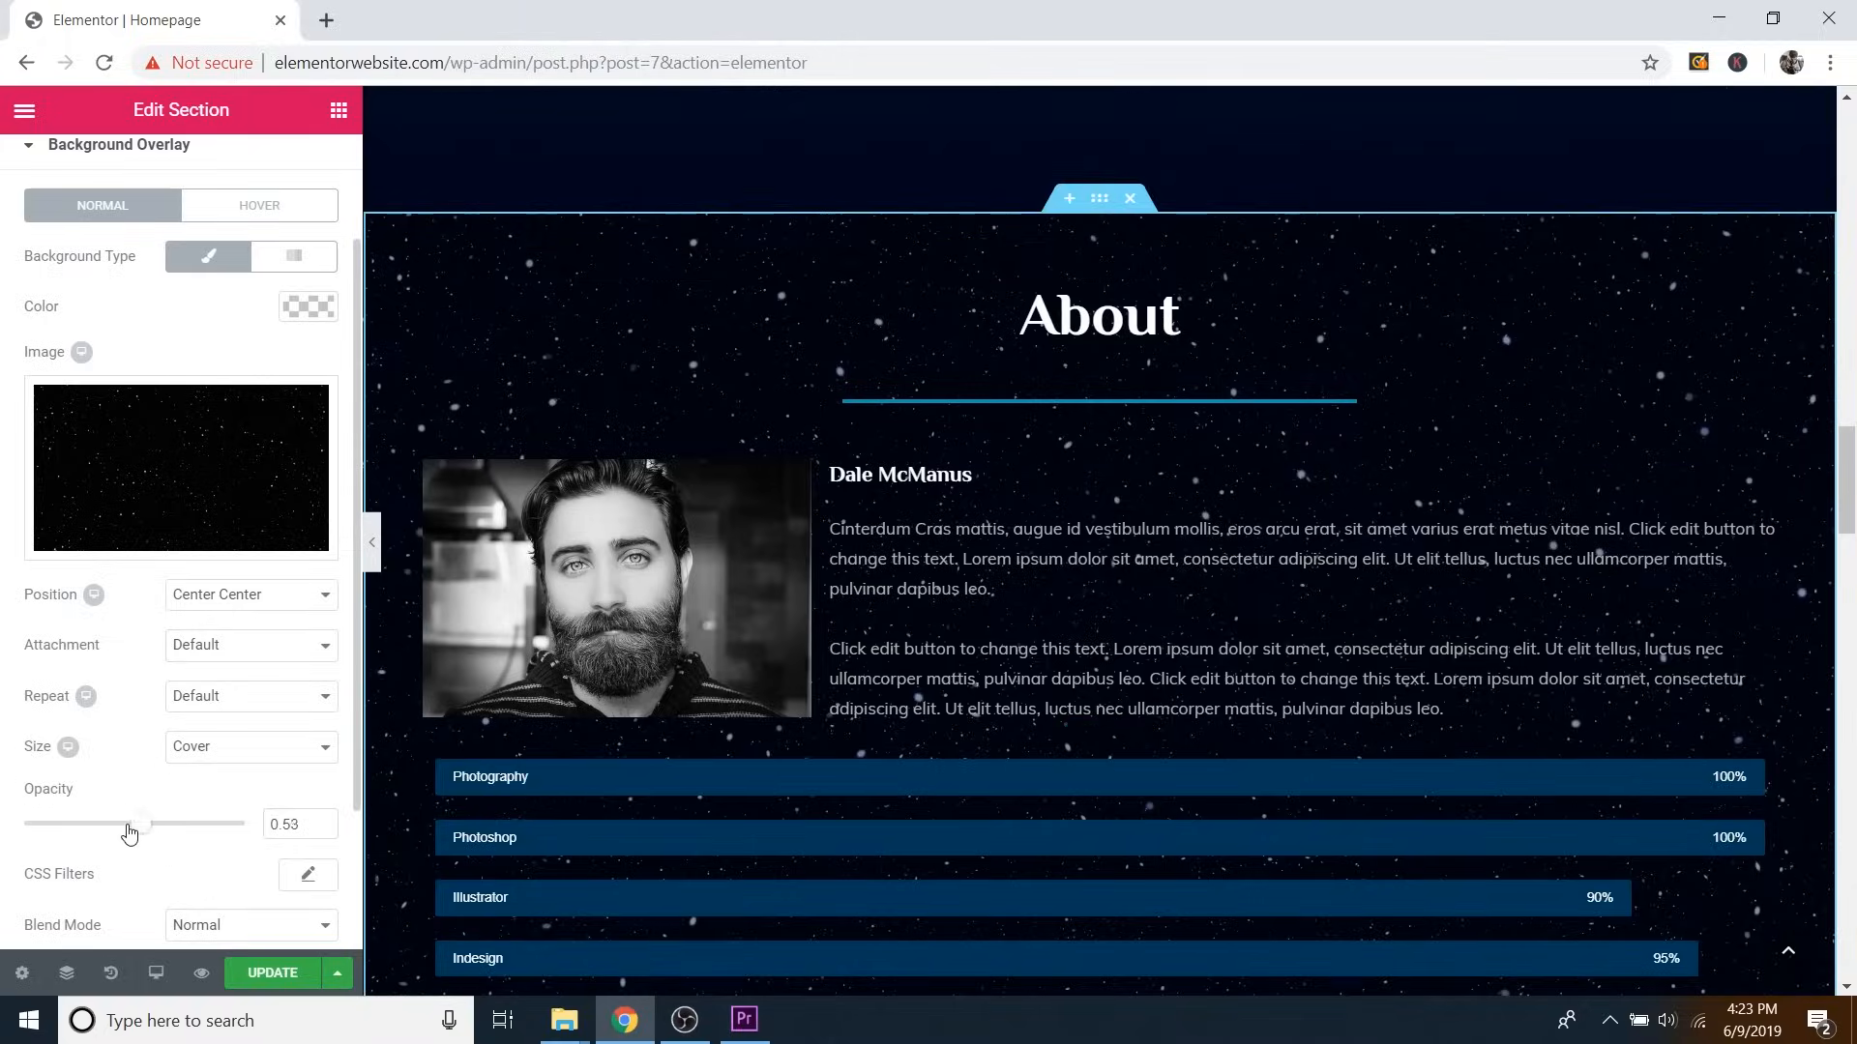
drag(130, 834, 40, 834)
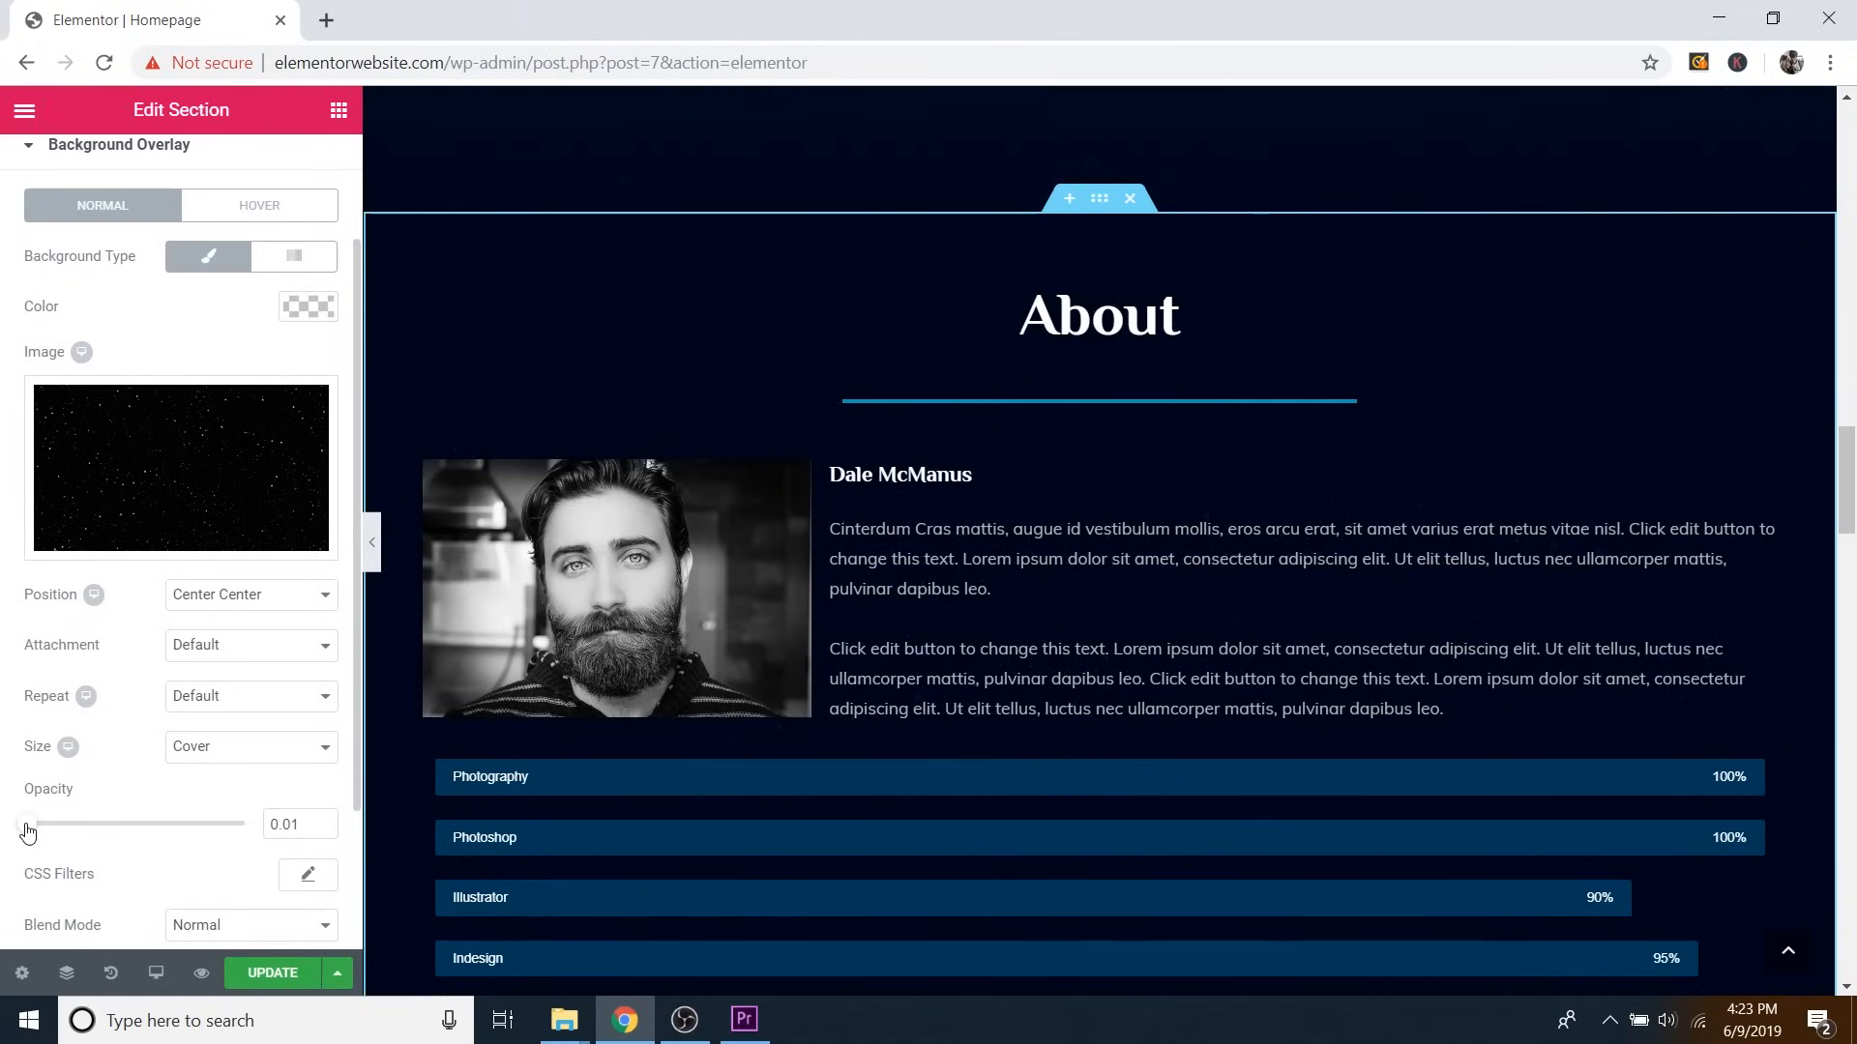
drag(27, 832, 54, 838)
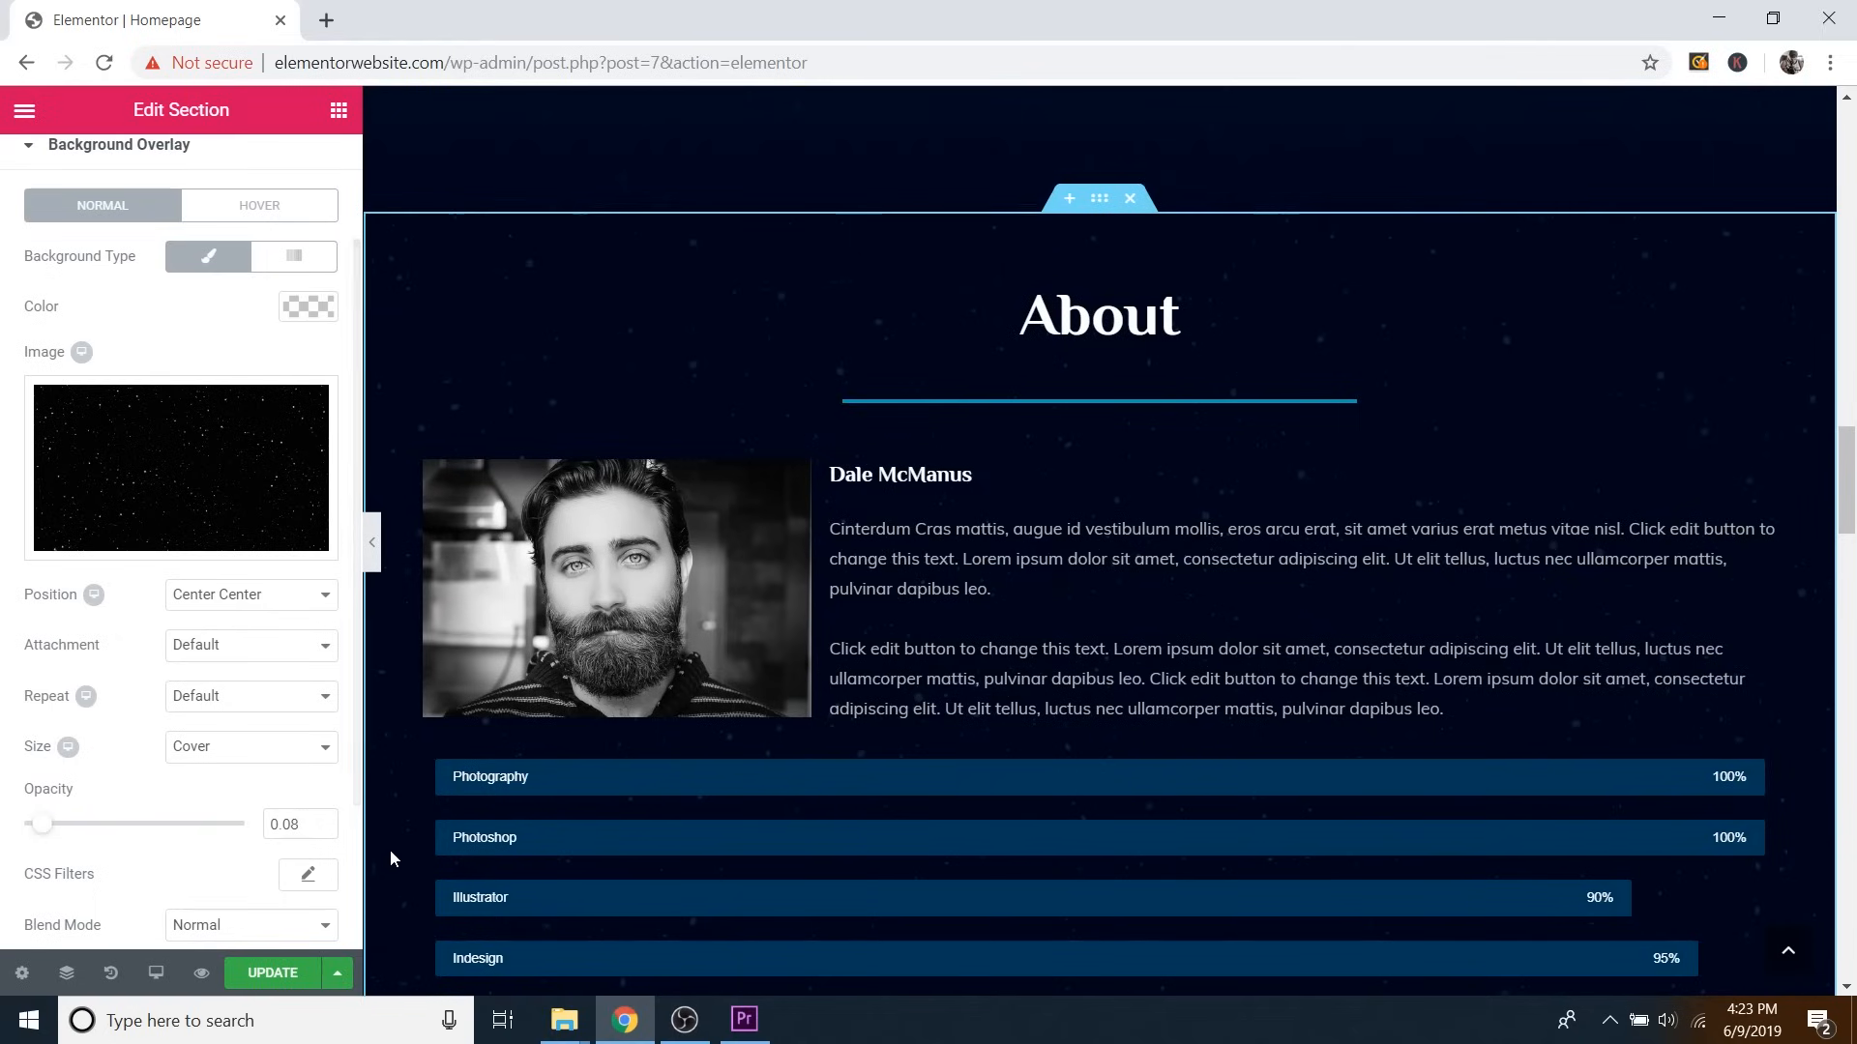
click(323, 822)
scroll(1174, 595, up, 2)
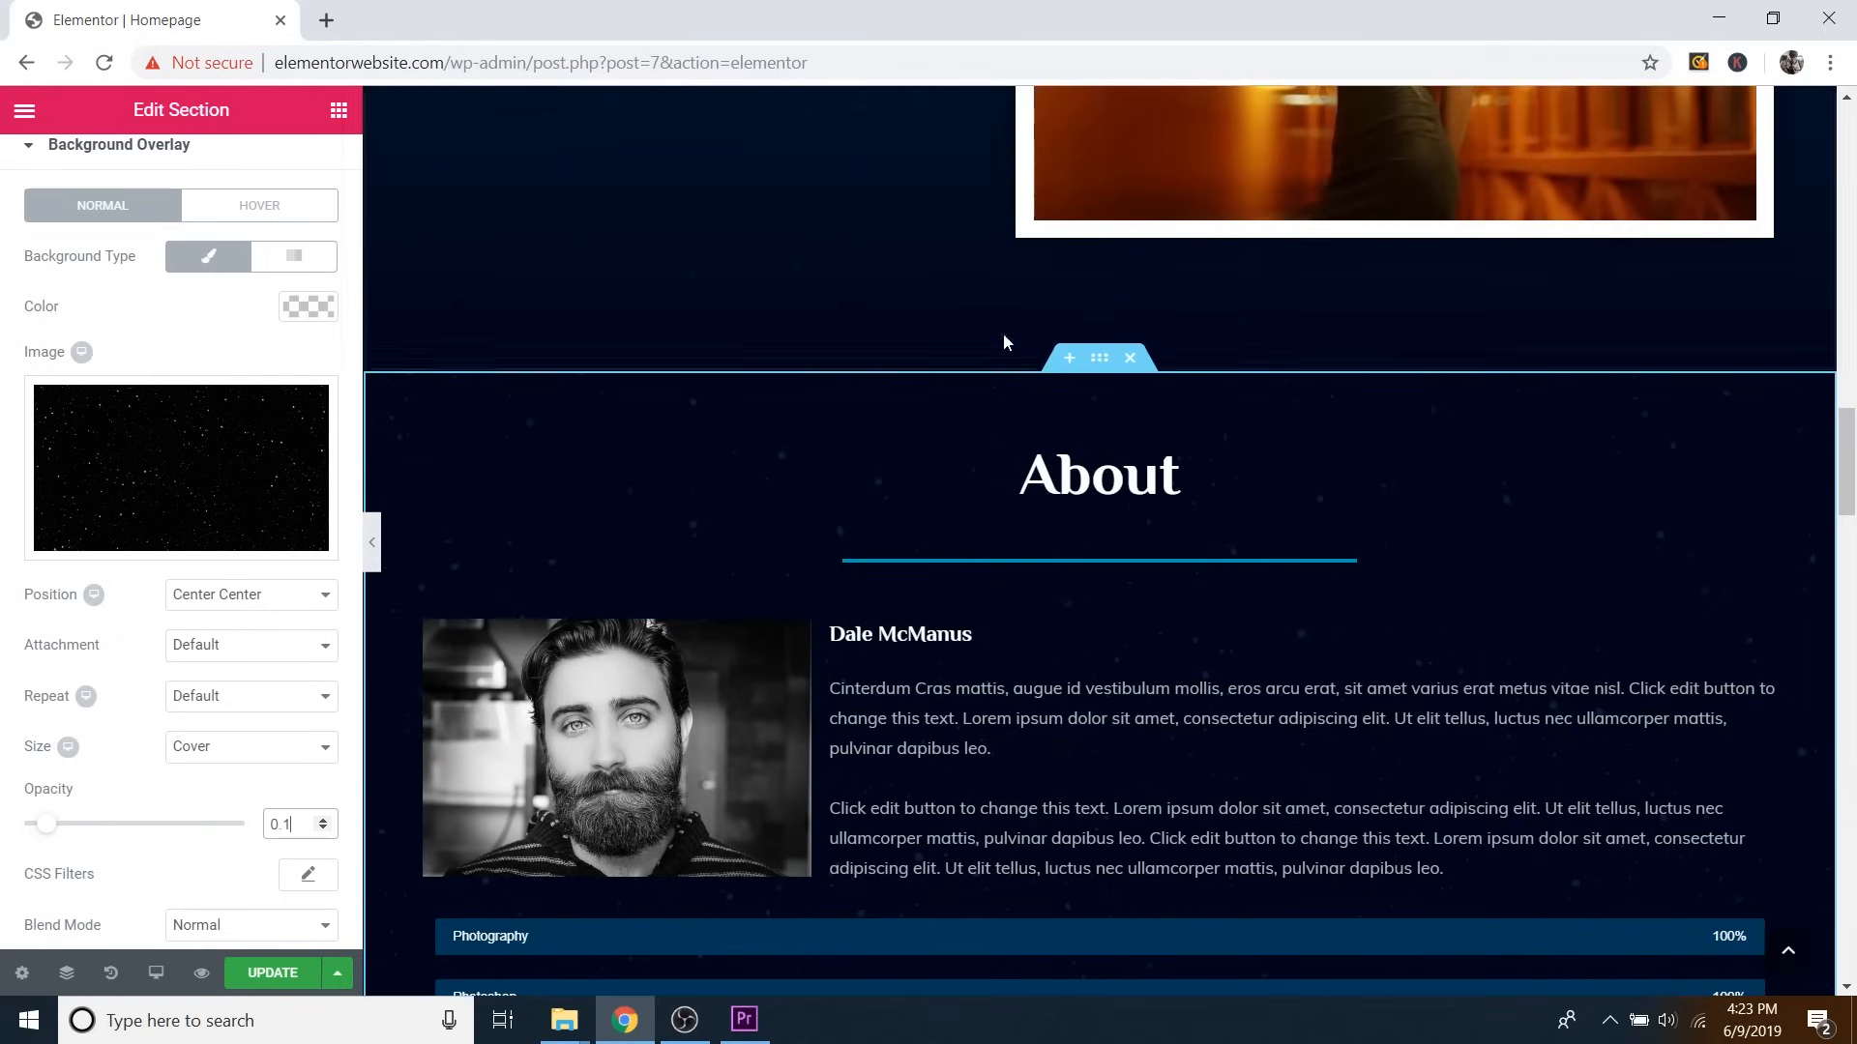
scroll(587, 477, down, 2)
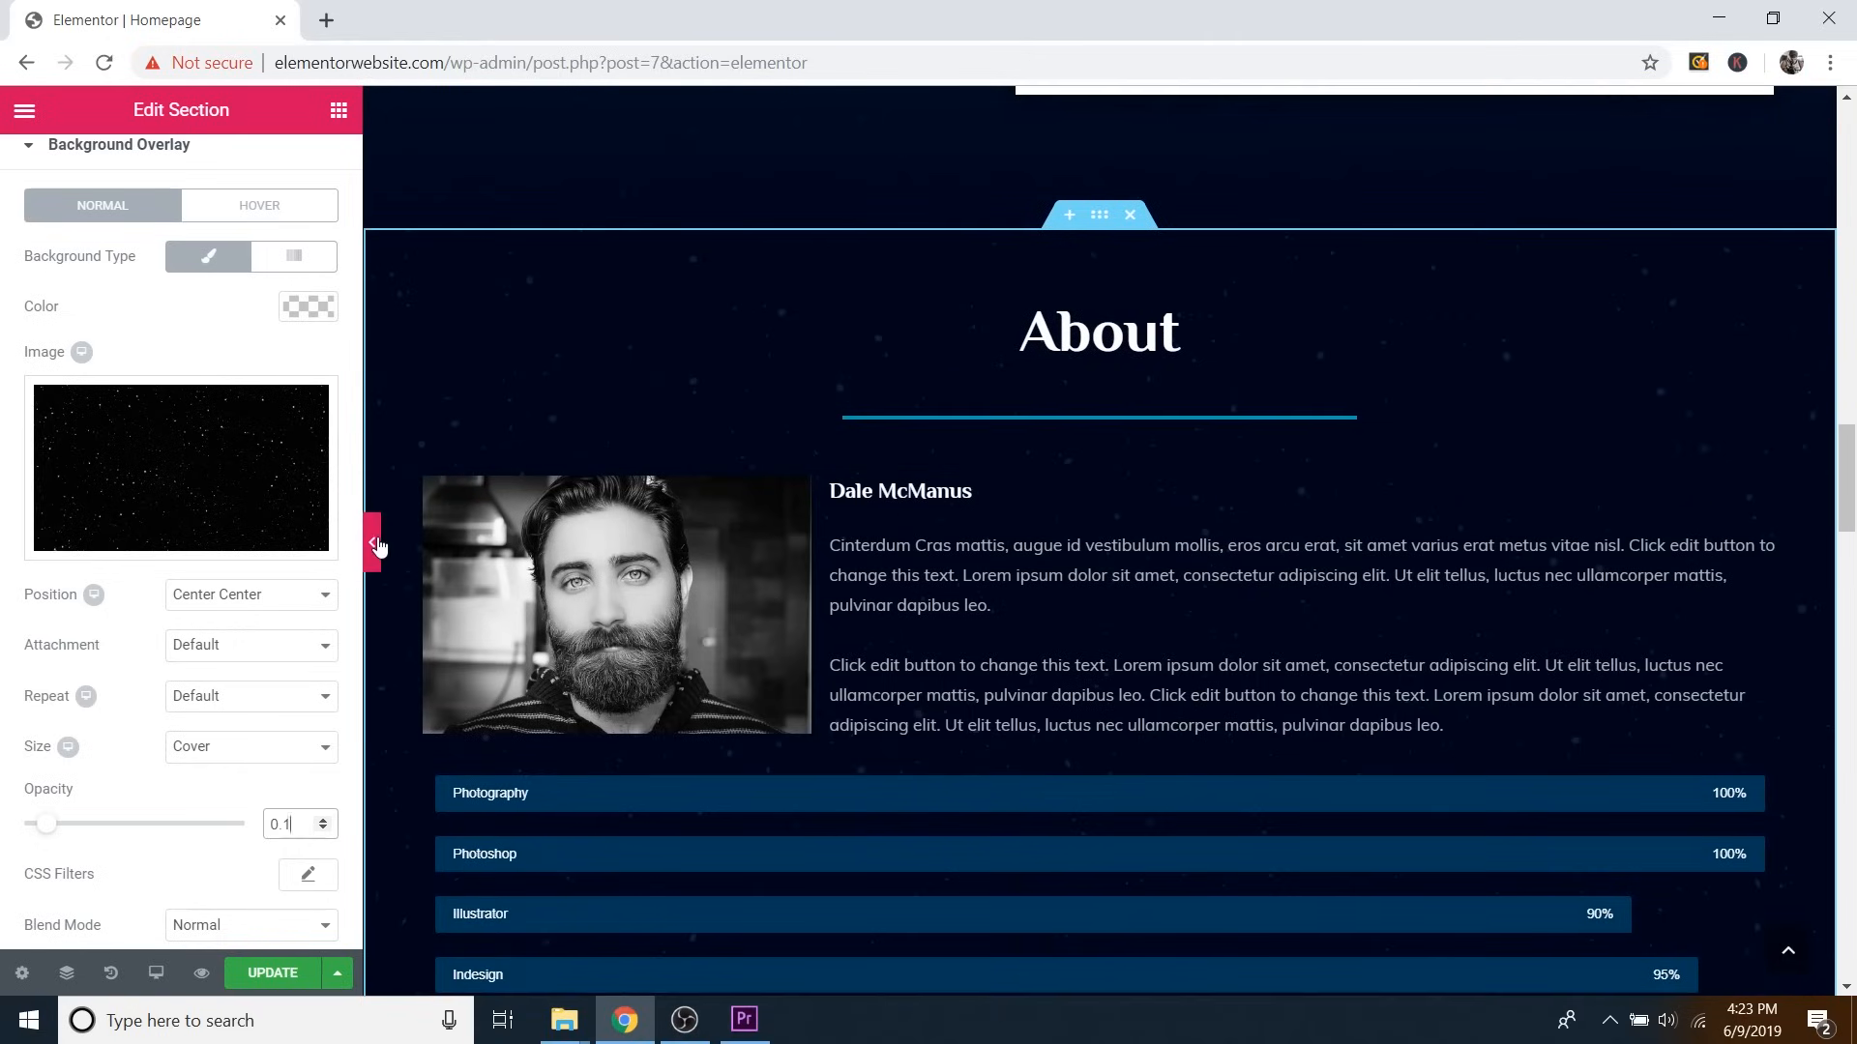
click(373, 542)
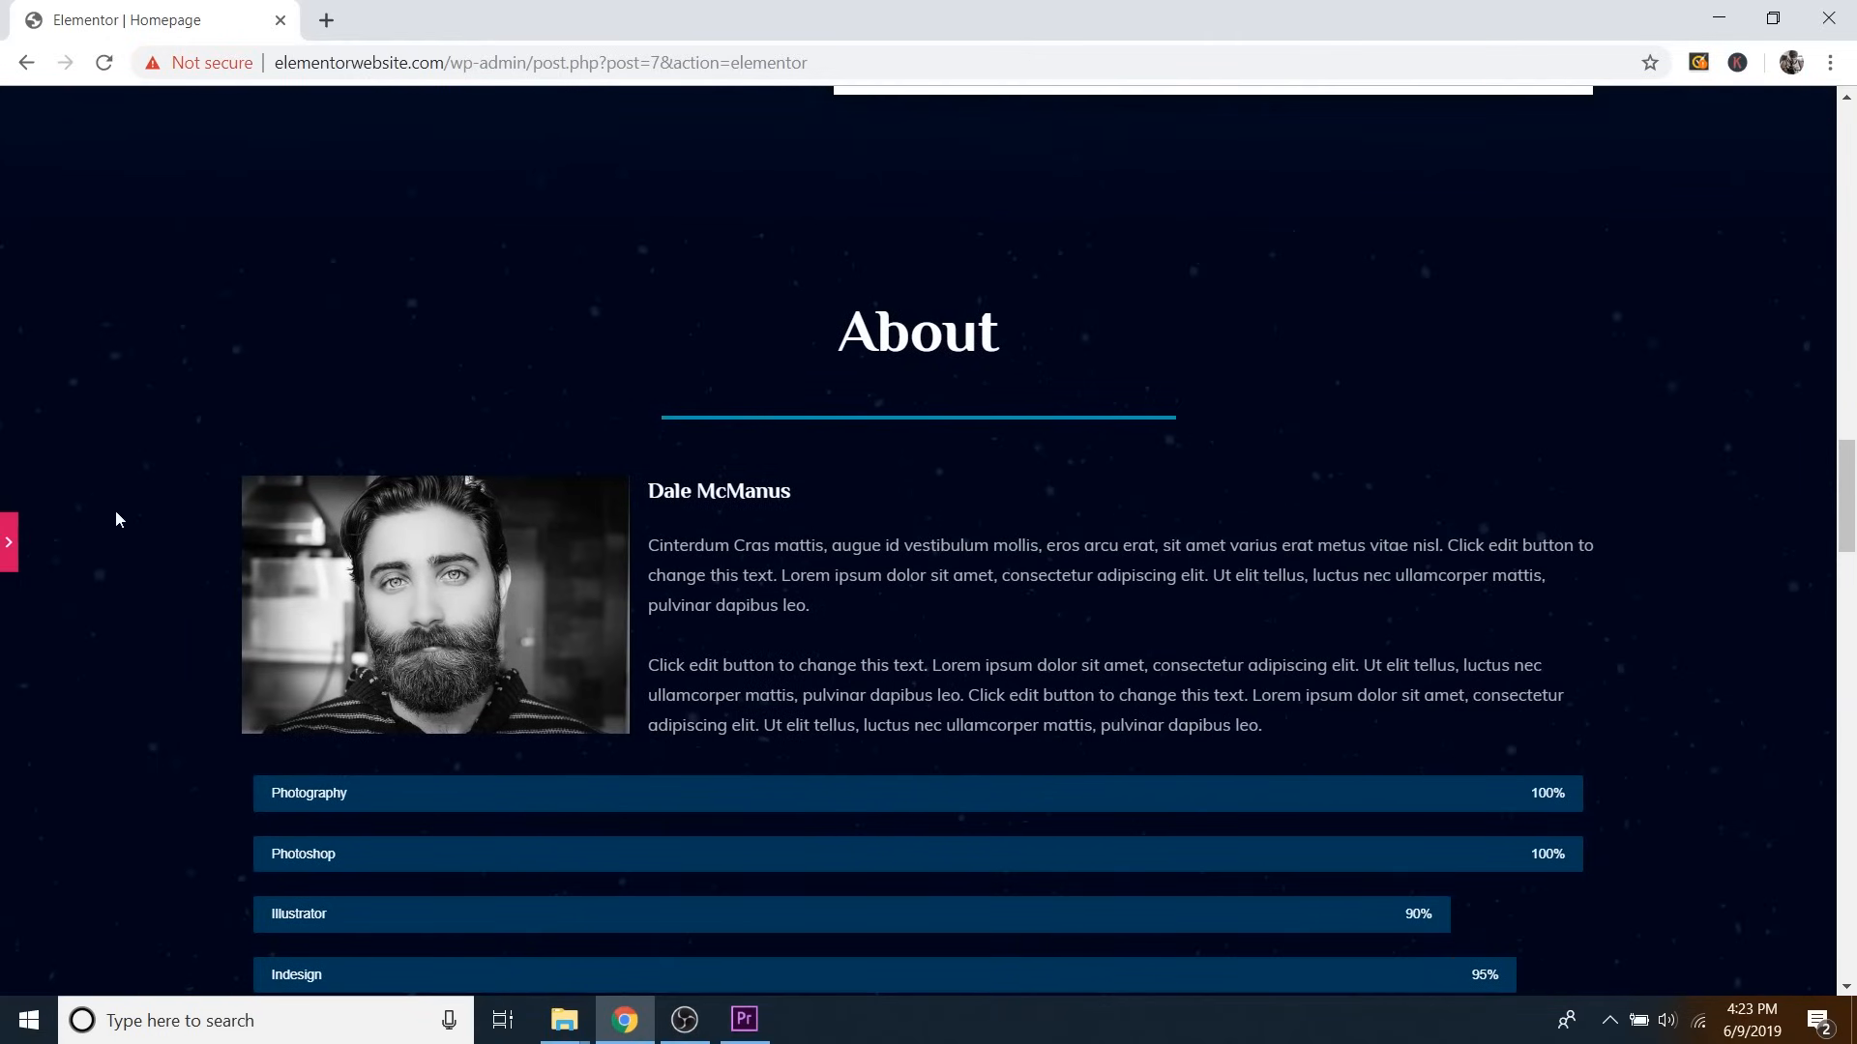
Reopen the panel, select the bio image box, and scroll the widget list to the General group.
click(9, 542)
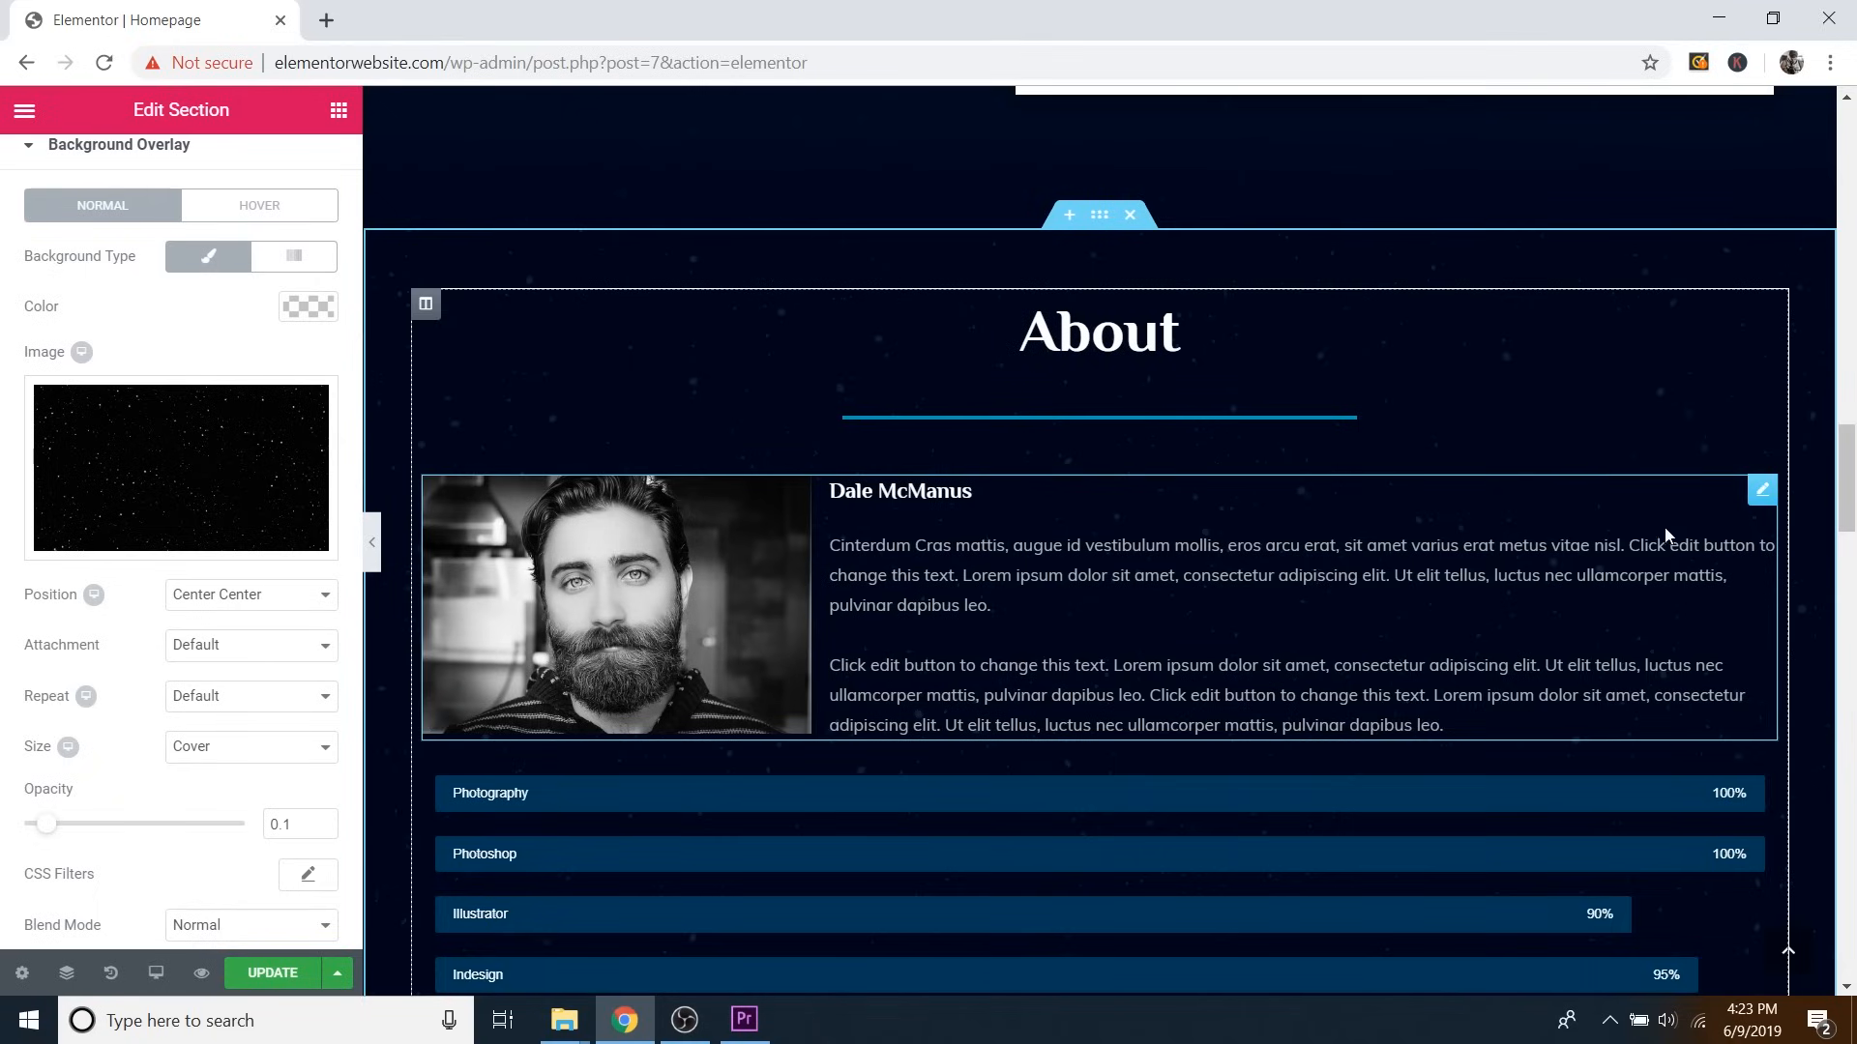
click(1761, 493)
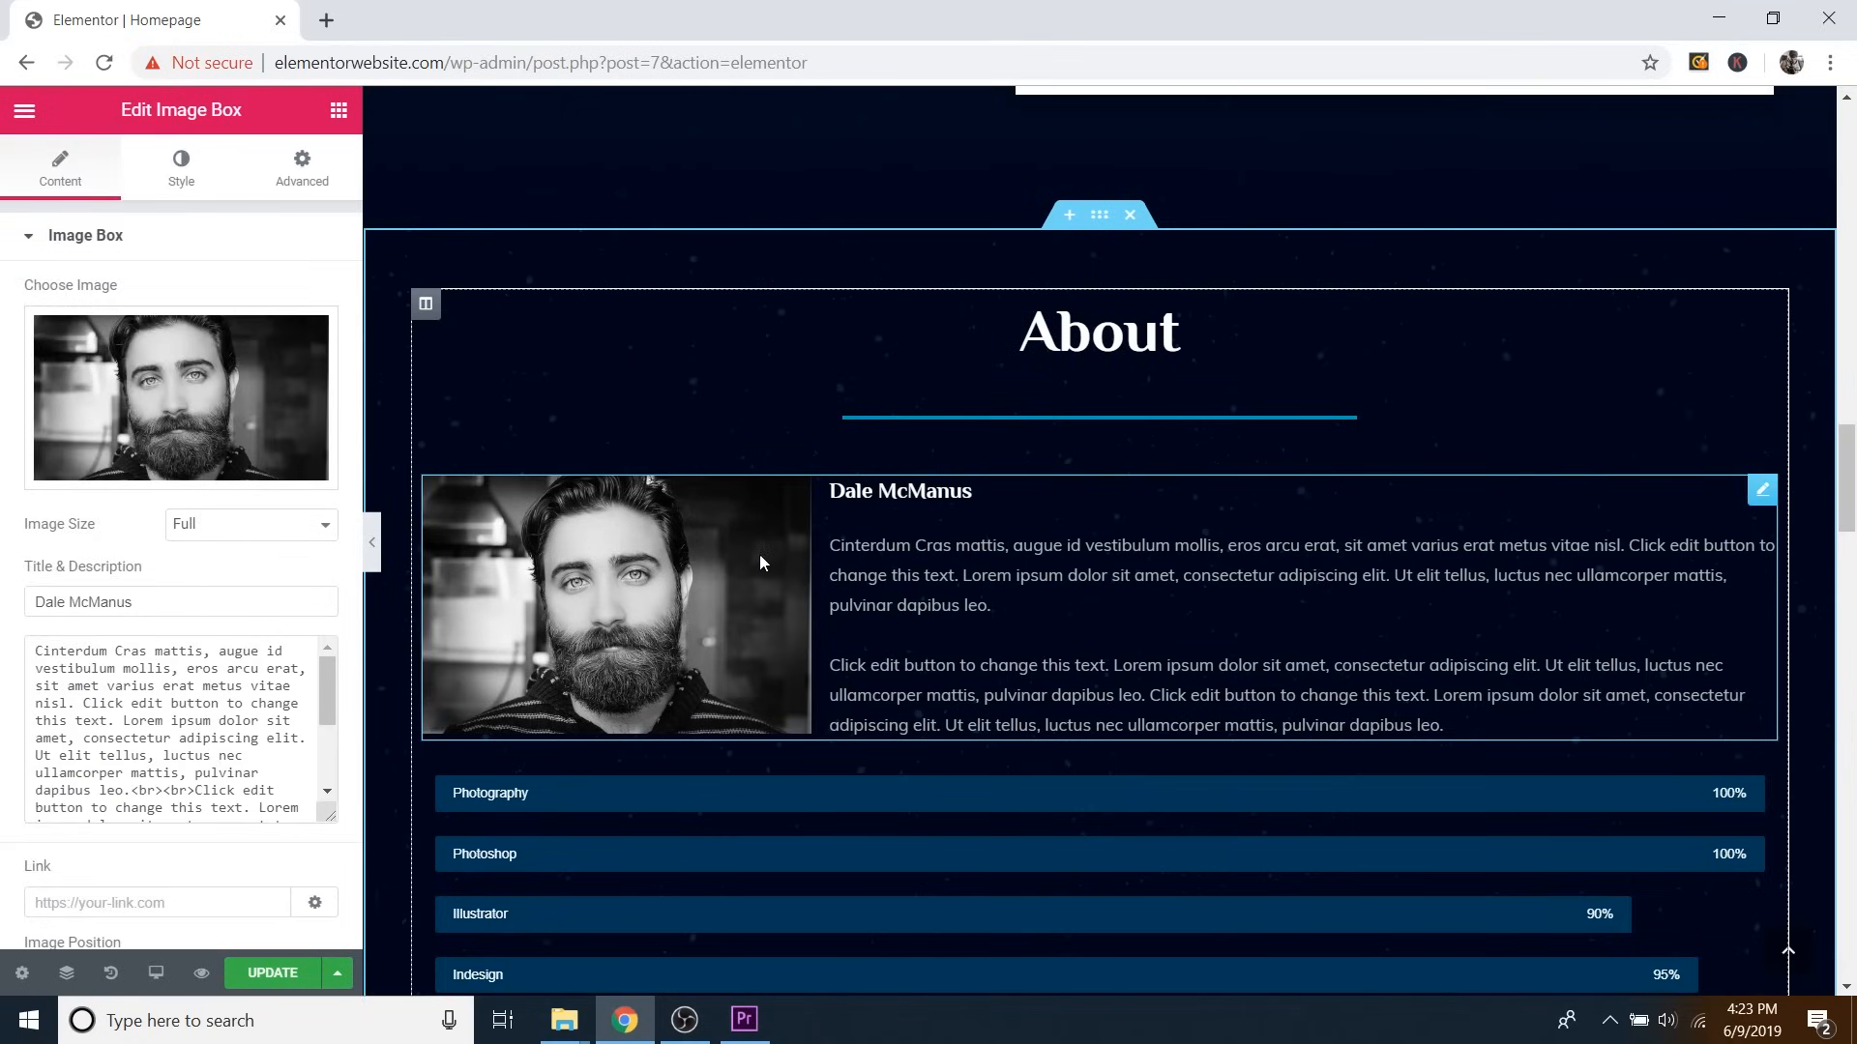
click(339, 113)
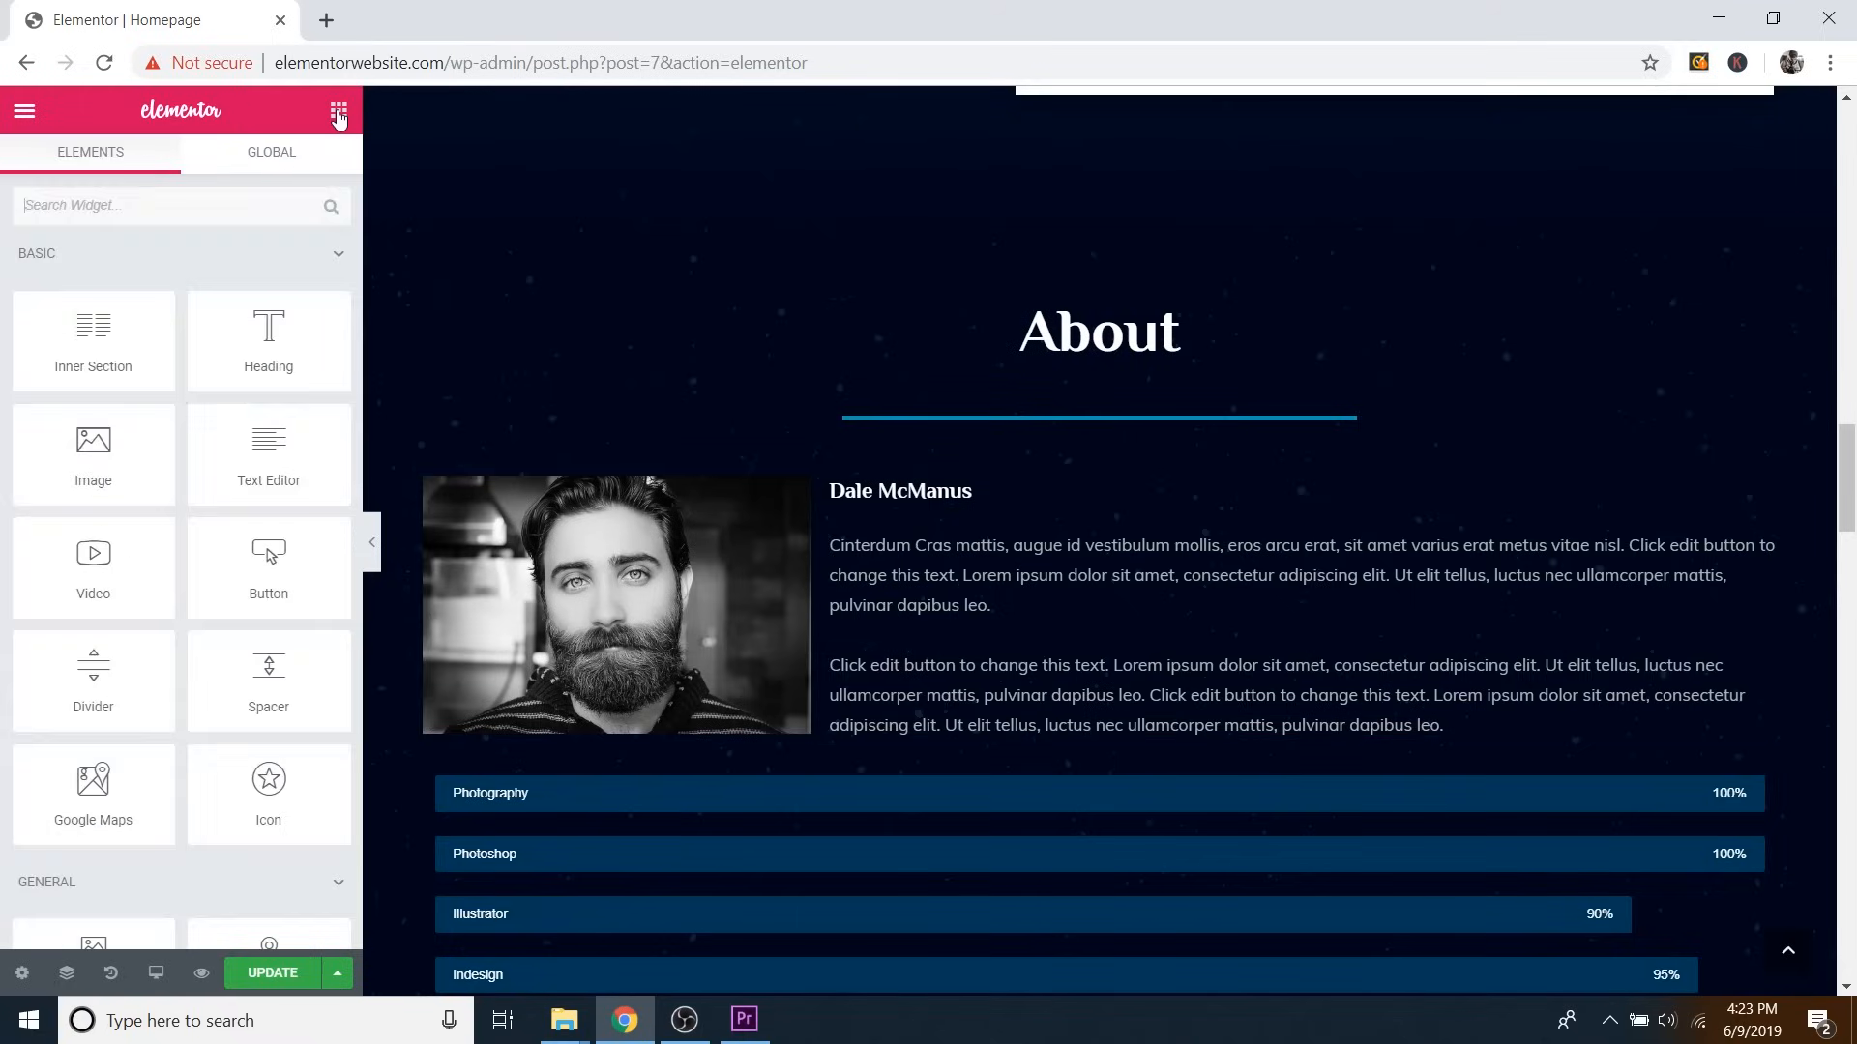
scroll(215, 493, down, 5)
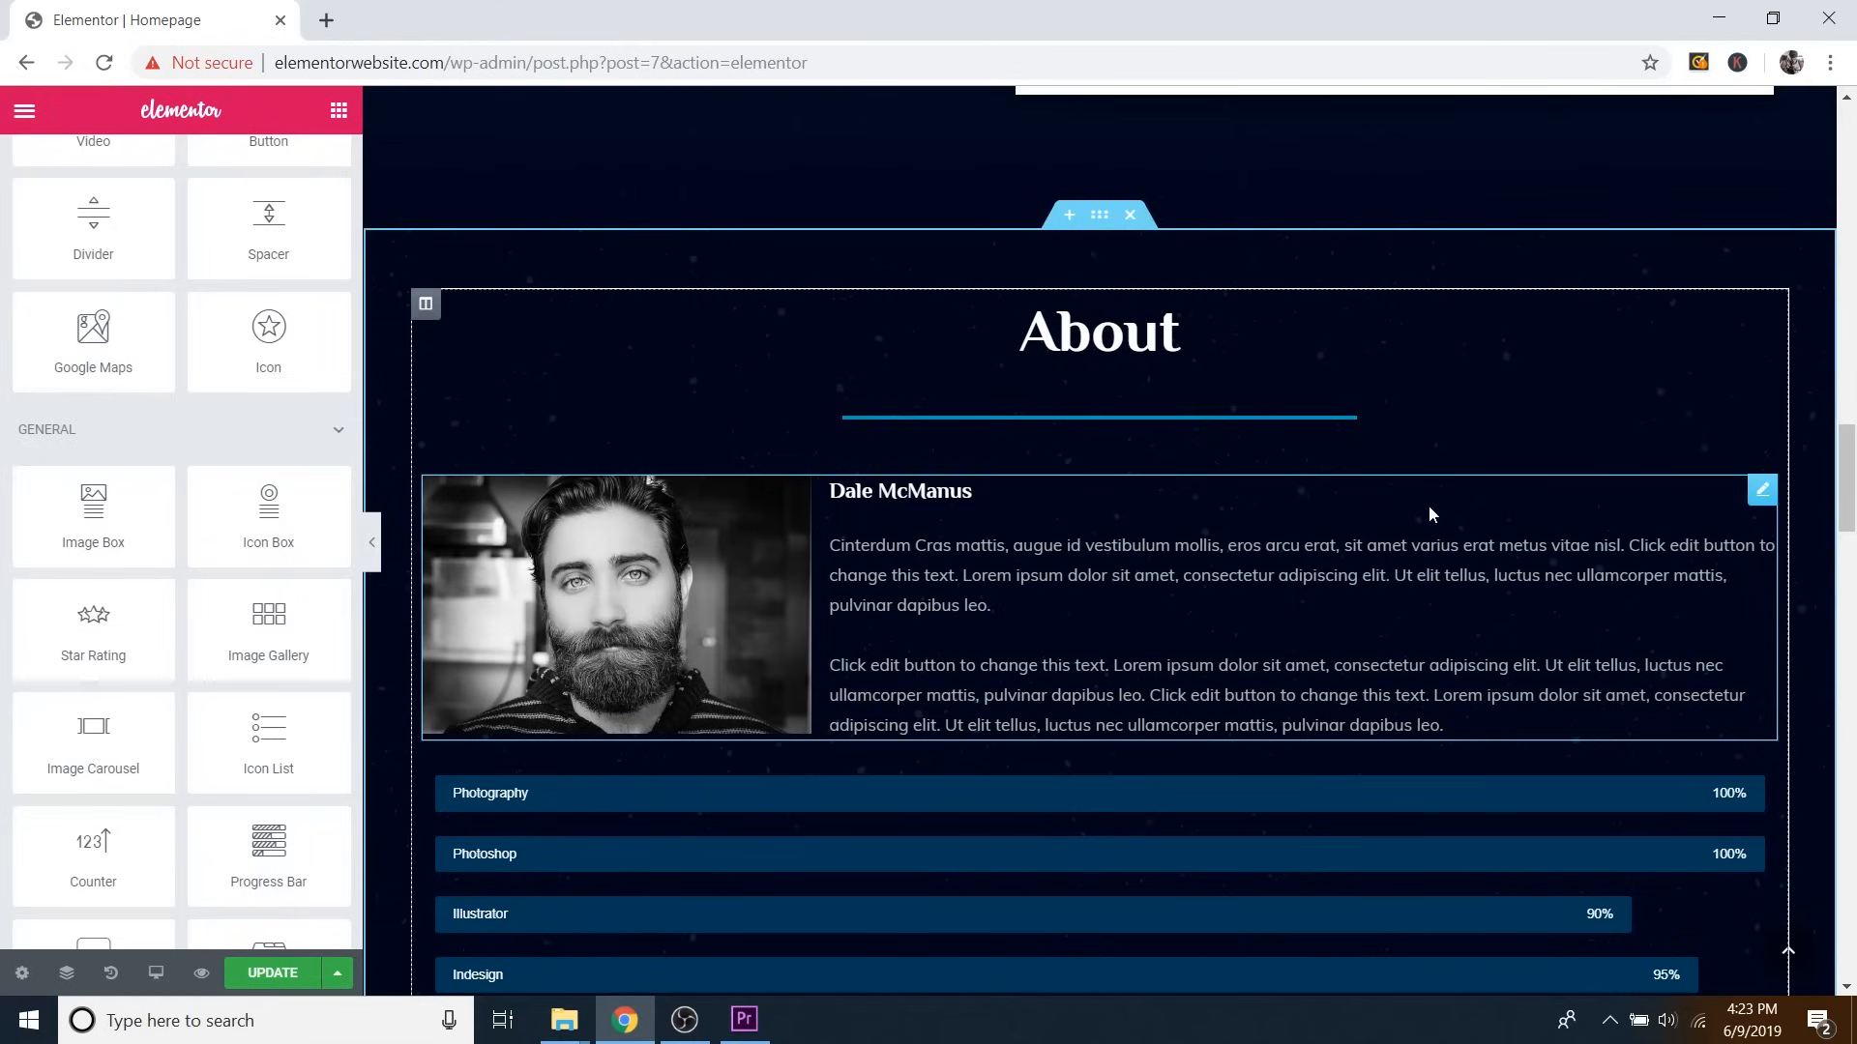
Swap the bearded portrait in the bio Image Box for the newly uploaded 'me 2' photo.
click(1762, 489)
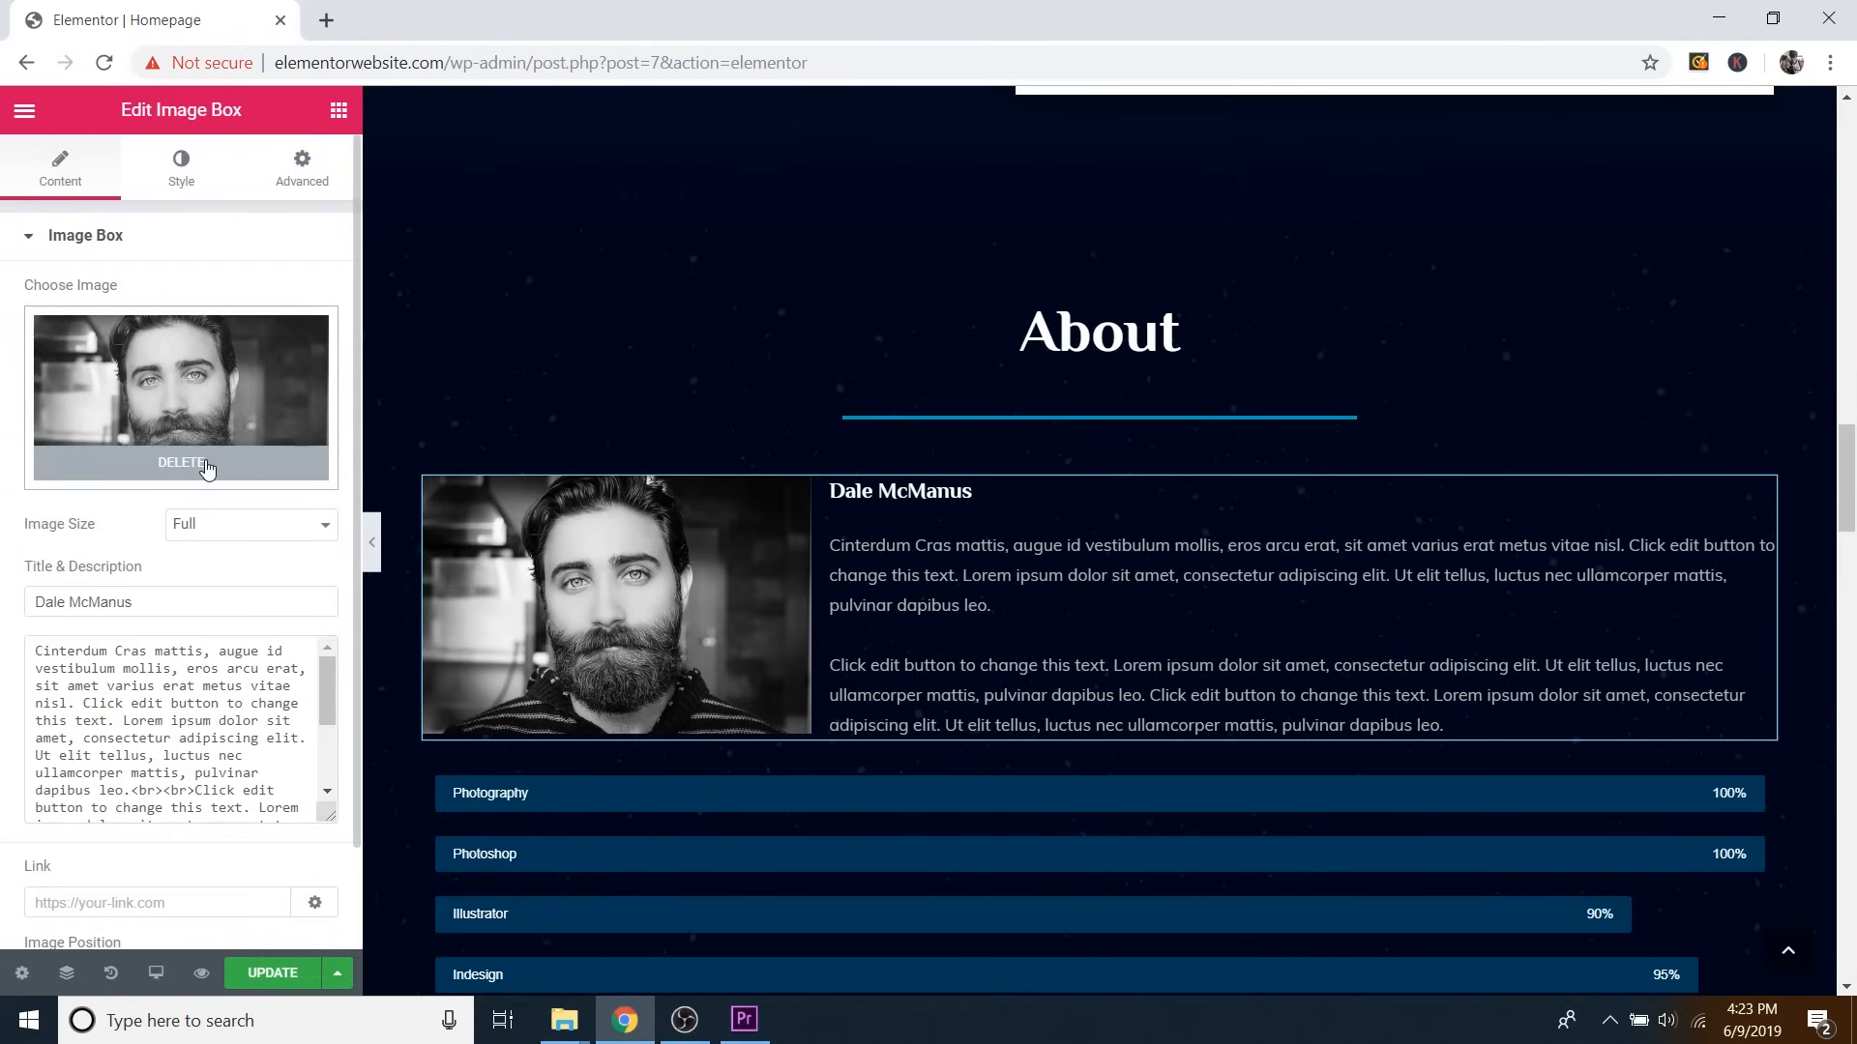
click(206, 468)
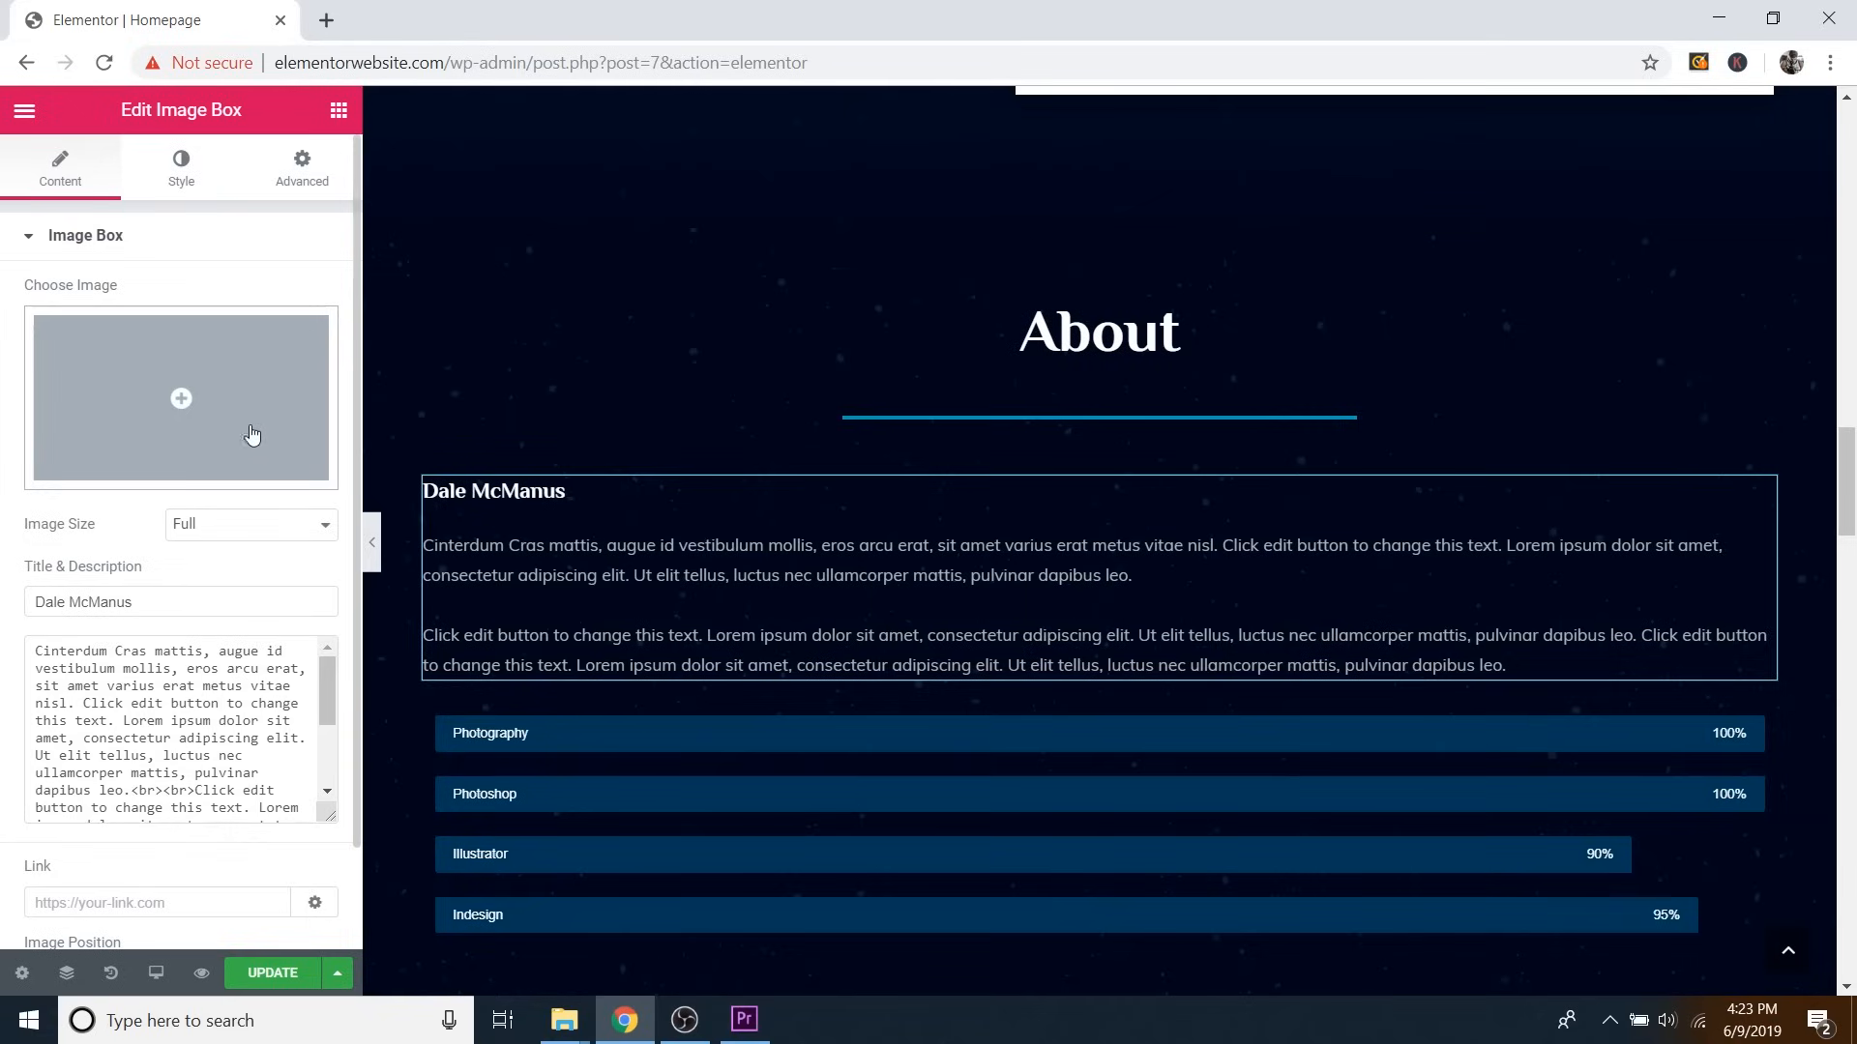
click(217, 393)
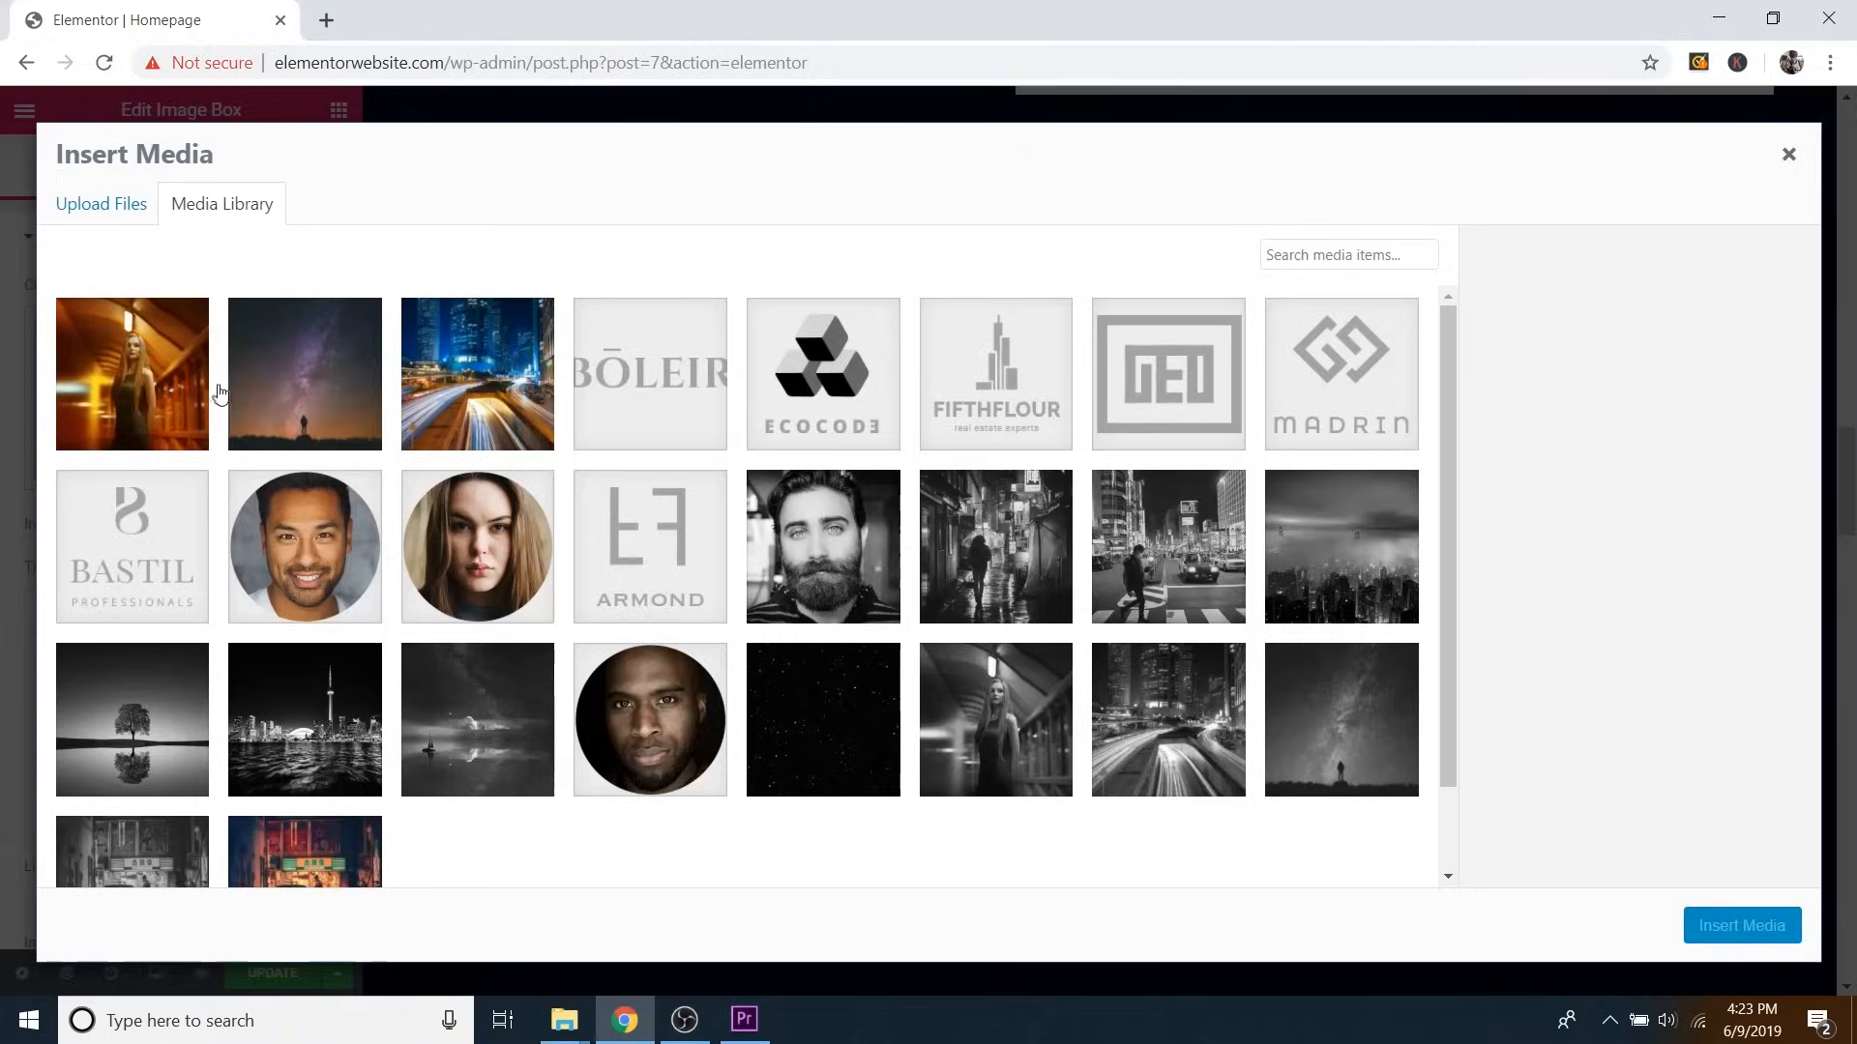
click(110, 212)
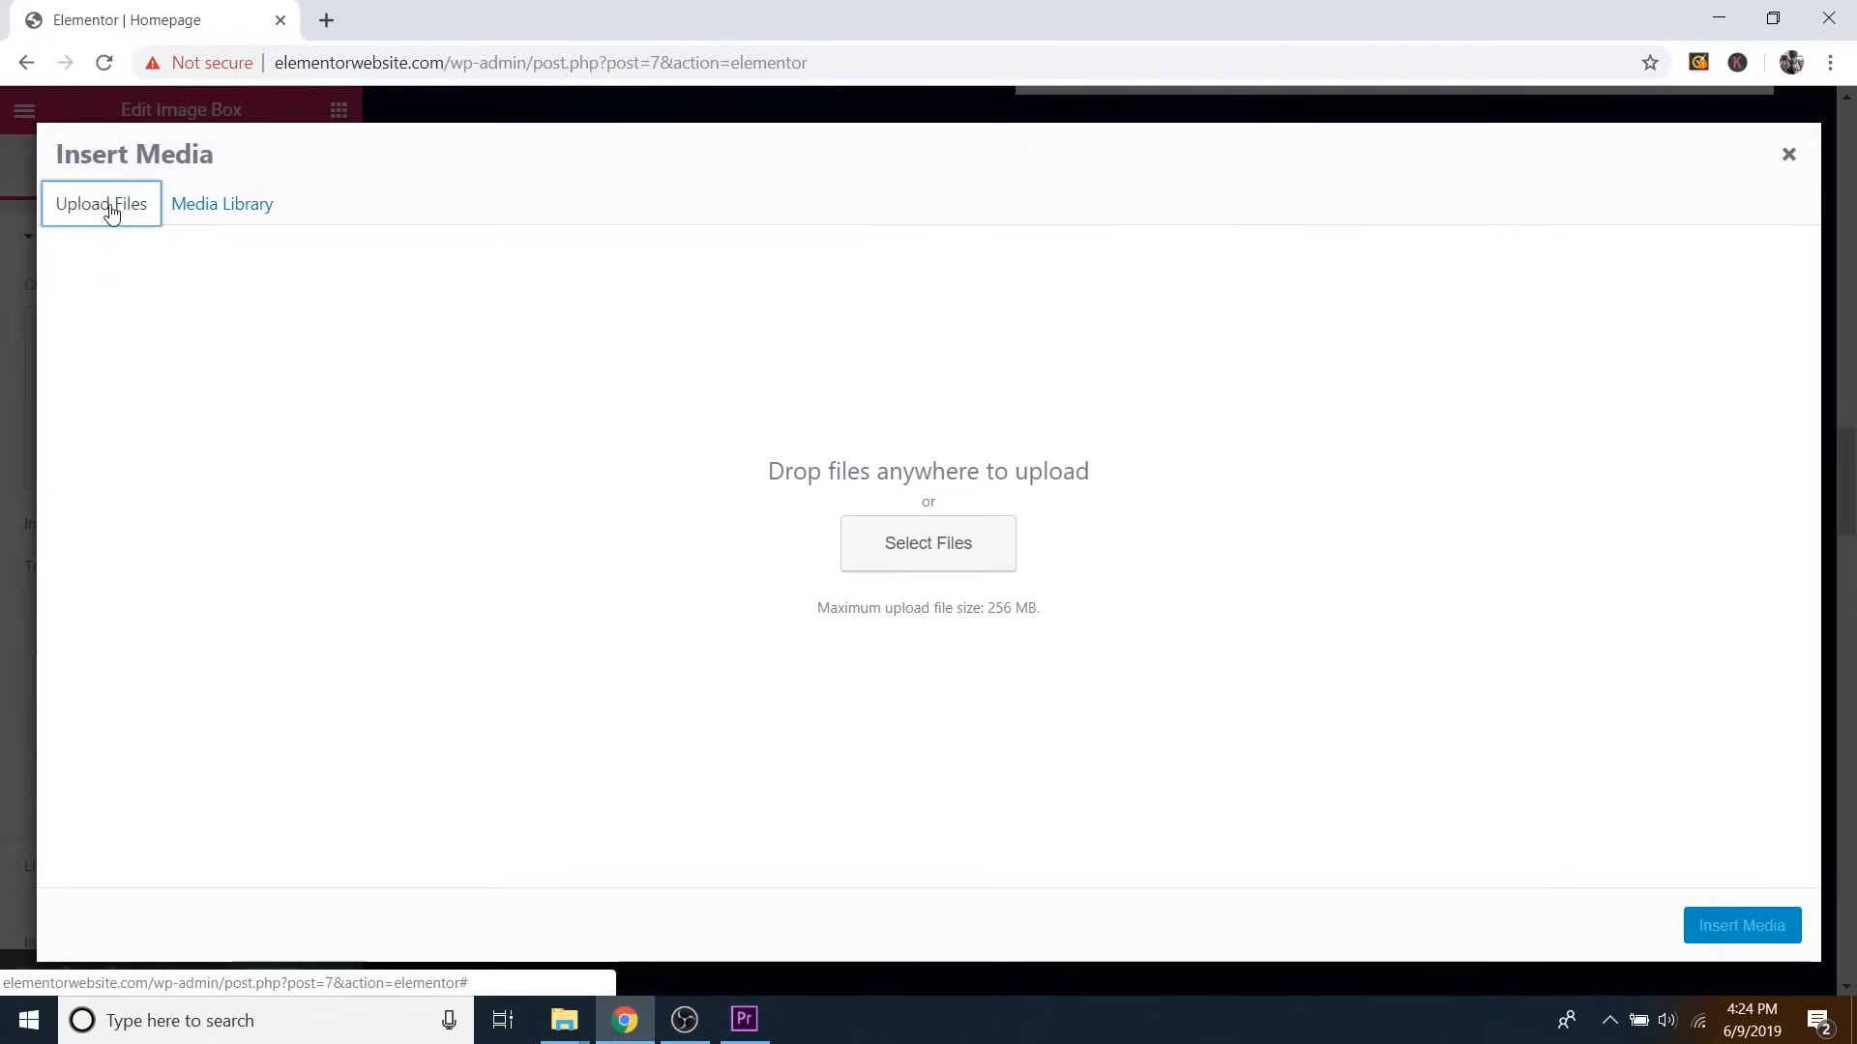
click(926, 546)
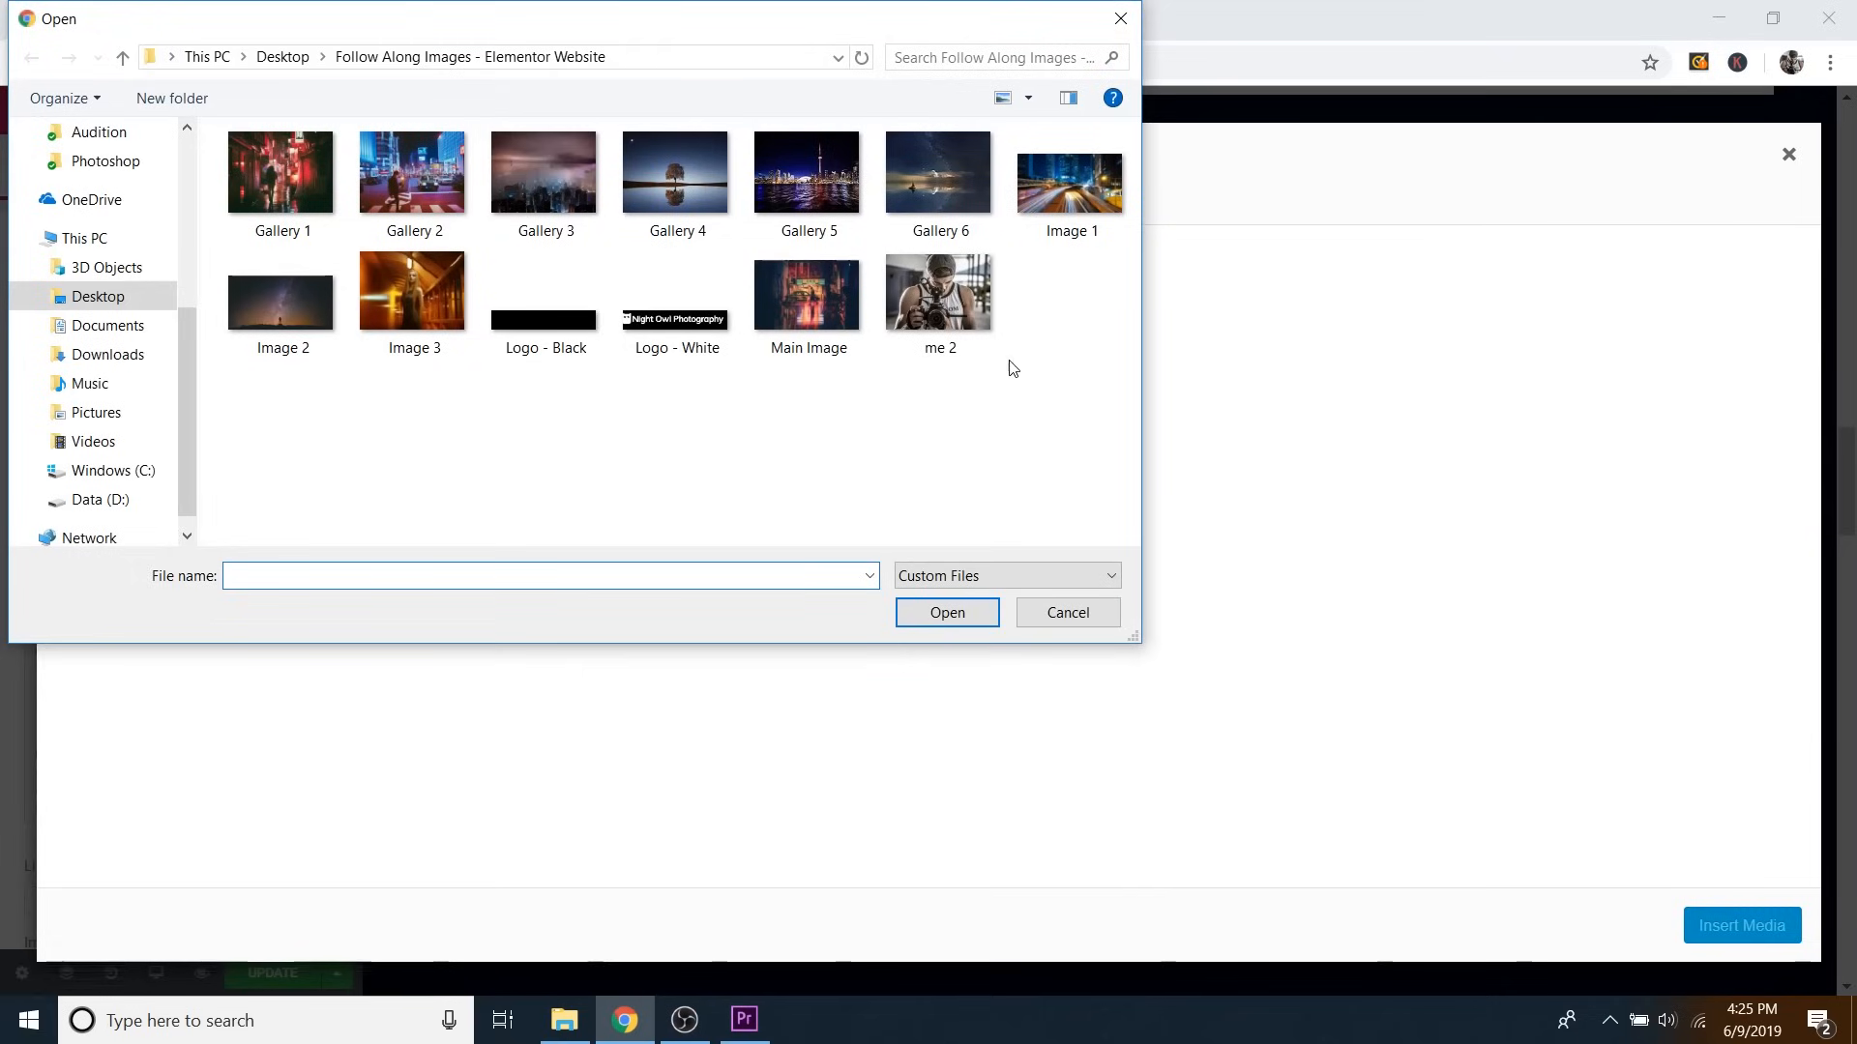
click(957, 302)
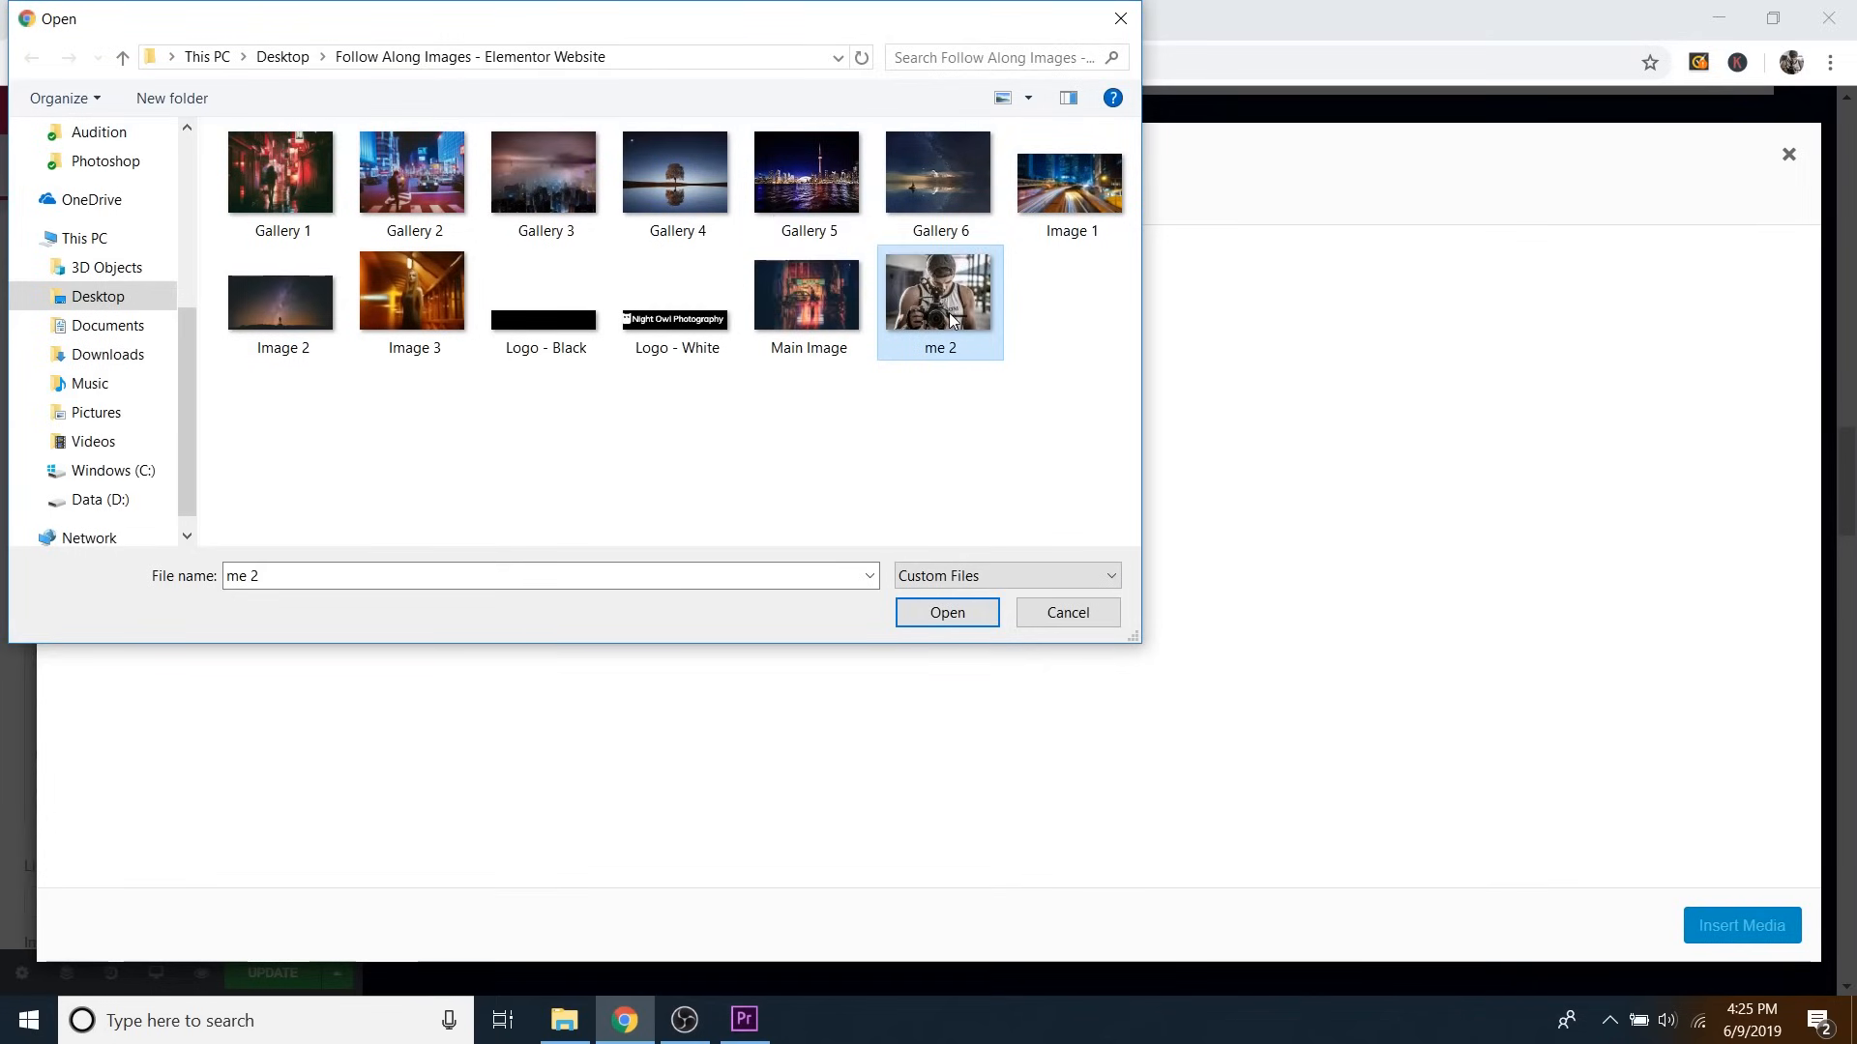
click(986, 612)
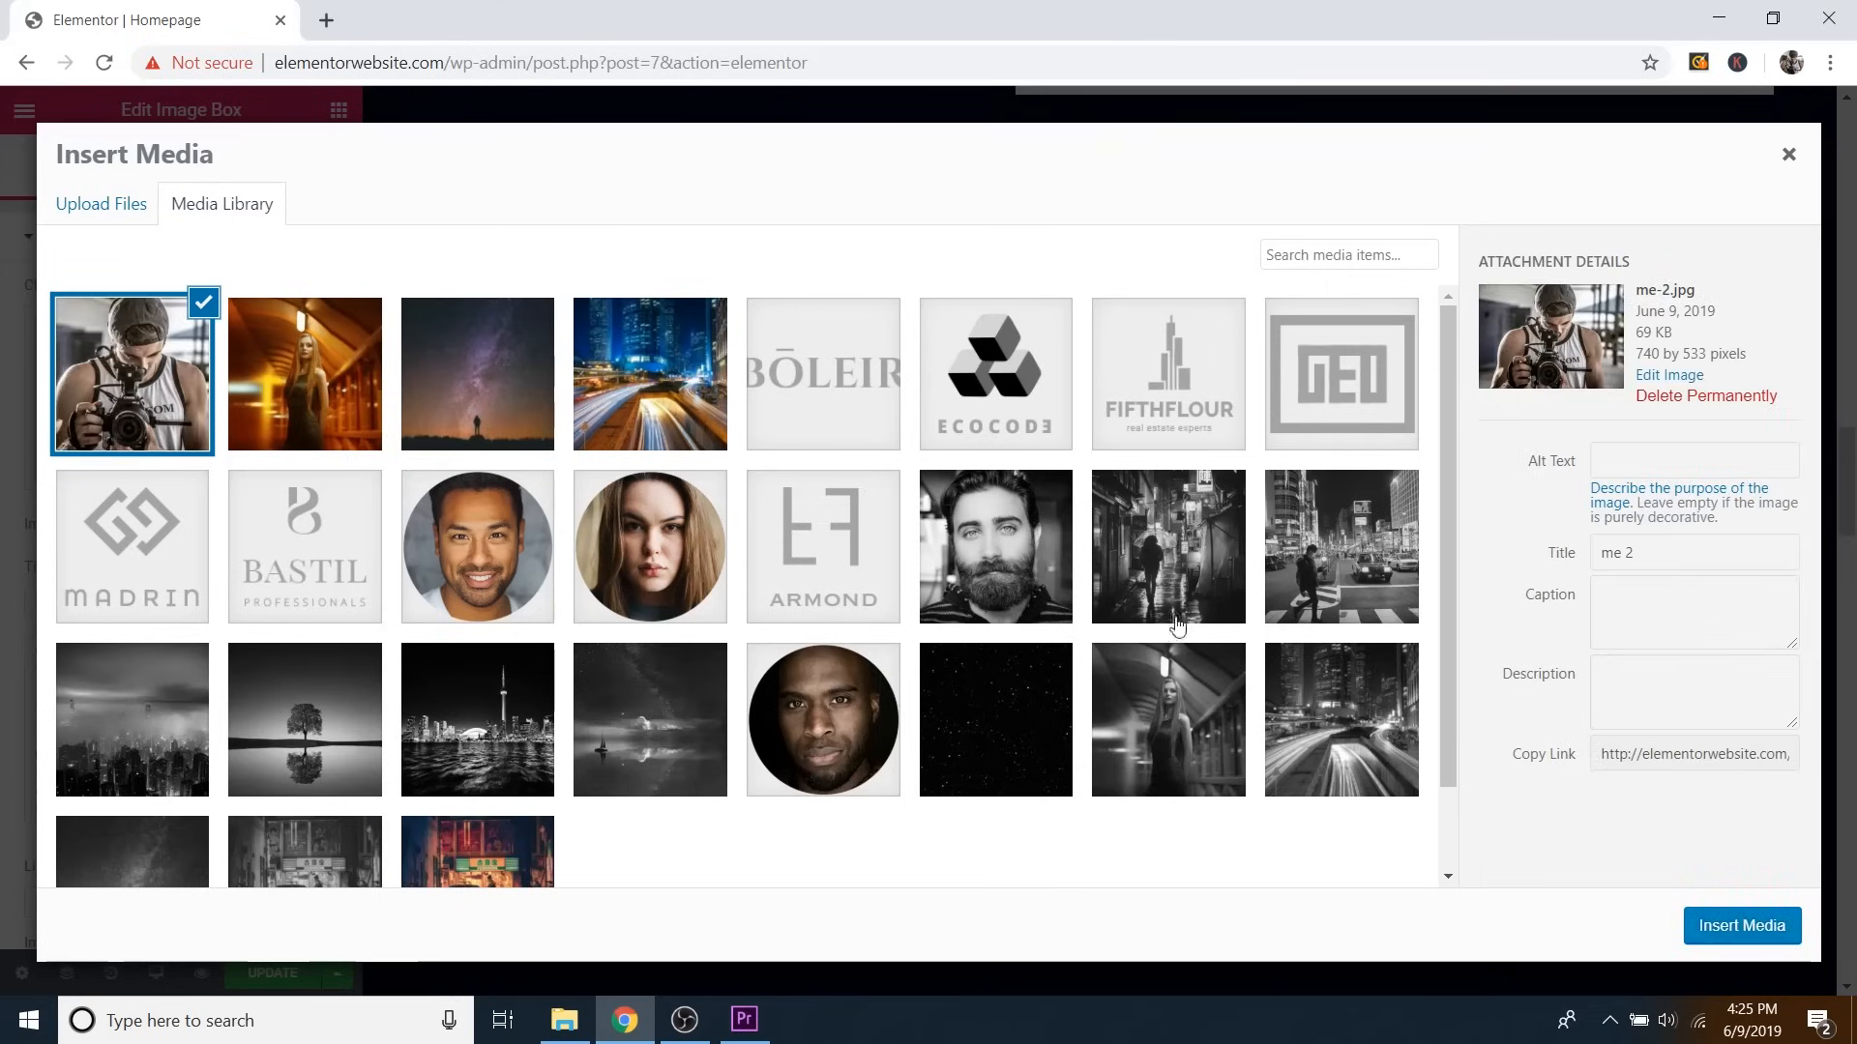
click(1720, 929)
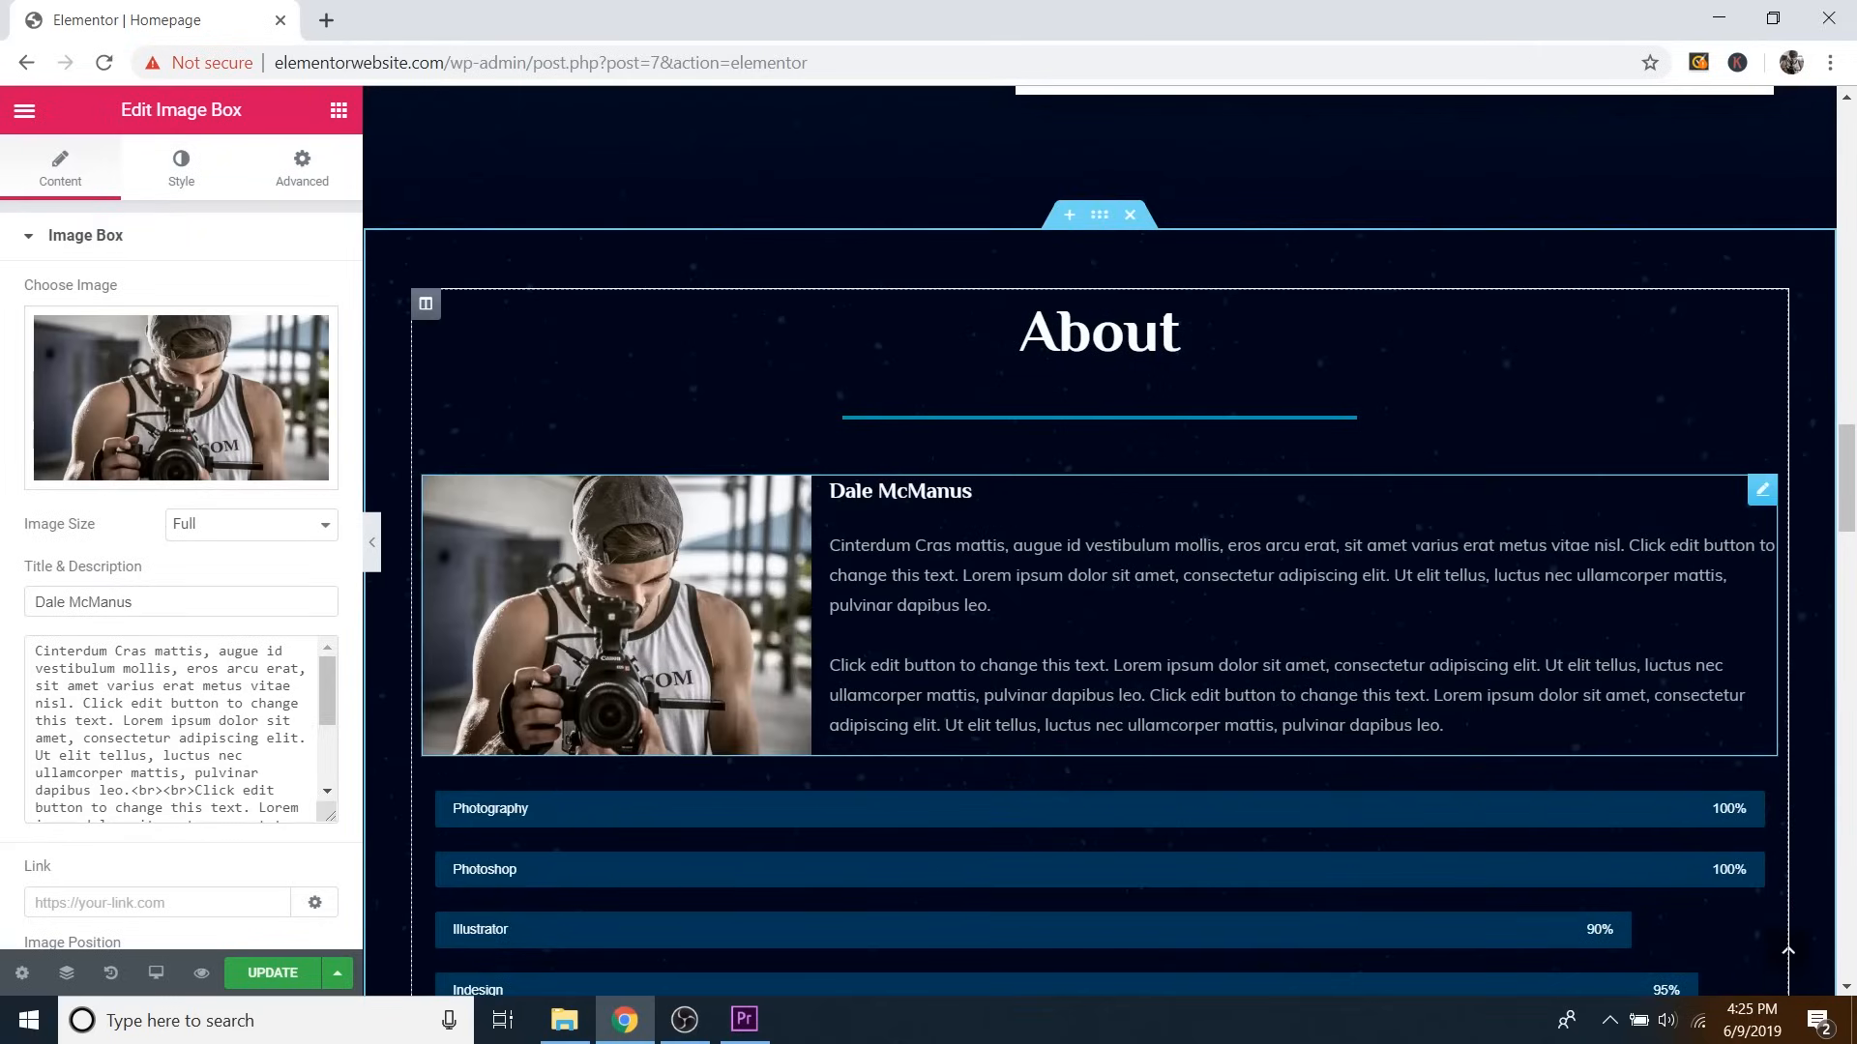
scroll(985, 433, down, 2)
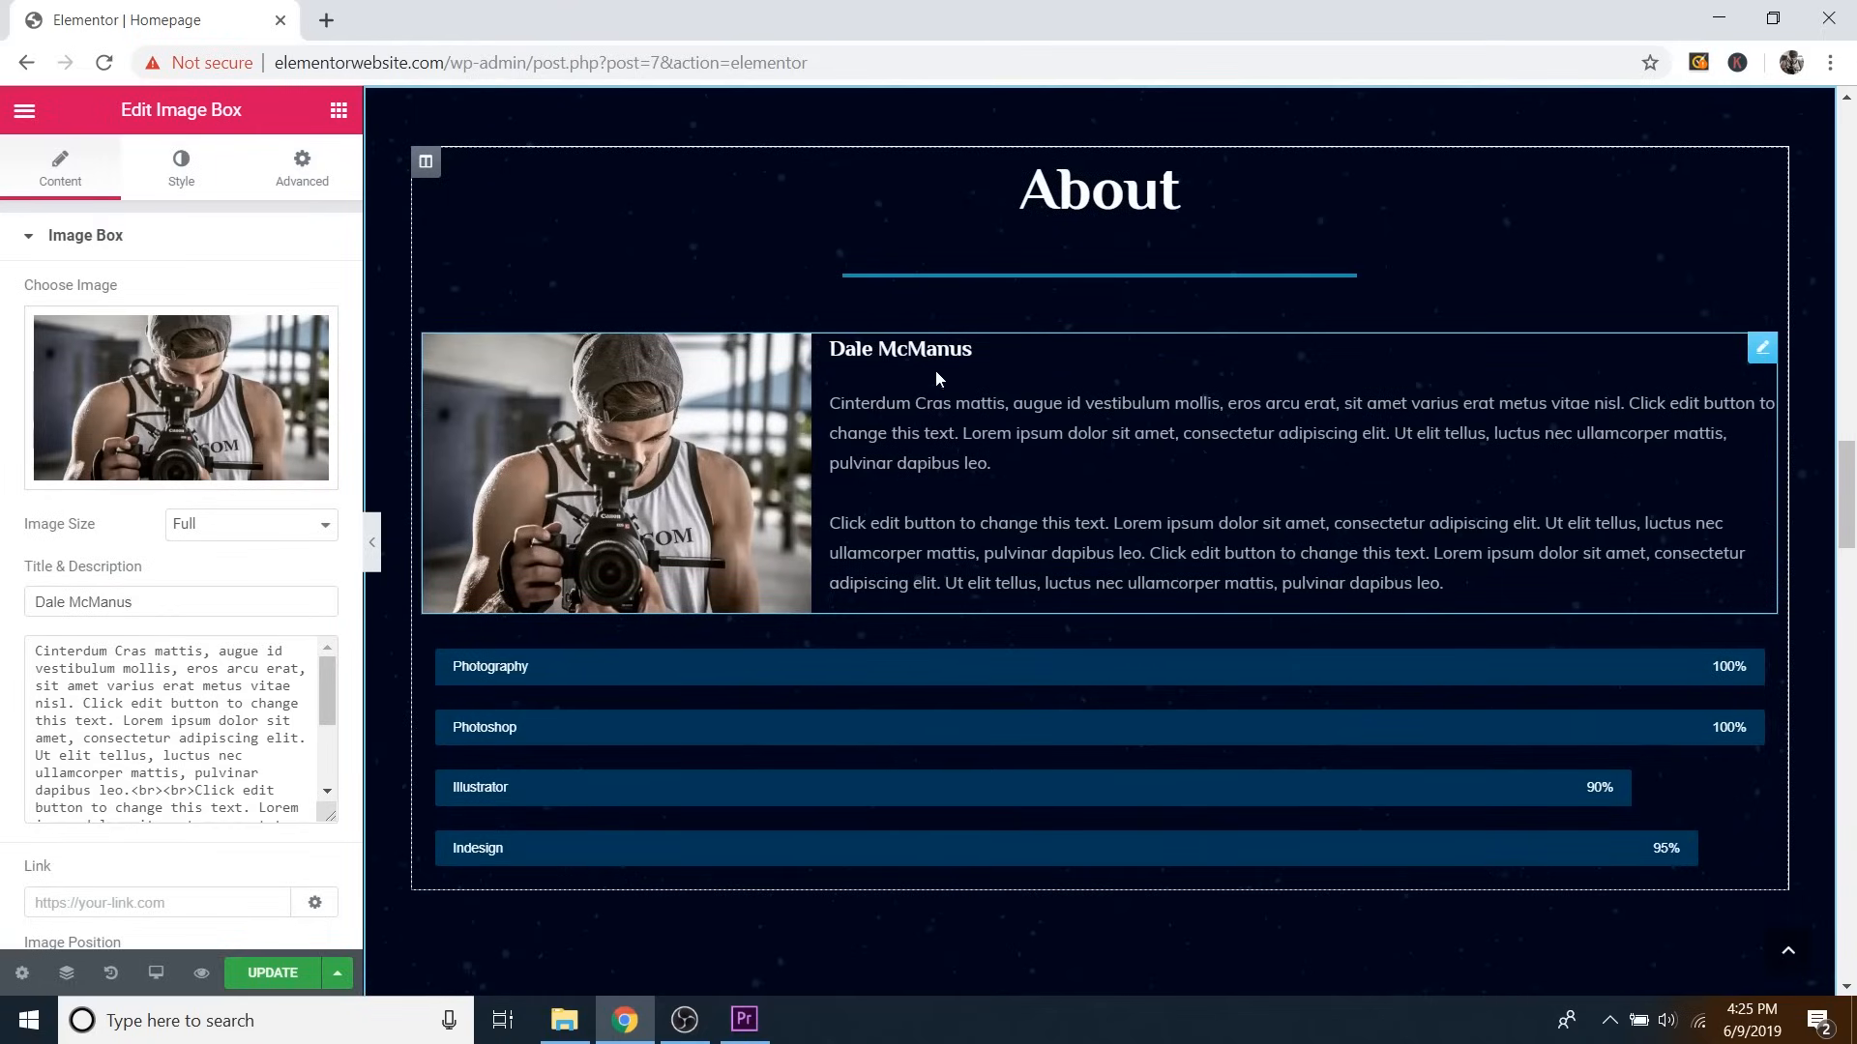
triple_click(115, 603)
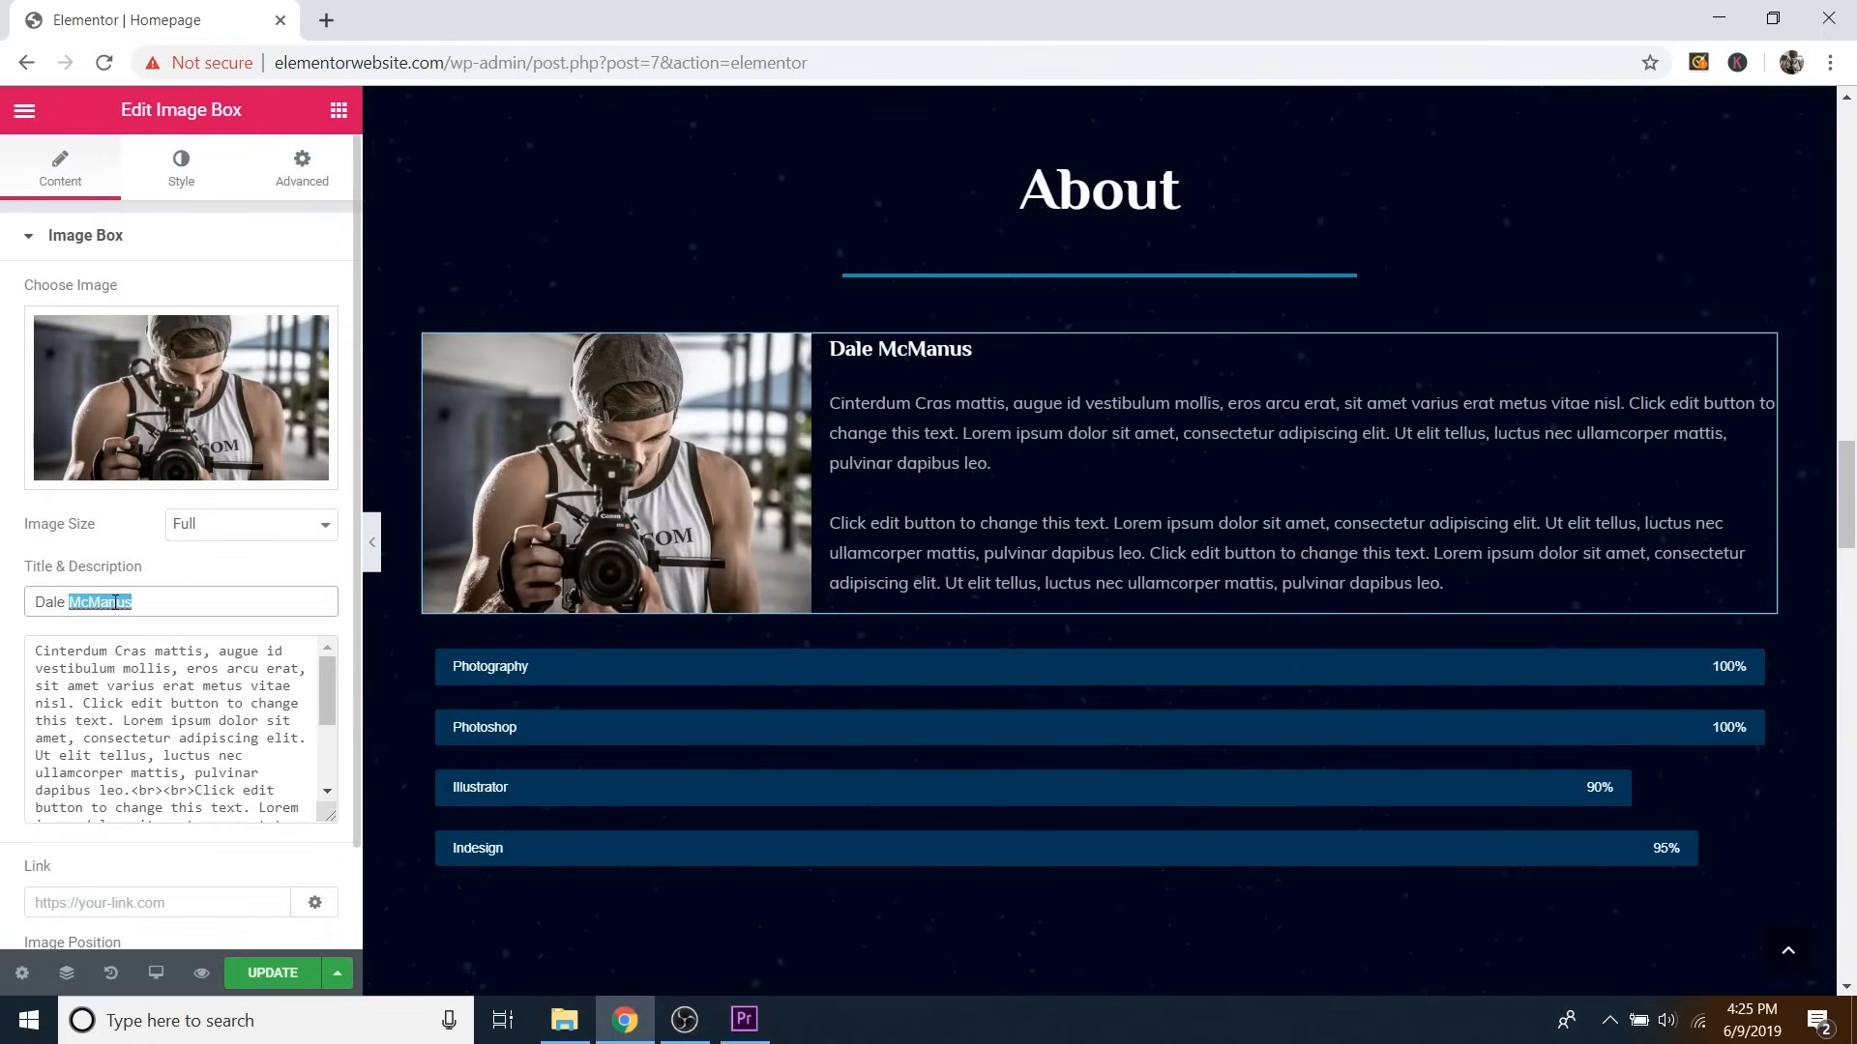
click(178, 602)
triple_click(157, 669)
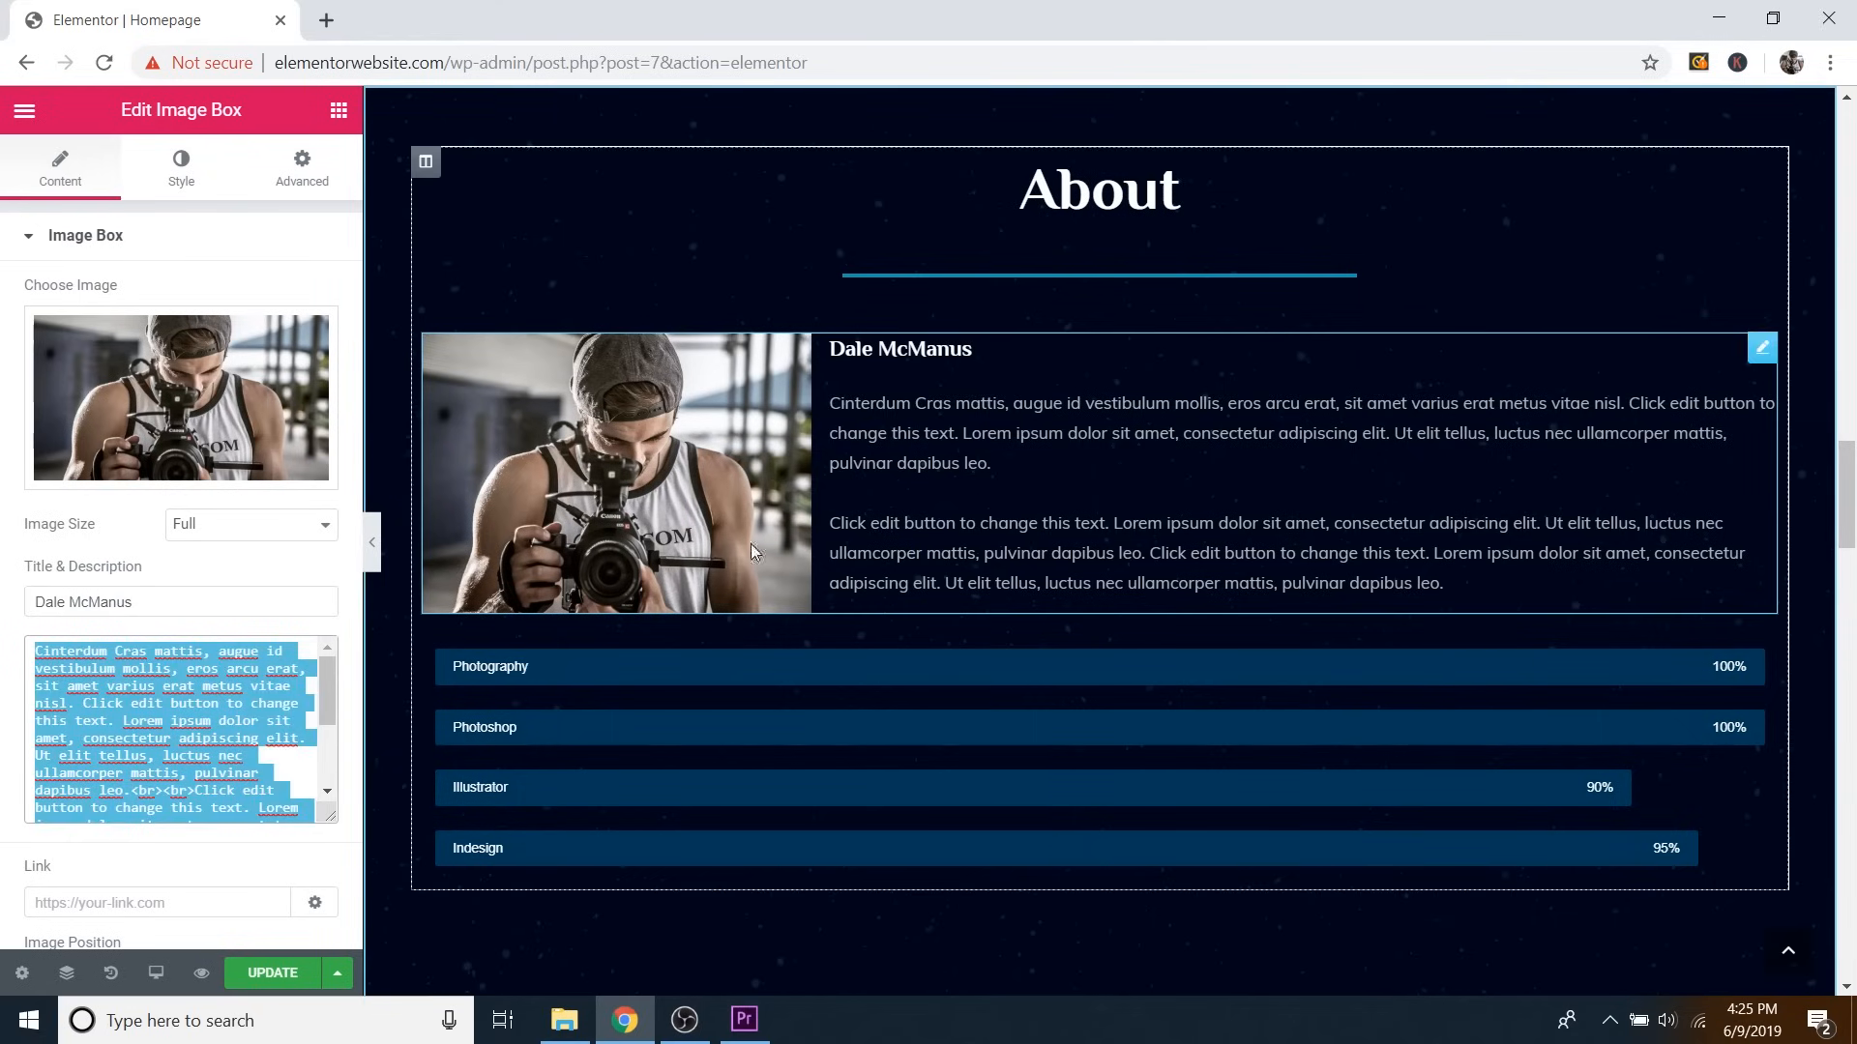
scroll(241, 777, down, 1)
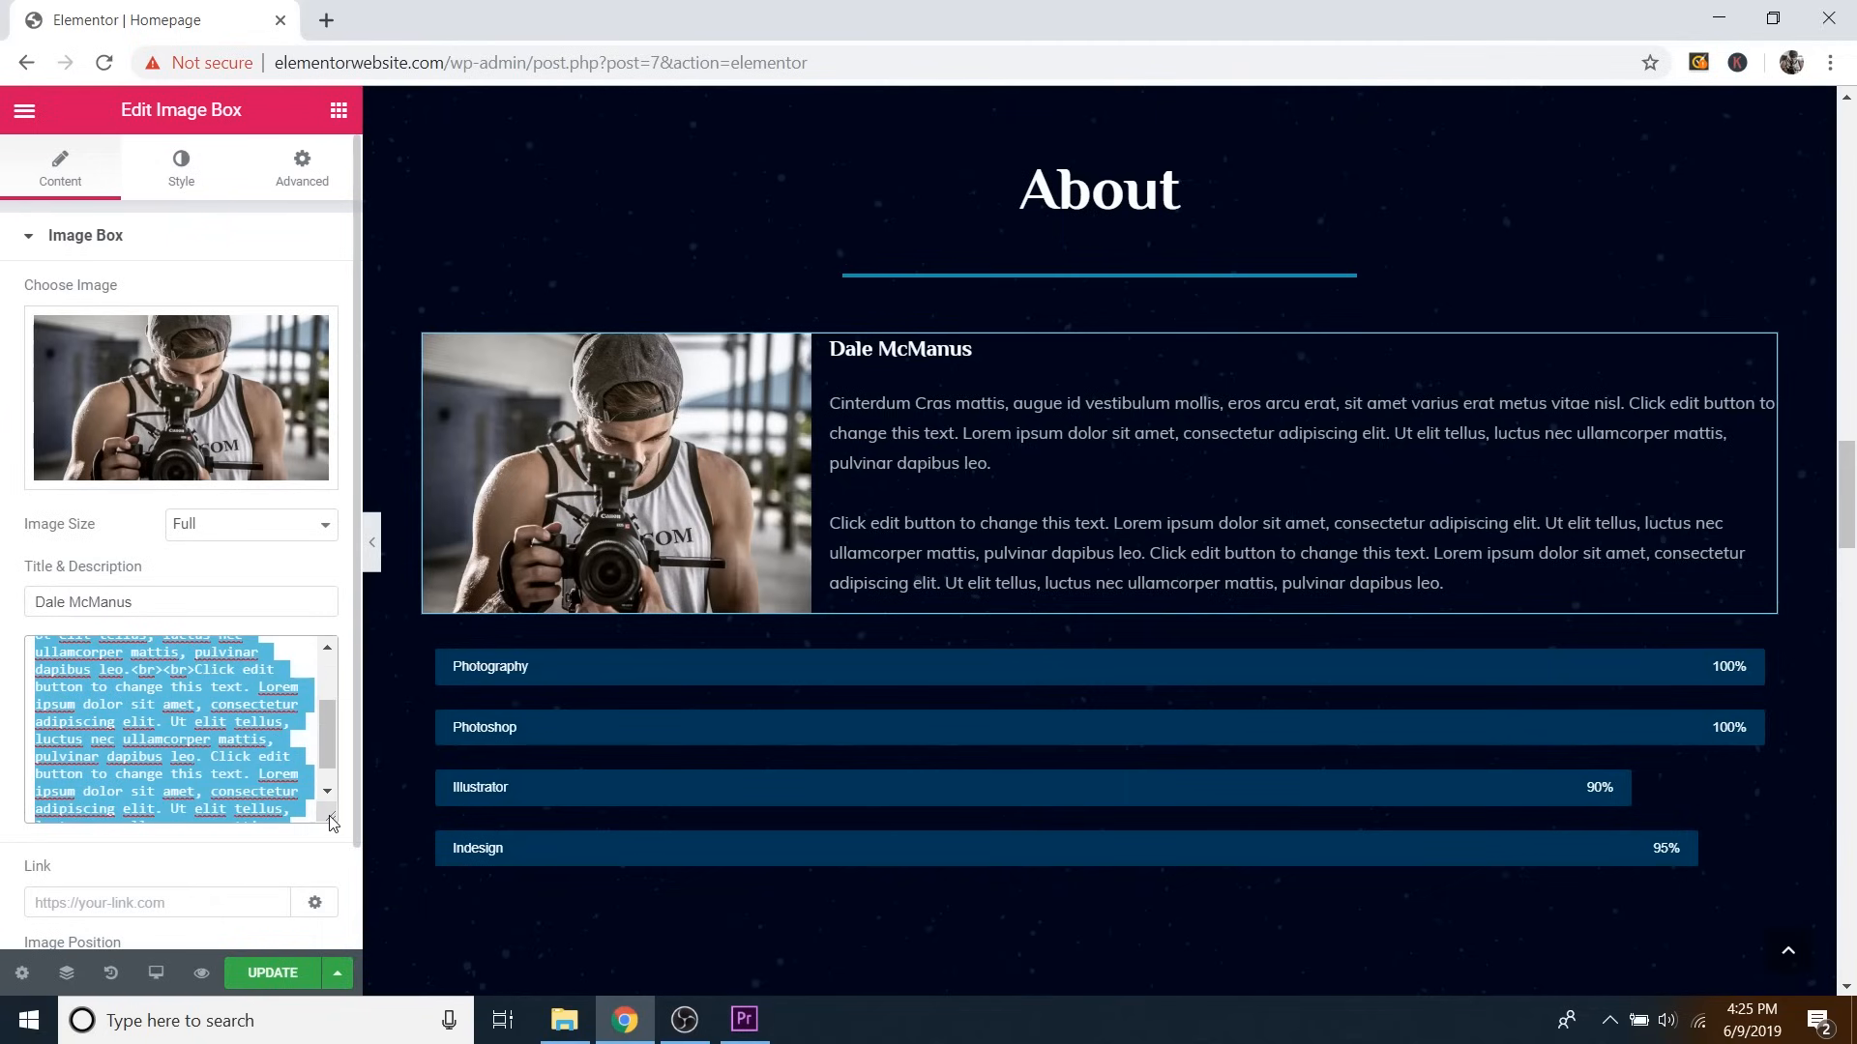
drag(332, 823, 331, 918)
scroll(232, 802, up, 2)
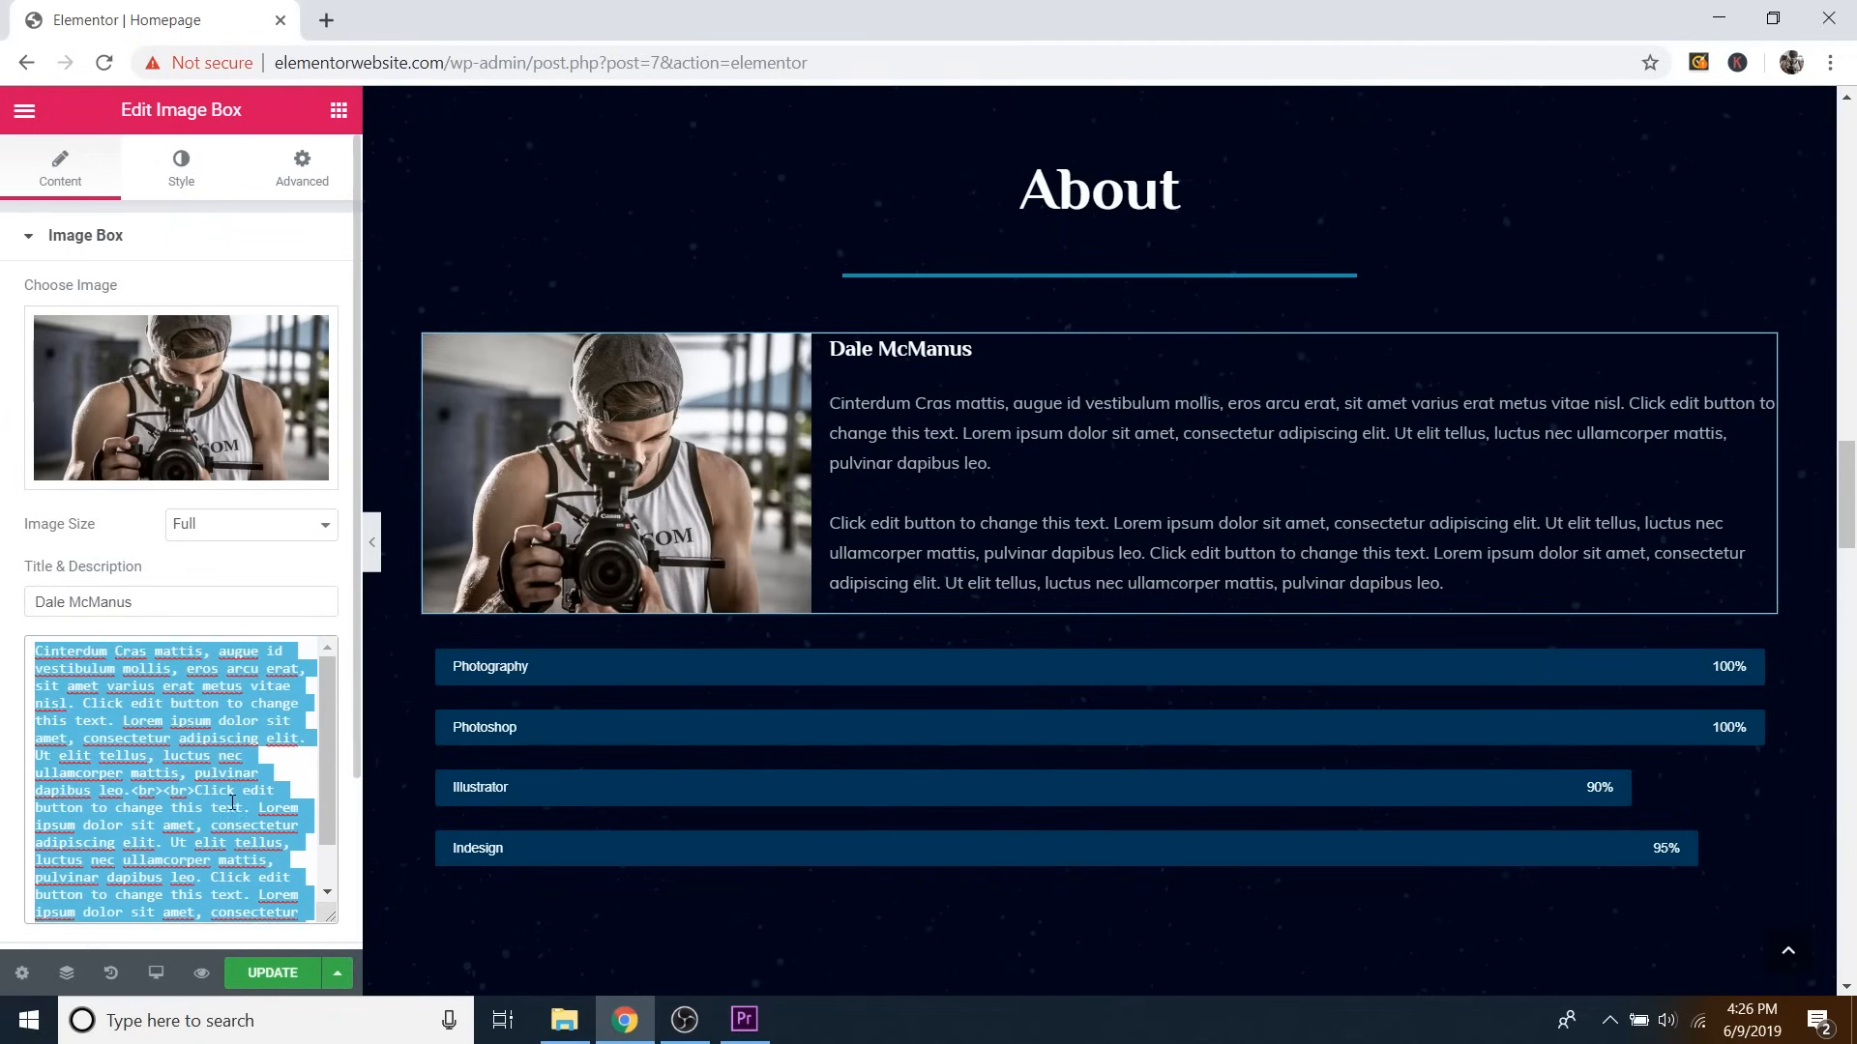
scroll(232, 802, down, 1)
scroll(232, 802, up, 1)
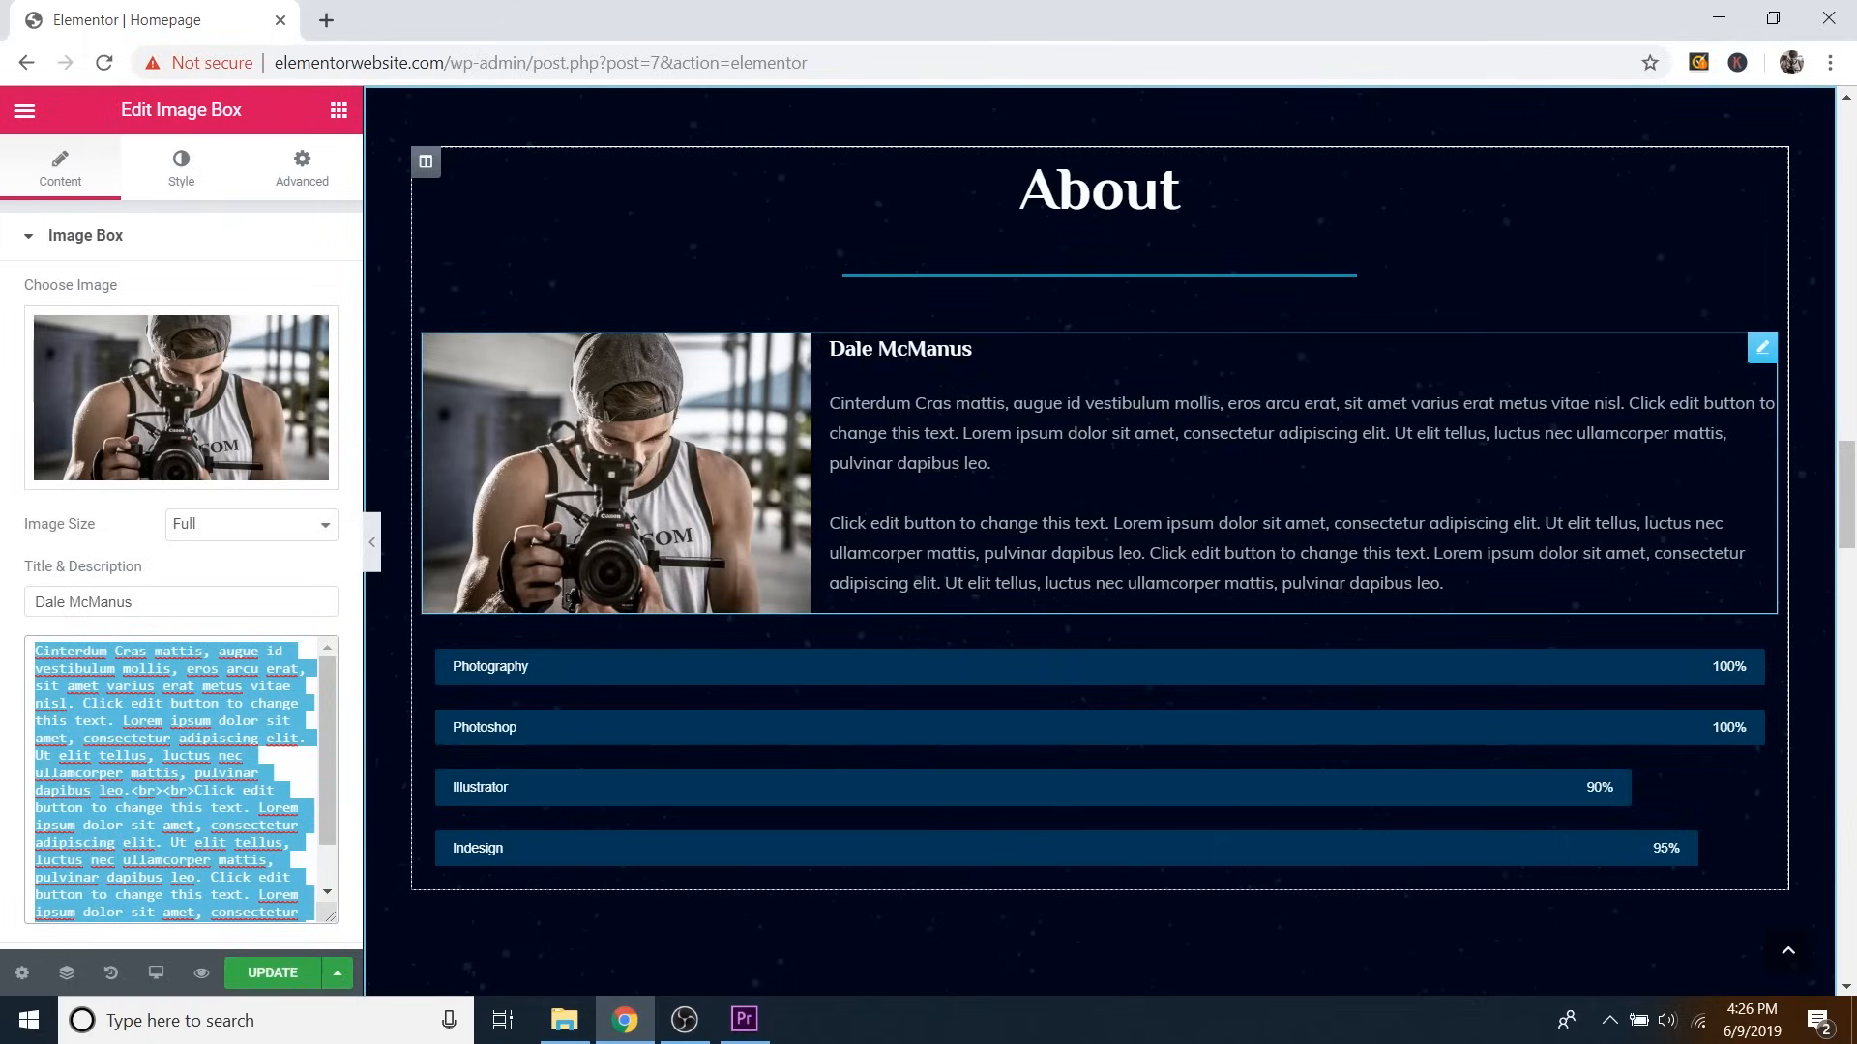
click(174, 774)
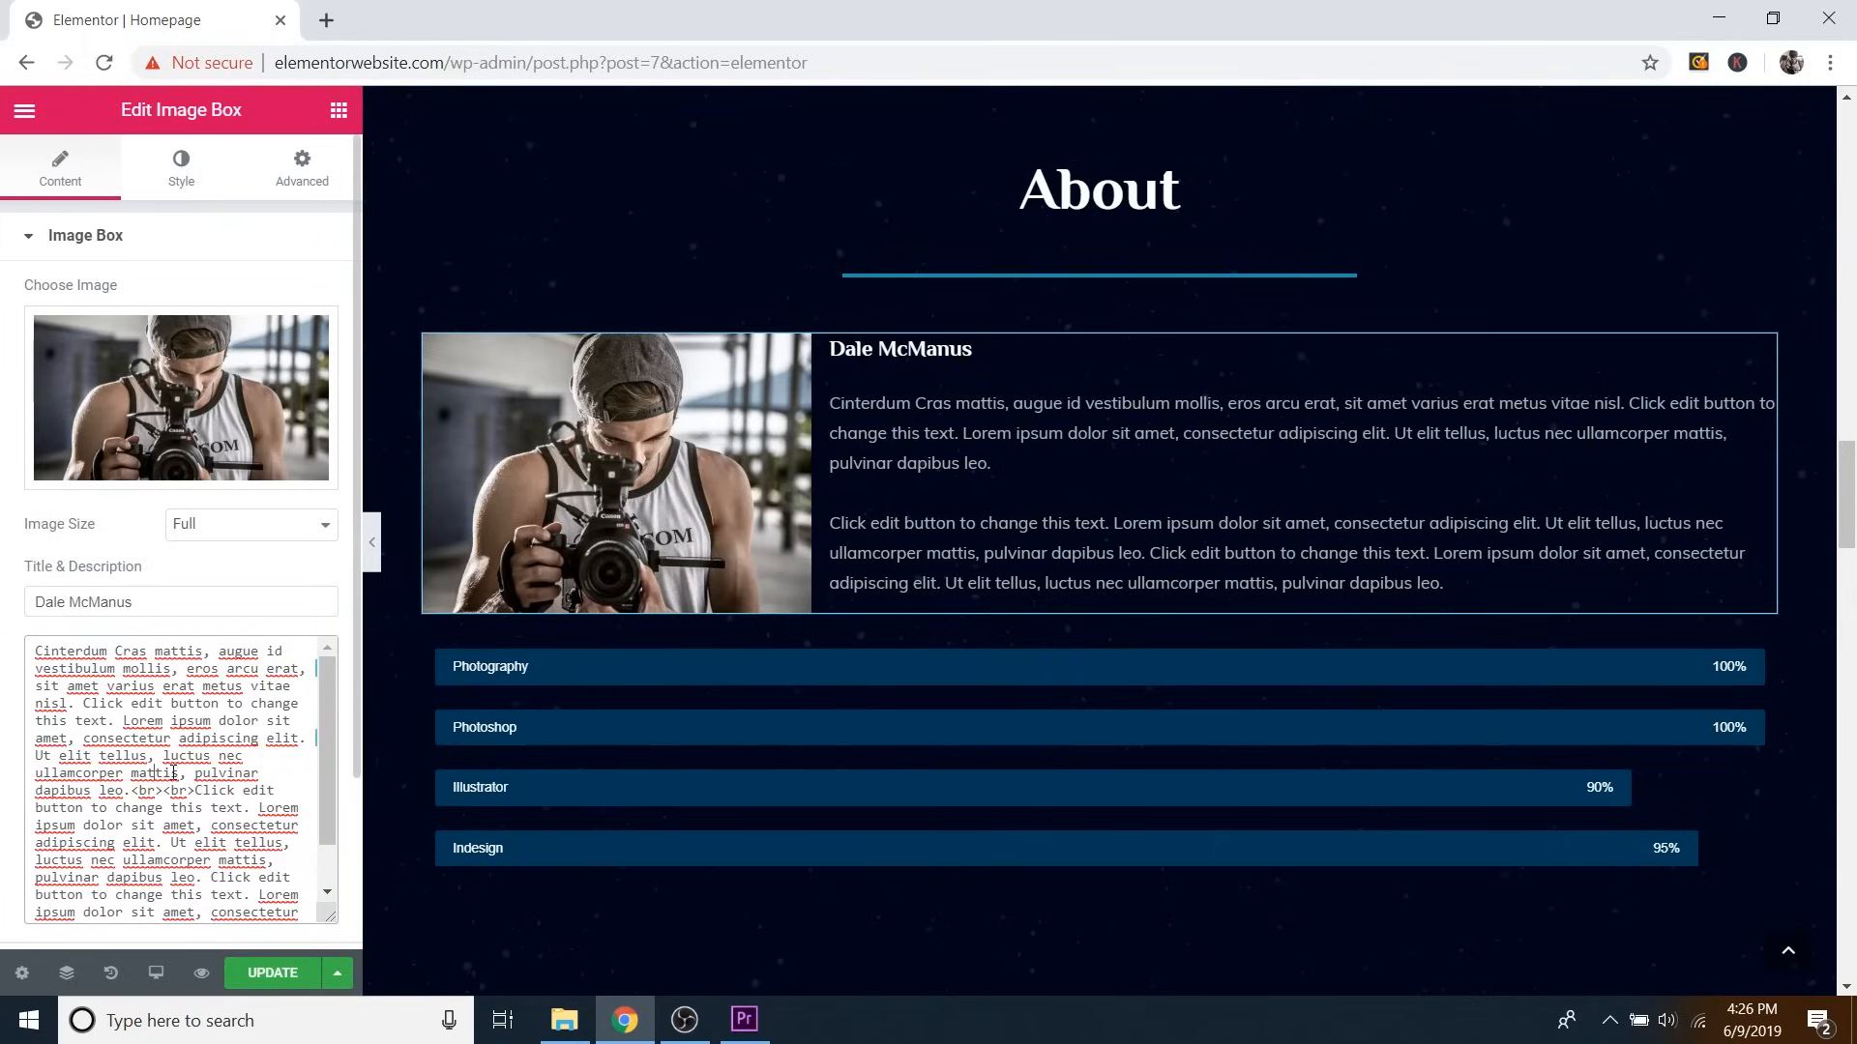
click(121, 721)
key(Return)
key(Return)
key(Return)
key(Return)
key(Return)
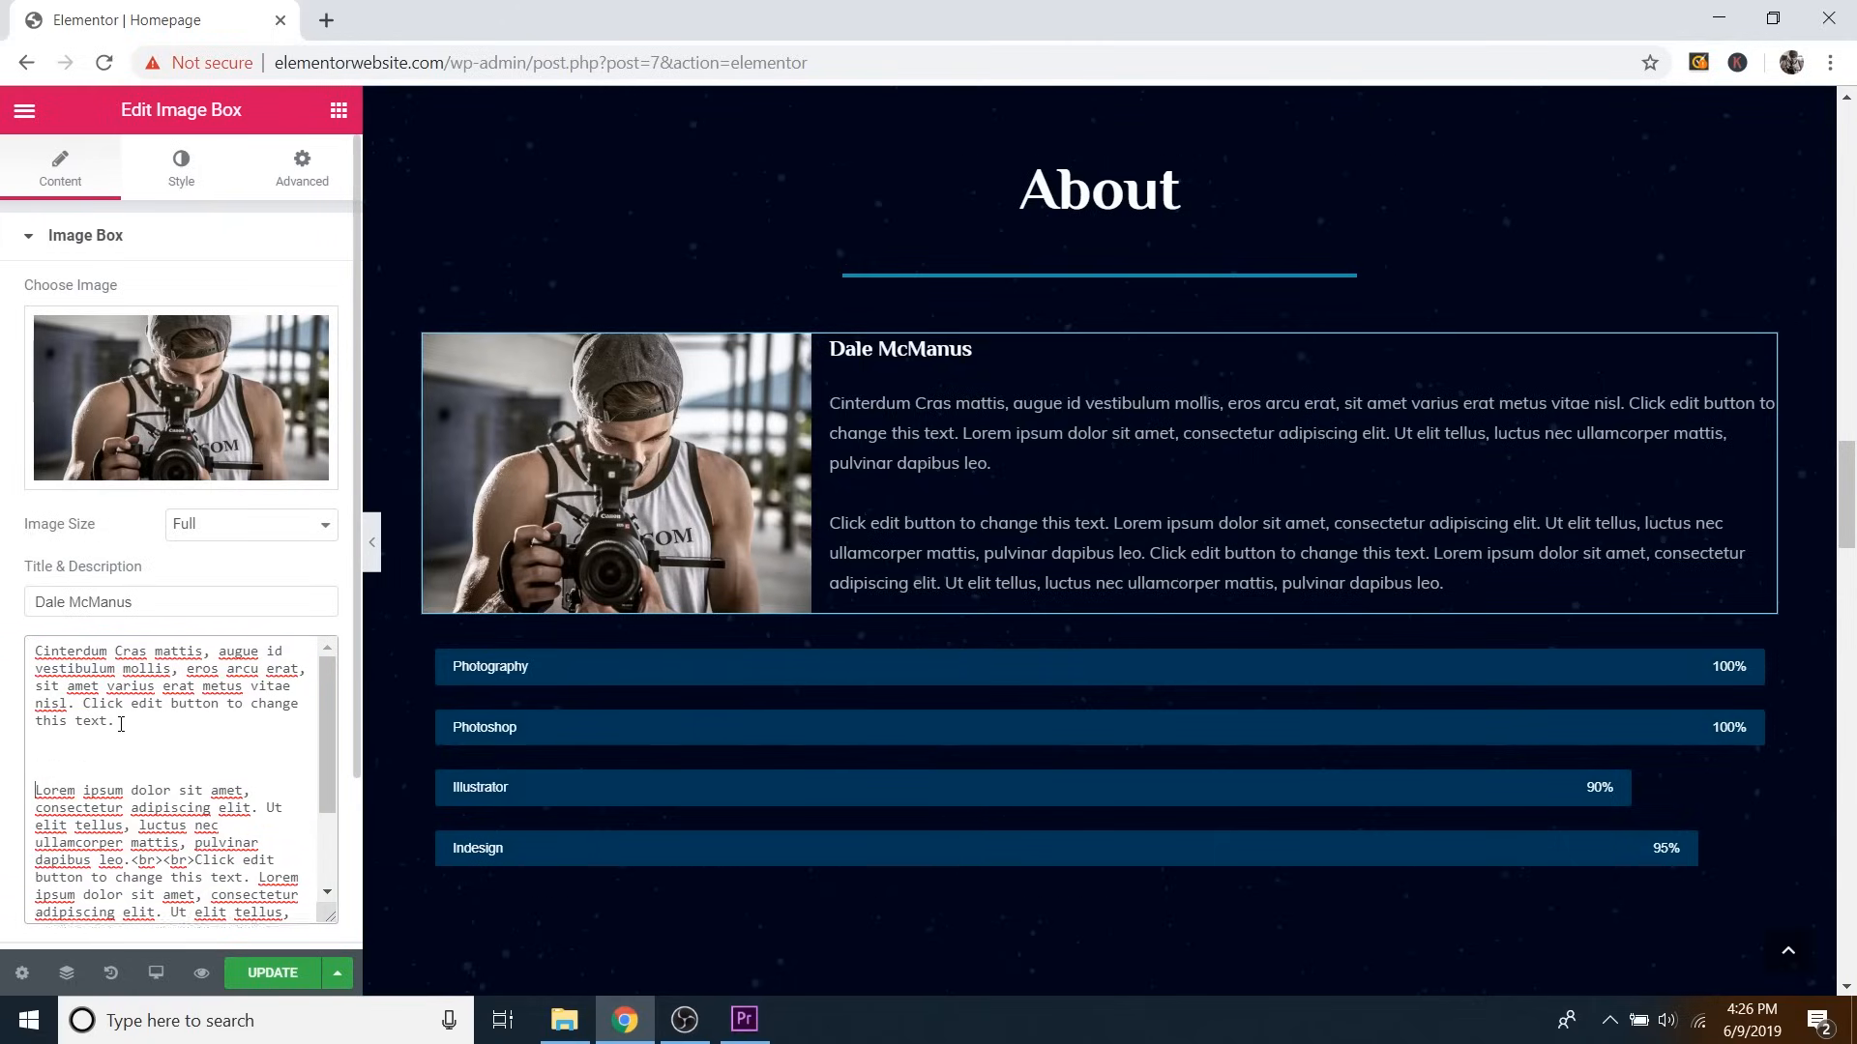
key(BackSpace)
key(BackSpace)
key(BackSpace)
key(BackSpace)
key(BackSpace)
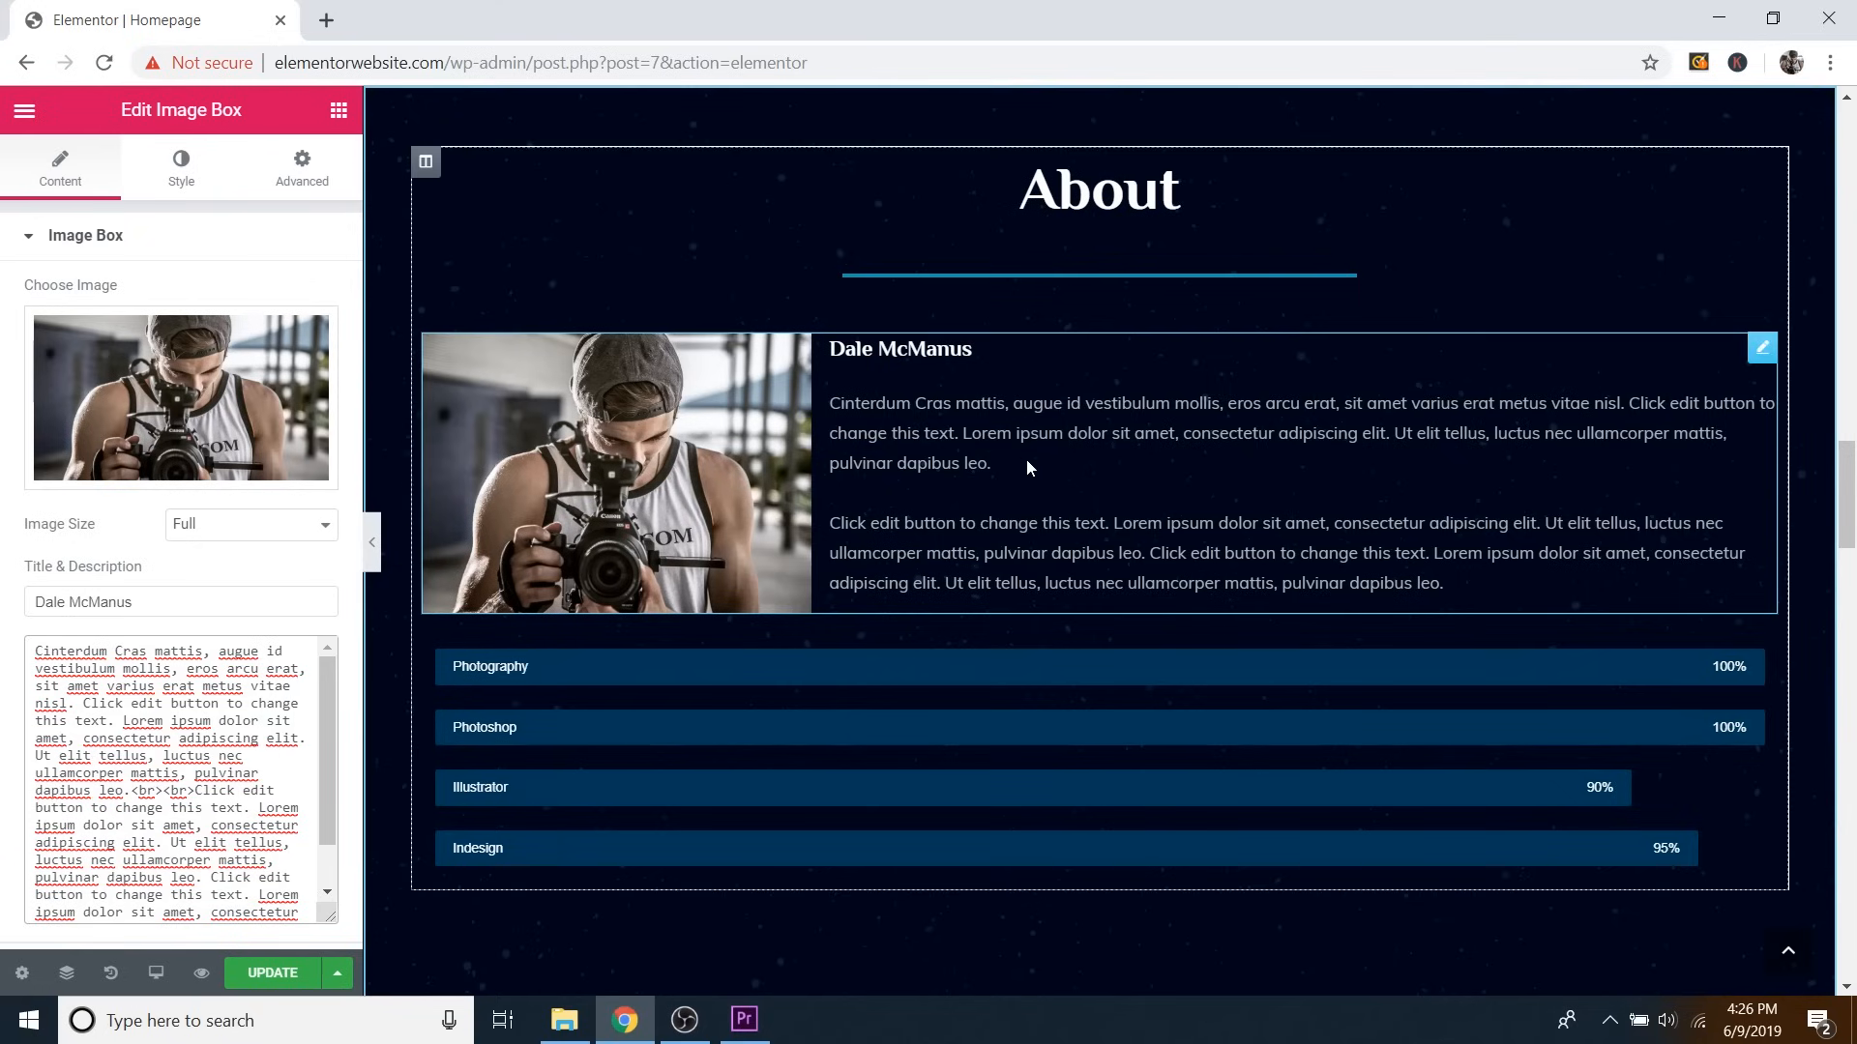
click(984, 434)
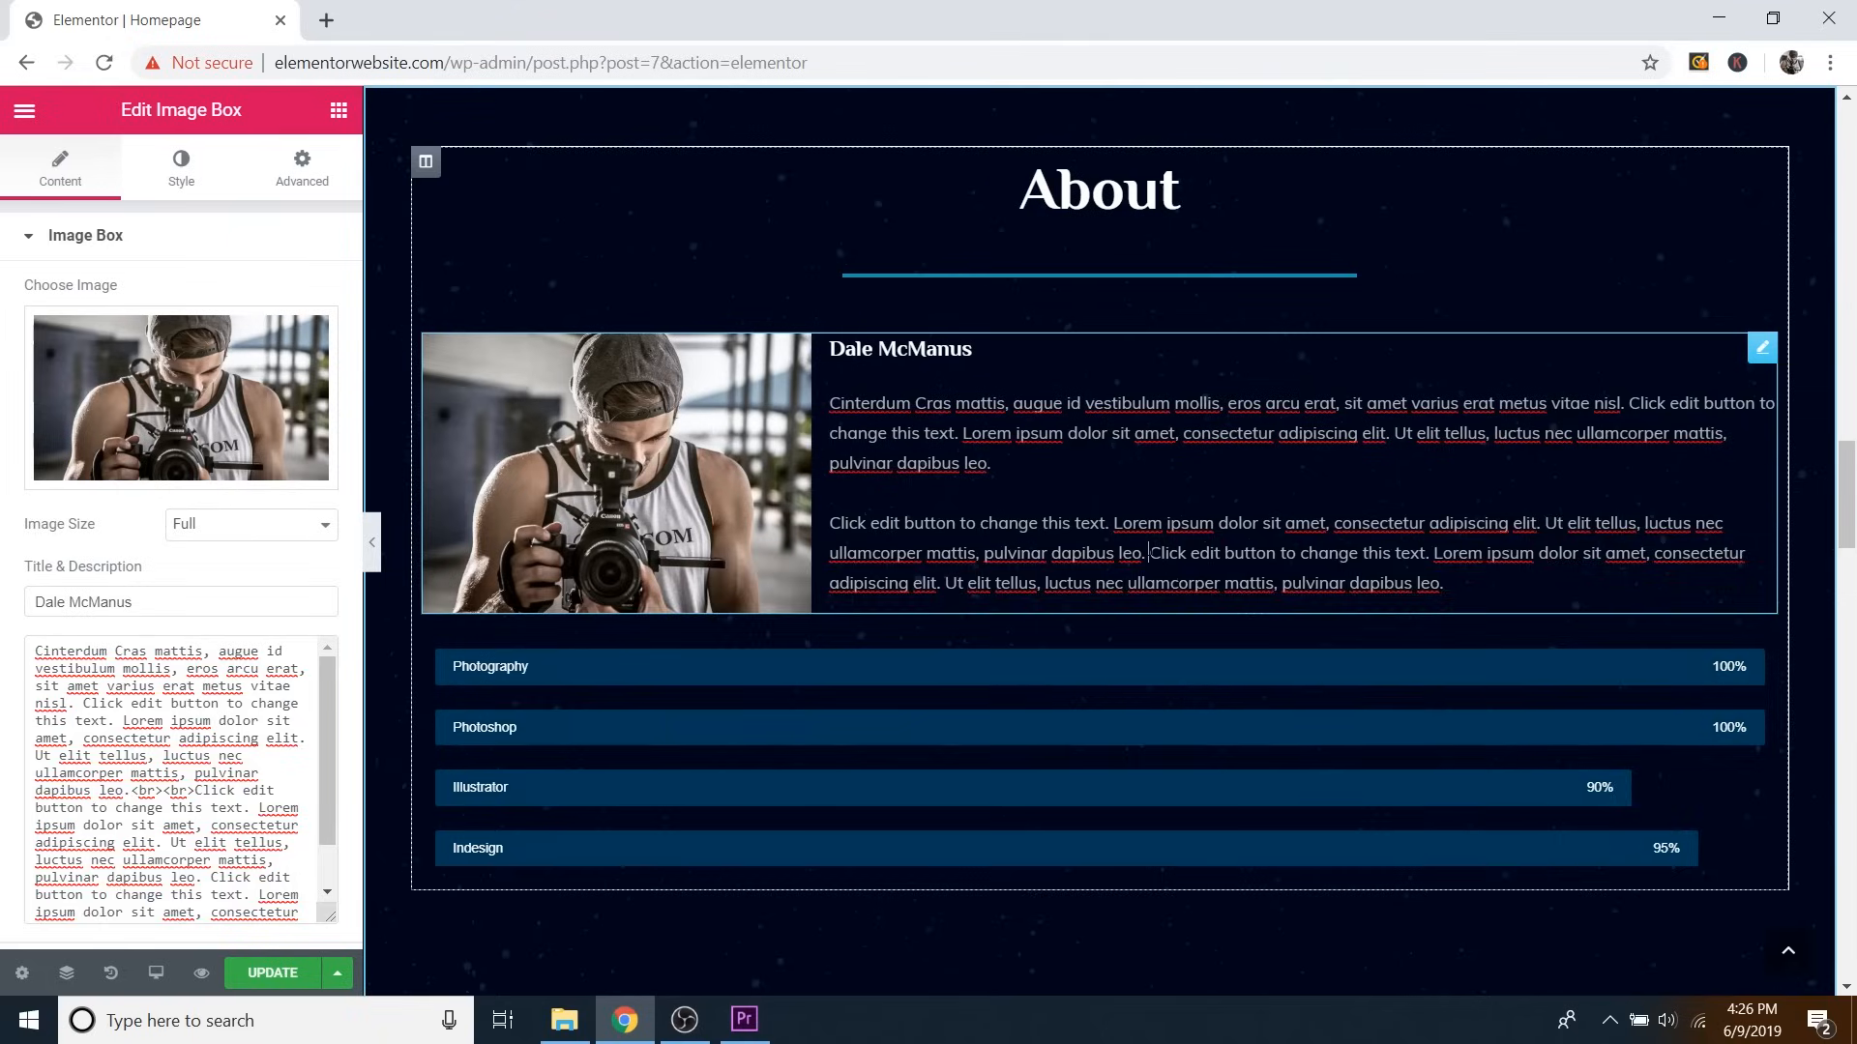
key(Return)
key(Return)
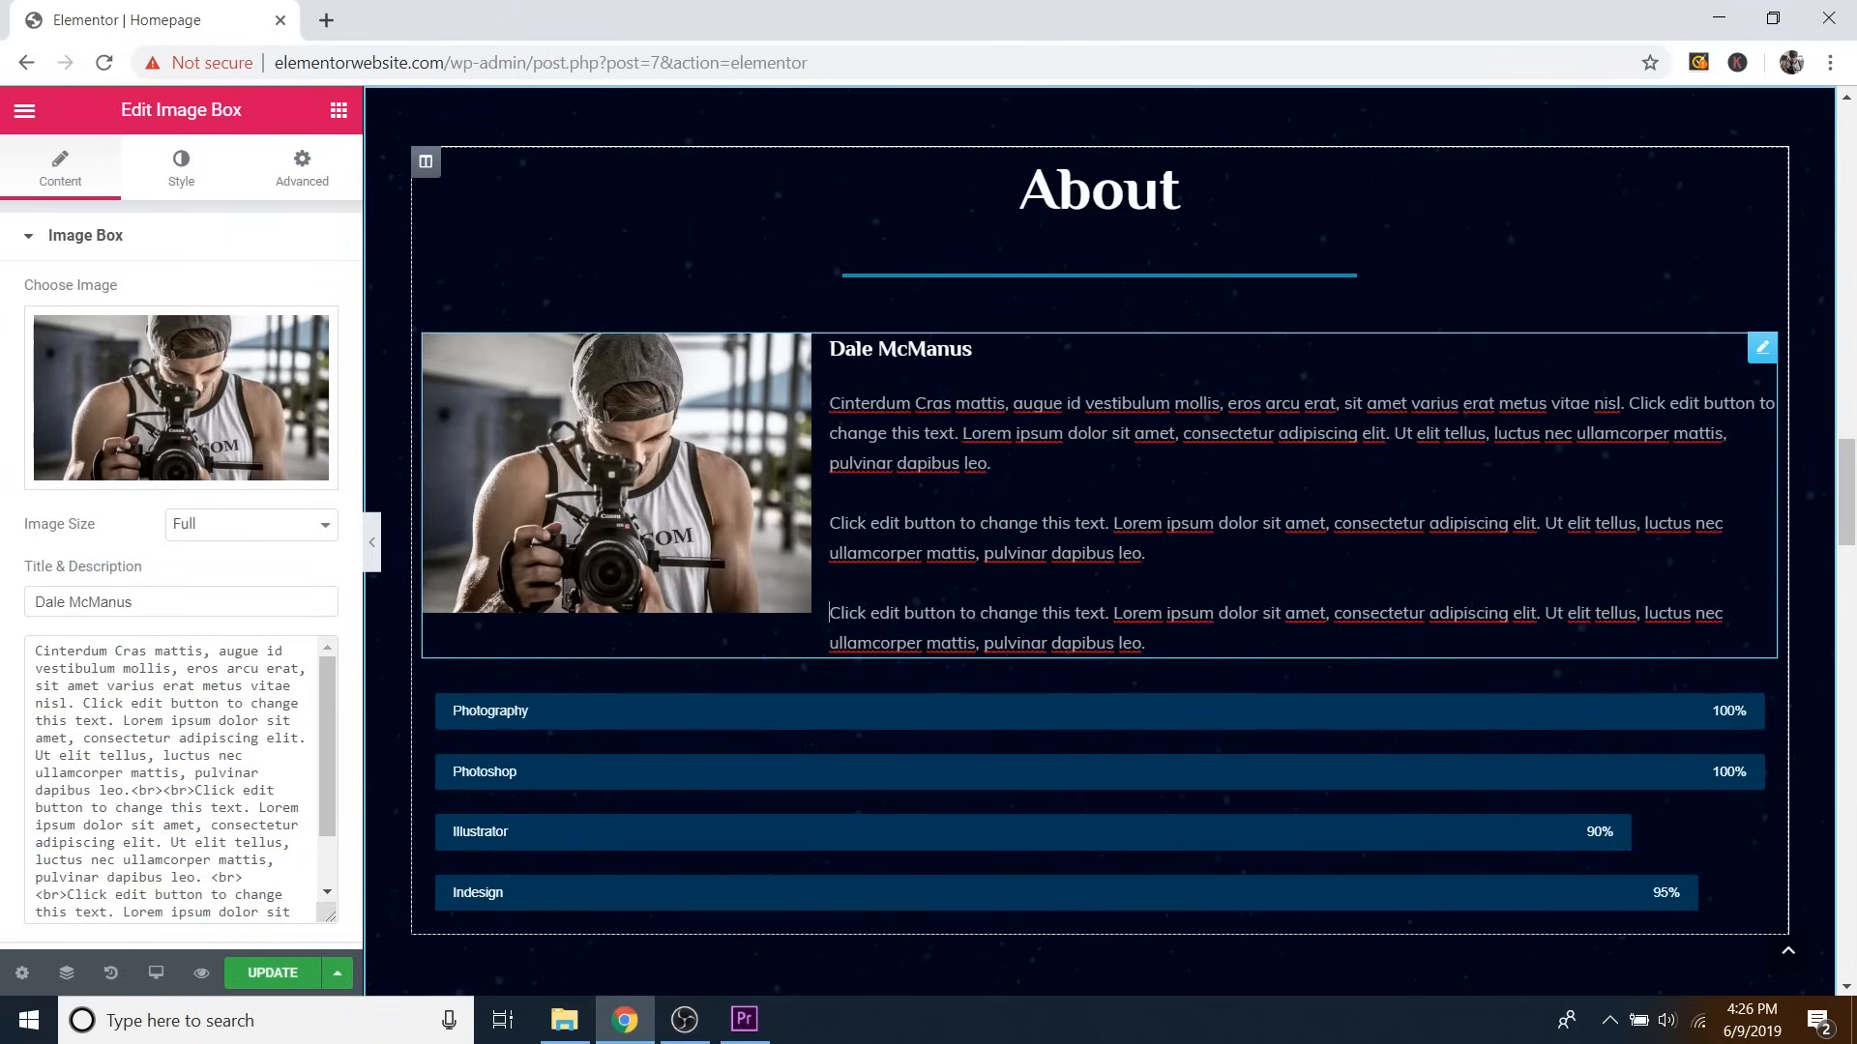
drag(131, 790, 137, 790)
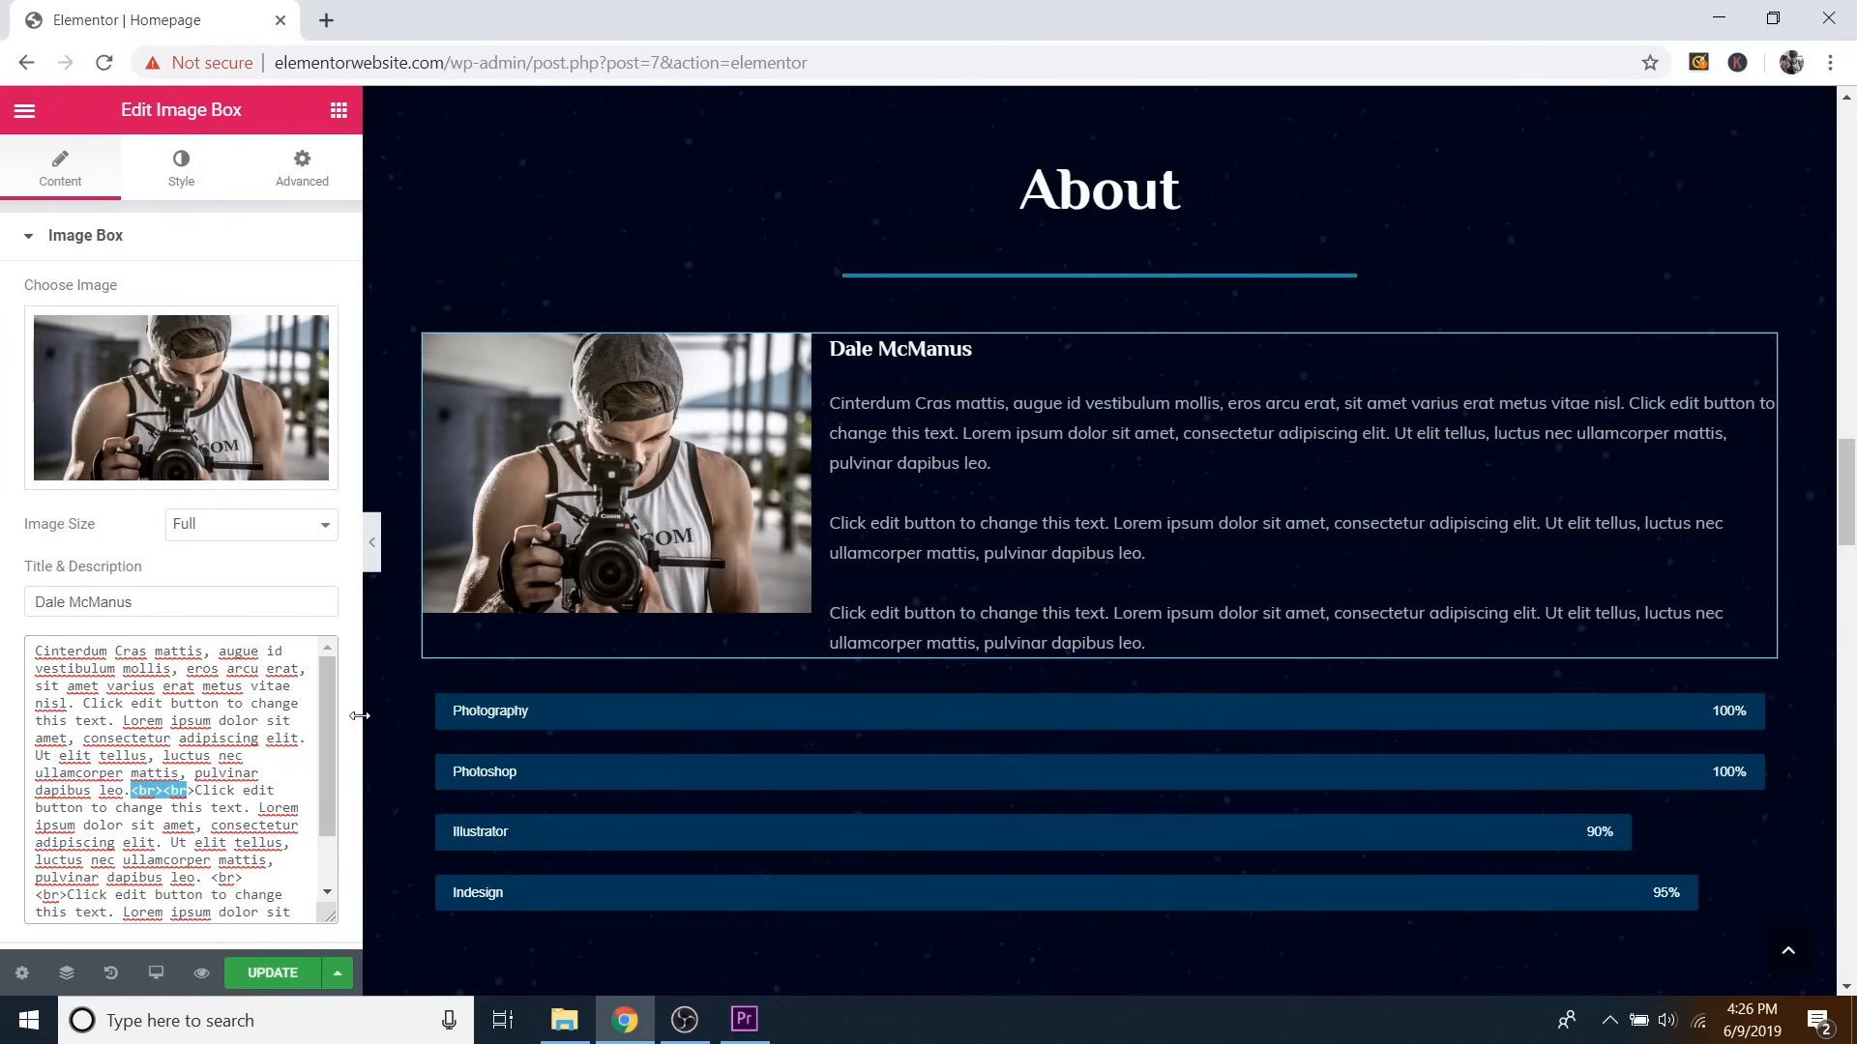
click(198, 798)
key(ctrl+z)
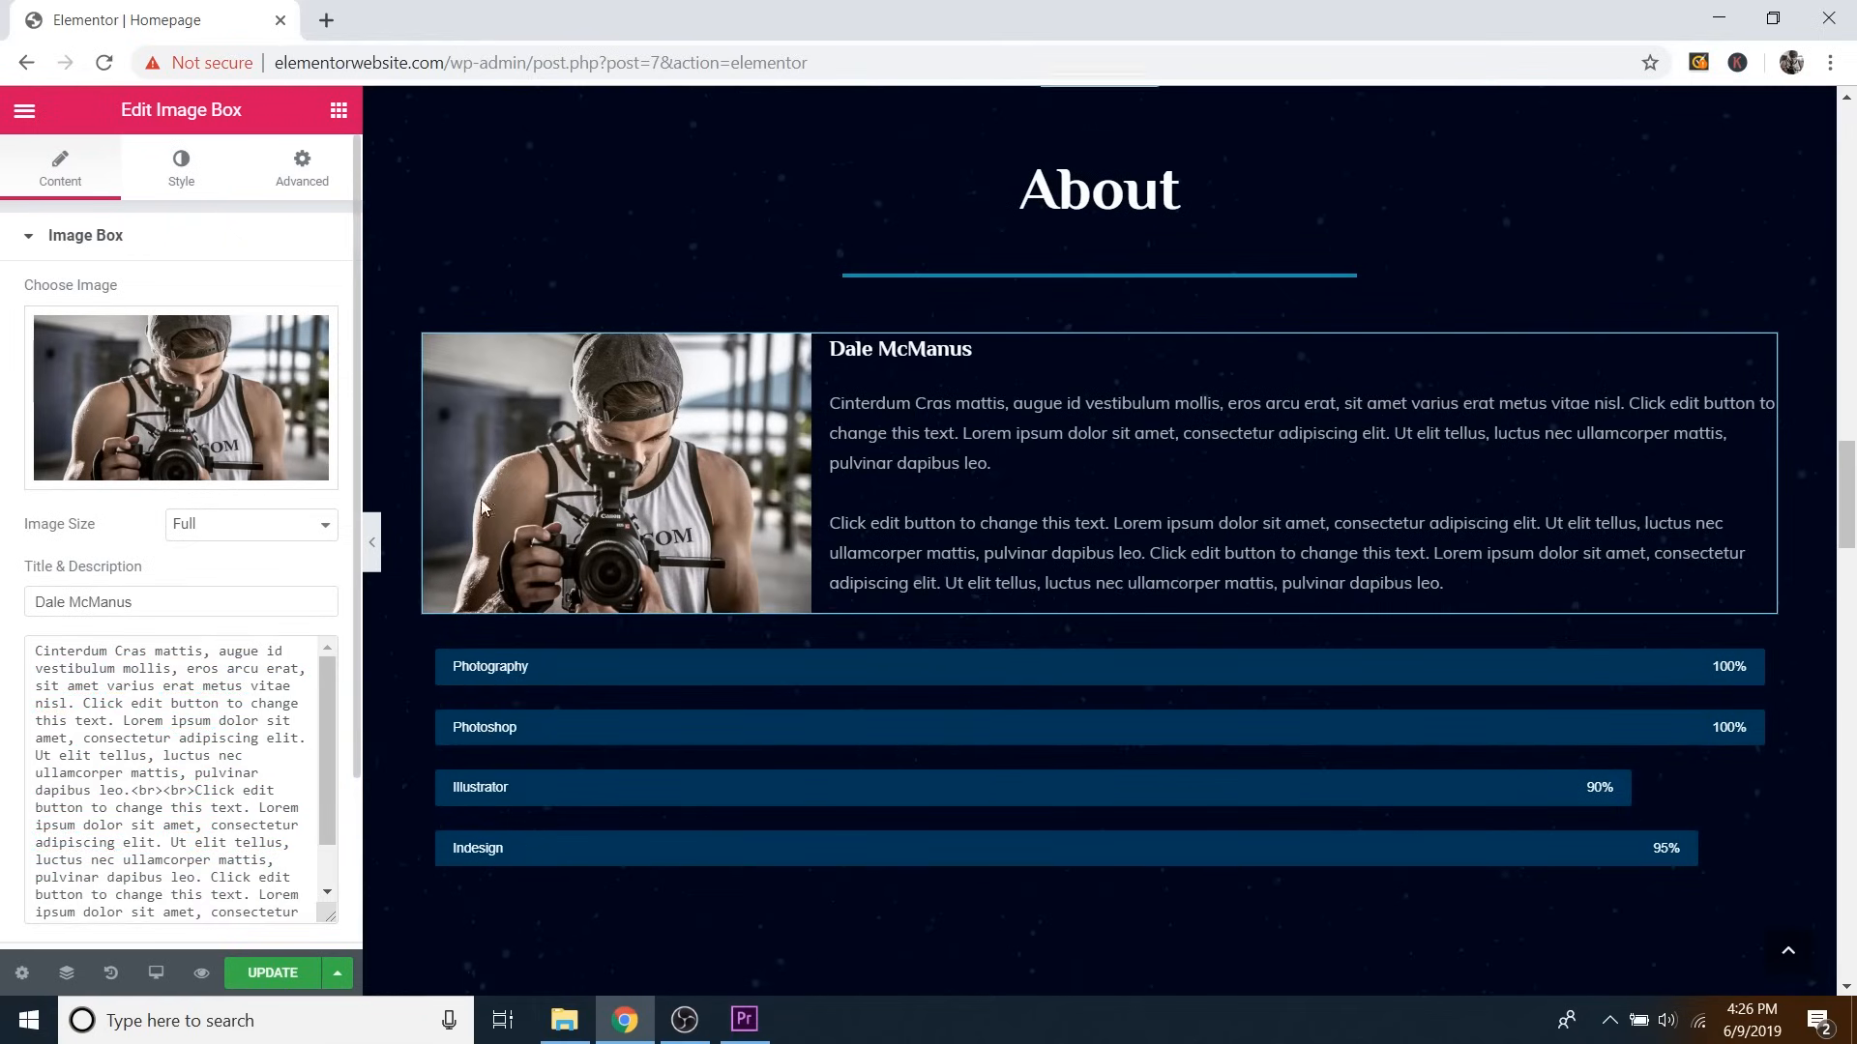
scroll(1169, 372, down, 1)
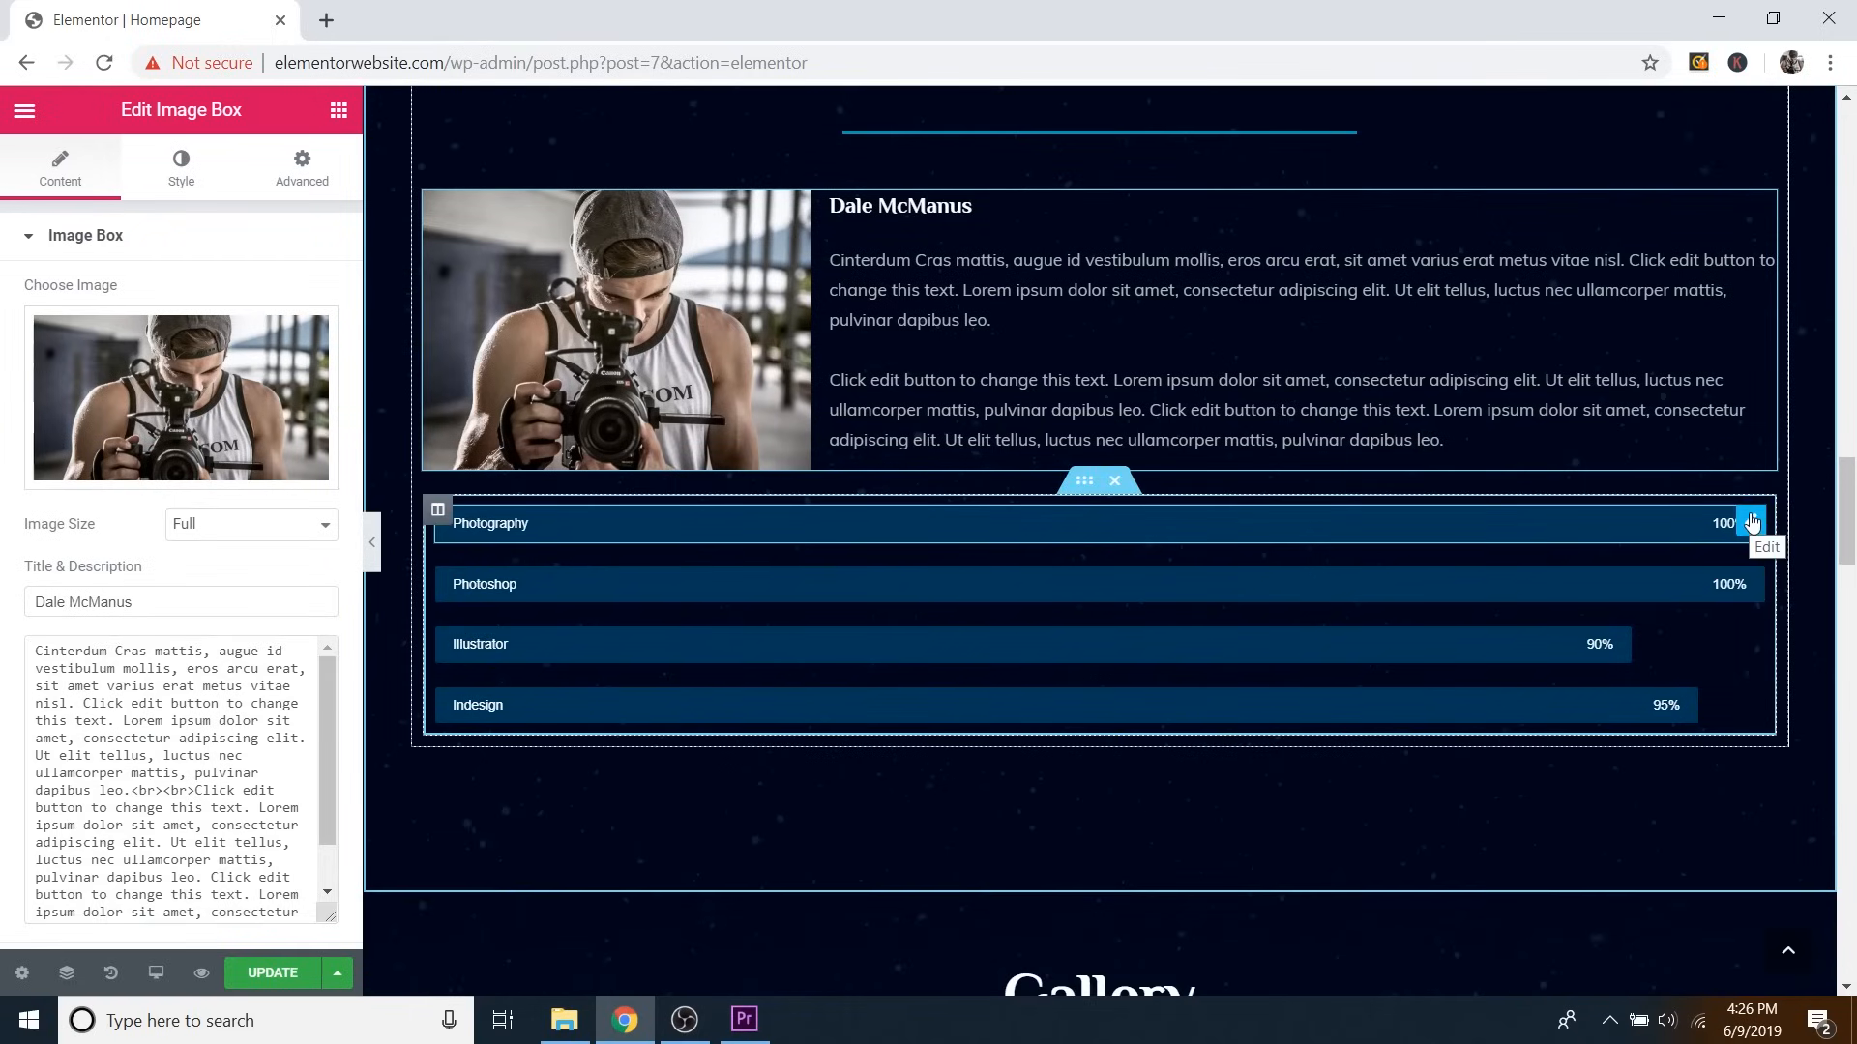
Drag the Photography bar's percentage down to 26%, then back to 100%.
click(1753, 523)
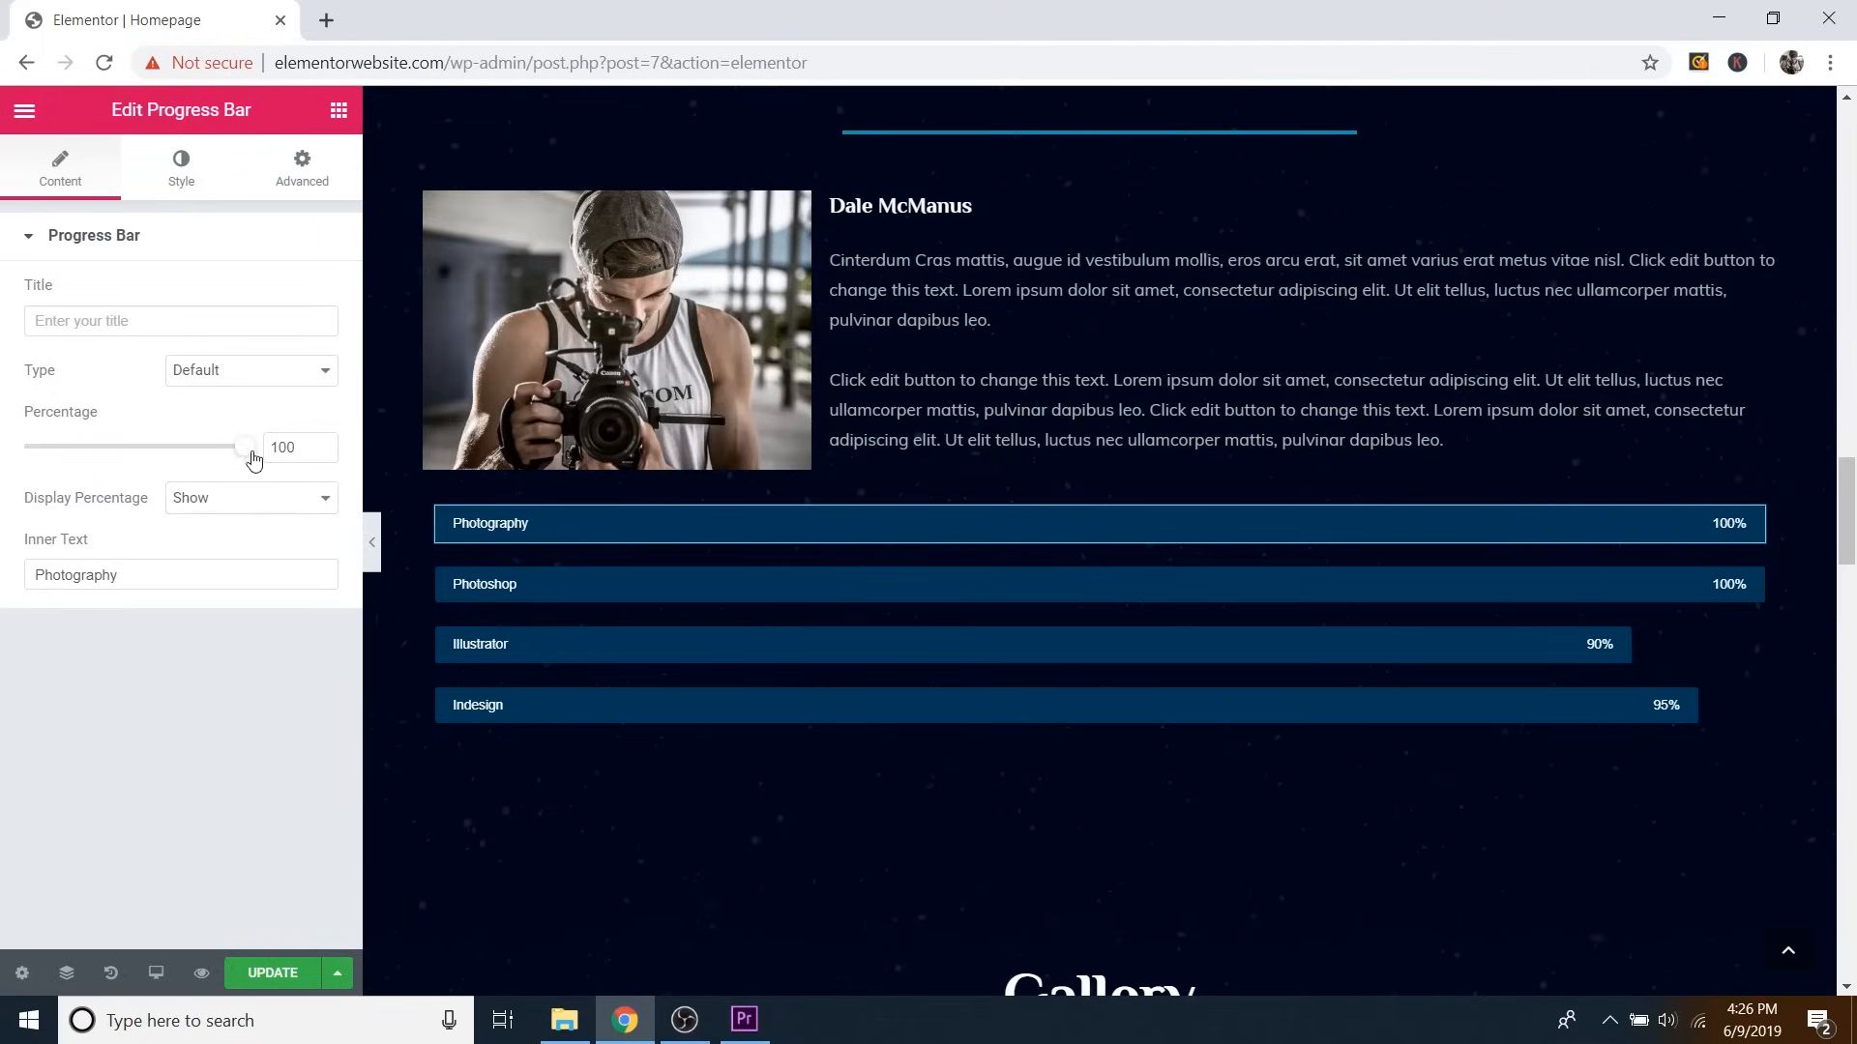
drag(250, 454, 83, 465)
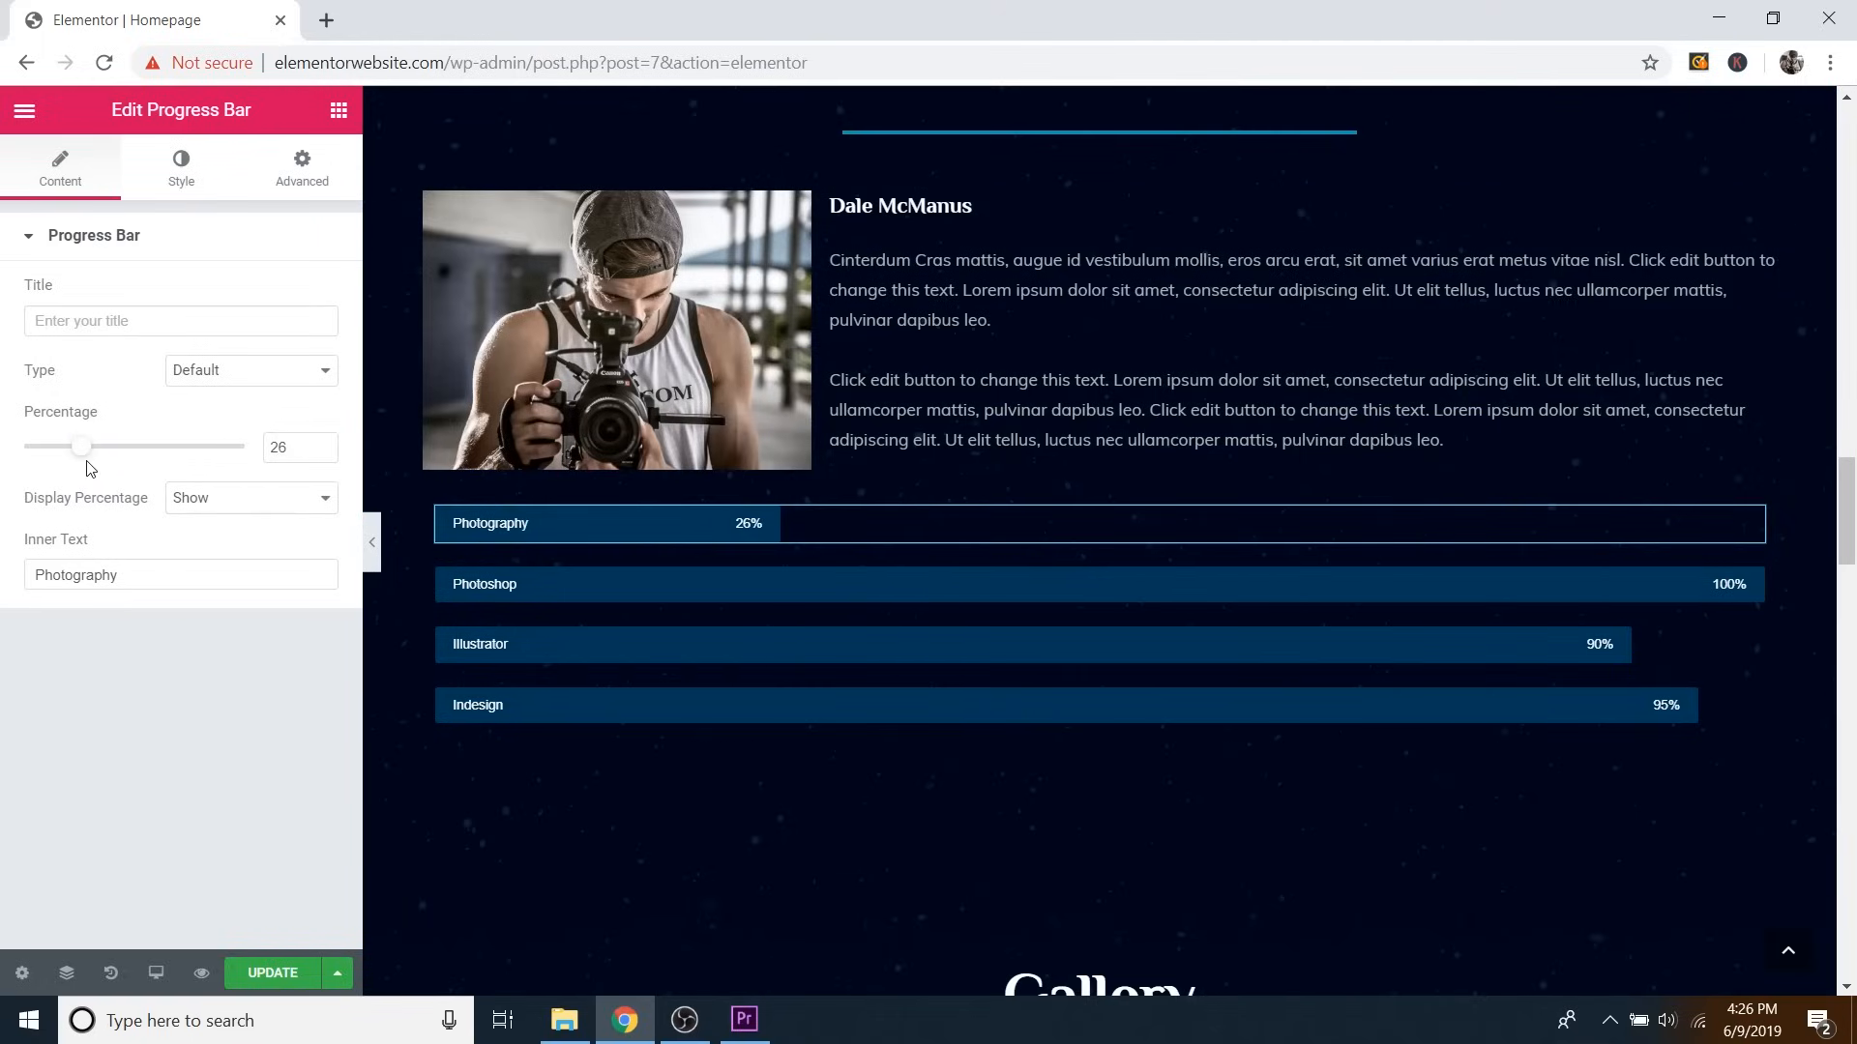
drag(81, 460, 747, 321)
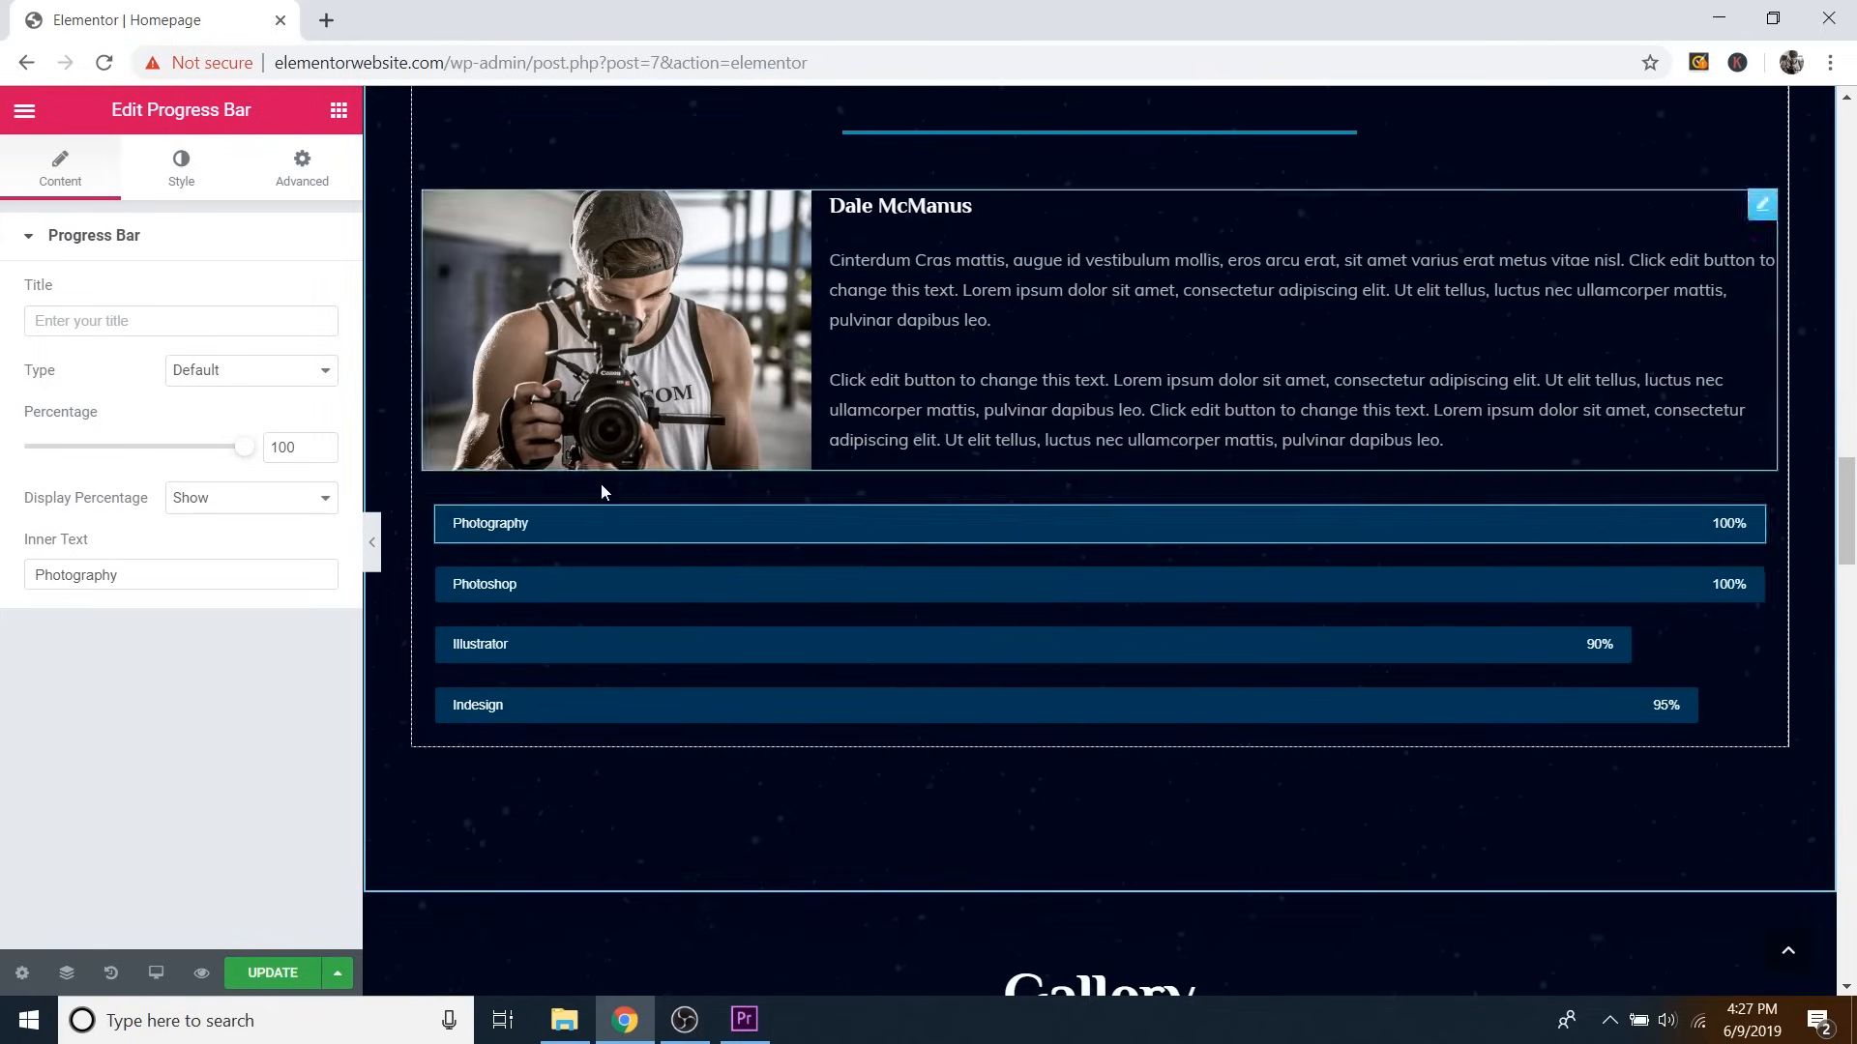
Try test text in the Photography bar's Title and Inner Text fields, then erase it.
click(112, 325)
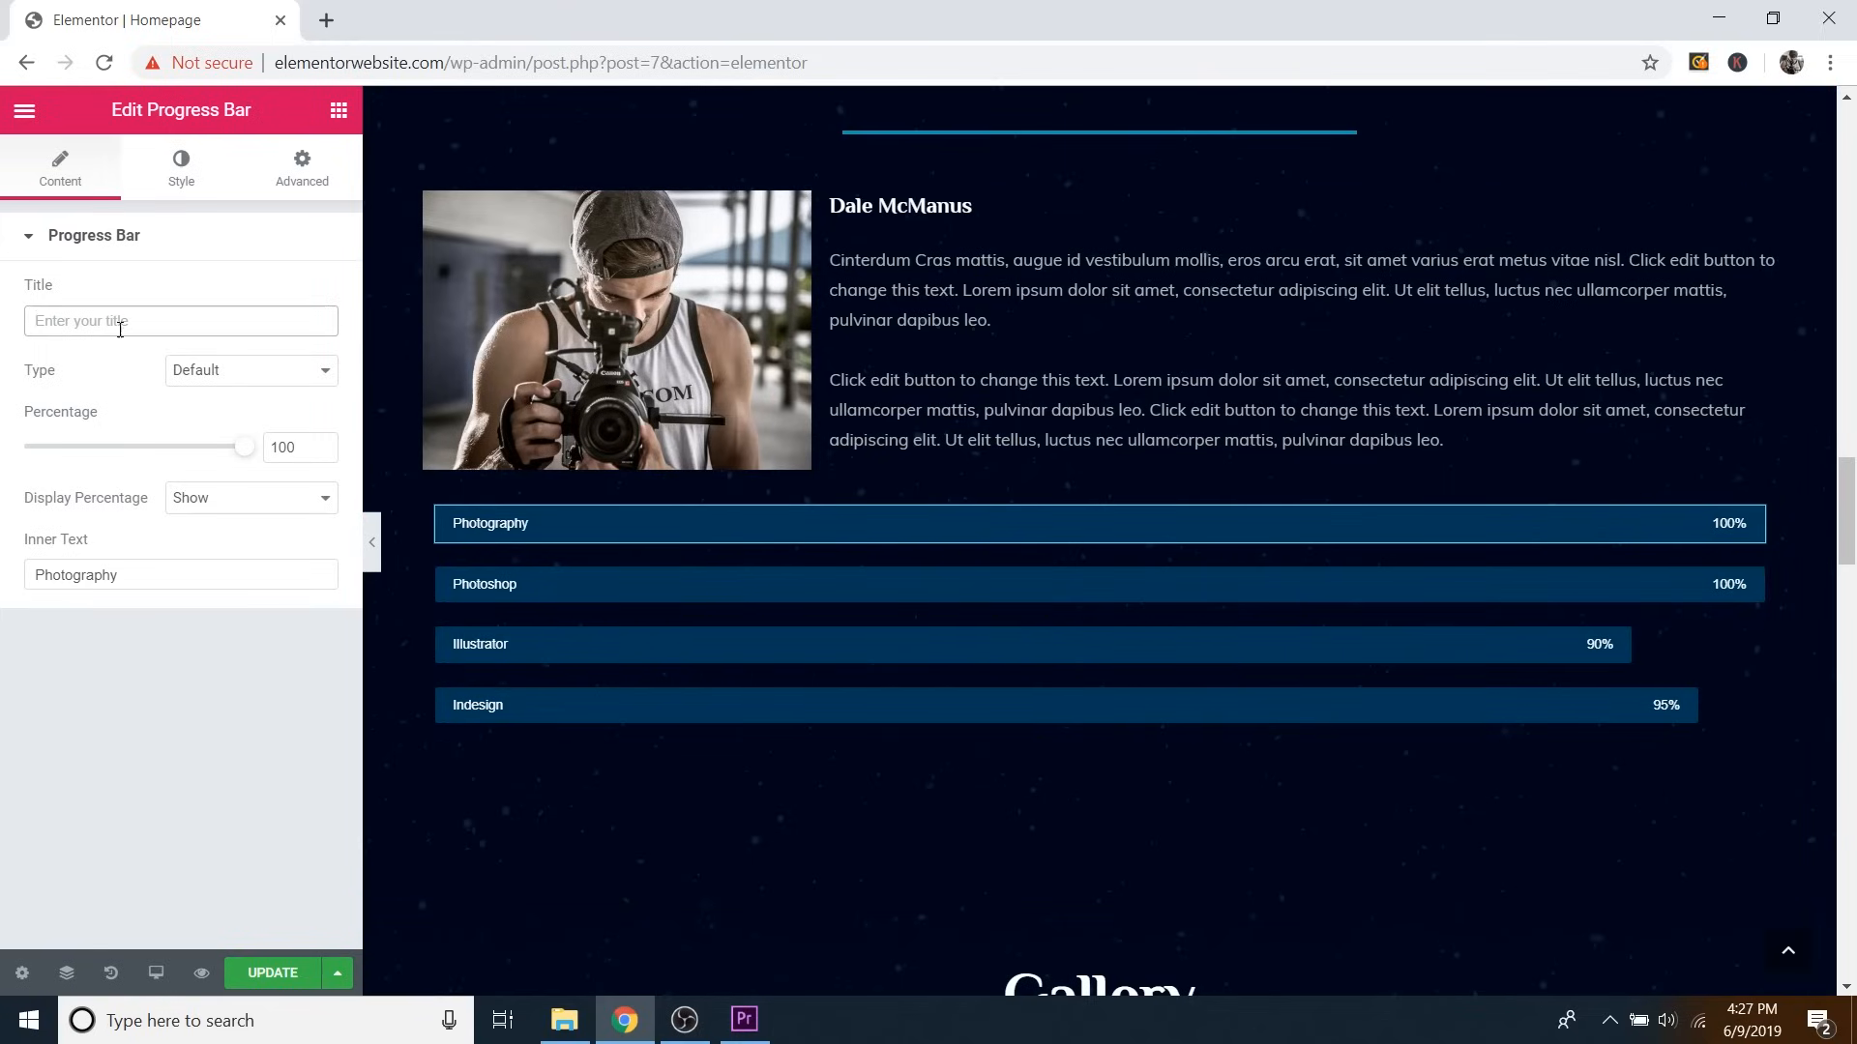
click(1755, 527)
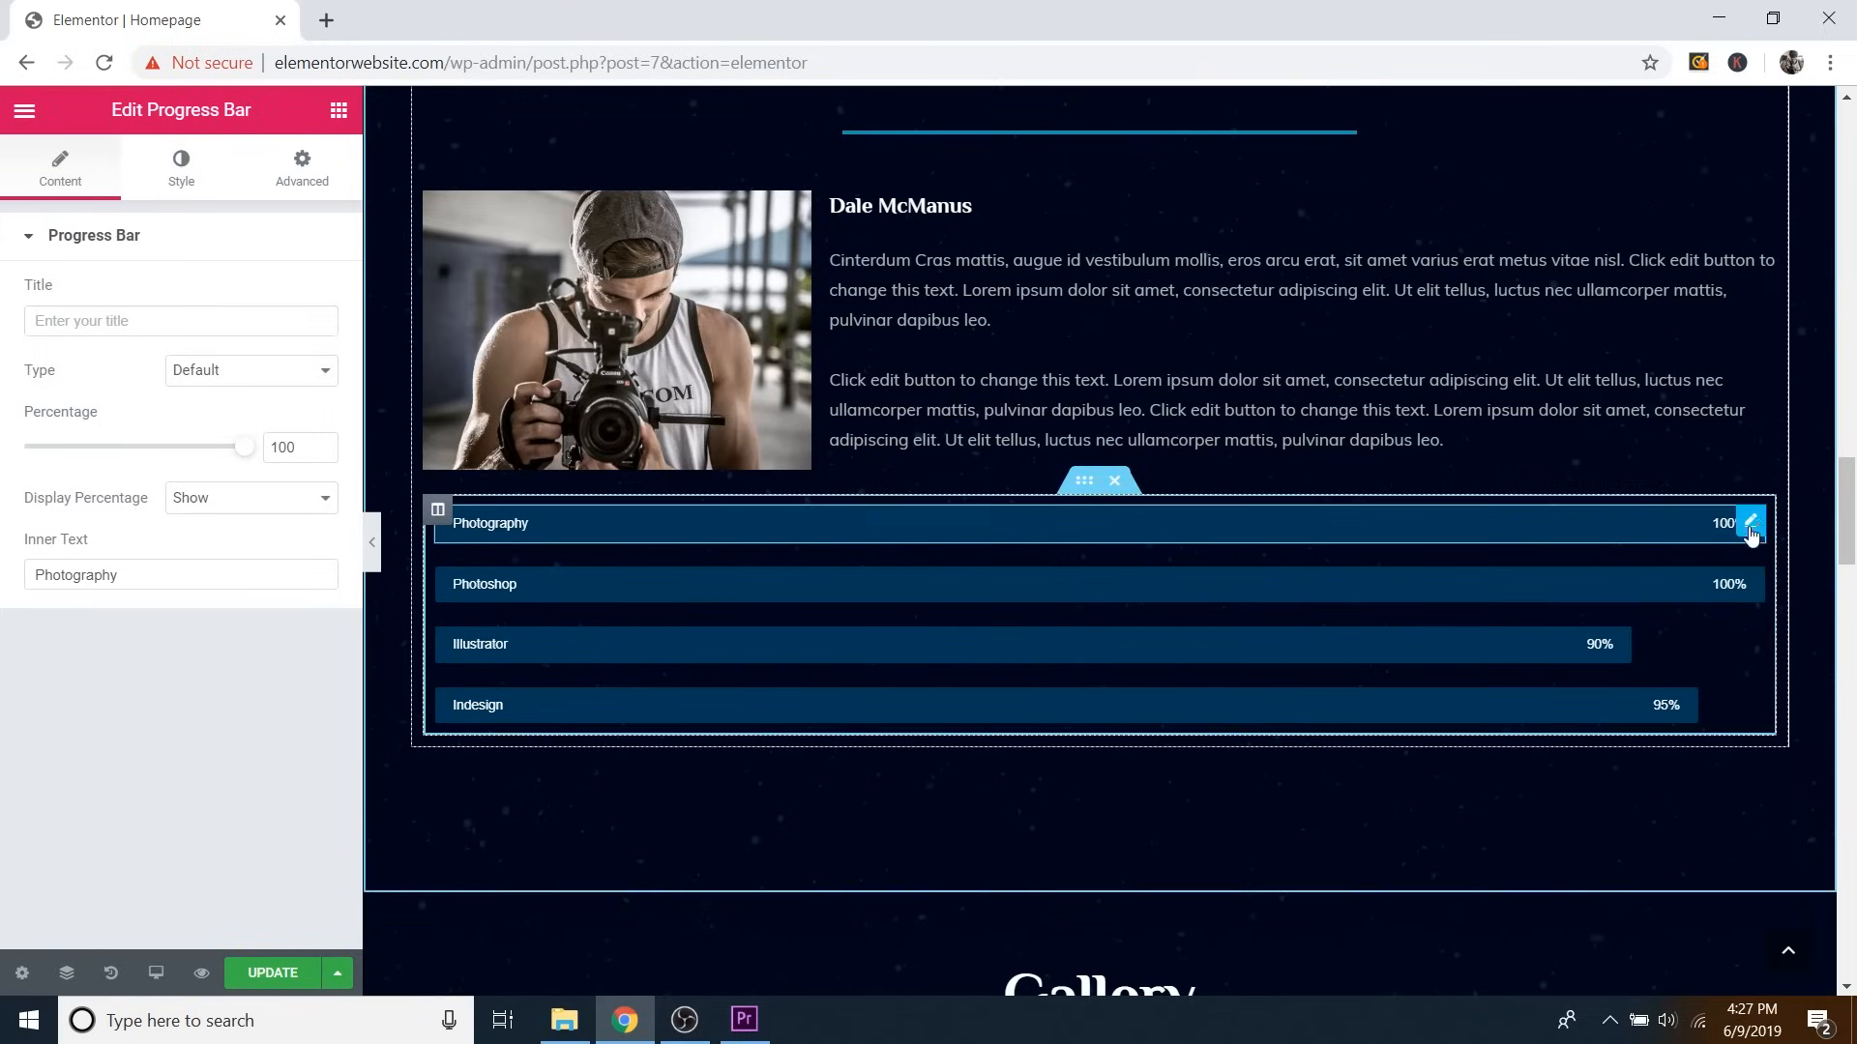
click(134, 317)
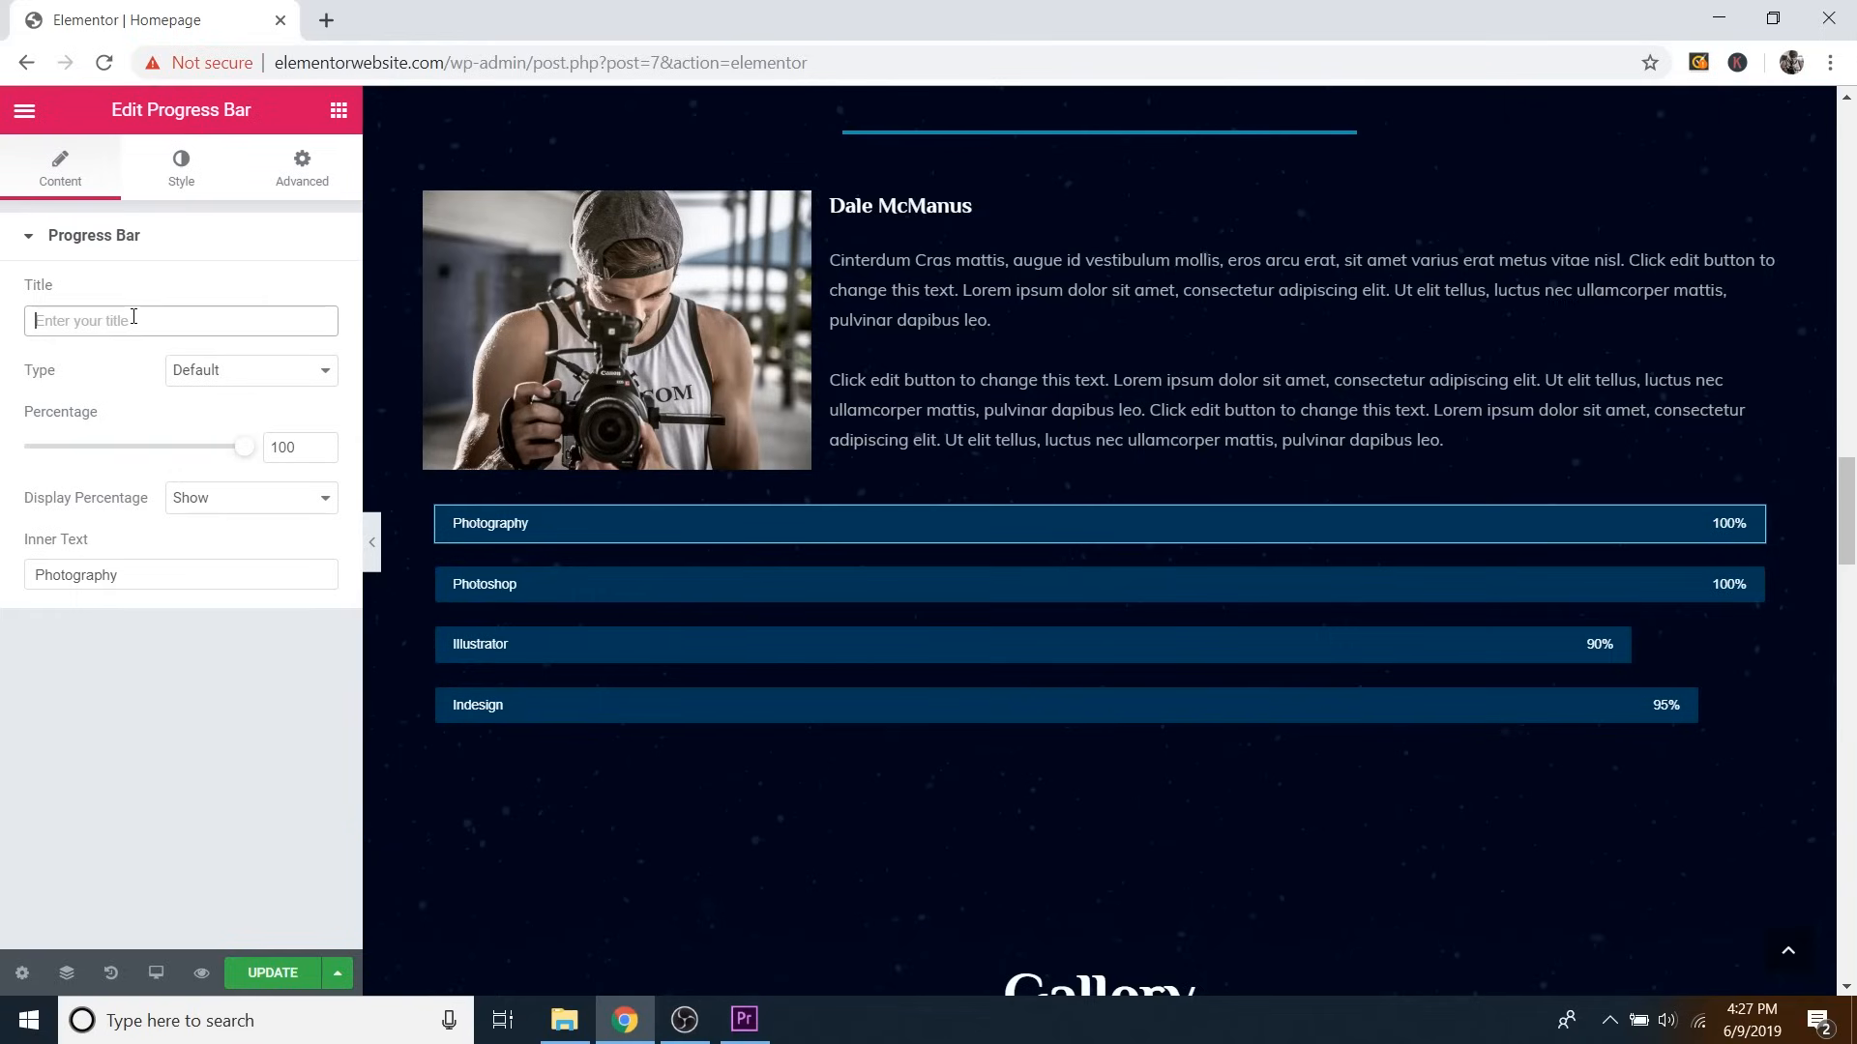
text(htdhsjhrtjs)
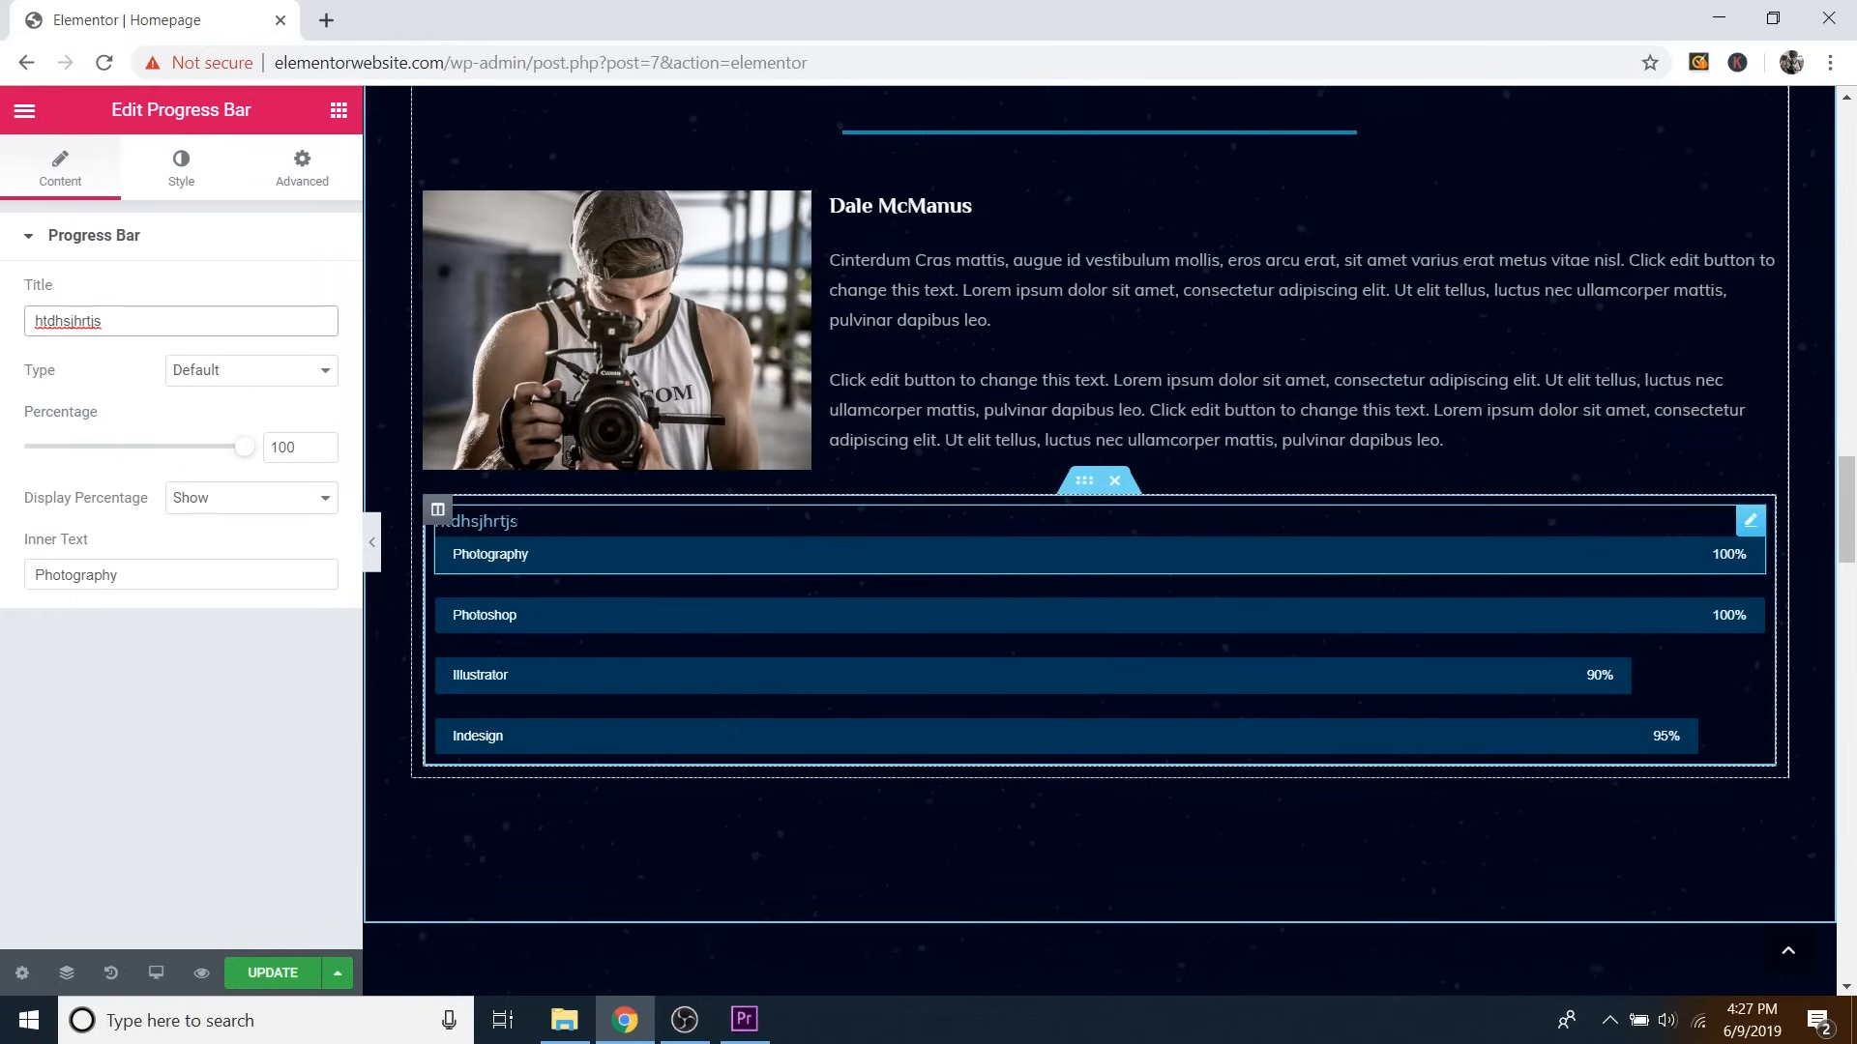
key(BackSpace)
key(BackSpace)
key(BackSpace)
key(BackSpace)
key(BackSpace)
key(BackSpace)
key(BackSpace)
key(BackSpace)
key(BackSpace)
key(BackSpace)
key(BackSpace)
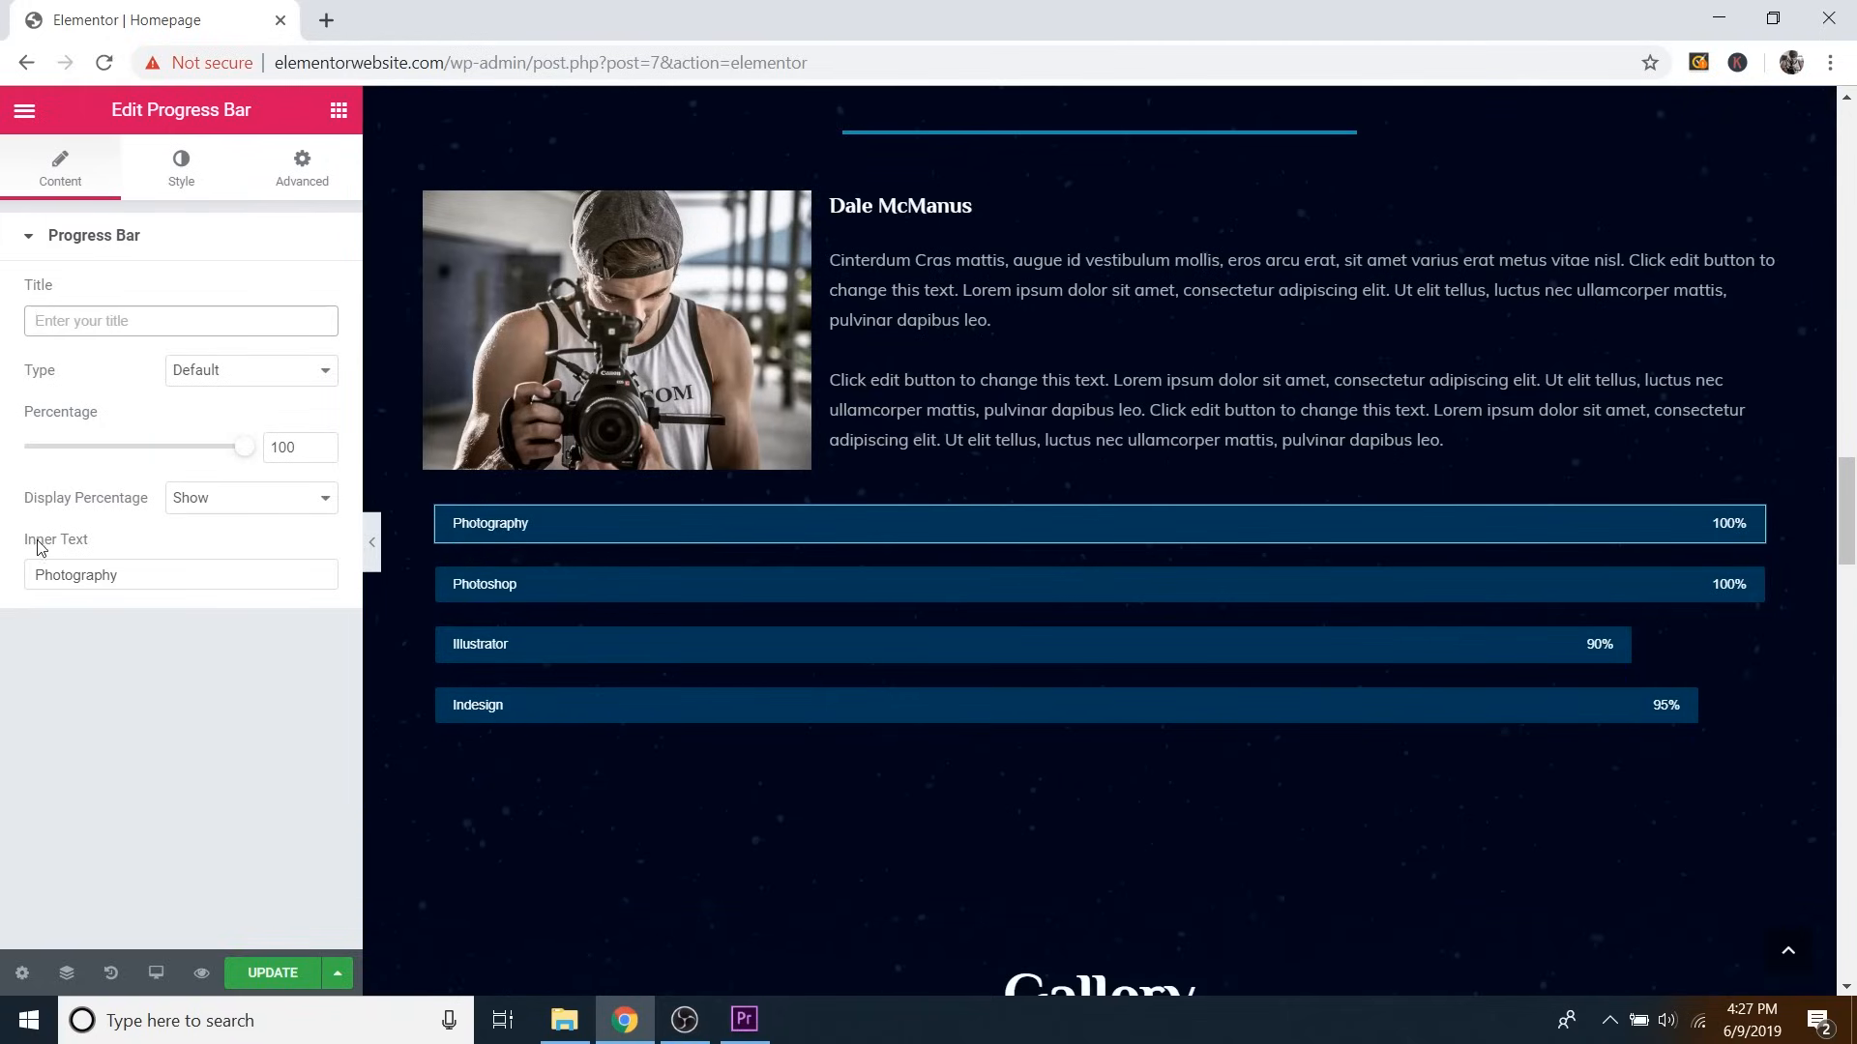
click(154, 574)
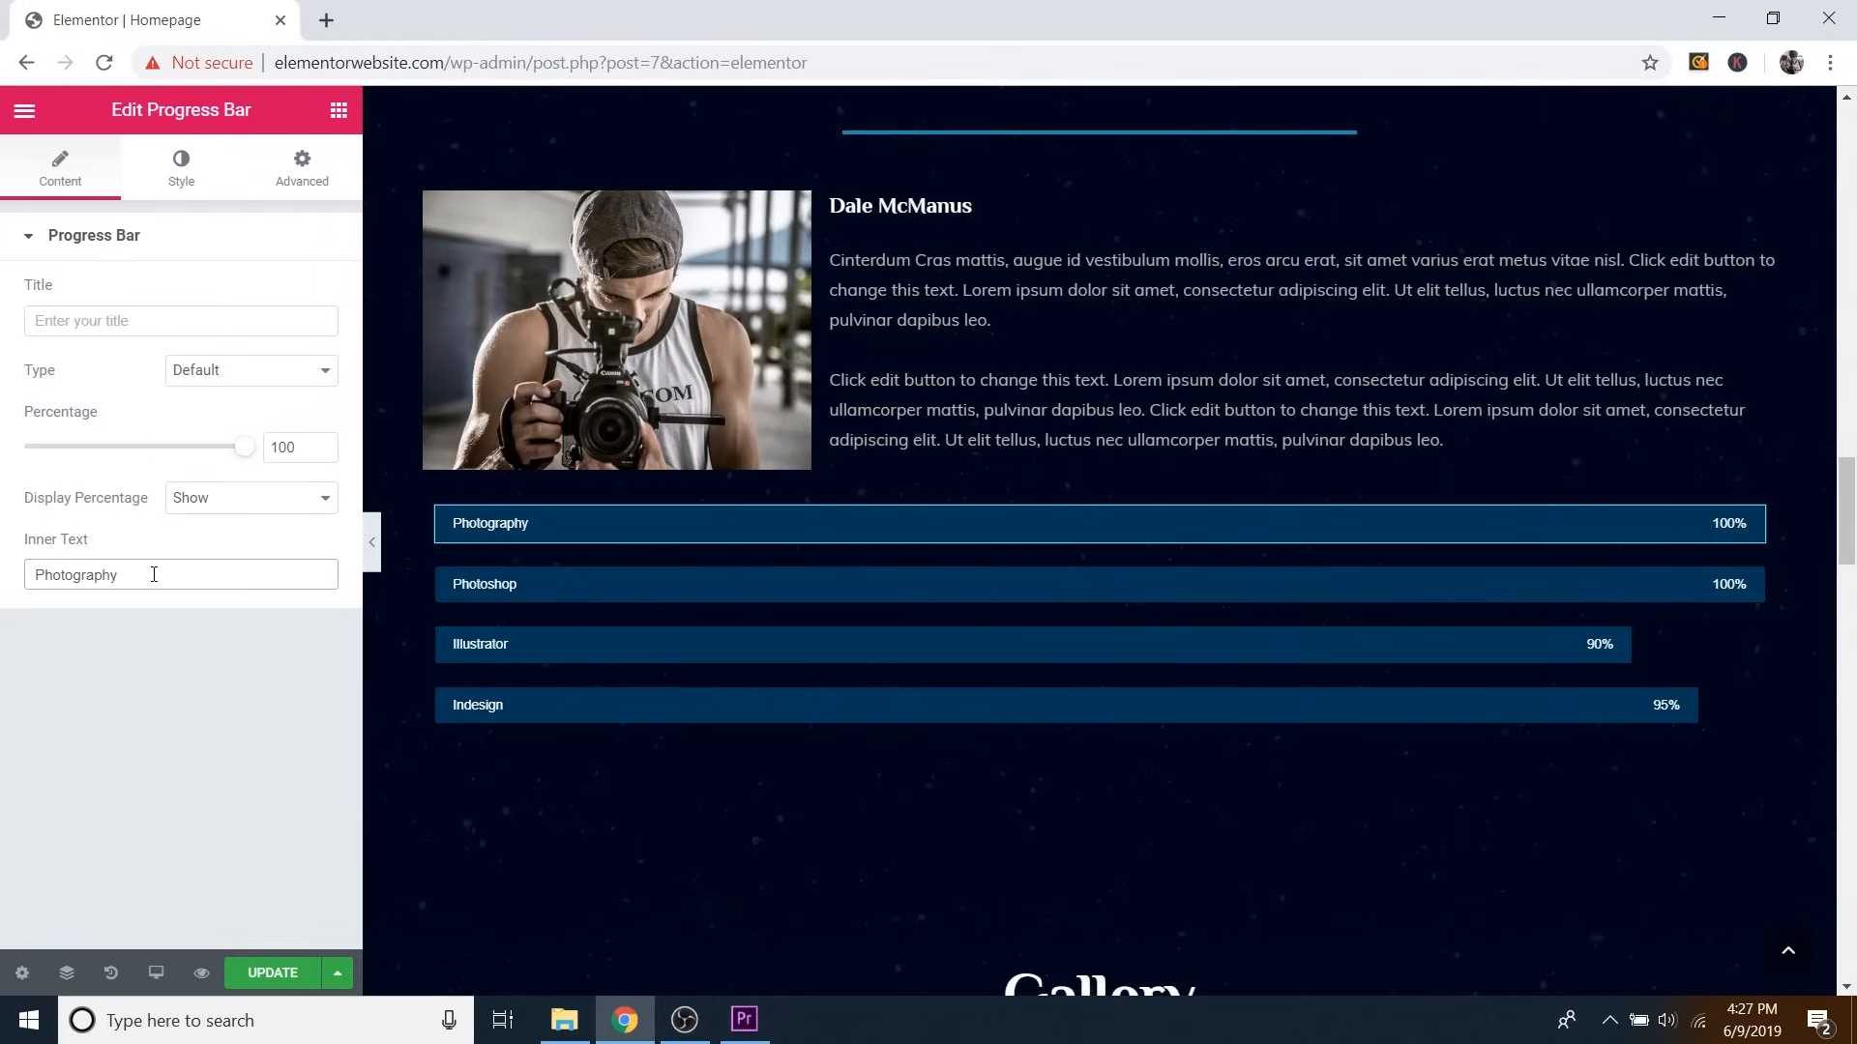
text(gdhh)
key(BackSpace)
key(BackSpace)
key(BackSpace)
key(BackSpace)
Hide the Photography bar's percentage, show it again, and bring up the Style options.
click(241, 499)
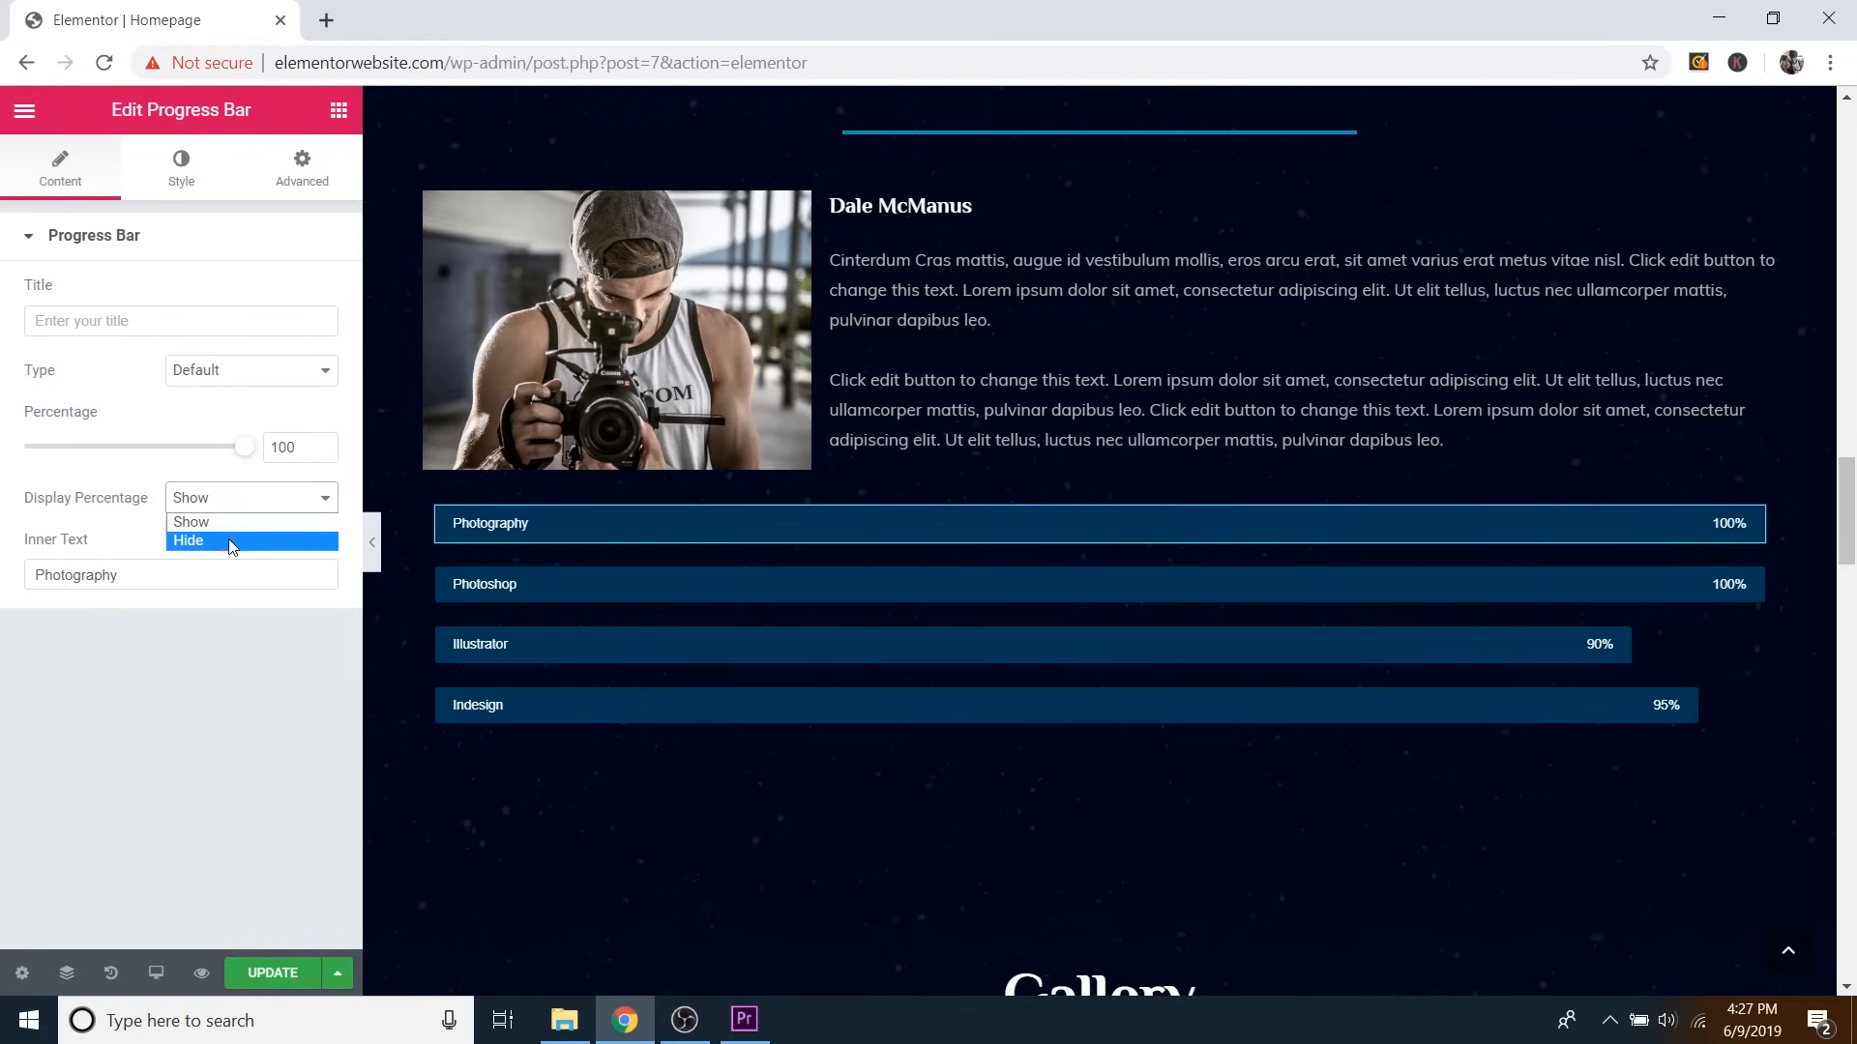
click(232, 545)
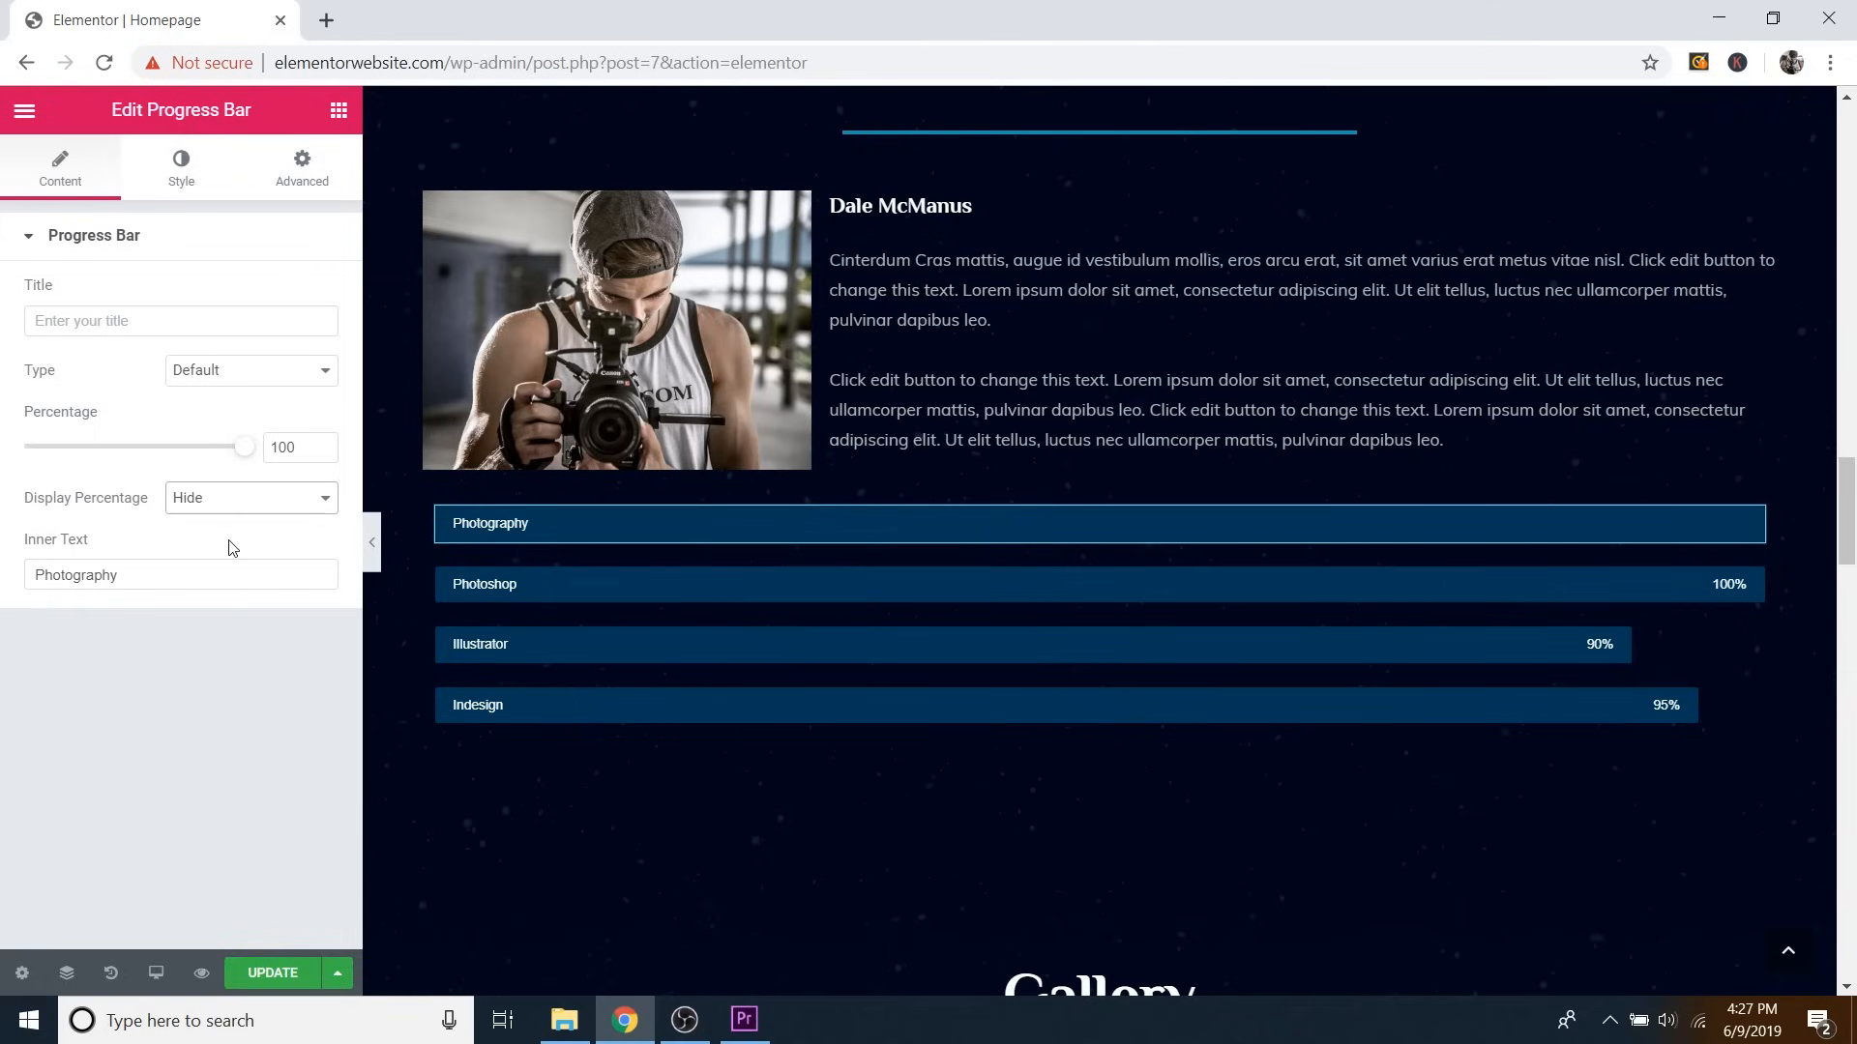
click(243, 507)
click(230, 528)
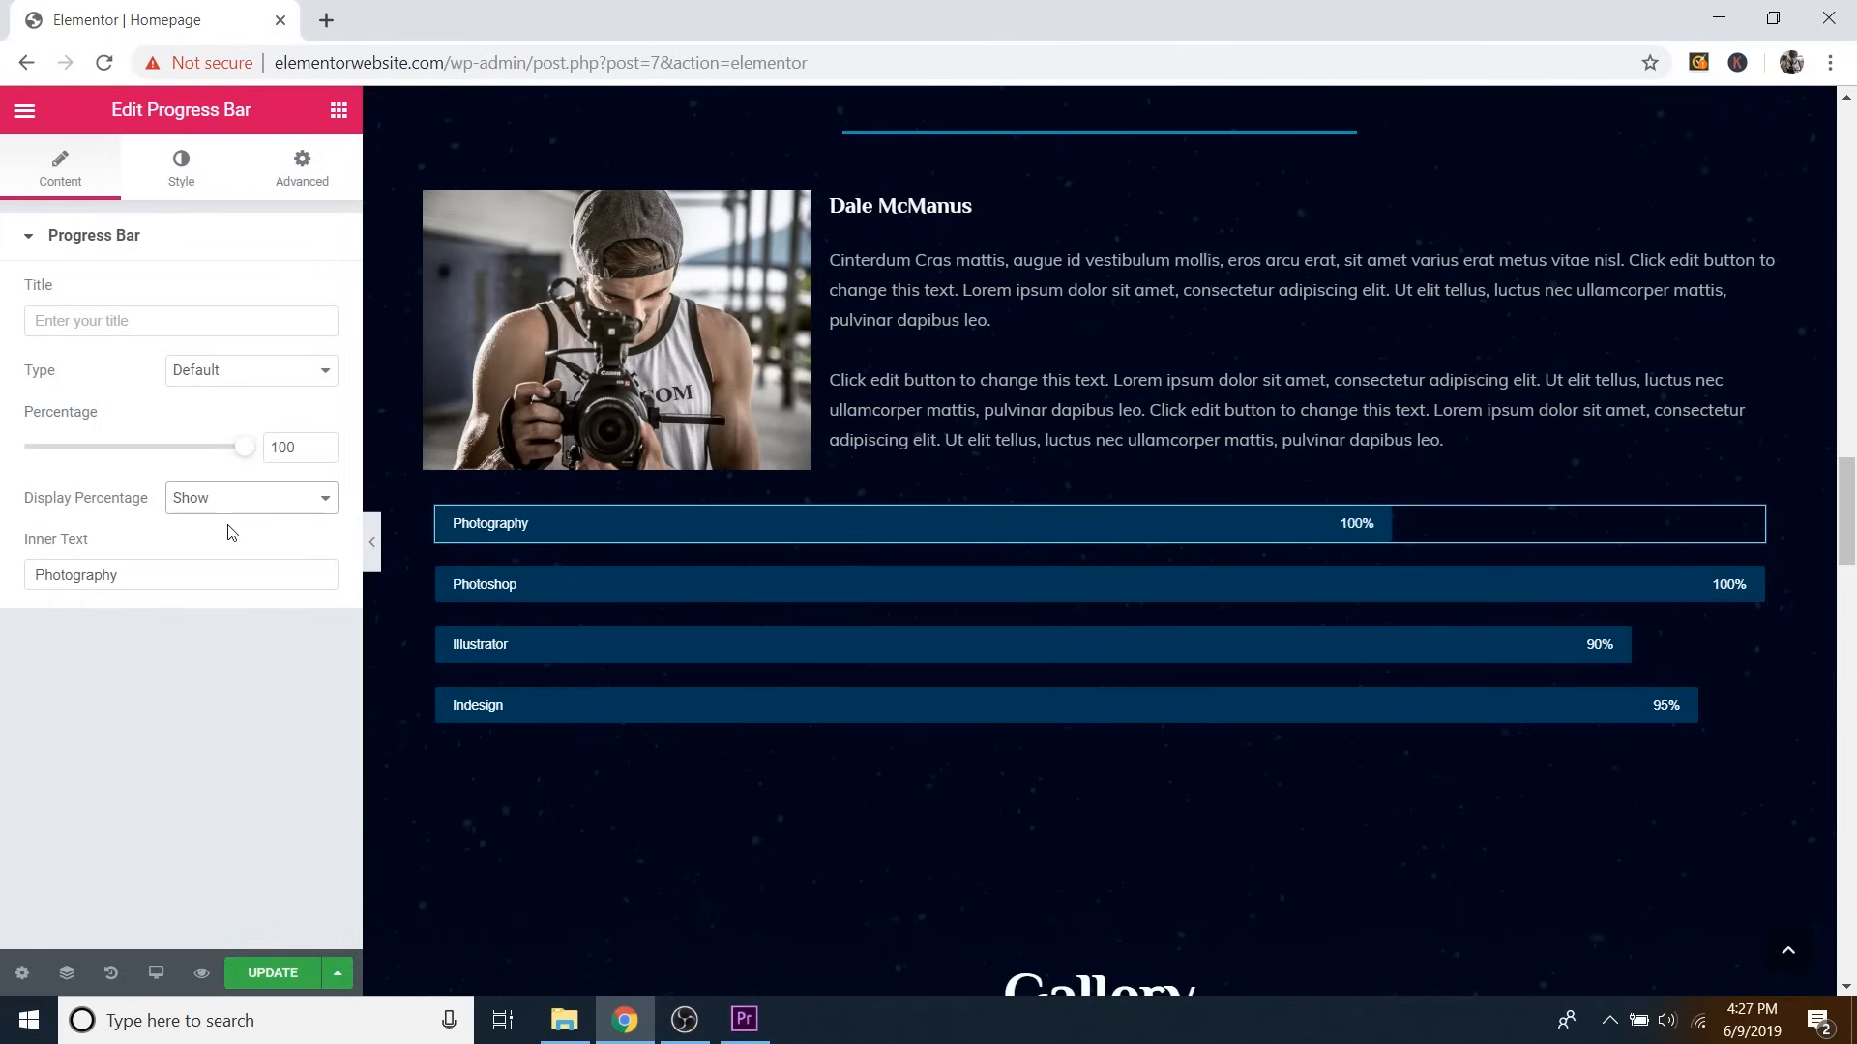
click(200, 175)
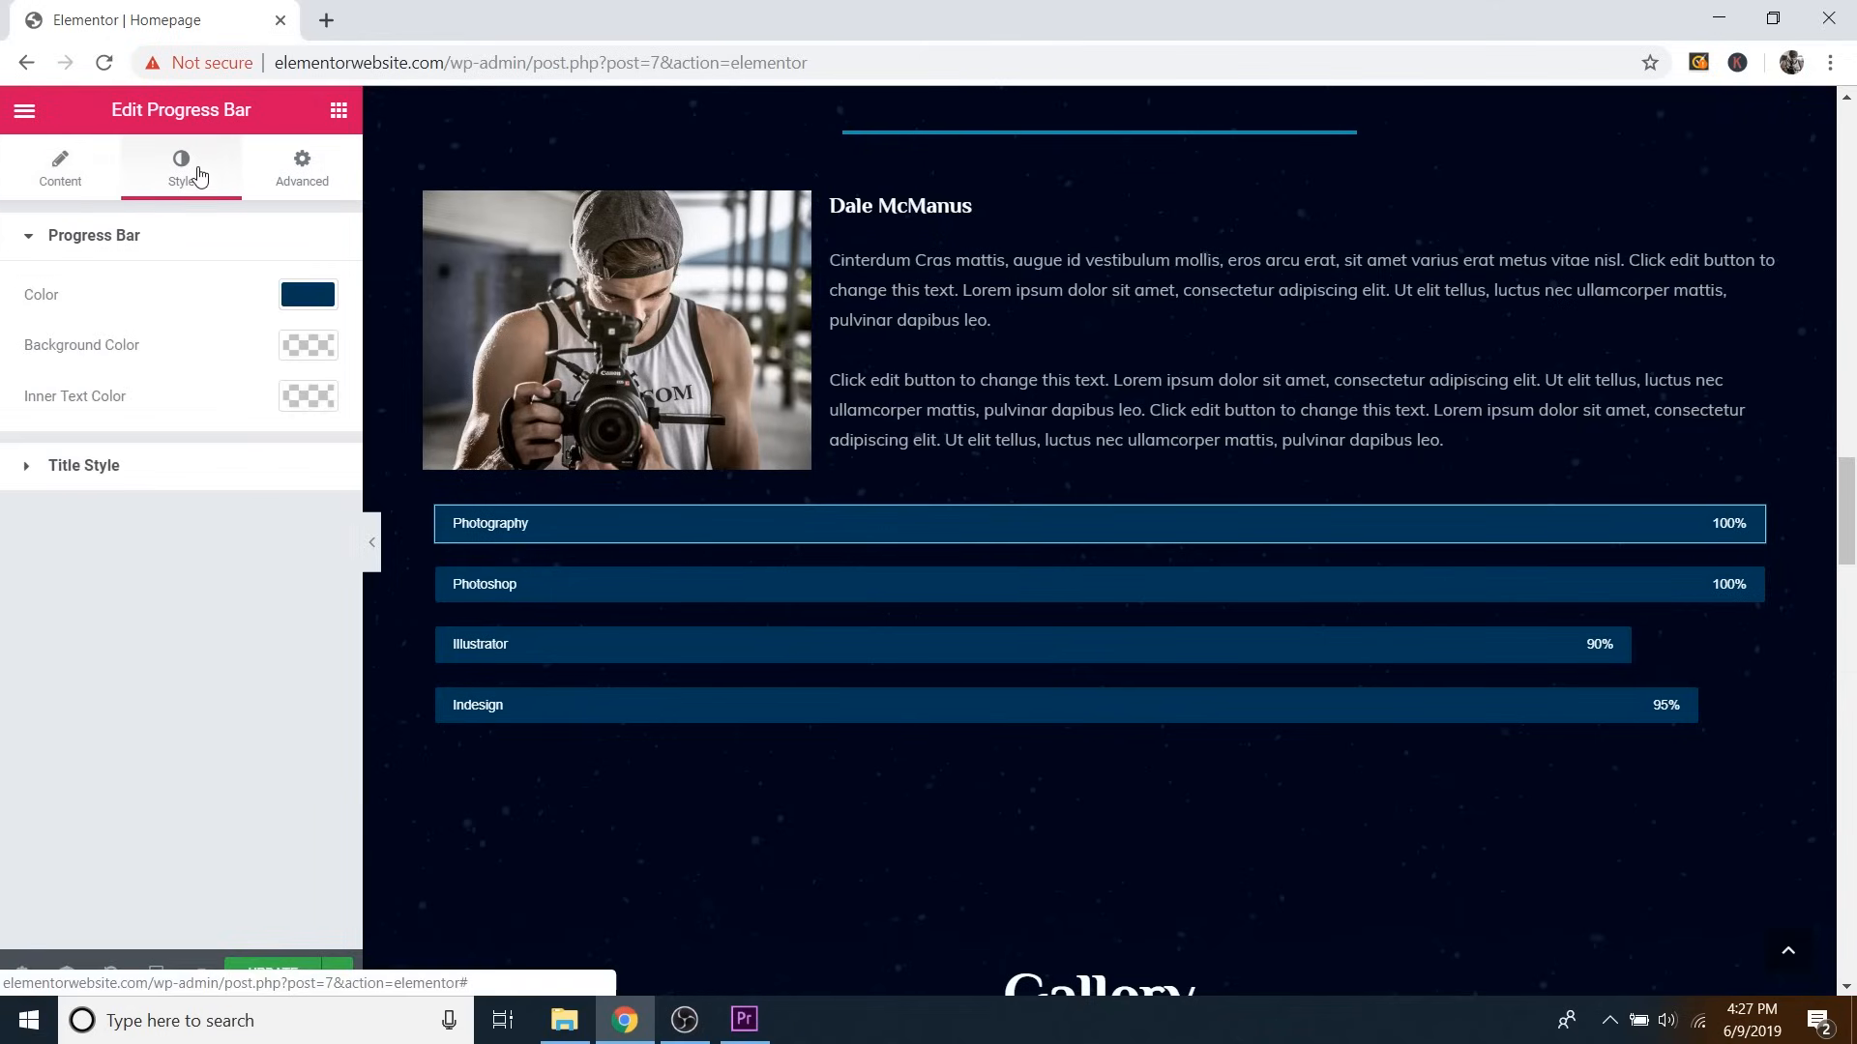
Preview a fill colour for the Photography bar, then check the Title Style typography options.
click(307, 295)
mouse_move(158, 484)
mouse_down()
mouse_move(215, 393)
mouse_move(116, 365)
mouse_move(93, 439)
mouse_move(238, 382)
mouse_up()
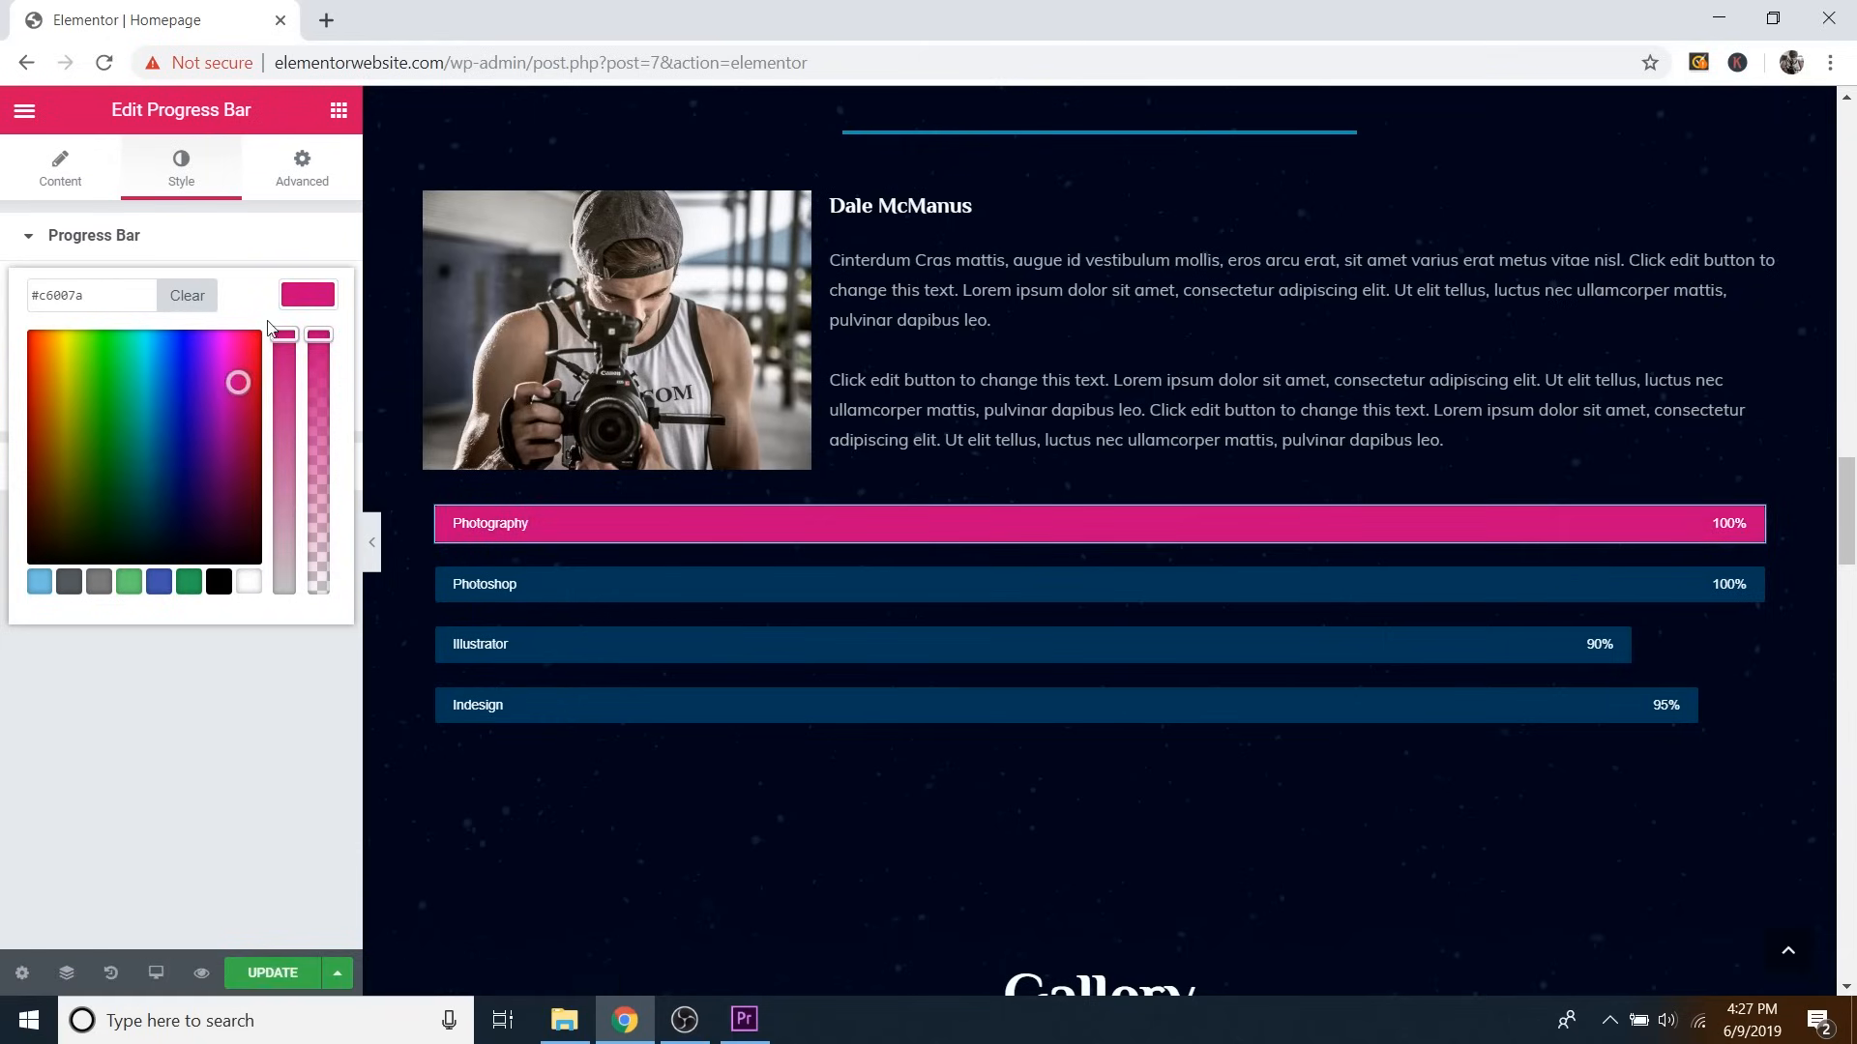
click(299, 248)
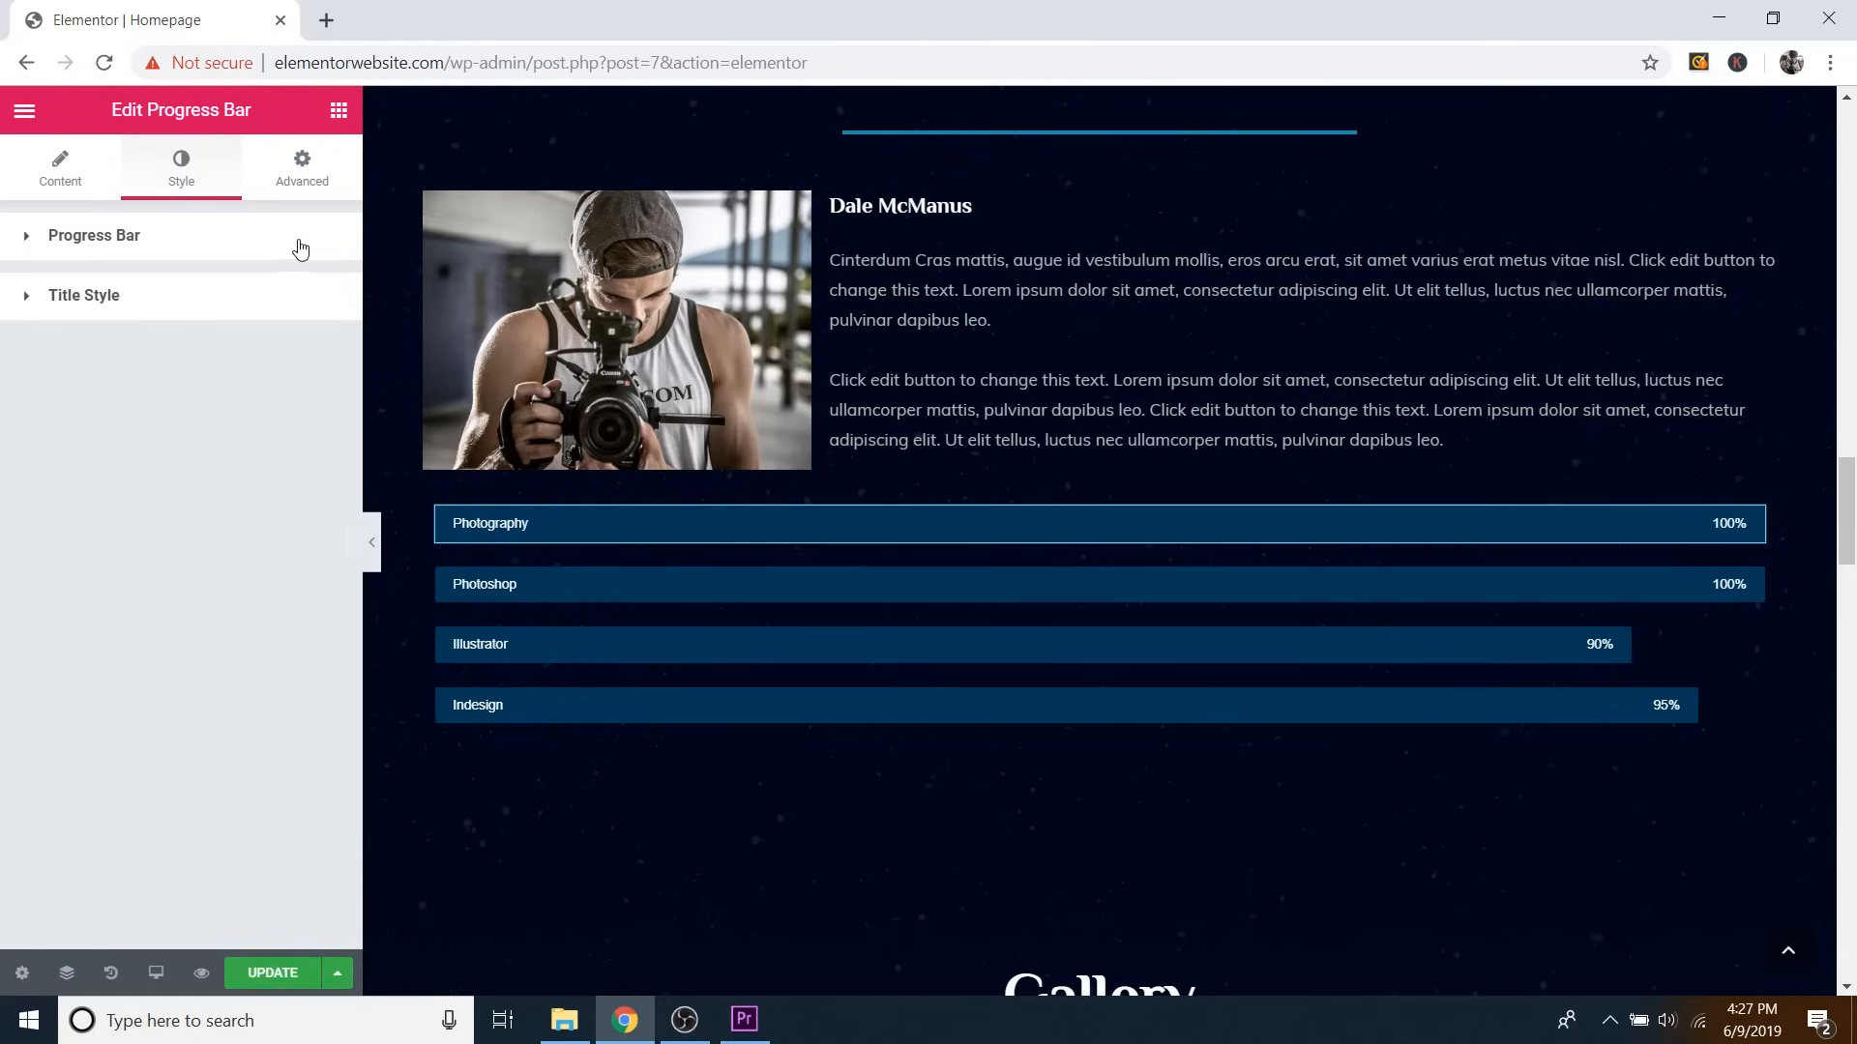
click(203, 296)
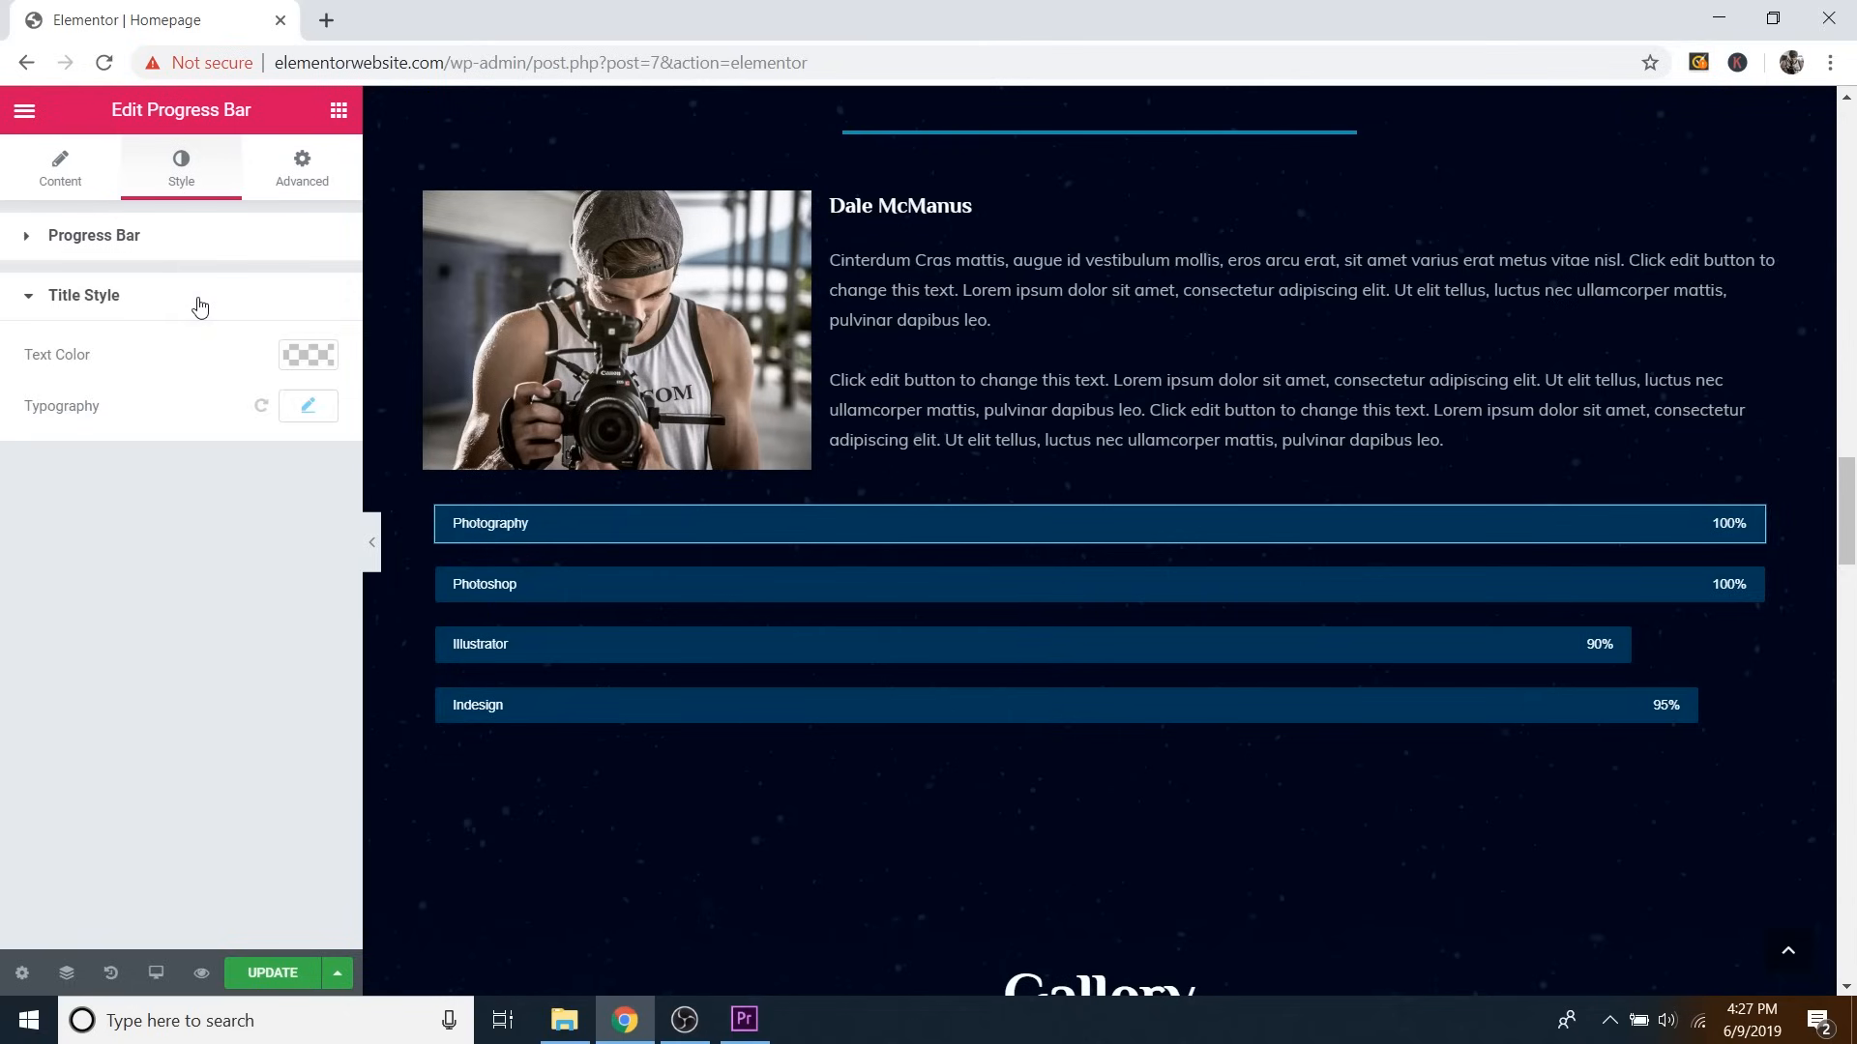
click(311, 411)
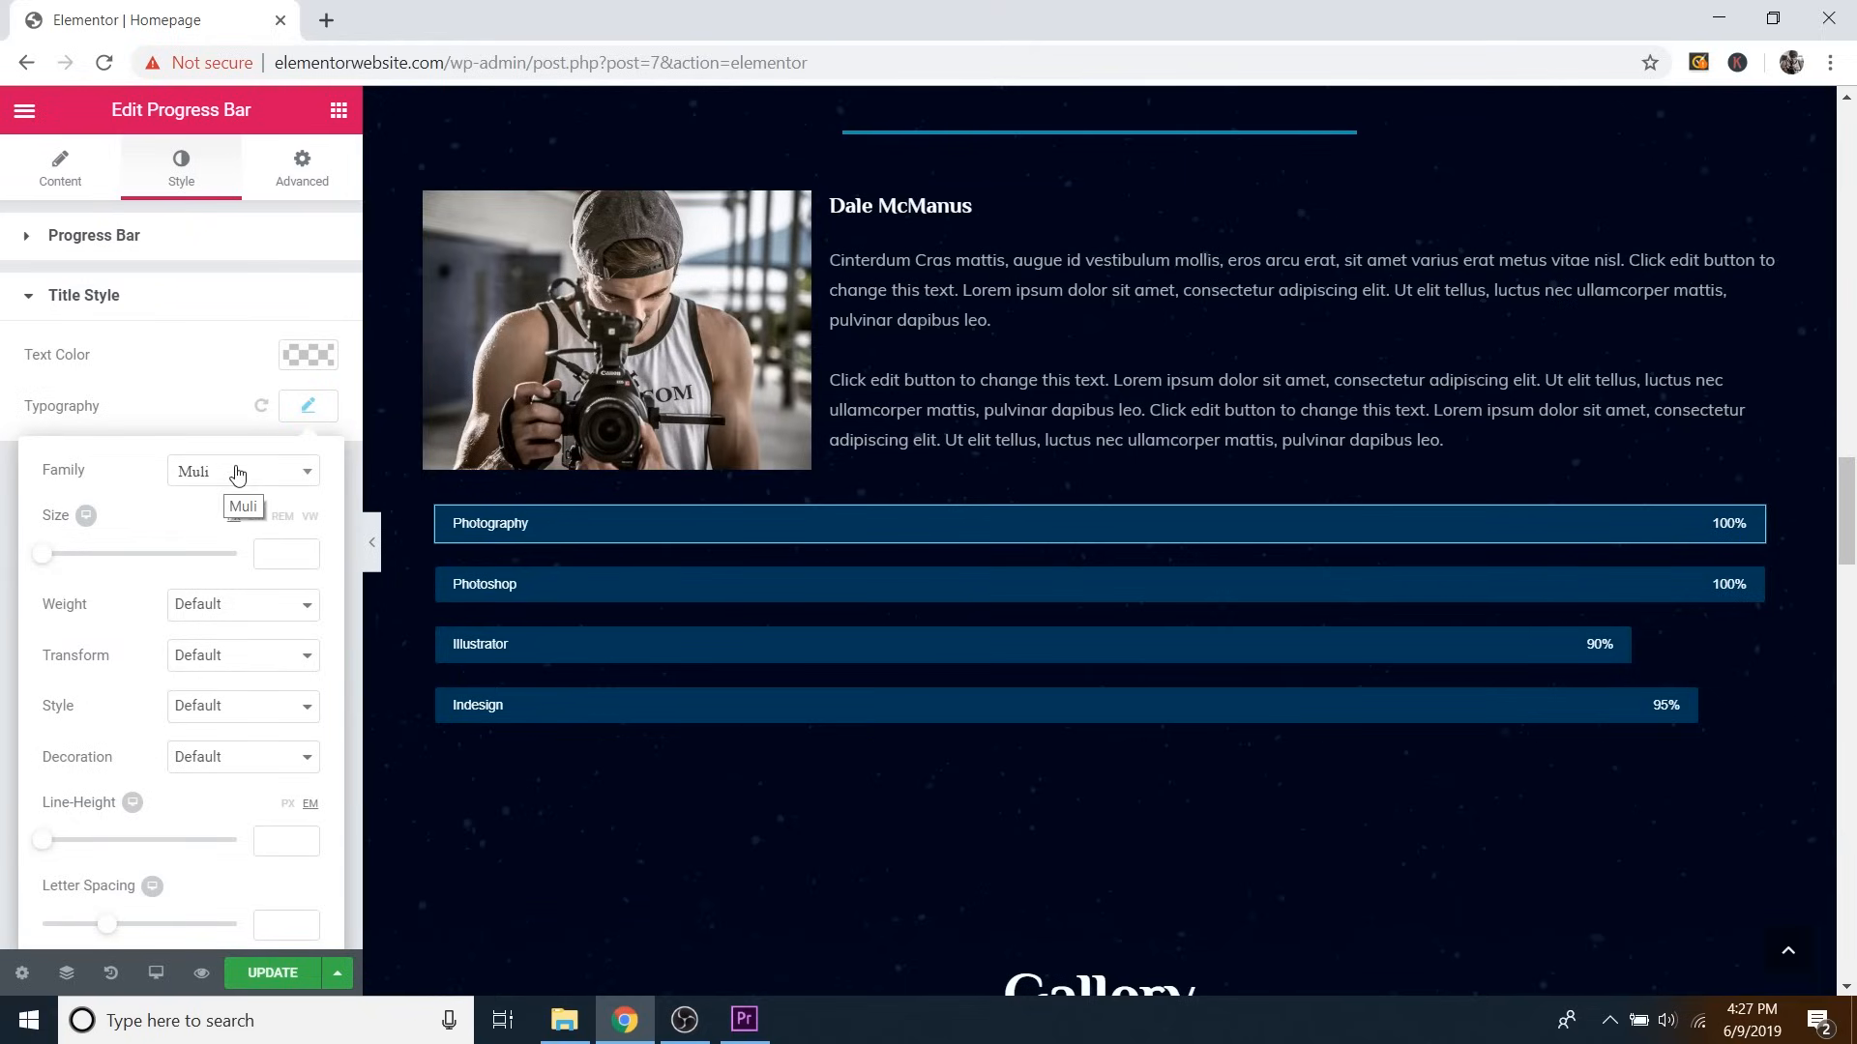
click(314, 412)
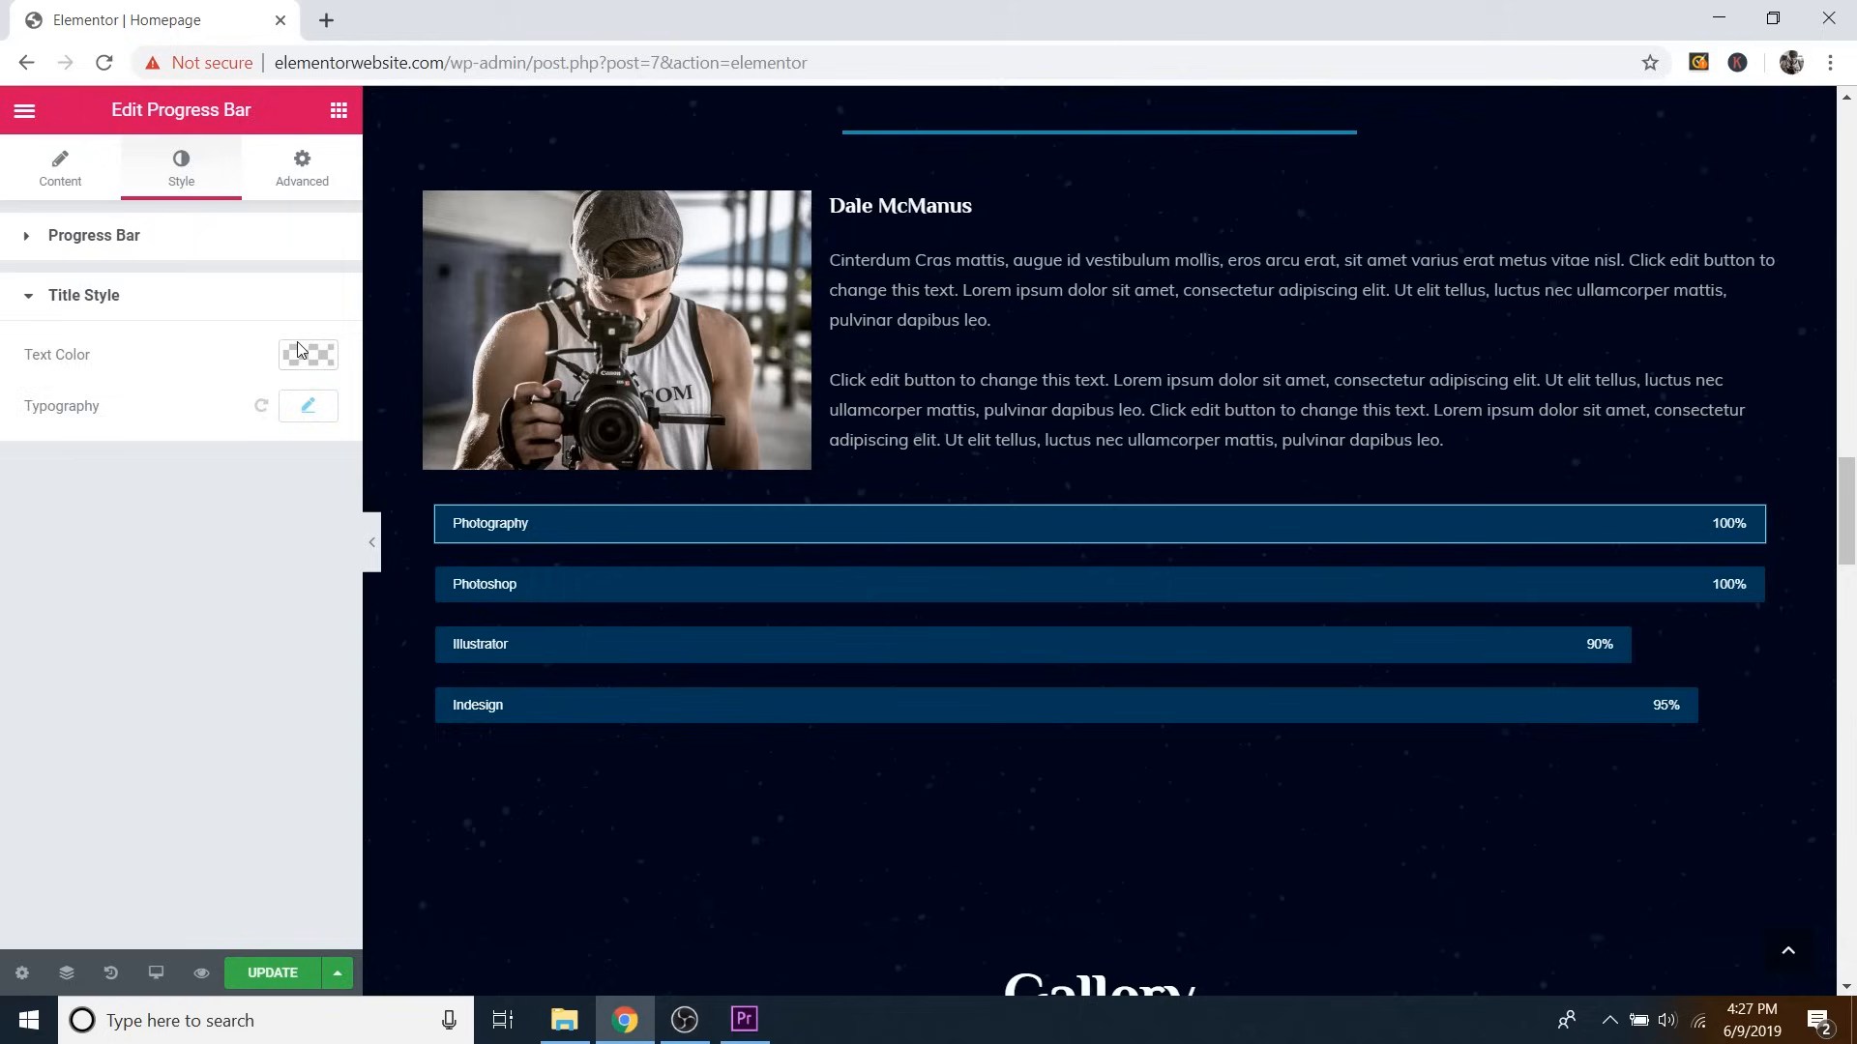
Scroll down to the Gallery section and edit its Image Gallery widget (6 images, 3 columns).
click(194, 308)
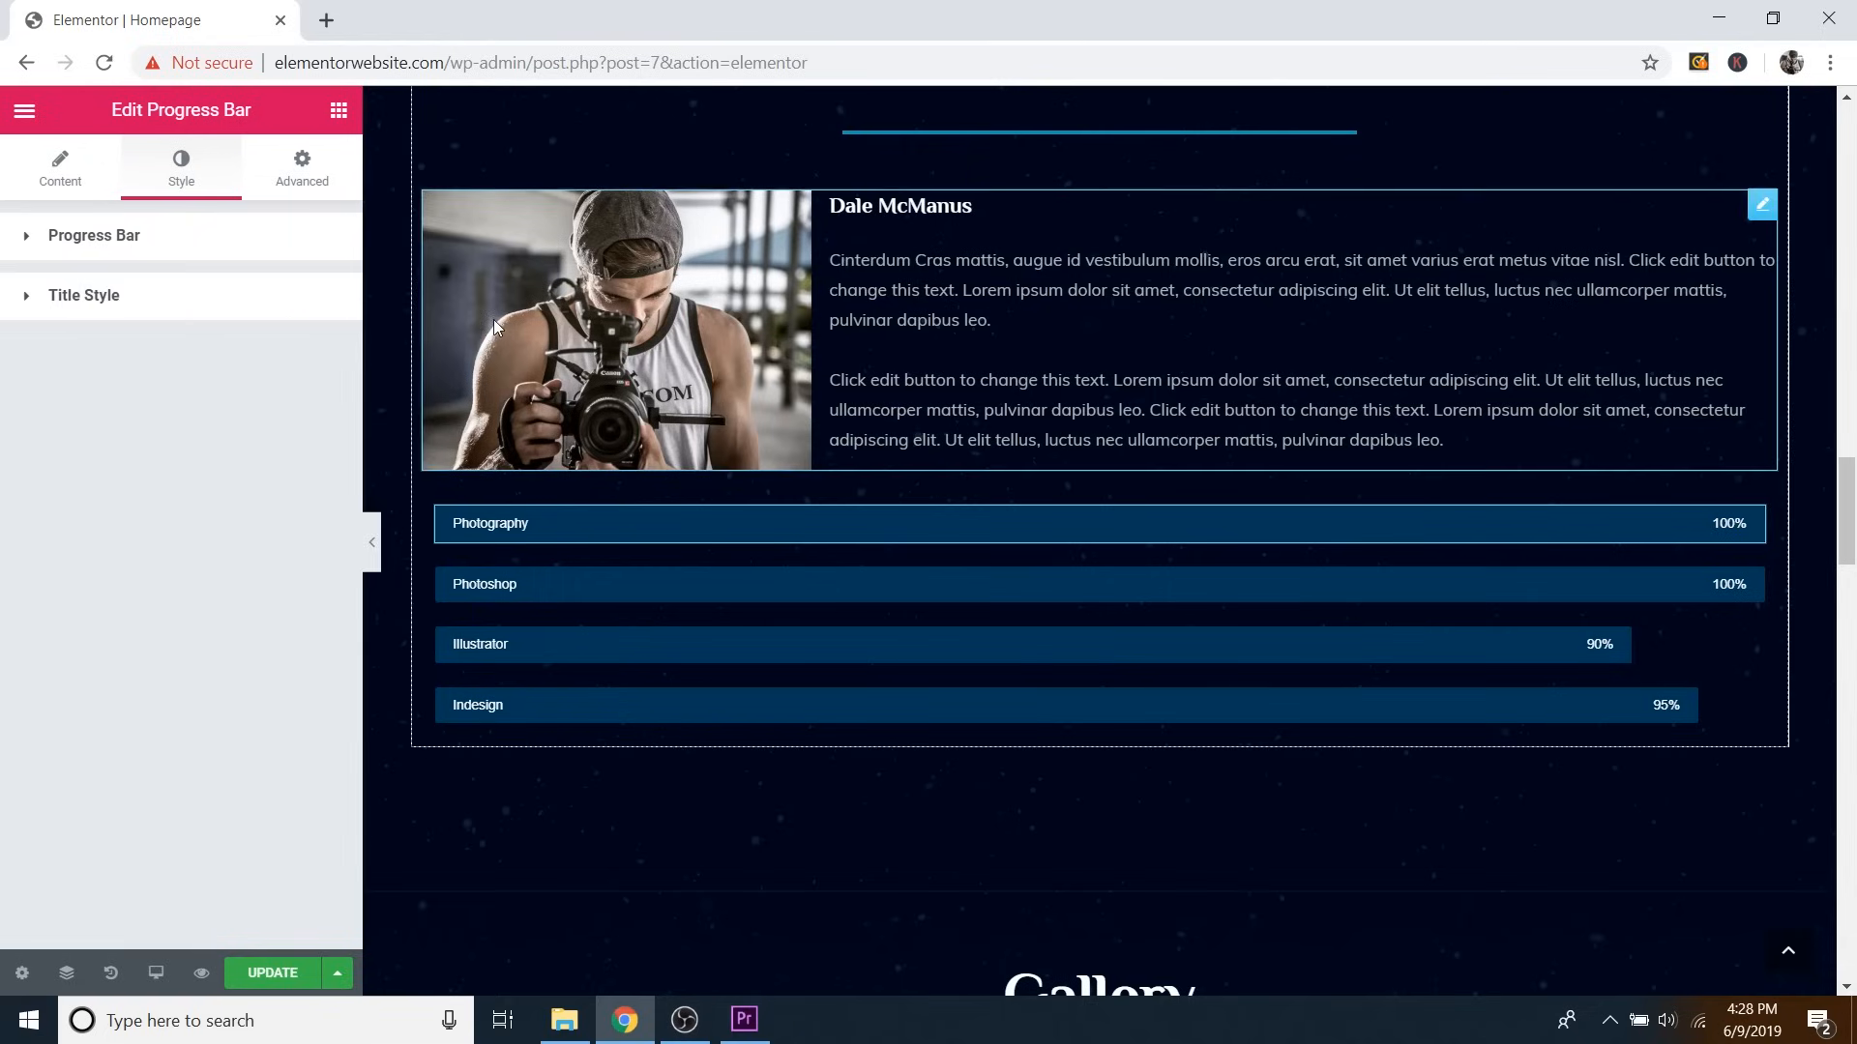
scroll(1317, 457, down, 7)
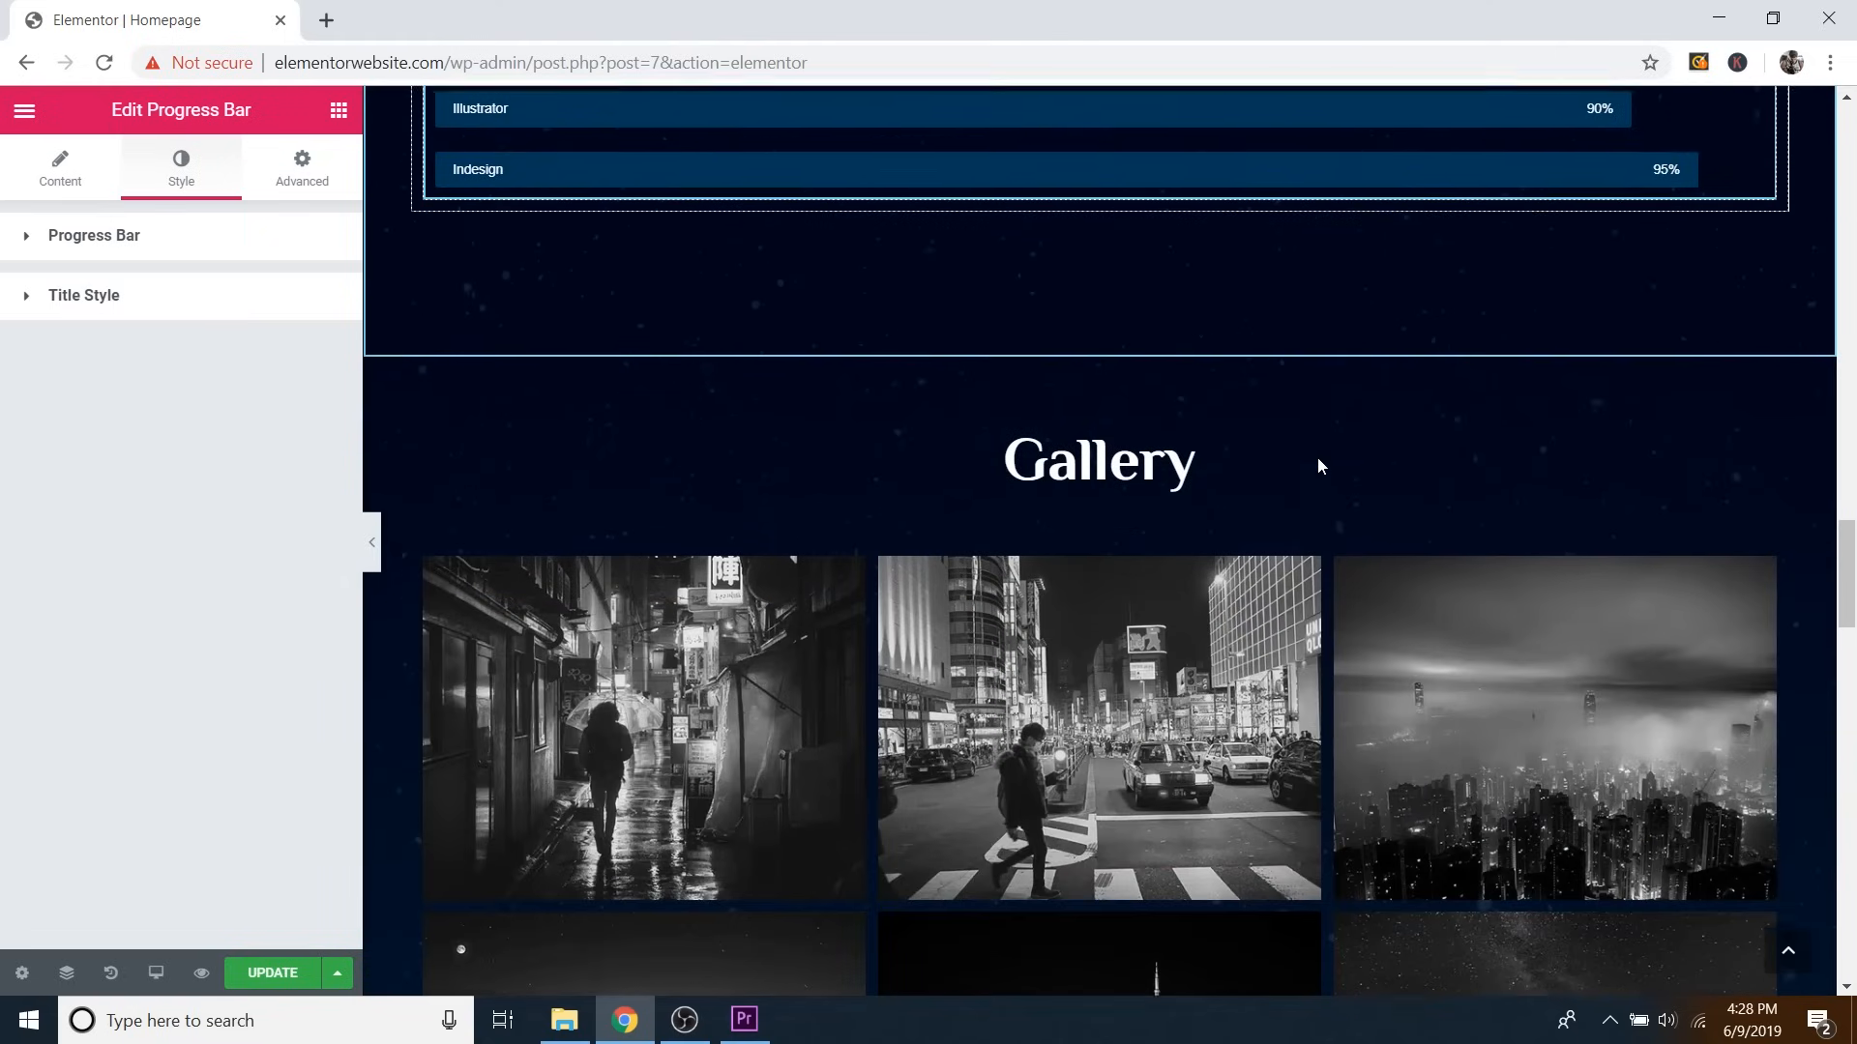
scroll(1577, 515, down, 1)
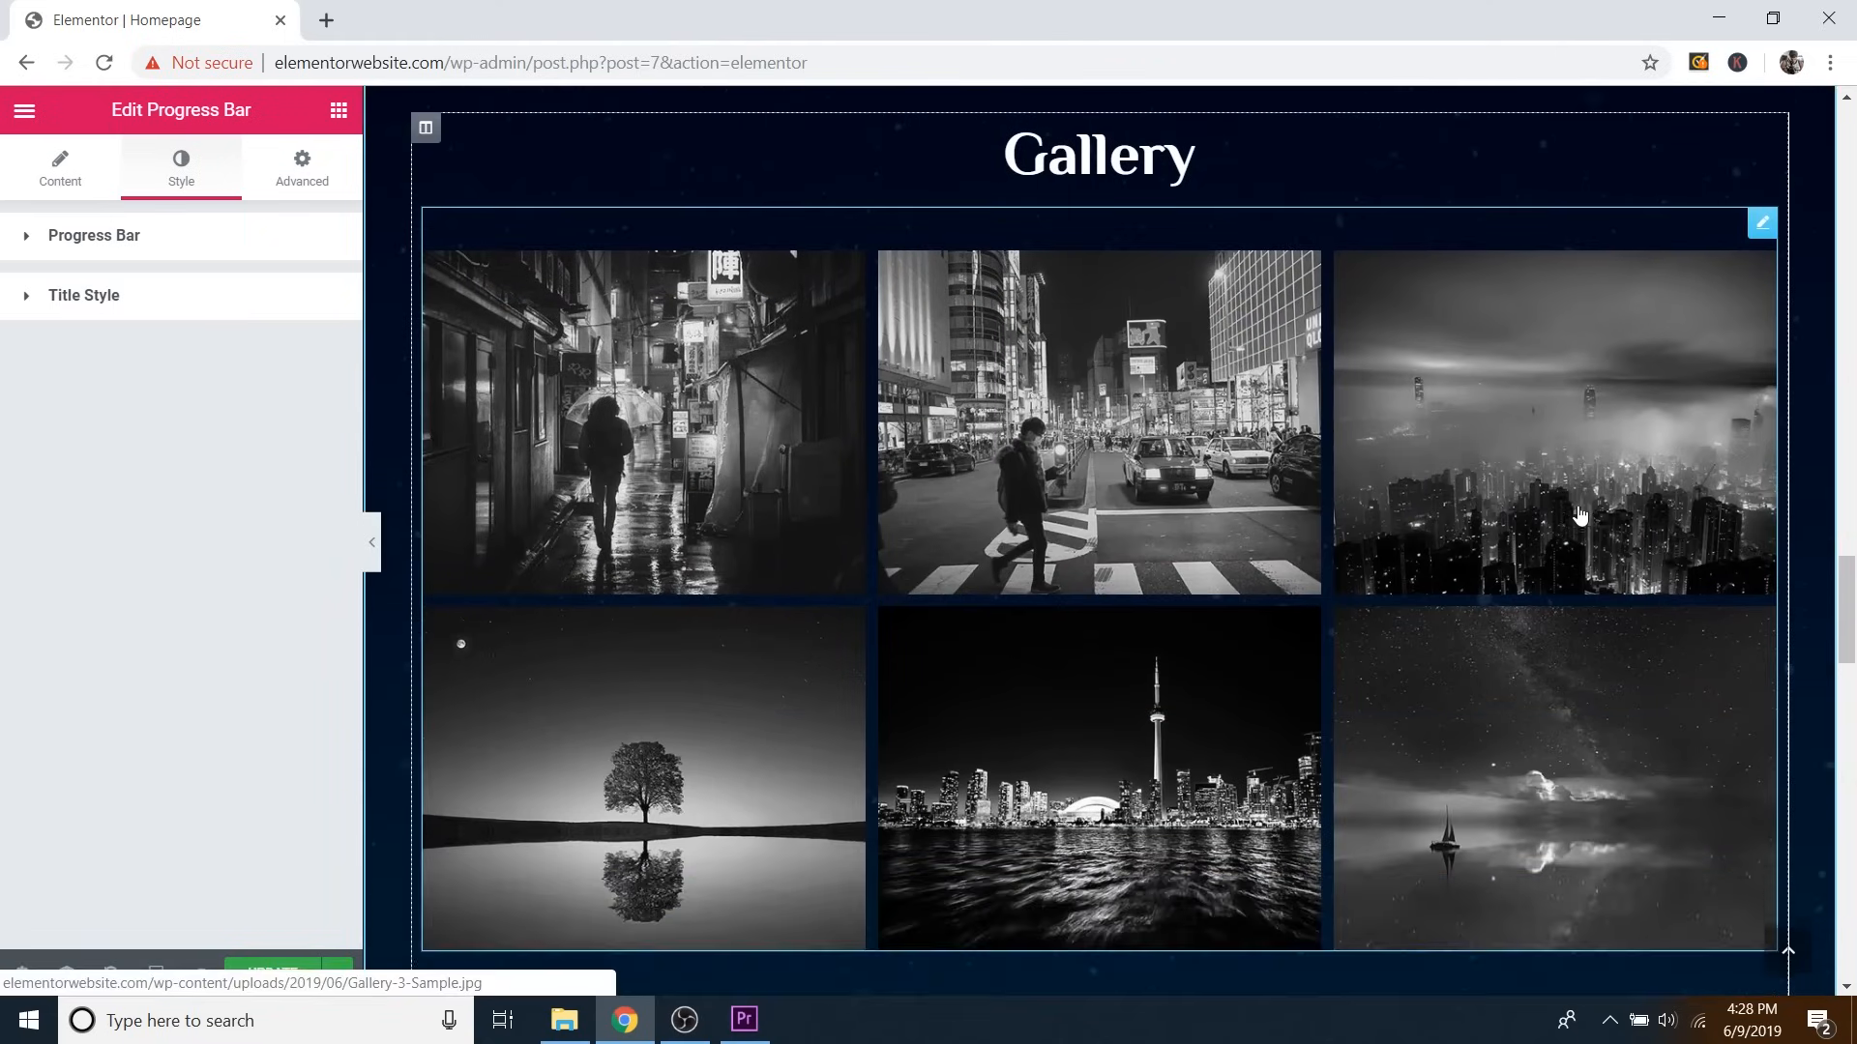
scroll(1577, 515, up, 2)
scroll(1578, 516, down, 1)
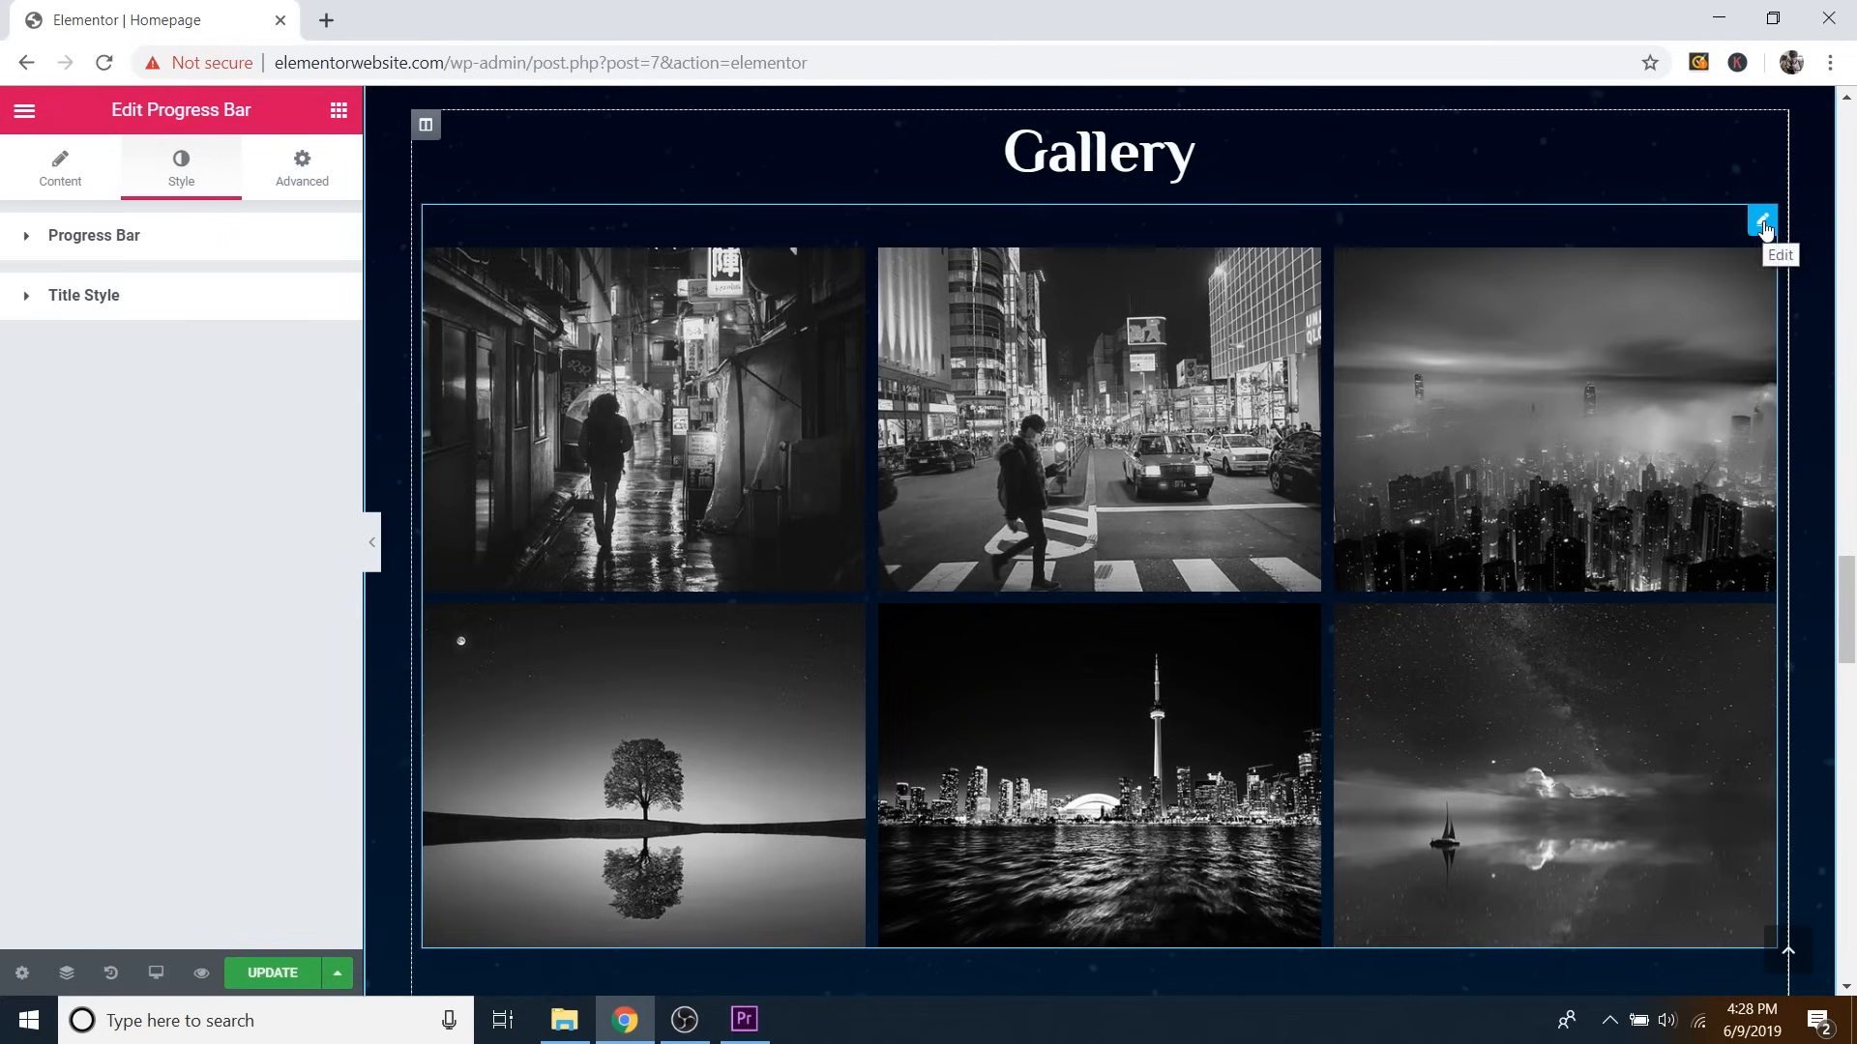
click(1763, 224)
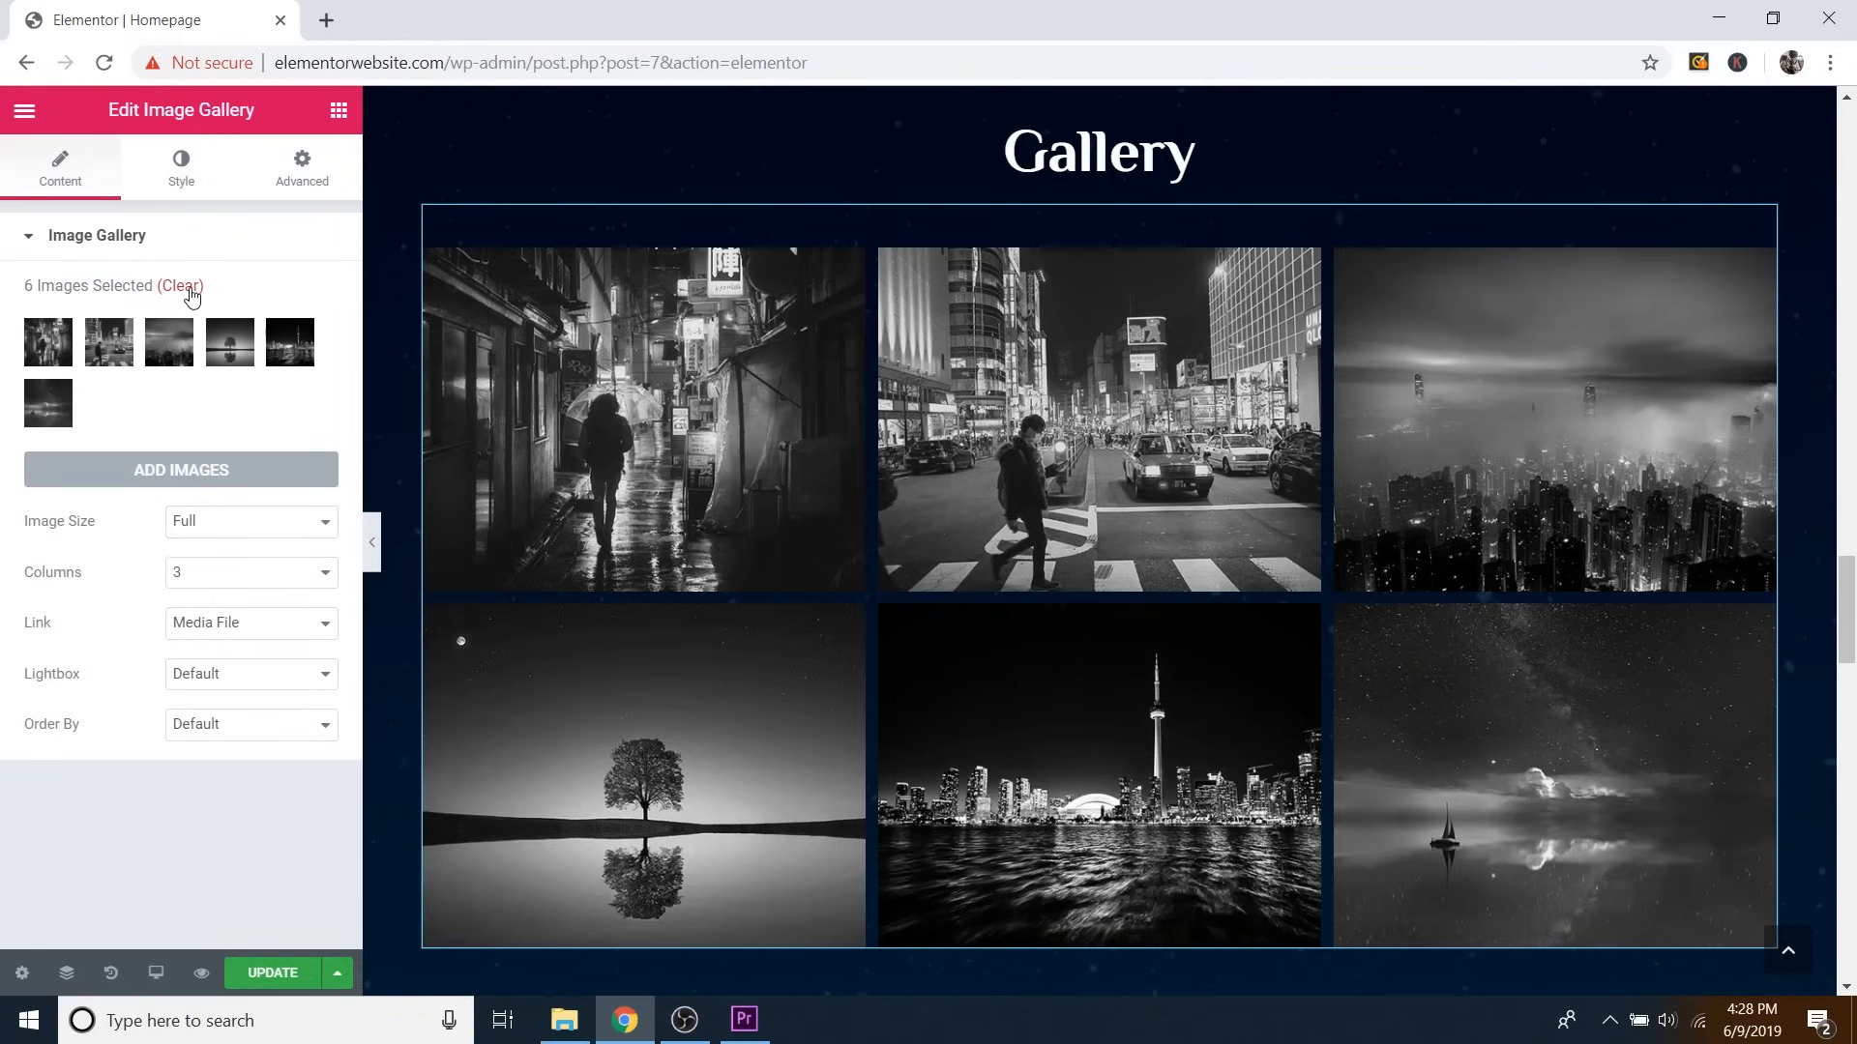
Clear the gallery's six black-and-white photos and open the Add Images media library.
click(190, 288)
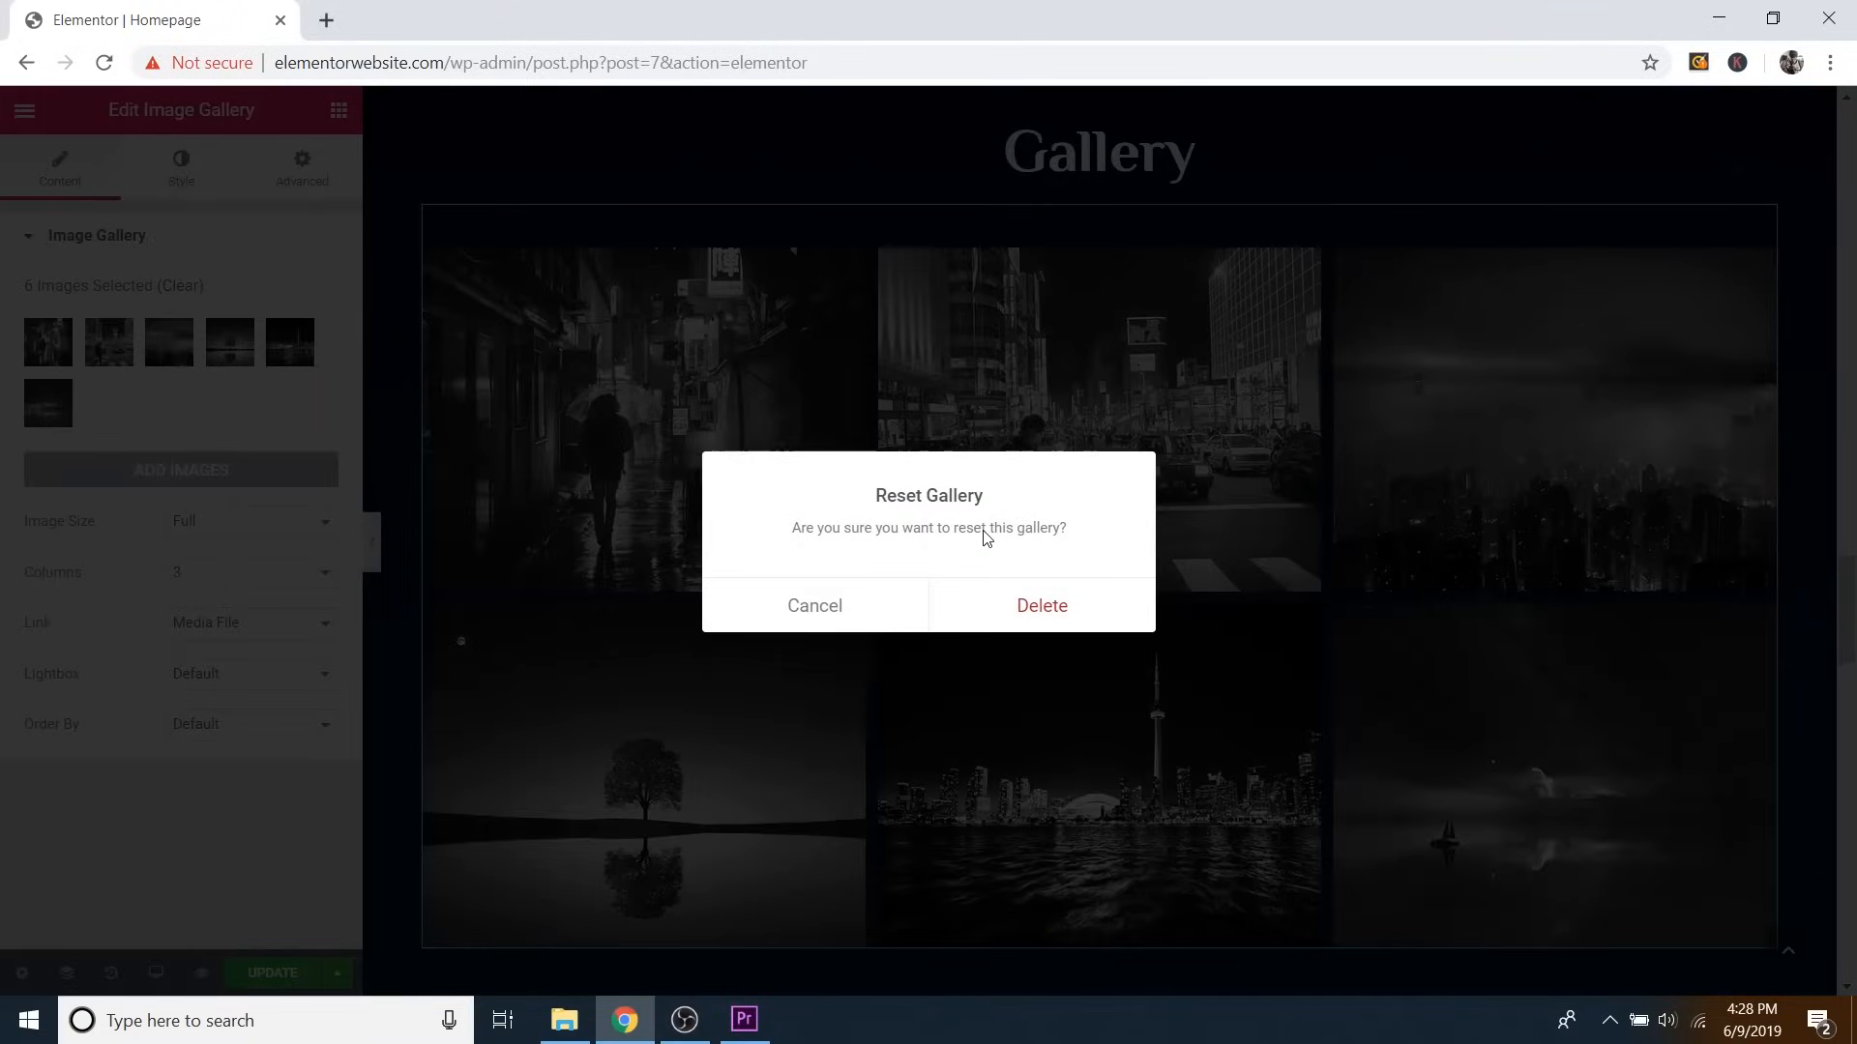
click(1037, 607)
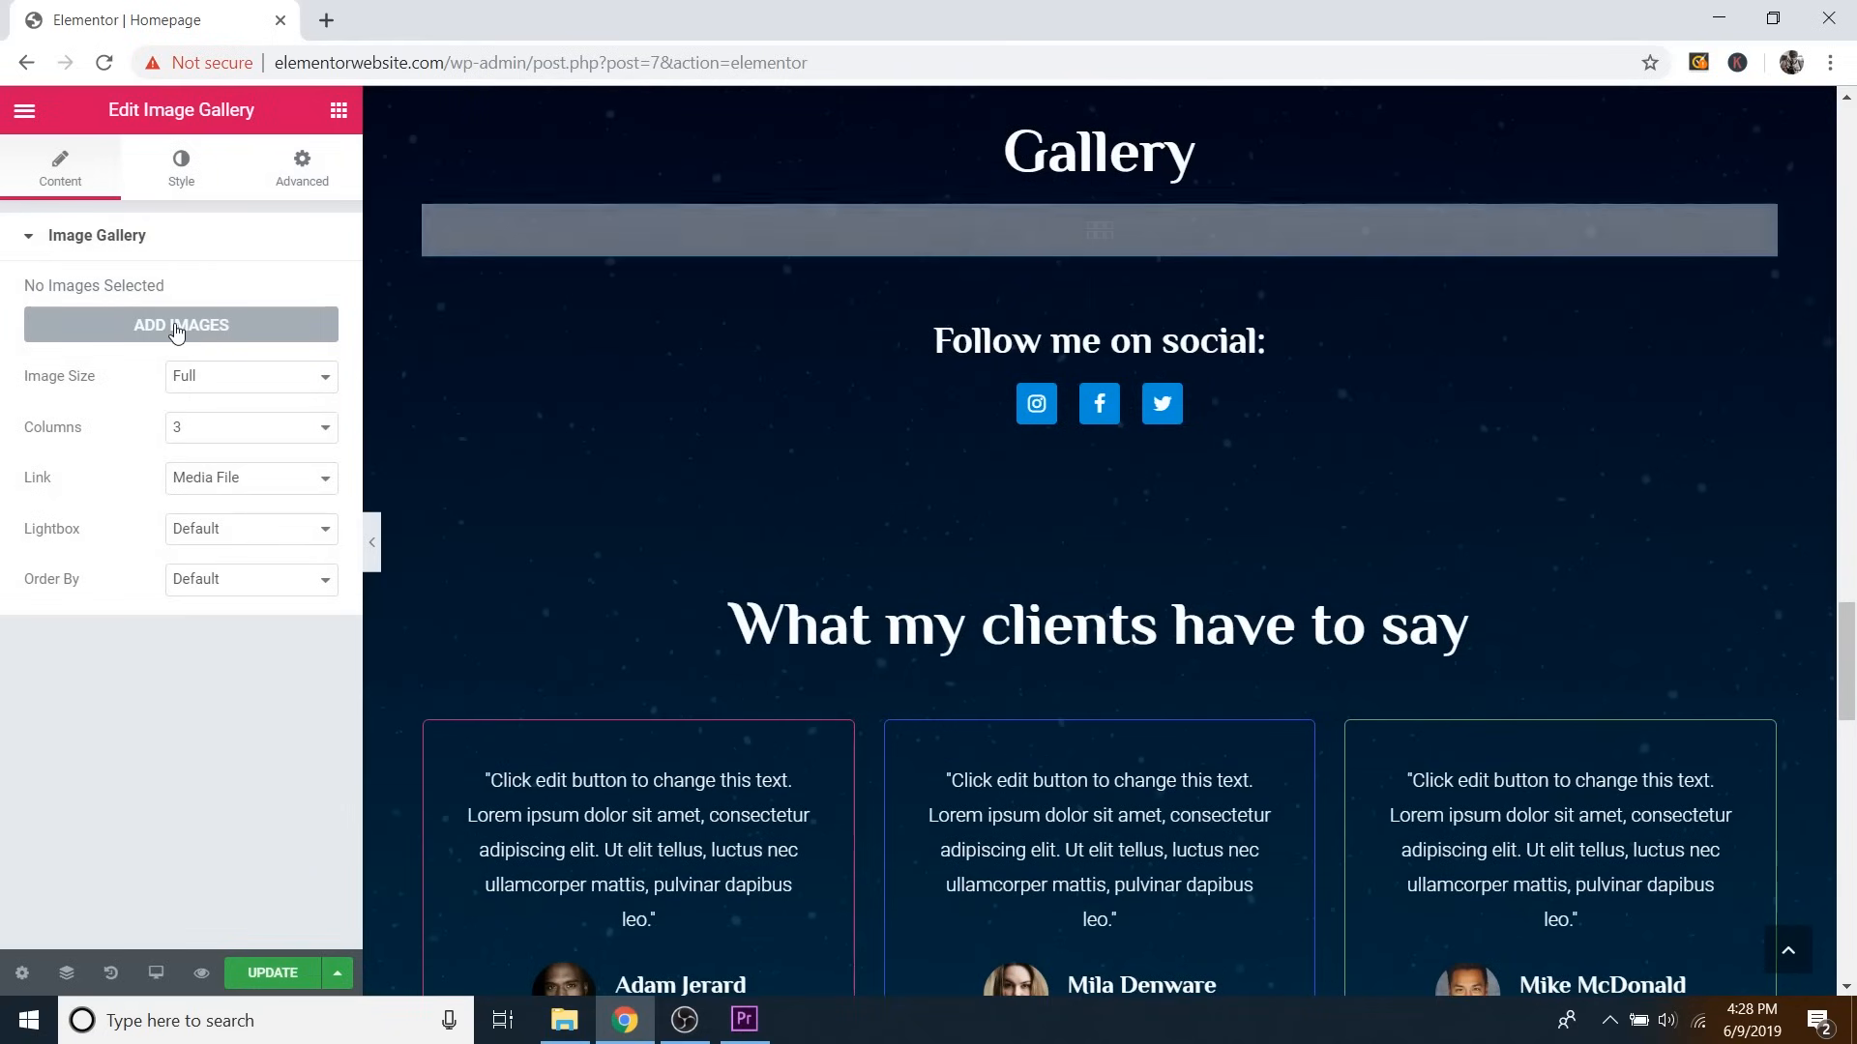
click(191, 328)
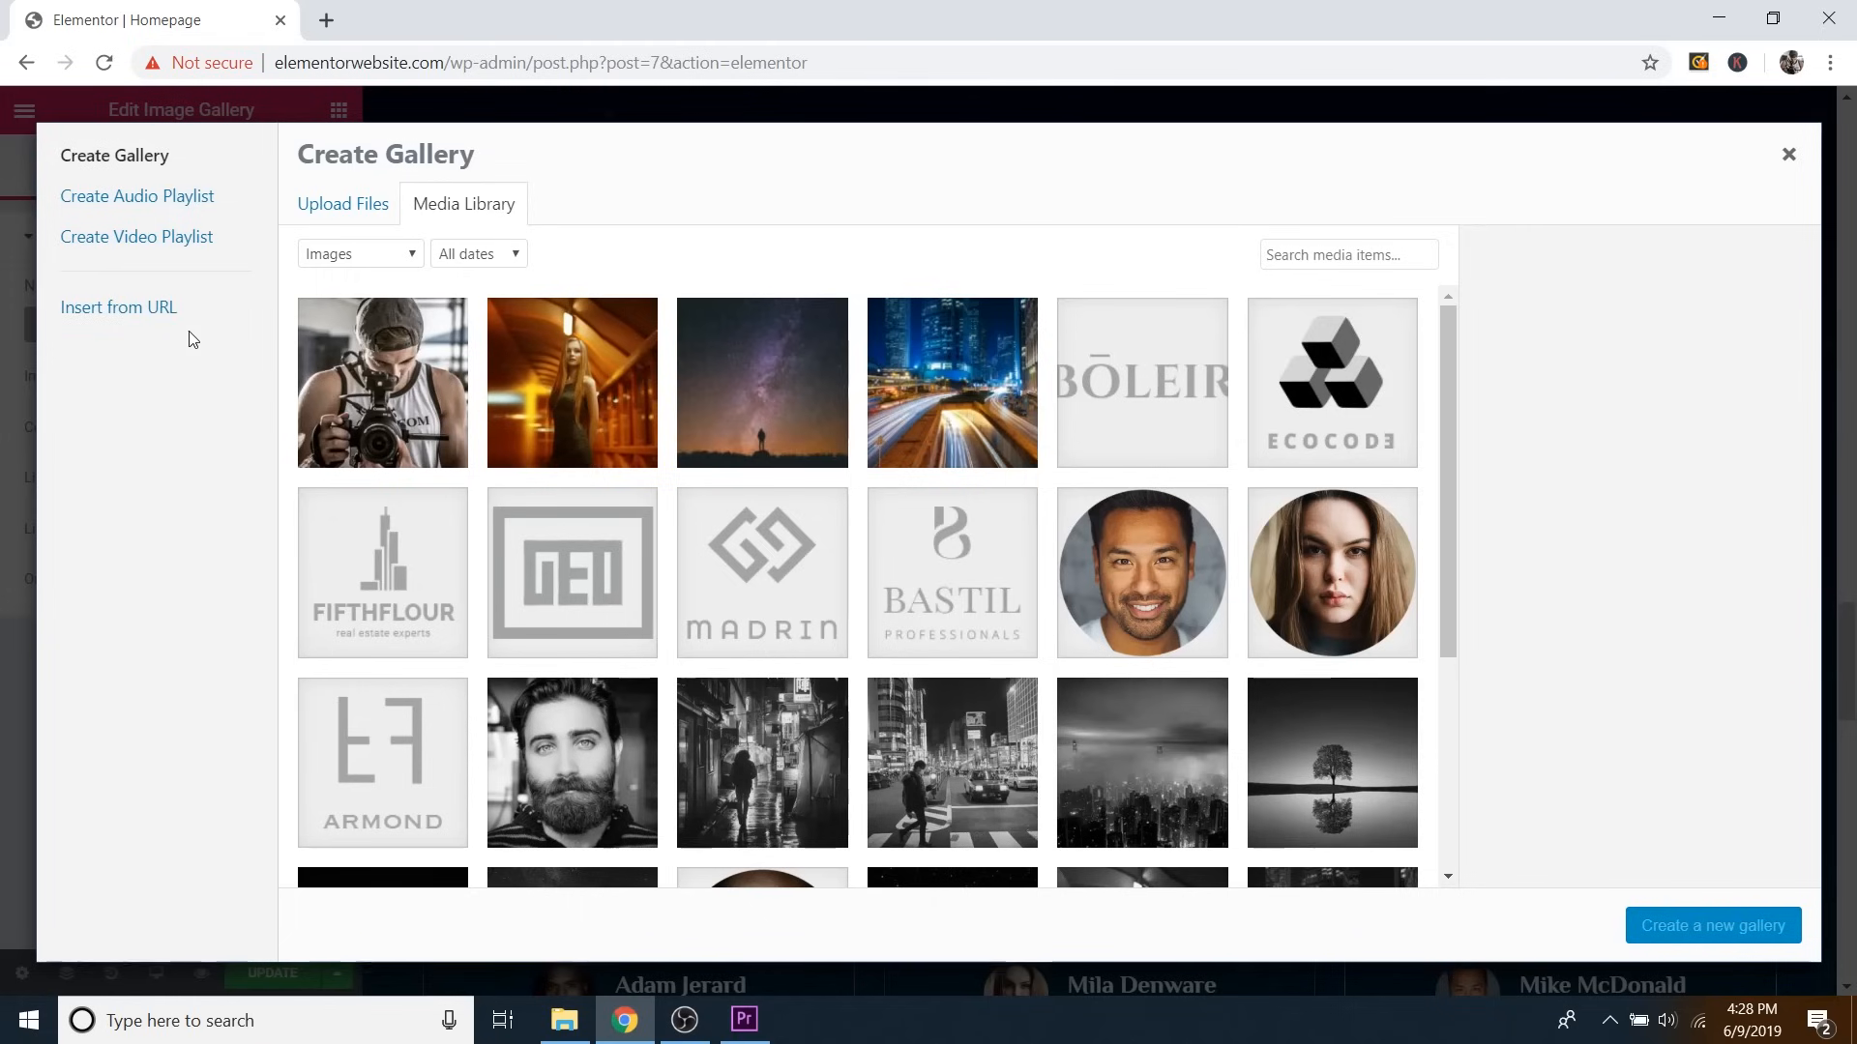
scroll(622, 525, down, 3)
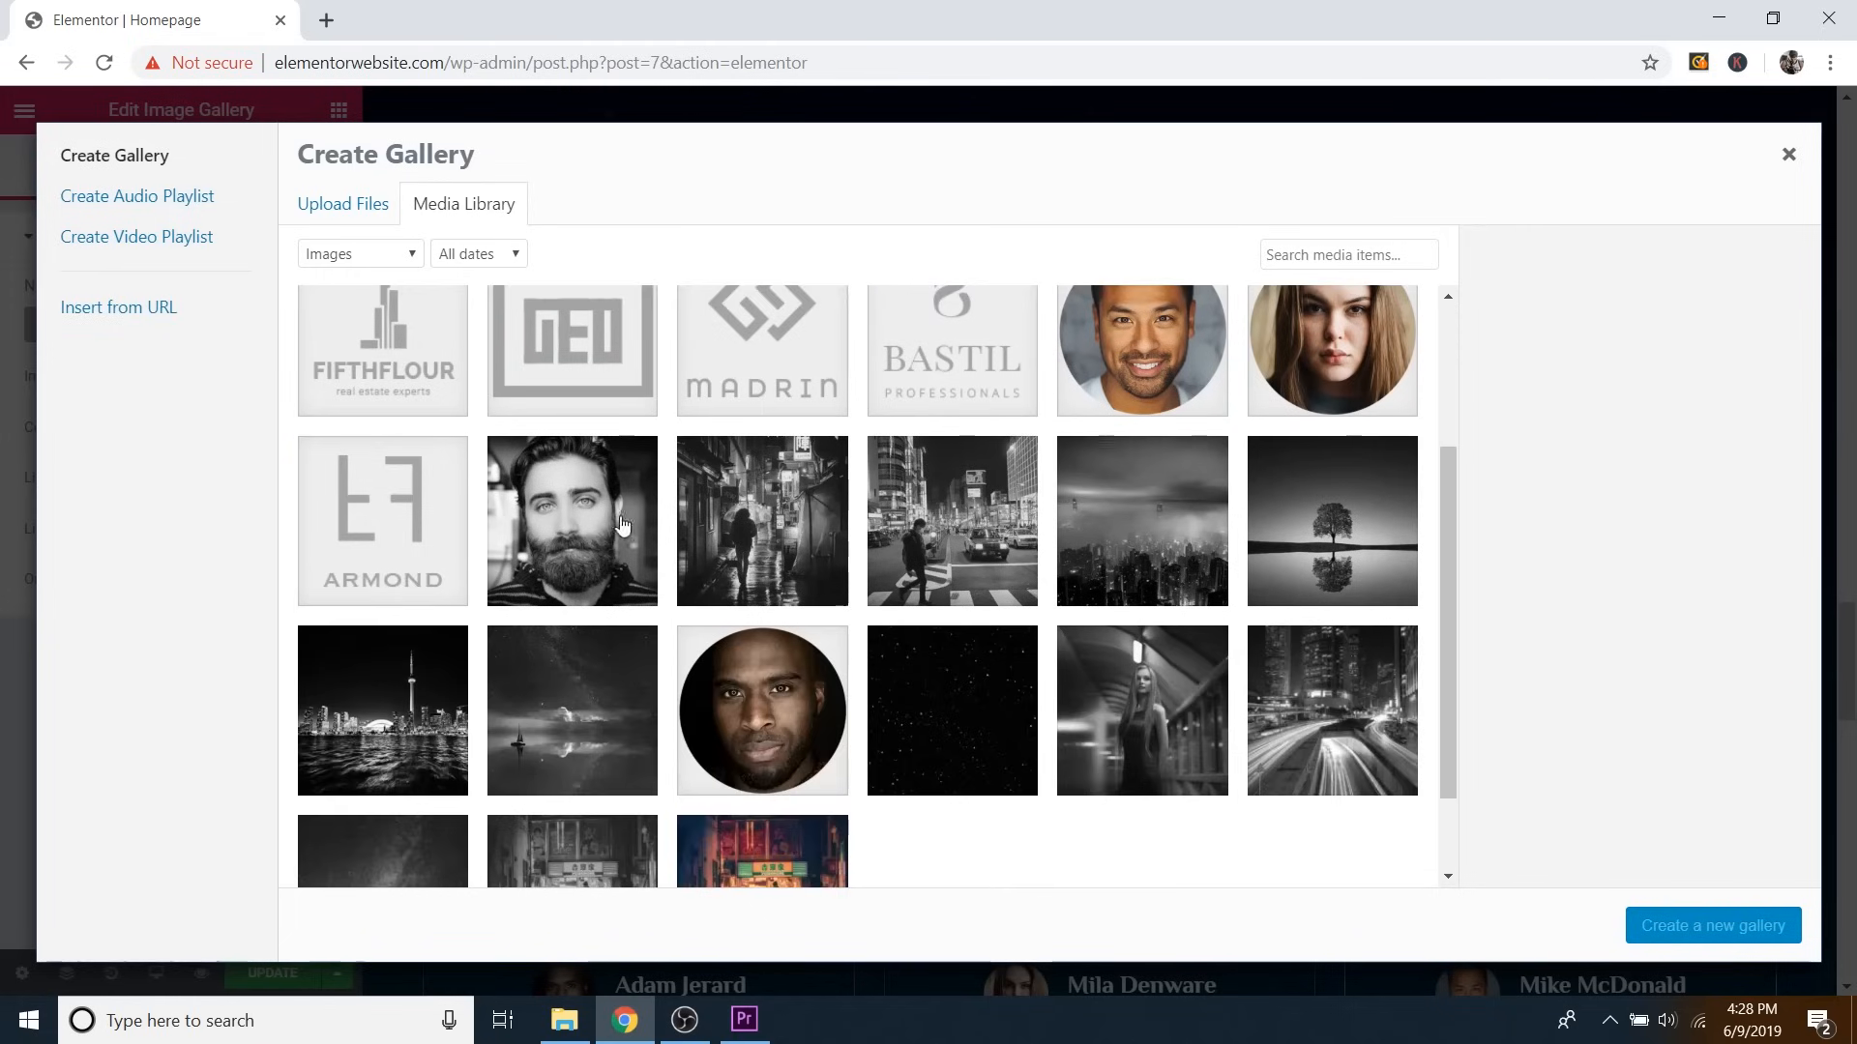
Try selecting the bearded portrait and rainy alley photos, checking the 490×380 size.
click(600, 532)
click(754, 503)
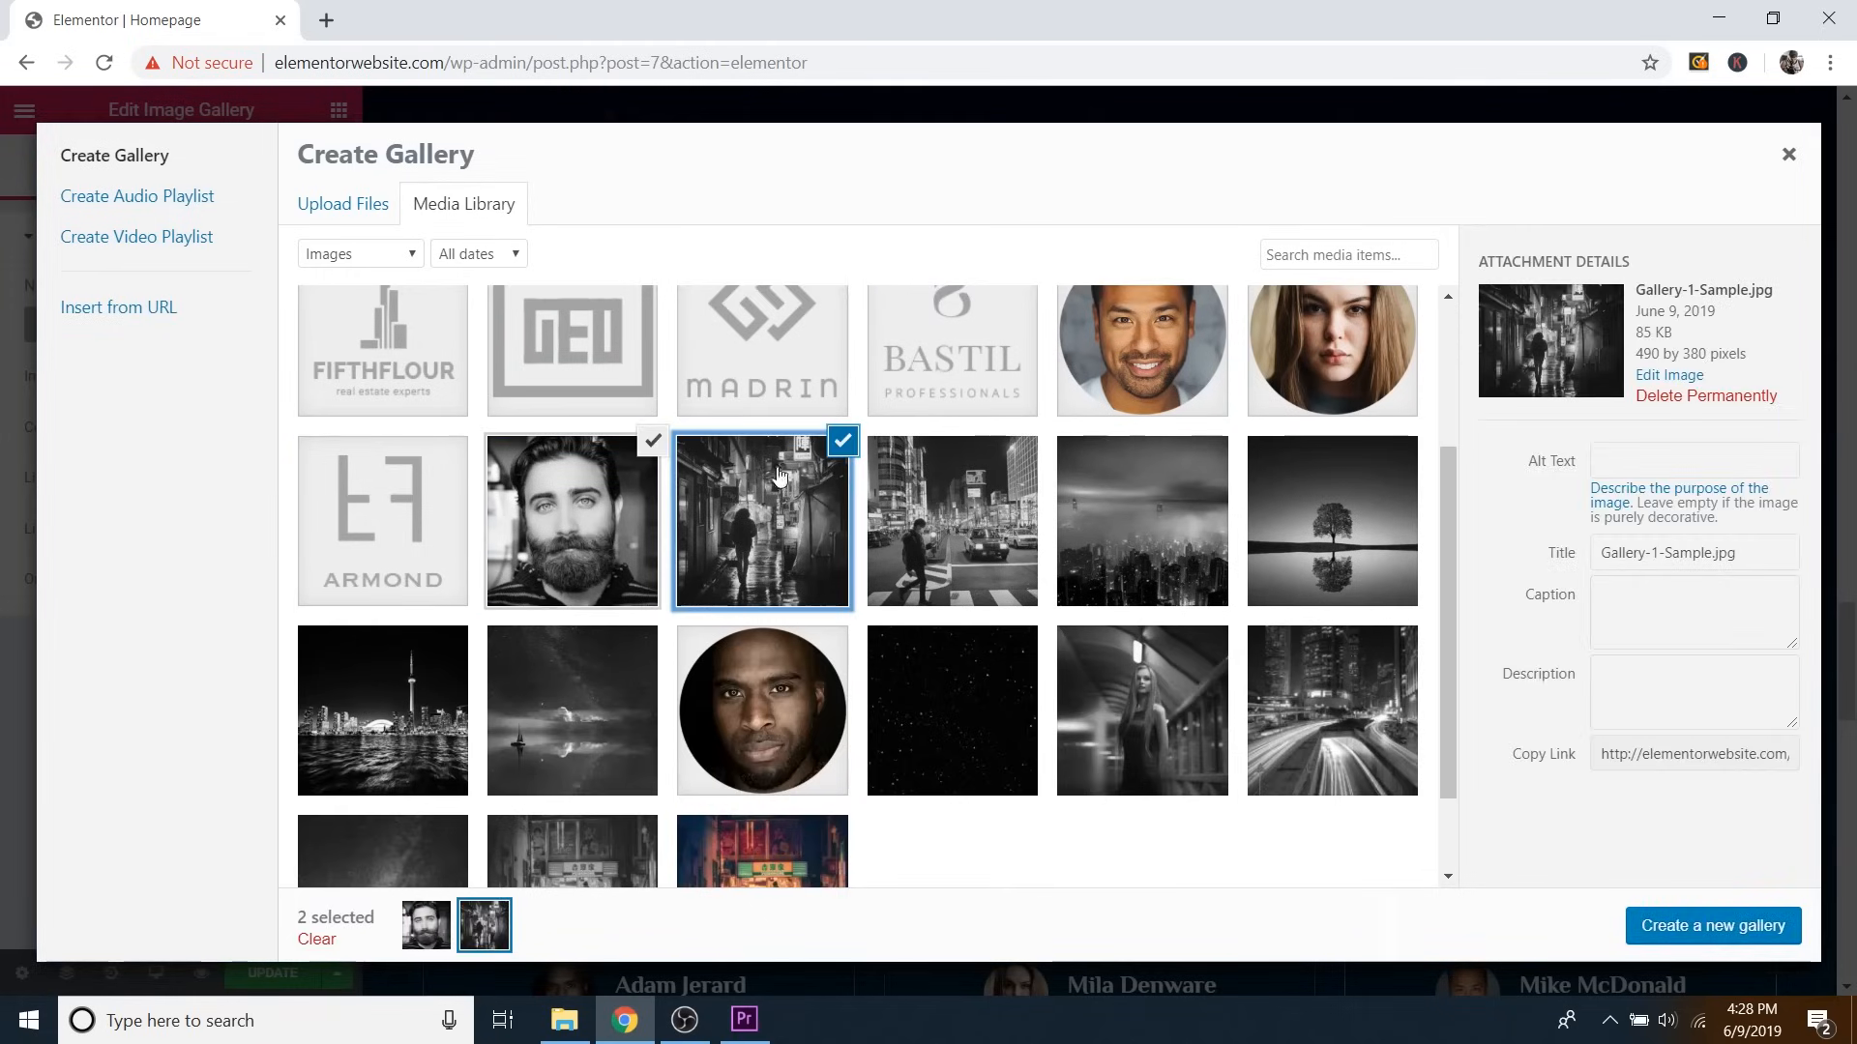
click(653, 441)
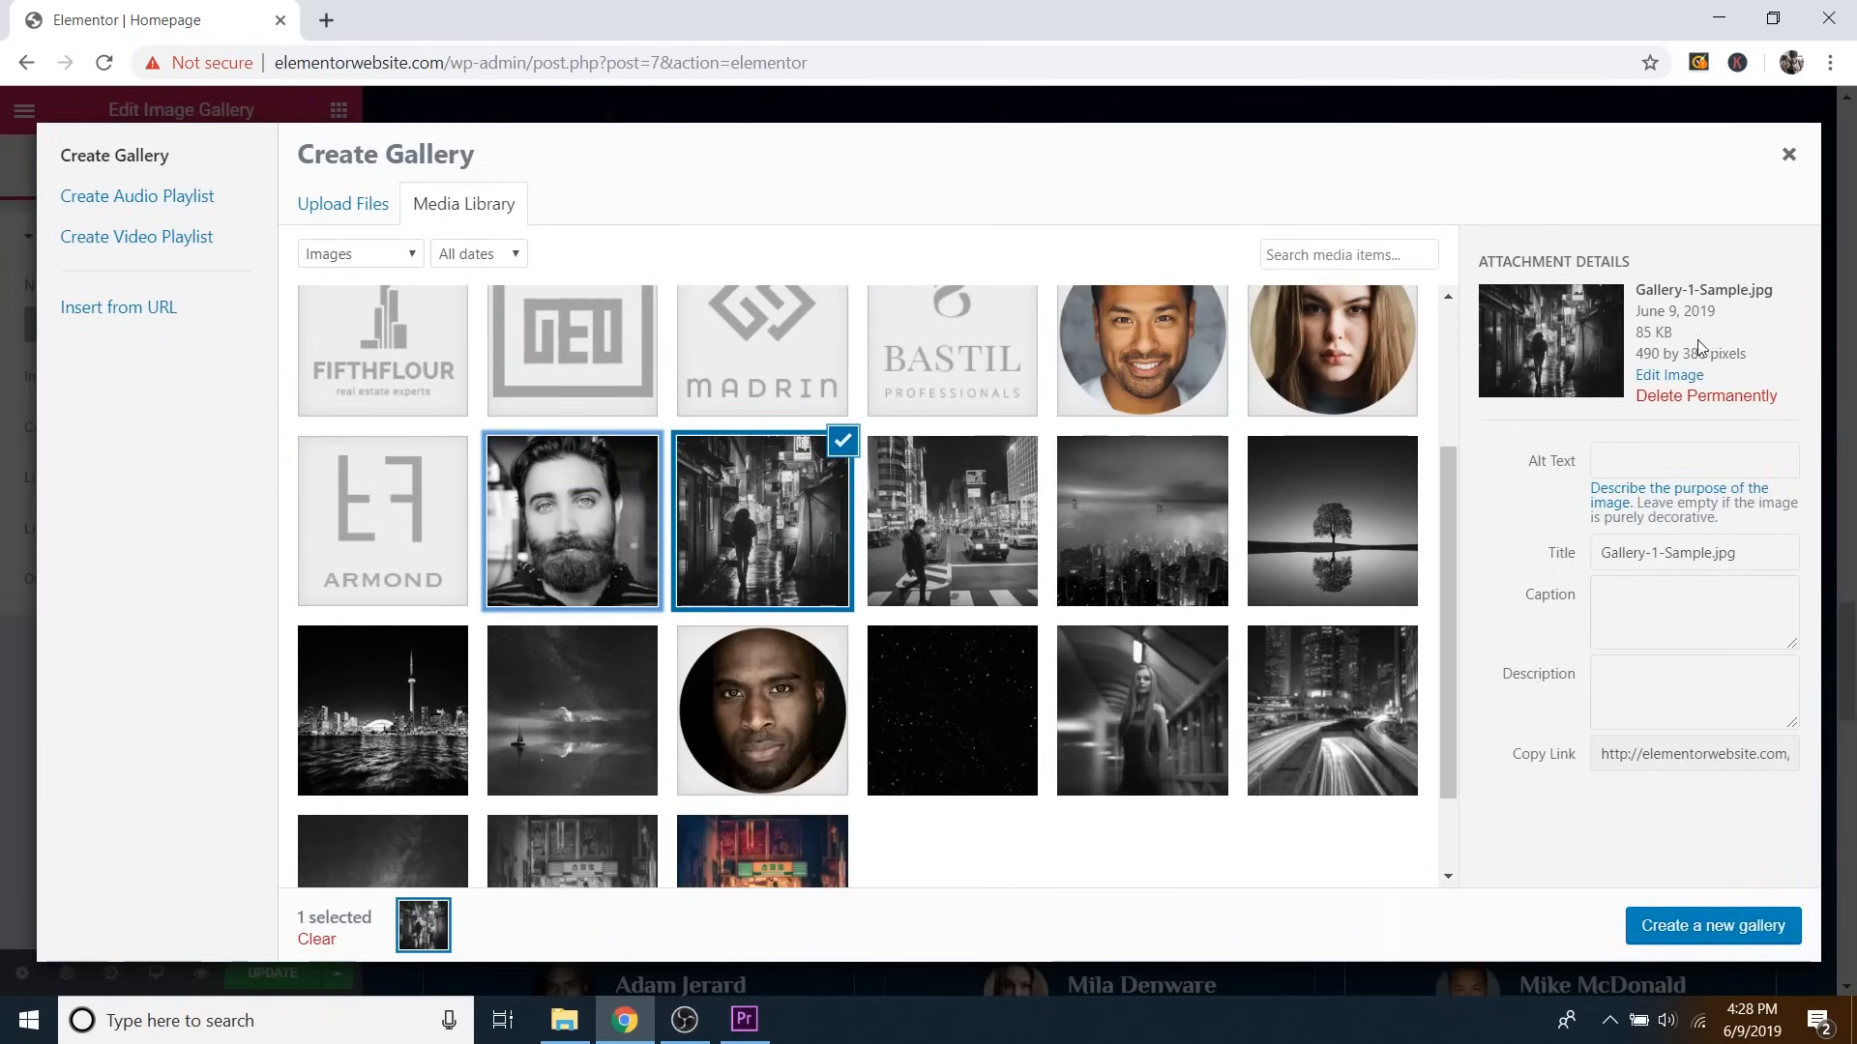
double_click(1655, 354)
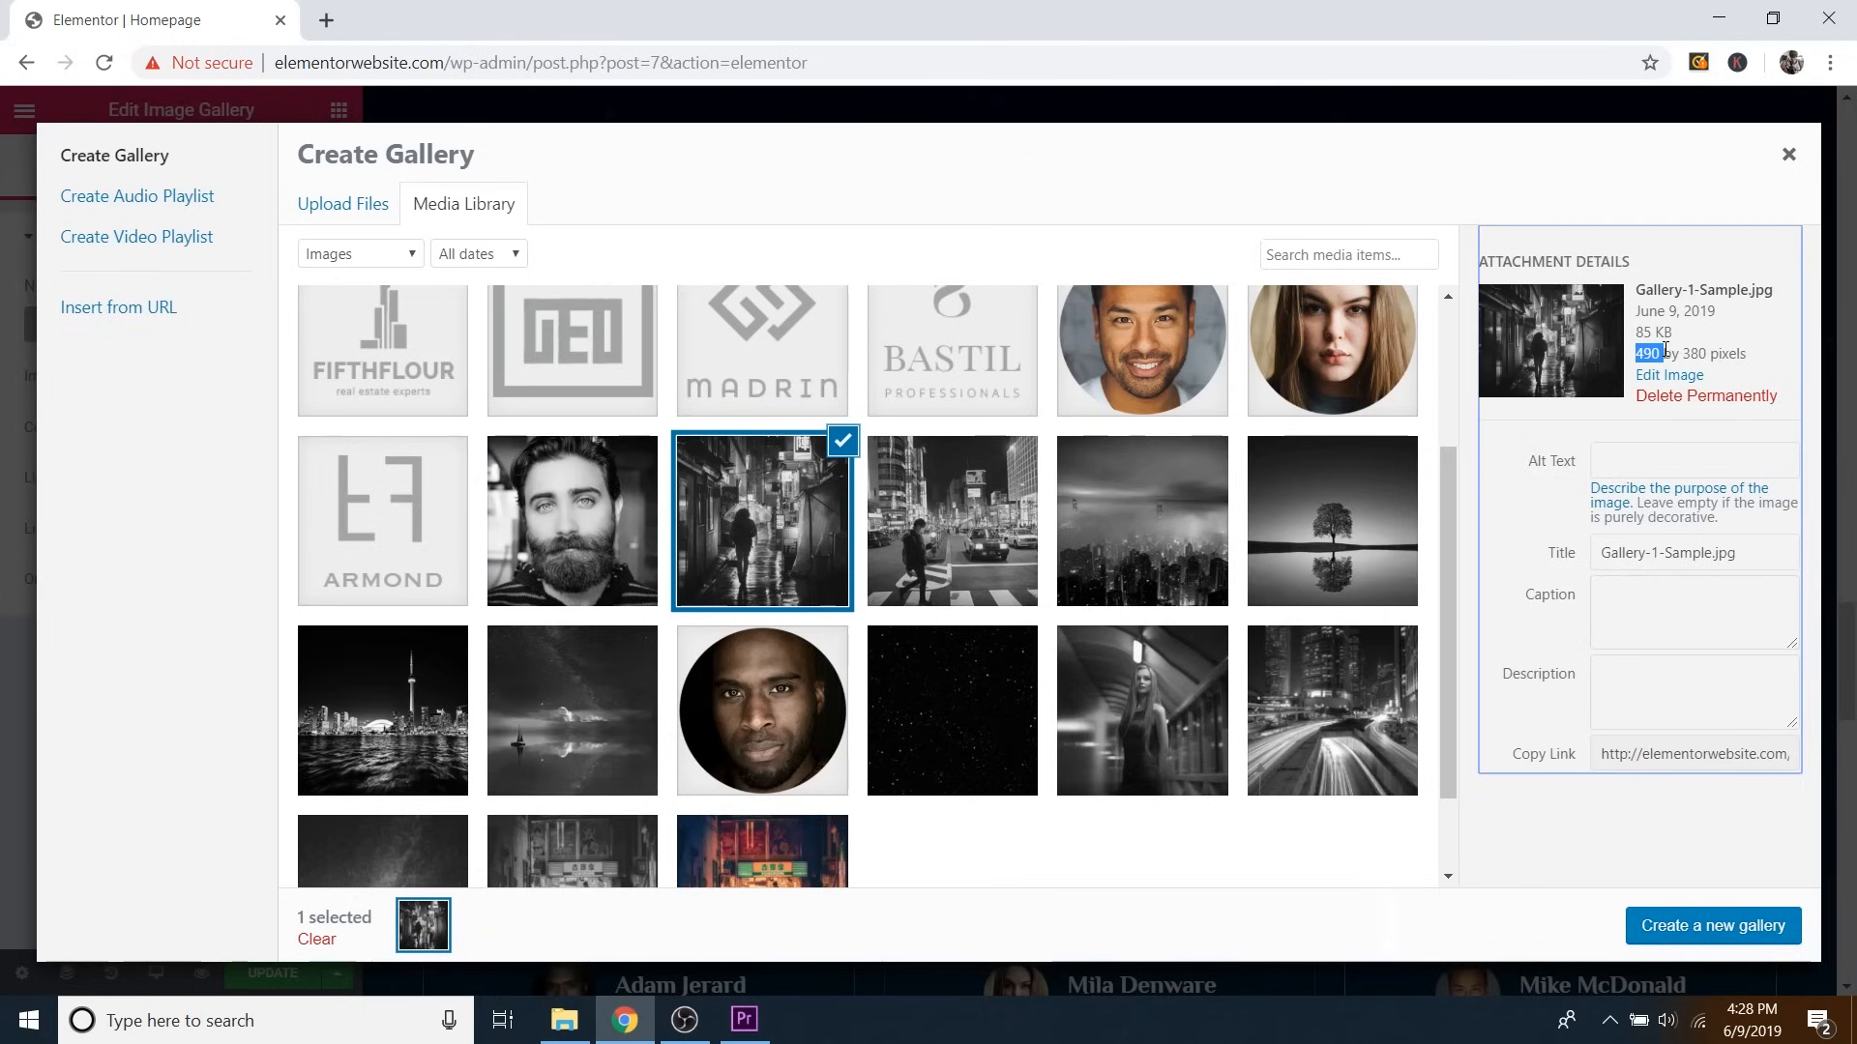
double_click(1693, 354)
Select the street crossing, foggy city and tree reflection photos, then deselect all to upload instead.
click(948, 531)
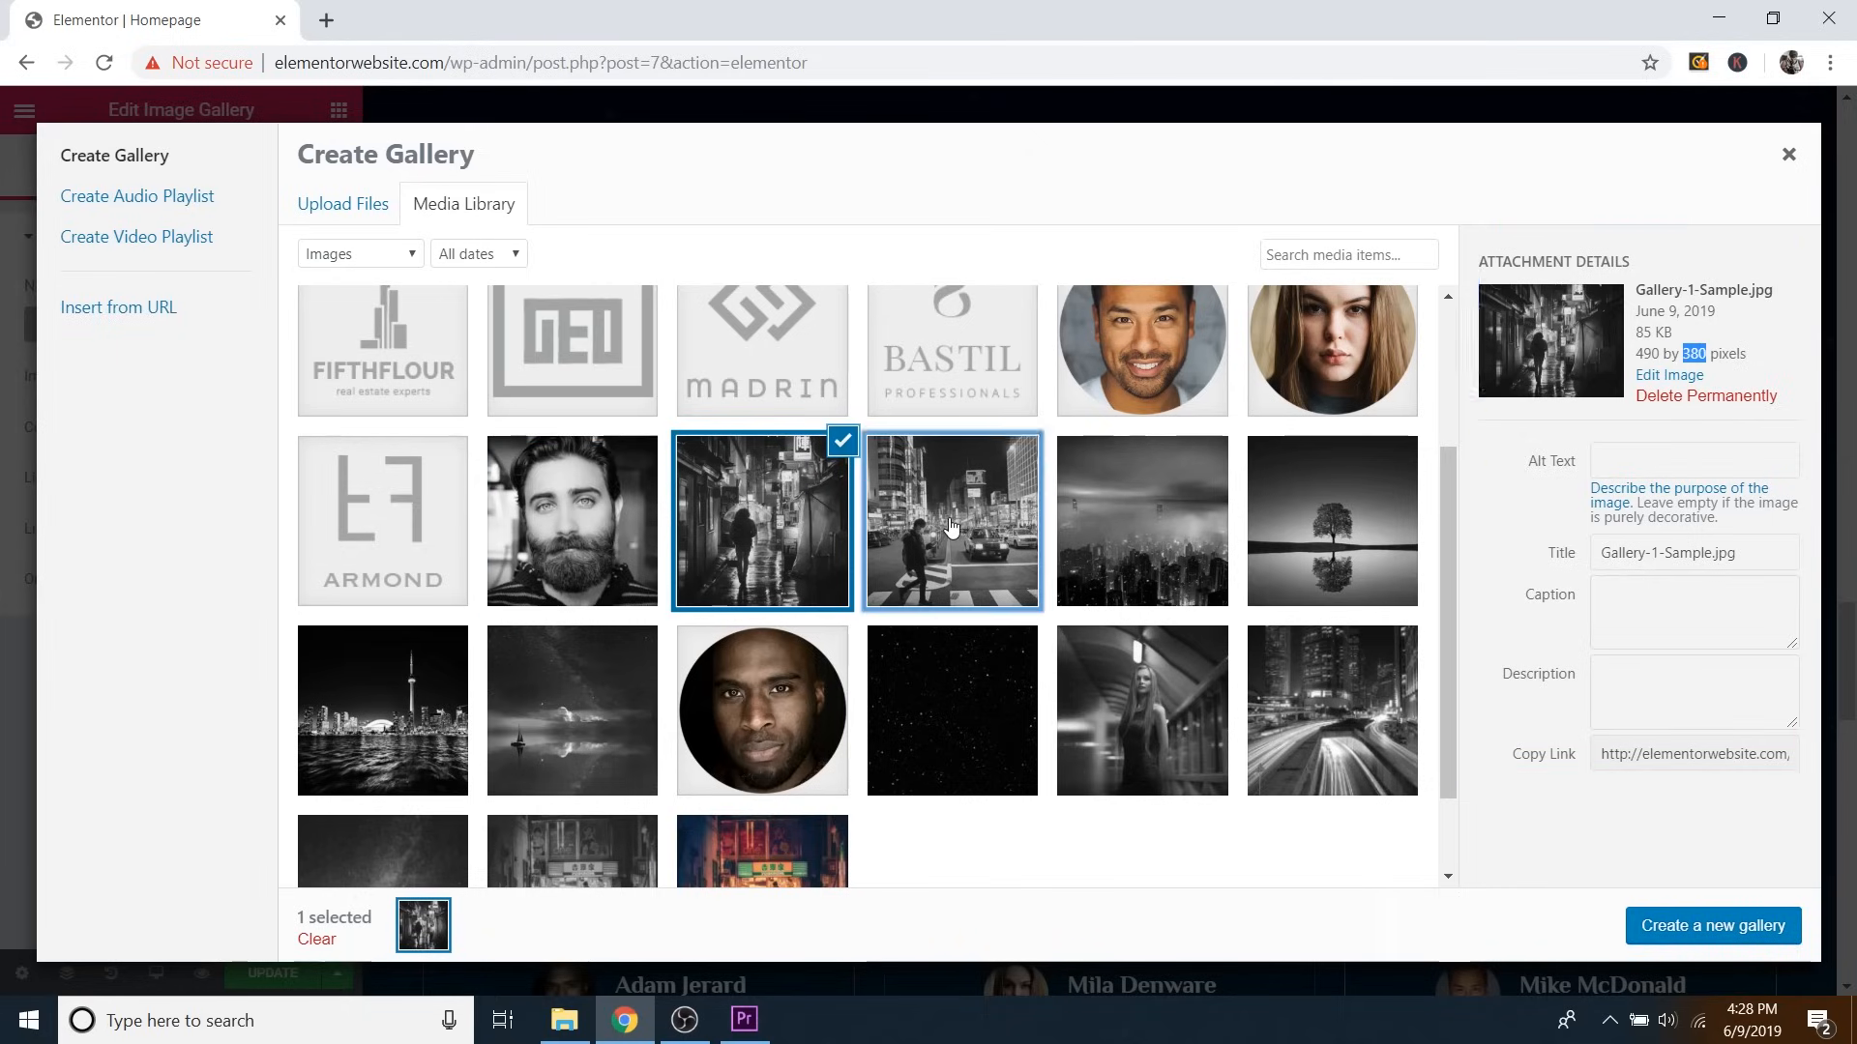
click(1112, 519)
click(1293, 498)
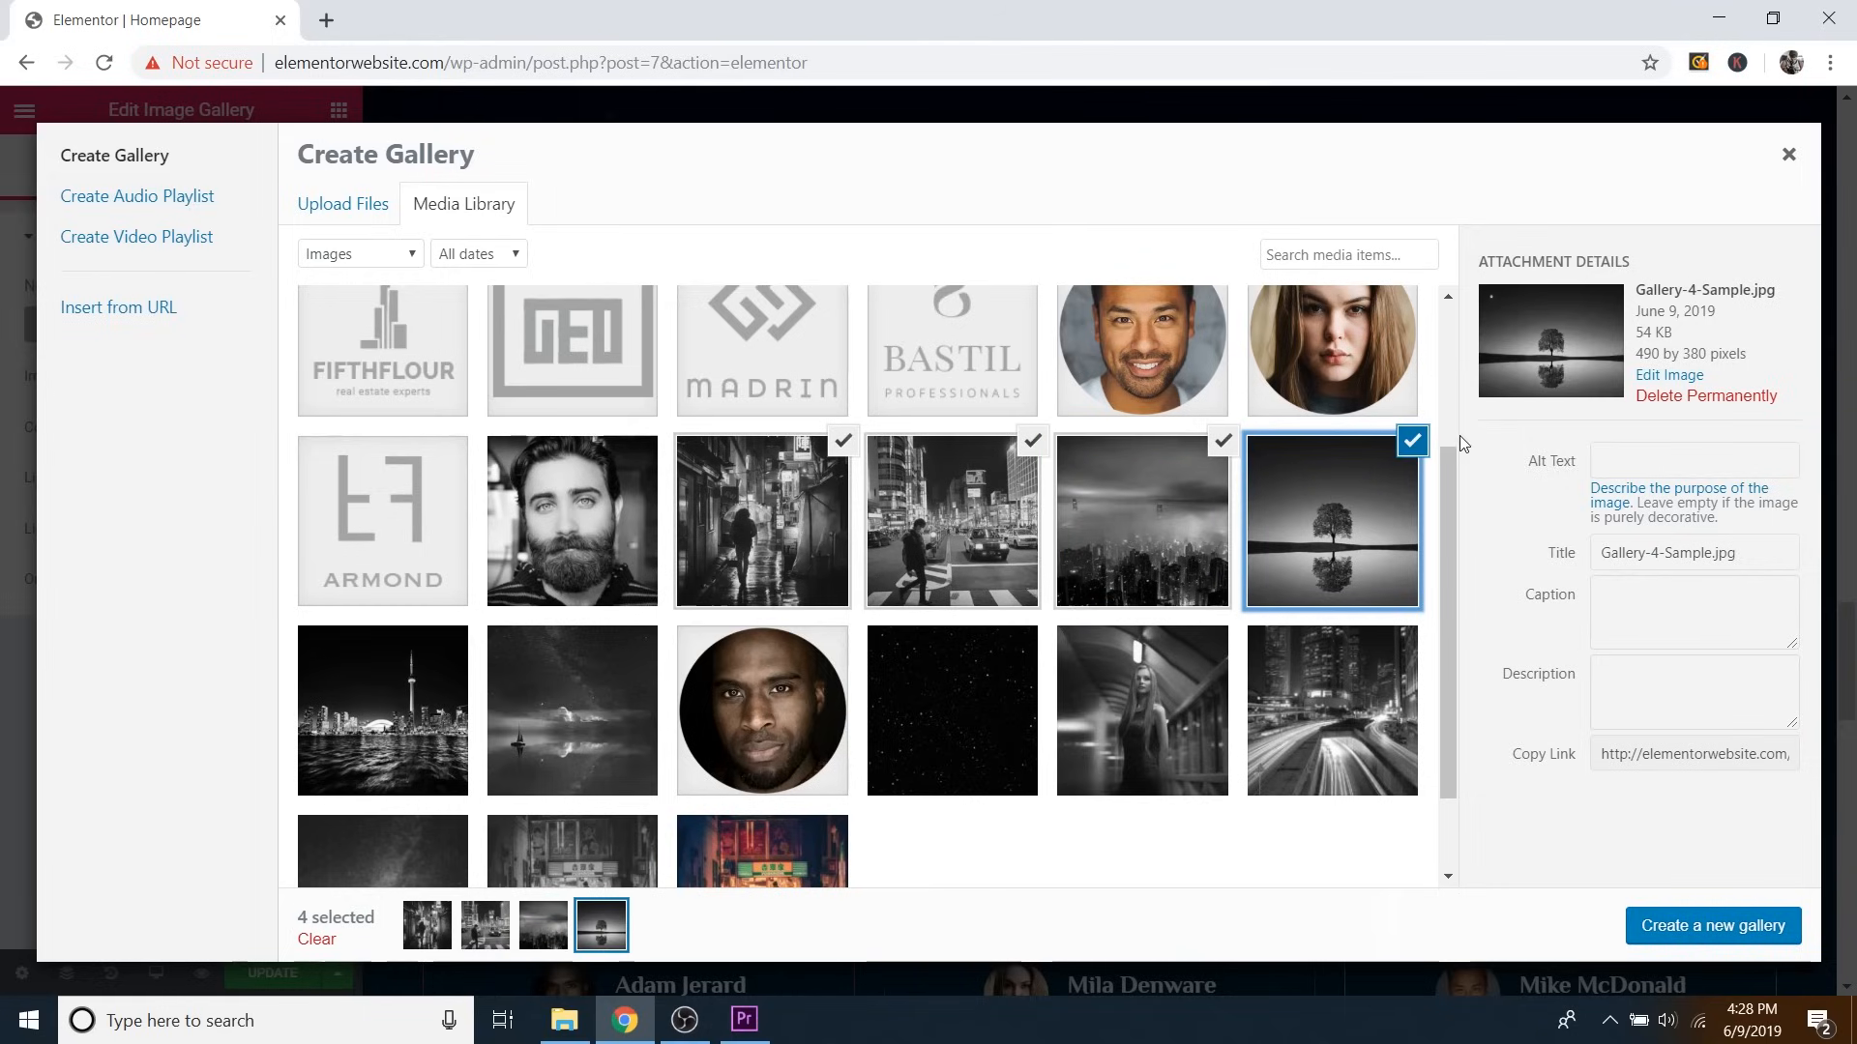
click(1411, 441)
click(1223, 441)
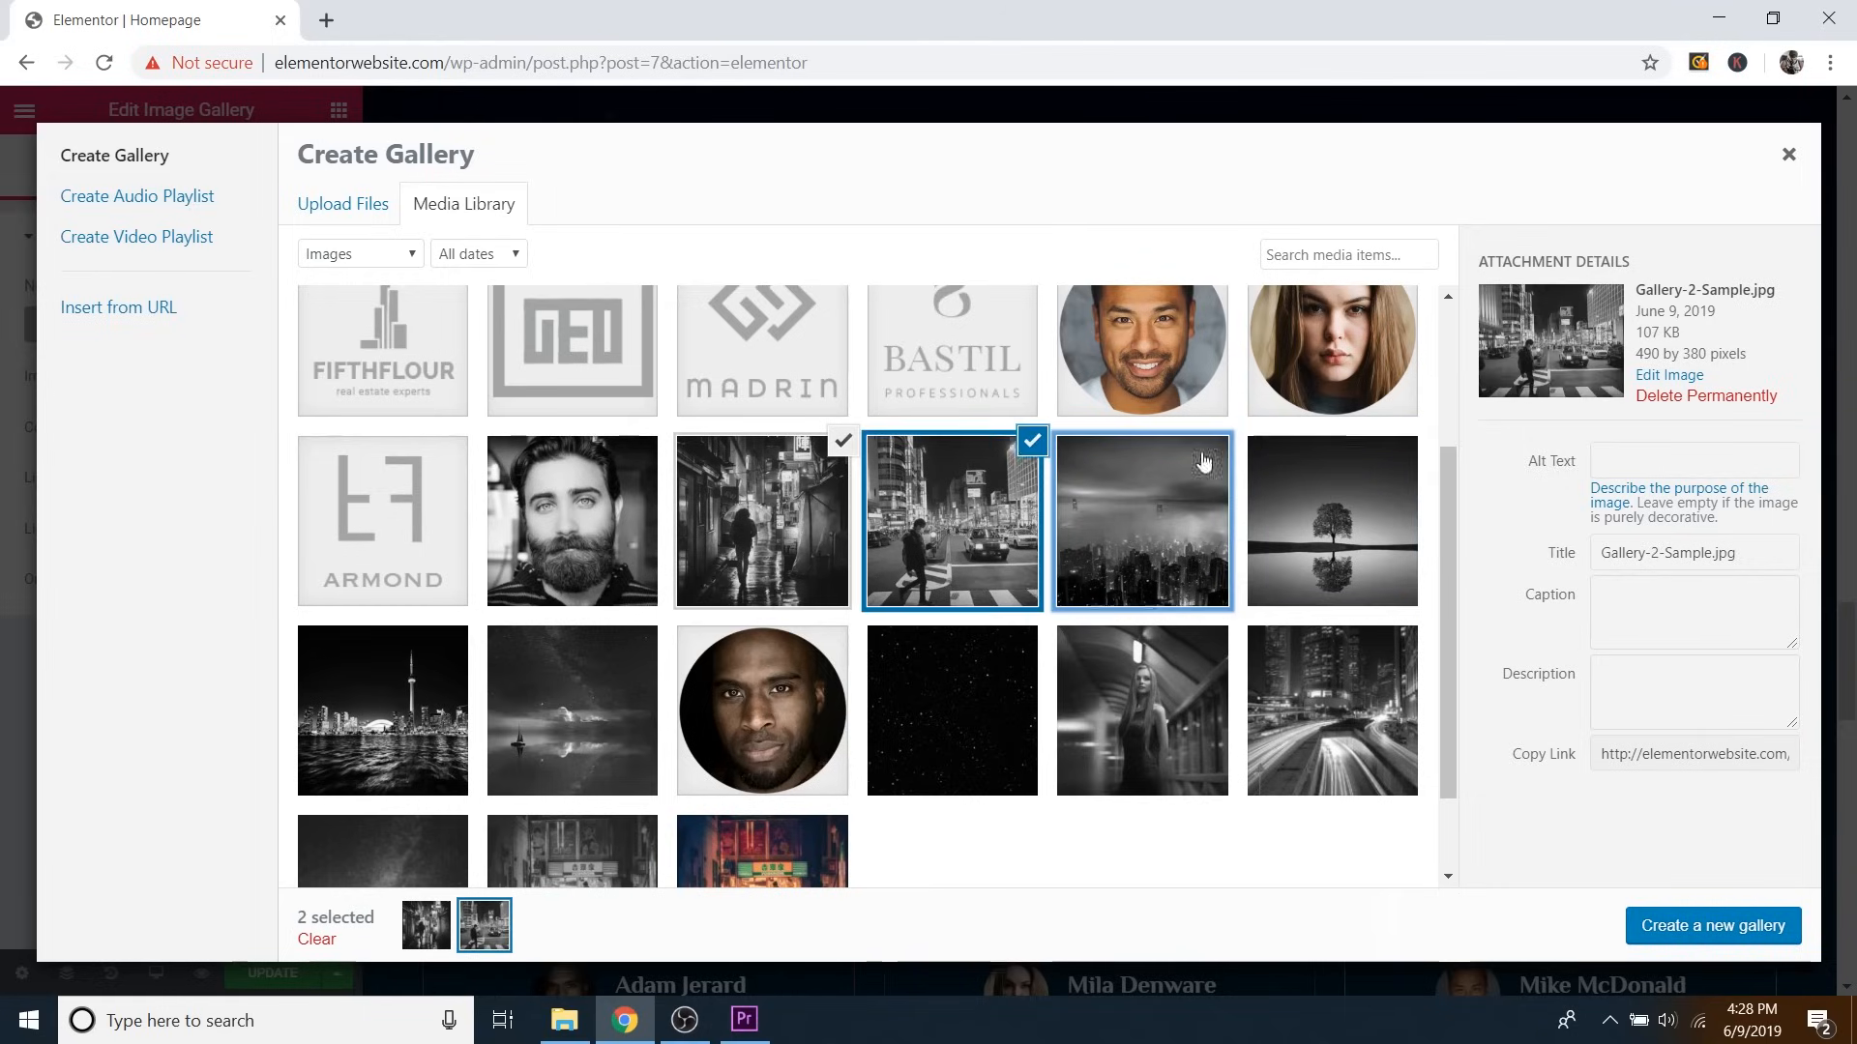
click(1033, 442)
click(845, 453)
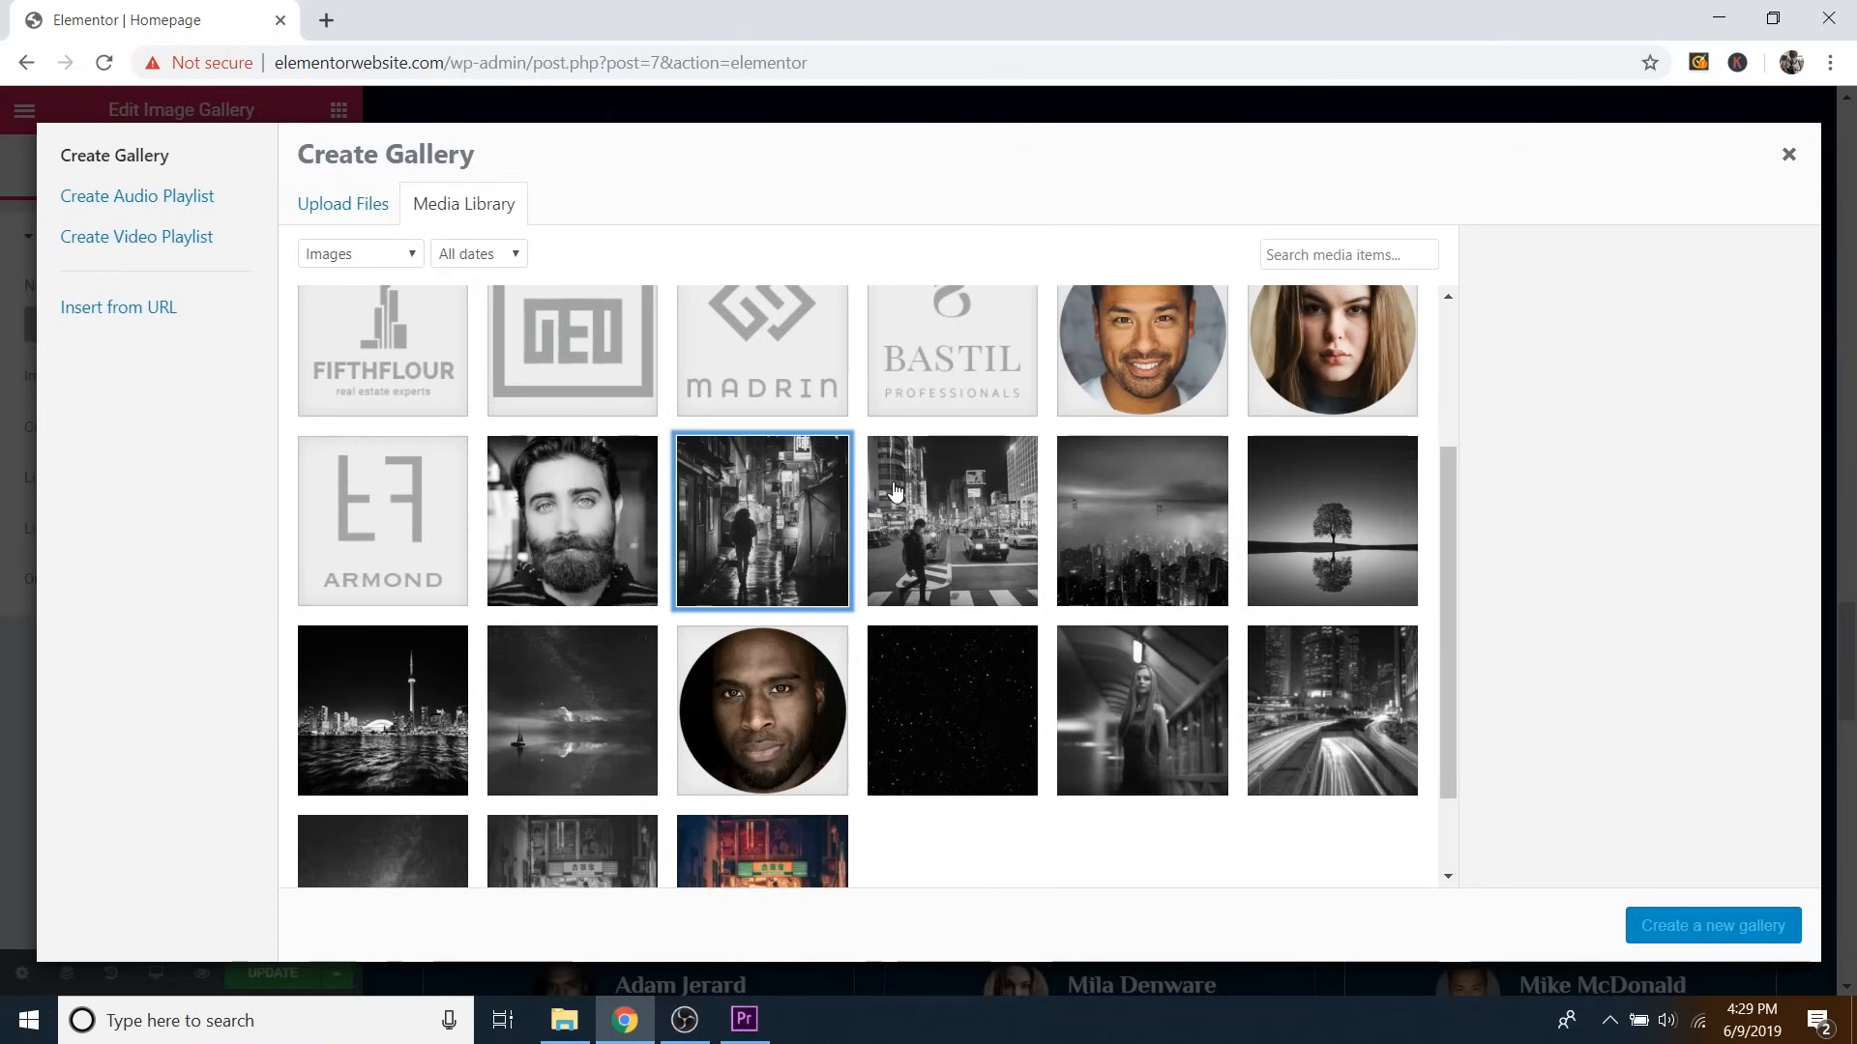
scroll(972, 577, up, 3)
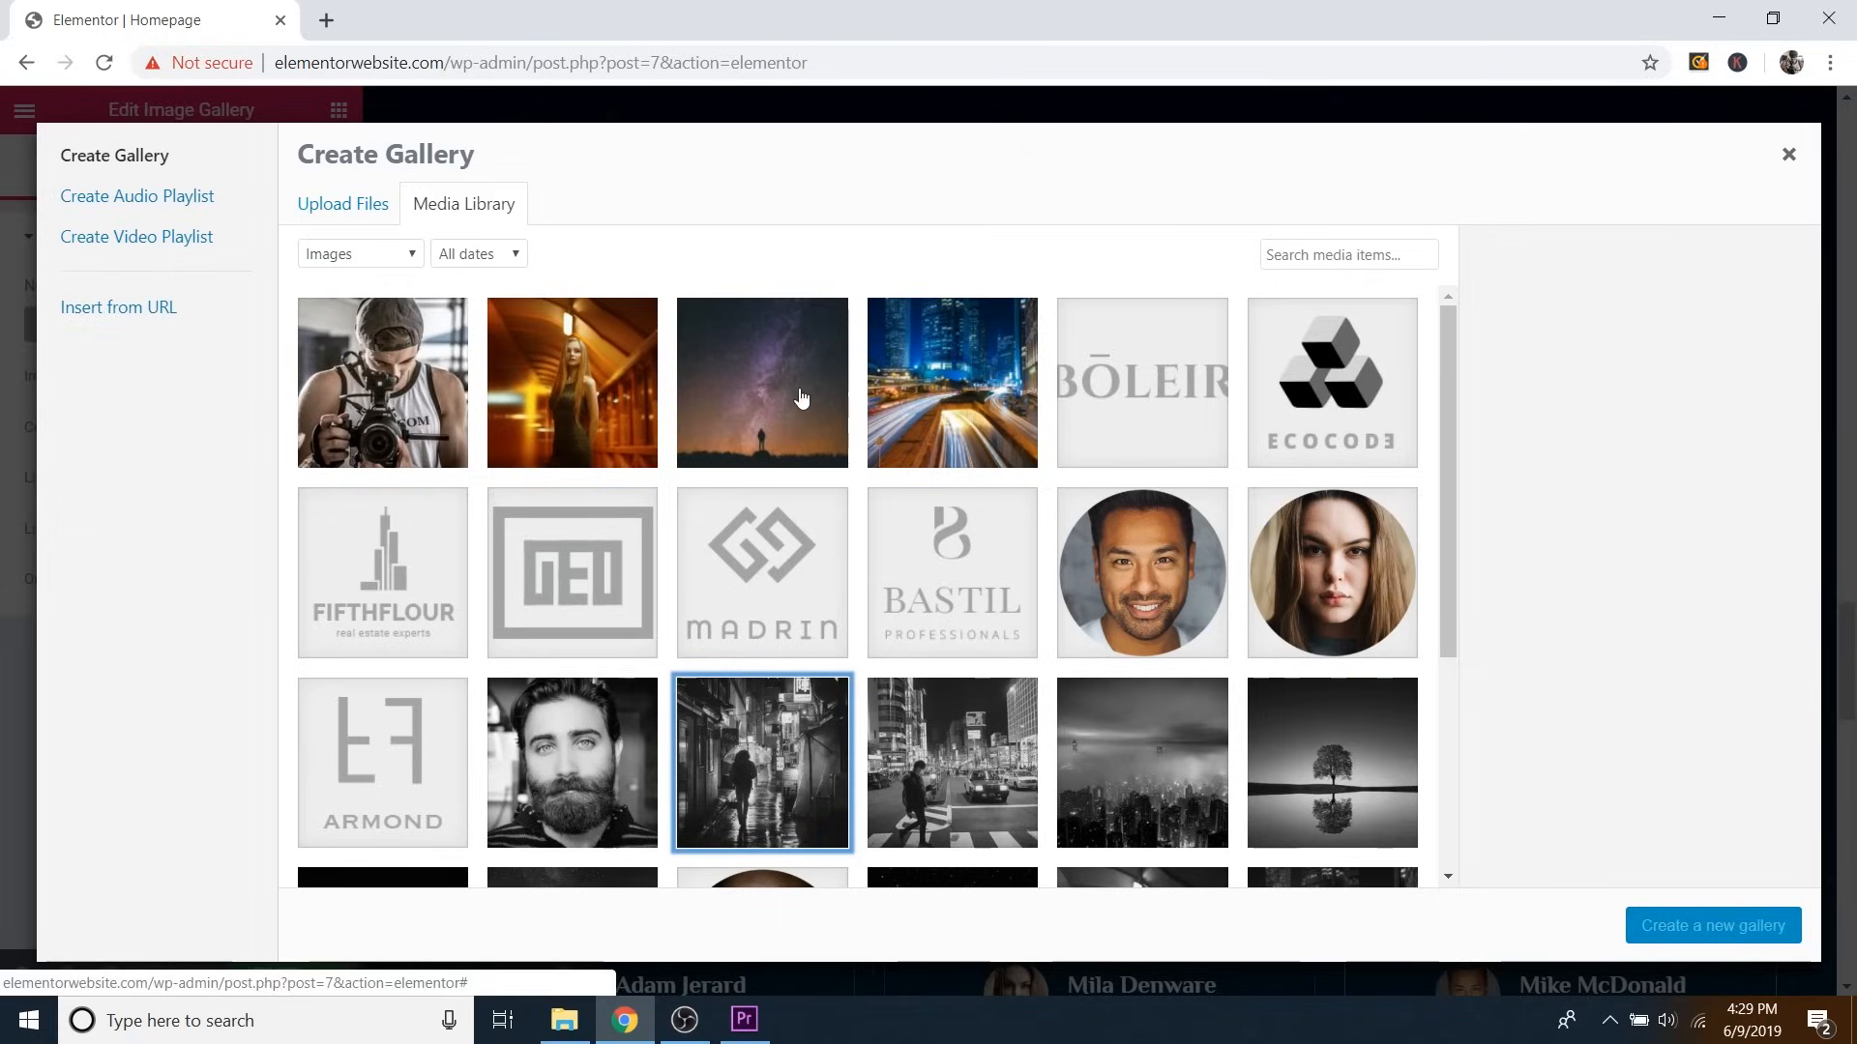
scroll(801, 396, down, 2)
scroll(1023, 510, up, 2)
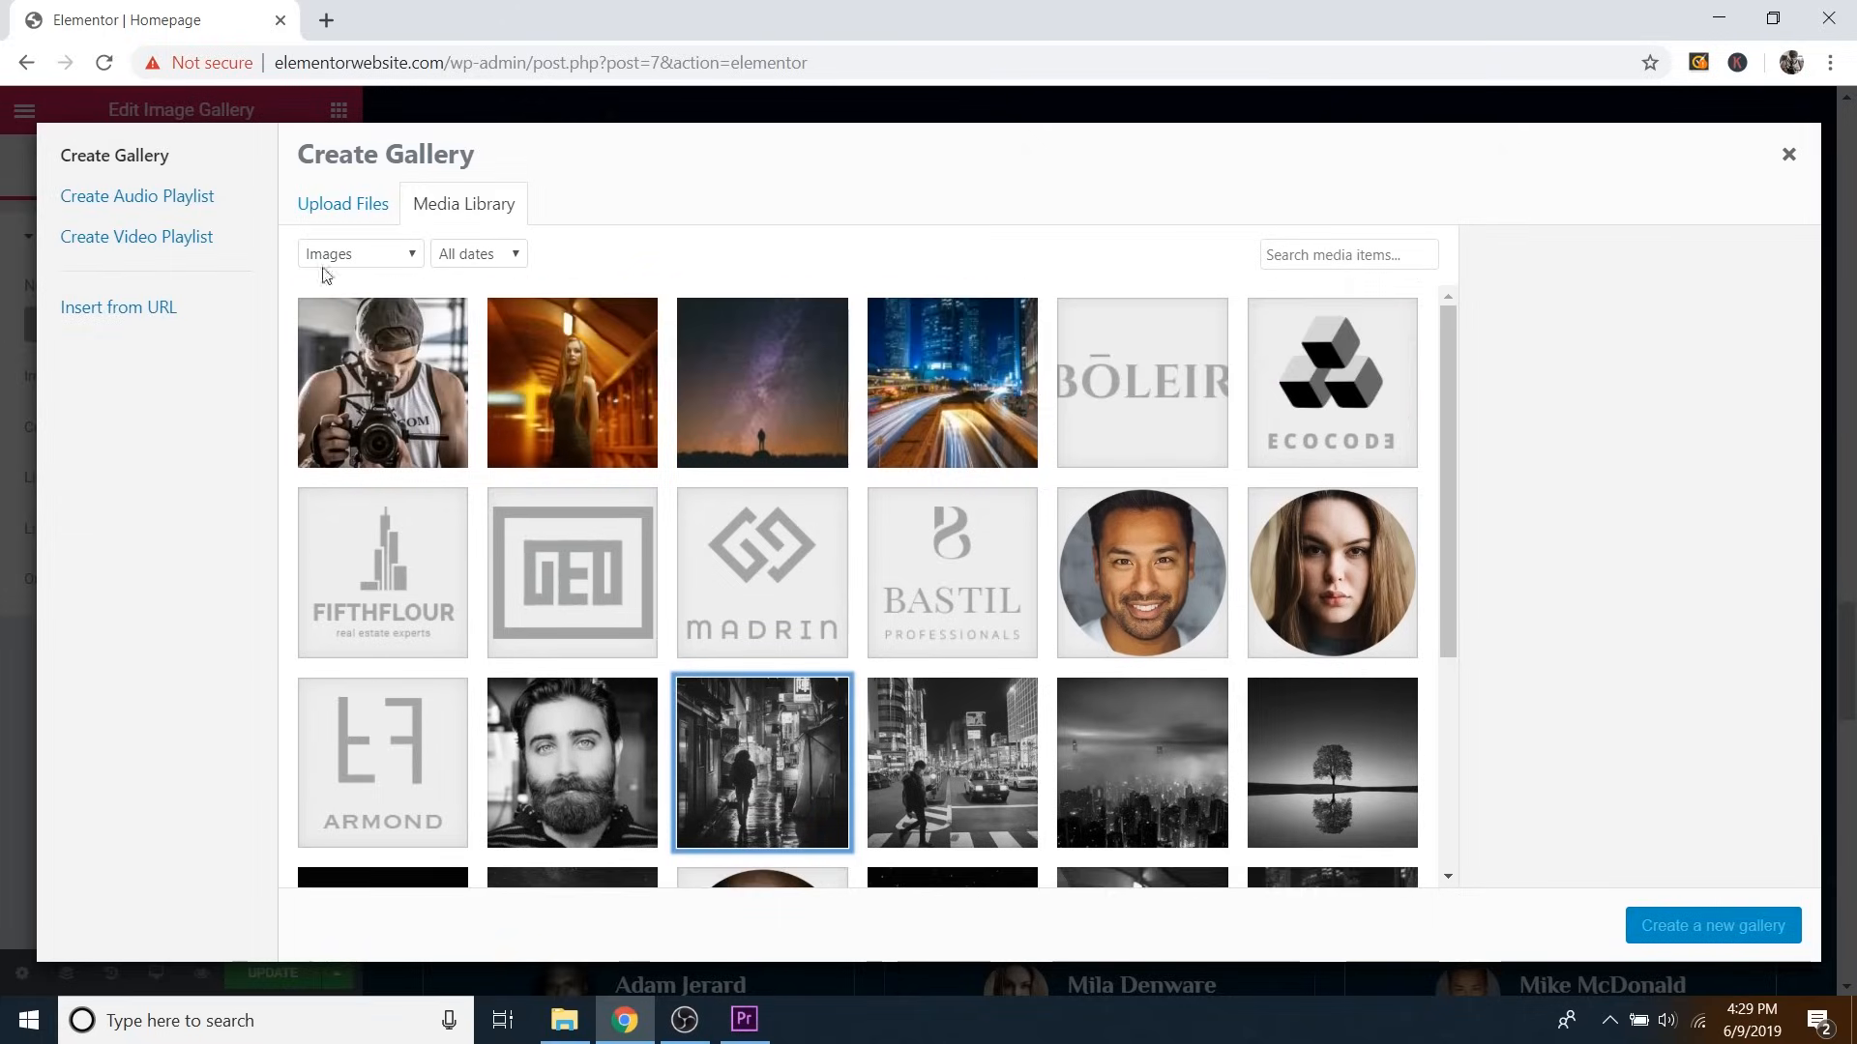
click(360, 206)
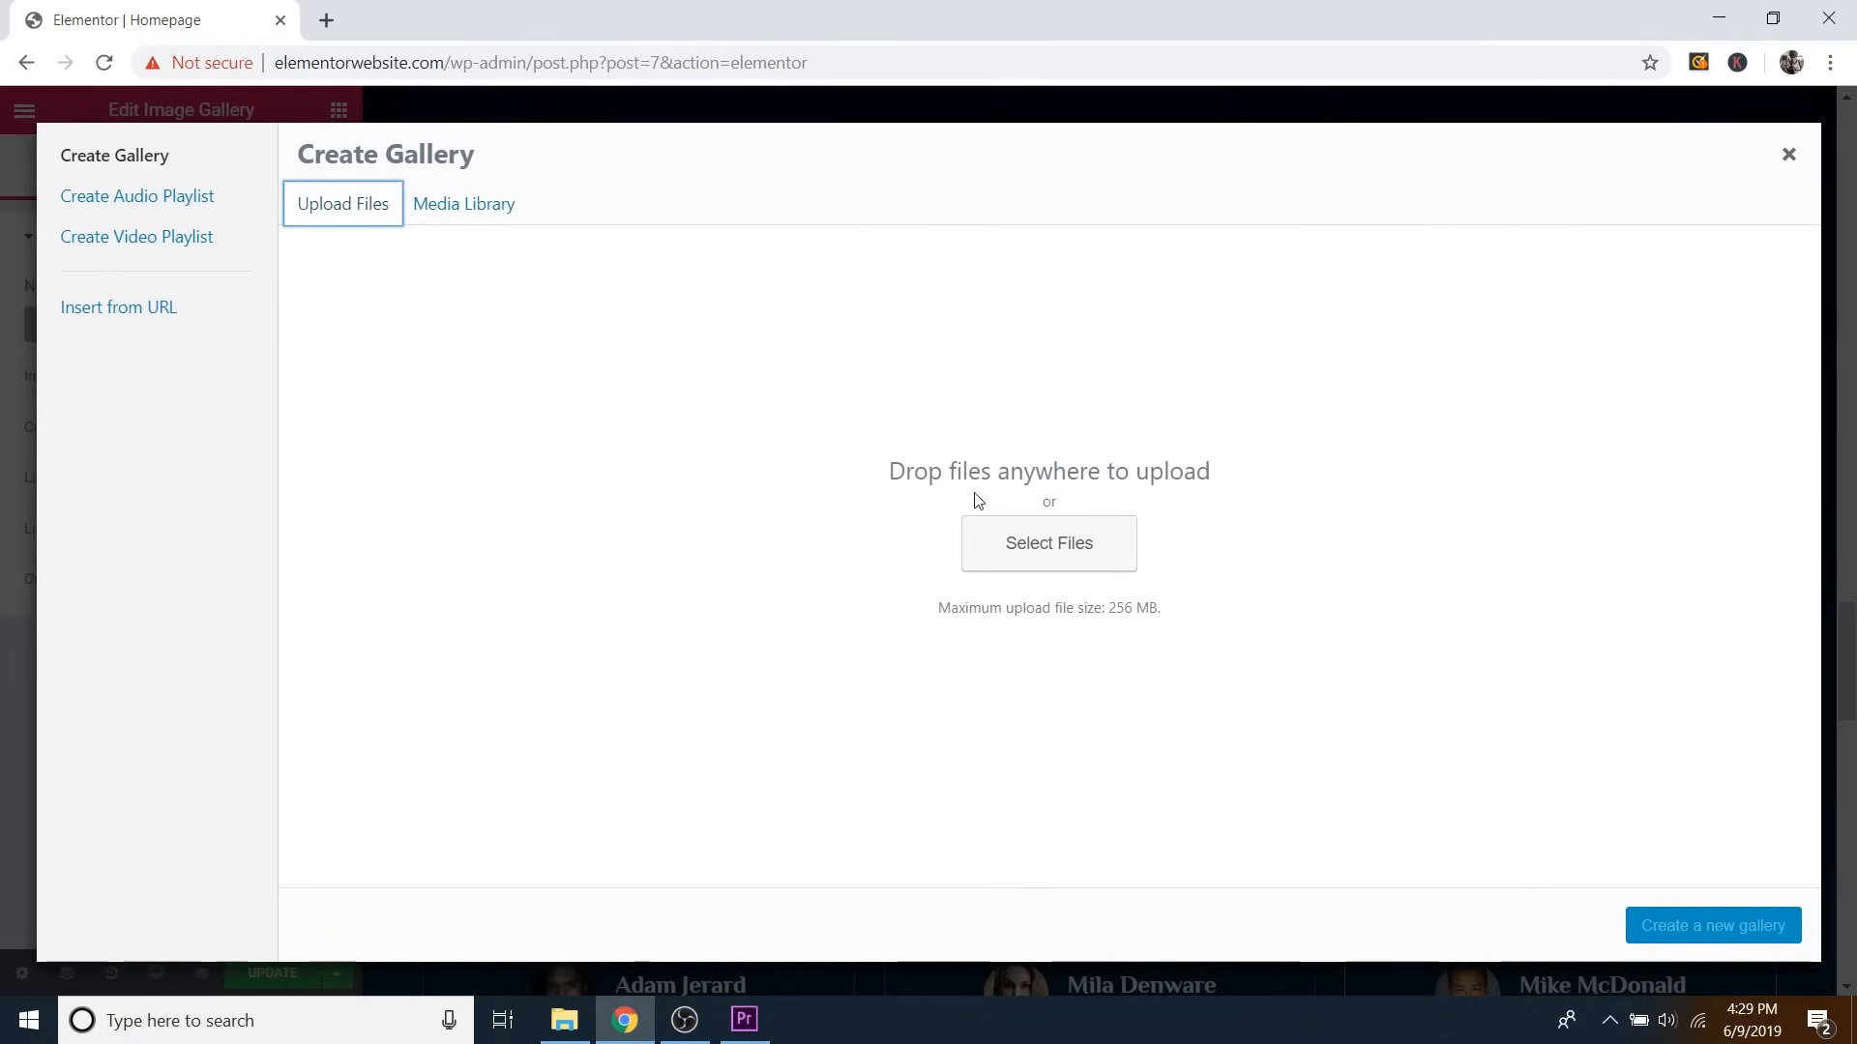
Upload Gallery 1 through Gallery 6 from the desktop folder and create a gallery from them.
click(1039, 542)
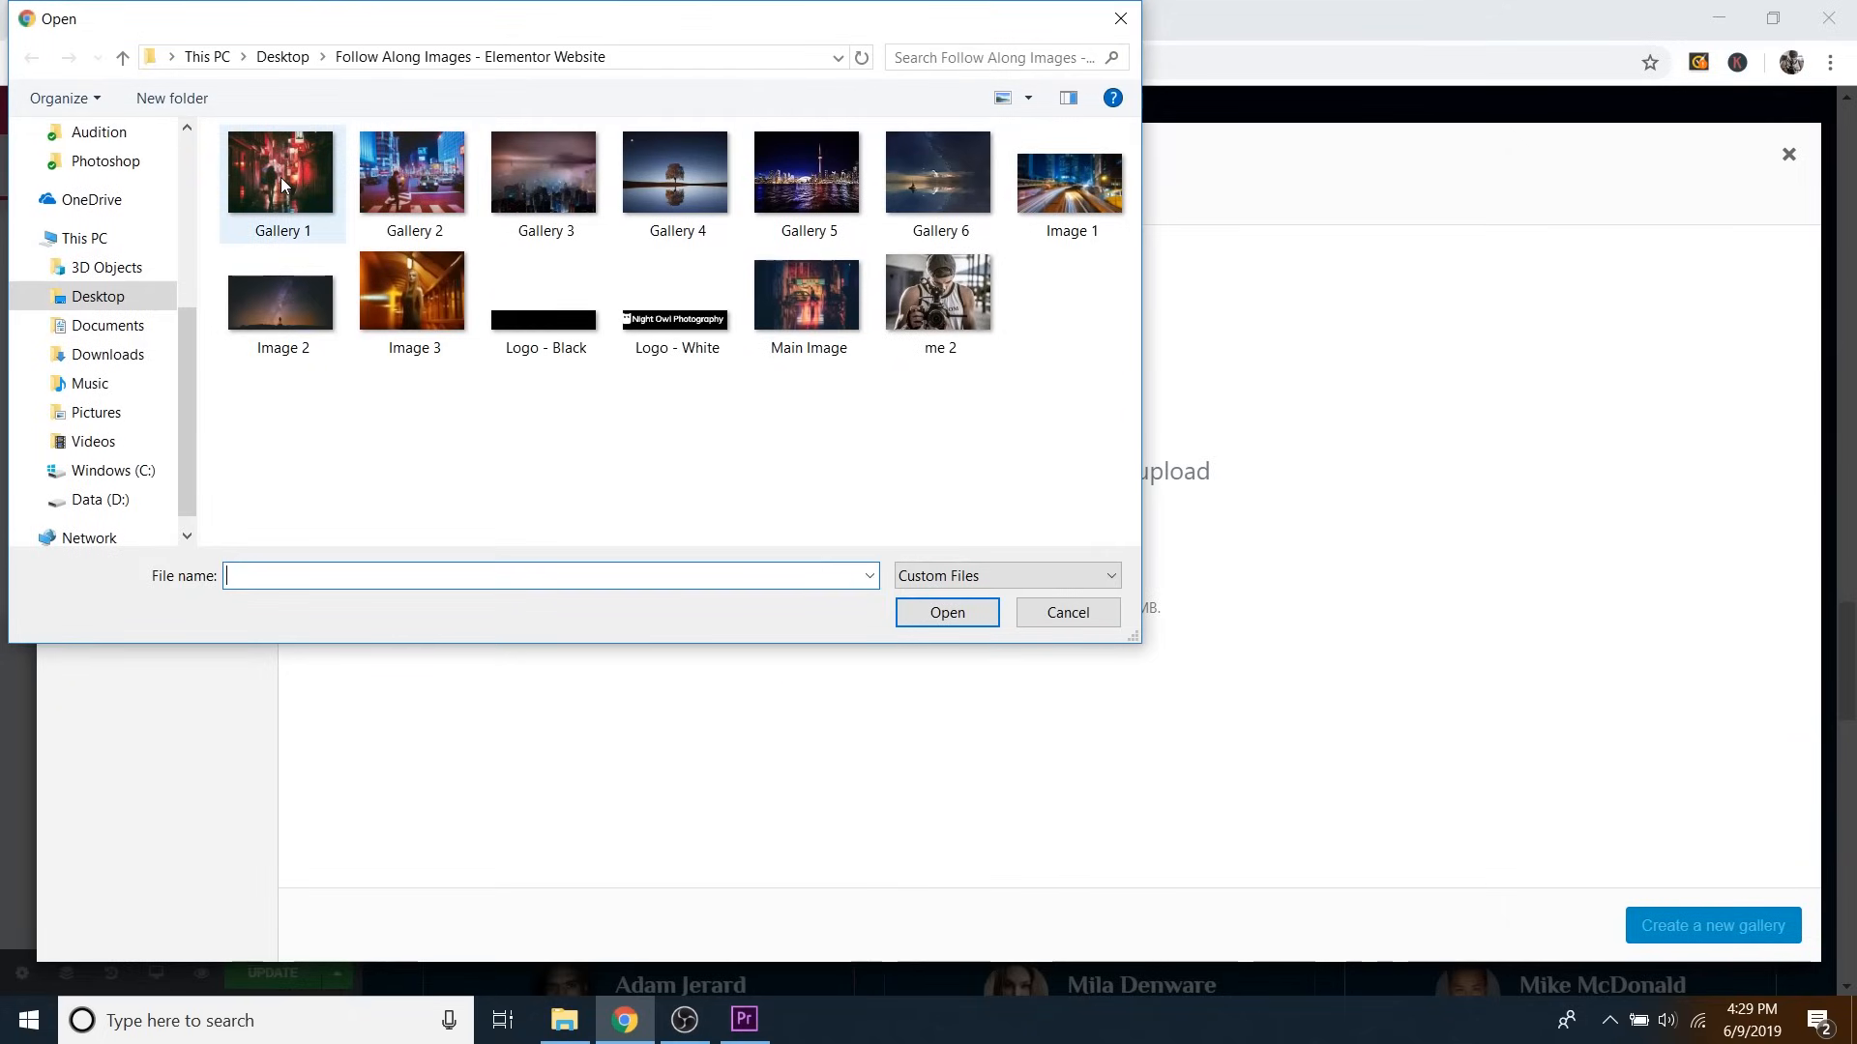
click(280, 177)
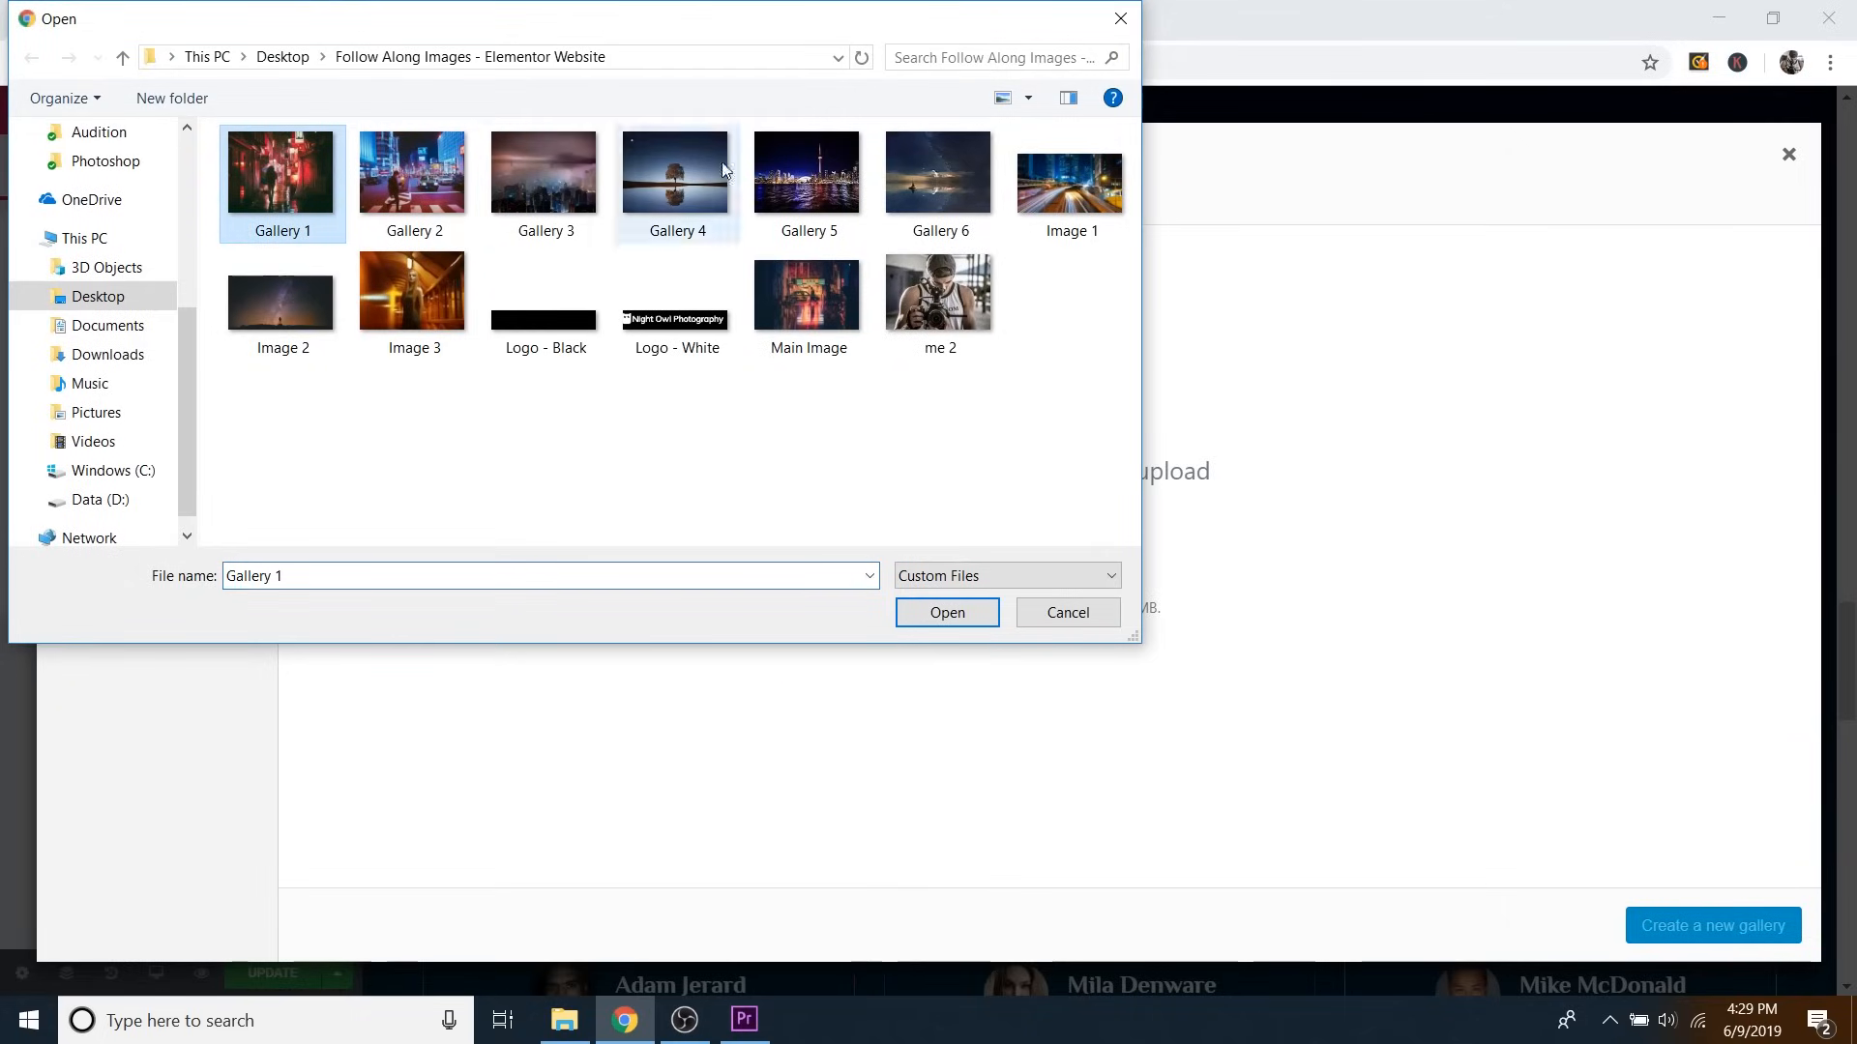
shift+click(935, 195)
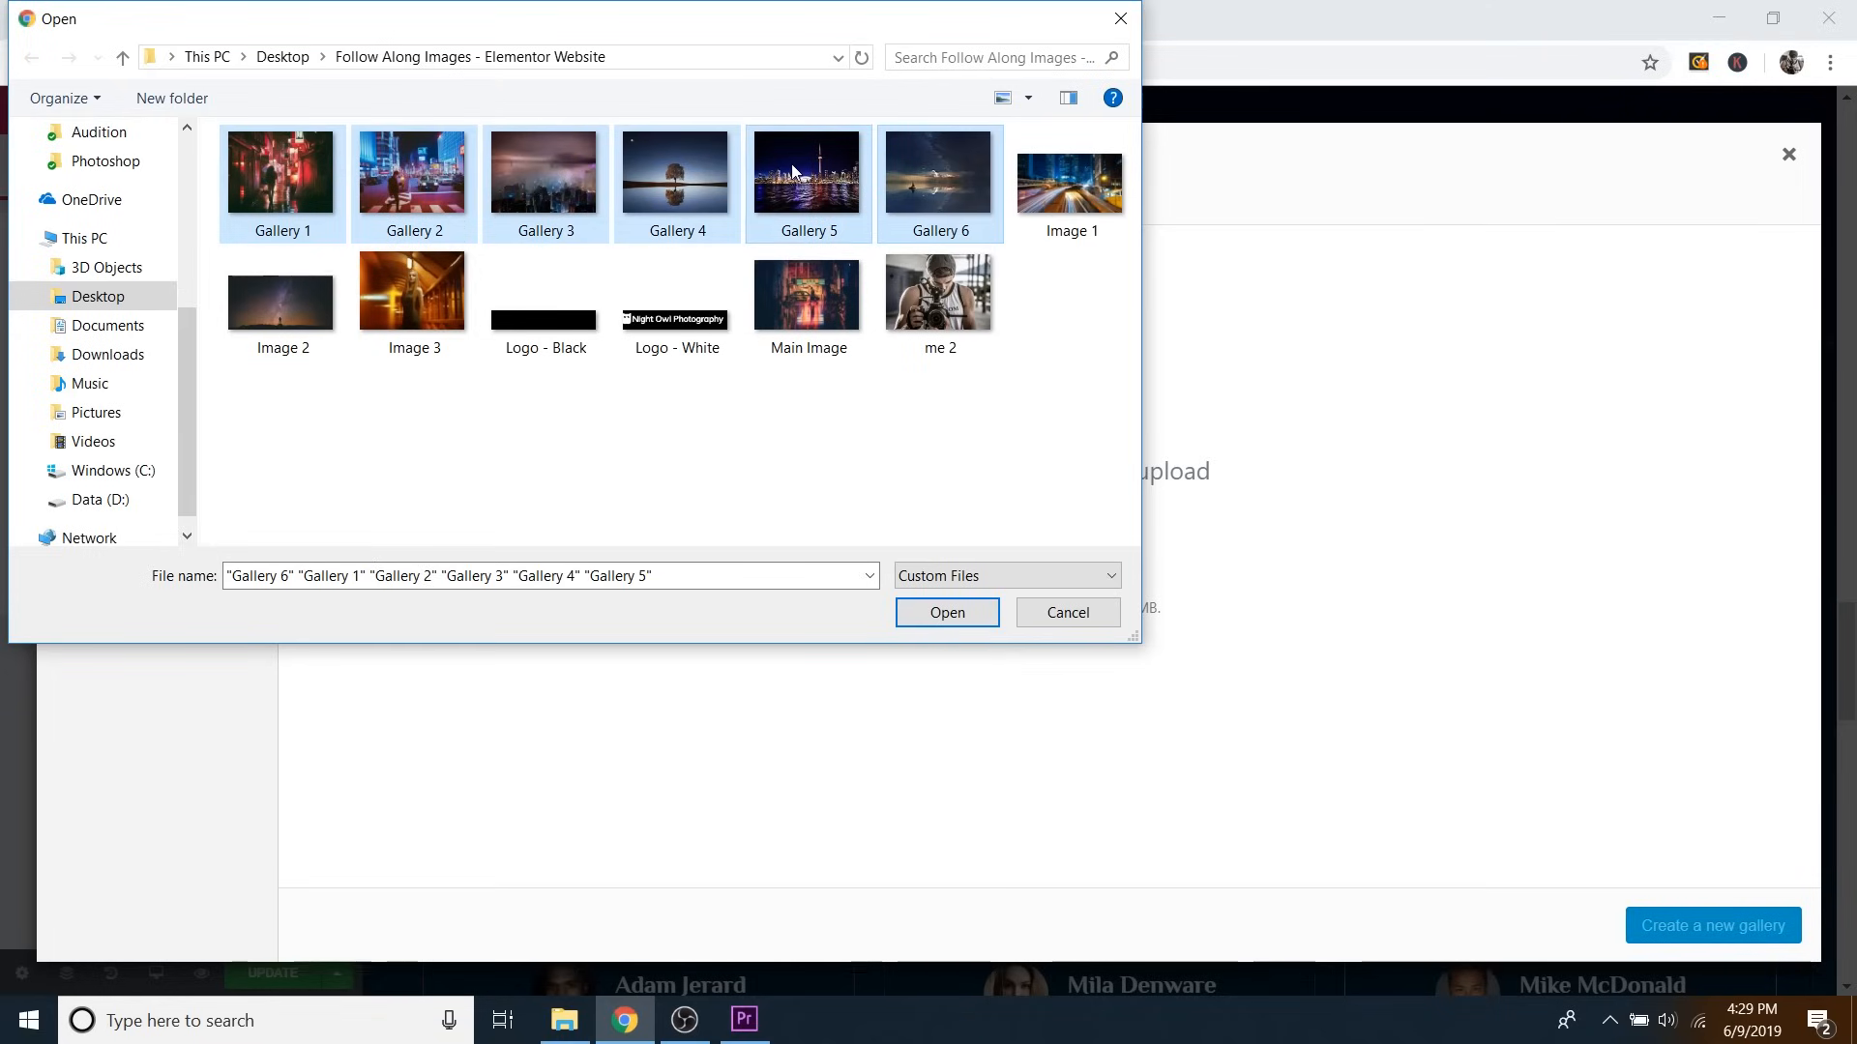
click(965, 614)
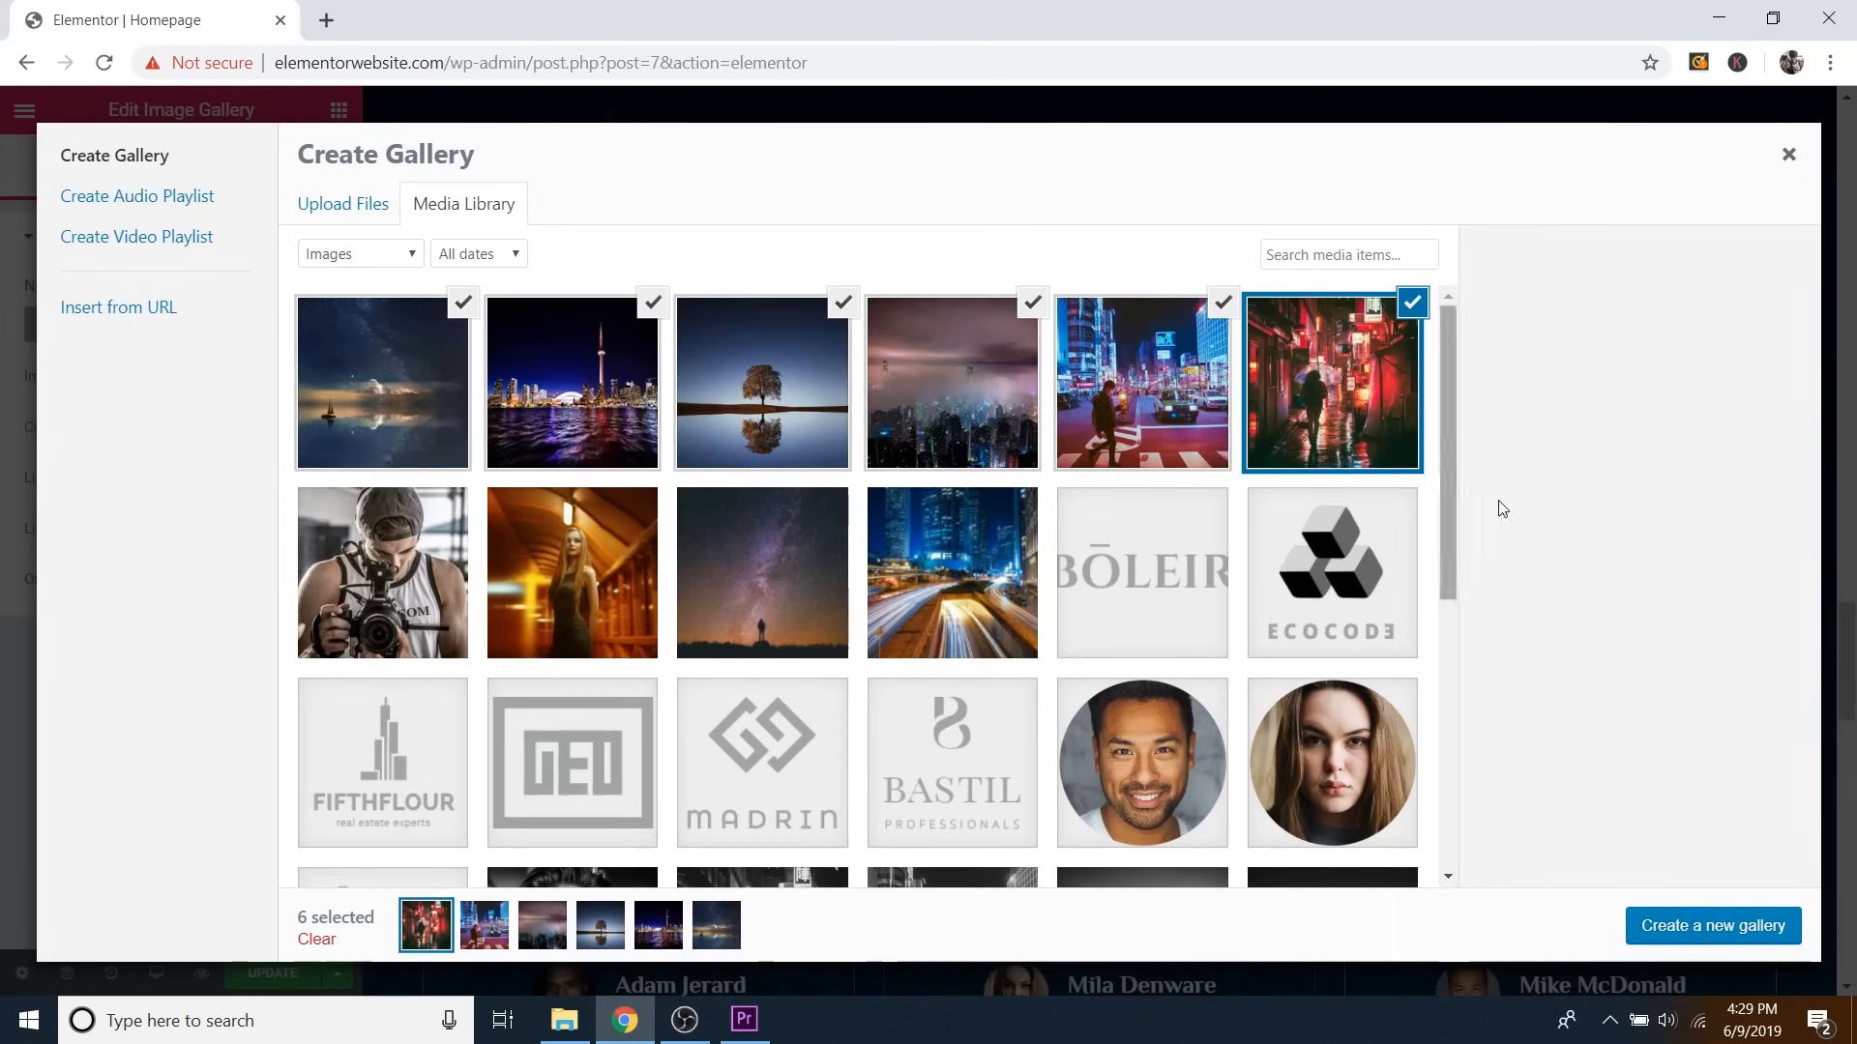
click(1709, 935)
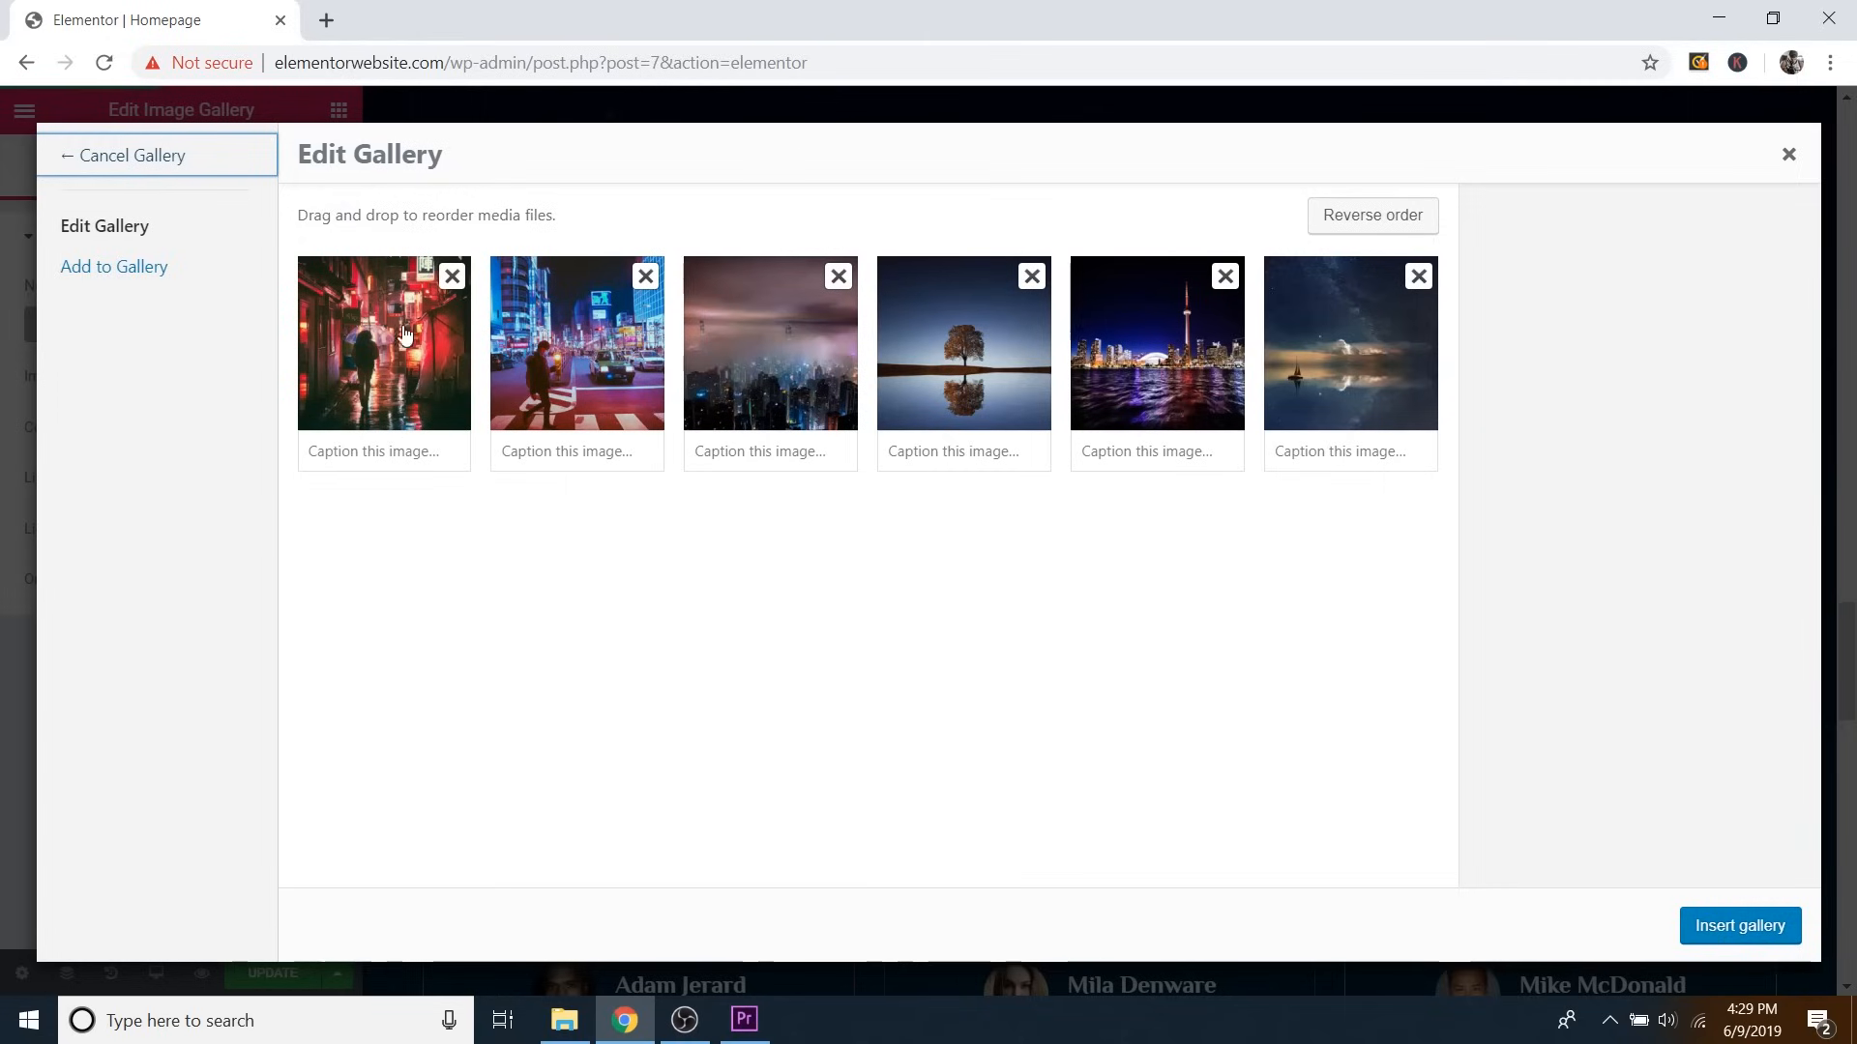
Insert the six colour night photos into the Image Gallery widget as a three-column grid.
mouse_move(549, 357)
mouse_down()
mouse_move(640, 342)
mouse_move(797, 375)
mouse_move(580, 349)
mouse_up()
mouse_move(900, 332)
mouse_down()
mouse_move(747, 324)
mouse_move(913, 339)
mouse_up()
click(1738, 925)
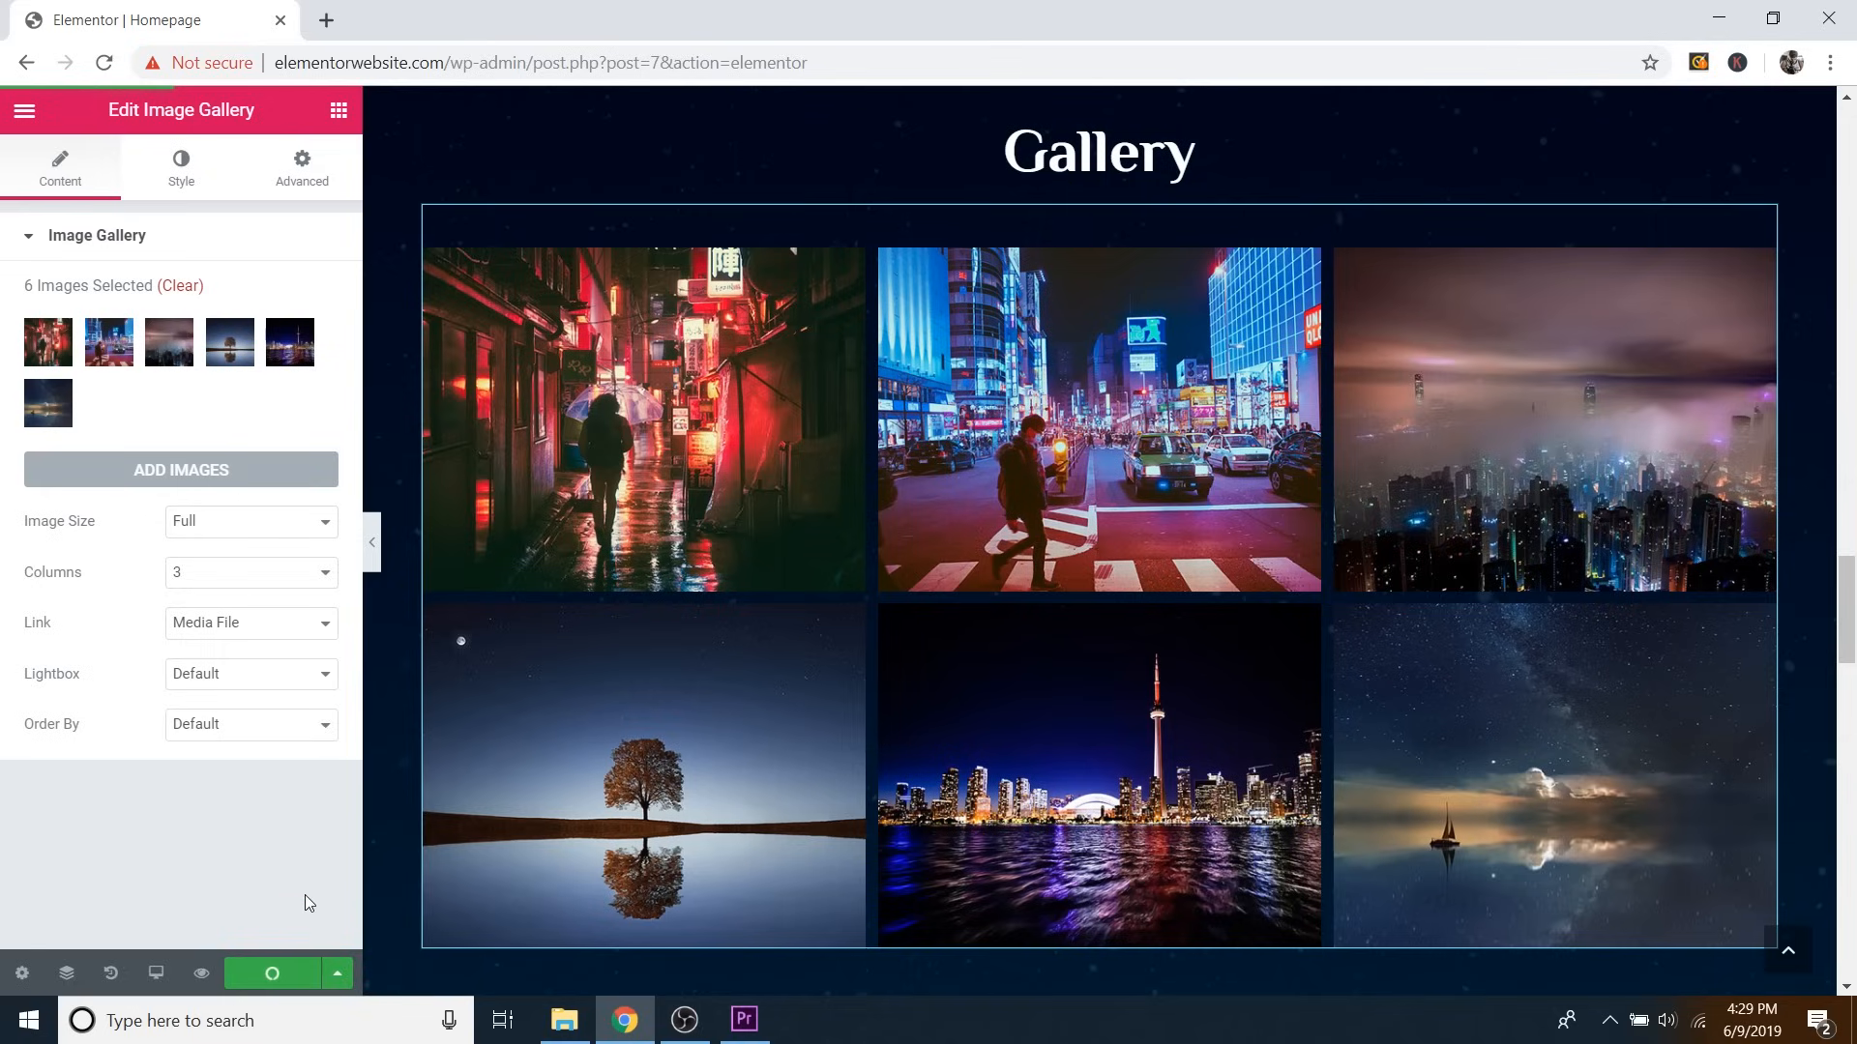
Preview the page and cycle through the night photos in the lightbox, starting from the red alley.
click(202, 973)
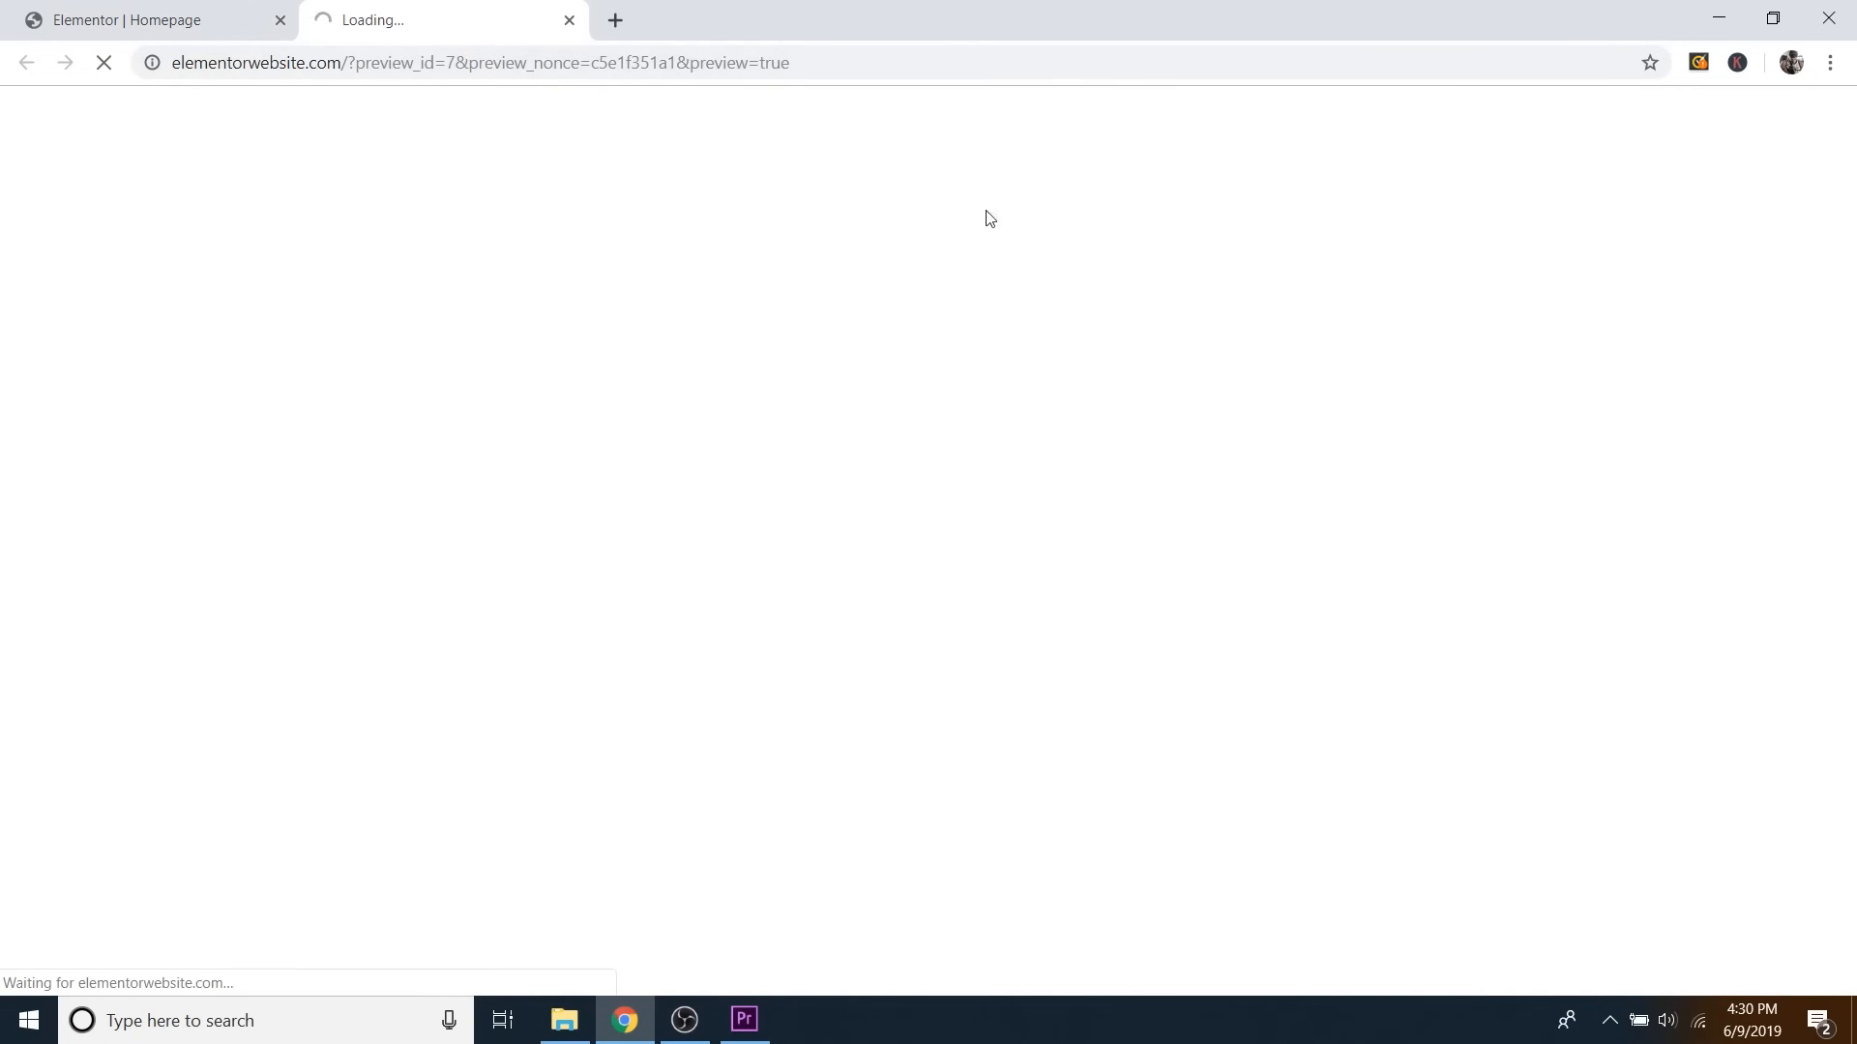
scroll(1194, 542, down, 8)
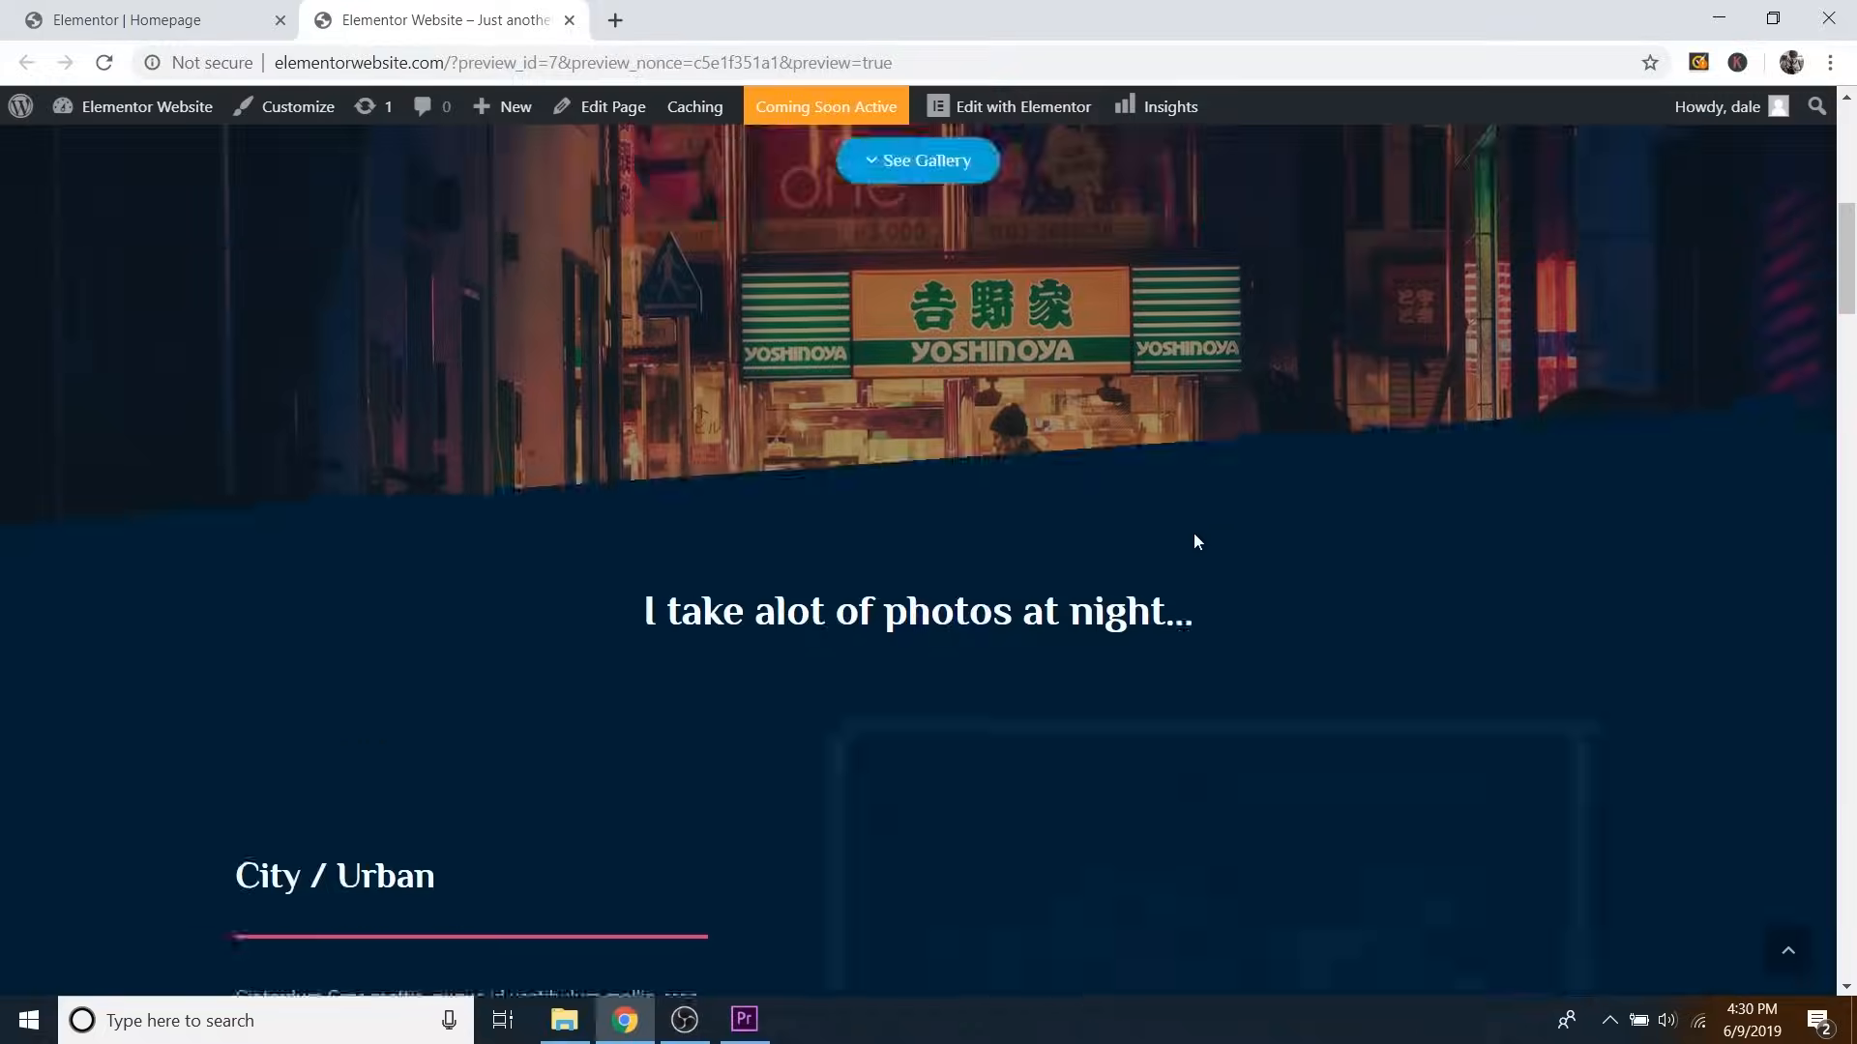
scroll(1193, 532, down, 15)
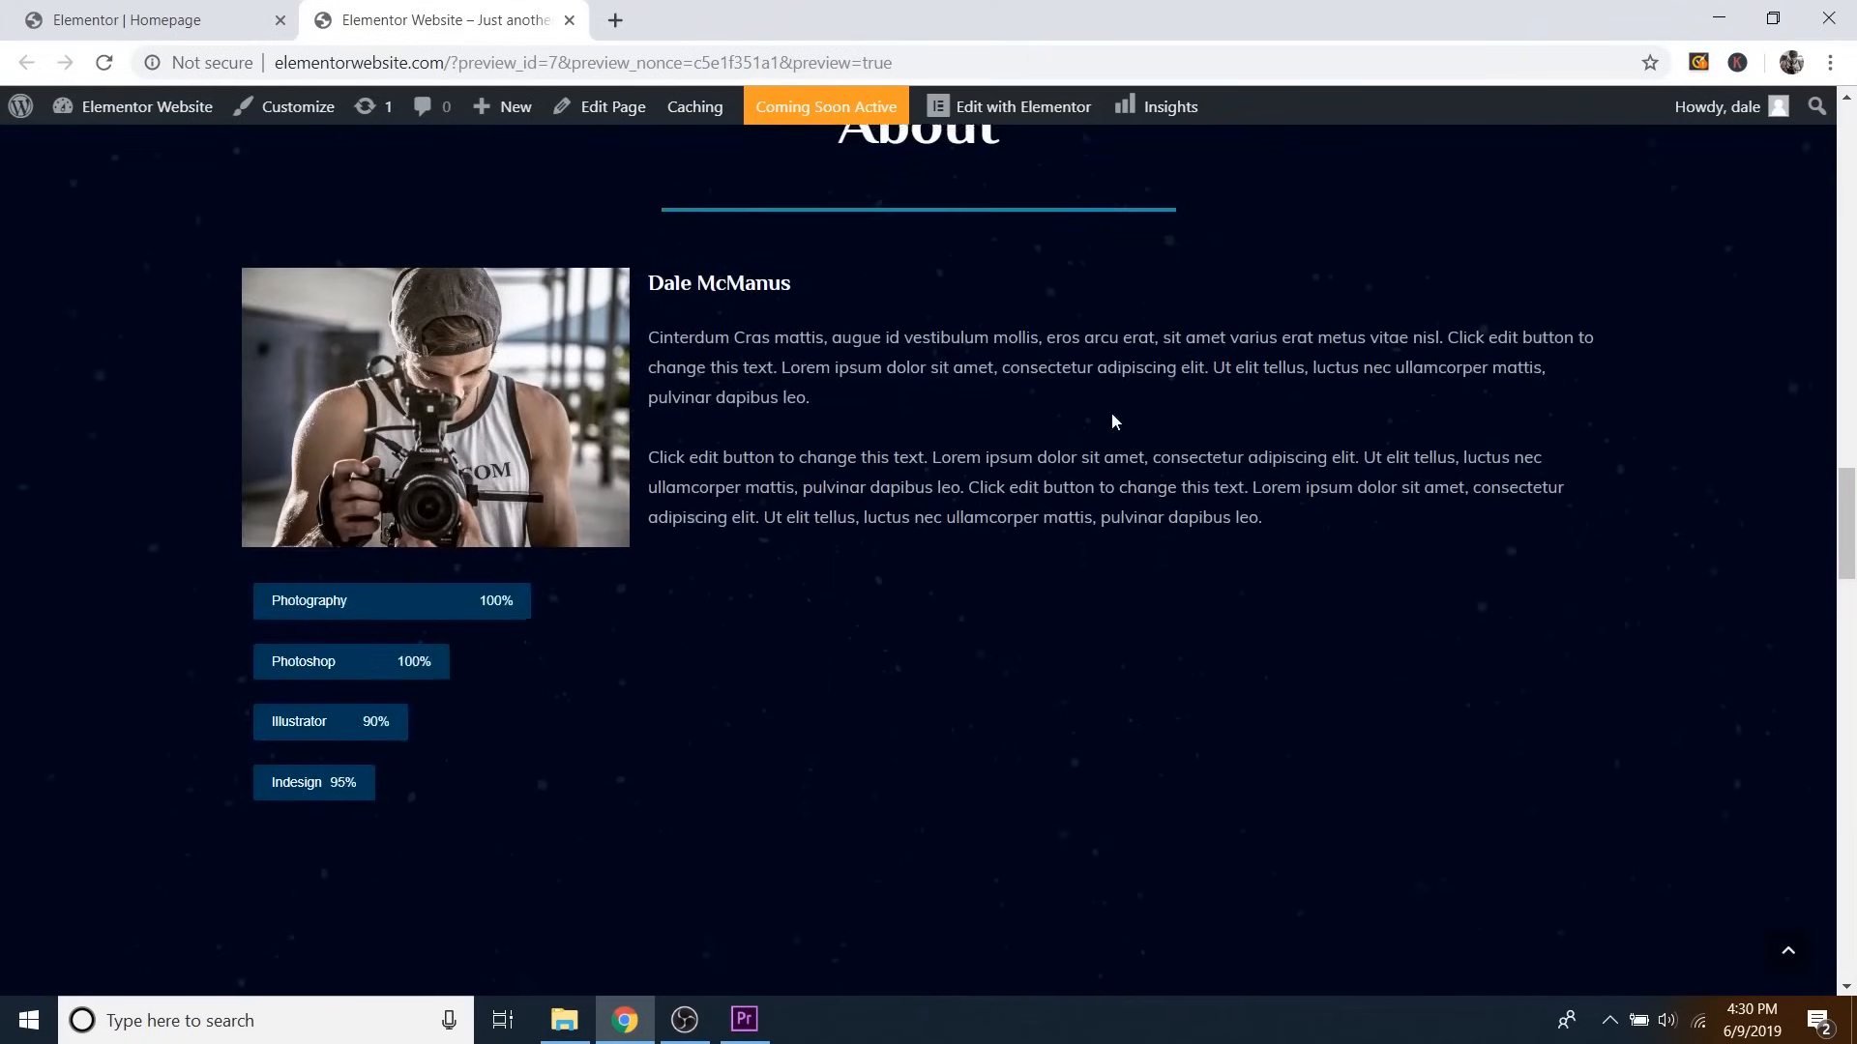
scroll(1036, 435, down, 10)
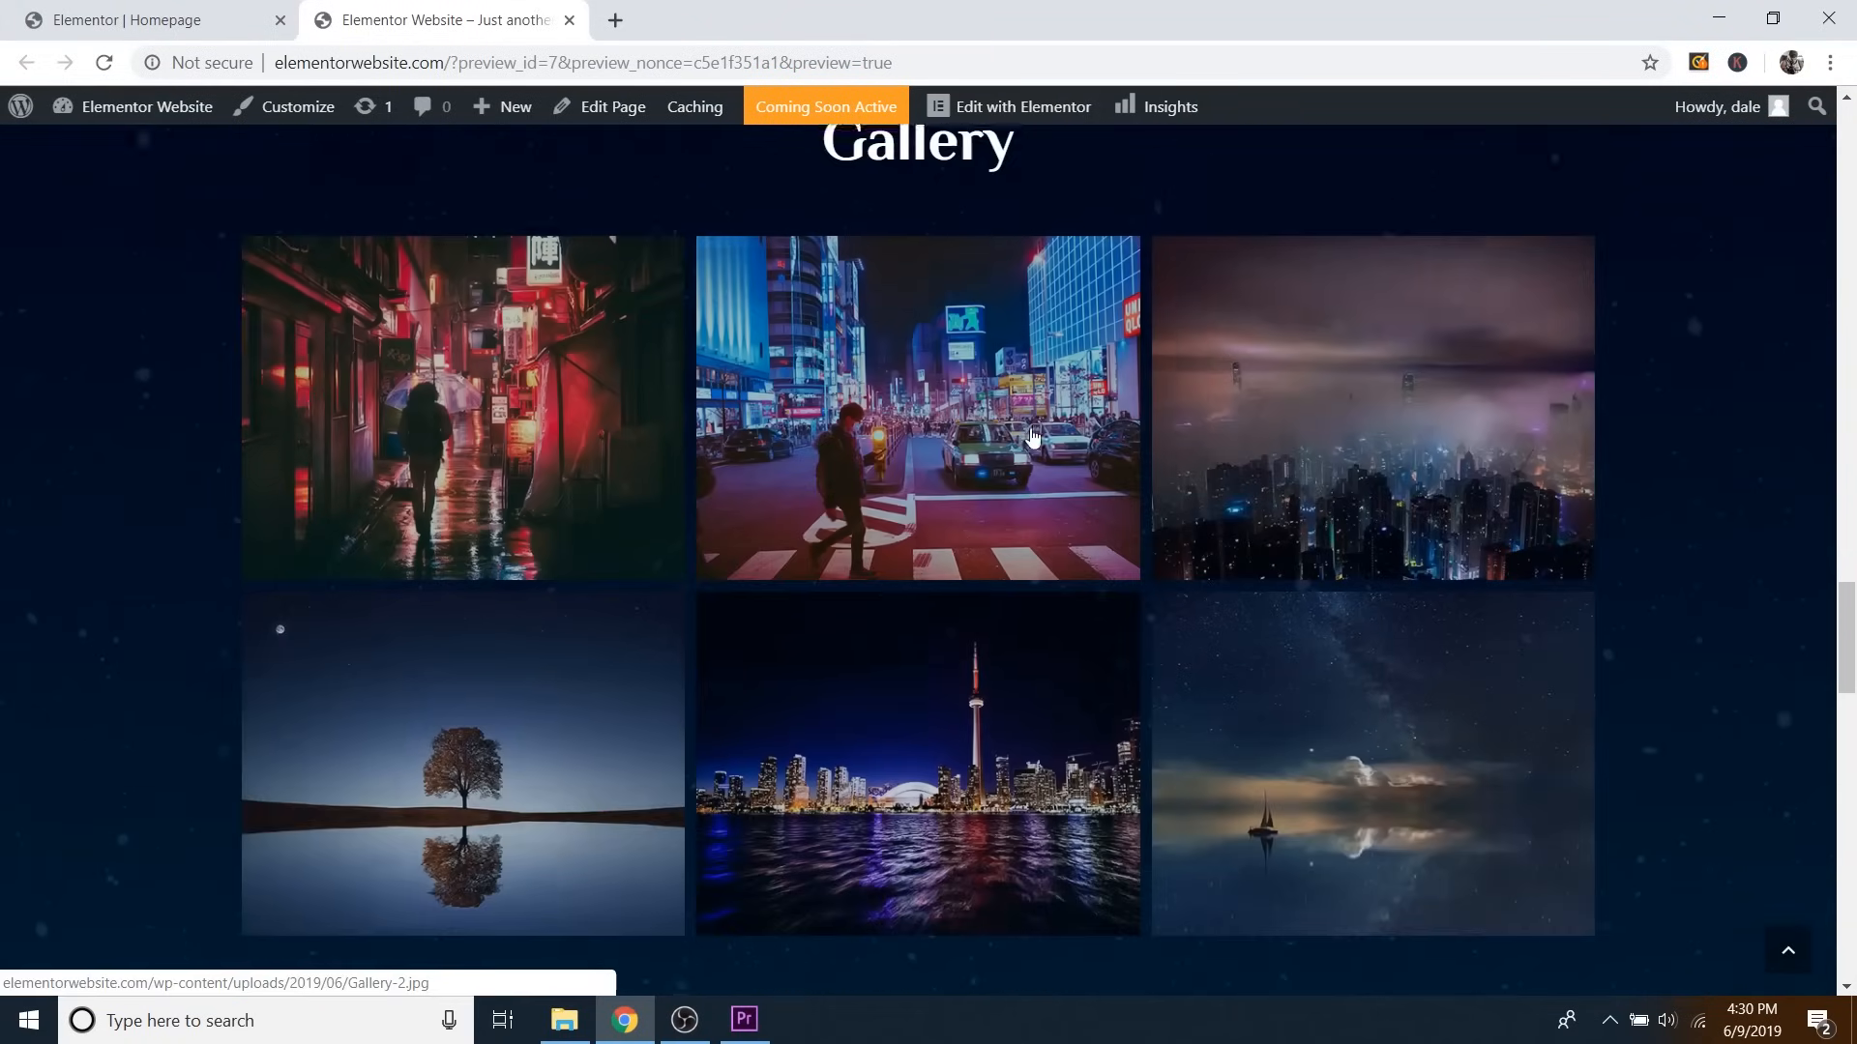
scroll(1032, 438, up, 1)
click(498, 485)
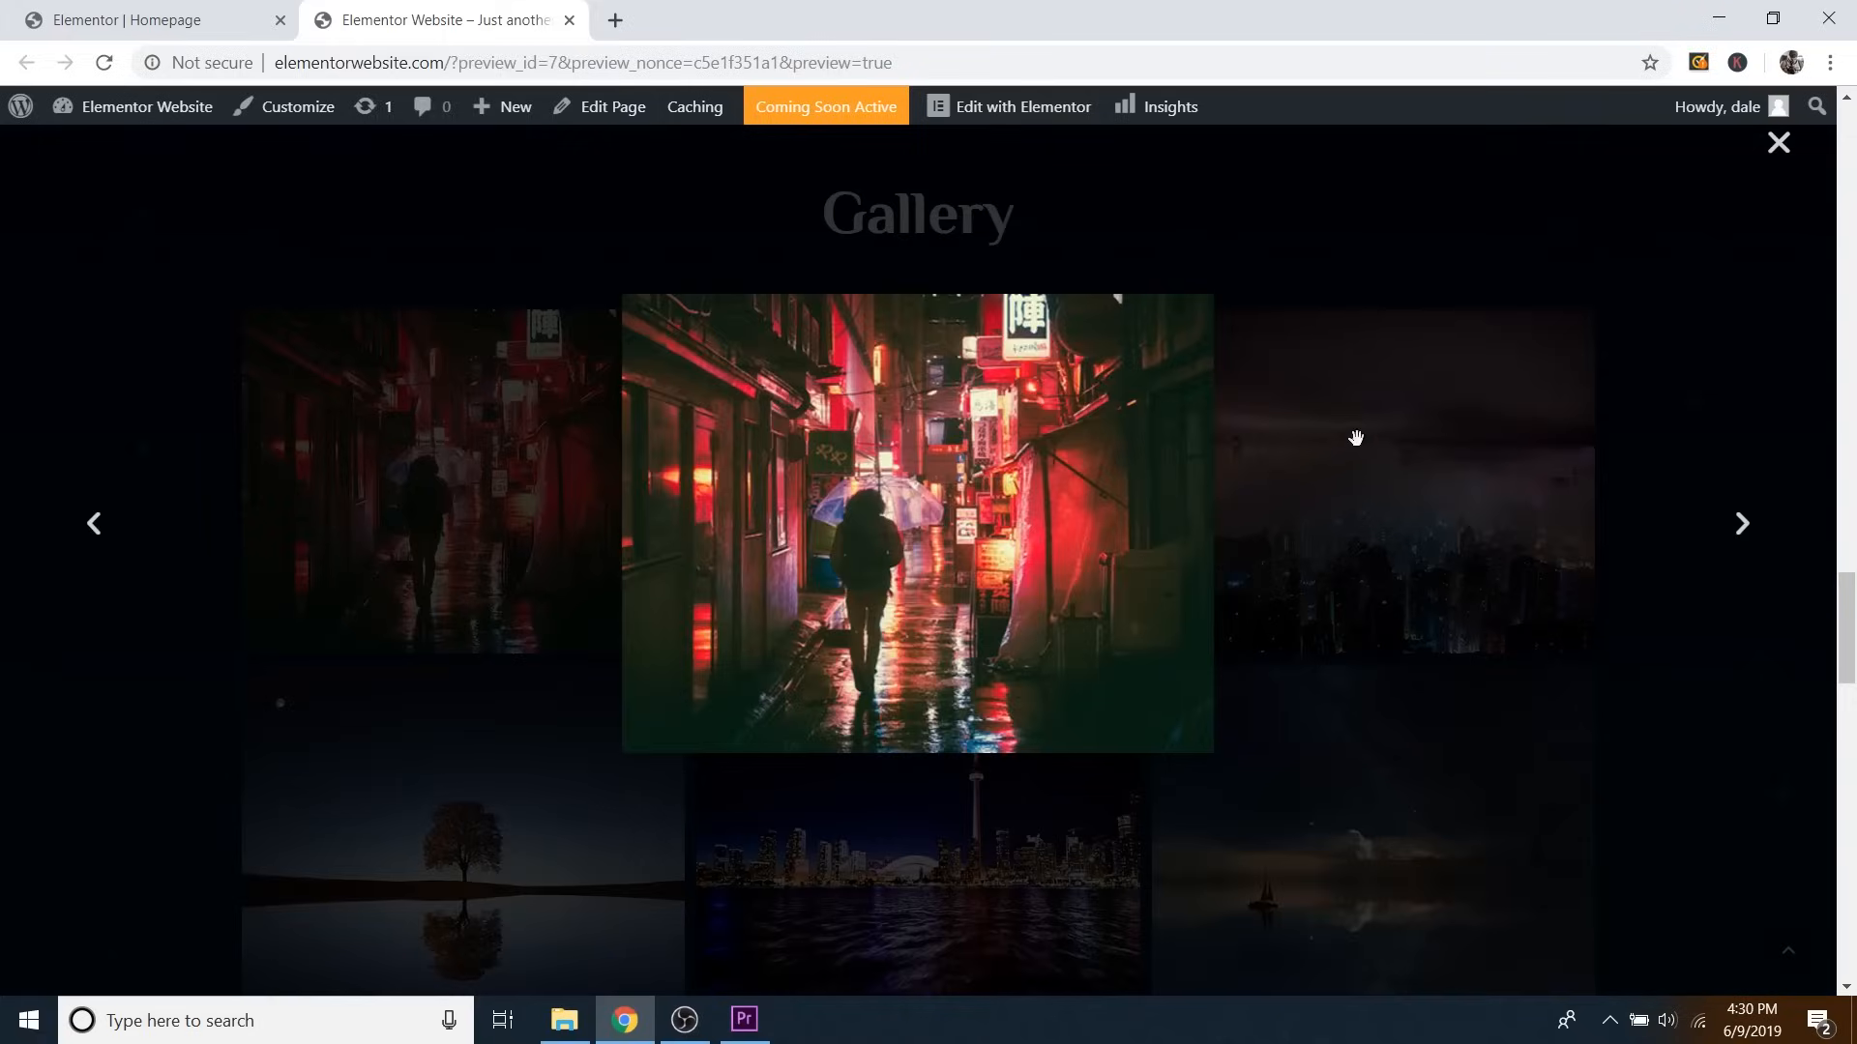
click(1741, 524)
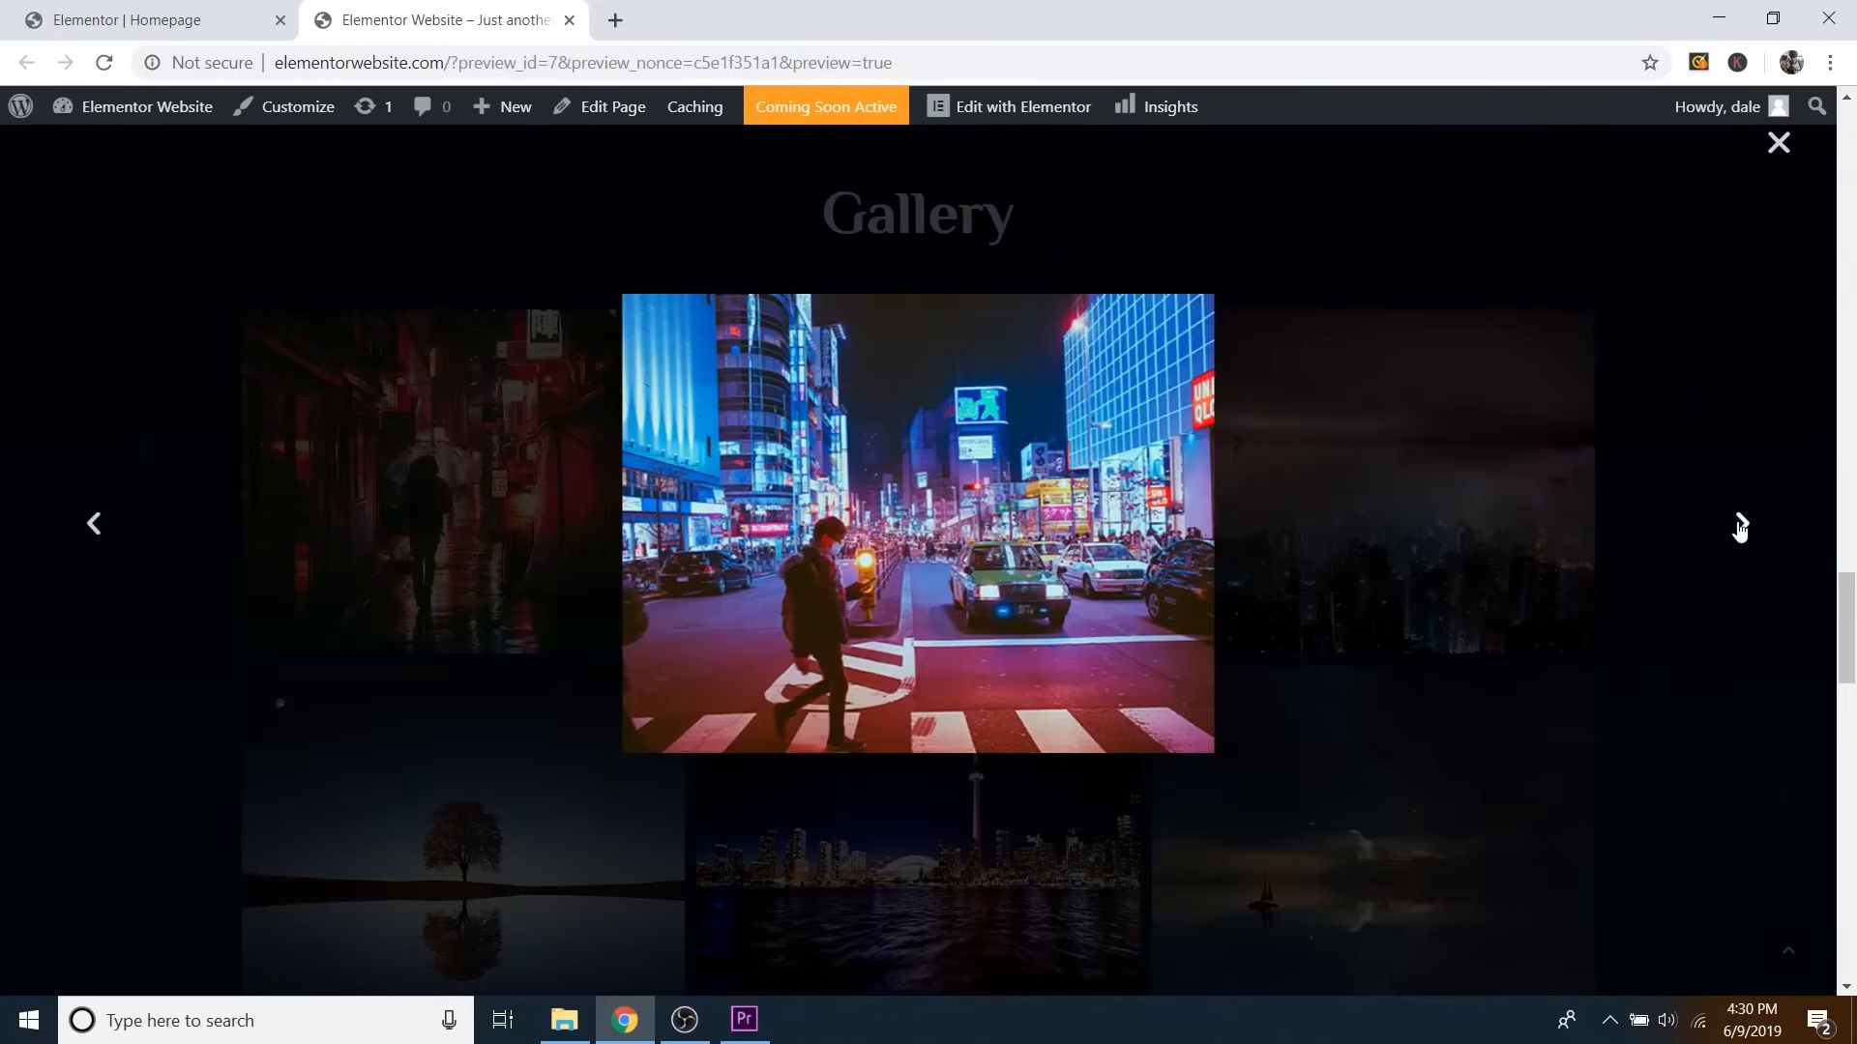
click(1740, 524)
click(1740, 524)
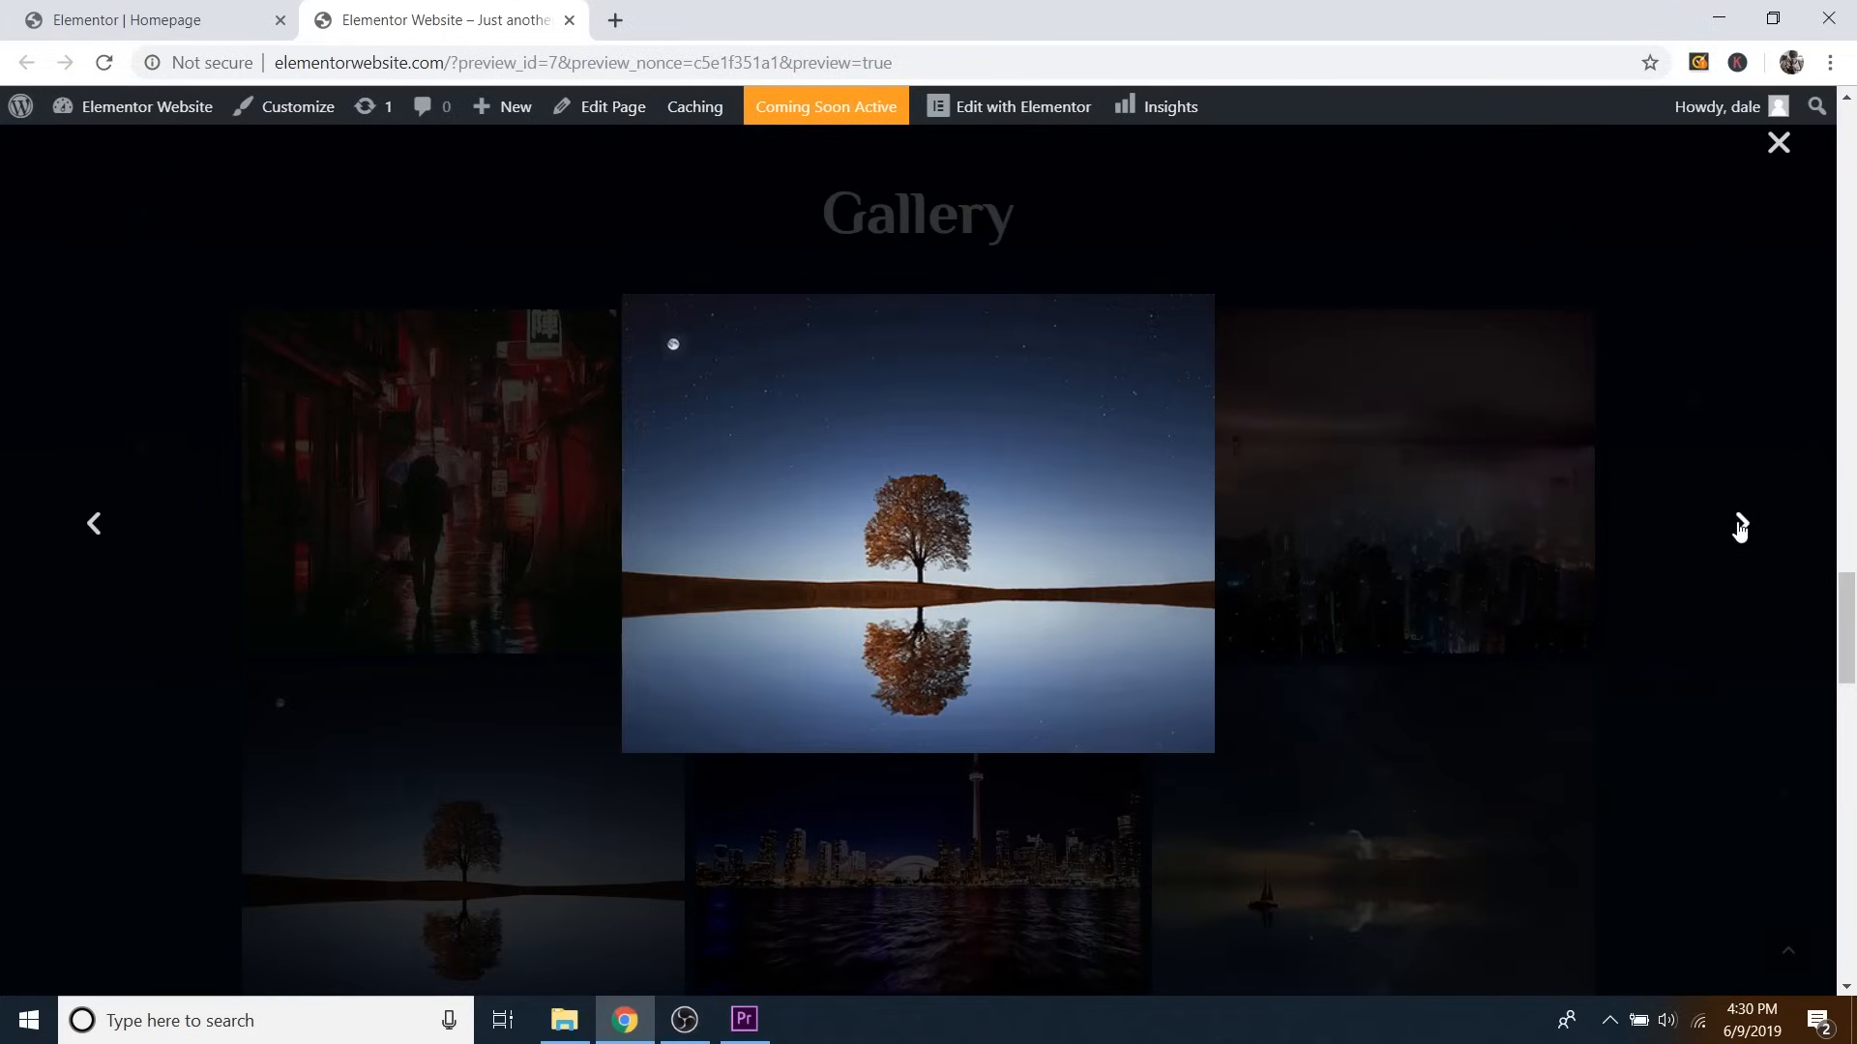
click(1740, 524)
click(1740, 524)
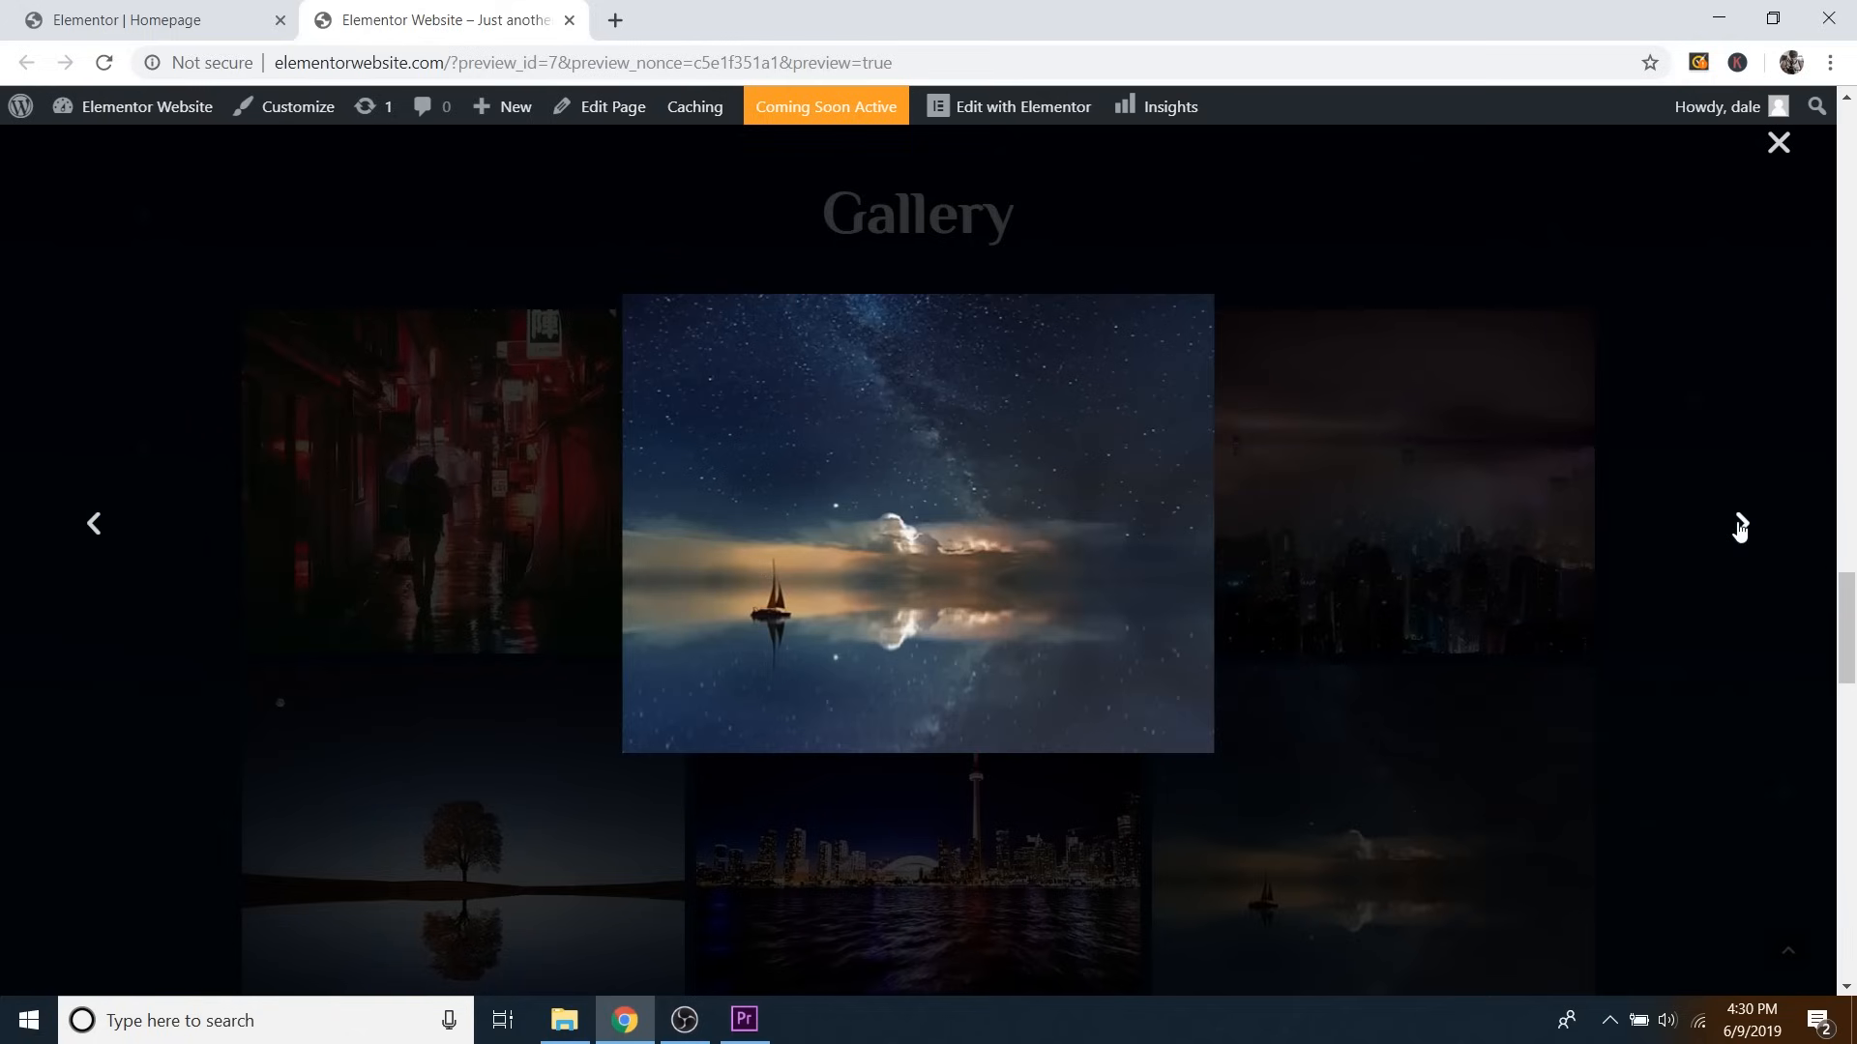
click(1740, 524)
Close the lightbox and the preview tab to return to the Elementor editor.
click(1781, 150)
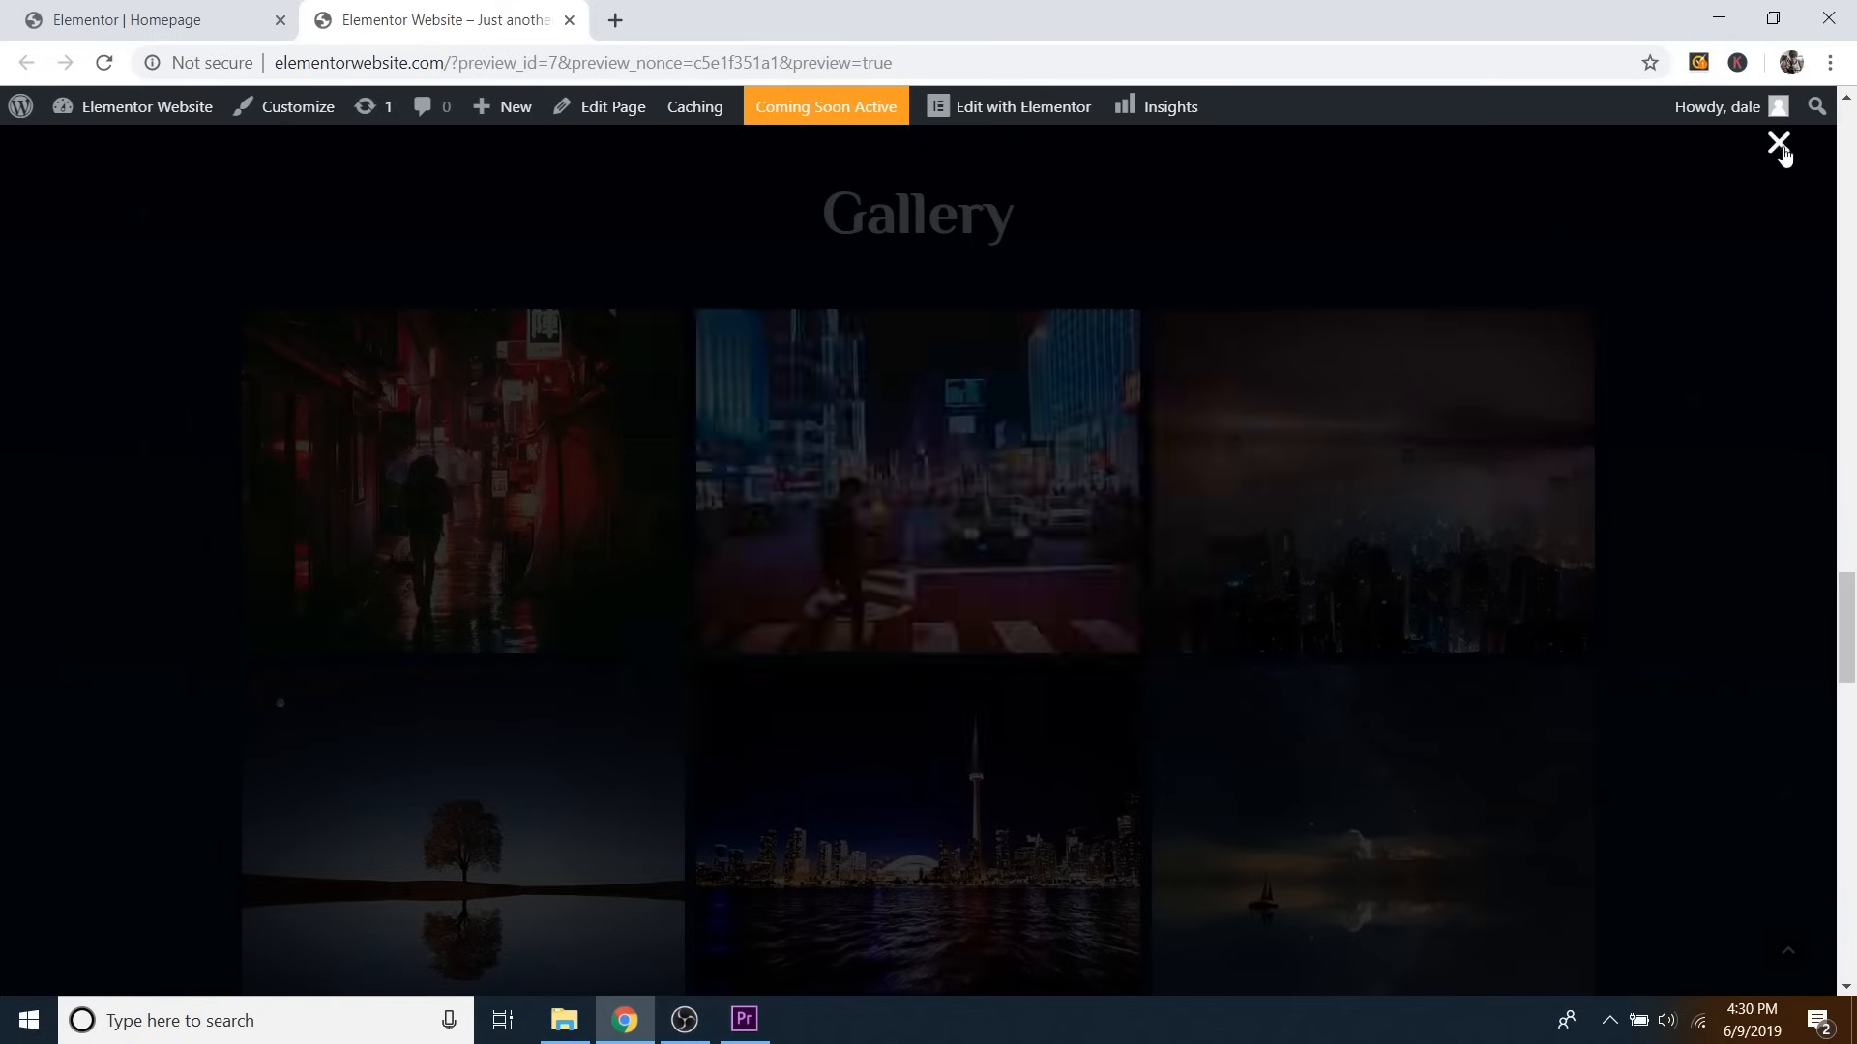
scroll(1428, 459, down, 2)
scroll(1417, 477, up, 3)
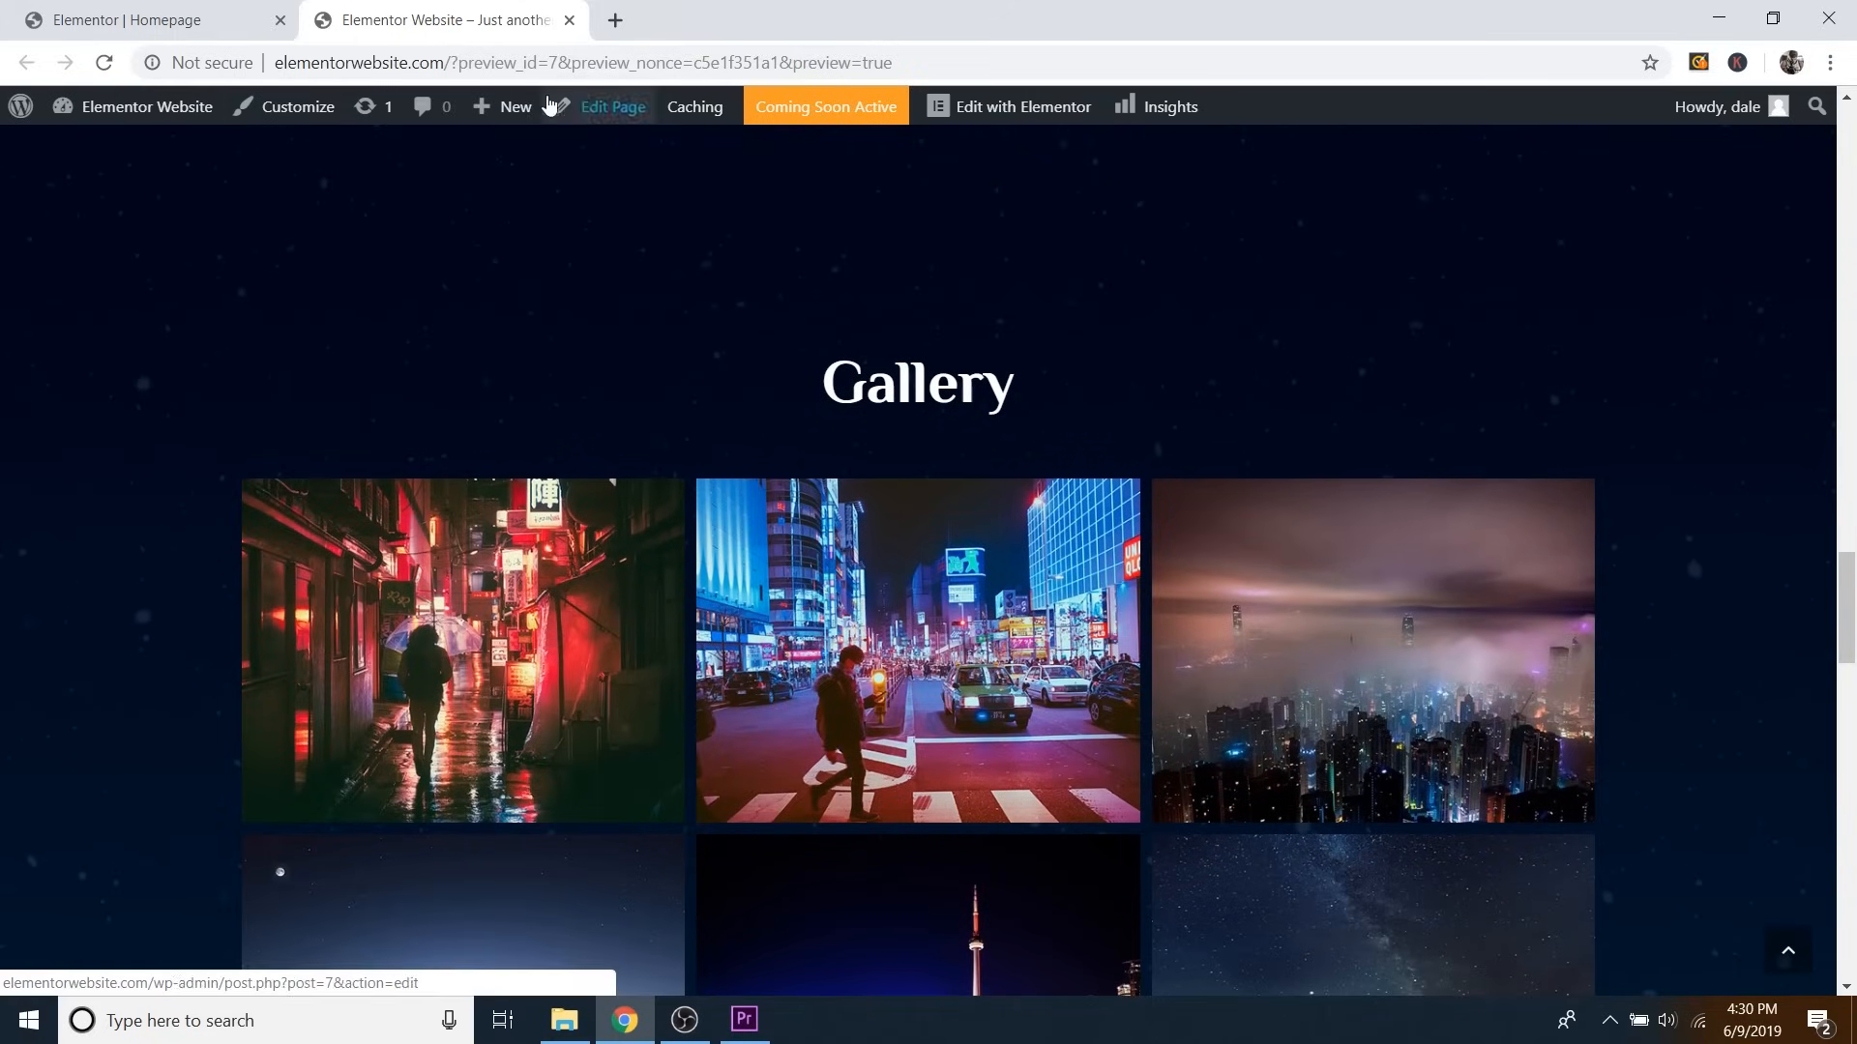
click(569, 20)
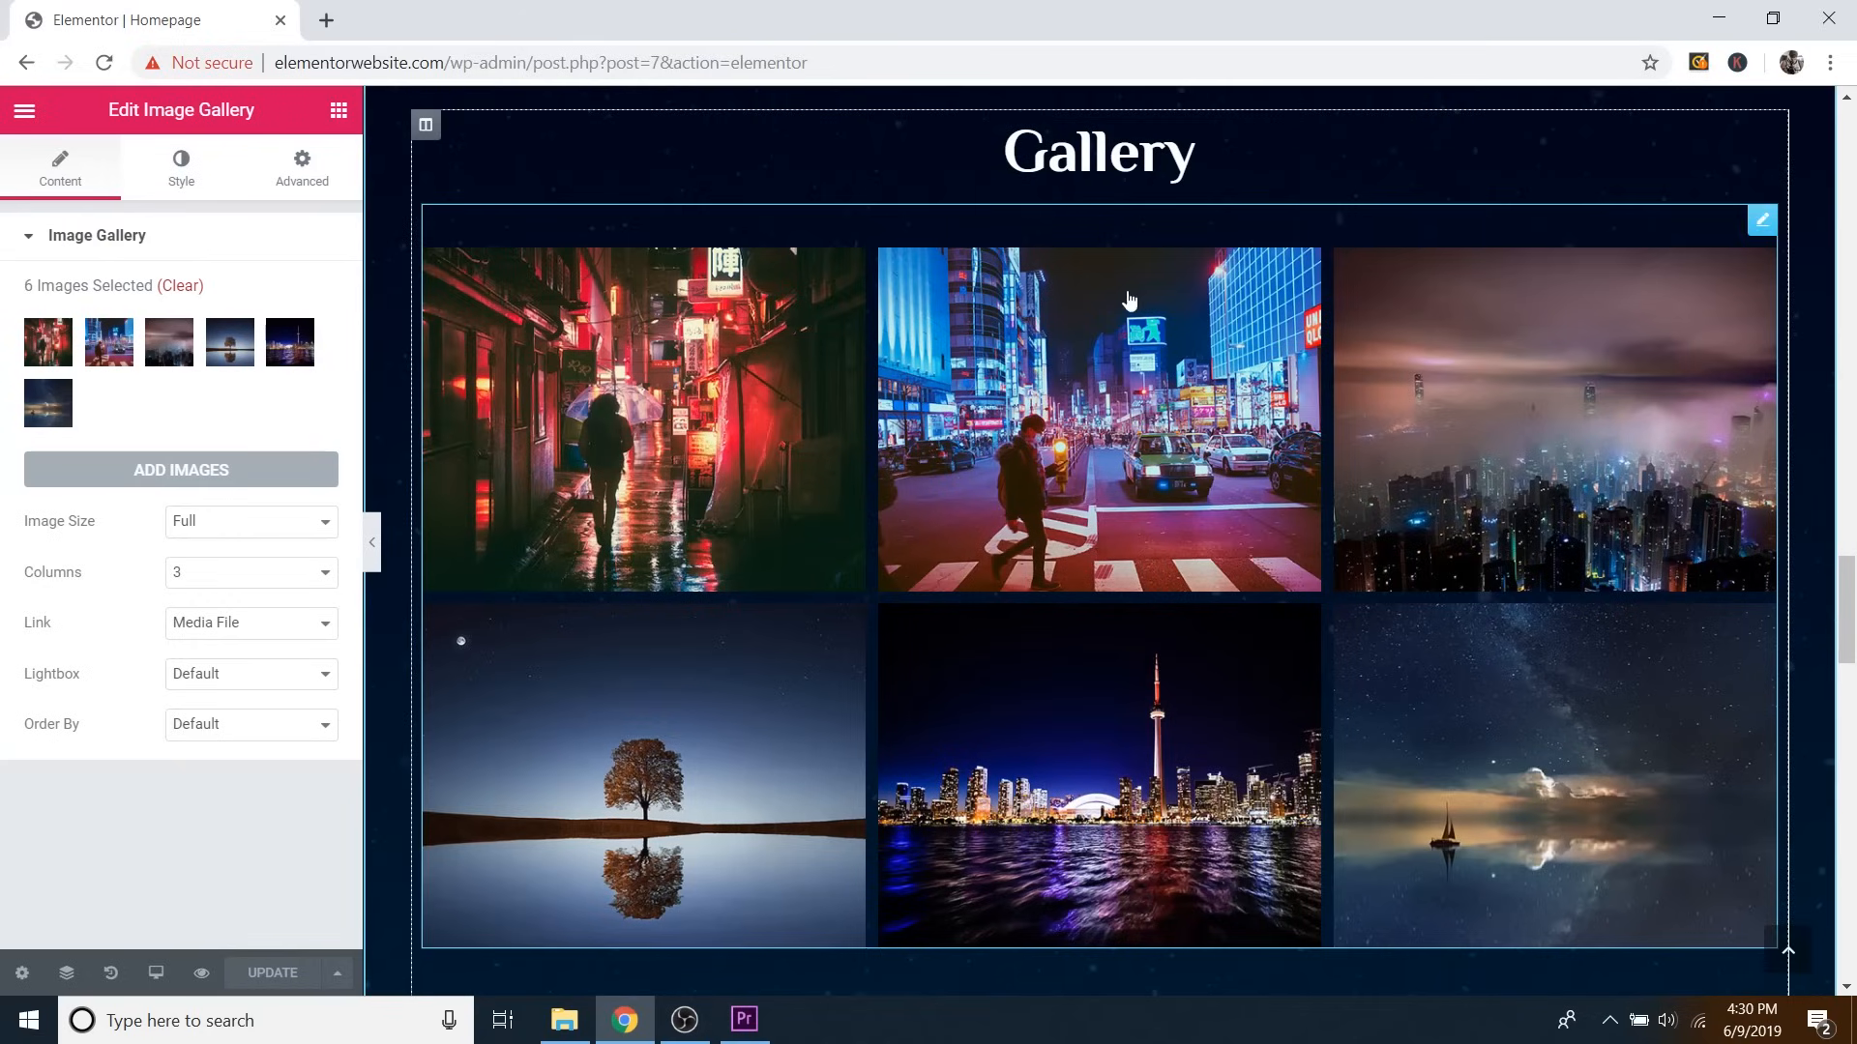
click(192, 583)
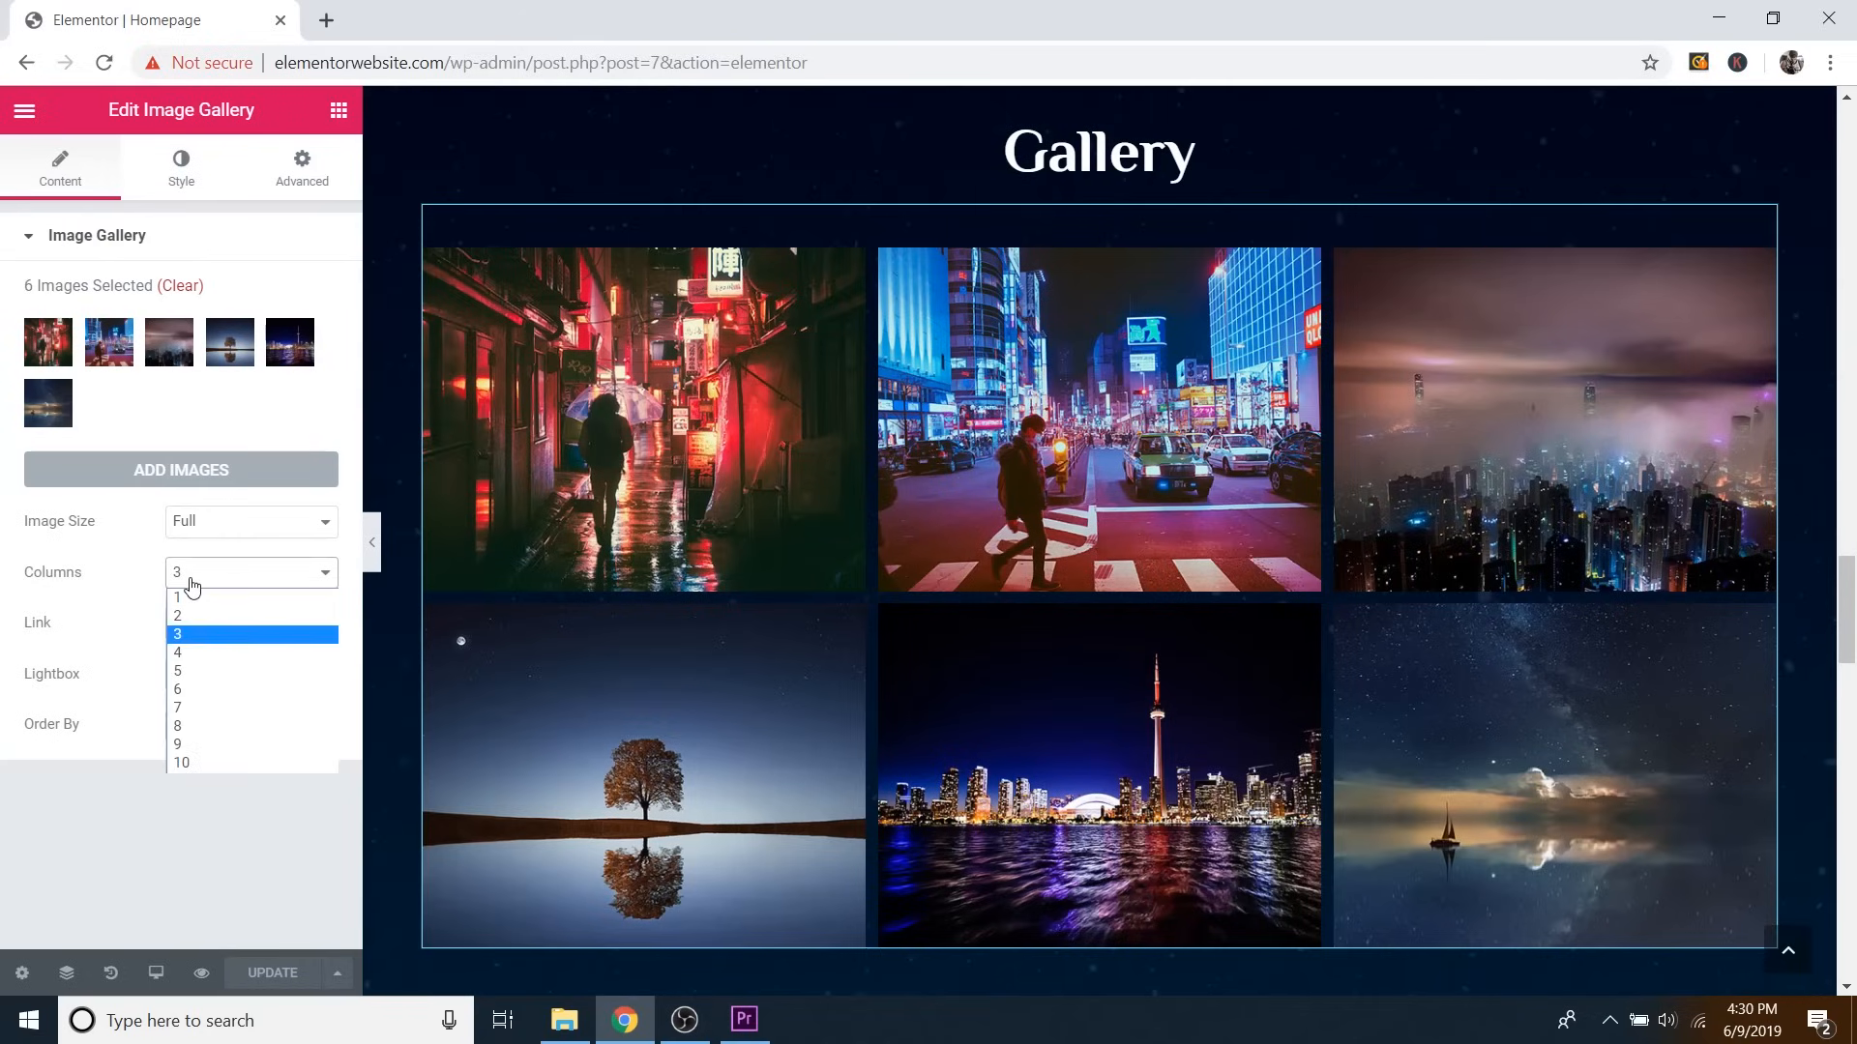
click(178, 615)
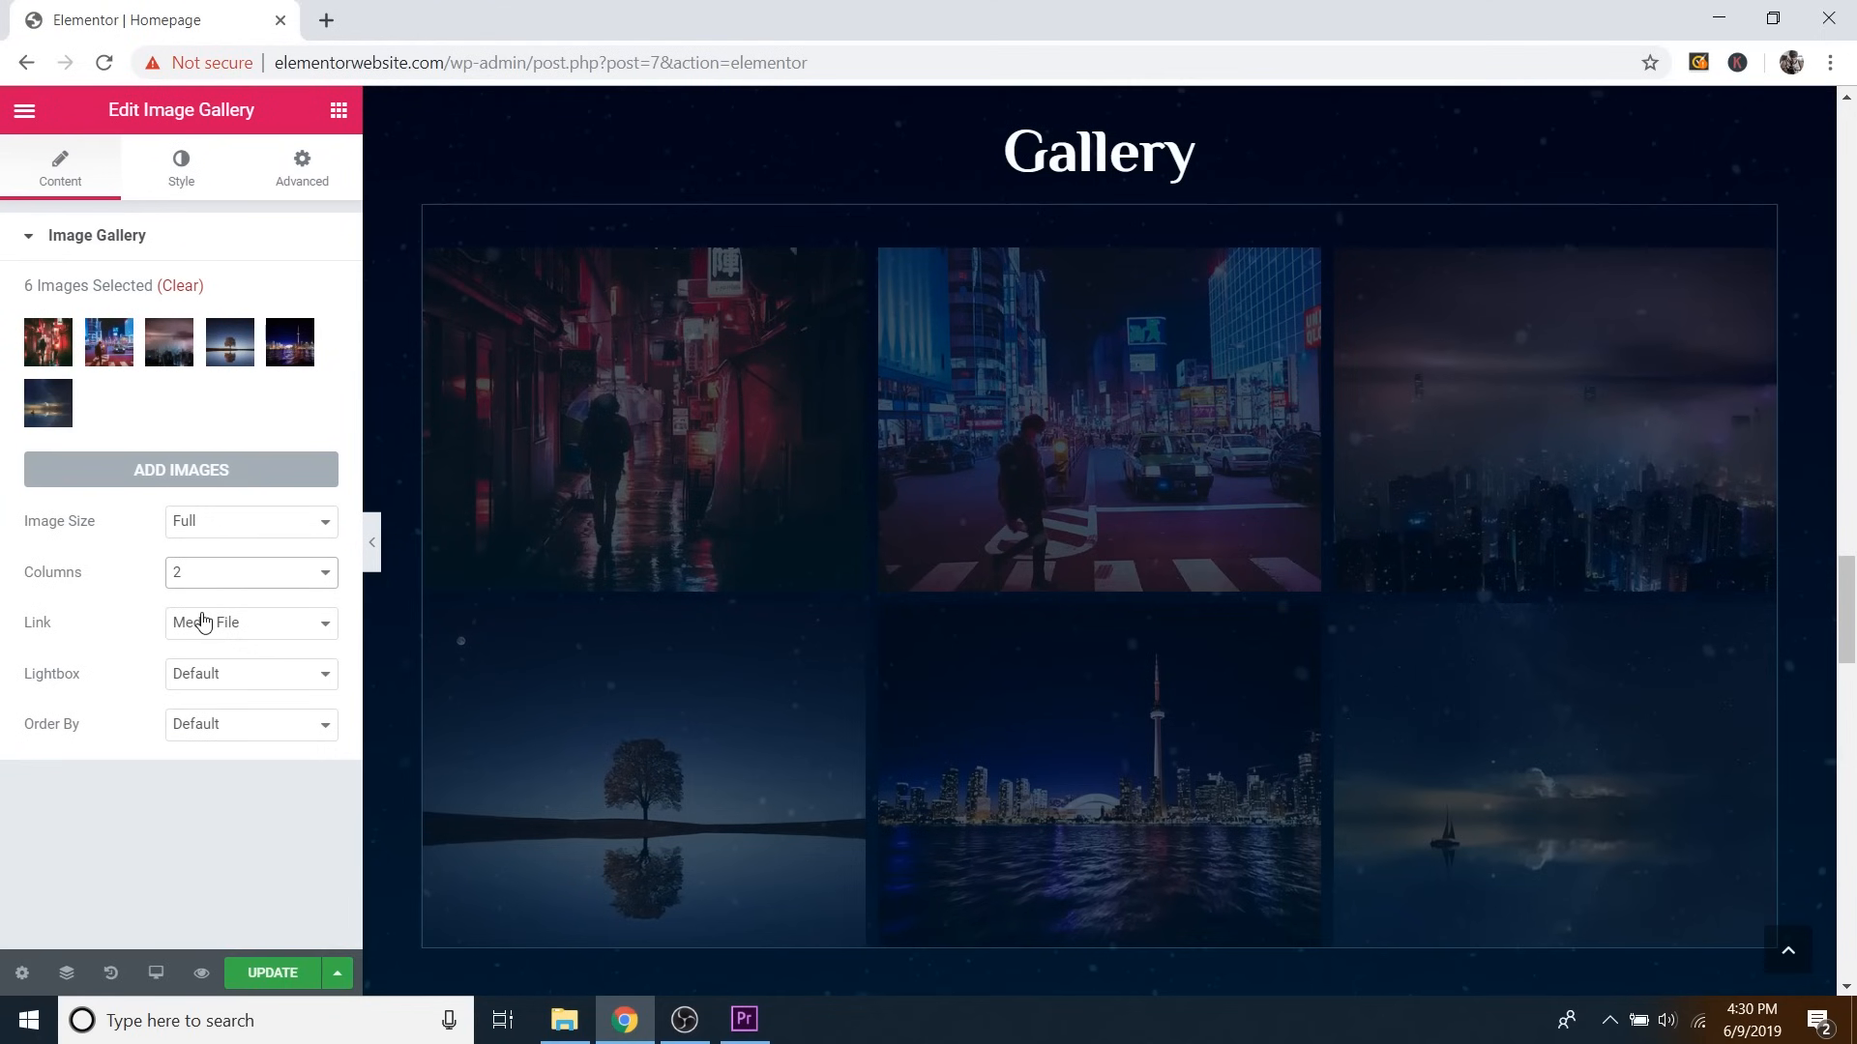
scroll(1186, 534, down, 3)
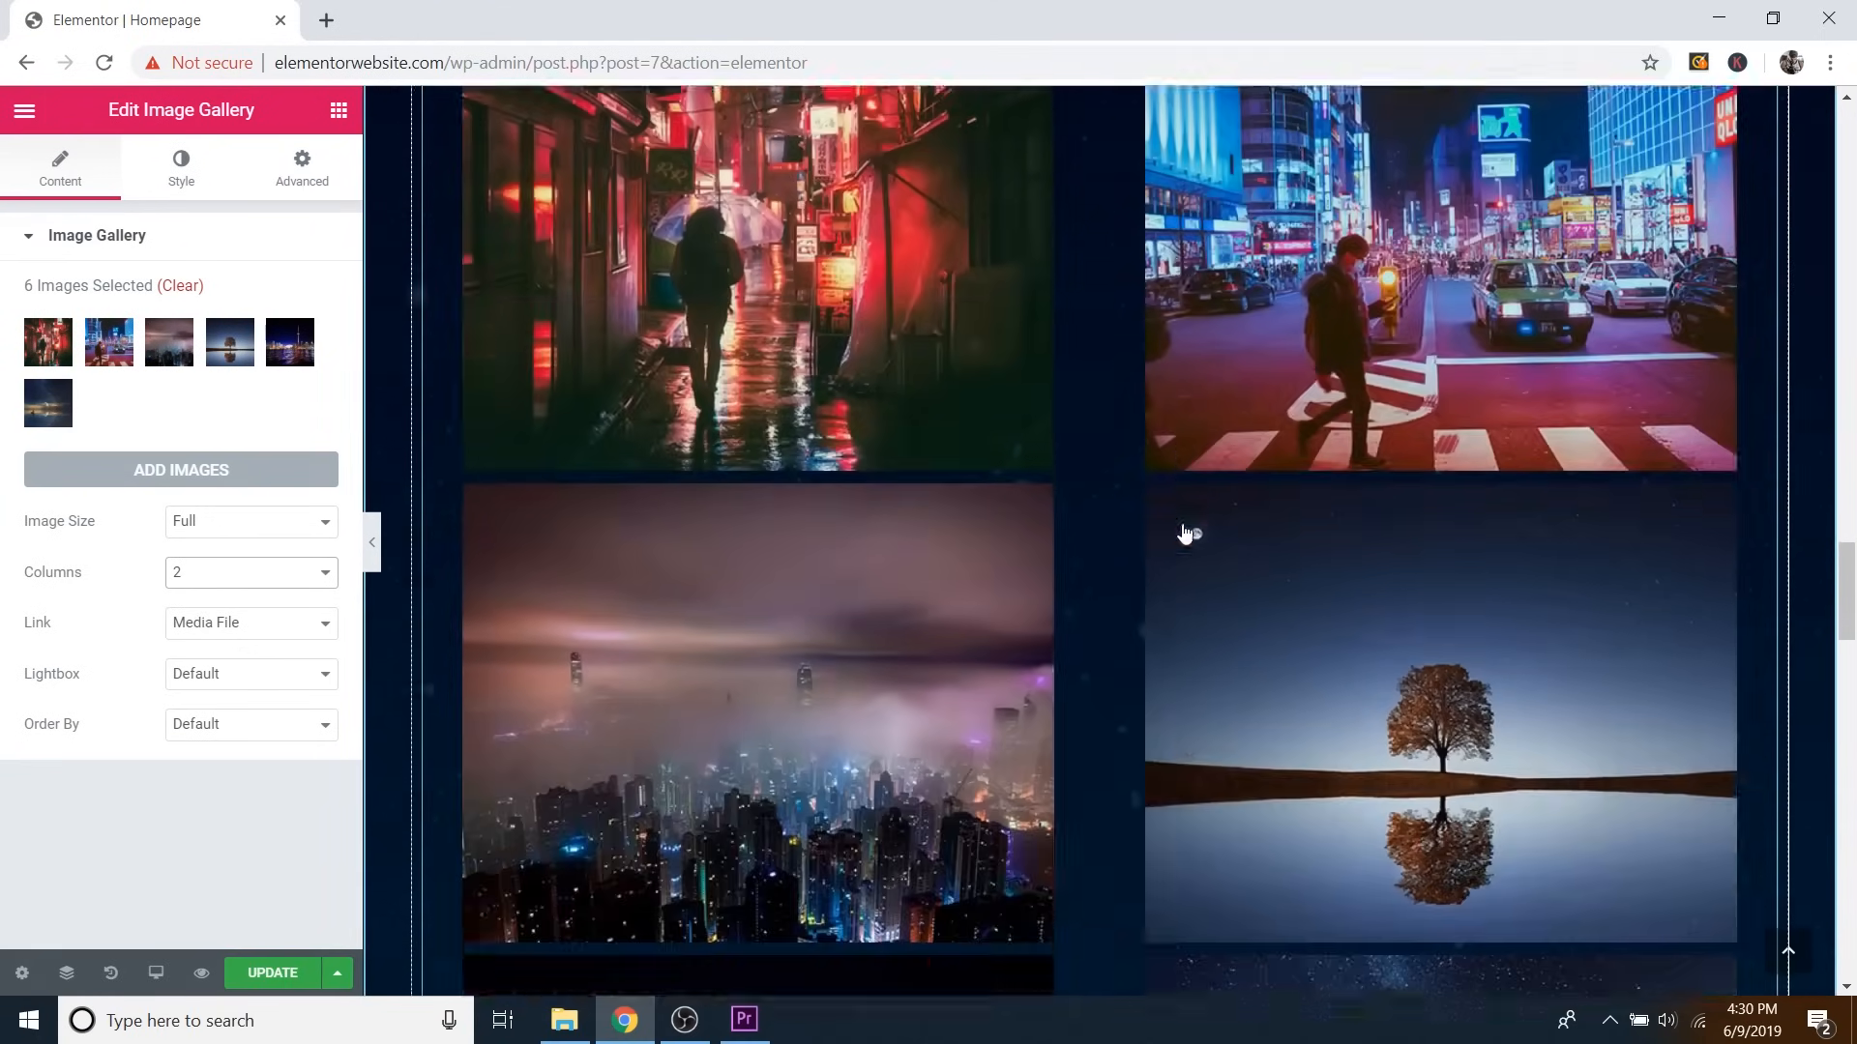
scroll(1189, 531, down, 5)
scroll(1276, 526, up, 8)
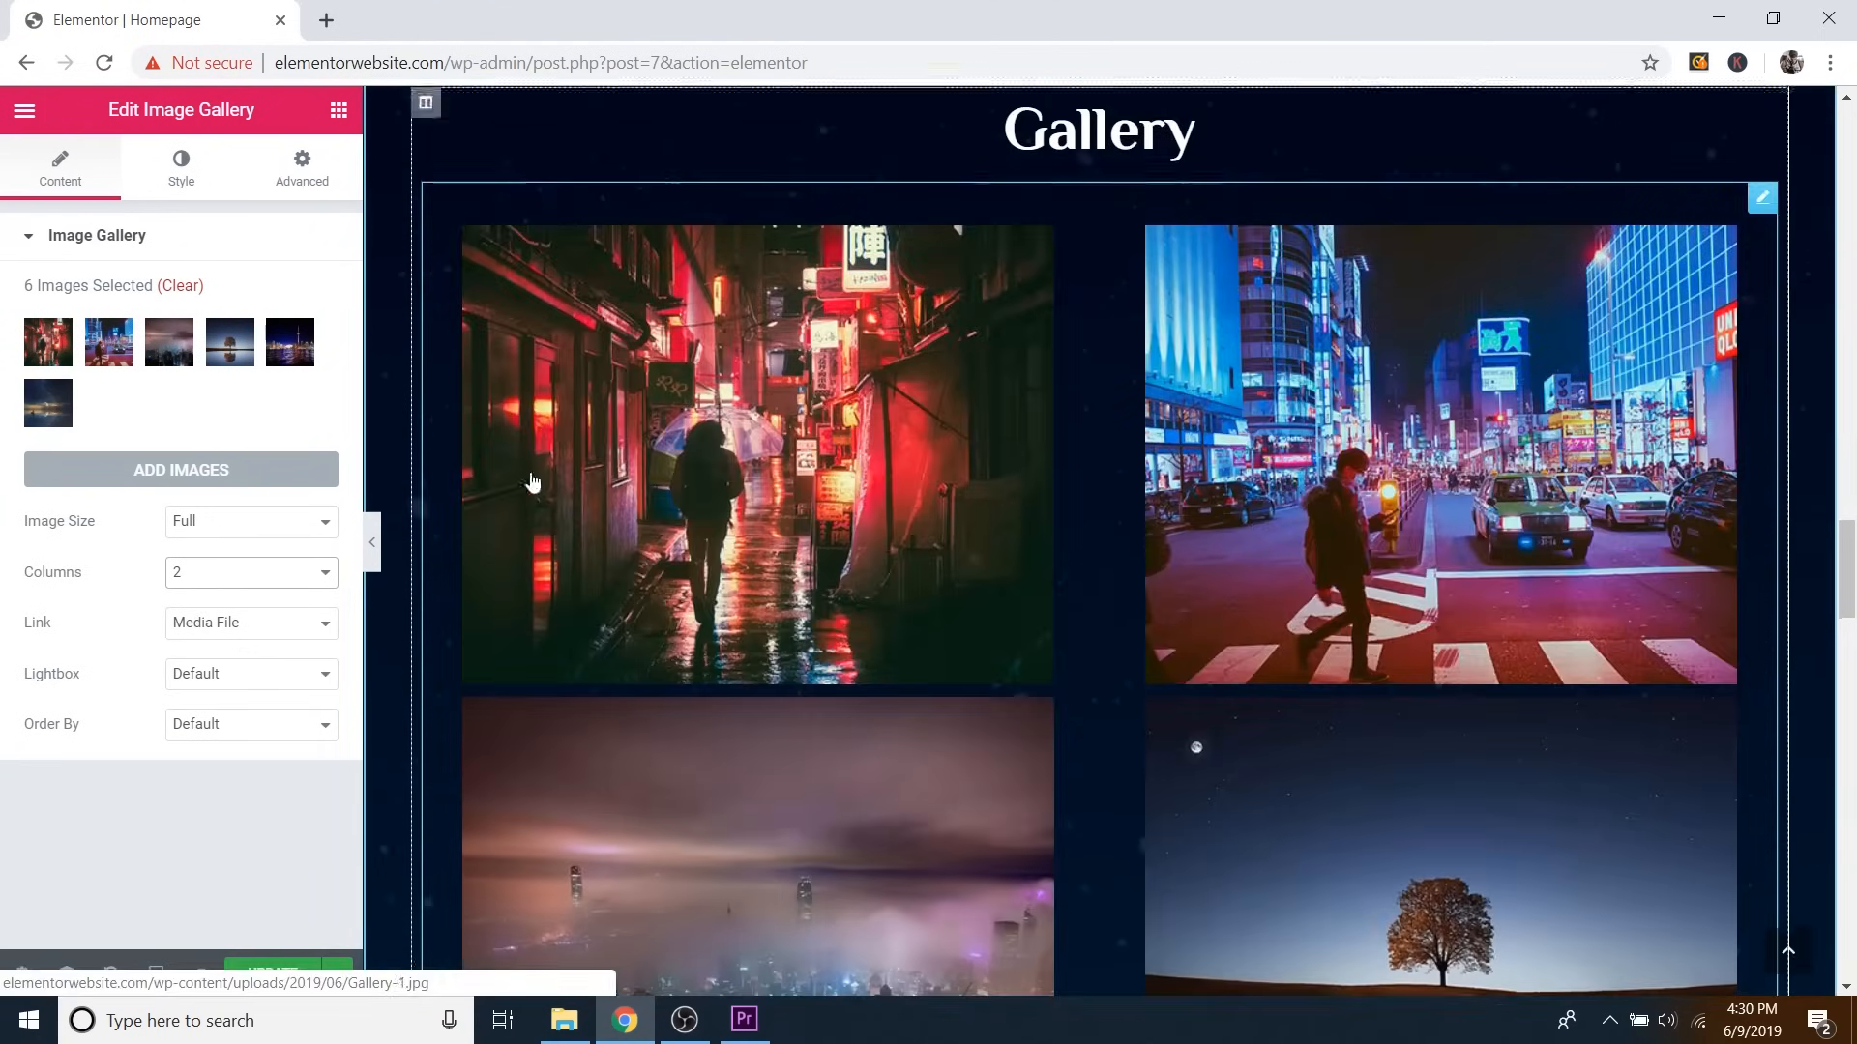
click(255, 576)
click(178, 653)
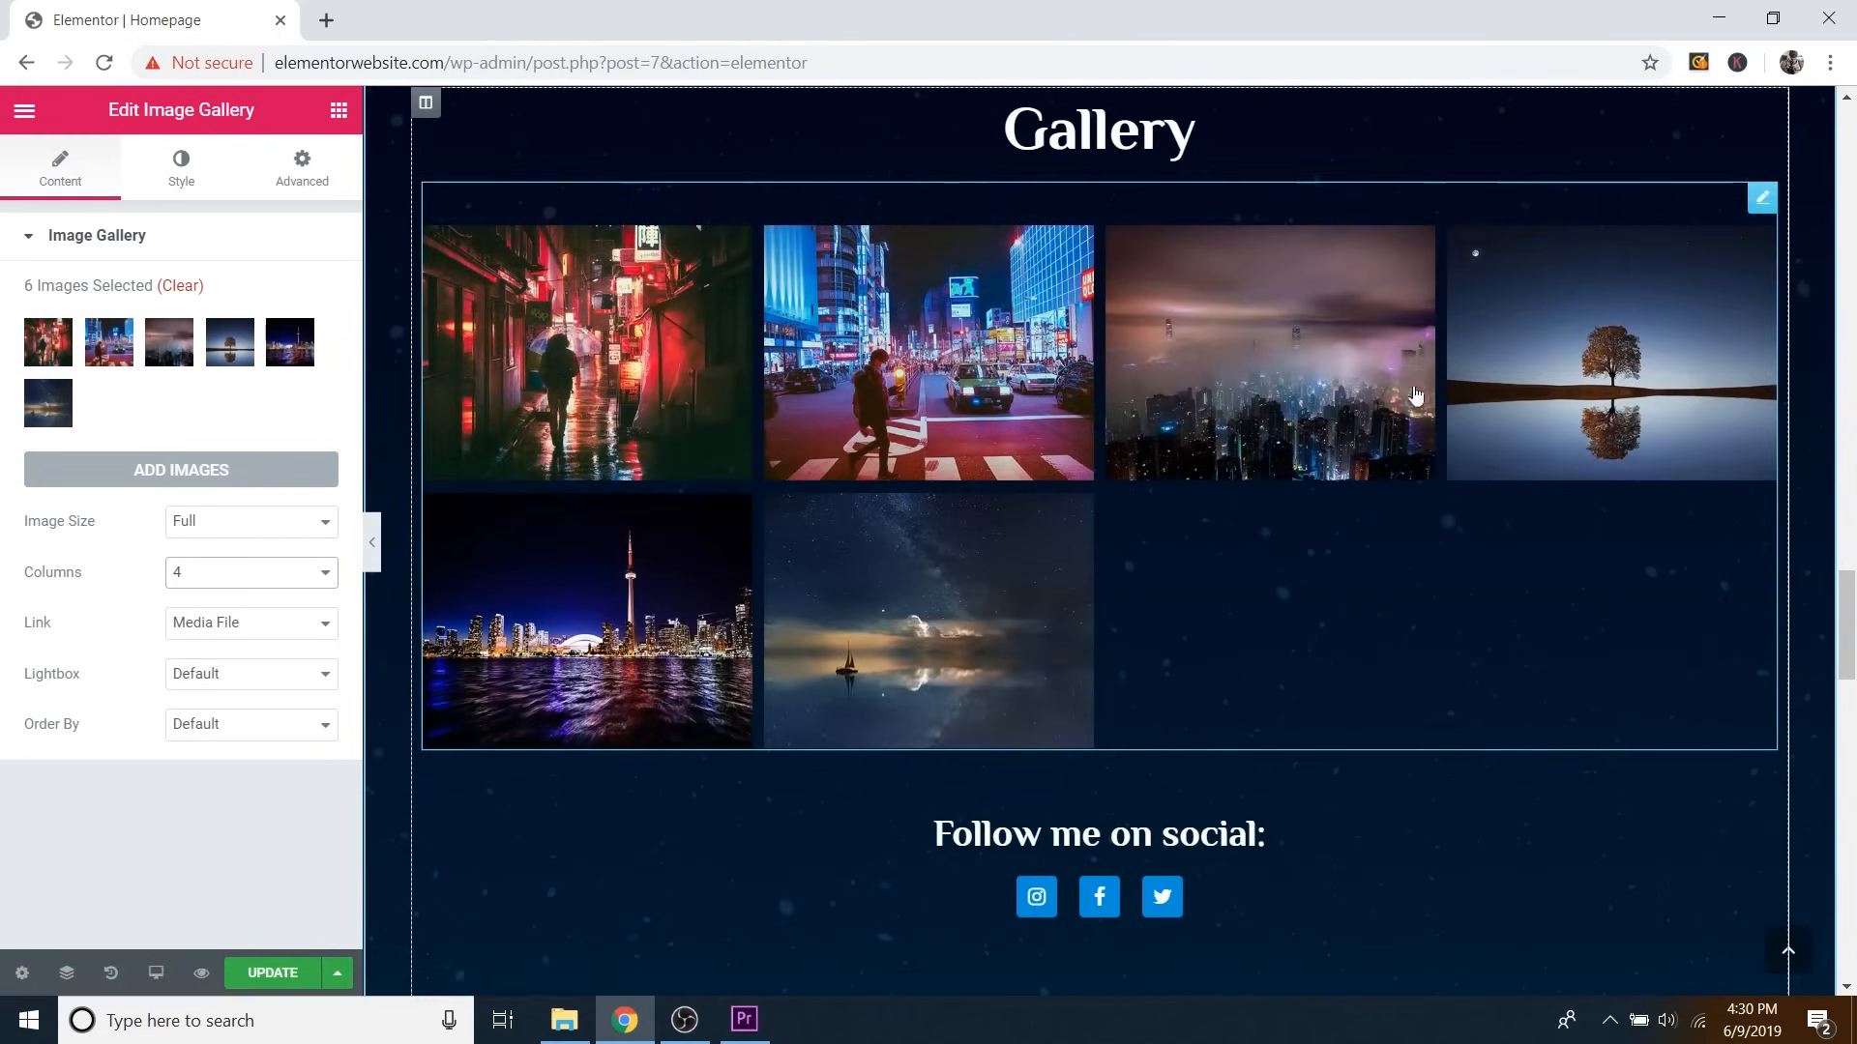
click(232, 579)
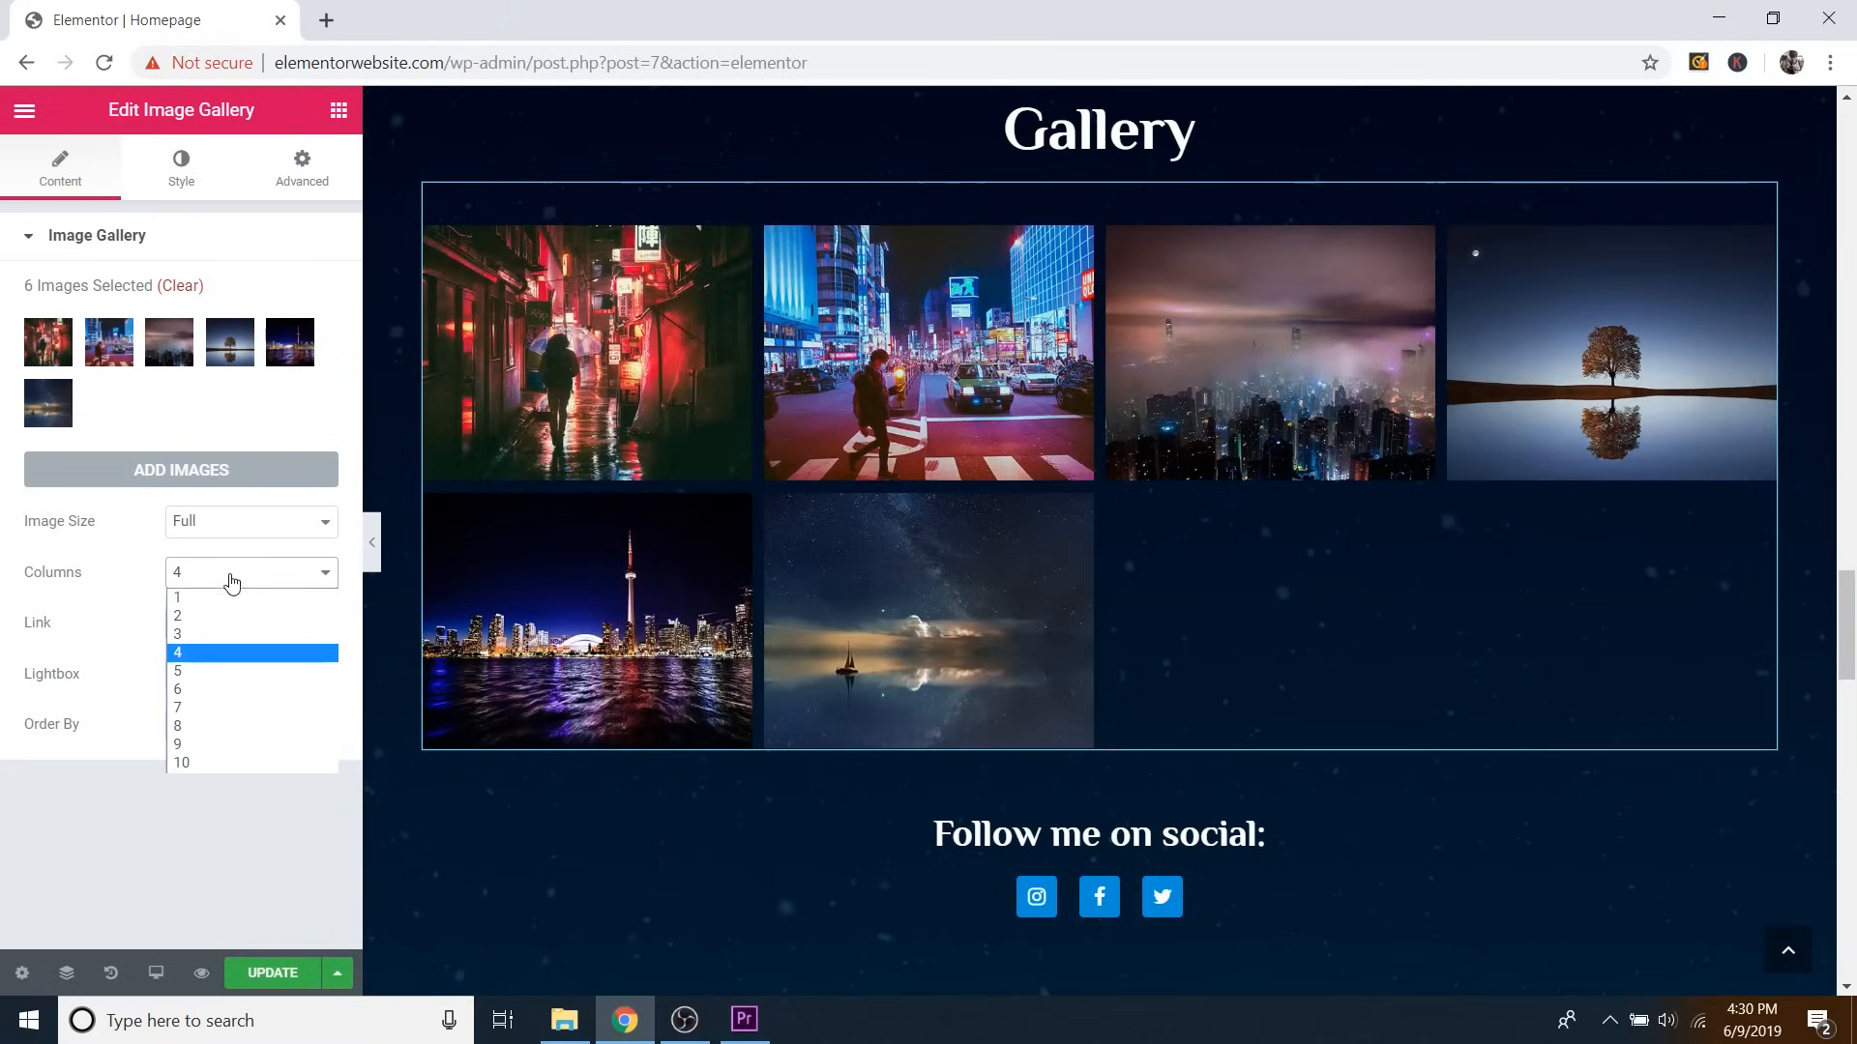
click(192, 634)
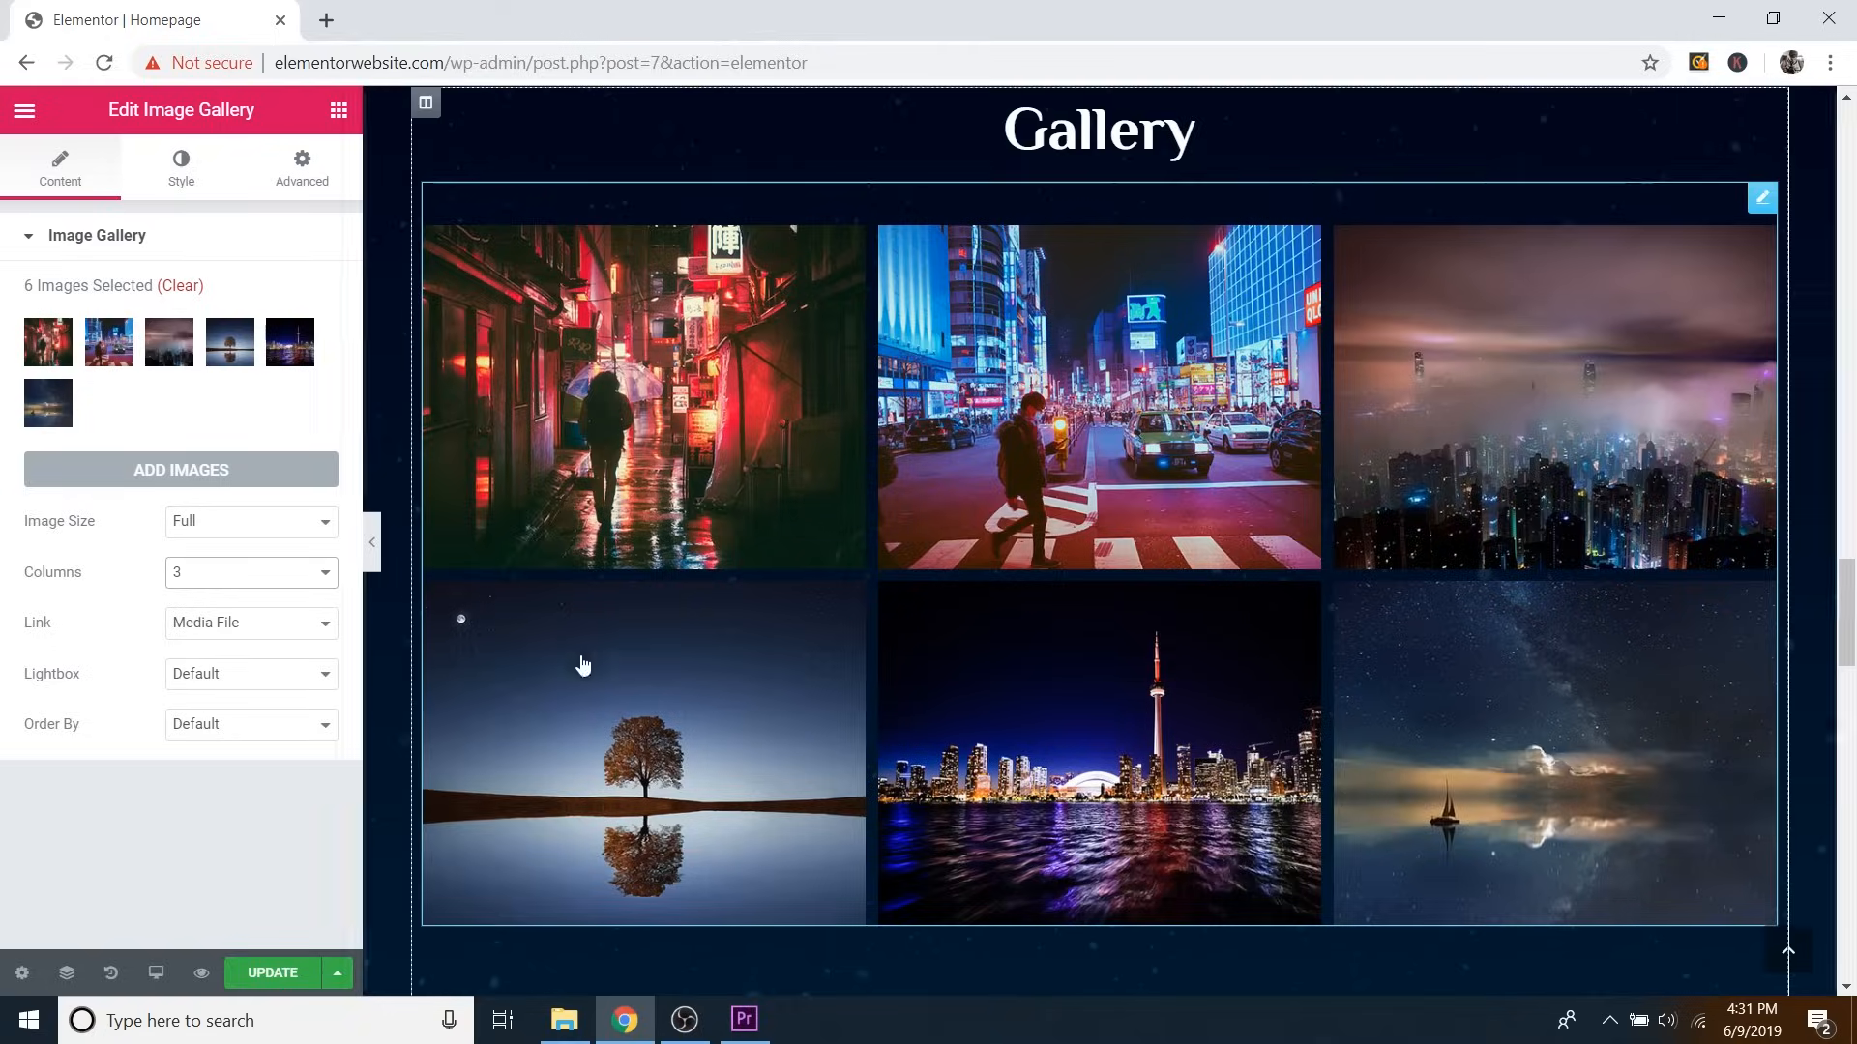
scroll(776, 655, down, 5)
scroll(843, 642, down, 2)
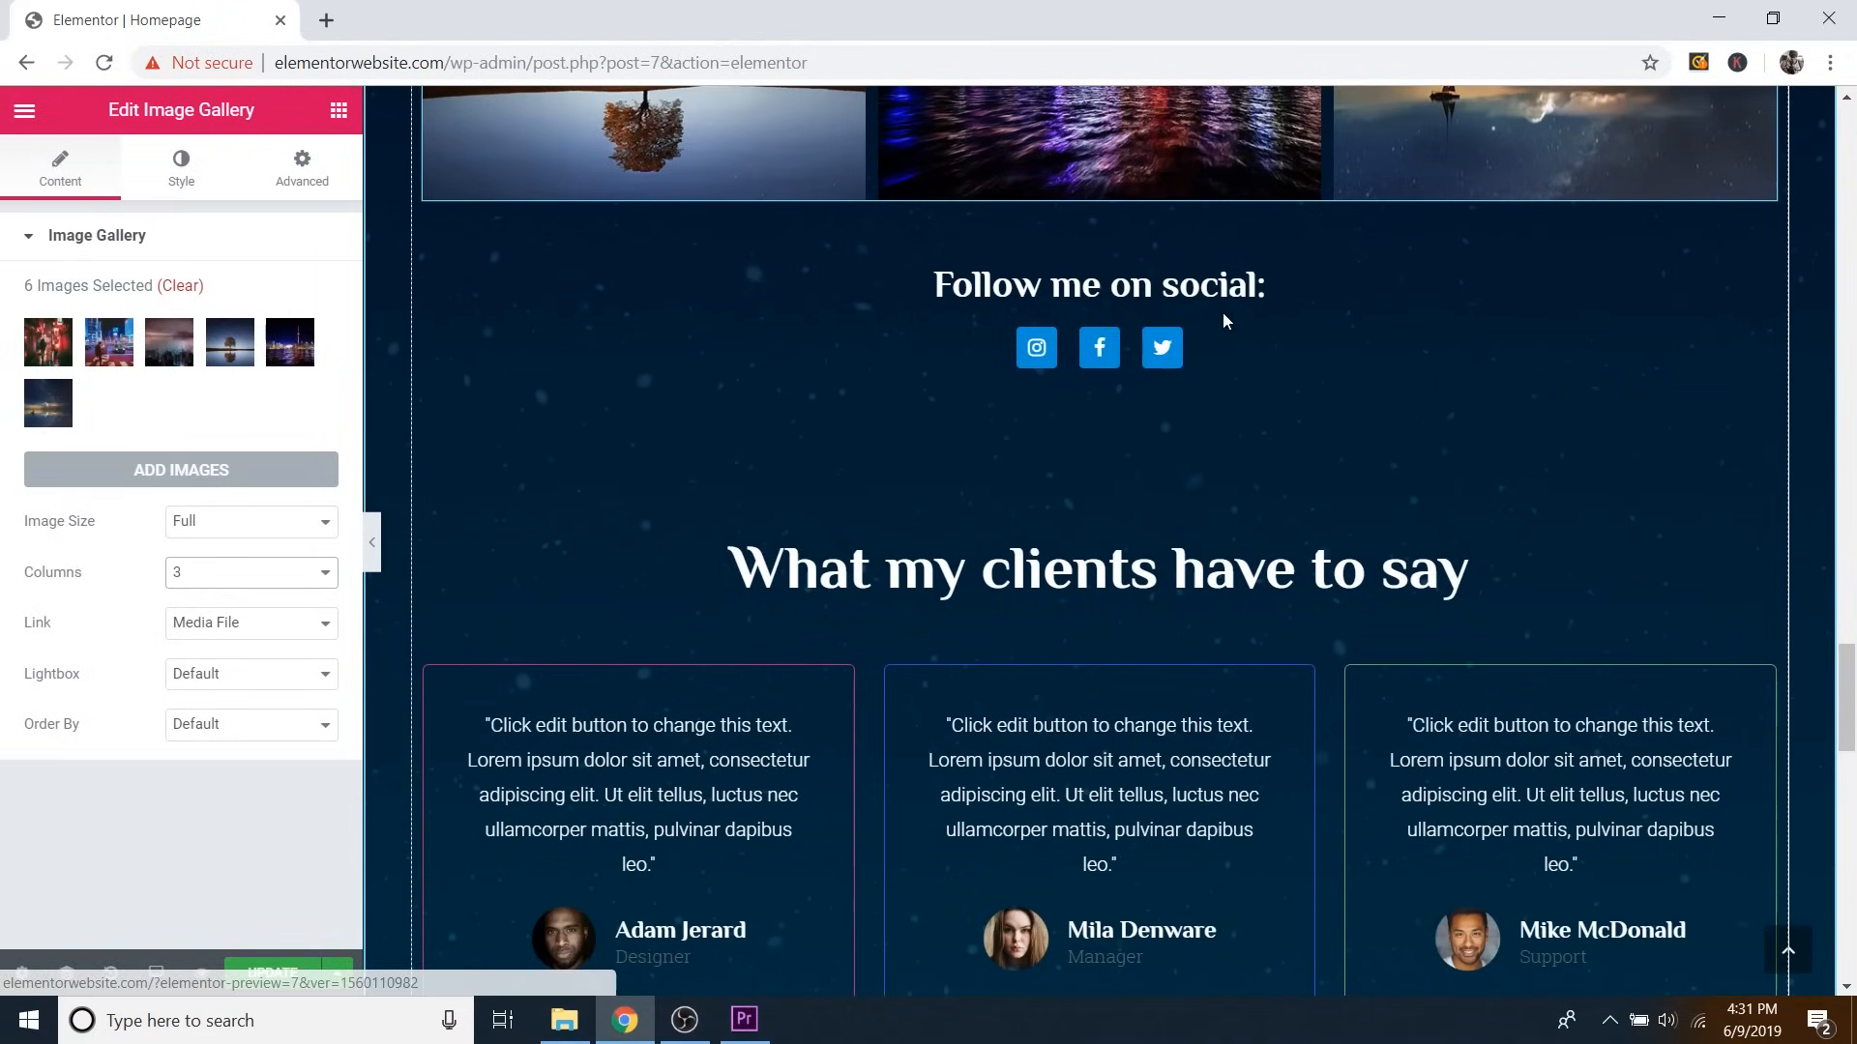
scroll(1175, 489, up, 20)
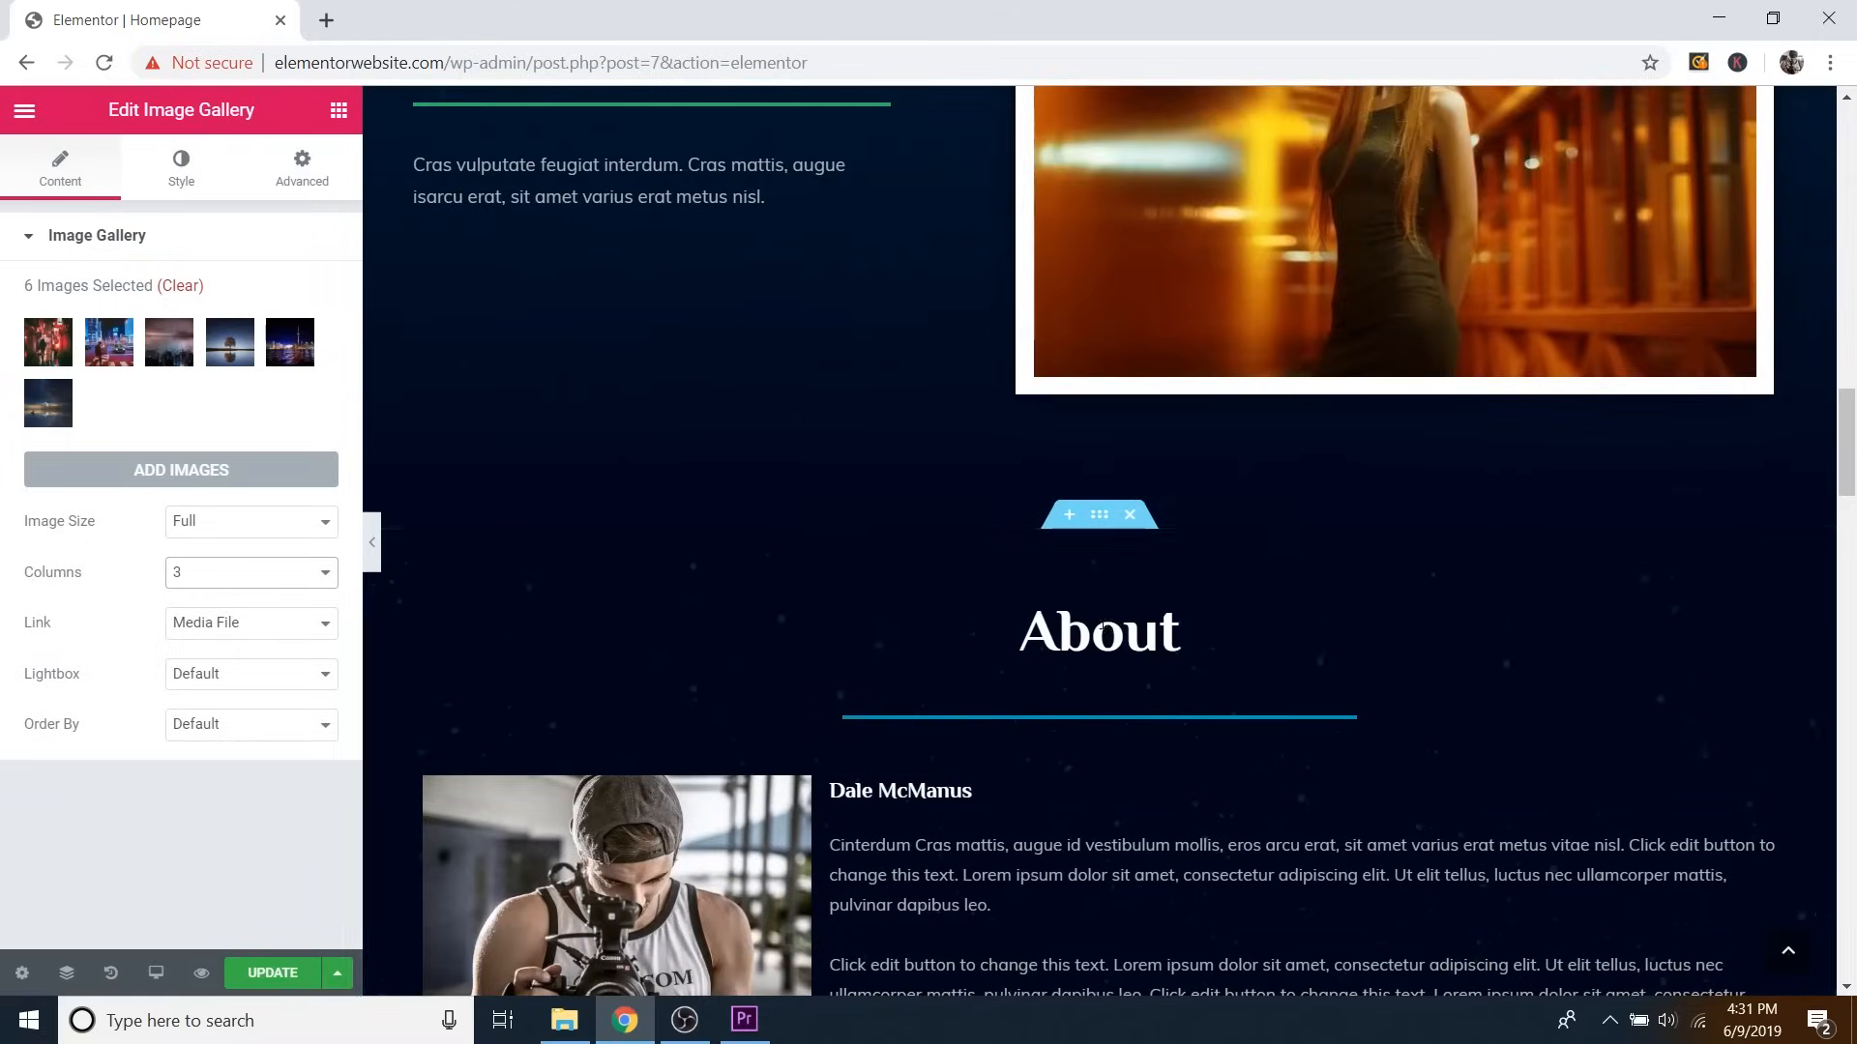
click(1119, 629)
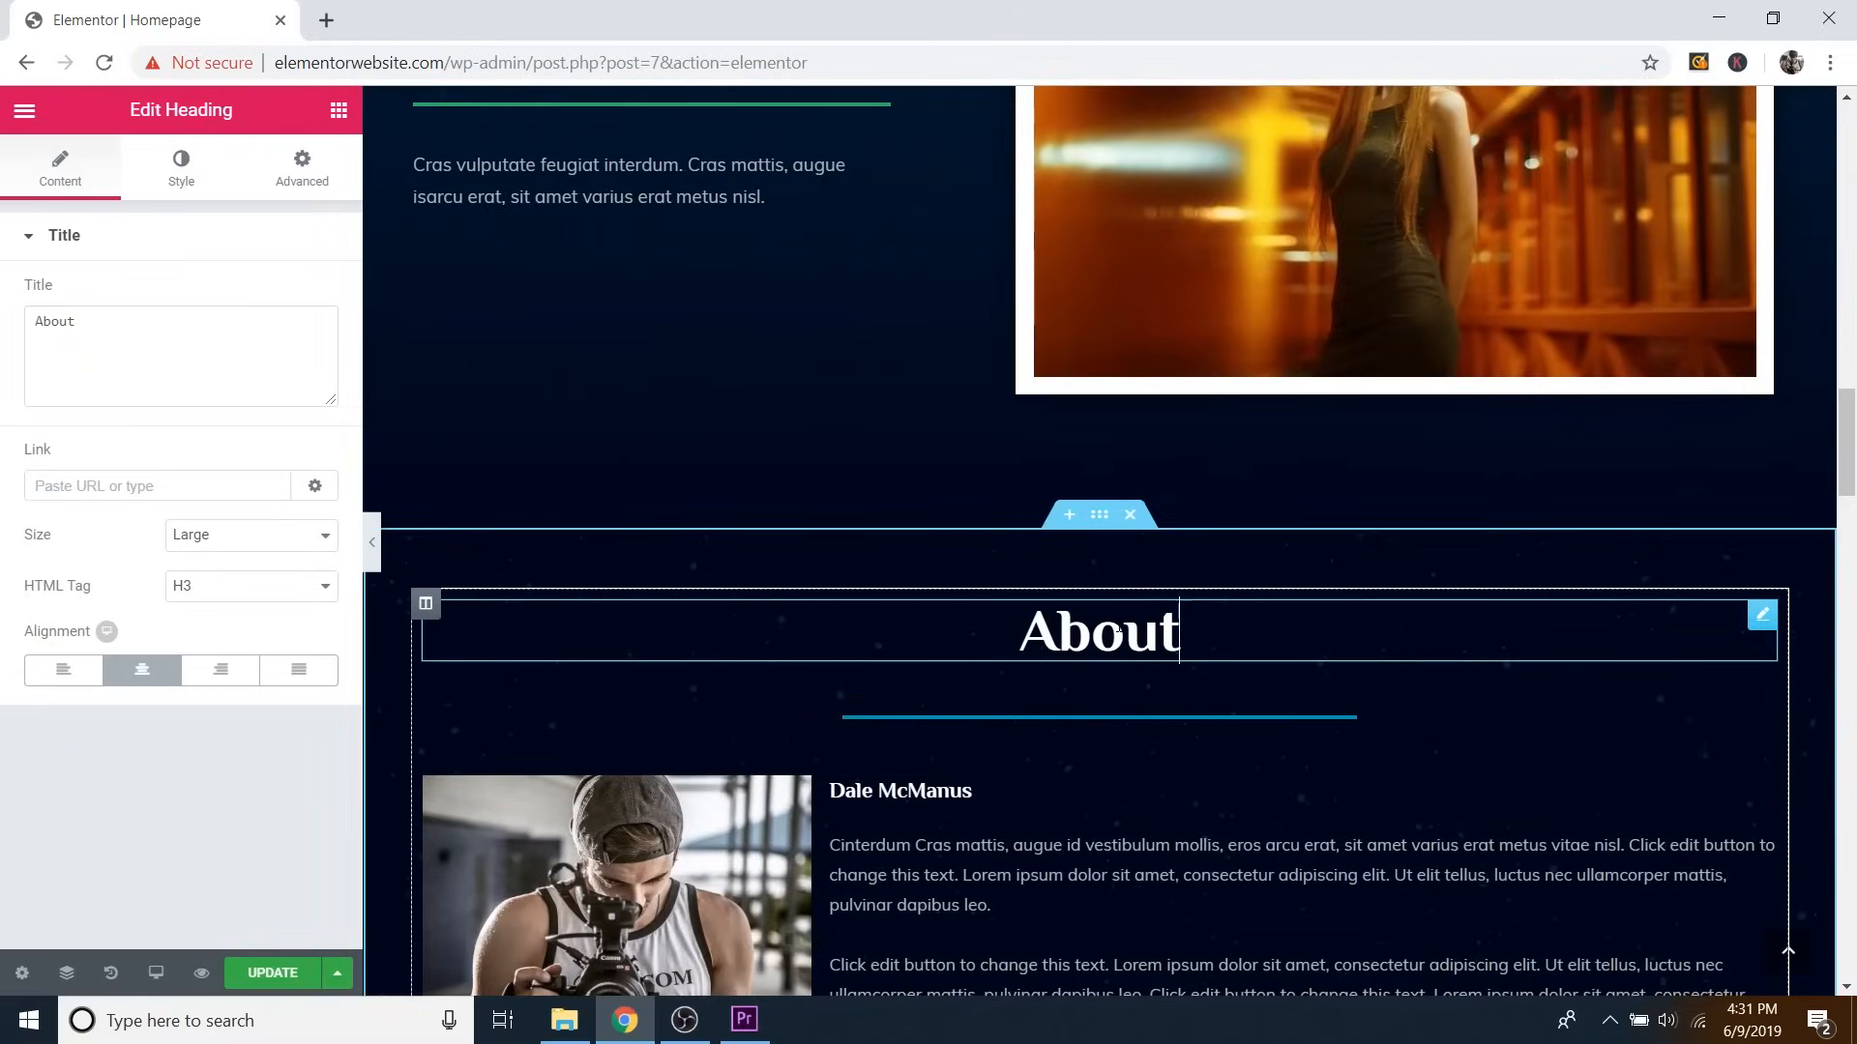
triple_click(201, 395)
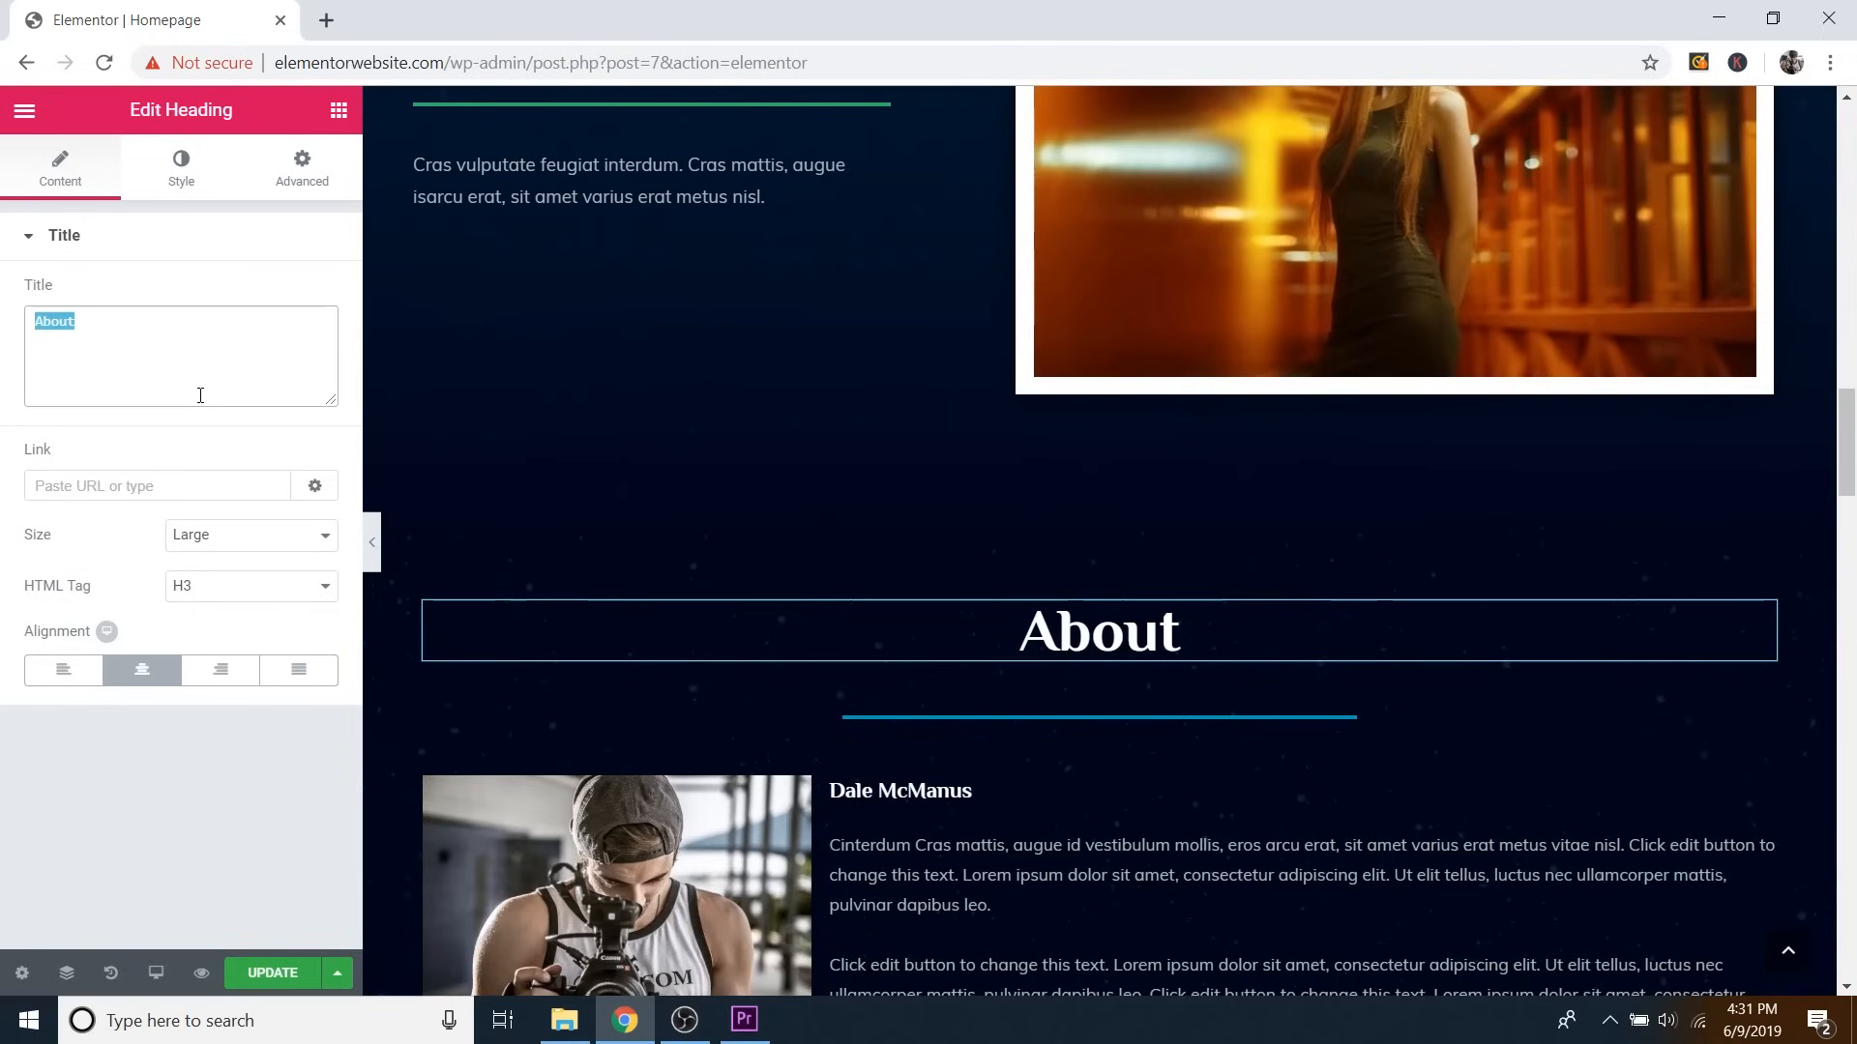
click(133, 342)
scroll(916, 669, down, 6)
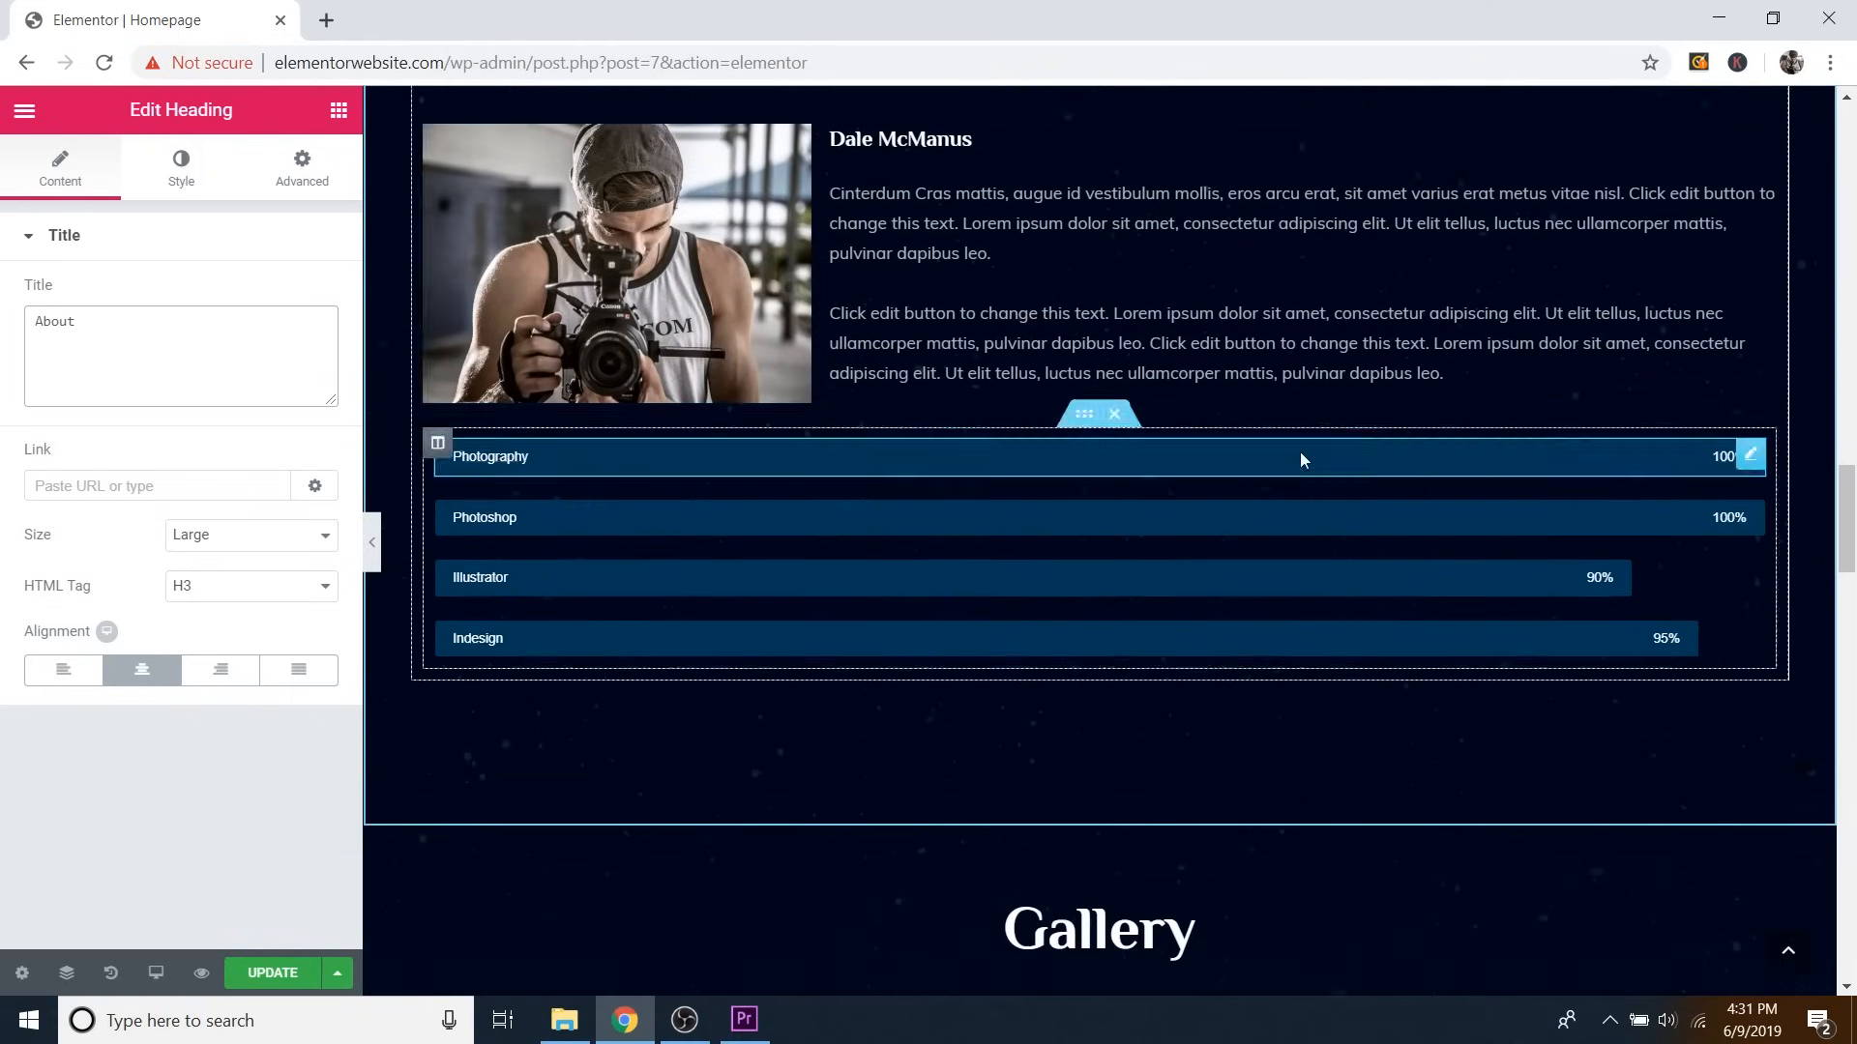
scroll(1299, 456, down, 7)
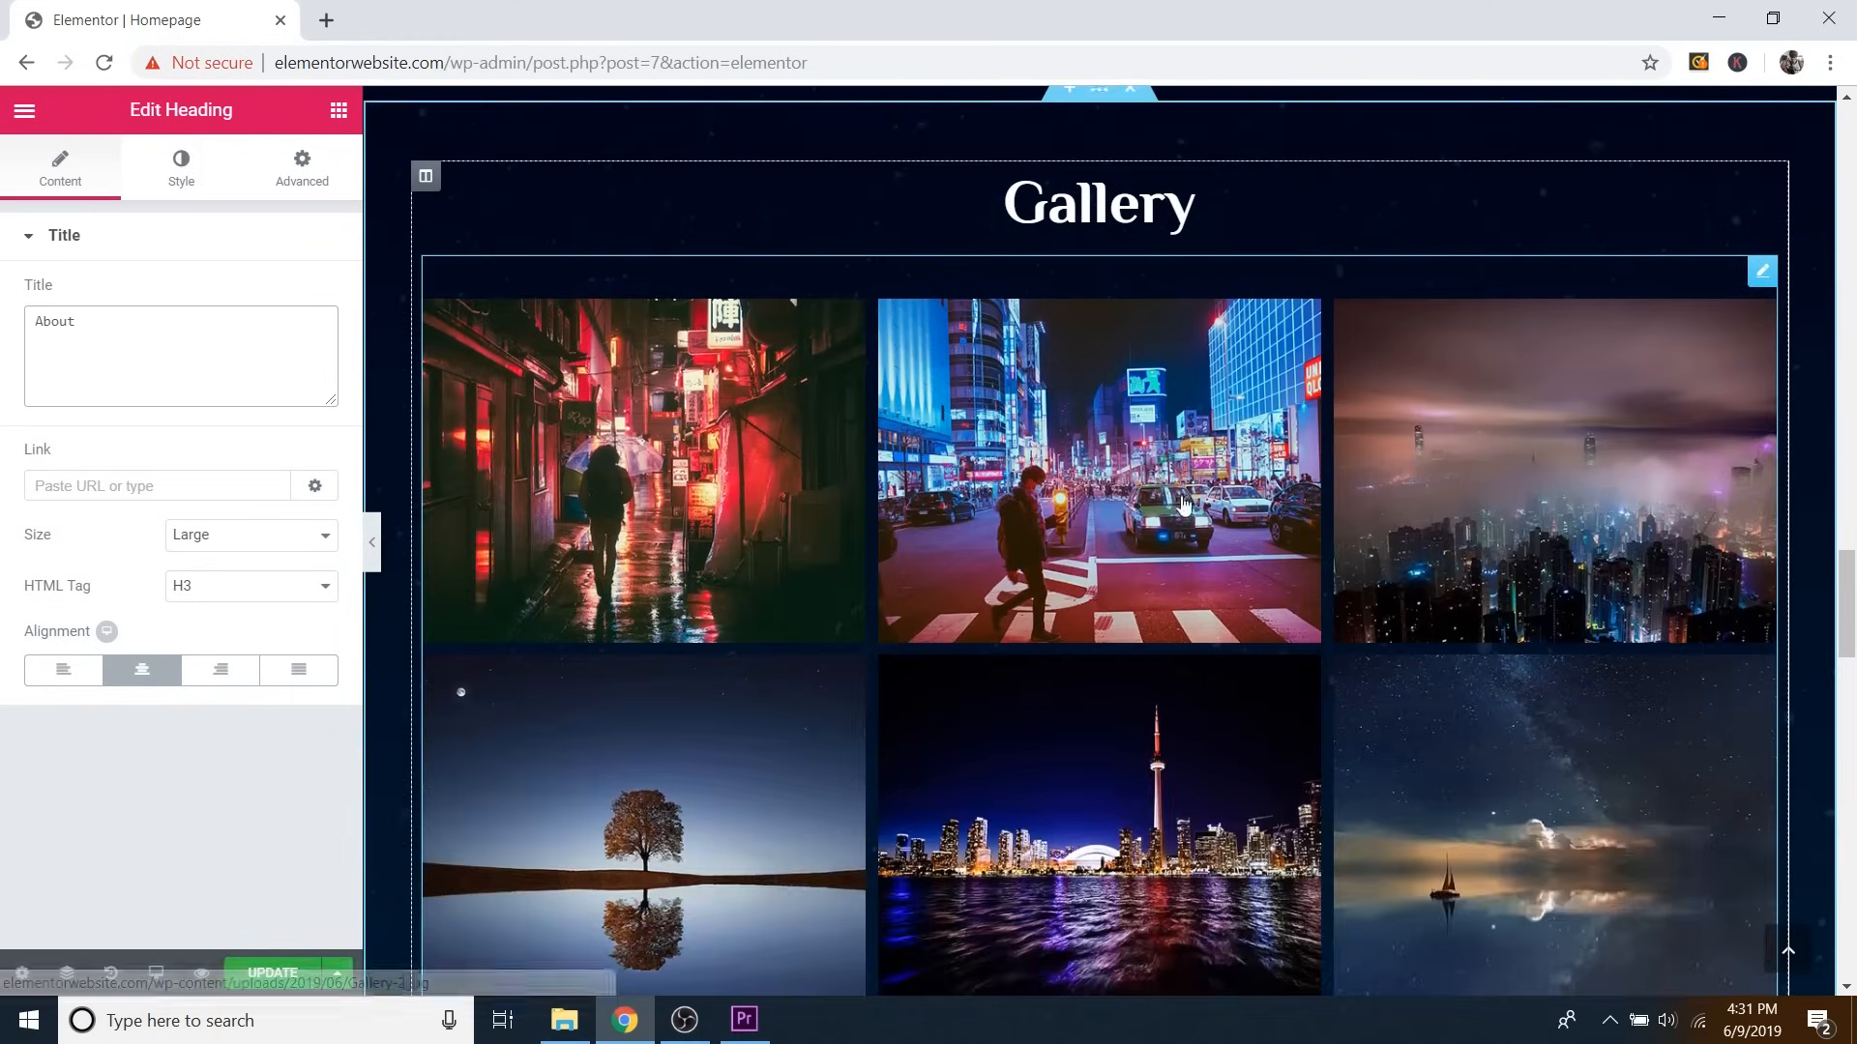
scroll(1185, 503, down, 8)
scroll(1175, 566, up, 1)
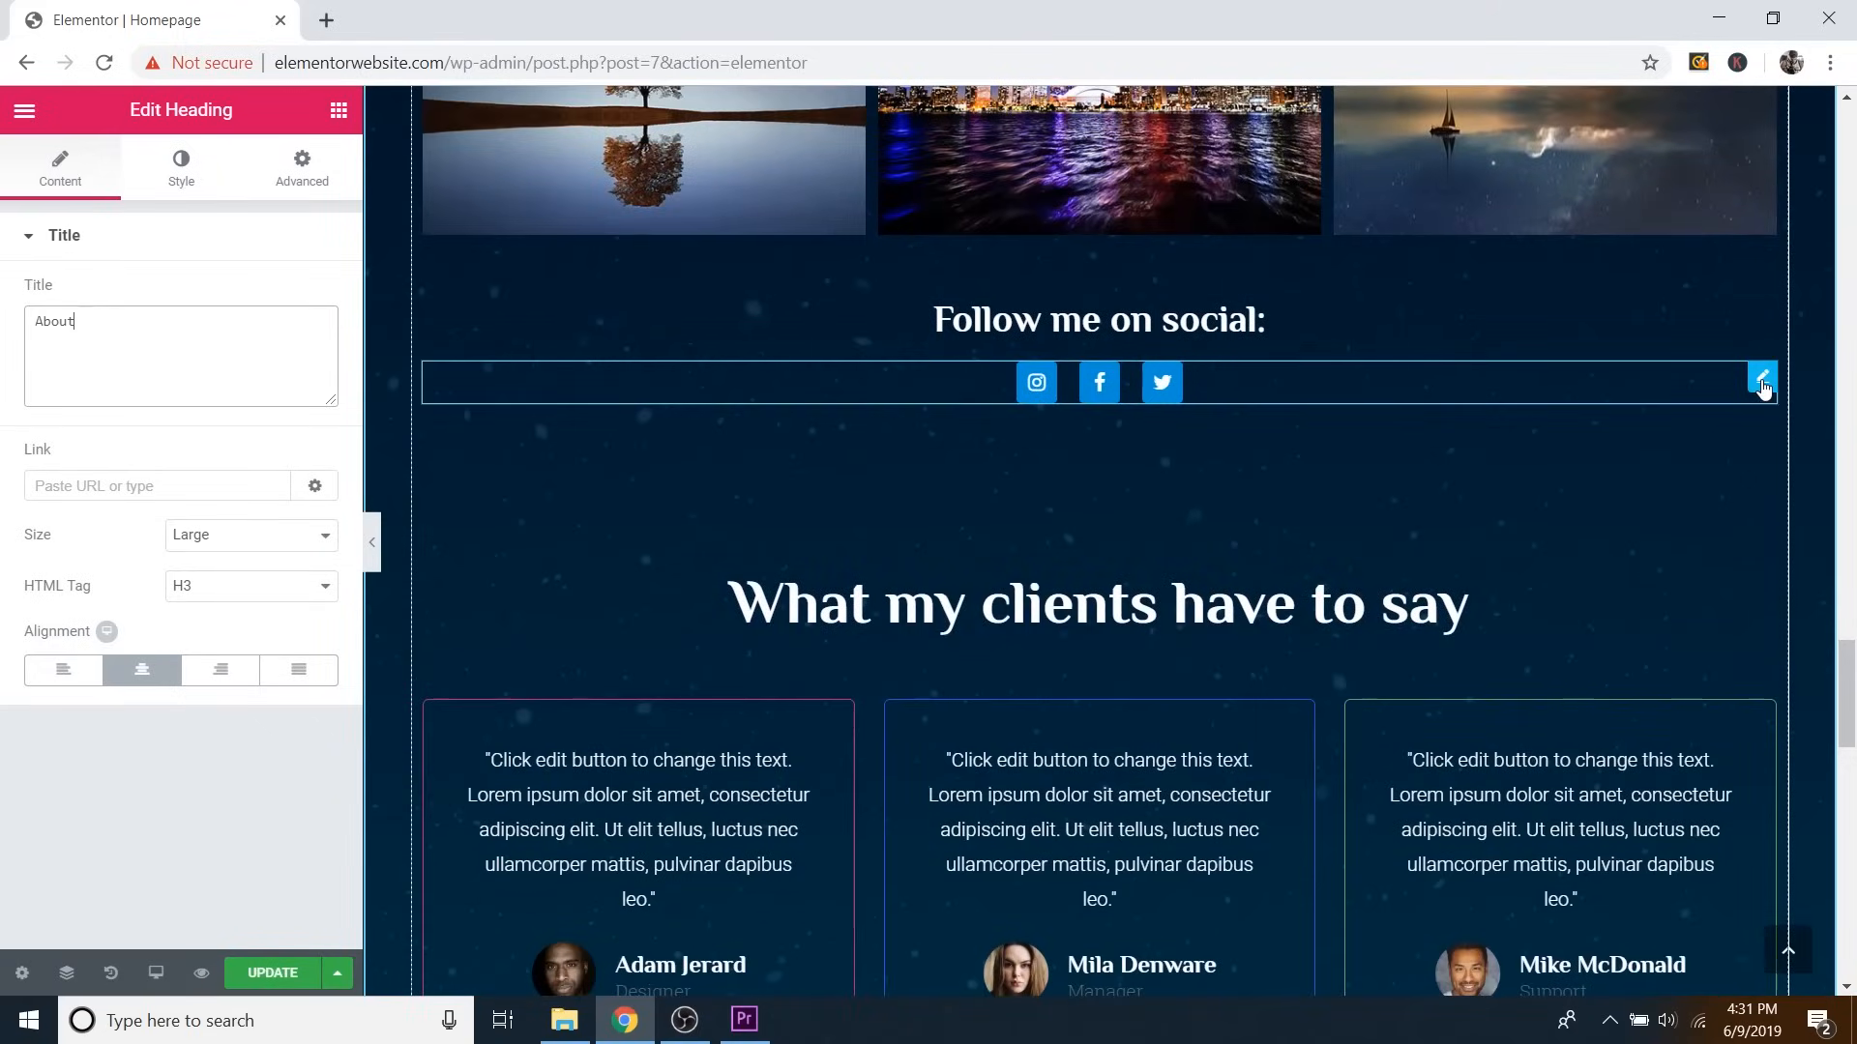
Change the first social icon from Instagram to the youtube icon and start on its Link.
click(1765, 386)
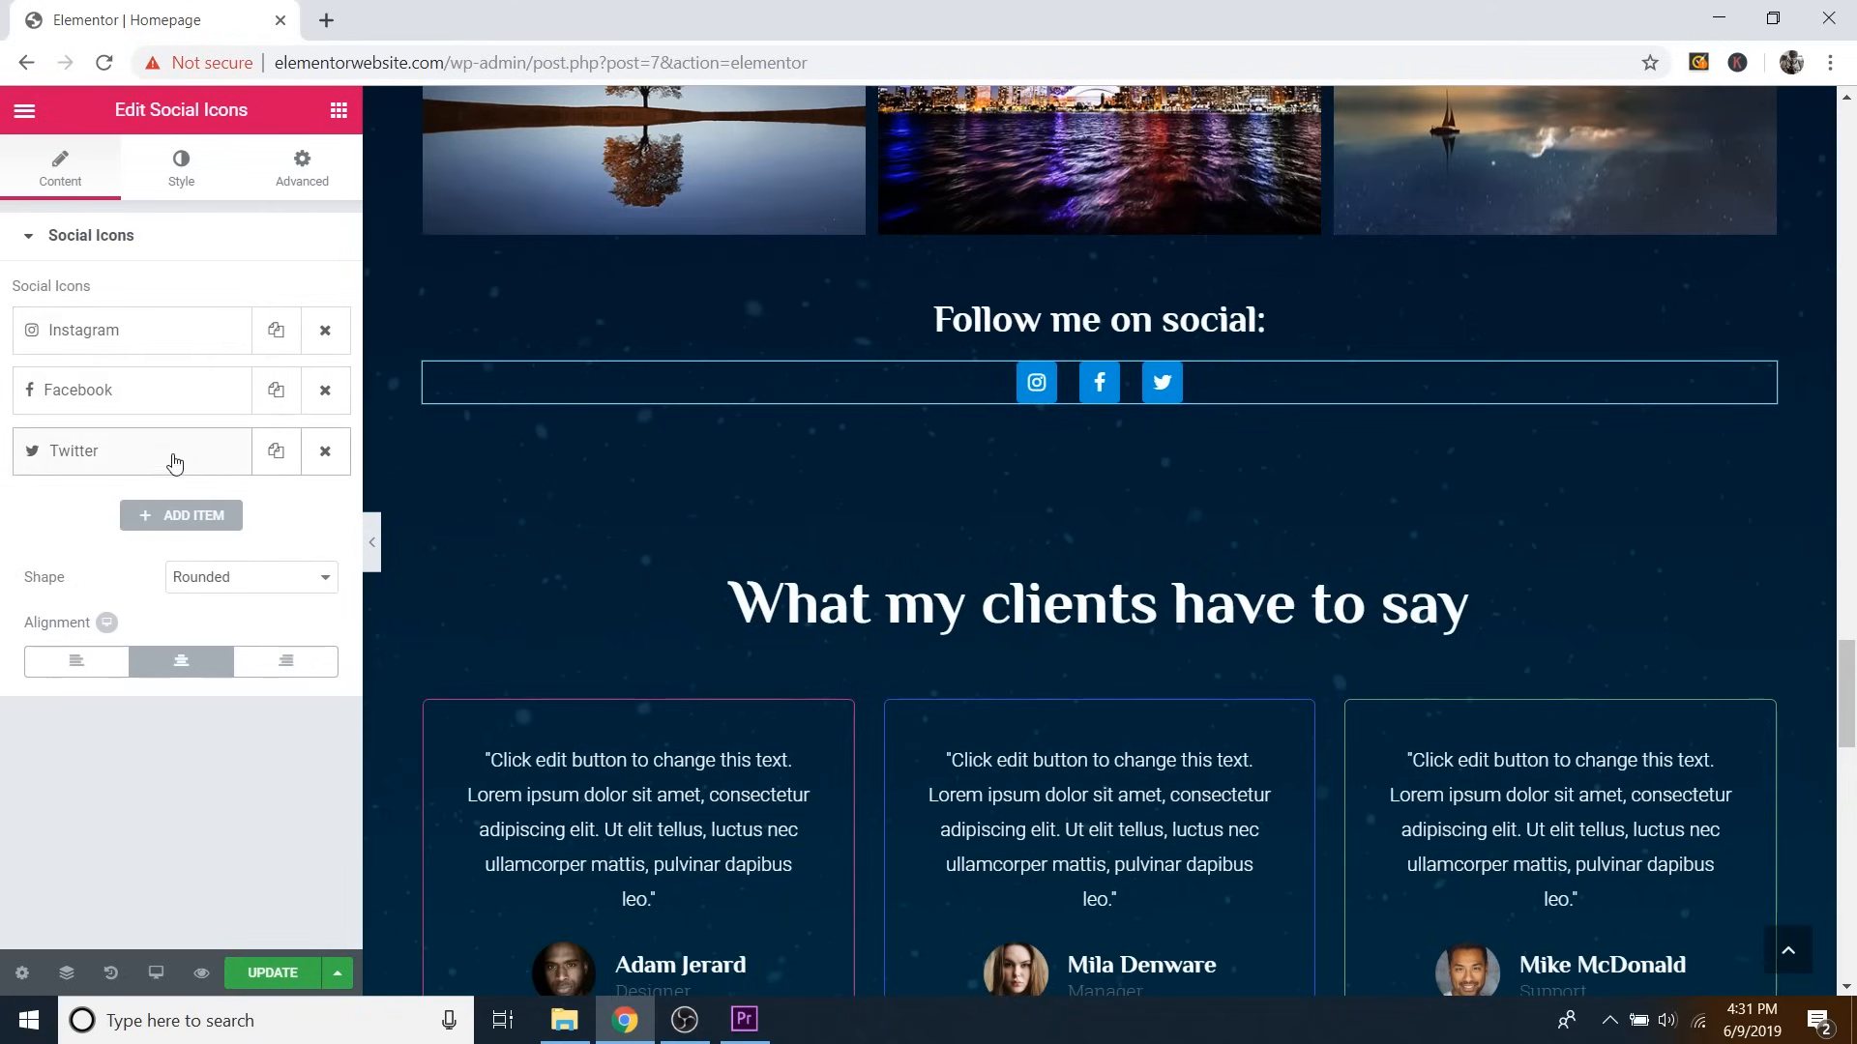
click(142, 342)
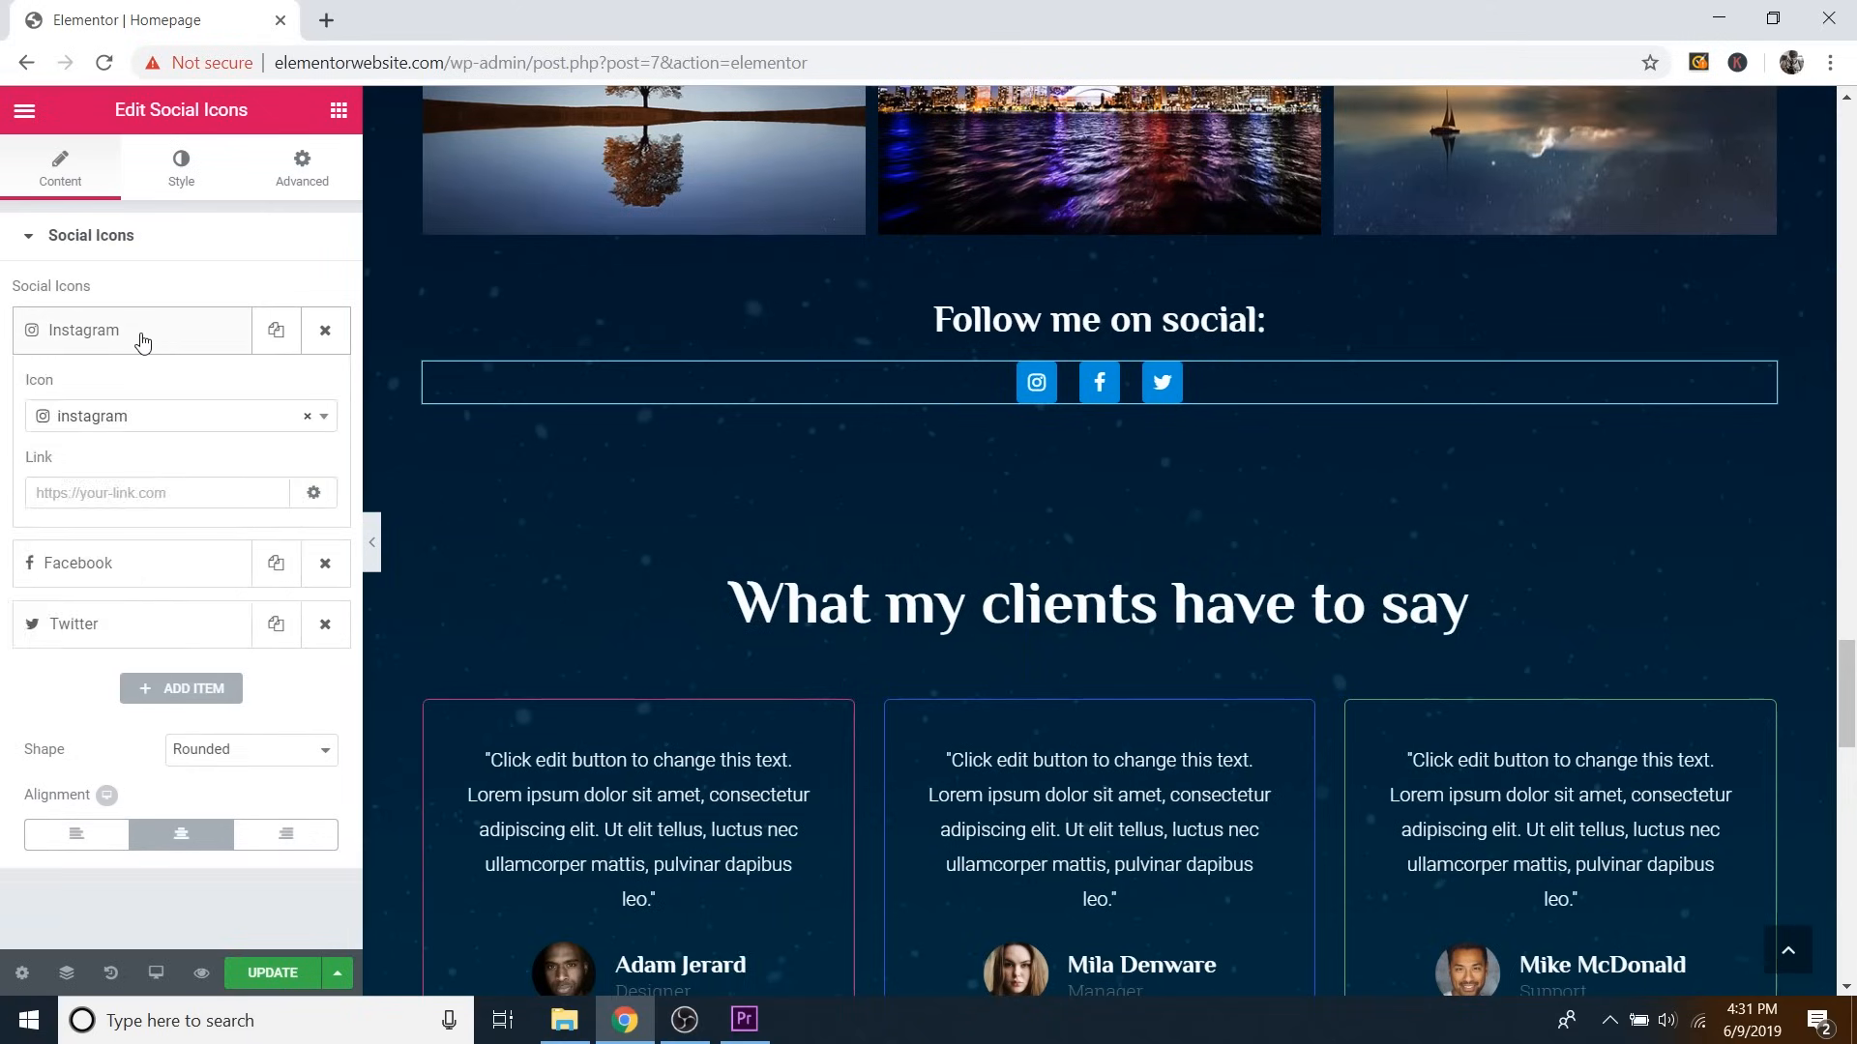
click(52, 418)
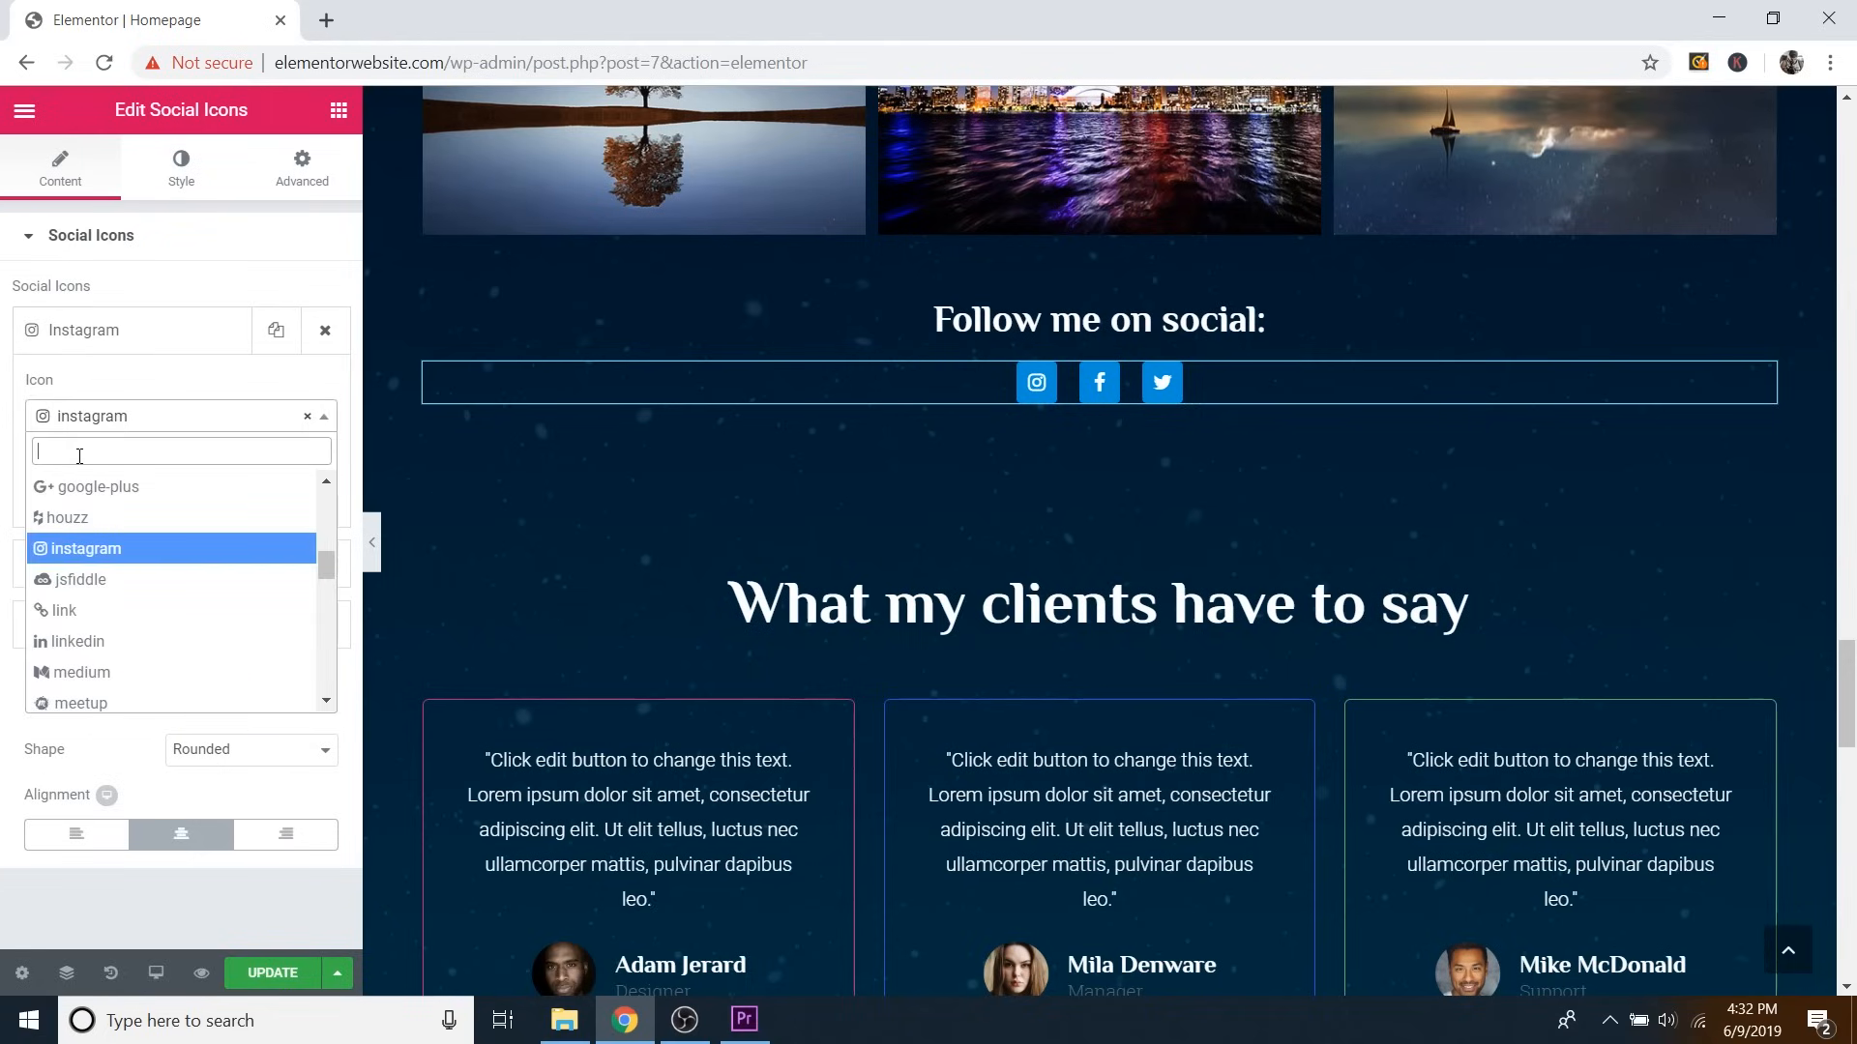
text(you)
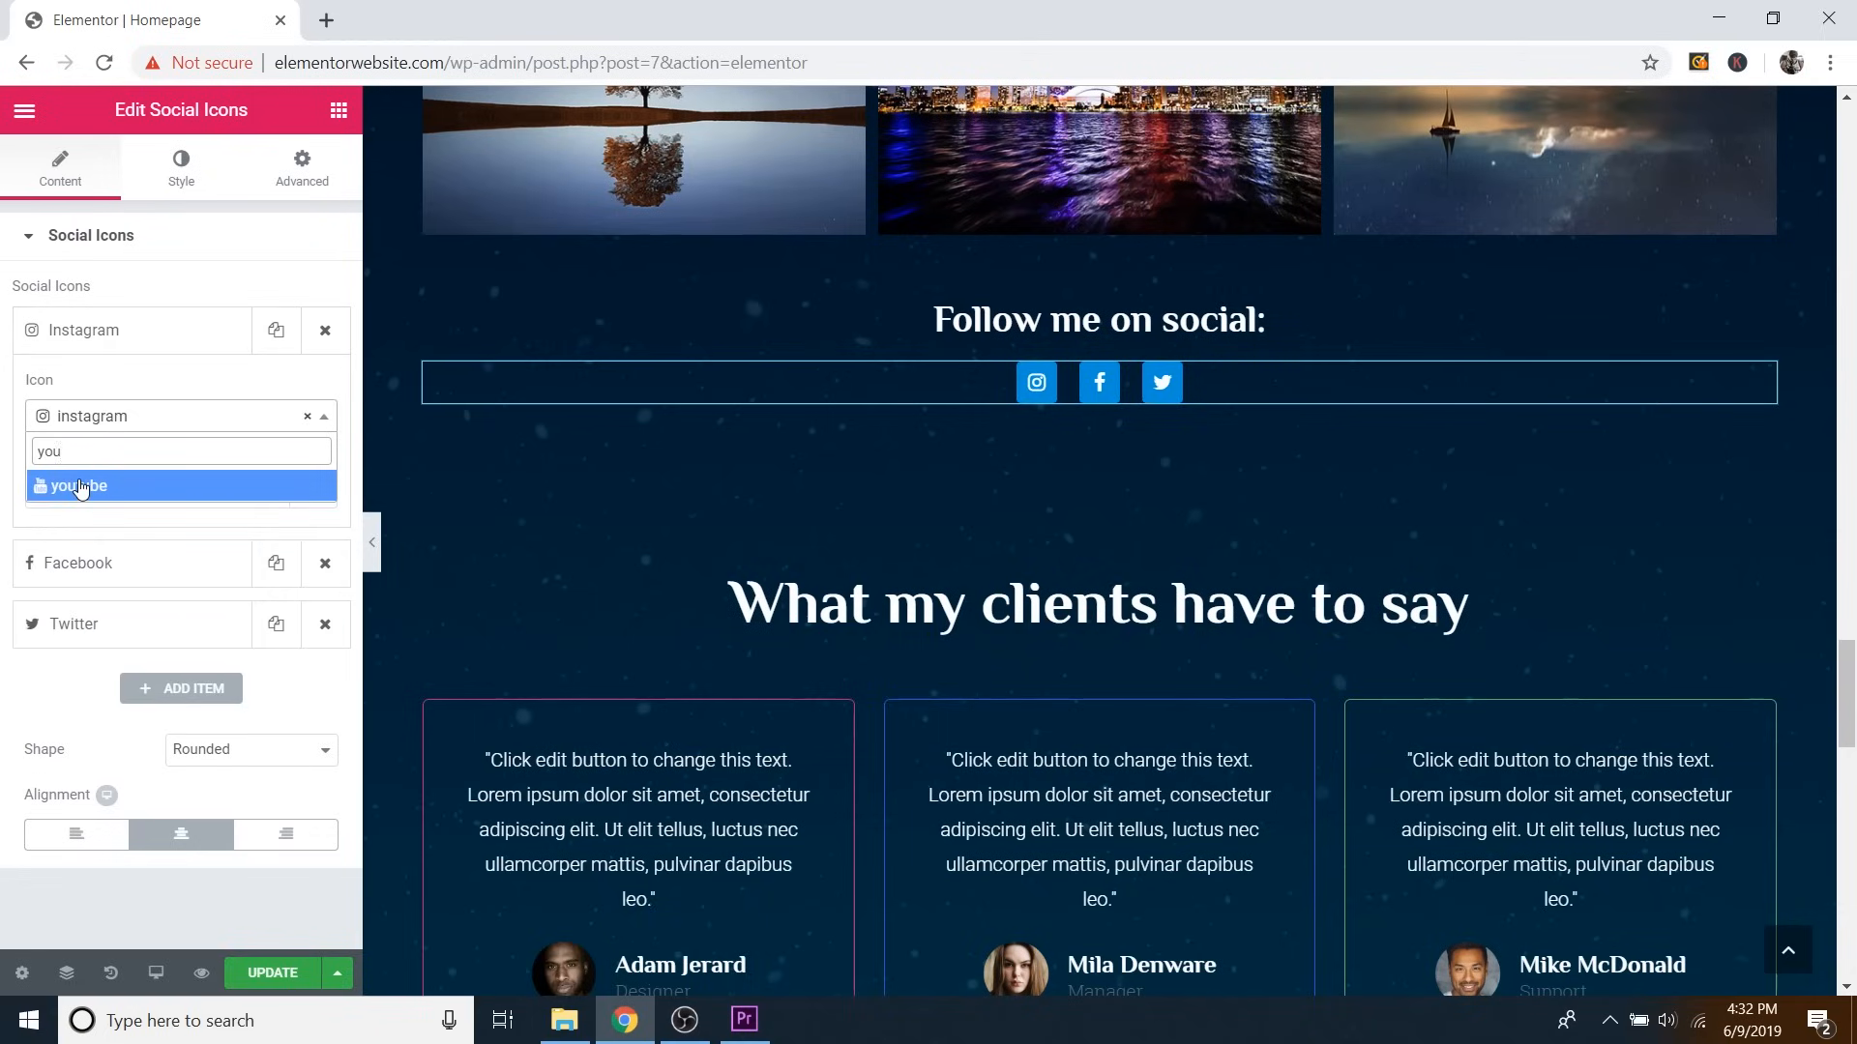
click(81, 488)
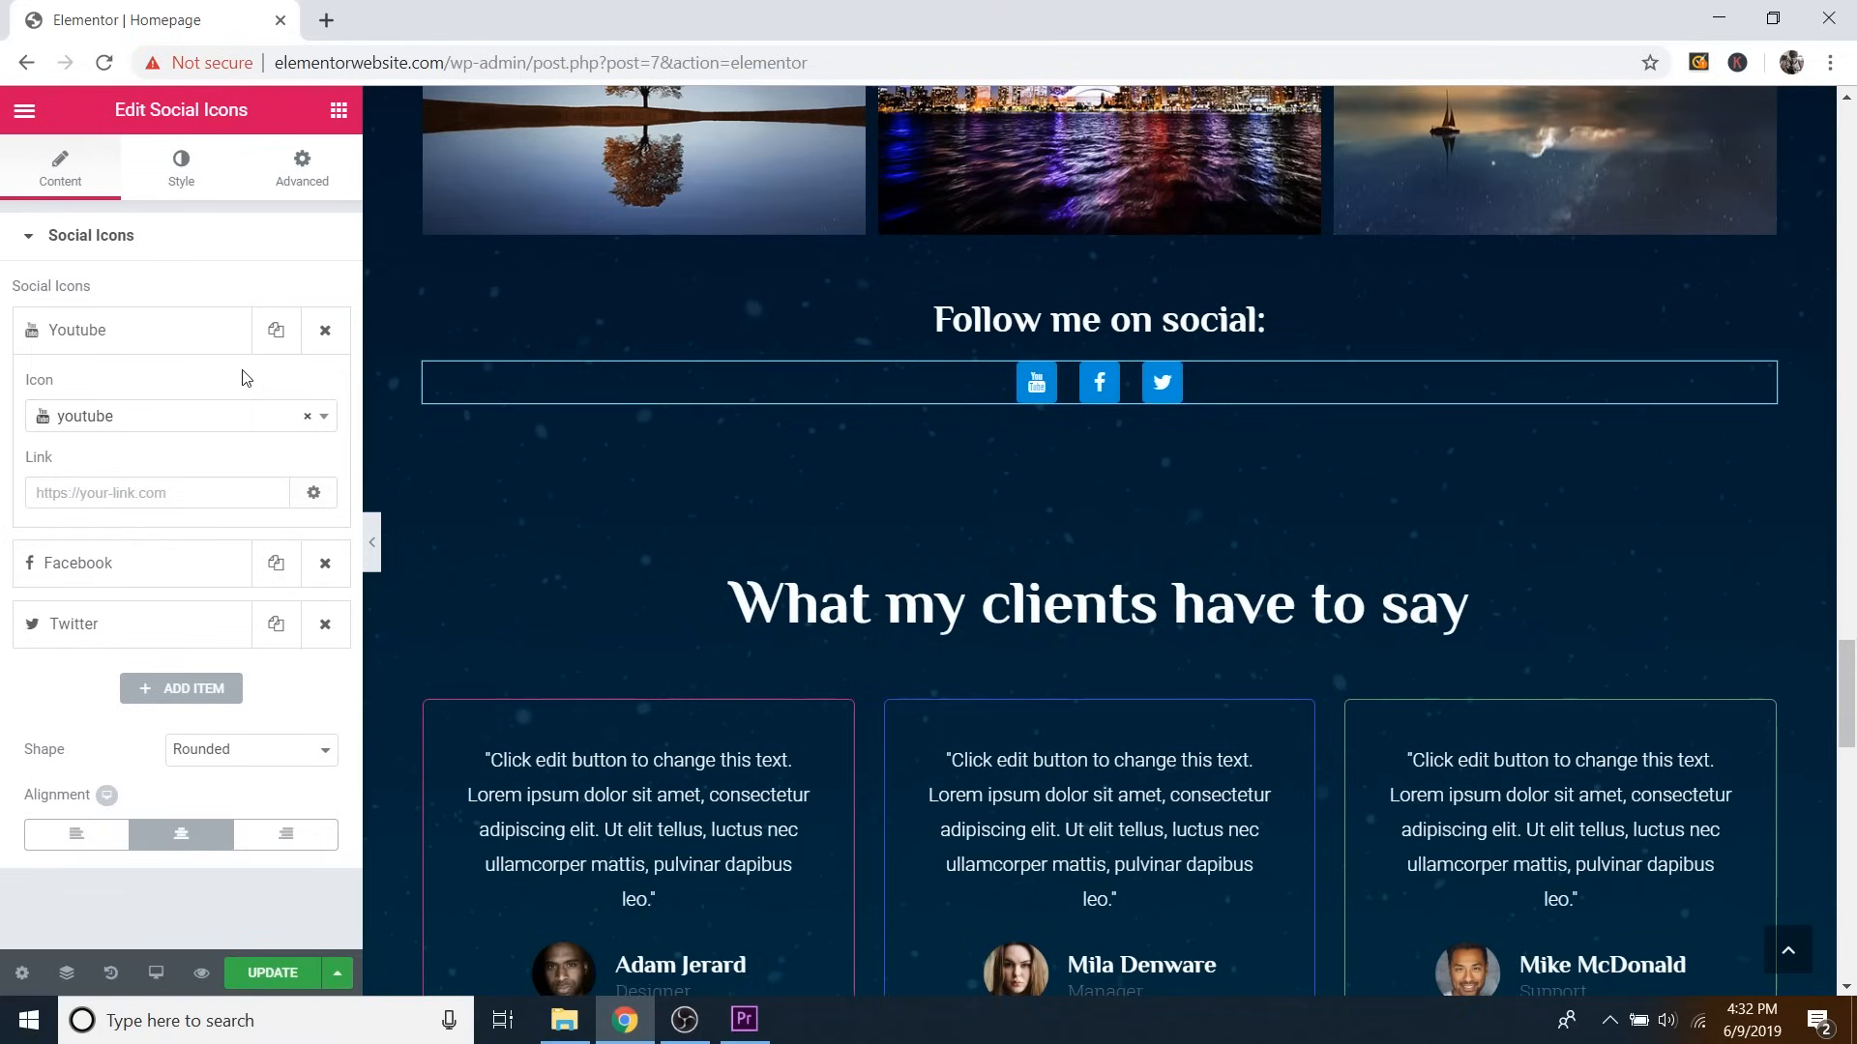
click(113, 490)
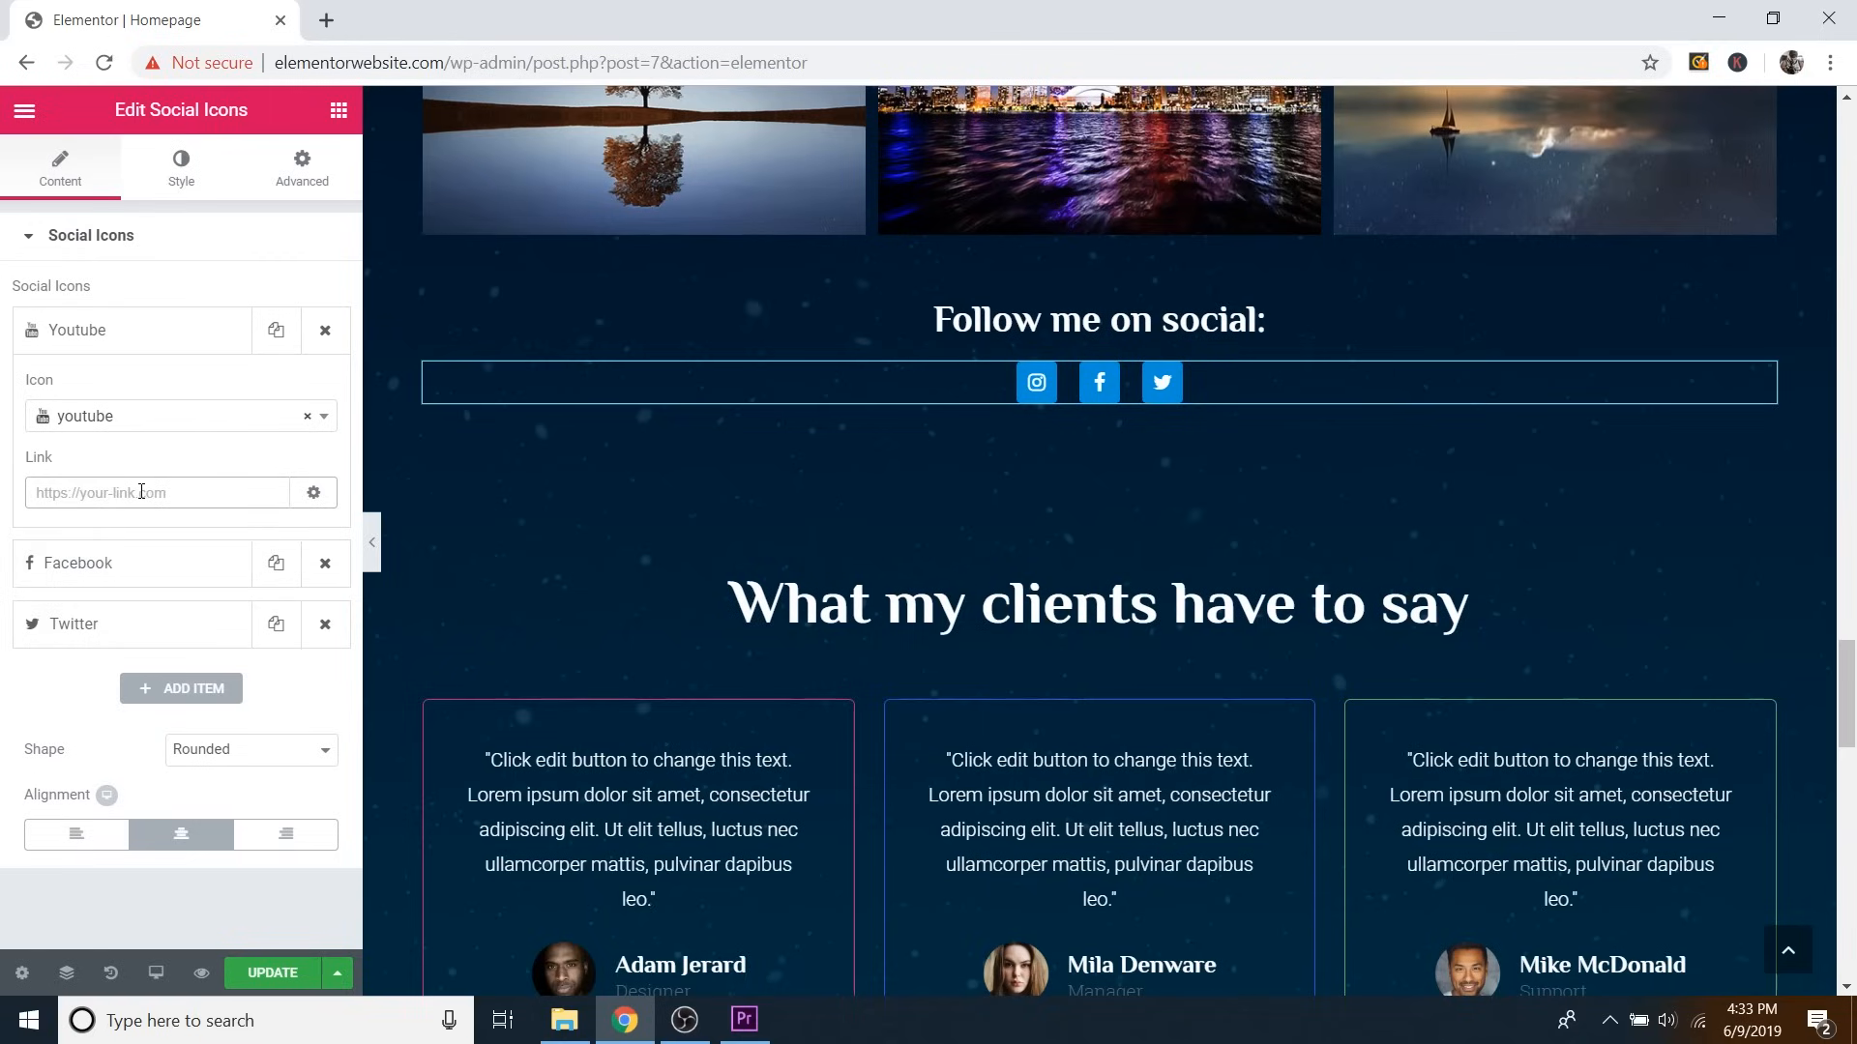
click(326, 21)
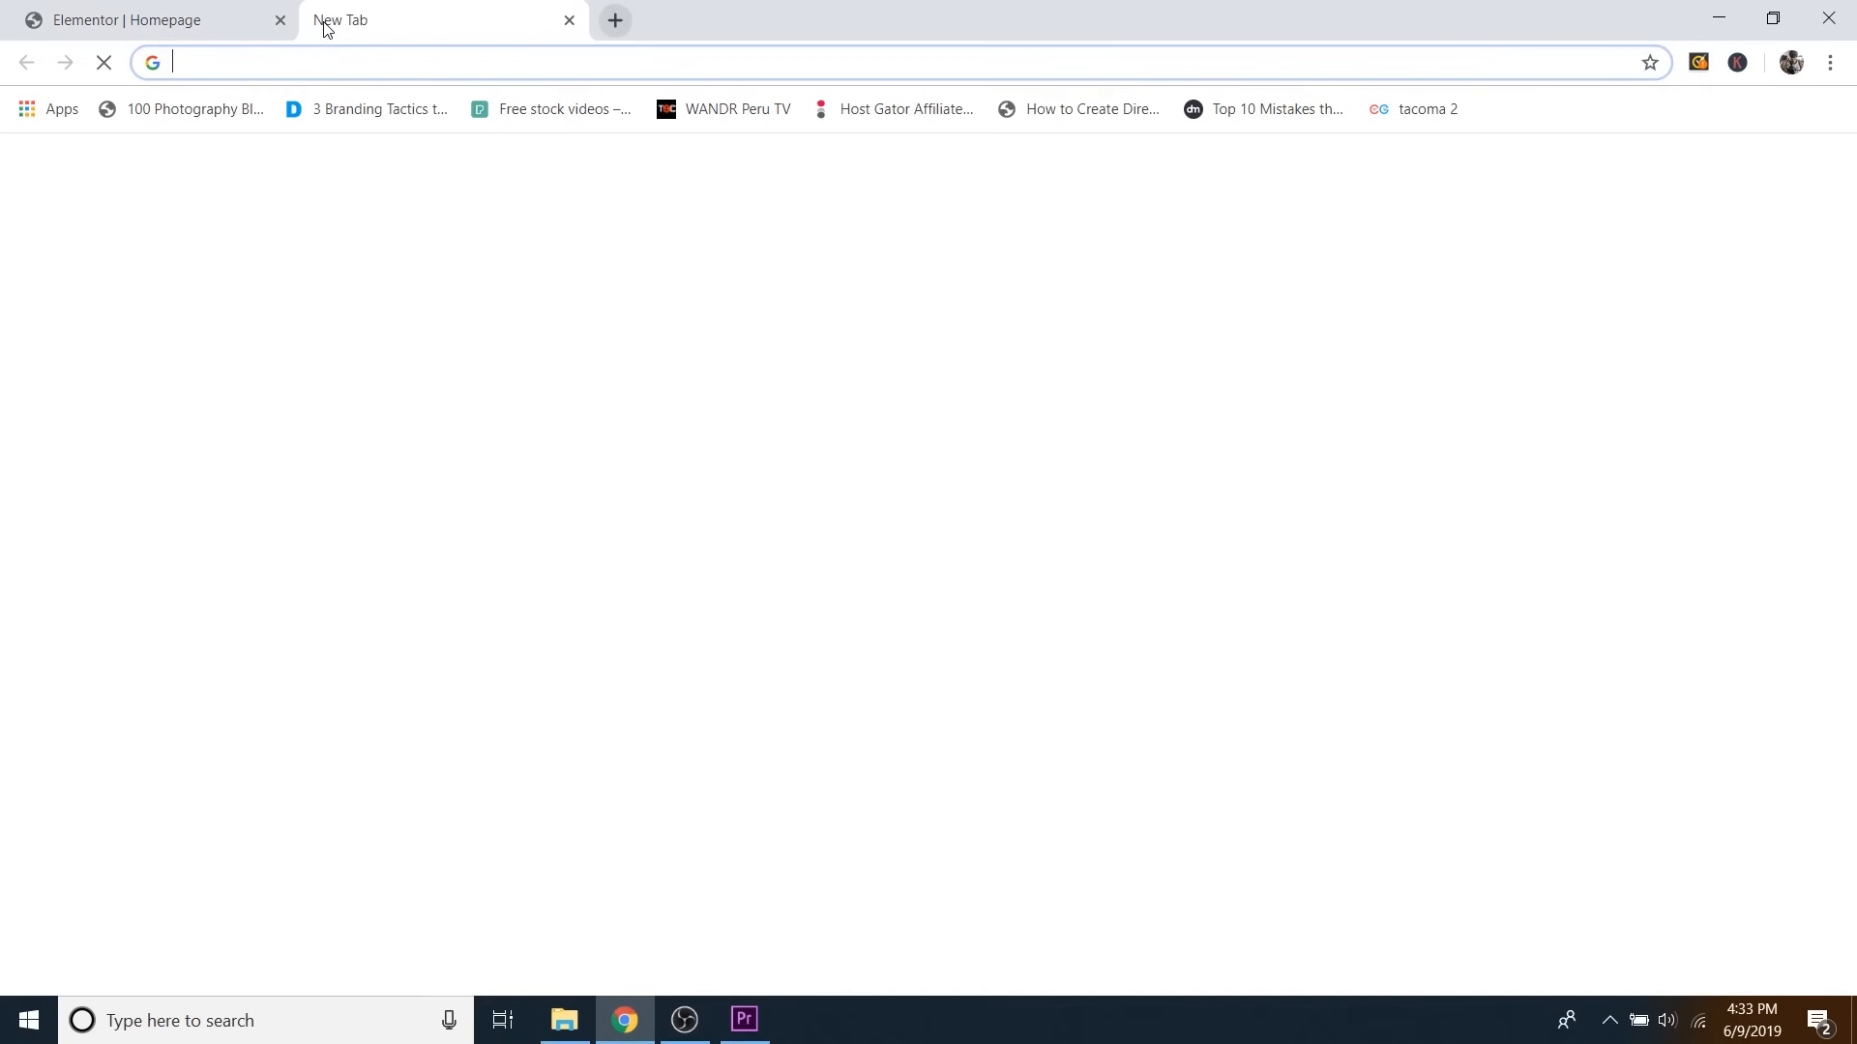
Go to the Instagram profile page, copy its web address, and close that tab.
text(instagram.com/dalemcmanus/)
key(Return)
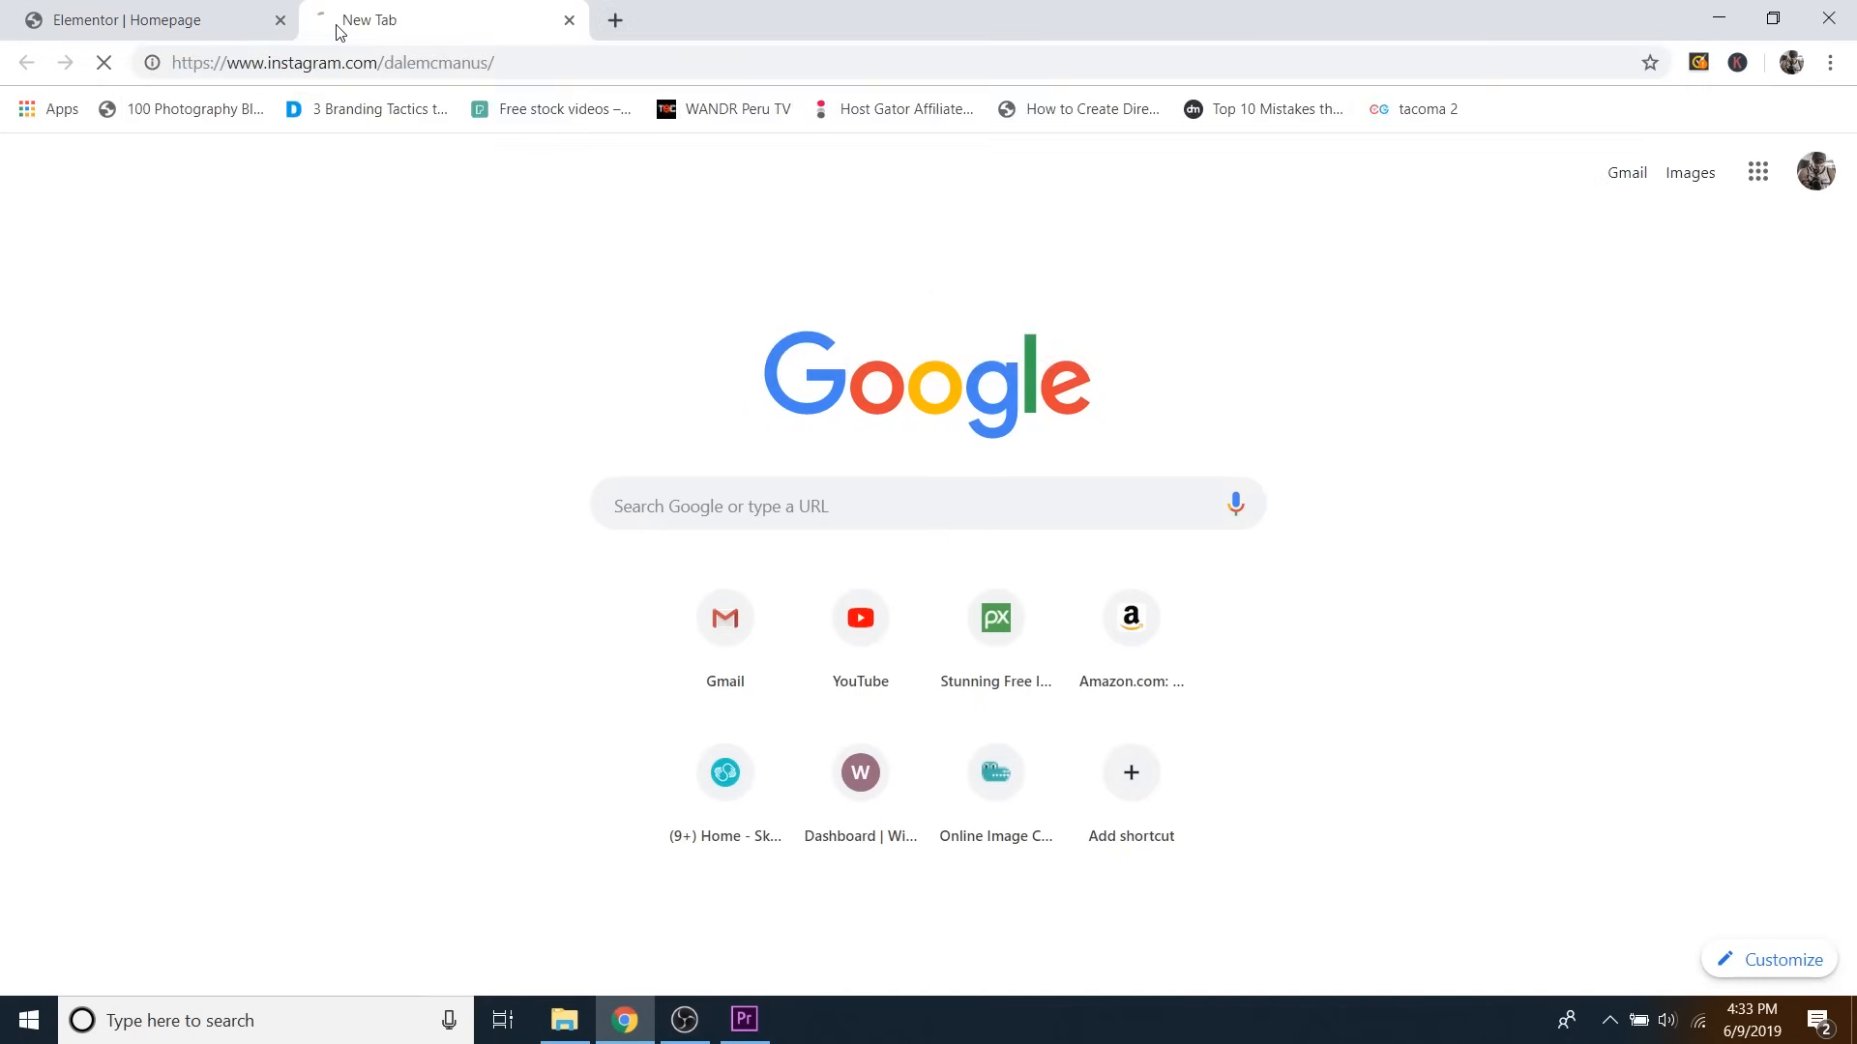
scroll(1418, 368, down, 9)
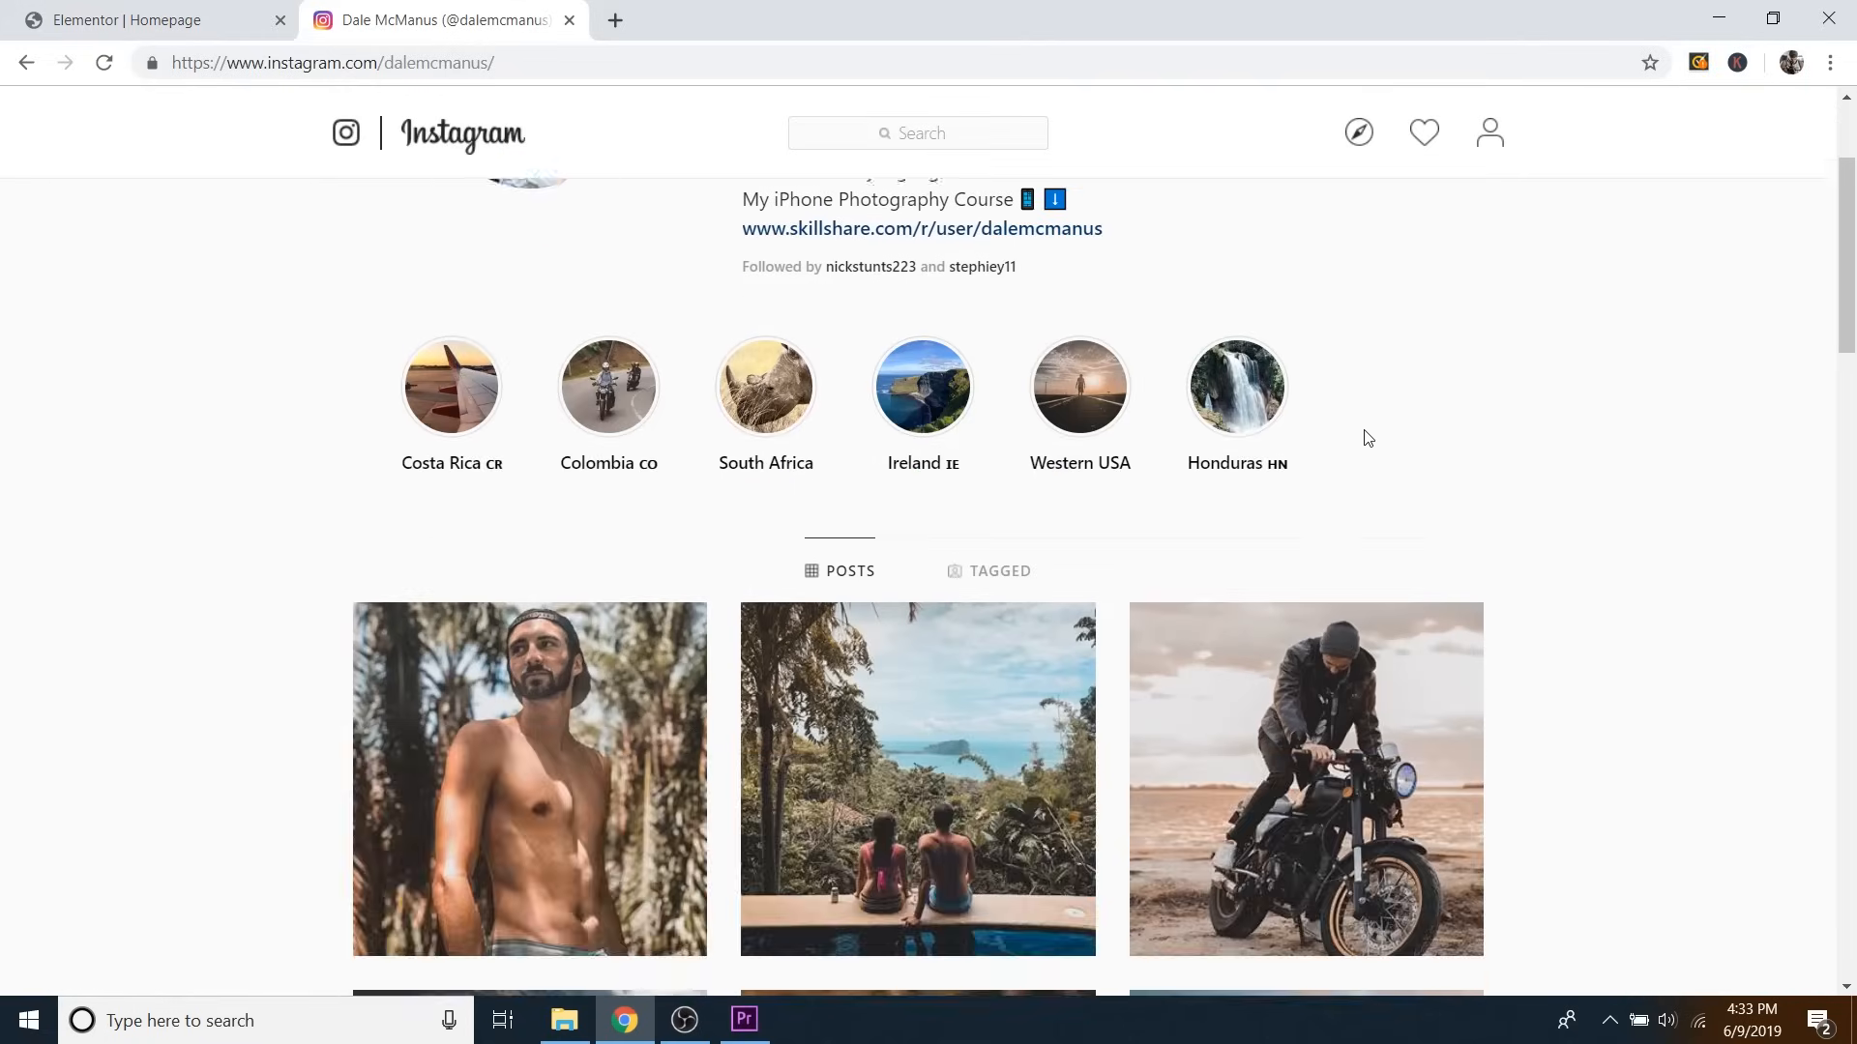
scroll(1460, 503, down, 3)
scroll(1470, 580, down, 12)
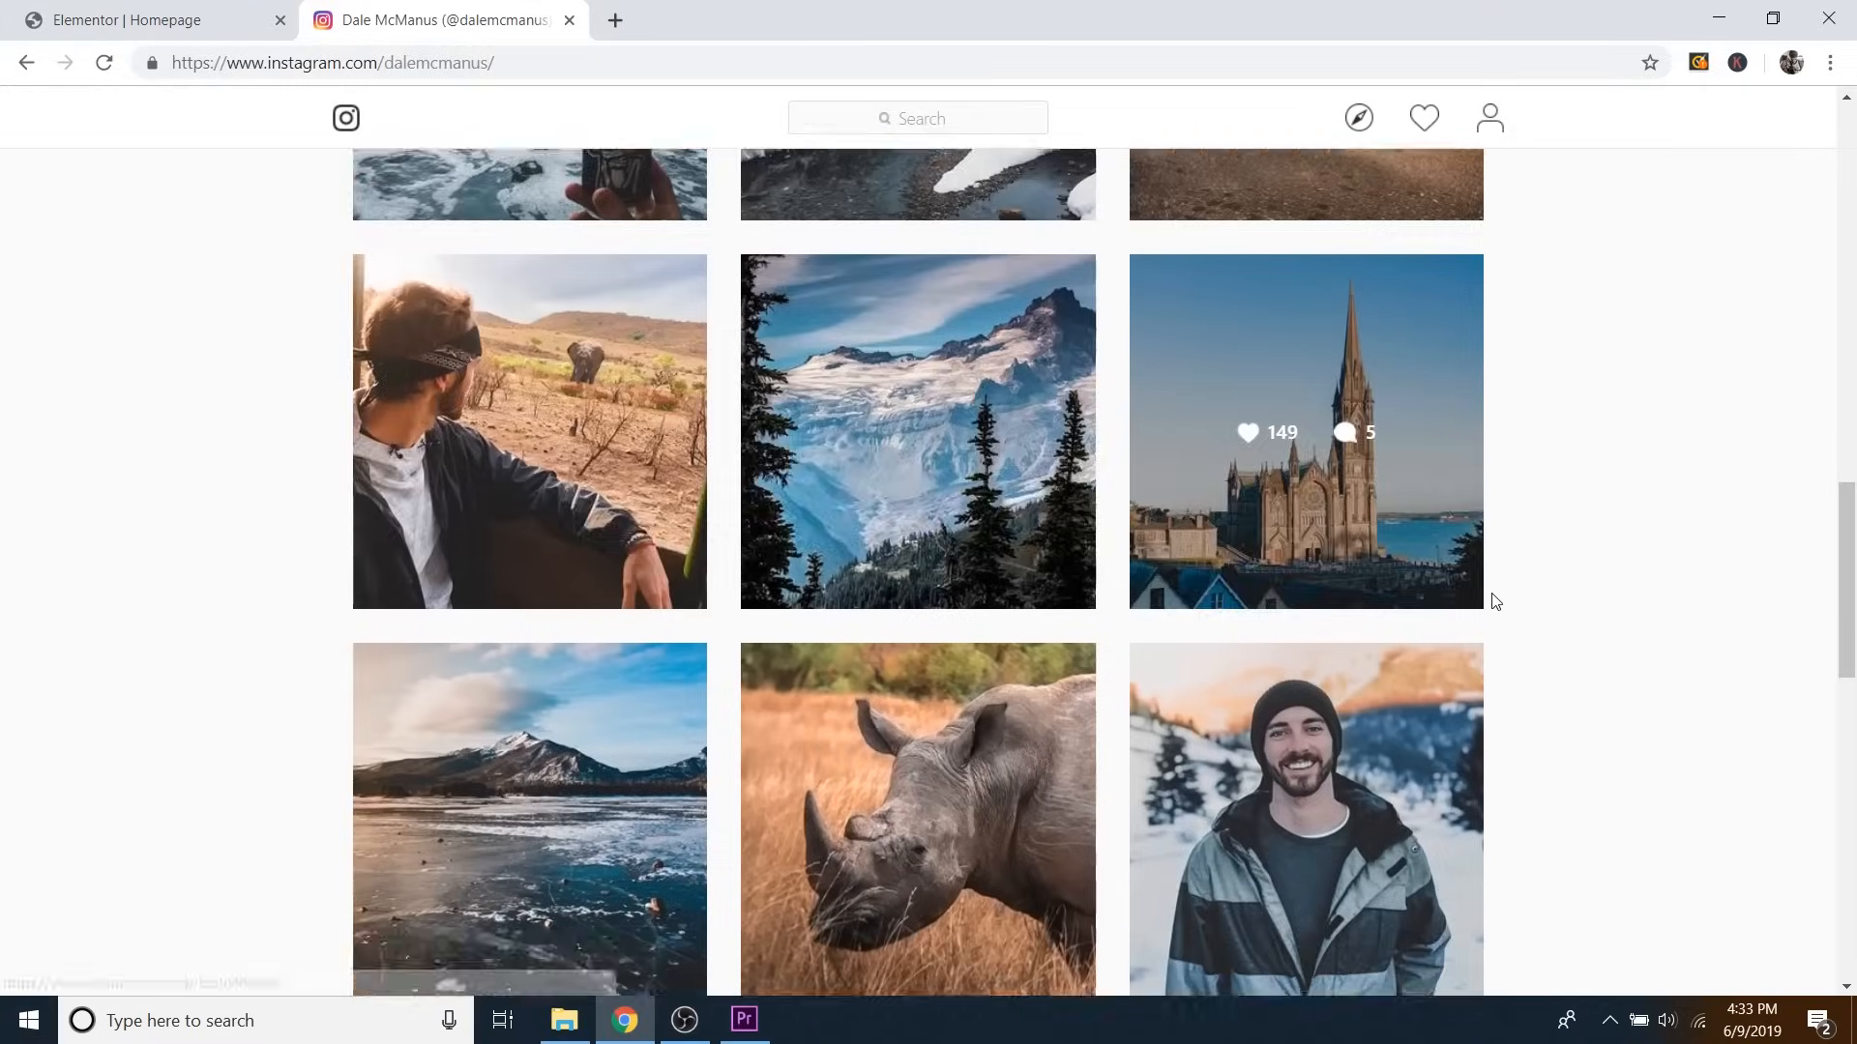
scroll(1503, 595, up, 18)
scroll(718, 413, up, 8)
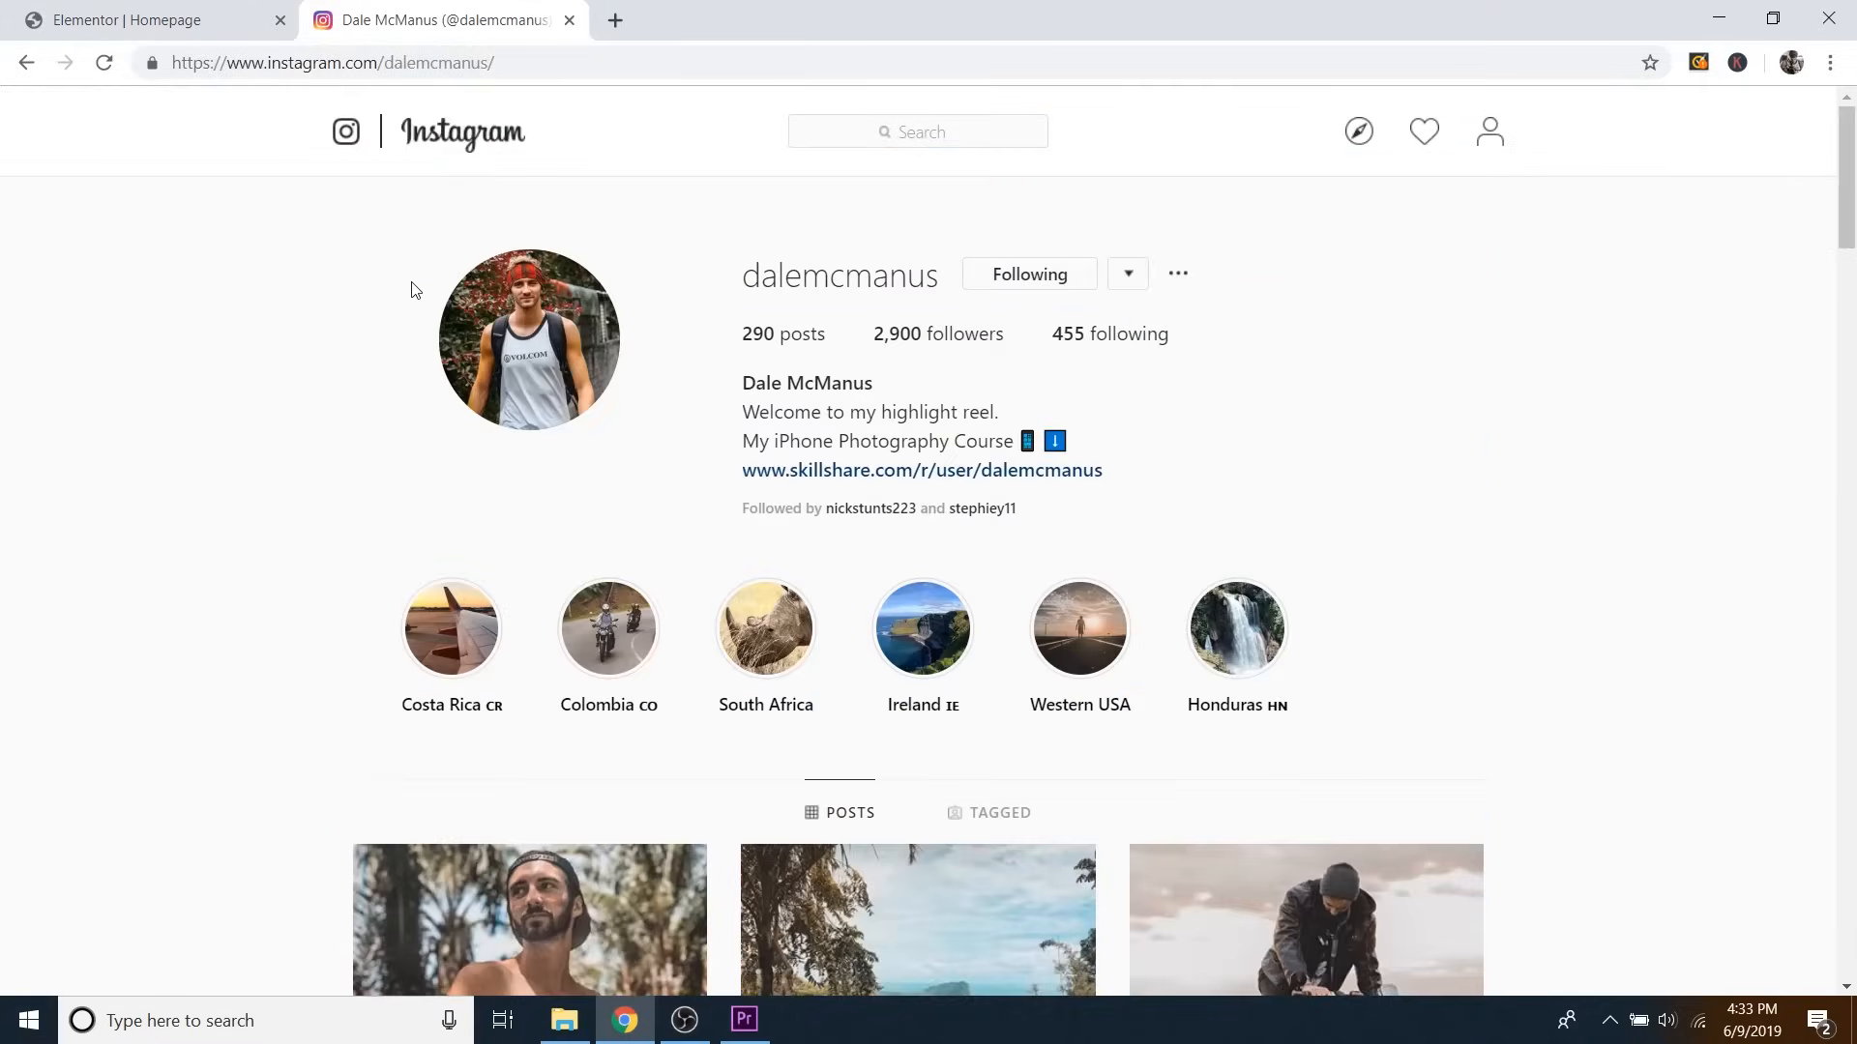
scroll(1570, 629, down, 9)
scroll(1574, 639, down, 4)
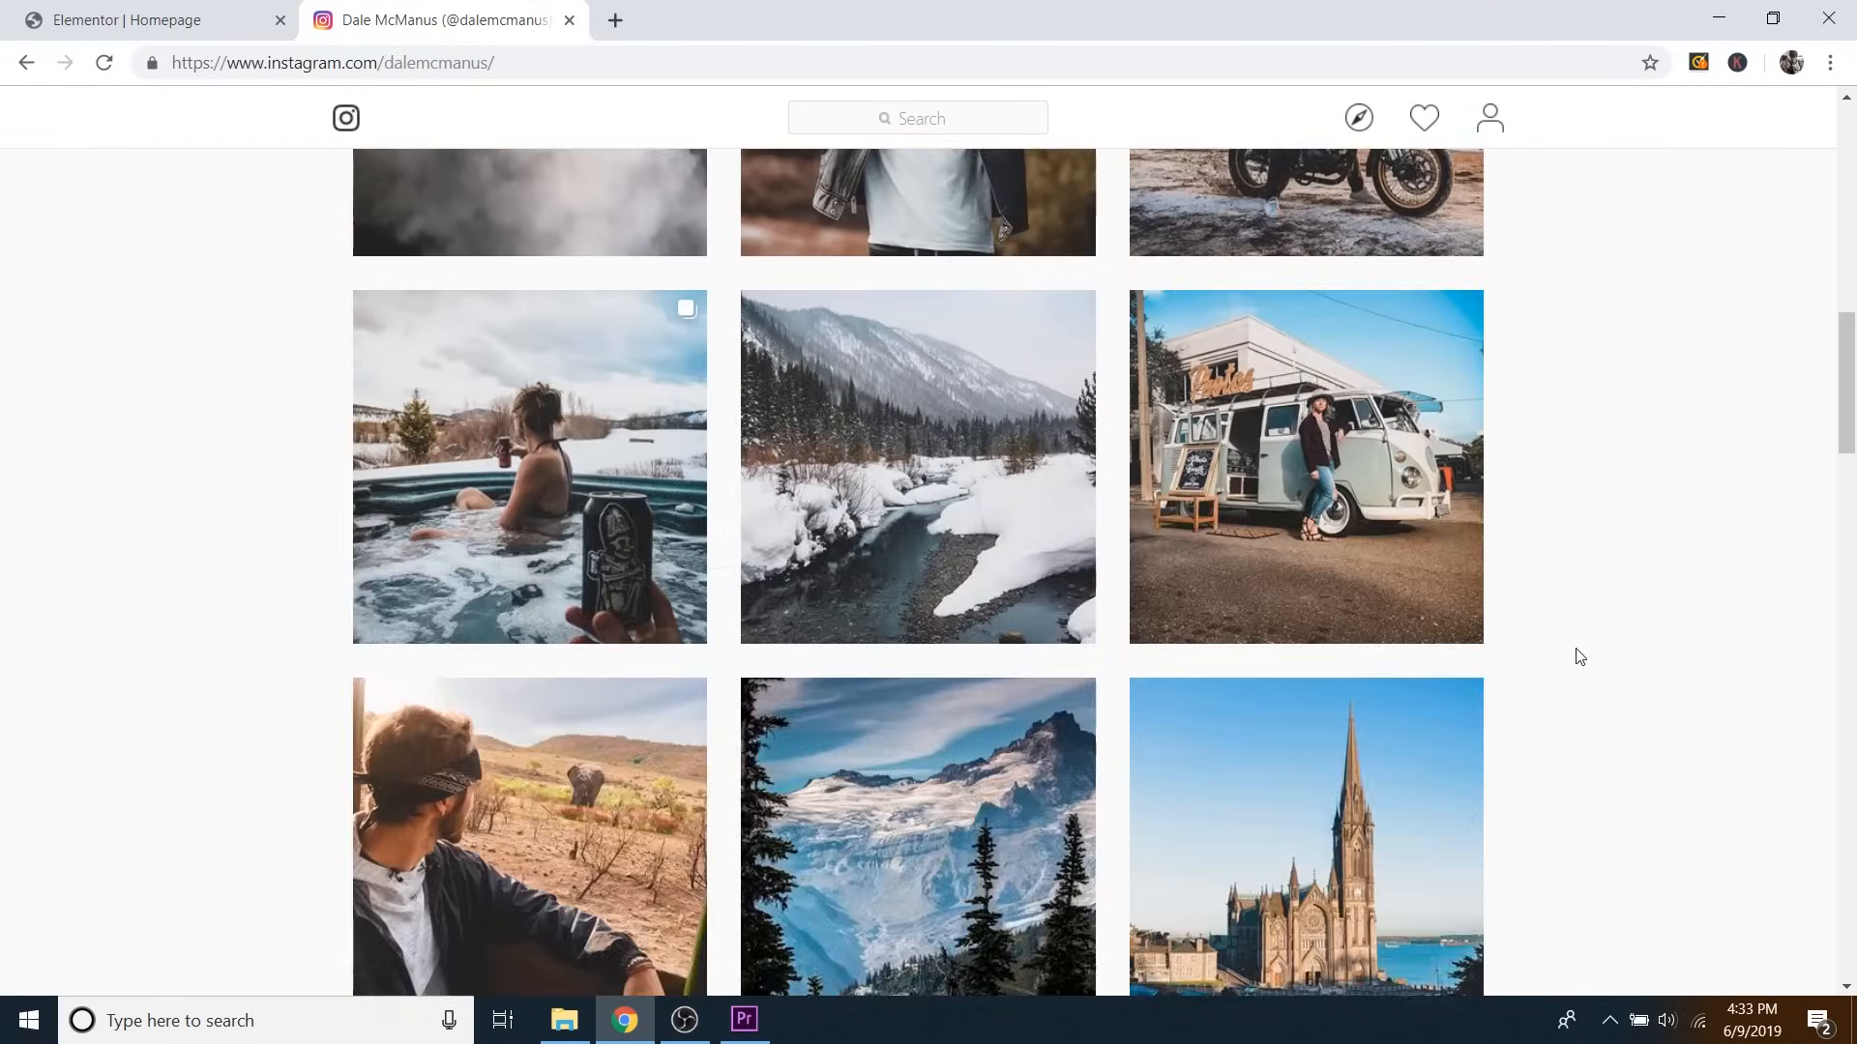
scroll(962, 531, up, 17)
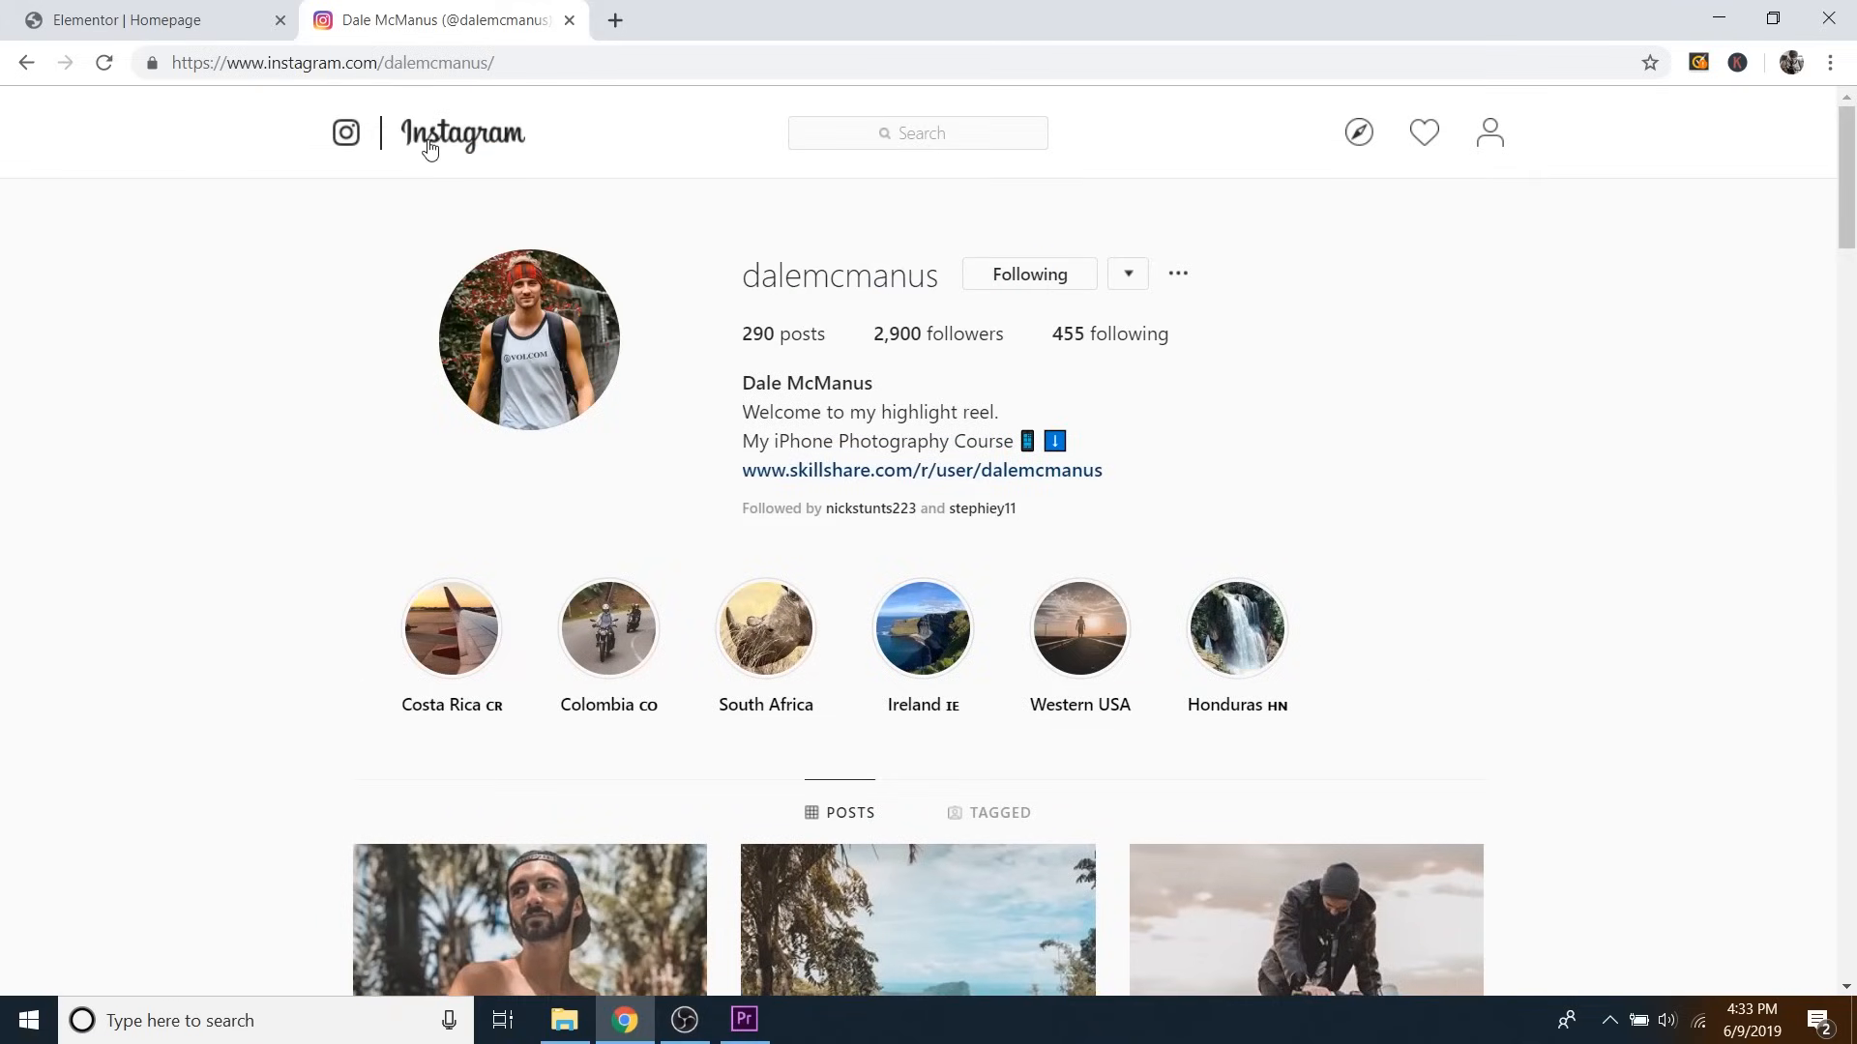
click(405, 70)
right_click(404, 69)
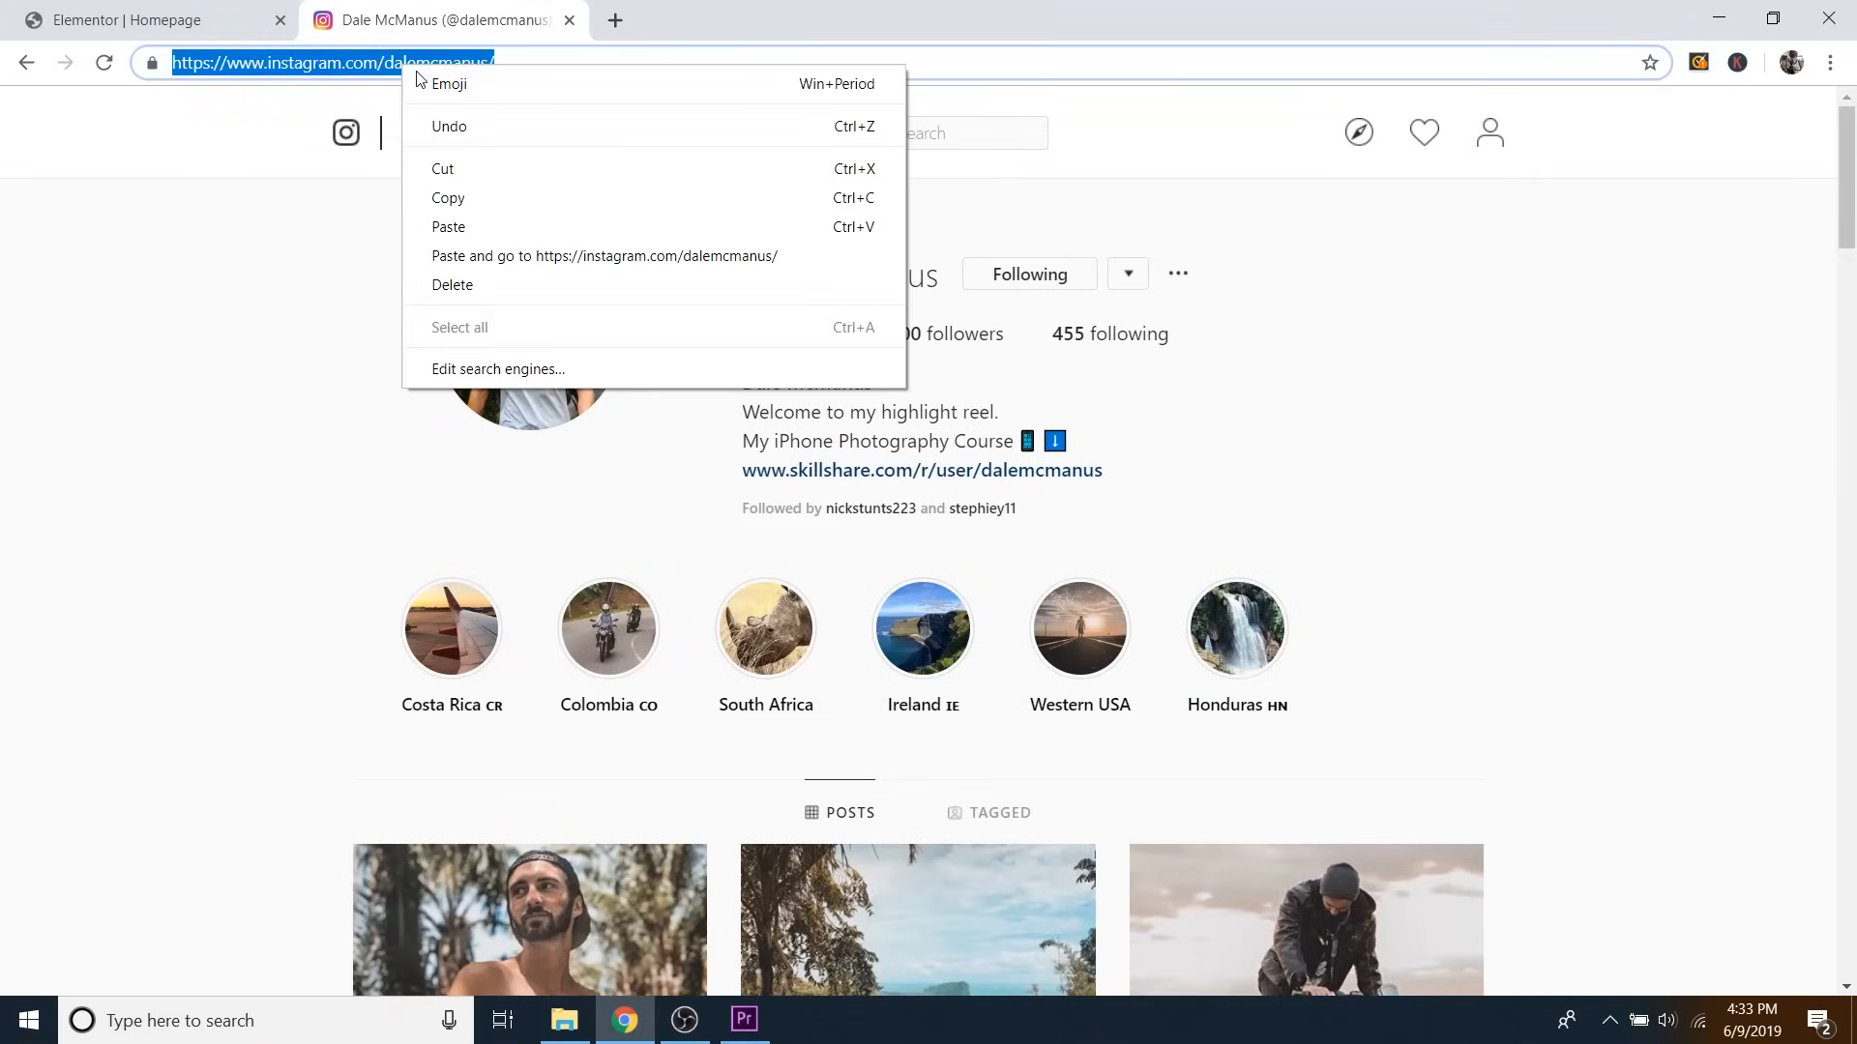
click(476, 202)
click(571, 22)
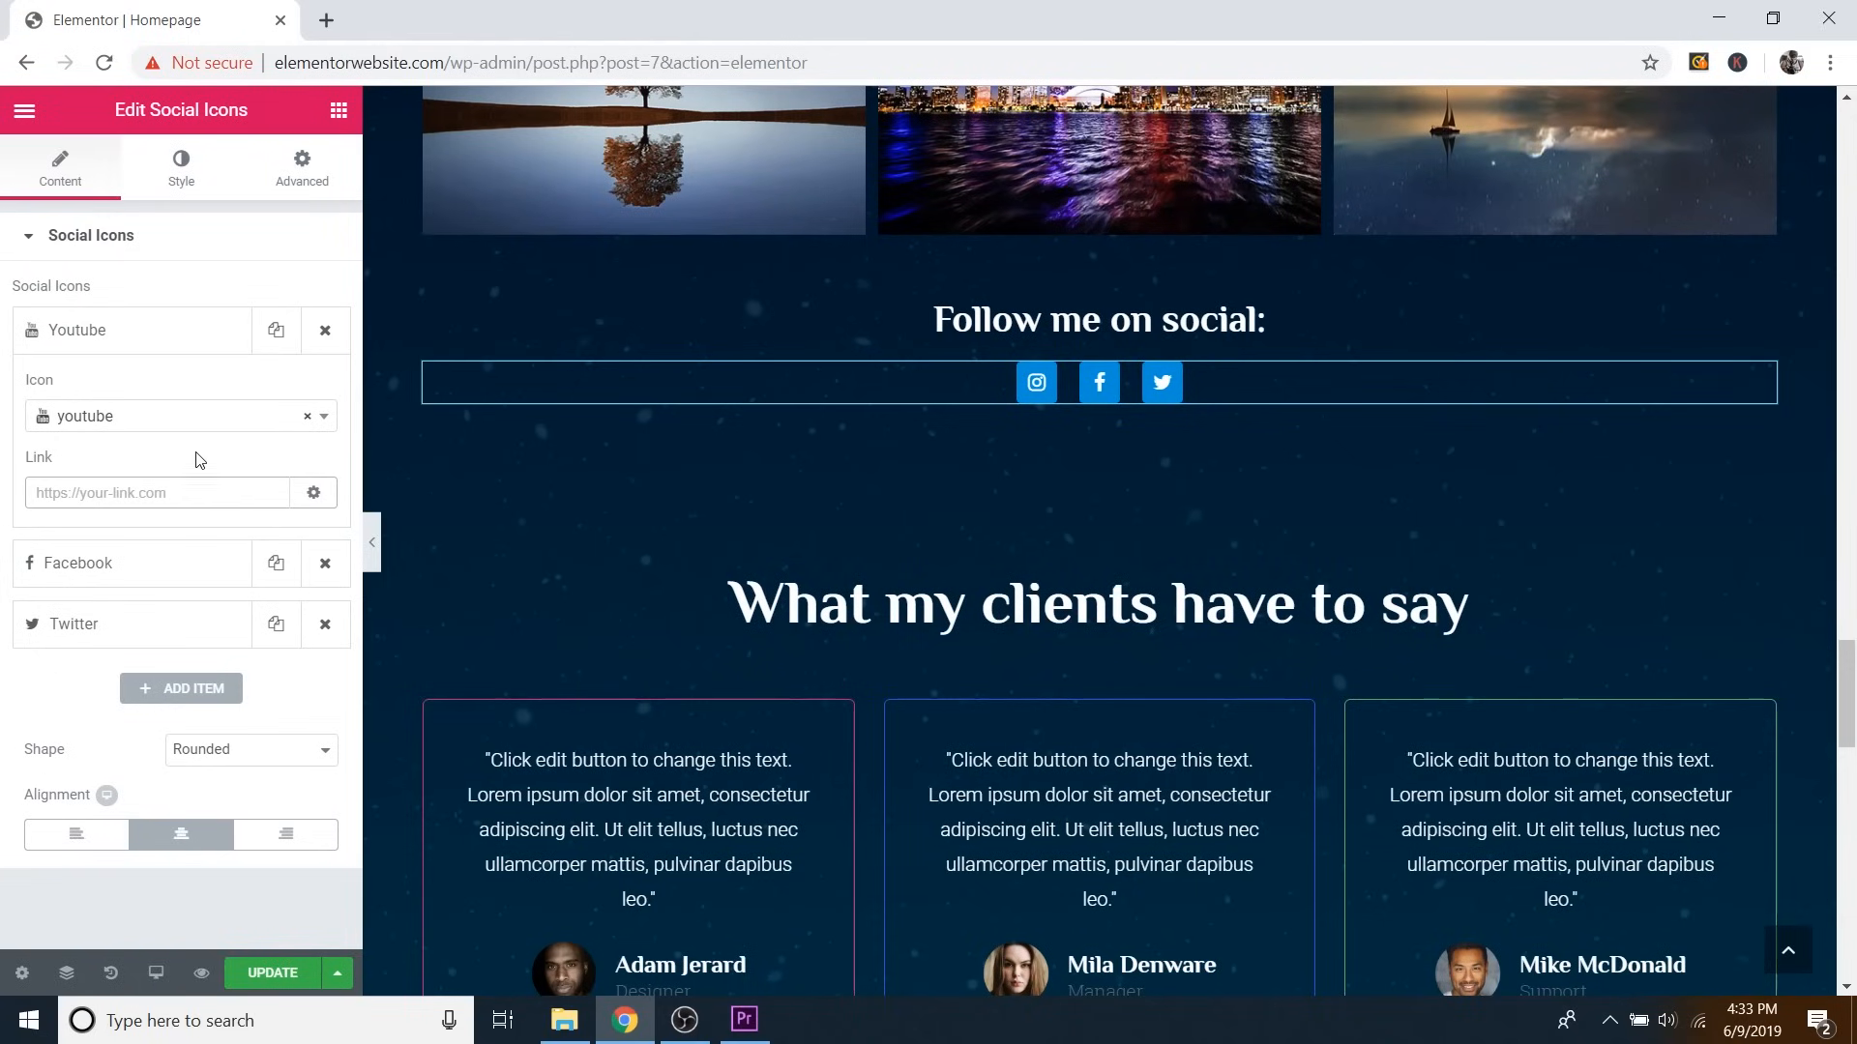
Paste the copied Instagram profile address as the first social icon's link and update the page.
right_click(129, 484)
click(201, 674)
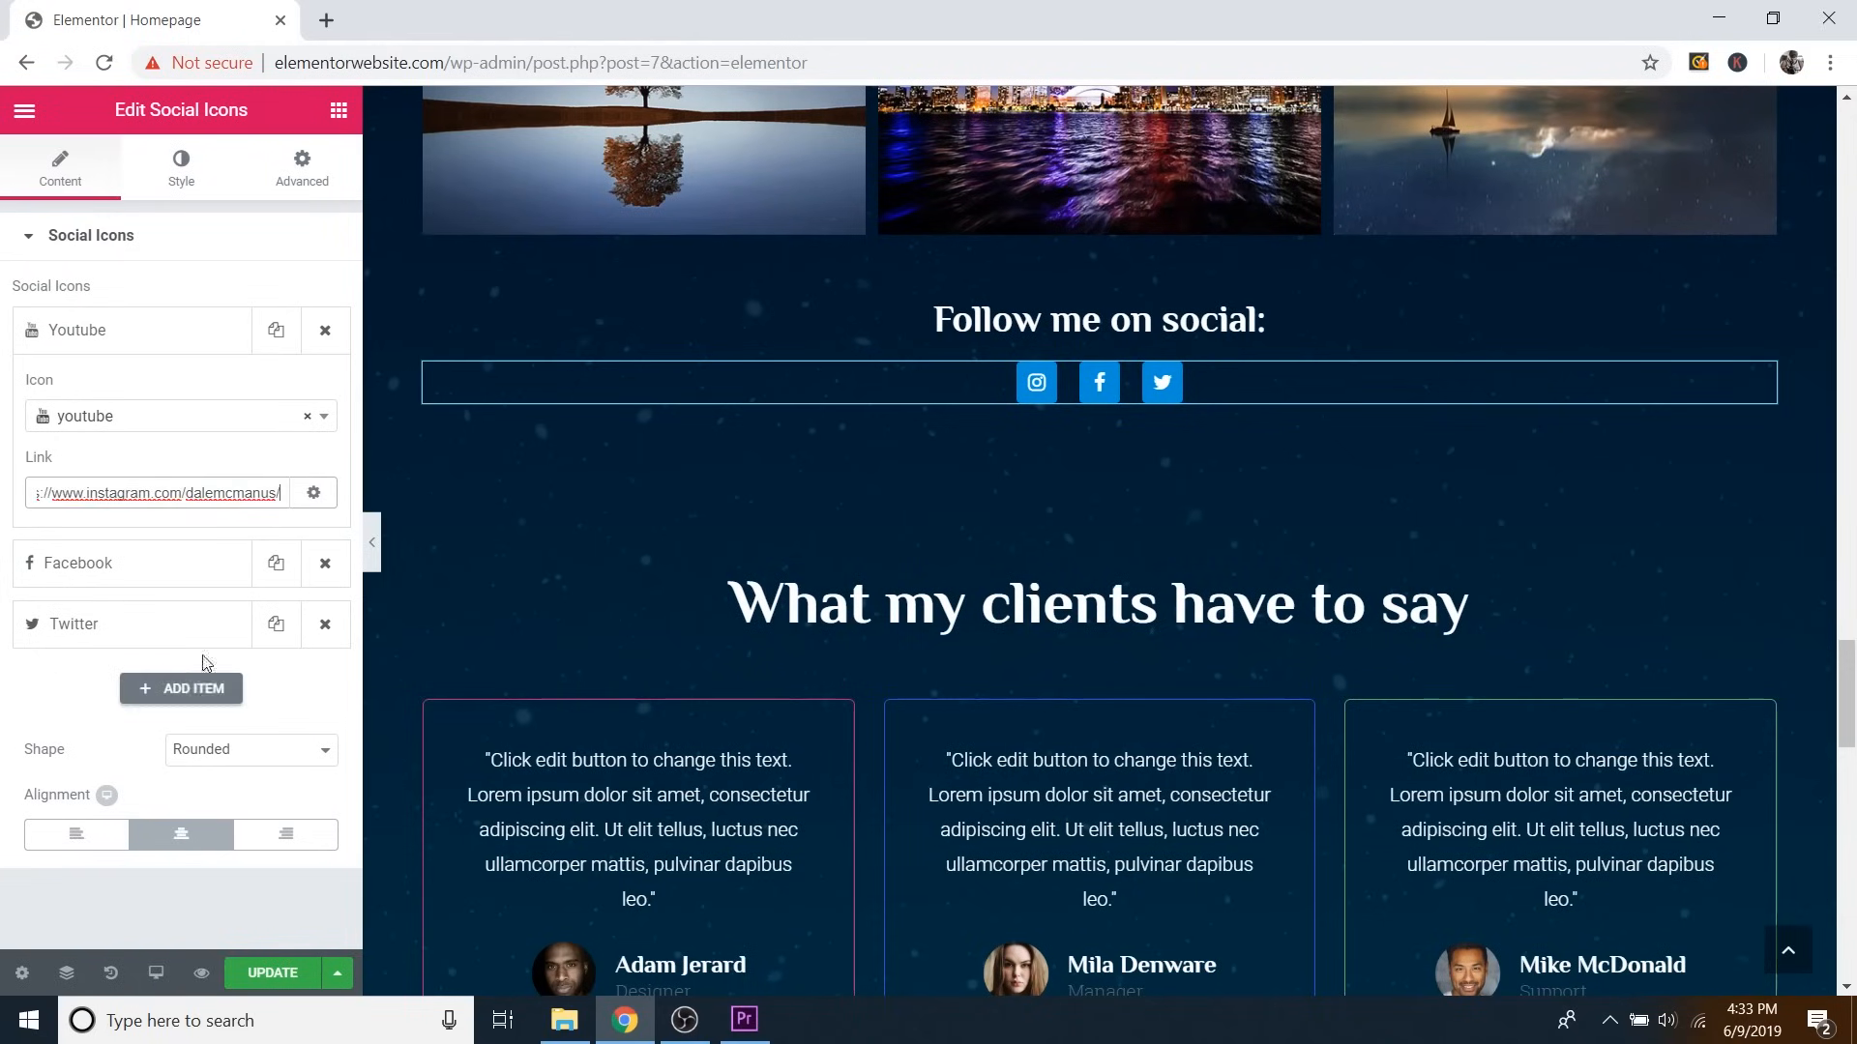
click(287, 973)
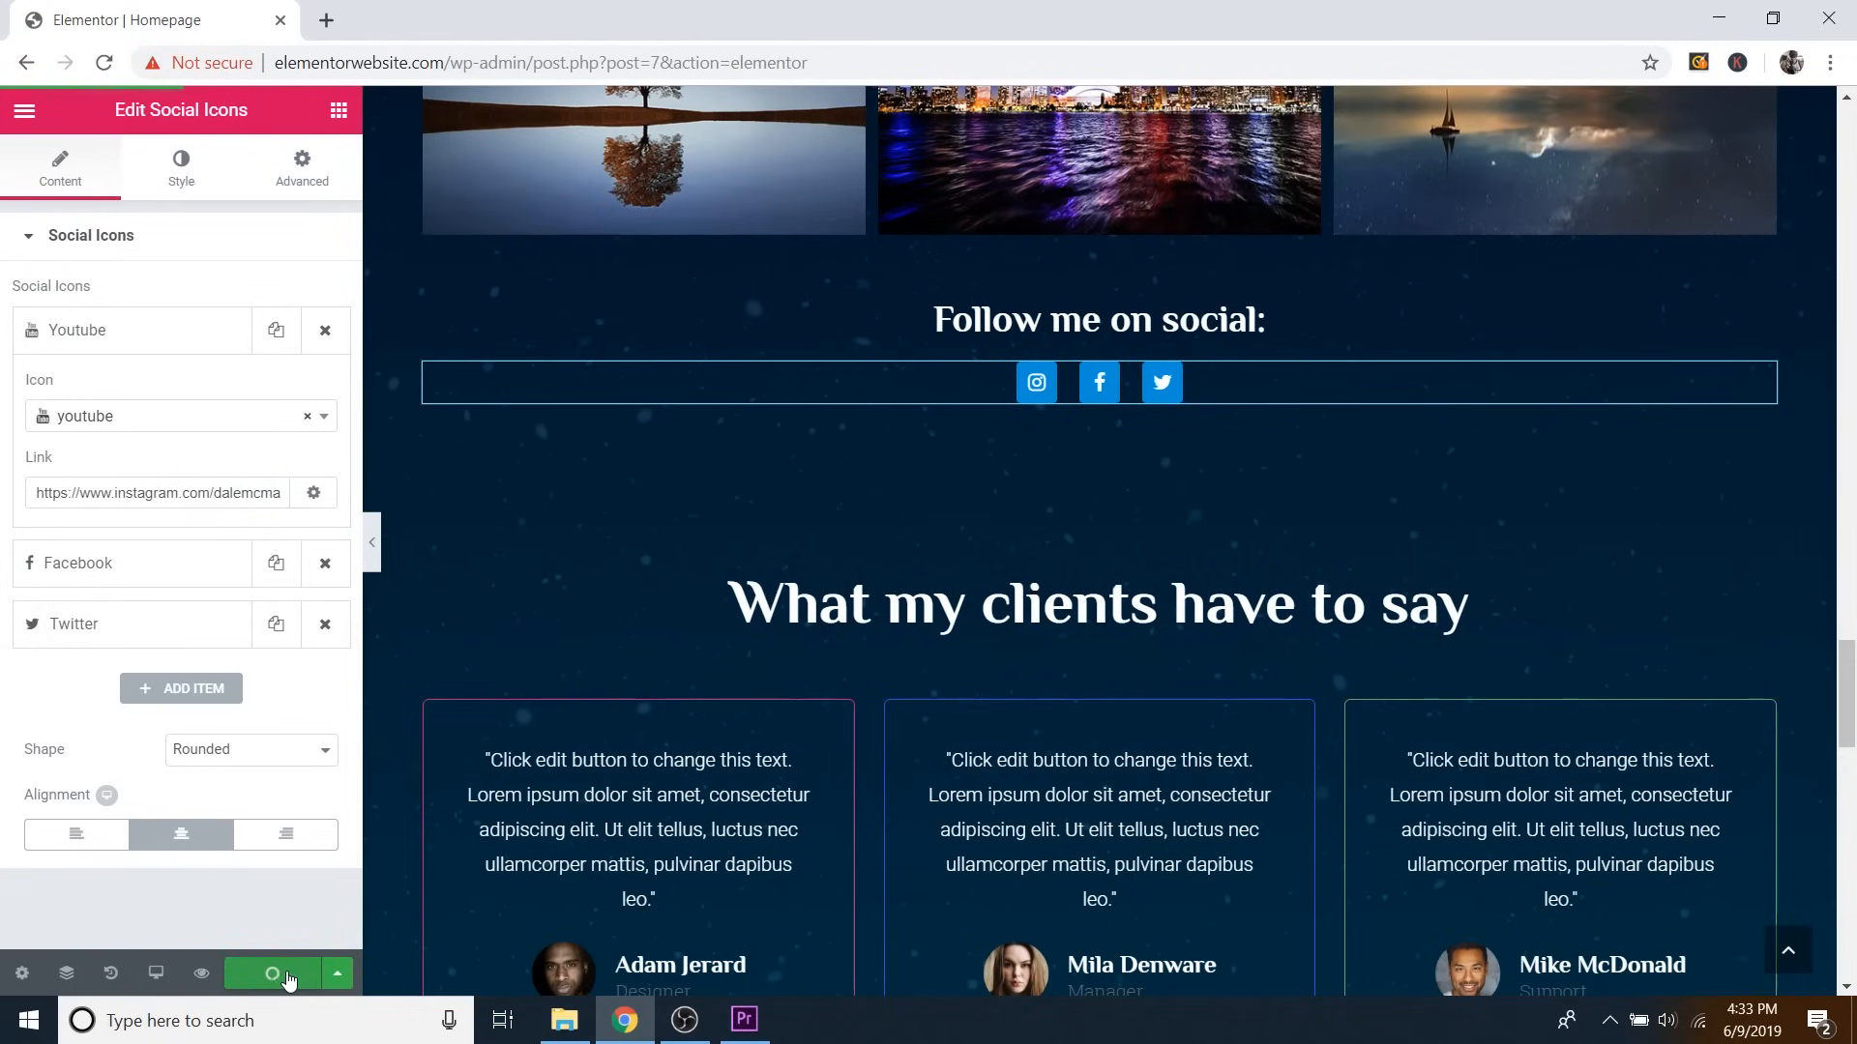
Make the Instagram icon's link open in a new window and update the page again.
click(315, 493)
click(42, 534)
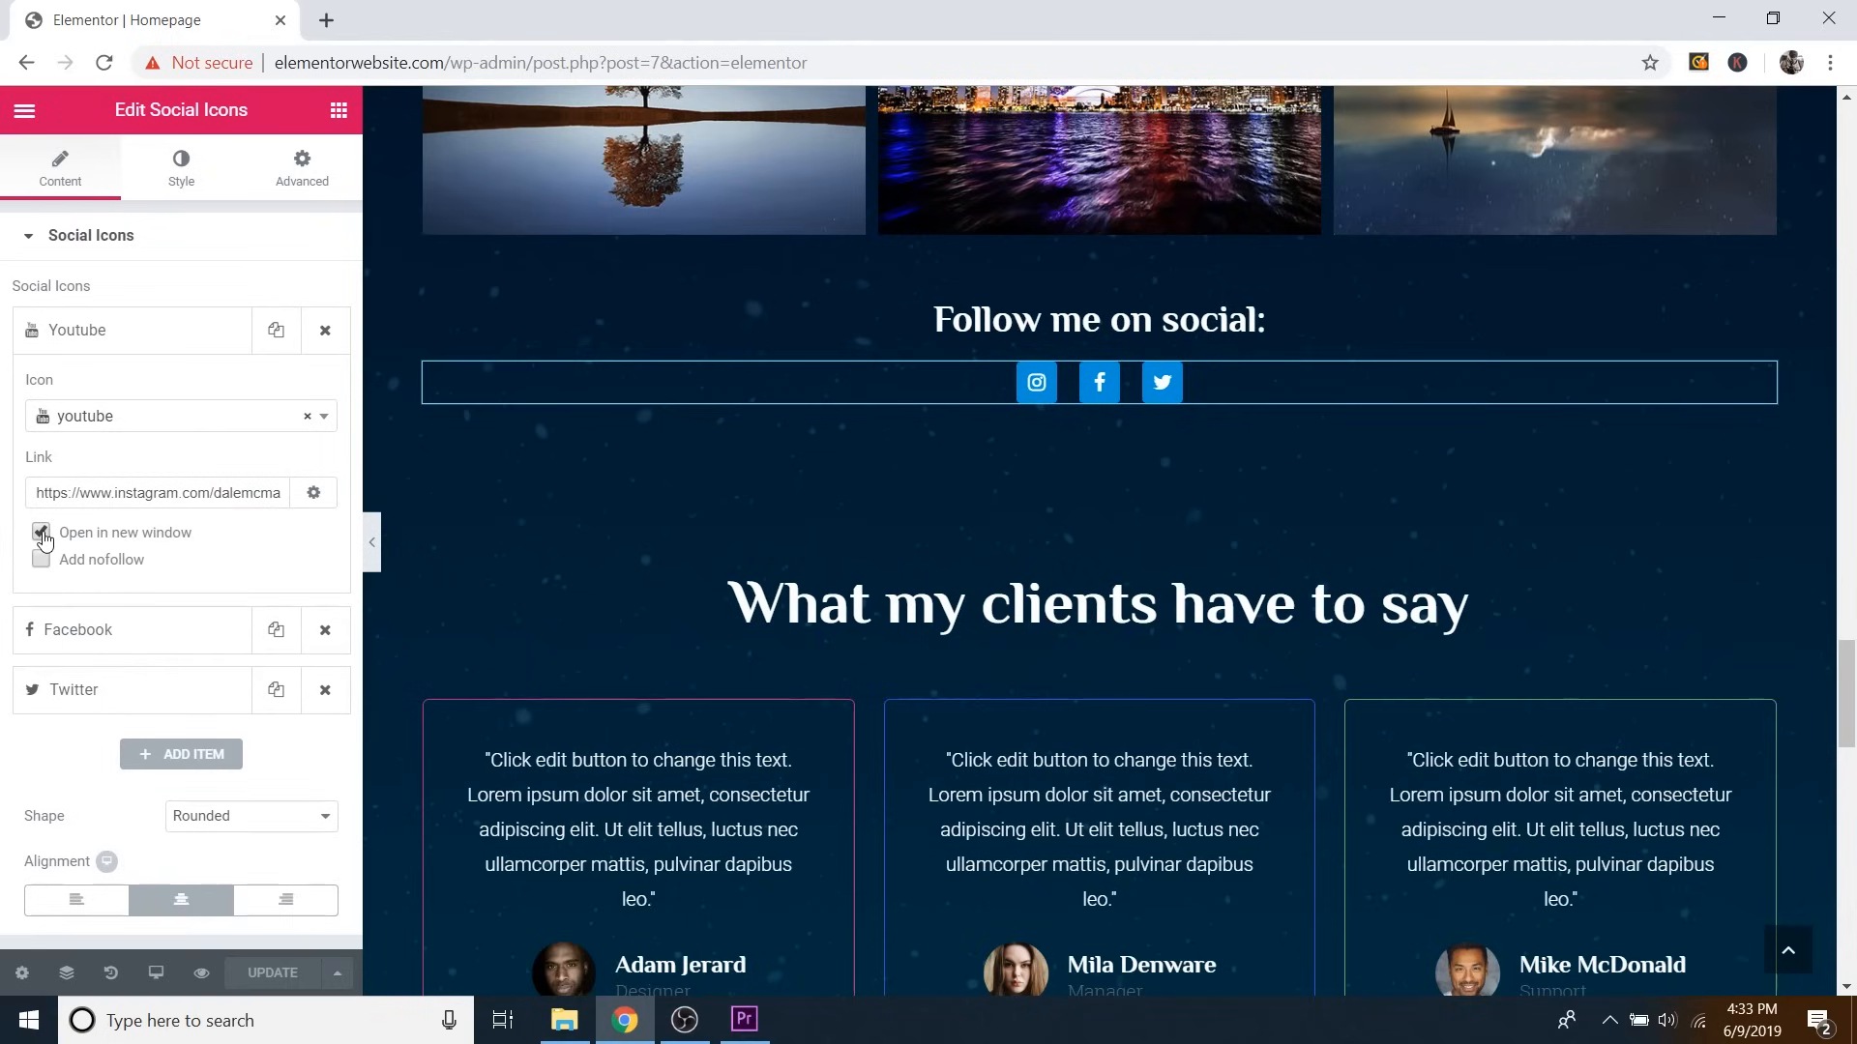
click(43, 534)
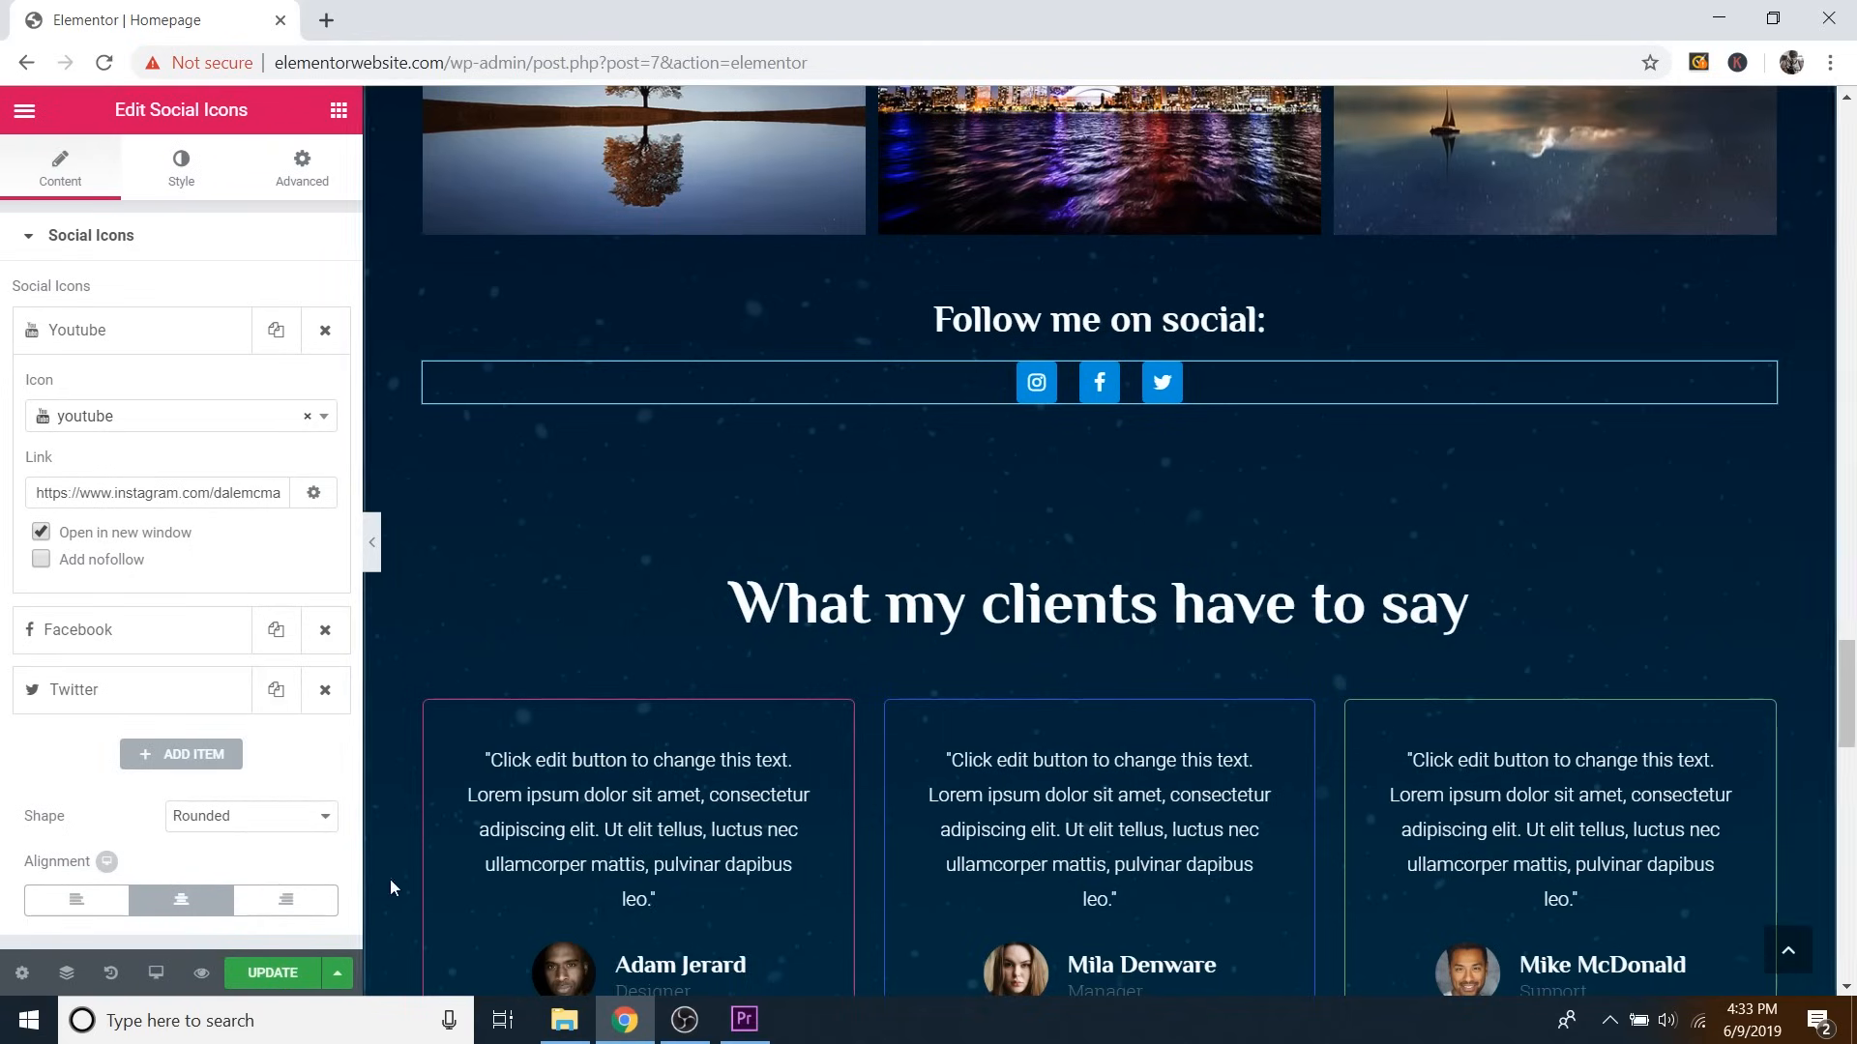
click(272, 973)
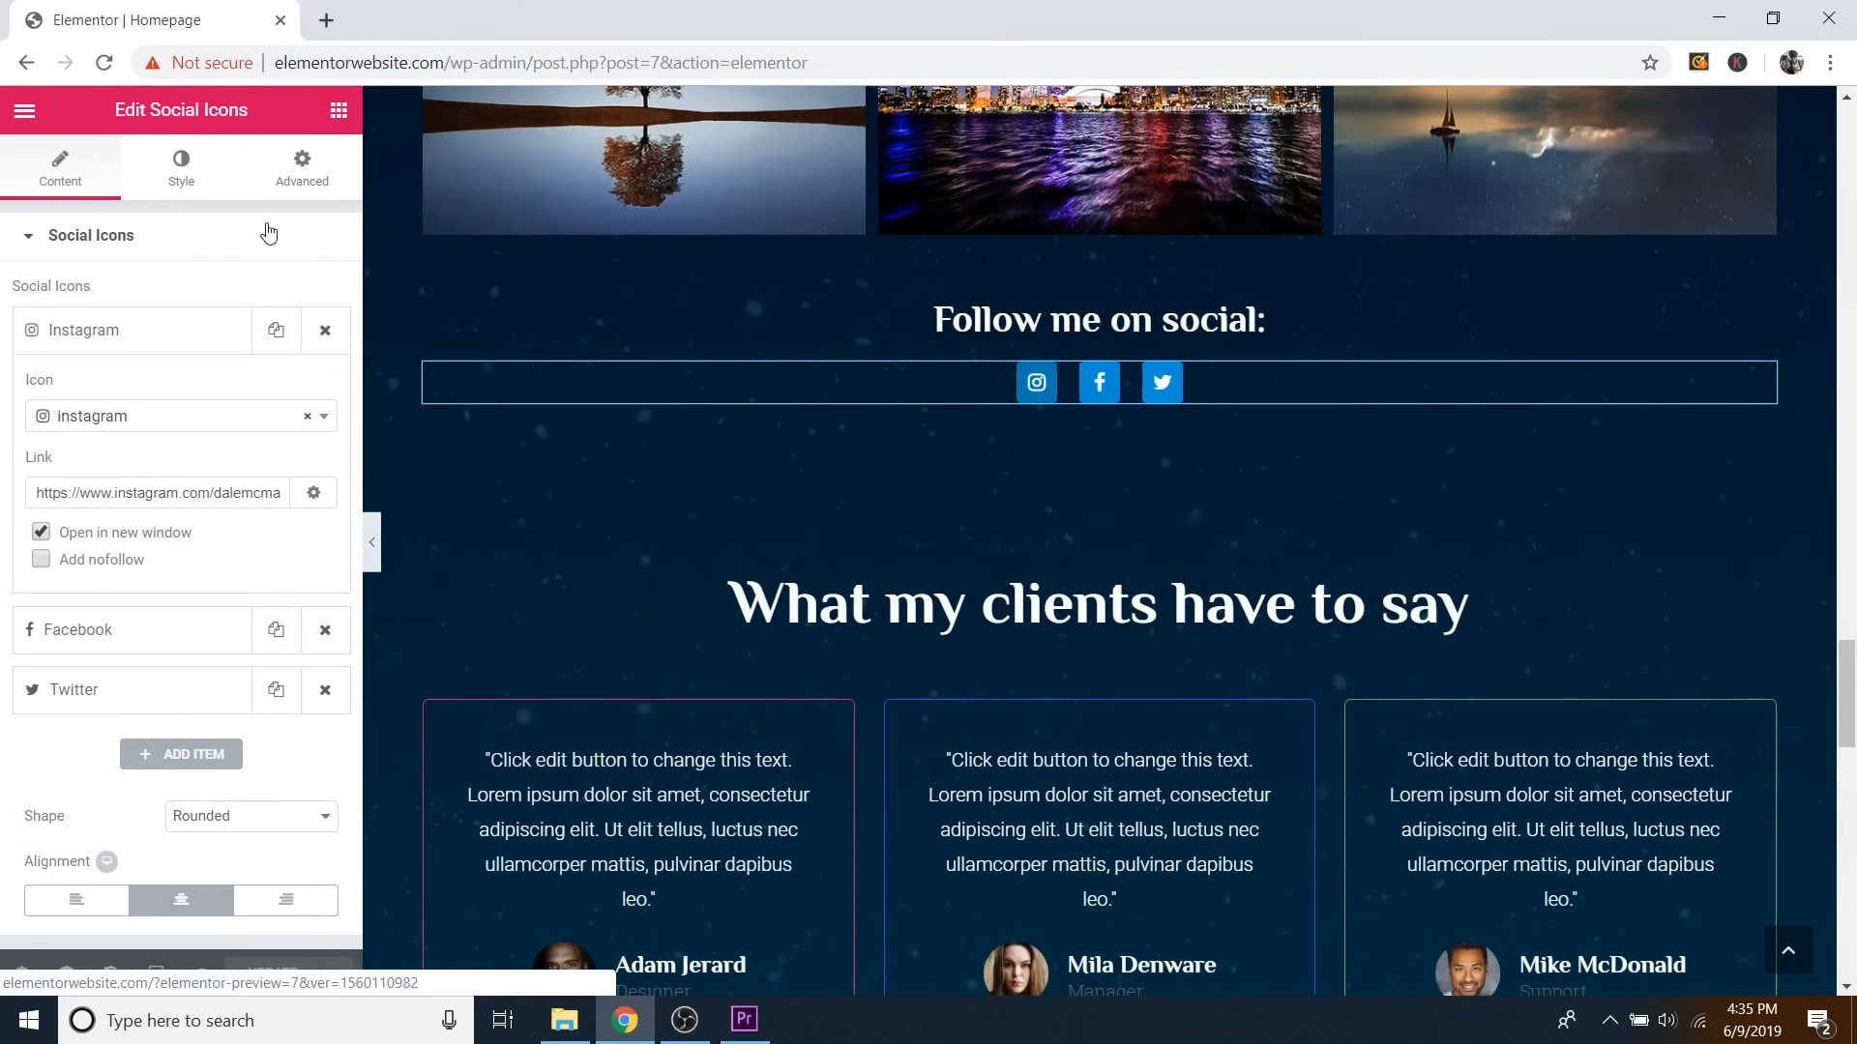
Try a dark blue normal colour on the social icons, then undo it.
click(184, 169)
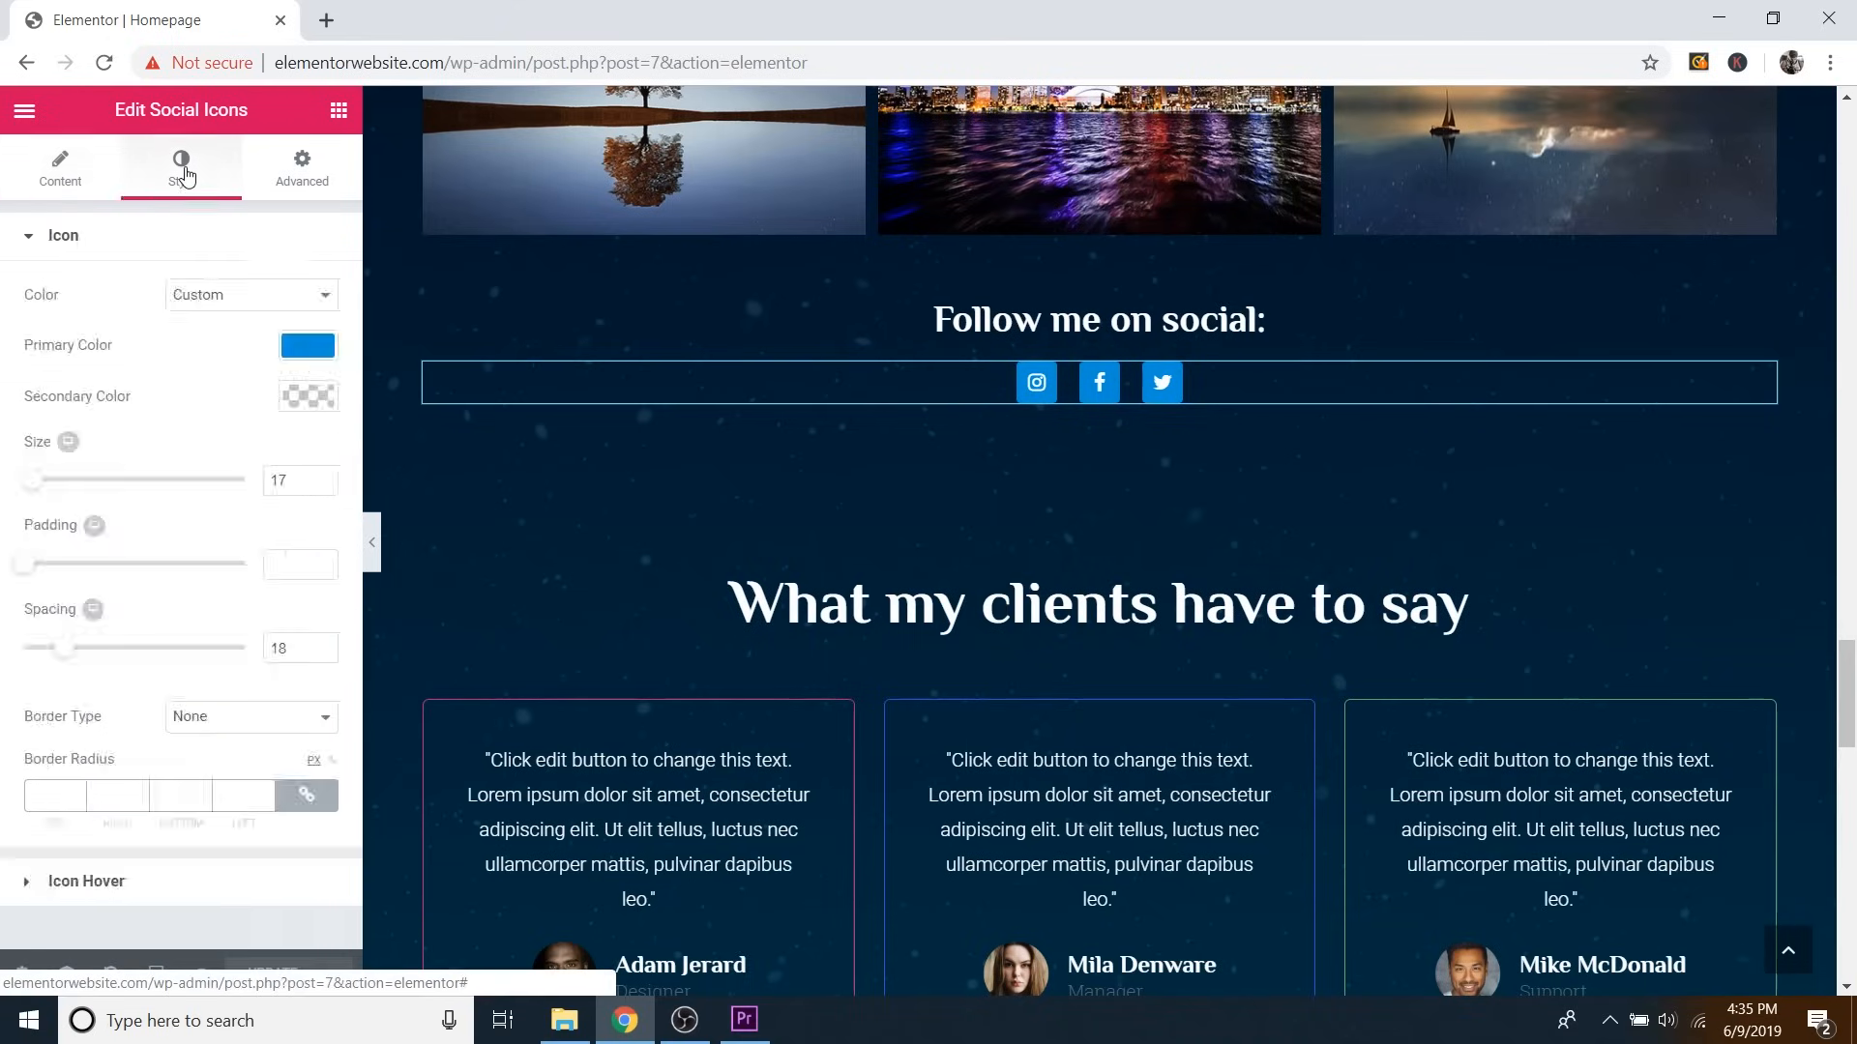
click(56, 240)
click(56, 240)
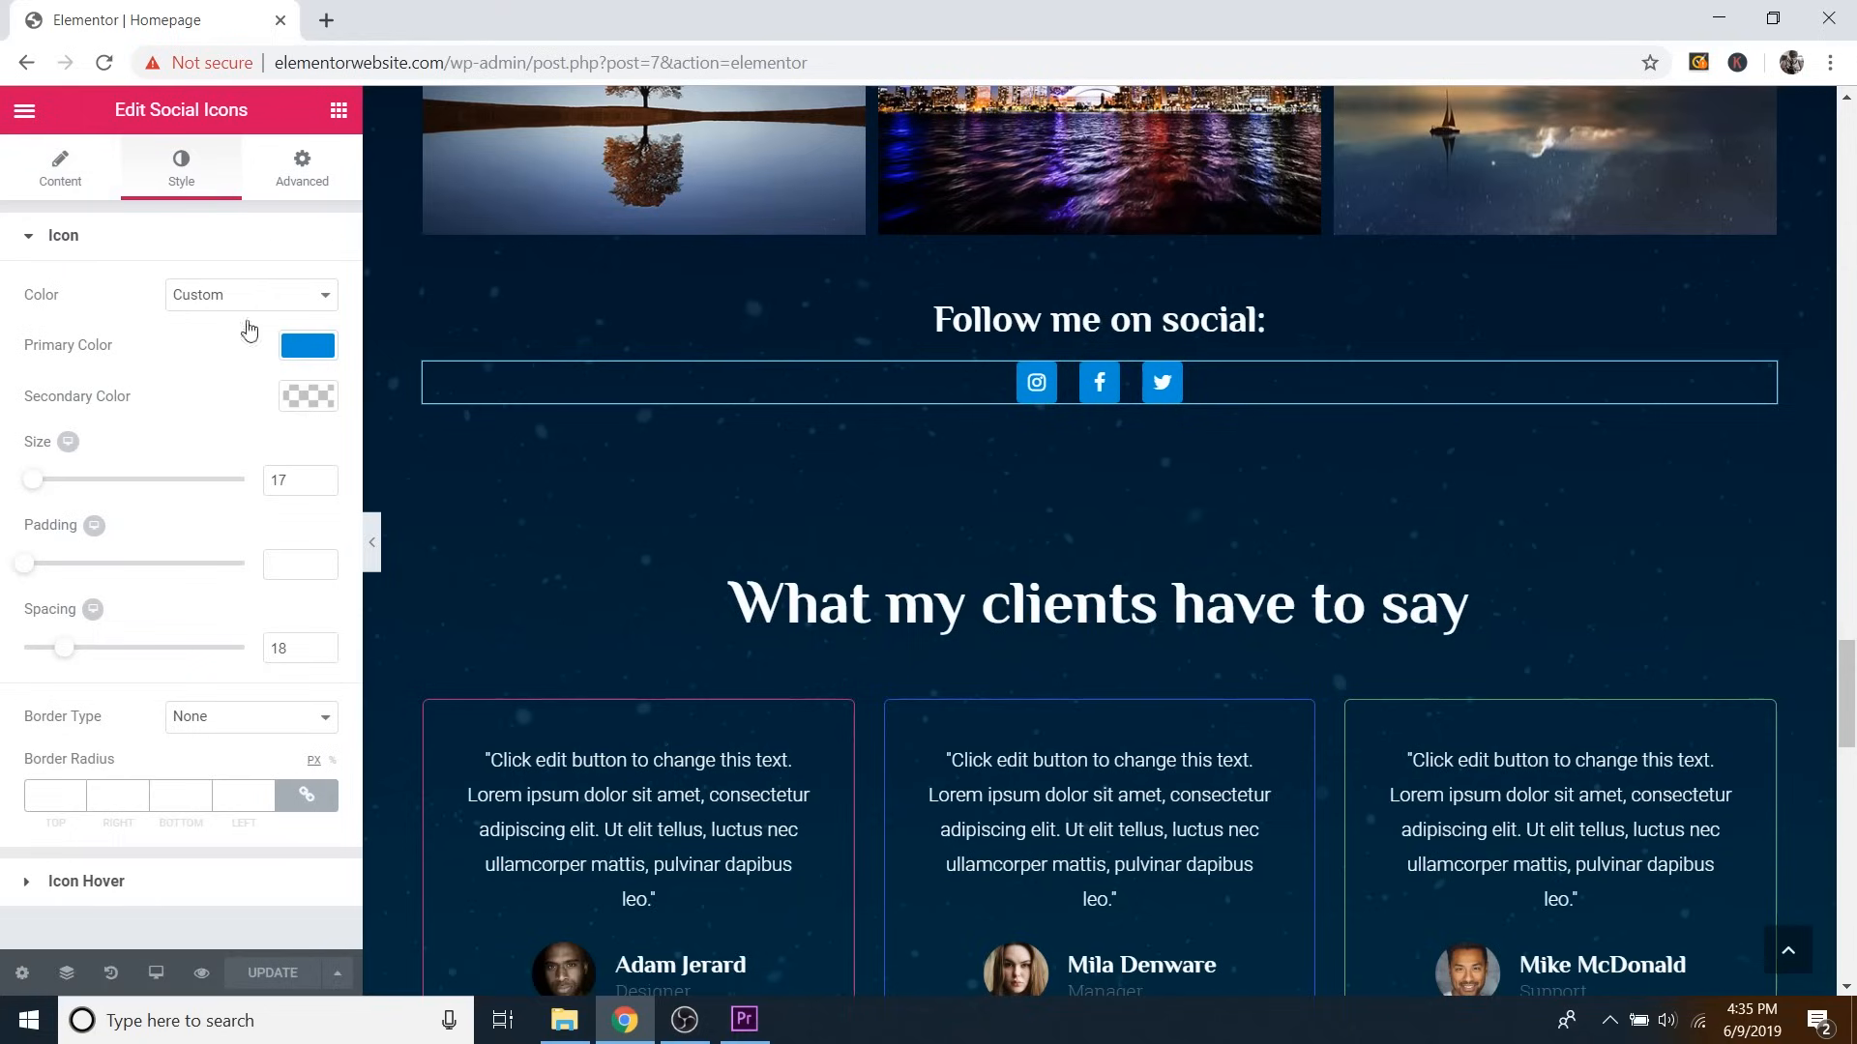
click(303, 346)
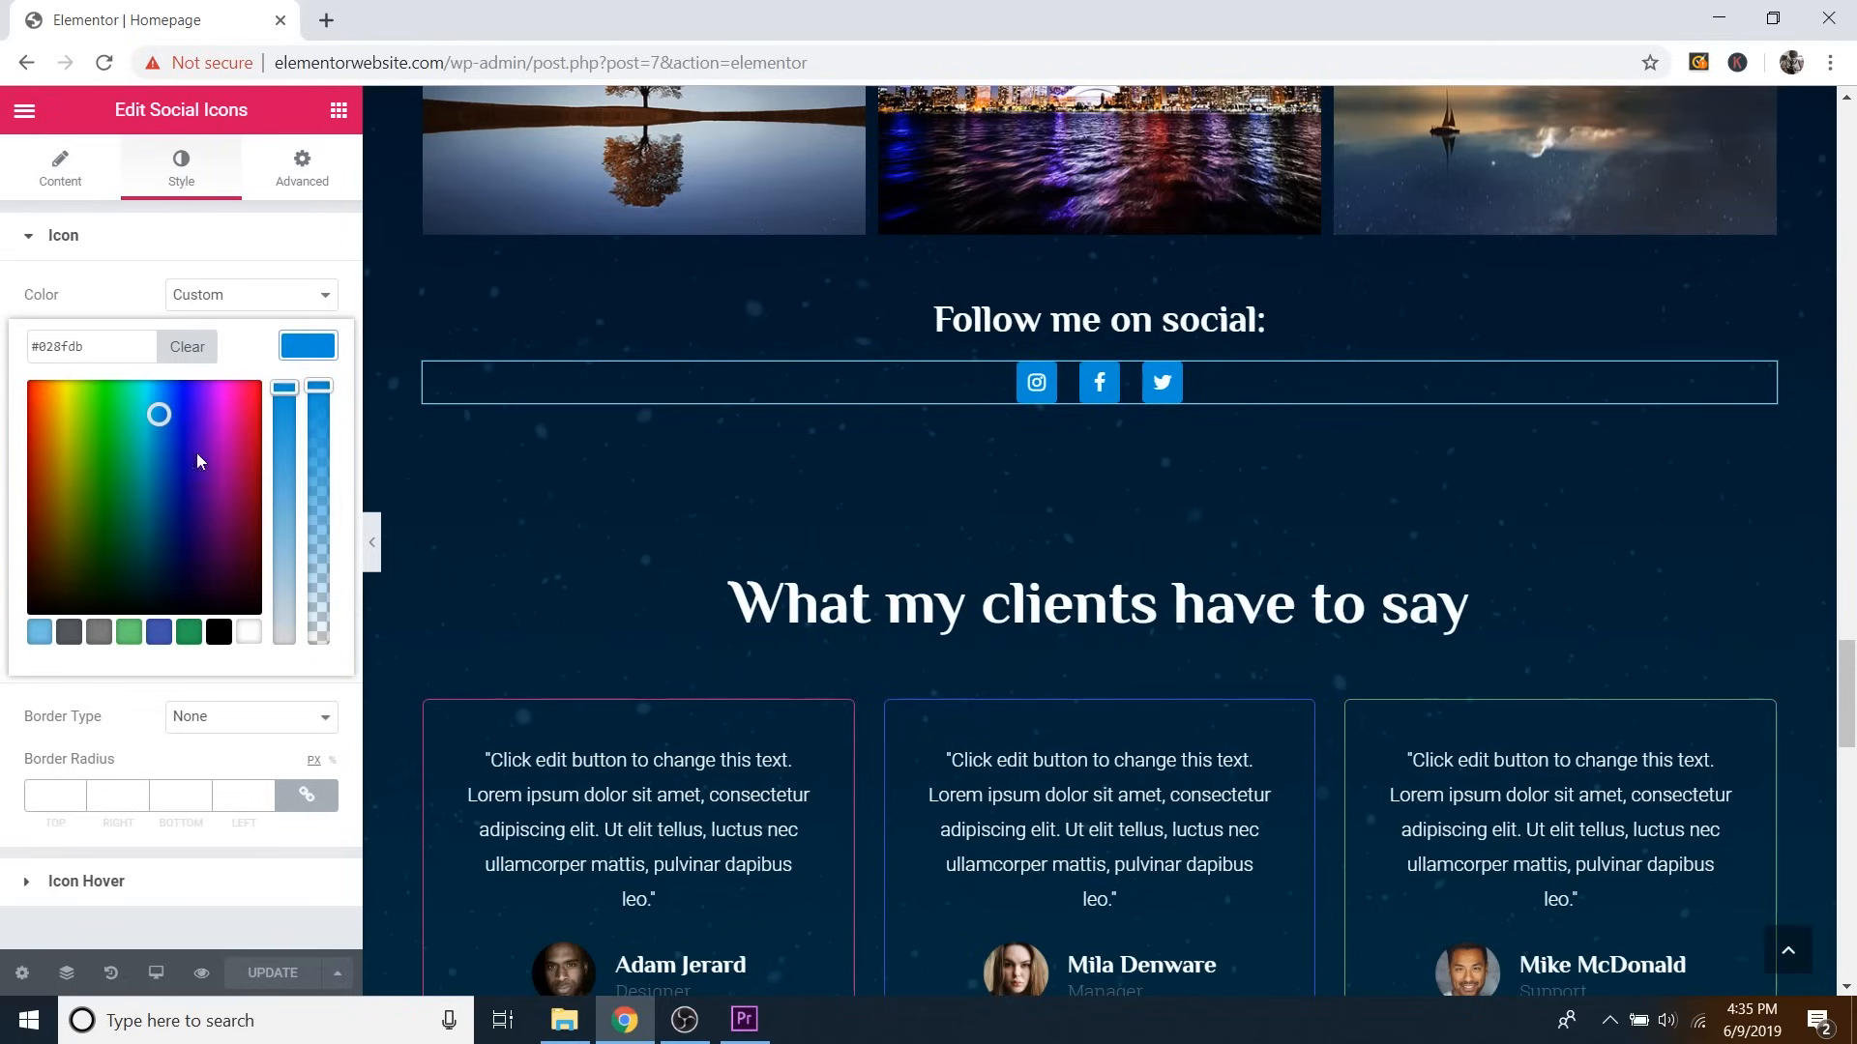
mouse_move(197, 461)
mouse_down()
mouse_move(49, 385)
mouse_move(75, 468)
mouse_move(186, 468)
mouse_move(166, 456)
mouse_up()
key(ctrl+z)
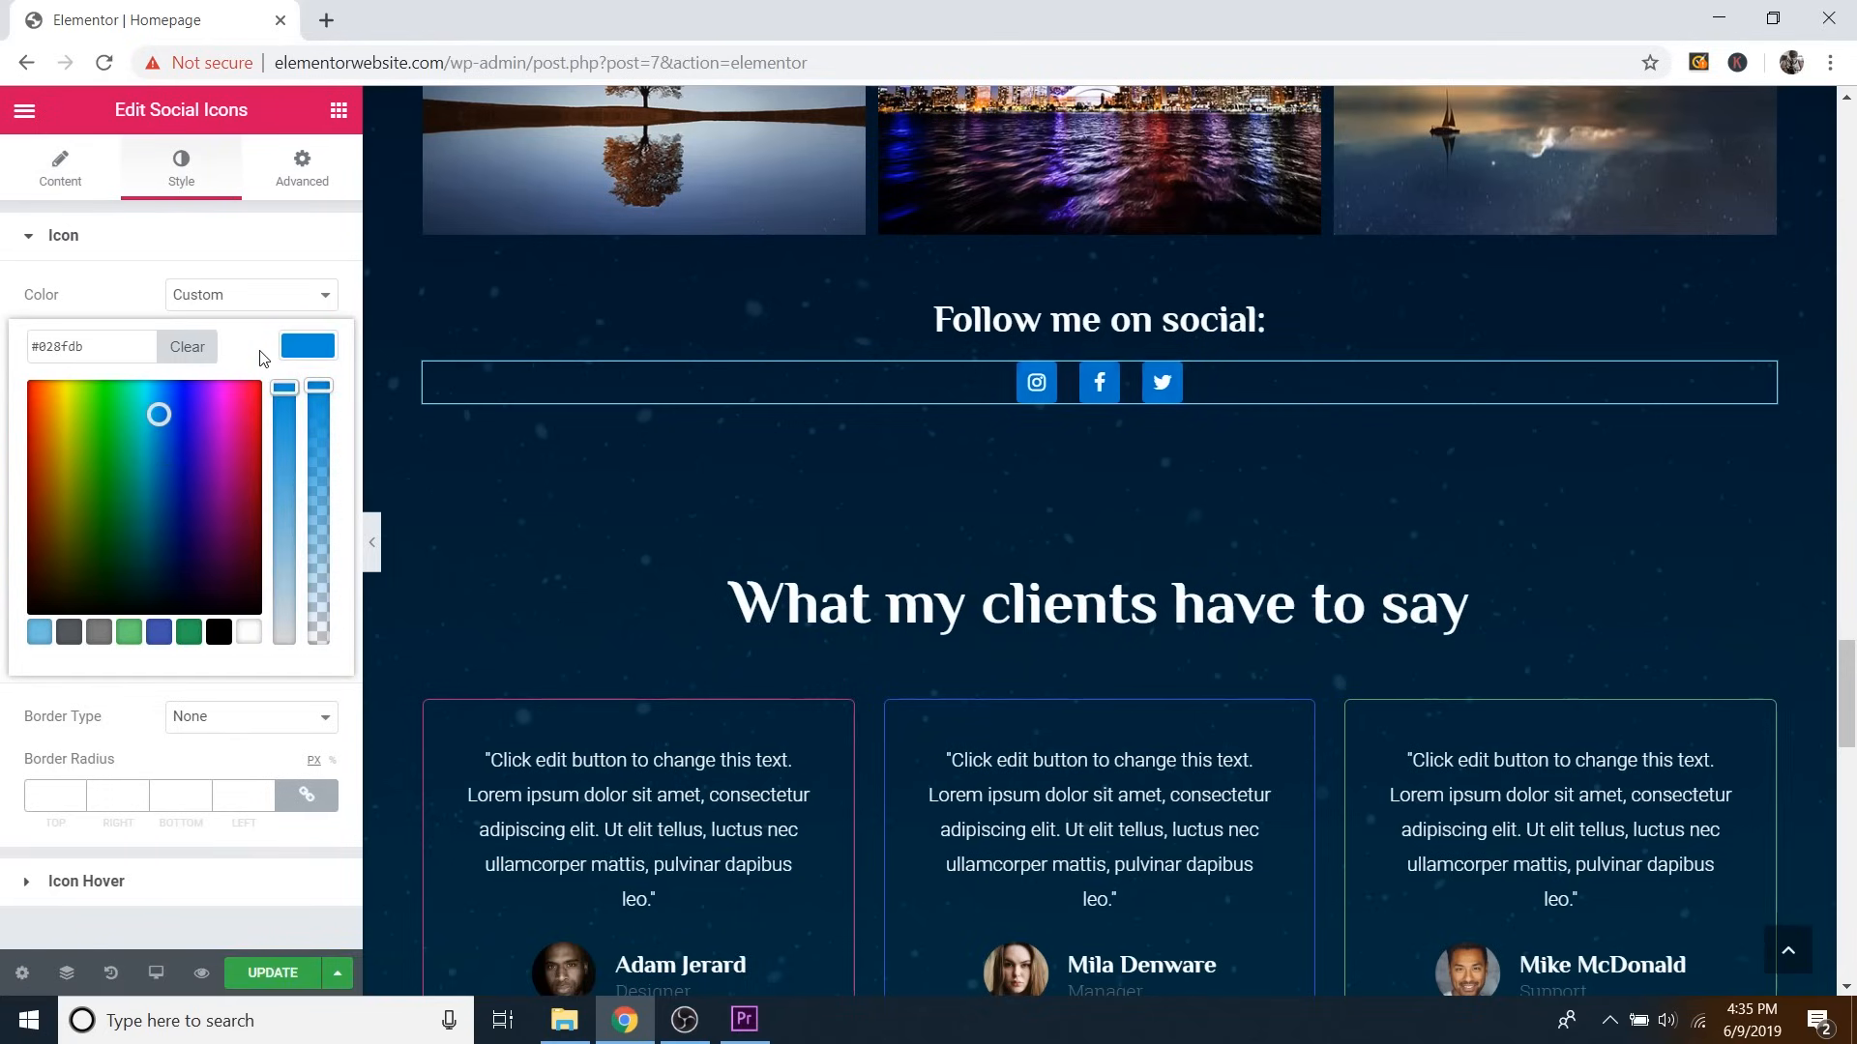
click(305, 348)
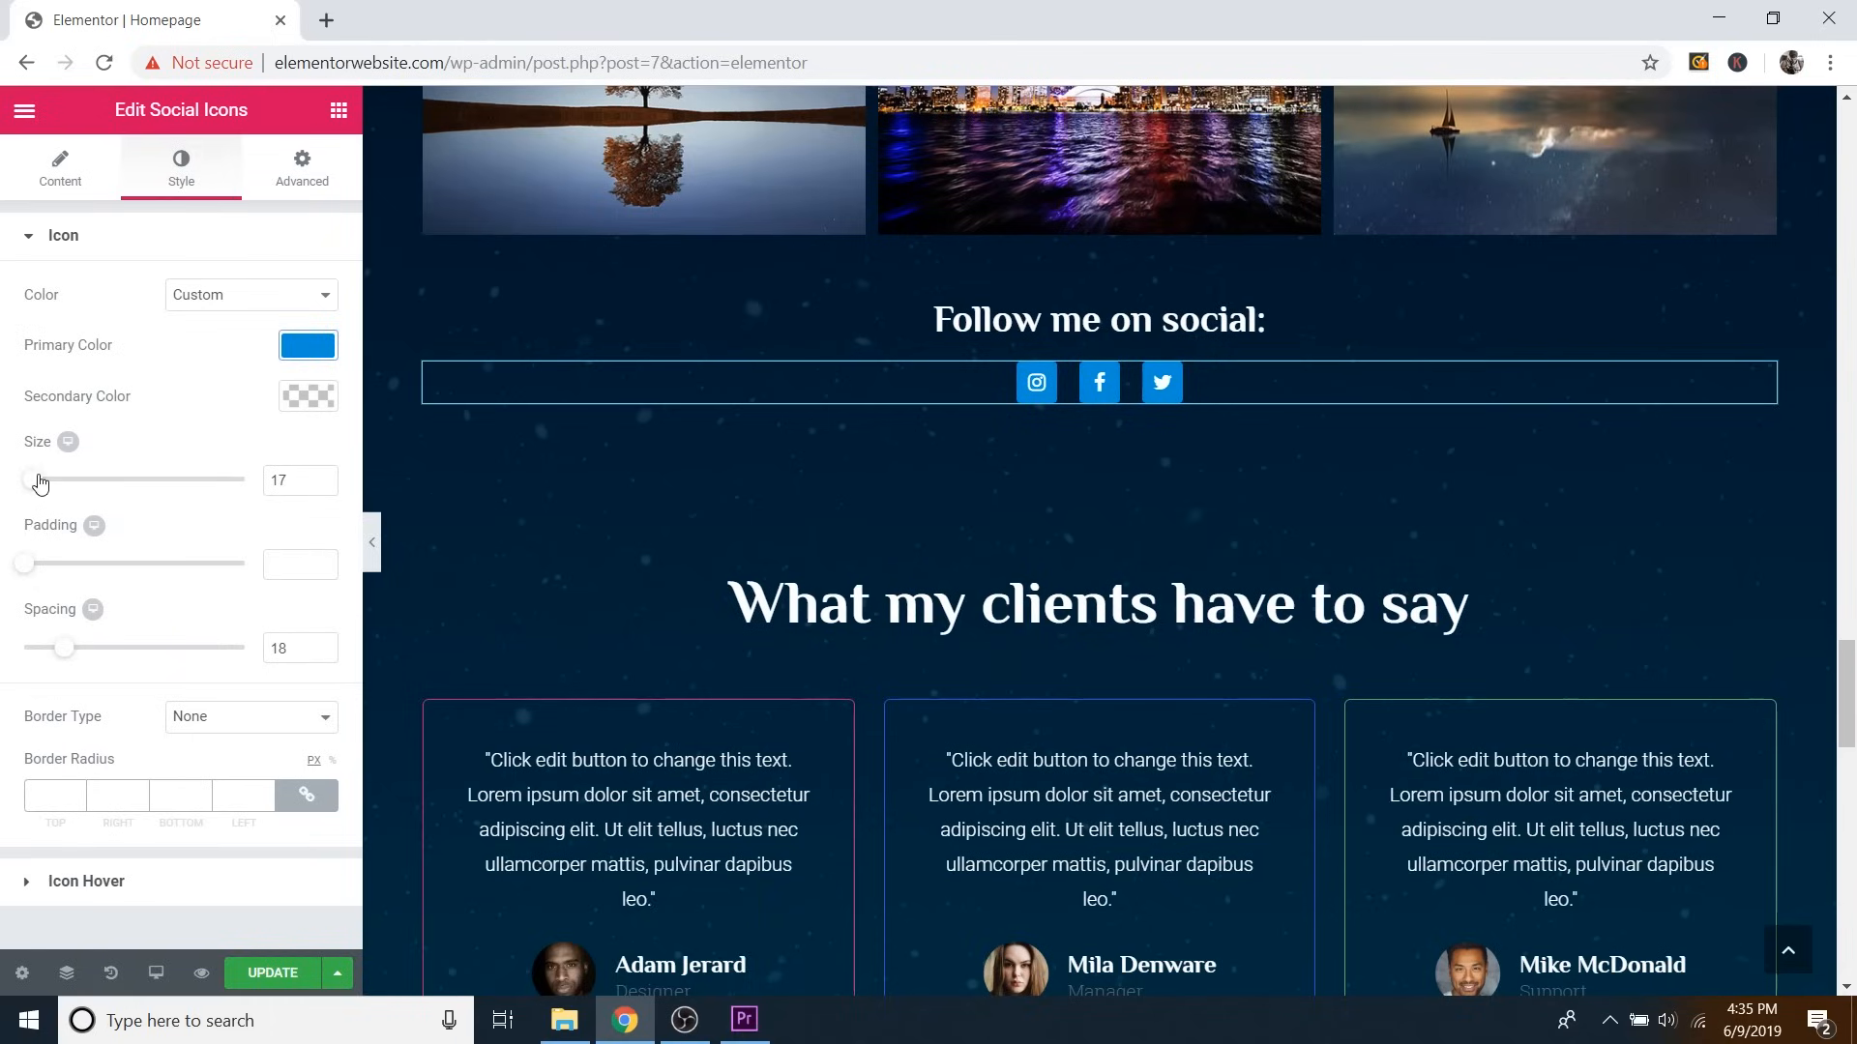
Test larger icon size, added padding and wider spacing, reverting to size 17 and spacing 18.
mouse_move(36, 481)
mouse_down()
mouse_move(110, 481)
mouse_move(17, 485)
mouse_move(32, 489)
mouse_up()
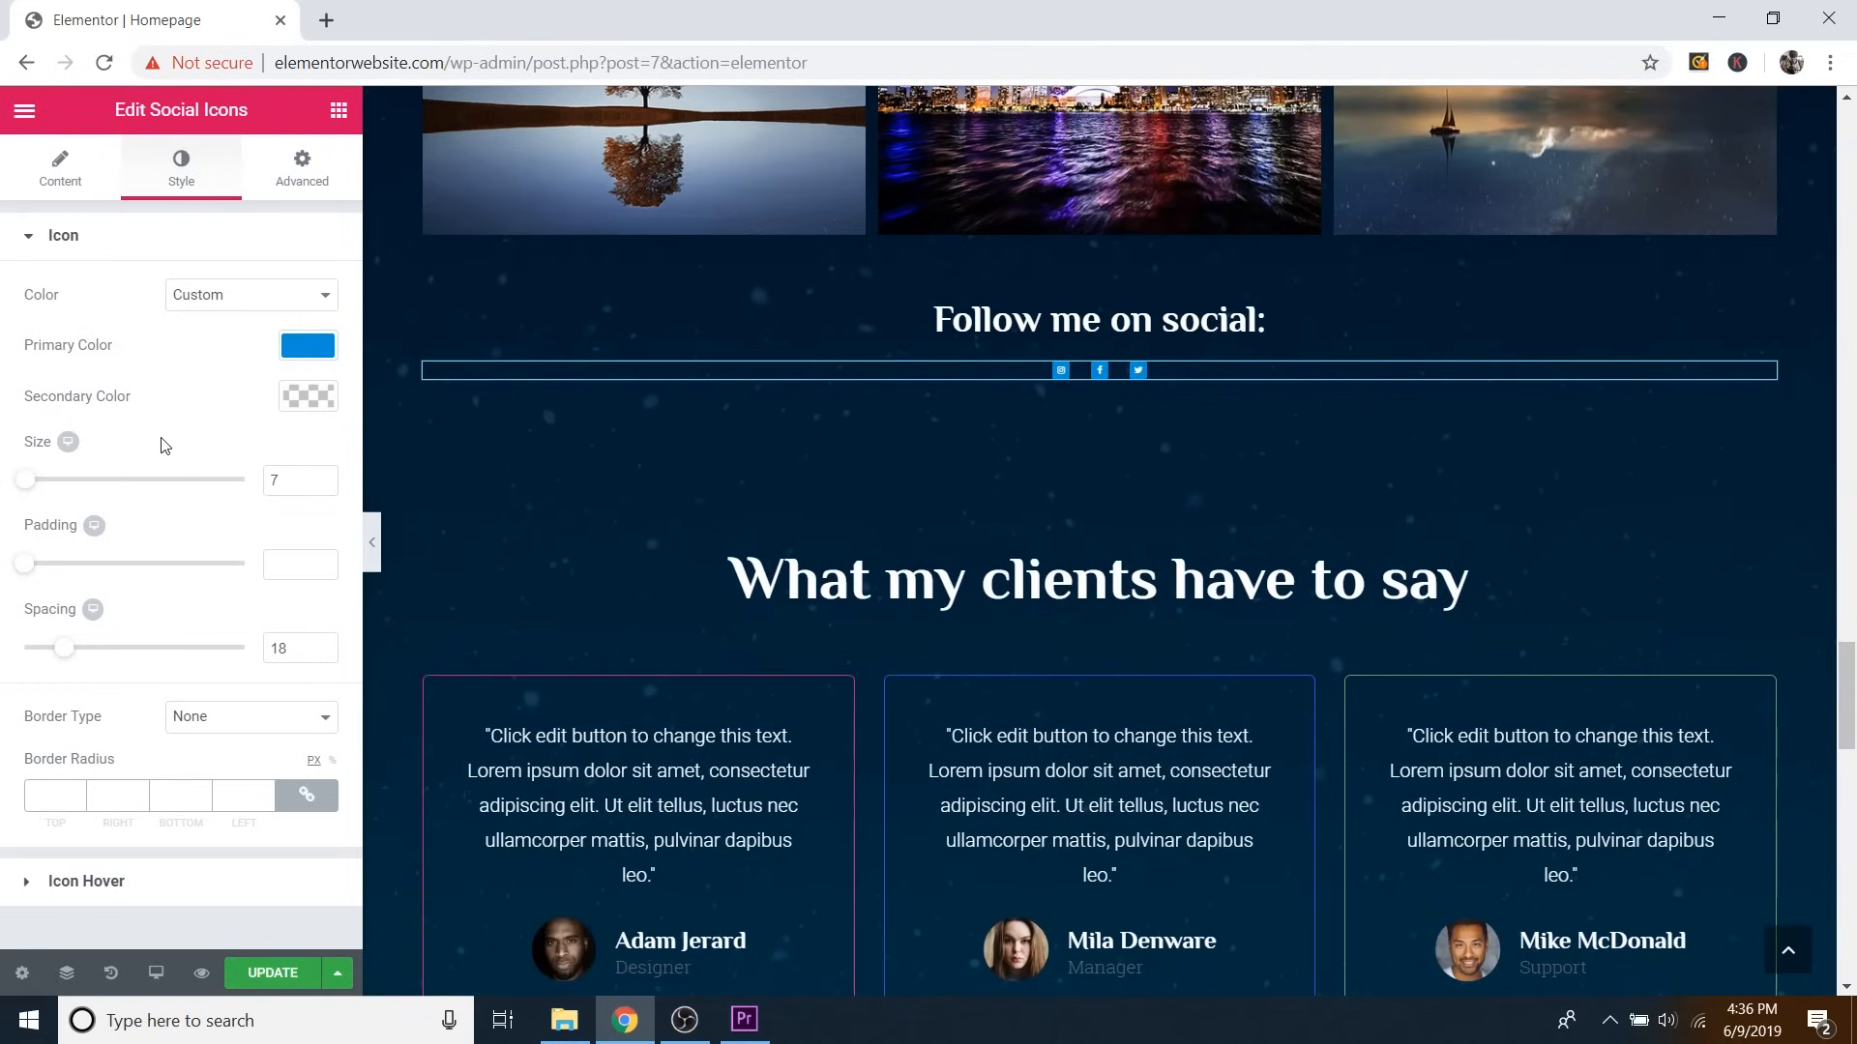
key(ctrl+z)
key(ctrl+z)
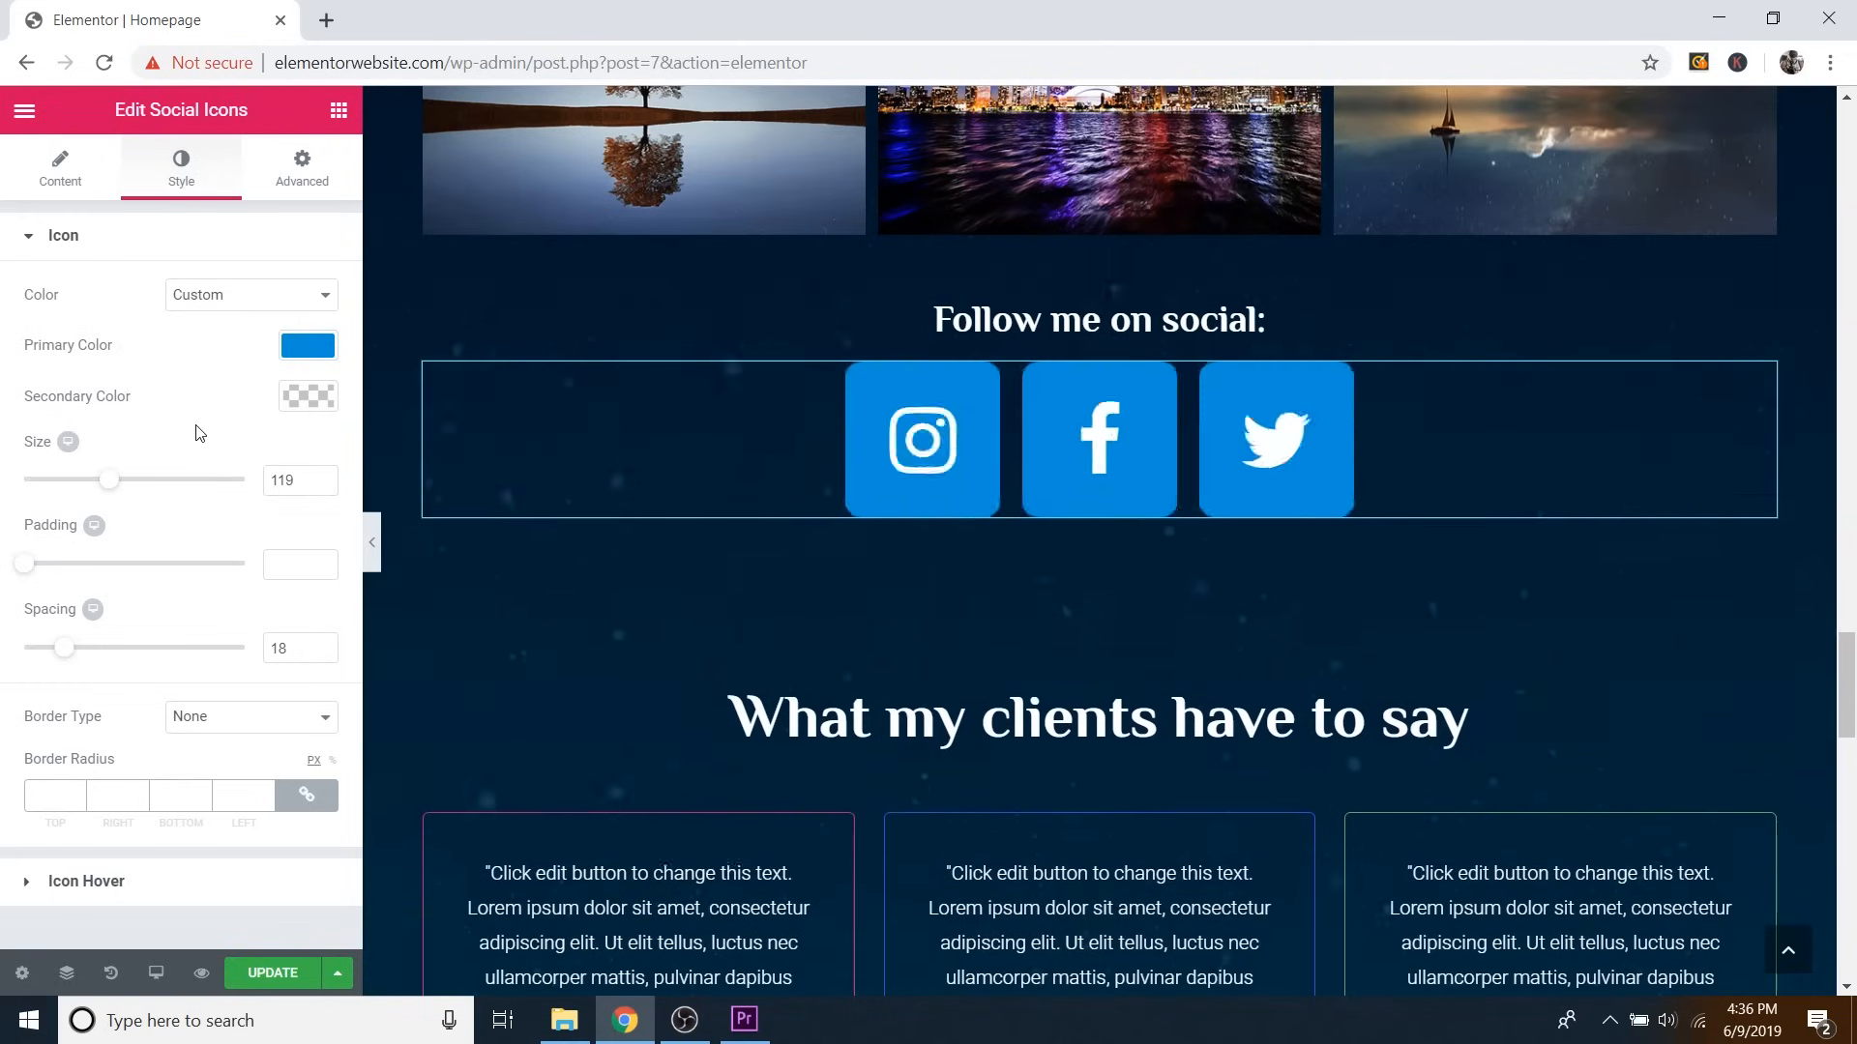
key(ctrl+z)
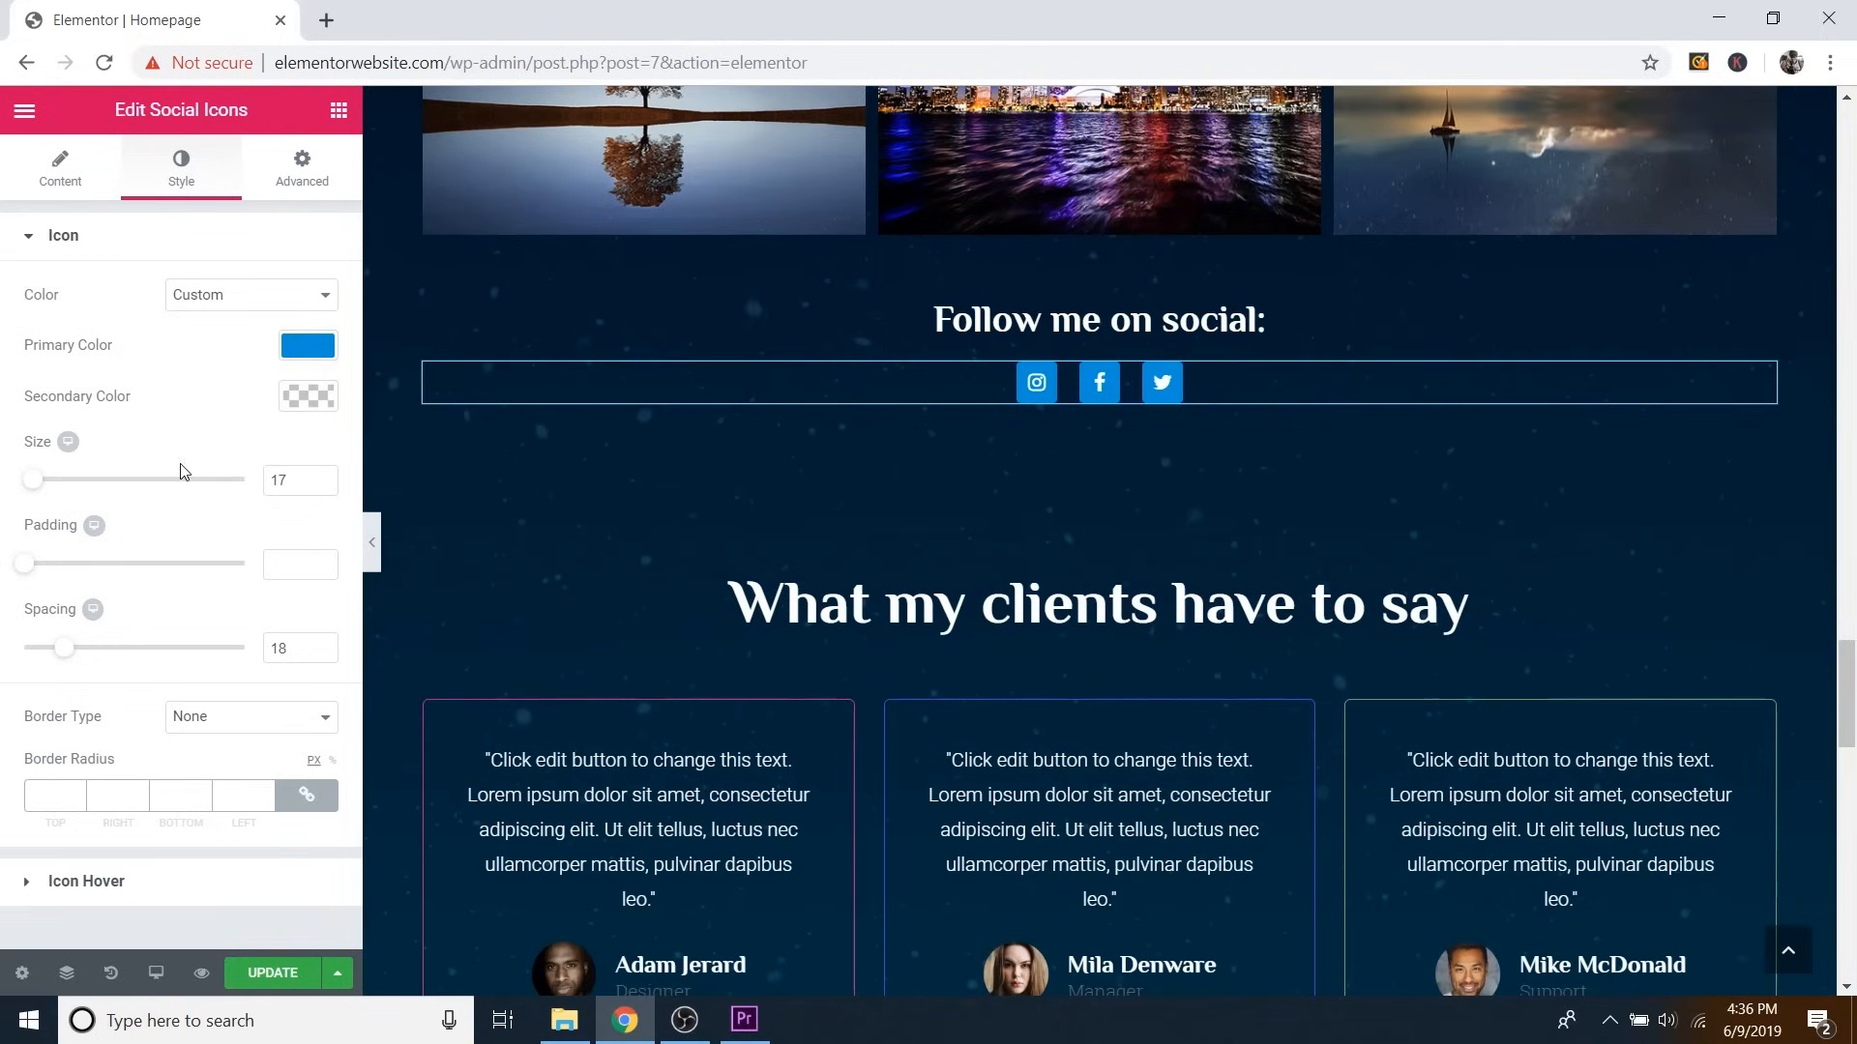
drag(28, 580, 171, 580)
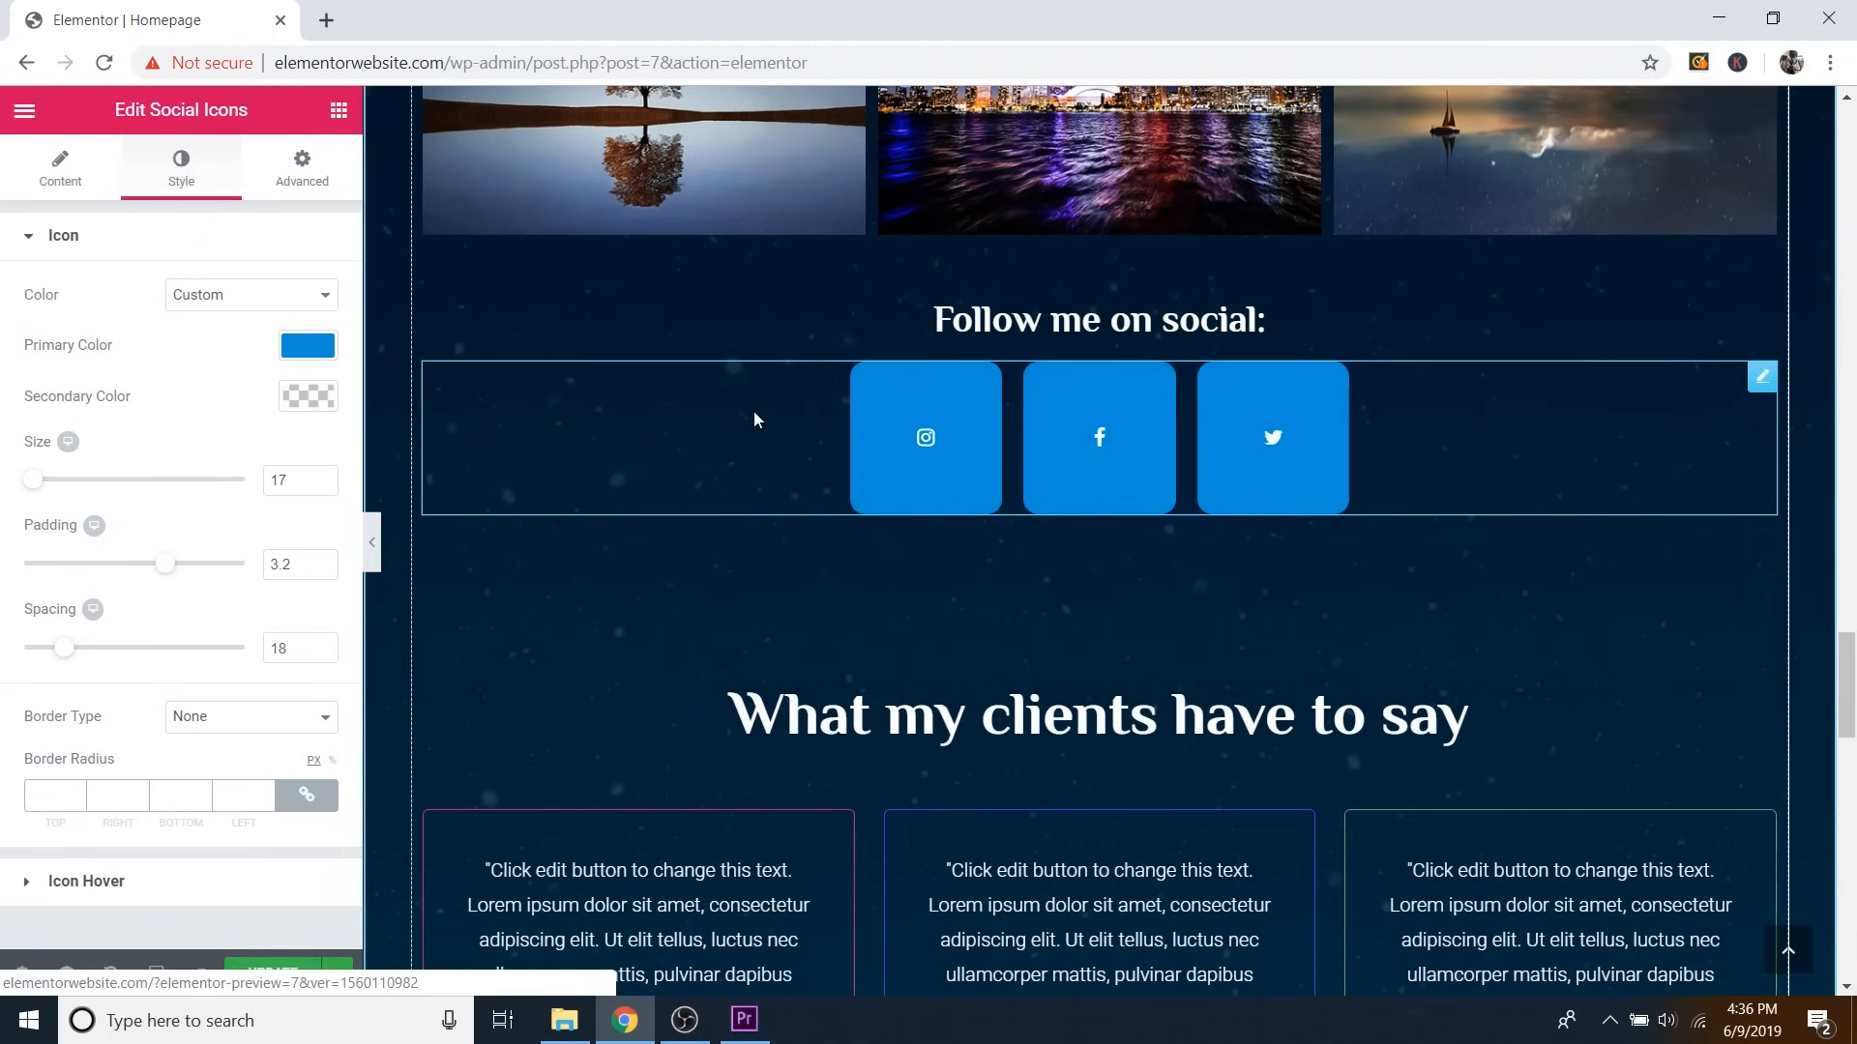
drag(165, 564, 108, 564)
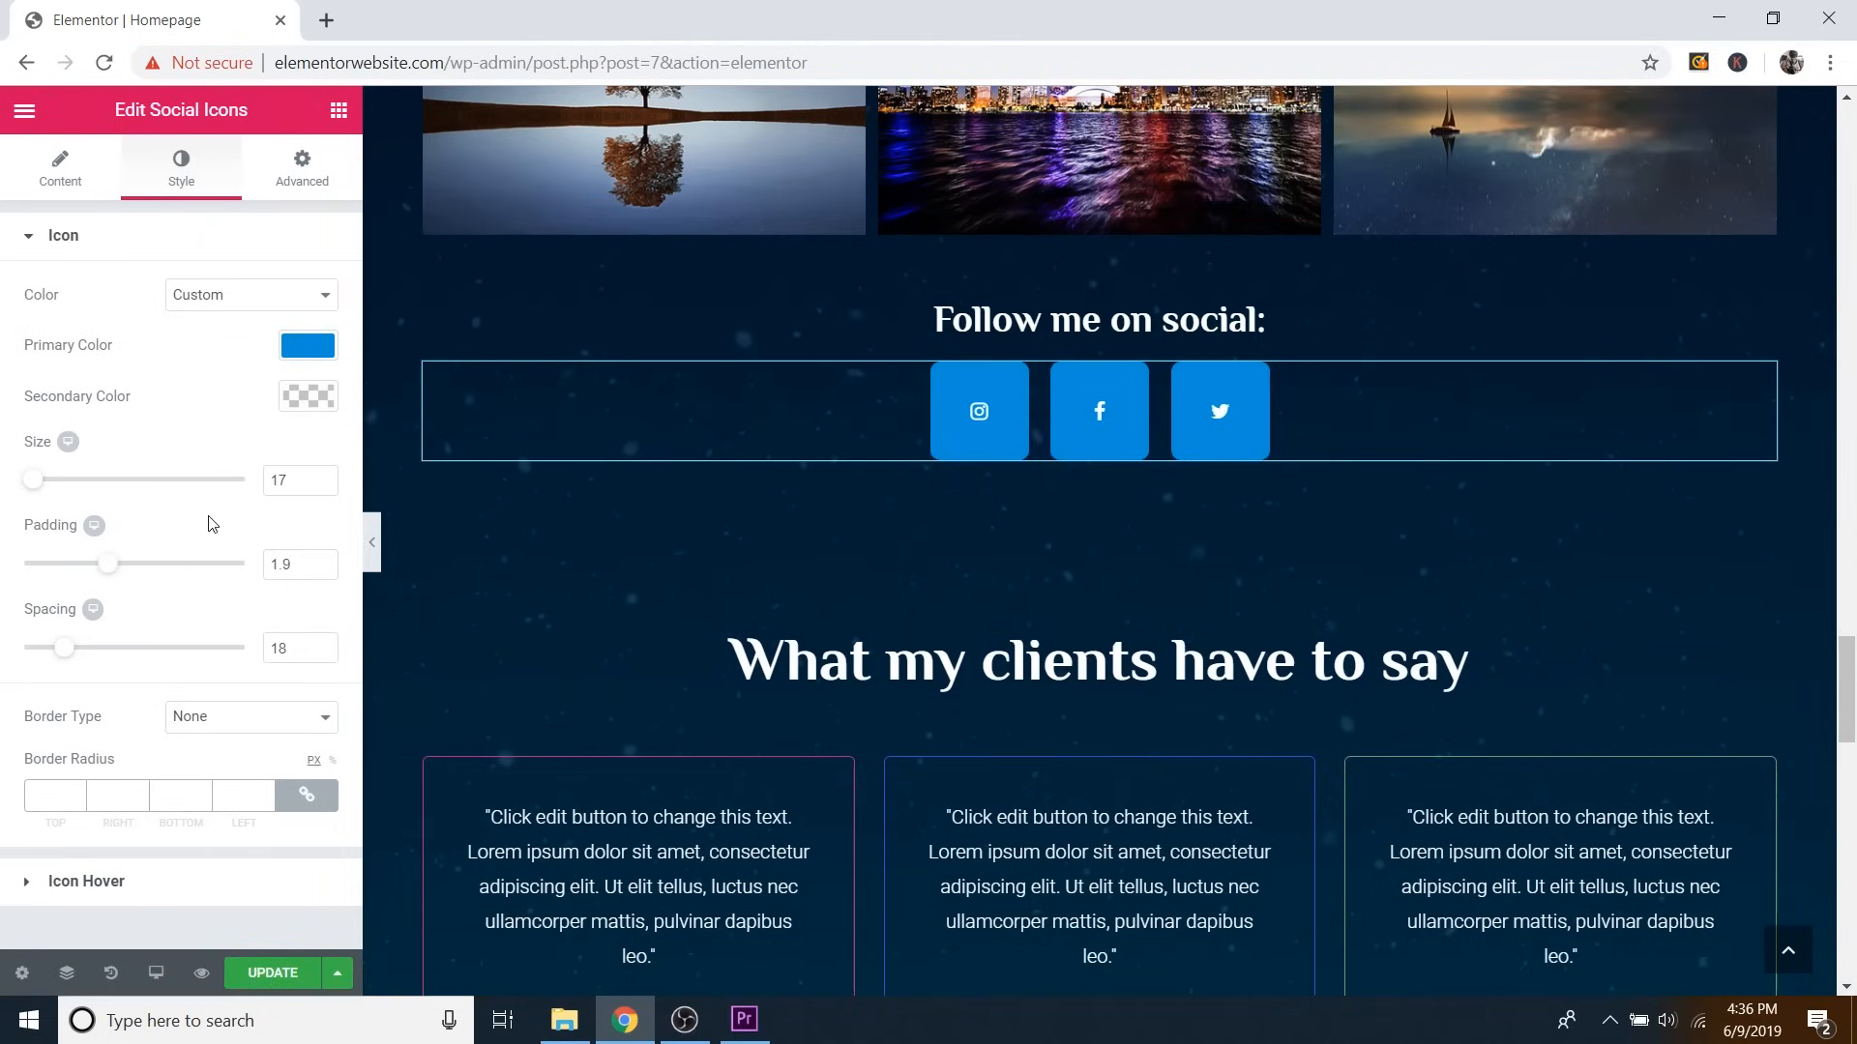
key(ctrl+z)
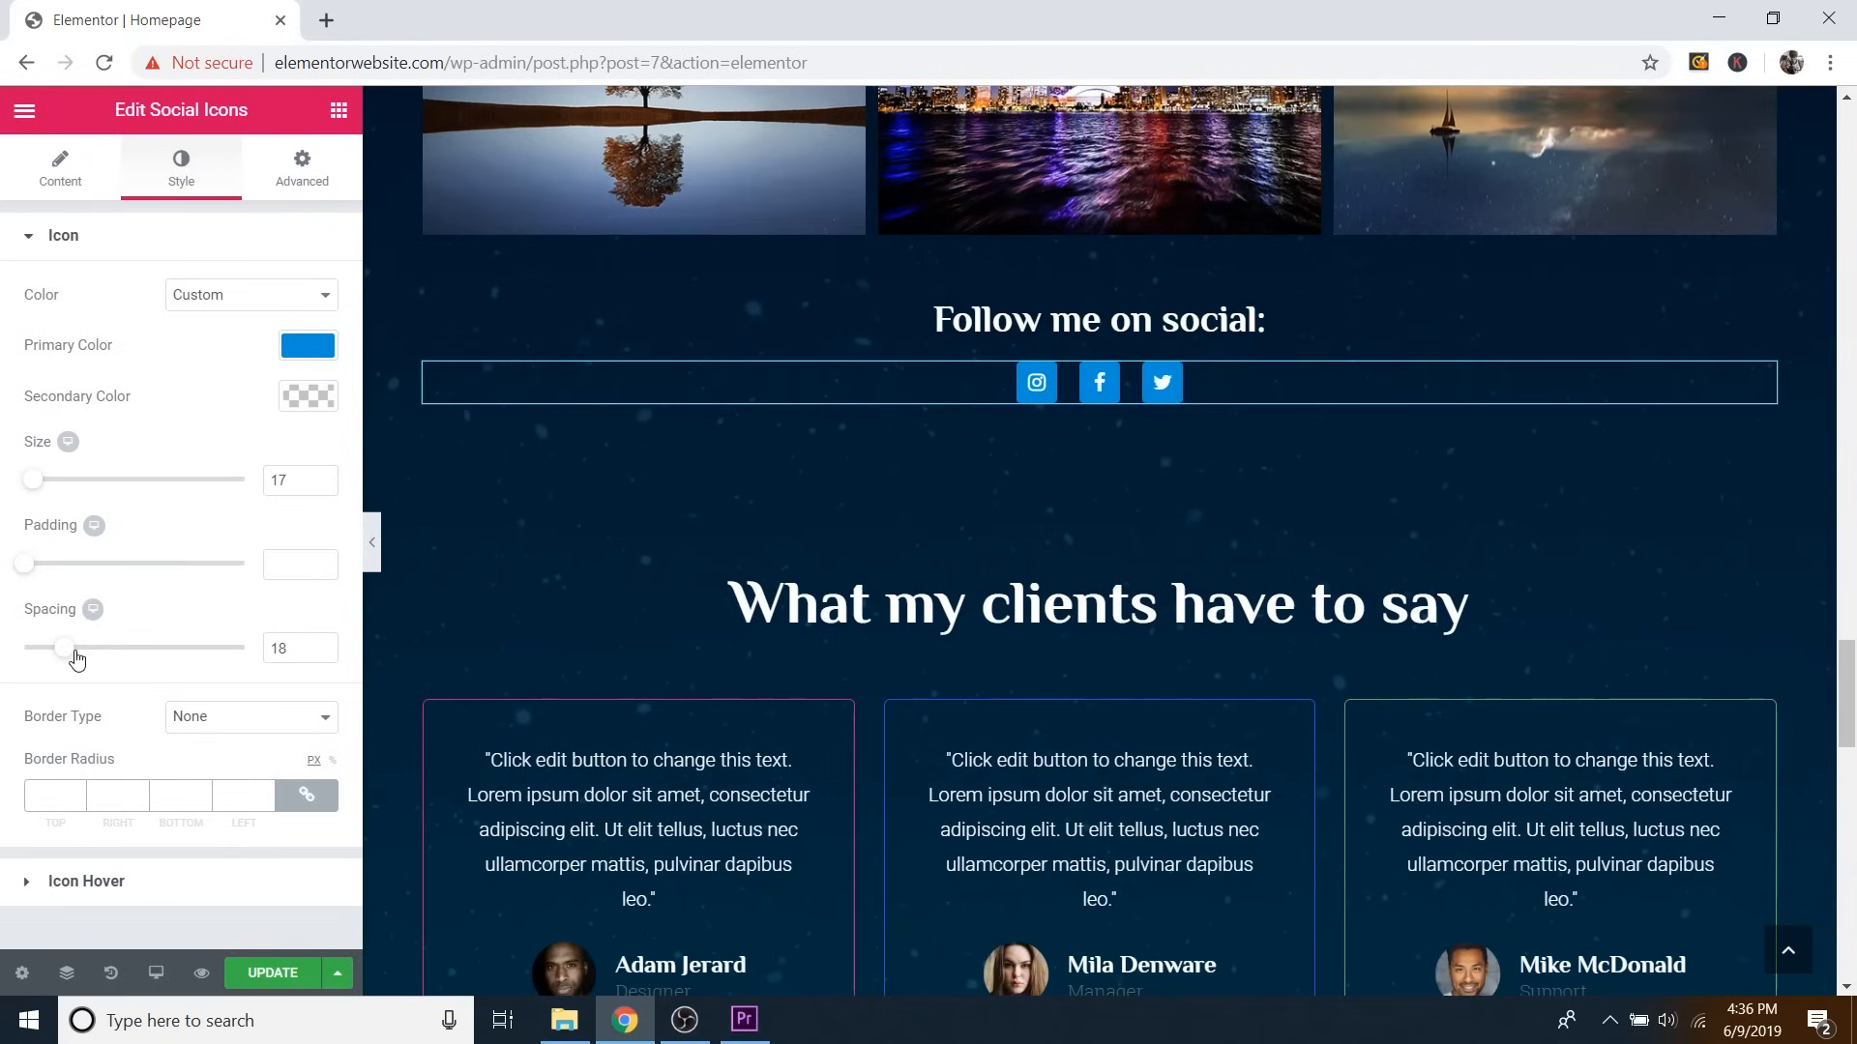
mouse_move(83, 659)
mouse_down()
mouse_move(416, 617)
mouse_move(106, 669)
mouse_move(25, 663)
mouse_move(60, 670)
mouse_up()
key(ctrl+z)
key(ctrl+z)
key(ctrl+z)
After trying blues and magenta, set the icon hover colour to brown #a34303 and update.
click(98, 882)
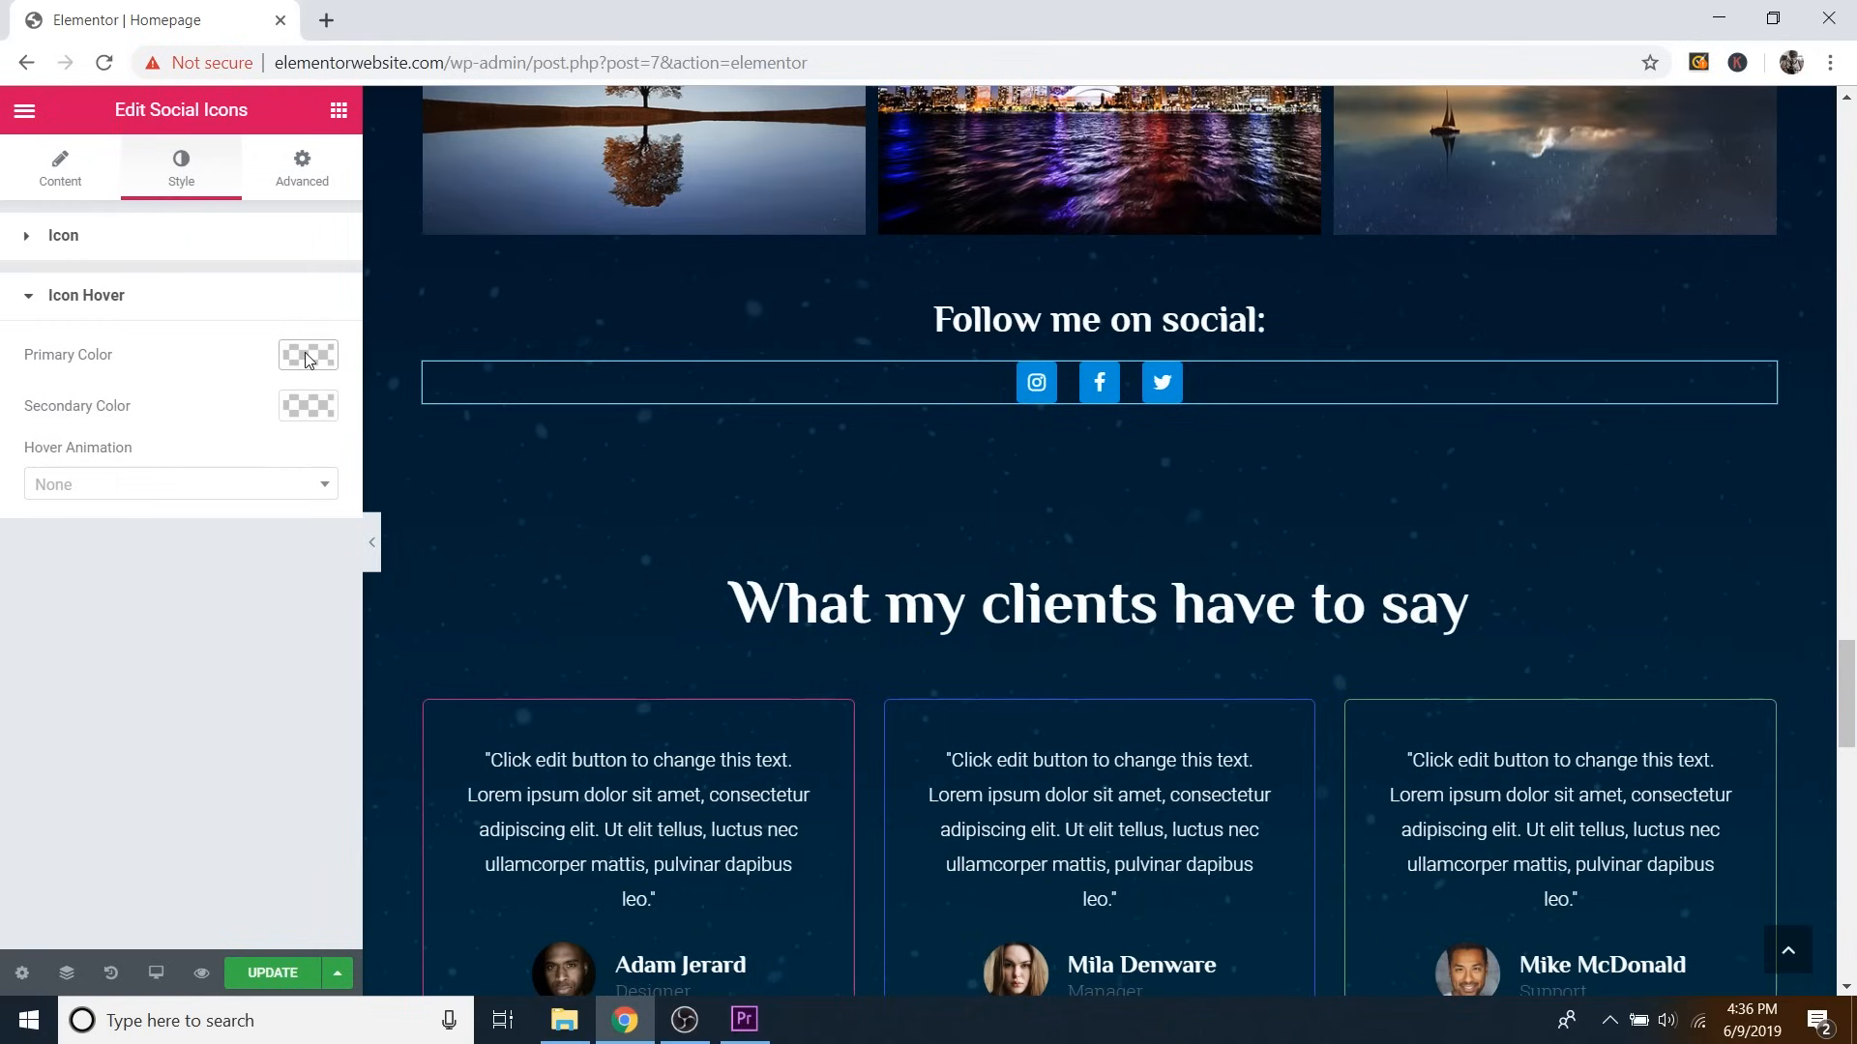
click(305, 356)
click(159, 641)
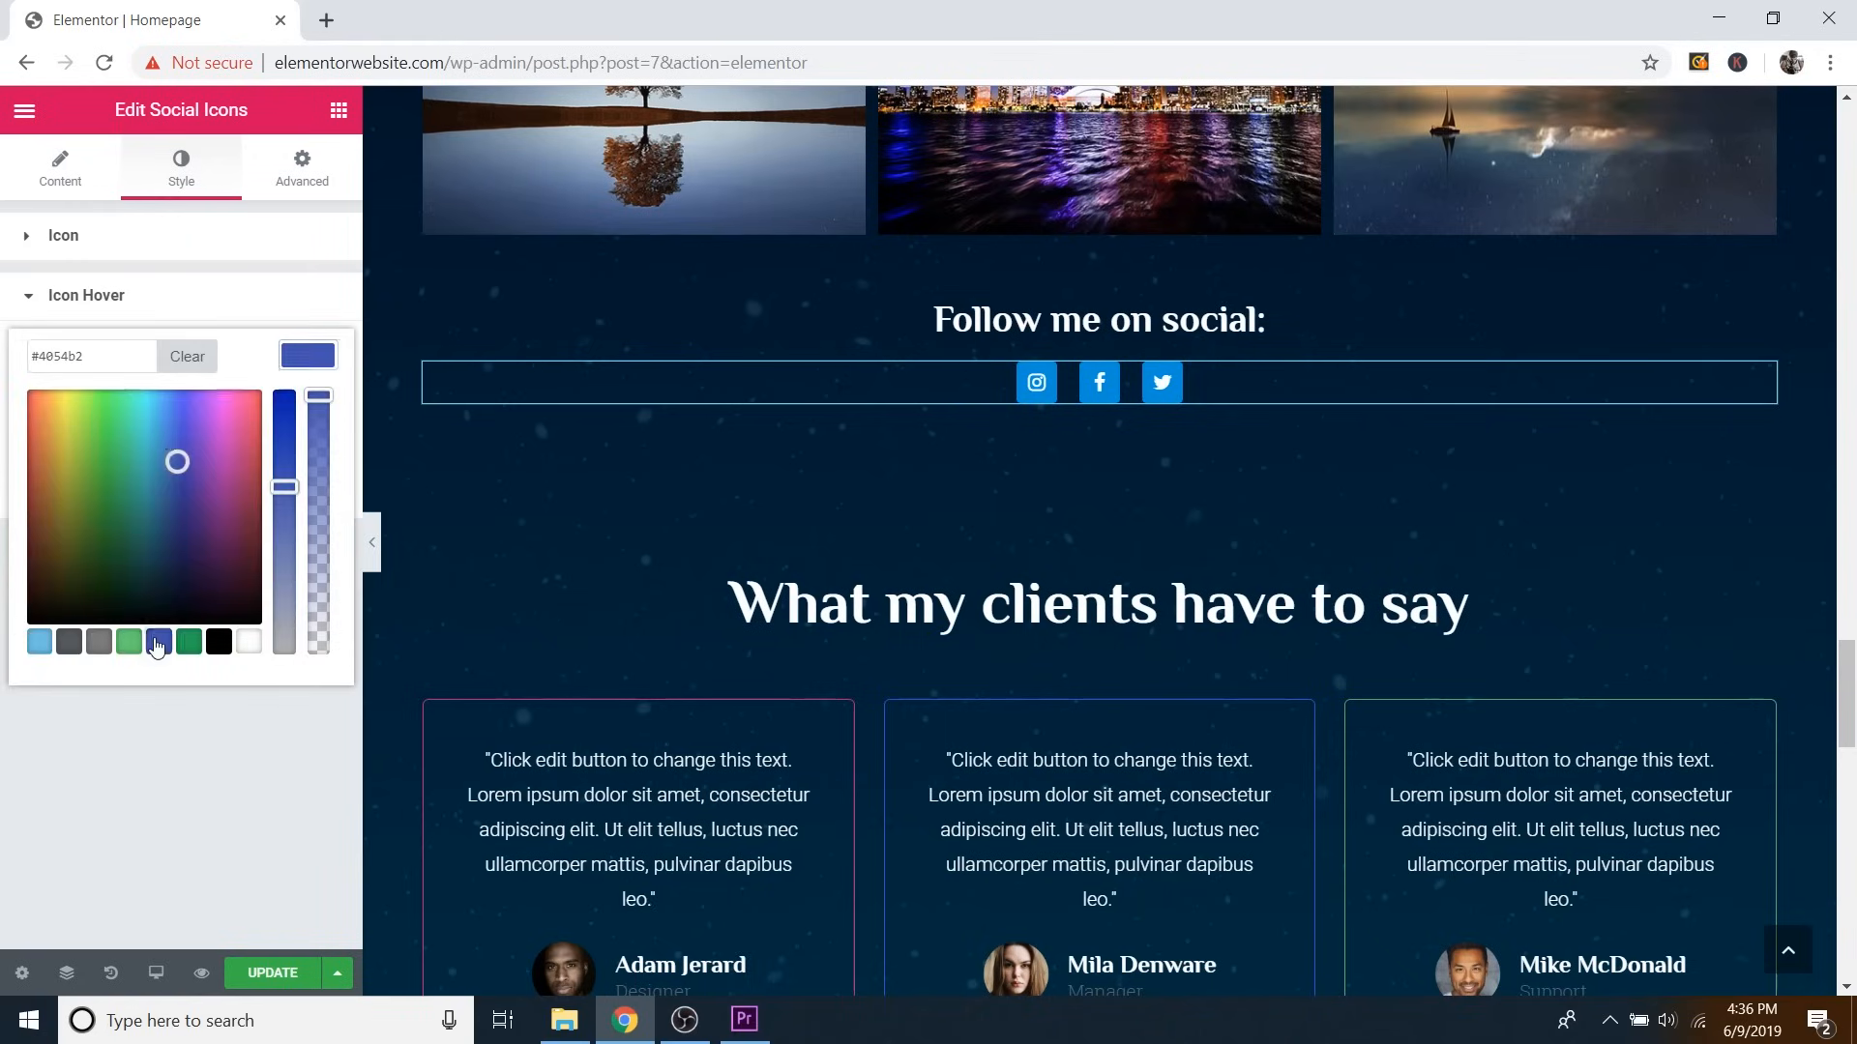
drag(177, 462, 163, 488)
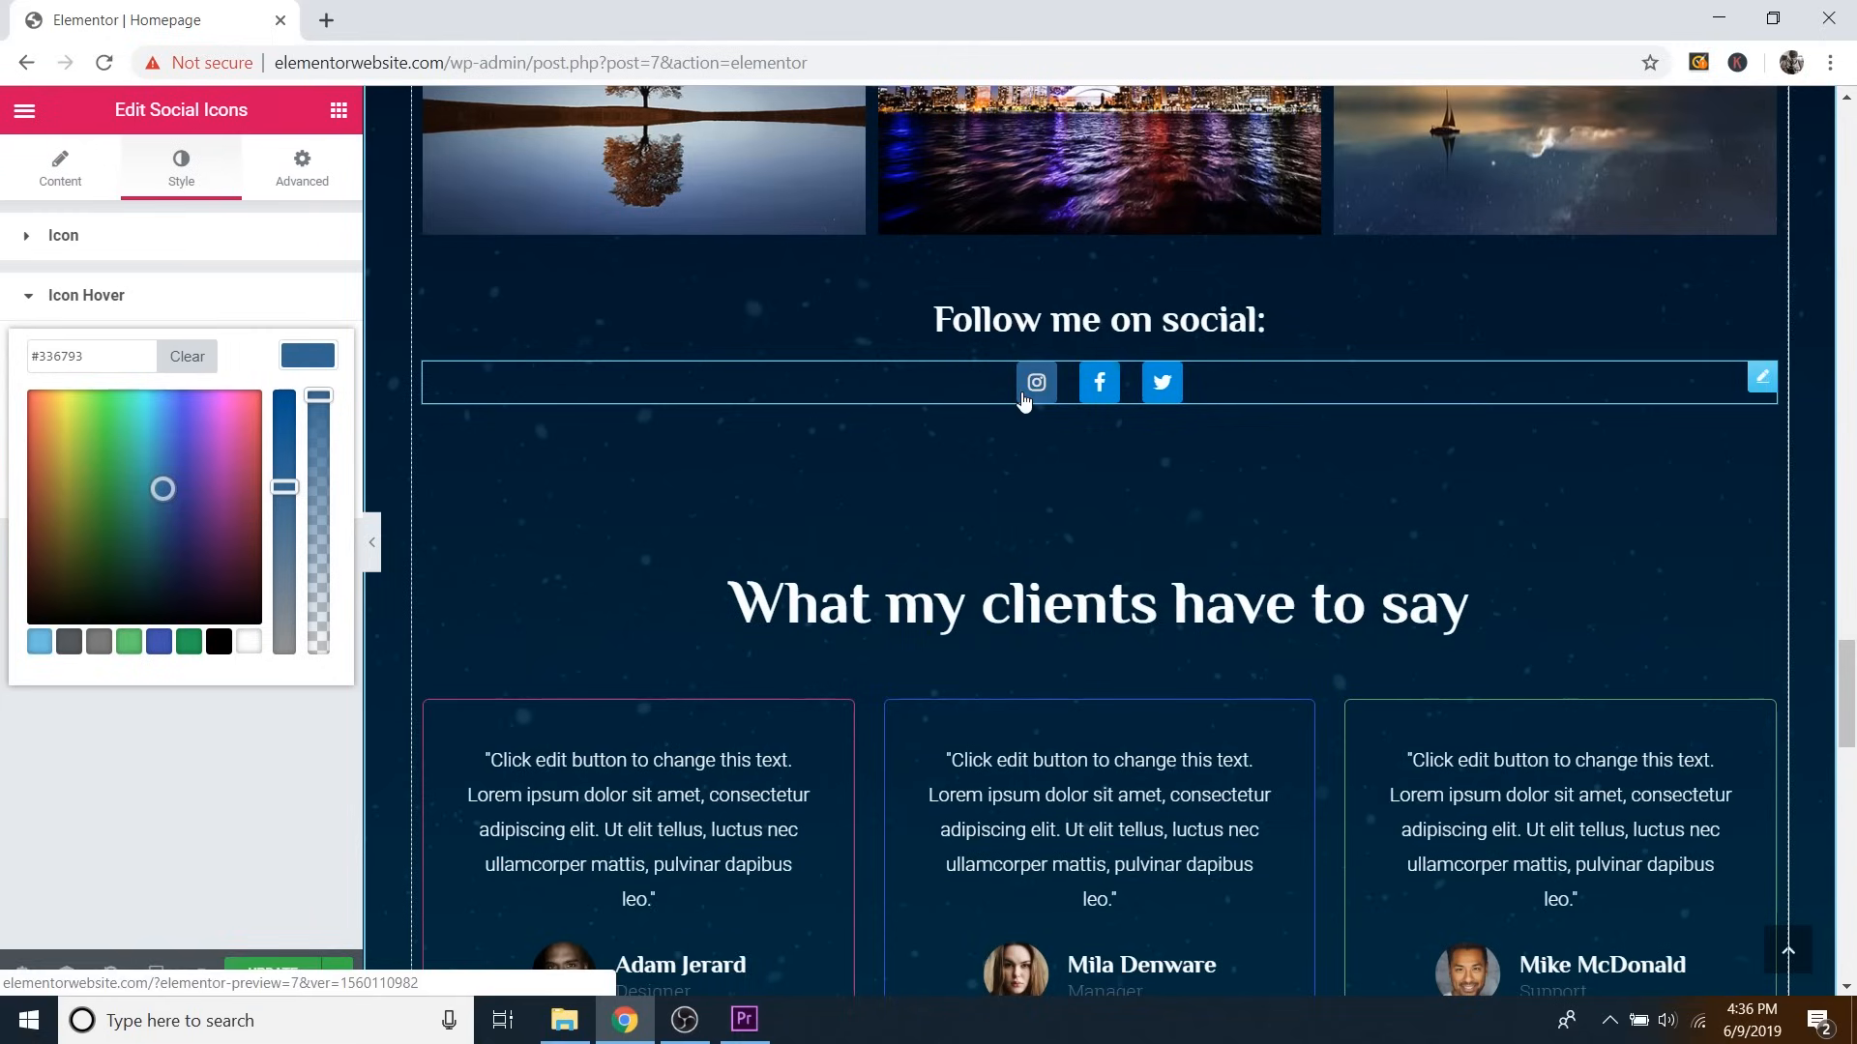
click(283, 430)
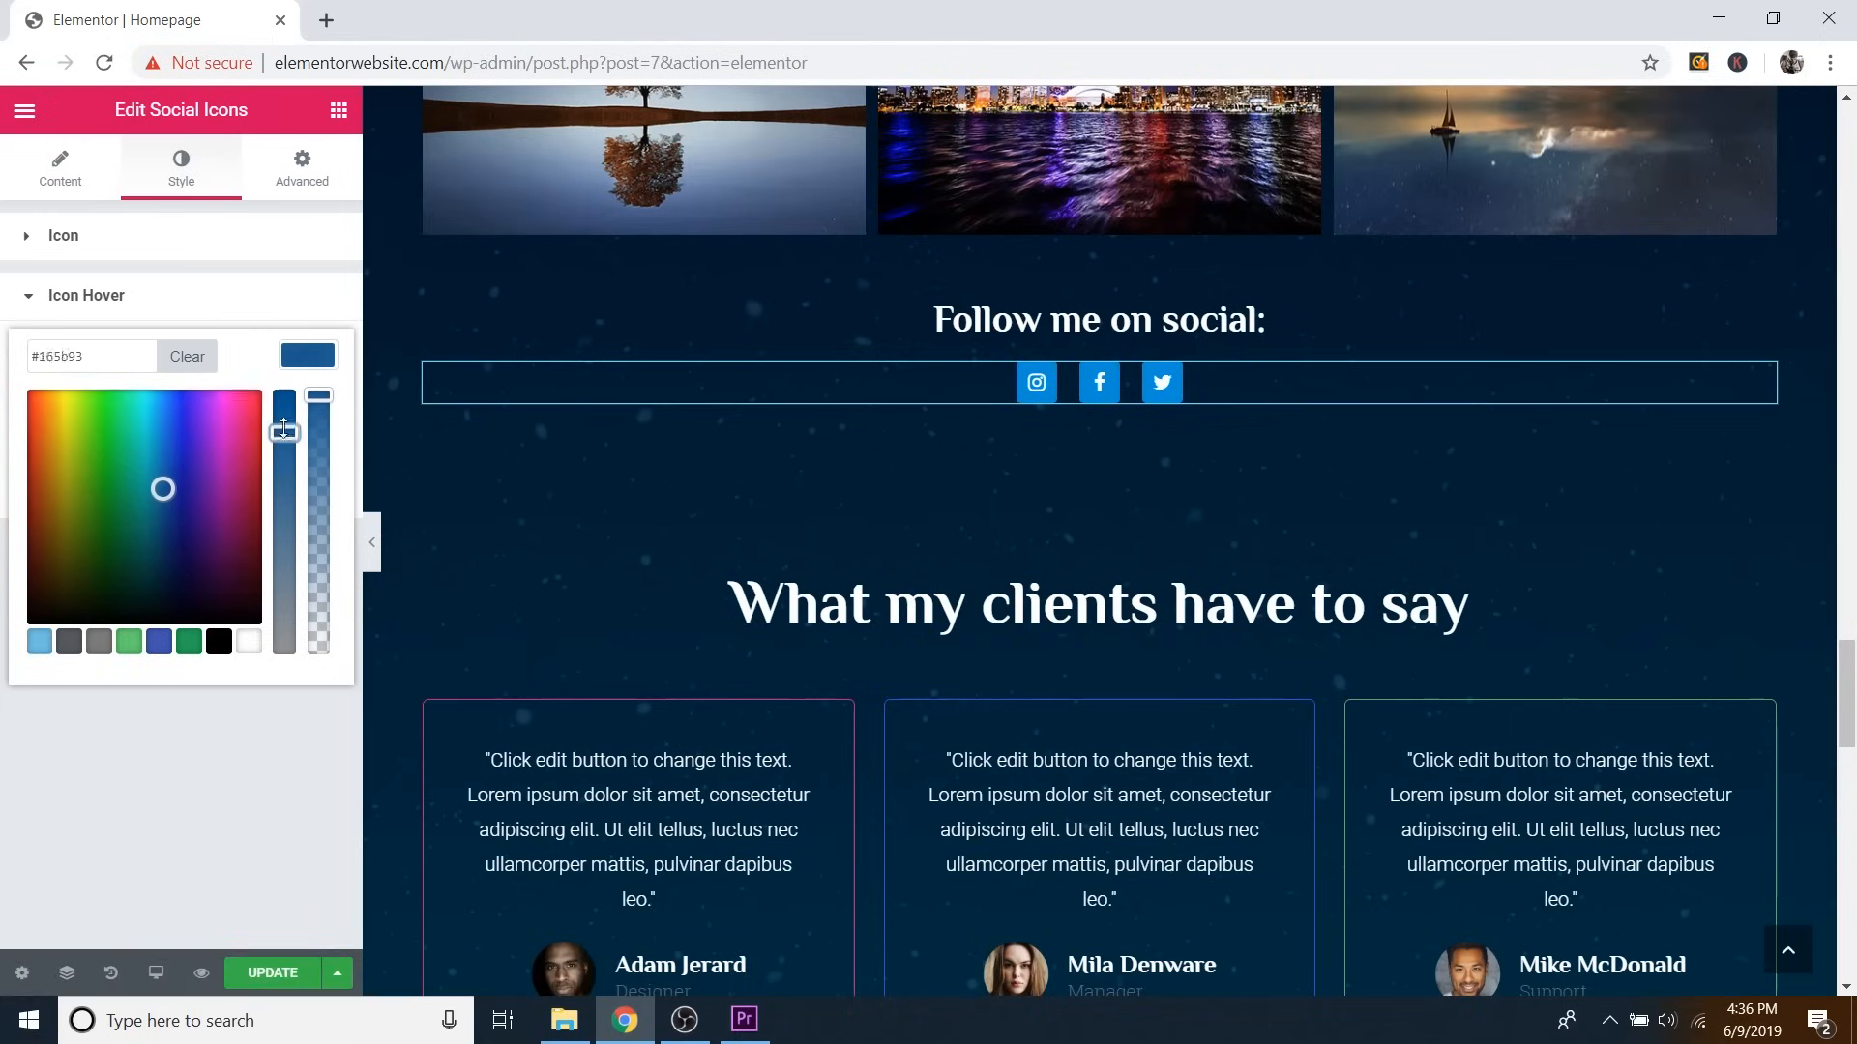
drag(283, 430, 283, 406)
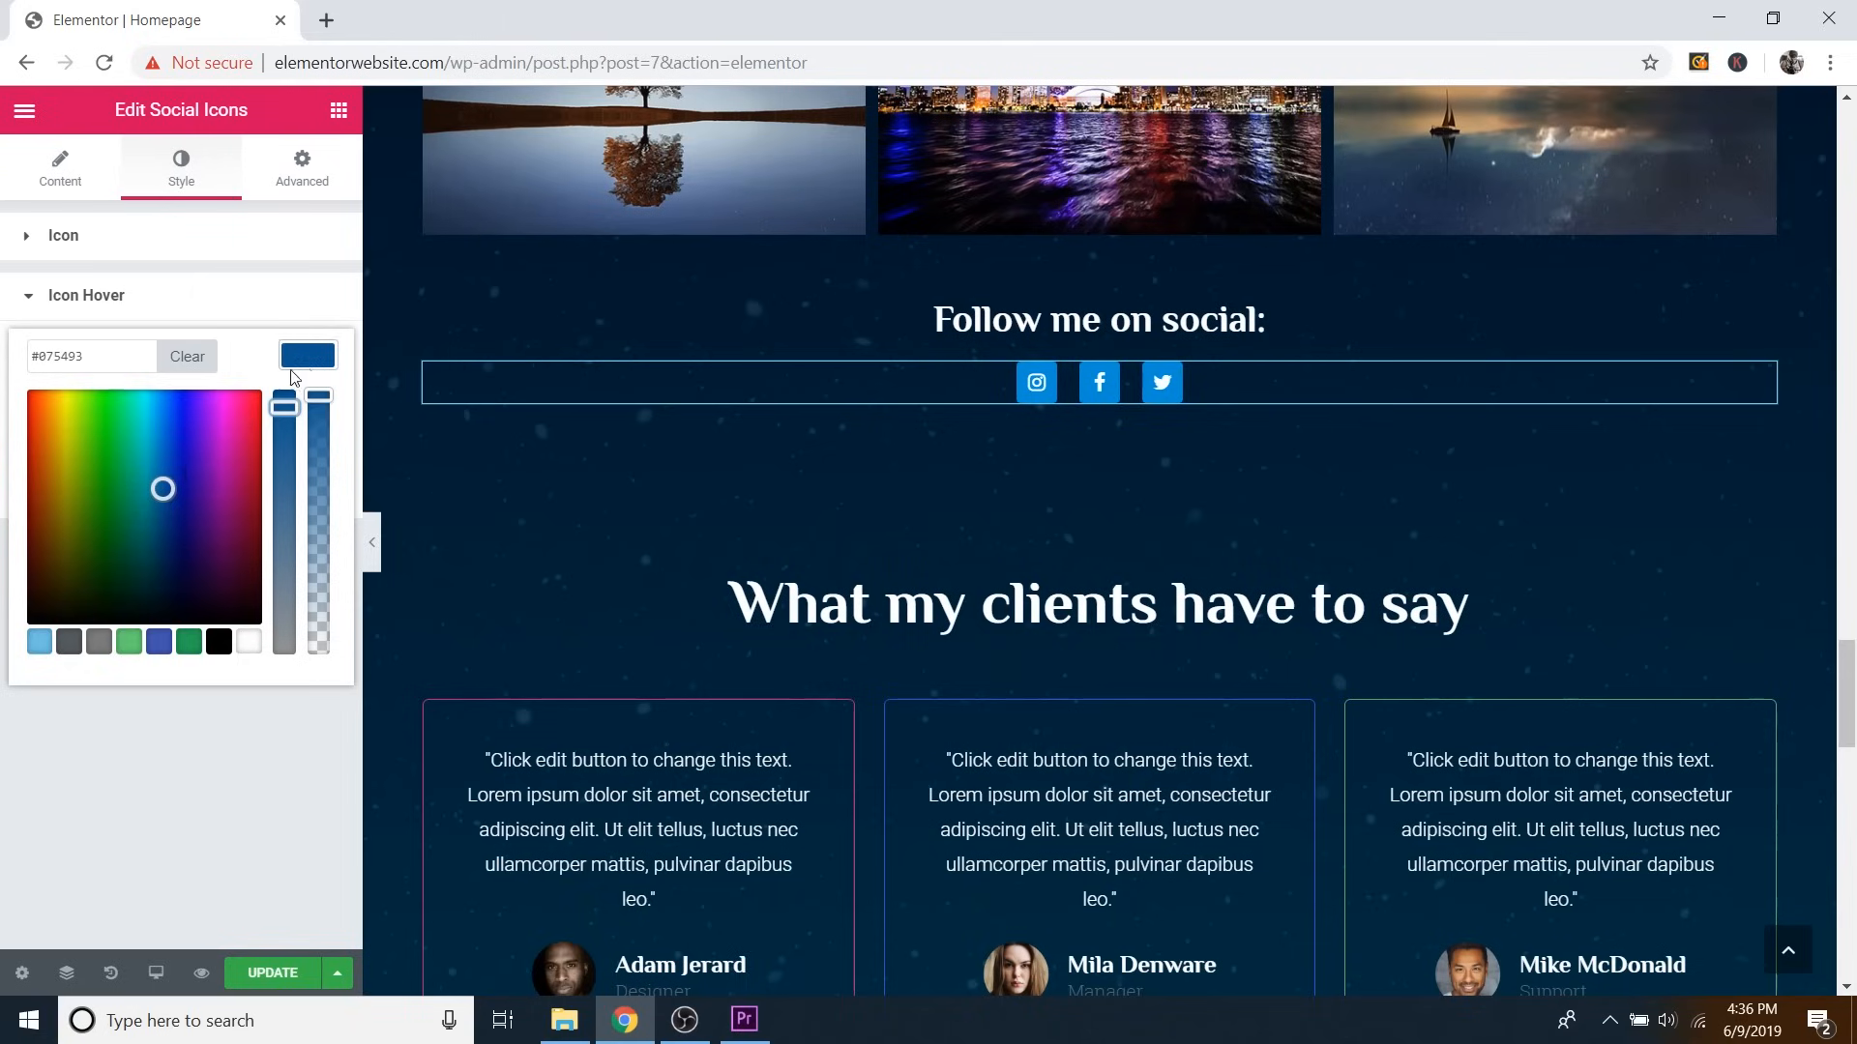
click(227, 459)
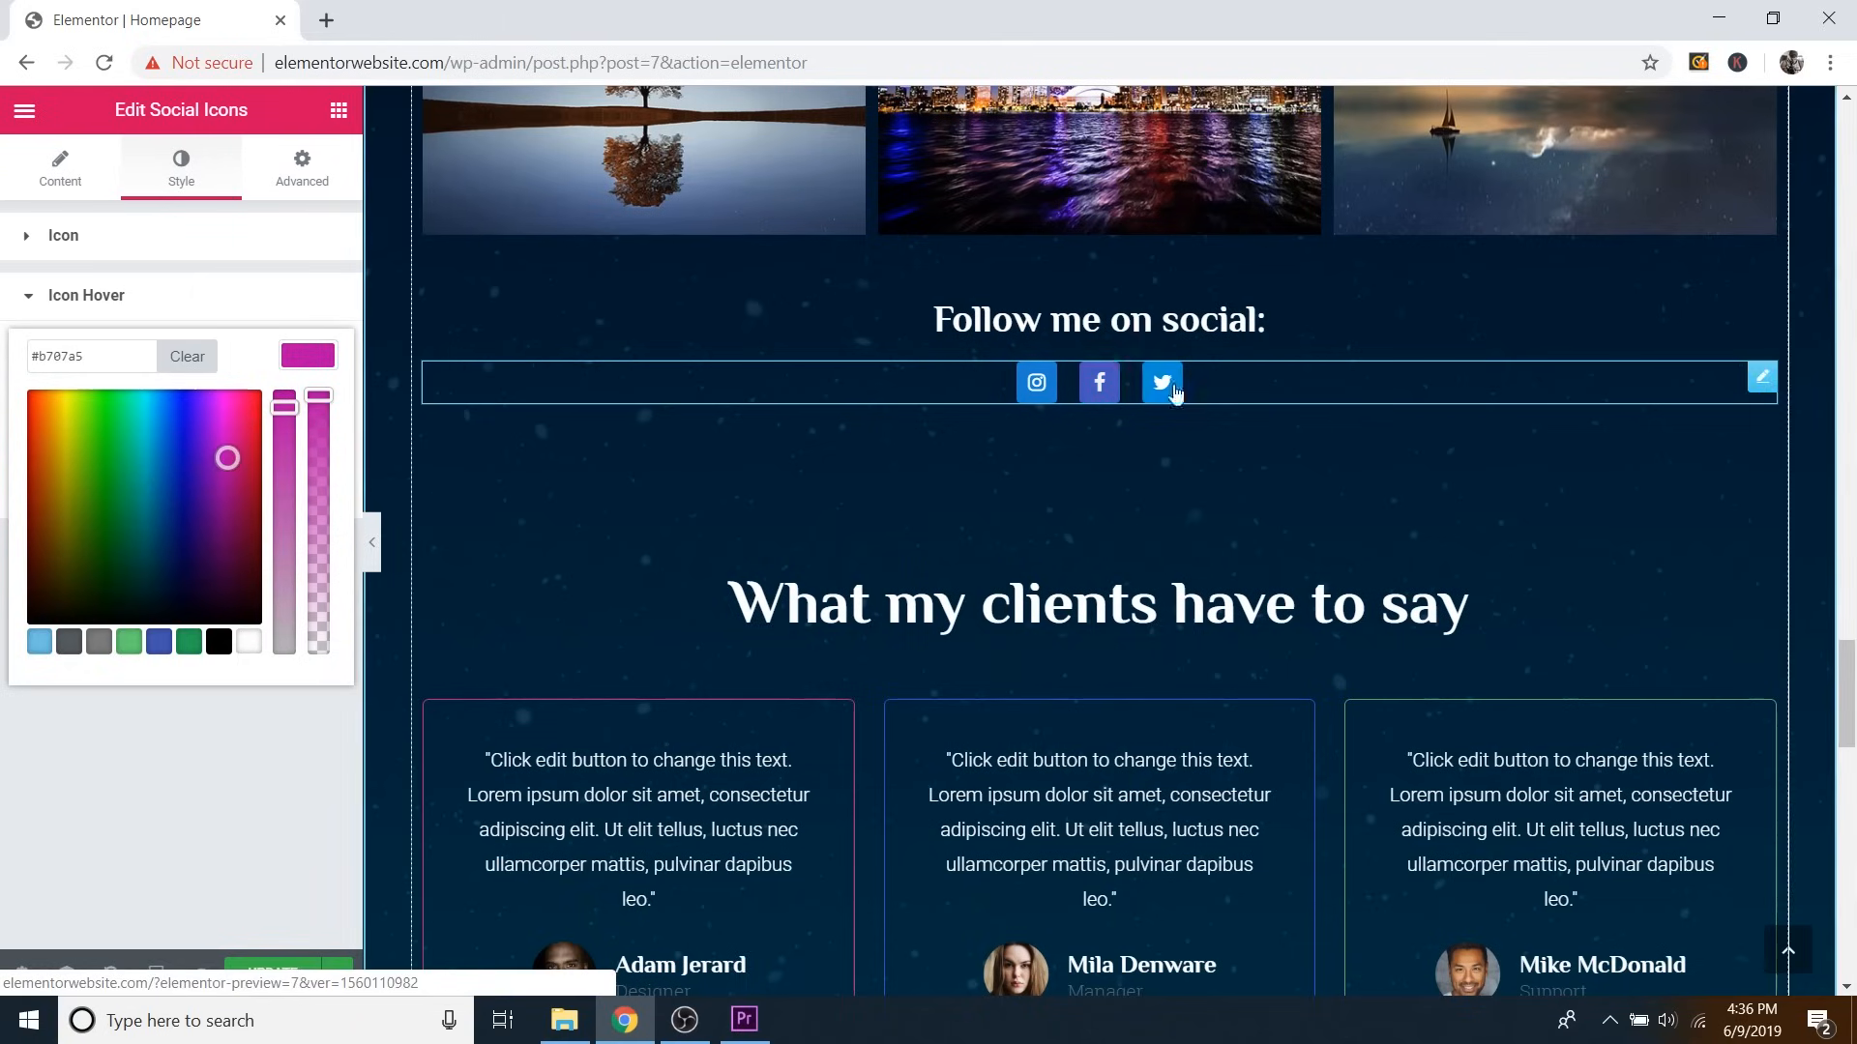
click(43, 475)
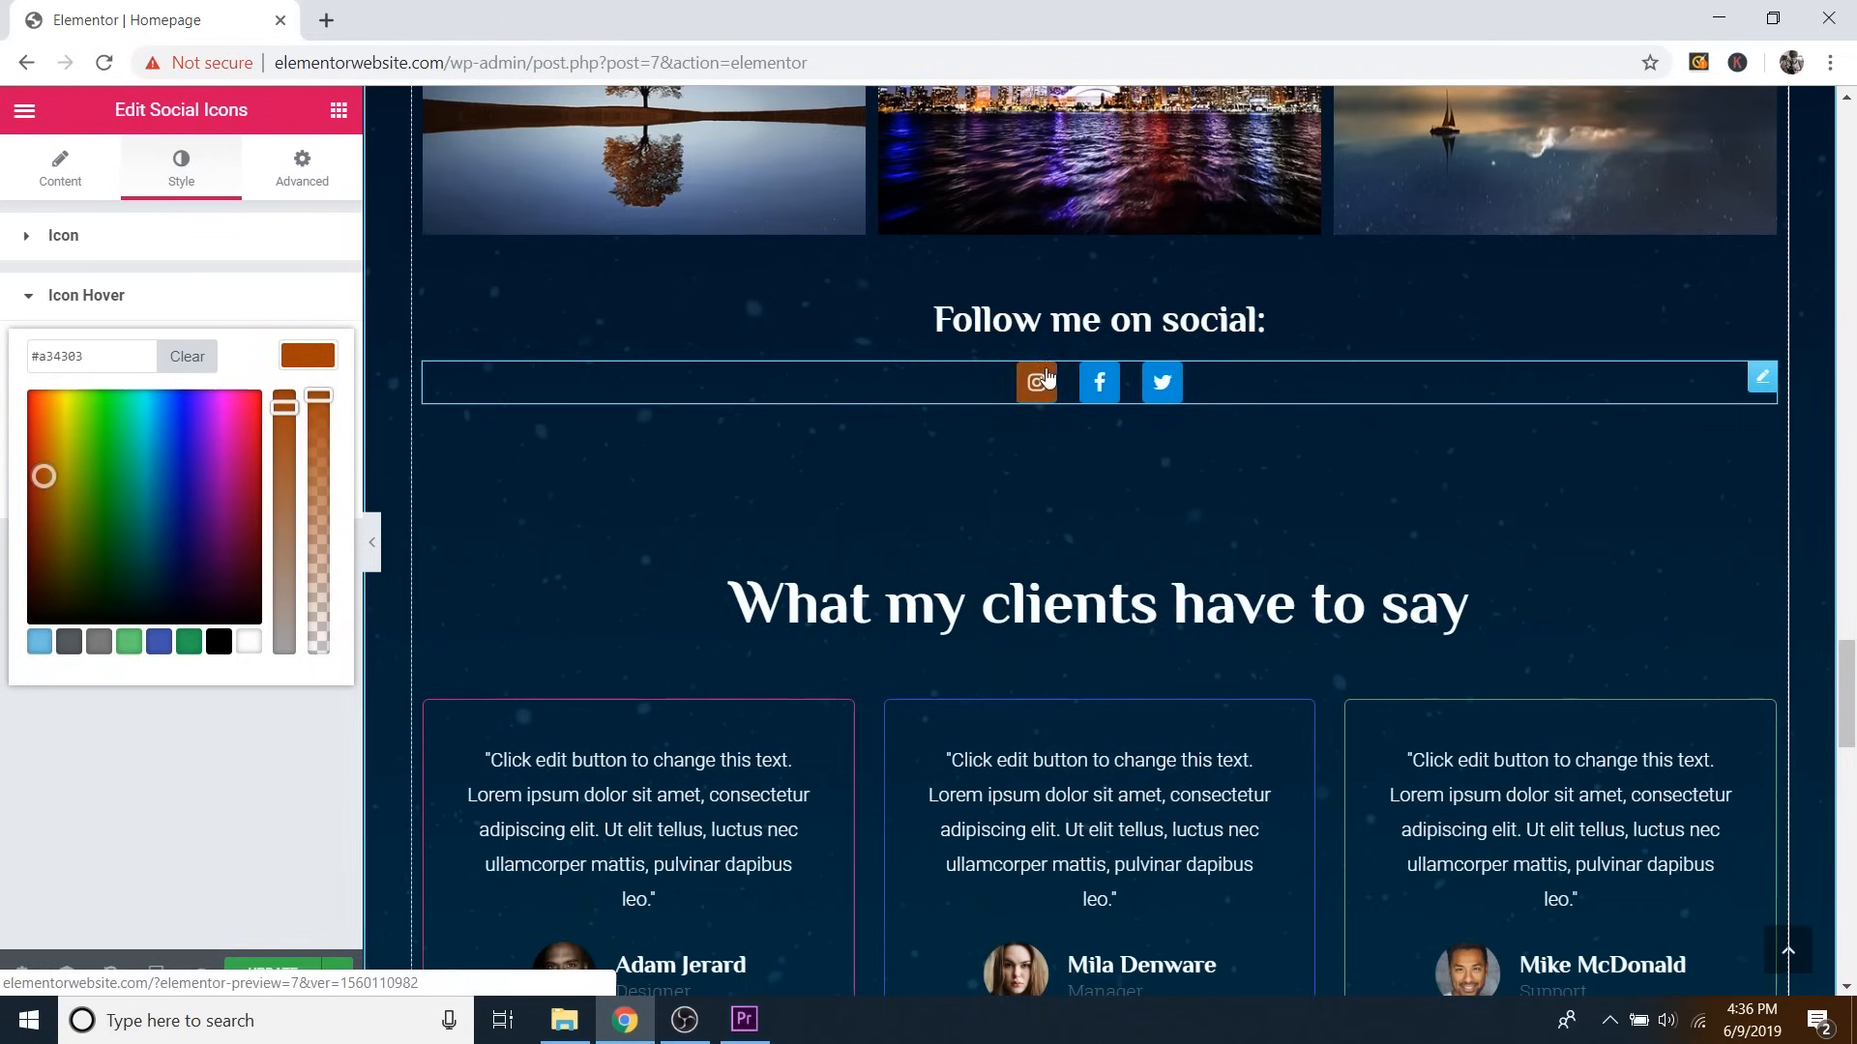
click(319, 359)
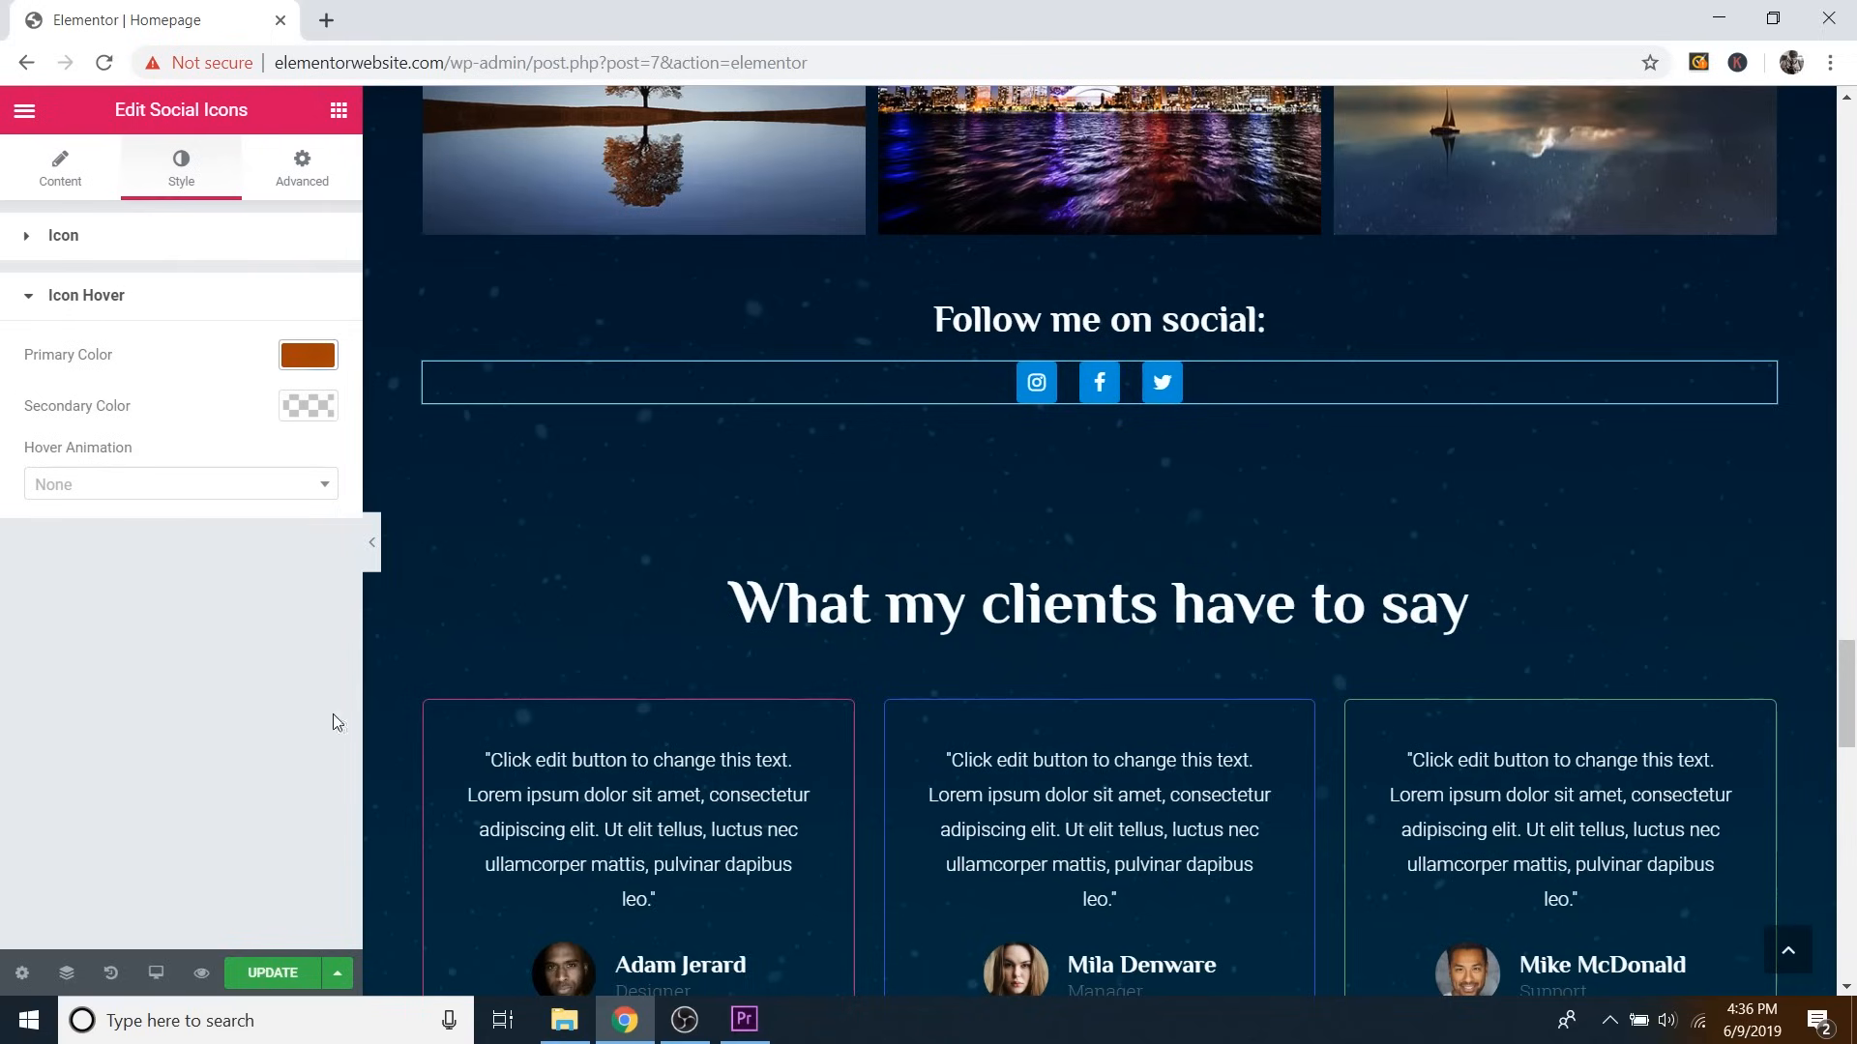
click(273, 973)
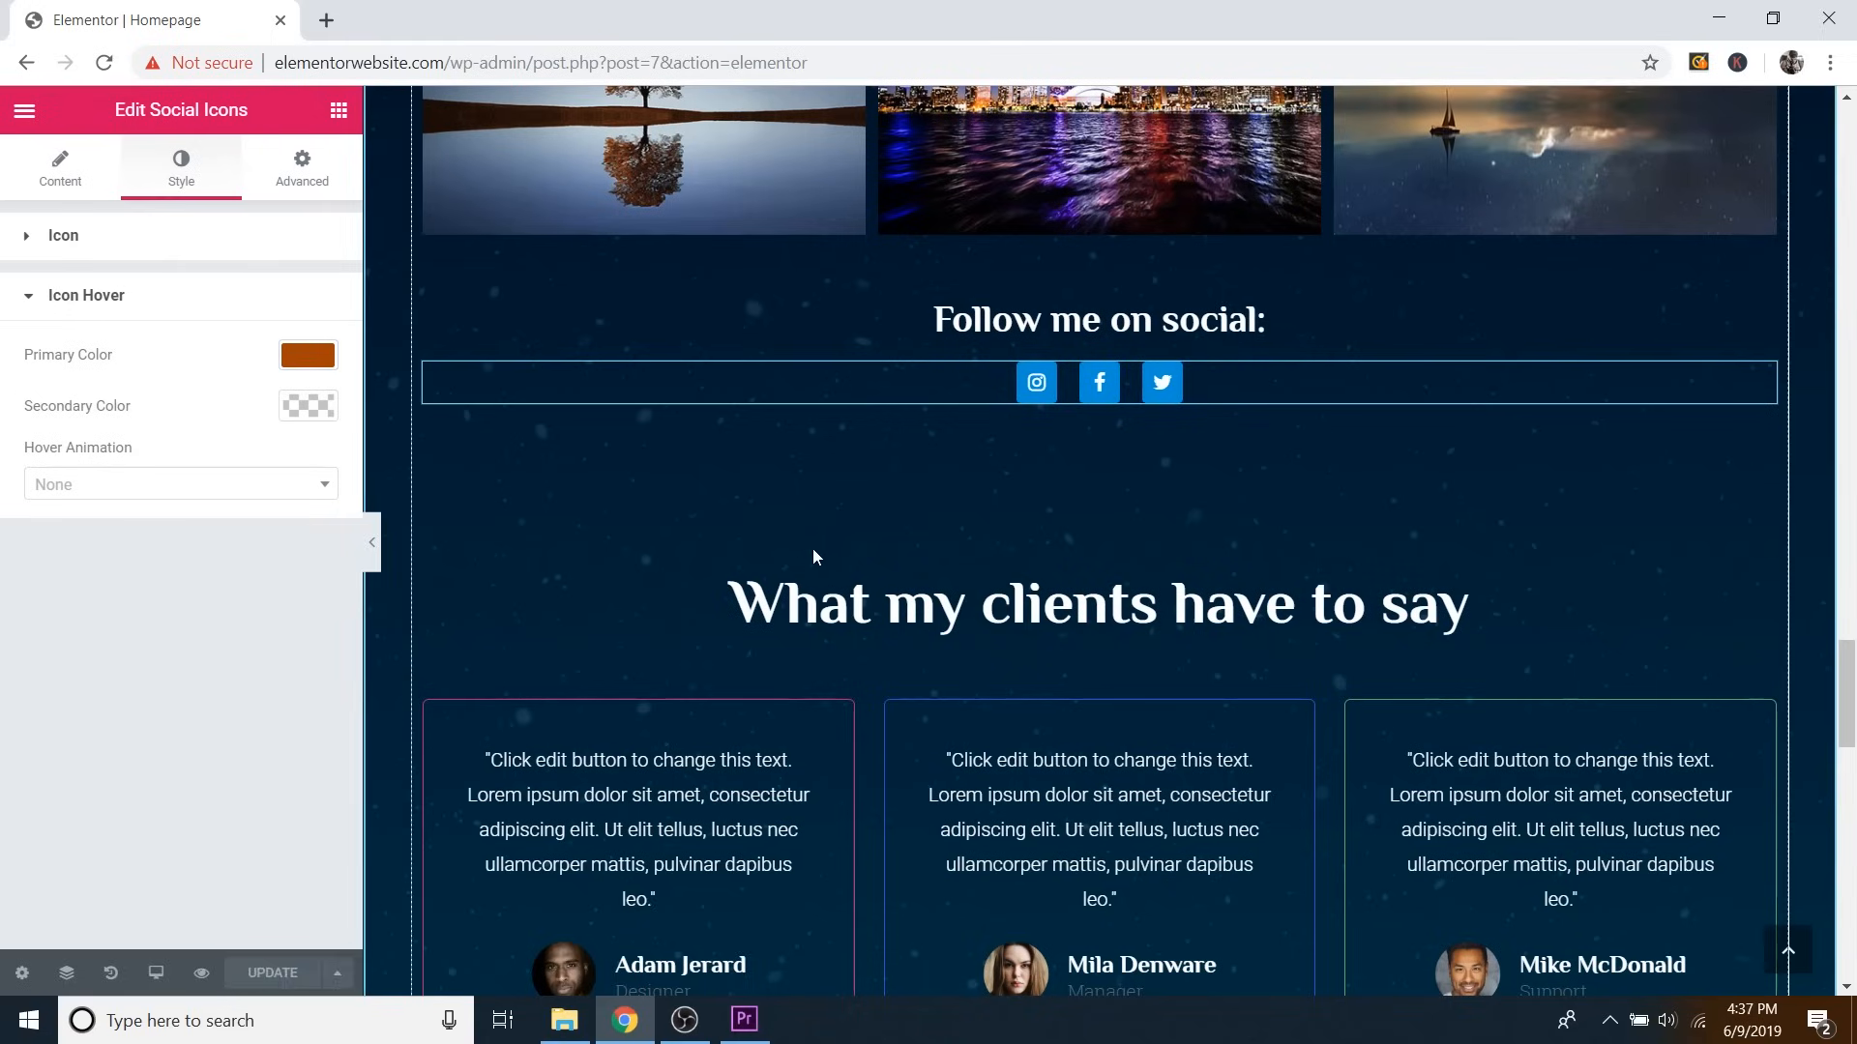
scroll(812, 551, down, 3)
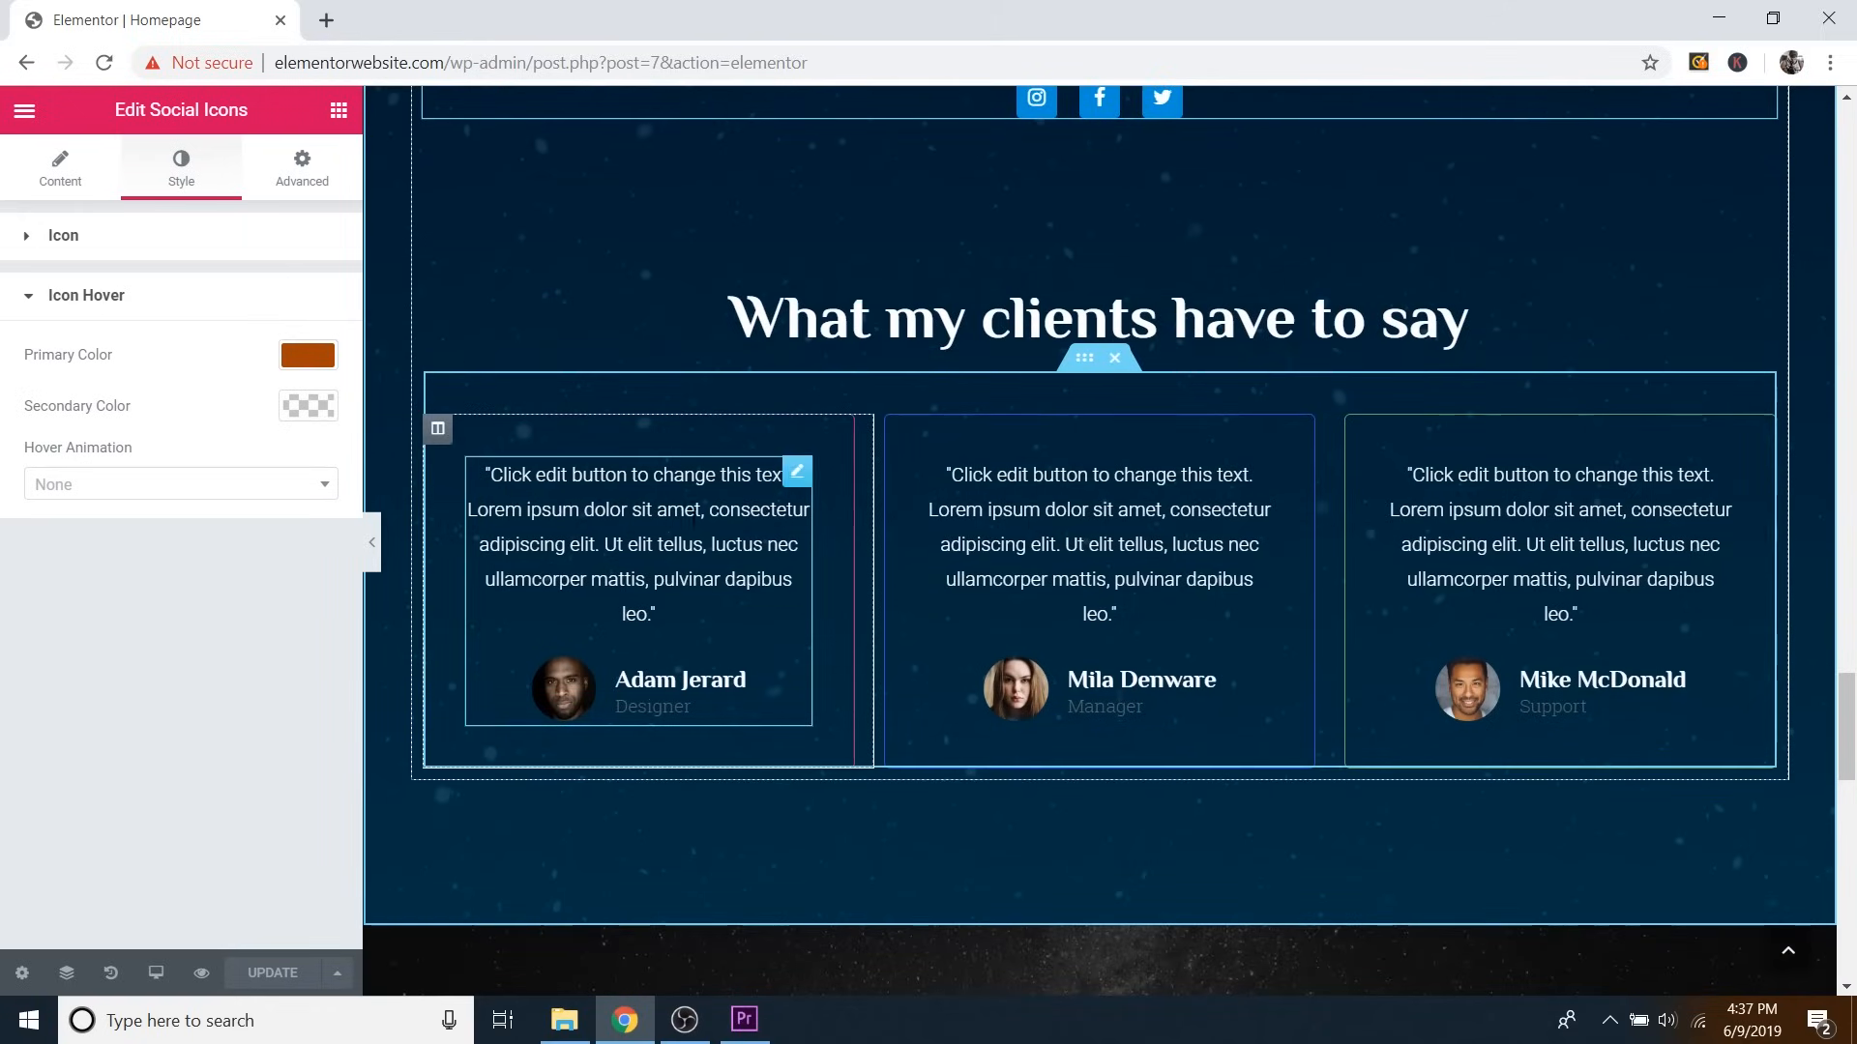
click(797, 474)
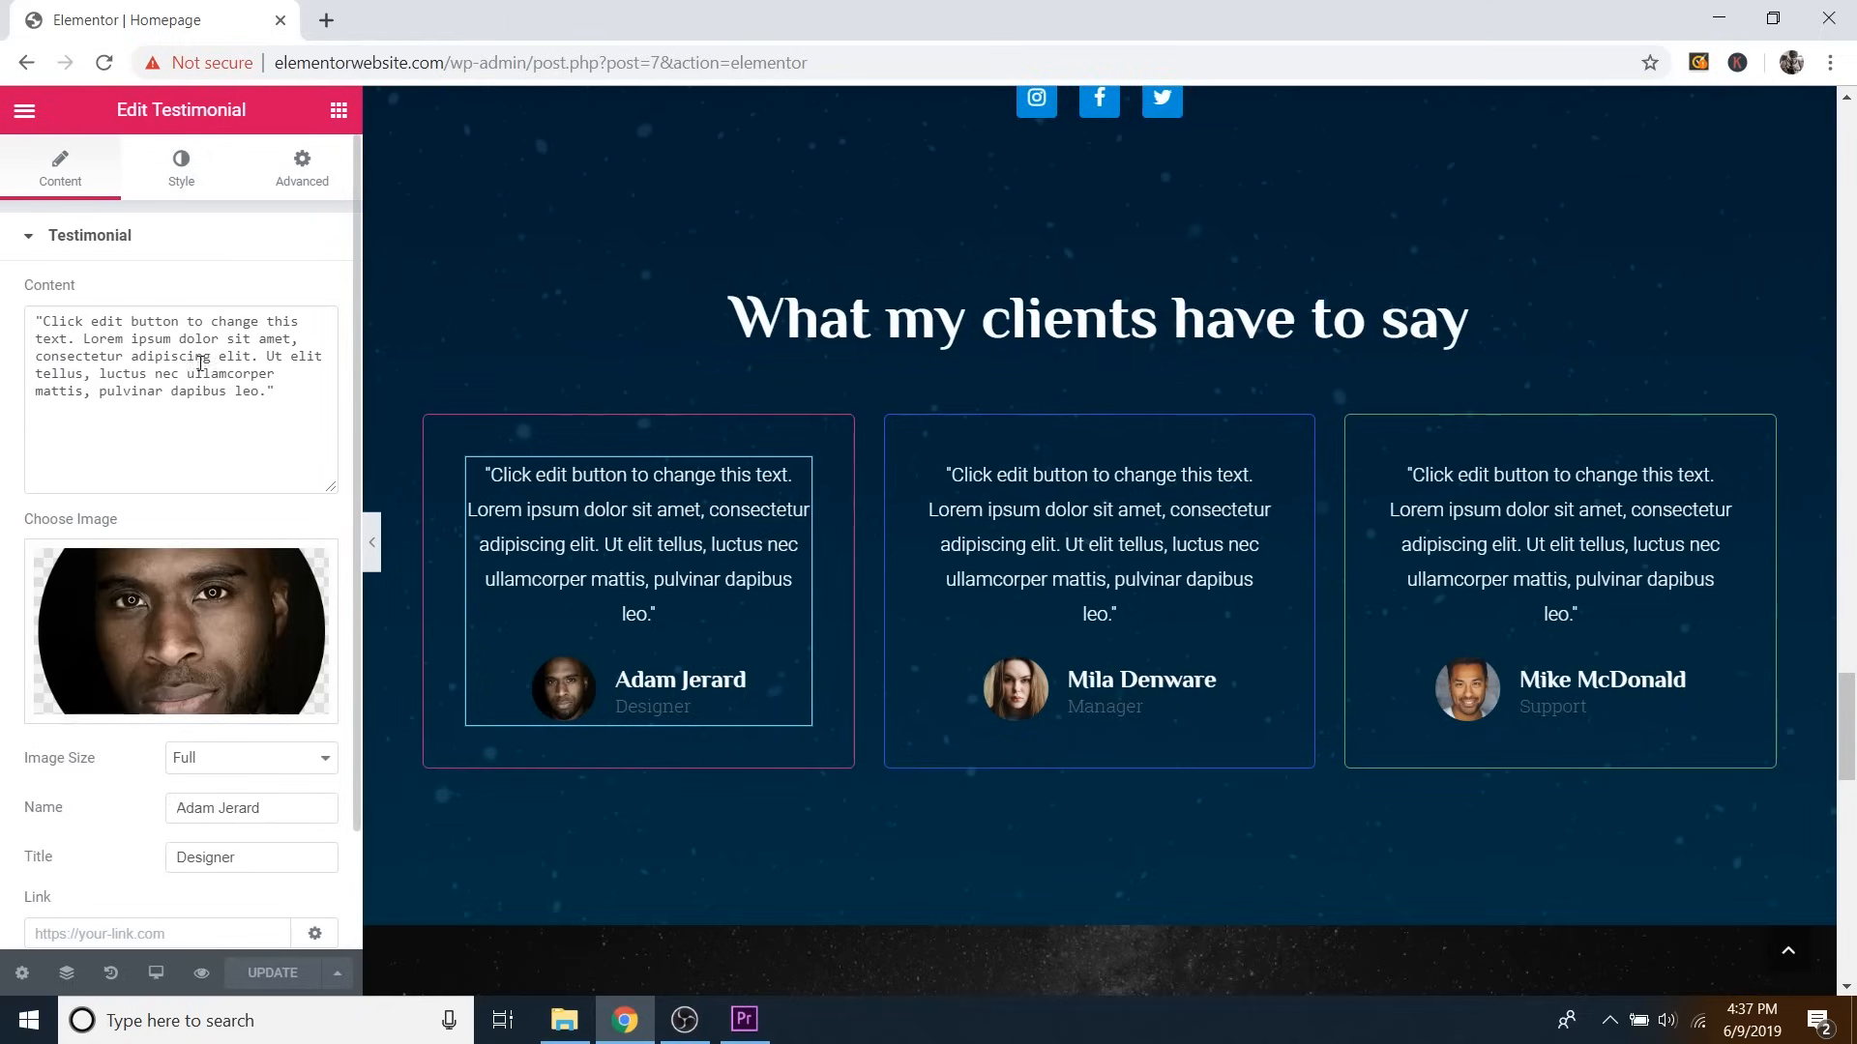
drag(43, 322, 252, 395)
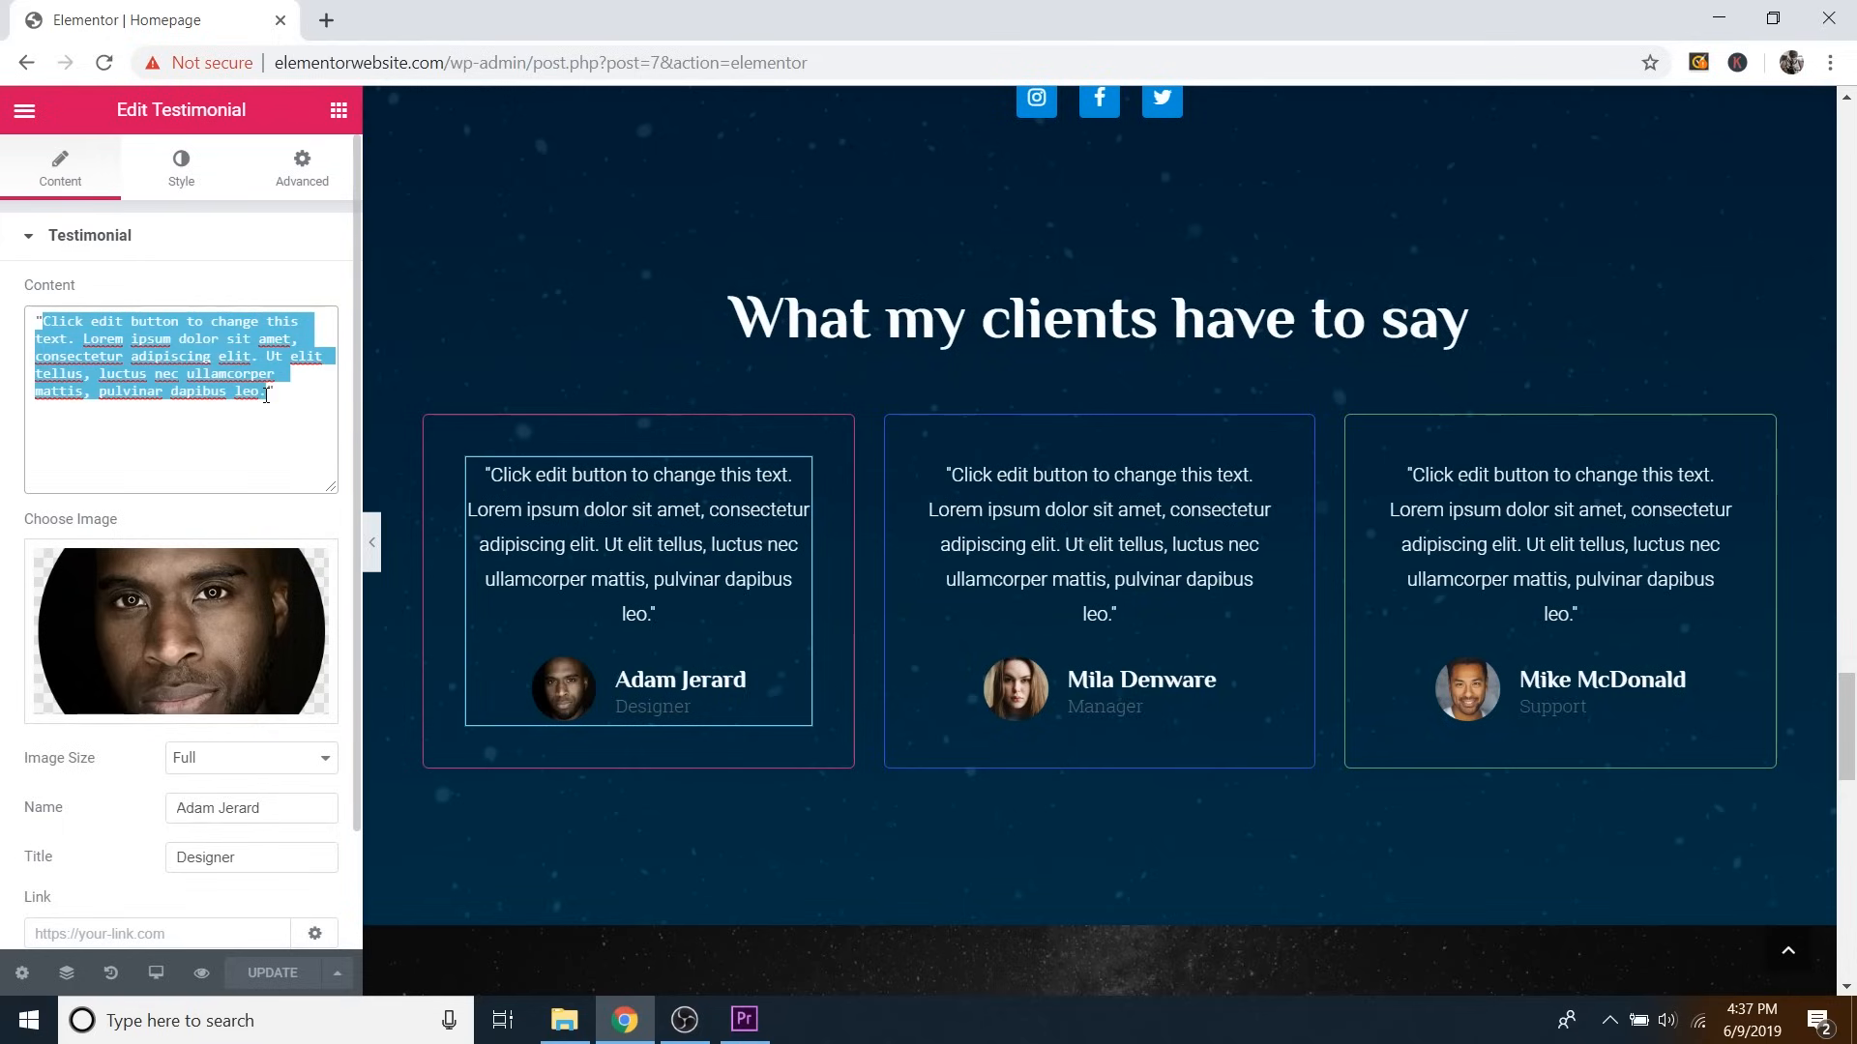
click(262, 400)
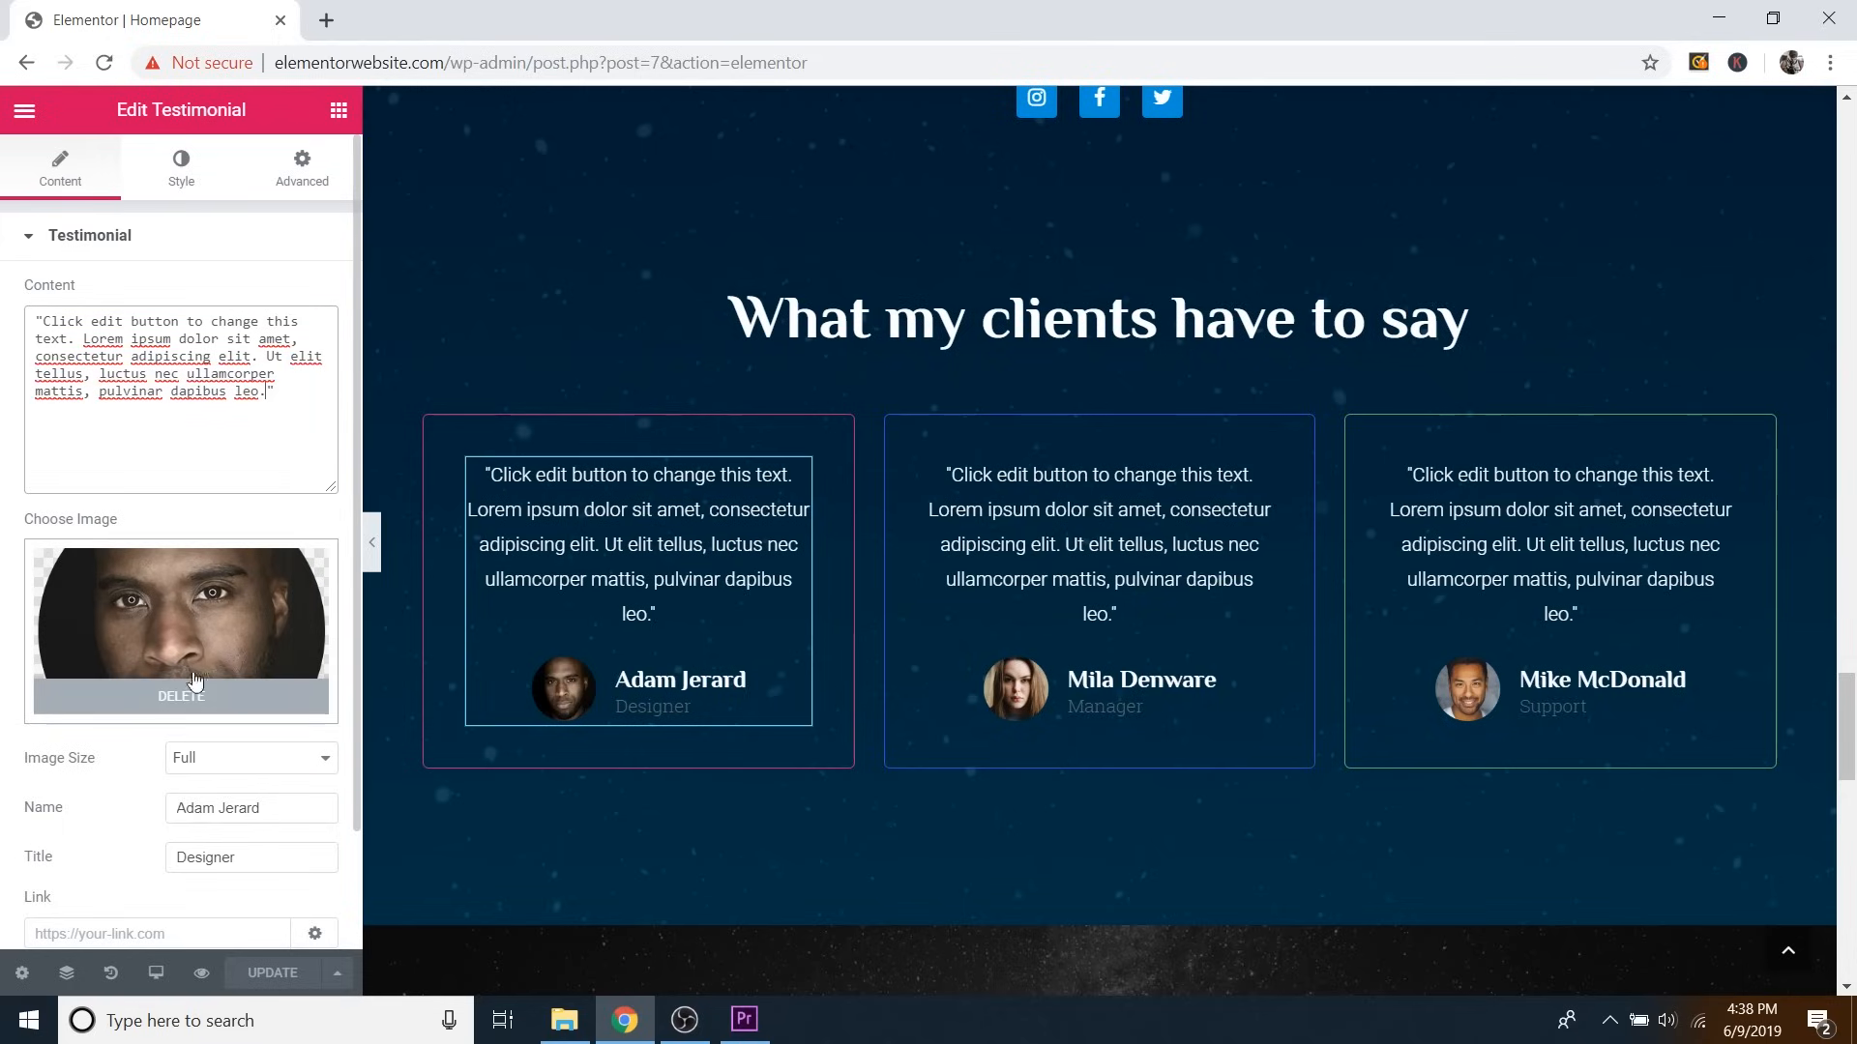
scroll(83, 812, down, 2)
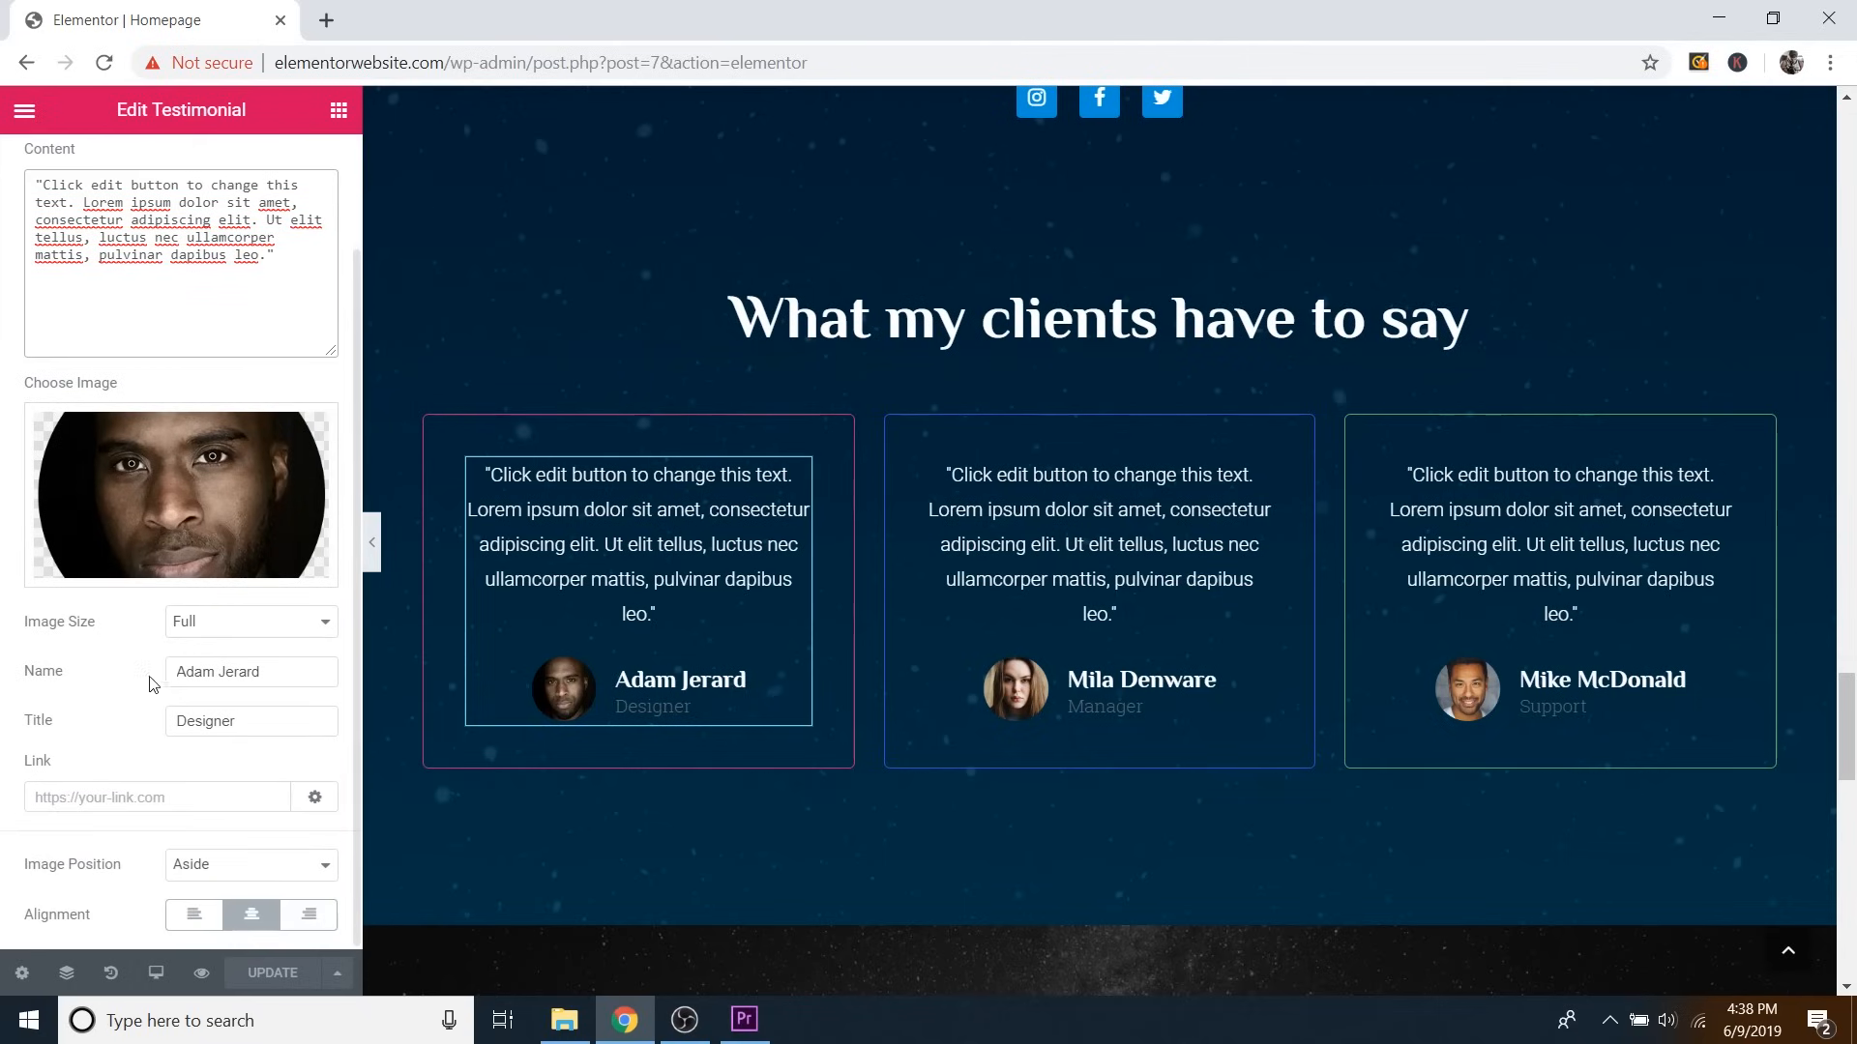
scroll(160, 694, up, 2)
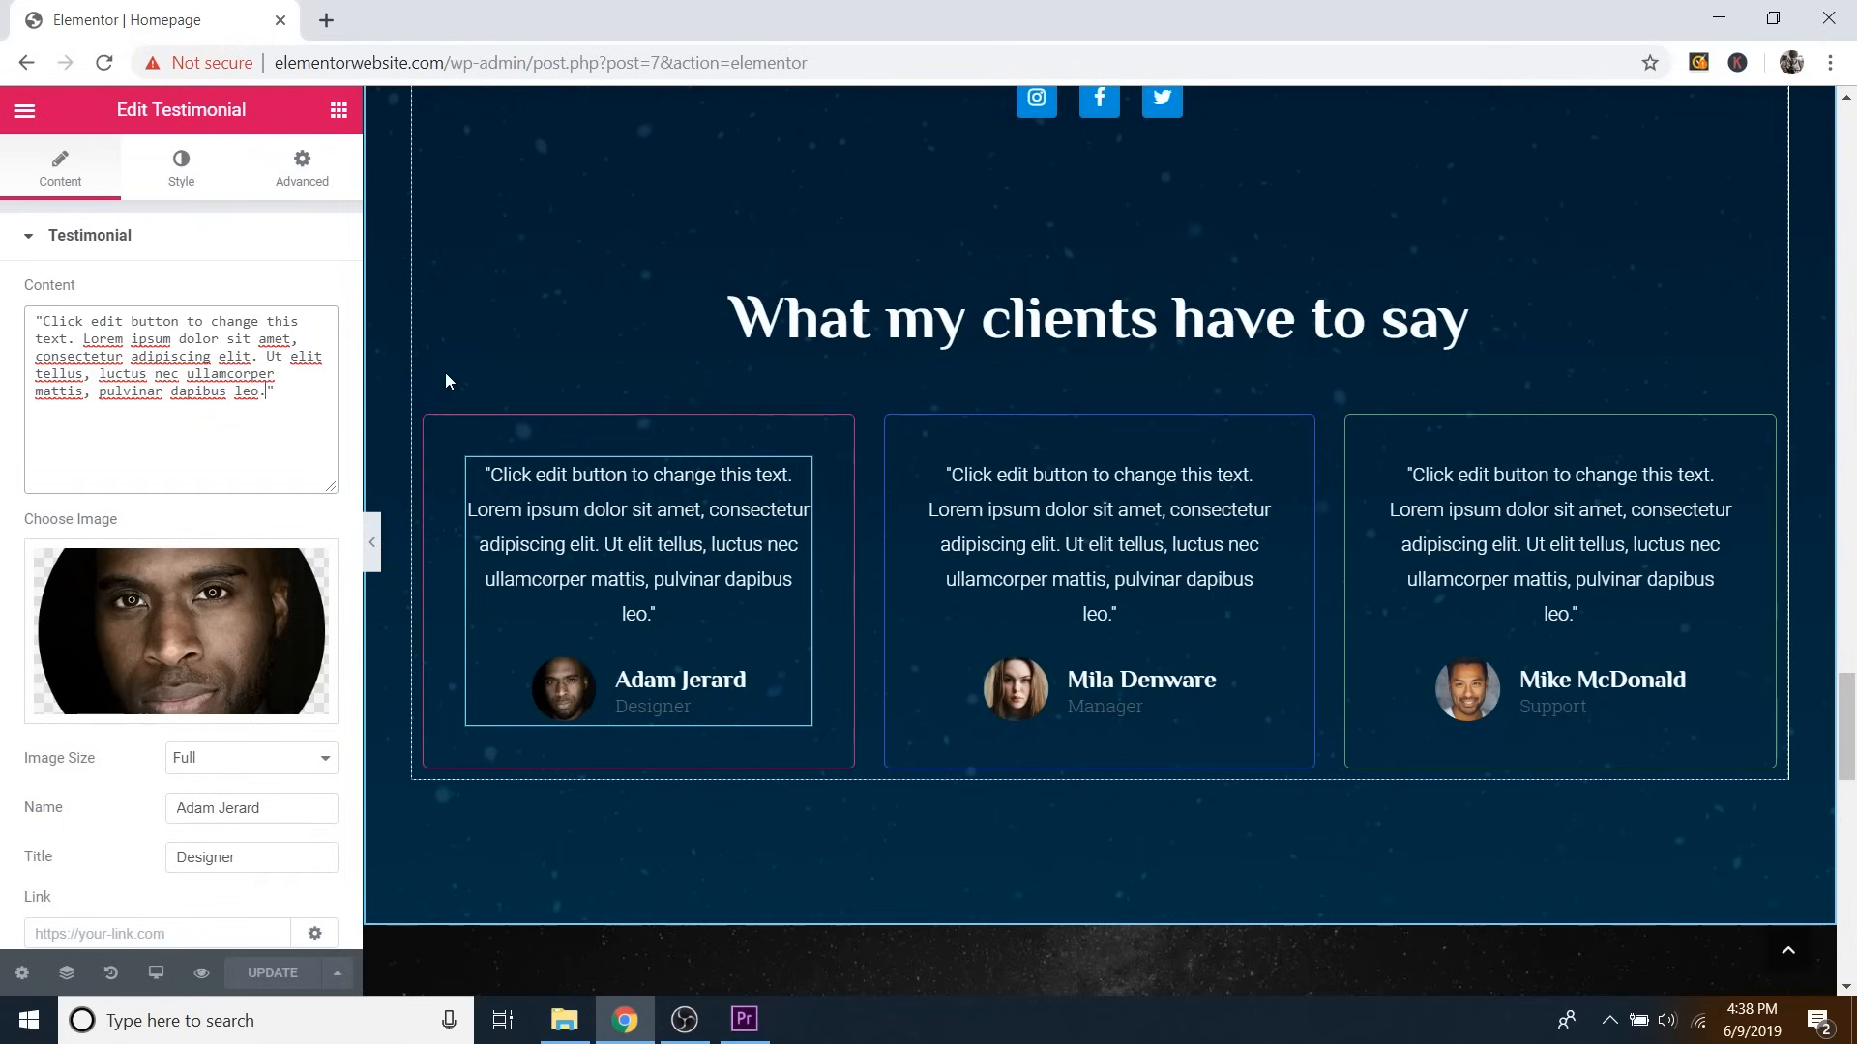
Show the first testimonial column's Style > Border settings, raising width to 8 then back to 1.
click(438, 430)
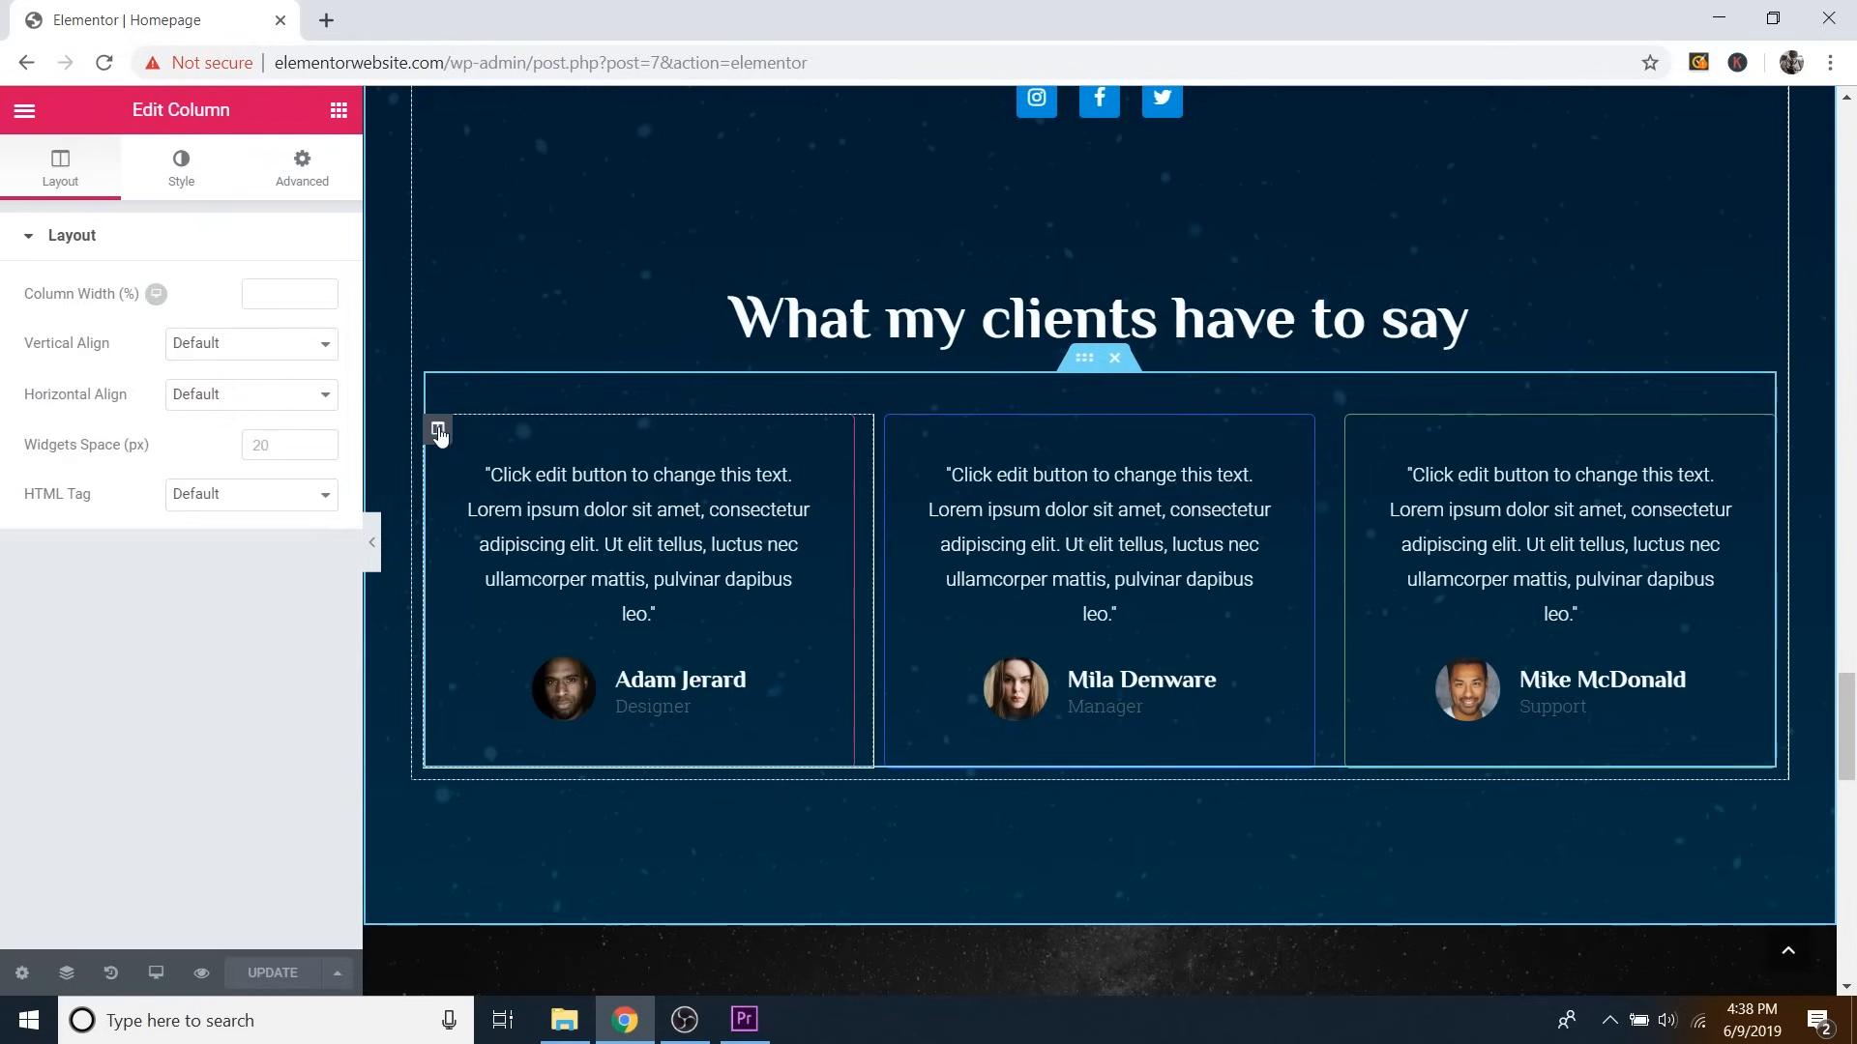
click(196, 187)
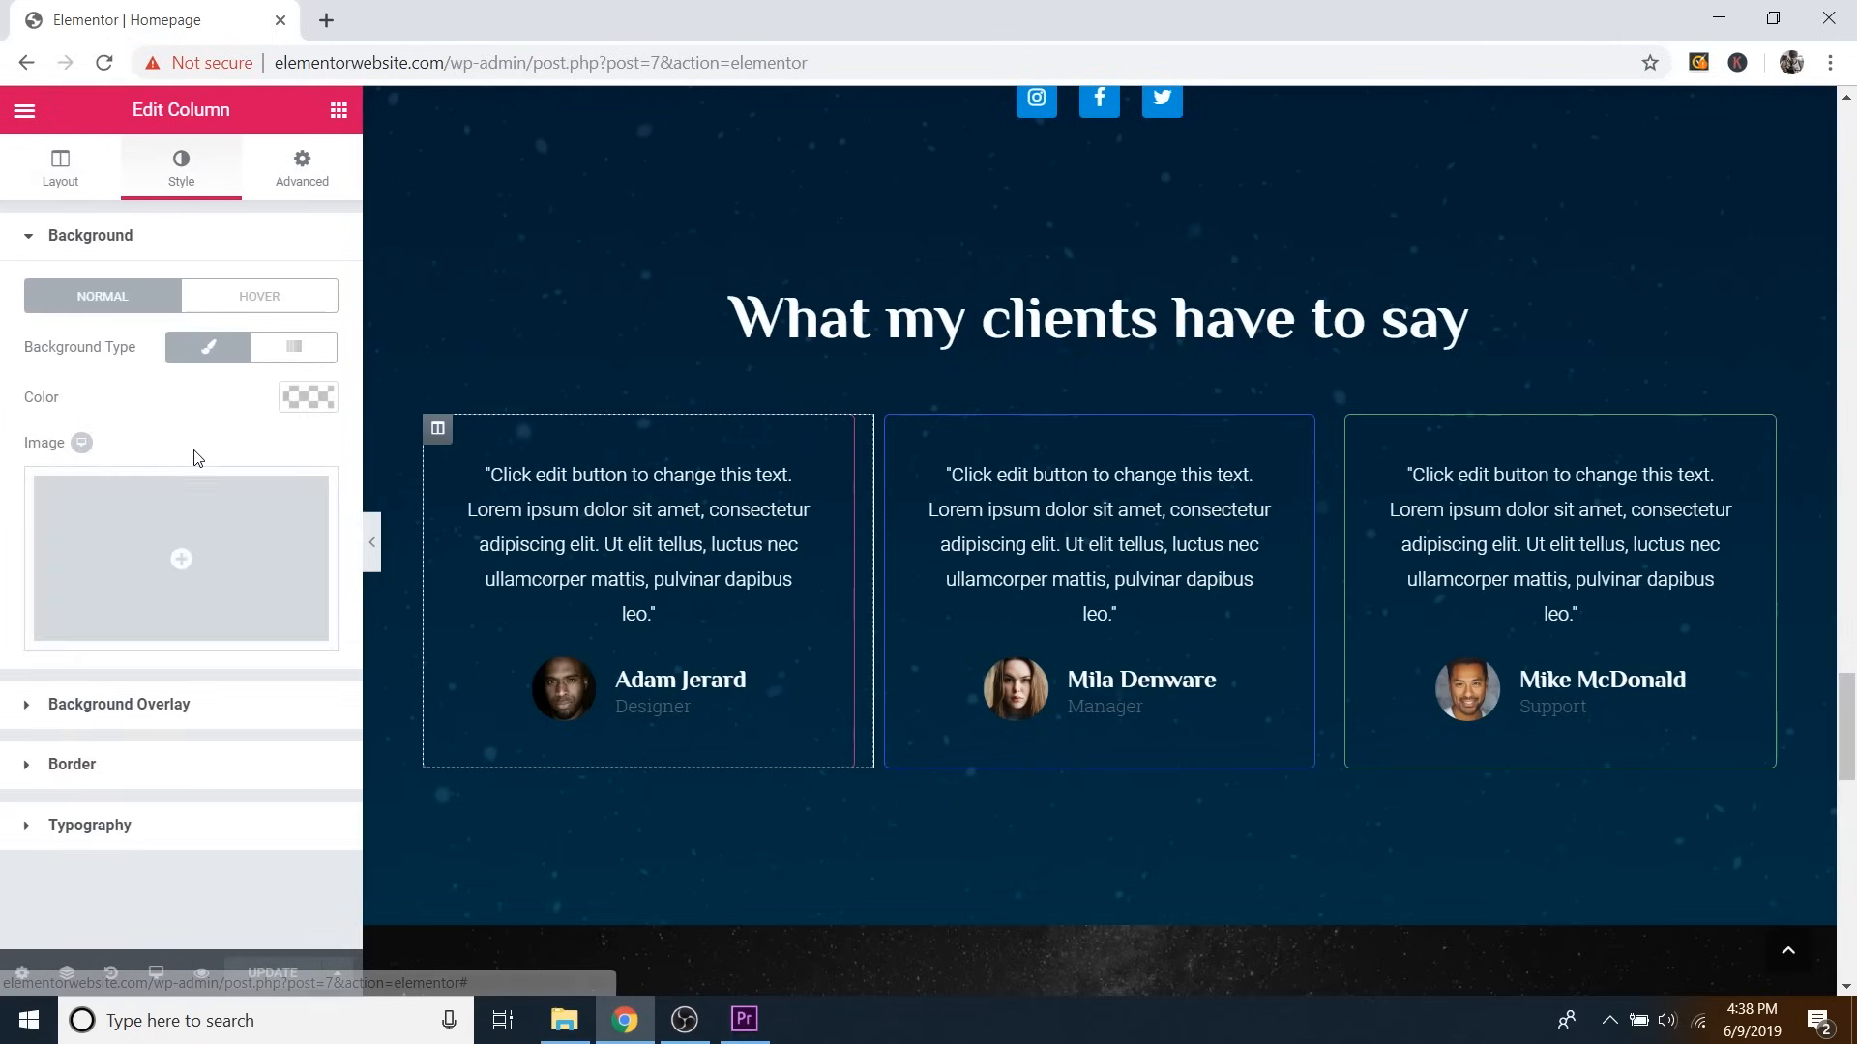
click(104, 774)
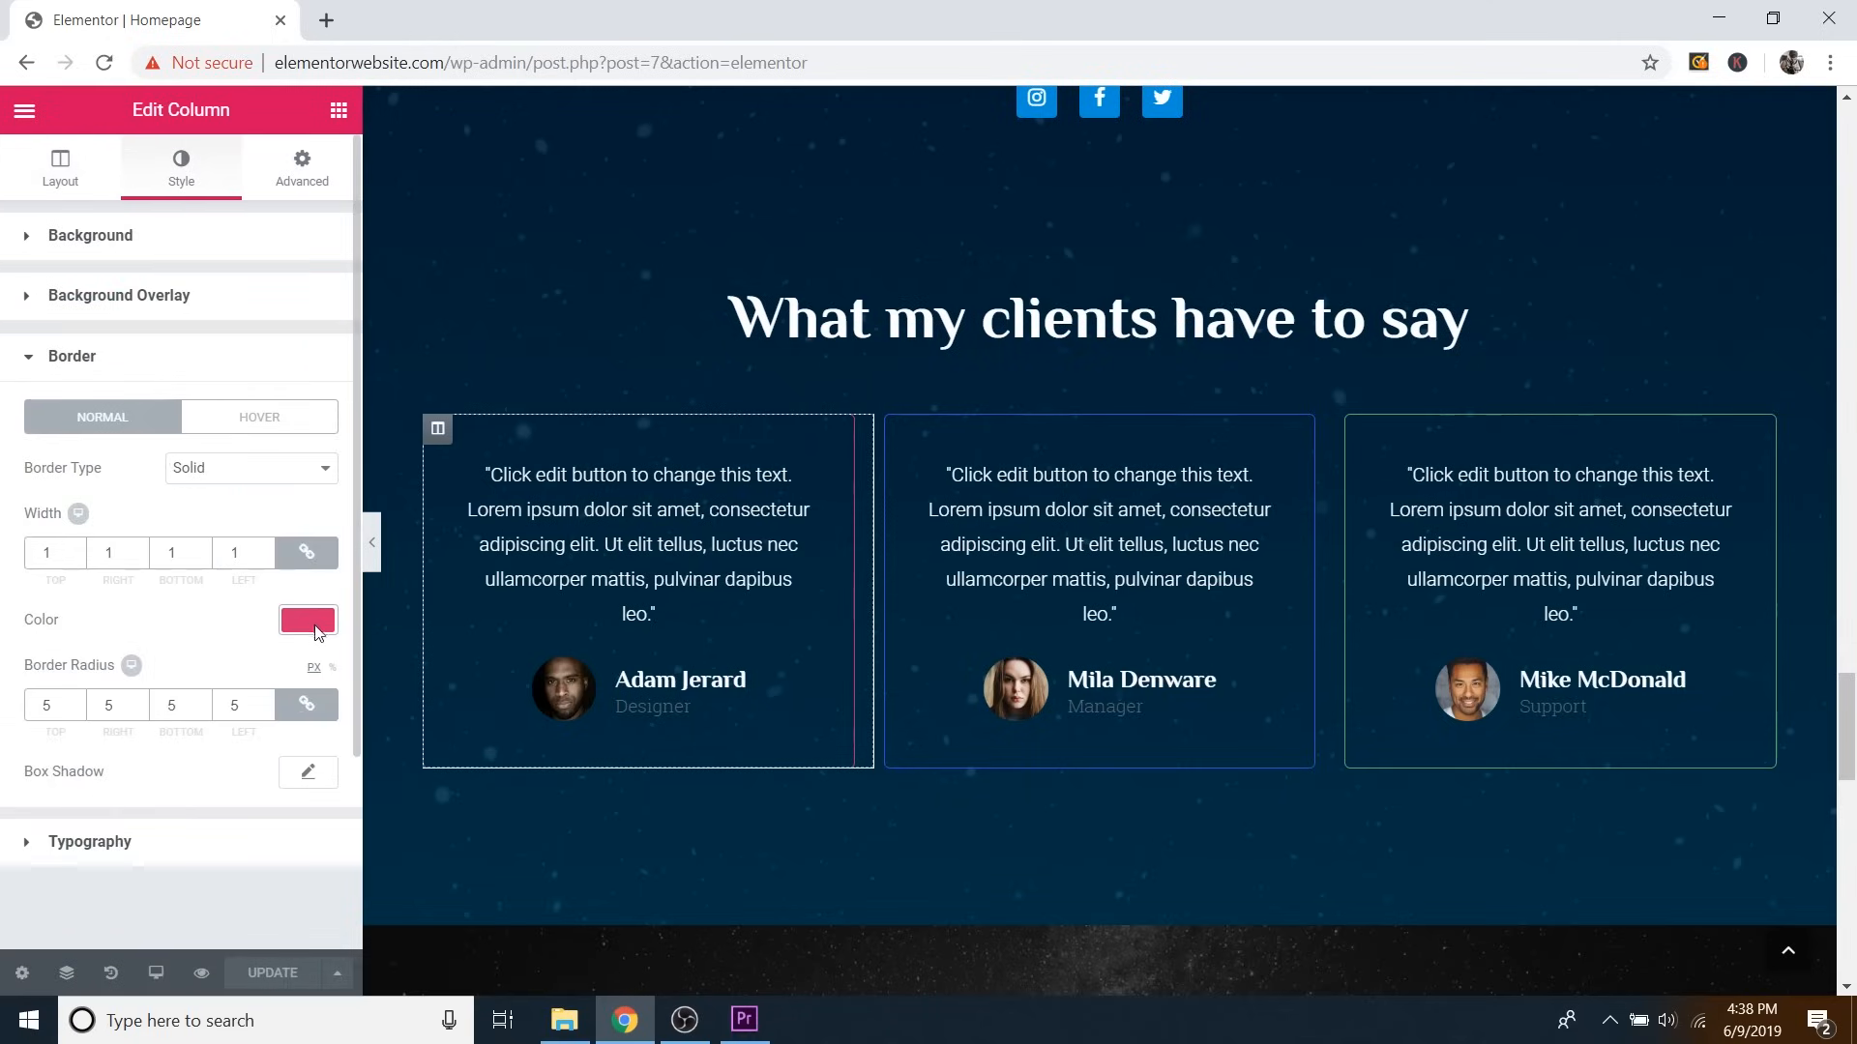
click(75, 549)
click(76, 548)
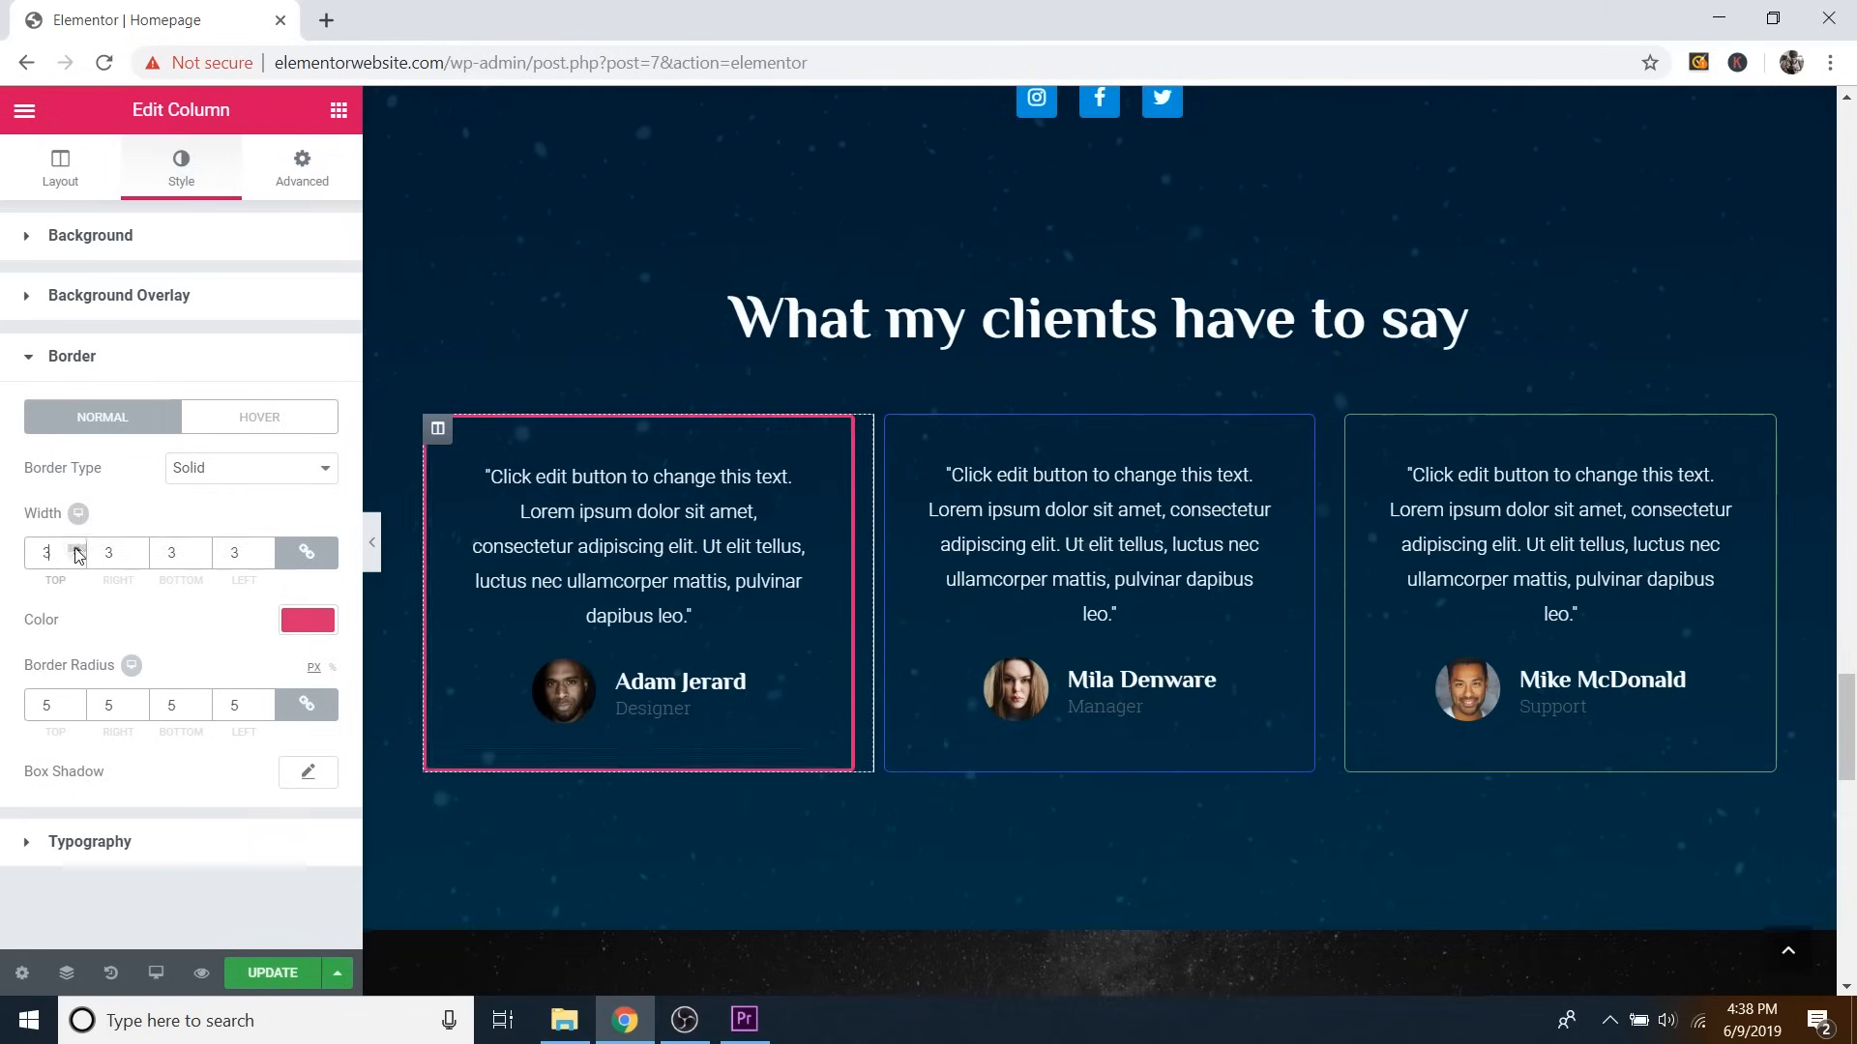
click(75, 548)
click(76, 548)
click(75, 548)
click(75, 548)
click(76, 548)
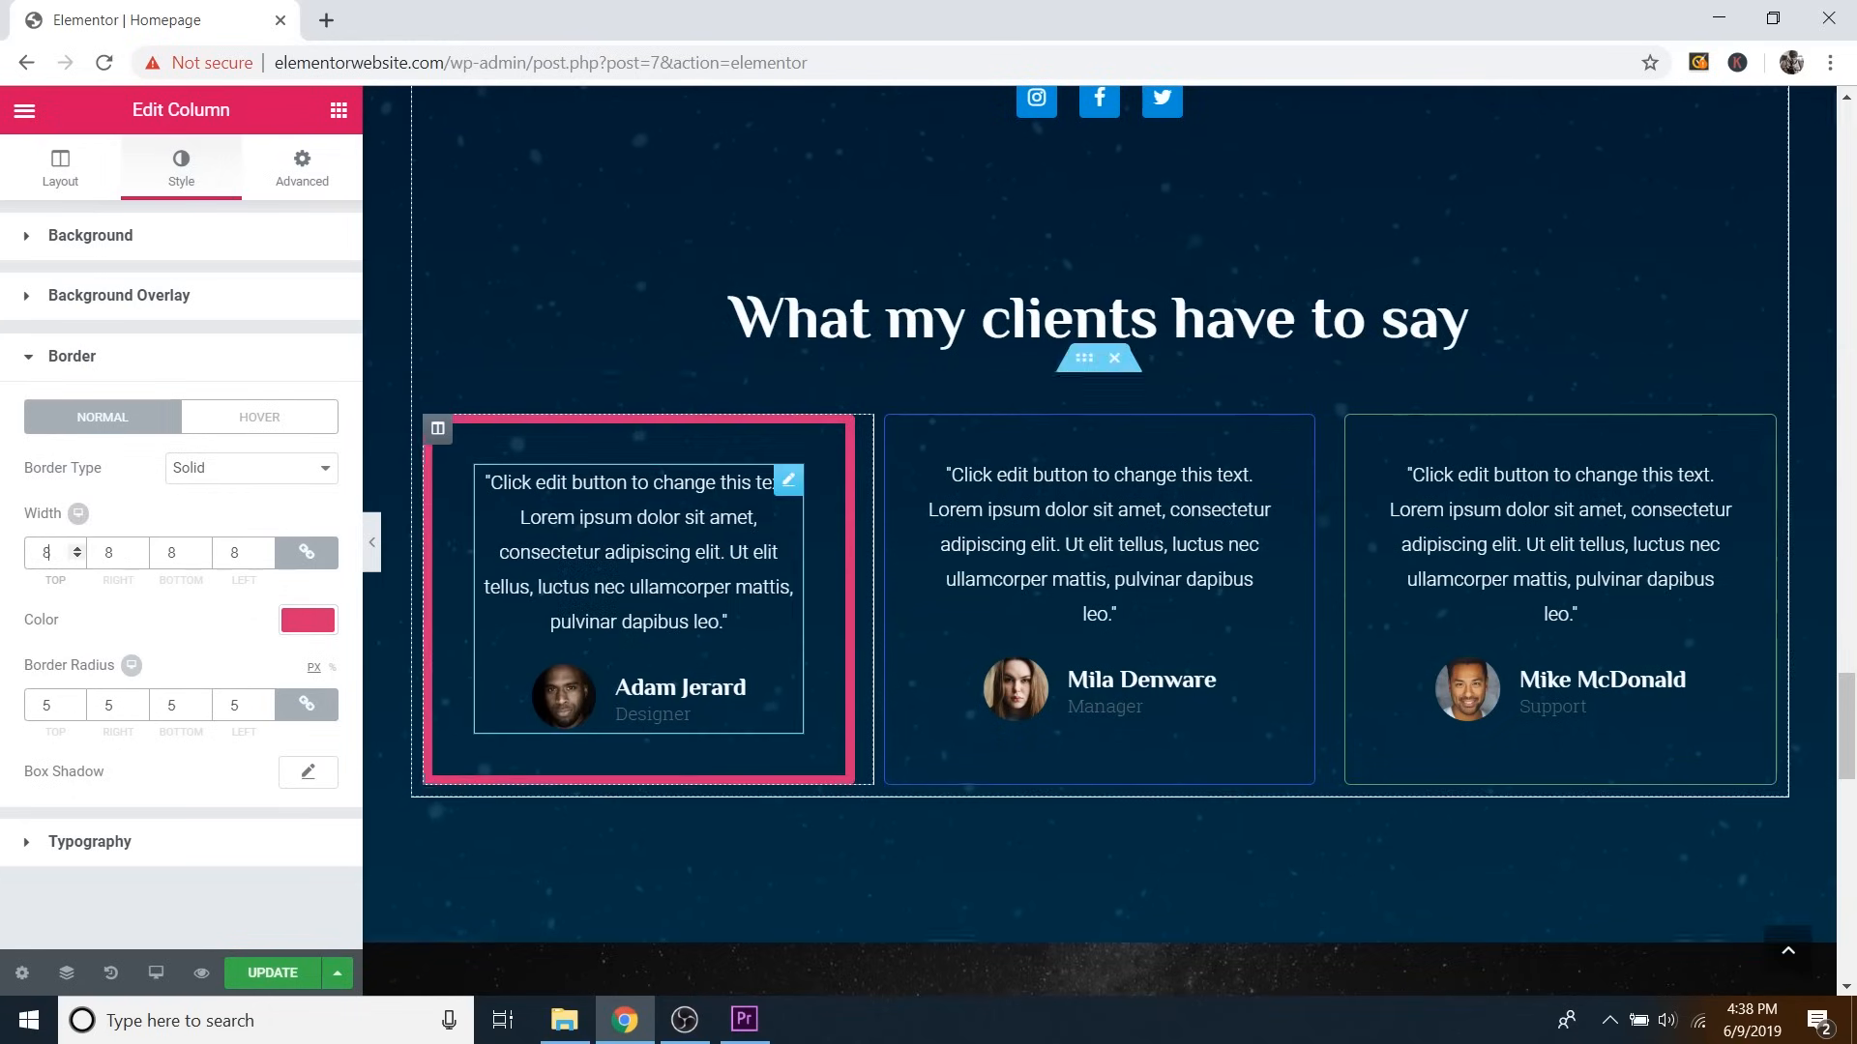
click(78, 557)
click(77, 557)
click(77, 557)
click(78, 557)
click(77, 557)
click(77, 557)
click(77, 557)
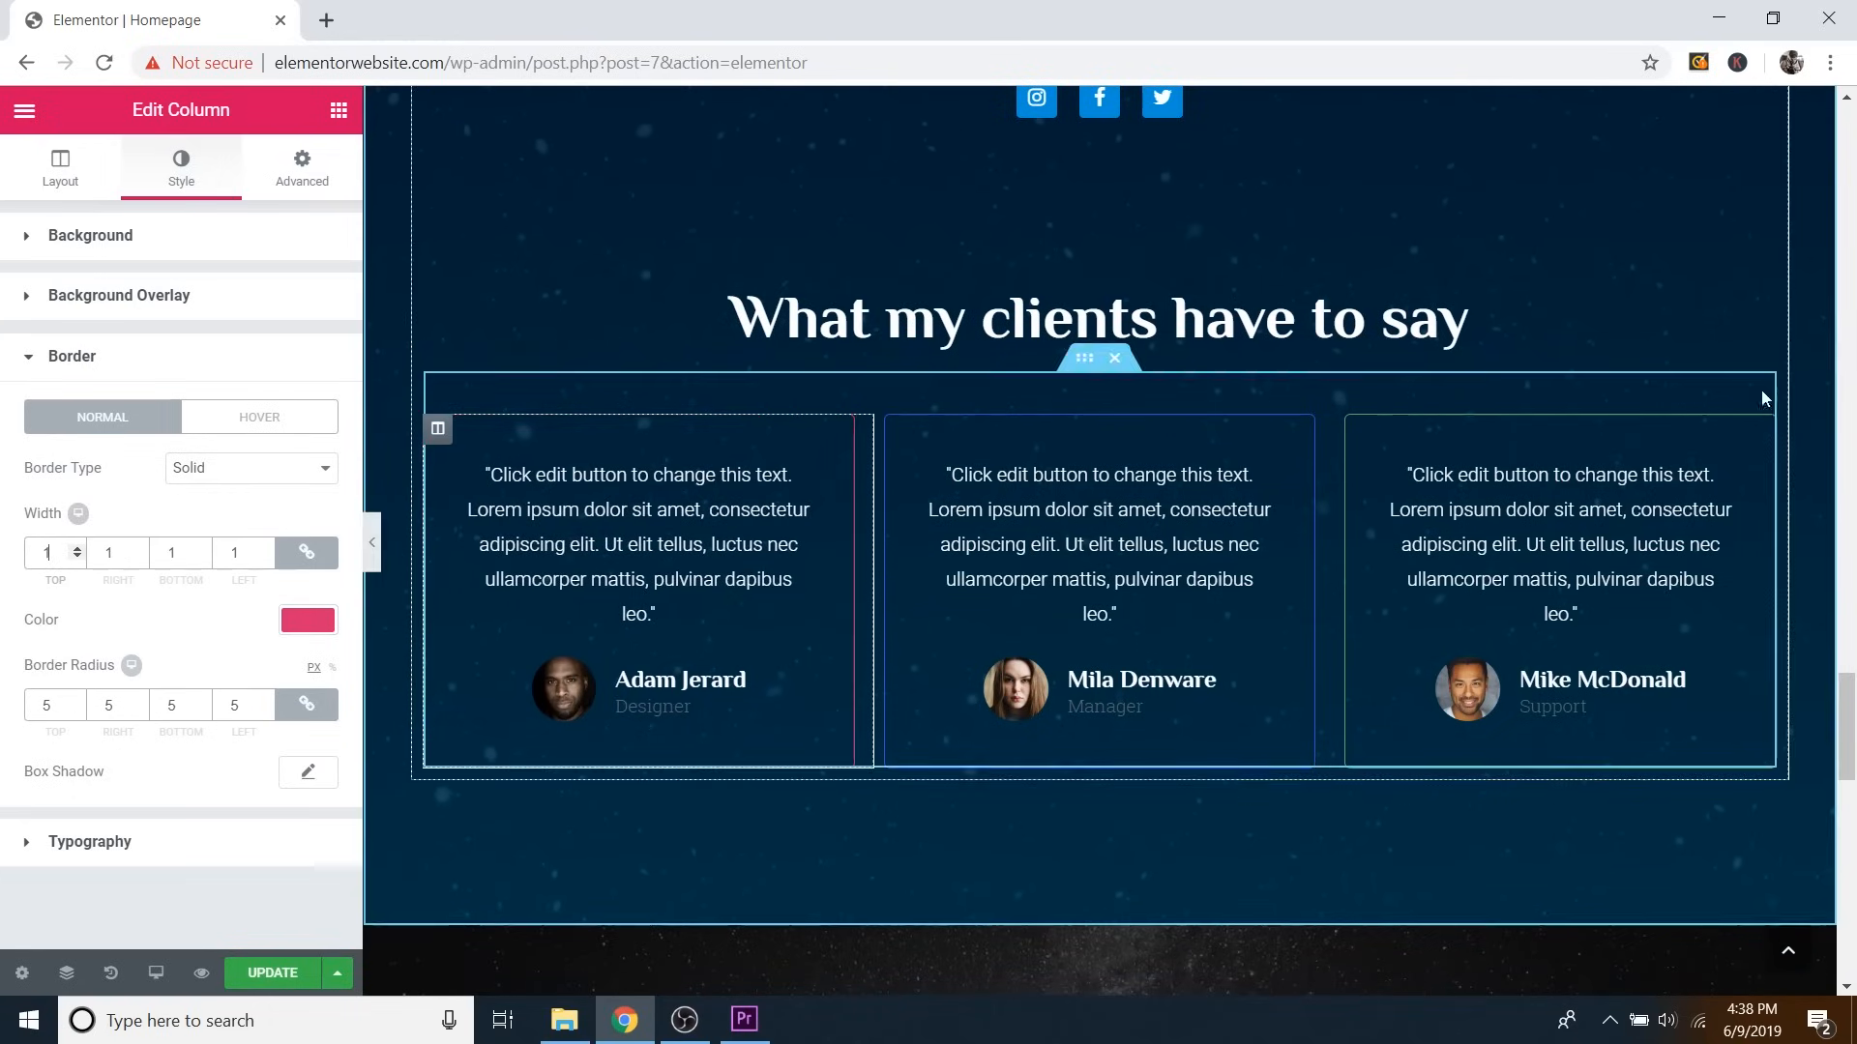
scroll(1439, 453, down, 3)
scroll(1439, 449, down, 3)
scroll(1257, 449, down, 1)
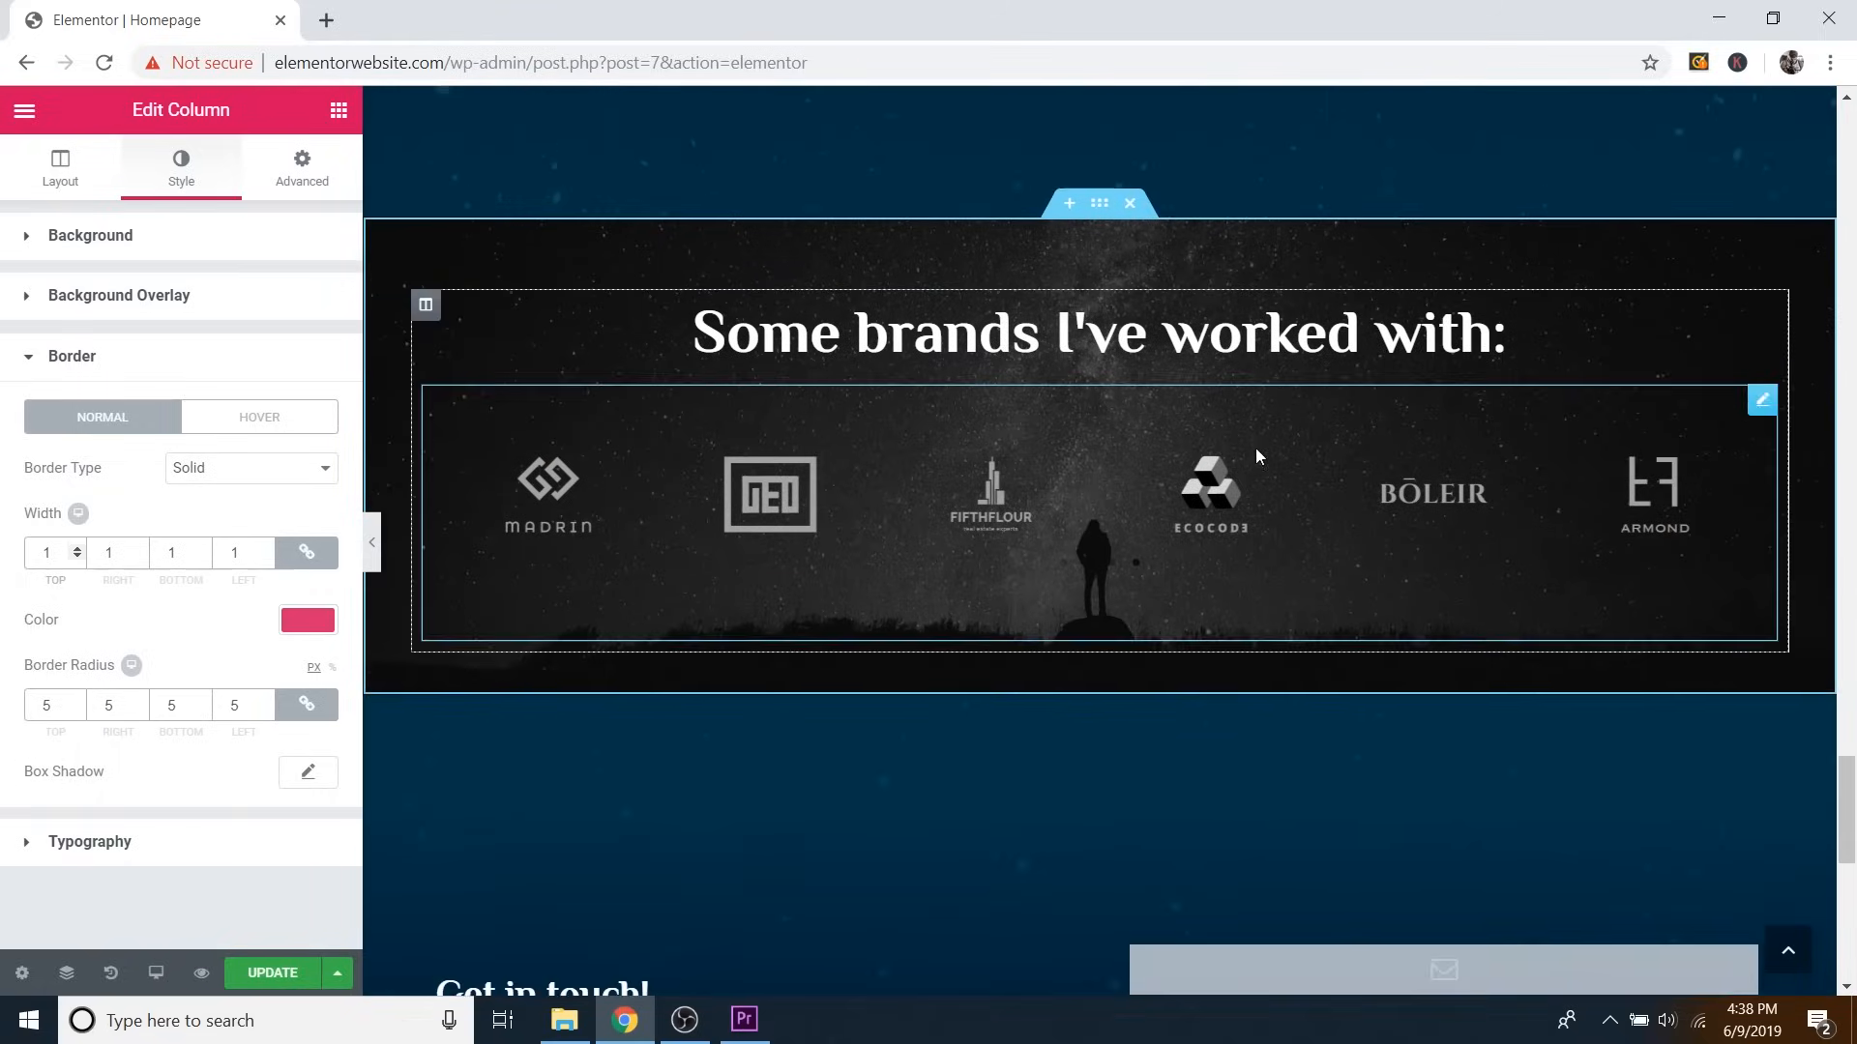
Replace the brands section's background with the milky-way photo Image-2.jpg and open the logo carousel's settings.
scroll(1228, 503, up, 1)
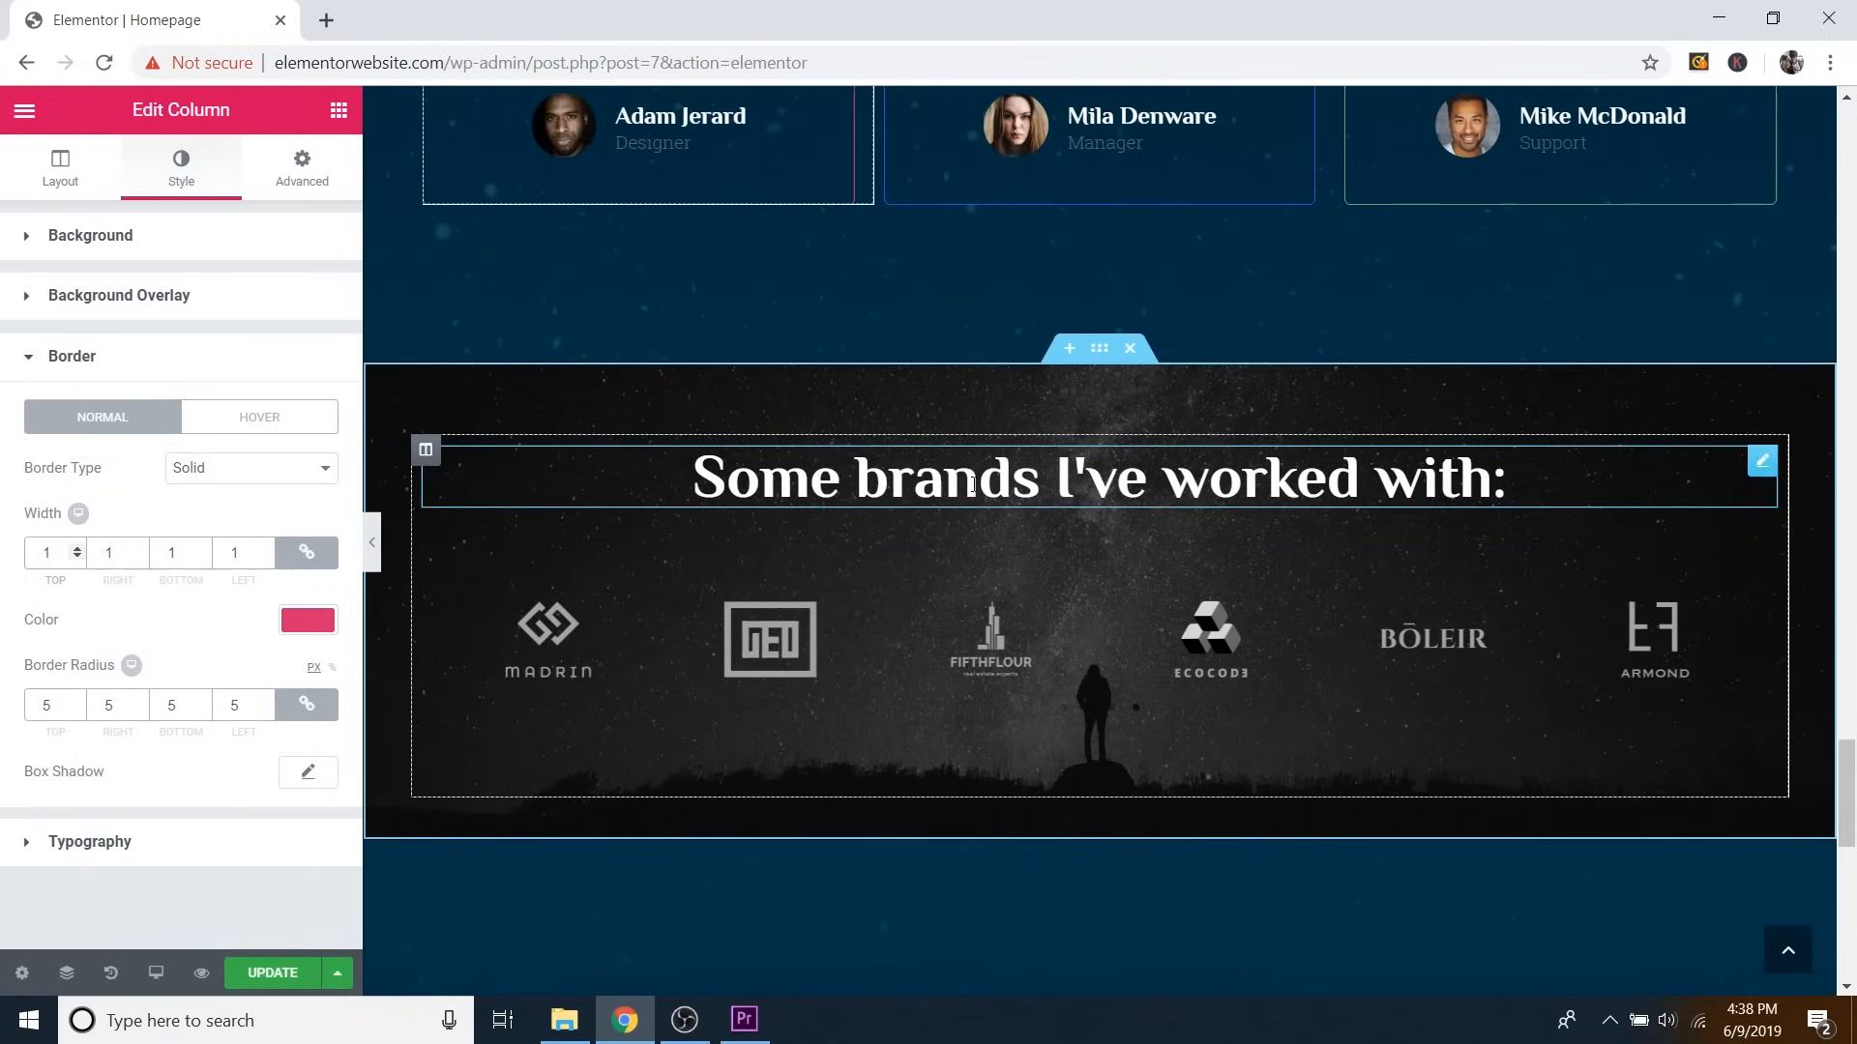
click(1100, 349)
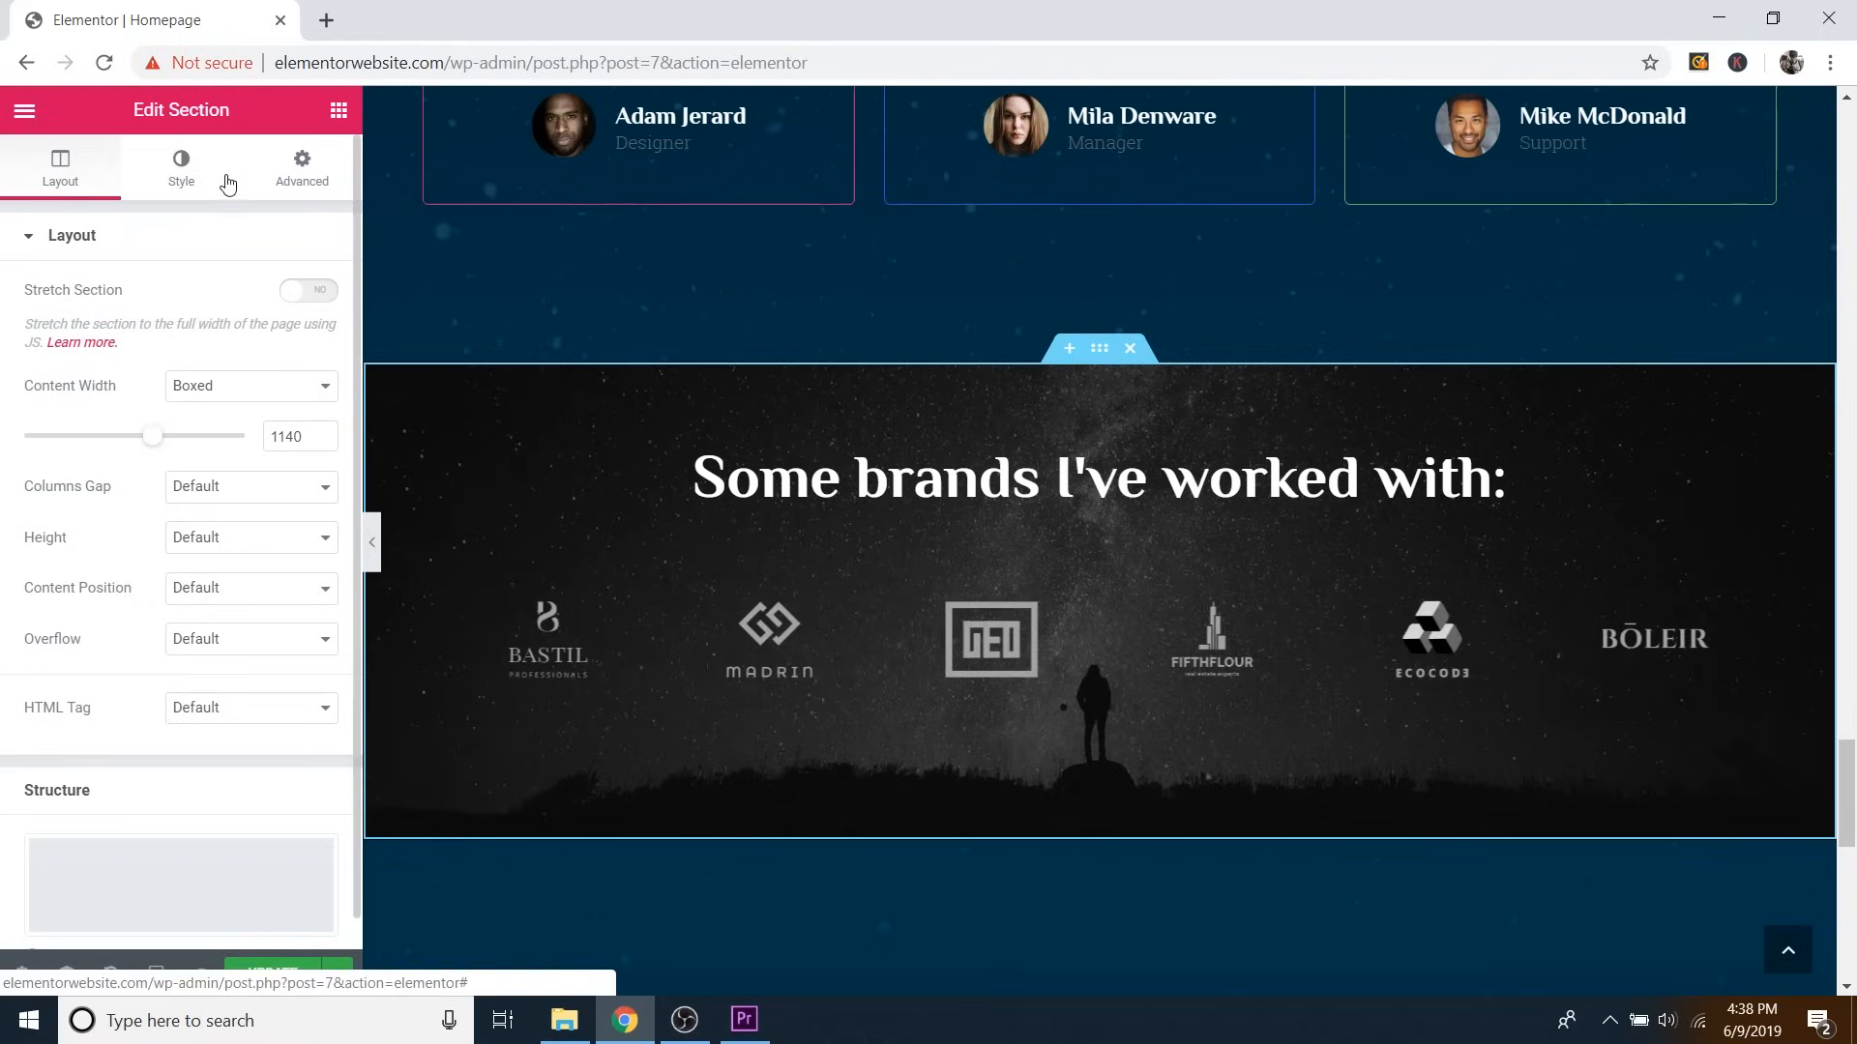
click(193, 186)
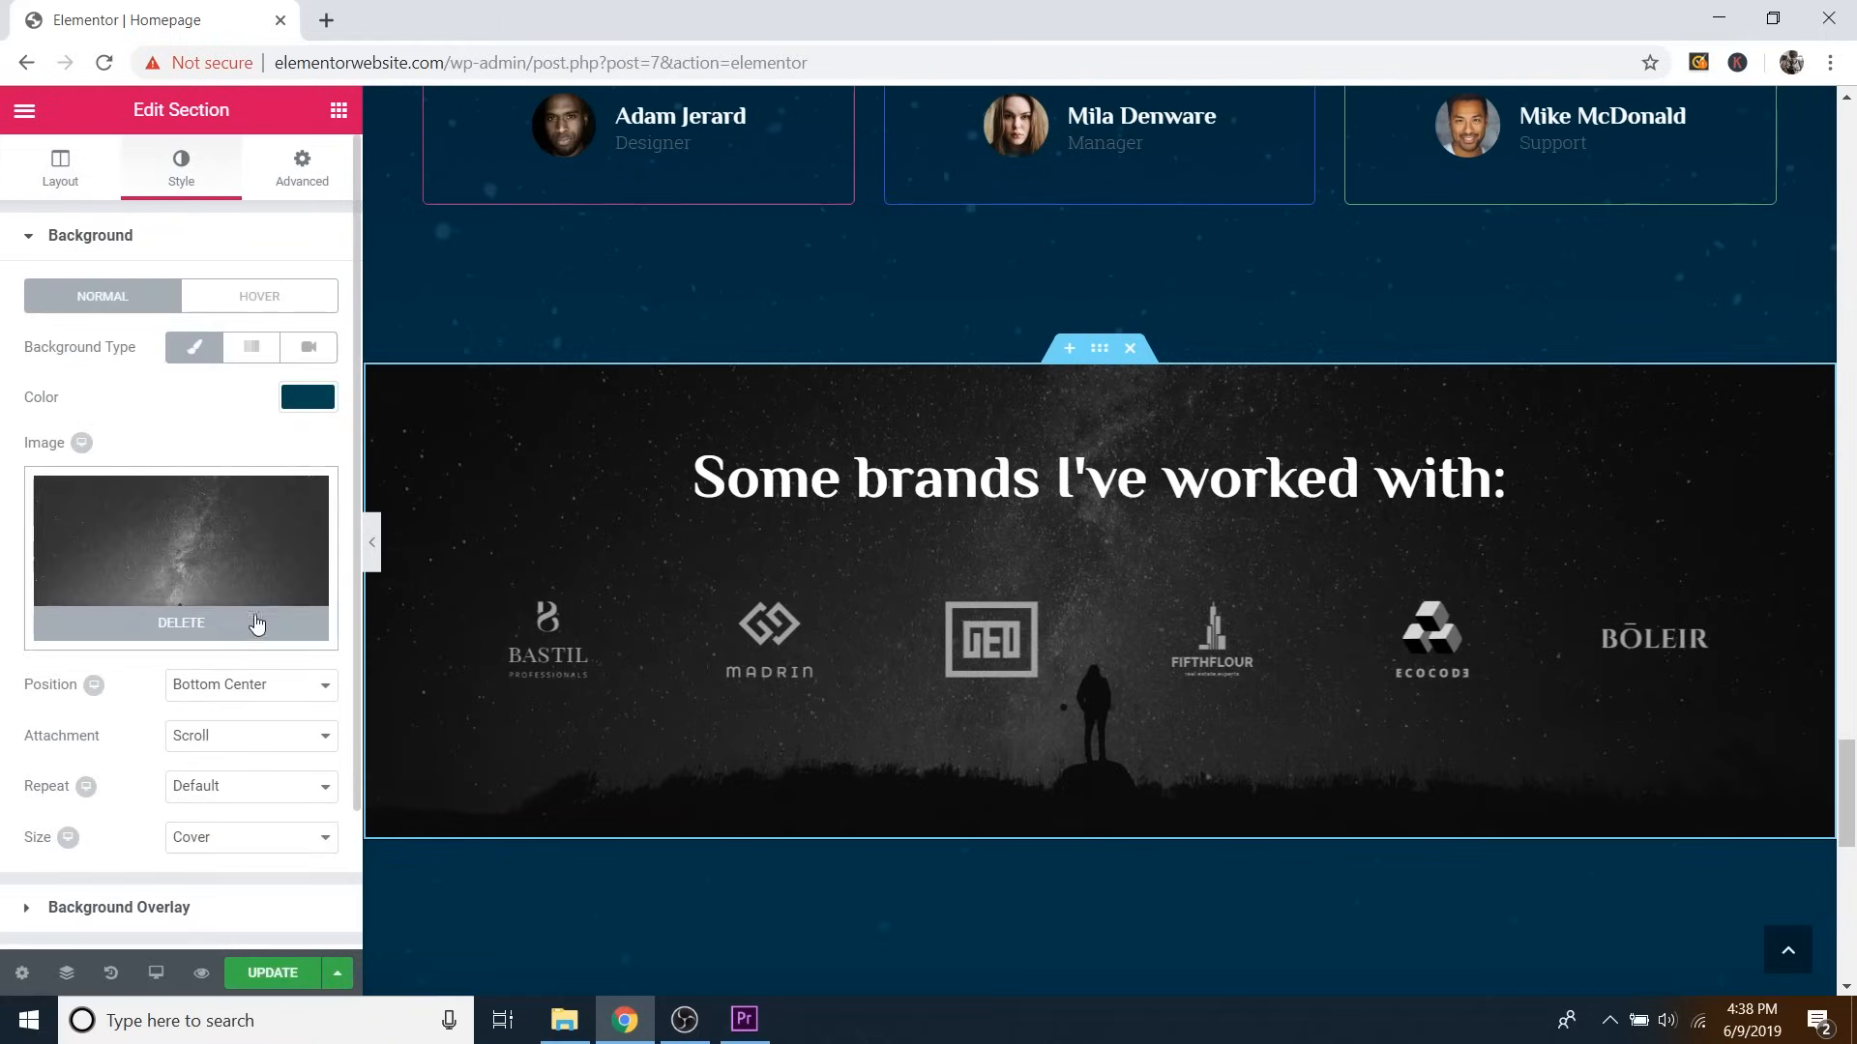
click(253, 628)
click(275, 537)
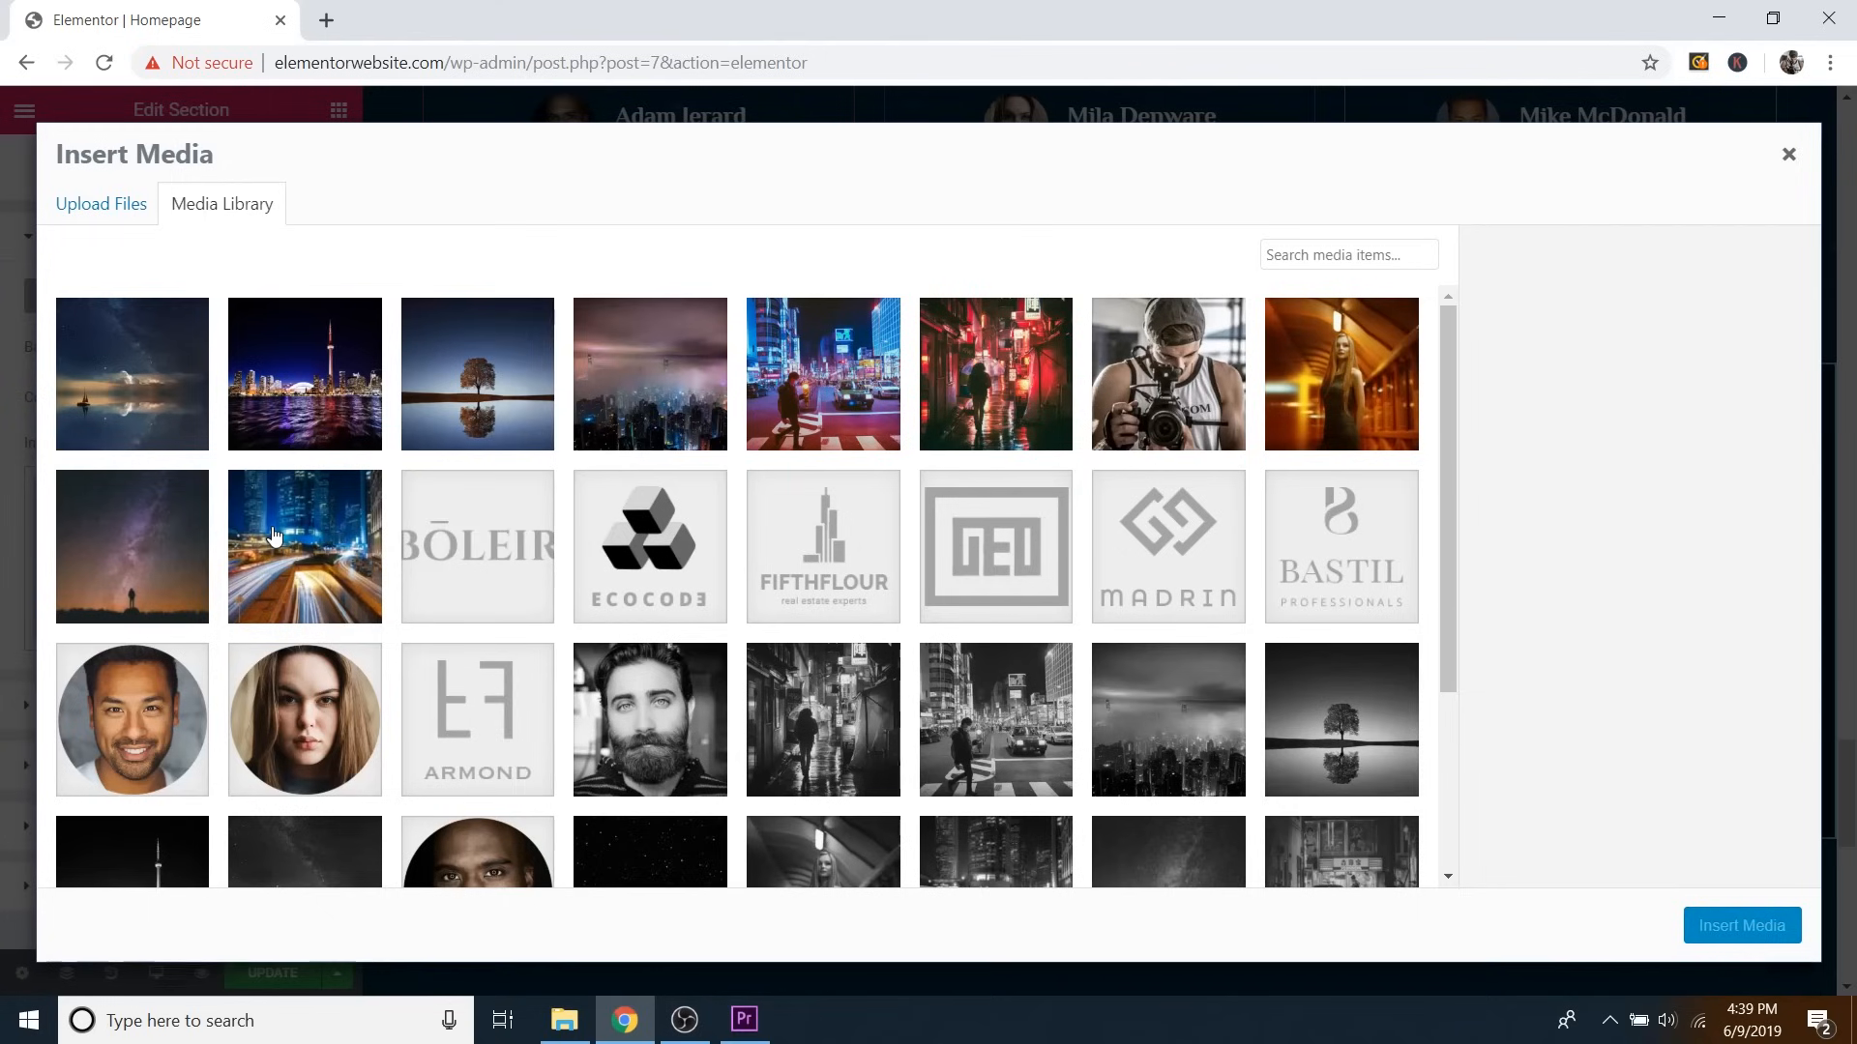
click(160, 524)
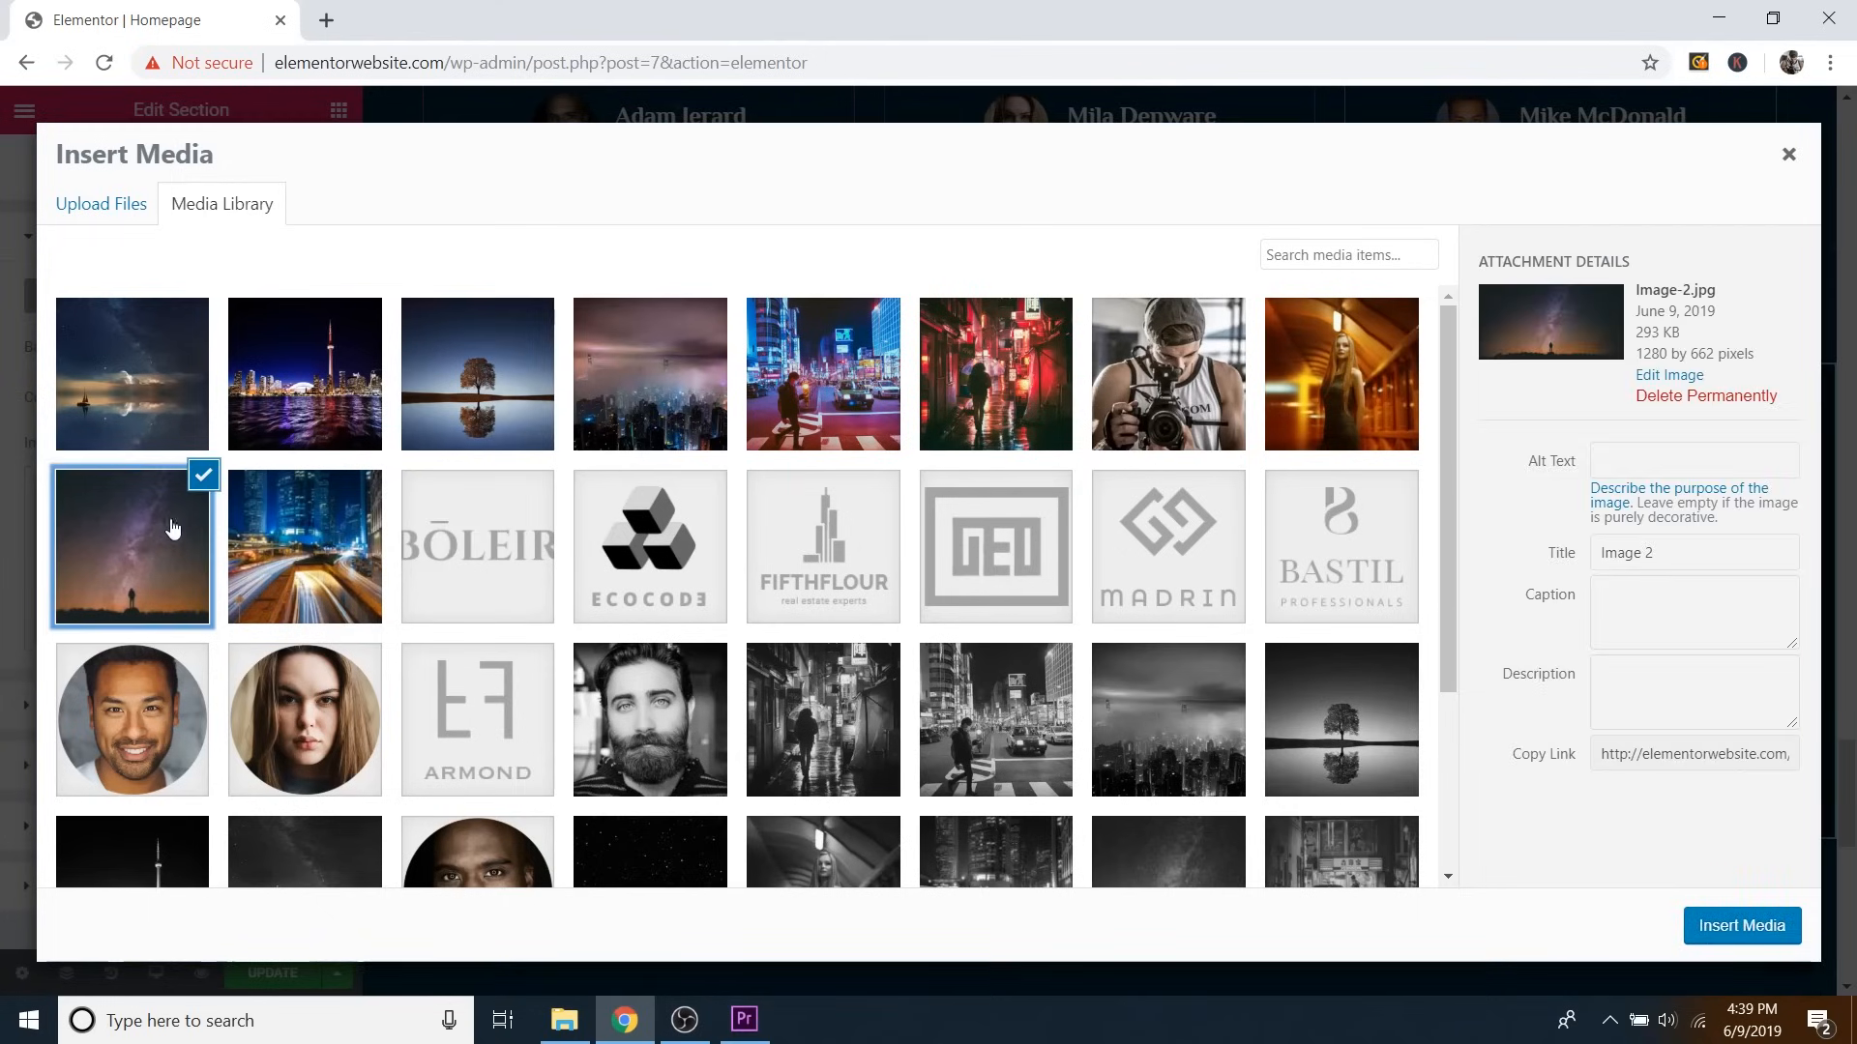
click(1739, 926)
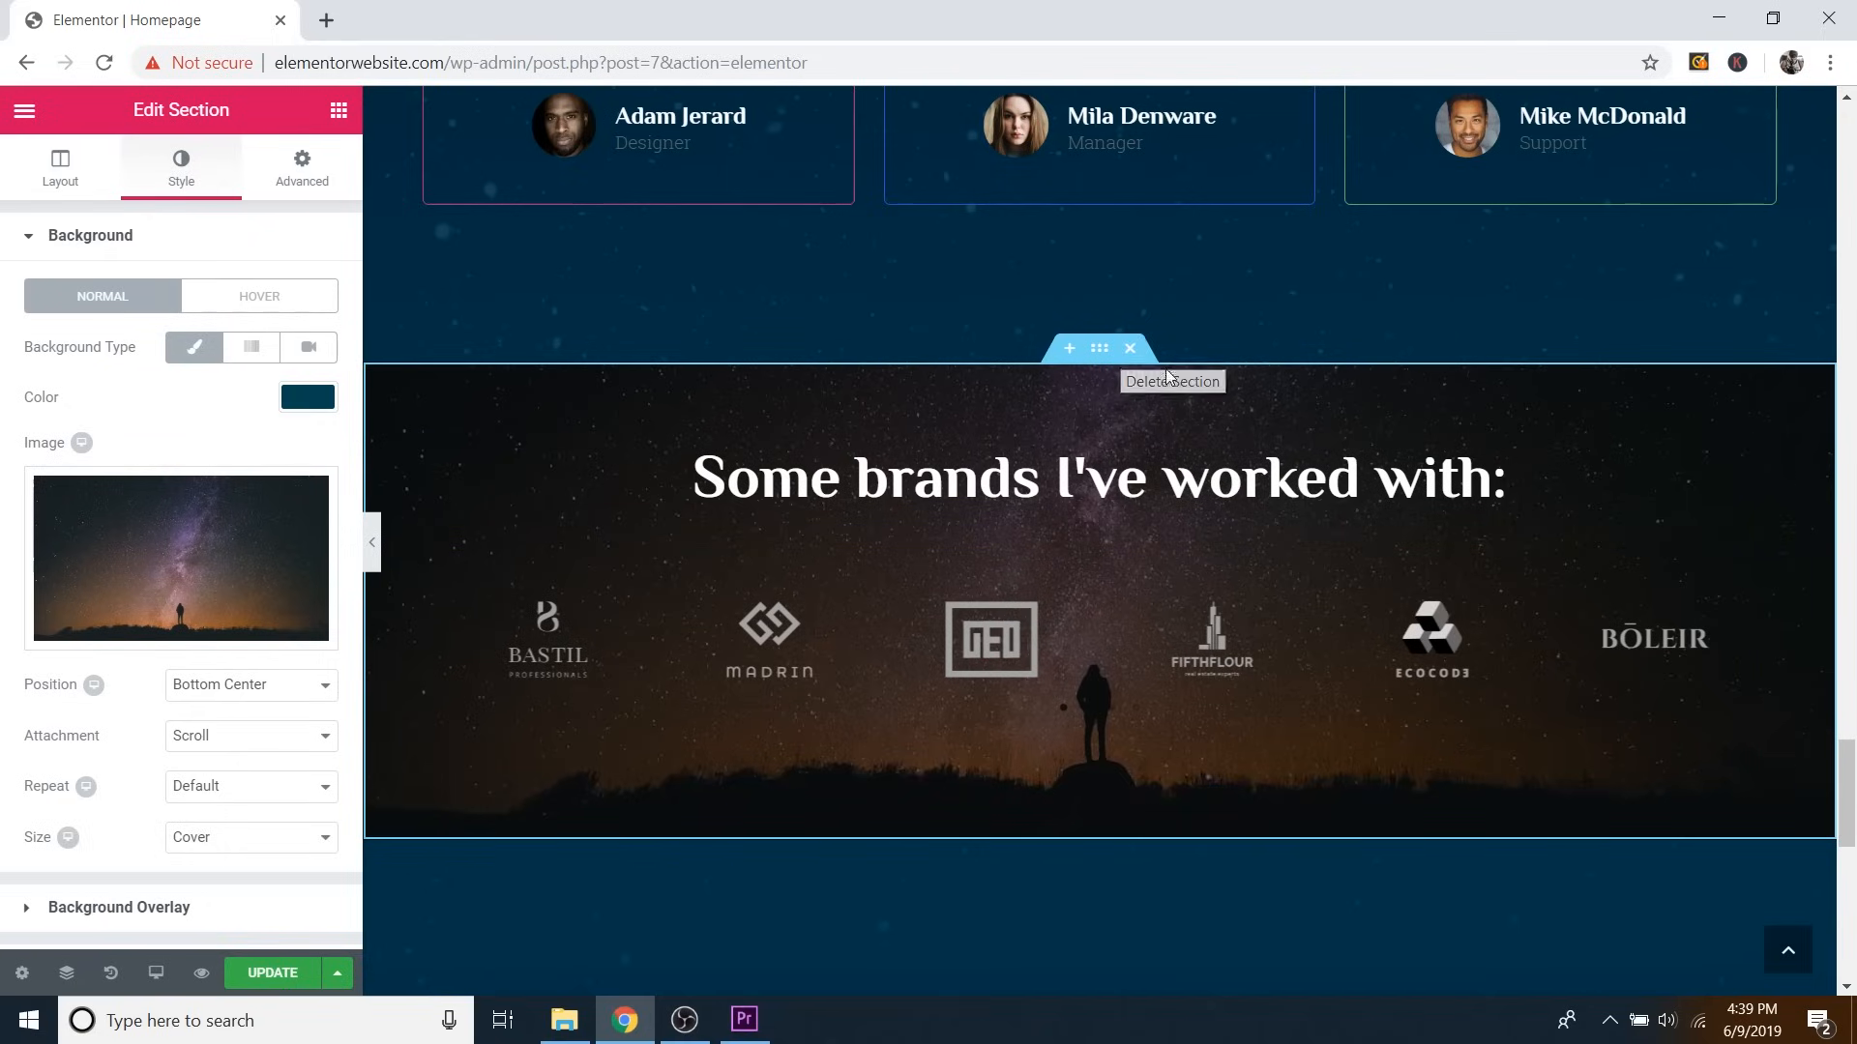
scroll(1541, 553, down, 2)
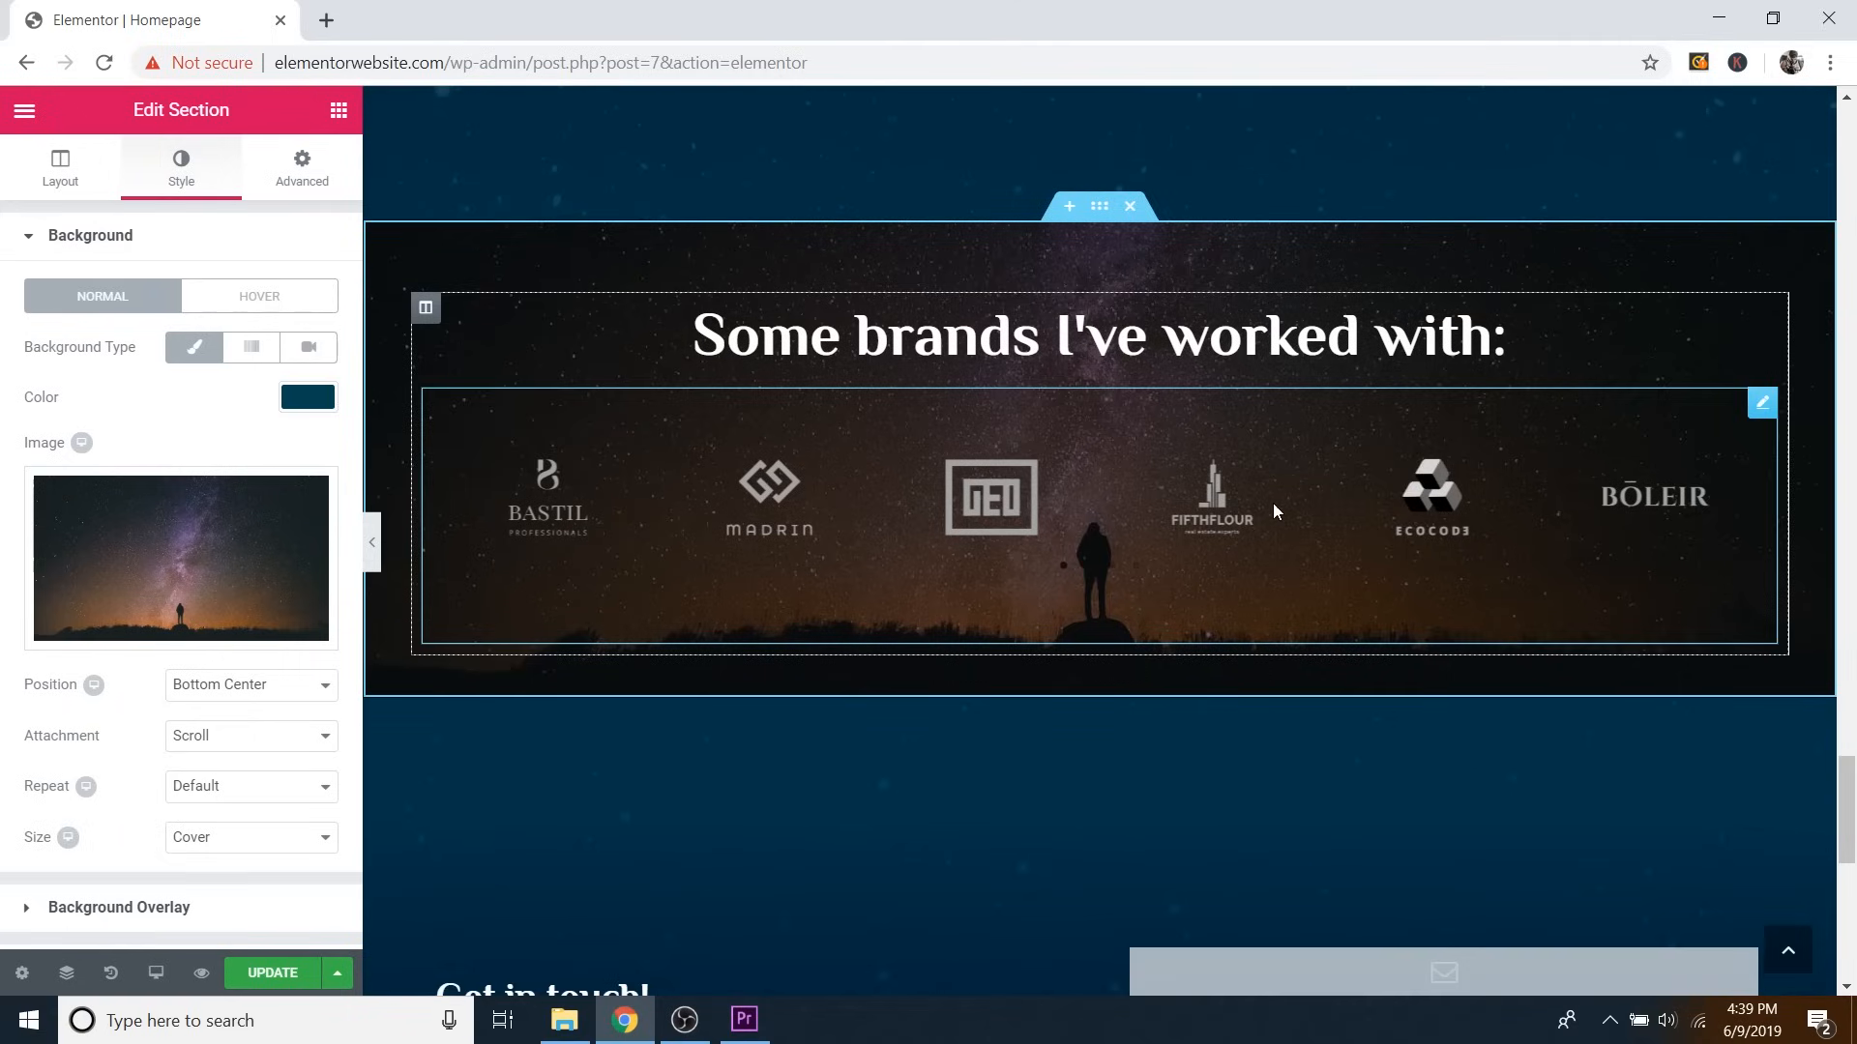
click(1762, 405)
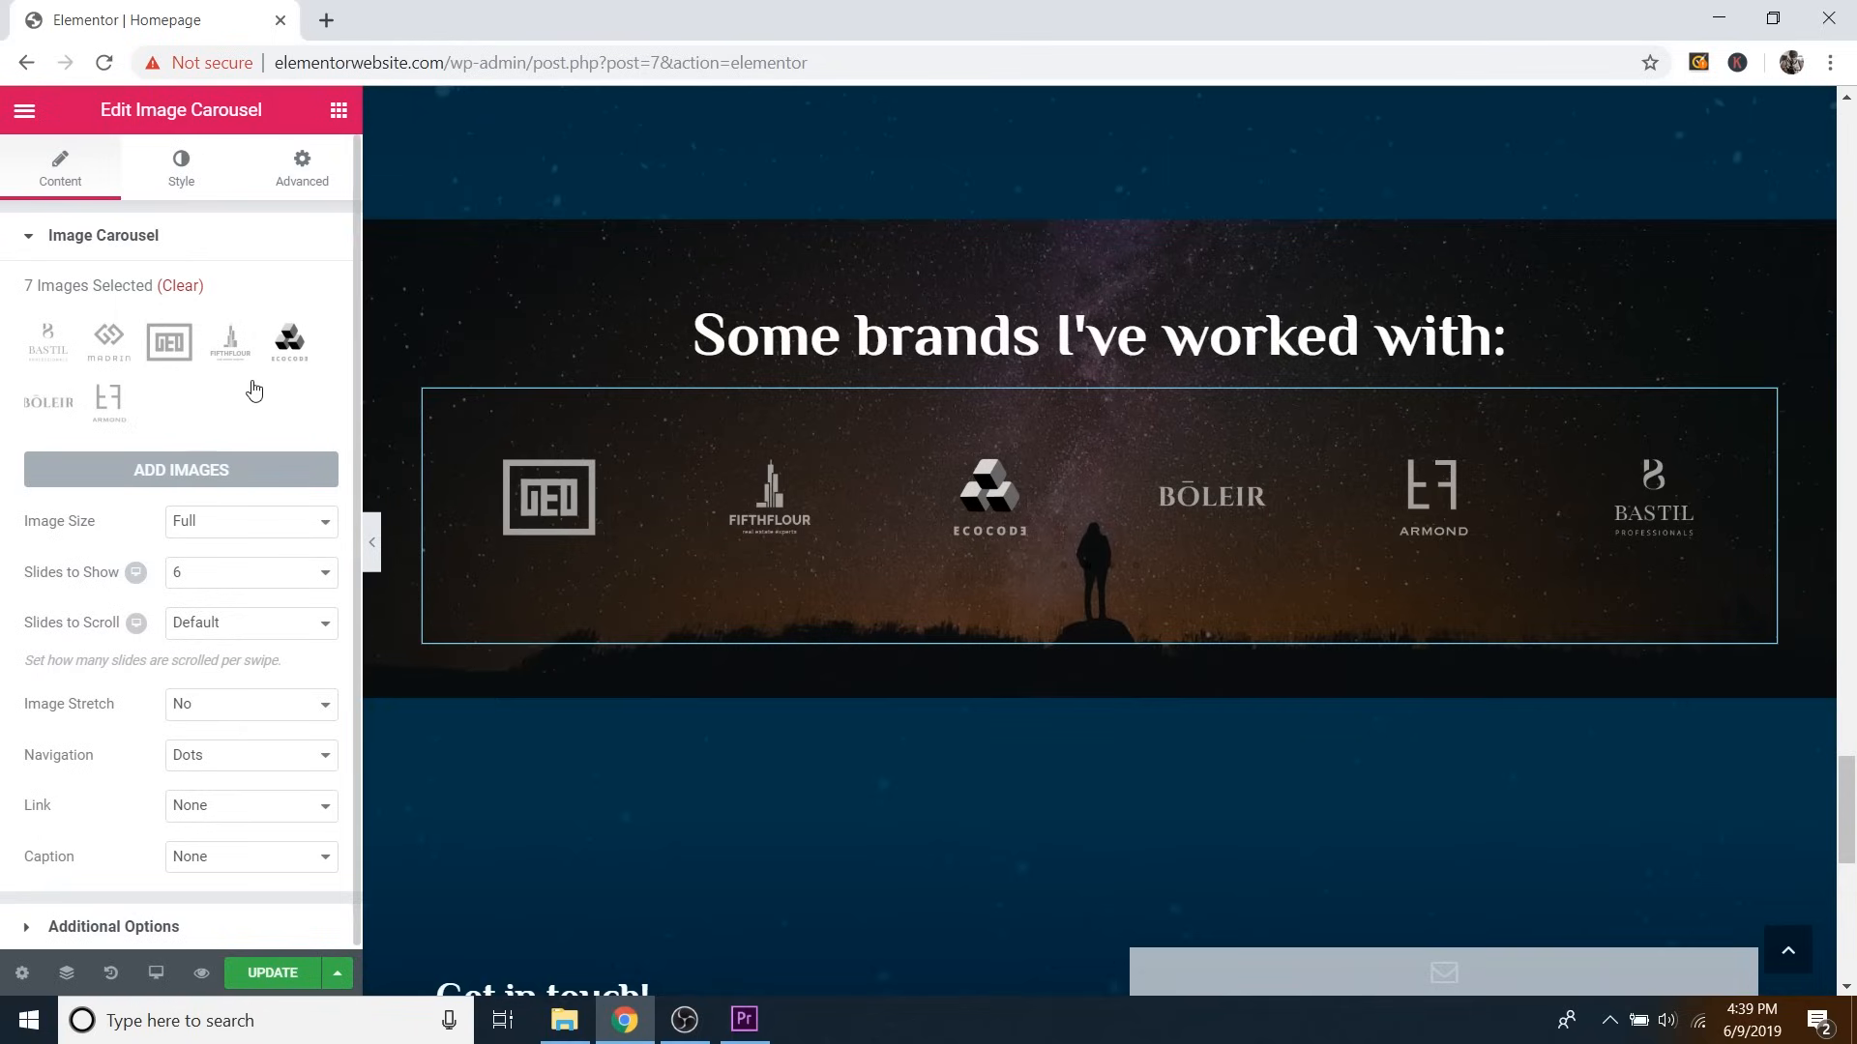
Move past the carousel's 7 logo images down to Get in touch and open its contact list settings.
scroll(948, 462, down, 6)
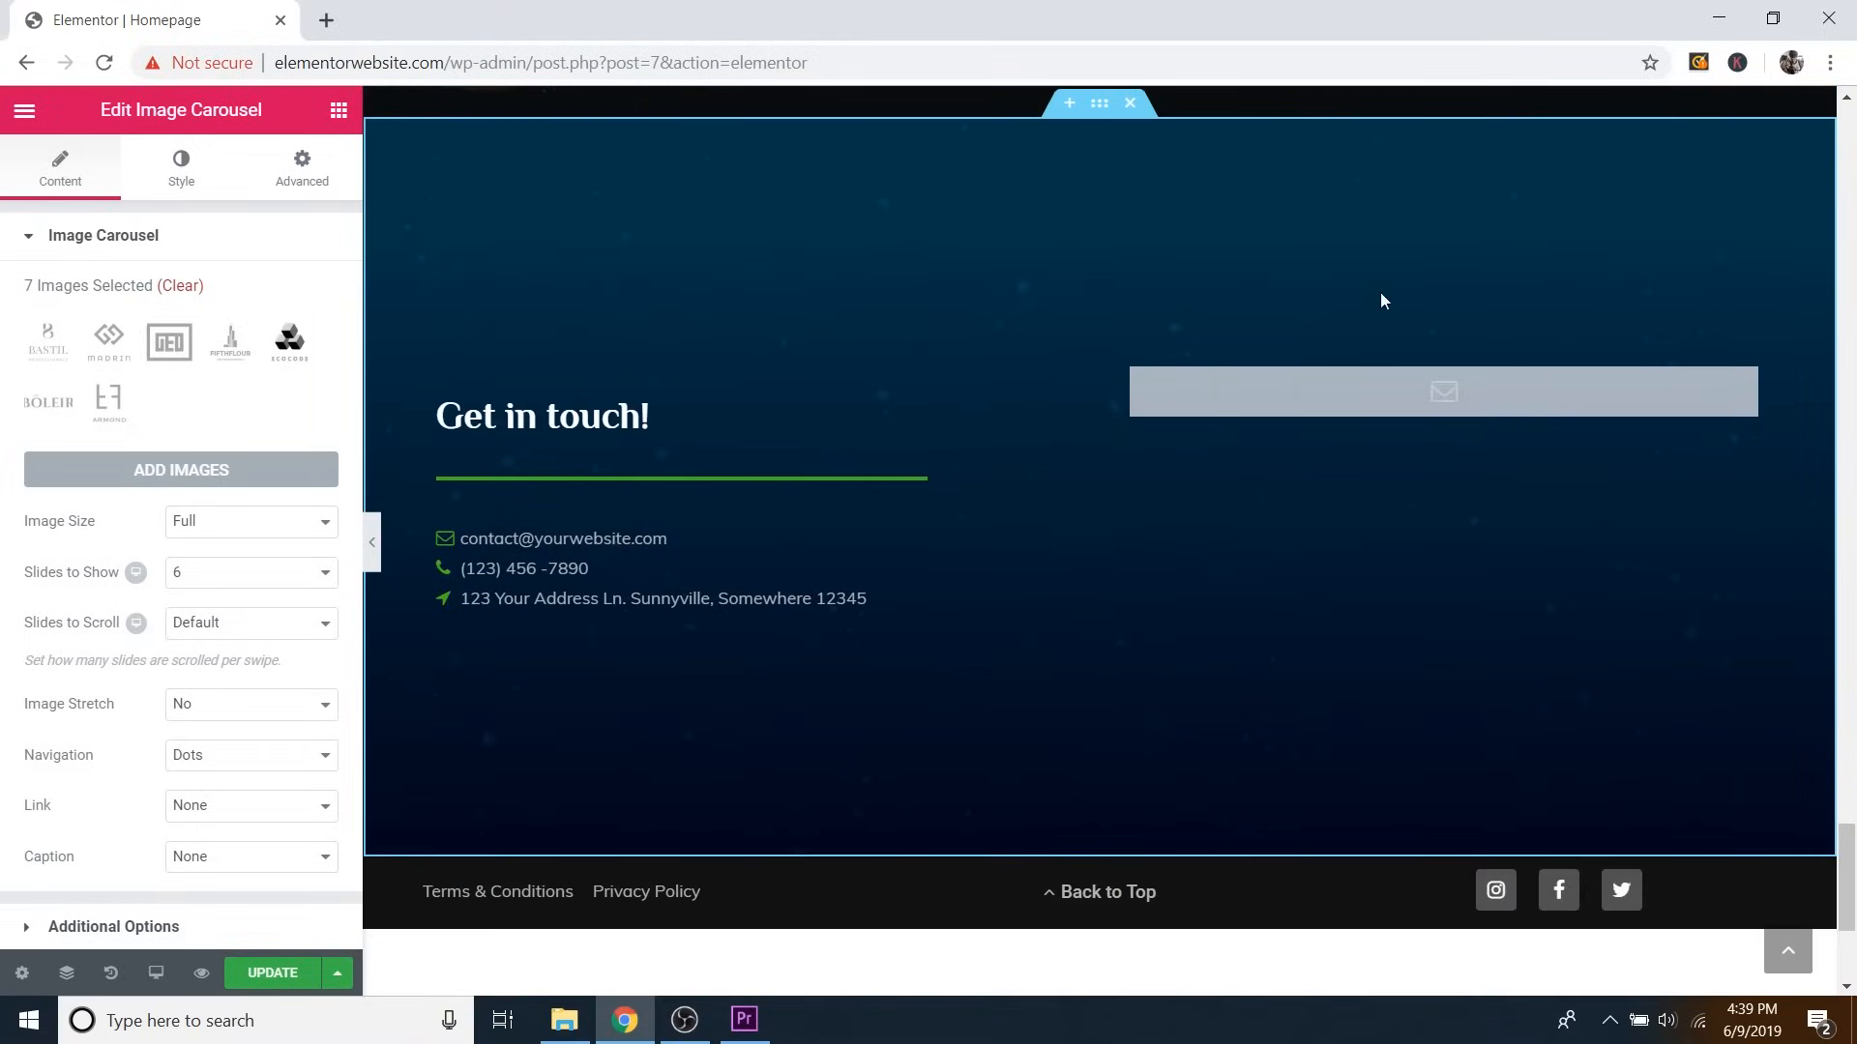
scroll(1238, 410, up, 1)
scroll(1254, 414, down, 1)
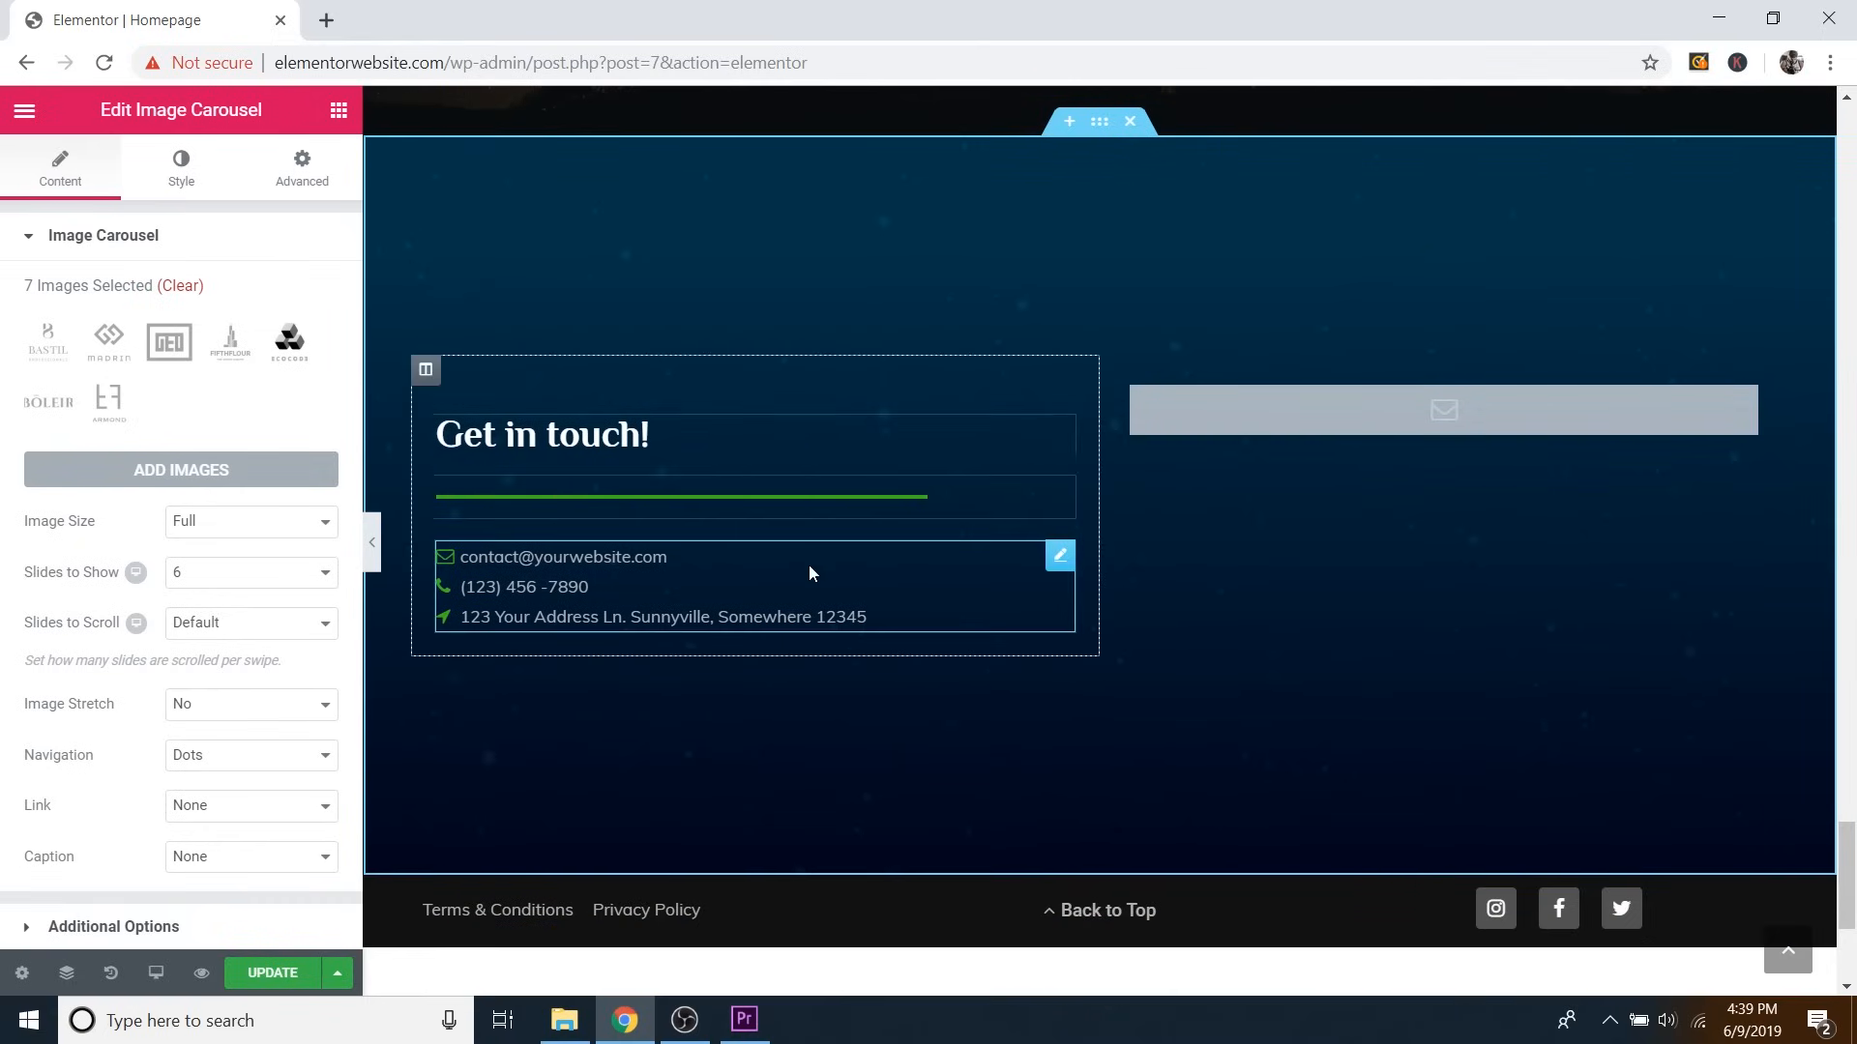
click(1058, 559)
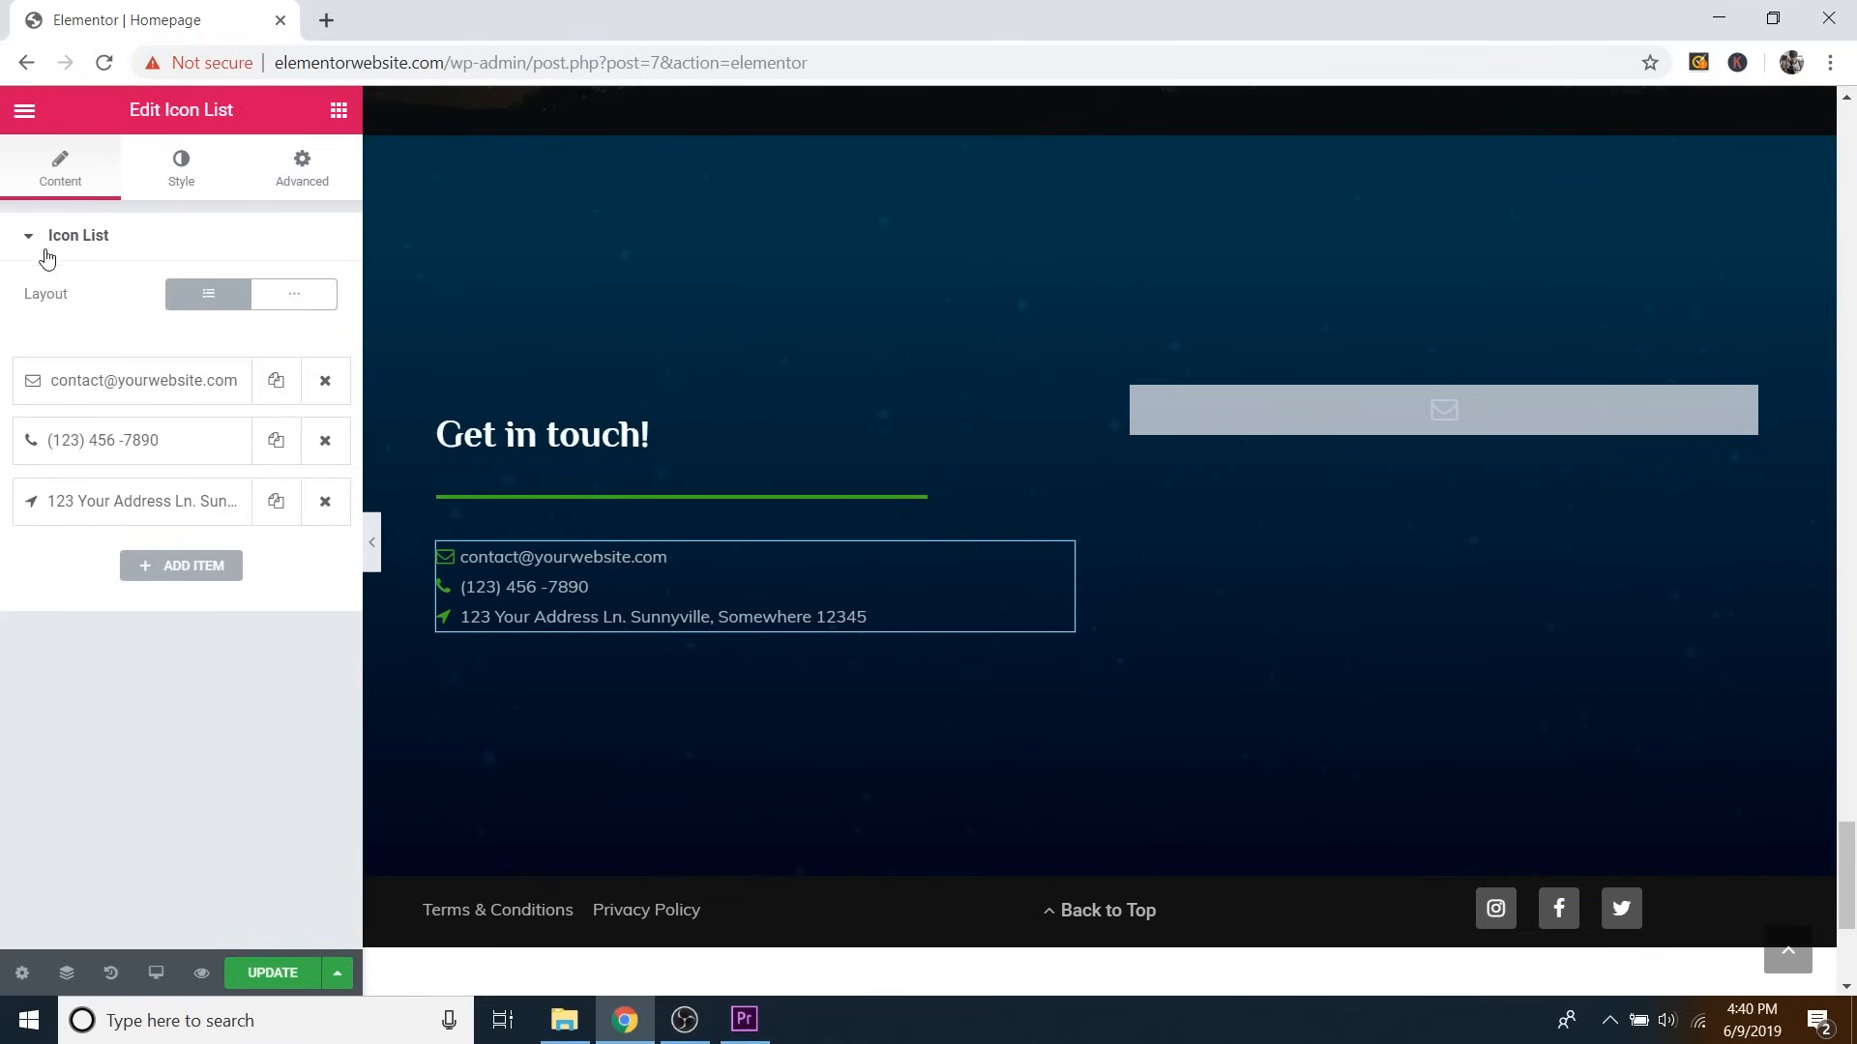
Try the contact list in Inline layout, switch it back to Default, and expand then collapse the email item.
click(289, 306)
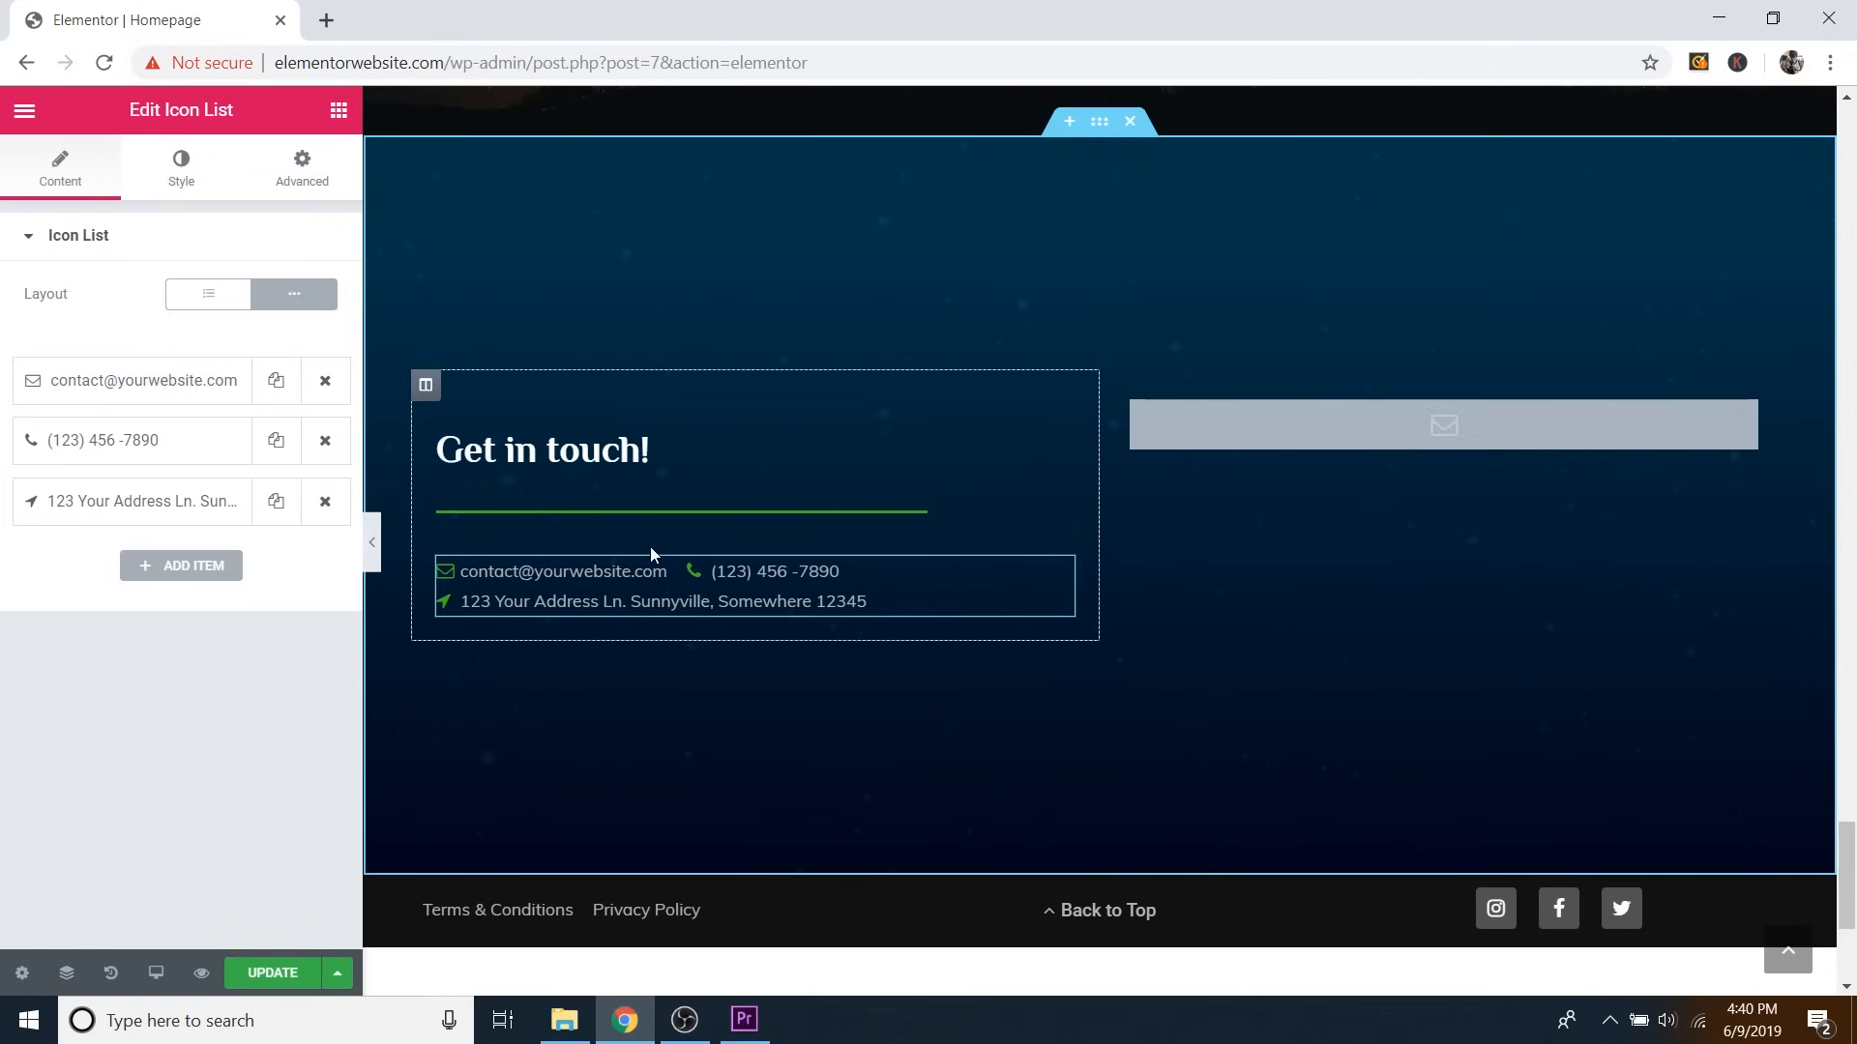
click(237, 308)
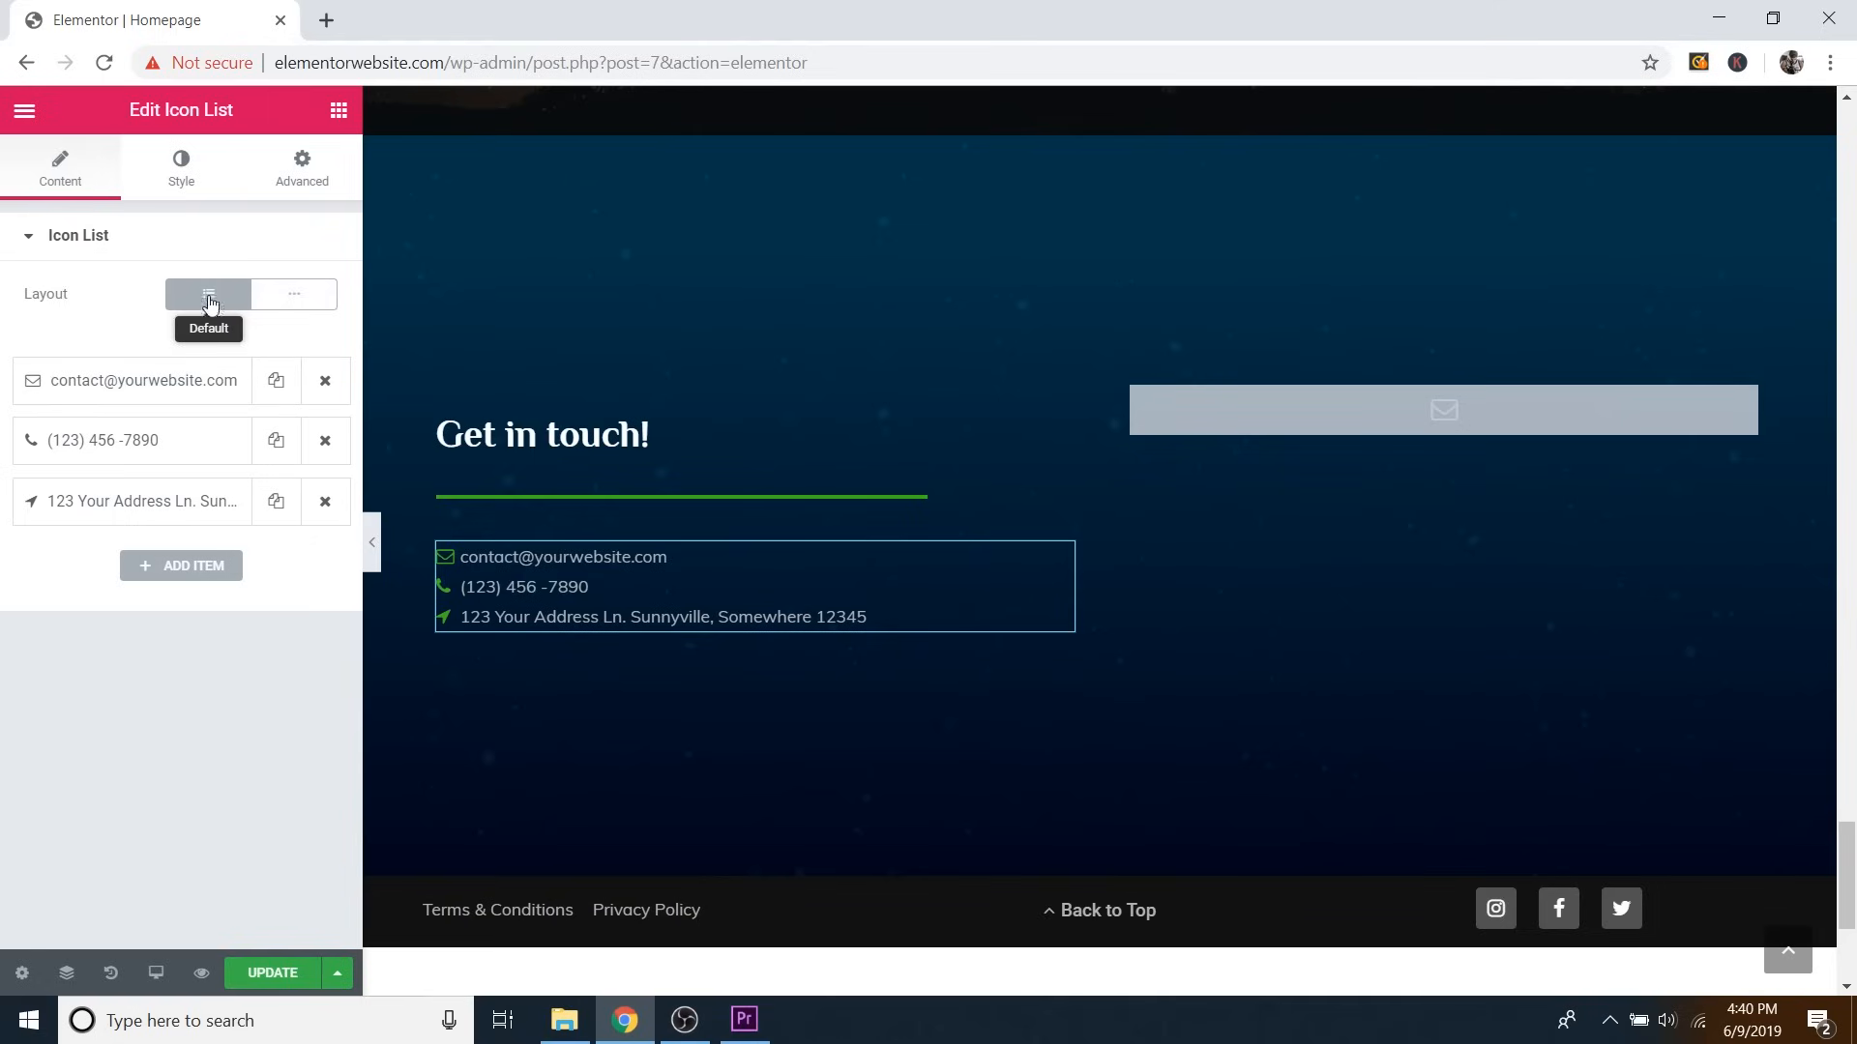
click(158, 385)
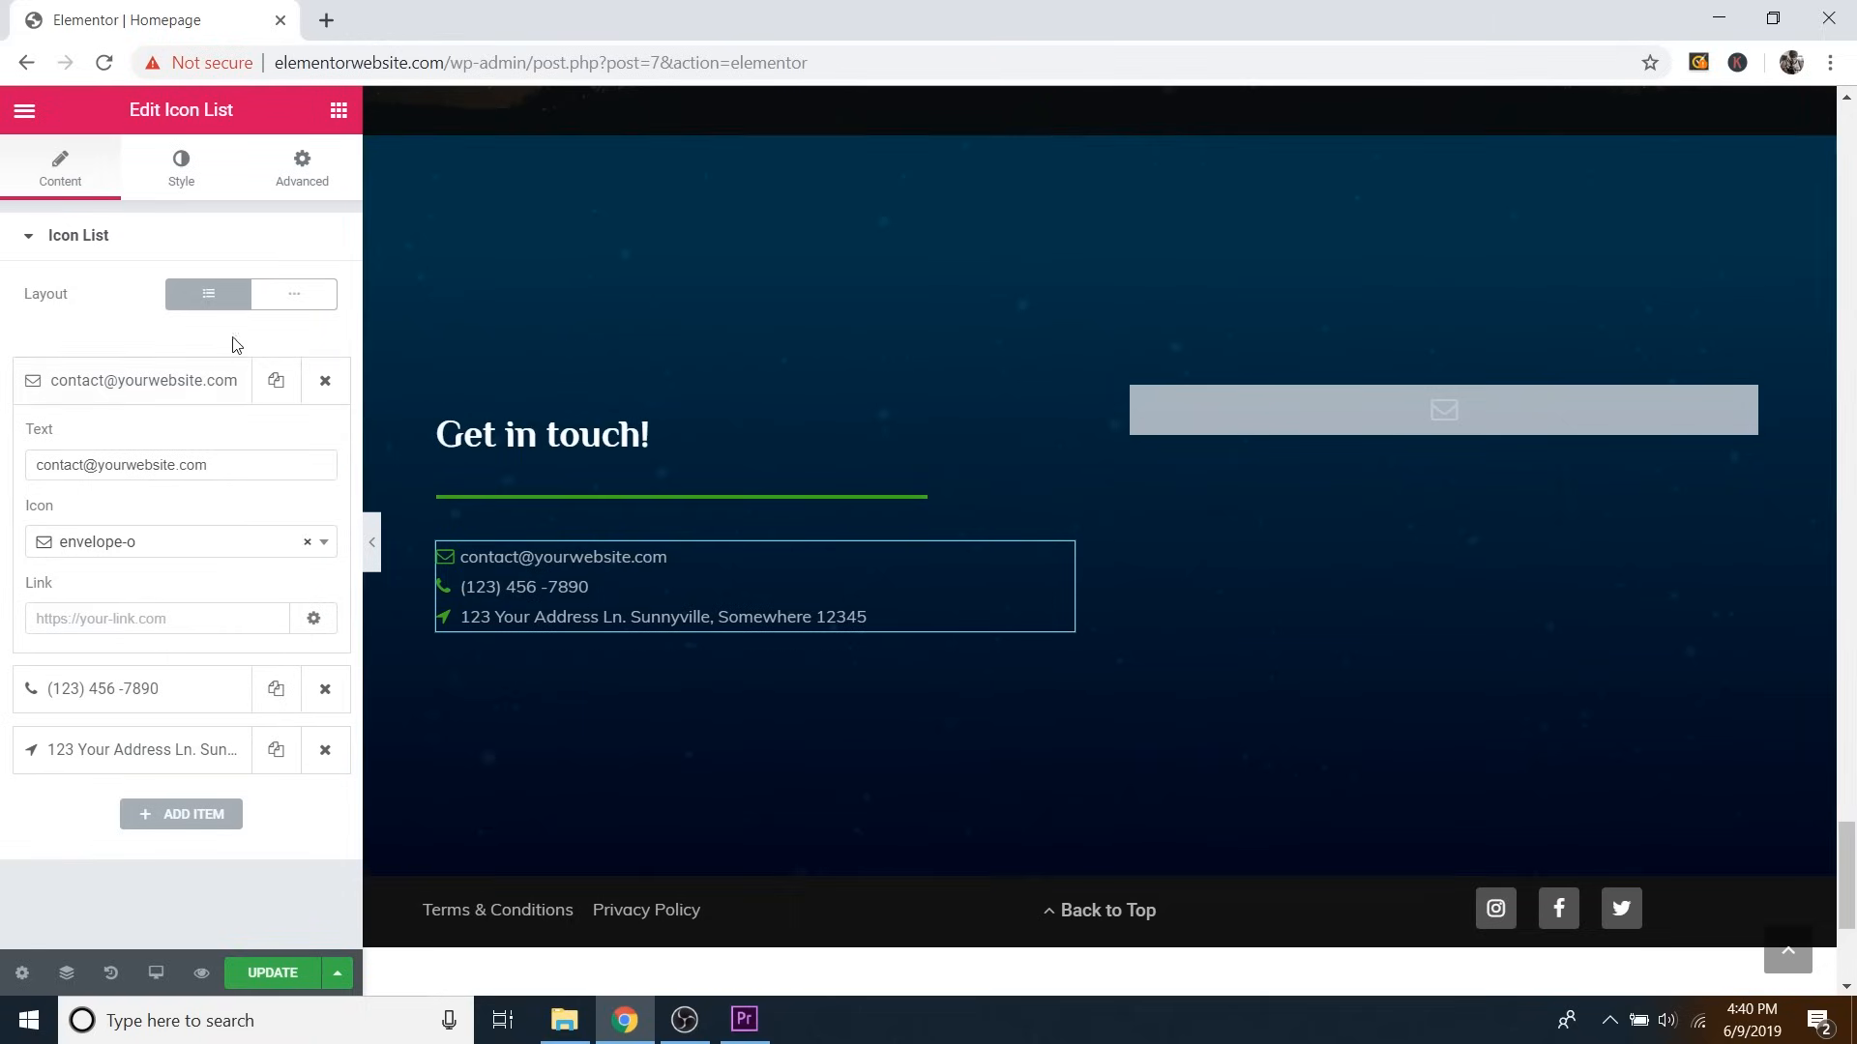
click(861, 558)
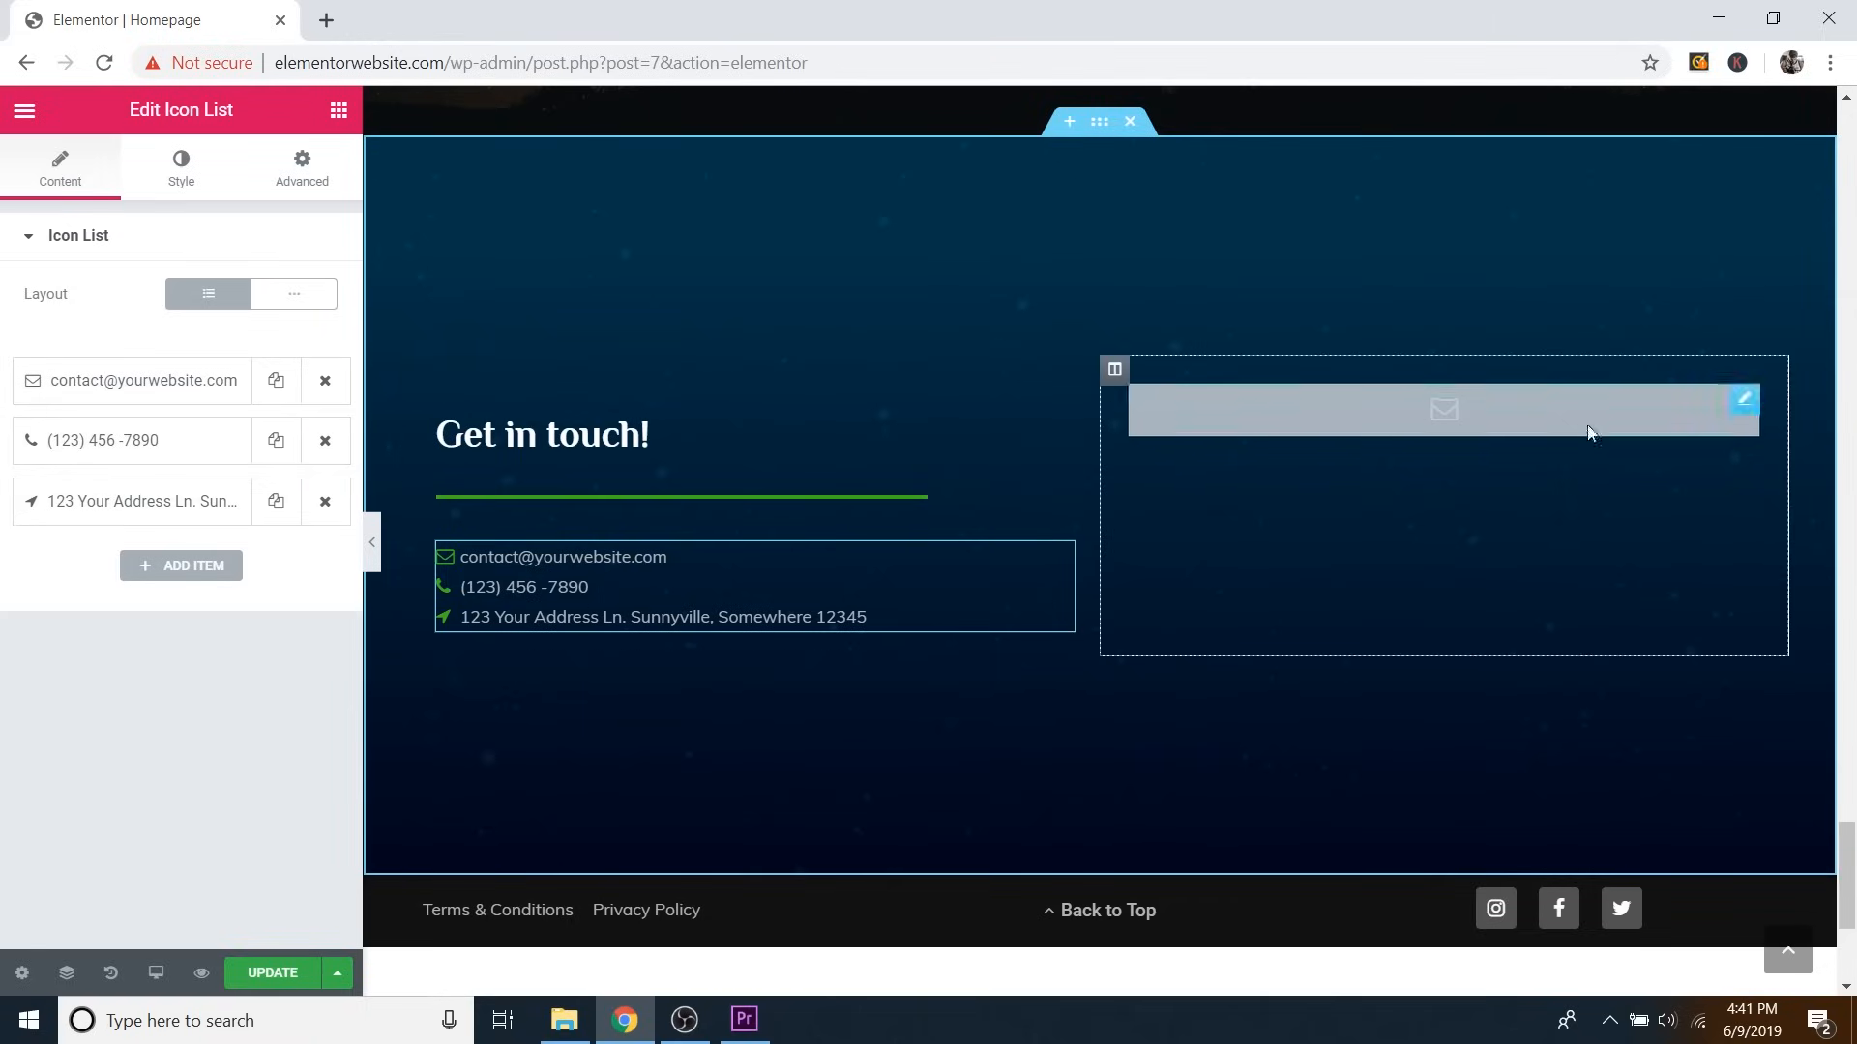
Bring up the Edit EA WPForms panel for the Get in touch form widget, with no form selected.
click(1746, 402)
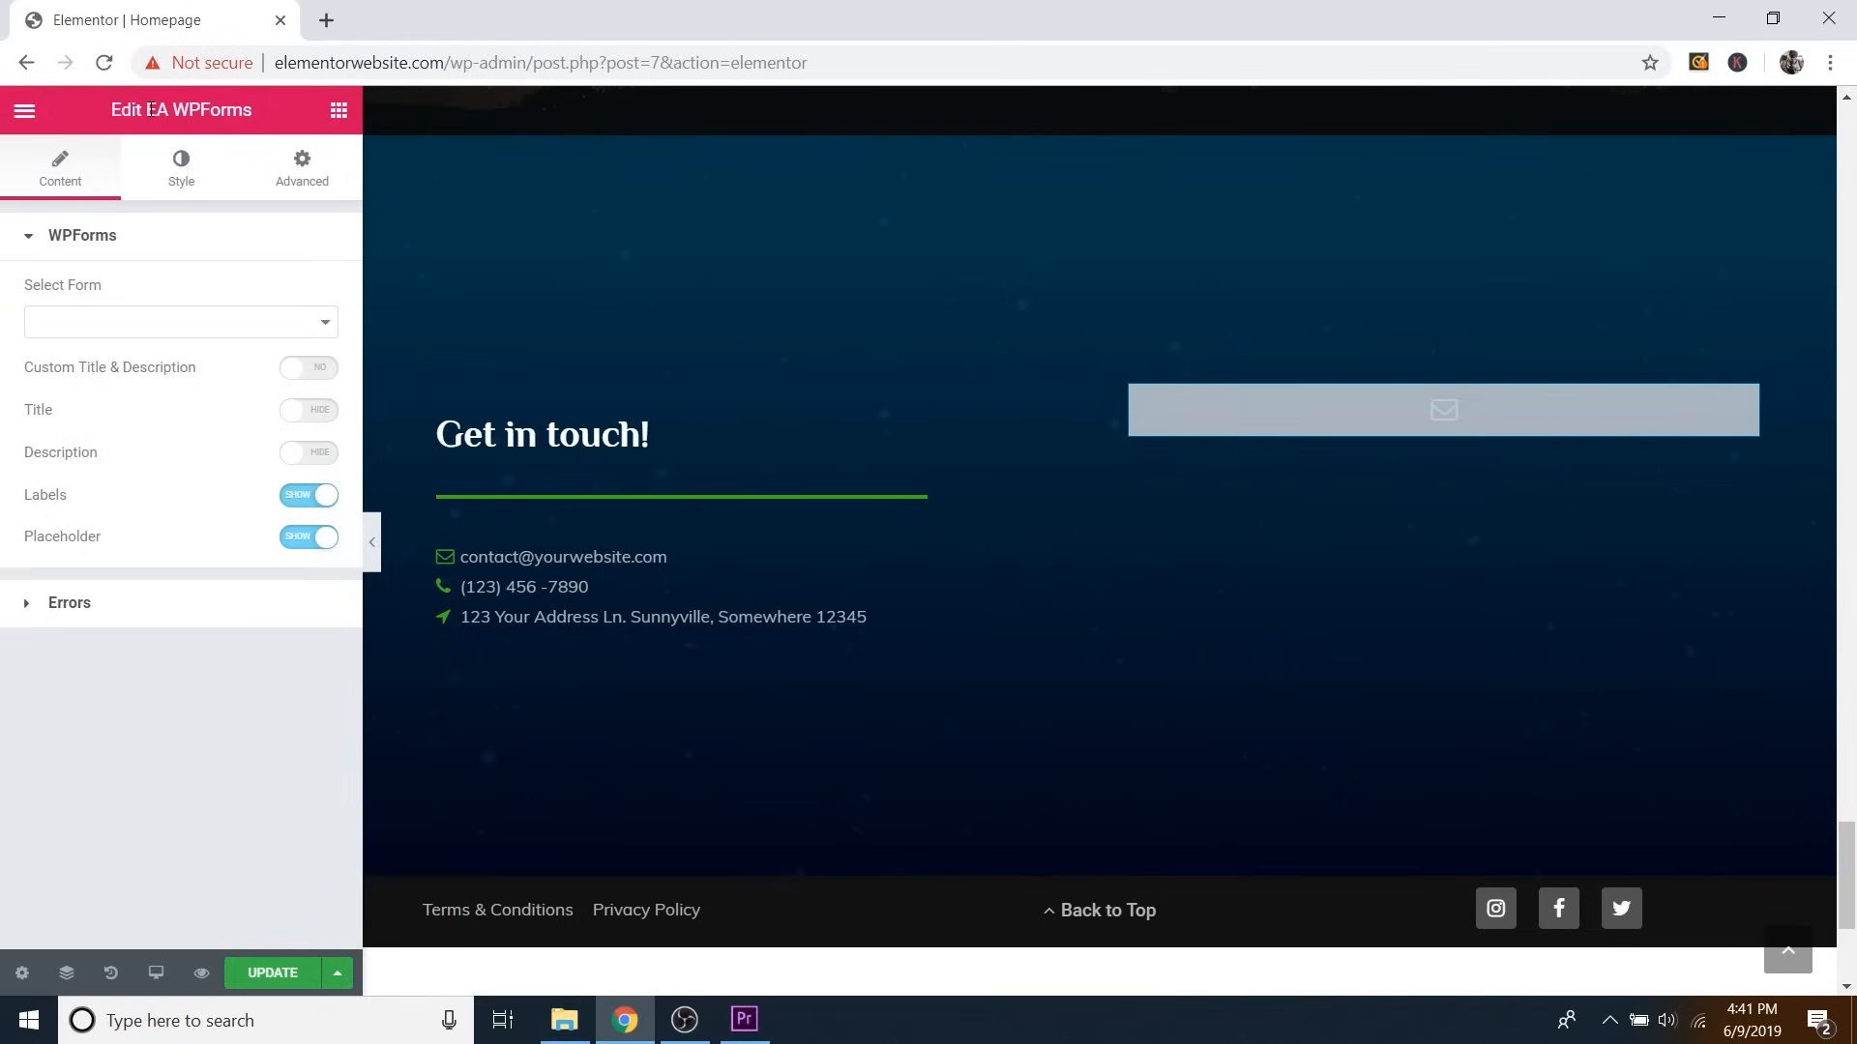
drag(150, 109, 245, 108)
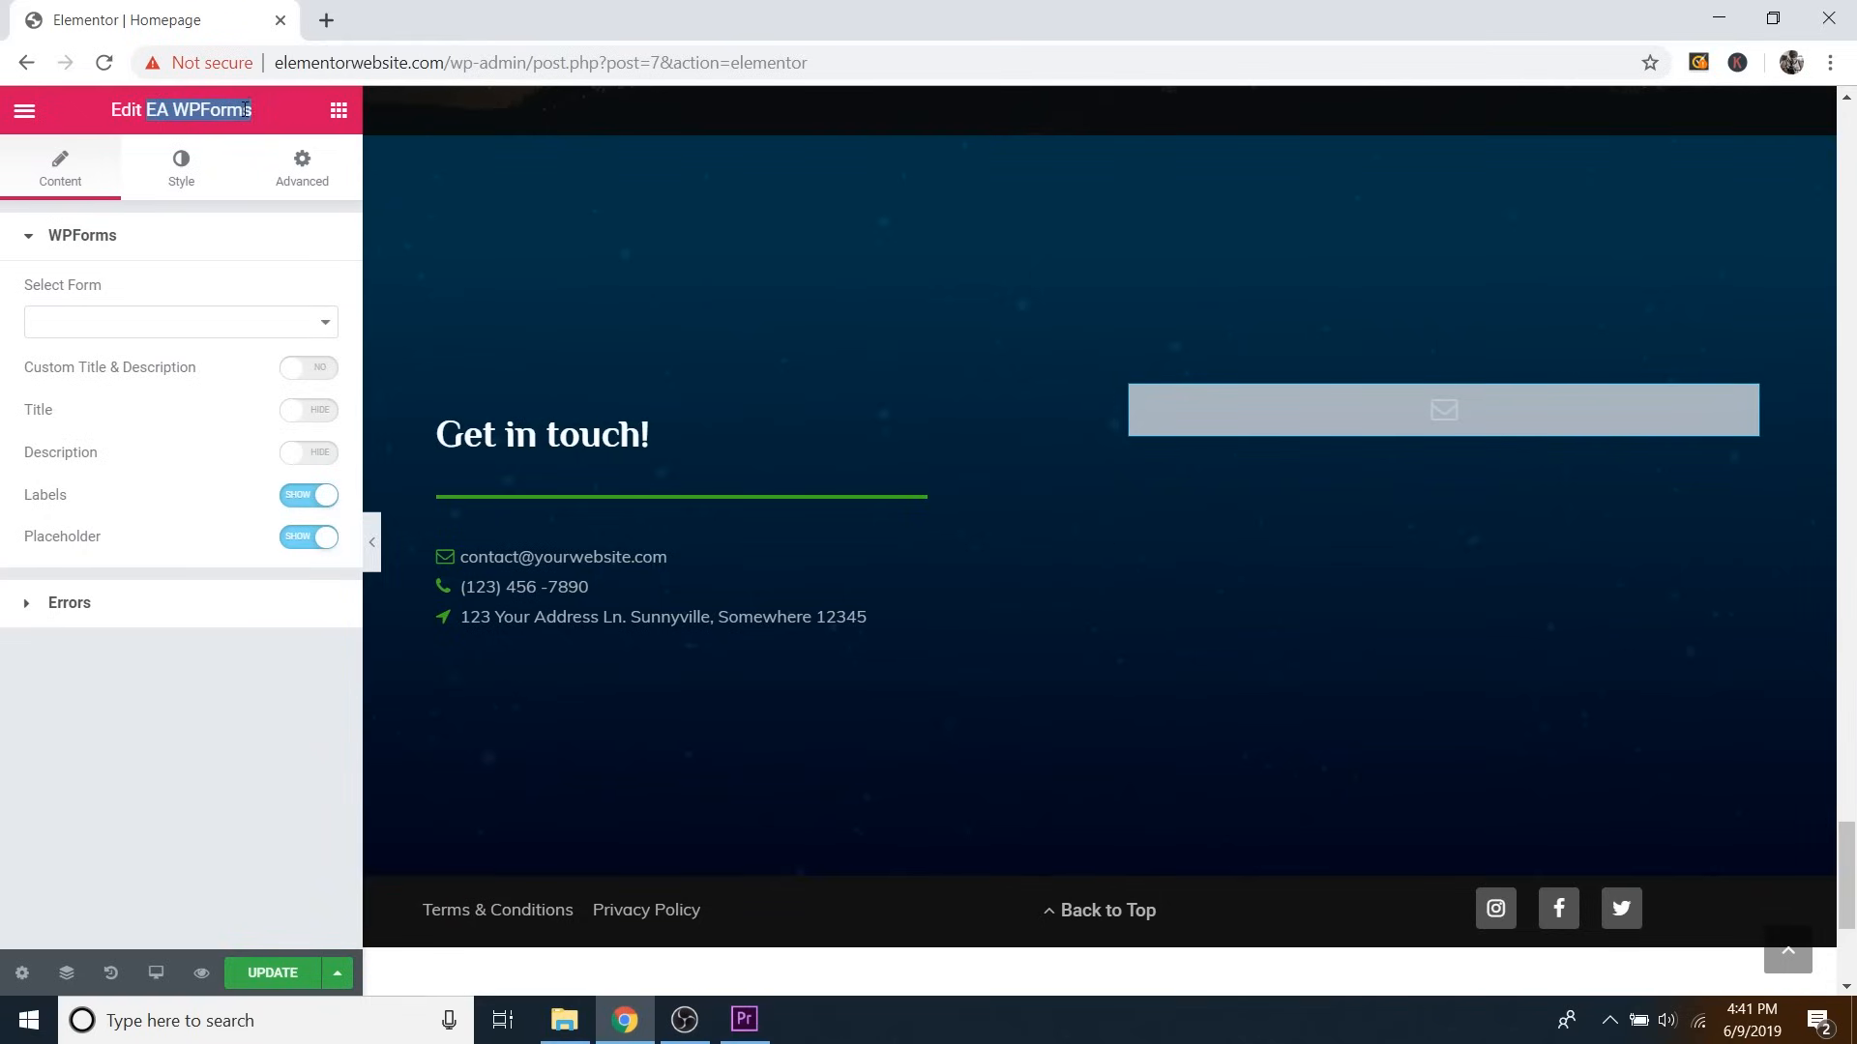
click(159, 115)
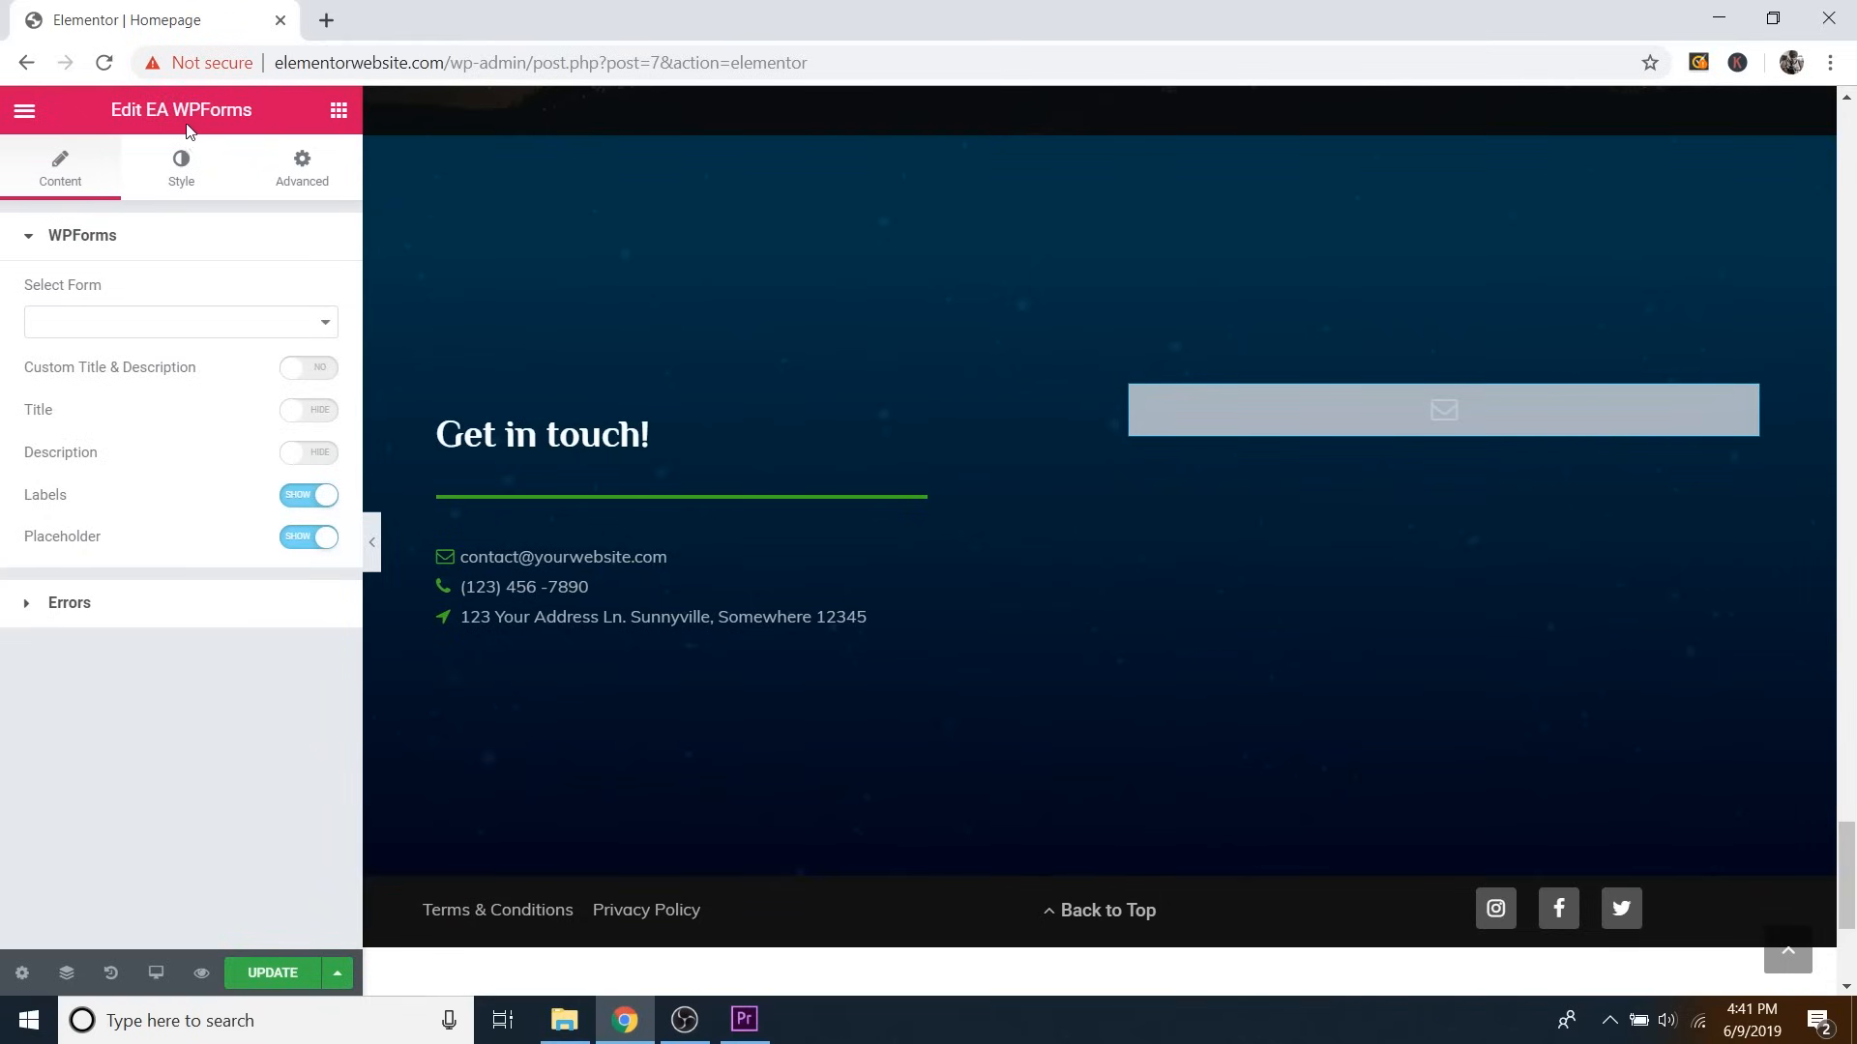
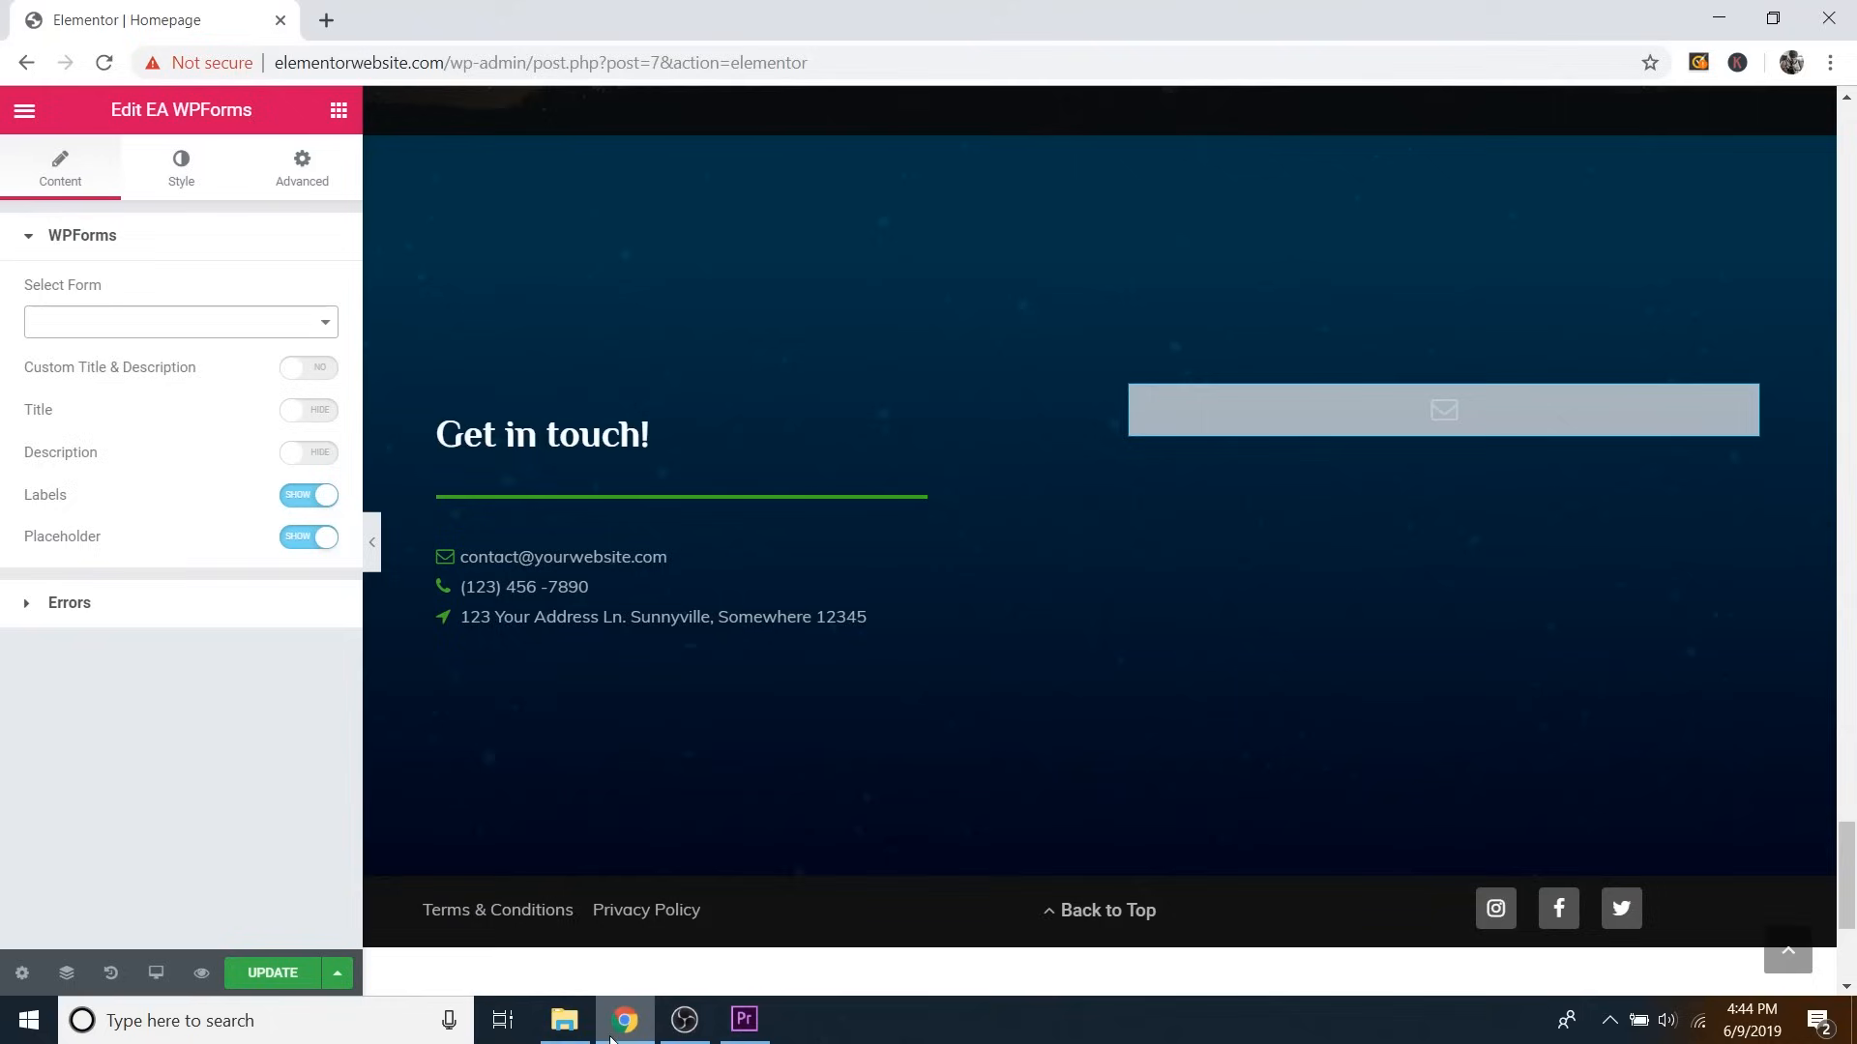
Update the homepage's Elementor edits and exit to the WordPress dashboard.
click(272, 973)
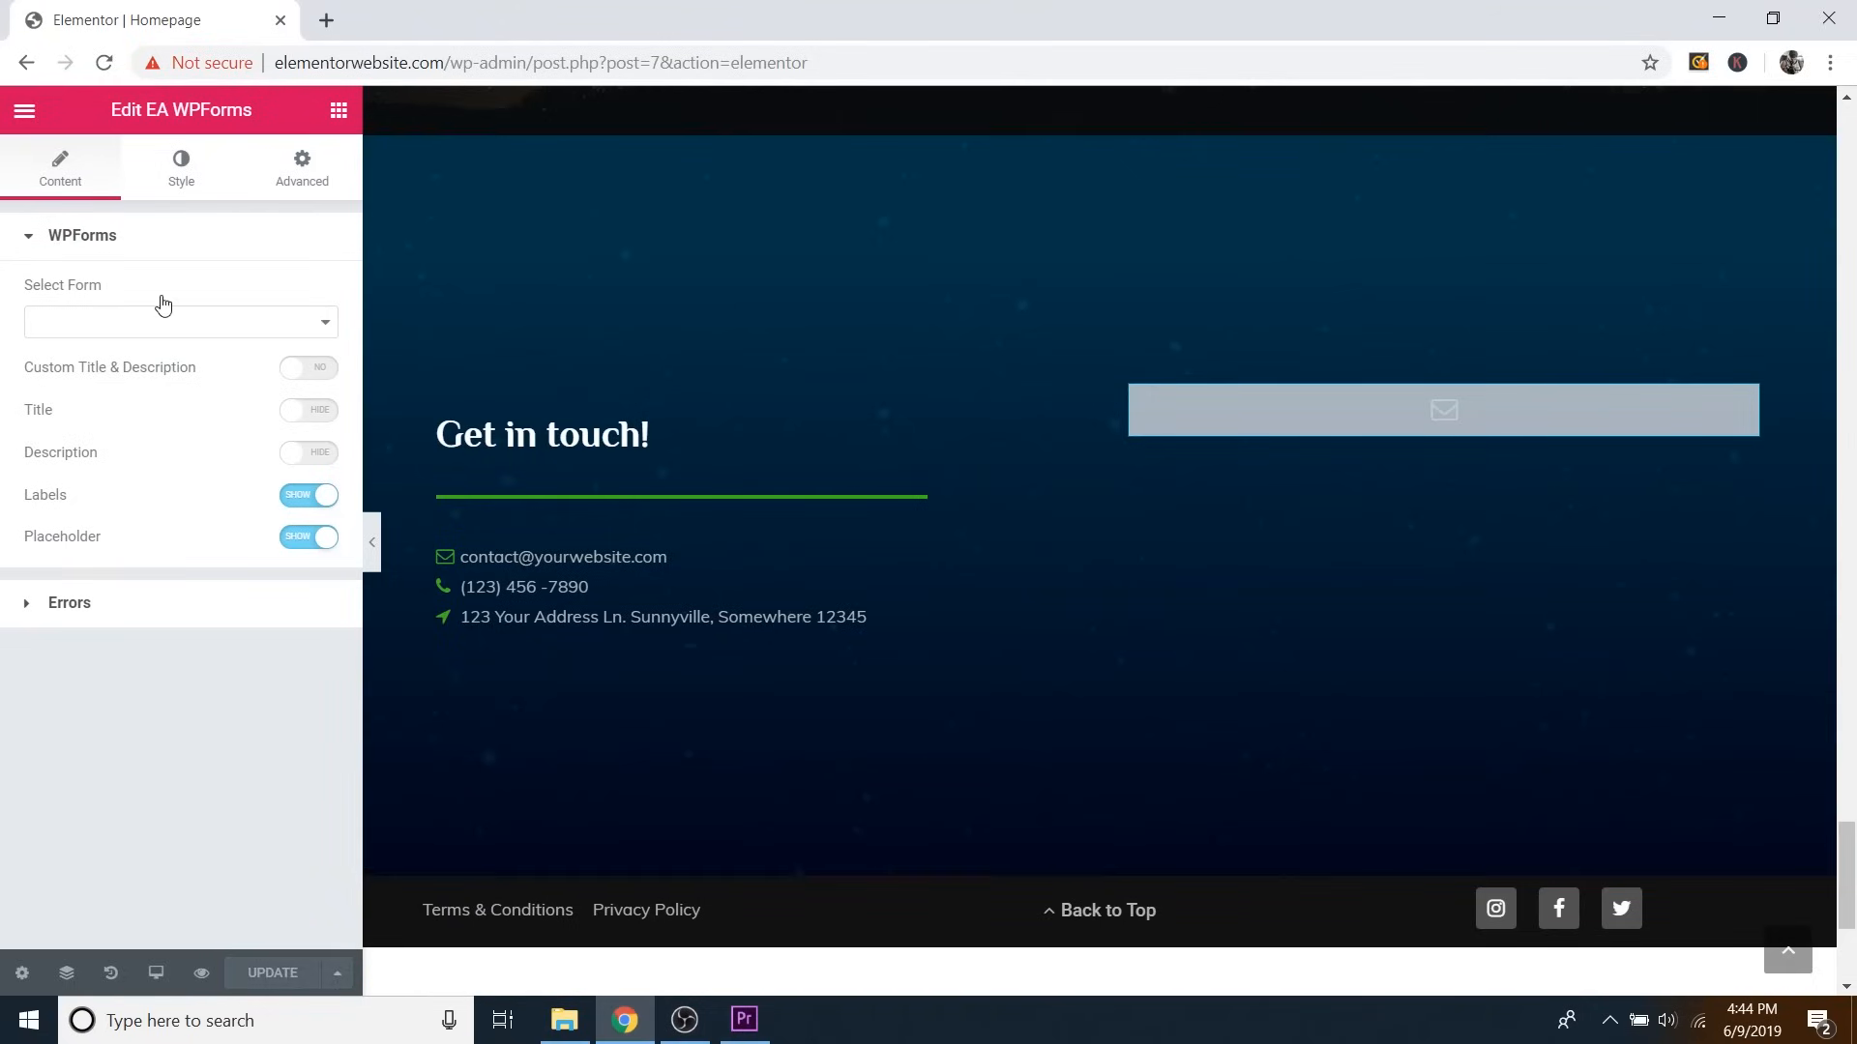
click(24, 115)
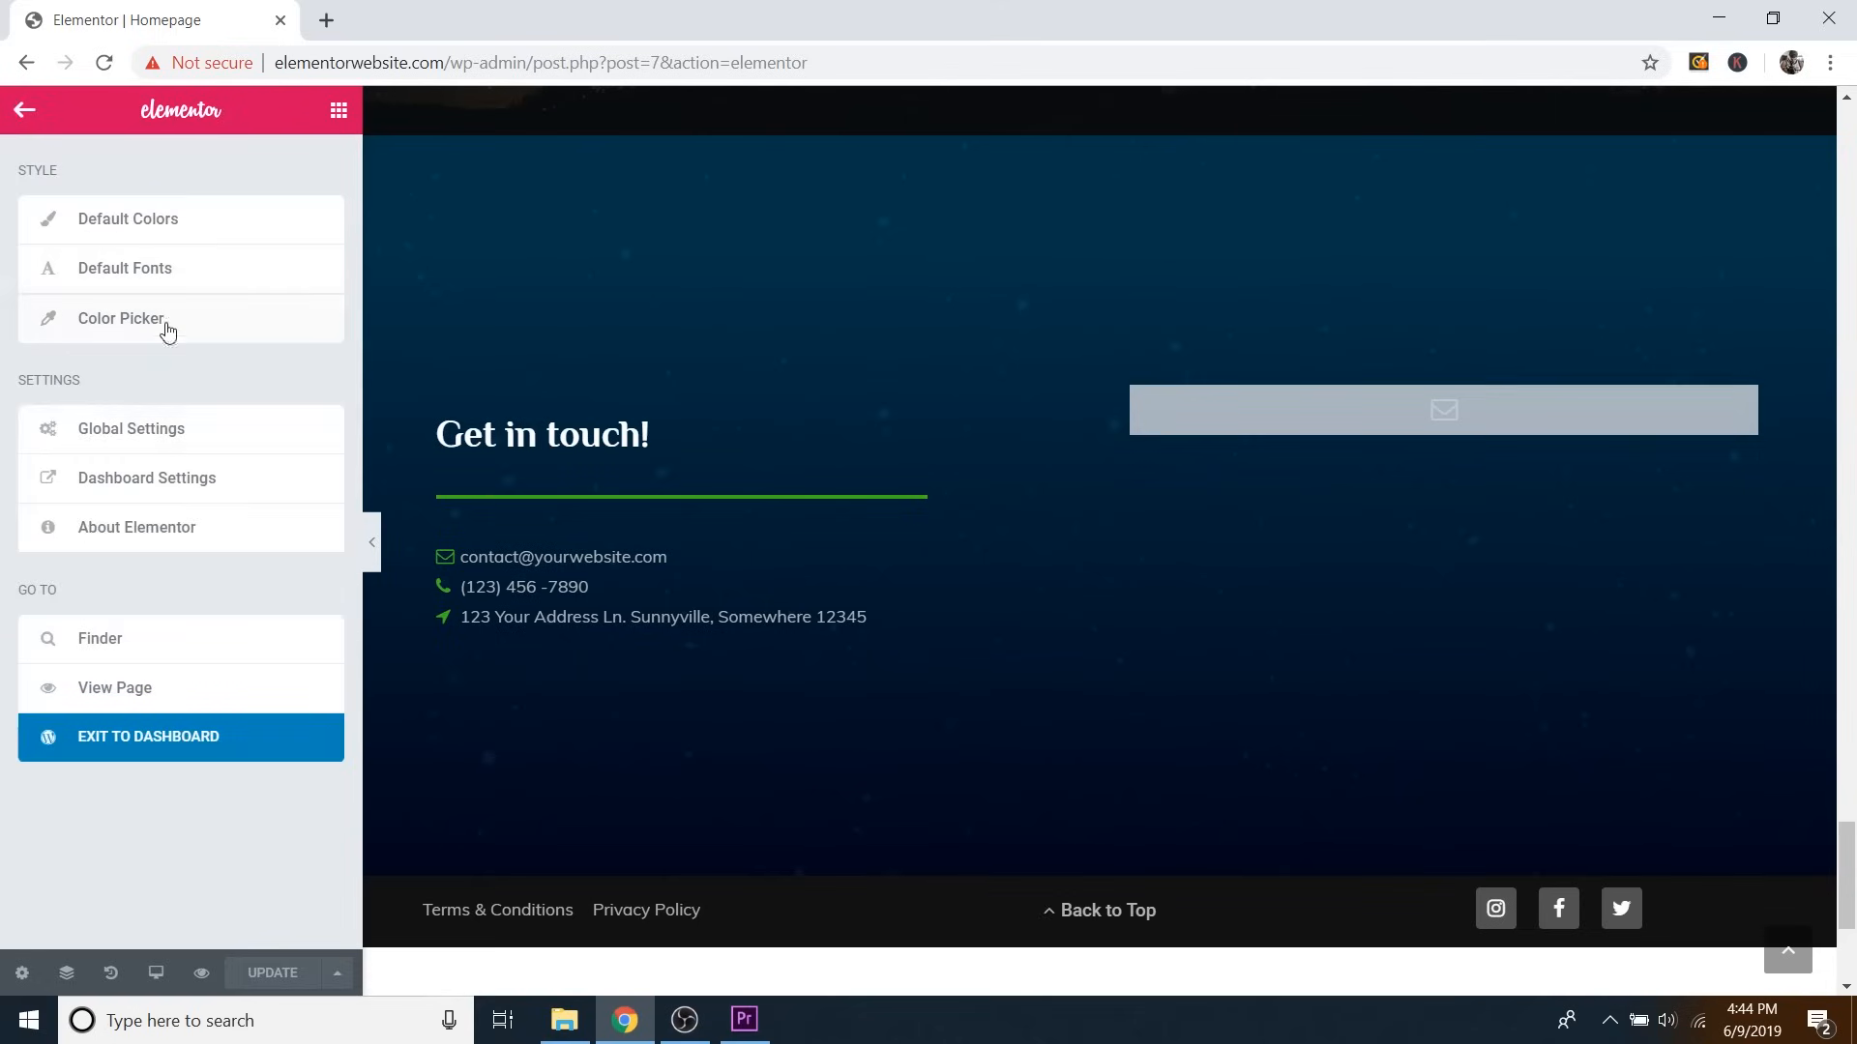
click(188, 755)
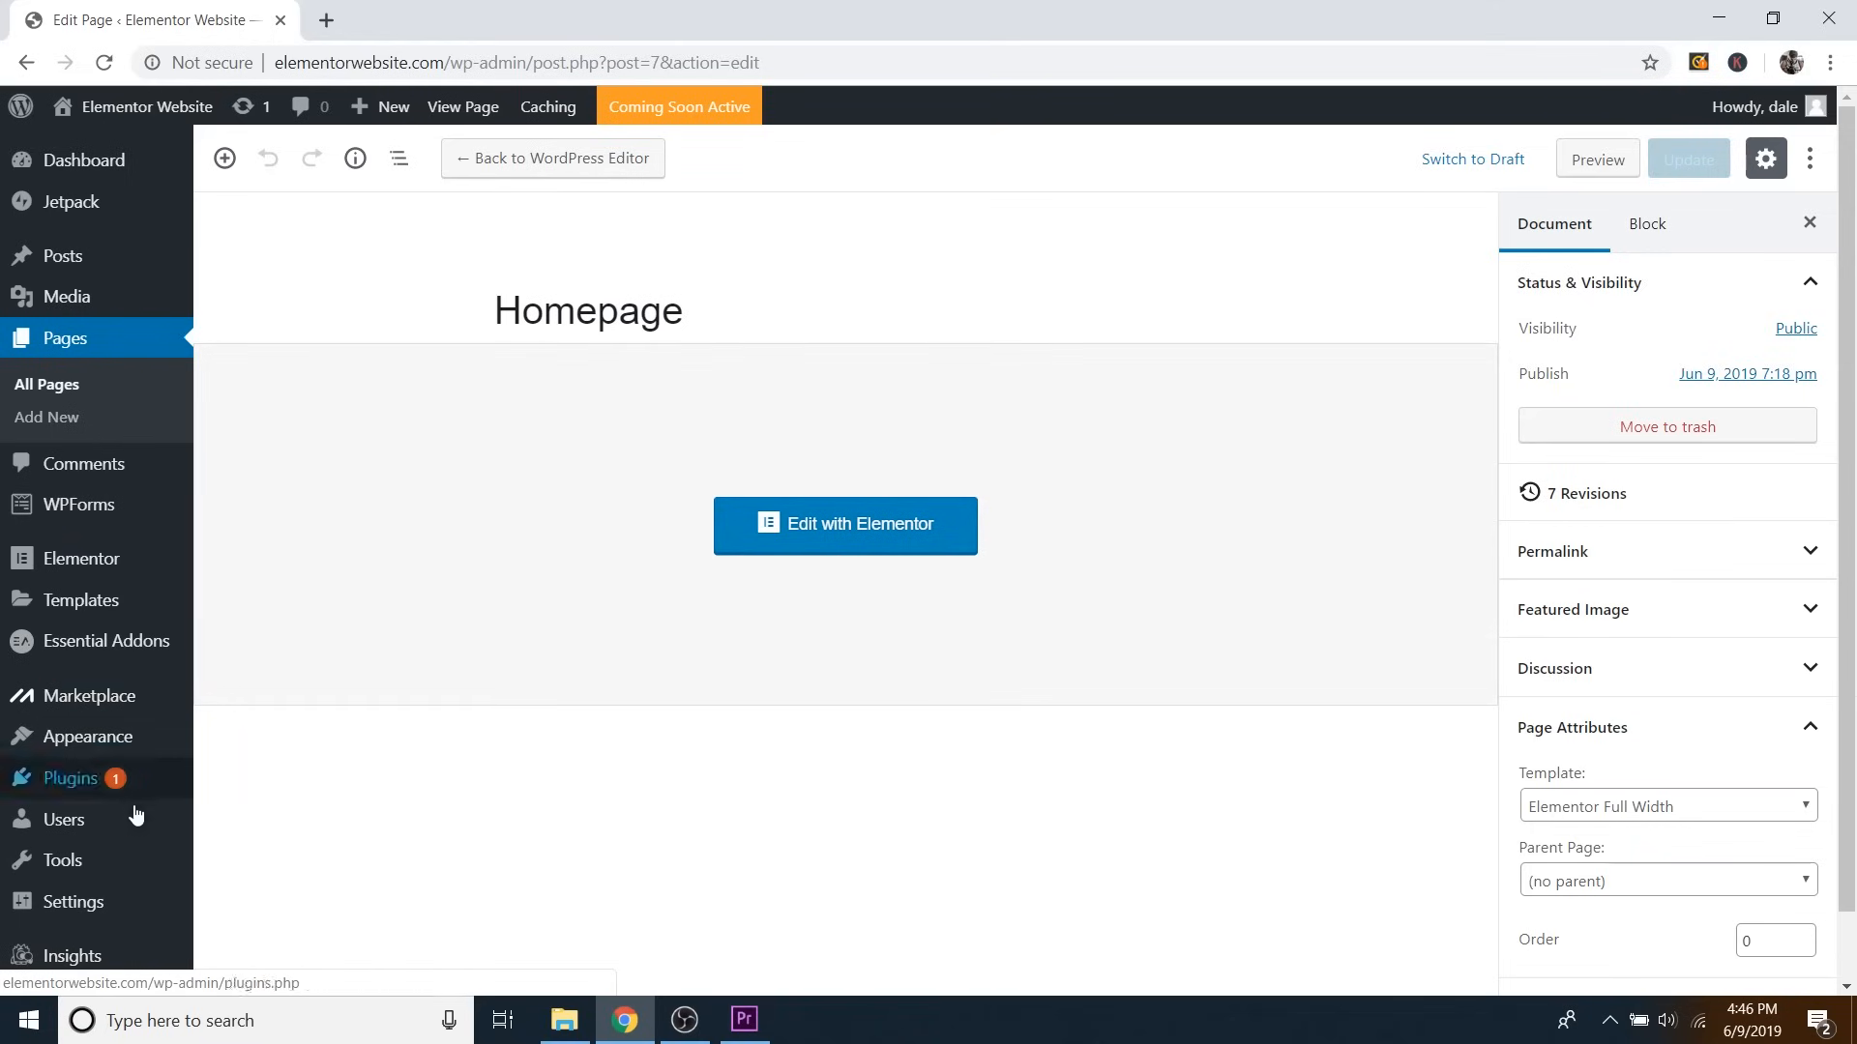
Start a new form through WPForms > Add New in the admin sidebar.
mouse_move(123, 515)
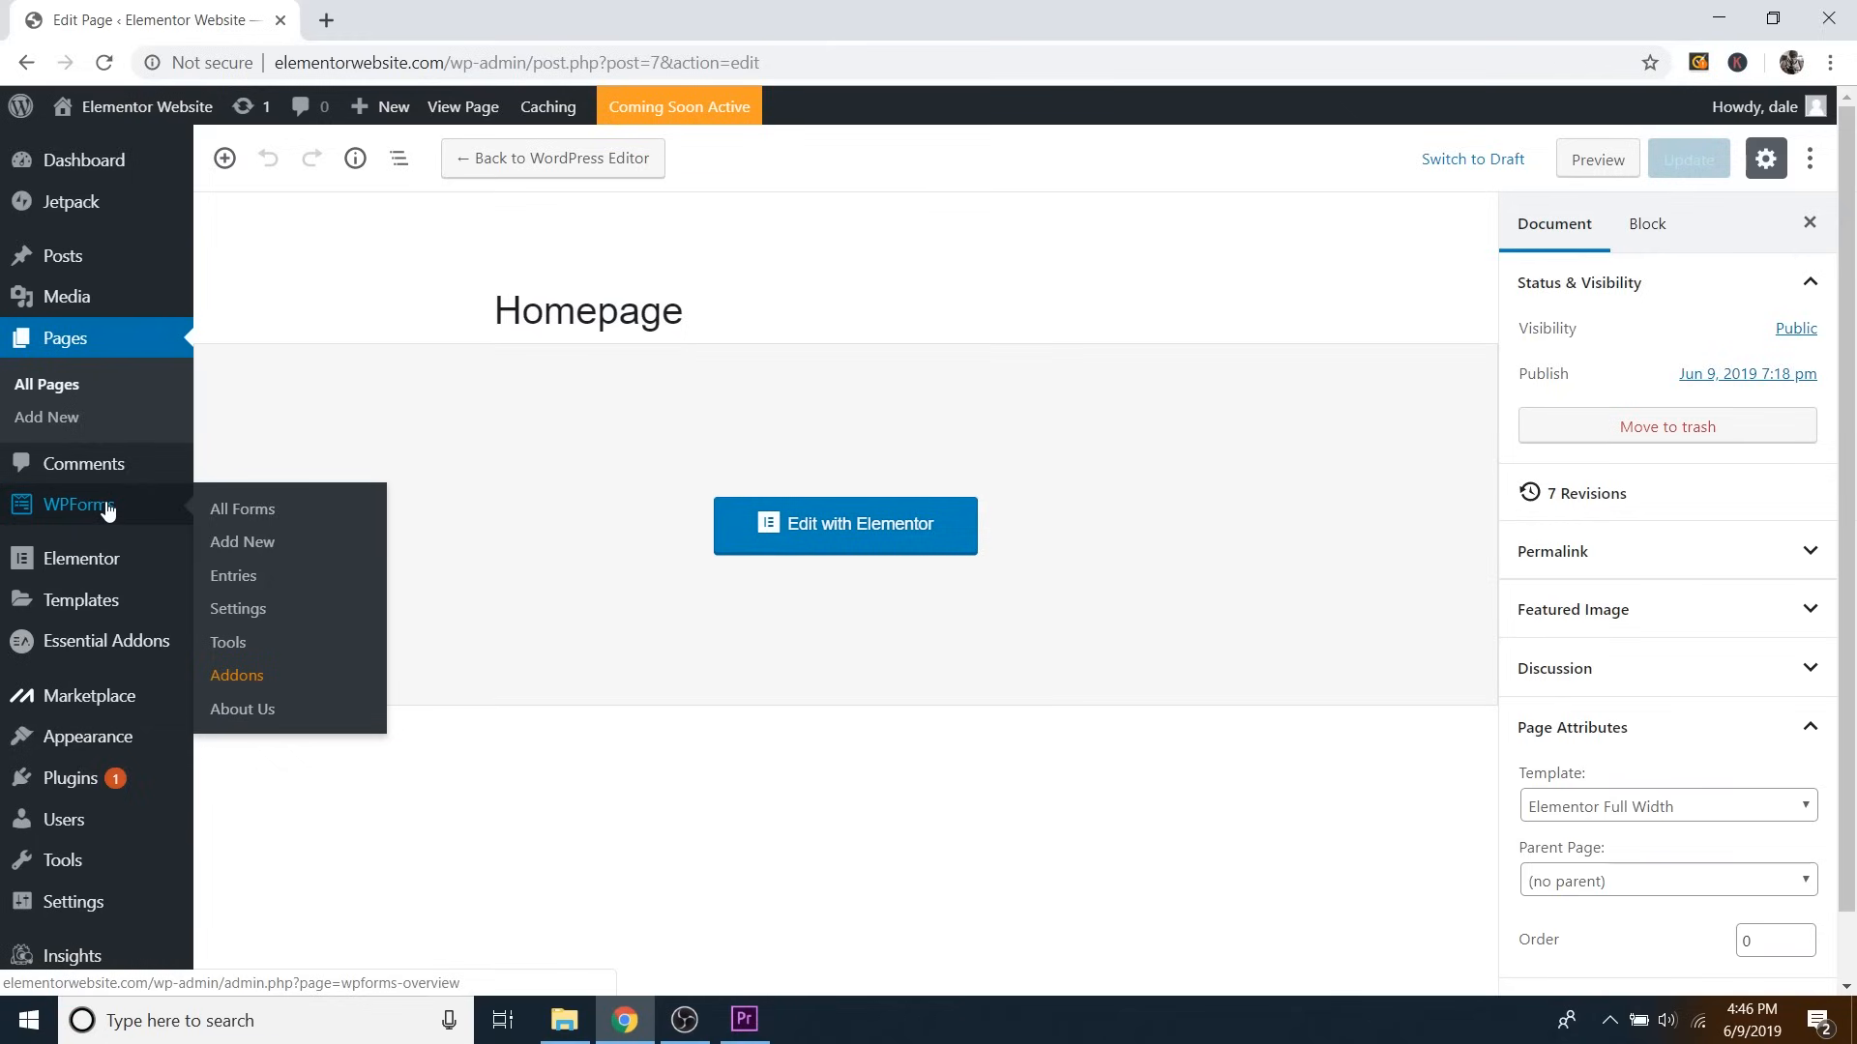
mouse_move(116, 779)
click(268, 557)
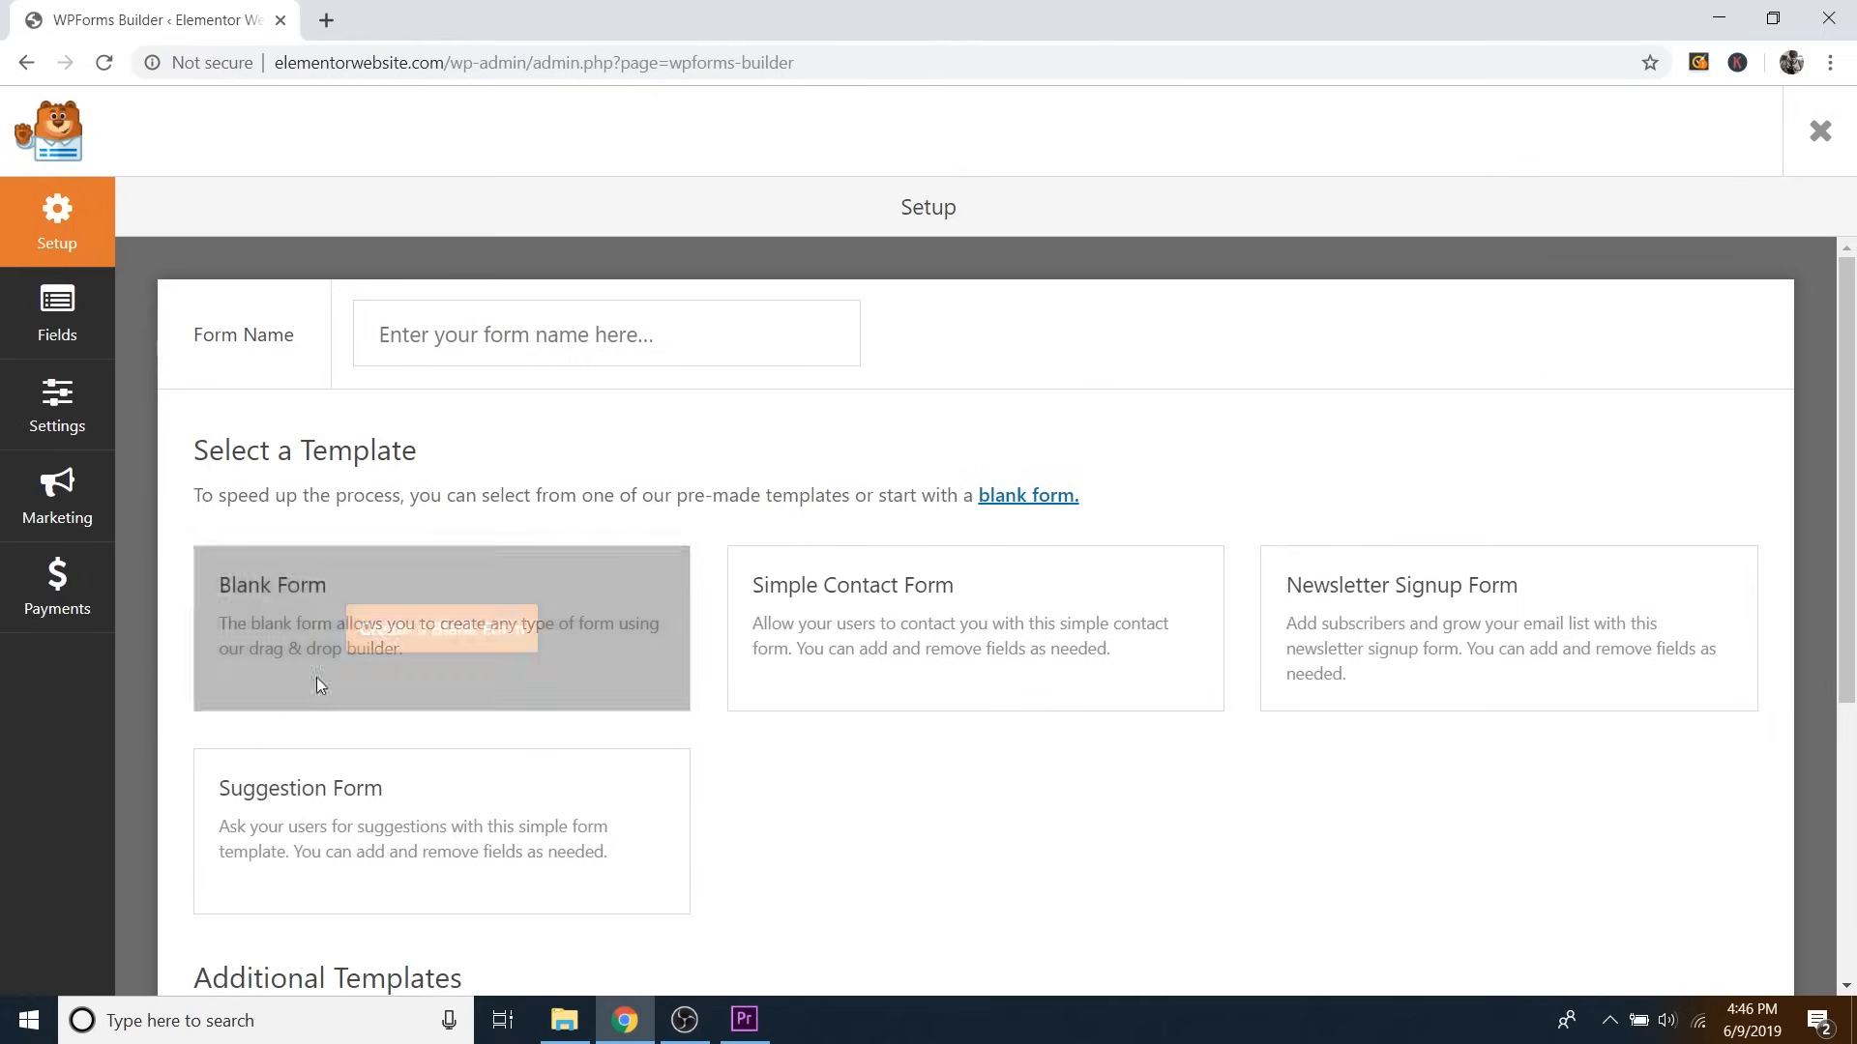
Enter a form name and create the form from the Simple Contact Form template.
click(568, 334)
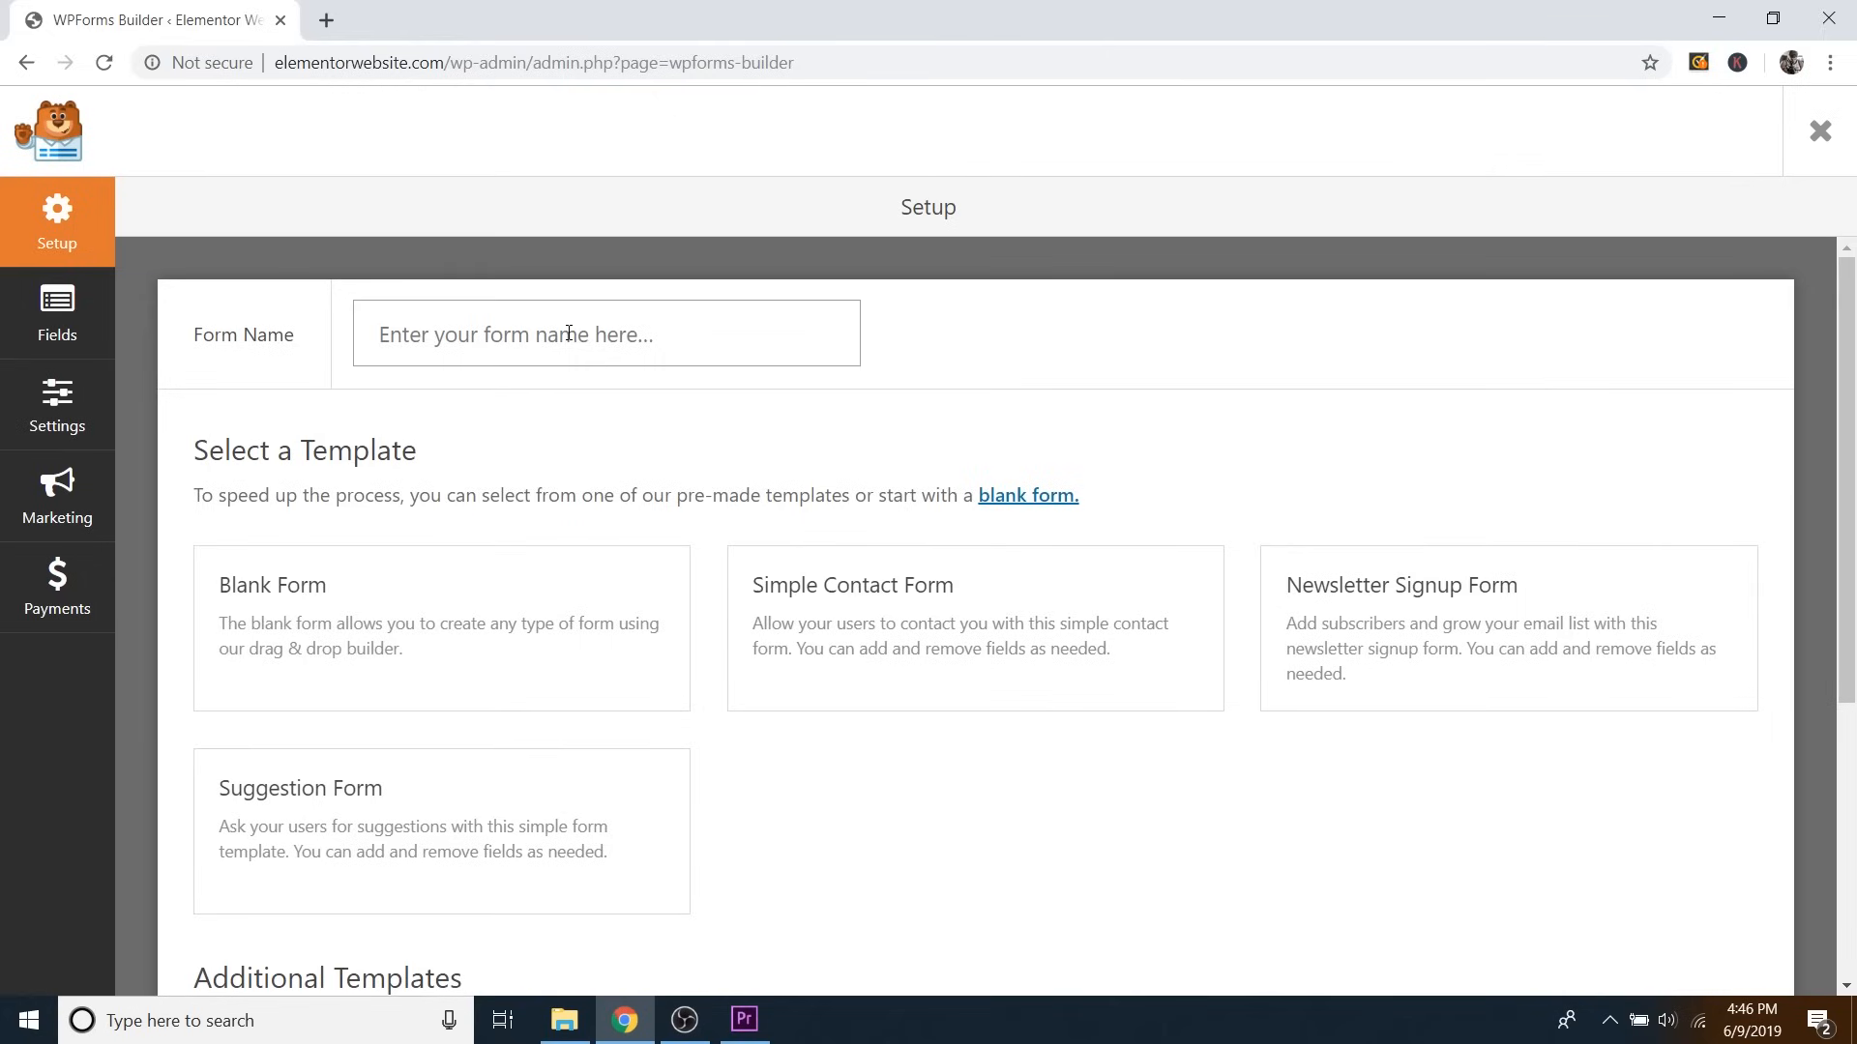
text(Dale's Contact Form)
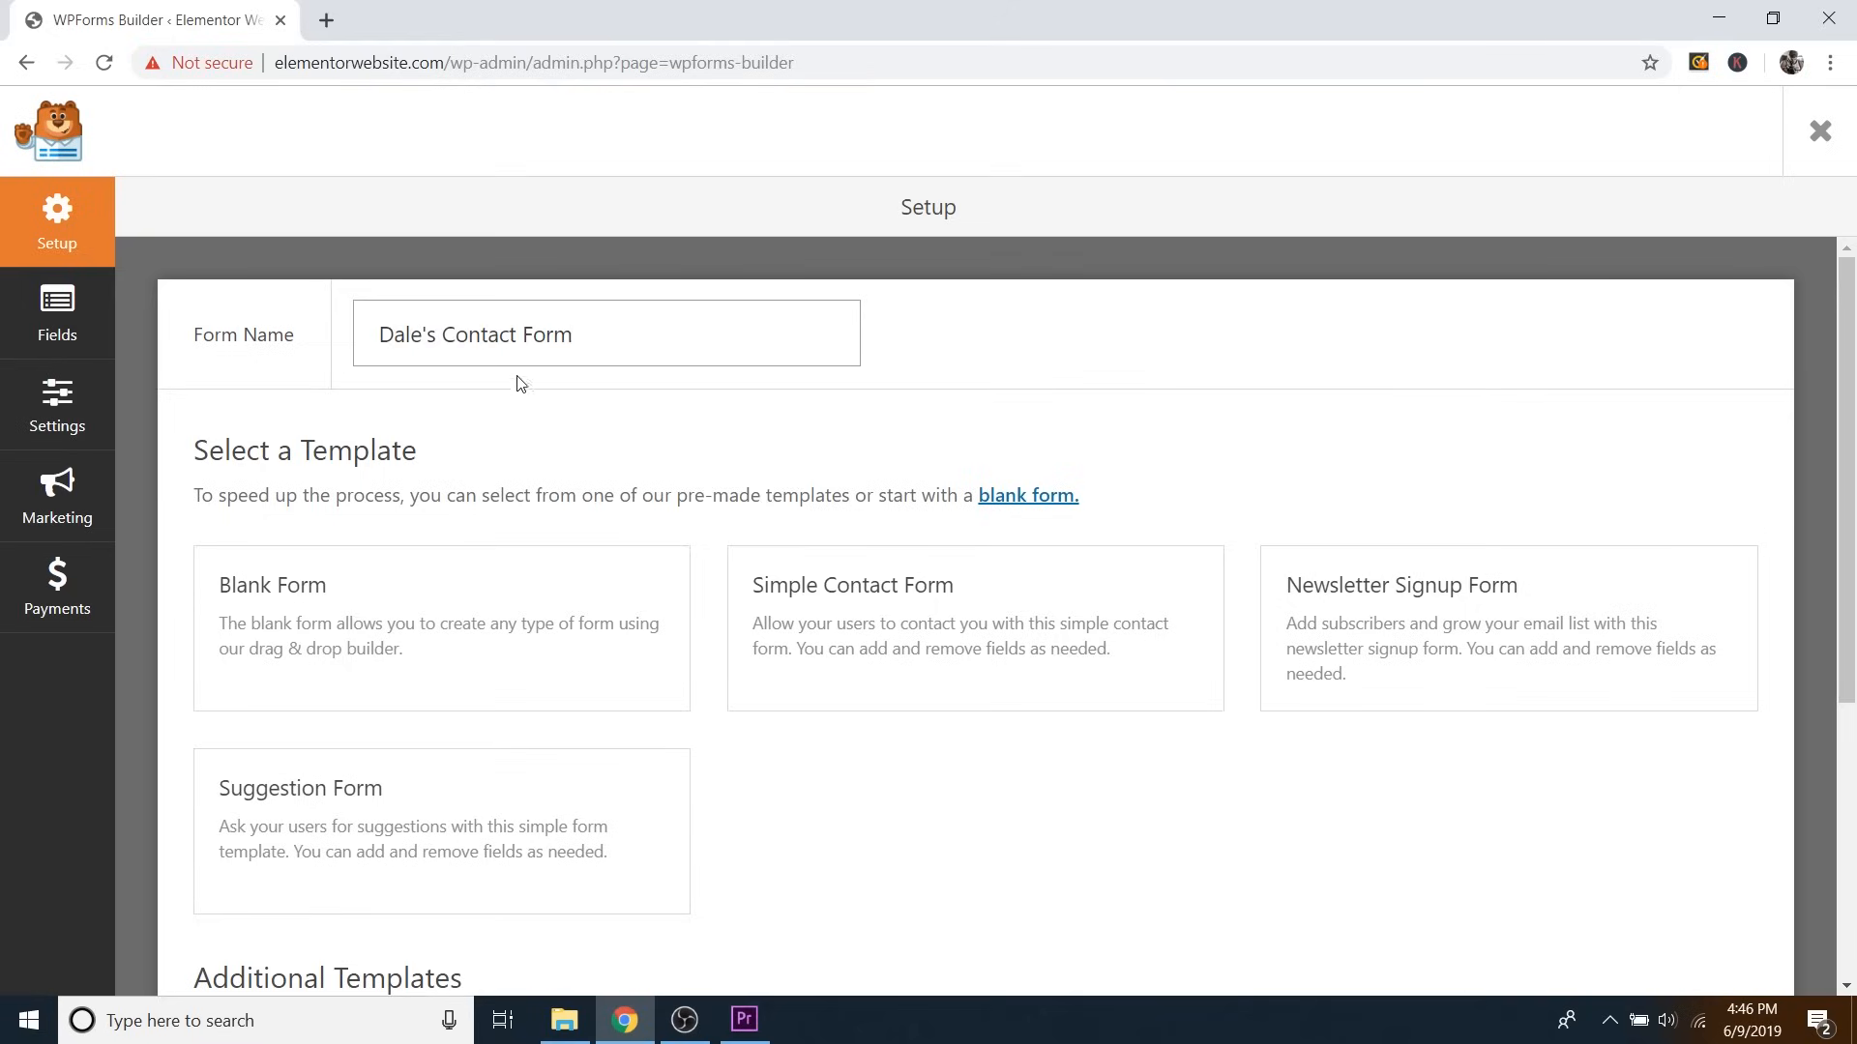
scroll(583, 446, down, 1)
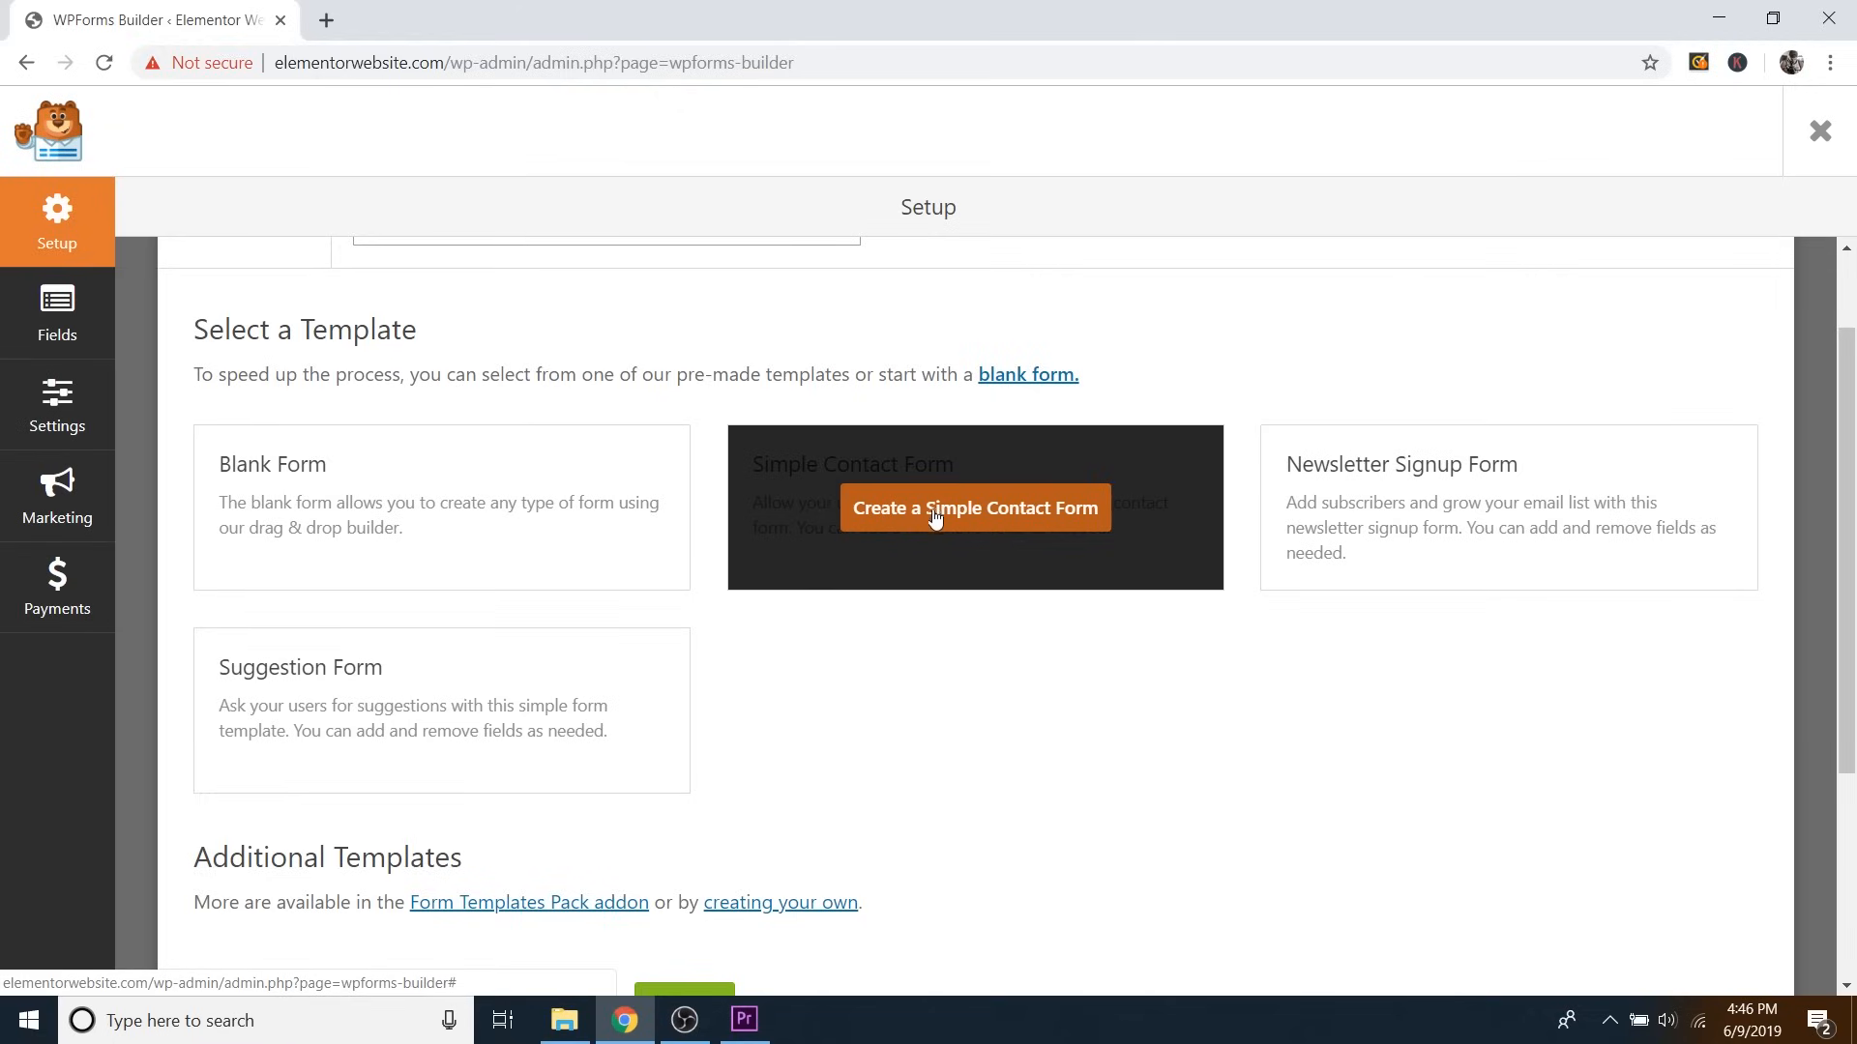
click(991, 513)
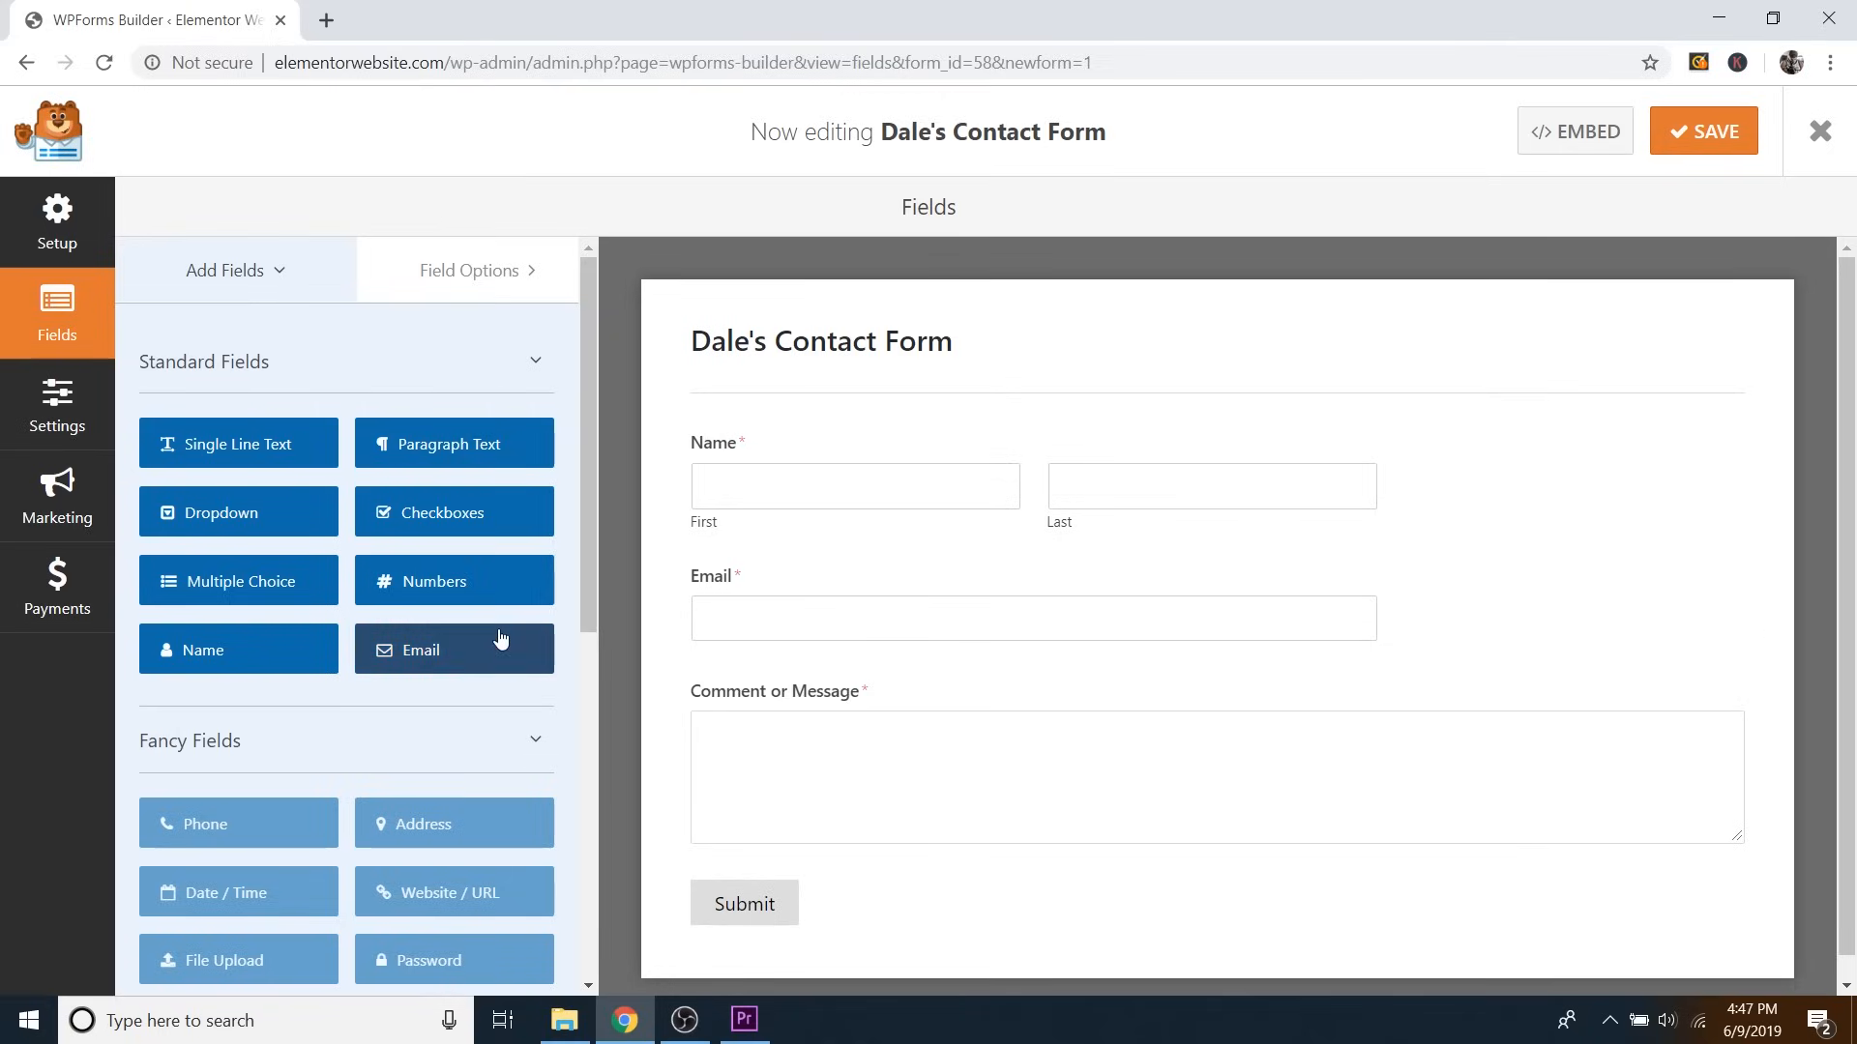
Add a Numbers field between Email and Comment or Message, labelled Phone Number and left optional.
click(421, 585)
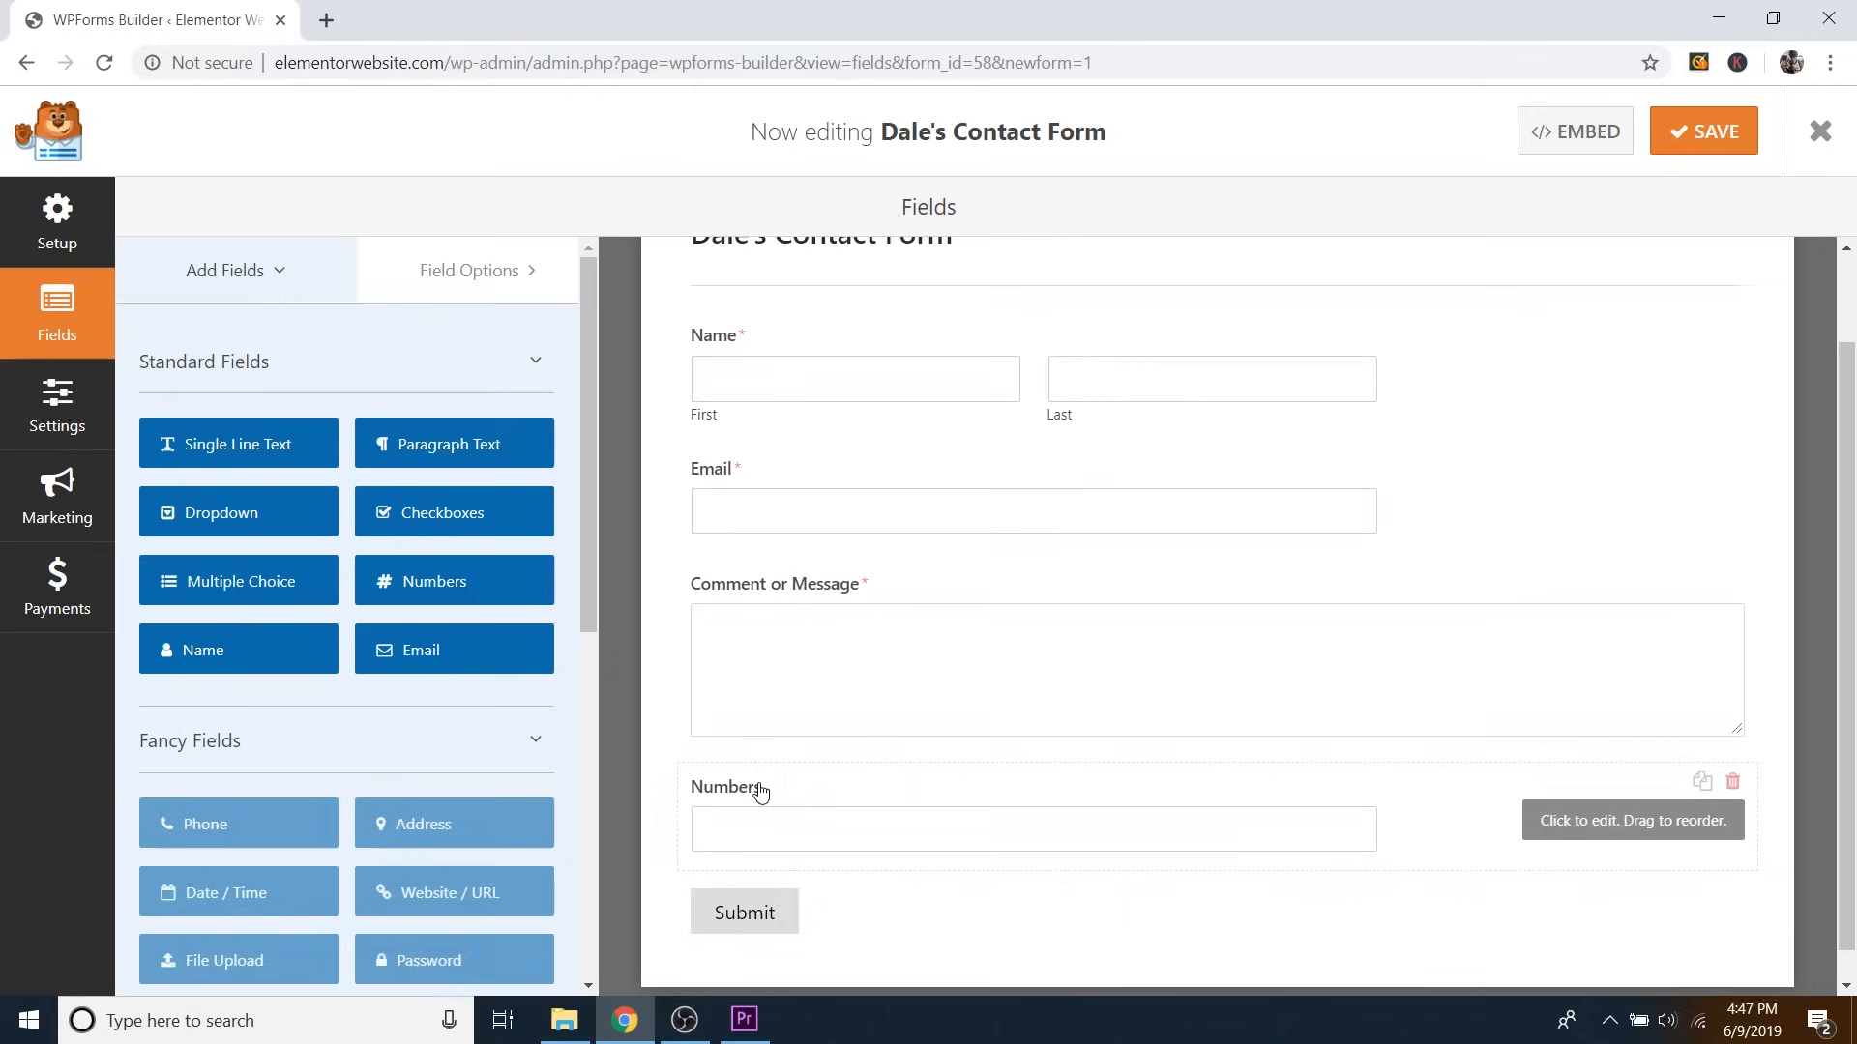
drag(758, 787, 779, 697)
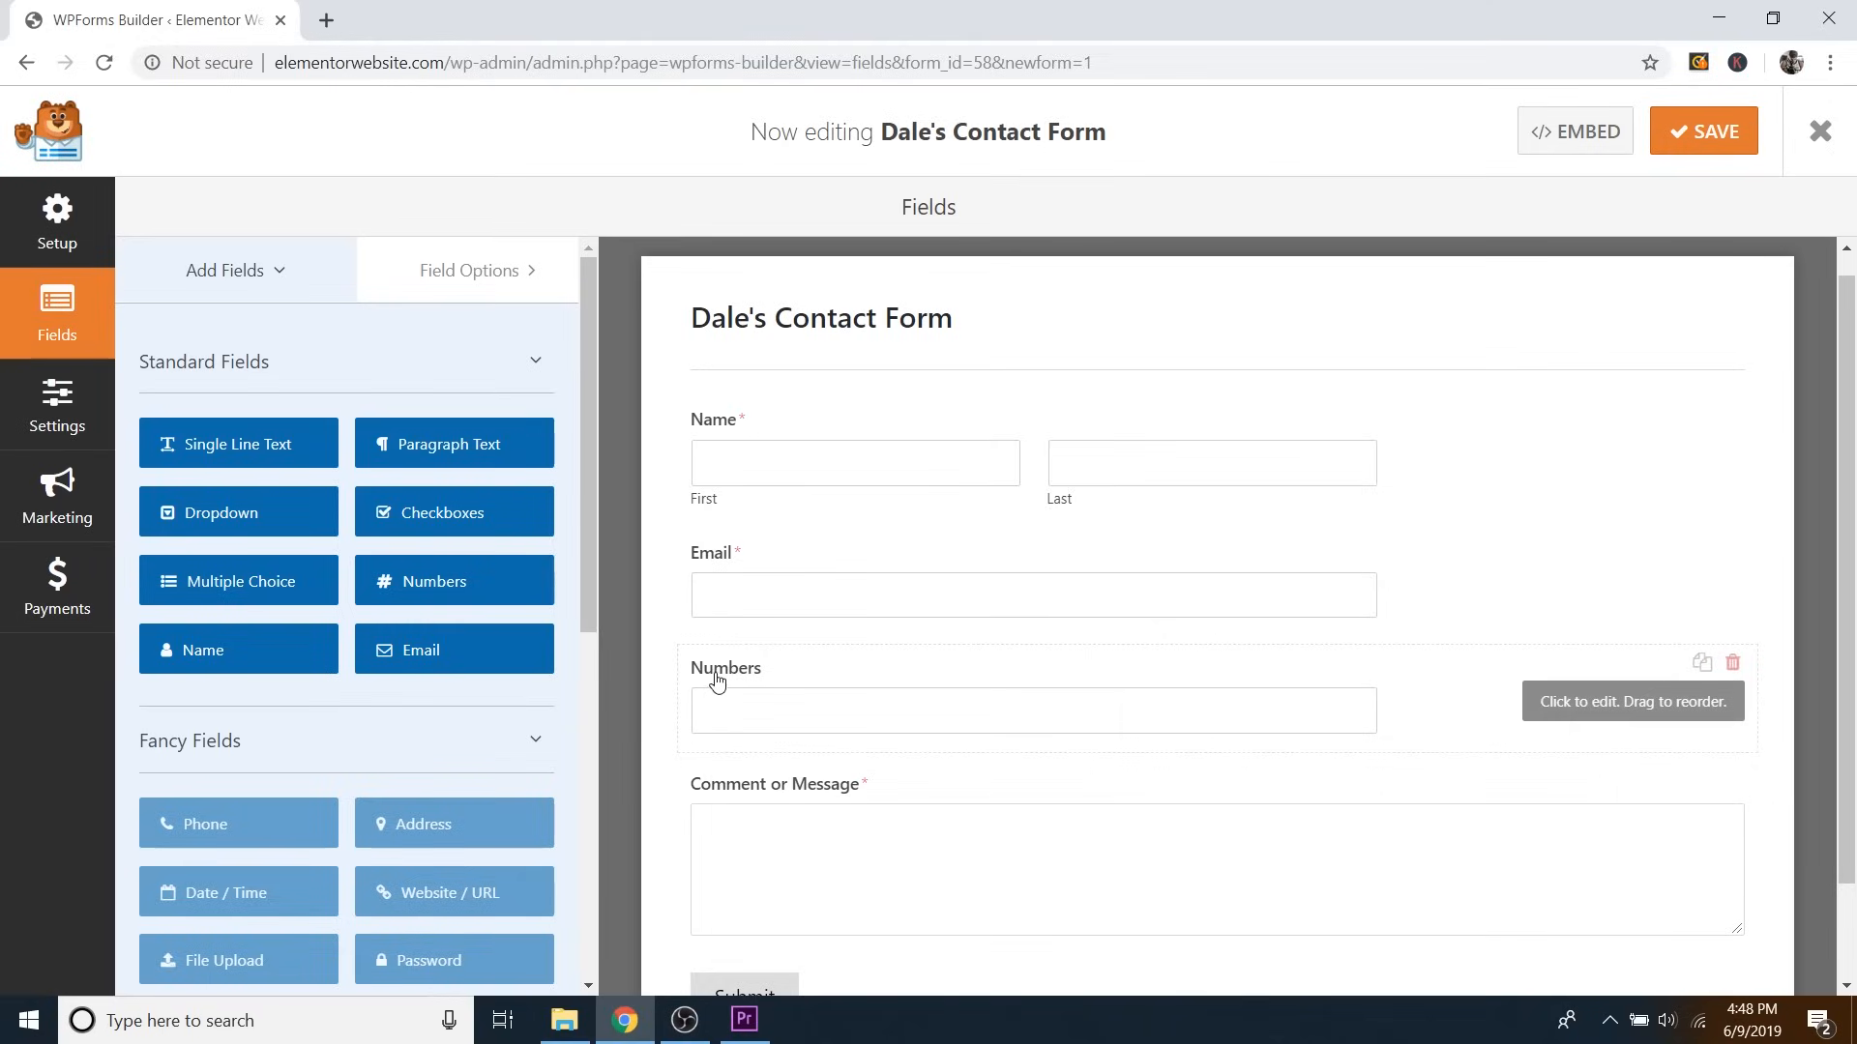
click(1015, 676)
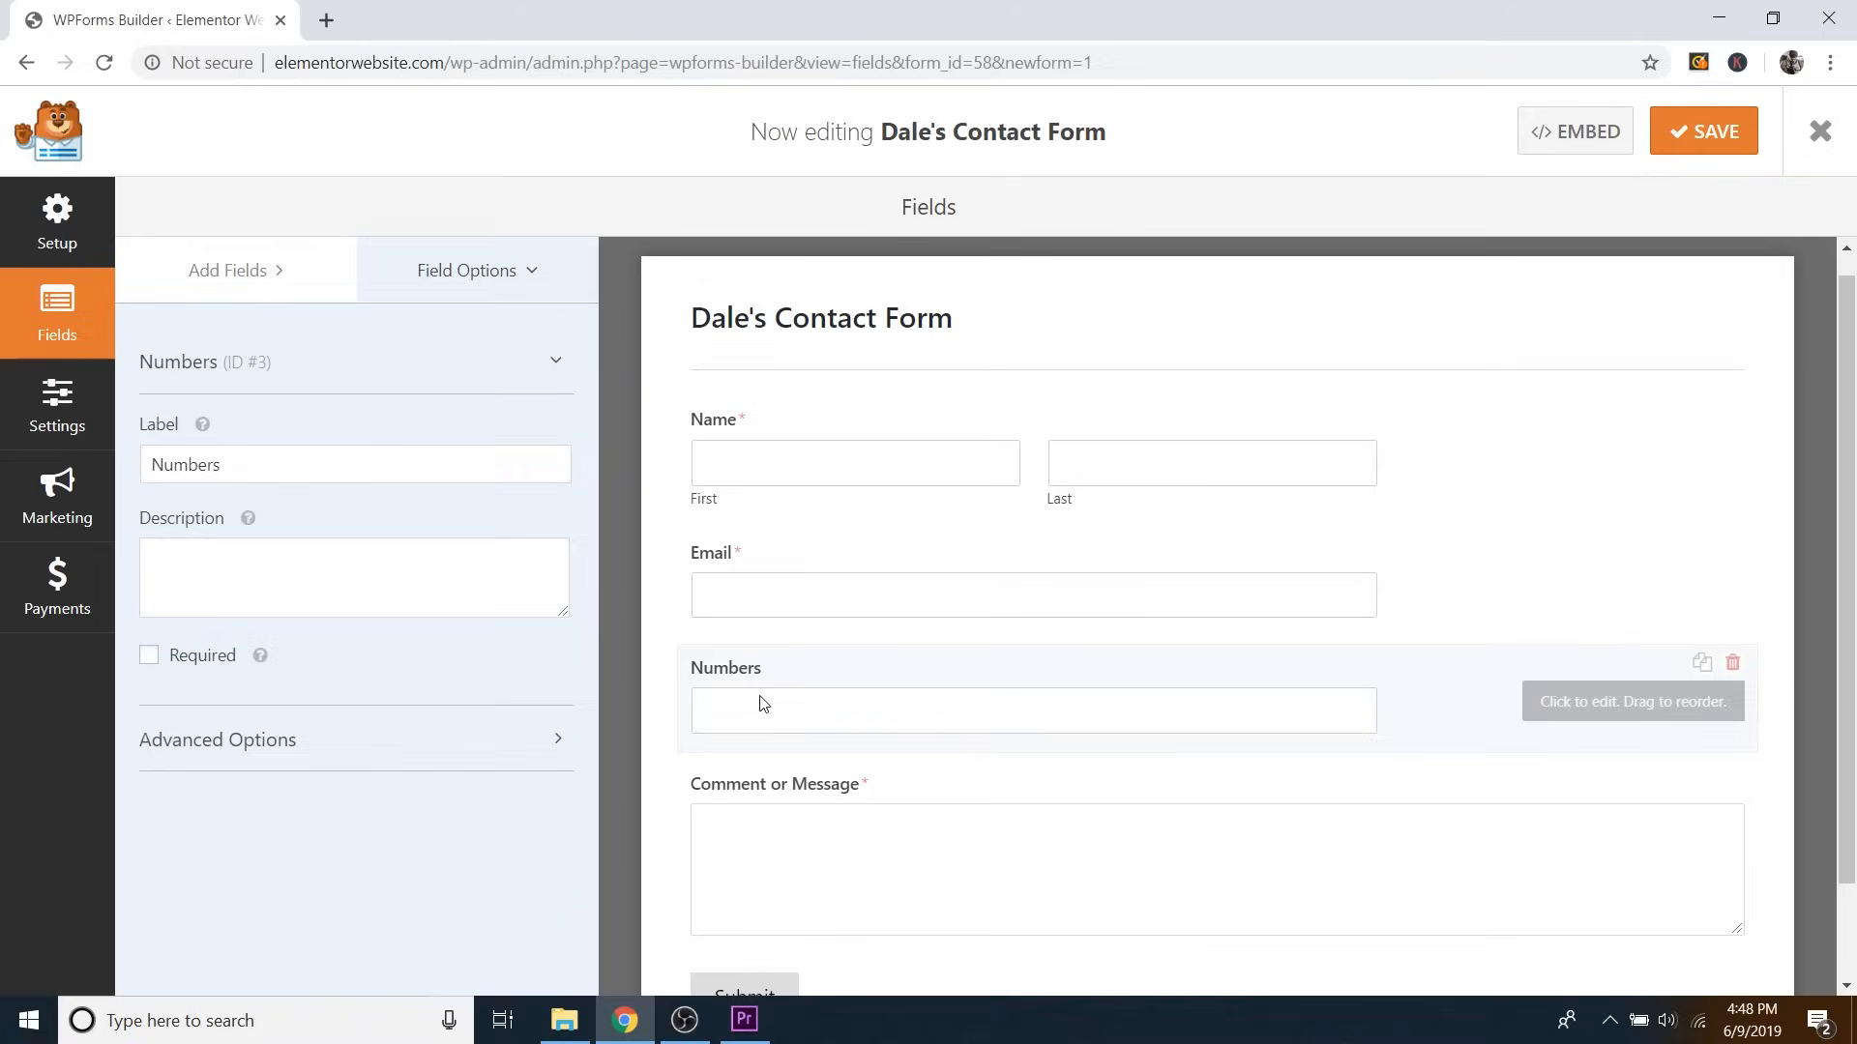
drag(257, 464, 114, 467)
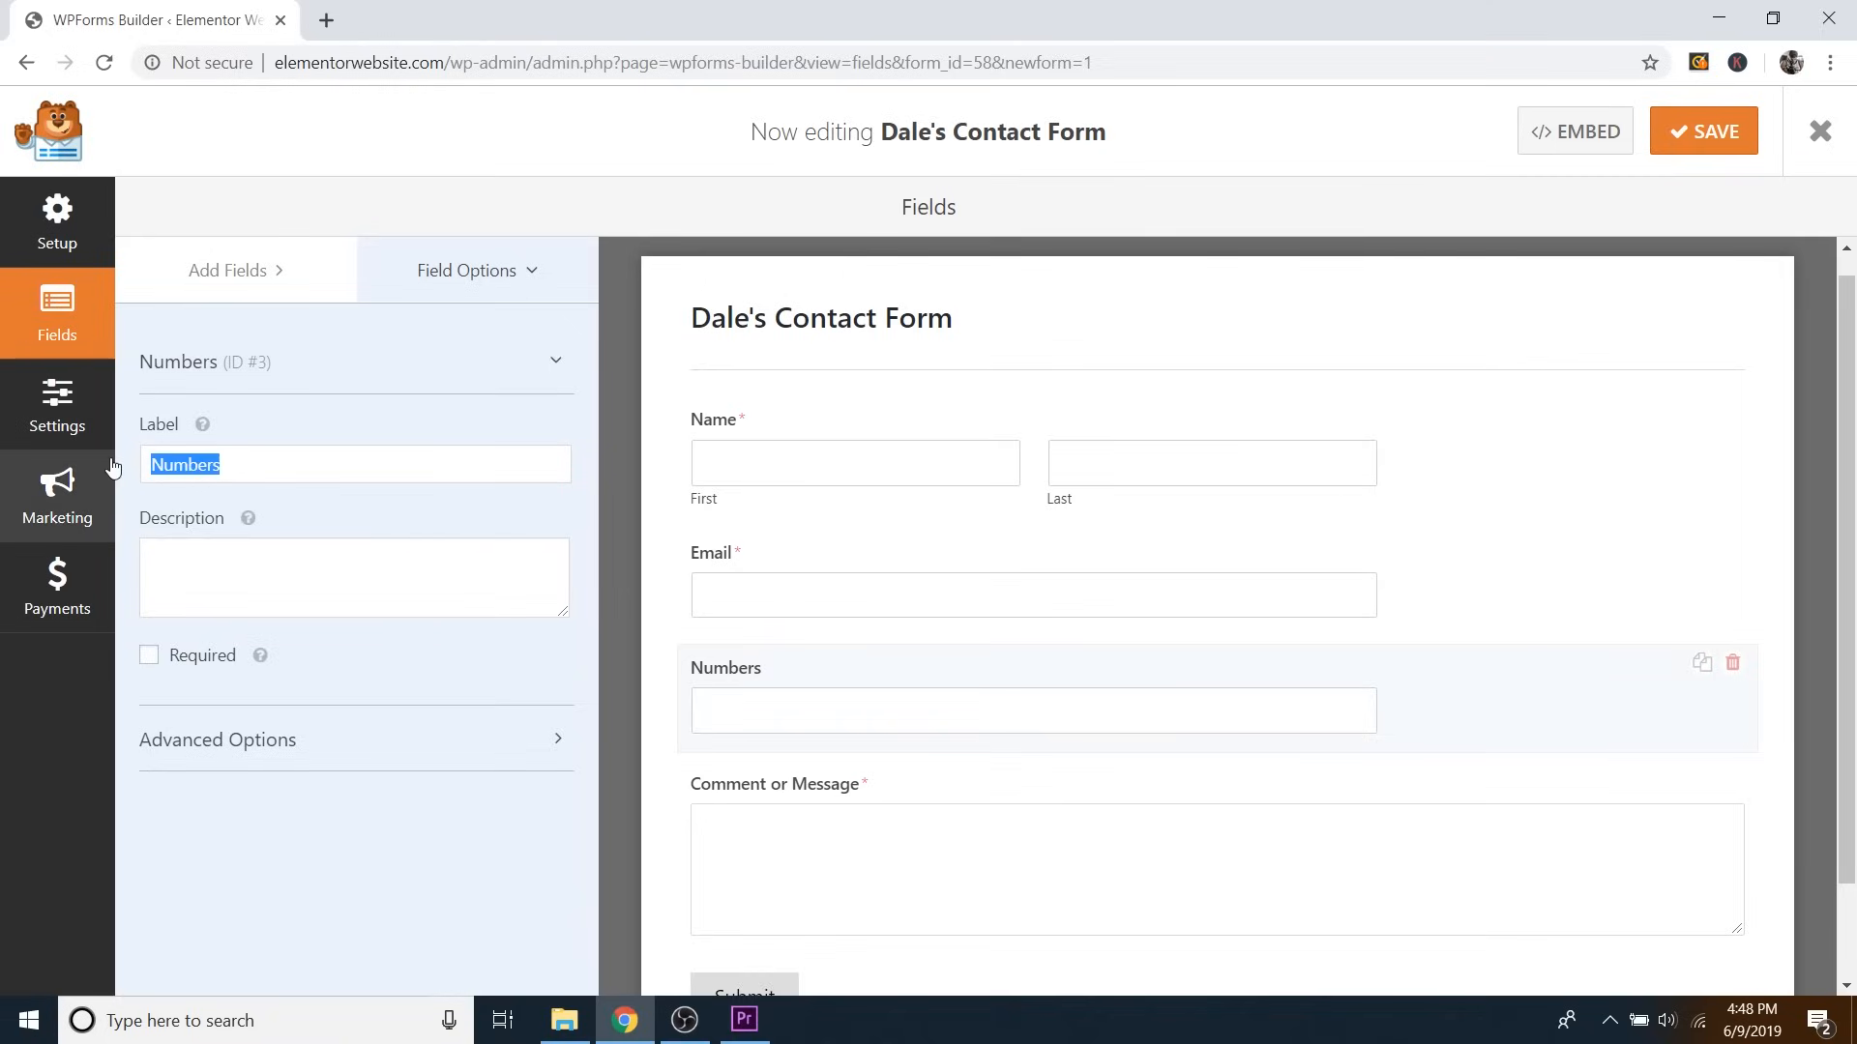
text(Phone Number)
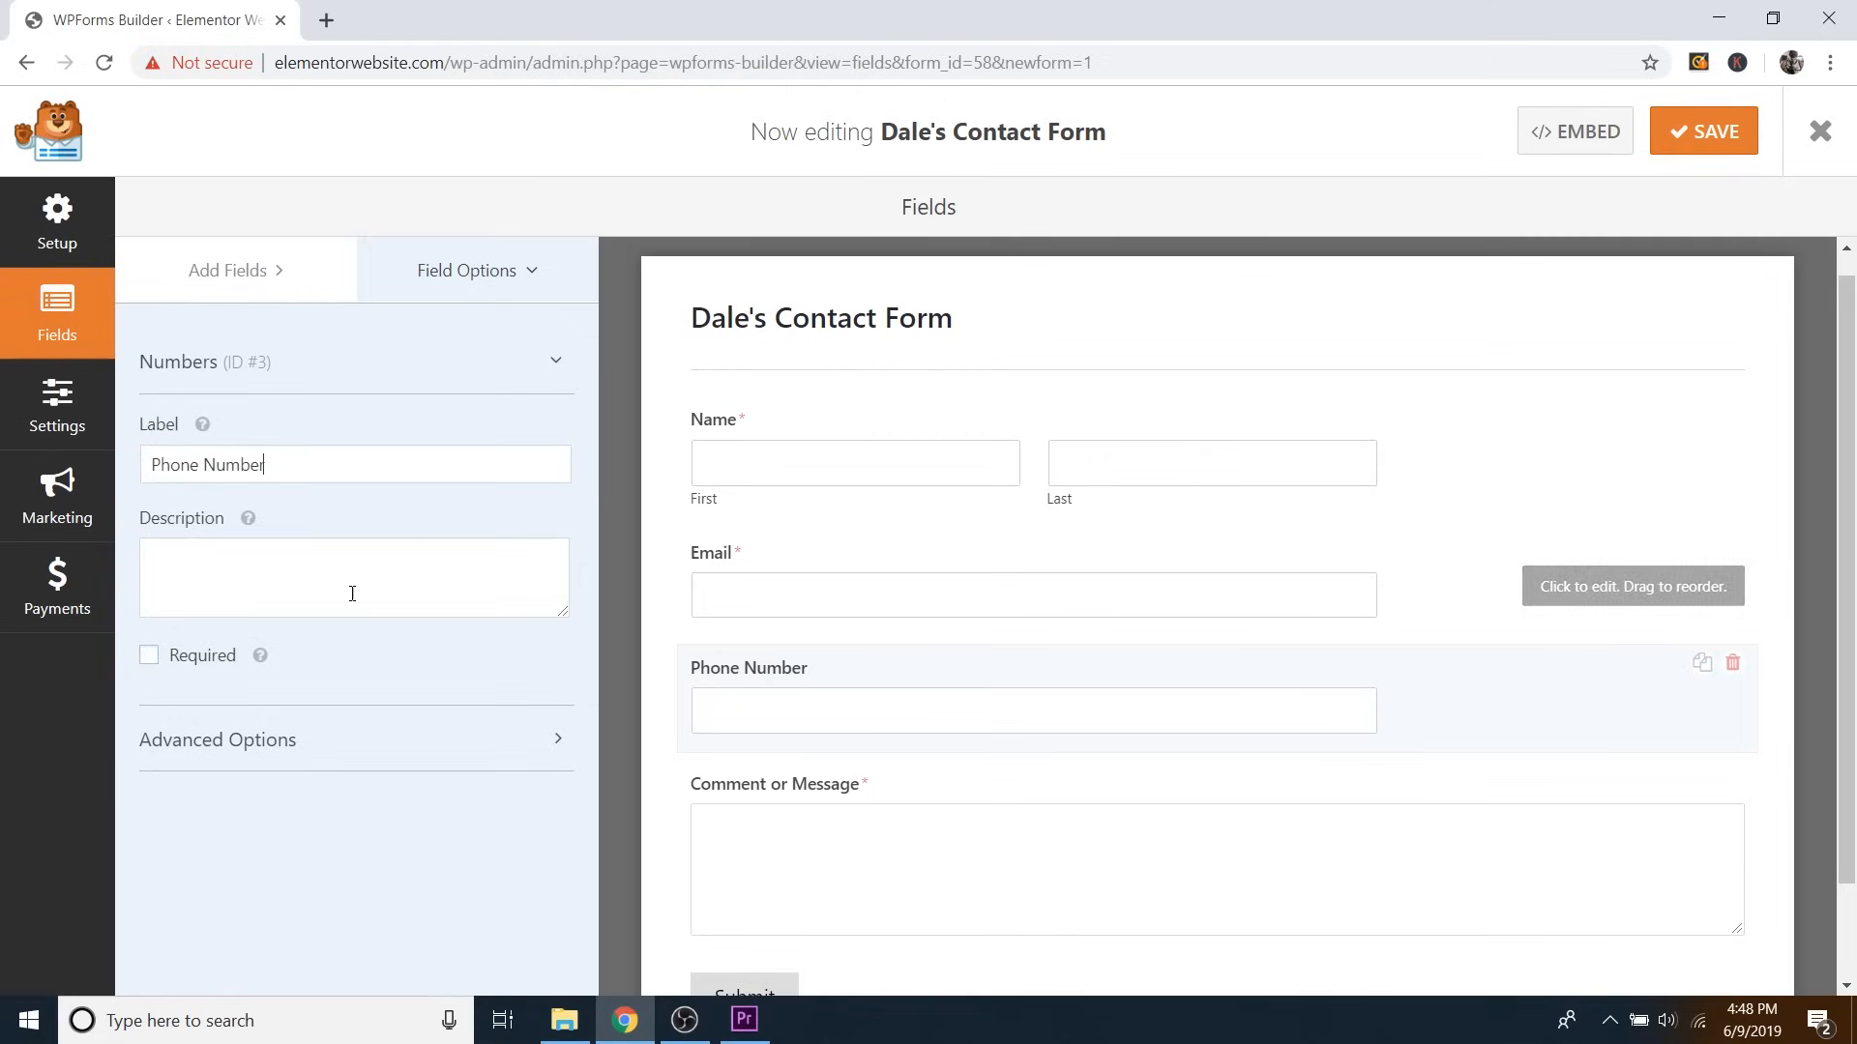
click(148, 658)
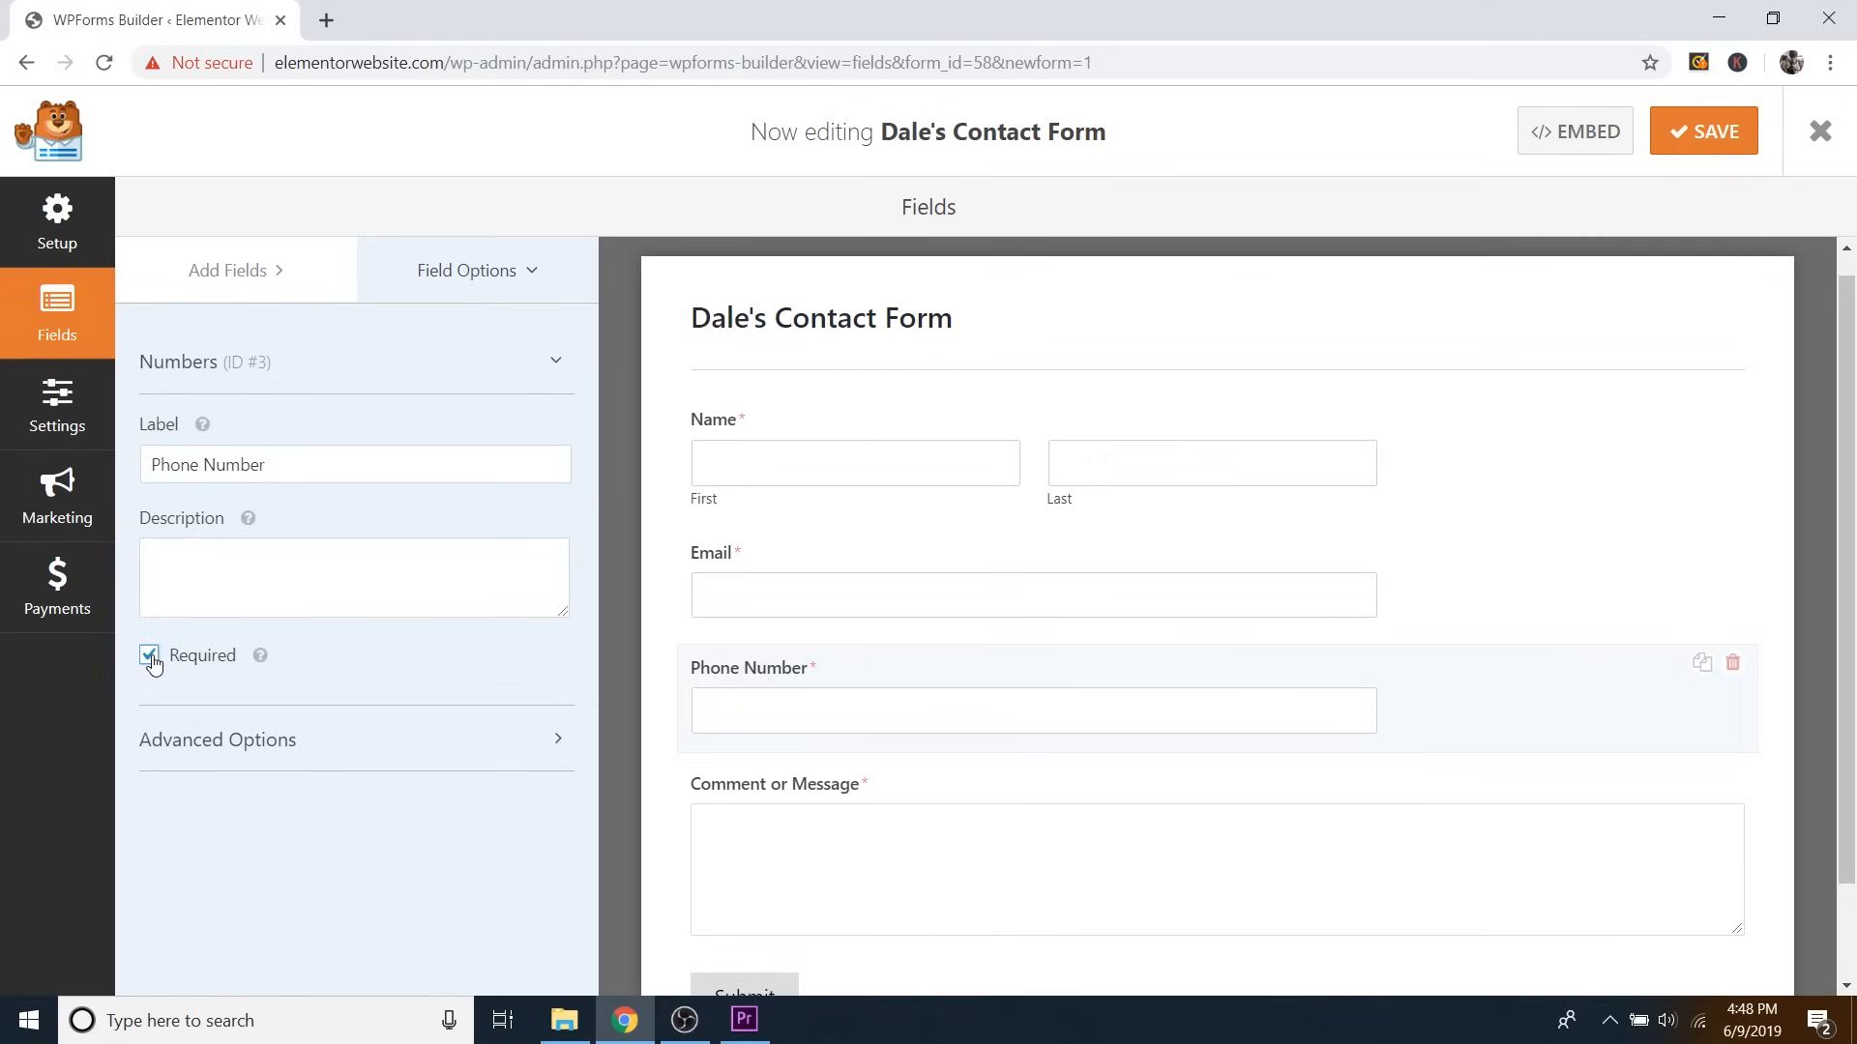
click(150, 657)
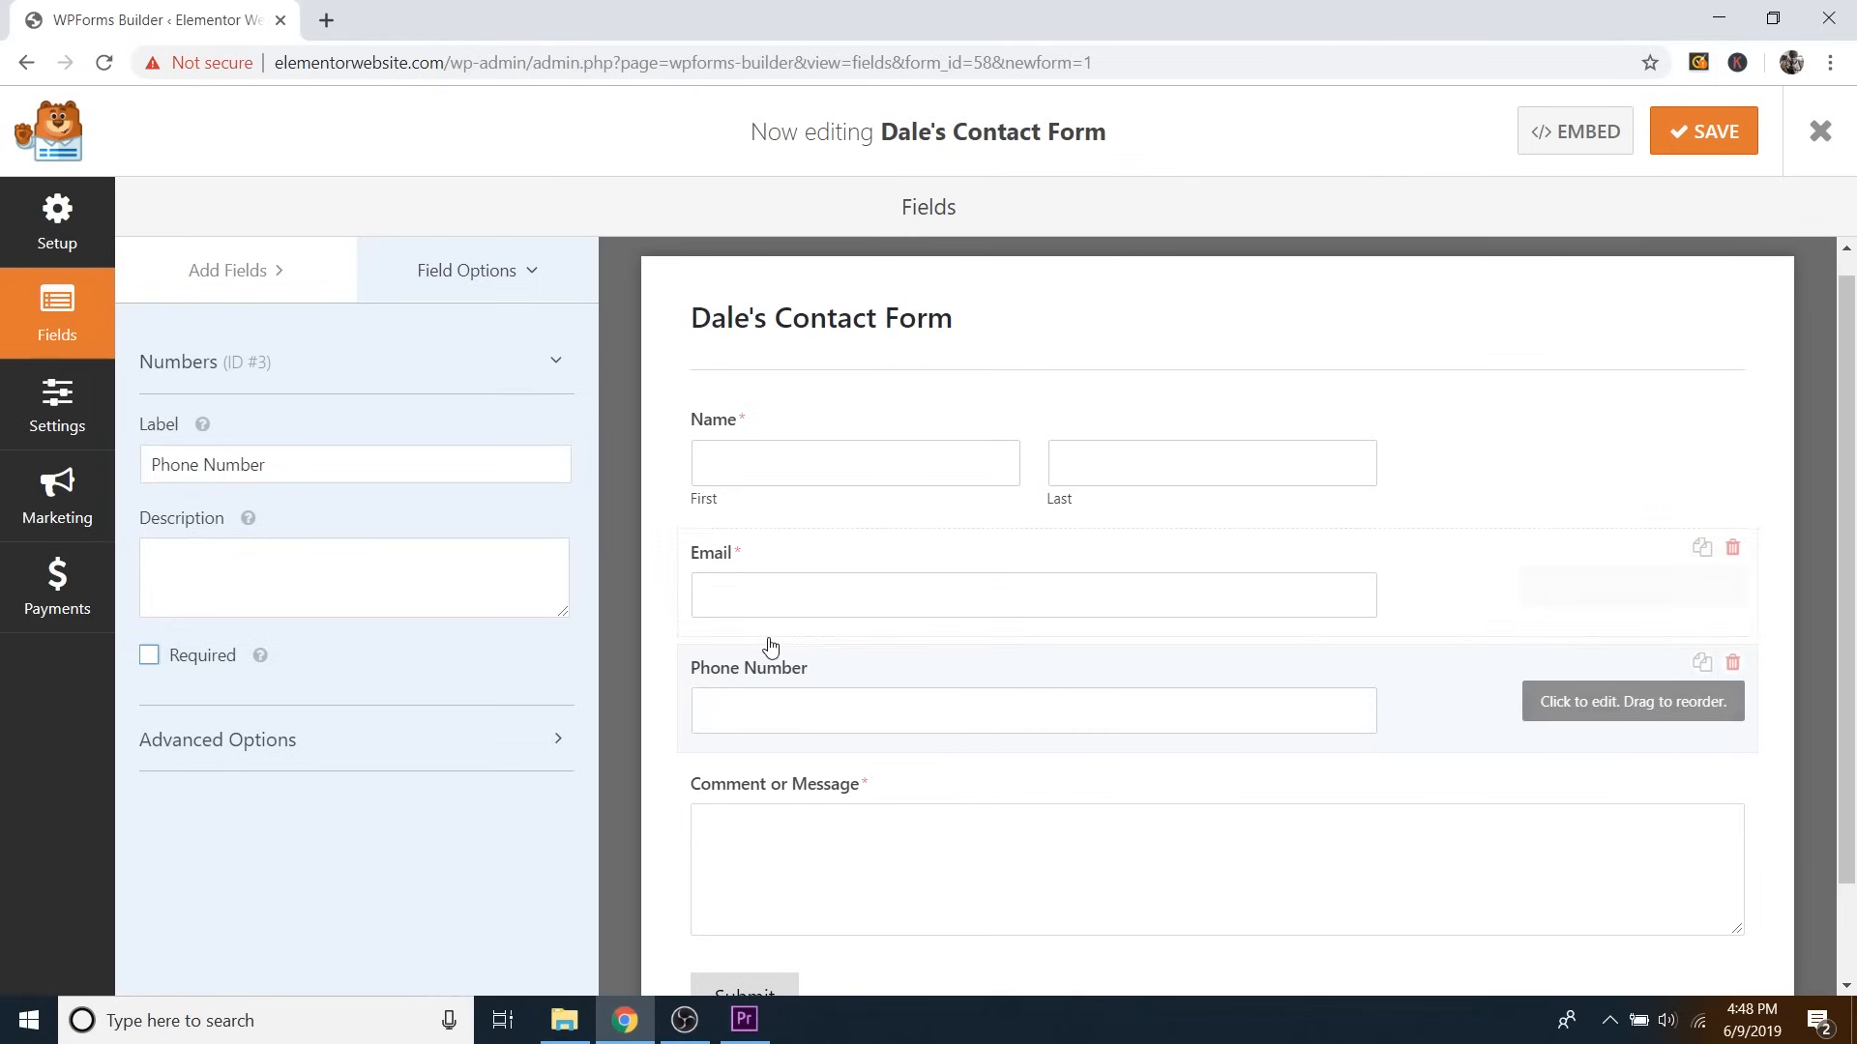
Return to the Add Fields panel and browse the available field types.
click(241, 273)
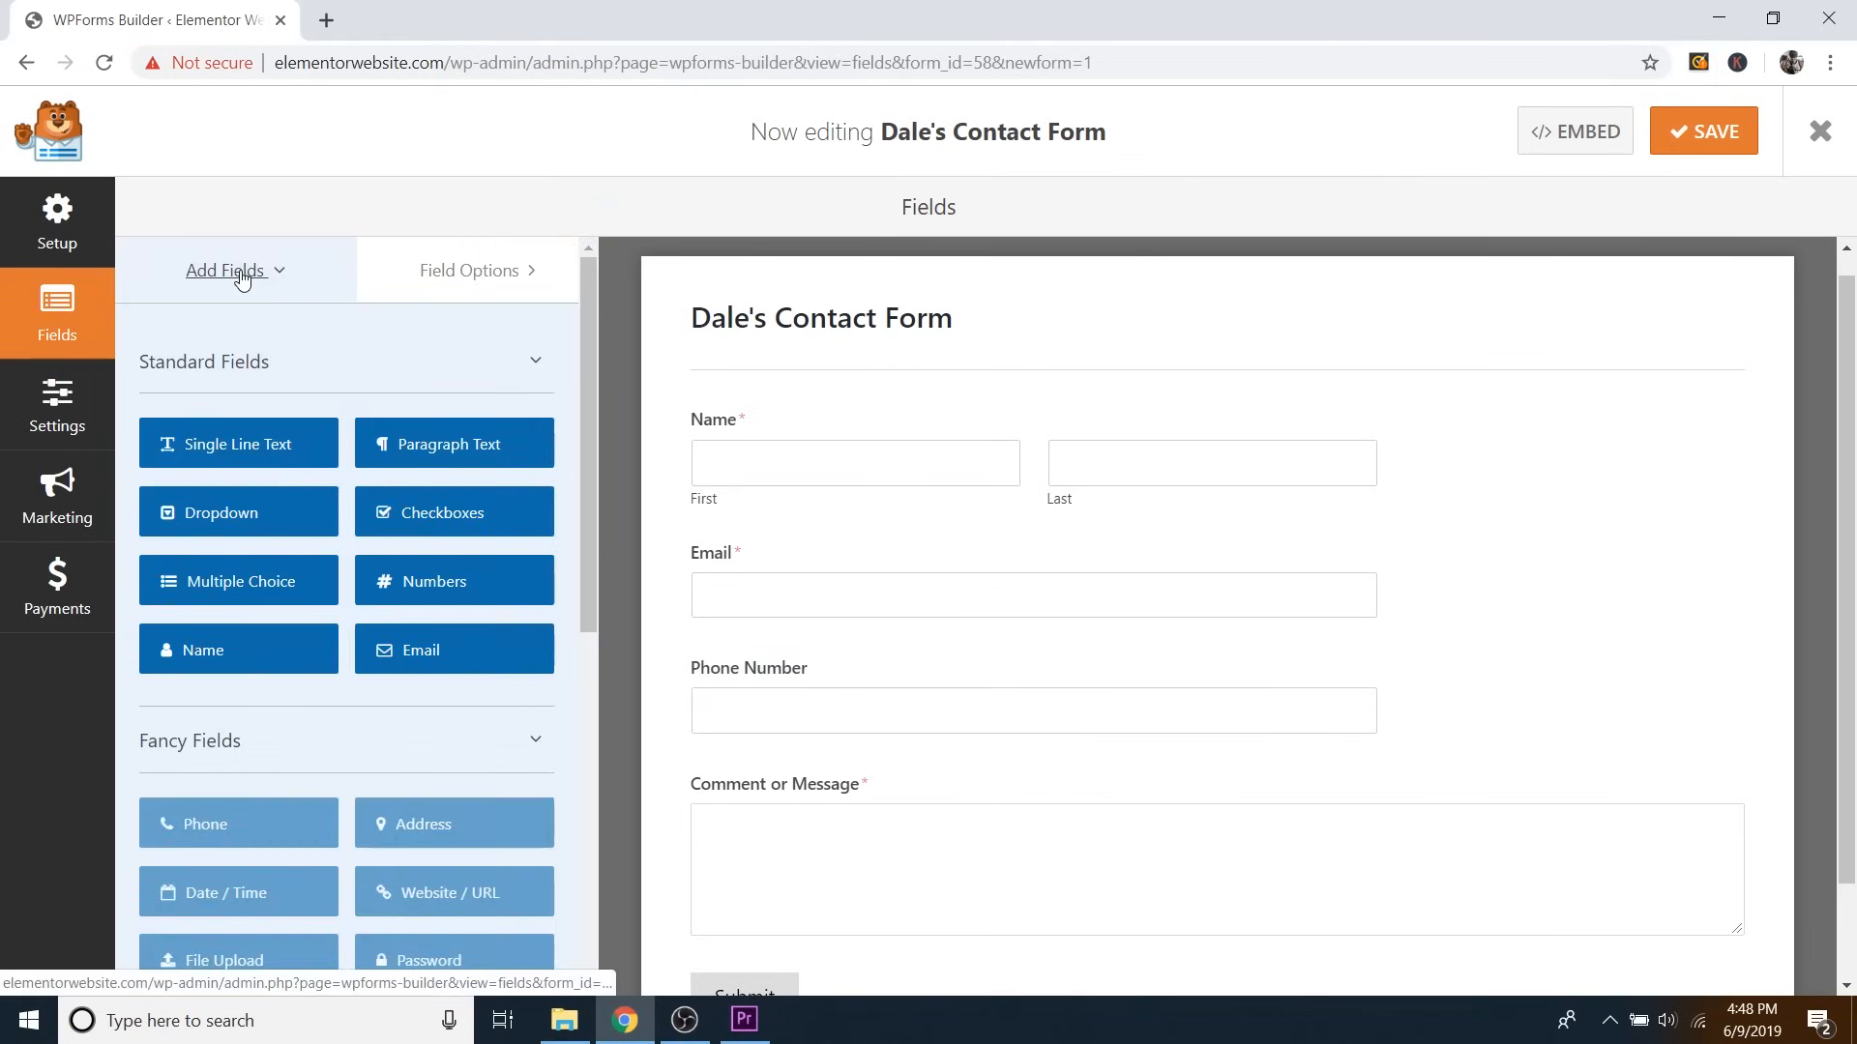
scroll(503, 541, down, 1)
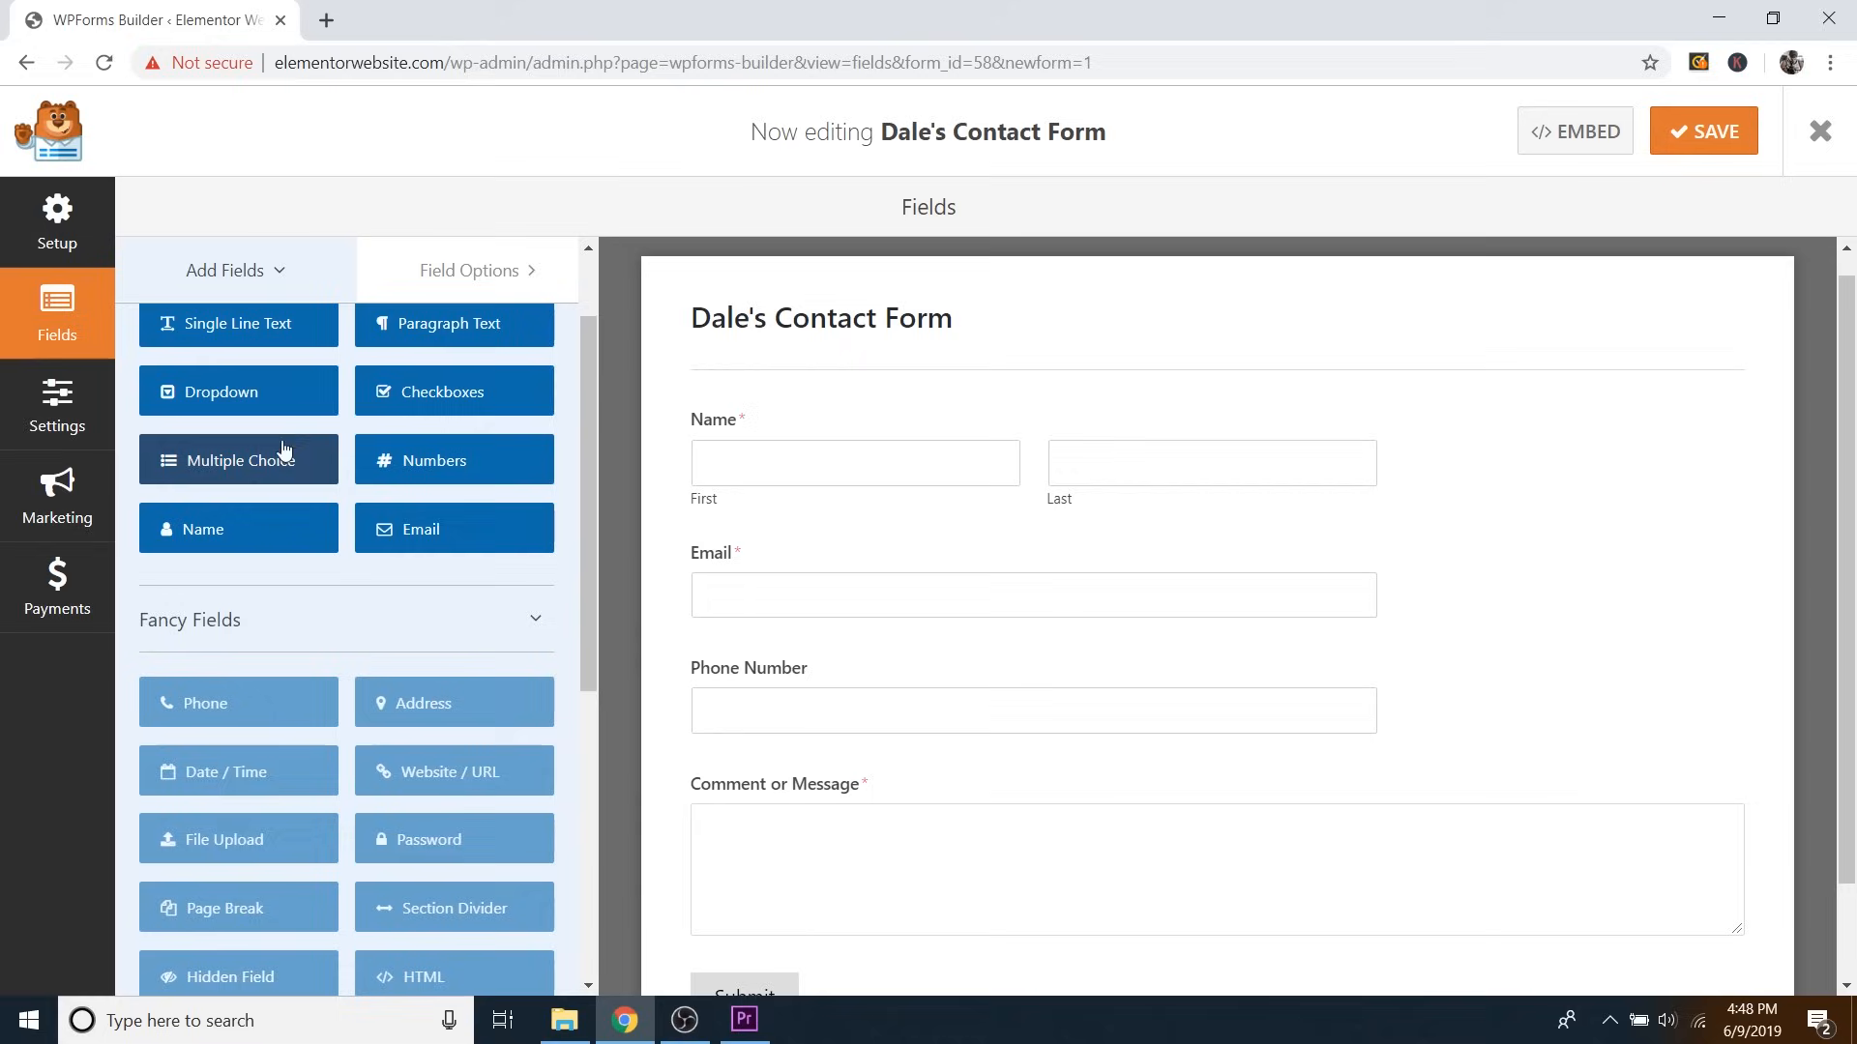
scroll(256, 449, down, 2)
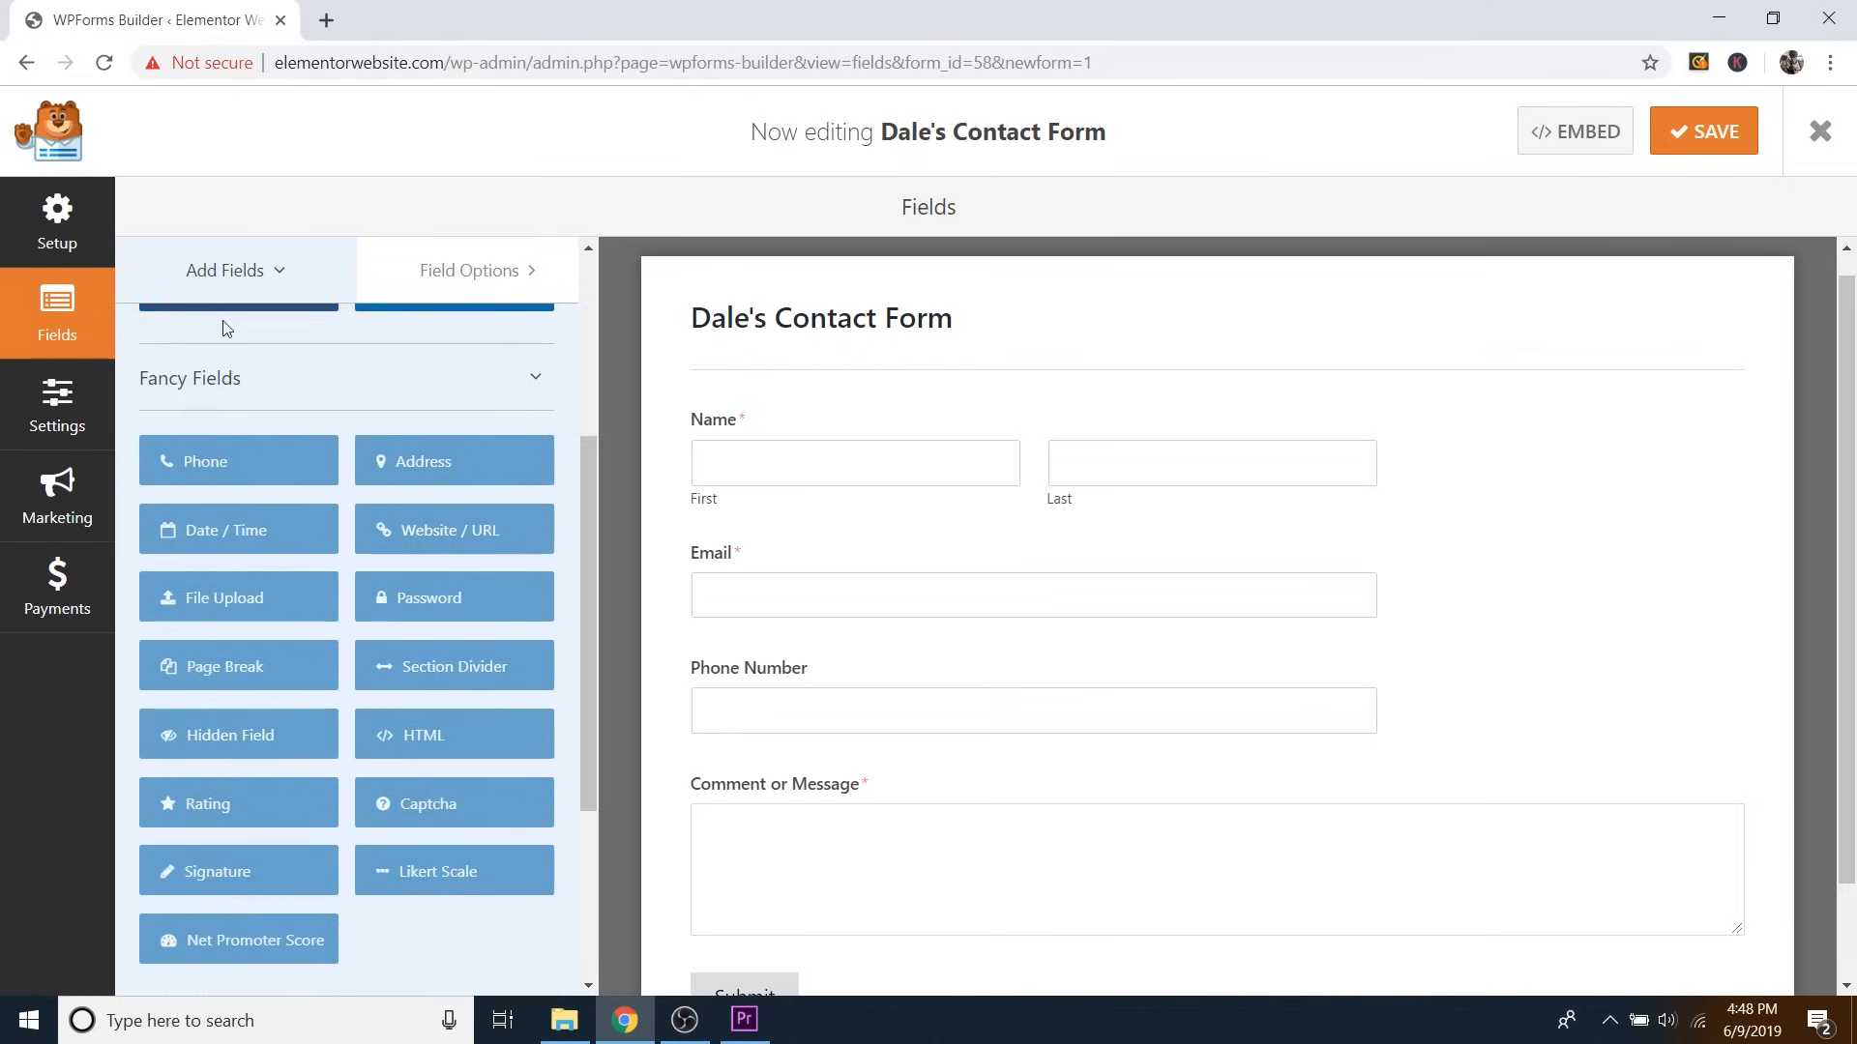
scroll(445, 483, up, 1)
scroll(445, 483, up, 3)
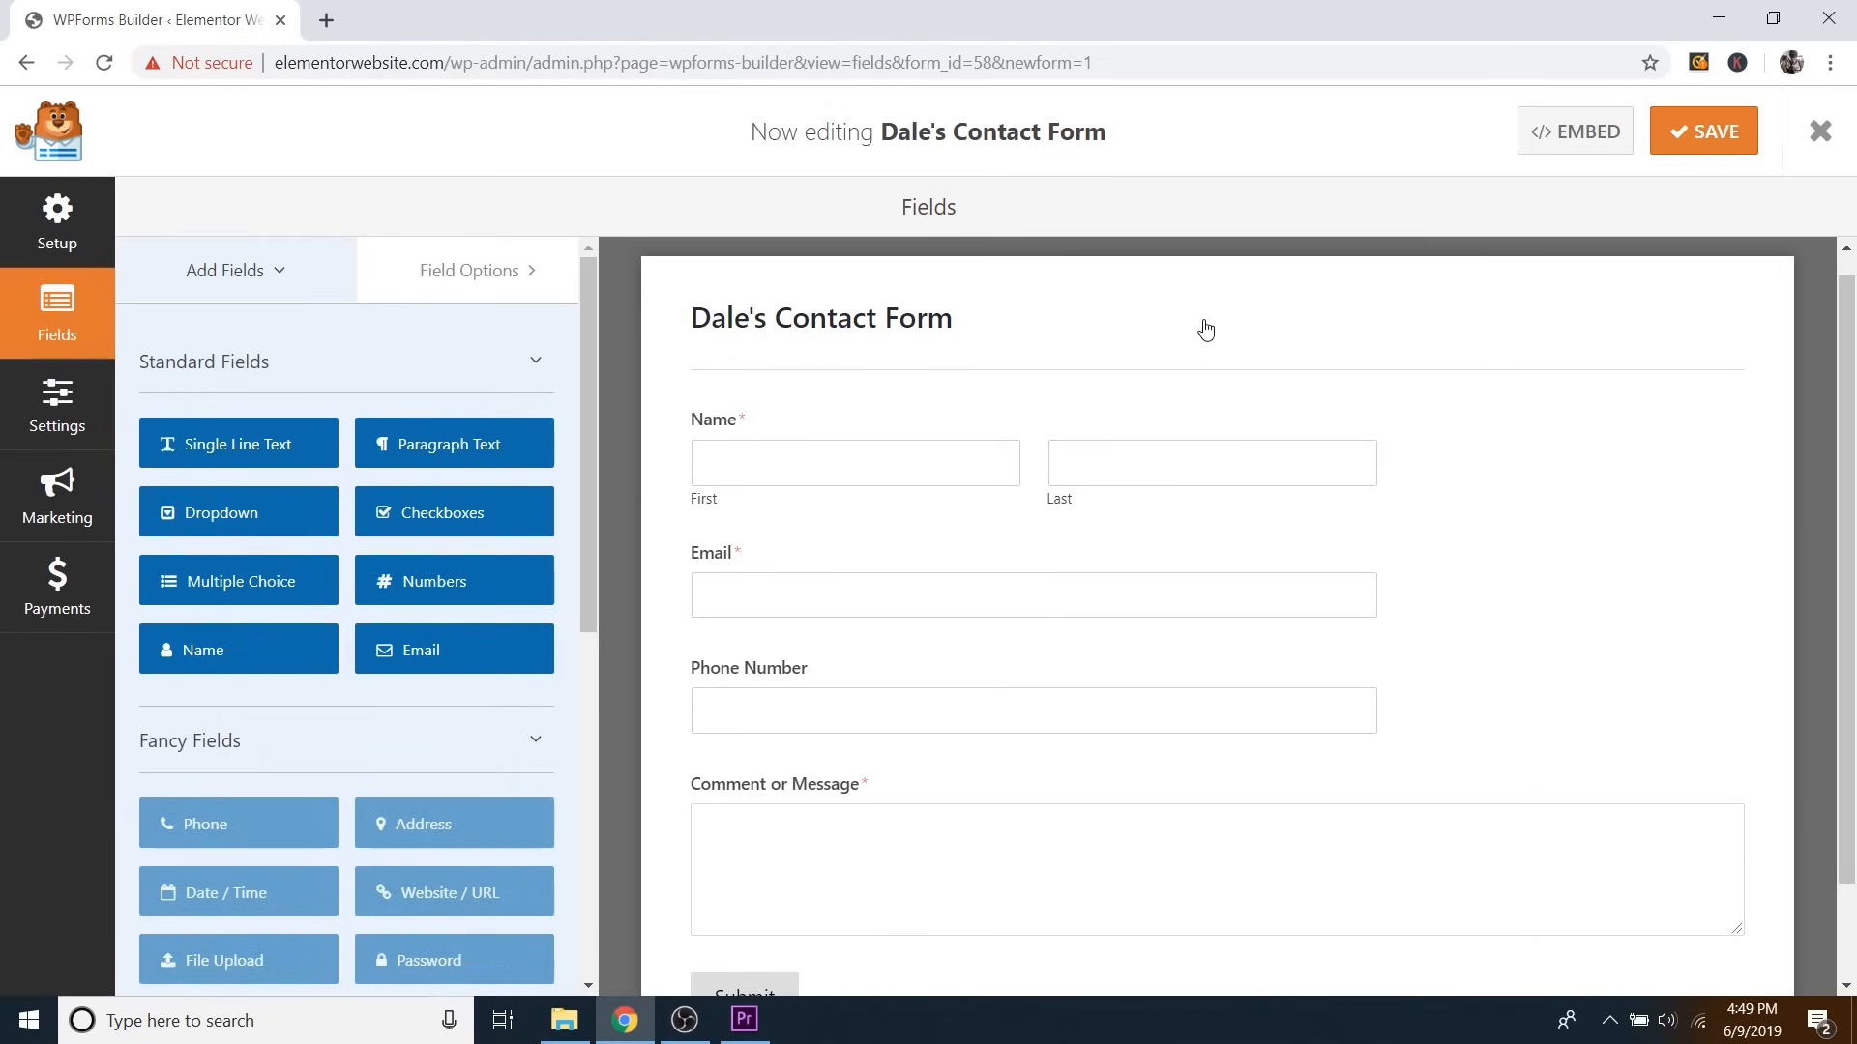
In the form's General settings, change the submit button text to Send.
click(58, 413)
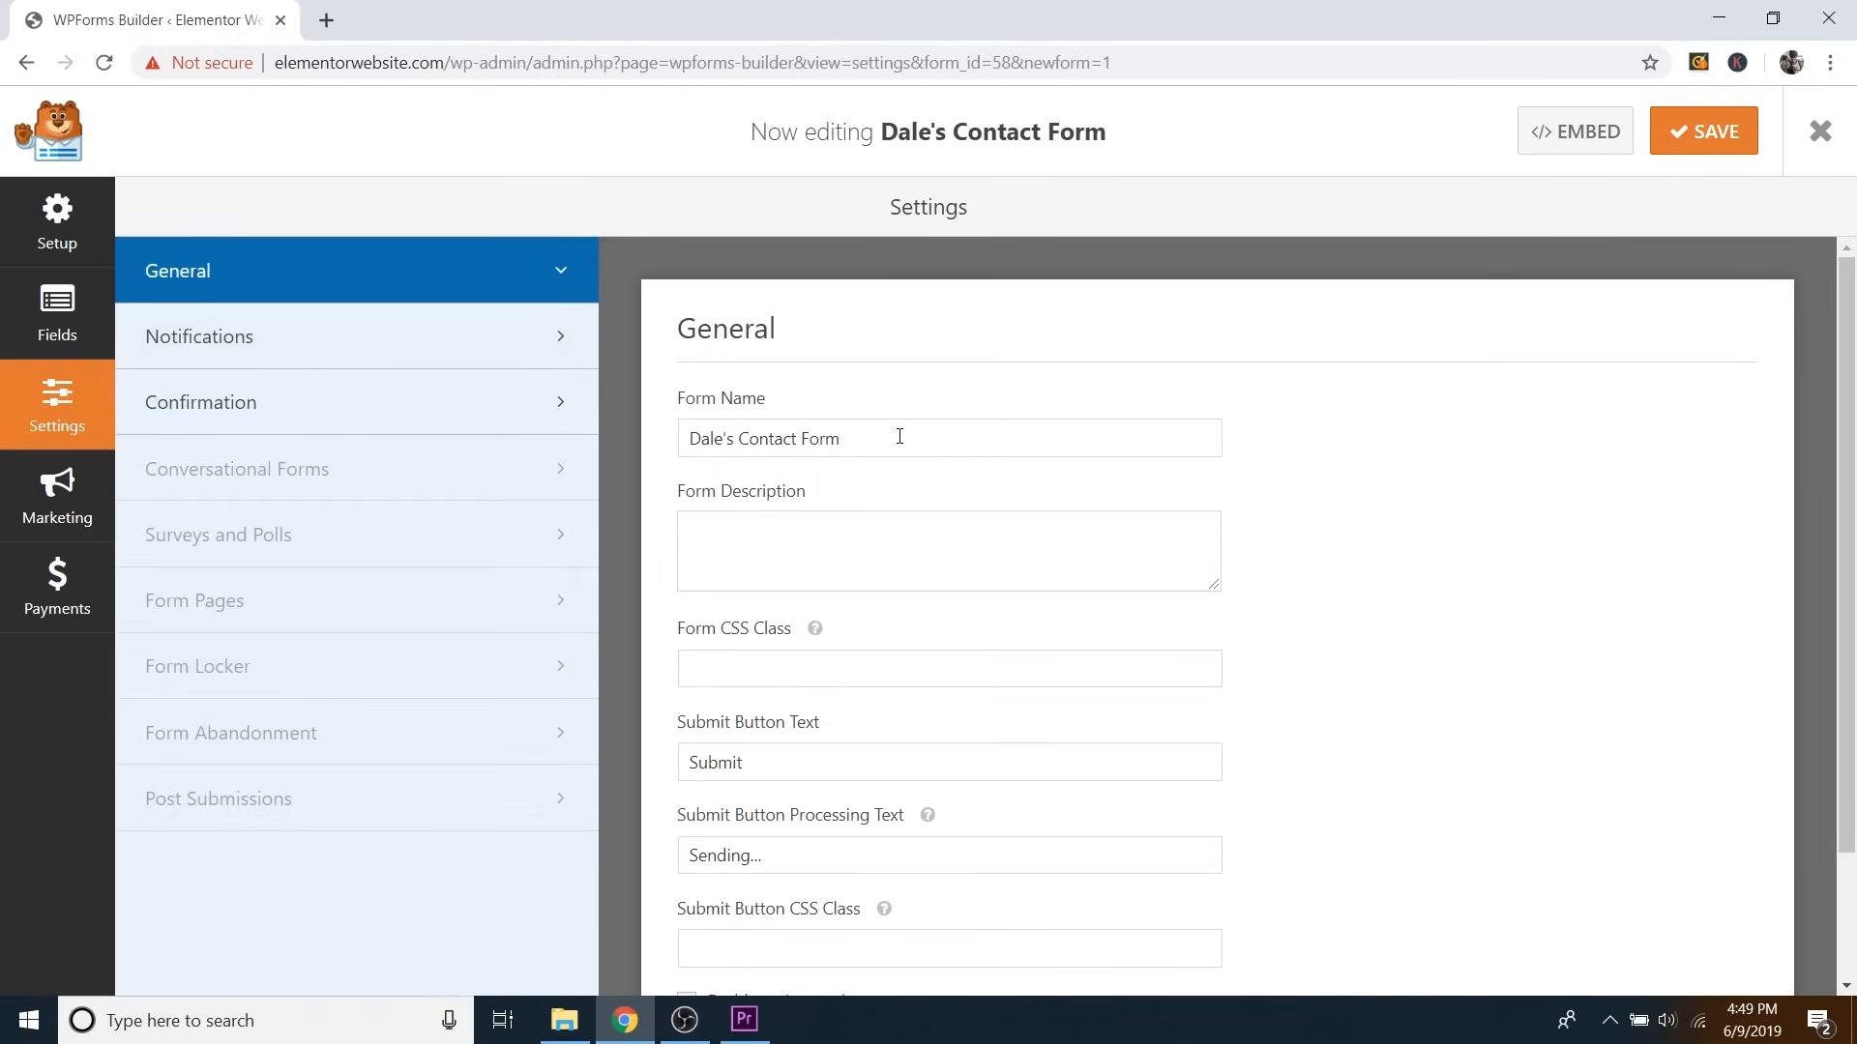
scroll(1065, 526, down, 3)
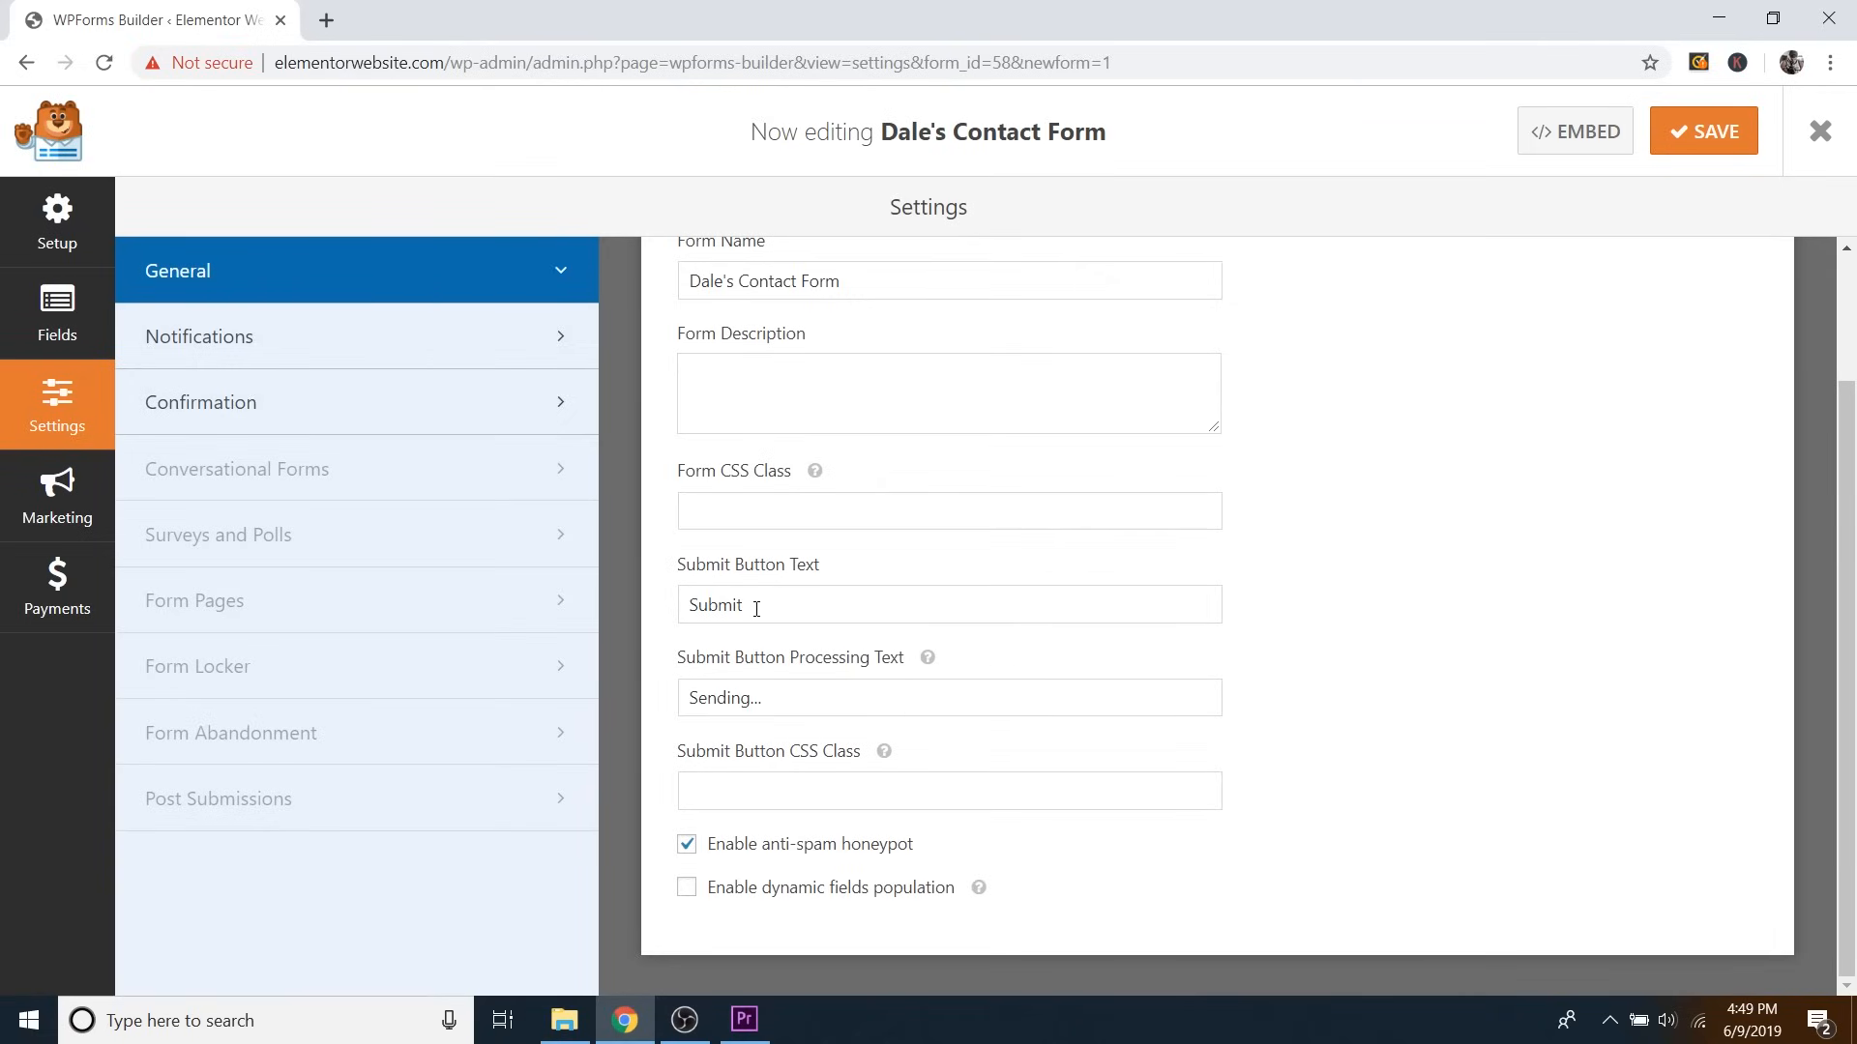
drag(756, 609, 643, 624)
text(Send)
In Confirmation settings, try the Go to URL and Show Page confirmation types.
click(290, 416)
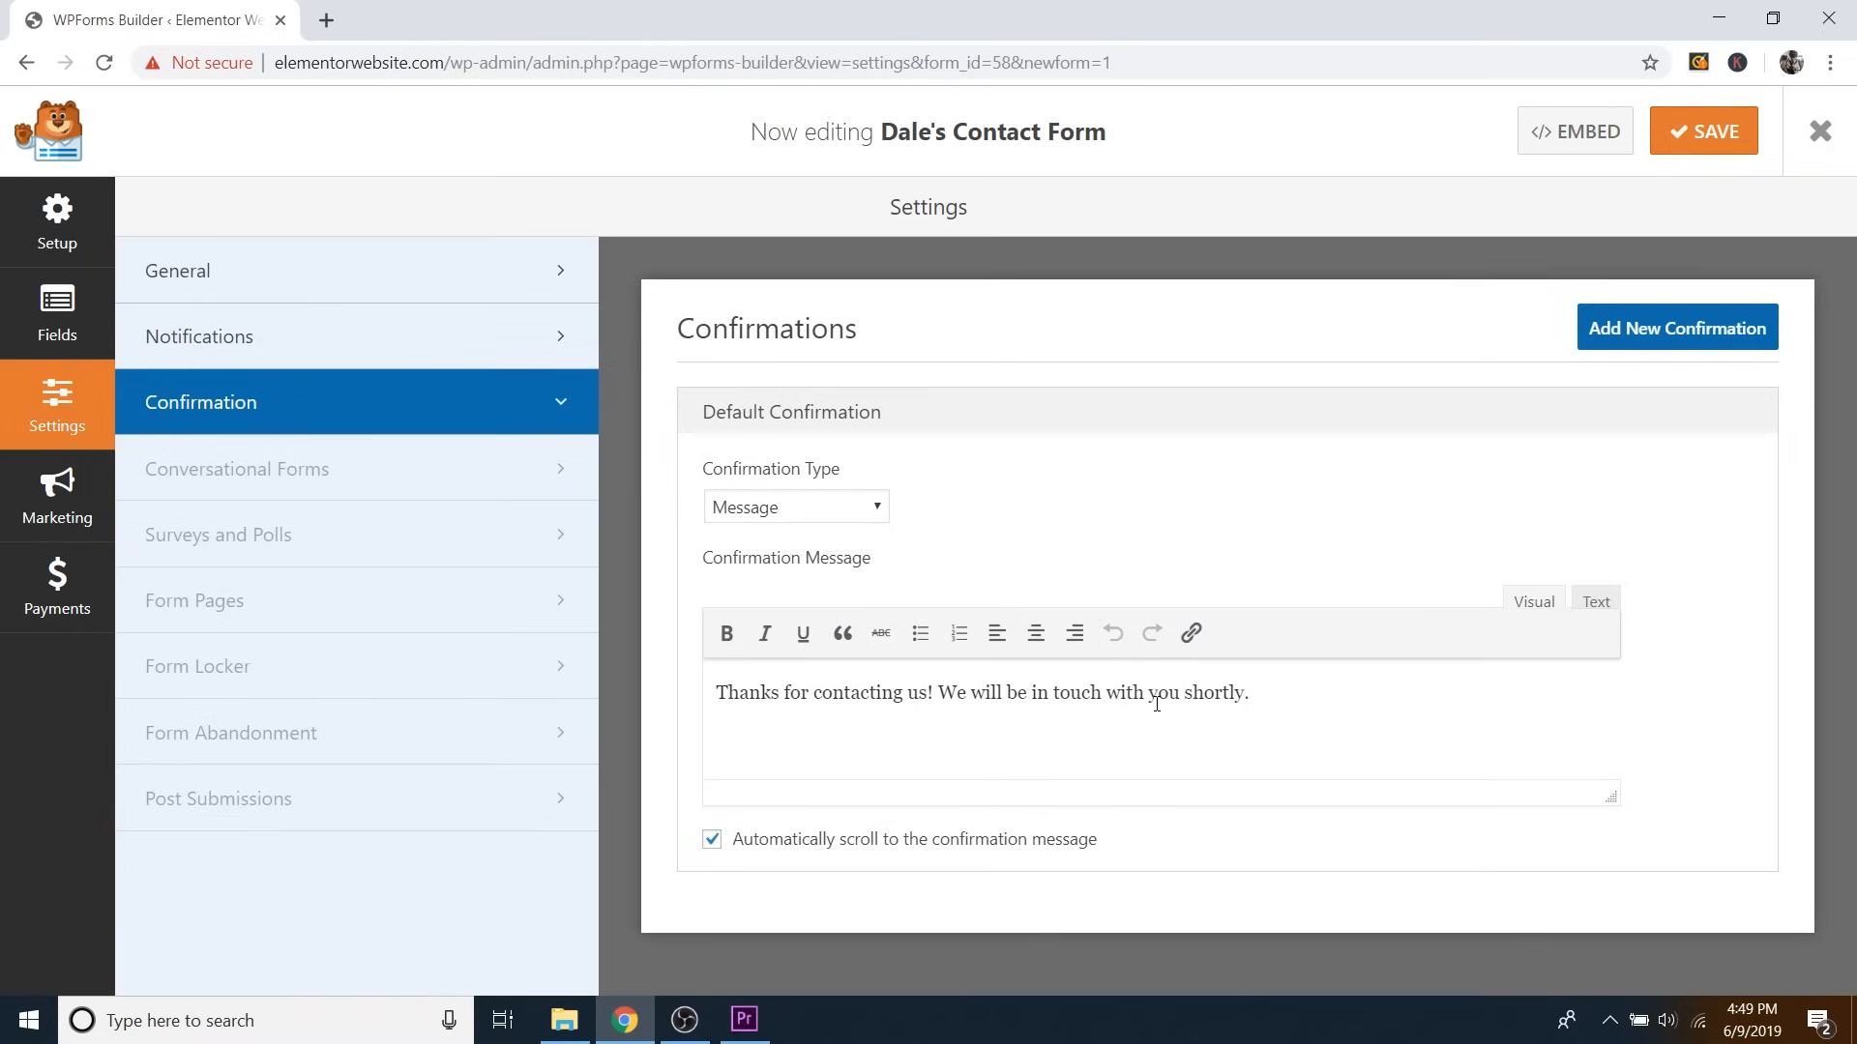
click(874, 512)
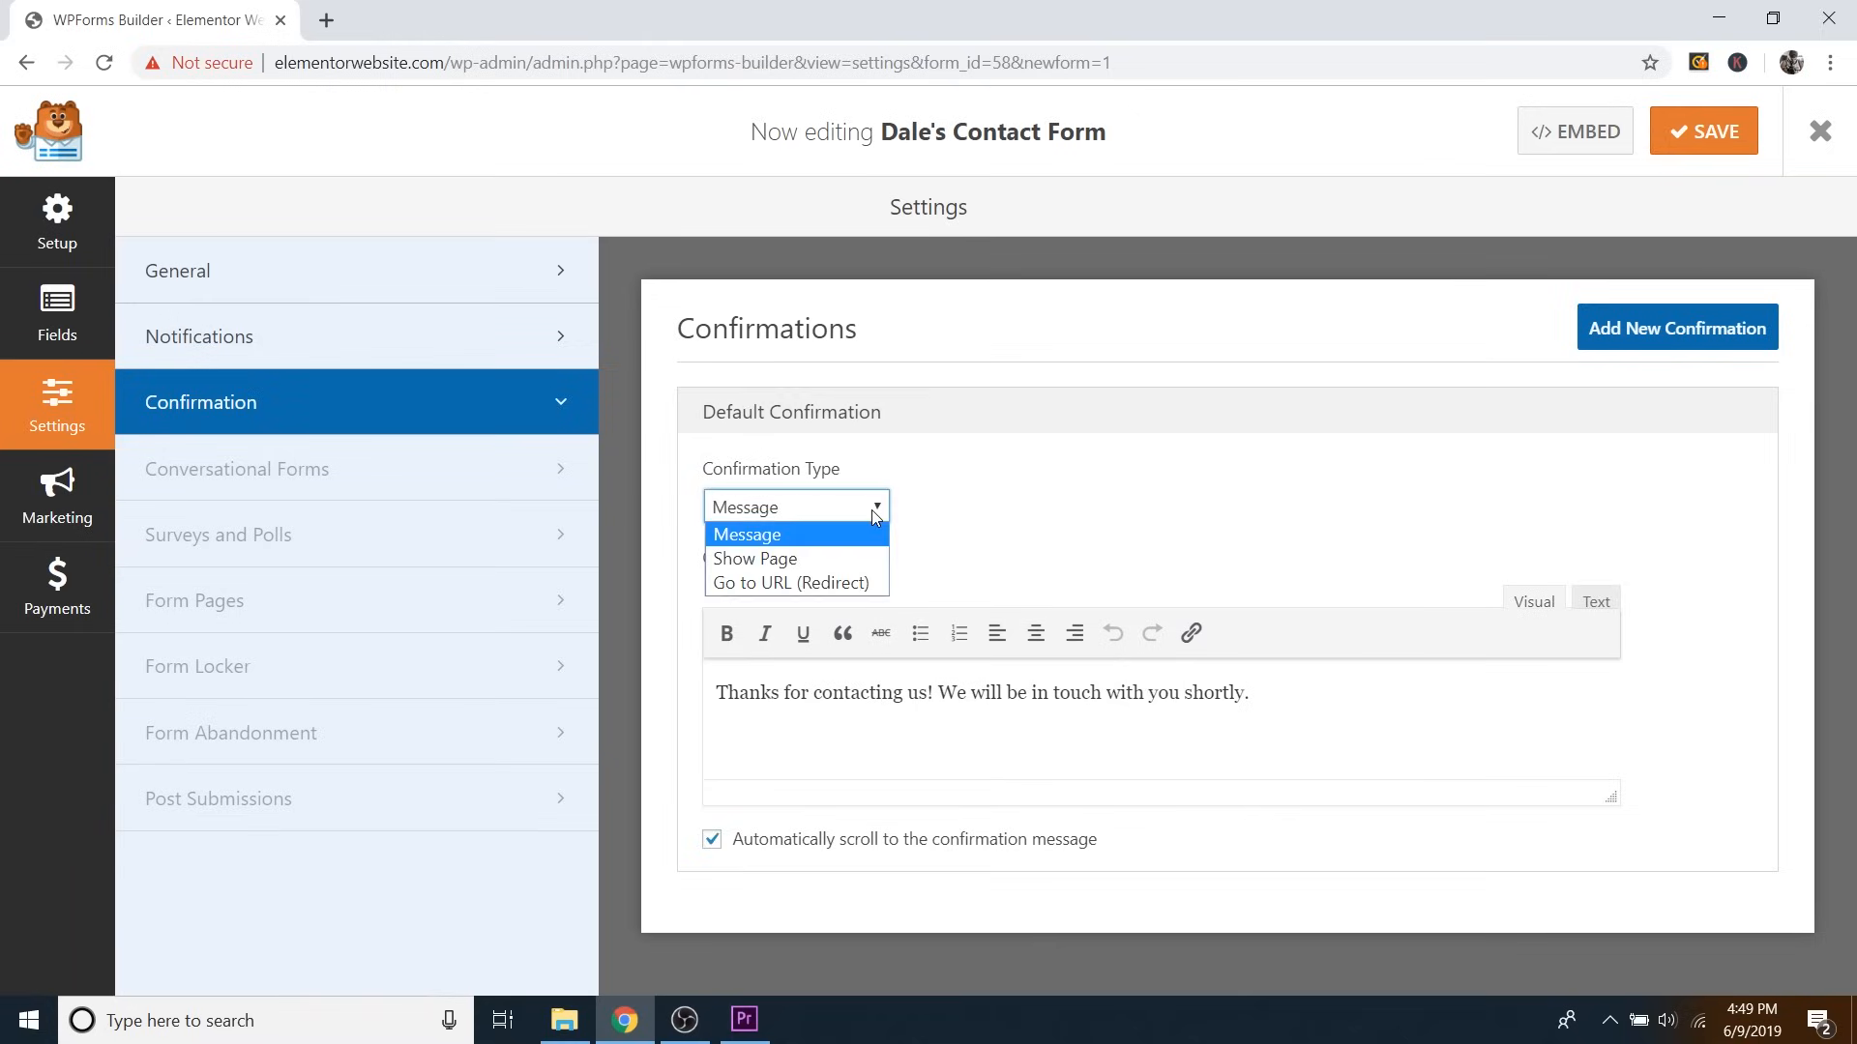
click(796, 583)
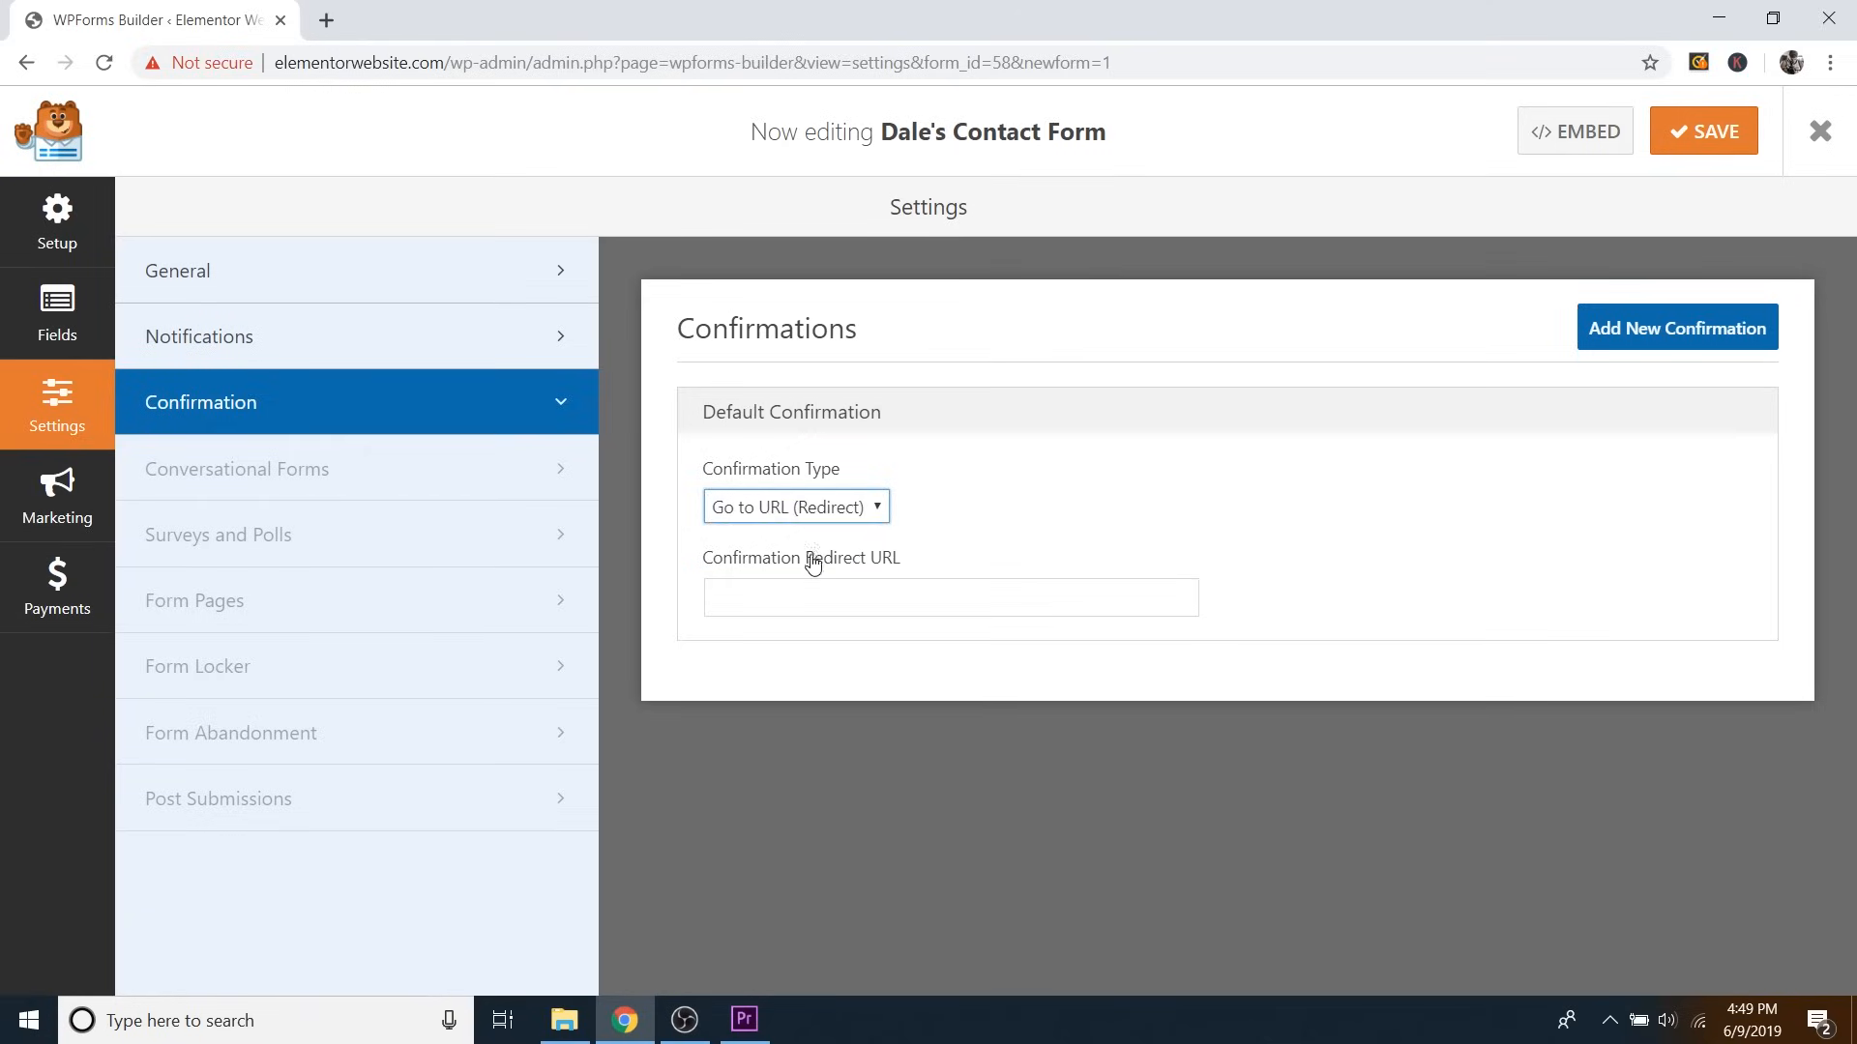
click(856, 520)
click(860, 555)
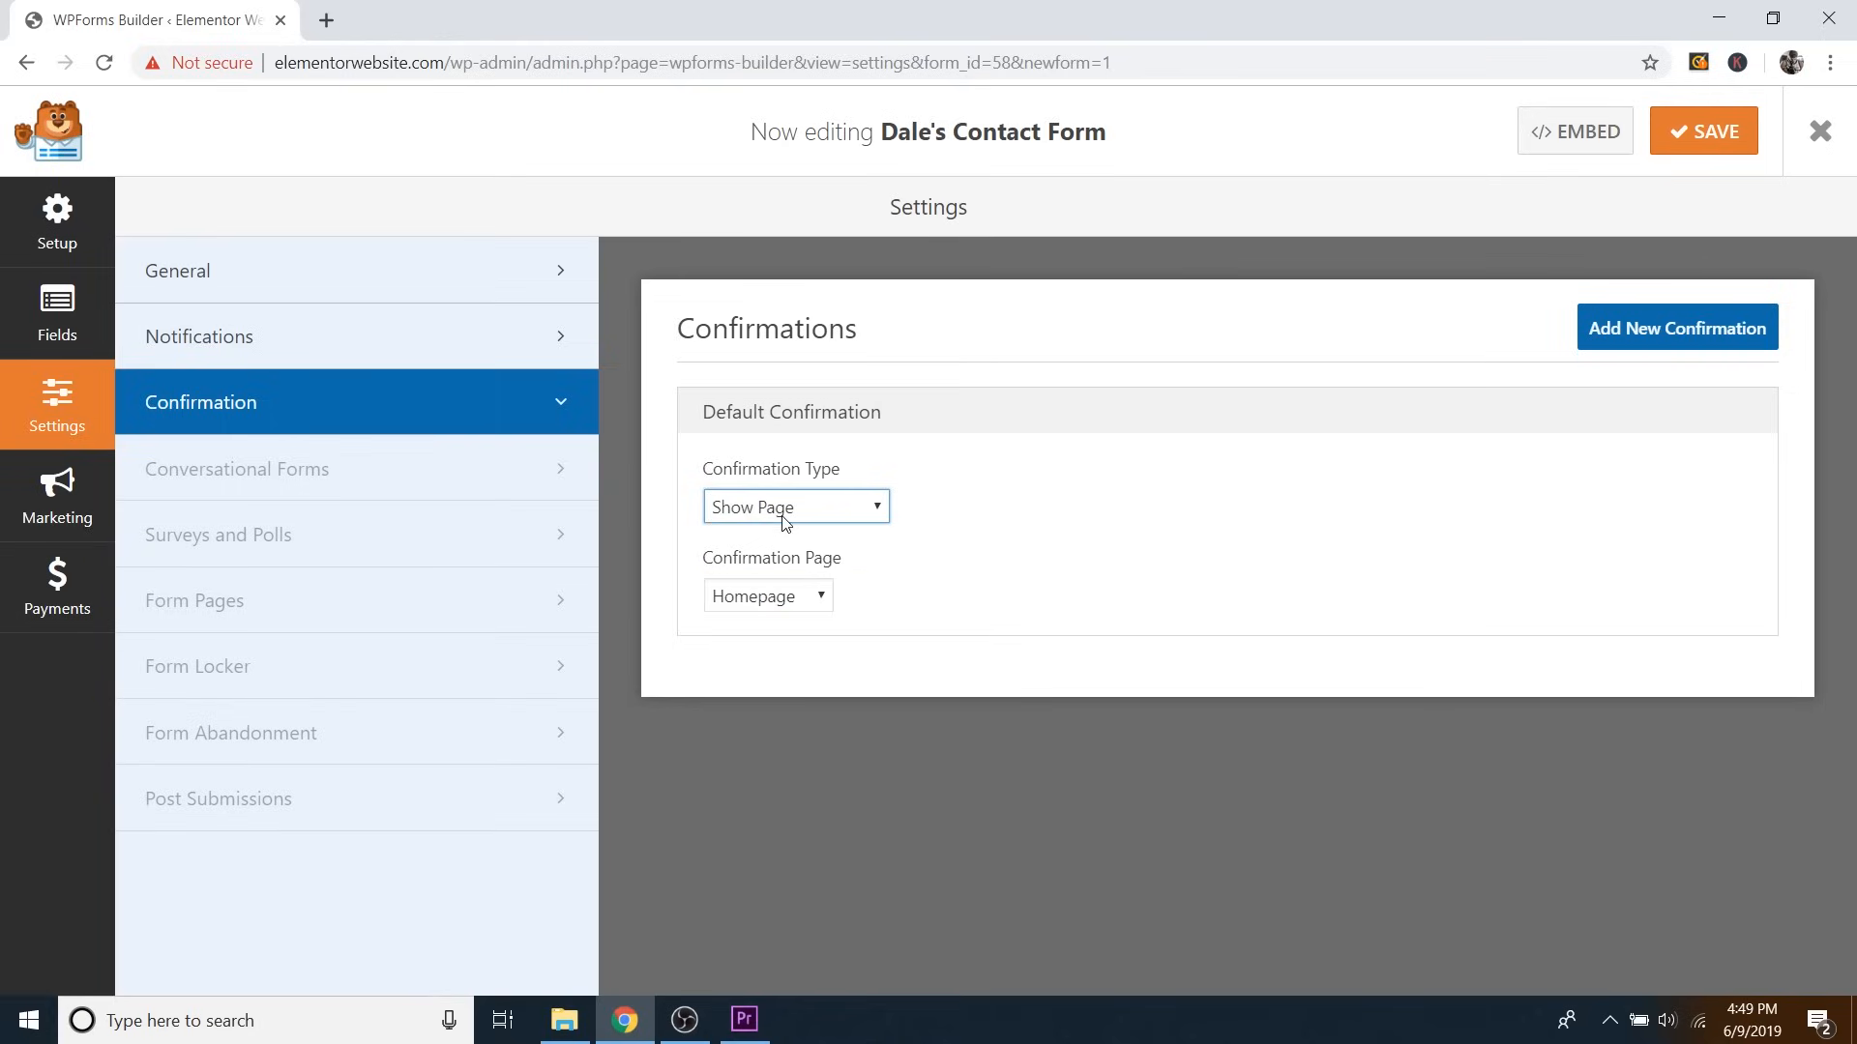
Switch confirmation back to Message and replace 'Thanks for contacting us' with 'Your message has been received'.
click(812, 599)
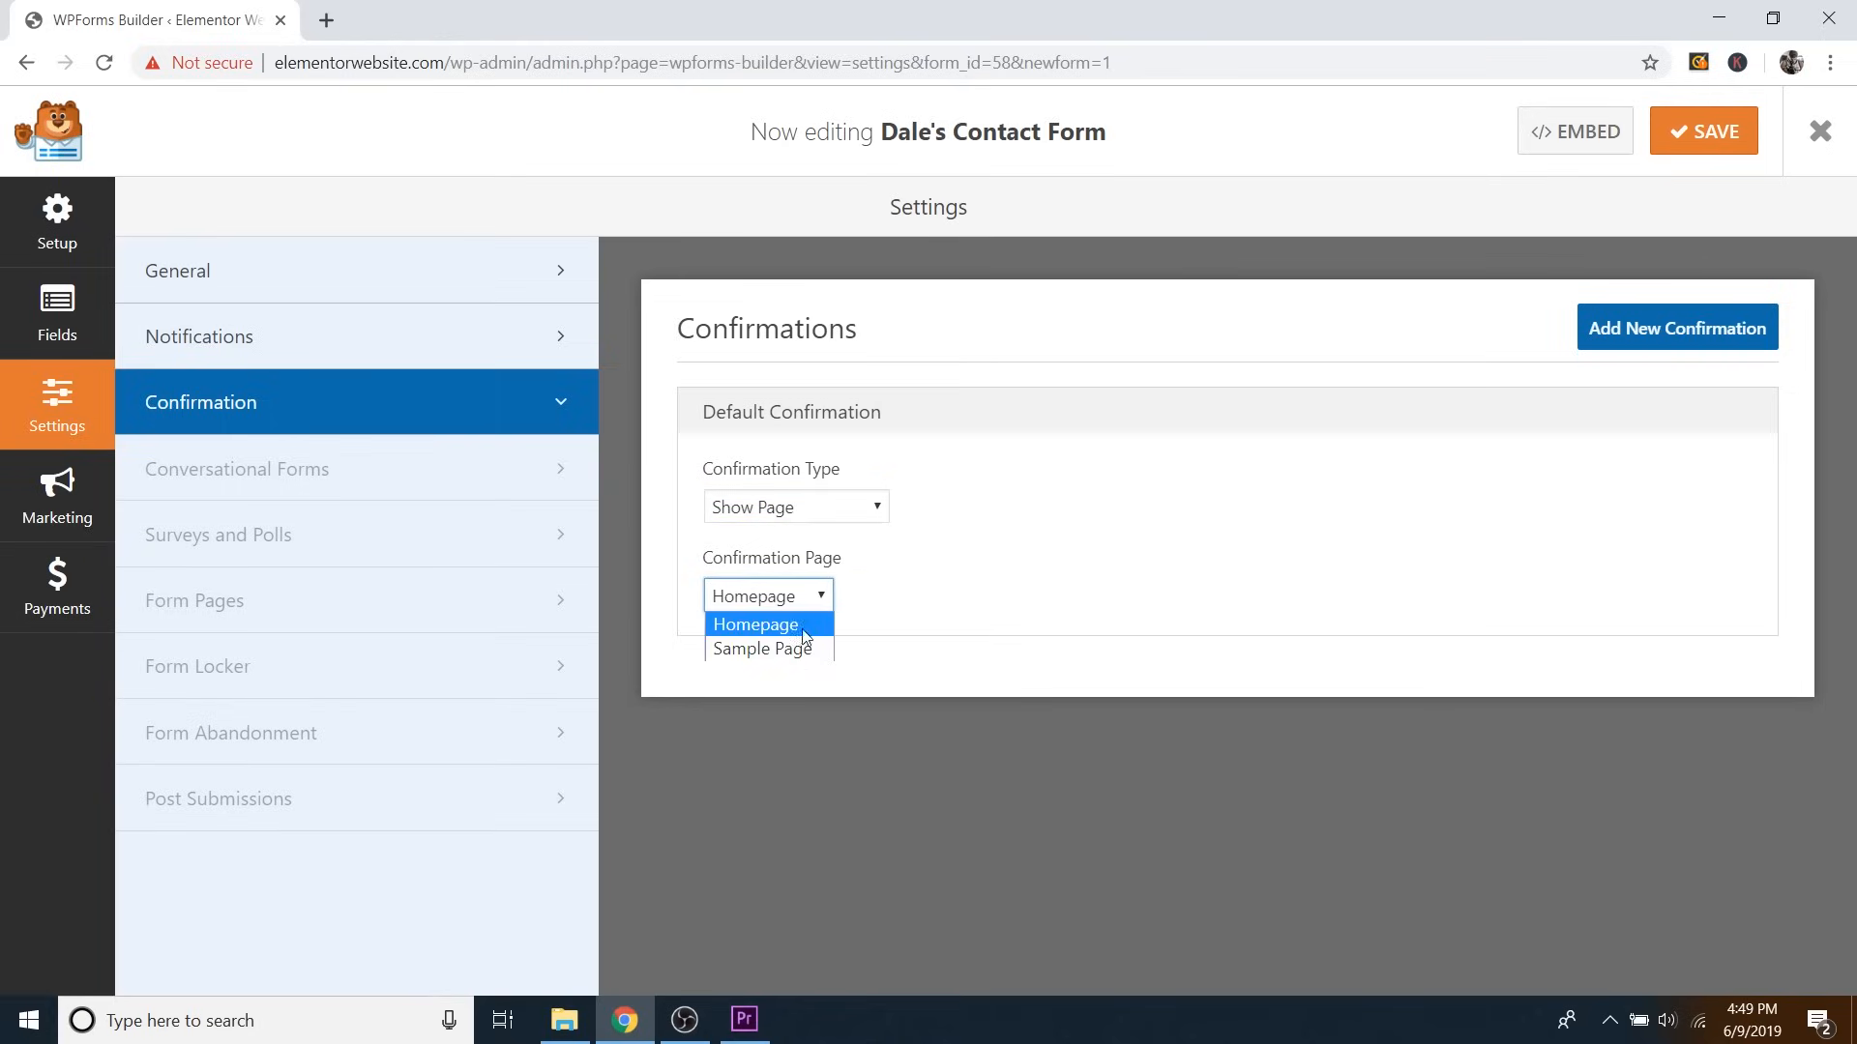
click(808, 598)
click(815, 507)
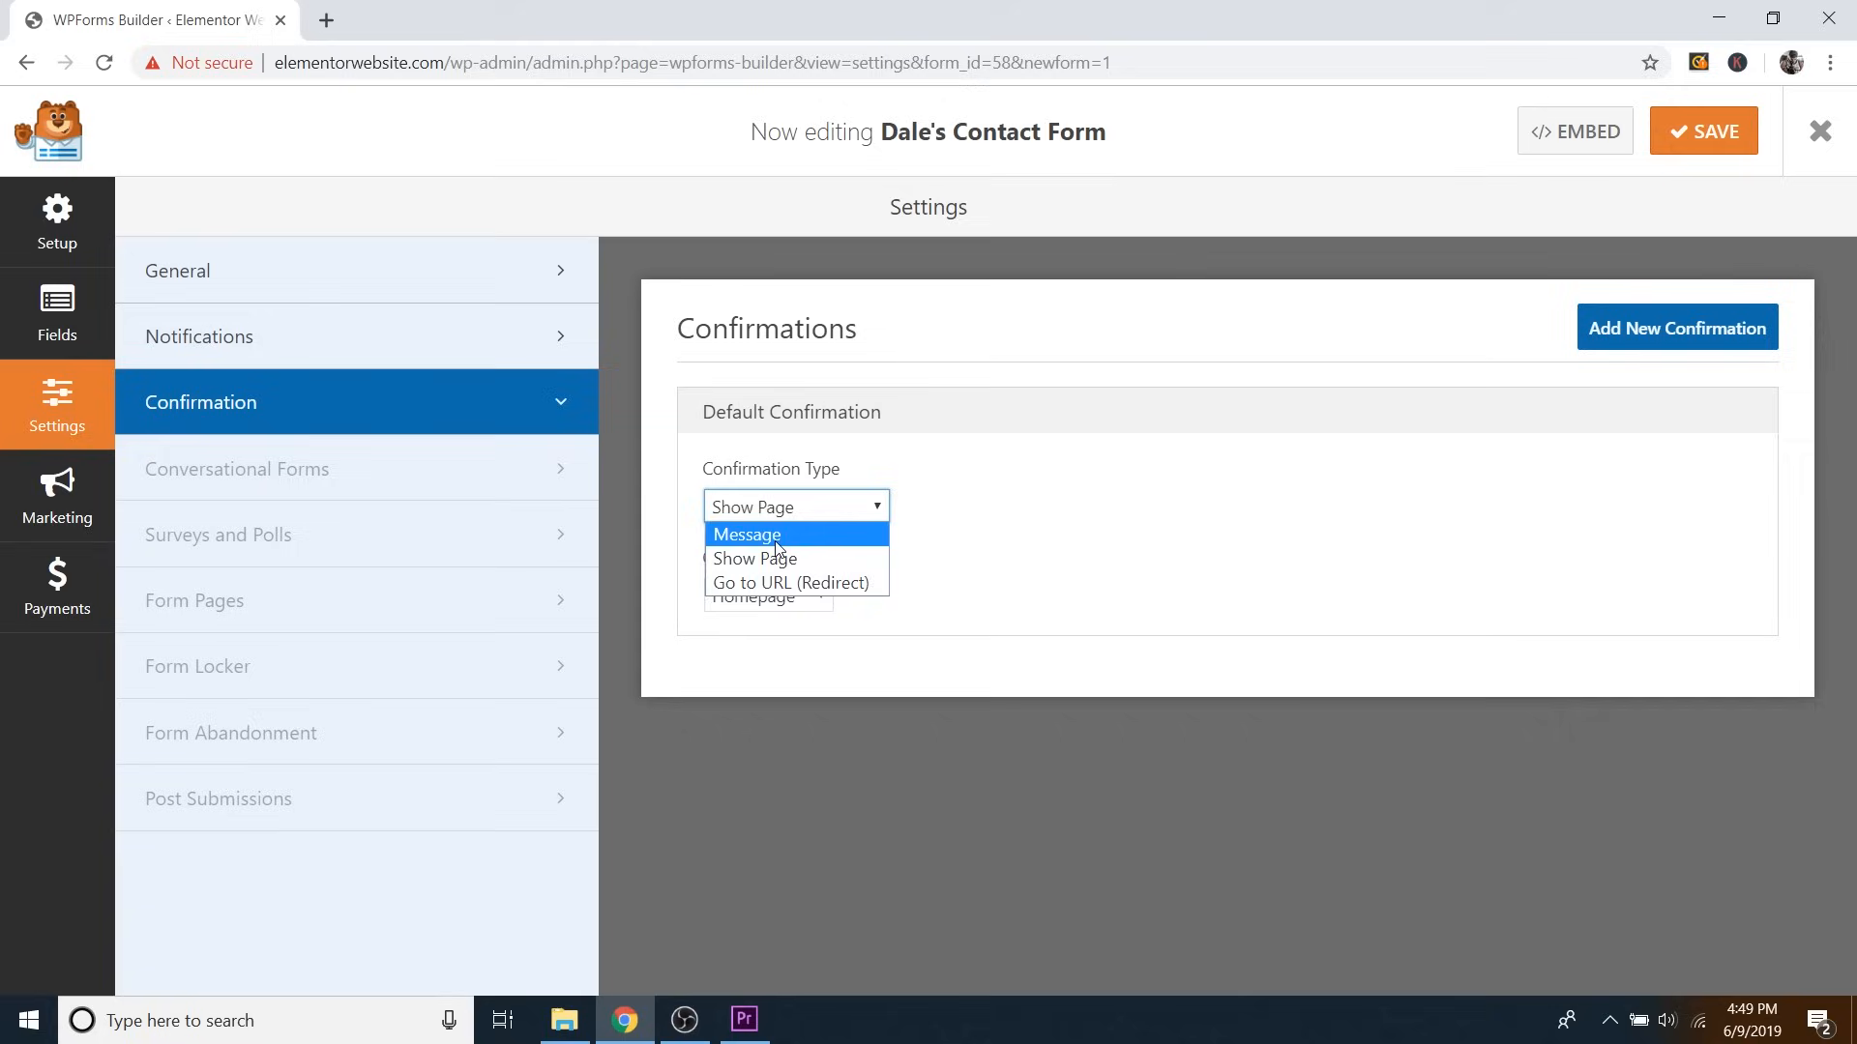
click(778, 534)
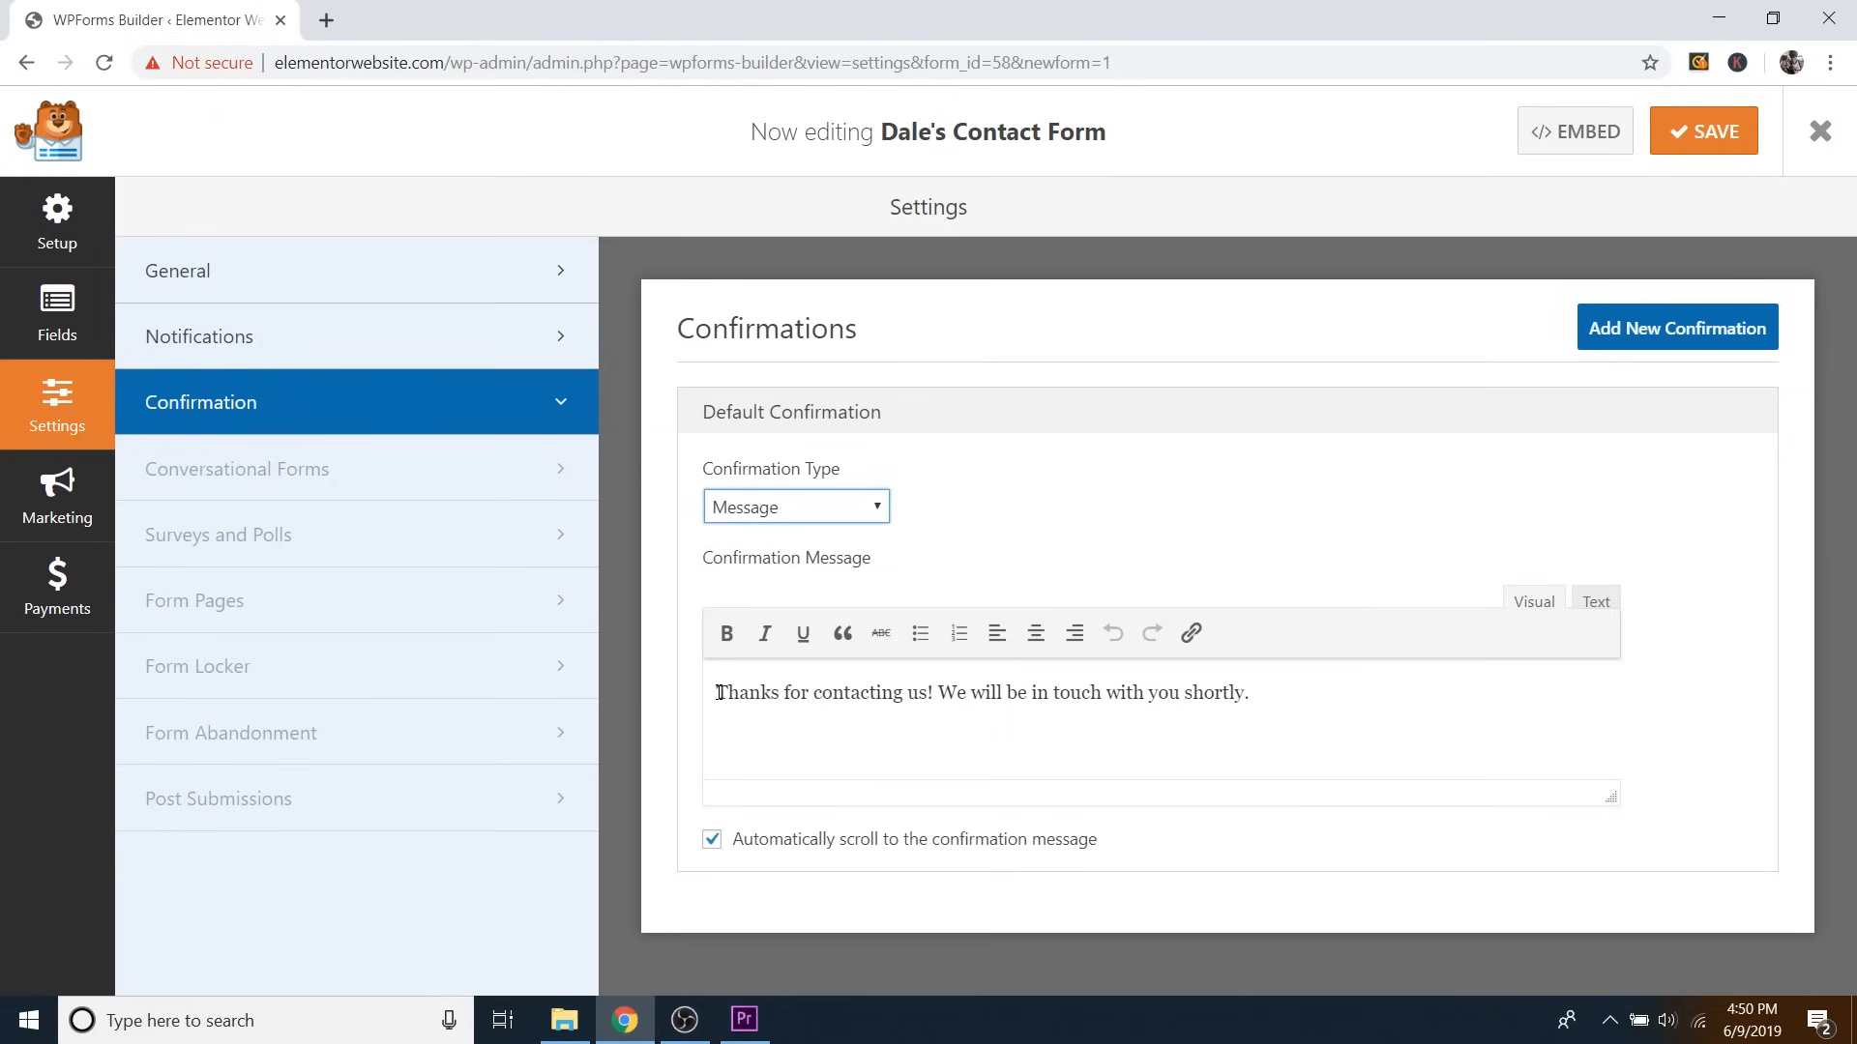
drag(718, 692, 934, 692)
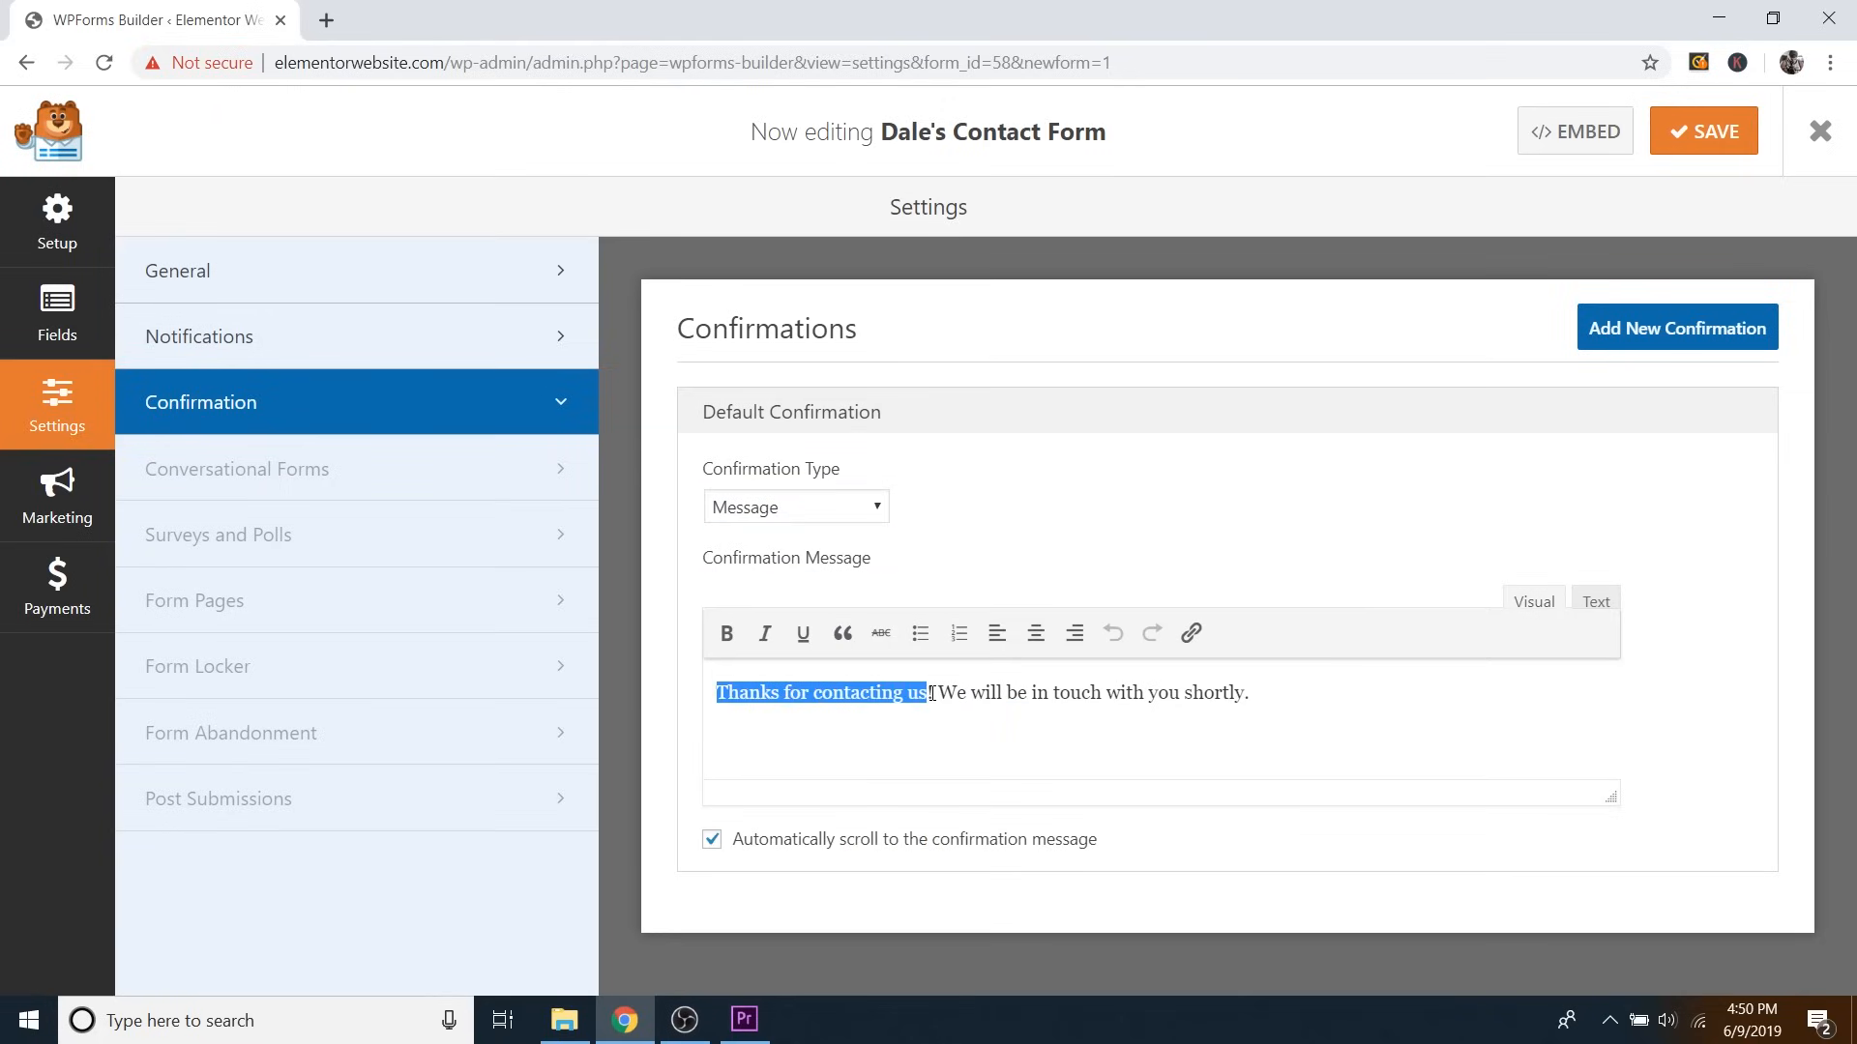
text(Your message )
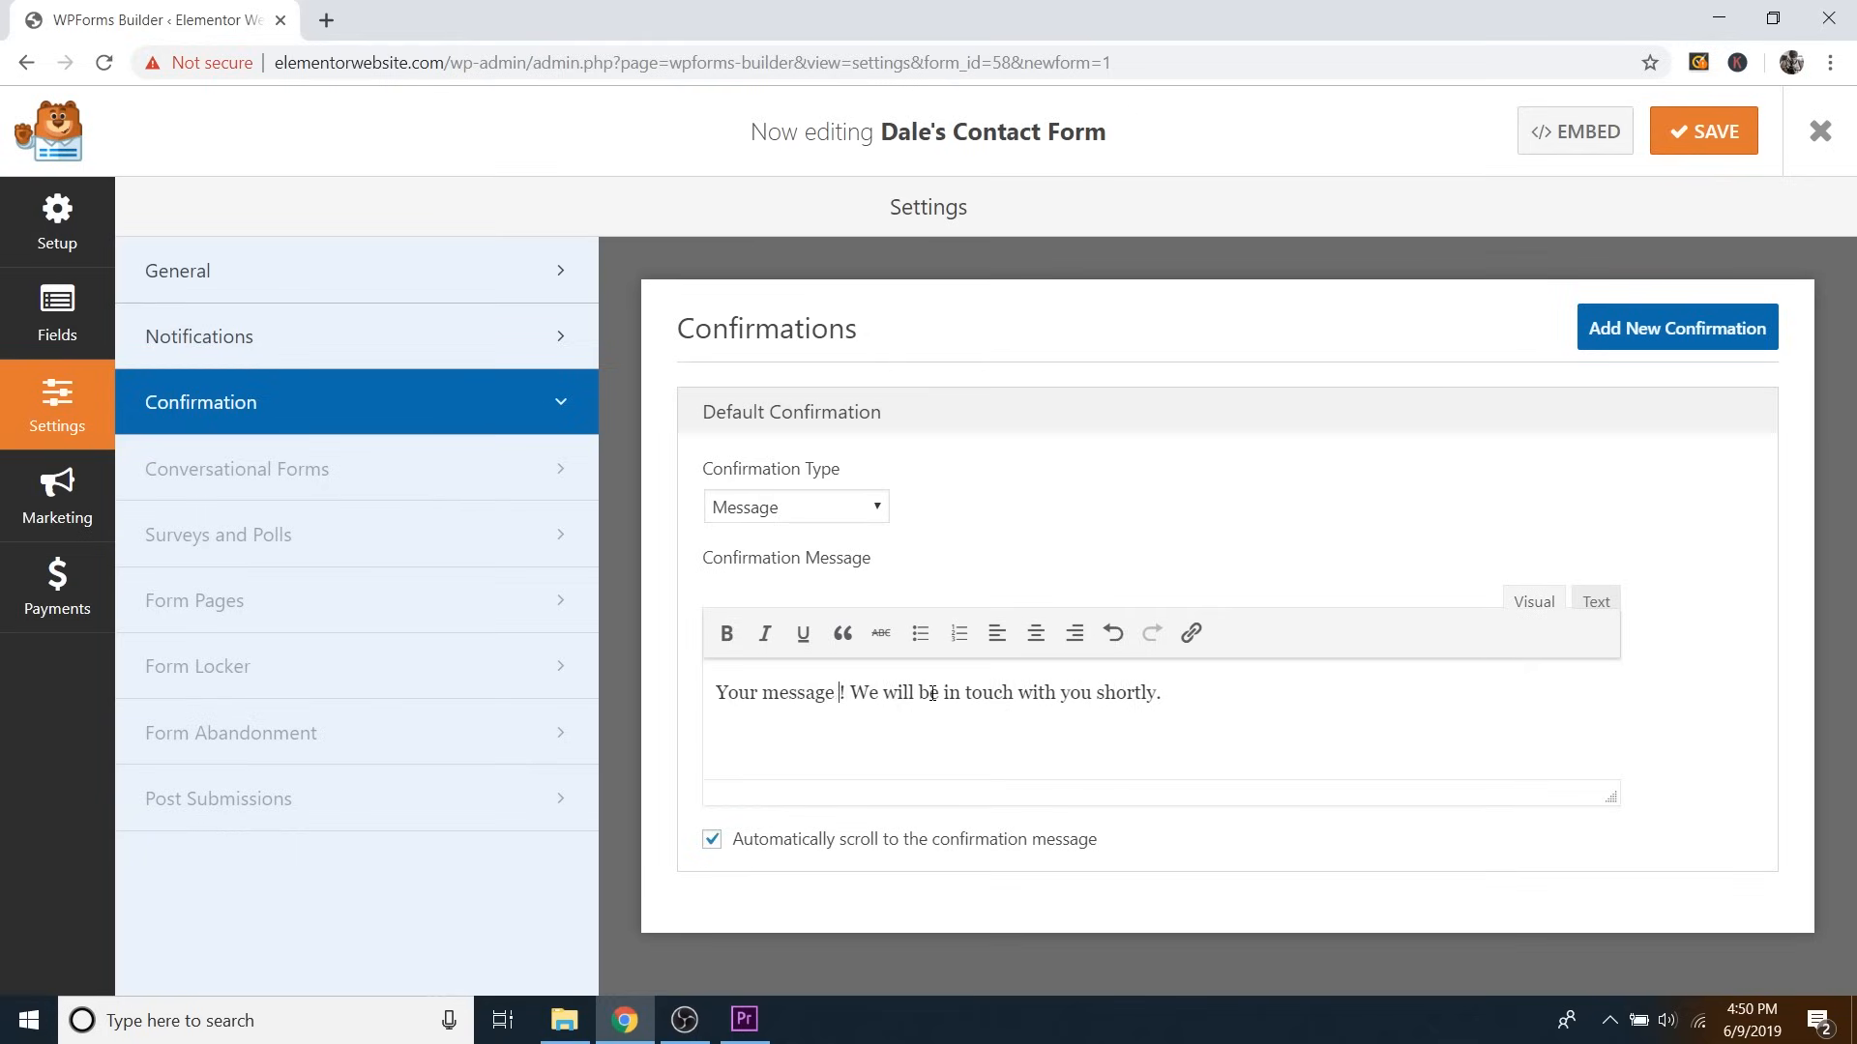
text(has been rec)
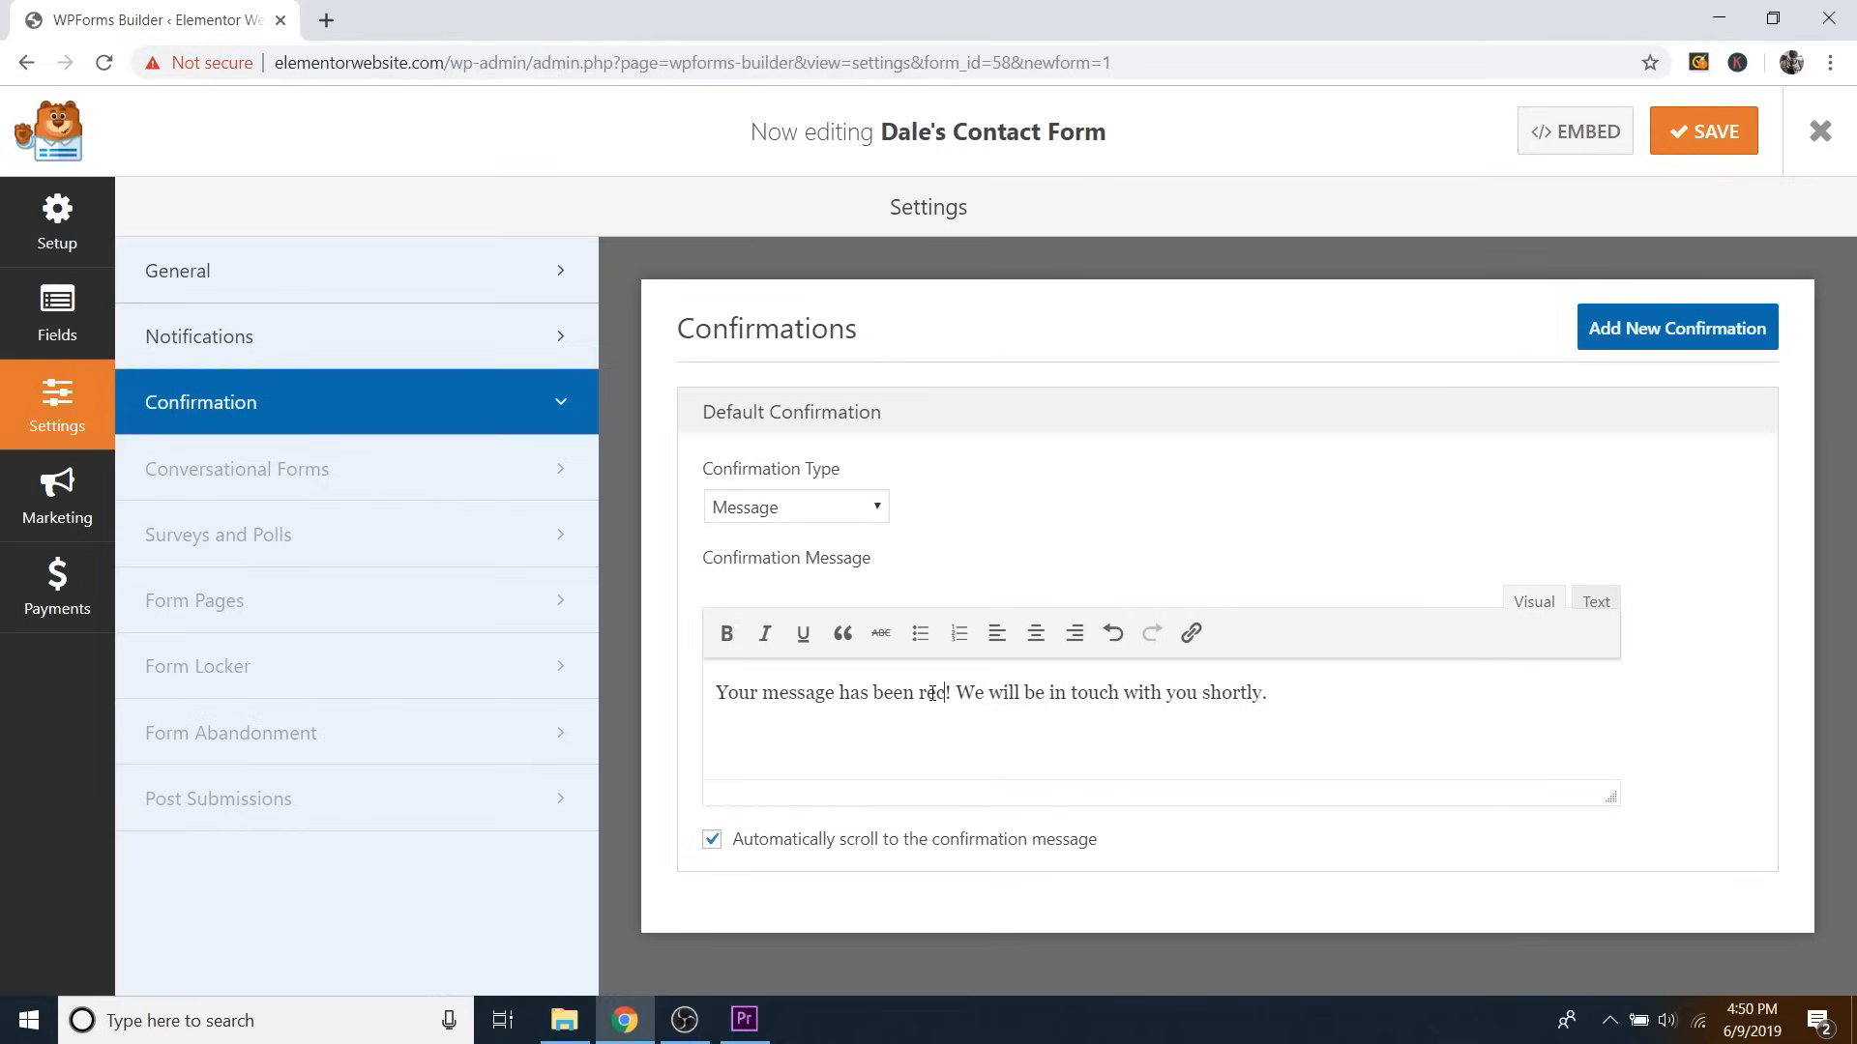
text(eived)
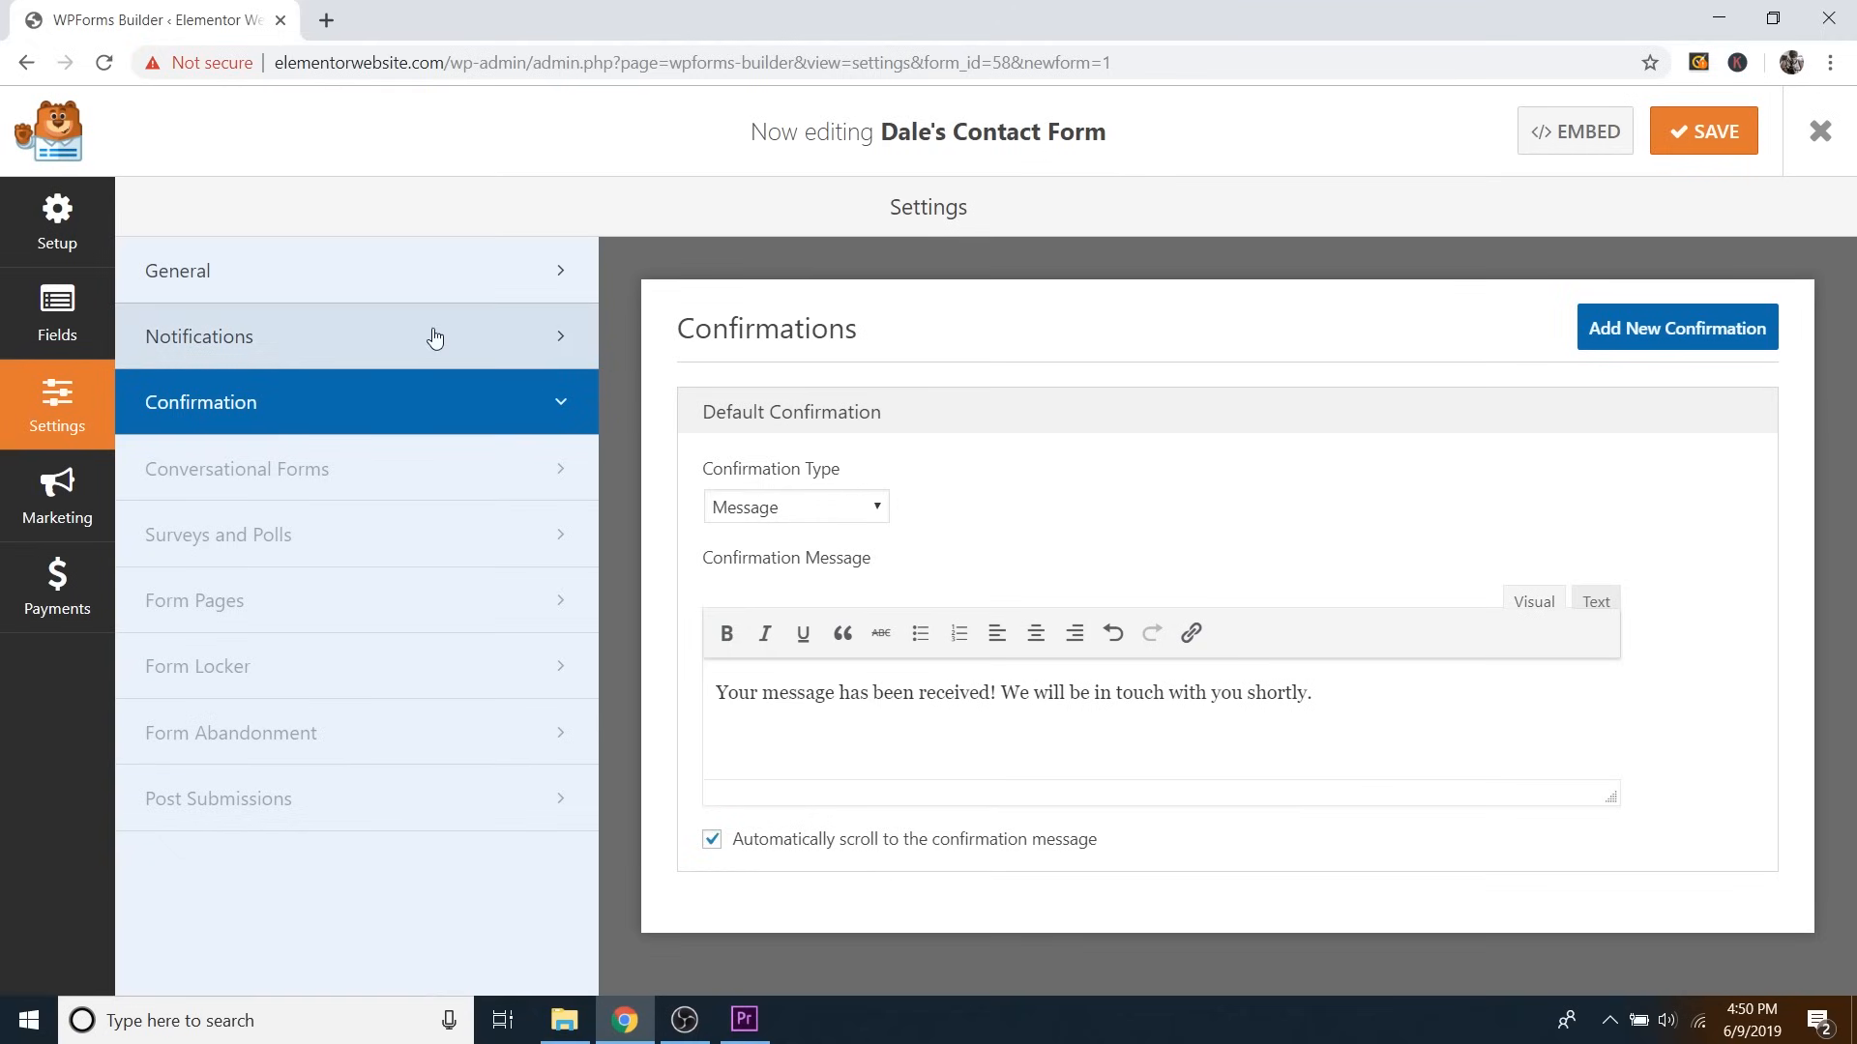
Open Notifications and inspect the Send To address, the {admin_email} tag.
click(318, 347)
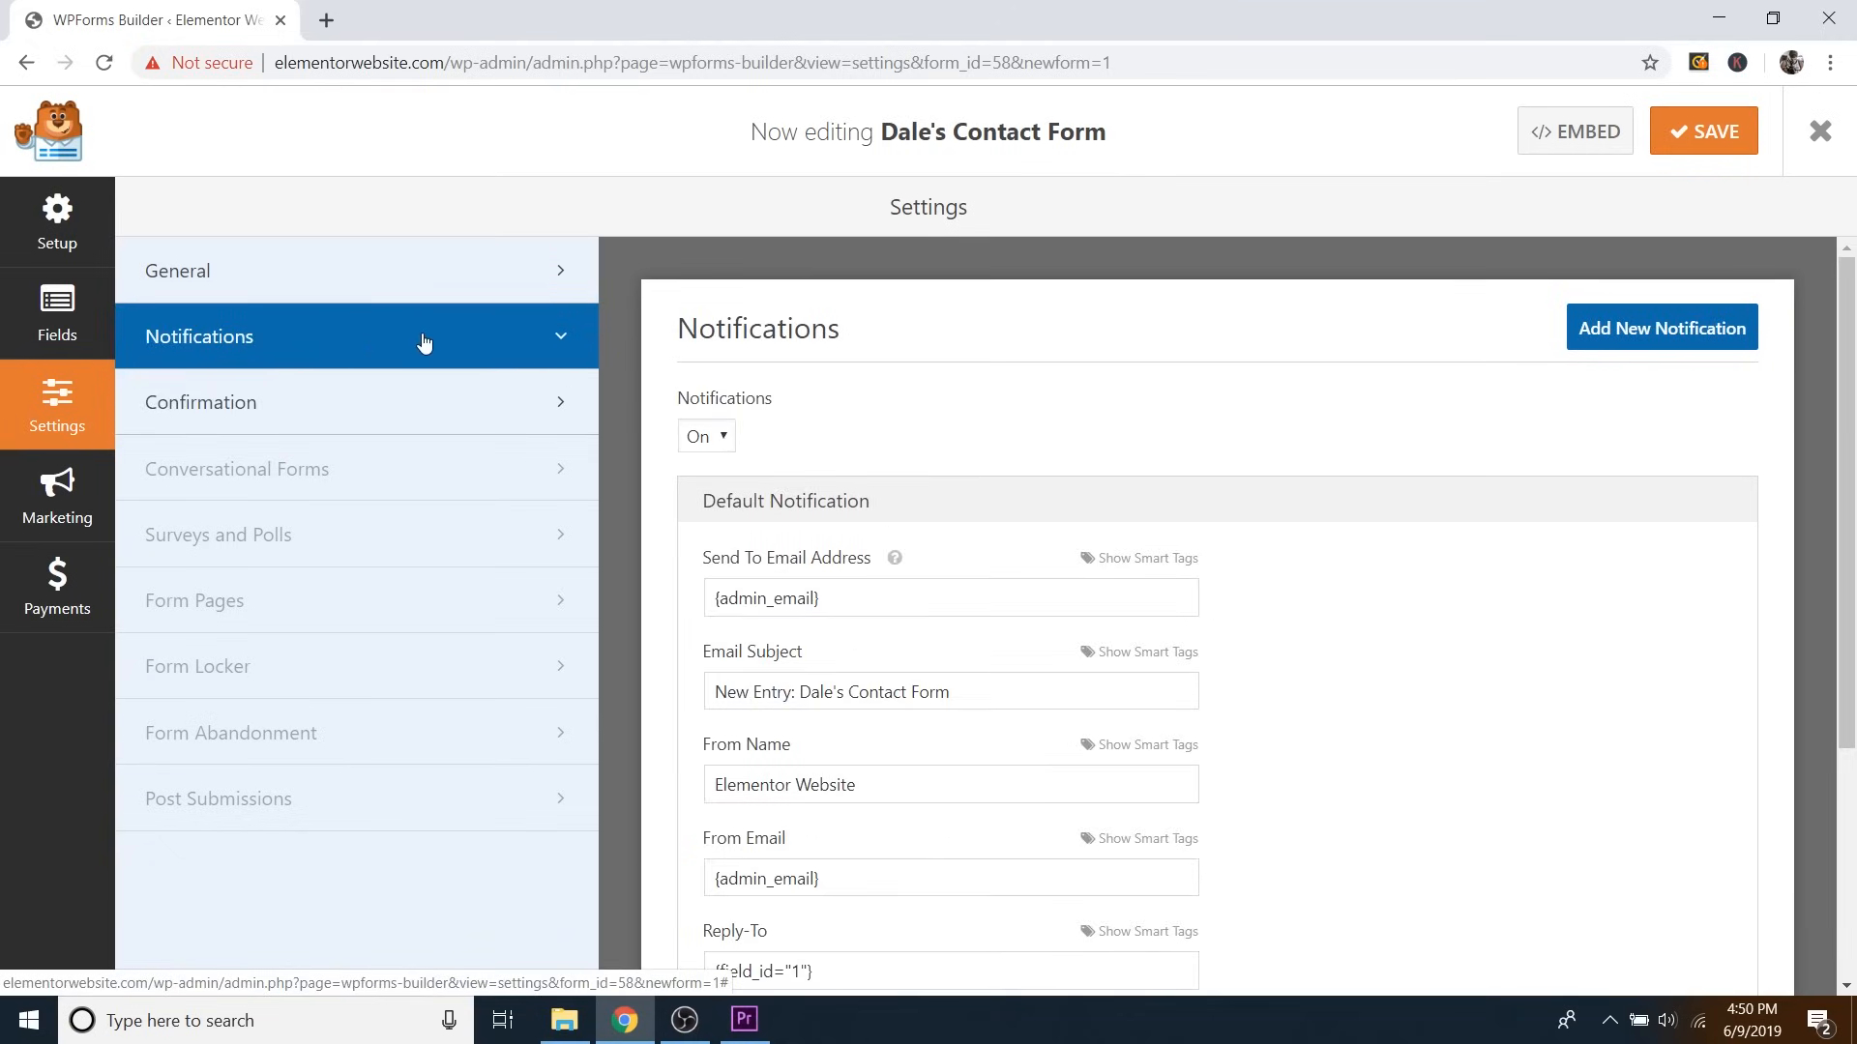
scroll(1281, 460, down, 1)
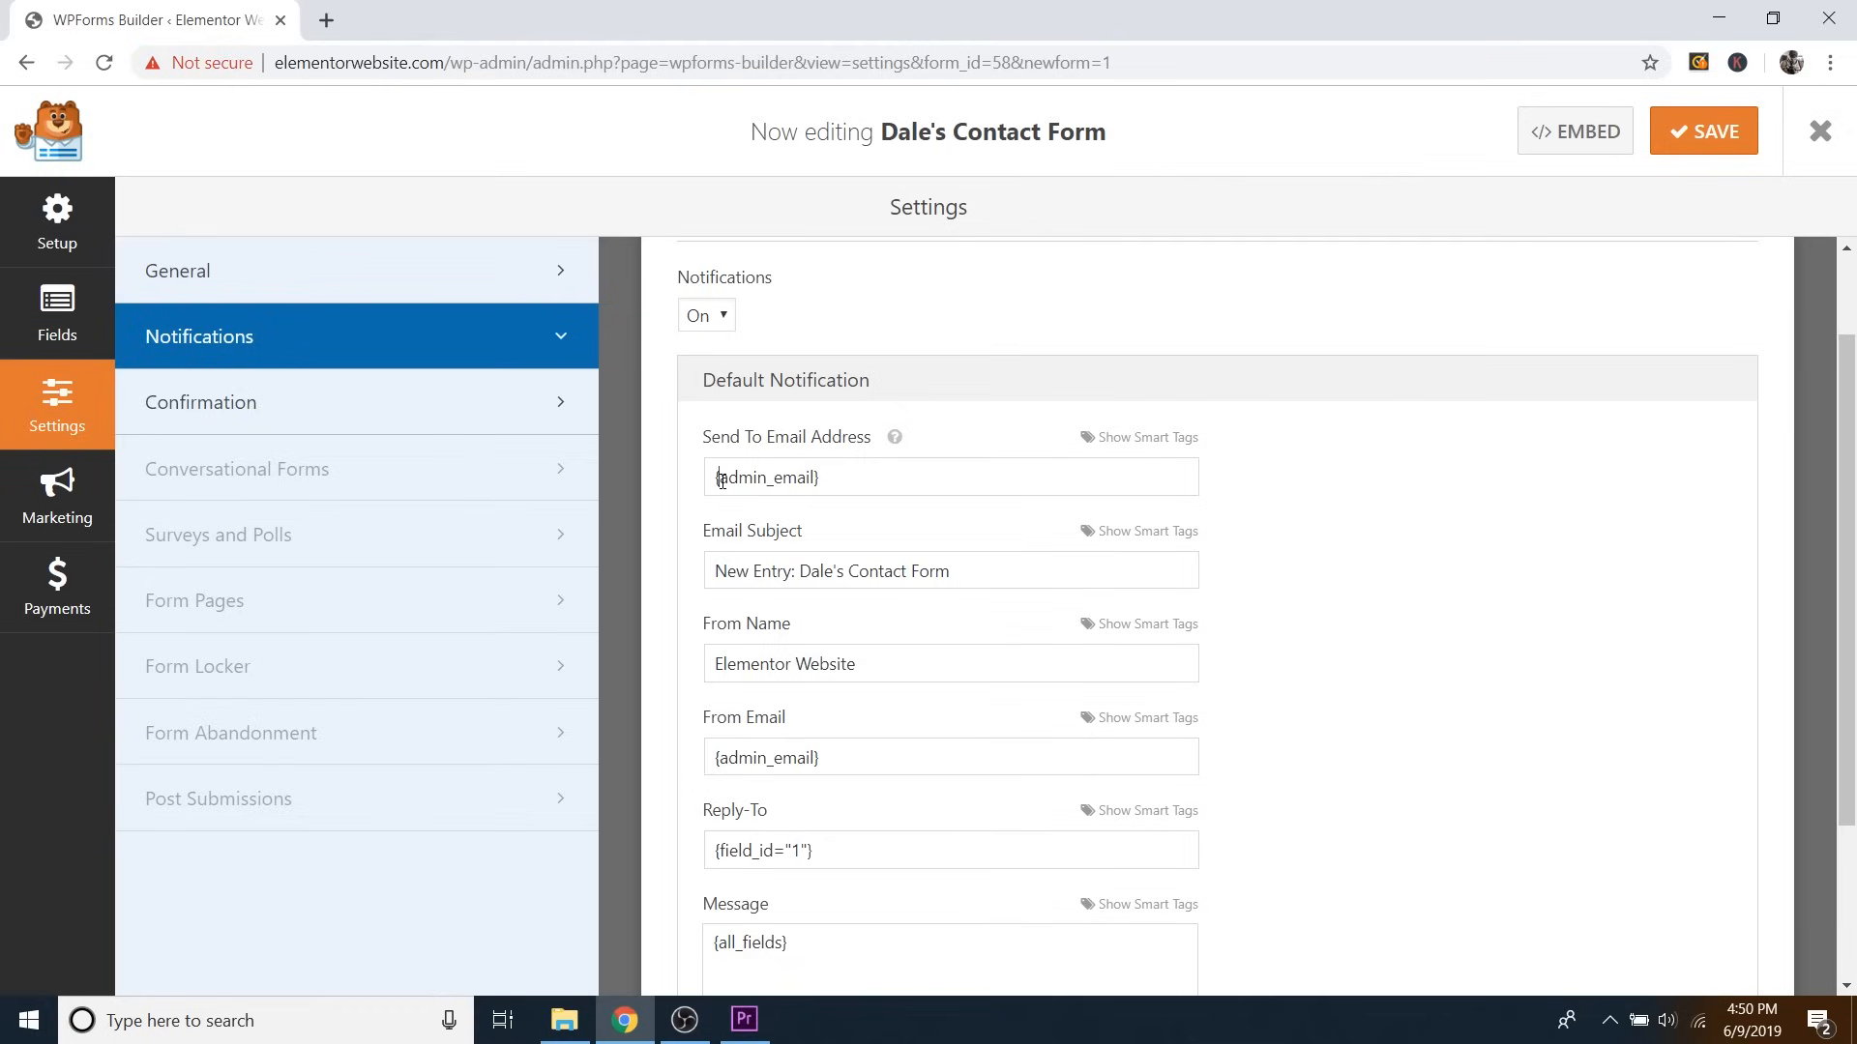
drag(721, 480, 820, 477)
click(814, 477)
drag(832, 483, 692, 487)
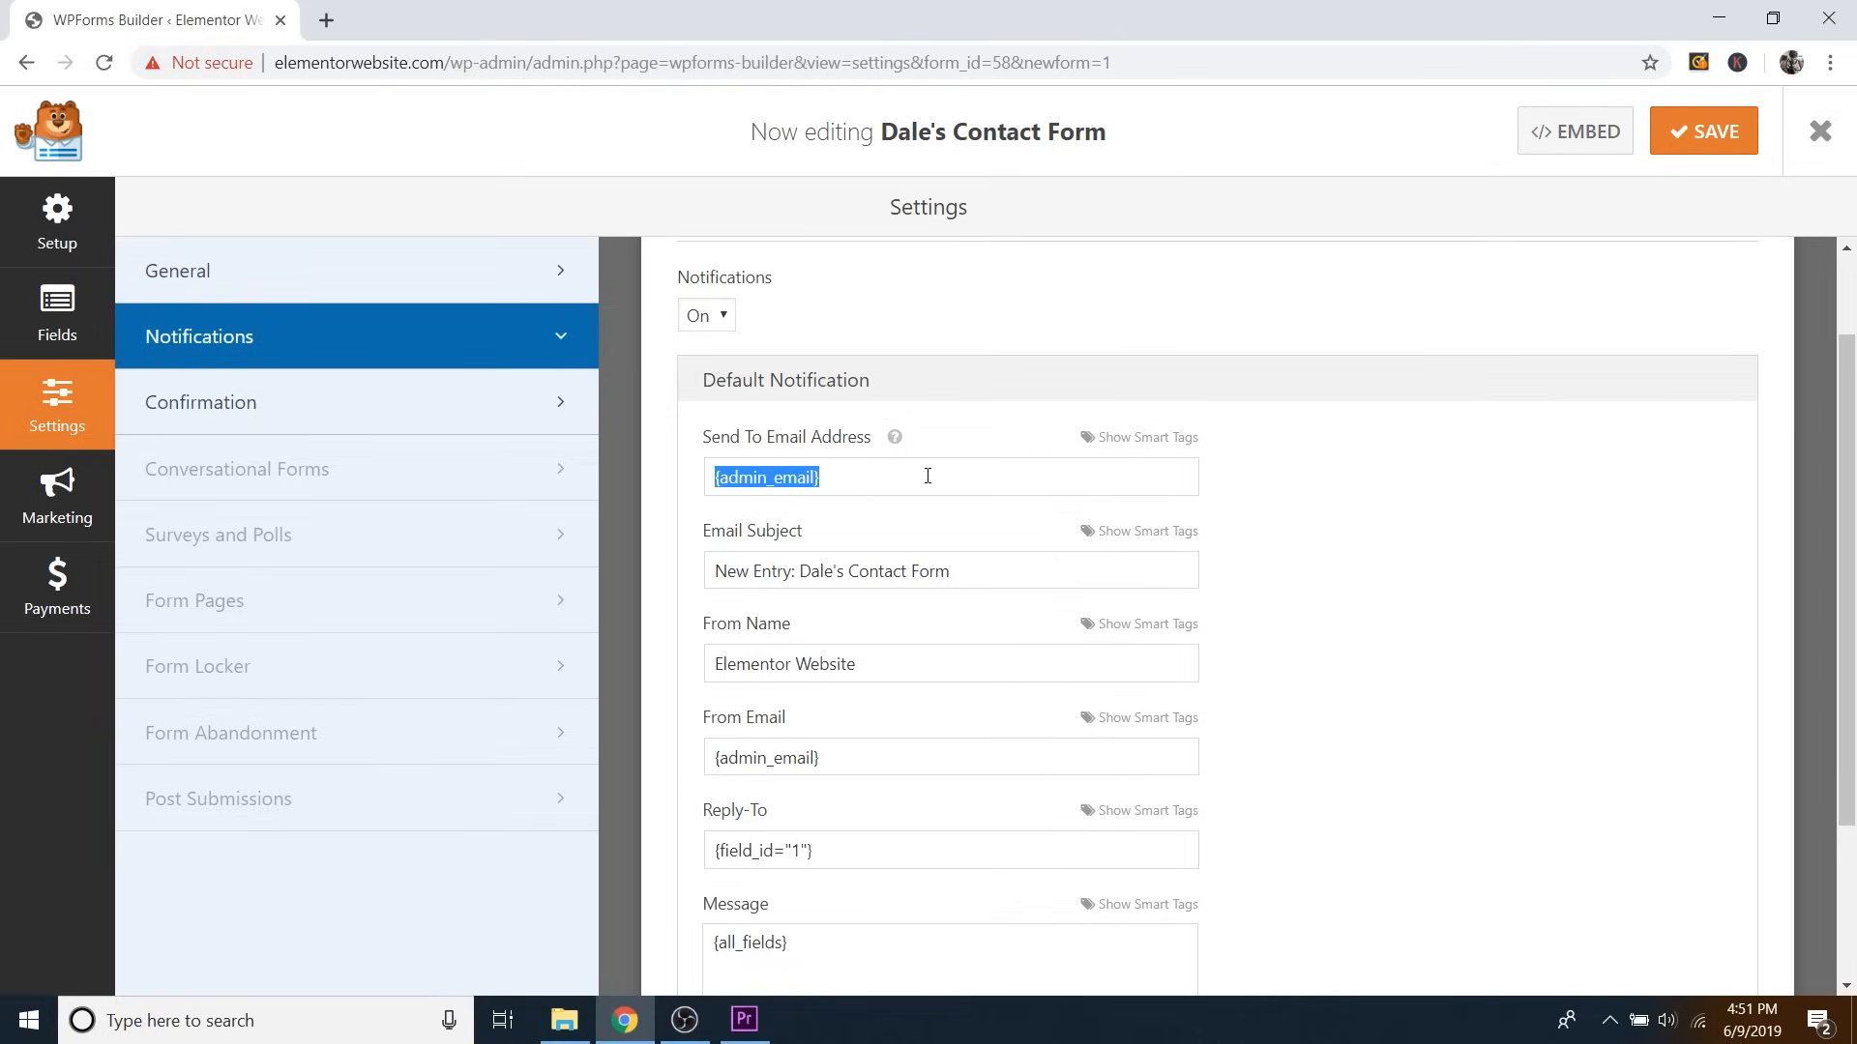
scroll(1306, 498, down, 3)
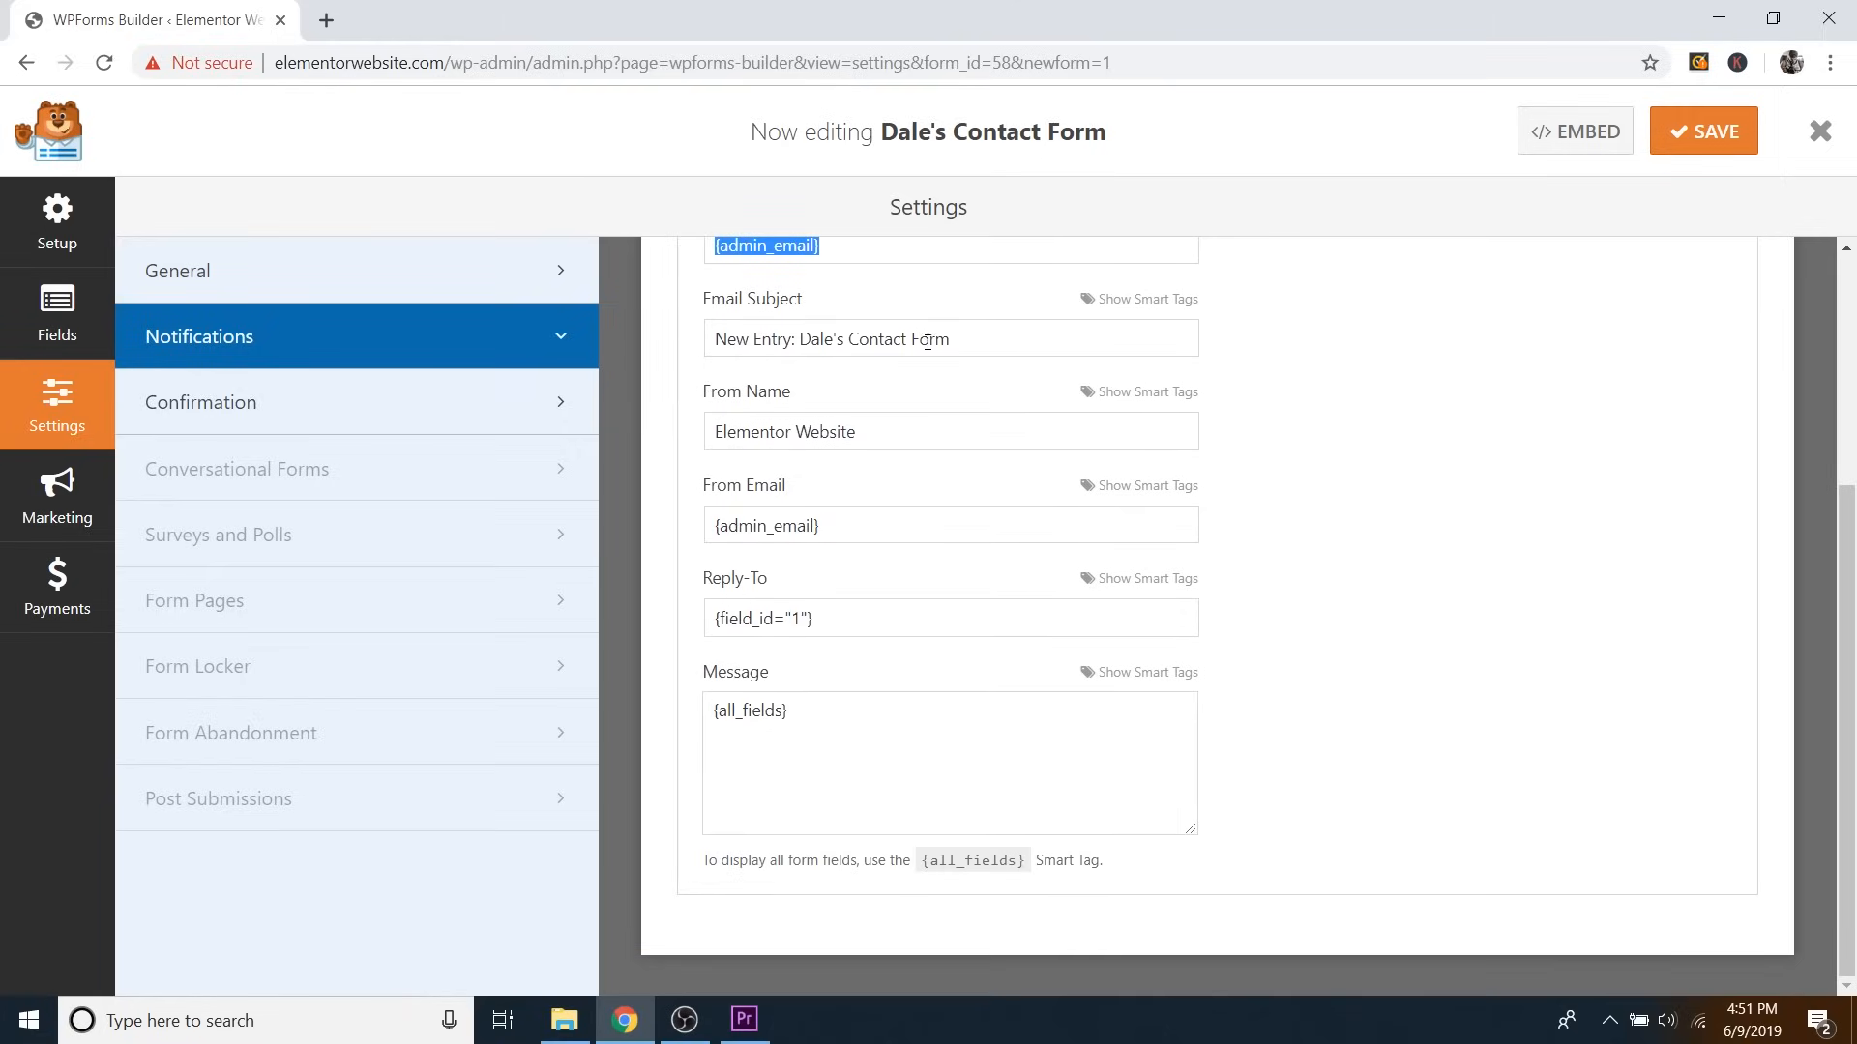
Review the Email Subject and the Reply-To {field_id="1"} tag, then save the form.
drag(721, 343, 946, 344)
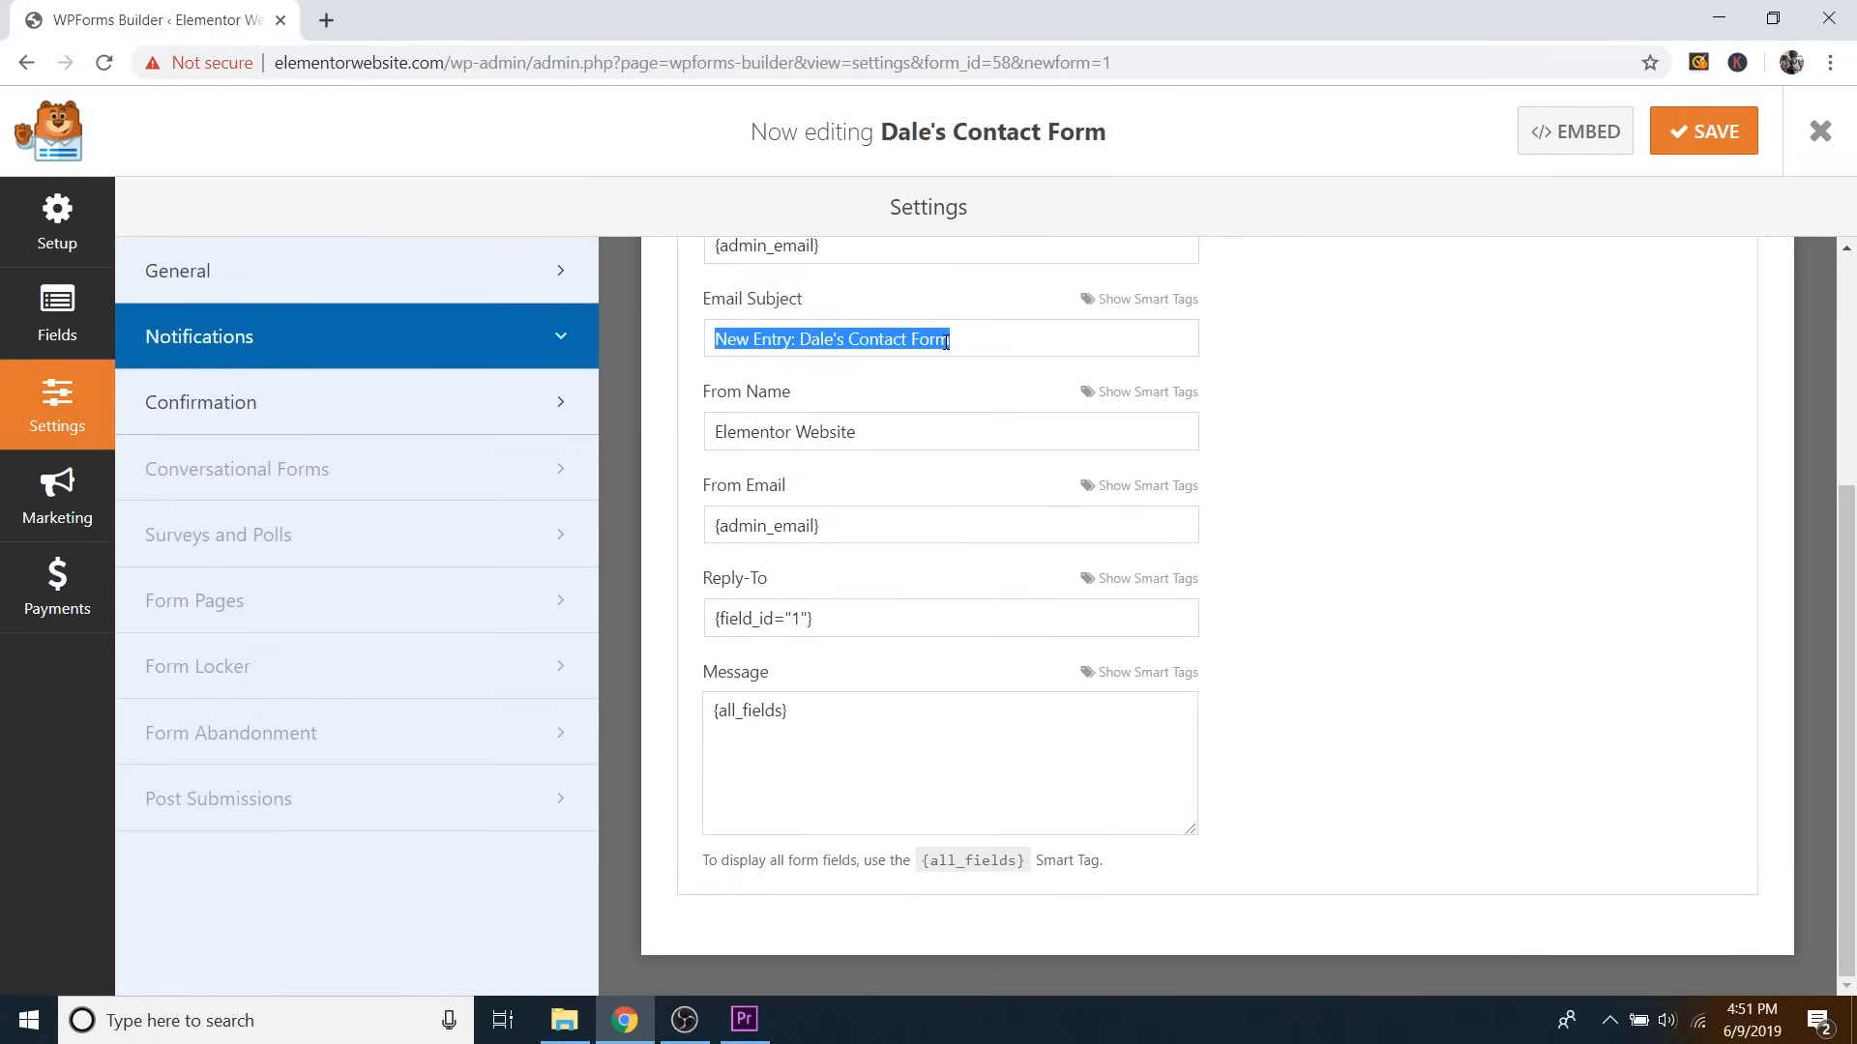
click(961, 340)
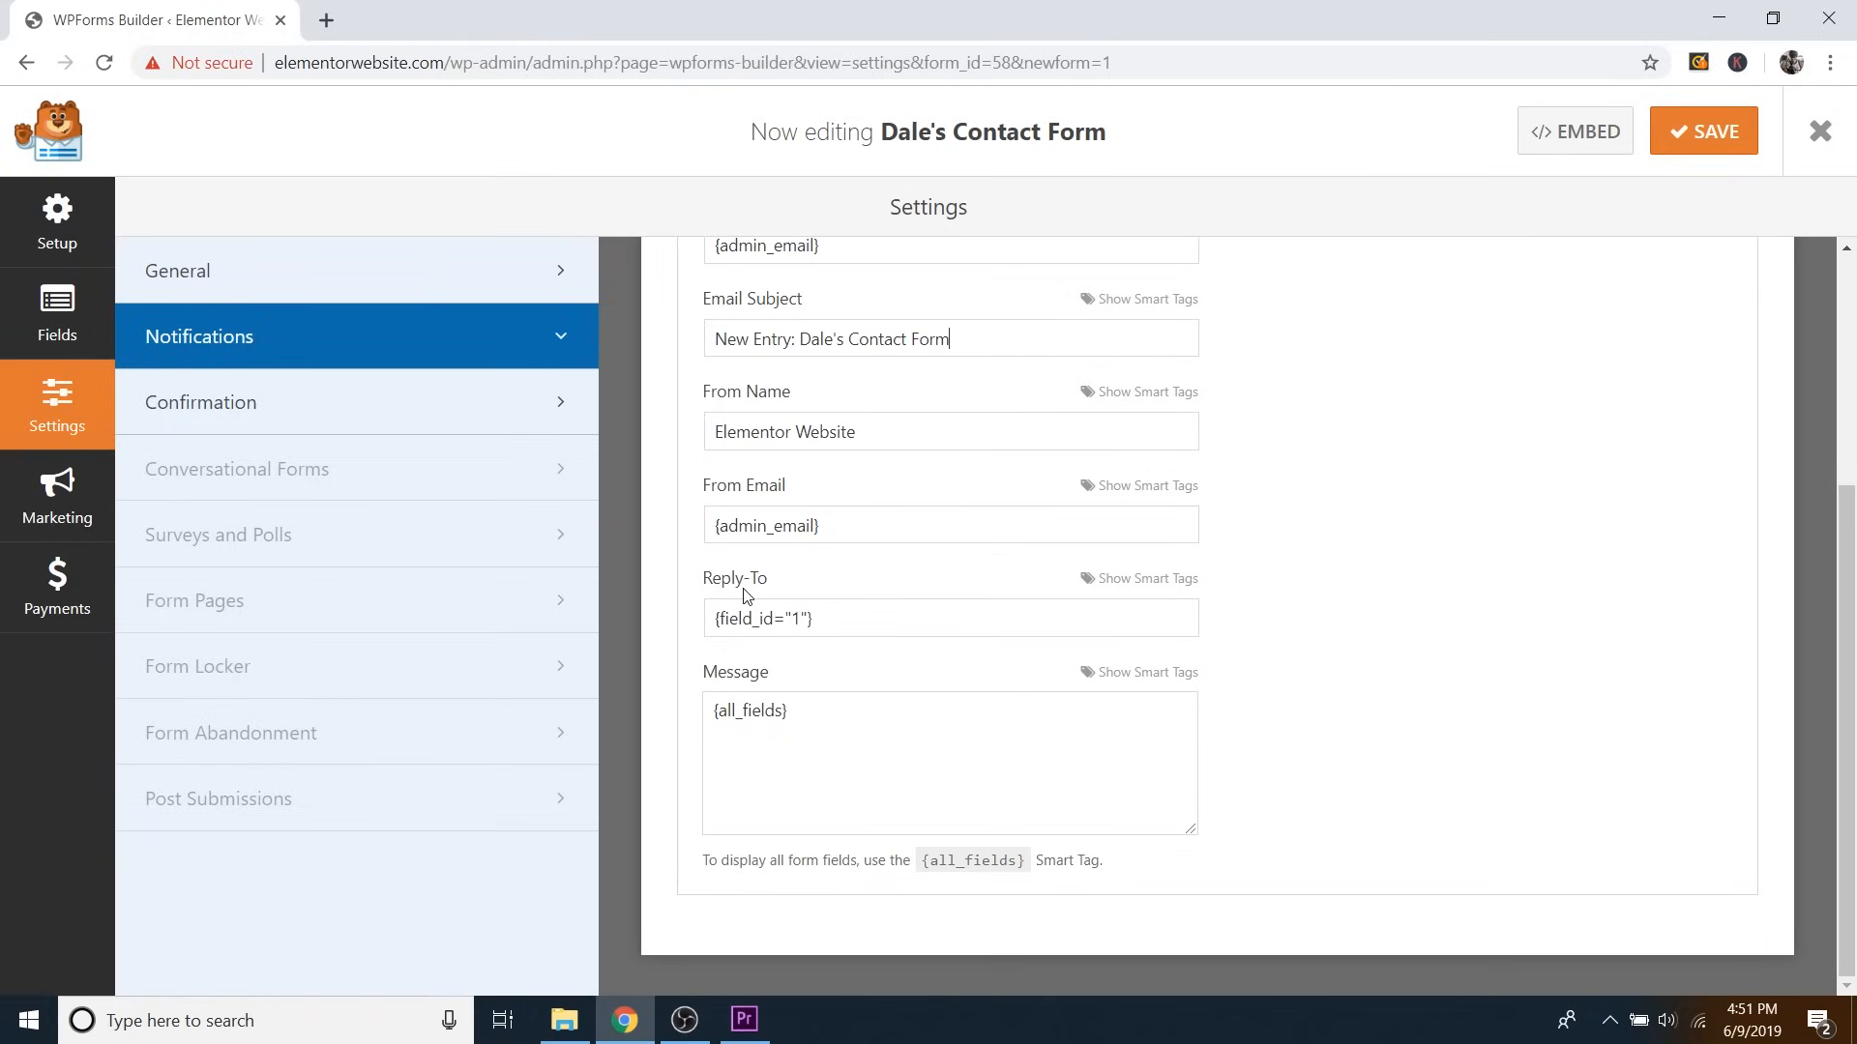
drag(719, 620, 800, 622)
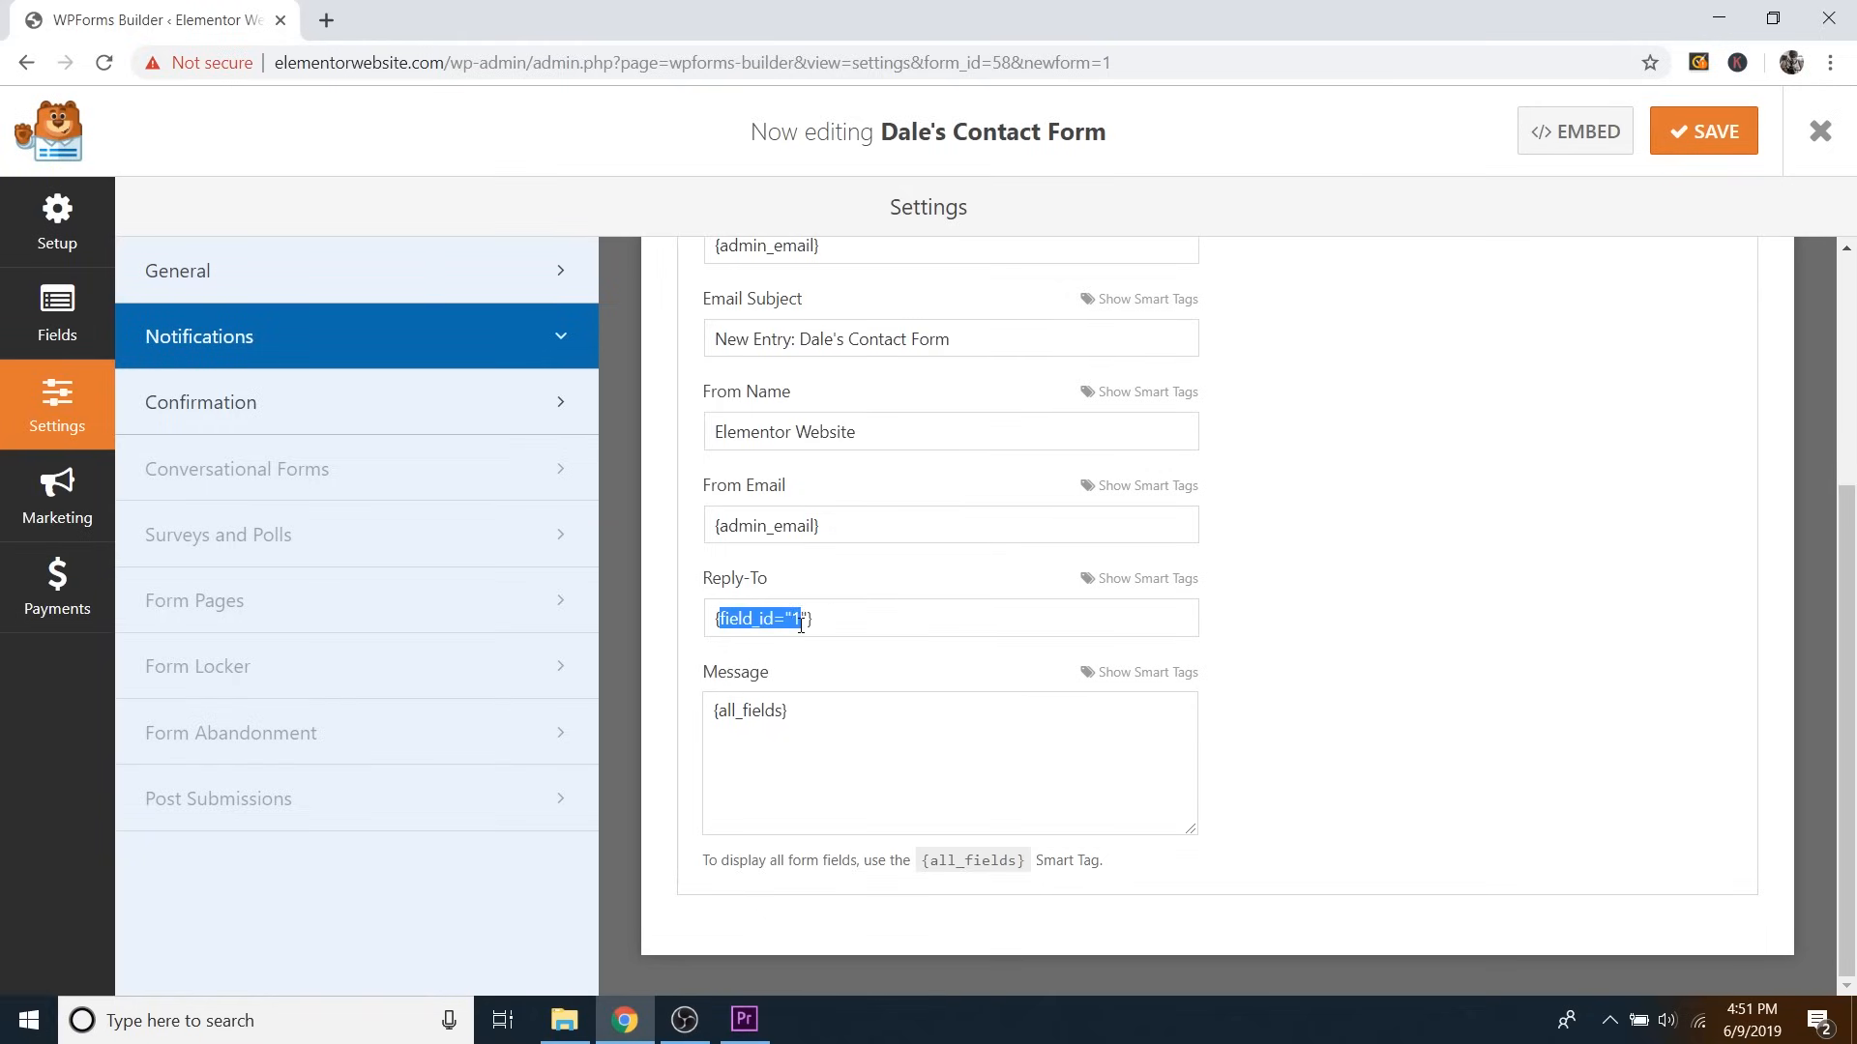
click(841, 622)
drag(722, 620, 810, 619)
click(840, 628)
scroll(1264, 713, up, 4)
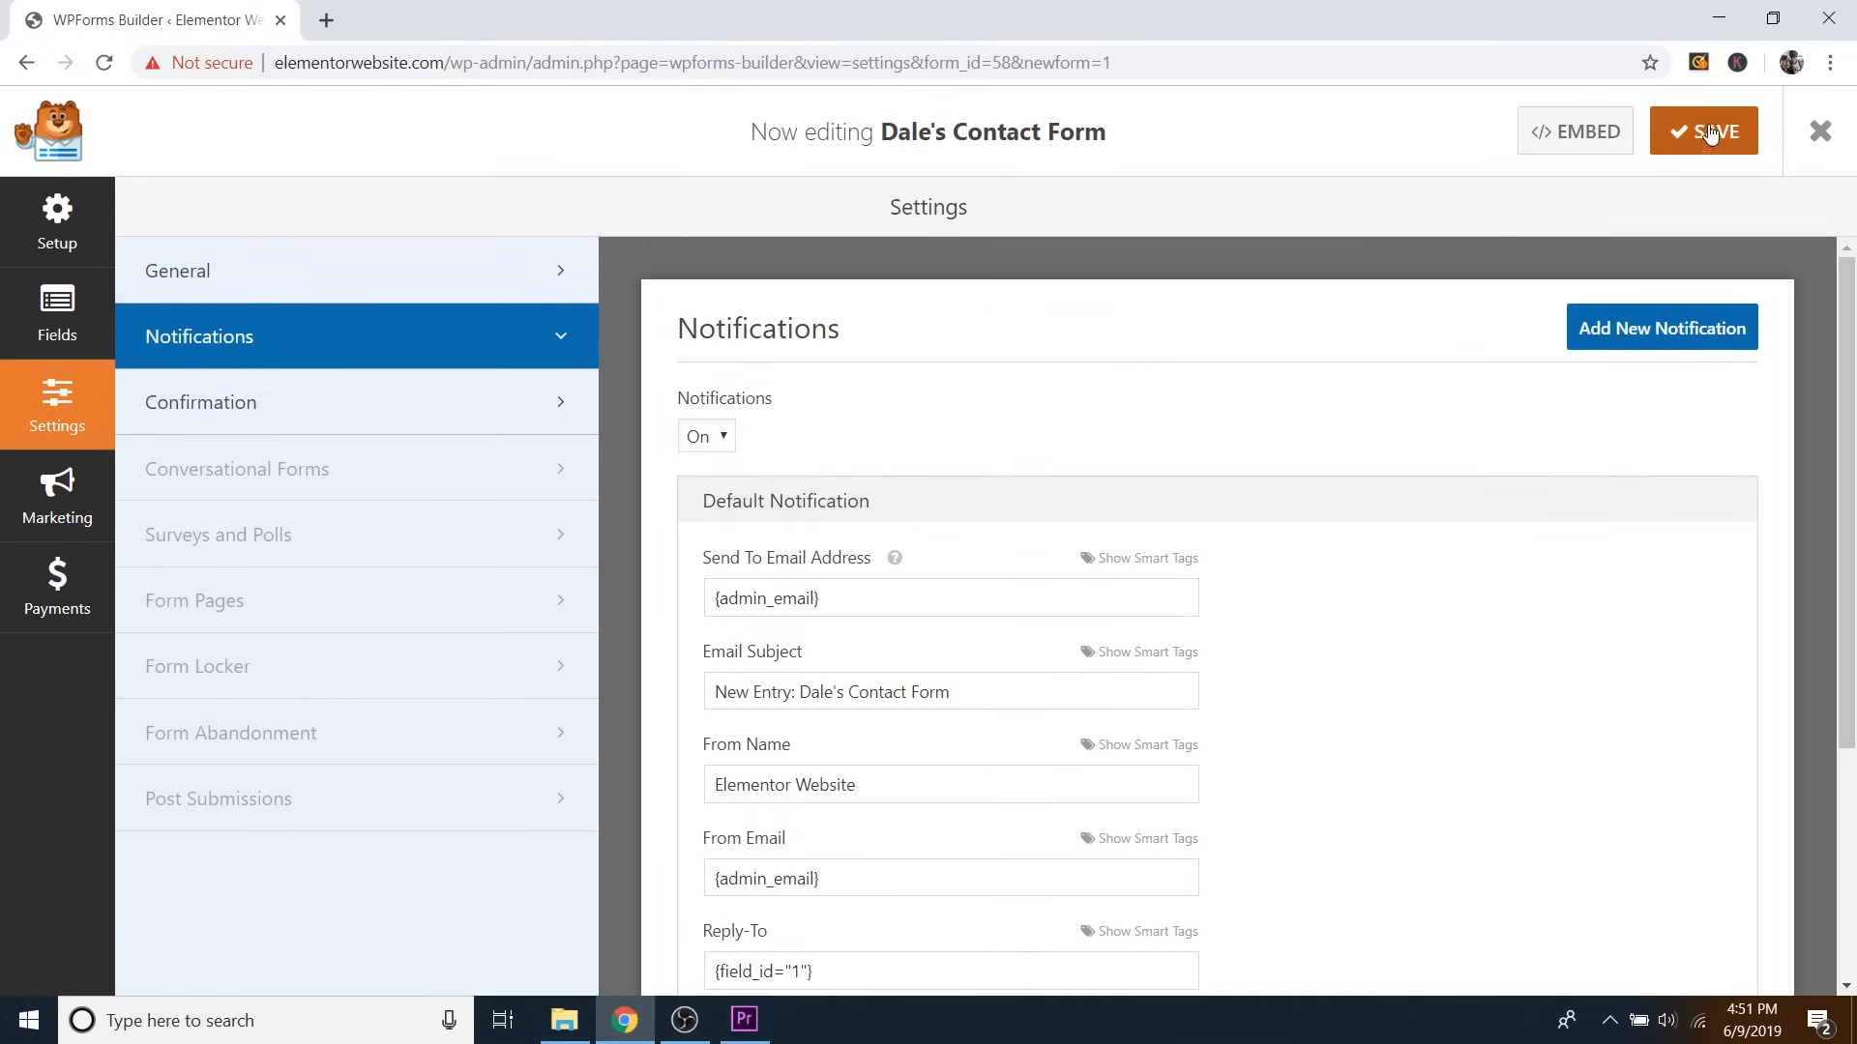
click(1709, 133)
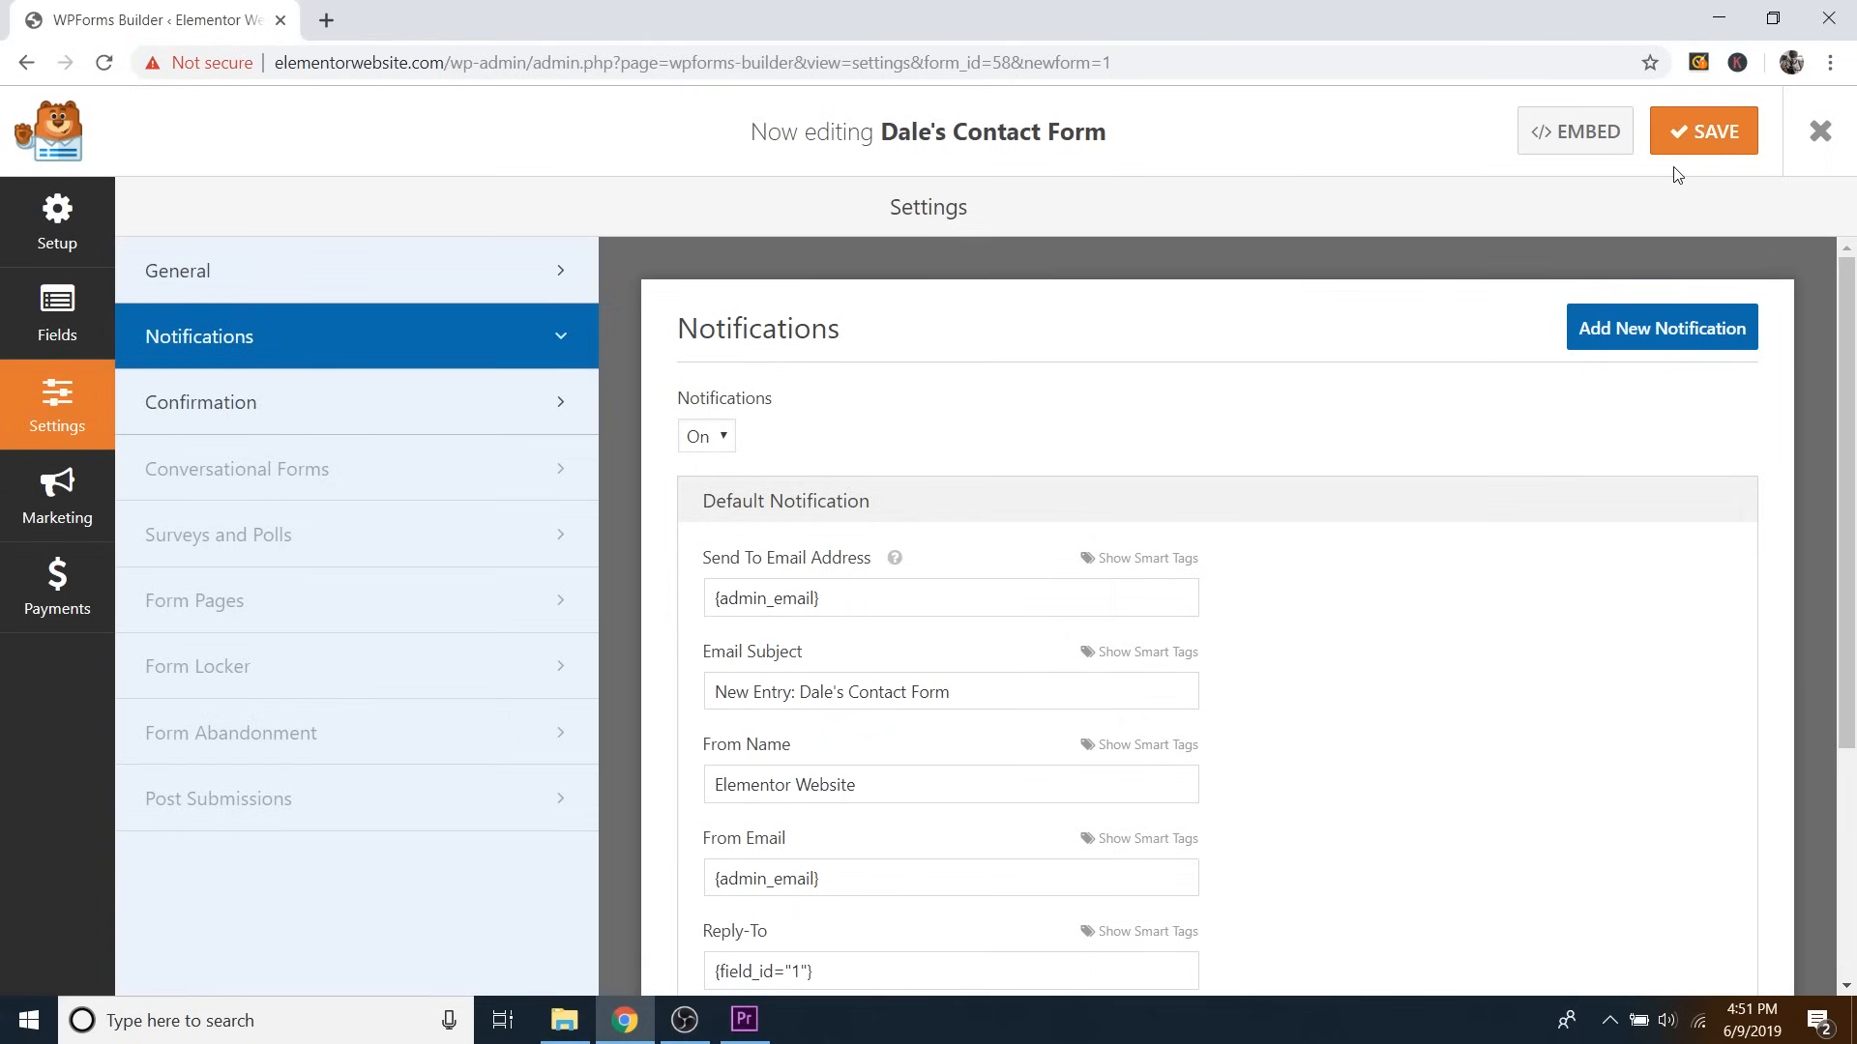
Exit the form builder and visit the live site from the admin bar's site menu.
click(1817, 135)
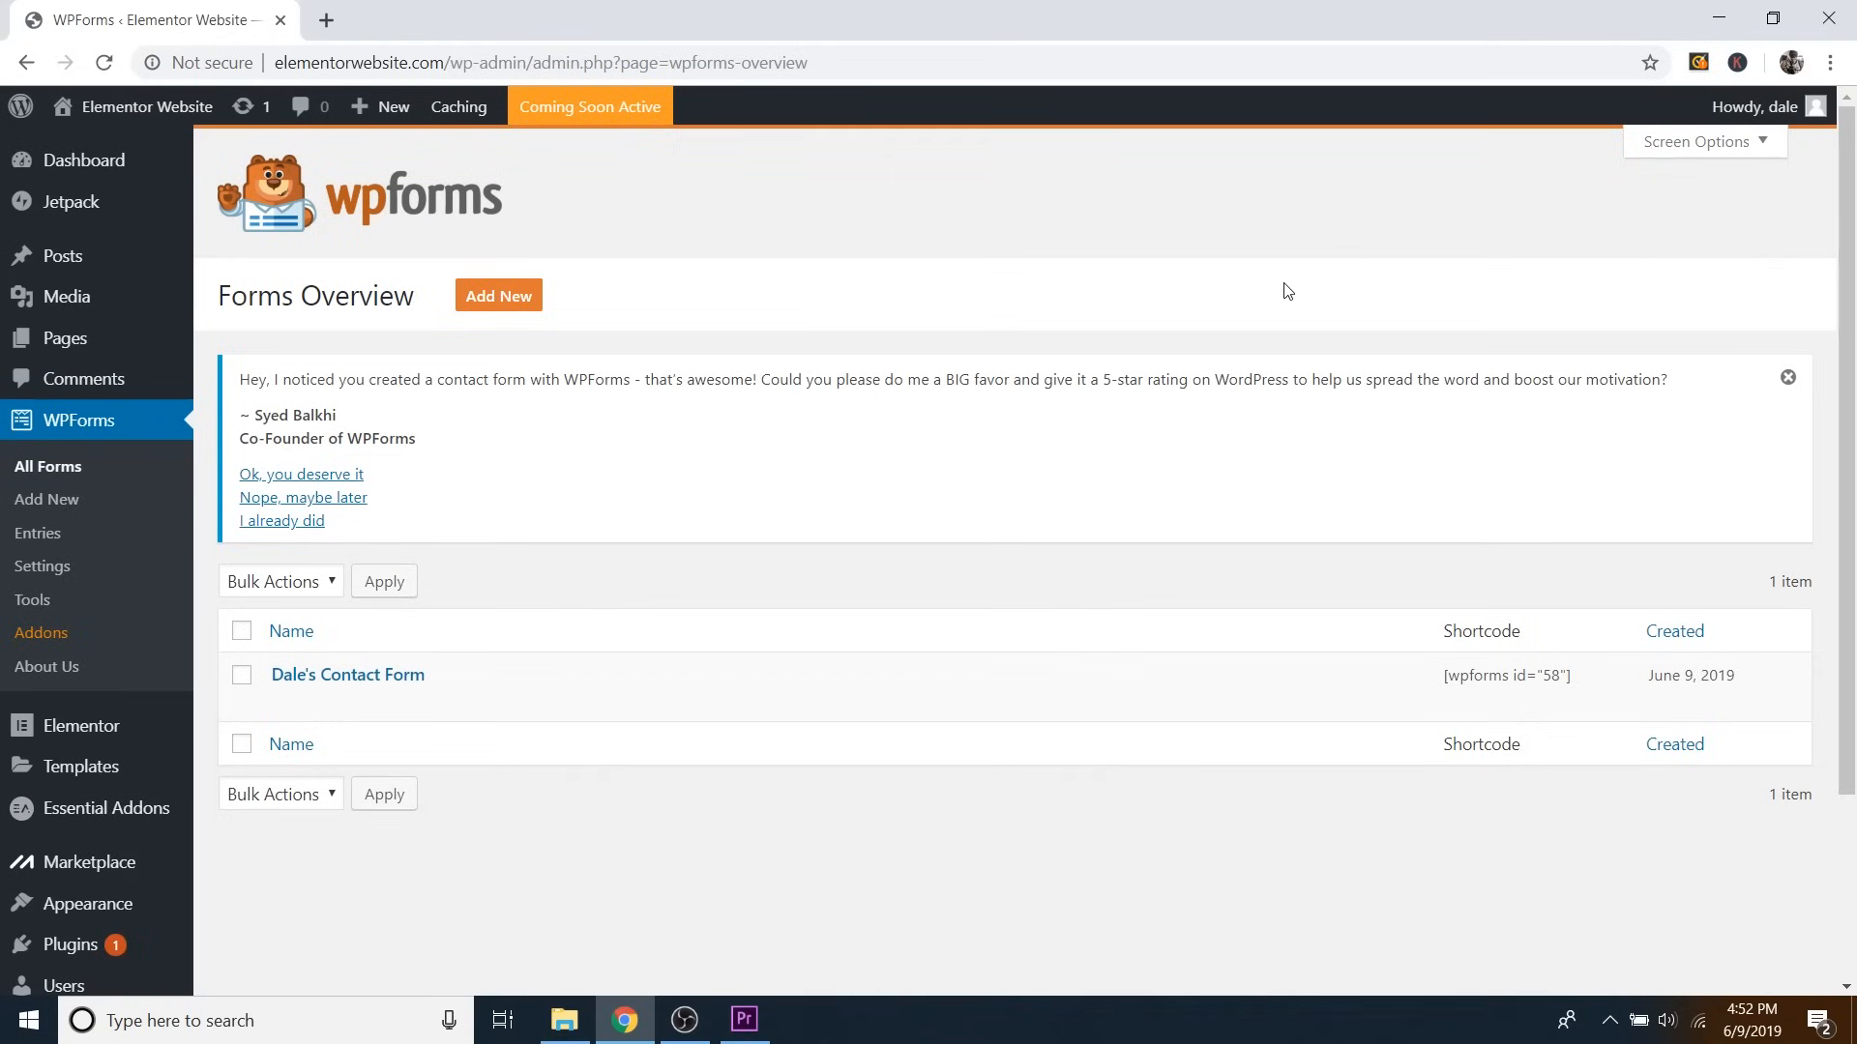
mouse_move(145, 108)
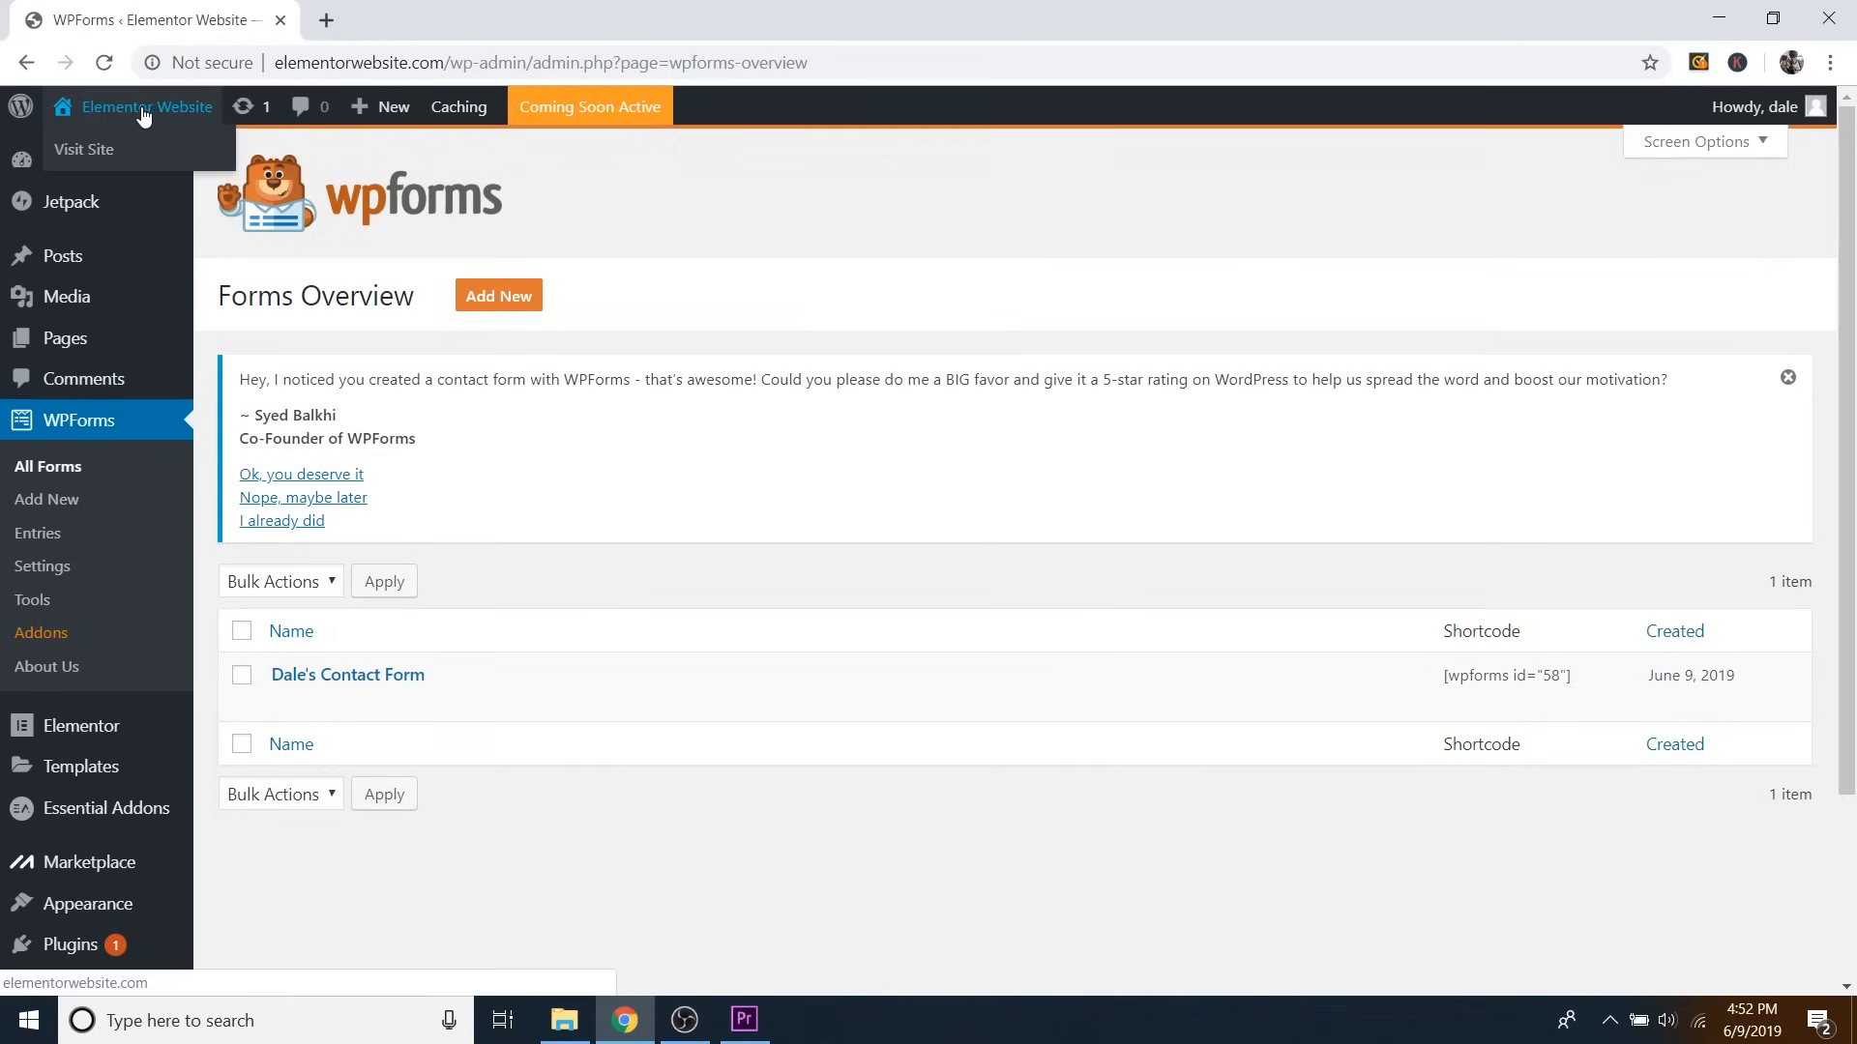
click(82, 151)
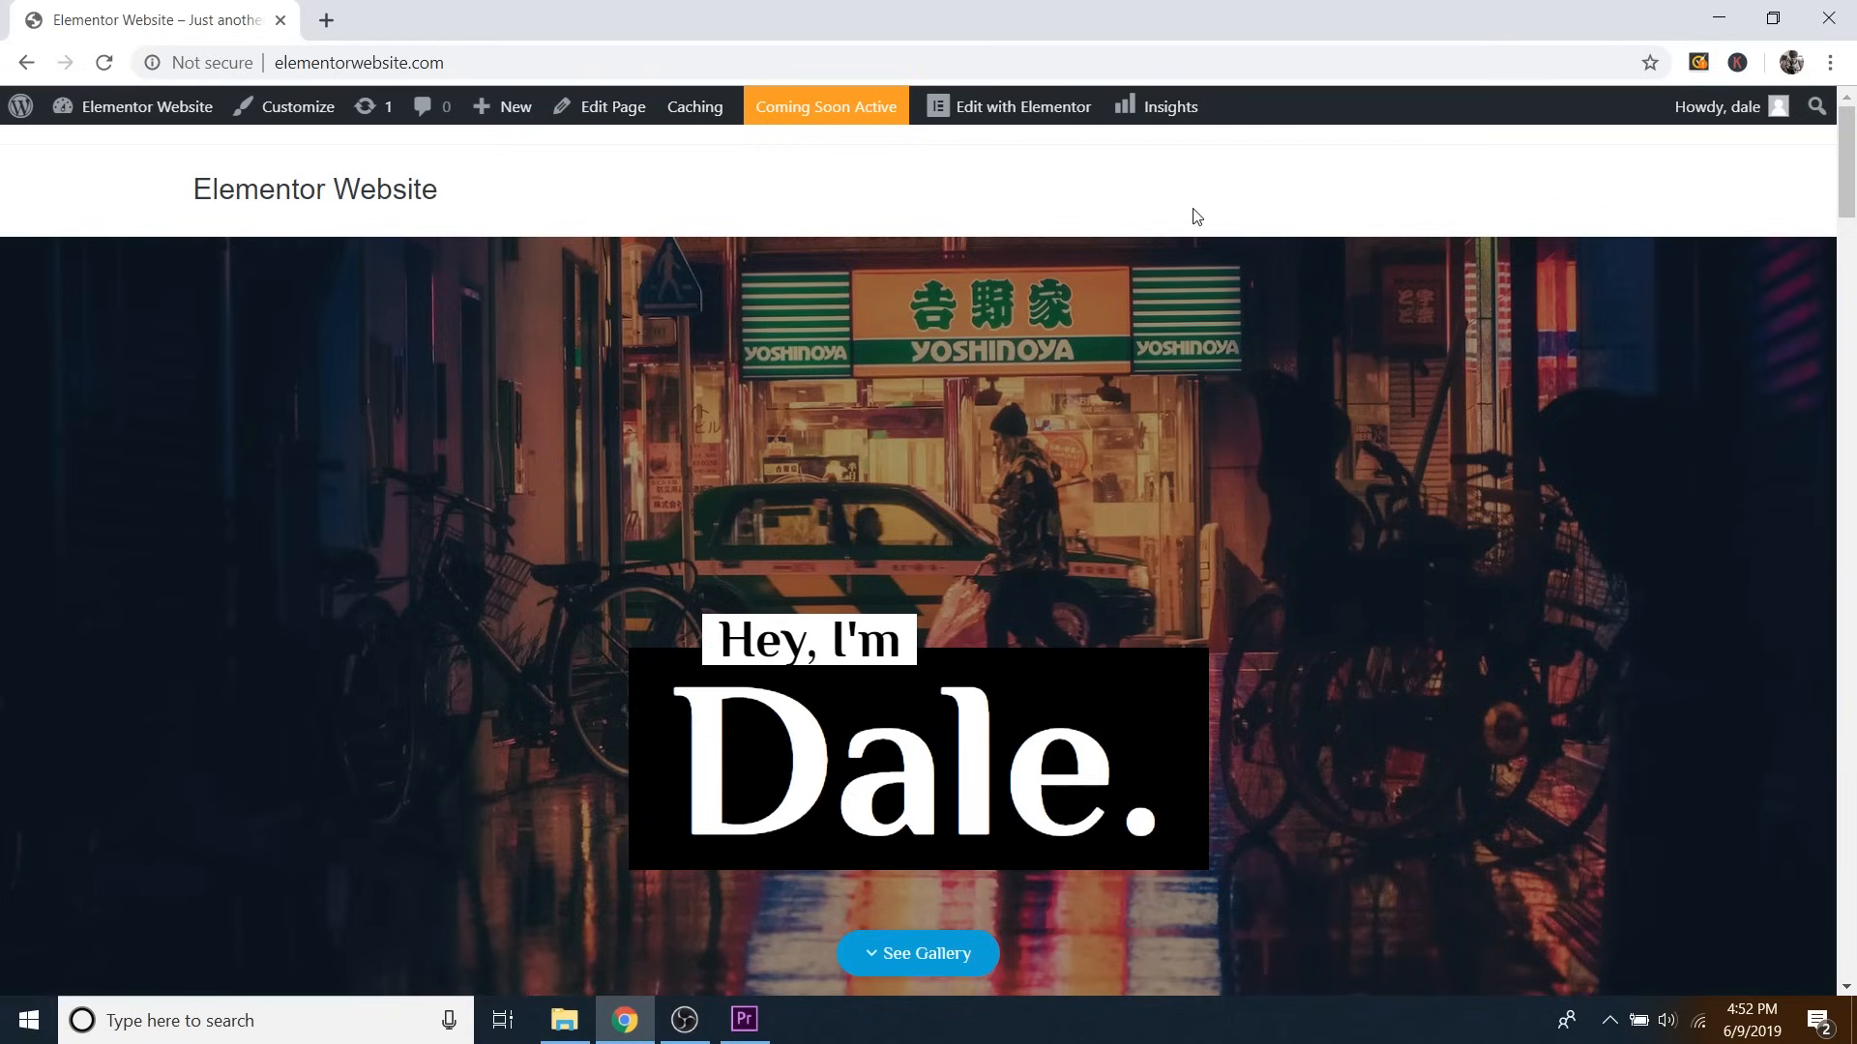
Open the homepage in Elementor and scroll to the Get in touch section.
click(1013, 114)
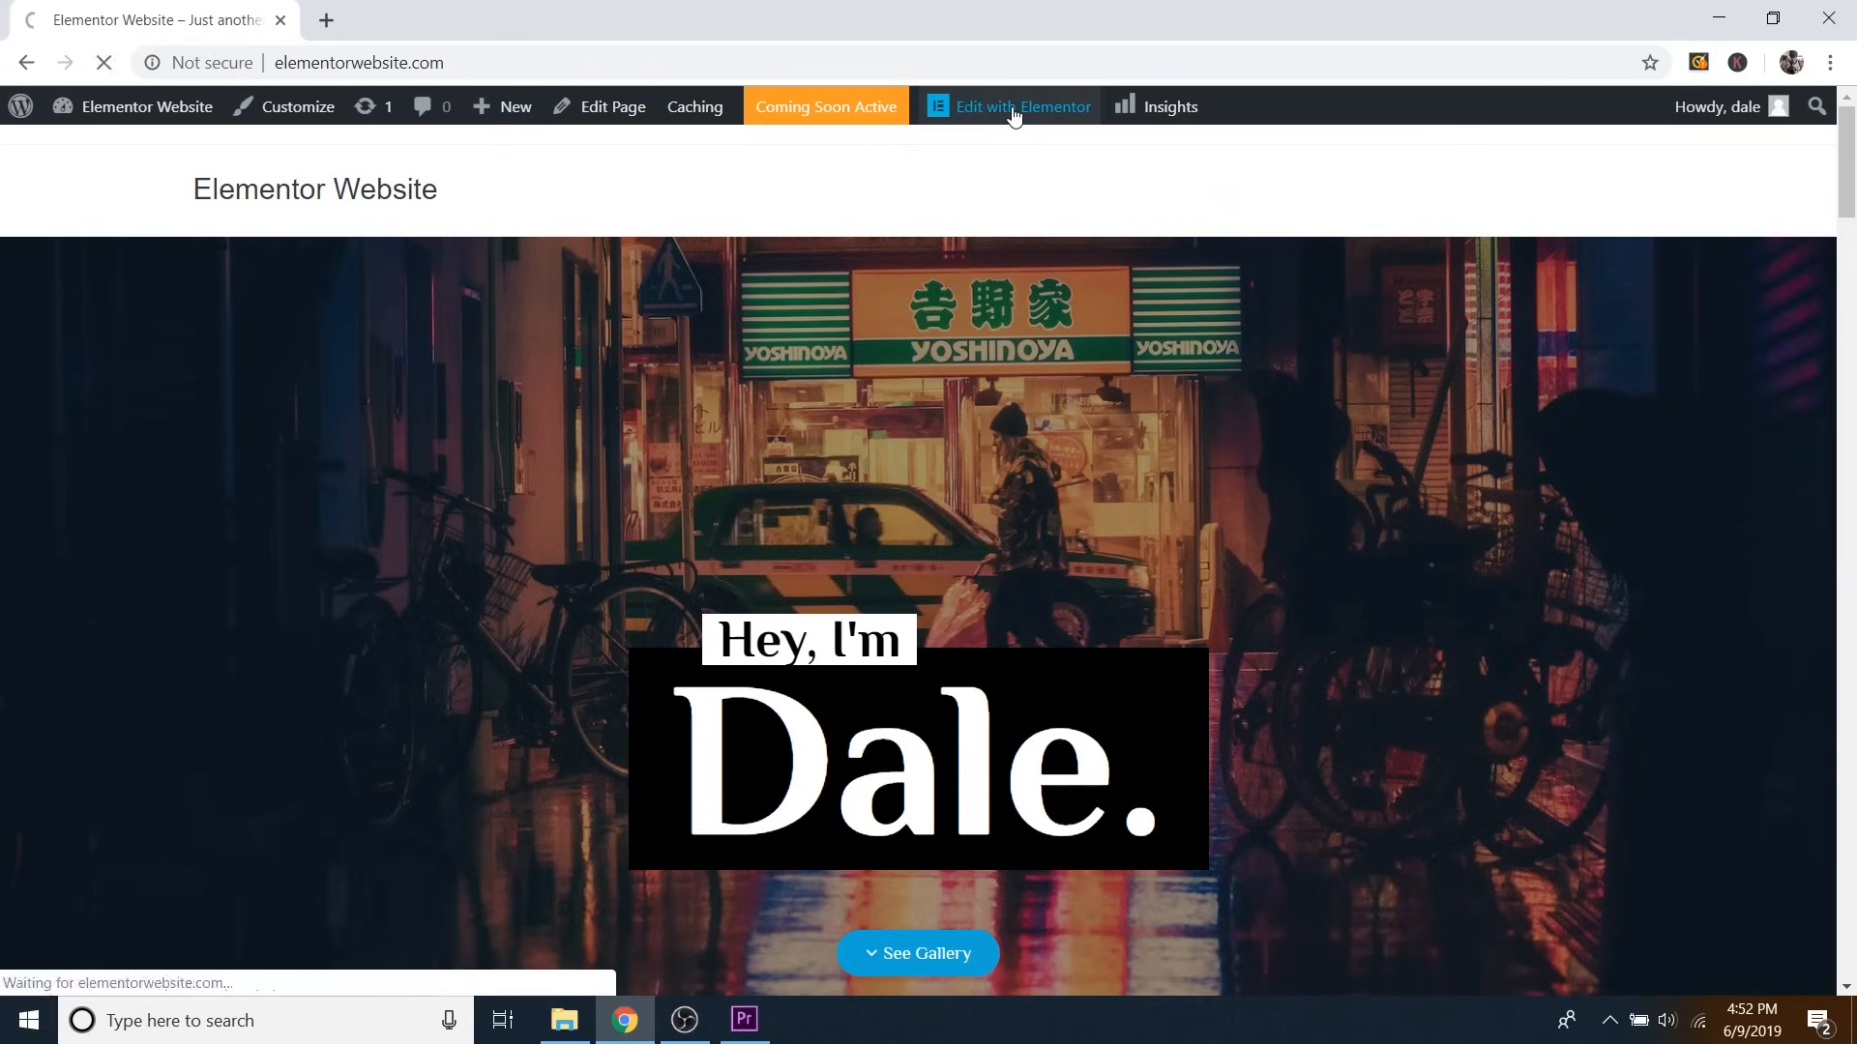
scroll(1223, 380, down, 5)
scroll(1222, 380, down, 20)
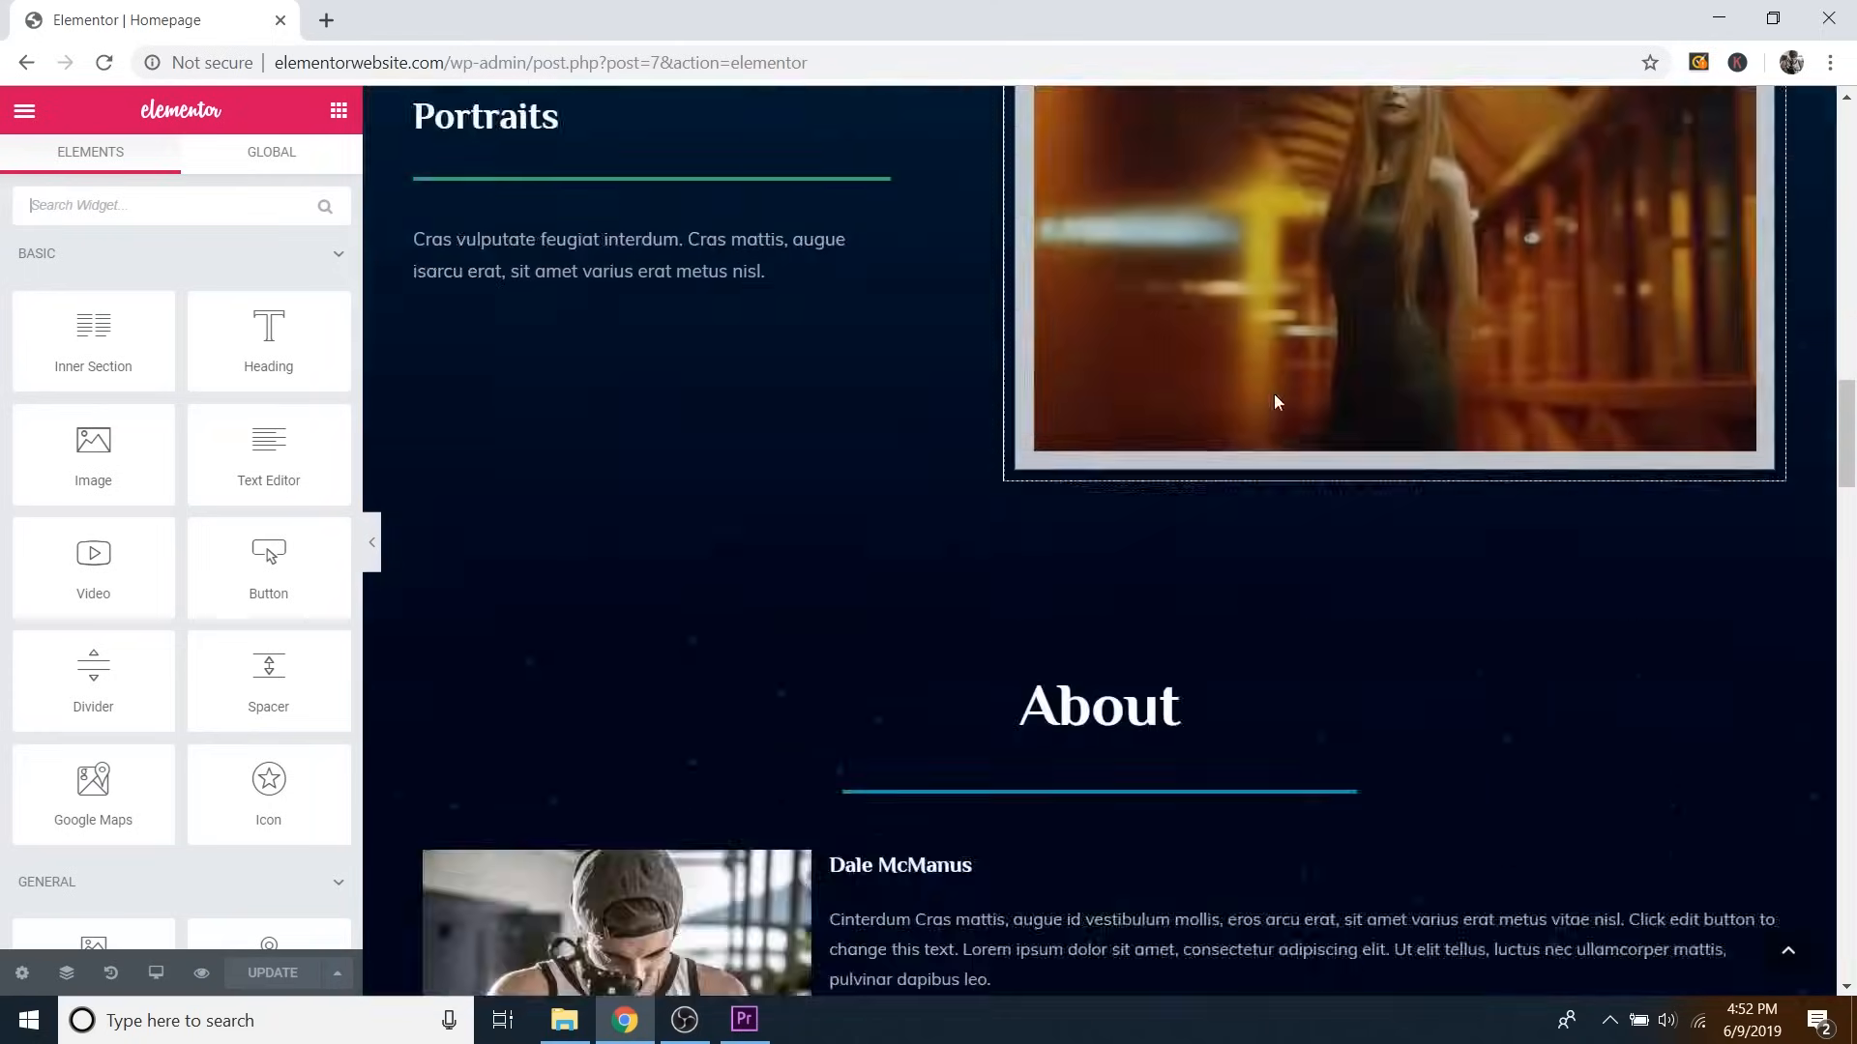
scroll(1279, 425, down, 2)
scroll(1563, 484, up, 5)
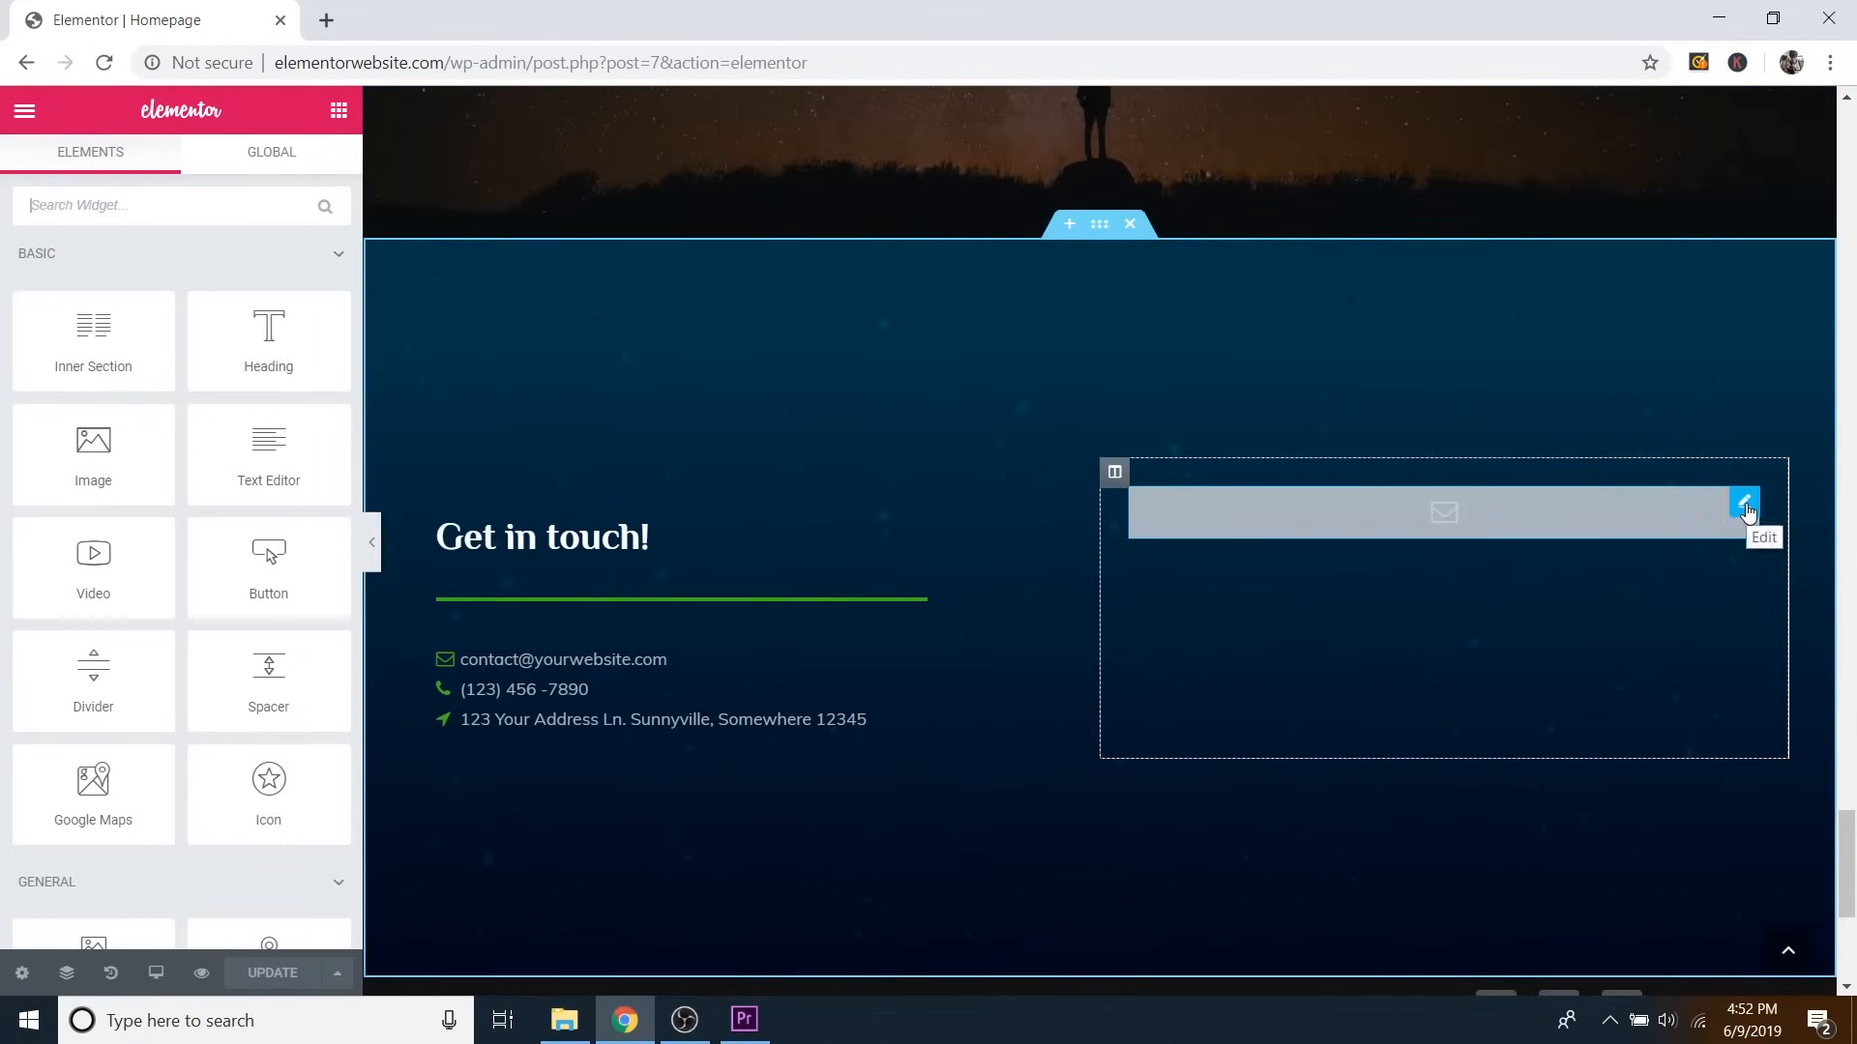
Pick the new contact form in the EA WPForms widget's Select Form list.
click(1746, 509)
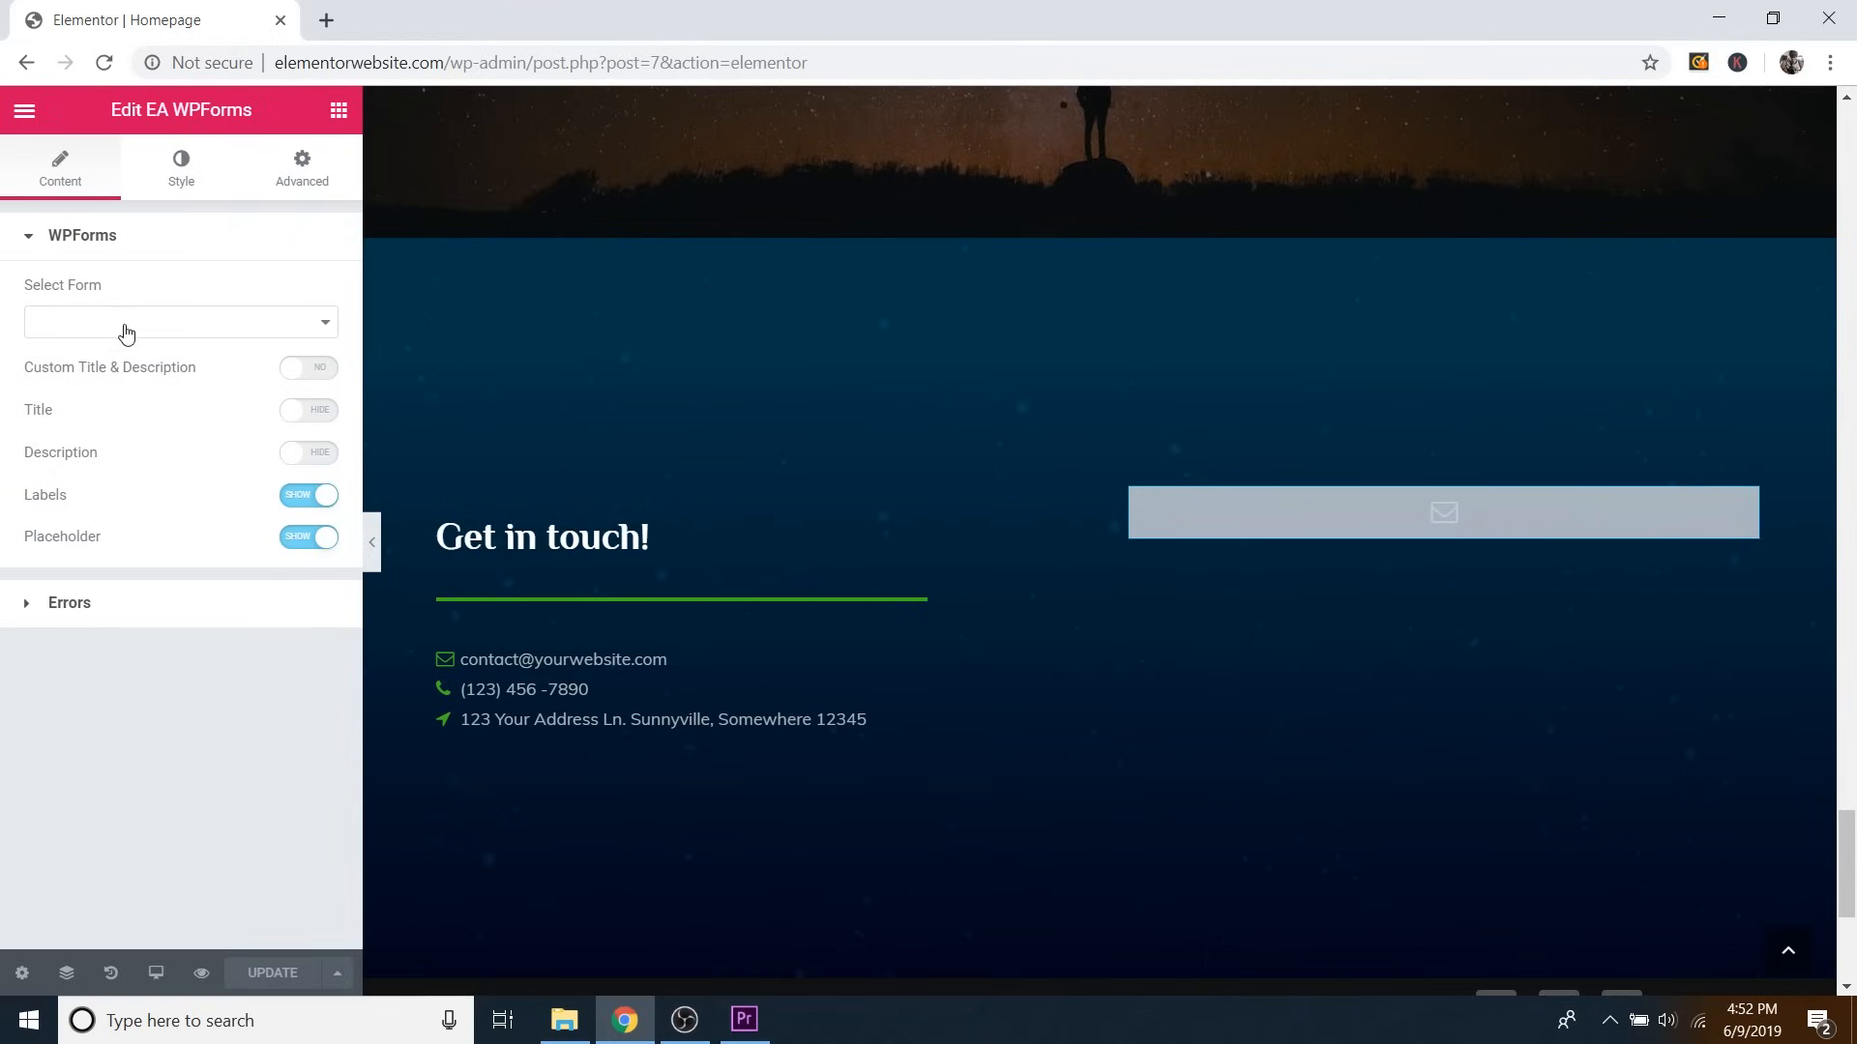
click(80, 336)
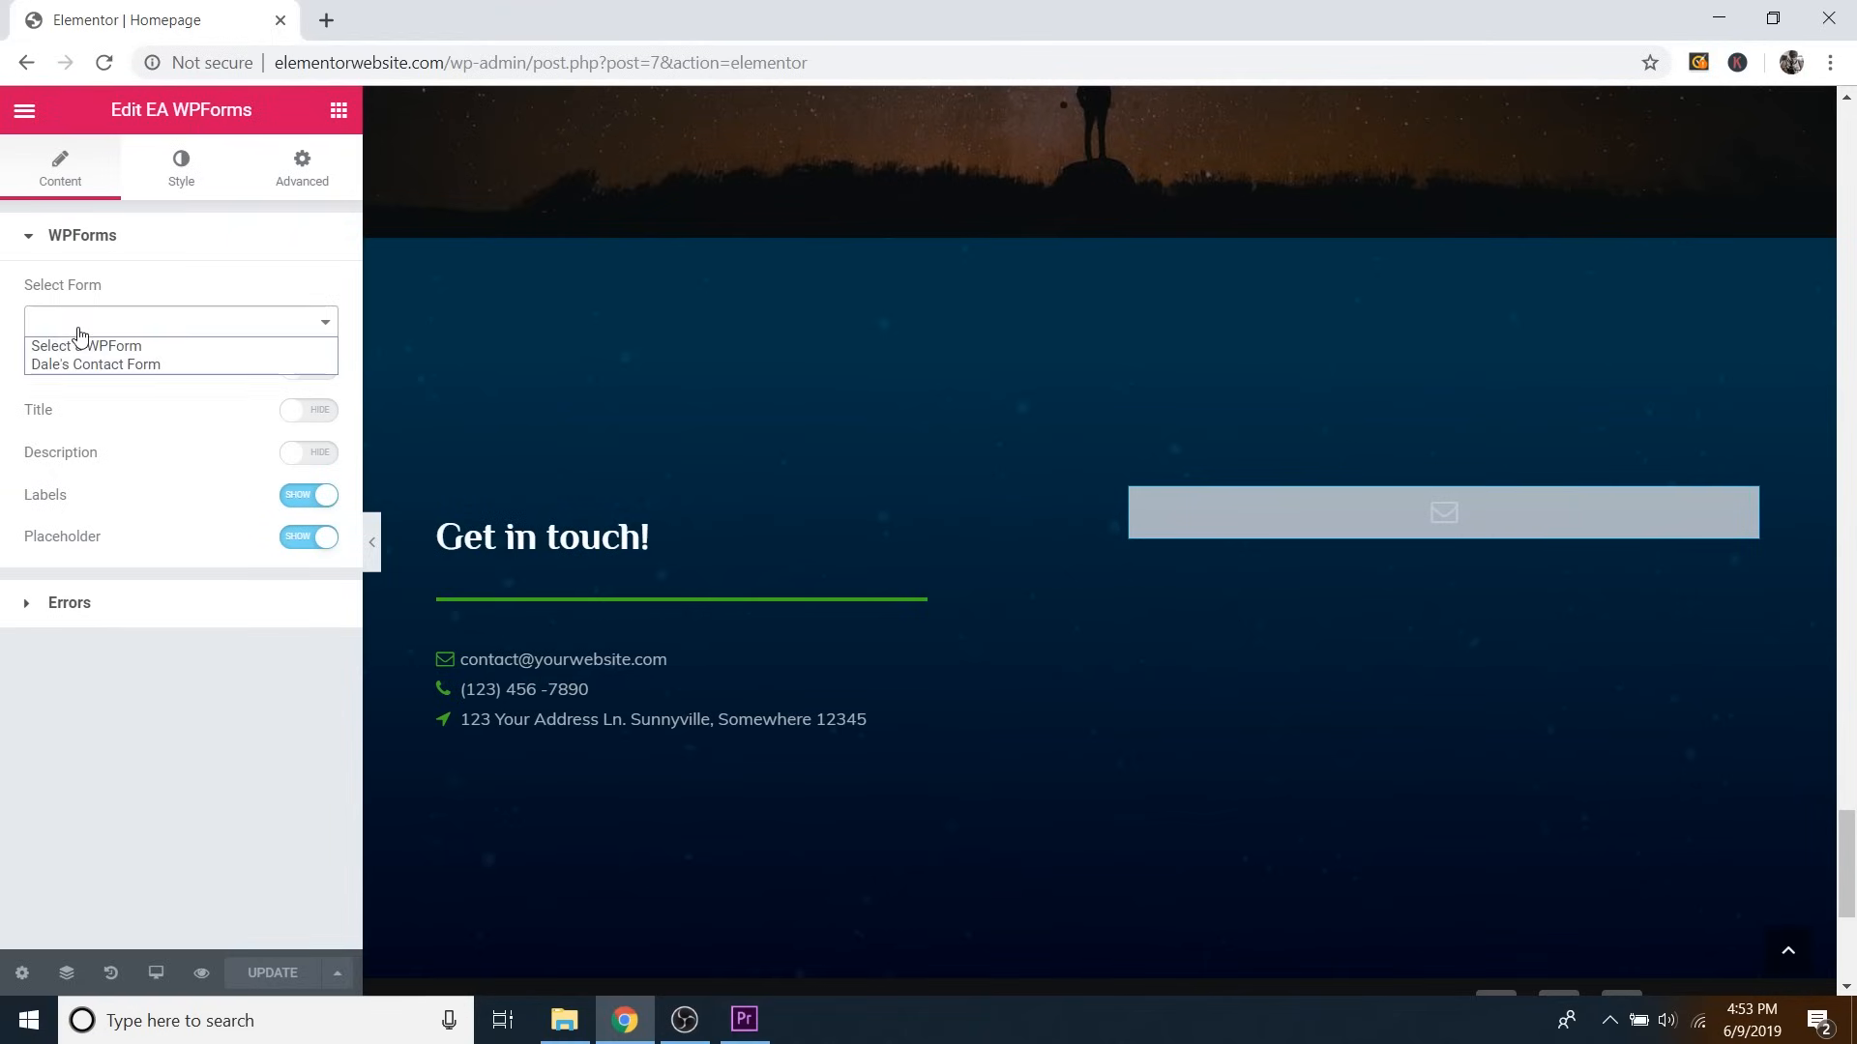
click(110, 367)
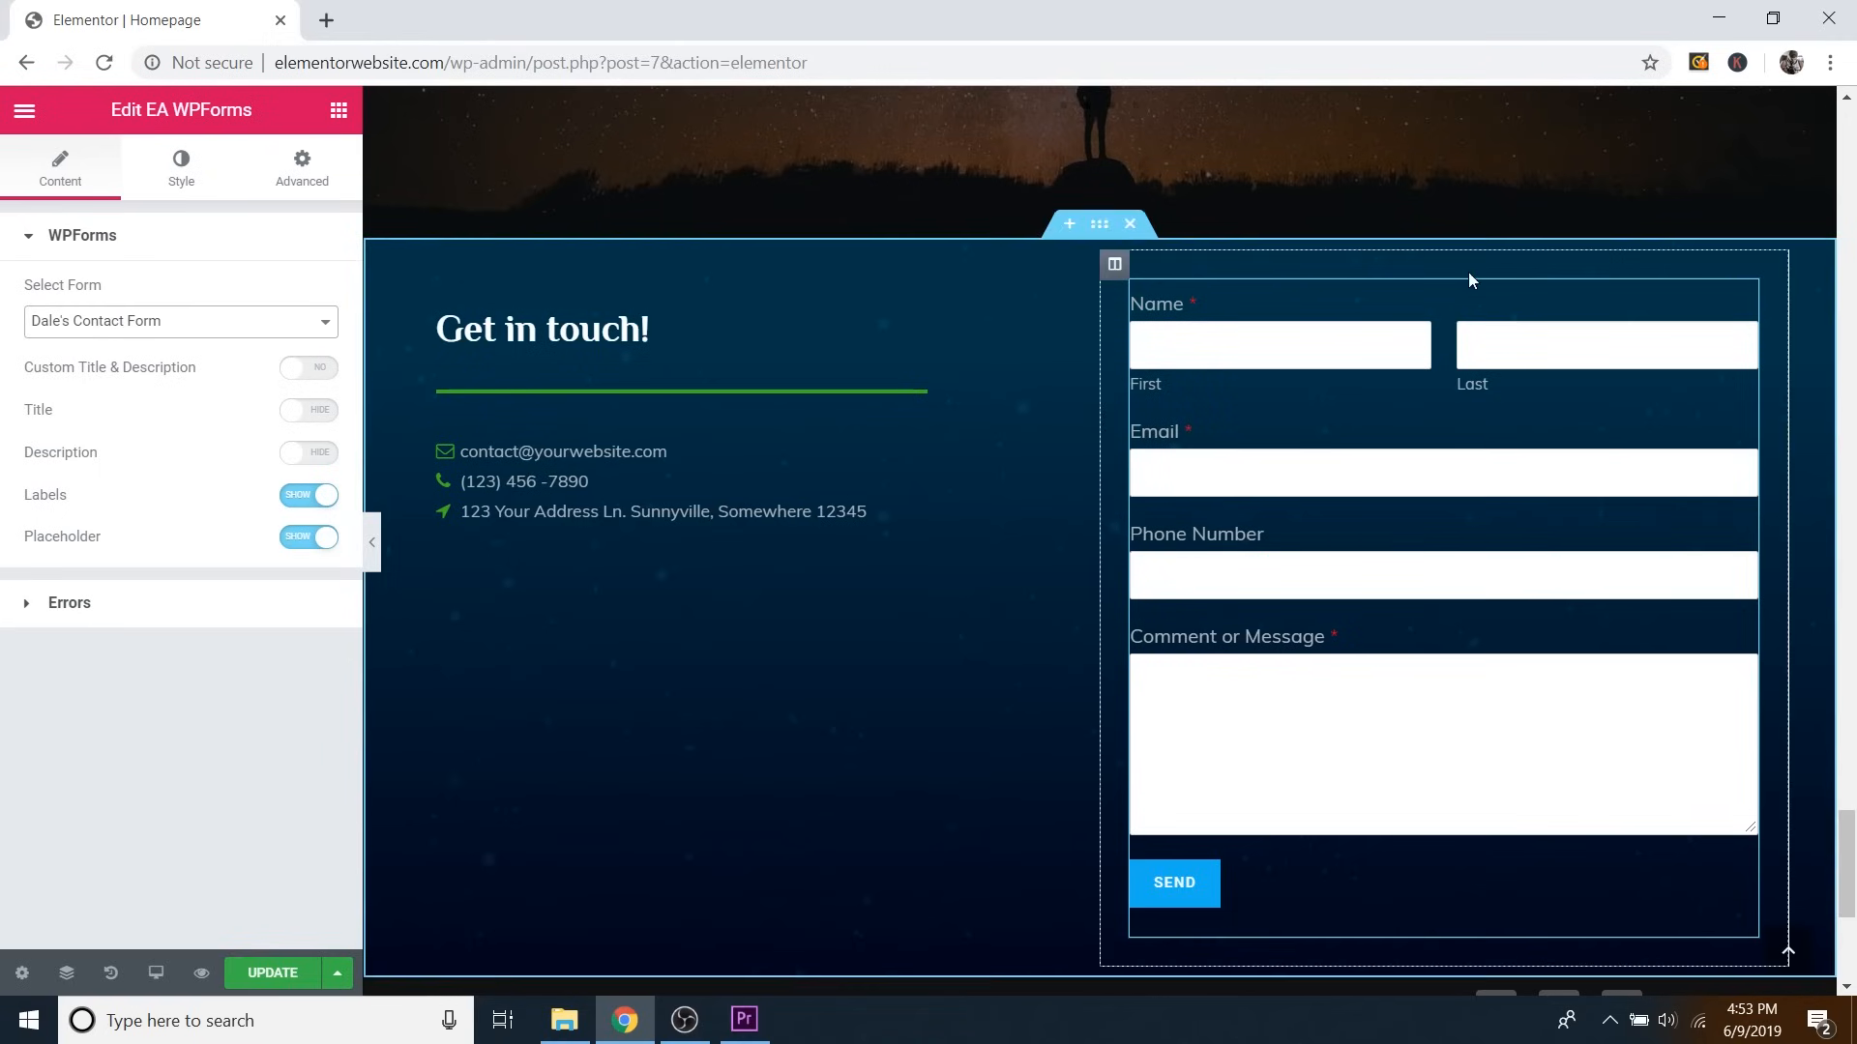
scroll(1398, 391, up, 3)
scroll(1396, 404, down, 5)
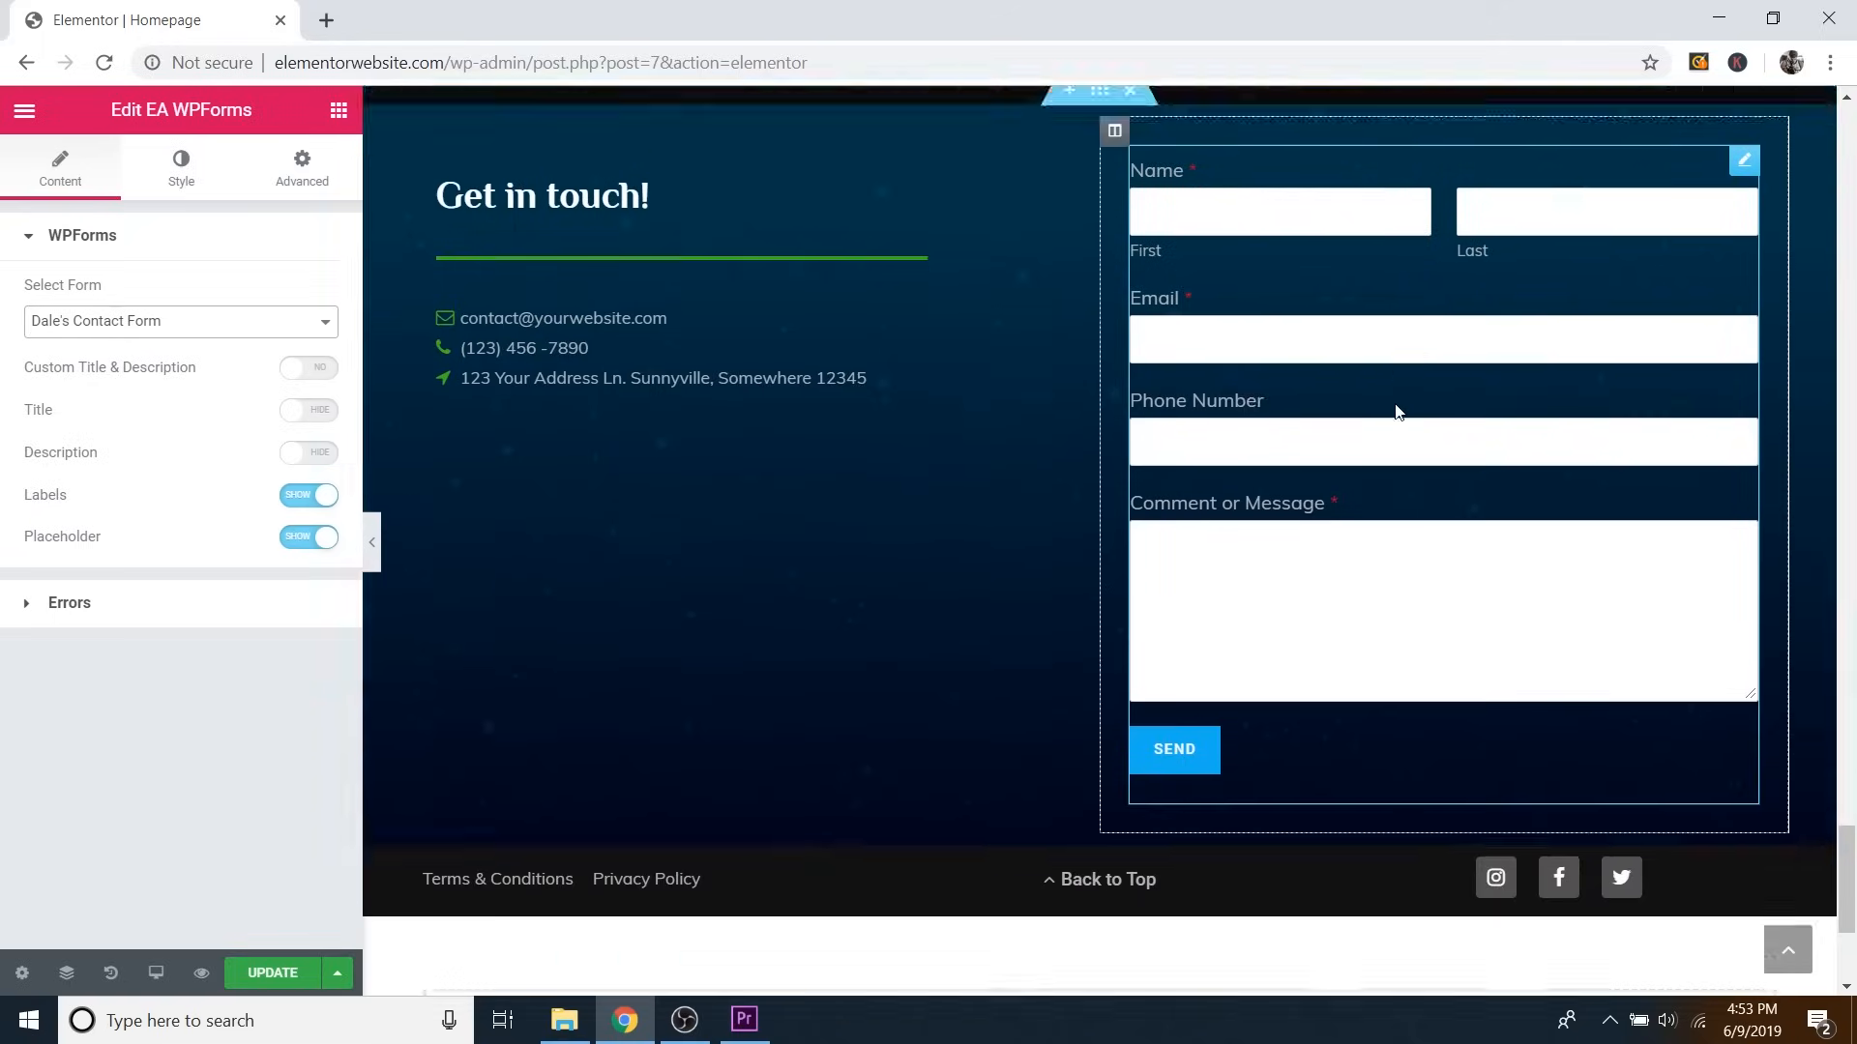
scroll(1260, 356, up, 2)
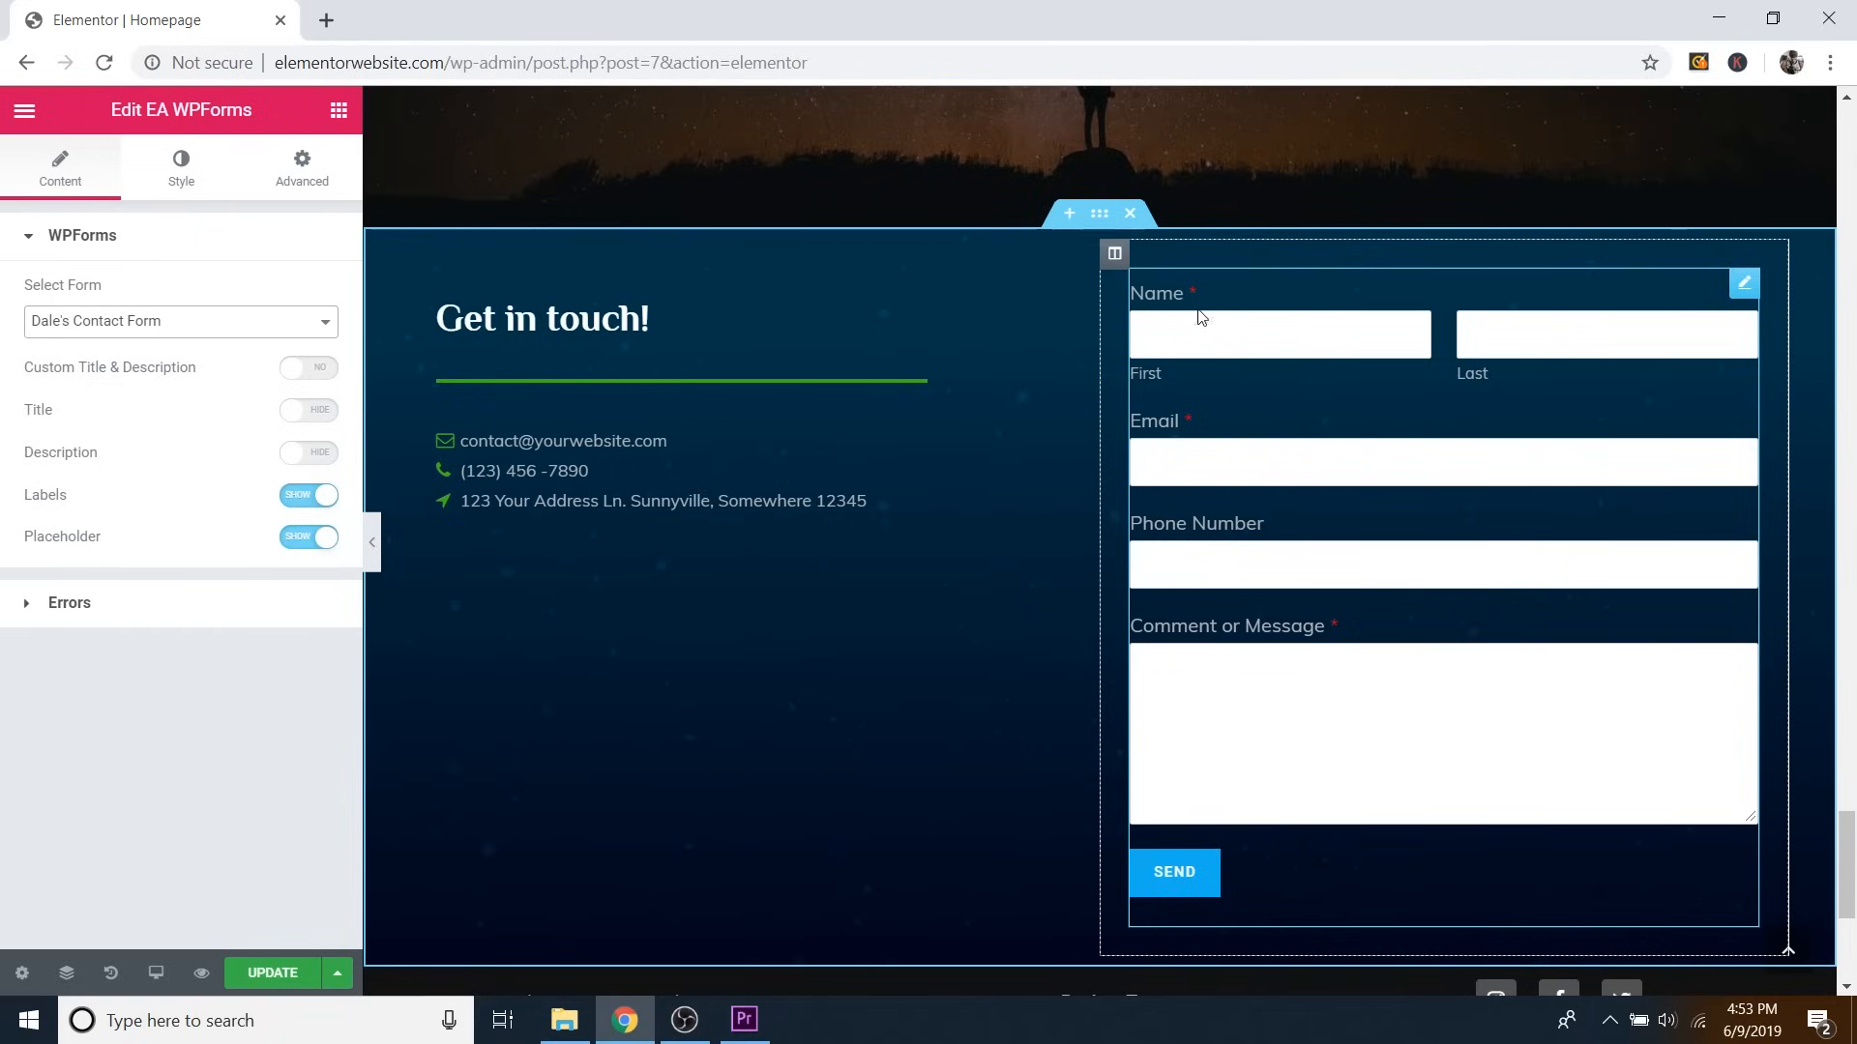
Give the form labels a grey #b7b7b7 text colour in the Labels style section.
click(182, 184)
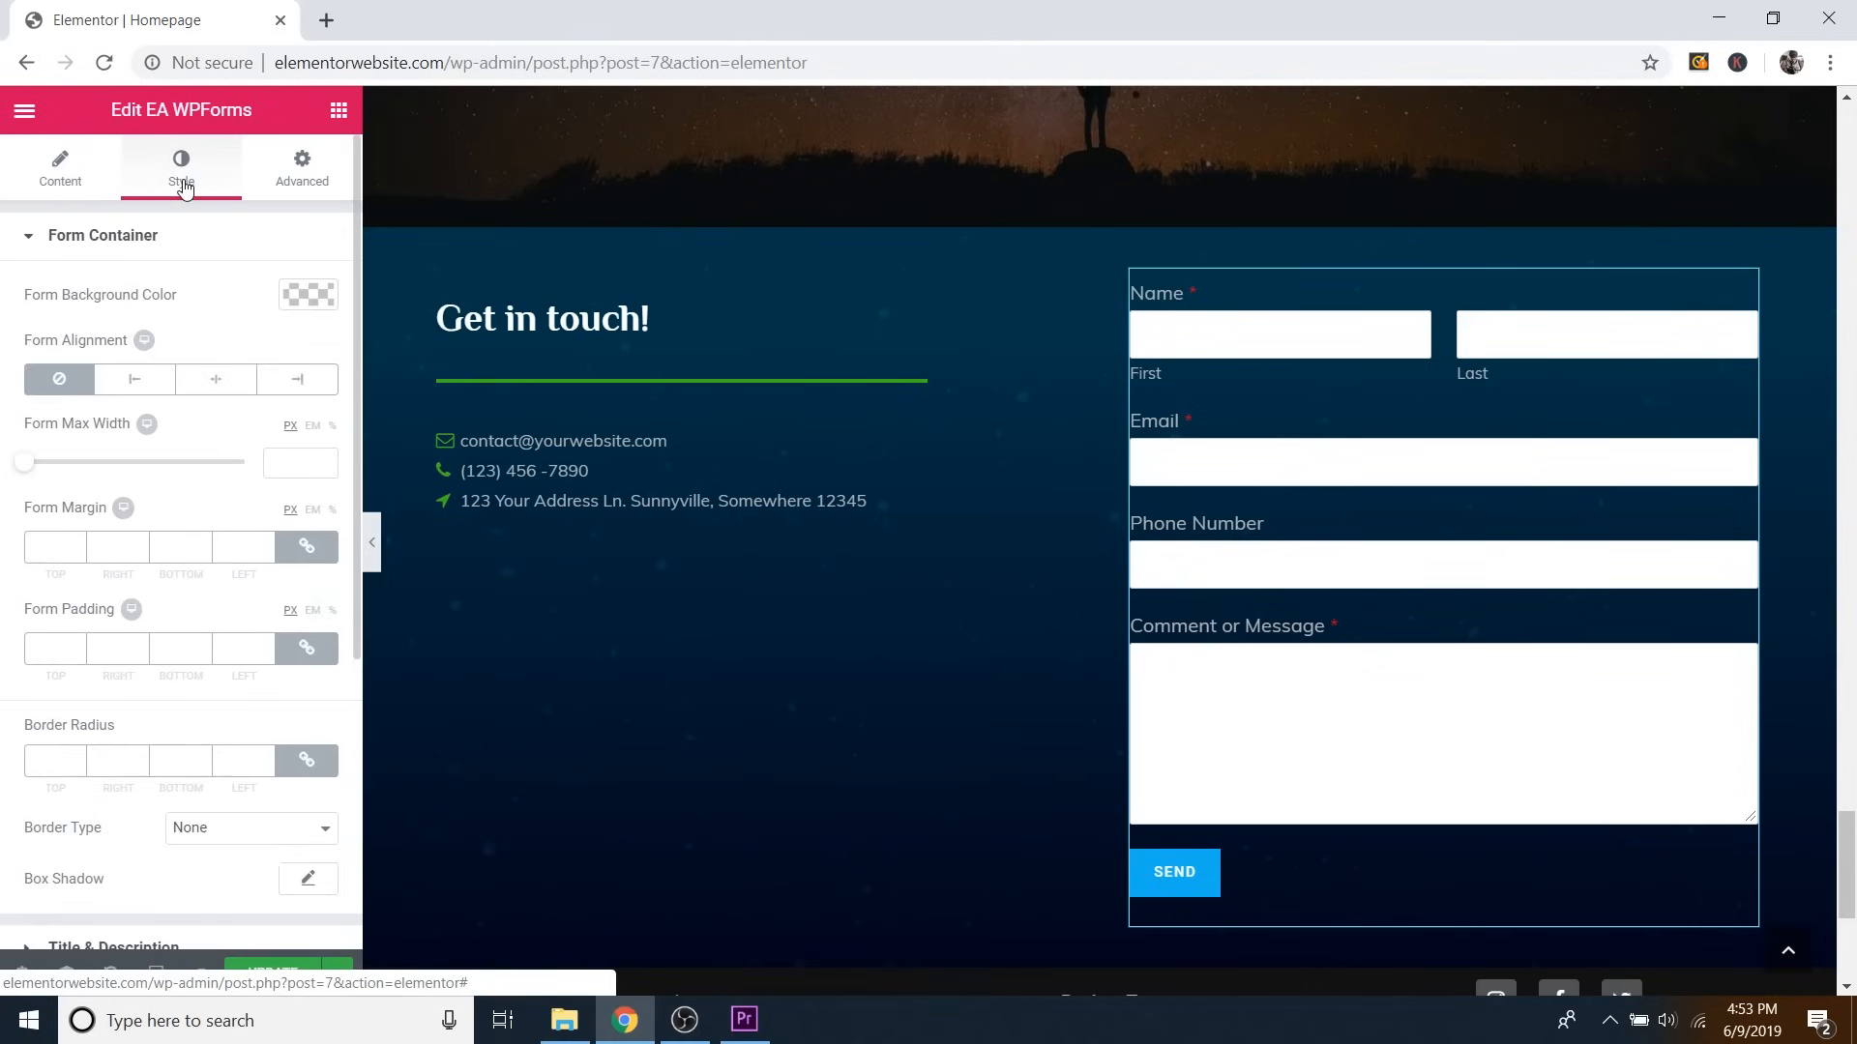
scroll(240, 290, down, 5)
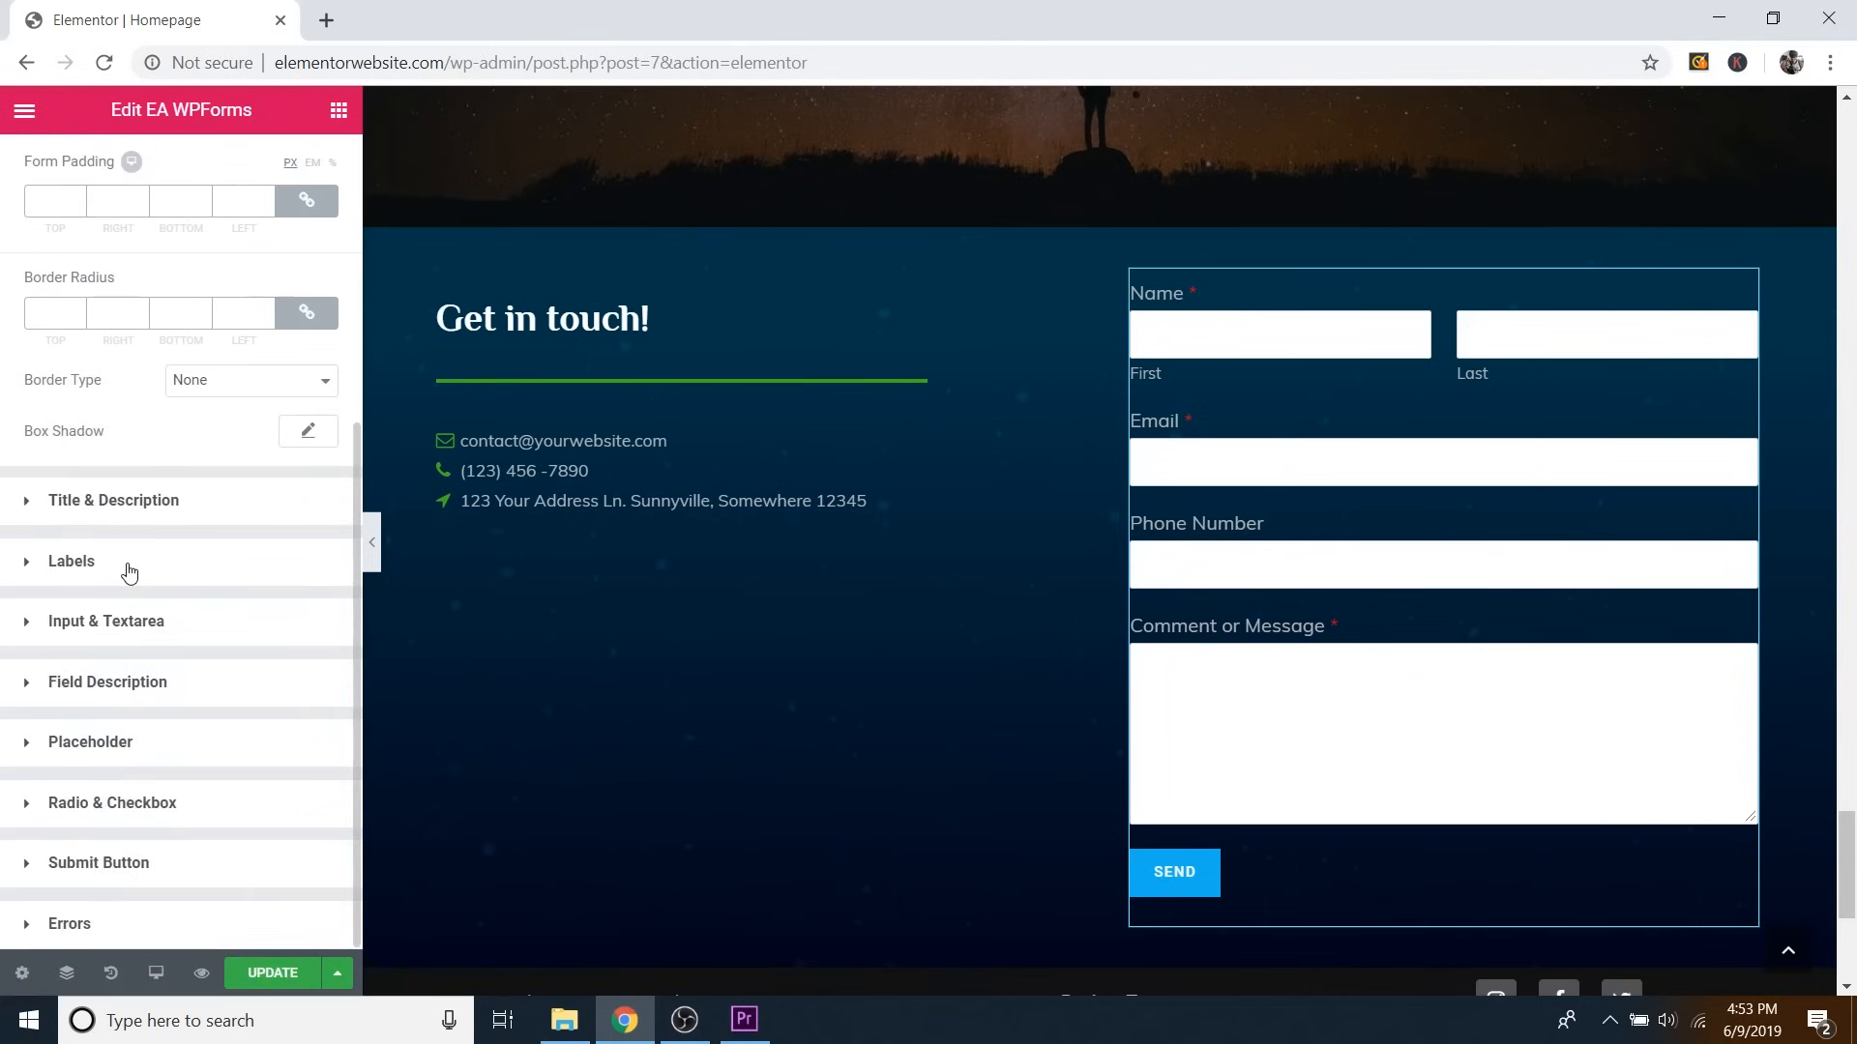
click(74, 568)
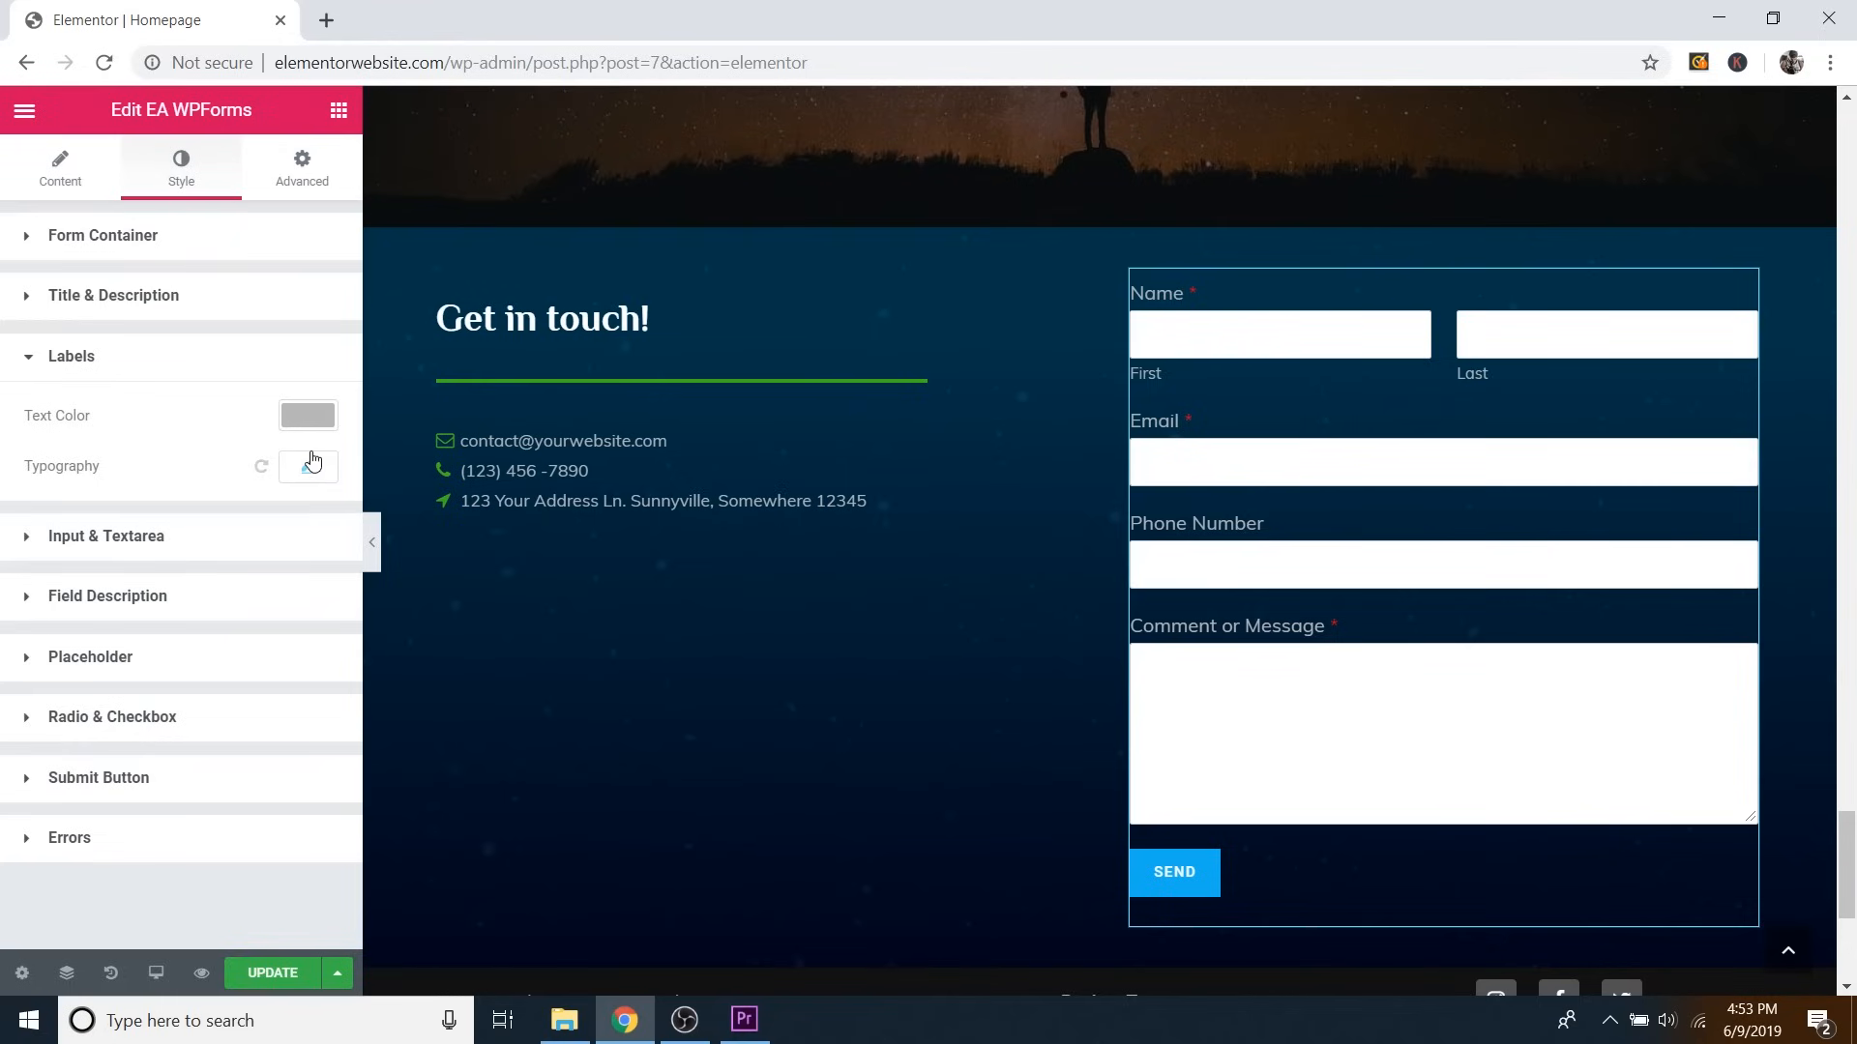
click(307, 418)
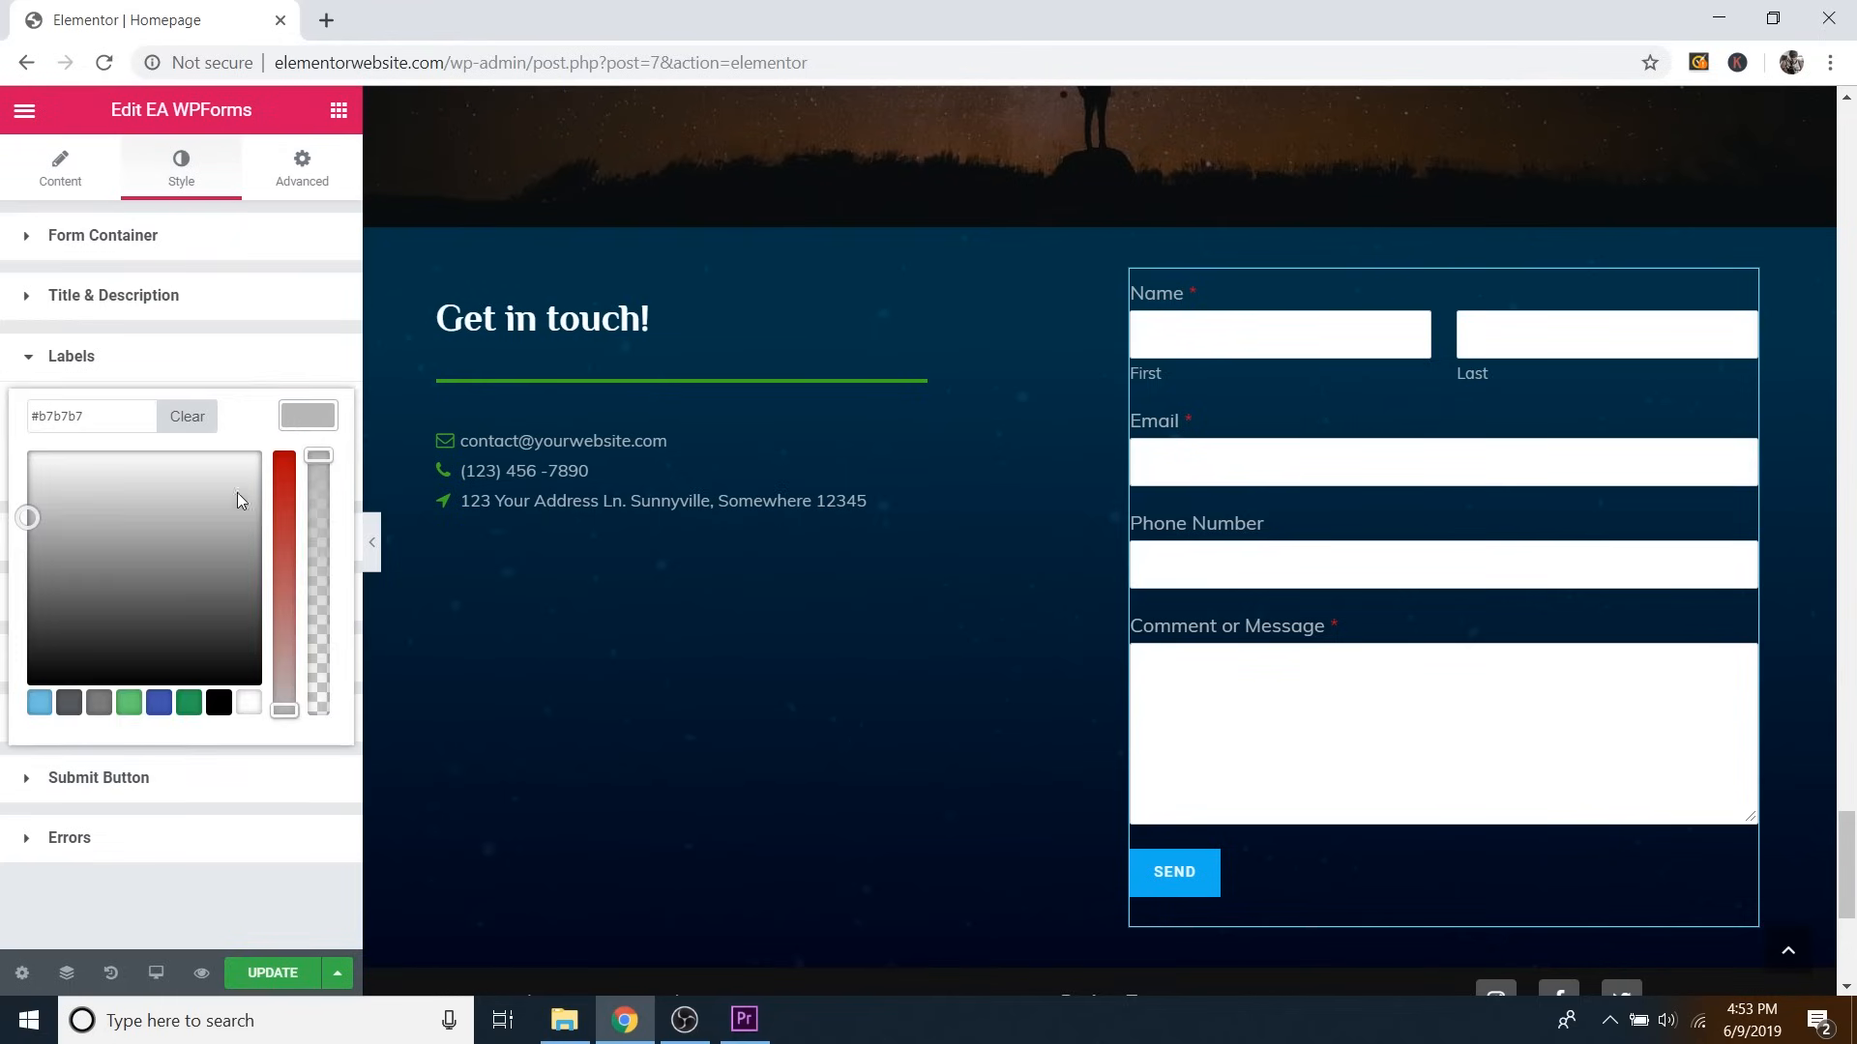
drag(287, 464, 287, 595)
mouse_move(116, 538)
mouse_down()
mouse_move(145, 514)
mouse_move(87, 465)
mouse_move(137, 518)
mouse_up()
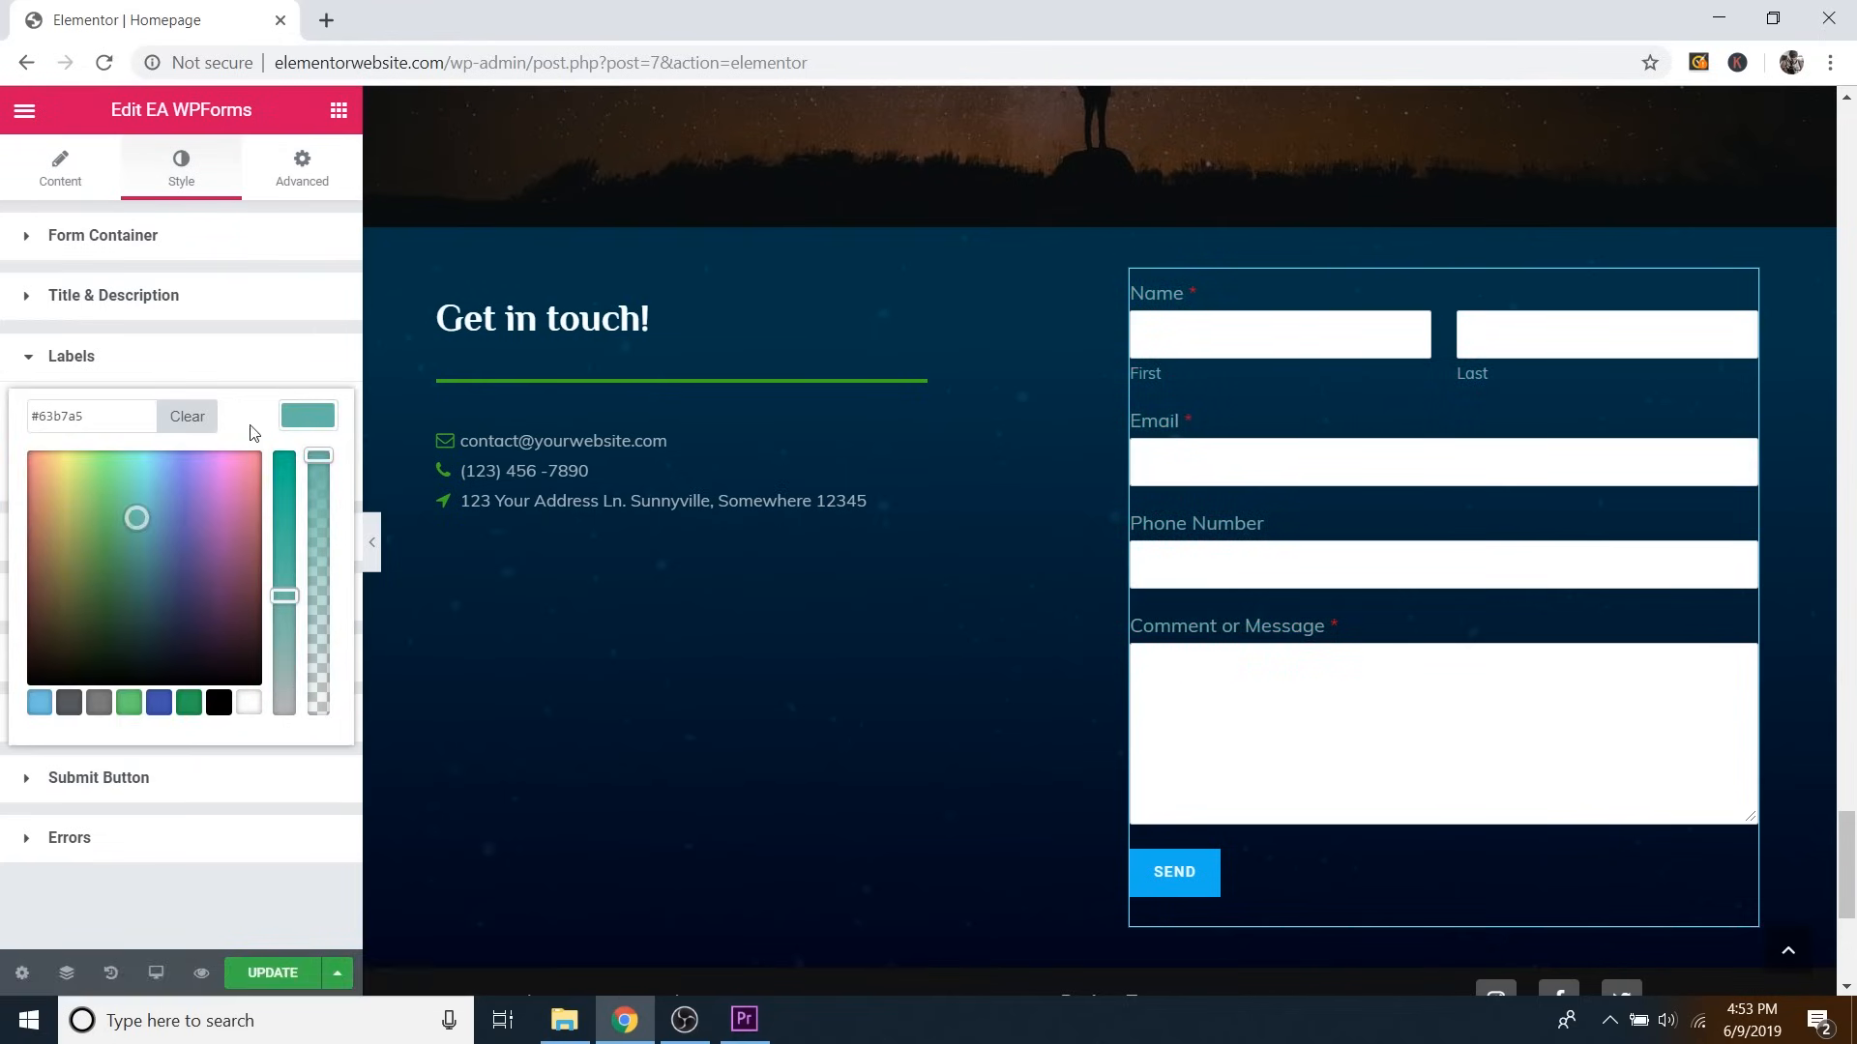
triple_click(85, 421)
key(BackSpace)
text(b7b7b7)
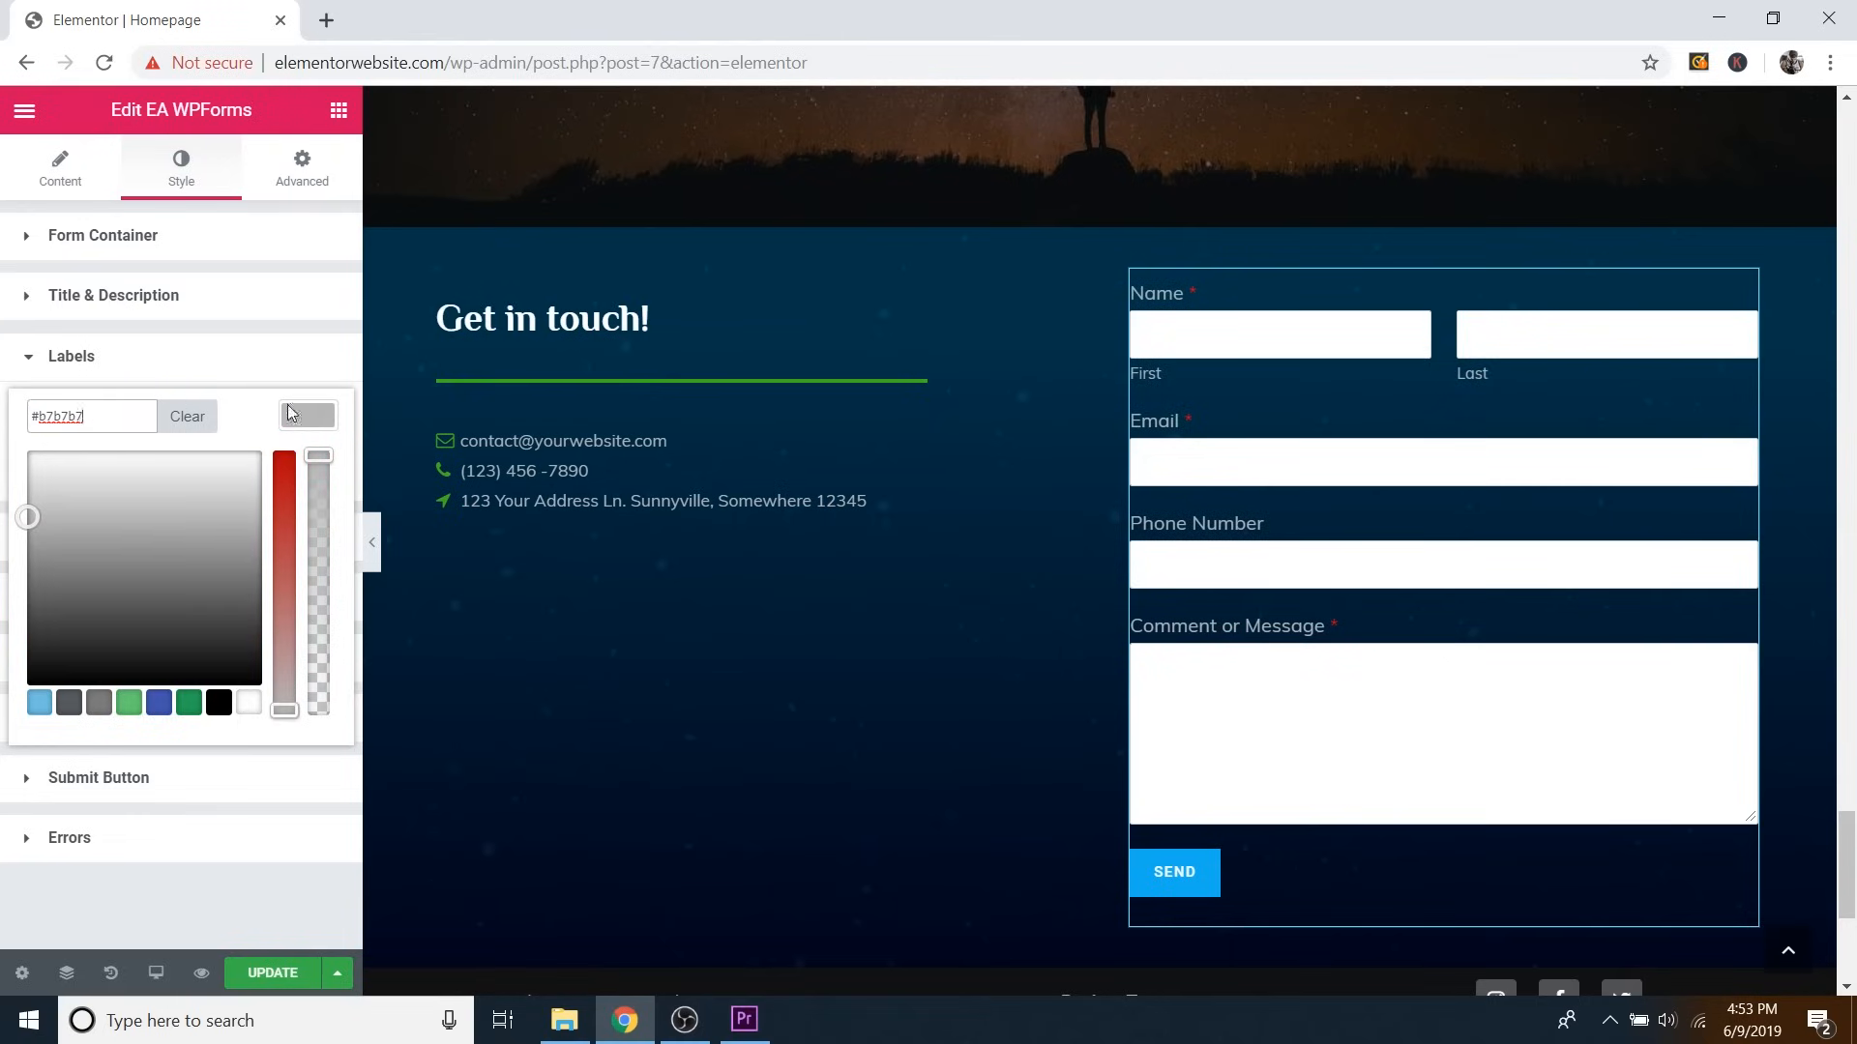
click(262, 416)
click(315, 424)
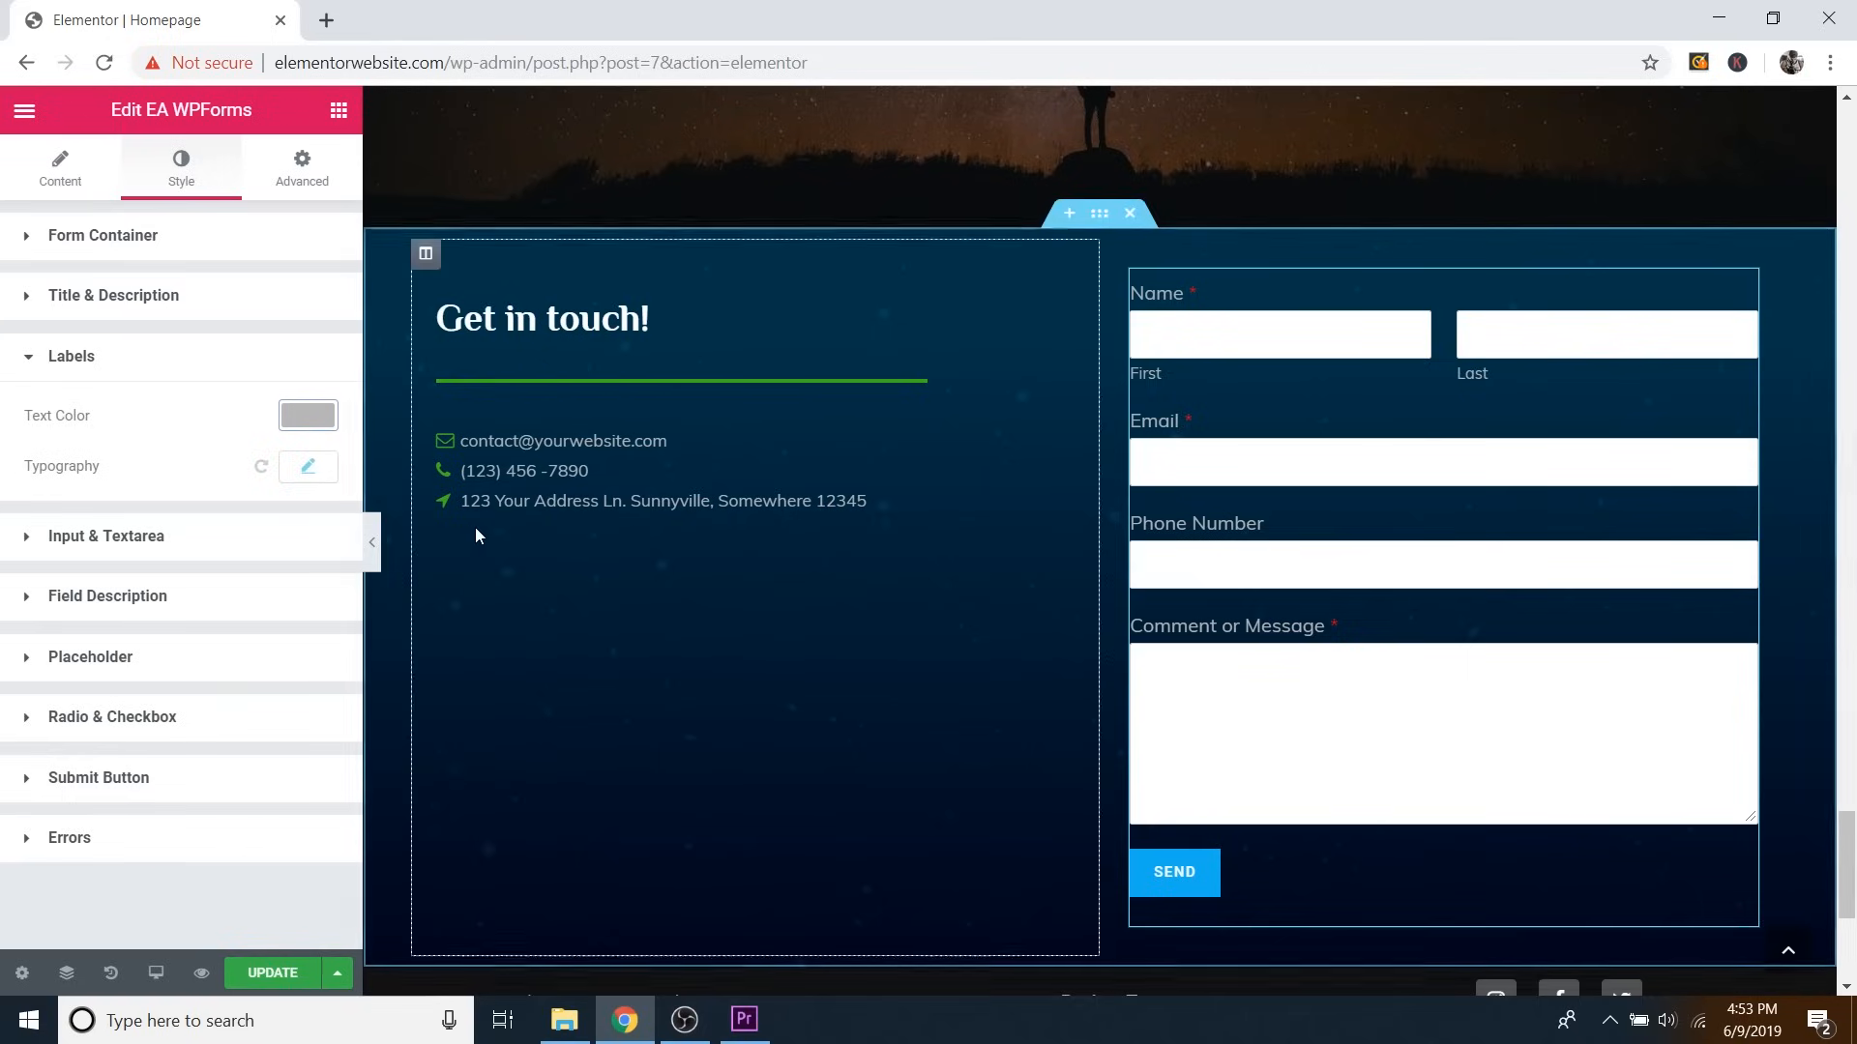
Set the label typography font family to Philosopher.
click(305, 472)
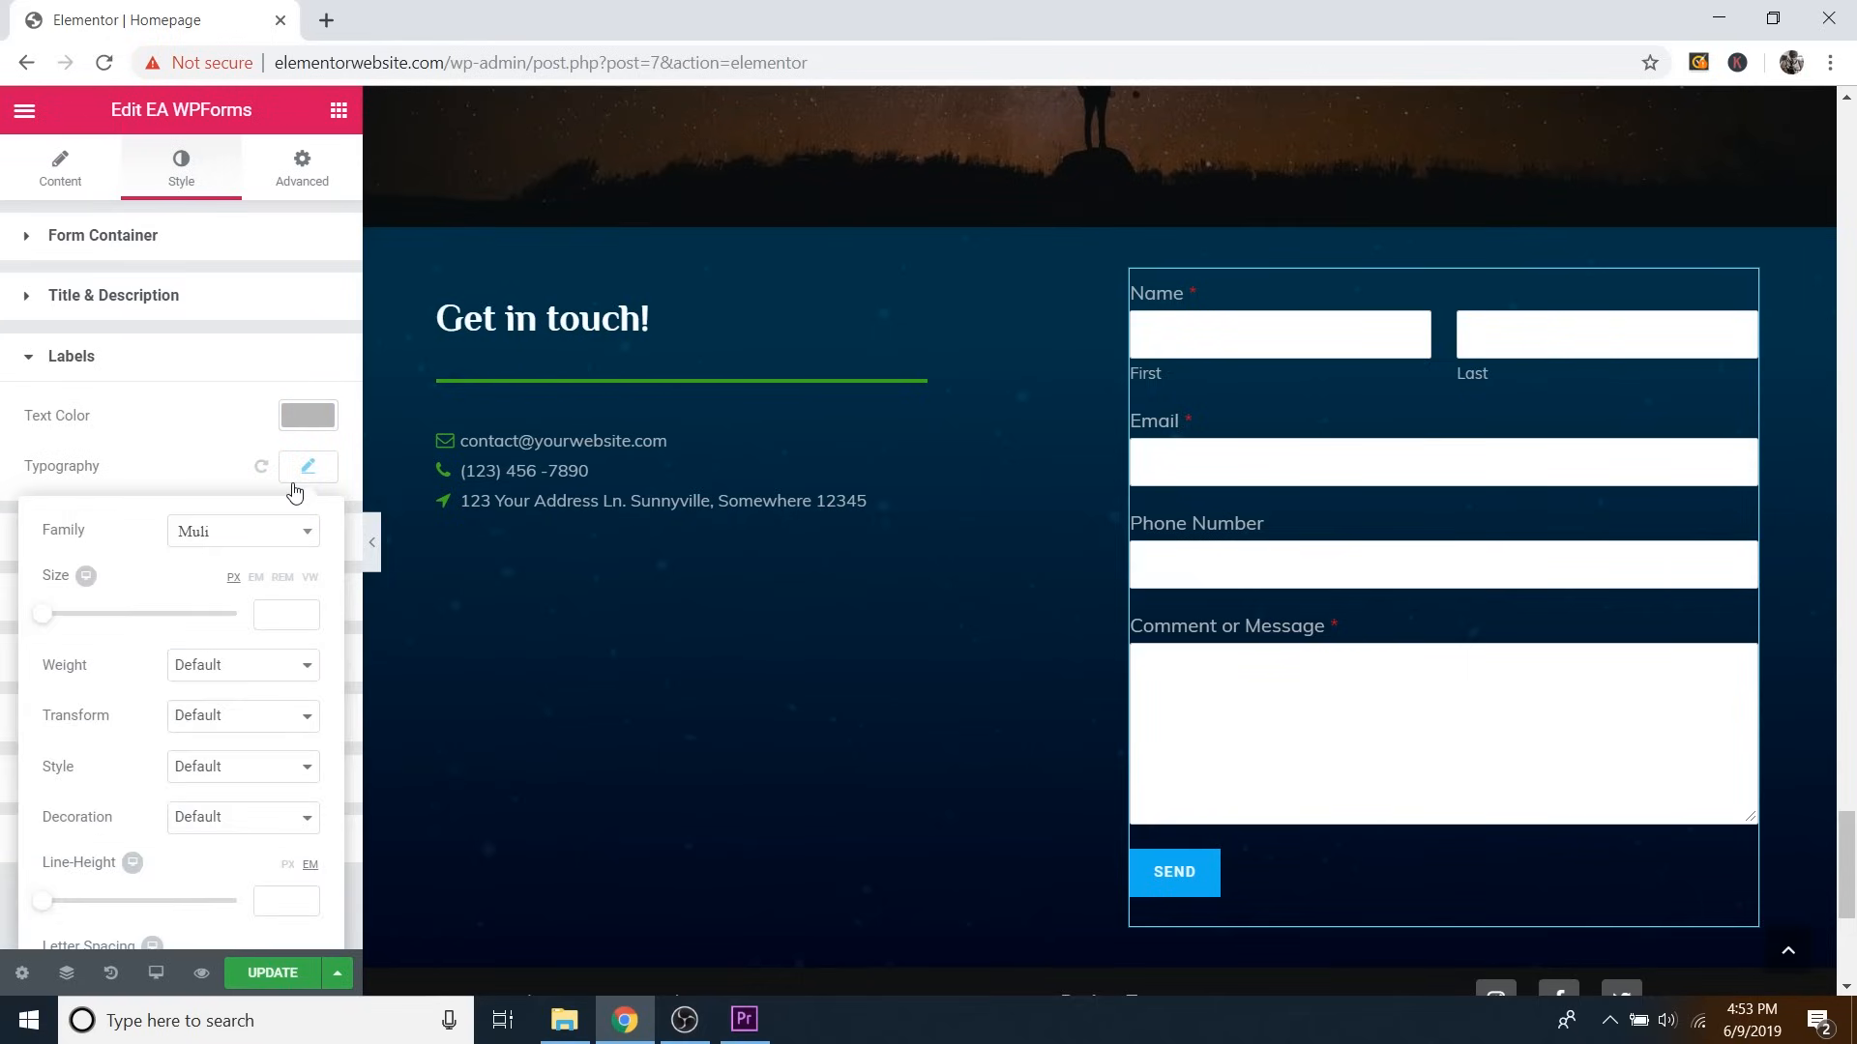
click(233, 538)
text(phil)
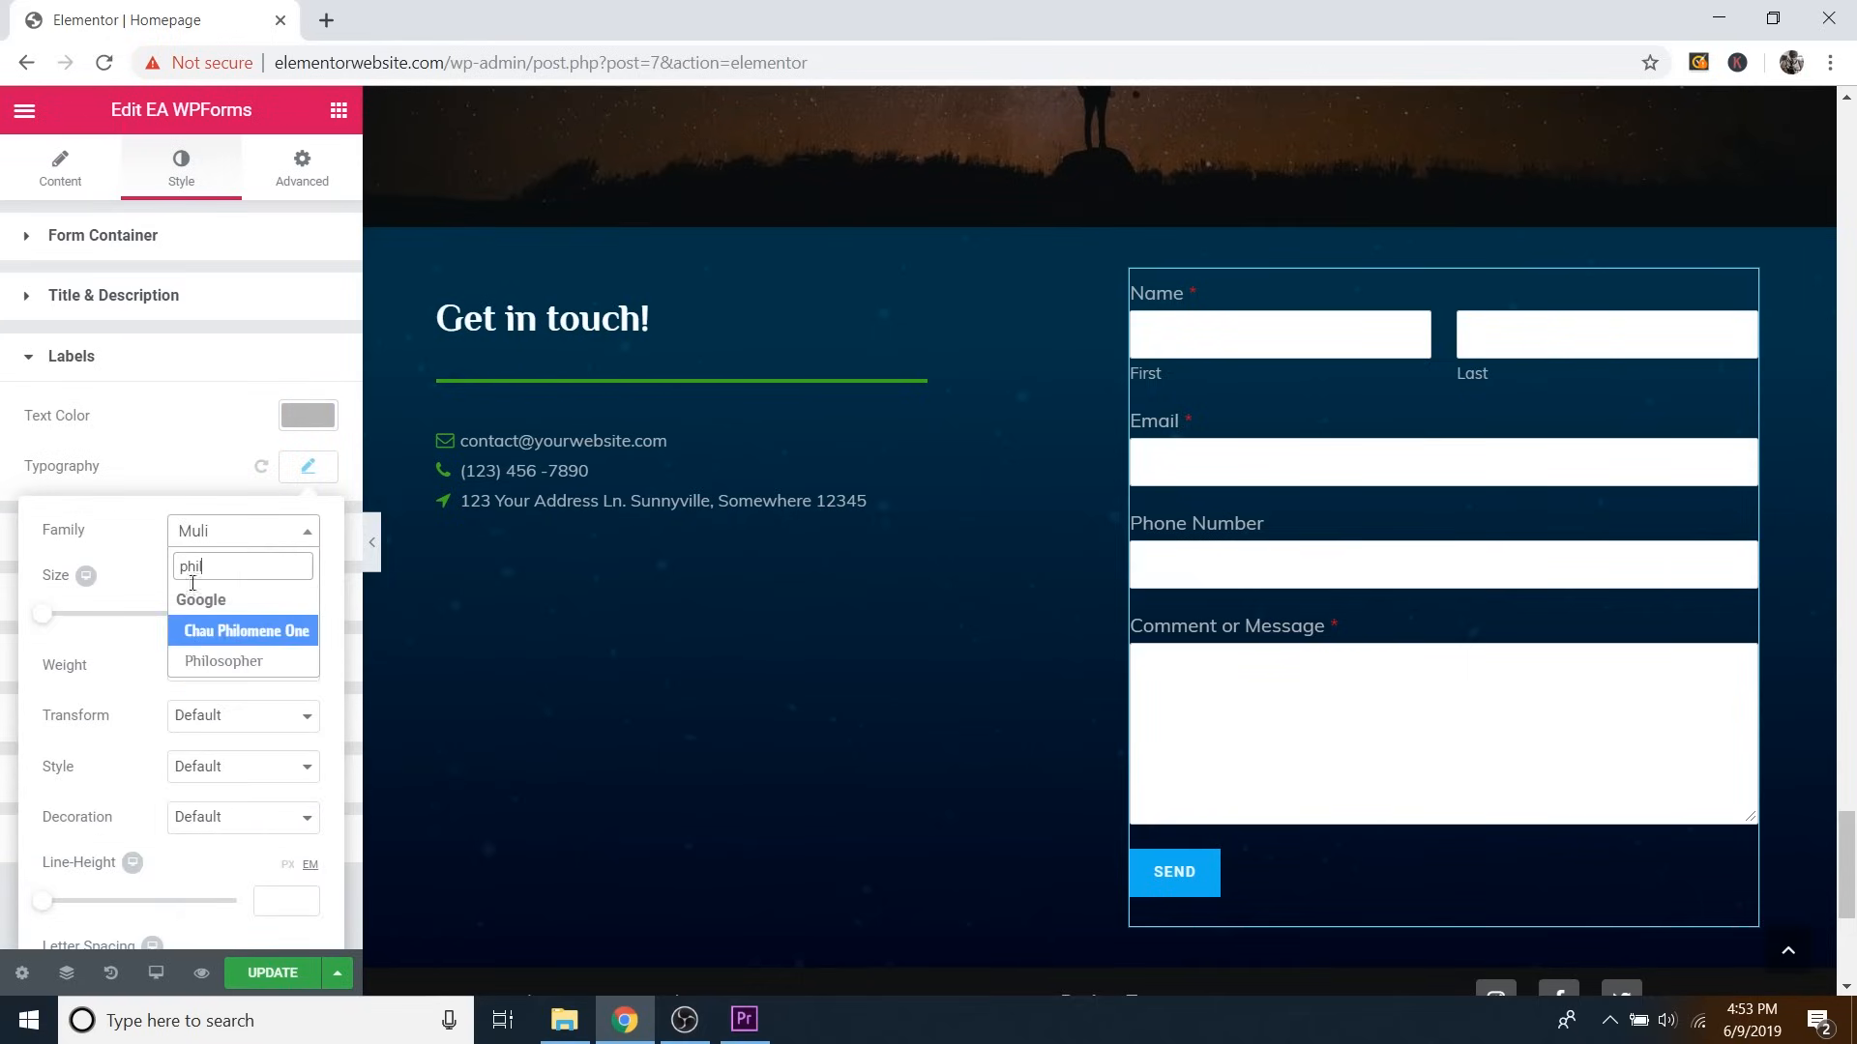
click(241, 660)
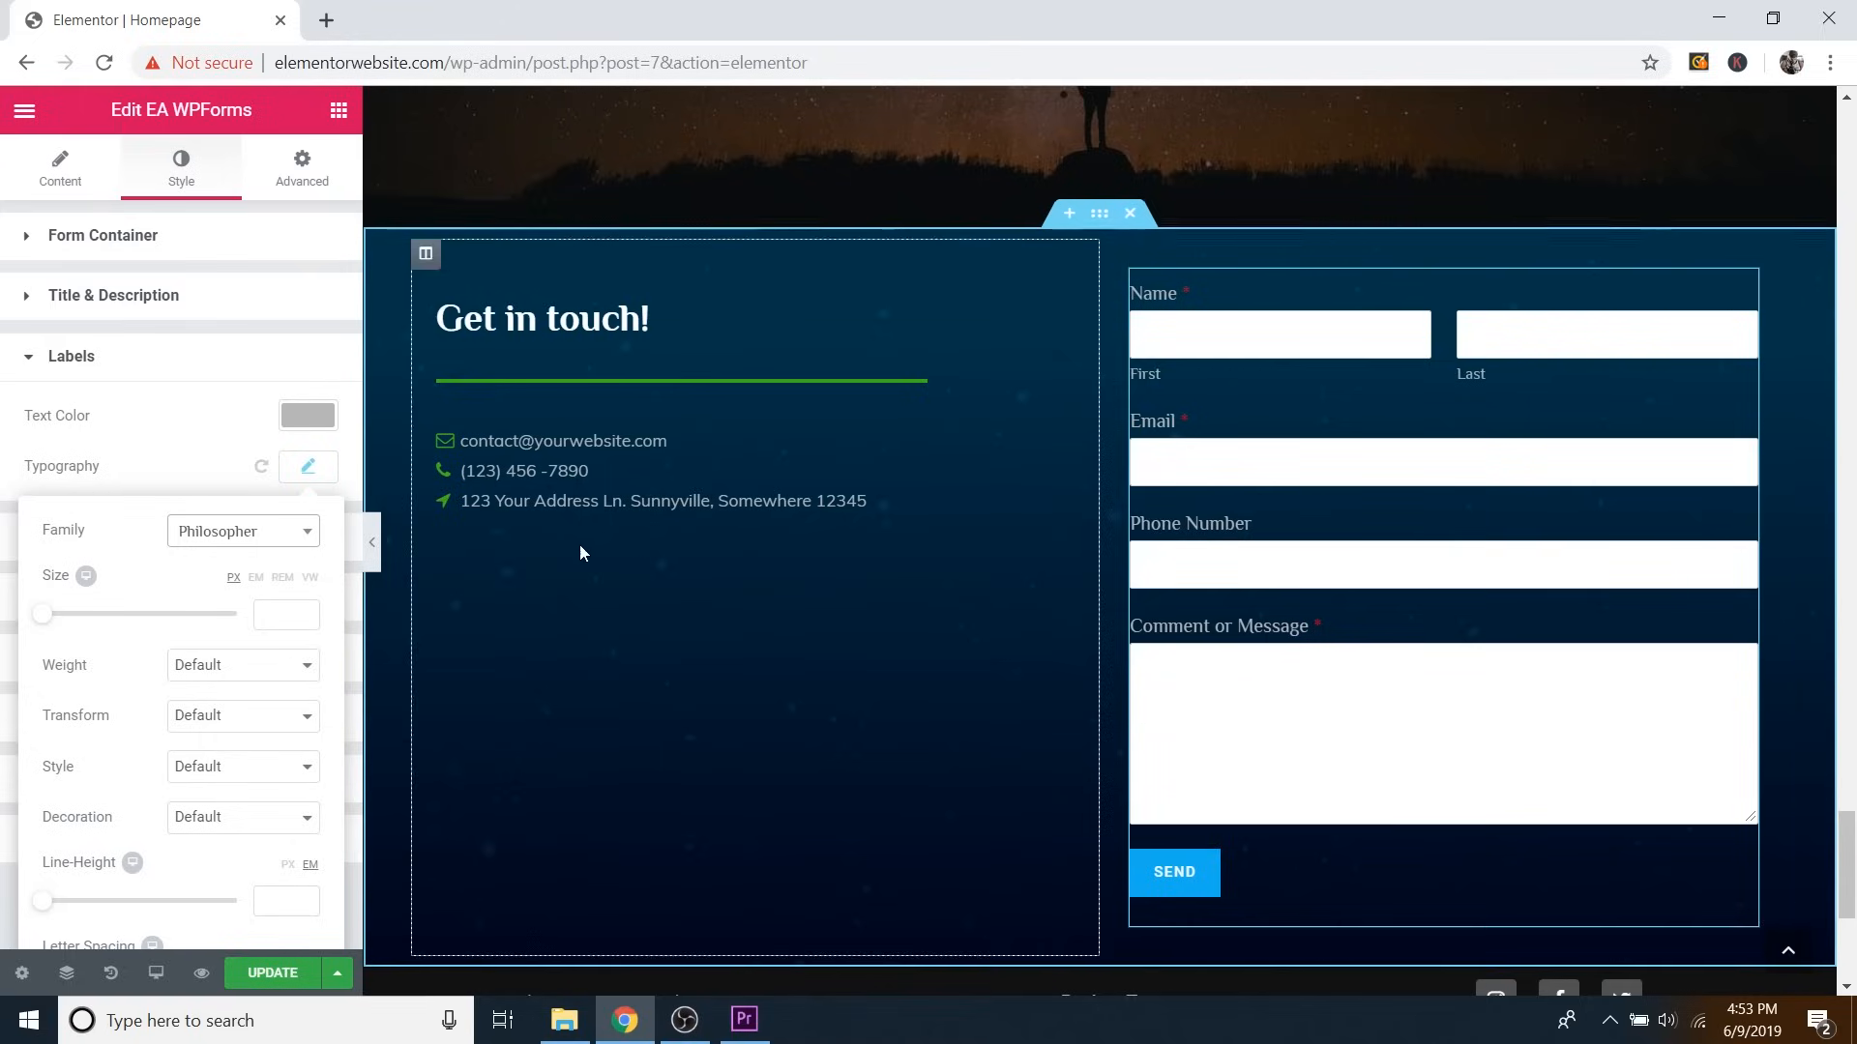
click(250, 543)
click(198, 473)
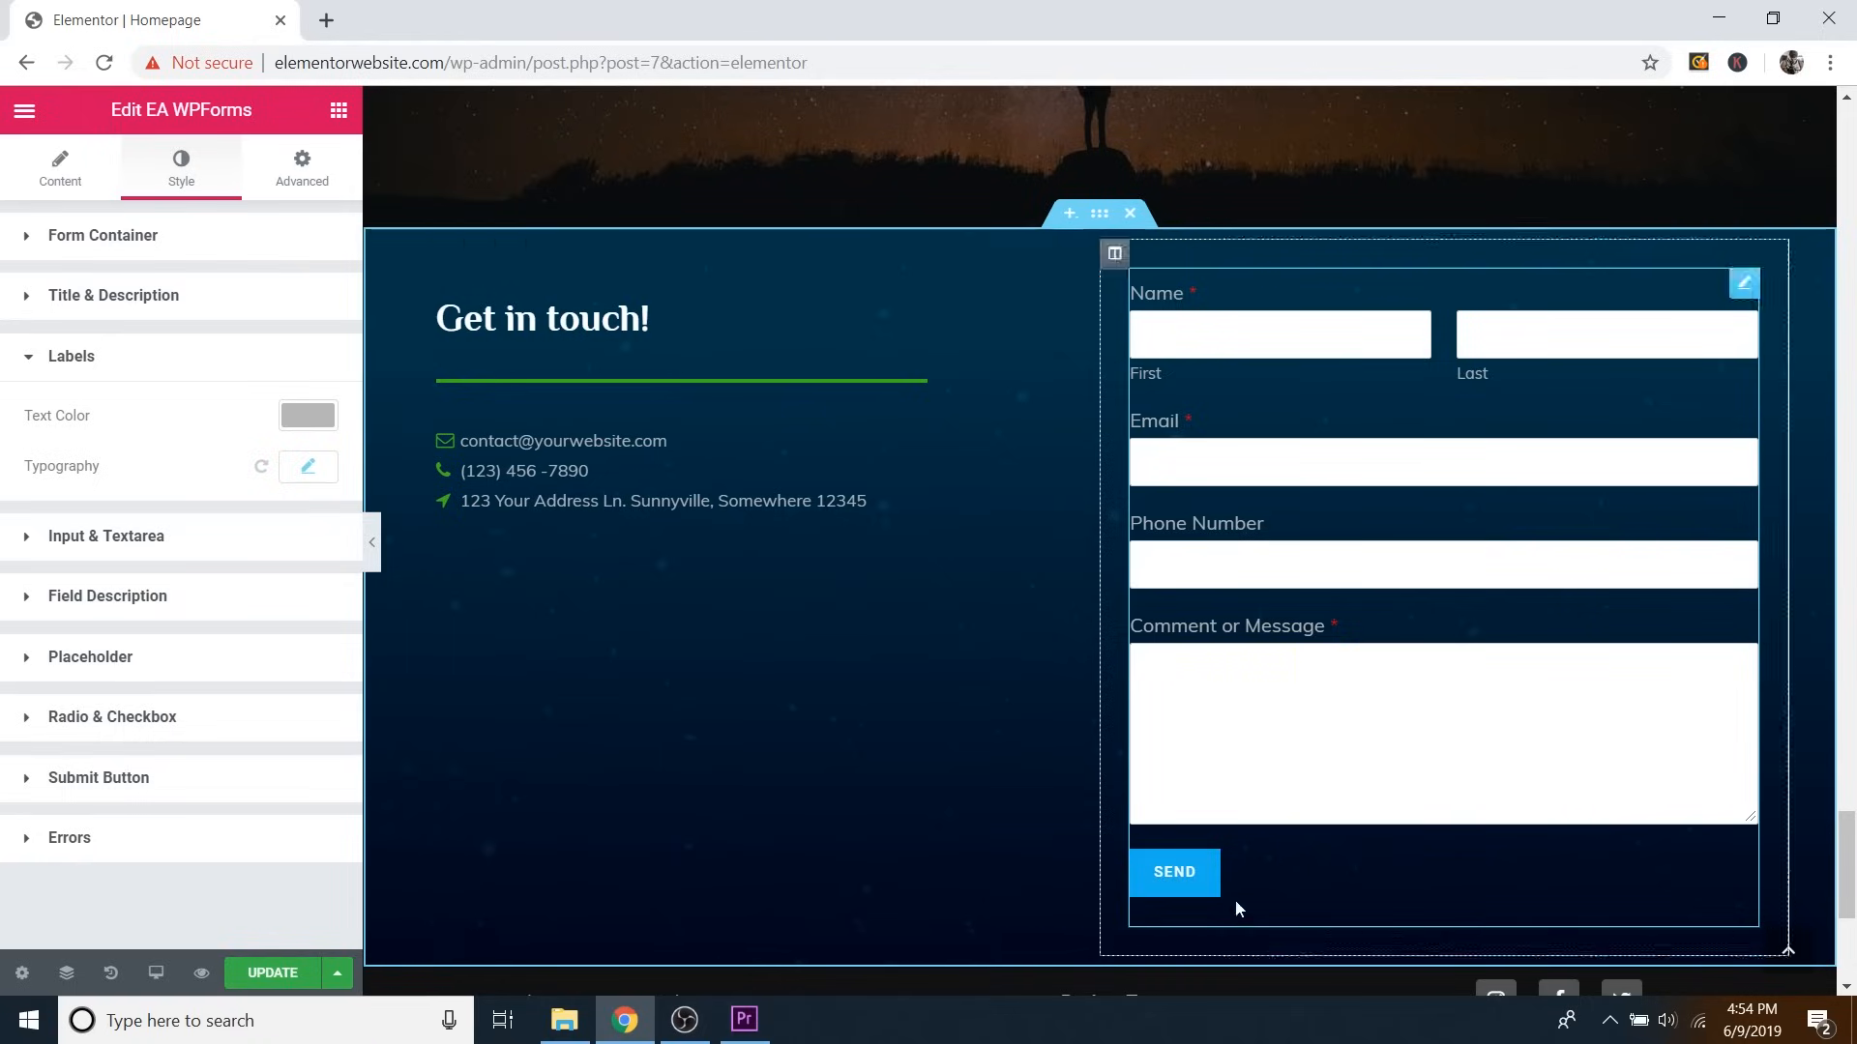
Give the Submit Button a teal #098ca3 normal background colour.
click(97, 785)
scroll(165, 693, down, 3)
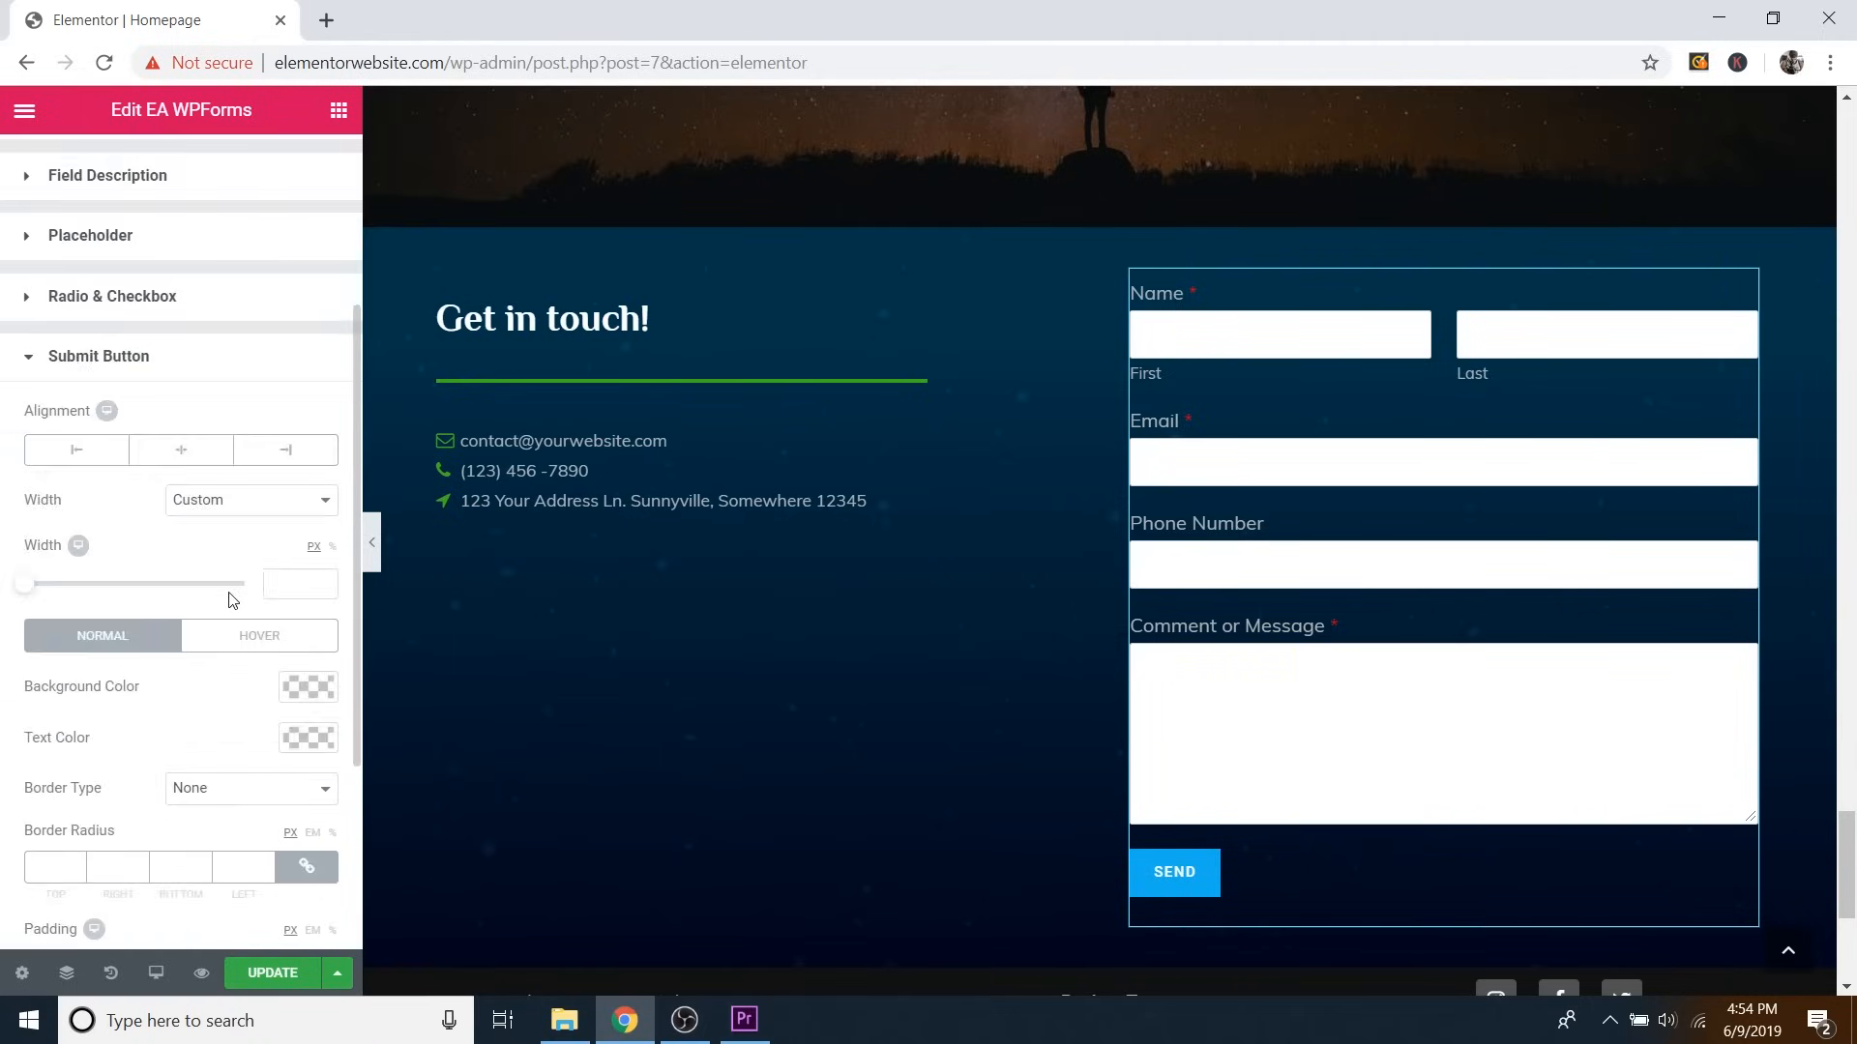
scroll(236, 629, down, 2)
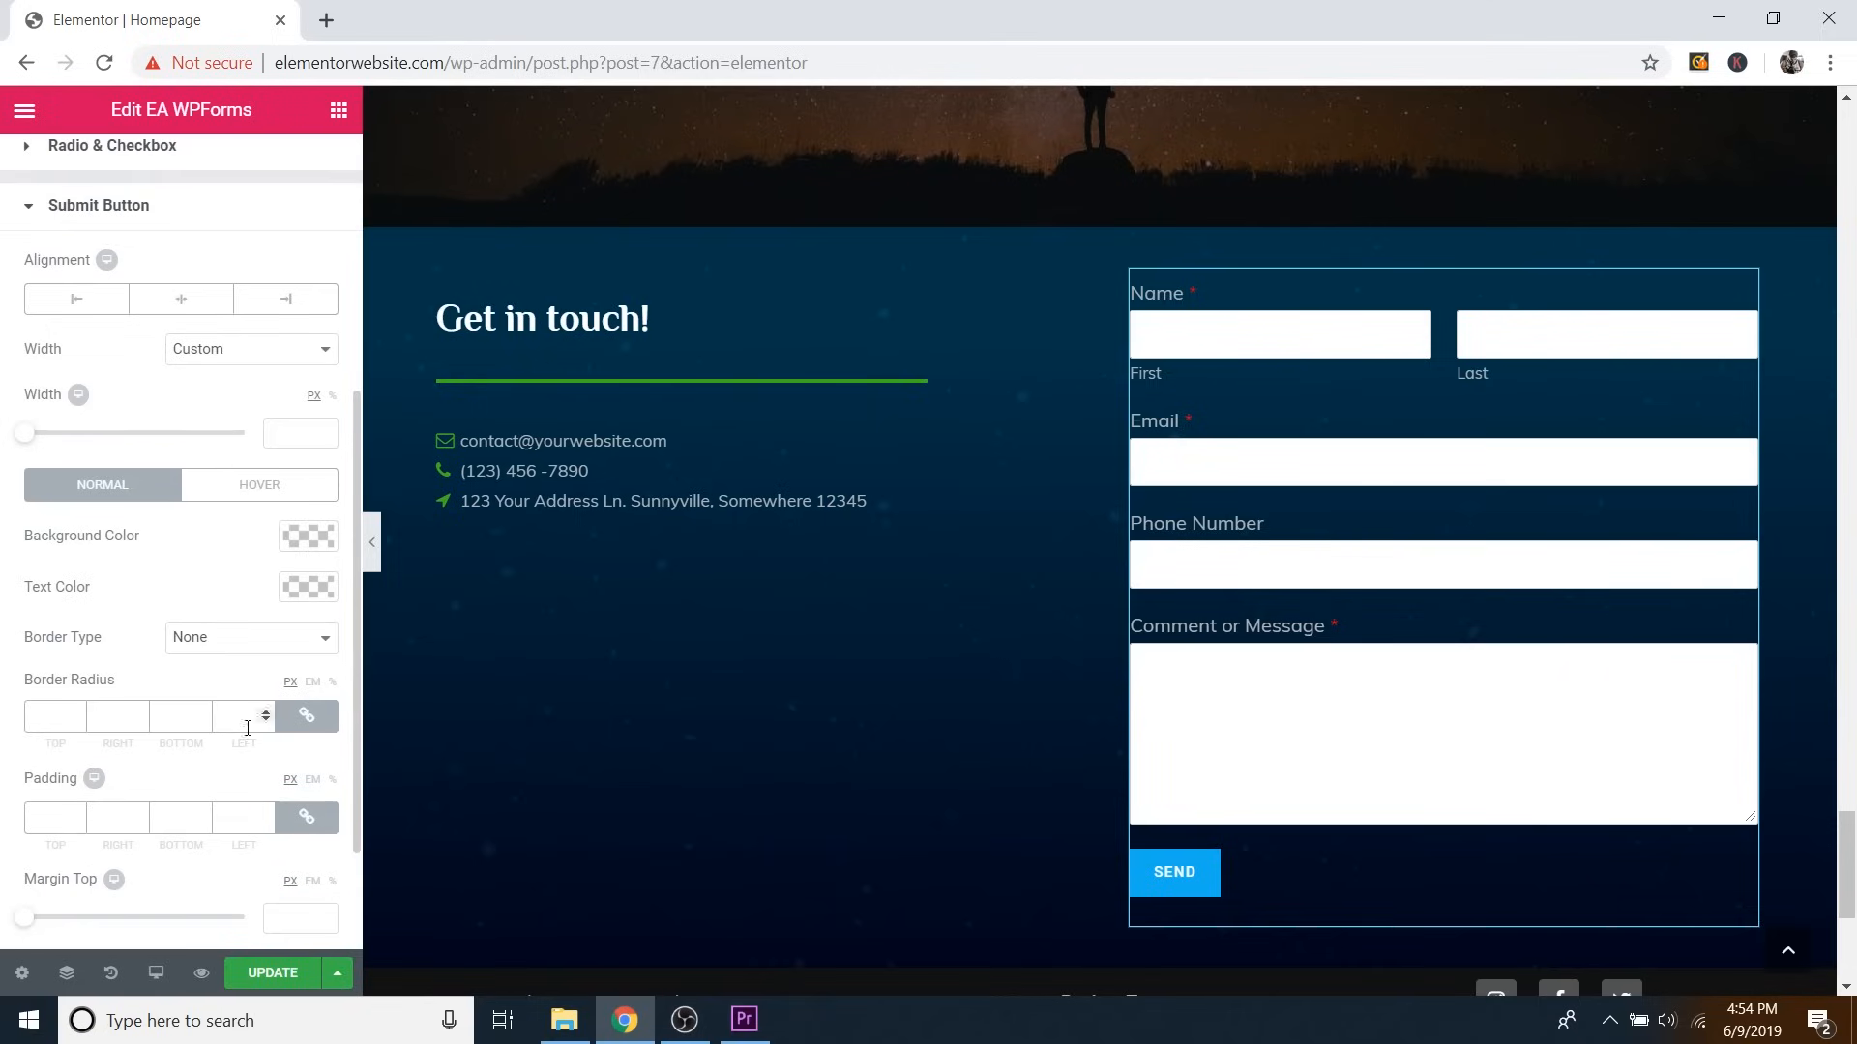
click(308, 537)
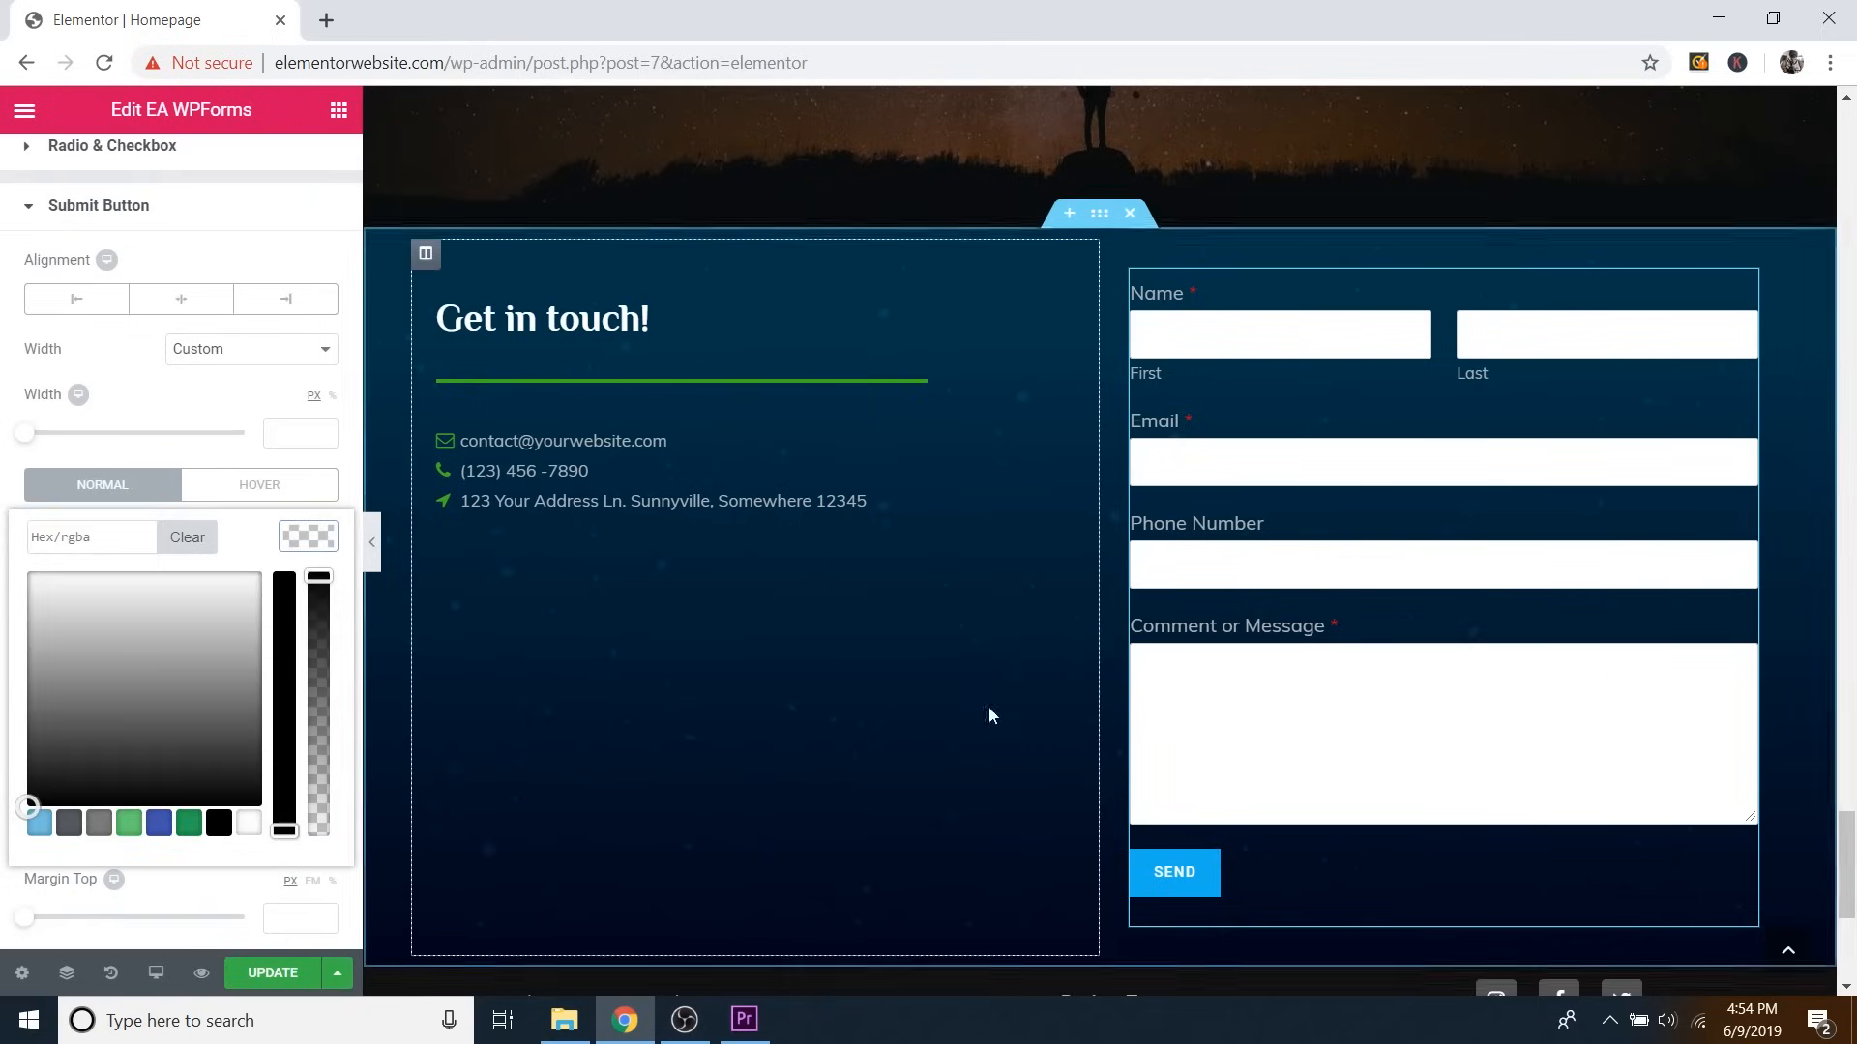
click(94, 599)
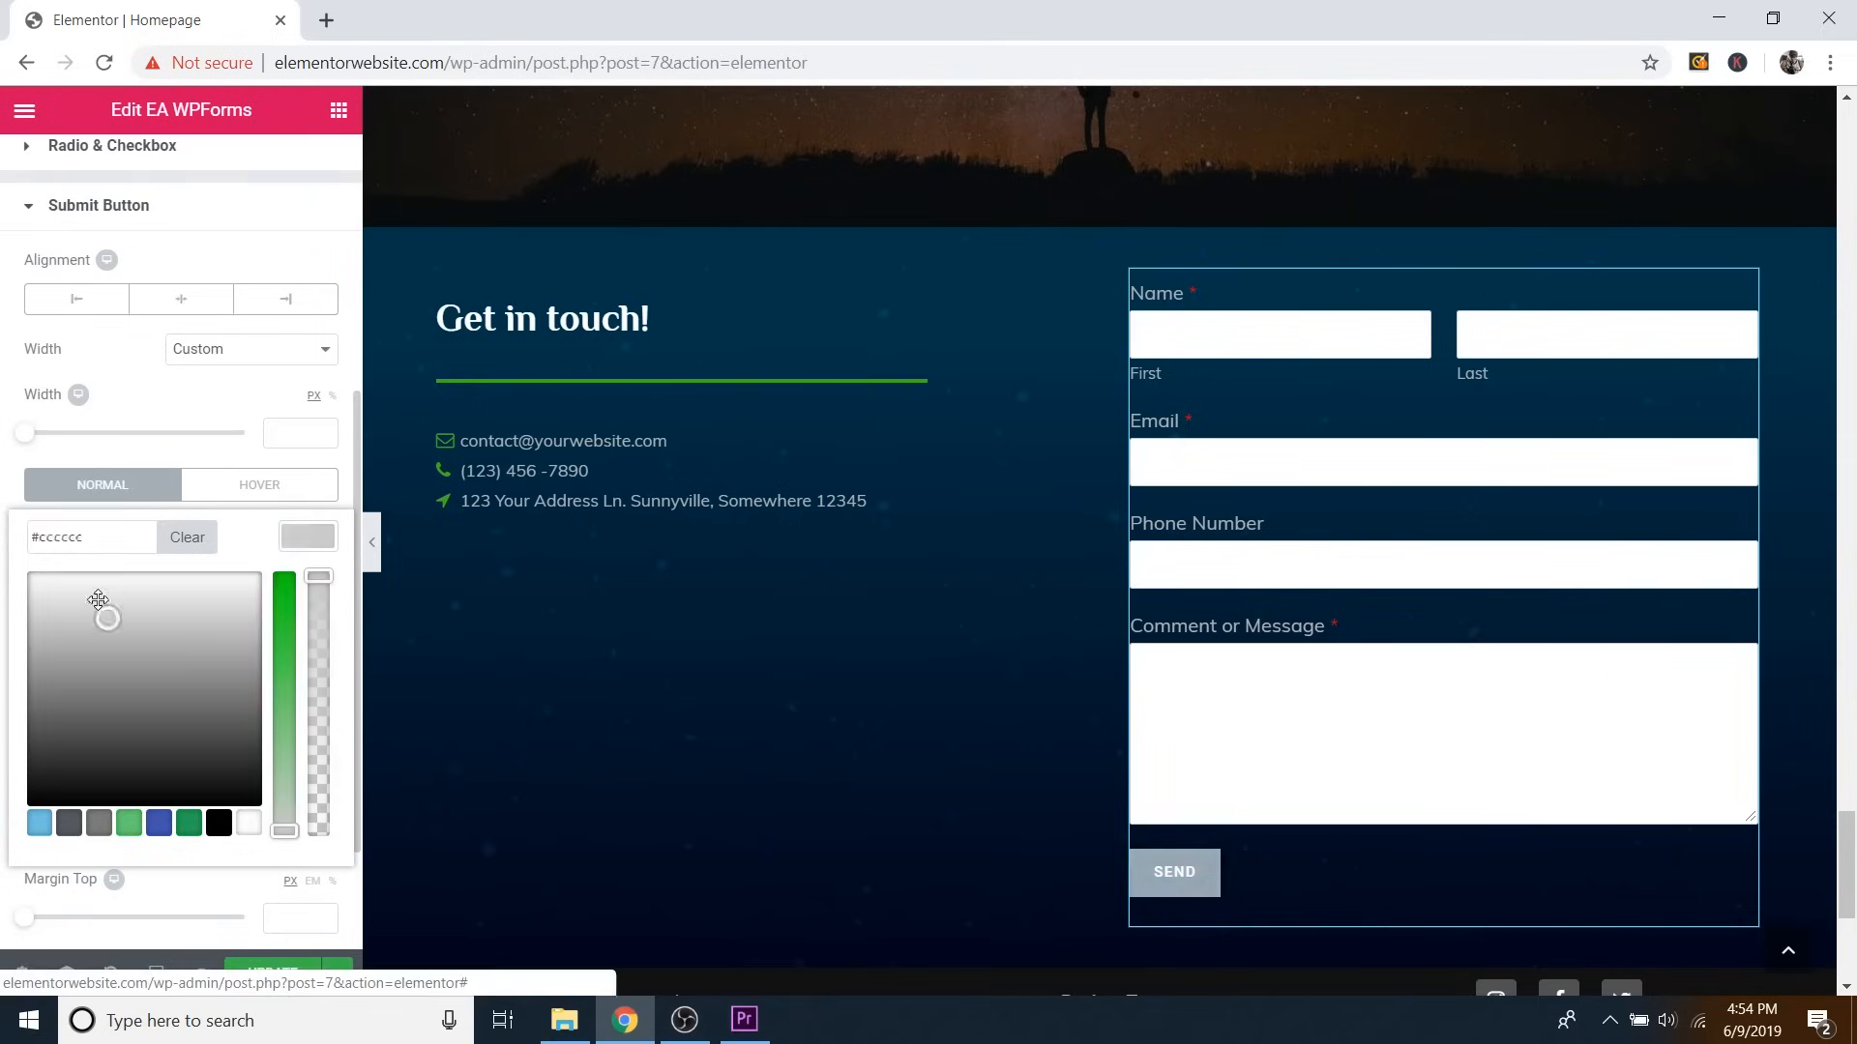
click(284, 601)
mouse_move(190, 619)
mouse_down()
mouse_move(224, 605)
mouse_move(156, 593)
mouse_move(75, 635)
mouse_move(148, 613)
mouse_move(151, 657)
mouse_up()
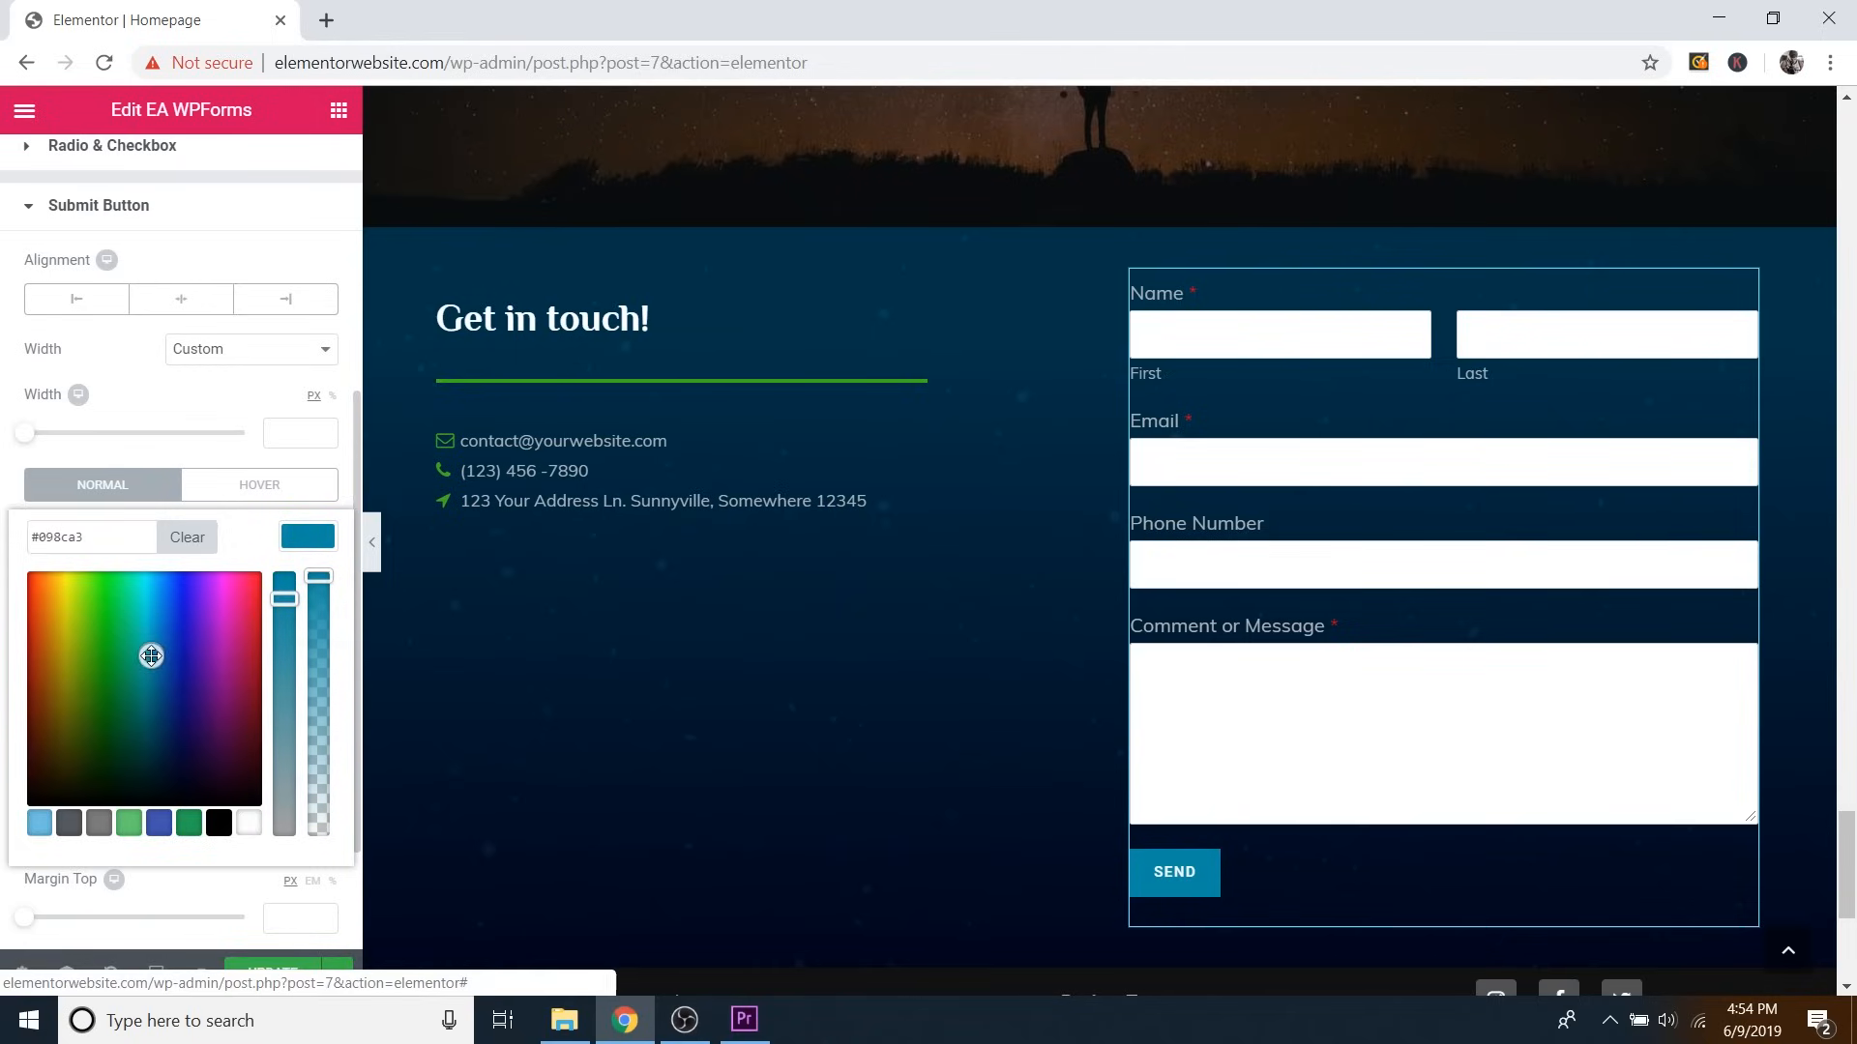
click(317, 541)
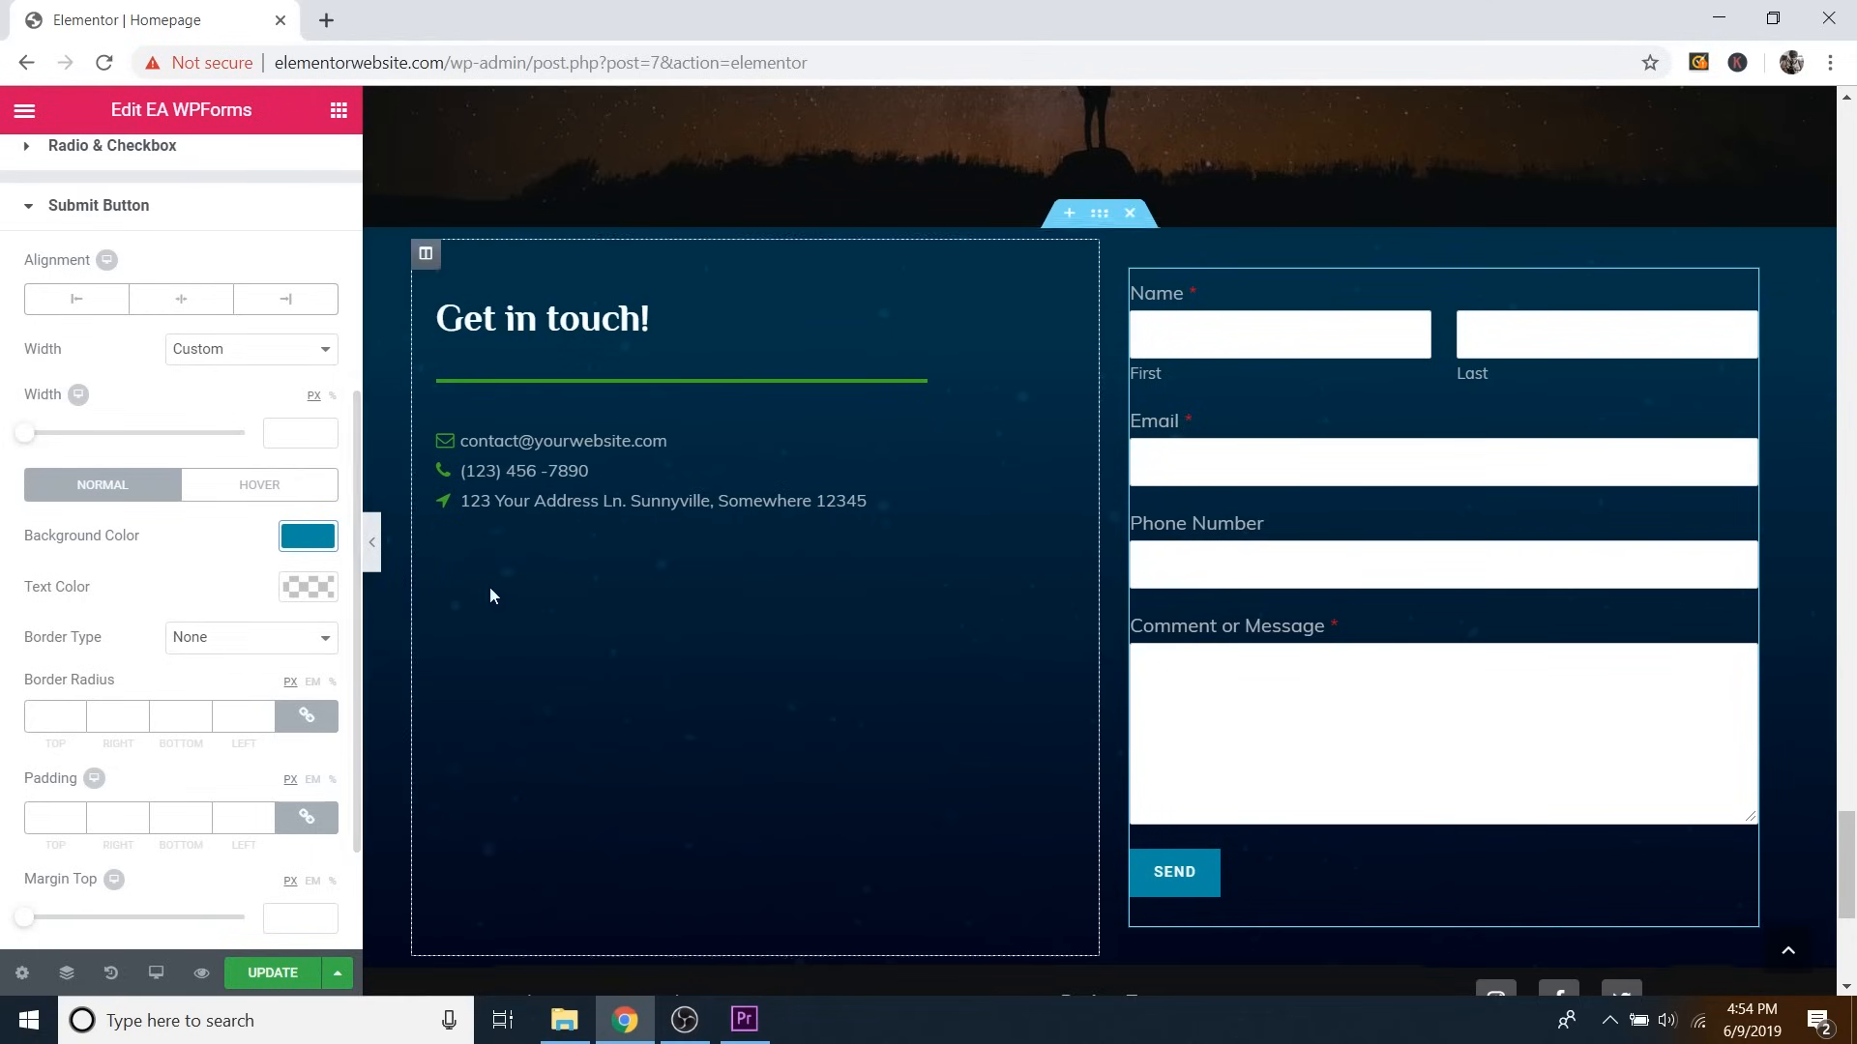
Set the button's hover background colour to dark blue #064270.
click(240, 496)
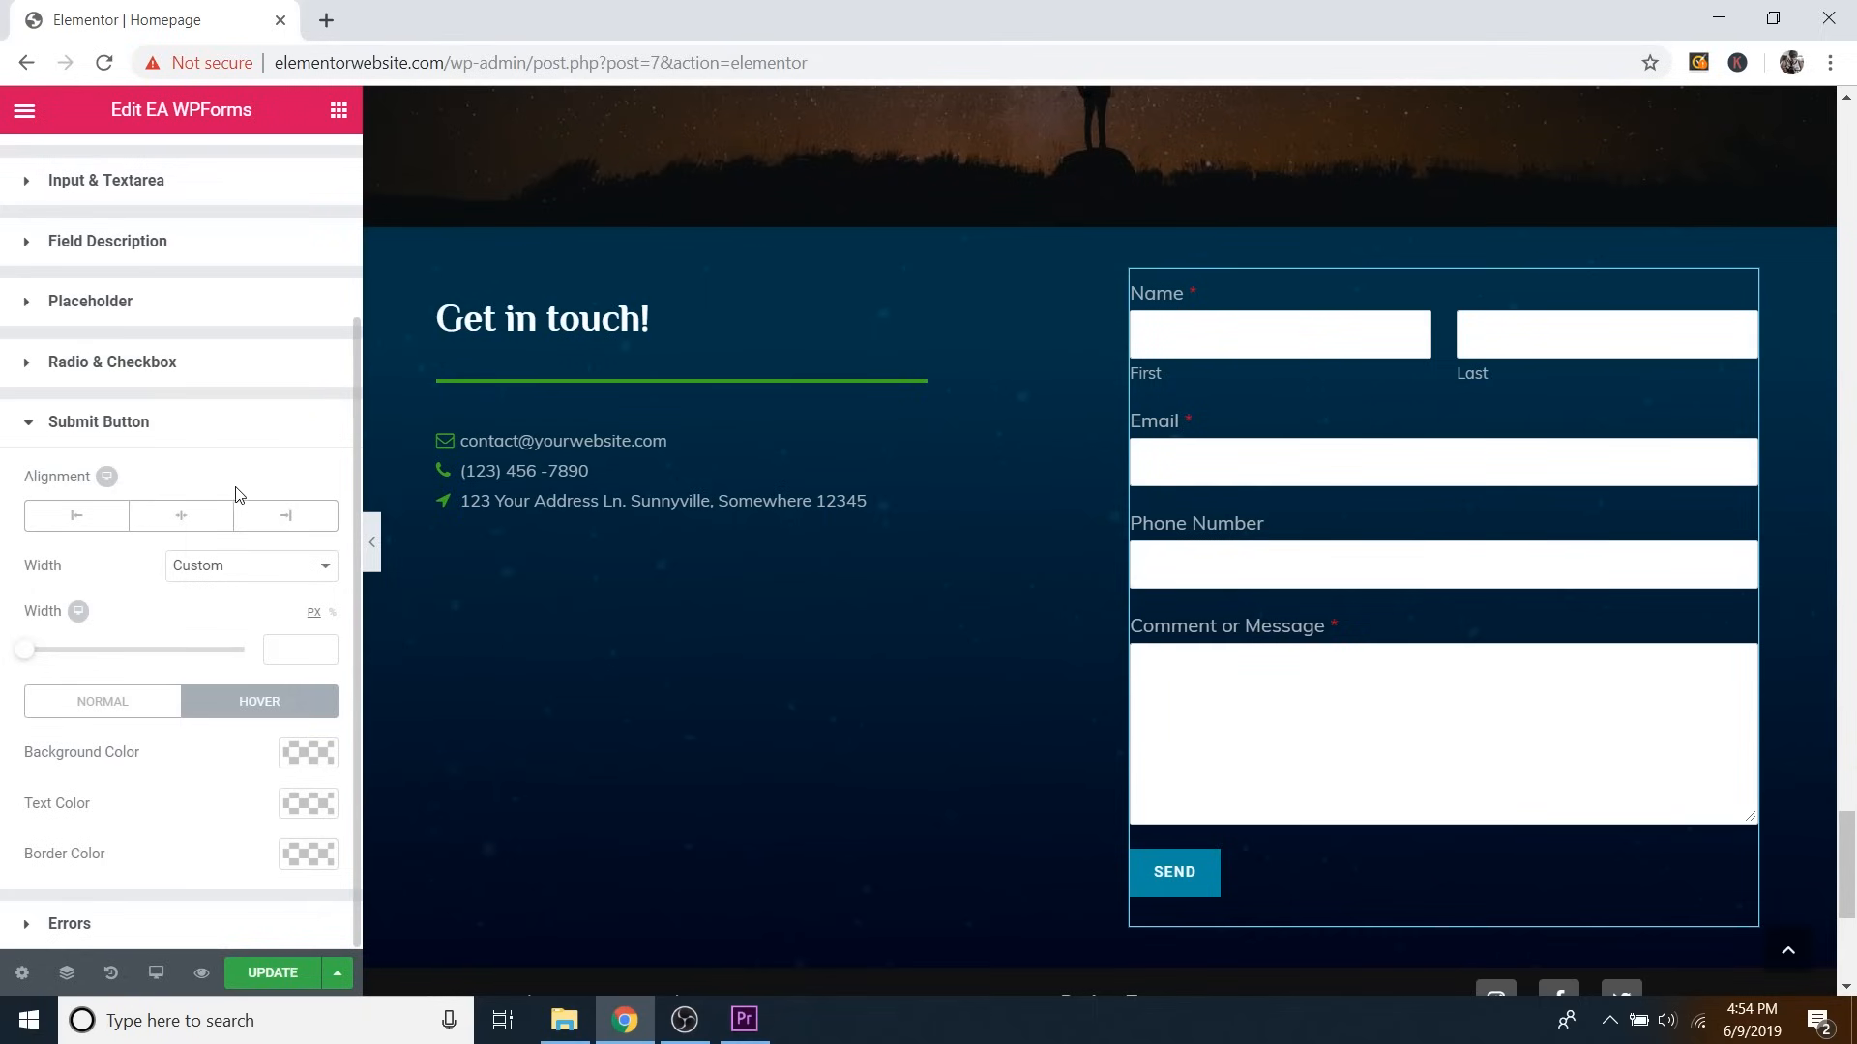
click(306, 761)
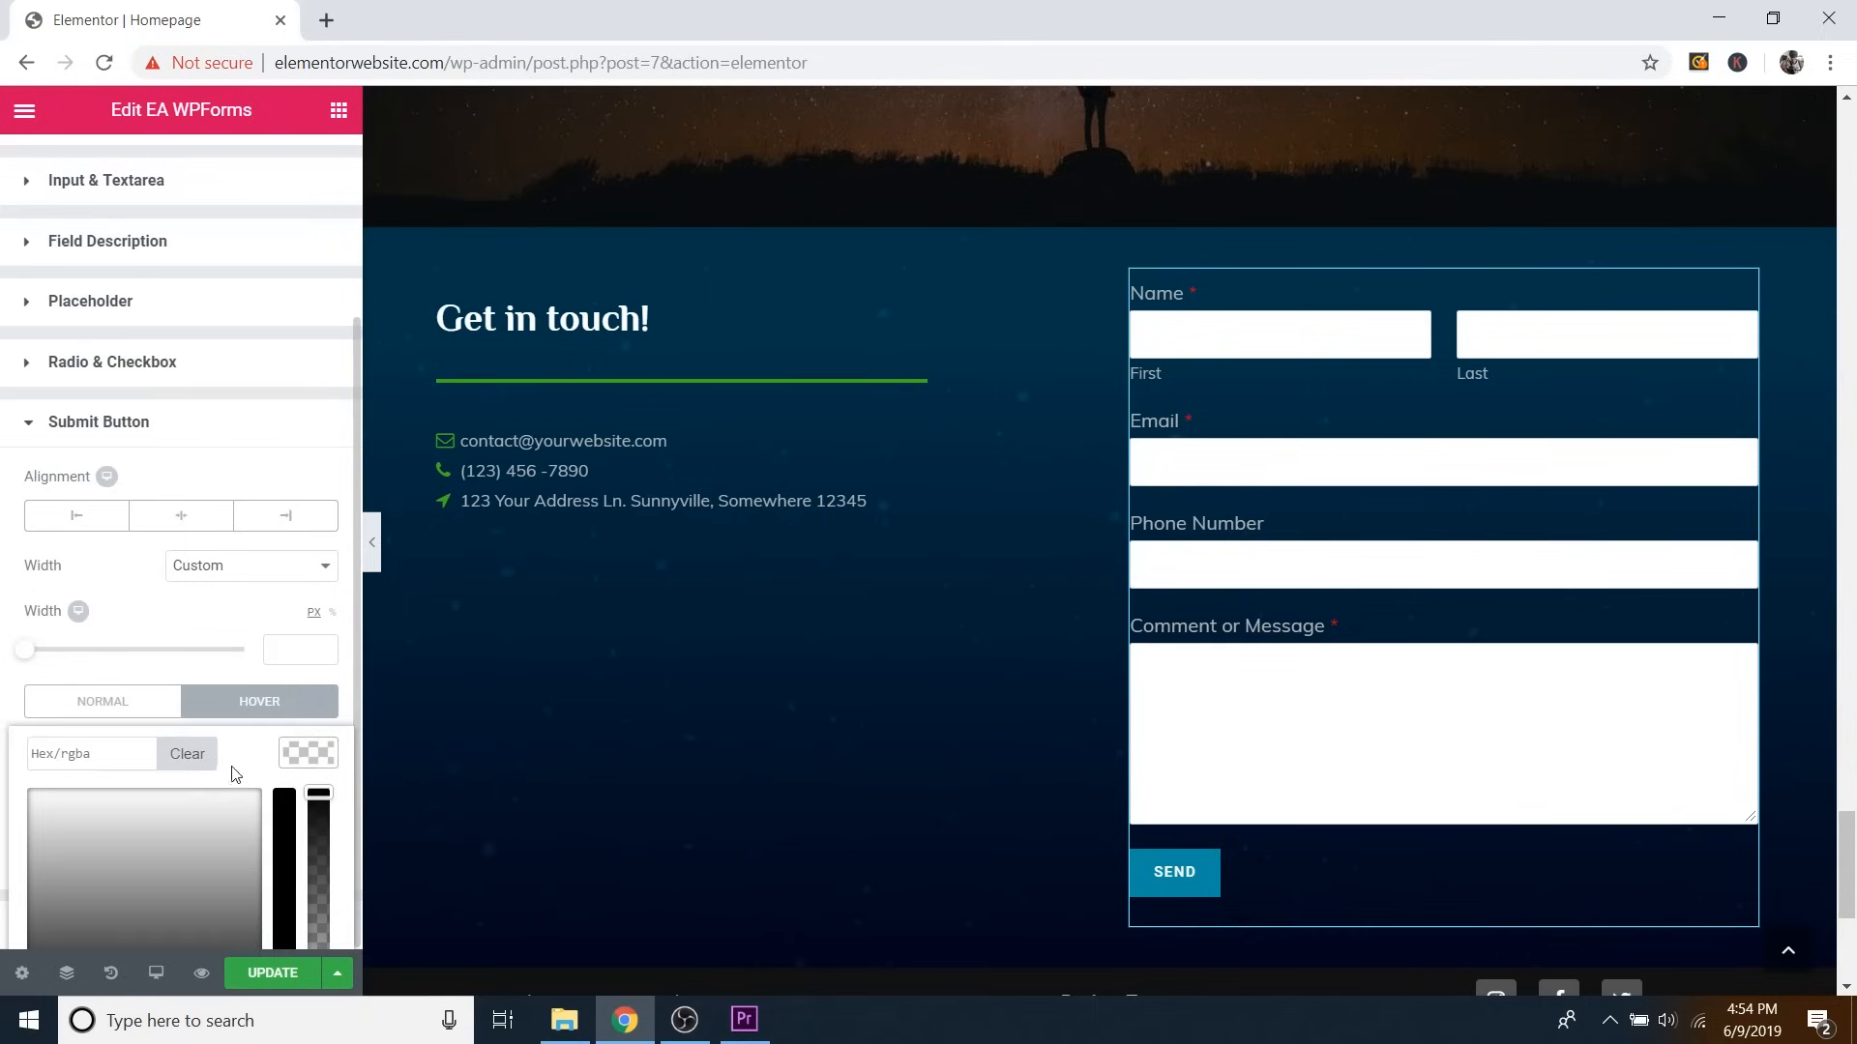
scroll(232, 793, down, 2)
click(159, 906)
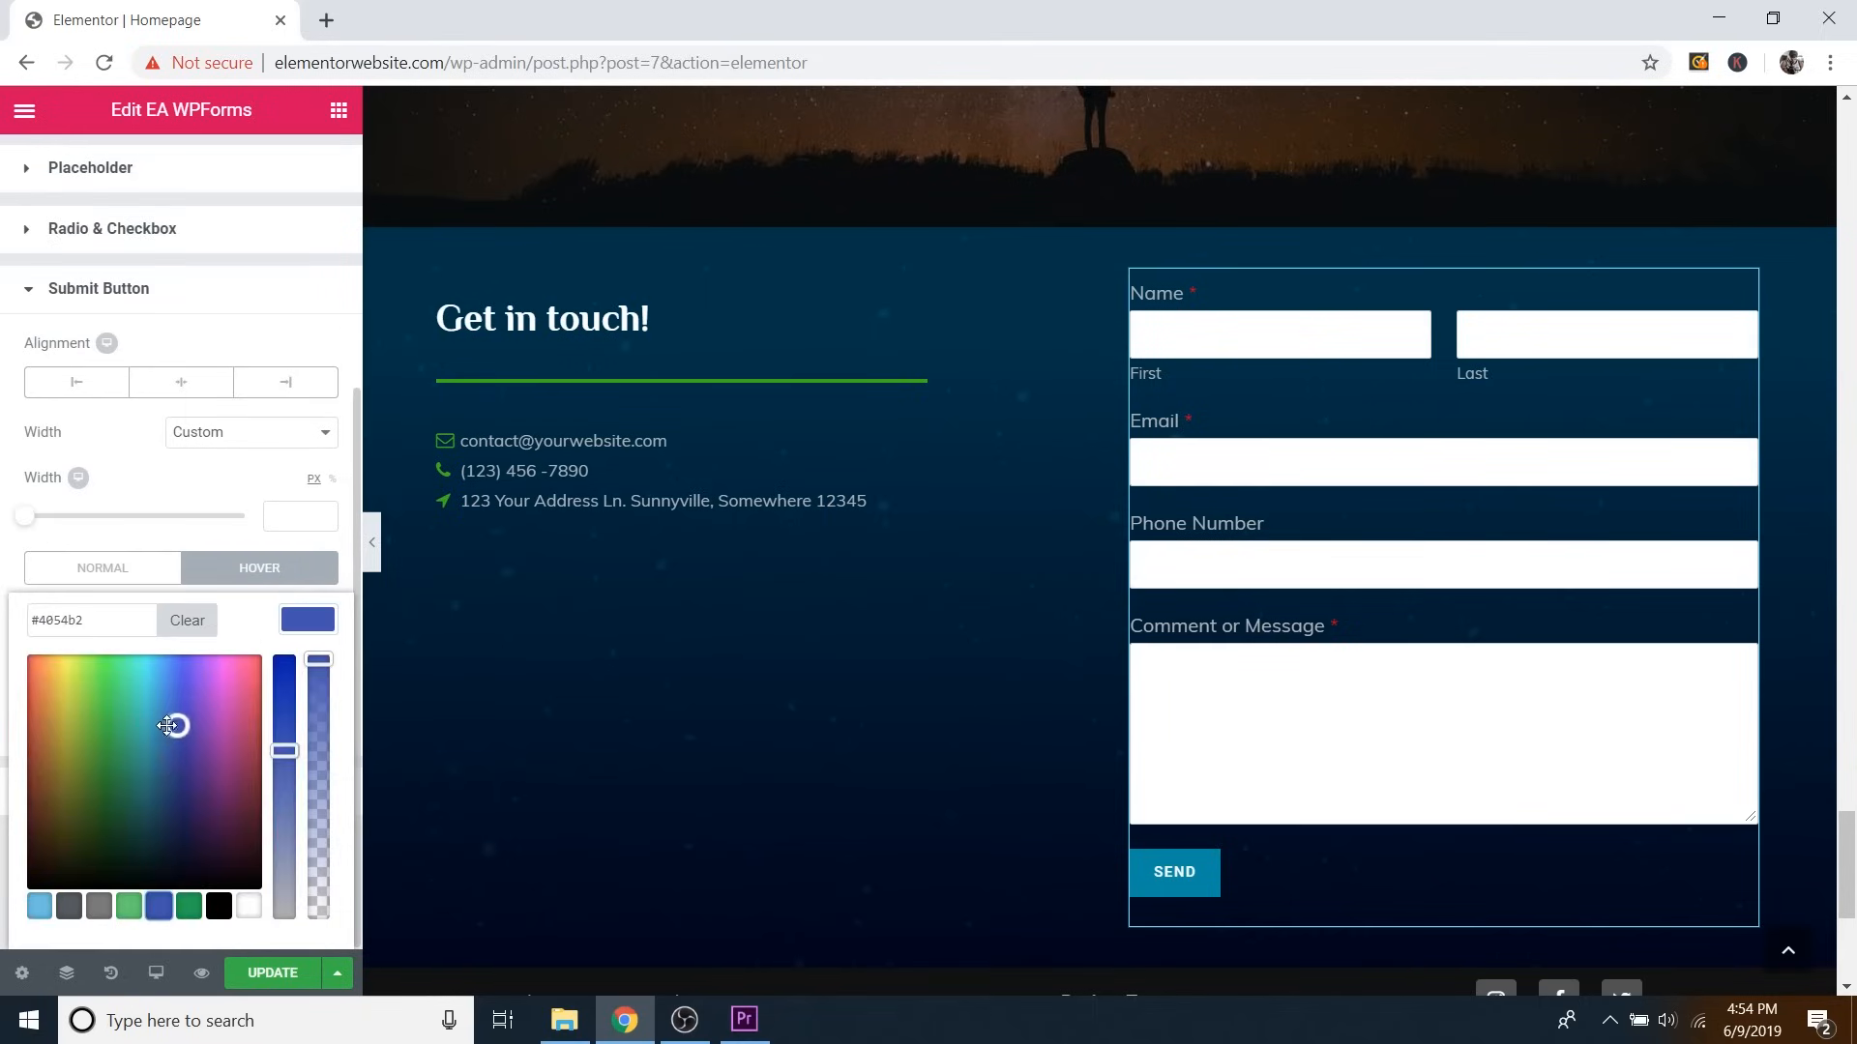
drag(167, 727, 155, 777)
drag(283, 751, 285, 675)
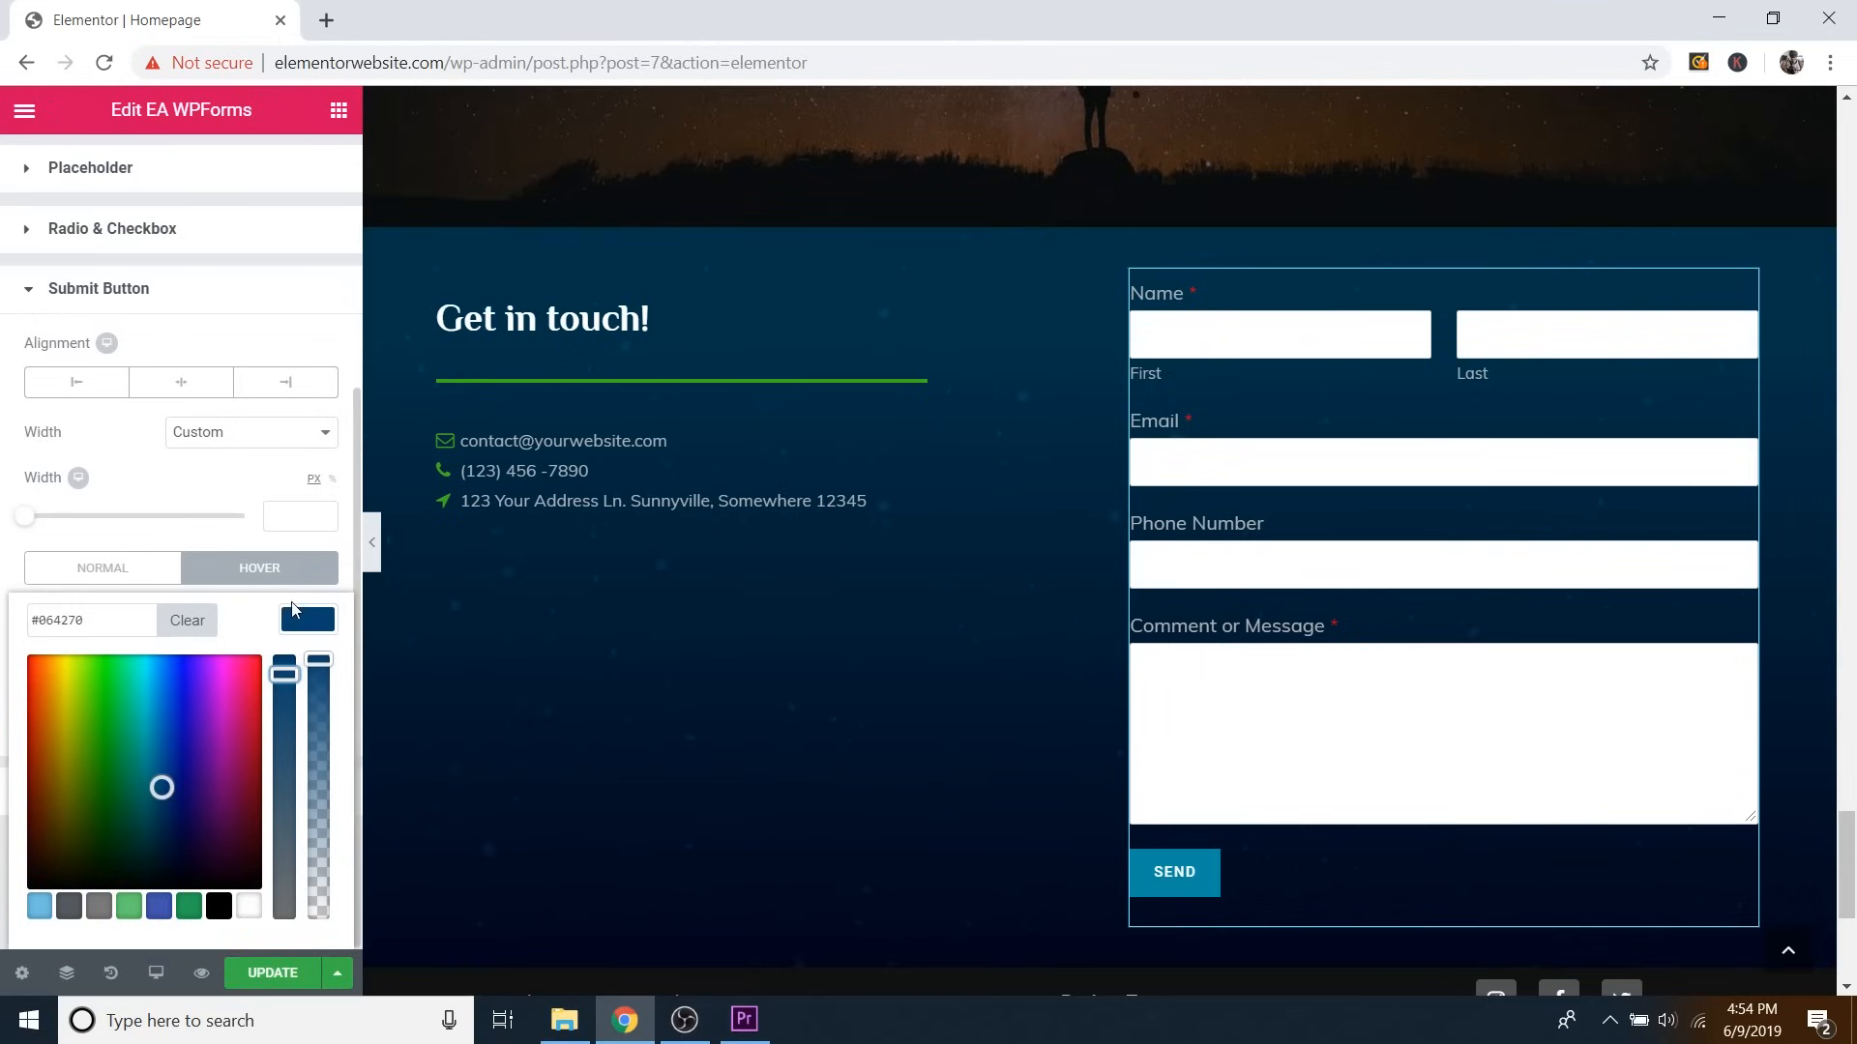
click(315, 620)
scroll(712, 651, down, 3)
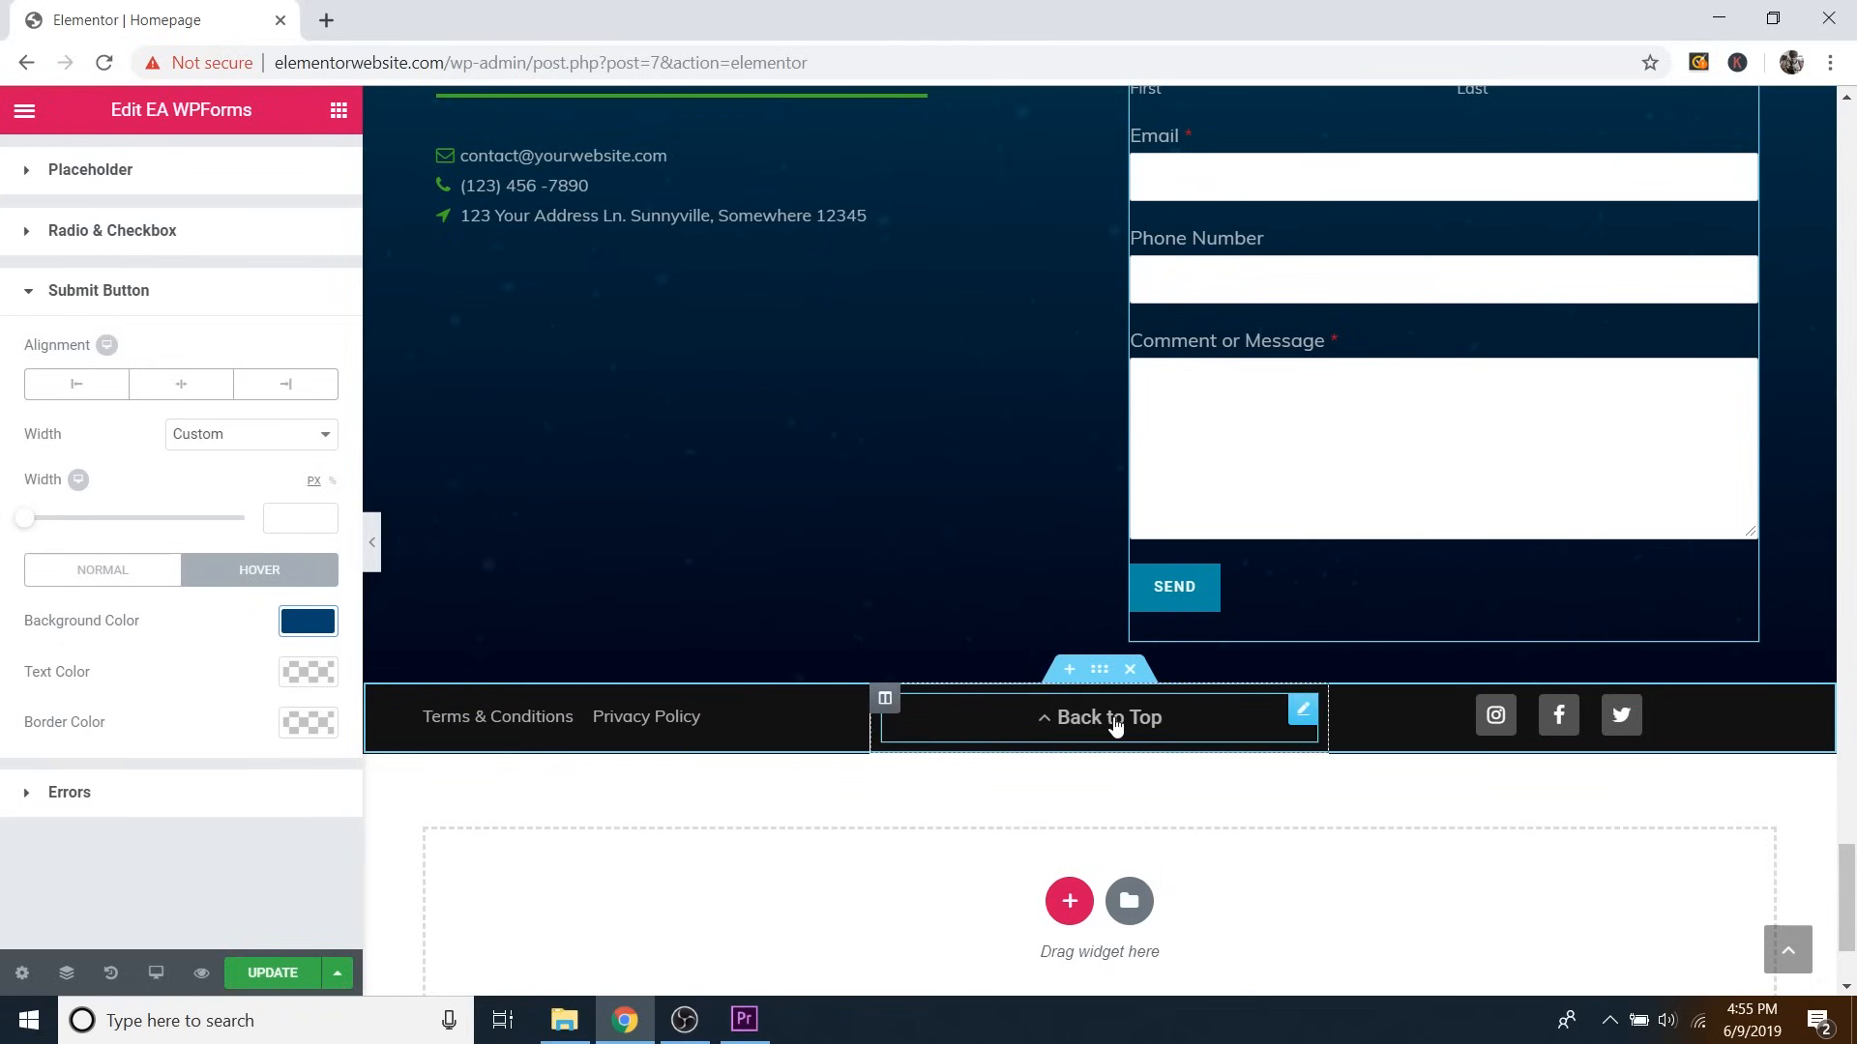
Set the hero section's CSS ID to 'top' and confirm the Back to Top button links to #top.
click(1112, 721)
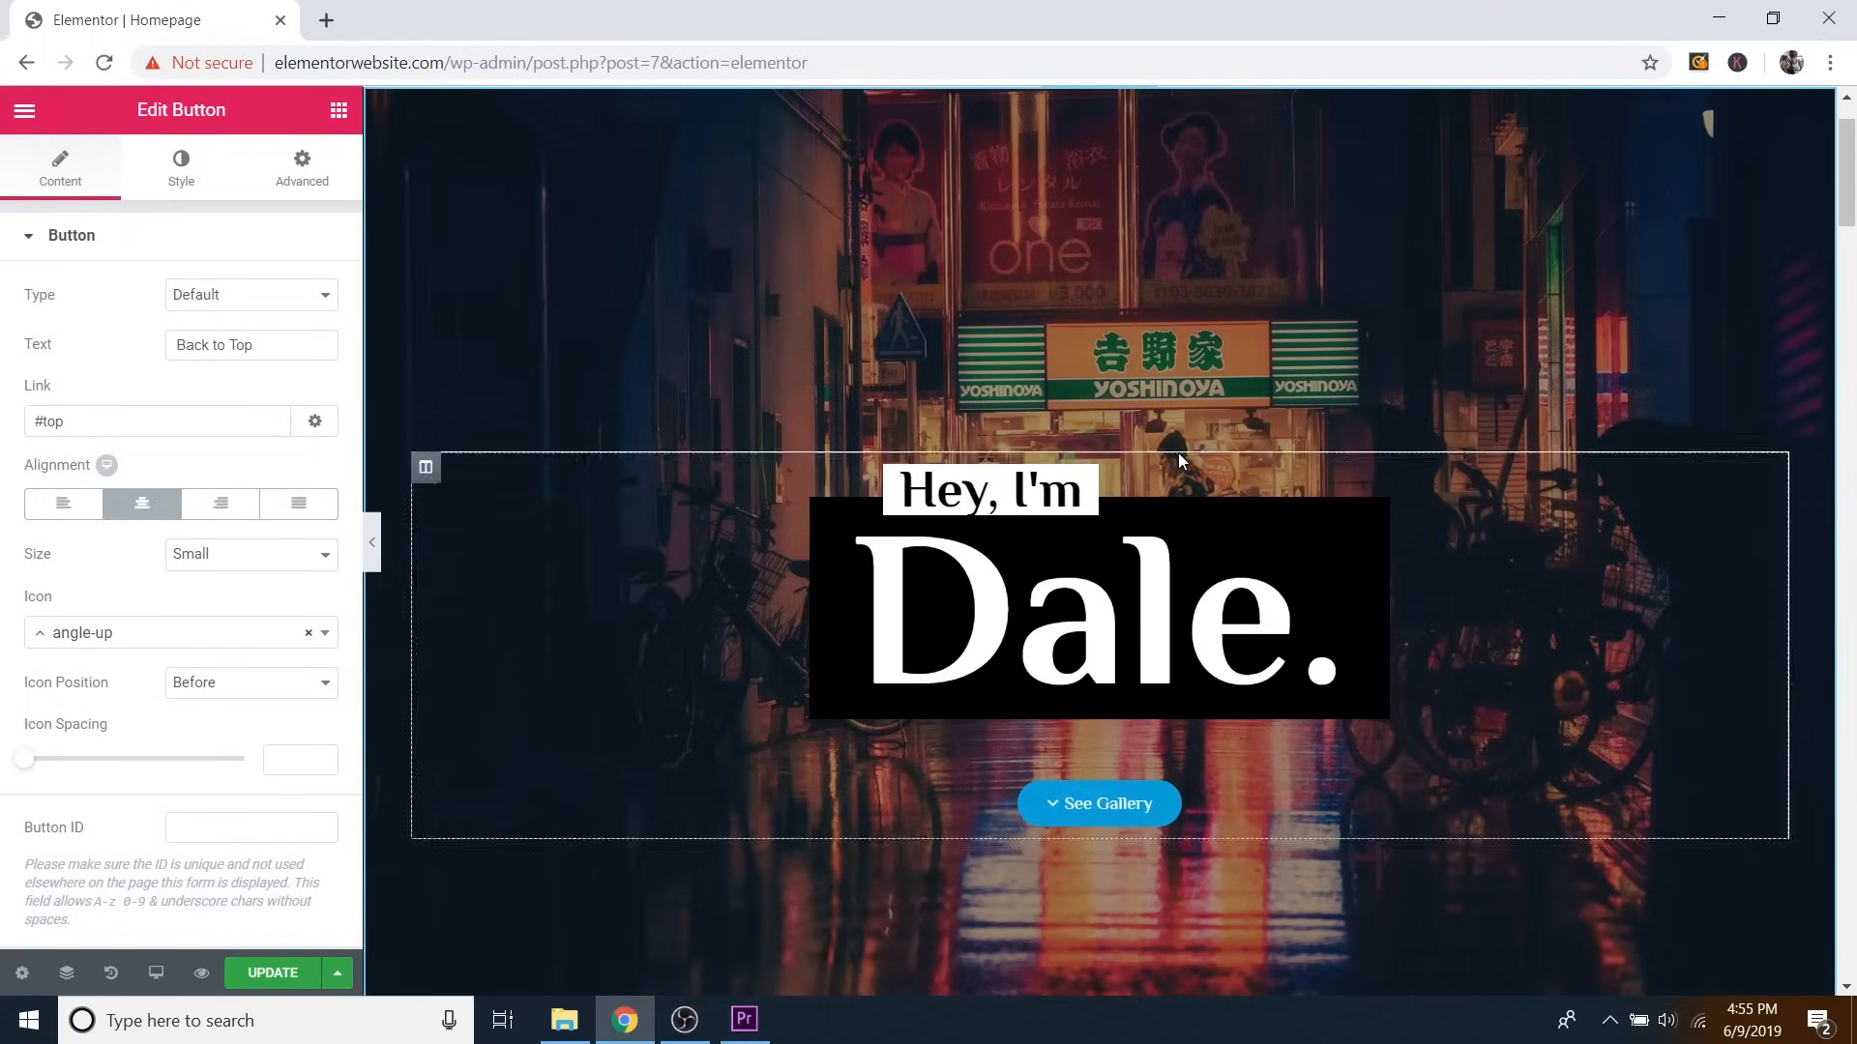
scroll(1145, 455, up, 1)
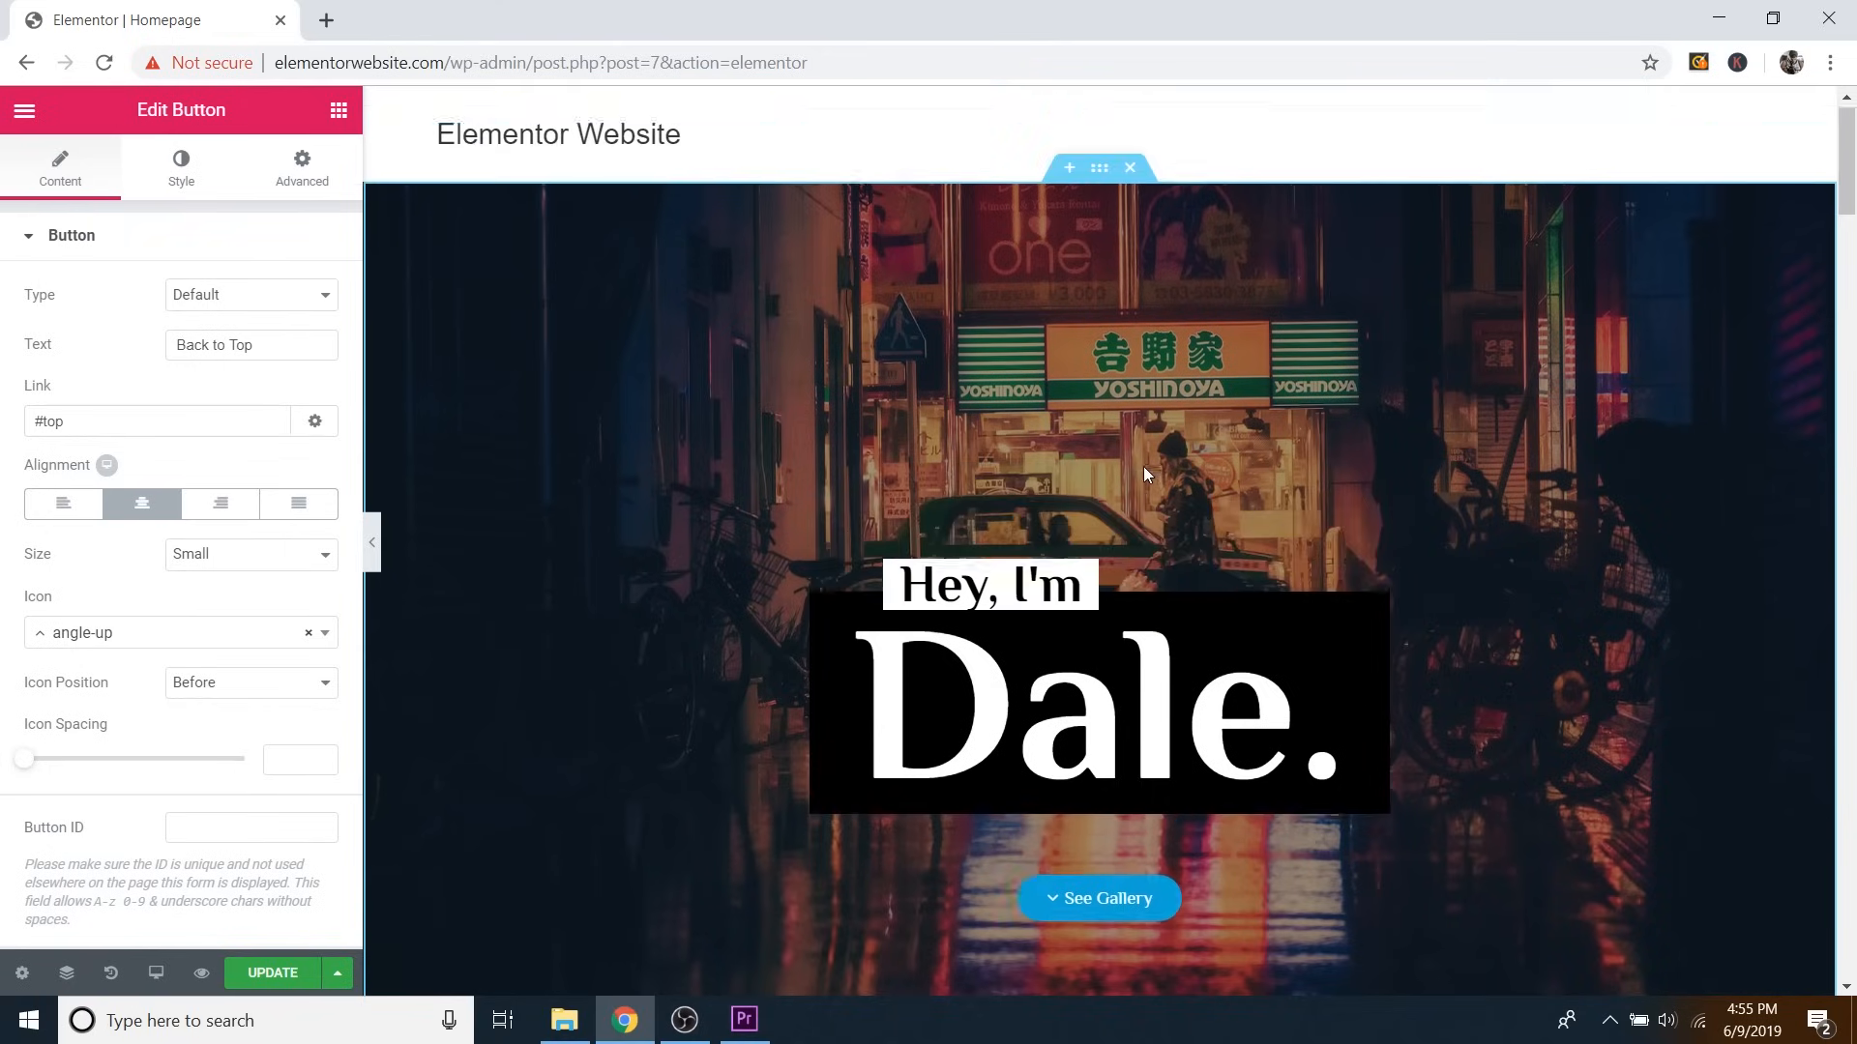
click(1102, 187)
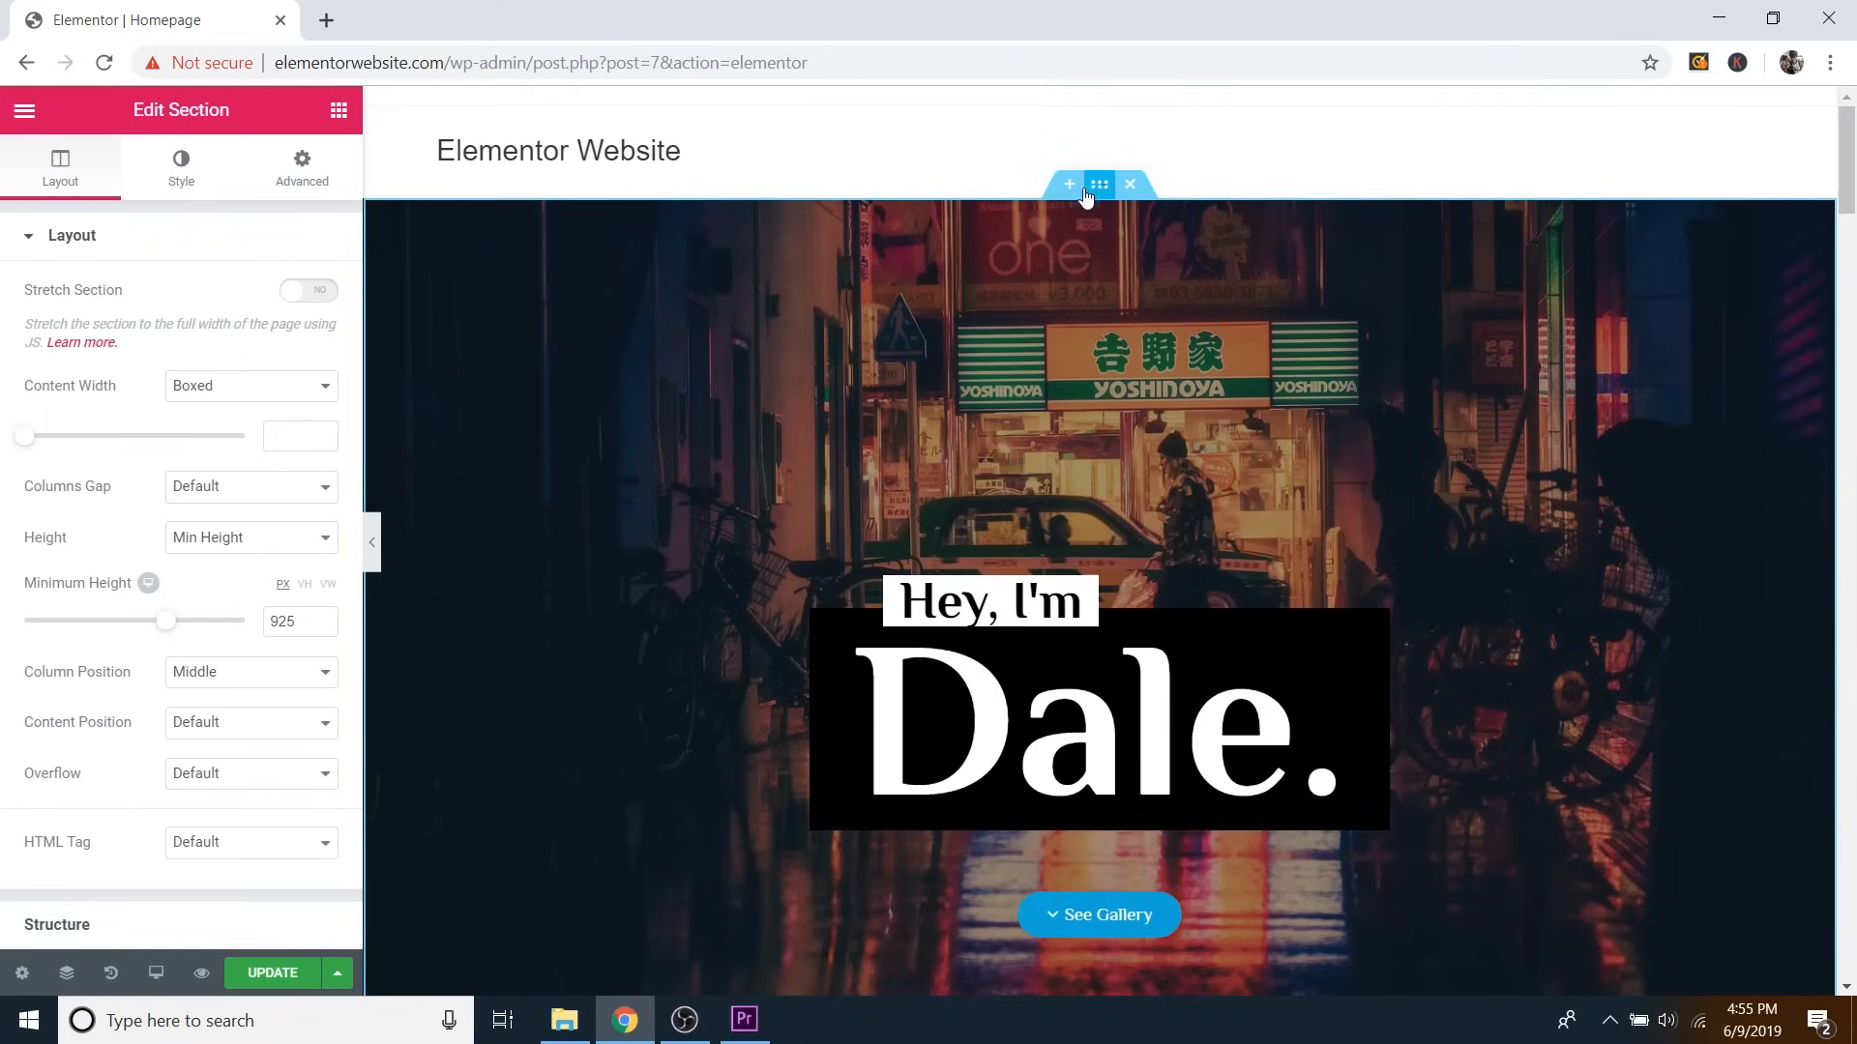
click(305, 184)
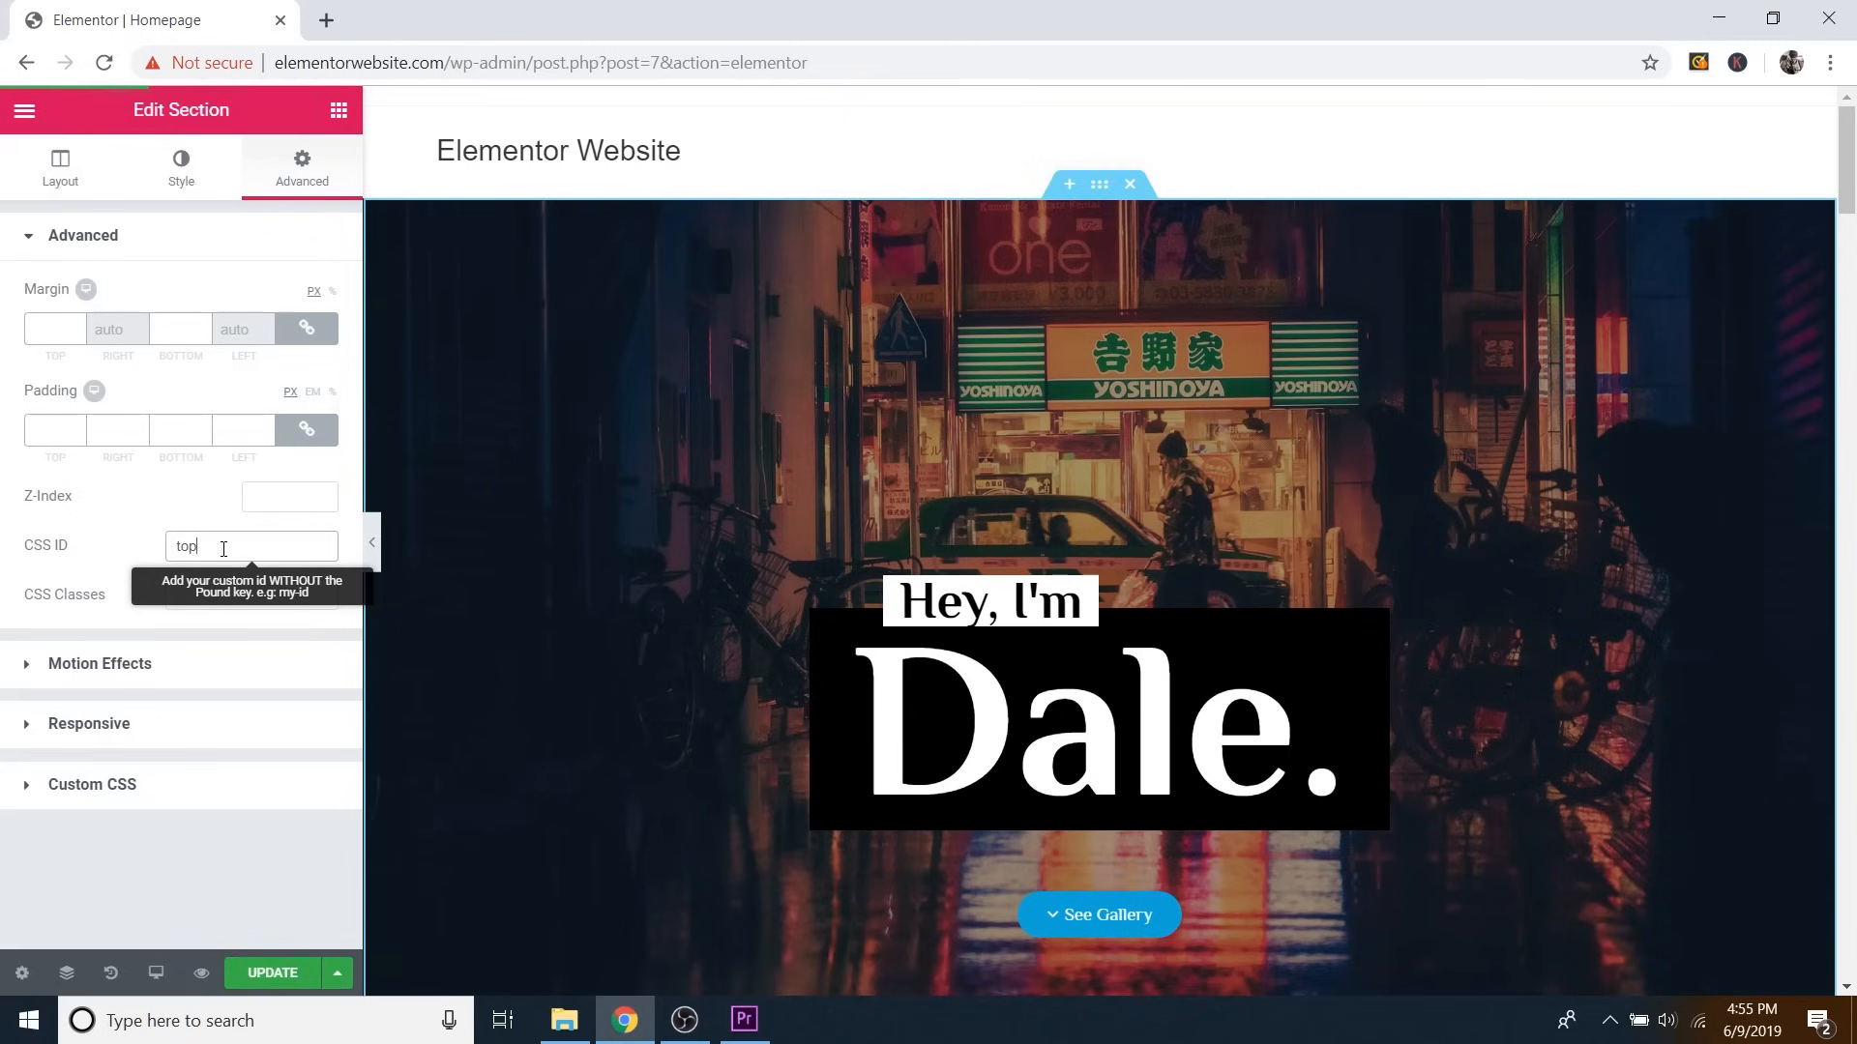
scroll(980, 532, down, 20)
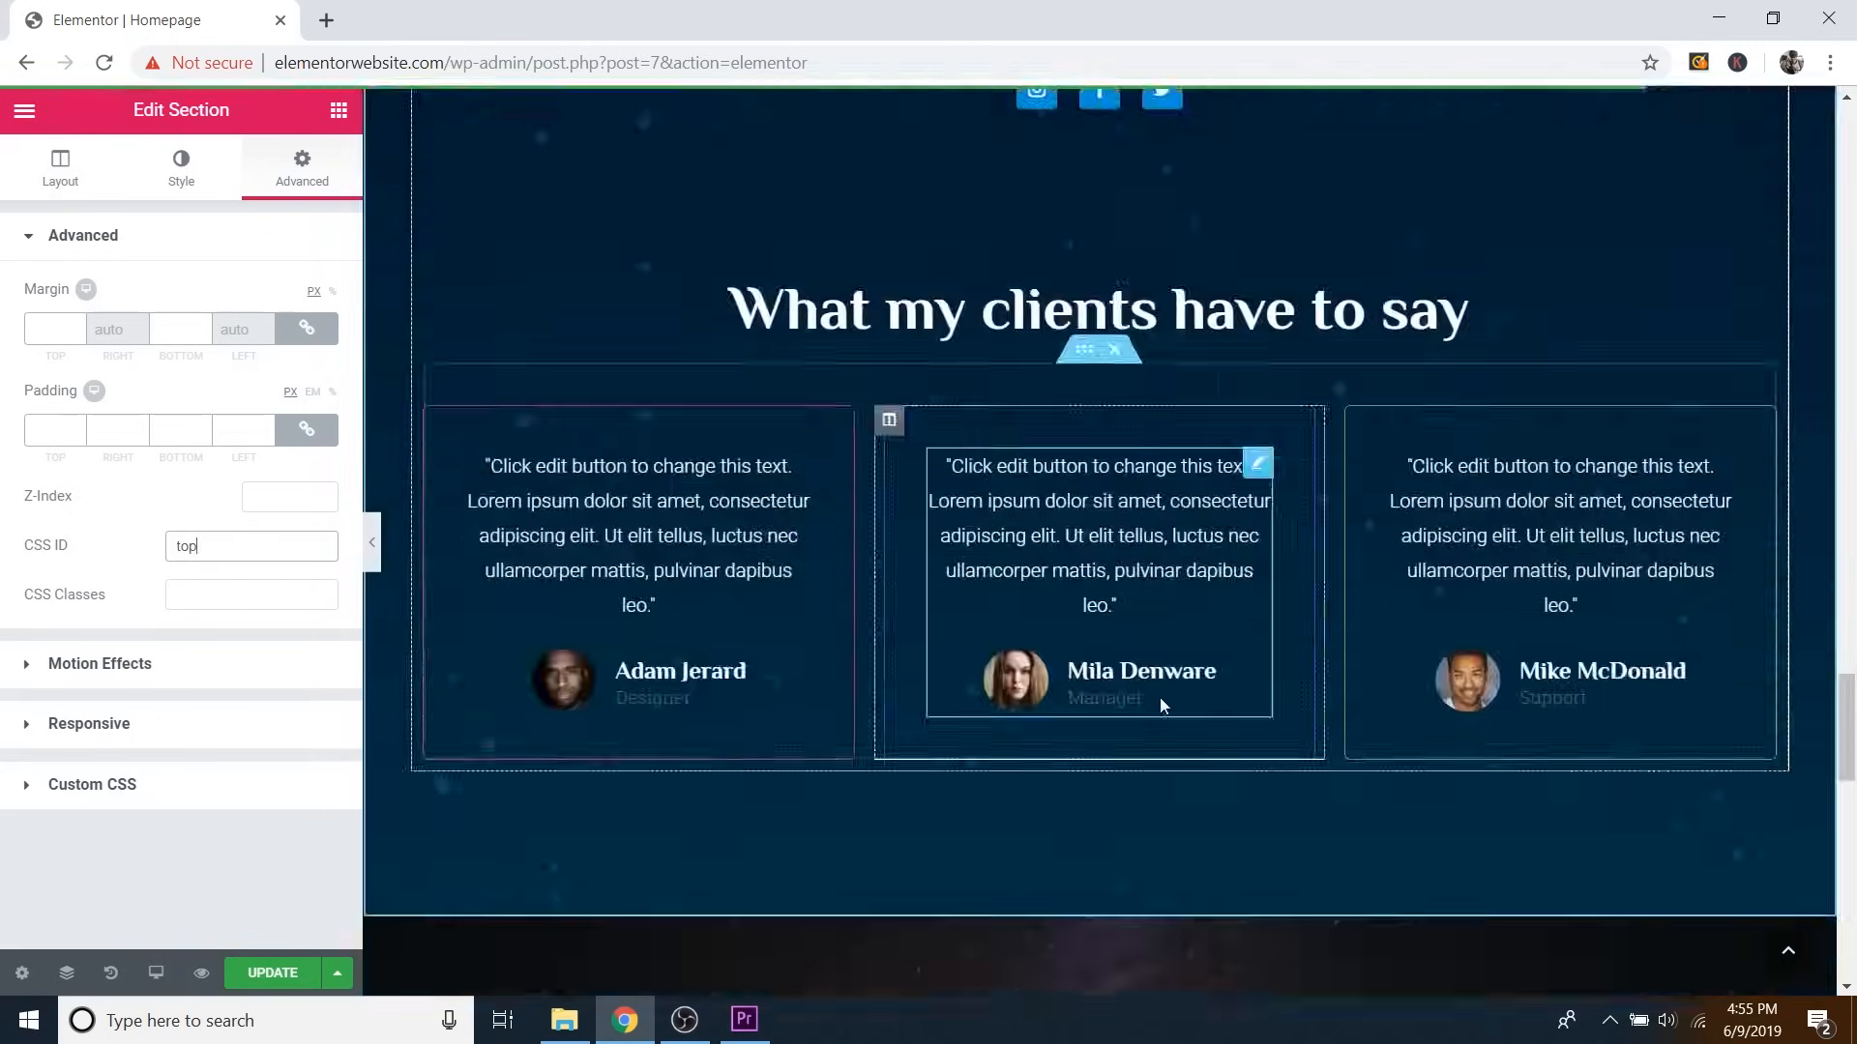
scroll(1160, 705, down, 10)
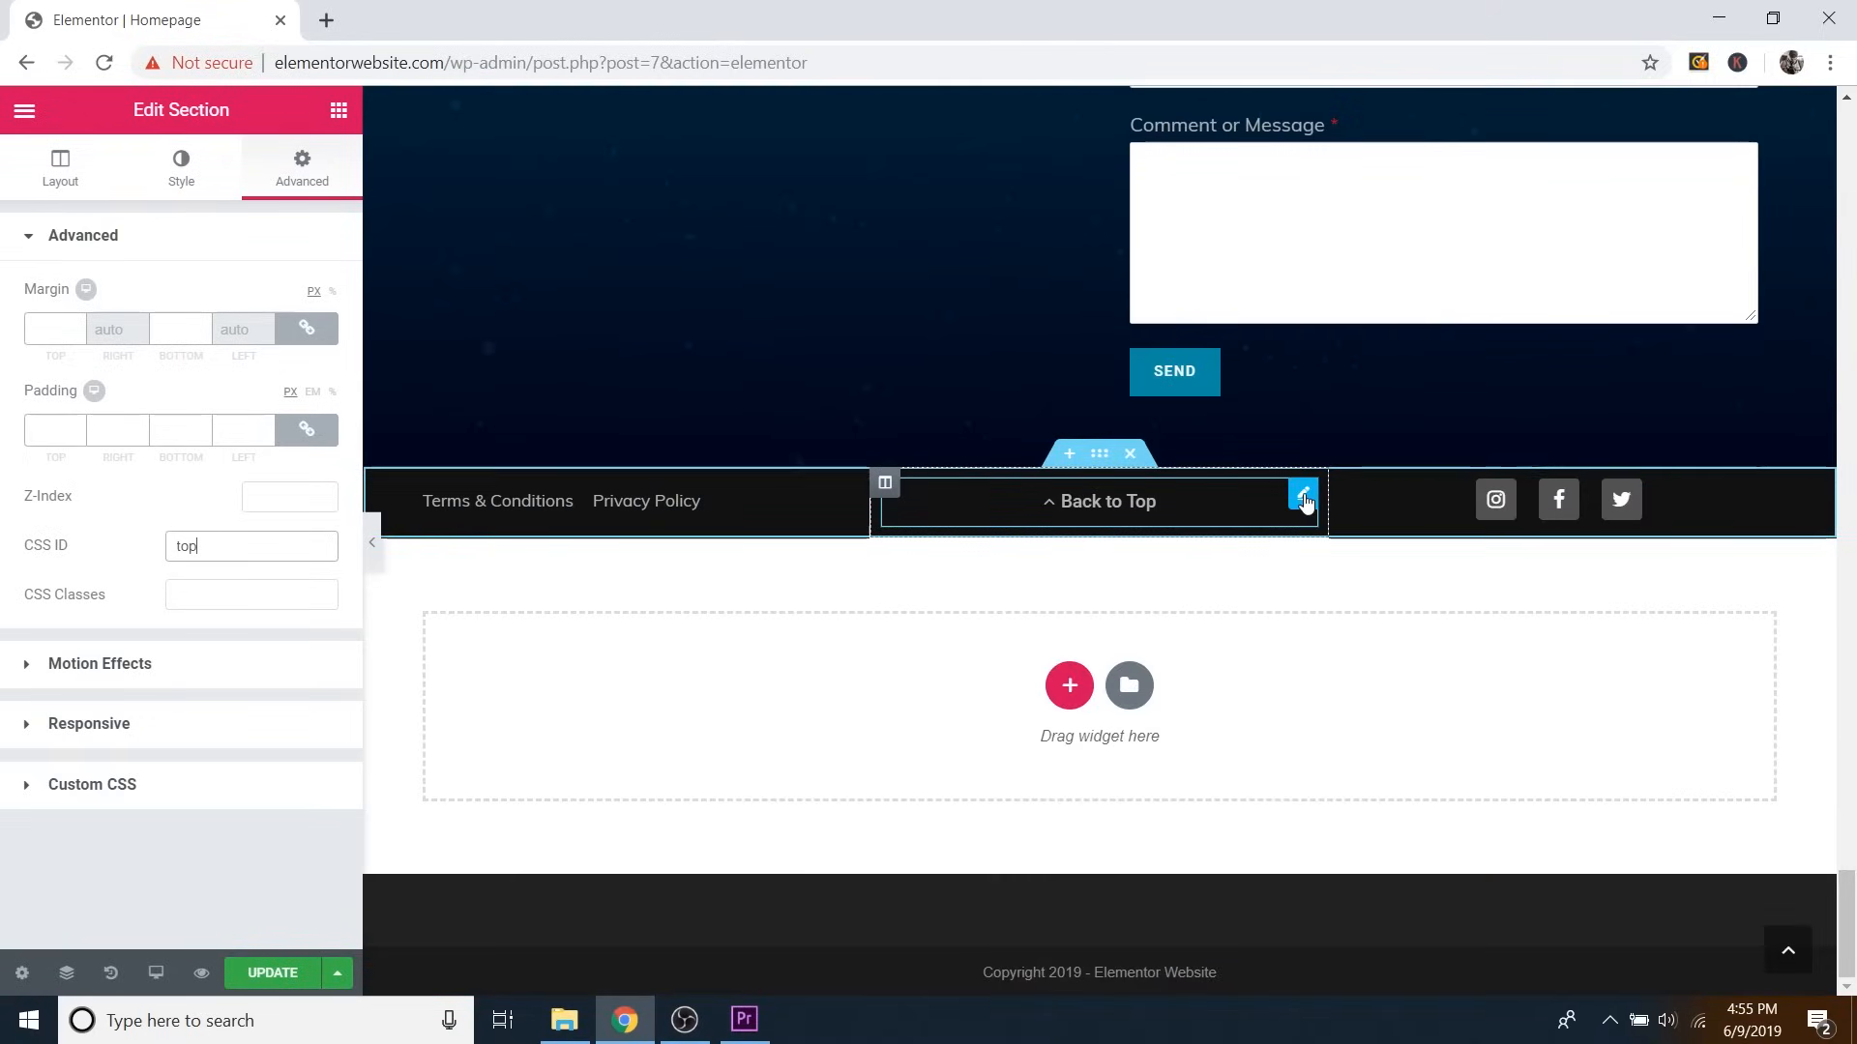
click(1302, 498)
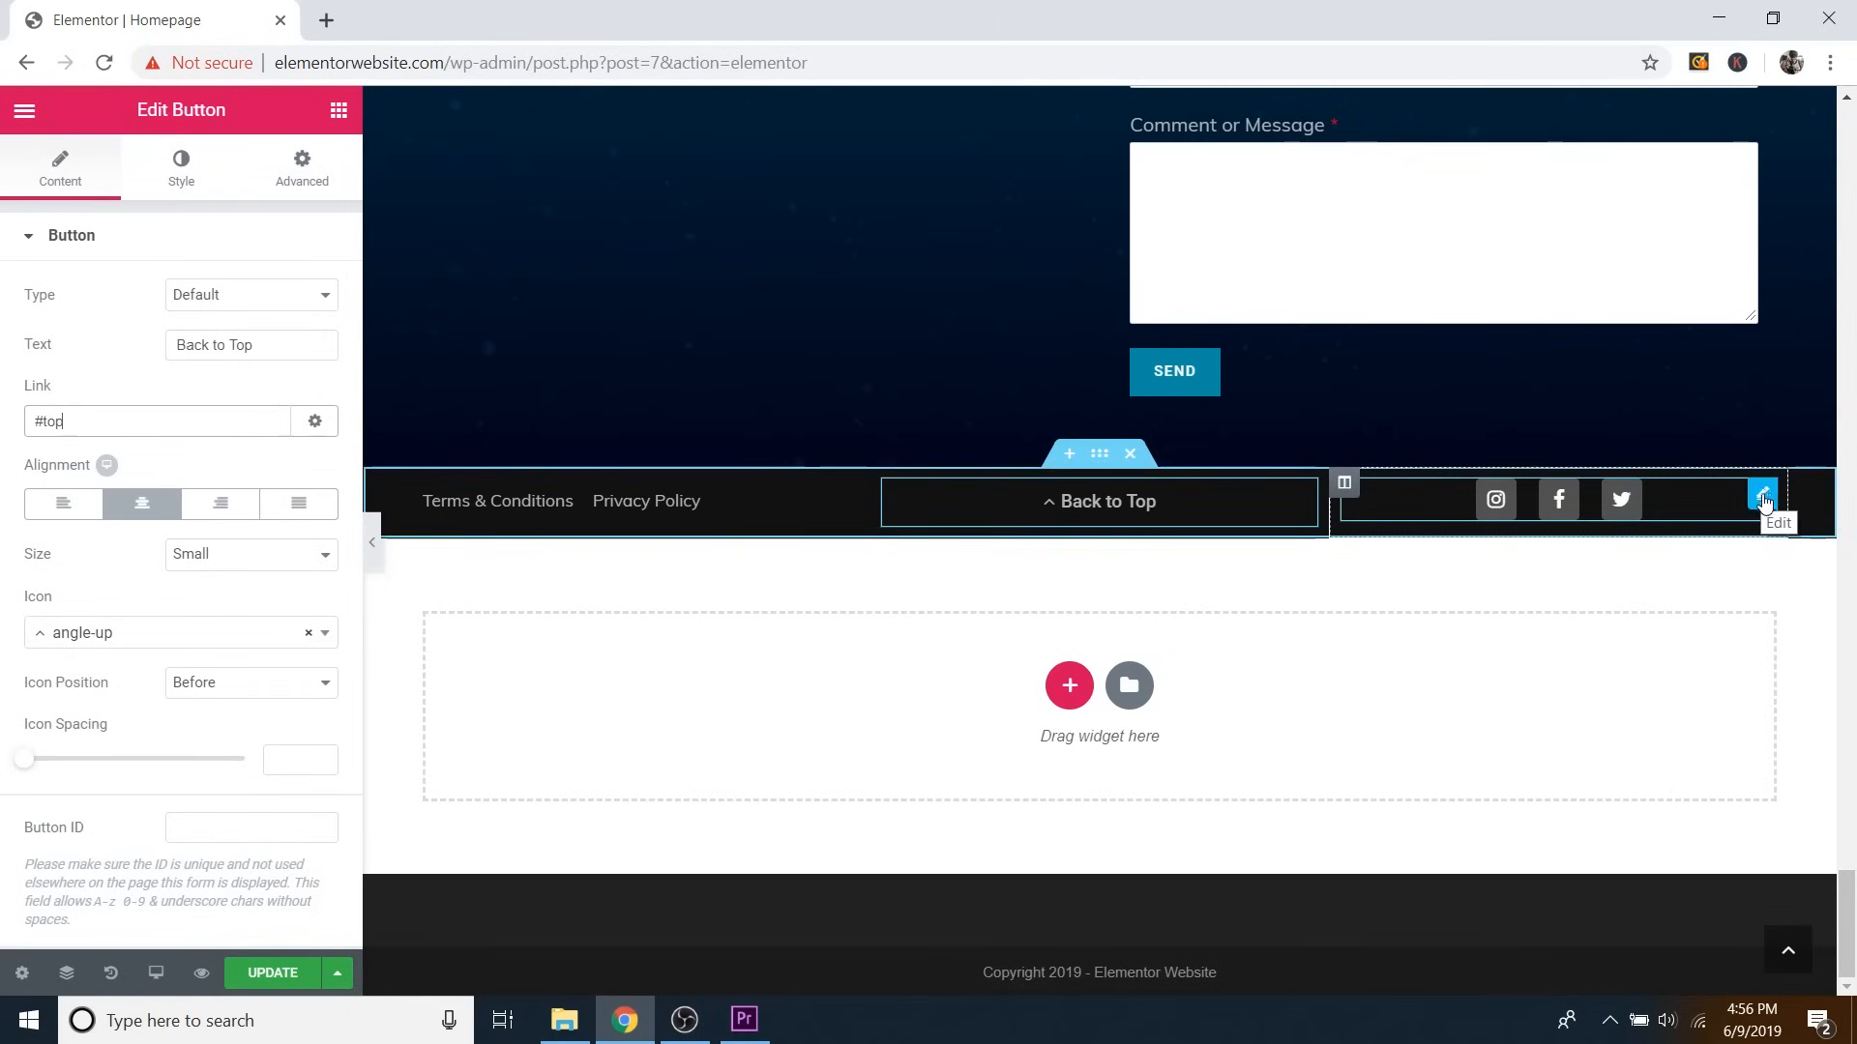
scroll(1755, 504, up, 15)
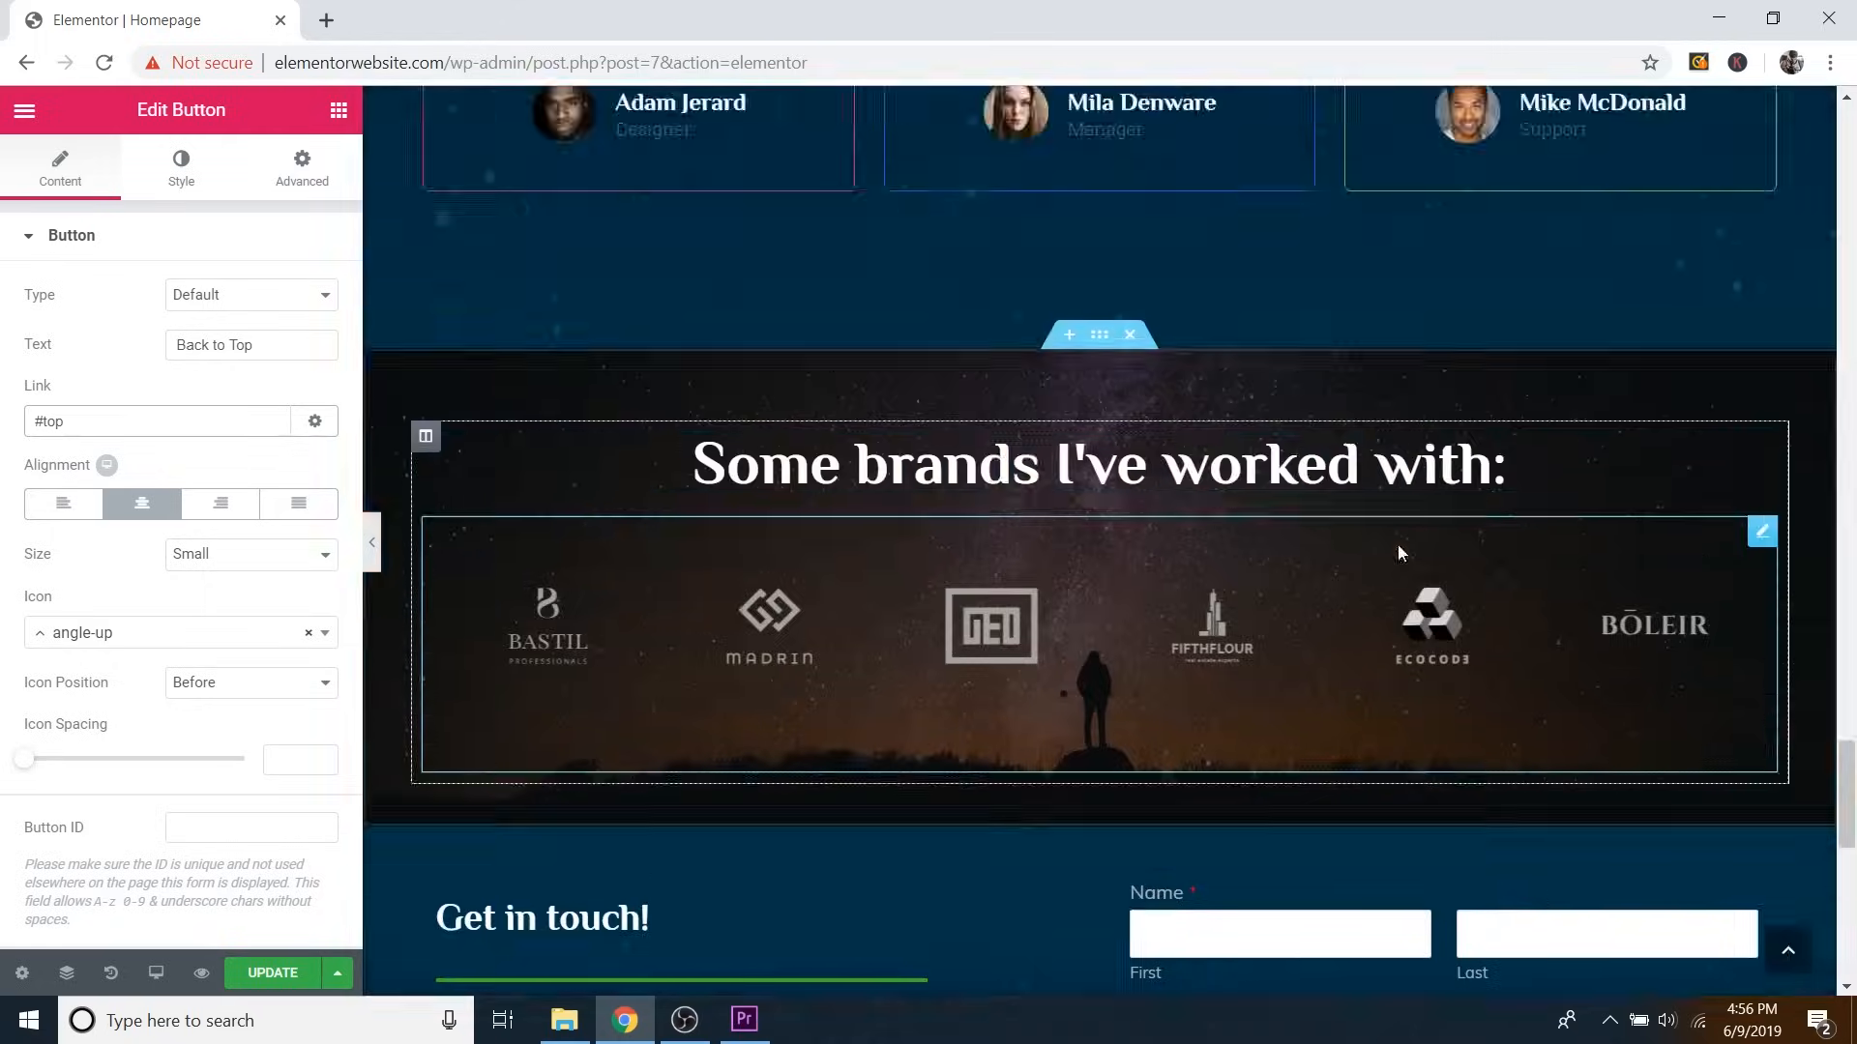
scroll(1412, 425, up, 2)
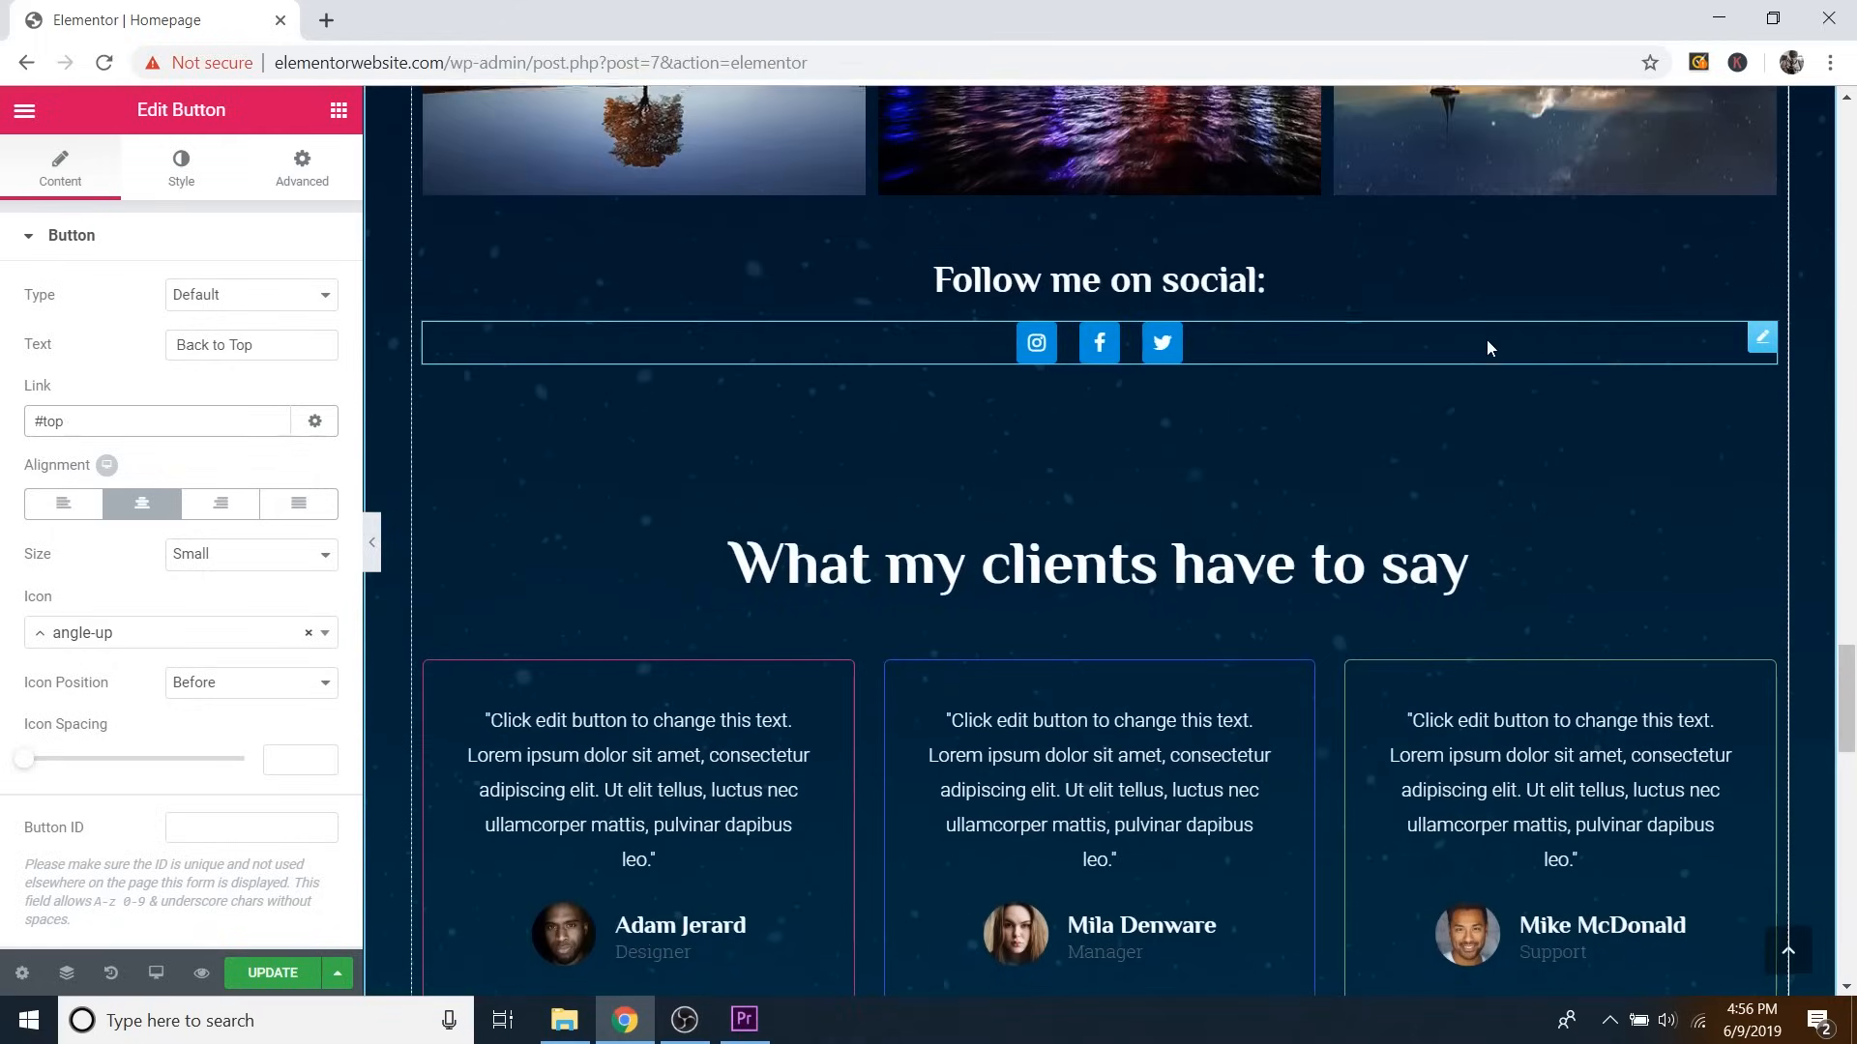
right_click(1766, 345)
click(1732, 398)
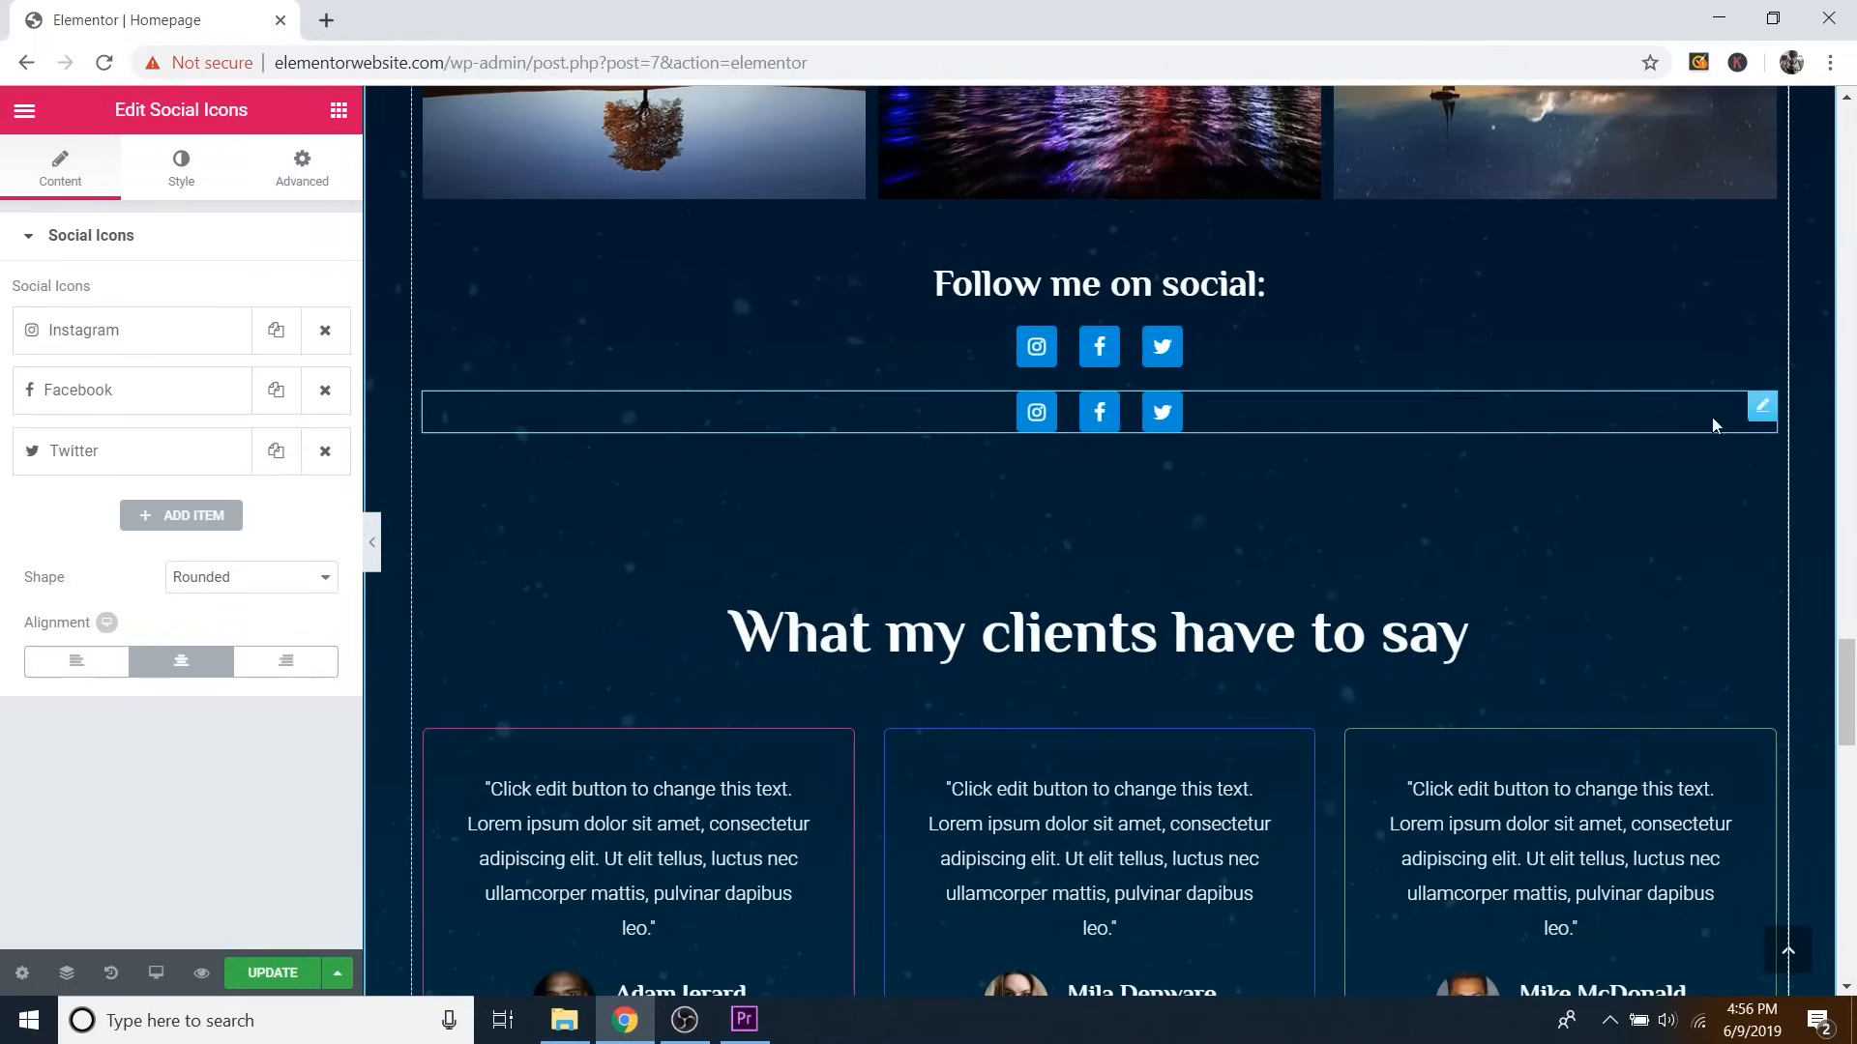
drag(1760, 417, 1588, 652)
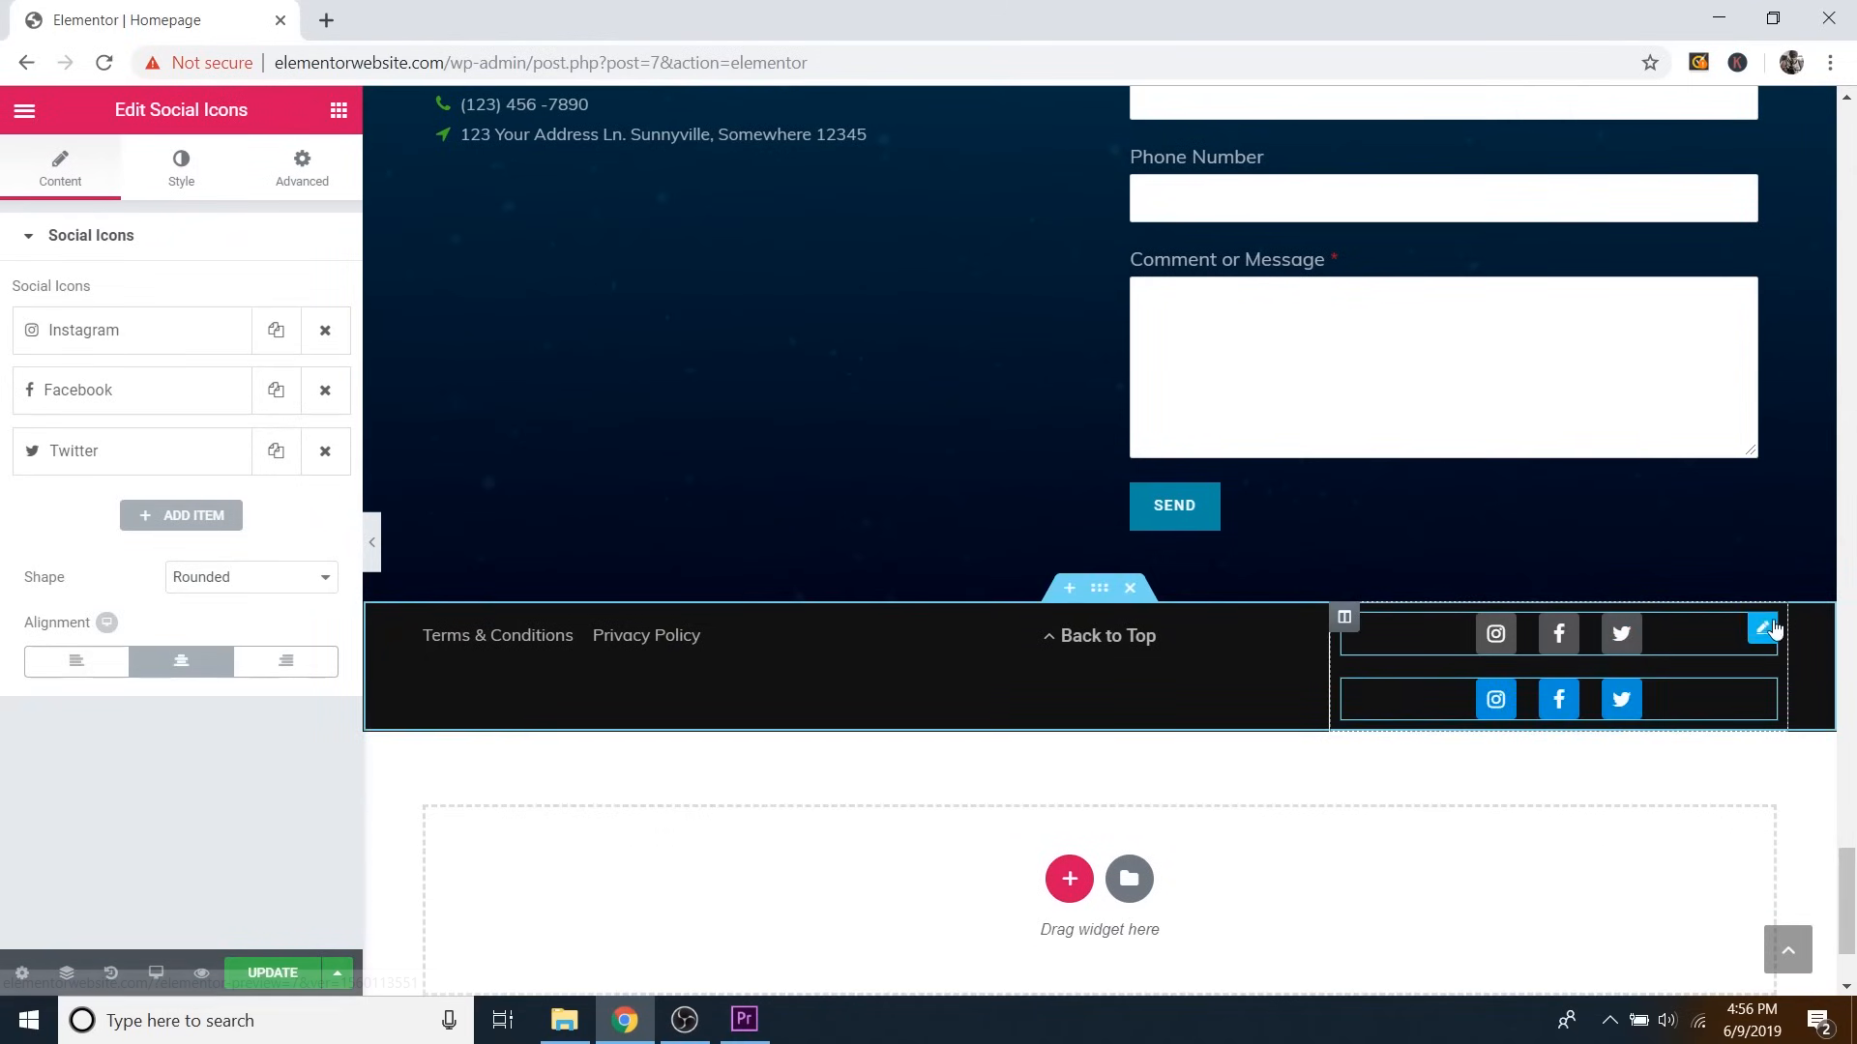
right_click(1768, 704)
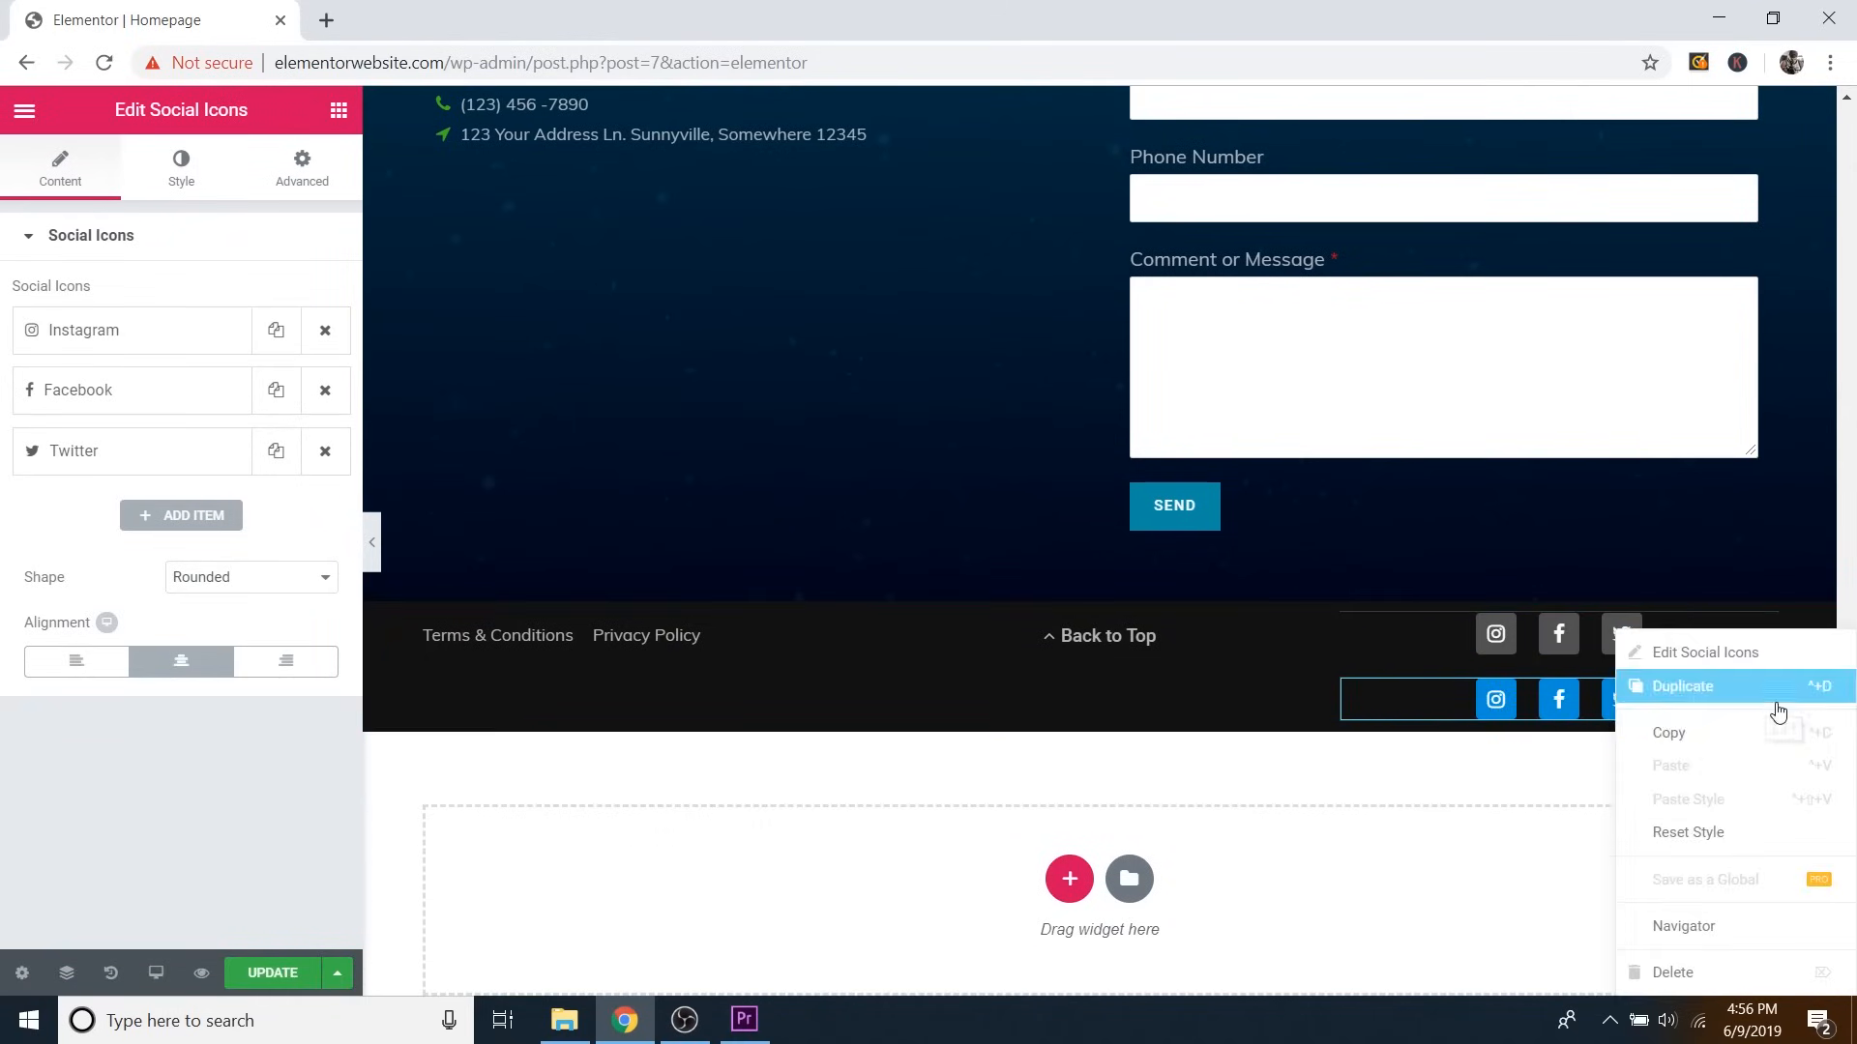
click(1671, 972)
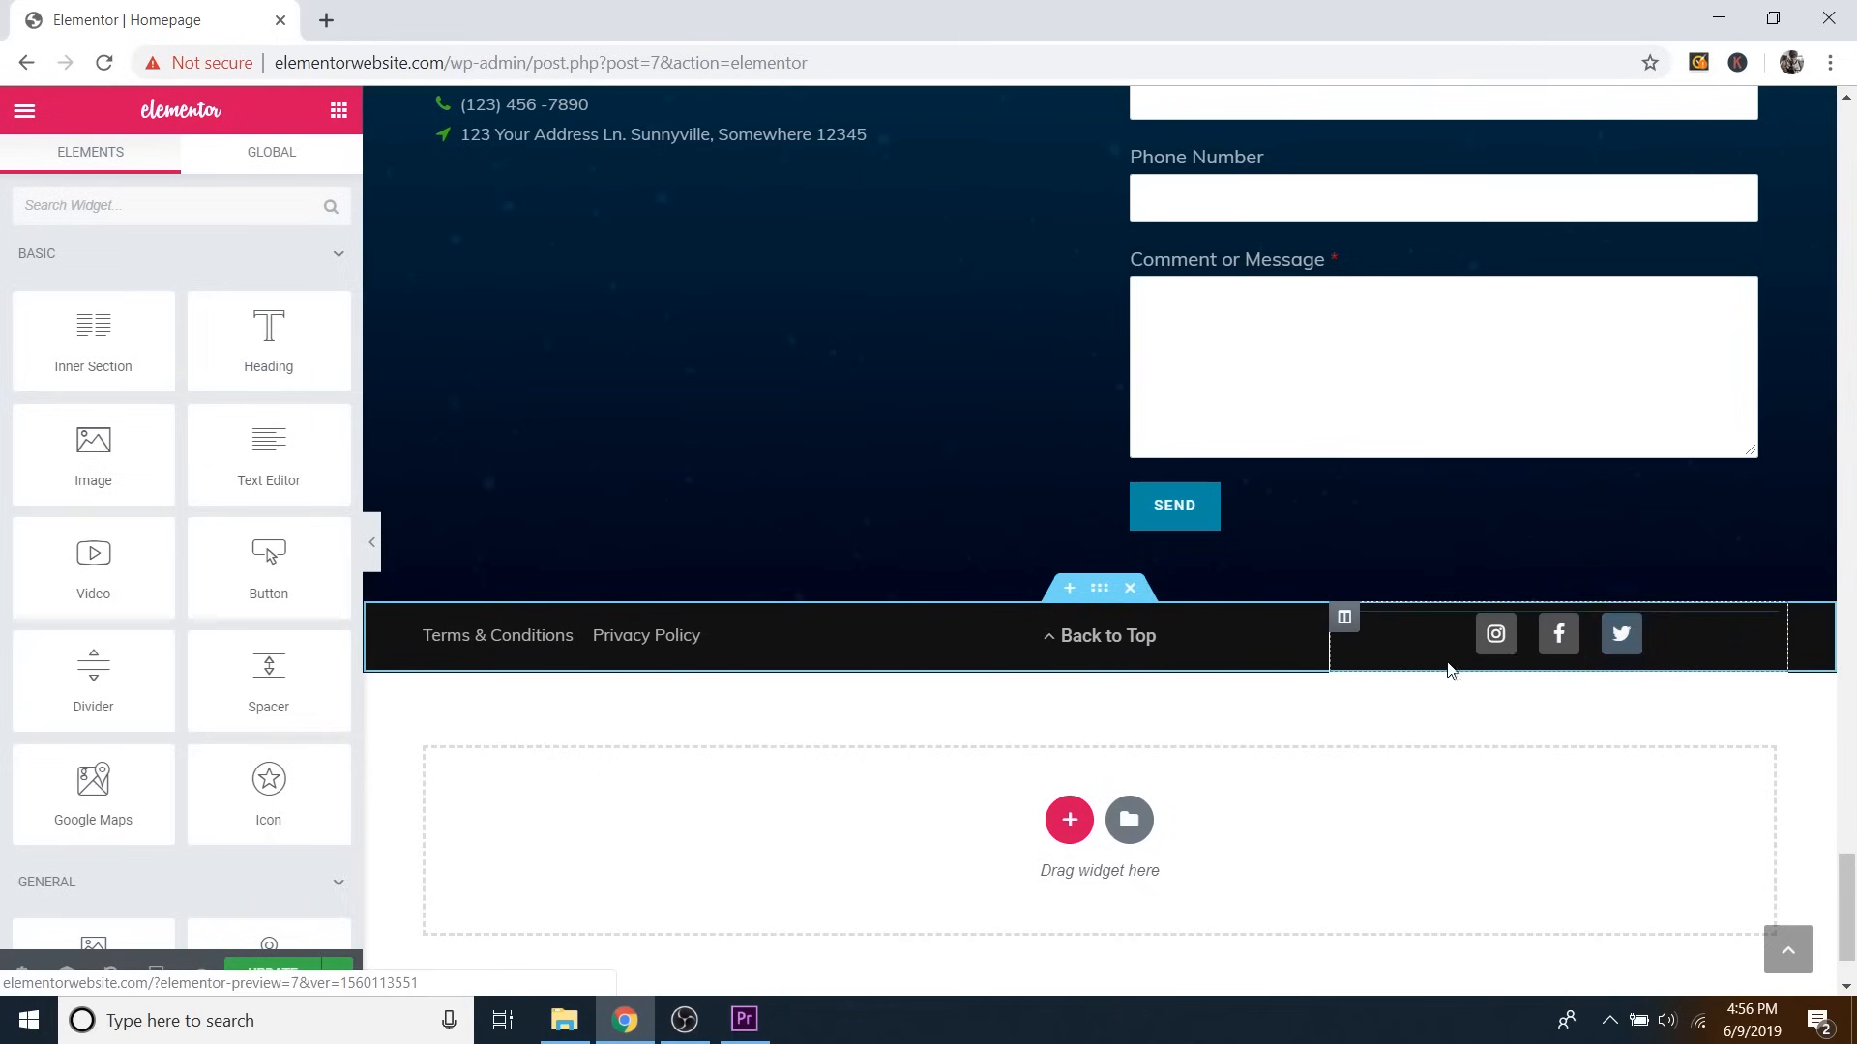
scroll(1646, 607, up, 2)
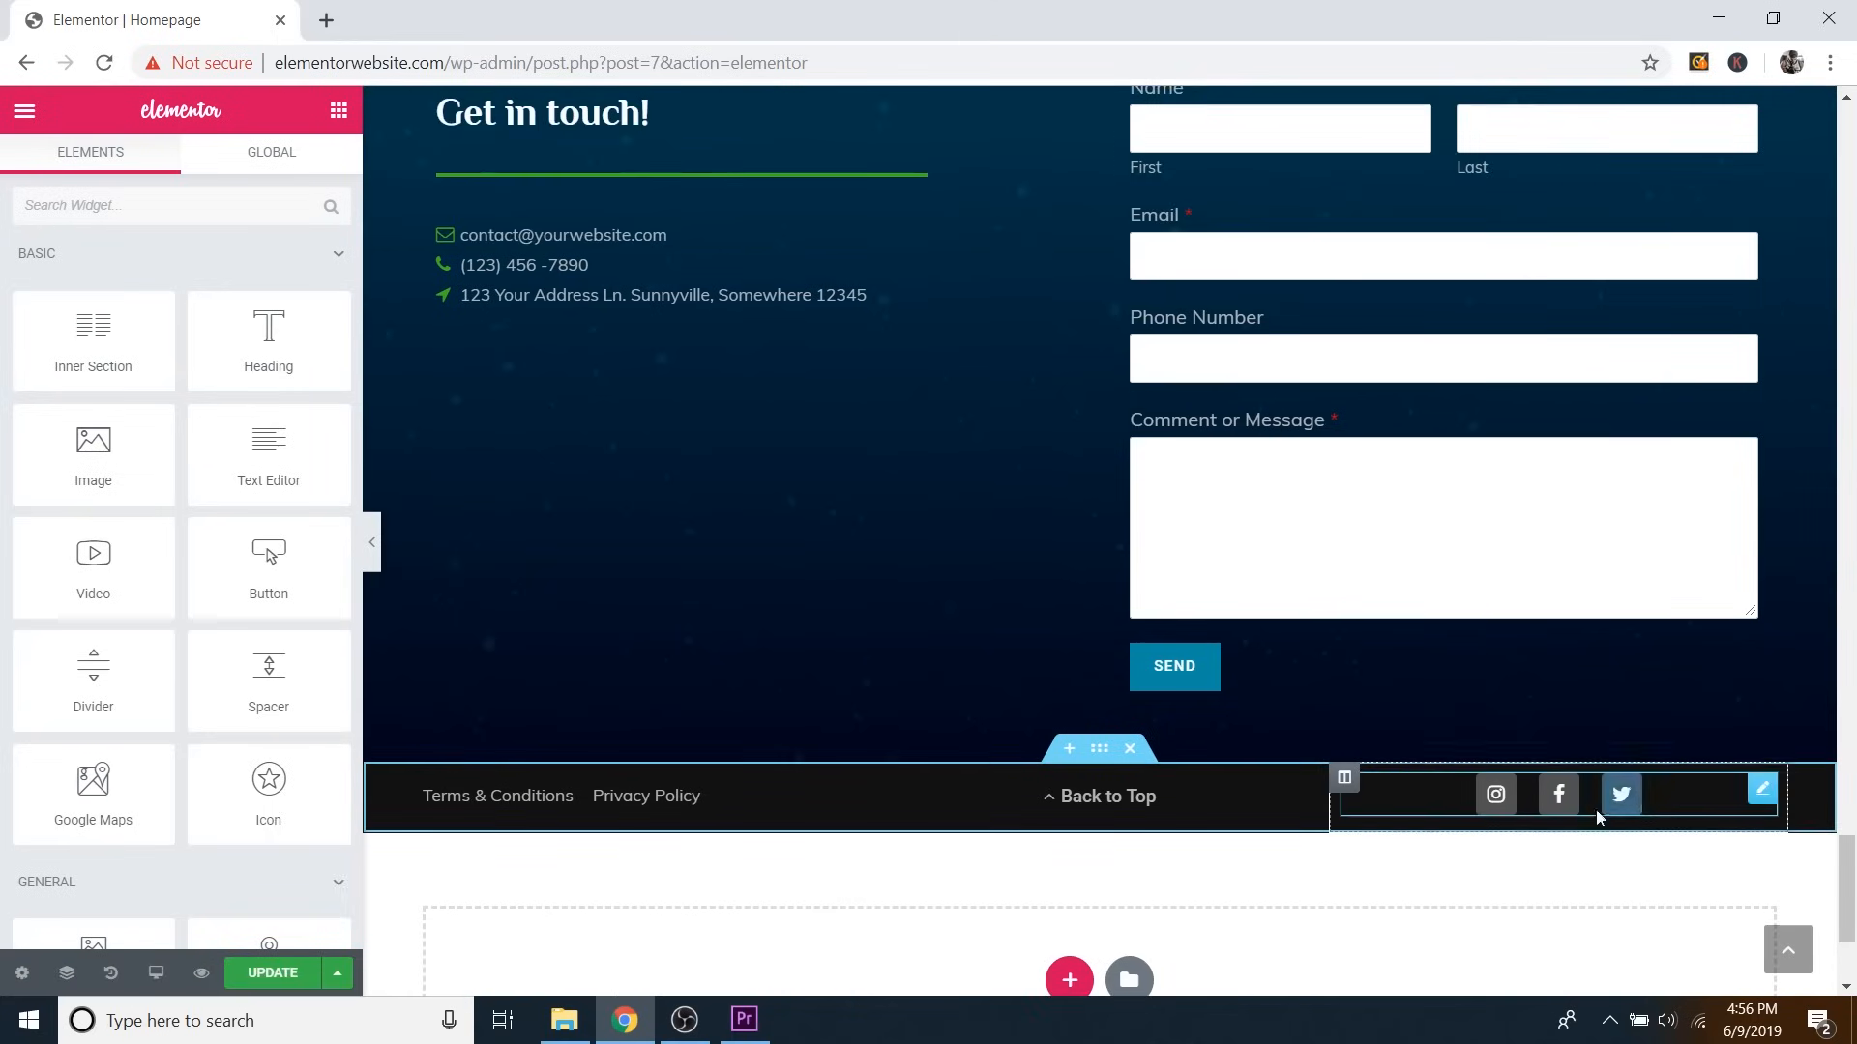
scroll(1588, 630, down, 2)
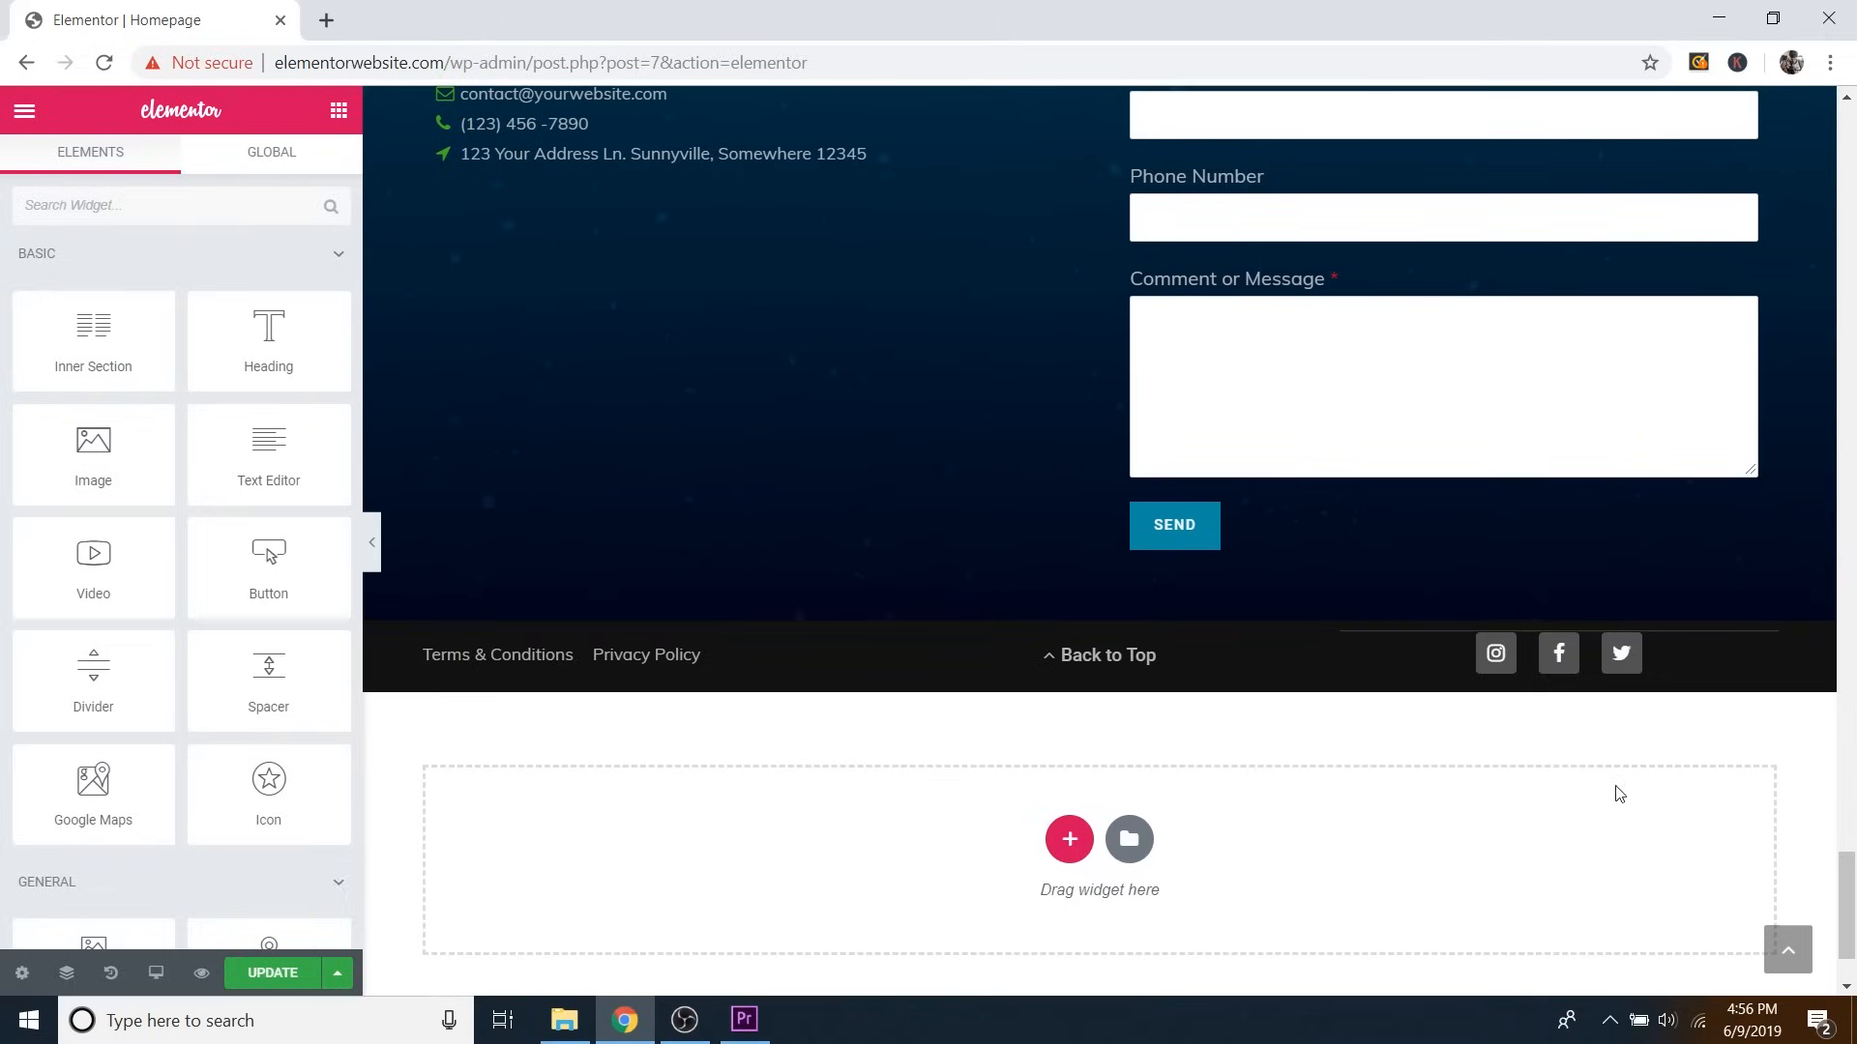
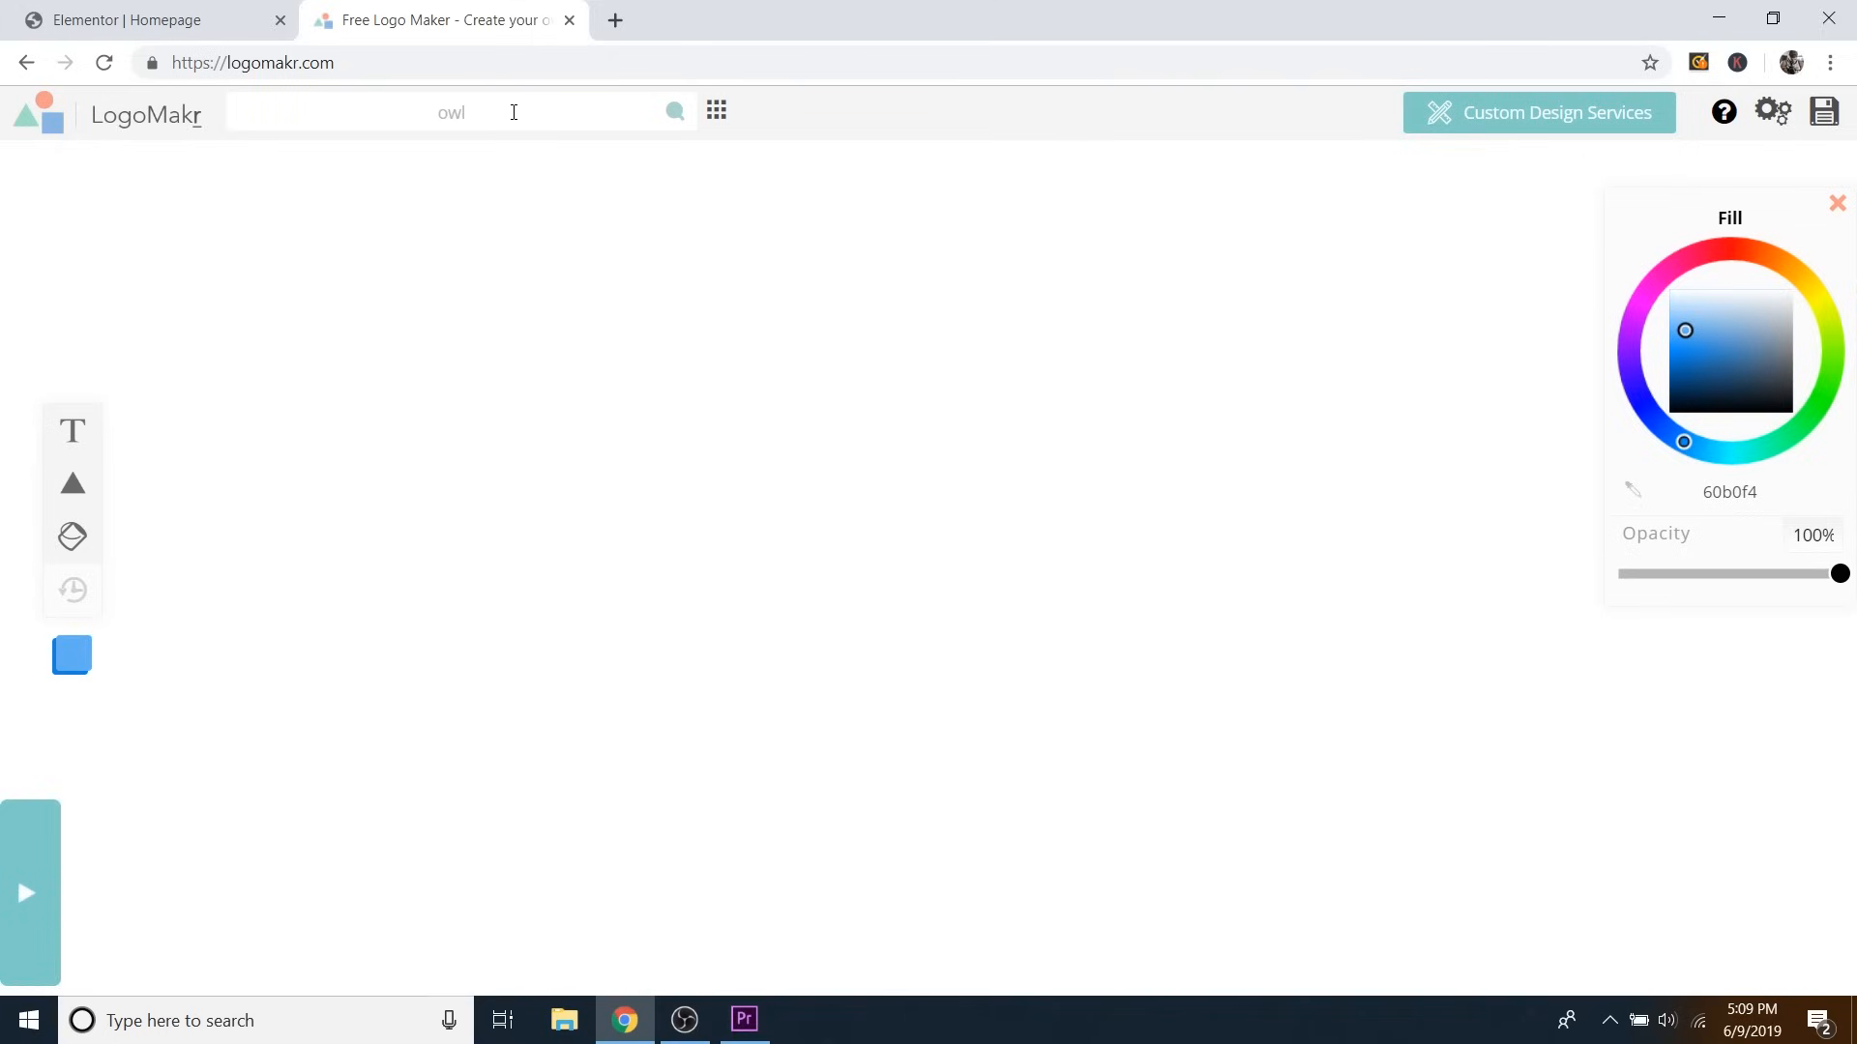
Search LogoMakr for 'owl' and add the round black owl-face icon to the canvas.
key(Return)
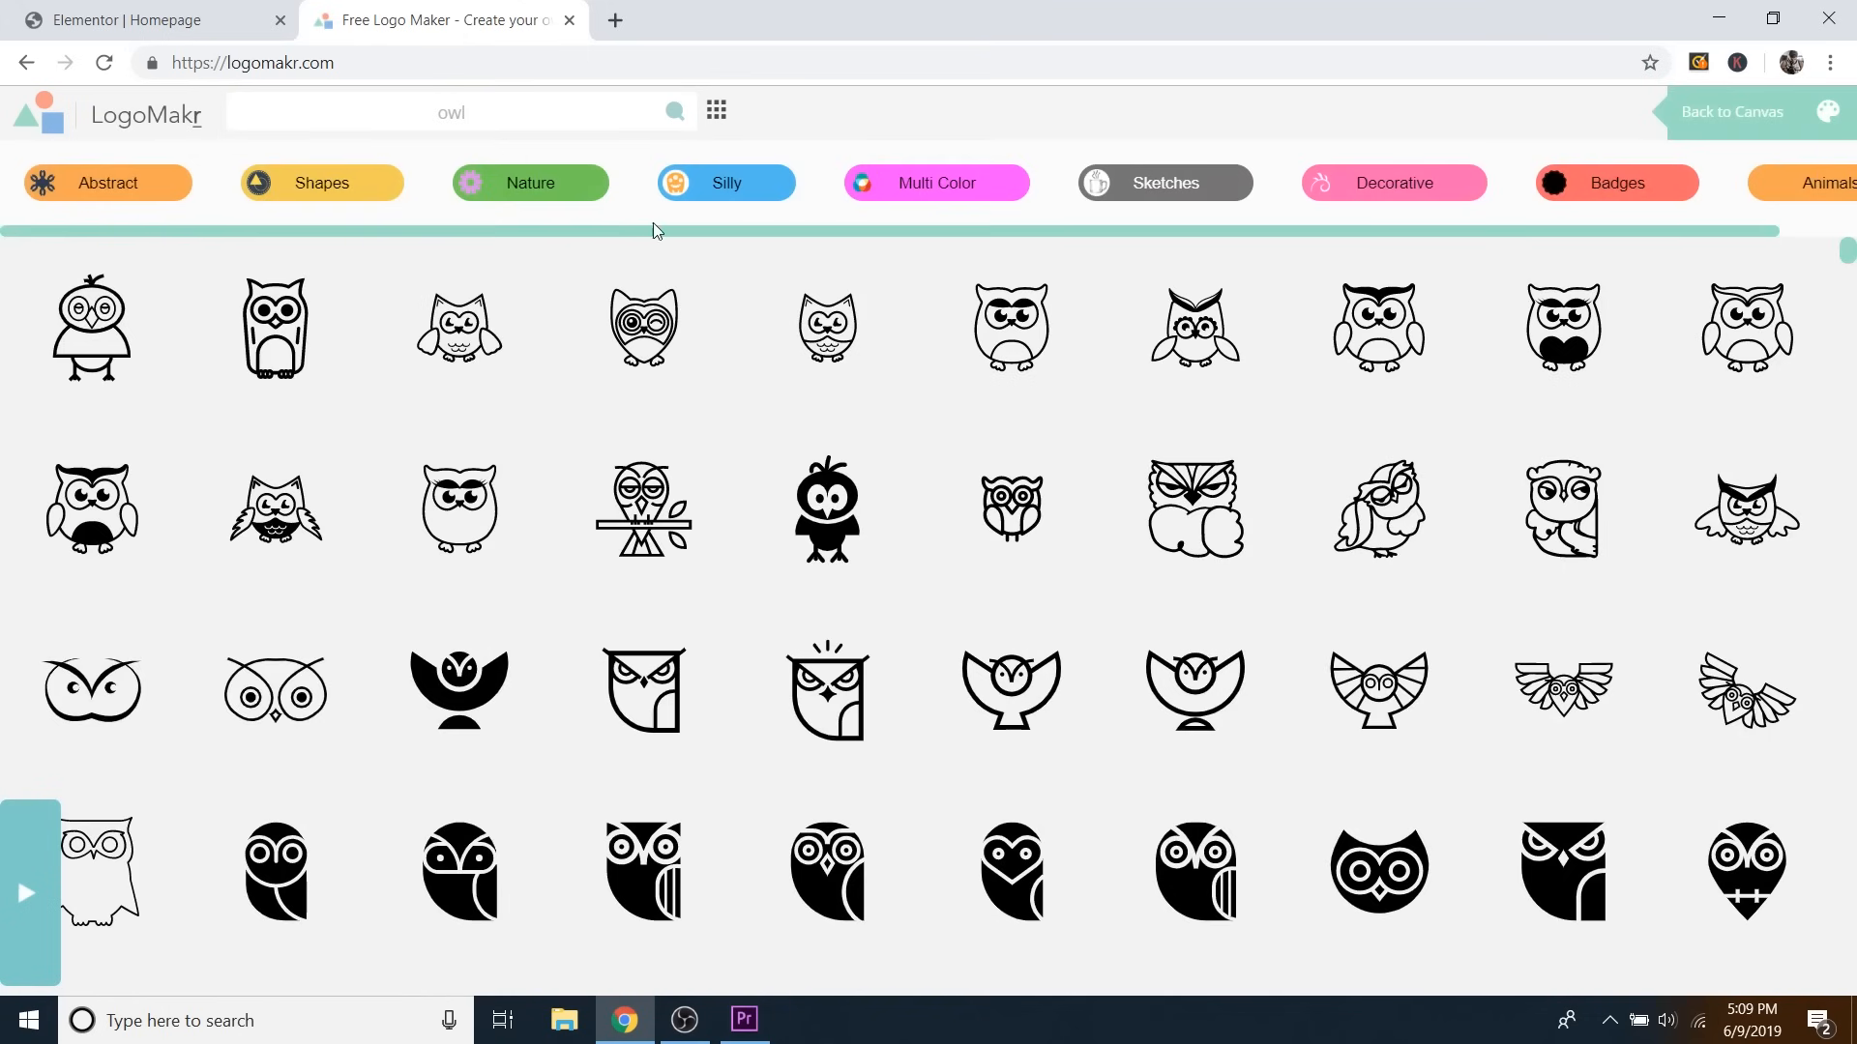
scroll(1074, 425, down, 8)
scroll(1238, 459, down, 10)
drag(1825, 319, 1849, 495)
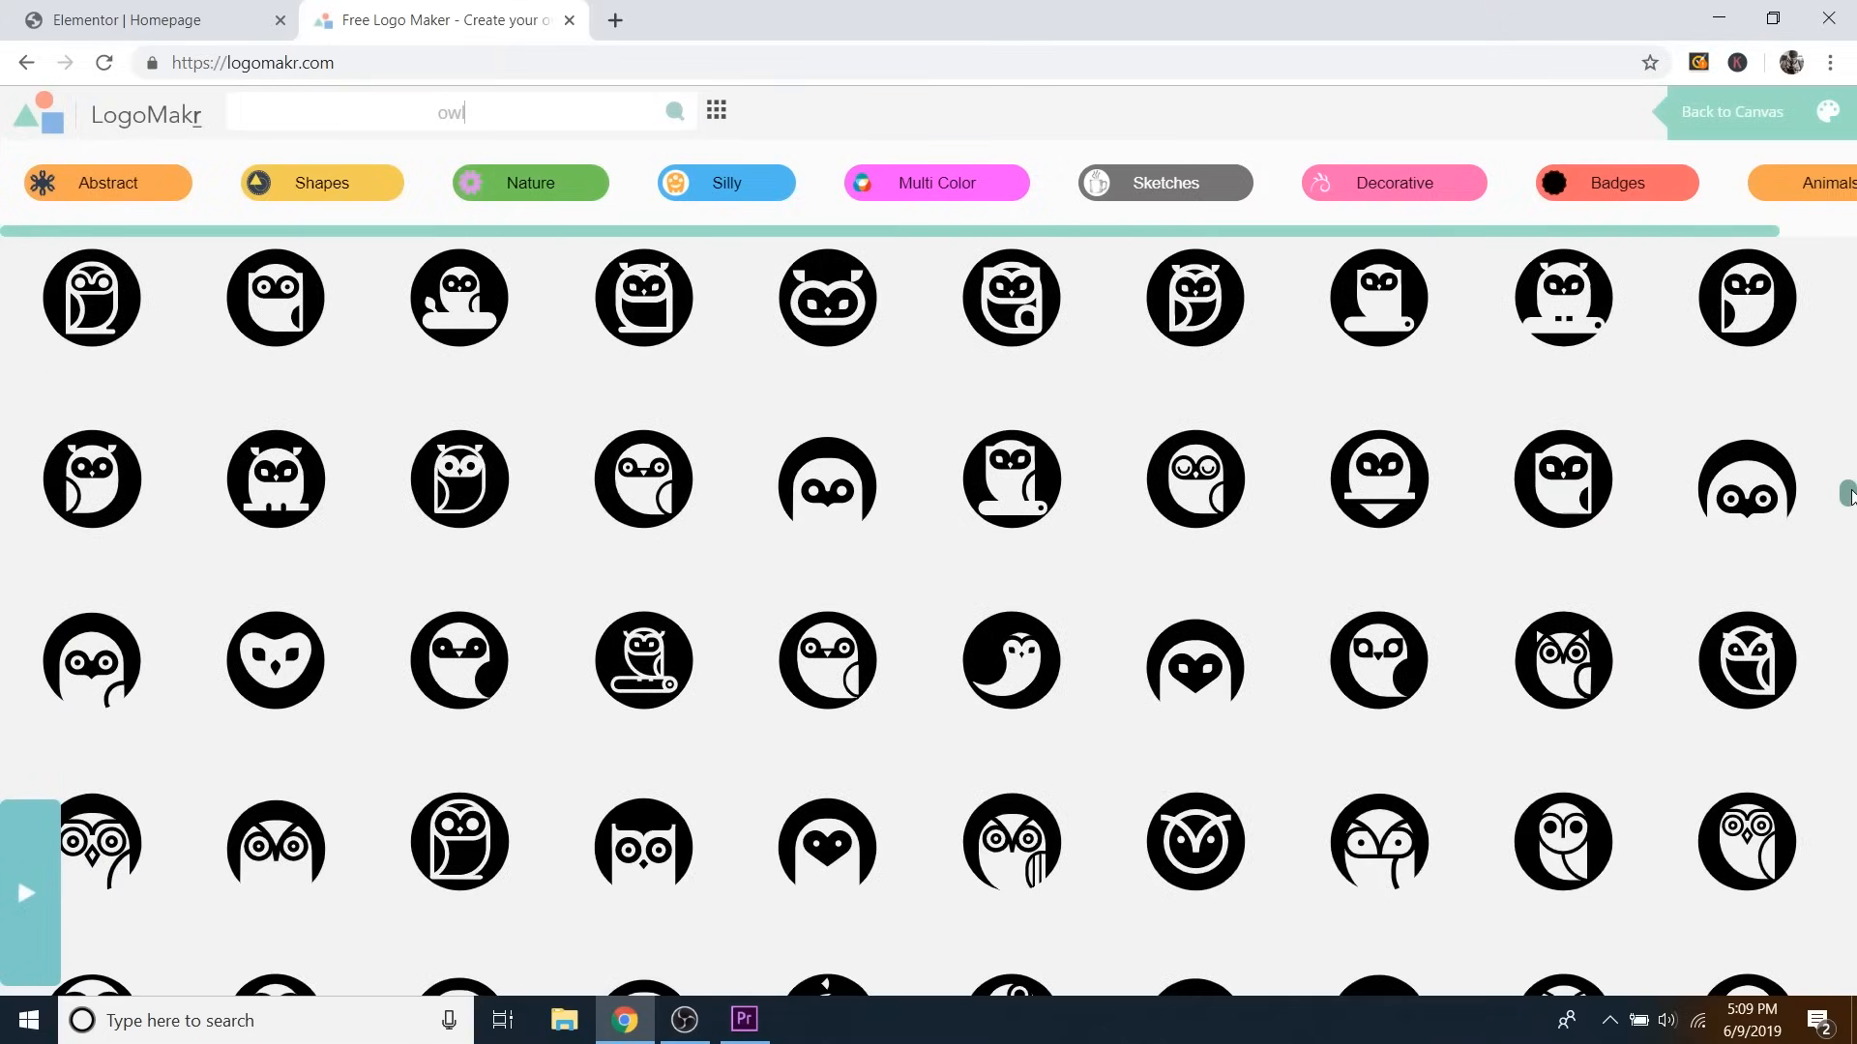
scroll(1431, 503, down, 4)
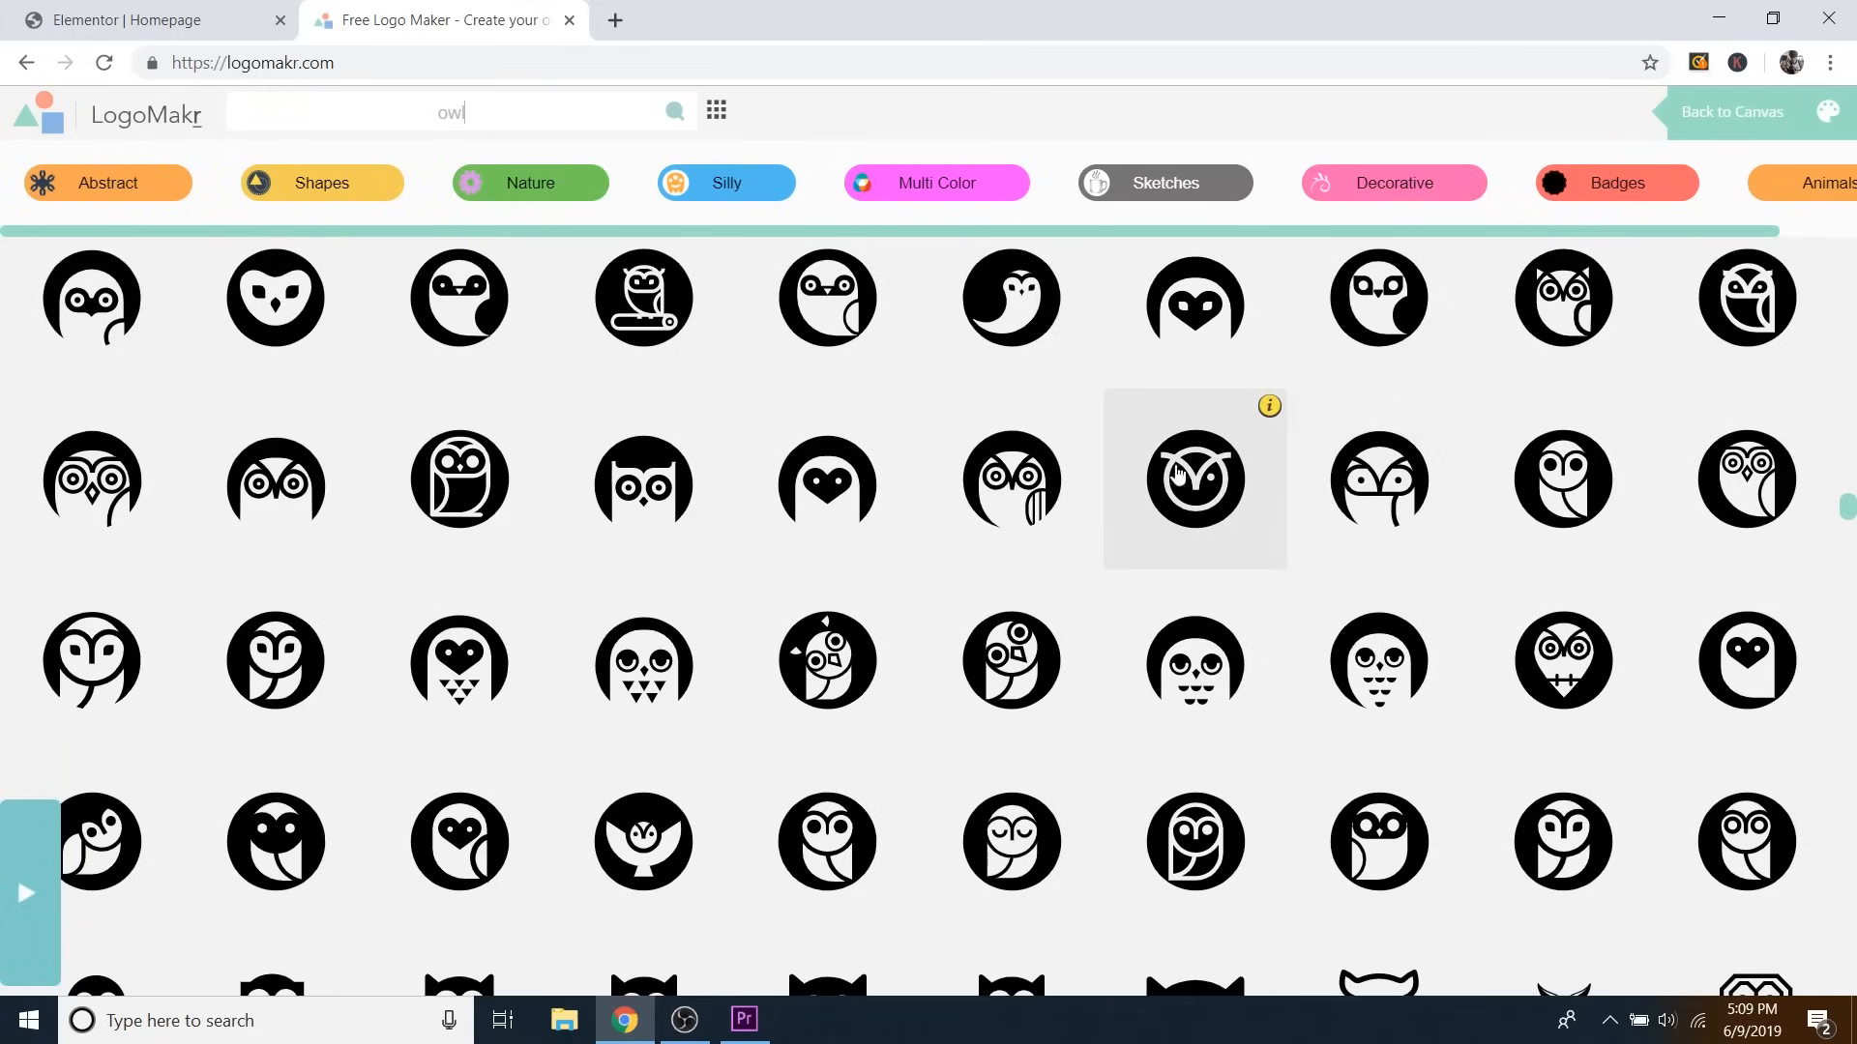
scroll(1176, 471, down, 1)
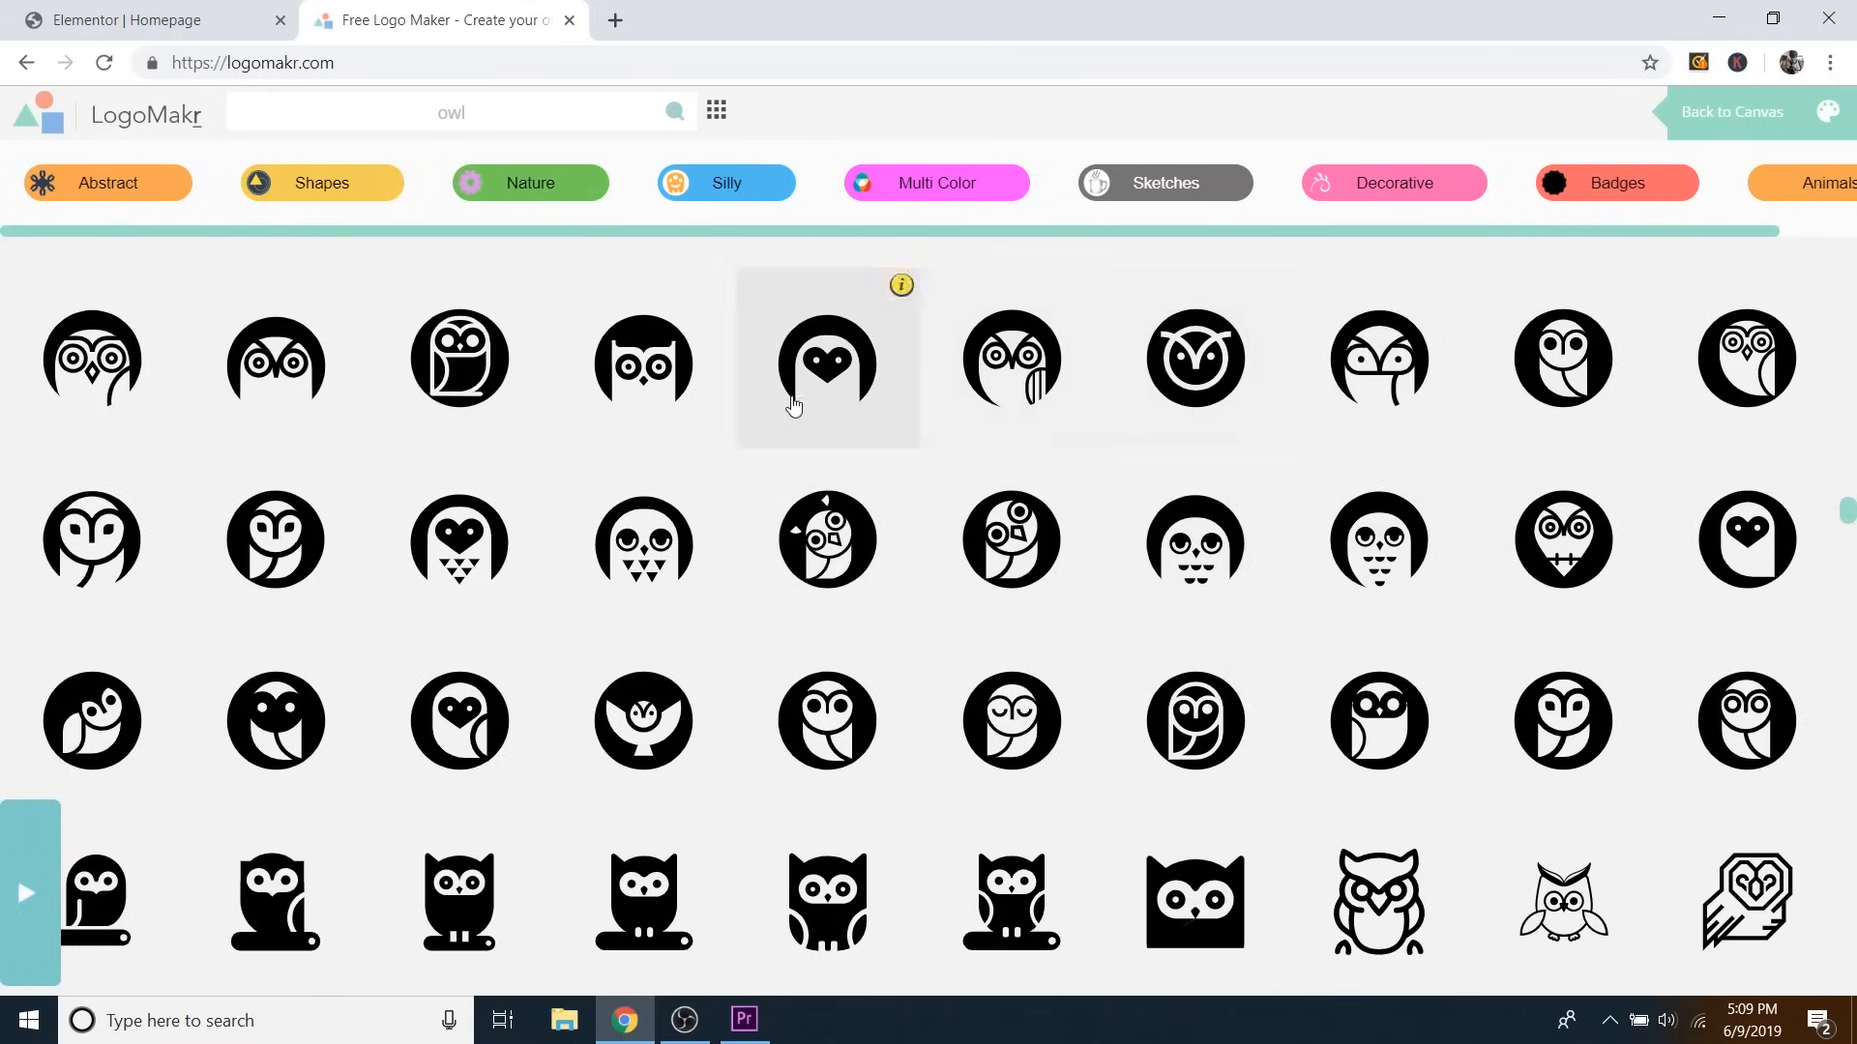
click(665, 379)
Enlarge the owl icon and position it at the left side of the canvas.
drag(966, 523, 514, 525)
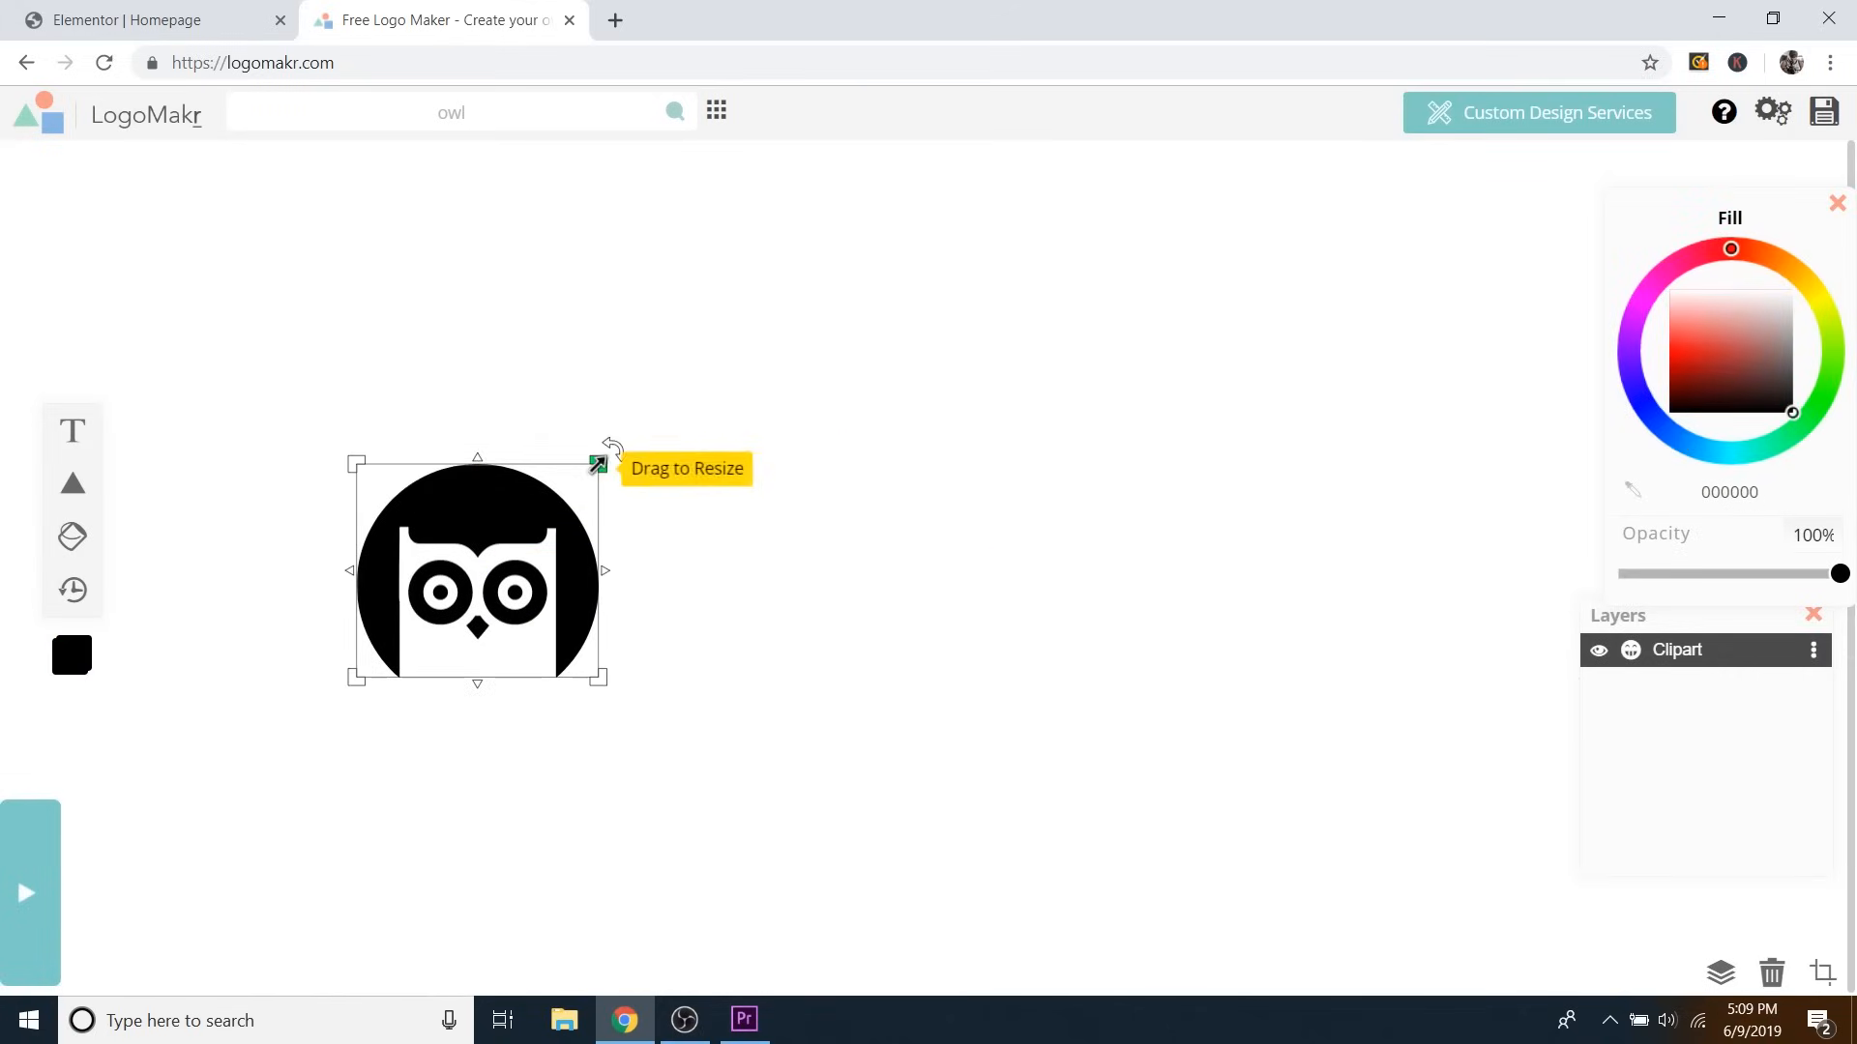
drag(598, 464, 618, 448)
drag(533, 499, 411, 495)
mouse_move(500, 443)
mouse_down()
mouse_move(381, 538)
mouse_move(535, 406)
mouse_move(481, 425)
mouse_move(496, 440)
mouse_up()
drag(368, 481, 312, 478)
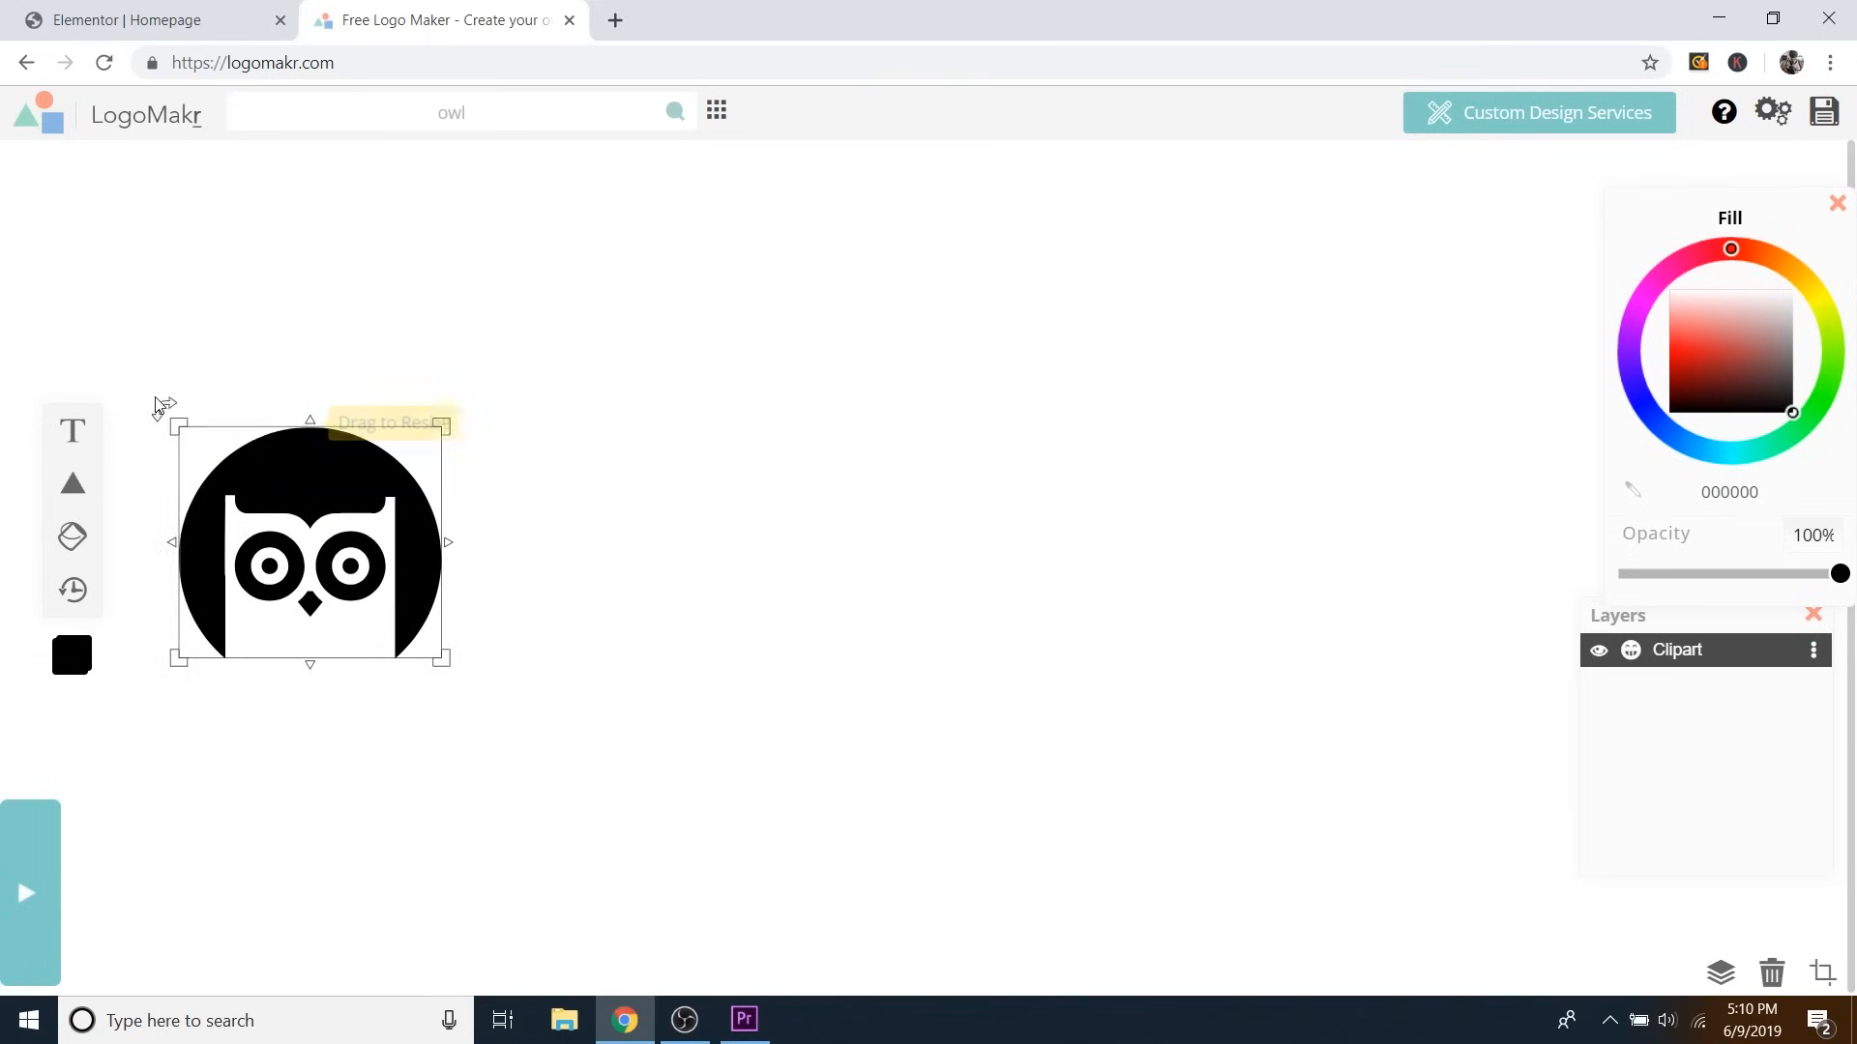
Add a 'Night Owl' text box and select all of its text.
click(70, 432)
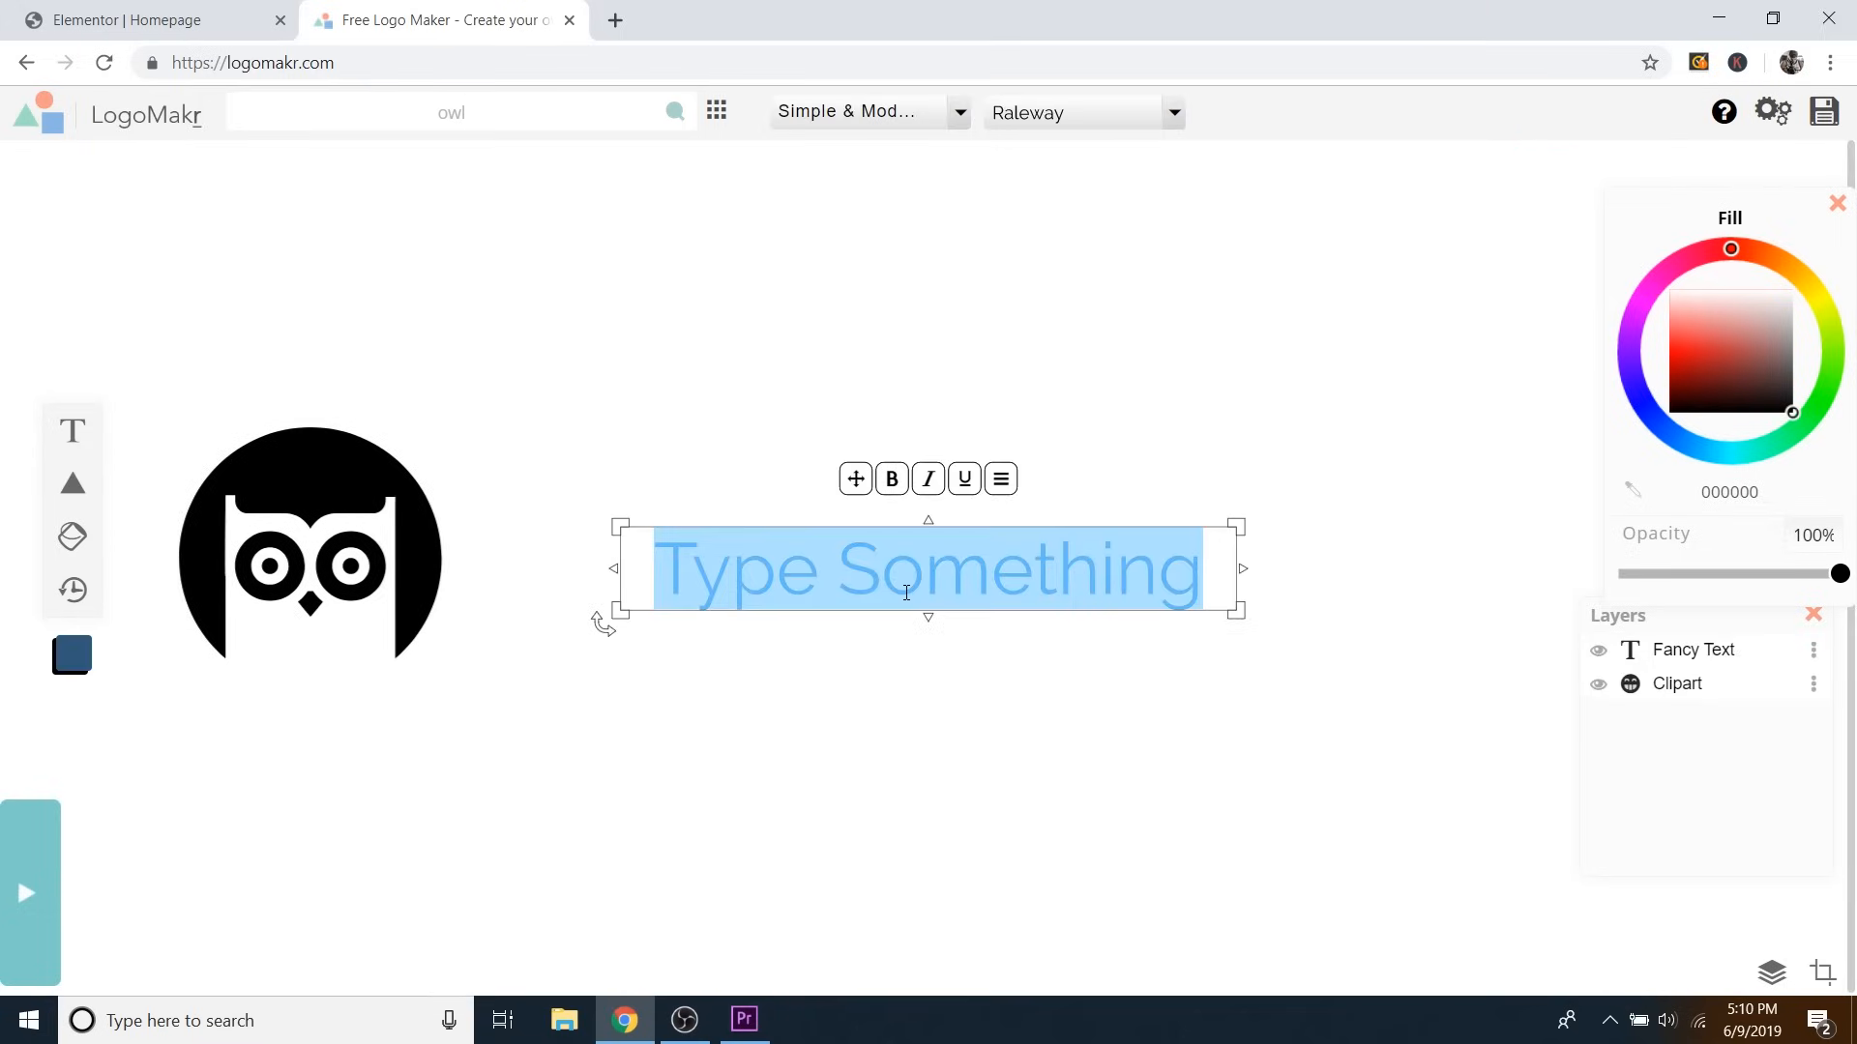
text(Ni)
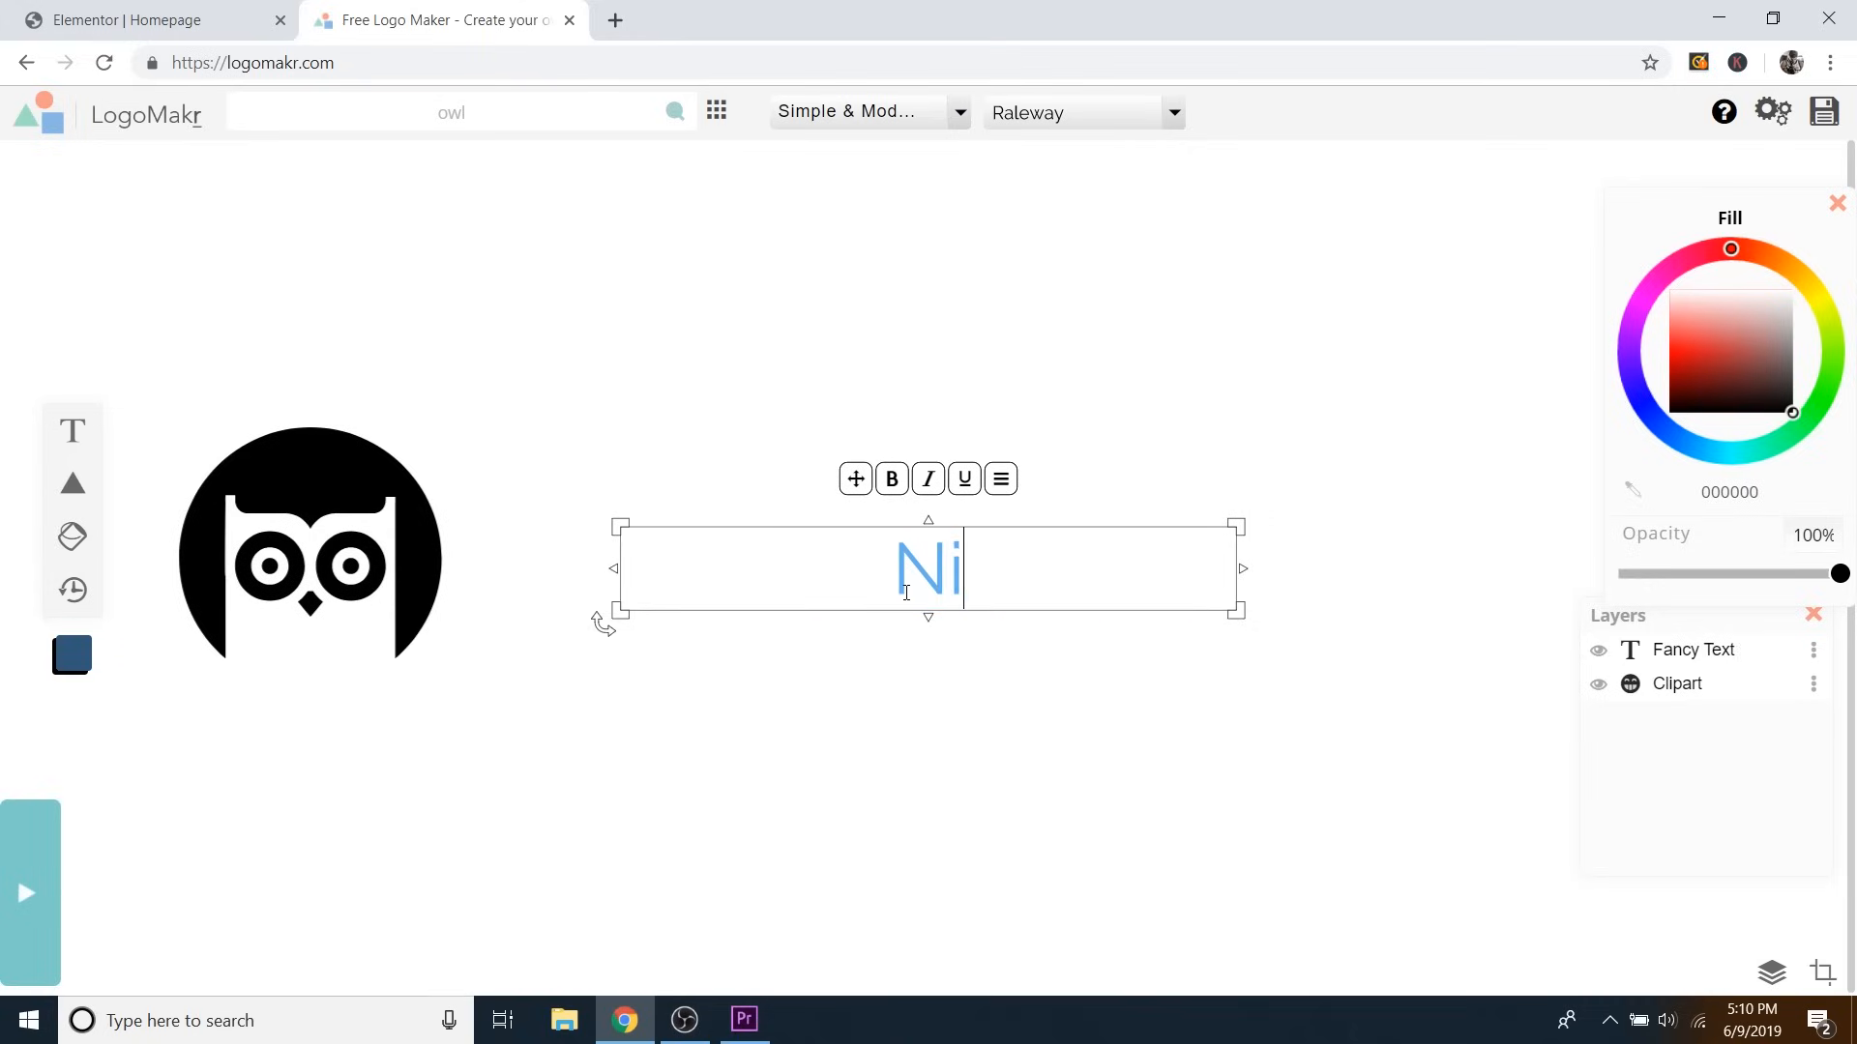
text(ght Owl)
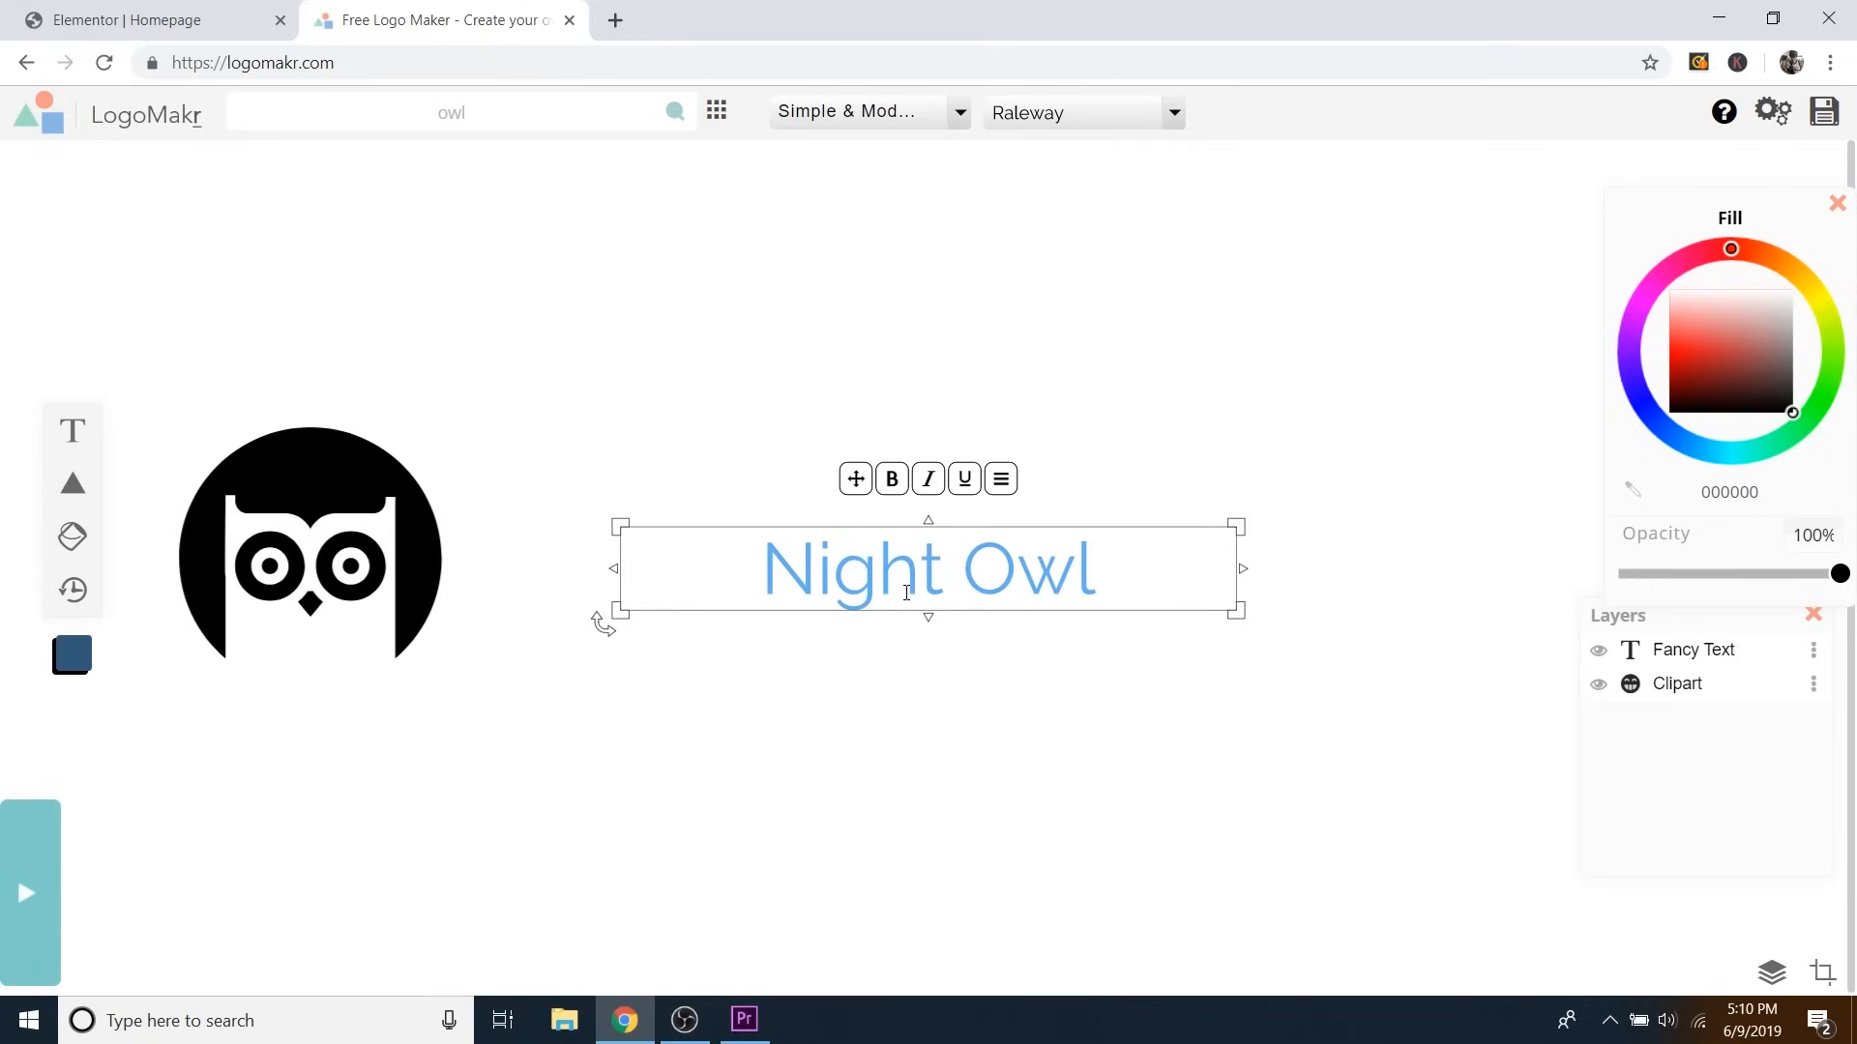
triple_click(931, 577)
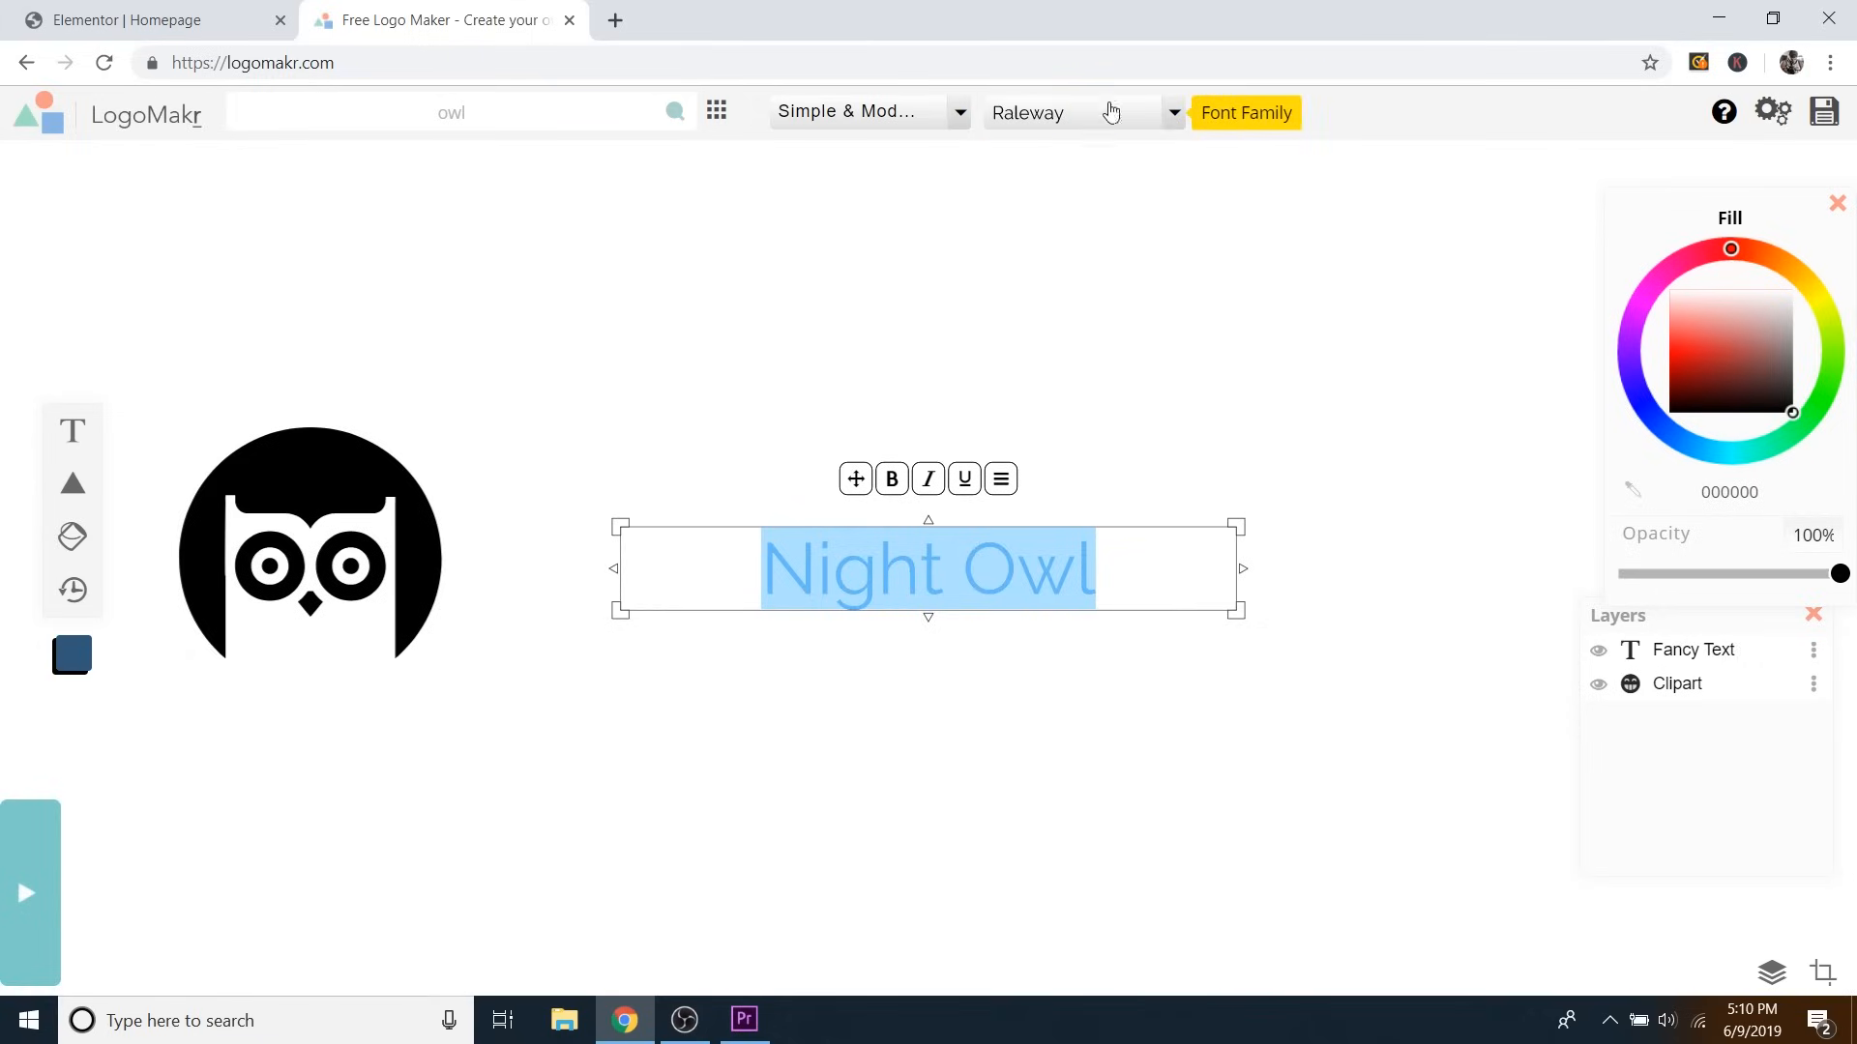
Try the Fun & Funky font Knewave, then set the text to Simple & Modern Muli.
click(960, 114)
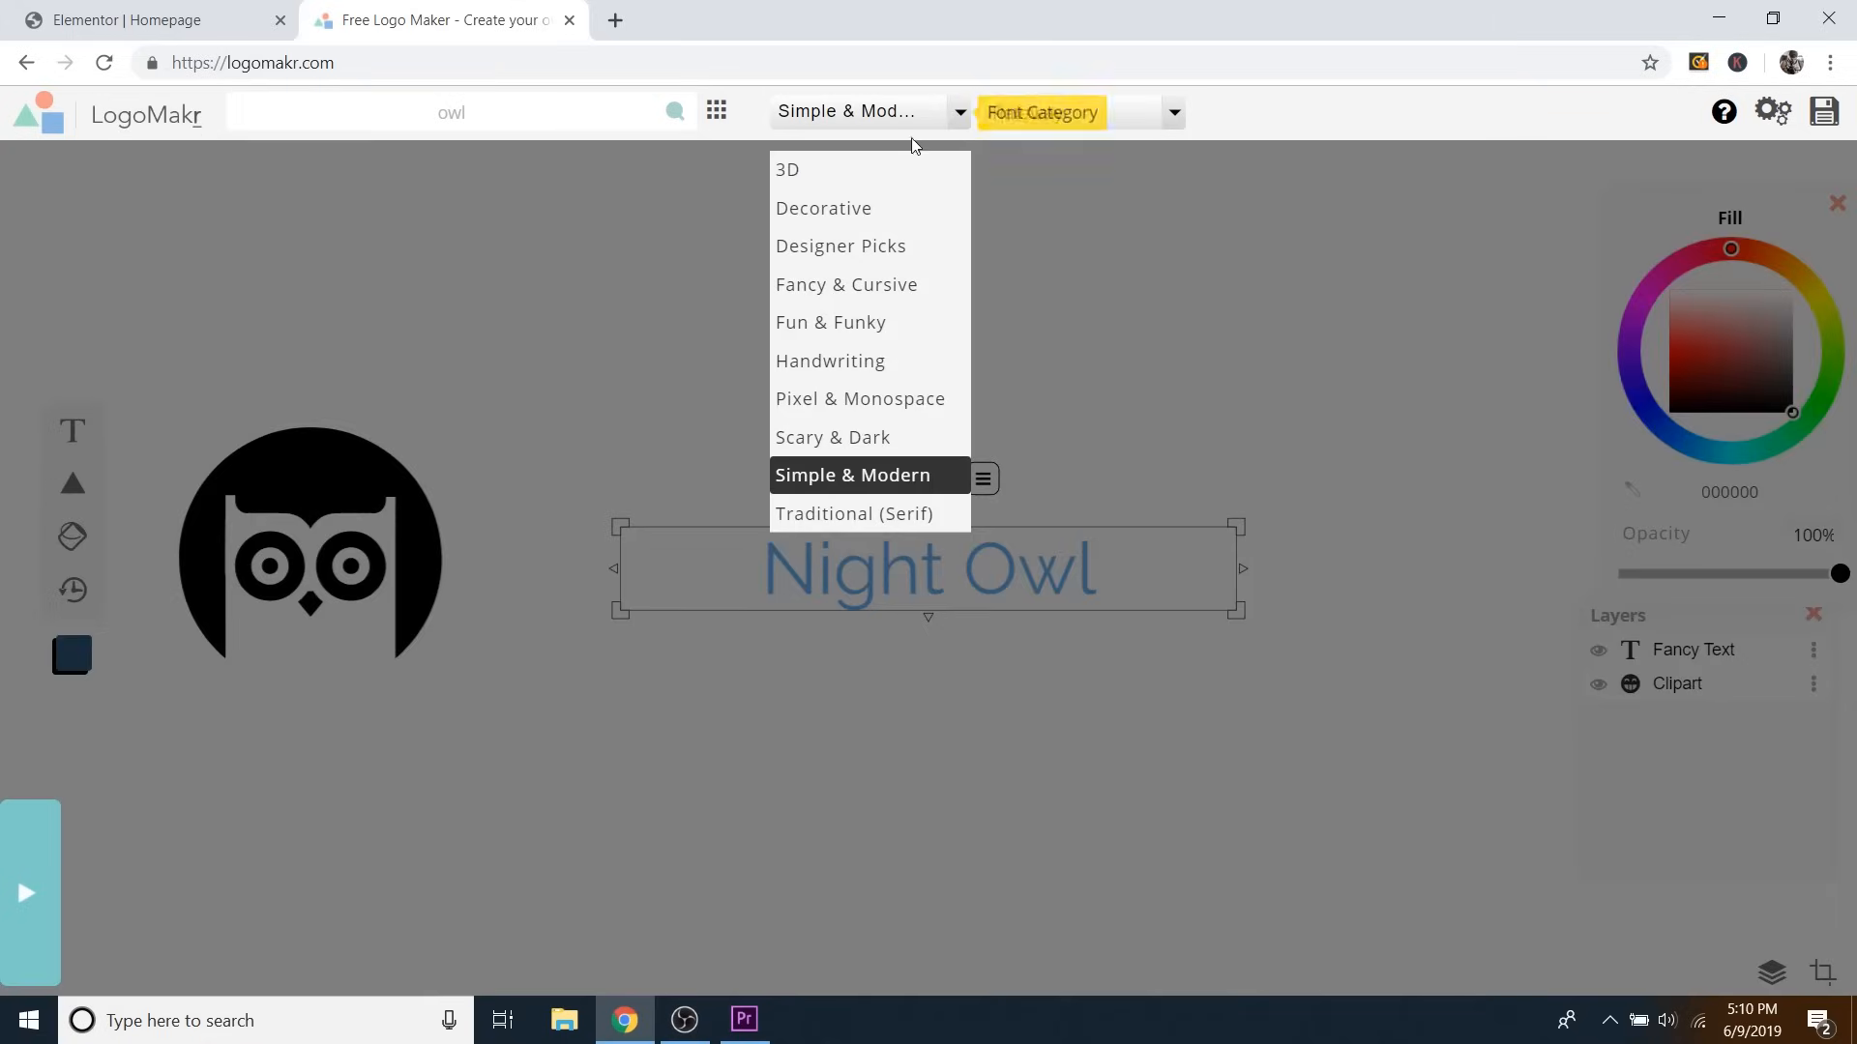
click(849, 329)
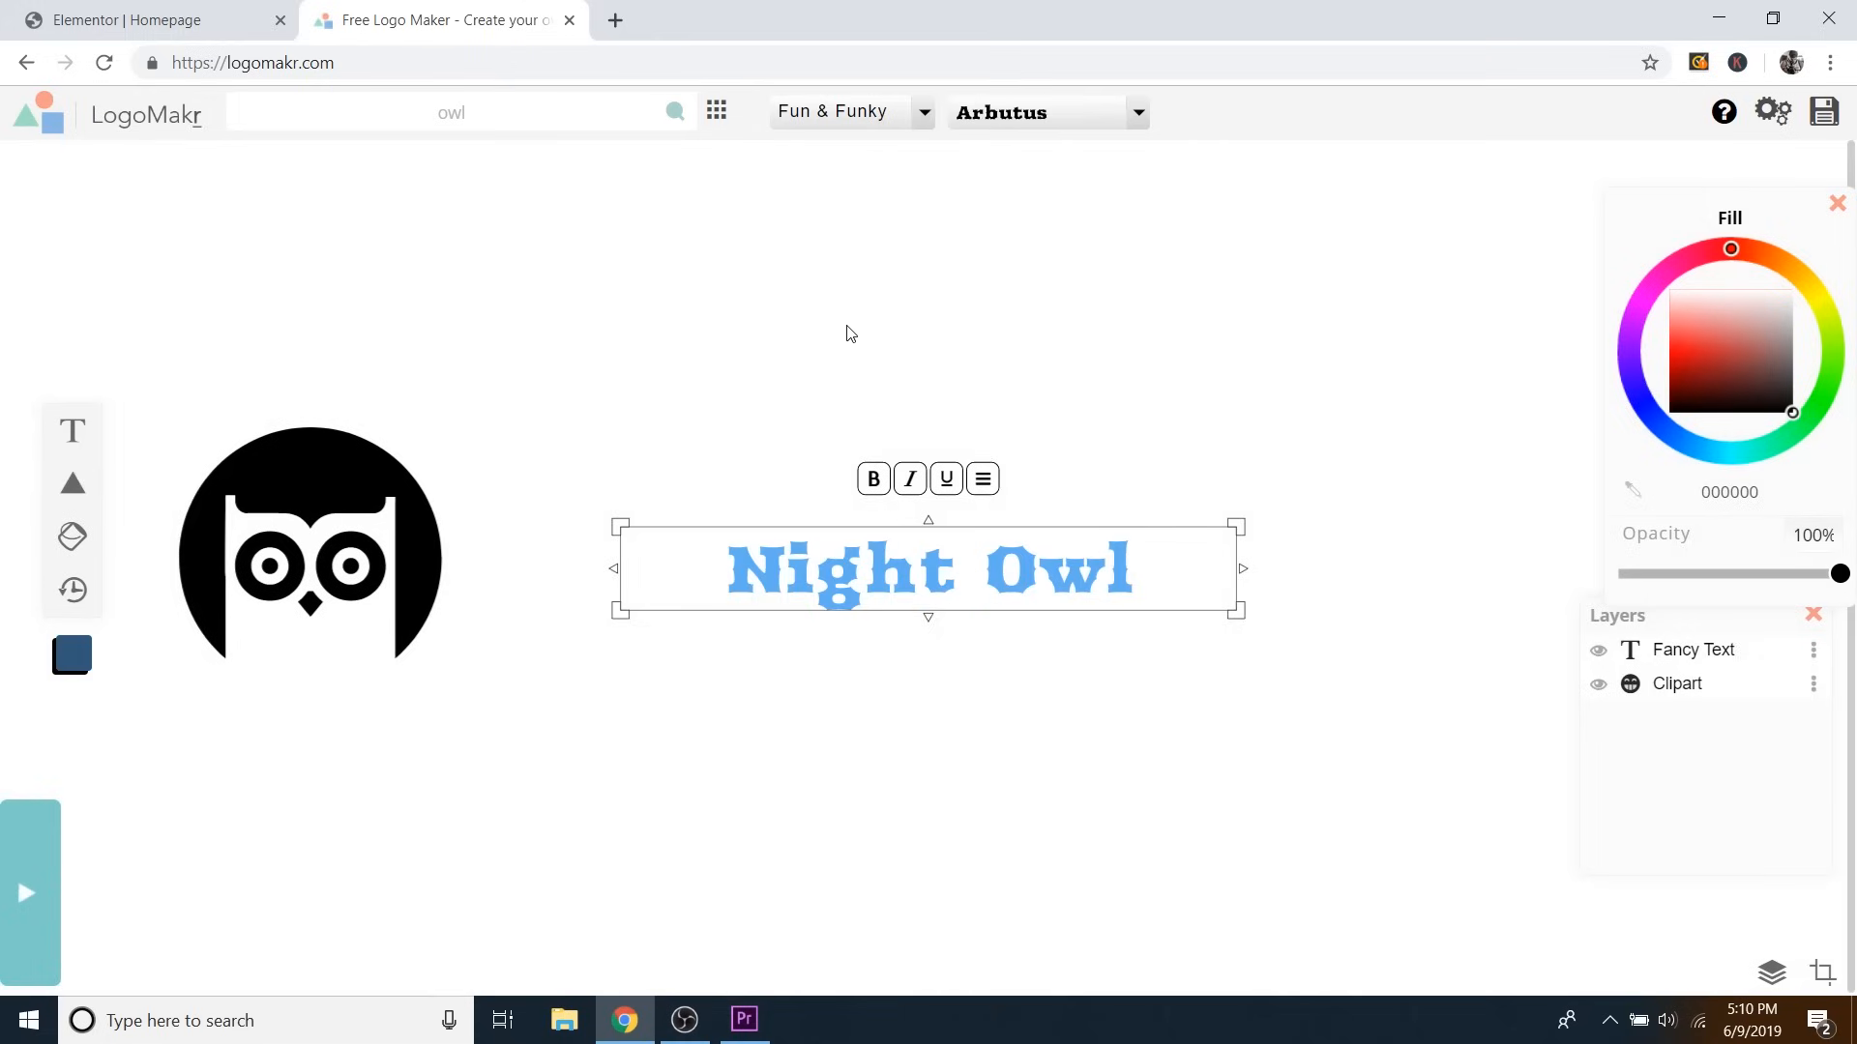
click(1140, 113)
scroll(996, 247, down, 10)
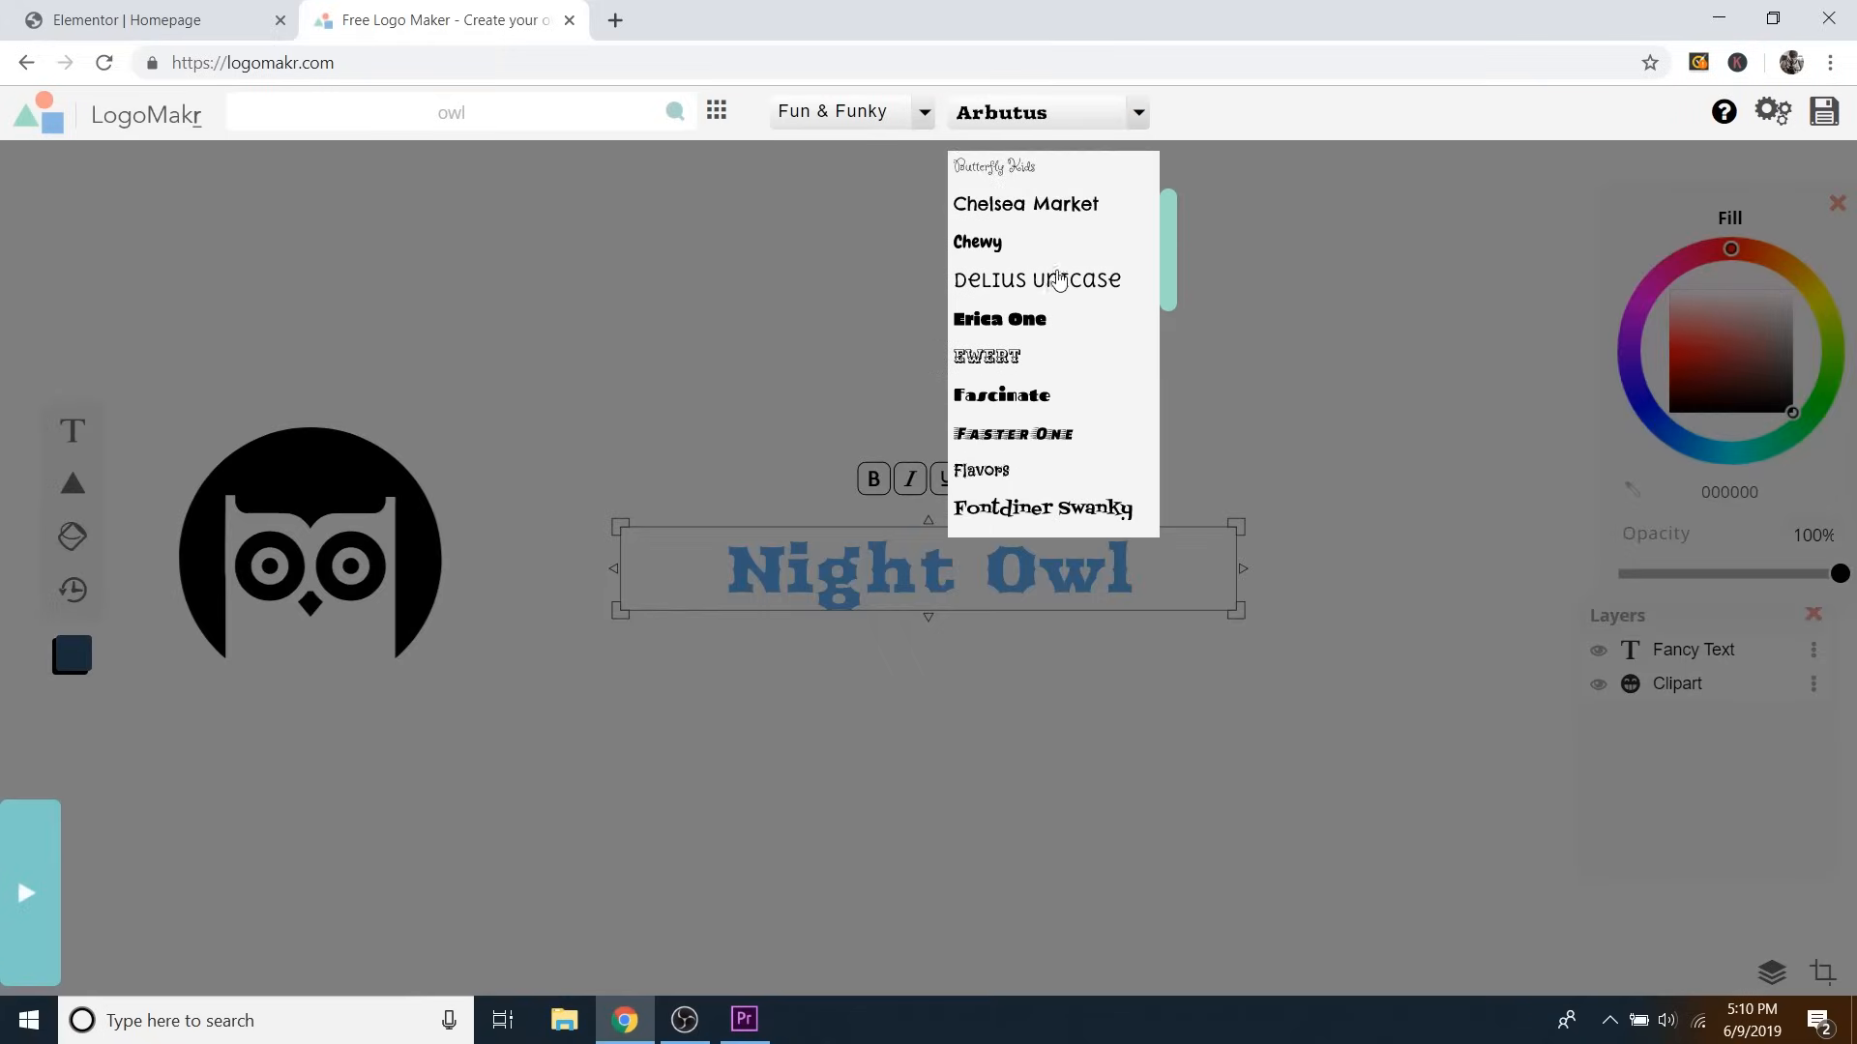
scroll(1069, 309, down, 3)
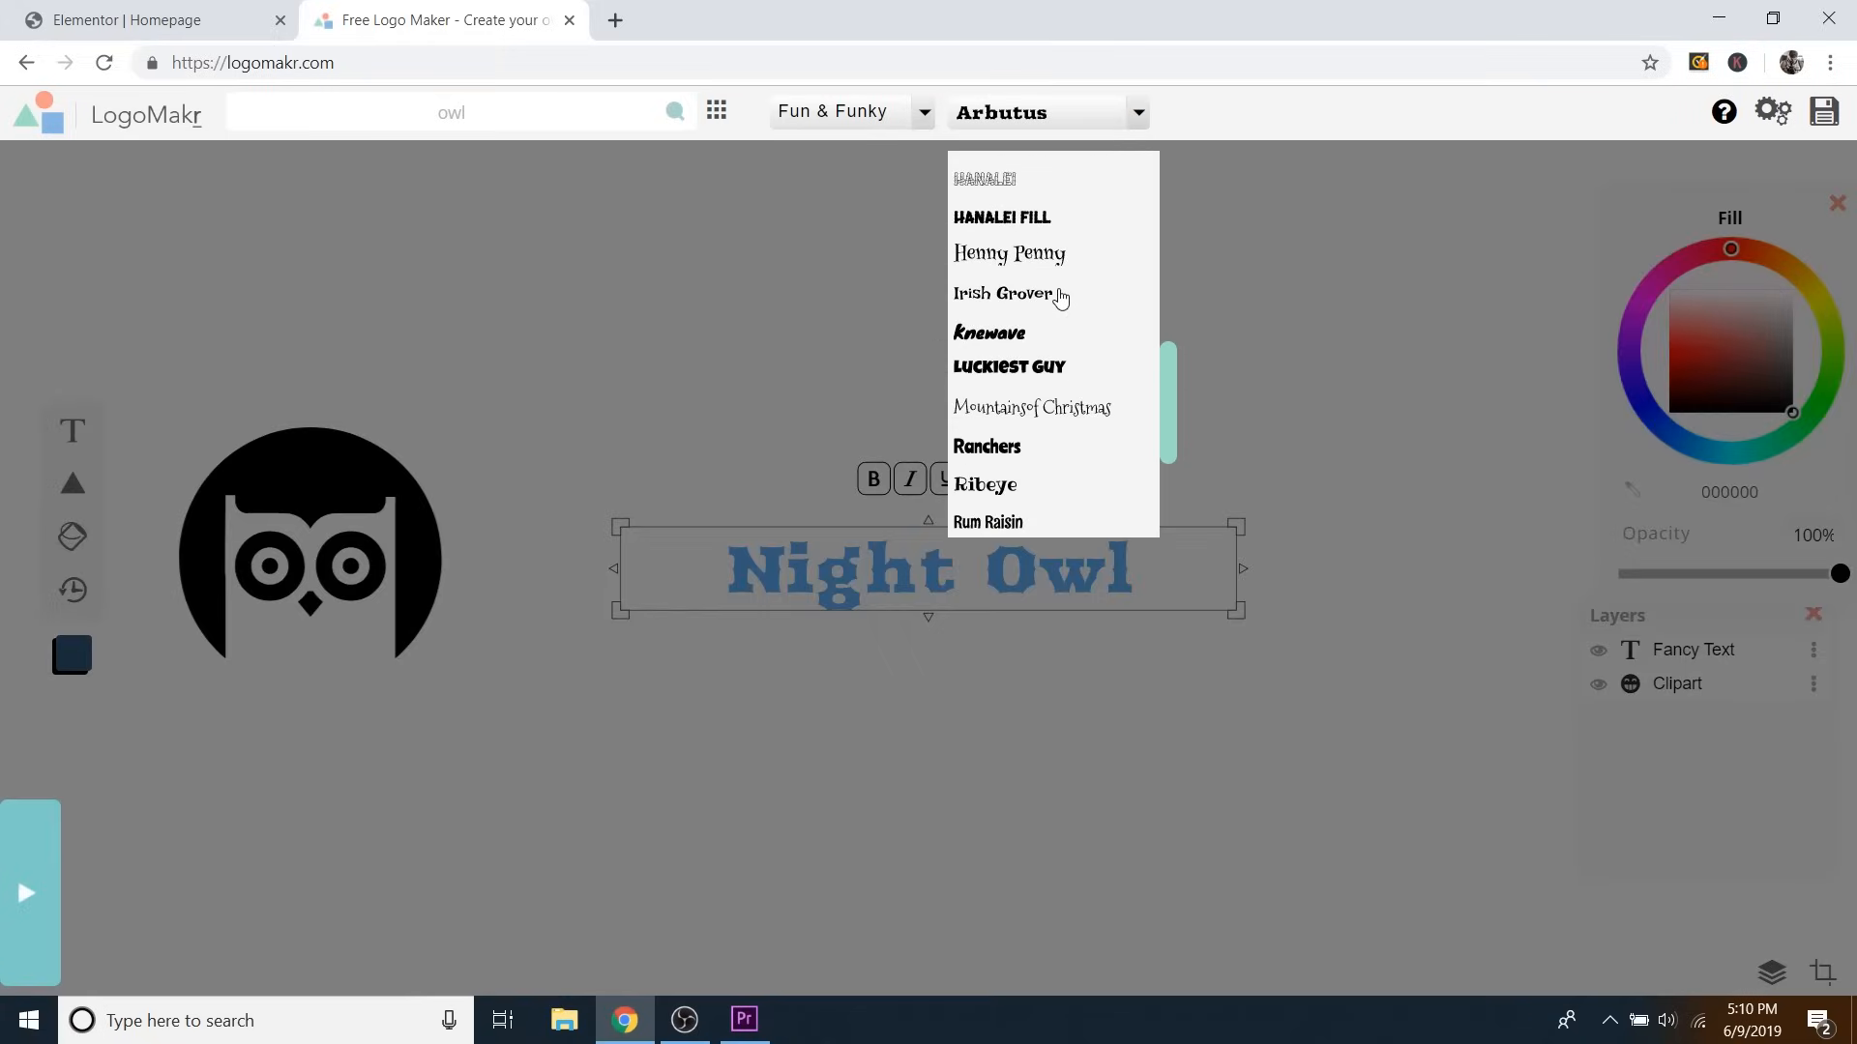
click(1002, 338)
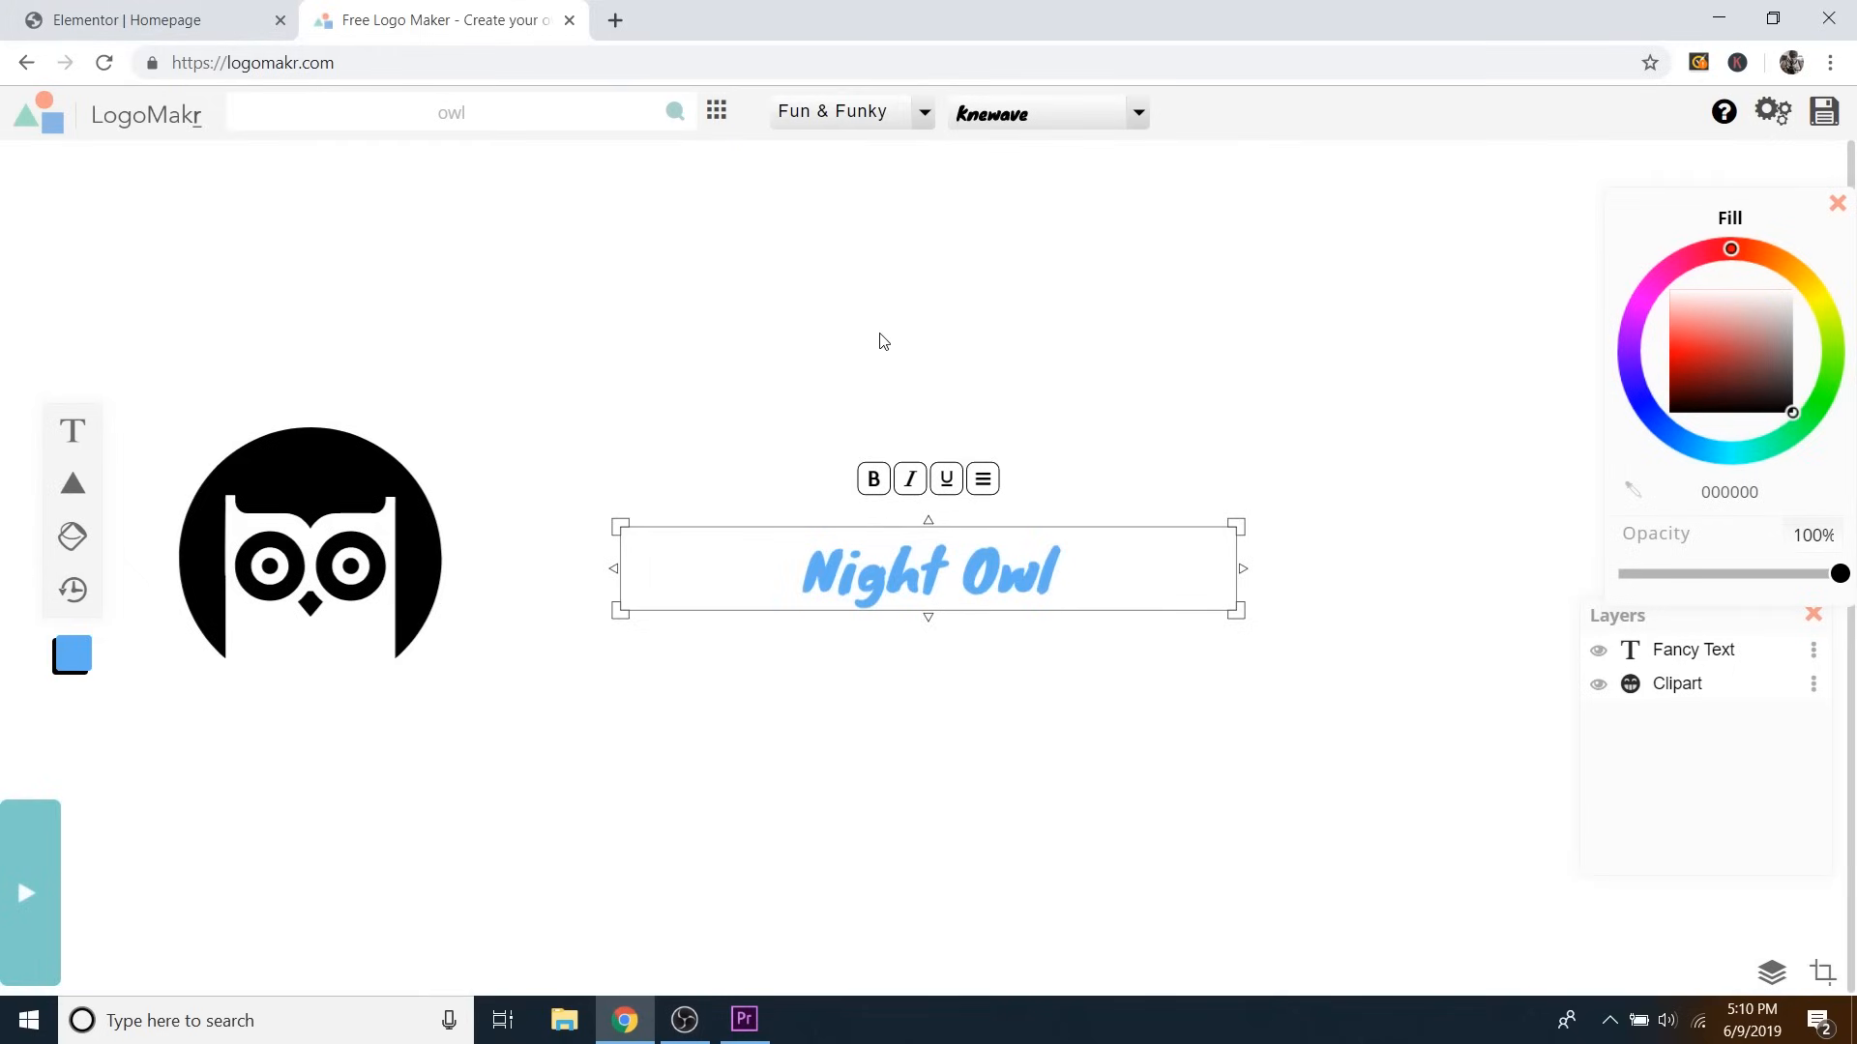
click(926, 114)
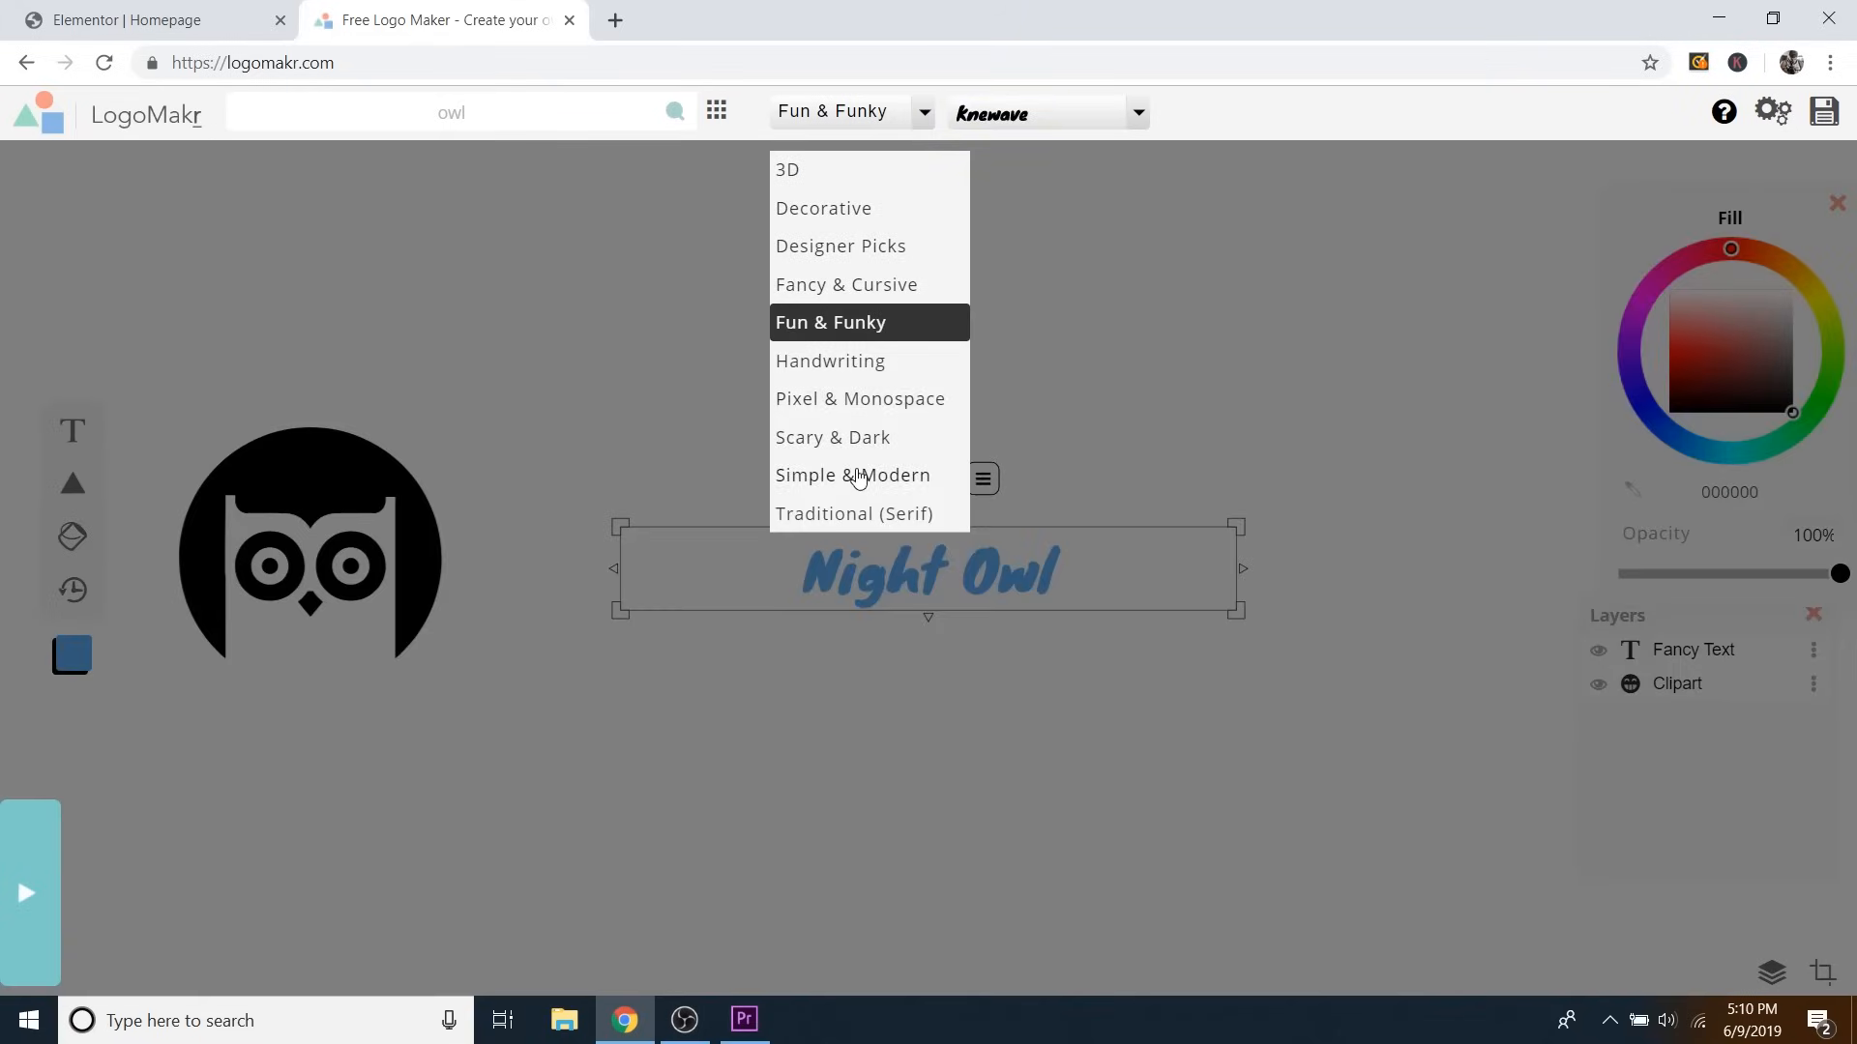
click(858, 478)
click(1173, 114)
scroll(1098, 363, down, 12)
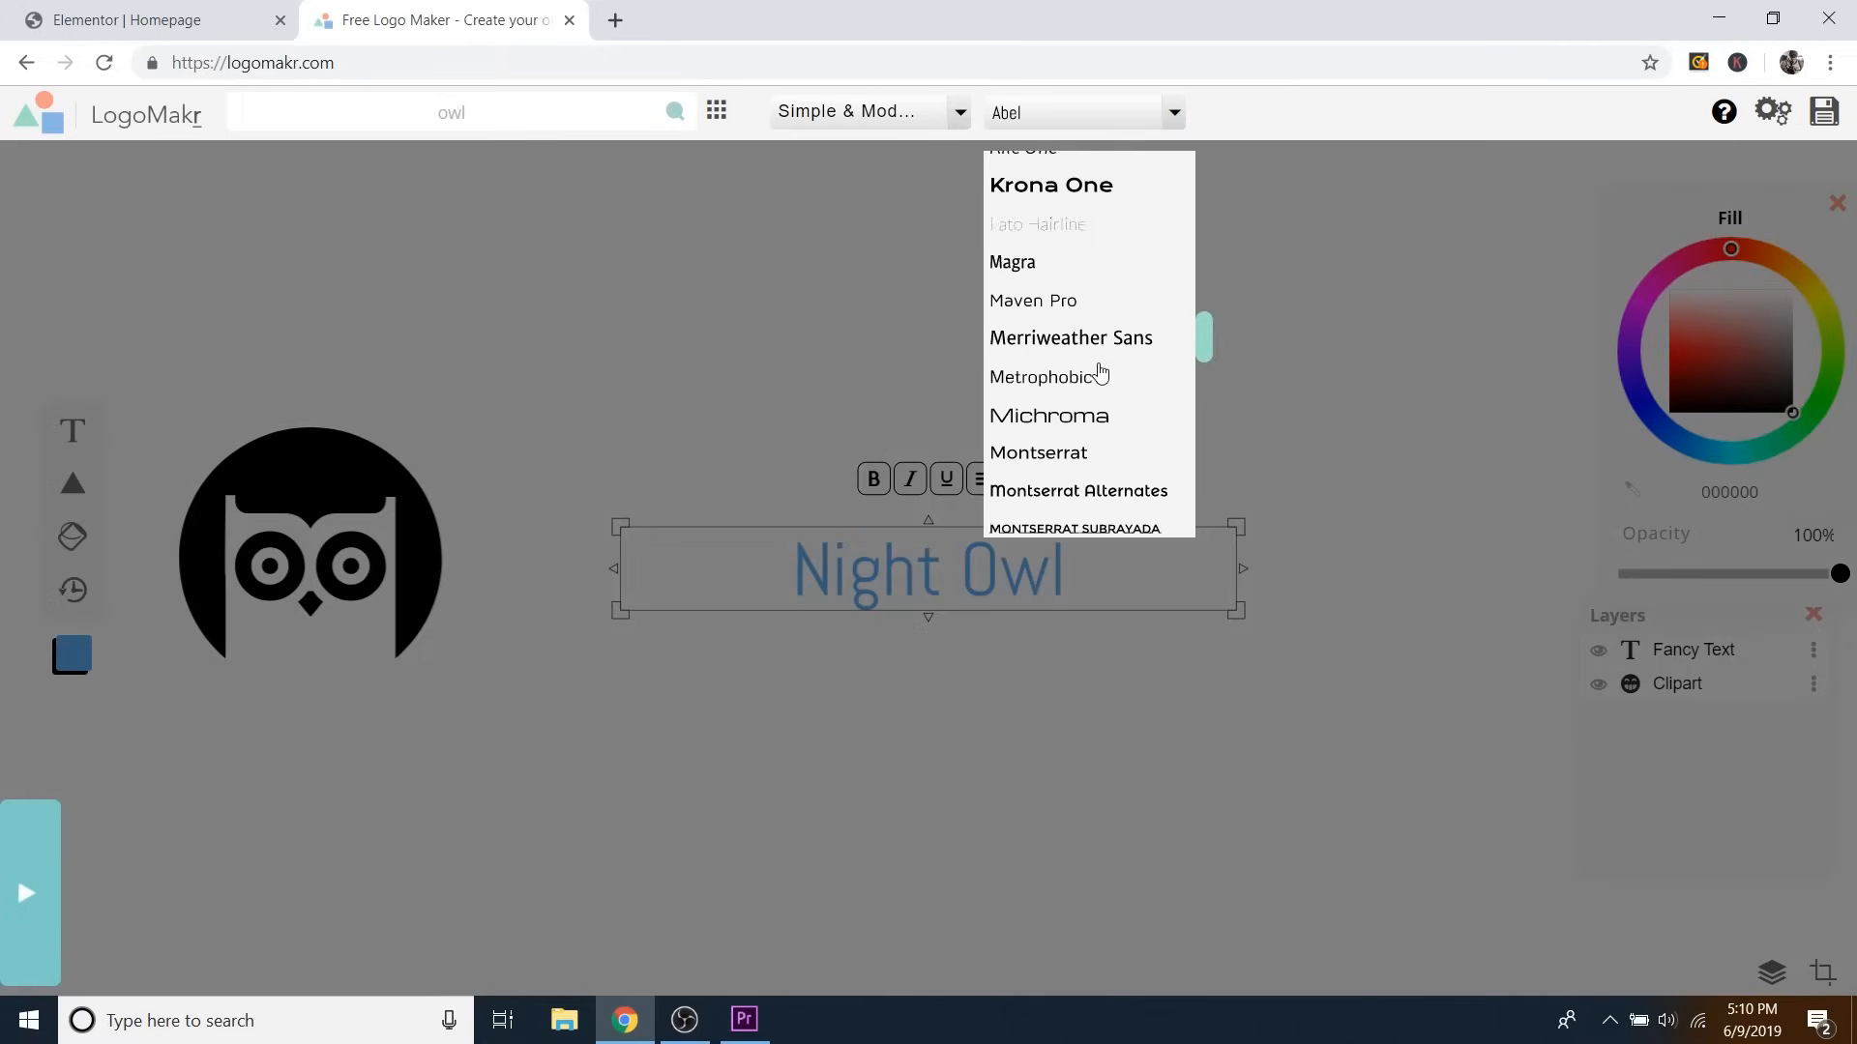
scroll(1099, 372, down, 3)
click(1018, 338)
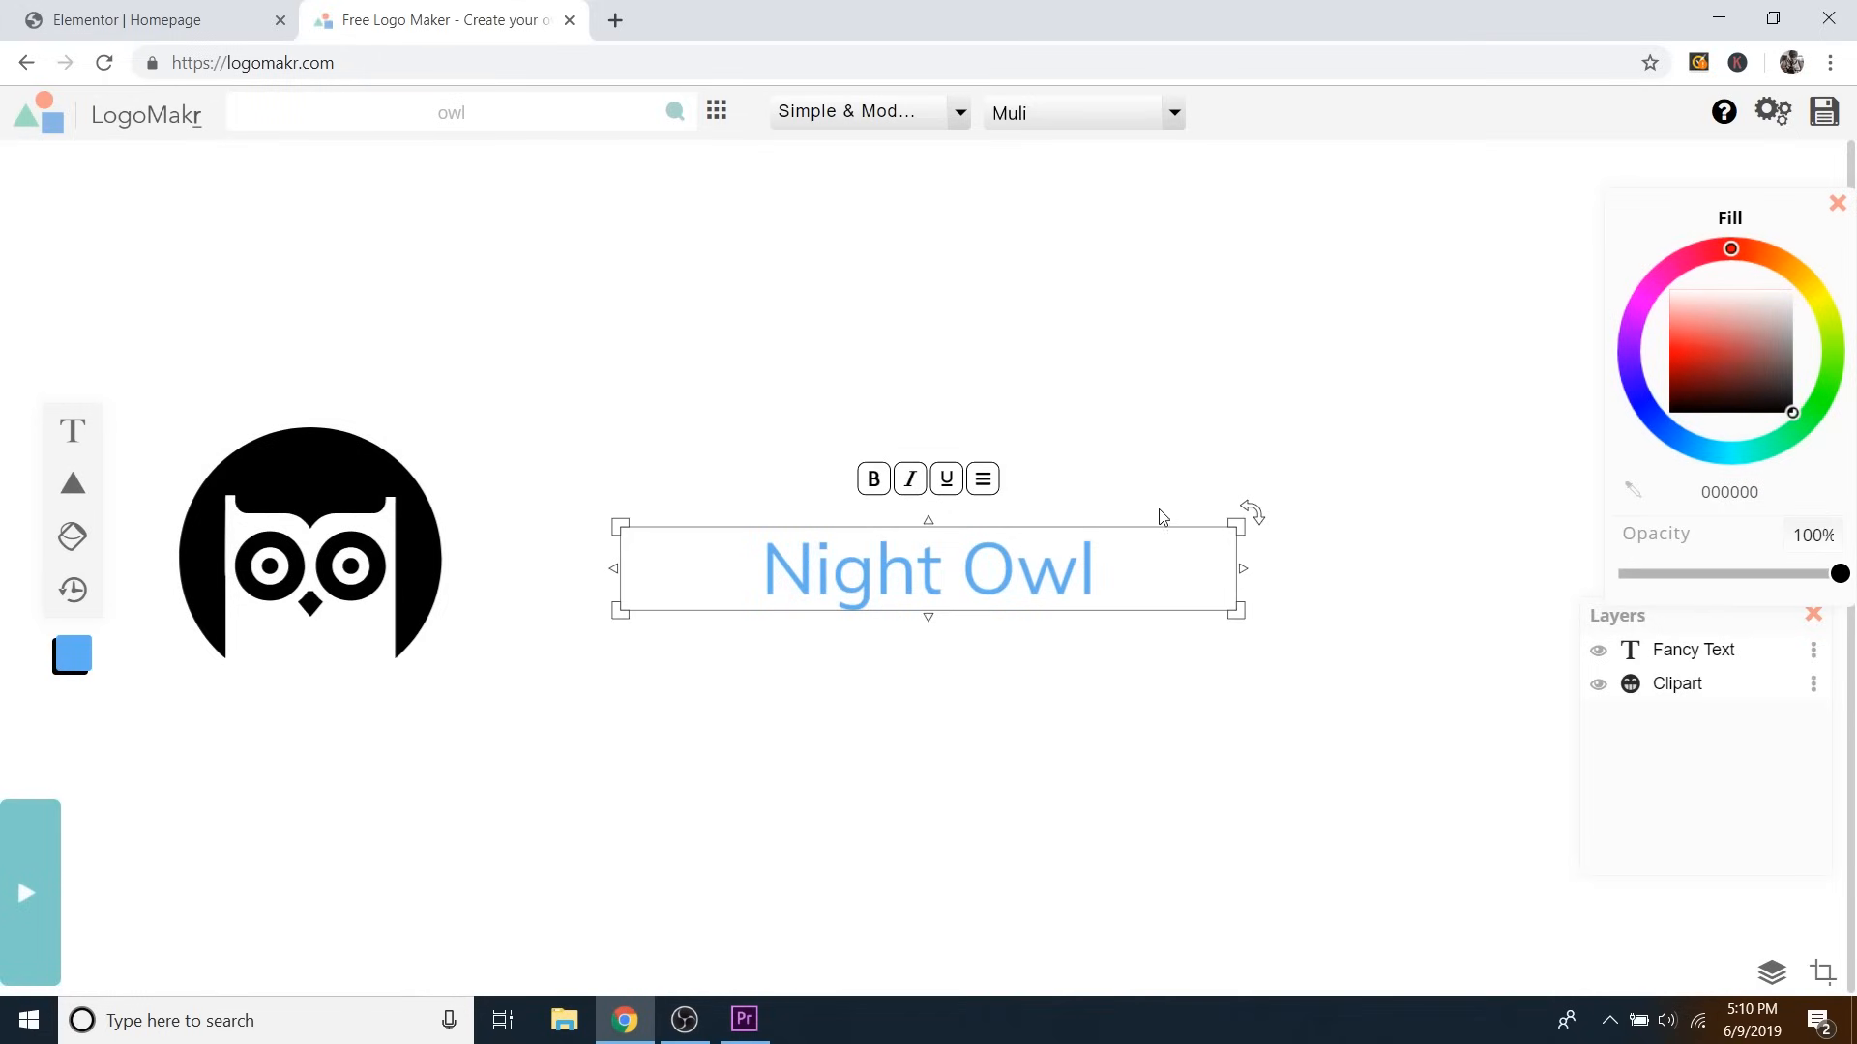
Colour the Night Owl text black (000000) after trying pink and magenta.
click(1734, 319)
mouse_move(1734, 319)
mouse_down()
mouse_move(1692, 365)
mouse_move(1673, 310)
mouse_move(1628, 296)
mouse_move(1726, 450)
mouse_move(1807, 315)
mouse_move(1679, 269)
mouse_move(1755, 420)
mouse_move(1703, 429)
mouse_up()
mouse_move(1713, 349)
mouse_down()
mouse_move(1741, 336)
mouse_move(1746, 415)
mouse_up()
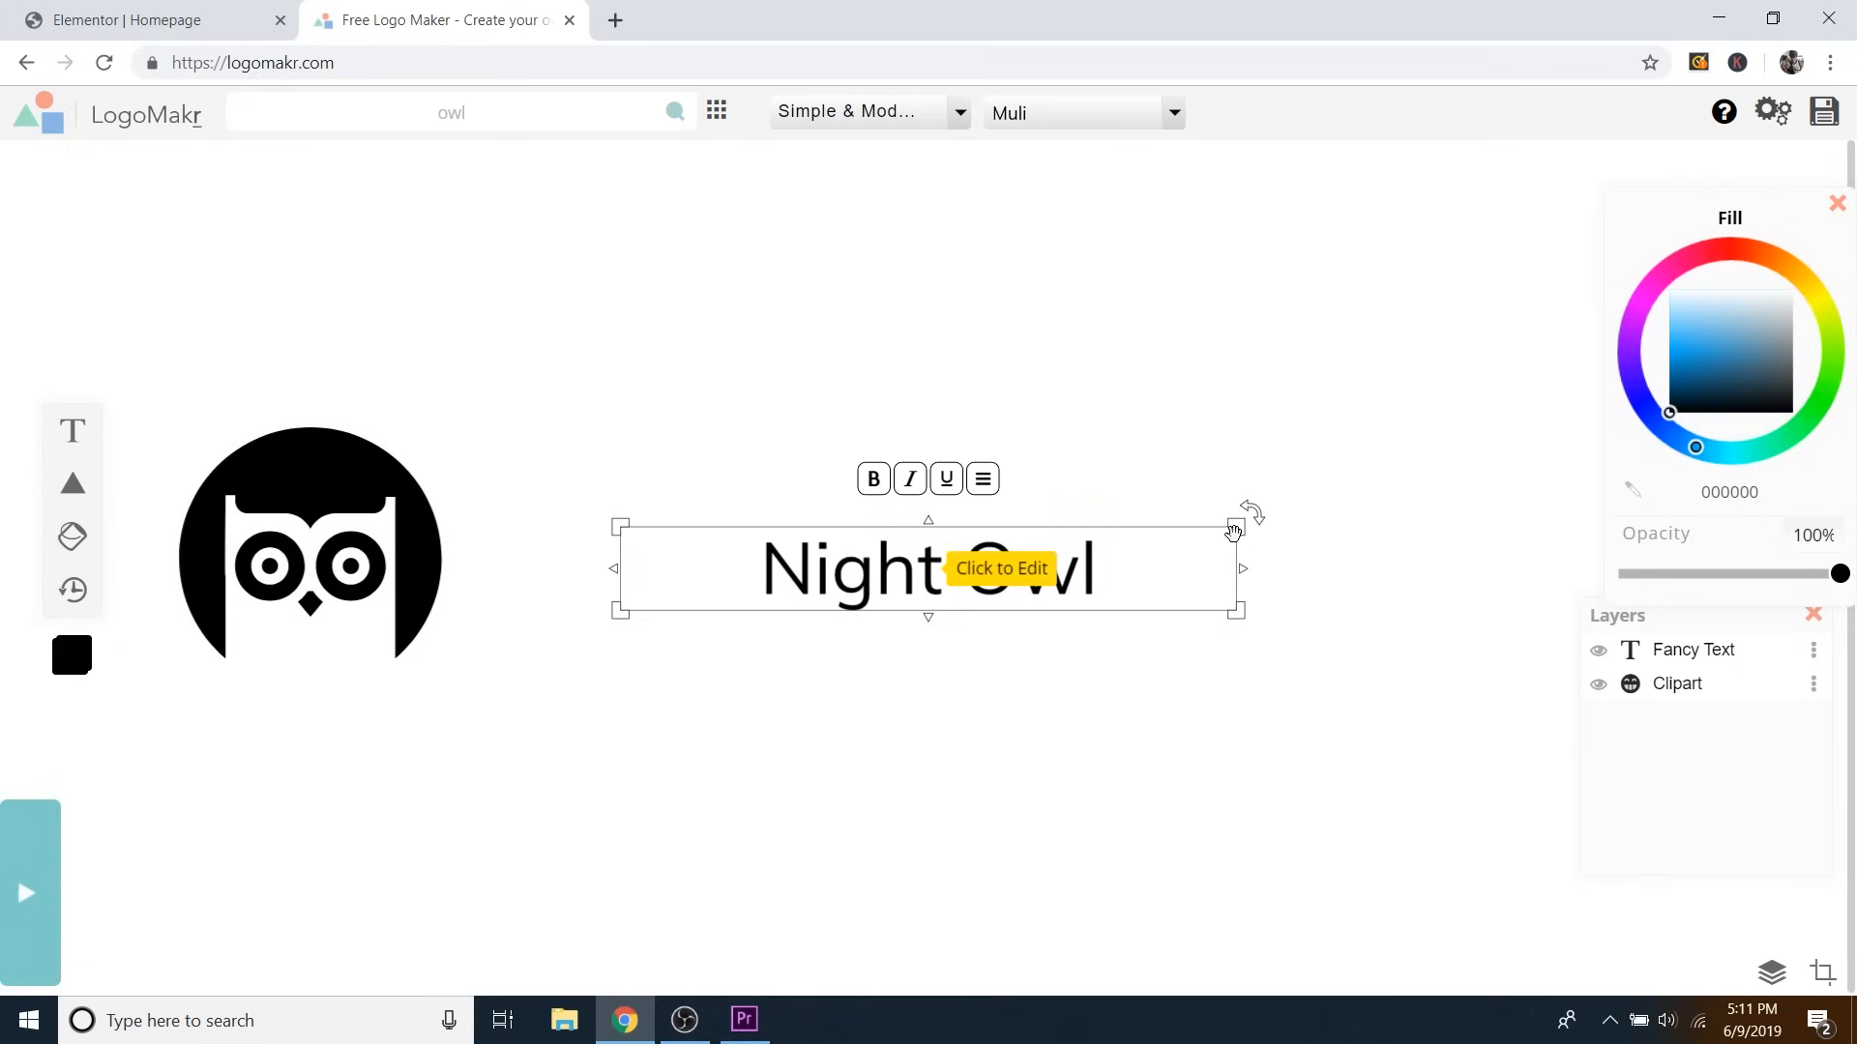
Widen the text box, change it to 'Night Owl Photography' and enlarge it.
drag(1235, 527, 1402, 481)
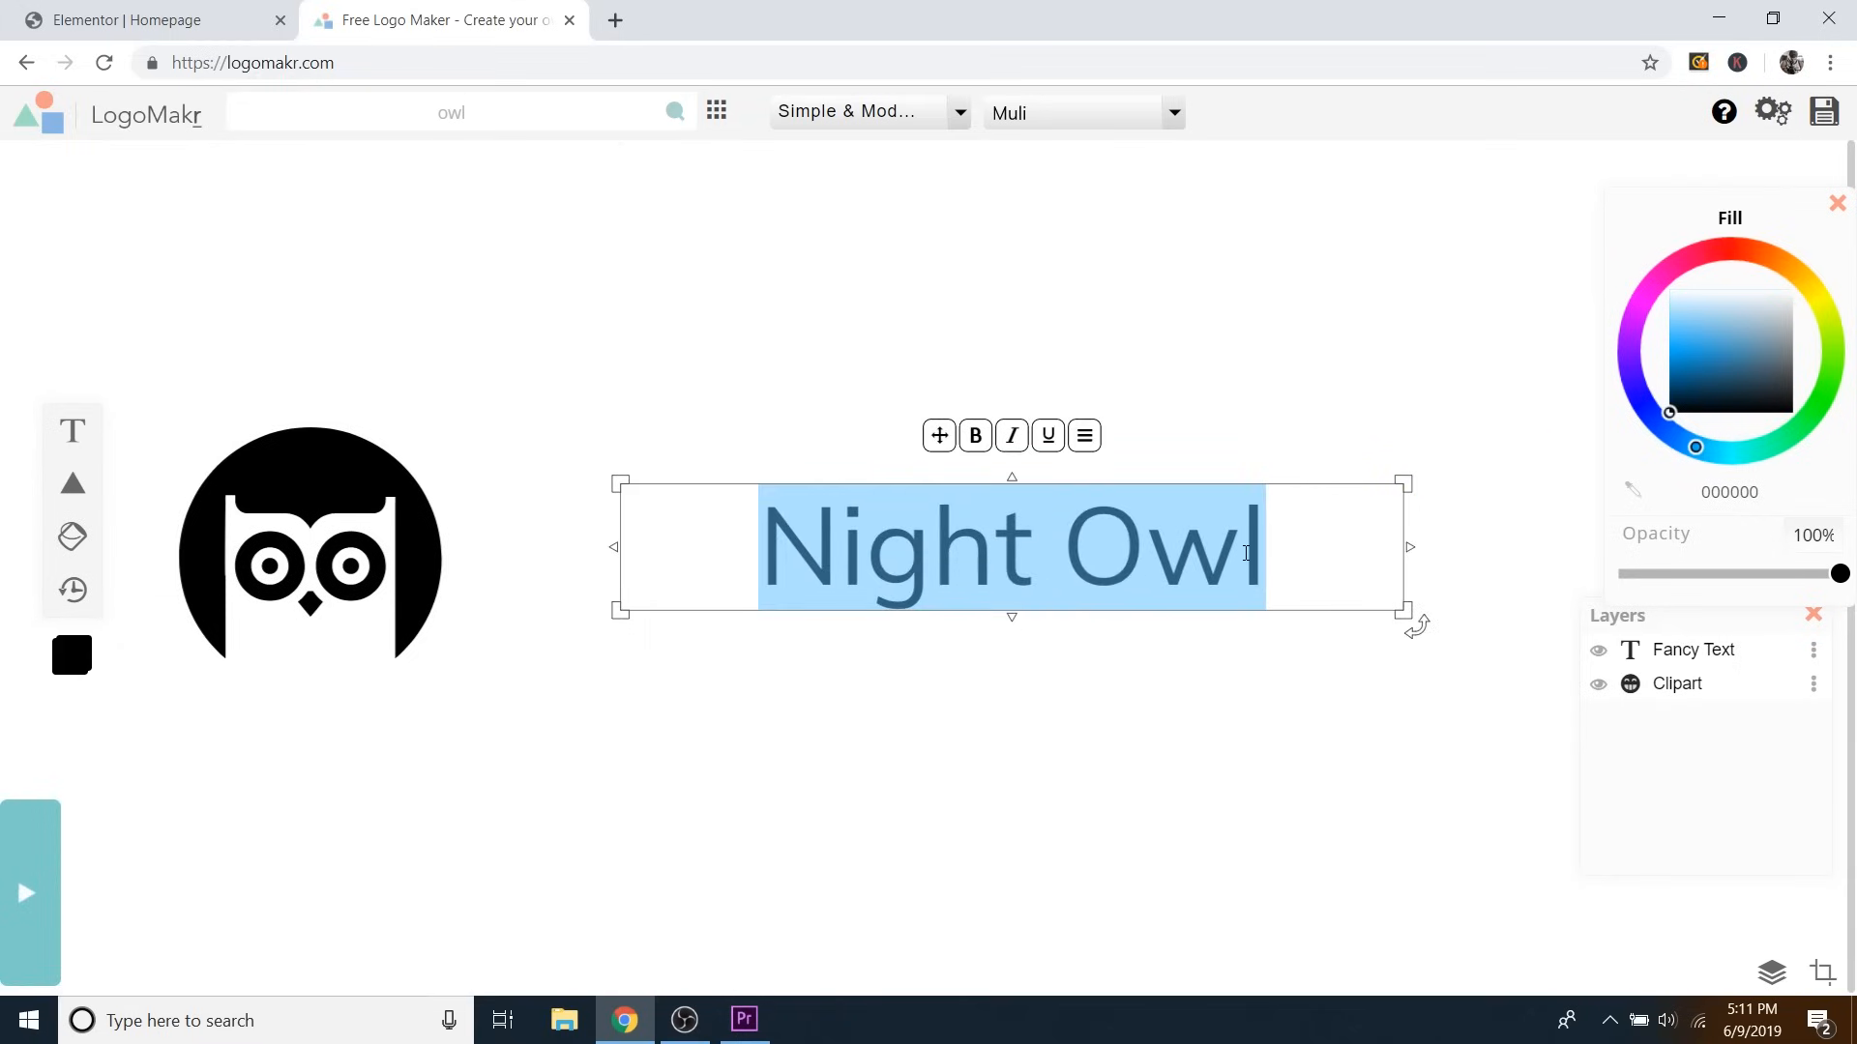
text(Nig)
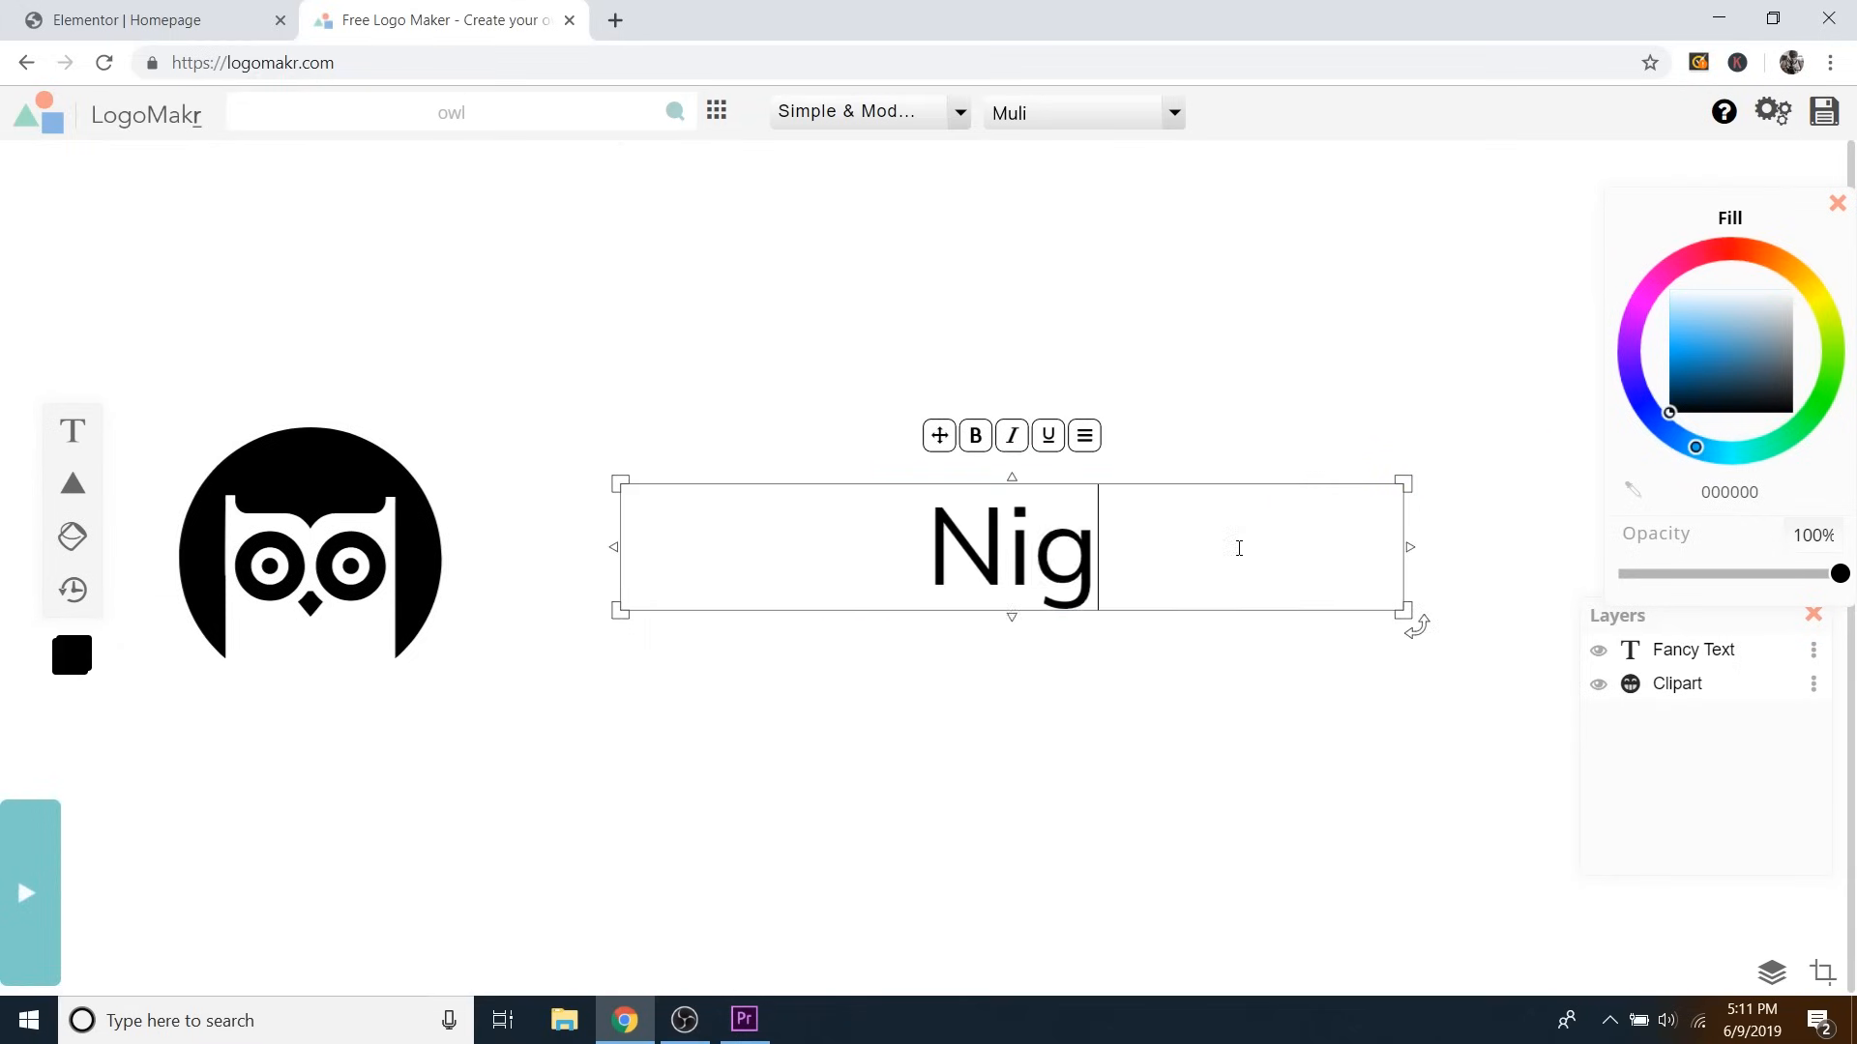
text(ht Owl Photography)
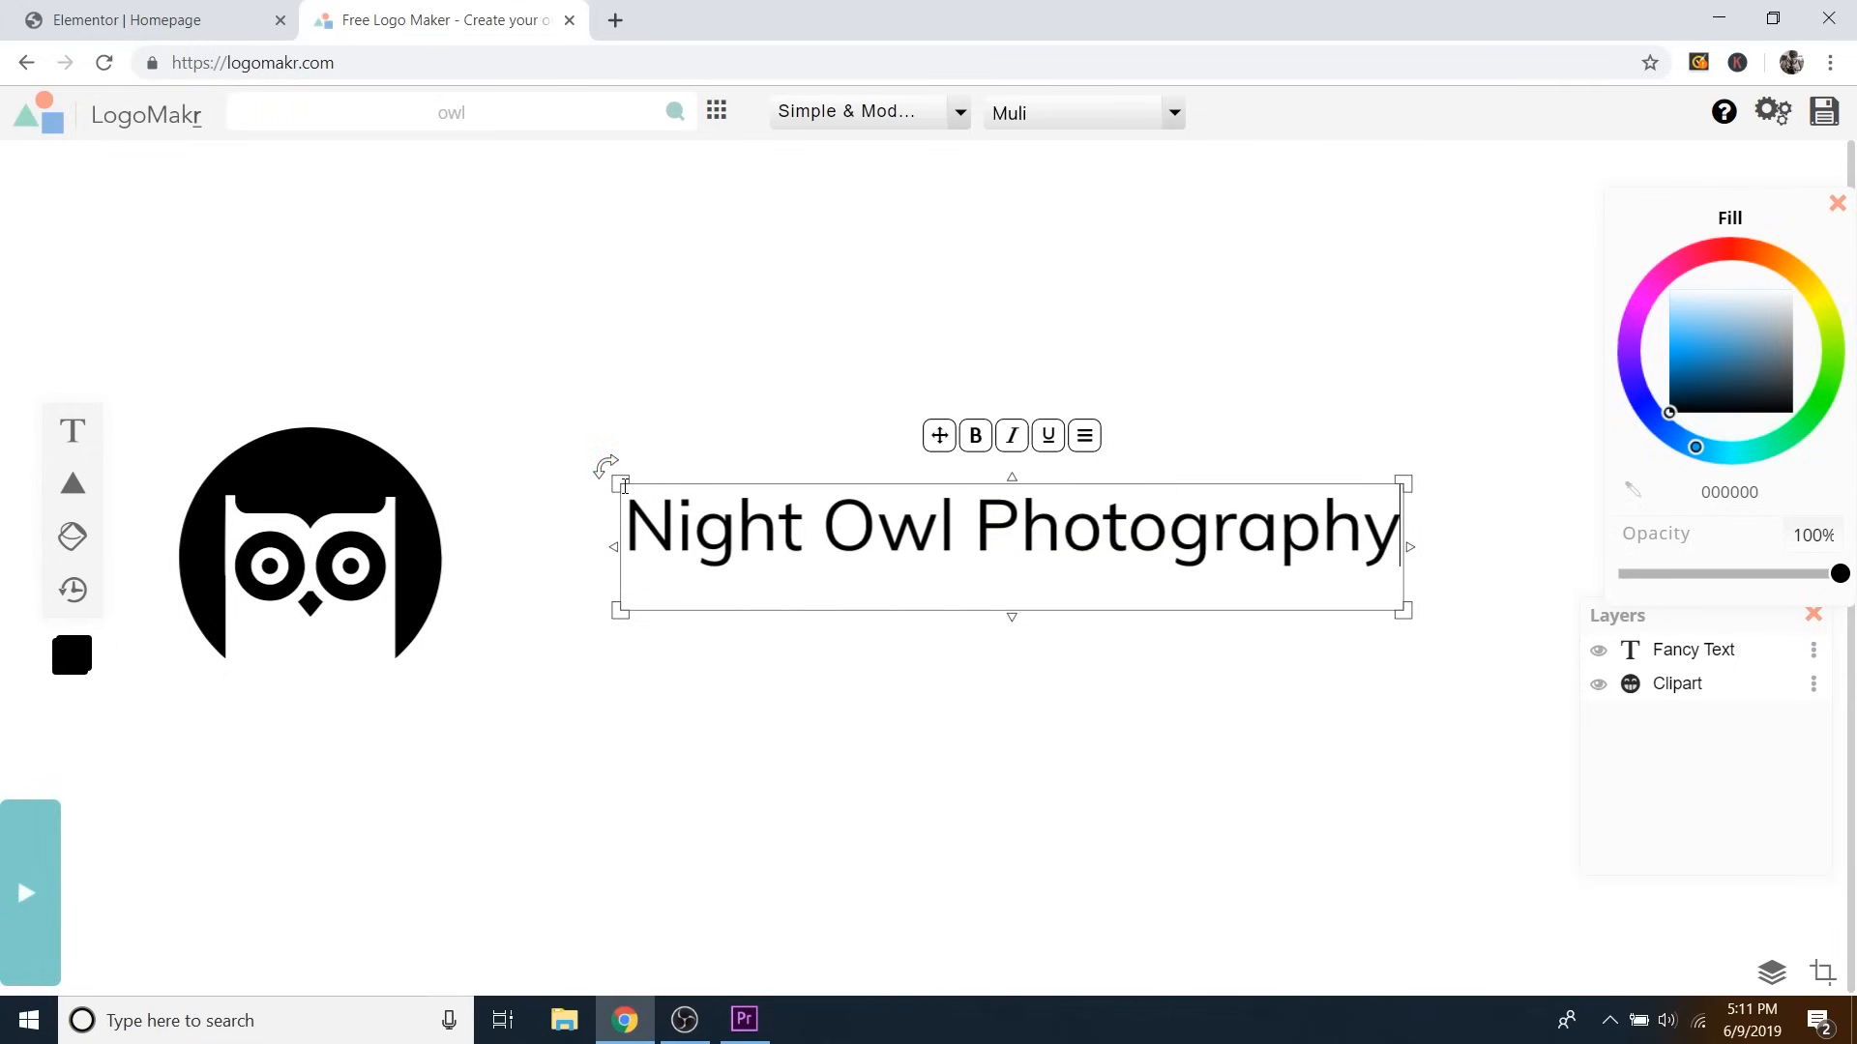
drag(620, 484, 434, 459)
Shrink the owl beside the text and move both together to the canvas centre.
click(534, 348)
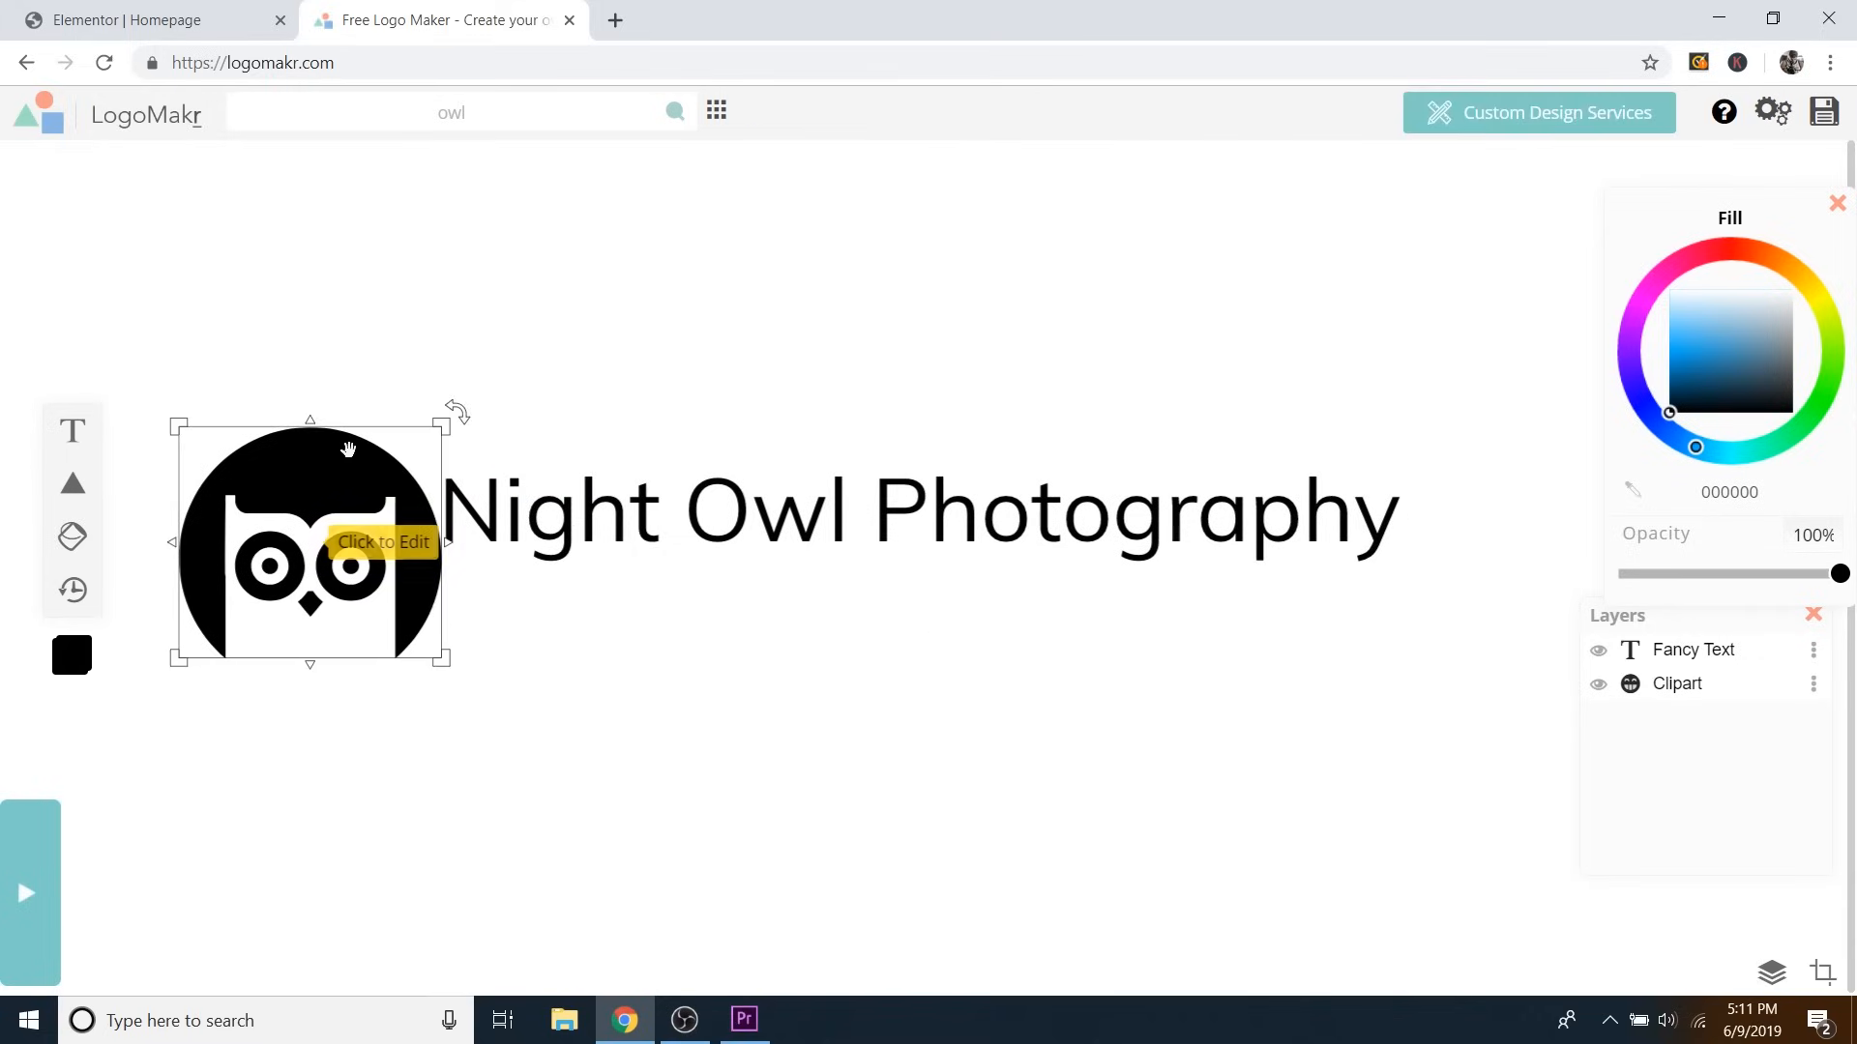
click(320, 457)
drag(447, 417, 390, 458)
drag(677, 529, 702, 525)
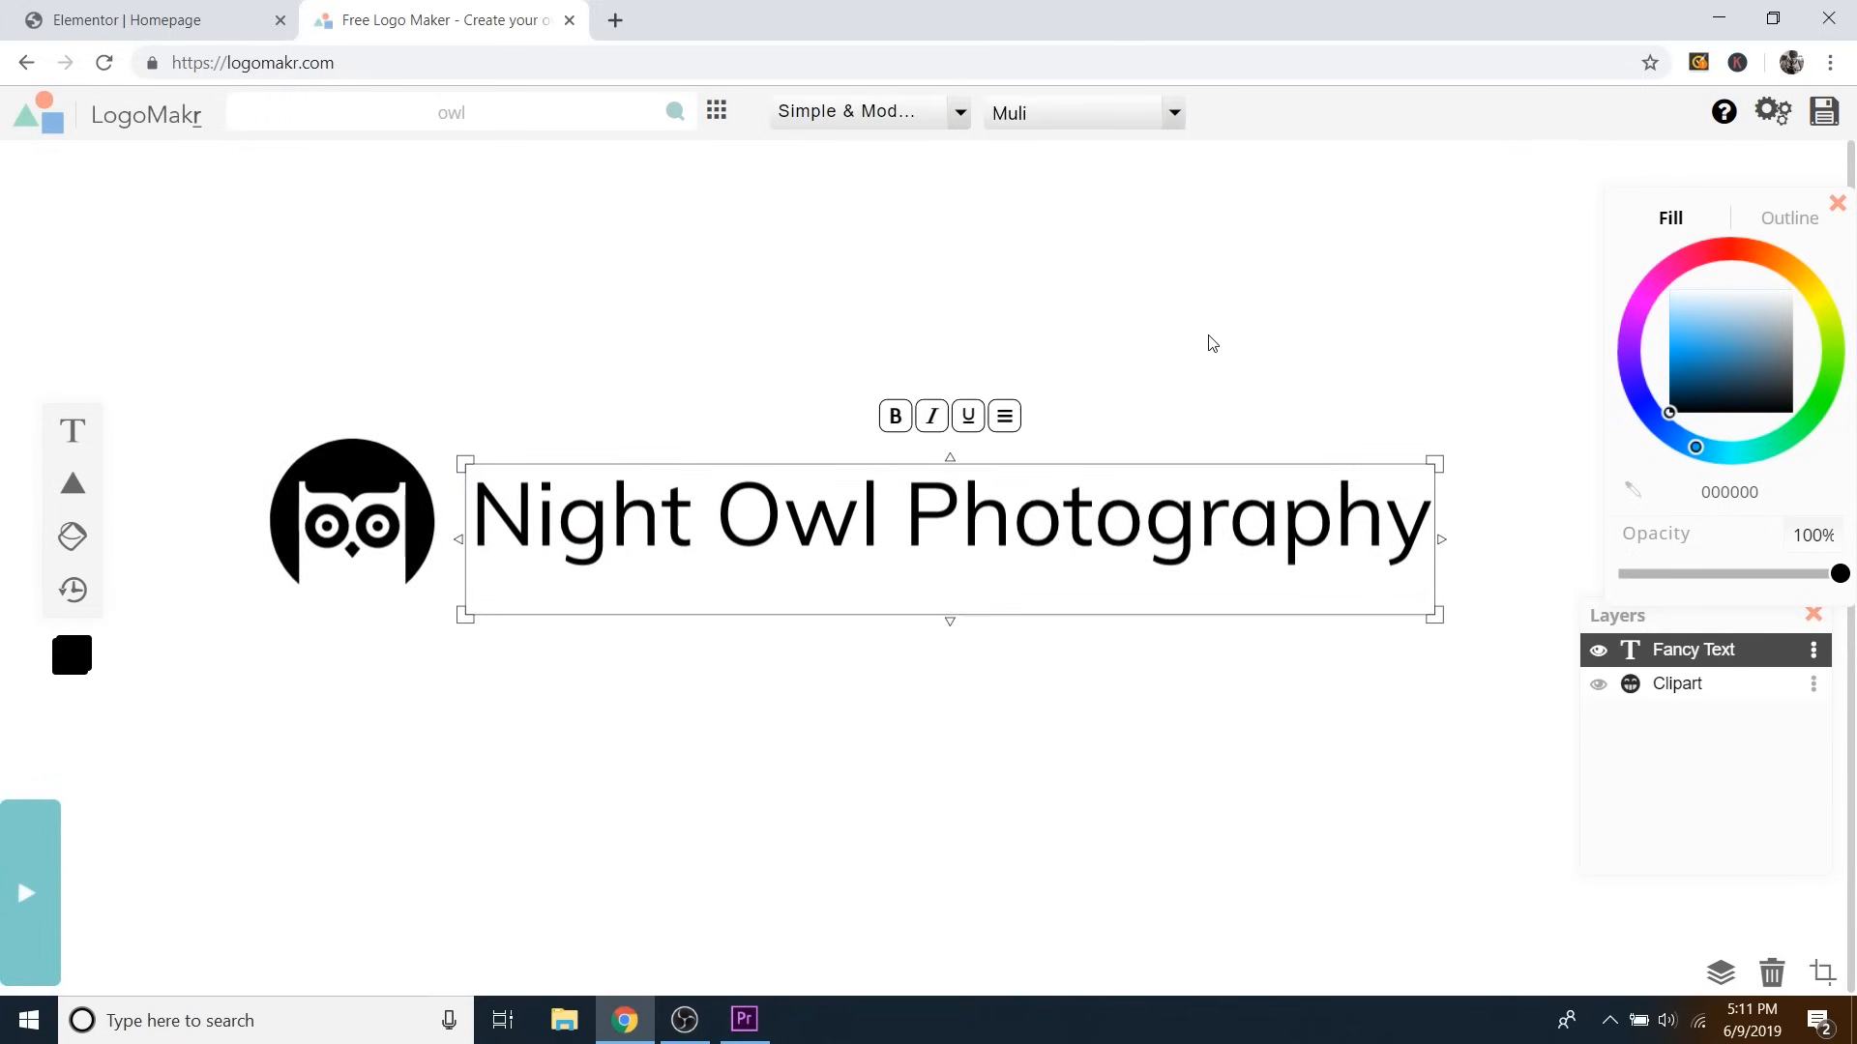
drag(1189, 326, 263, 682)
drag(629, 496, 664, 524)
click(913, 532)
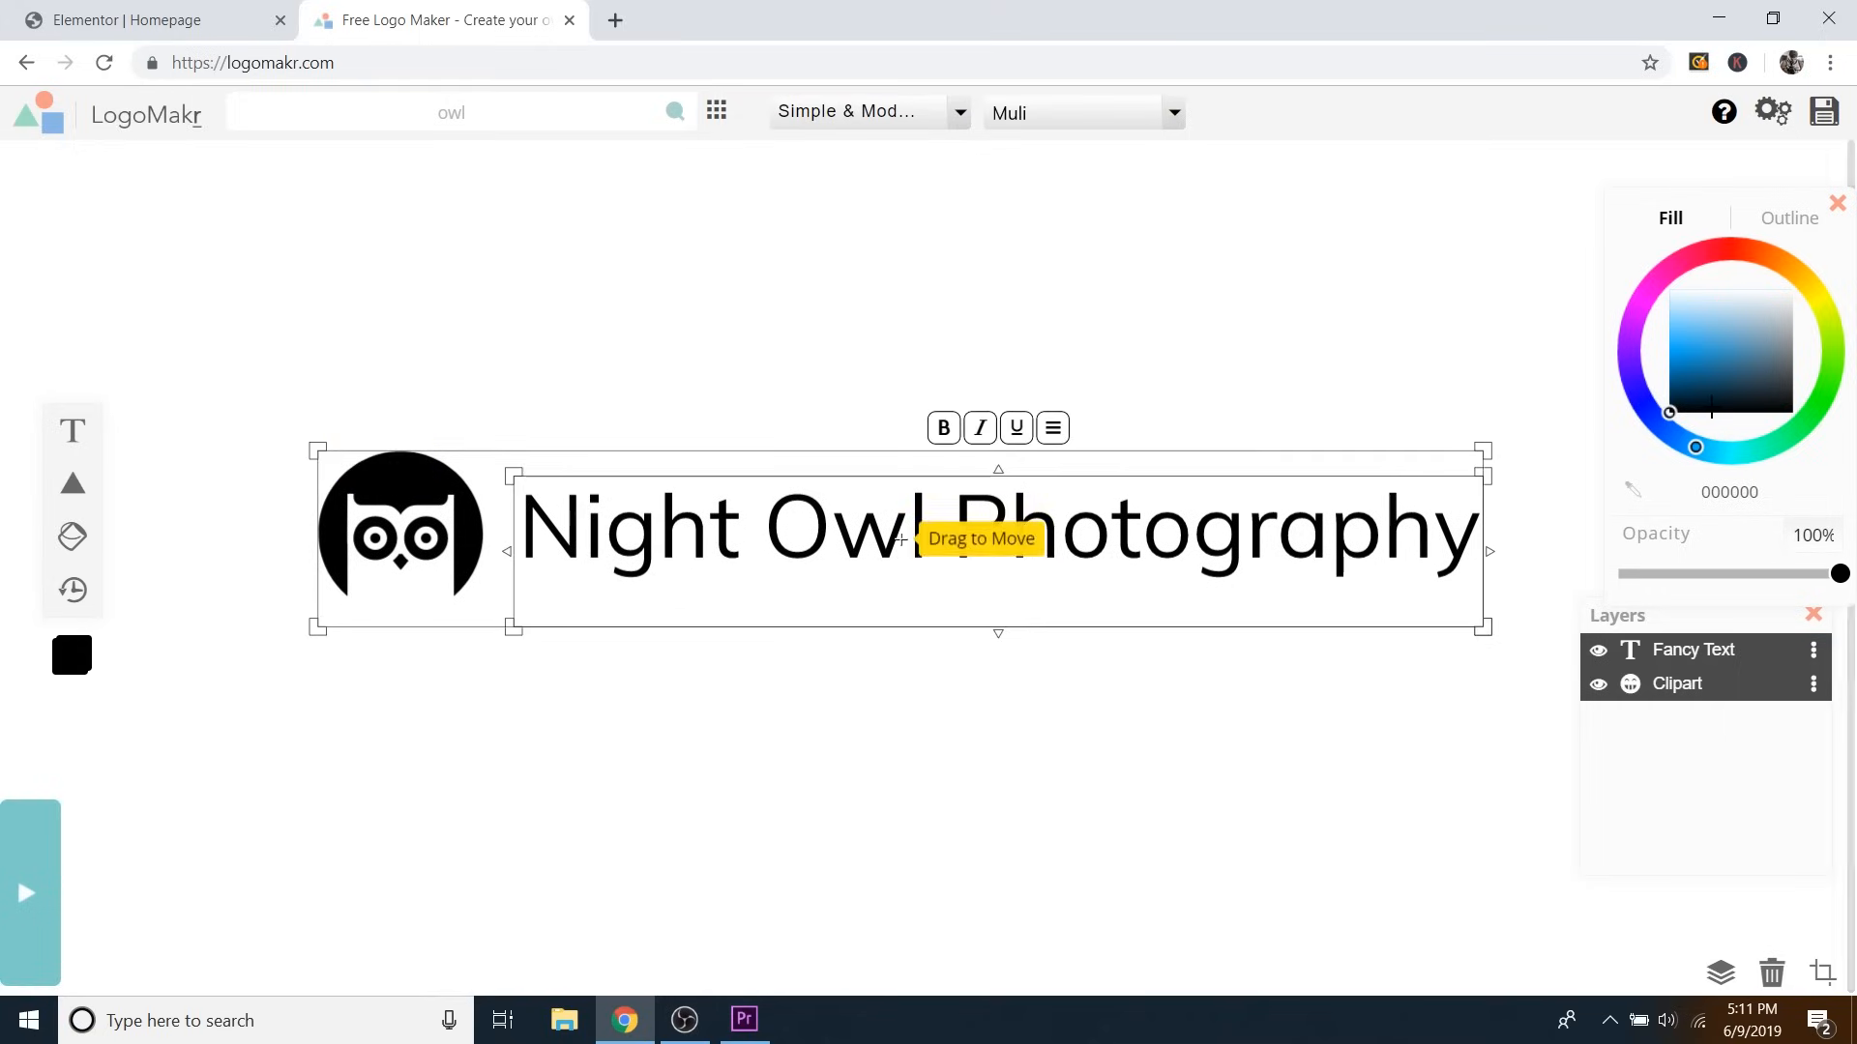
click(1459, 319)
click(1320, 600)
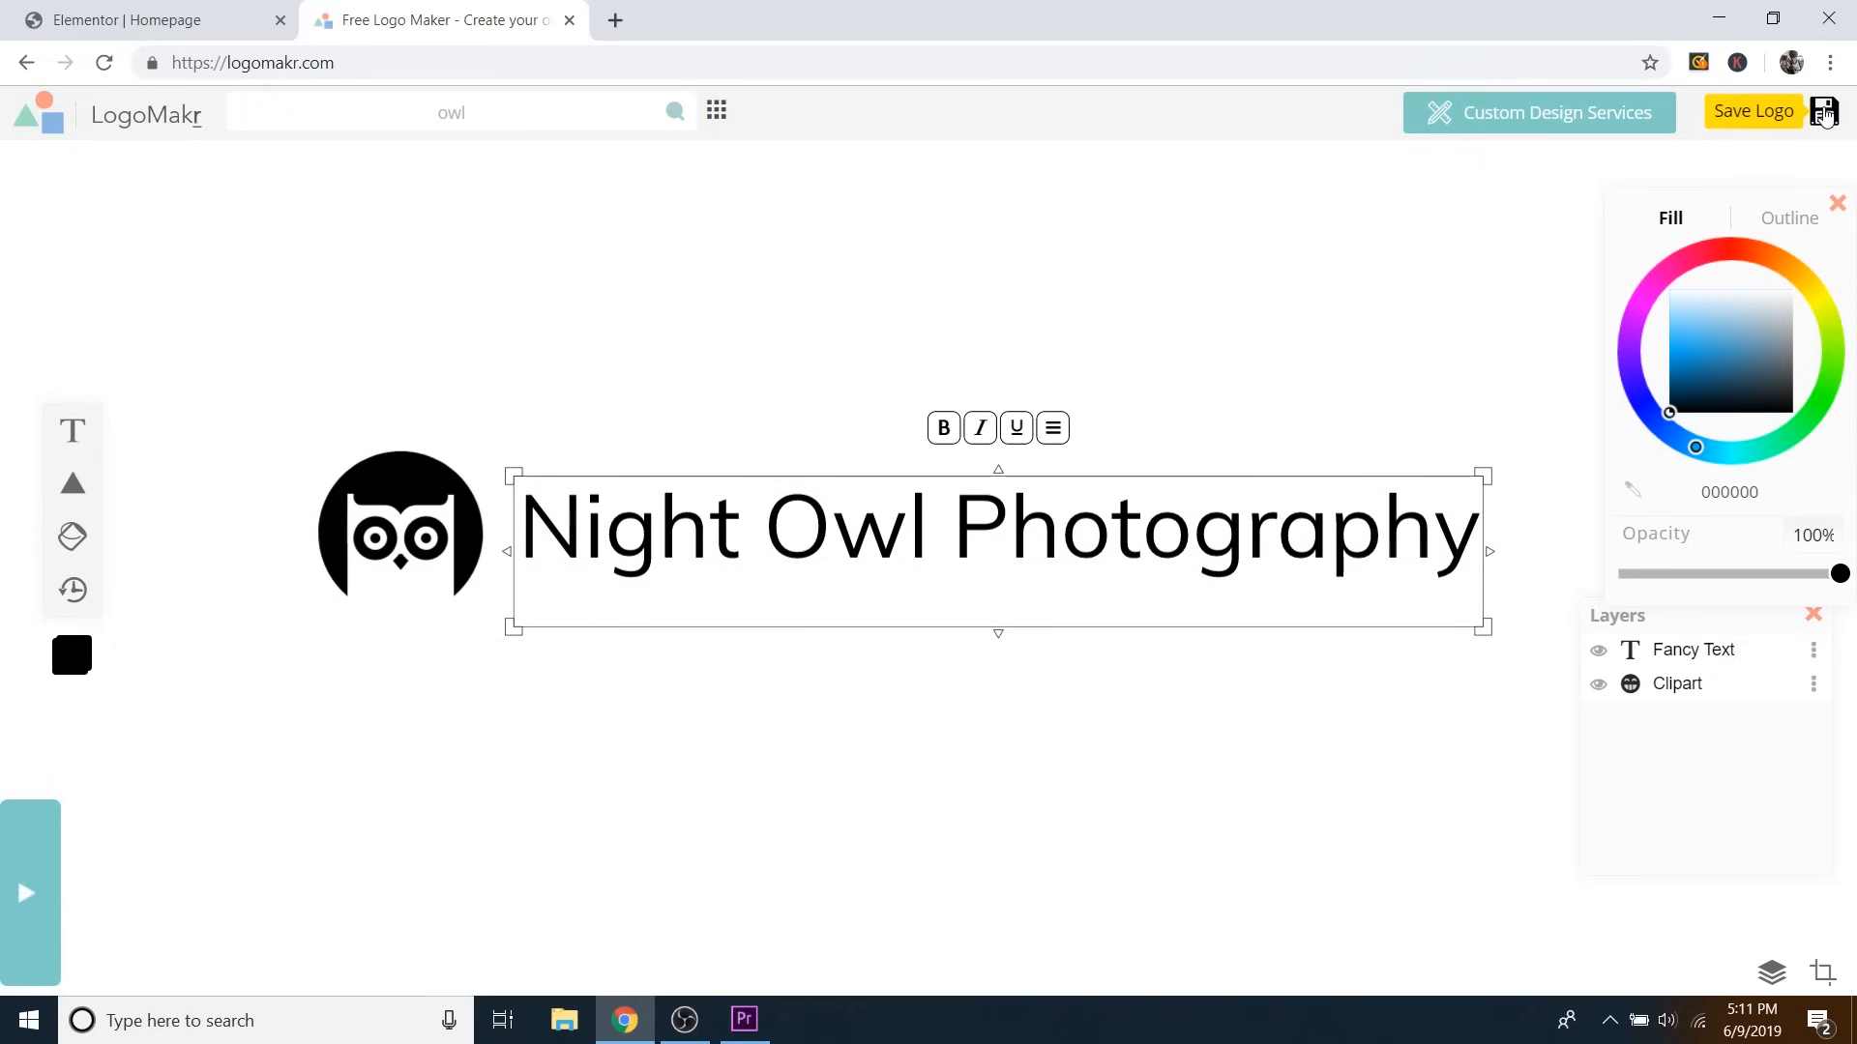
Download the free low-resolution logo PNG and return to the top of the Elementor homepage.
click(1824, 112)
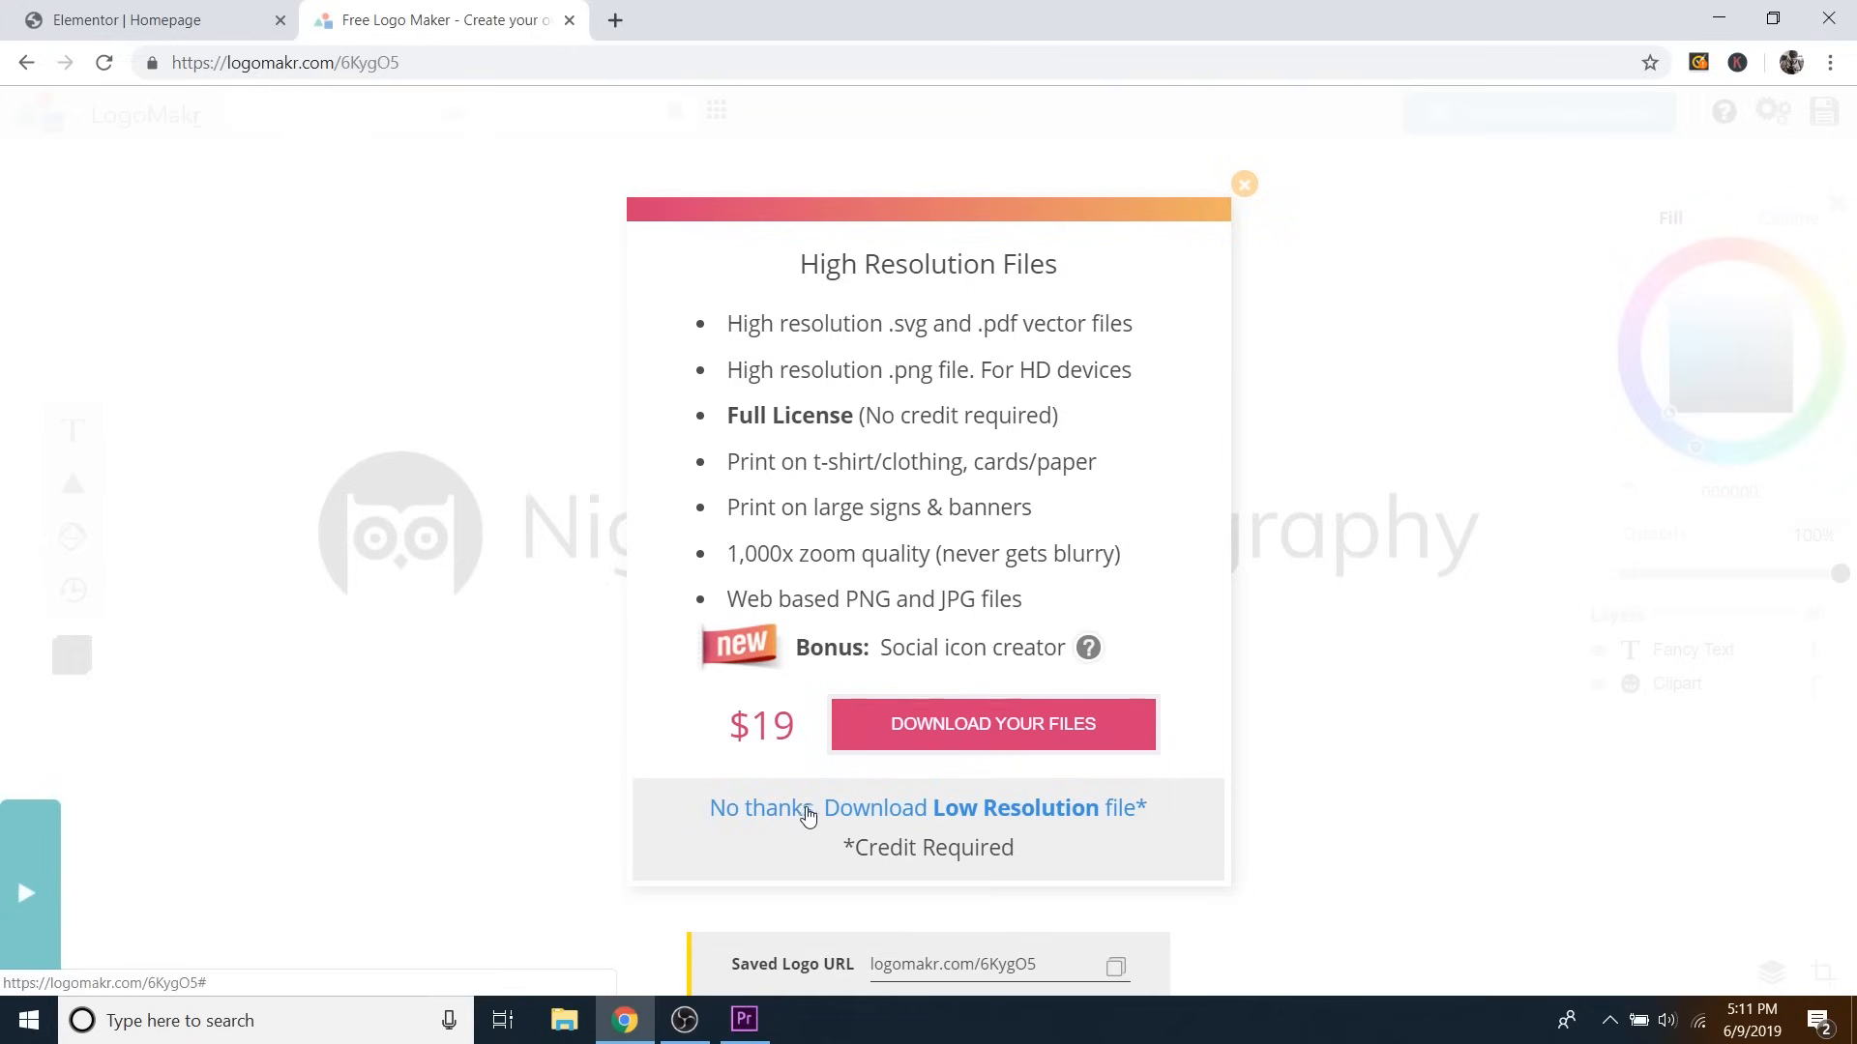
click(1022, 810)
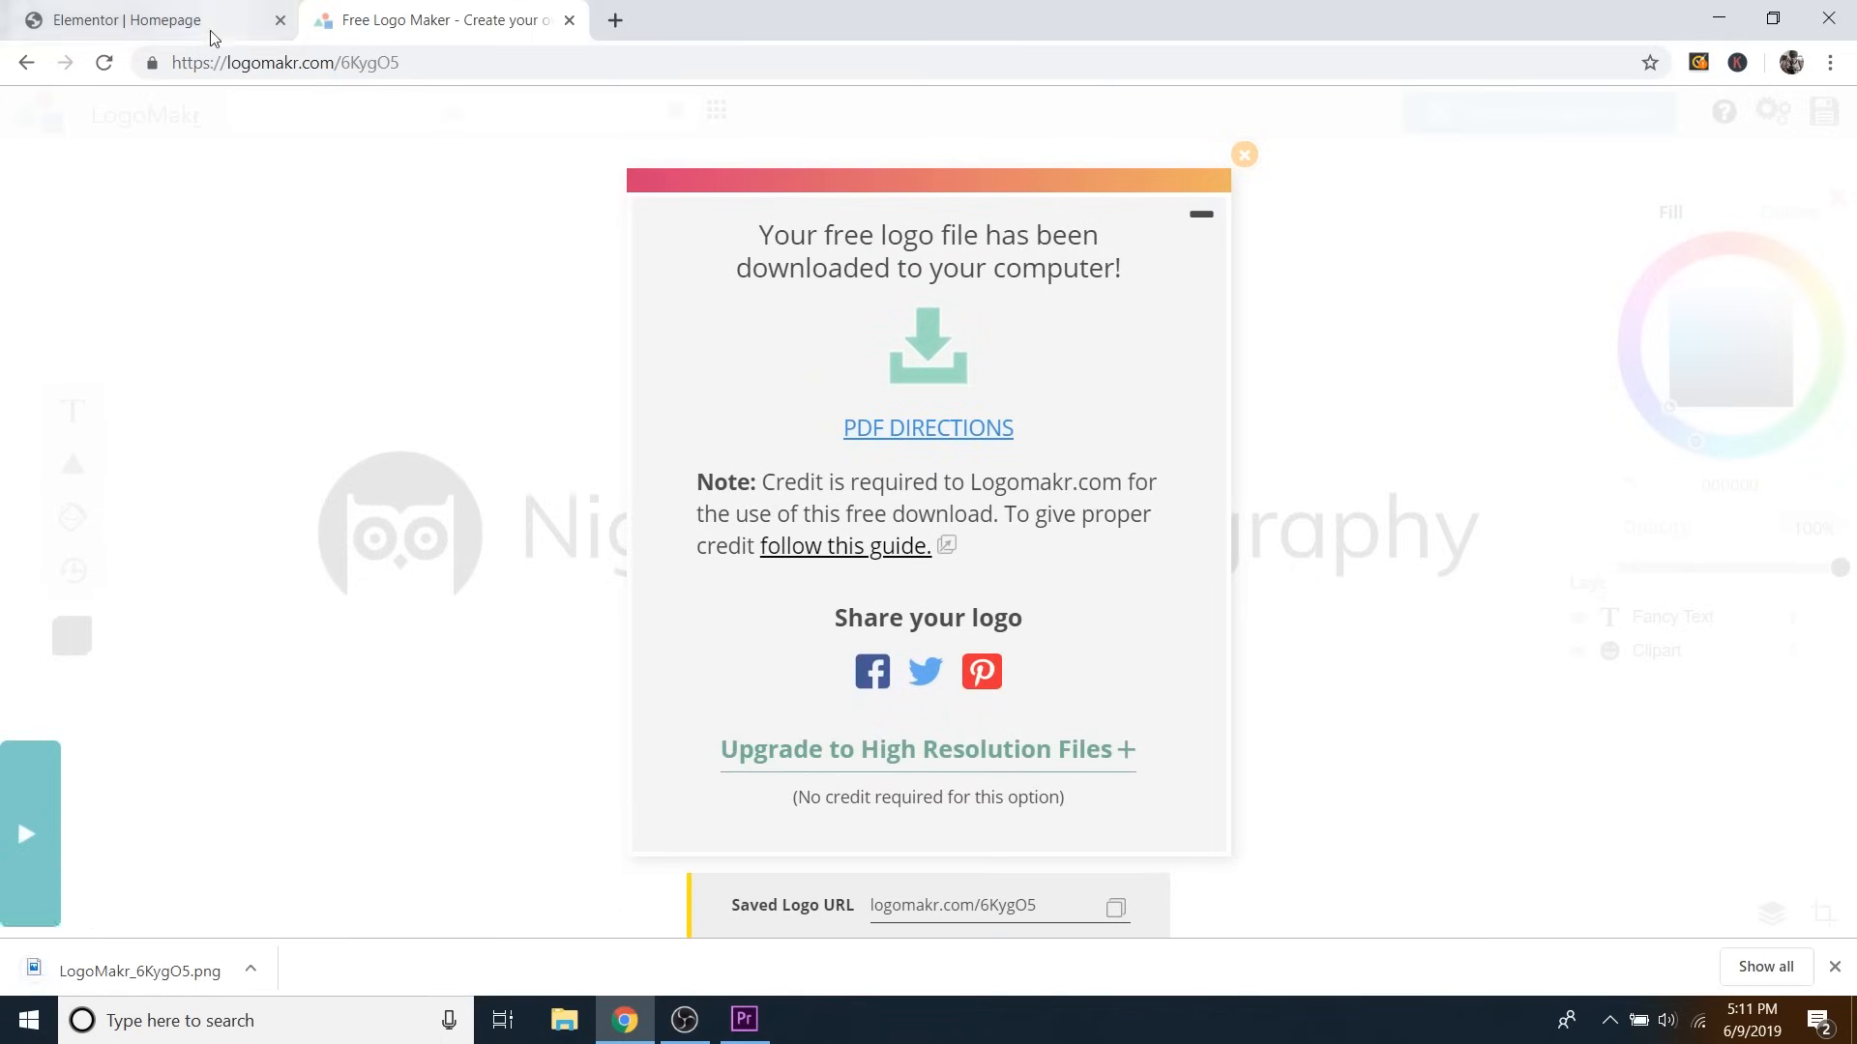
click(257, 24)
scroll(653, 465, up, 2)
scroll(652, 465, up, 15)
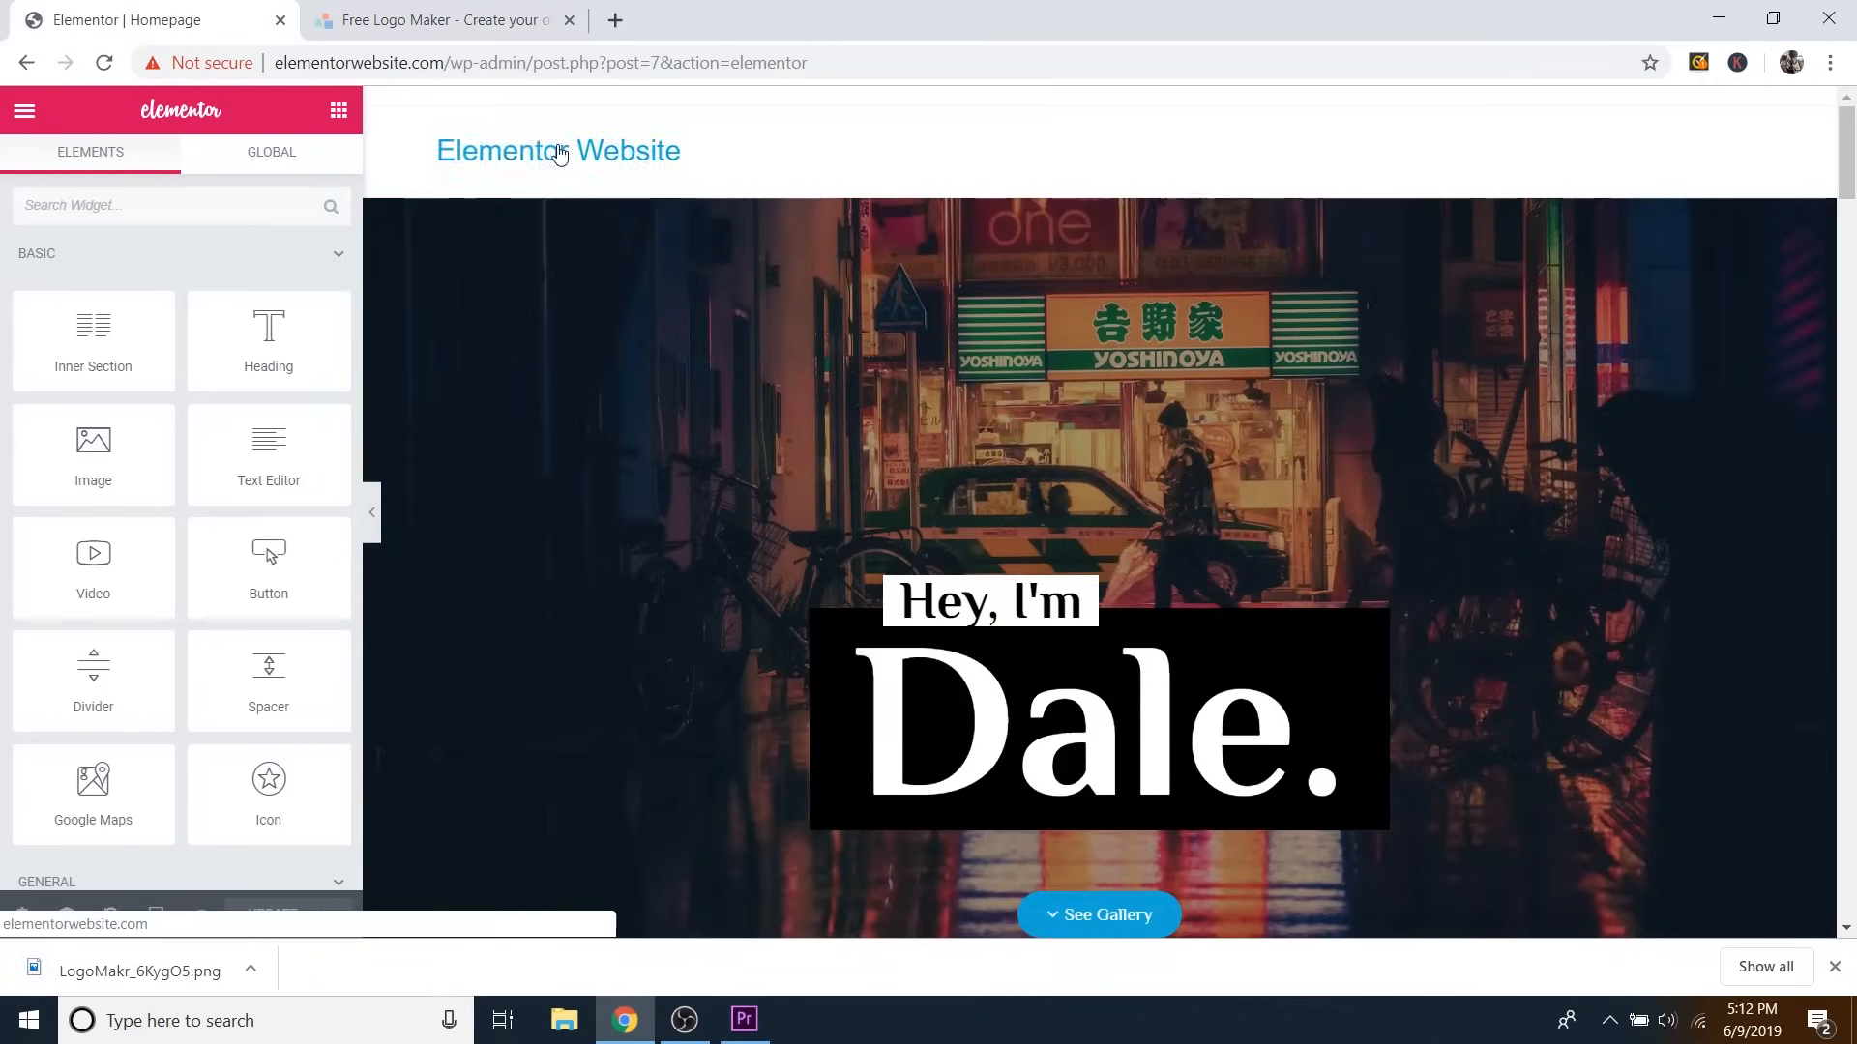
Dismiss the logo download notice, exit Elementor to the dashboard, and view the live homepage.
click(474, 20)
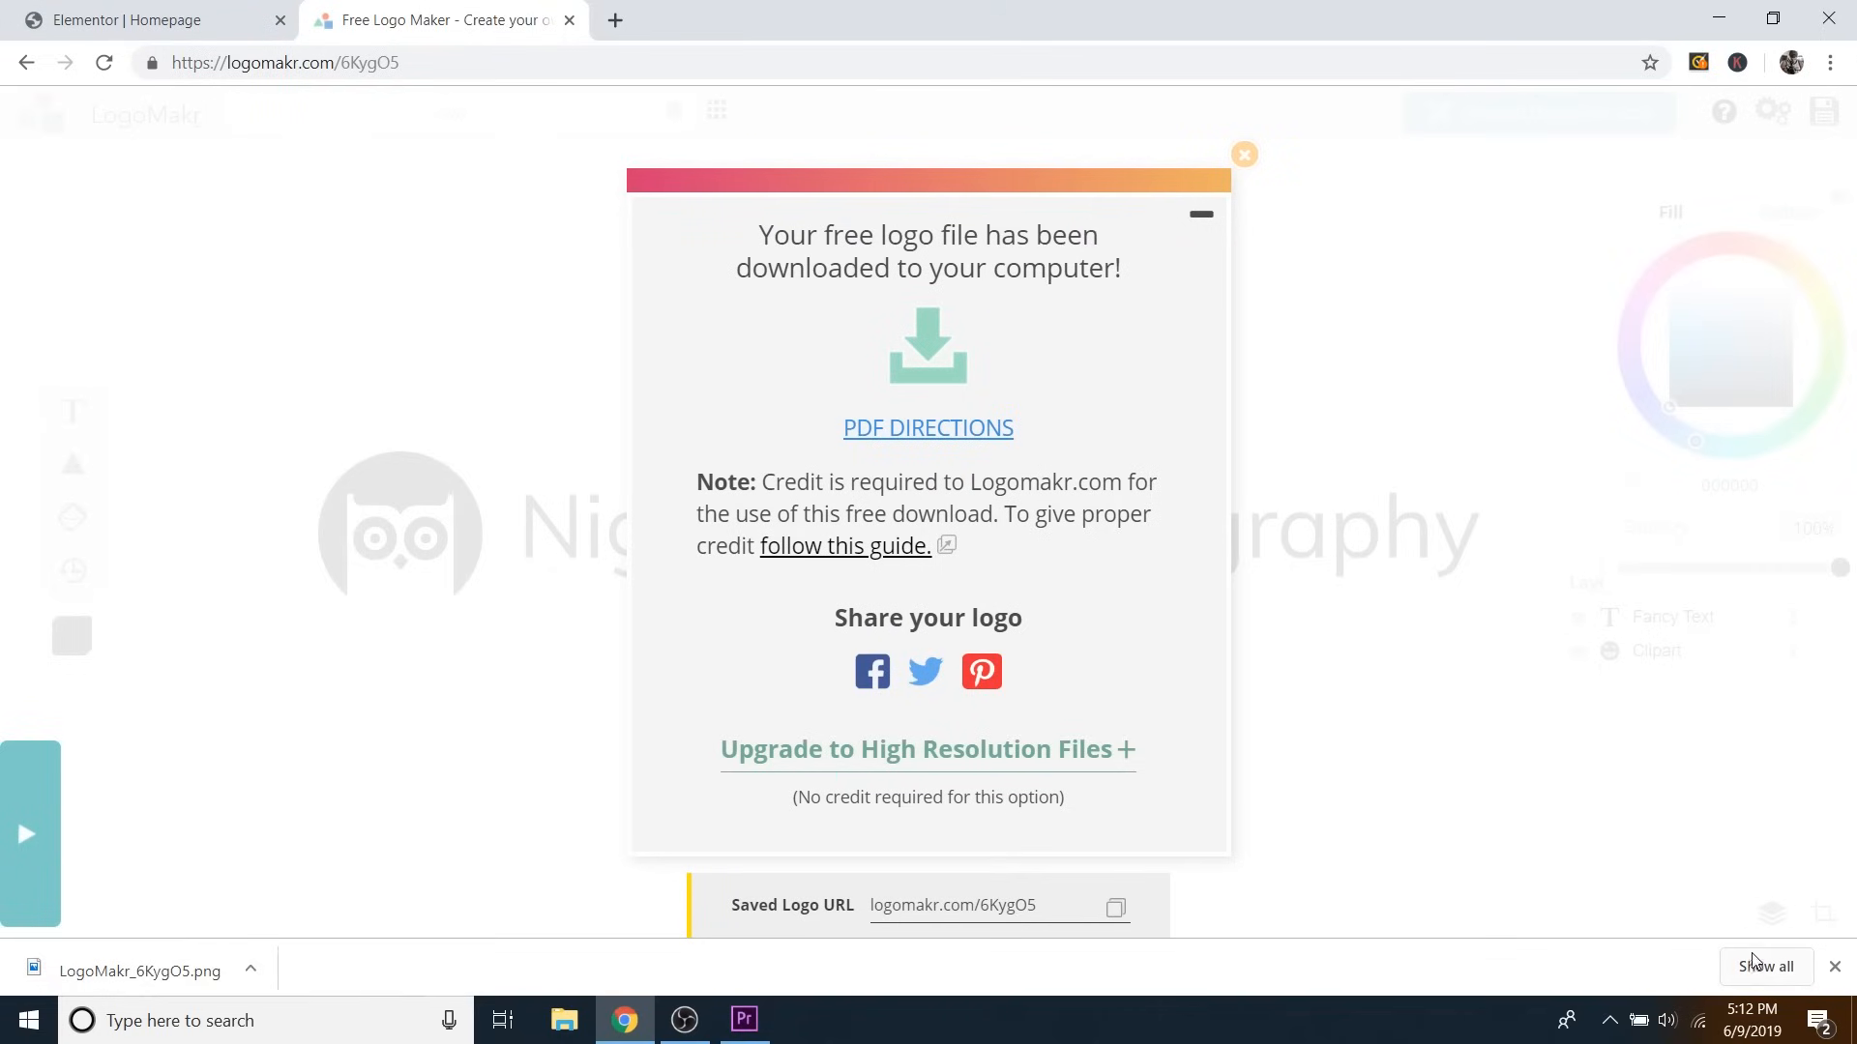
click(1242, 158)
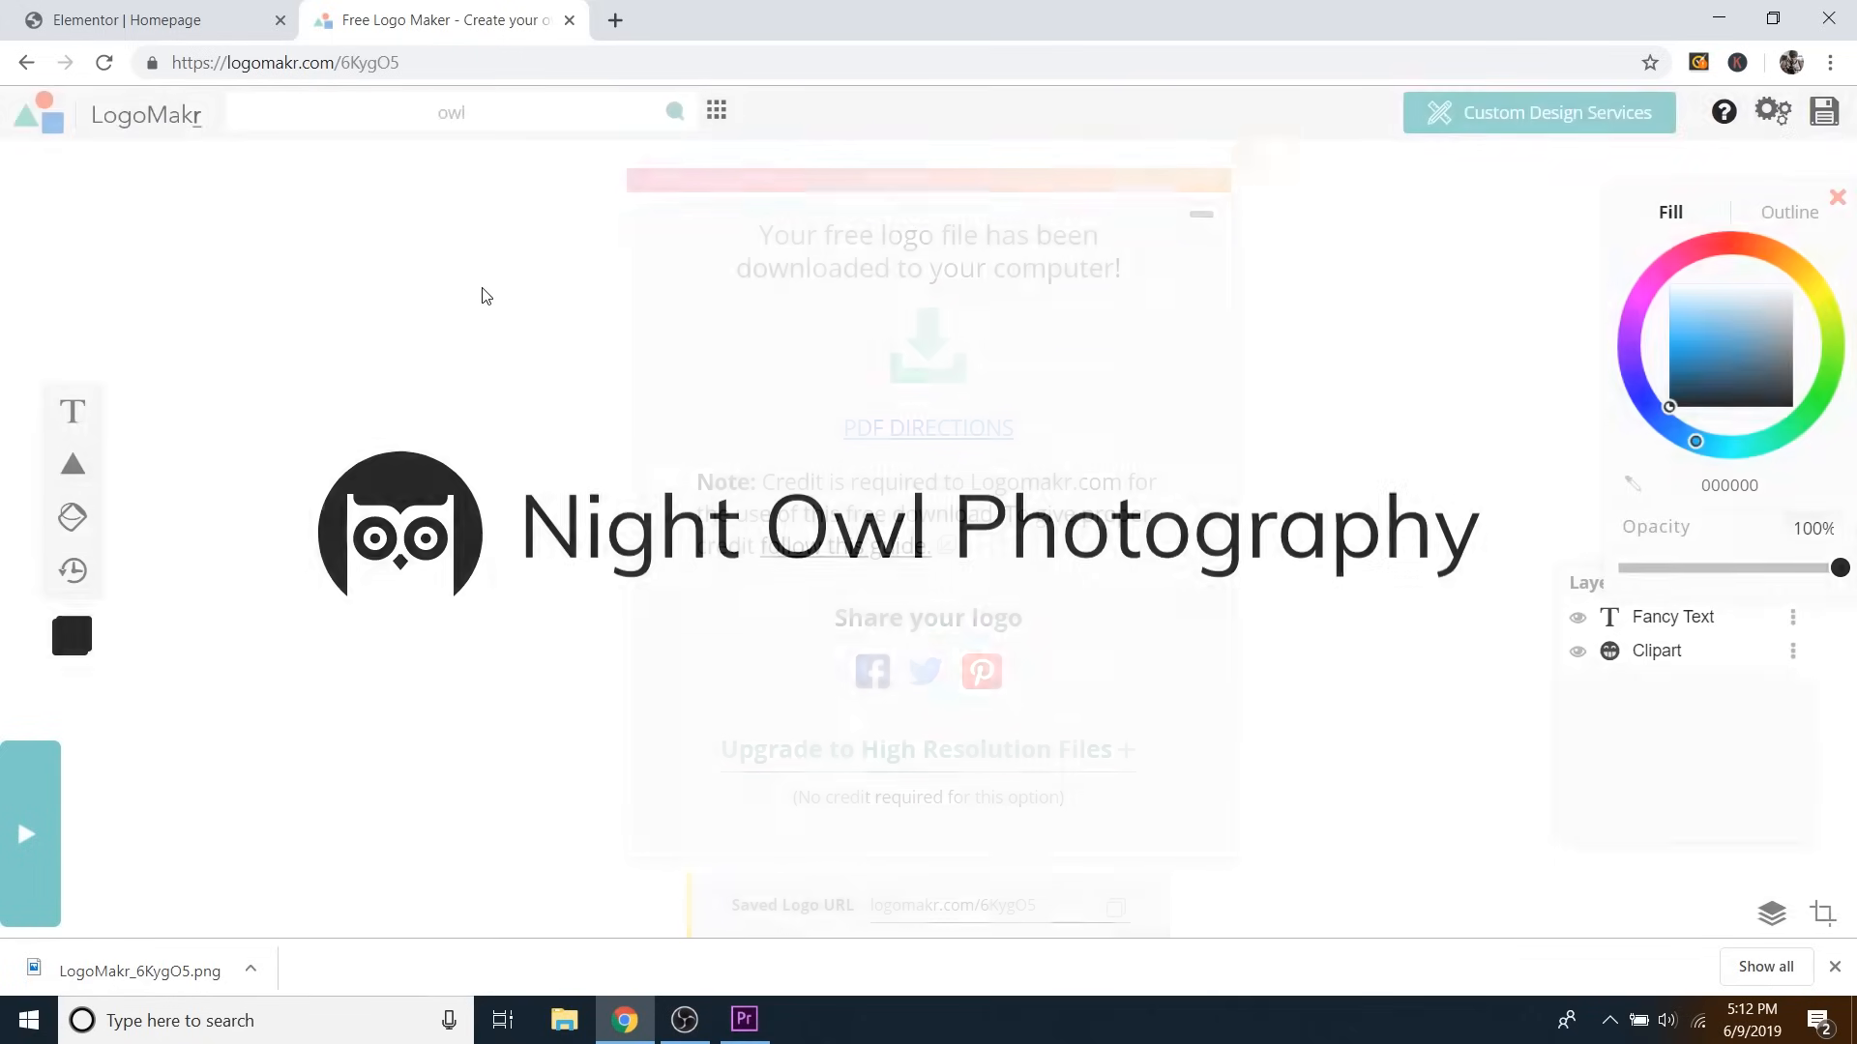
click(167, 21)
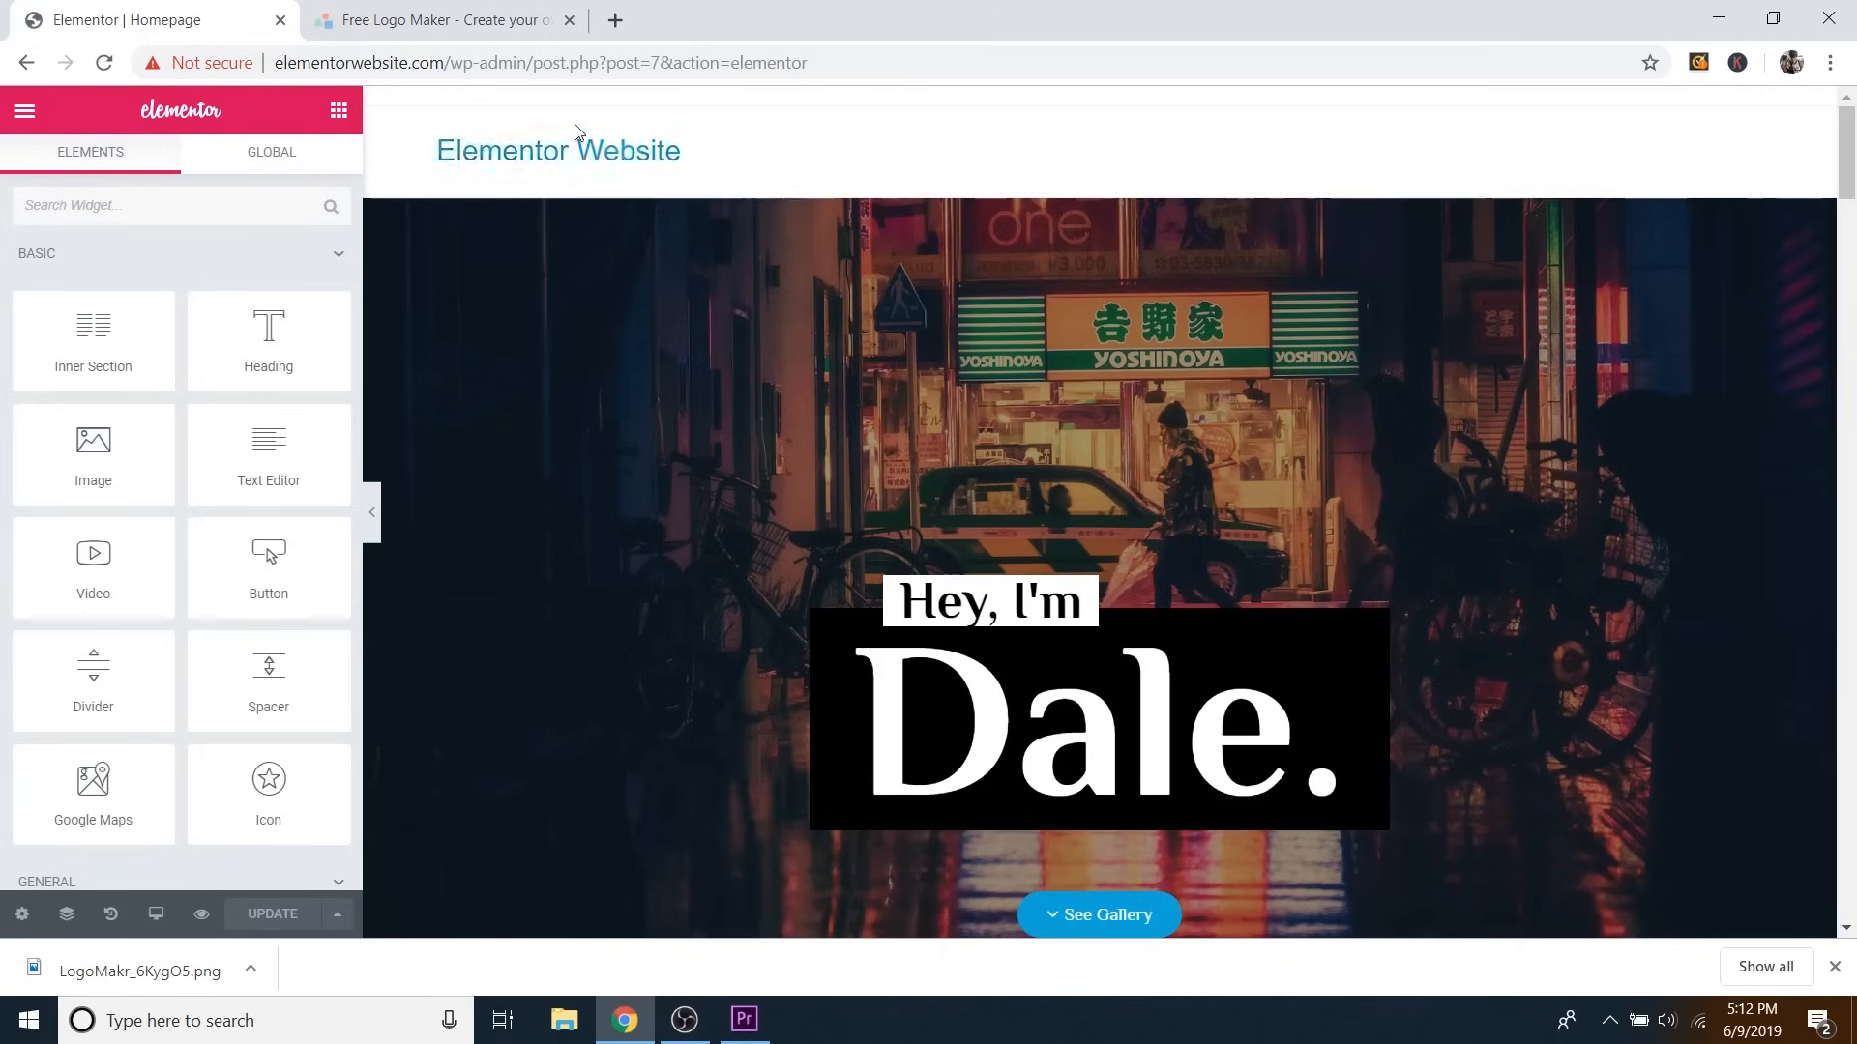
click(26, 116)
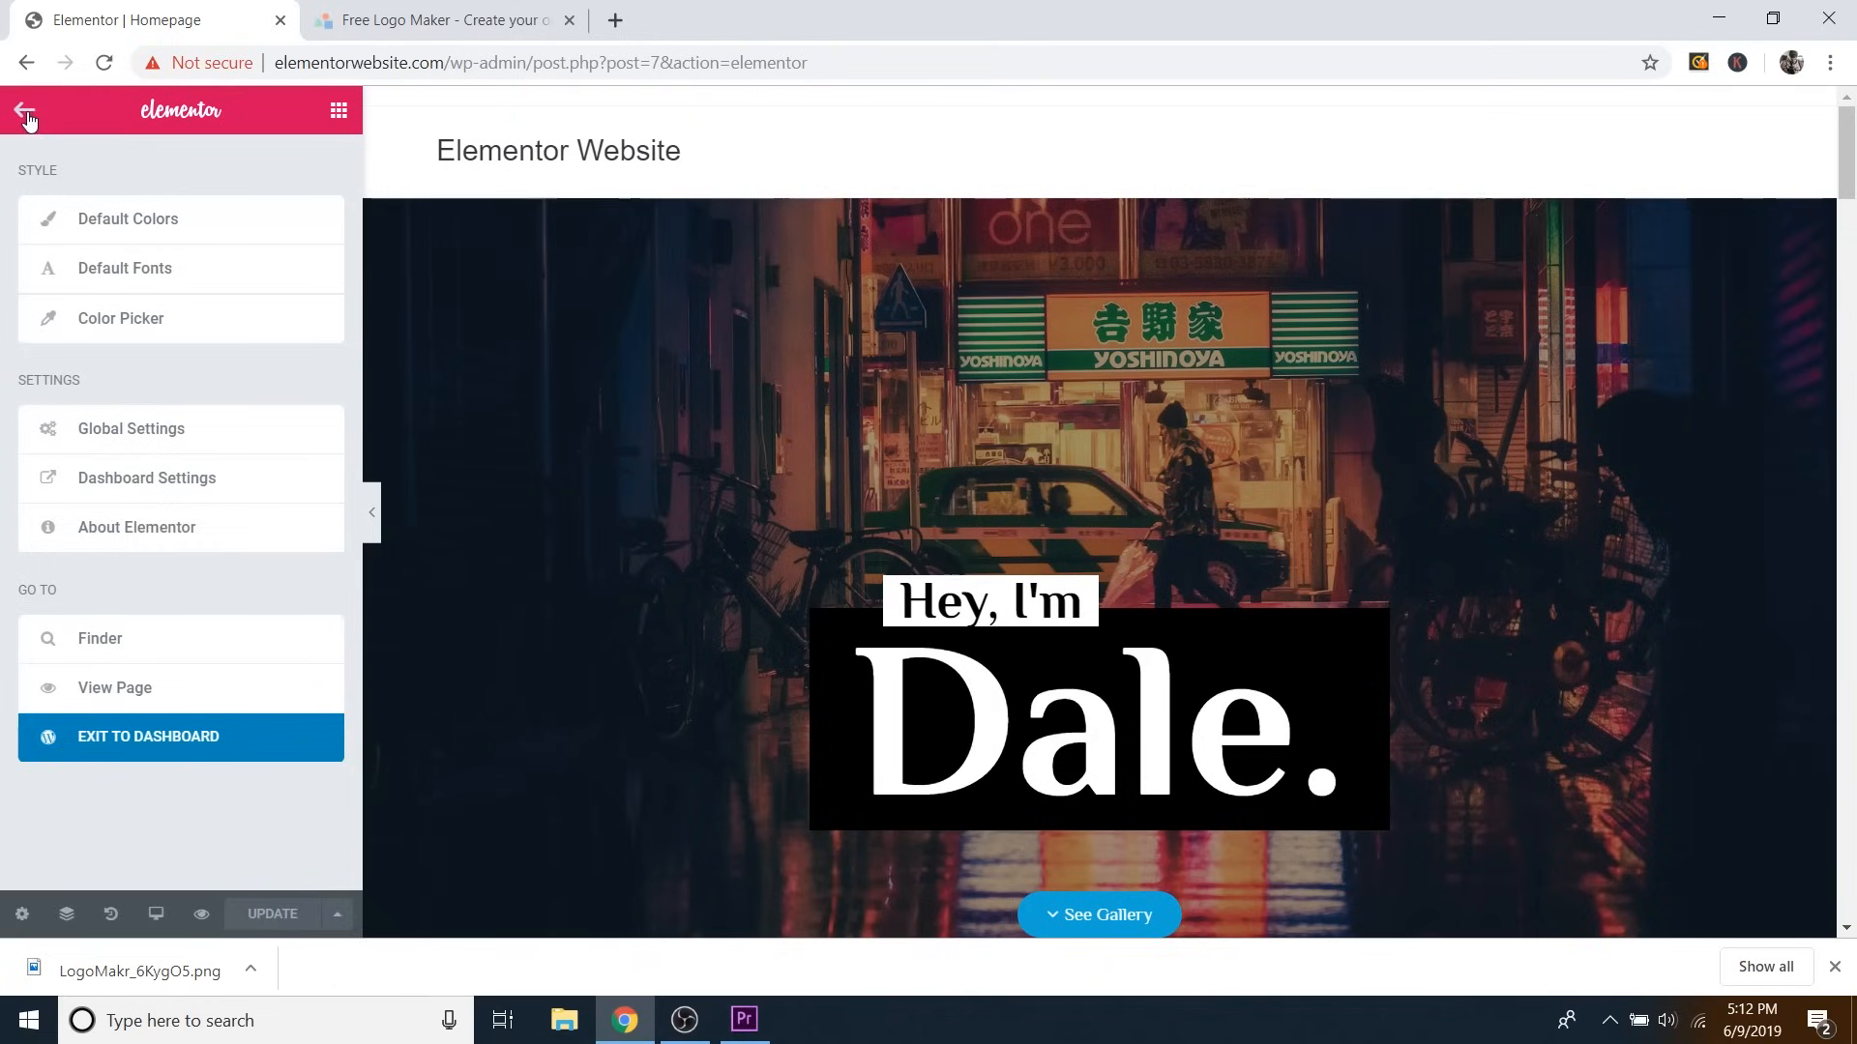
click(235, 746)
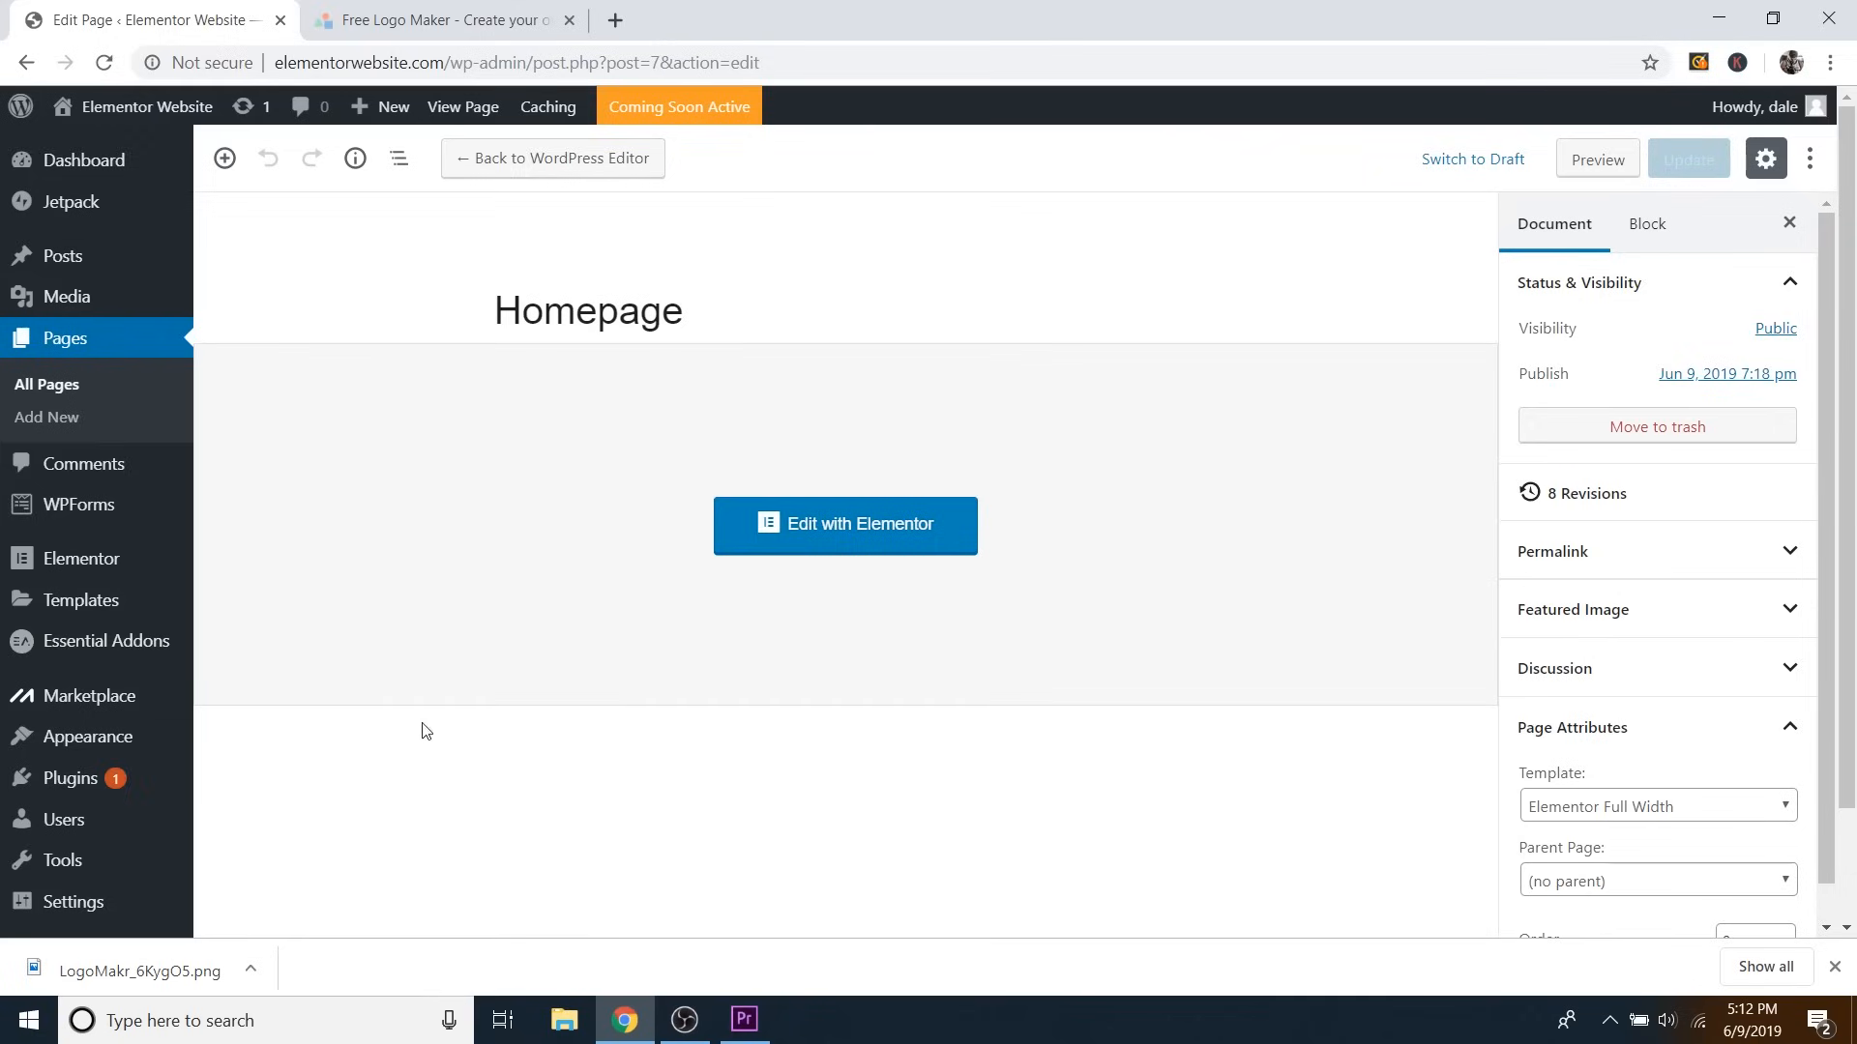
mouse_move(97, 108)
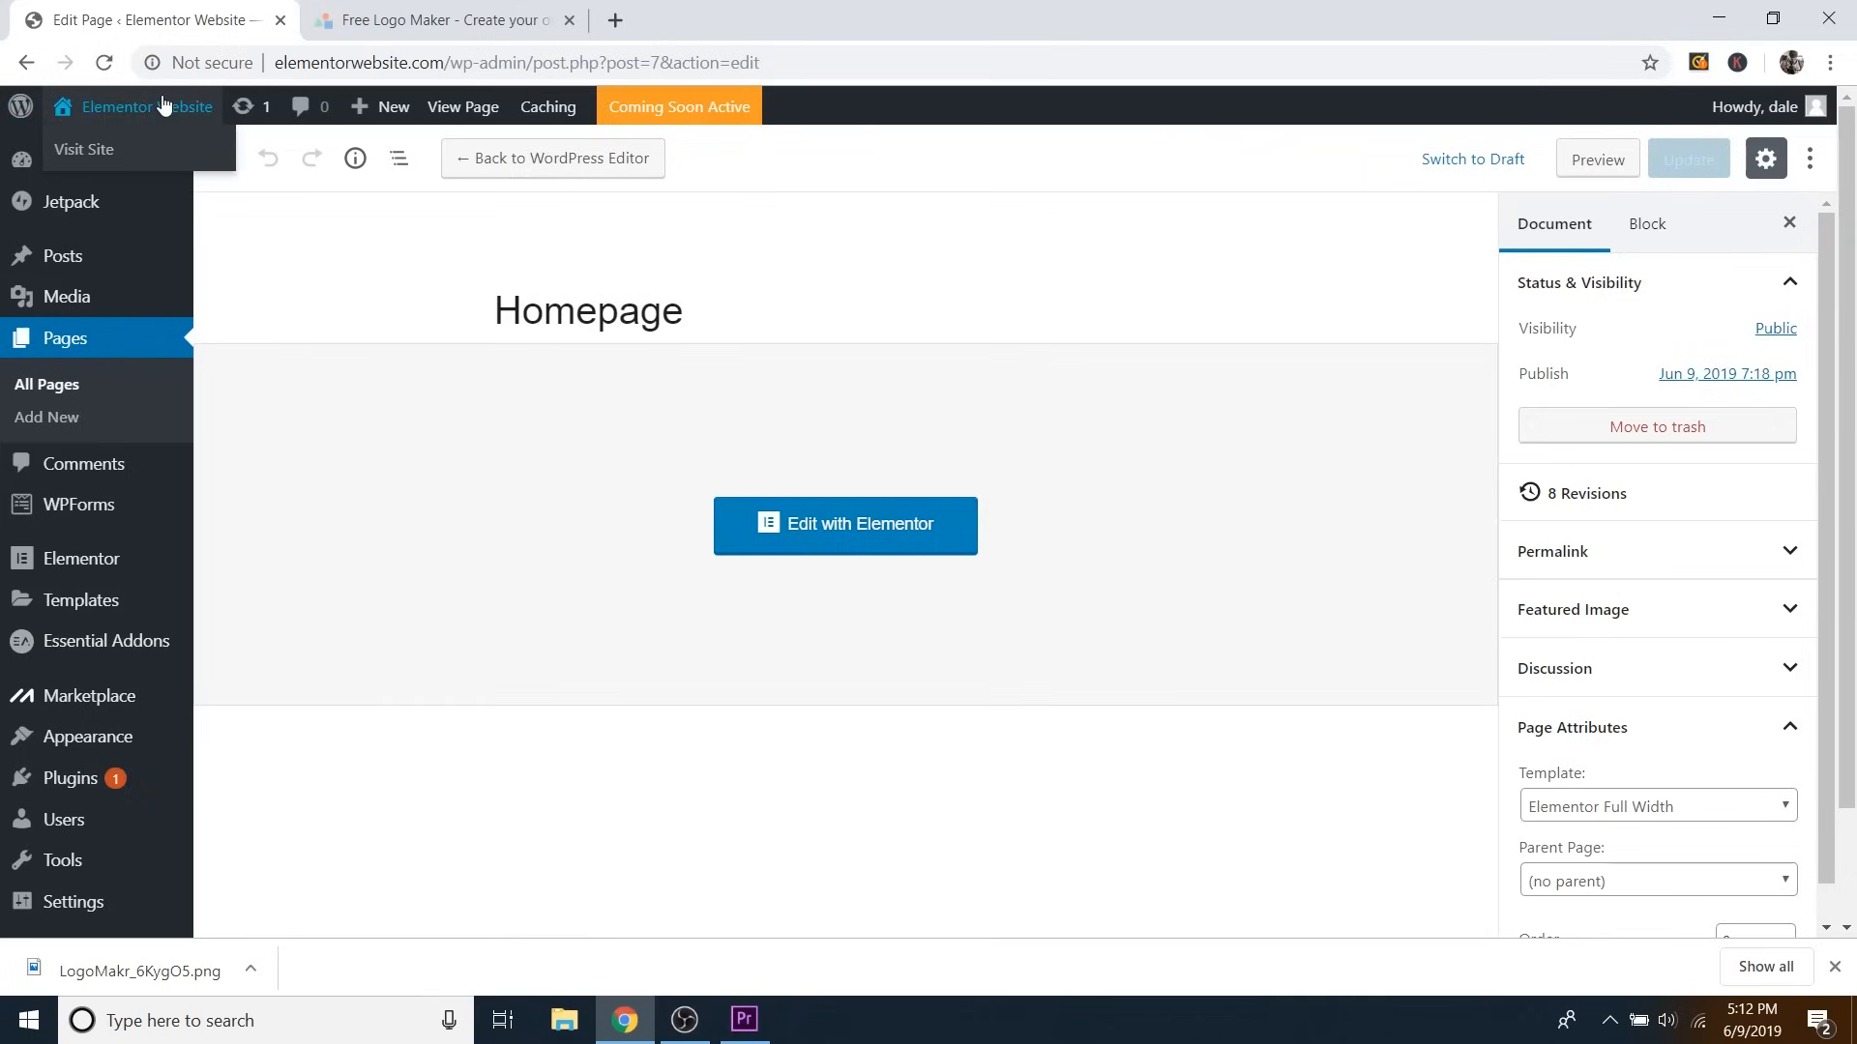
click(85, 151)
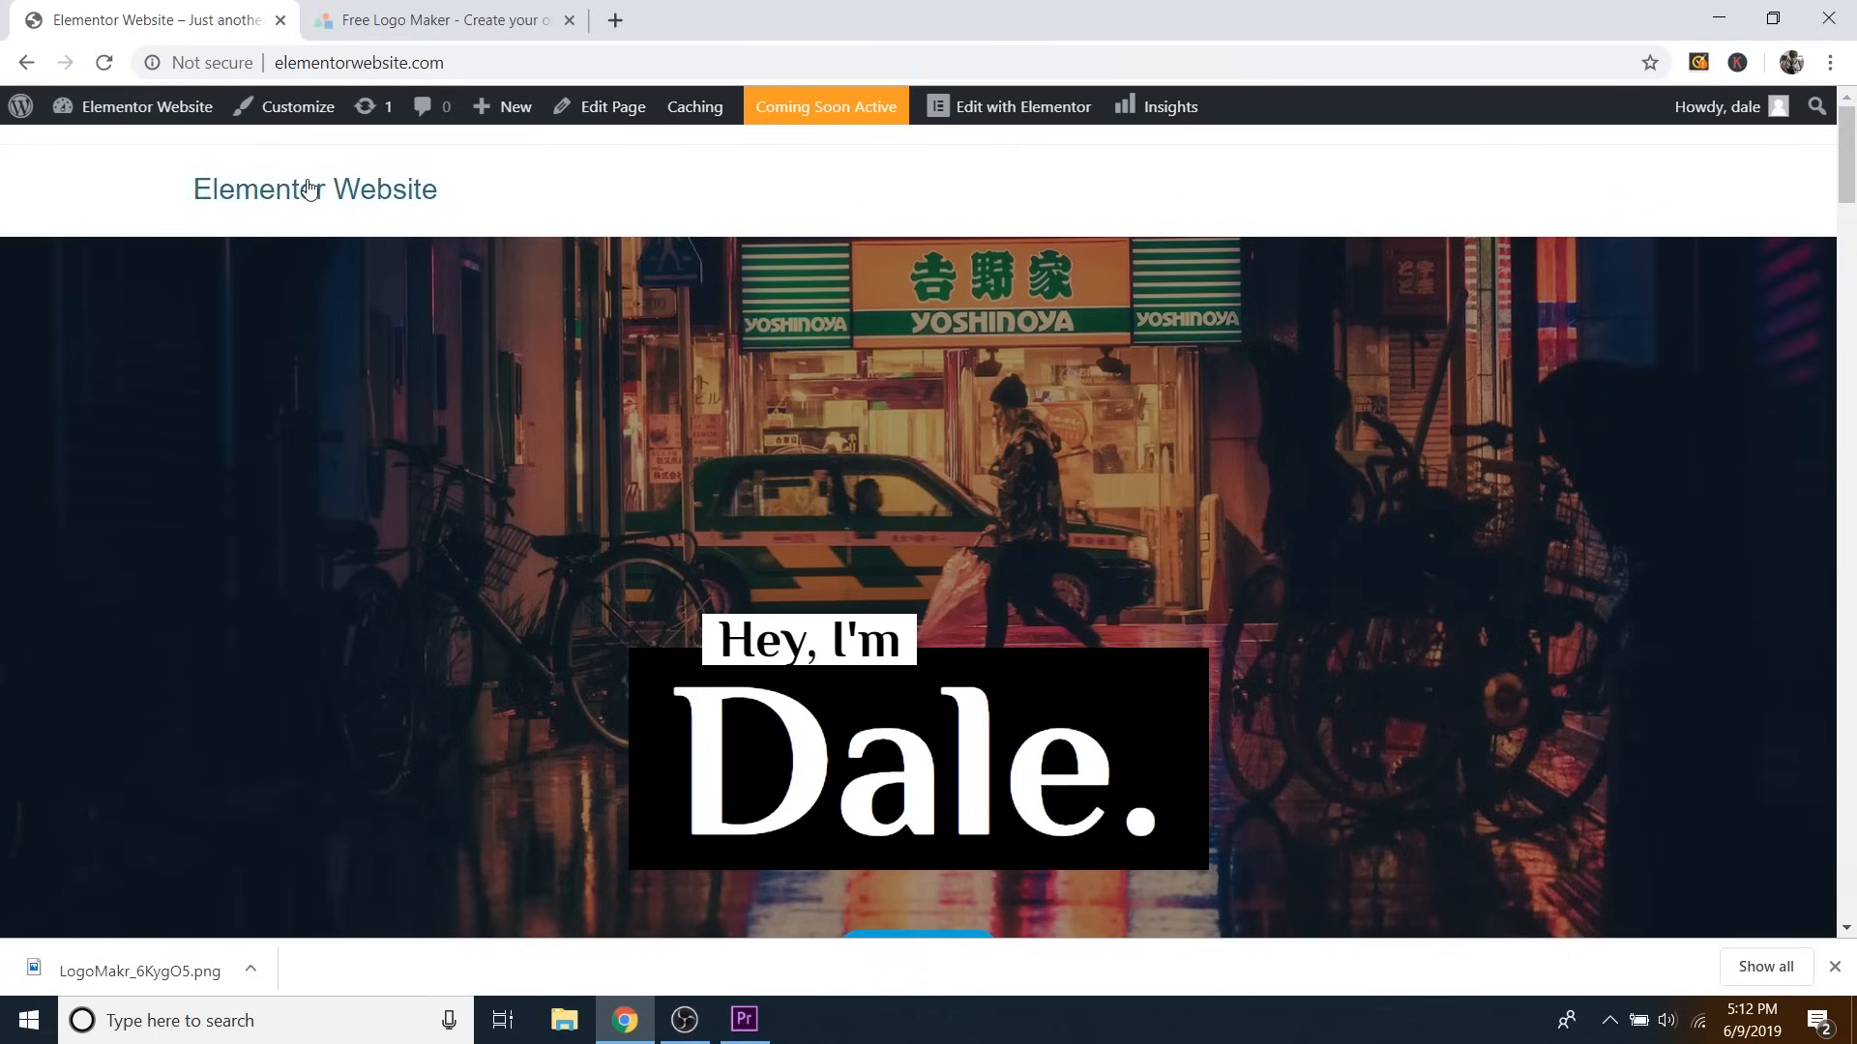
Upload Logo-Black.png through the Customizer's Header > Logo picker.
click(298, 107)
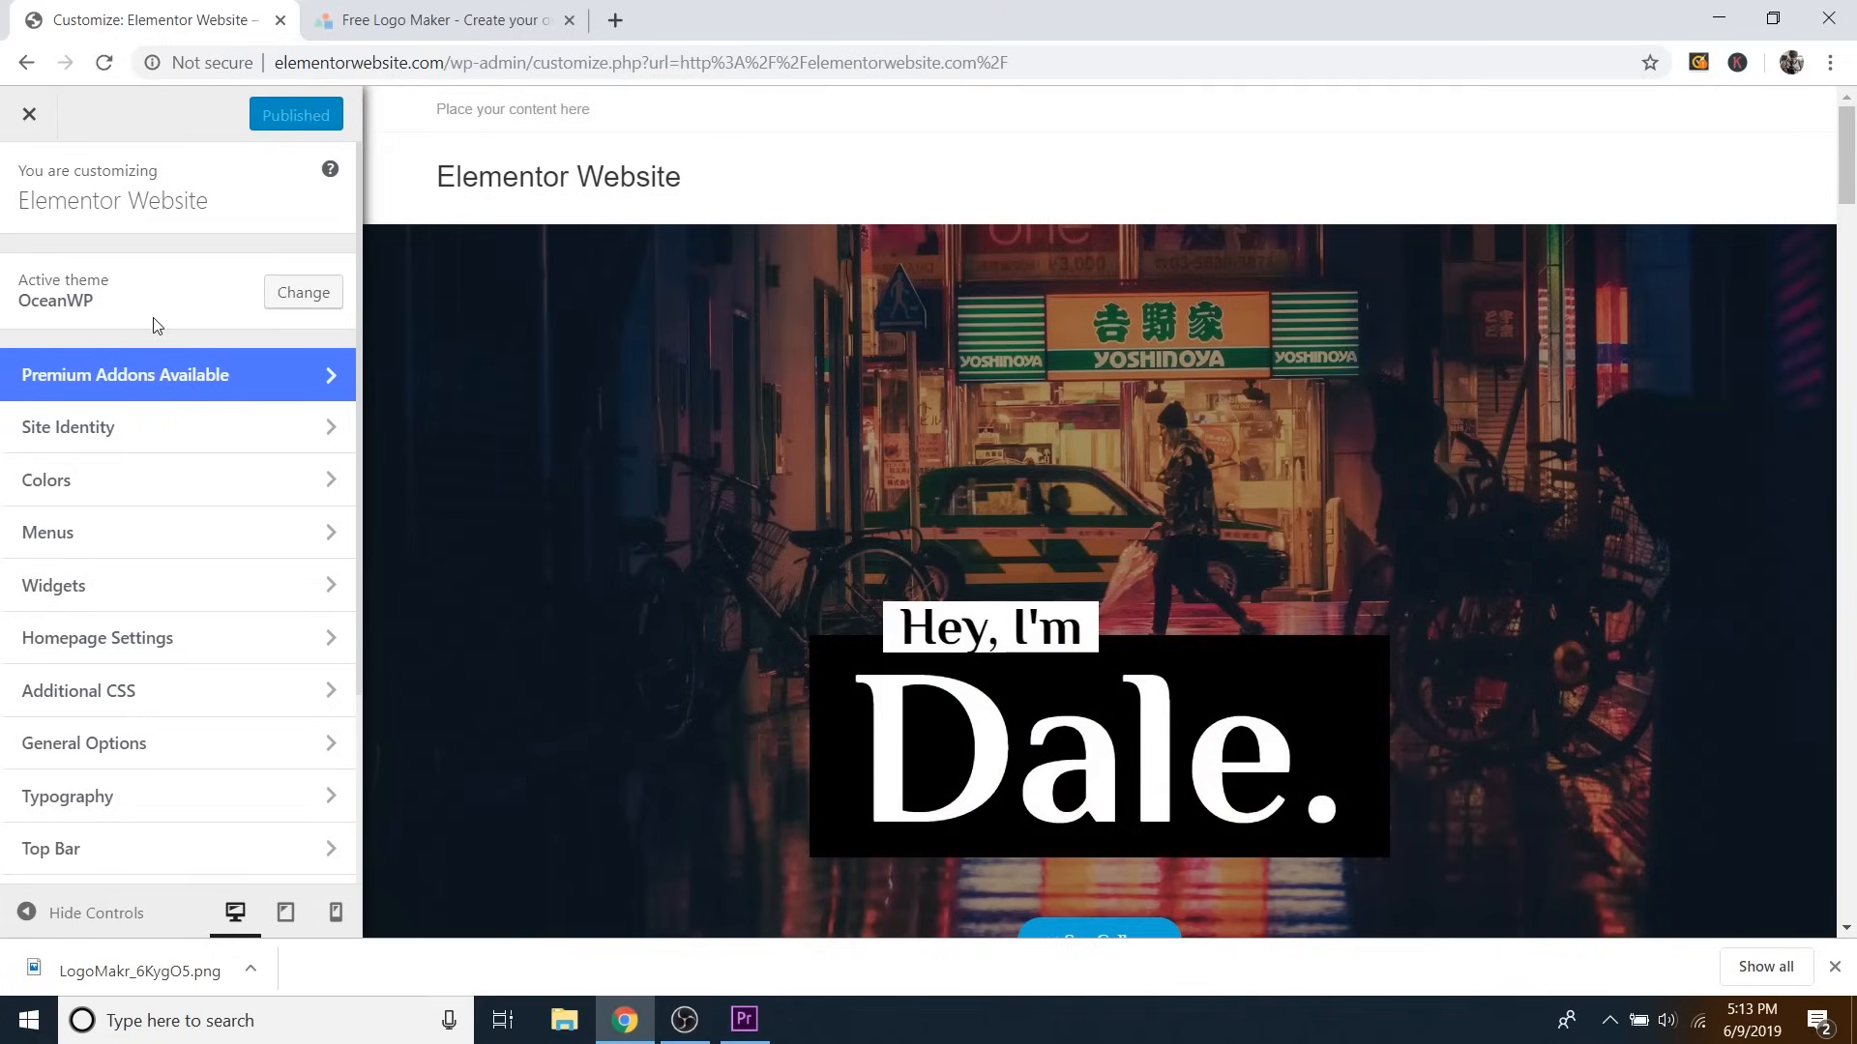
scroll(181, 427, down, 1)
scroll(183, 469, down, 2)
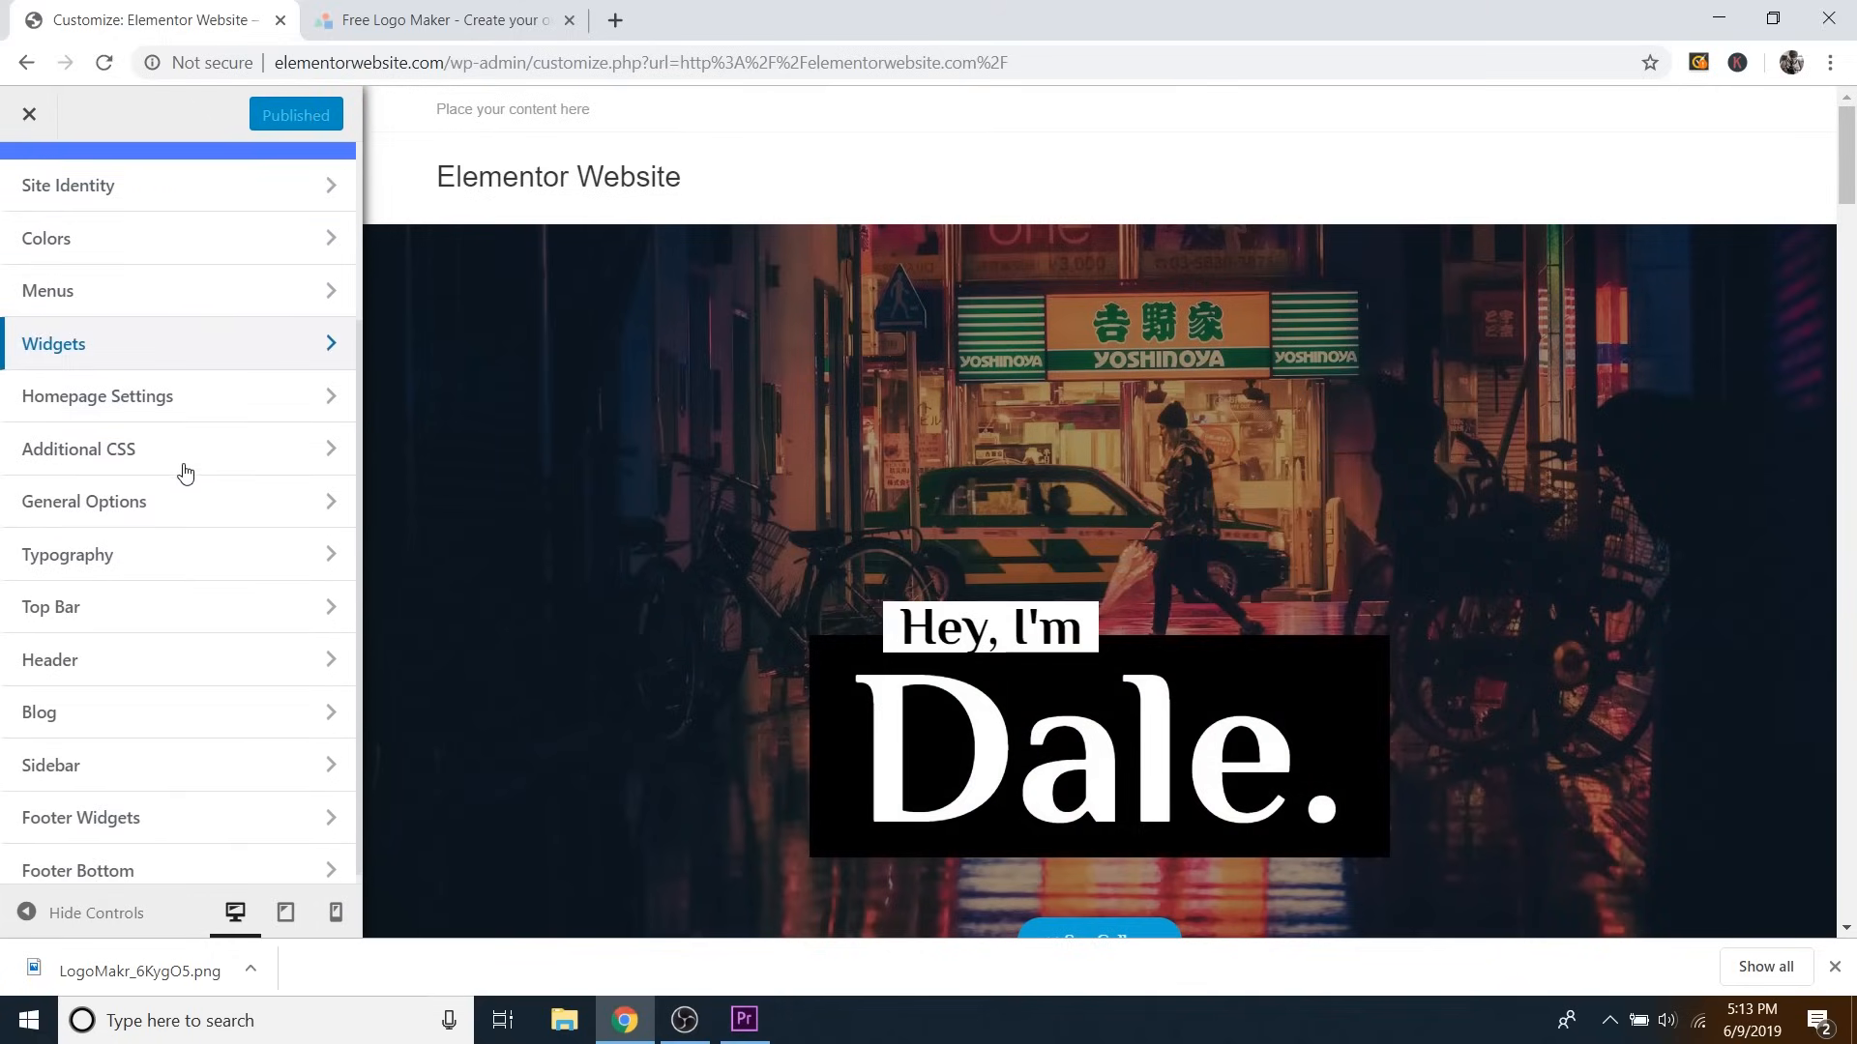
click(104, 667)
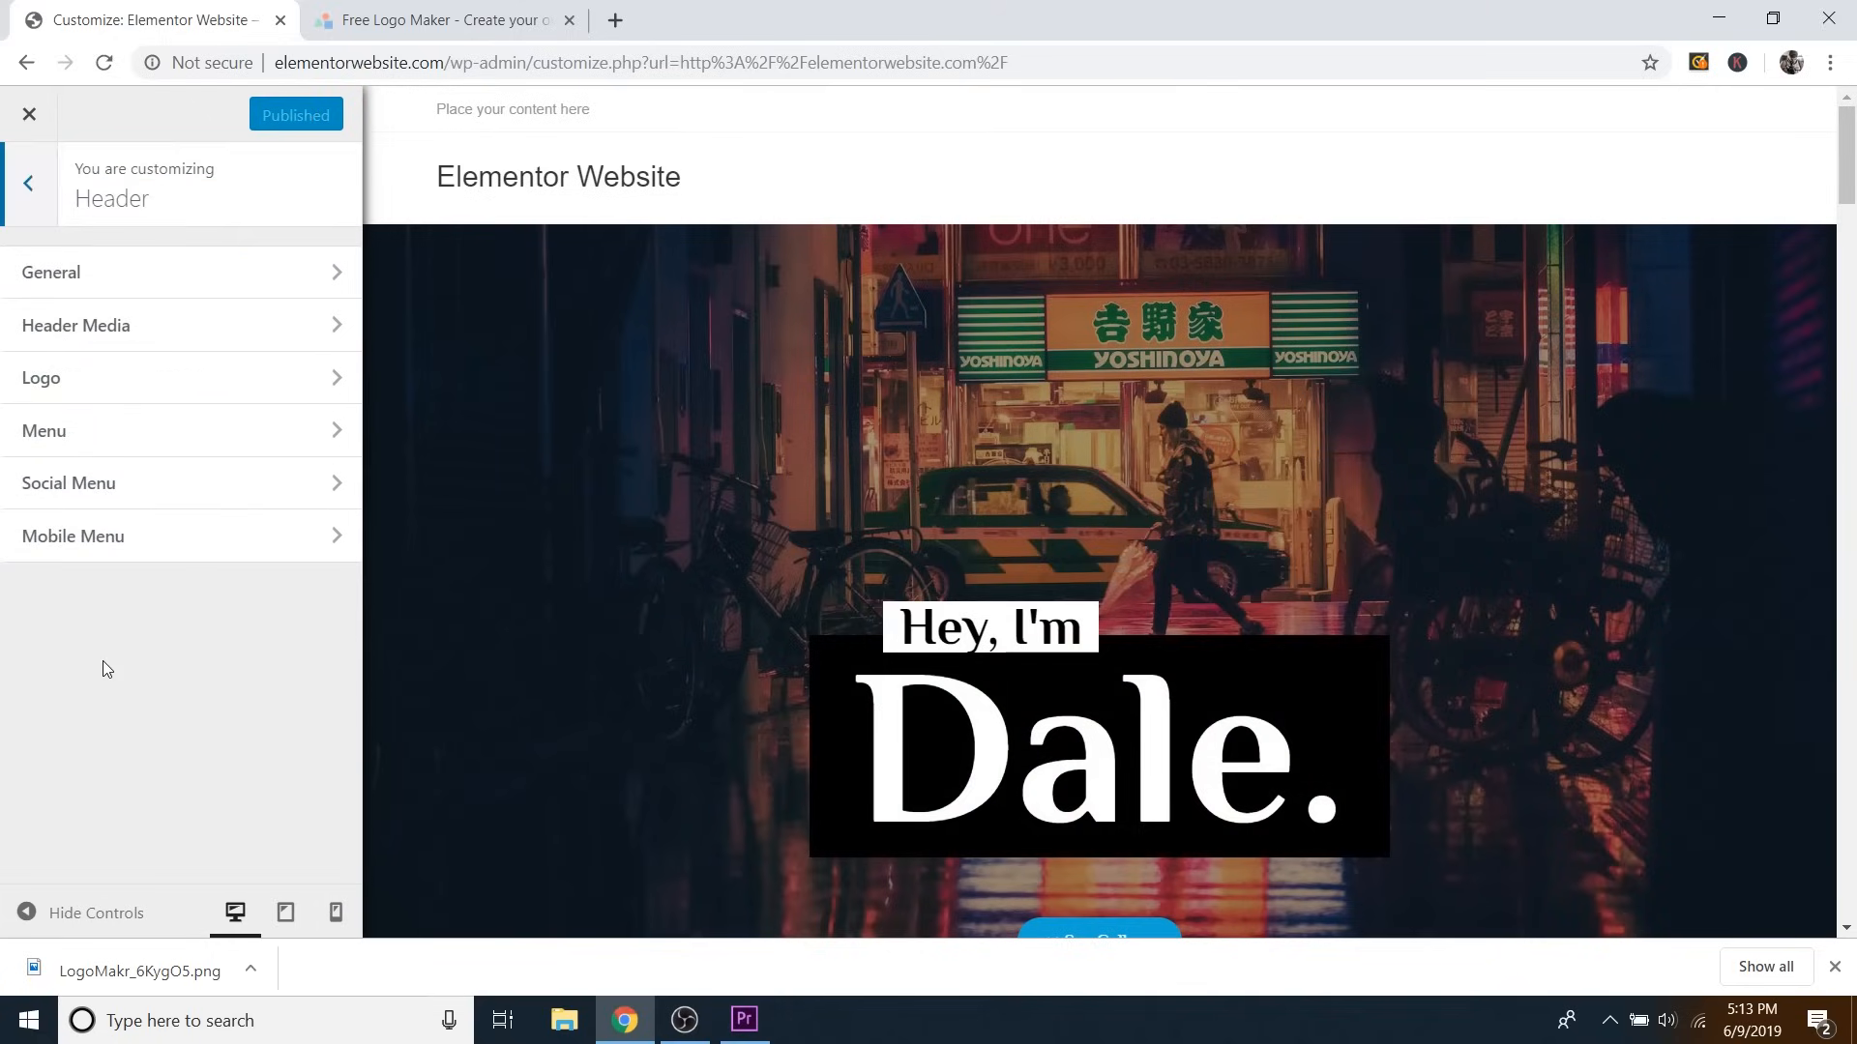
click(117, 385)
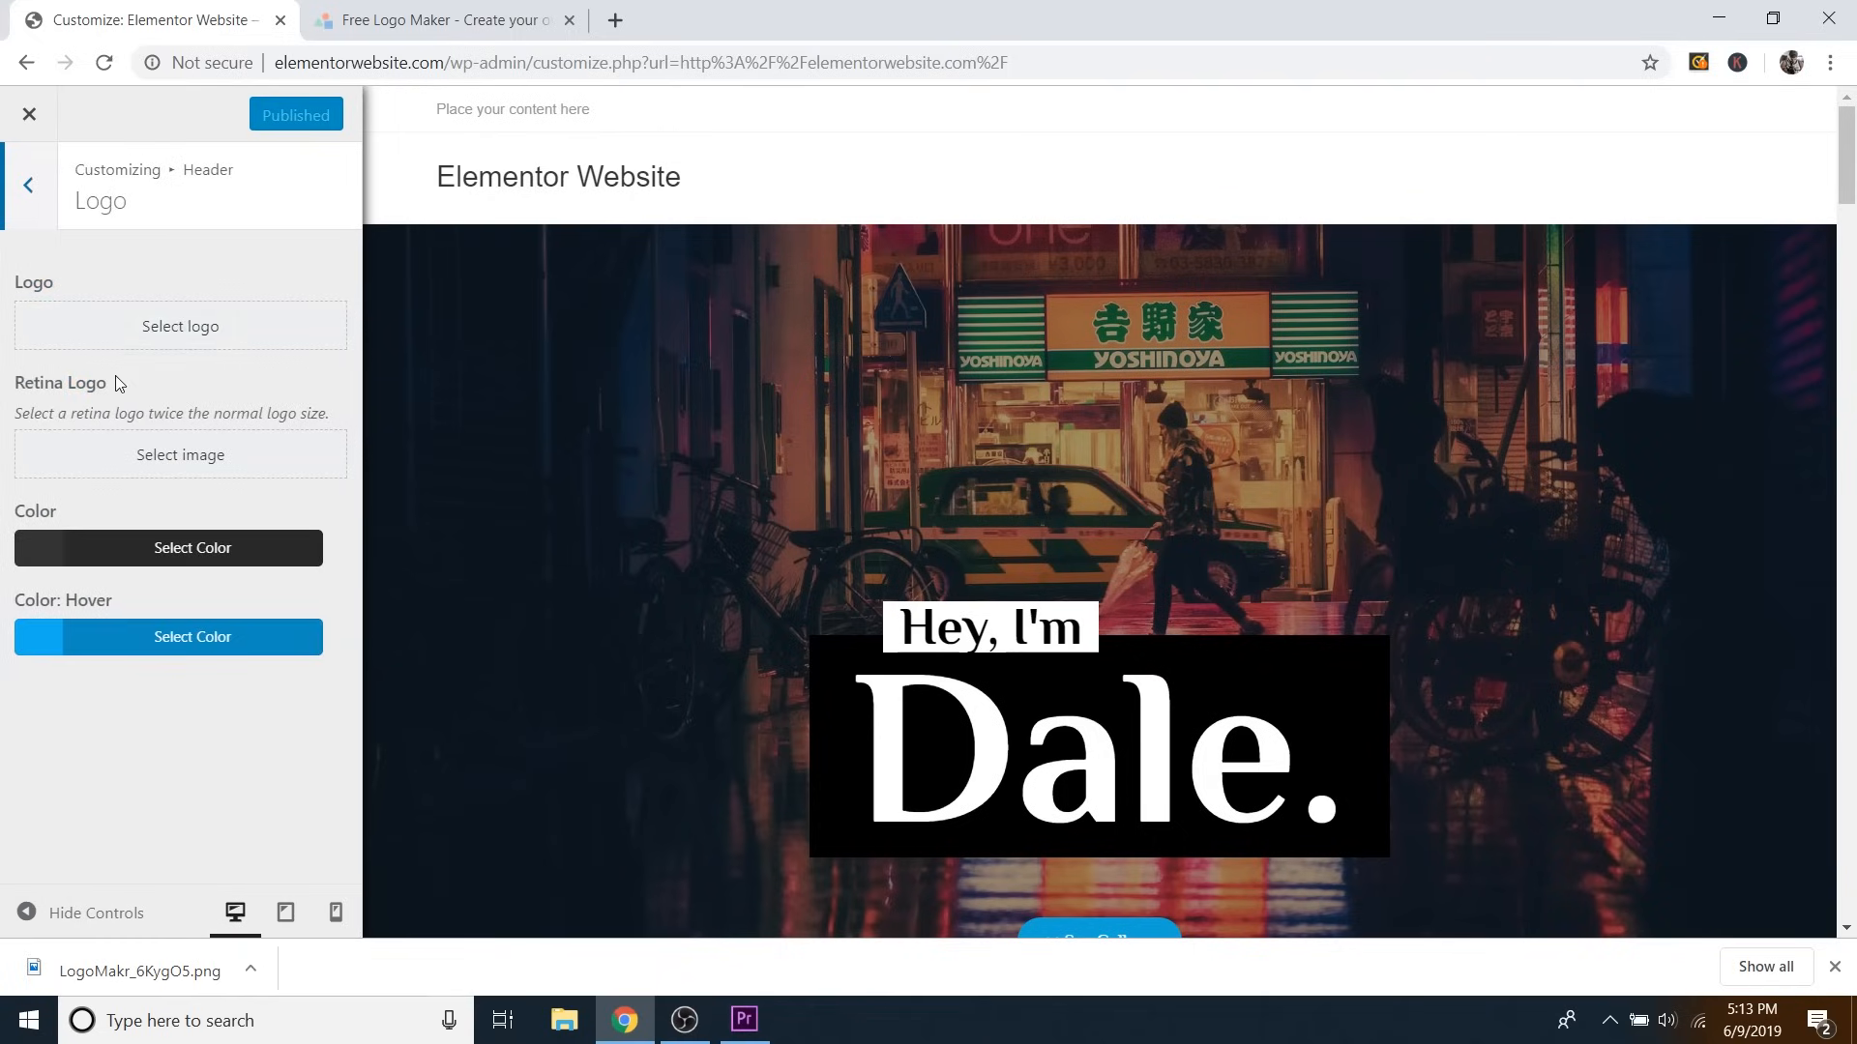
click(175, 329)
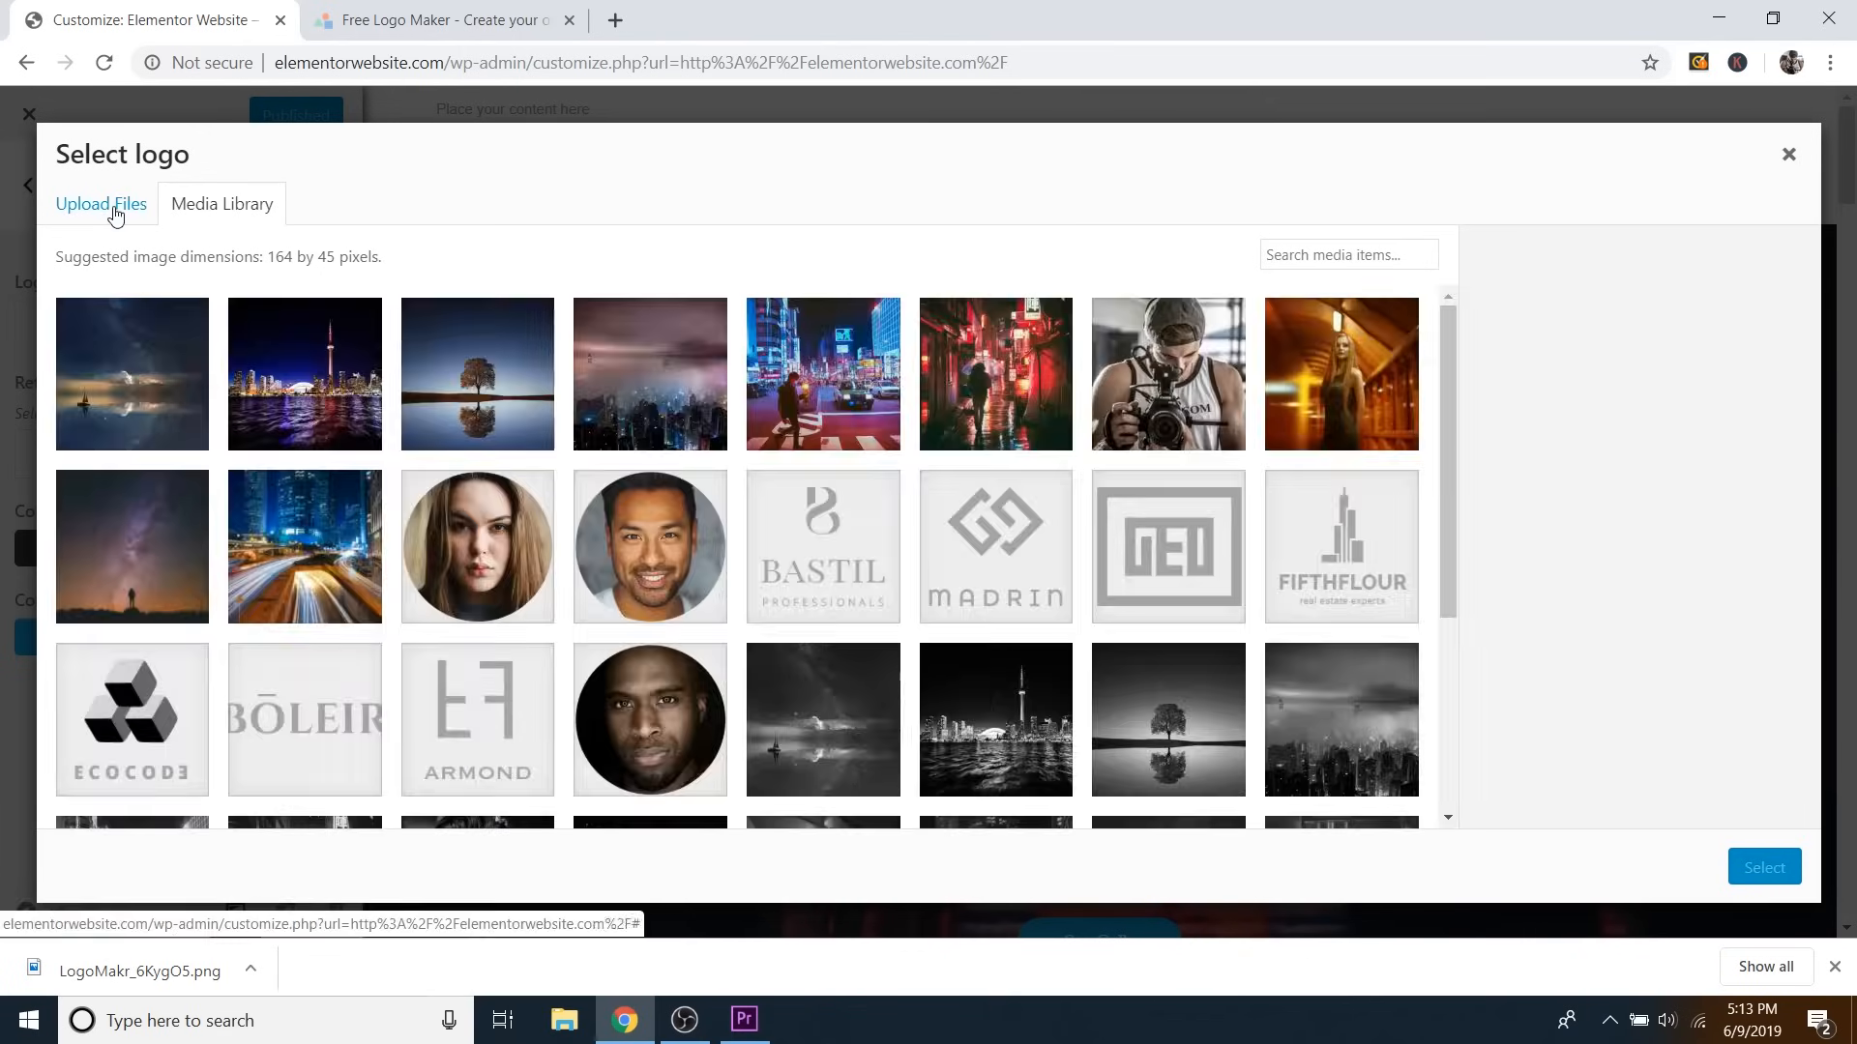
click(115, 211)
click(958, 534)
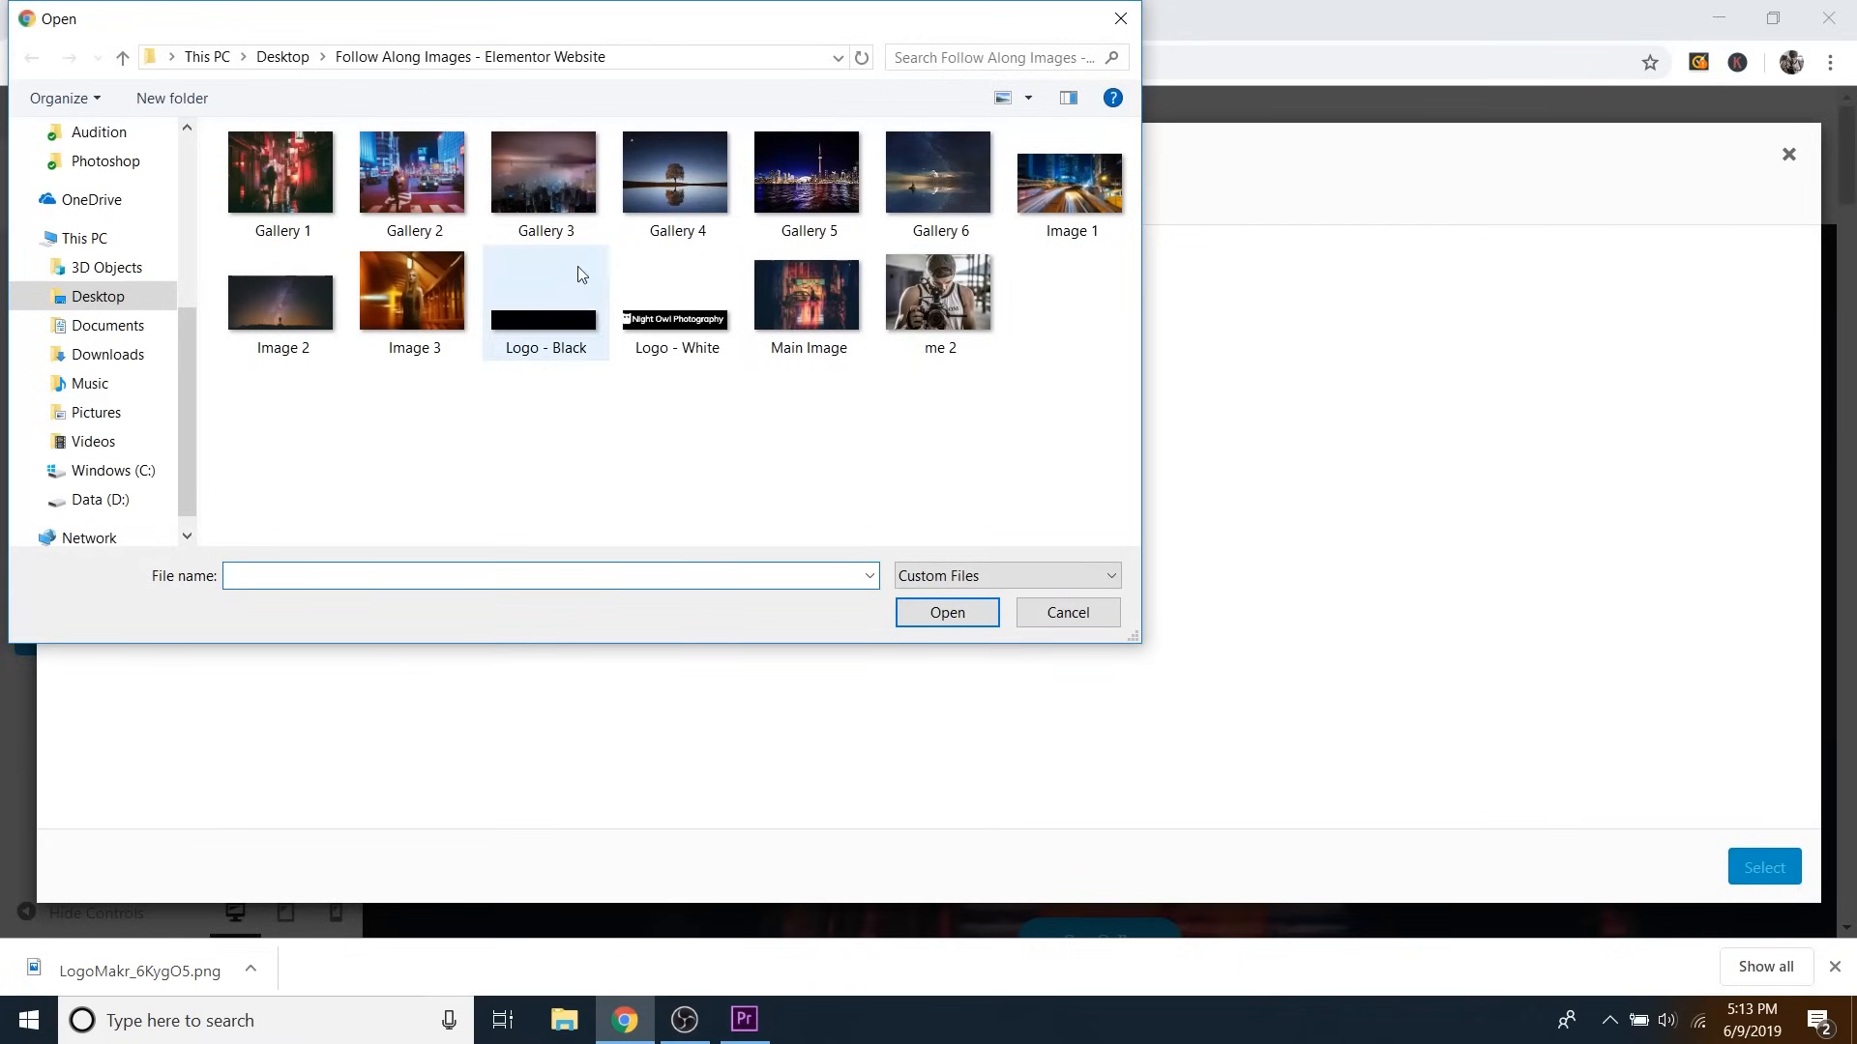
click(560, 286)
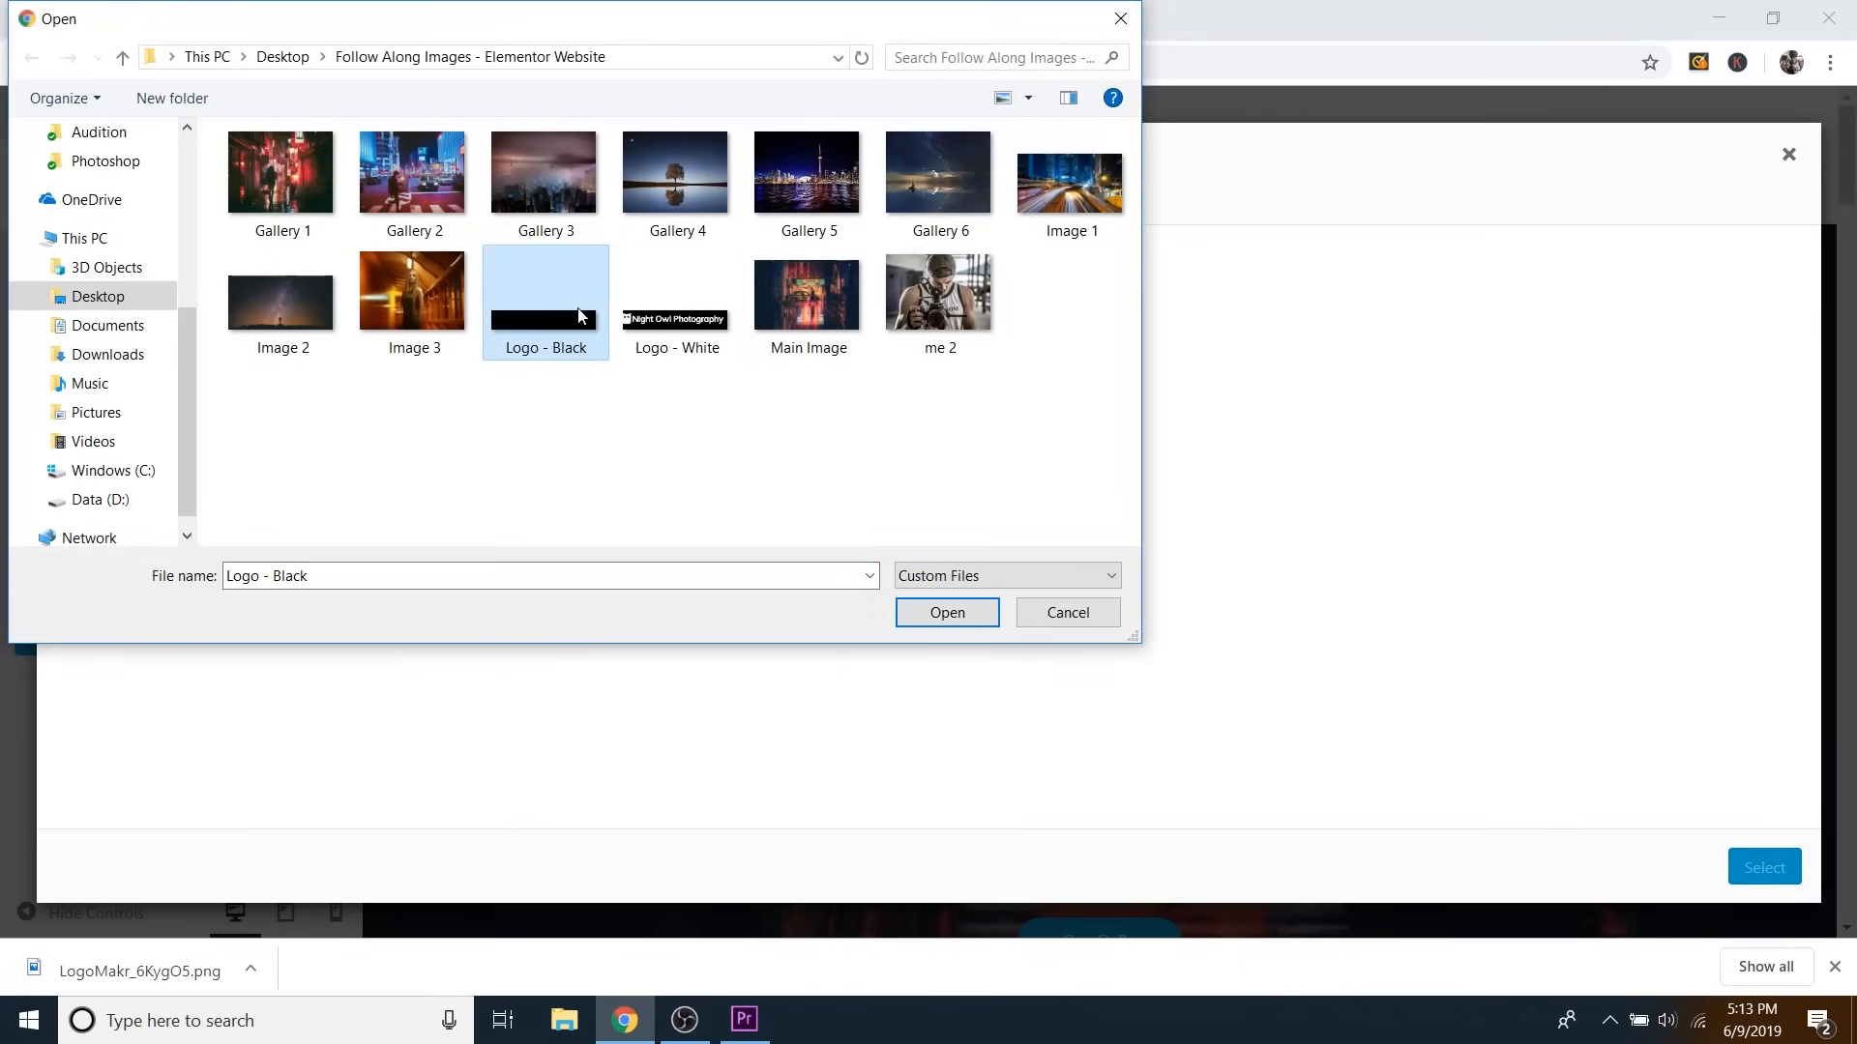
click(967, 617)
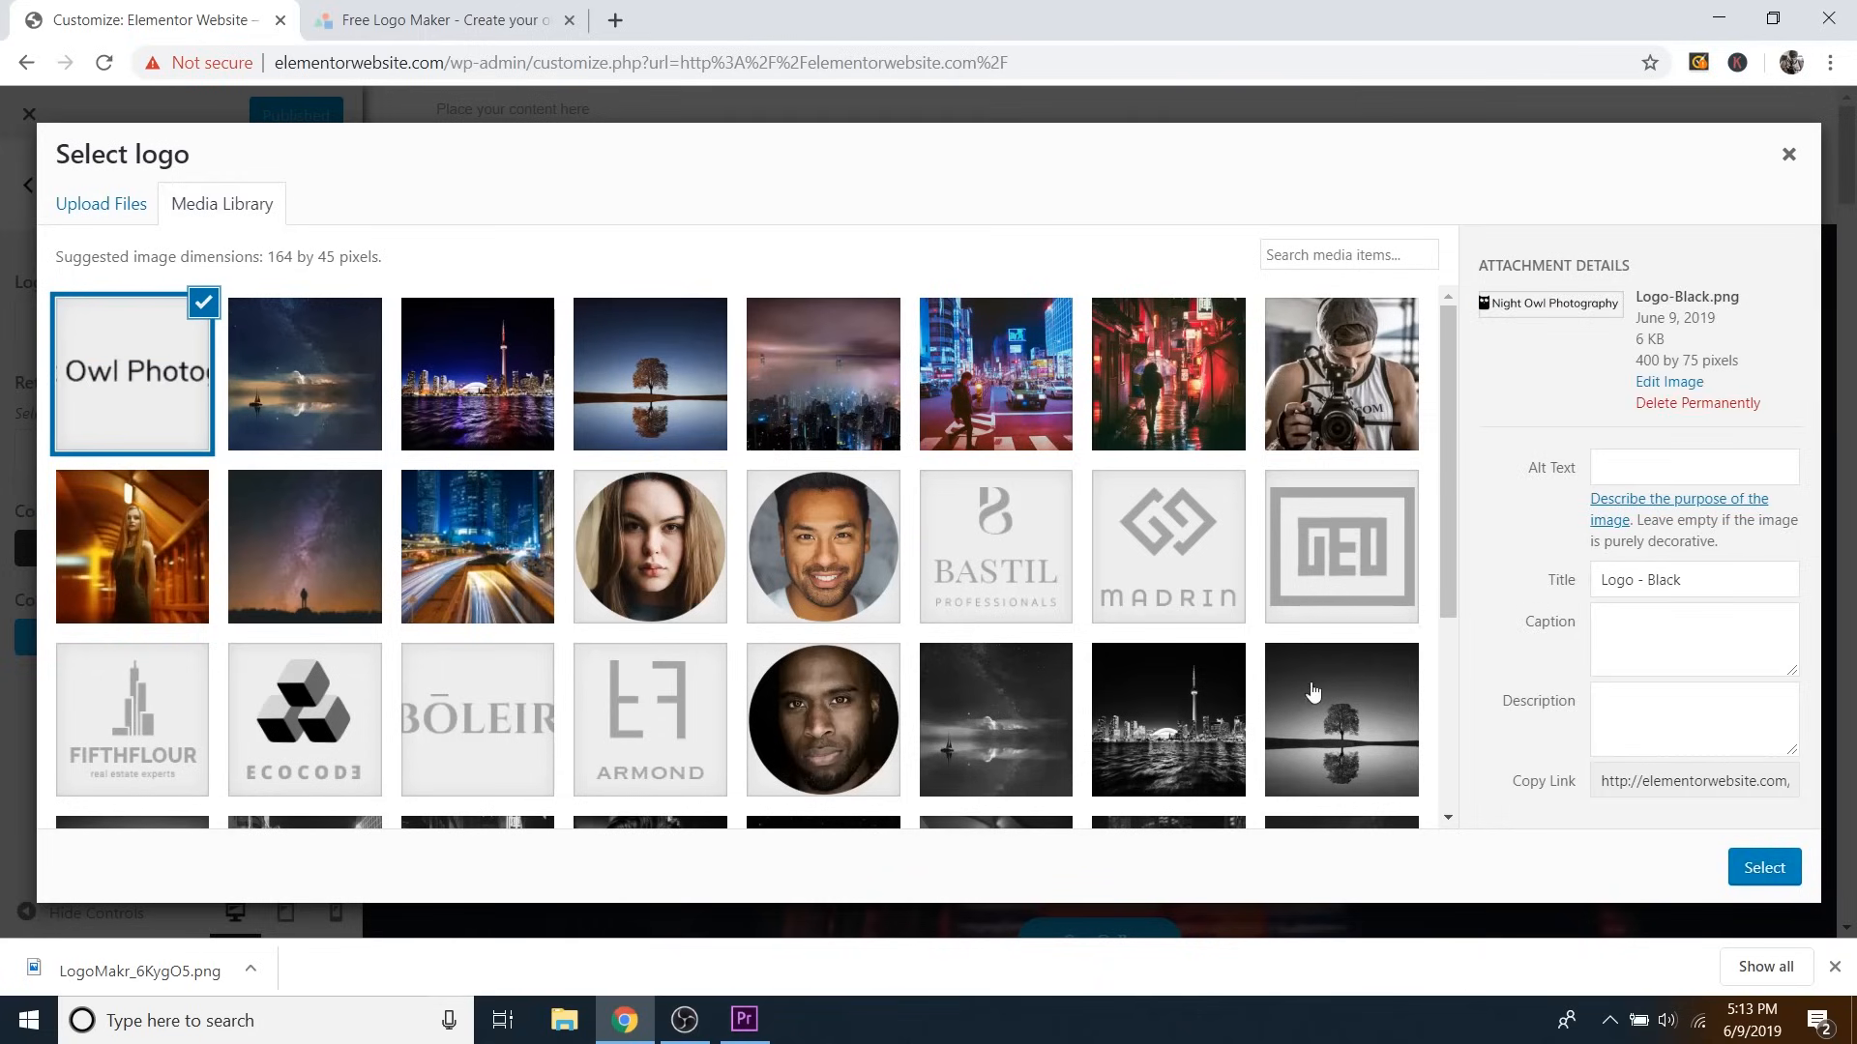
Crop the logo to include the owl icon and the full word 'Photography', then apply it.
click(1762, 874)
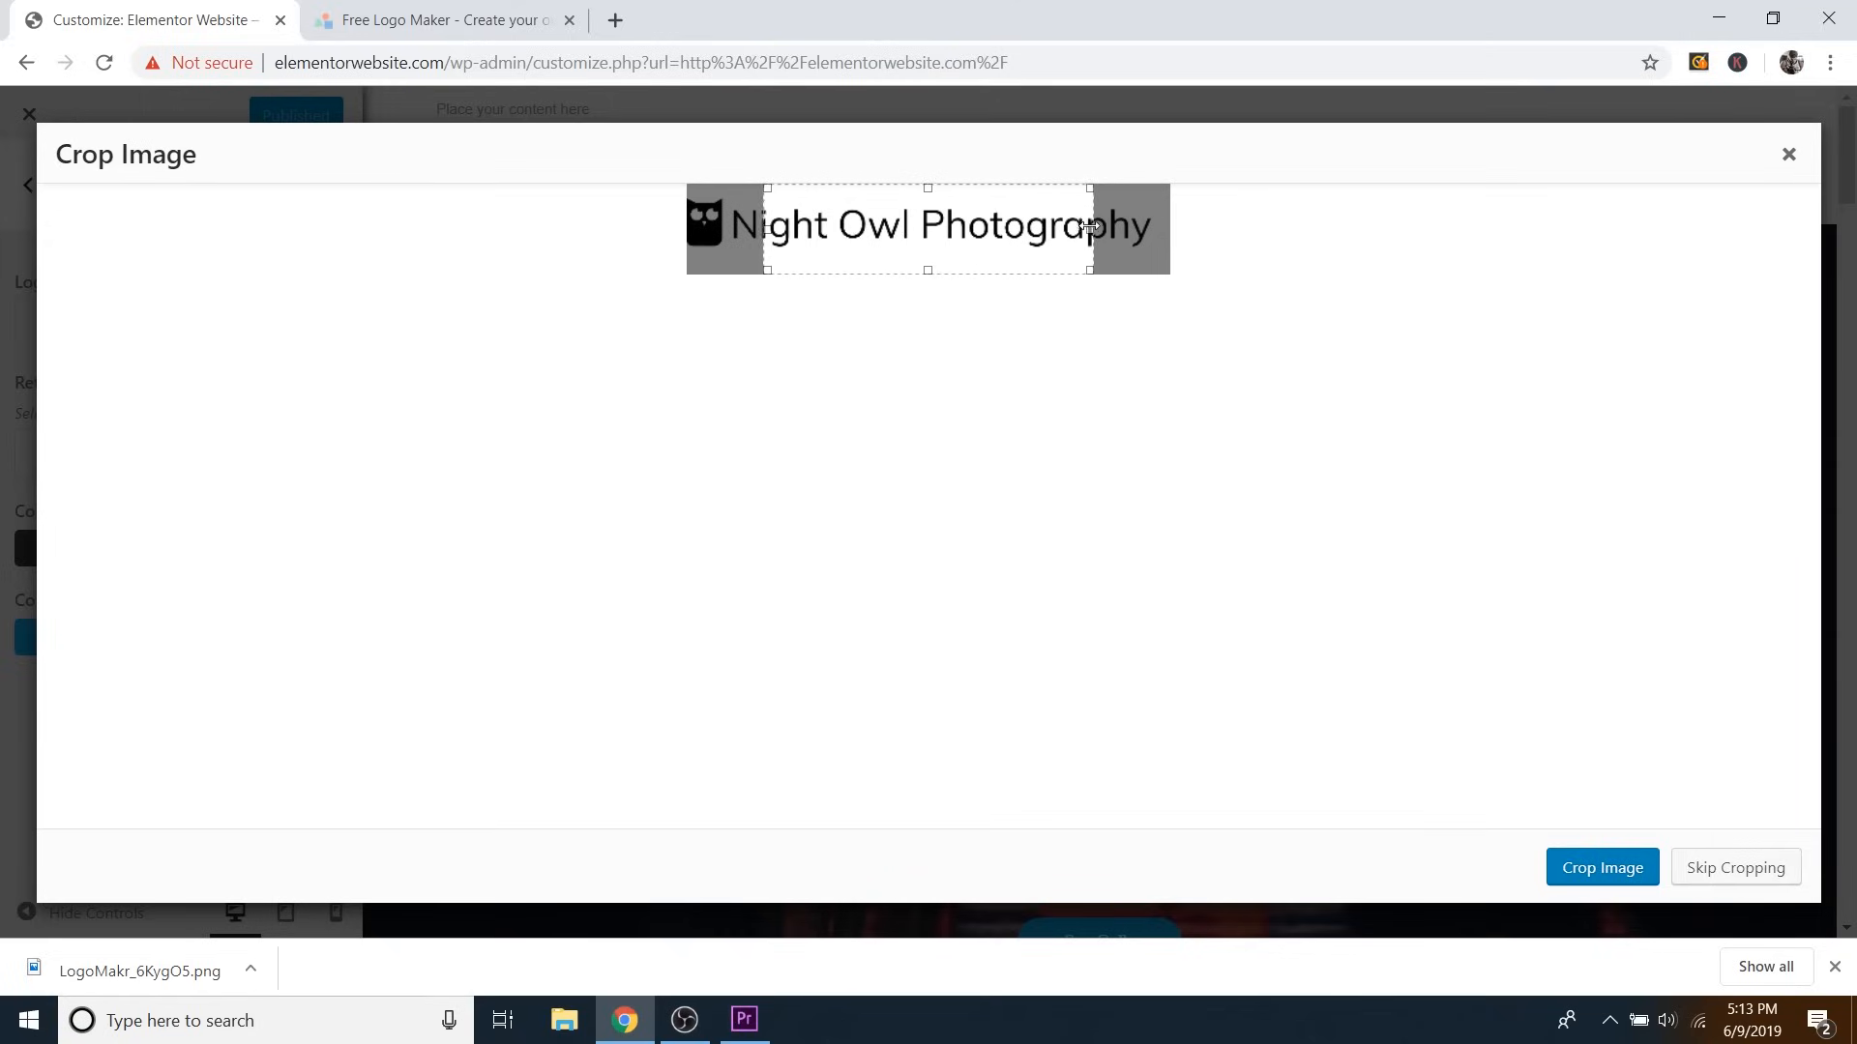
drag(1095, 228, 1158, 243)
drag(767, 230, 658, 239)
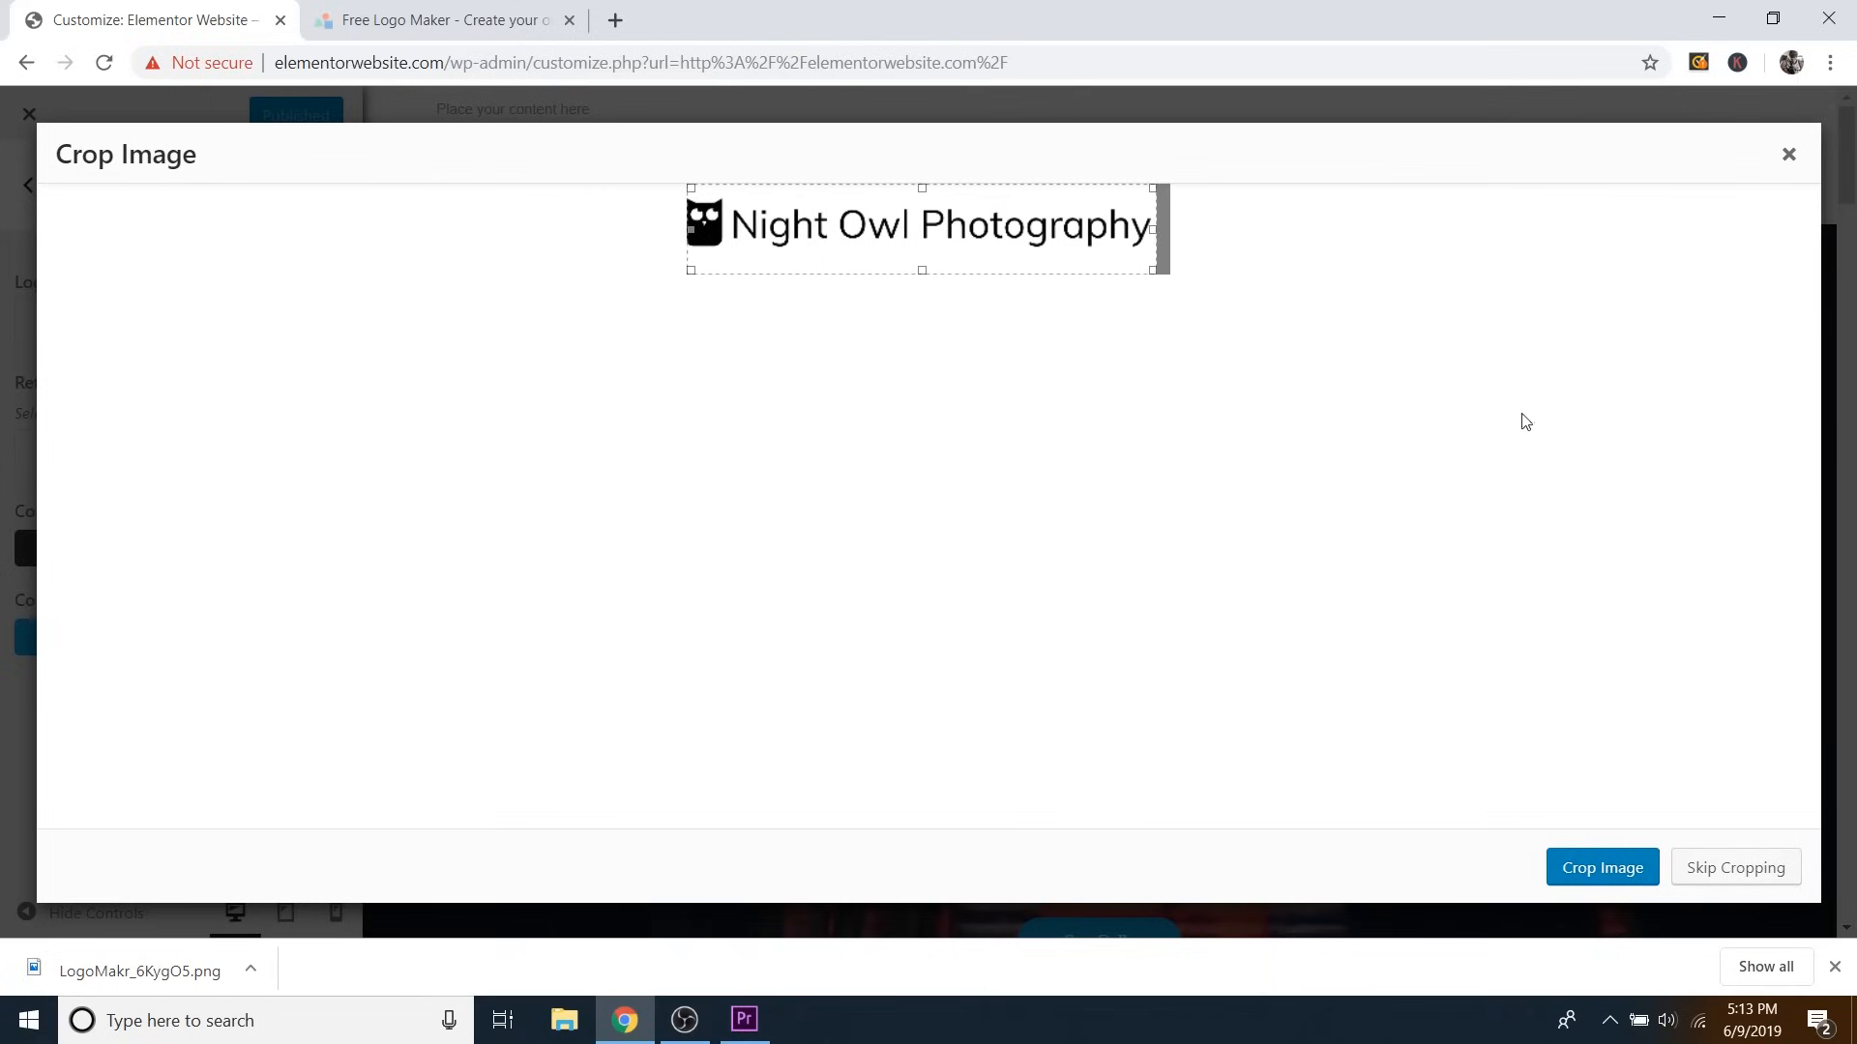
click(1592, 869)
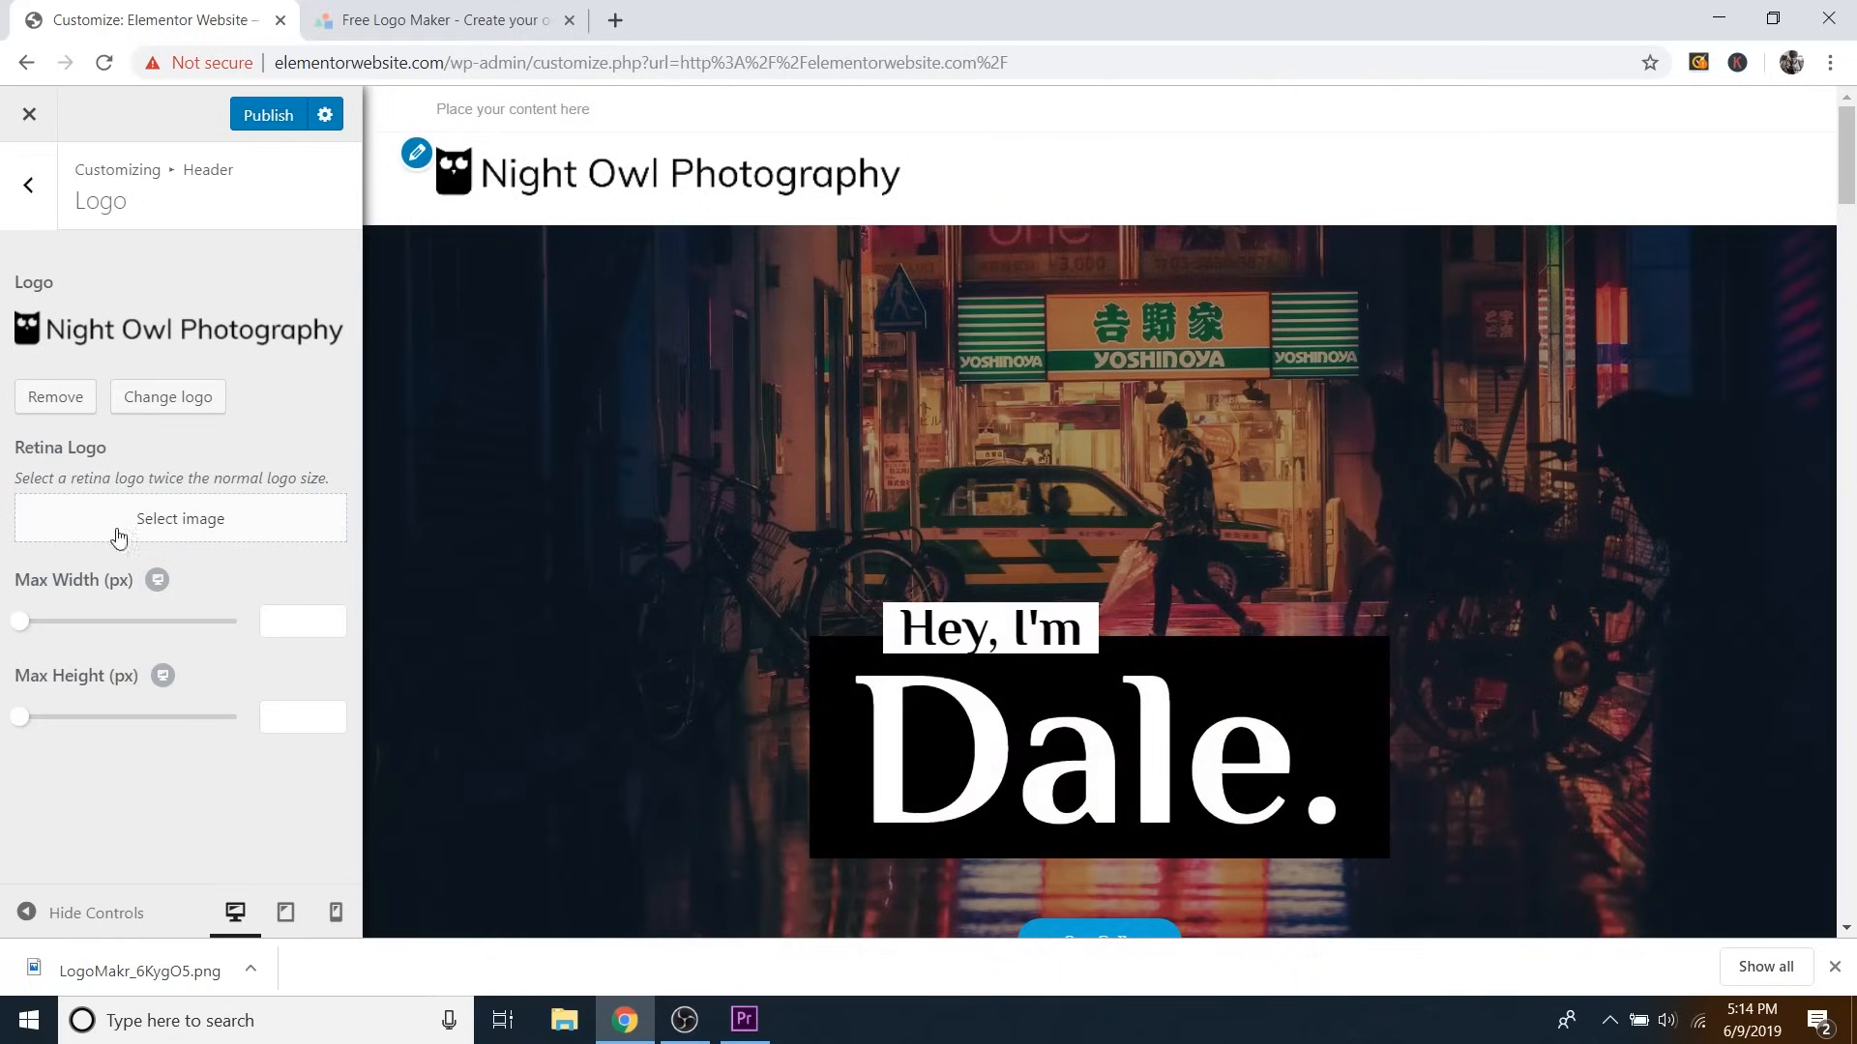
Set the header logo's max width to 200 px, then bring the LogoMakr tab forward.
drag(22, 632, 109, 638)
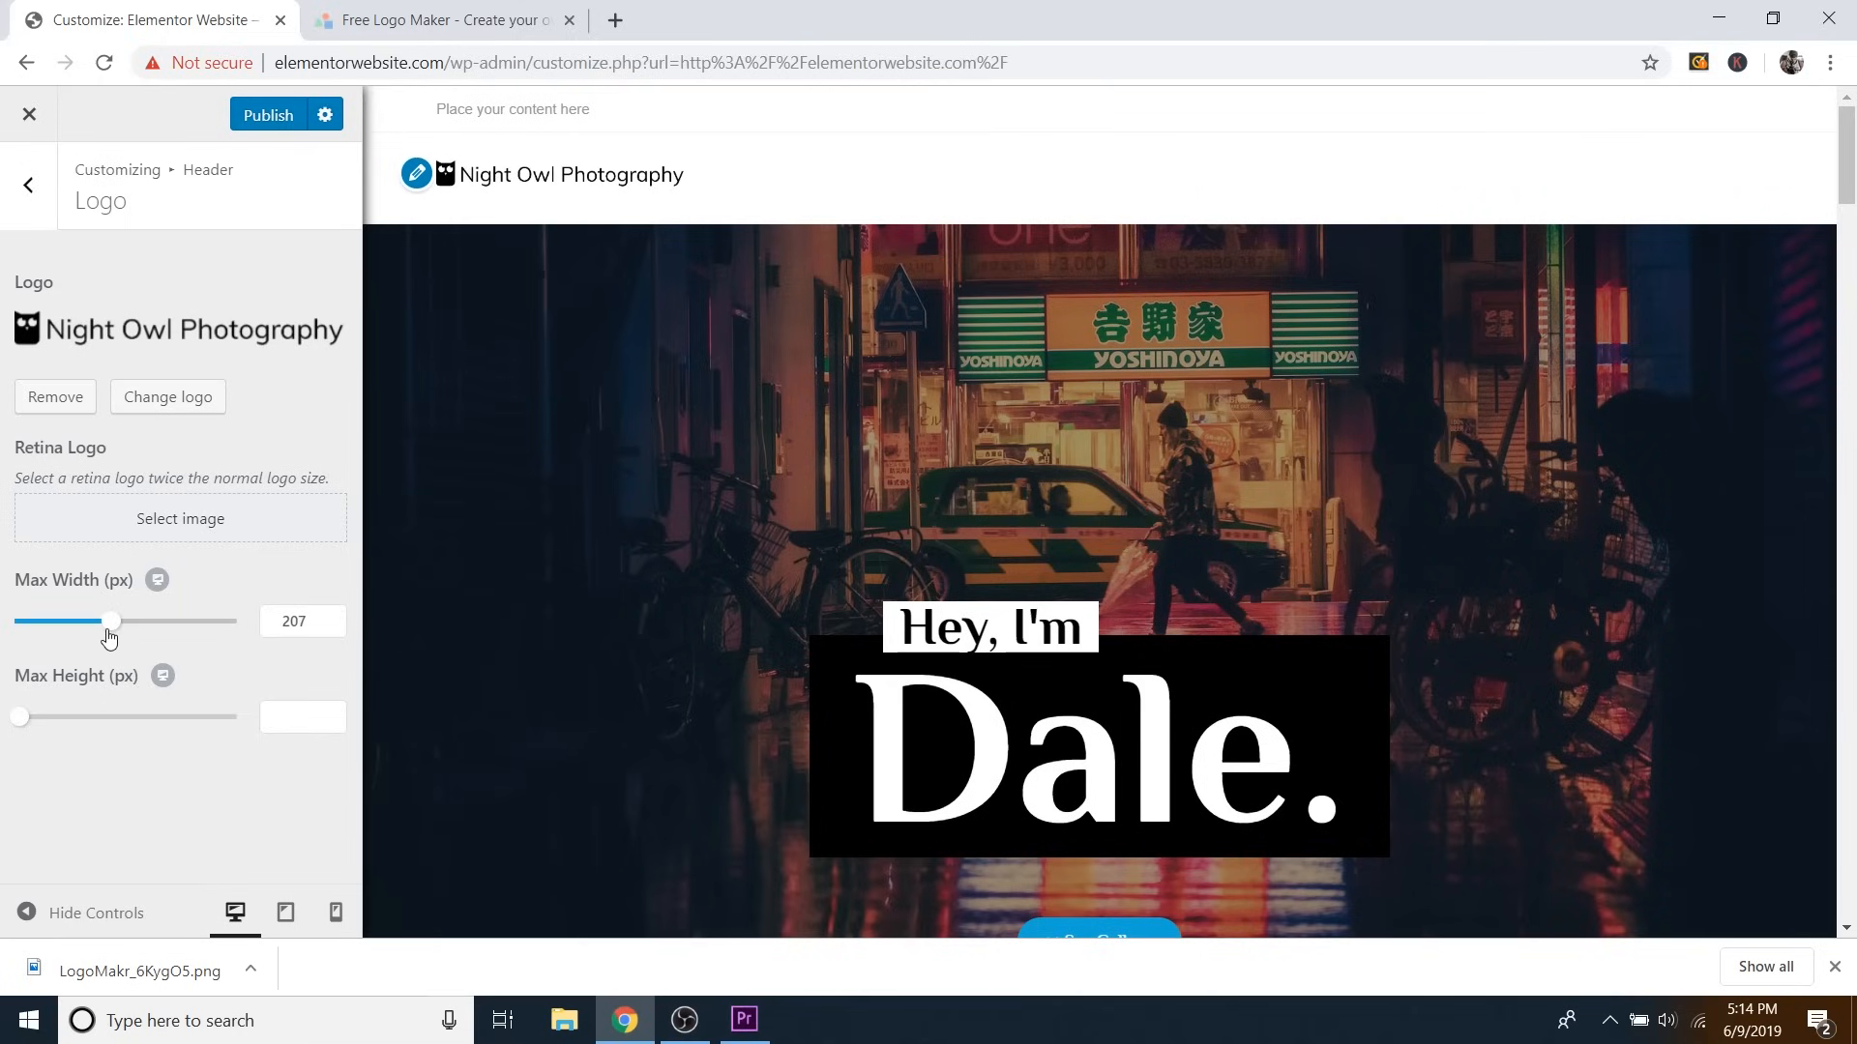
click(334, 627)
click(333, 626)
click(334, 626)
click(334, 626)
click(334, 626)
click(333, 627)
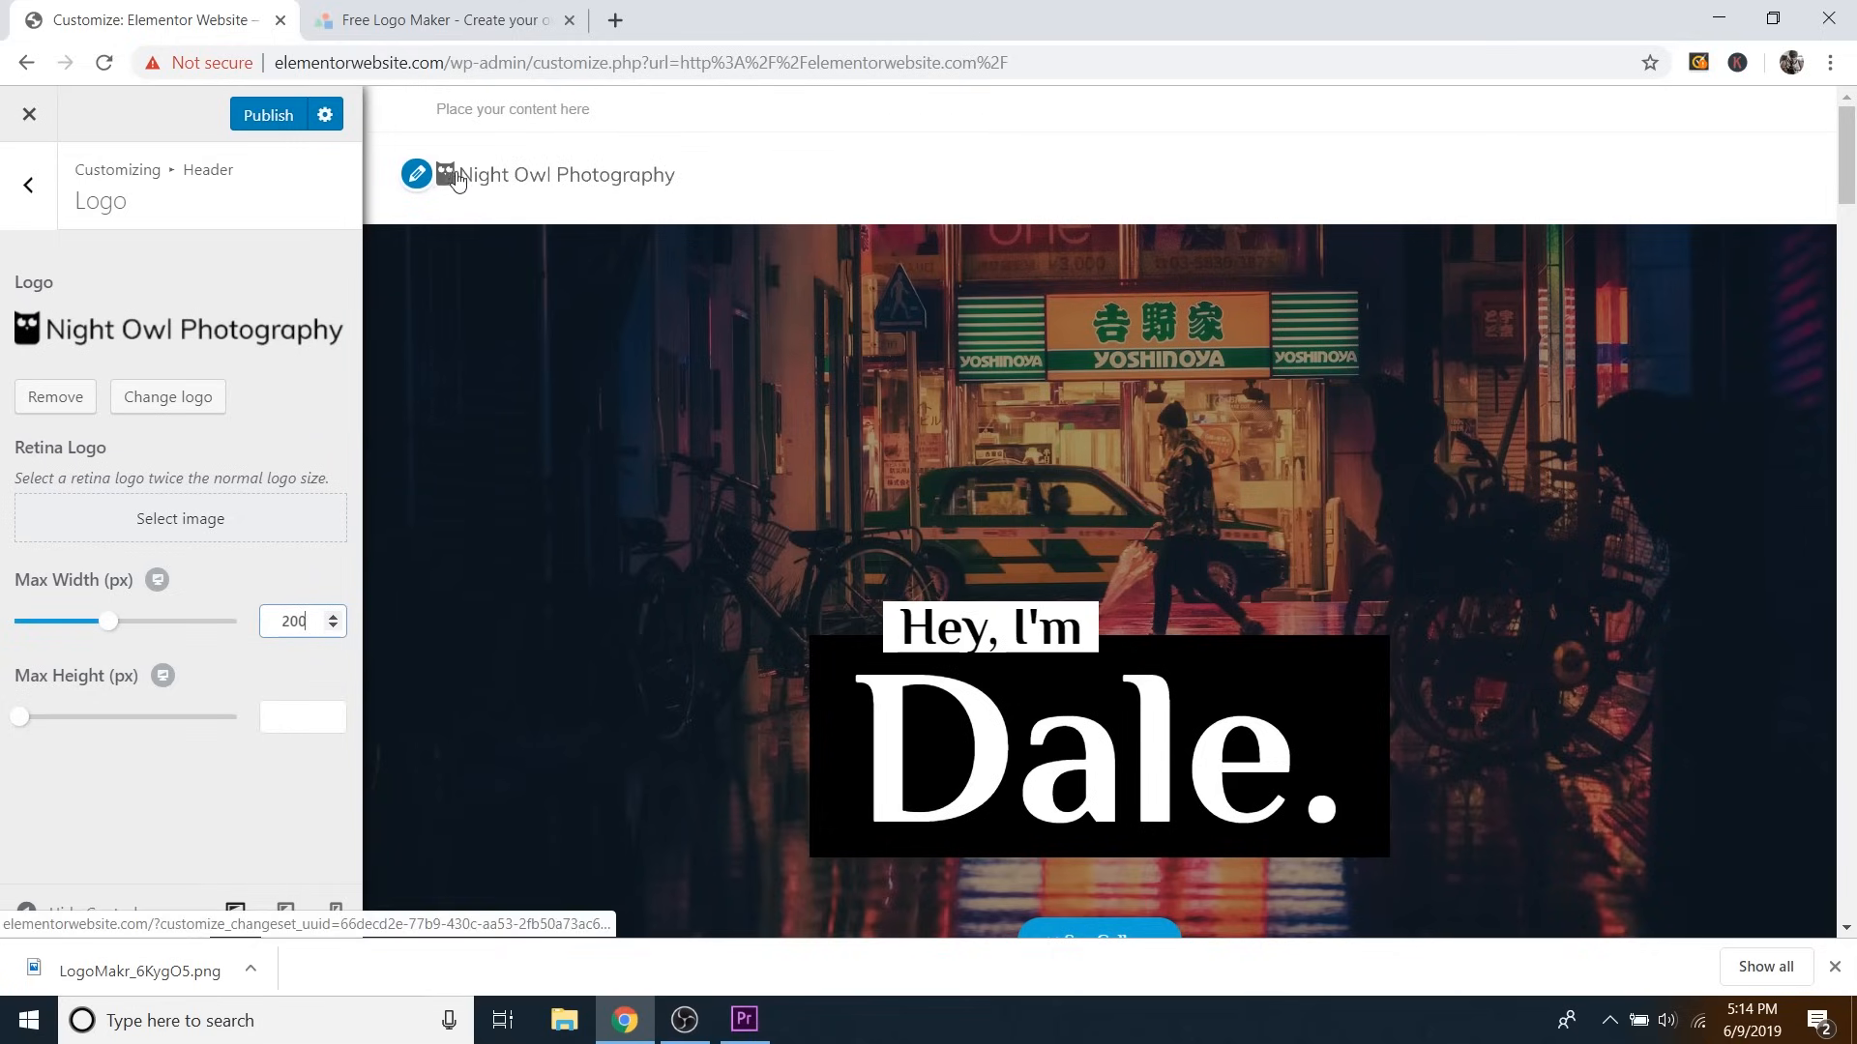
click(501, 29)
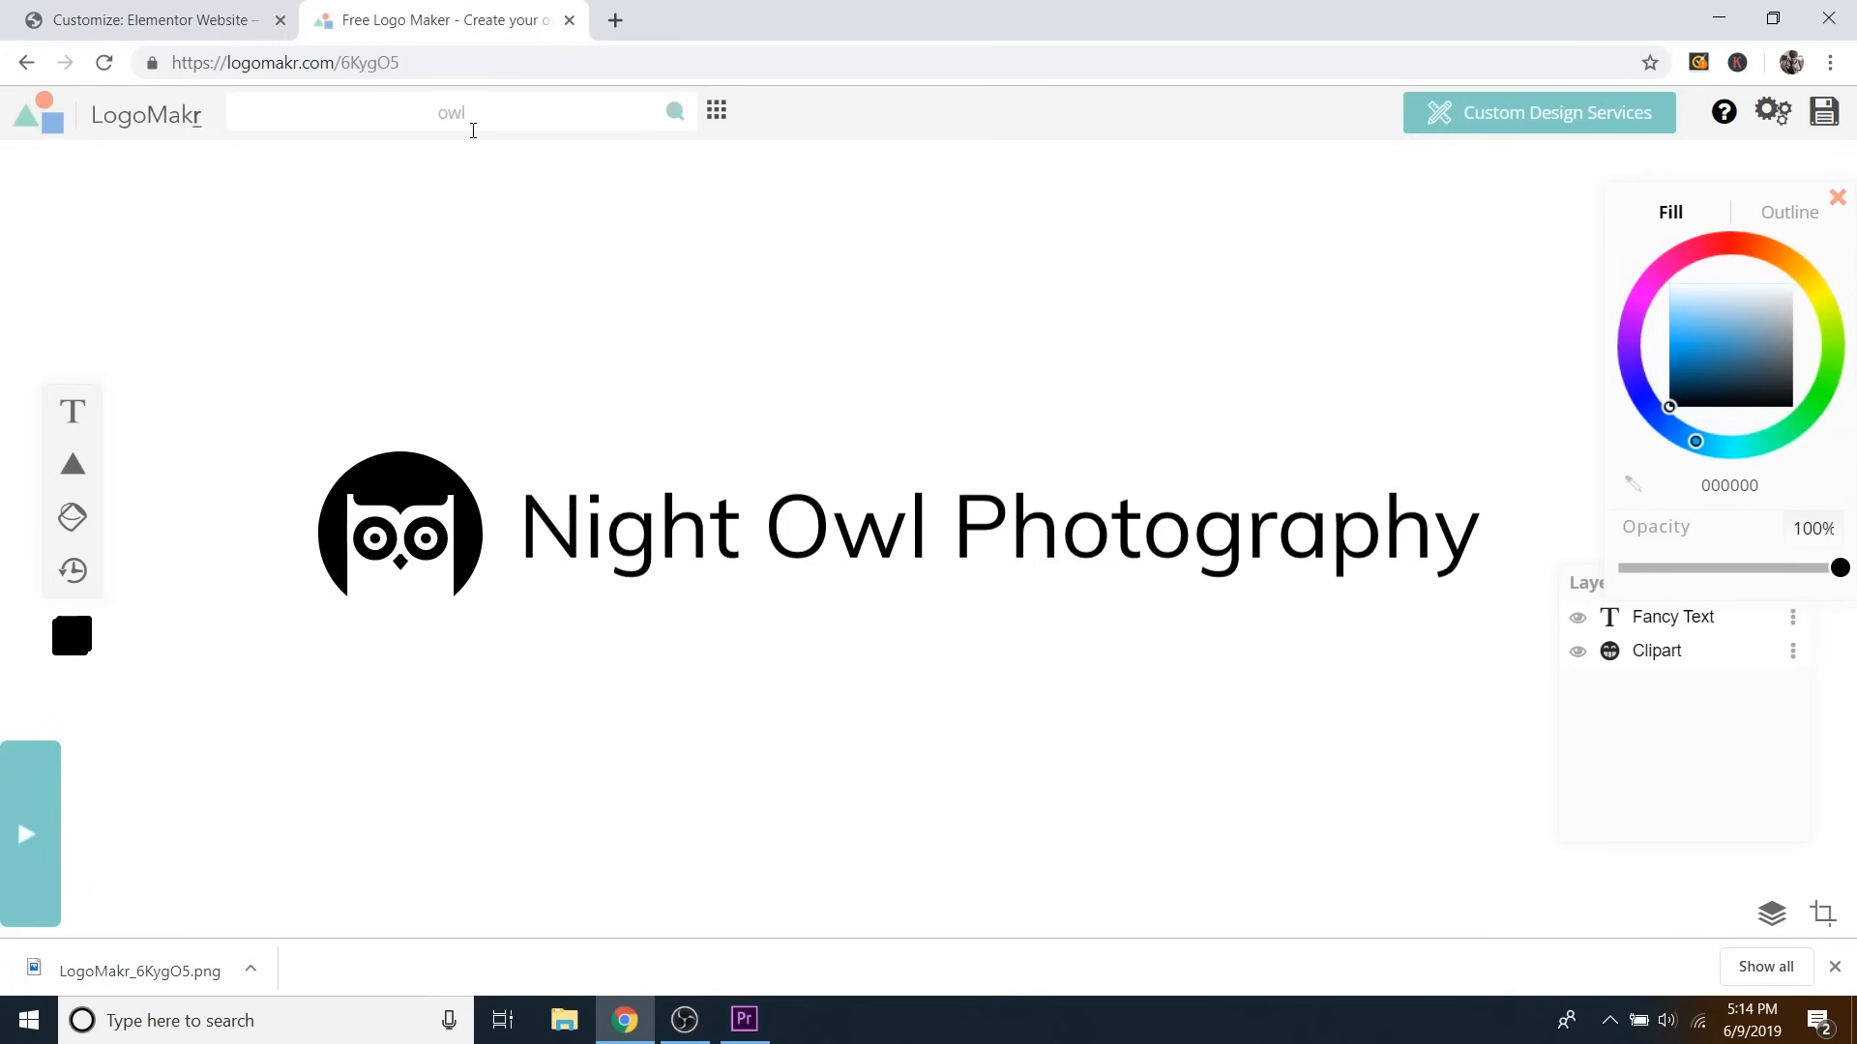
Go back to the WordPress Customizer showing the resized Night Owl Photography header logo.
click(199, 20)
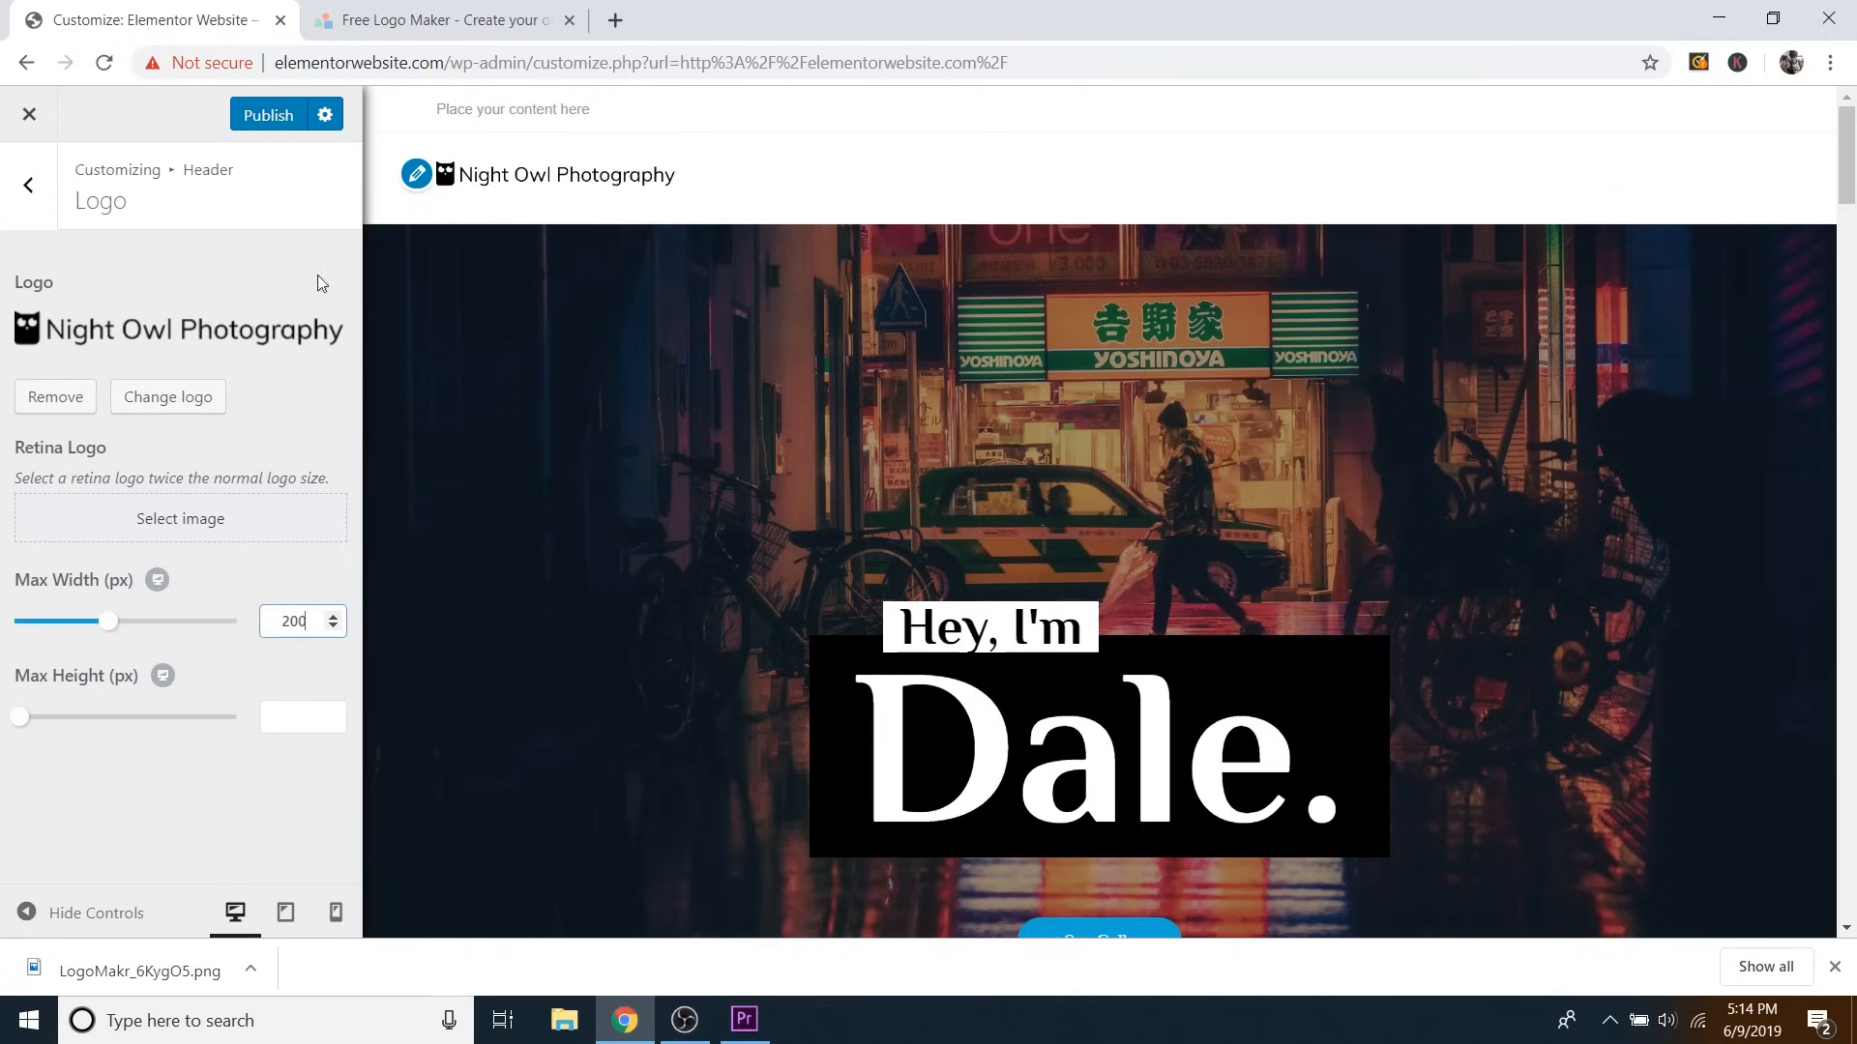
Leave Enable Top Bar unchecked under Top Bar > General, then return to the Top Bar section.
click(30, 187)
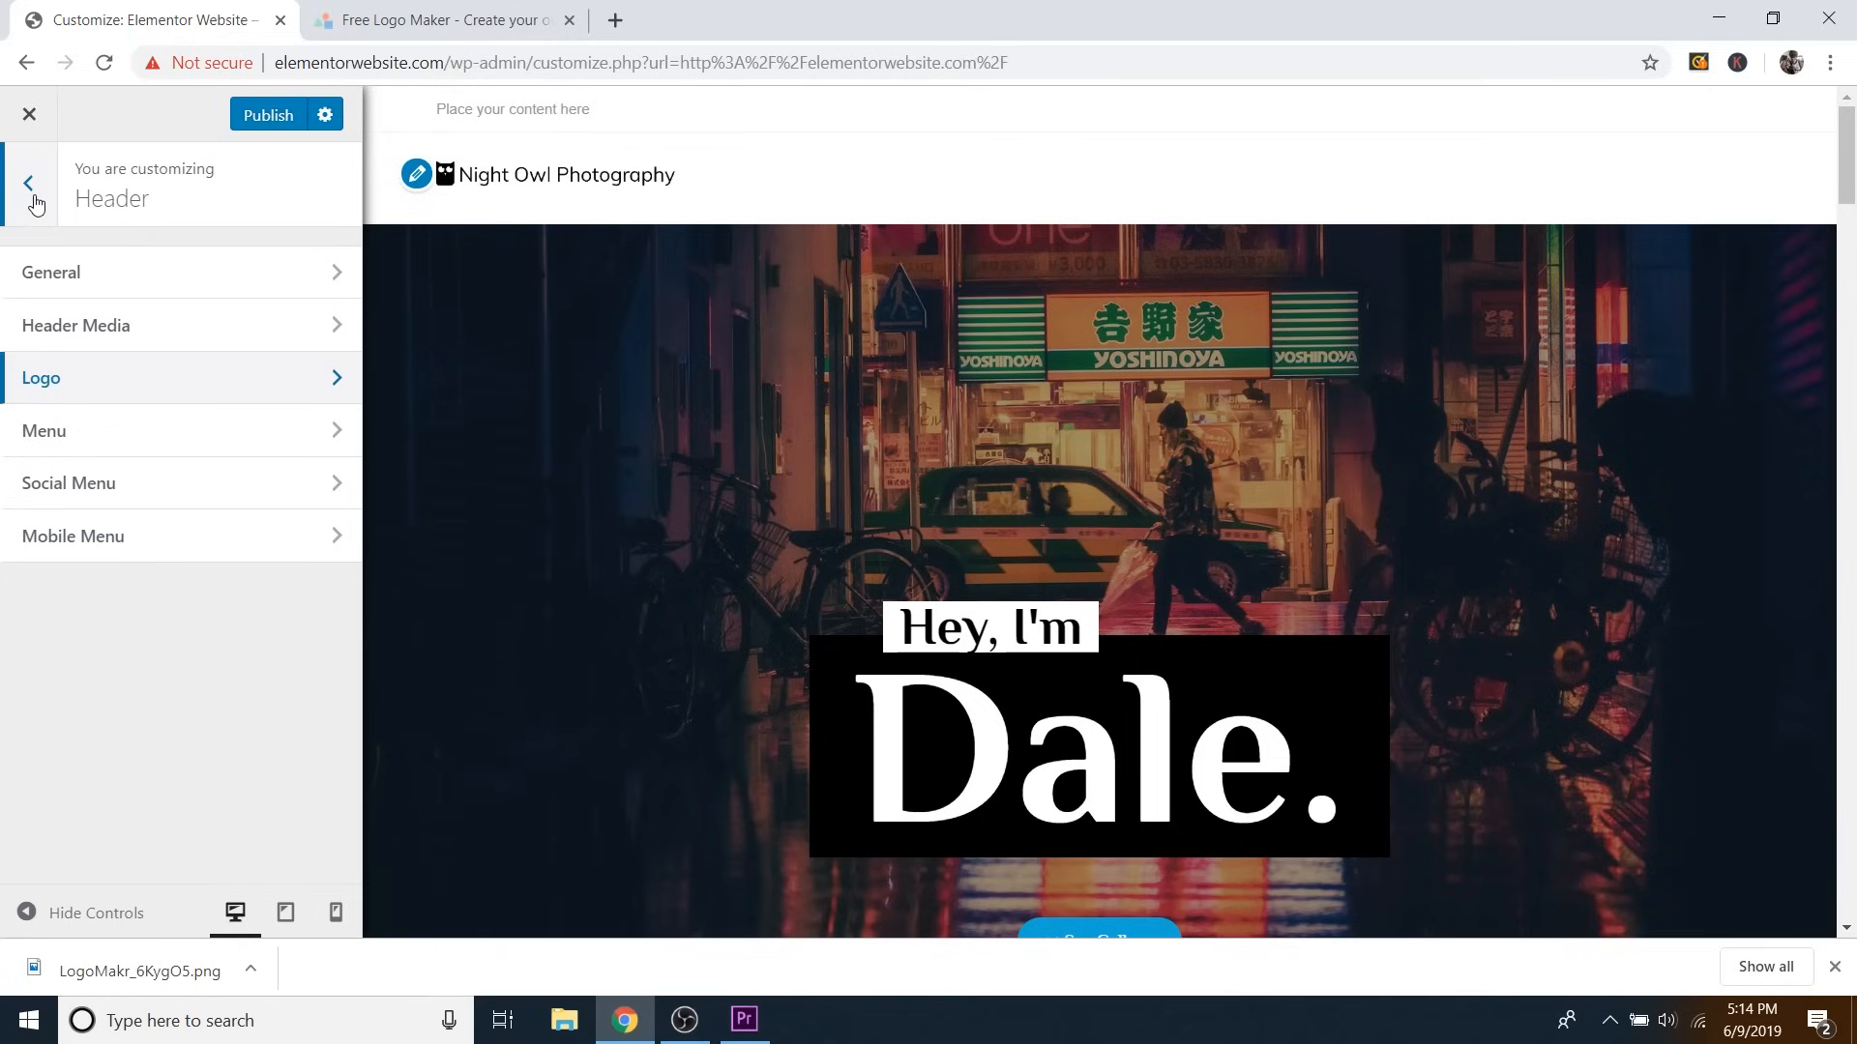
click(30, 186)
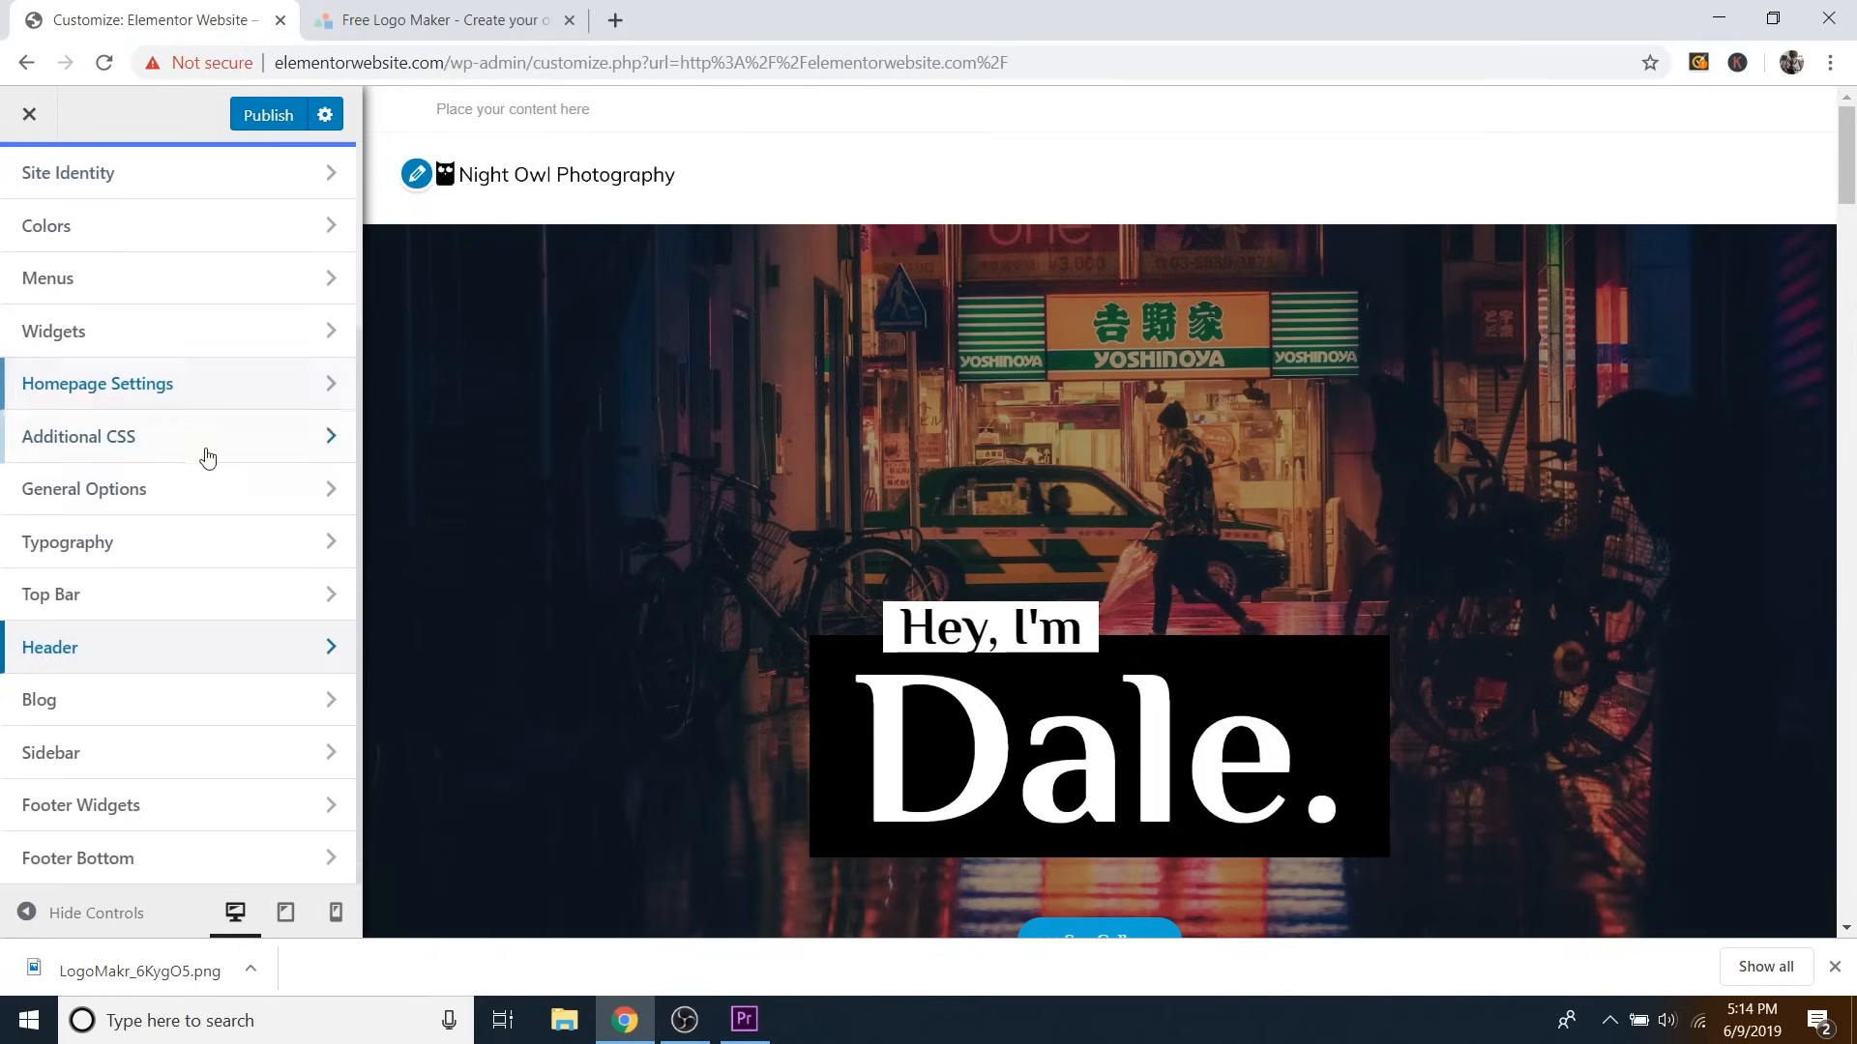
click(96, 597)
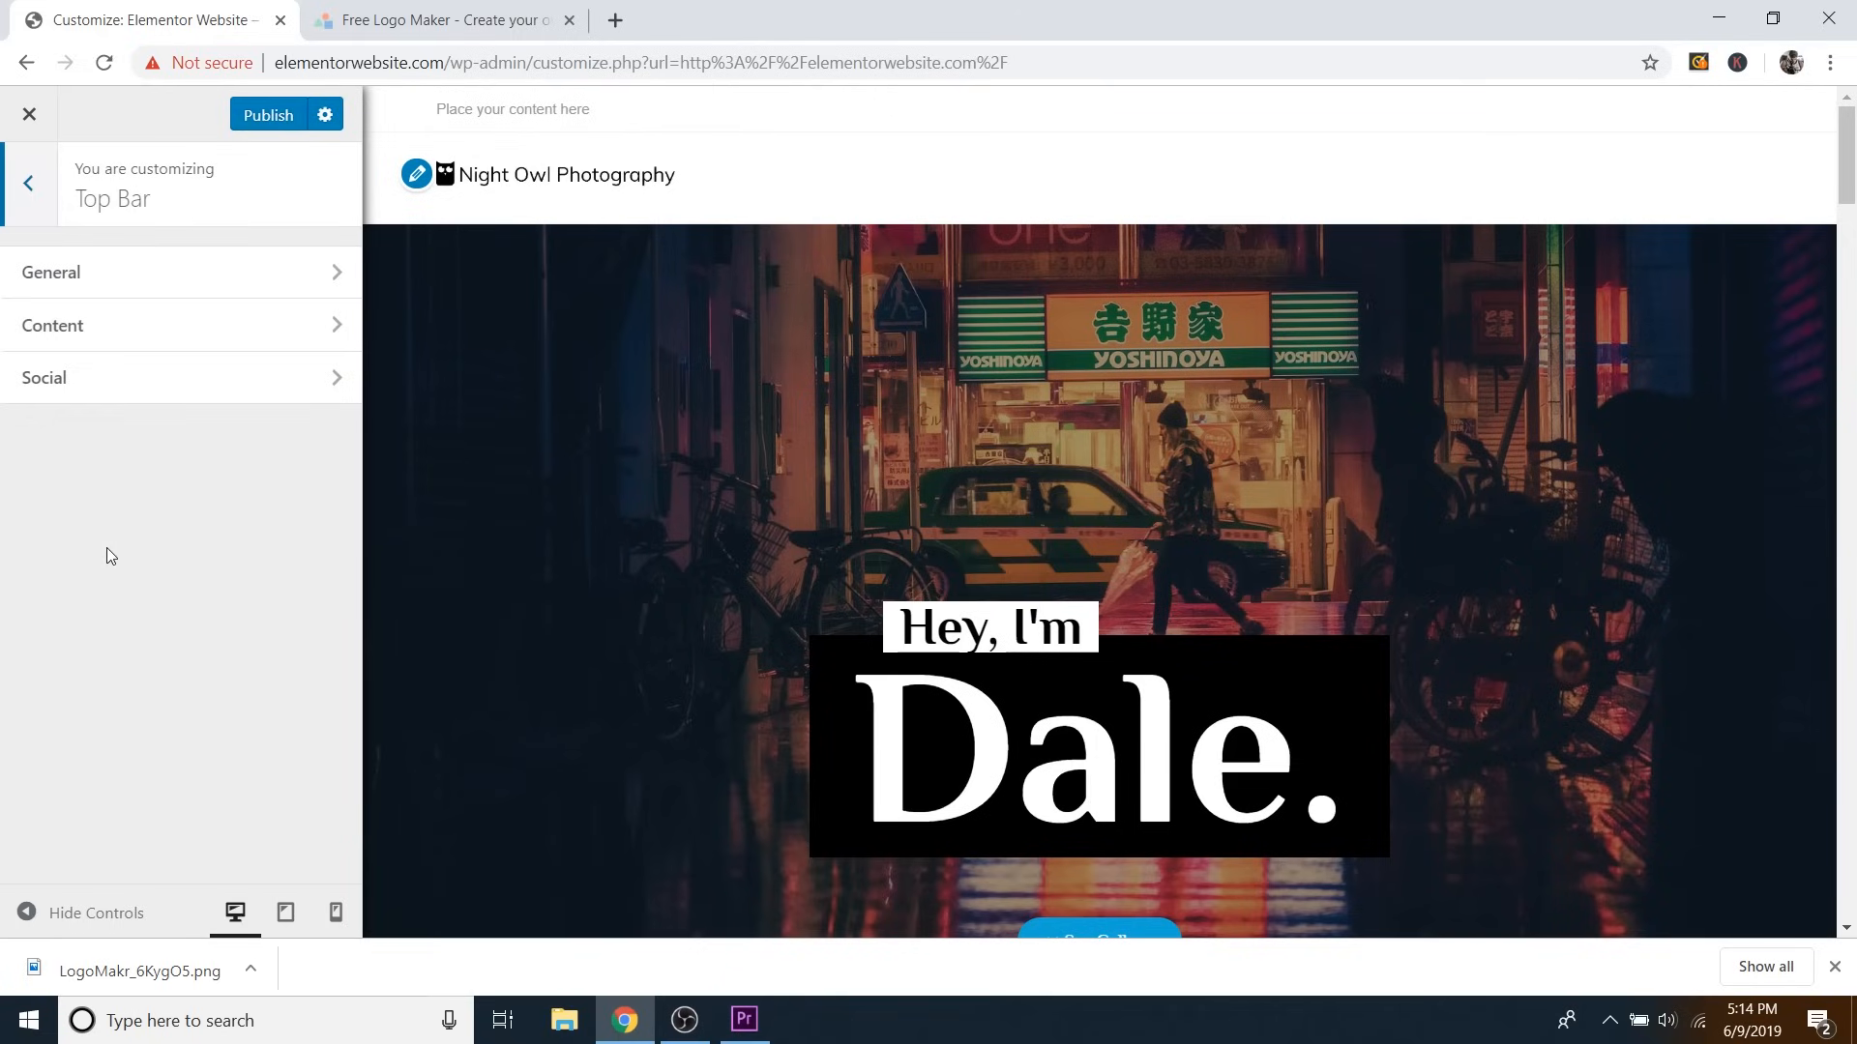
click(130, 276)
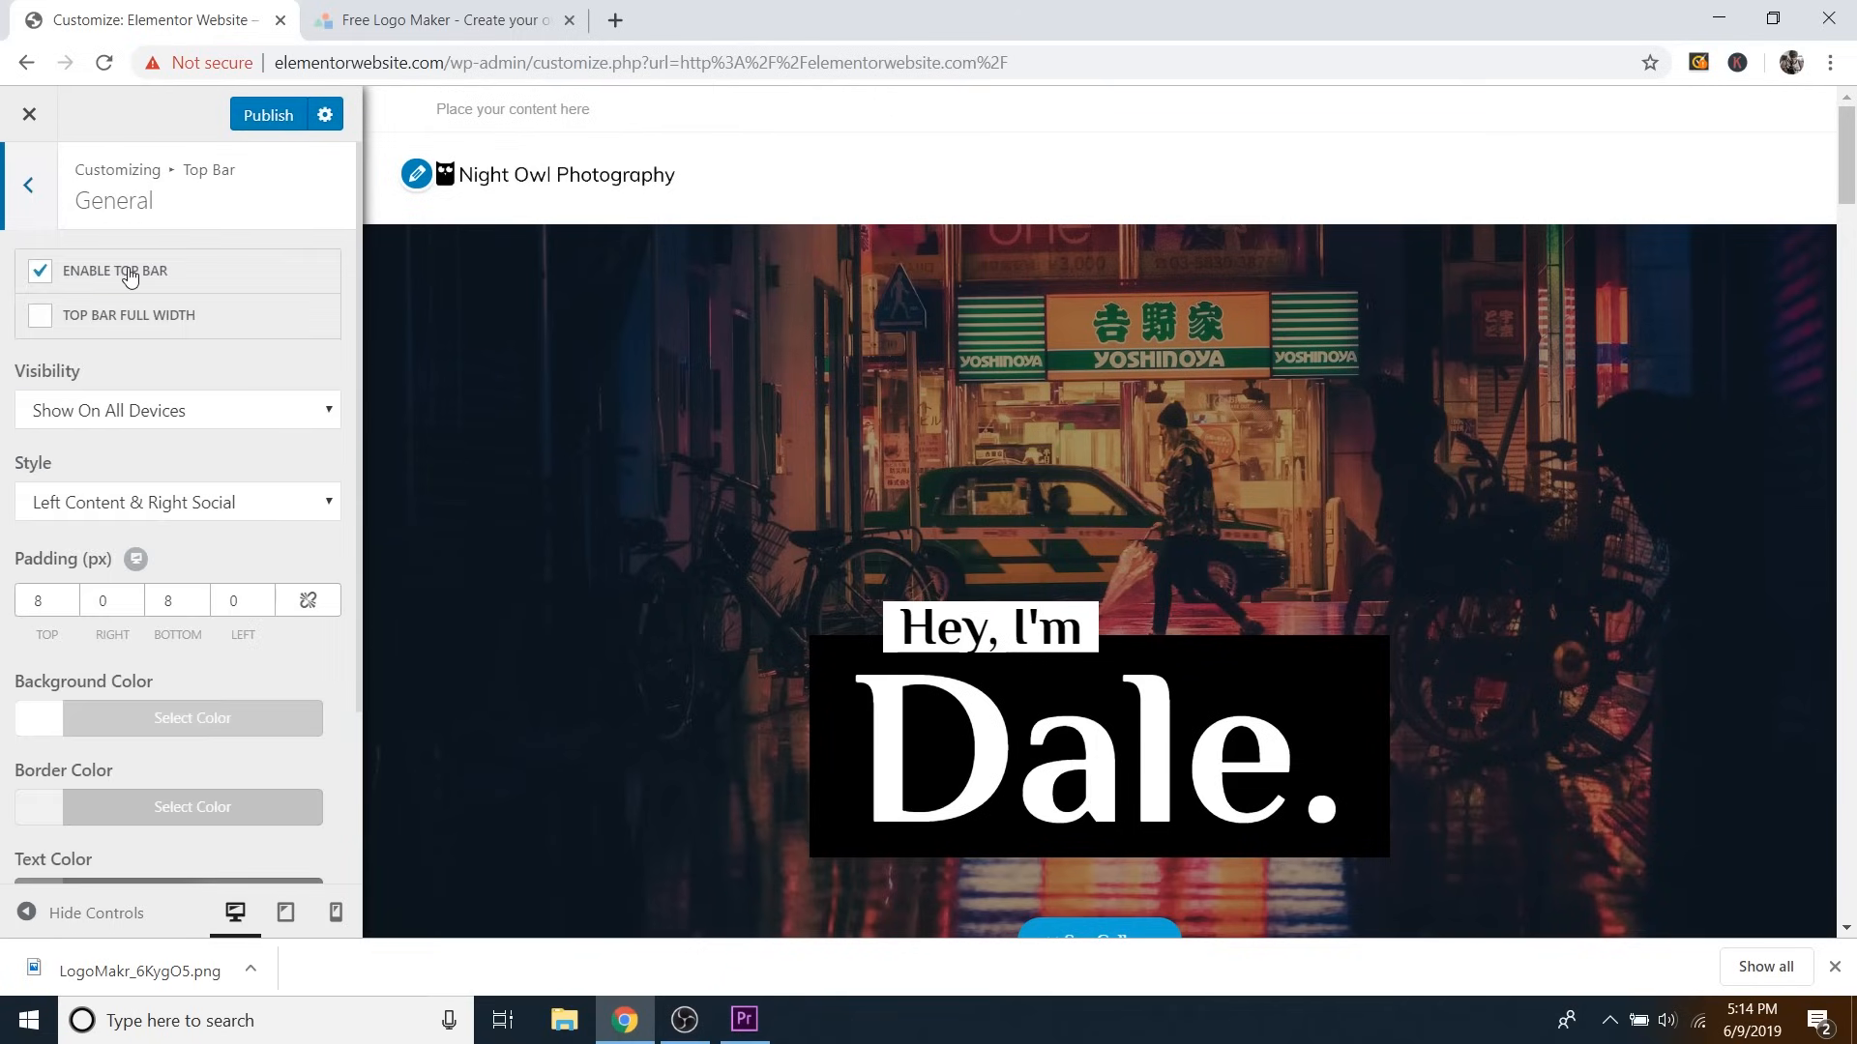
click(39, 274)
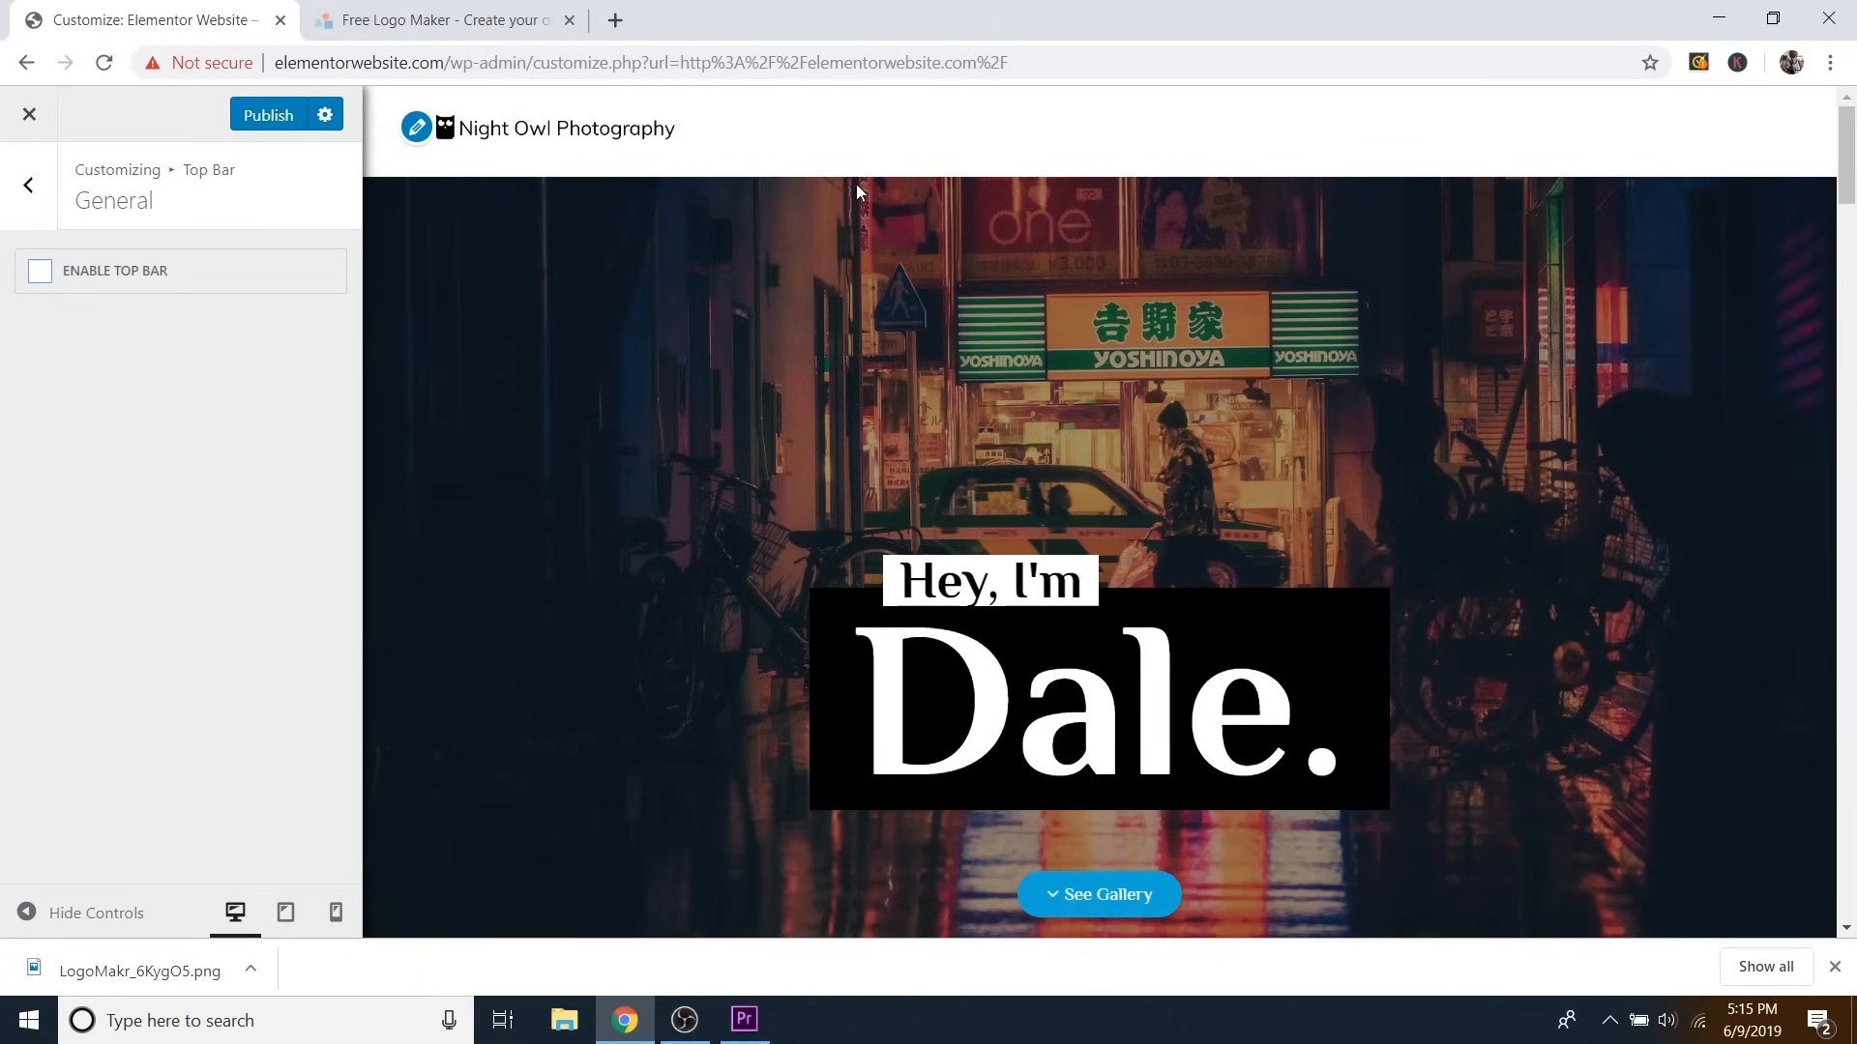
click(27, 211)
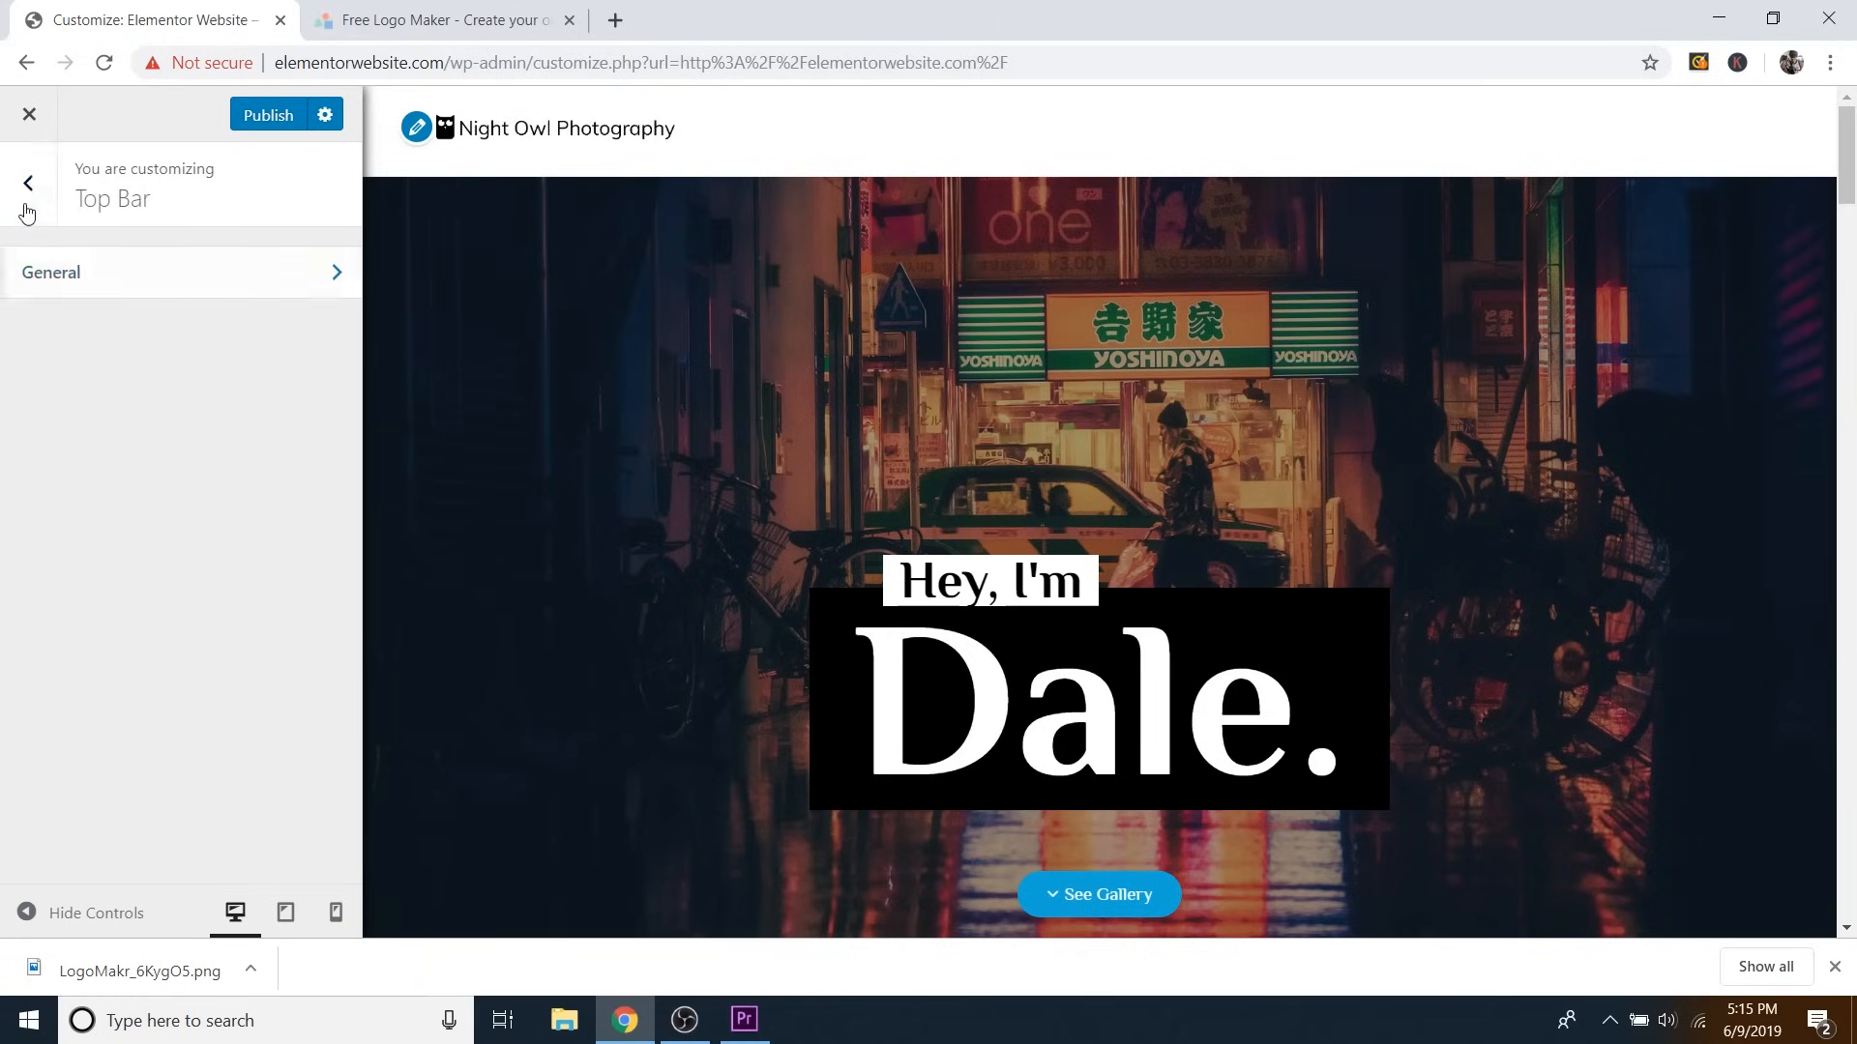
Create a new menu named 'Primary Menu' assigned to the Main location.
click(27, 191)
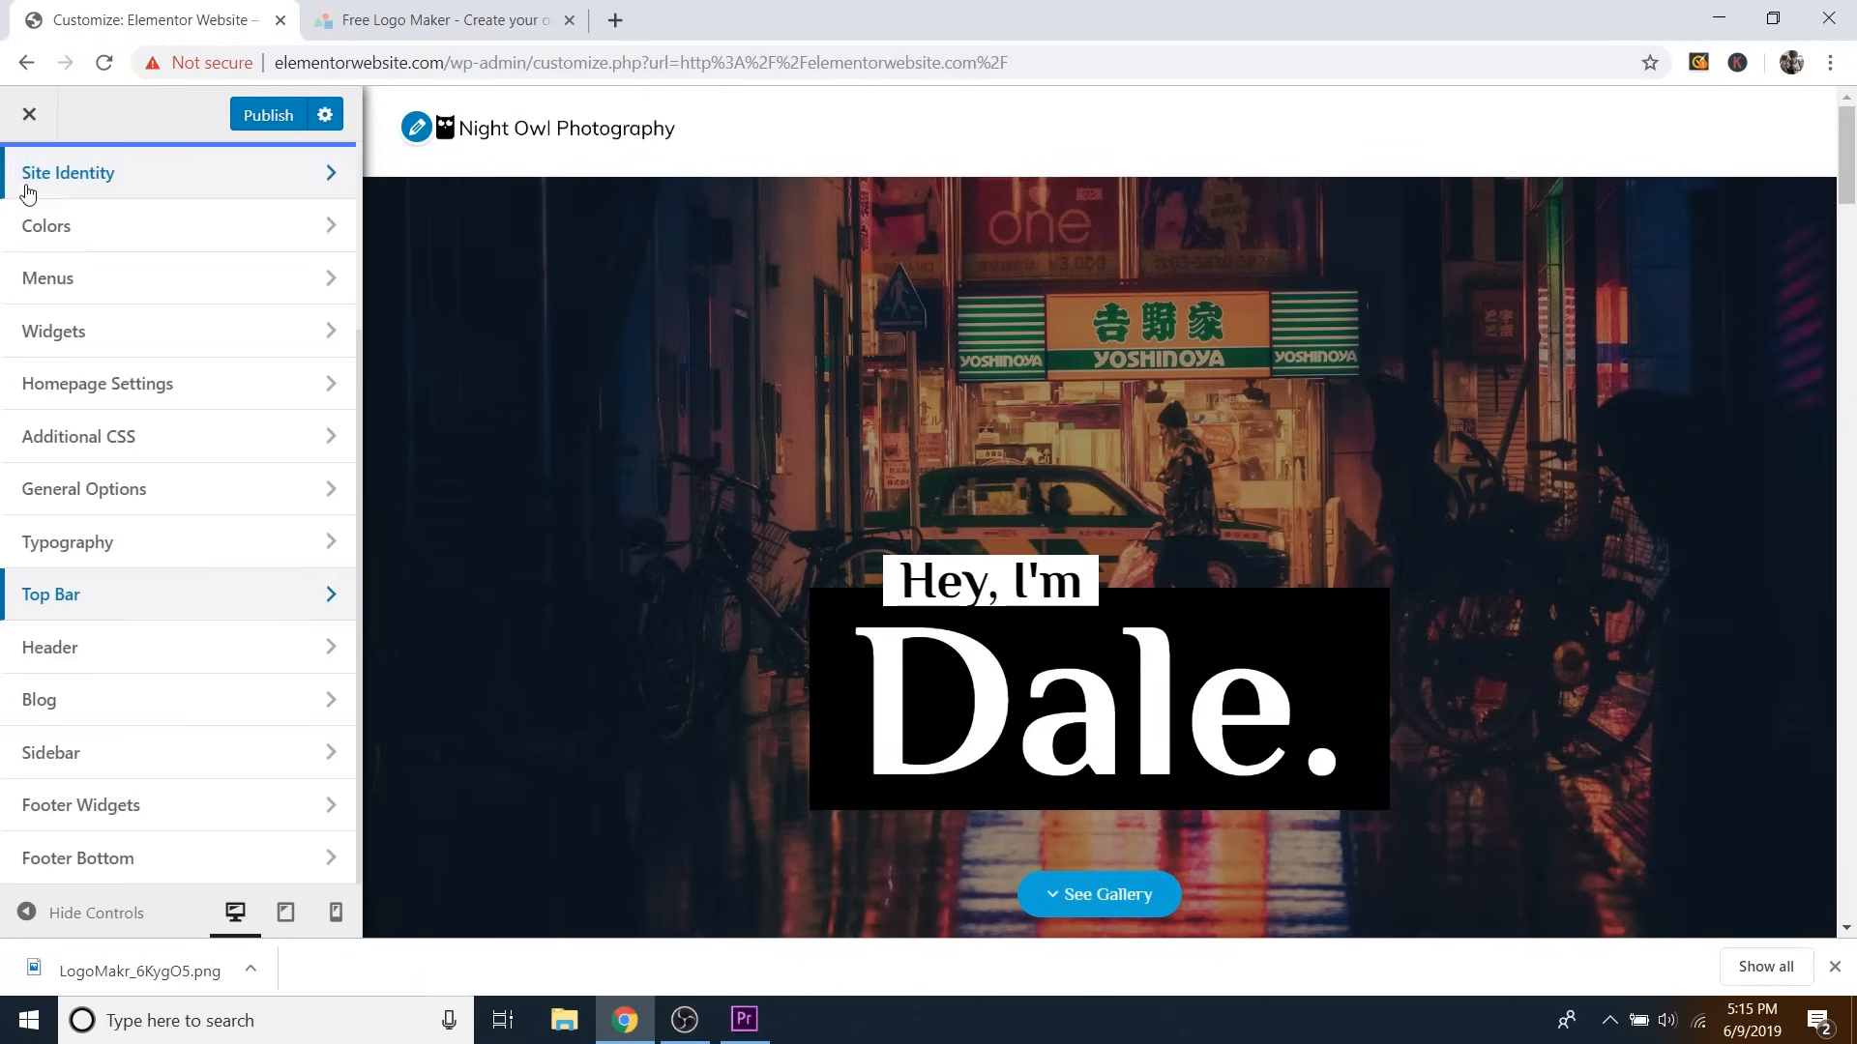
click(116, 282)
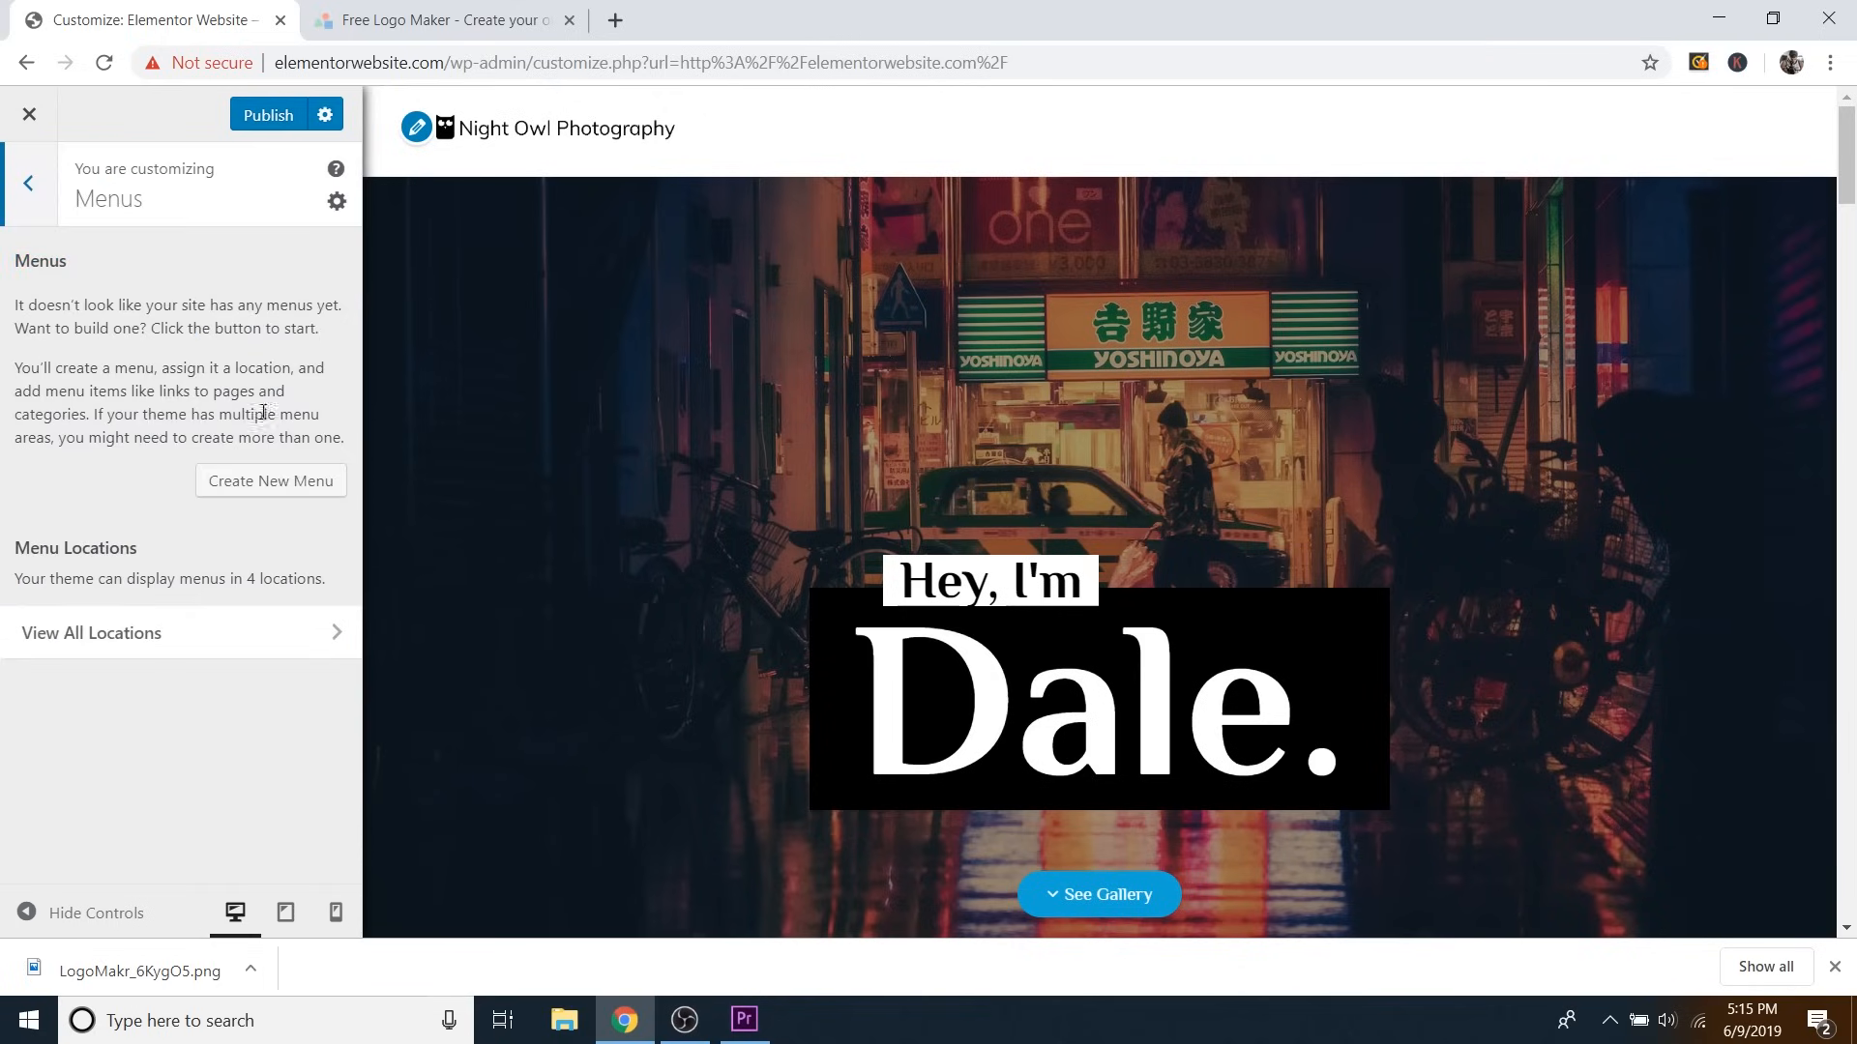
click(256, 491)
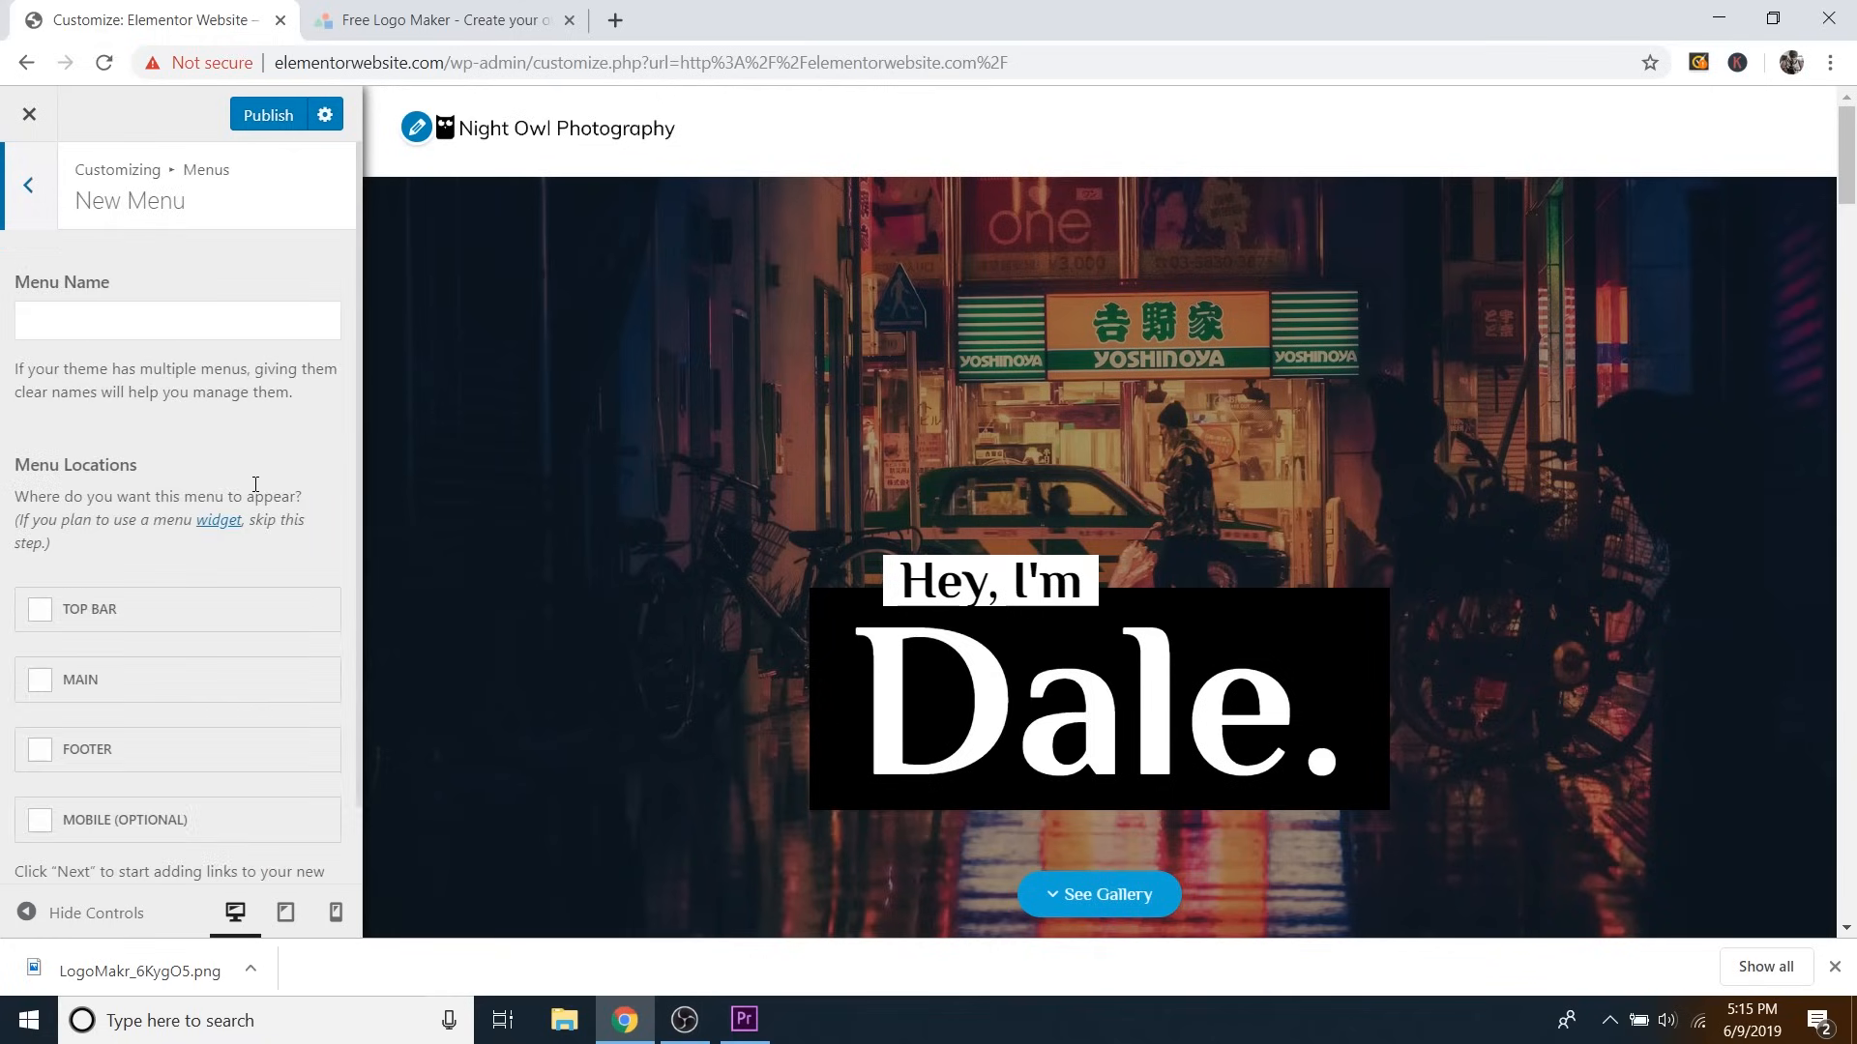
click(113, 320)
text(Primary Menu)
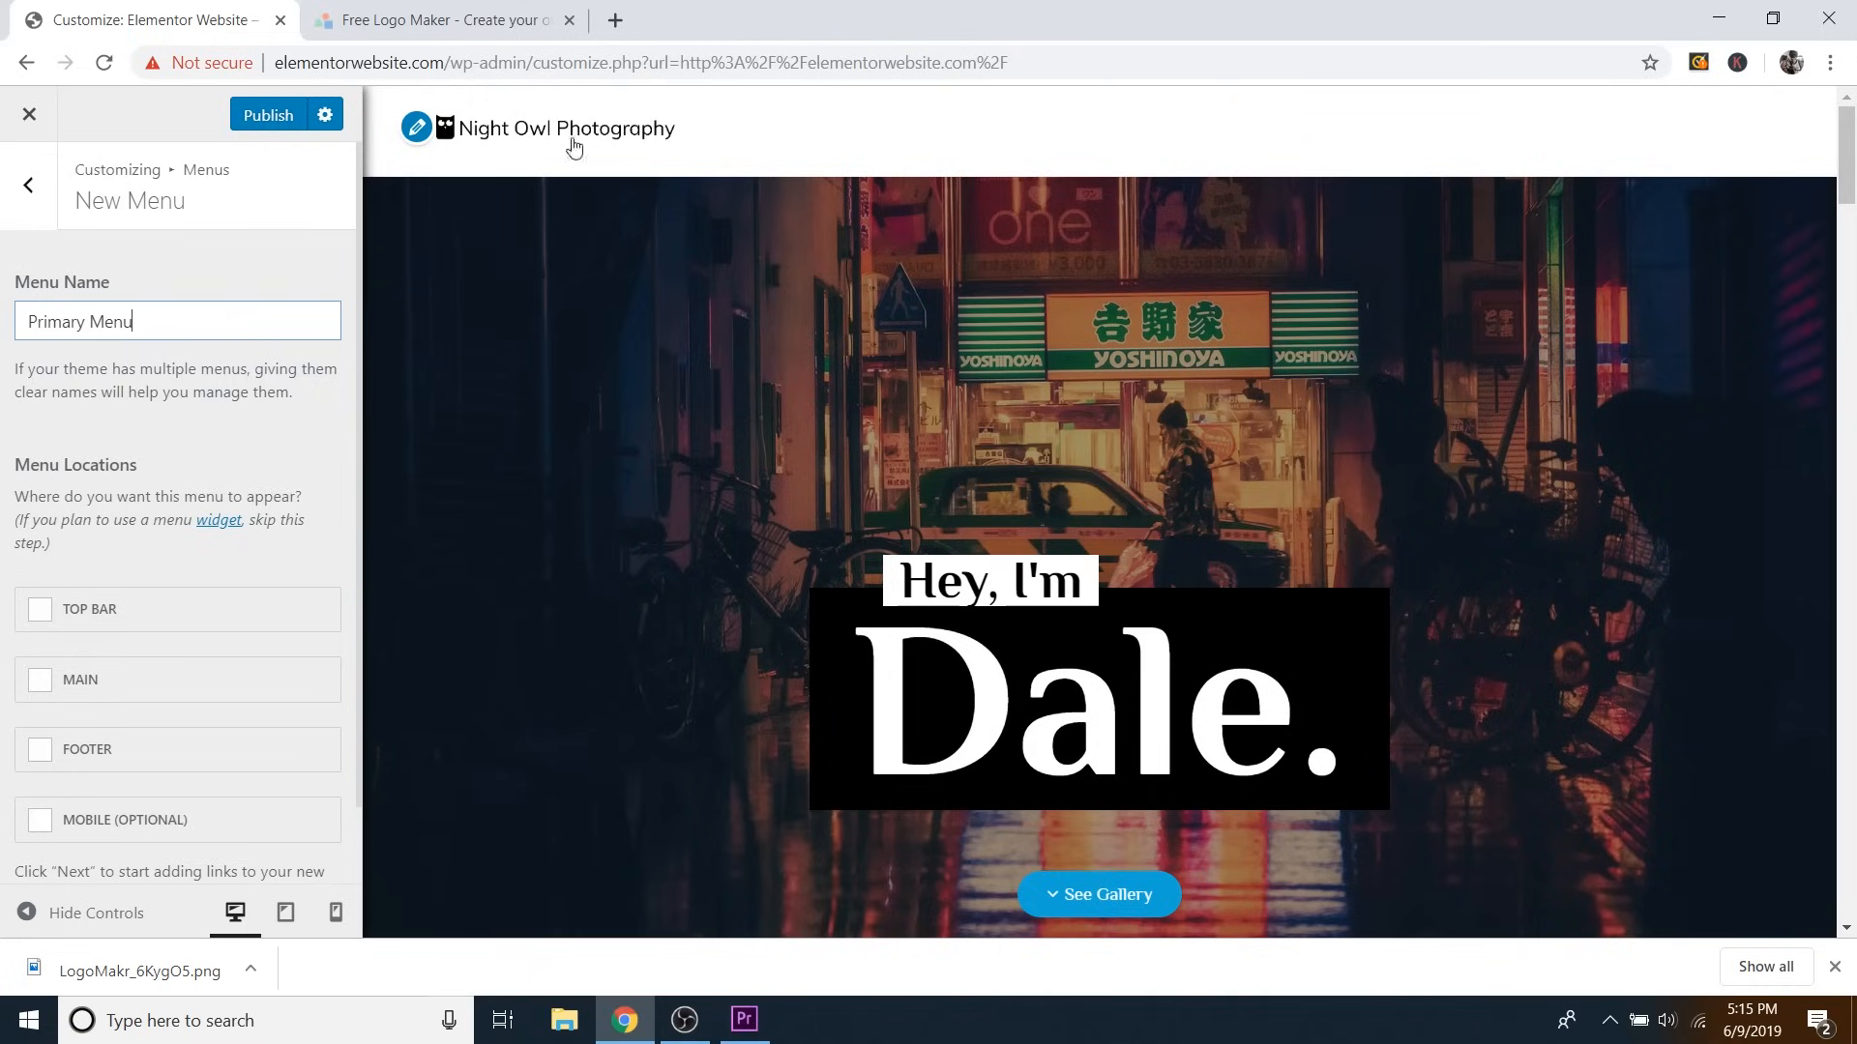
click(70, 682)
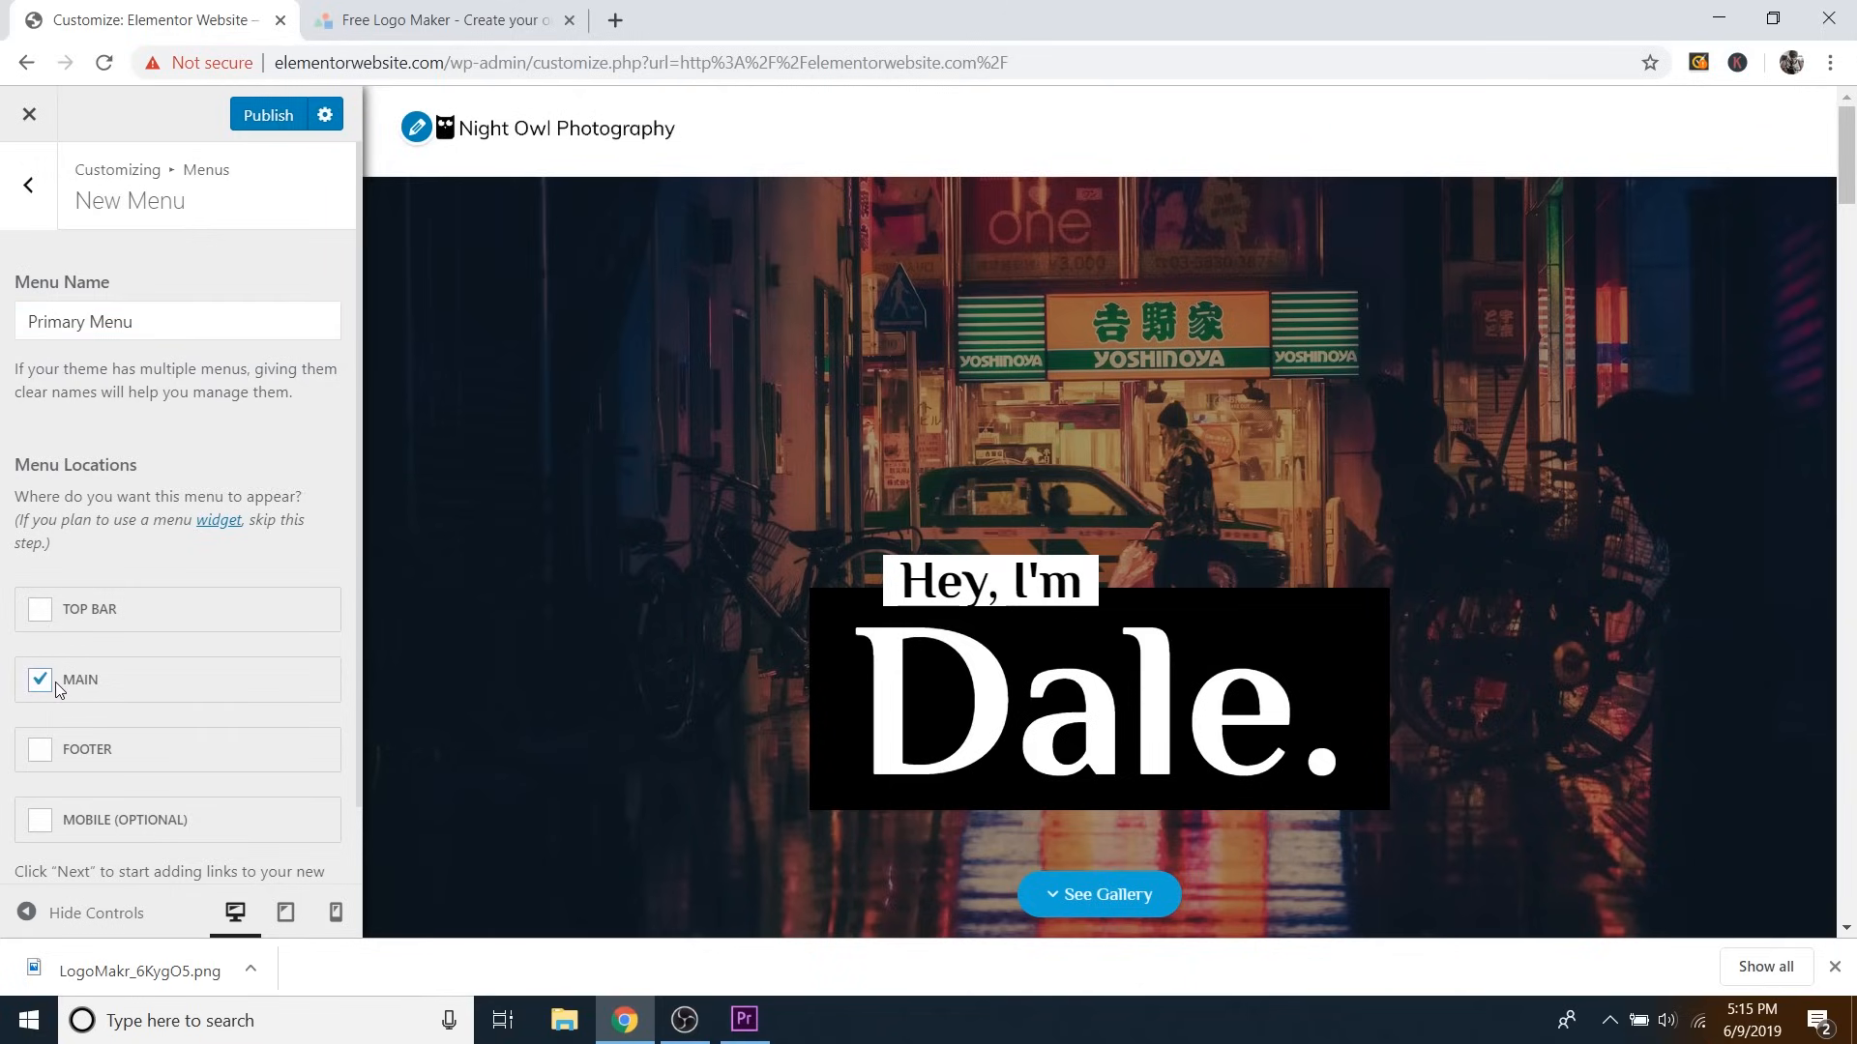
scroll(170, 654, down, 1)
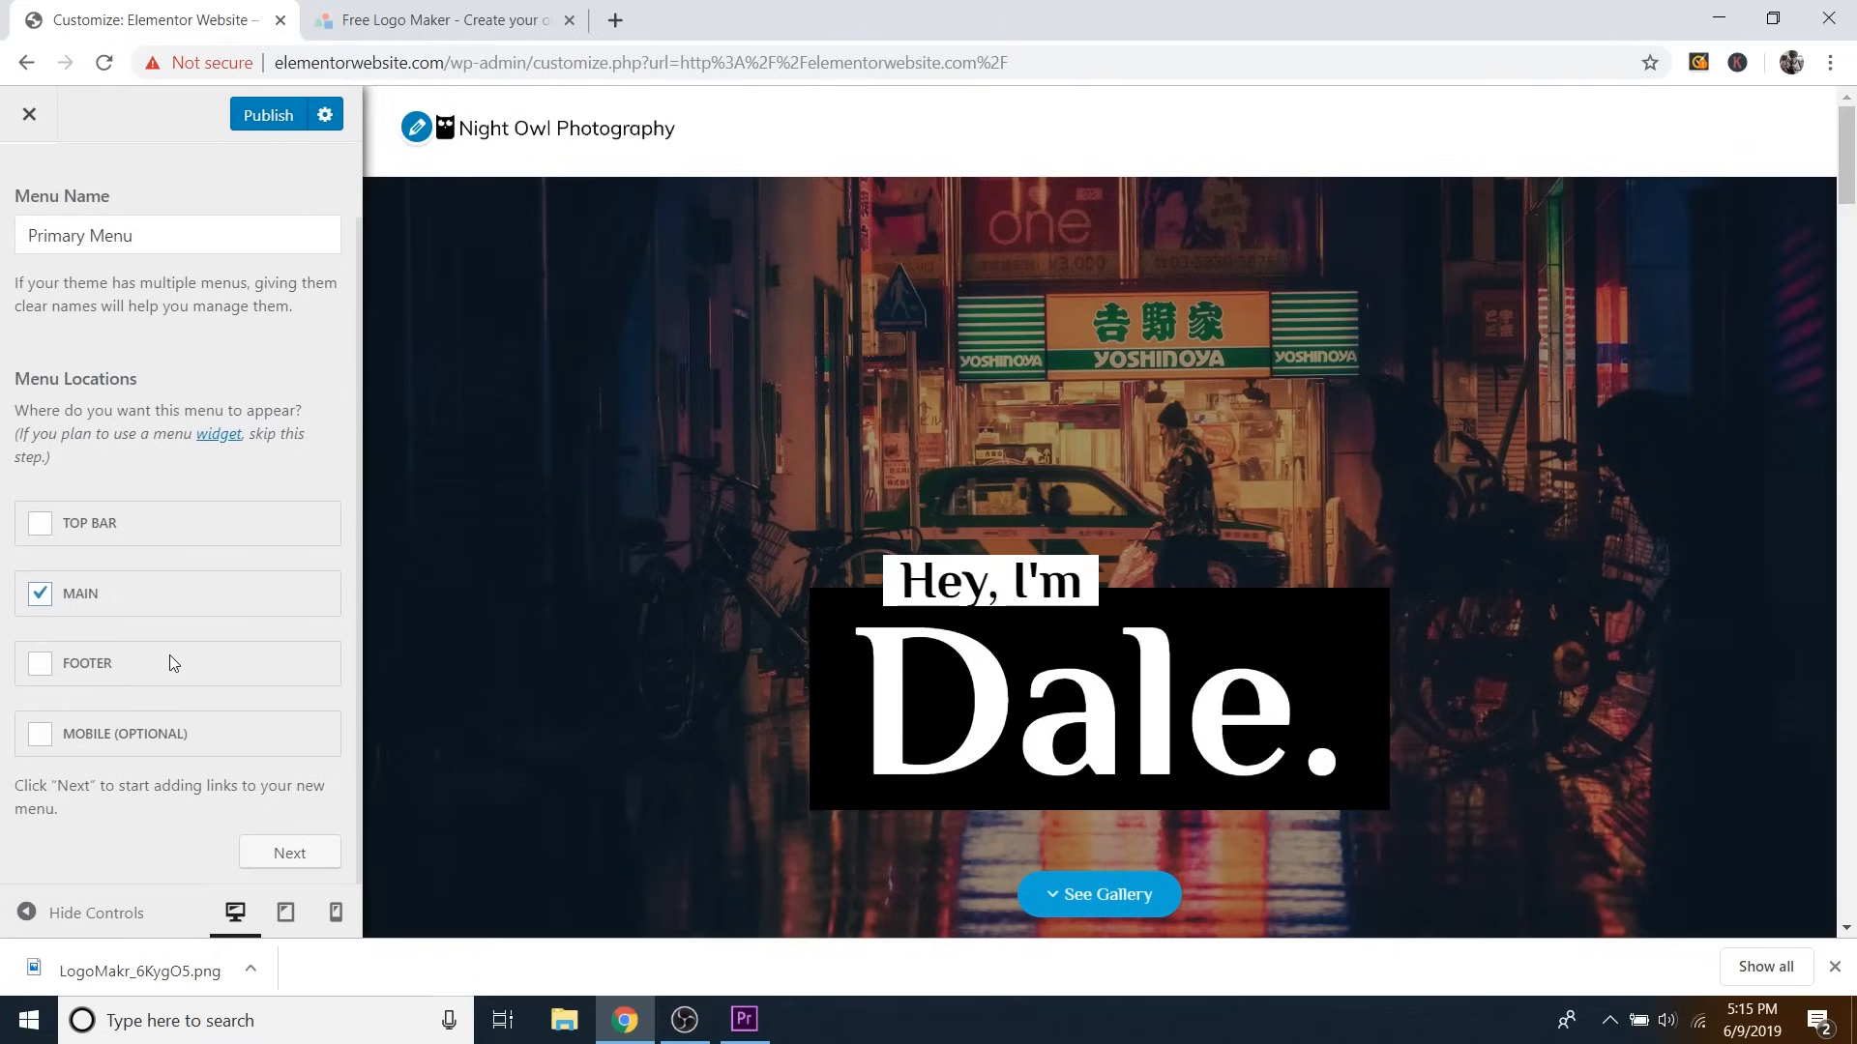
click(293, 856)
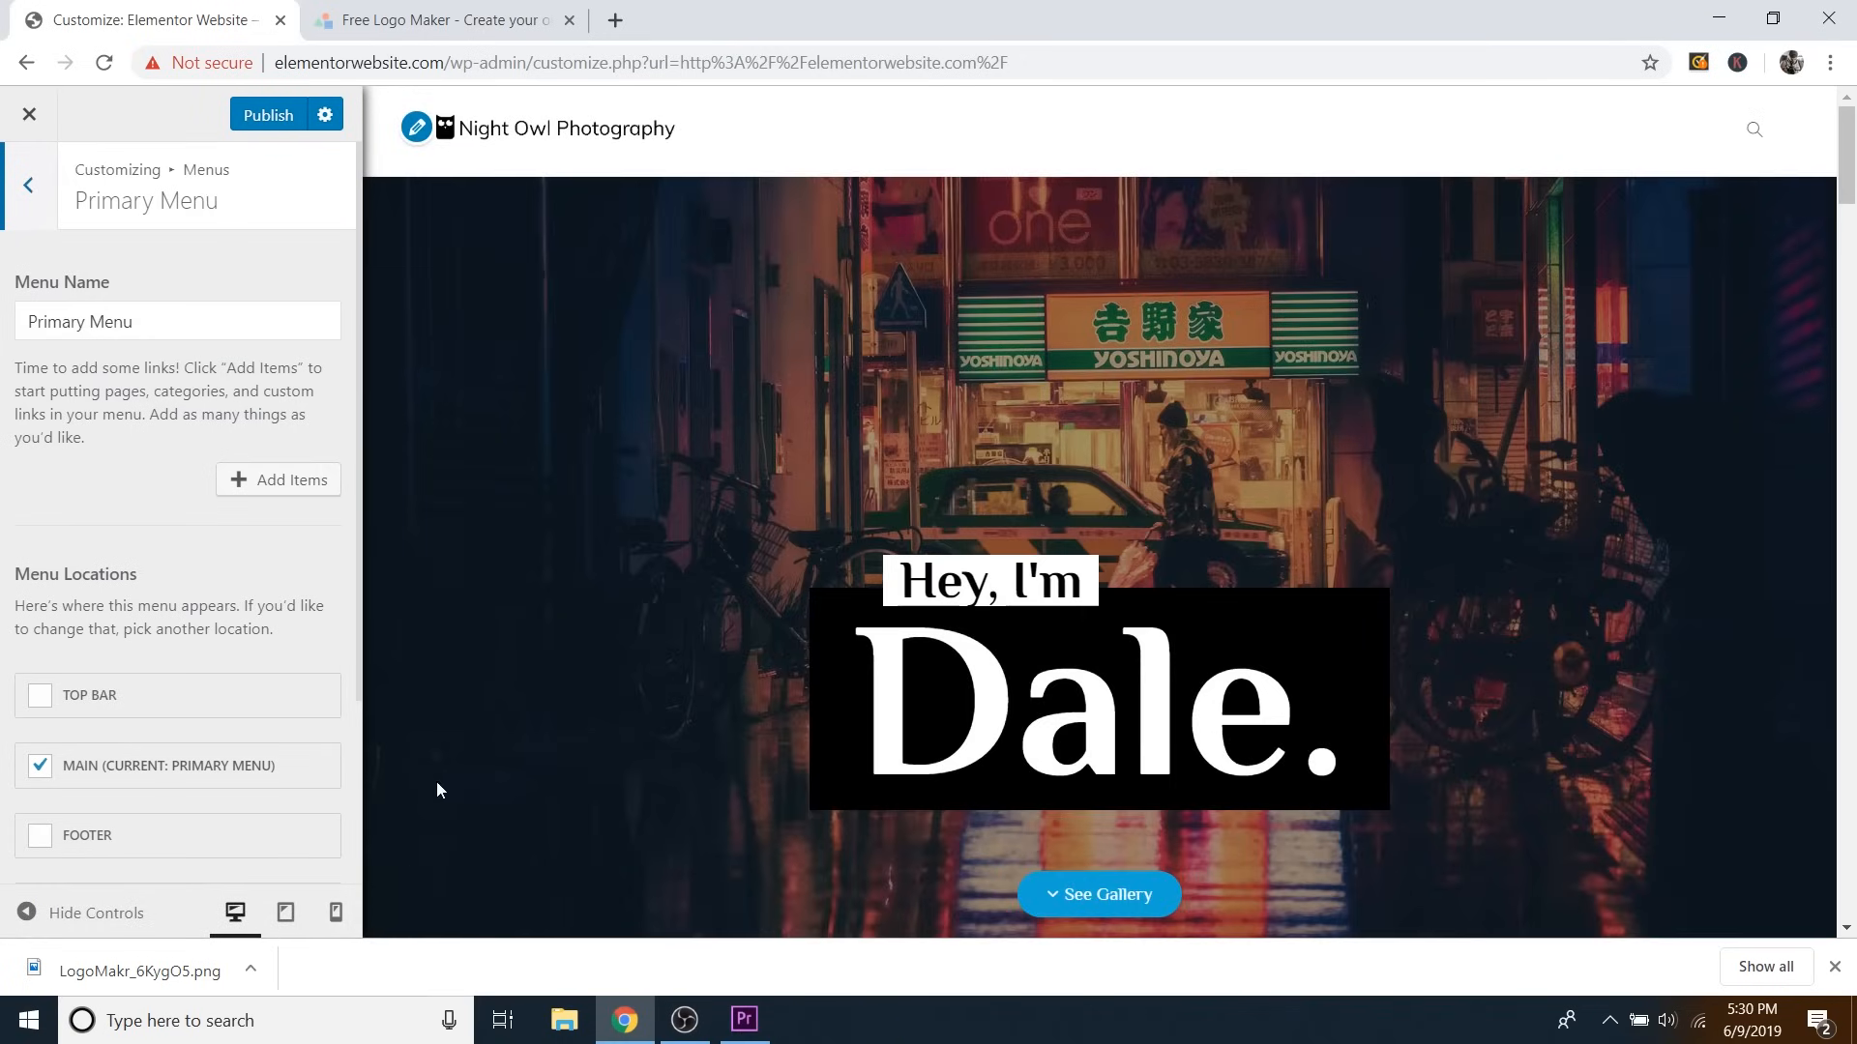
Open the menu's Add Items list and expand the Custom Links fields.
click(271, 483)
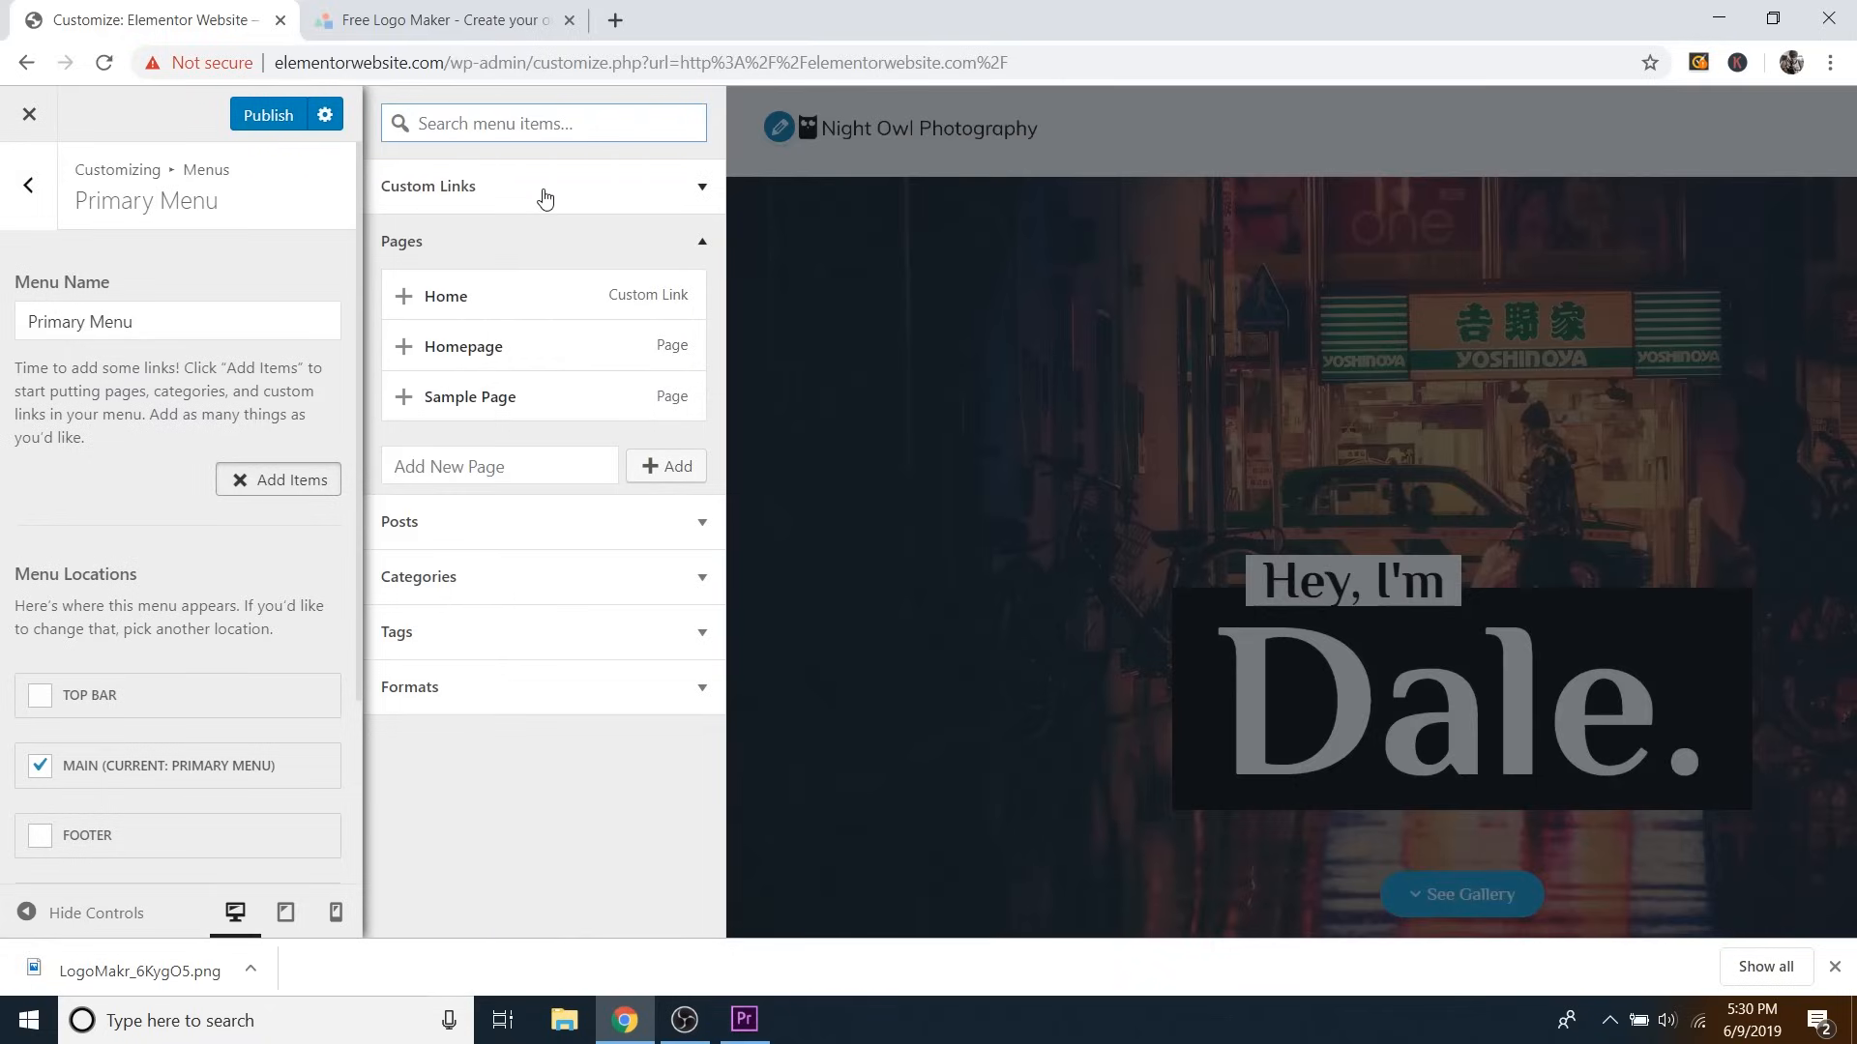
click(431, 248)
click(431, 247)
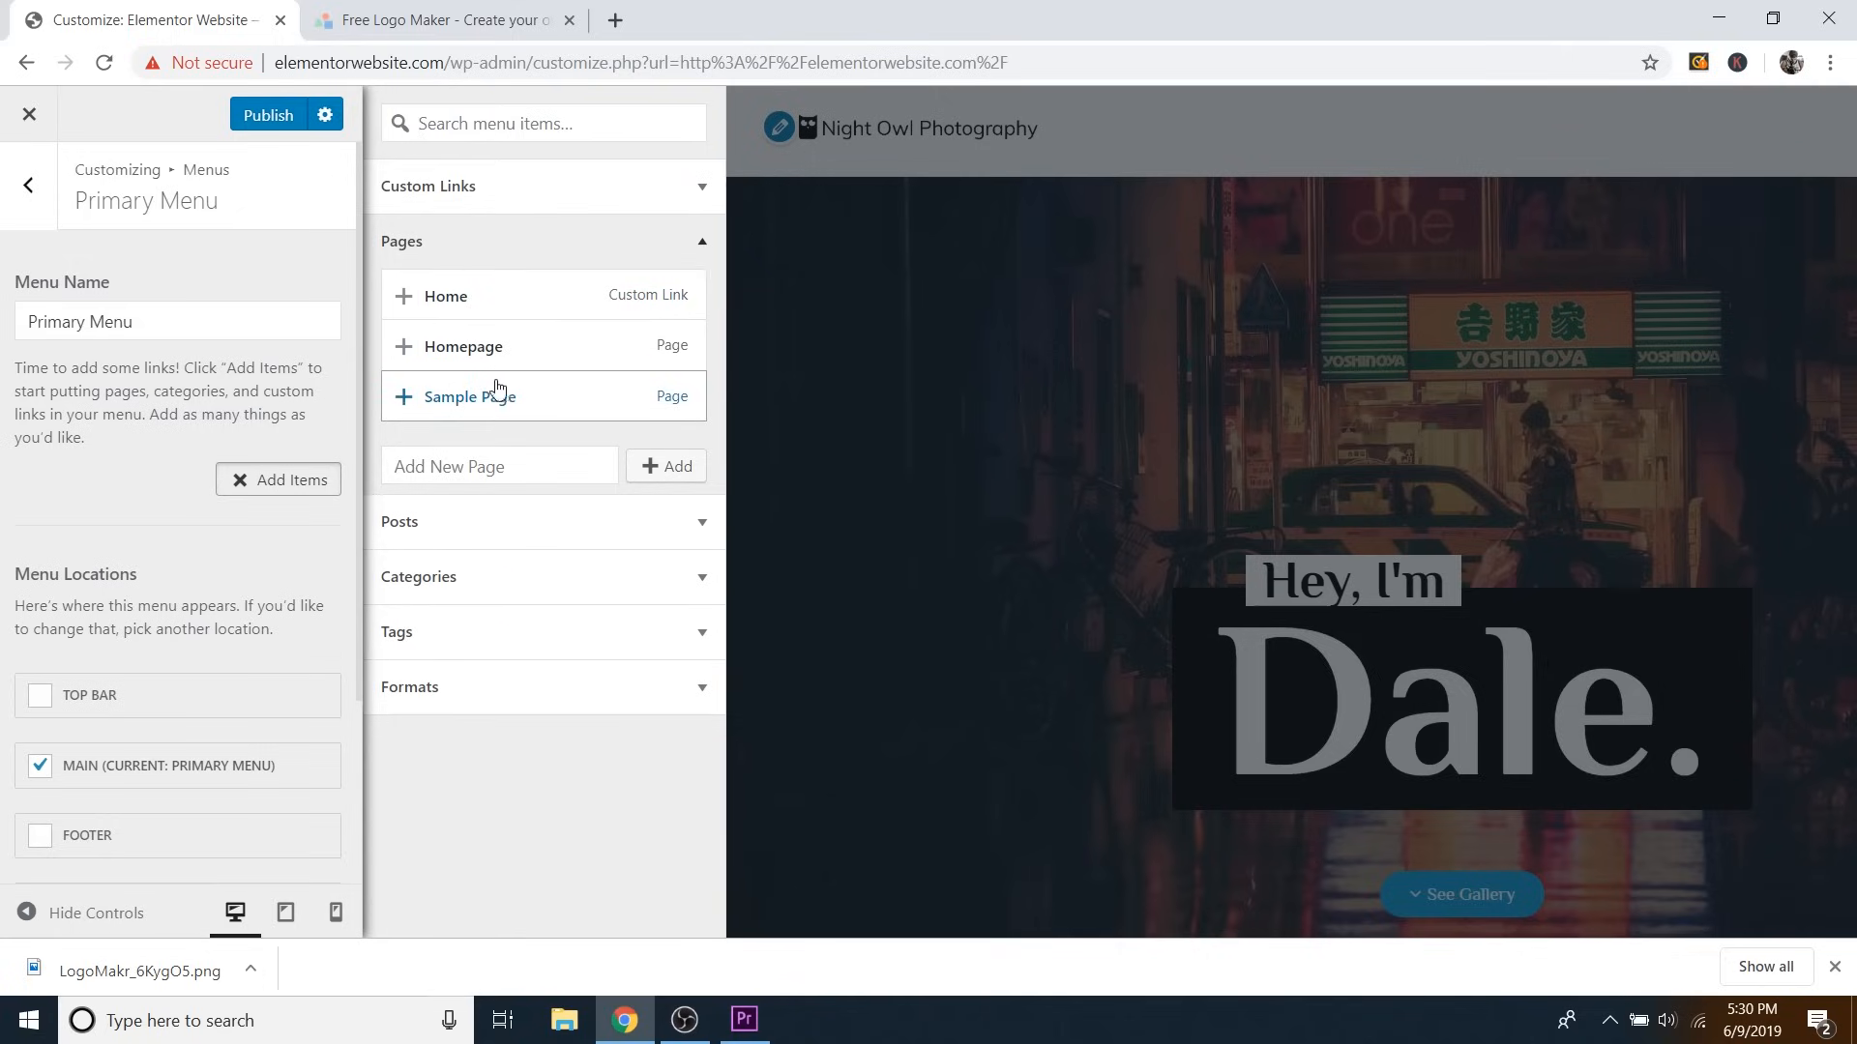
click(492, 251)
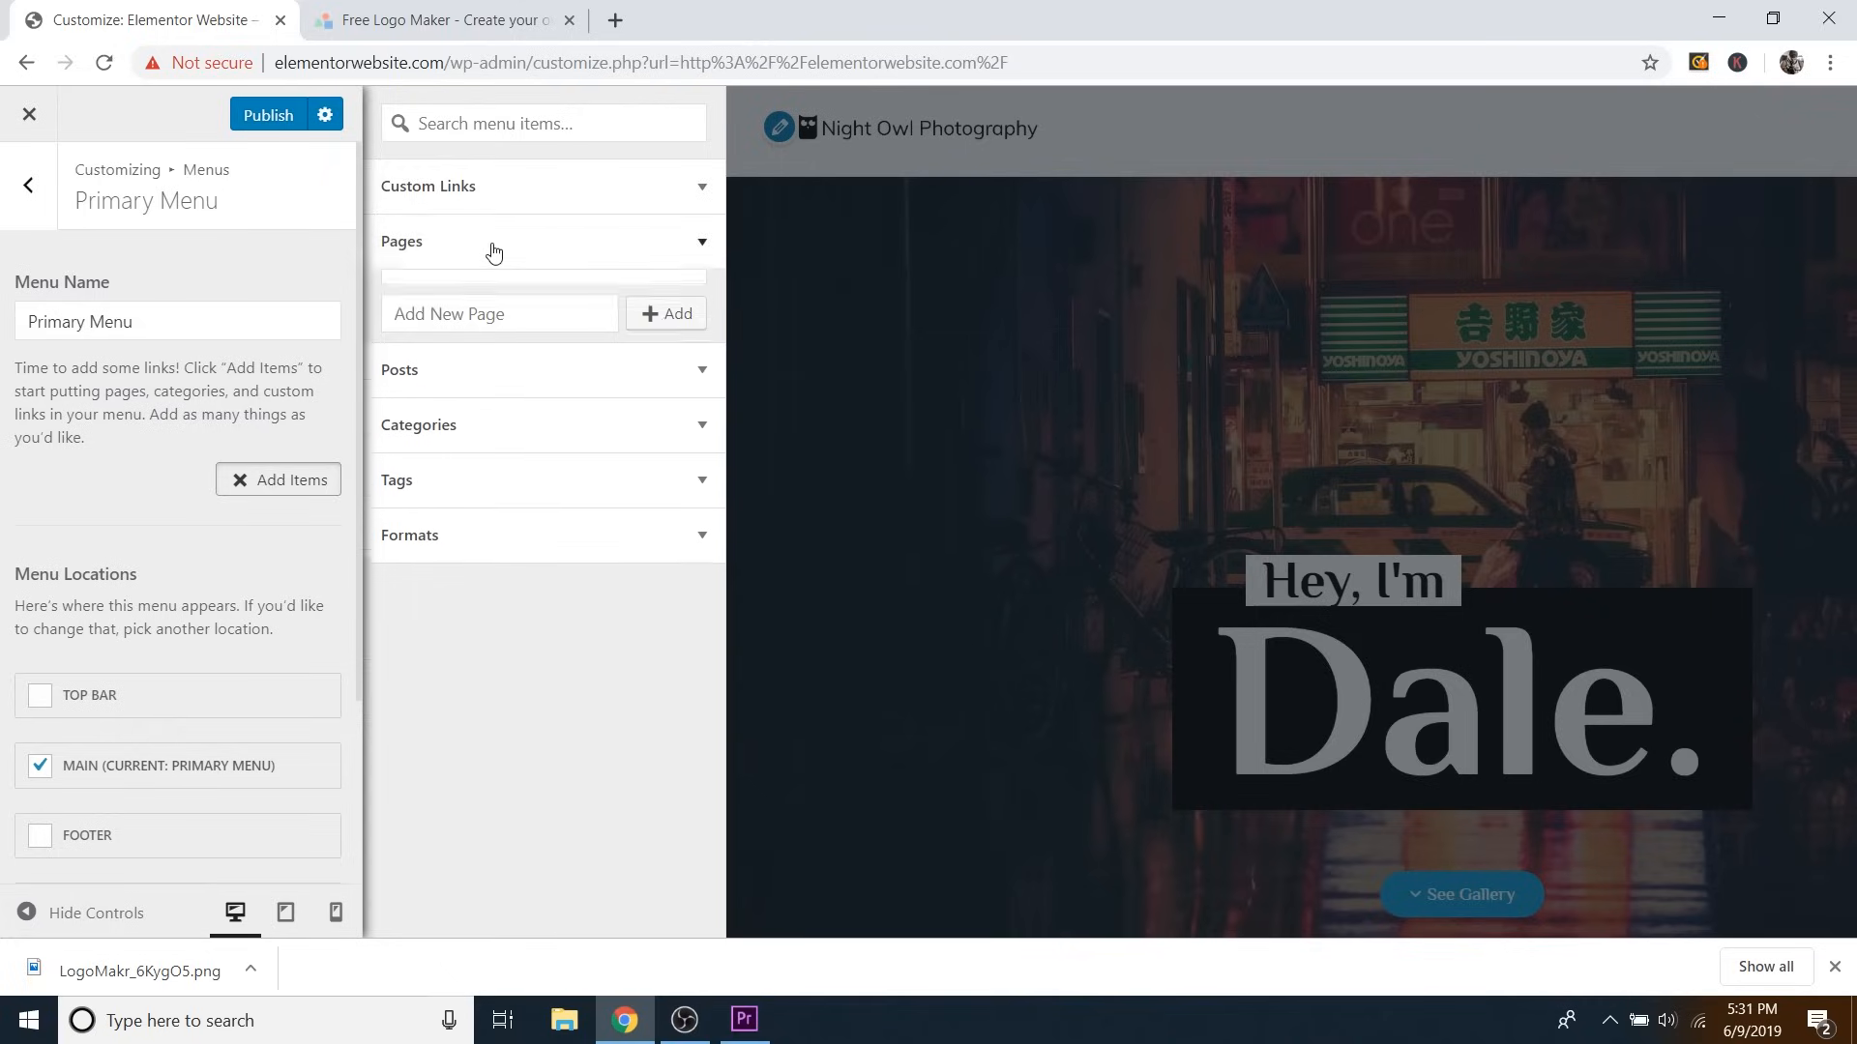
click(484, 193)
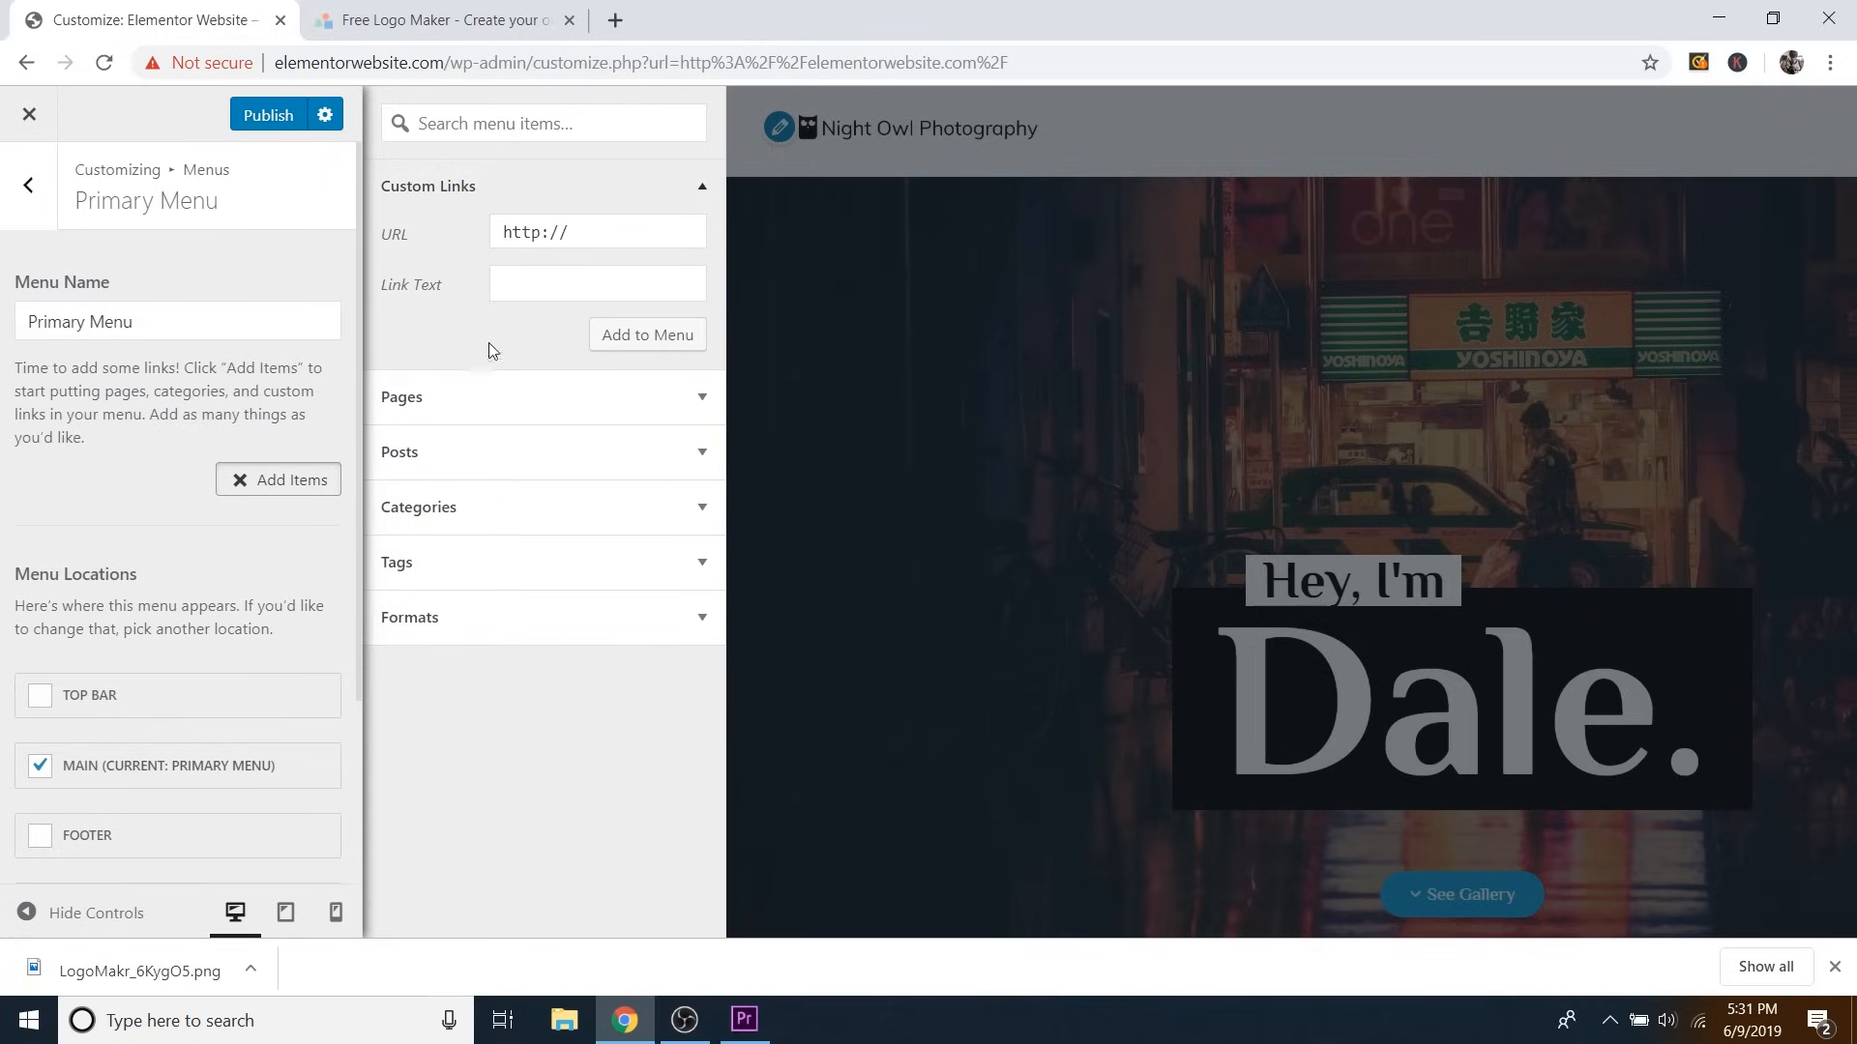
click(457, 402)
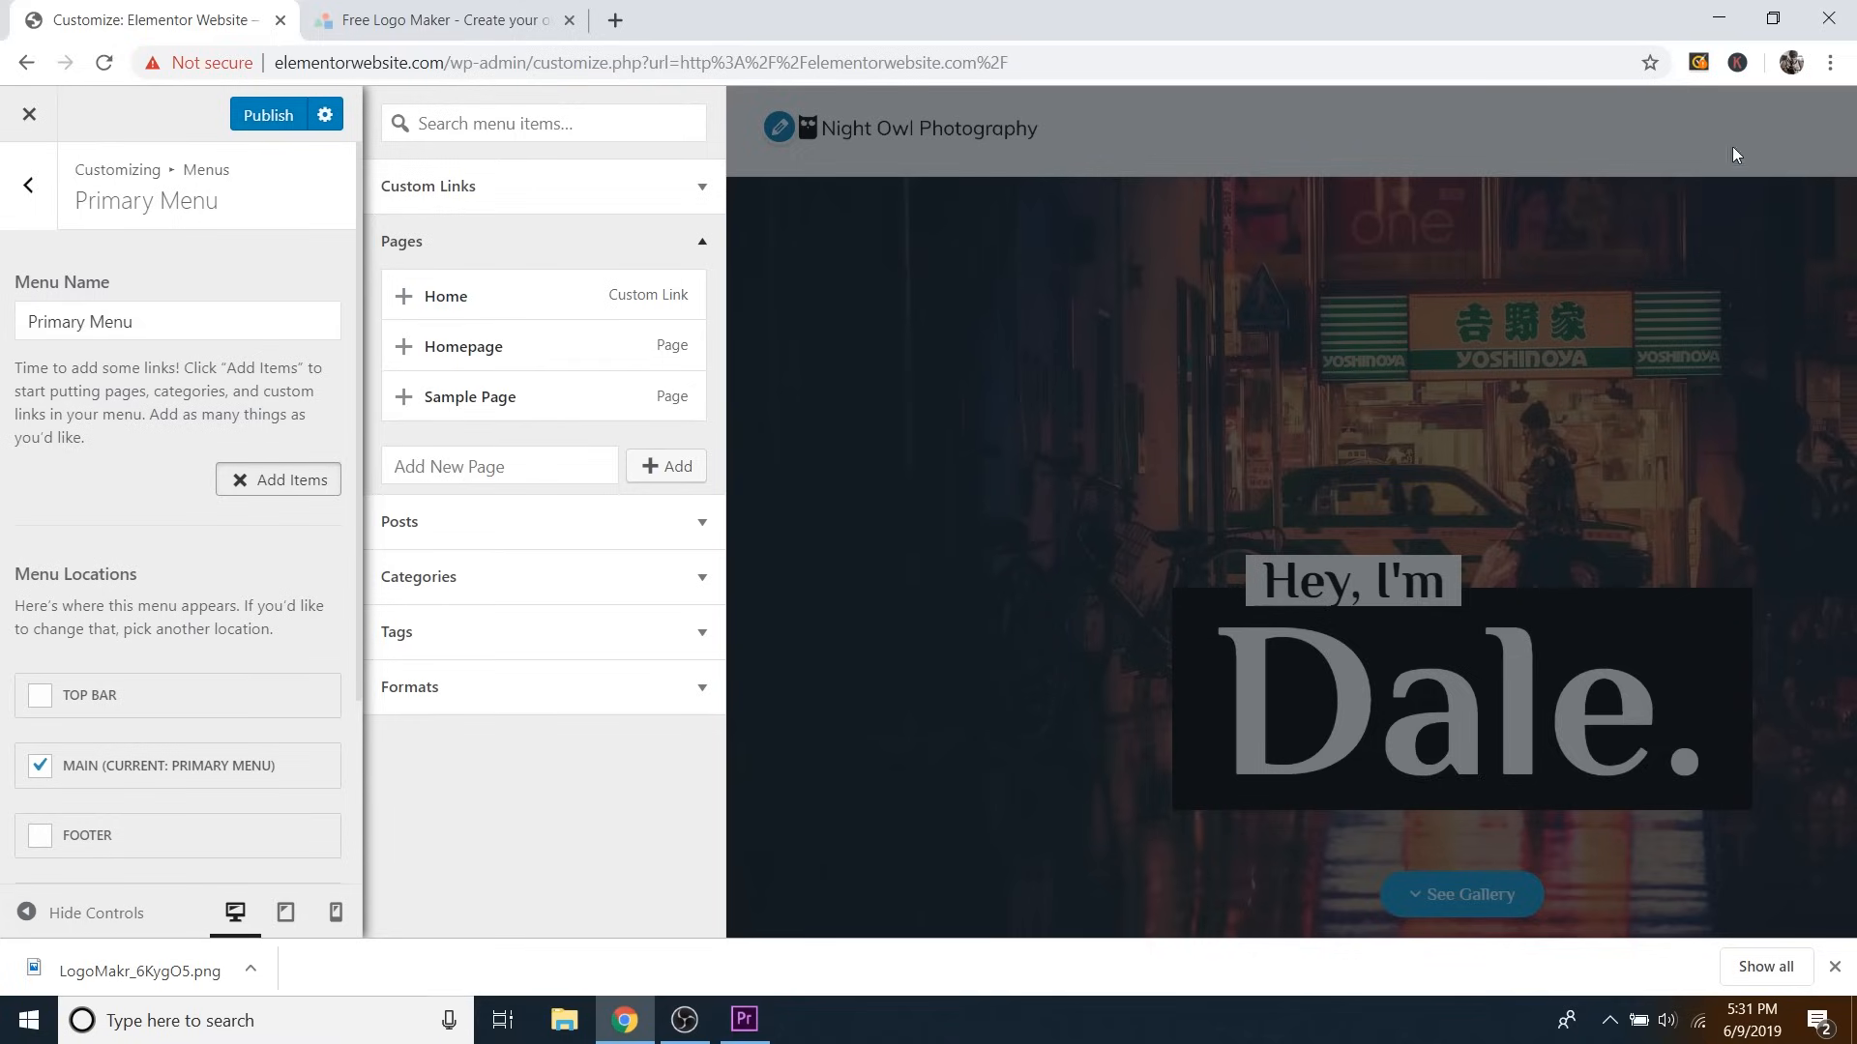
click(559, 251)
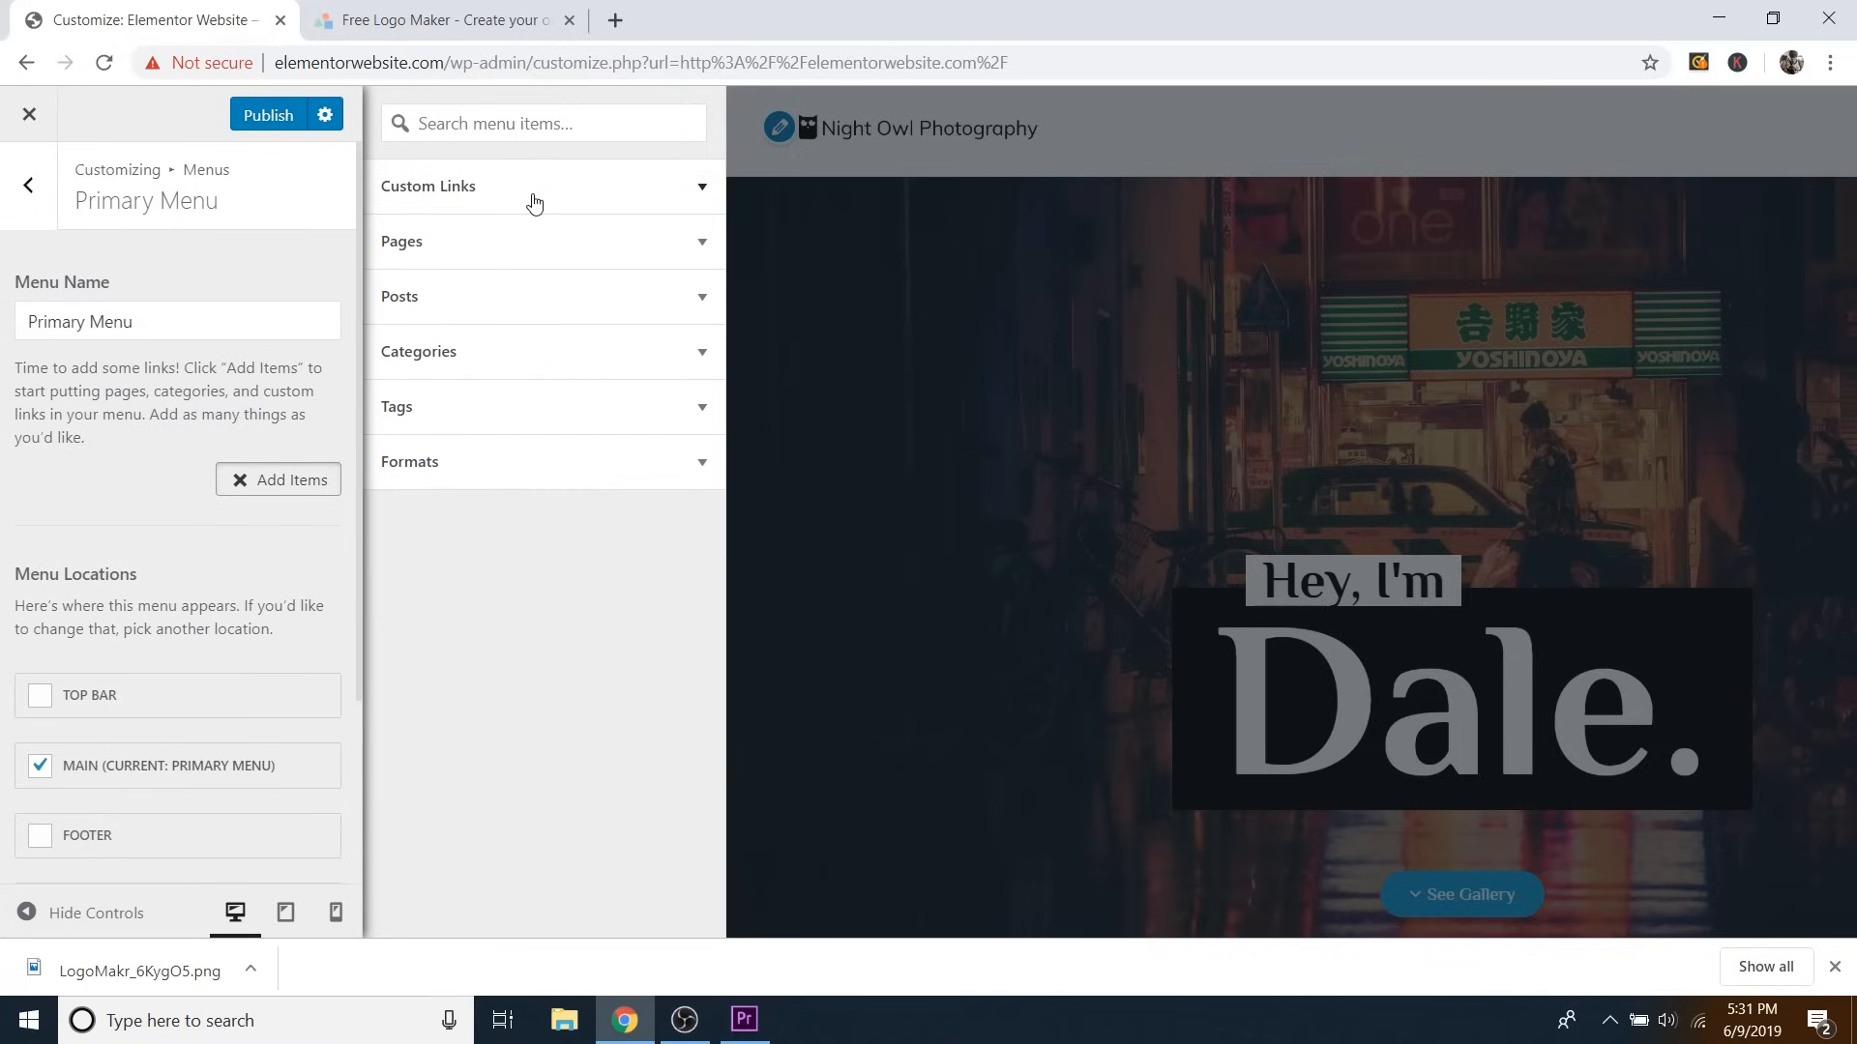
click(531, 193)
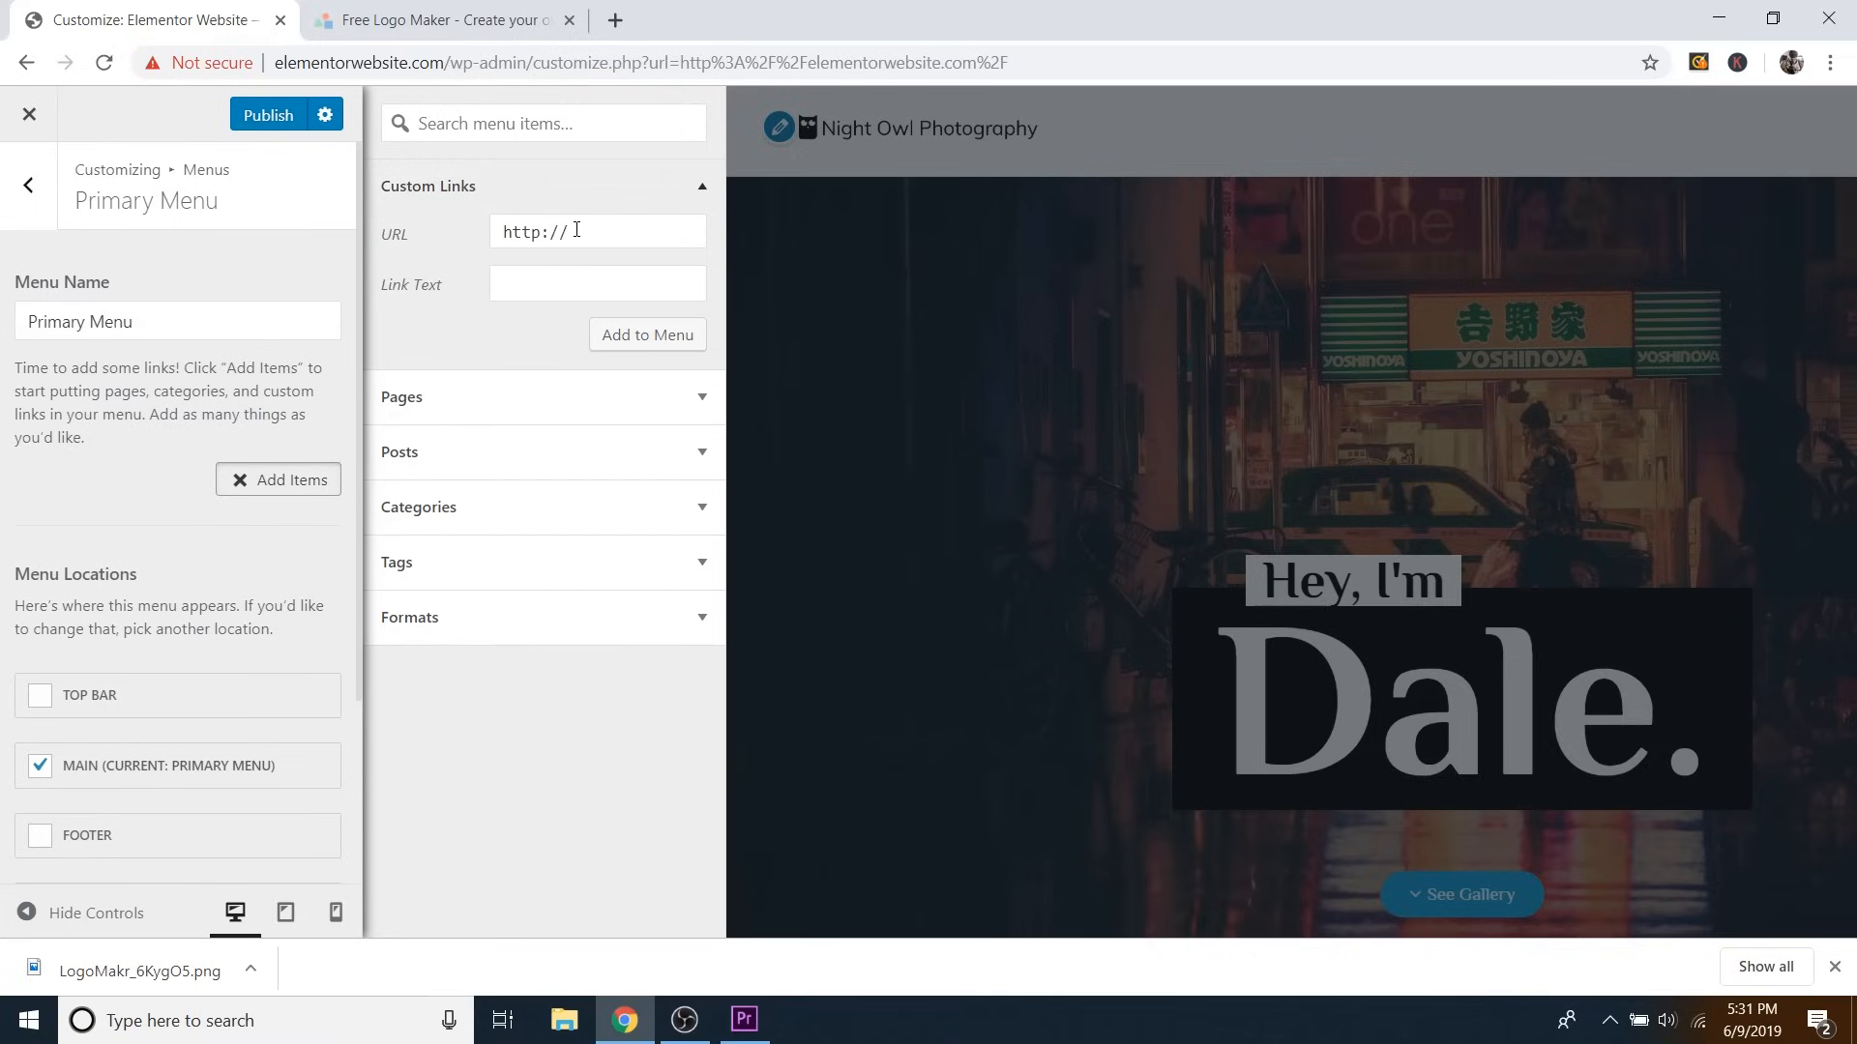
Add a custom link labelled 'About' pointing to #about to the menu.
click(531, 284)
text(ABou)
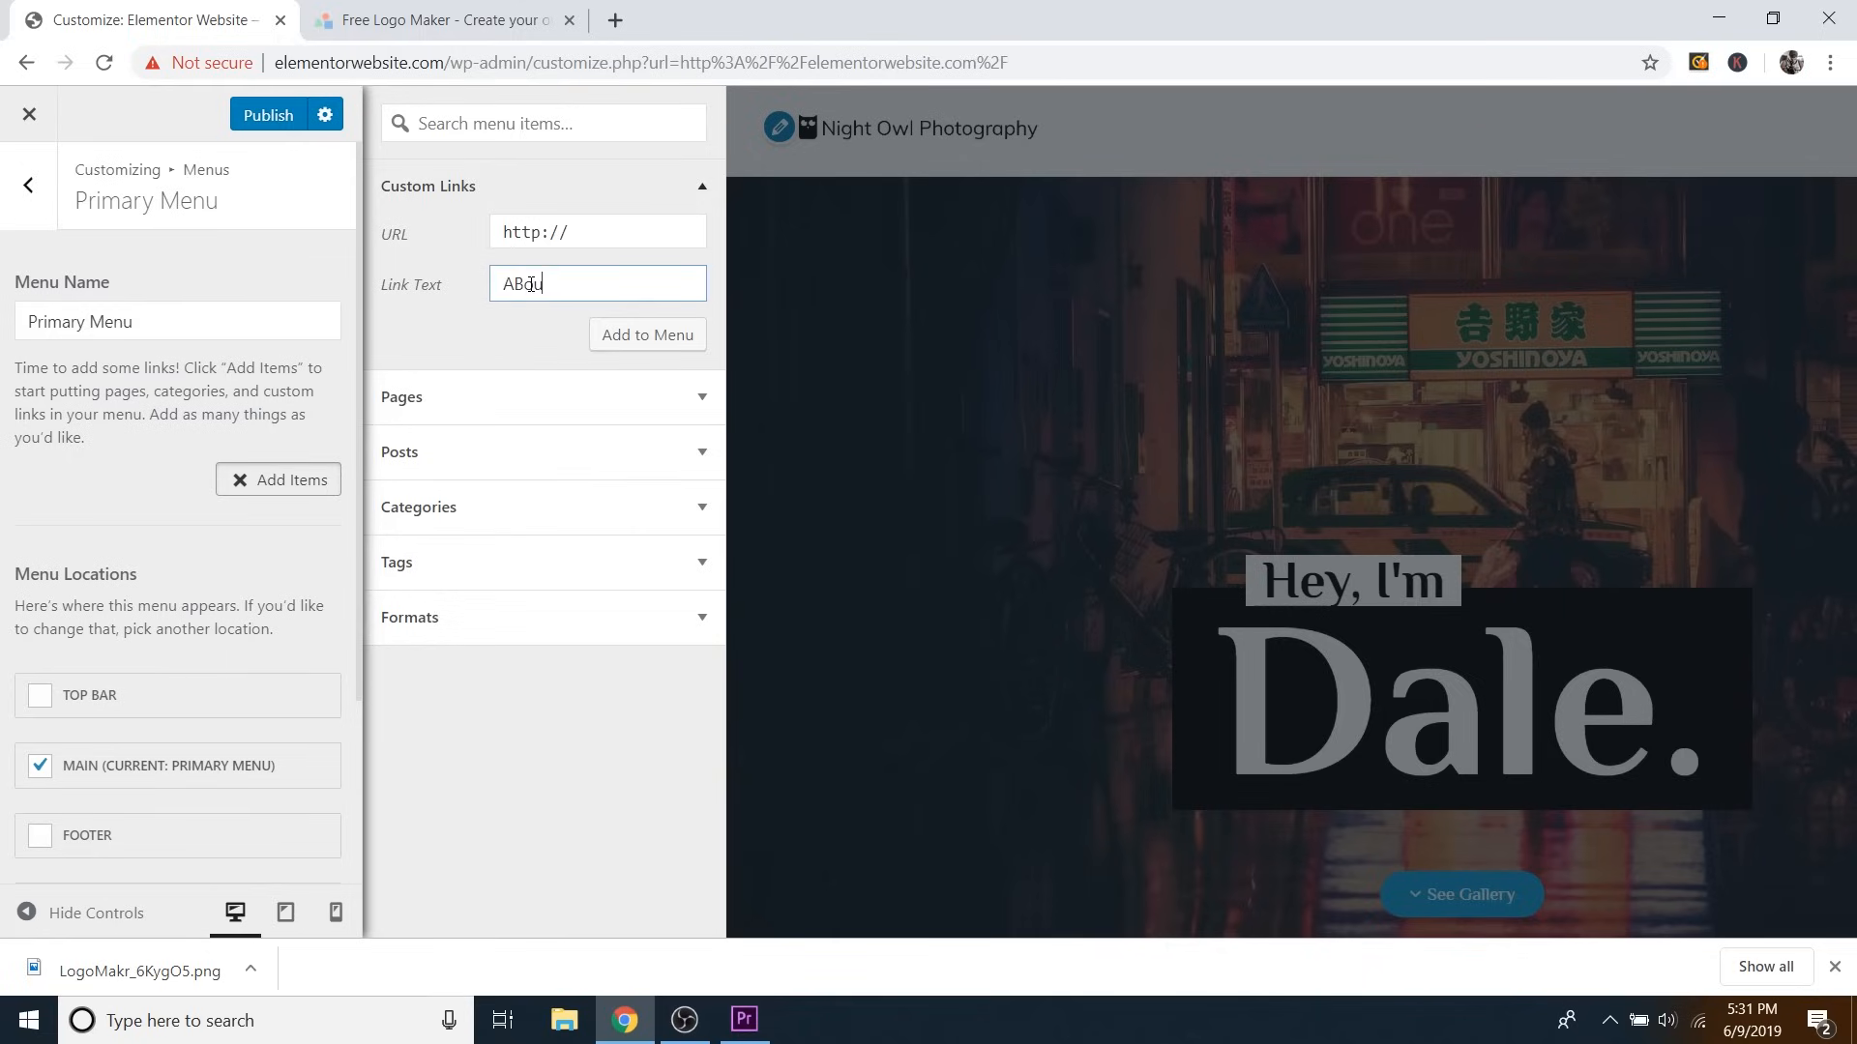
text(bout)
click(592, 230)
key(ctrl+a)
text(#)
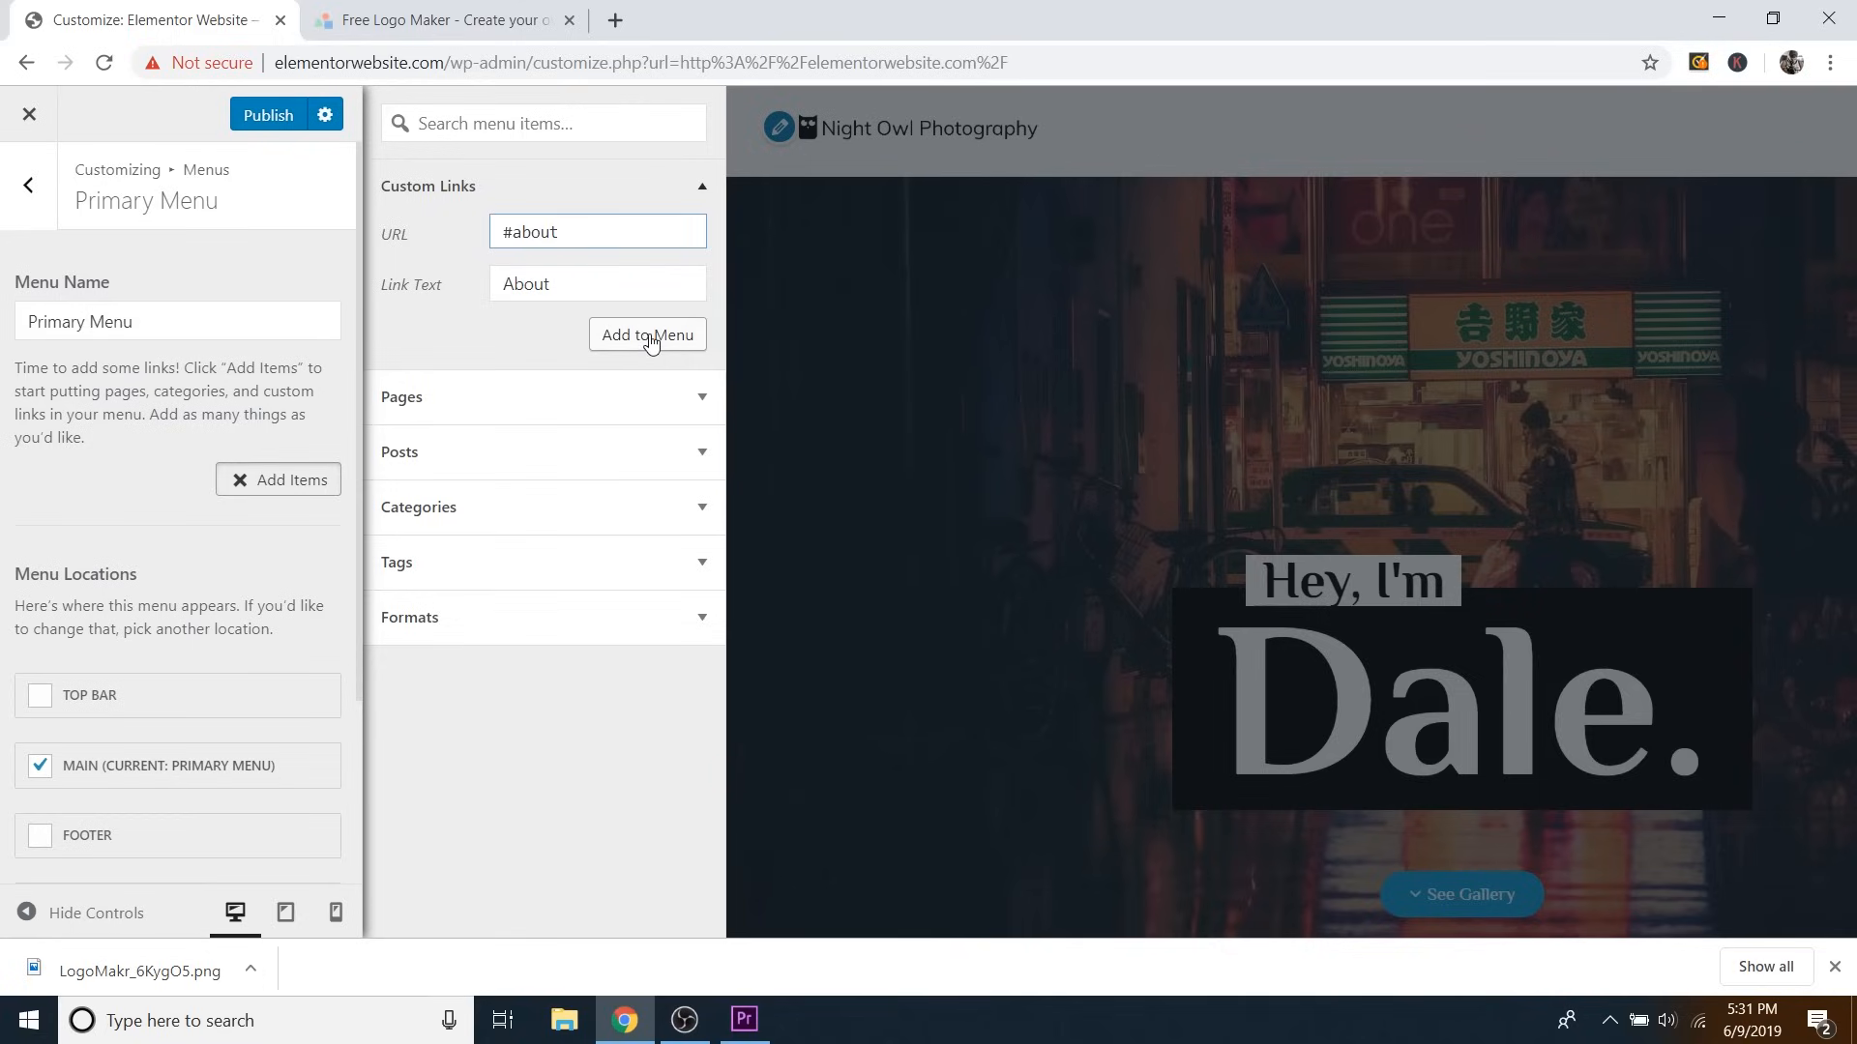
click(652, 339)
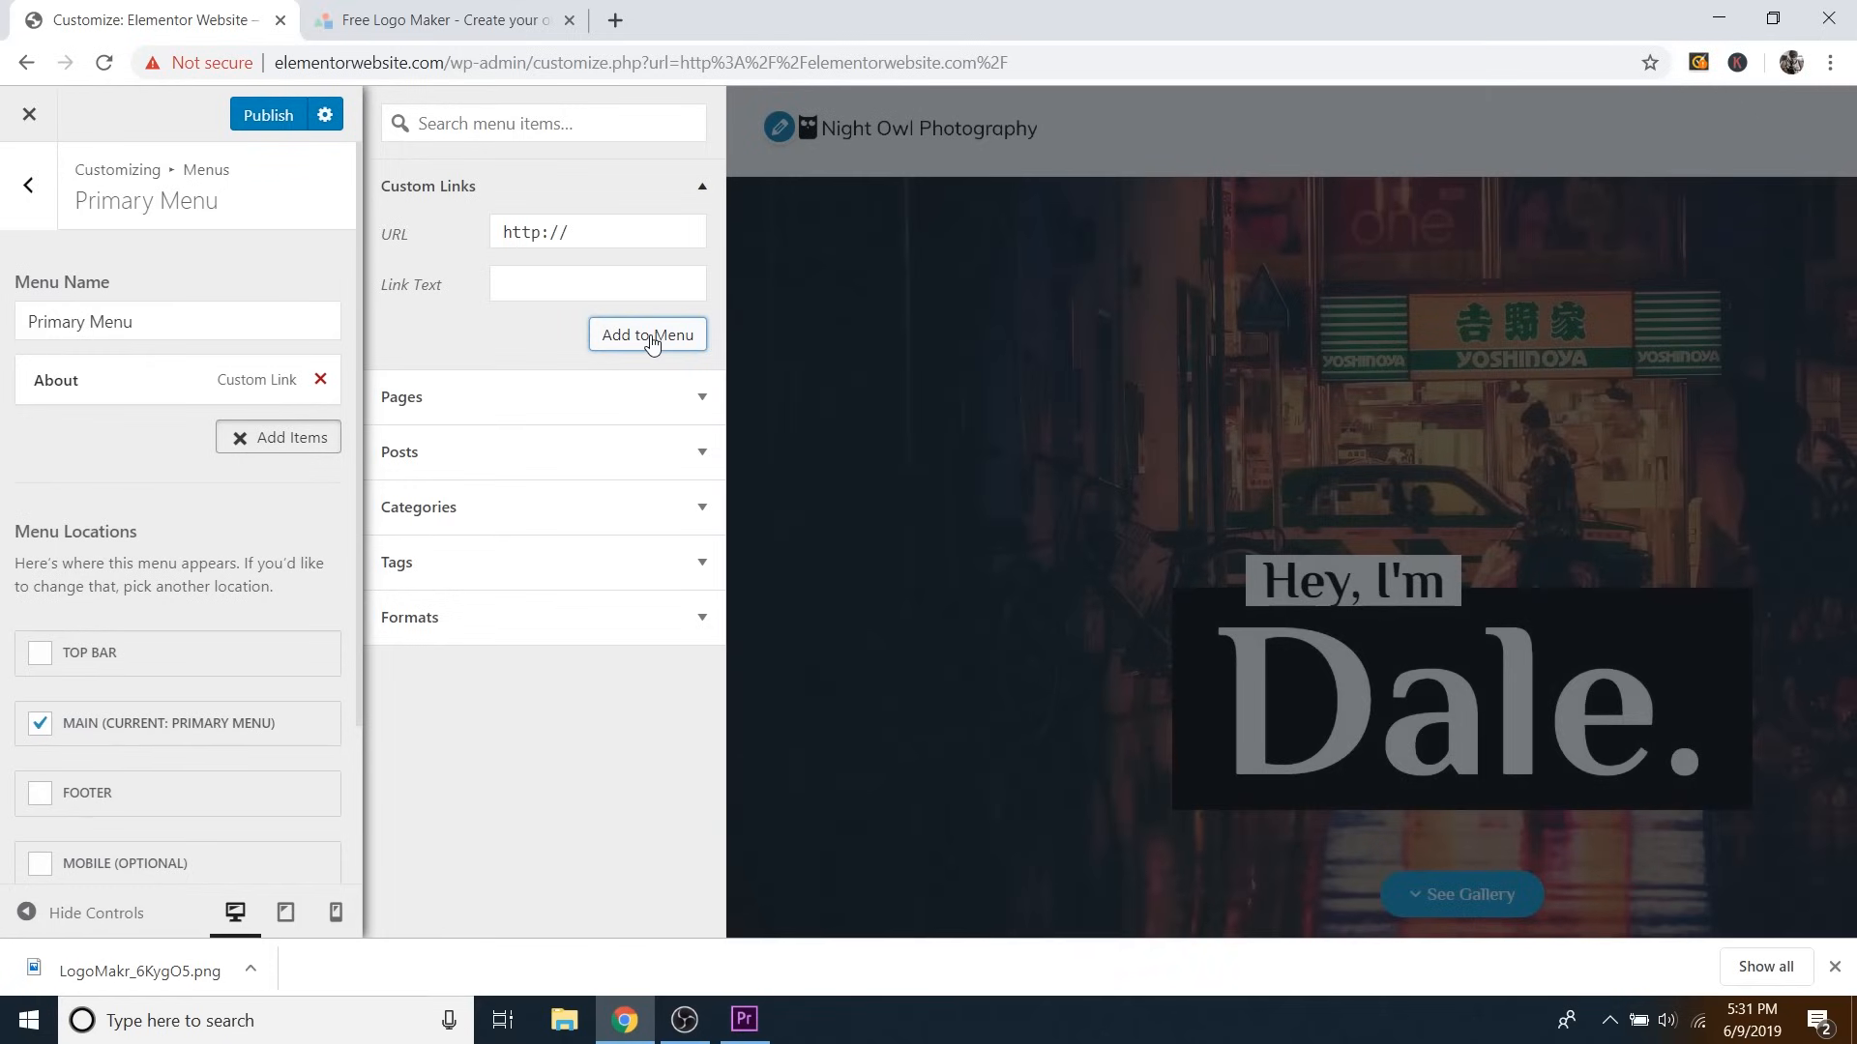
Add the Gallery (#gallery) and Contact custom links to the Primary Menu.
click(561, 286)
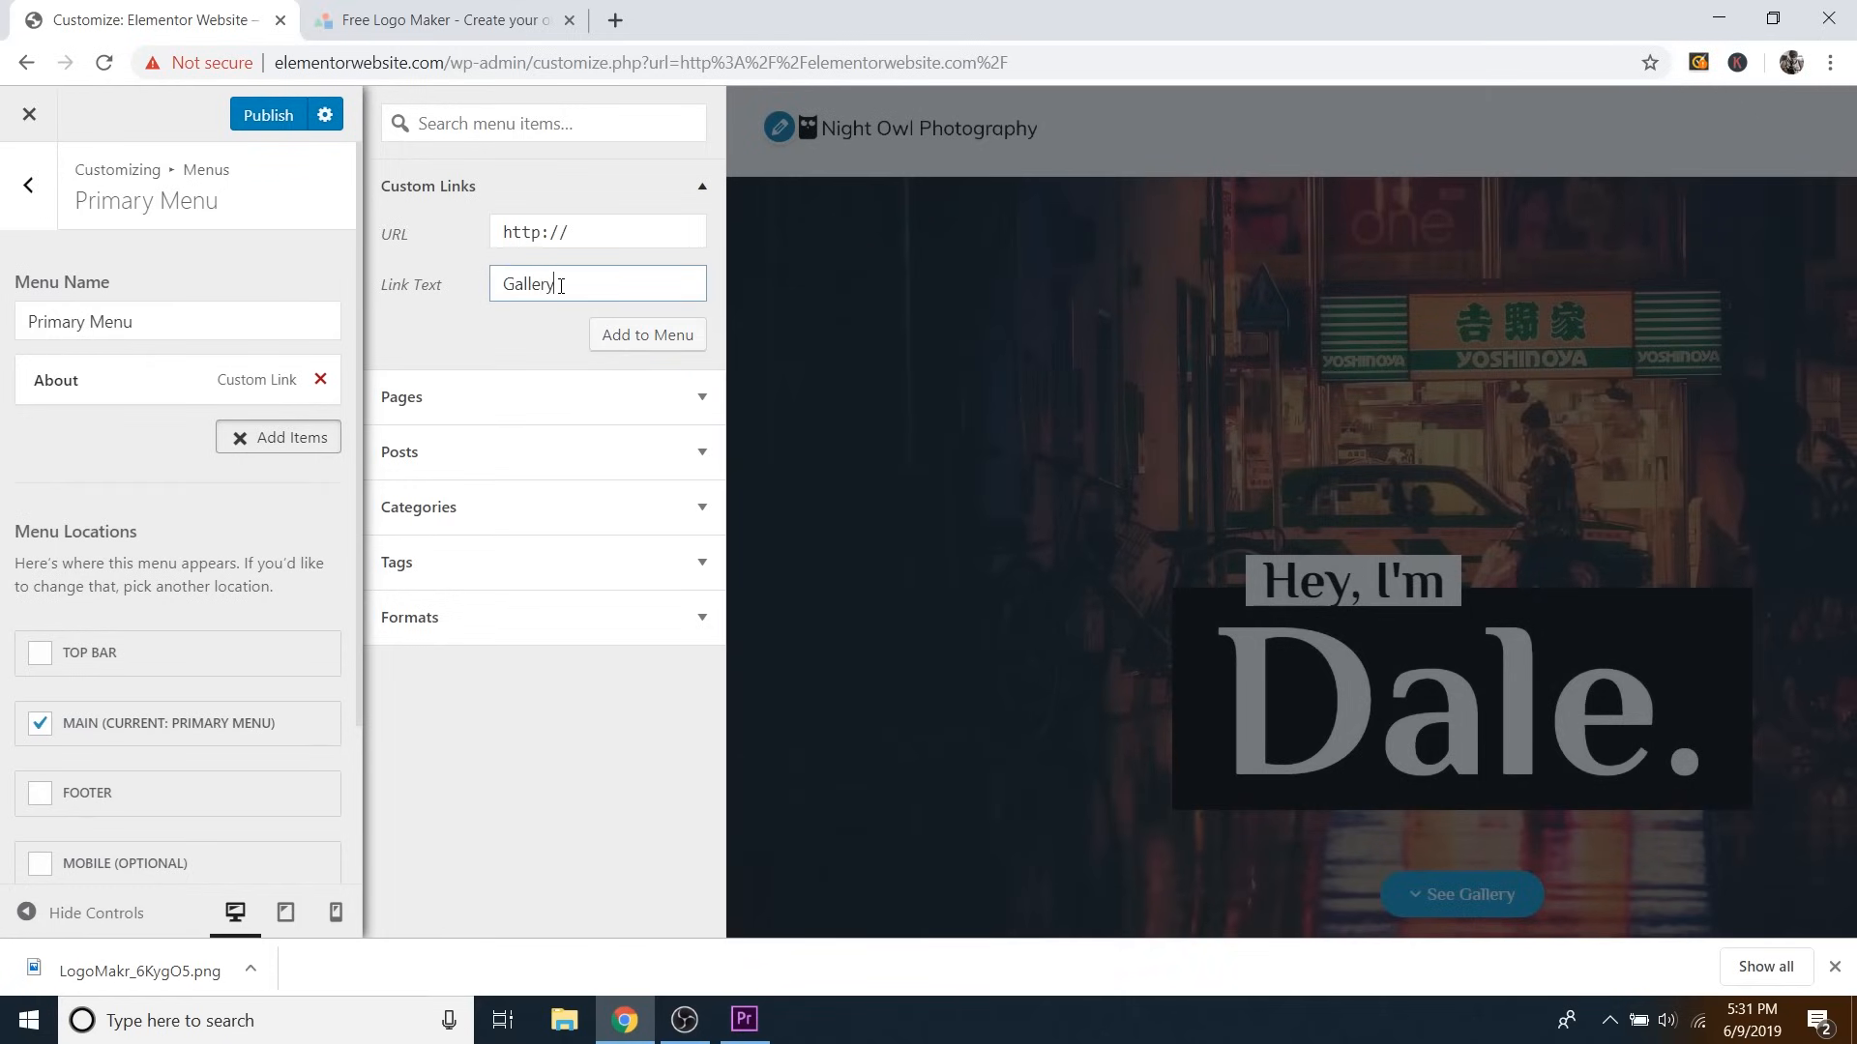
drag(580, 232, 447, 250)
text(#gallery)
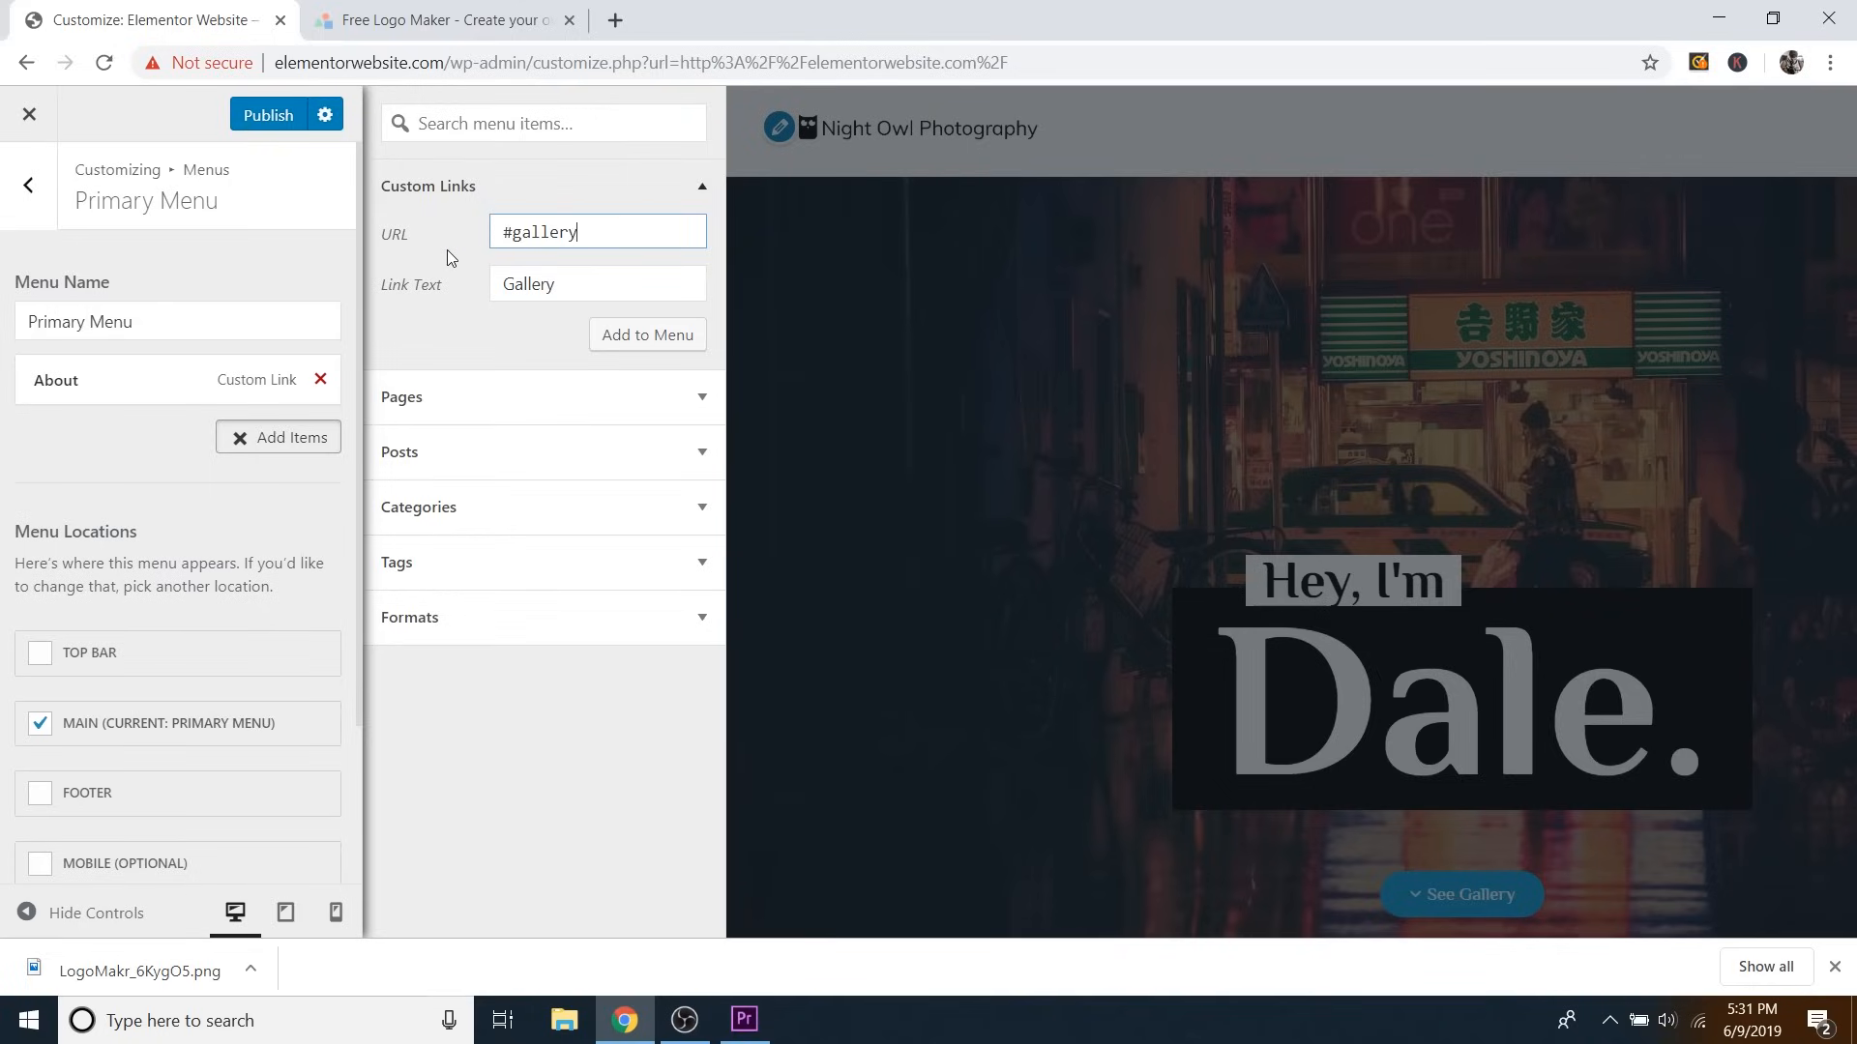
click(620, 342)
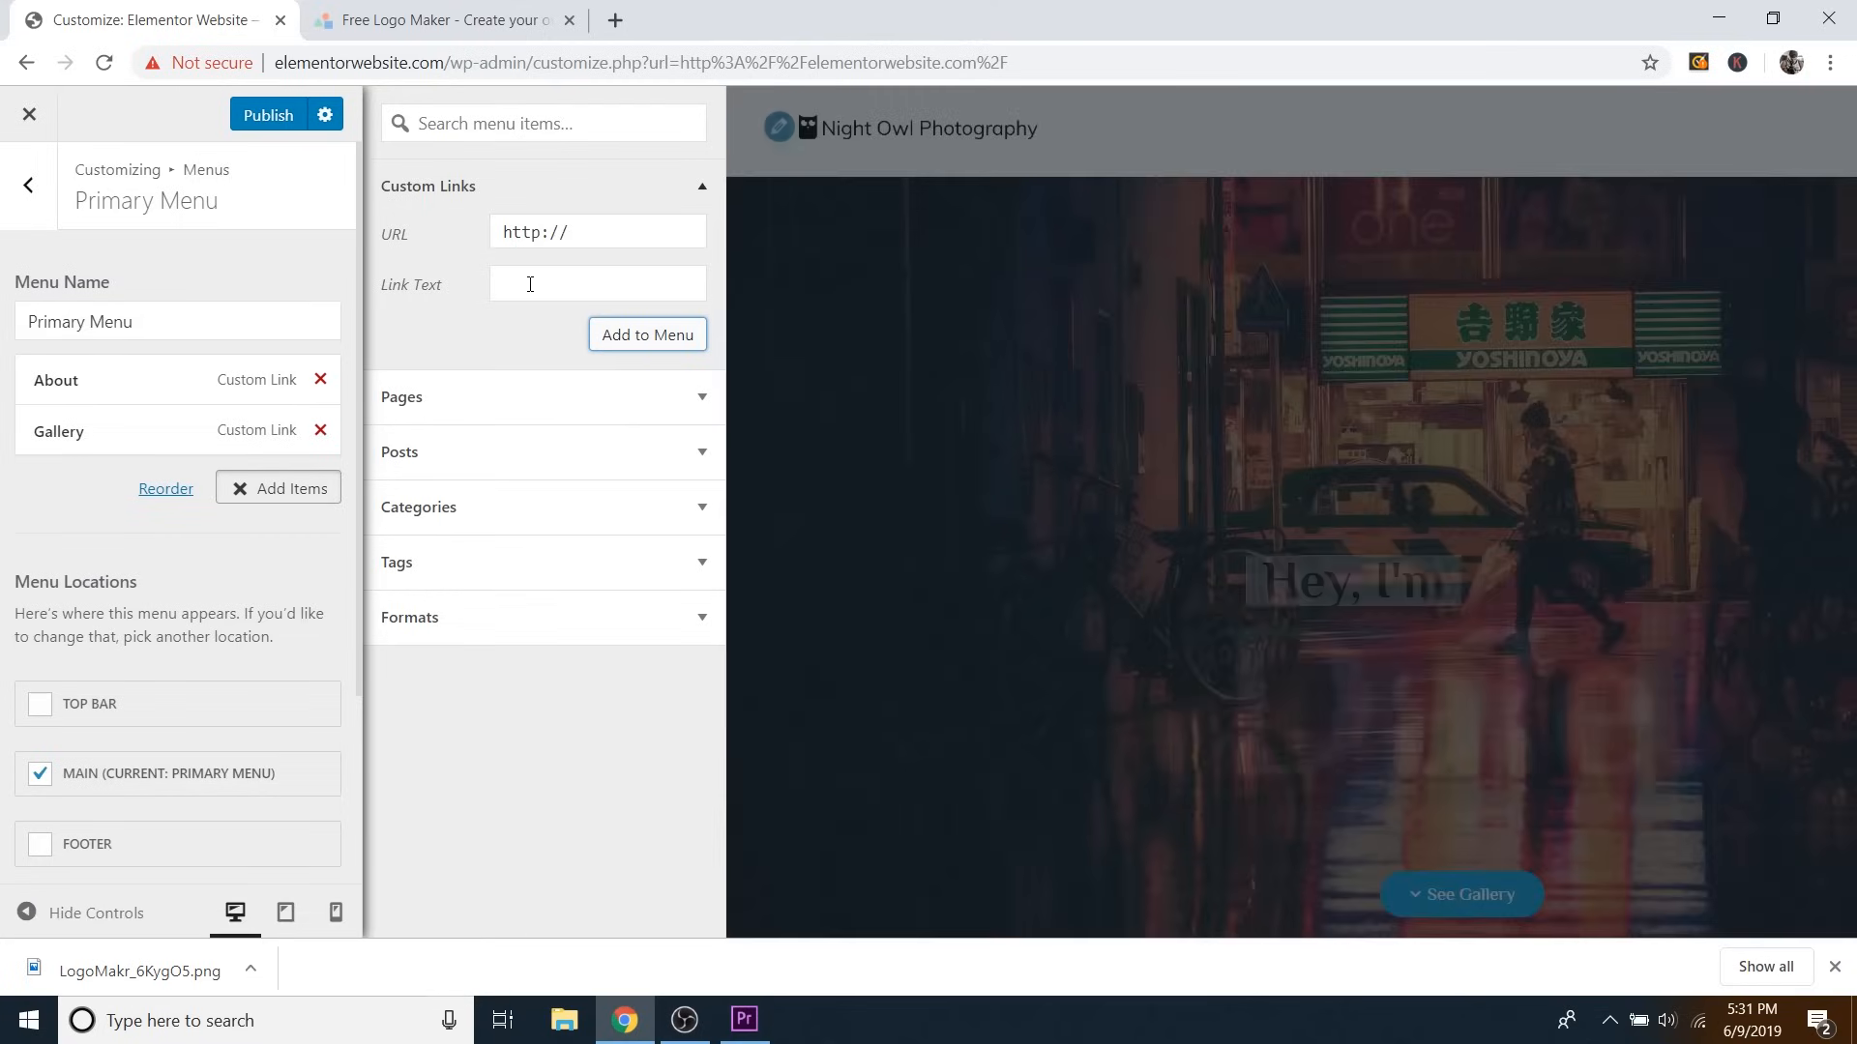
click(530, 285)
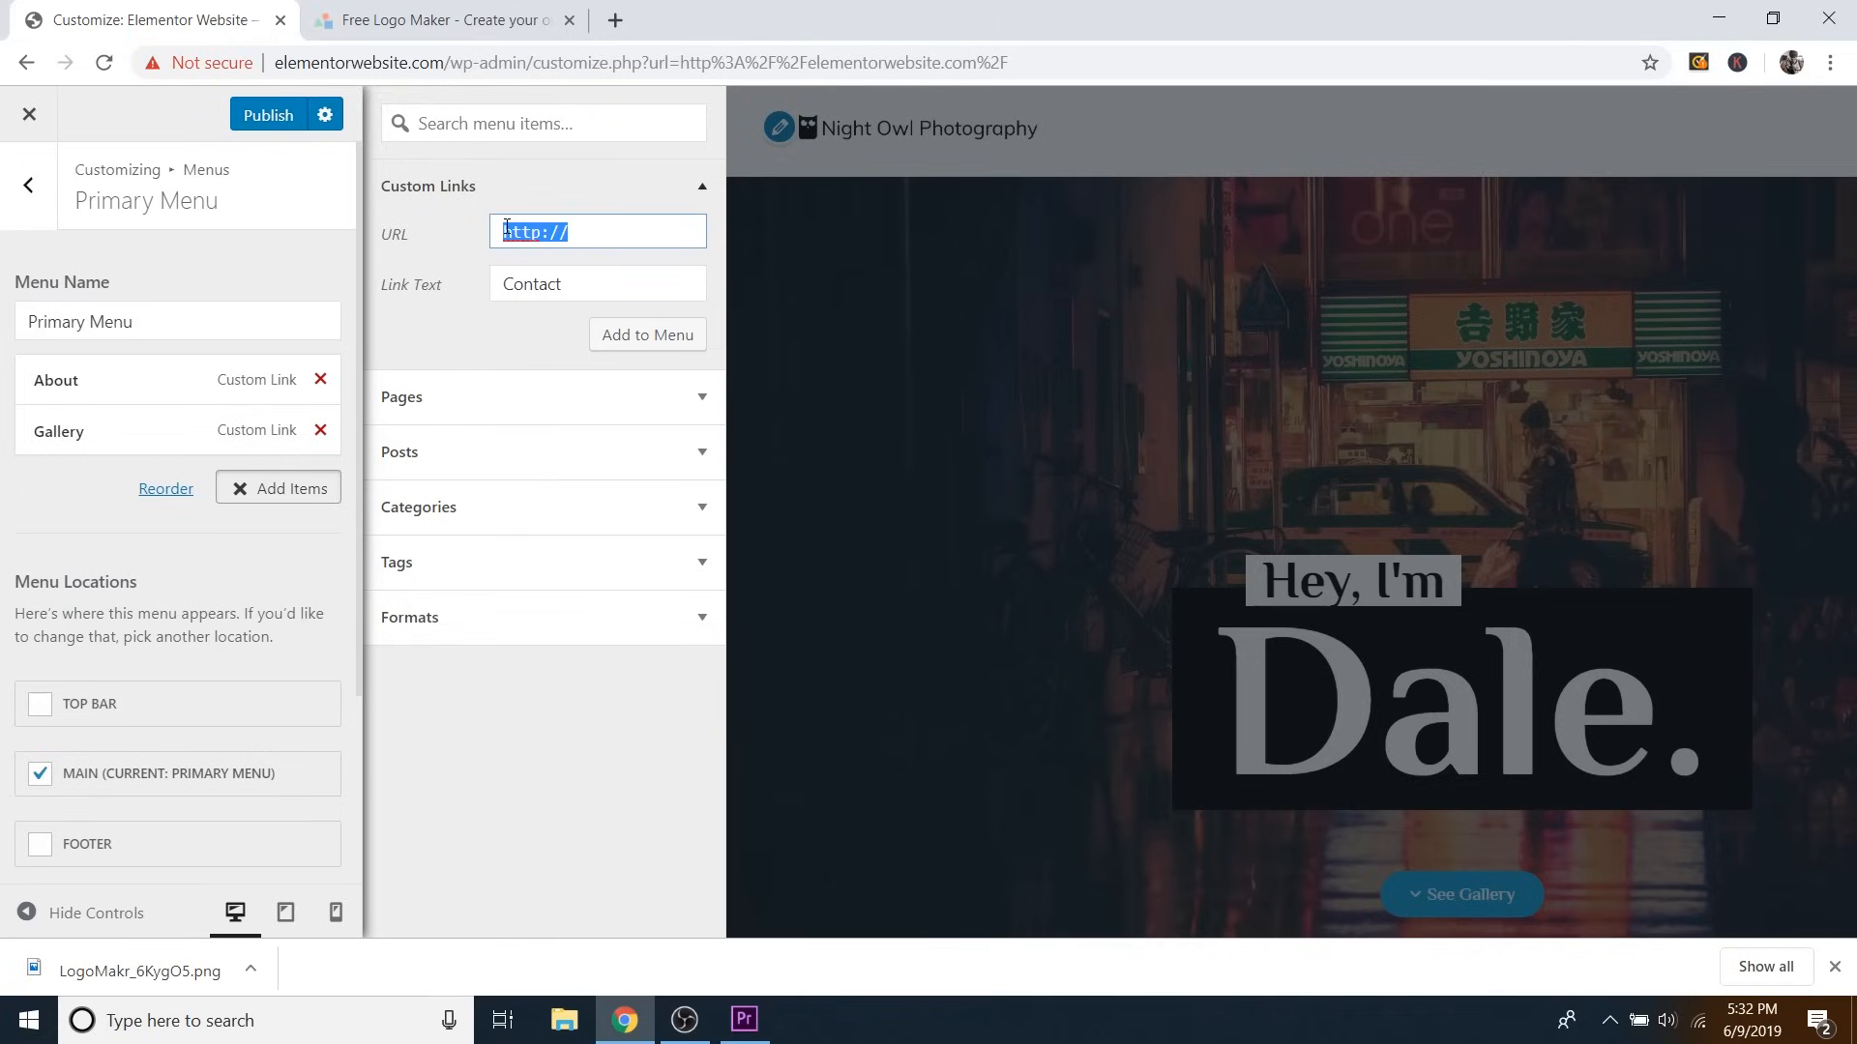
text(#contact)
click(646, 346)
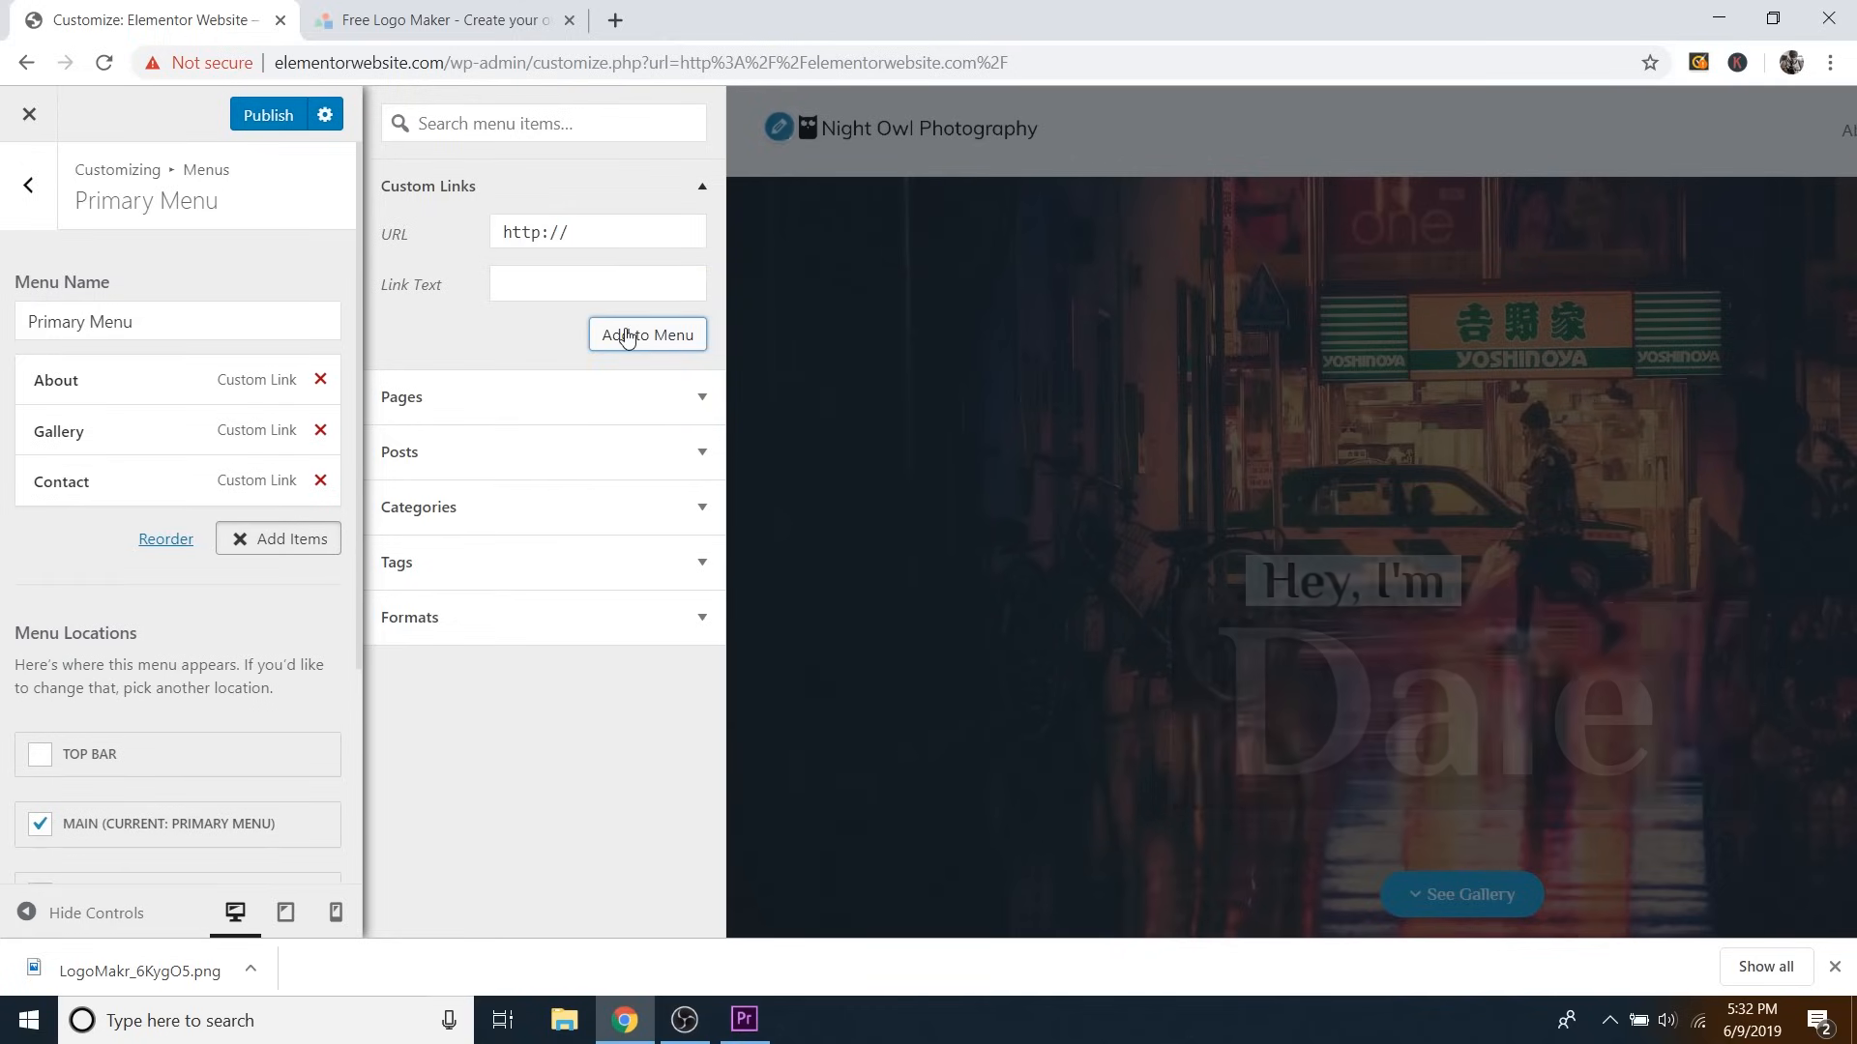
Add the Clients custom link, then hide the customizer controls to preview full width.
click(531, 281)
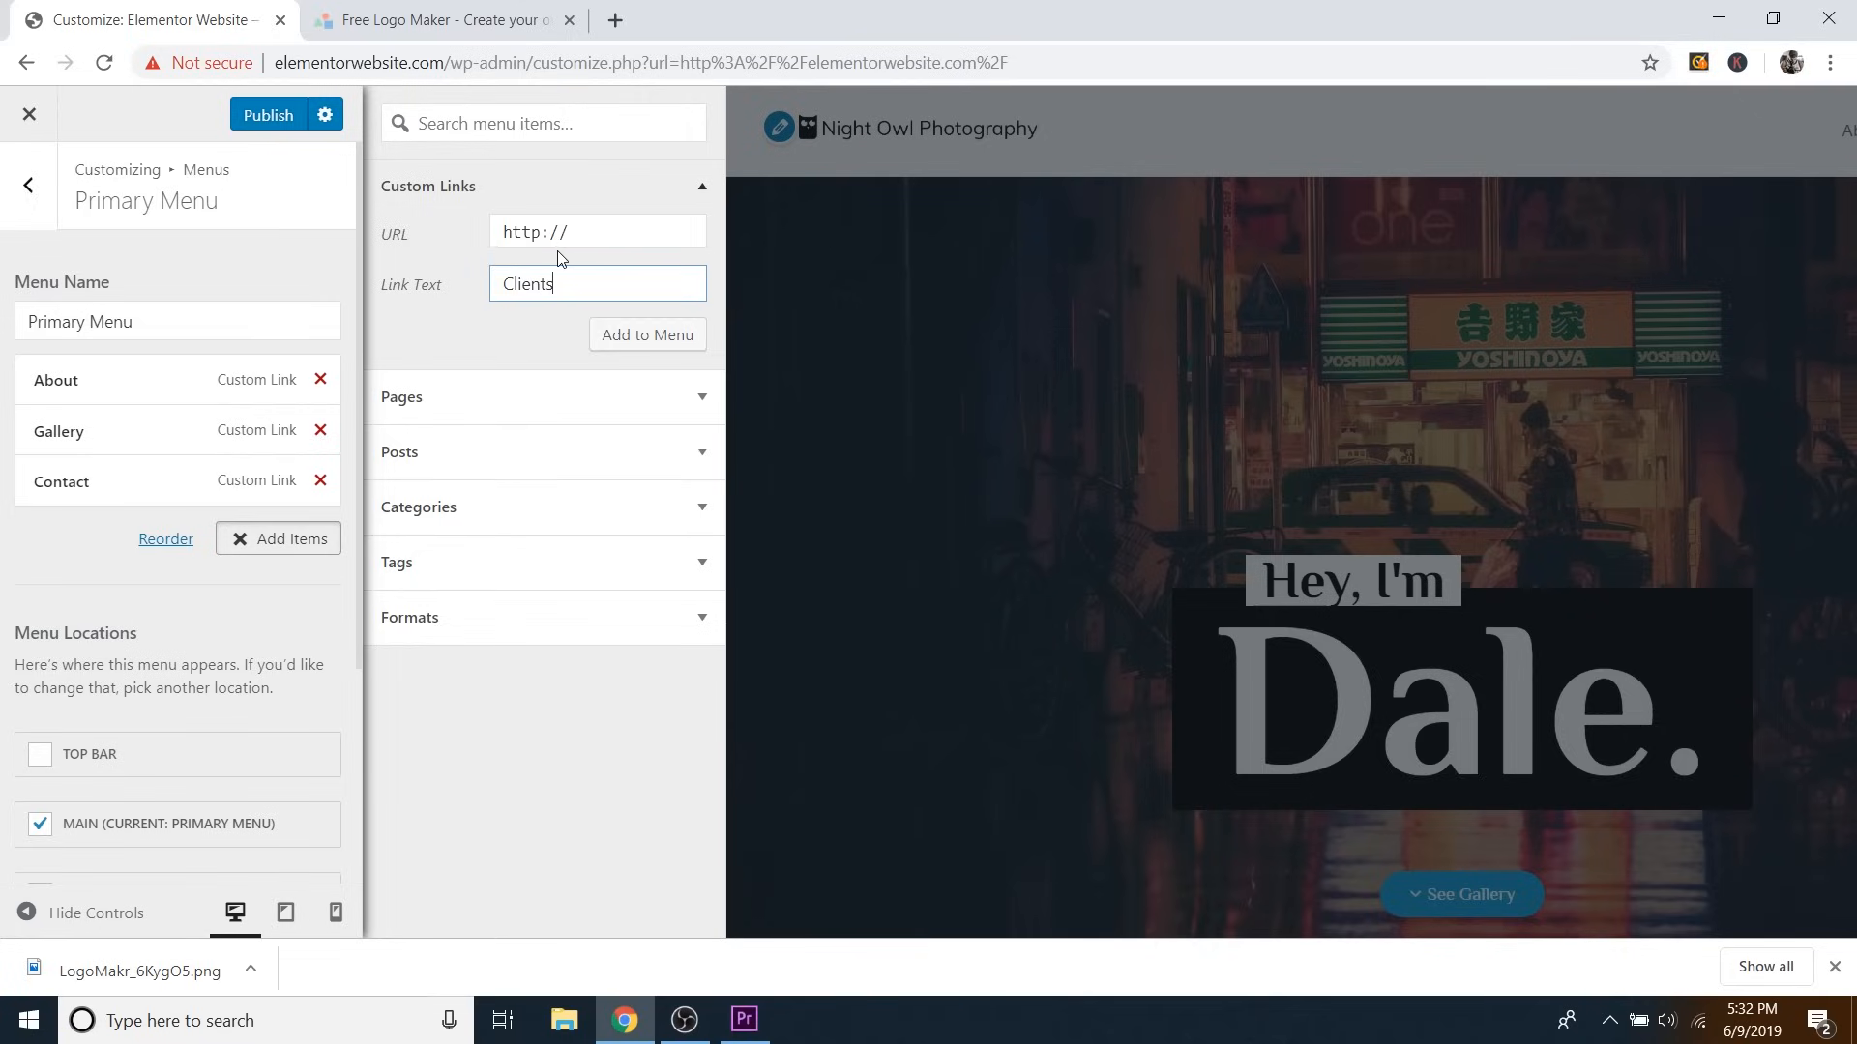
triple_click(584, 234)
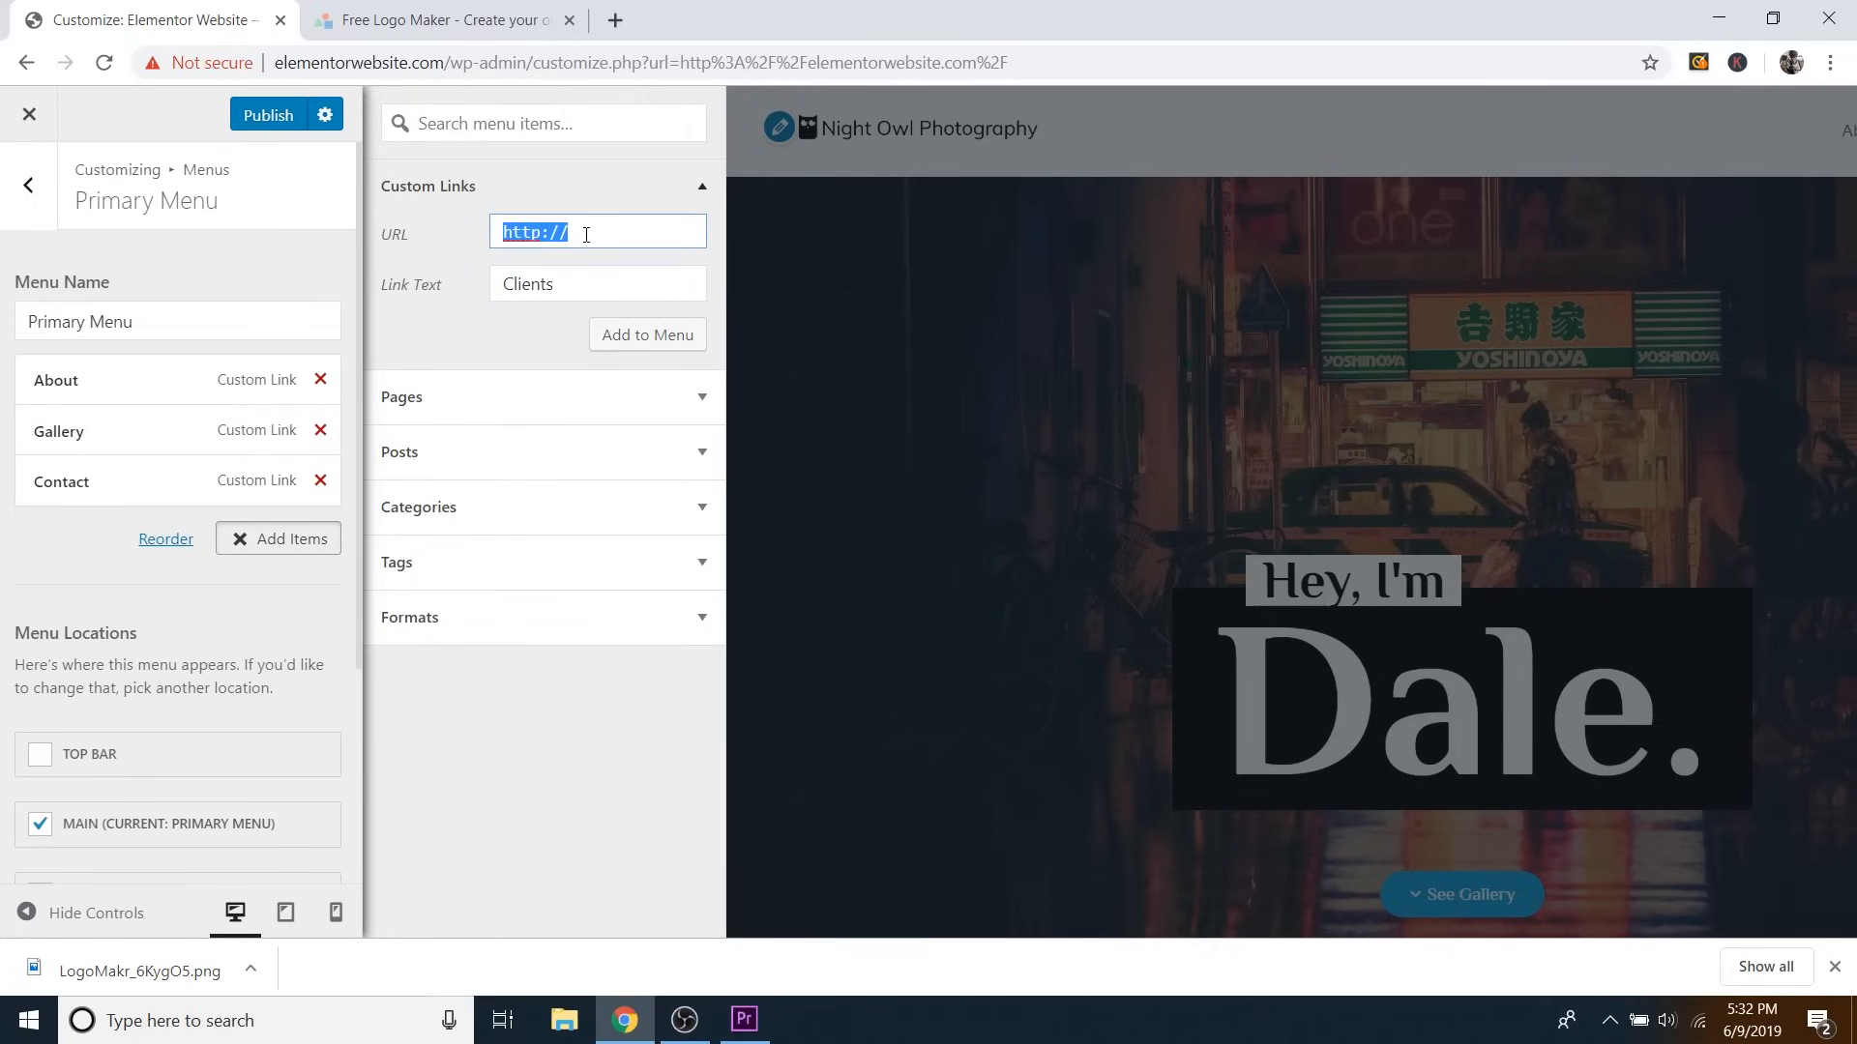
text(#clients)
click(637, 339)
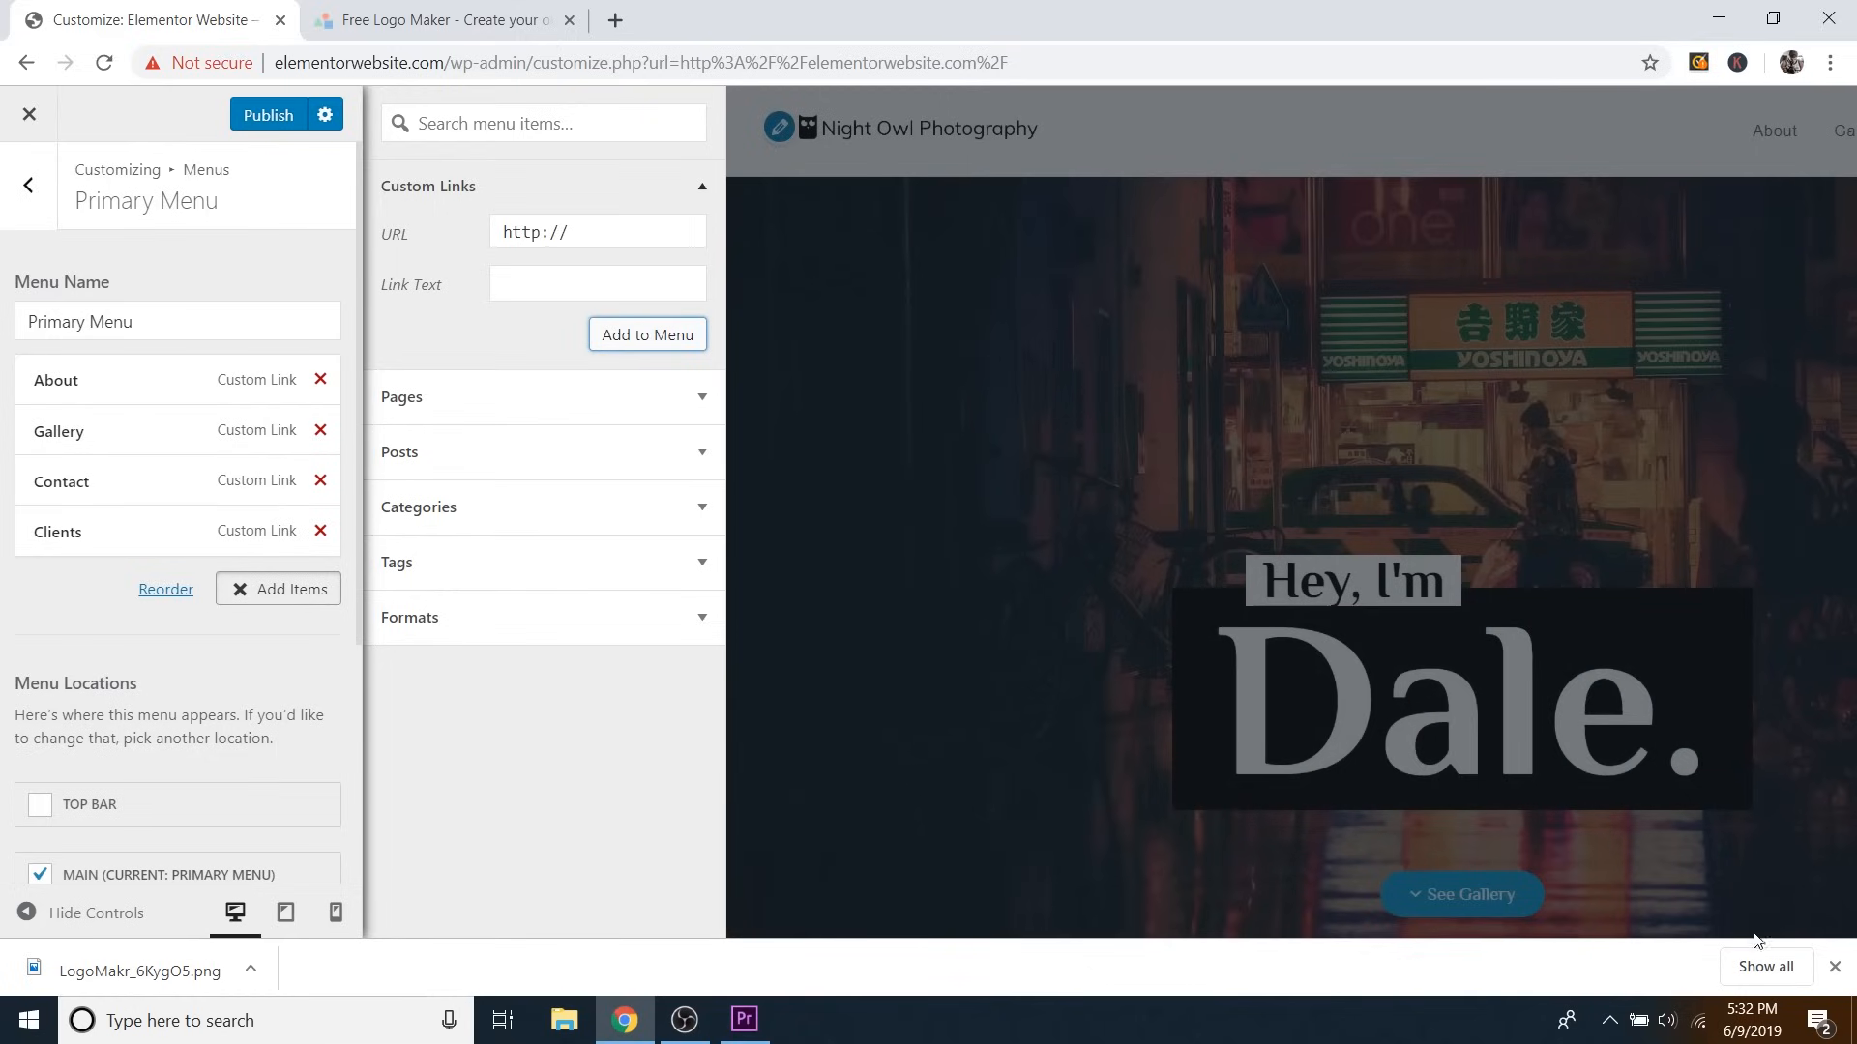
click(1835, 968)
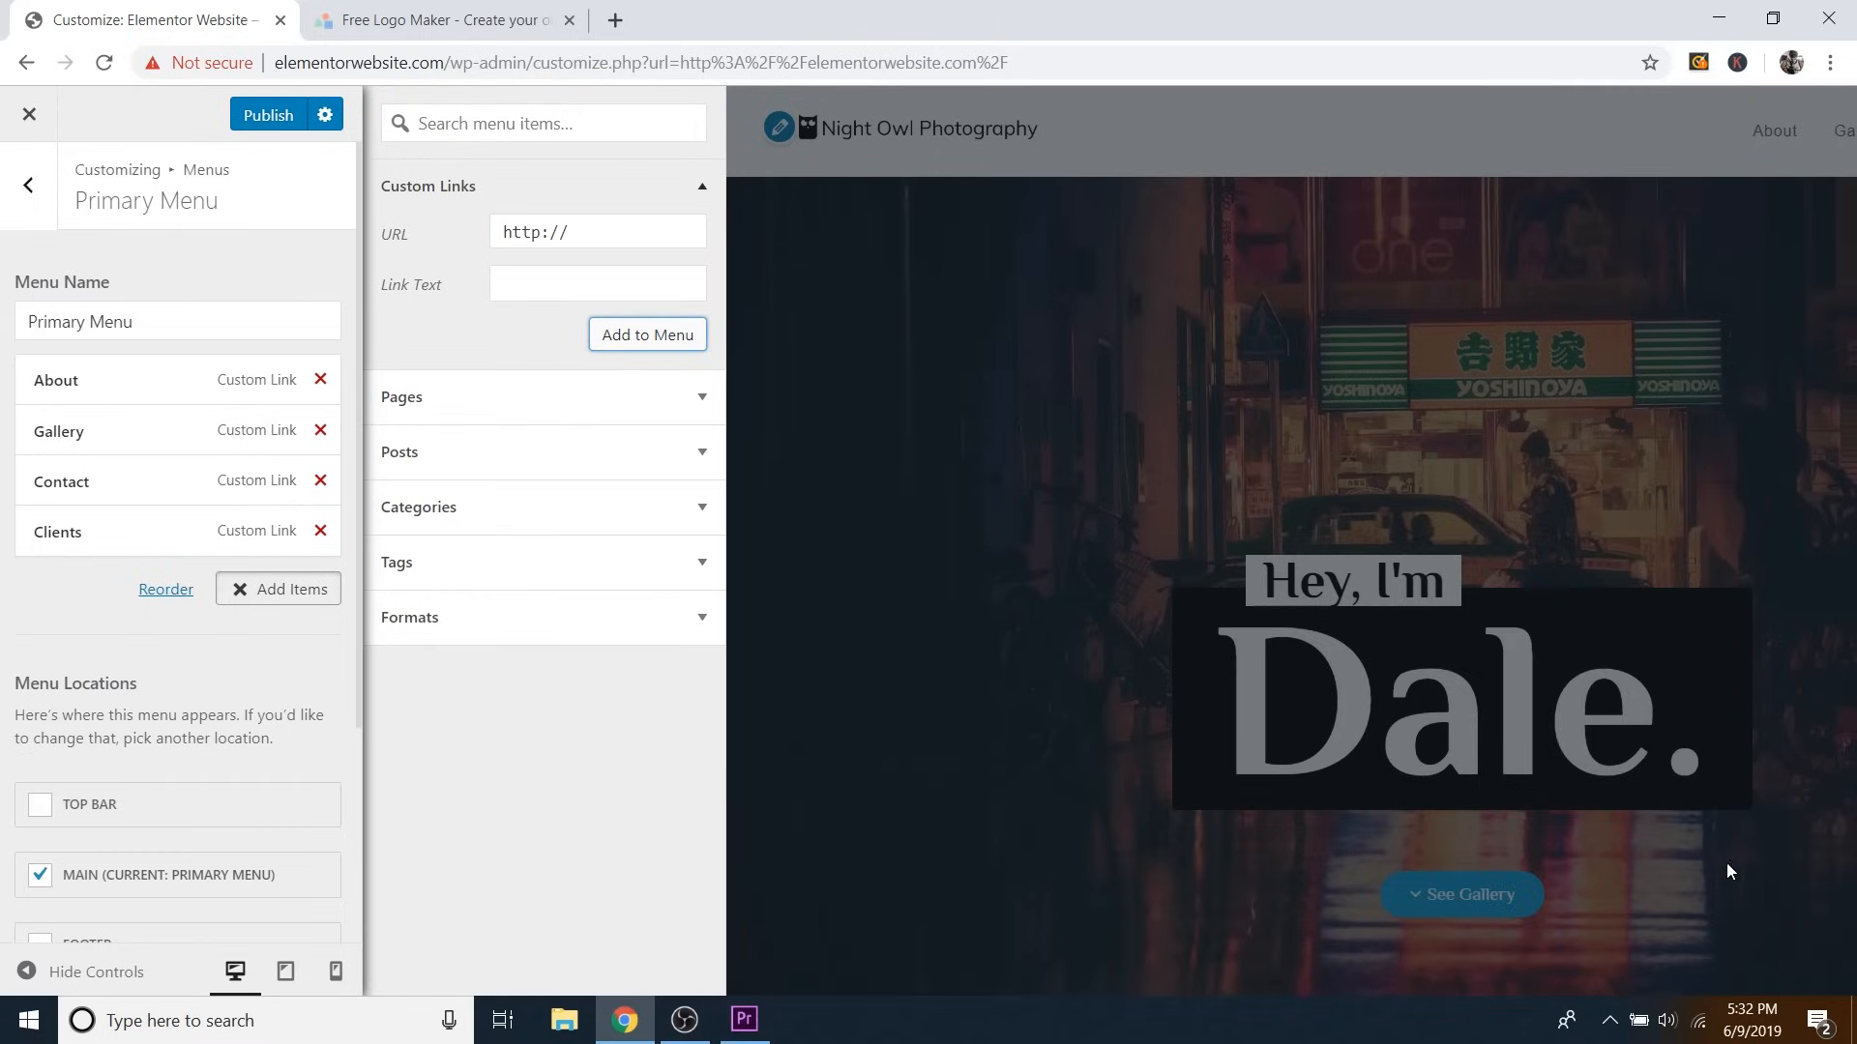
click(94, 974)
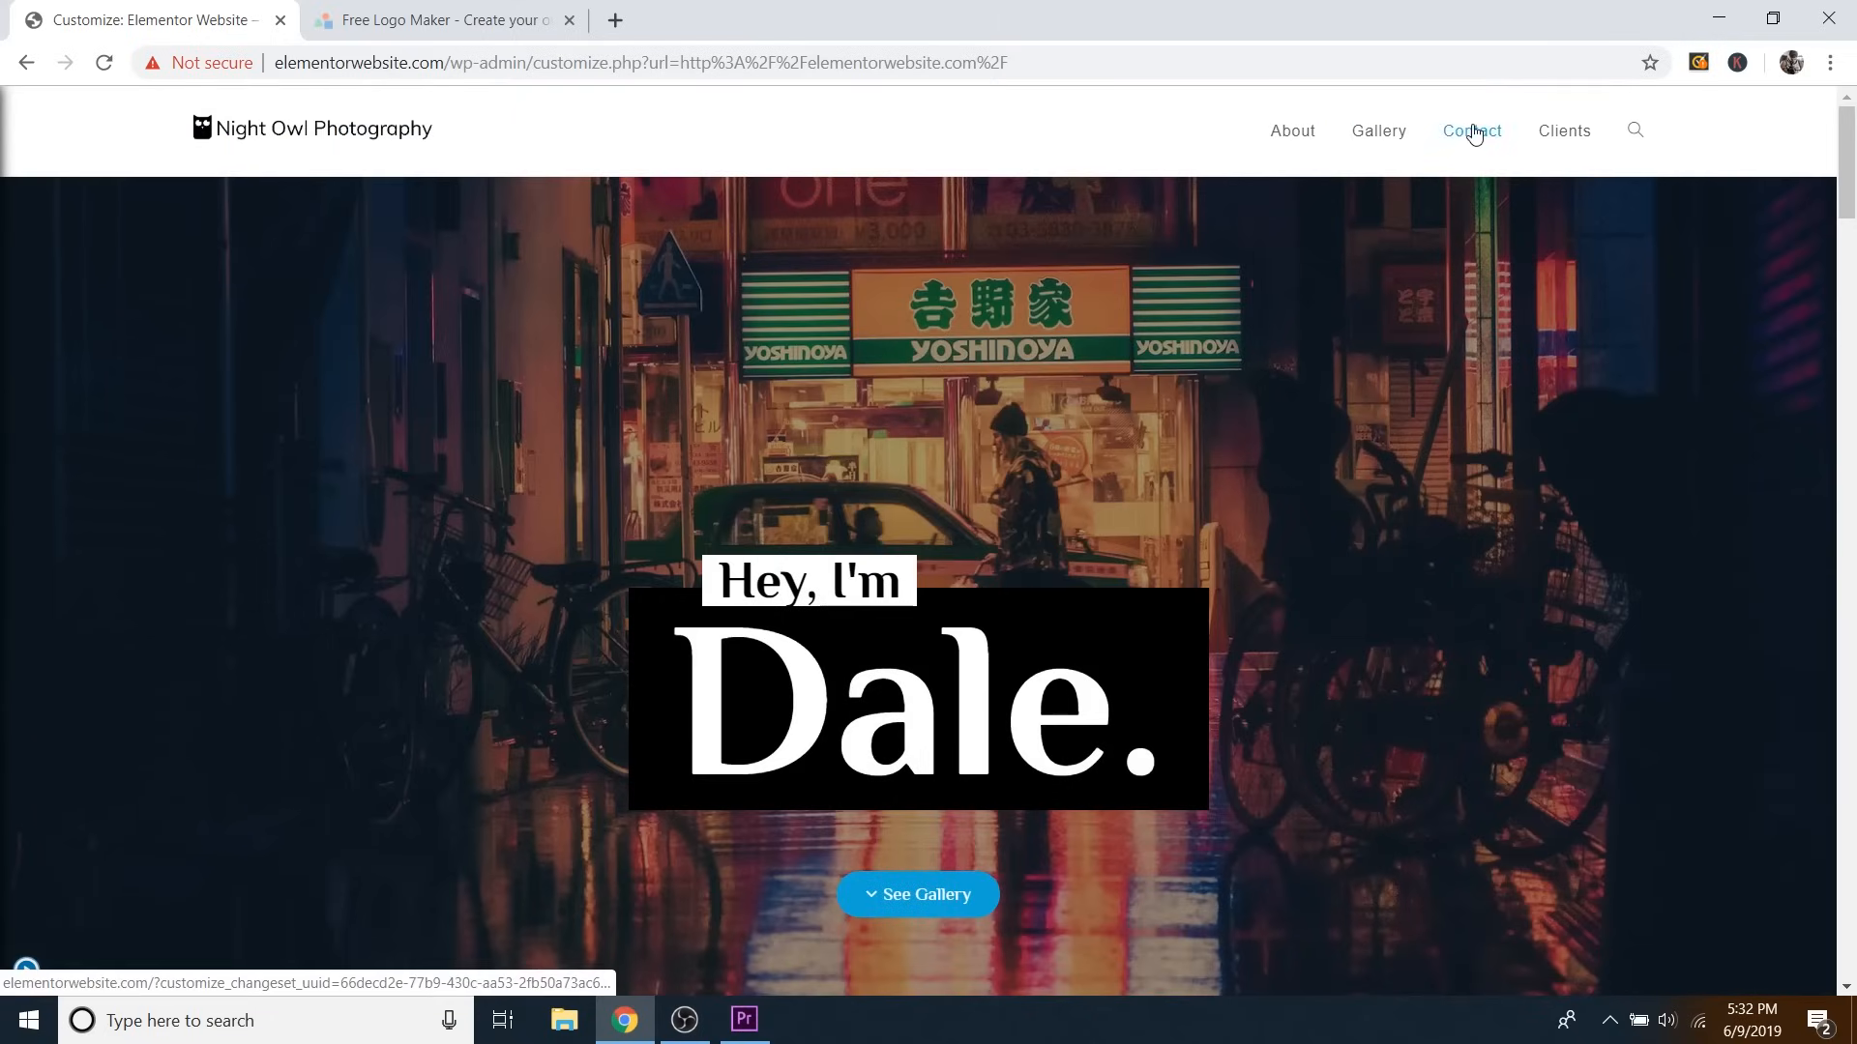
scroll(1423, 296, down, 1)
scroll(1420, 288, down, 10)
scroll(1466, 325, up, 15)
click(1393, 133)
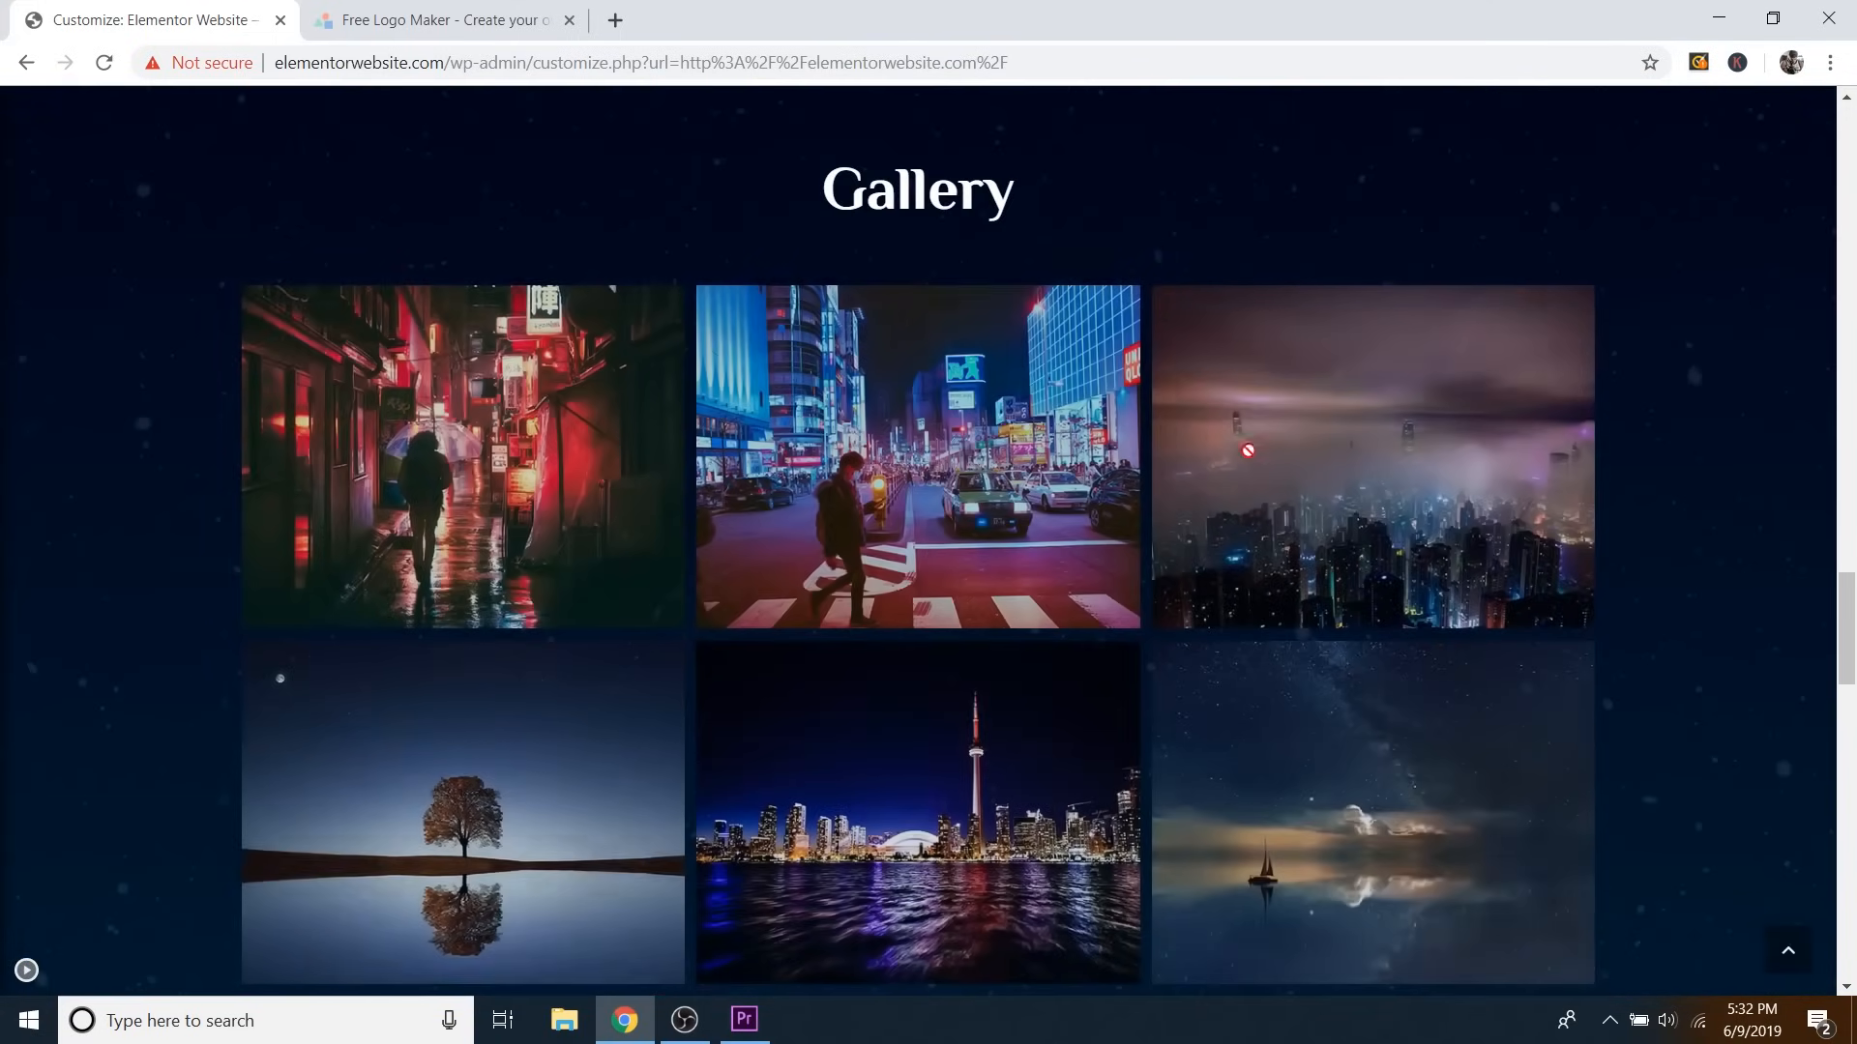
scroll(1429, 485, up, 15)
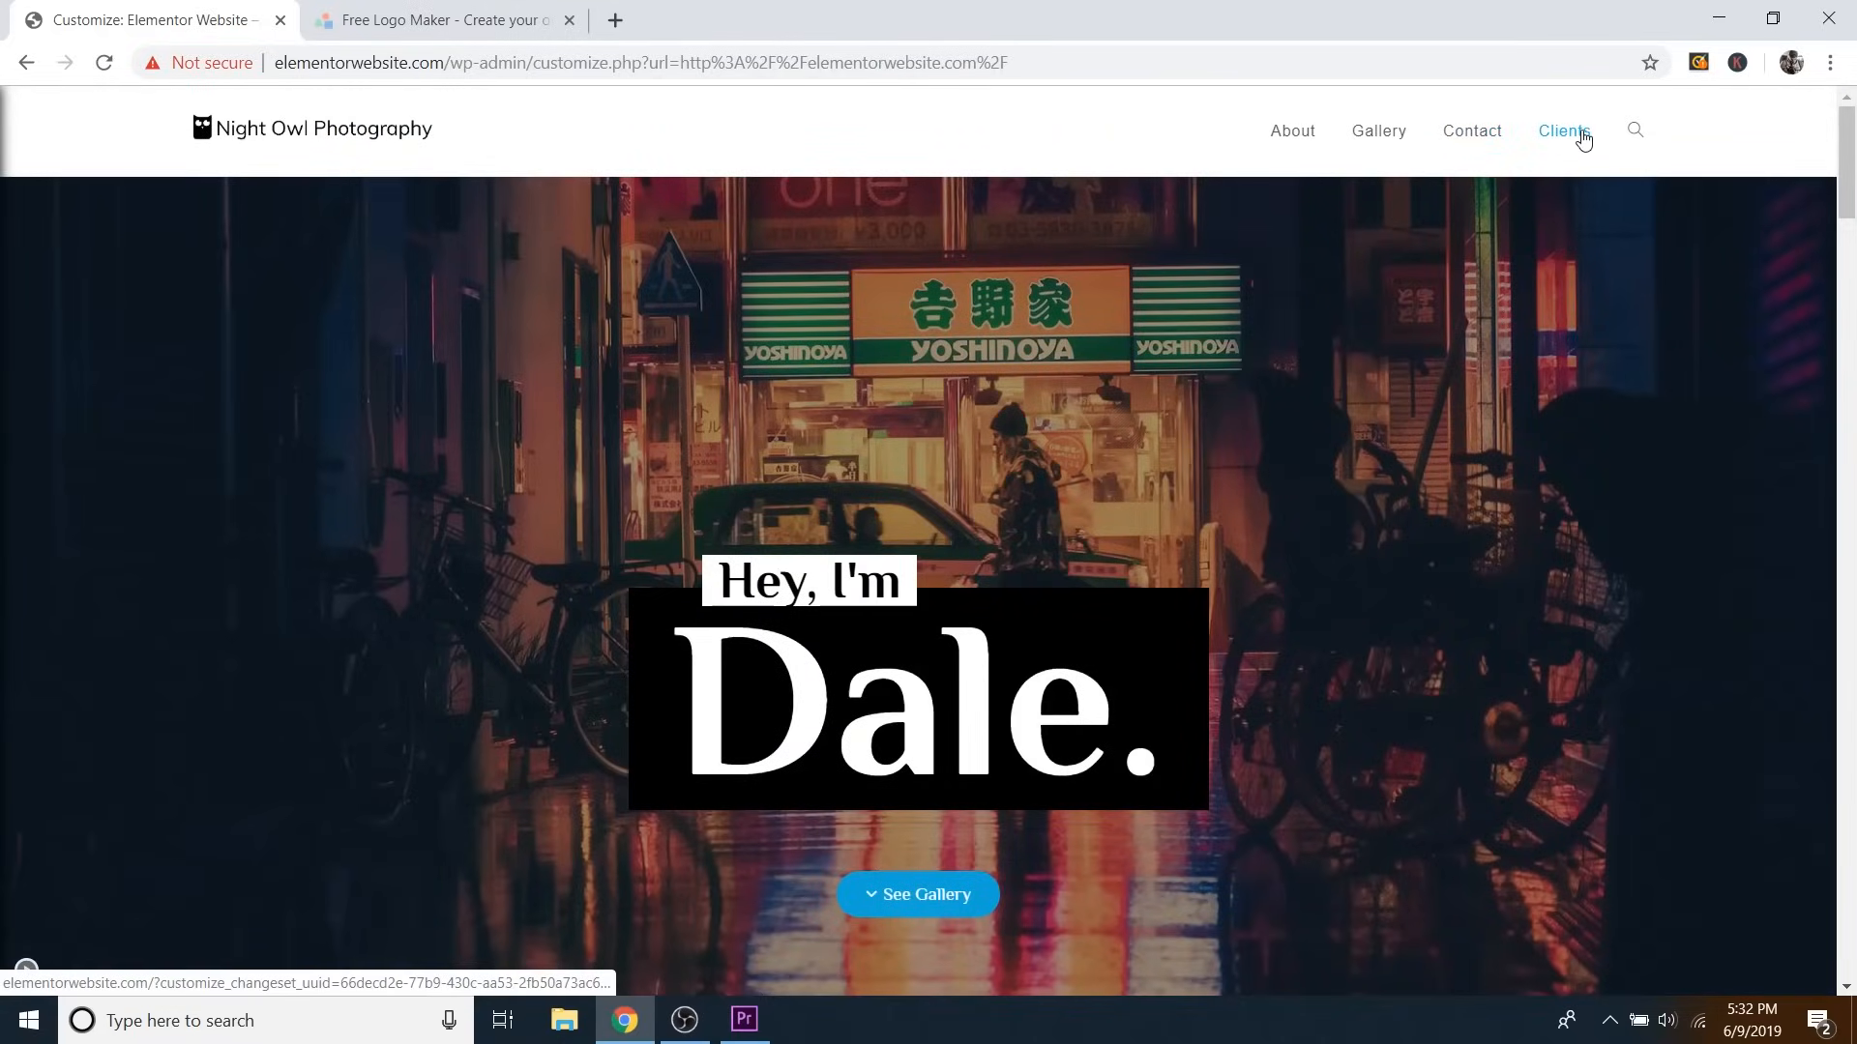
scroll(1416, 417, down, 5)
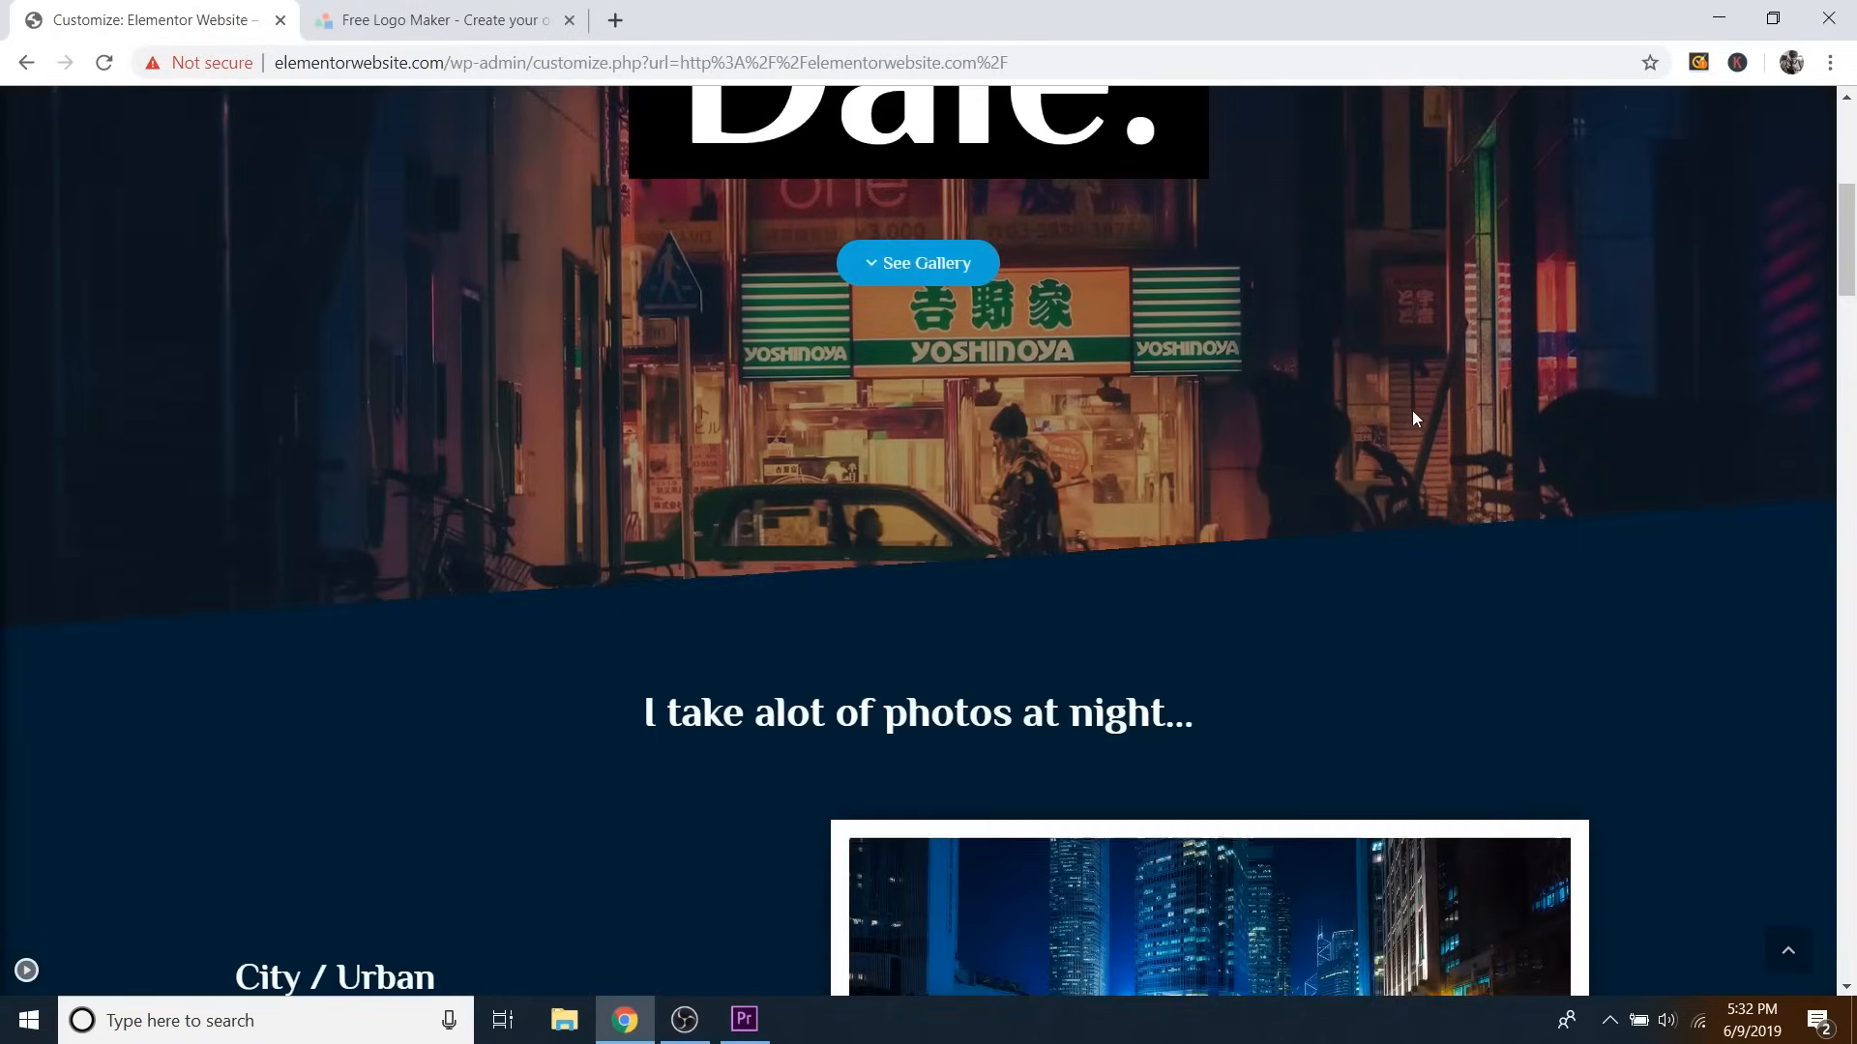
scroll(1412, 426, down, 6)
scroll(1003, 558, down, 3)
scroll(1214, 448, up, 15)
scroll(1438, 389, up, 4)
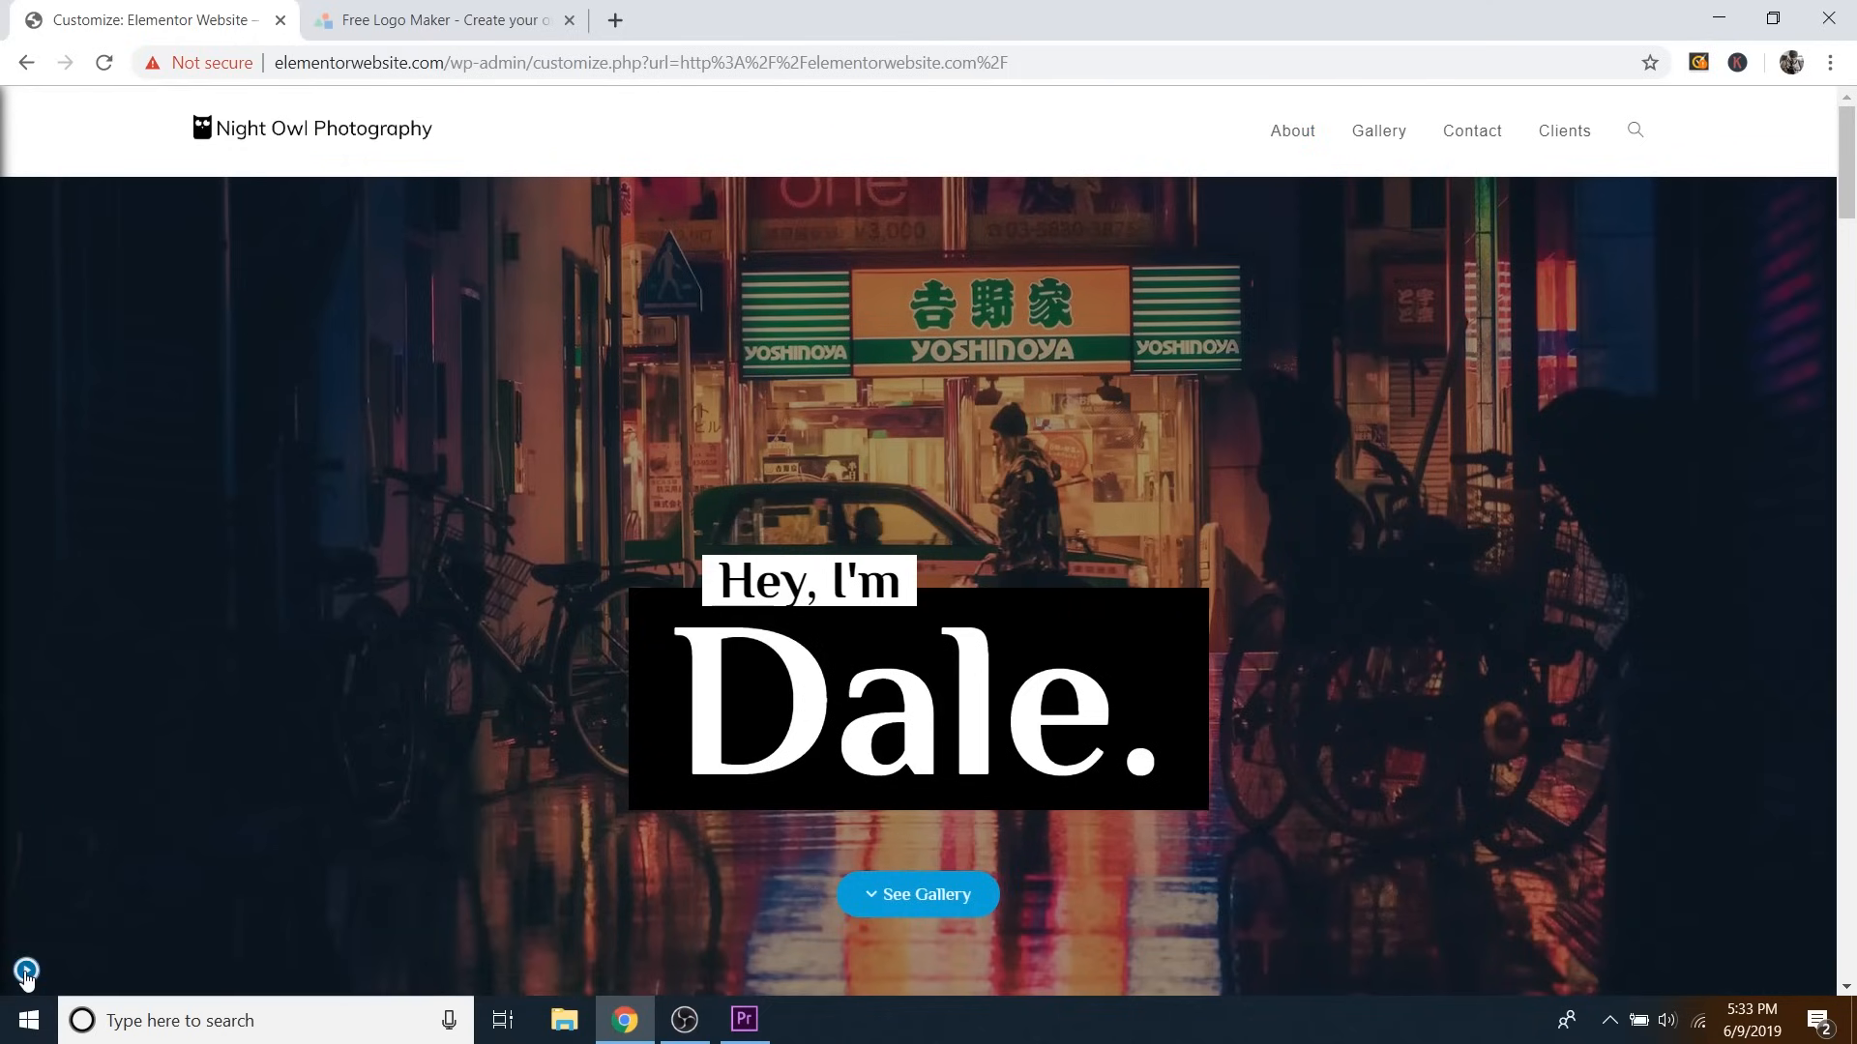
Restore the customizer controls and navigate to Header > General settings.
click(26, 972)
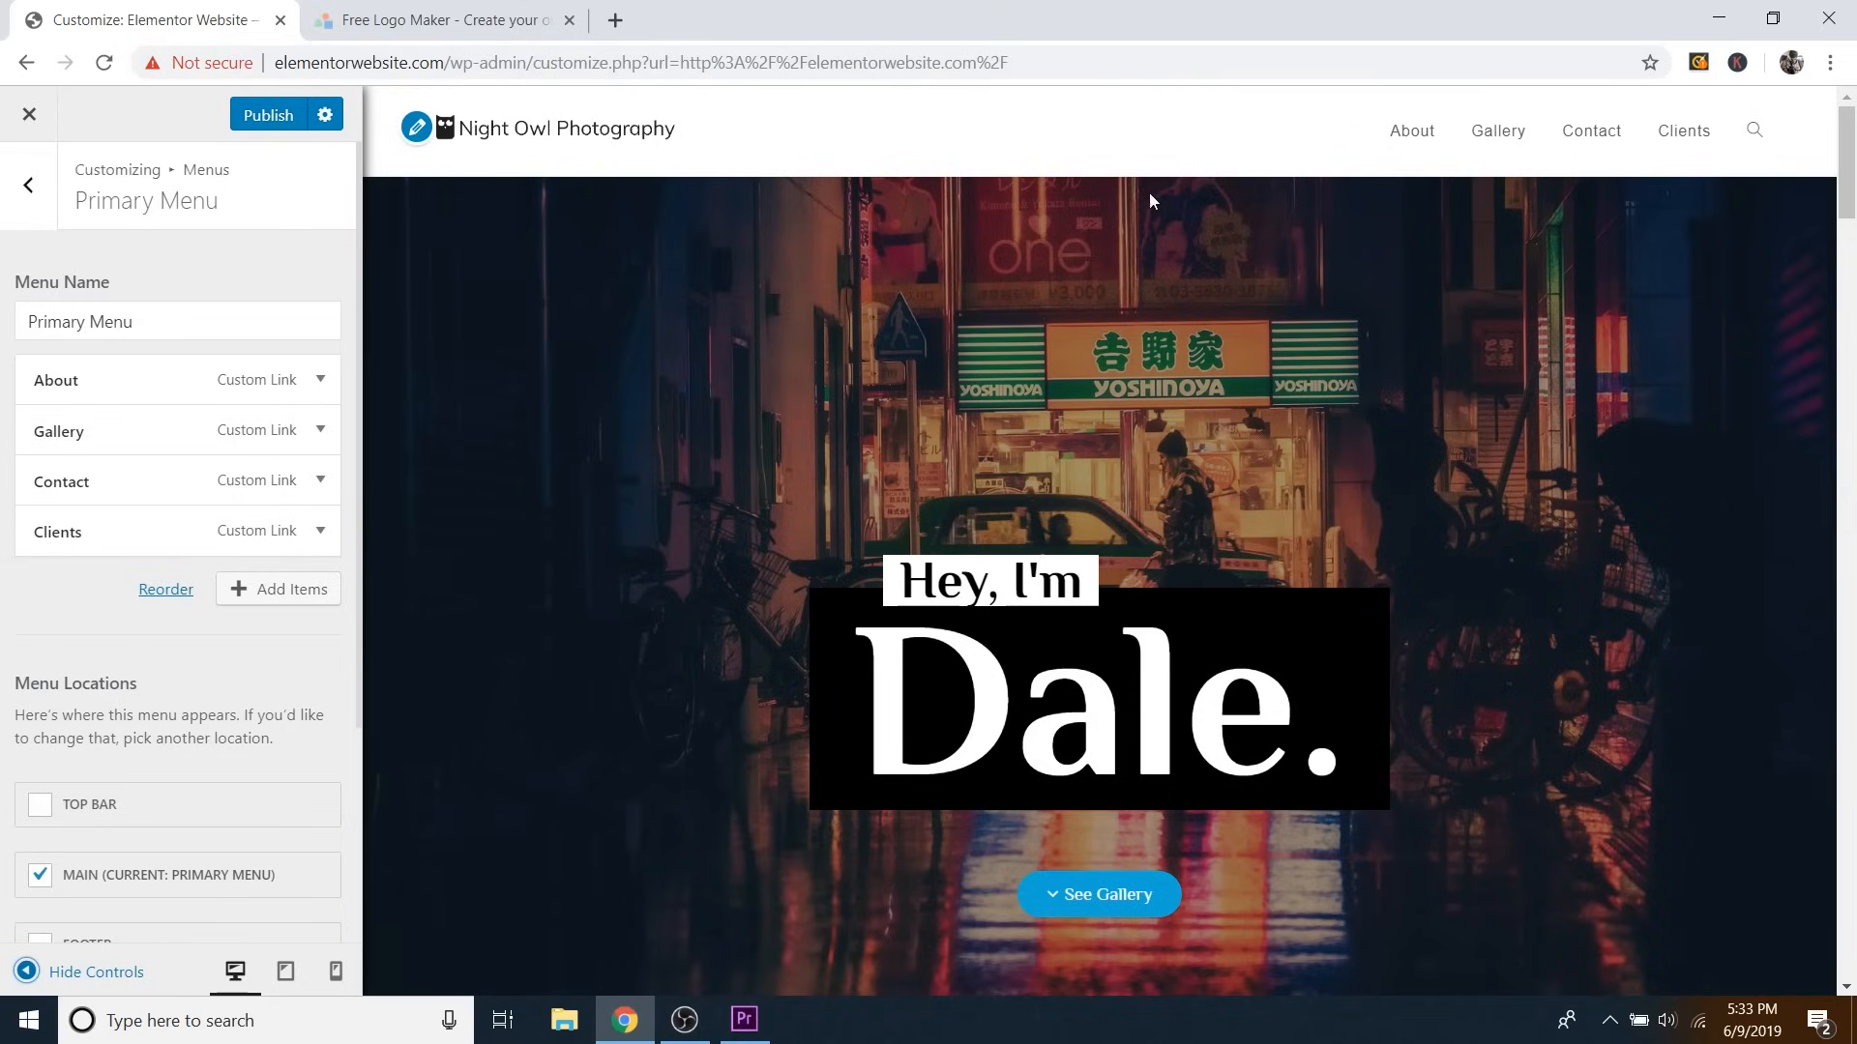
click(37, 191)
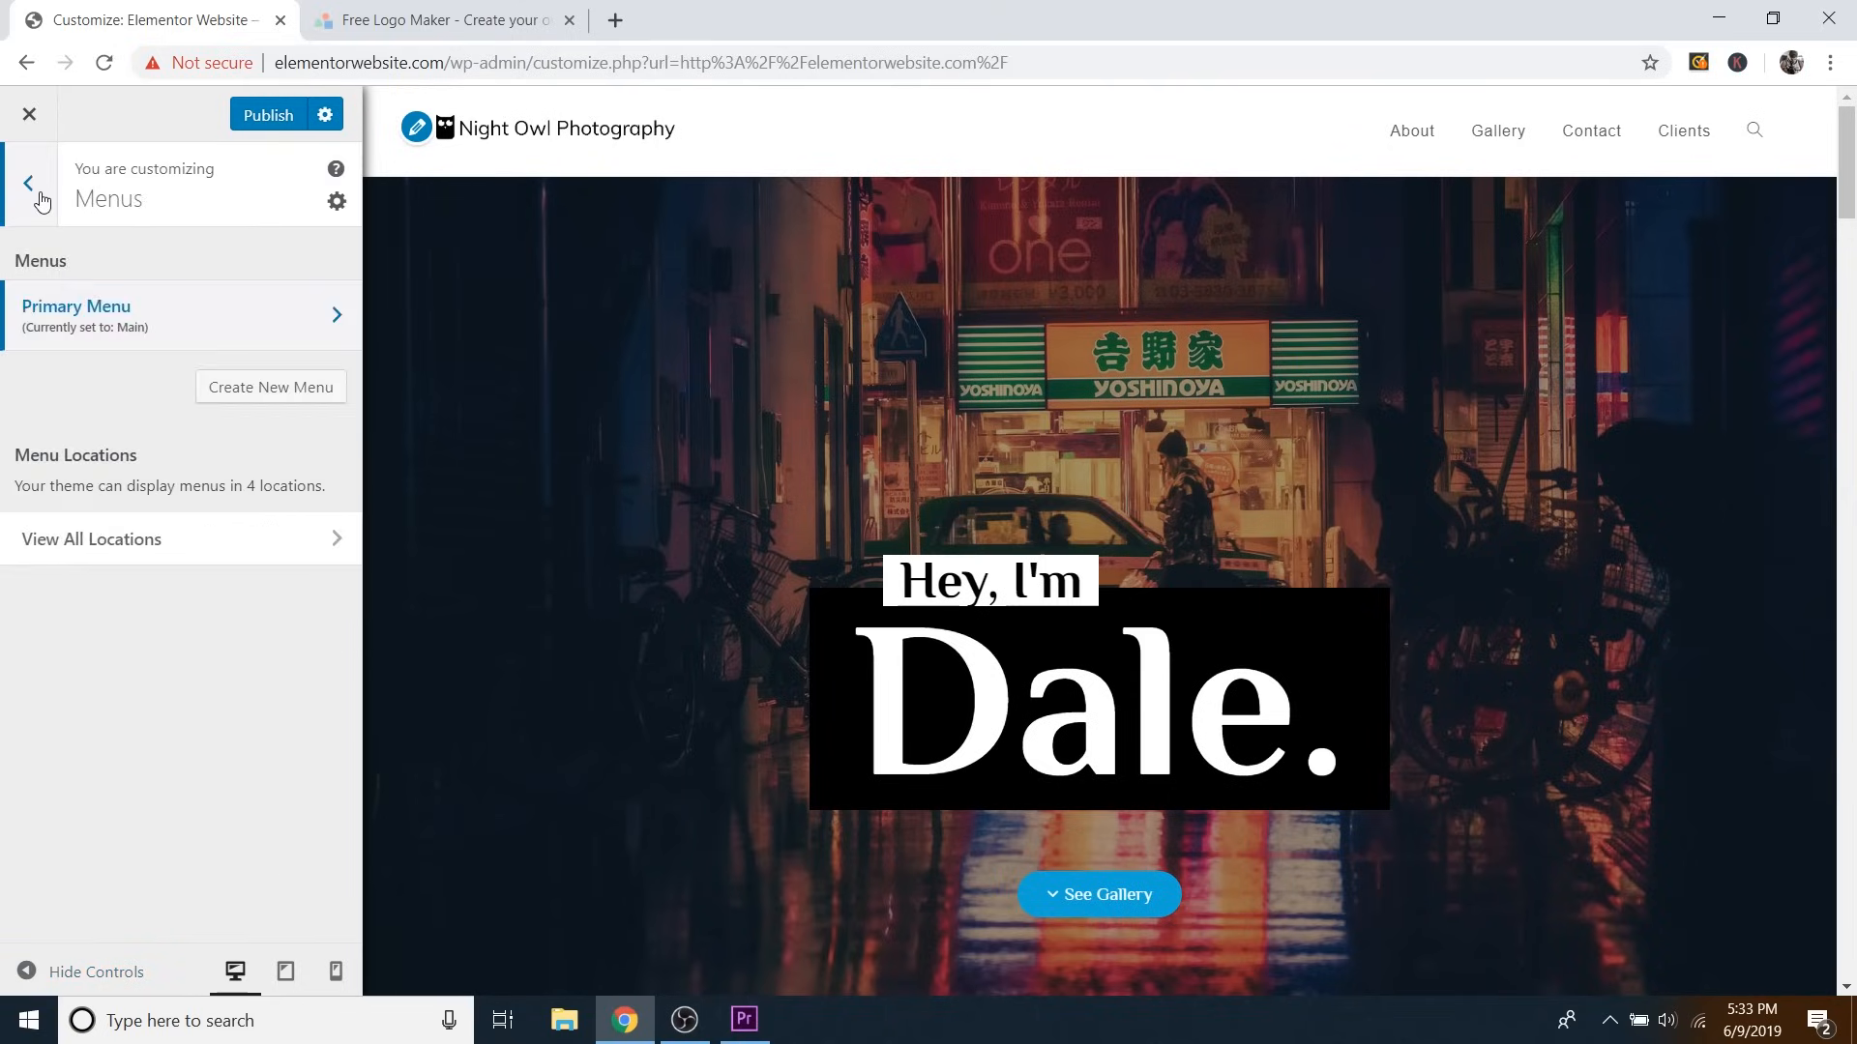
click(39, 192)
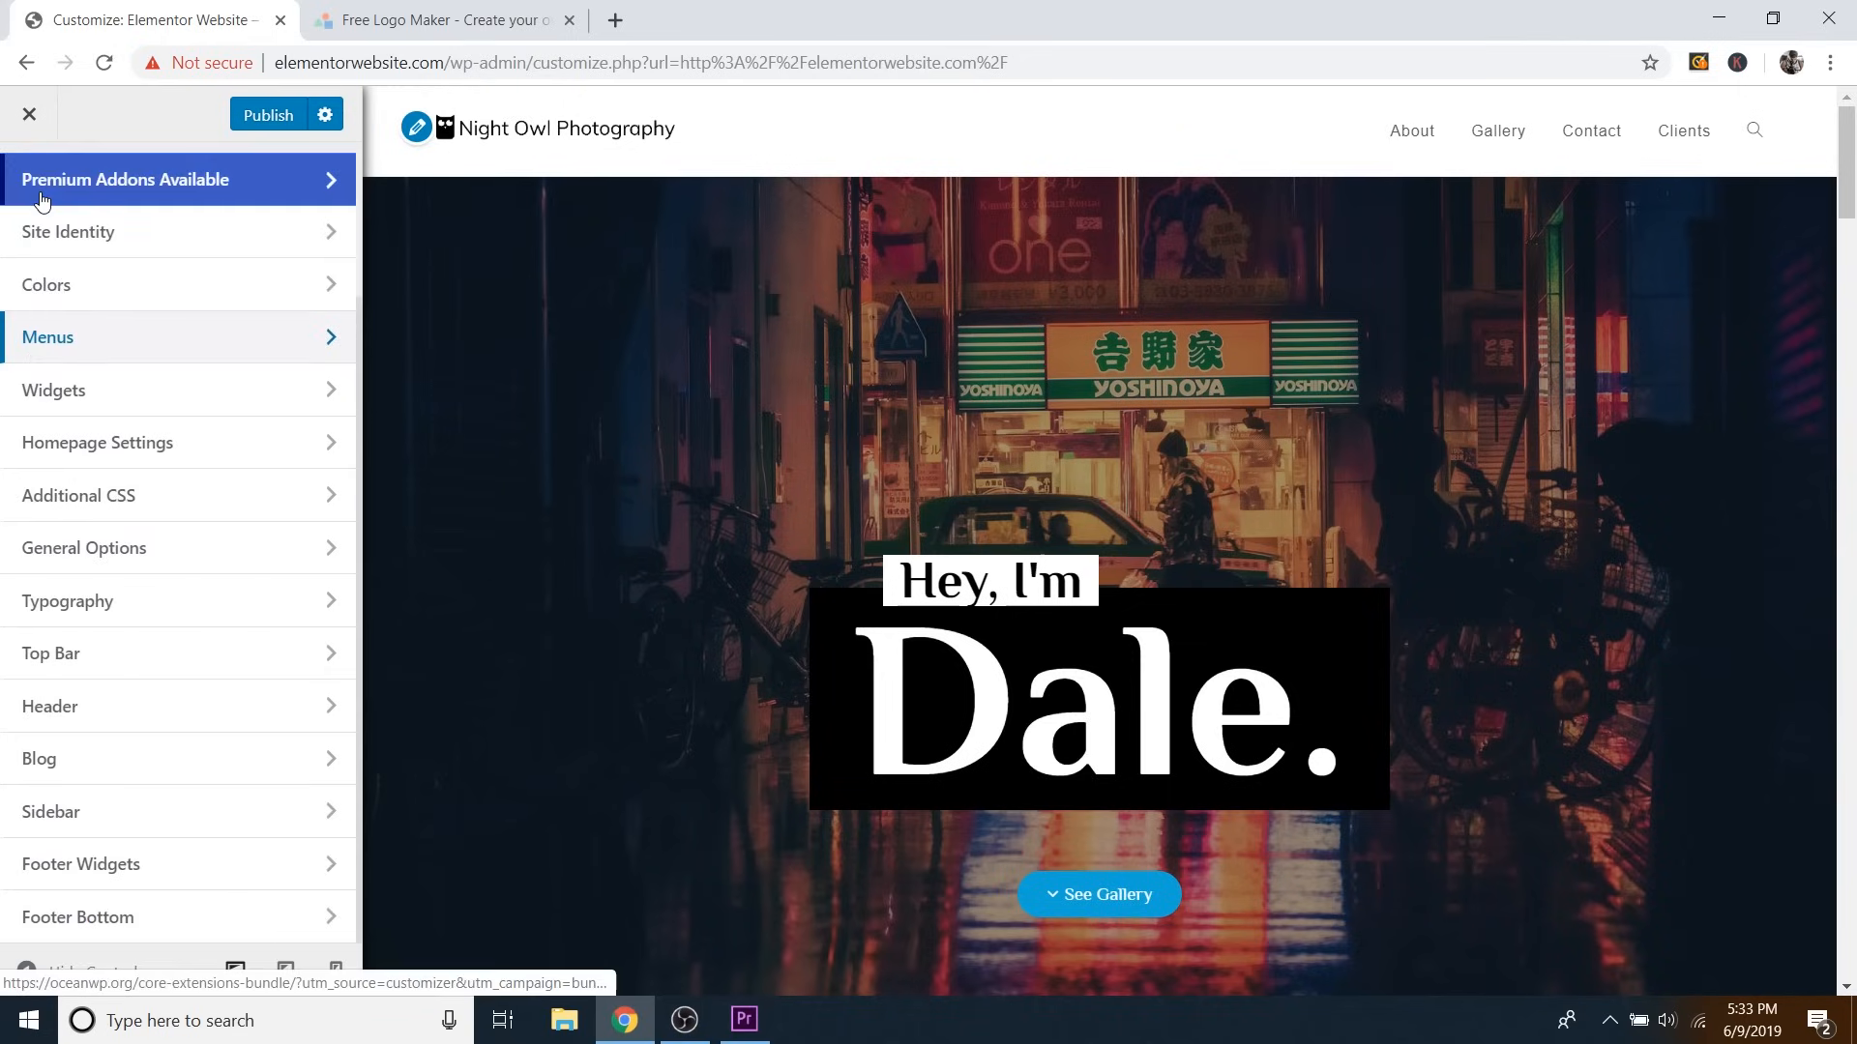
click(67, 716)
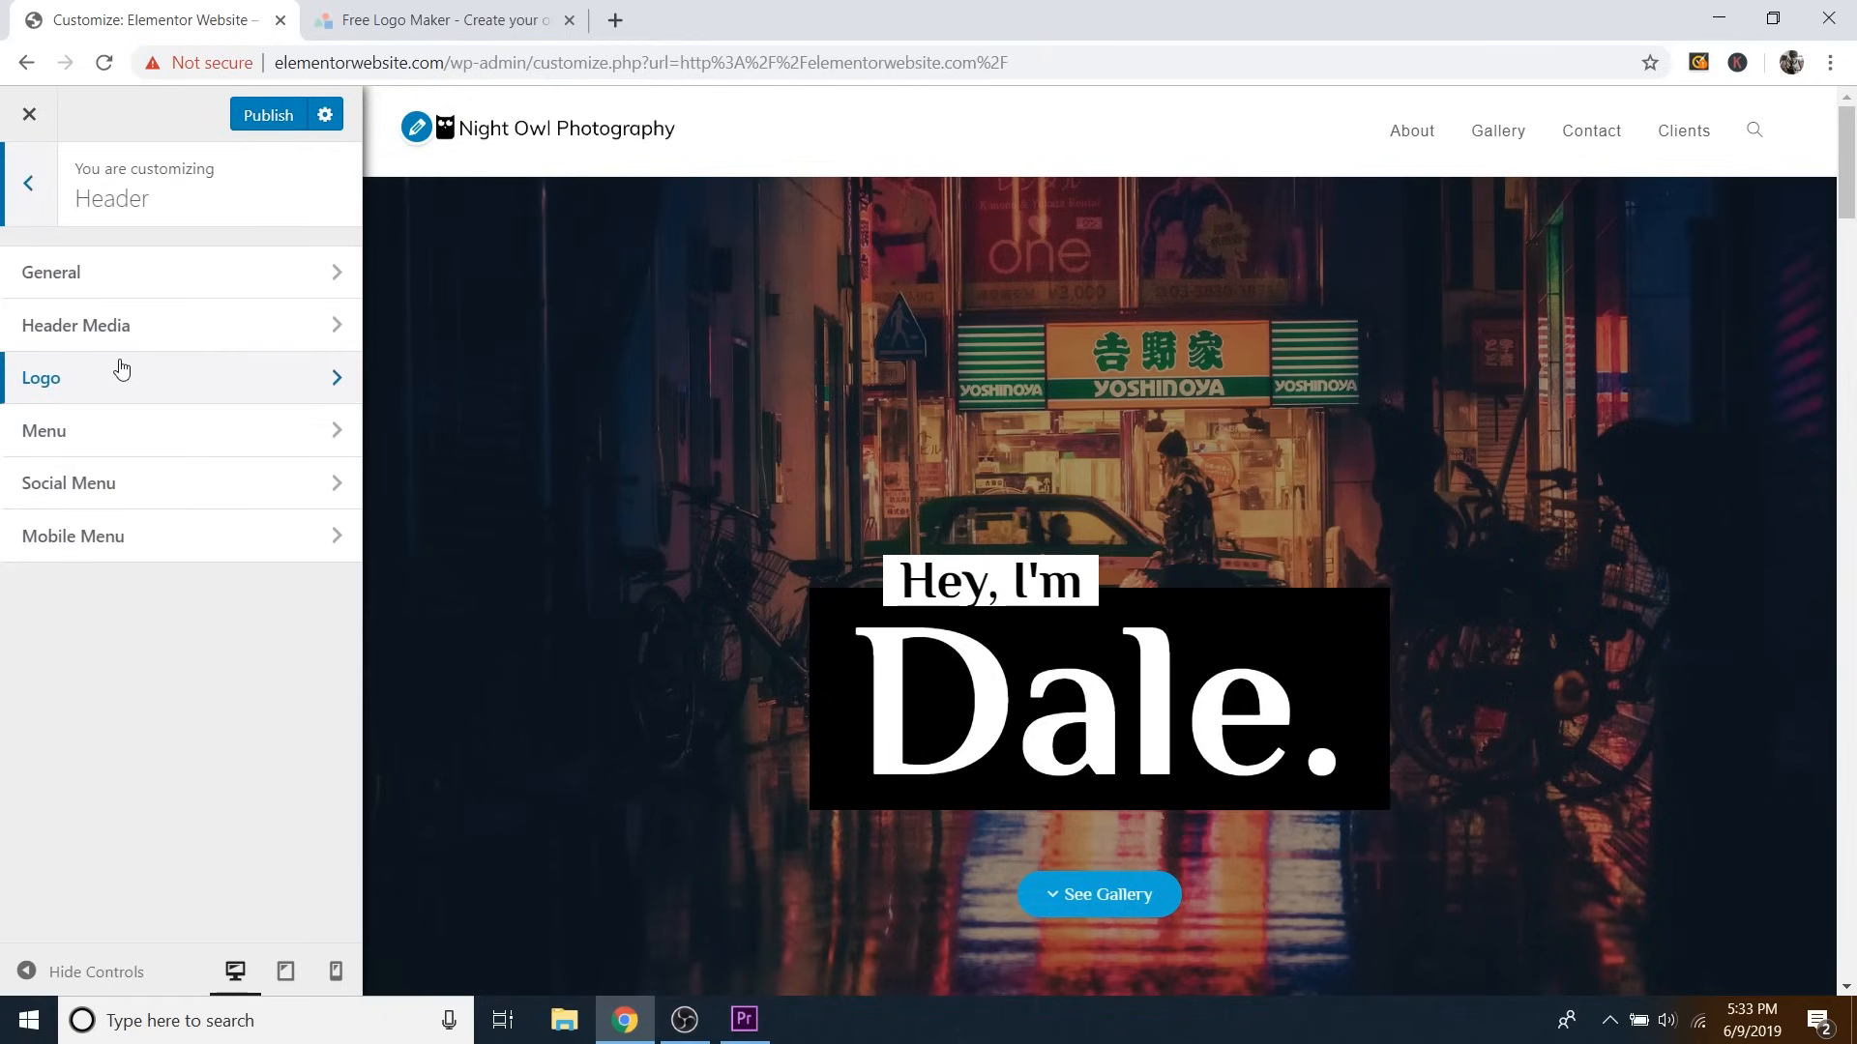
click(96, 274)
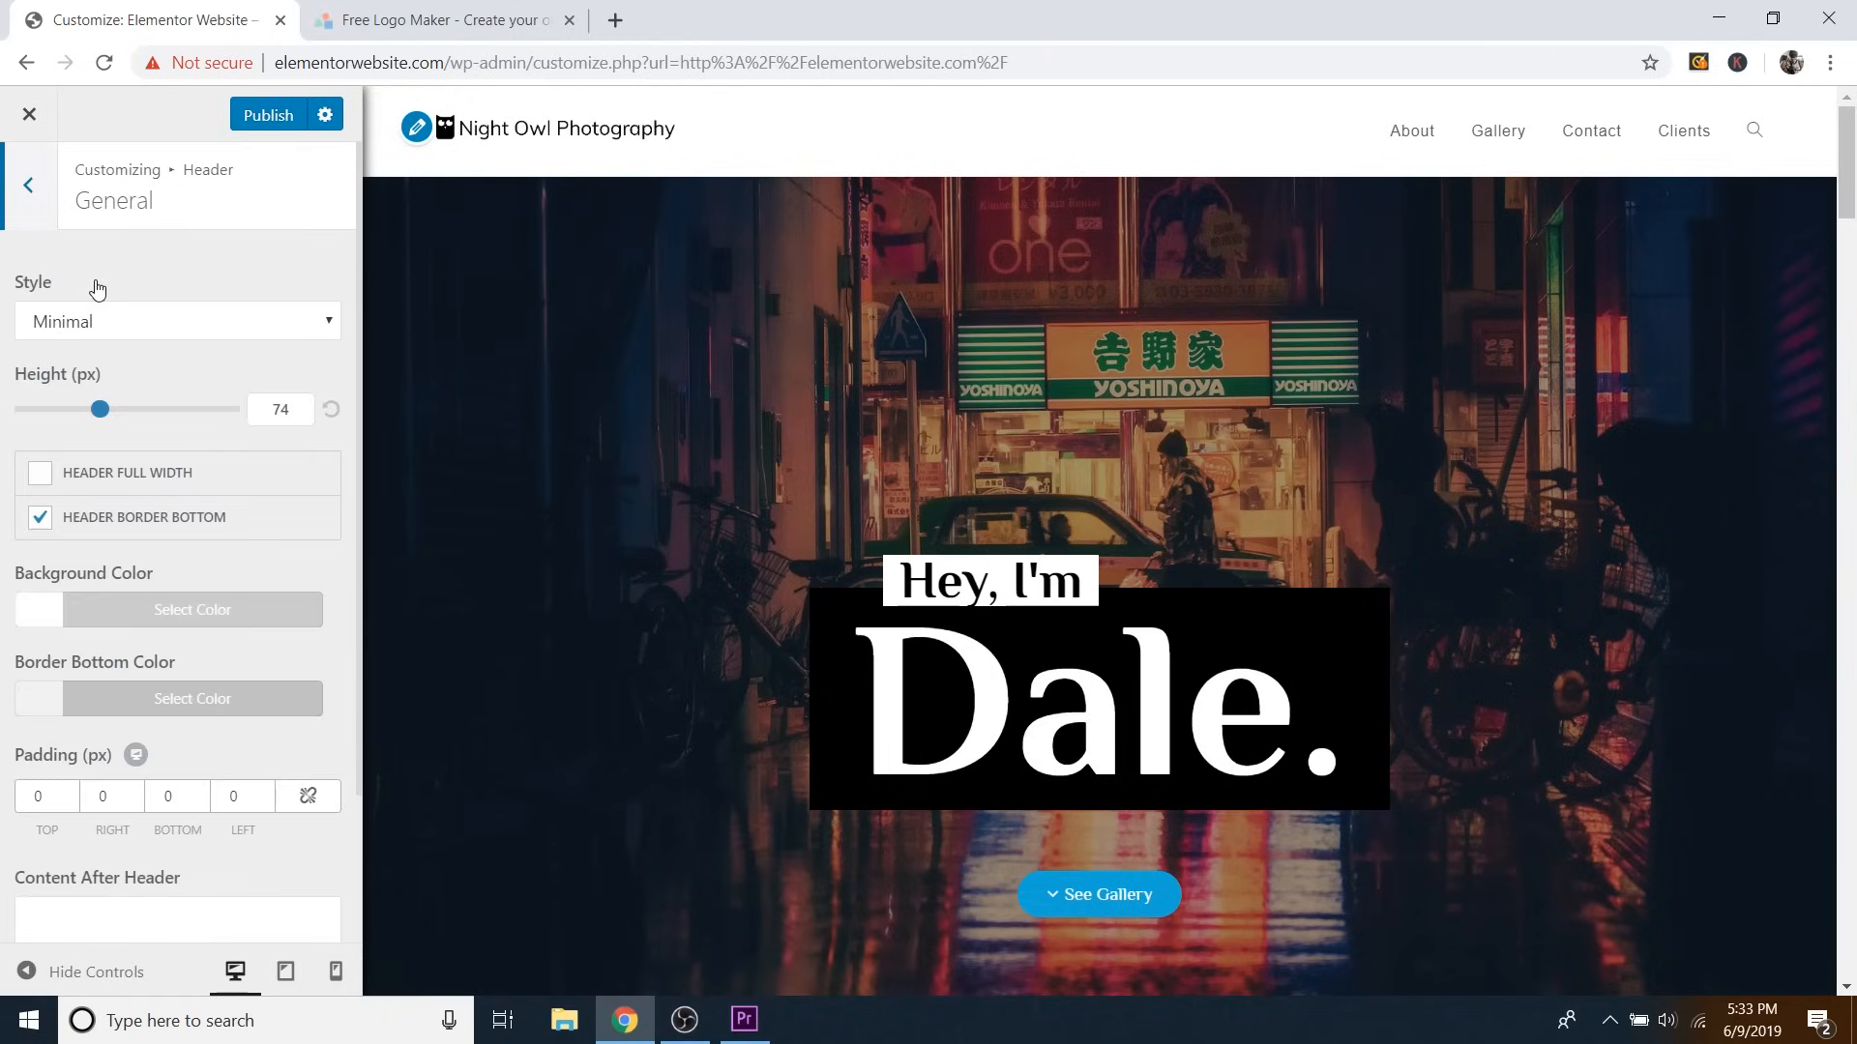
scroll(281, 445, down, 2)
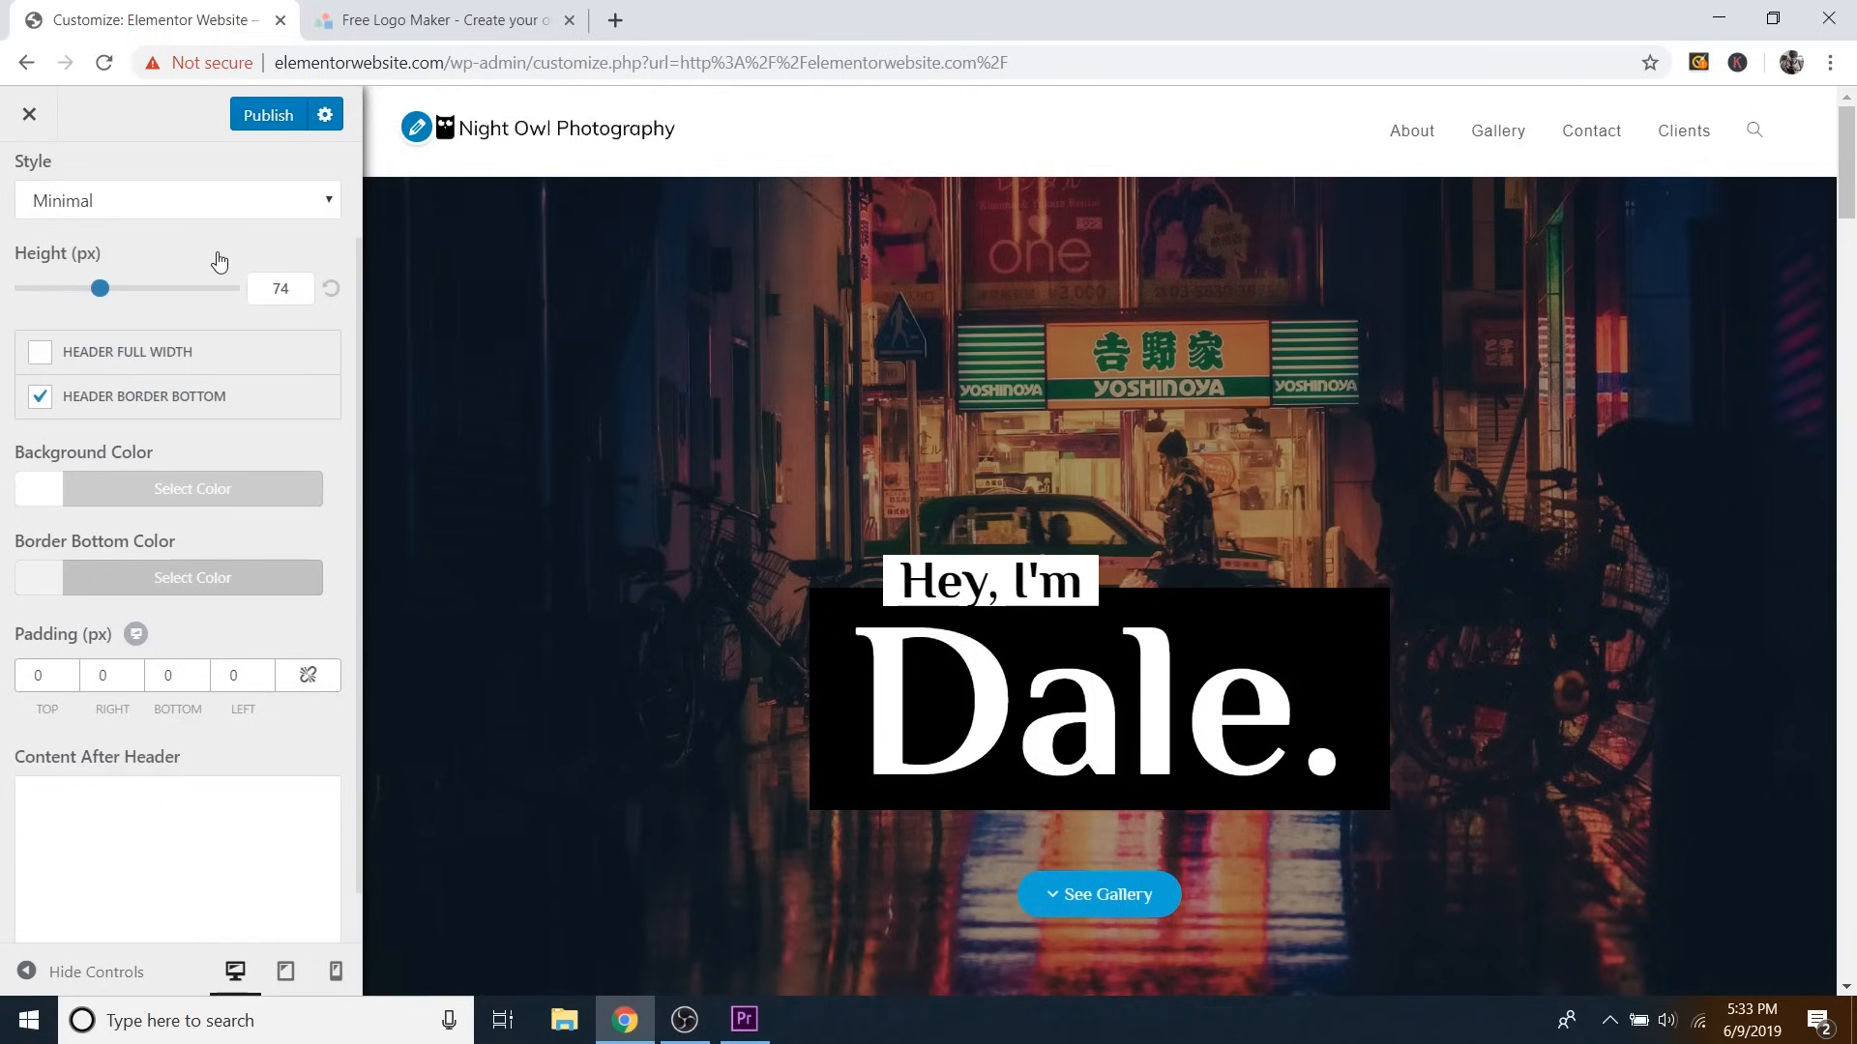
Turn off Header Border Bottom and set the header style to Minimal after trying Transparent and Top Menu.
click(184, 200)
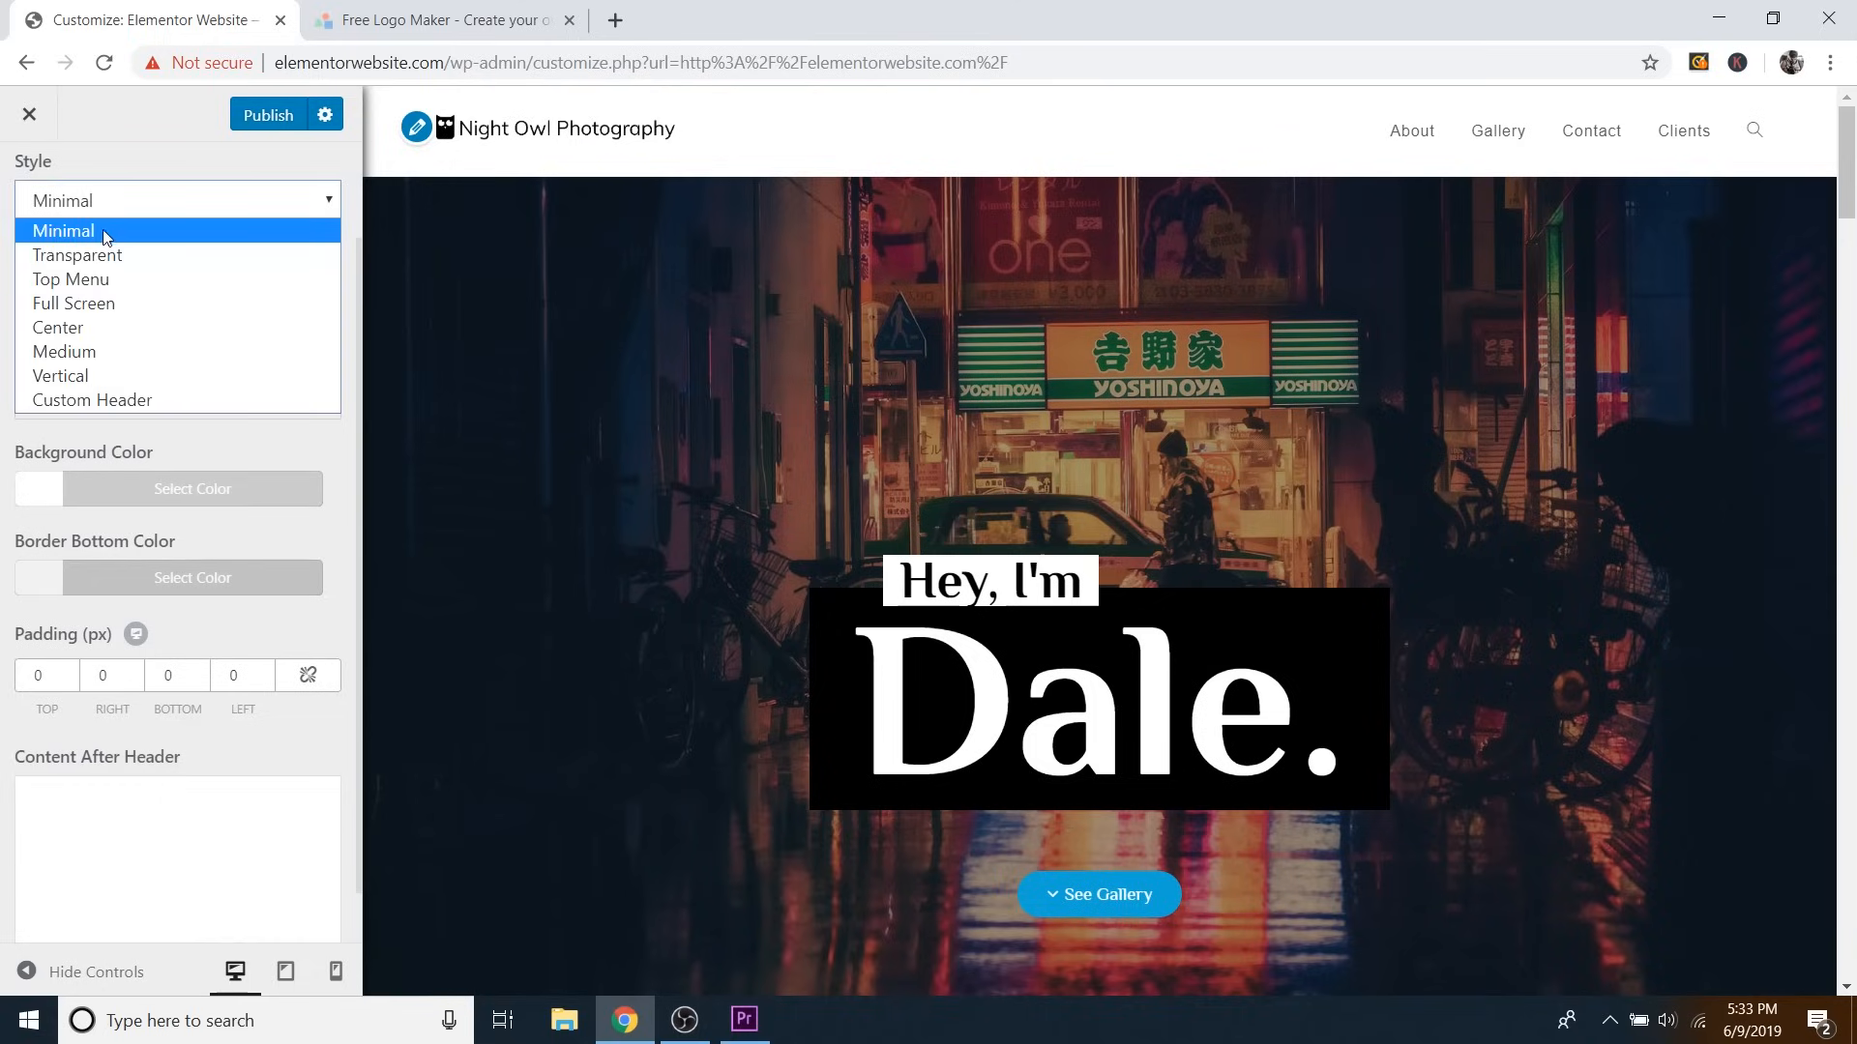
click(83, 256)
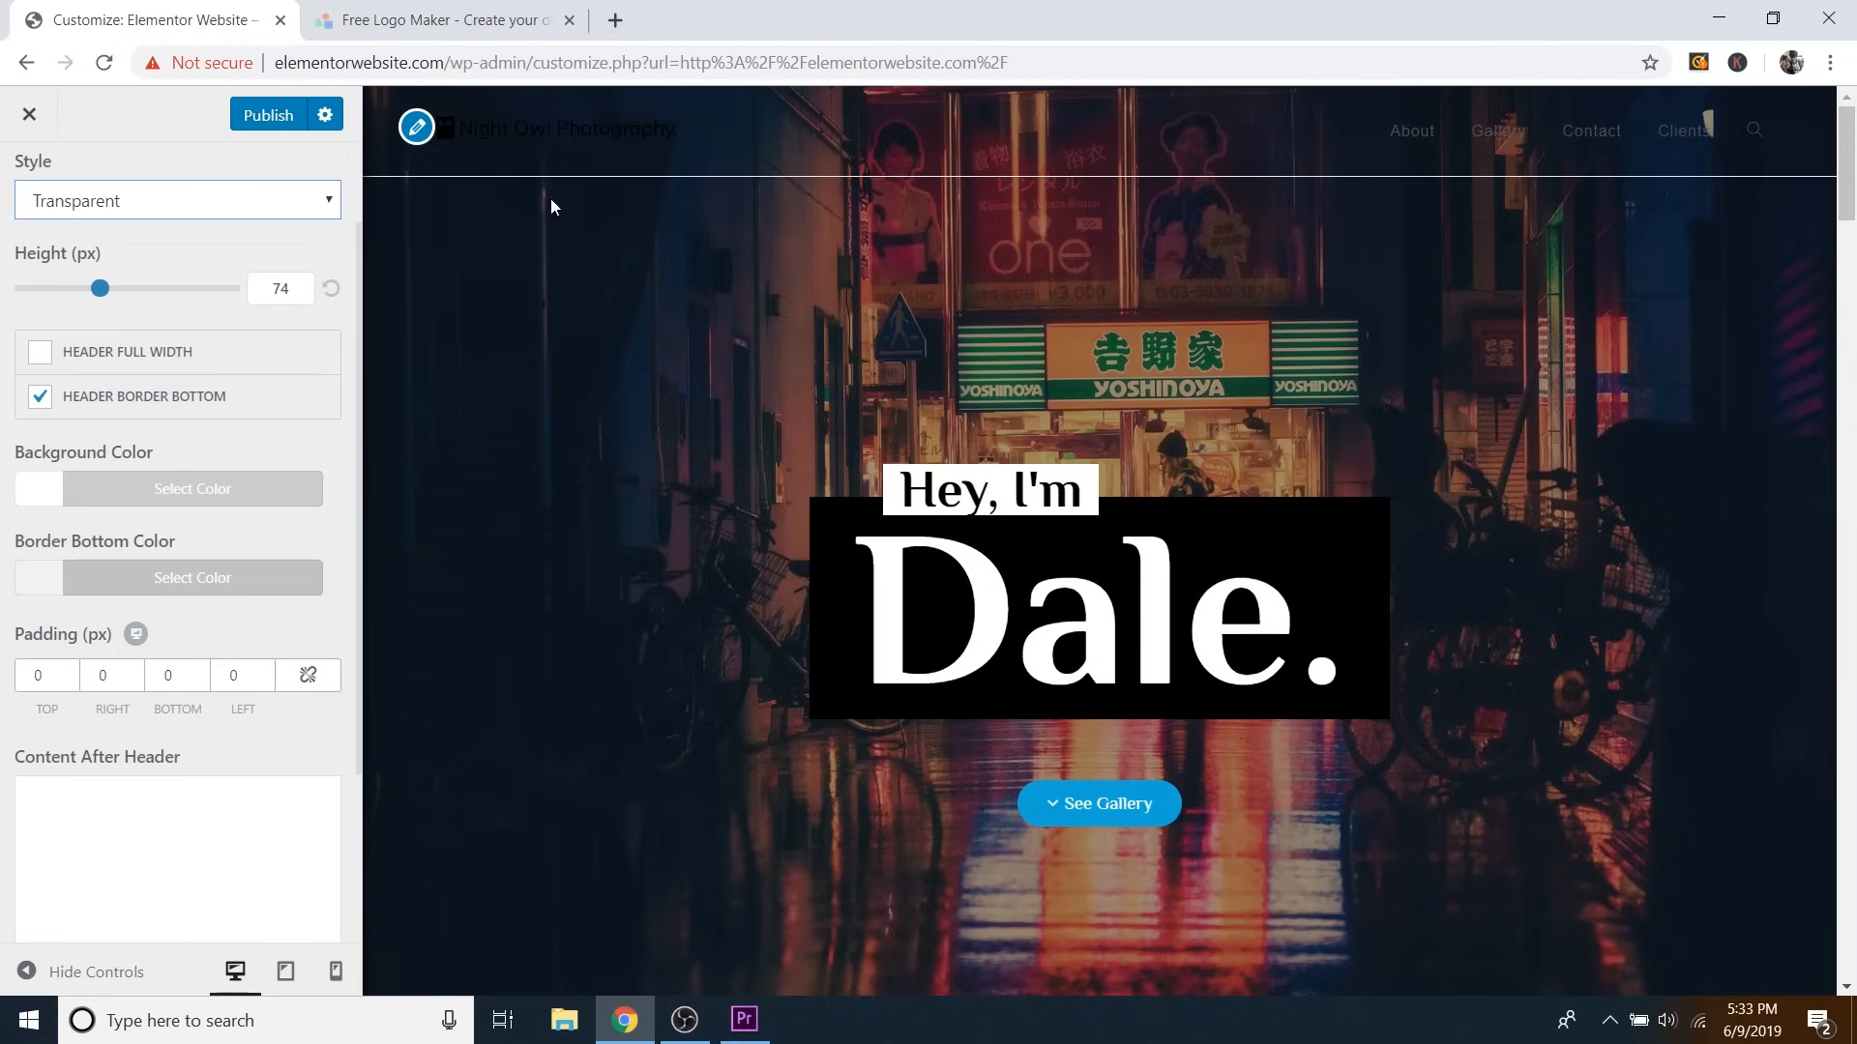
click(41, 399)
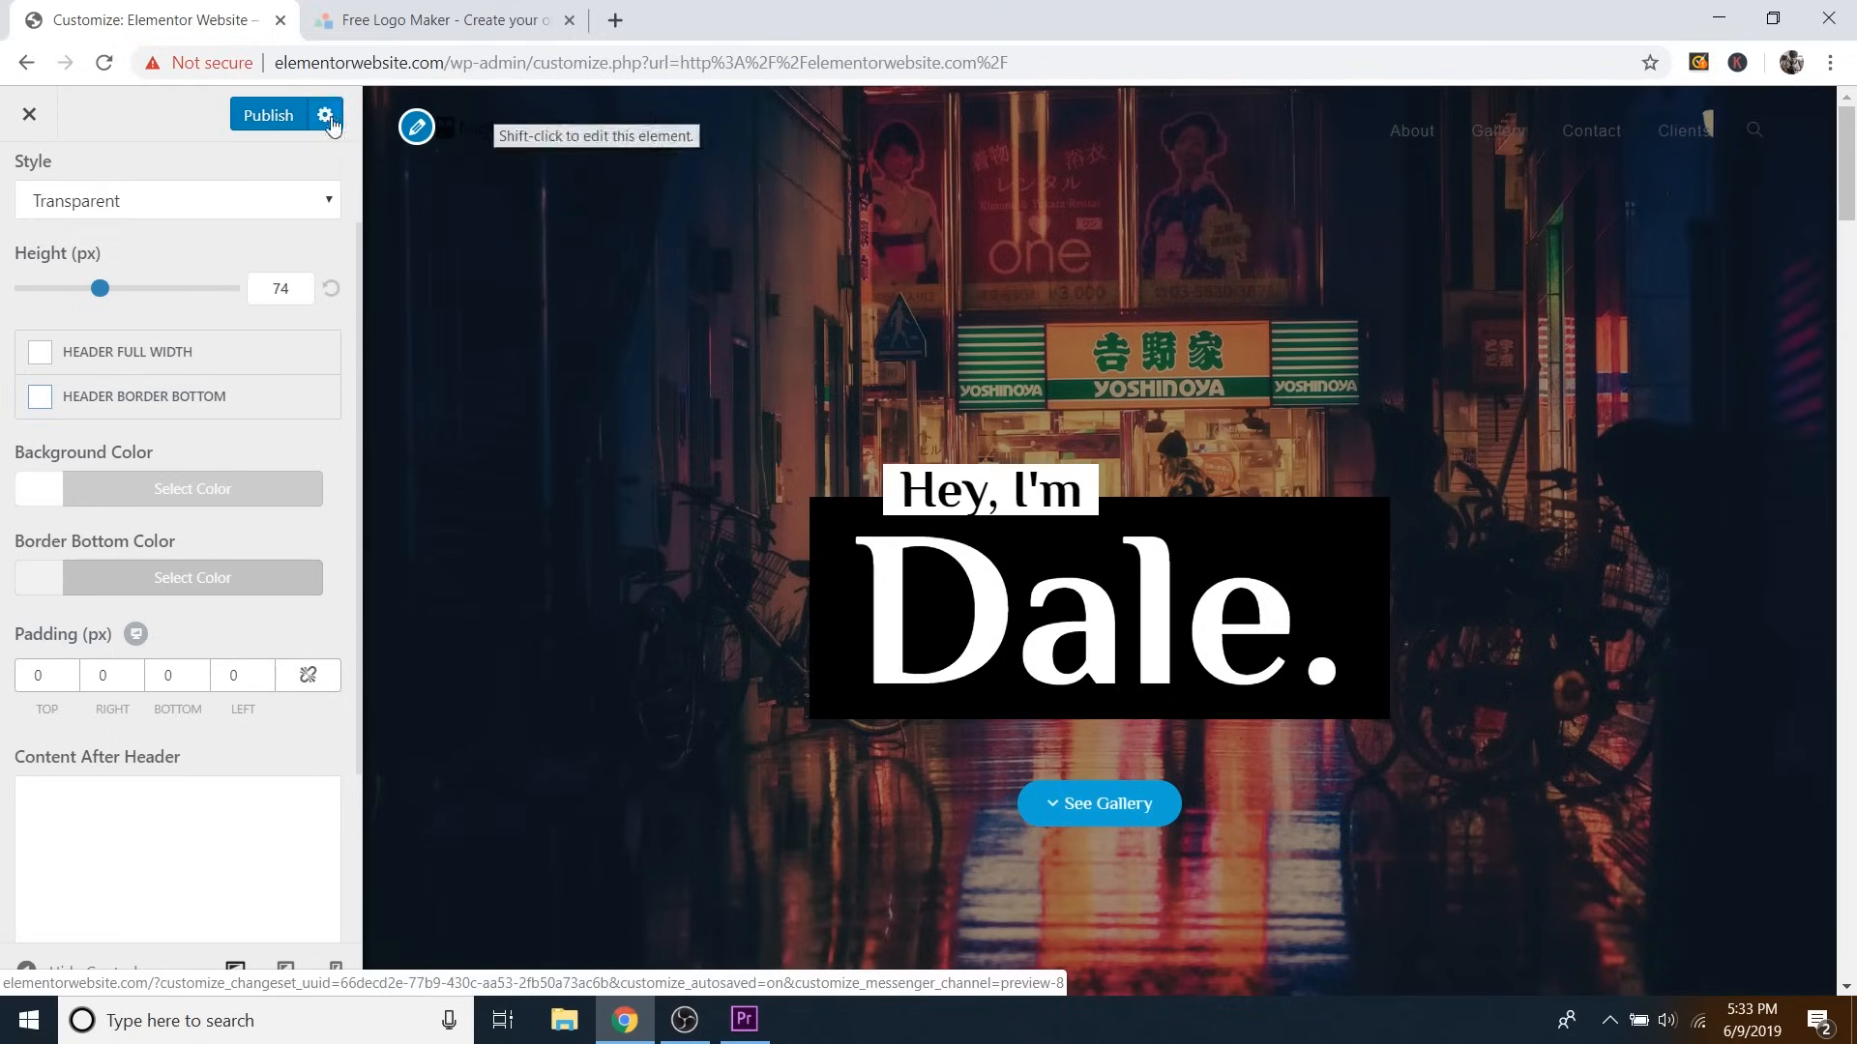
click(135, 212)
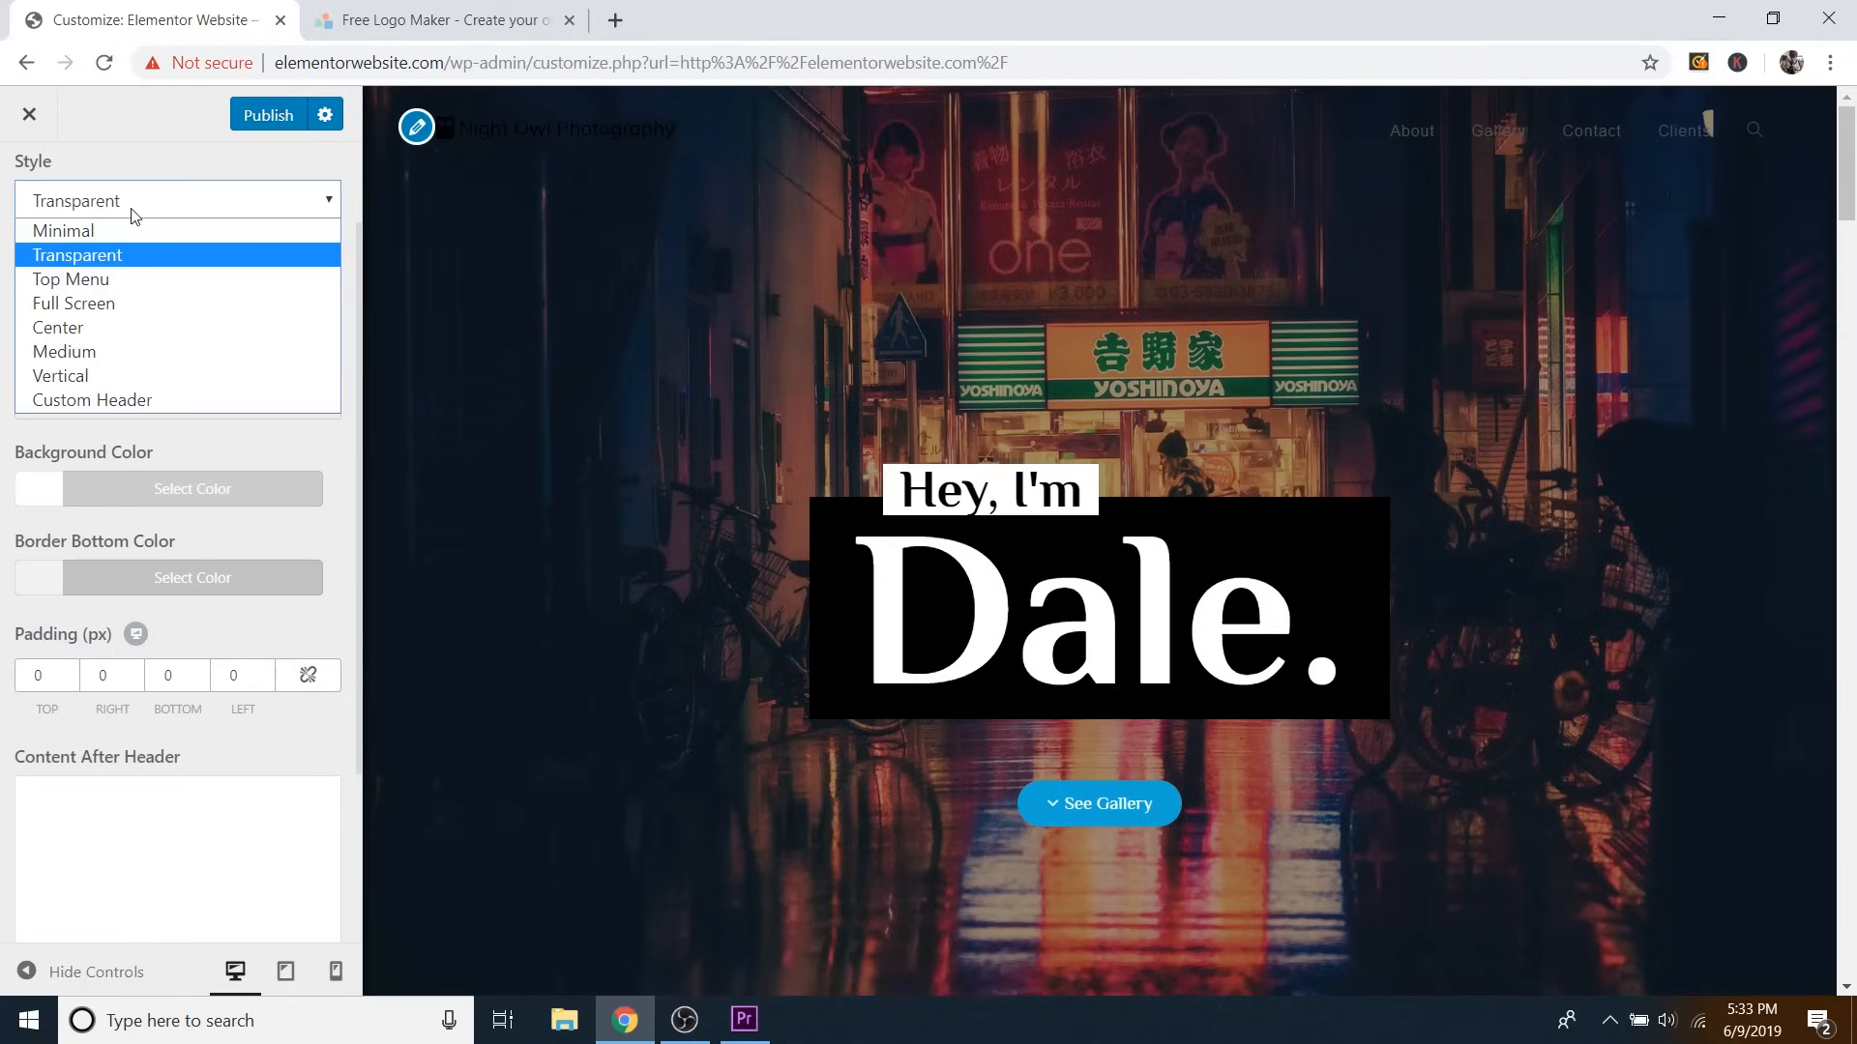
click(94, 281)
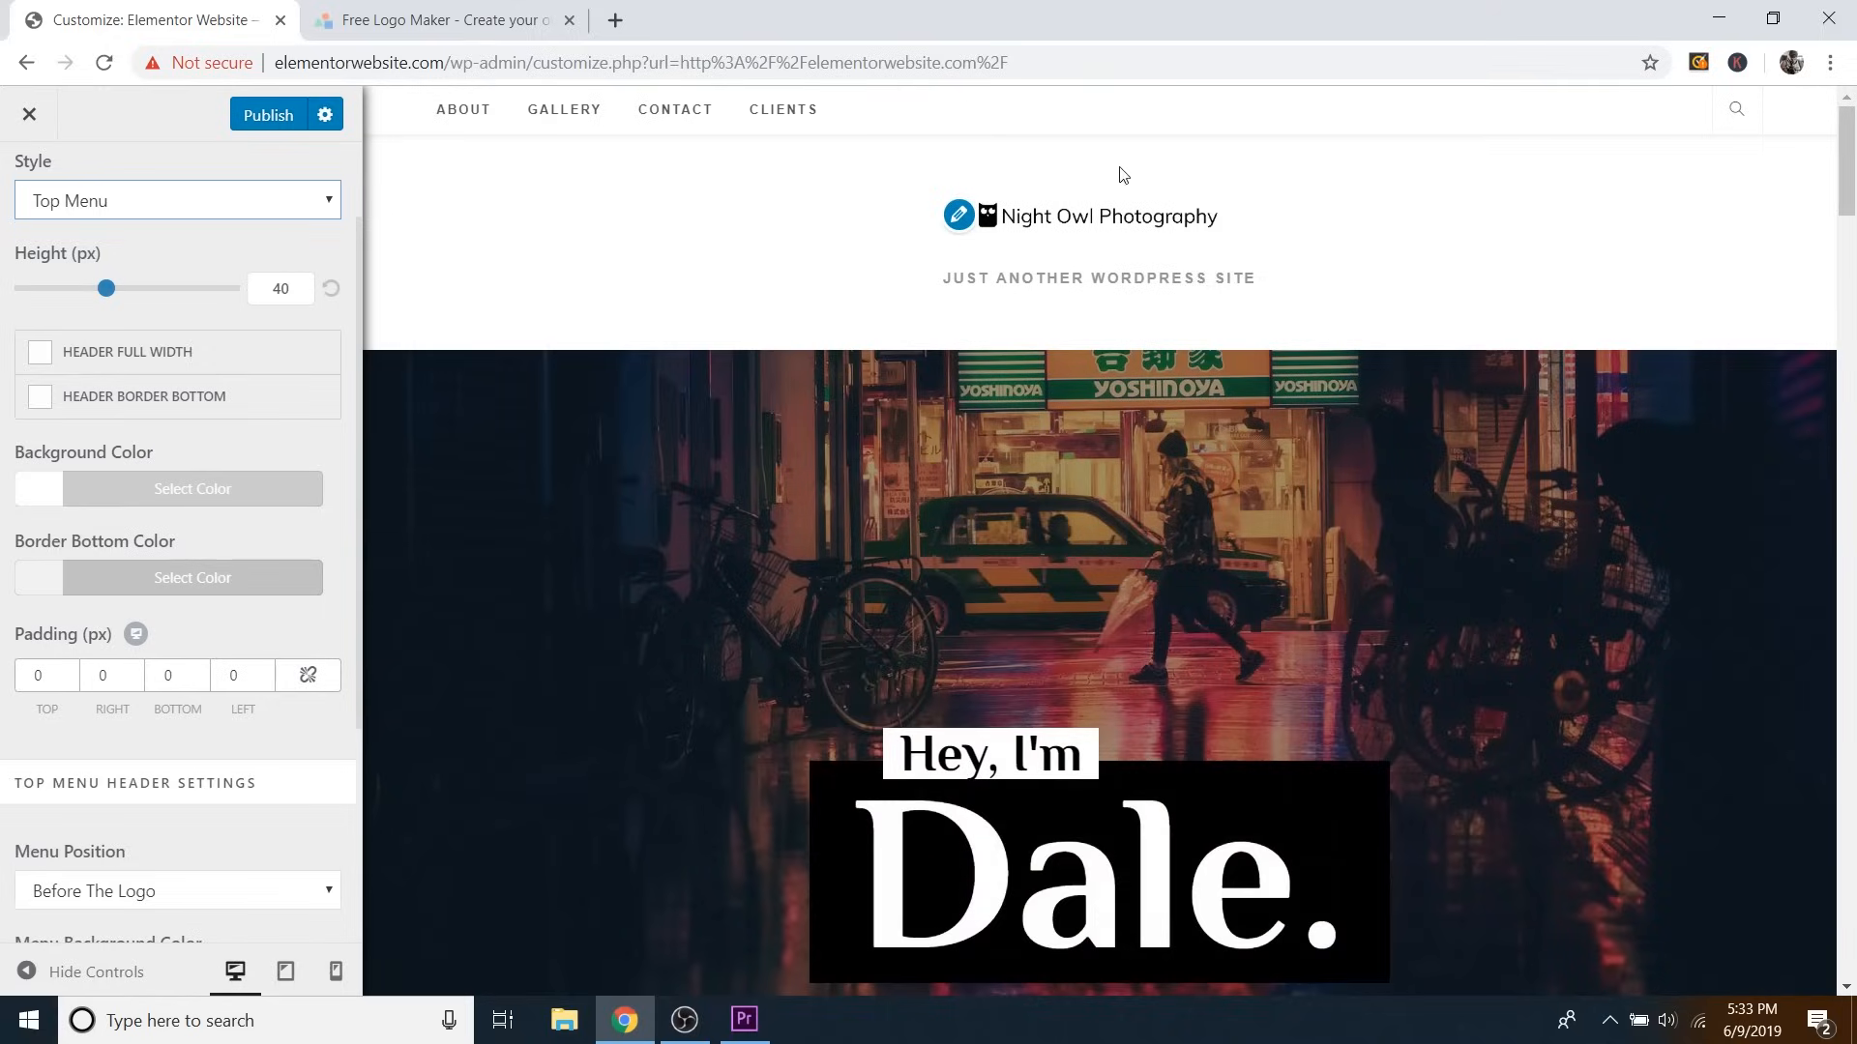
click(208, 193)
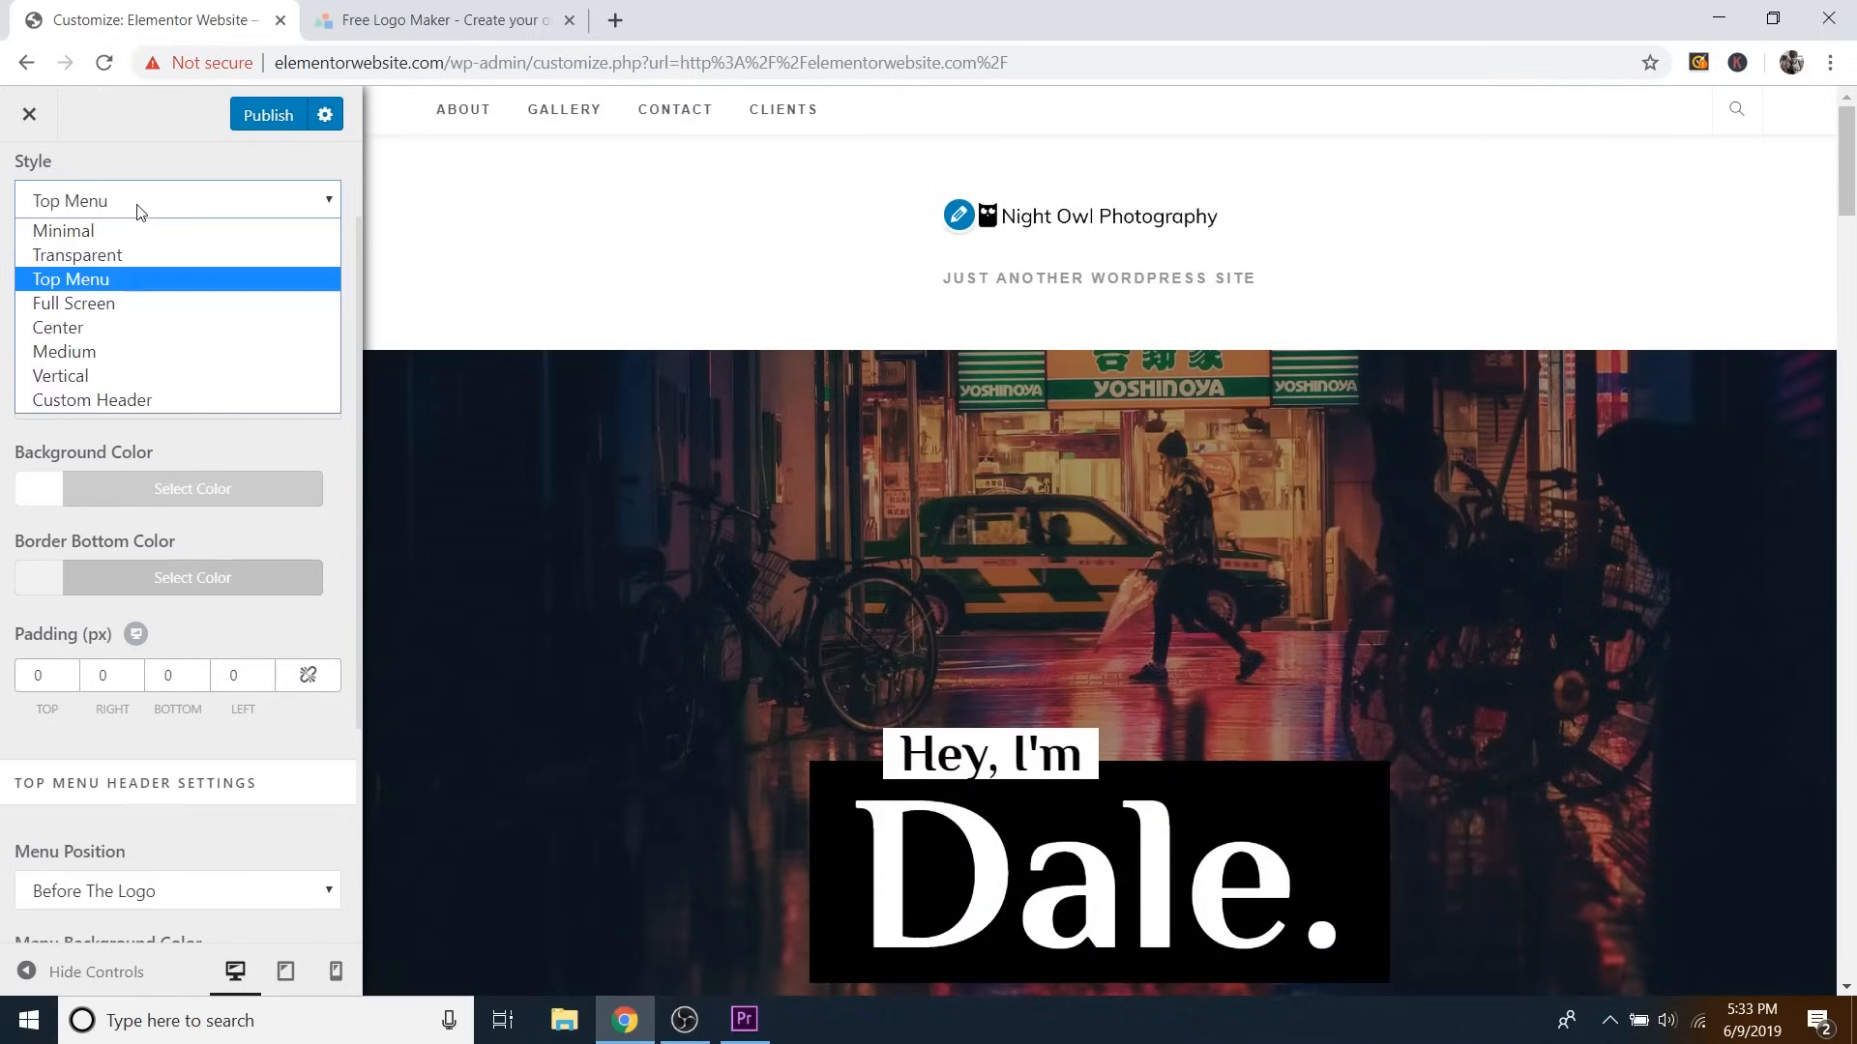
click(63, 230)
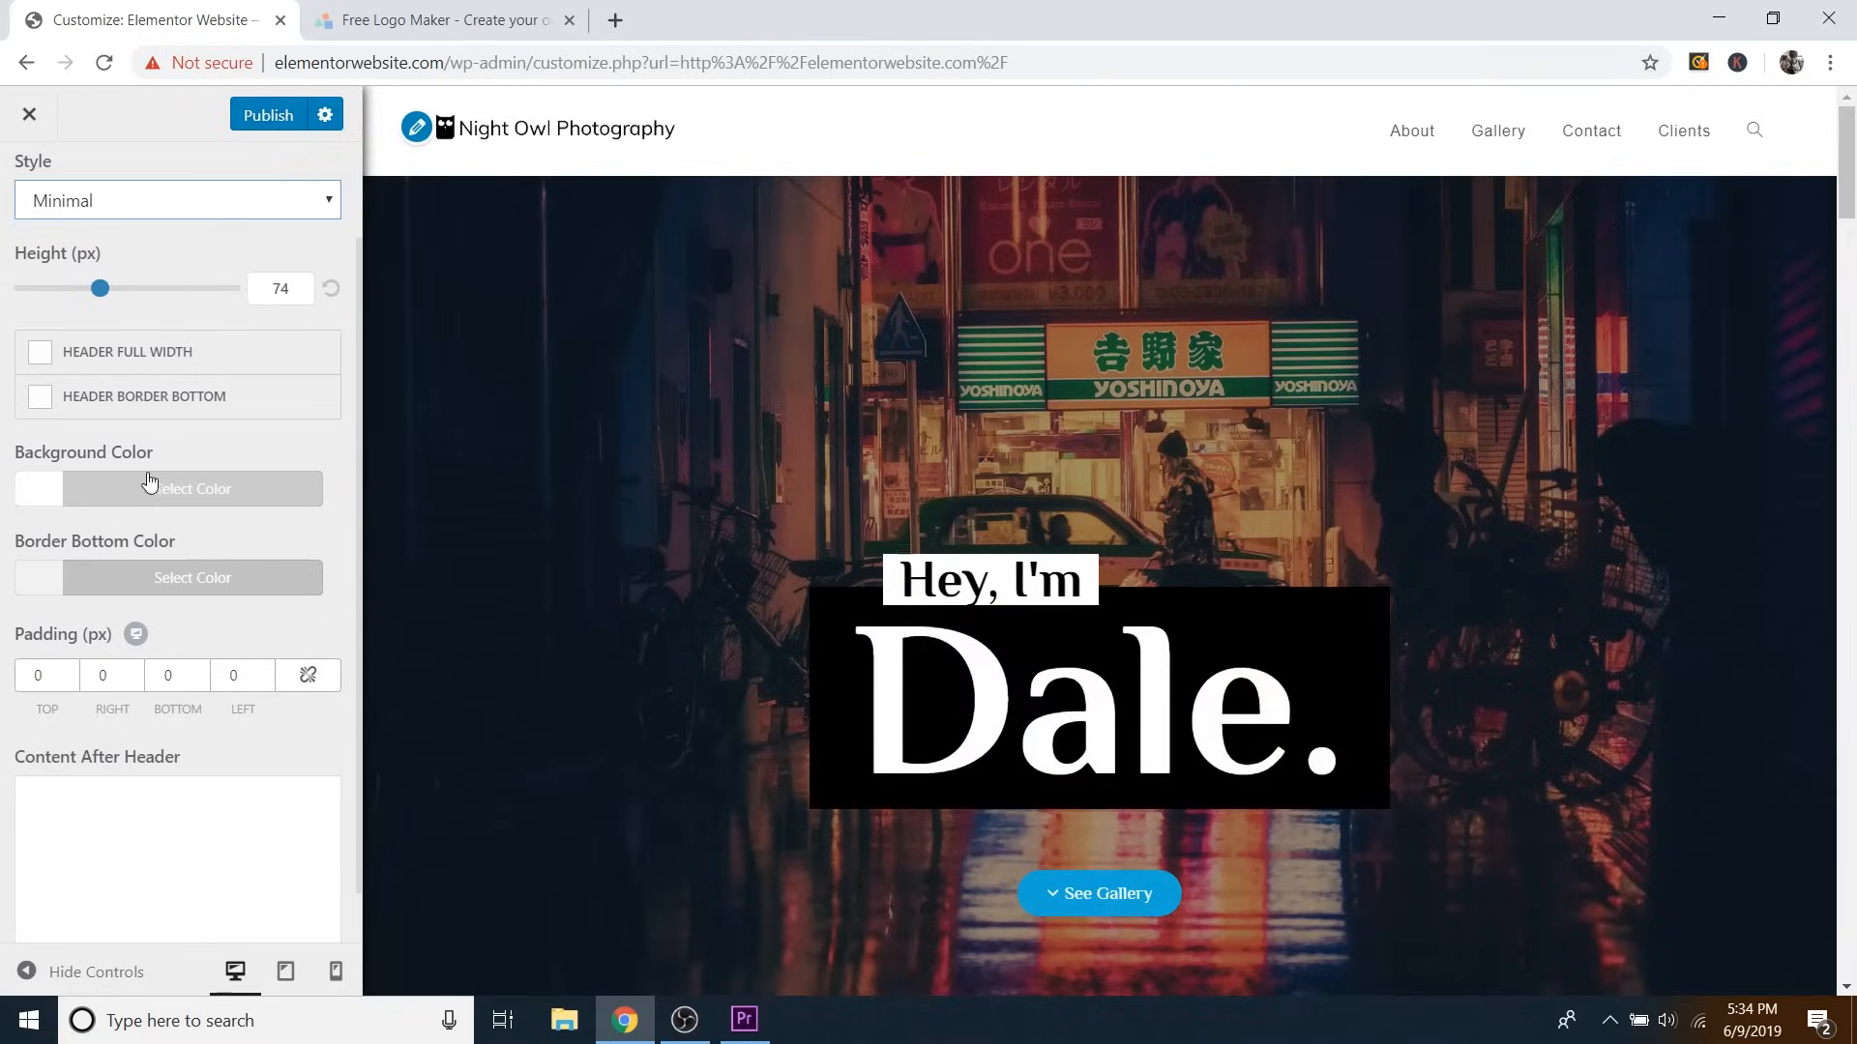
Set the header background colour to black (#000000) after testing grey, magenta and white.
click(123, 488)
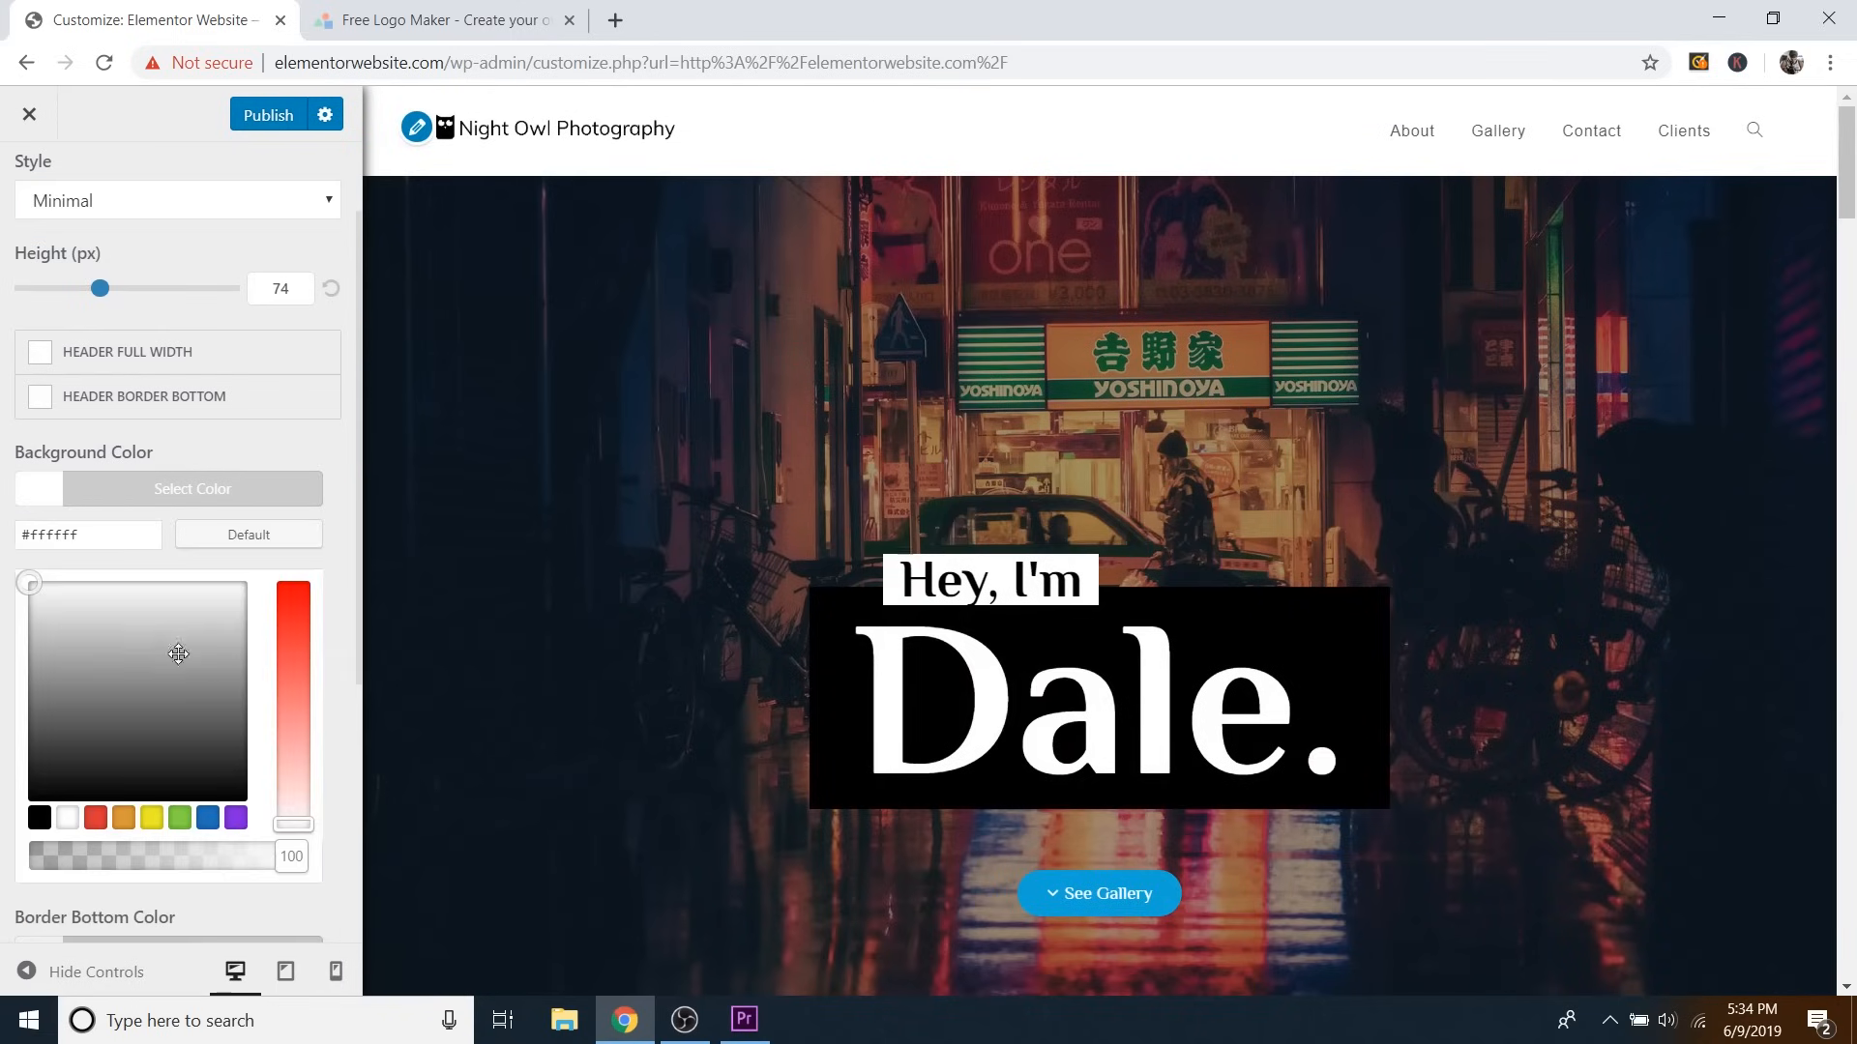
click(50, 702)
drag(50, 704, 113, 627)
click(293, 614)
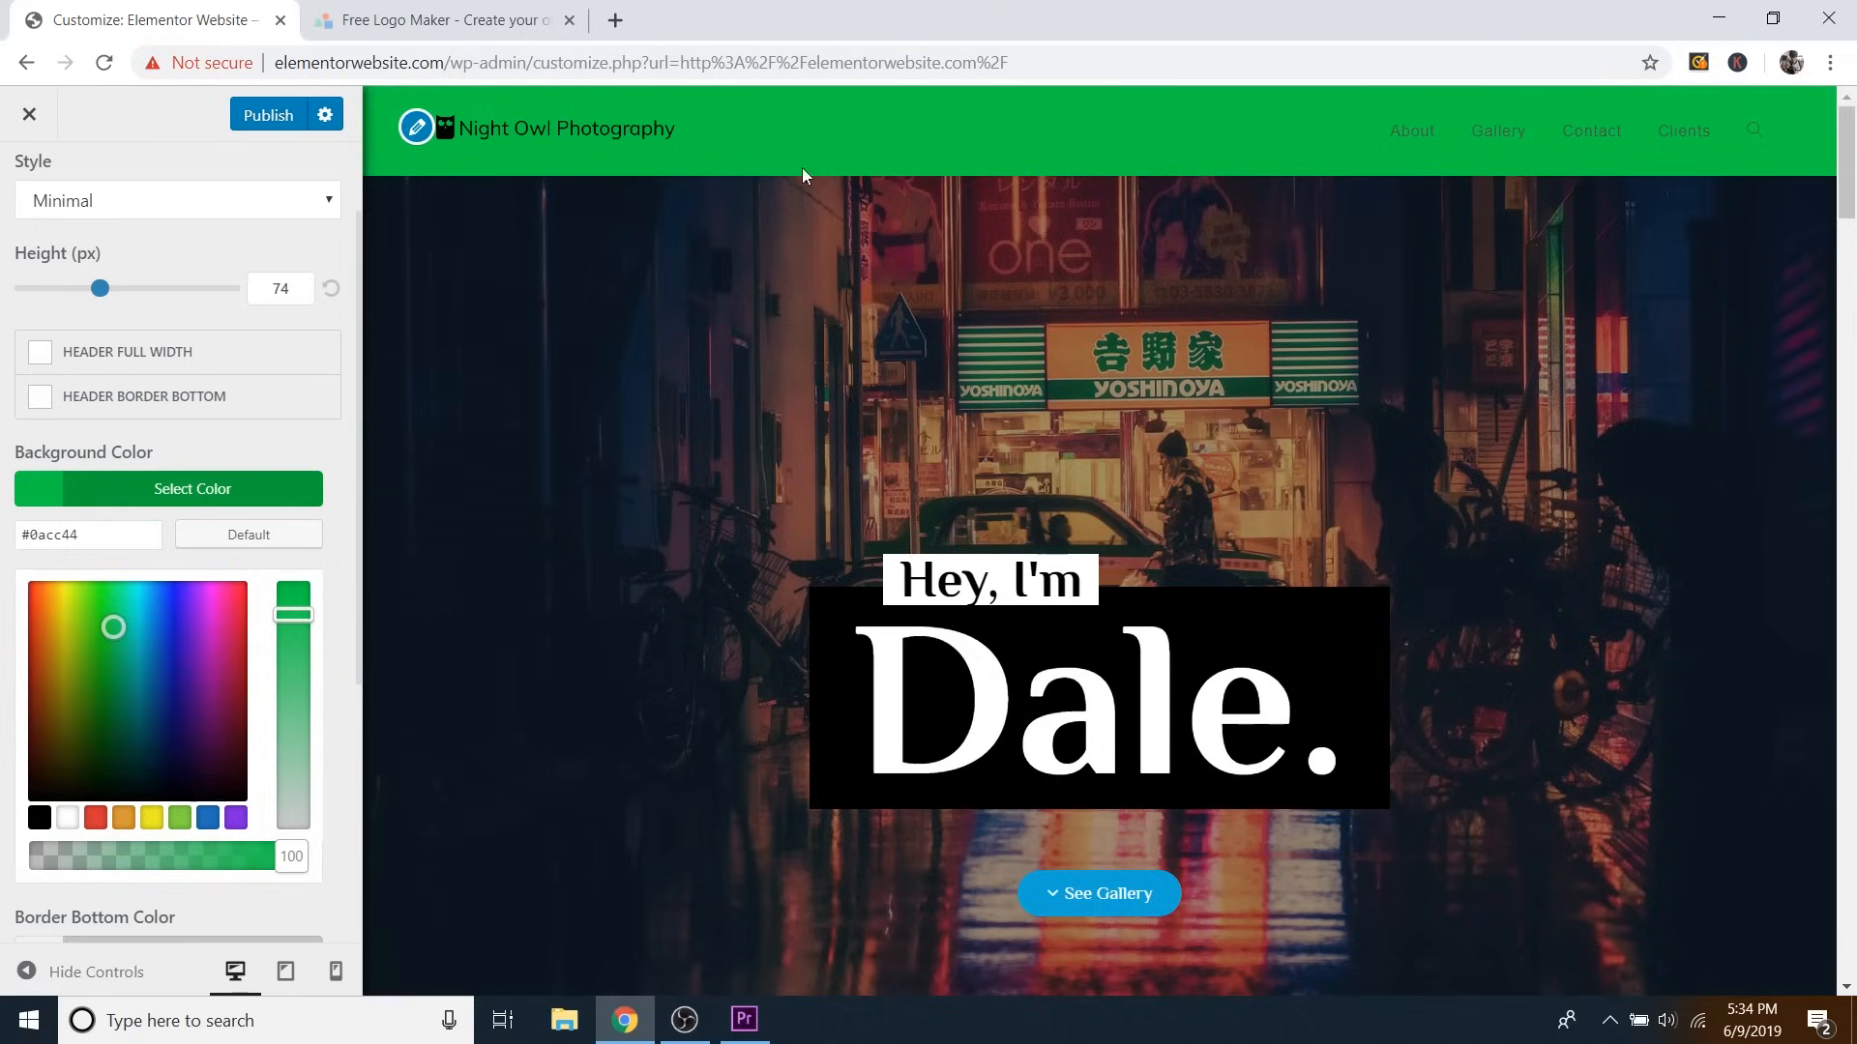
click(67, 819)
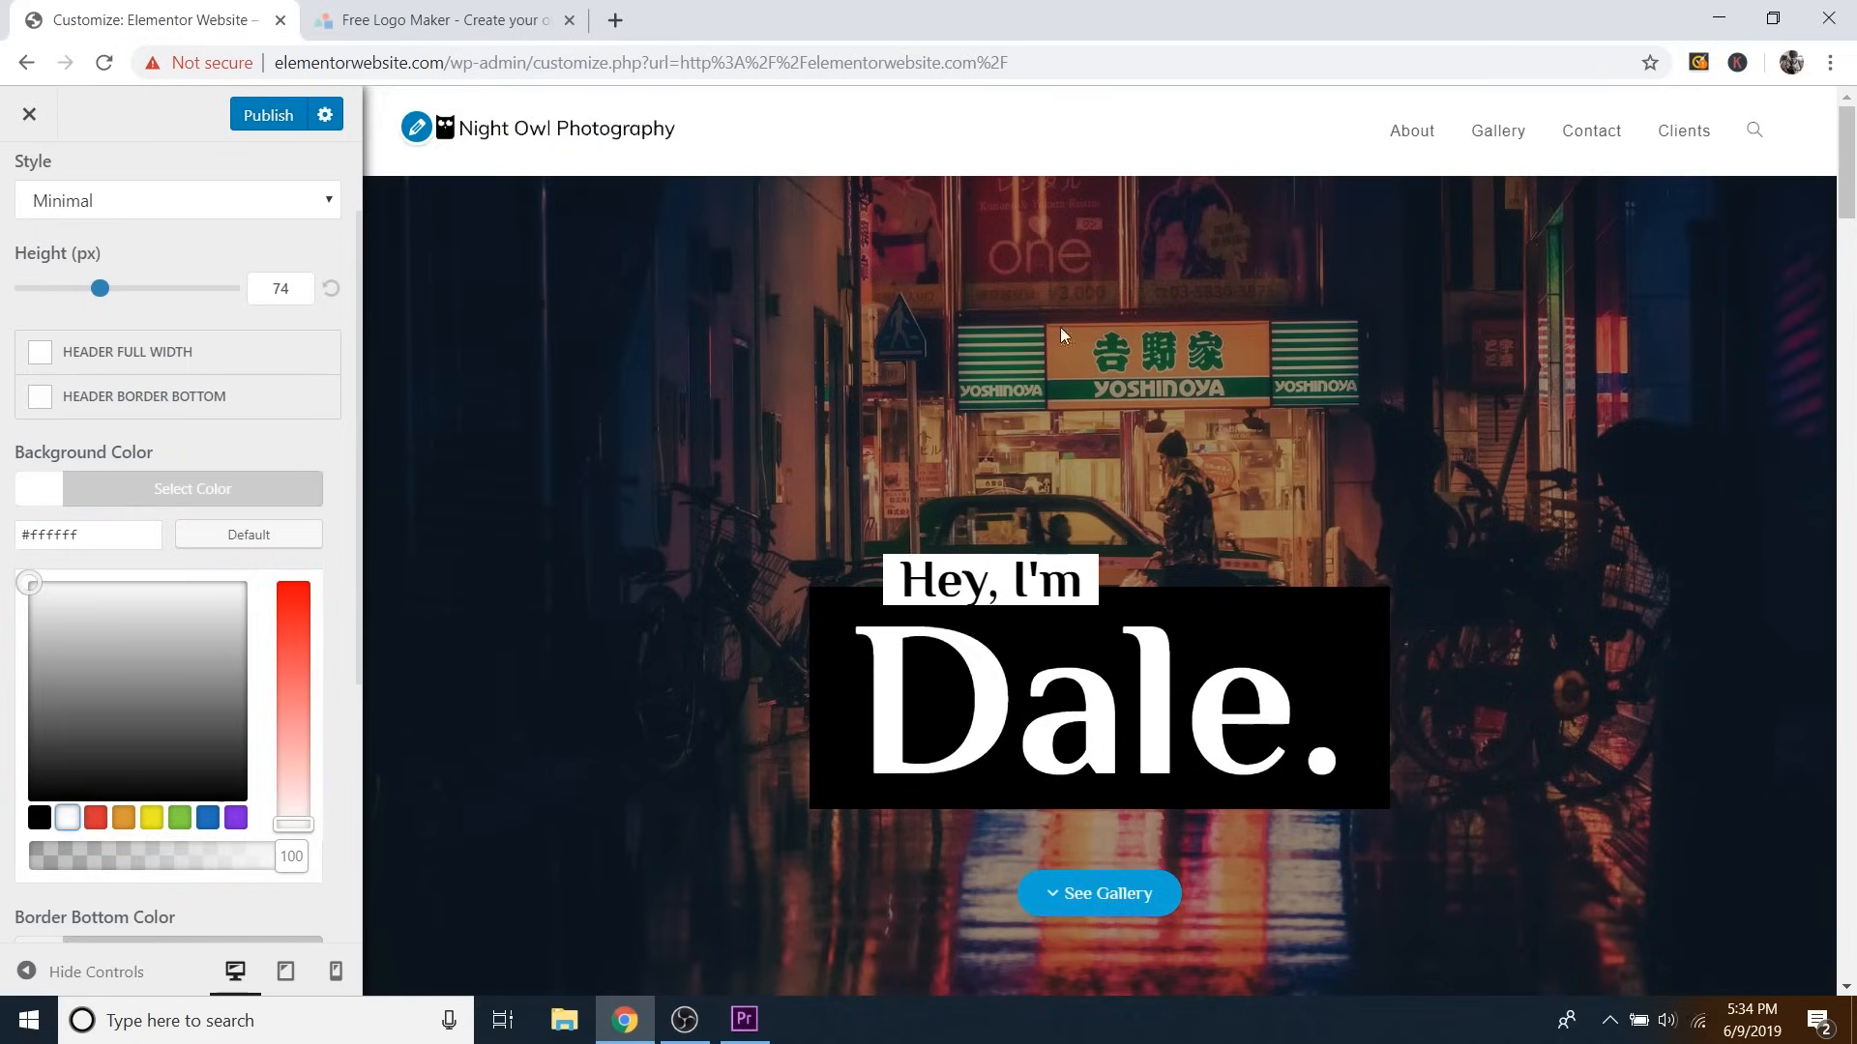
click(44, 817)
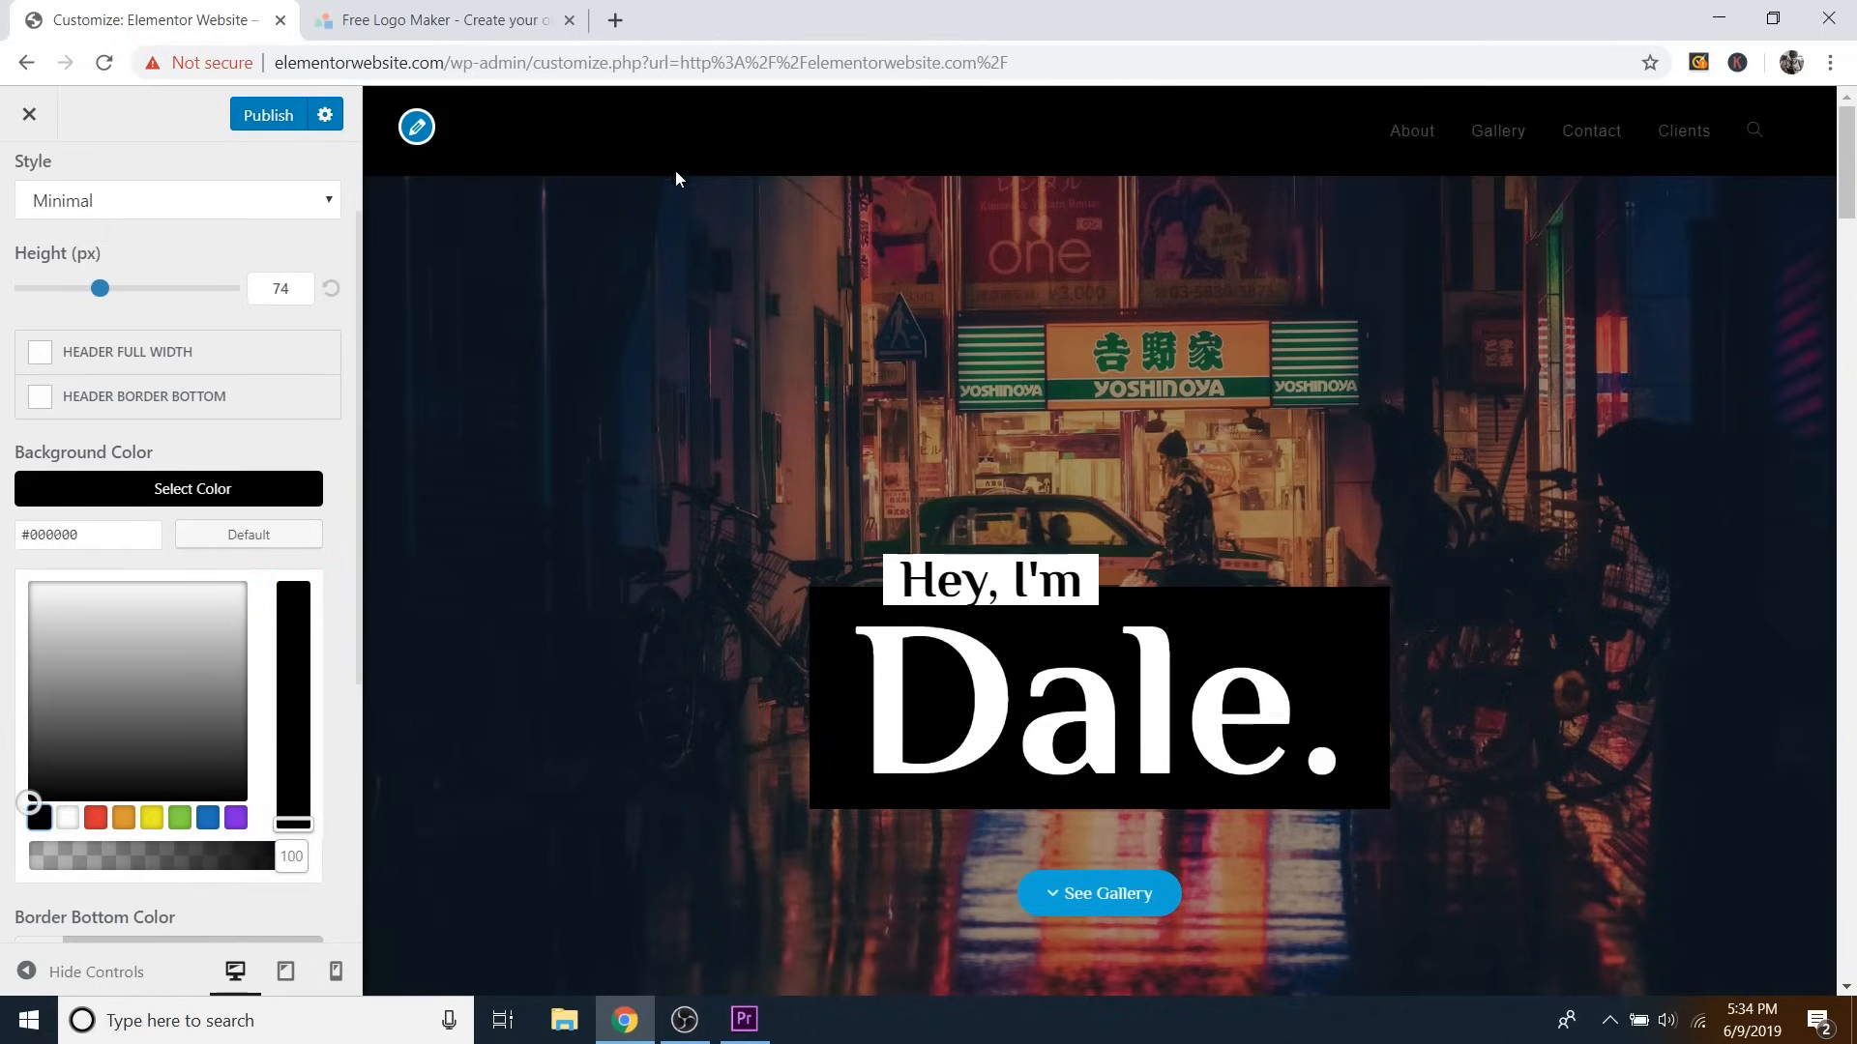
click(417, 126)
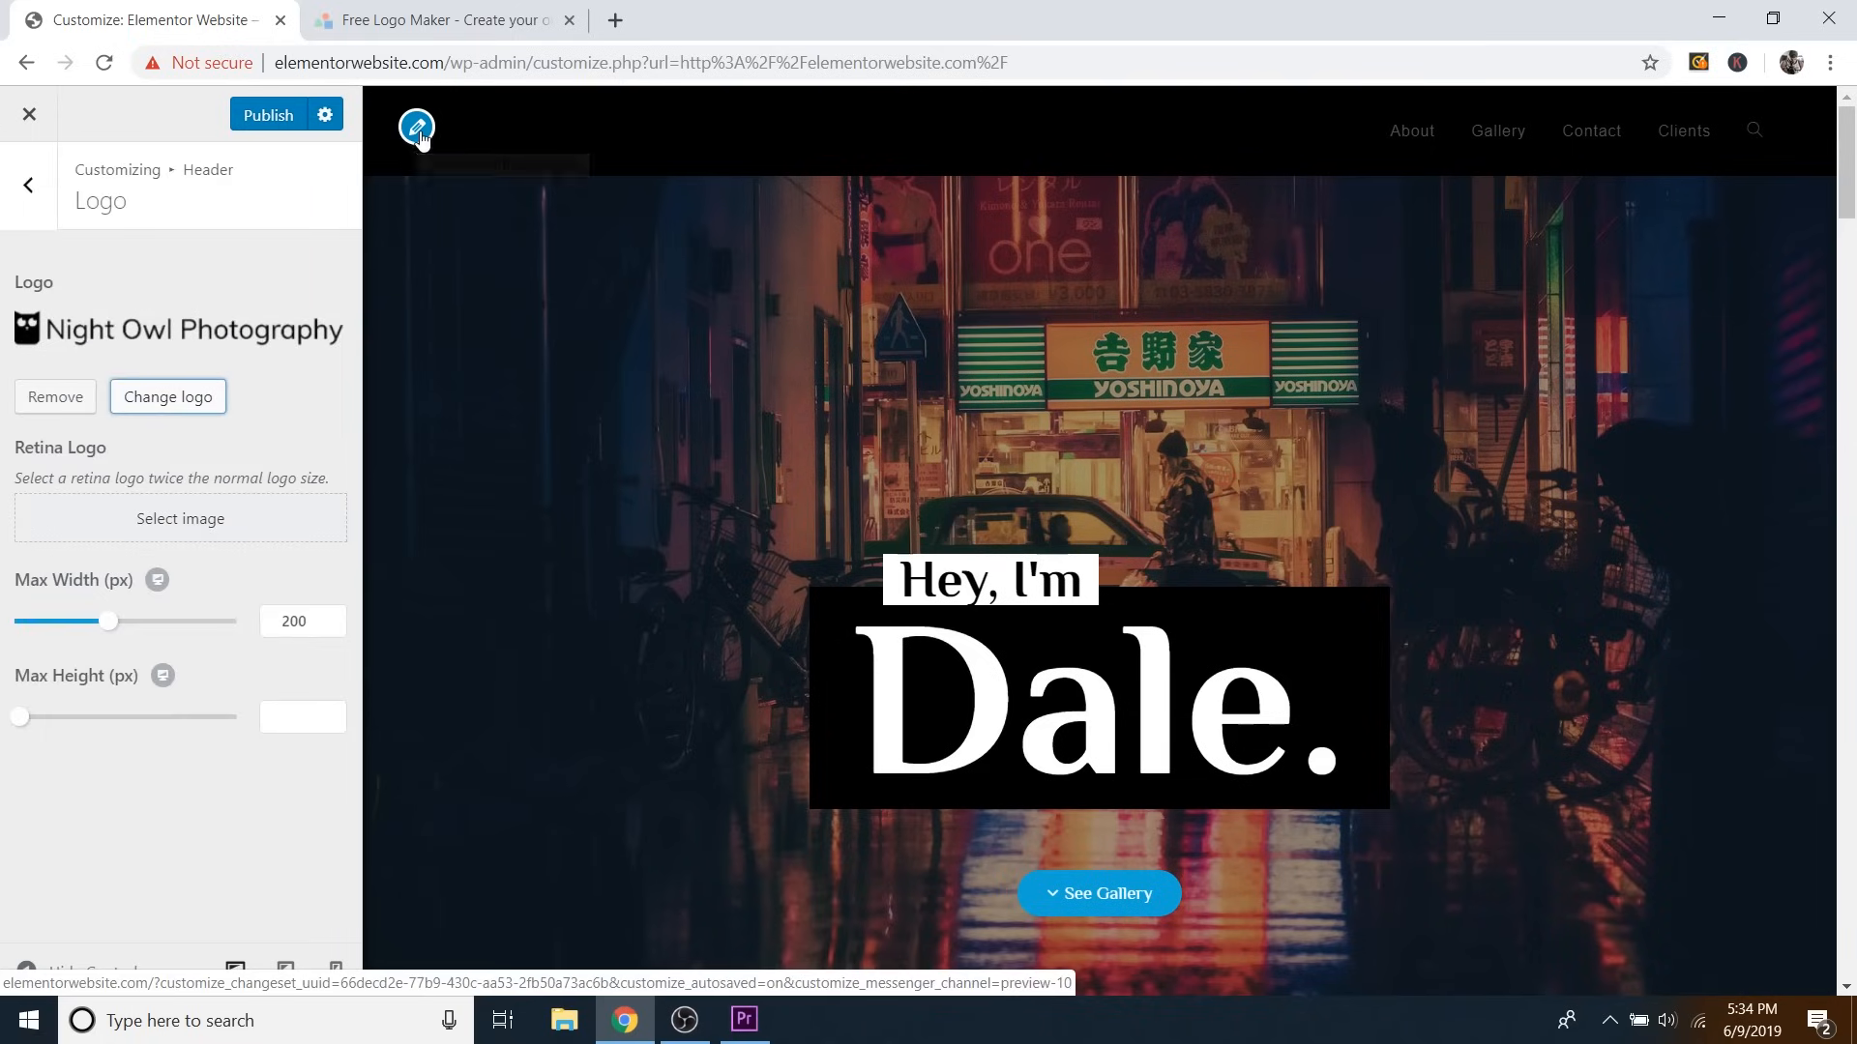
Replace the header logo with the uploaded 'Logo - White' image, skipping cropping.
click(79, 410)
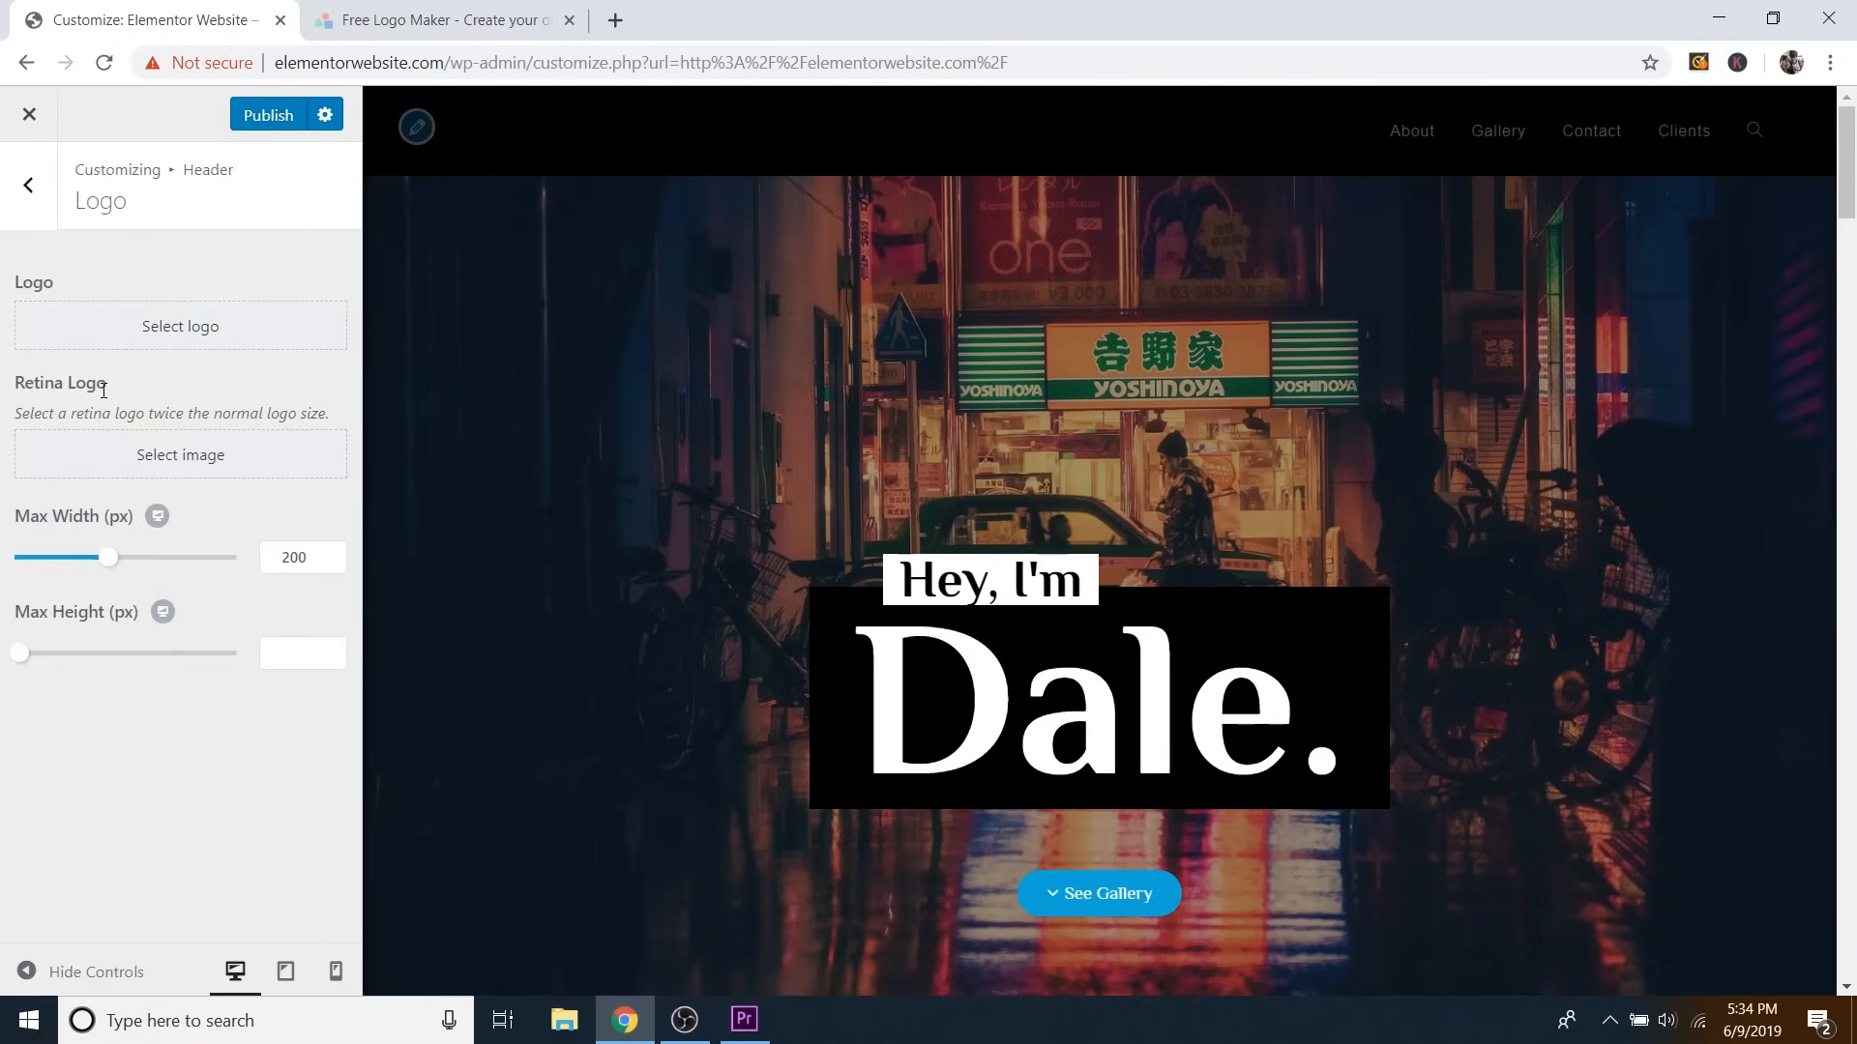
click(193, 328)
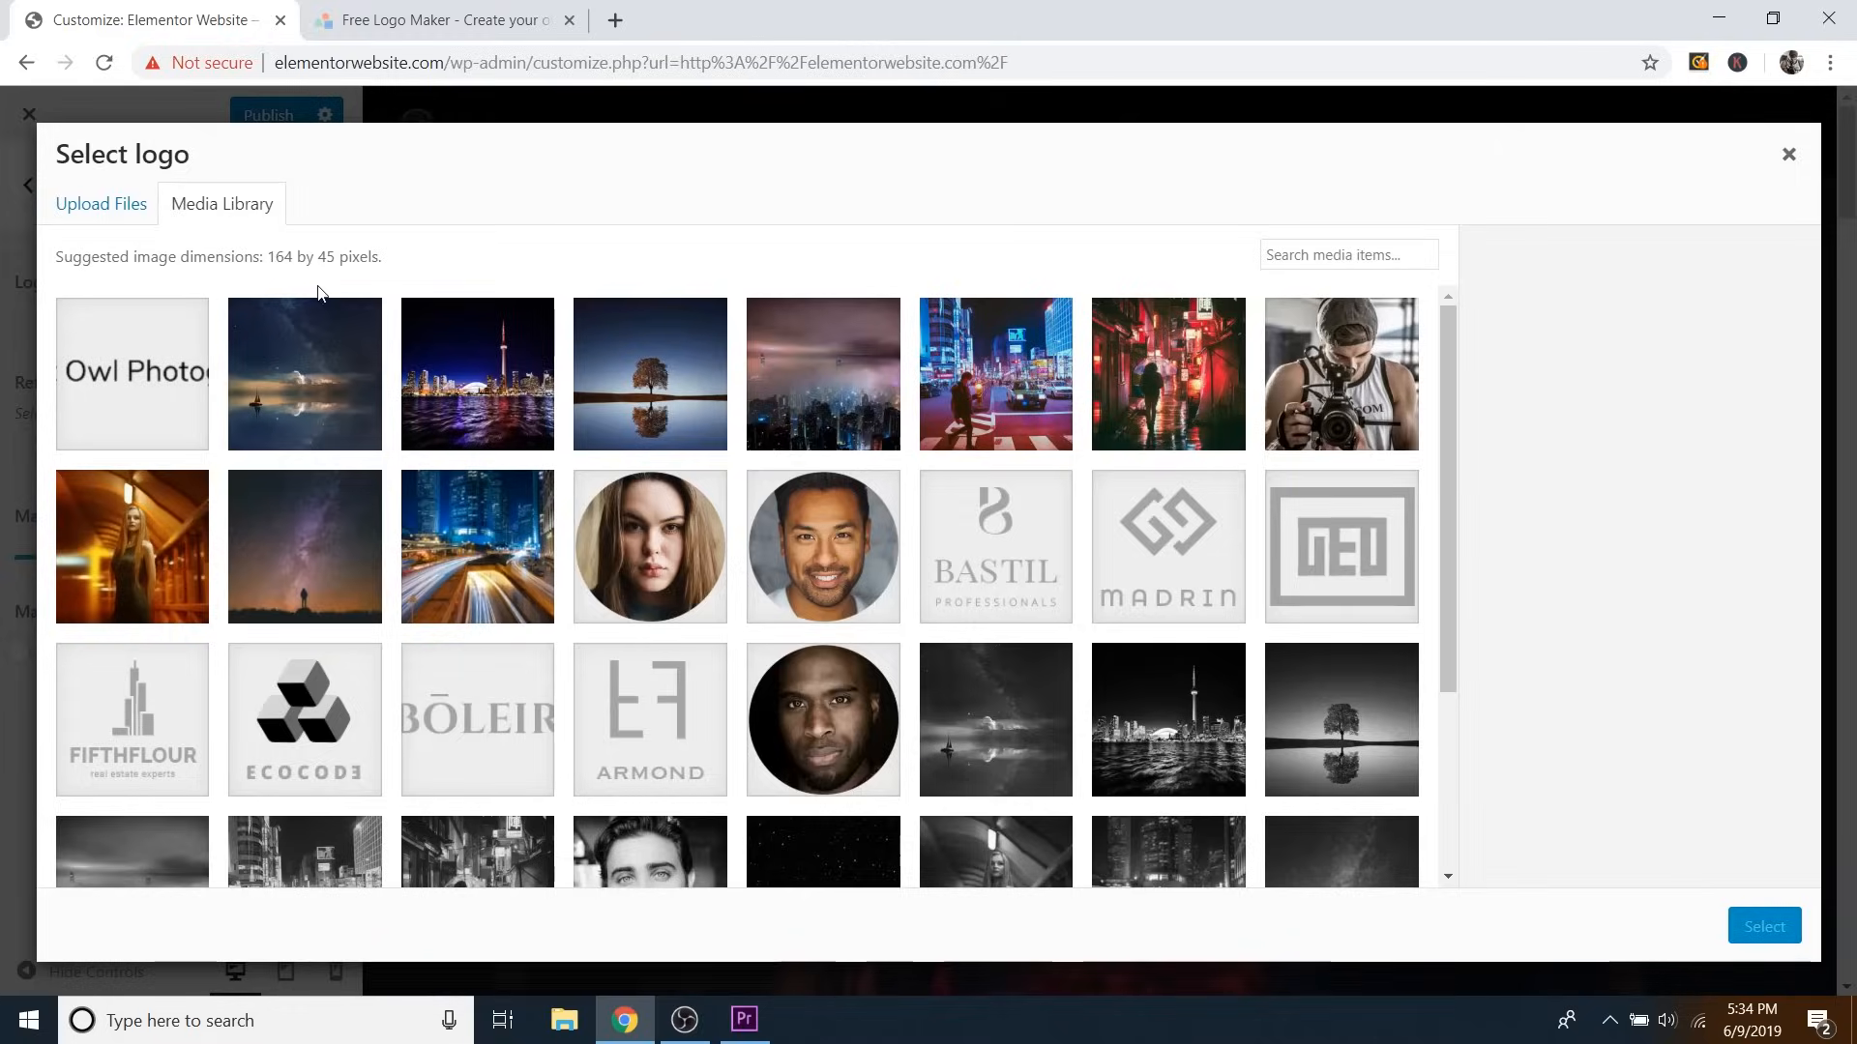
click(108, 213)
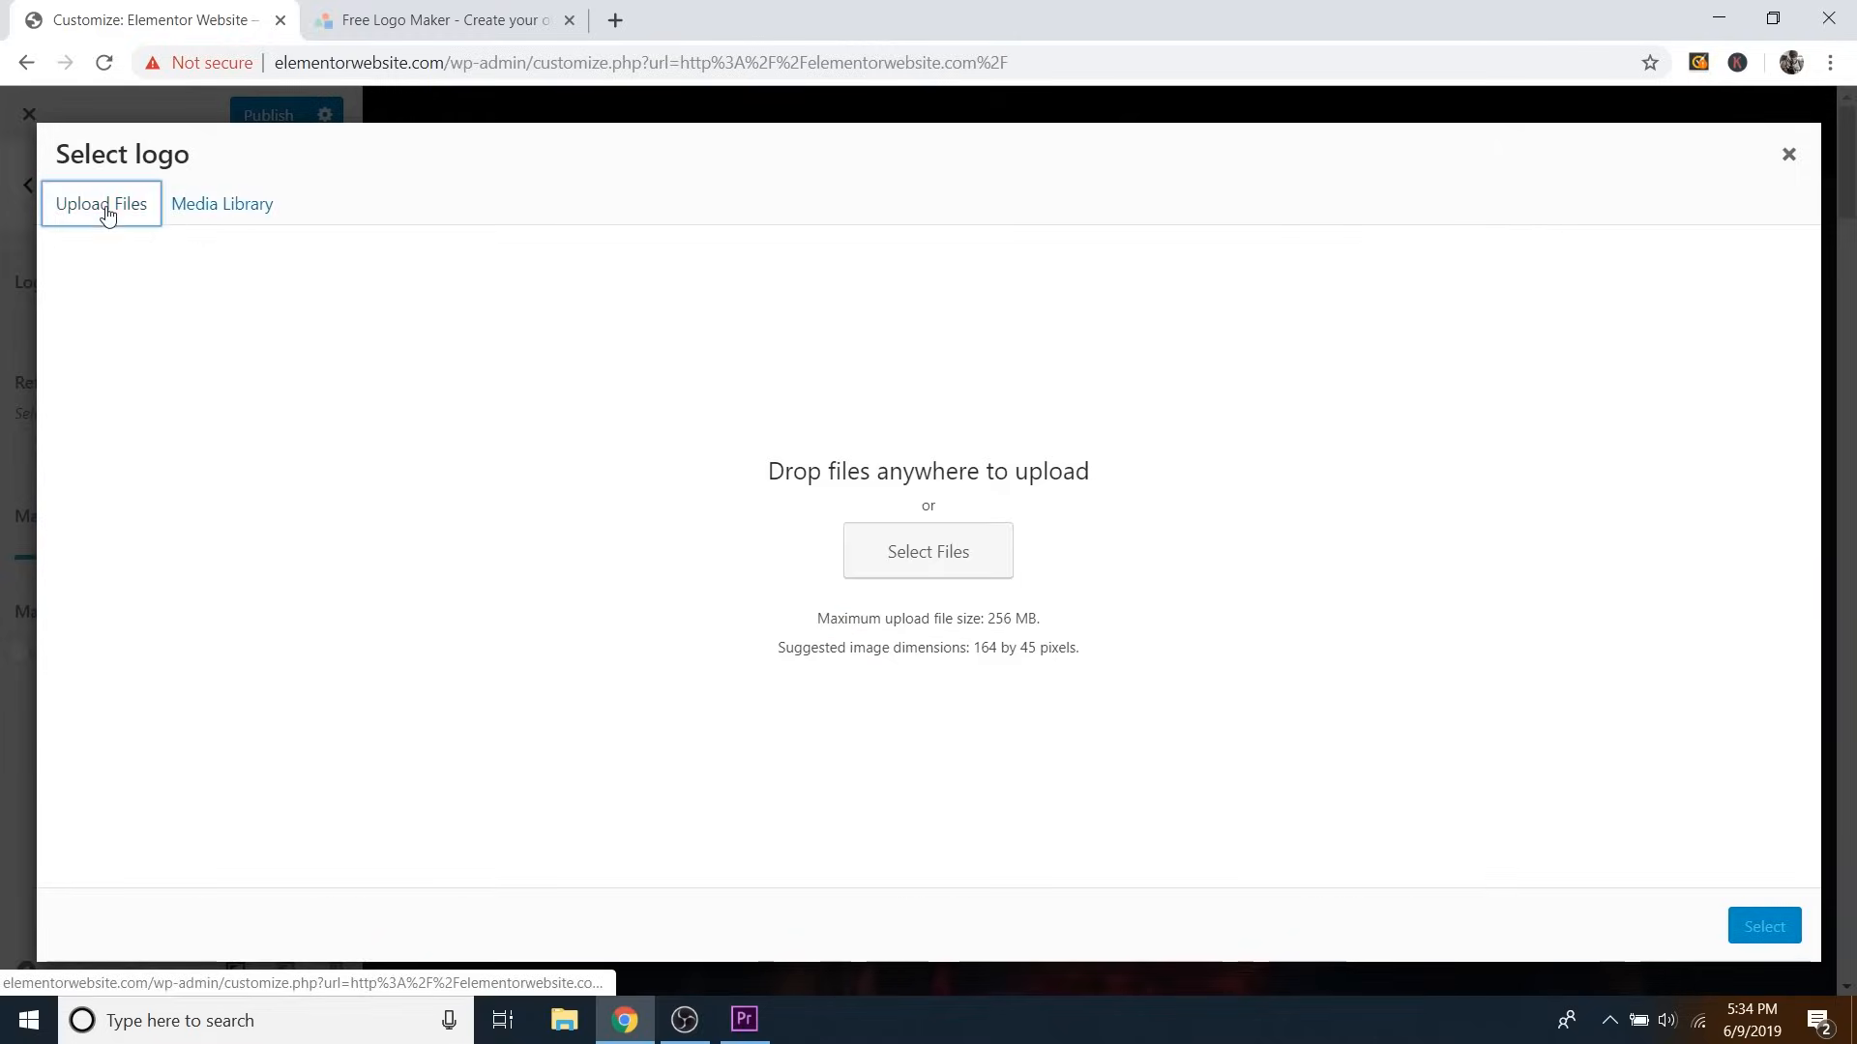
click(916, 559)
click(677, 314)
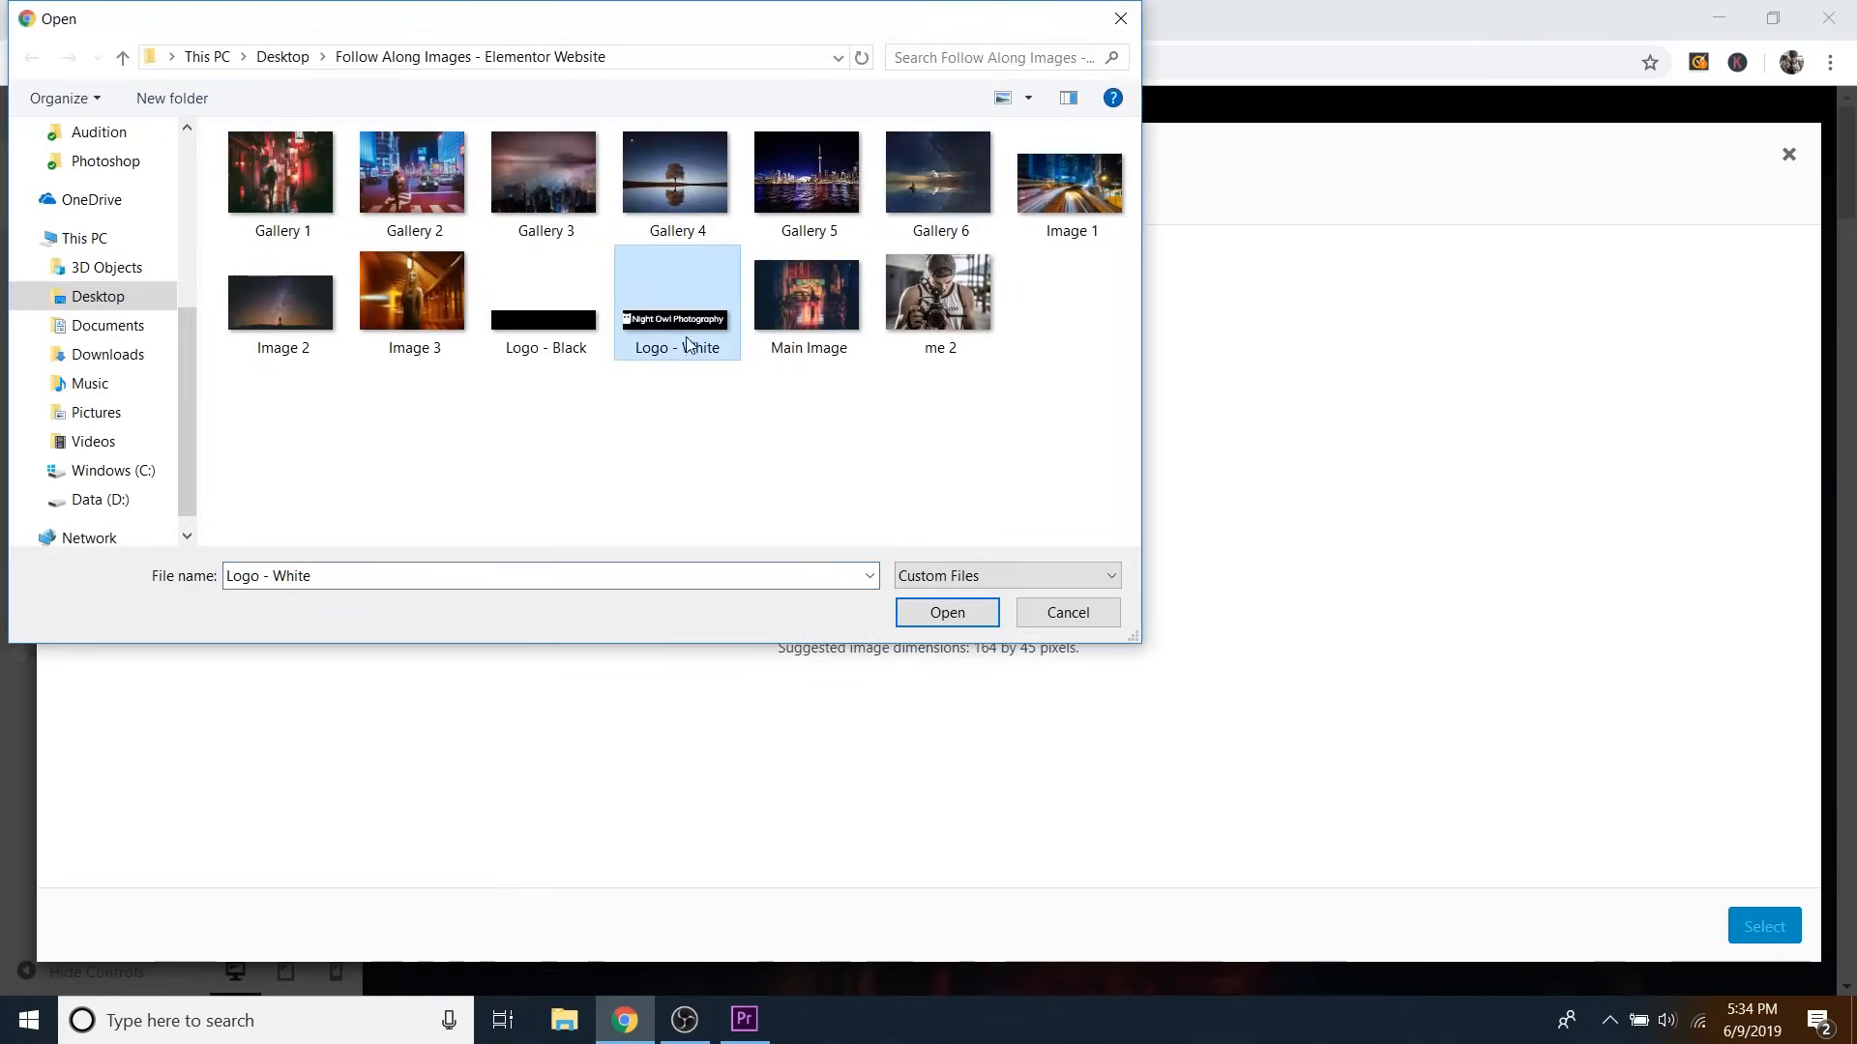
click(952, 613)
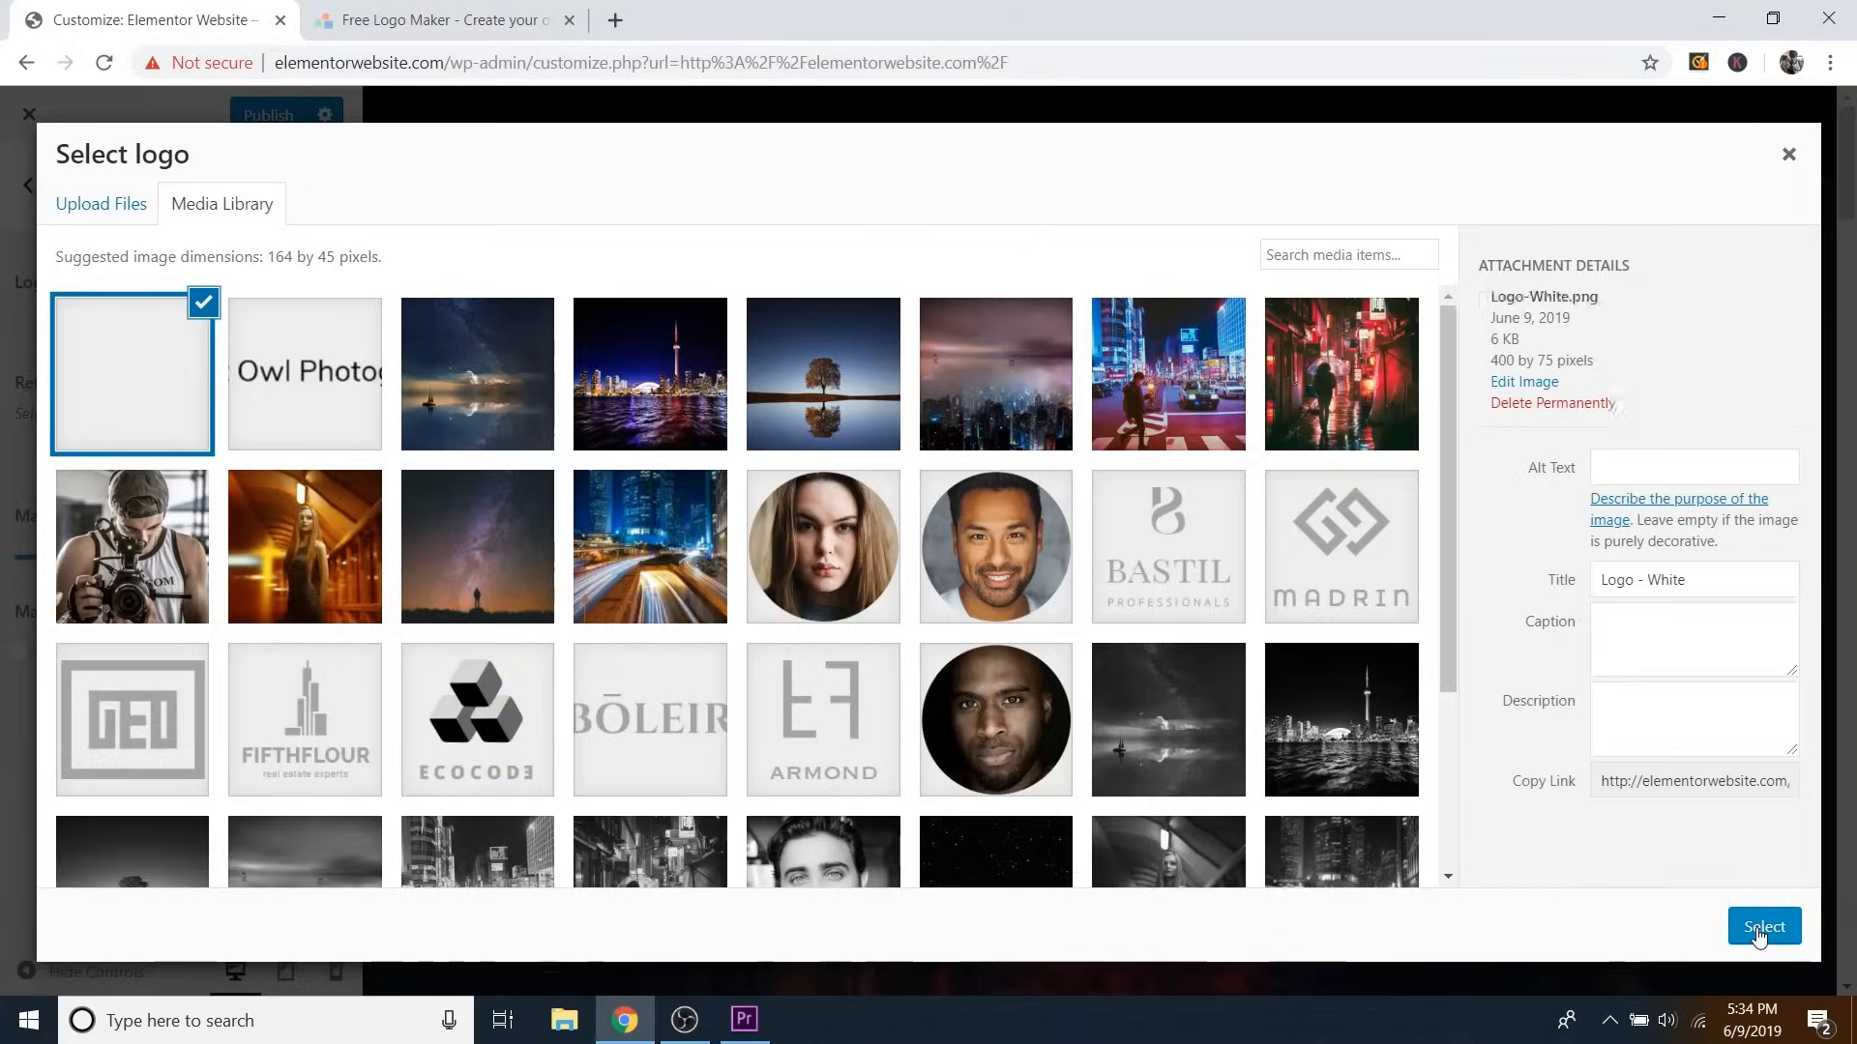
click(1762, 929)
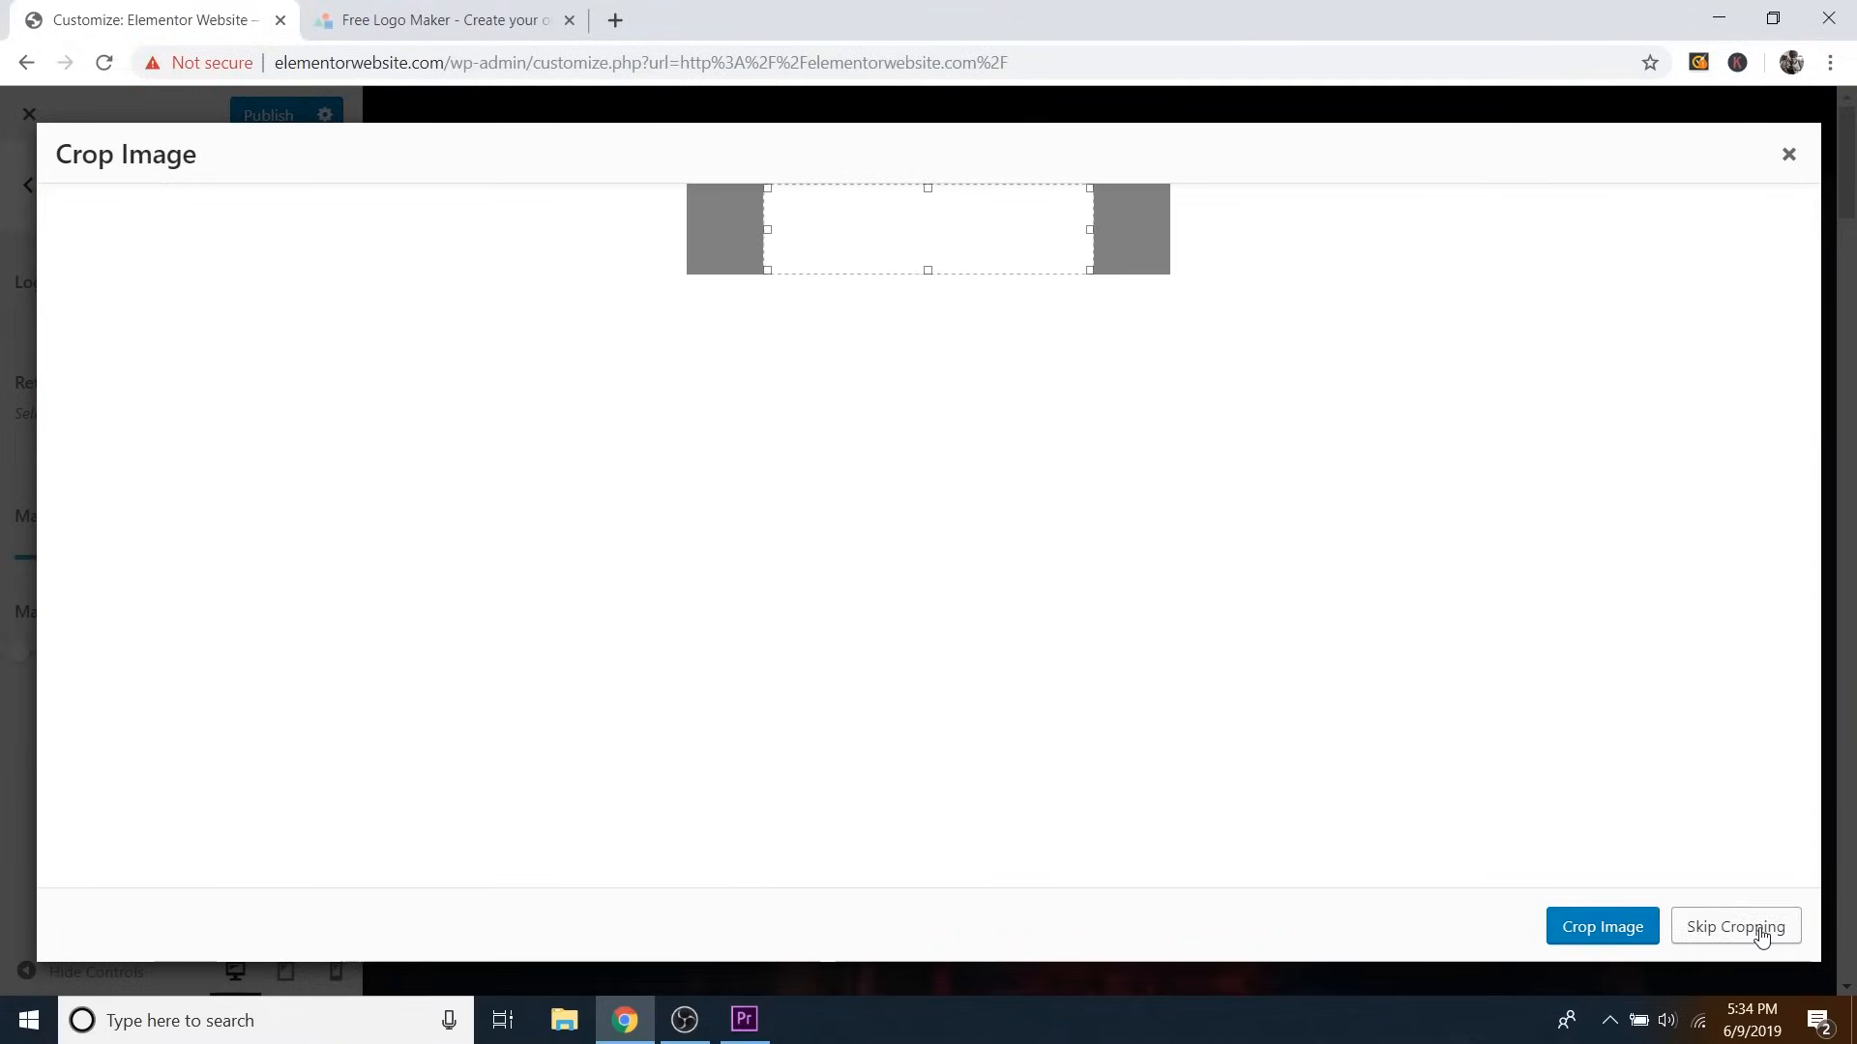
click(1740, 930)
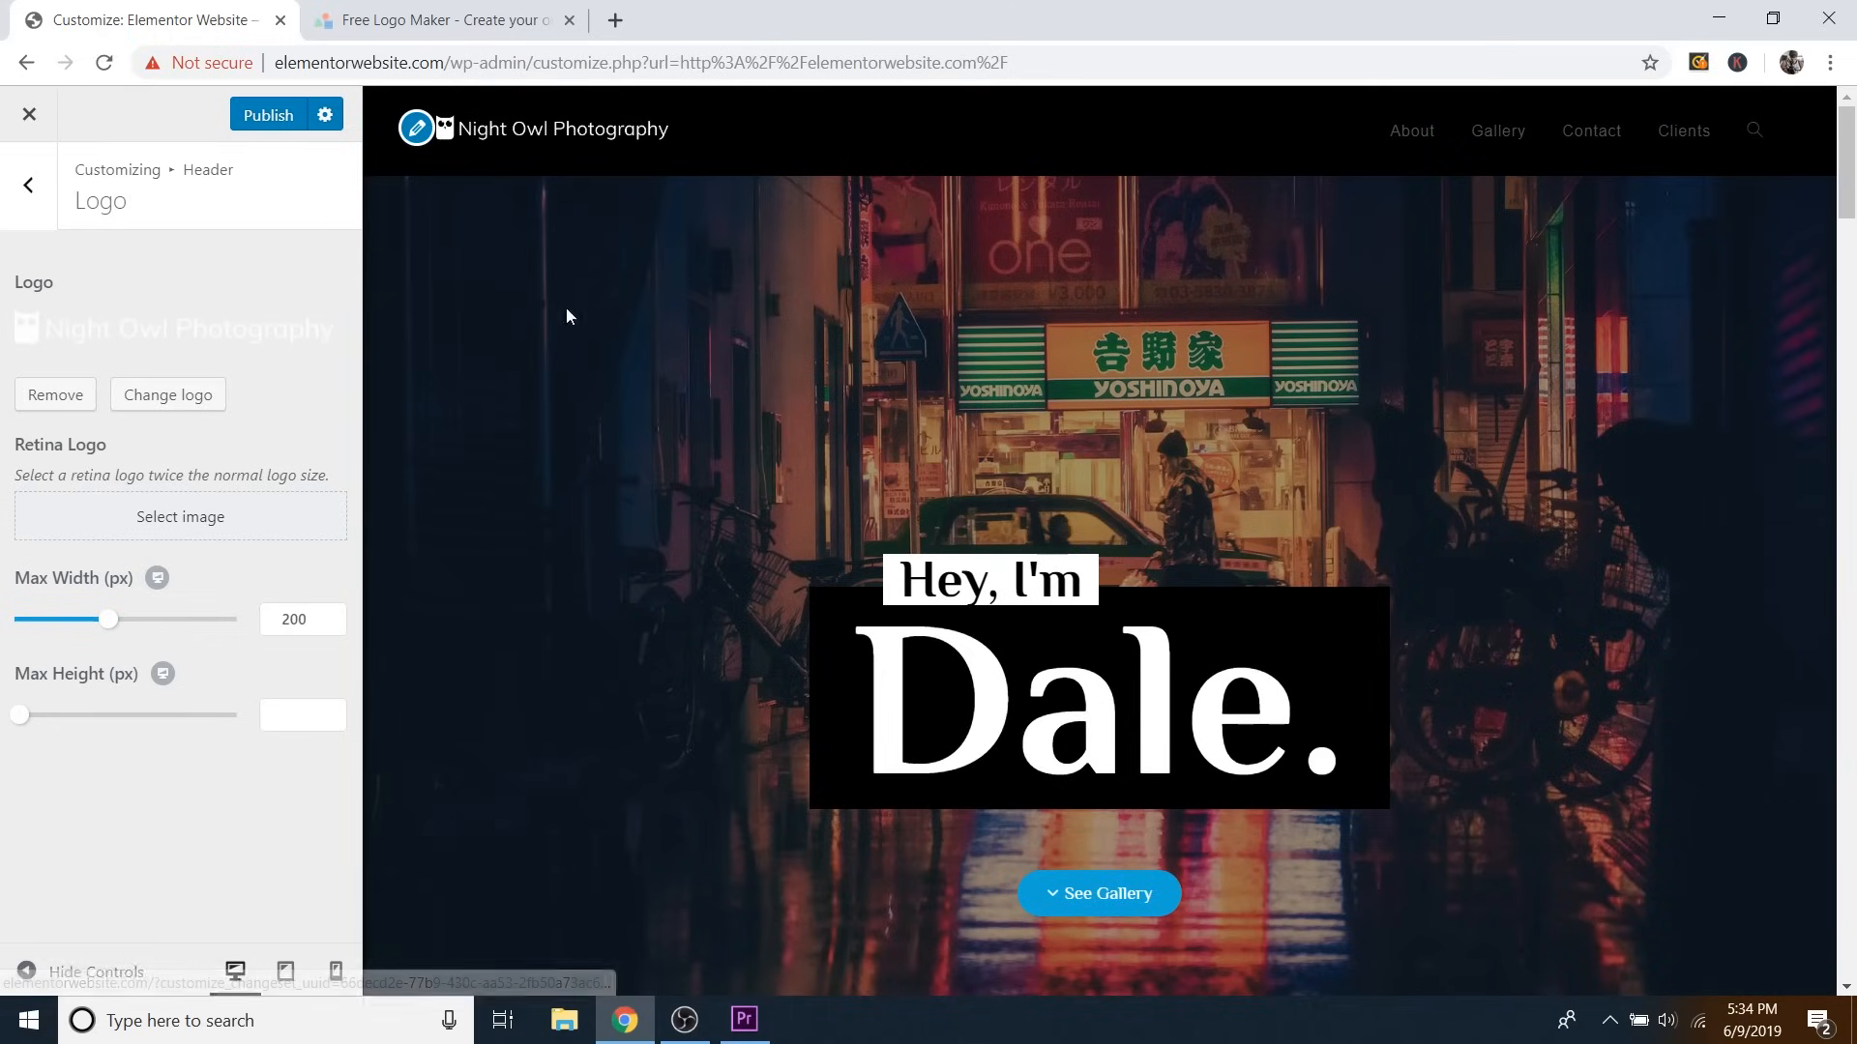
click(39, 199)
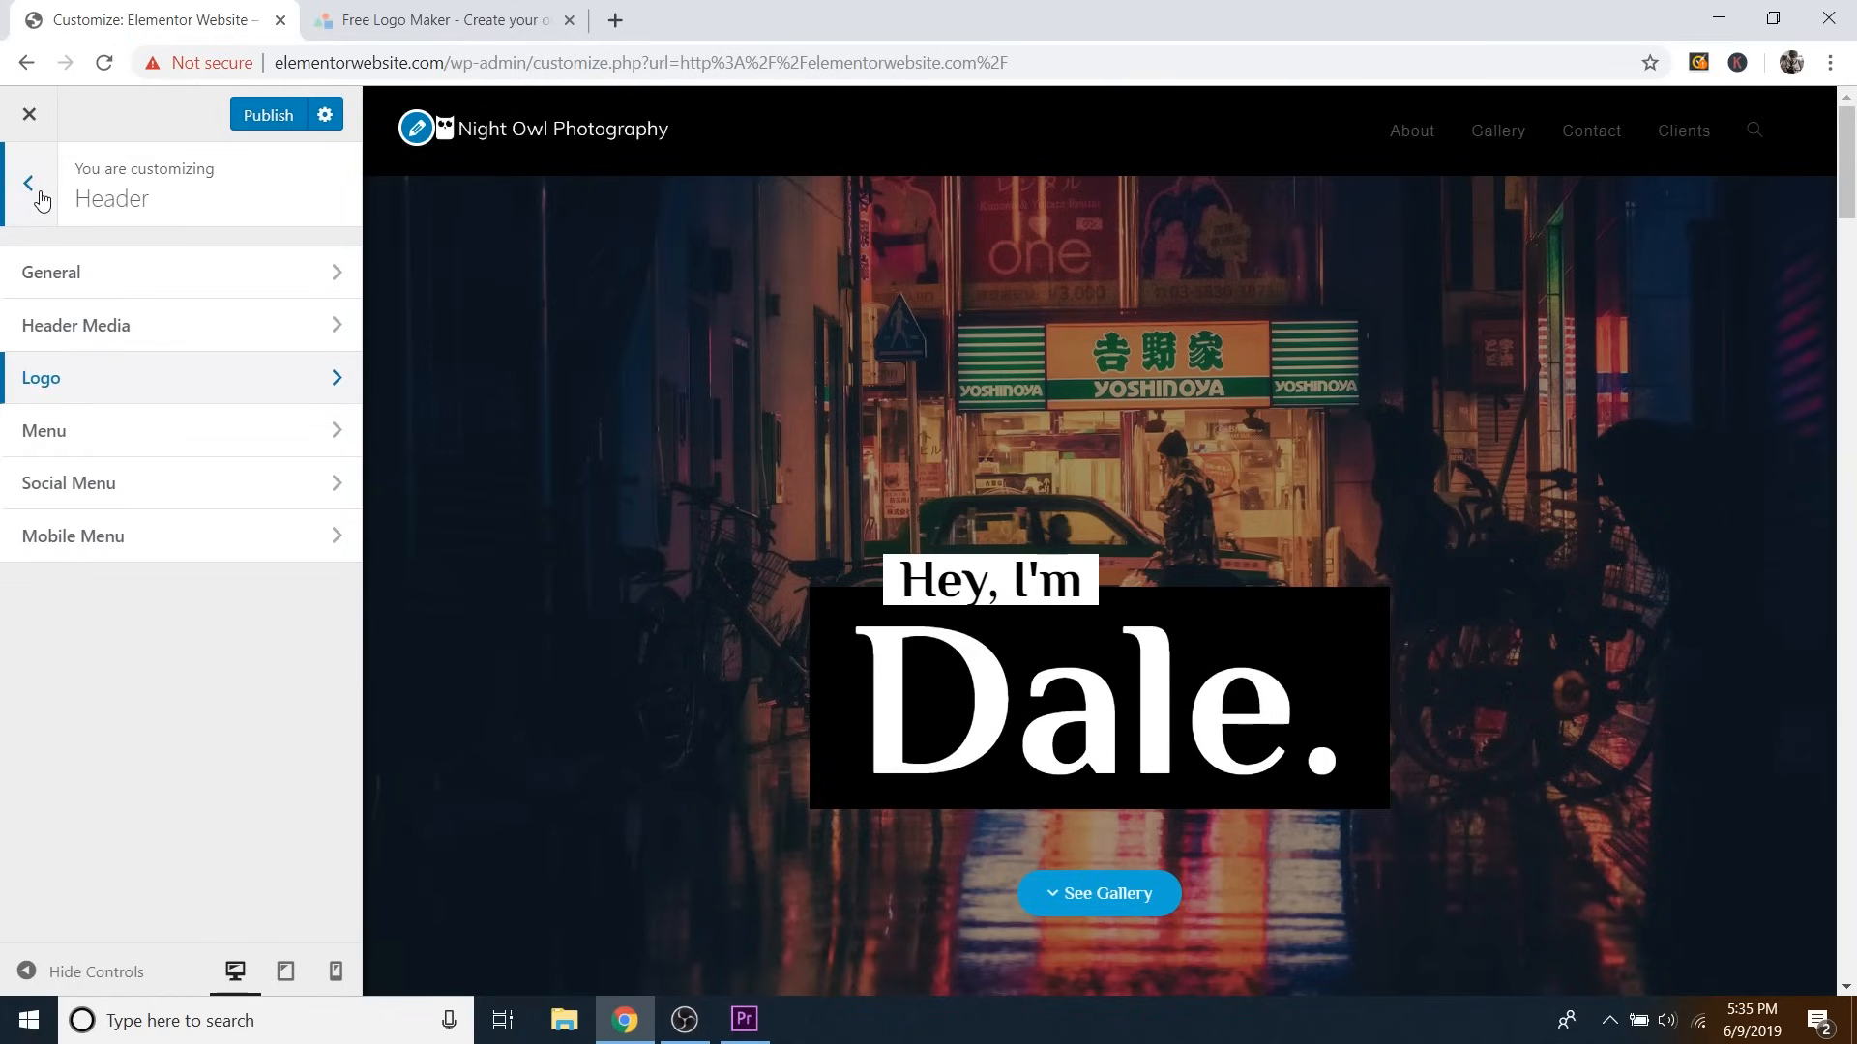
In Header > Menu, try orange for Link Color: Hover, then restore the default #13aff0.
click(66, 440)
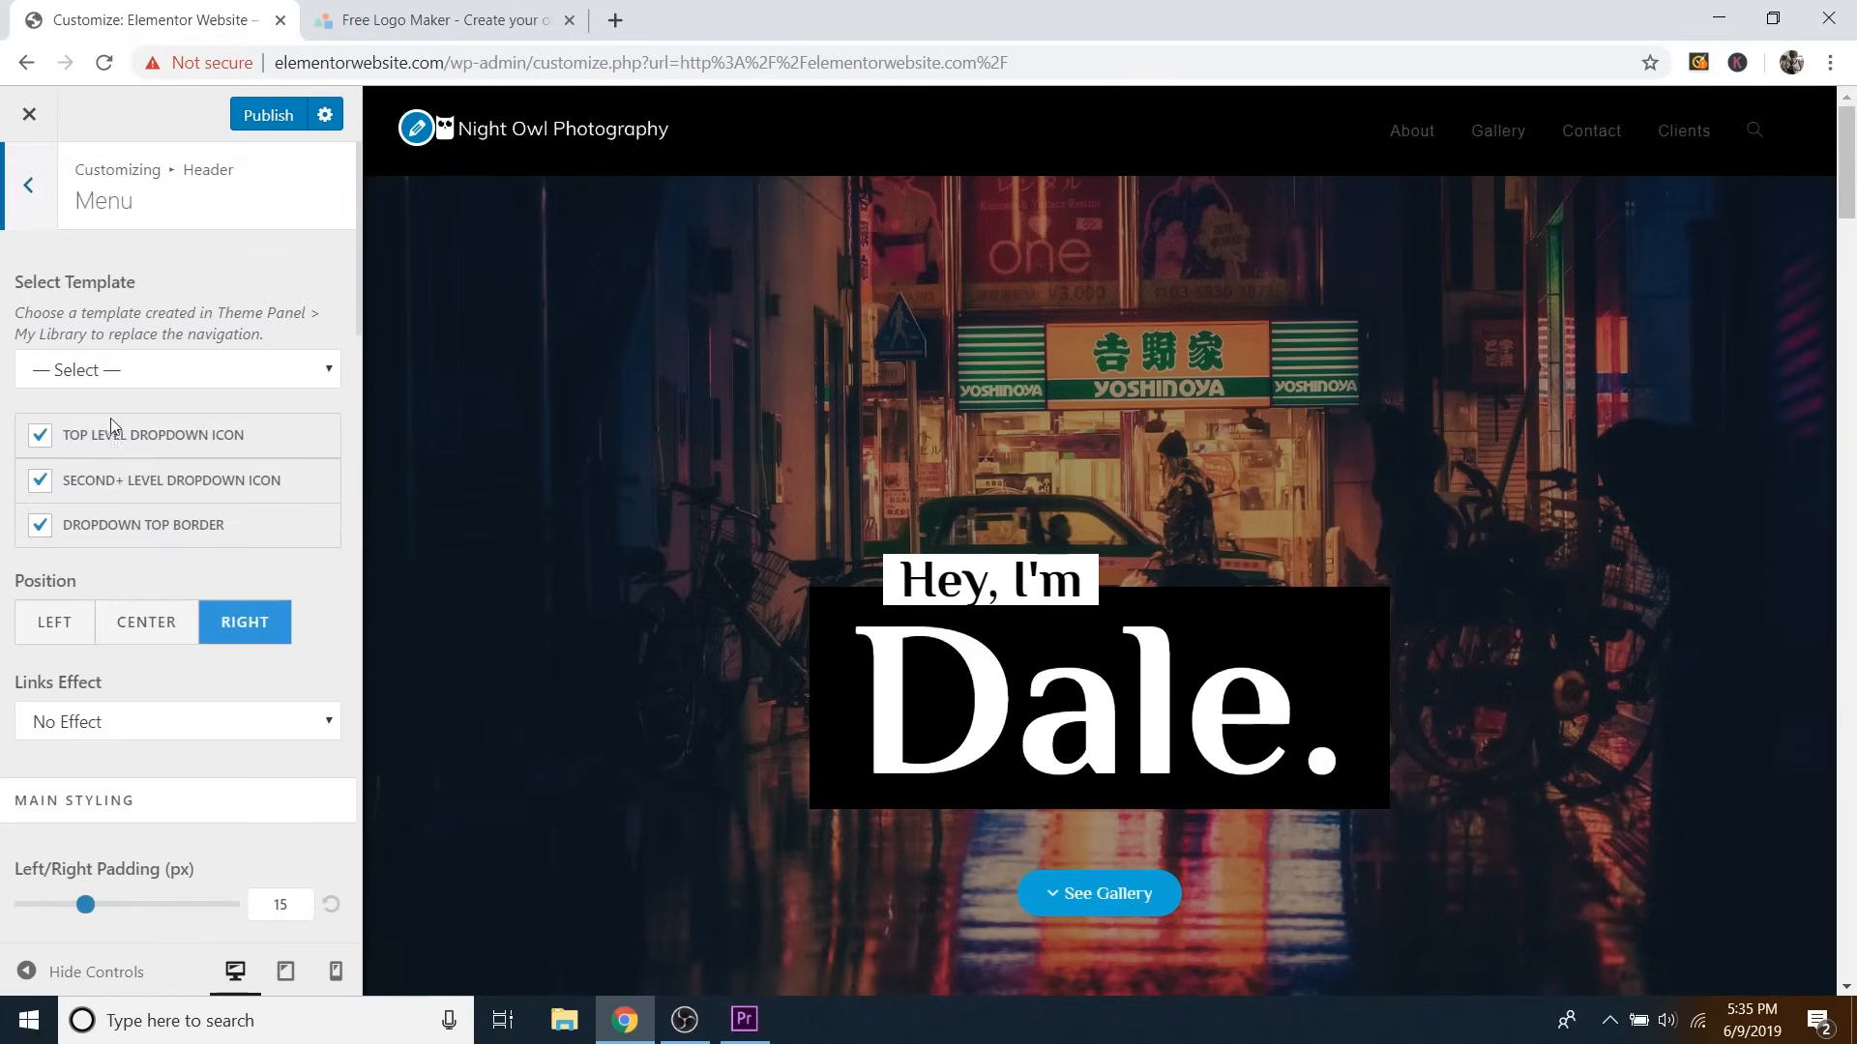
scroll(103, 416, down, 6)
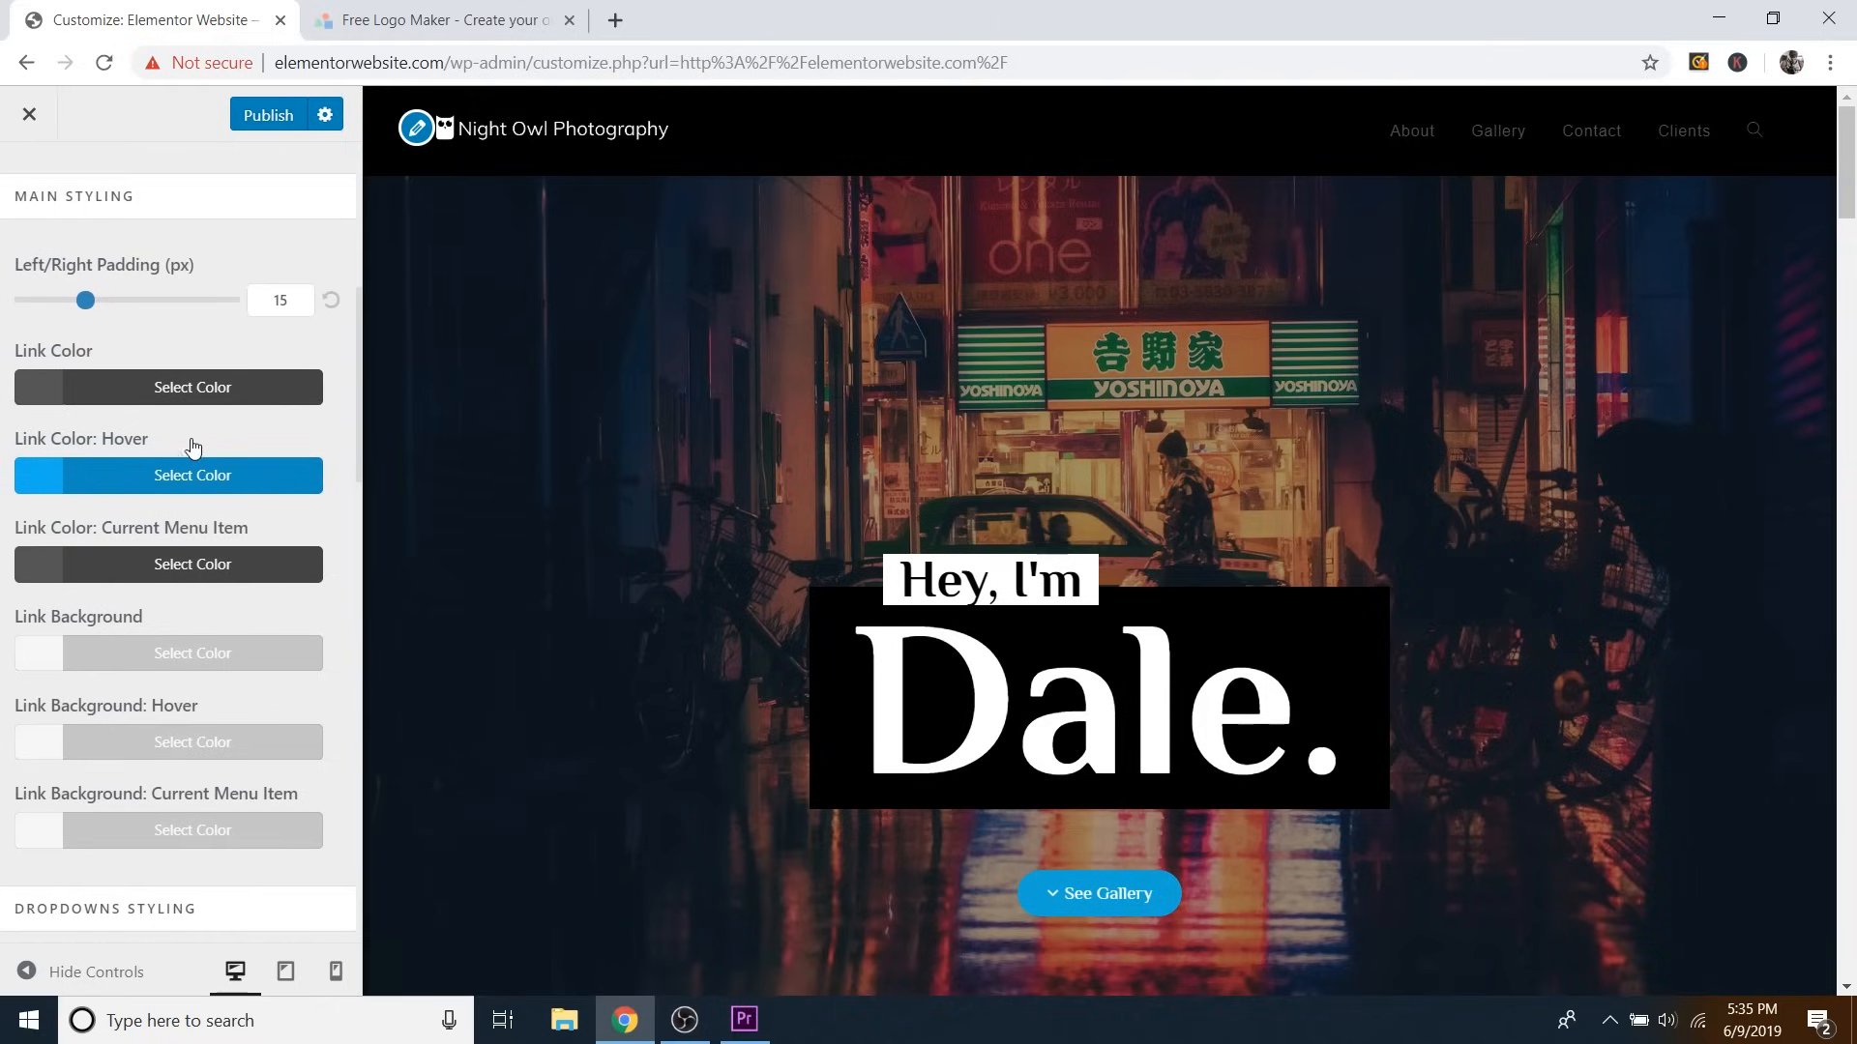
scroll(175, 423, up, 3)
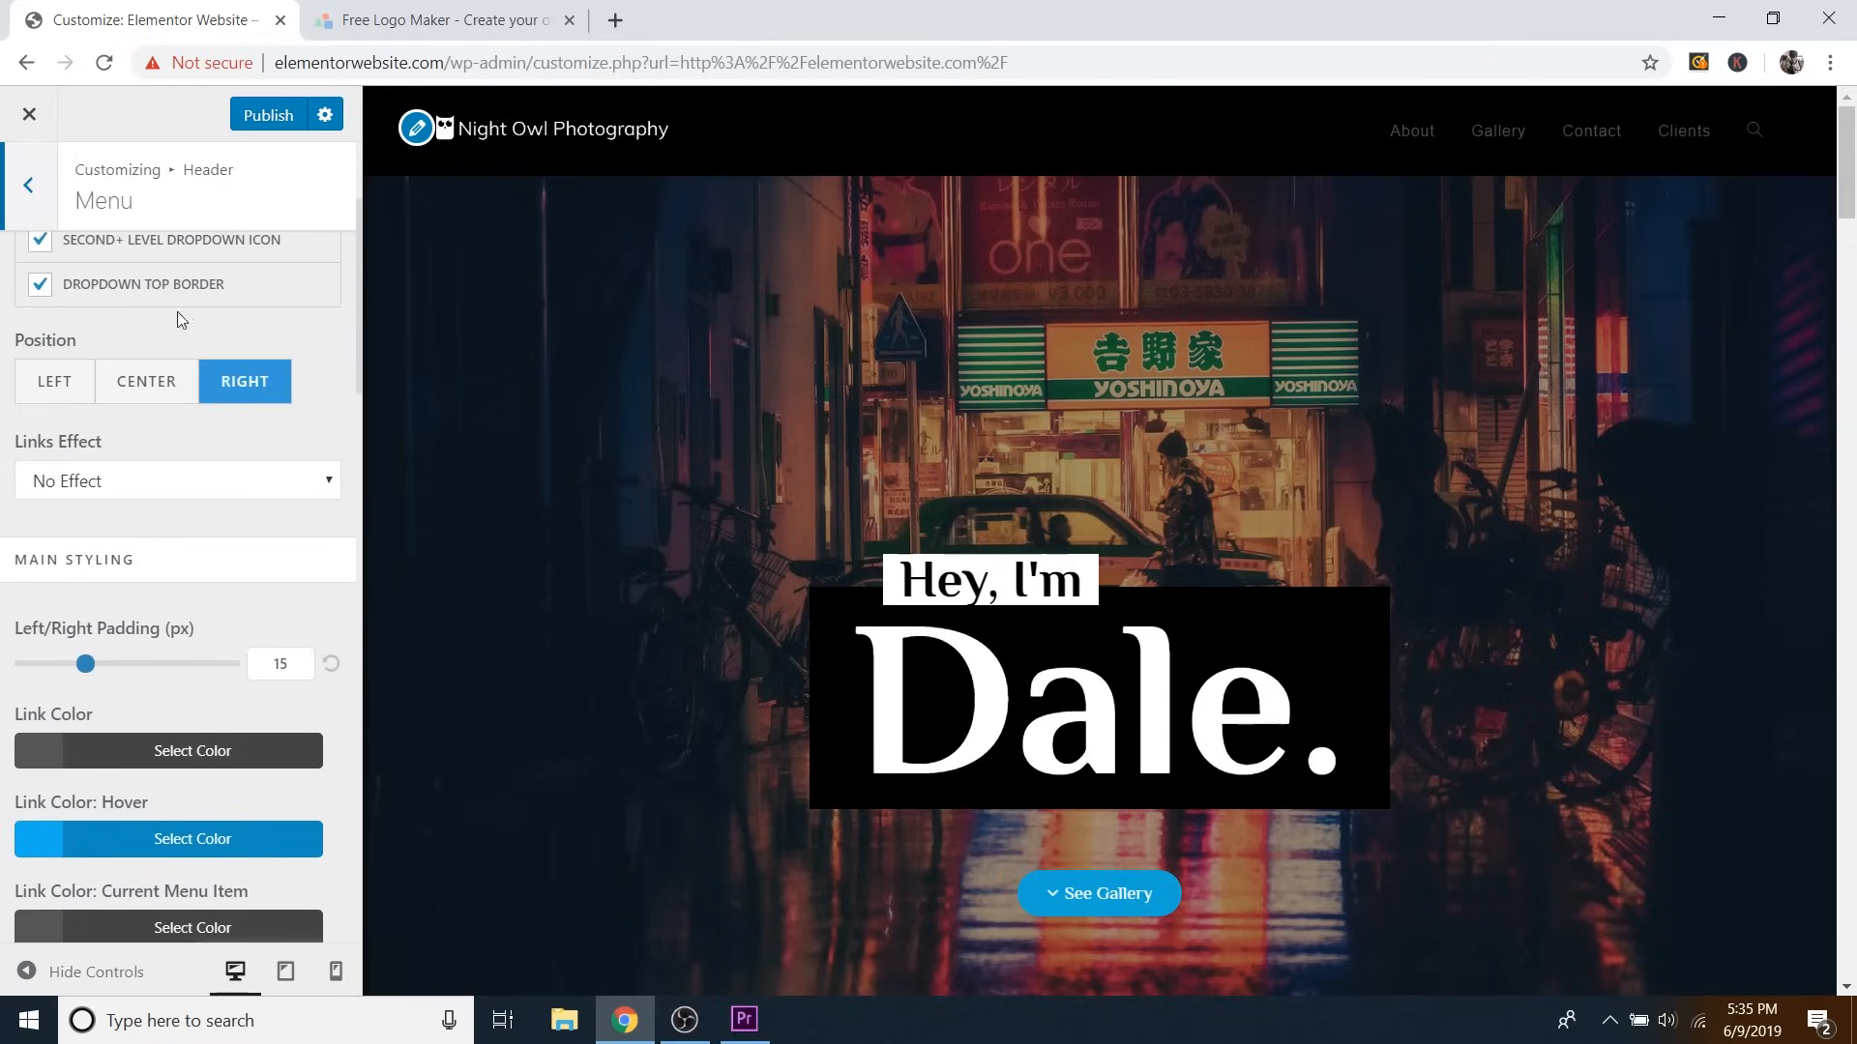
drag(184, 169, 234, 169)
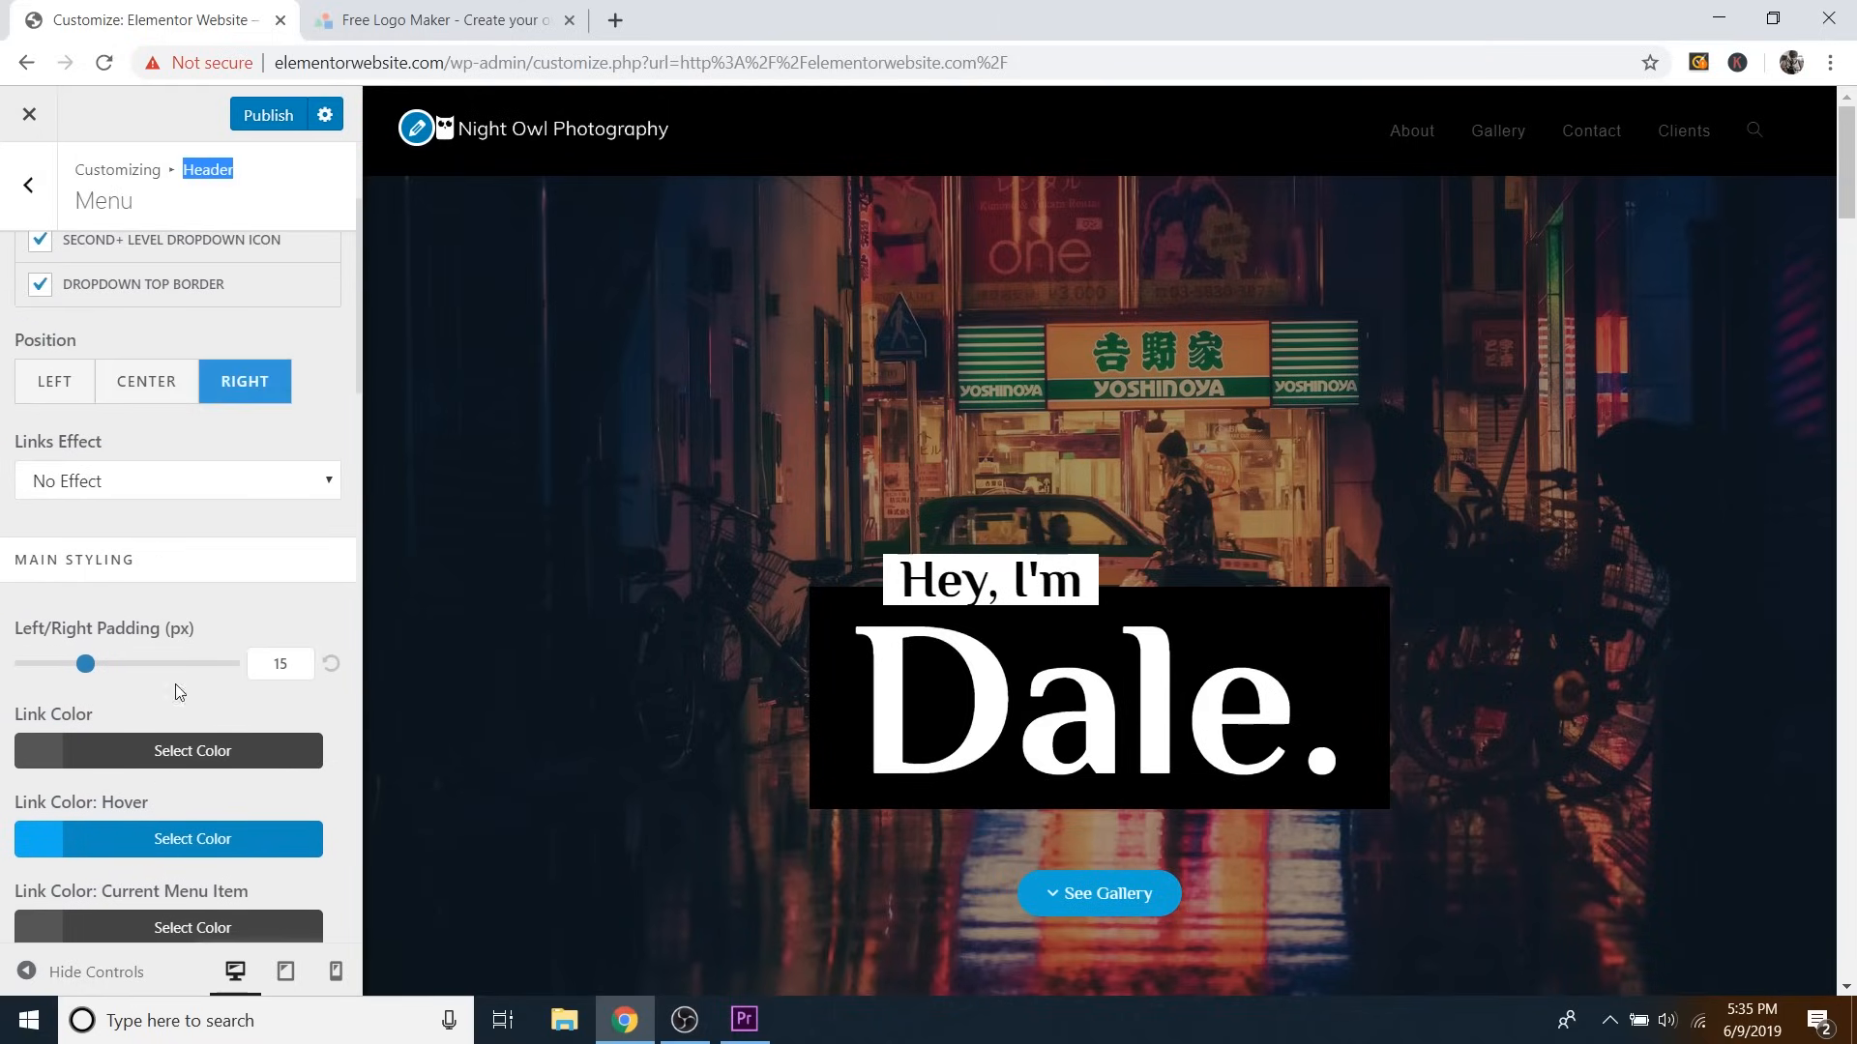
scroll(126, 590, down, 3)
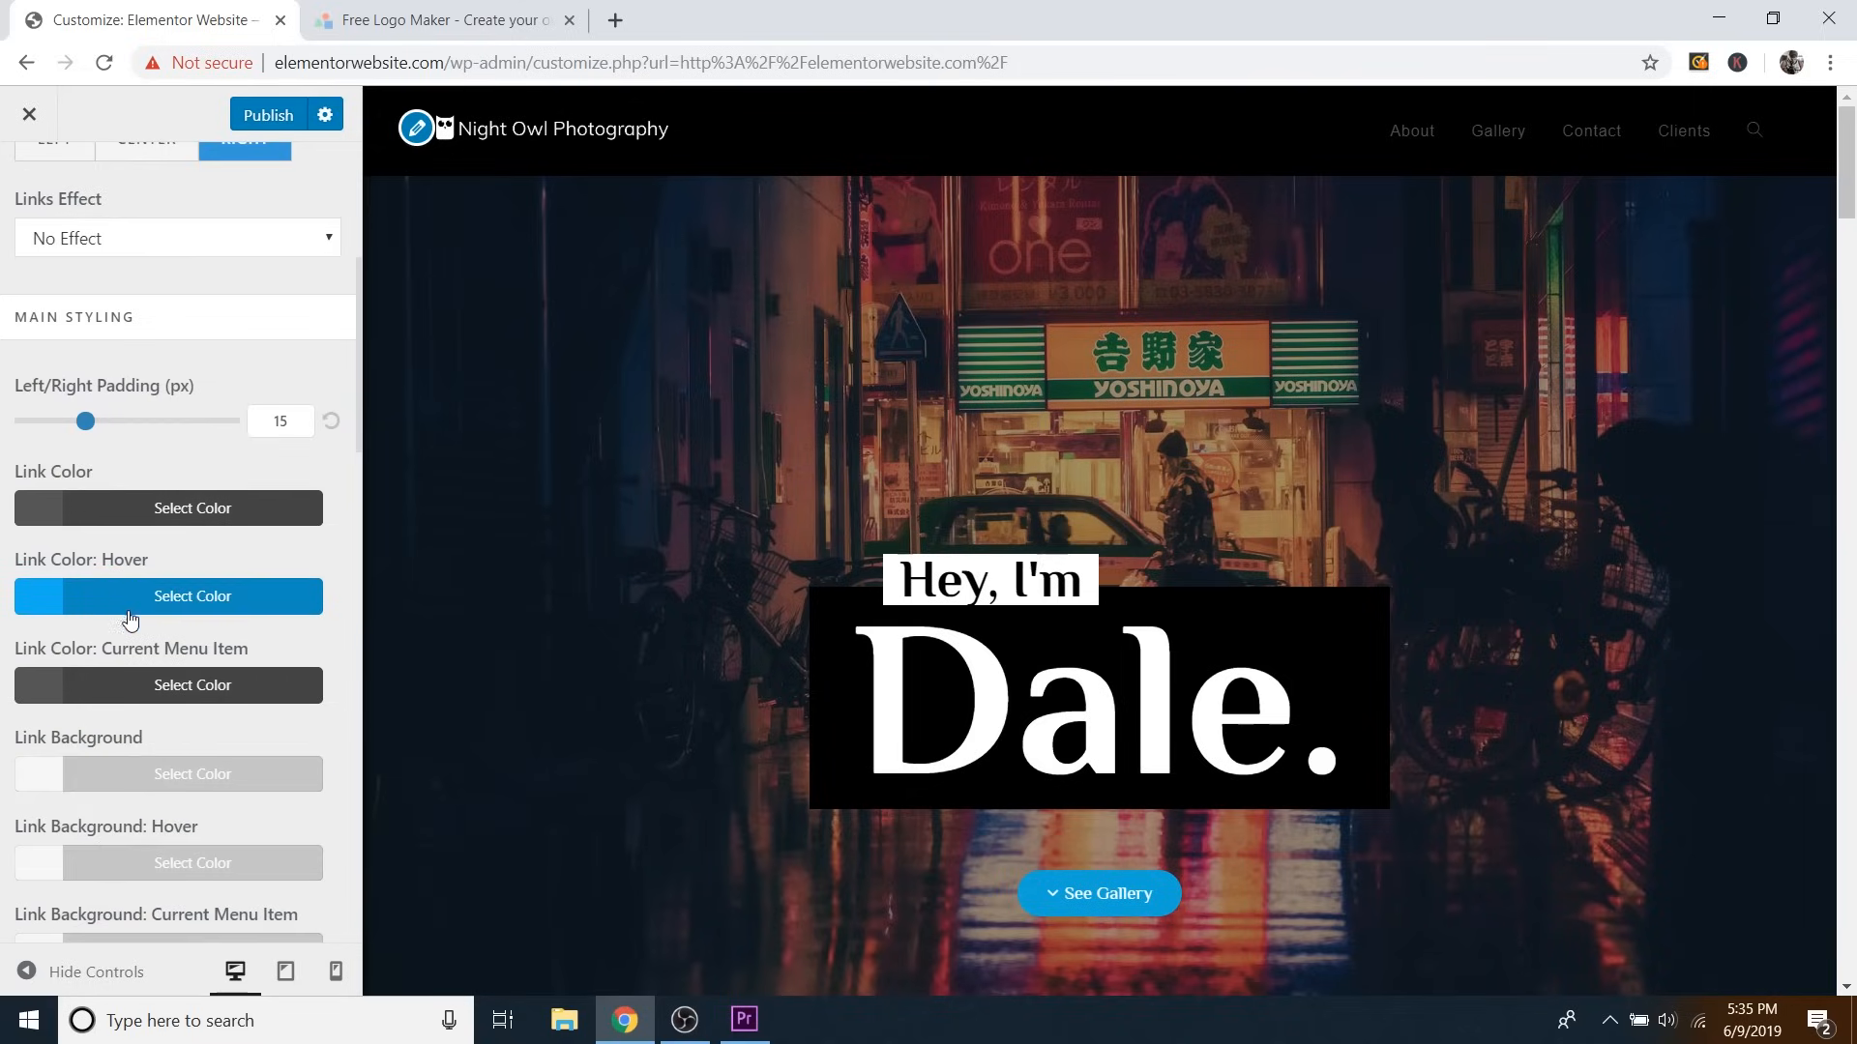
click(136, 599)
mouse_move(148, 779)
mouse_down()
mouse_move(58, 706)
mouse_move(37, 719)
mouse_up()
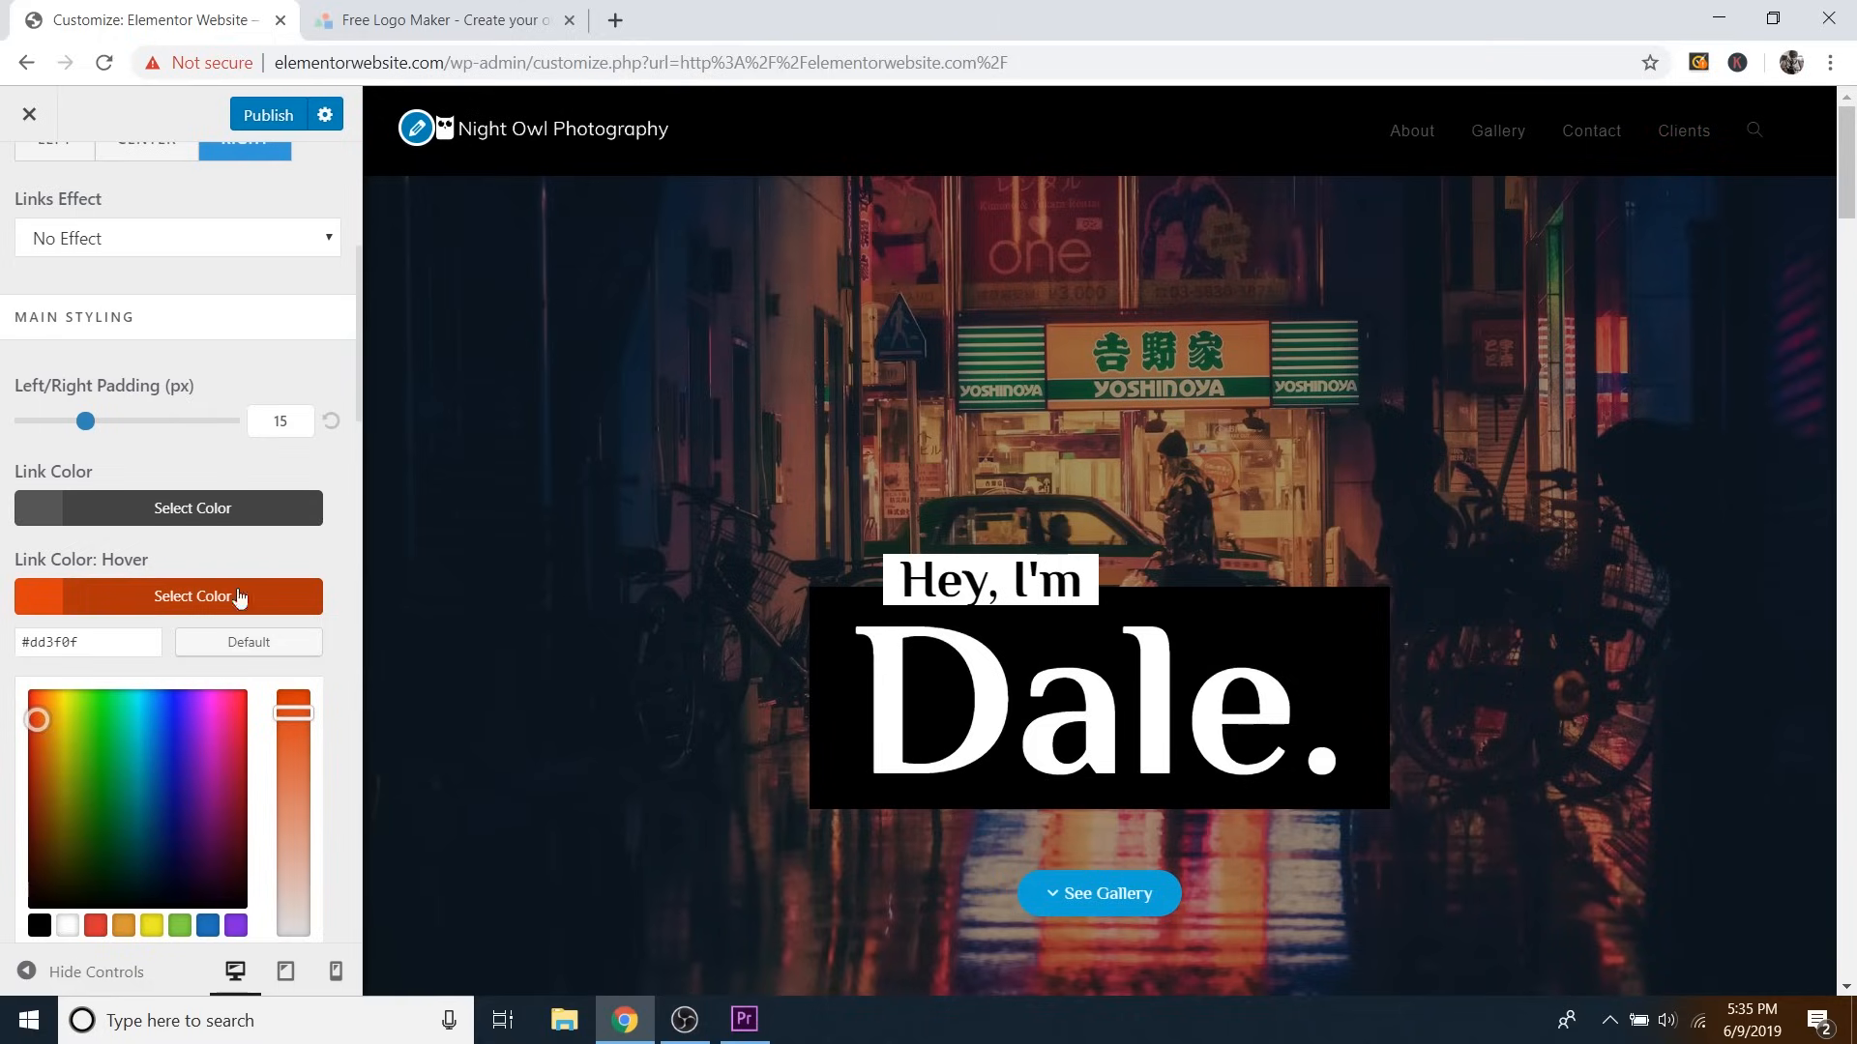
click(250, 644)
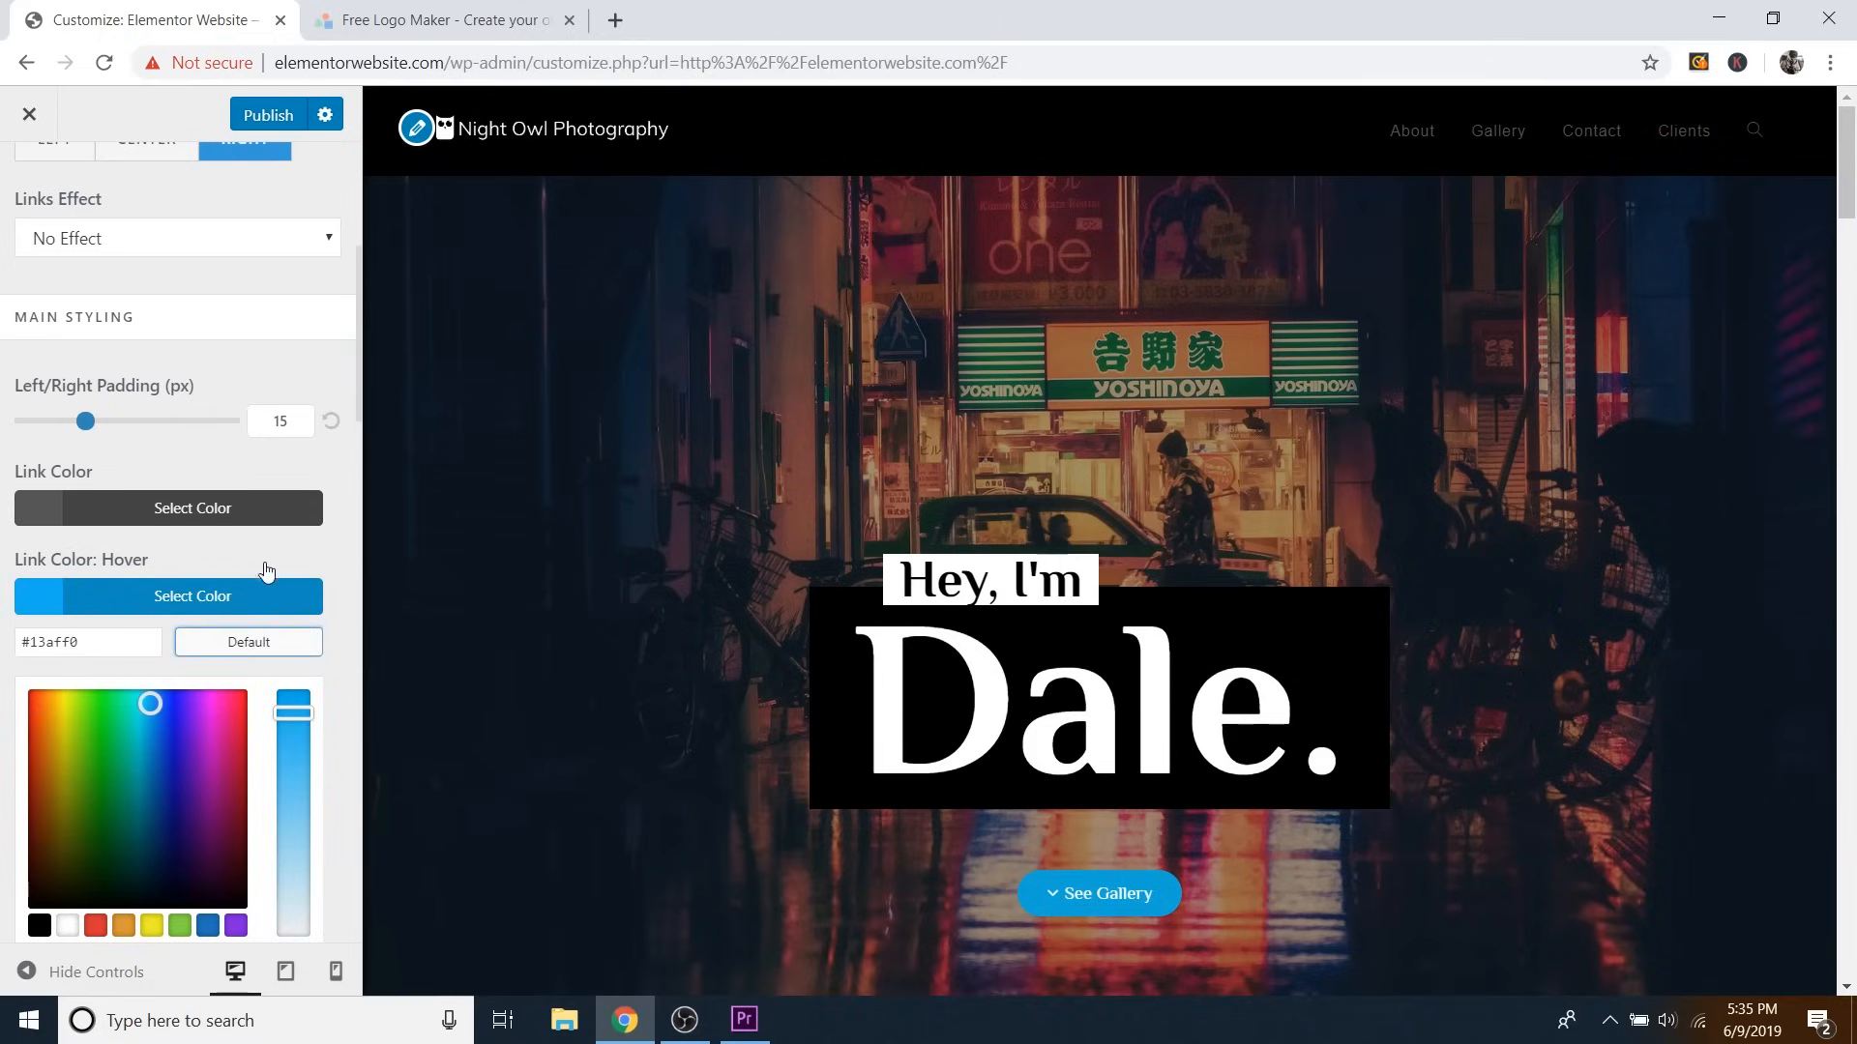
click(255, 593)
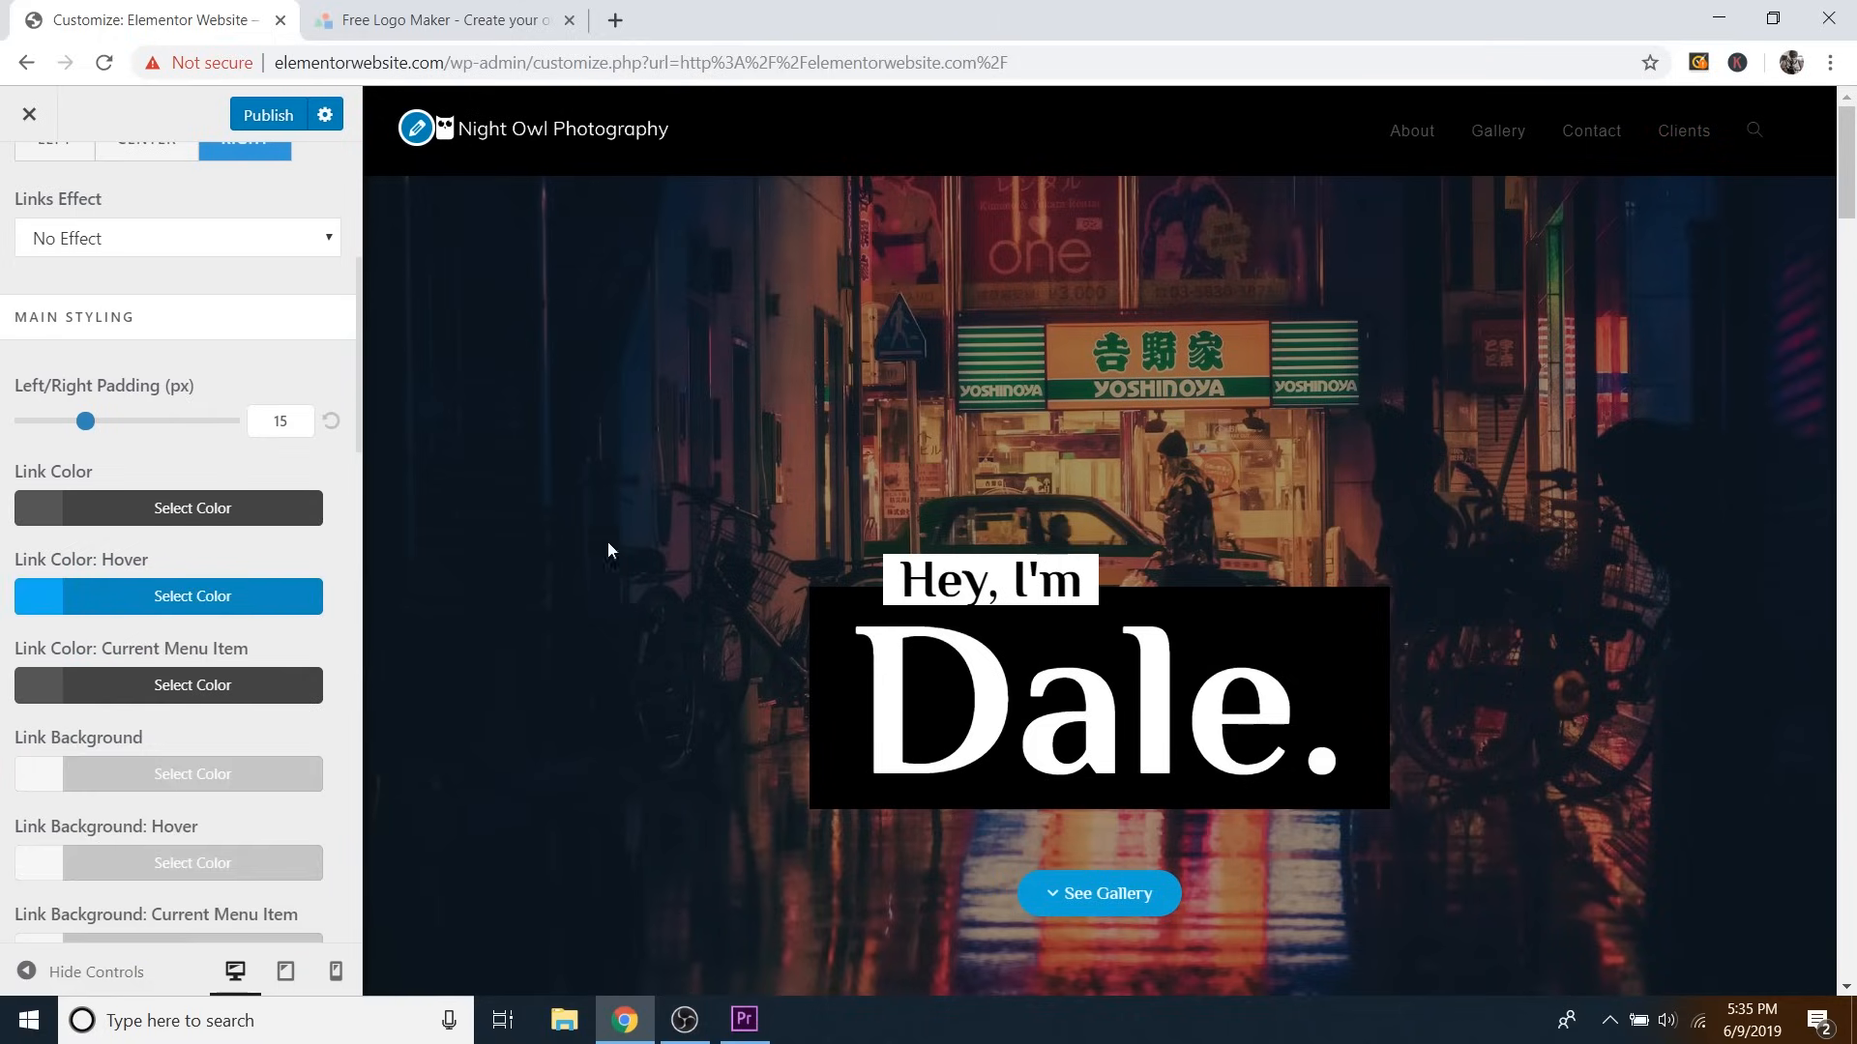
scroll(251, 512, up, 5)
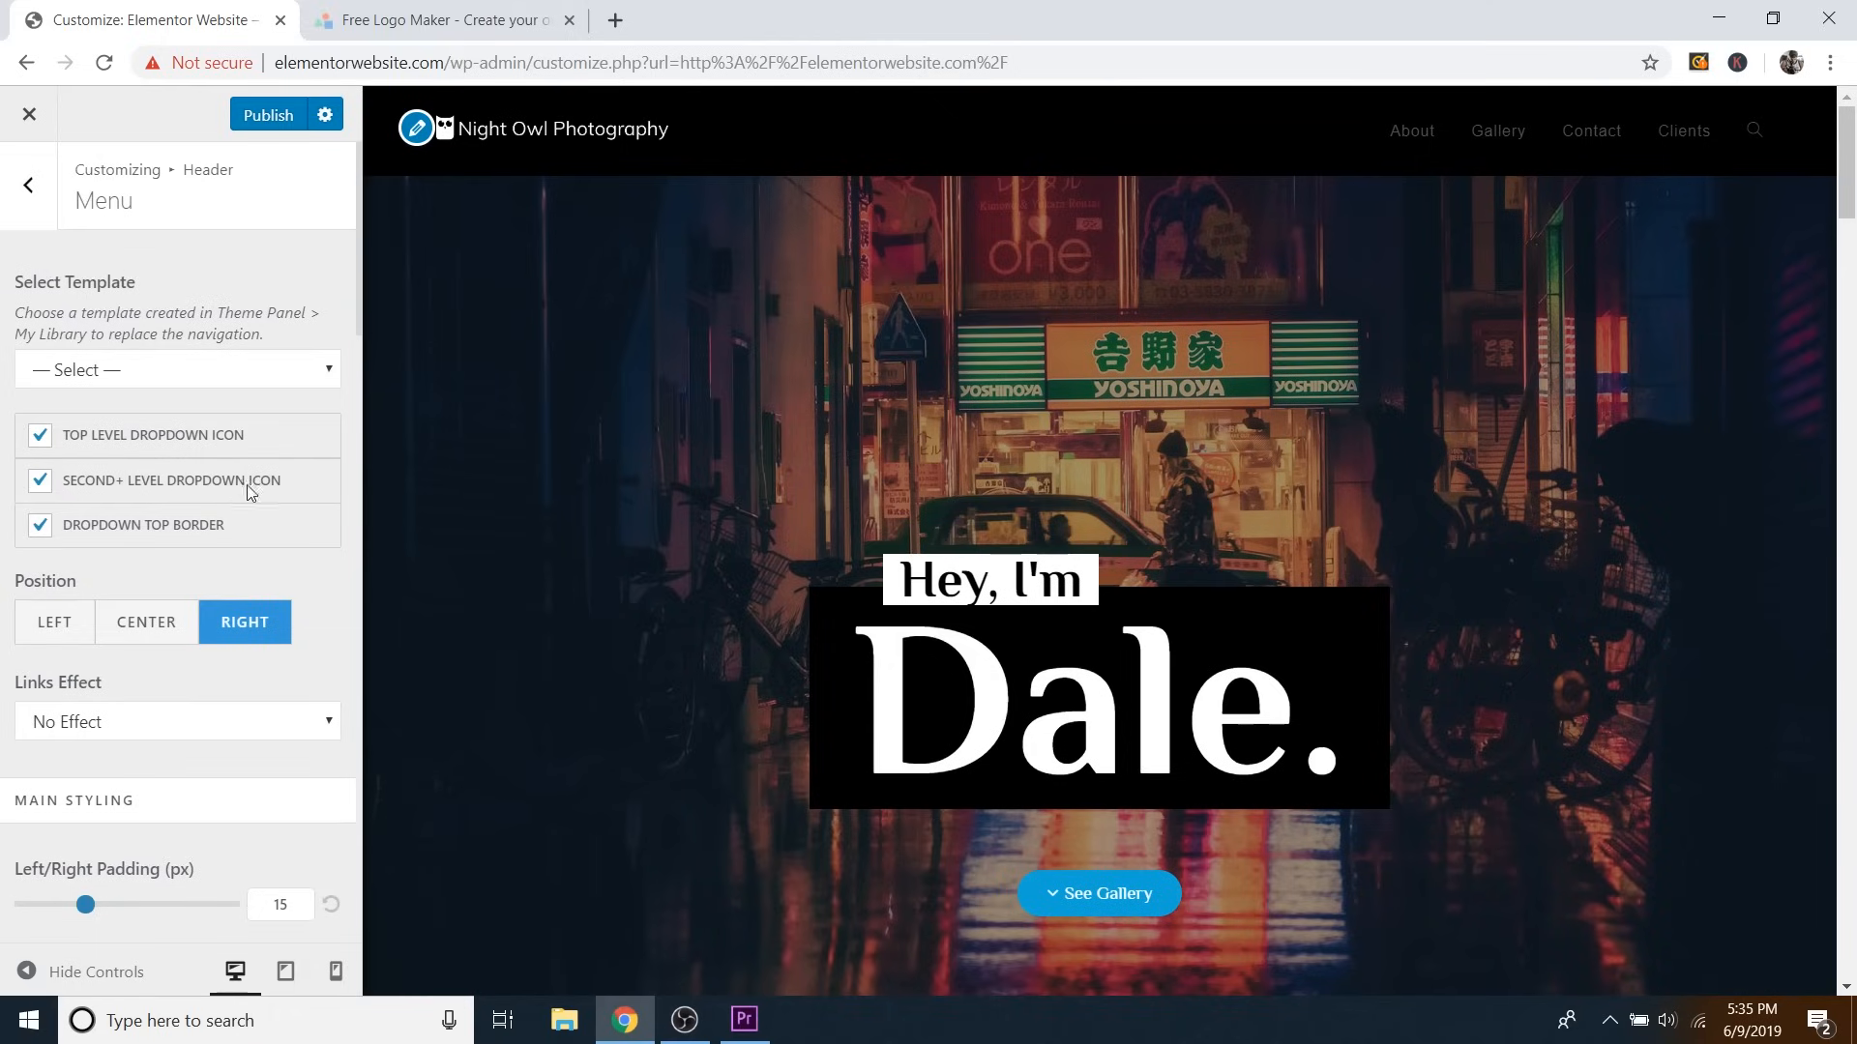
Publish the header changes and close the customizer.
click(259, 116)
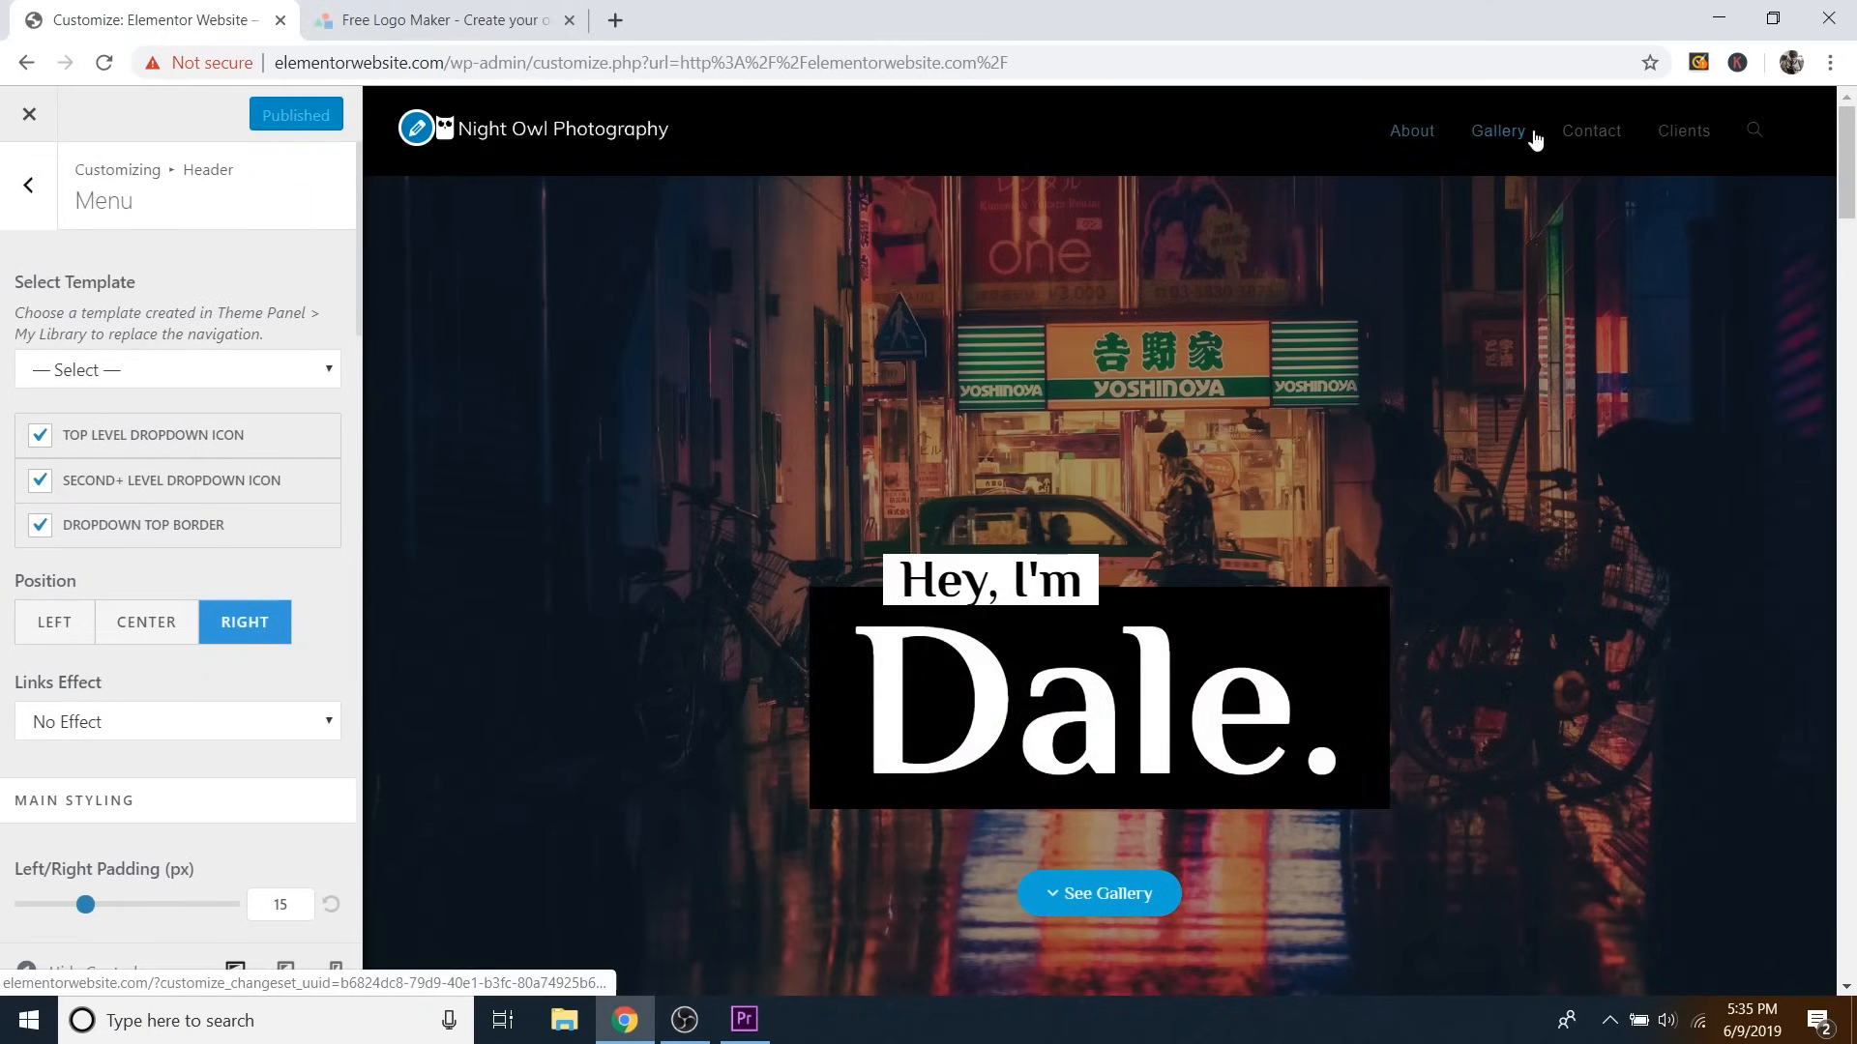
click(29, 116)
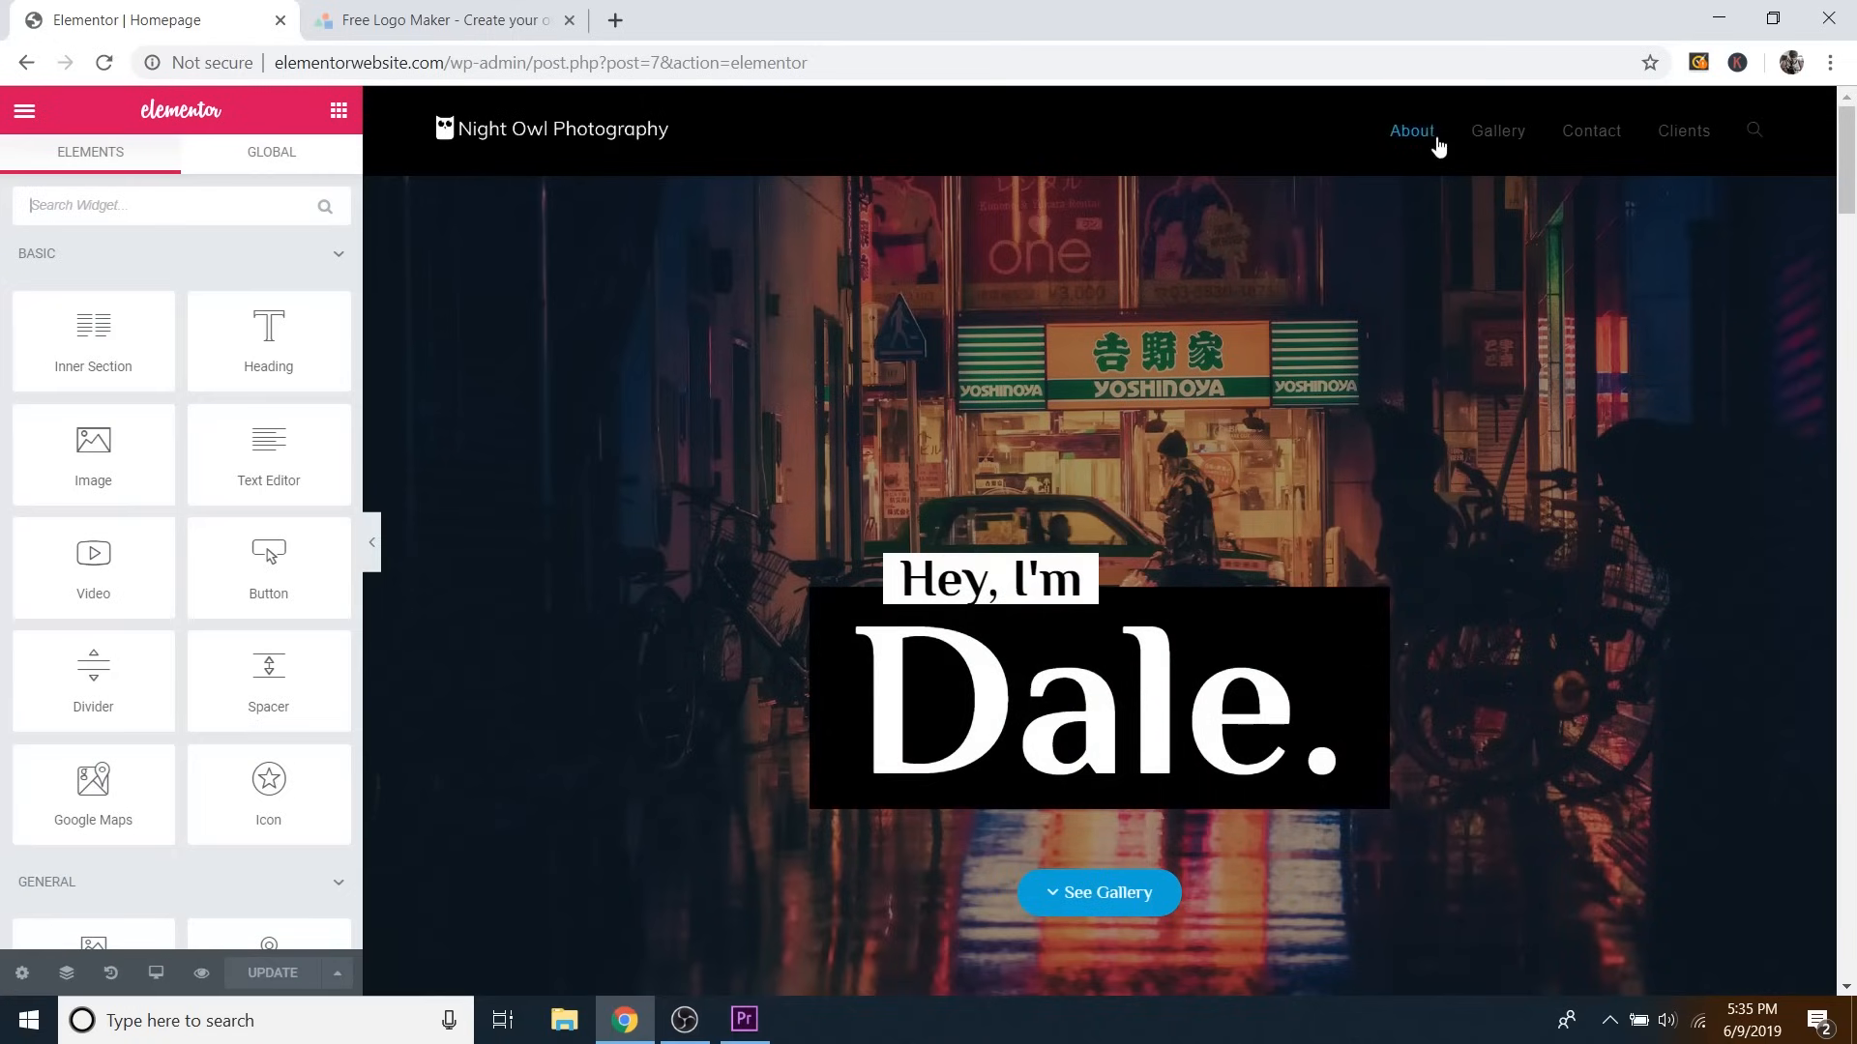
Open the About section's settings on the Advanced tab in Elementor.
scroll(1396, 316, down, 10)
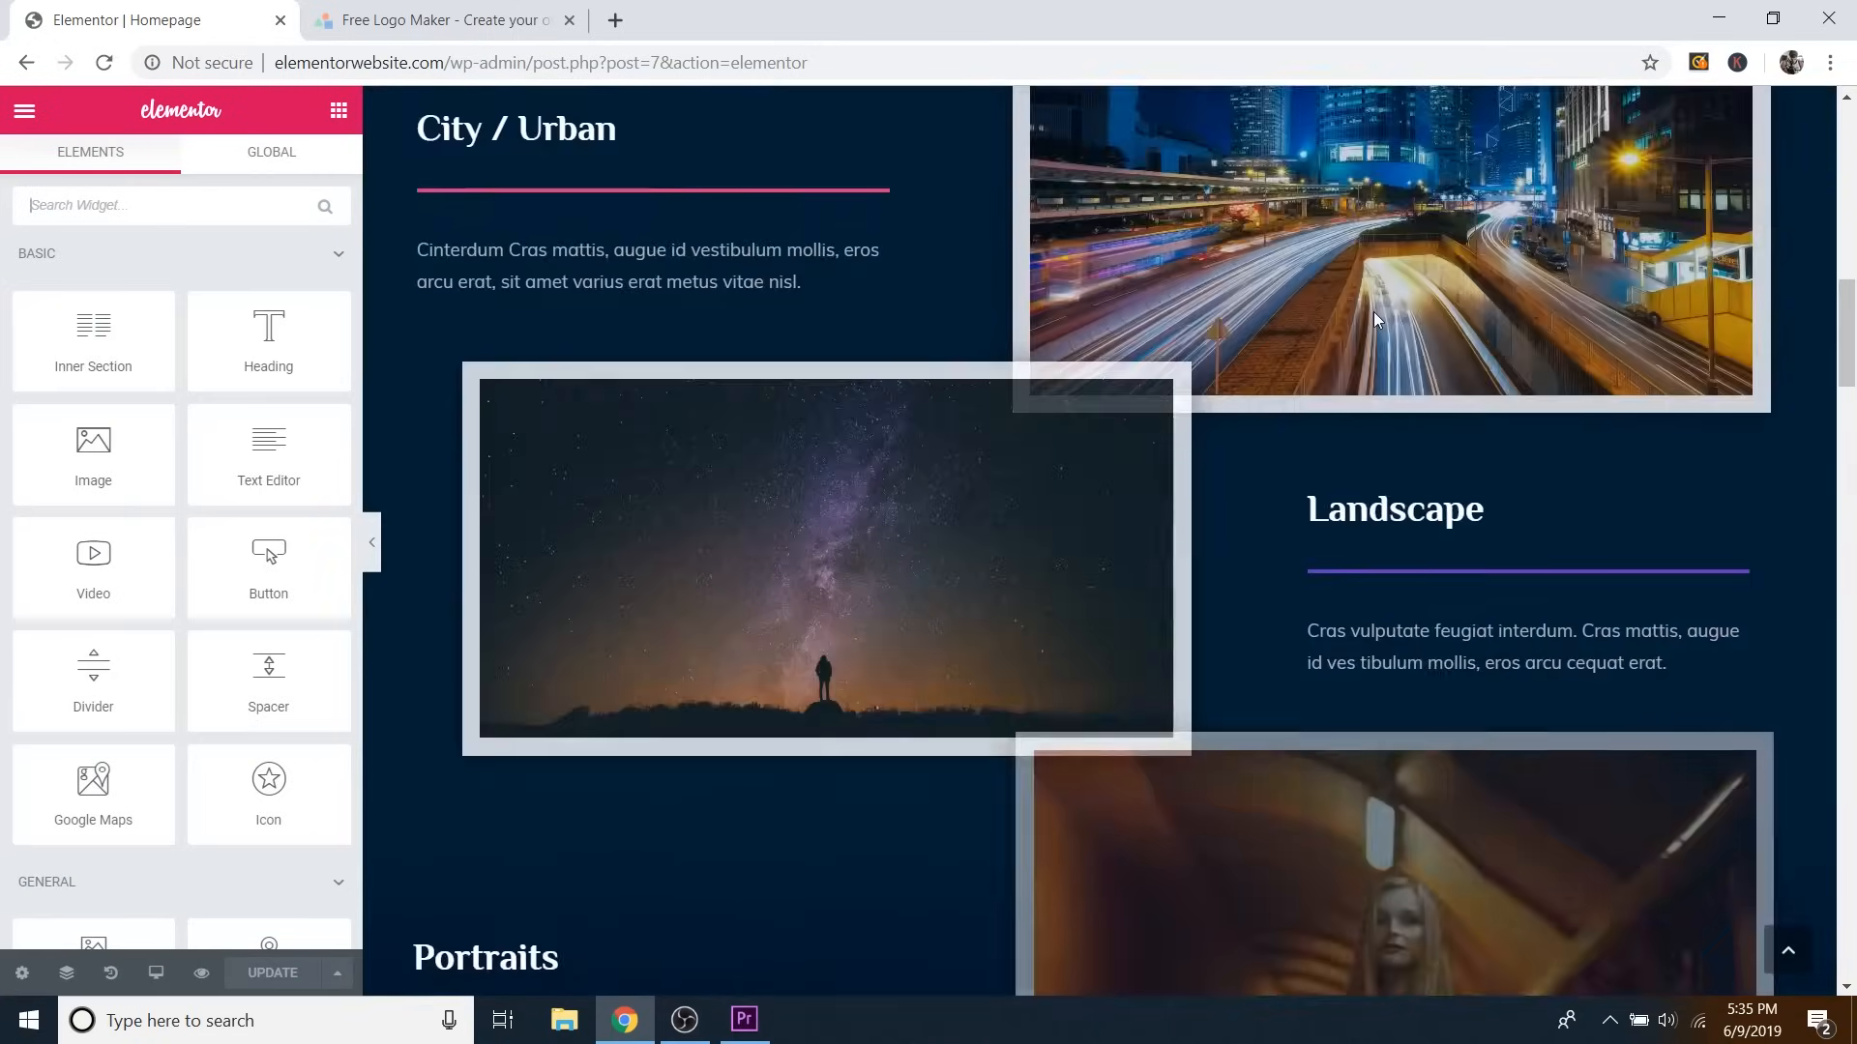
scroll(1377, 320, down, 12)
scroll(1064, 334, up, 4)
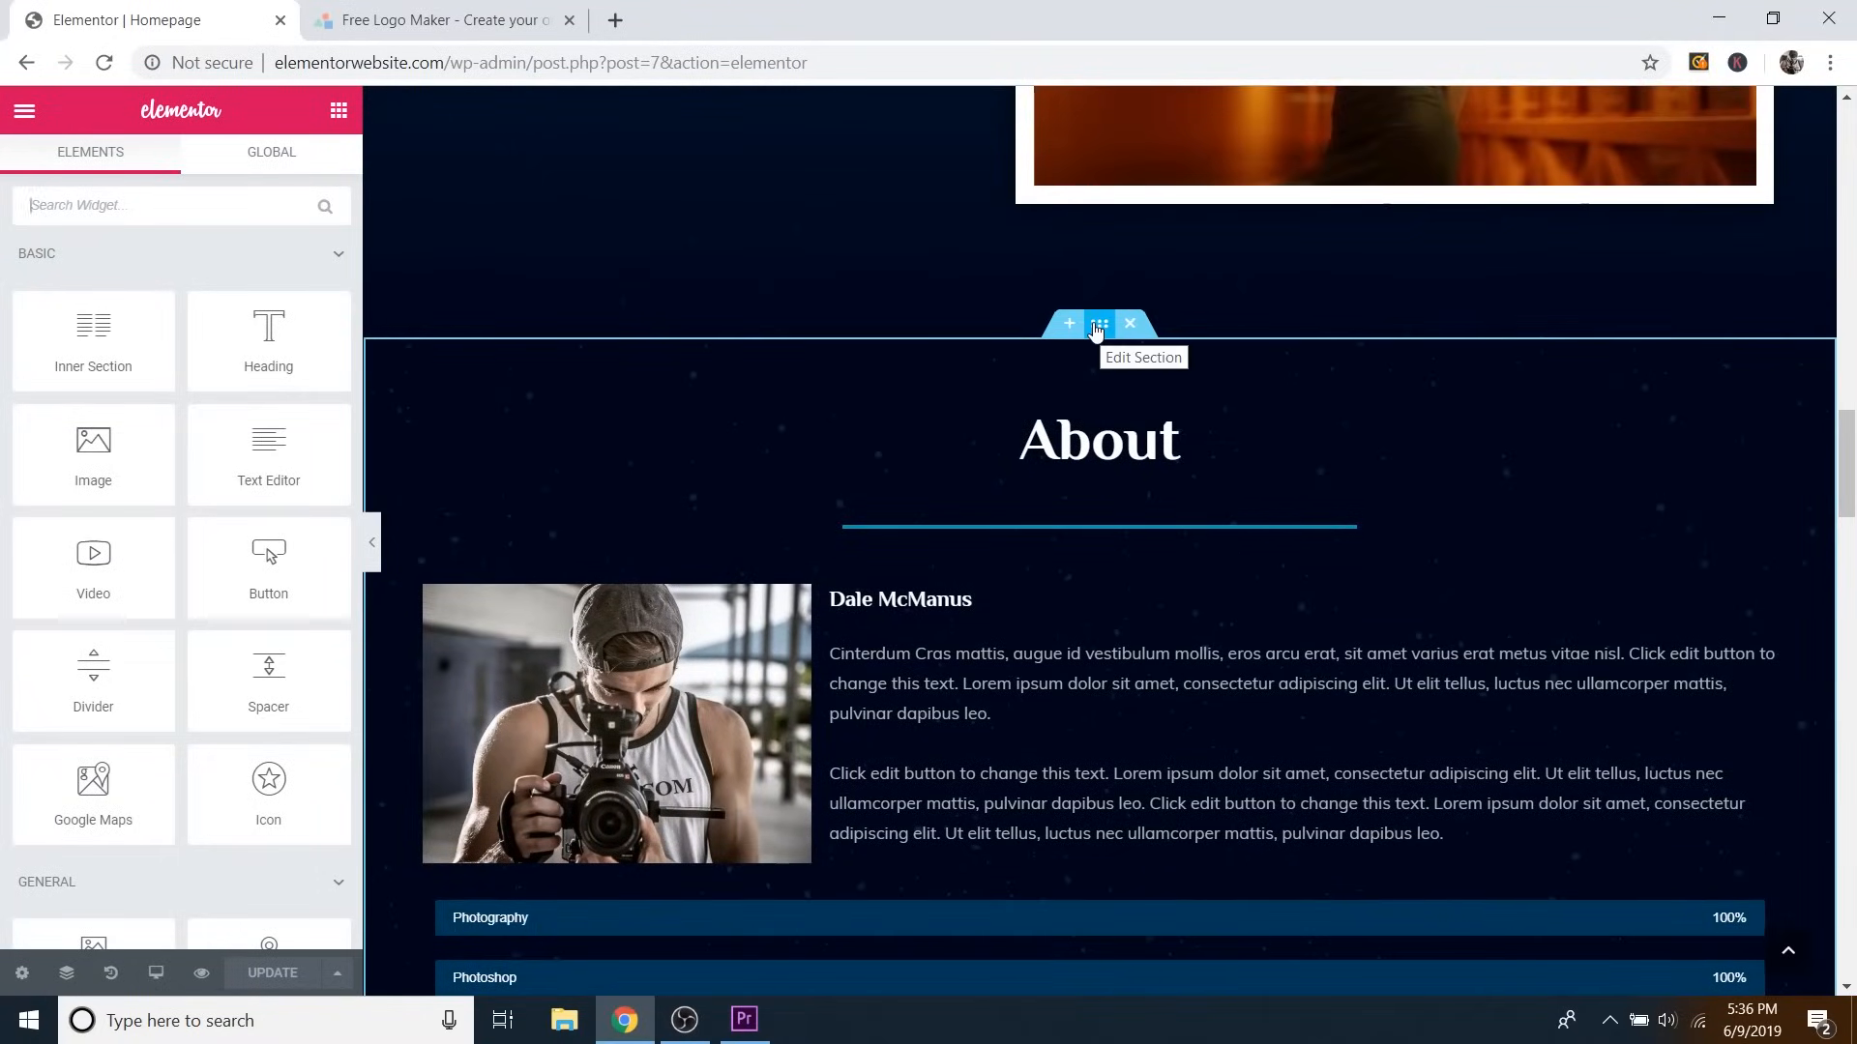
scroll(1096, 331, down, 2)
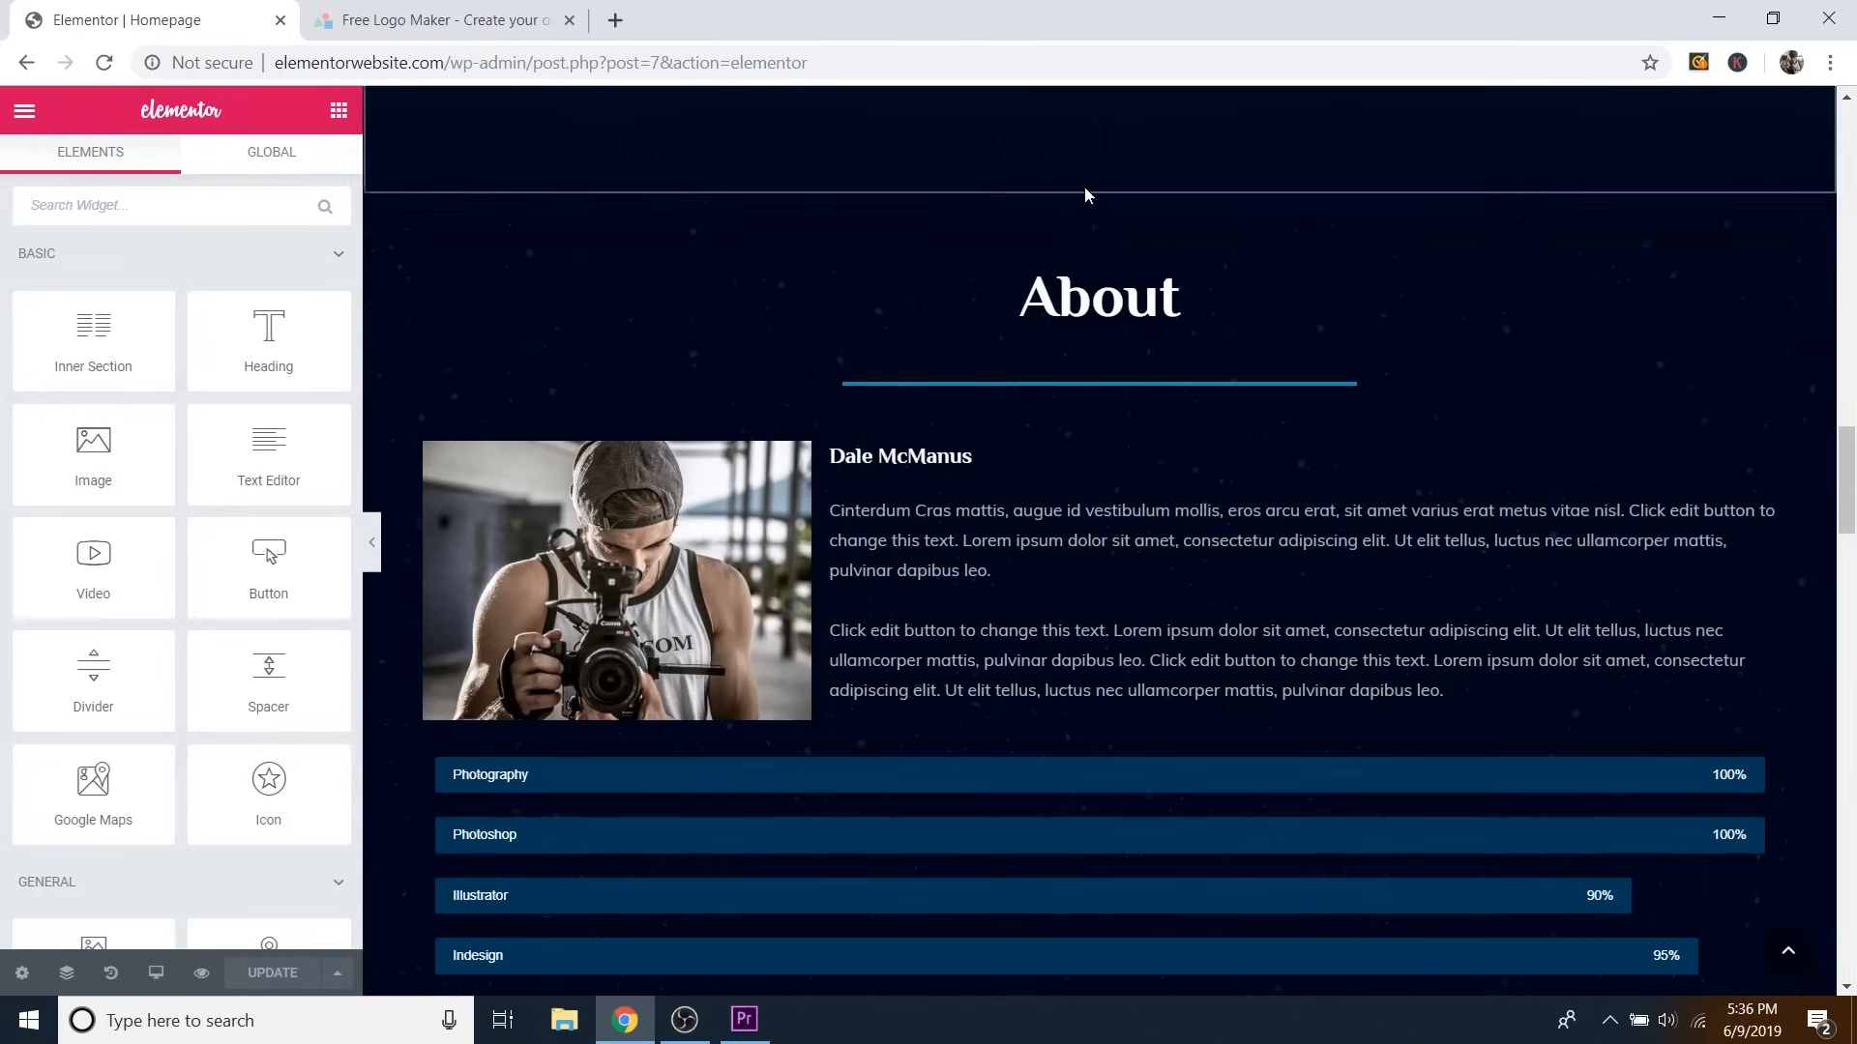
mouse_move(1061, 201)
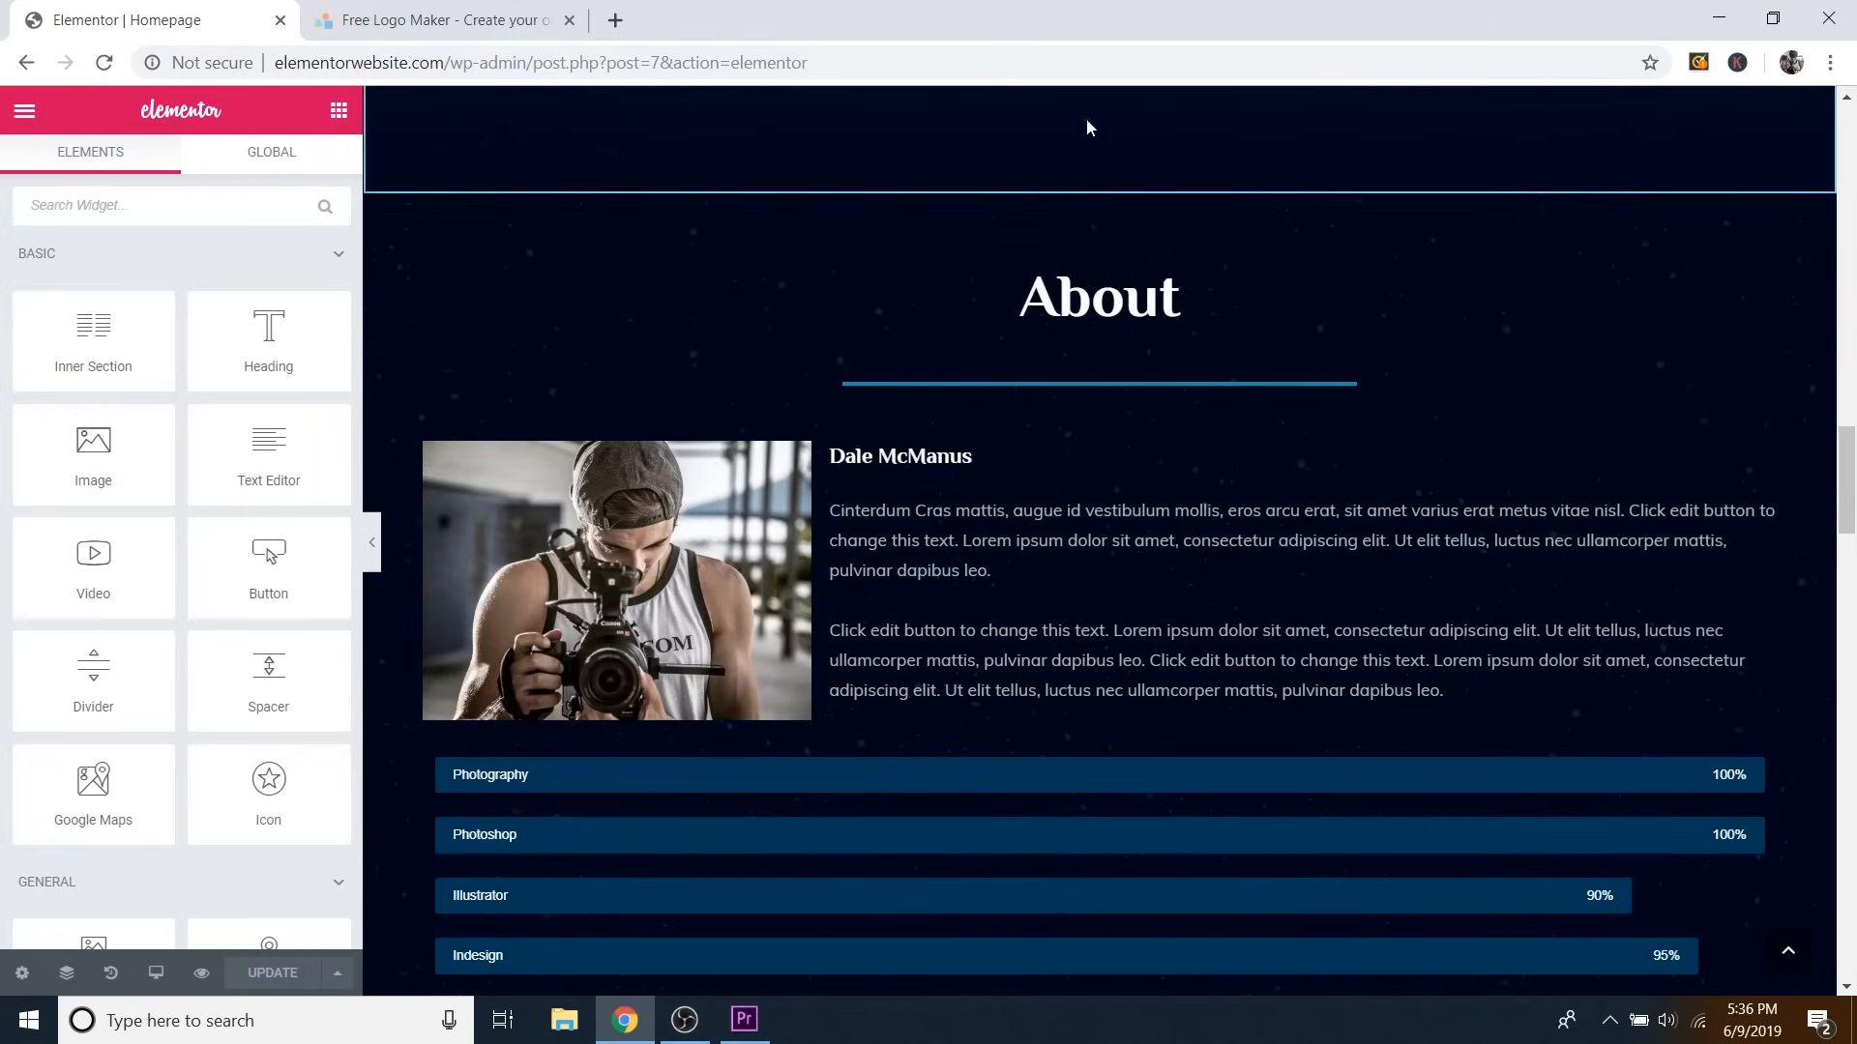
scroll(1138, 143, down, 1)
drag(1849, 480, 1849, 464)
mouse_move(1454, 311)
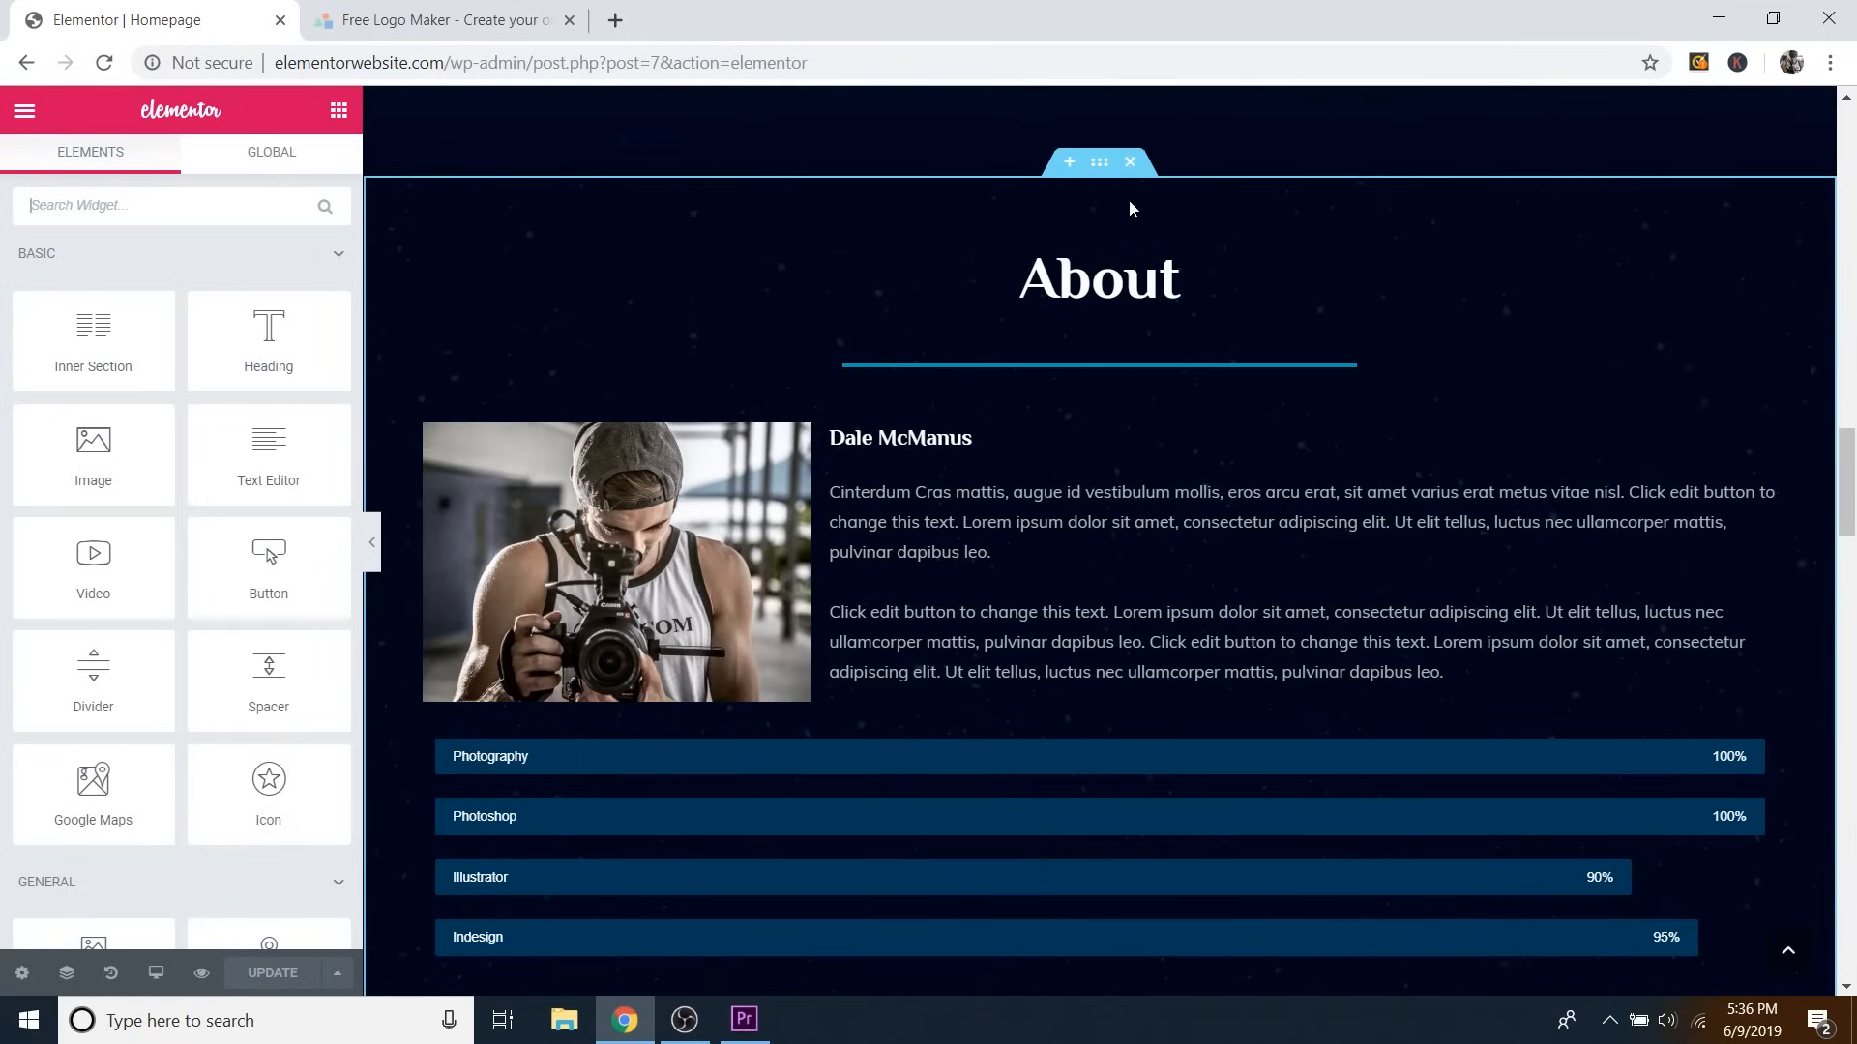
click(1100, 162)
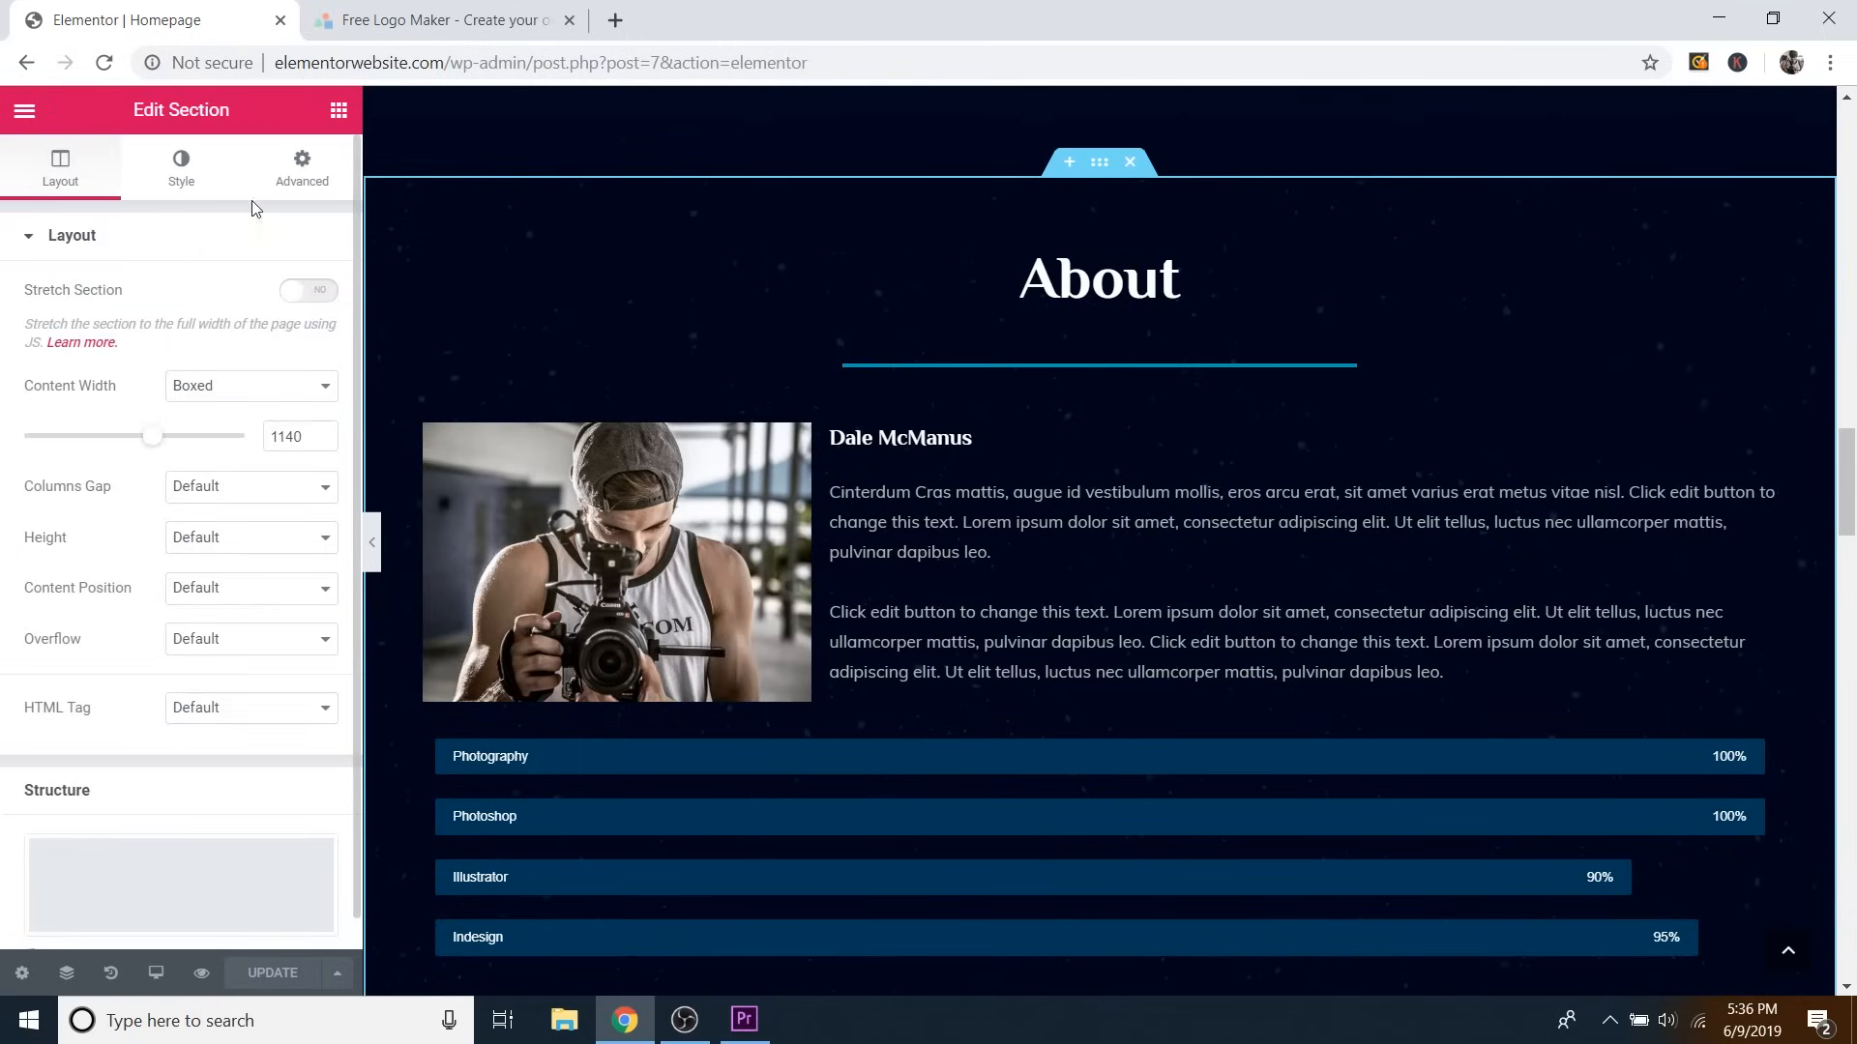
click(299, 174)
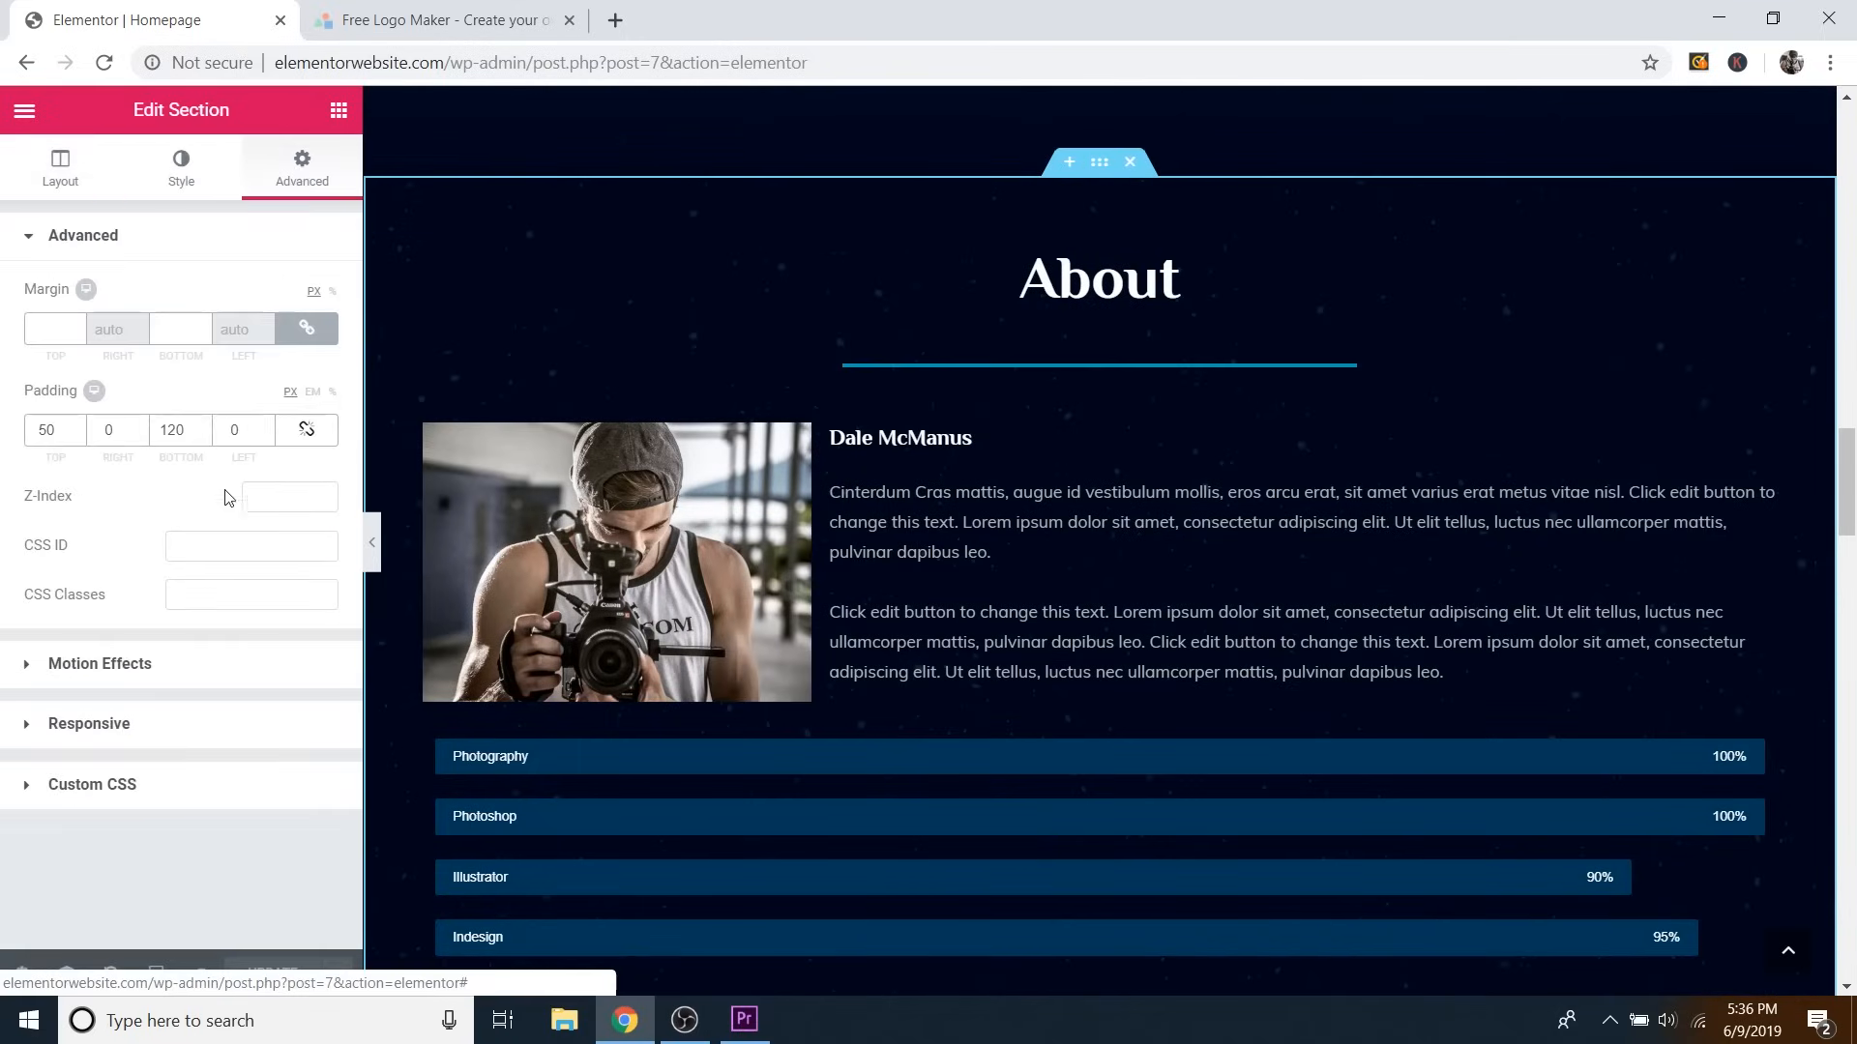
Give the About section the CSS ID 'about' and save the page with Update.
click(204, 545)
text(about)
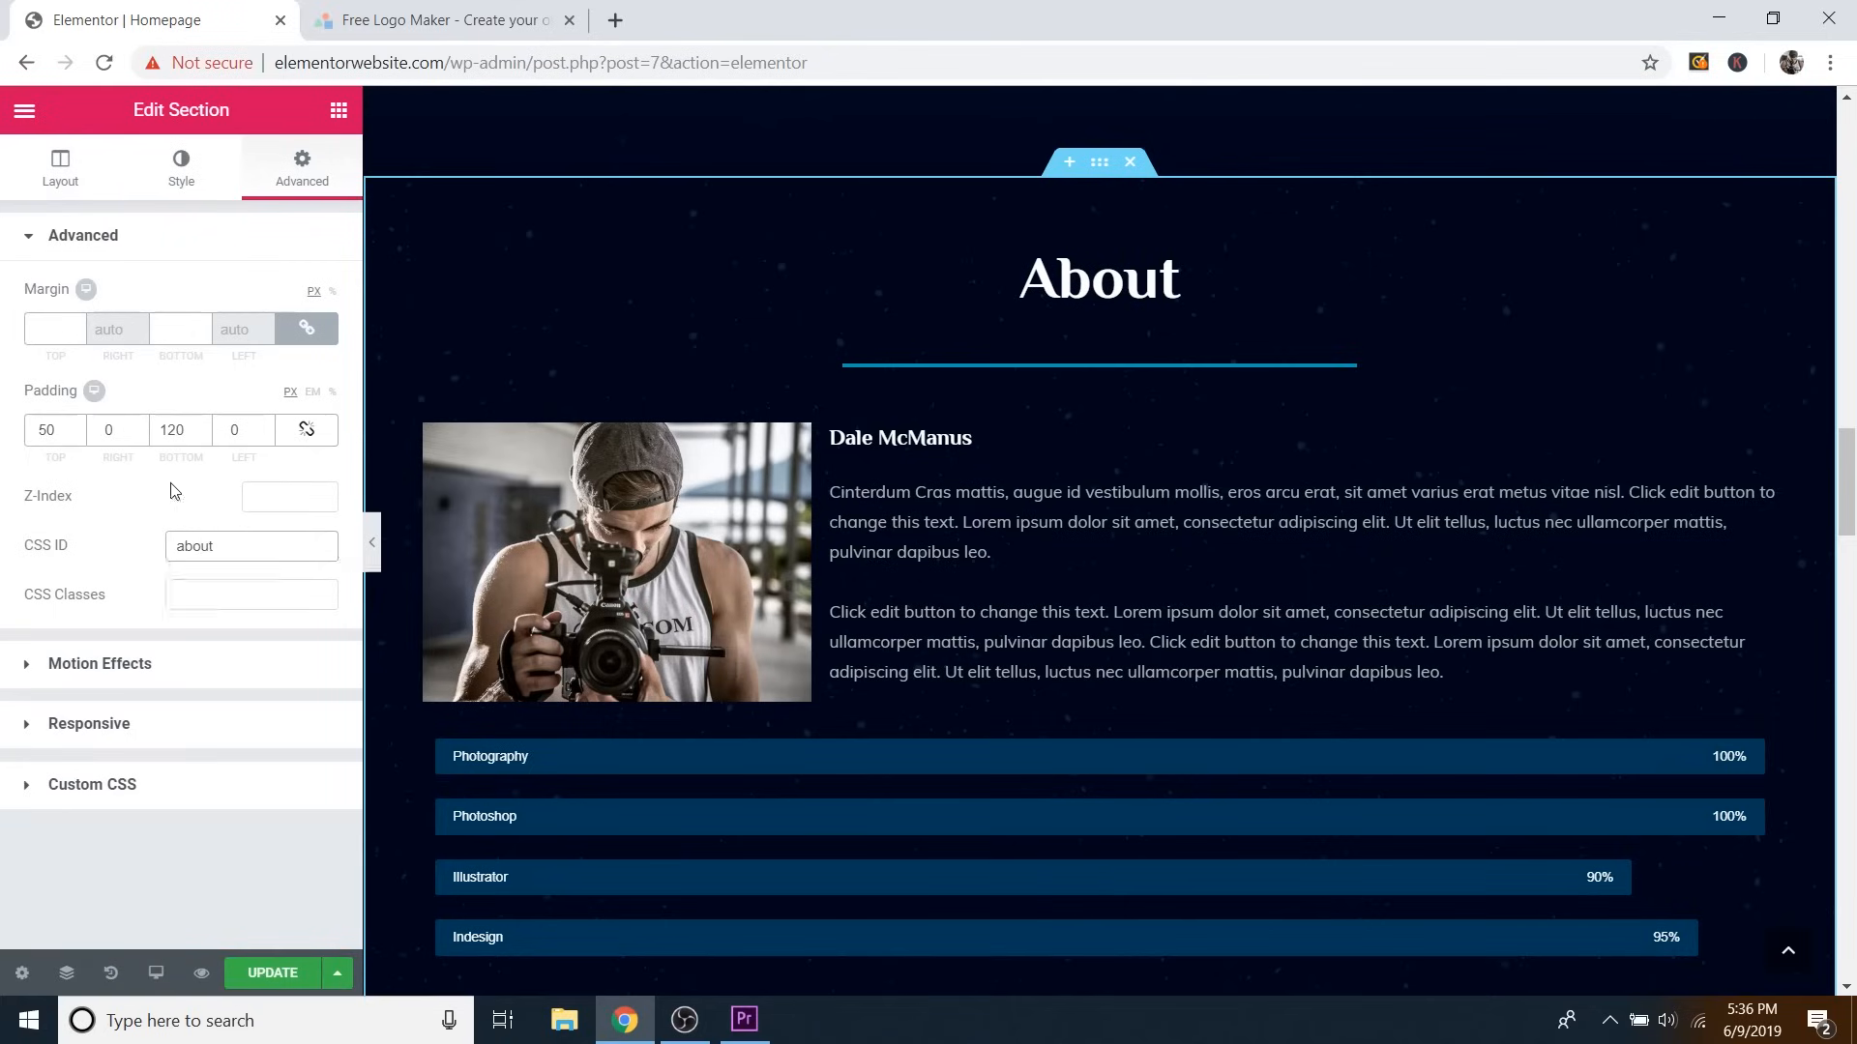
click(273, 973)
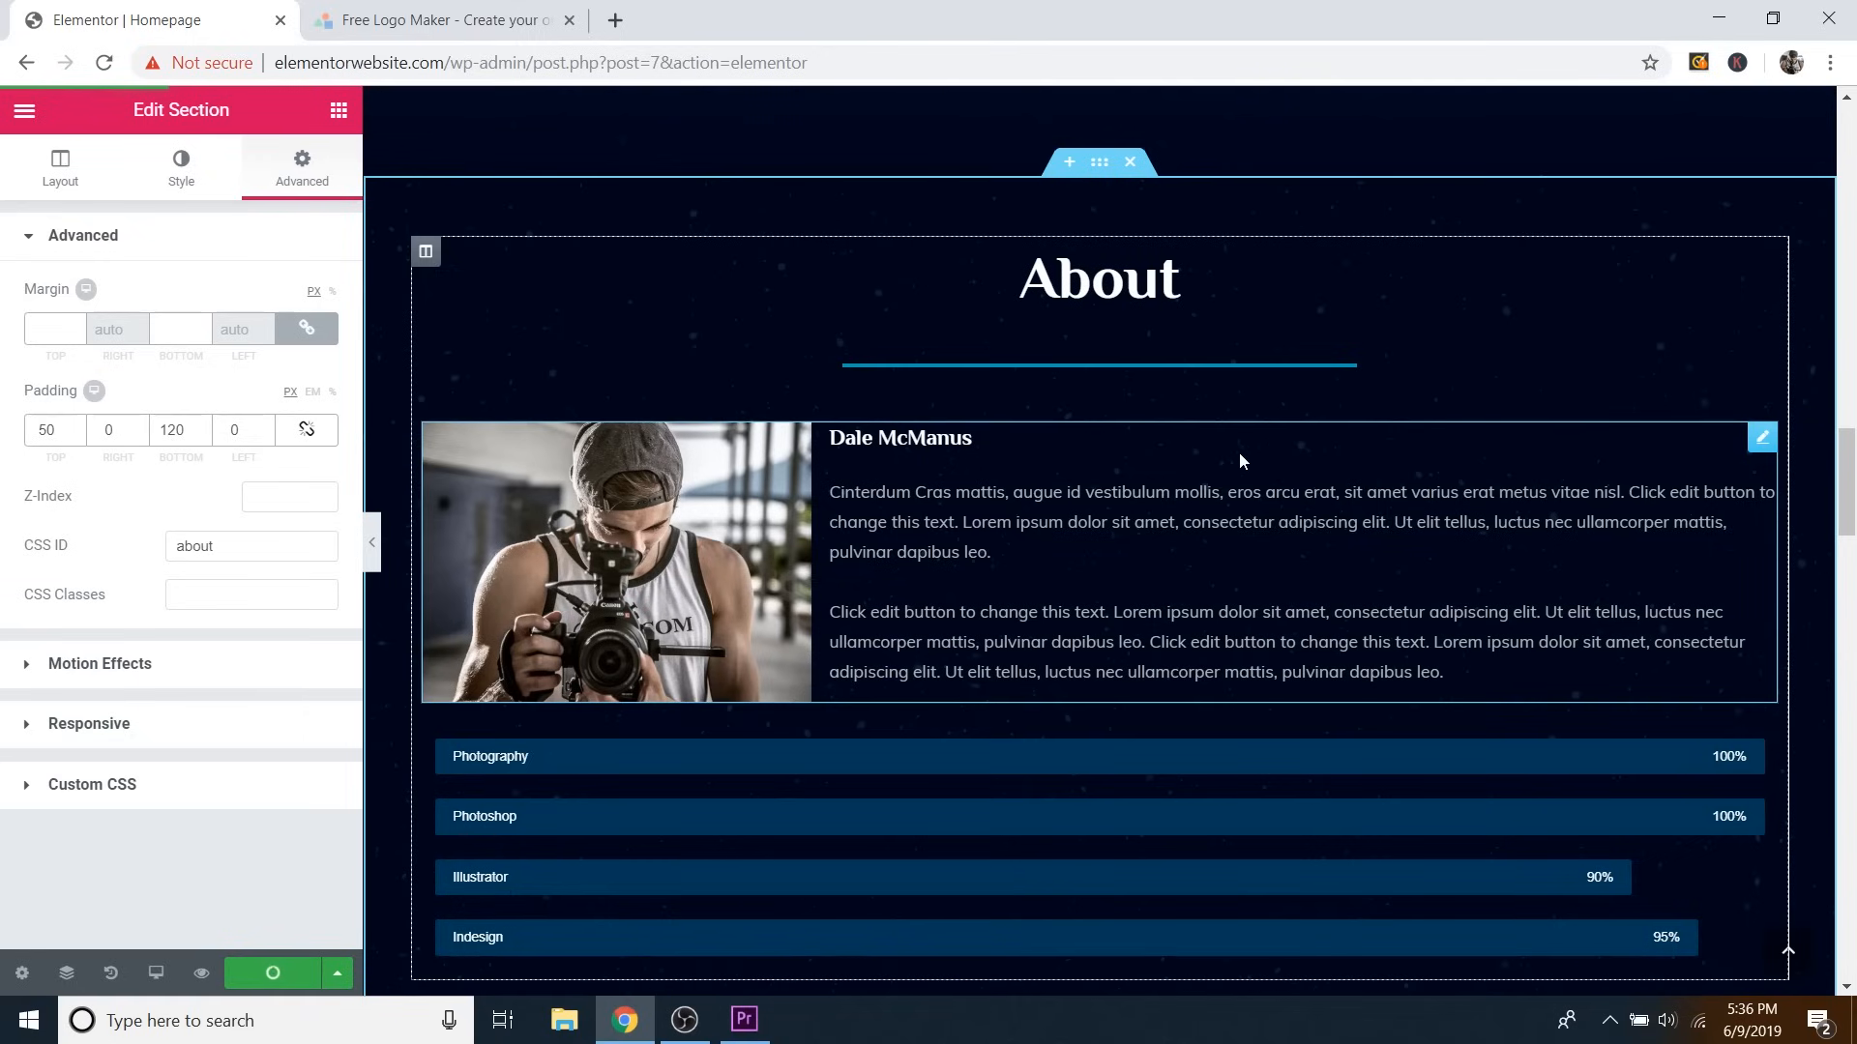
scroll(1236, 452, down, 15)
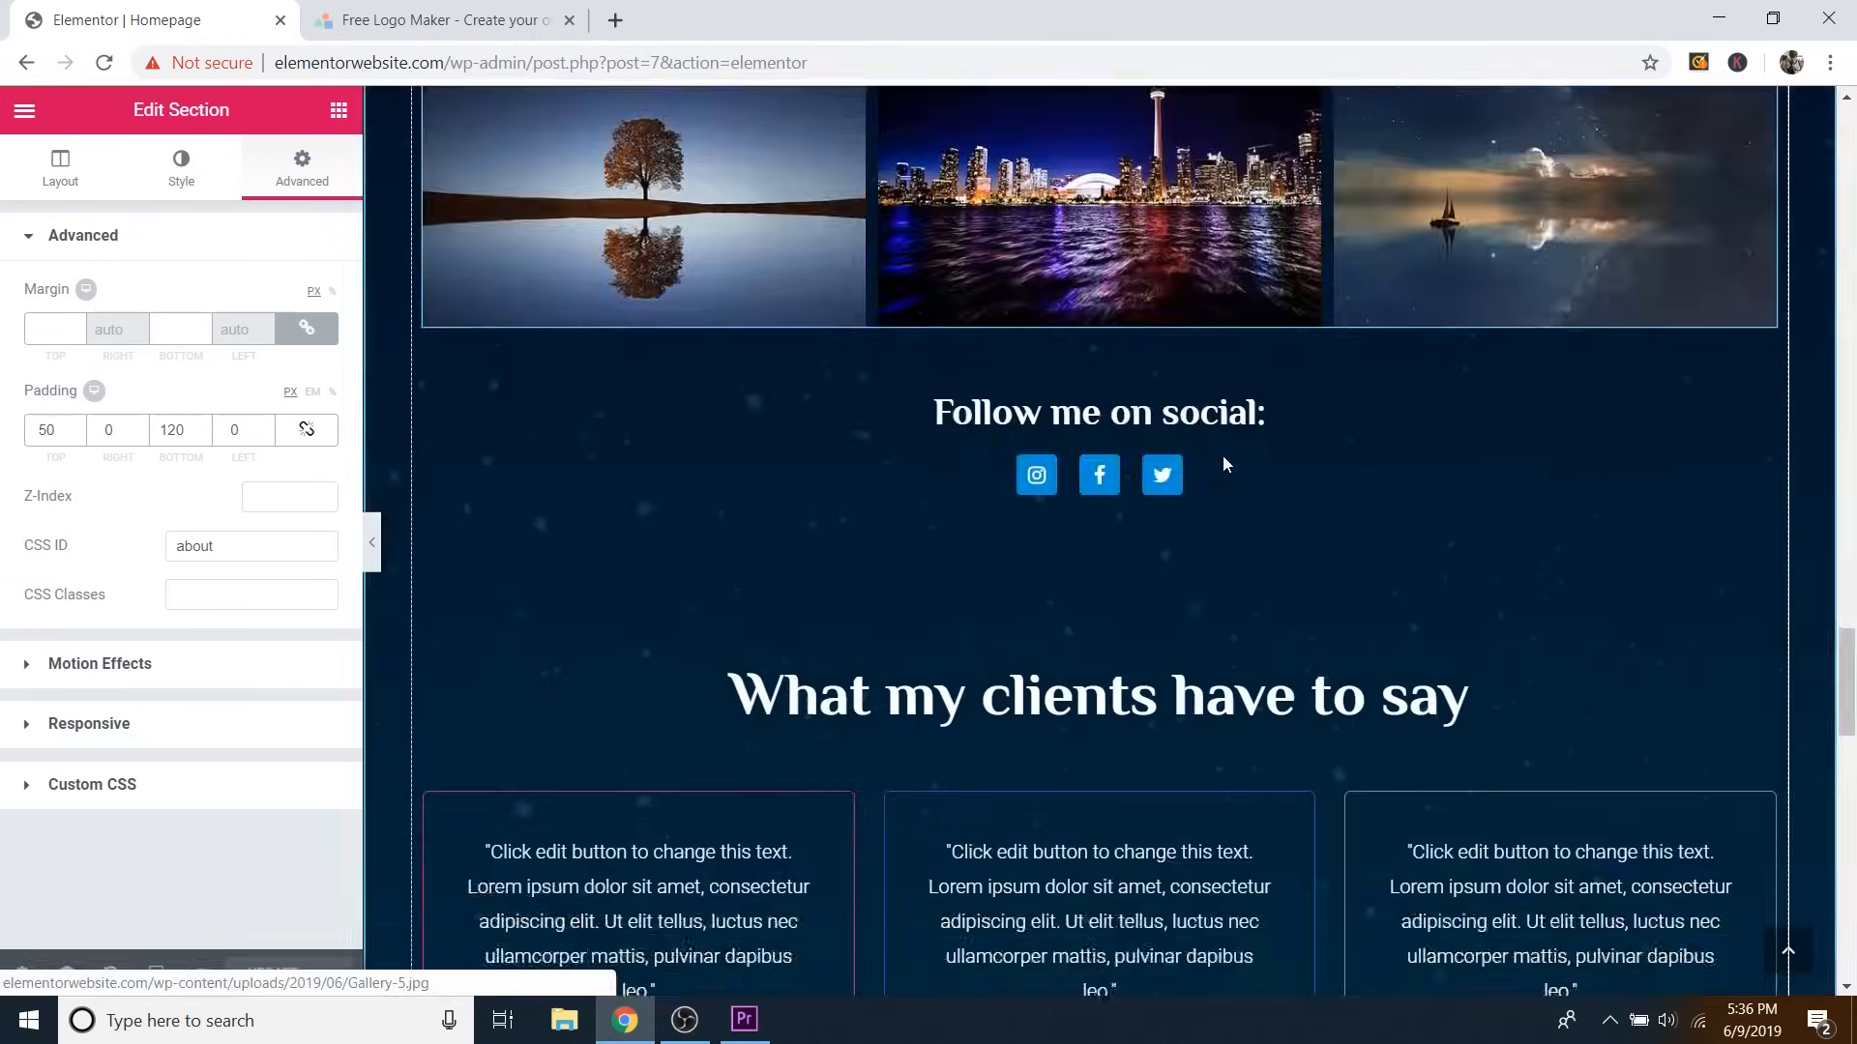
scroll(1222, 456, down, 15)
scroll(1222, 456, up, 6)
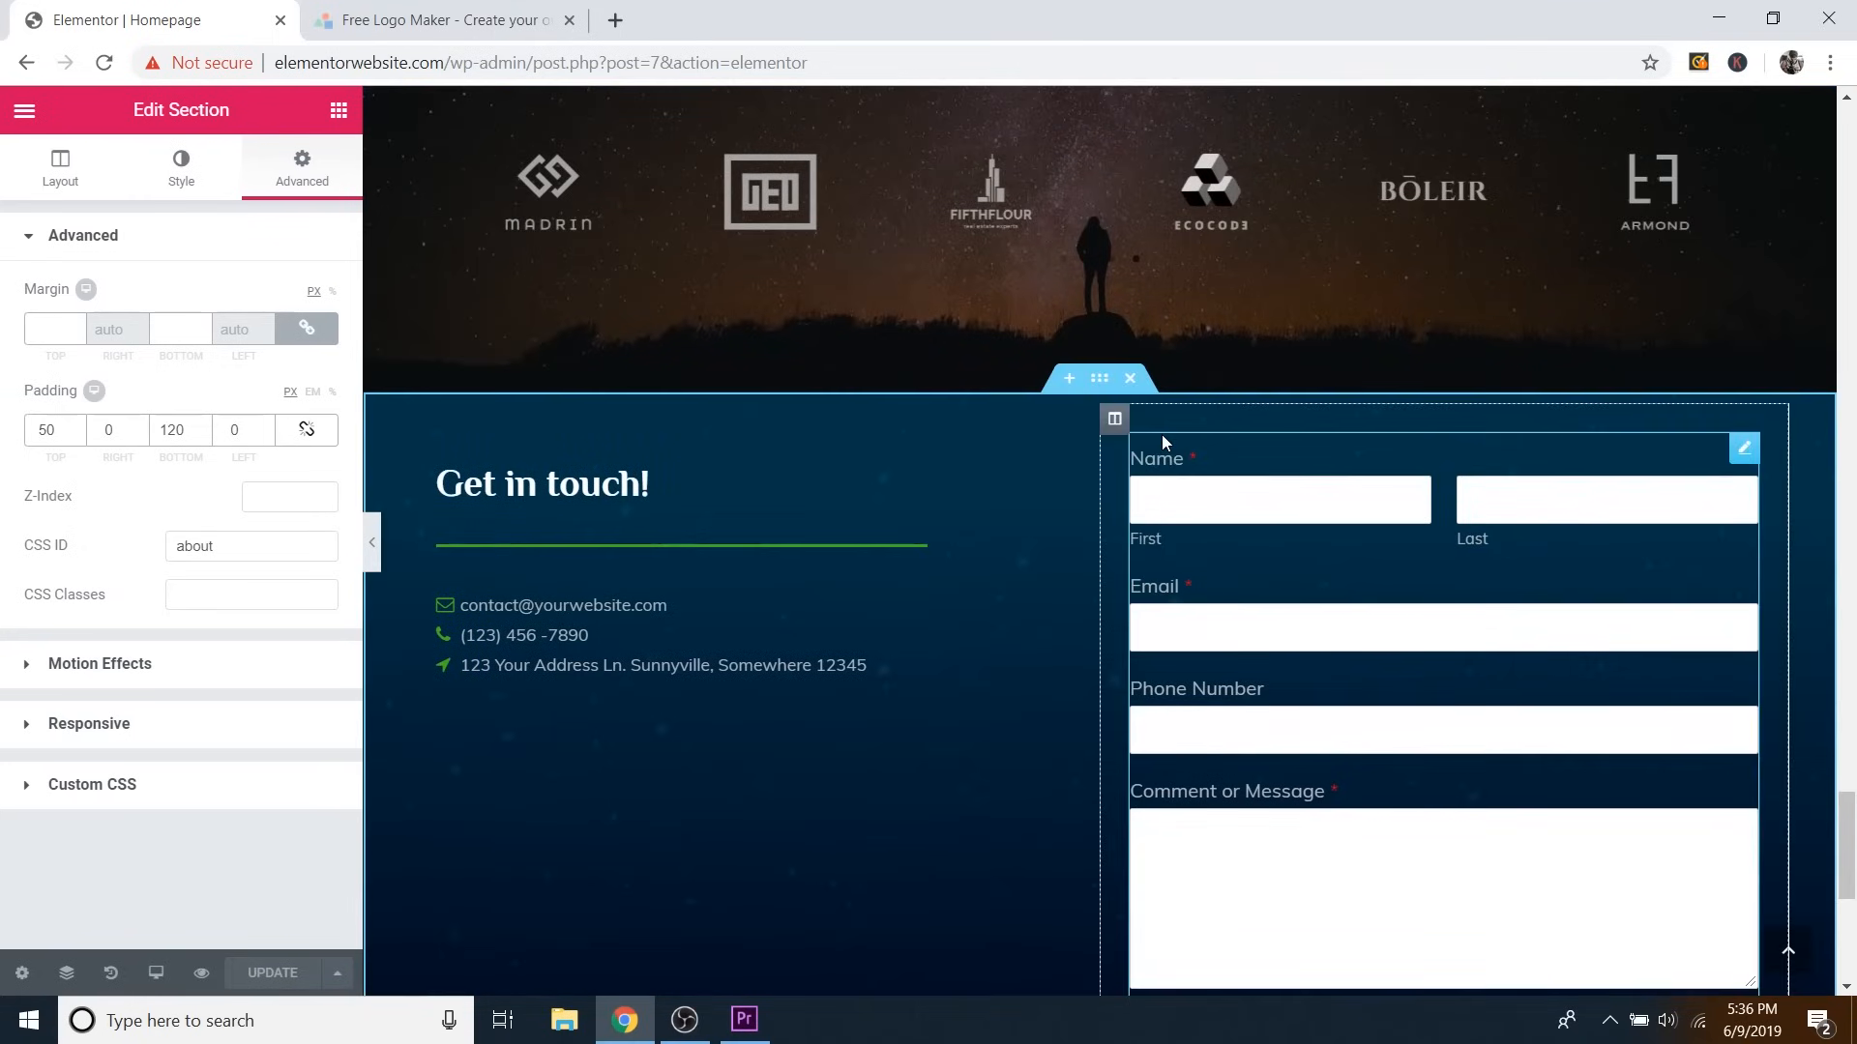
Give the Get in touch contact section the CSS ID 'contact' and save the page.
click(1100, 383)
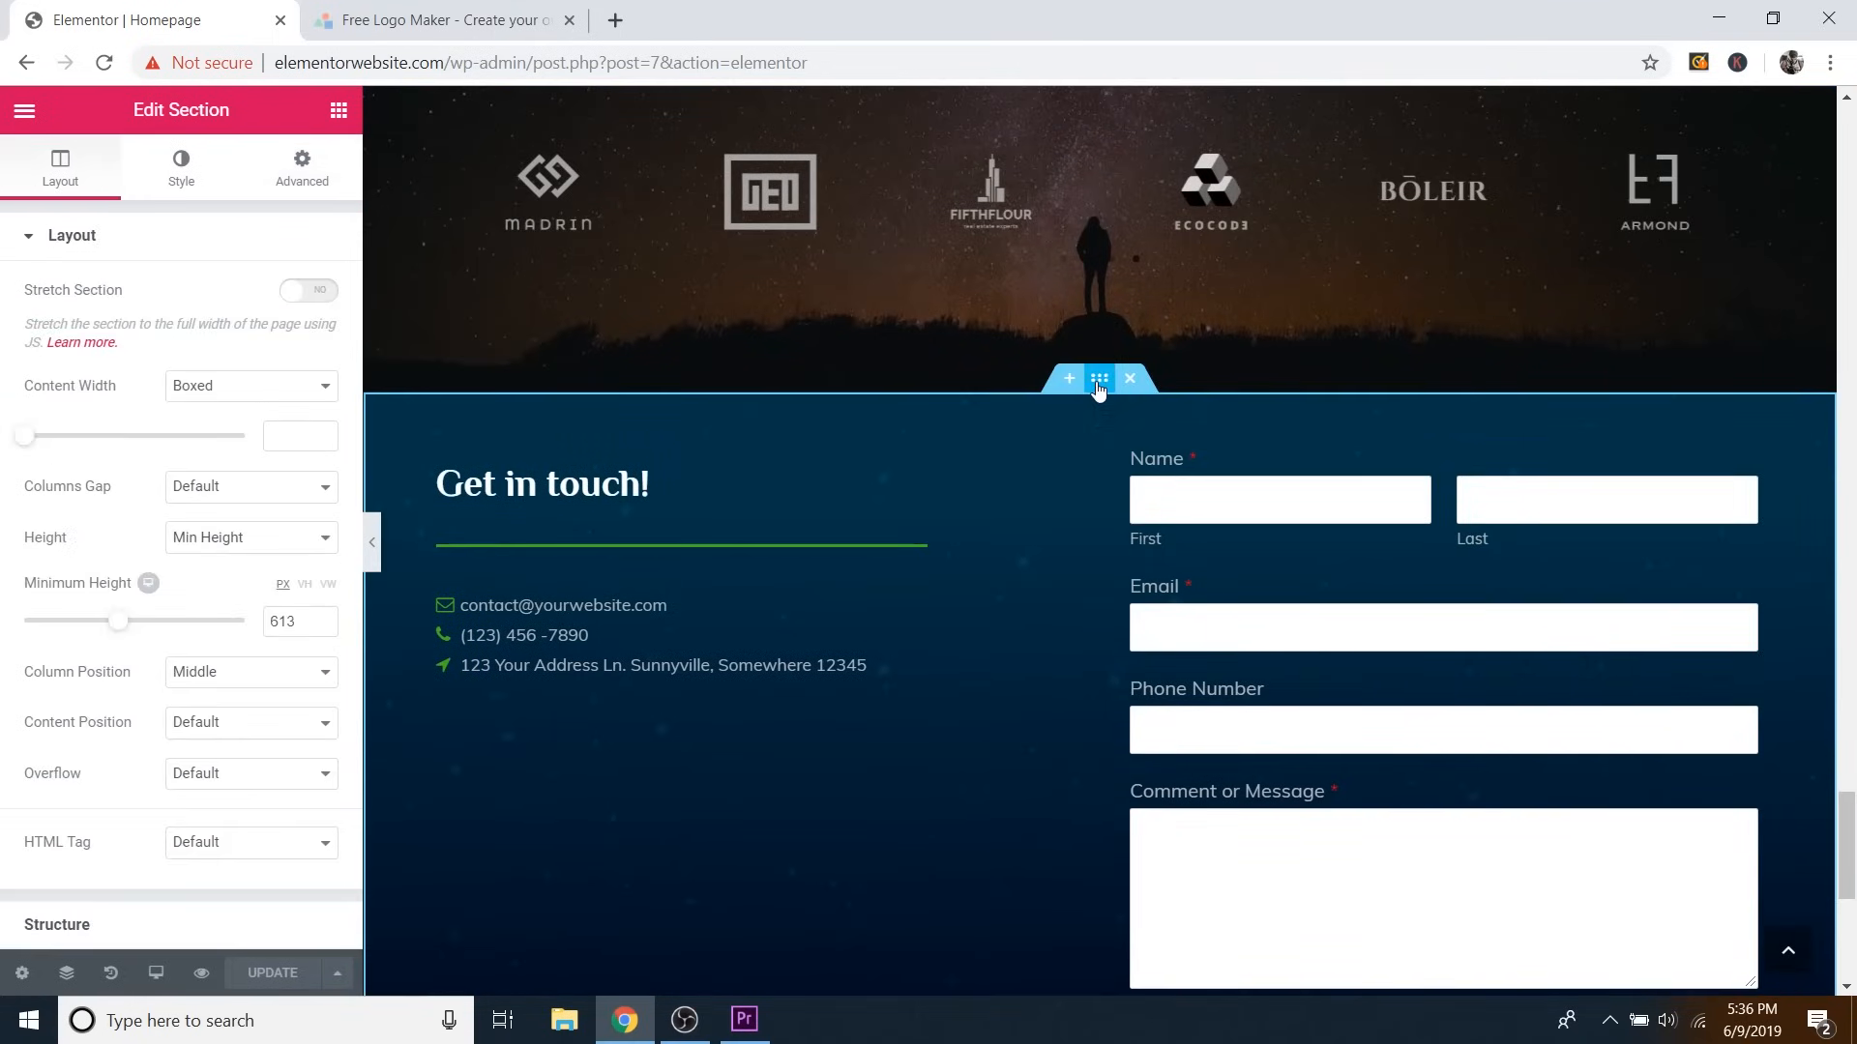
click(288, 187)
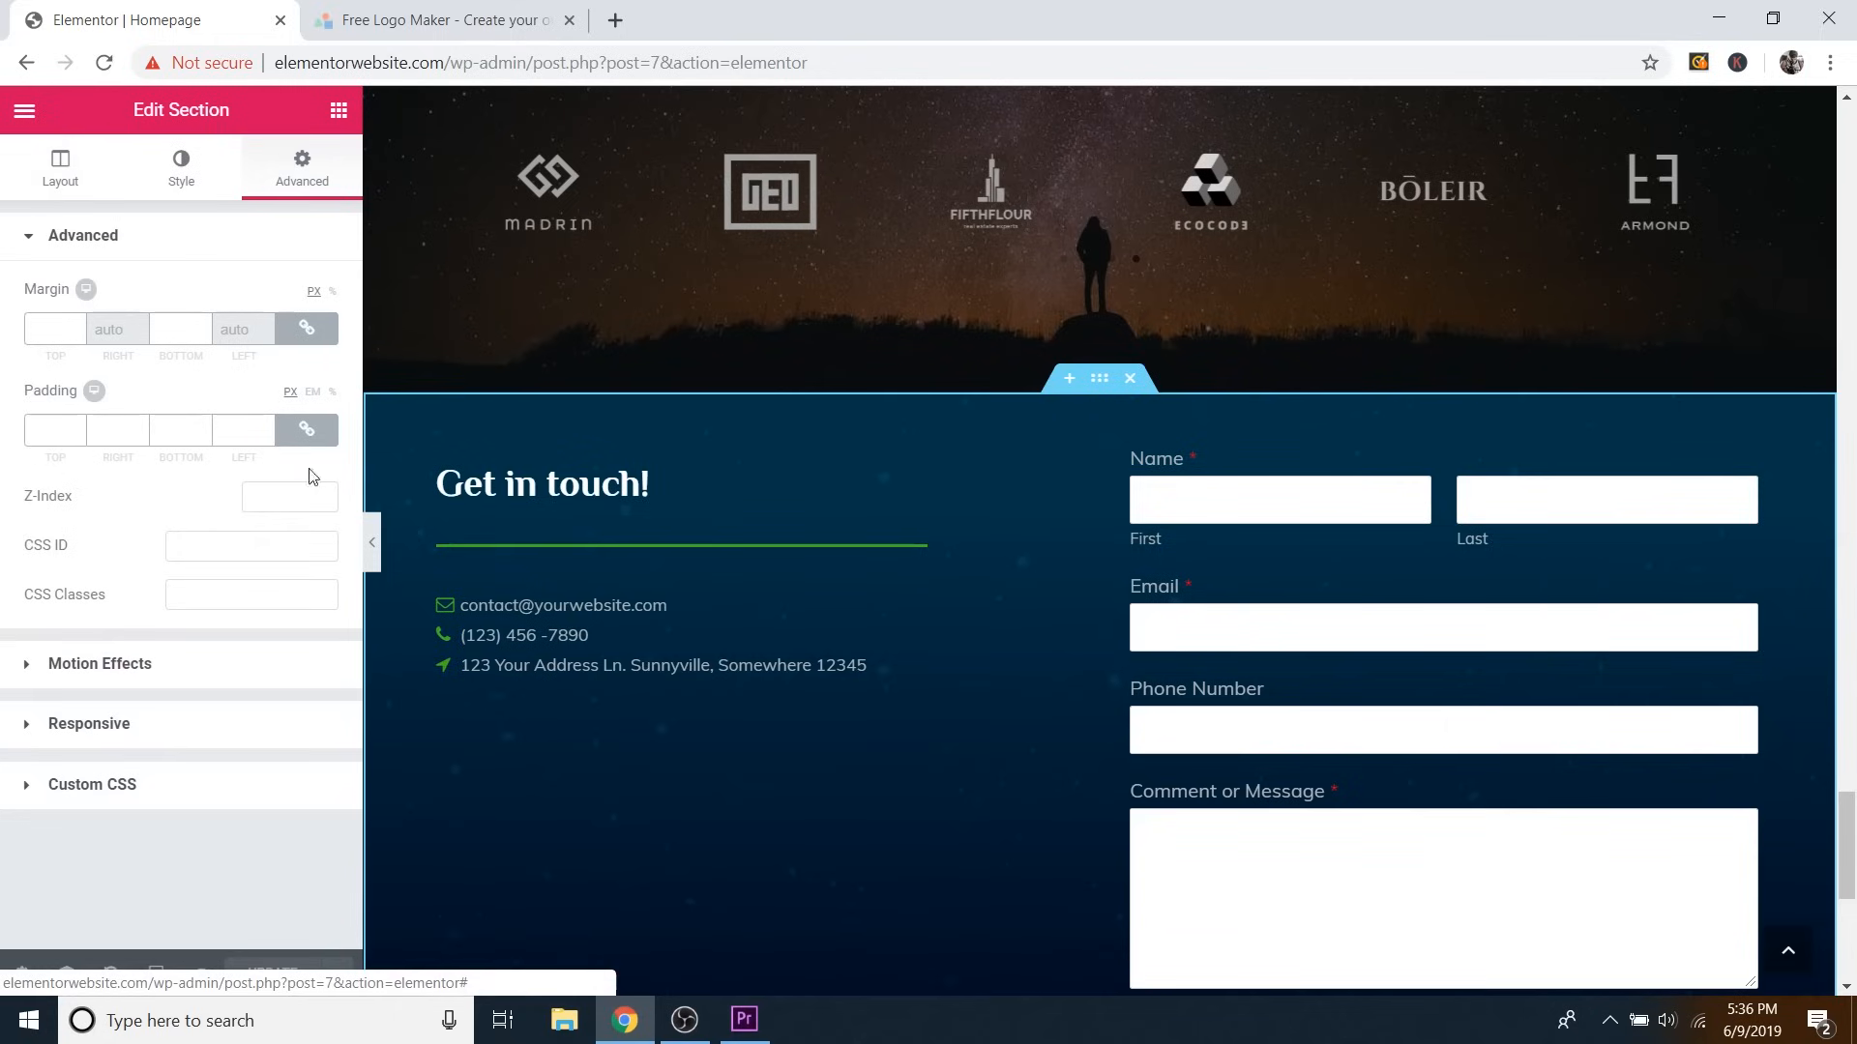
text(con)
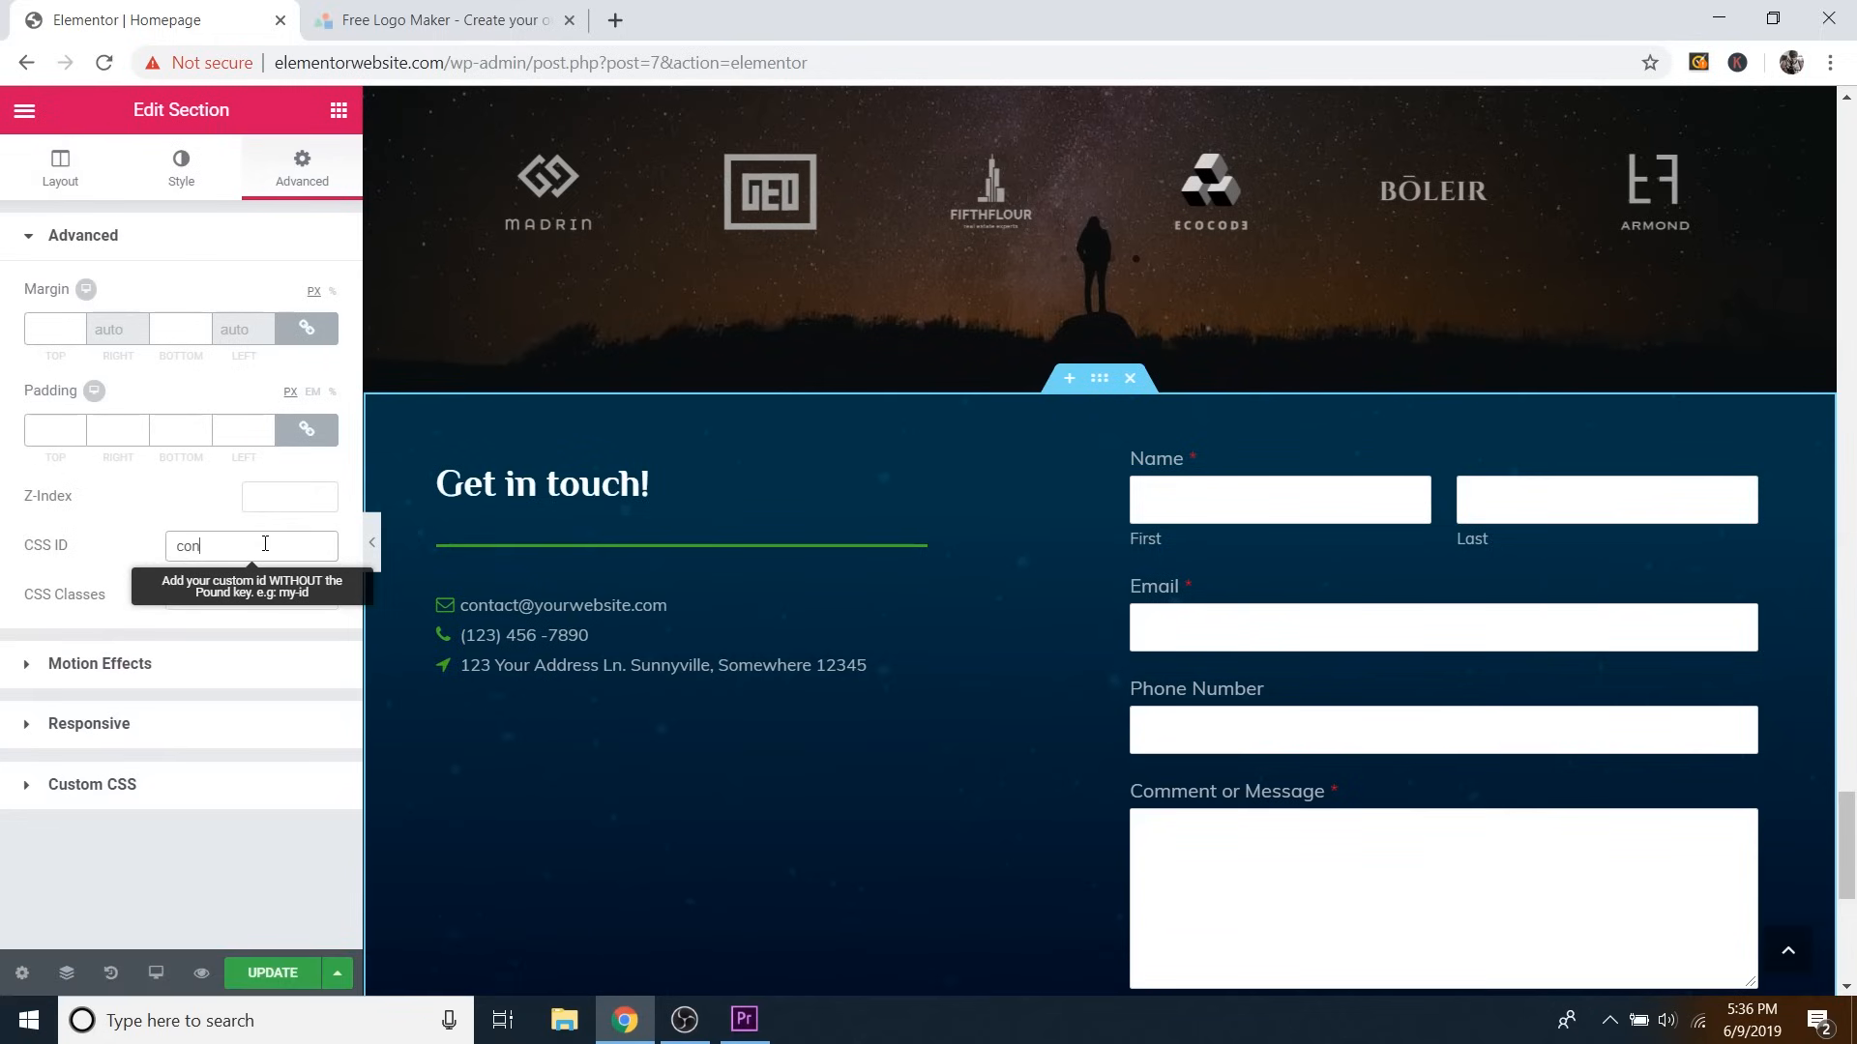
text(tact)
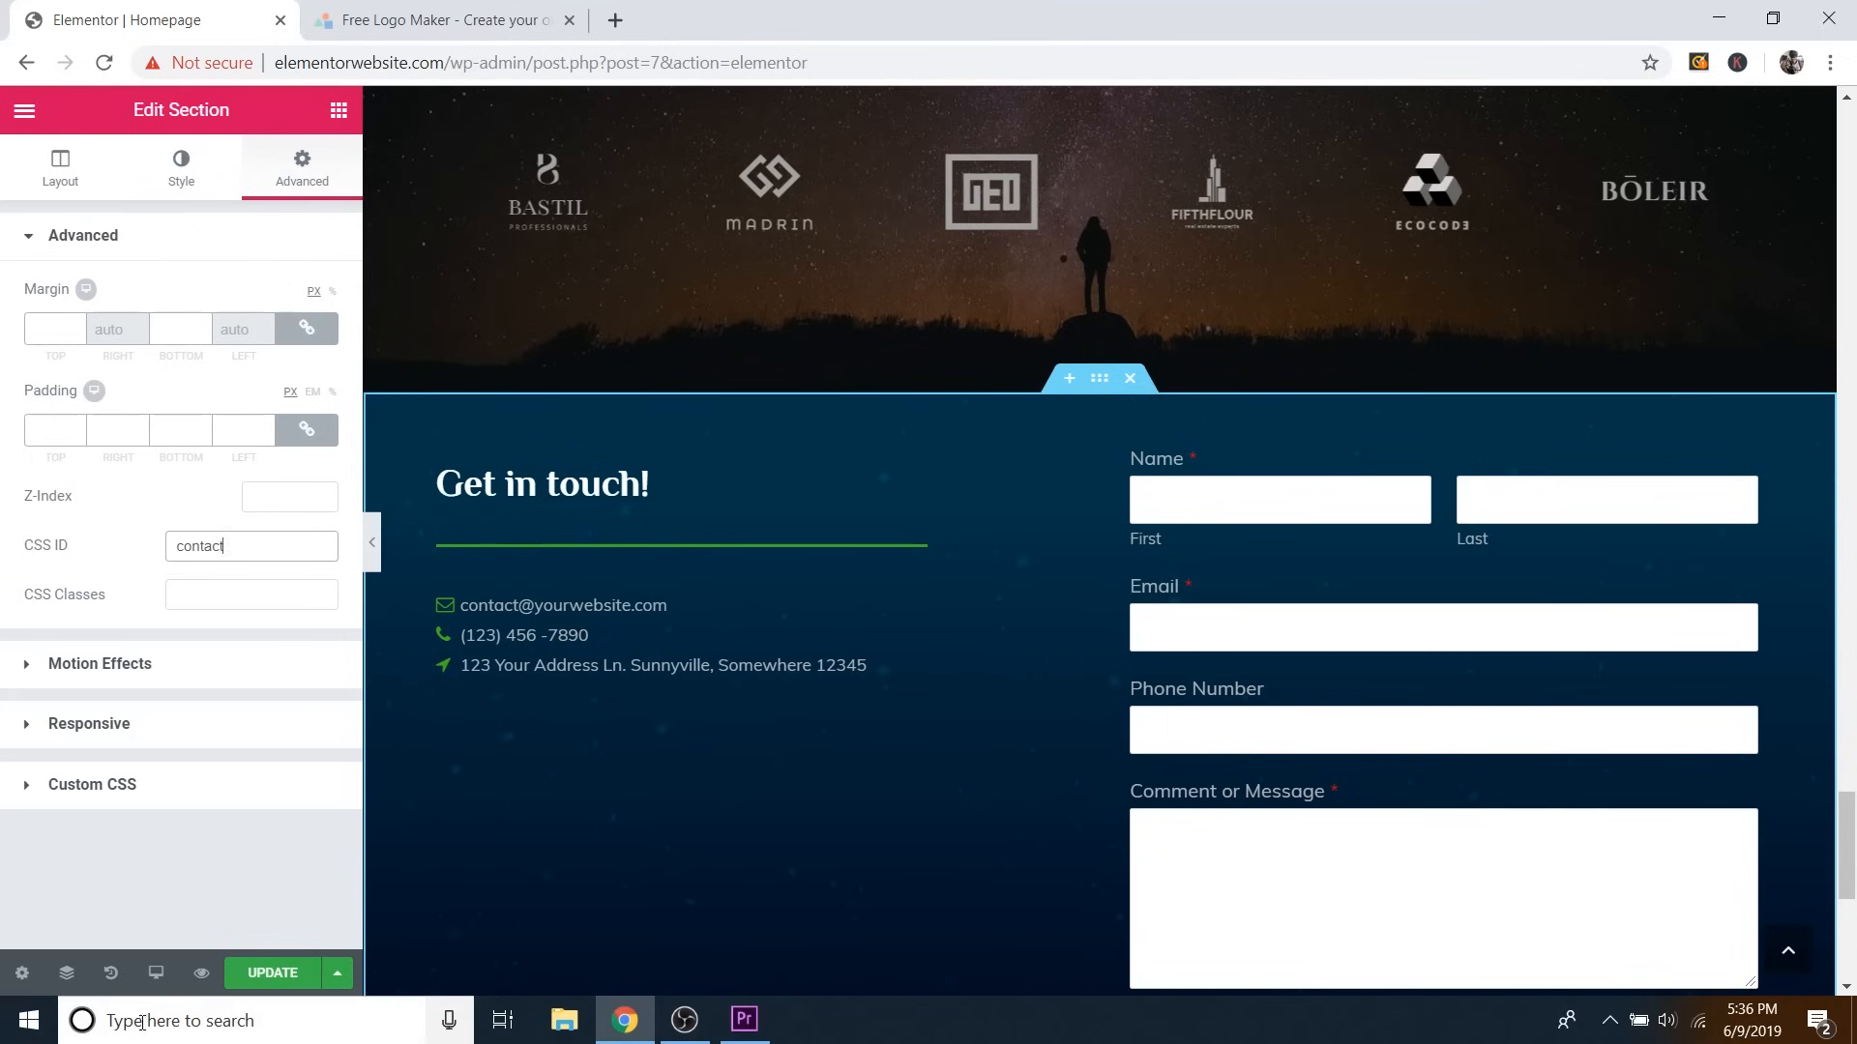
click(265, 970)
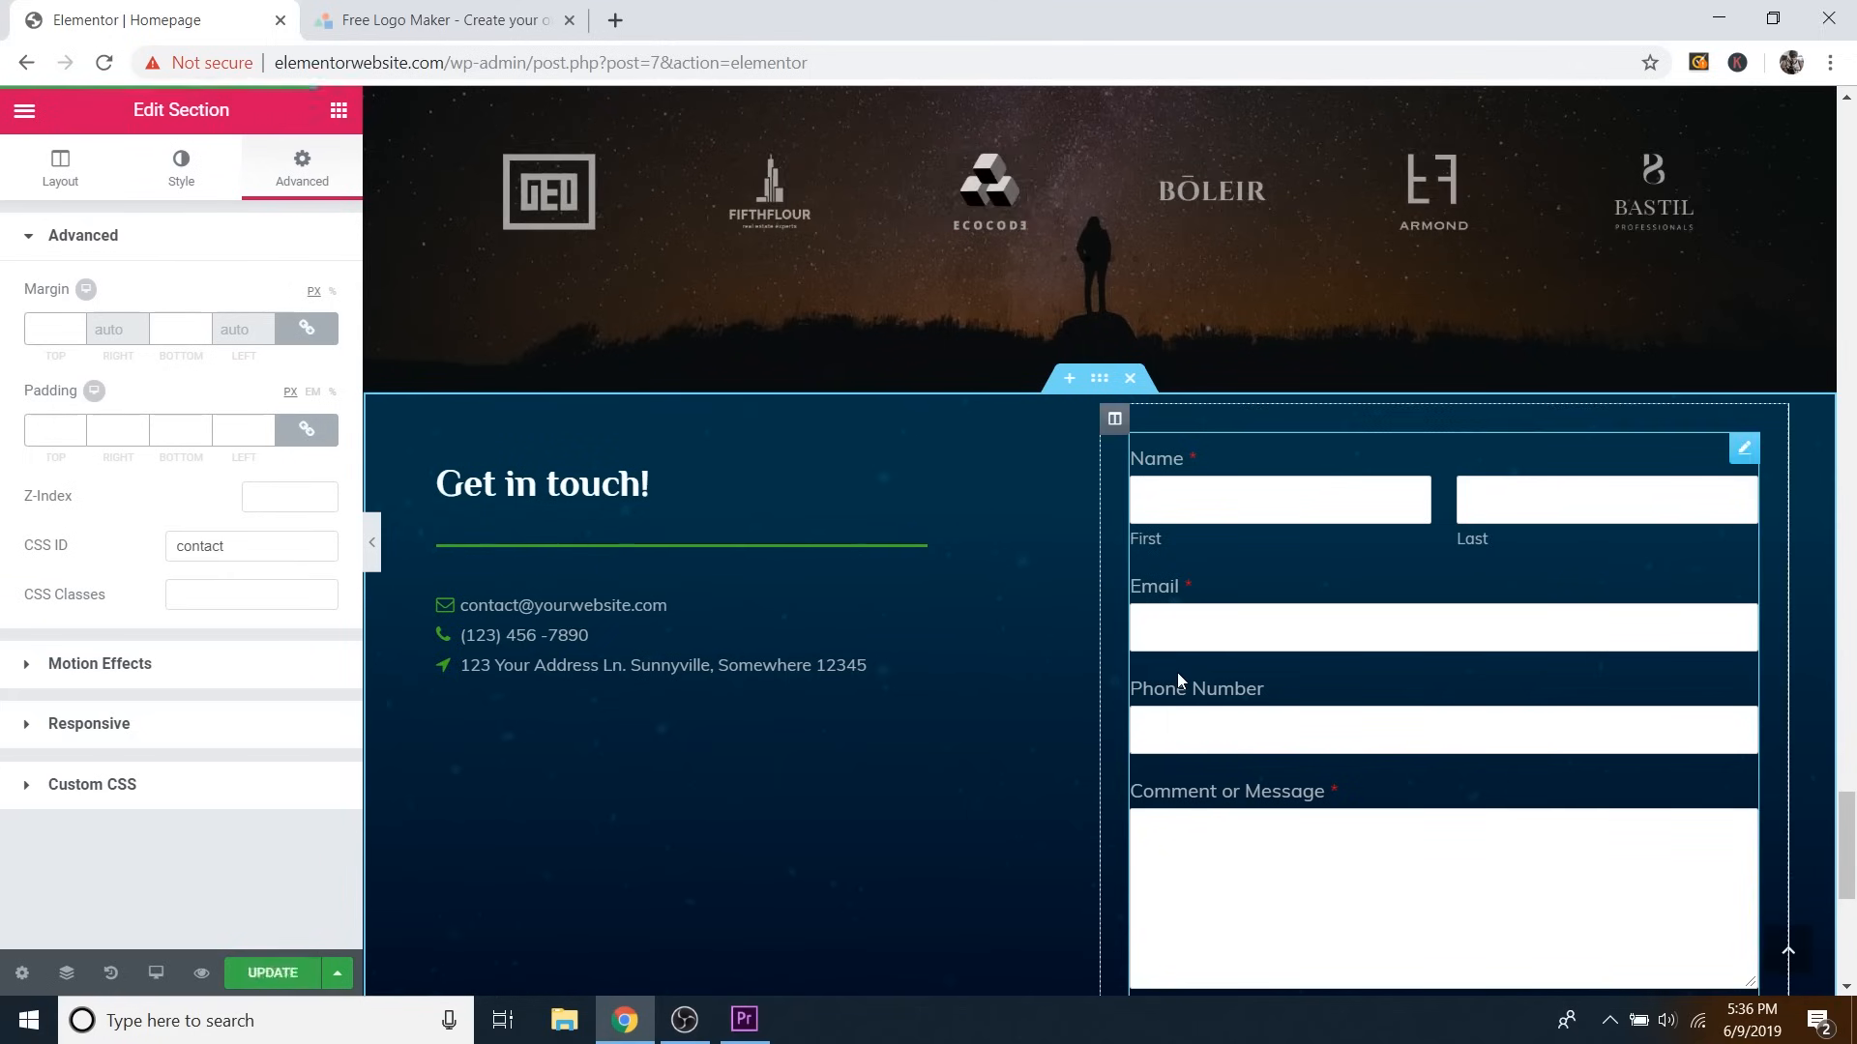
Set the 'What my clients have to say' heading's CSS ID to 'clients', save, and preview.
scroll(1176, 671, up, 5)
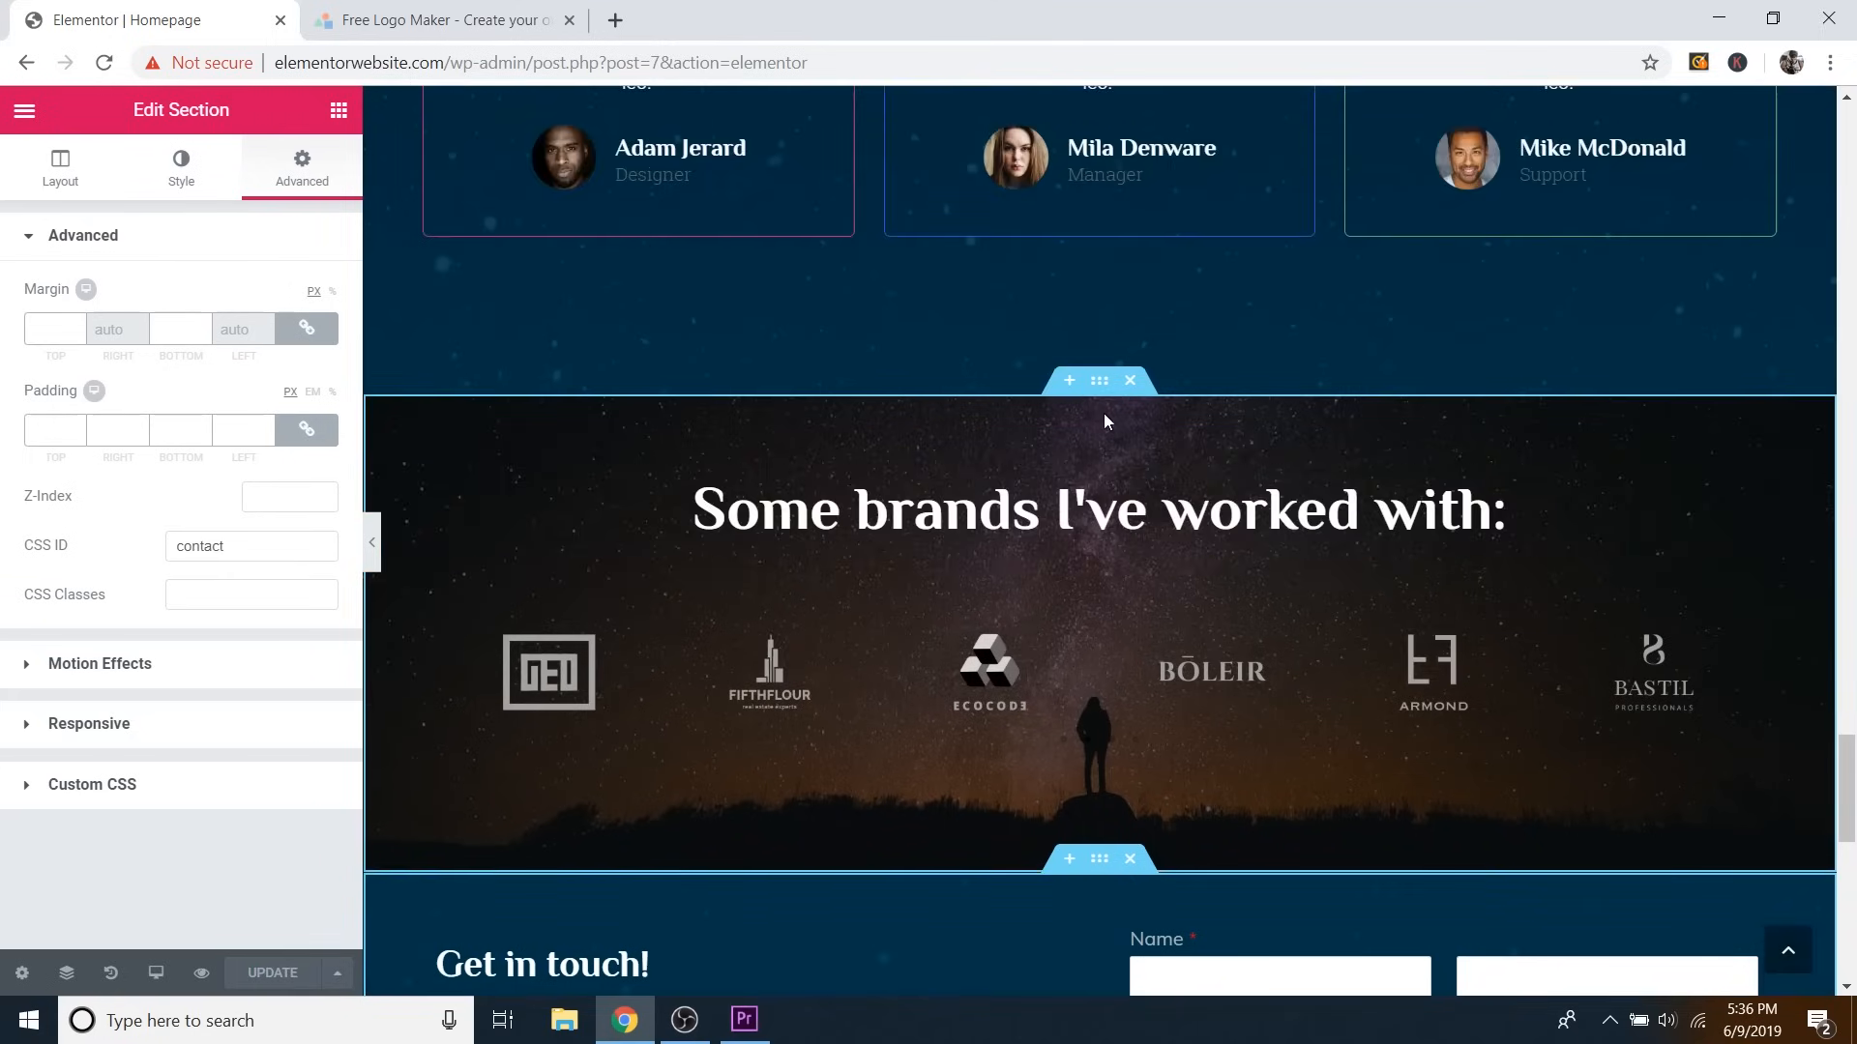
scroll(1093, 398, up, 6)
scroll(1121, 350, down, 1)
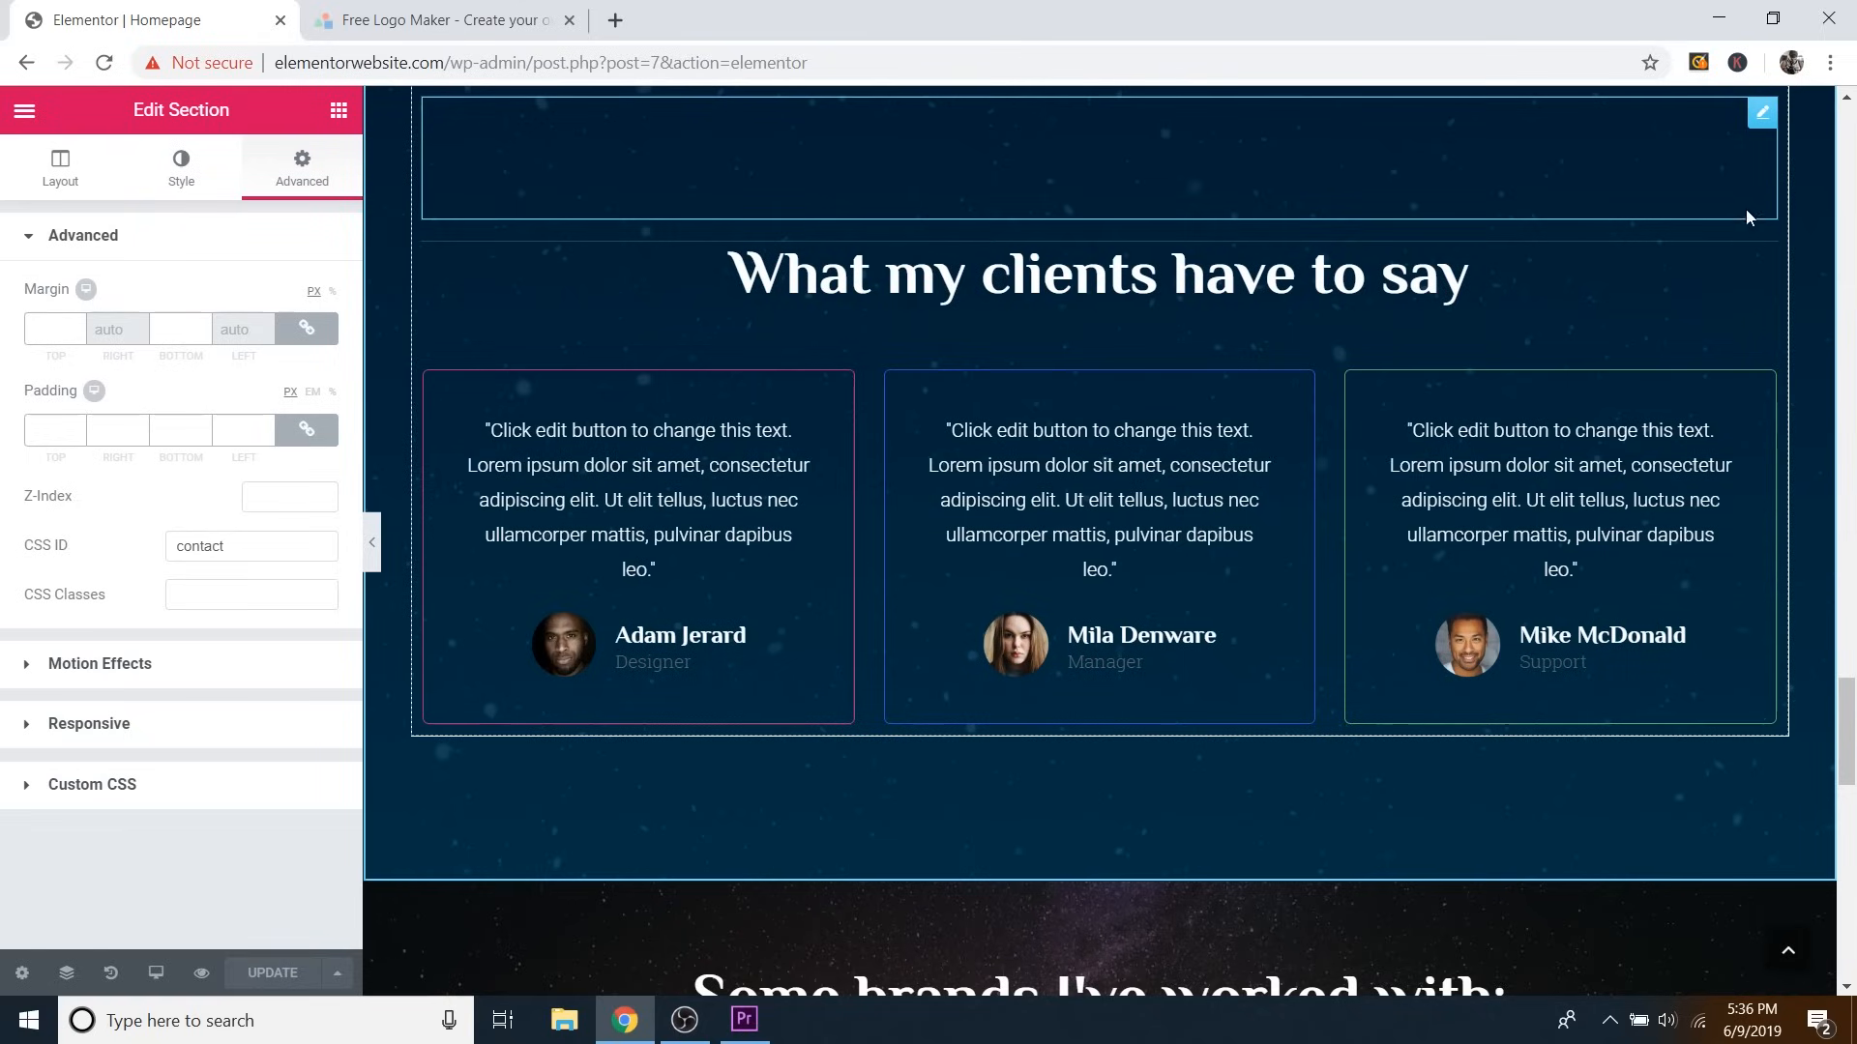
click(1773, 261)
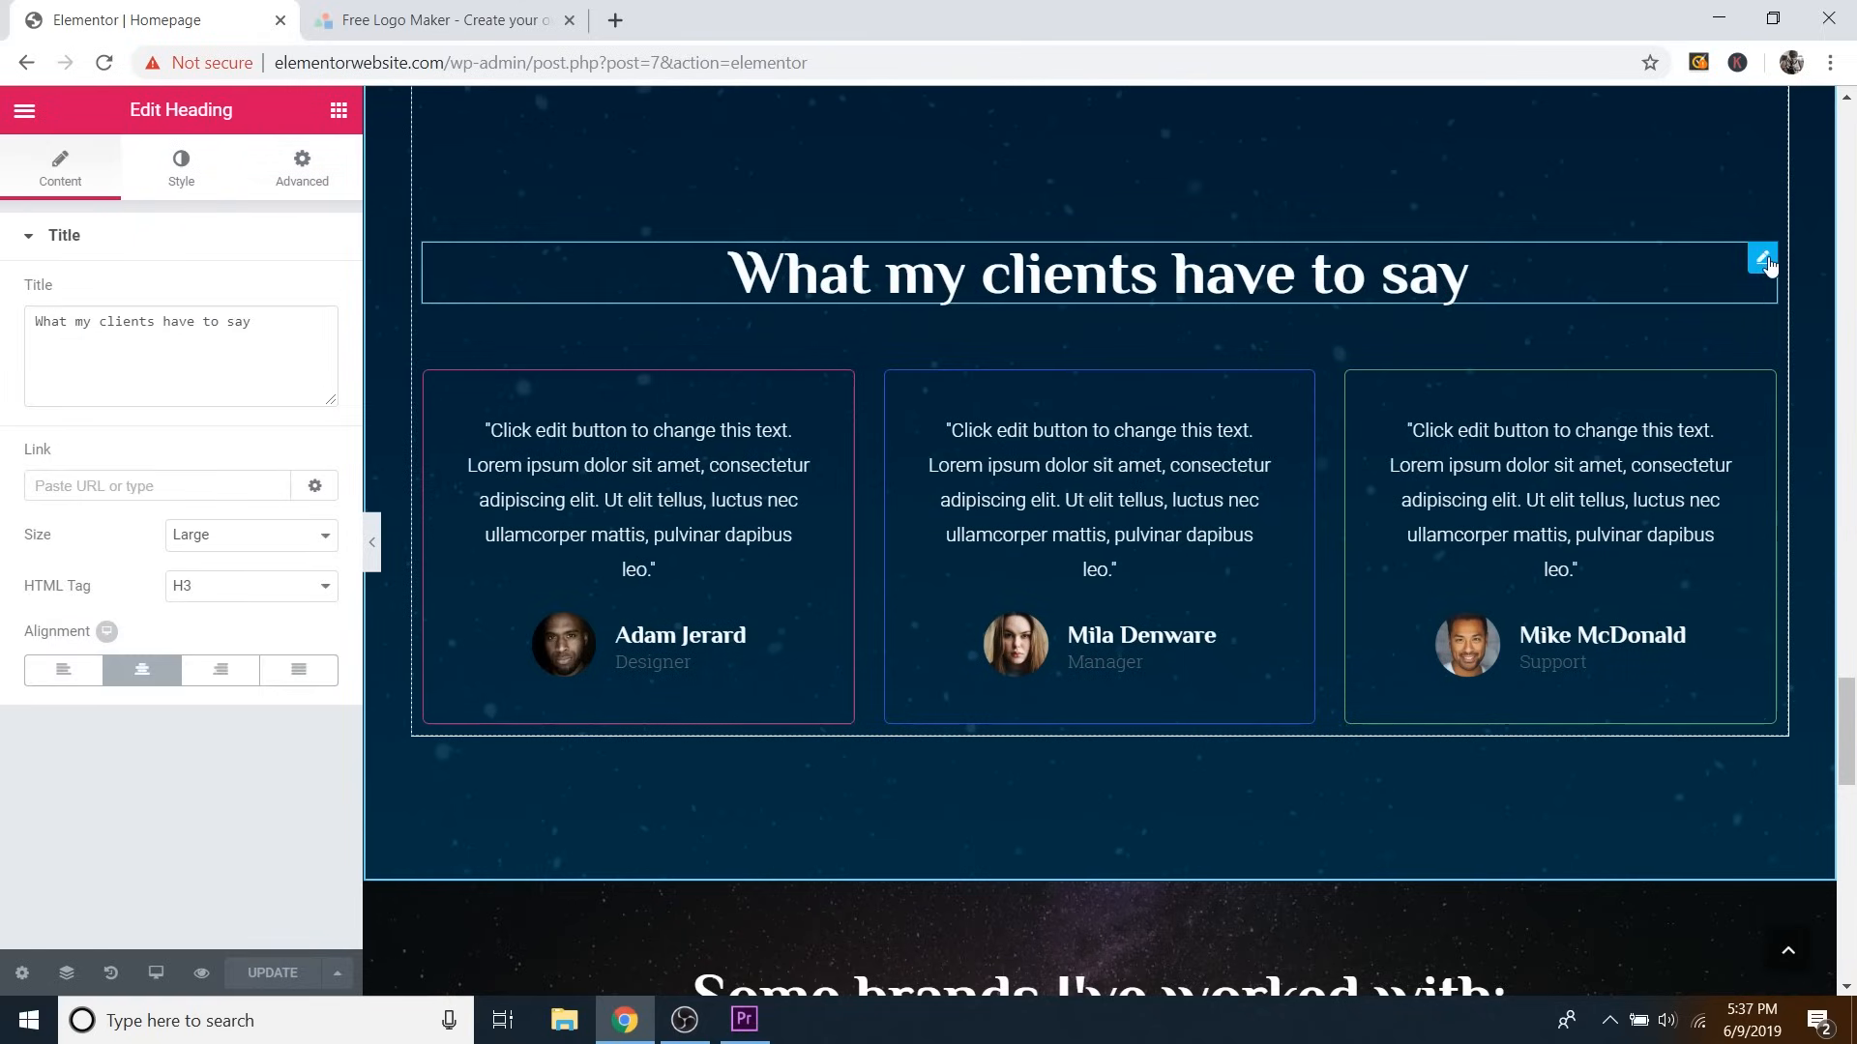
click(301, 184)
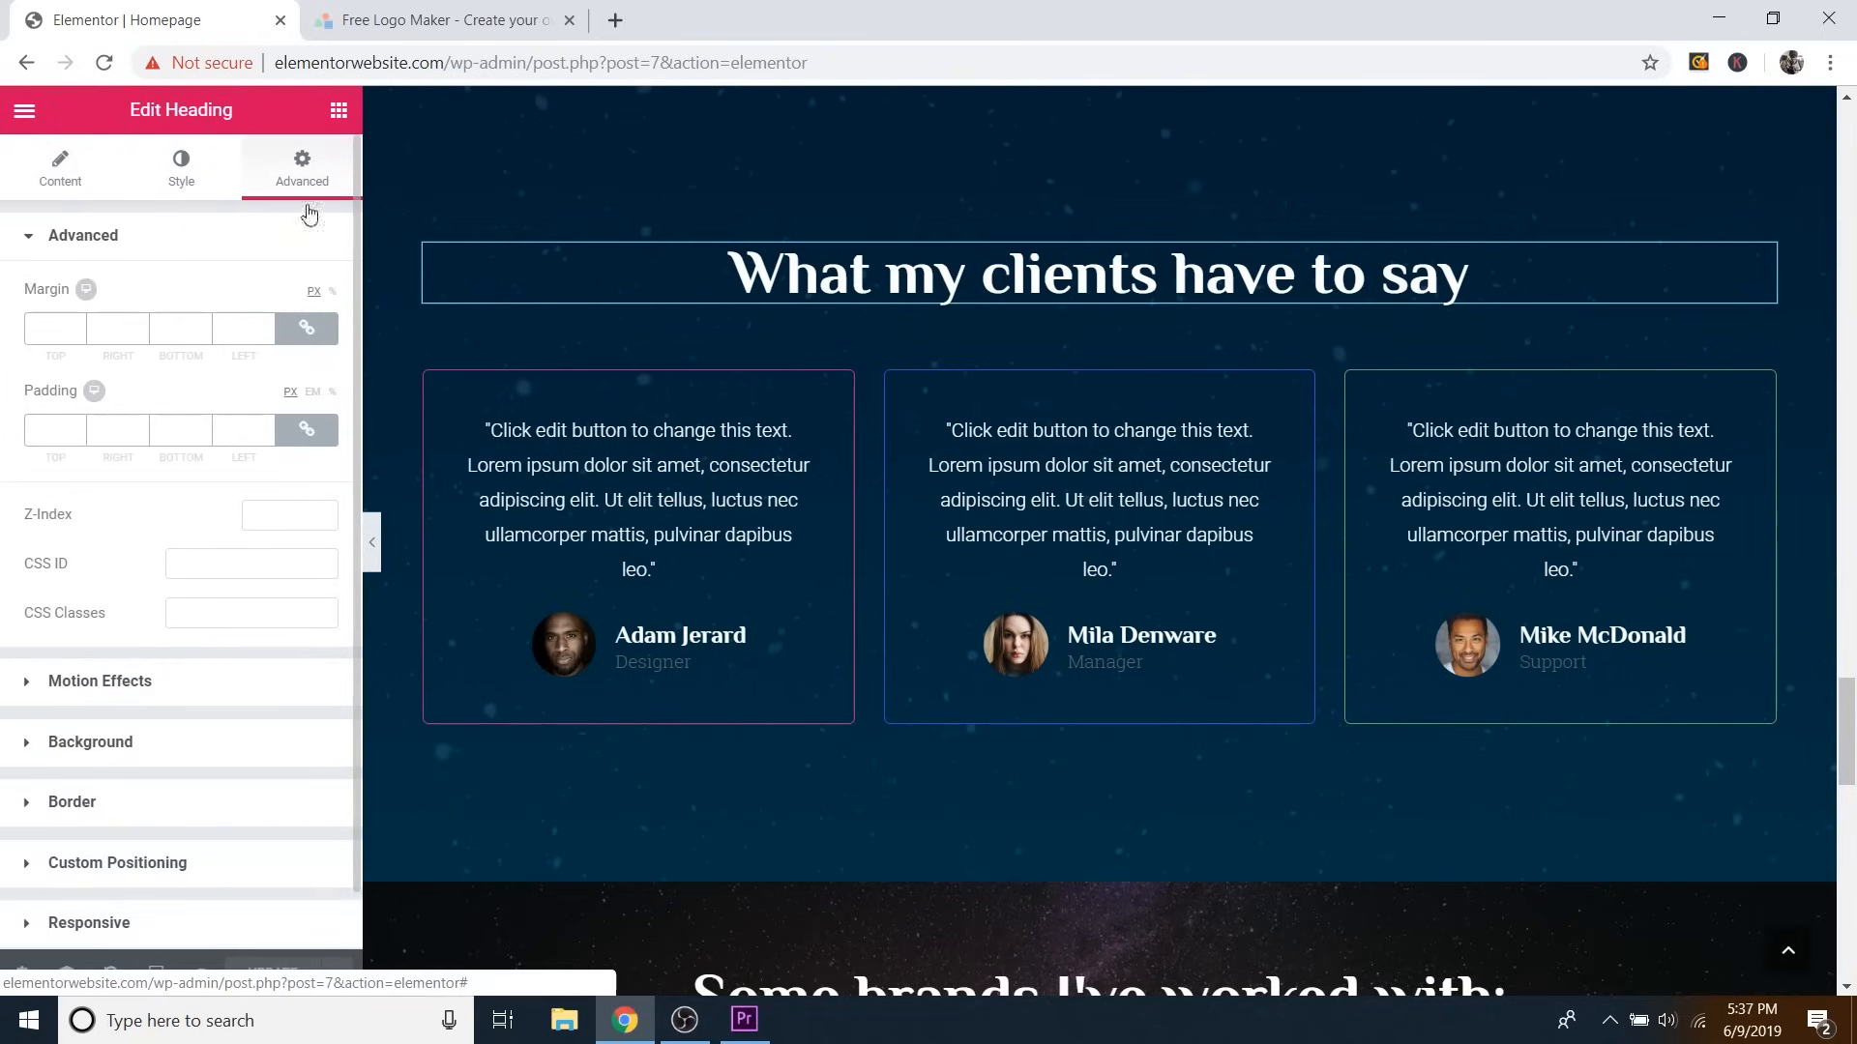
click(228, 564)
text(cli)
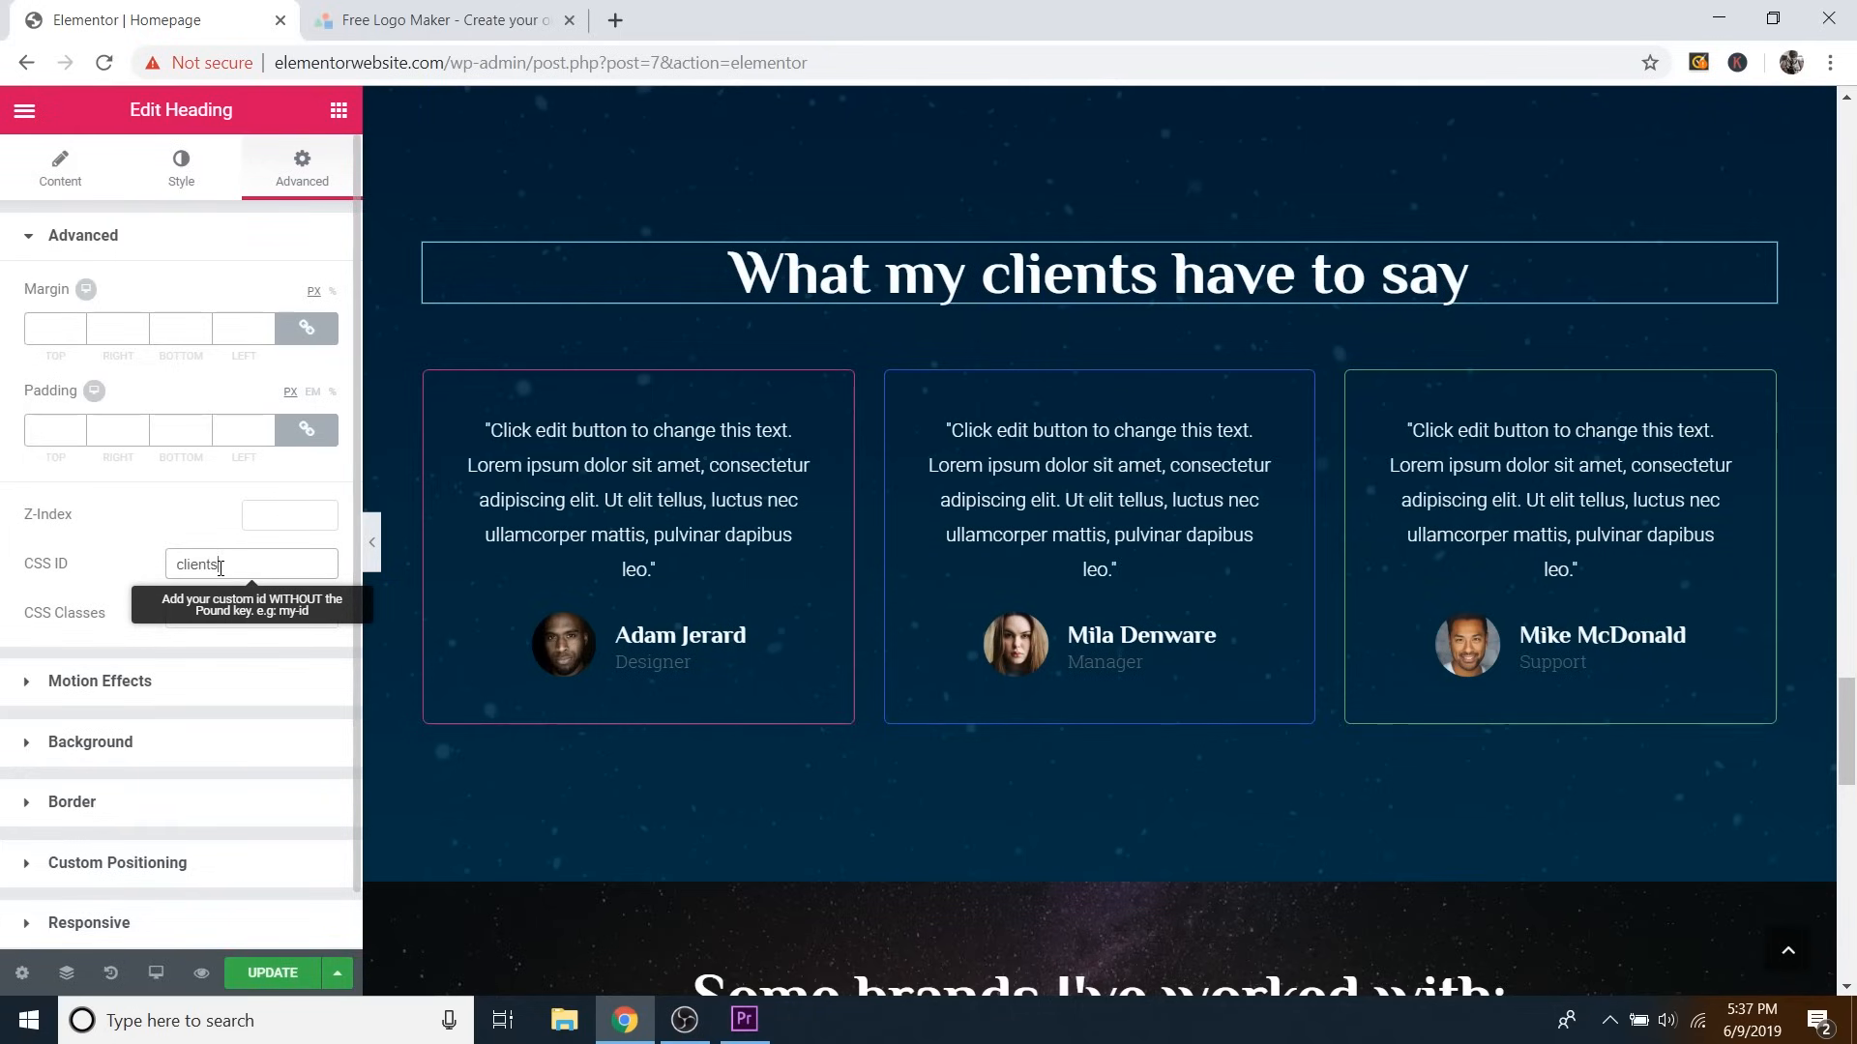
text(ents)
click(272, 972)
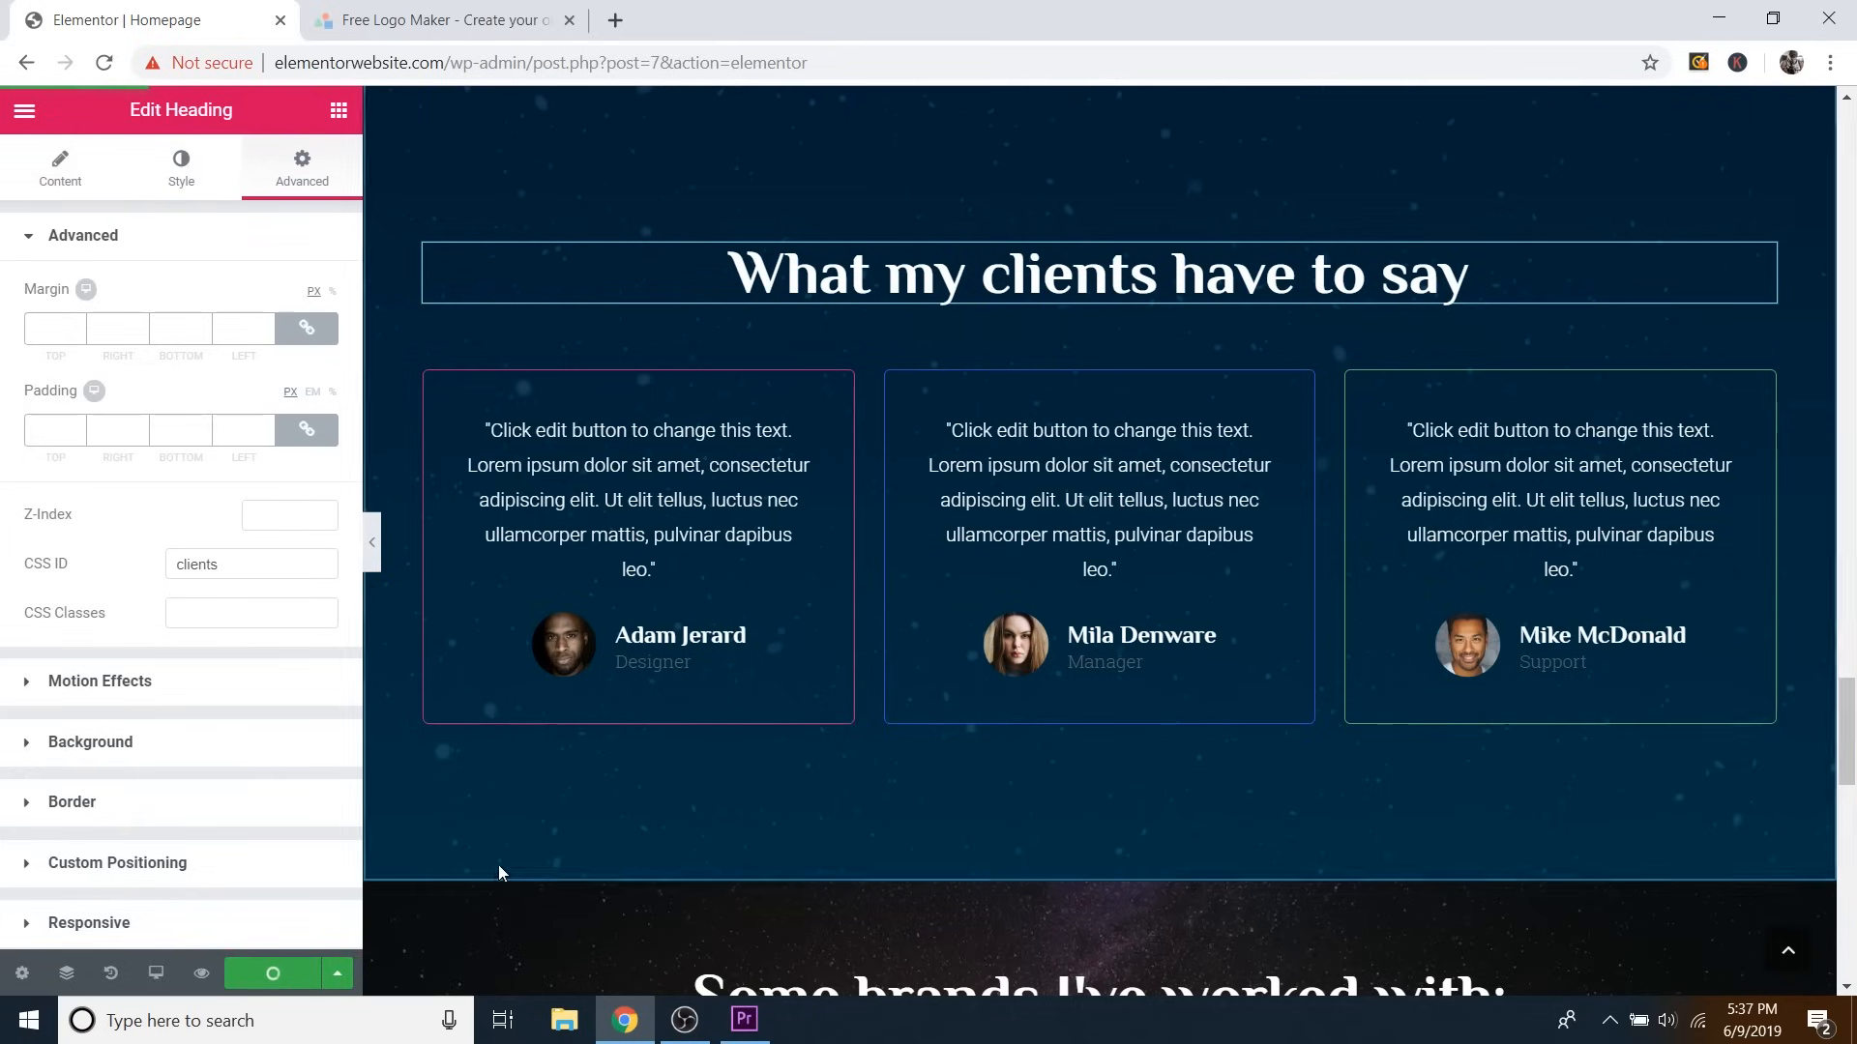
click(204, 975)
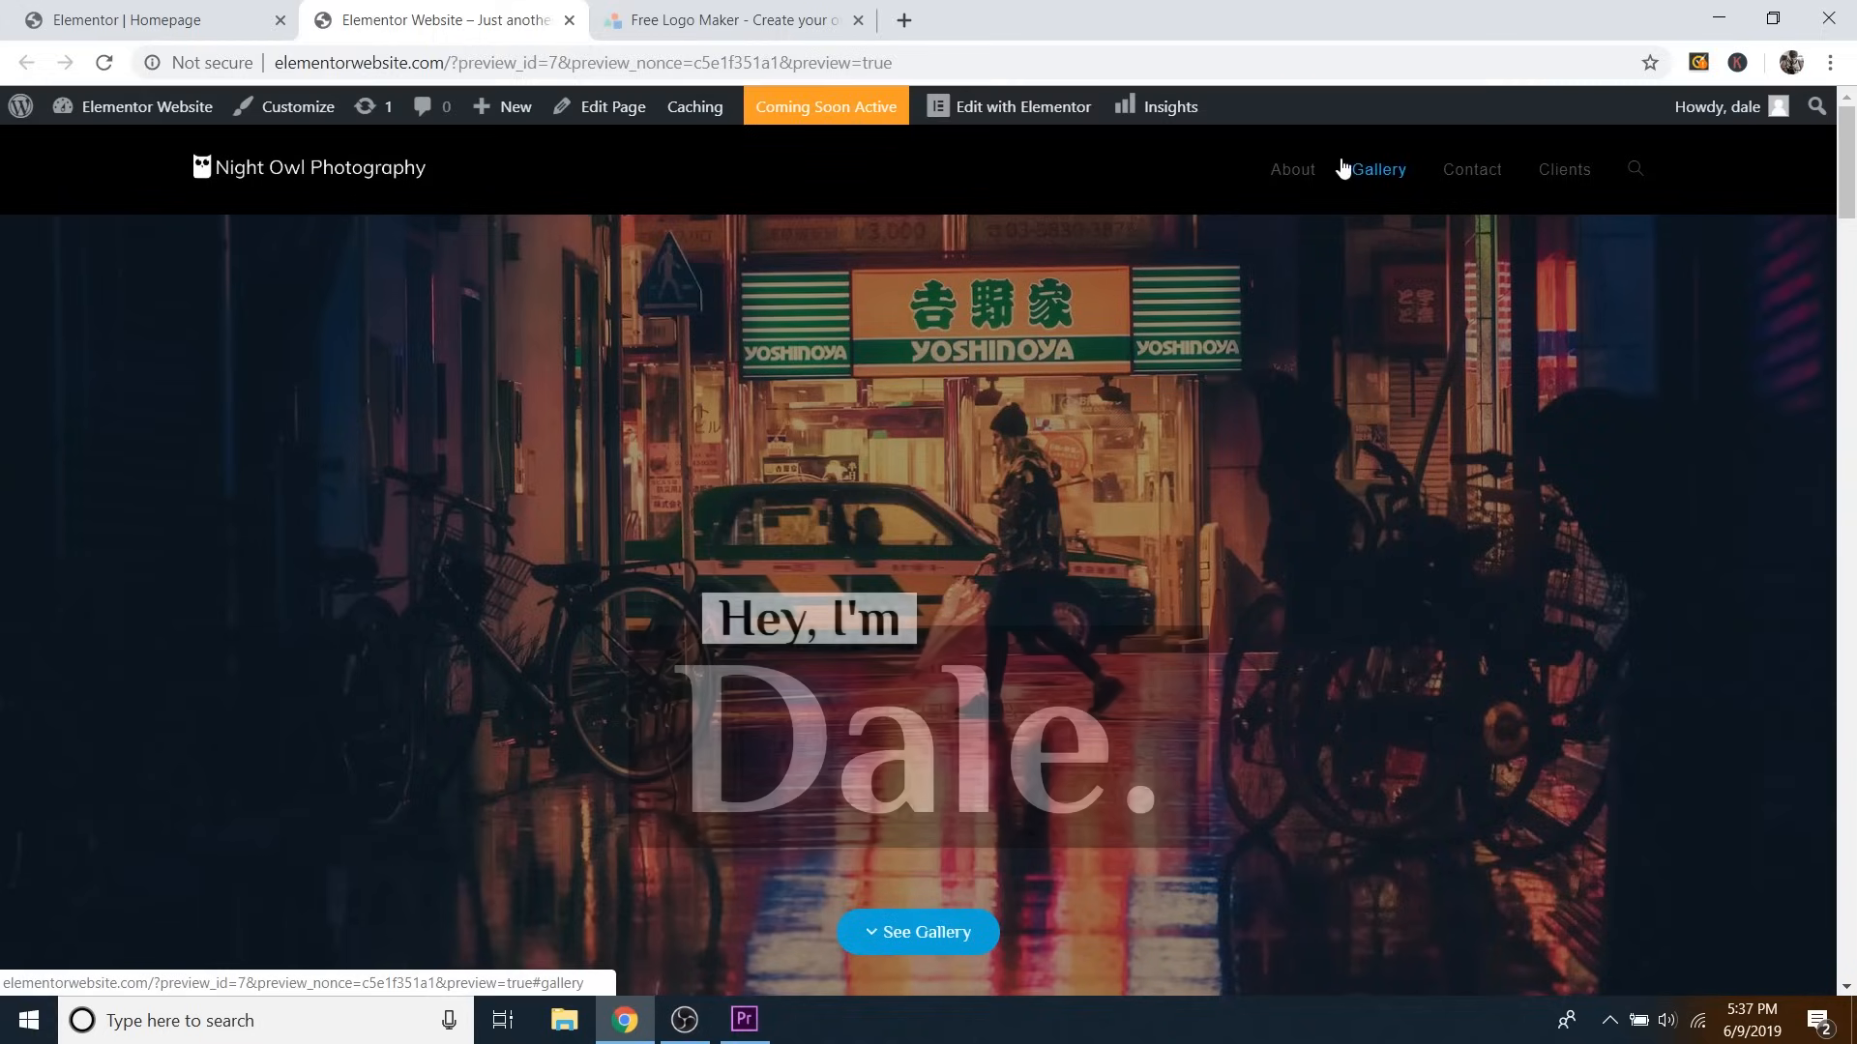
In the preview, test that the About, Contact, Clients and Gallery menu links jump to their sections.
click(1293, 181)
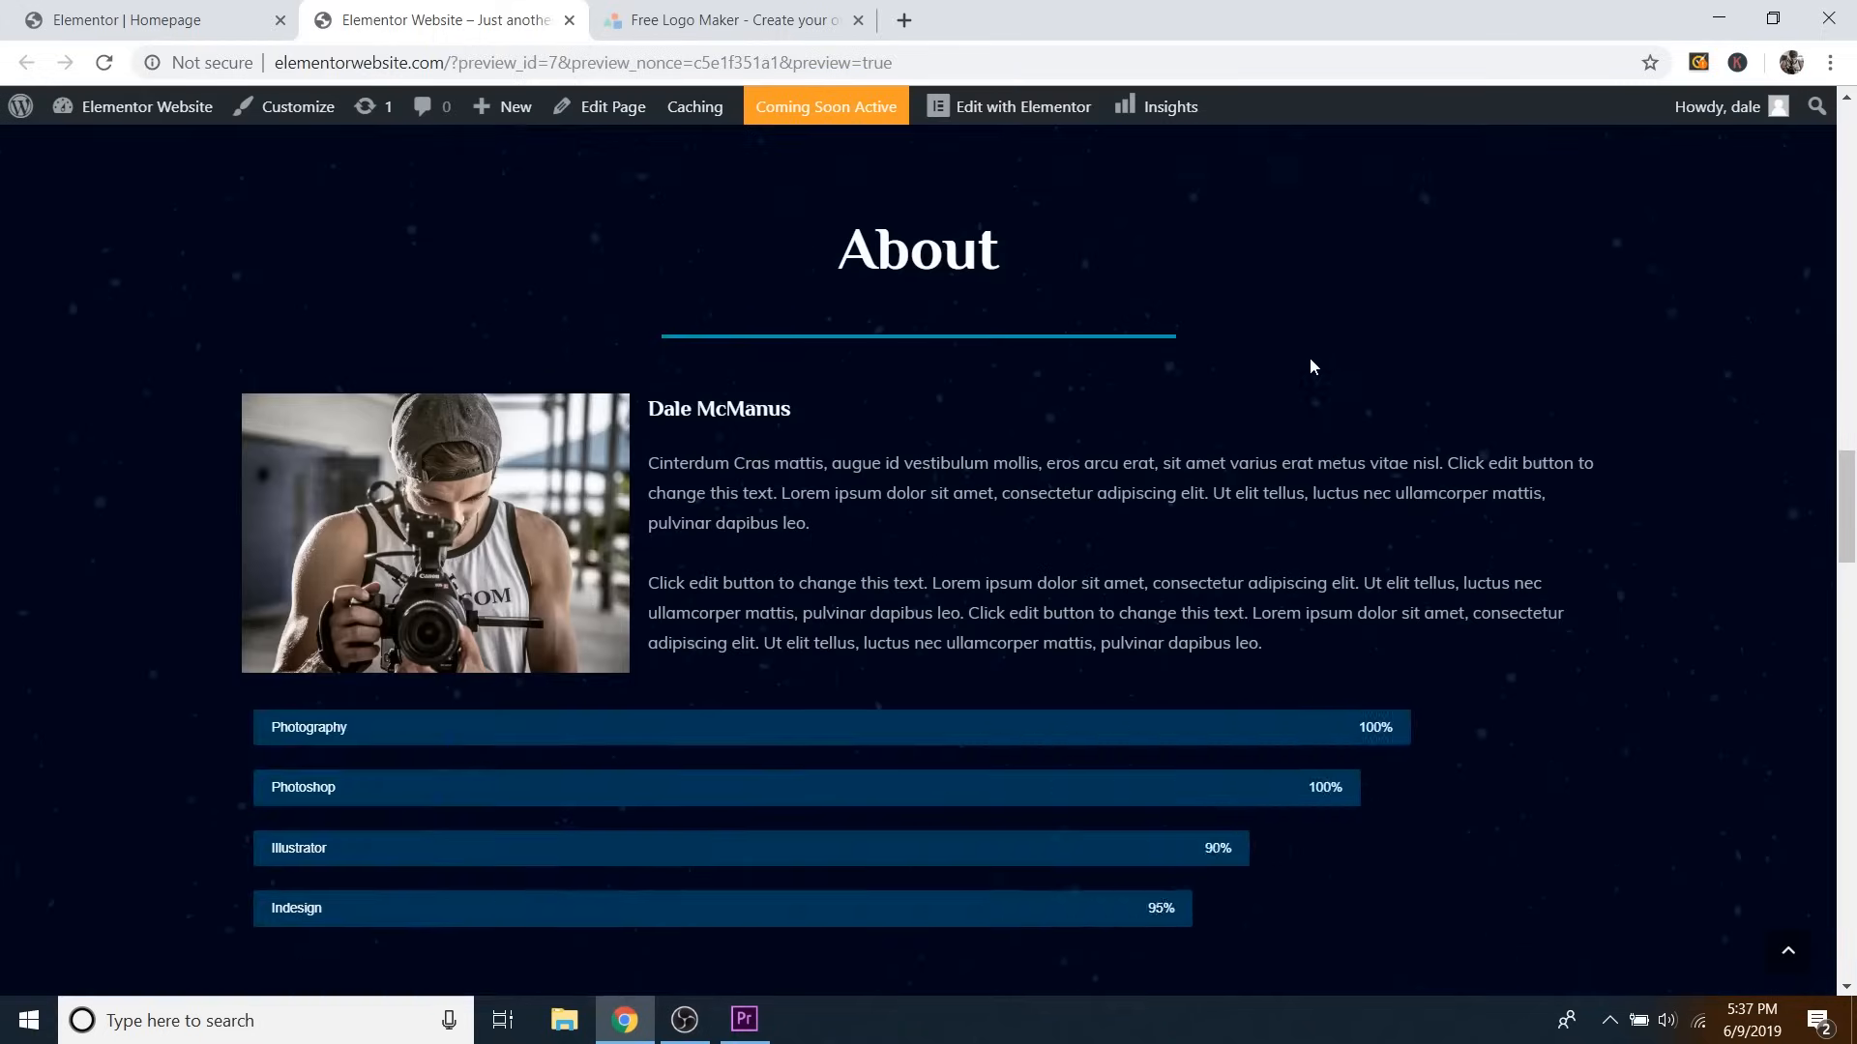
scroll(1314, 368, up, 5)
scroll(1314, 363, up, 14)
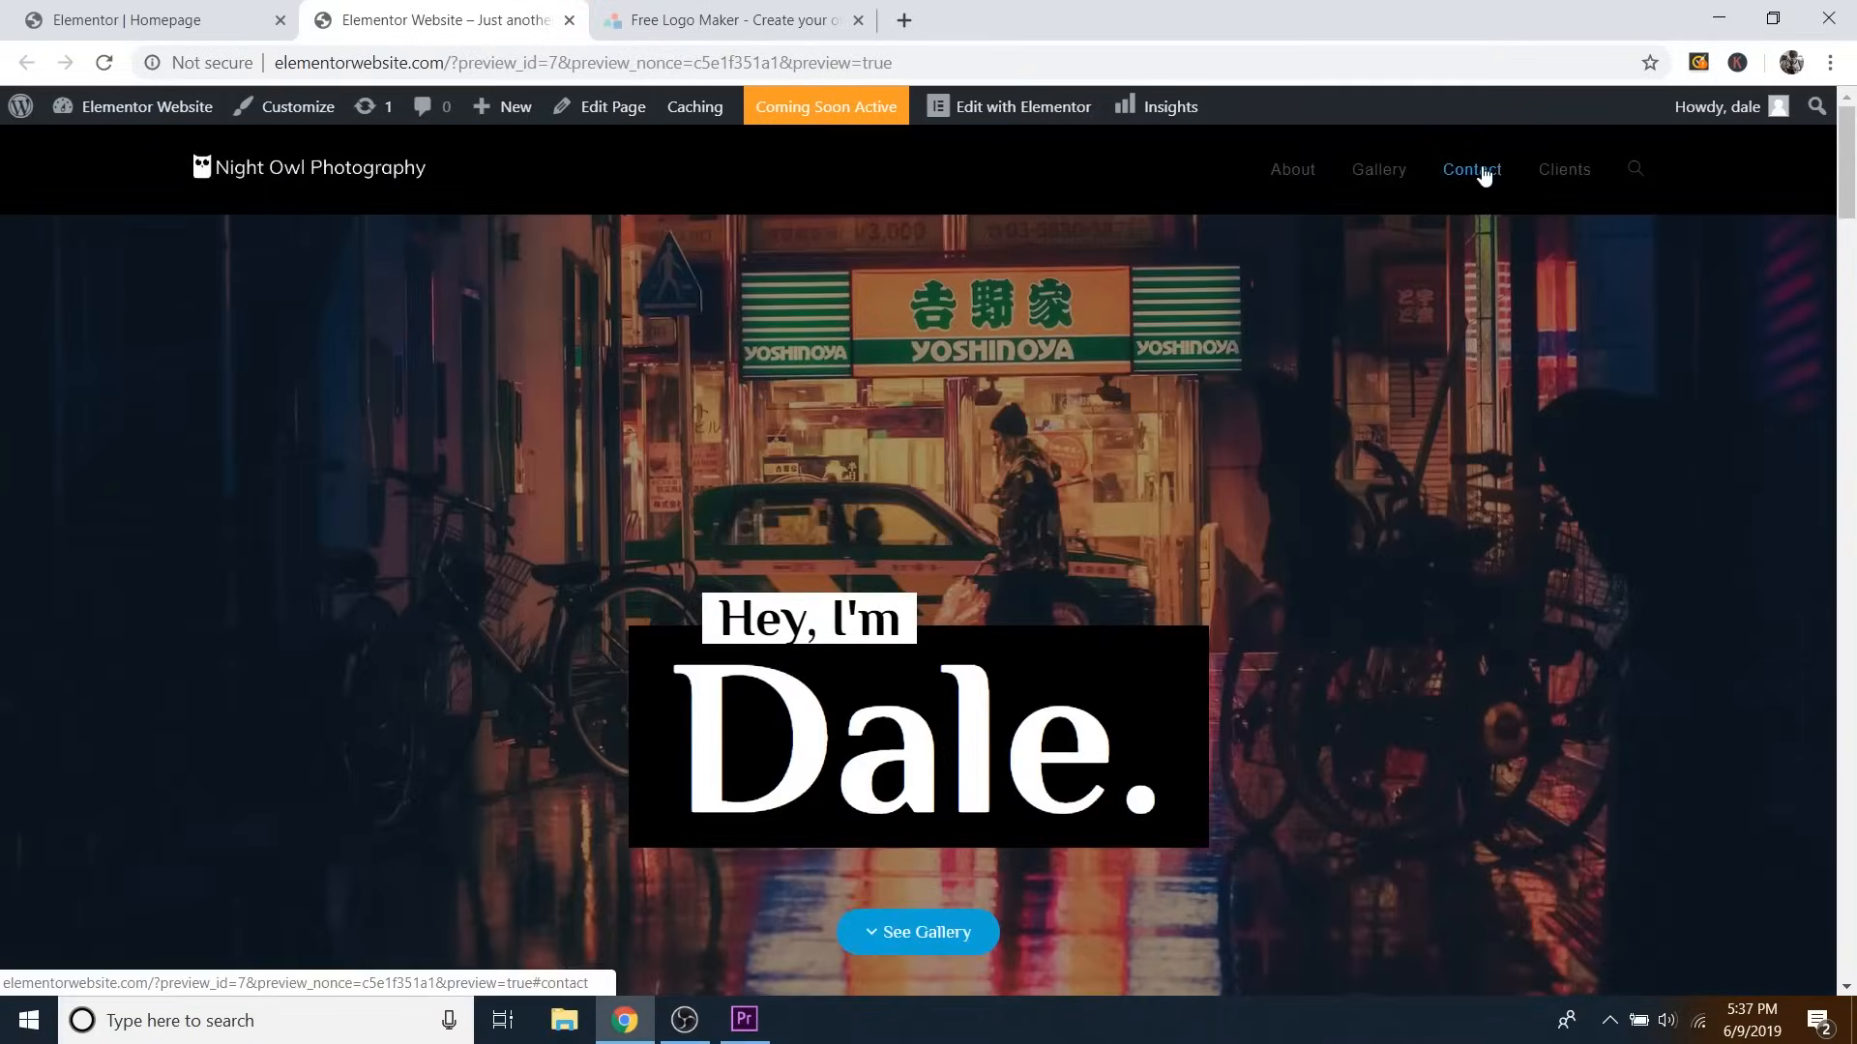
click(1476, 172)
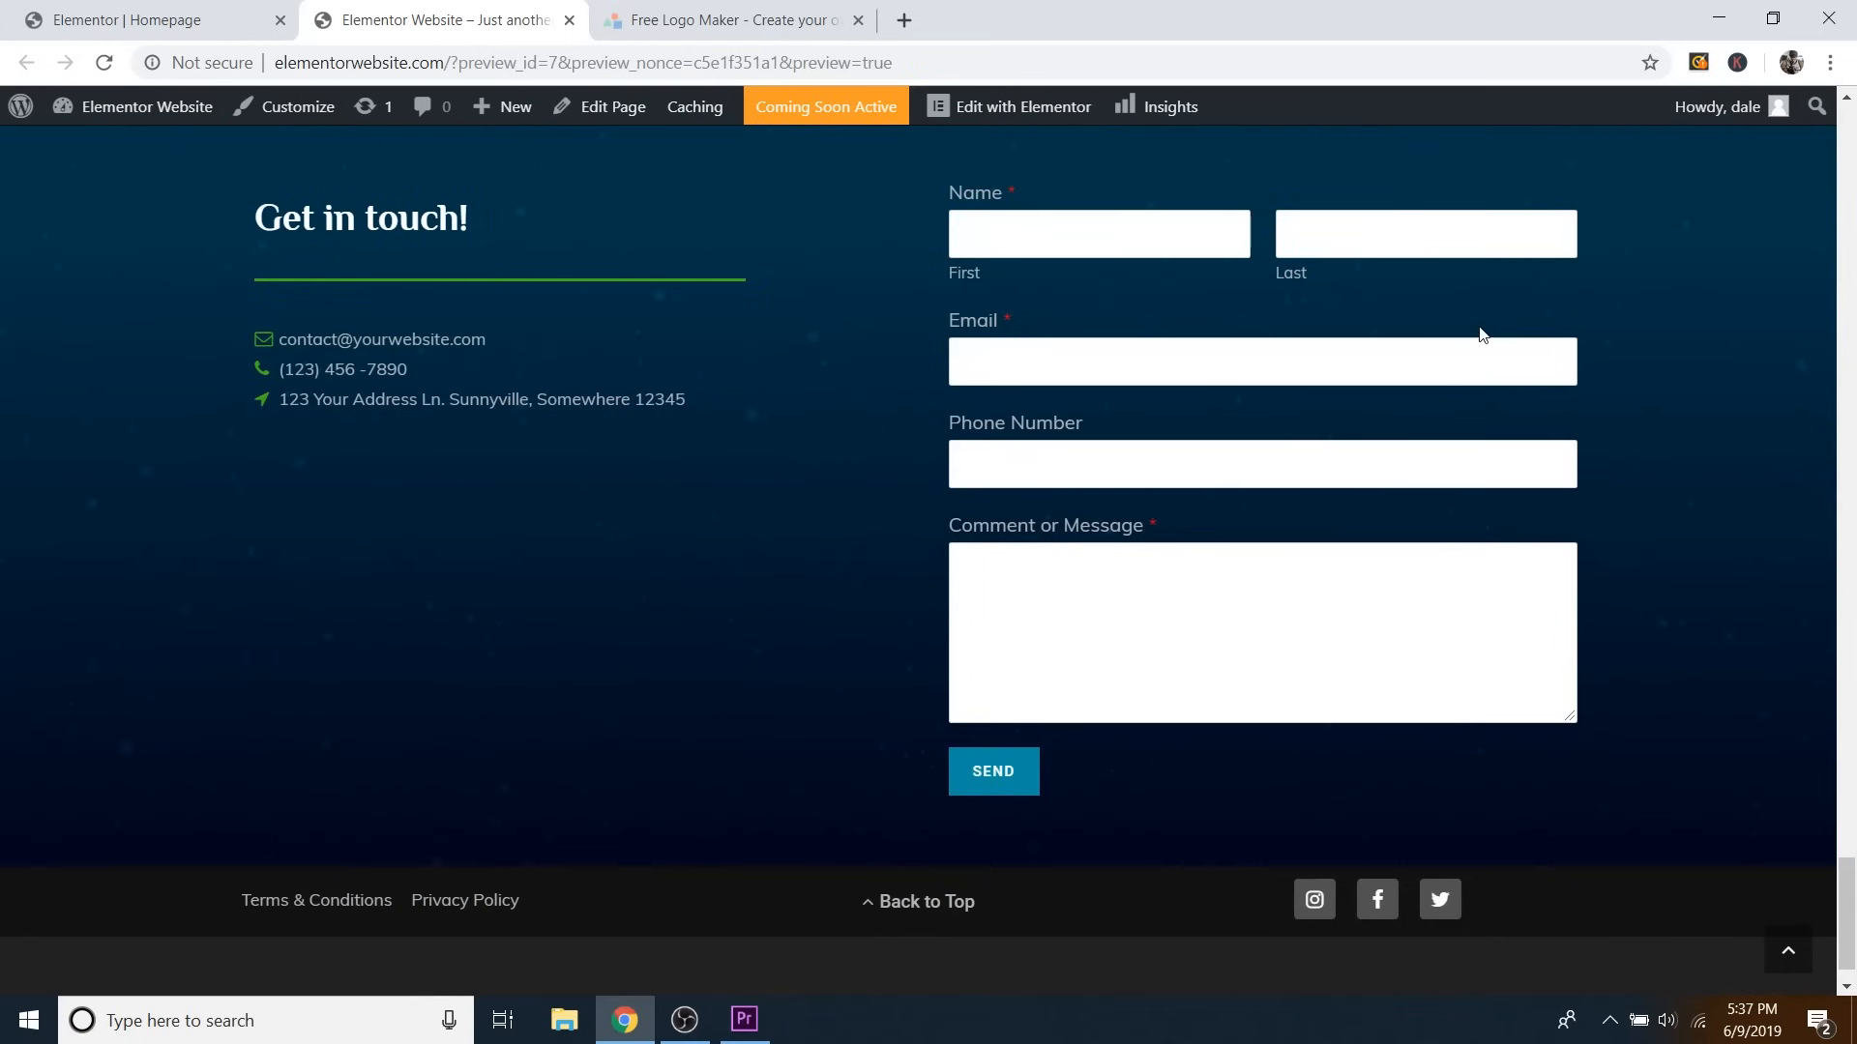
scroll(1556, 539, up, 5)
scroll(1557, 539, up, 20)
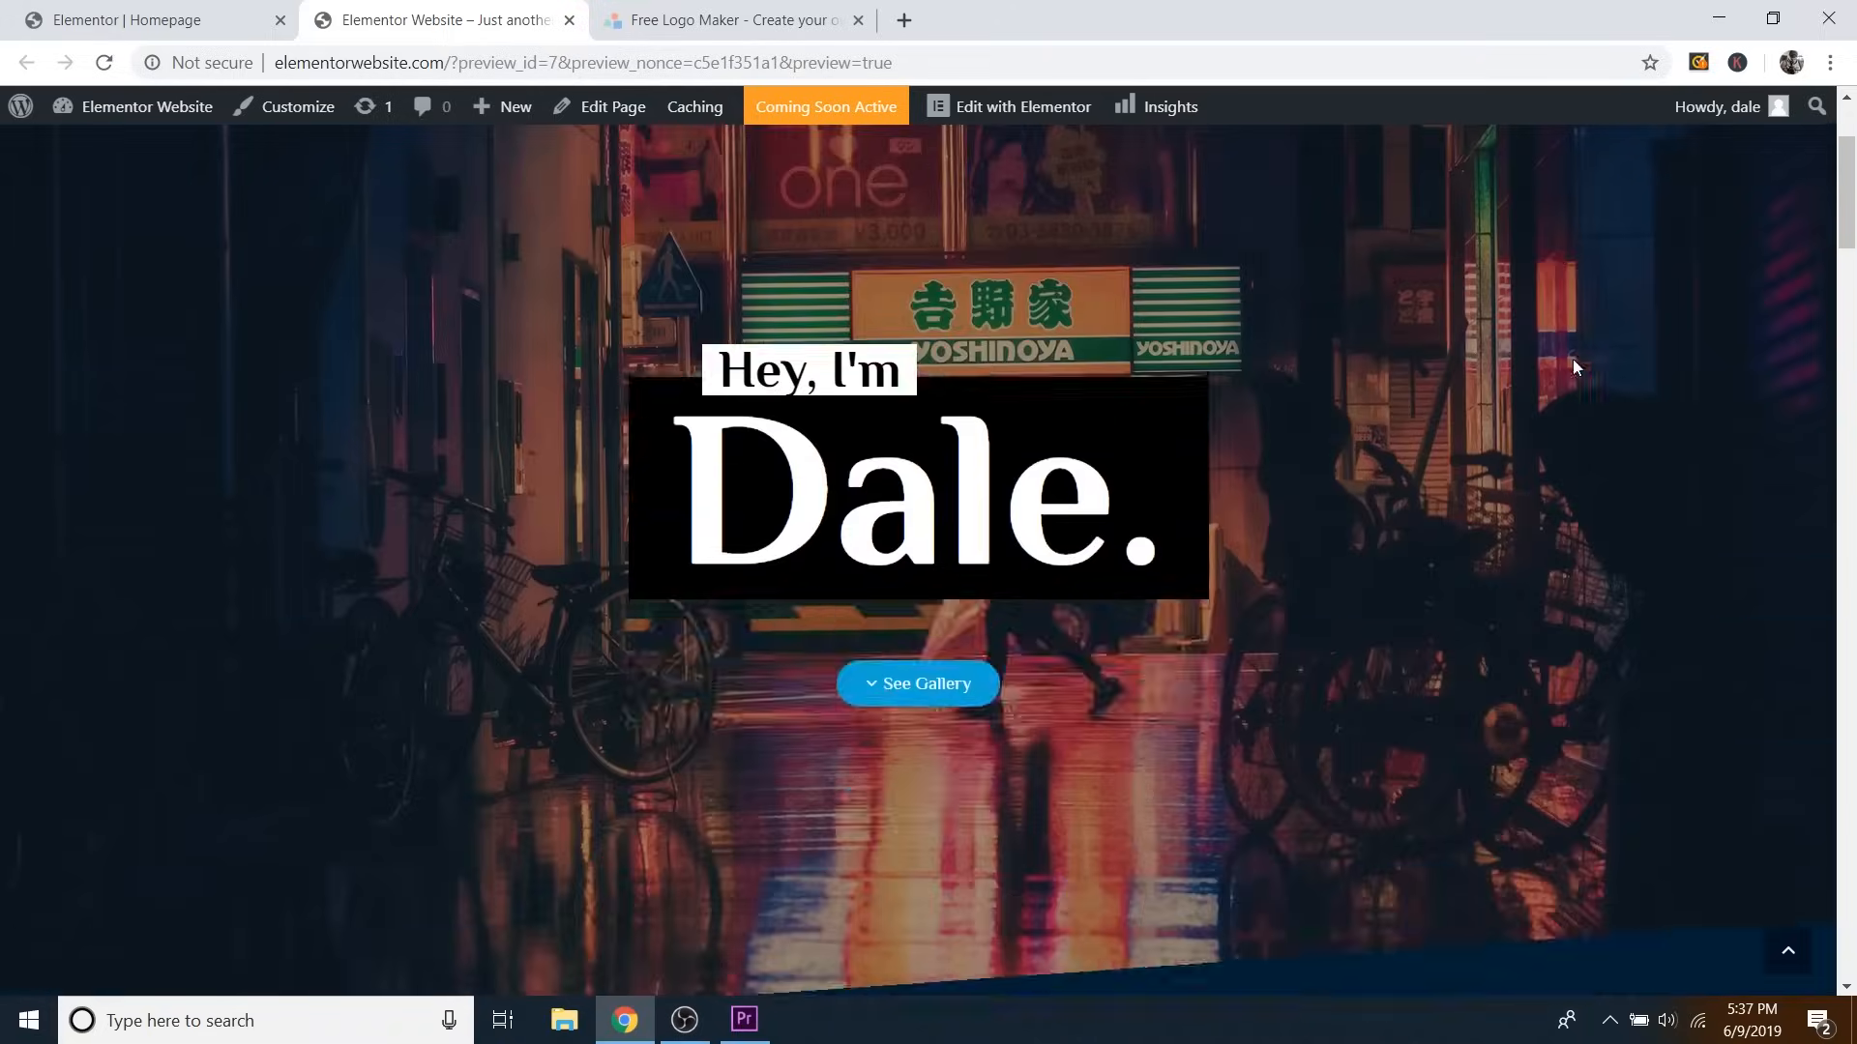
click(1550, 174)
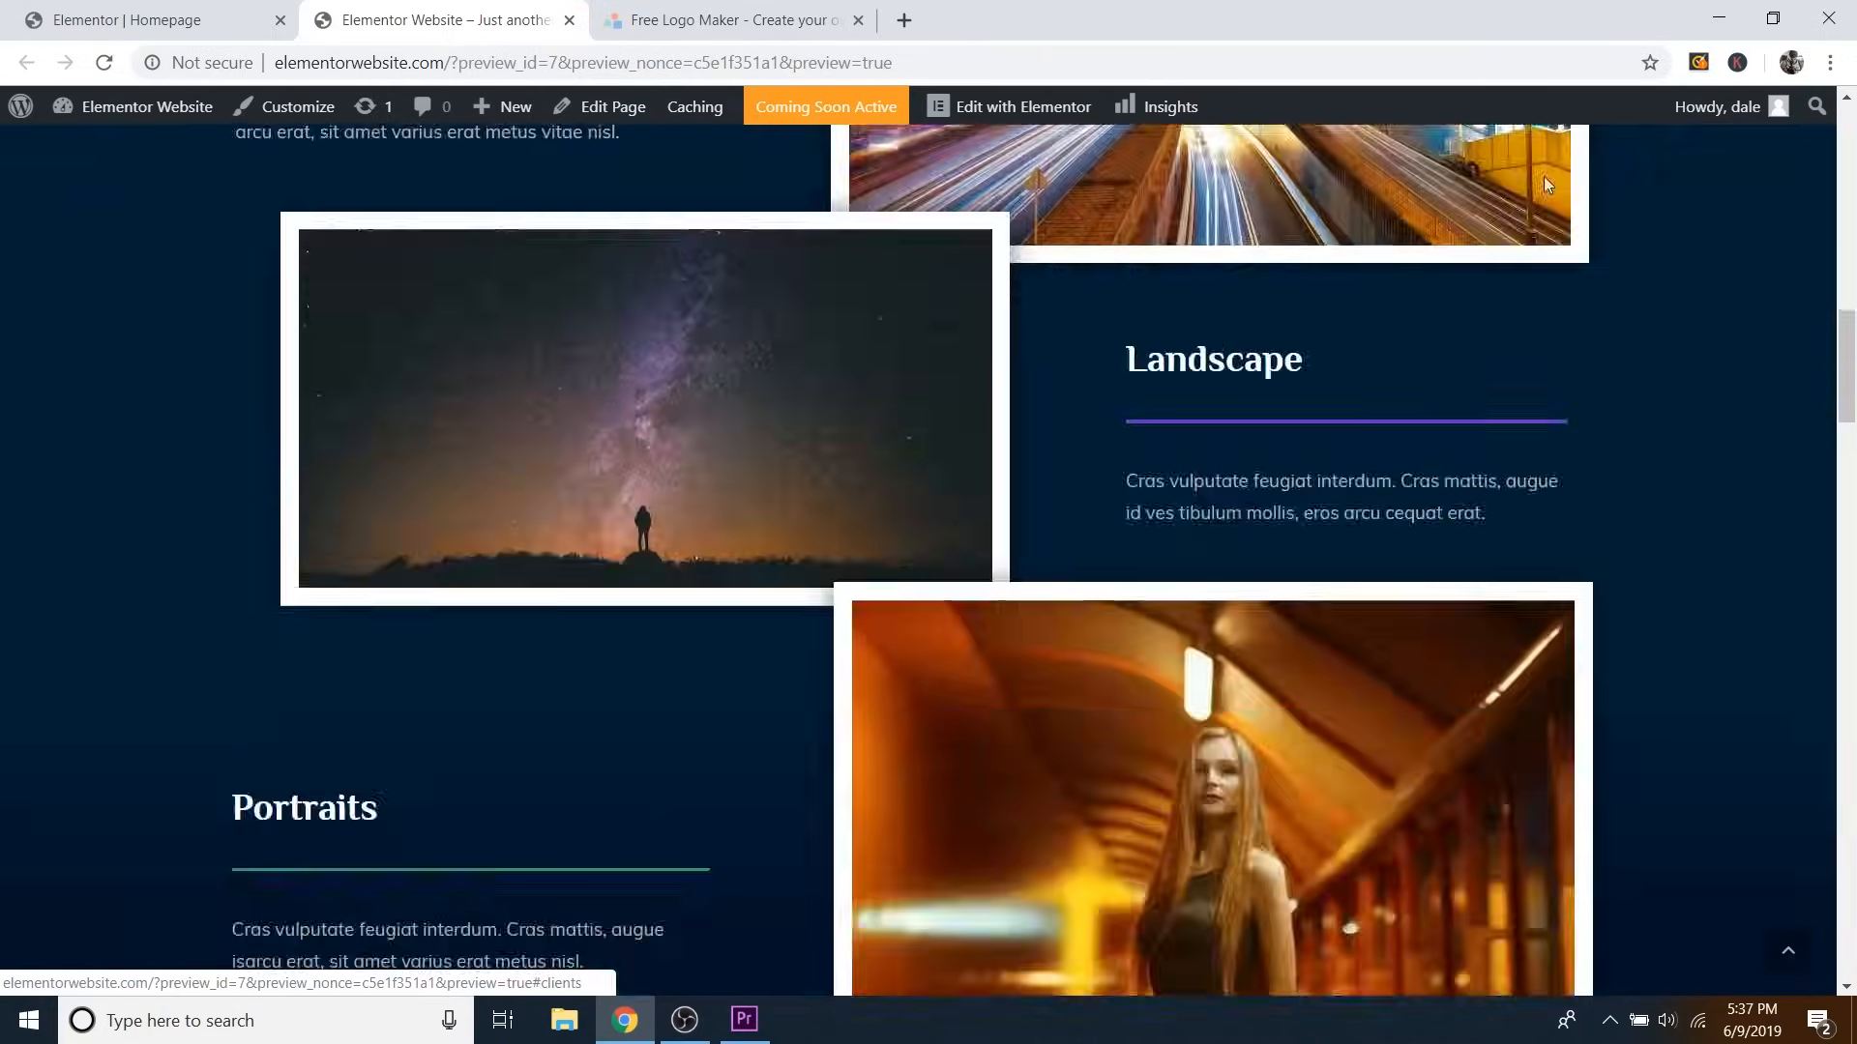
scroll(1541, 311, up, 10)
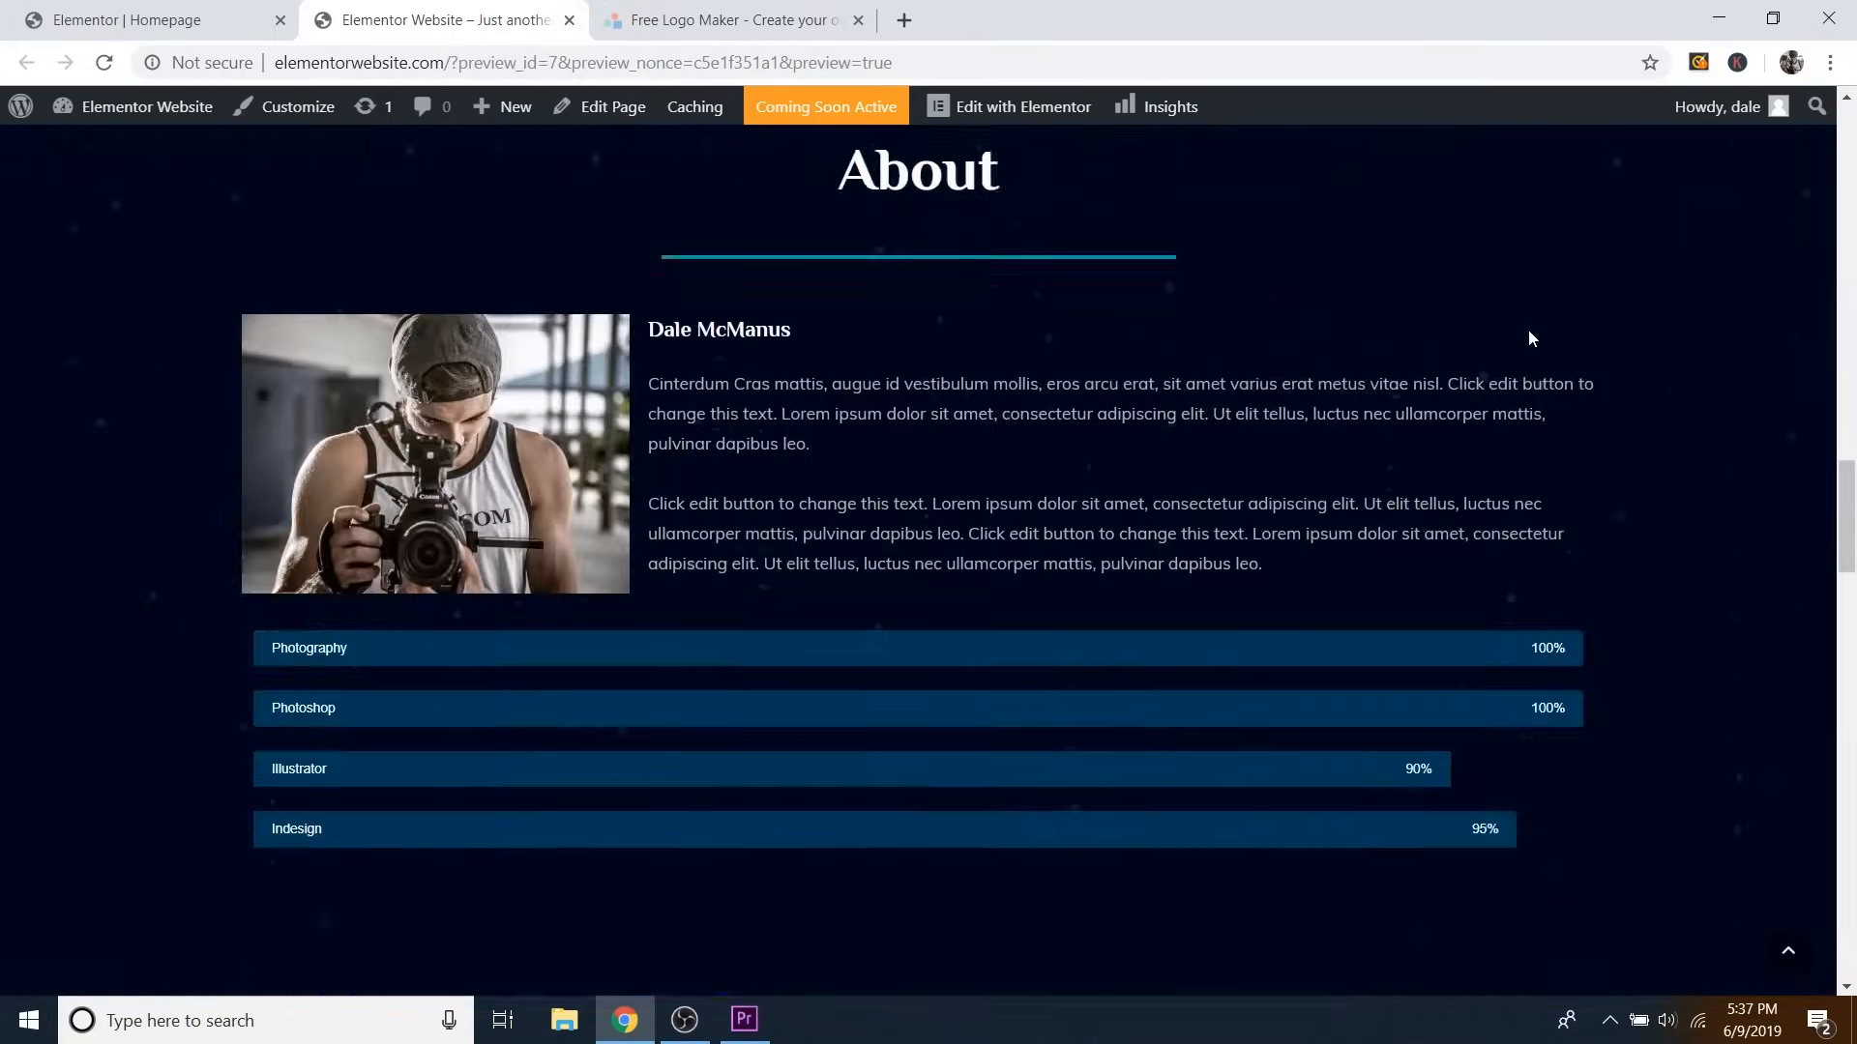
scroll(1527, 314, up, 10)
click(1373, 170)
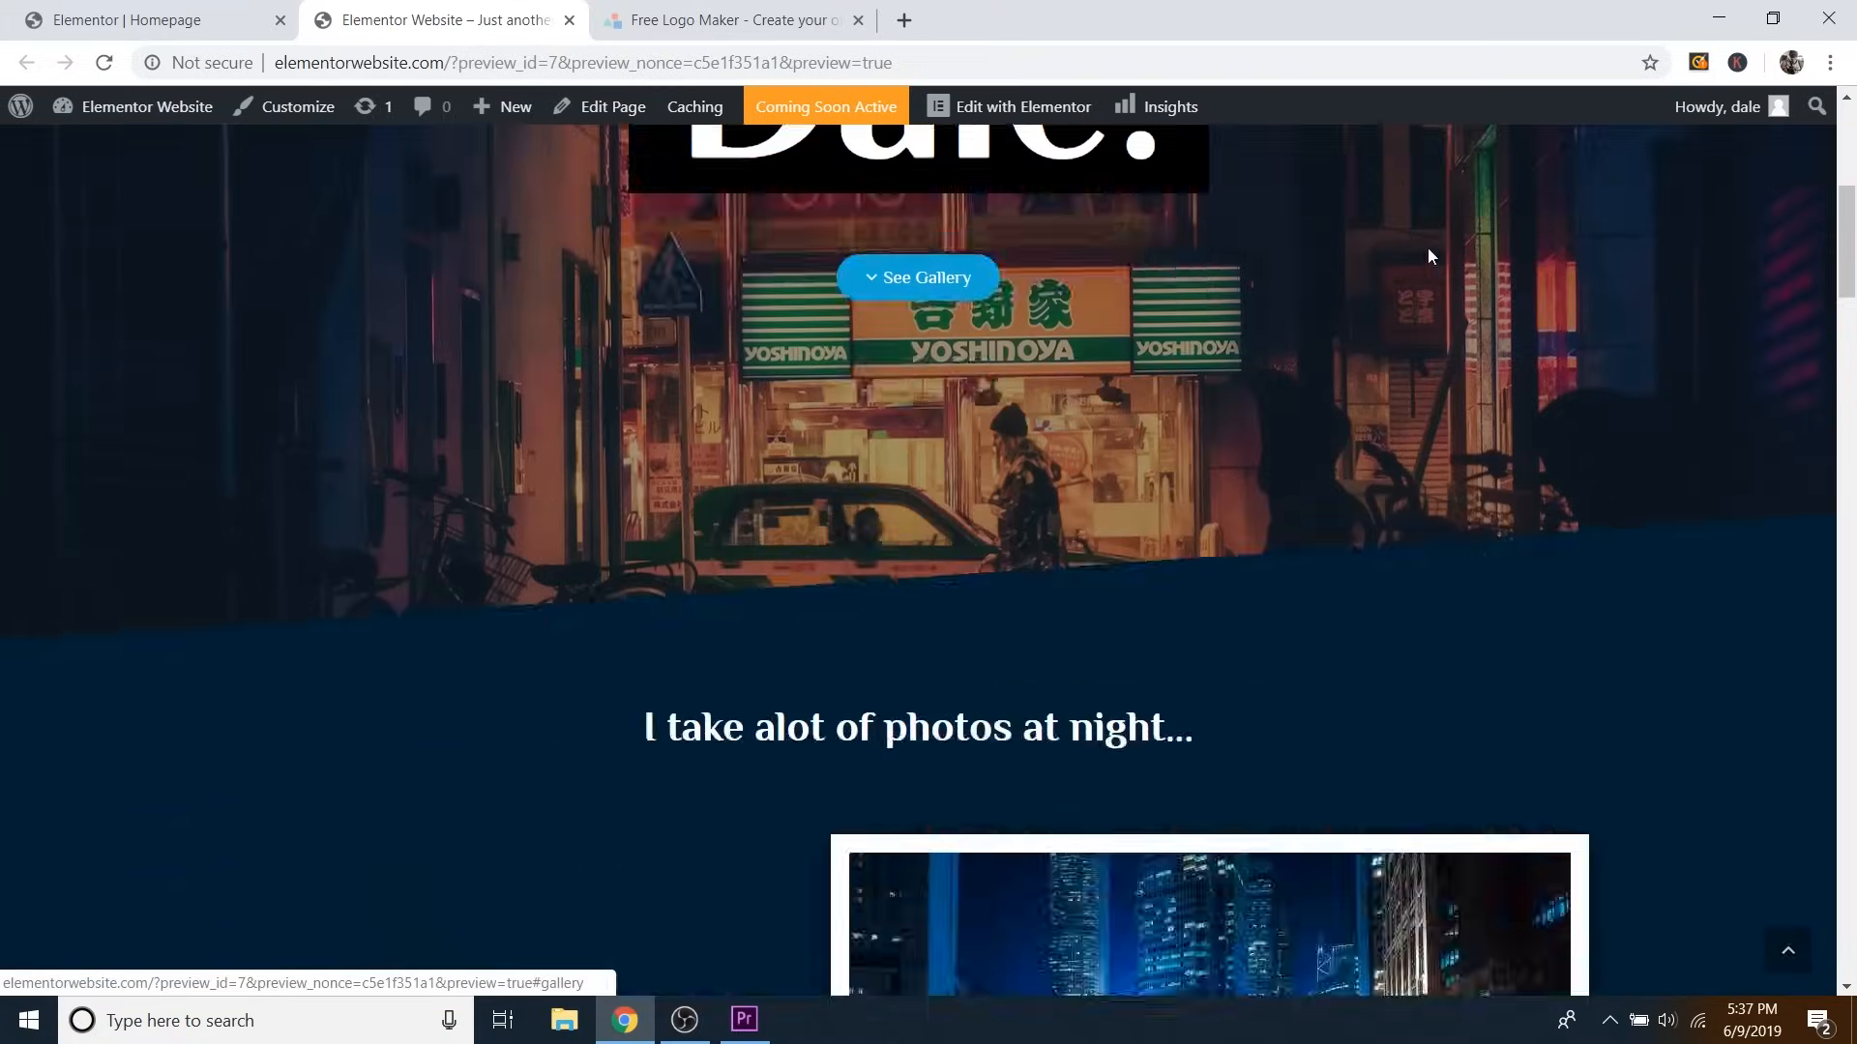
scroll(1273, 408, up, 4)
scroll(1286, 406, up, 15)
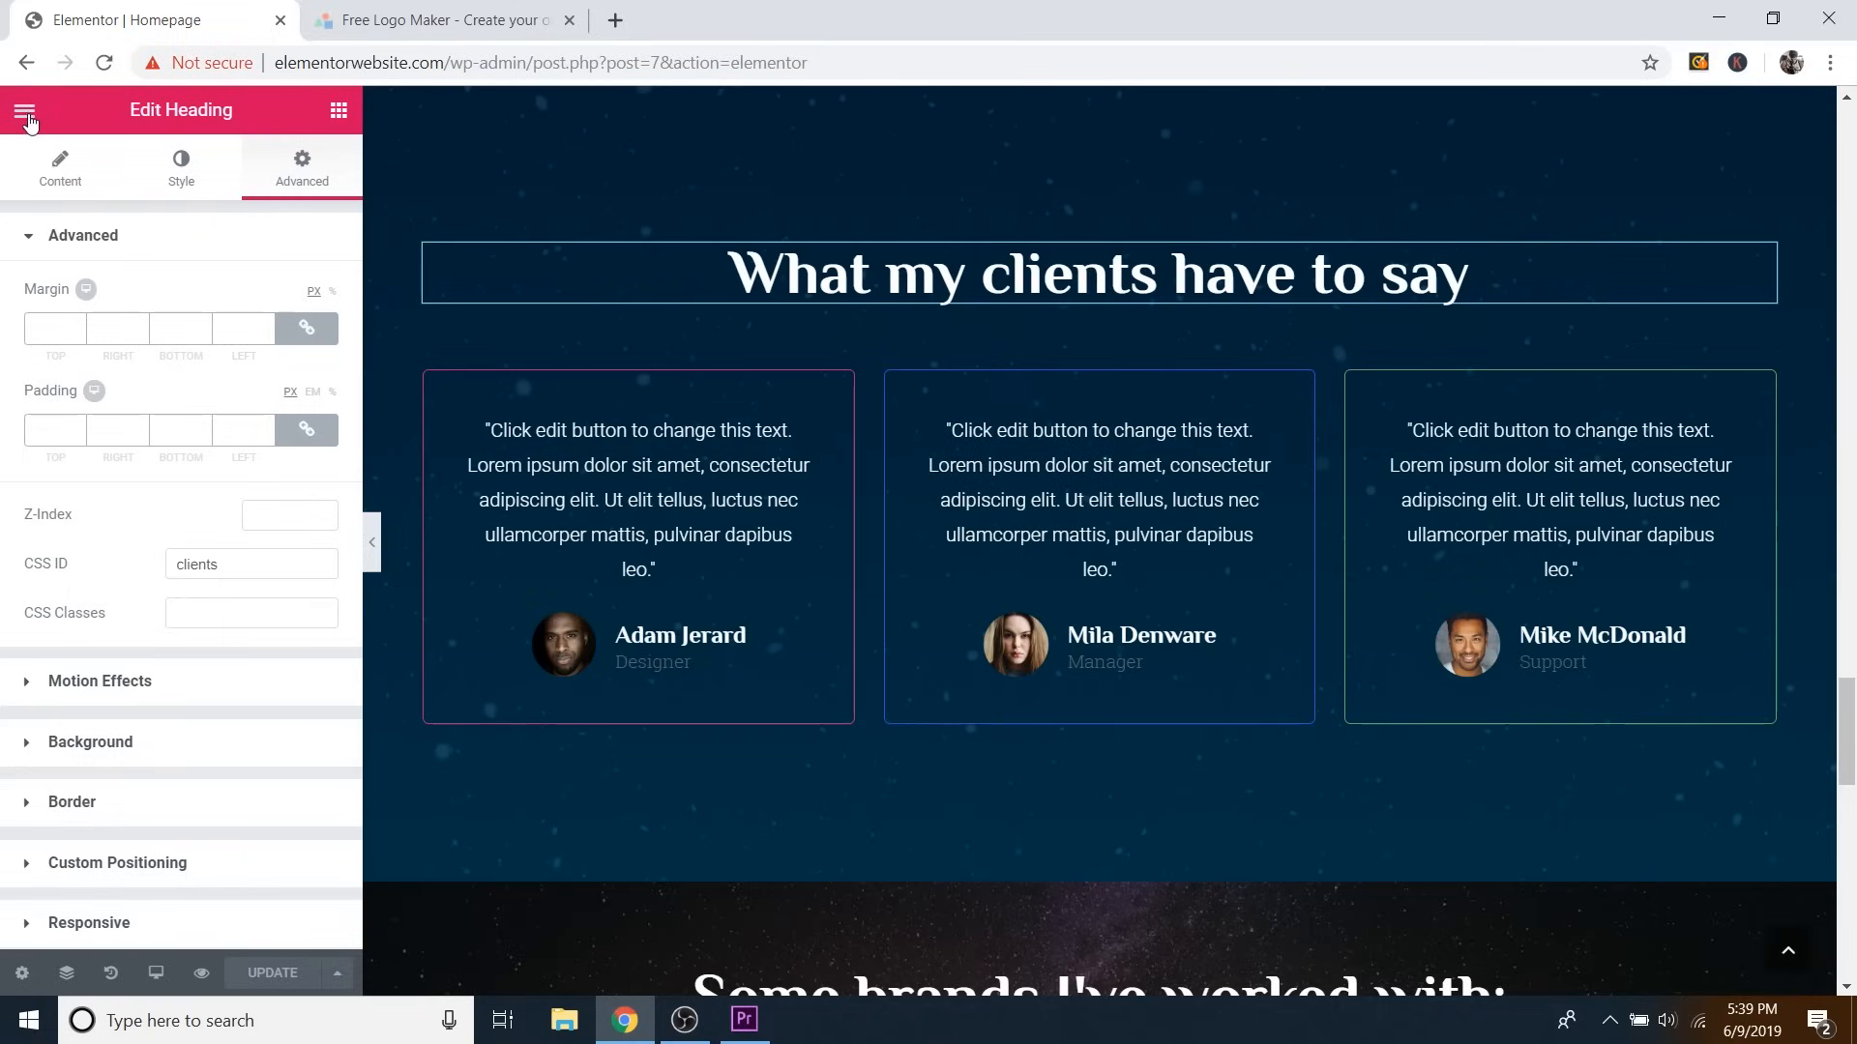
Exit Elementor to the WordPress admin dashboard.
click(25, 112)
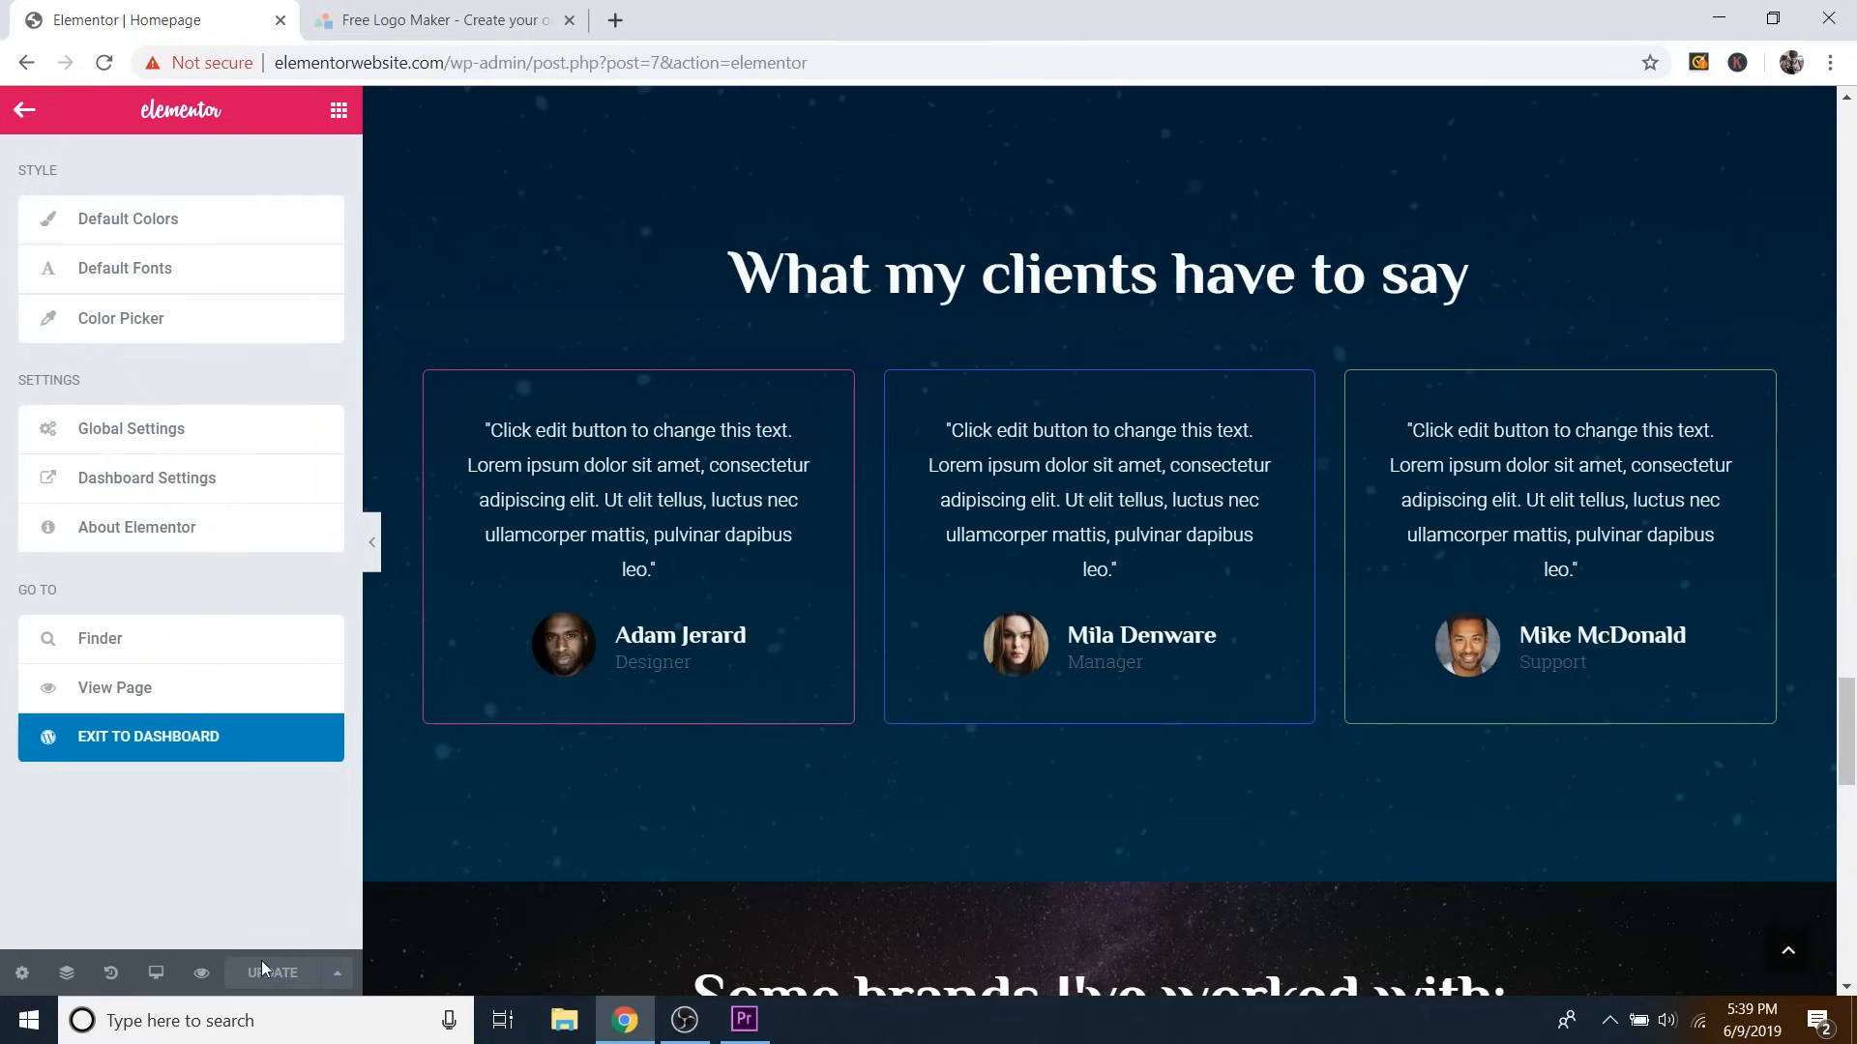
click(187, 747)
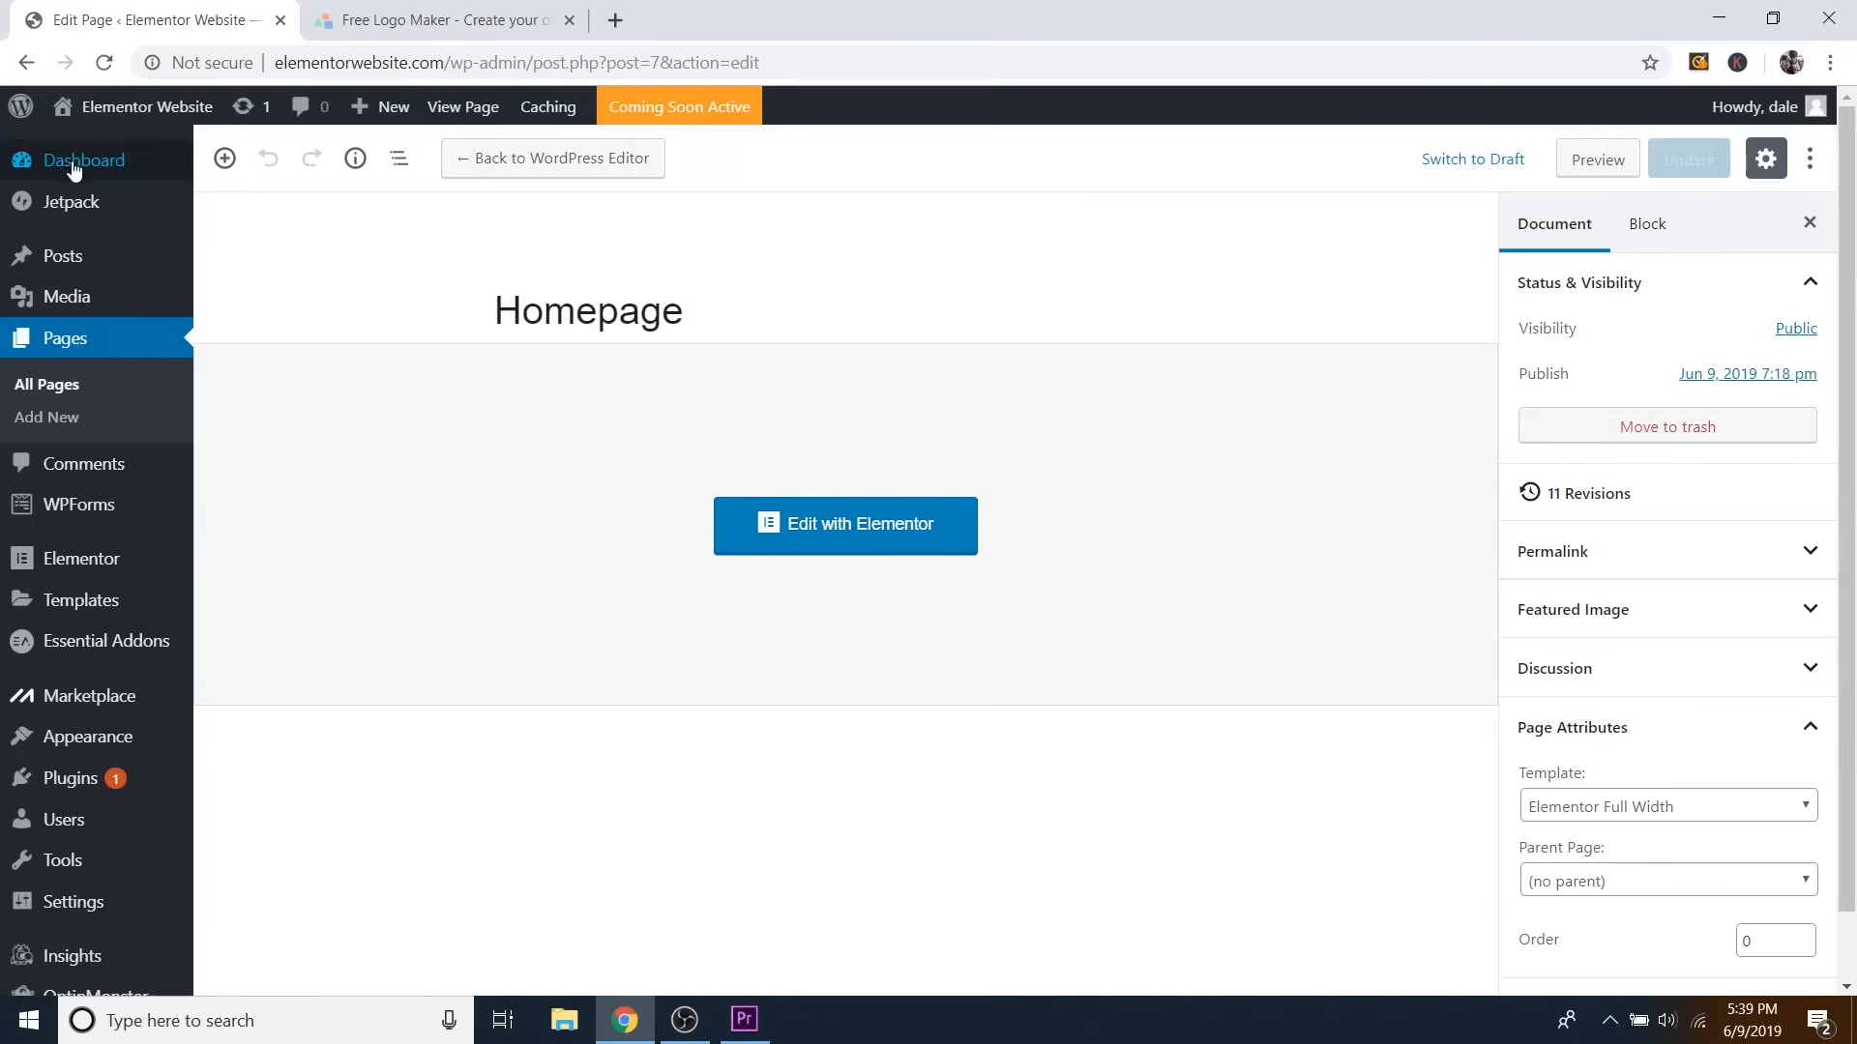
mouse_move(72, 167)
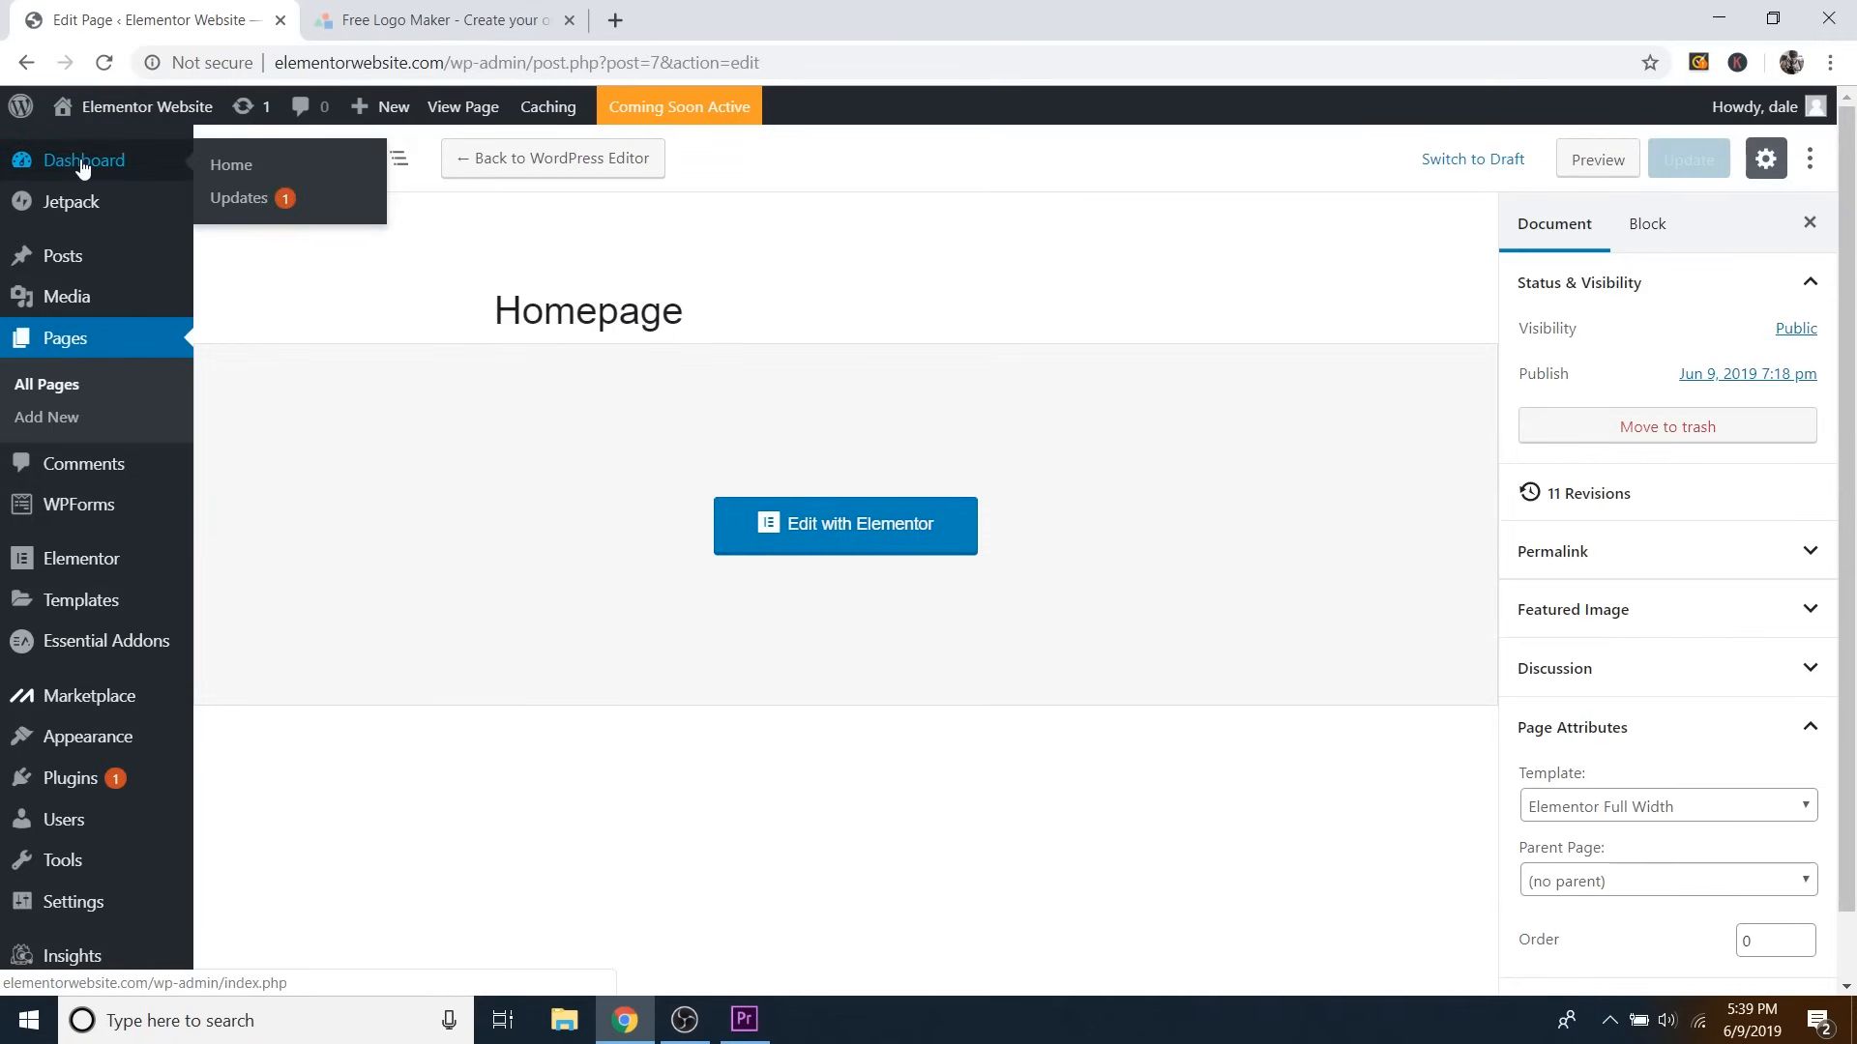
click(84, 164)
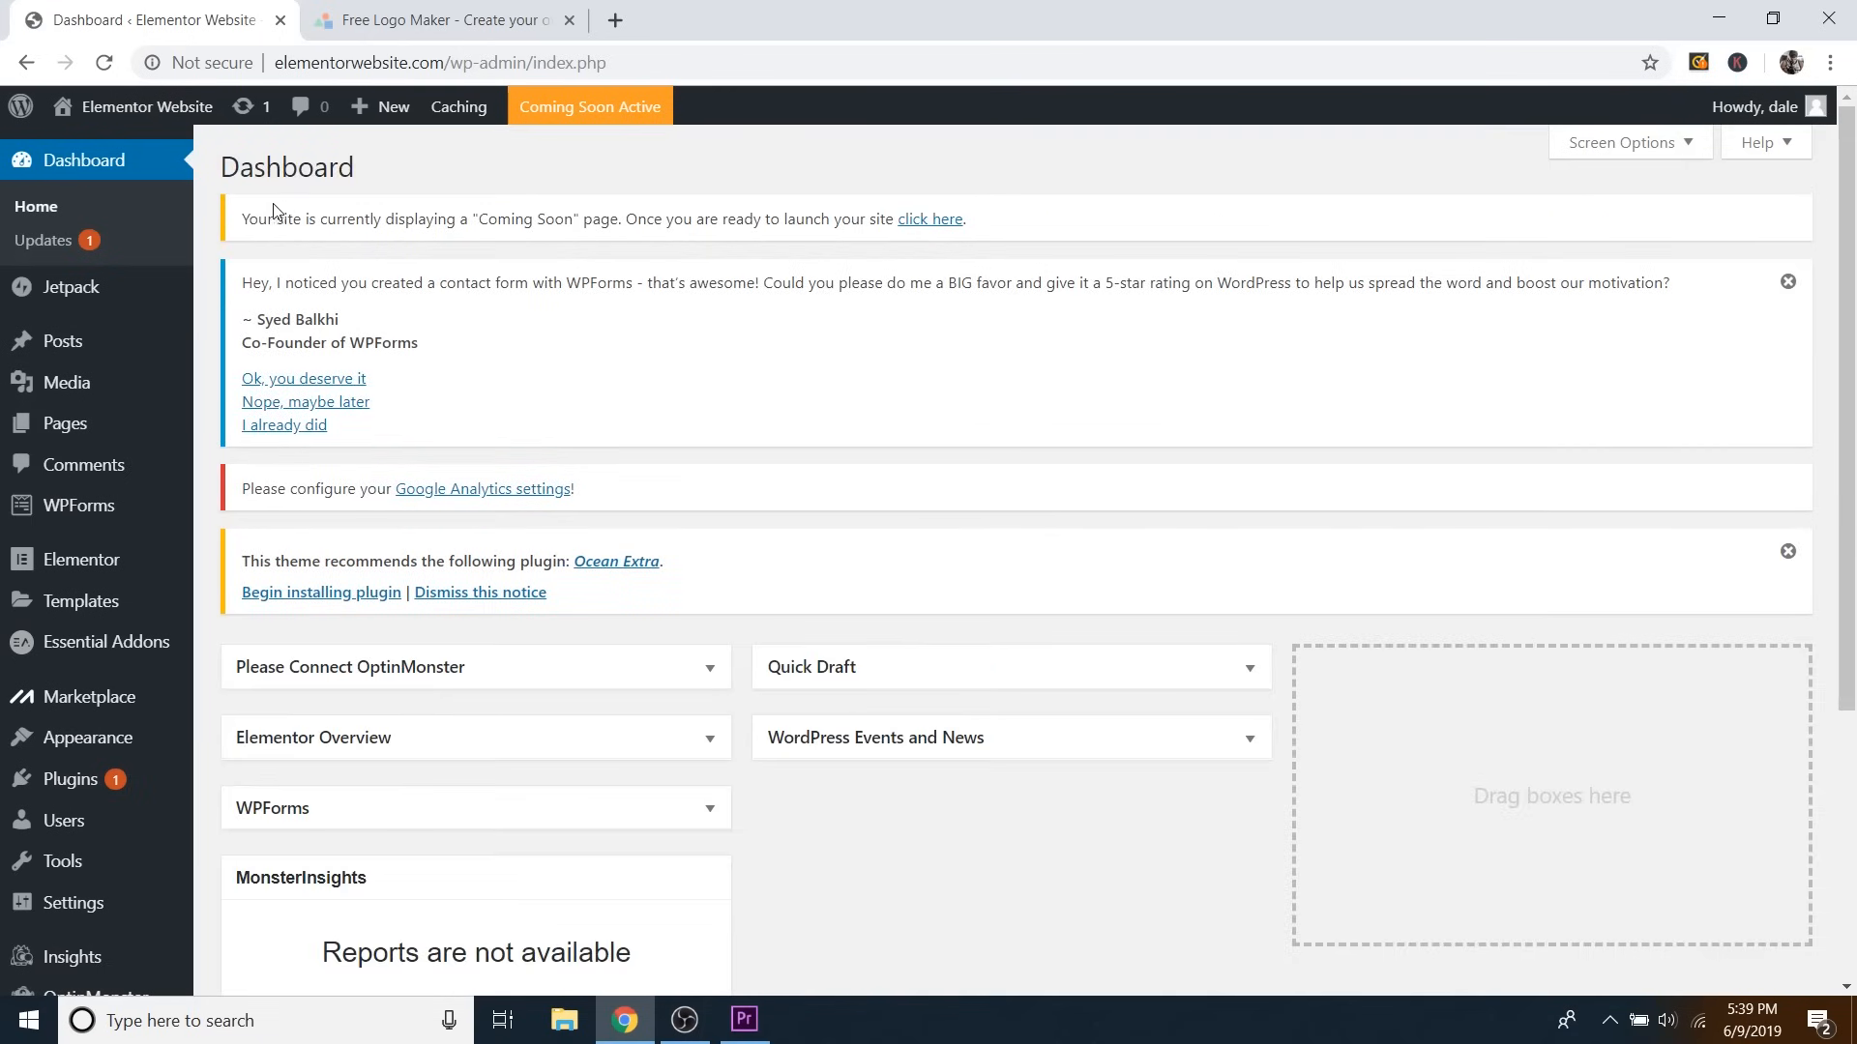
Launch the site out of Coming Soon mode and confirm it is live.
drag(257, 220, 559, 226)
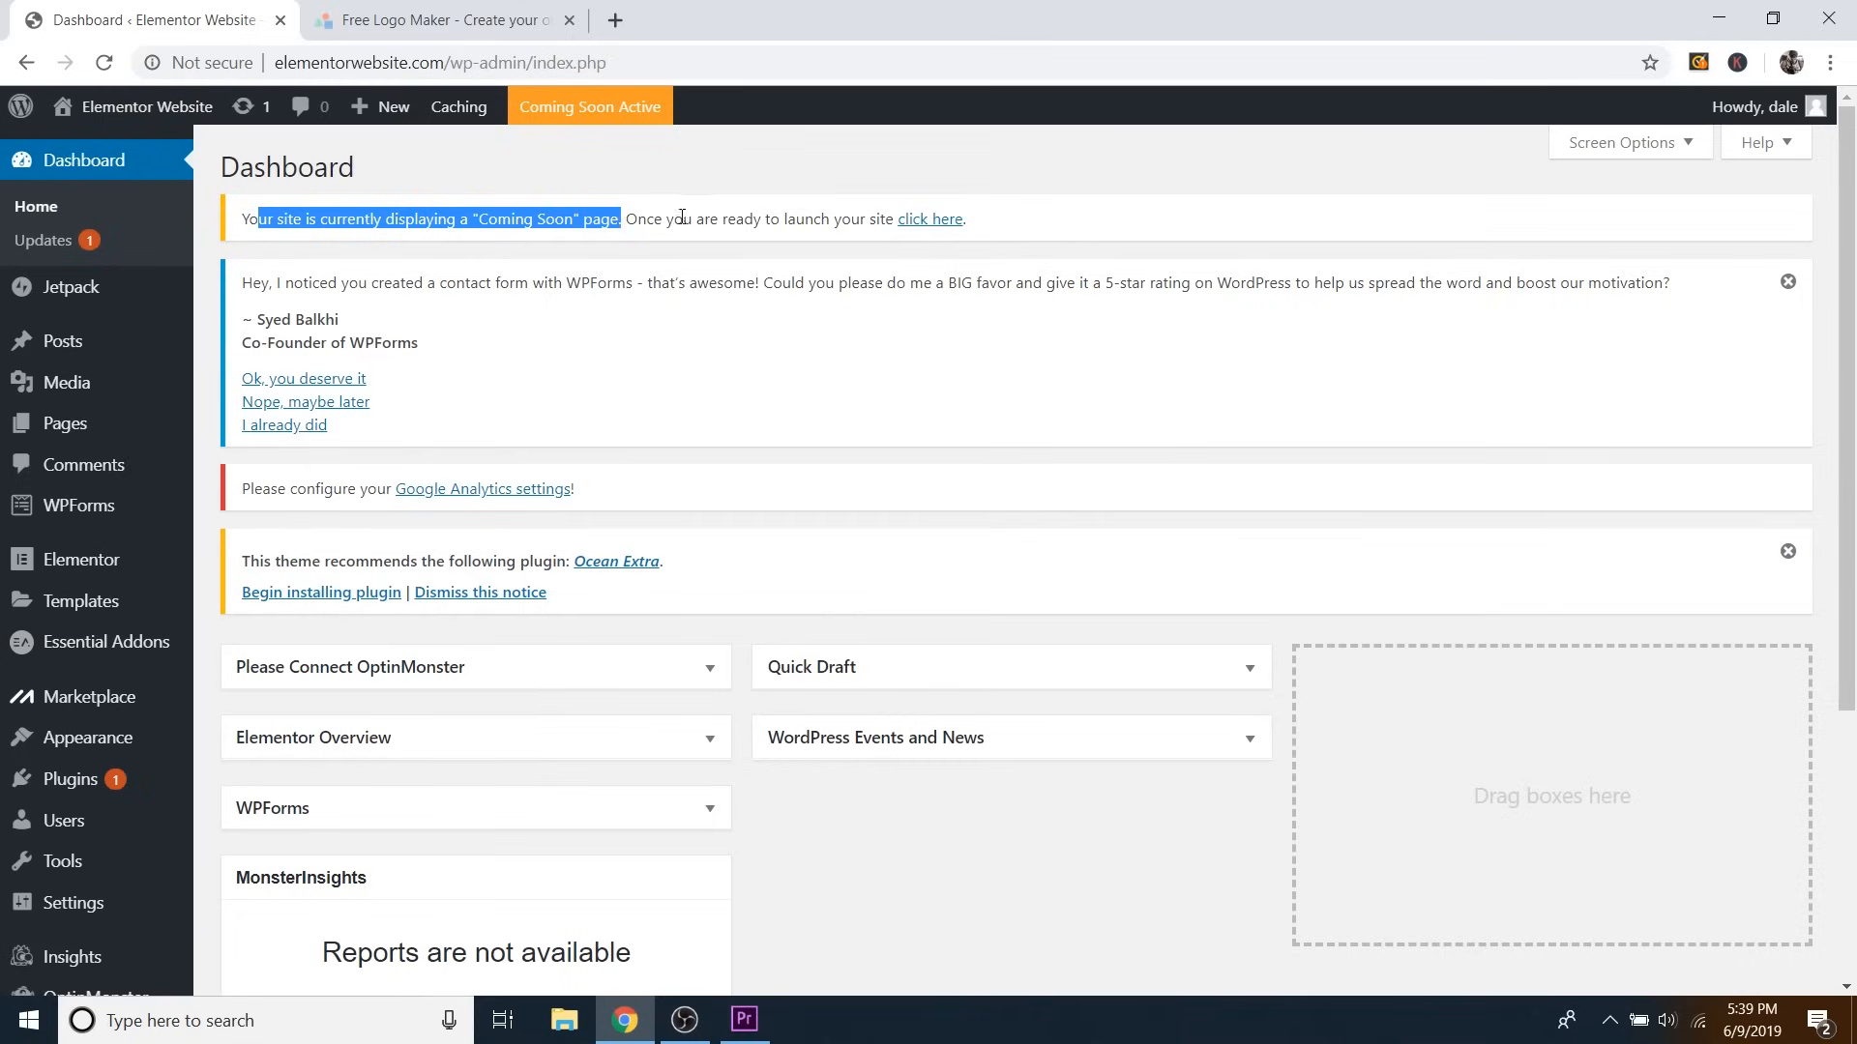
click(743, 213)
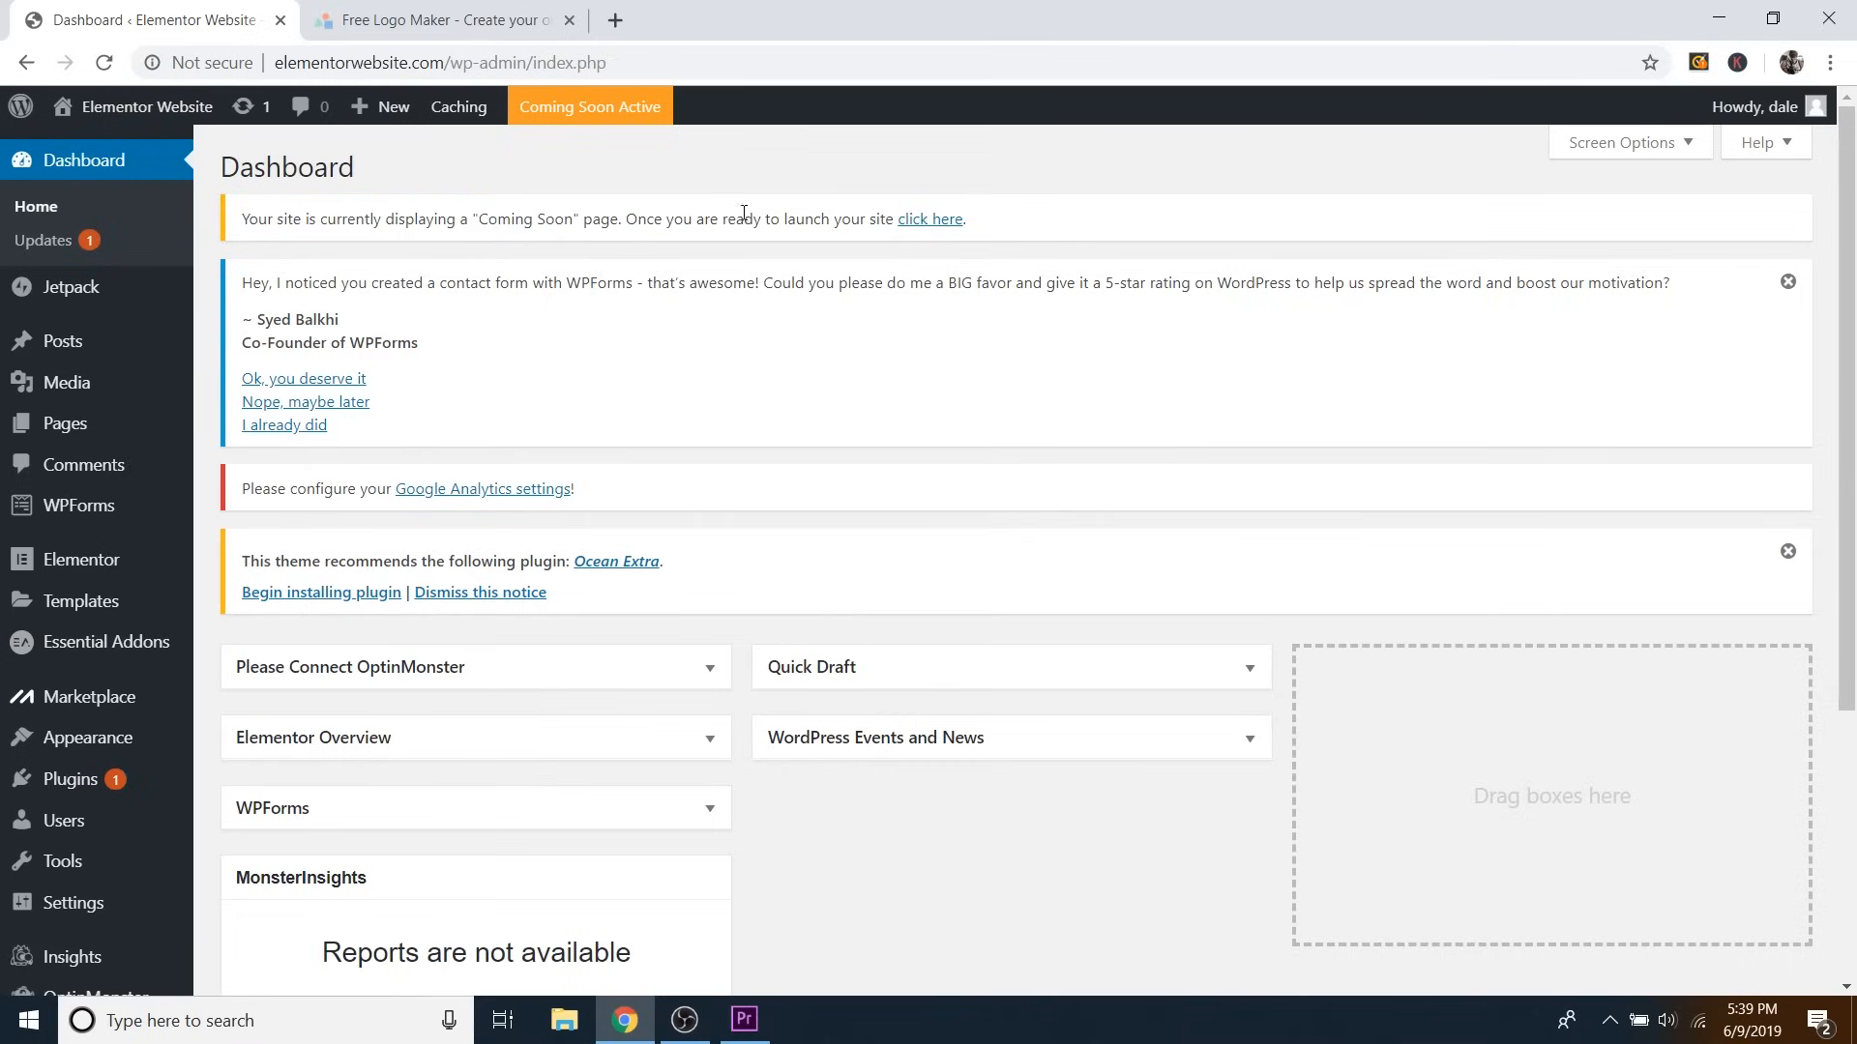
click(930, 219)
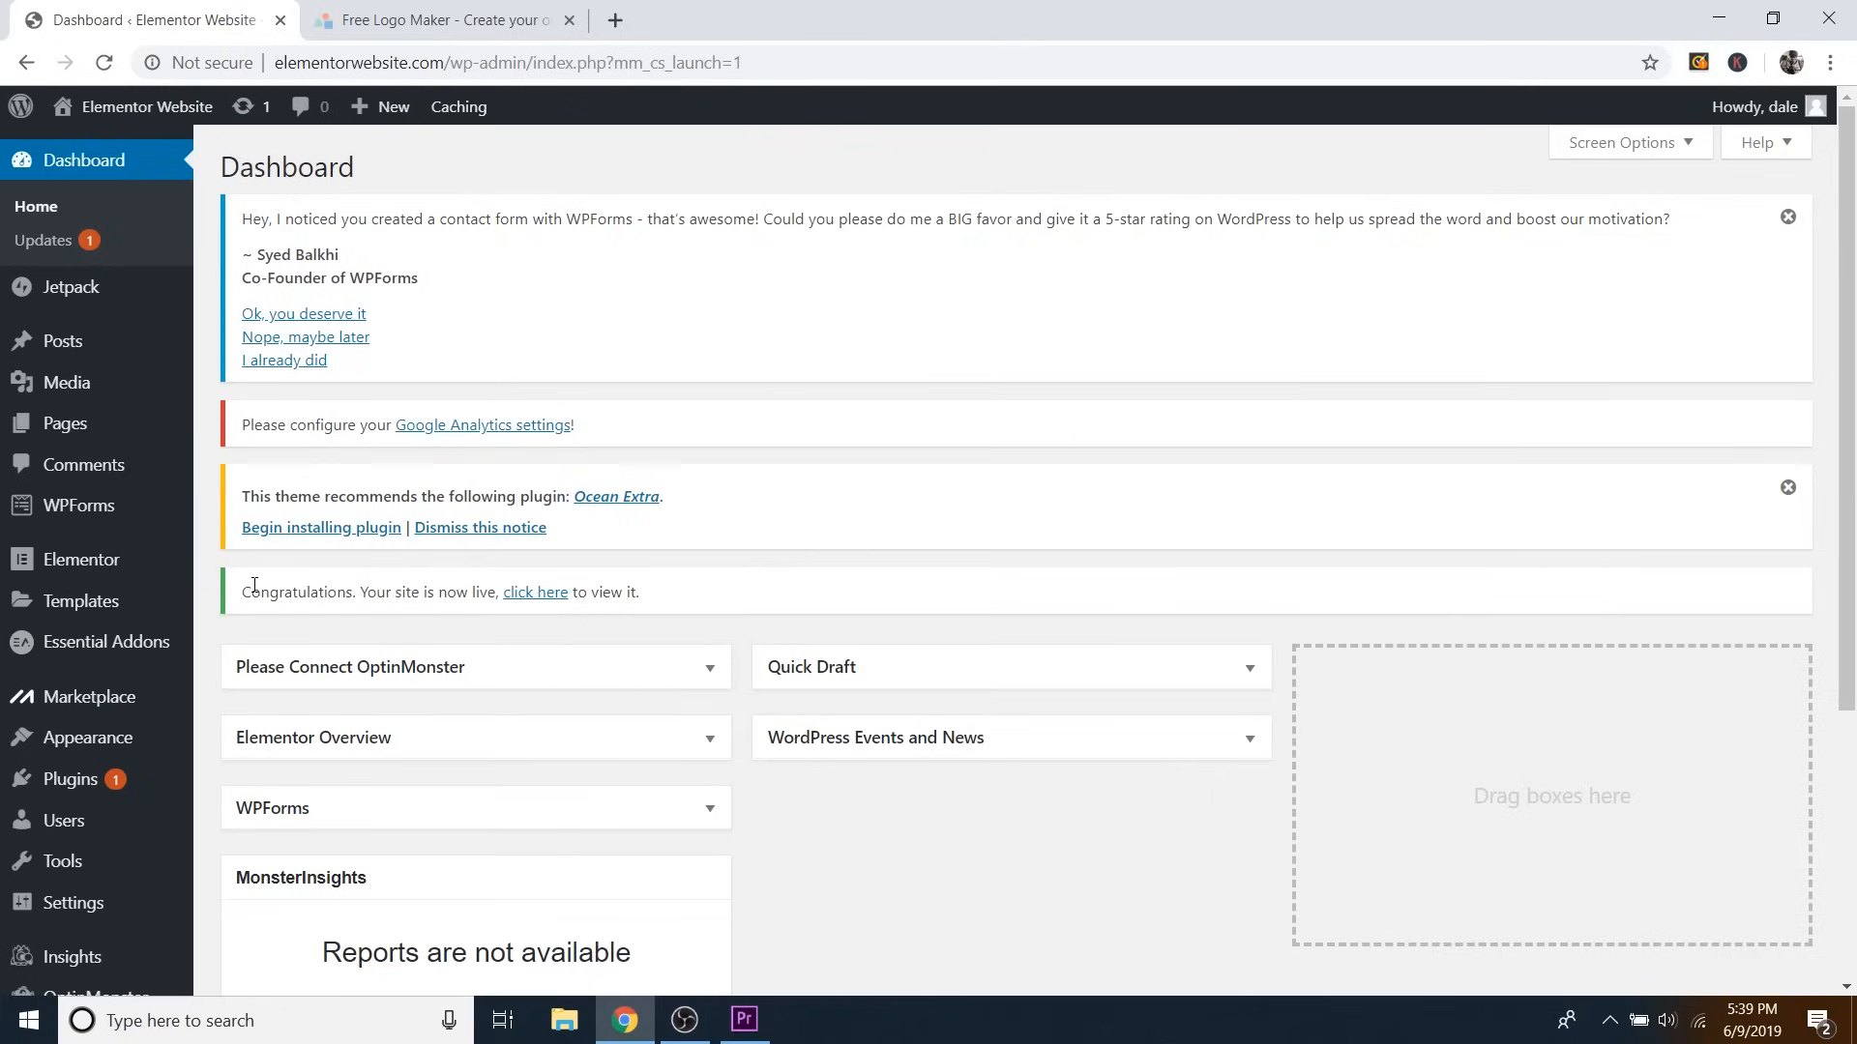
drag(253, 592, 639, 594)
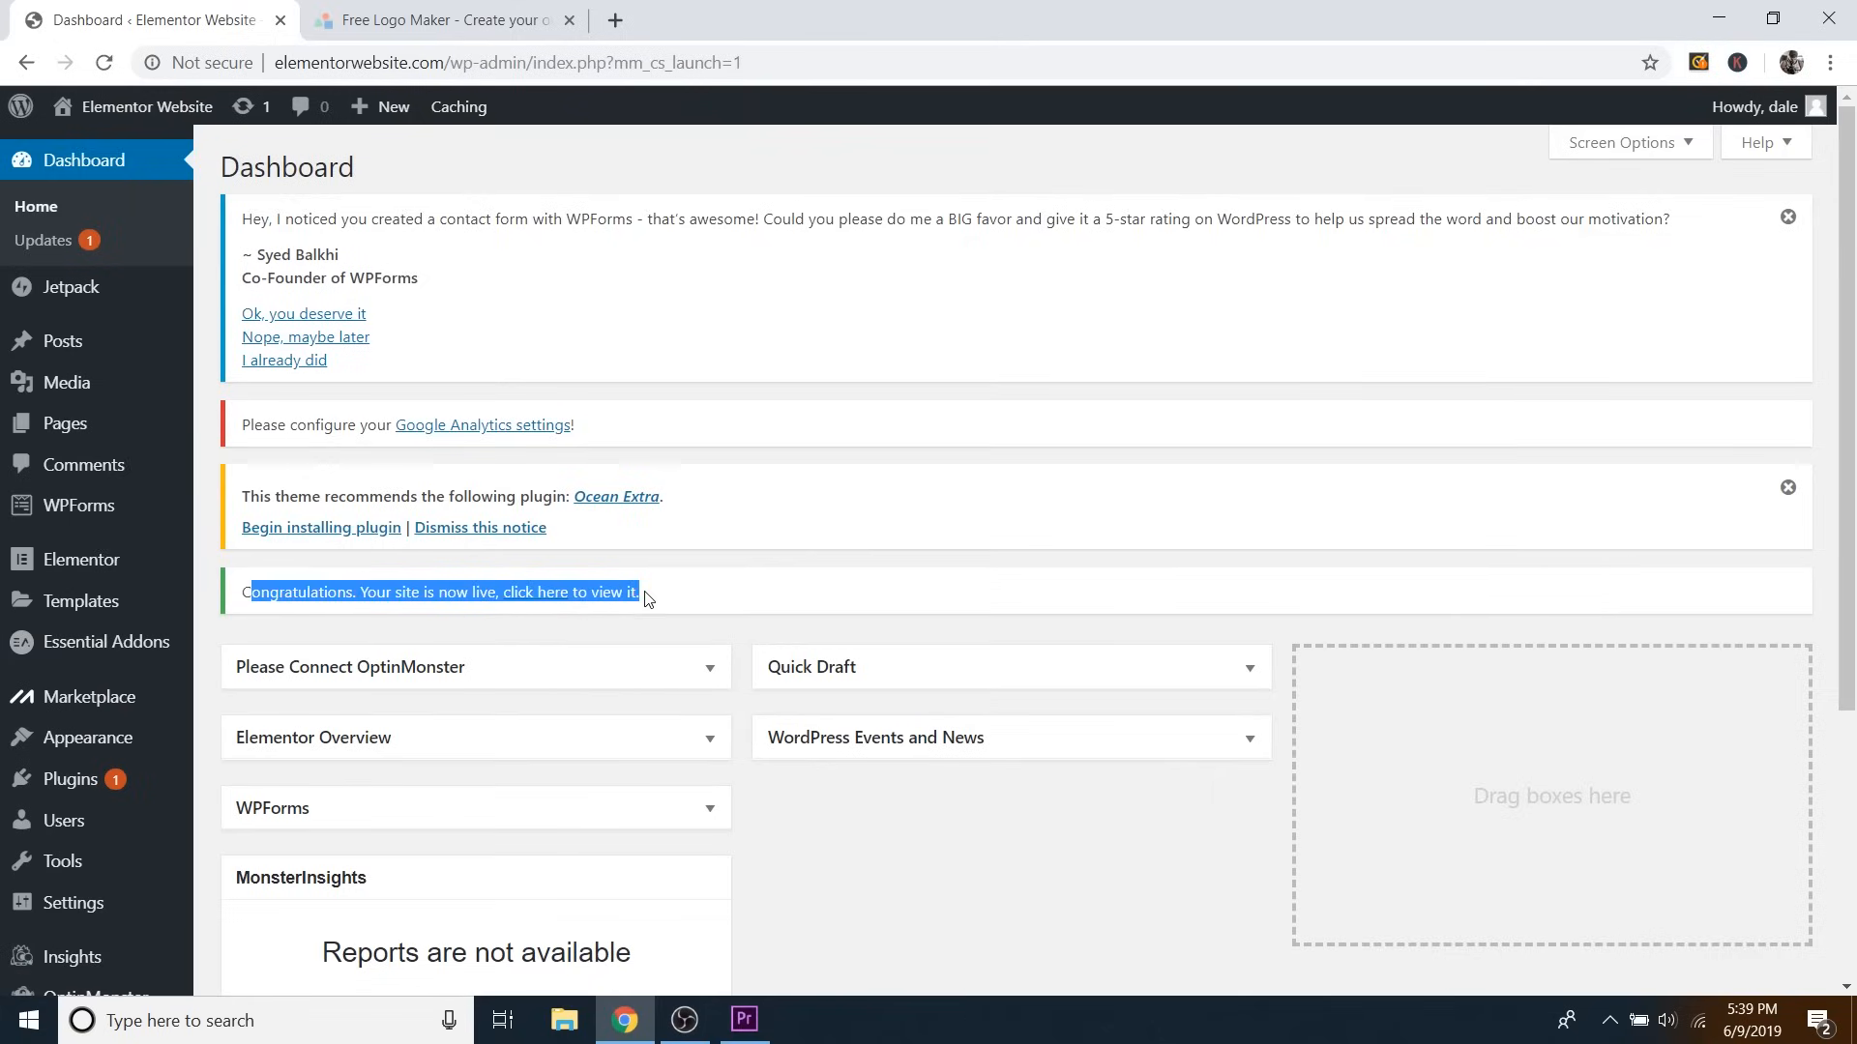
click(647, 599)
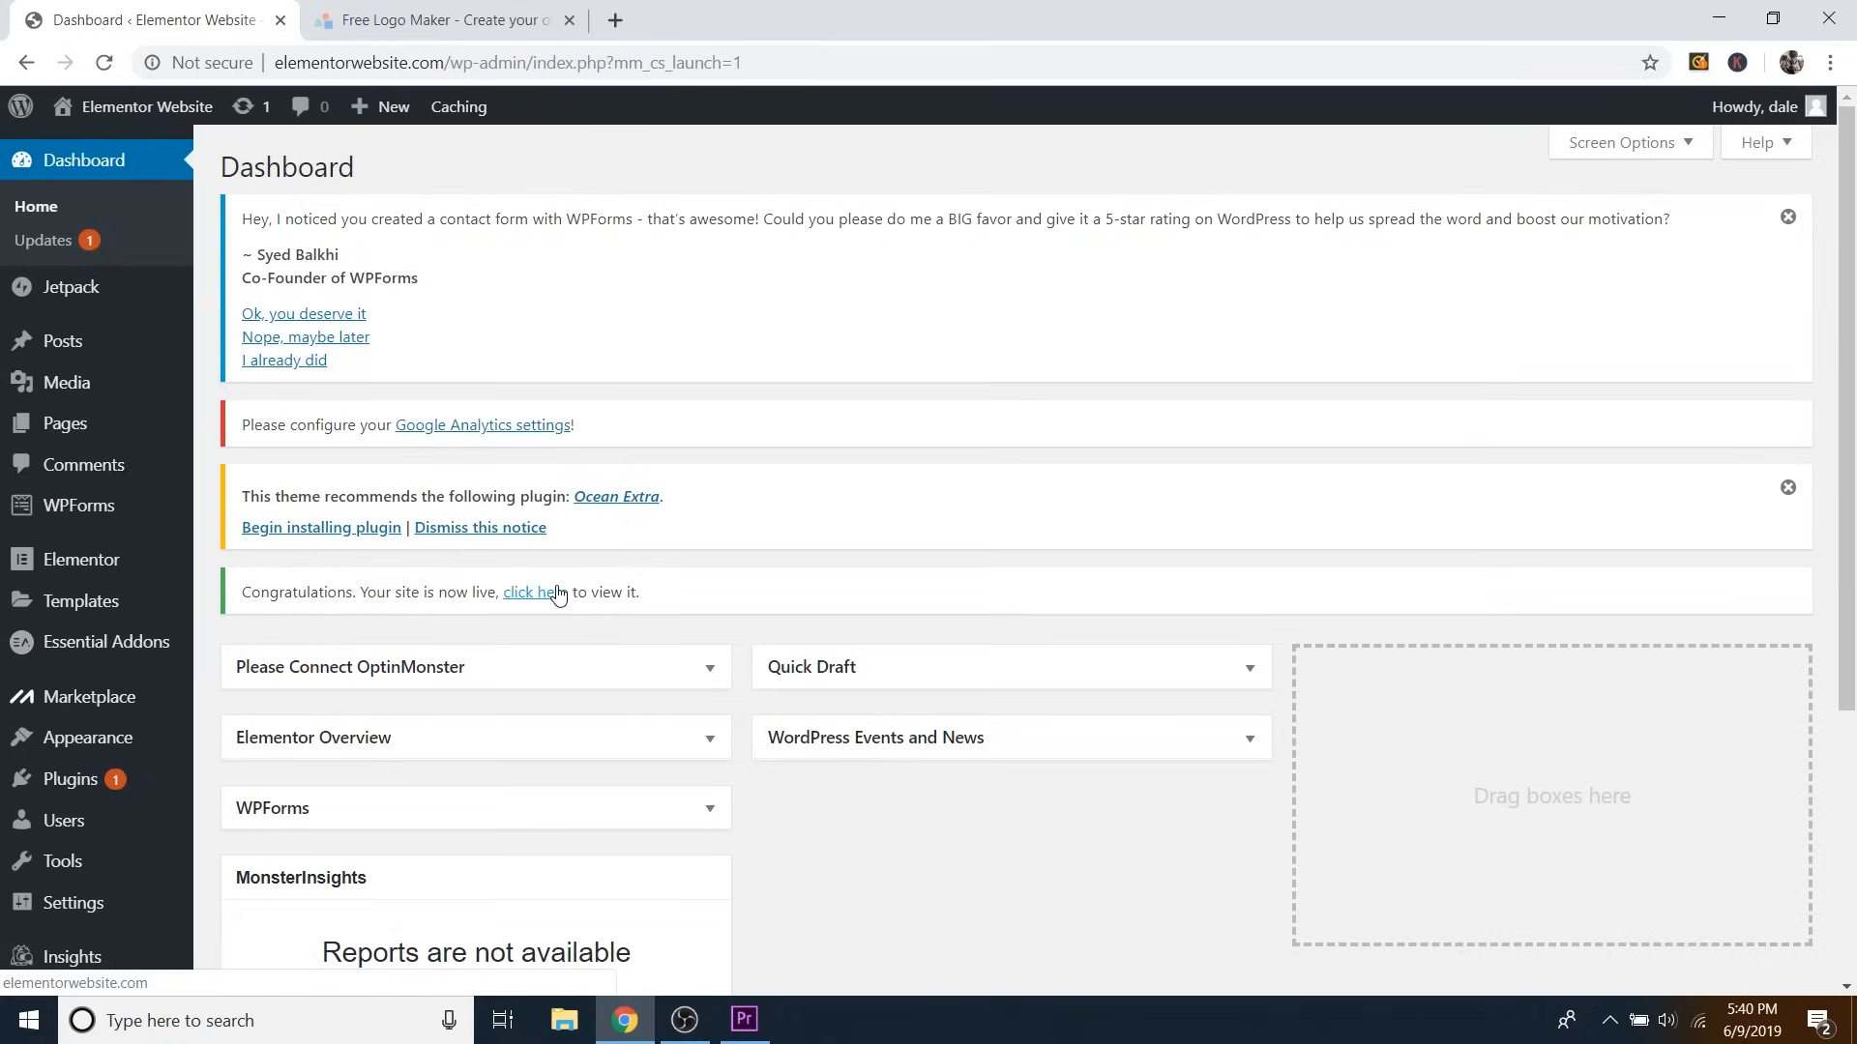